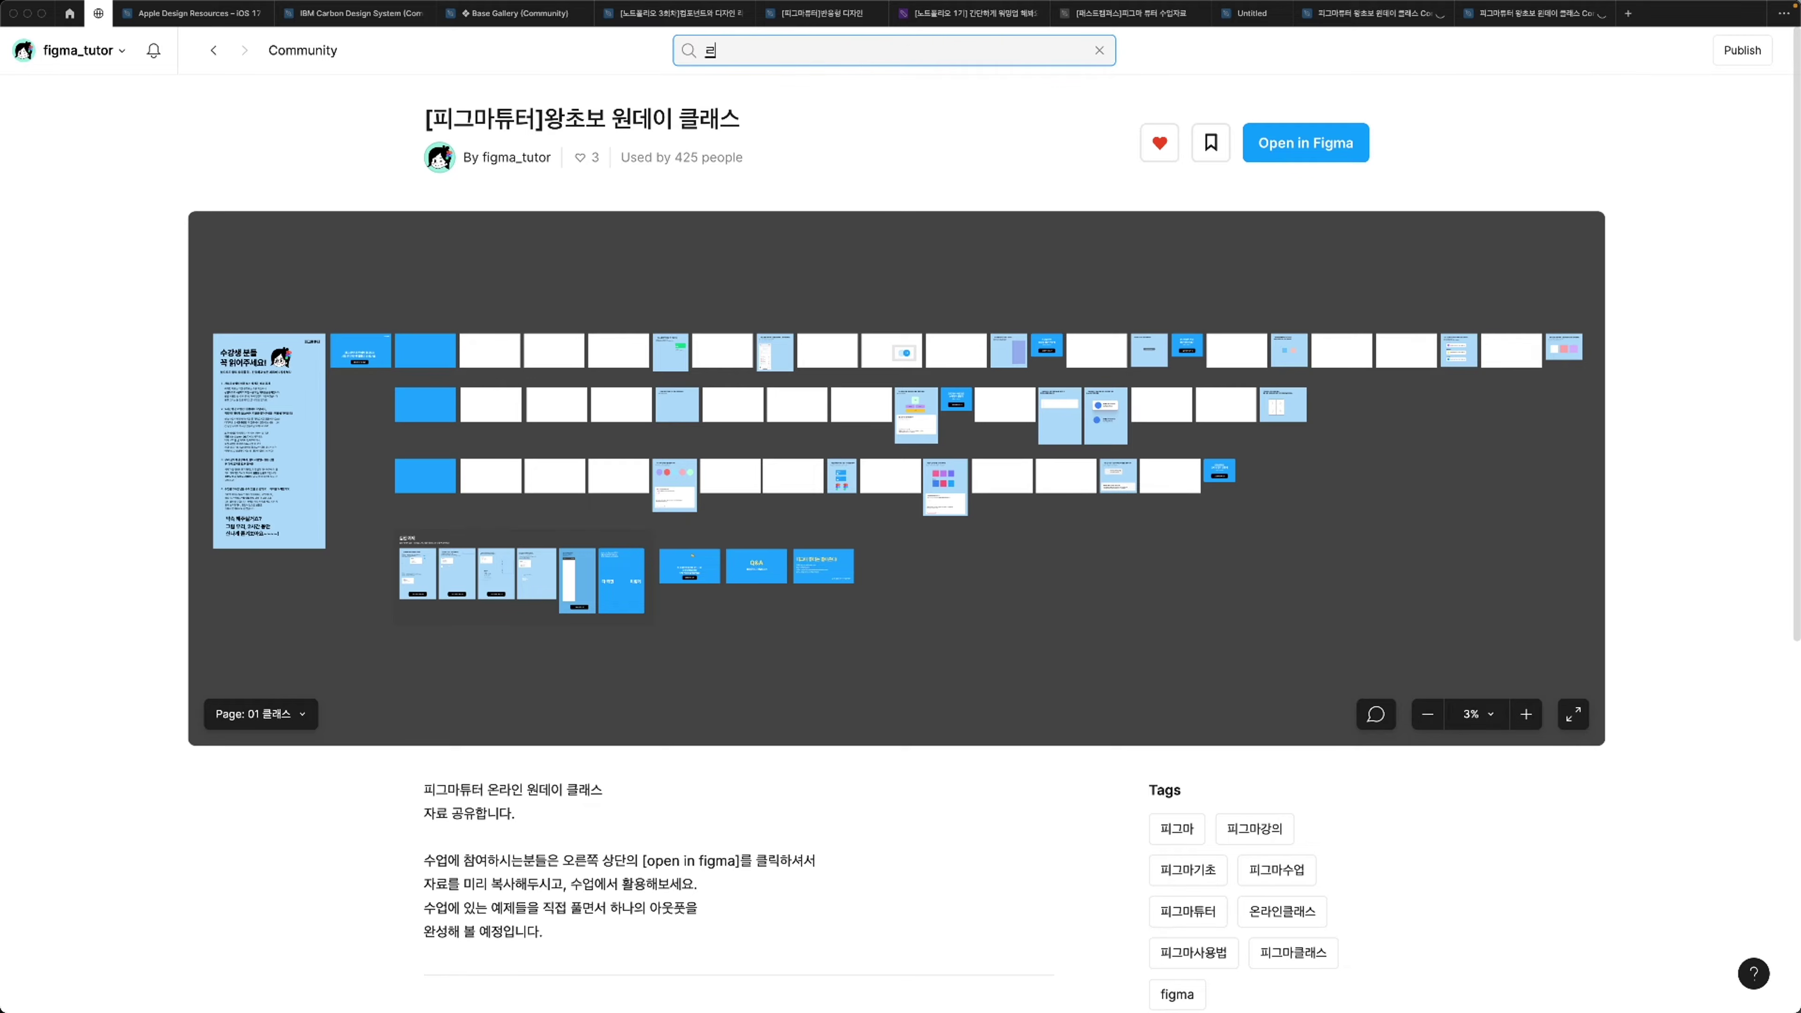
Step: Search the Community for figma_tutor and open that creator's profile
{"action": "type", "text": "gma_tutor"}
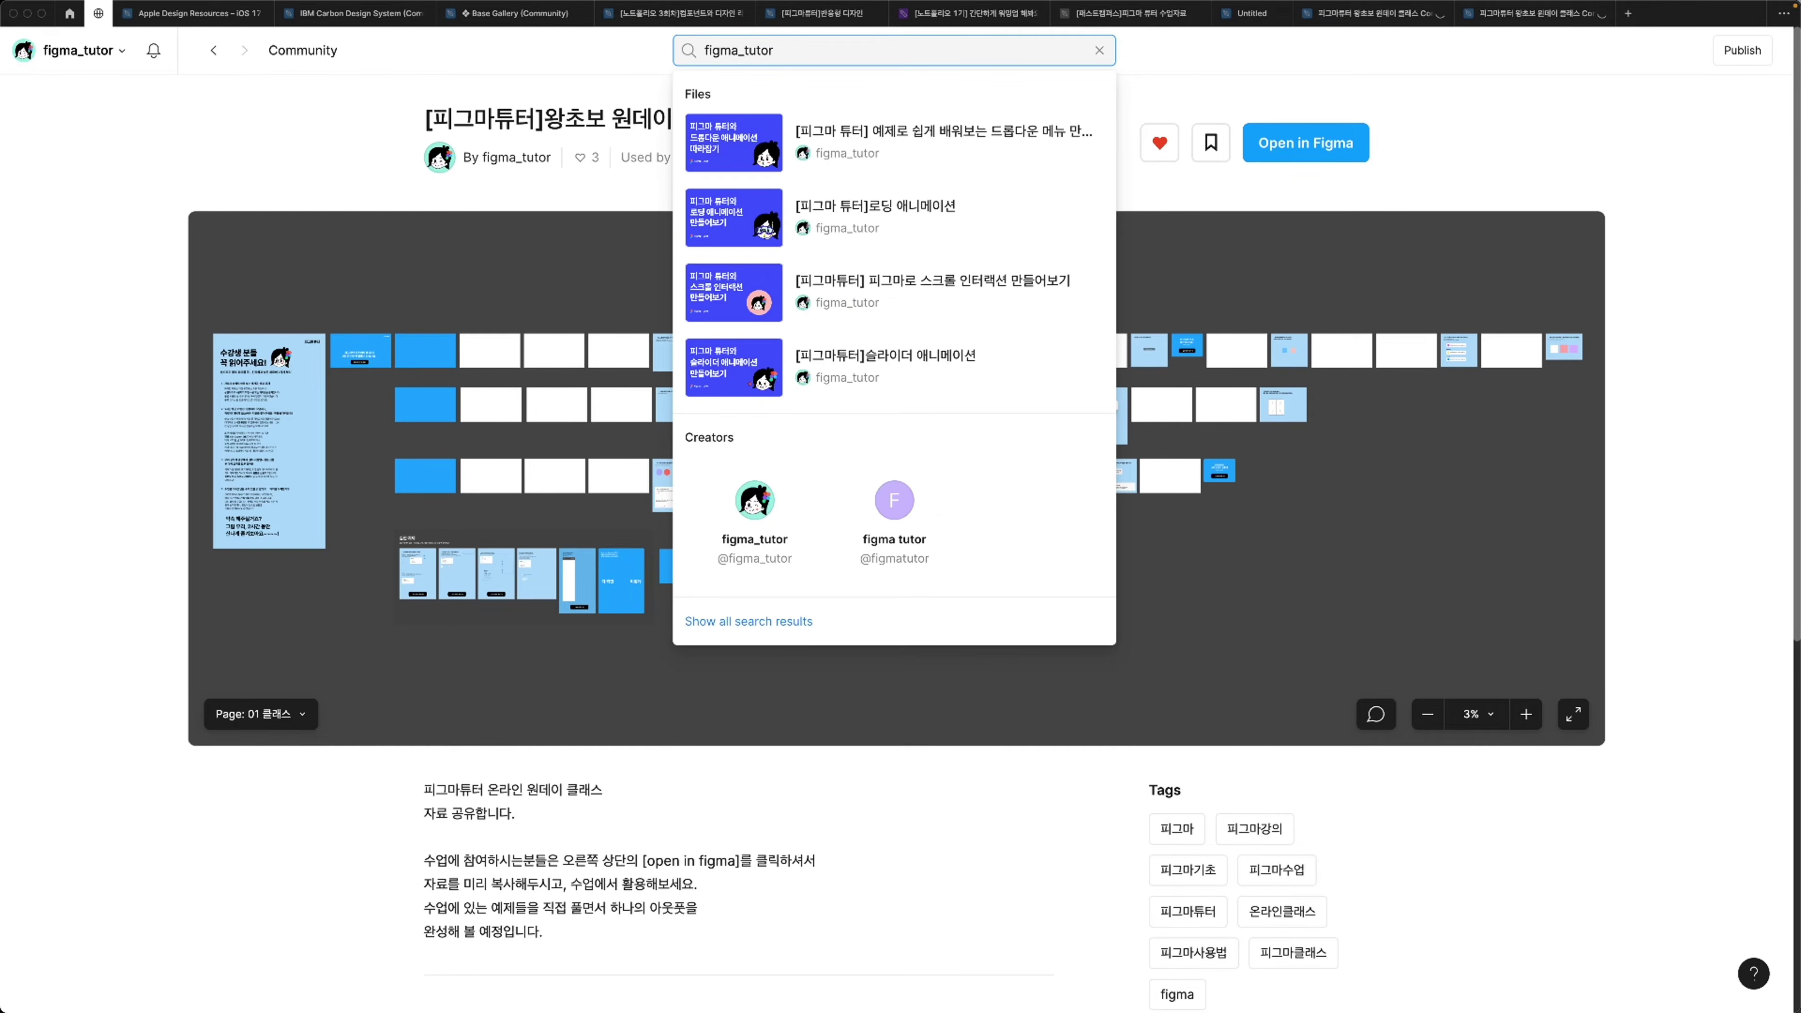
{"action": "key", "text": "Return"}
{"action": "left_click", "coordinate": [406, 521]}
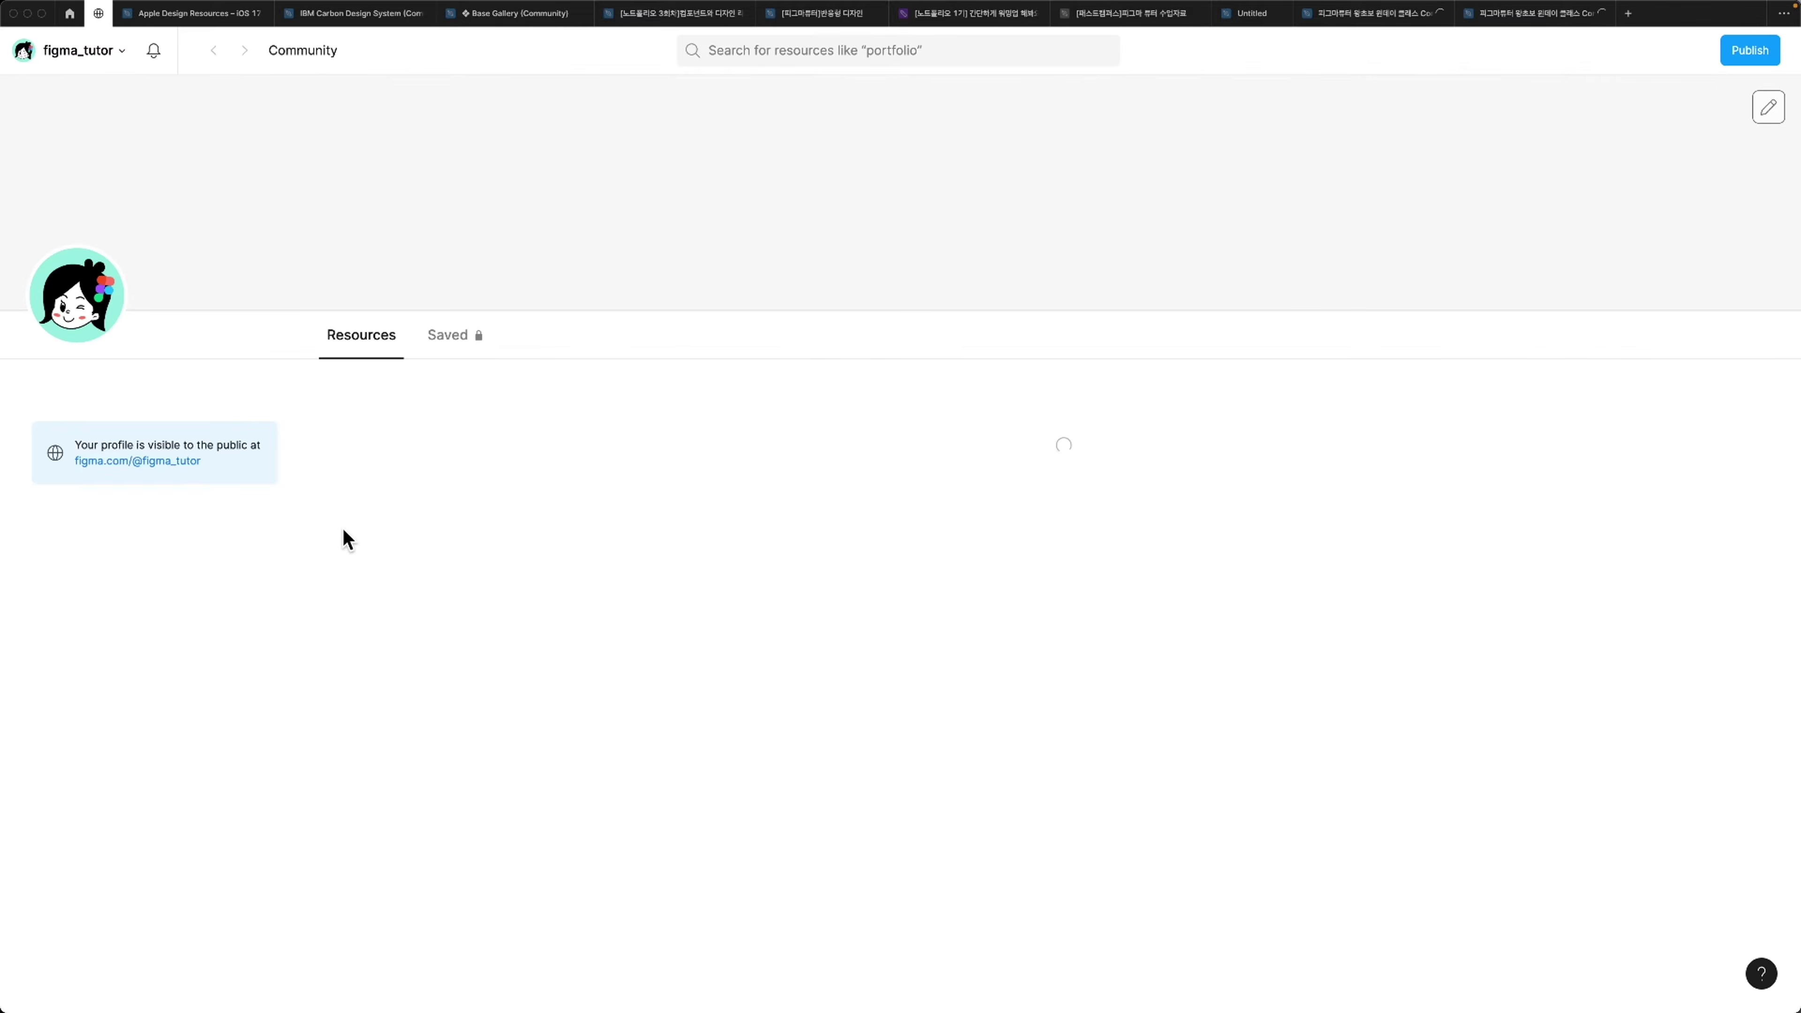
Step: Open the [피그마튜터]왕초보 원데이 클래스 resource from the profile and switch to its opened file copy
{"action": "scroll", "coordinate": [553, 776], "scroll_direction": "down", "scroll_amount": 1}
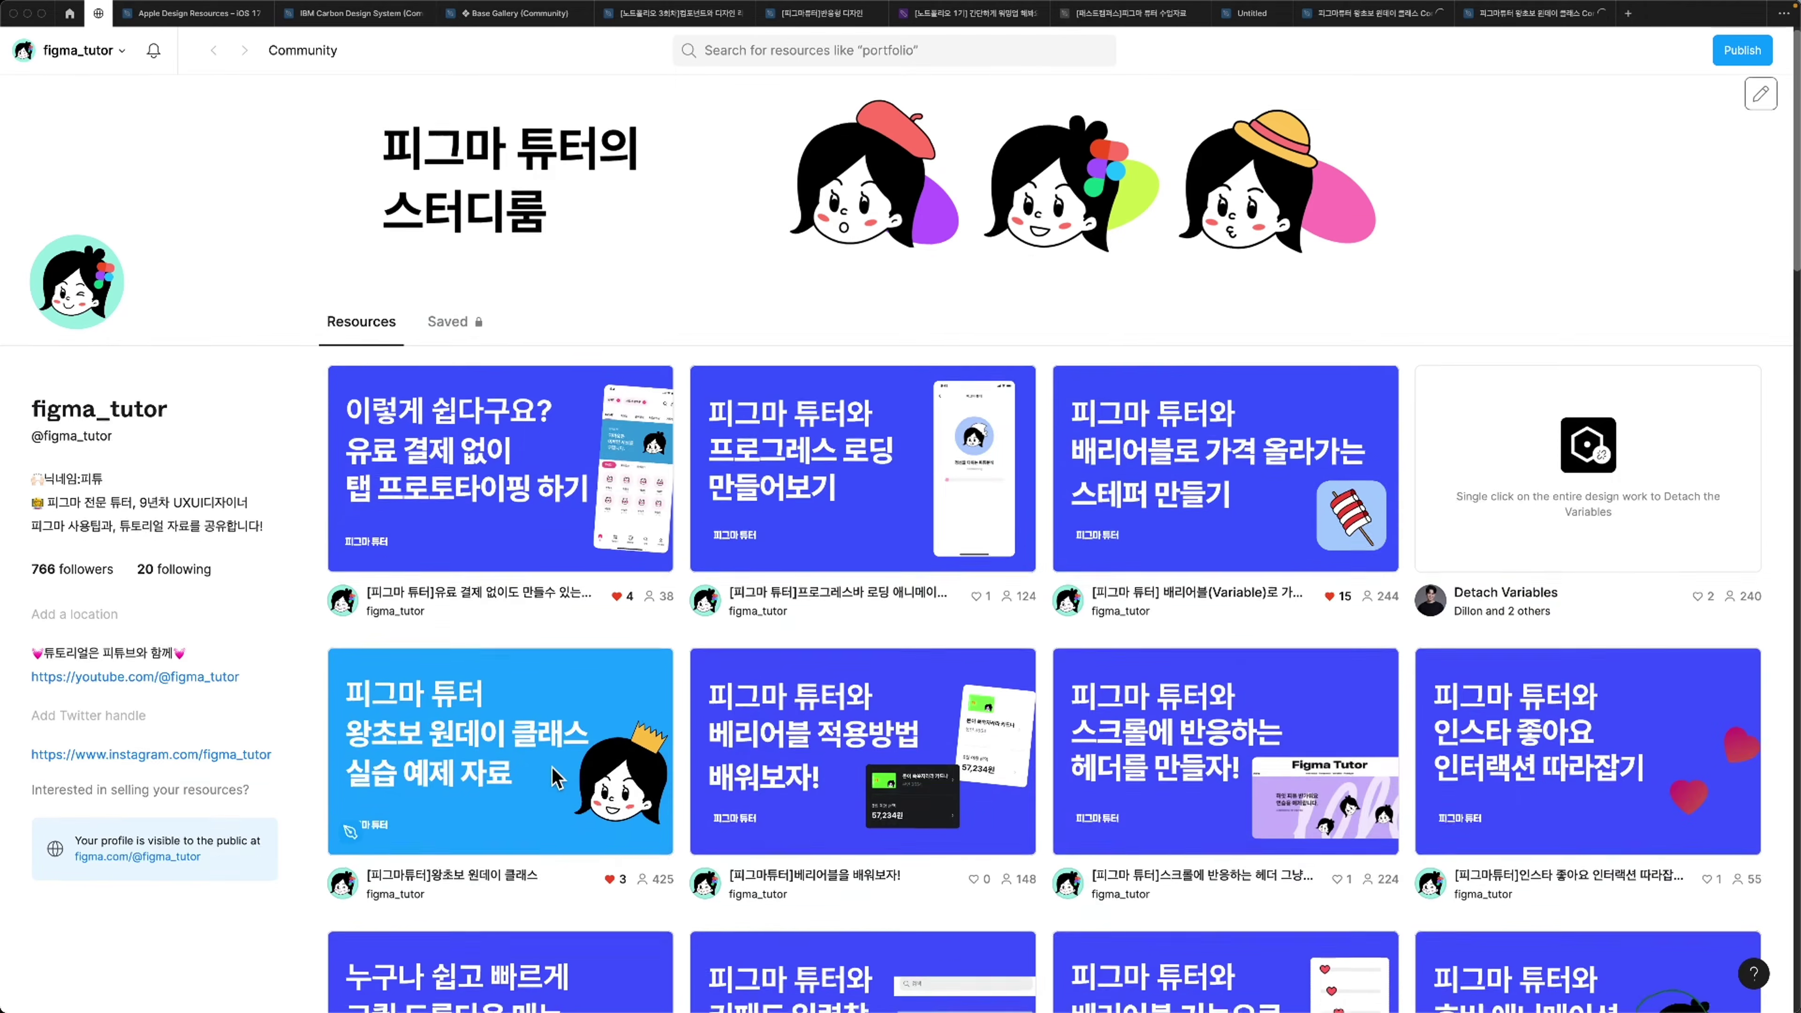
{"action": "scroll", "coordinate": [553, 777], "scroll_direction": "down", "scroll_amount": 3}
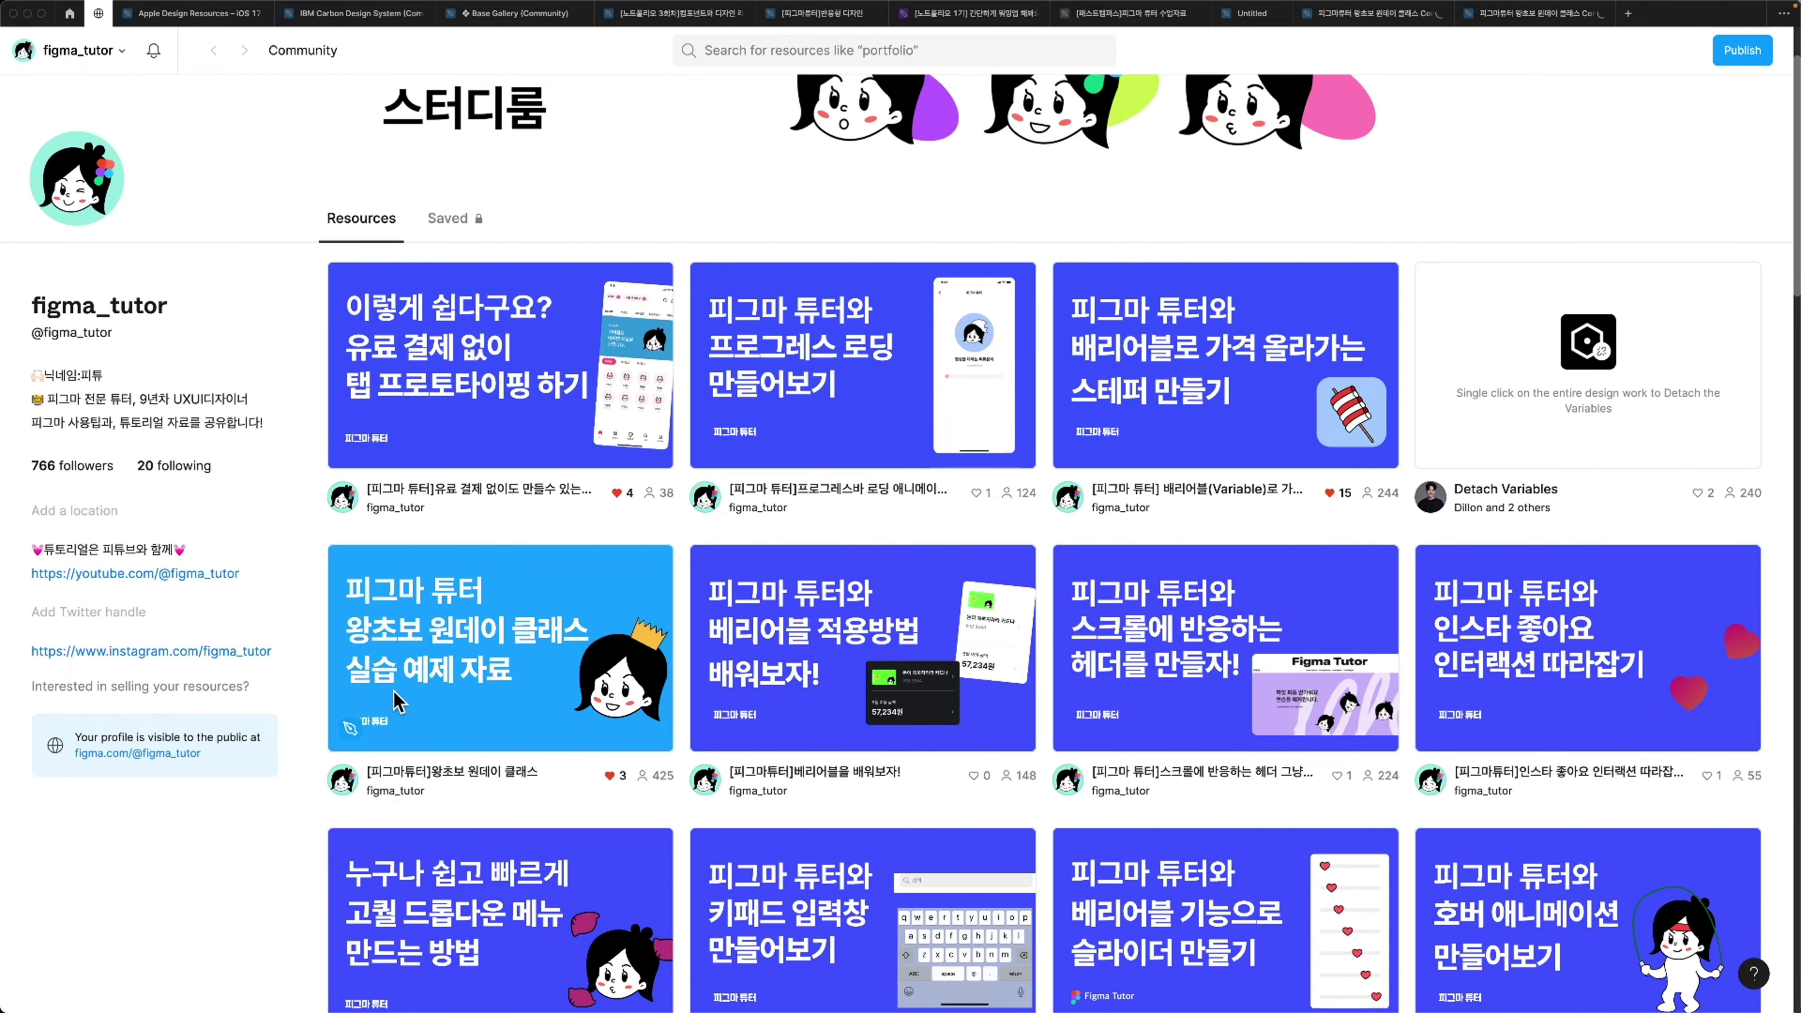
{"action": "left_click", "coordinate": [551, 692]}
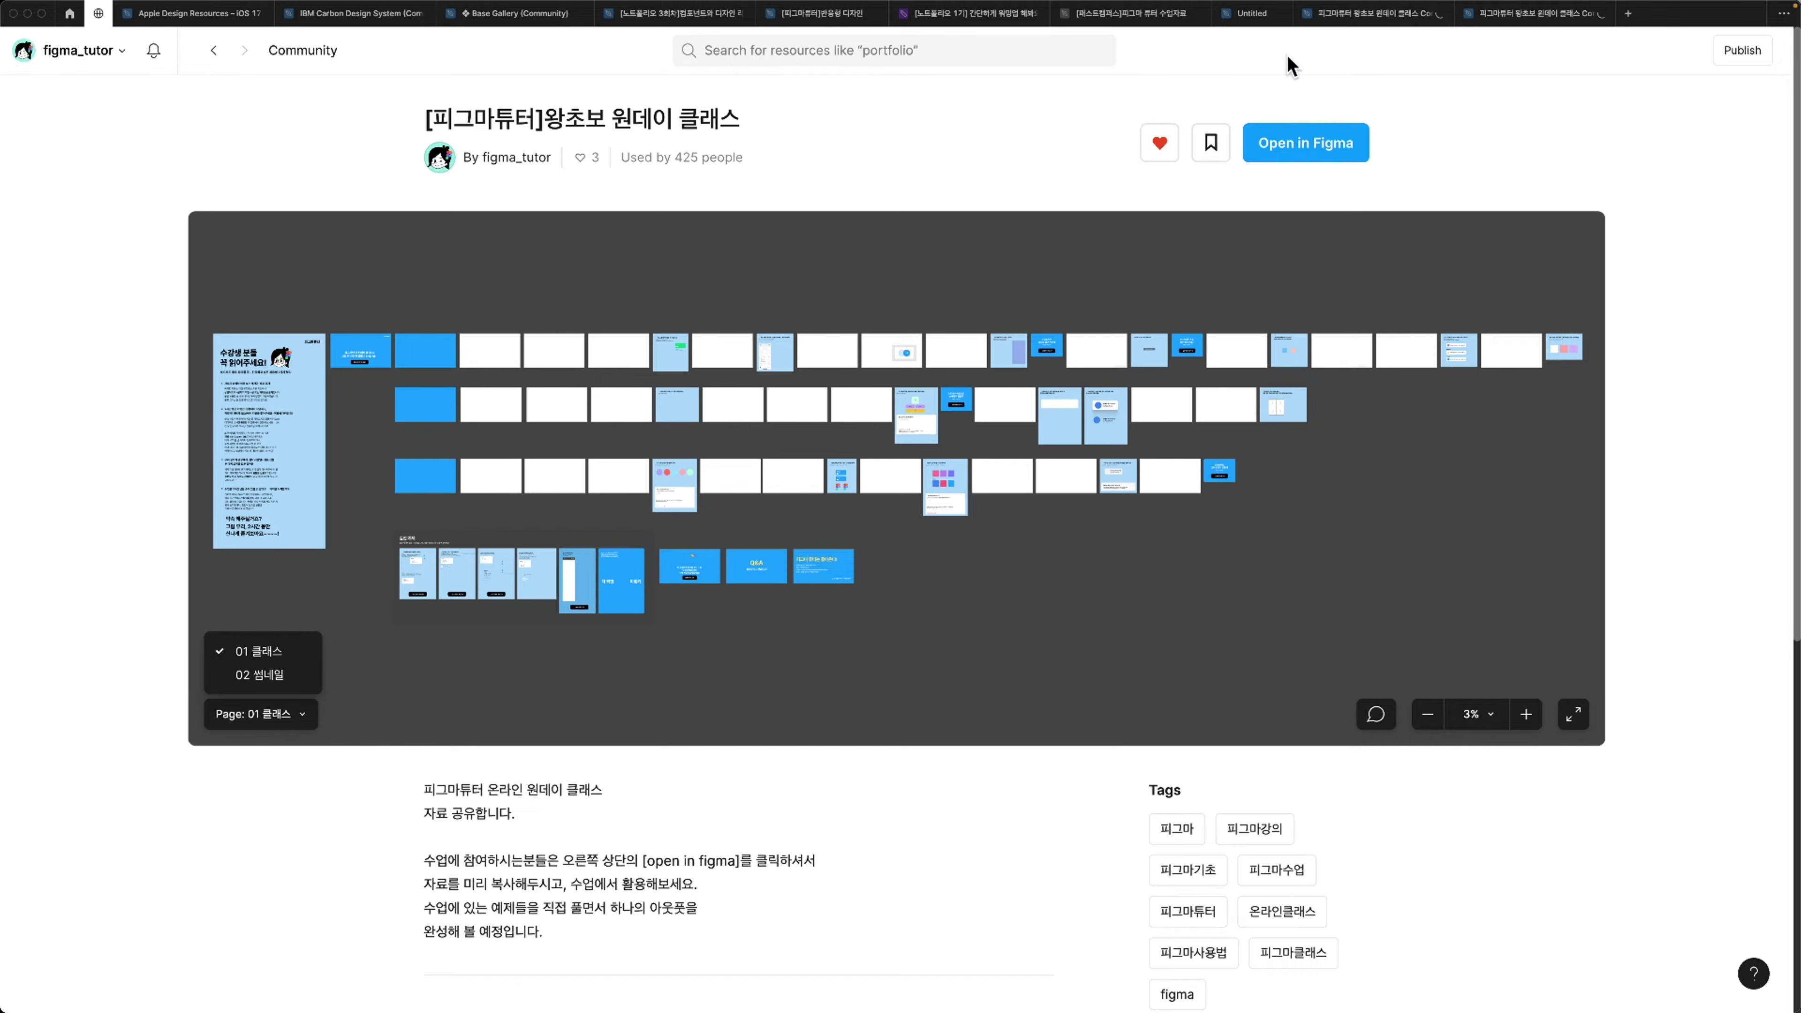
{"action": "left_click", "coordinate": [1546, 15]}
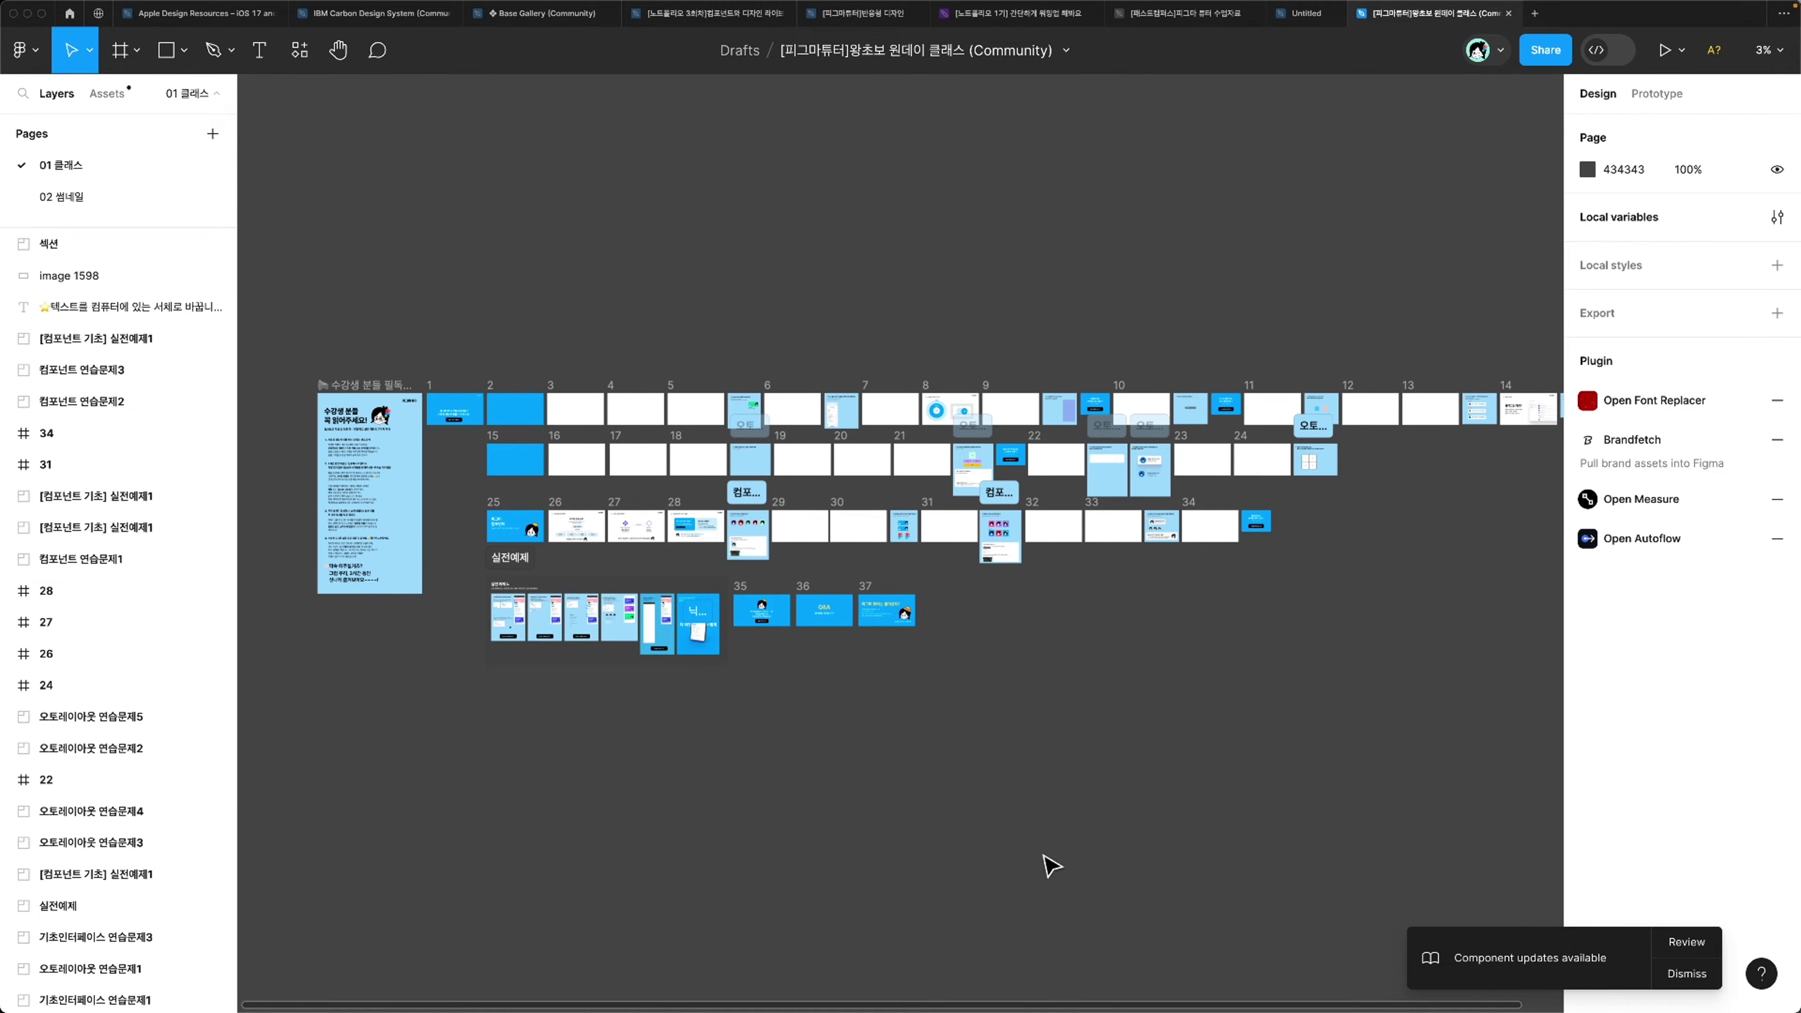
Step: Look over the notice for students and the numbered lesson slides on the 01 클래스 page
{"action": "scroll", "coordinate": [671, 289], "scroll_direction": "up", "scroll_amount": 5}
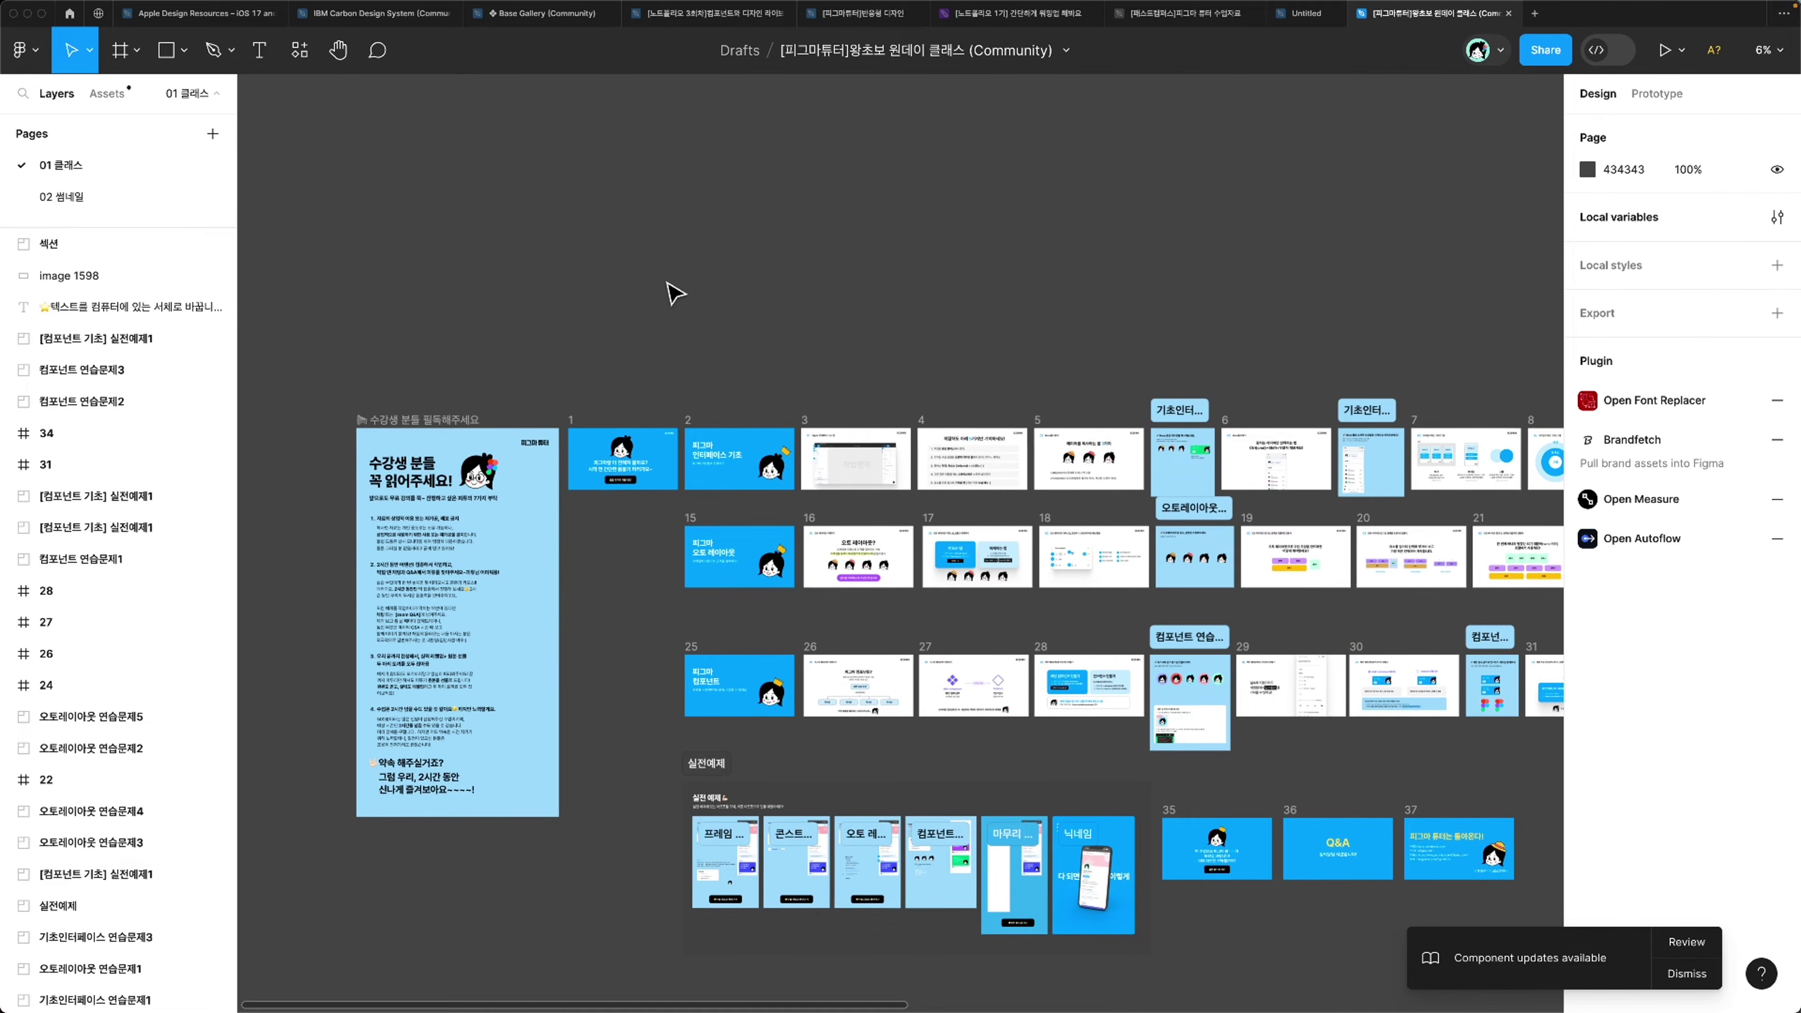
{"action": "scroll", "coordinate": [674, 293], "scroll_direction": "up", "scroll_amount": 3}
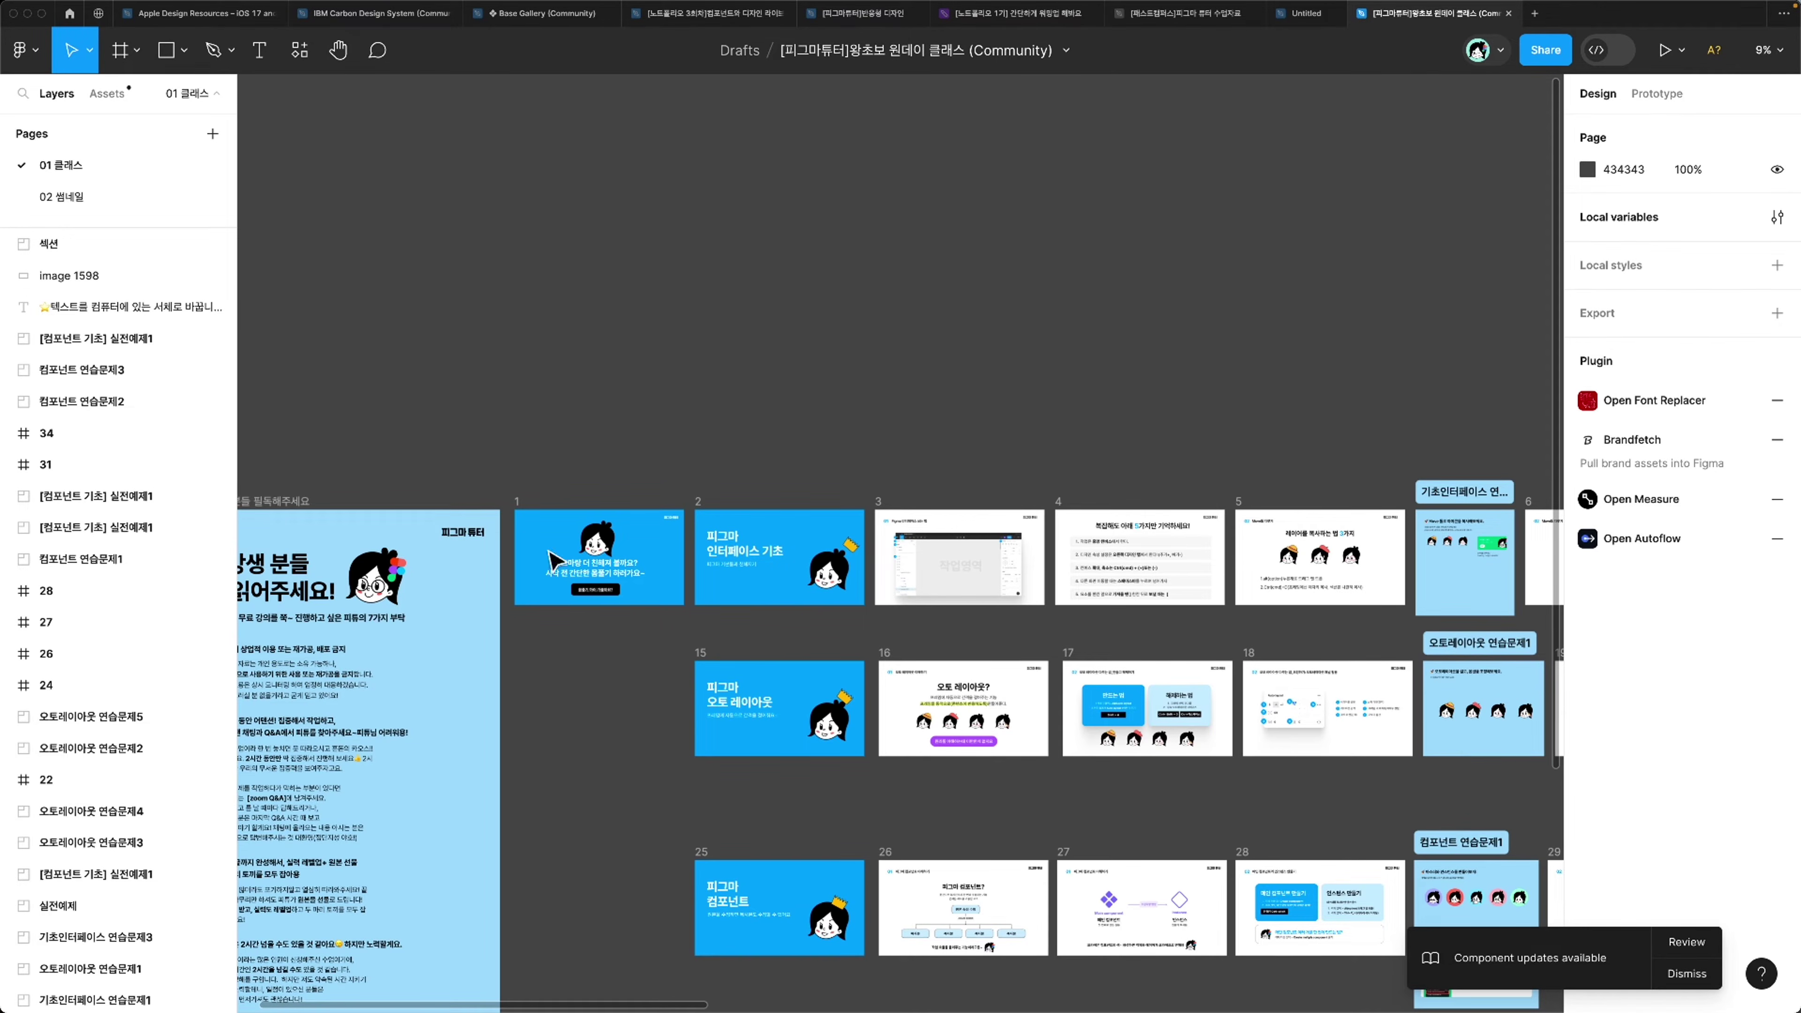
{"action": "scroll", "coordinate": [571, 603], "scroll_direction": "right", "scroll_amount": 5}
{"action": "scroll", "coordinate": [571, 603], "scroll_direction": "down", "scroll_amount": 2}
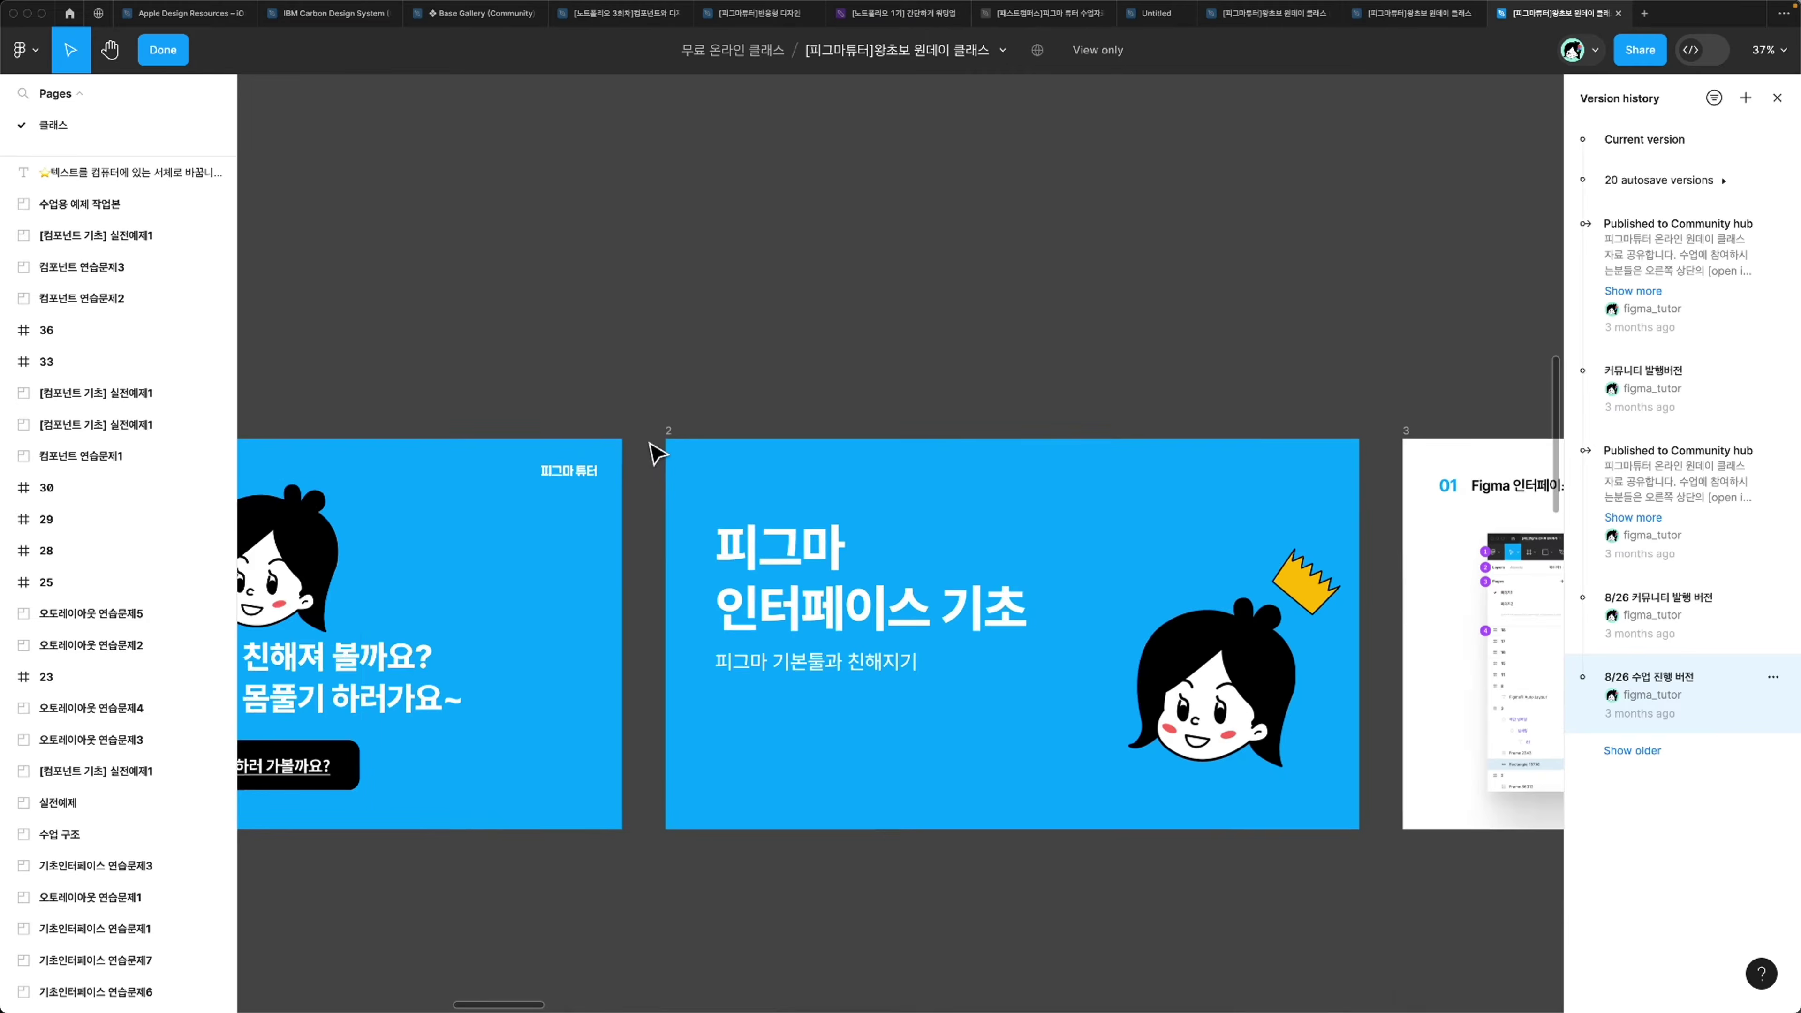
Step: Hide the editor's interface and go from slide 2 to slide 3, Figma 인터페이스 쓰는 법
{"action": "scroll", "coordinate": [656, 452], "scroll_direction": "up", "scroll_amount": 5}
{"action": "scroll", "coordinate": [656, 452], "scroll_direction": "right", "scroll_amount": 4}
{"action": "scroll", "coordinate": [656, 452], "scroll_direction": "down", "scroll_amount": 2}
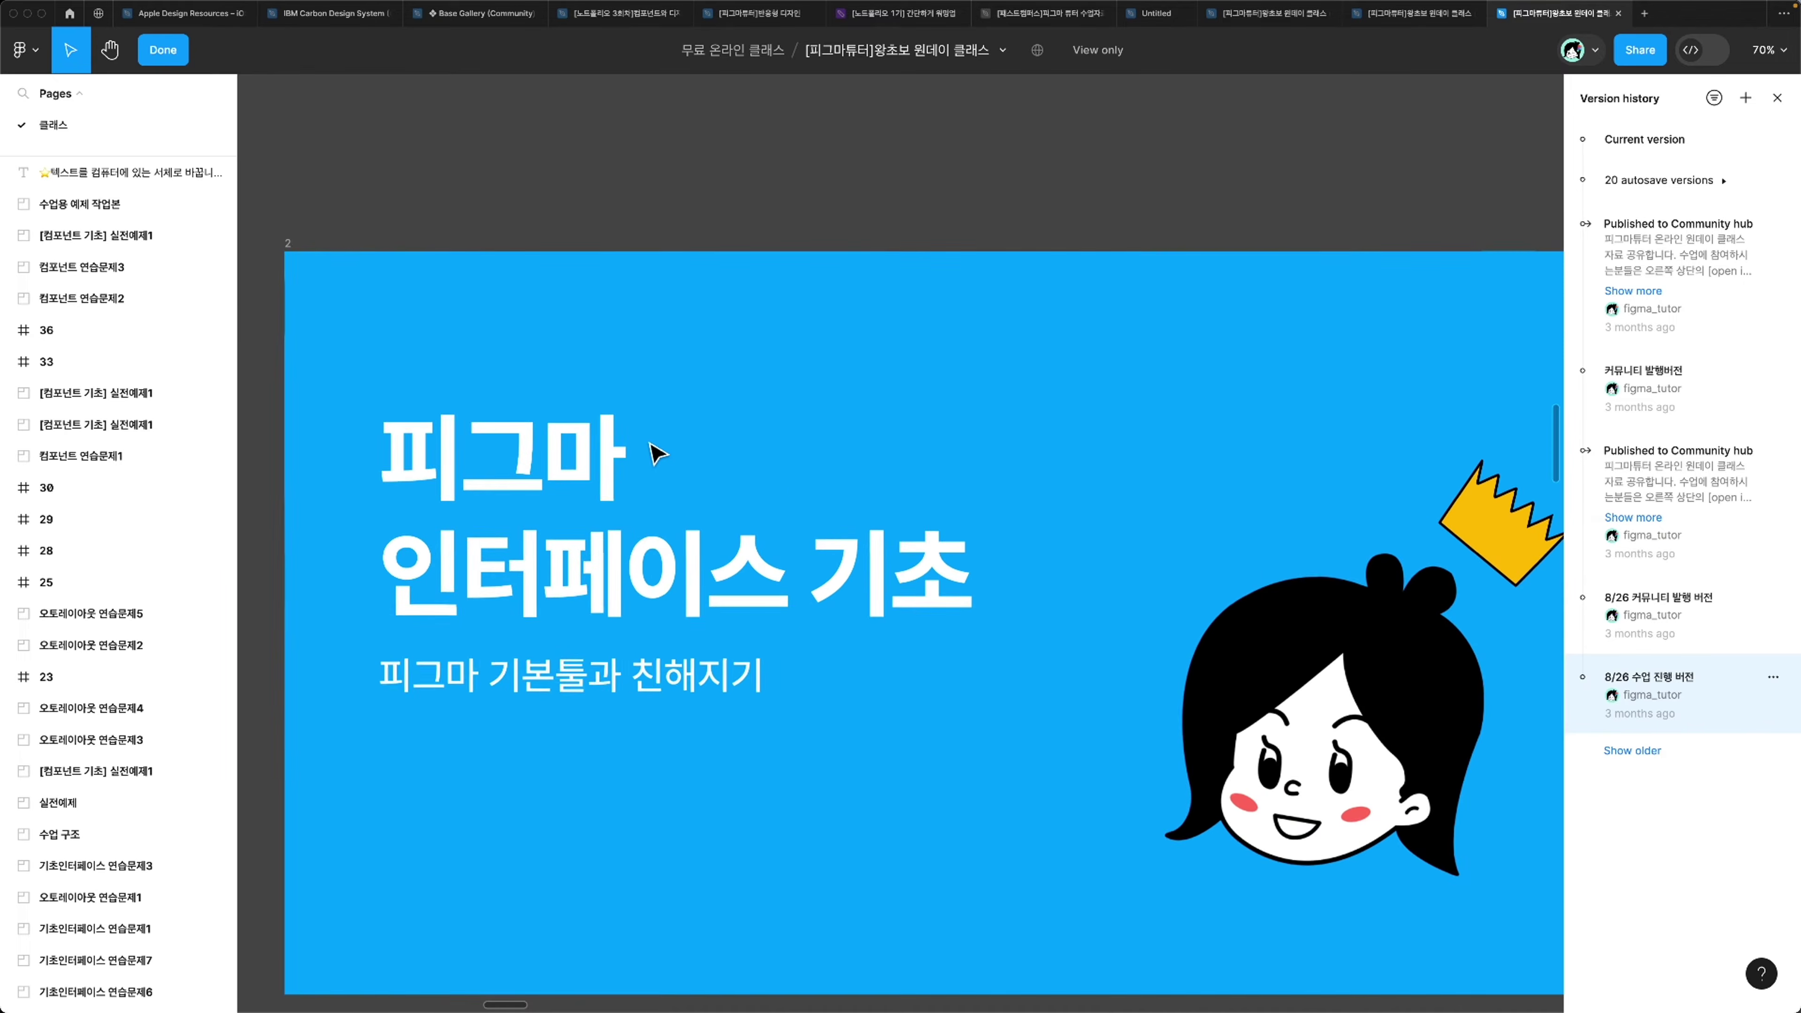
{"action": "key", "text": "super+backslash"}
{"action": "scroll", "coordinate": [656, 452], "scroll_direction": "right", "scroll_amount": 10}
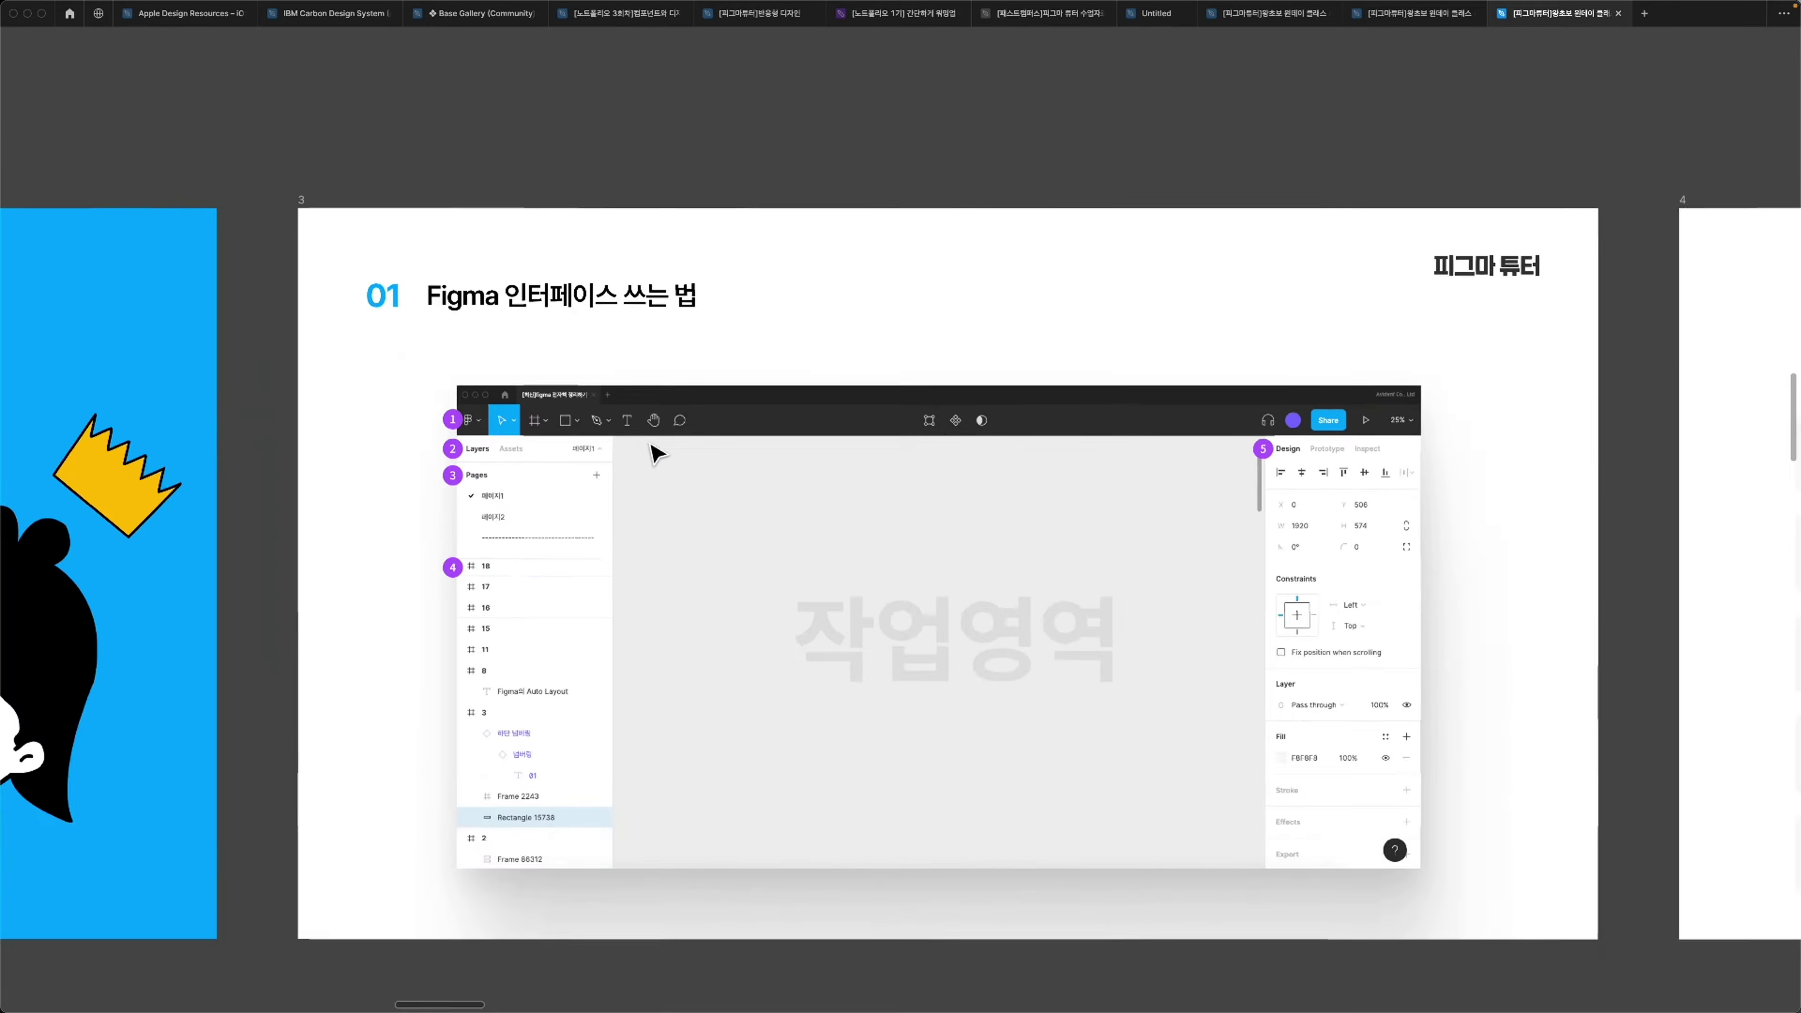
Step: Examine the upper-left area of slide 3's interface screenshot, selecting number markers 2, 3 and 4 in turn and returning to 3
{"action": "scroll", "coordinate": [656, 452], "scroll_direction": "up", "scroll_amount": 5}
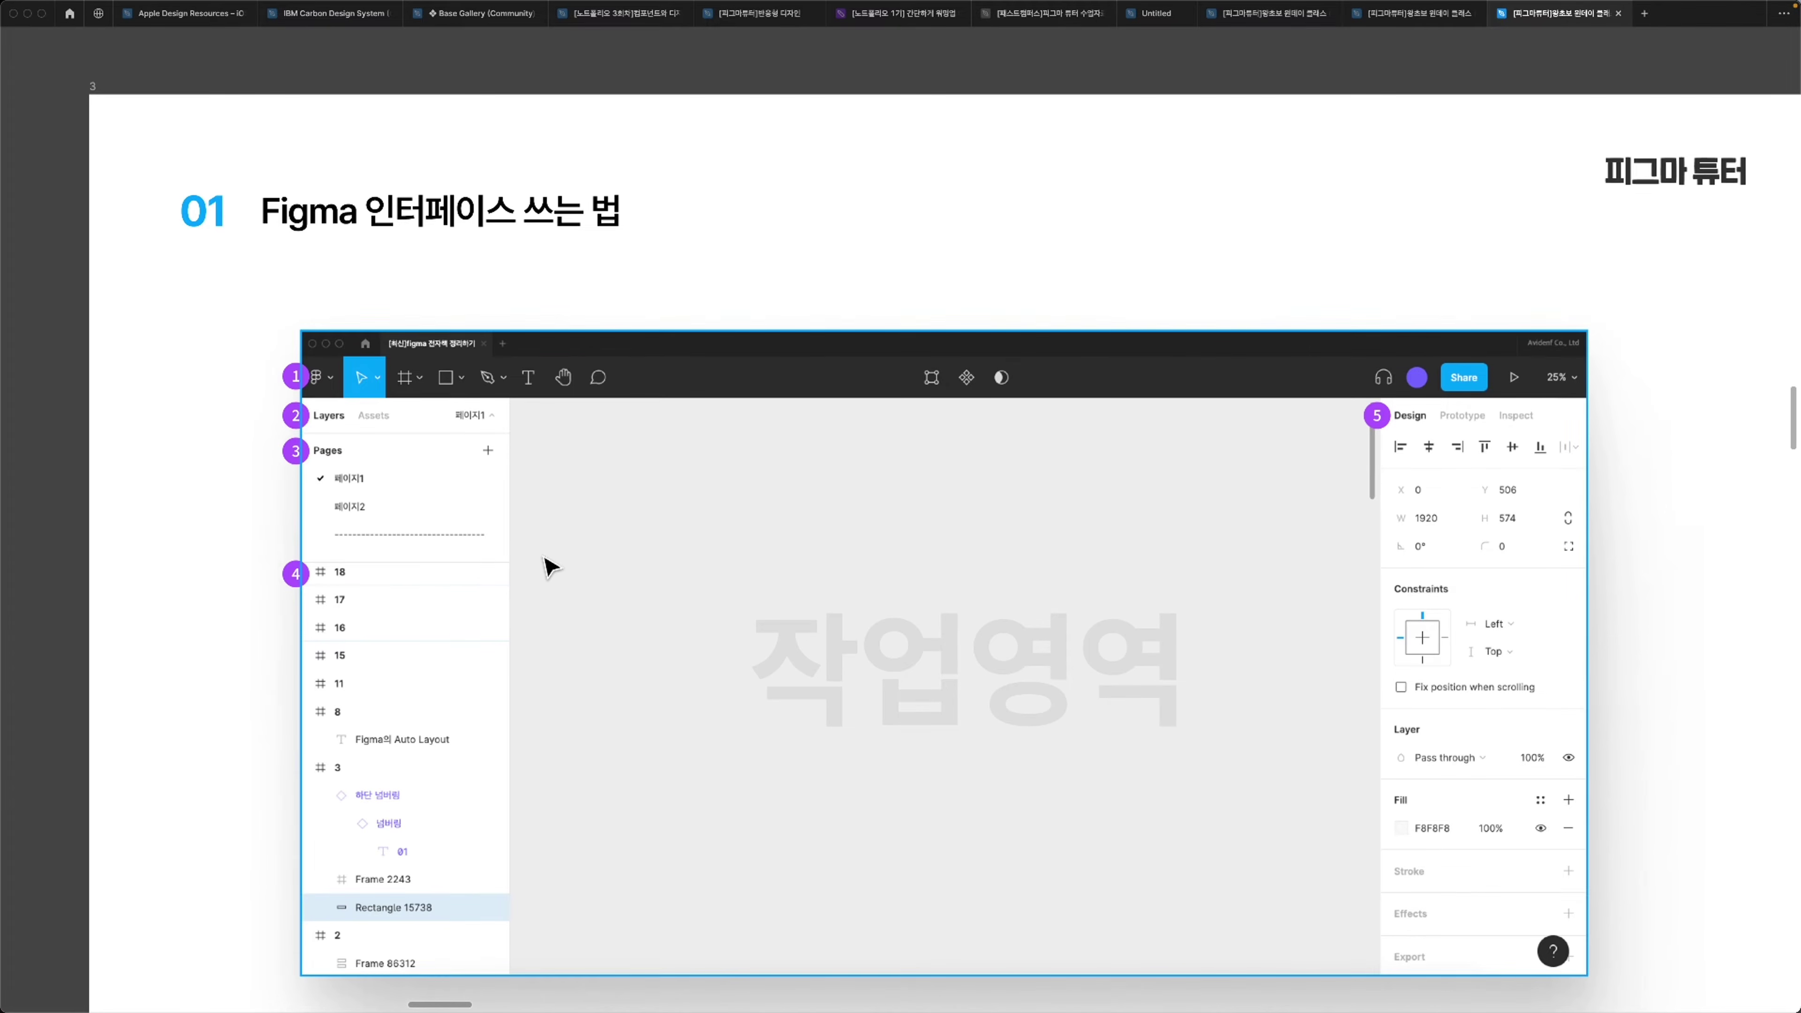
{"action": "scroll", "coordinate": [241, 523], "scroll_direction": "up", "scroll_amount": 5}
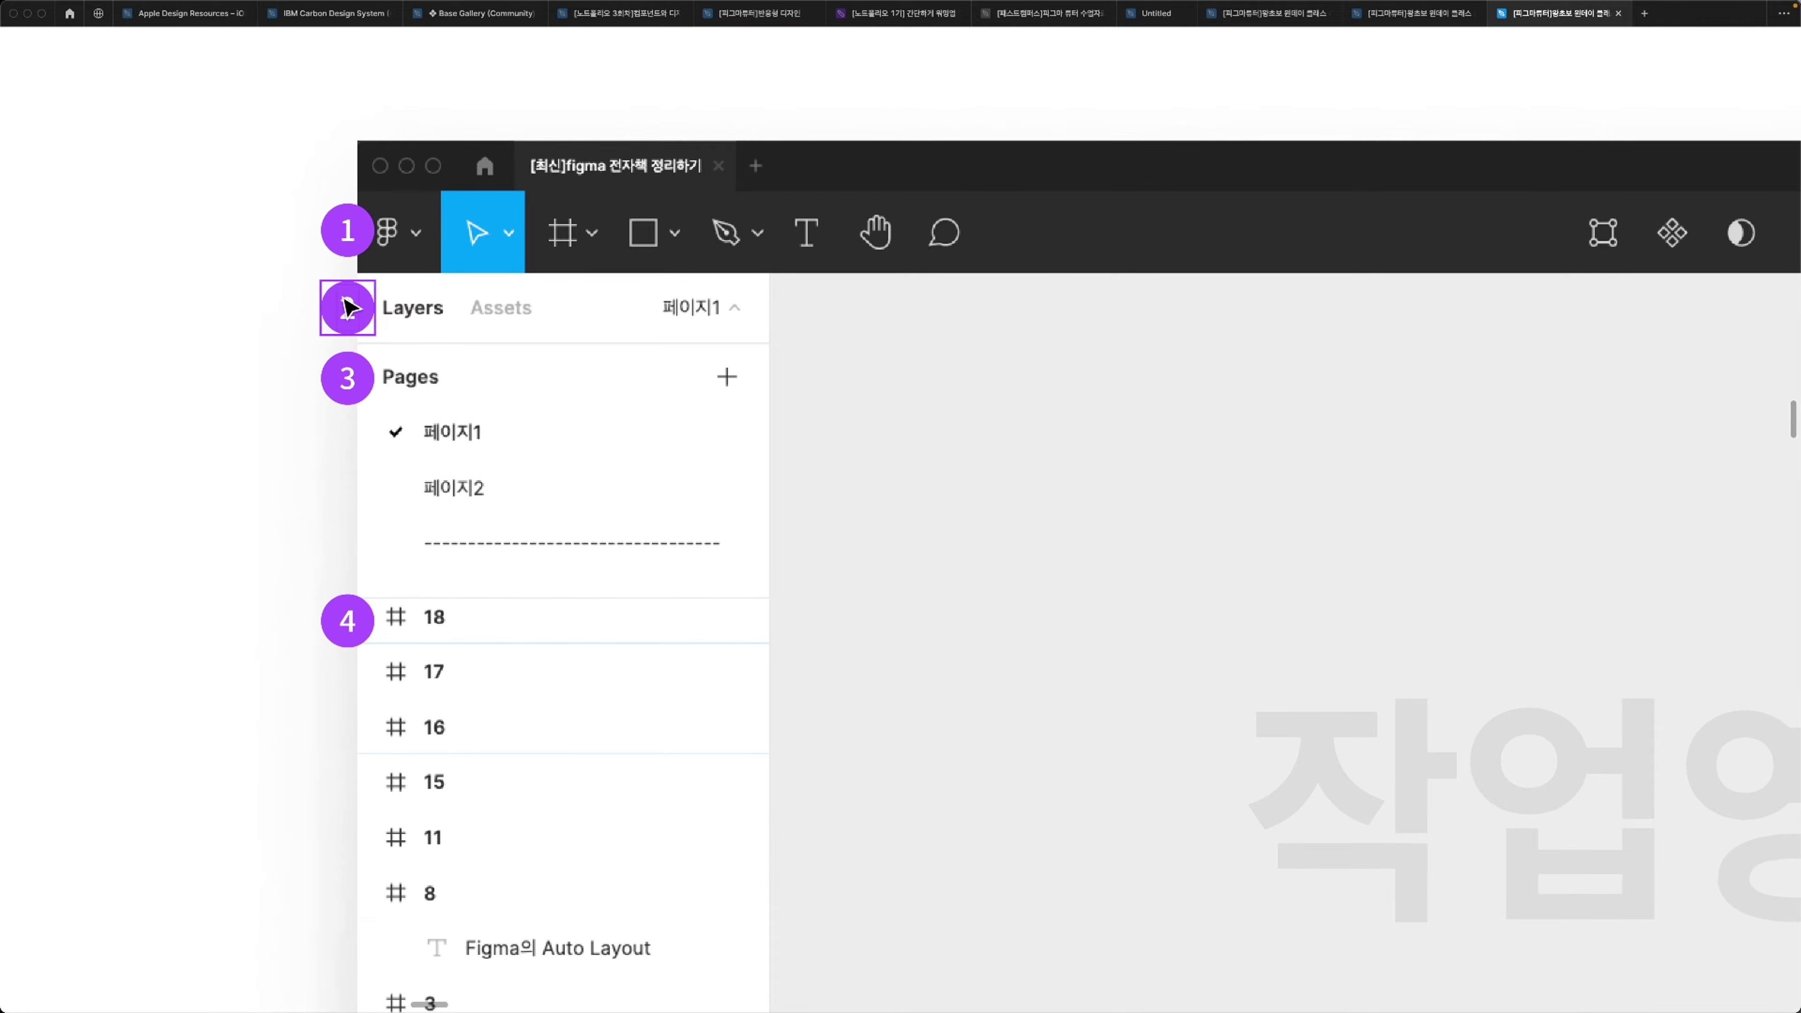
{"action": "left_click", "coordinate": [342, 324]}
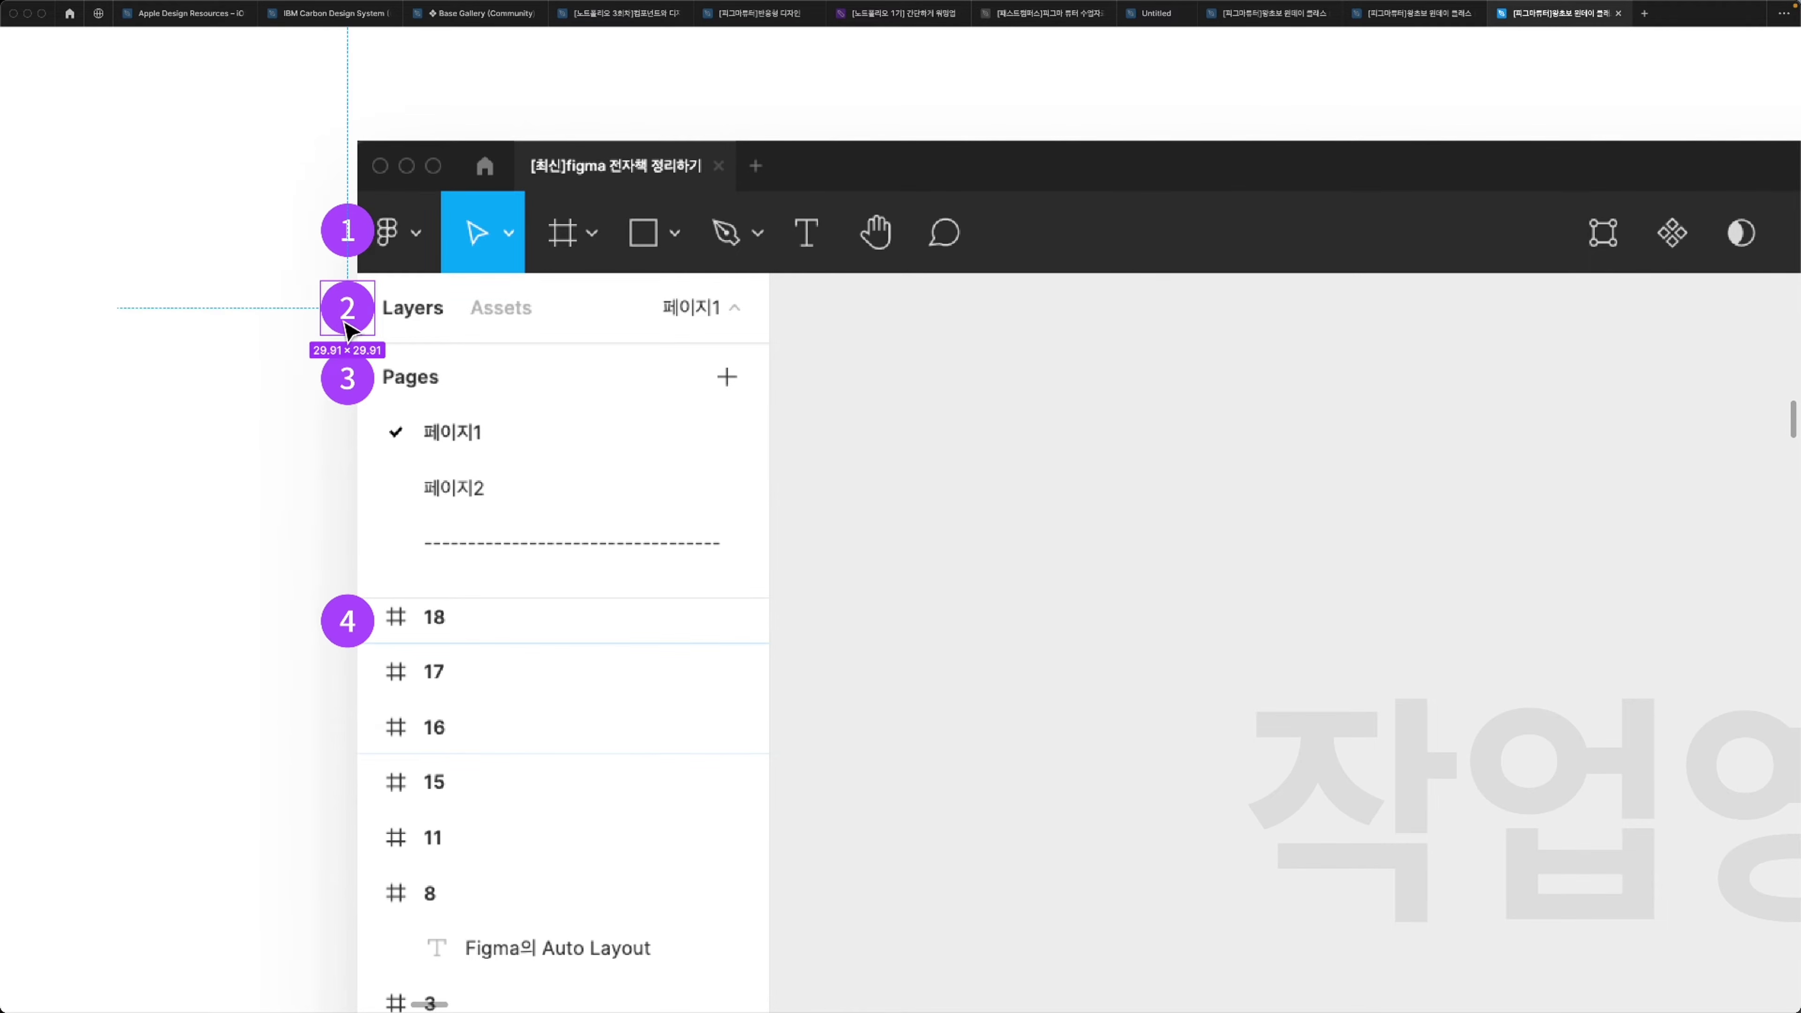
{"action": "left_click", "coordinate": [366, 407]}
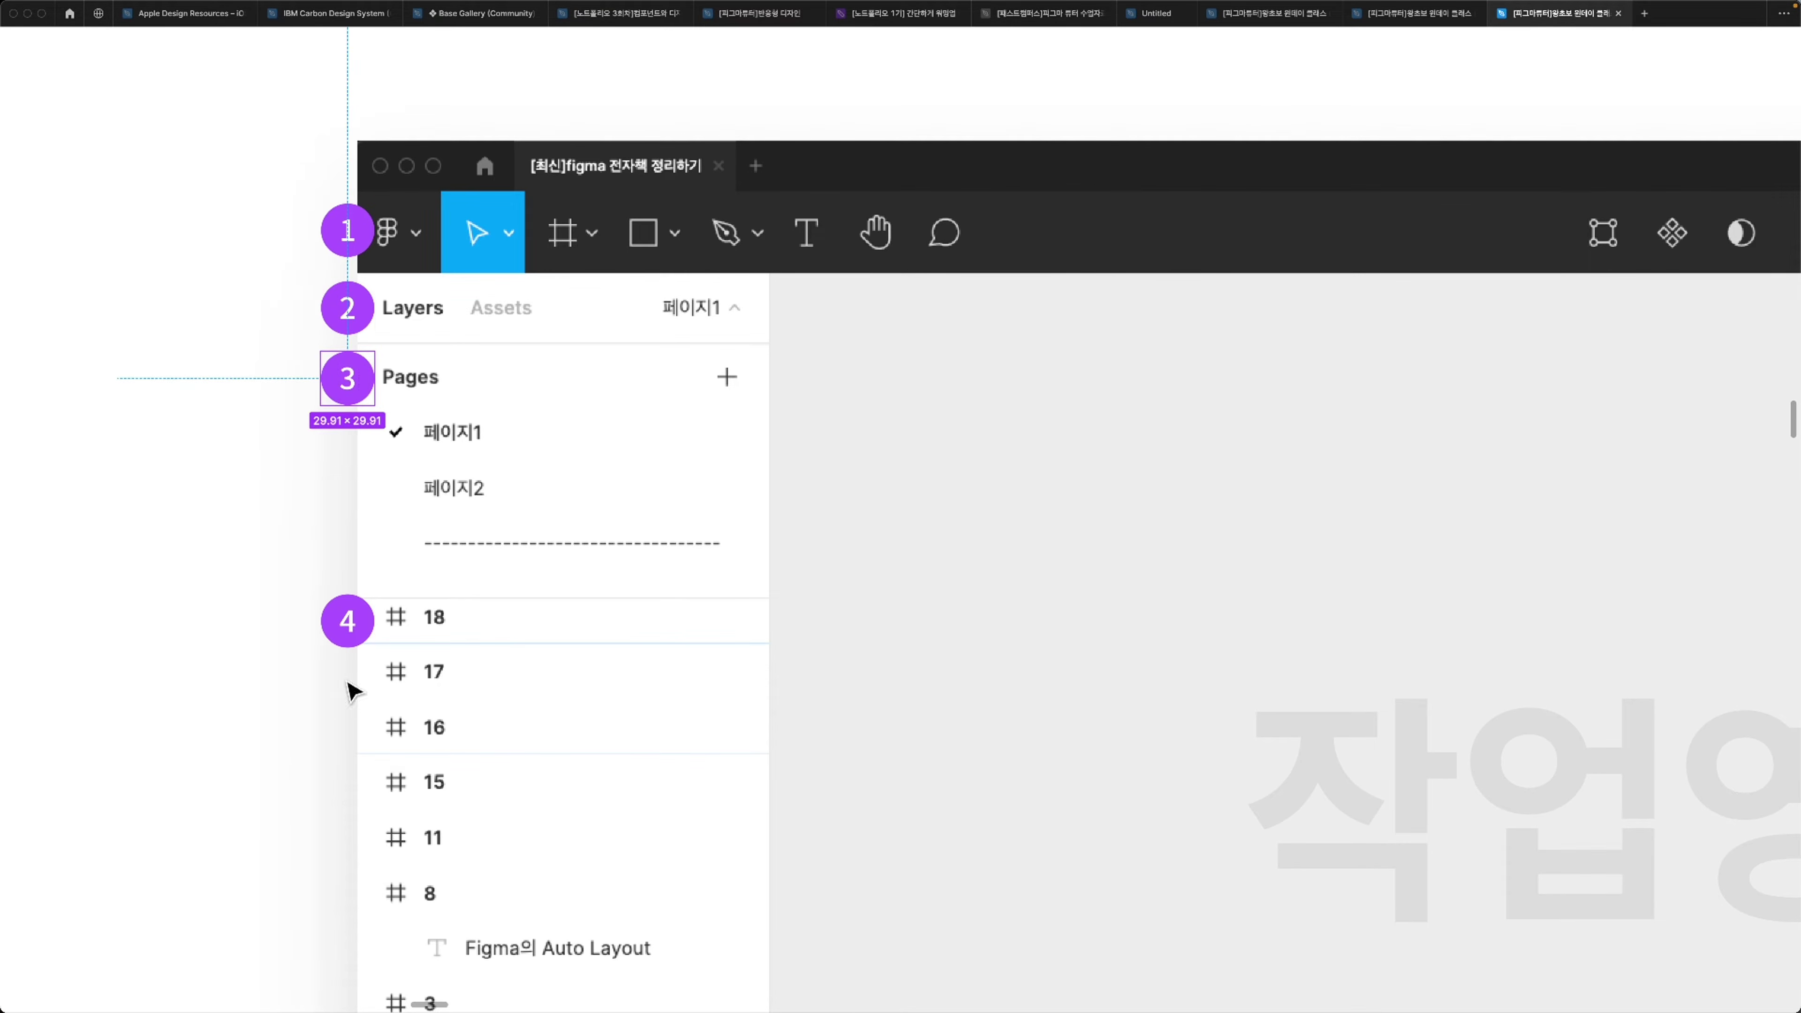
{"action": "left_click", "coordinate": [348, 624]}
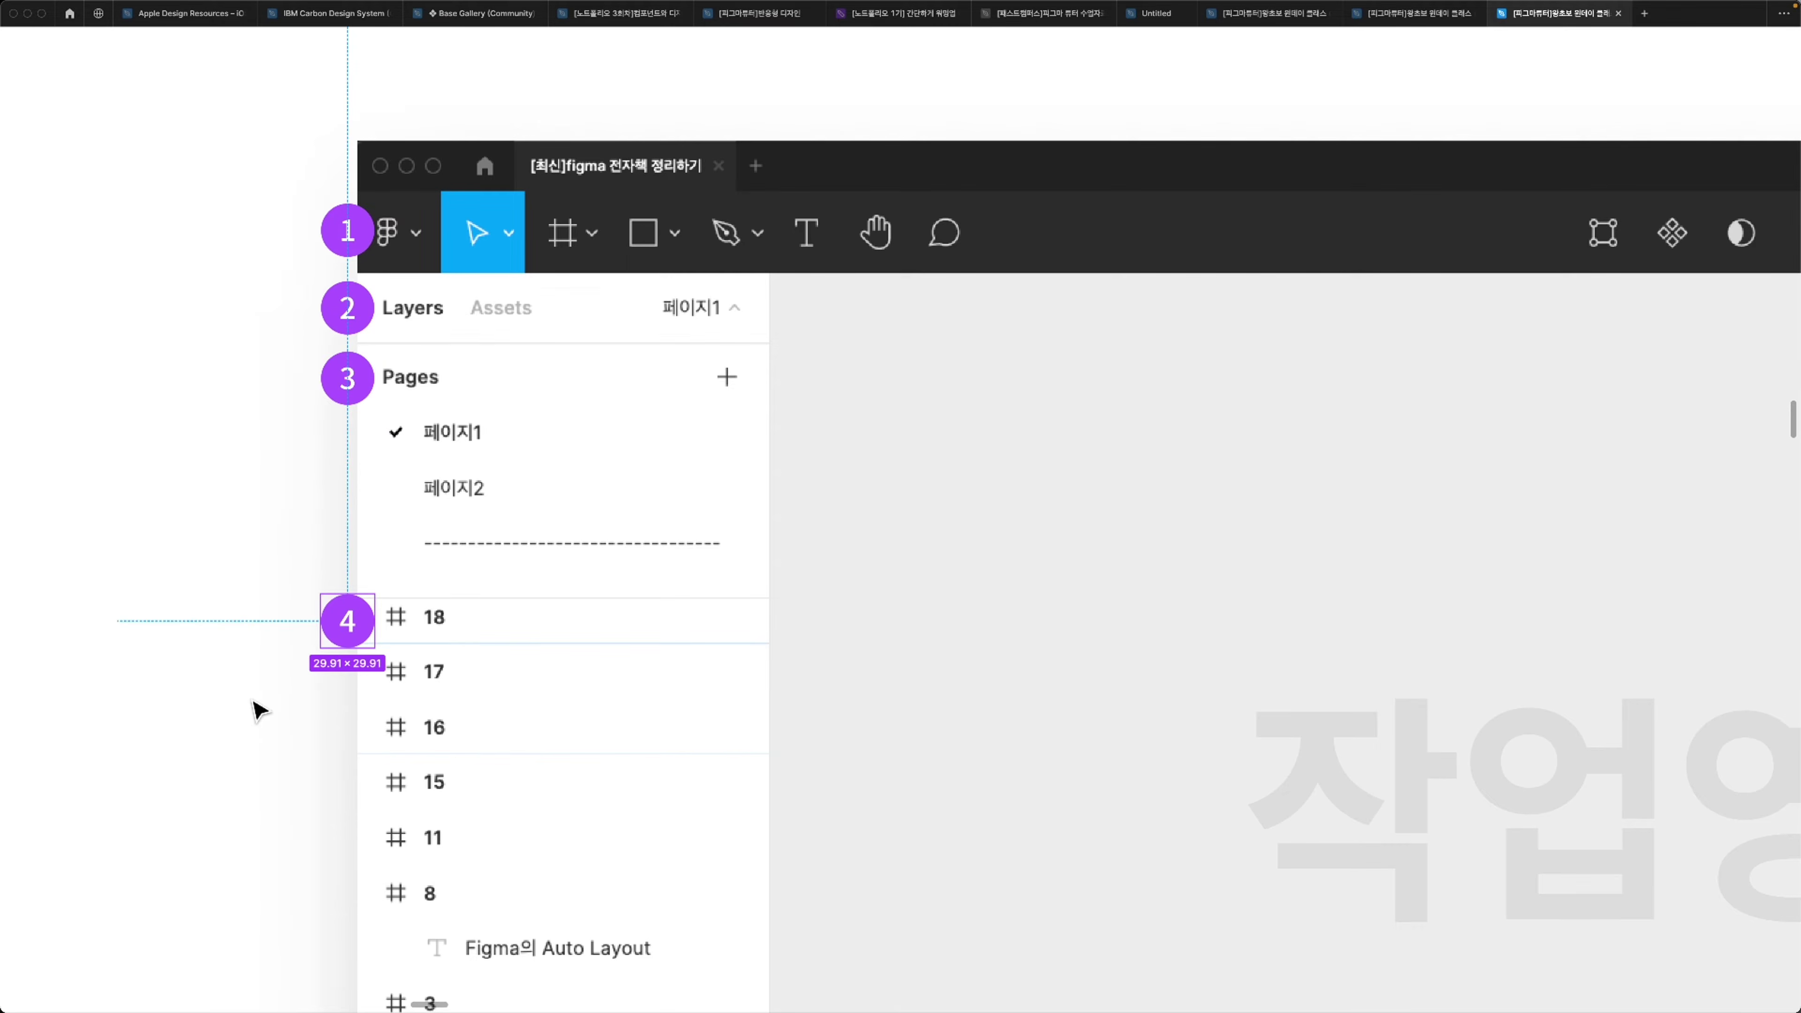
{"action": "left_click", "coordinate": [337, 381]}
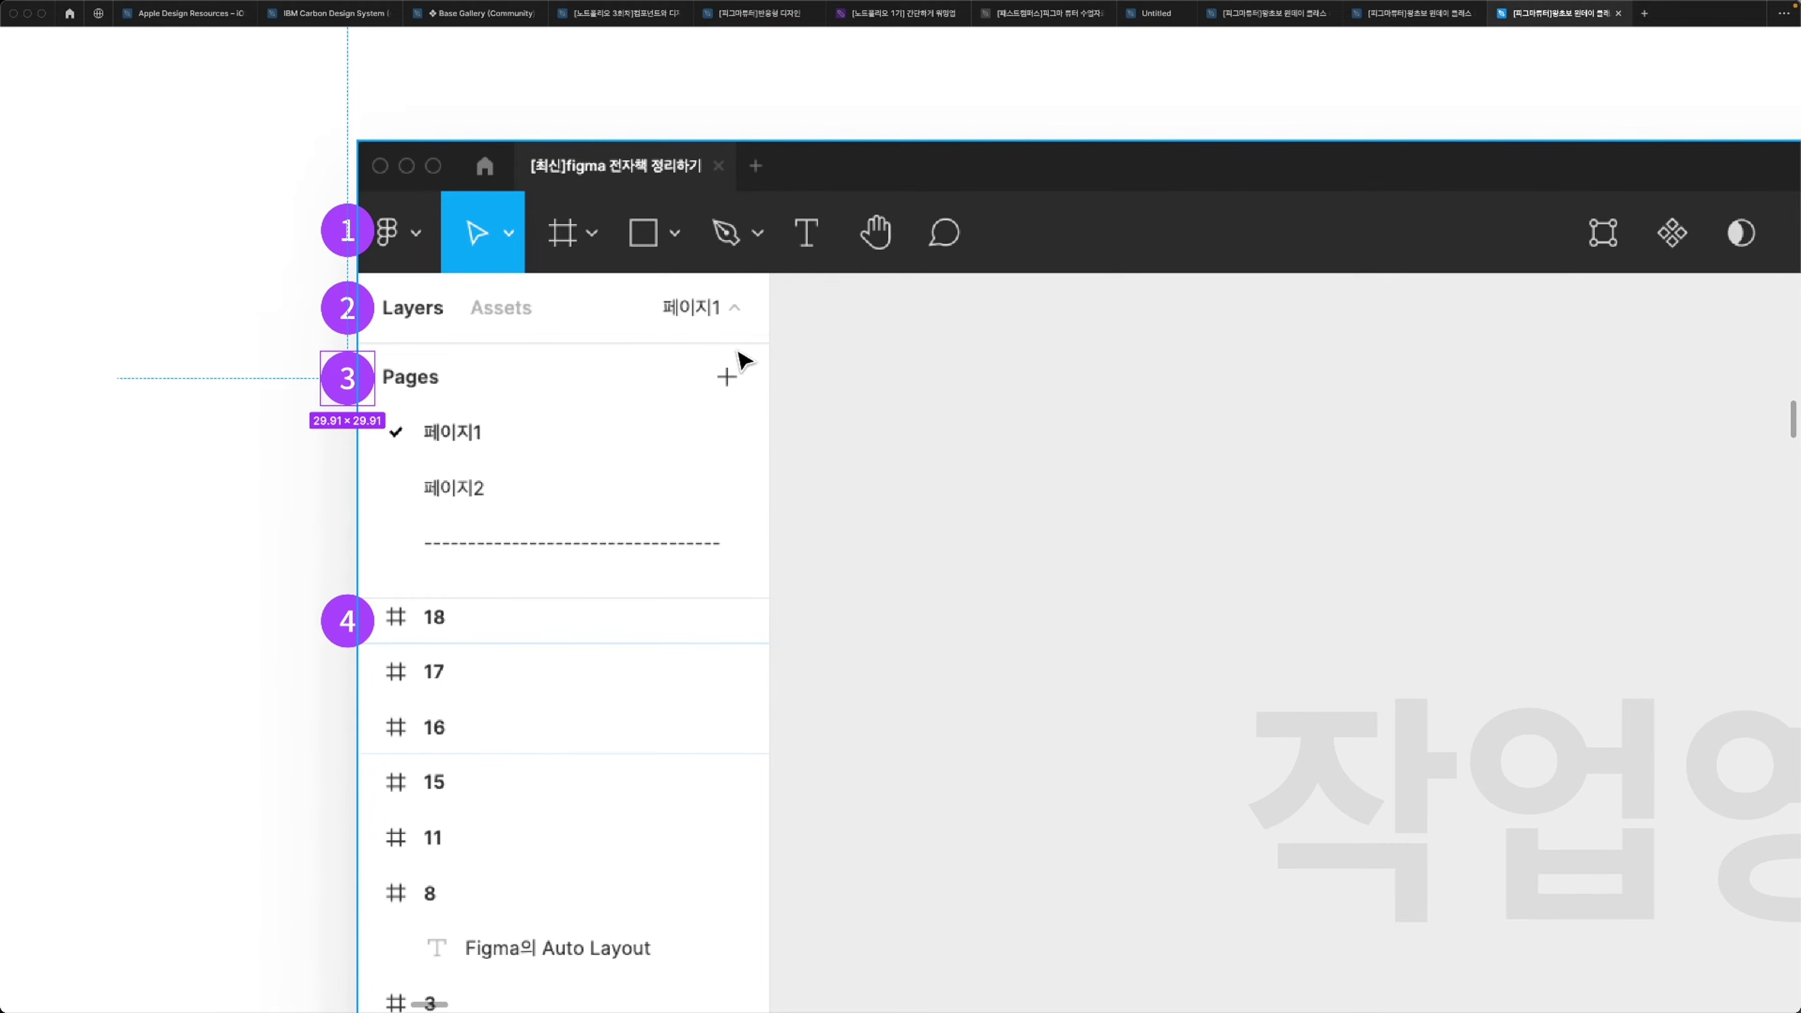
Step: Examine the layer list in slide 3's interface screenshot down to the slide's lower edge
{"action": "scroll", "coordinate": [361, 653], "scroll_direction": "down", "scroll_amount": 5}
{"action": "scroll", "coordinate": [362, 653], "scroll_direction": "down", "scroll_amount": 2}
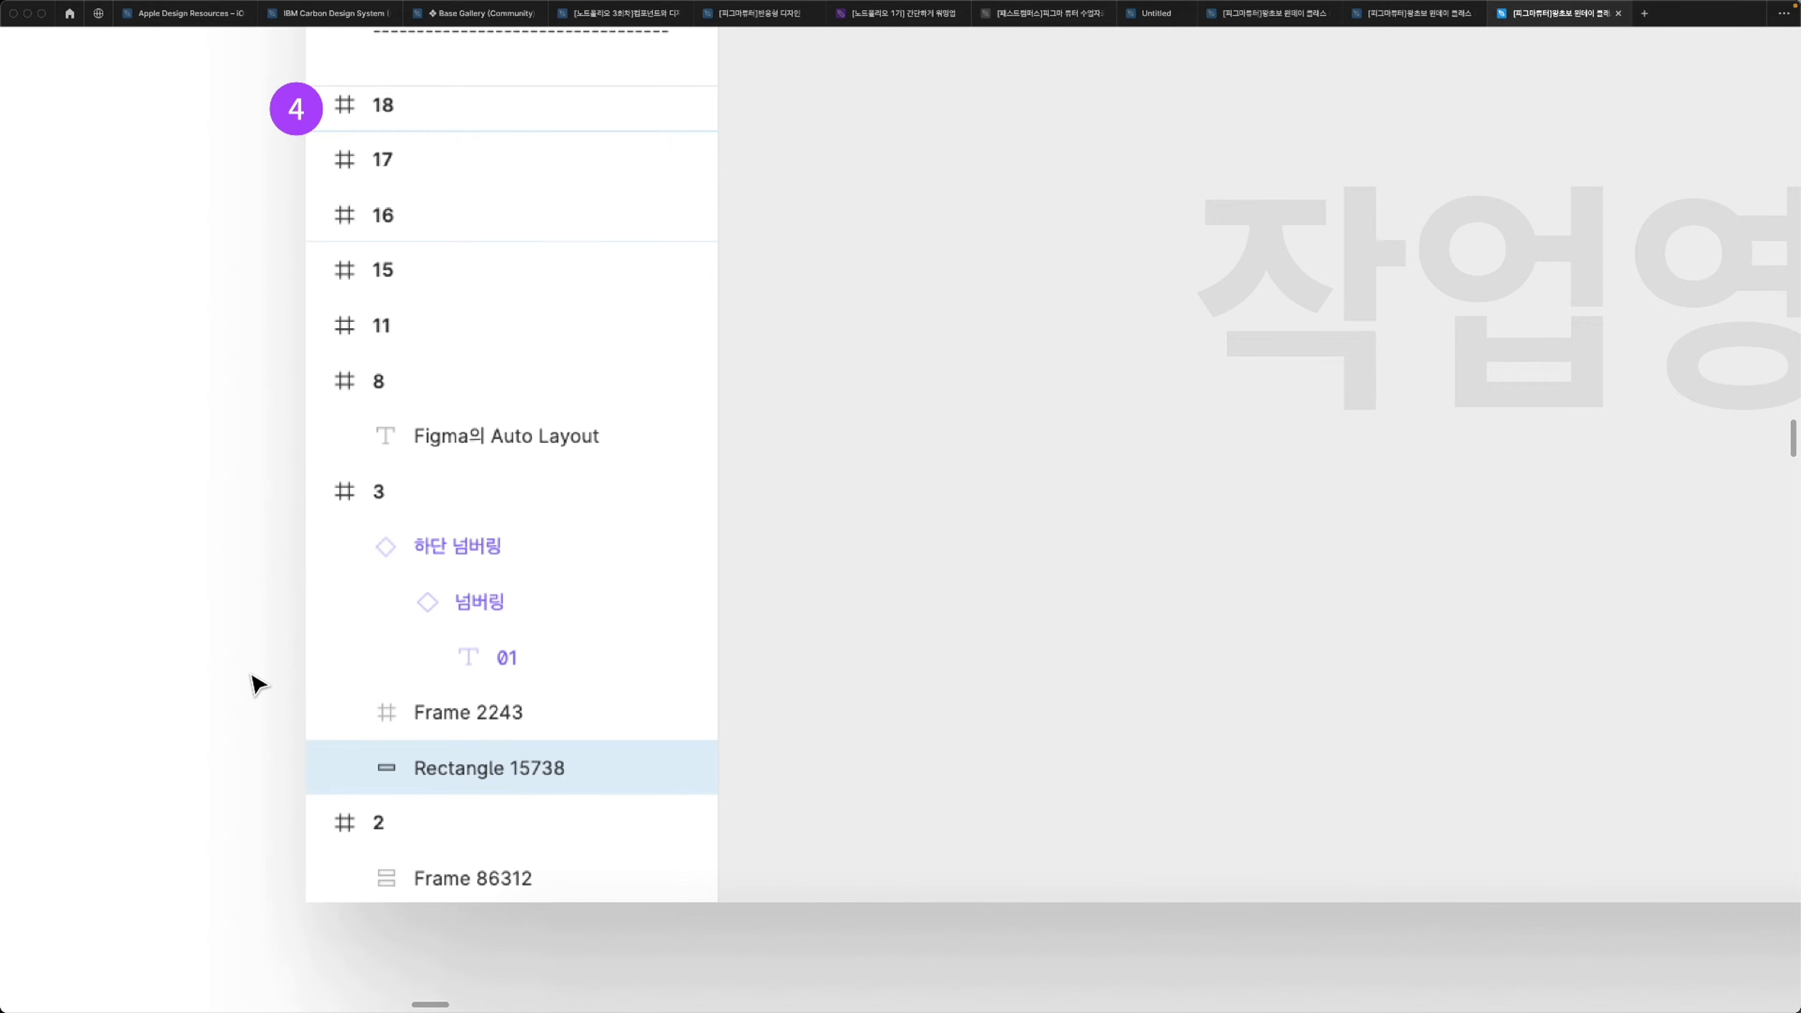
{"action": "scroll", "coordinate": [297, 643], "scroll_direction": "down", "scroll_amount": 10}
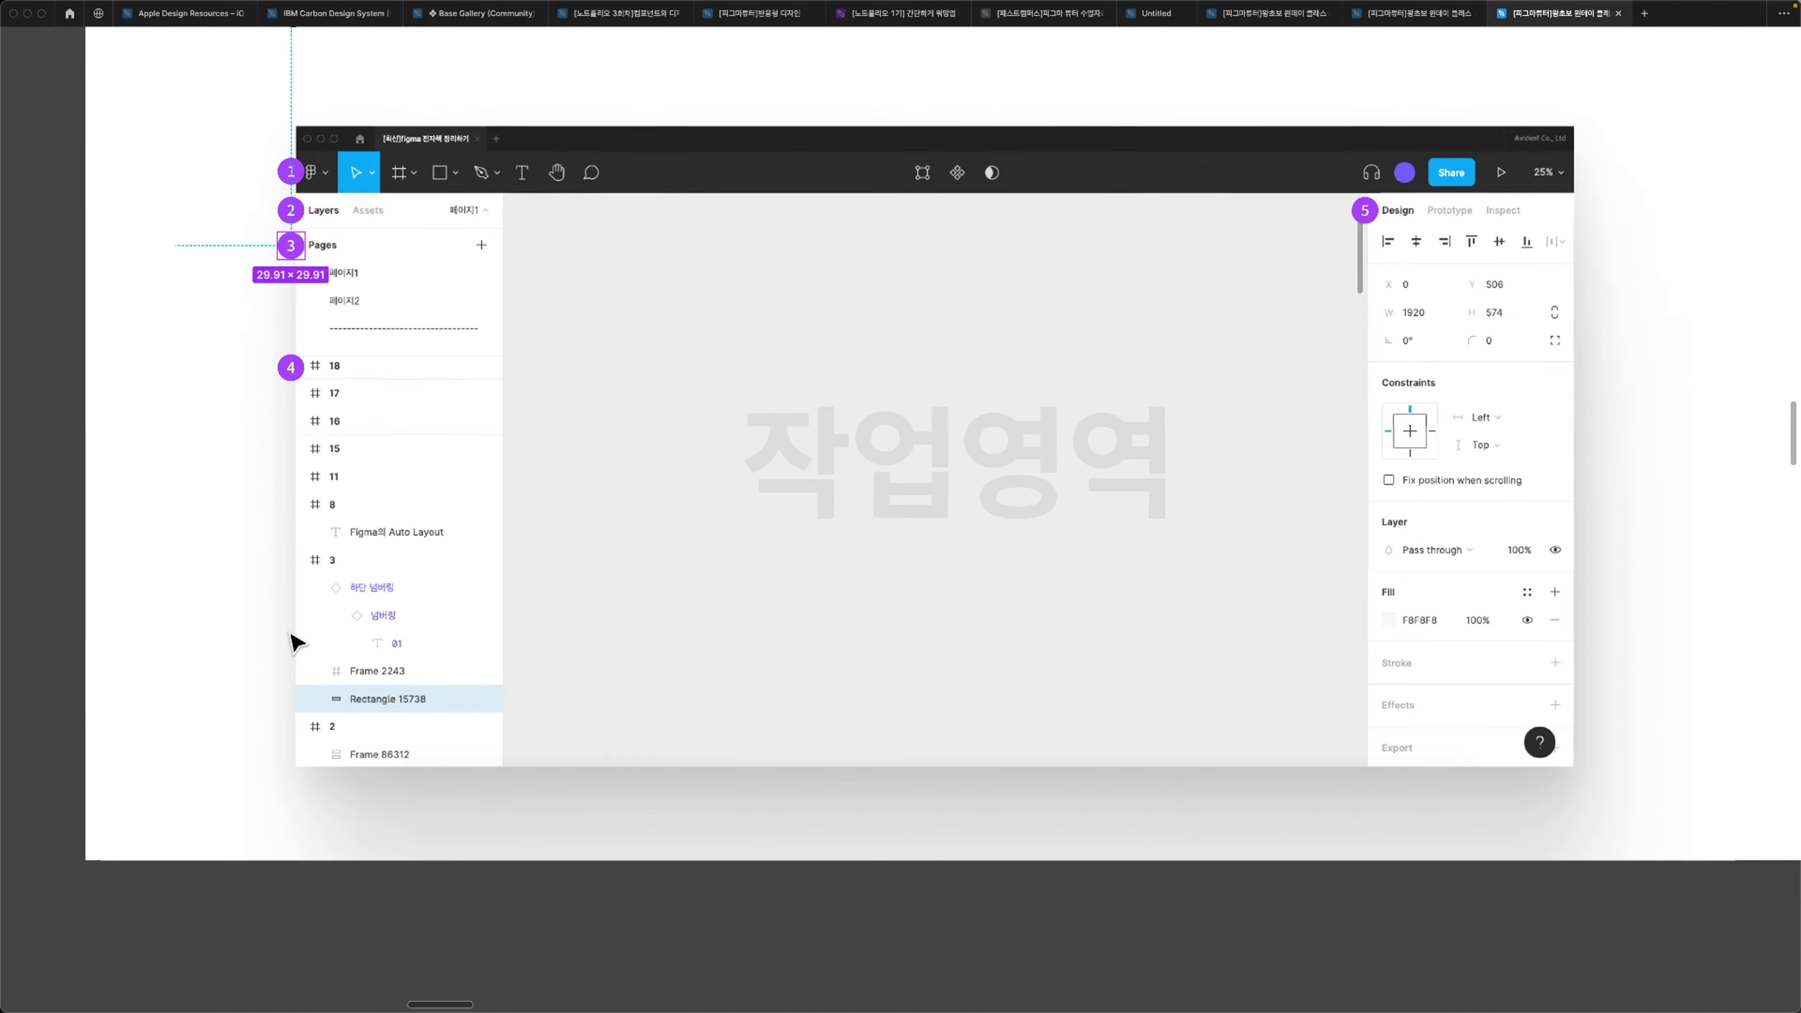
{"action": "scroll", "coordinate": [296, 643], "scroll_direction": "down", "scroll_amount": 3}
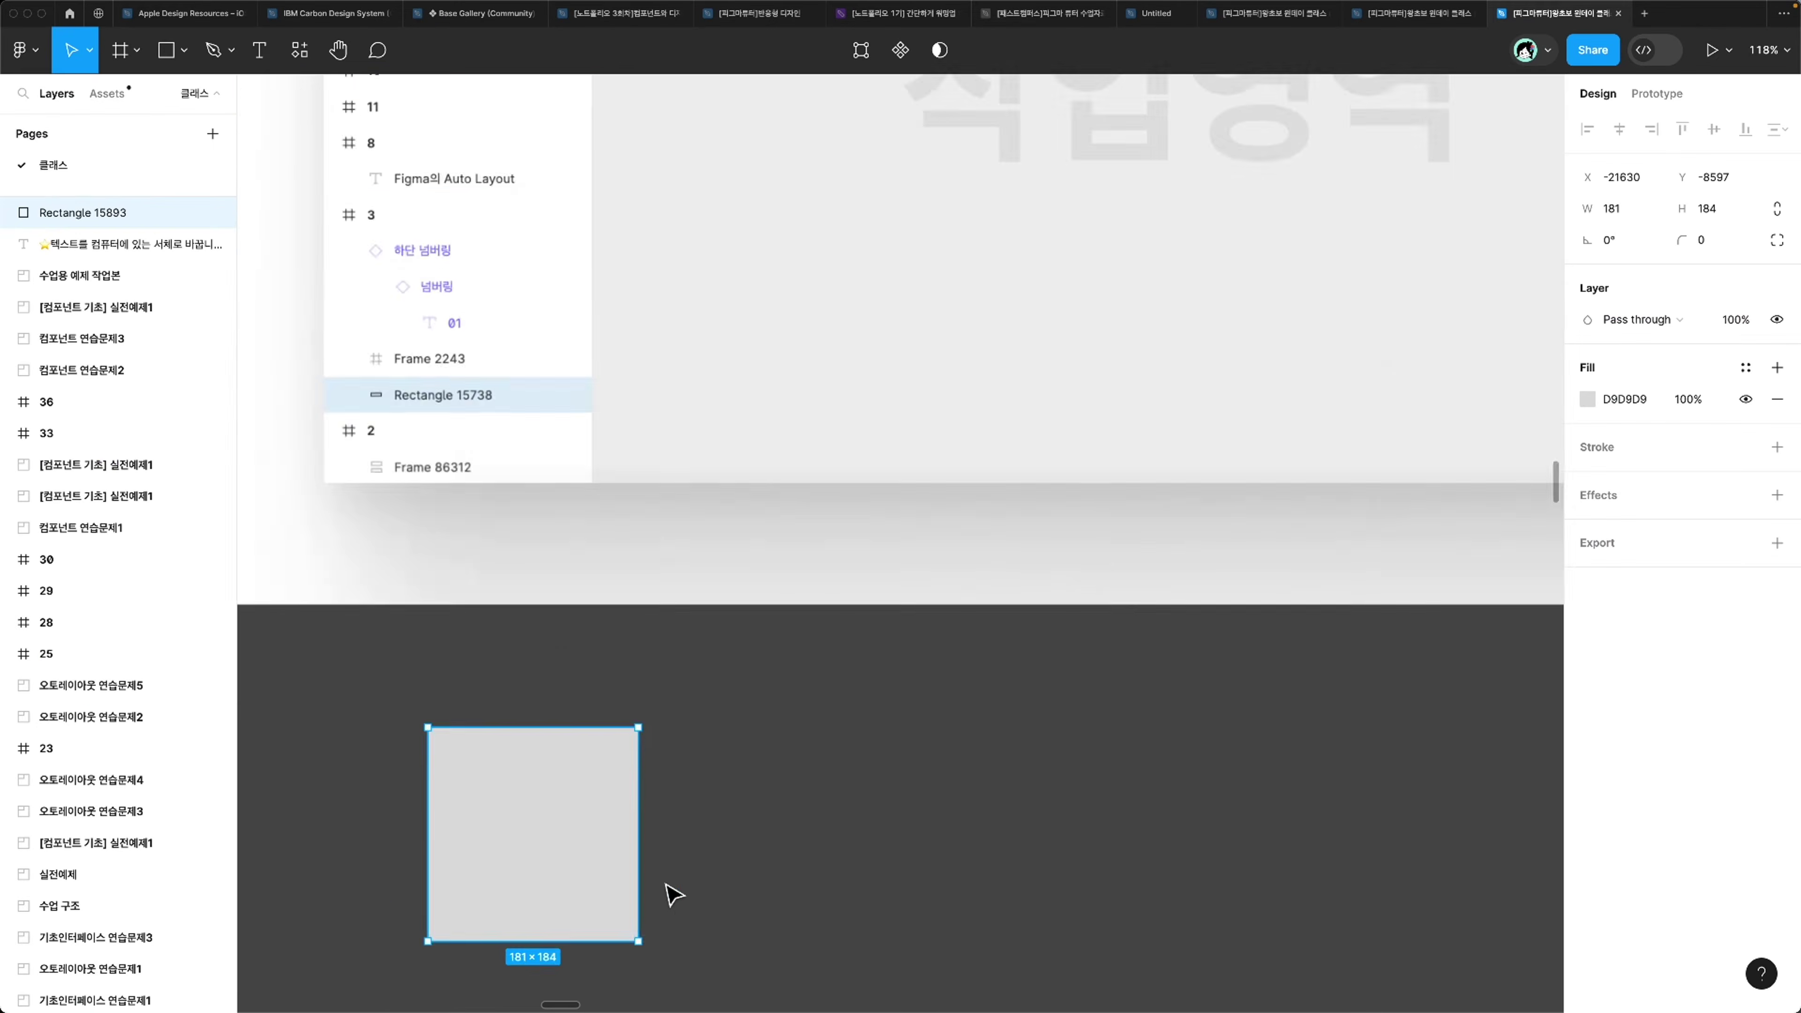
Step: Draw a rectangle about 181 × 184 on the empty canvas below slide 3 and duplicate it diagonally so the copies overlap
{"action": "left_click_drag", "start_coordinate": [667, 893], "coordinate": [670, 897]}
{"action": "scroll", "coordinate": [667, 889], "scroll_direction": "down", "scroll_amount": 2}
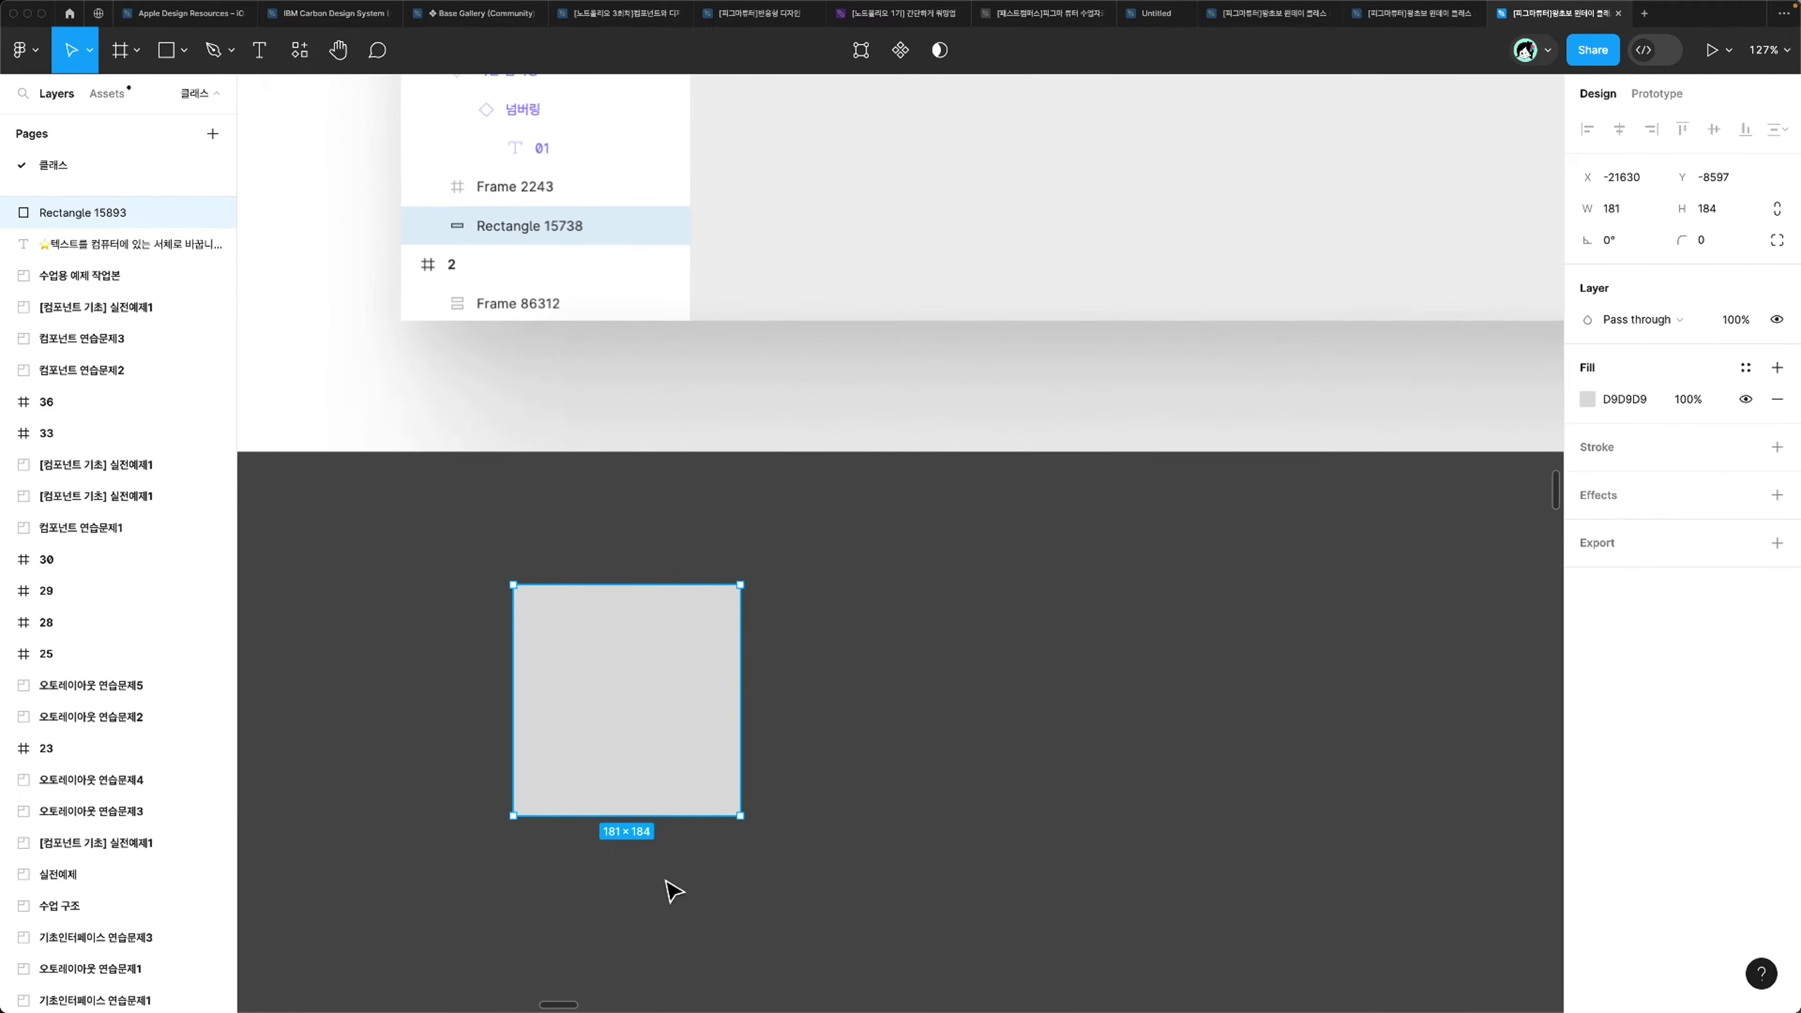
{"action": "left_click_drag", "start_coordinate": [664, 703], "coordinate": [828, 822]}
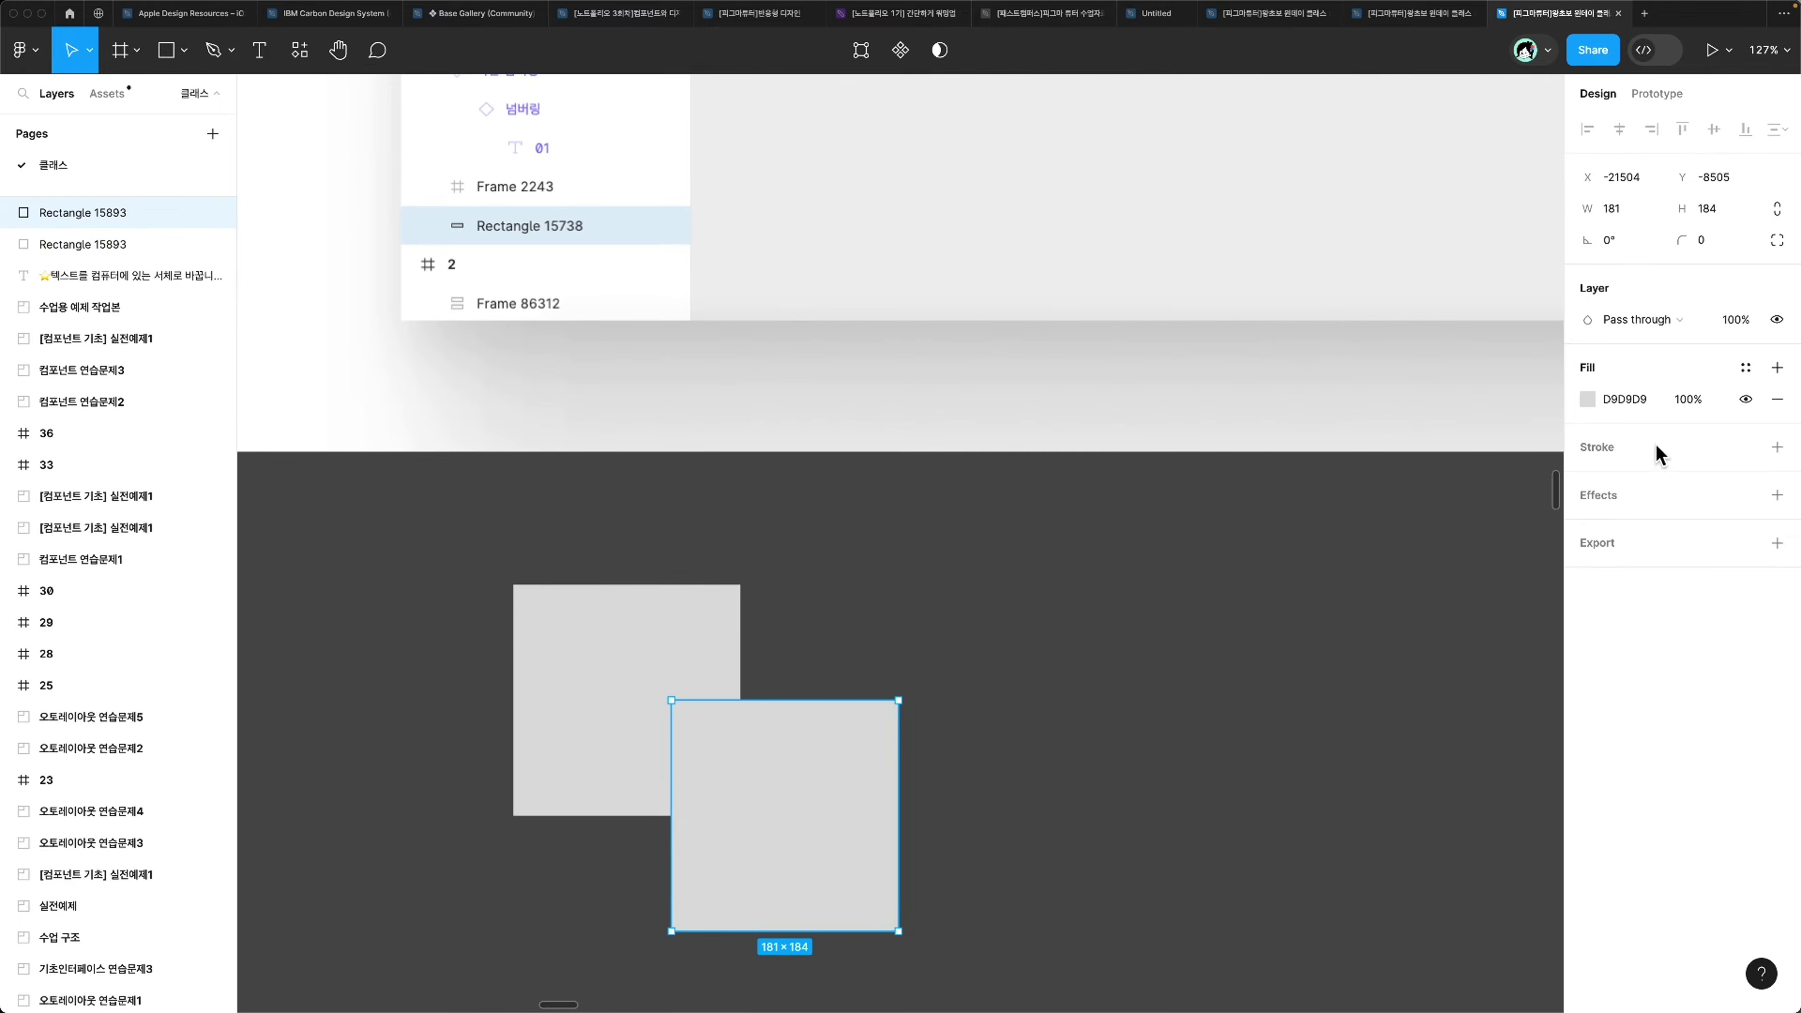
Step: Fill the duplicated rectangle with FF9999 and move it further over the grey one
{"action": "left_click", "coordinate": [1587, 399]}
{"action": "left_click", "coordinate": [1445, 465]}
{"action": "left_click_drag", "start_coordinate": [1445, 465], "coordinate": [1423, 463]}
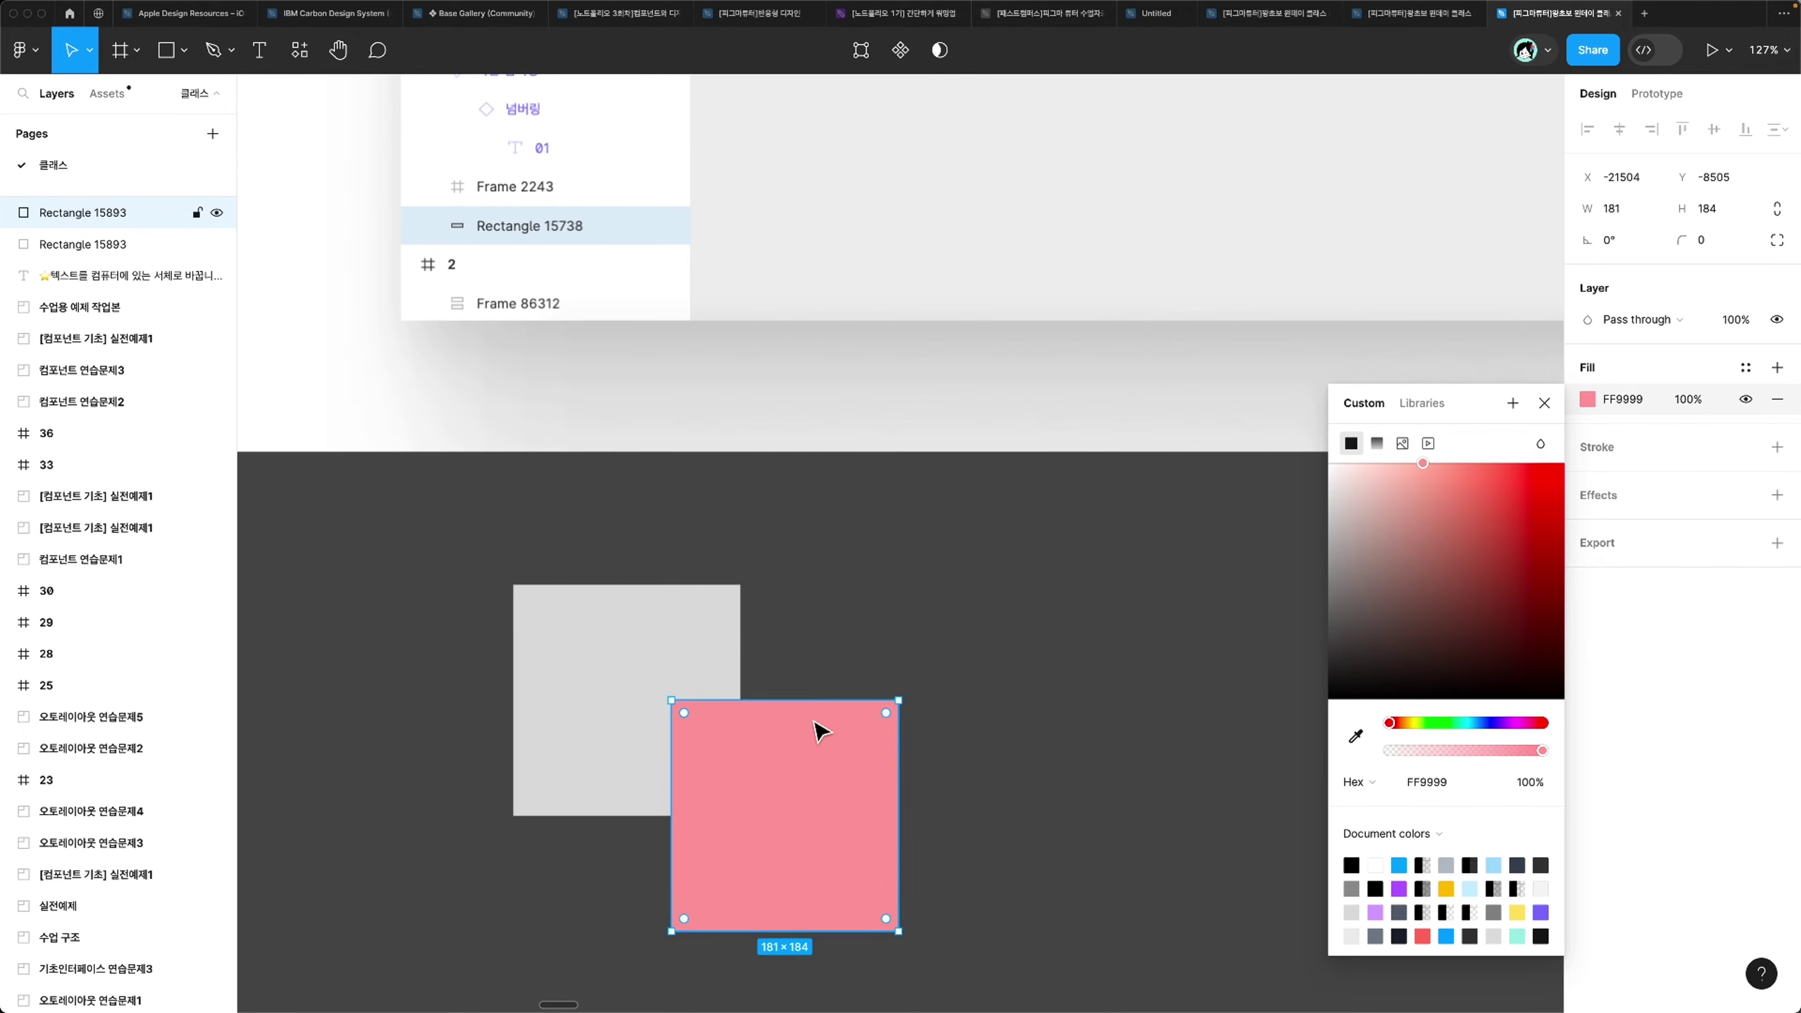
{"action": "left_click_drag", "start_coordinate": [778, 729], "coordinate": [723, 688]}
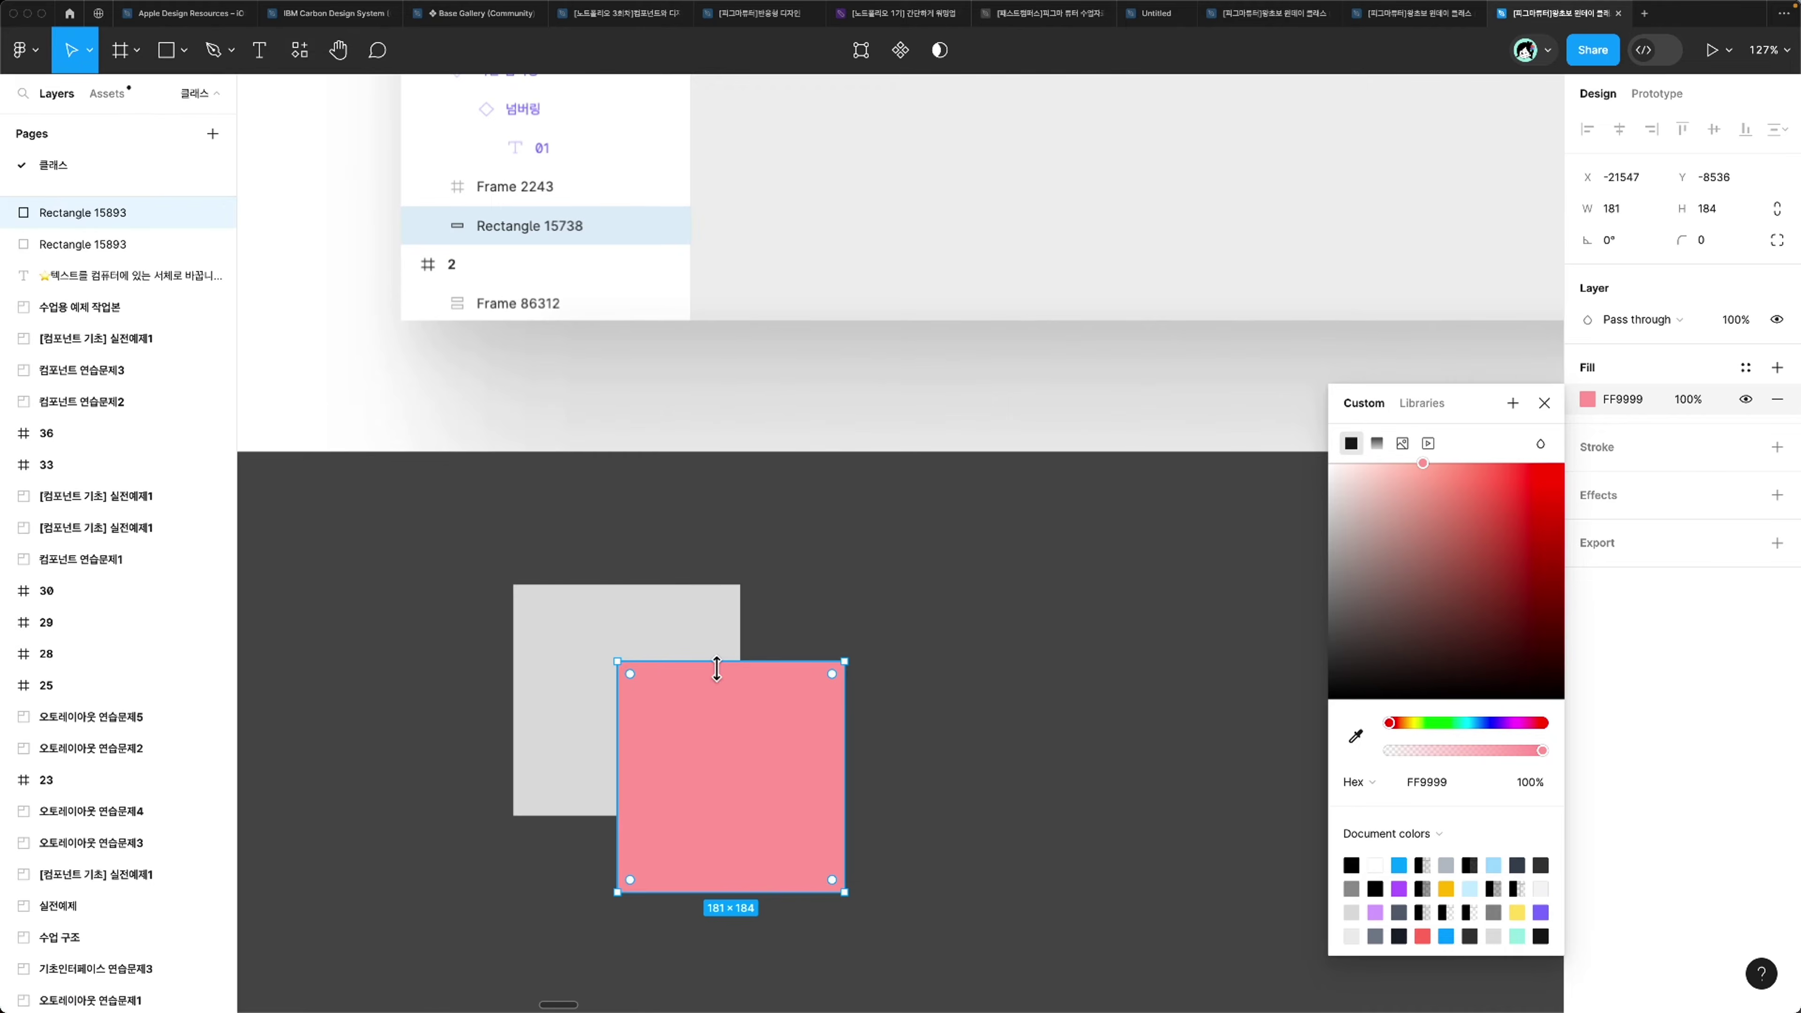
Step: Remove the grey and pink rectangles from the canvas below slide 3
{"action": "scroll", "coordinate": [716, 668], "scroll_direction": "up", "scroll_amount": 5}
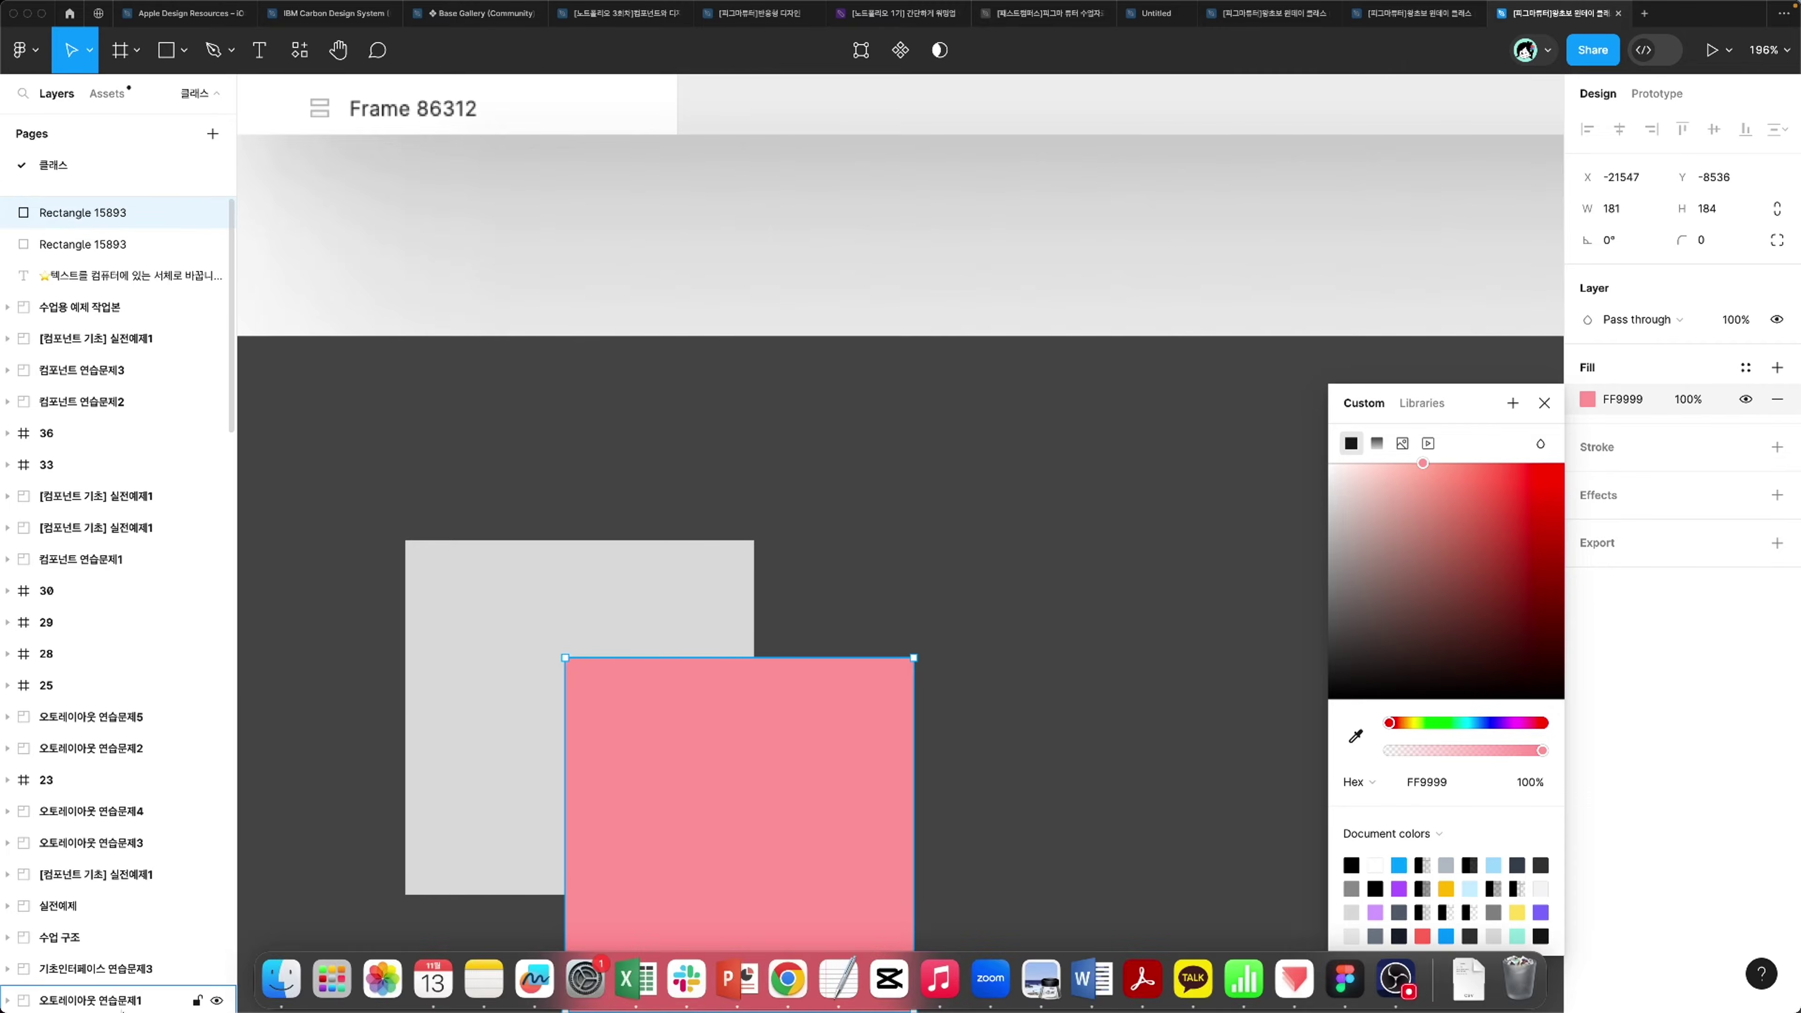
{"action": "left_click", "coordinate": [312, 699]}
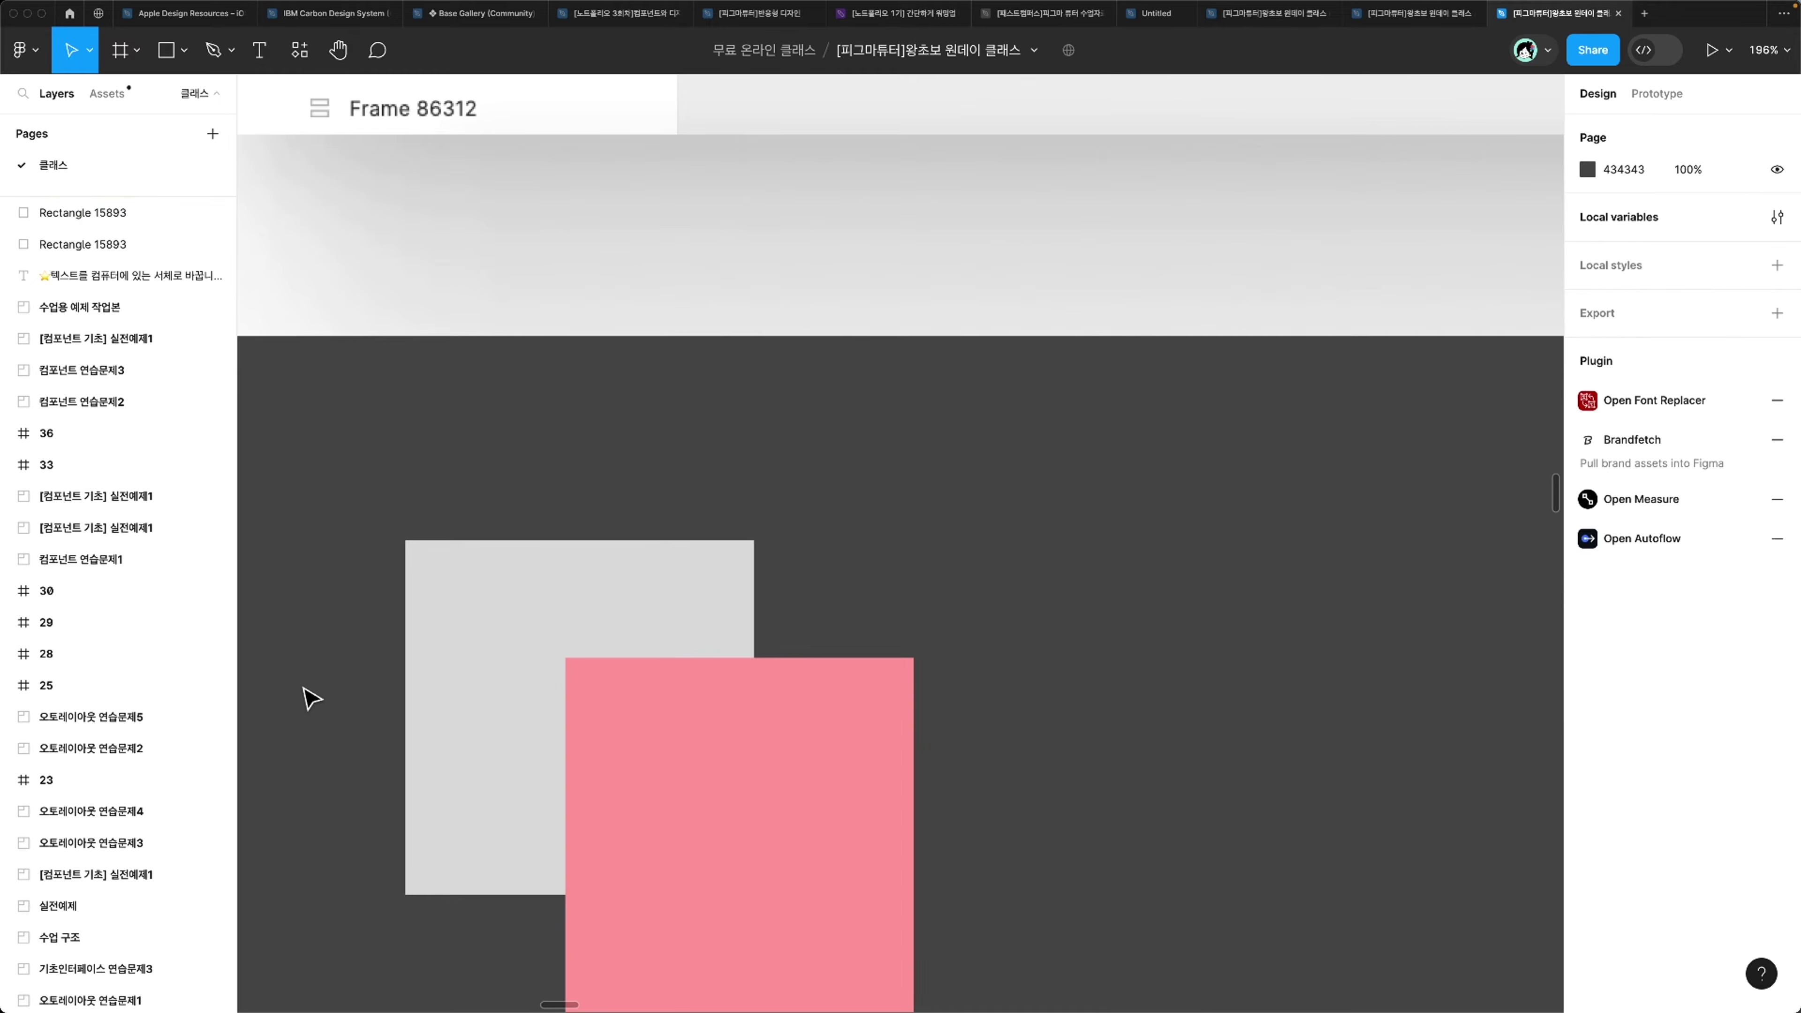
{"action": "scroll", "coordinate": [303, 692], "scroll_direction": "down", "scroll_amount": 5}
{"action": "scroll", "coordinate": [640, 632], "scroll_direction": "up", "scroll_amount": 5}
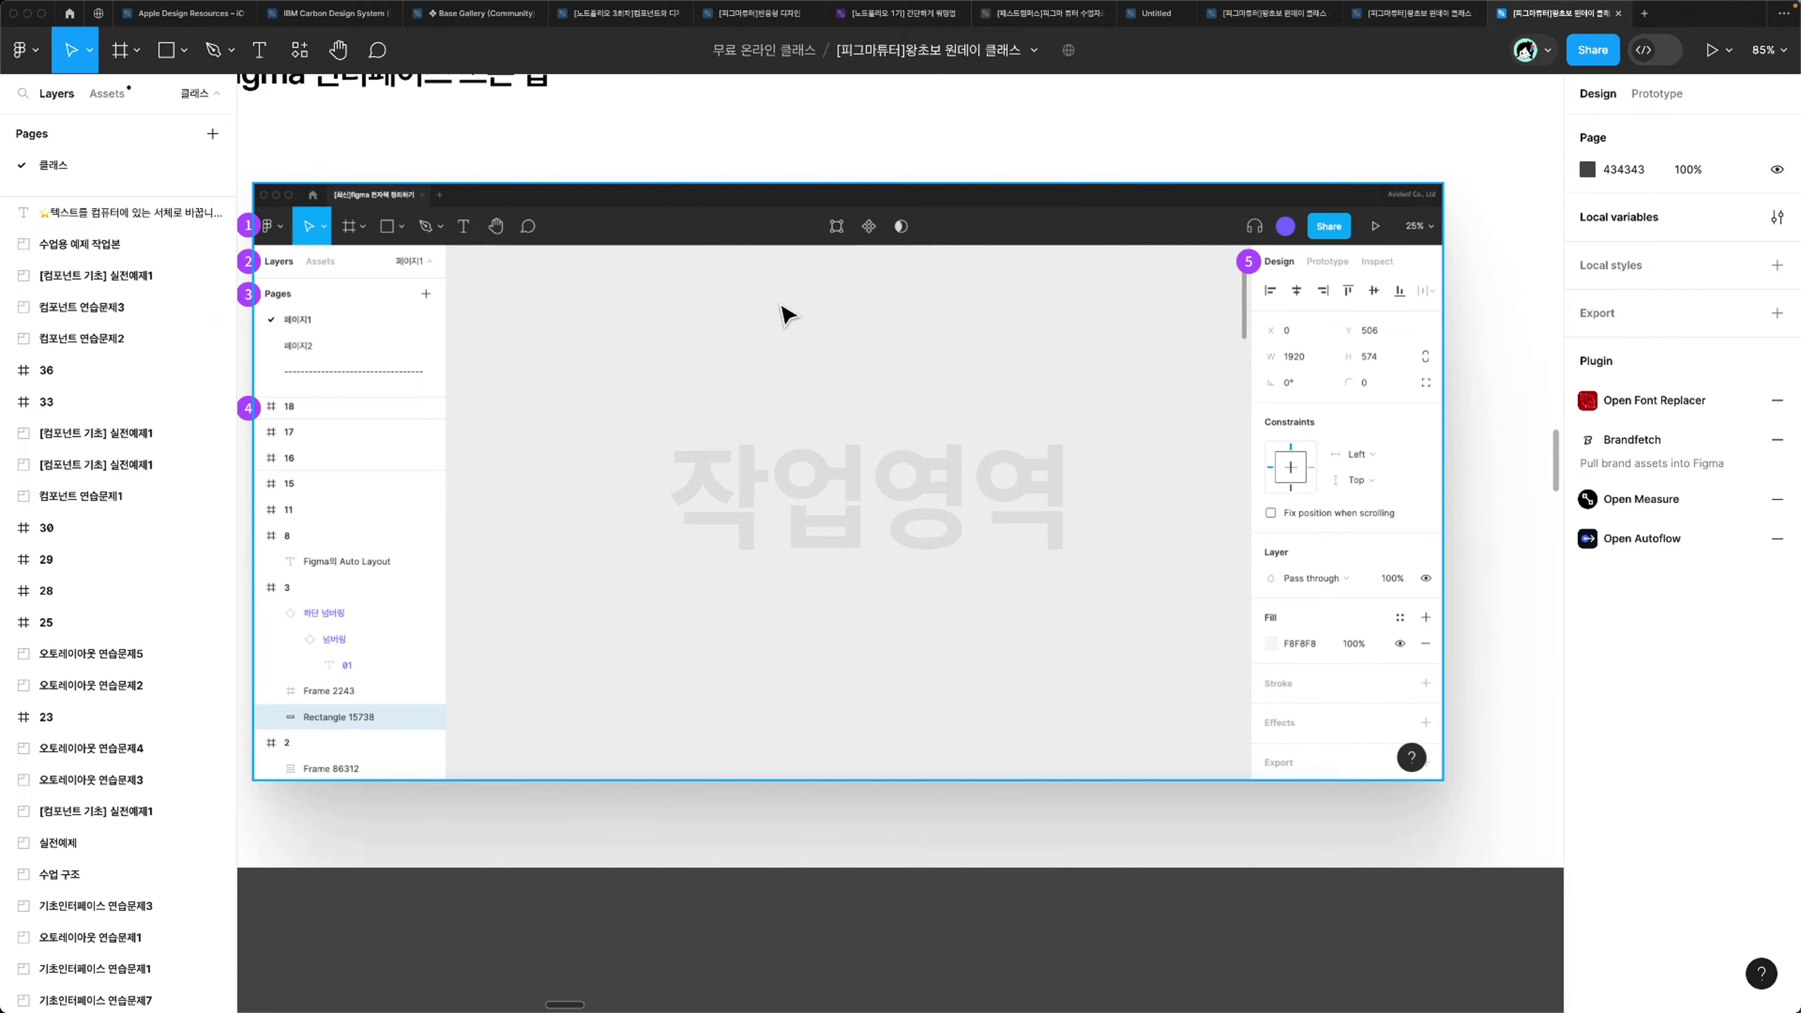
Step: Look over the whole class file's slide layout and return to slide 3
{"action": "scroll", "coordinate": [702, 284], "scroll_direction": "down", "scroll_amount": 10}
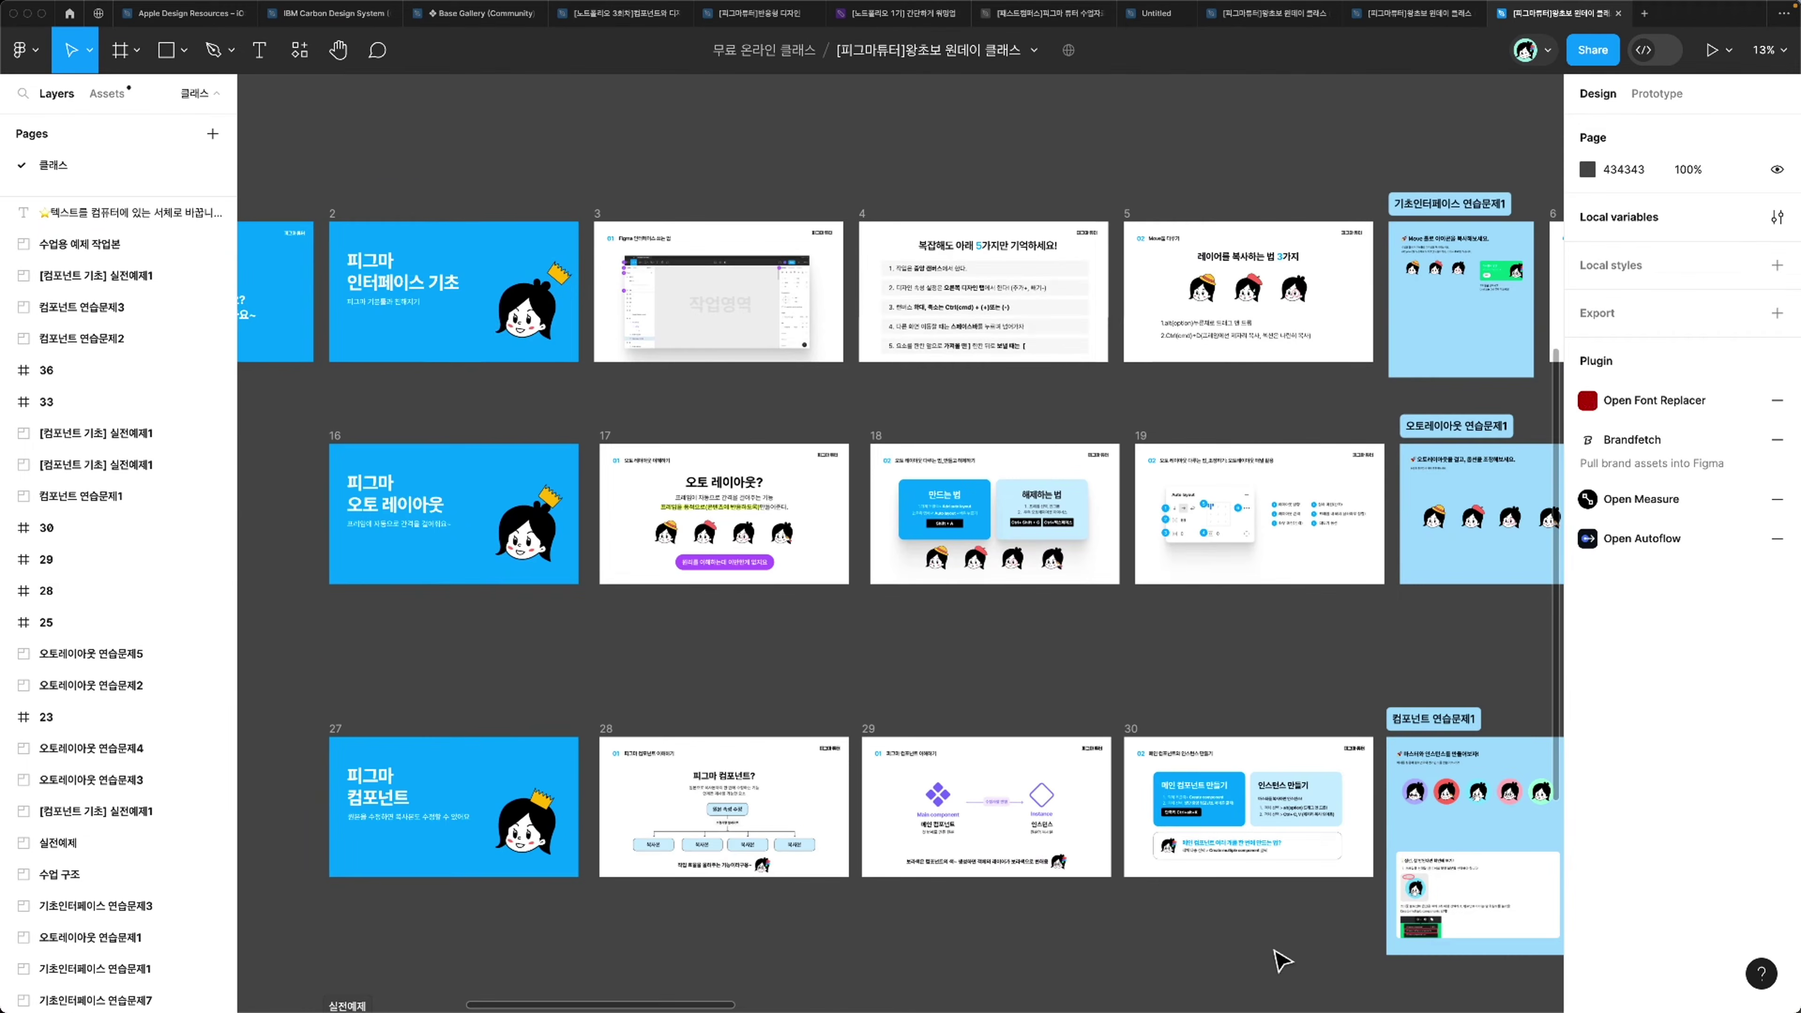
{"action": "scroll", "coordinate": [780, 511], "scroll_direction": "down", "scroll_amount": 5}
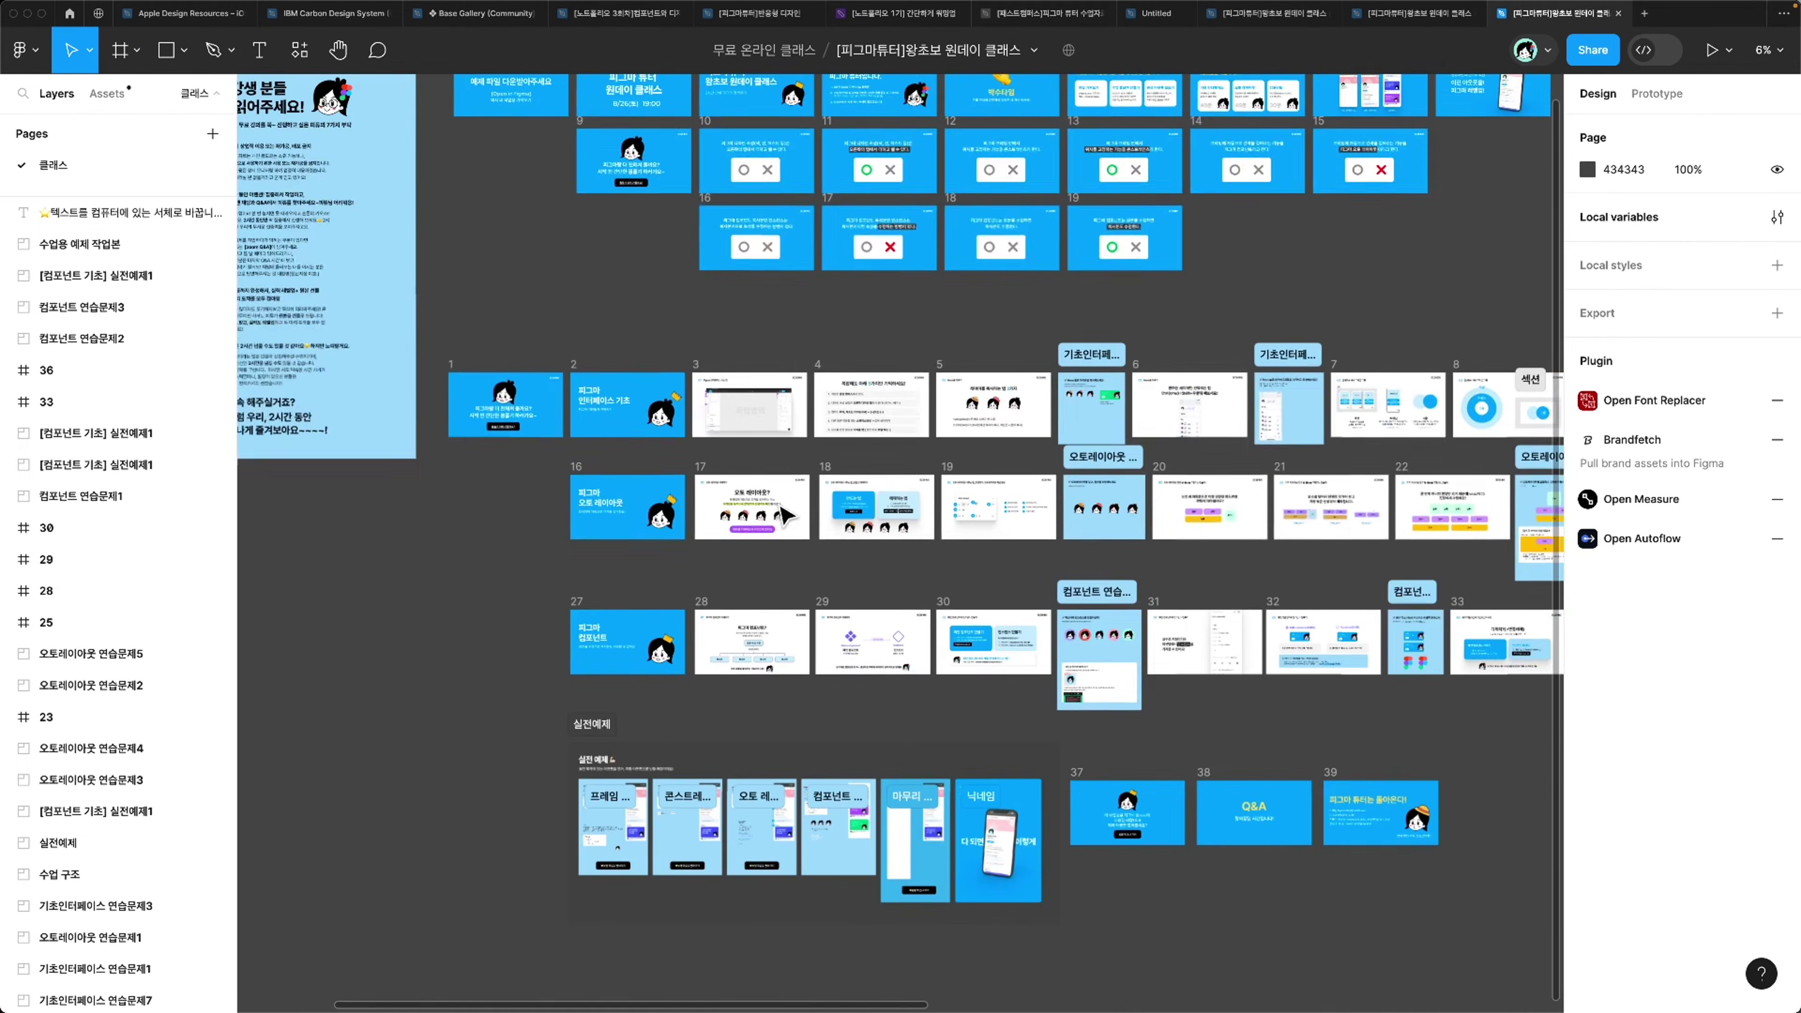
{"action": "scroll", "coordinate": [784, 515], "scroll_direction": "up", "scroll_amount": 2}
{"action": "scroll", "coordinate": [784, 514], "scroll_direction": "right", "scroll_amount": 1}
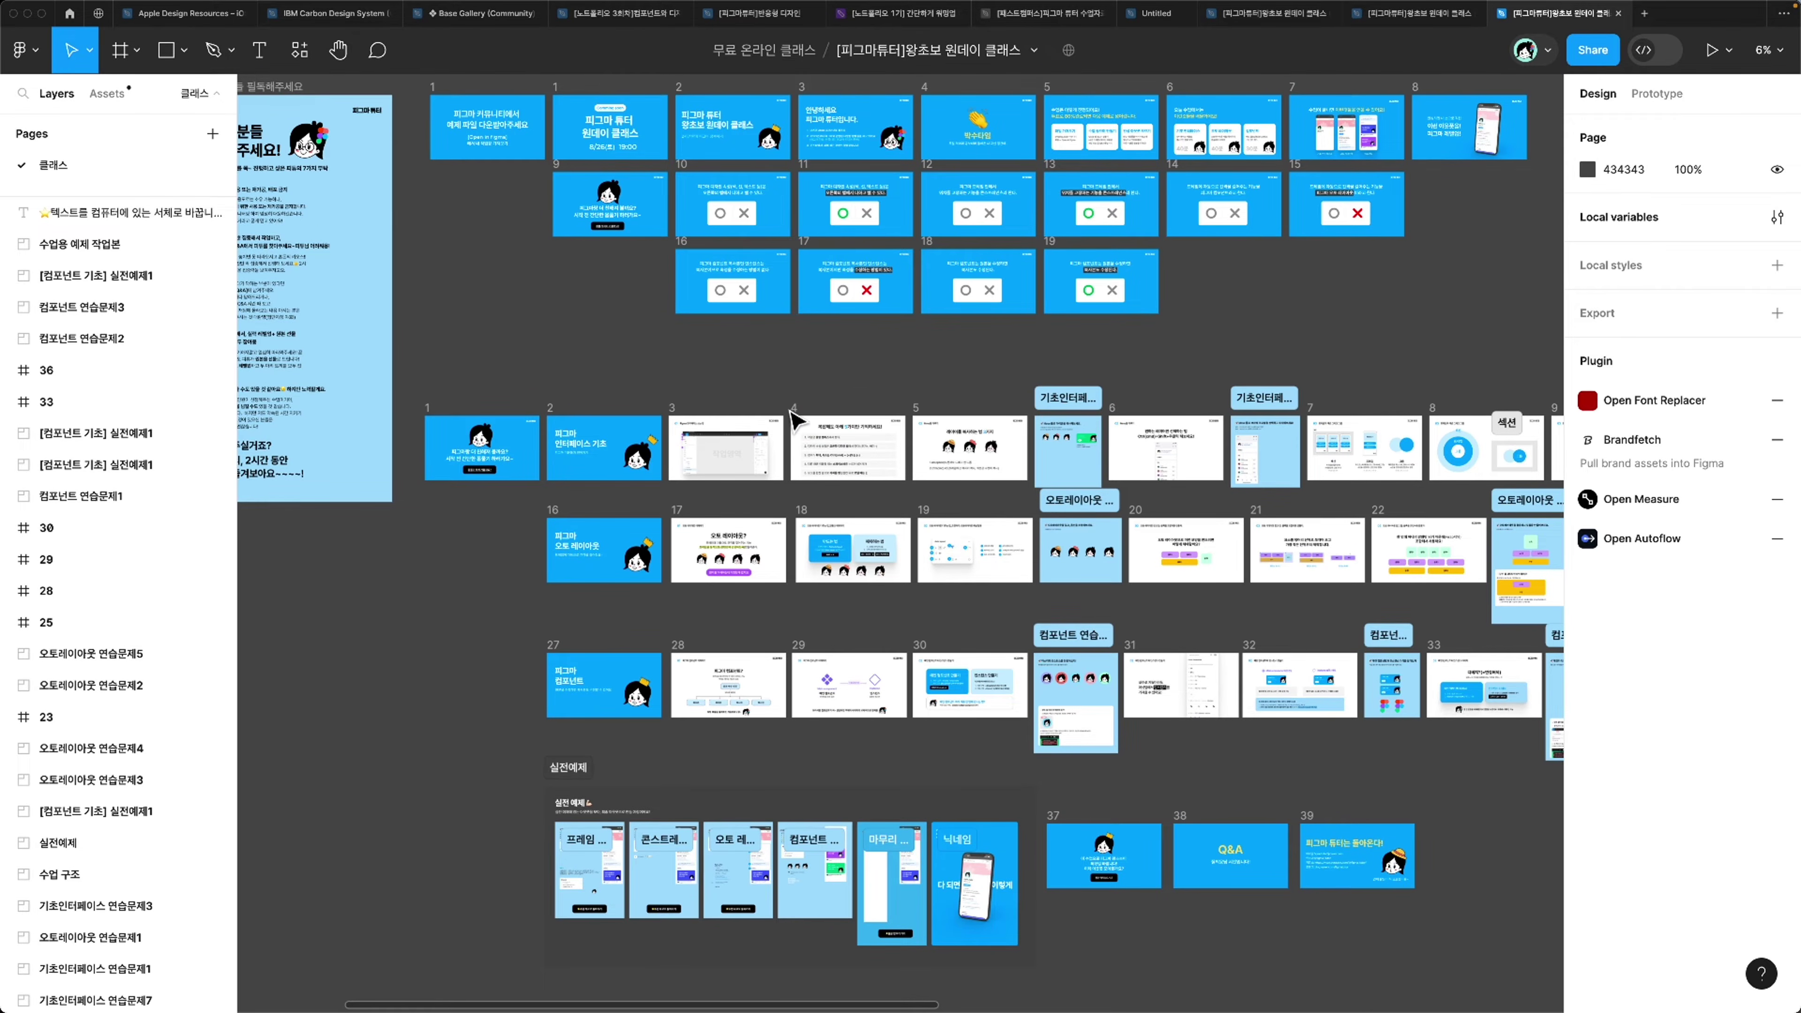
{"action": "scroll", "coordinate": [668, 419], "scroll_direction": "up", "scroll_amount": 6}
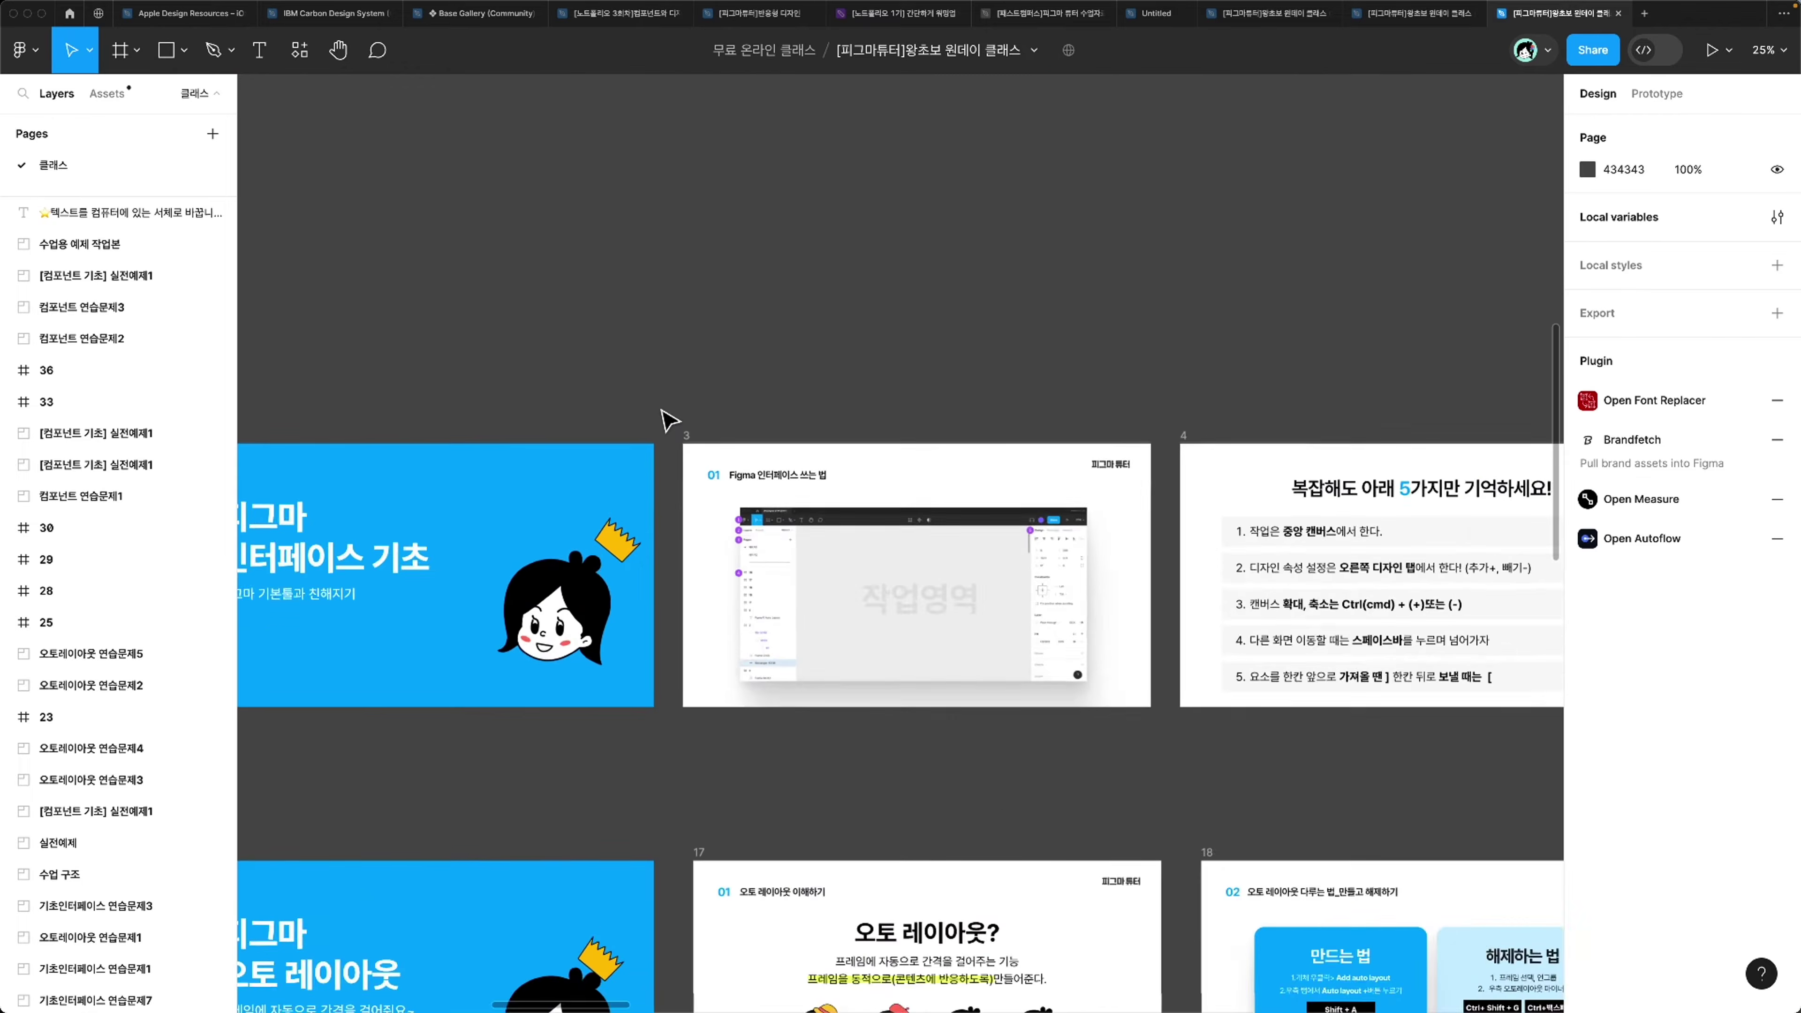
{"action": "scroll", "coordinate": [668, 419], "scroll_direction": "up", "scroll_amount": 4}
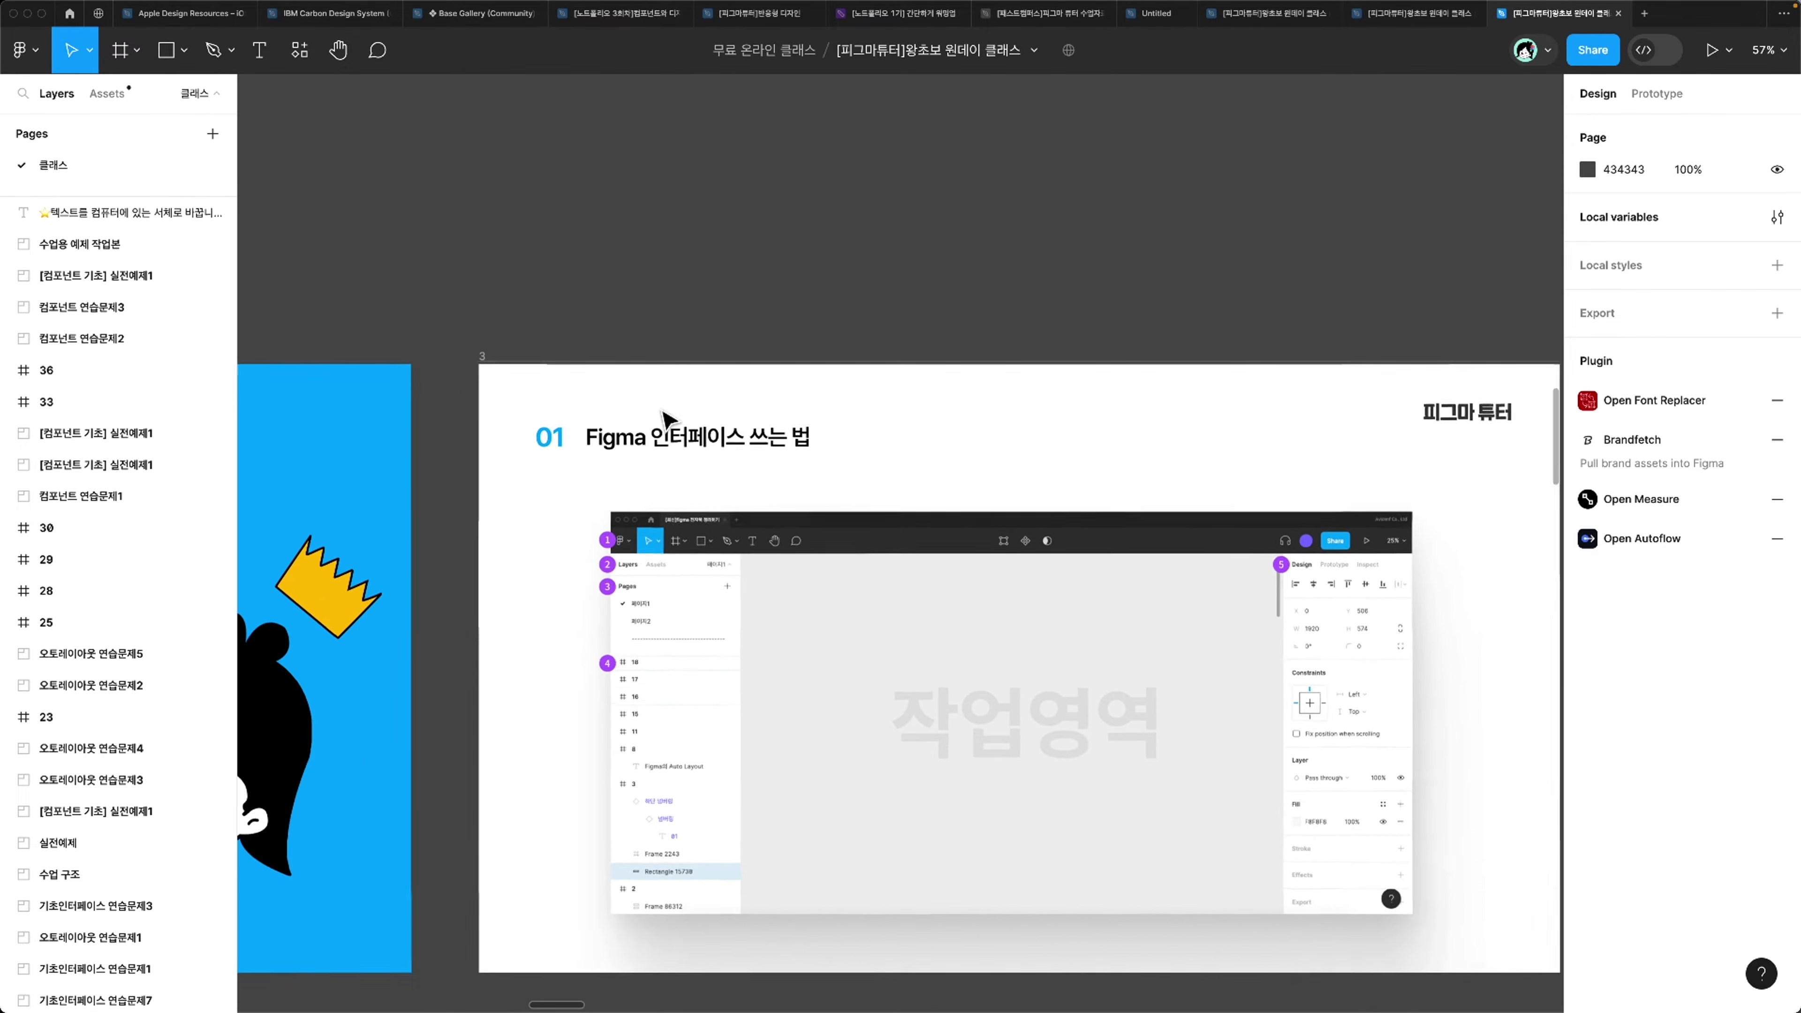
Step: Reword the fifth tip on slide 4 to "요소를 가장 뒤로 보낼 땐 [ 앞으로 가져갈 땐 ] 한칸은 ctrl+[,]" and deselect it
{"action": "scroll", "coordinate": [668, 419], "scroll_direction": "down", "scroll_amount": 2}
{"action": "scroll", "coordinate": [668, 420], "scroll_direction": "right", "scroll_amount": 15}
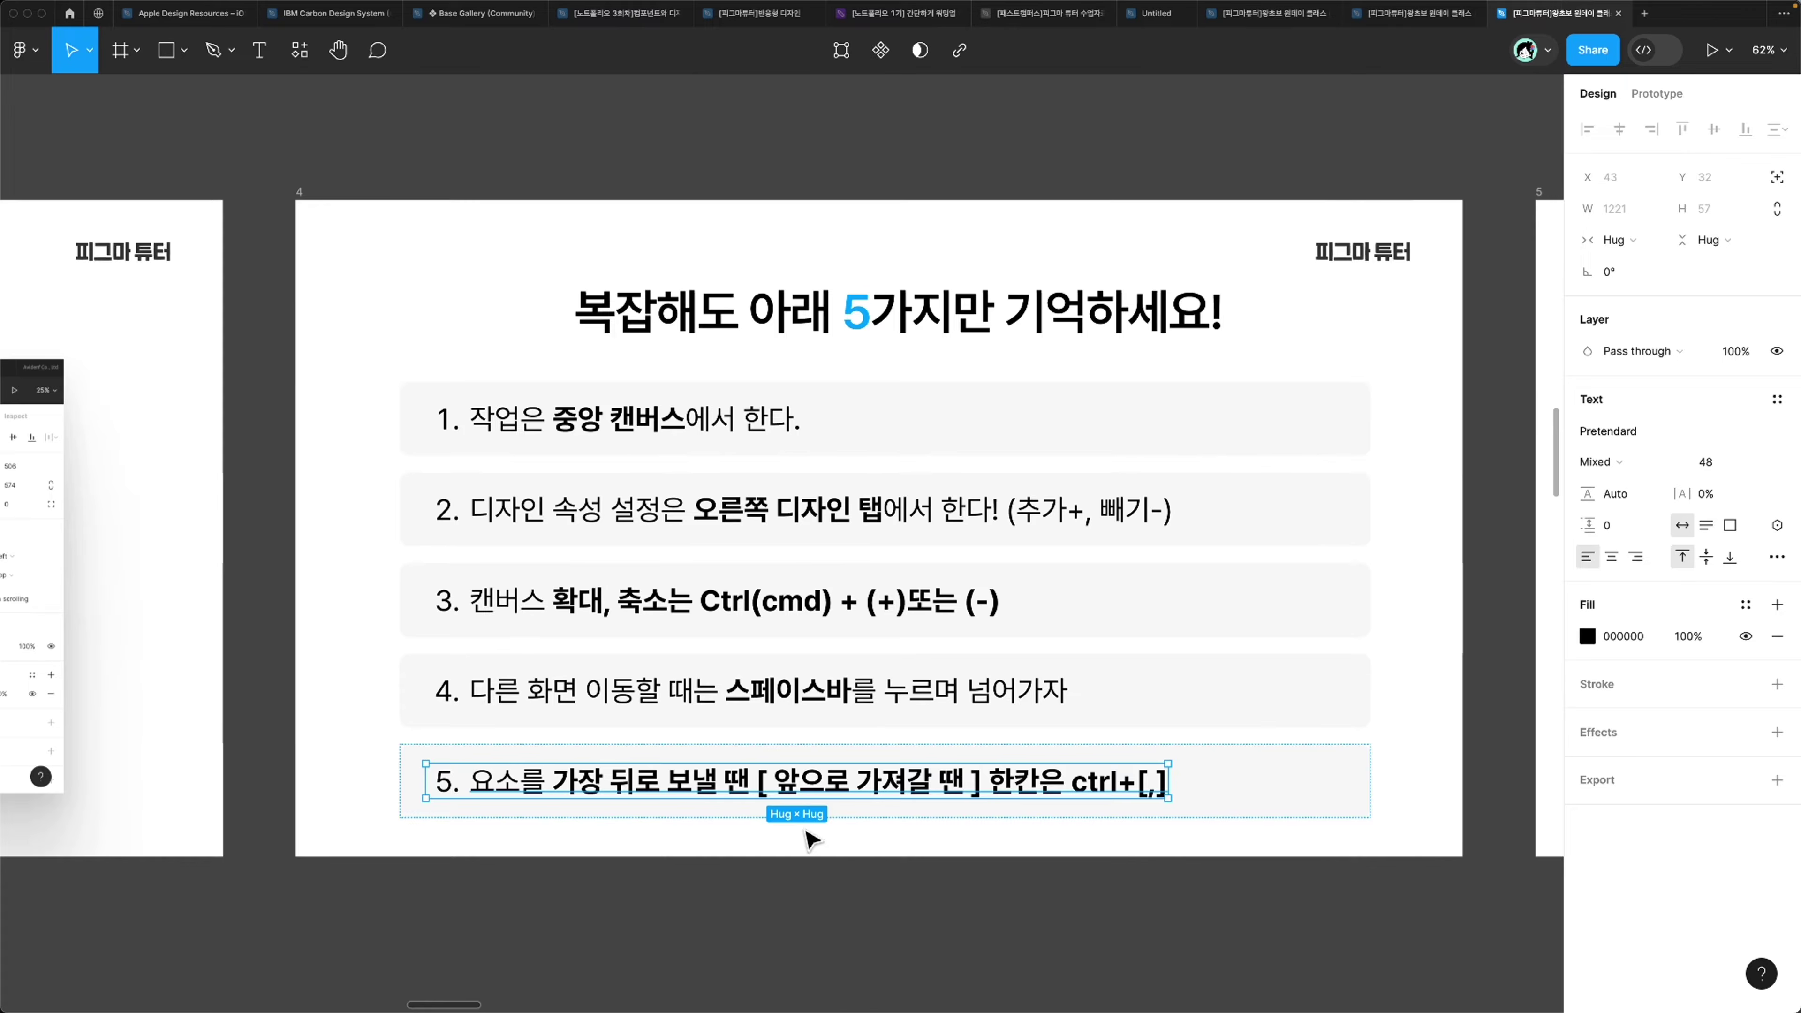
{"action": "scroll", "coordinate": [808, 835], "scroll_direction": "up", "scroll_amount": 1}
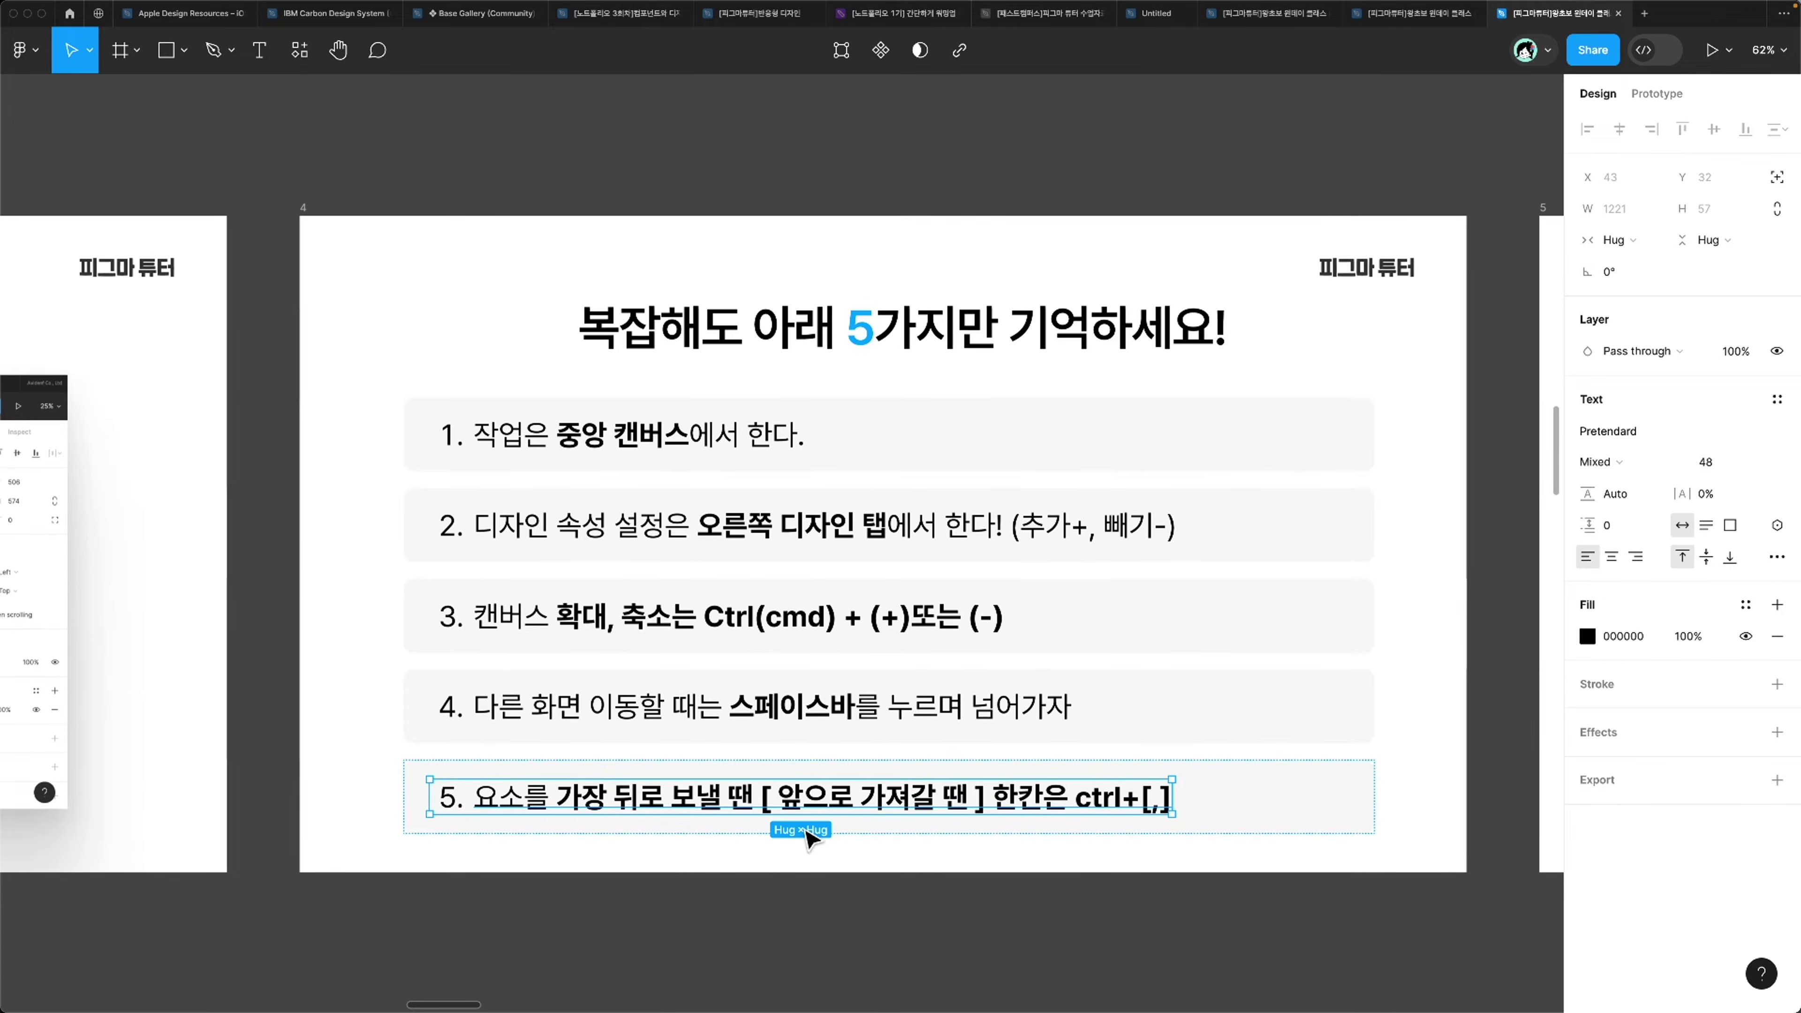
{"action": "left_click", "coordinate": [682, 906]}
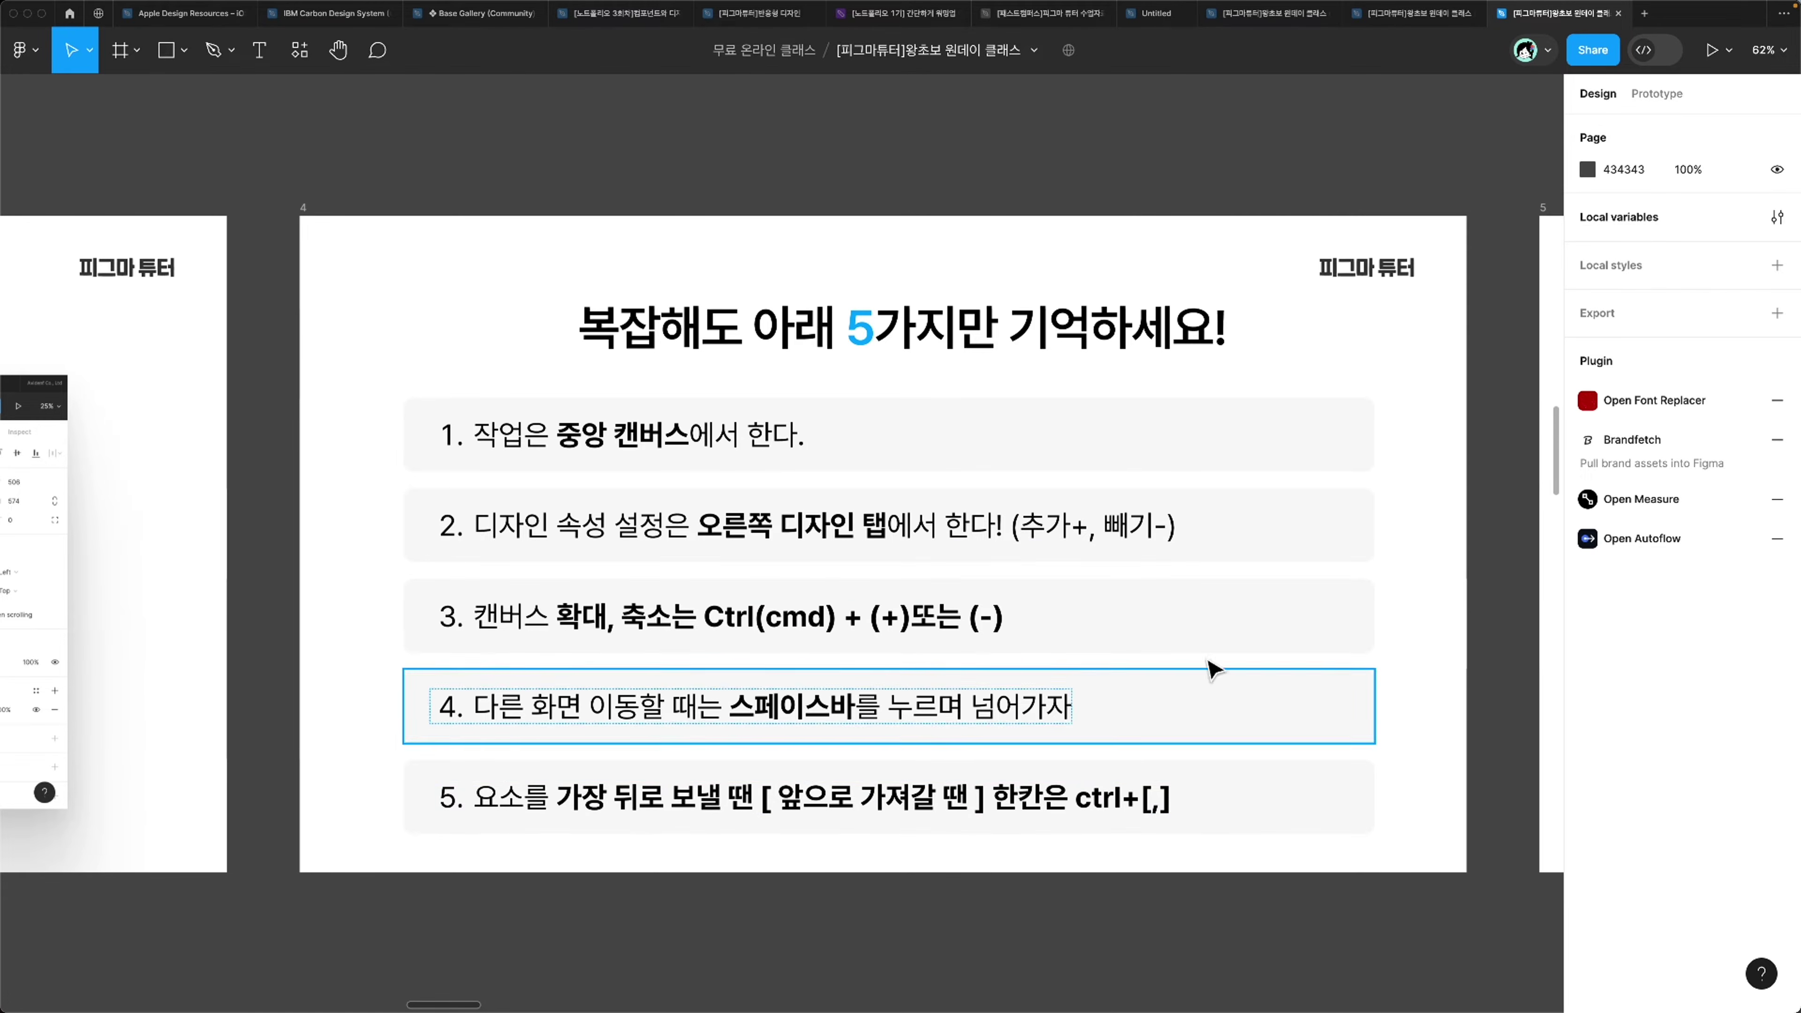
Step: Add three extra fills of 000000 at 20% to the second tip's box on slide 4
{"action": "scroll", "coordinate": [983, 513], "scroll_direction": "down", "scroll_amount": 5}
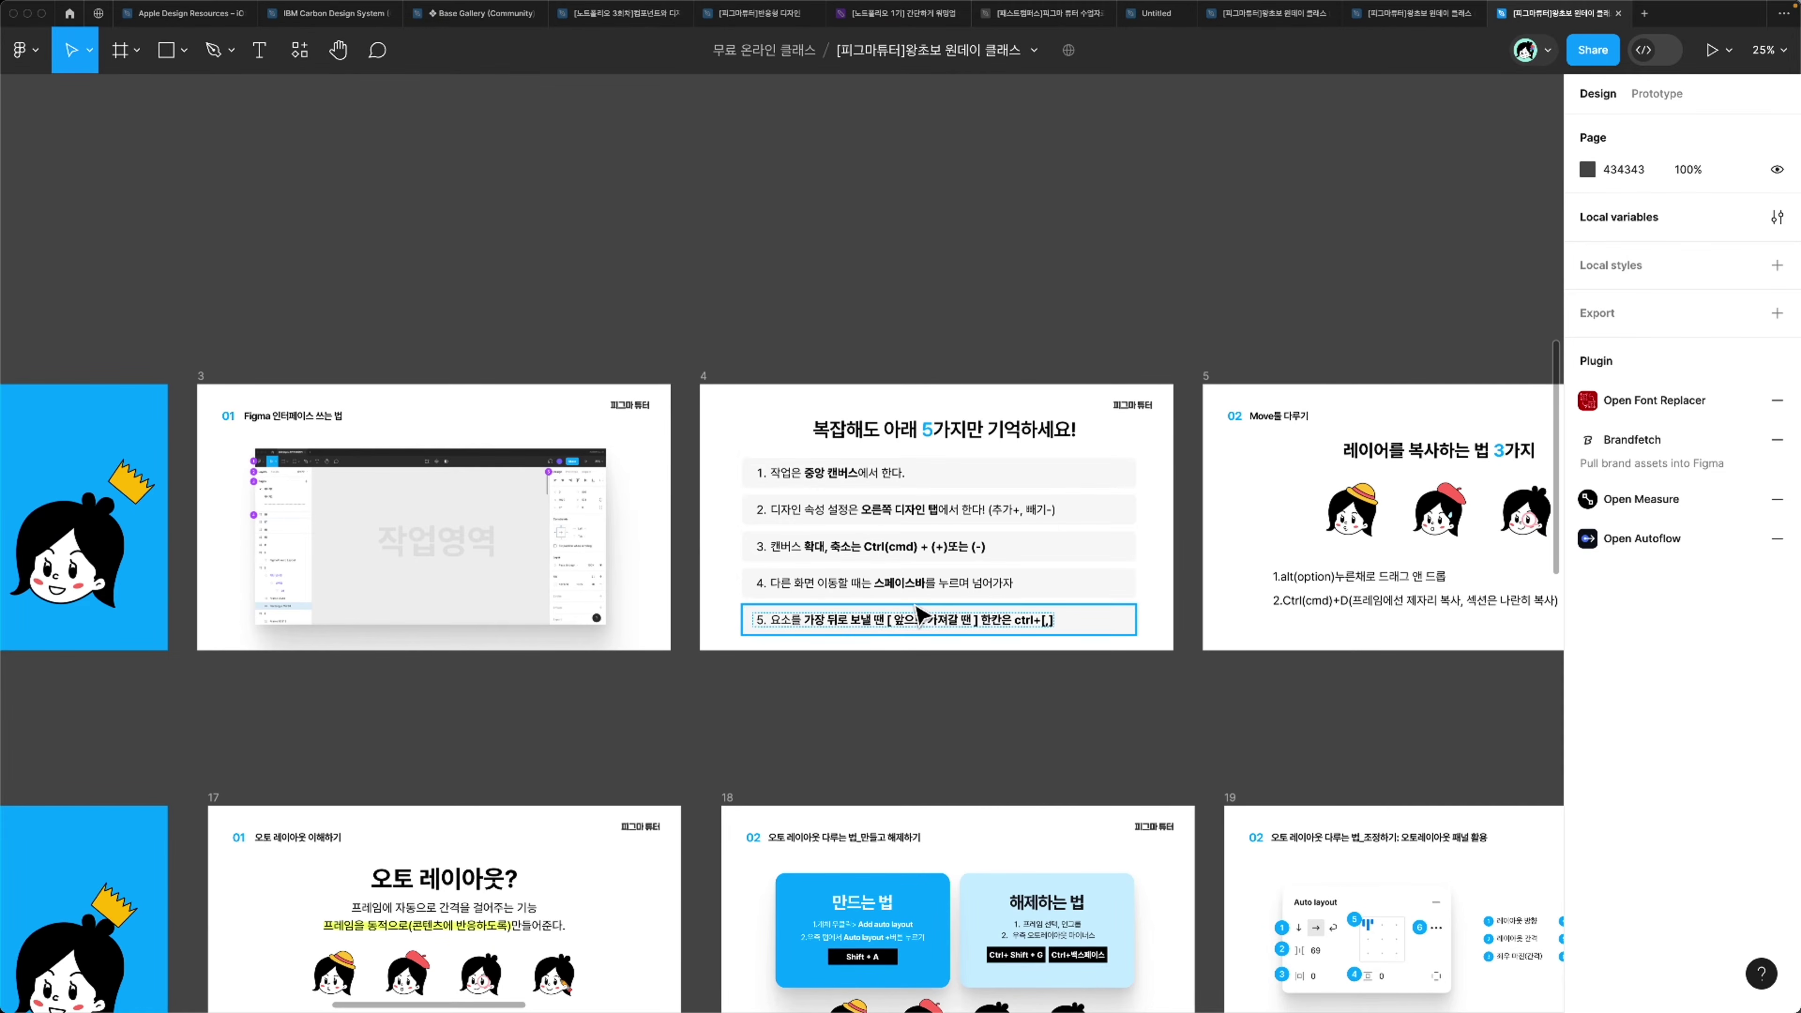
{"action": "scroll", "coordinate": [920, 614], "scroll_direction": "down", "scroll_amount": 8}
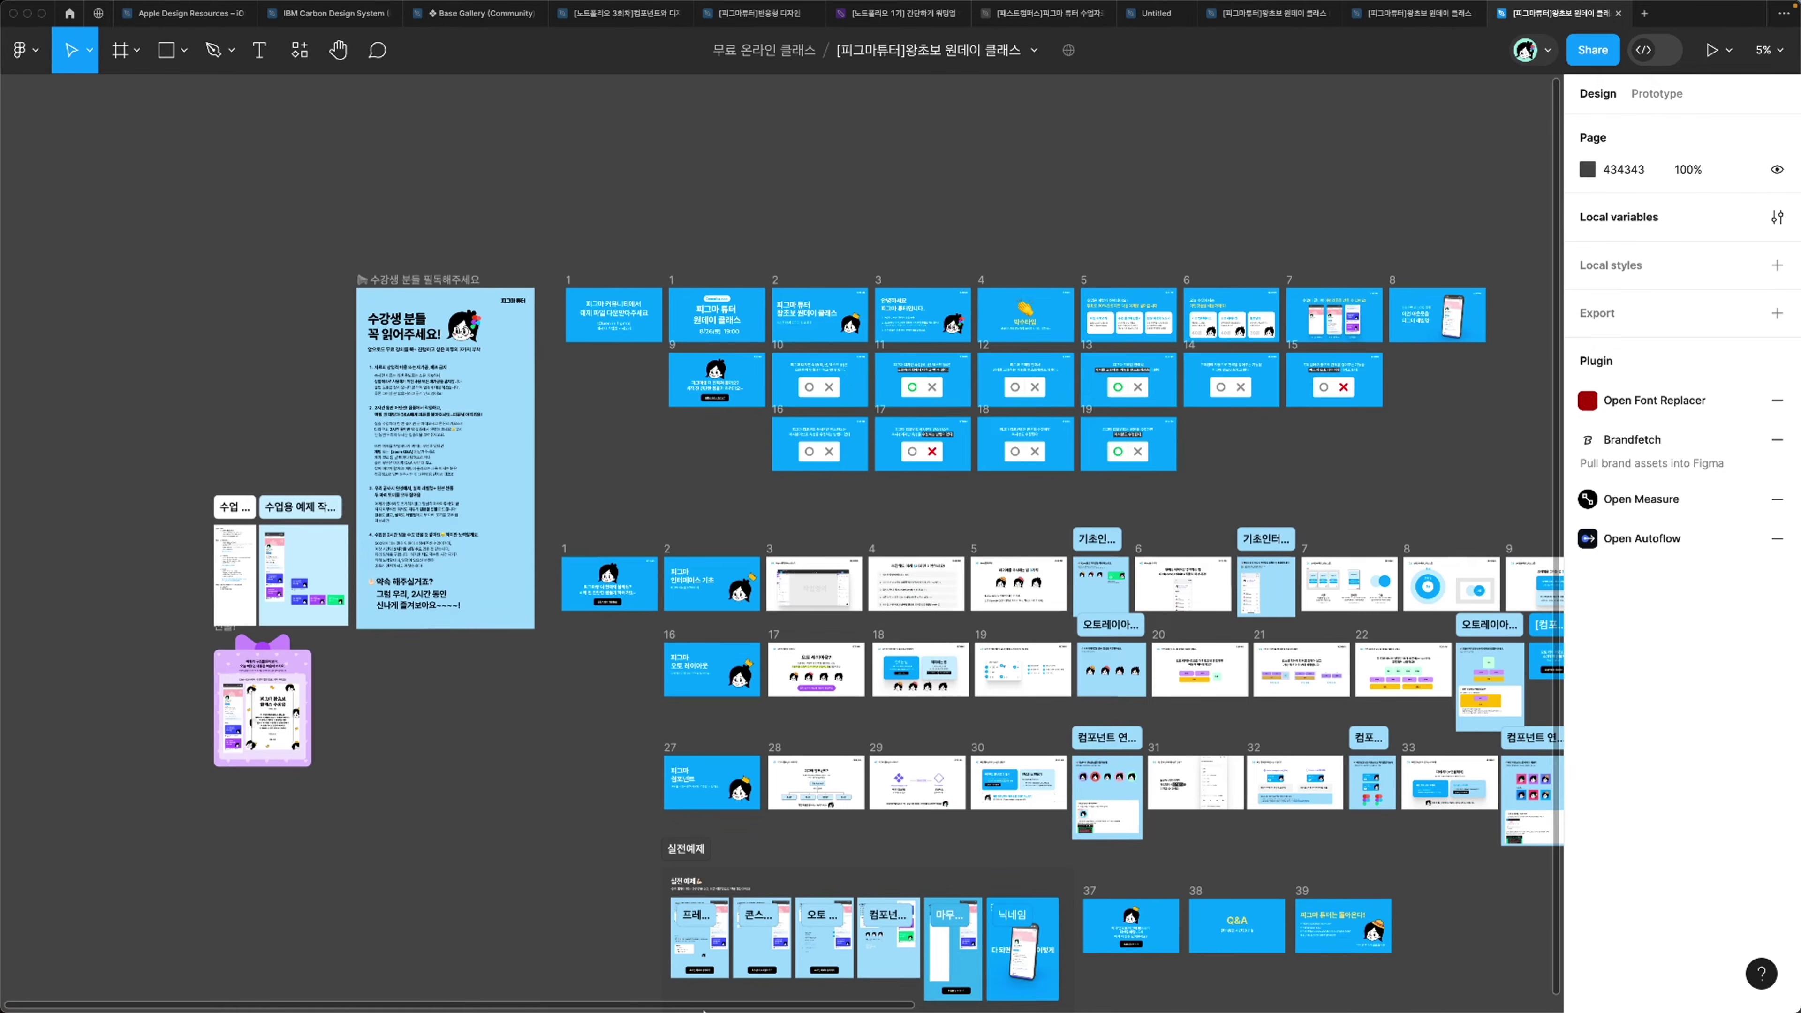
{"action": "scroll", "coordinate": [883, 576], "scroll_direction": "up", "scroll_amount": 6}
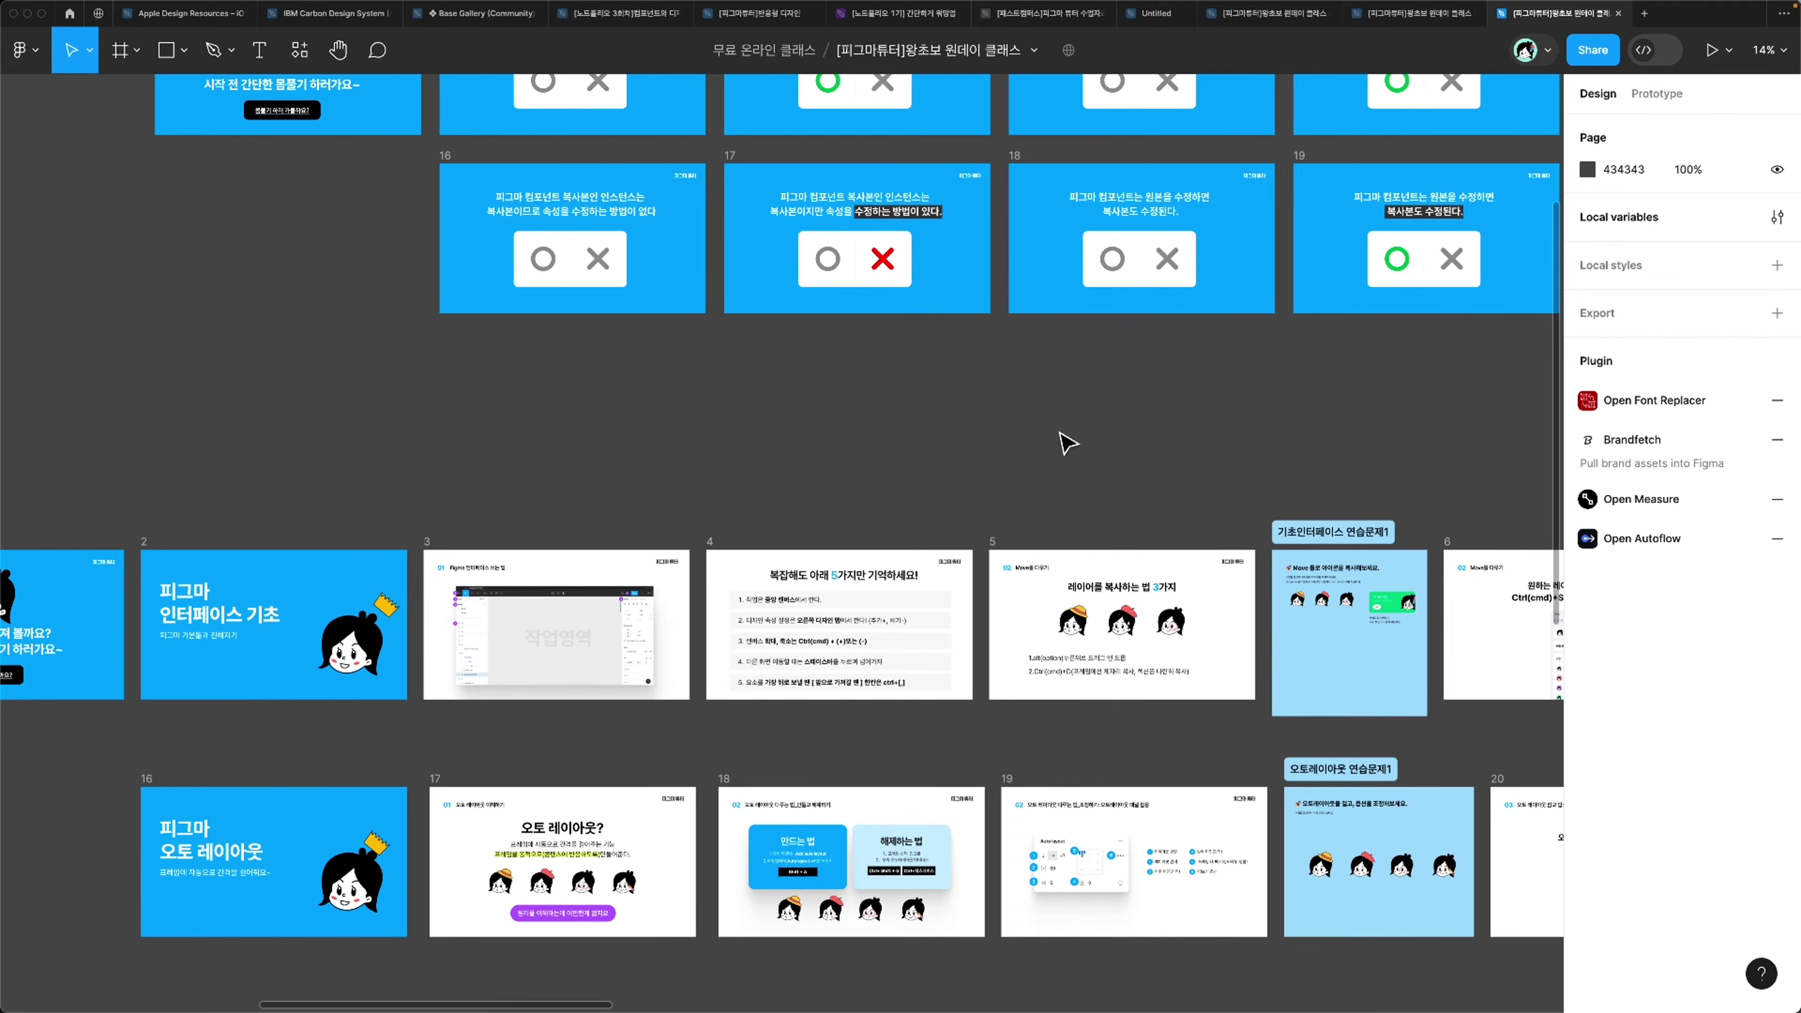
{"action": "scroll", "coordinate": [910, 495], "scroll_direction": "up", "scroll_amount": 5}
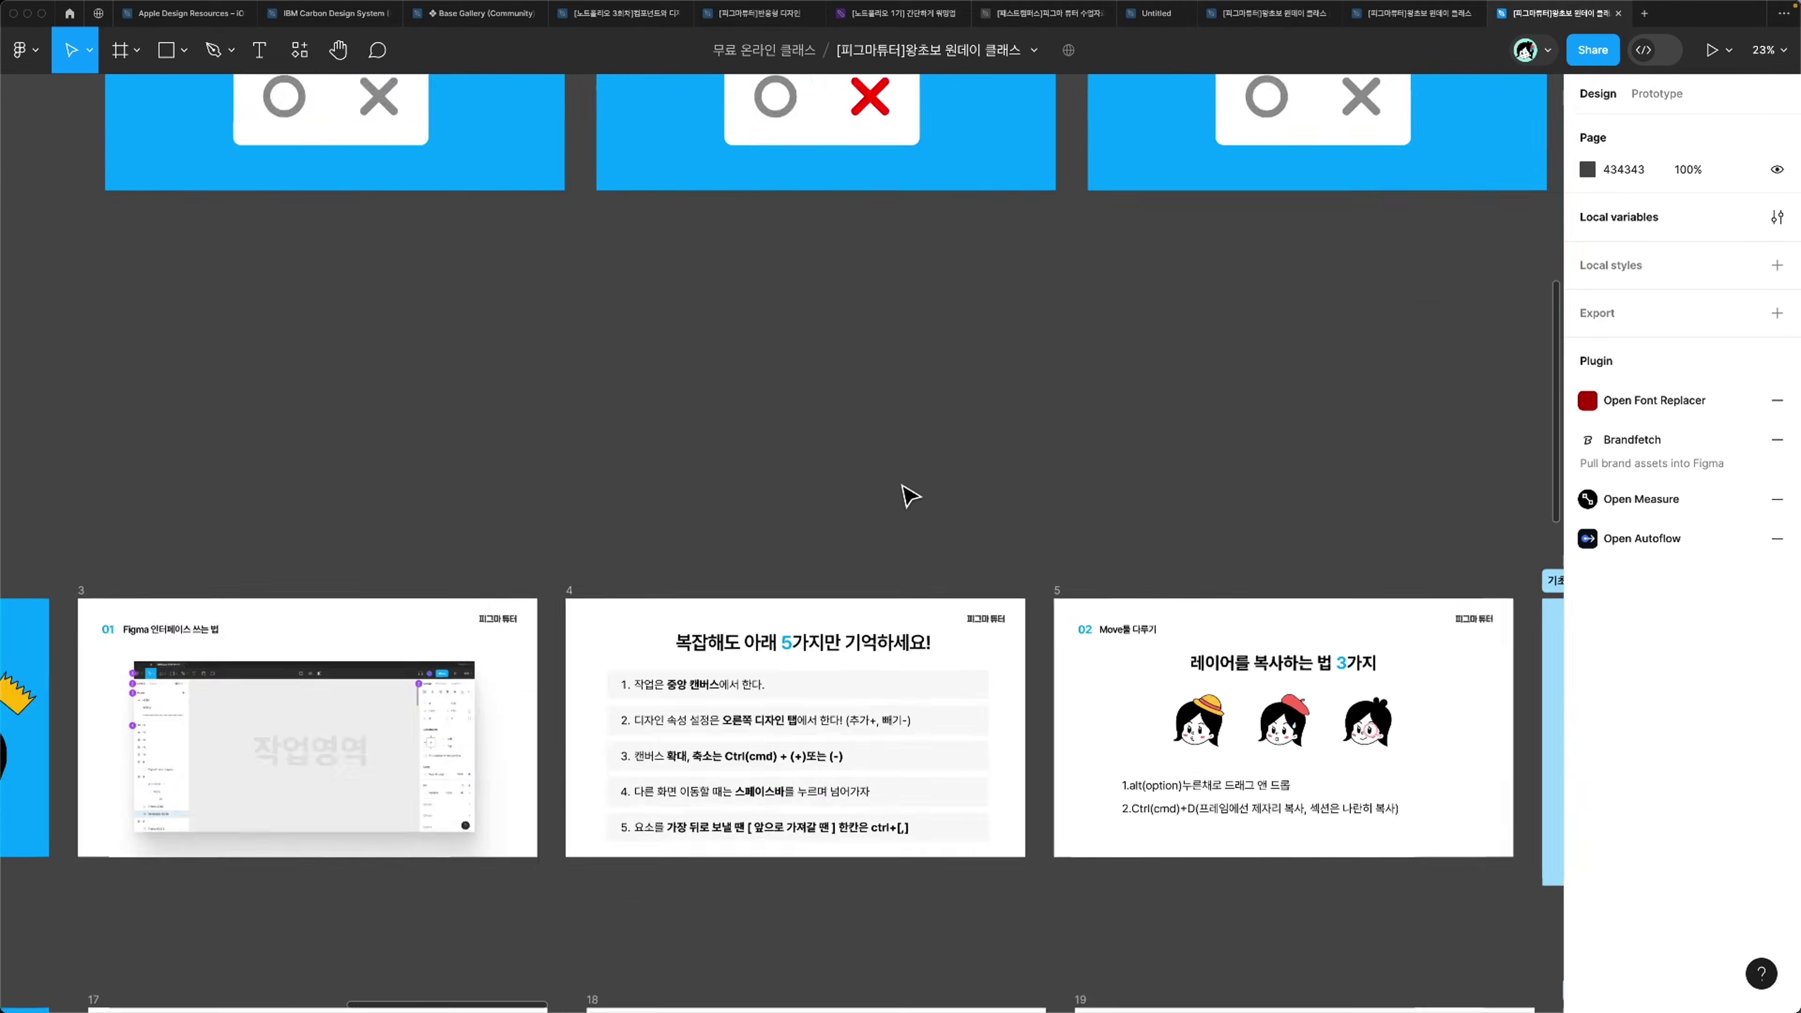
{"action": "scroll", "coordinate": [832, 545], "scroll_direction": "up", "scroll_amount": 1}
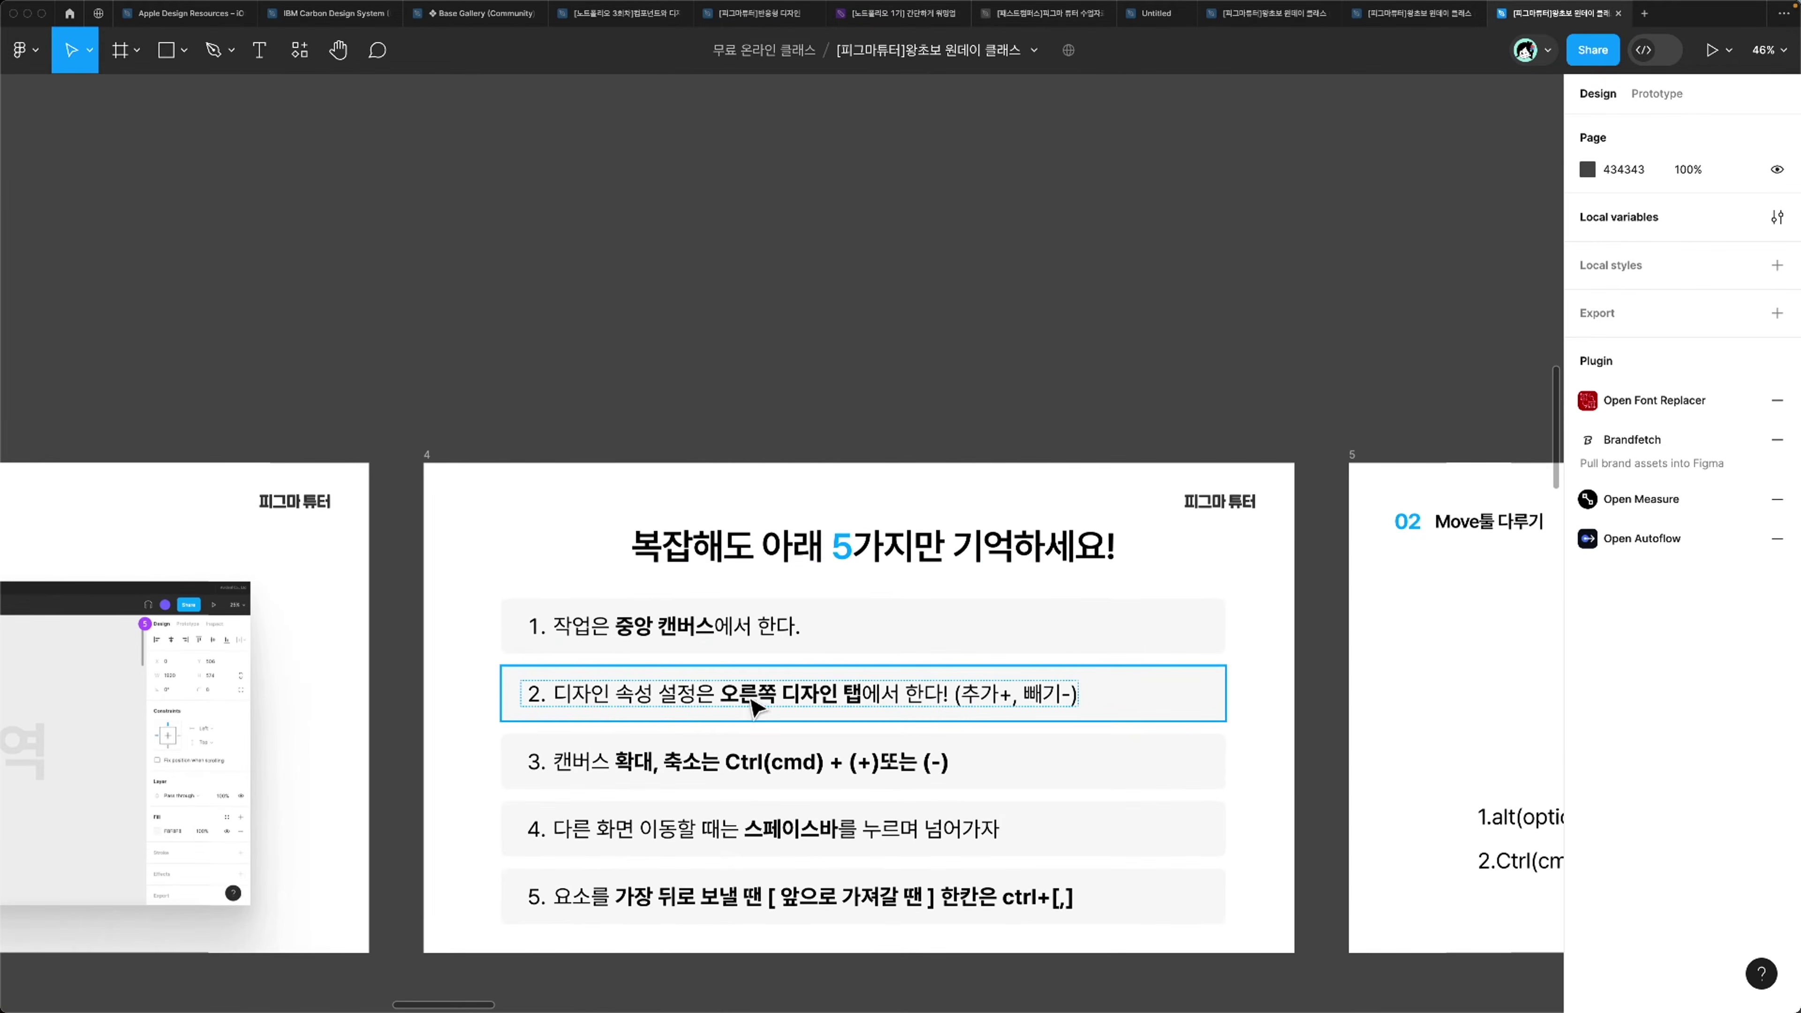
{"action": "left_click", "coordinate": [773, 710]}
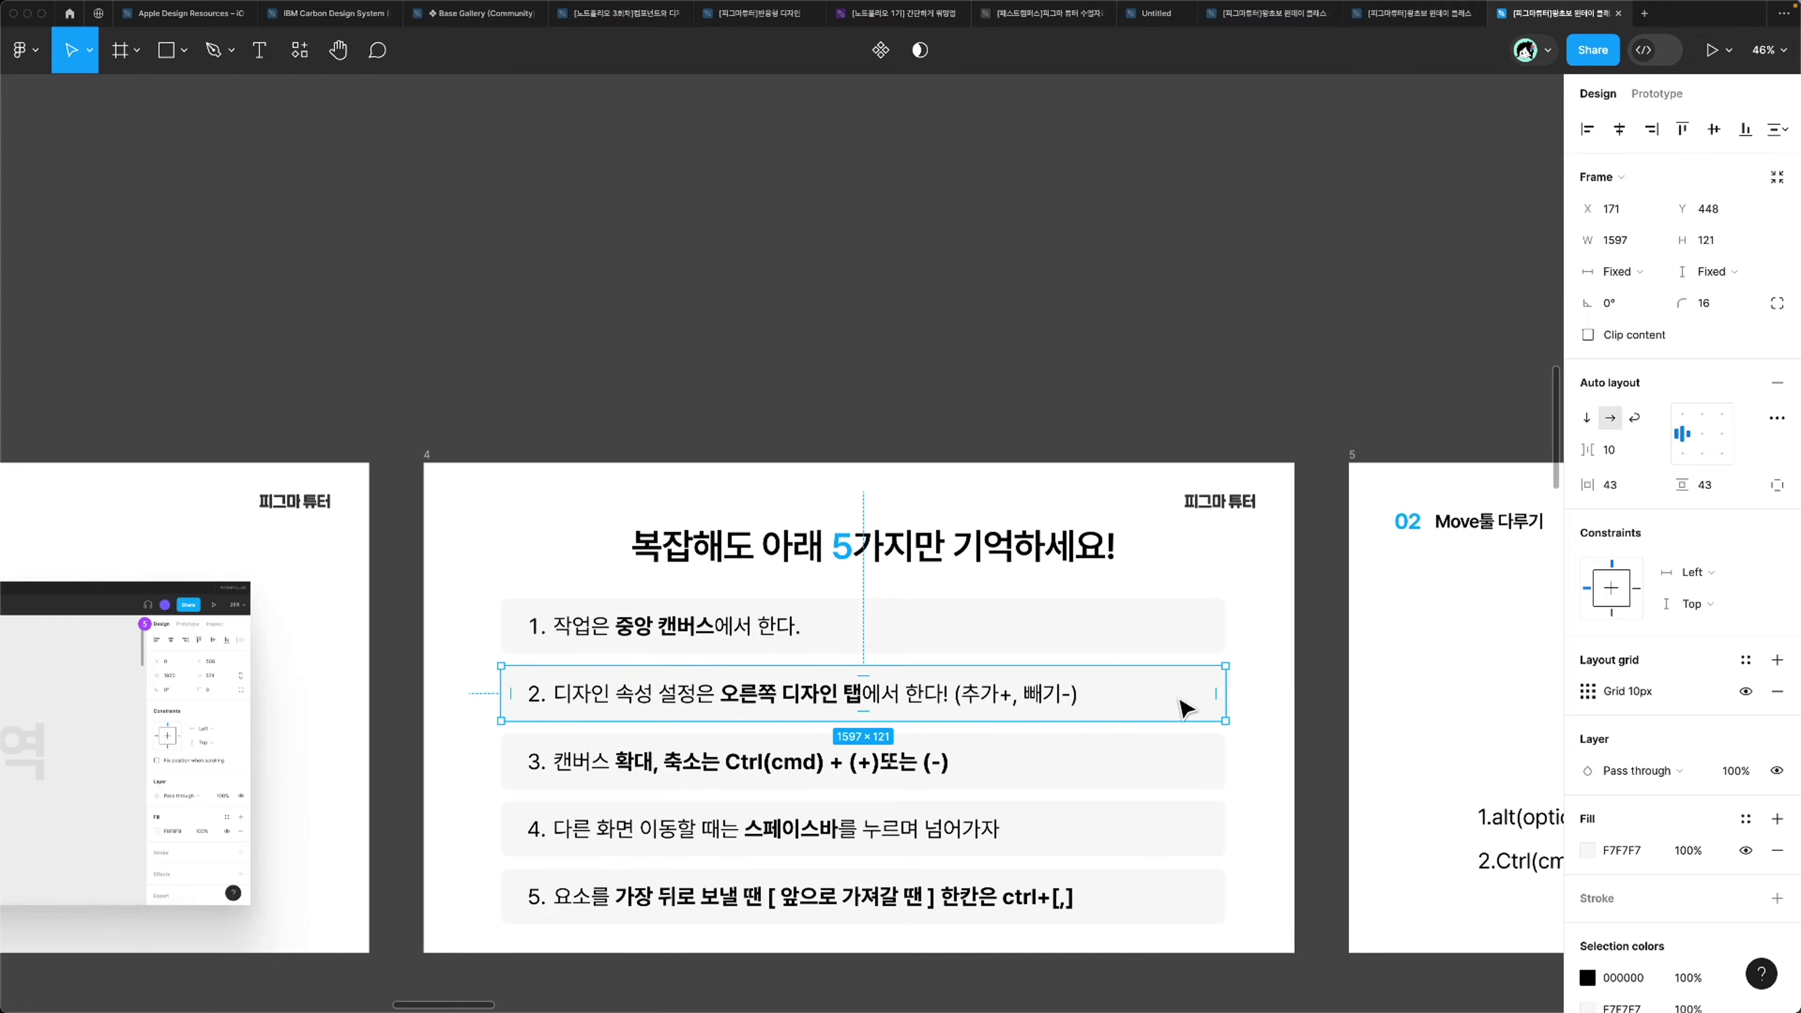
{"action": "scroll", "coordinate": [1723, 734], "scroll_direction": "down", "scroll_amount": 3}
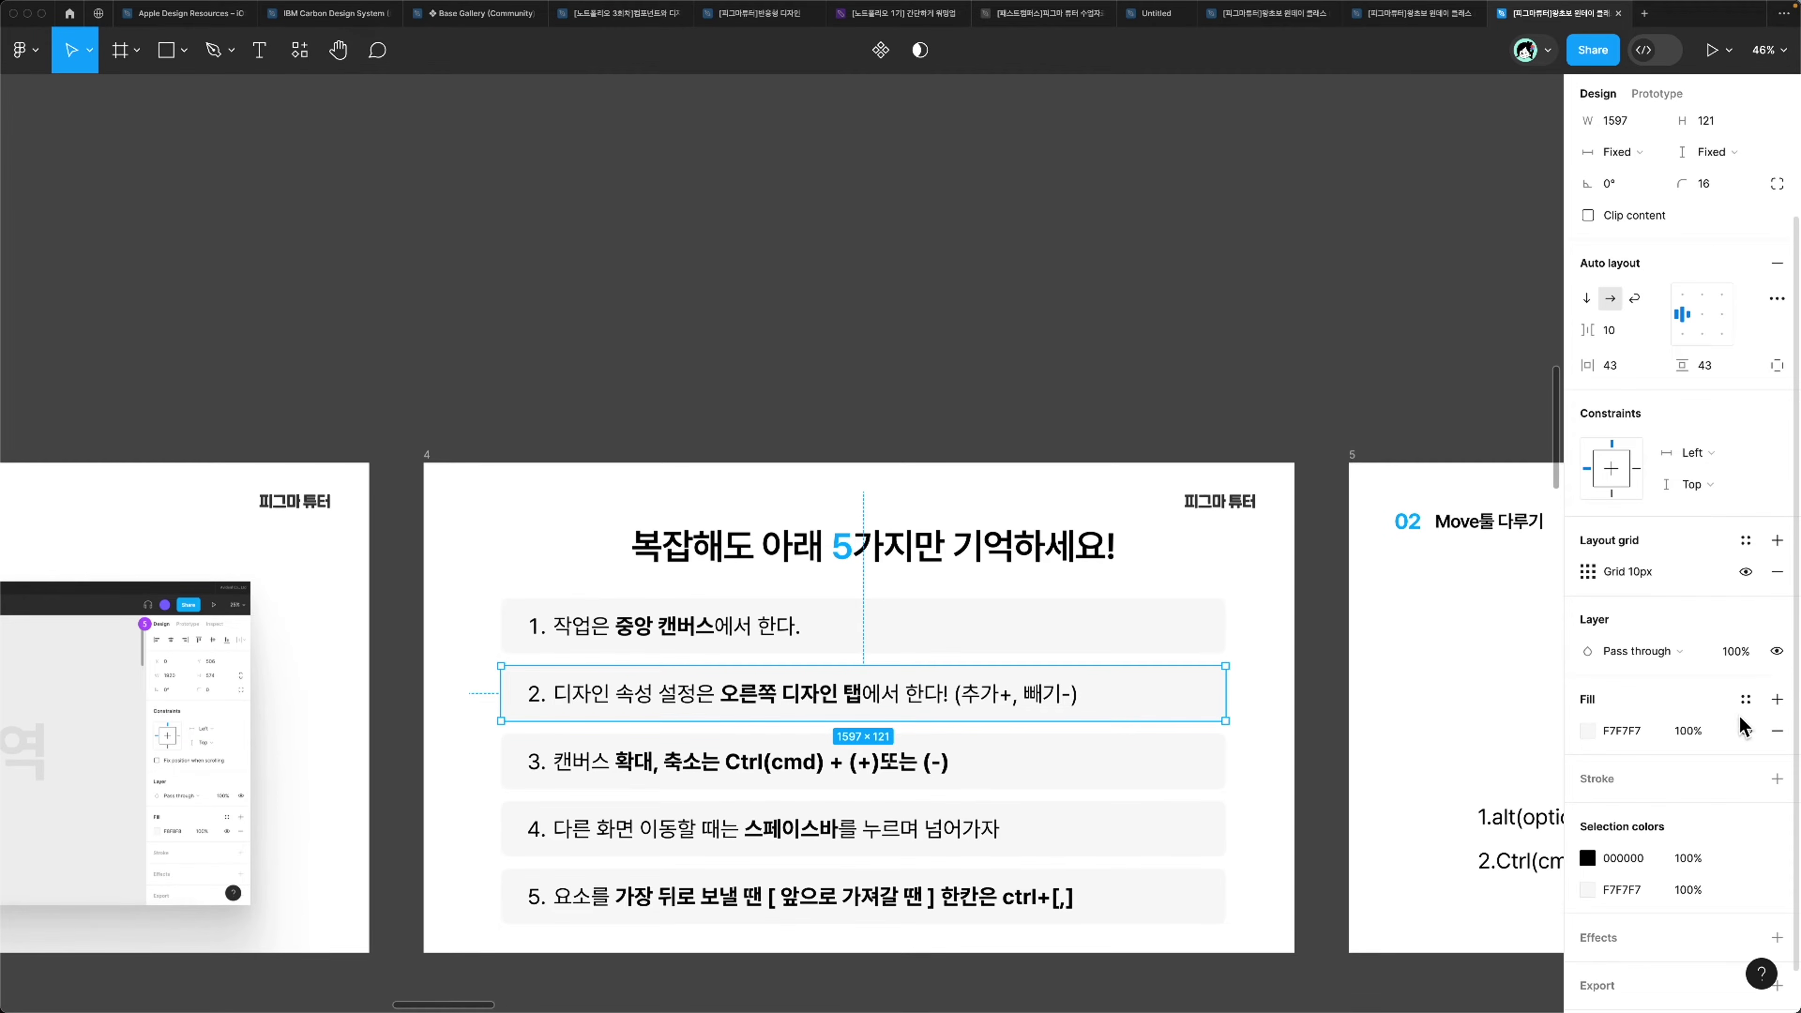
{"action": "left_click", "coordinate": [1777, 699]}
{"action": "left_click", "coordinate": [1778, 699]}
{"action": "left_click", "coordinate": [1778, 700]}
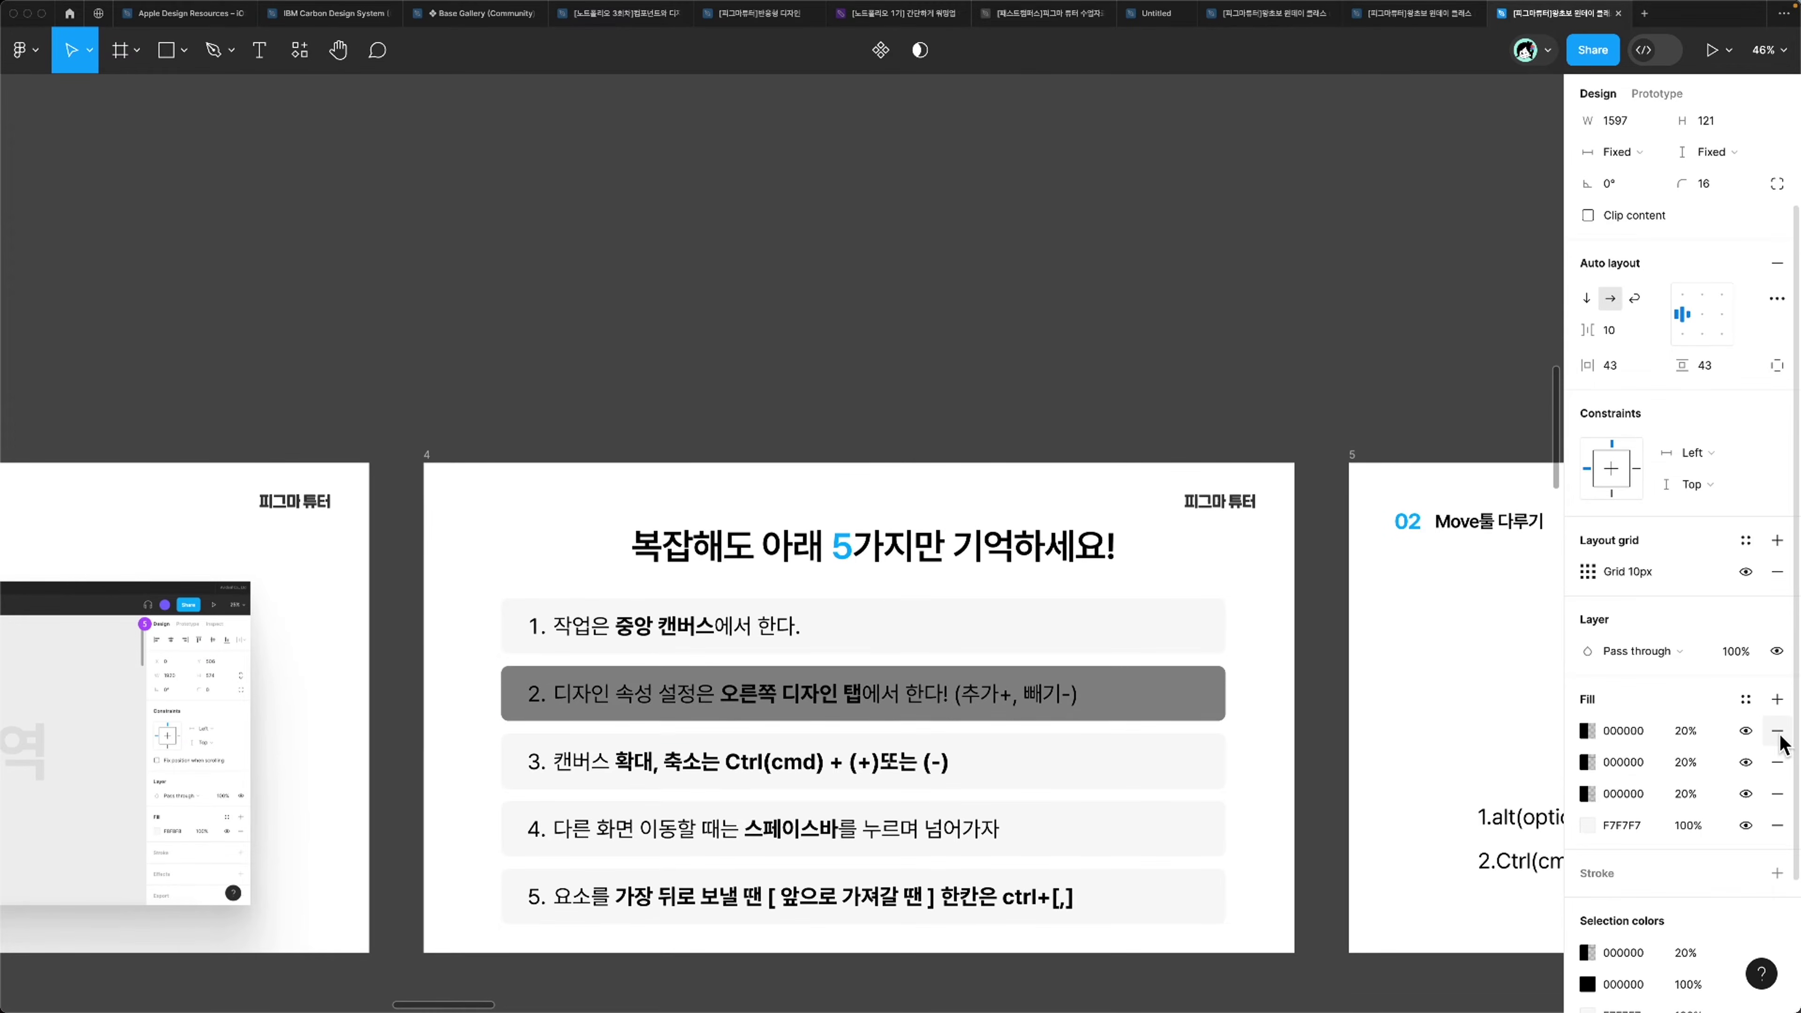
Step: Remove the three added 000000 fills from the second tip's box
{"action": "left_click", "coordinate": [1778, 731]}
{"action": "left_click", "coordinate": [1778, 731]}
{"action": "left_click", "coordinate": [1777, 731]}
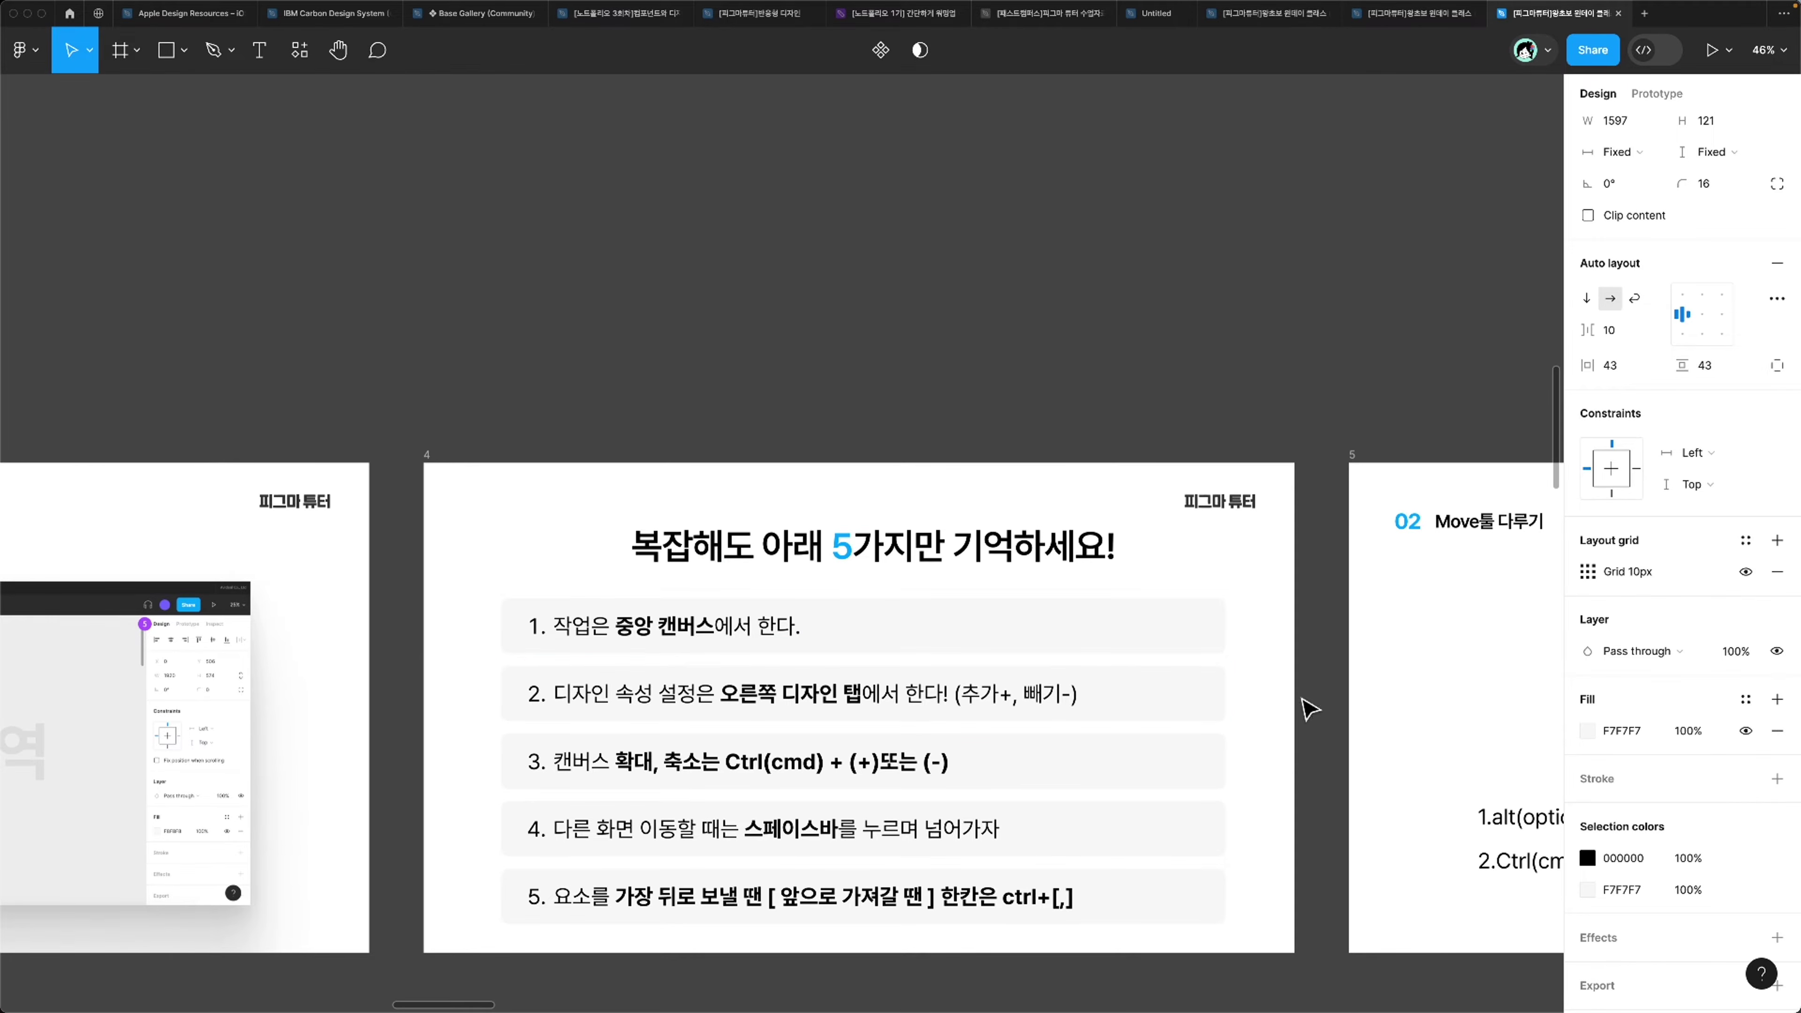
Step: Examine slide 4's tip boxes and the surrounding slides by zooming out to the overview and back in
{"action": "left_click", "coordinate": [1146, 772]}
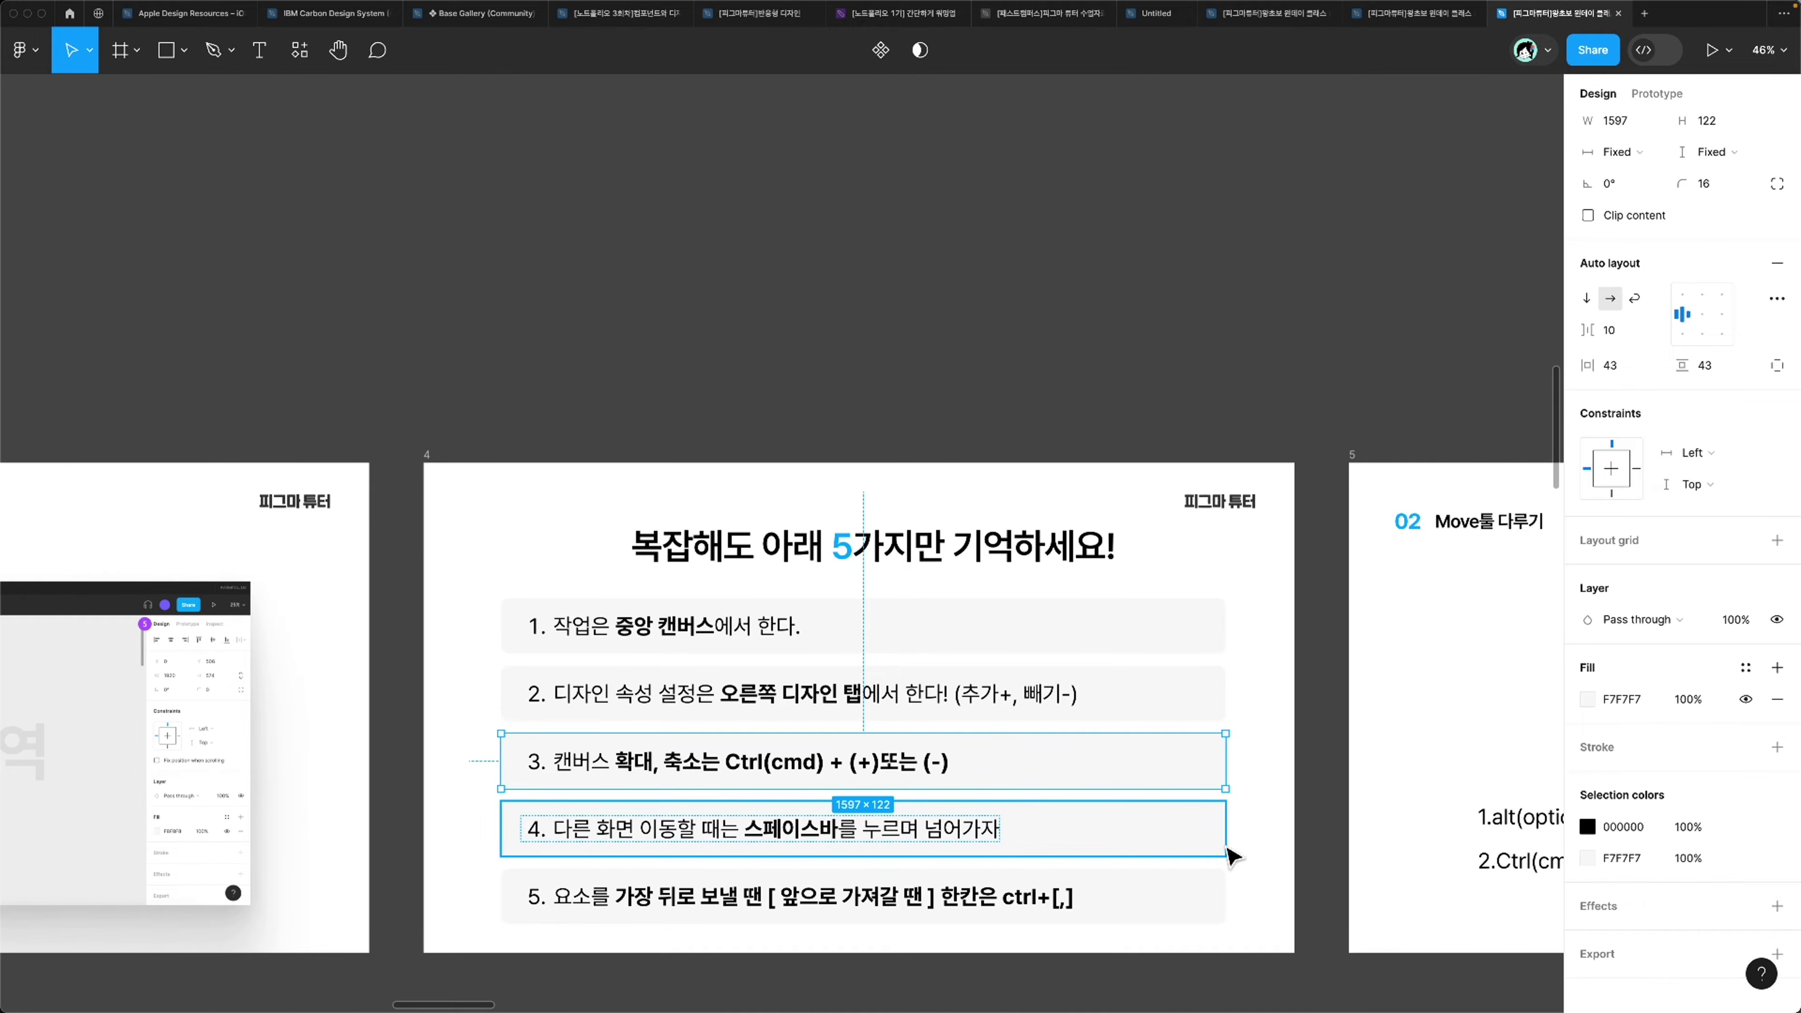
{"action": "key", "text": "Escape"}
{"action": "left_click", "coordinate": [1039, 643]}
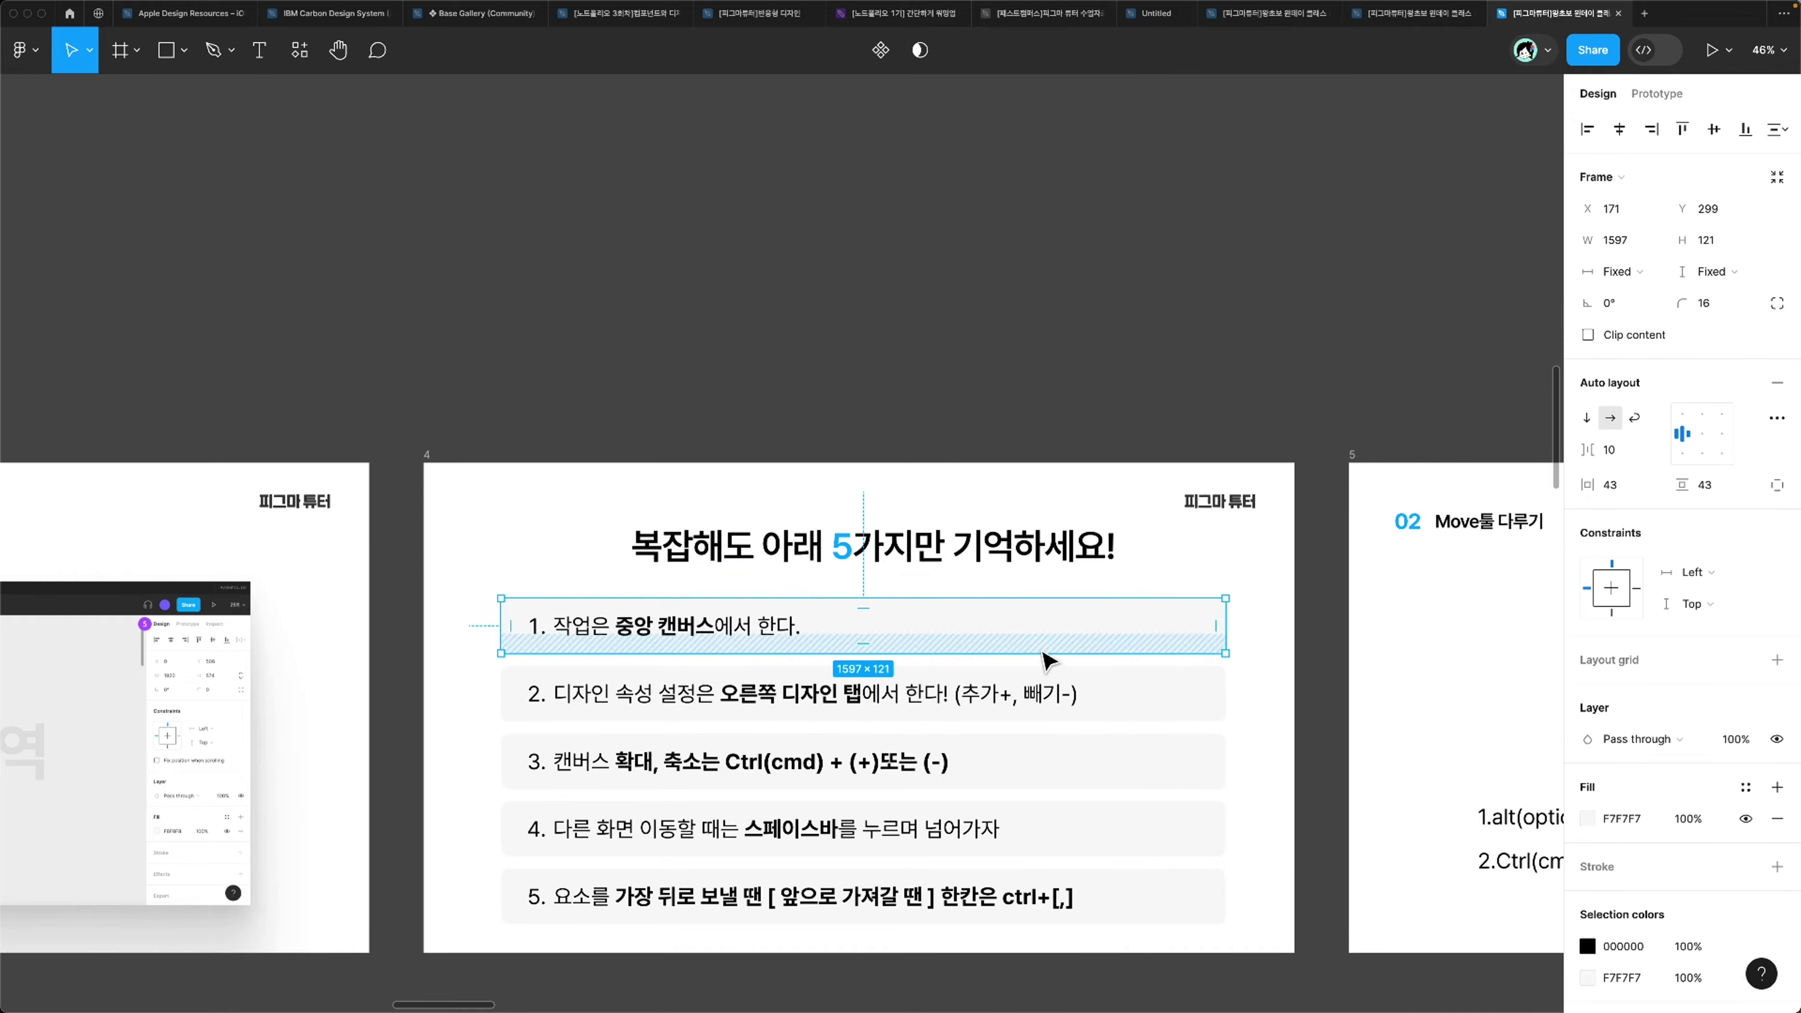
{"action": "scroll", "coordinate": [1045, 656], "scroll_direction": "down", "scroll_amount": 5}
{"action": "scroll", "coordinate": [1057, 530], "scroll_direction": "down", "scroll_amount": 5}
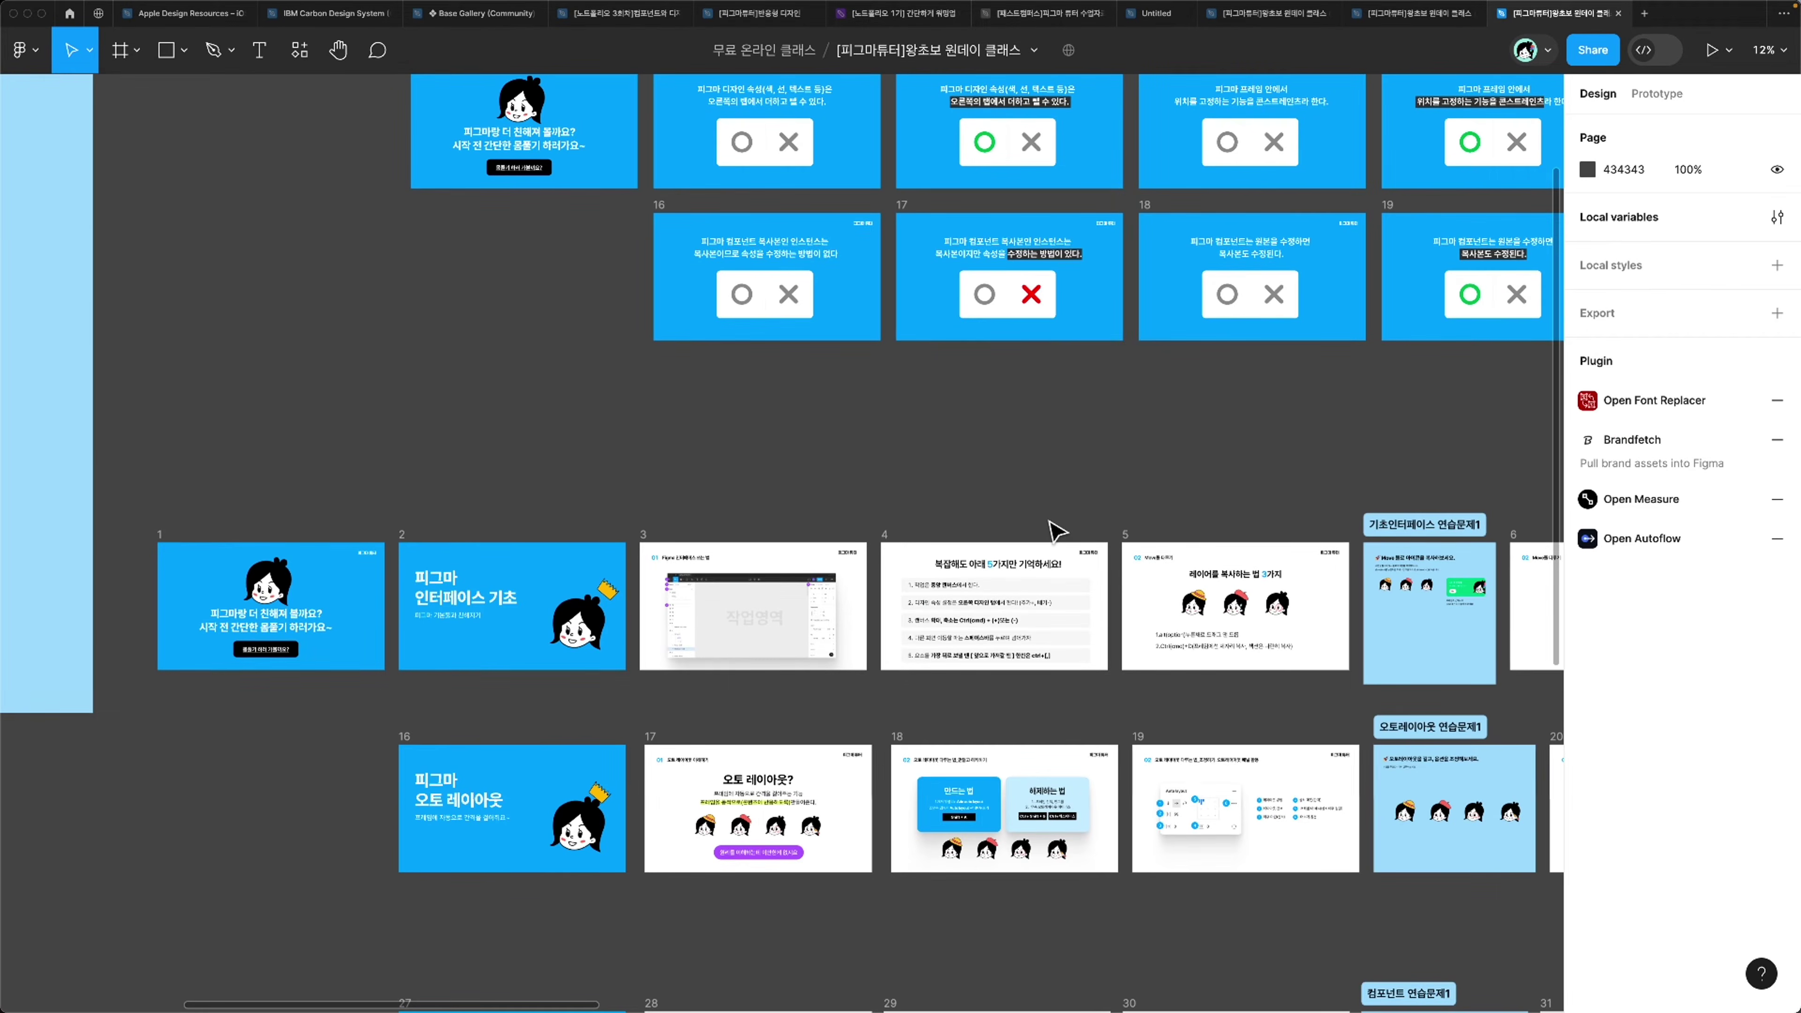
{"action": "scroll", "coordinate": [1057, 530], "scroll_direction": "up", "scroll_amount": 5}
{"action": "scroll", "coordinate": [1056, 531], "scroll_direction": "down", "scroll_amount": 5}
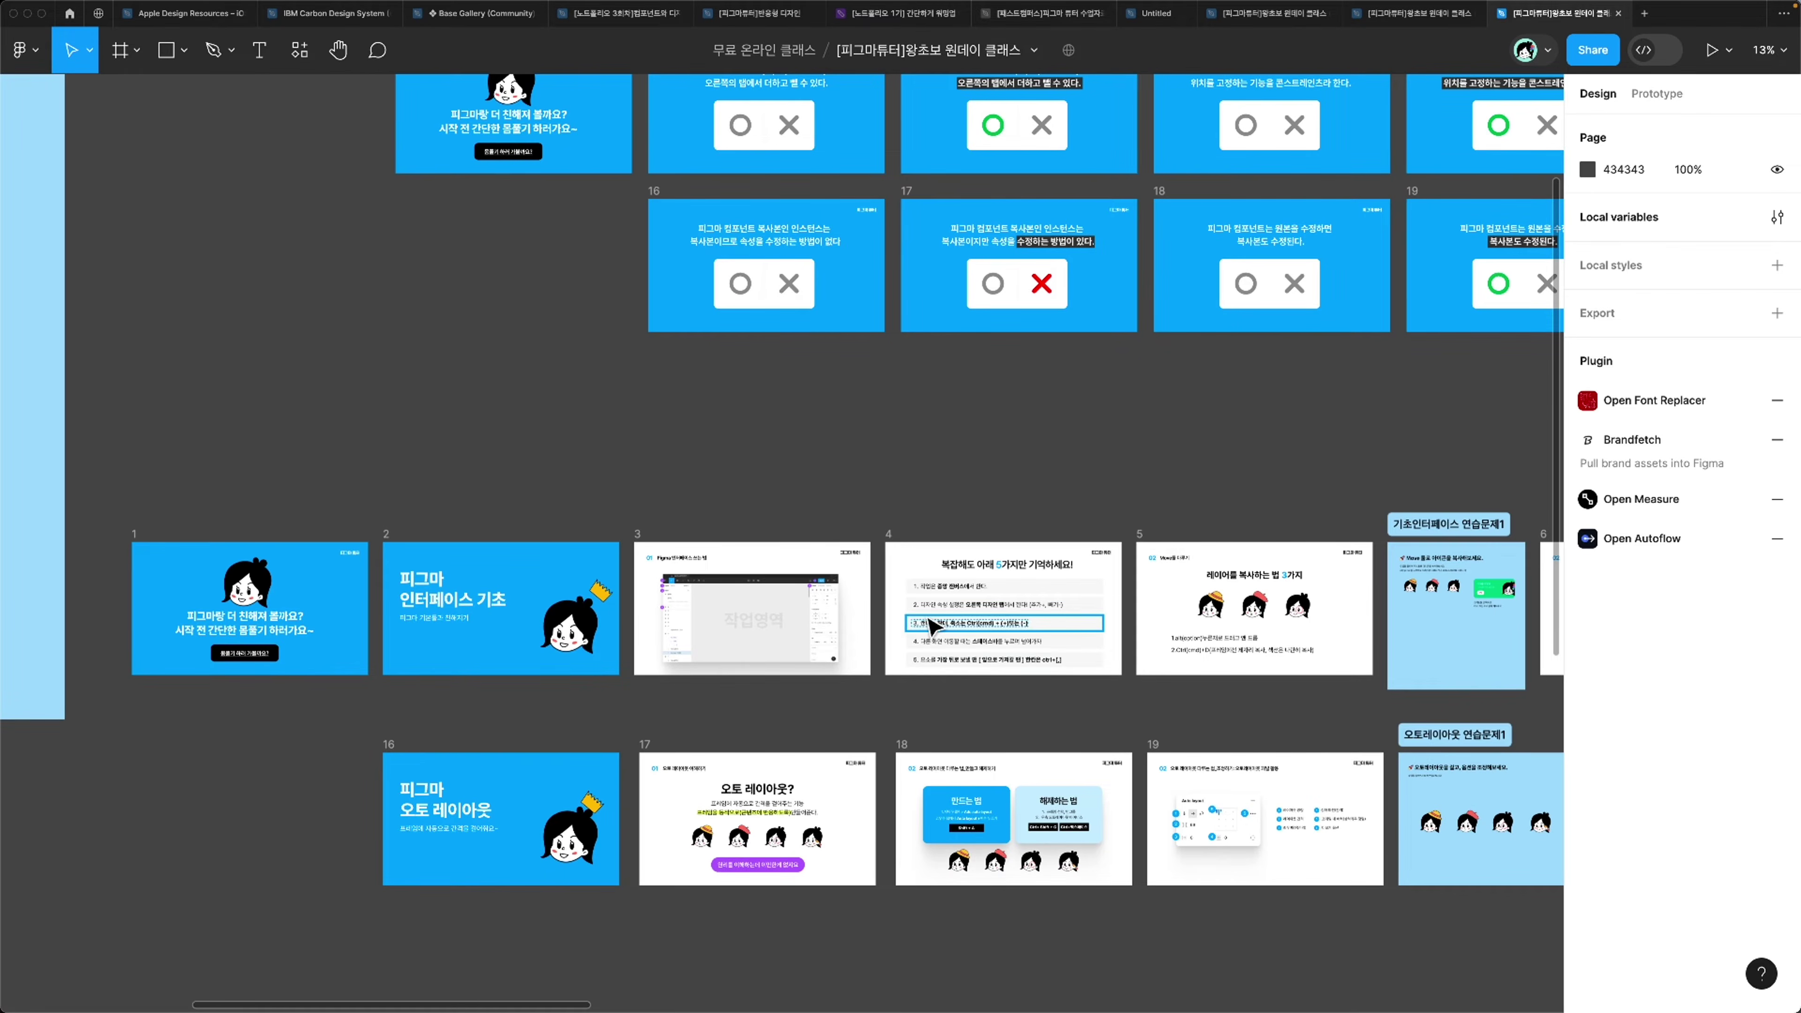
{"action": "scroll", "coordinate": [932, 624], "scroll_direction": "up", "scroll_amount": 6}
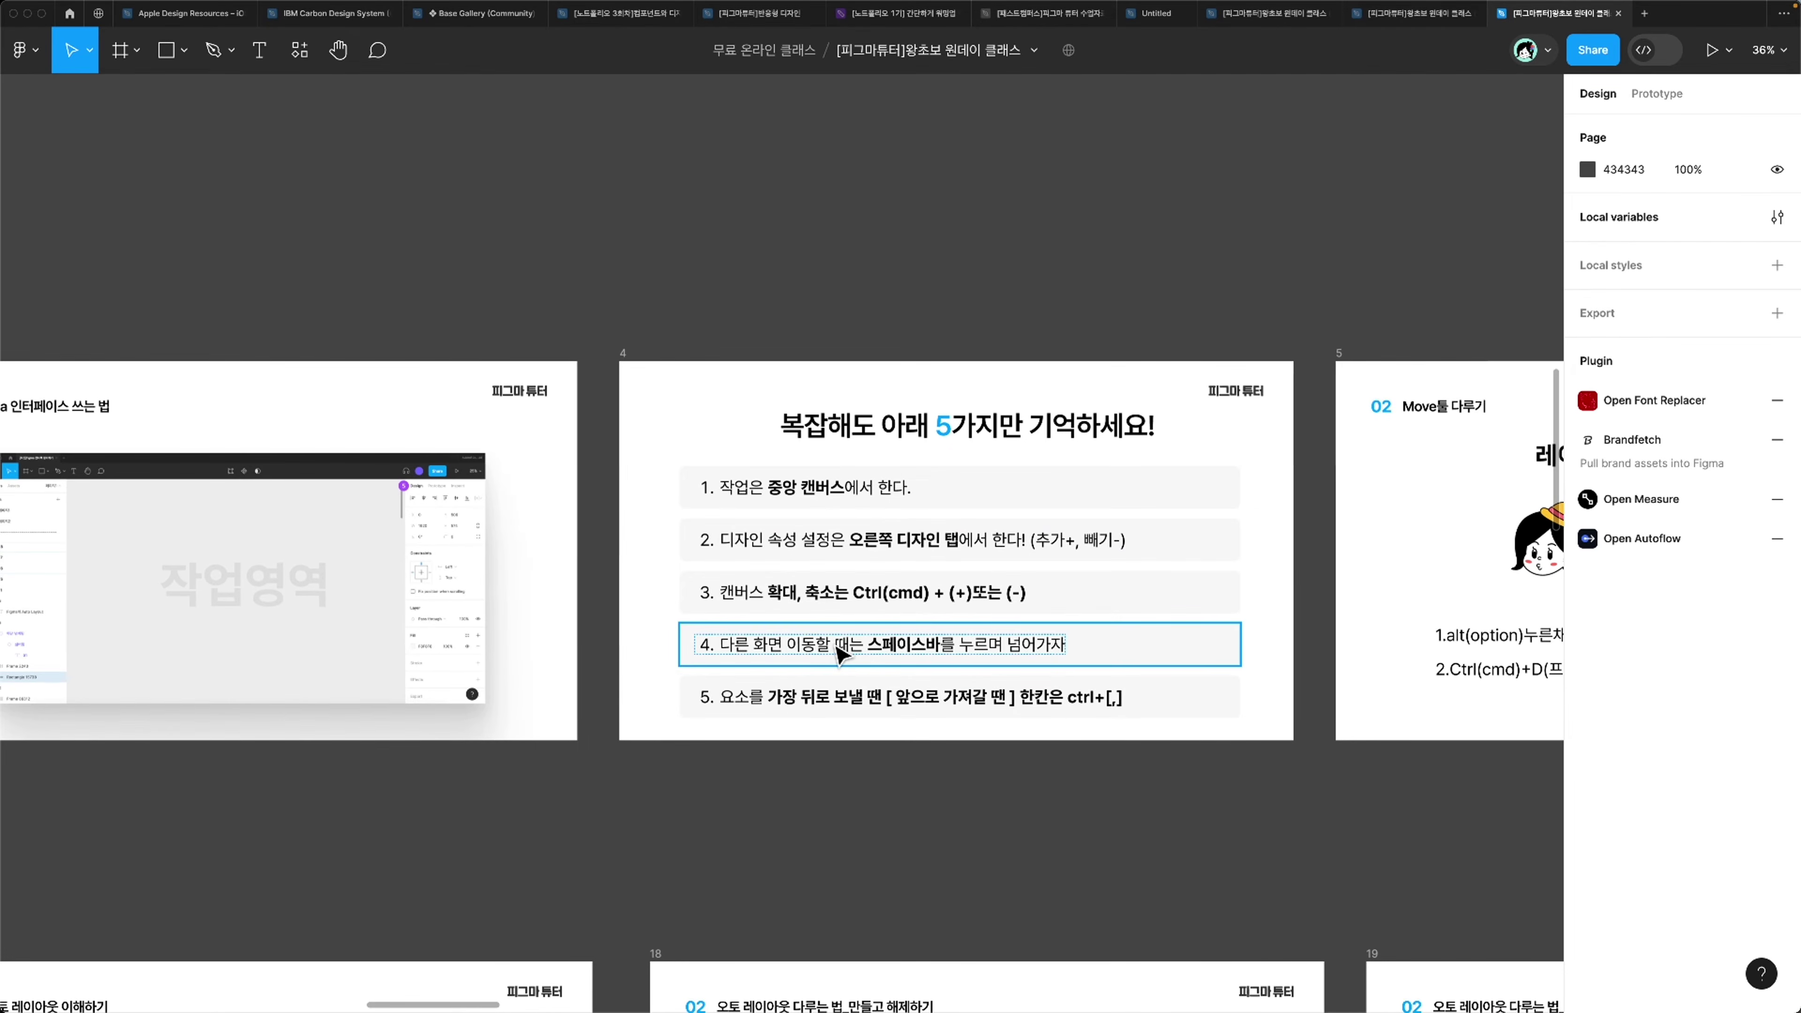
Step: Look across the neighbouring slide rows by panning the canvas, and return to slide 4
{"action": "scroll", "coordinate": [842, 652], "scroll_direction": "down", "scroll_amount": 5}
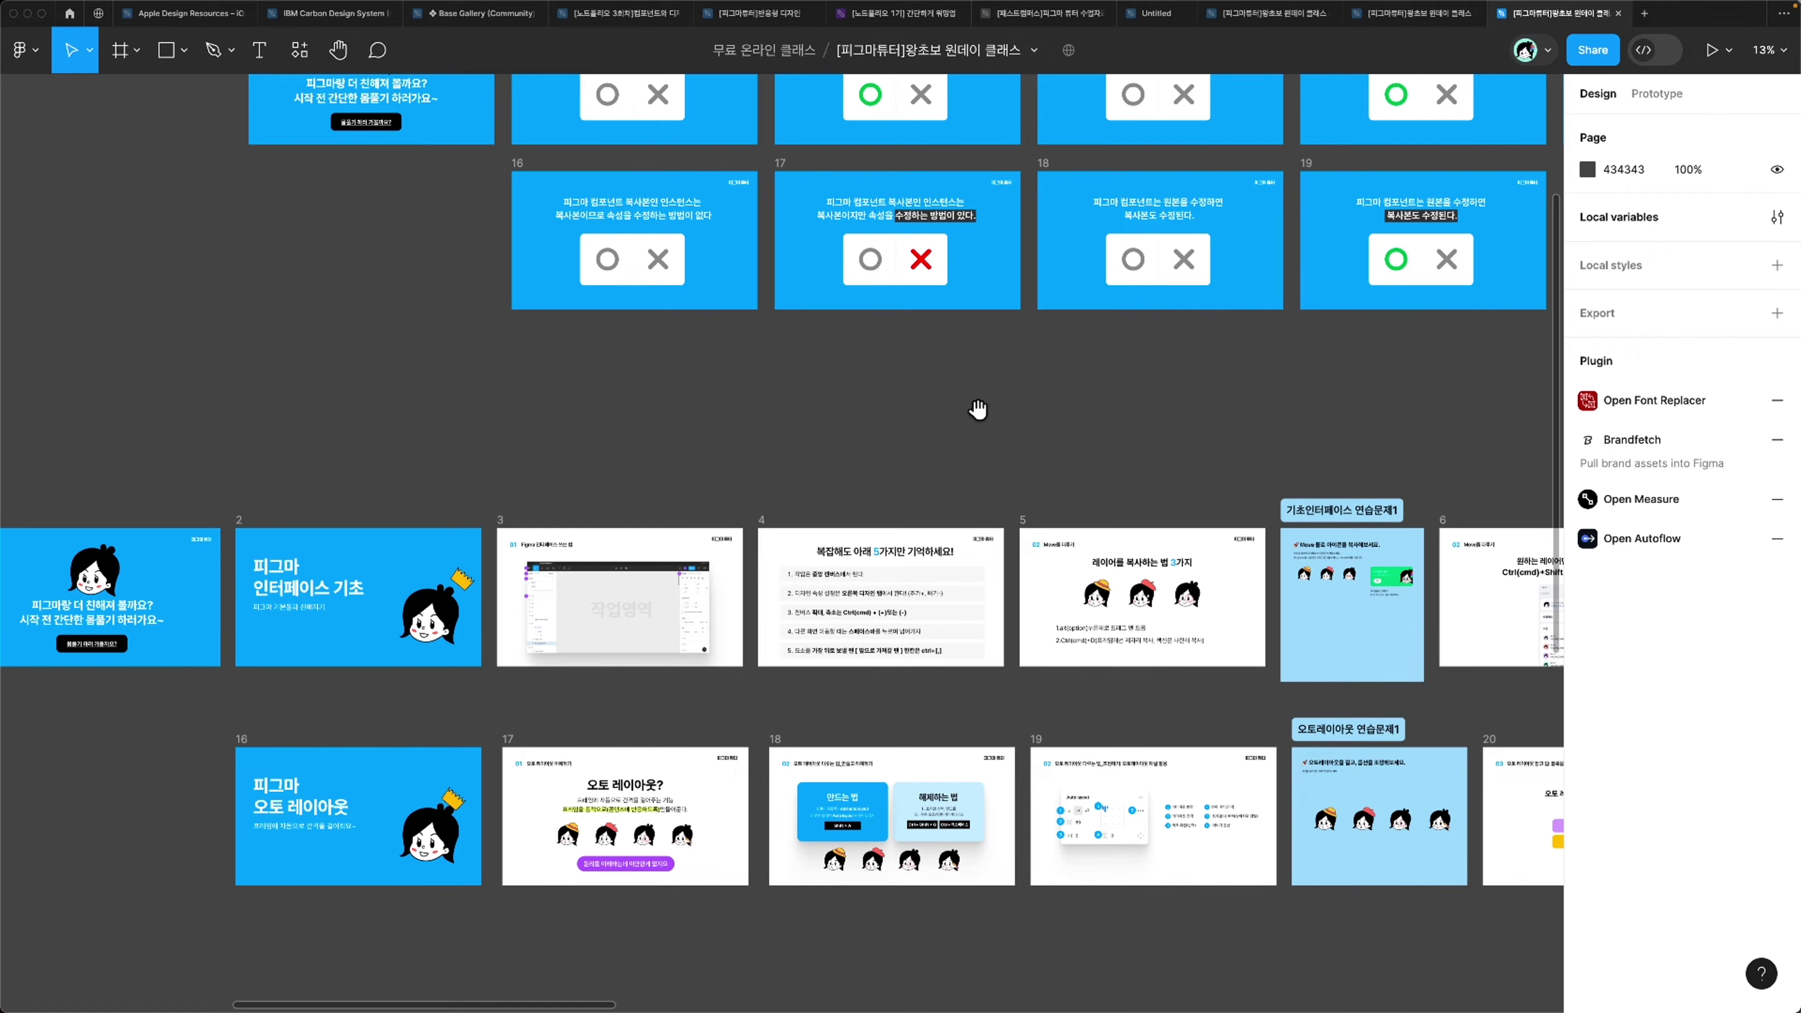
{"action": "scroll", "coordinate": [1019, 406], "scroll_direction": "right", "scroll_amount": 10}
{"action": "scroll", "coordinate": [1019, 407], "scroll_direction": "down", "scroll_amount": 4}
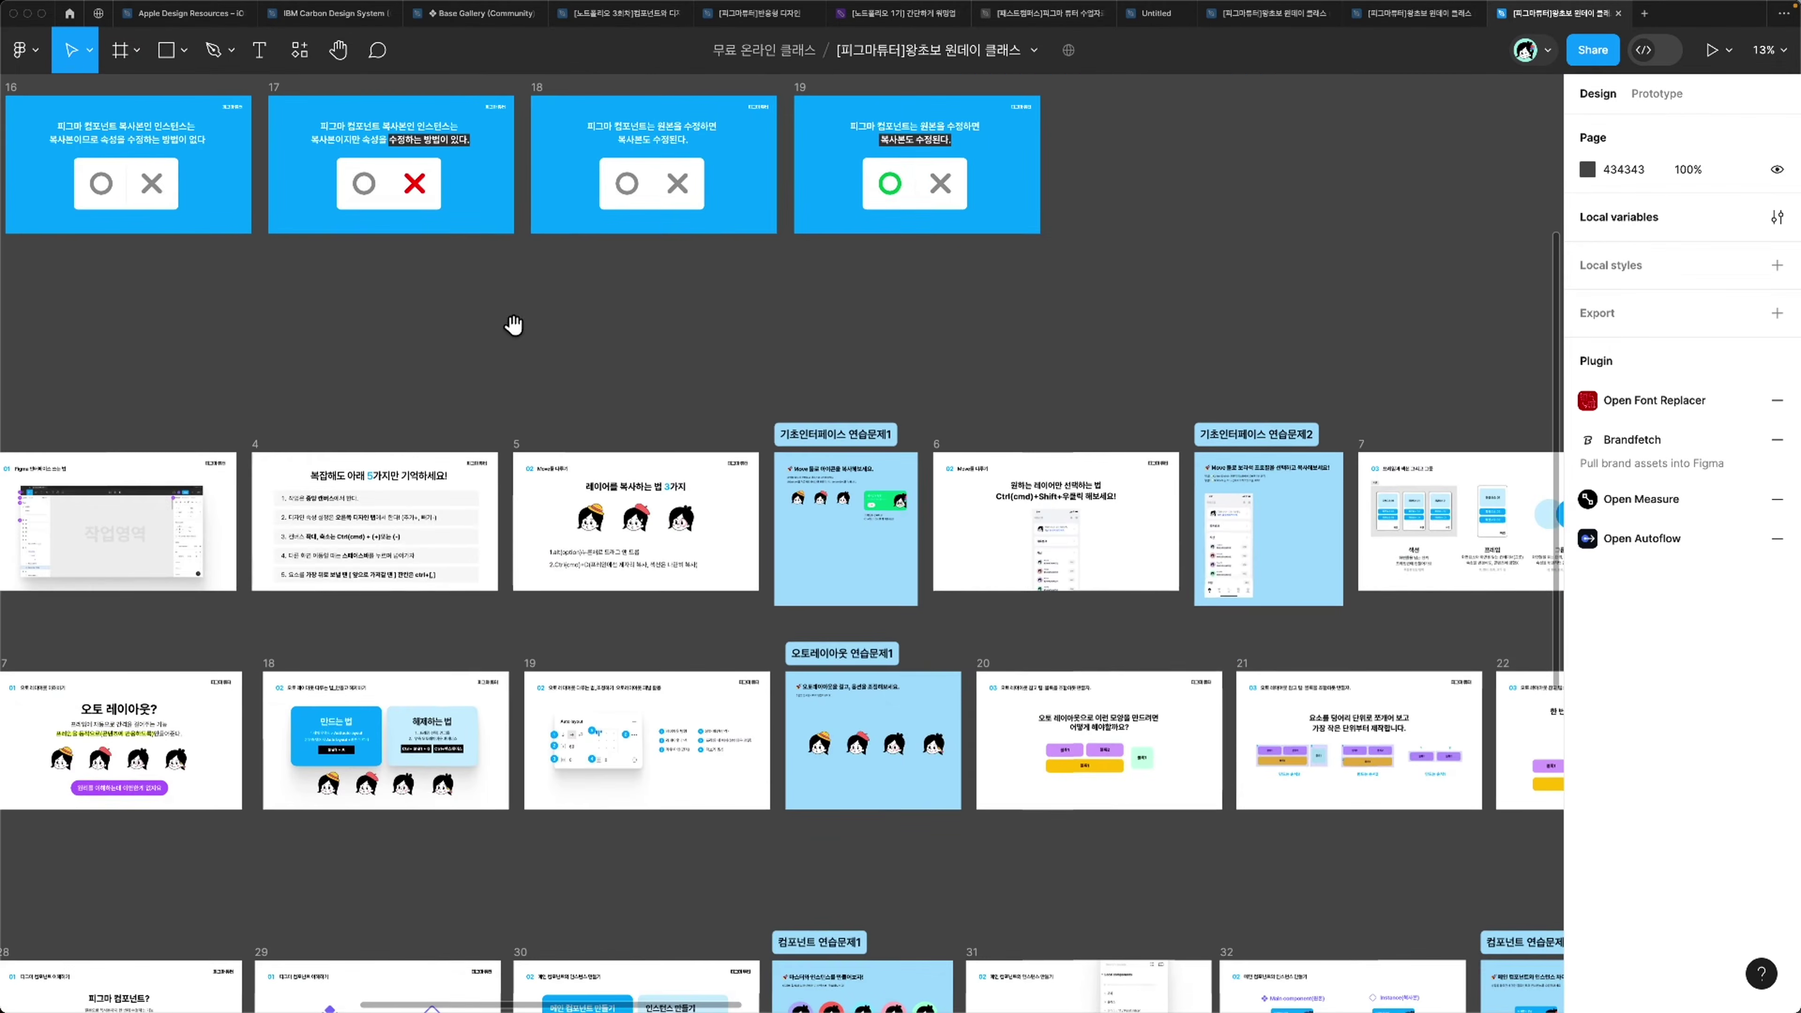
{"action": "scroll", "coordinate": [826, 307], "scroll_direction": "left", "scroll_amount": 5}
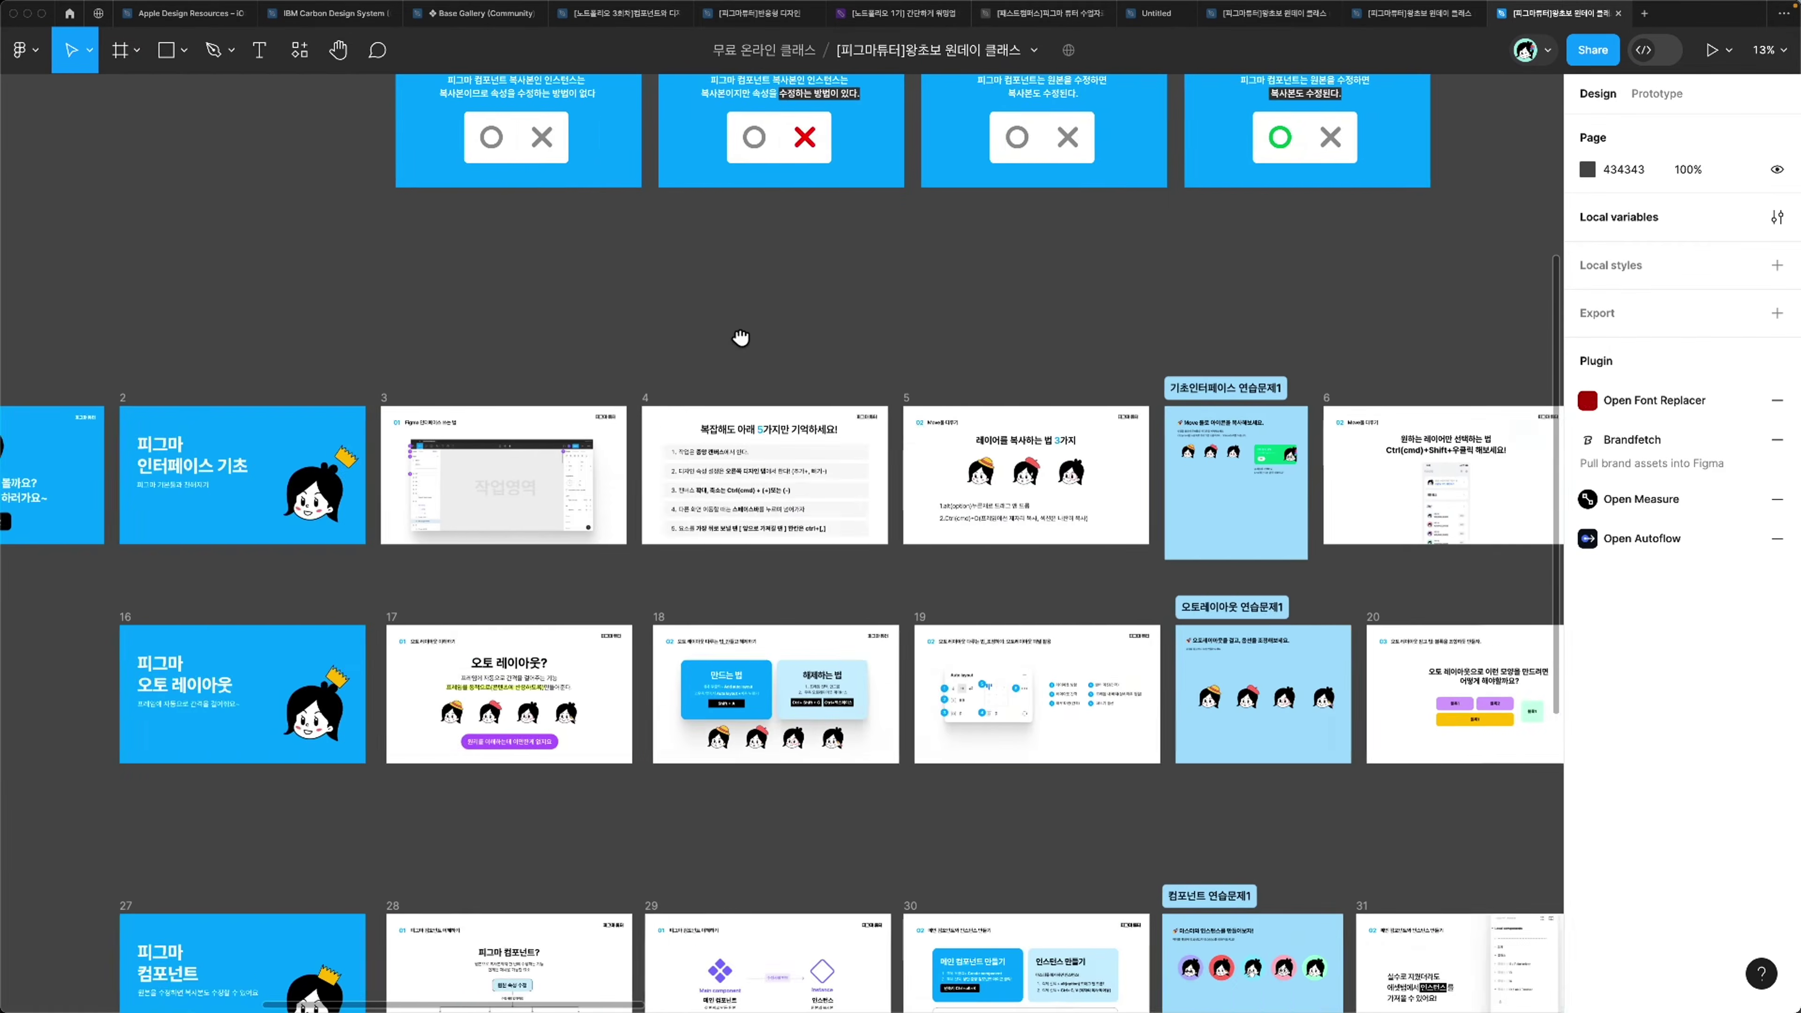
{"action": "scroll", "coordinate": [715, 329], "scroll_direction": "up", "scroll_amount": 5}
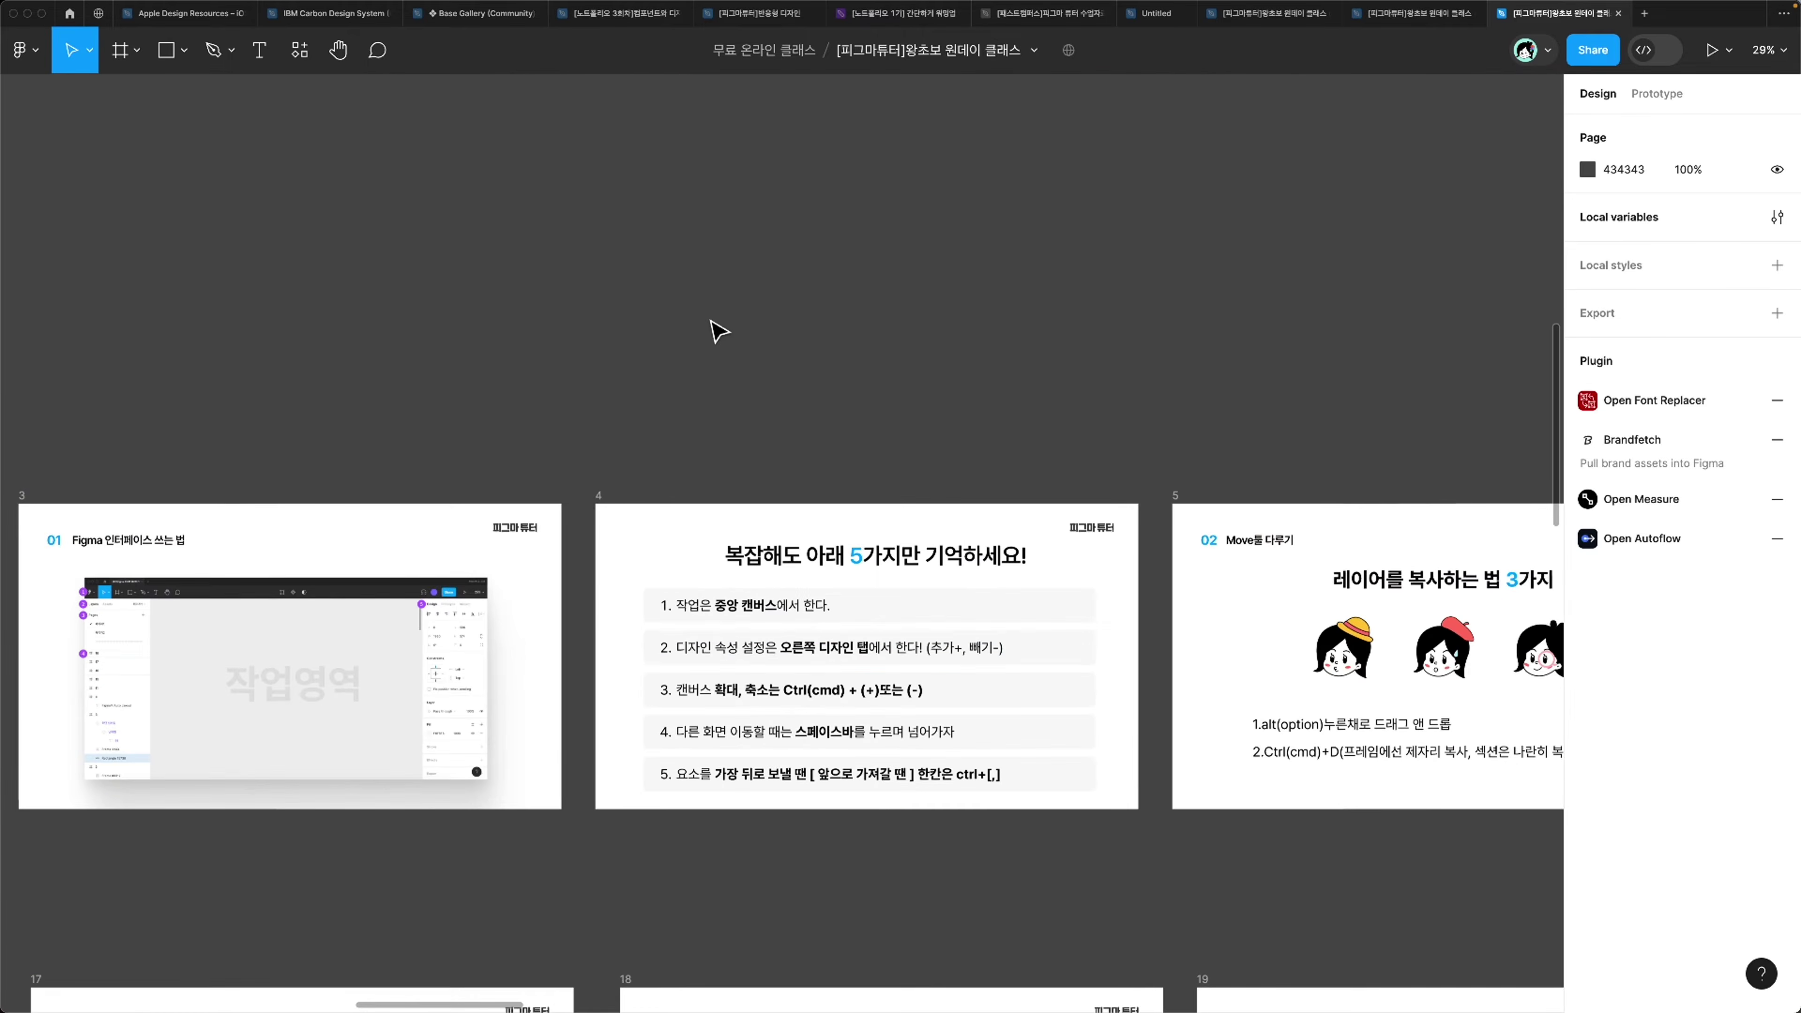
{"action": "scroll", "coordinate": [685, 656], "scroll_direction": "up", "scroll_amount": 3}
{"action": "scroll", "coordinate": [684, 656], "scroll_direction": "right", "scroll_amount": 4}
{"action": "scroll", "coordinate": [685, 656], "scroll_direction": "down", "scroll_amount": 4}
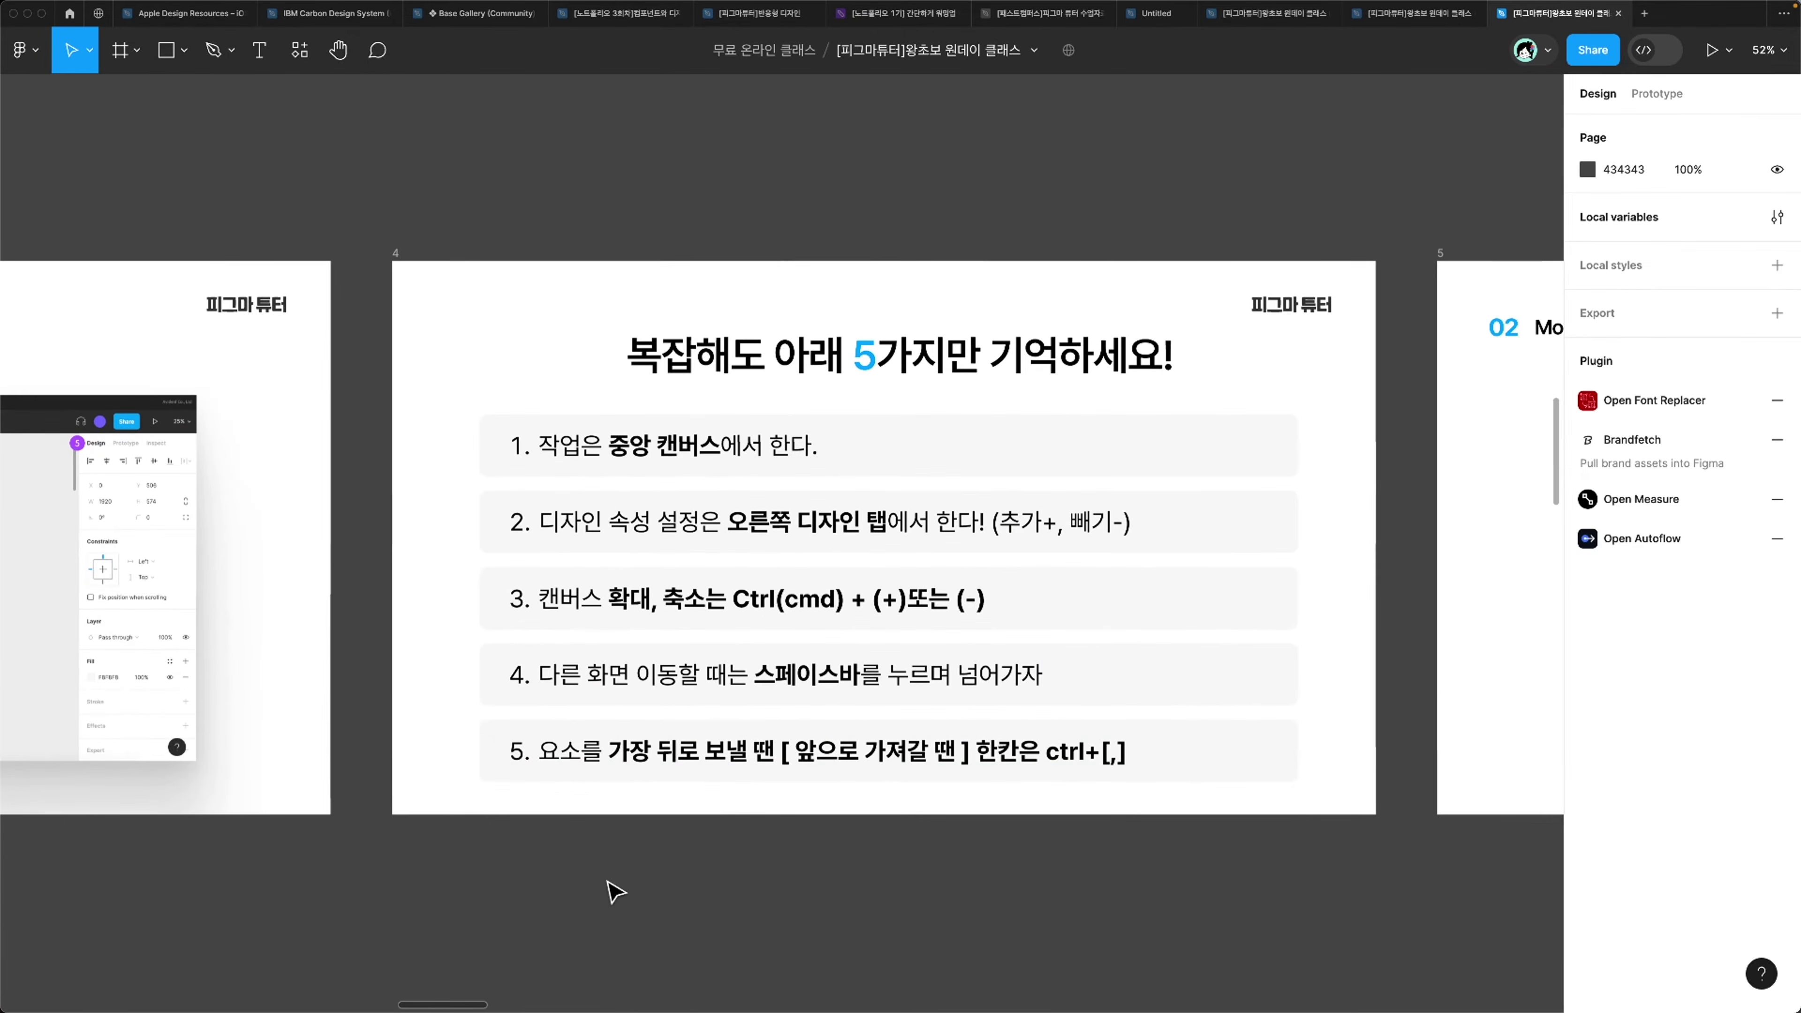
Step: Draw a 156 × 156 circle below slide 4 and add two overlapping copies filled with FF8E8E and FB5C5C
{"action": "key", "text": "o"}
{"action": "mouse_move", "coordinate": [576, 890]}
{"action": "left_mouse_down"}
{"action": "mouse_move", "coordinate": [658, 968]}
{"action": "mouse_move", "coordinate": [743, 950]}
{"action": "left_mouse_up"}
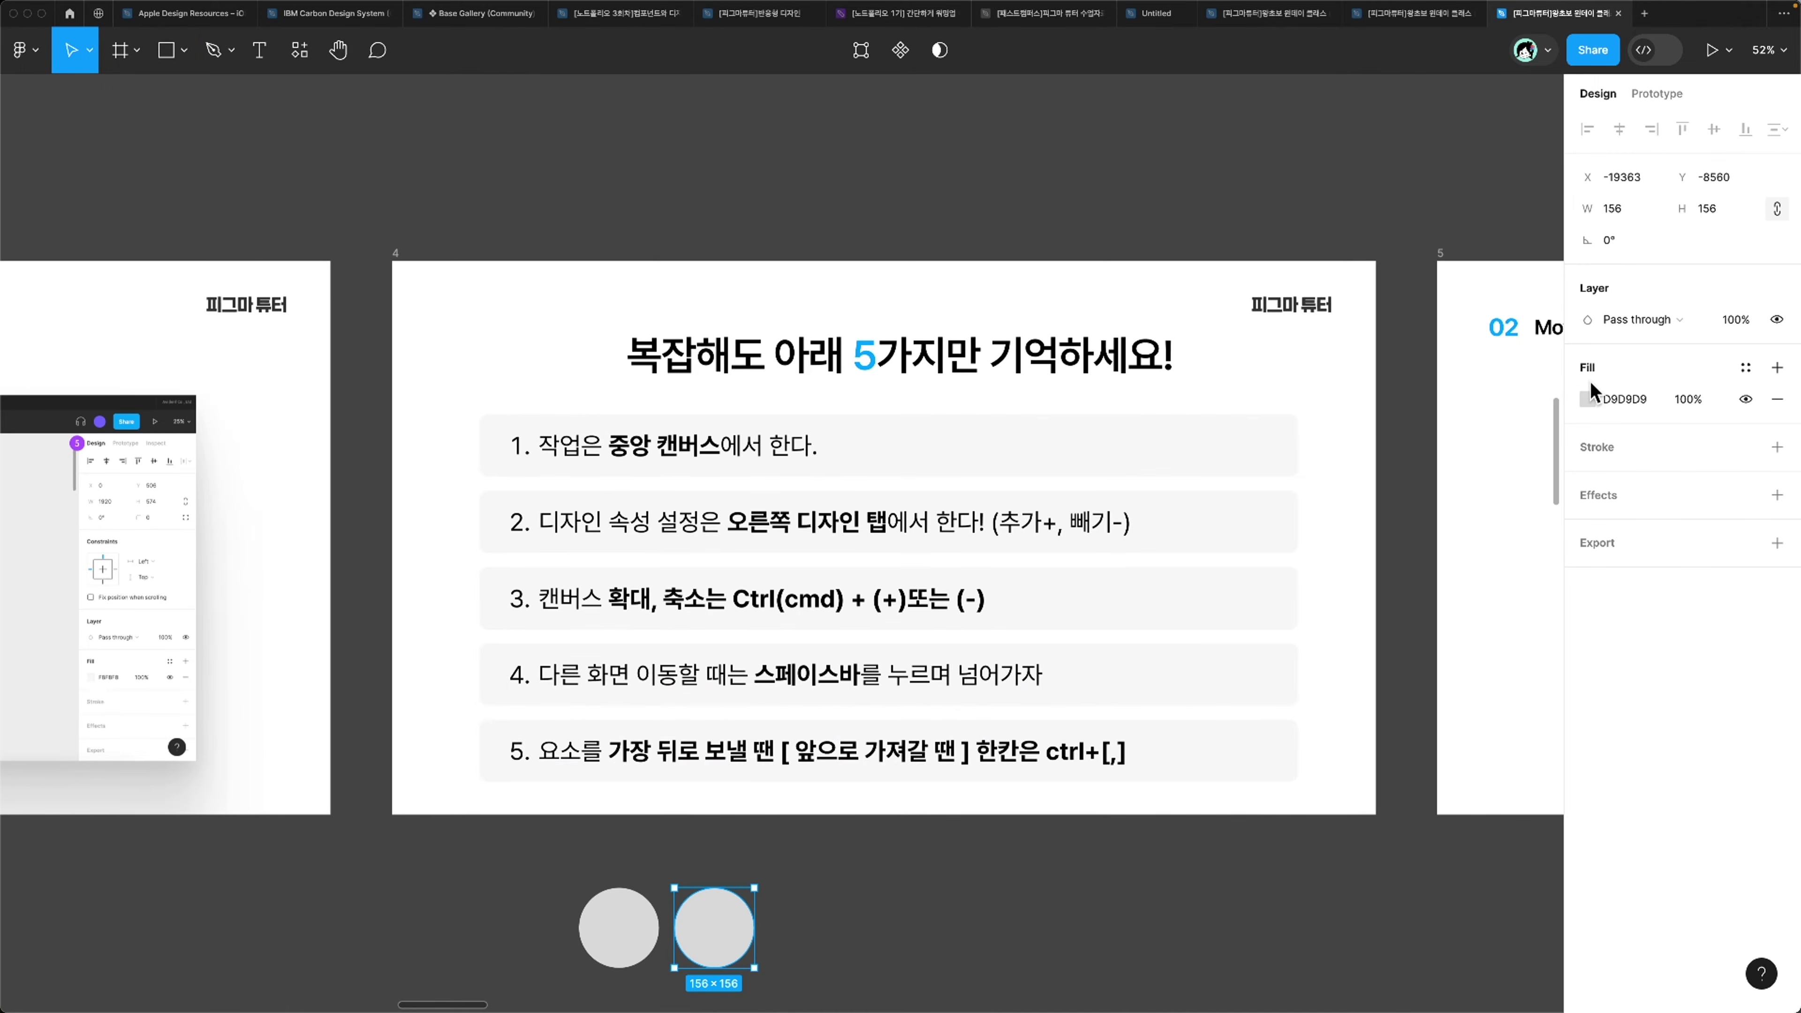
{"action": "left_click", "coordinate": [1583, 402]}
{"action": "left_click", "coordinate": [1433, 463]}
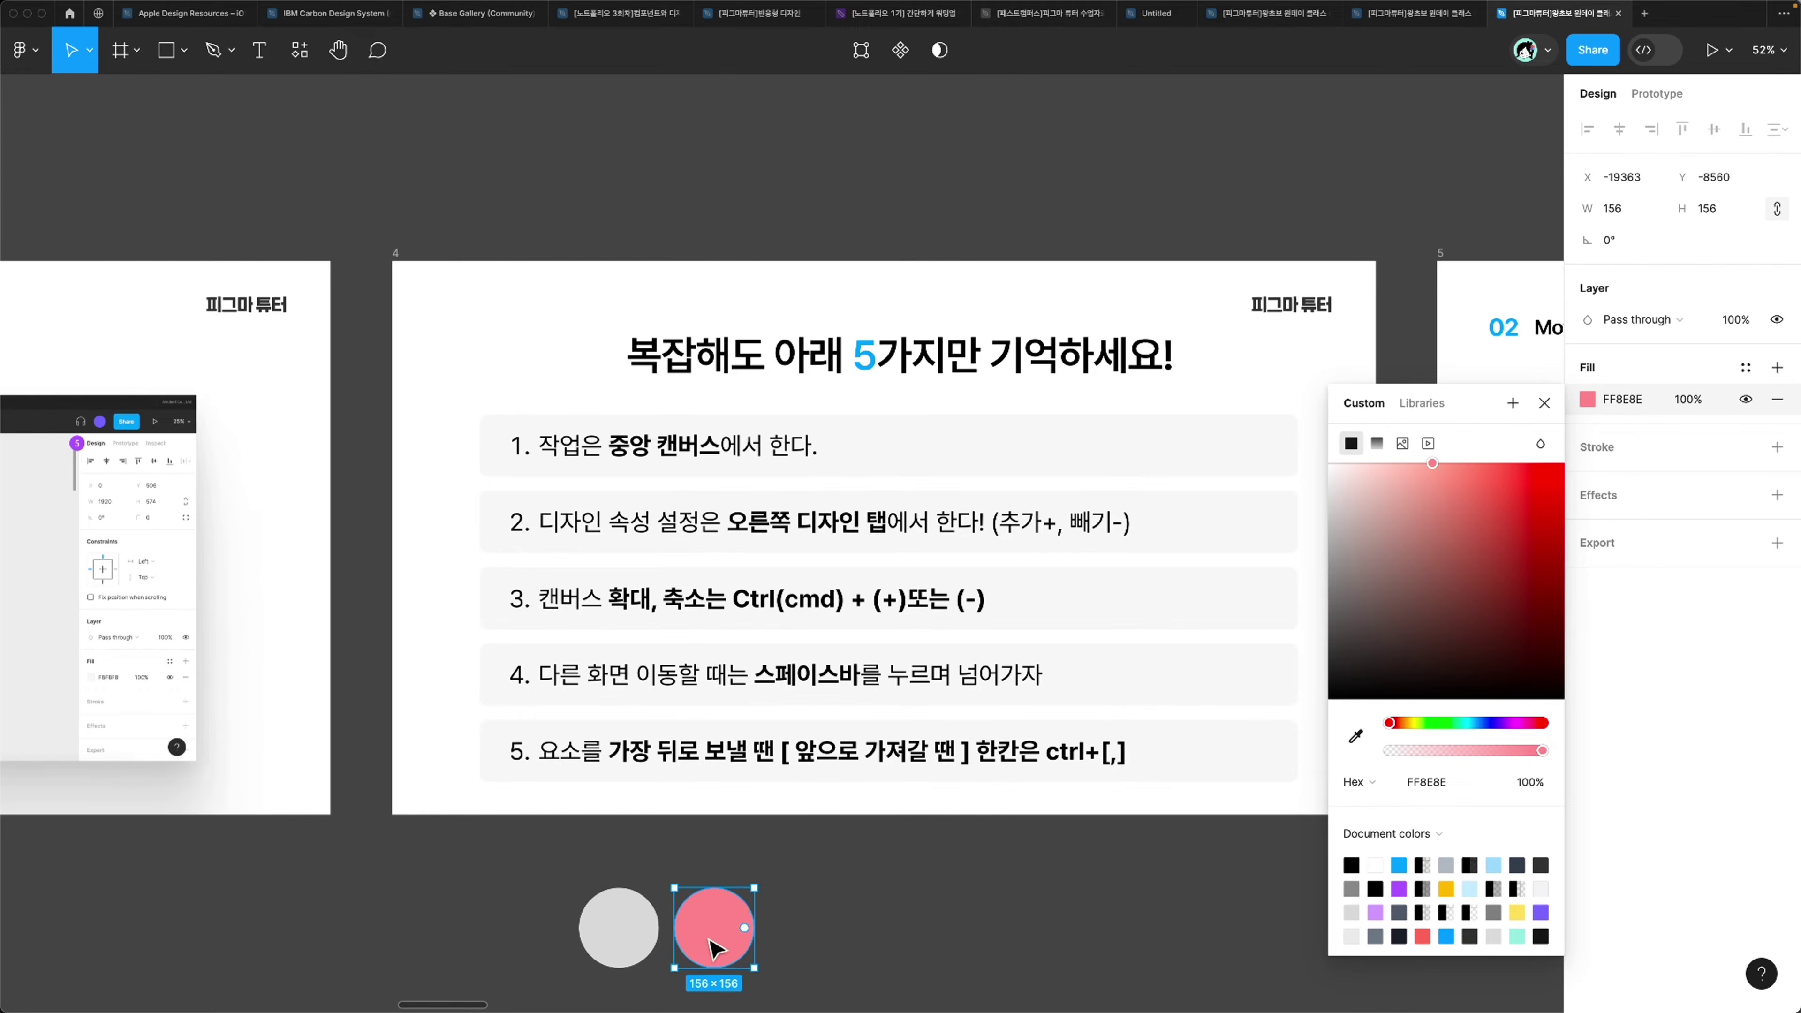
{"action": "mouse_move", "coordinate": [711, 949]}
{"action": "left_mouse_down"}
{"action": "mouse_move", "coordinate": [653, 950]}
{"action": "mouse_move", "coordinate": [722, 947]}
{"action": "left_mouse_up"}
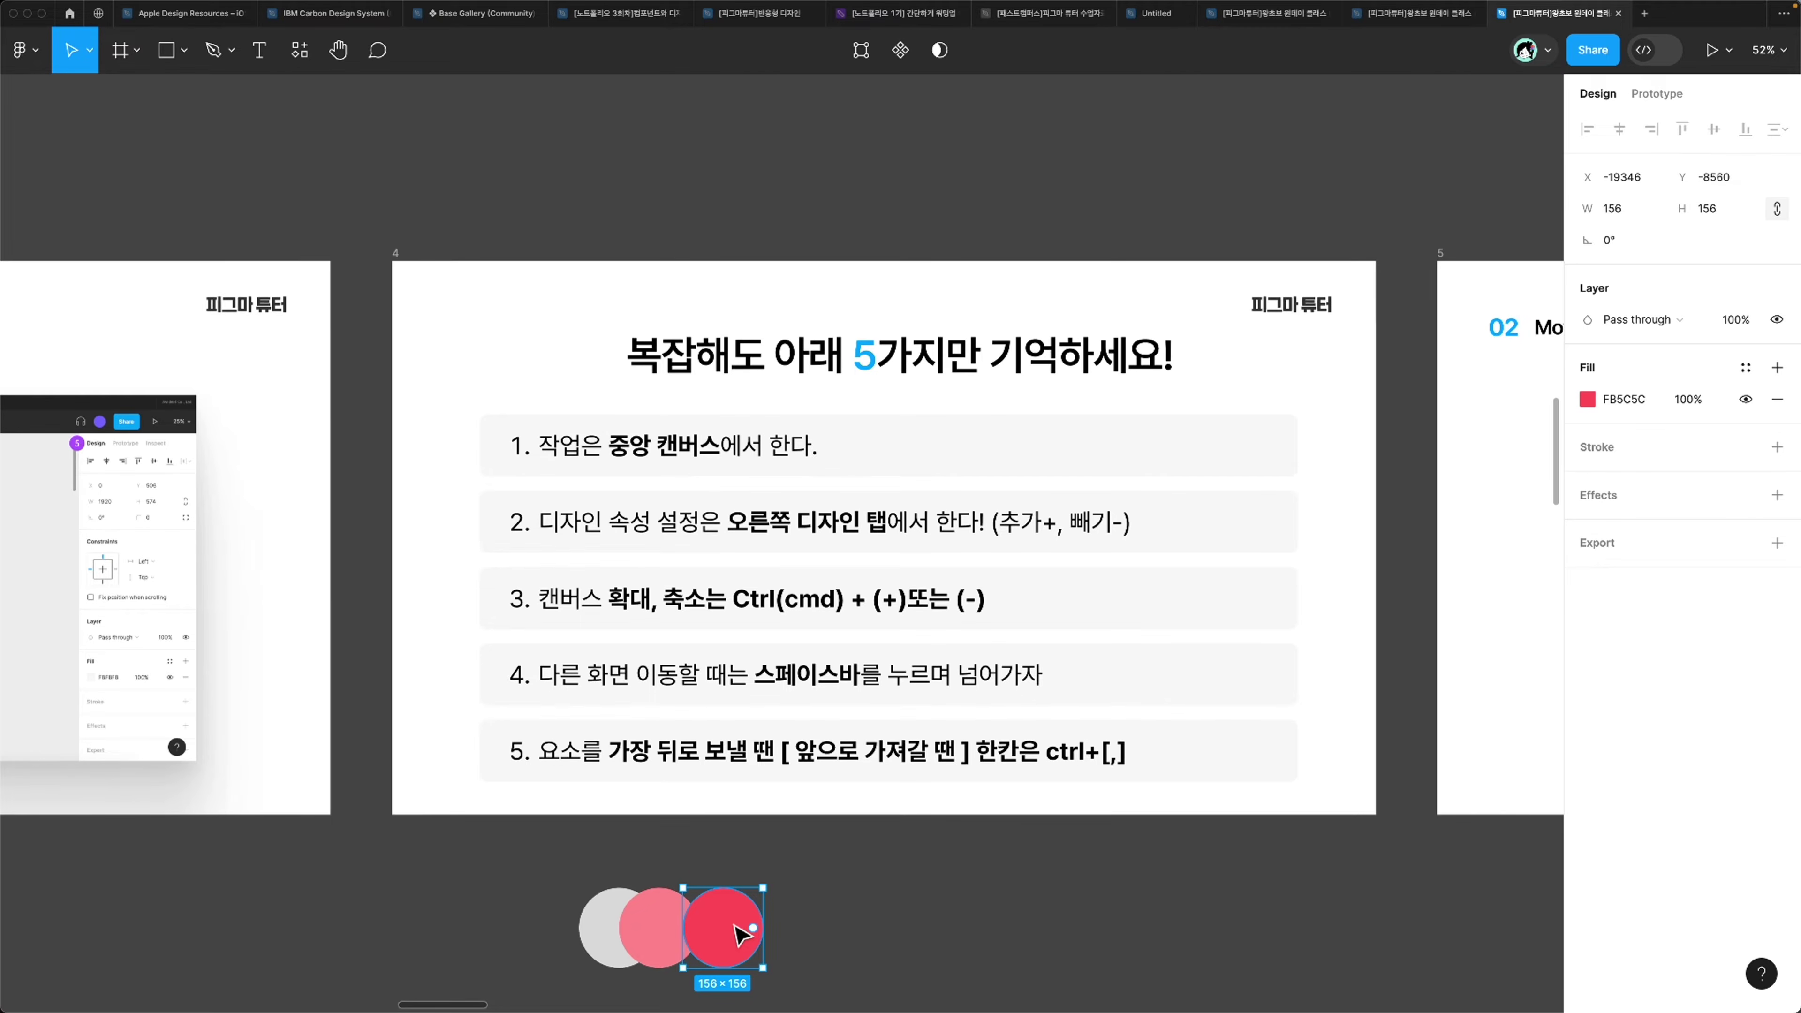
{"action": "left_click_drag", "start_coordinate": [720, 935], "coordinate": [619, 943]}
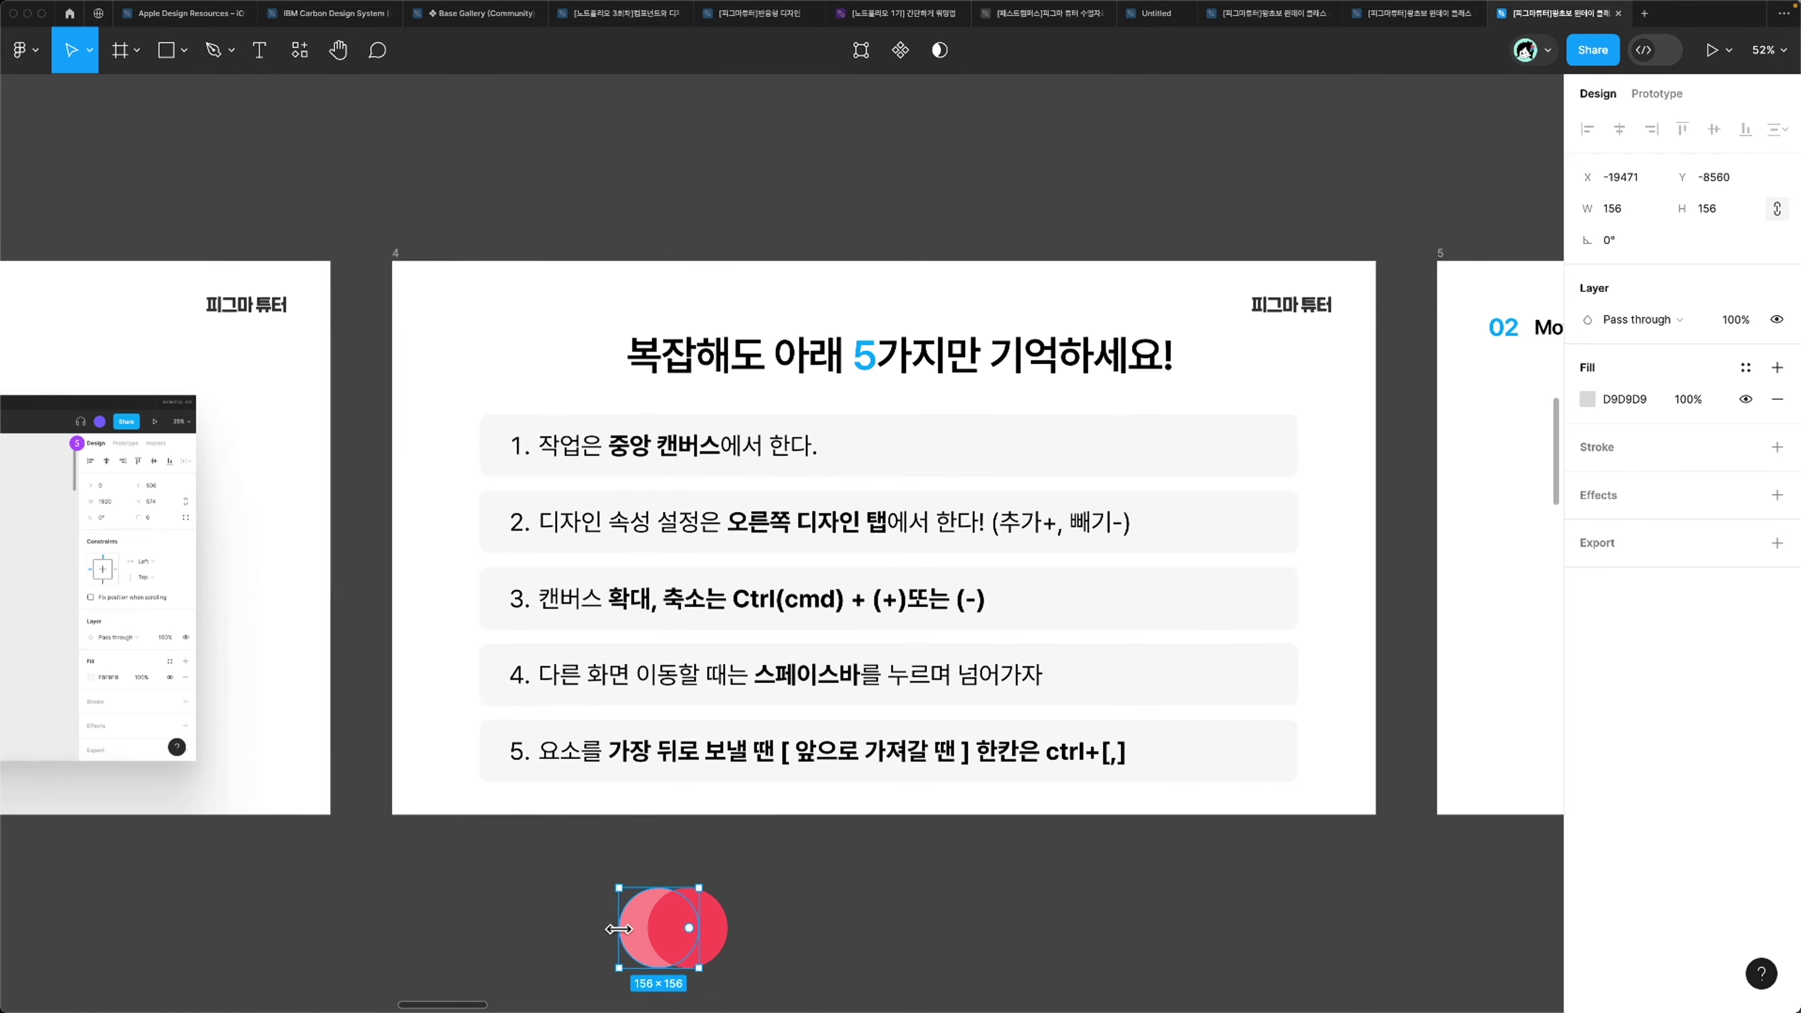
Step: Send the red FB5C5C circle to the back, behind the pink one
{"action": "left_click", "coordinate": [766, 936]}
{"action": "left_click", "coordinate": [717, 934]}
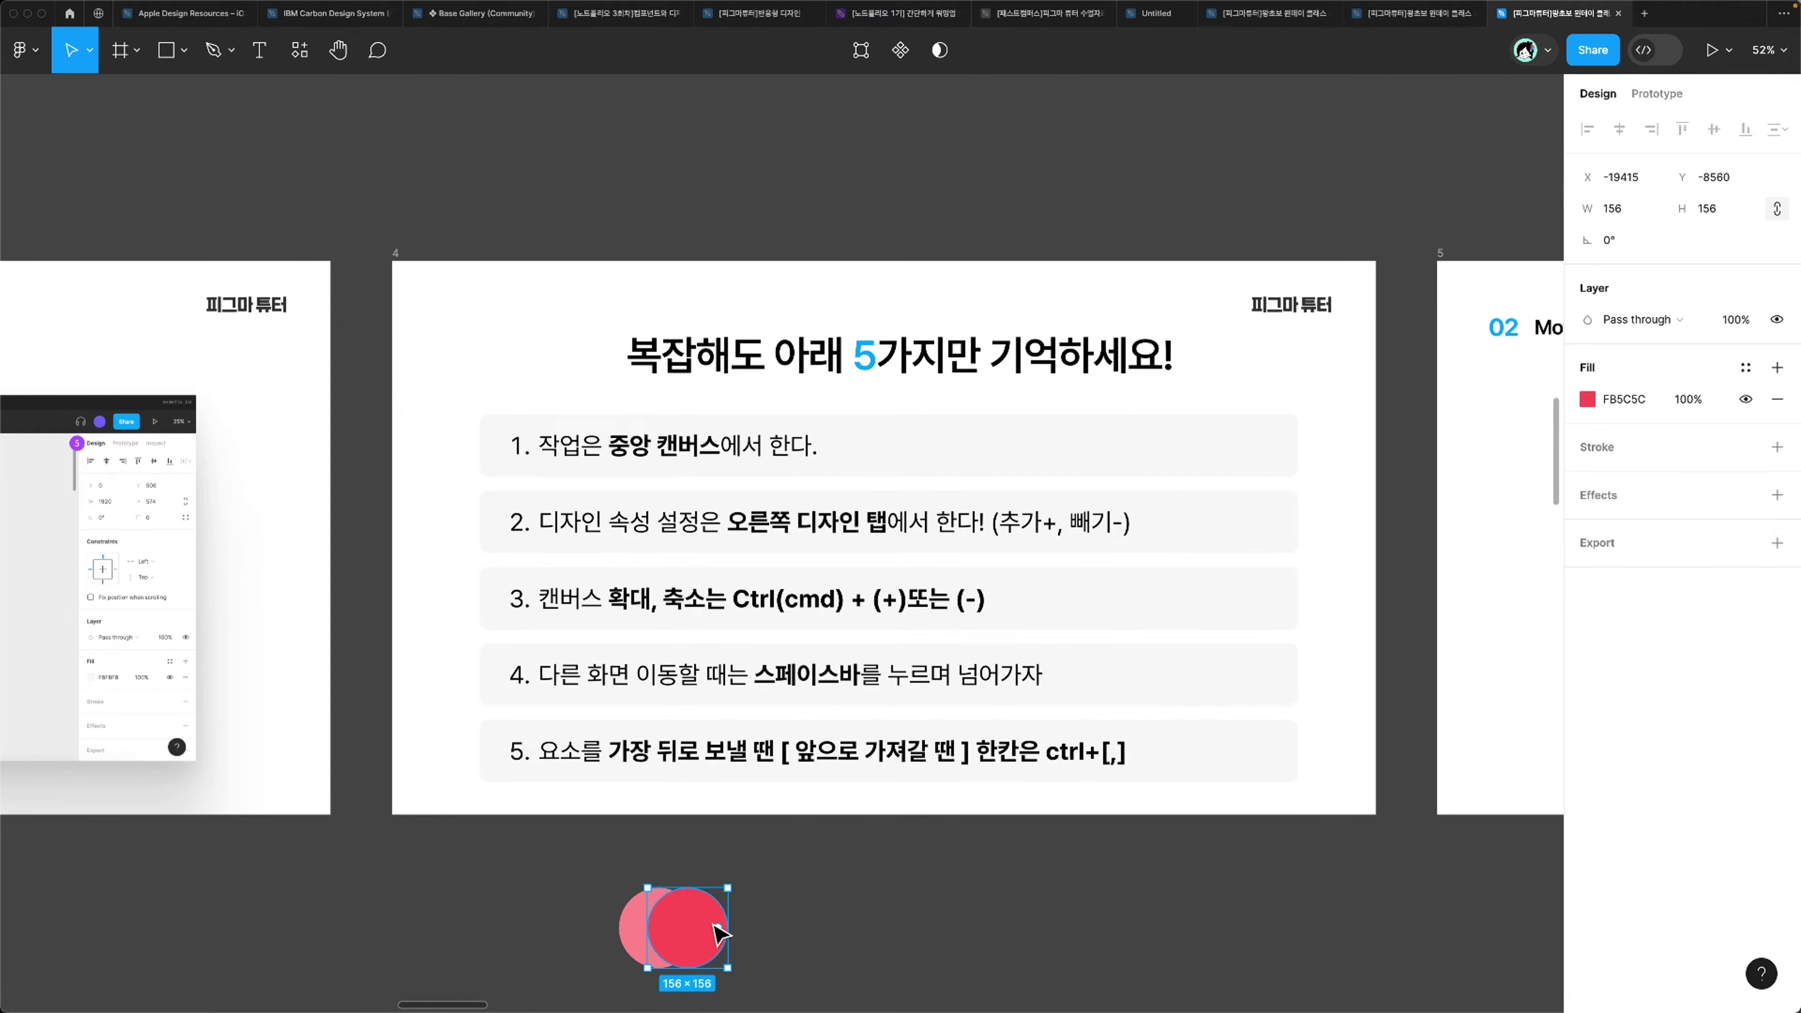
{"action": "key", "text": "bracketleft"}
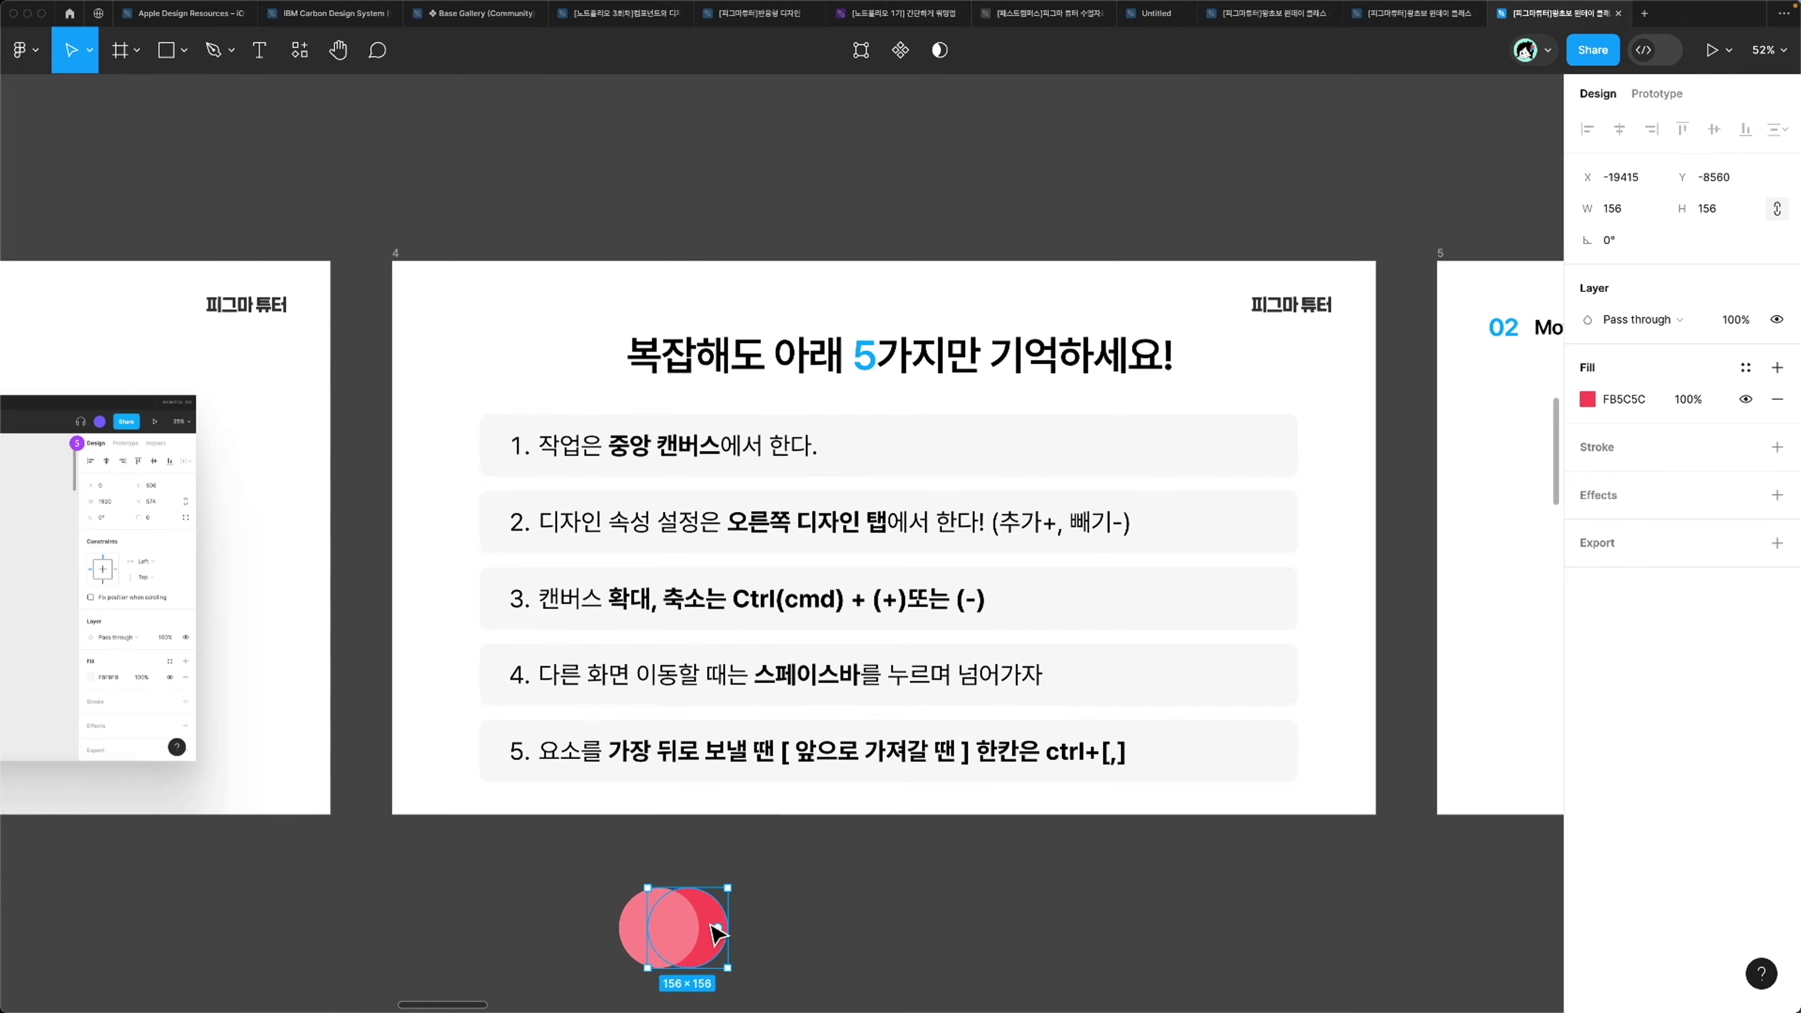
Step: Stack the three circles exactly on one spot with their centres aligned, and show the layers list
{"action": "left_click_drag", "start_coordinate": [673, 936], "coordinate": [555, 926]}
{"action": "key", "text": "ctrl+backslash"}
{"action": "key", "text": "ctrl+backslash"}
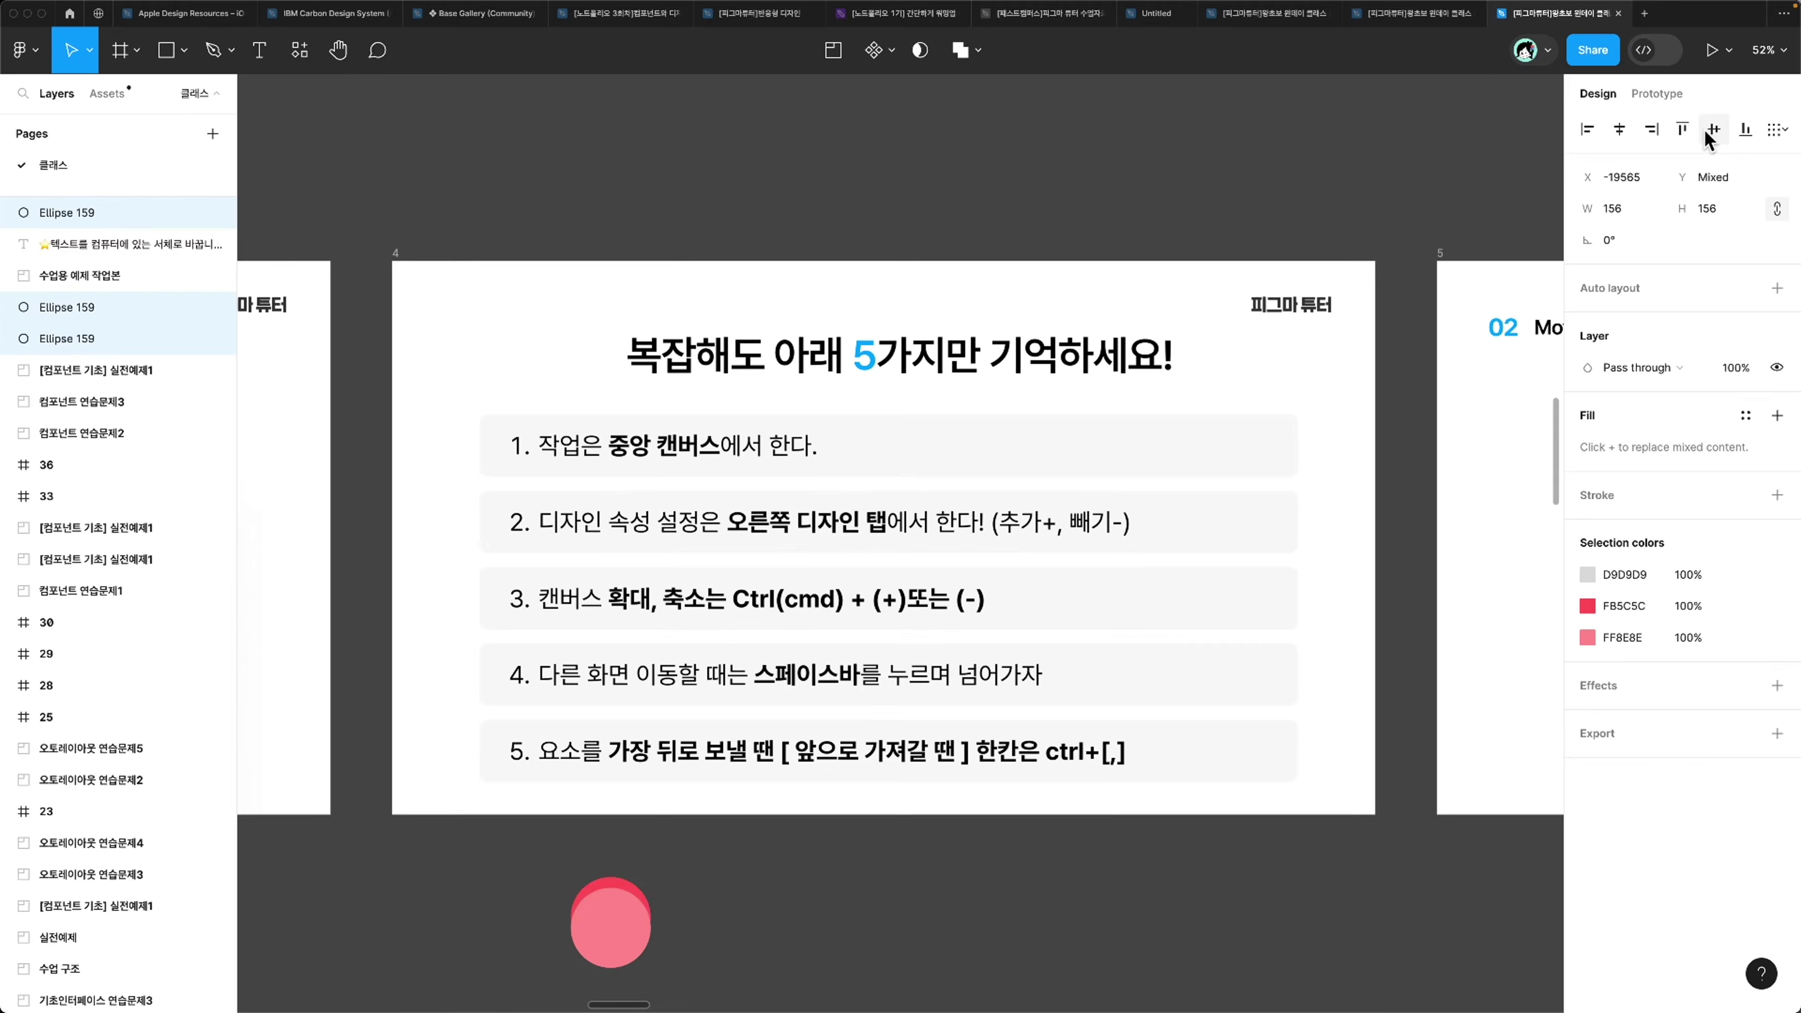
{"action": "key", "text": "ctrl+z"}
{"action": "scroll", "coordinate": [732, 624], "scroll_direction": "up", "scroll_amount": 5}
{"action": "left_click", "coordinate": [727, 851]}
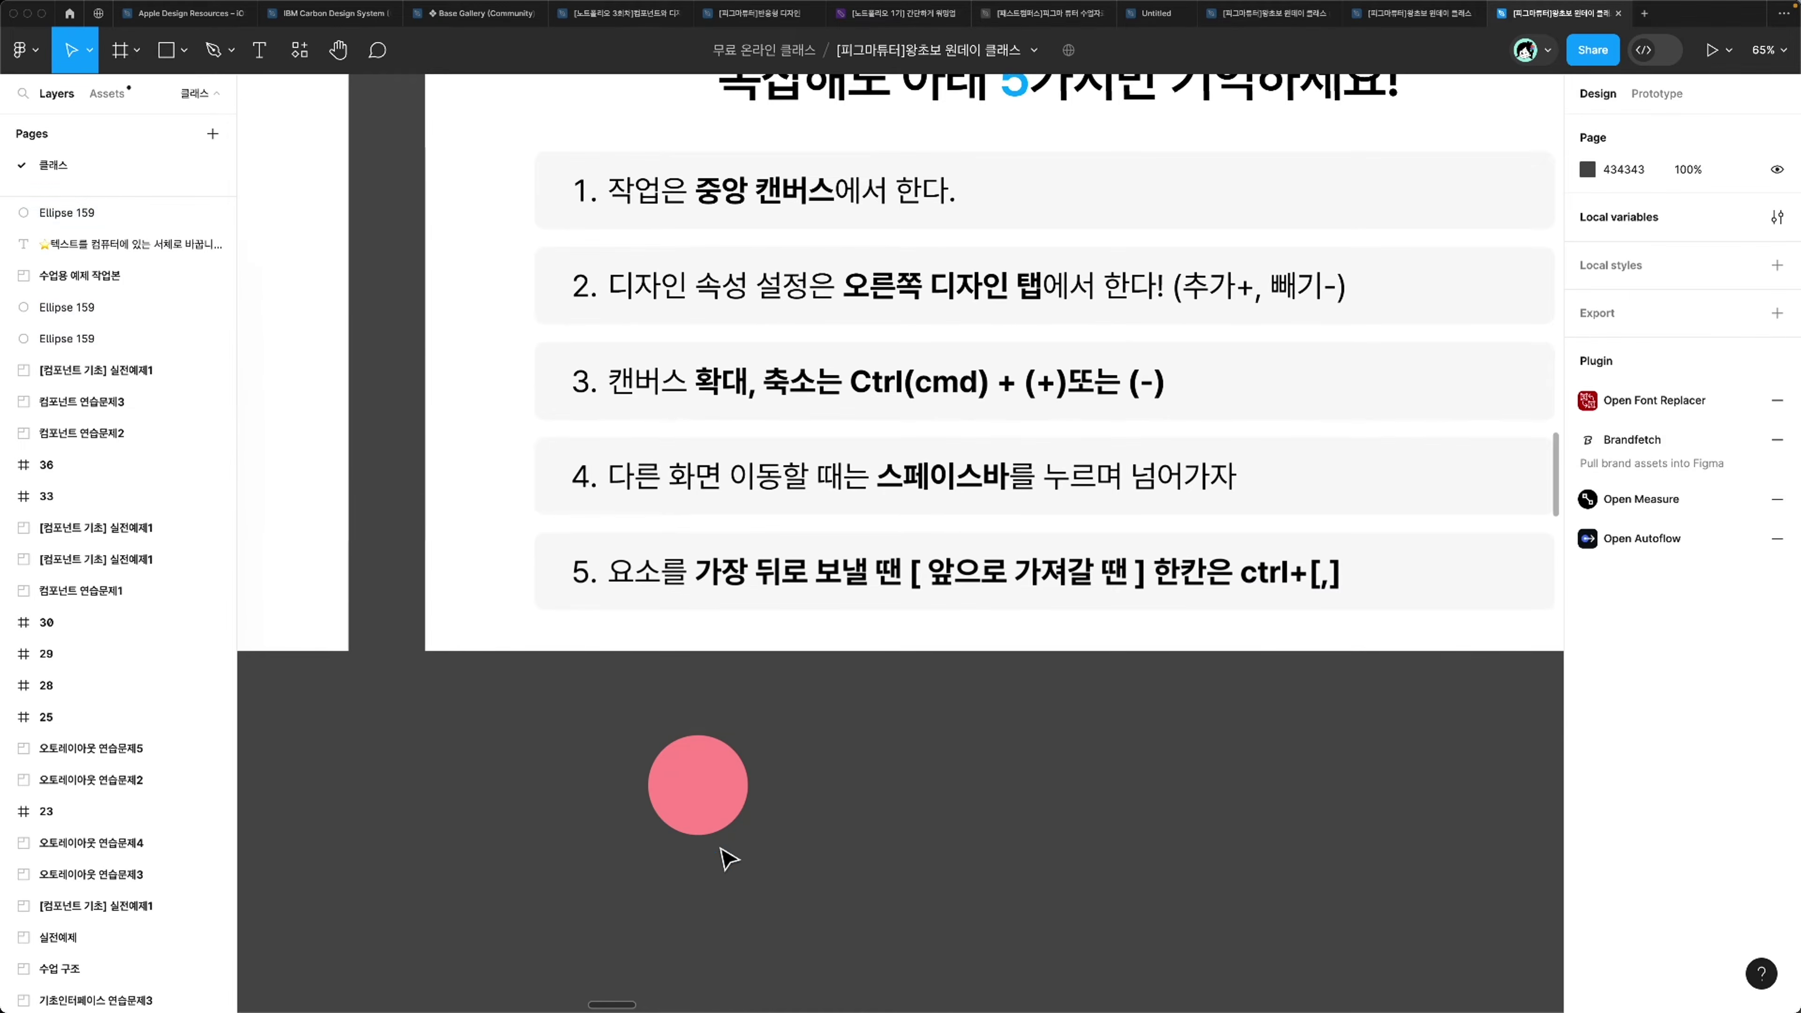
Step: Switch the pink circle repeatedly between the very back and the very front, ending at the front
{"action": "left_click", "coordinate": [719, 828]}
{"action": "key", "text": "bracketleft"}
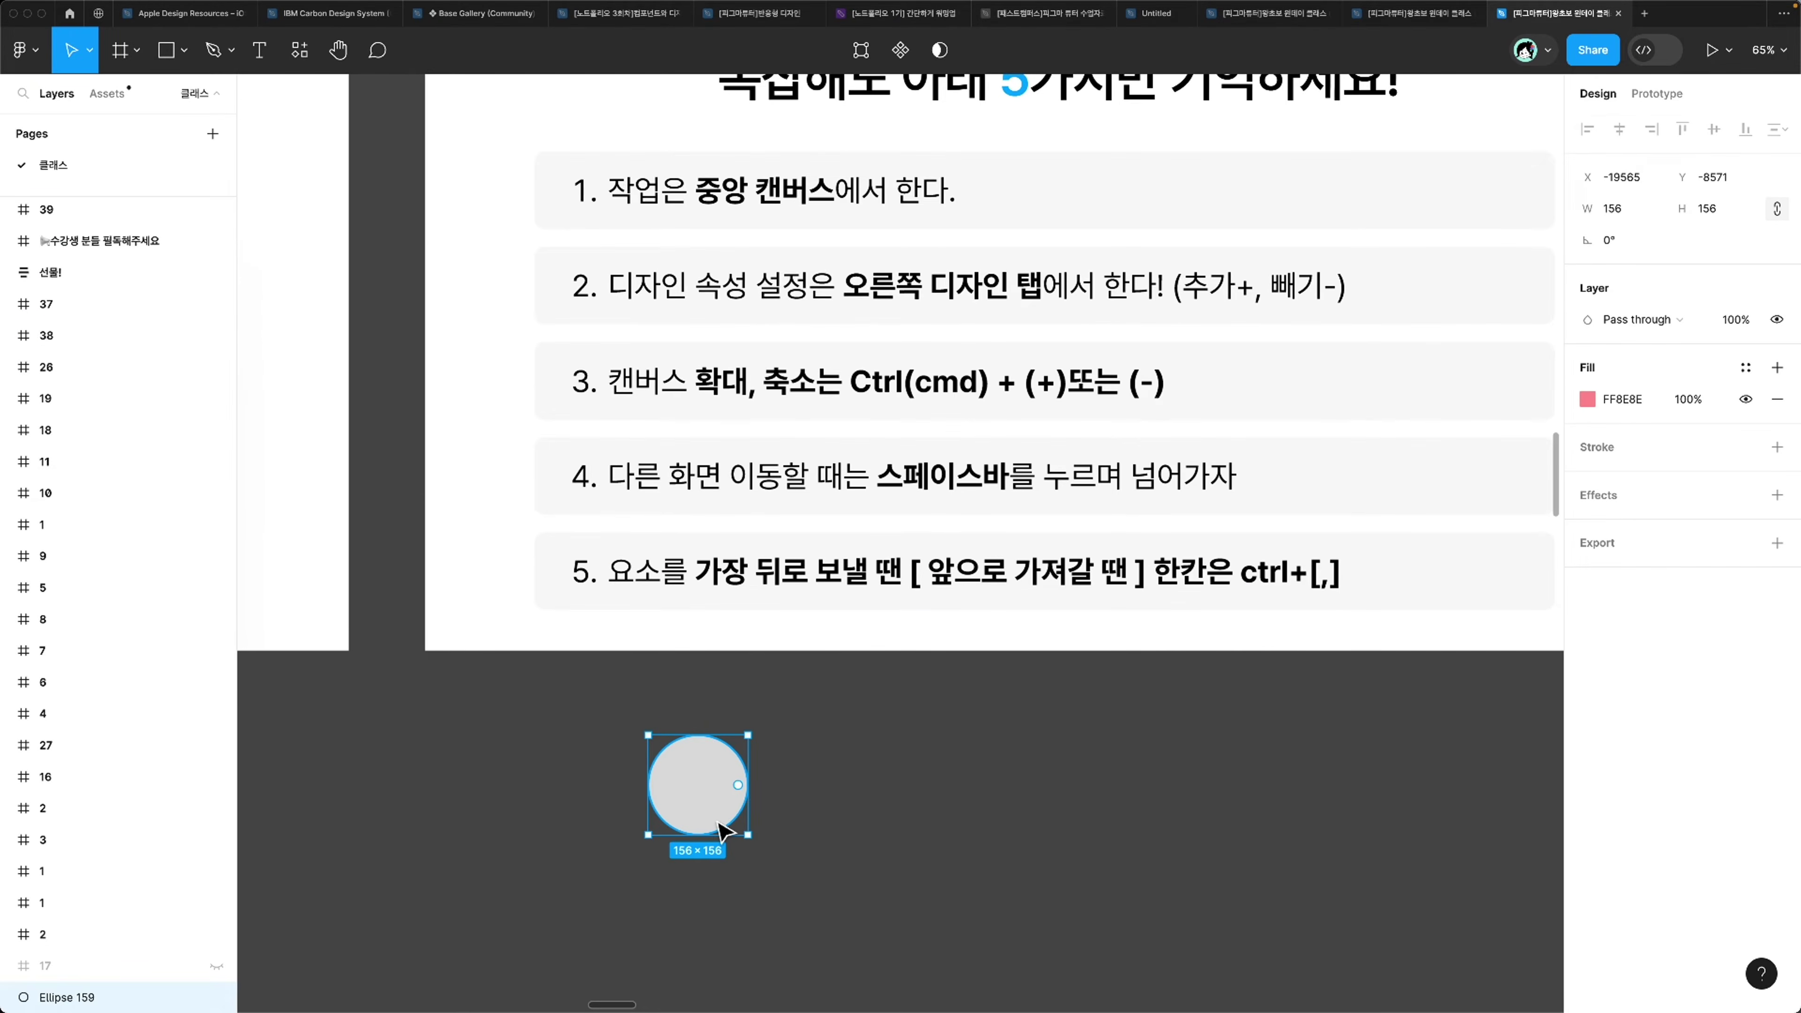
{"action": "key", "text": "bracketright"}
{"action": "key", "text": "bracketleft"}
{"action": "key", "text": "bracketright"}
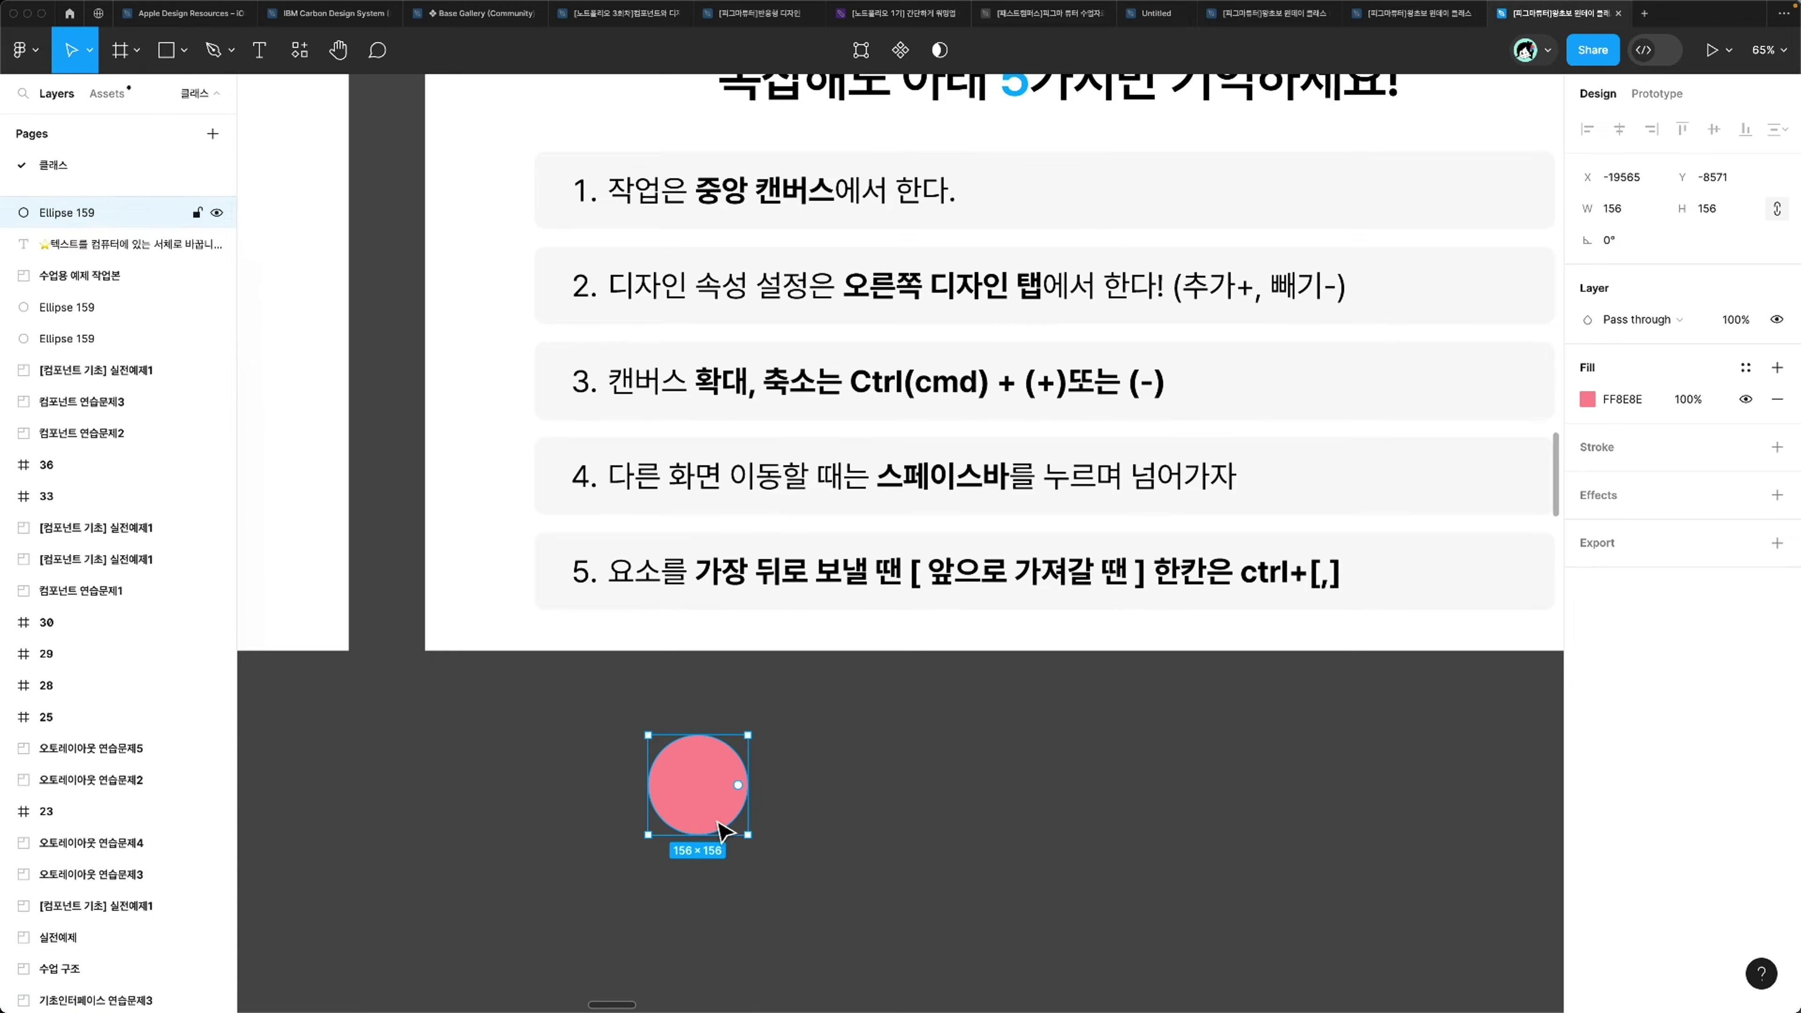
{"action": "key", "text": "bracketleft"}
{"action": "key", "text": "bracketright"}
{"action": "key", "text": "bracketleft"}
{"action": "key", "text": "bracketright"}
{"action": "key", "text": "bracketleft"}
{"action": "key", "text": "bracketright"}
Step: Send the pink circle backward one layer at a time until it sits directly below frame 36
{"action": "key", "text": "super+bracketleft"}
{"action": "key", "text": "super+bracketleft"}
{"action": "key", "text": "super+bracketleft"}
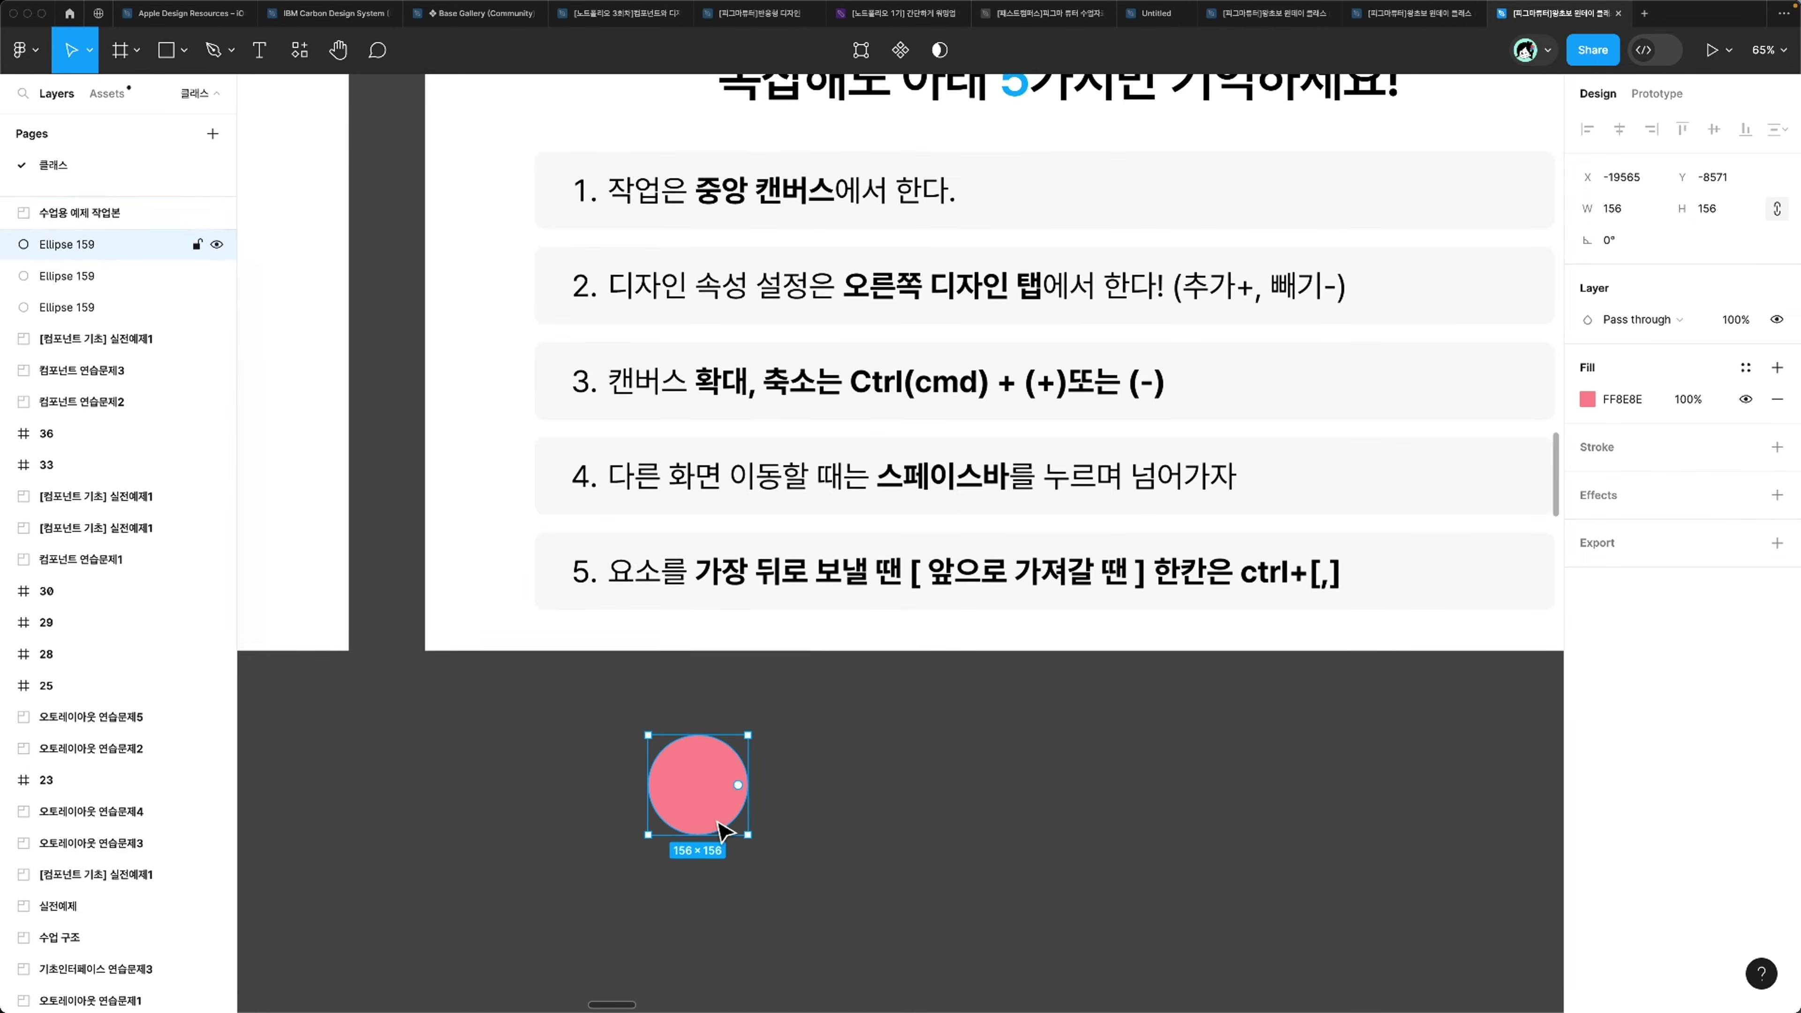
{"action": "key", "text": "super+bracketleft"}
{"action": "key", "text": "super+bracketleft"}
{"action": "key", "text": "super+bracketleft"}
{"action": "key", "text": "super+bracketleft"}
{"action": "key", "text": "super+bracketleft"}
{"action": "key", "text": "super+bracketleft"}
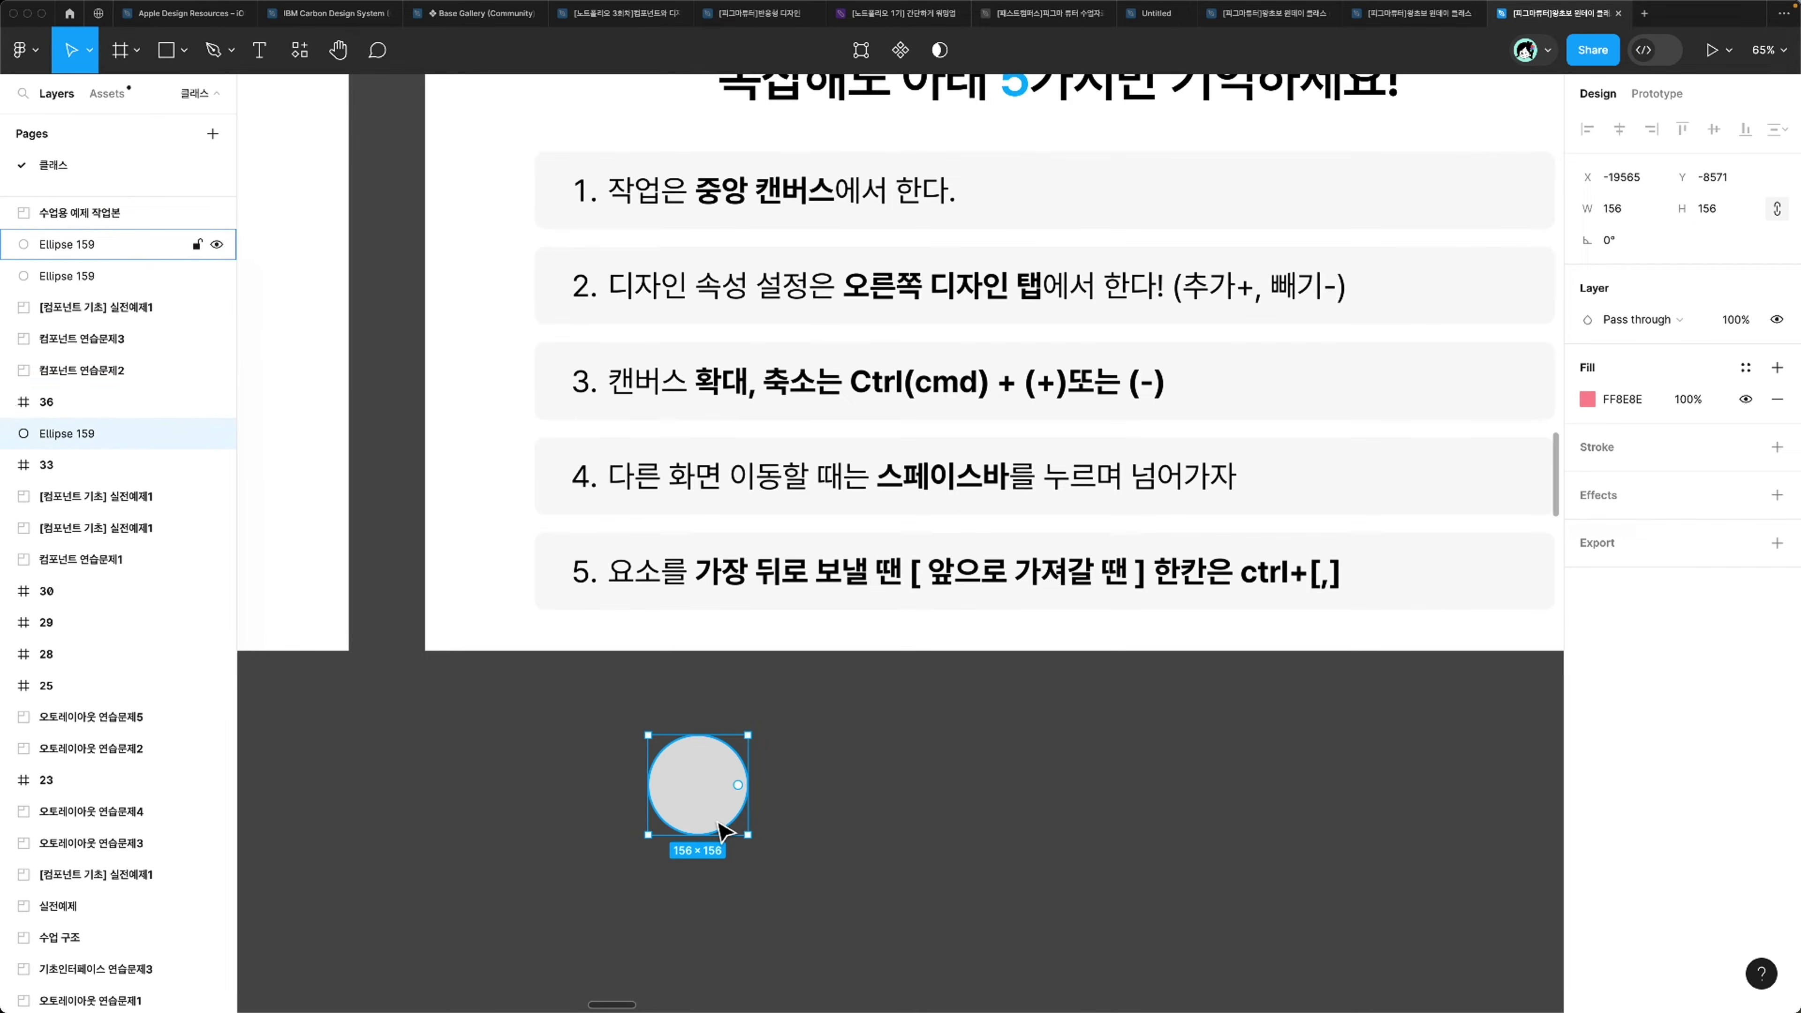
Step: Bring the pink circle forward one layer at a time until it sits directly above 컴포넌트 연습문제3
{"action": "key", "text": "super+bracketright"}
{"action": "key", "text": "super+bracketright"}
{"action": "key", "text": "super+bracketright"}
{"action": "key", "text": "super+bracketright"}
{"action": "key", "text": "super+bracketright"}
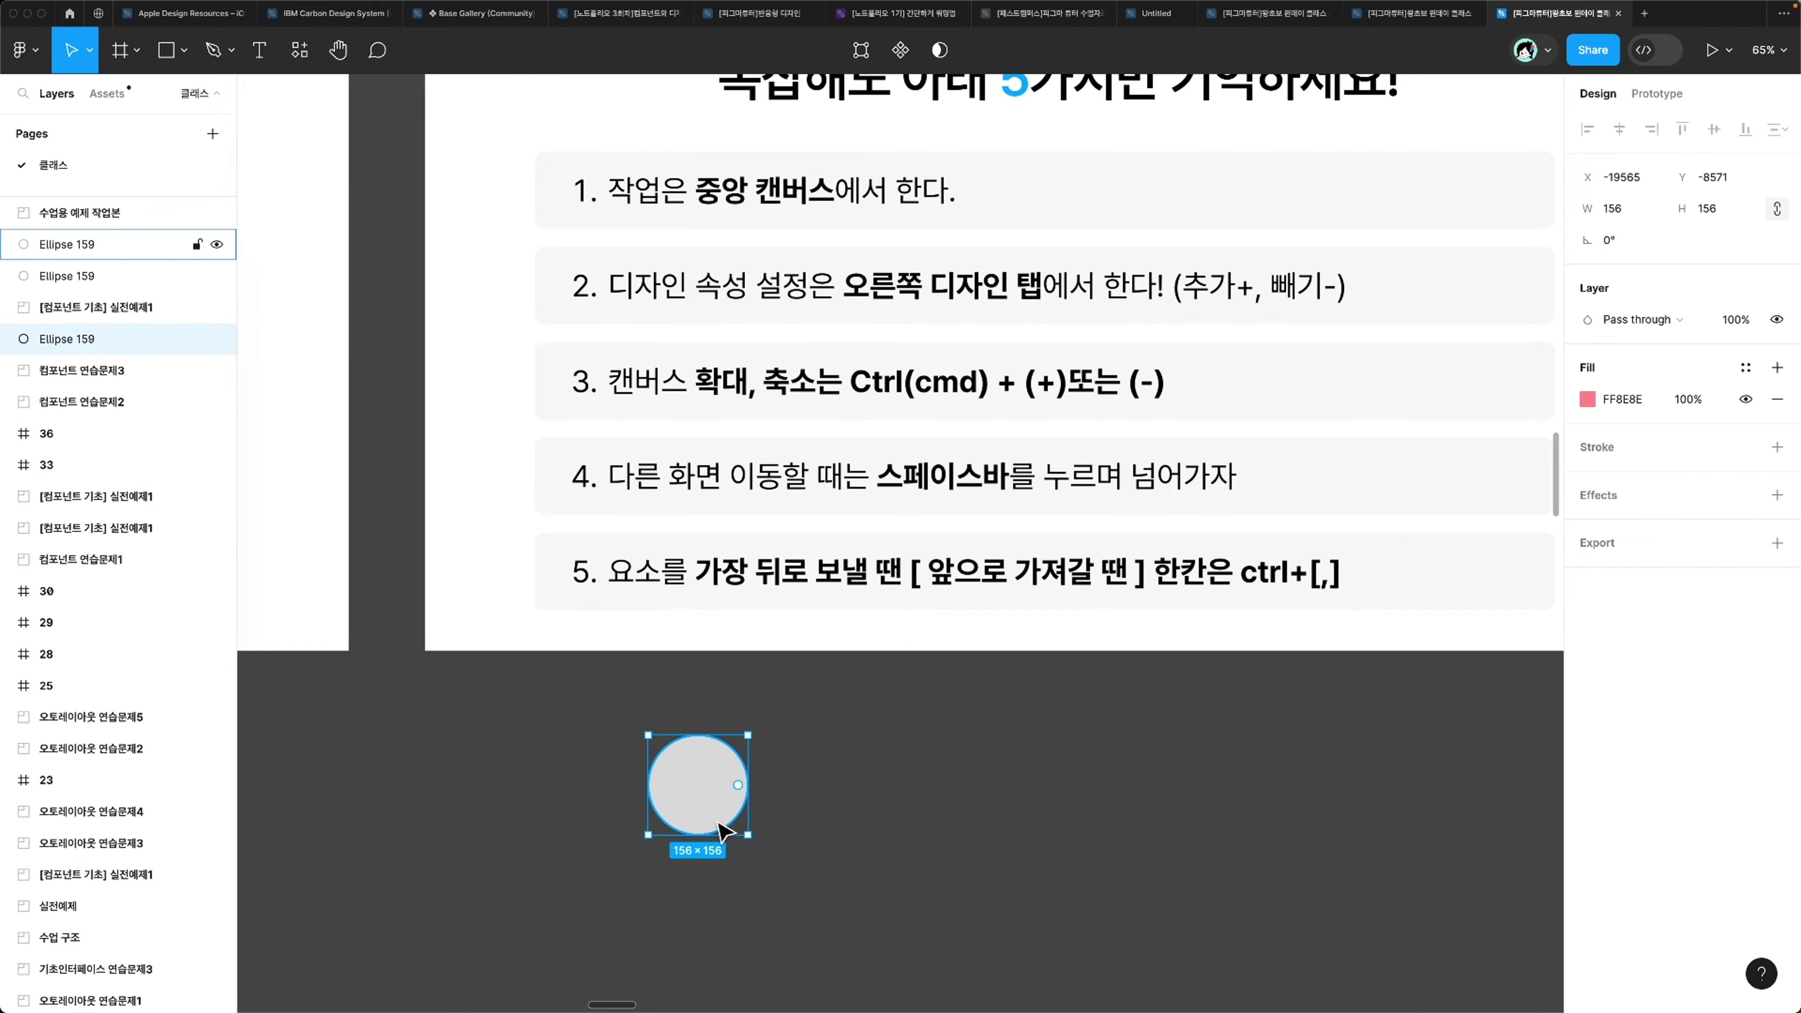
Step: Delete all the stacked circles below slide 4 and return to the slide's five tips
{"action": "scroll", "coordinate": [1074, 777], "scroll_direction": "down", "scroll_amount": 5, "text": "ctrl"}
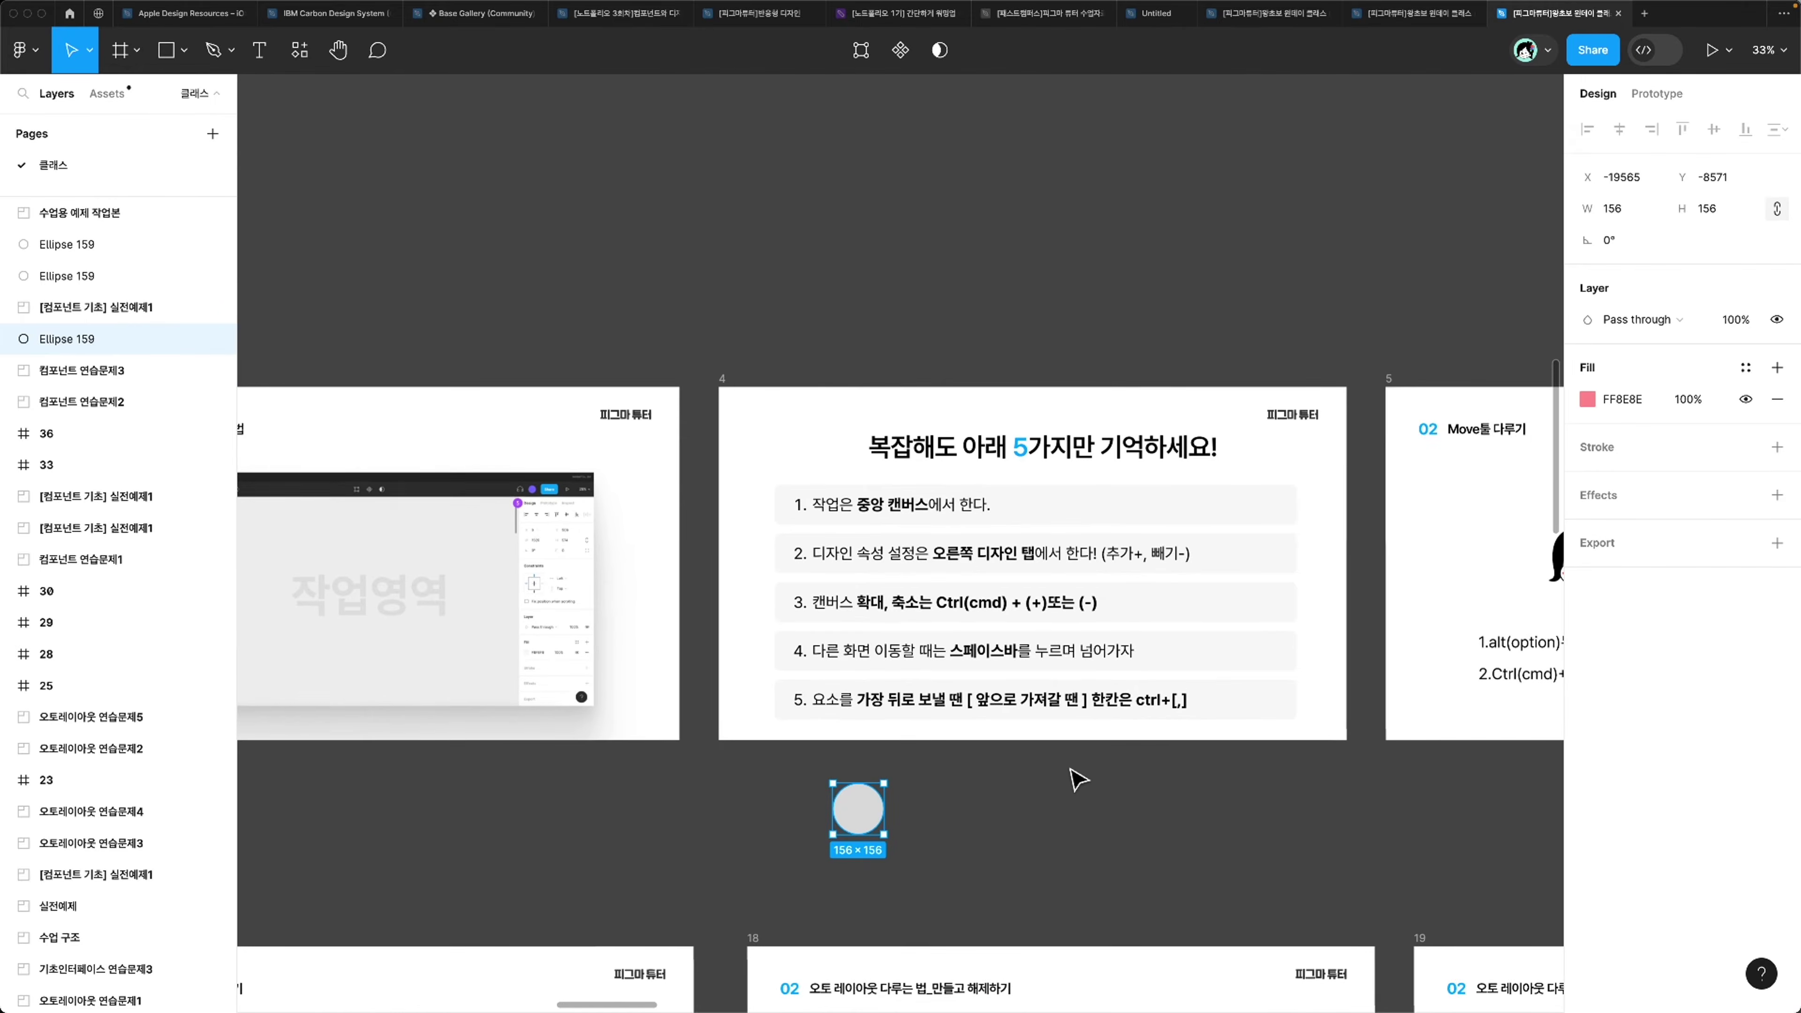
{"action": "scroll", "coordinate": [1073, 776], "scroll_direction": "up", "scroll_amount": 5, "text": "ctrl"}
{"action": "left_click_drag", "start_coordinate": [500, 789], "coordinate": [630, 833]}
{"action": "key", "text": "Delete"}
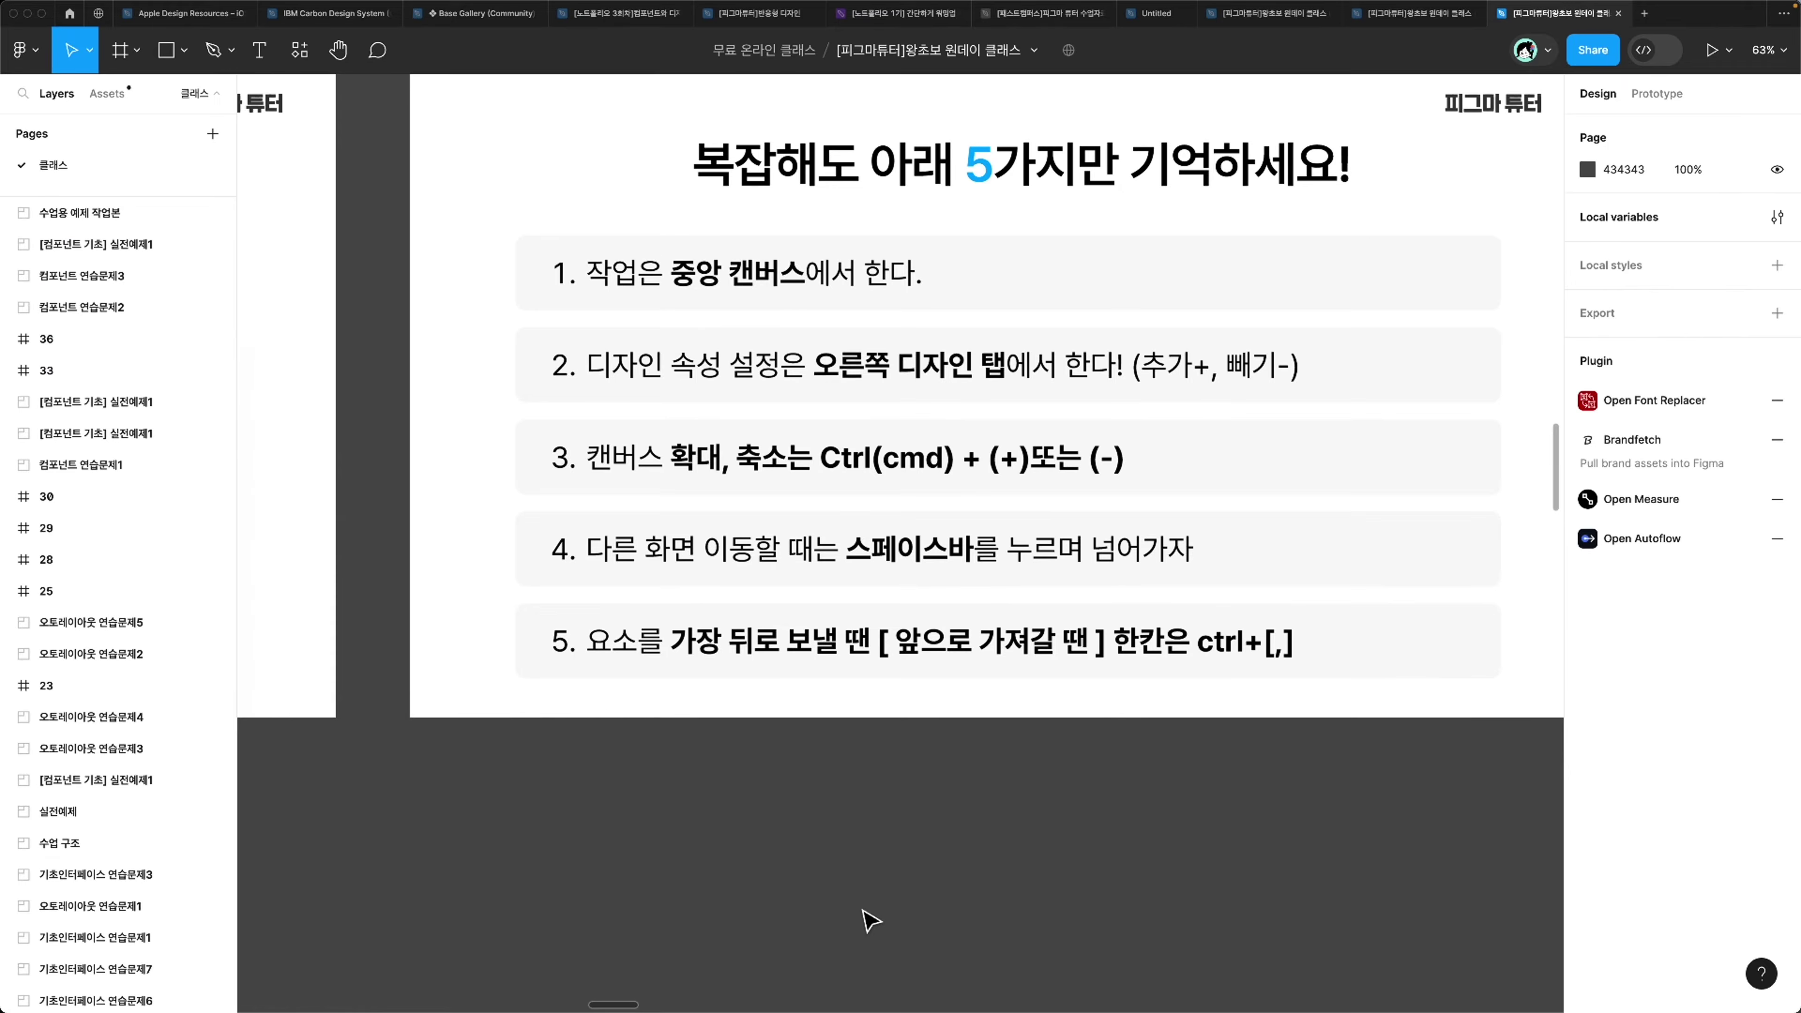
{"action": "scroll", "coordinate": [871, 921], "scroll_direction": "right", "scroll_amount": 3}
{"action": "scroll", "coordinate": [871, 920], "scroll_direction": "up", "scroll_amount": 2}
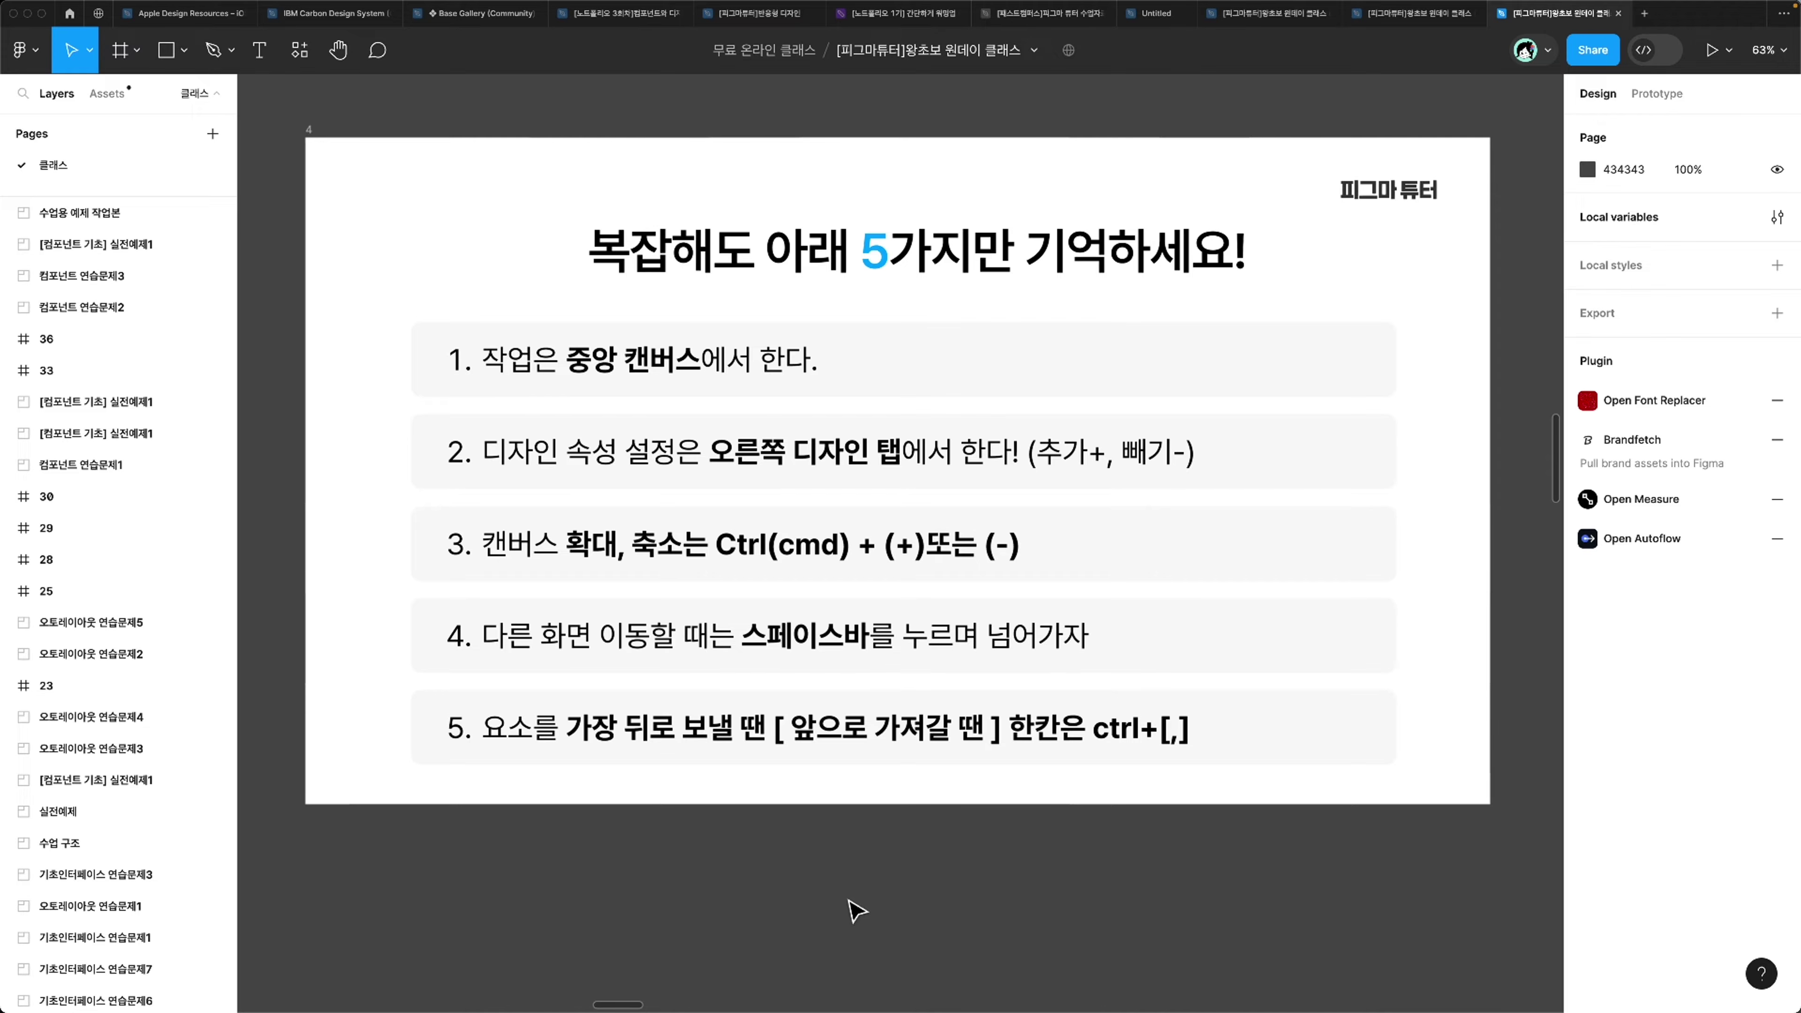
Step: Go on to slide 5 about the three ways to copy layers and choose the Move tool
{"action": "scroll", "coordinate": [889, 897], "scroll_direction": "down", "scroll_amount": 3}
{"action": "scroll", "coordinate": [890, 898], "scroll_direction": "right", "scroll_amount": 8}
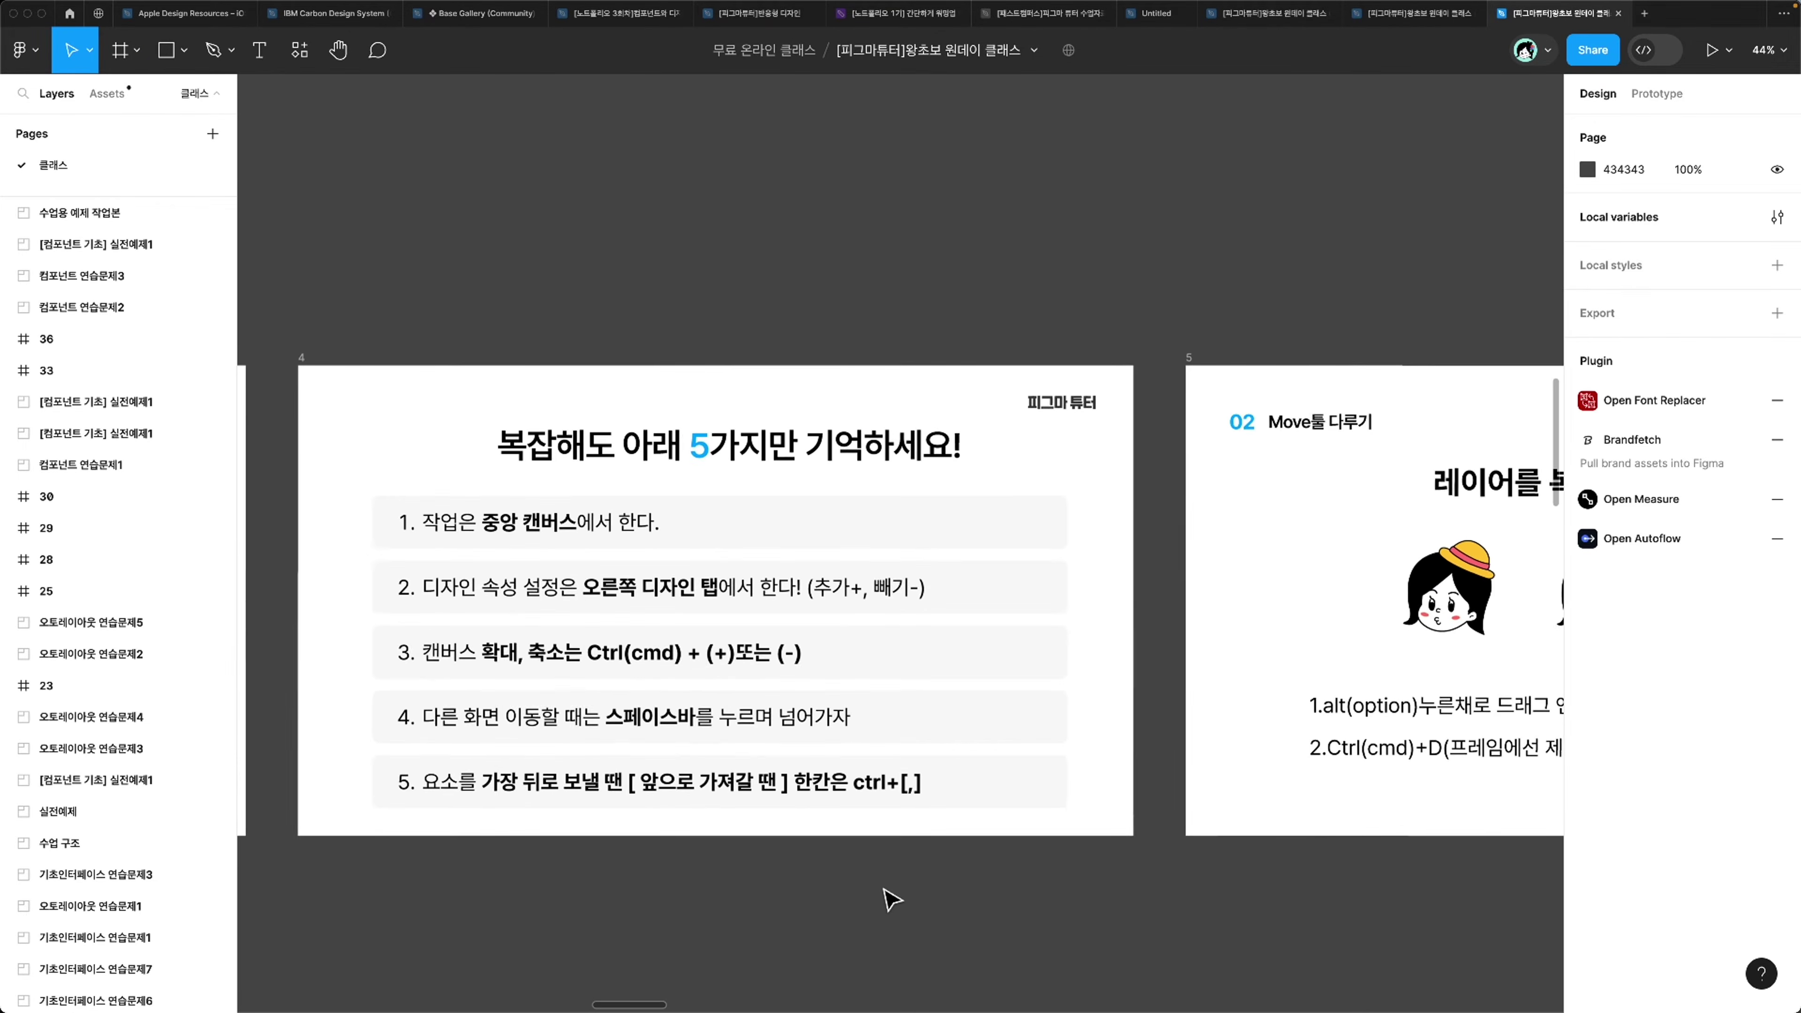
{"action": "scroll", "coordinate": [891, 900], "scroll_direction": "right", "scroll_amount": 3}
{"action": "scroll", "coordinate": [887, 900], "scroll_direction": "up", "scroll_amount": 3}
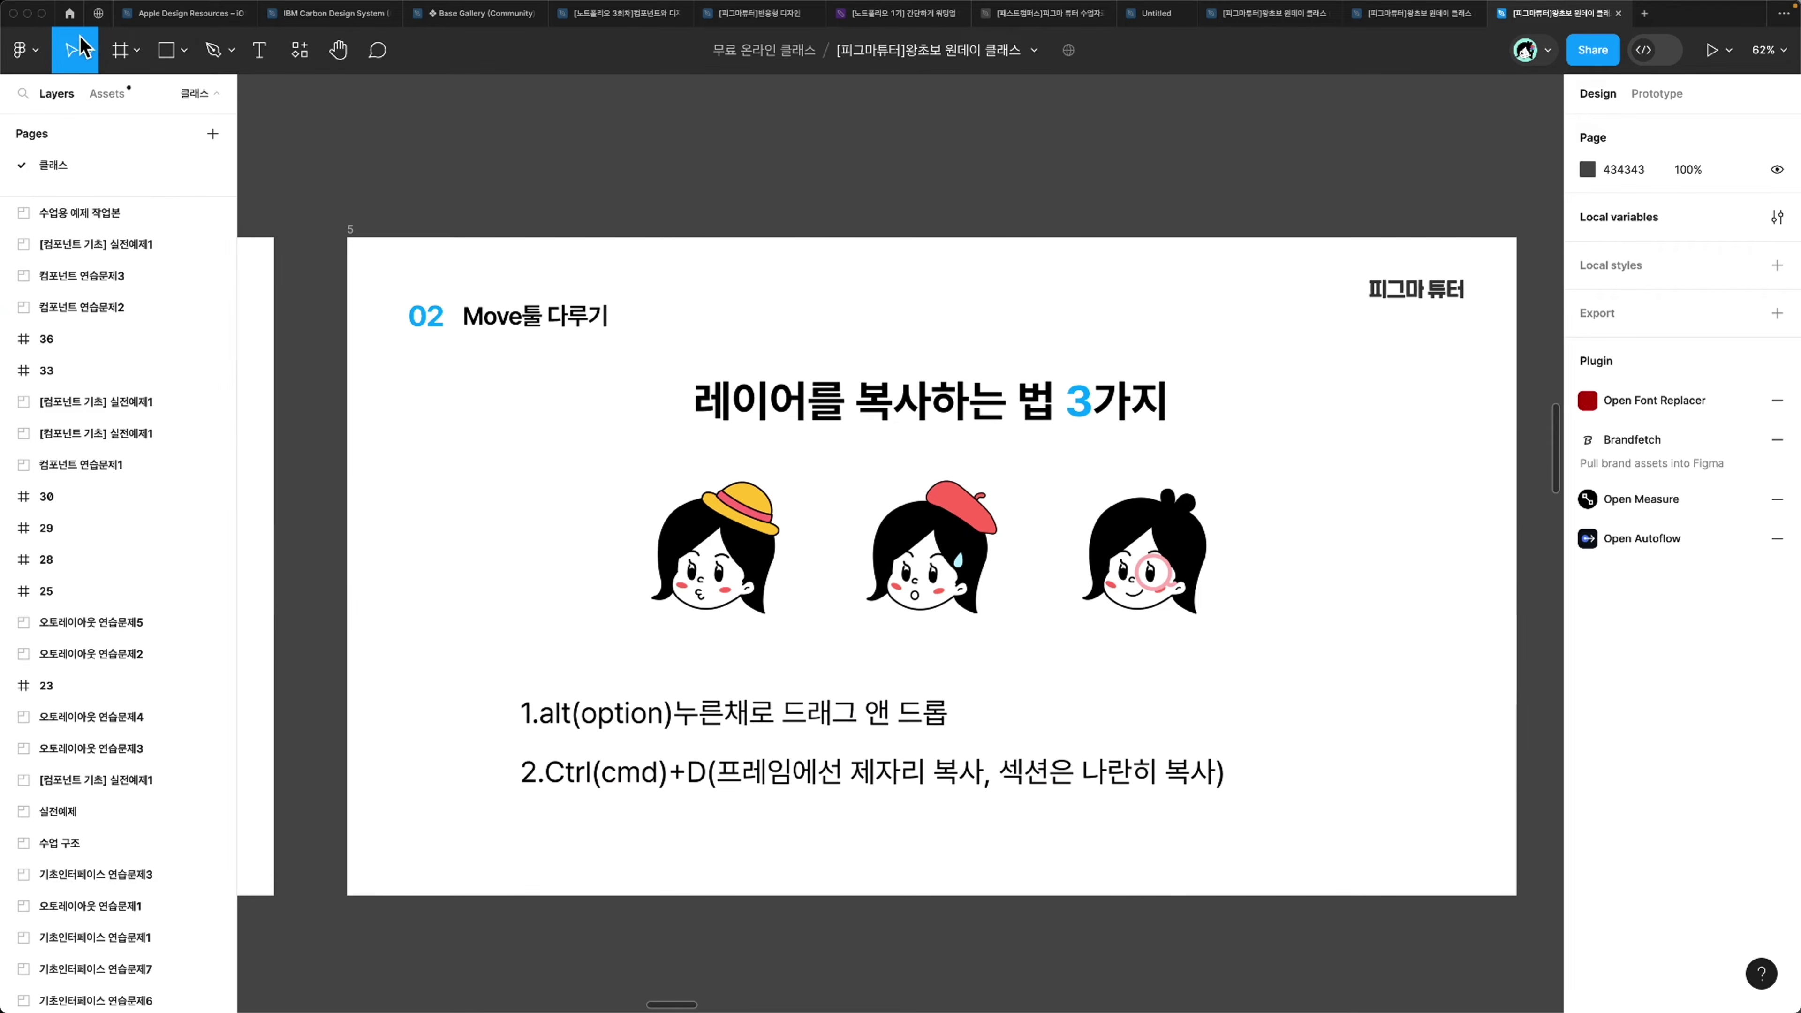
{"action": "left_click", "coordinate": [88, 47]}
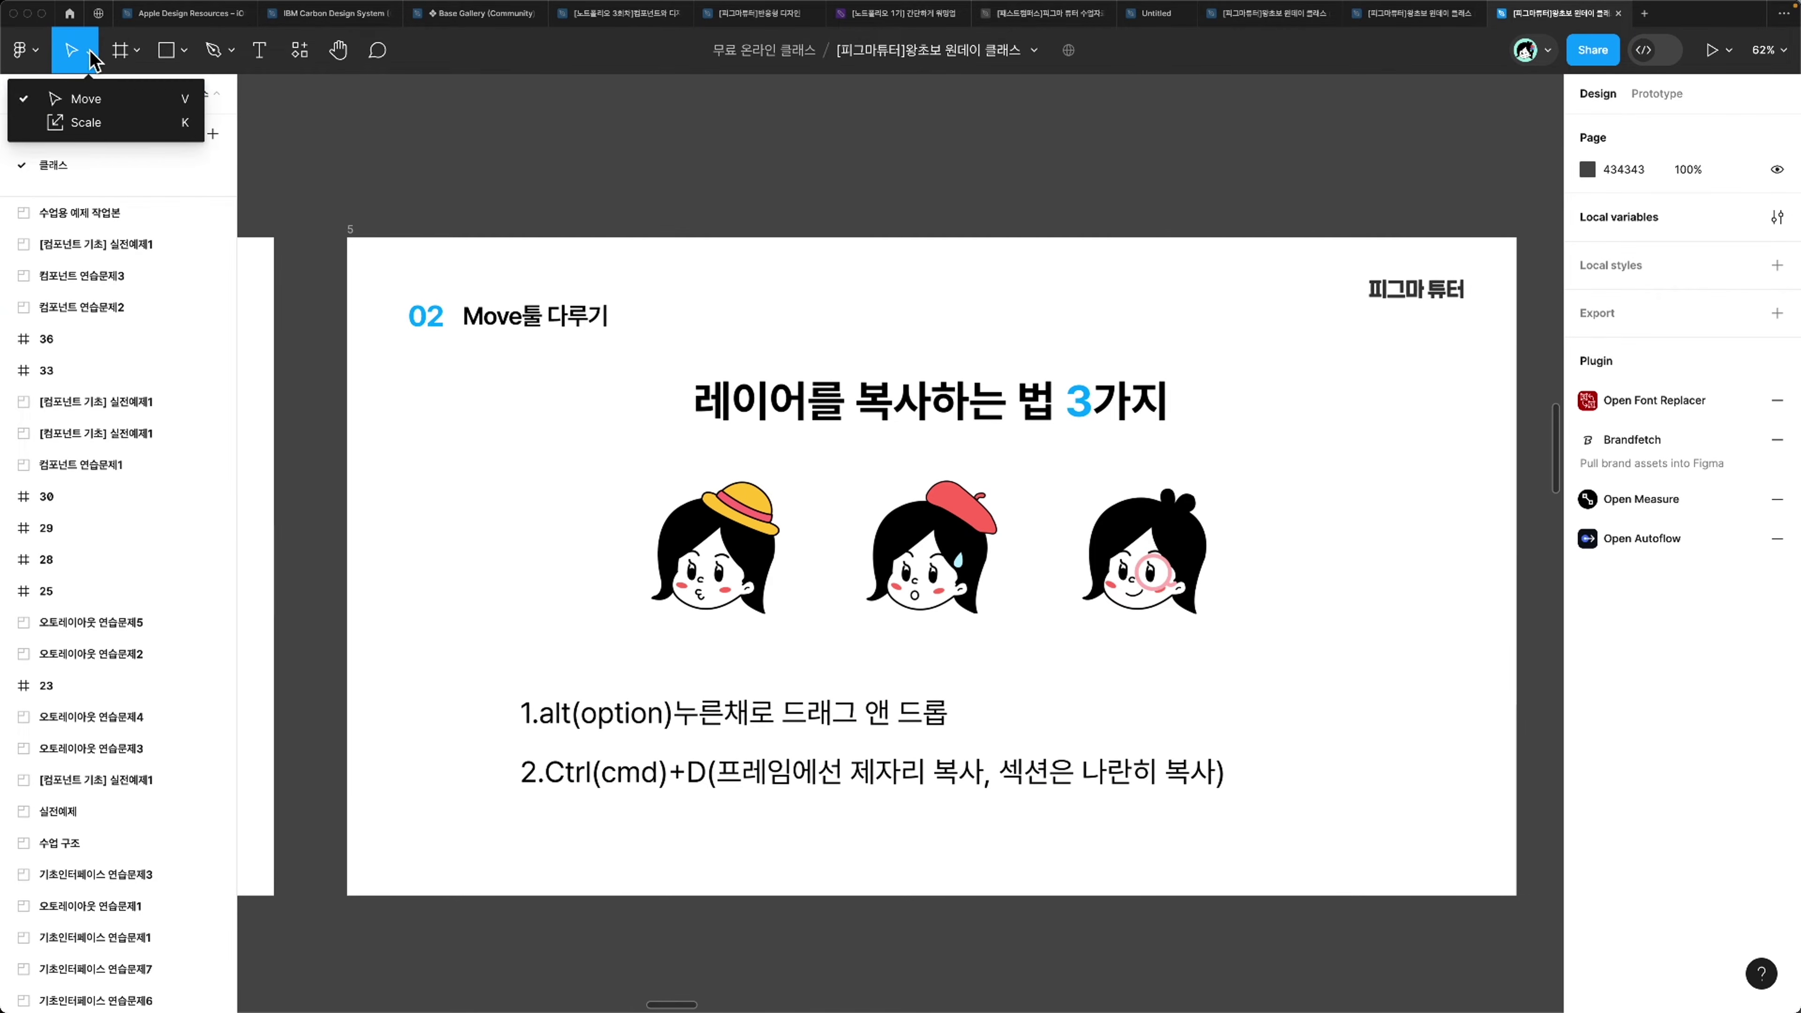
{"action": "left_click", "coordinate": [100, 91]}
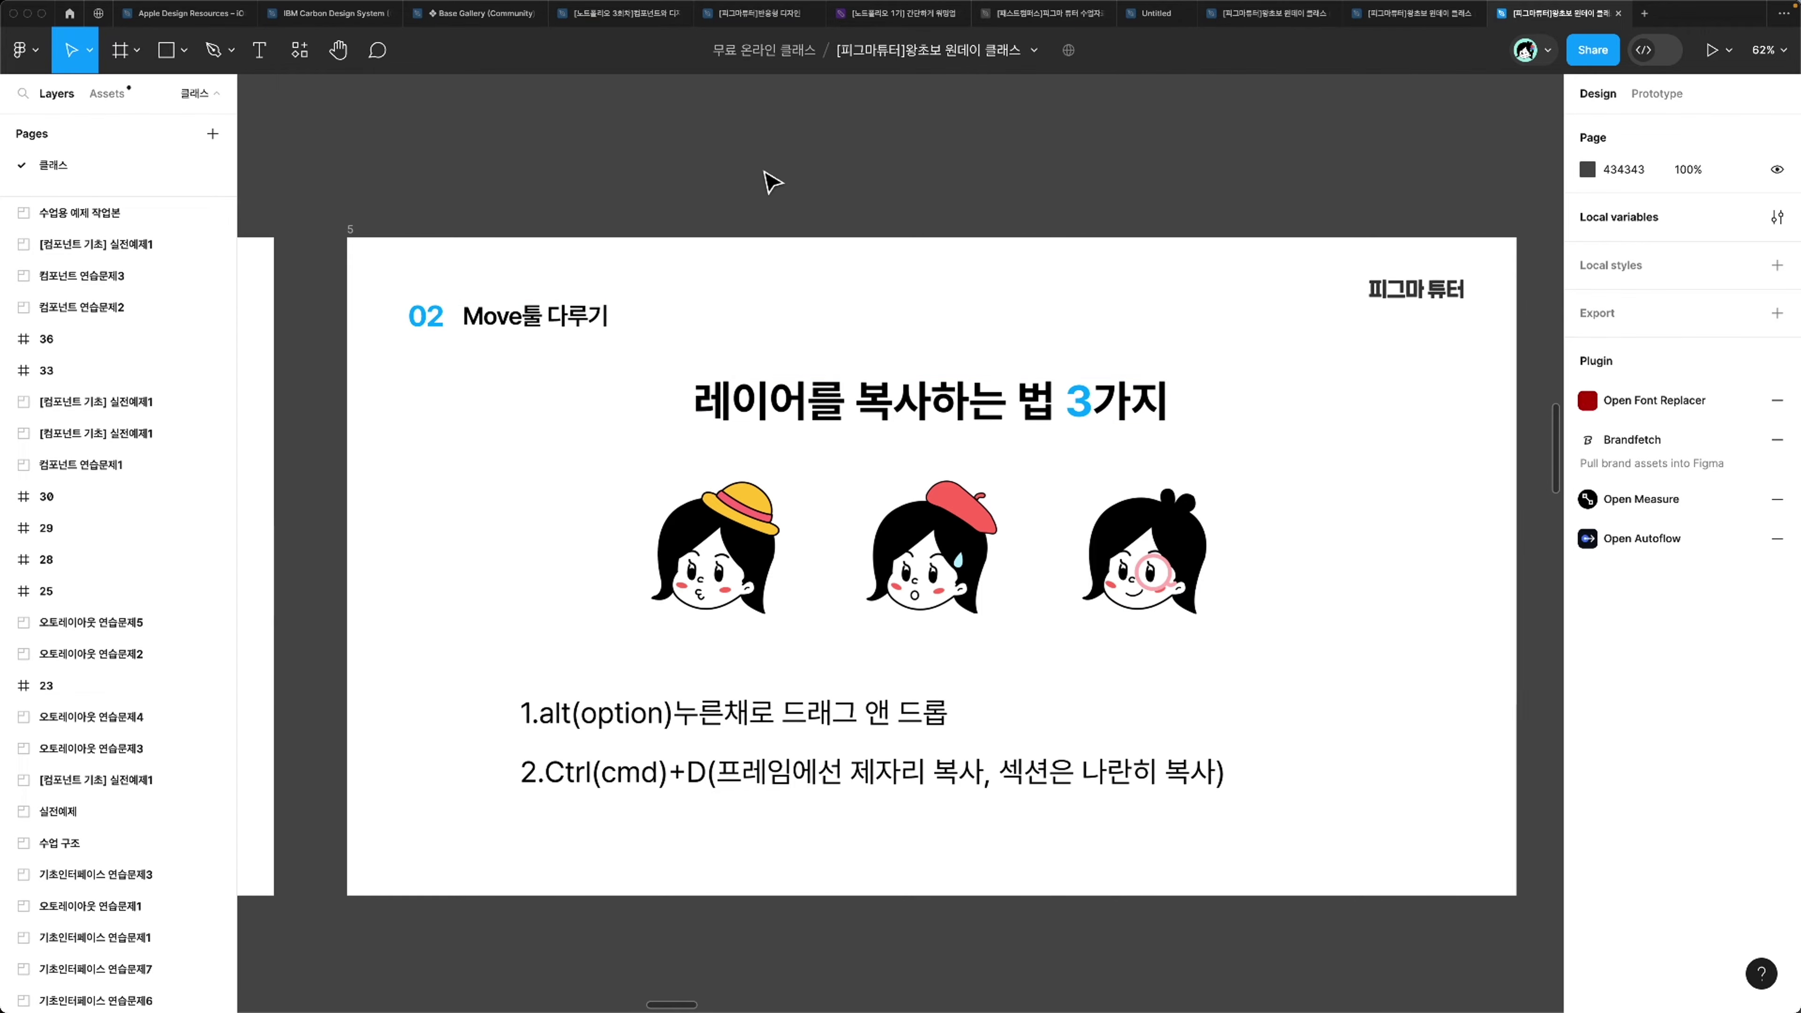
Step: Try copying the yellow-hat girl on slide 5 to another spot on the slide, undoing each attempt
{"action": "left_click", "coordinate": [724, 561]}
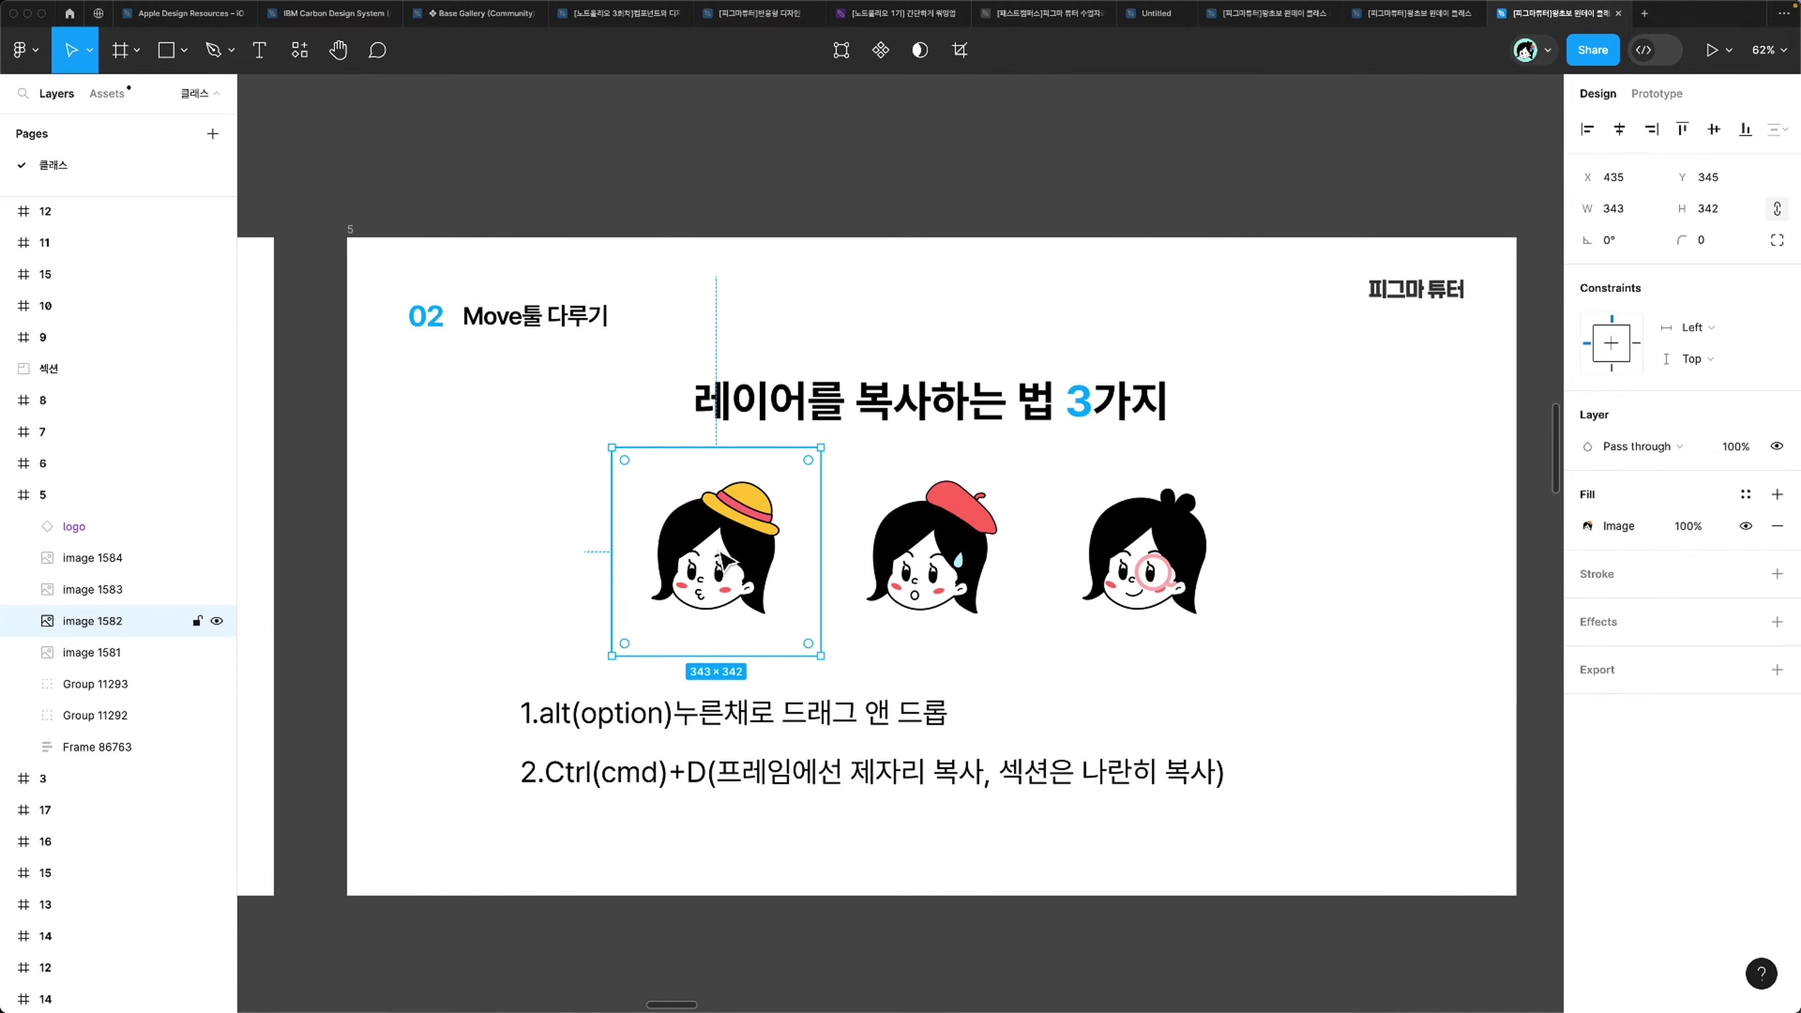
{"action": "left_click_drag", "start_coordinate": [723, 561], "coordinate": [862, 278]}
{"action": "key", "text": "super+z"}
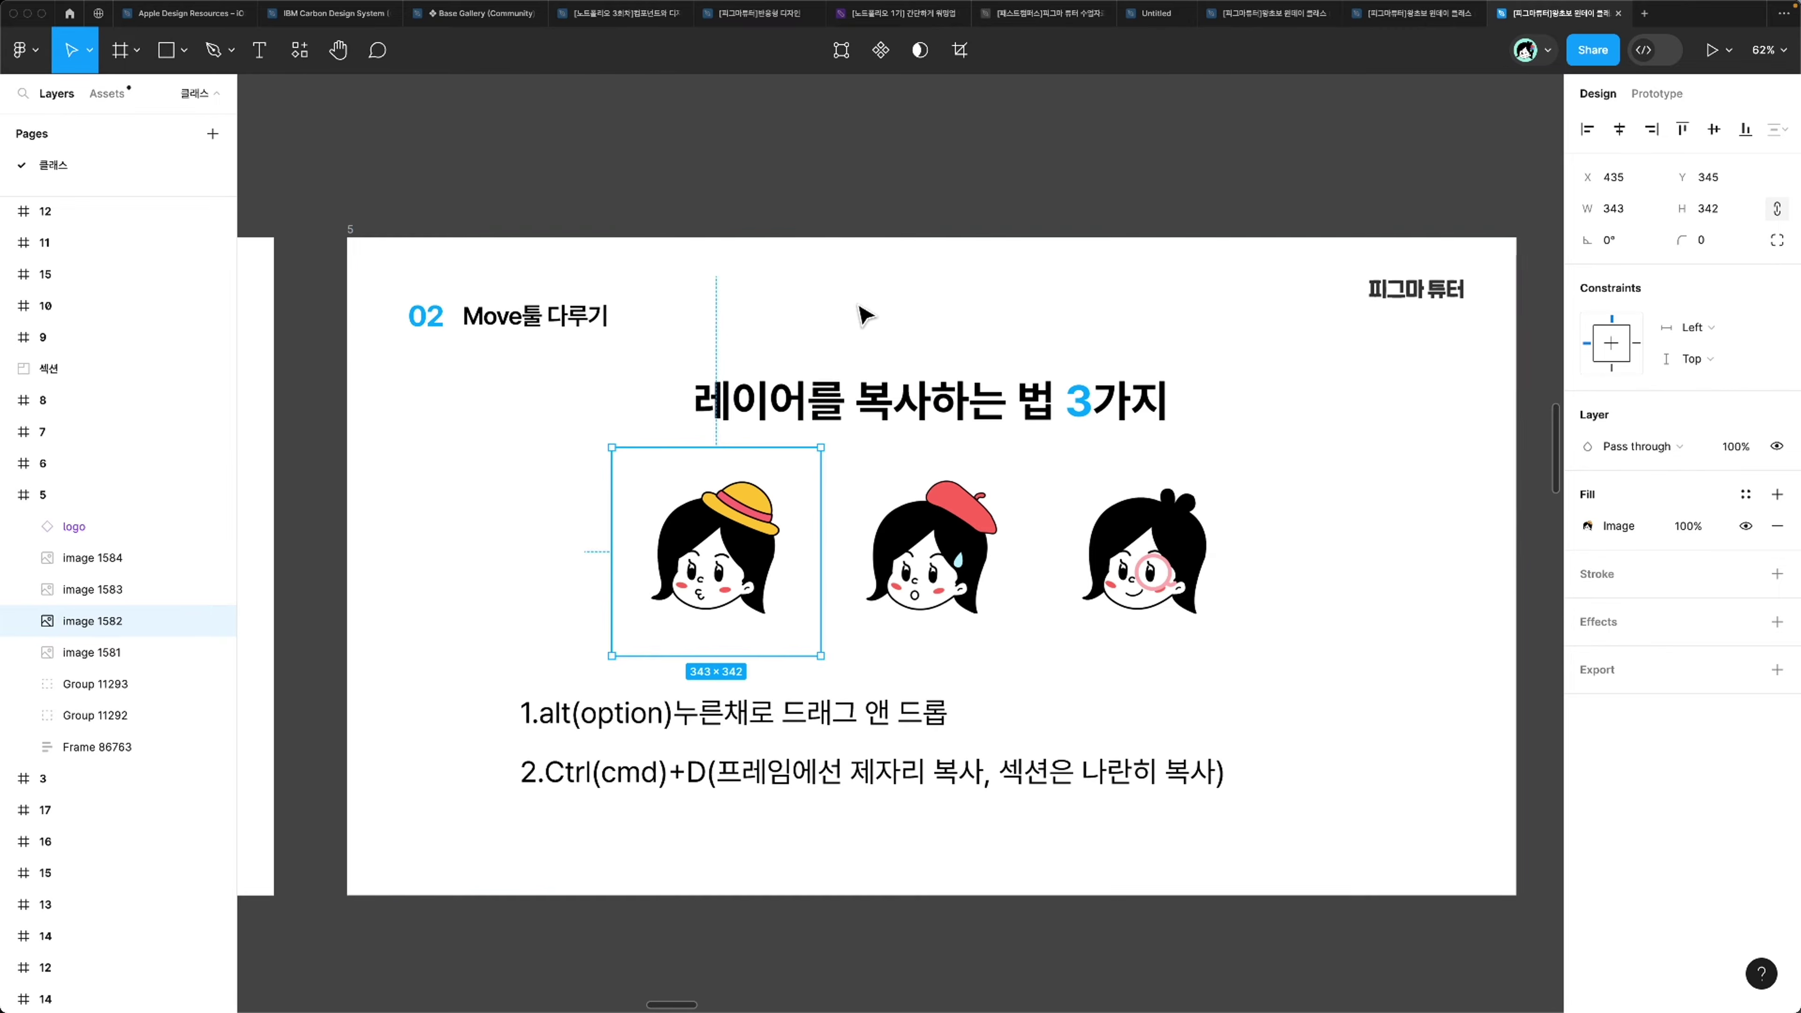
{"action": "scroll", "coordinate": [864, 314], "scroll_direction": "right", "scroll_amount": 3}
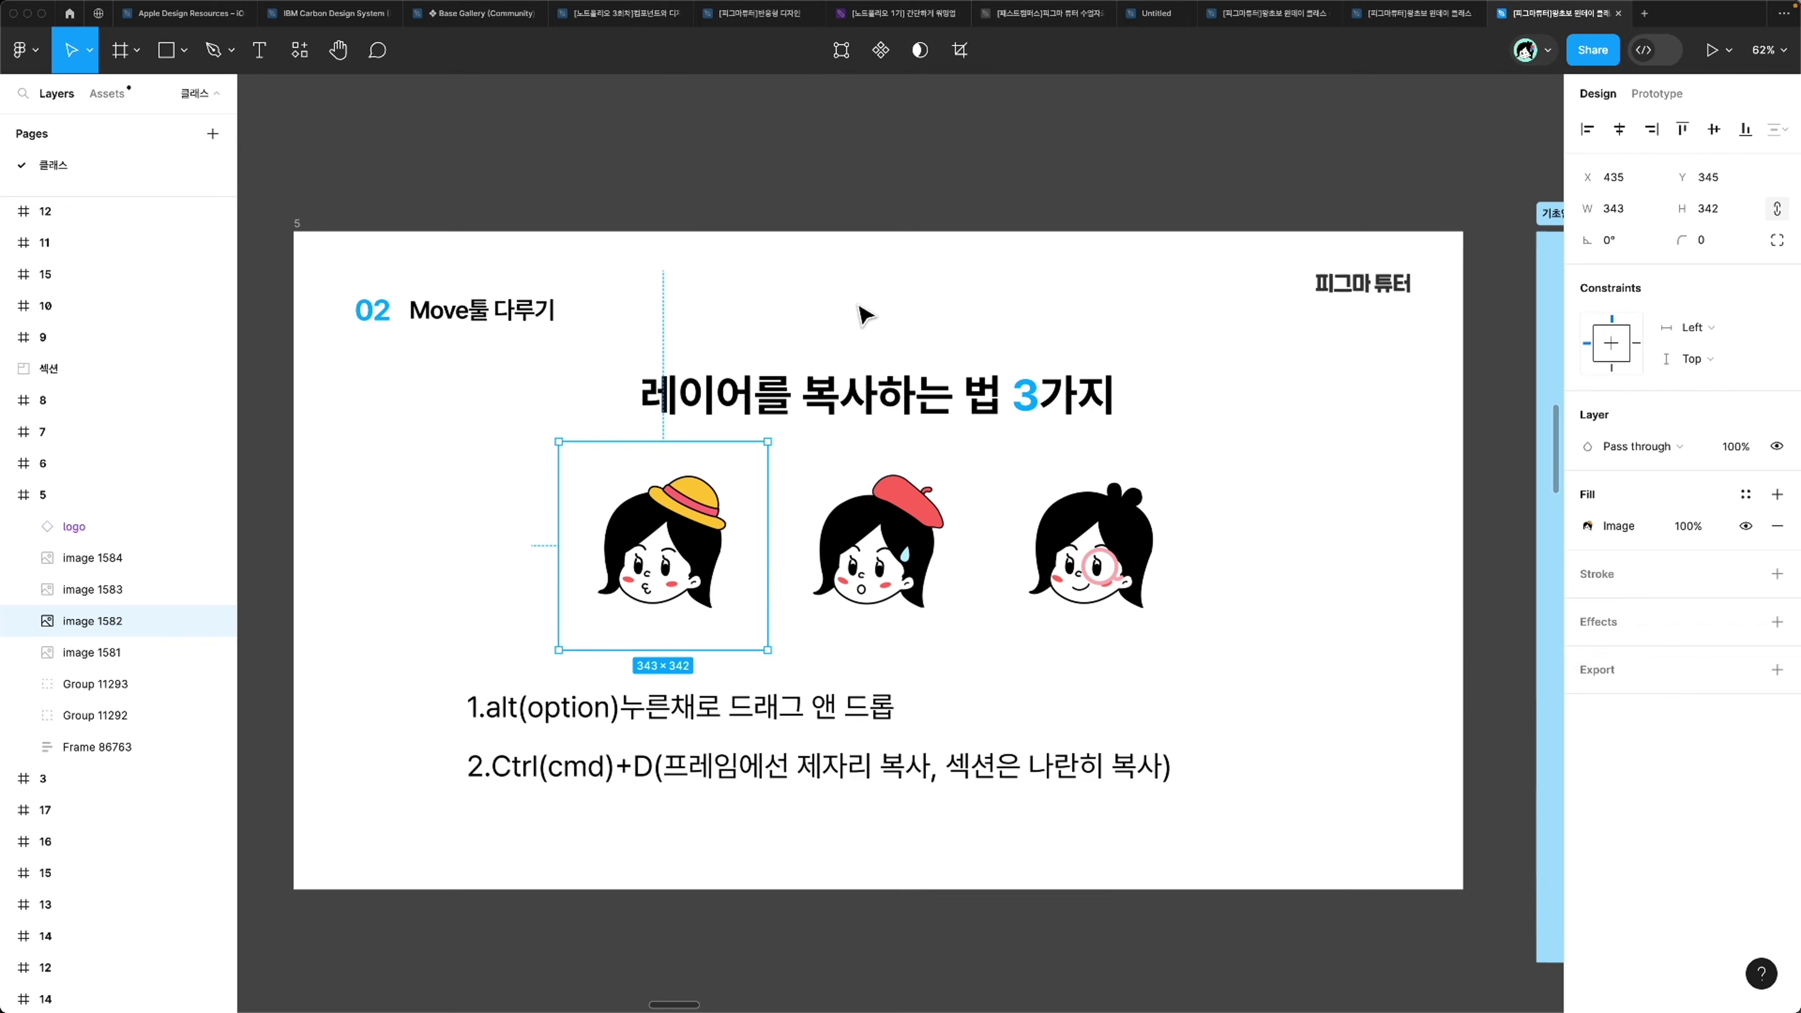
{"action": "scroll", "coordinate": [865, 314], "scroll_direction": "down", "scroll_amount": 1}
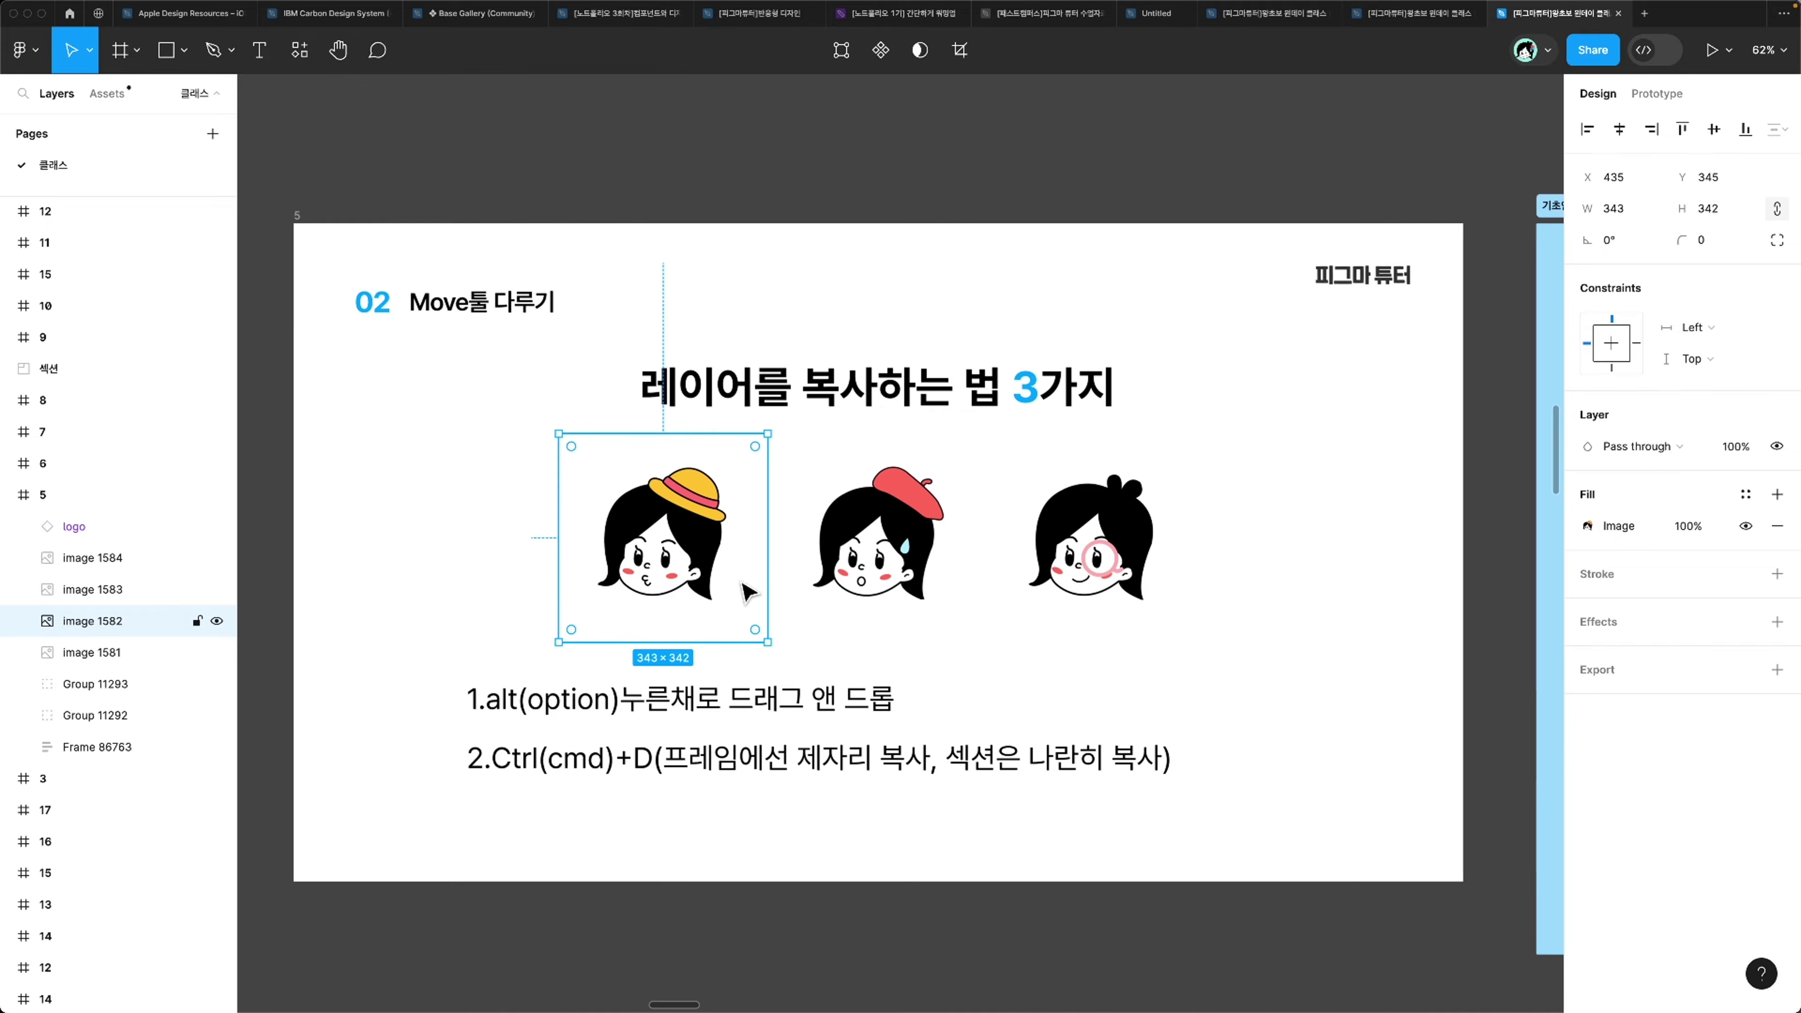
{"action": "left_click_drag", "start_coordinate": [718, 557], "coordinate": [439, 524]}
{"action": "key", "text": "super+z"}
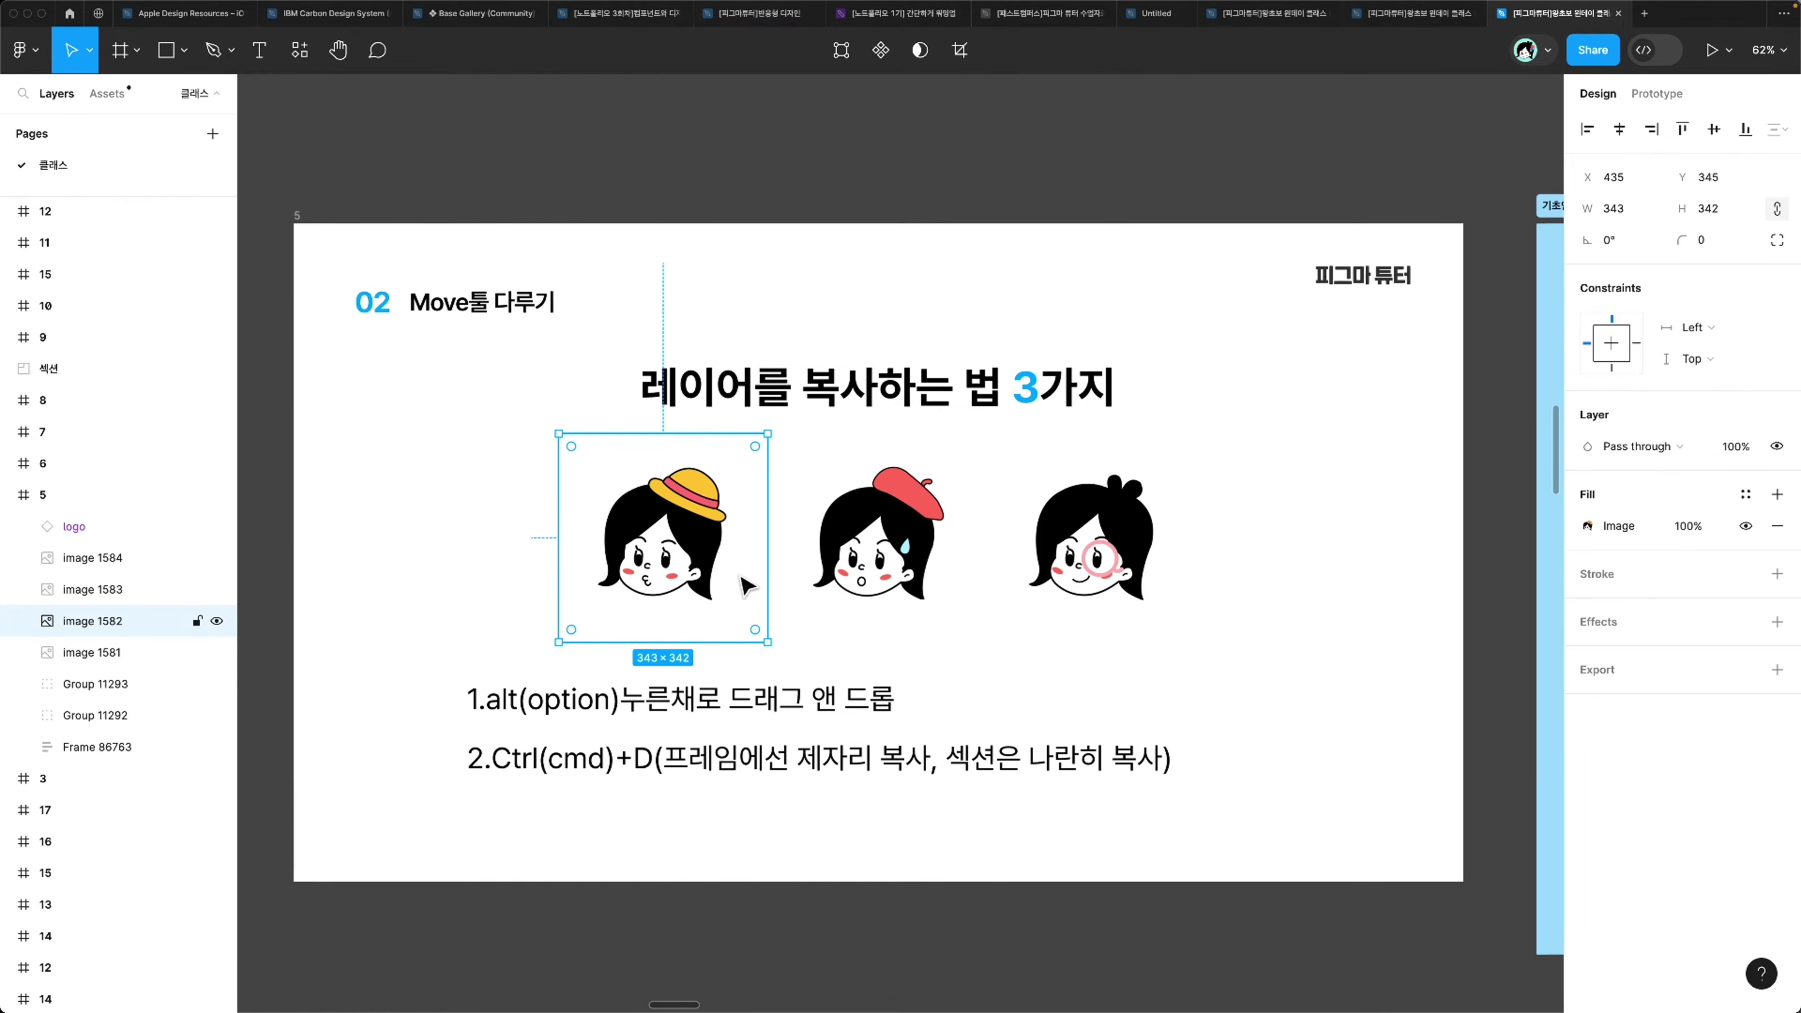
Step: Duplicate the yellow-hat girl in place on slide 5, then try pulling the duplicate aside and undo that move
{"action": "key", "text": "super+d"}
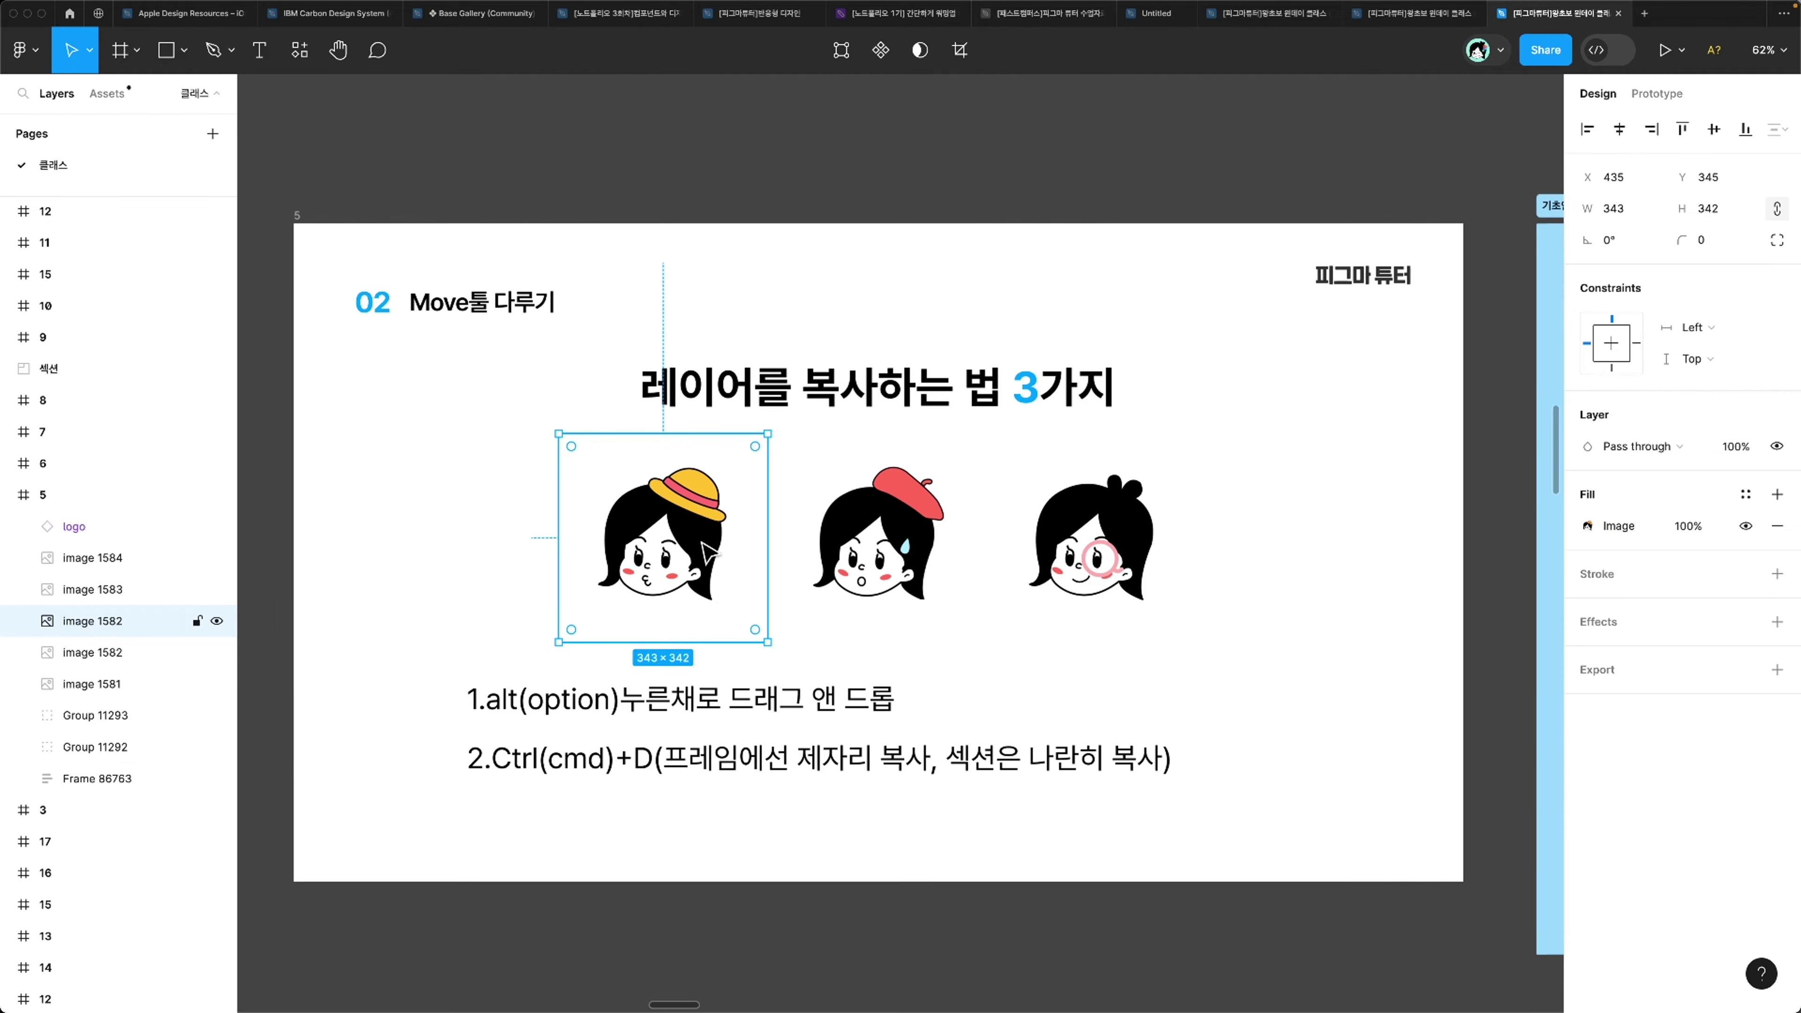
{"action": "left_click_drag", "start_coordinate": [702, 543], "coordinate": [471, 461]}
{"action": "key", "text": "super+z"}
Step: Drag out copies of the red-beret girl and the bun-haired girl into the empty area beside slide 5's row of images
{"action": "left_click", "coordinate": [911, 547]}
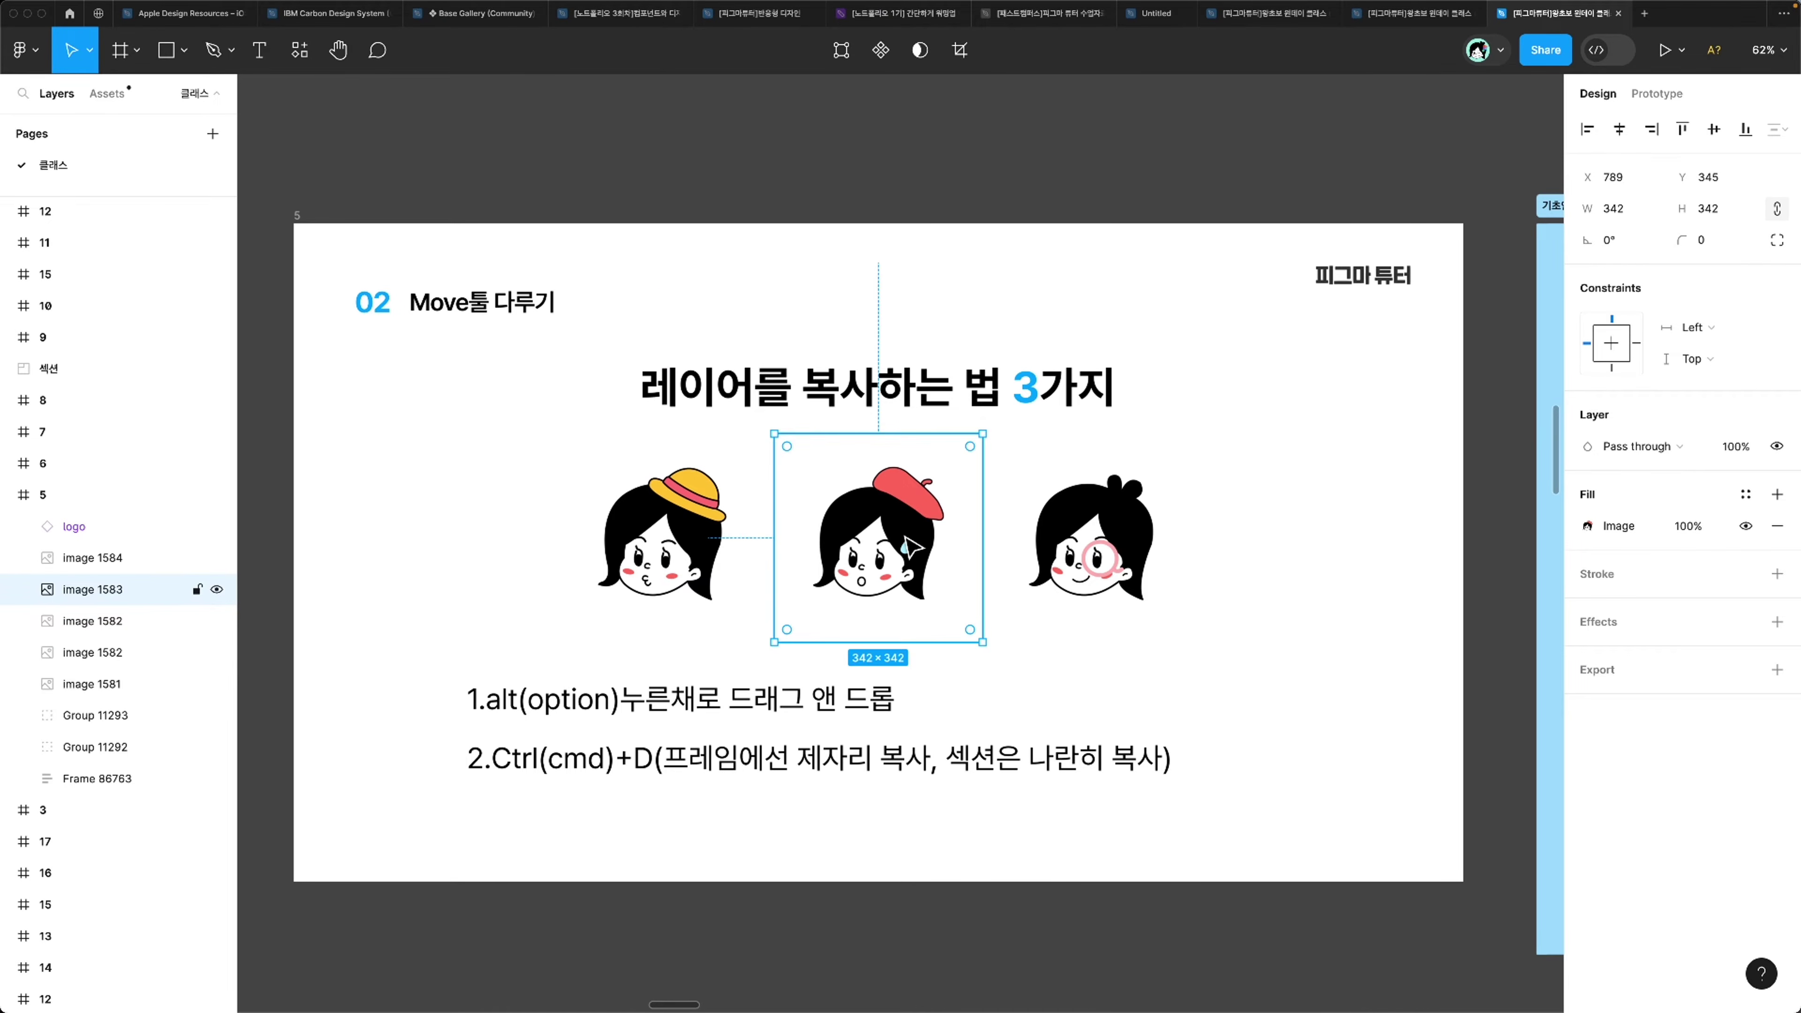
{"action": "left_click_drag", "start_coordinate": [894, 562], "coordinate": [1326, 521]}
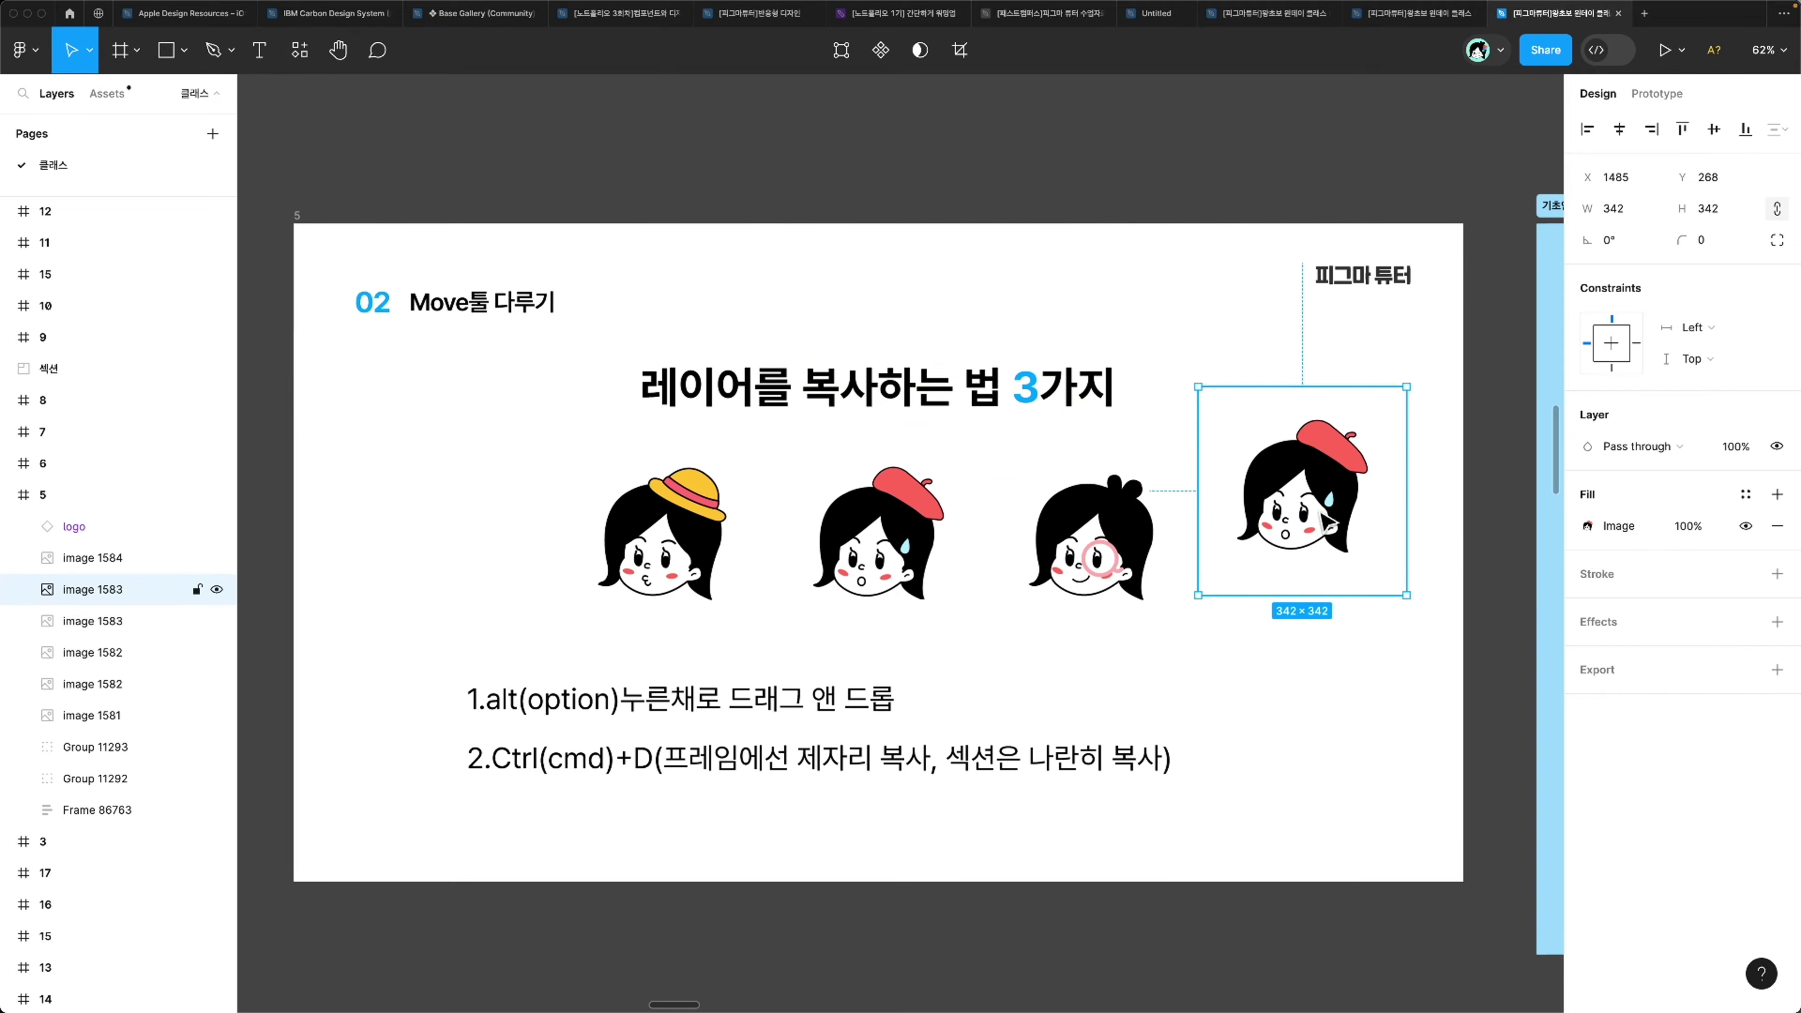
{"action": "left_click", "coordinate": [1109, 578]}
{"action": "left_click_drag", "start_coordinate": [1109, 578], "coordinate": [1423, 563]}
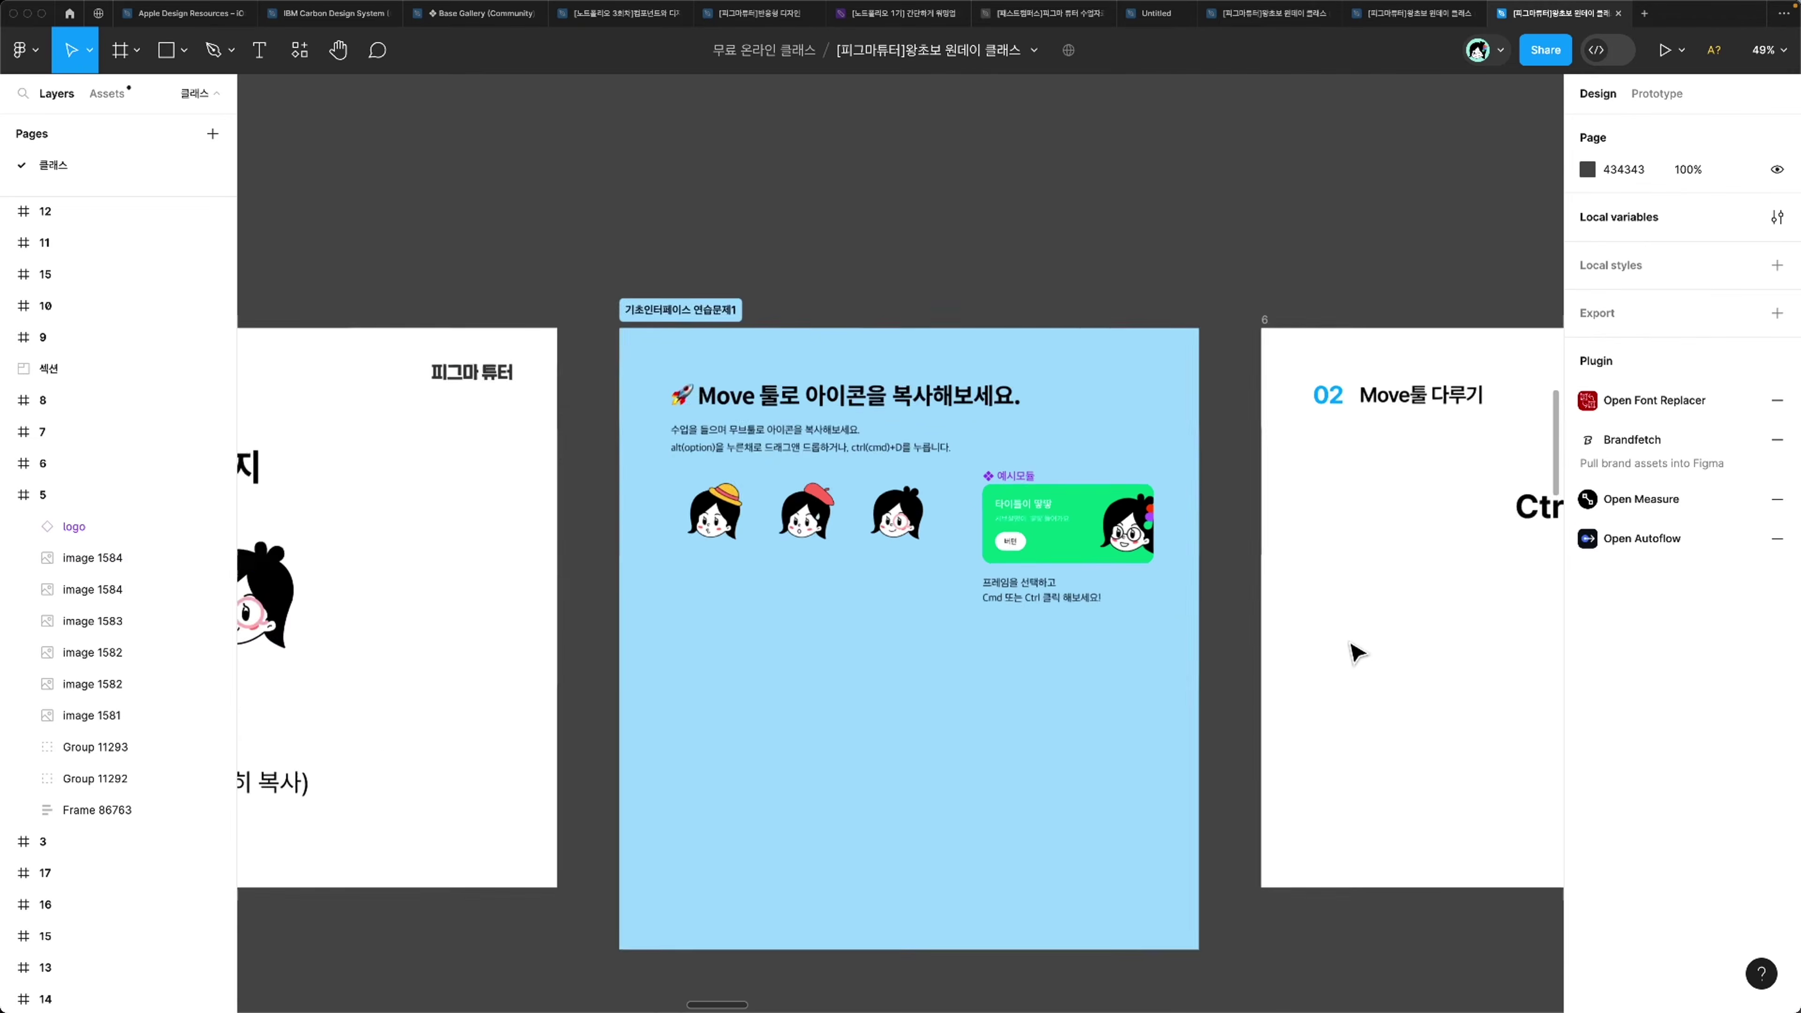
Step: Try copying the three girl icons in 기초인터페이스 연습문제1 to uneven spots below their originals, then undo the copies
{"action": "scroll", "coordinate": [1078, 667], "scroll_direction": "up", "scroll_amount": 5}
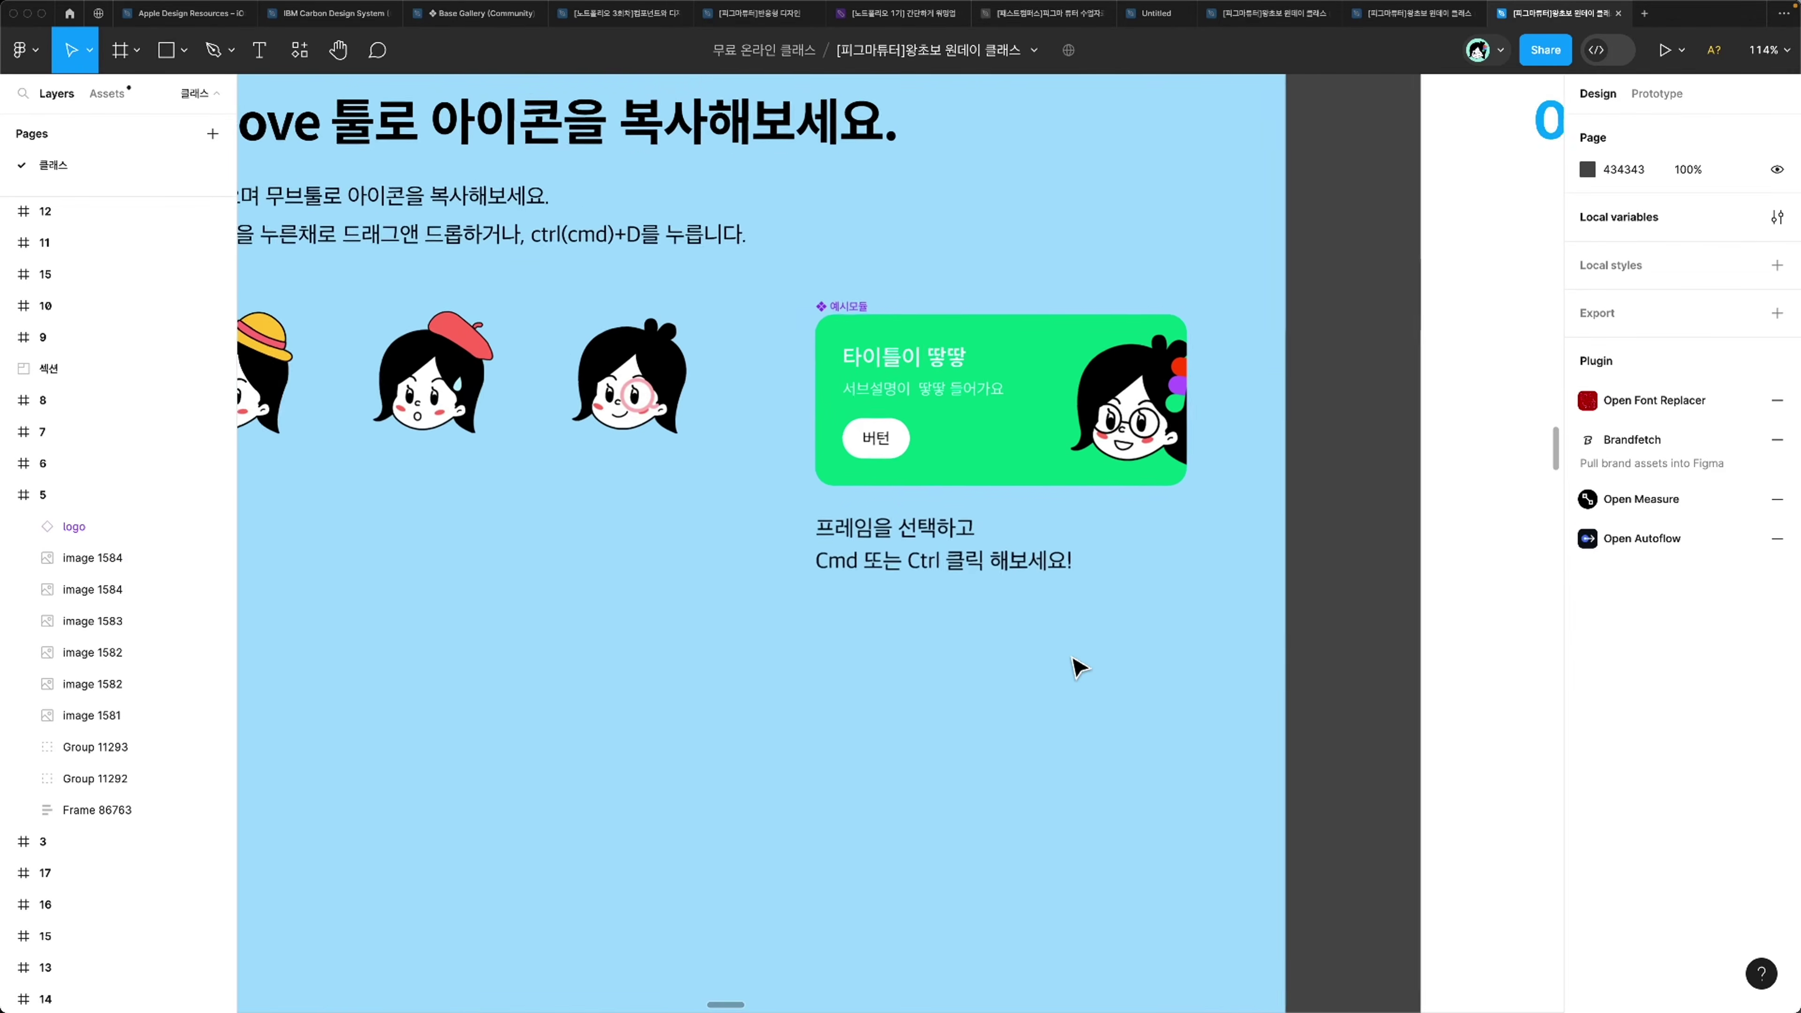
{"action": "scroll", "coordinate": [1078, 667], "scroll_direction": "down", "scroll_amount": 2}
{"action": "left_click", "coordinate": [766, 507]}
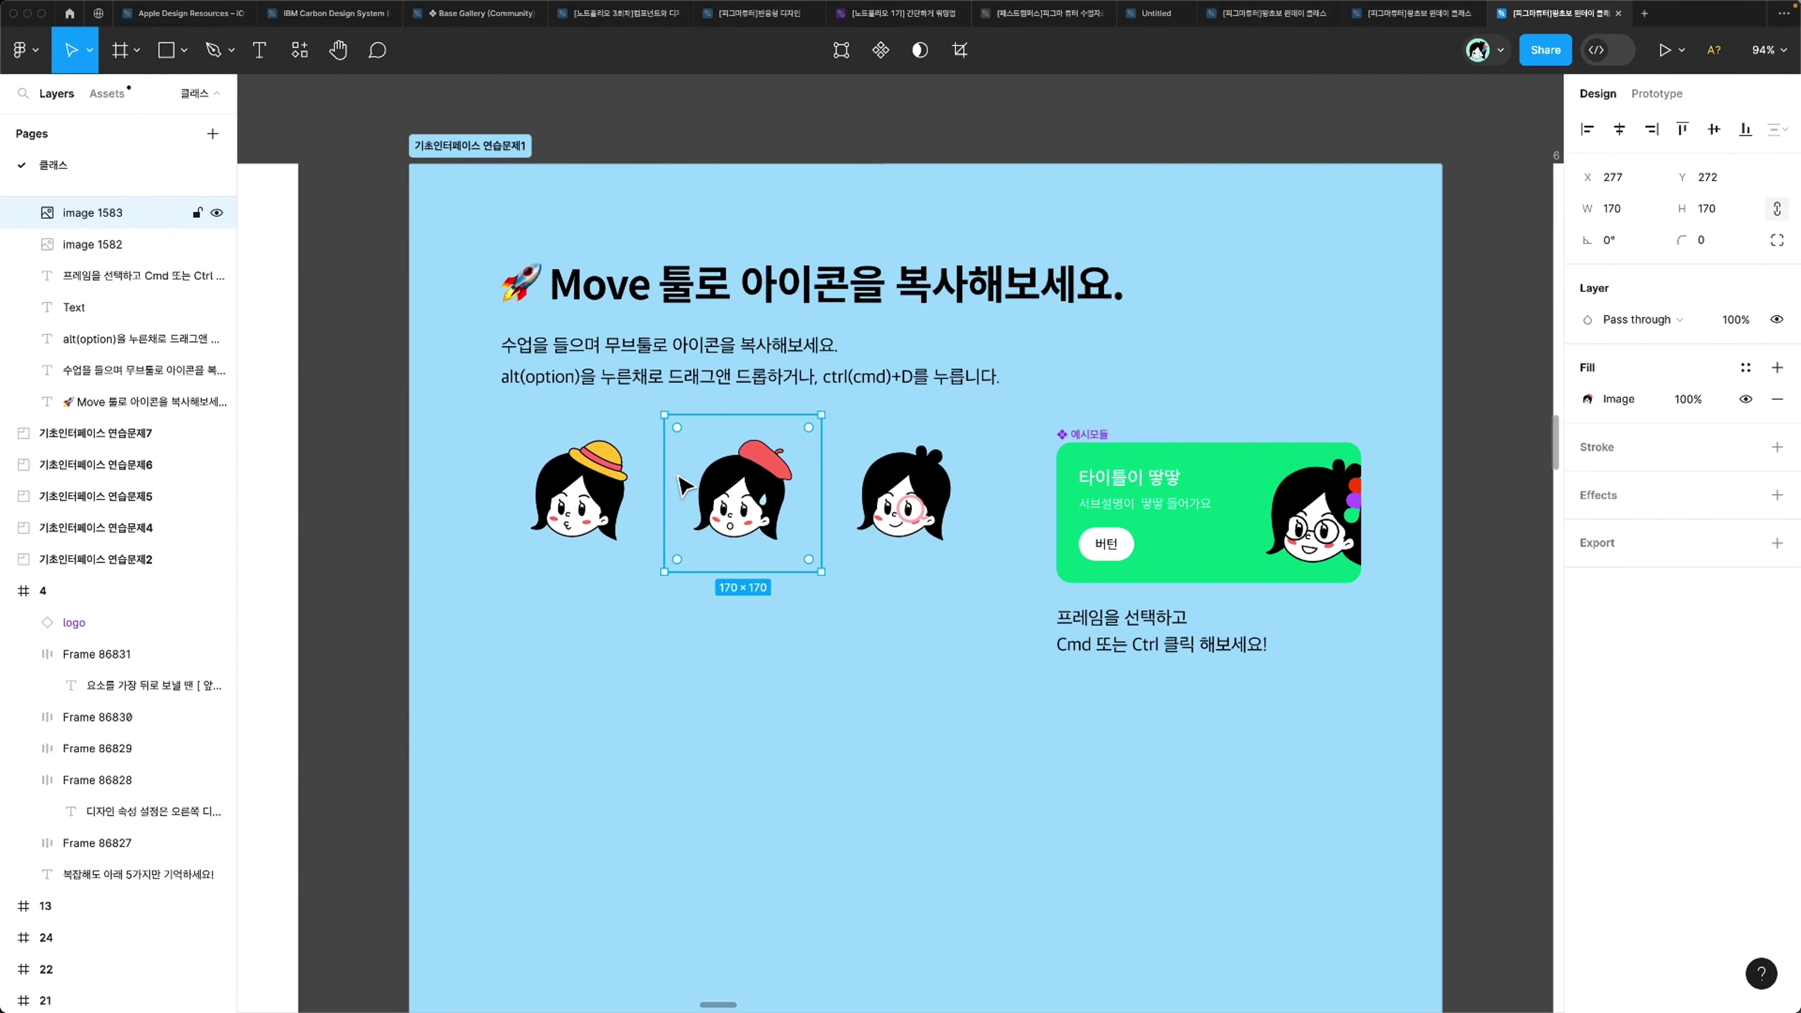
{"action": "left_click_drag", "start_coordinate": [766, 507], "coordinate": [766, 788]}
{"action": "left_click_drag", "start_coordinate": [577, 536], "coordinate": [578, 653]}
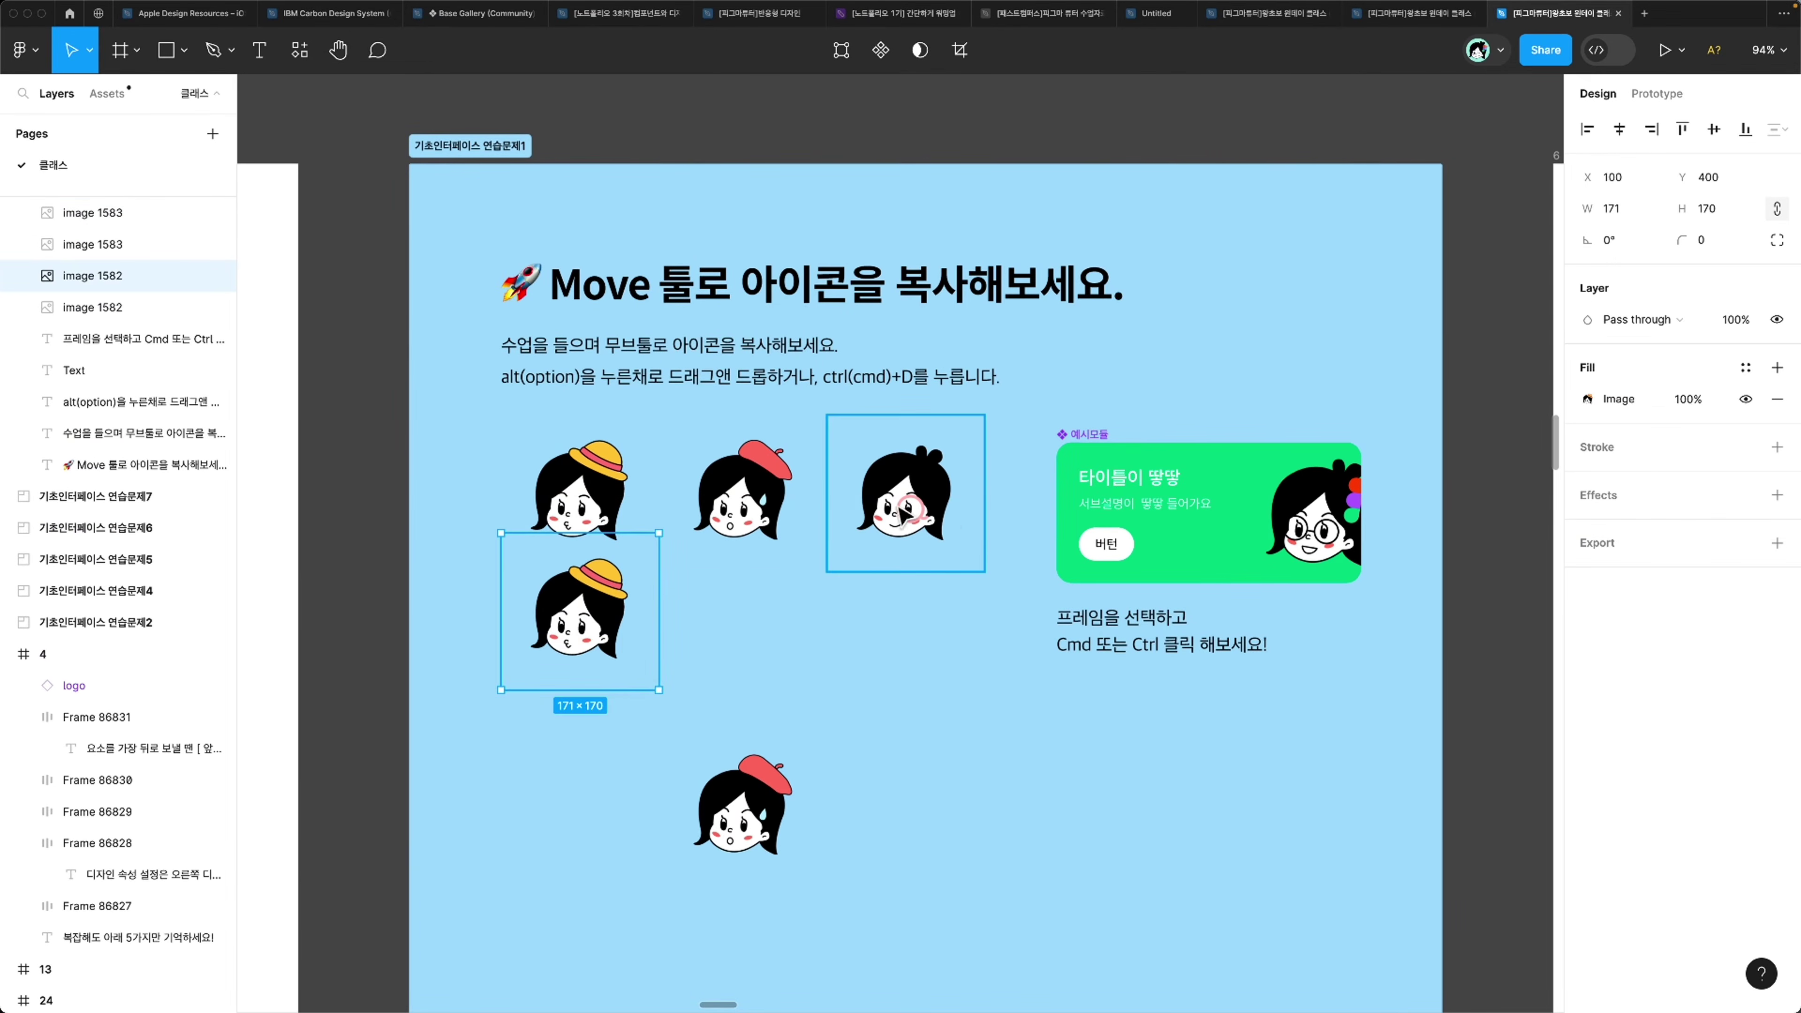
{"action": "left_click_drag", "start_coordinate": [936, 511], "coordinate": [936, 815]}
{"action": "key", "text": "ctrl+z"}
{"action": "key", "text": "ctrl+z"}
{"action": "key", "text": "ctrl+z"}
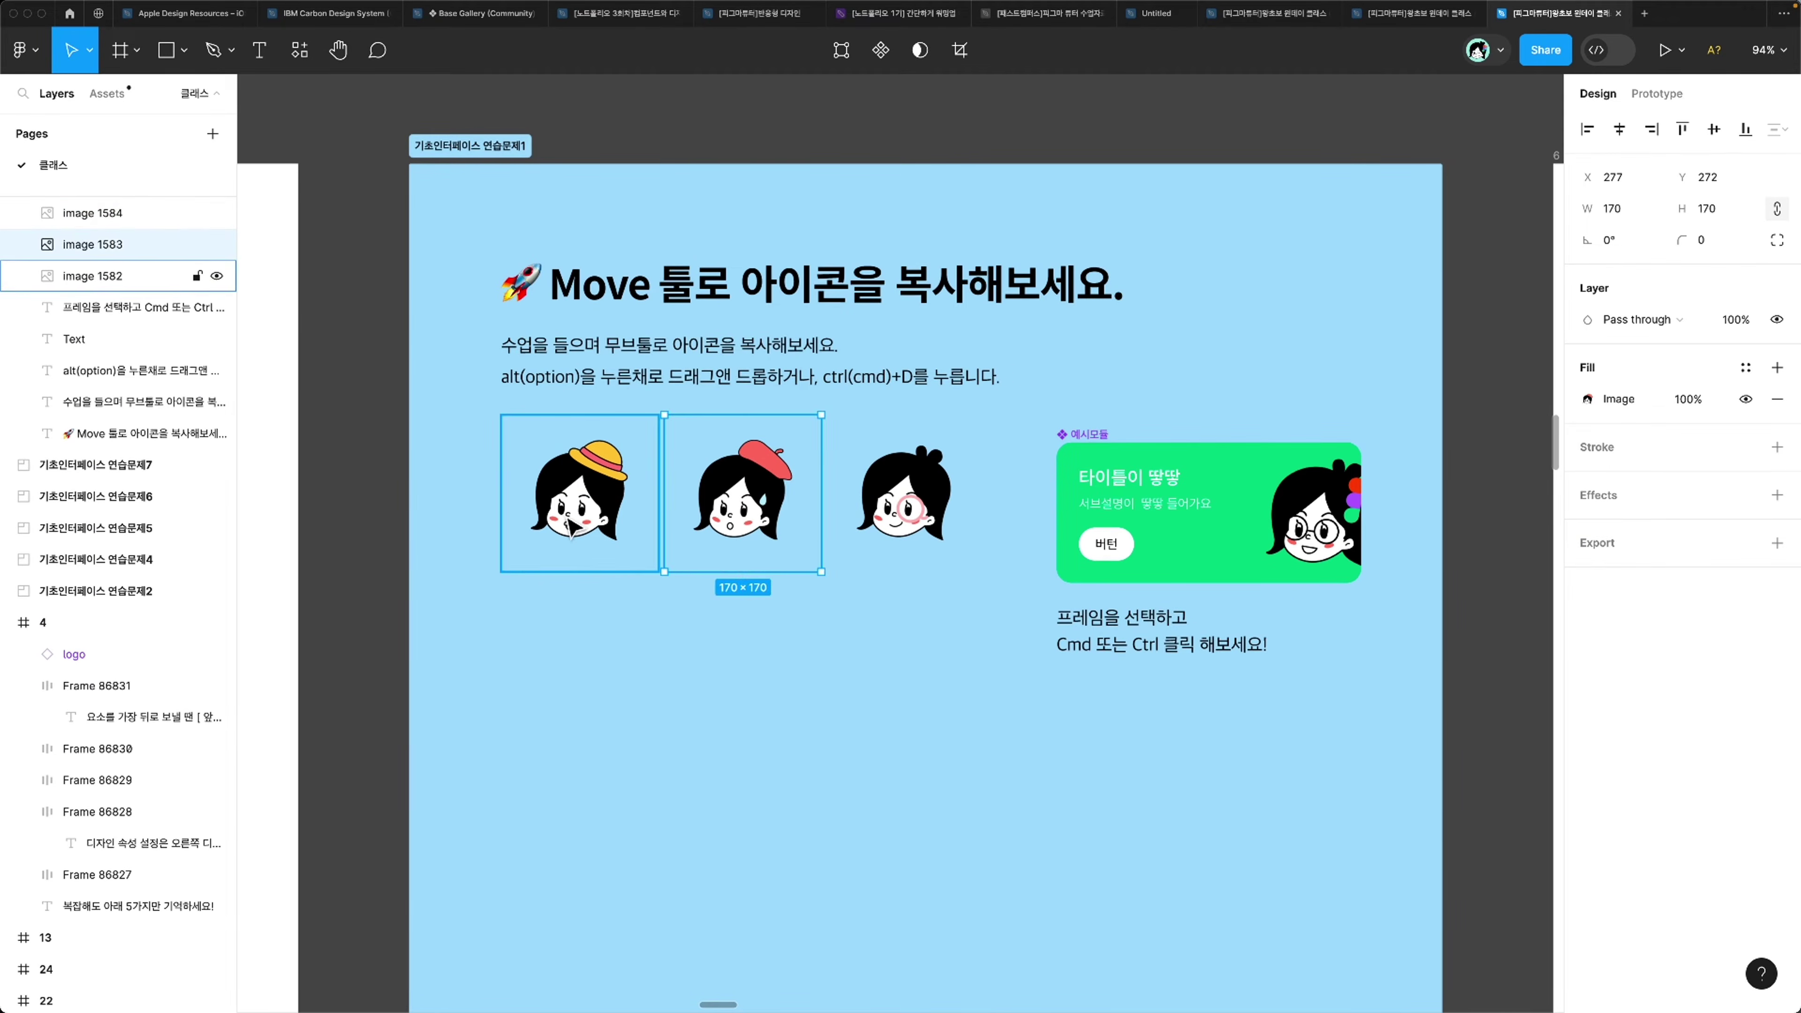
Step: Place one copy of each of the three girl icons below its original in 기초인터페이스 연습문제1, then clear the selection
{"action": "key", "text": "ctrl+shift+z"}
{"action": "left_click", "coordinate": [745, 497]}
{"action": "left_click_drag", "start_coordinate": [744, 497], "coordinate": [745, 665]}
{"action": "left_click_drag", "start_coordinate": [921, 540], "coordinate": [922, 721]}
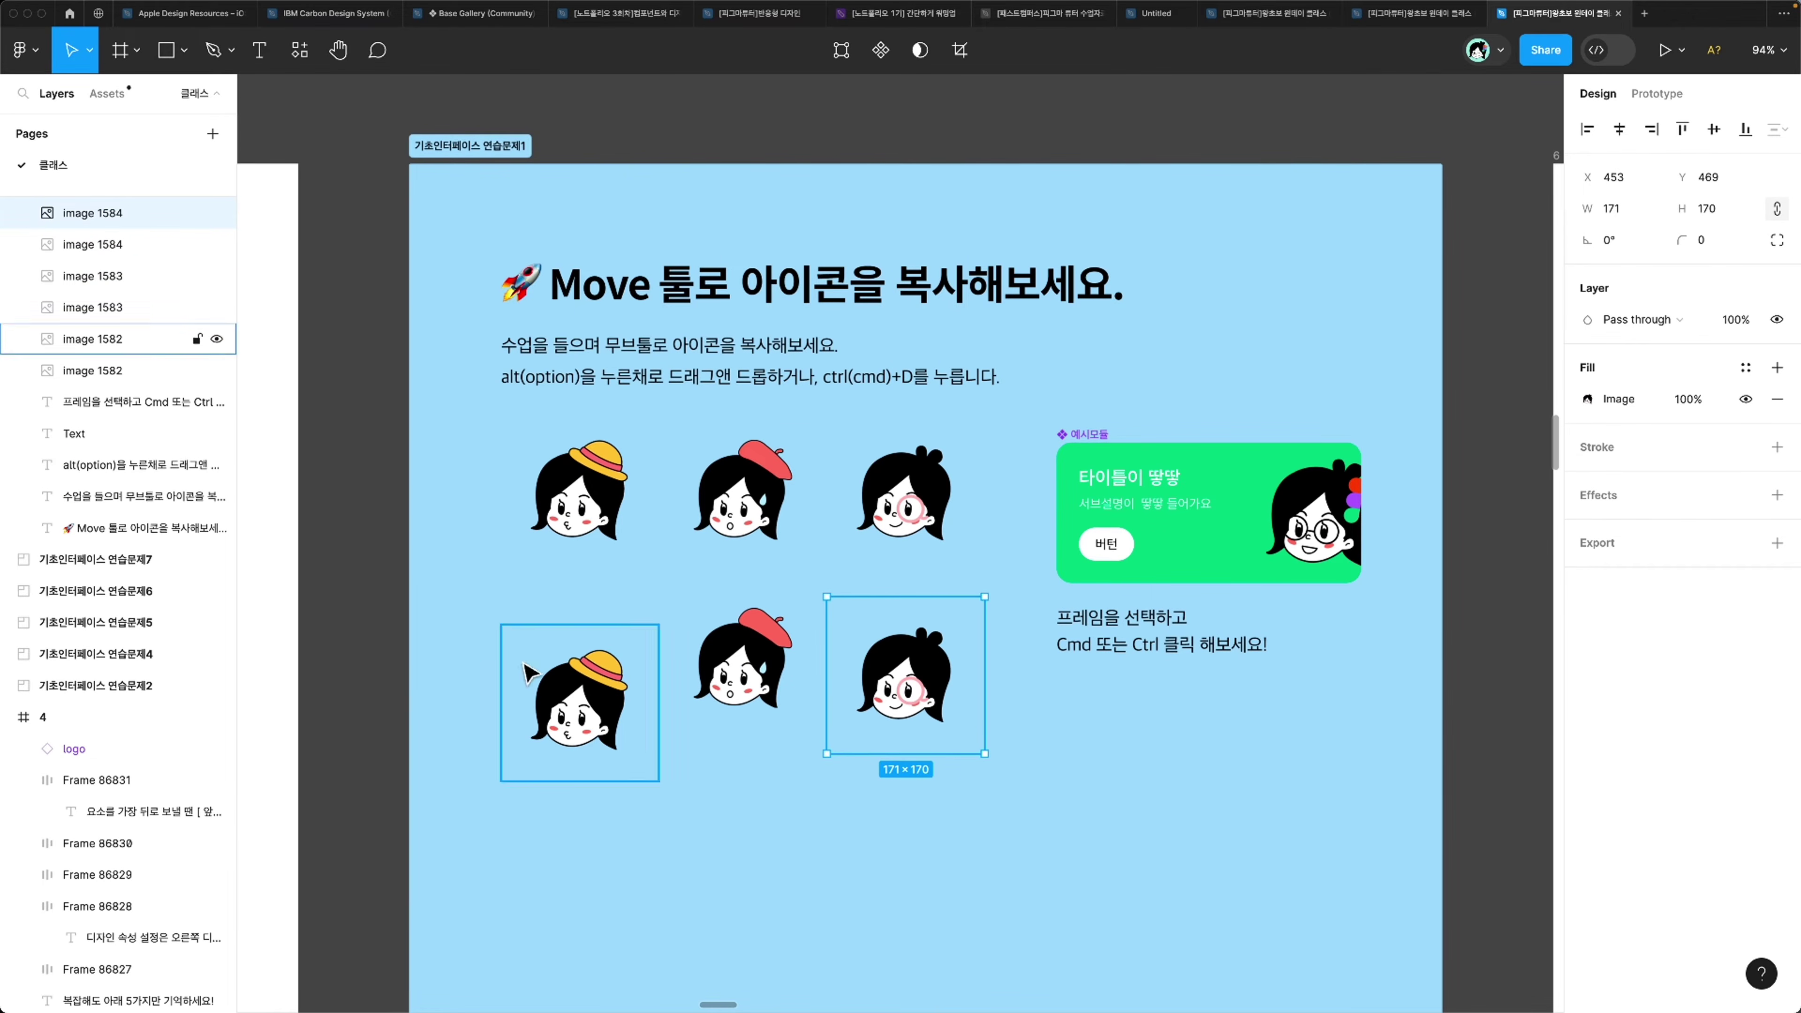
{"action": "left_click", "coordinate": [736, 869]}
Step: Directly select the subtitle text nested inside the green 예시모듈 card, then clear the selection
{"action": "scroll", "coordinate": [1238, 391], "scroll_direction": "up", "scroll_amount": 5}
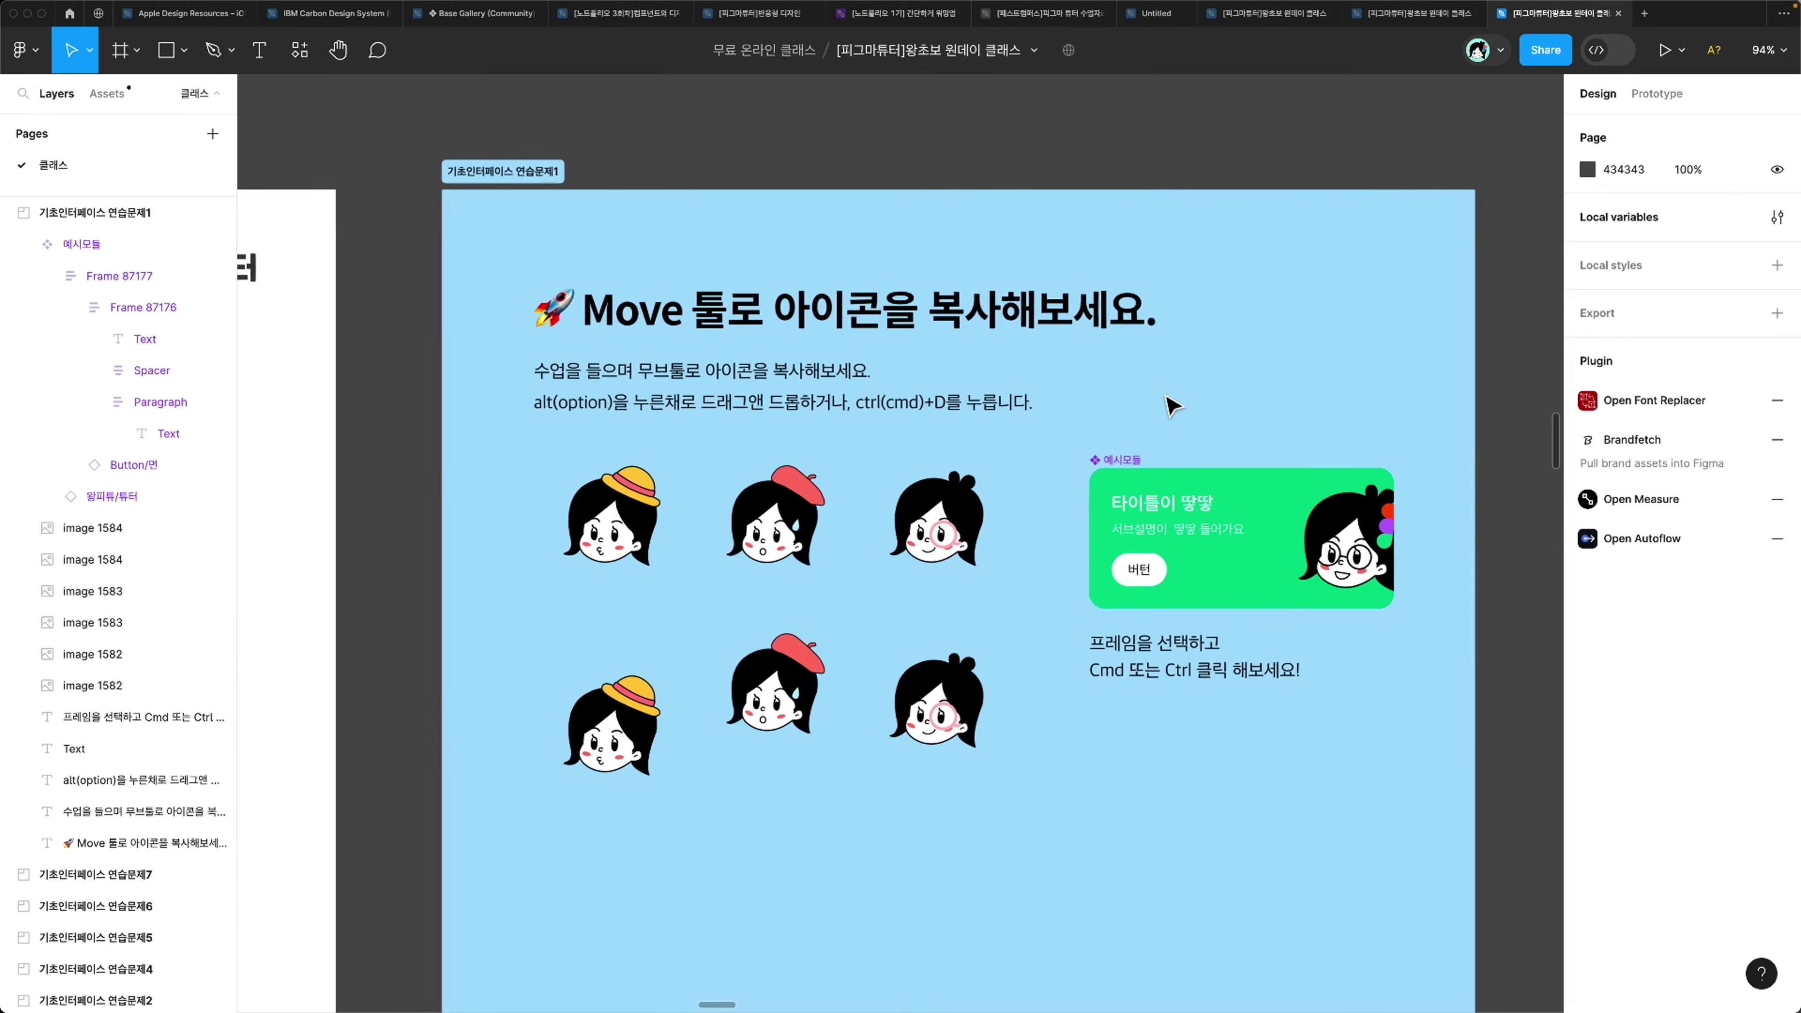
{"action": "scroll", "coordinate": [1172, 405], "scroll_direction": "down", "scroll_amount": 5}
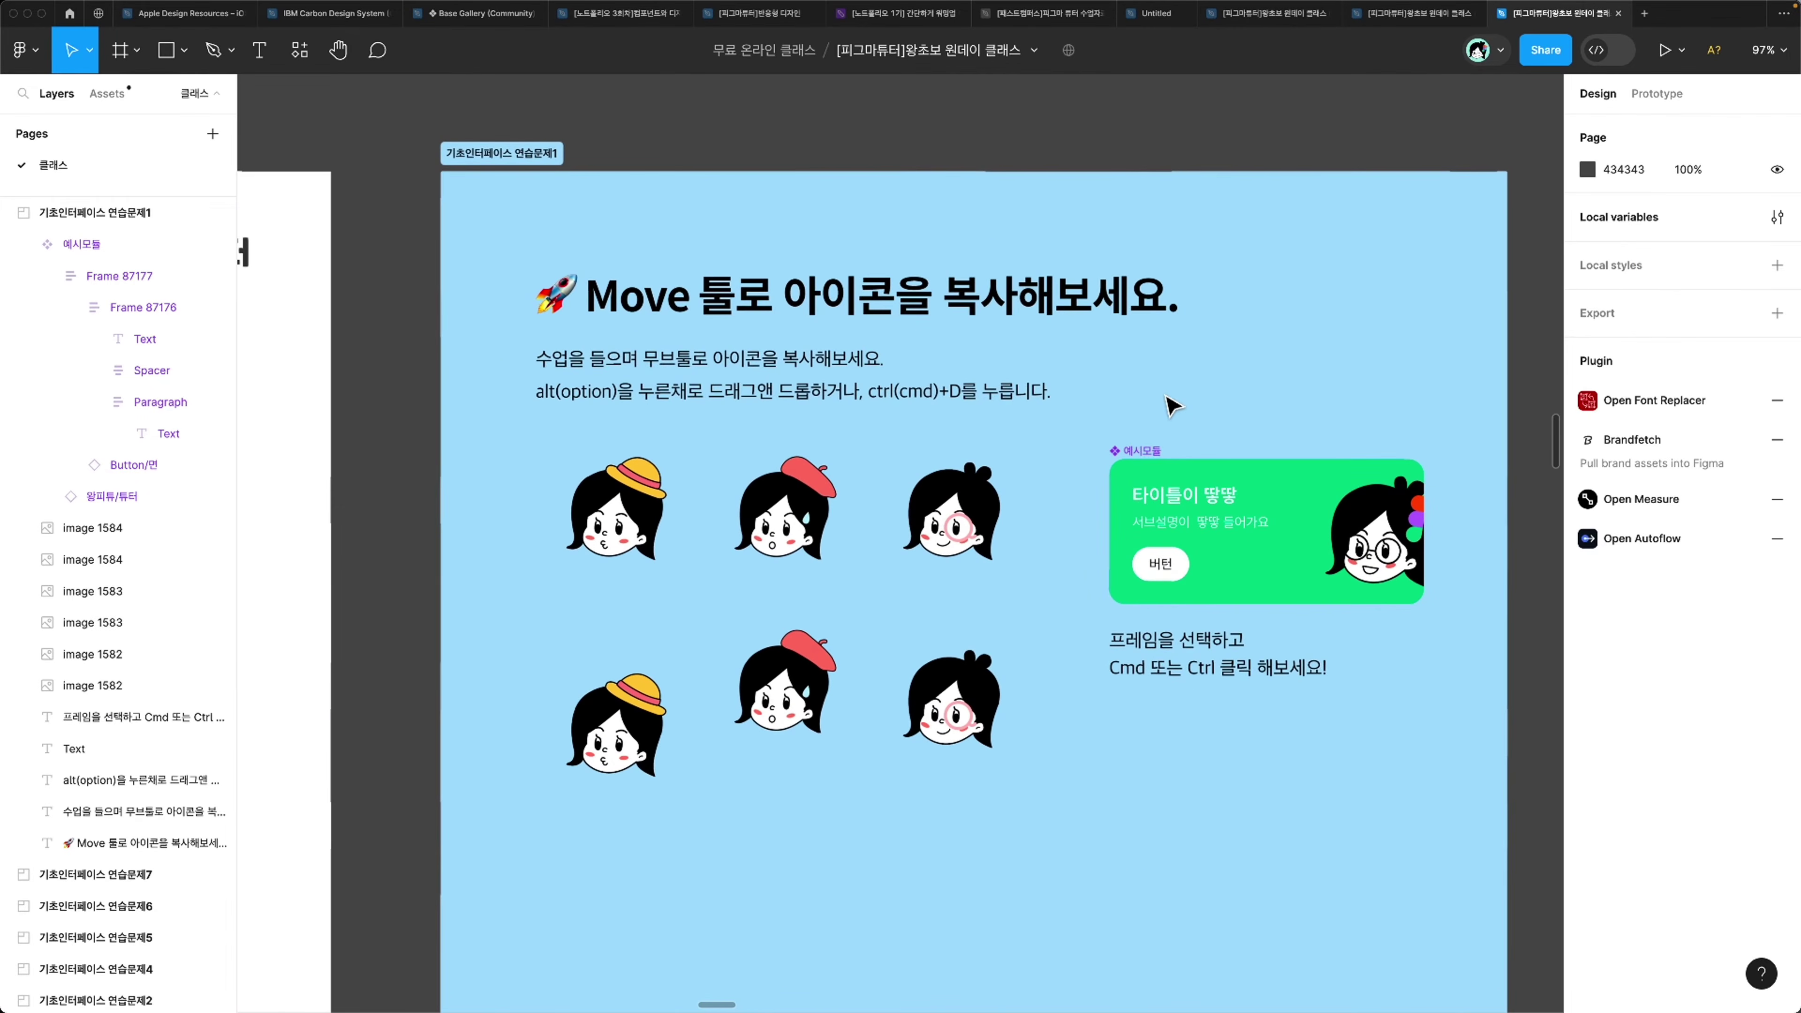
{"action": "left_click", "coordinate": [1145, 490]}
{"action": "left_click", "coordinate": [1156, 478]}
{"action": "left_click", "coordinate": [1197, 529], "text": "super"}
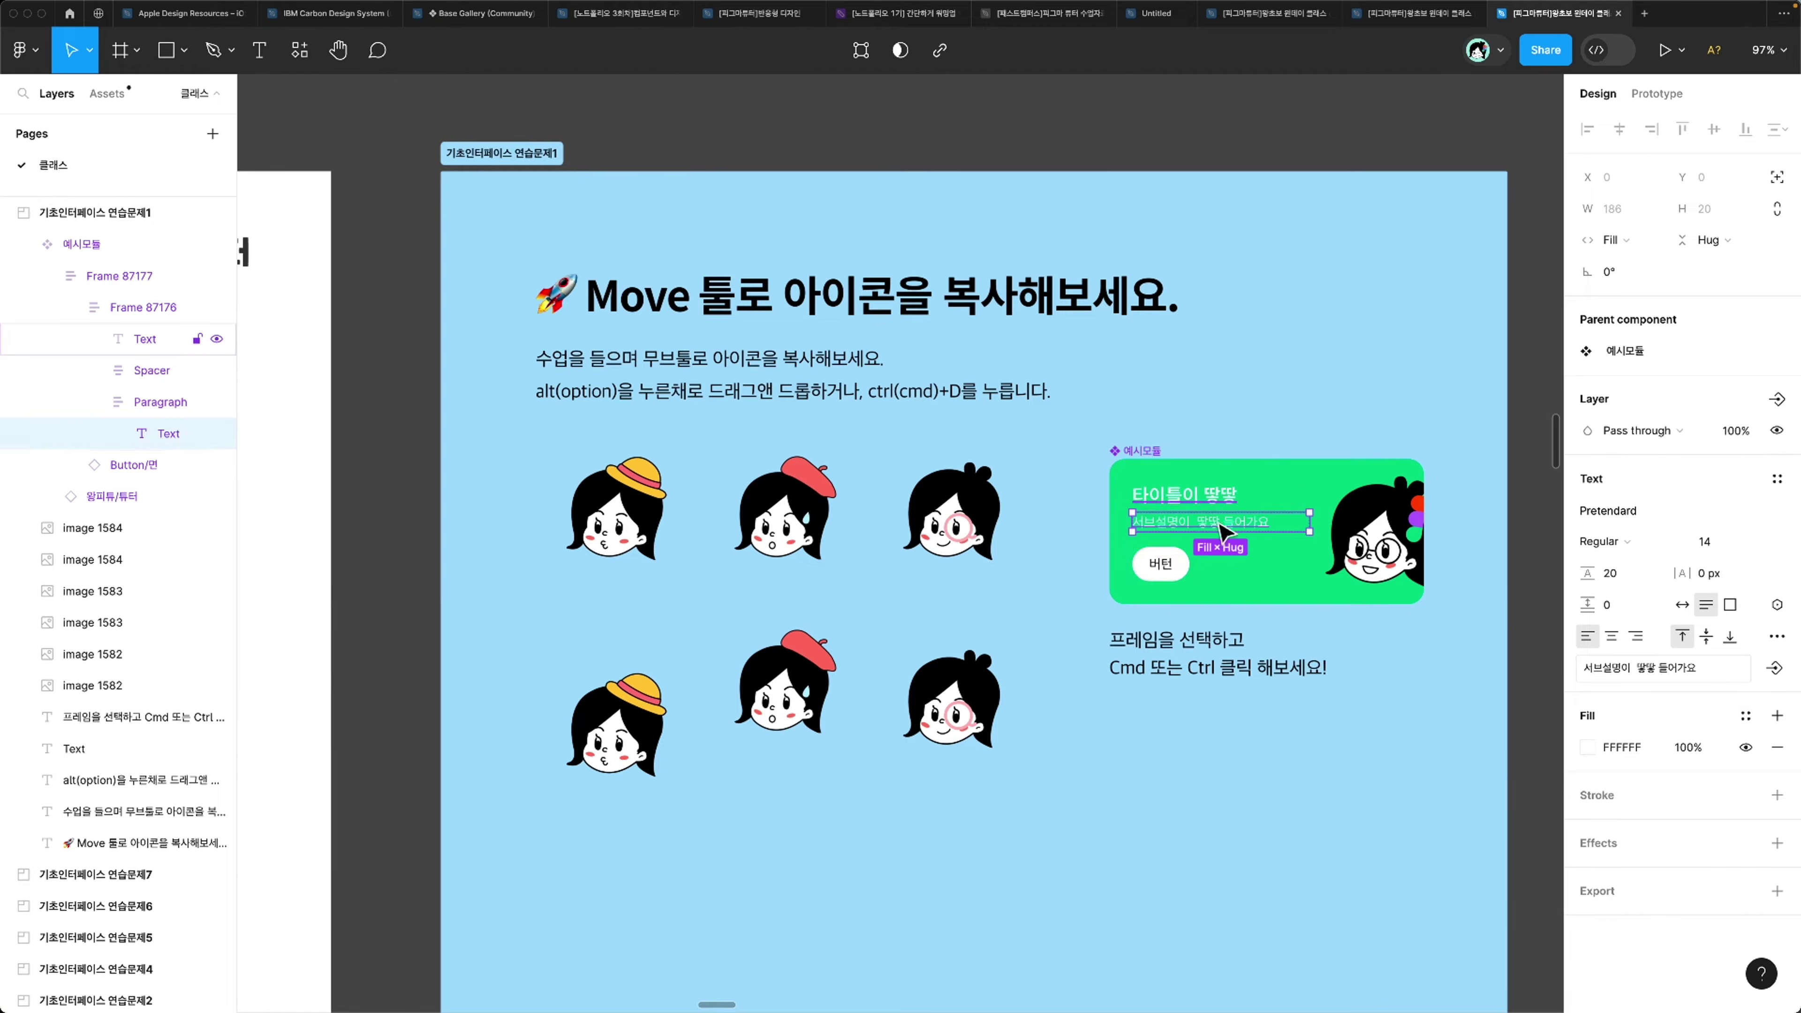
{"action": "left_click", "coordinate": [1205, 622]}
{"action": "double_click", "coordinate": [1247, 558]}
{"action": "left_click", "coordinate": [1056, 586]}
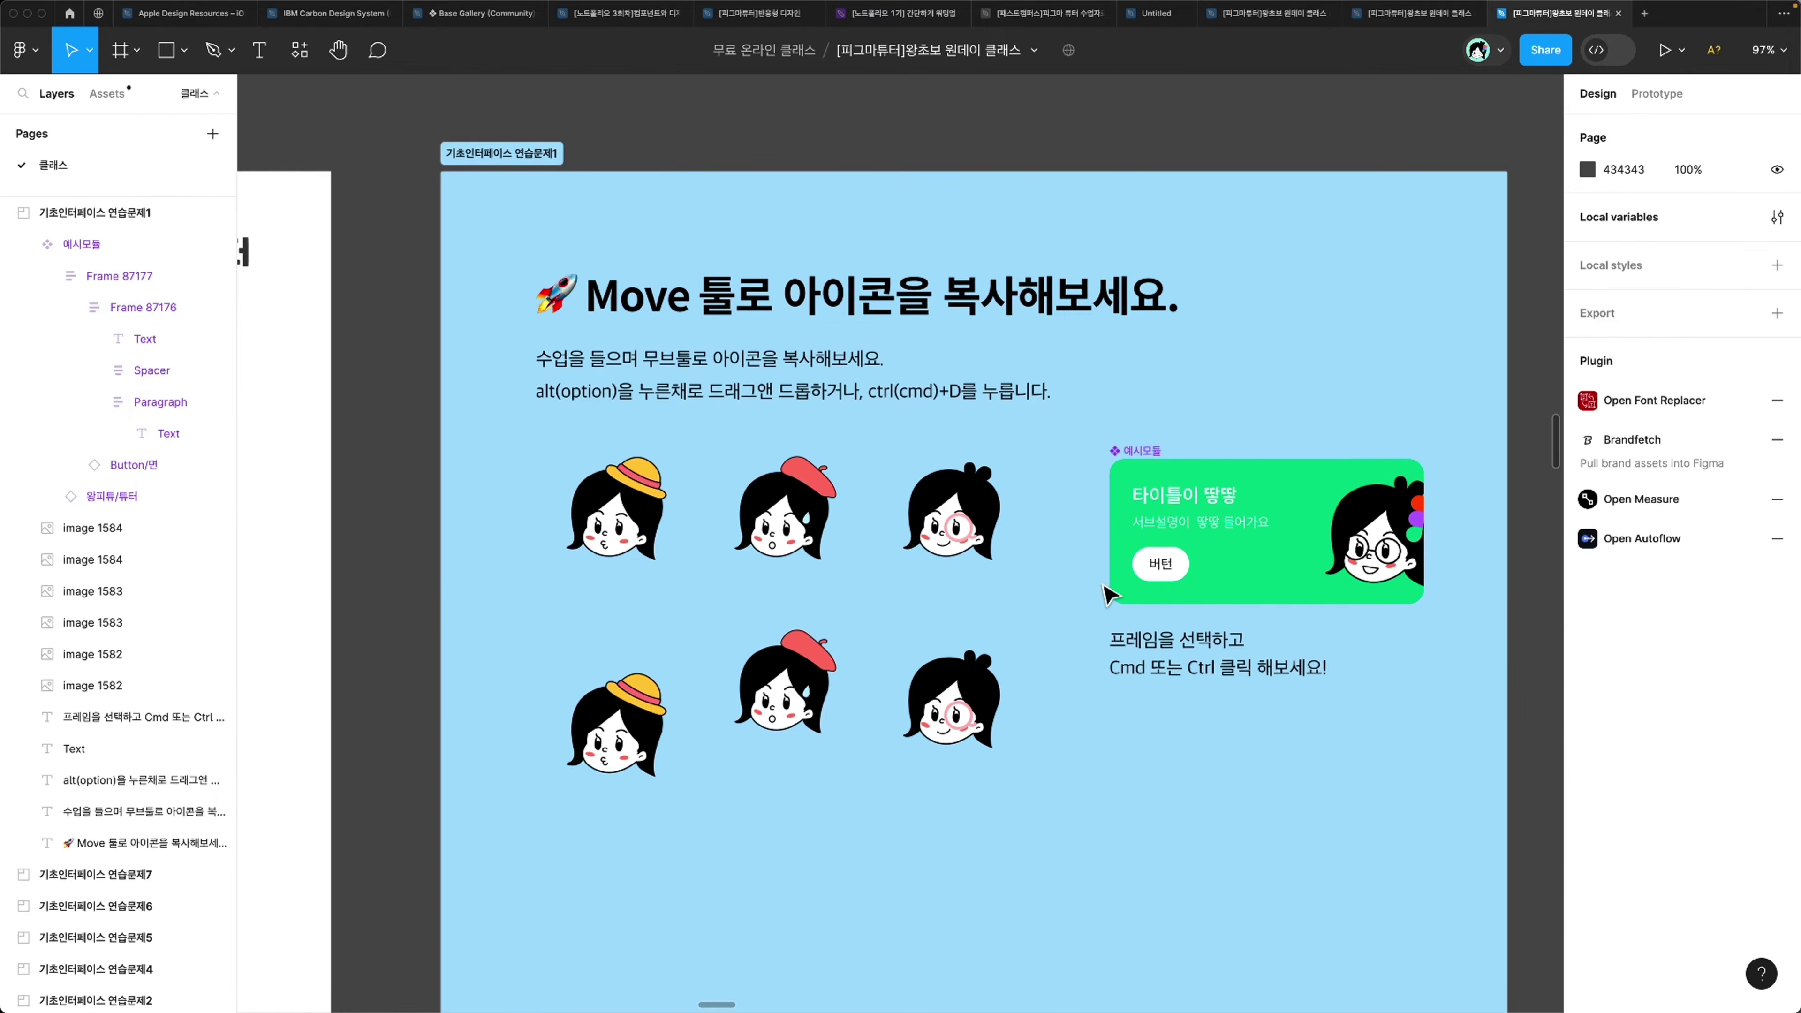
Step: Practise selecting different levels of the 예시모듈 card: Frame 87177, Frame 87176, the whole component and the nested girl image
{"action": "double_click", "coordinate": [1241, 560]}
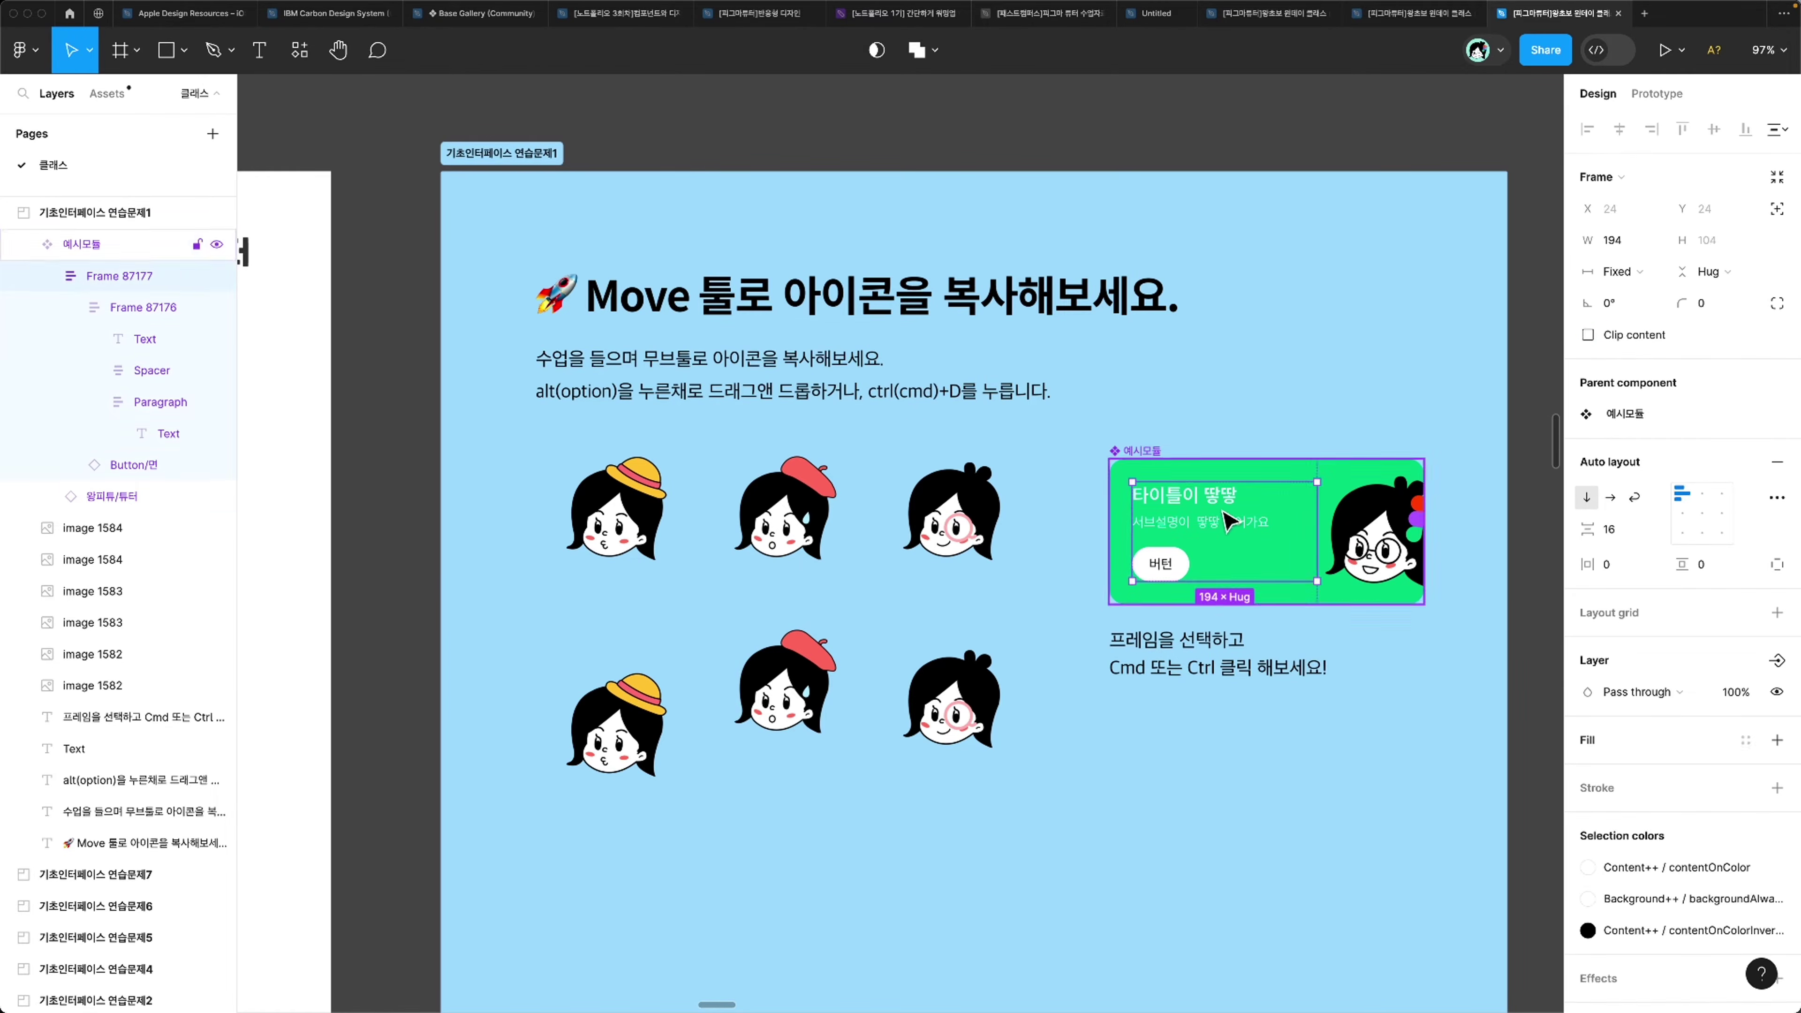
{"action": "left_click", "coordinate": [1259, 567]}
{"action": "left_click", "coordinate": [1231, 525]}
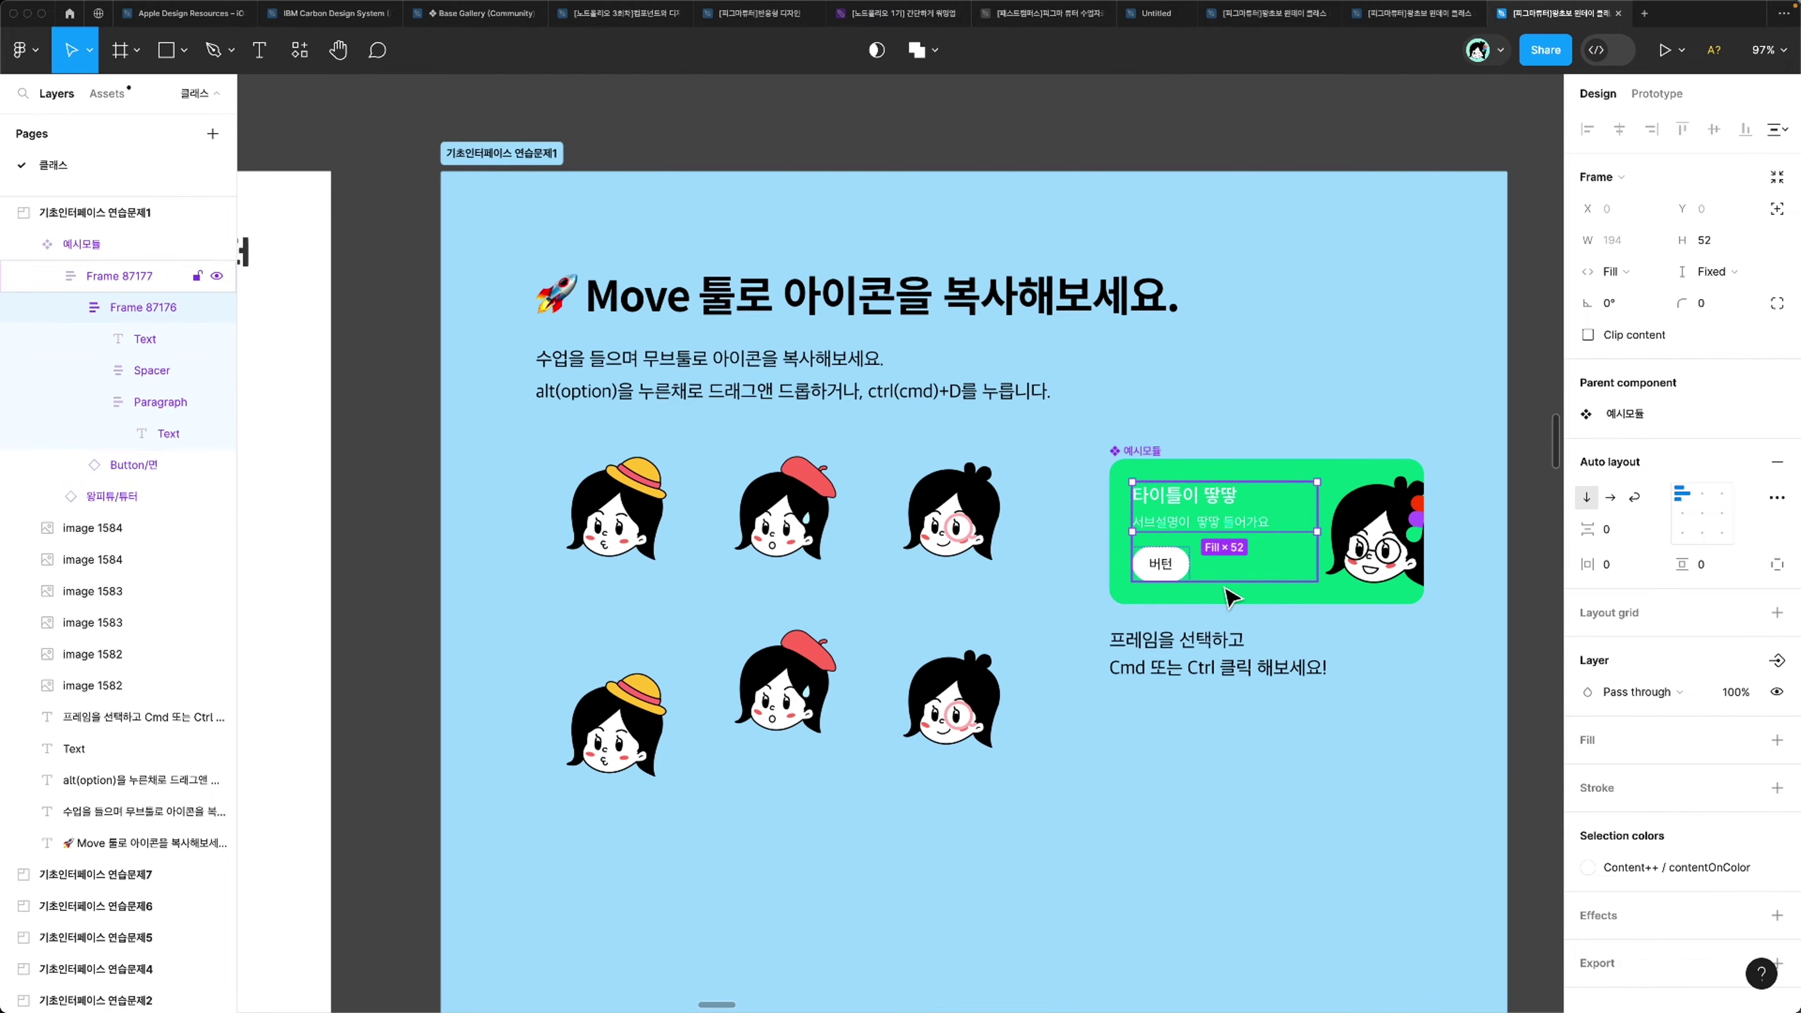
{"action": "left_click", "coordinate": [1232, 598]}
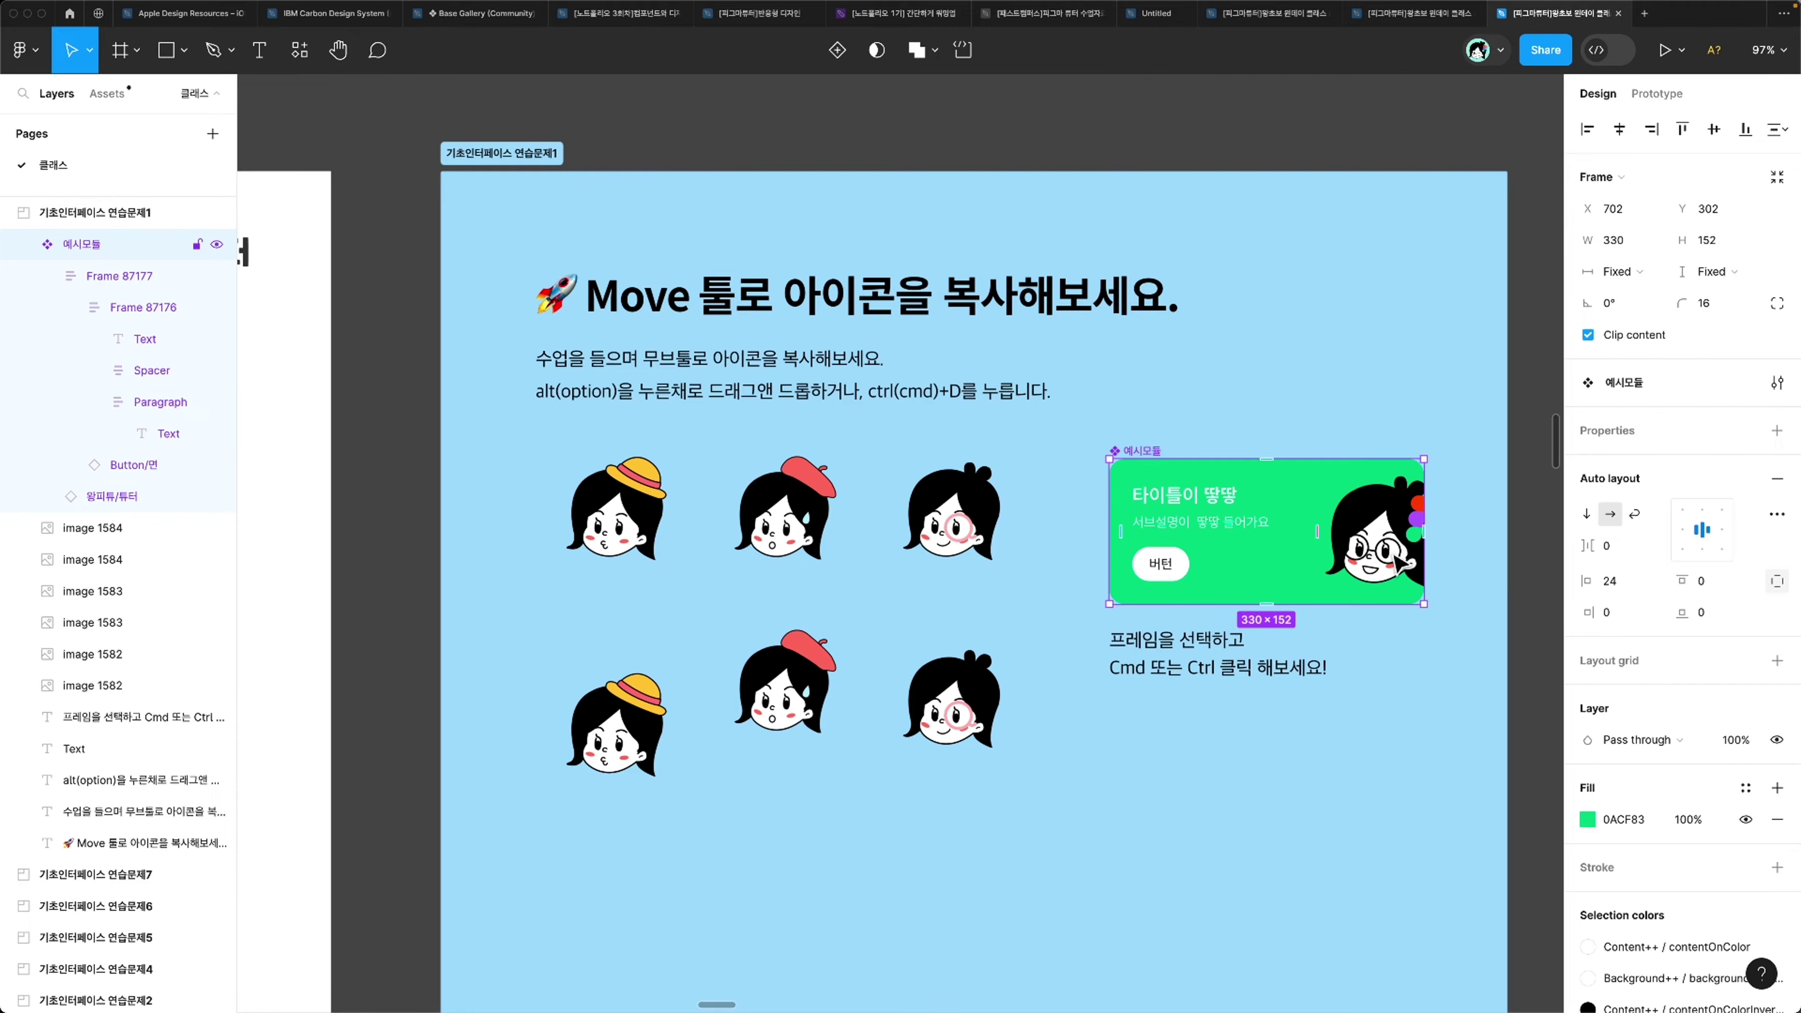
{"action": "left_click", "coordinate": [1365, 560], "text": "super"}
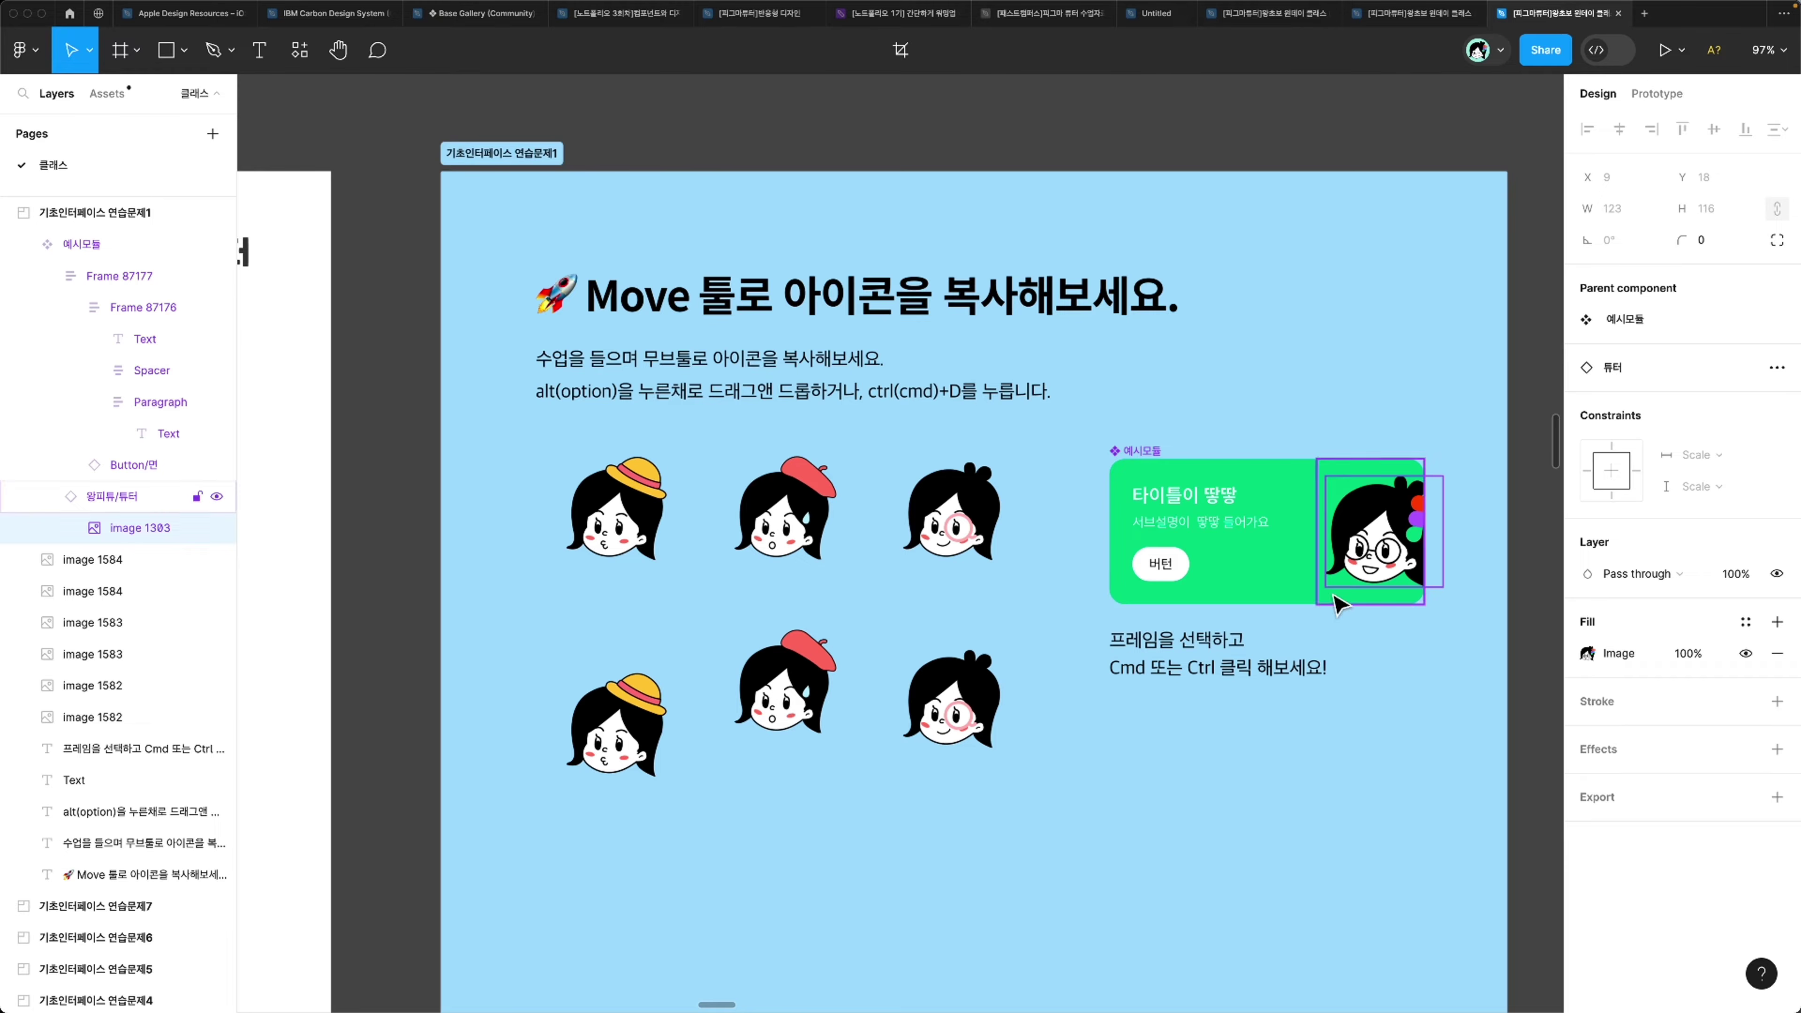
Step: Select Frame 87177, list the layers stacked at that point, and choose the parent 예시모듈 from the list
{"action": "left_click", "coordinate": [1276, 585]}
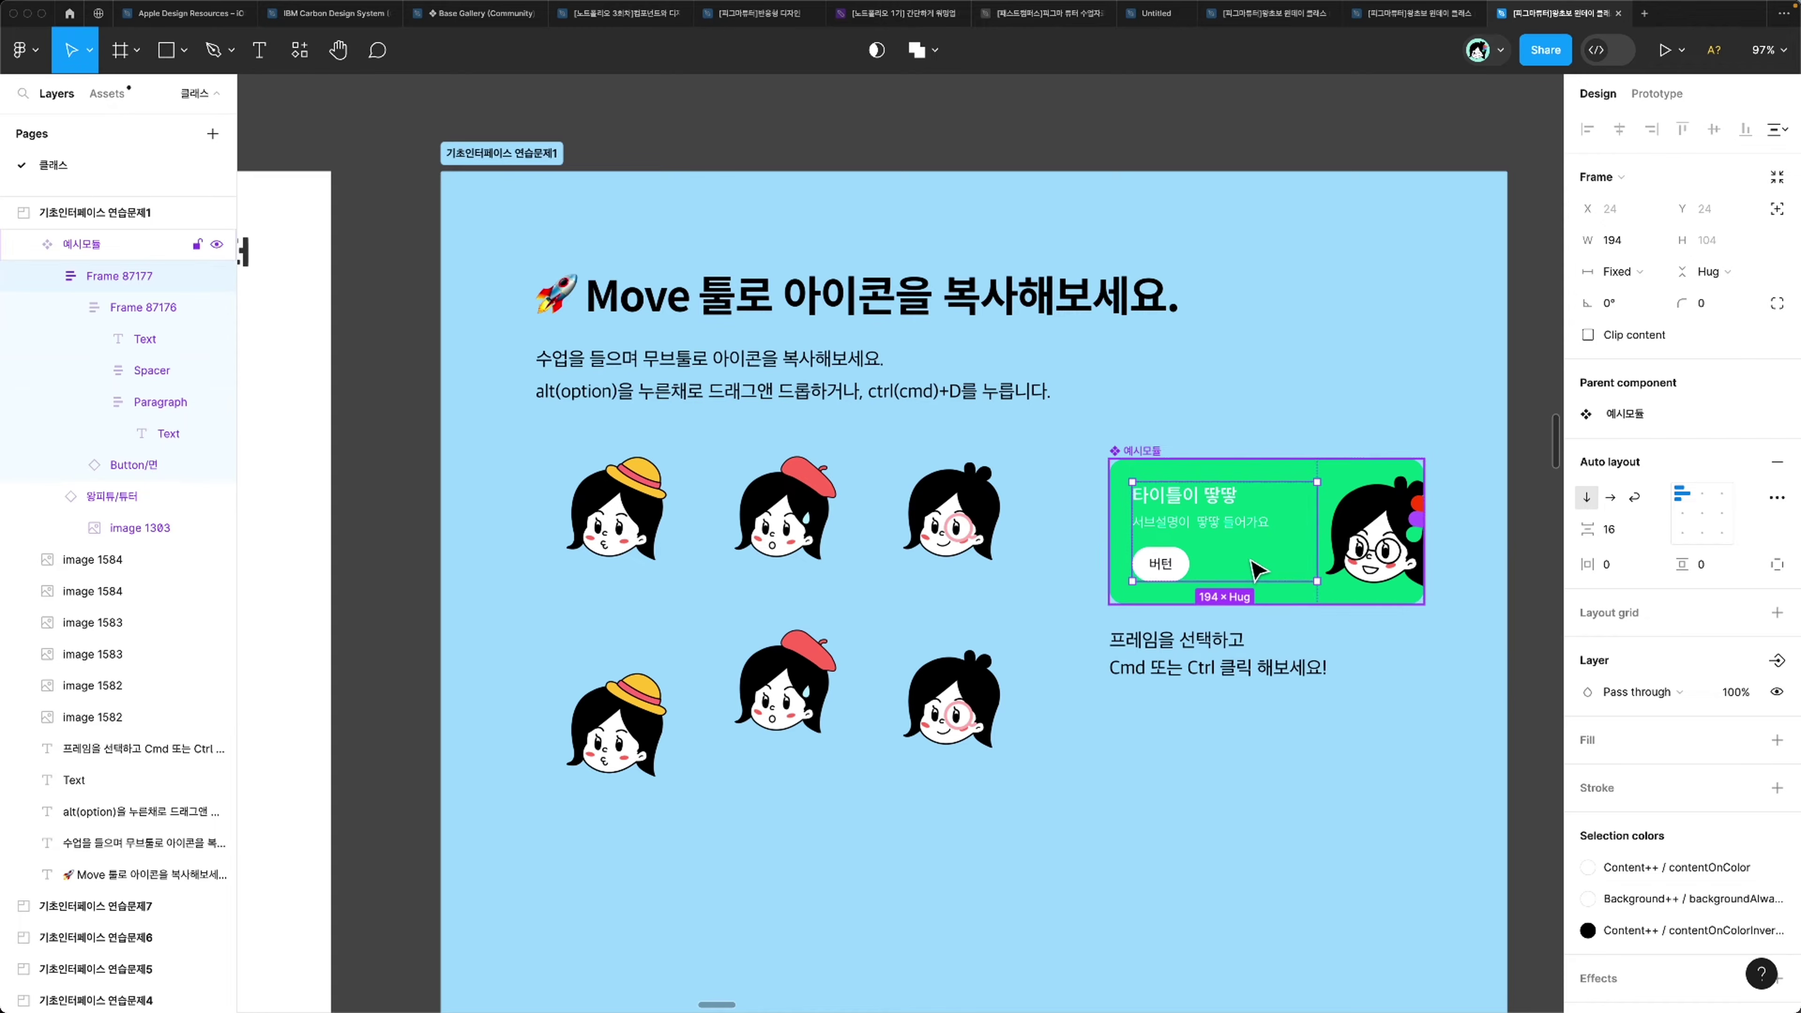
{"action": "left_click", "coordinate": [1251, 567], "text": "ctrl"}
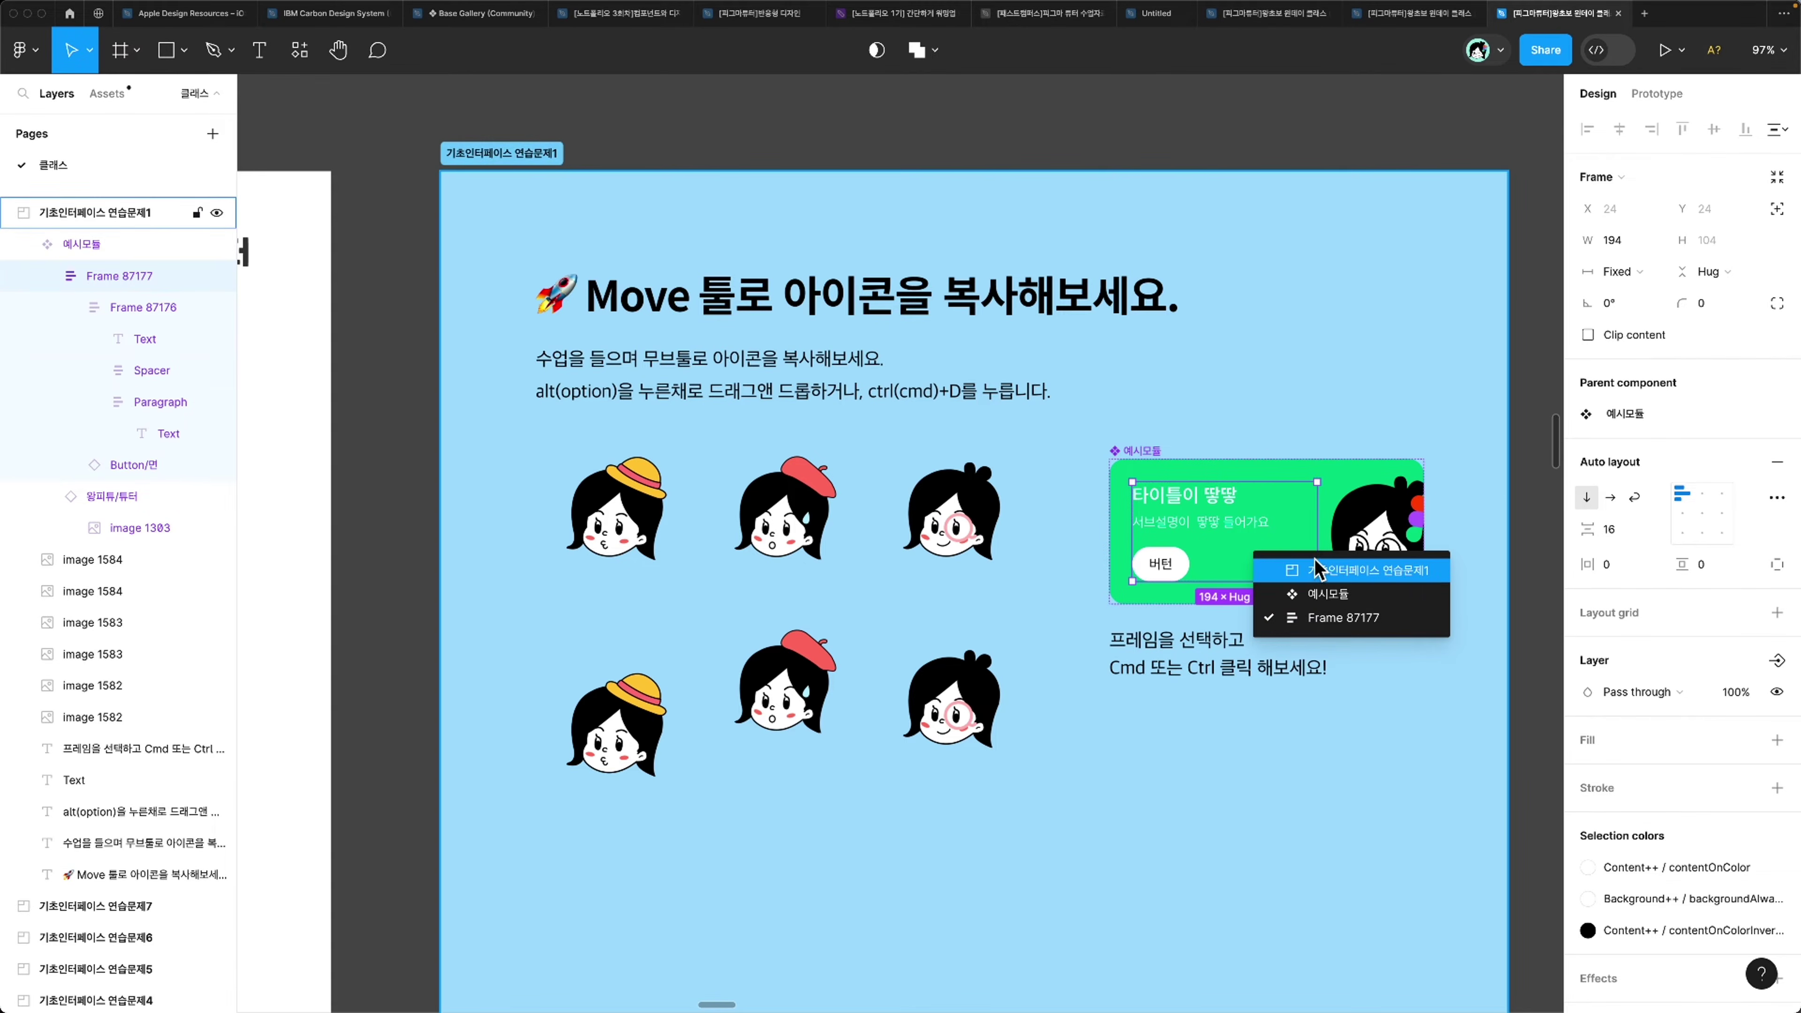
{"action": "left_click", "coordinate": [1324, 595]}
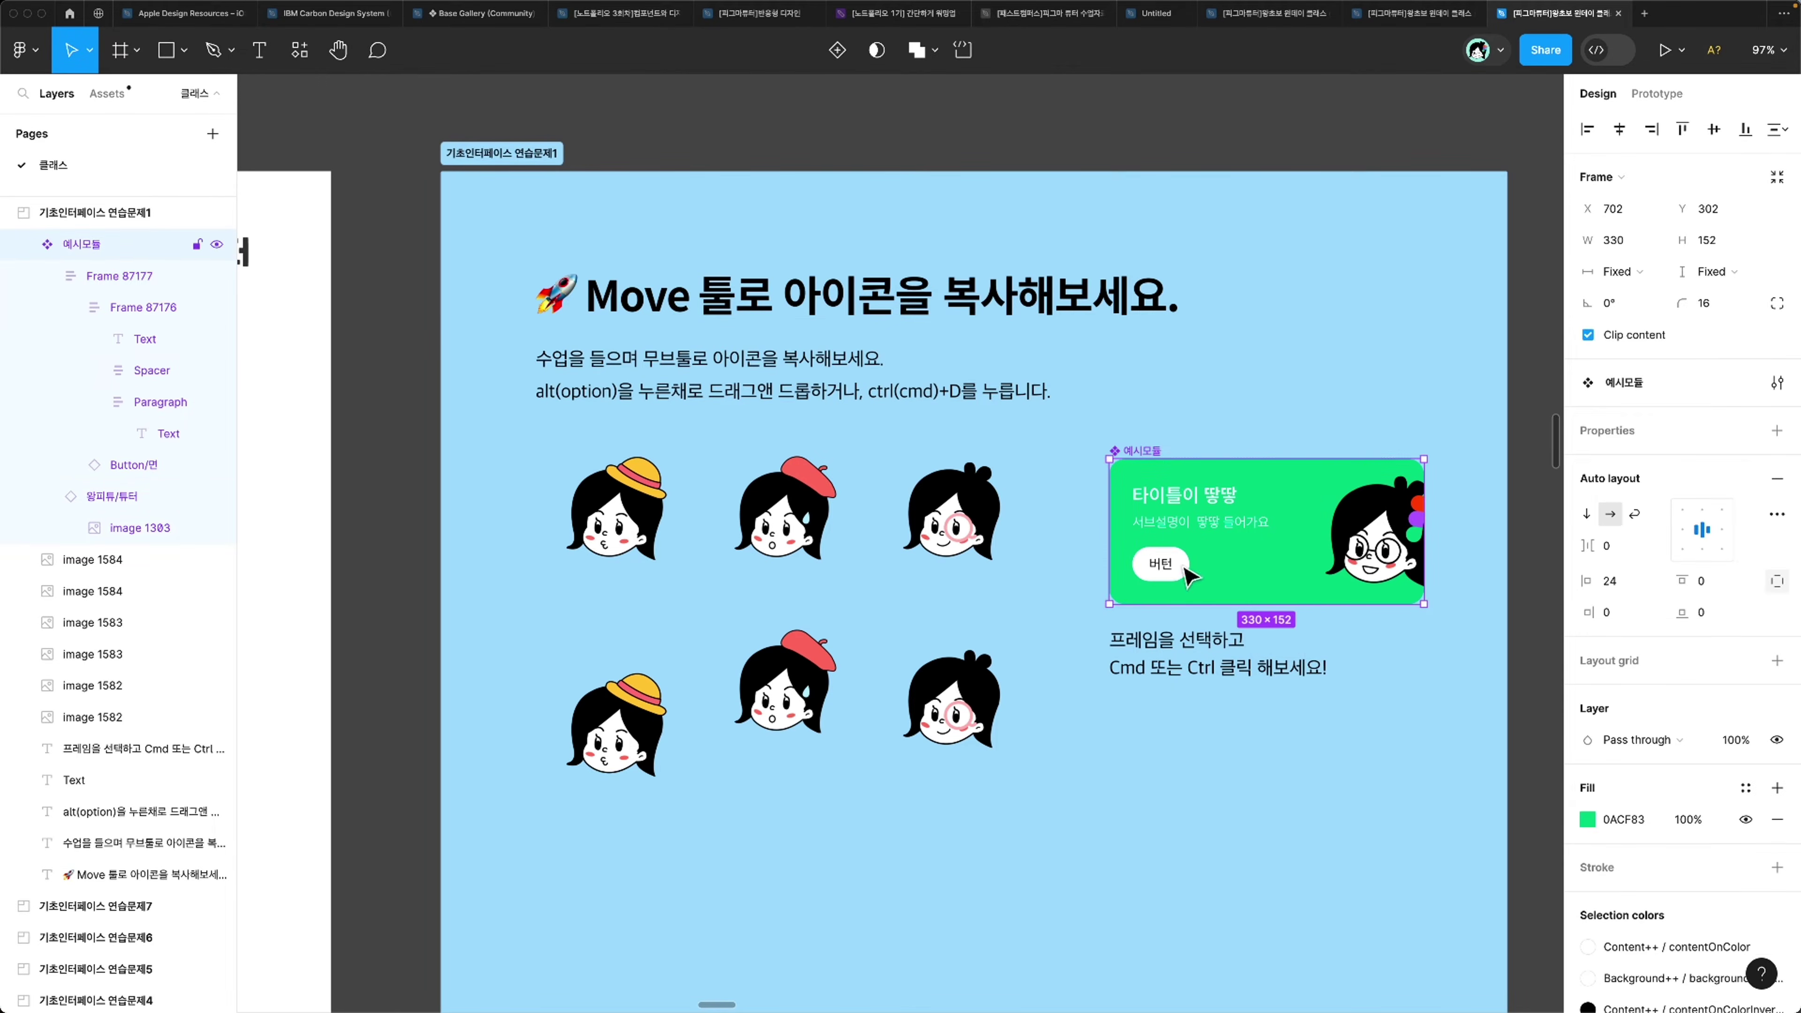
Step: Drill into the card again and choose Frame 87177 from the list of layers stacked beside the white button
{"action": "left_click", "coordinate": [1182, 565]}
{"action": "left_click", "coordinate": [1186, 566]}
{"action": "left_click", "coordinate": [1255, 567]}
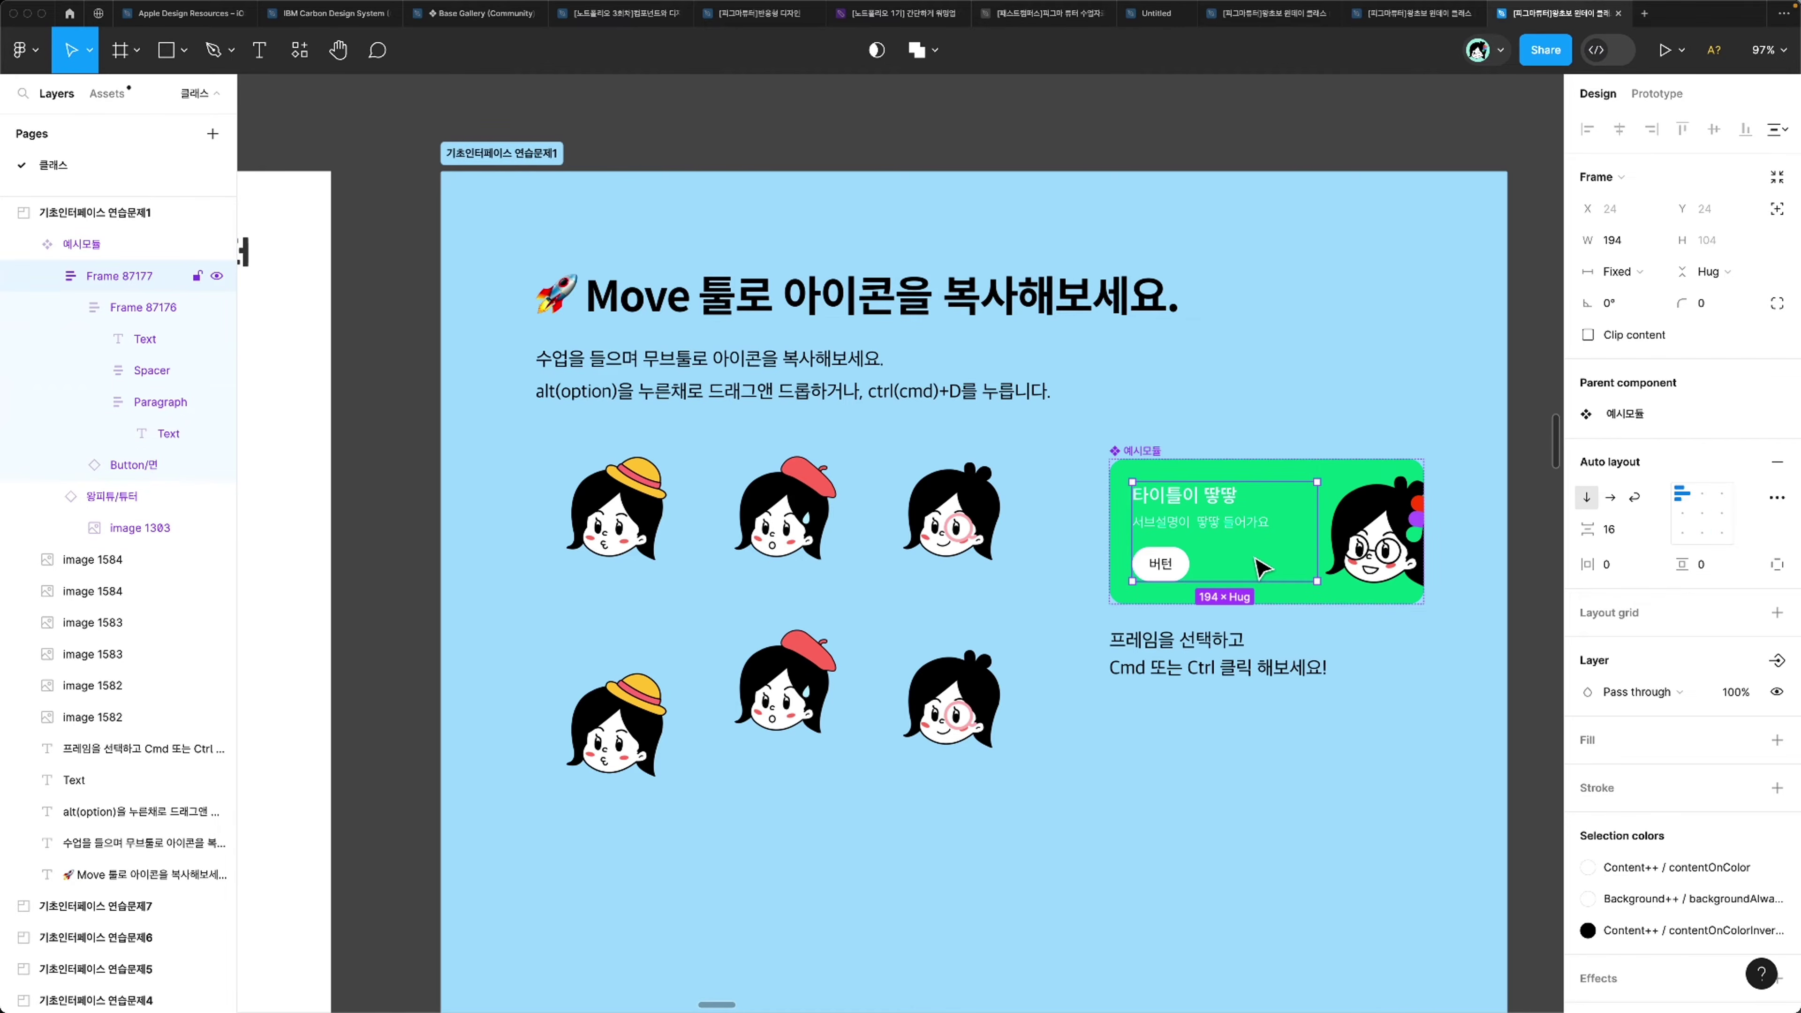
{"action": "right_click", "coordinate": [1259, 567], "text": "super"}
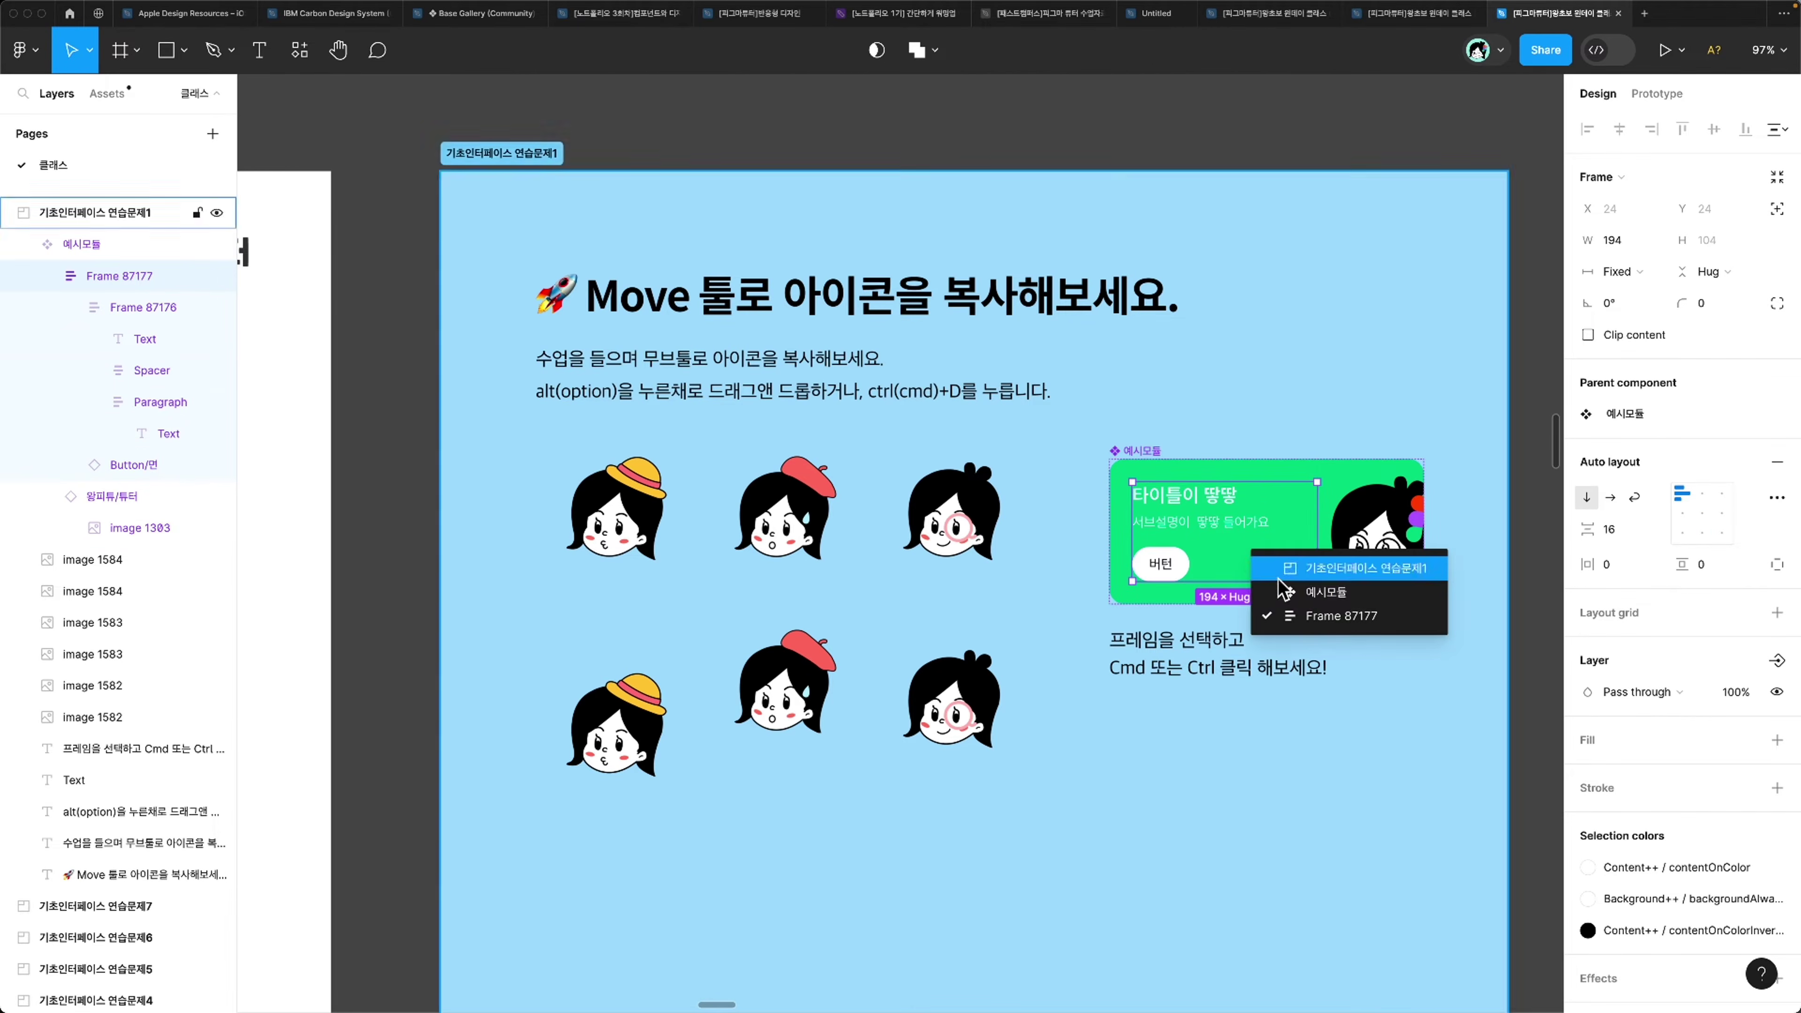
{"action": "left_click", "coordinate": [1276, 608]}
Step: List the layers stacked at the card's title text, choose Frame 87176, then deselect everything
{"action": "left_click", "coordinate": [1213, 508]}
{"action": "right_click", "coordinate": [1213, 507], "text": "super"}
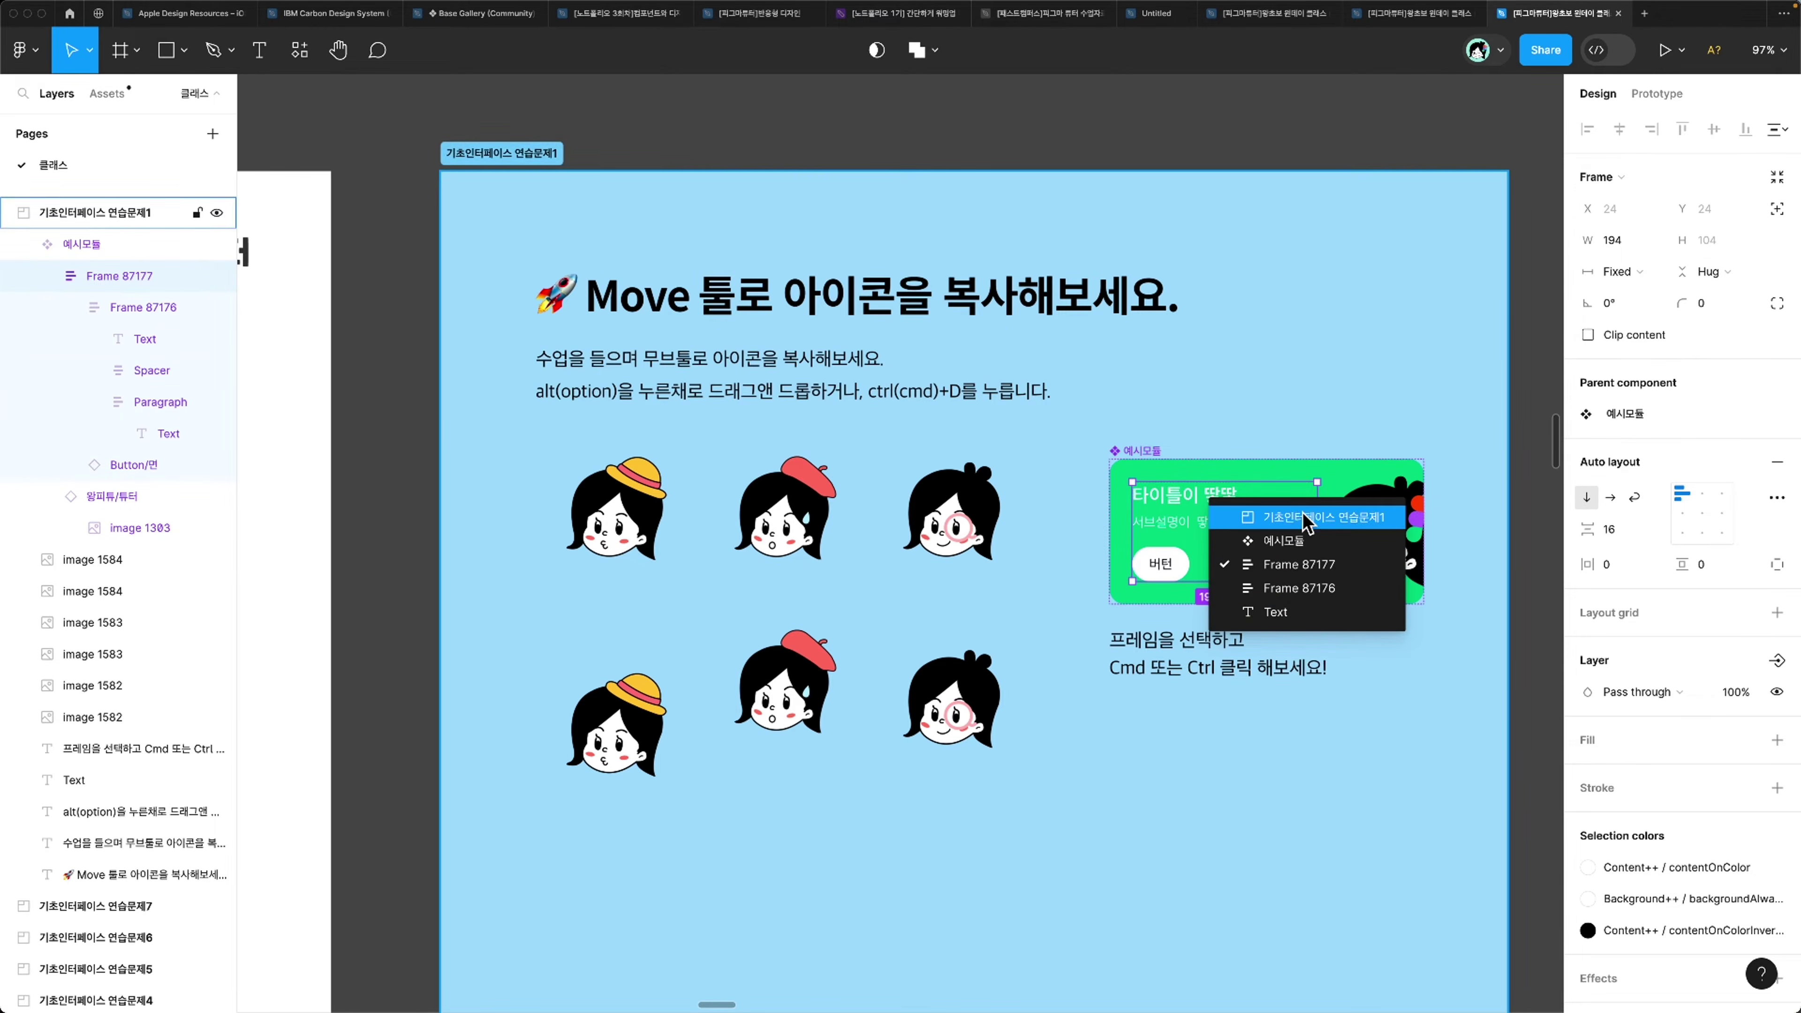
{"action": "left_click", "coordinate": [1287, 589]}
{"action": "left_click", "coordinate": [1106, 739]}
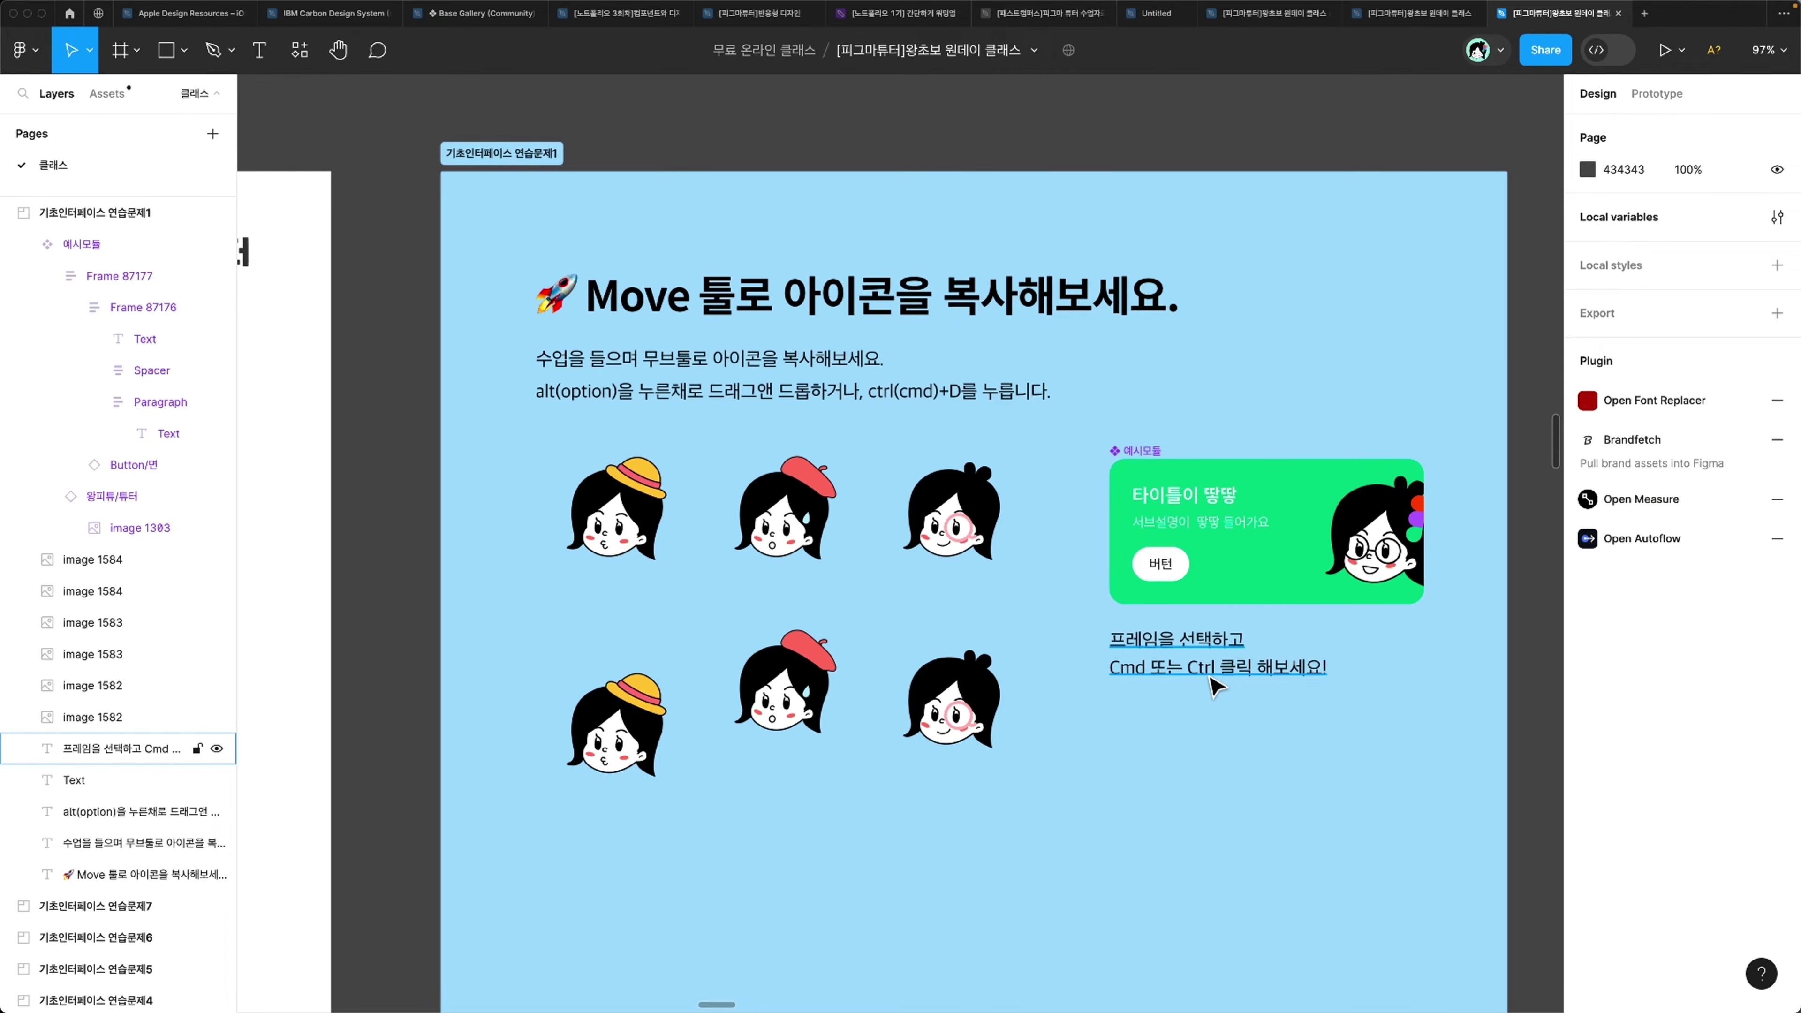
Step: Move on past slide 6 to the 기초인터페이스 연습문제2 exercise about selecting and copying the purple profile
{"action": "scroll", "coordinate": [1216, 684], "scroll_direction": "down", "scroll_amount": 5}
{"action": "scroll", "coordinate": [858, 699], "scroll_direction": "right", "scroll_amount": 10}
{"action": "scroll", "coordinate": [858, 699], "scroll_direction": "right", "scroll_amount": 6}
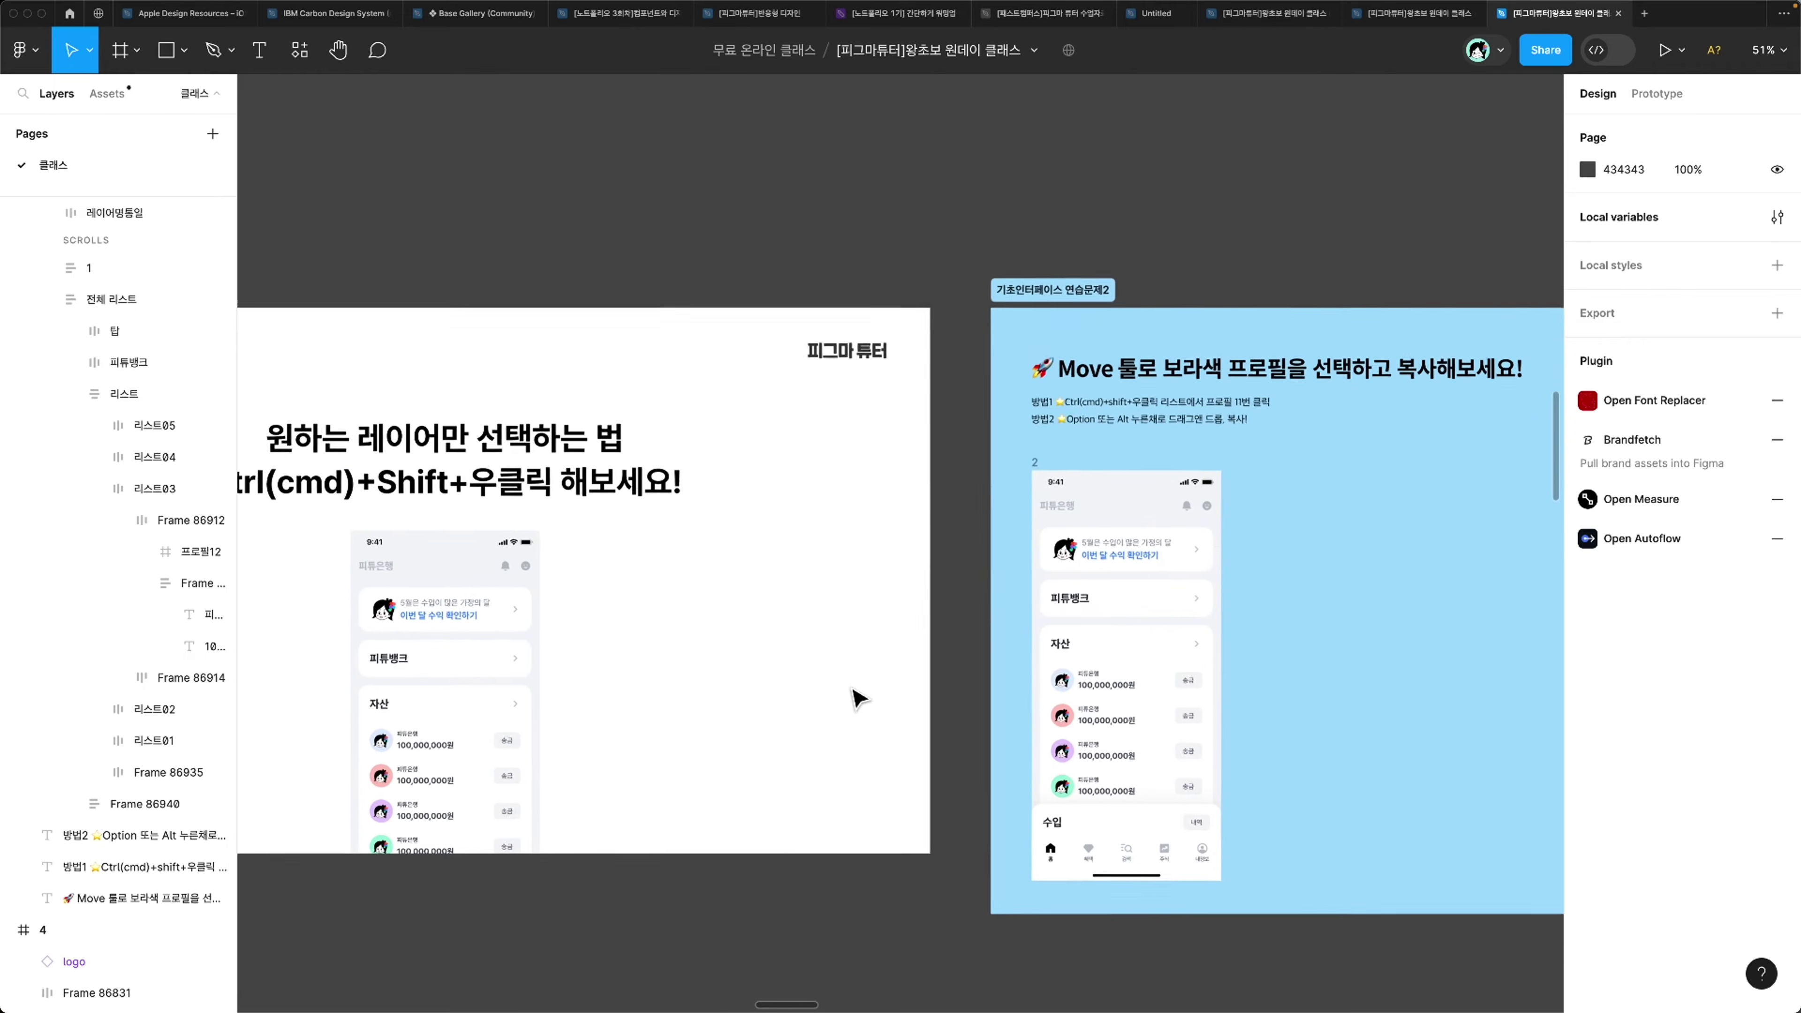
{"action": "left_click_drag", "start_coordinate": [861, 493], "coordinate": [1018, 493]}
{"action": "left_click", "coordinate": [1304, 725]}
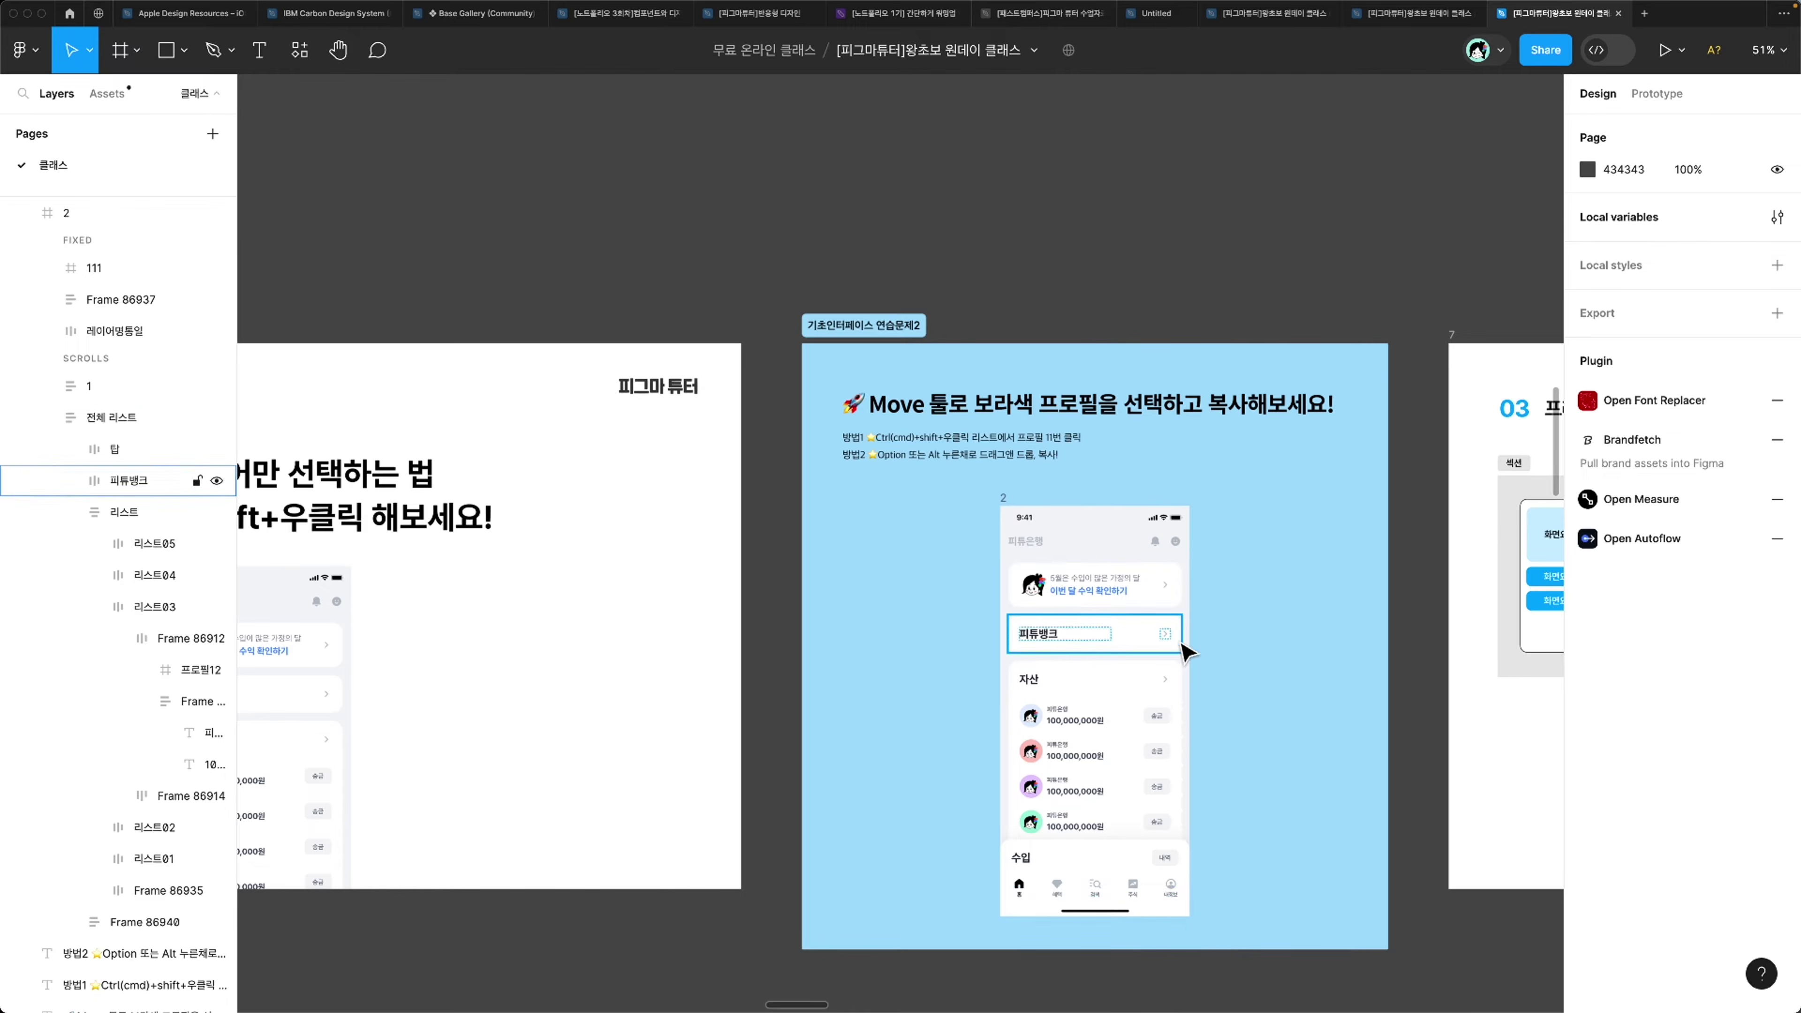
Step: Choose 전체 리스트 and 리스트03 in turn from the lists of layers stacked on the phone screen, ending with nothing selected
{"action": "right_click", "coordinate": [1080, 672], "text": "shift+super"}
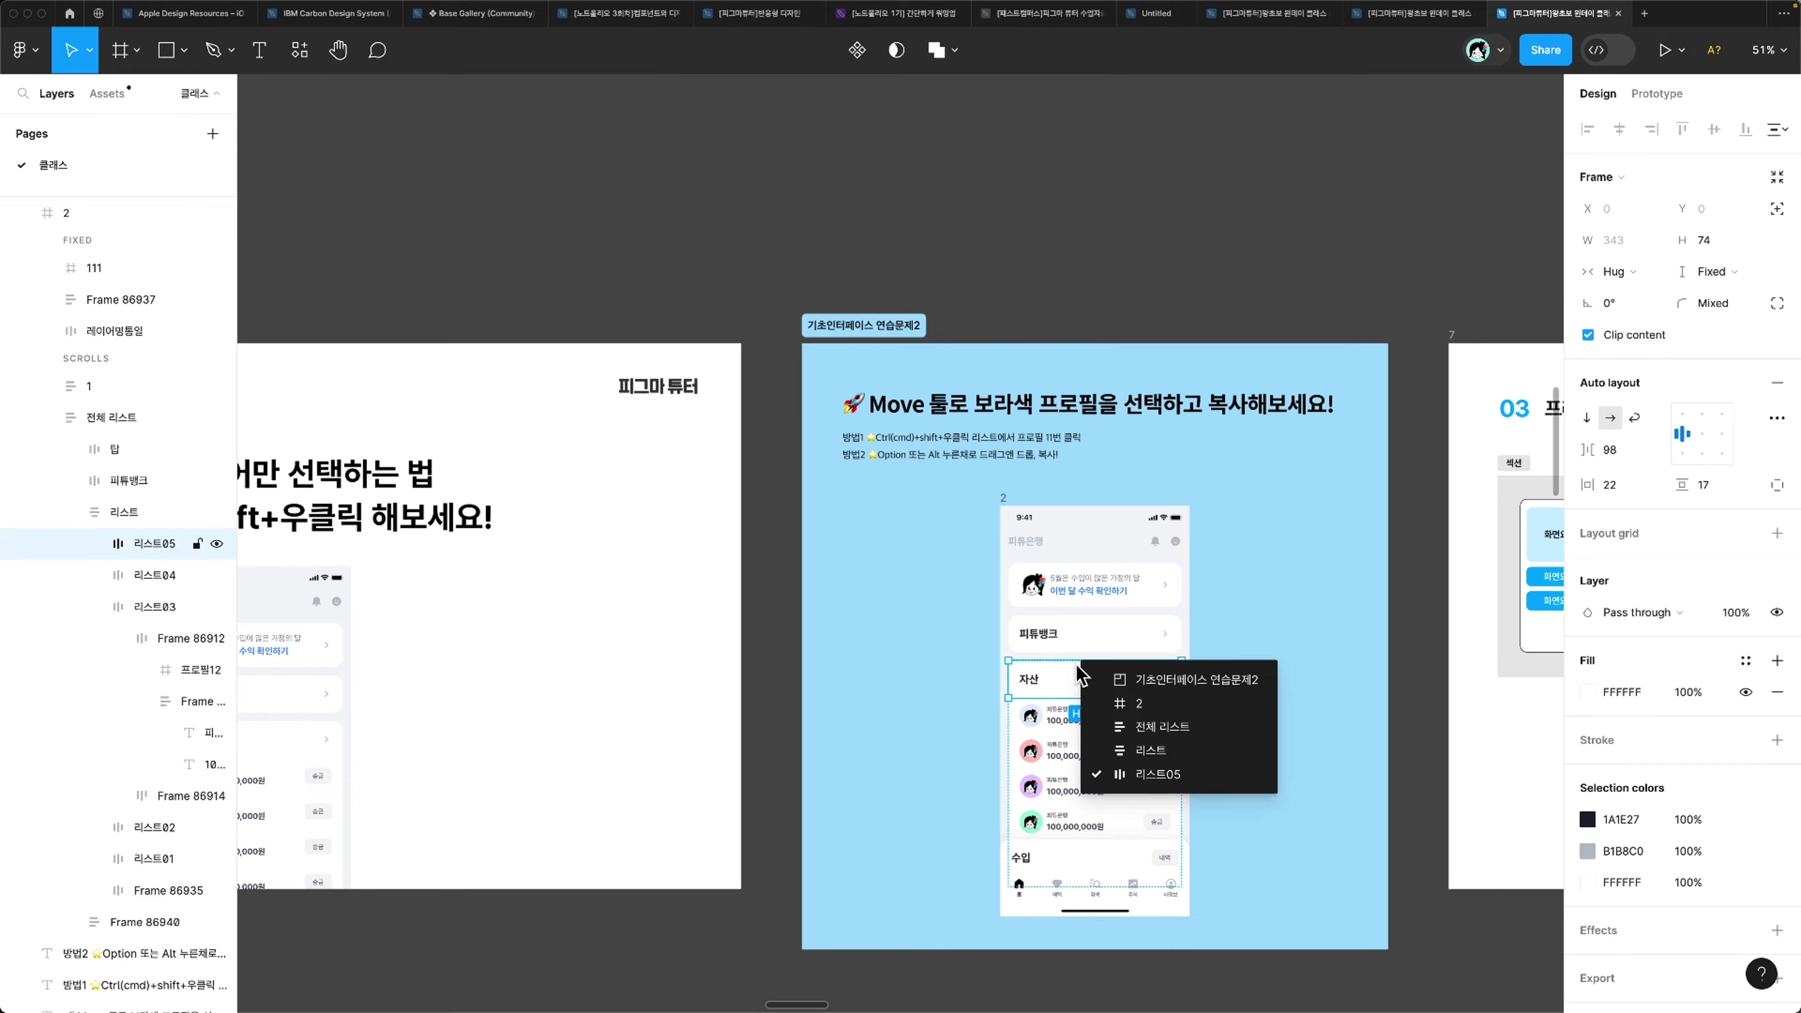
{"action": "left_click", "coordinate": [1164, 728]}
{"action": "right_click", "coordinate": [1142, 735], "text": "shift+super"}
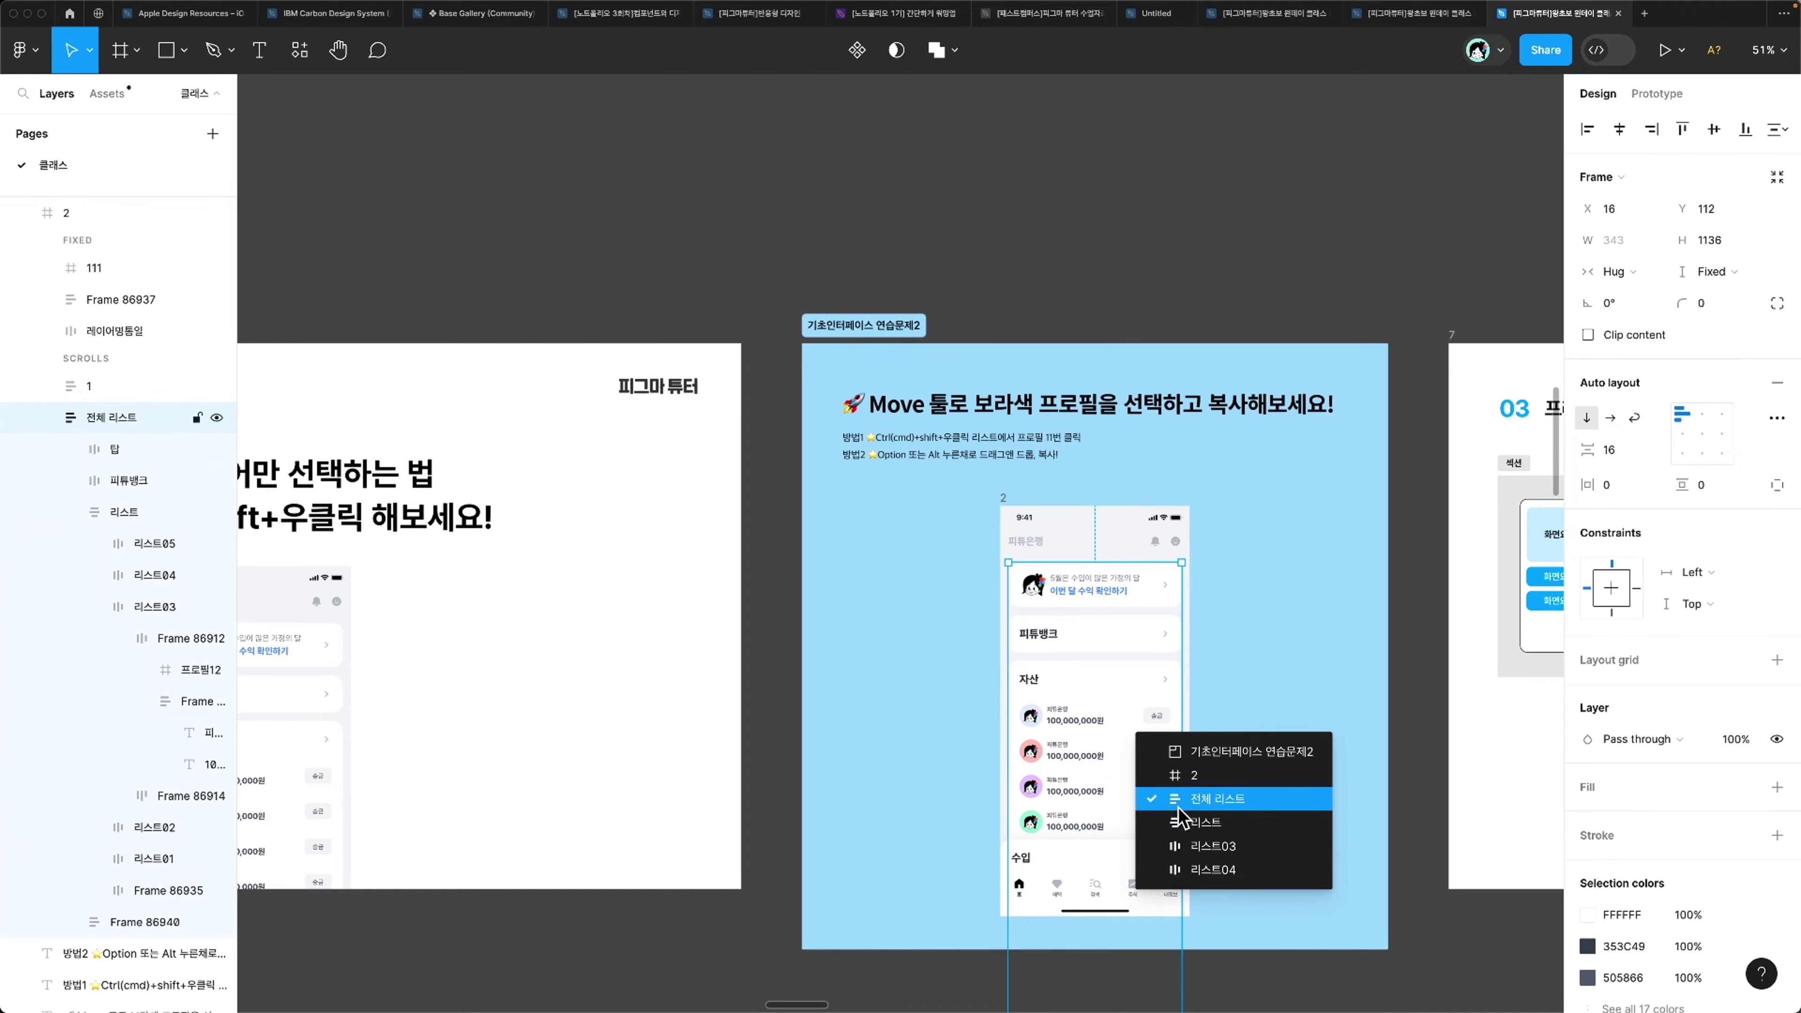
{"action": "left_click", "coordinate": [1202, 841]}
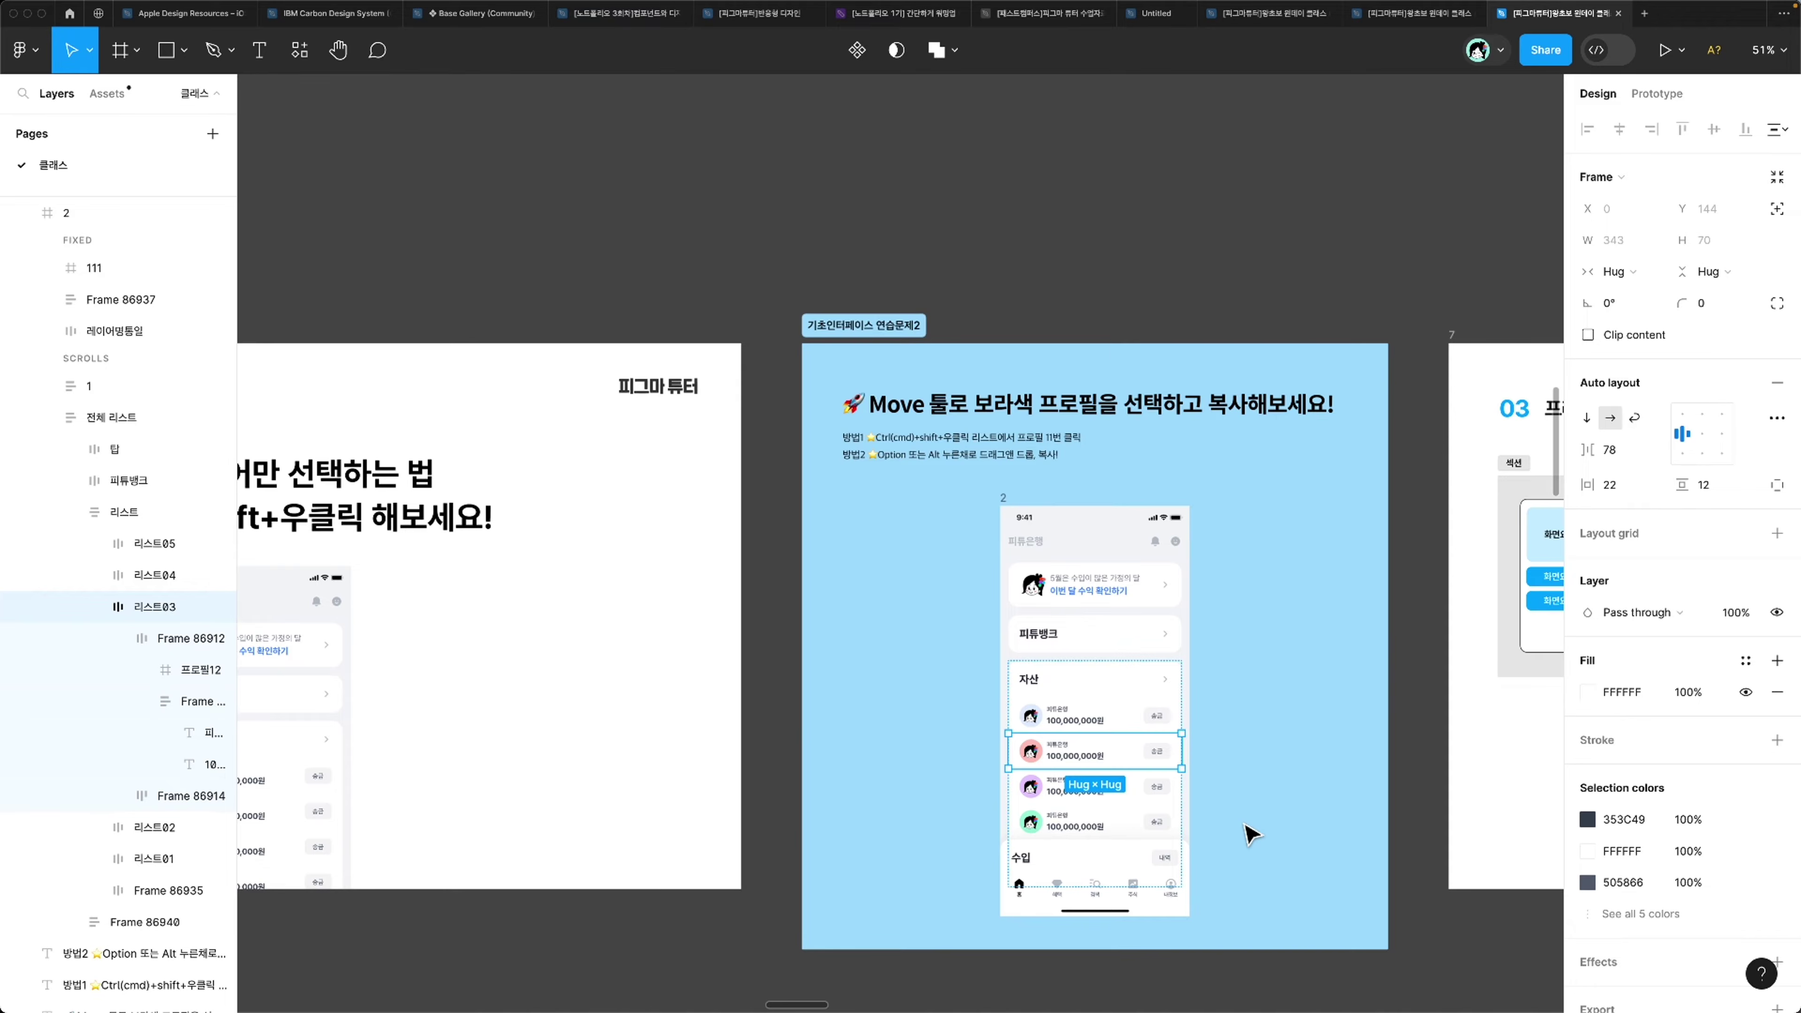
{"action": "left_click", "coordinate": [1252, 835]}
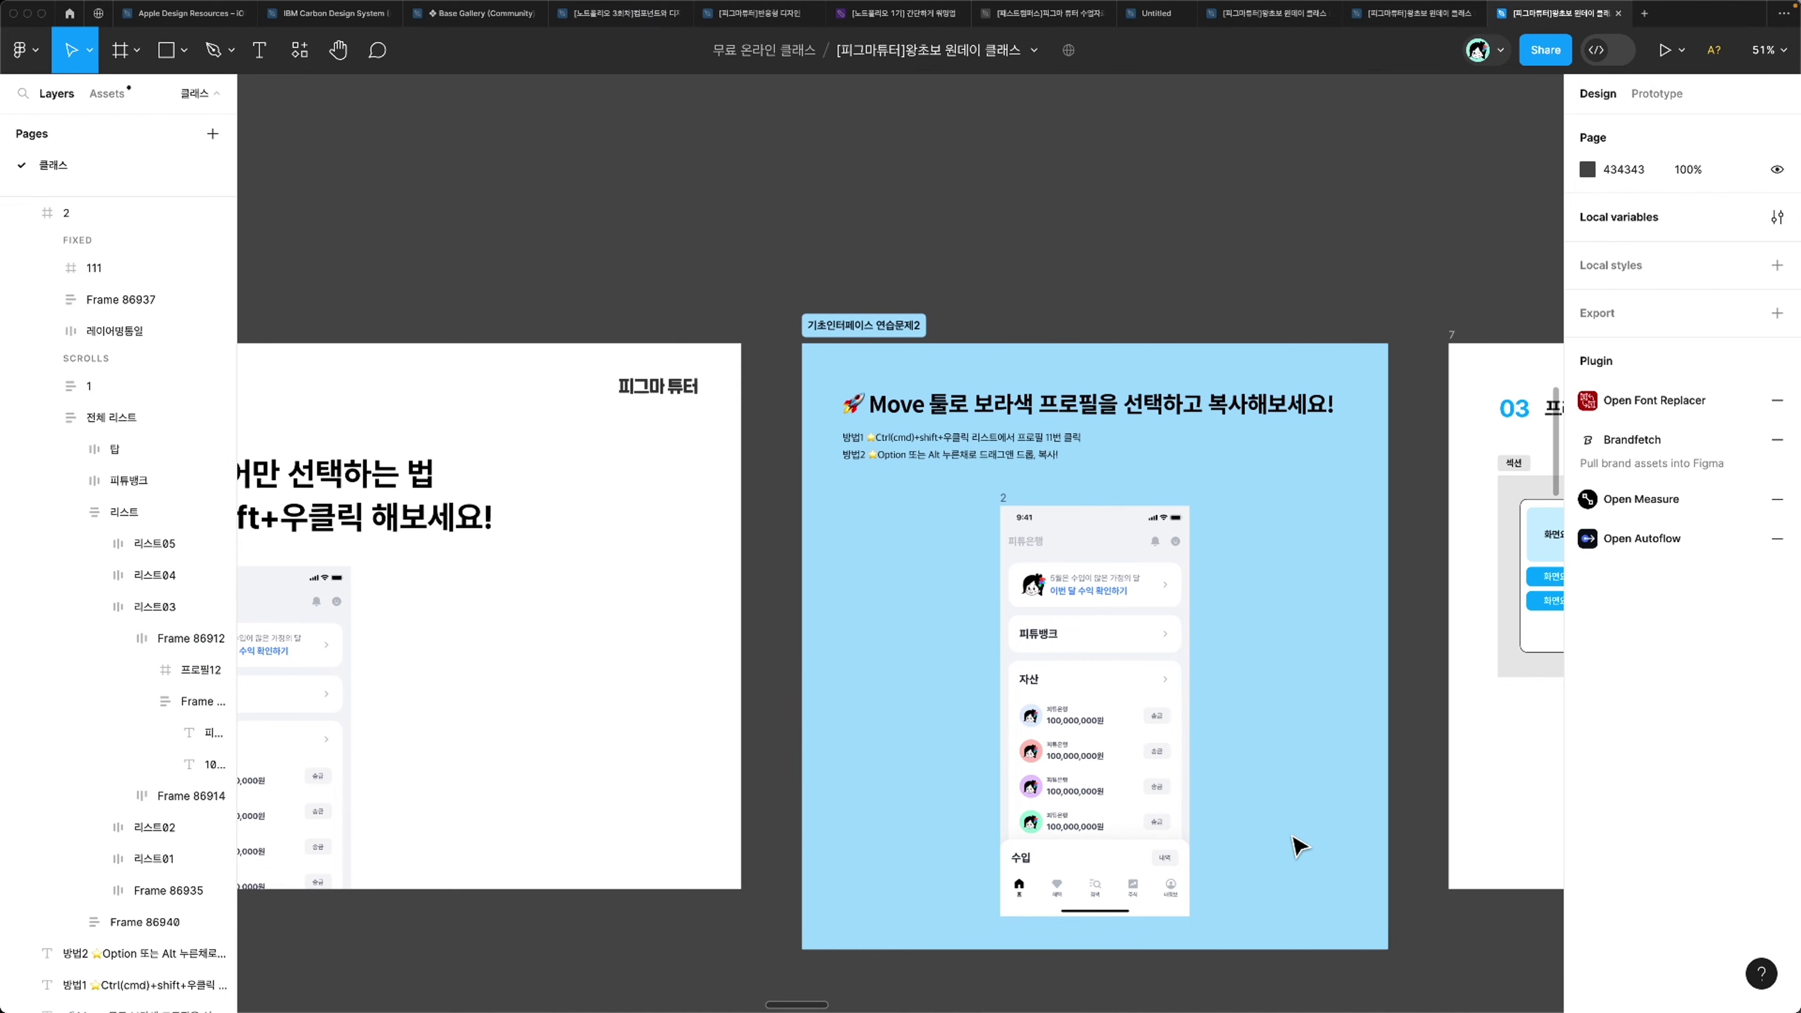
Step: Select the 피튜뱅크 card, deep-select the profile image nested in the top card, and clear the selection
{"action": "left_click", "coordinate": [1005, 500]}
{"action": "left_click", "coordinate": [1148, 649]}
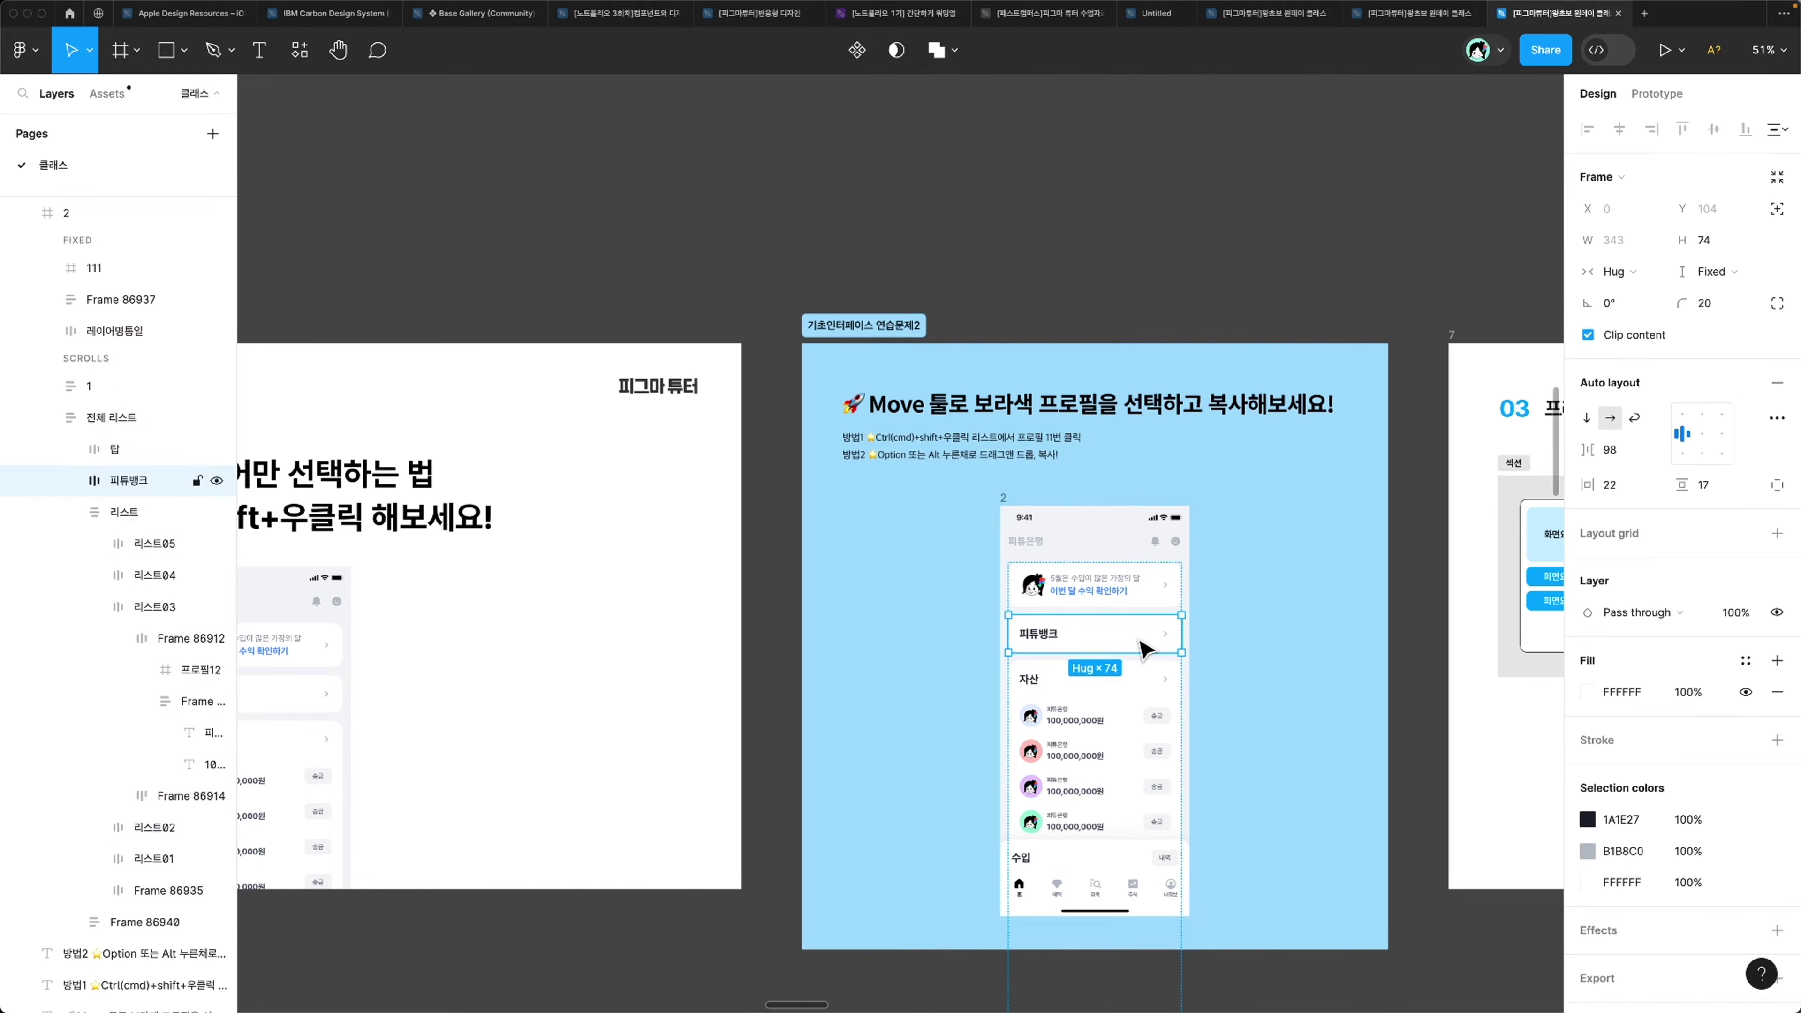
{"action": "left_click", "coordinate": [1366, 664]}
{"action": "left_click", "coordinate": [1161, 646]}
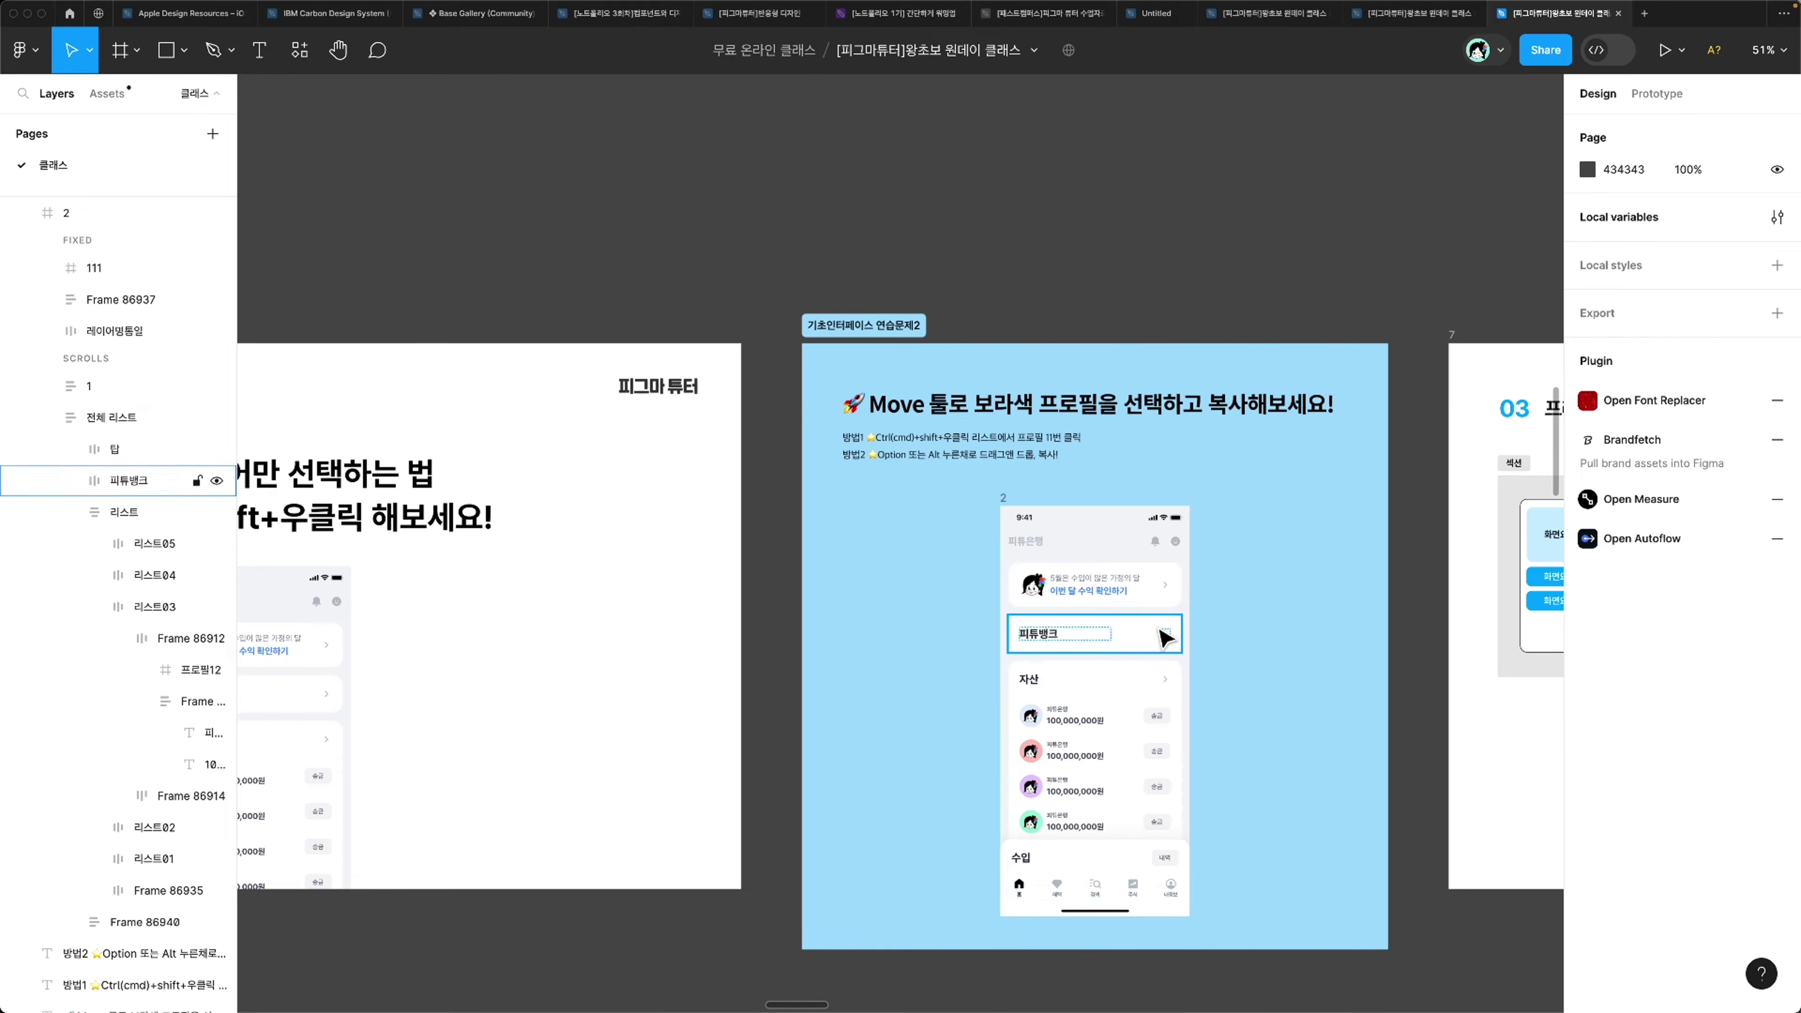
{"action": "left_click", "coordinate": [1134, 645]}
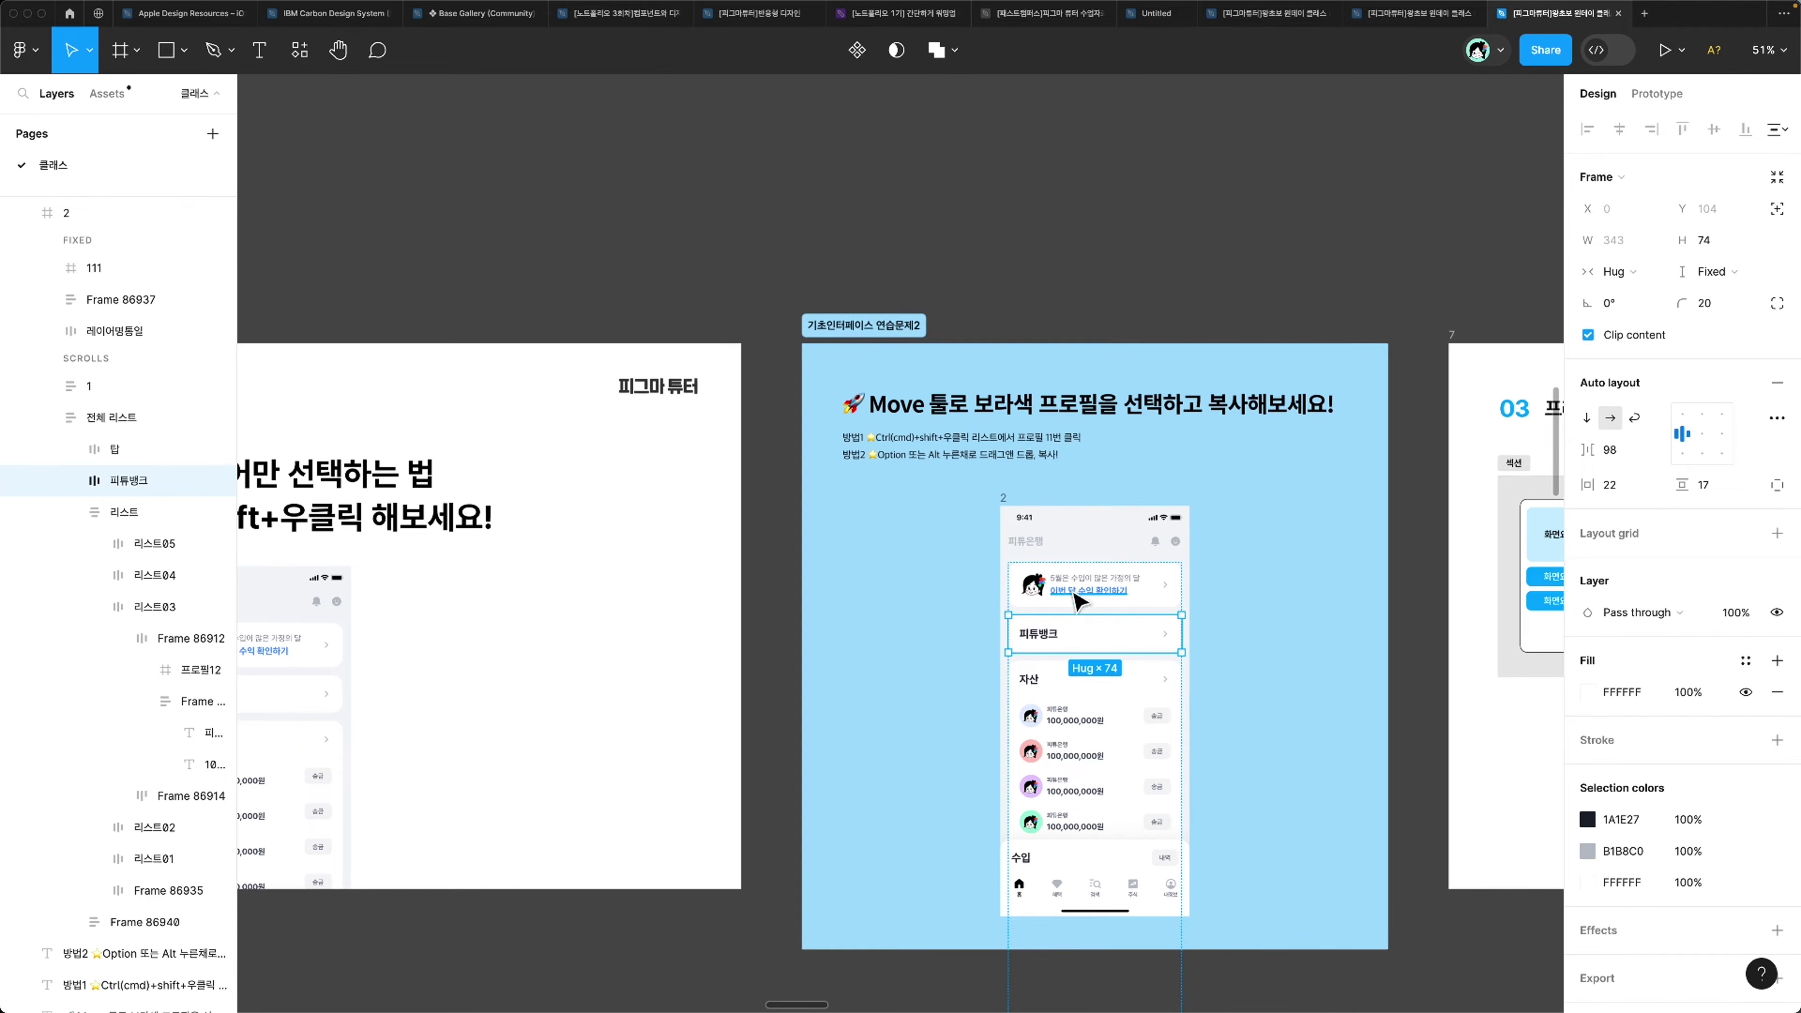
{"action": "left_click", "coordinate": [1032, 588], "text": "super"}
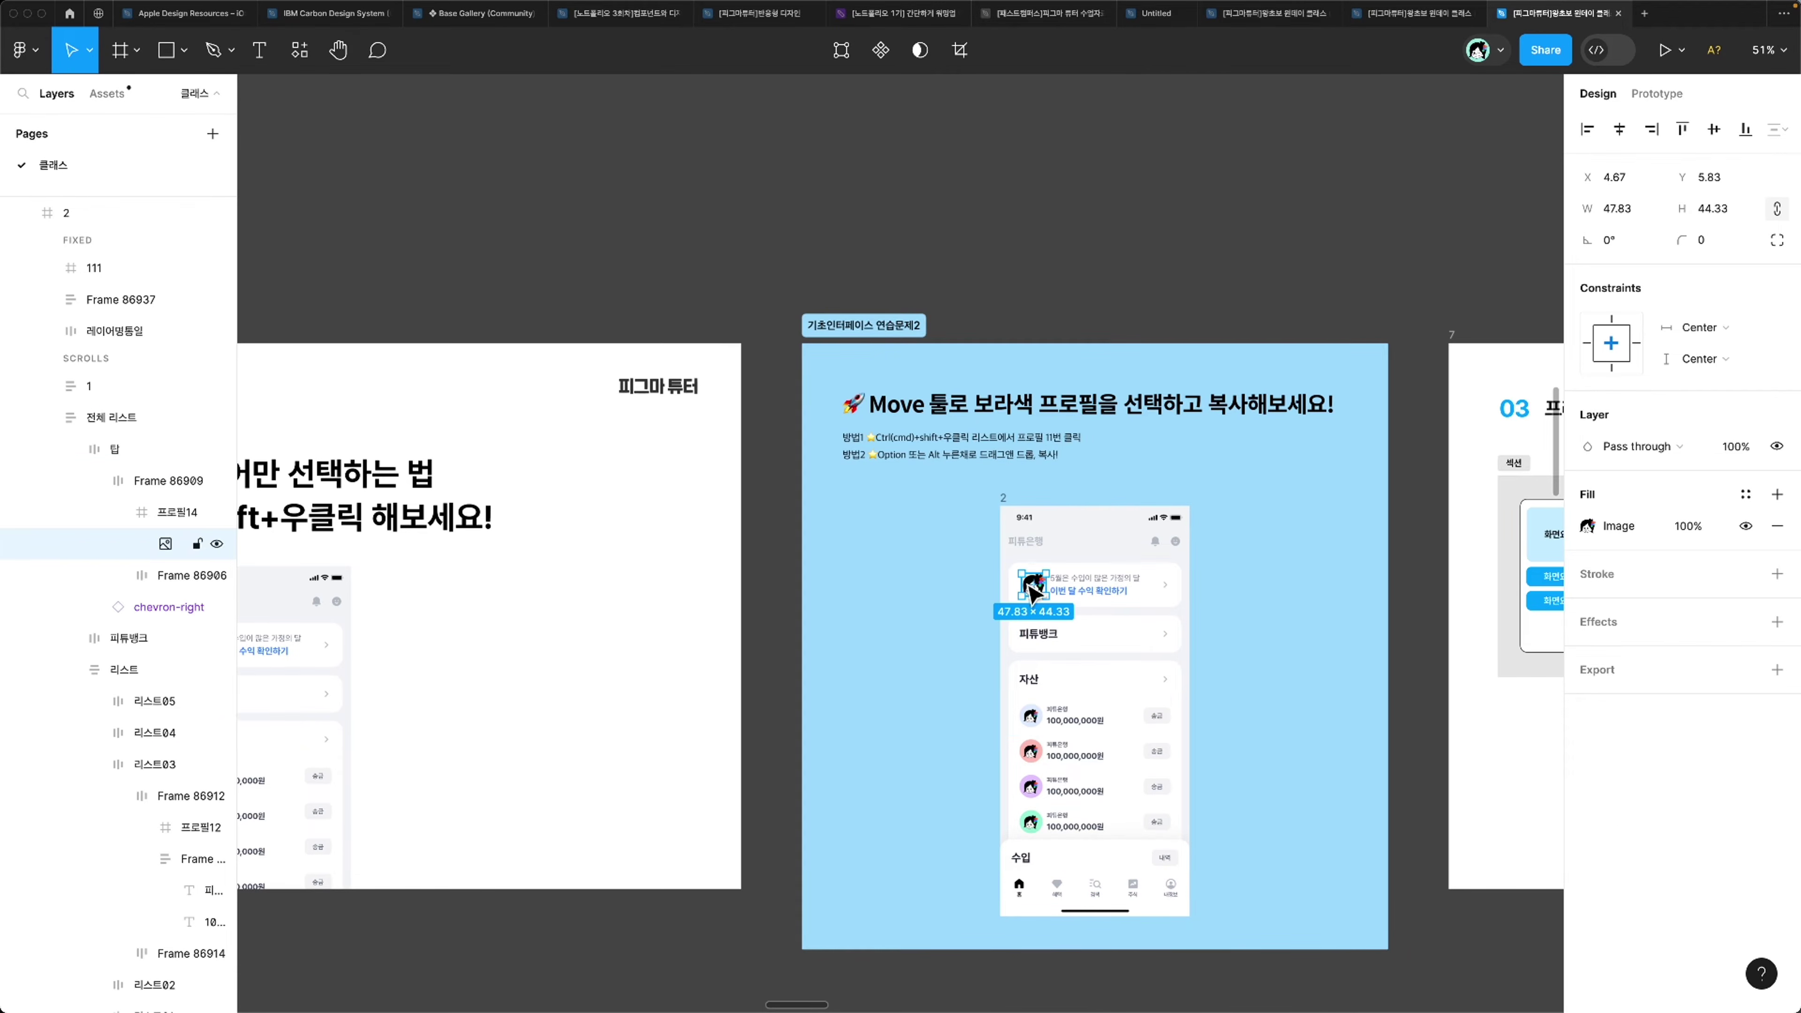
{"action": "left_click", "coordinate": [1228, 705]}
Step: Drill down through 전체 리스트 to the first account row, 리스트04, and place a copy of it beside the phone frame
{"action": "left_click", "coordinate": [1153, 684]}
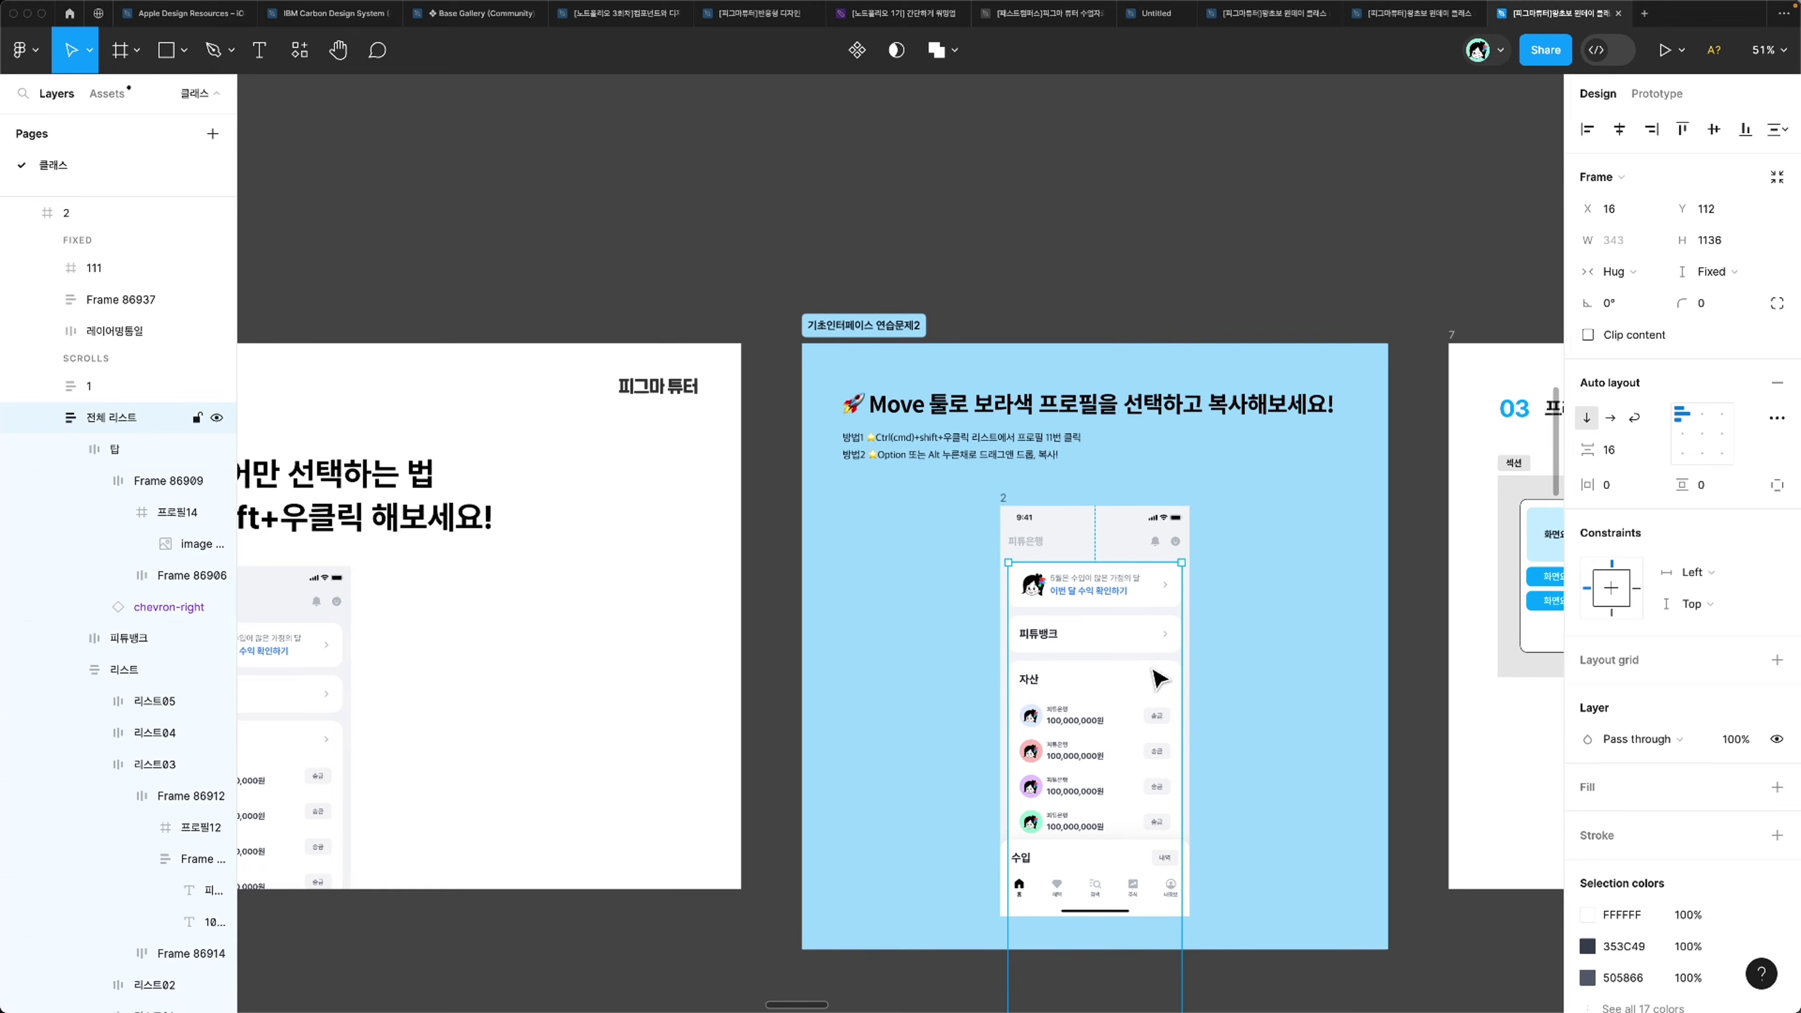
{"action": "left_click", "coordinate": [1085, 701]}
{"action": "left_click", "coordinate": [1079, 724]}
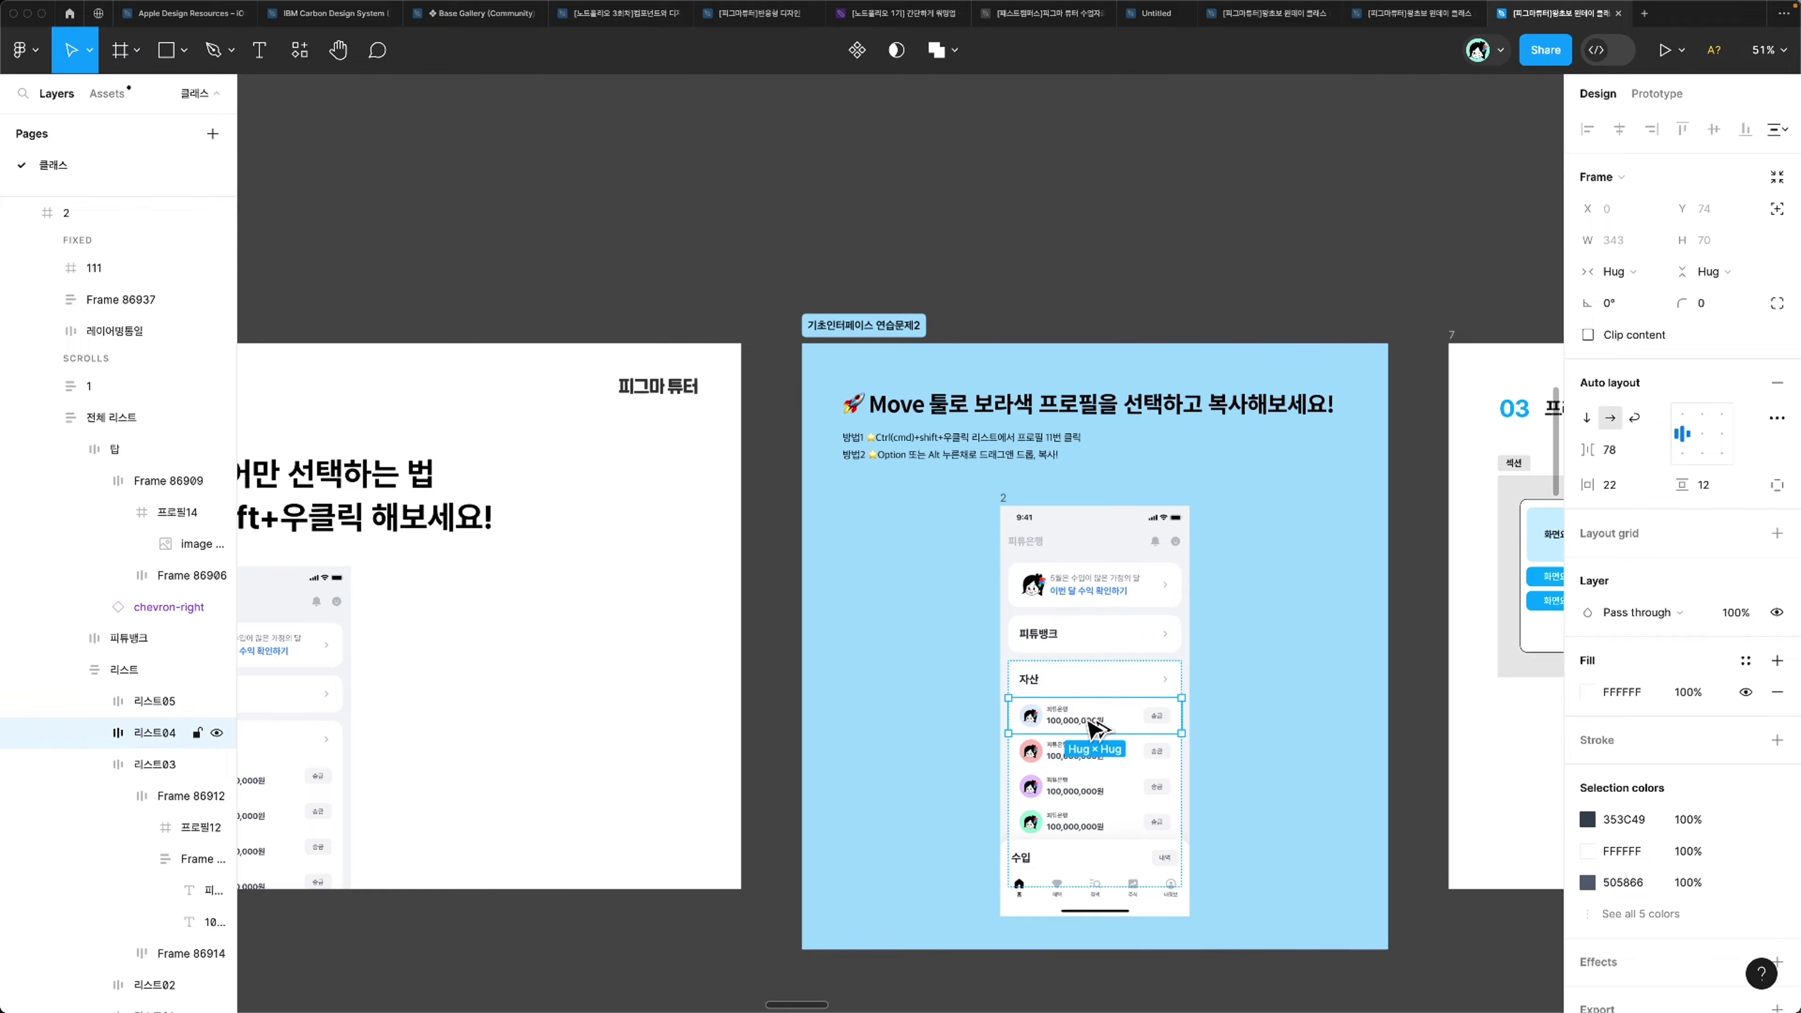
{"action": "left_click_drag", "start_coordinate": [1092, 724], "coordinate": [1280, 671]}
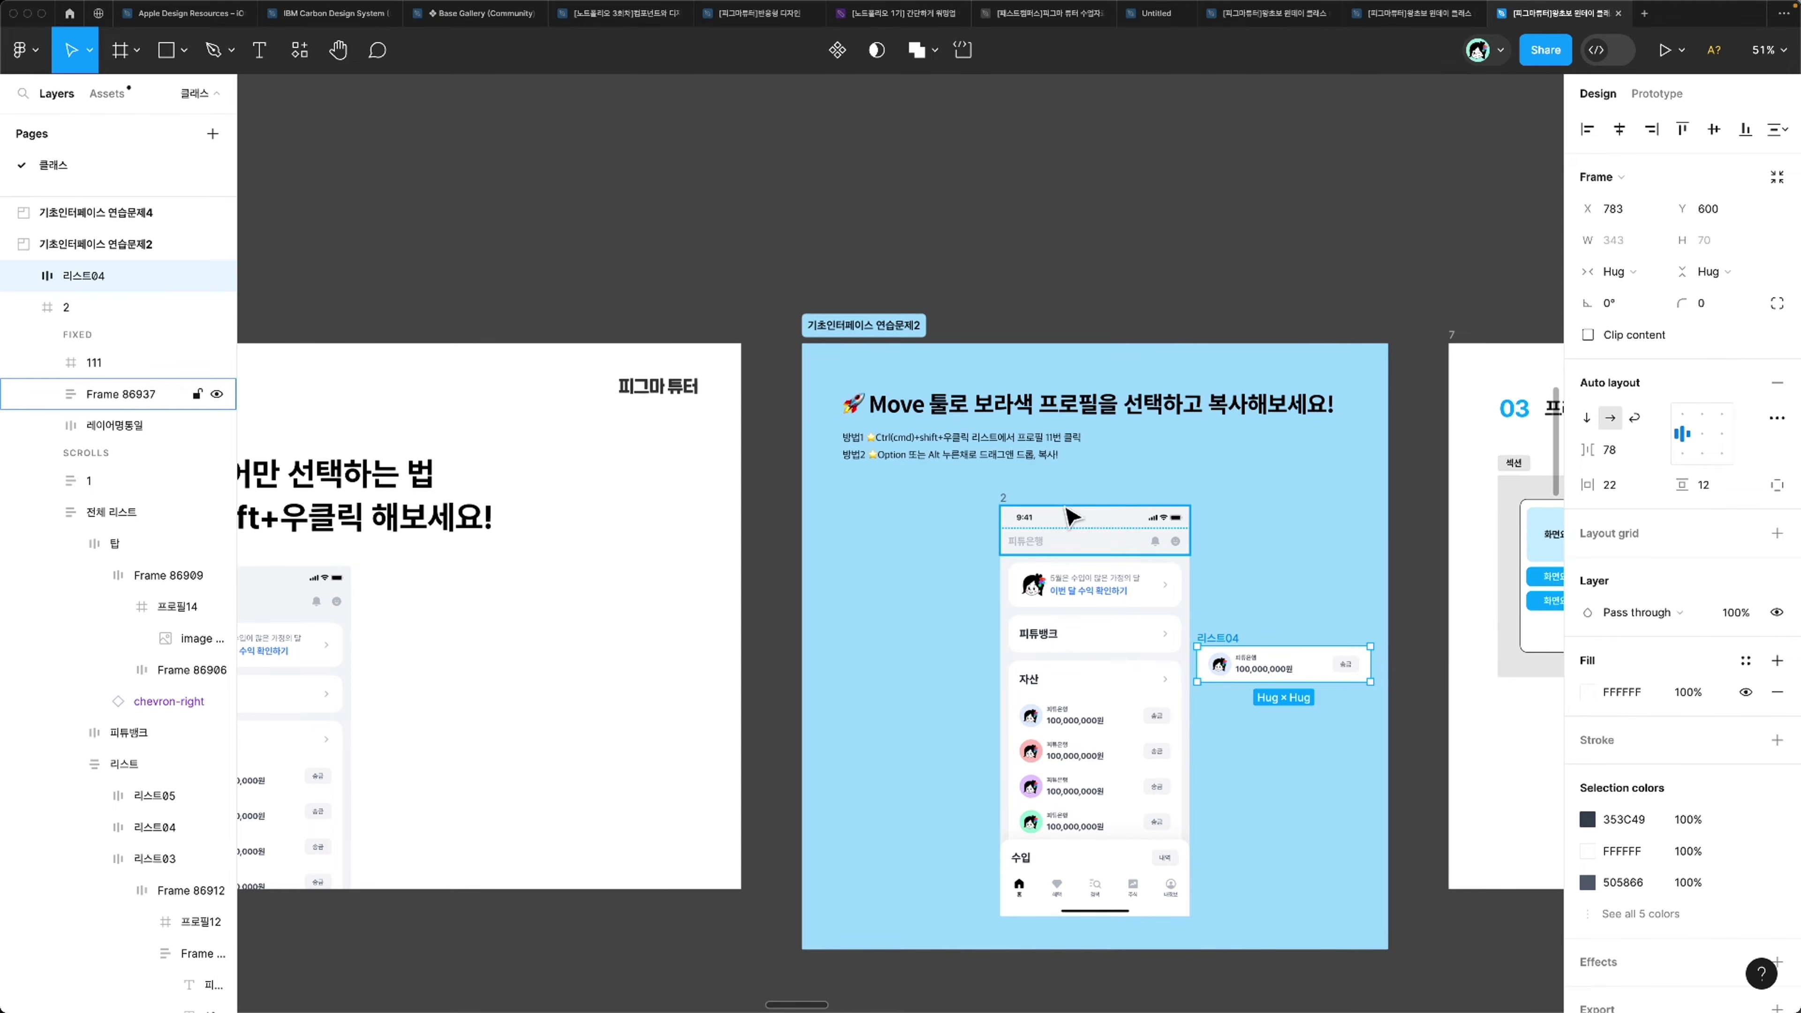
Step: Reposition phone frame 2 at X 193 and the copied 리스트04 row at X 658 within the exercise
{"action": "left_click_drag", "start_coordinate": [1004, 497], "coordinate": [905, 497]}
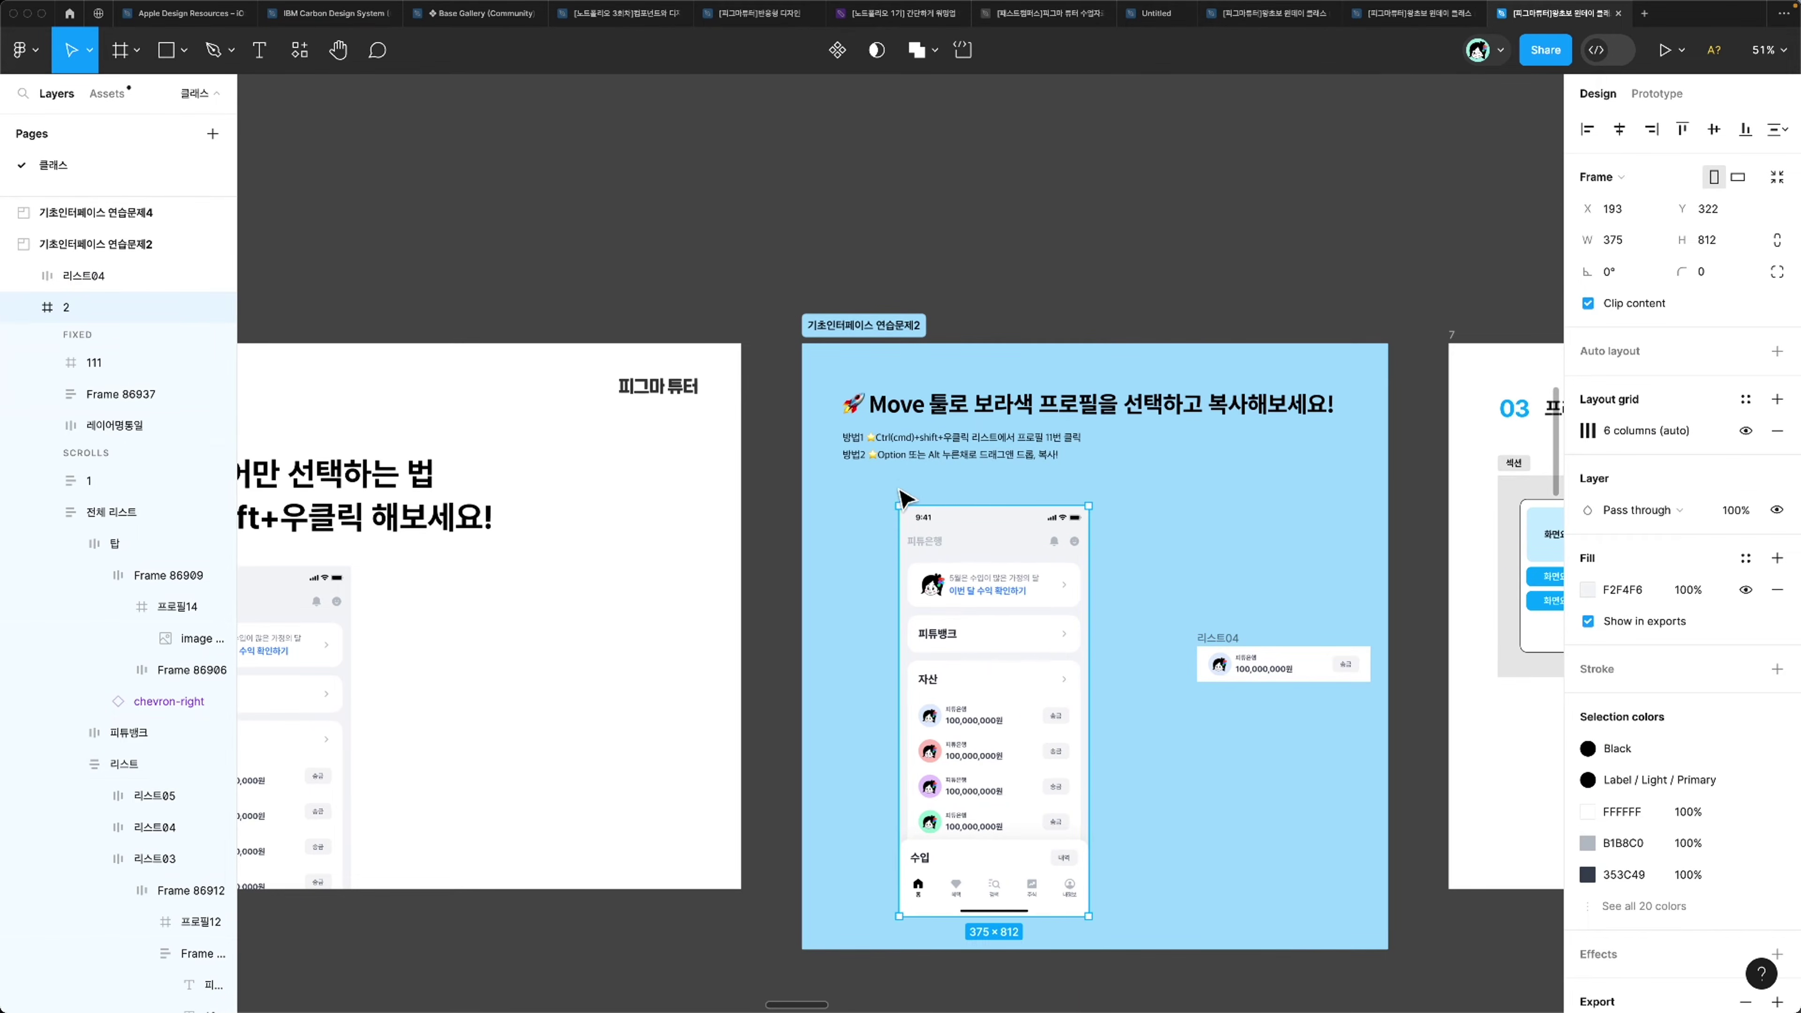
{"action": "left_click", "coordinate": [977, 602]}
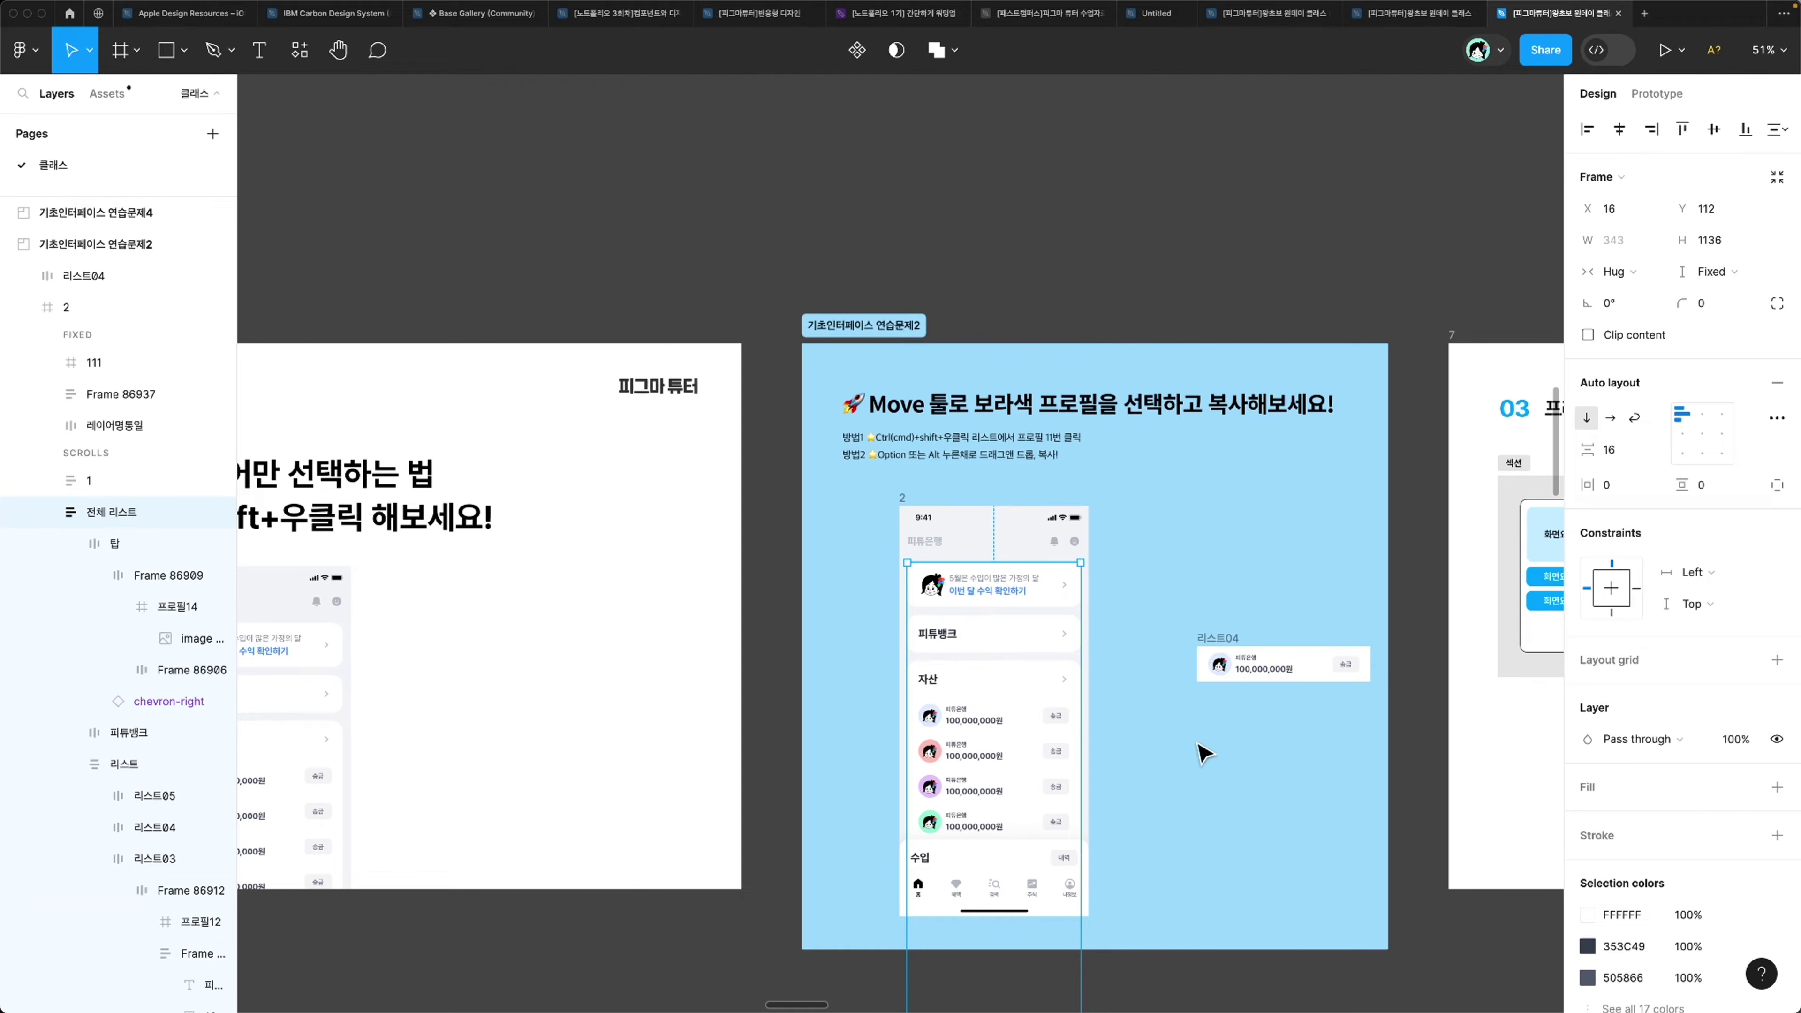
{"action": "left_click_drag", "start_coordinate": [1230, 637], "coordinate": [1167, 637]}
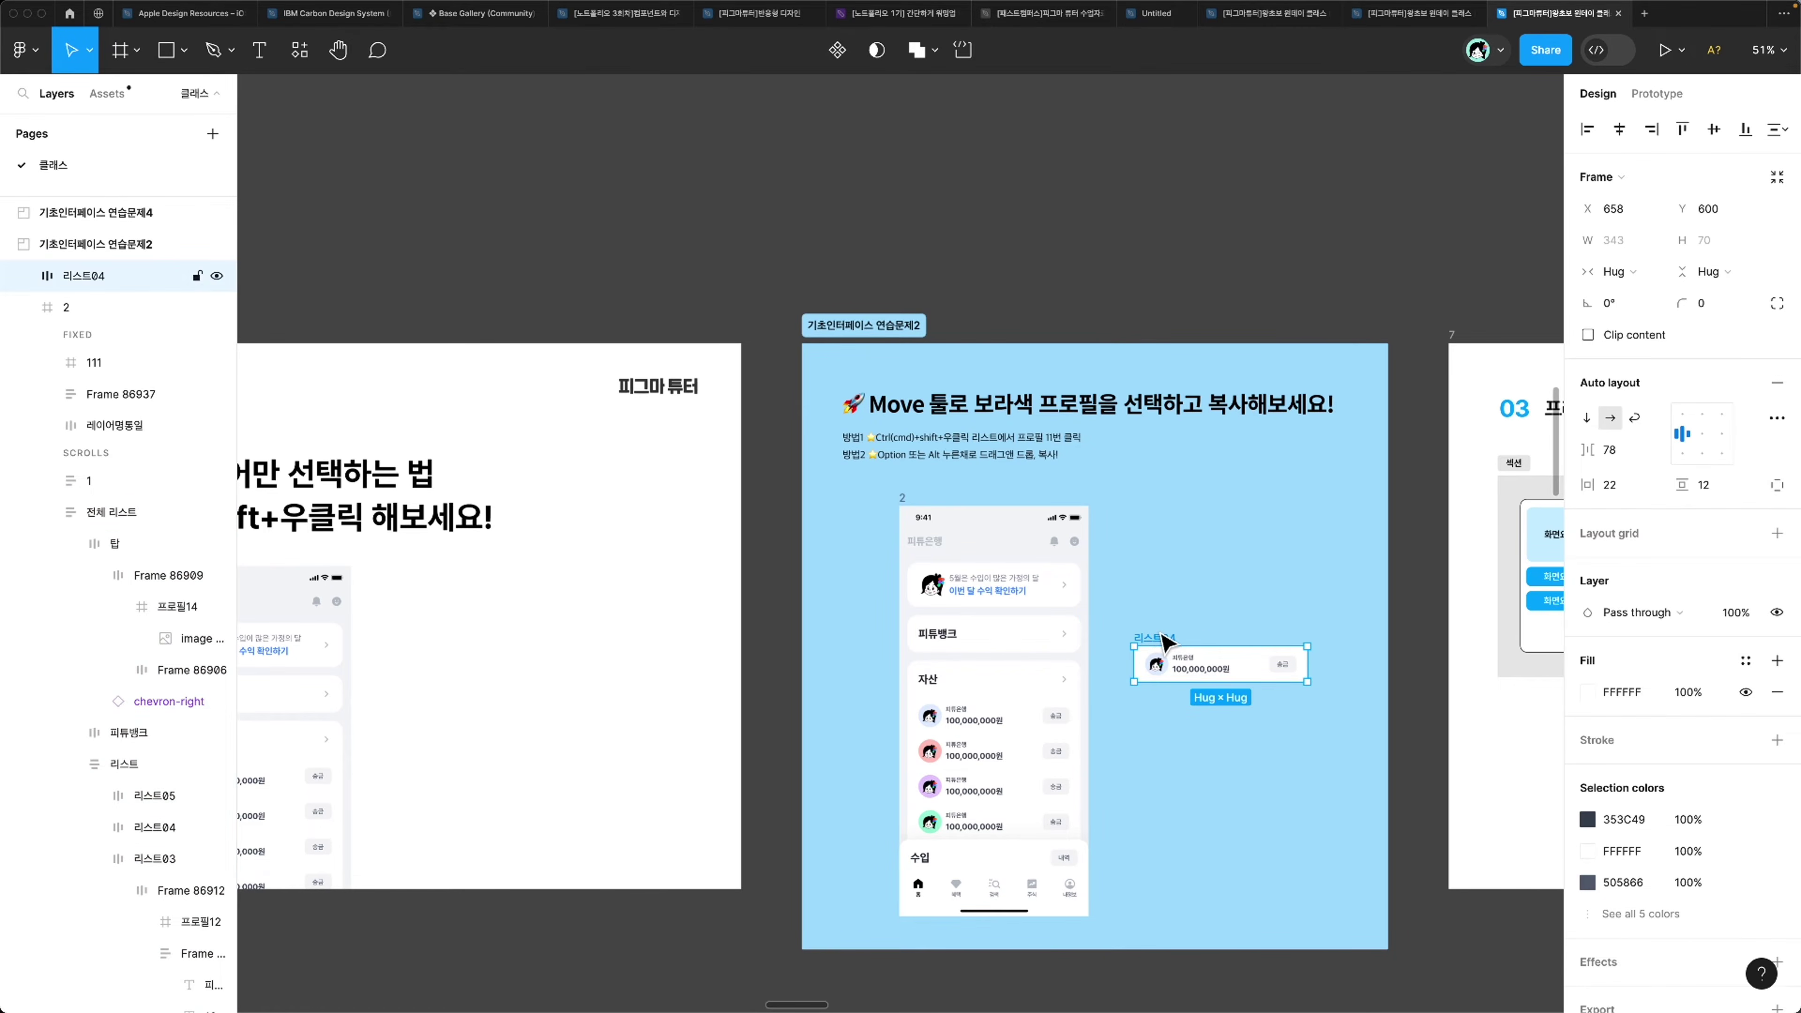
Step: Drill into the phone's 리스트 frame, selecting rows 리스트02 and 리스트04, and reach Frame 86912 inside 리스트04
{"action": "left_click", "coordinate": [961, 699]}
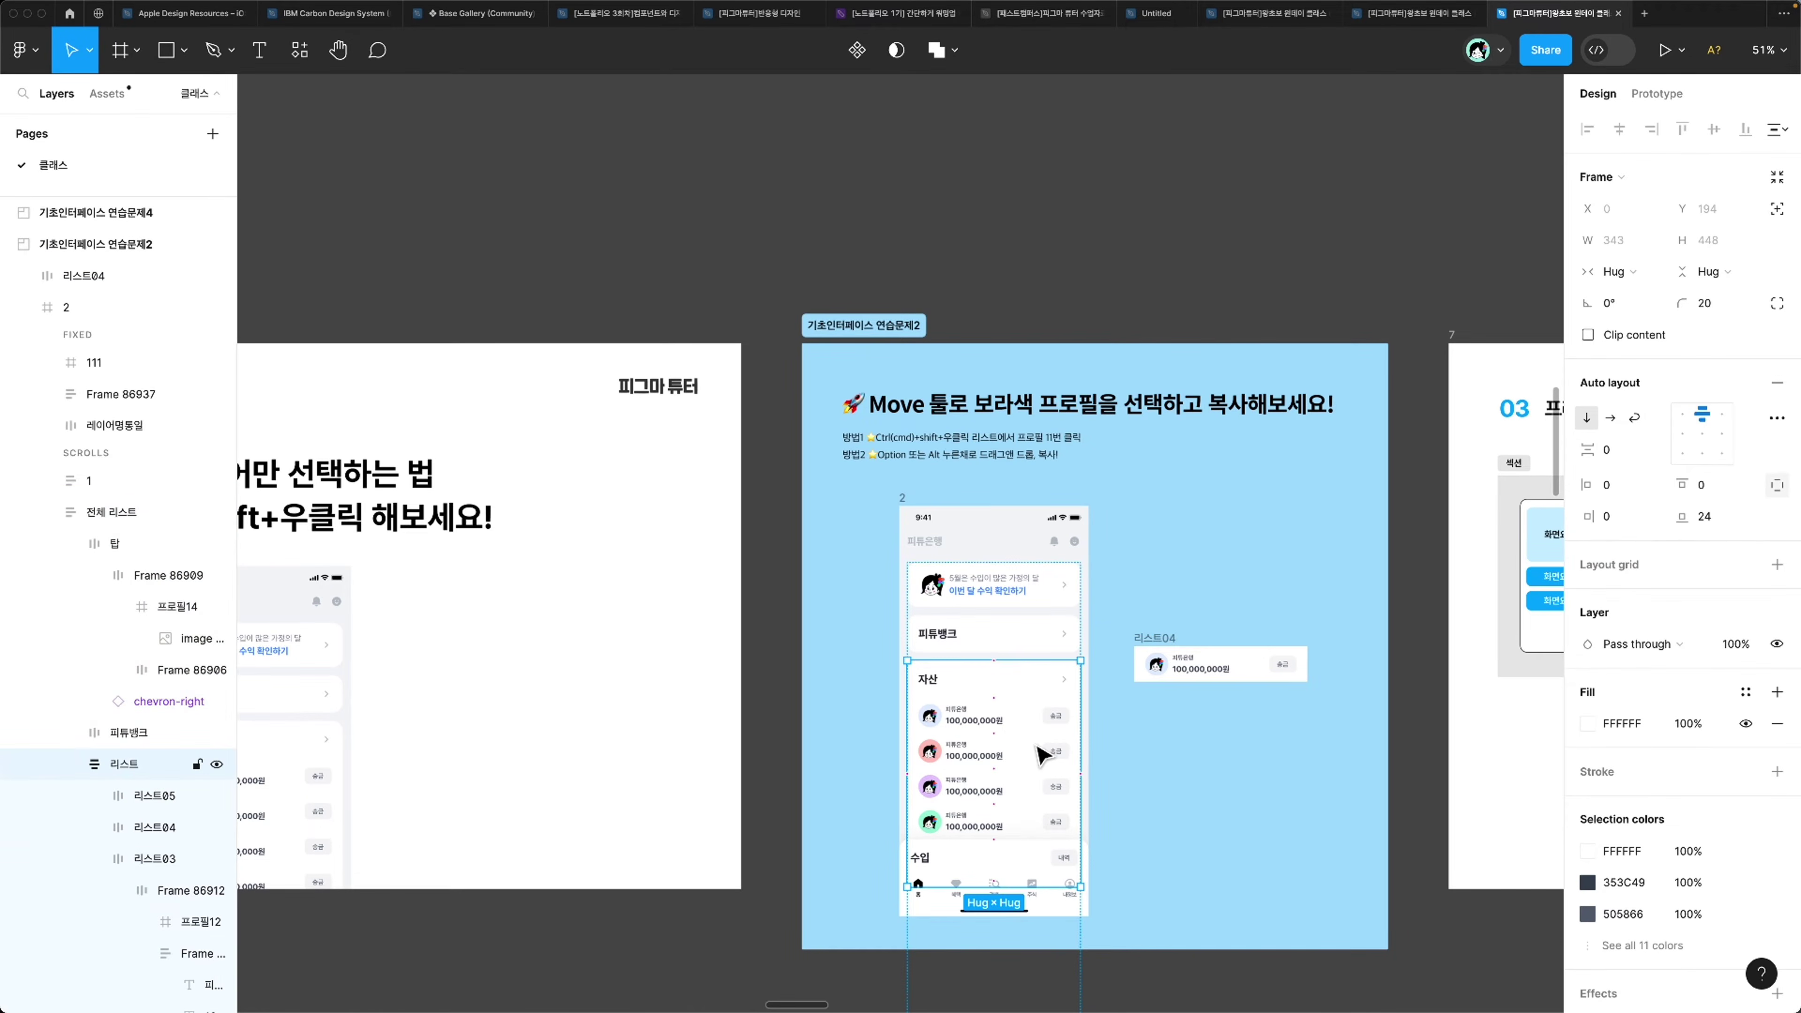
{"action": "left_click", "coordinate": [993, 804]}
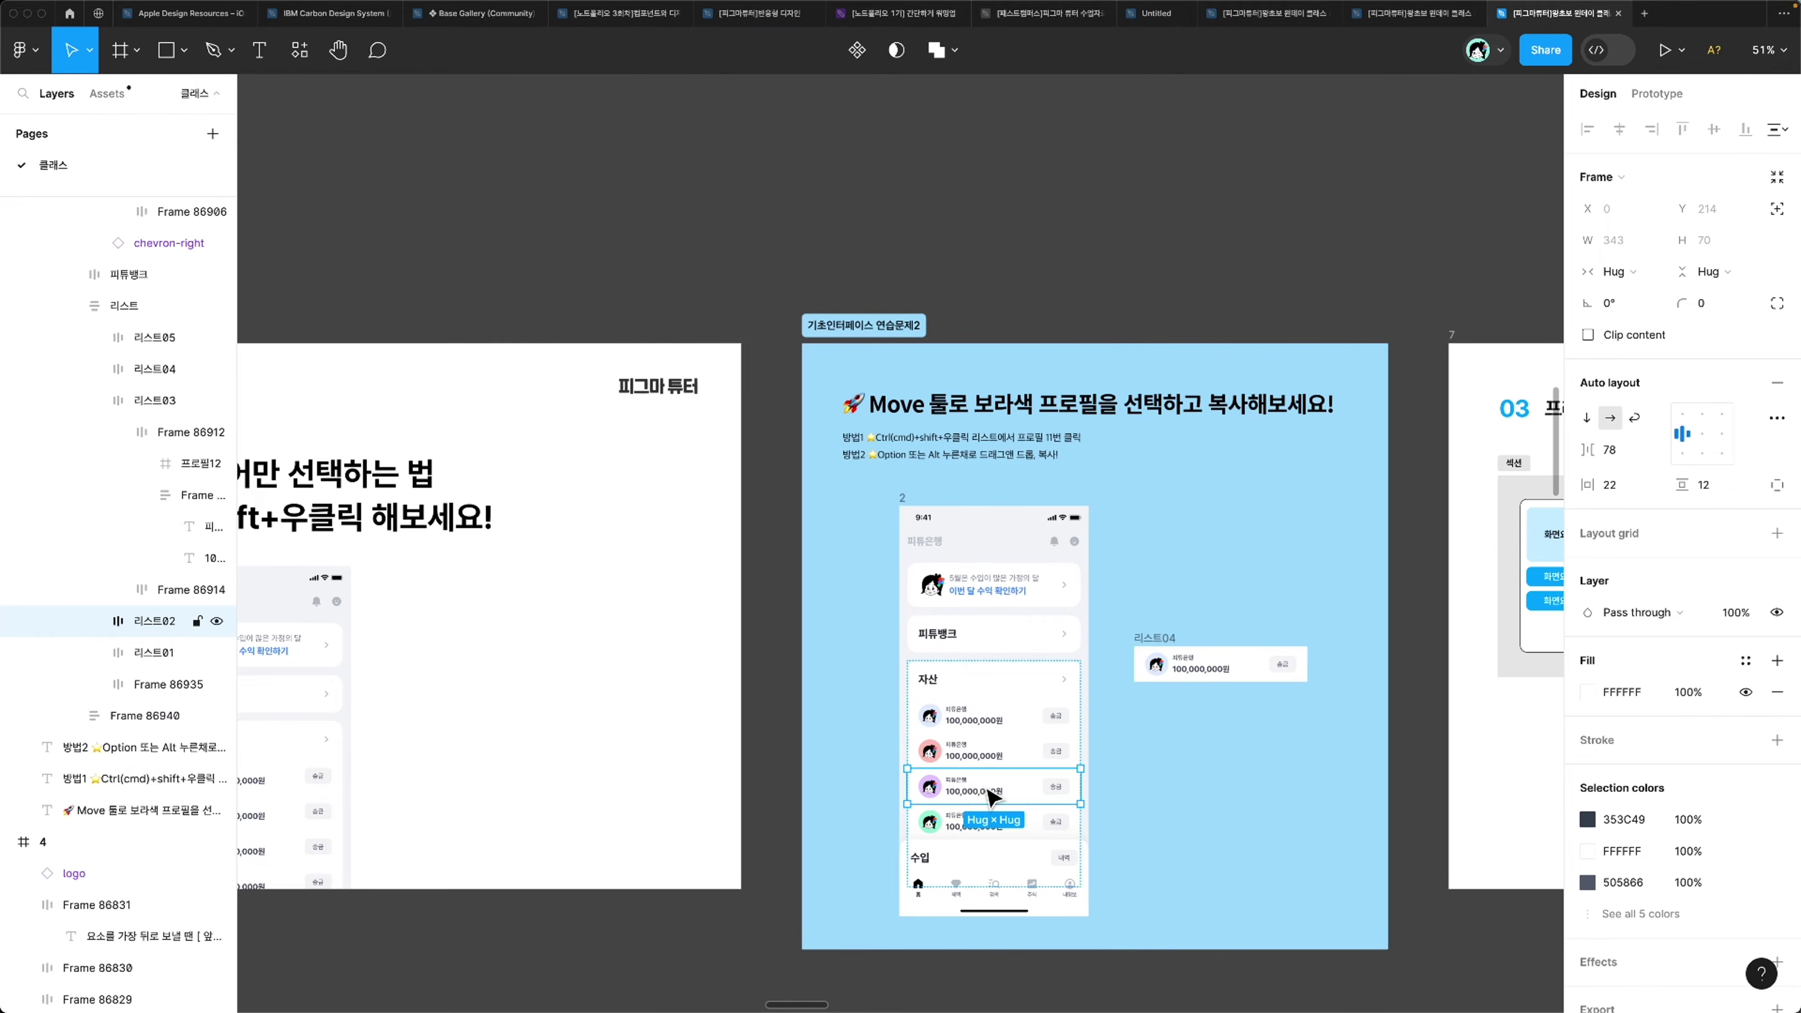
{"action": "left_click", "coordinate": [1011, 758]}
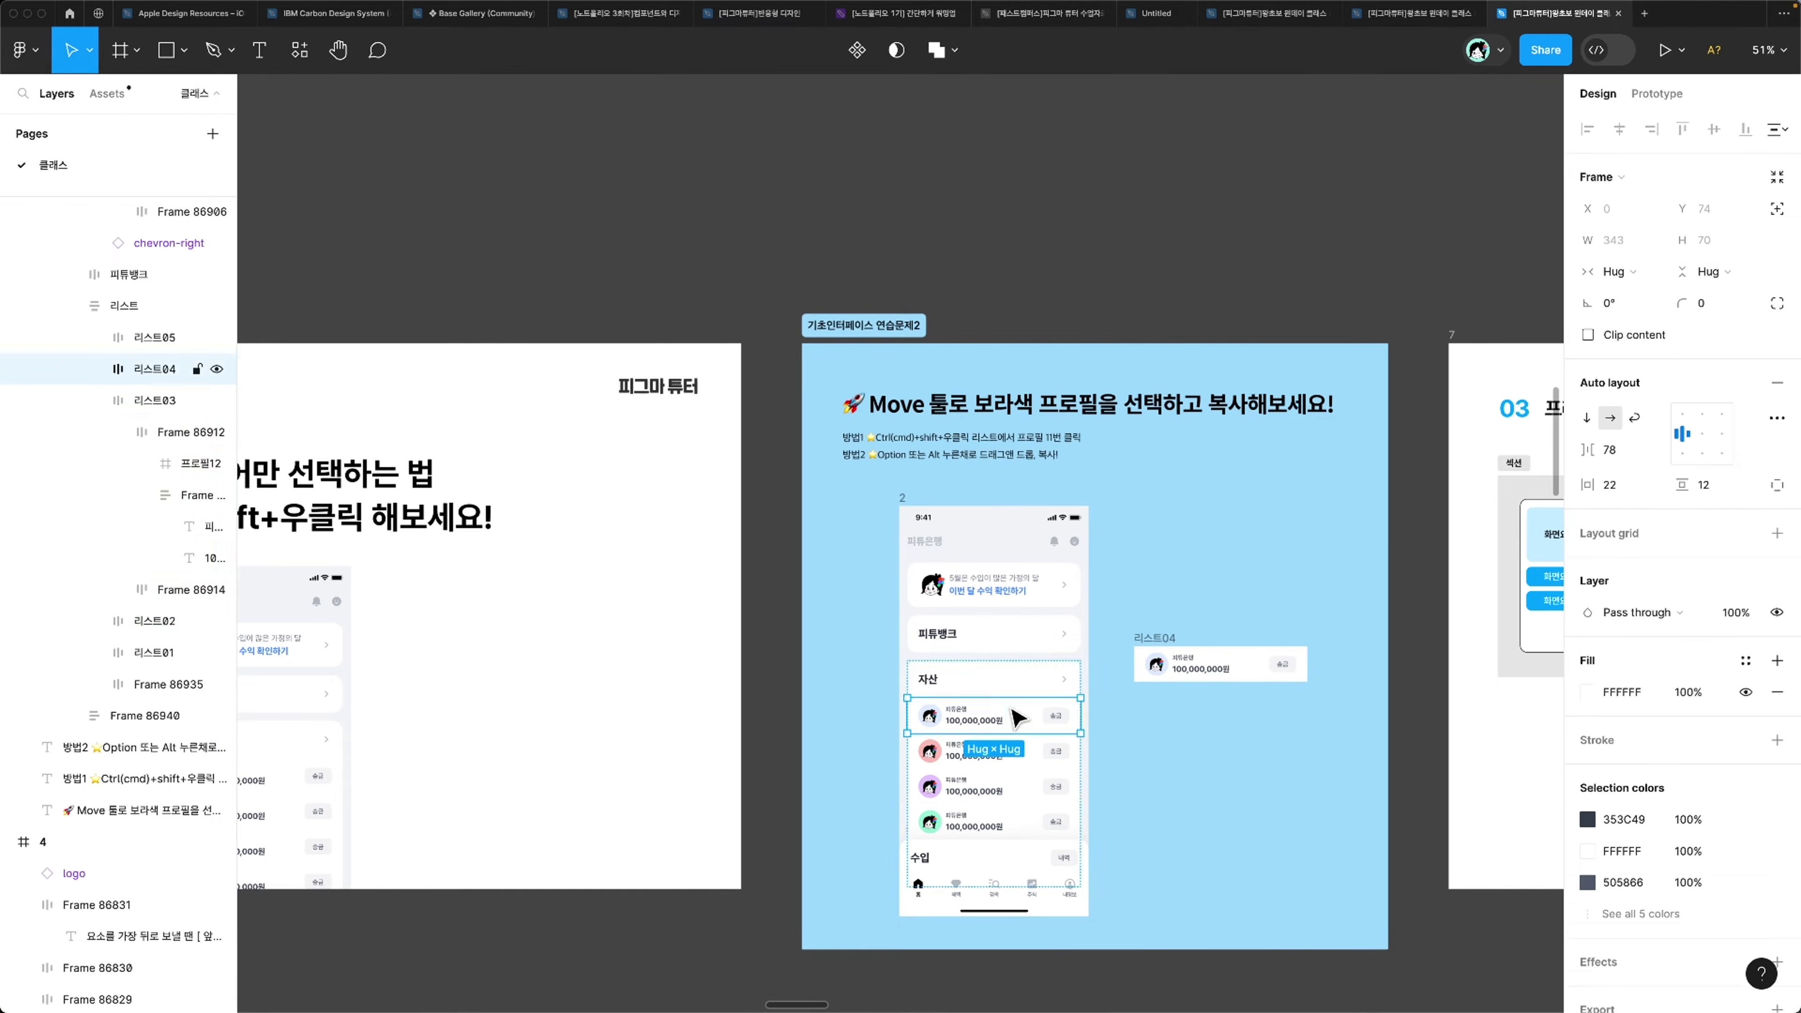
{"action": "left_click", "coordinate": [993, 717]}
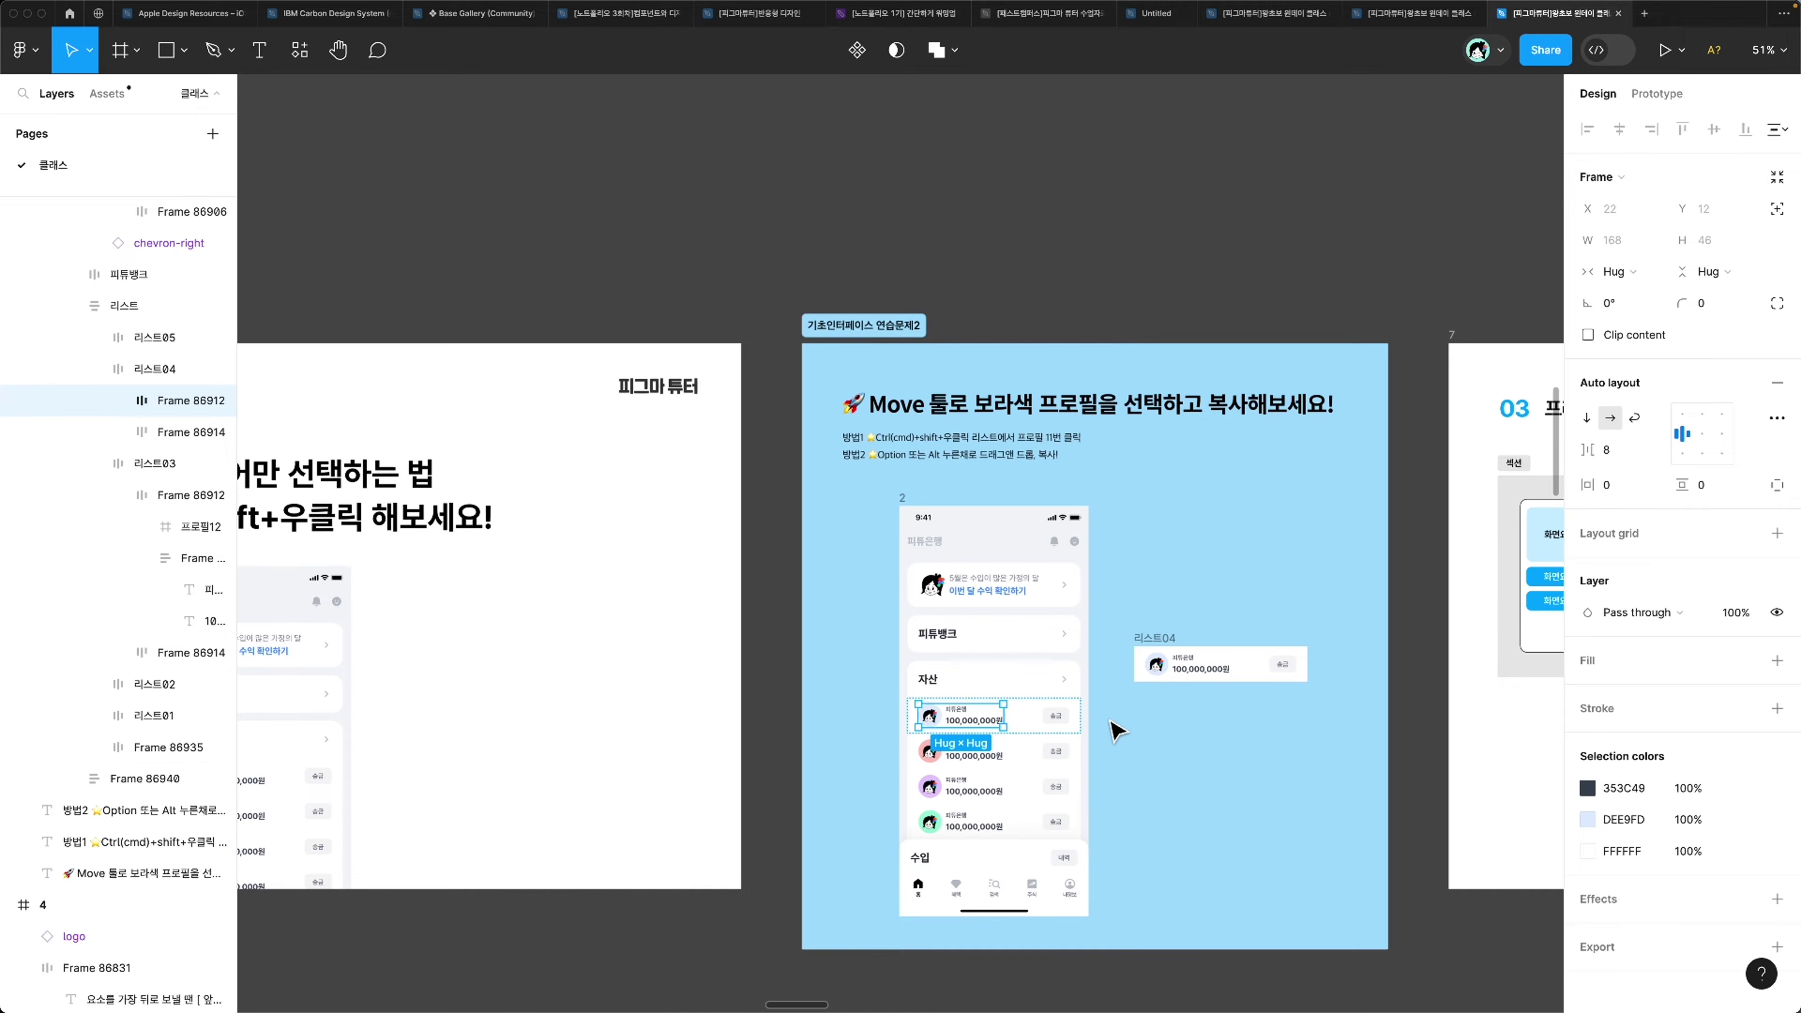
Step: Move the copied 리스트04 row up to X 681, Y 464, and select the Frame 86912 inside it
{"action": "scroll", "coordinate": [1116, 731], "scroll_direction": "right", "scroll_amount": 2}
{"action": "scroll", "coordinate": [1117, 730], "scroll_direction": "up", "scroll_amount": 5}
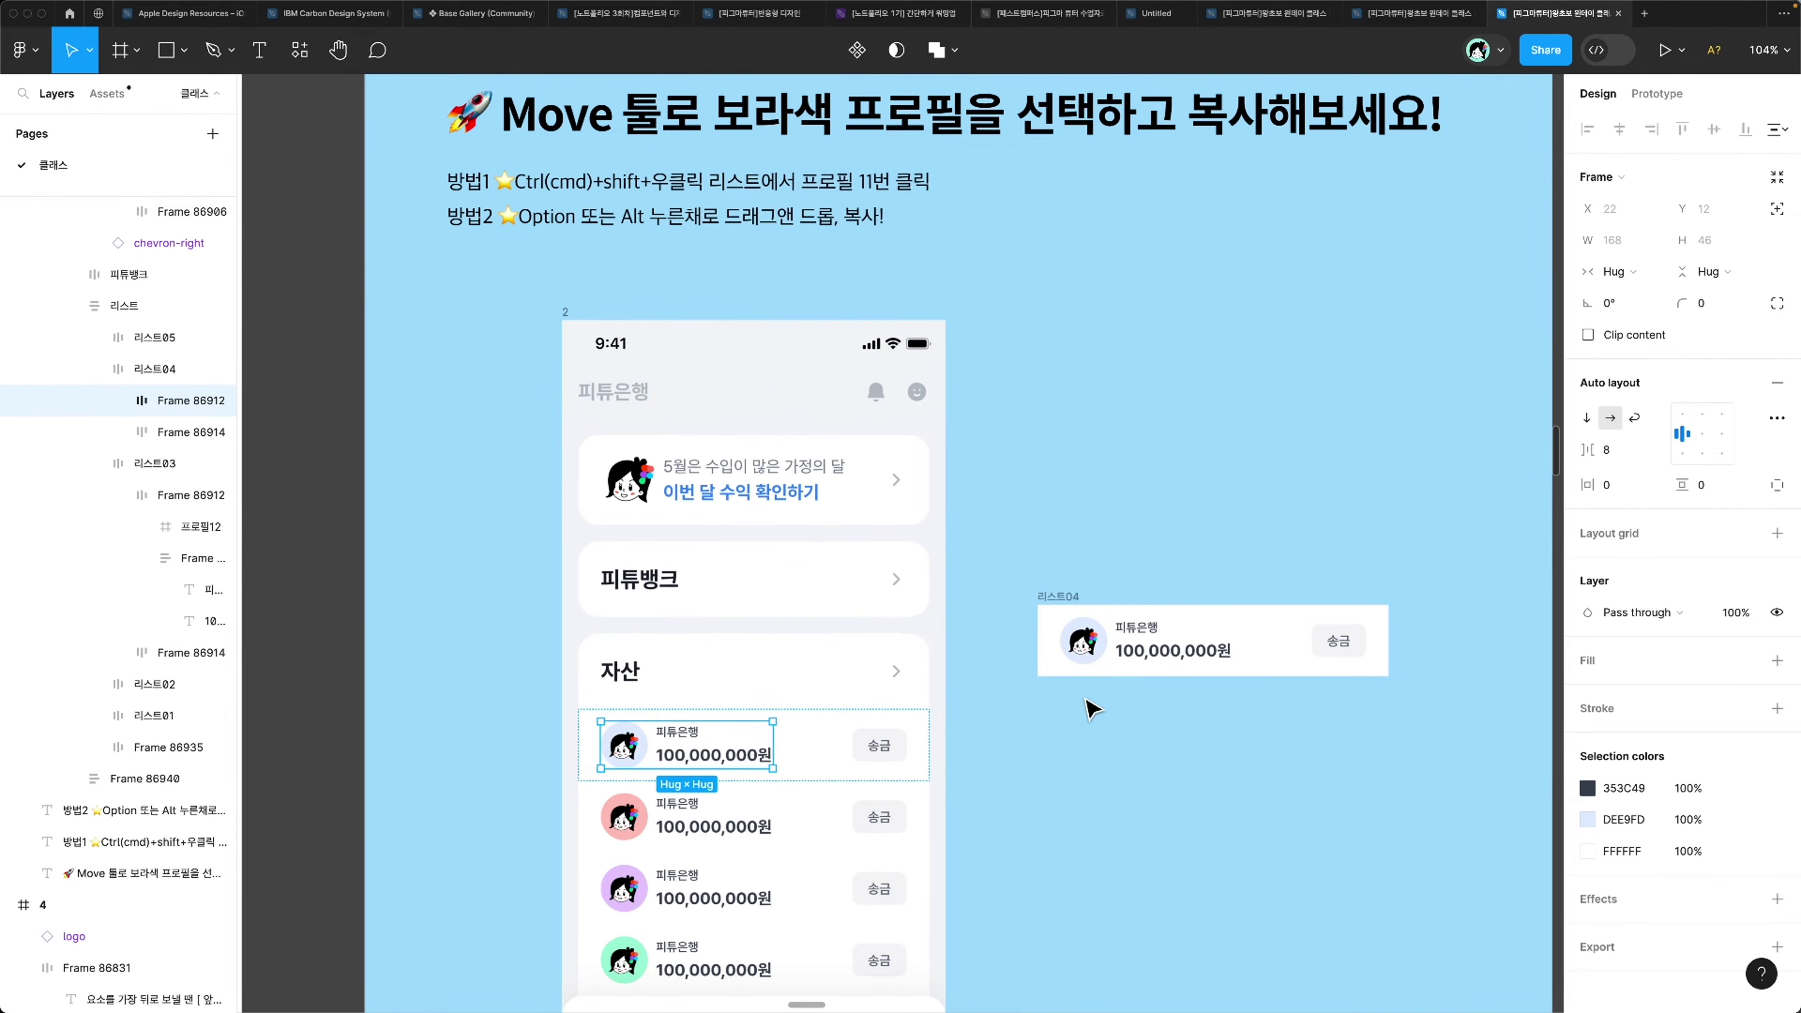
{"action": "left_click", "coordinate": [1067, 597]}
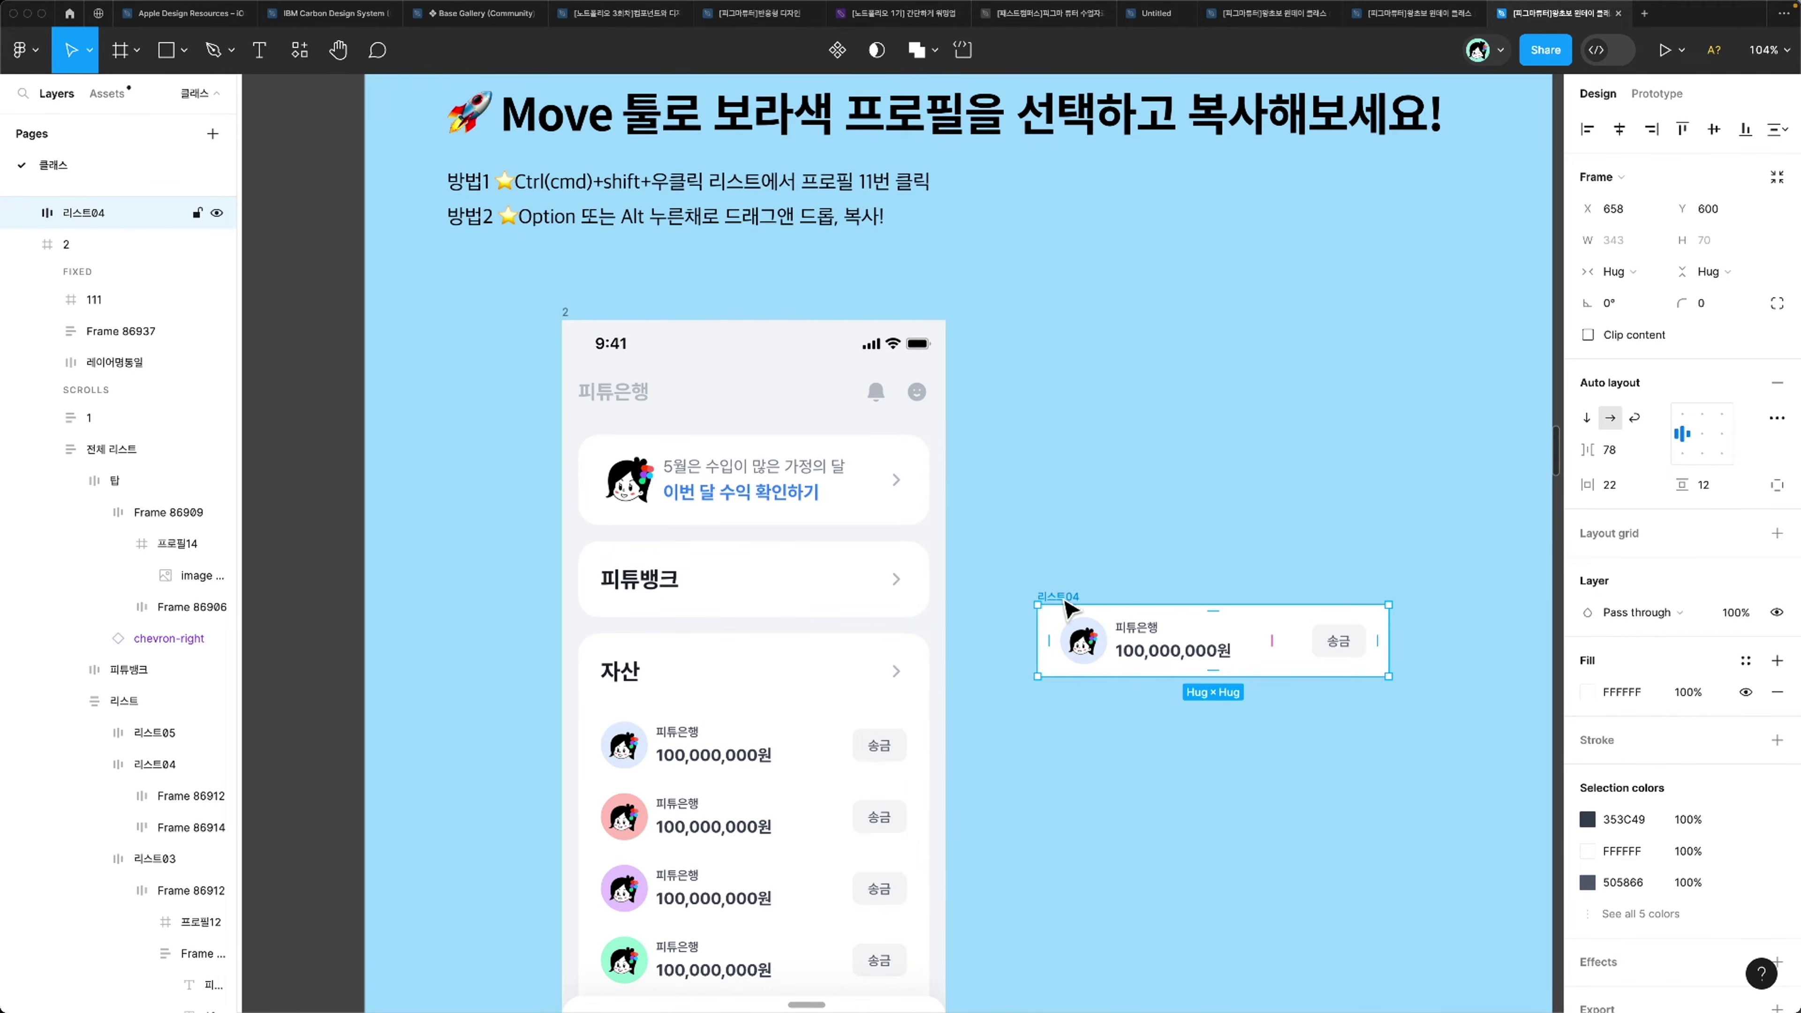
{"action": "left_click_drag", "start_coordinate": [1067, 599], "coordinate": [1091, 461]}
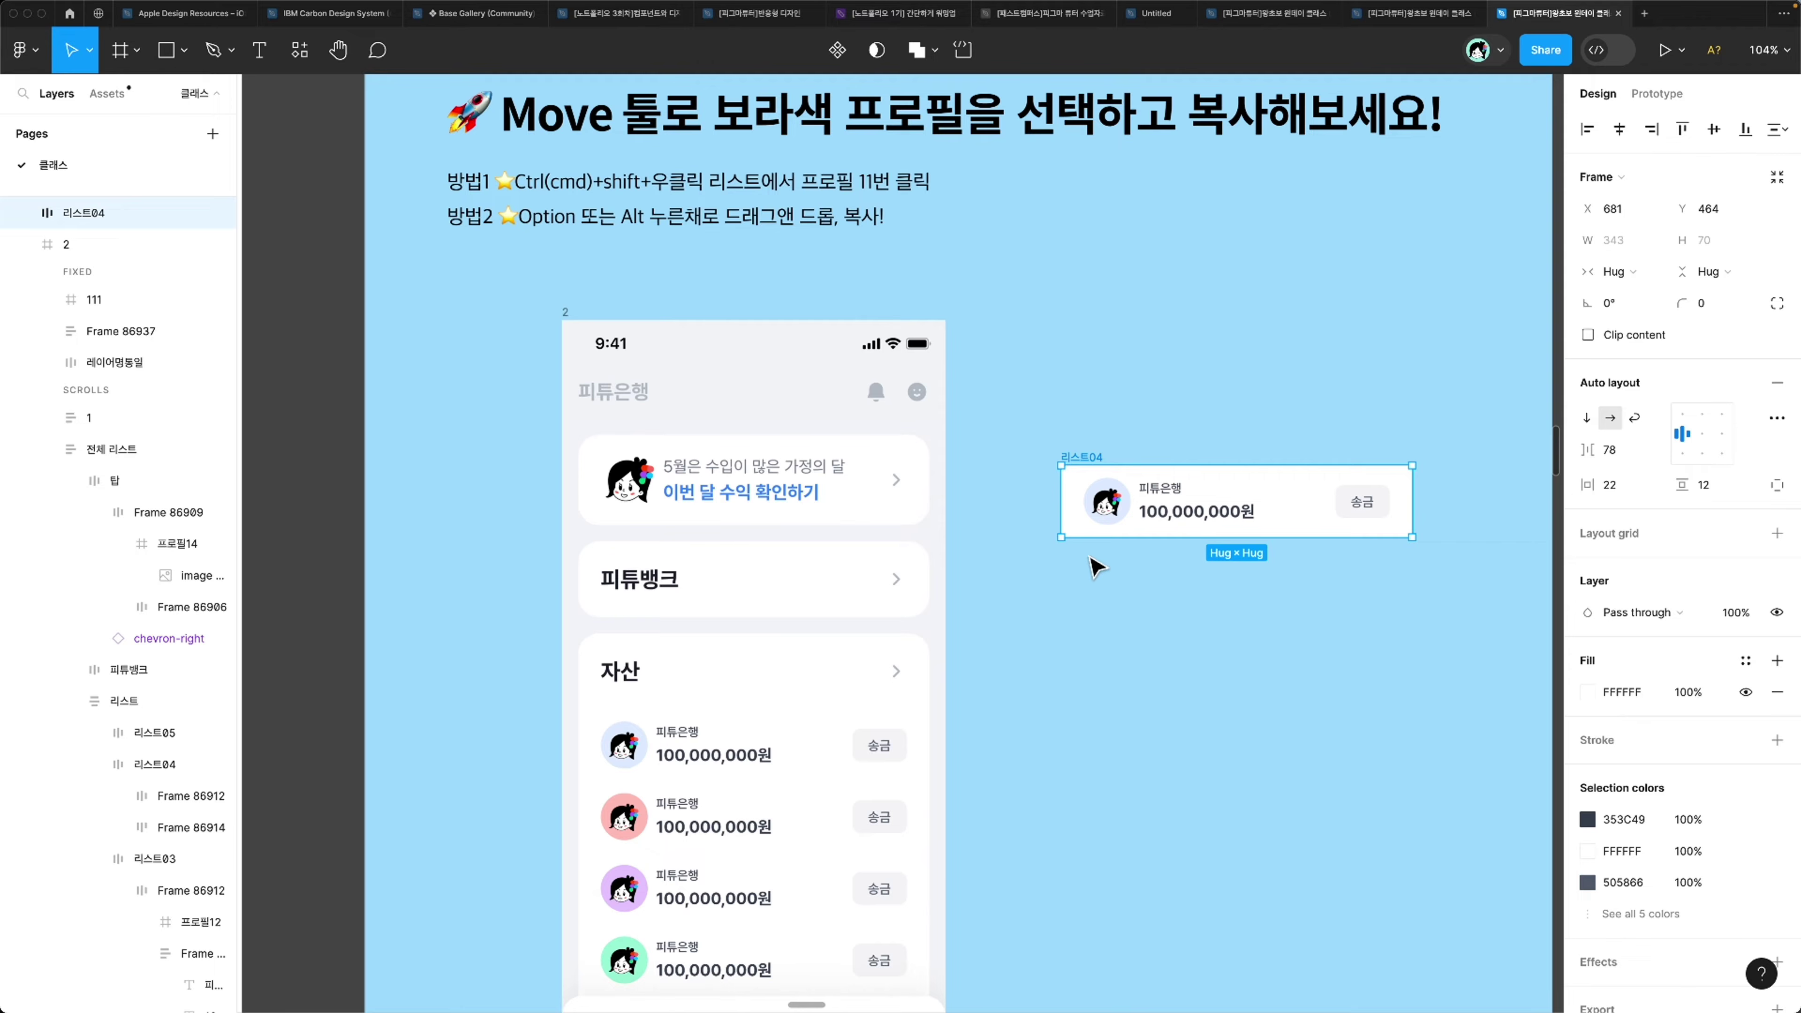
{"action": "left_click", "coordinate": [1184, 508]}
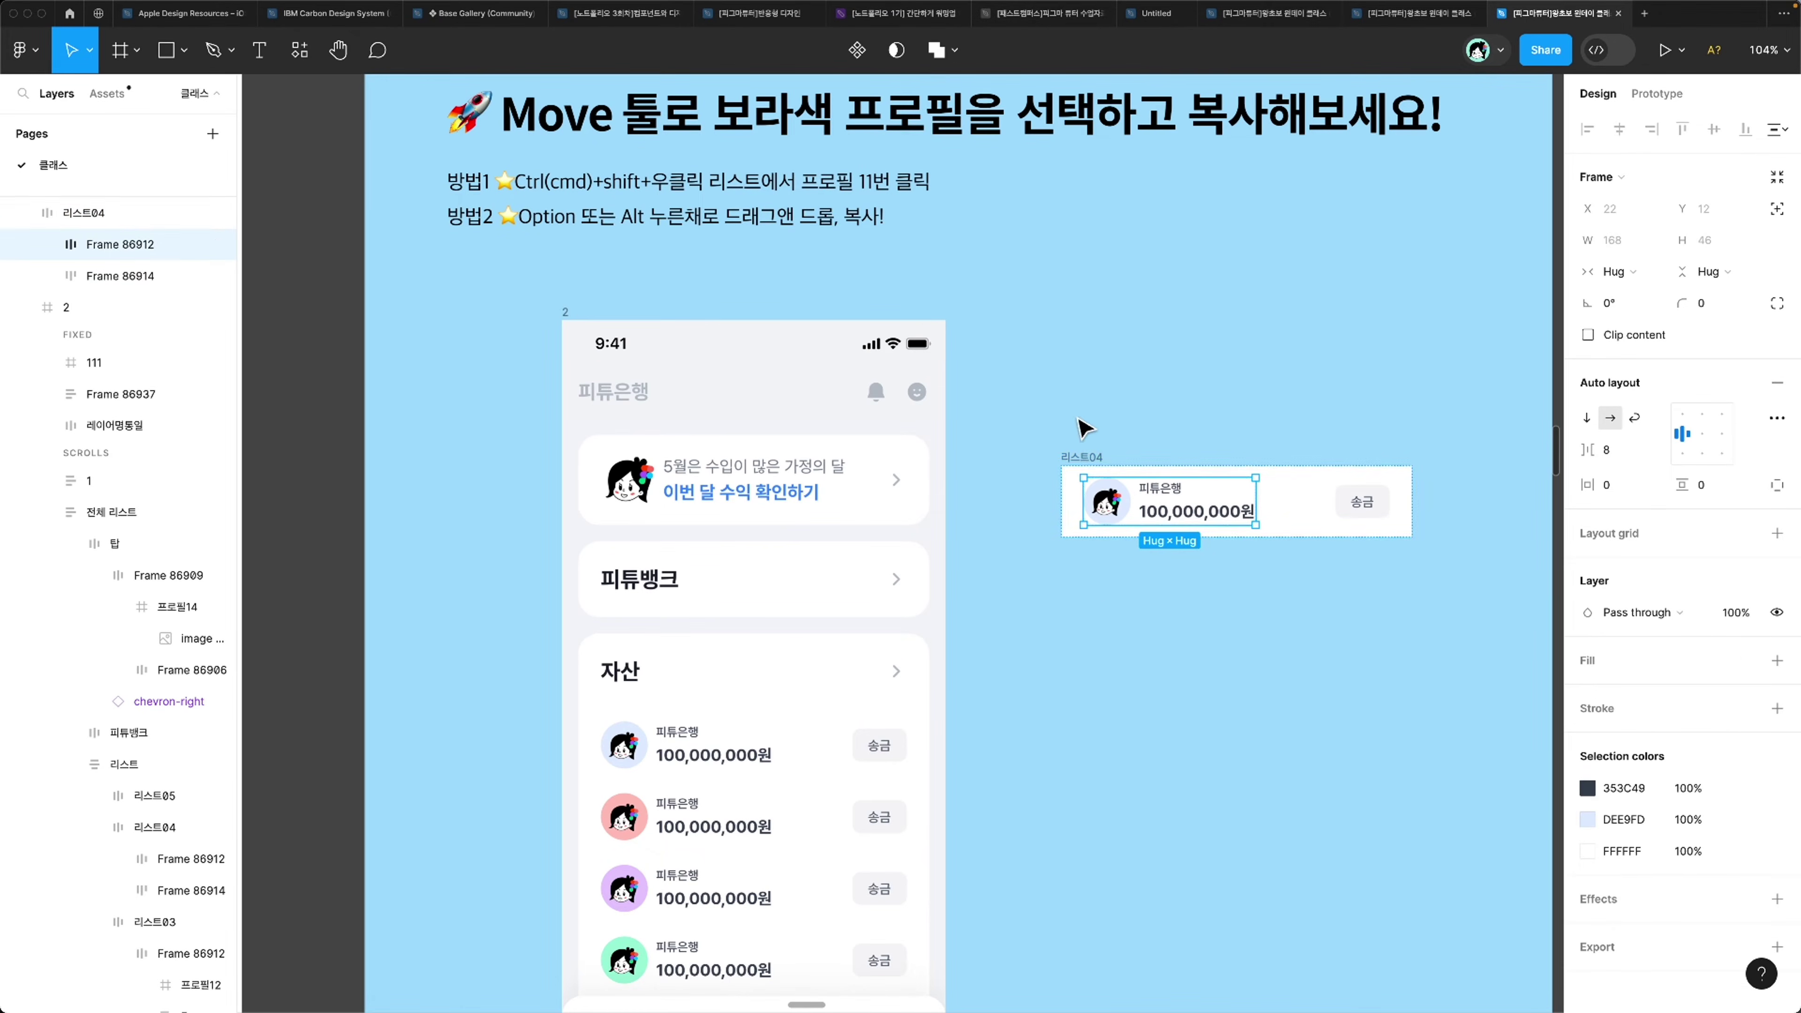
Step: Try marquee-selecting the copied 리스트04 row and drilling into its inner Frame 86912, undoing any changes made
{"action": "key", "text": "Escape"}
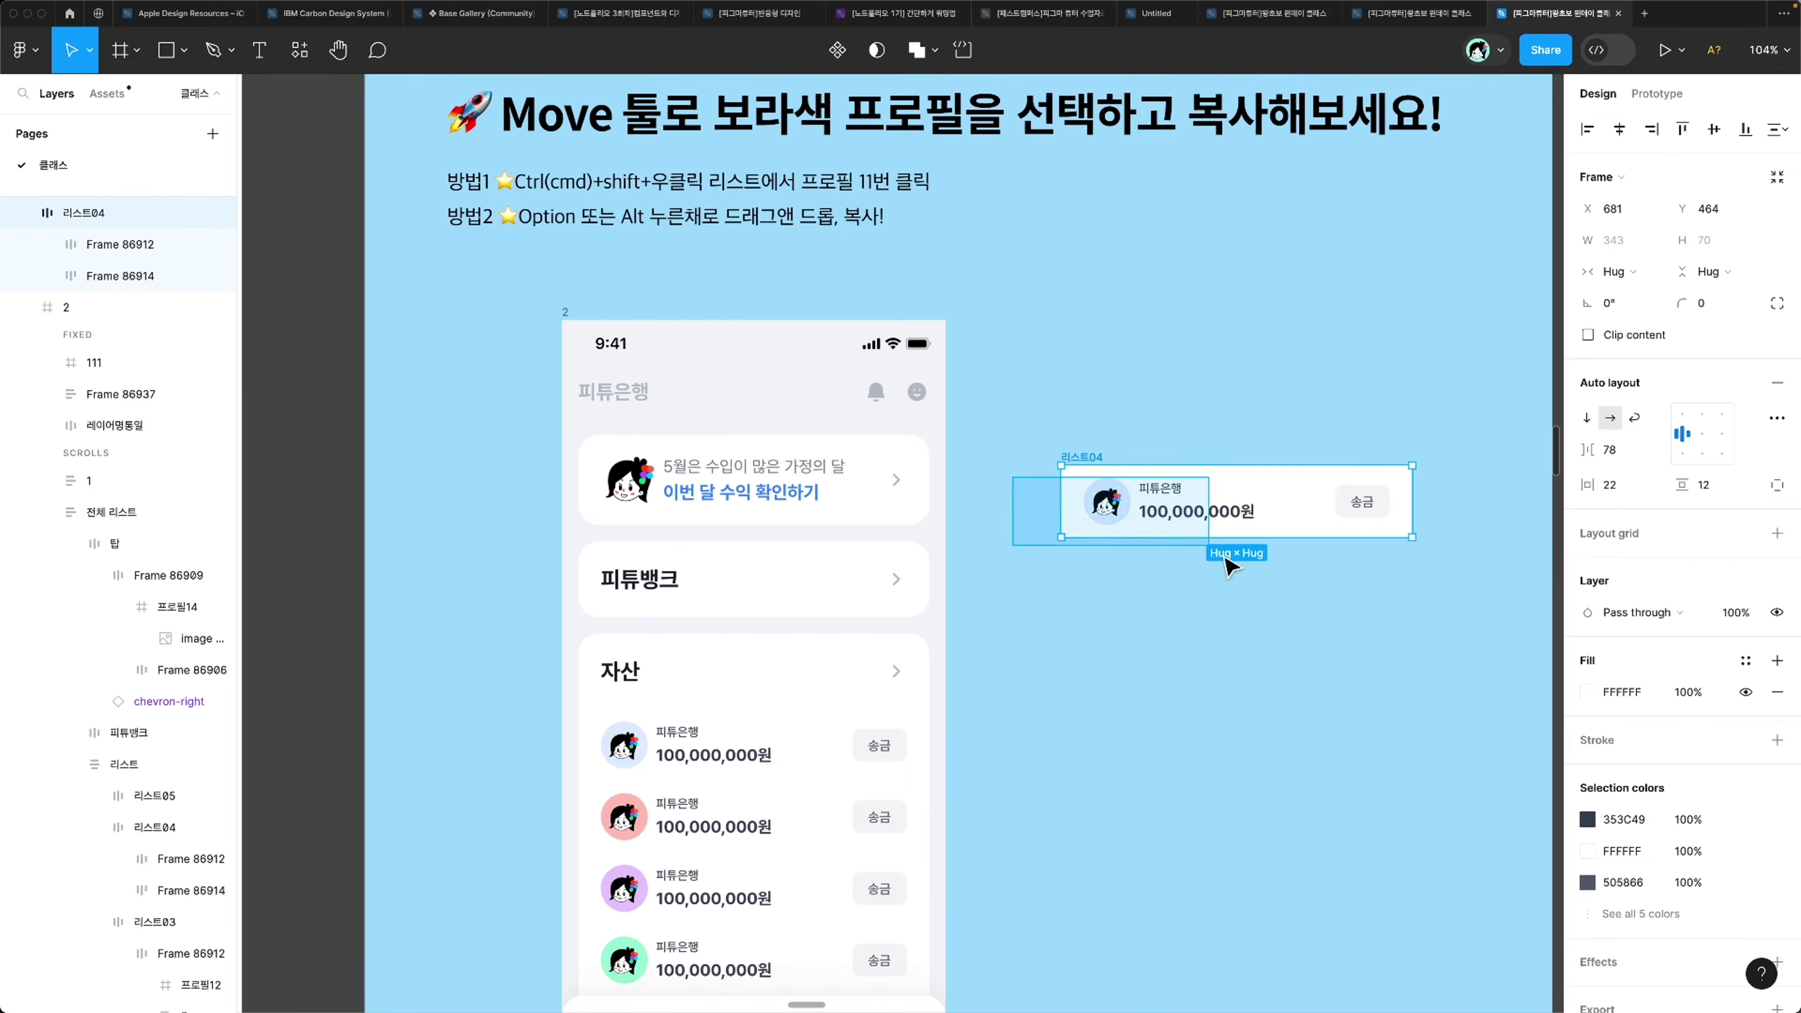
{"action": "left_click_drag", "start_coordinate": [1235, 548], "coordinate": [1041, 767]}
{"action": "key", "text": "ctrl+z"}
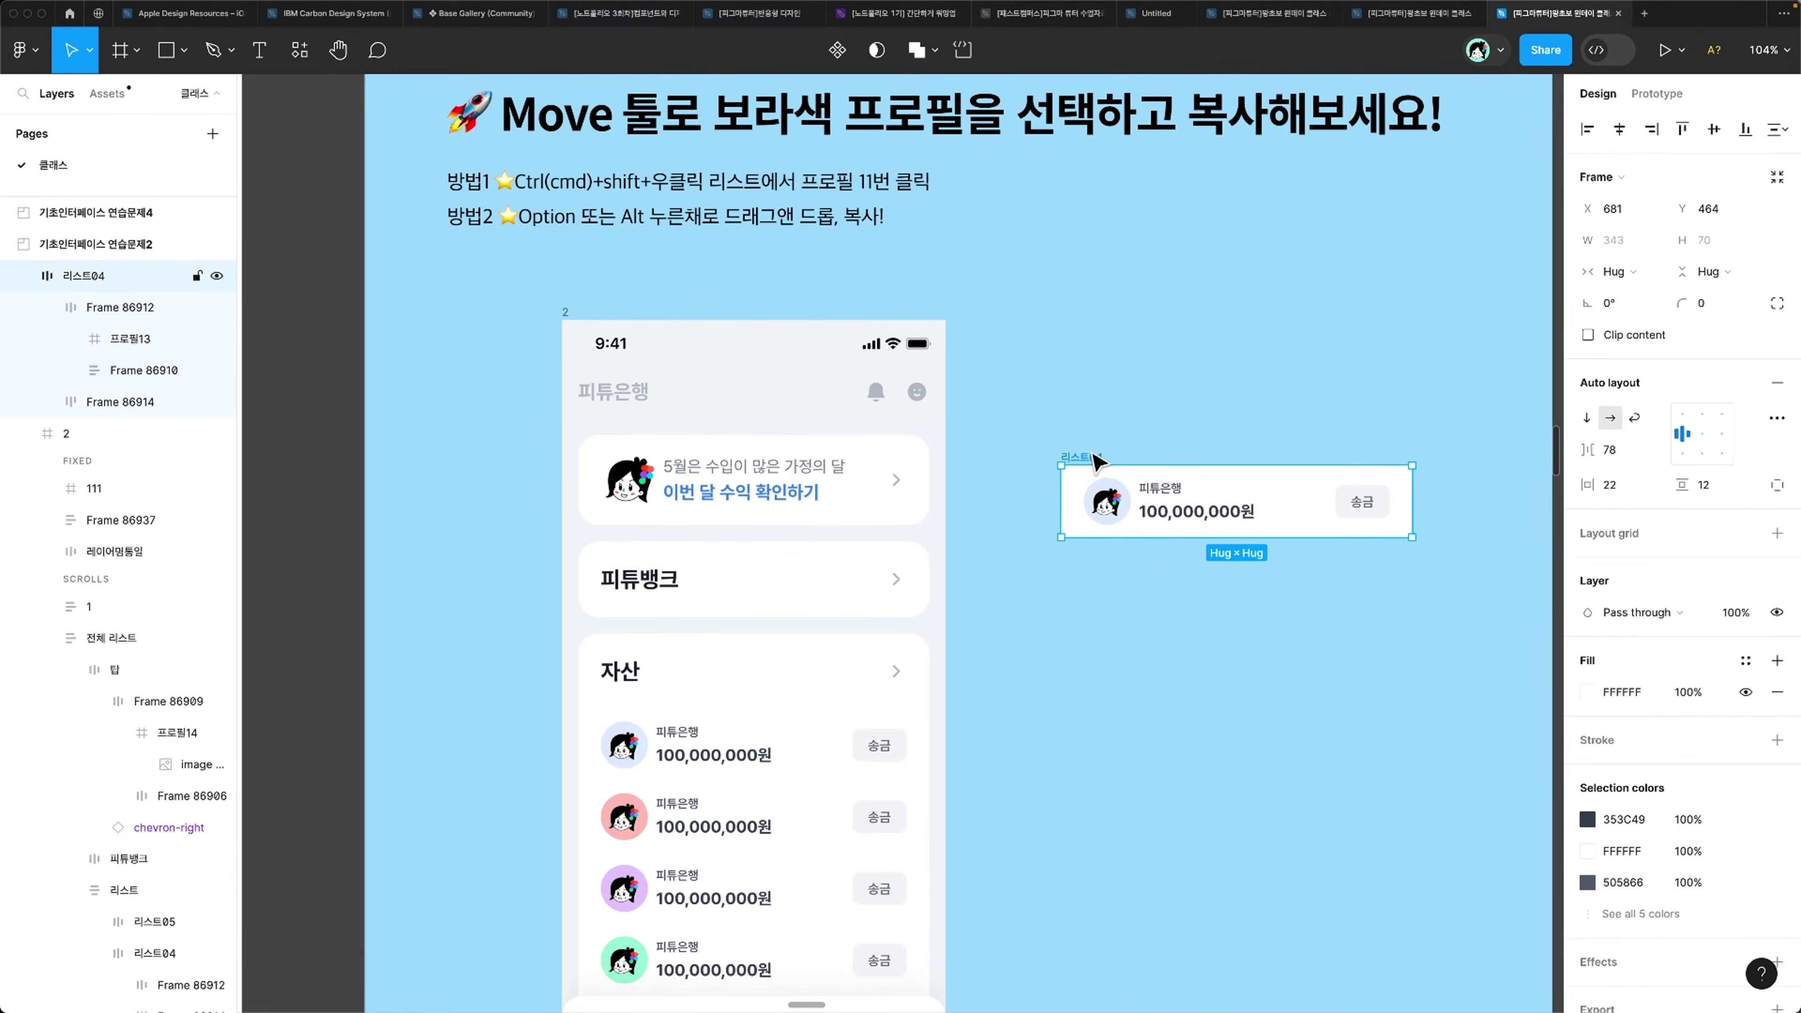
{"action": "key", "text": "Escape"}
{"action": "left_click_drag", "start_coordinate": [1199, 507], "coordinate": [1067, 900]}
{"action": "key", "text": "ctrl+z"}
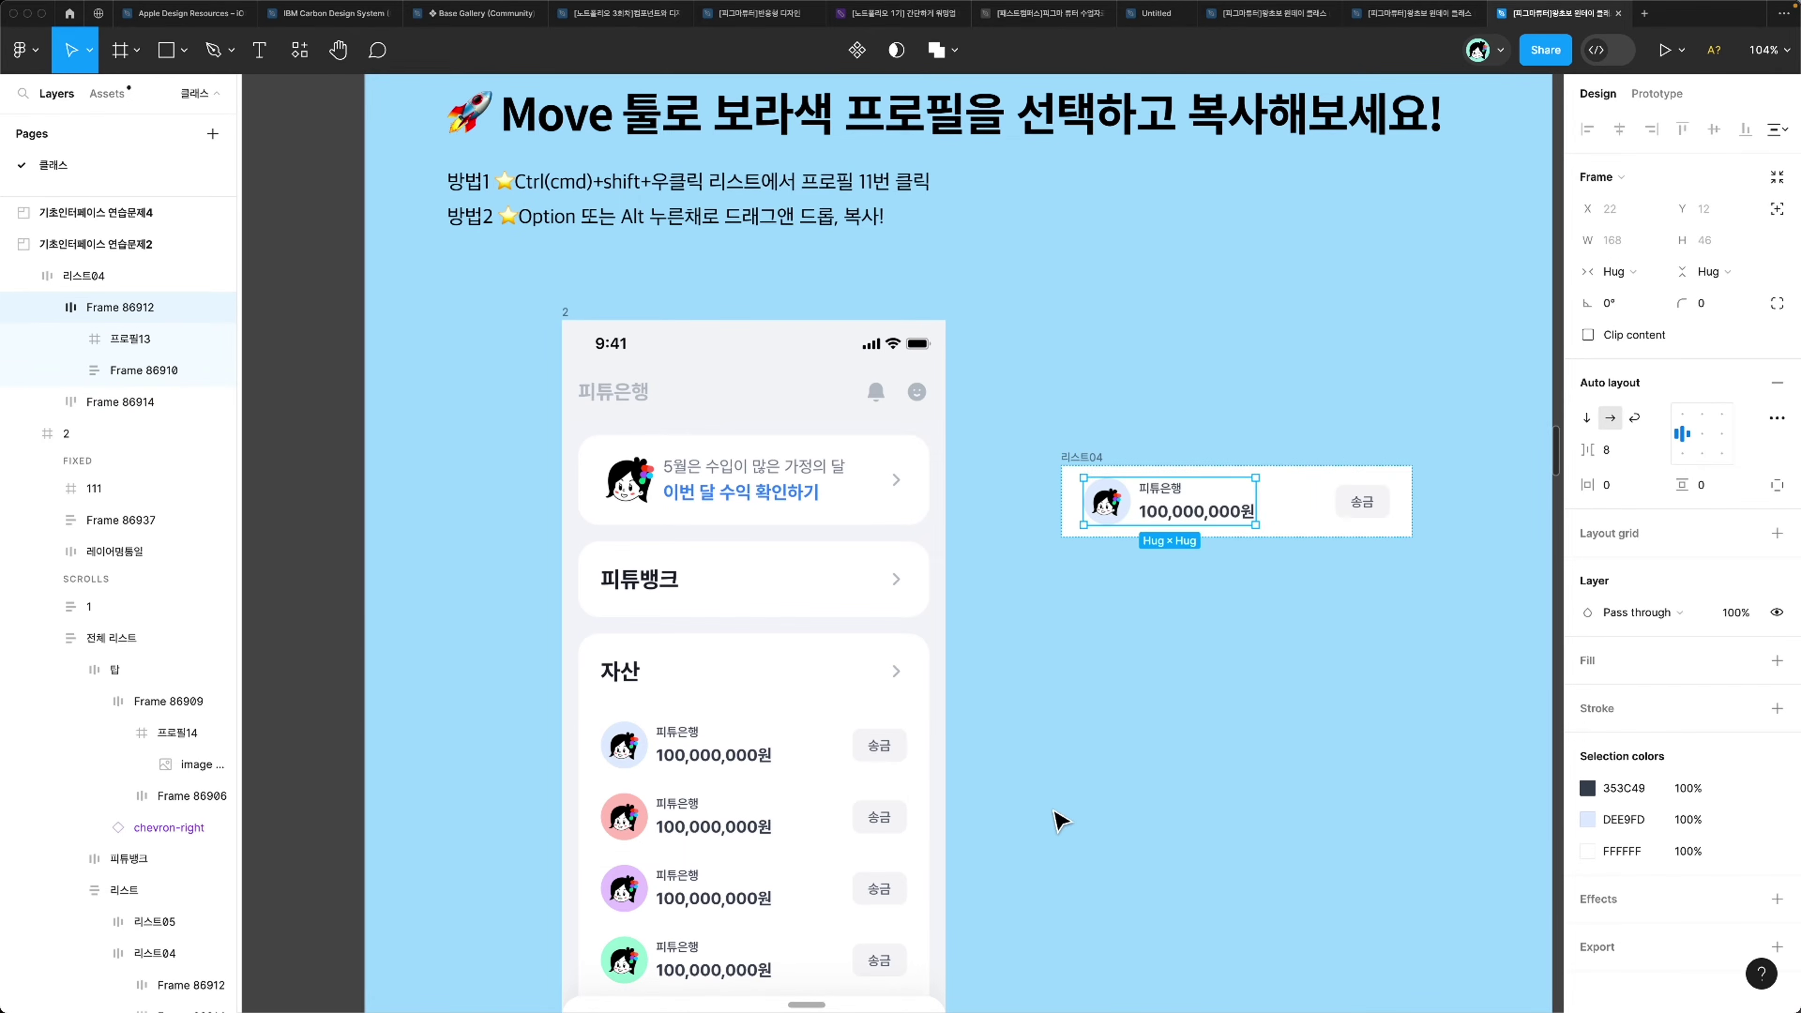
Step: Hide the layers sidebar and move on to slide 7, 프레임과 섹션 그리고 그룹
{"action": "scroll", "coordinate": [1068, 809], "scroll_direction": "down", "scroll_amount": 2}
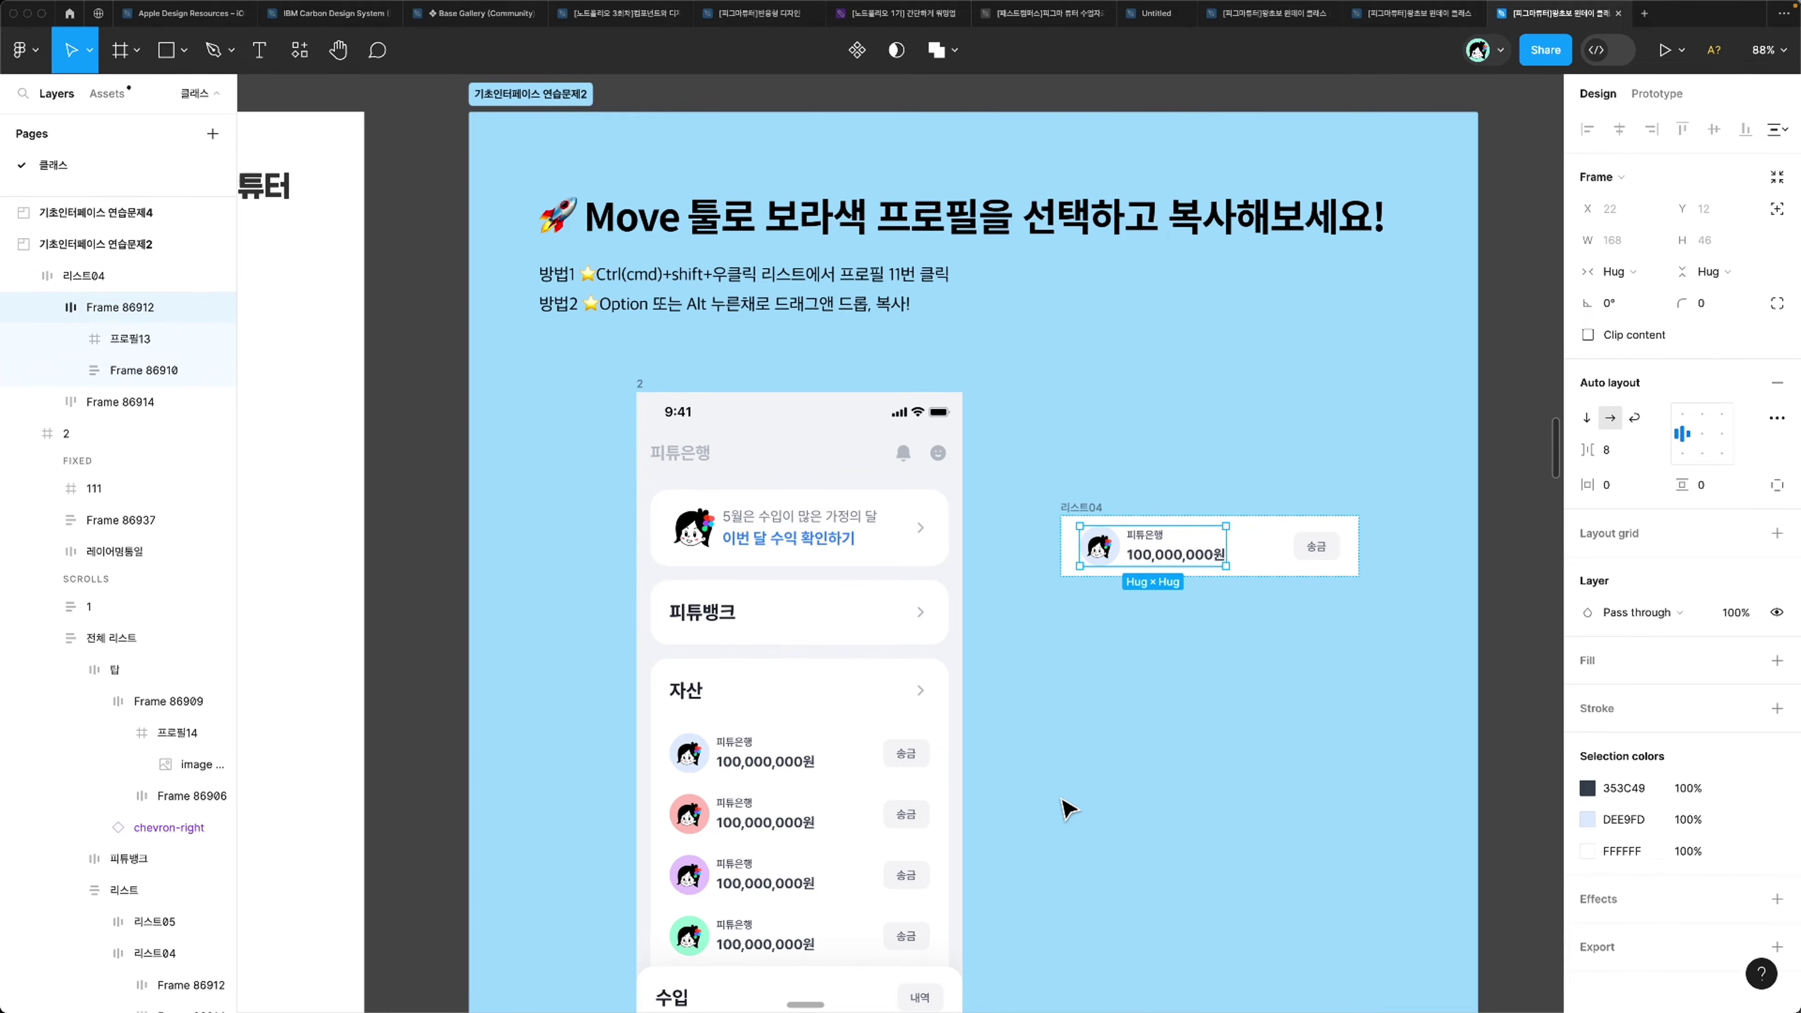
{"action": "key", "text": "alt+1"}
{"action": "scroll", "coordinate": [1068, 810], "scroll_direction": "down", "scroll_amount": 5}
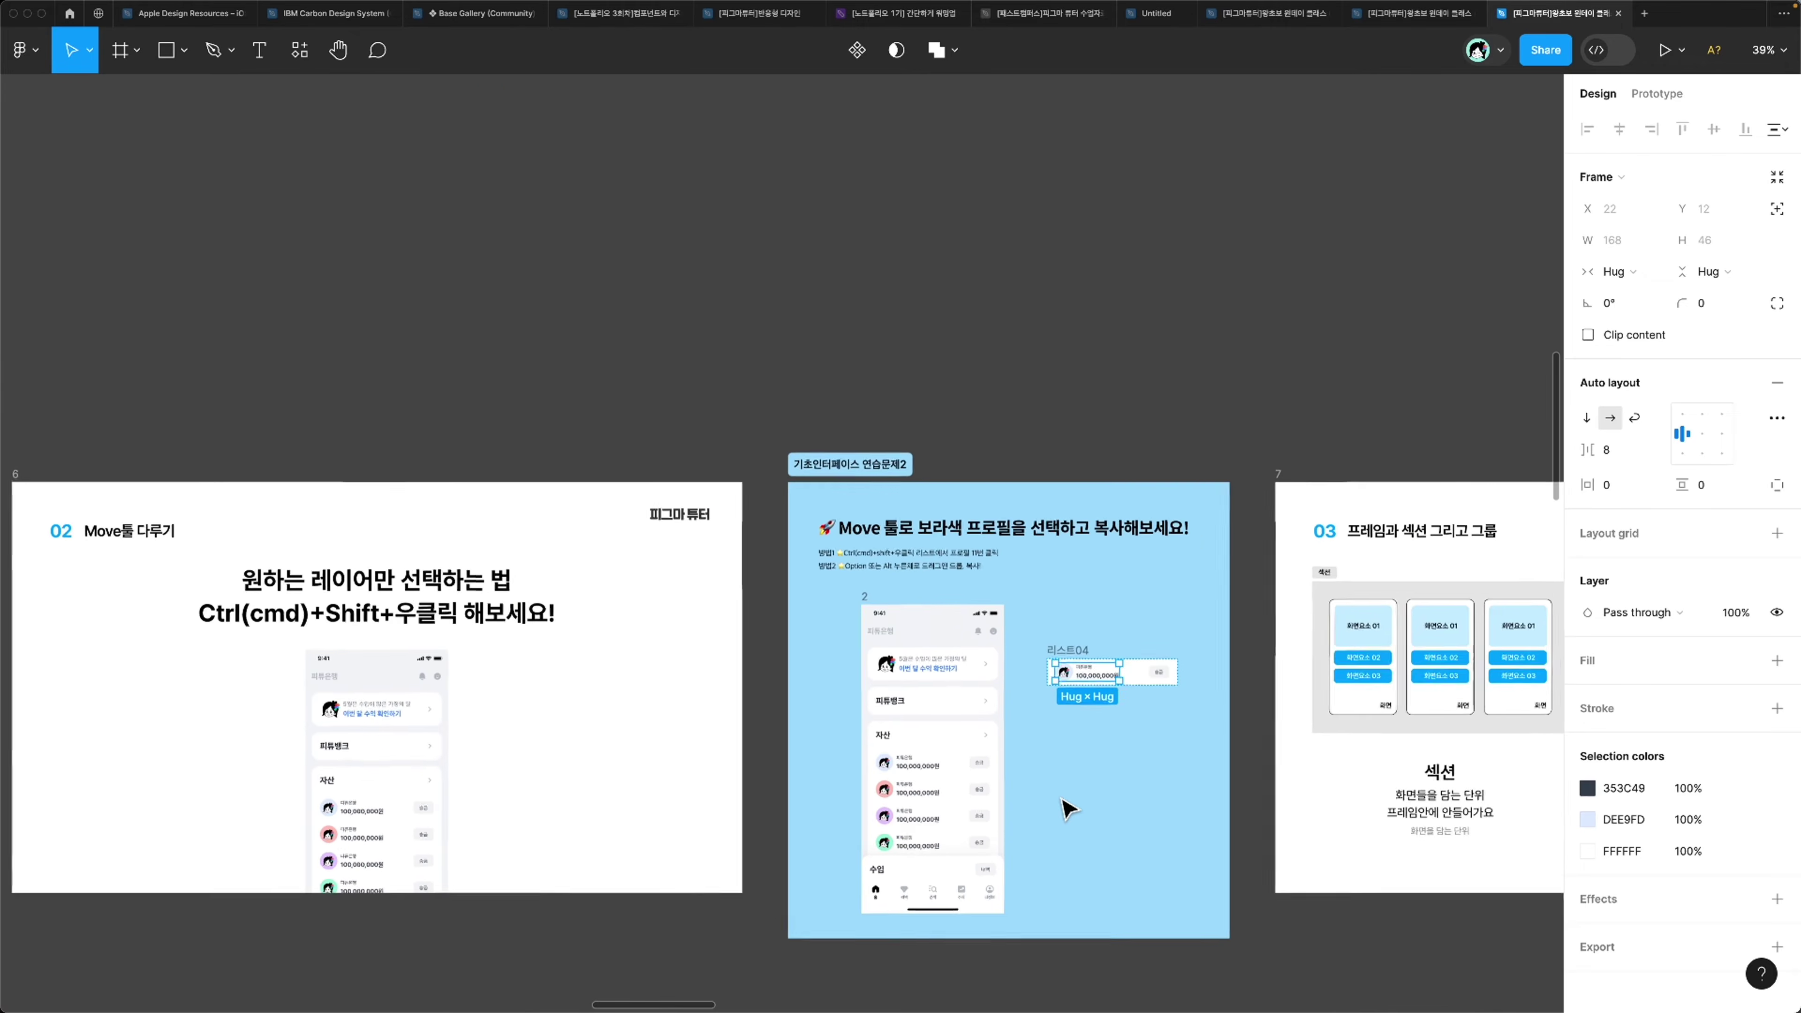
{"action": "scroll", "coordinate": [1068, 809], "scroll_direction": "left", "scroll_amount": 5}
{"action": "scroll", "coordinate": [1069, 810], "scroll_direction": "up", "scroll_amount": 2}
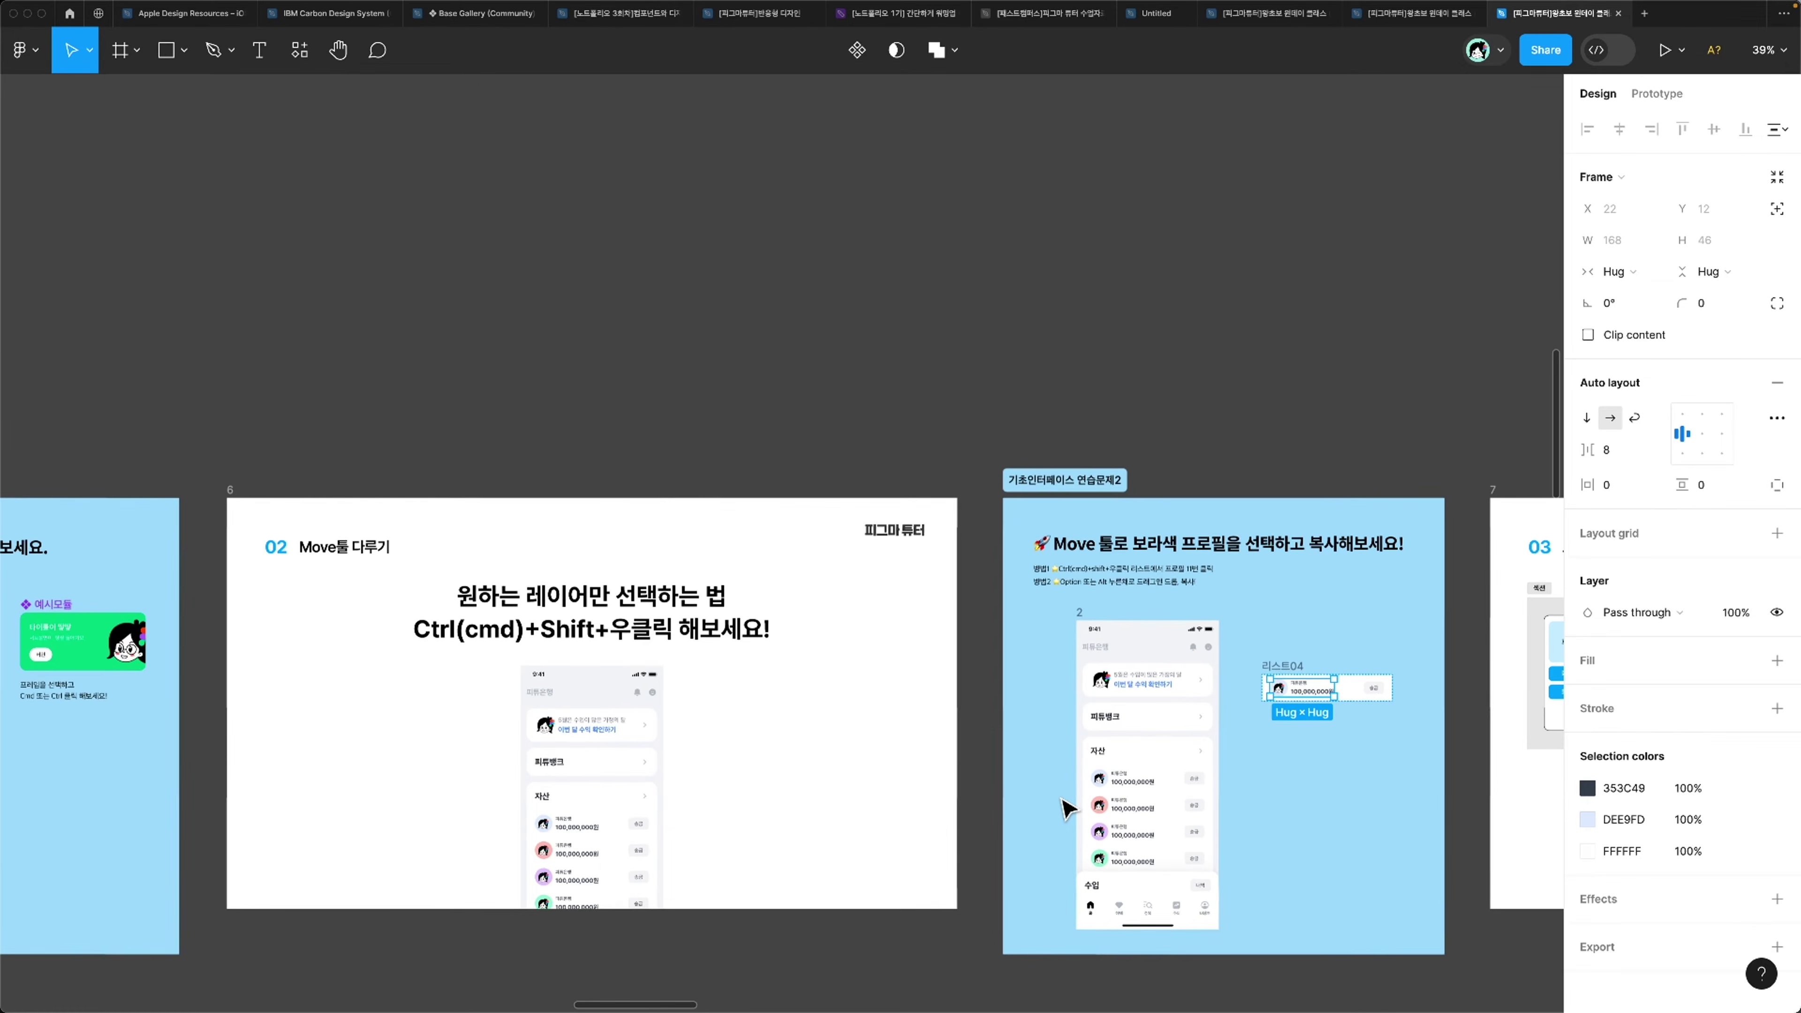
{"action": "key", "text": "n"}
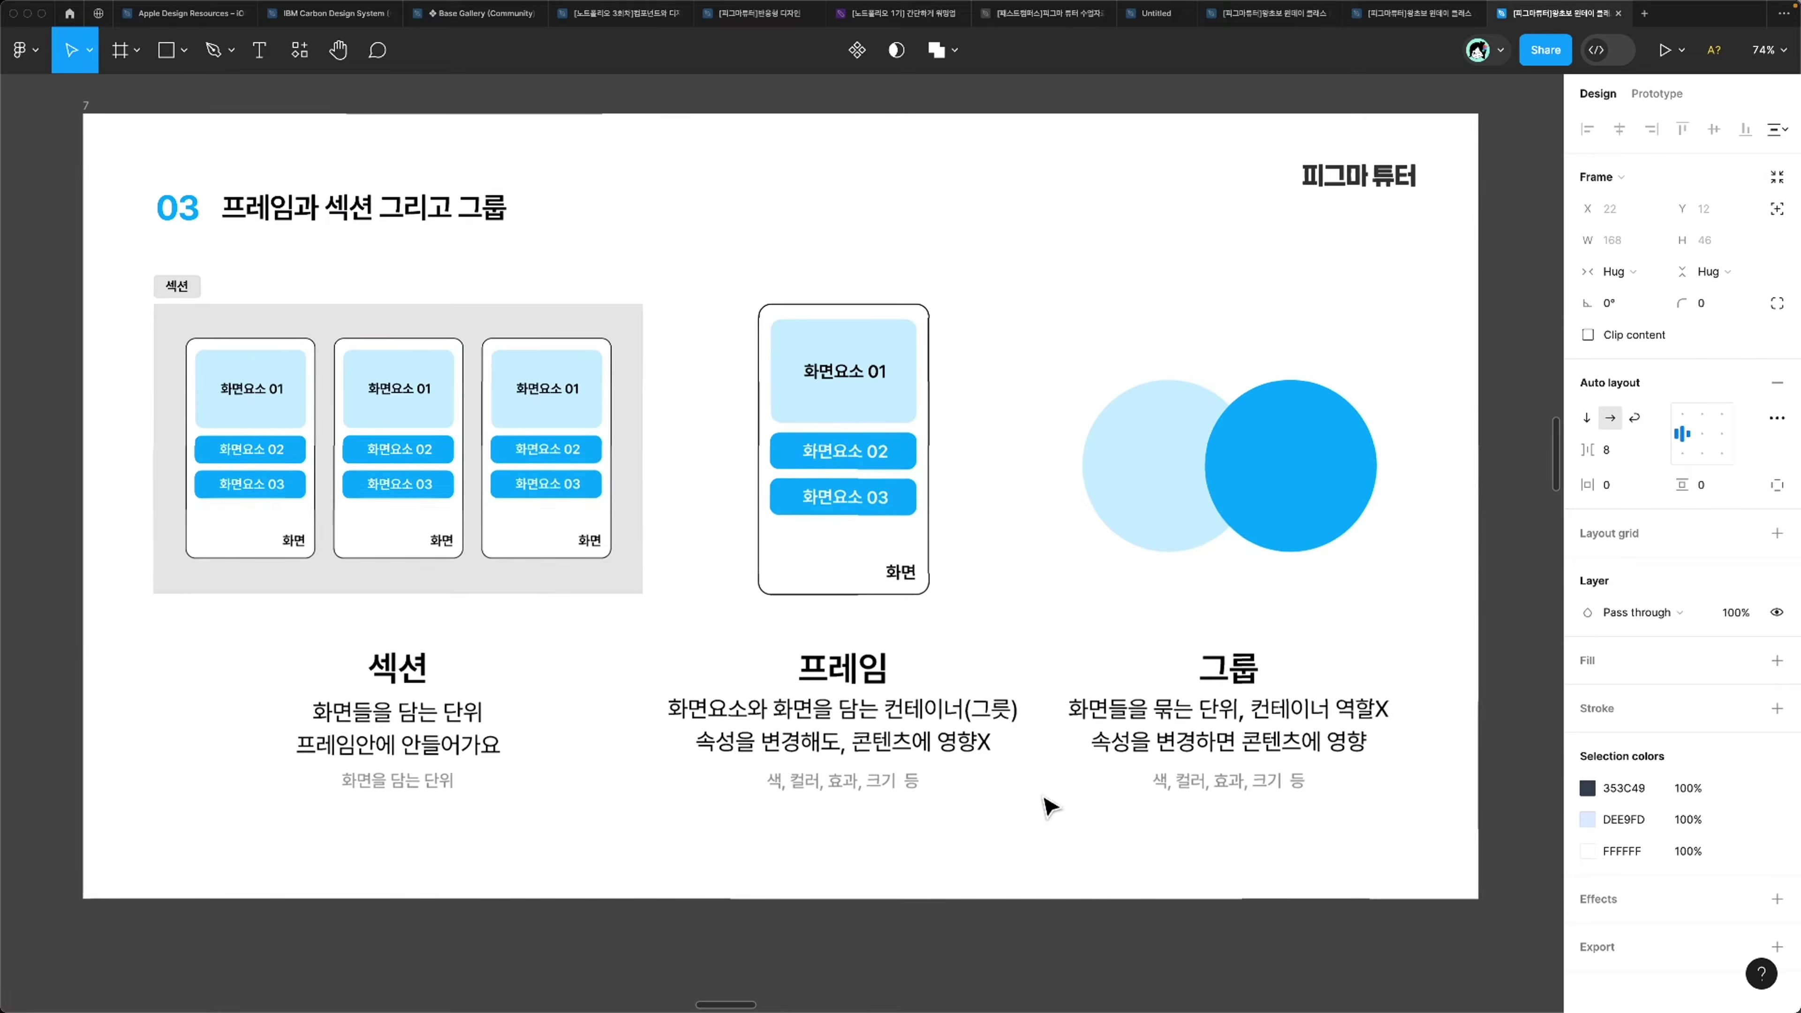
Step: Activate the Frame tool to view its size presets, return to the Move tool, and select slide 7's 섹션 illustration
{"action": "scroll", "coordinate": [1049, 807], "scroll_direction": "down", "scroll_amount": 3}
{"action": "left_click", "coordinate": [122, 51]}
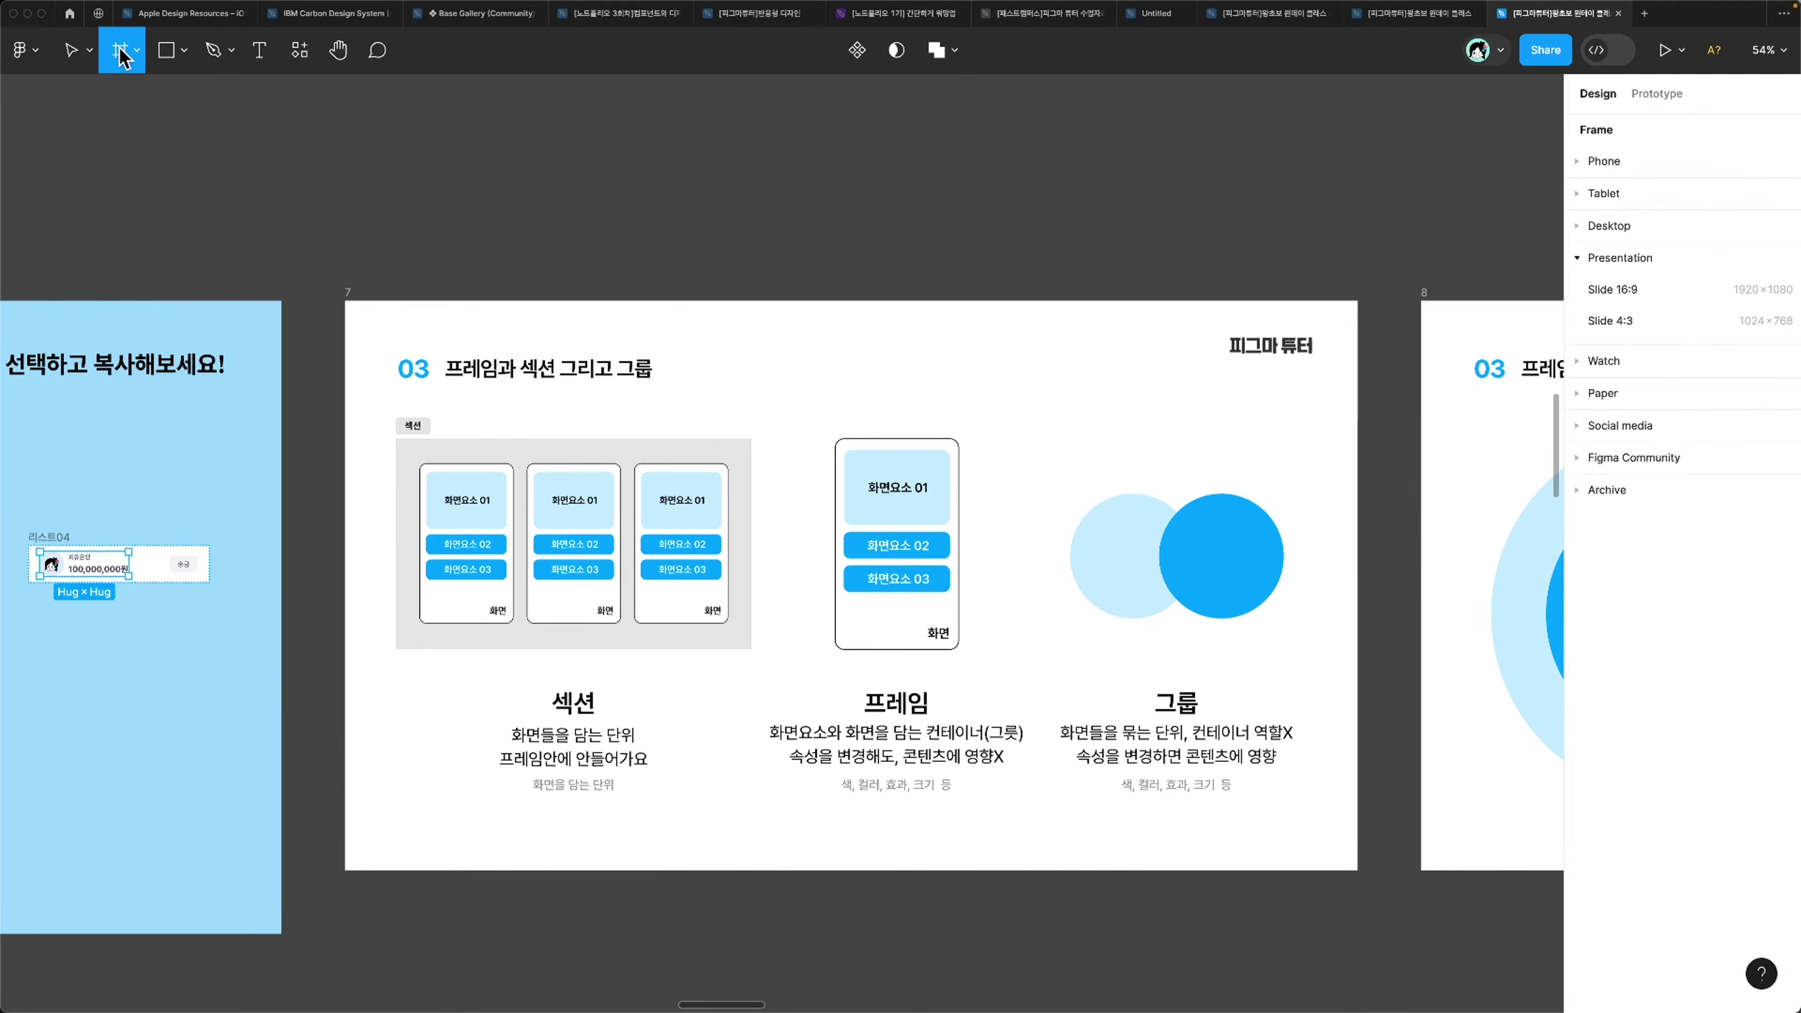
{"action": "scroll", "coordinate": [745, 501], "scroll_direction": "up", "scroll_amount": 3}
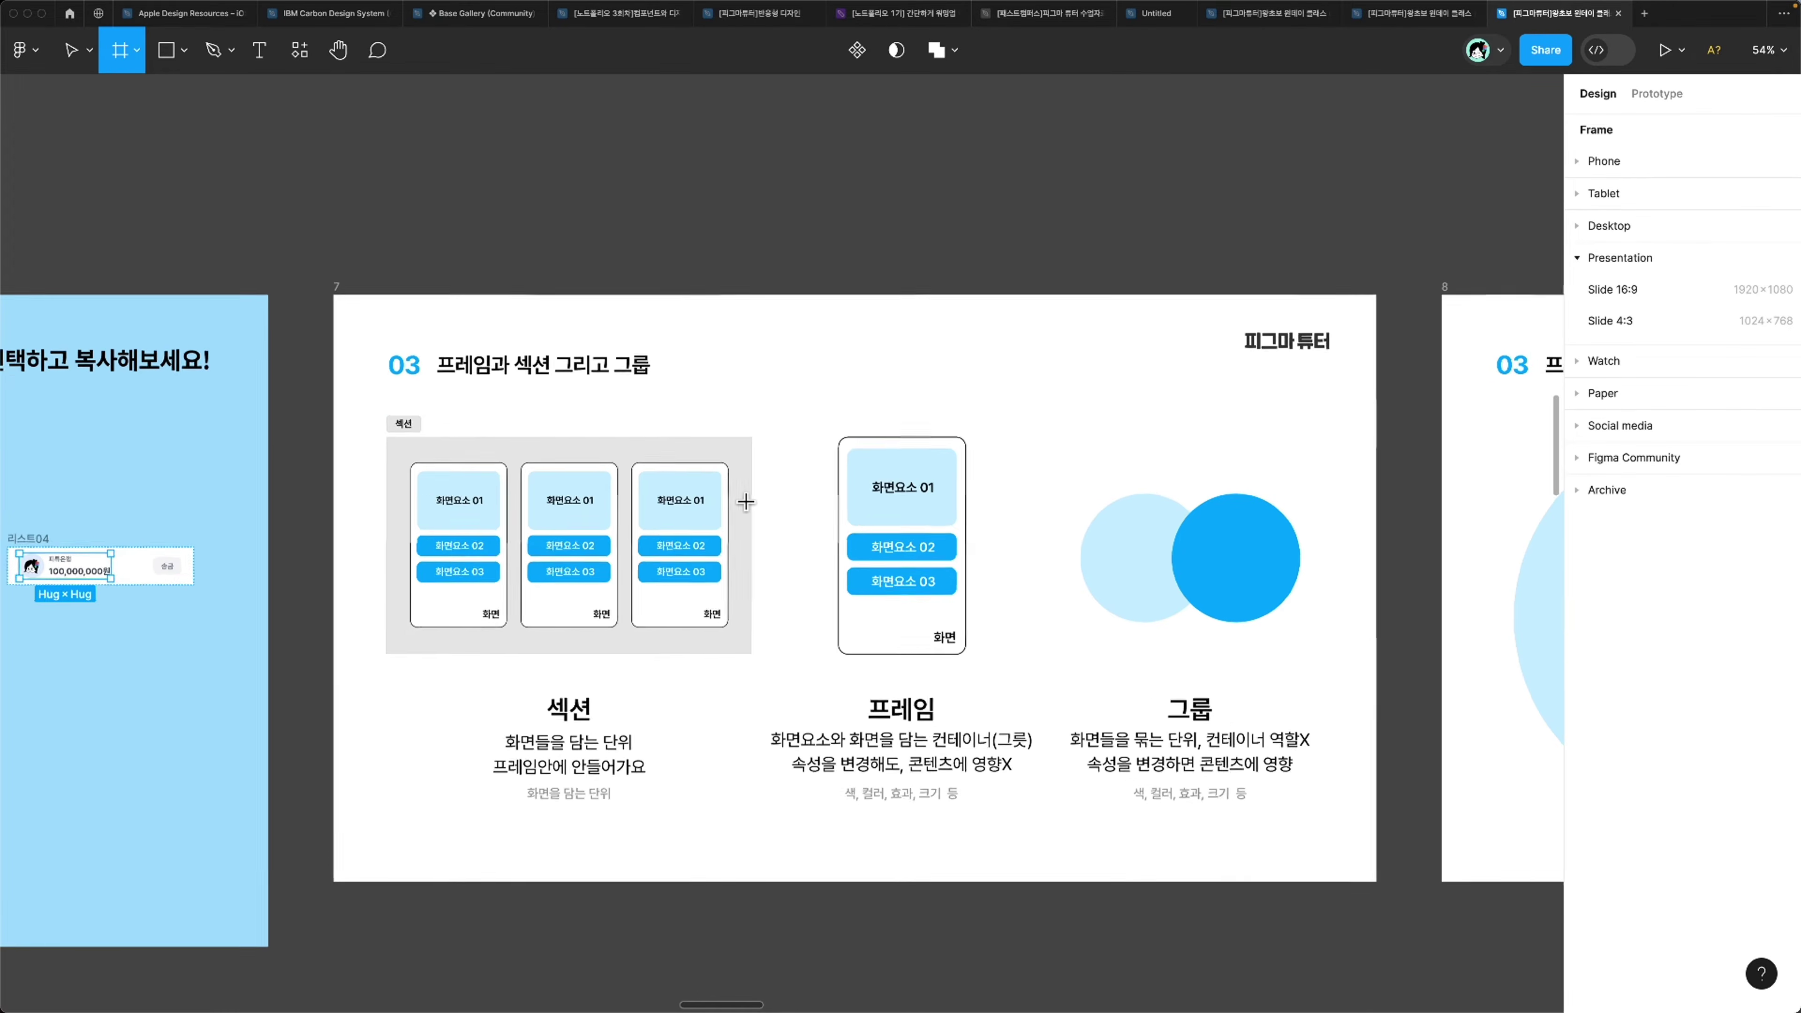
{"action": "scroll", "coordinate": [745, 501], "scroll_direction": "down", "scroll_amount": 1}
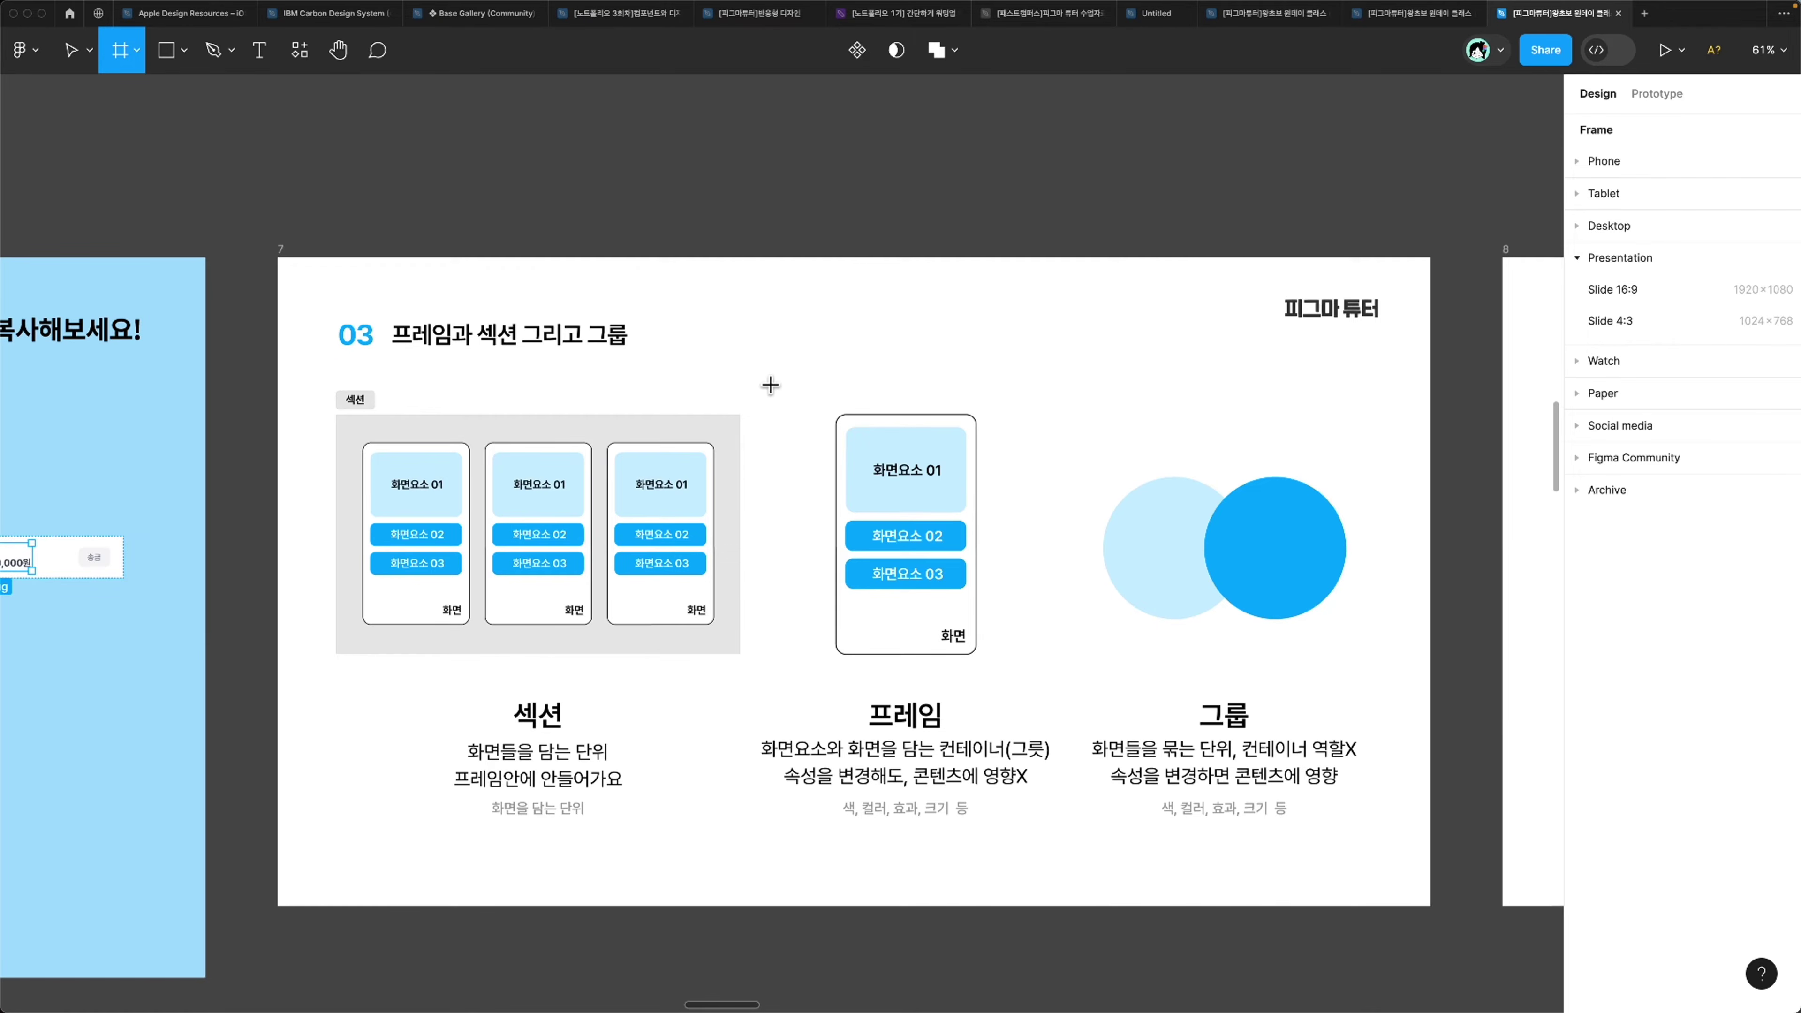
{"action": "key", "text": "v"}
{"action": "left_click", "coordinate": [554, 491]}
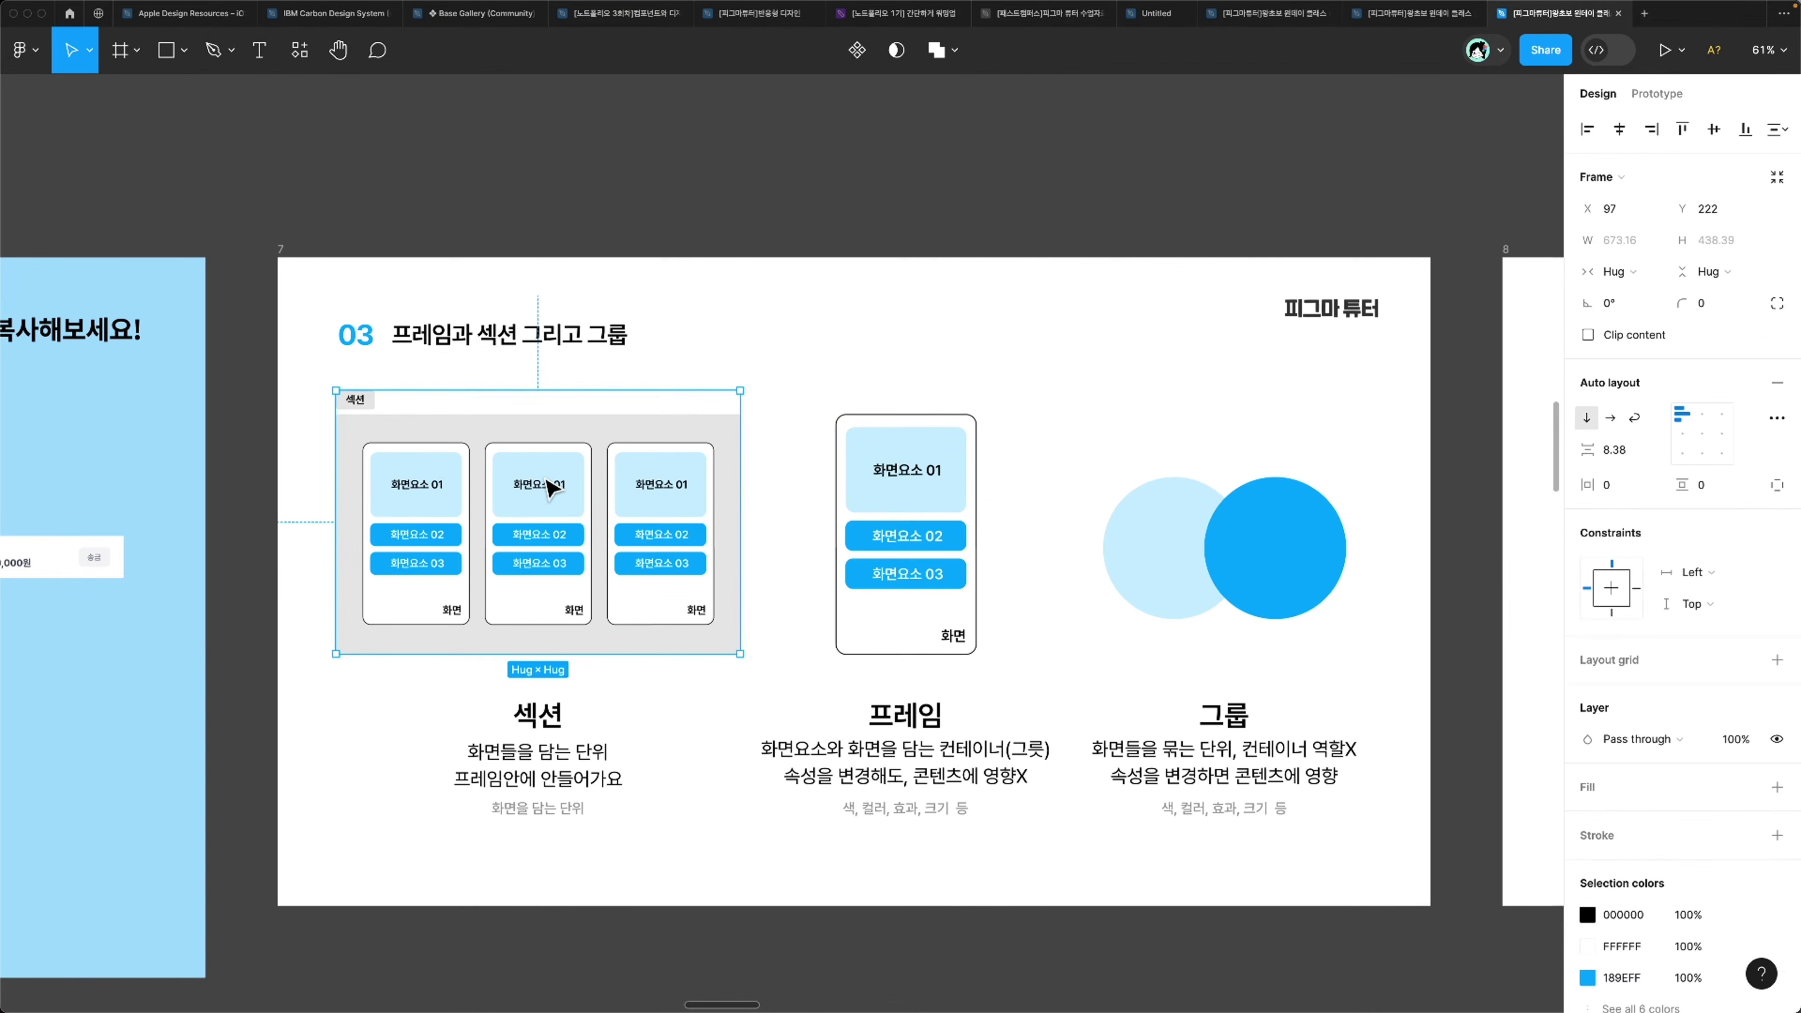
Step: Move on to slide 8 and examine the nested-circle diagram of 섹션, 프레임 and 그룹
{"action": "scroll", "coordinate": [735, 624], "scroll_direction": "right", "scroll_amount": 15}
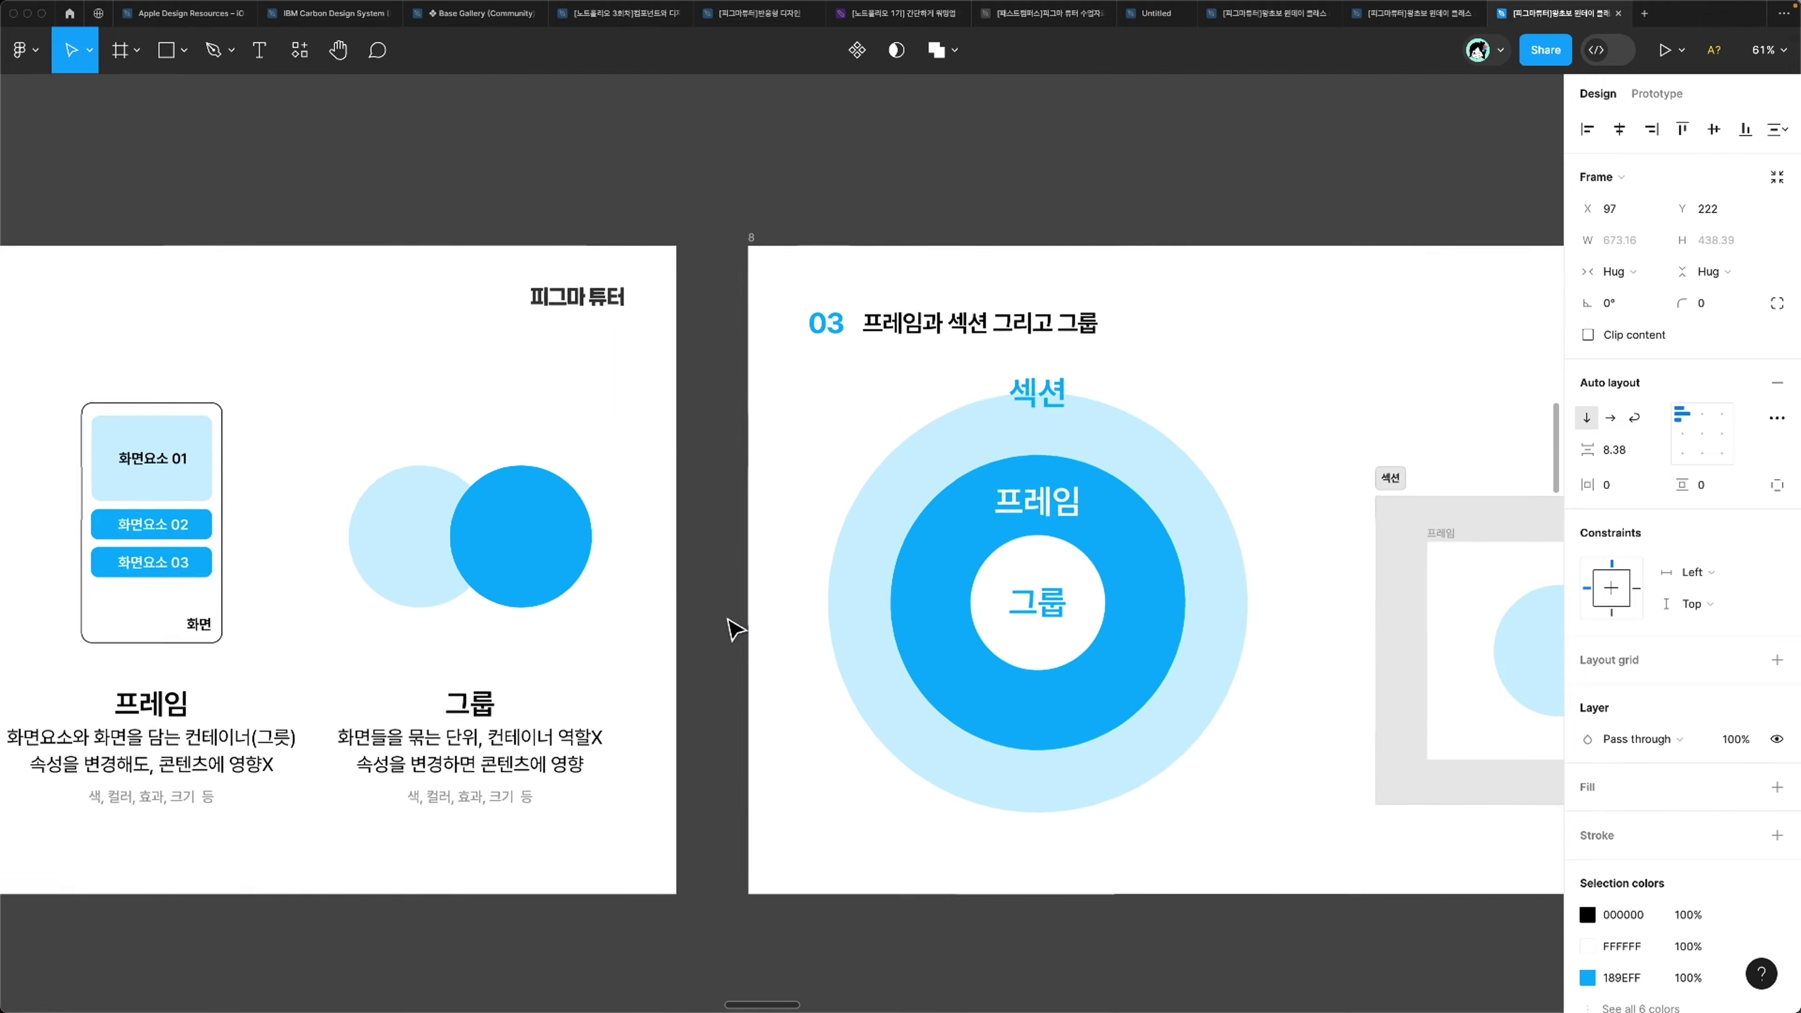
{"action": "scroll", "coordinate": [738, 629], "scroll_direction": "left", "scroll_amount": 2}
{"action": "scroll", "coordinate": [737, 629], "scroll_direction": "up", "scroll_amount": 1}
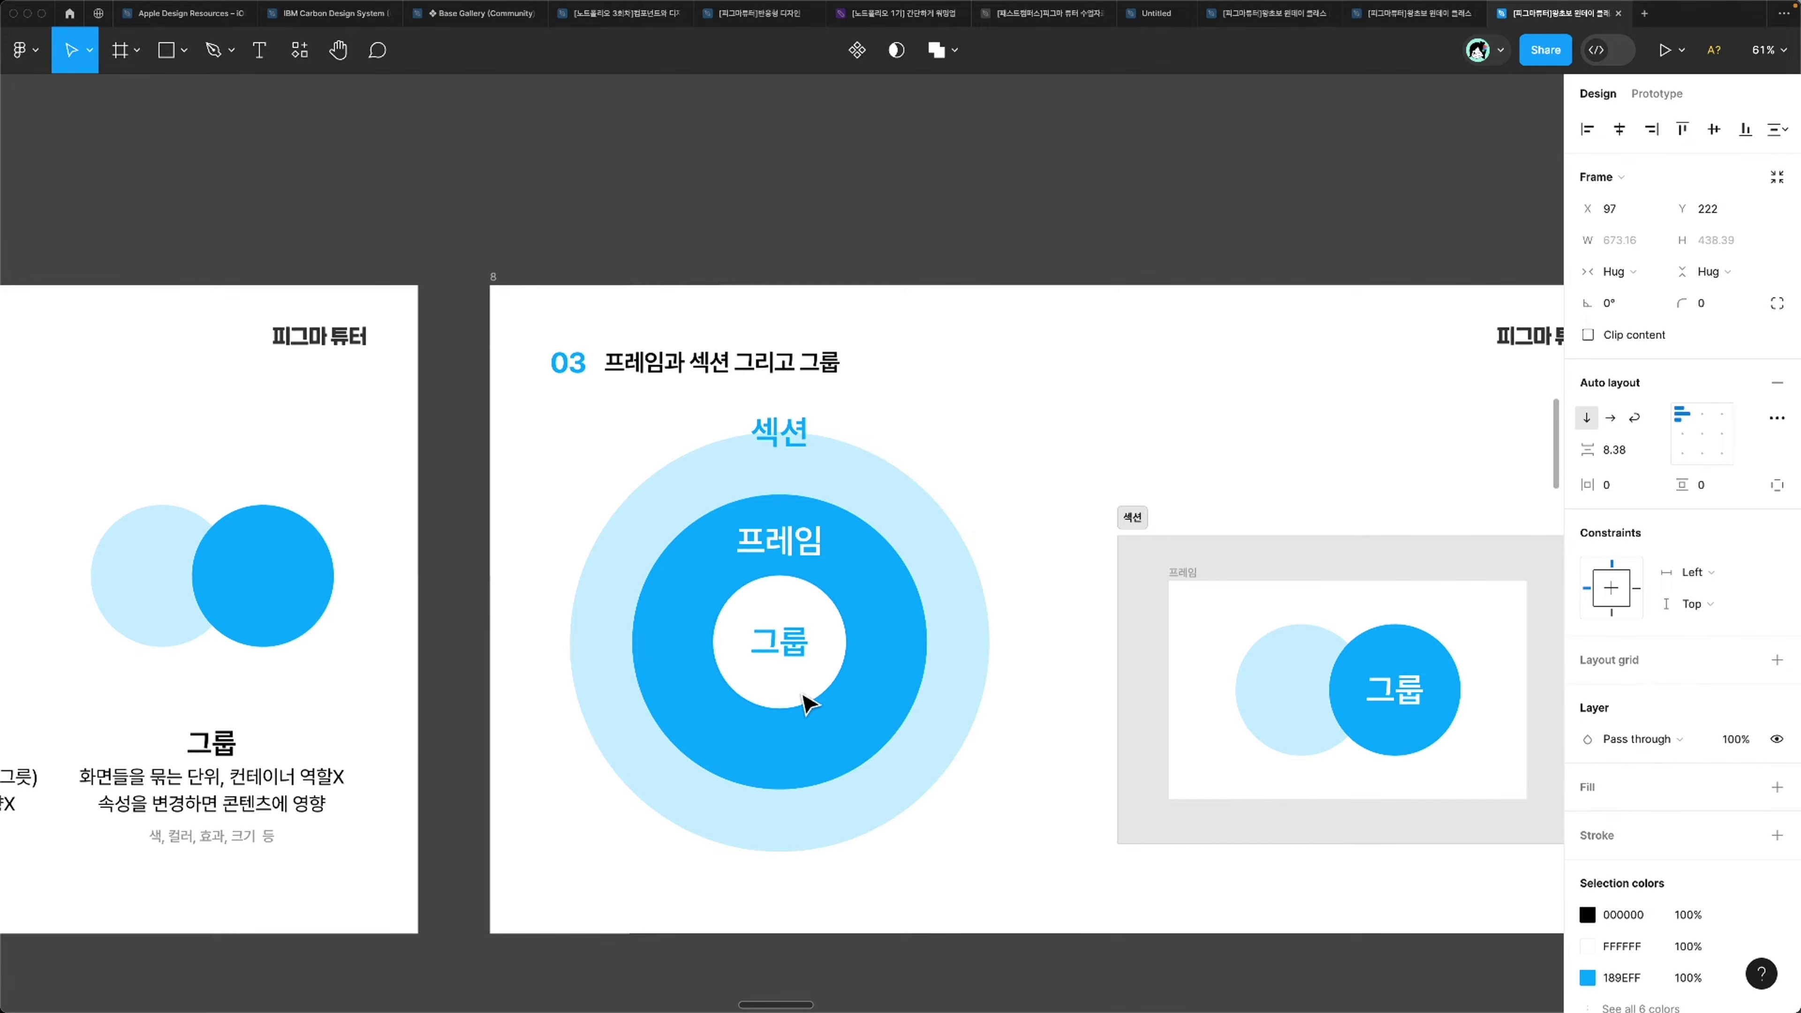
Step: Draw a new section about 708 × 518 on the empty canvas just below slide 7
{"action": "scroll", "coordinate": [803, 702], "scroll_direction": "left", "scroll_amount": 15}
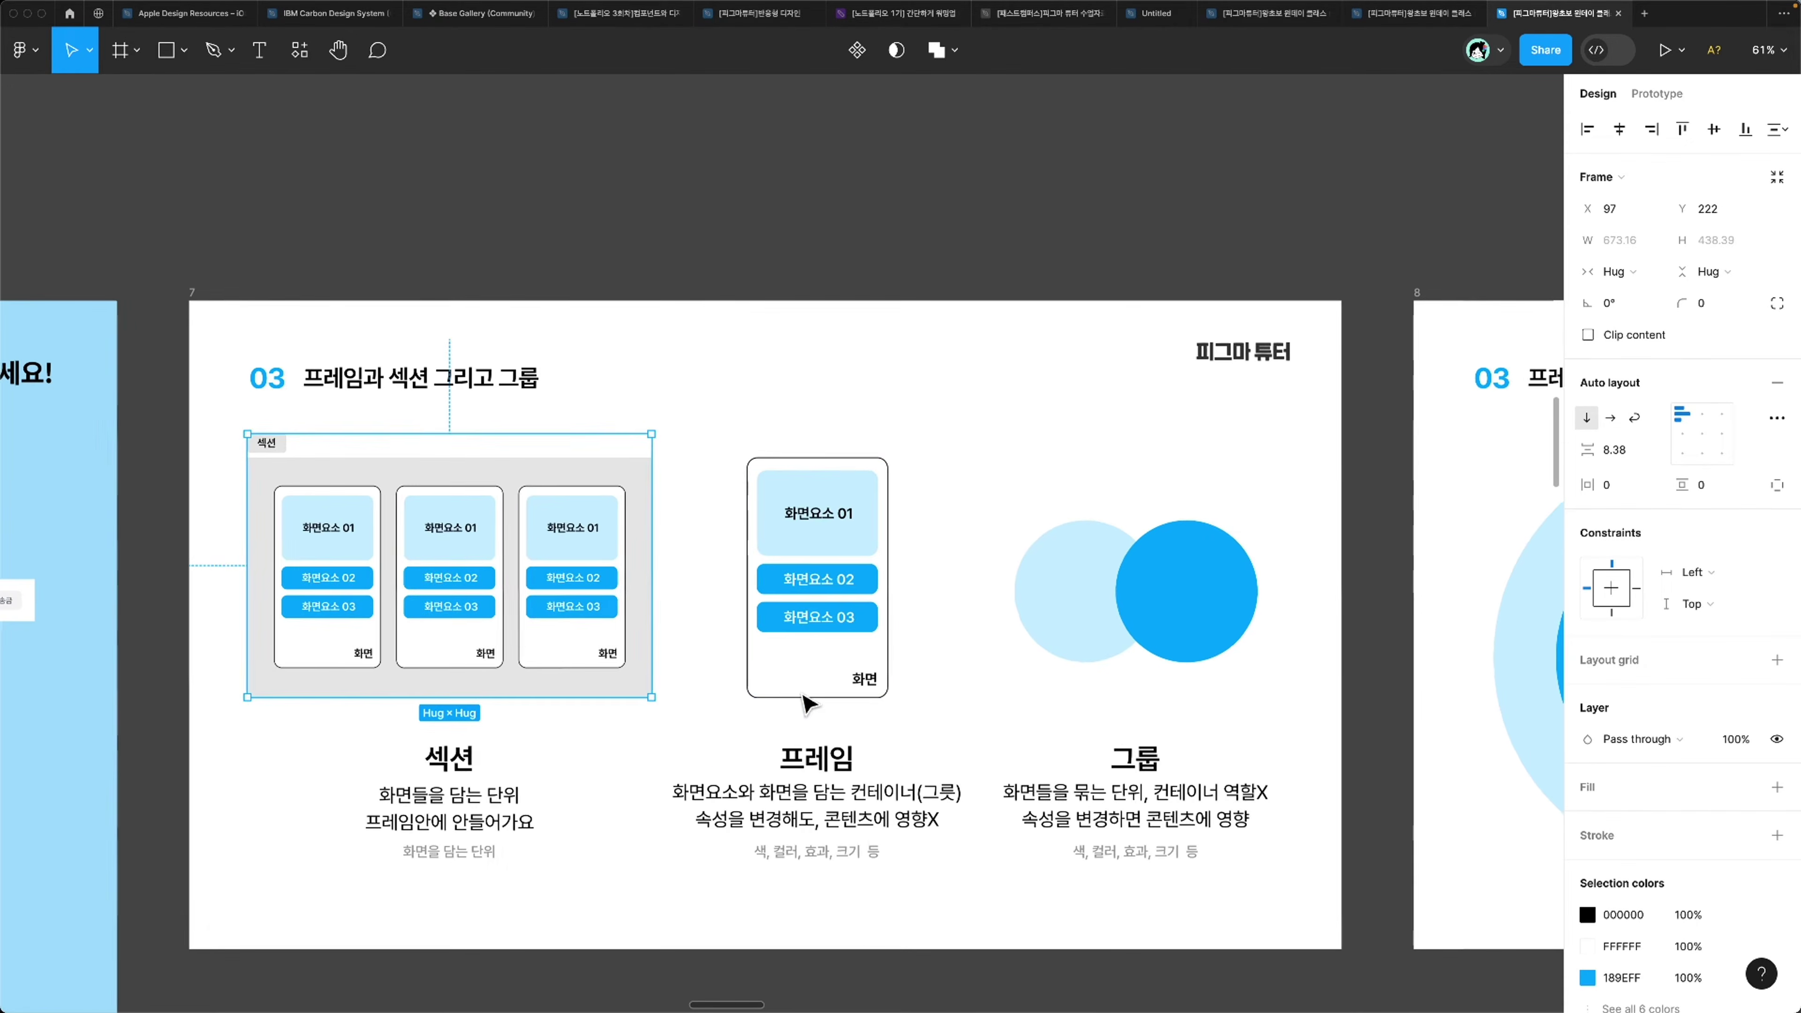
{"action": "scroll", "coordinate": [803, 702], "scroll_direction": "up", "scroll_amount": 3}
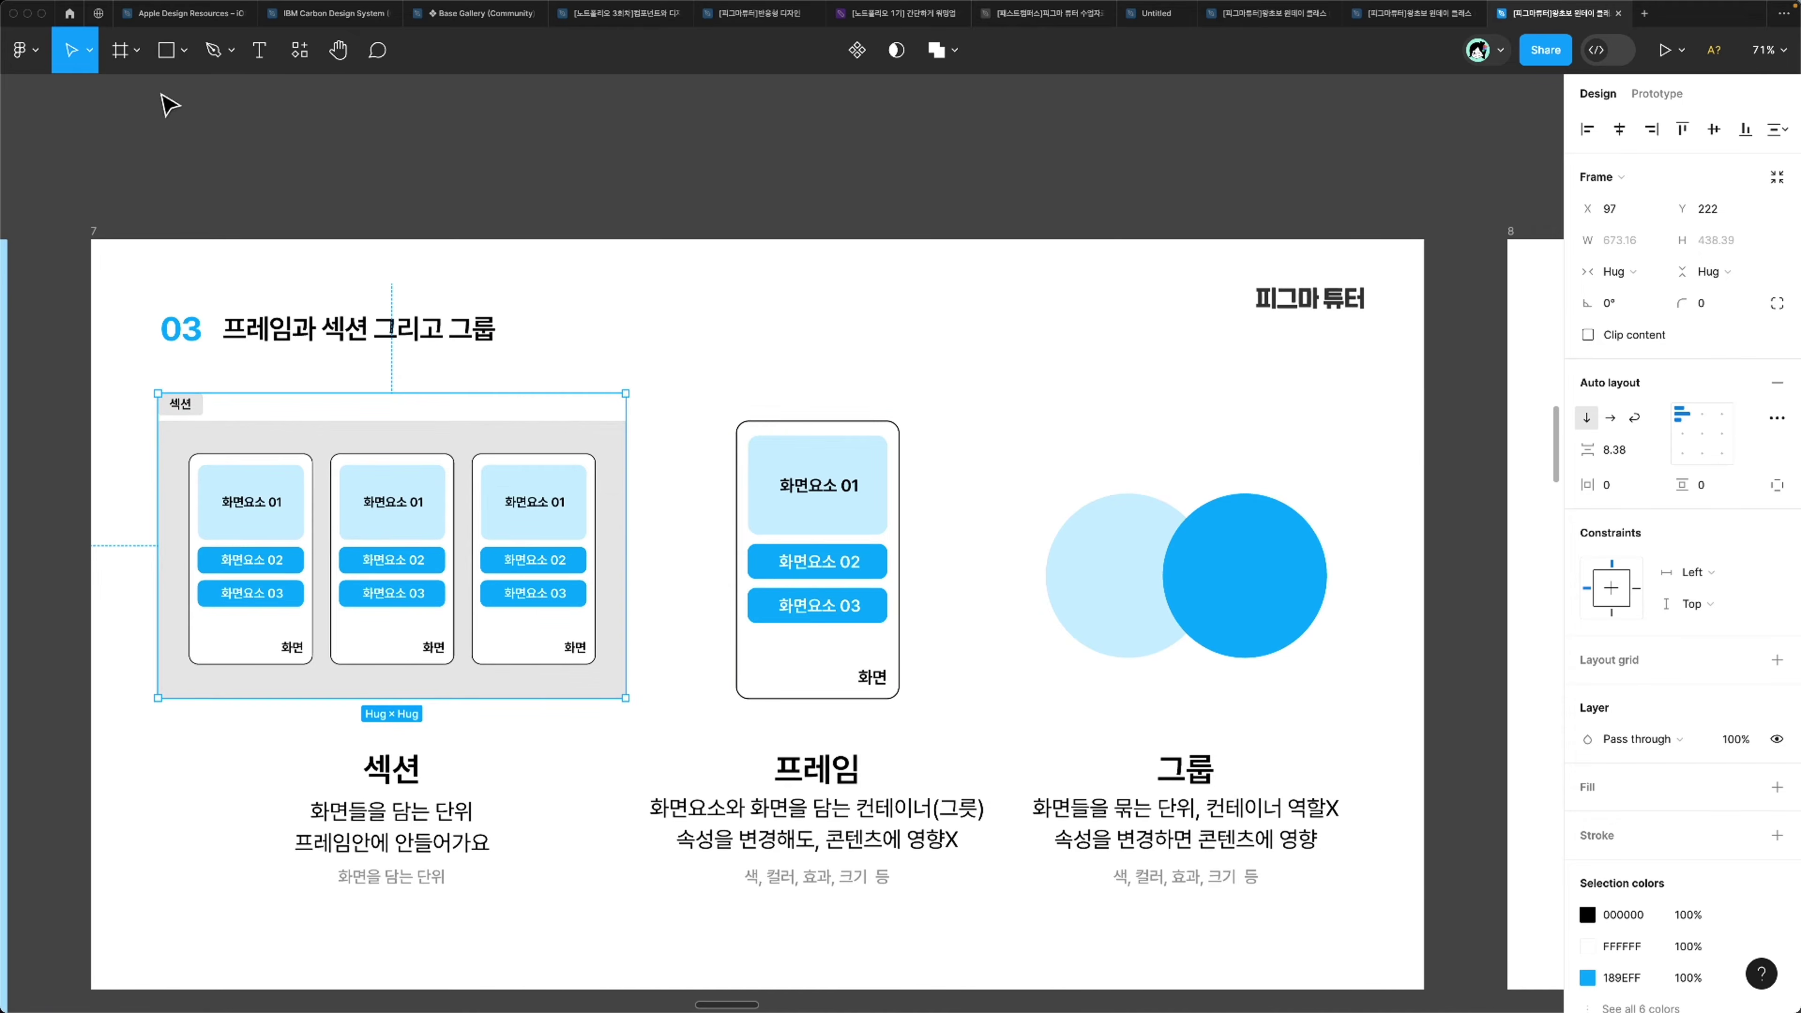
{"action": "left_click", "coordinate": [129, 52]}
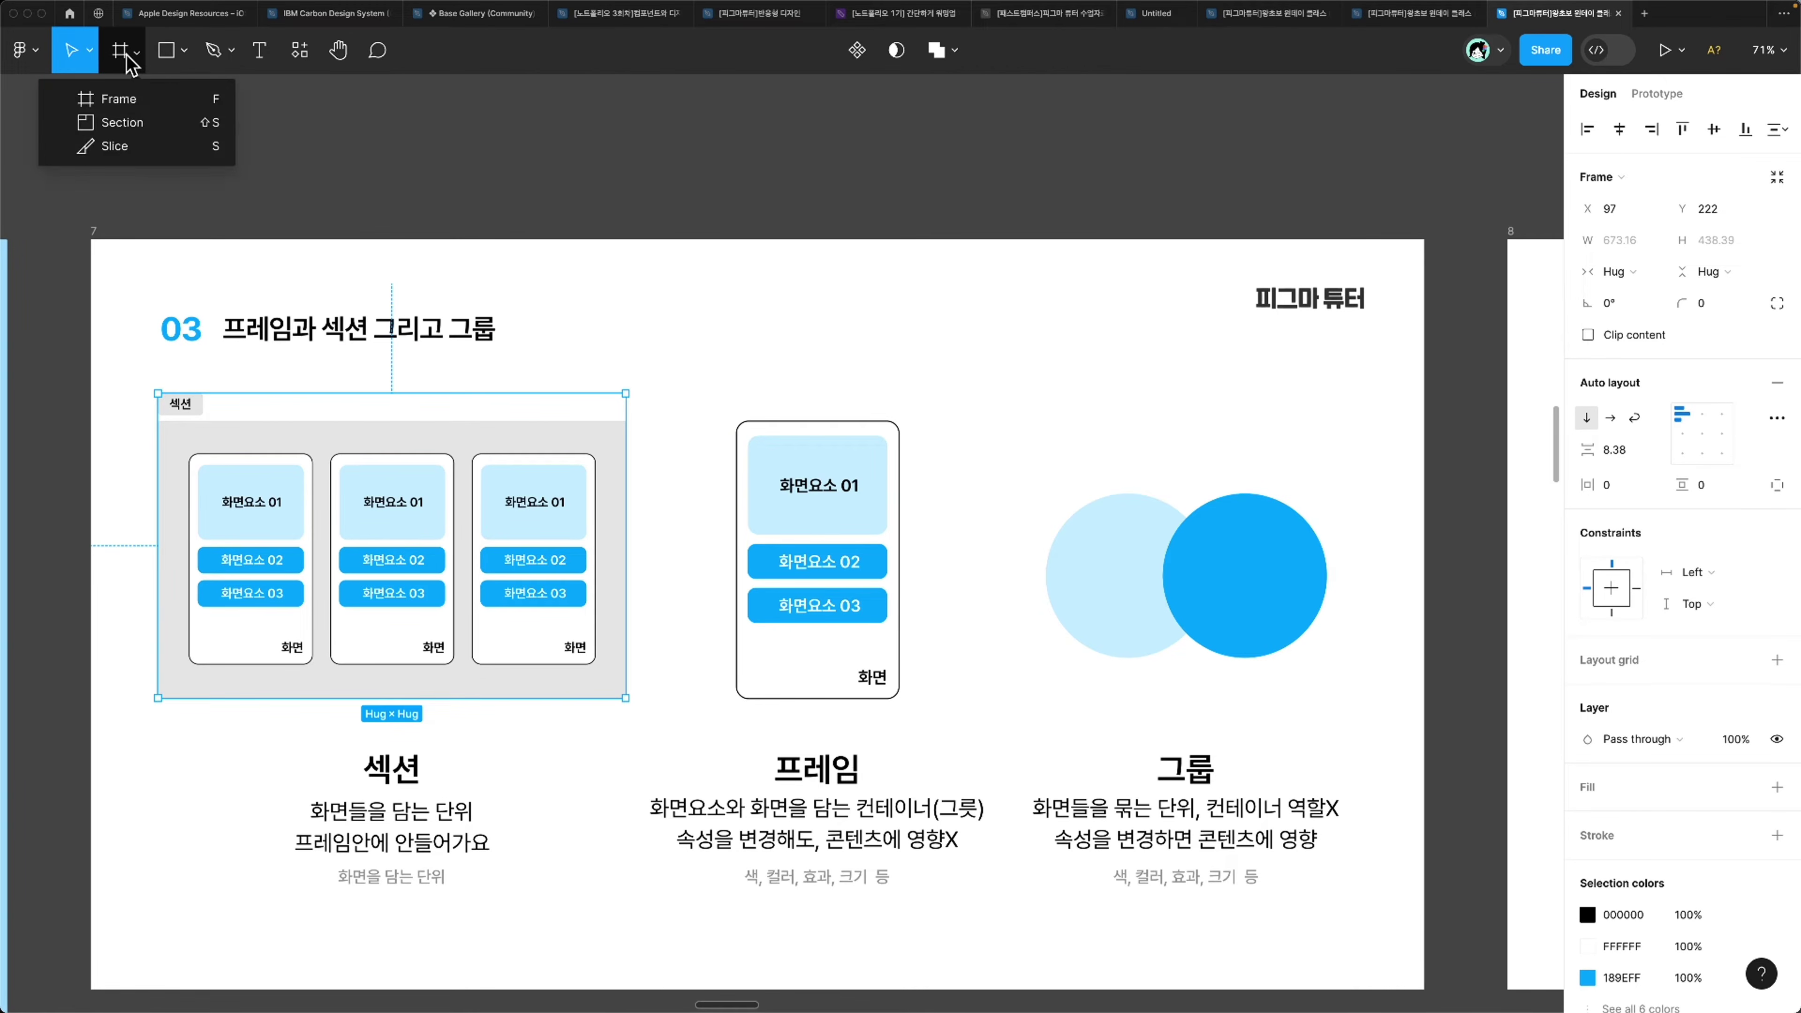
{"action": "left_click", "coordinate": [122, 122]}
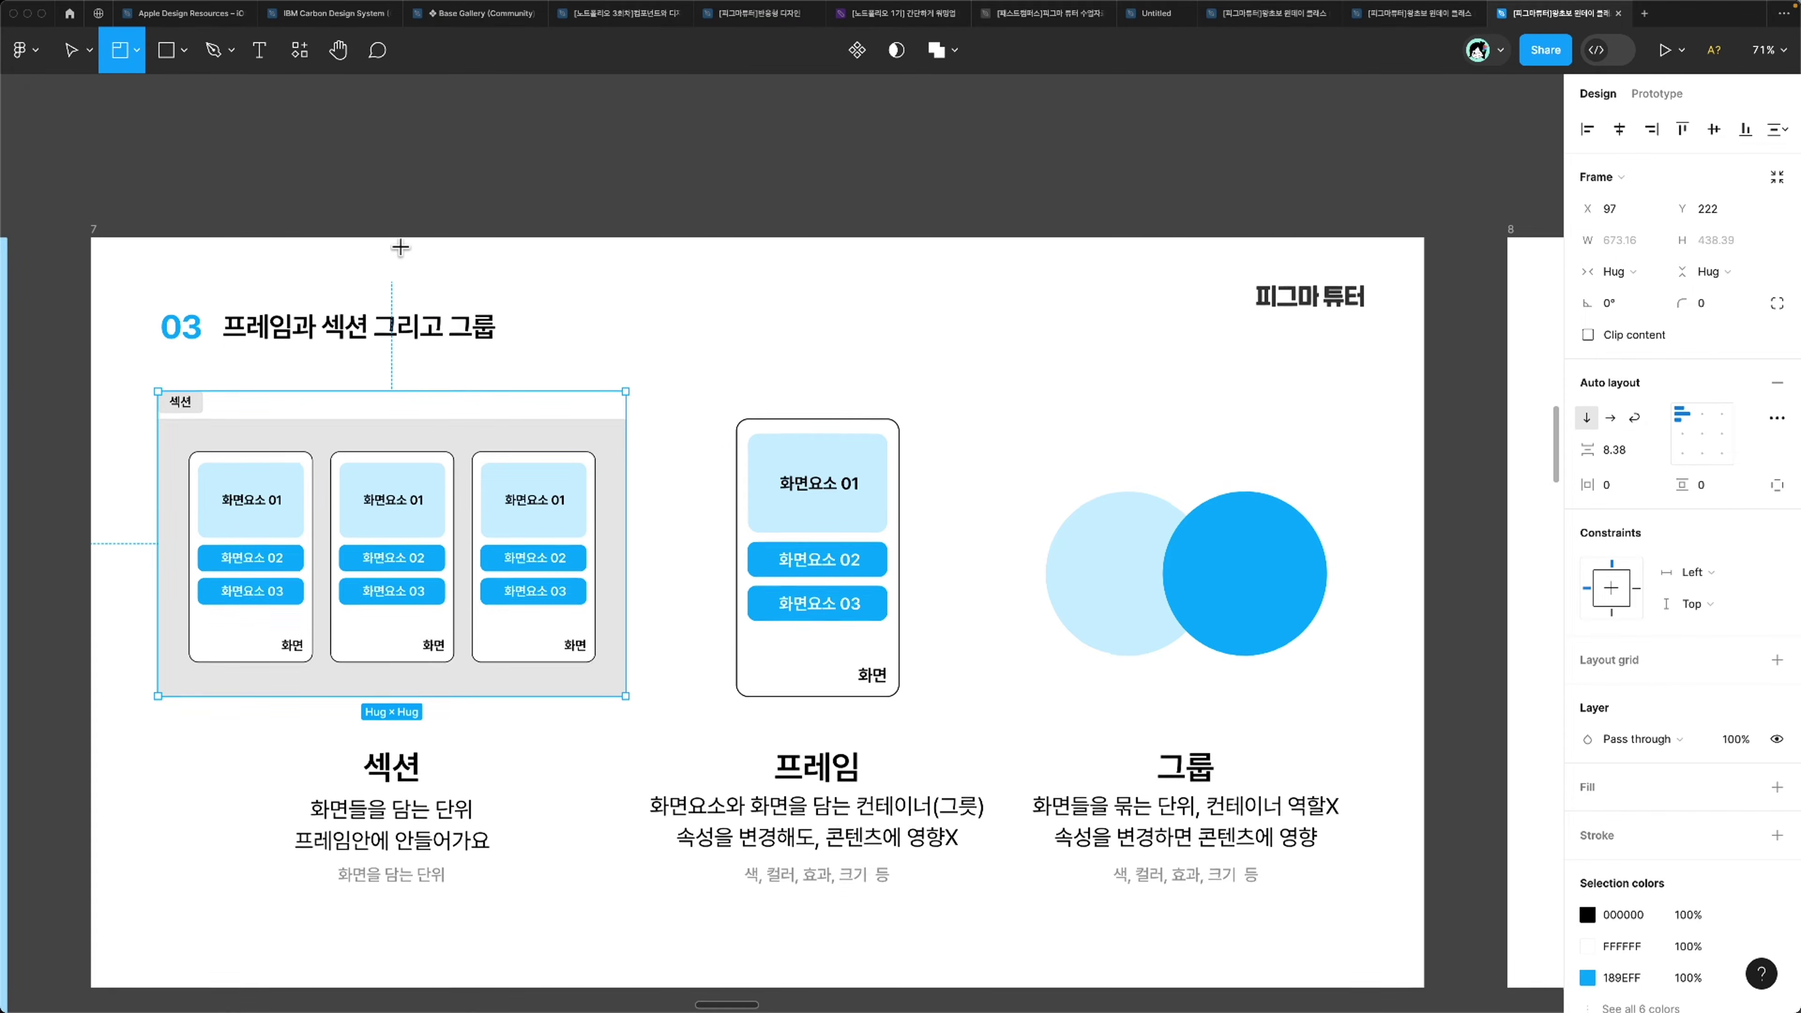
{"action": "scroll", "coordinate": [361, 330], "scroll_direction": "down", "scroll_amount": 10}
{"action": "mouse_move", "coordinate": [214, 383]}
{"action": "left_mouse_down"}
{"action": "mouse_move", "coordinate": [621, 711]}
{"action": "mouse_move", "coordinate": [706, 743]}
{"action": "left_mouse_up"}
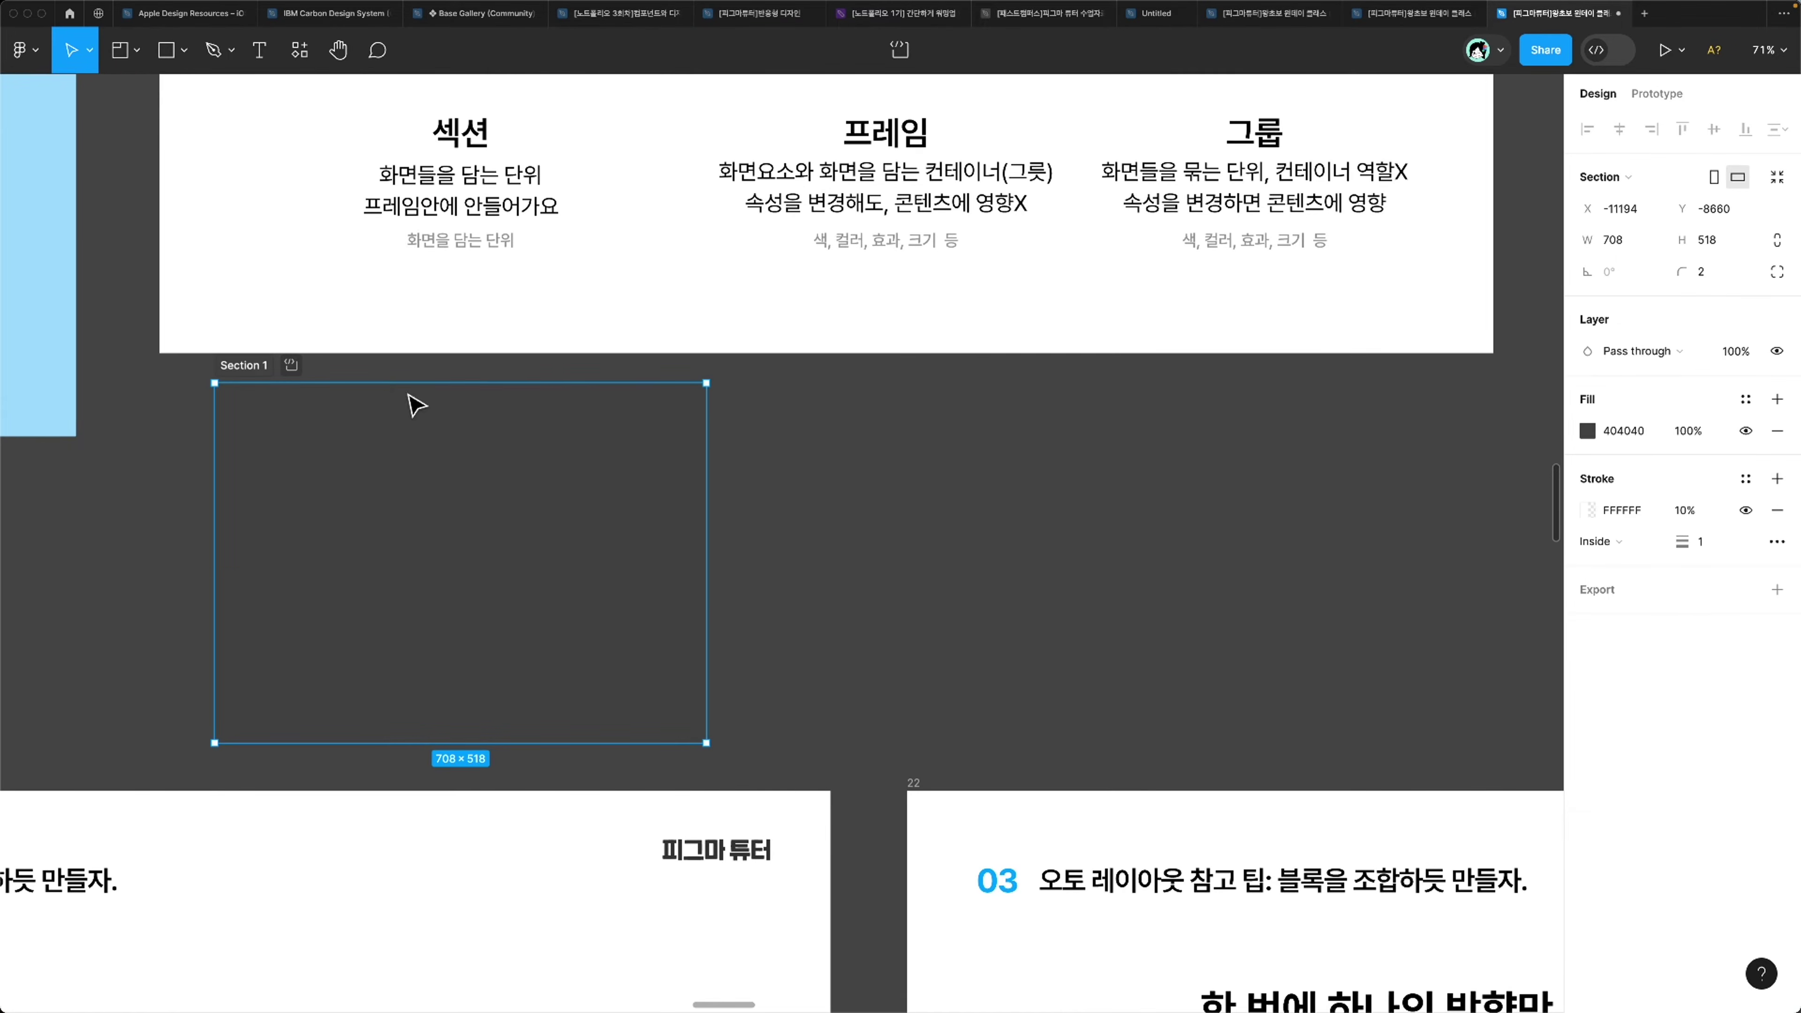
{"action": "scroll", "coordinate": [398, 386], "scroll_direction": "down", "scroll_amount": 3}
{"action": "scroll", "coordinate": [398, 386], "scroll_direction": "up", "scroll_amount": 5}
{"action": "scroll", "coordinate": [579, 702], "scroll_direction": "up", "scroll_amount": 5}
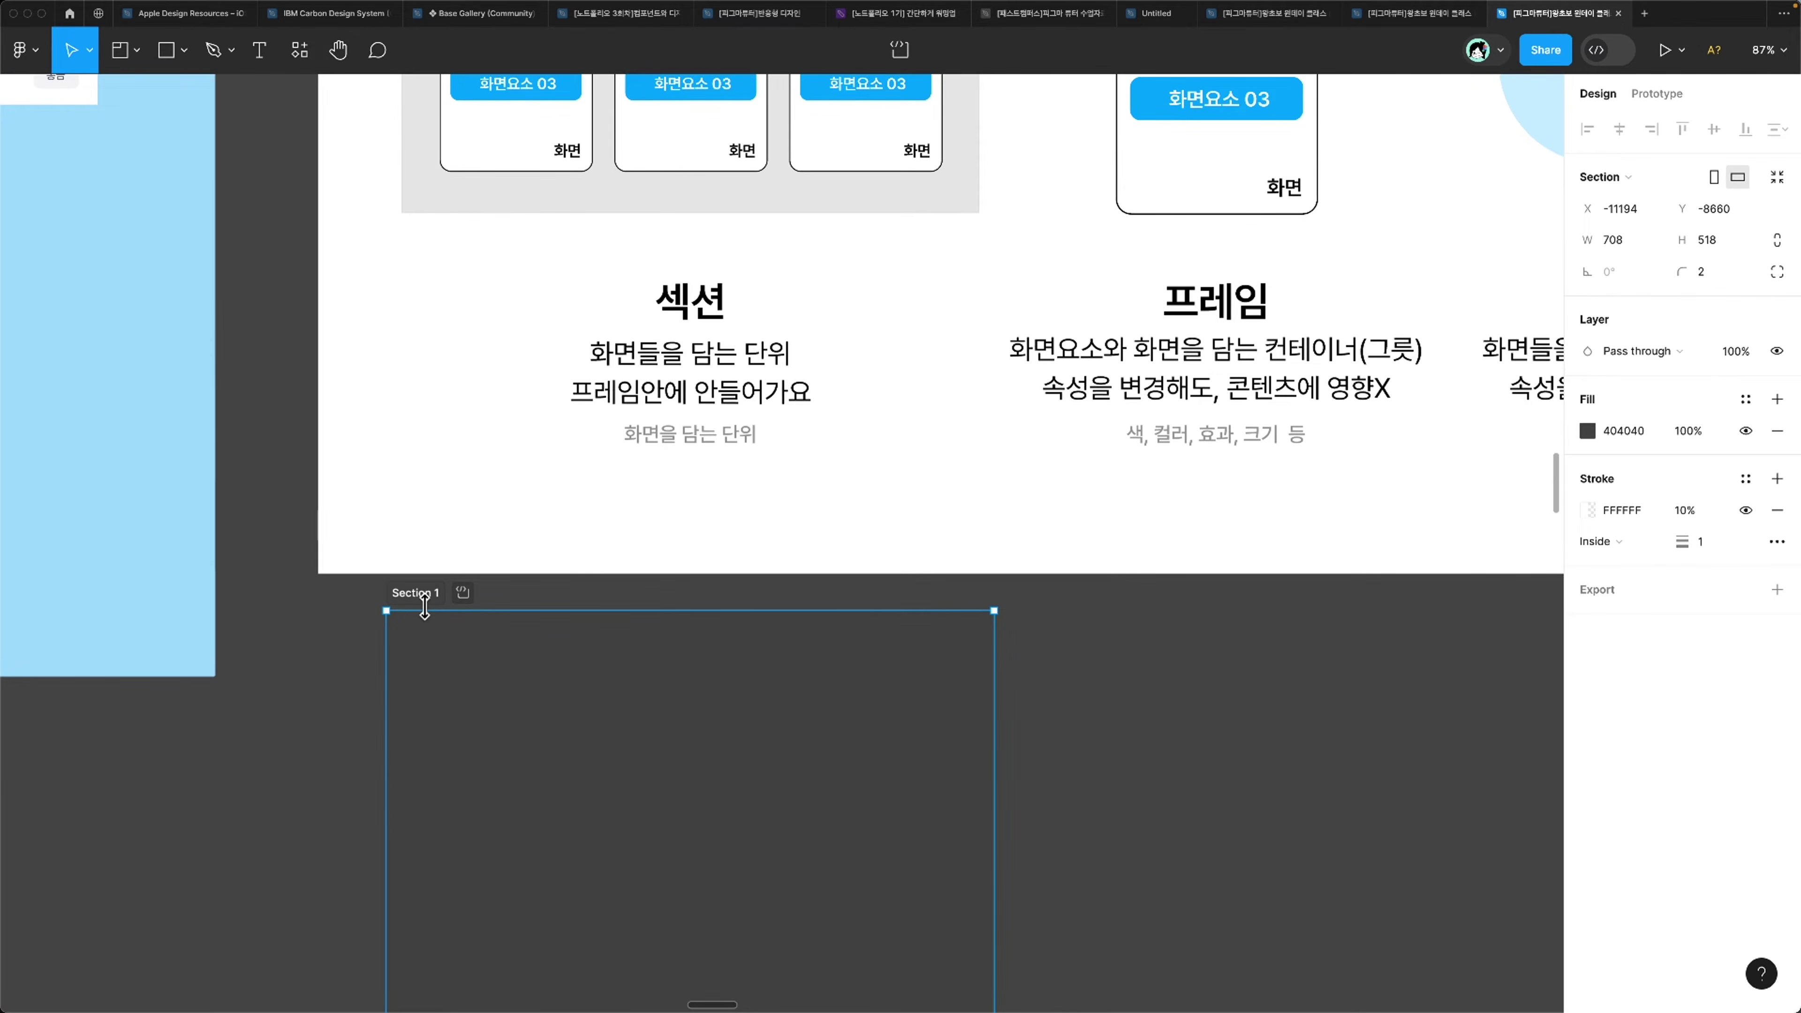
{"action": "scroll", "coordinate": [425, 610], "scroll_direction": "down", "scroll_amount": 5}
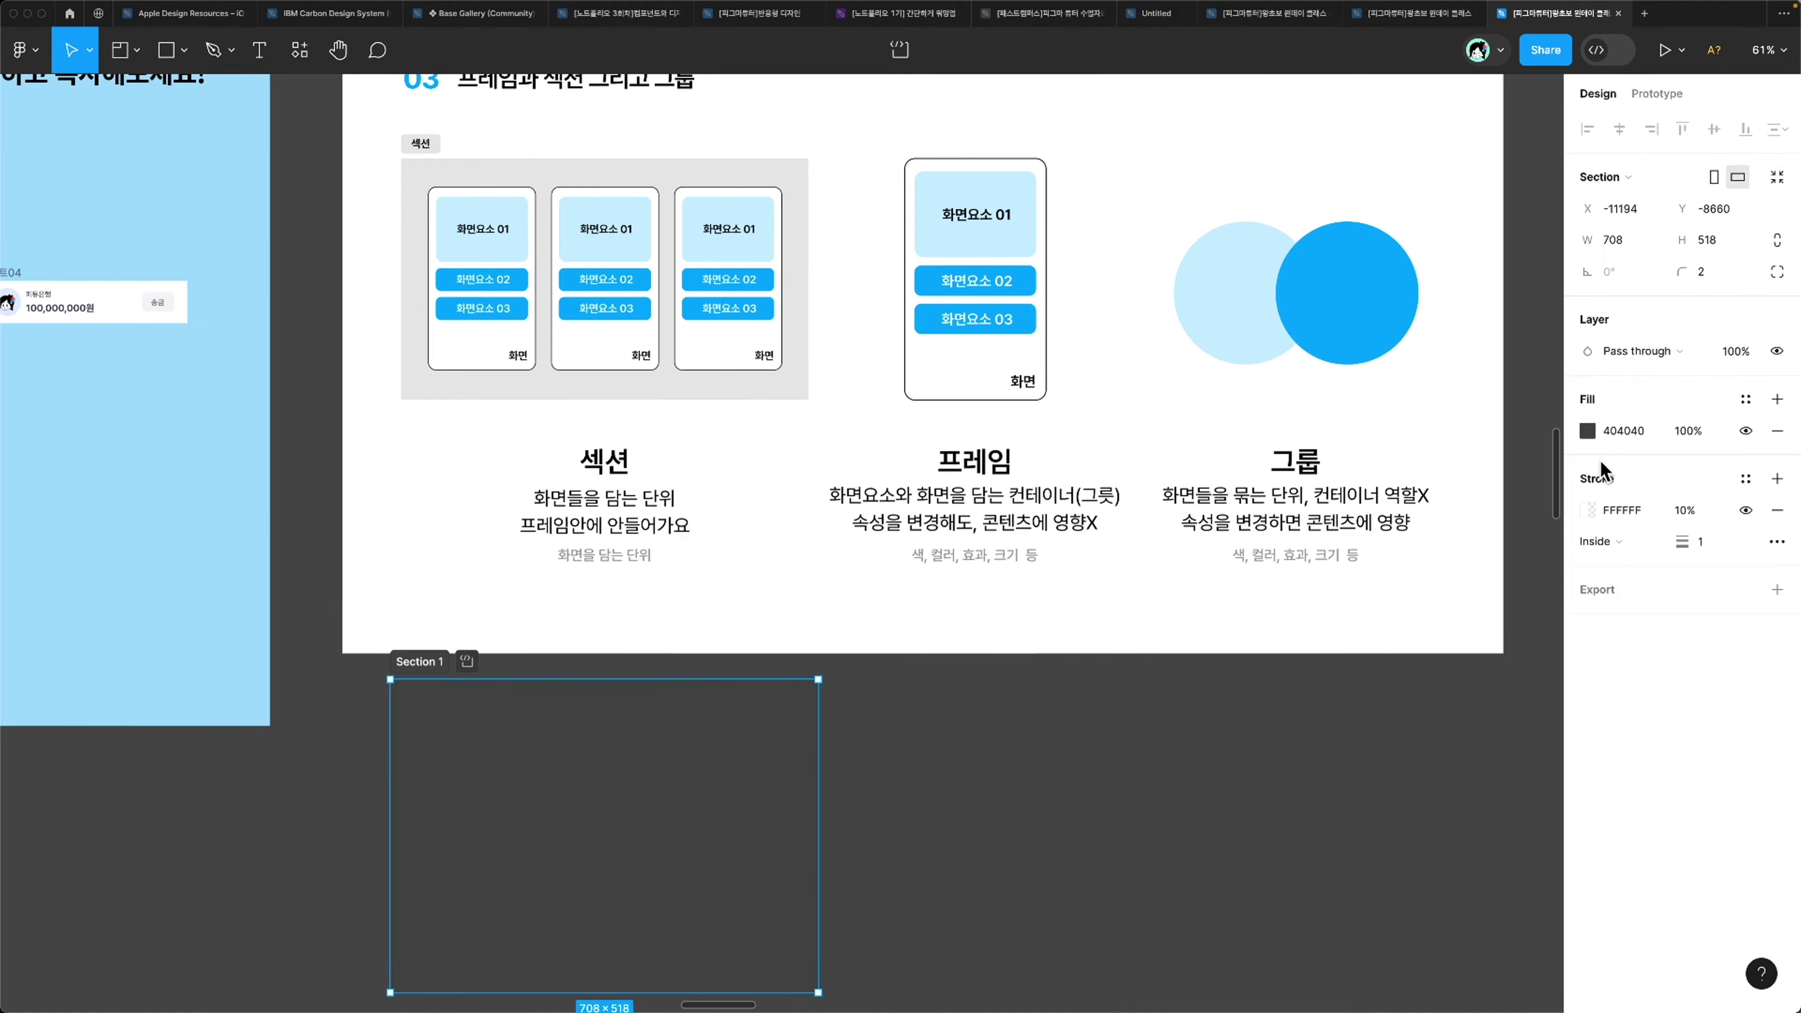
Step: Deselect the section and change the page background to light gray AEAEAE
{"action": "left_click", "coordinate": [1365, 732]}
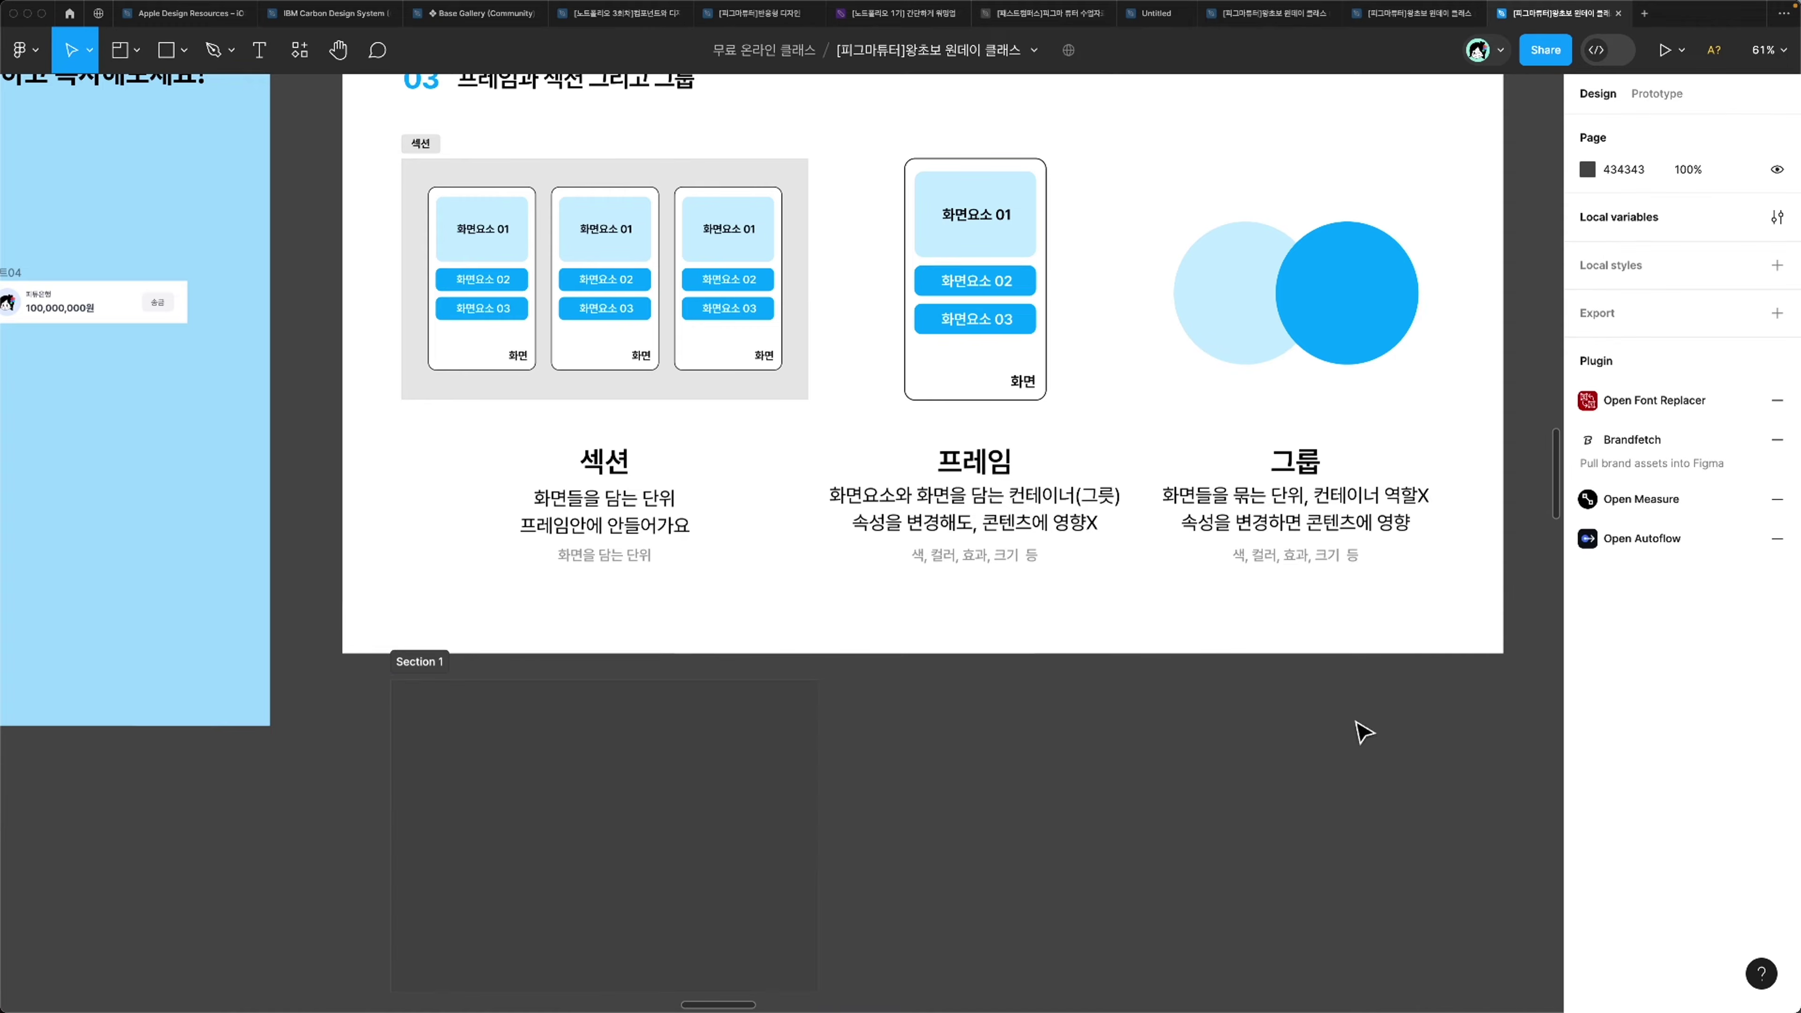
{"action": "left_click", "coordinate": [1597, 168]}
{"action": "left_click", "coordinate": [1592, 169]}
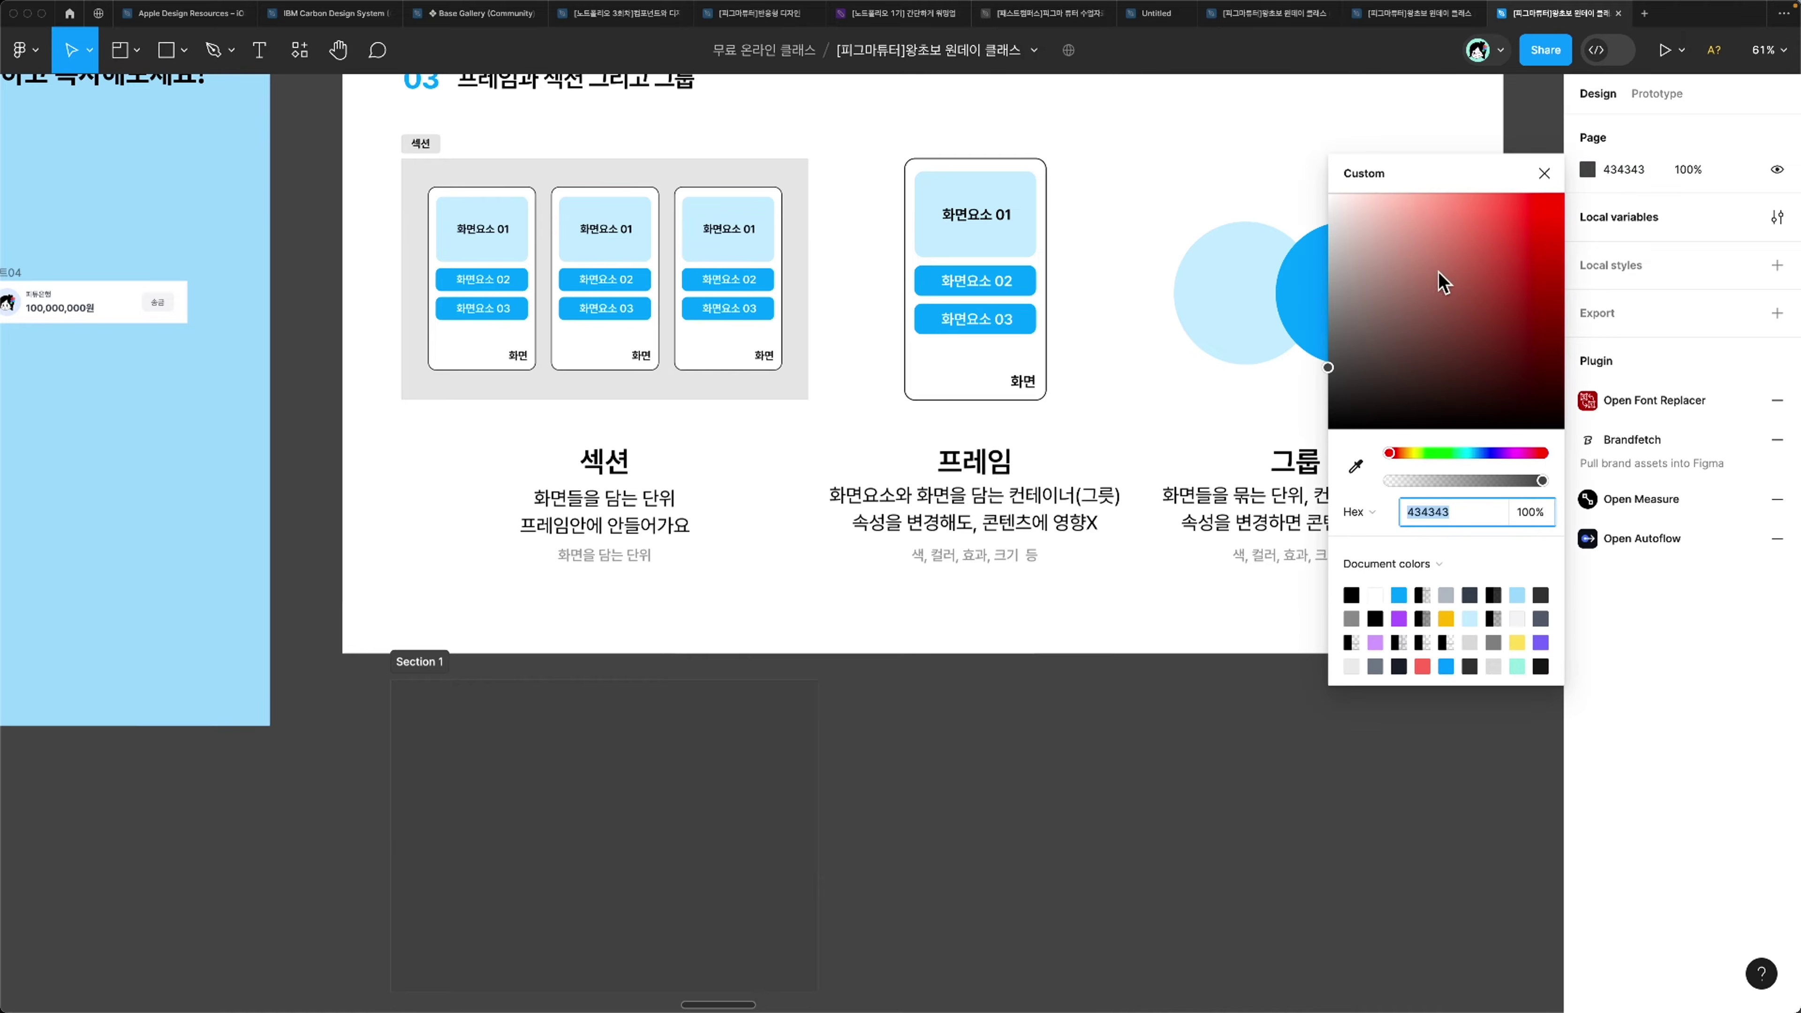
{"action": "left_click_drag", "start_coordinate": [1446, 283], "coordinate": [1203, 270]}
{"action": "left_click", "coordinate": [977, 674]}
{"action": "scroll", "coordinate": [978, 783], "scroll_direction": "down", "scroll_amount": 5}
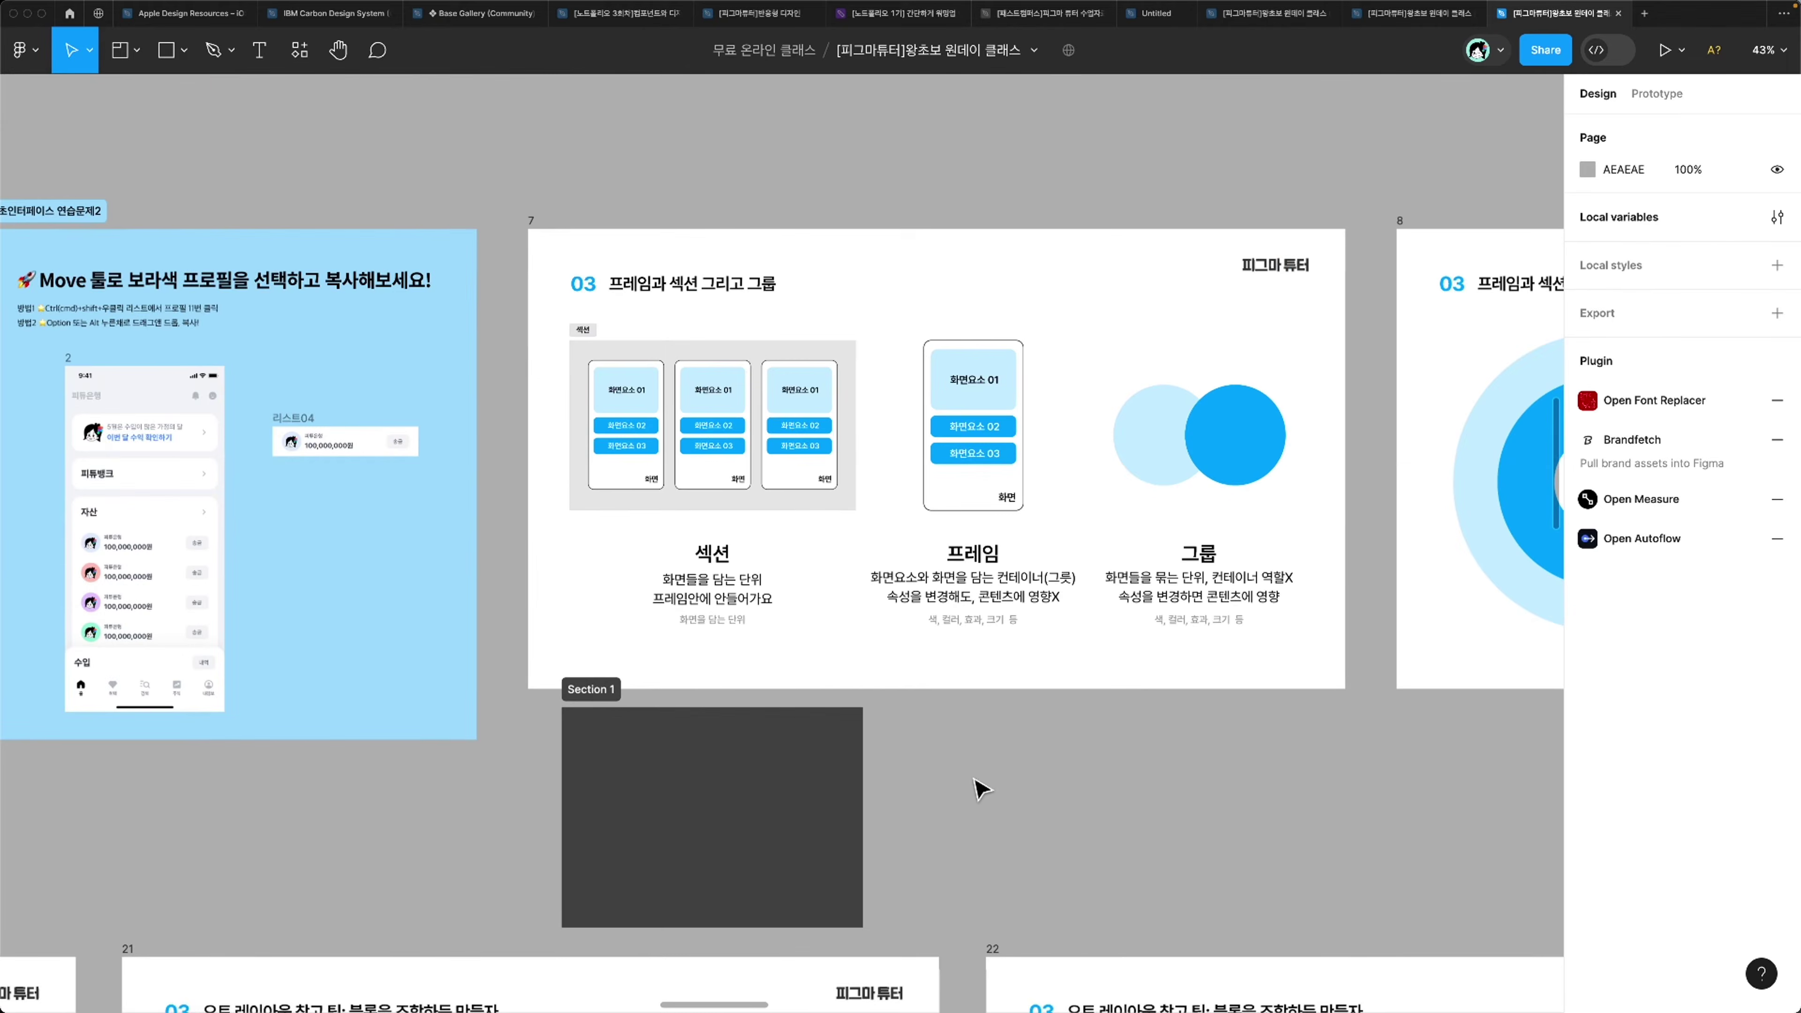
Step: Move Section 1 flush with slide 7's left edge and widen it to about 1295
{"action": "scroll", "coordinate": [978, 786], "scroll_direction": "up", "scroll_amount": 1}
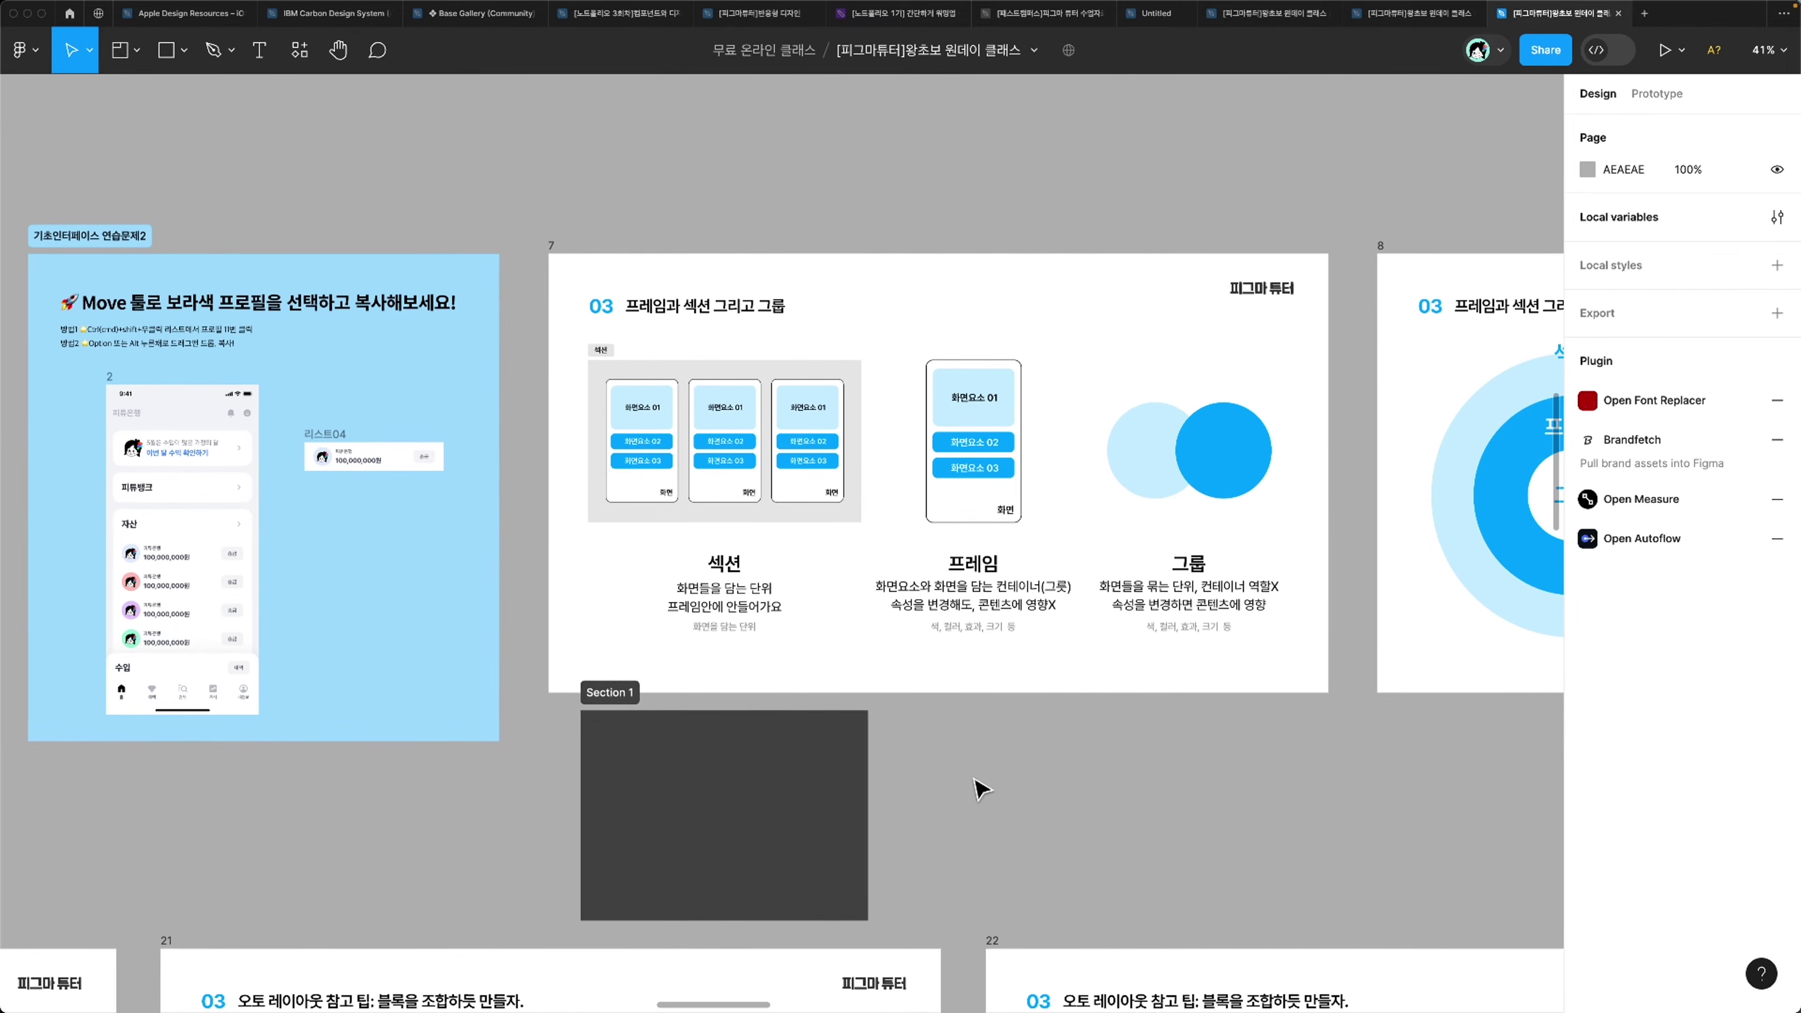
{"action": "left_click_drag", "start_coordinate": [657, 720], "coordinate": [625, 711]}
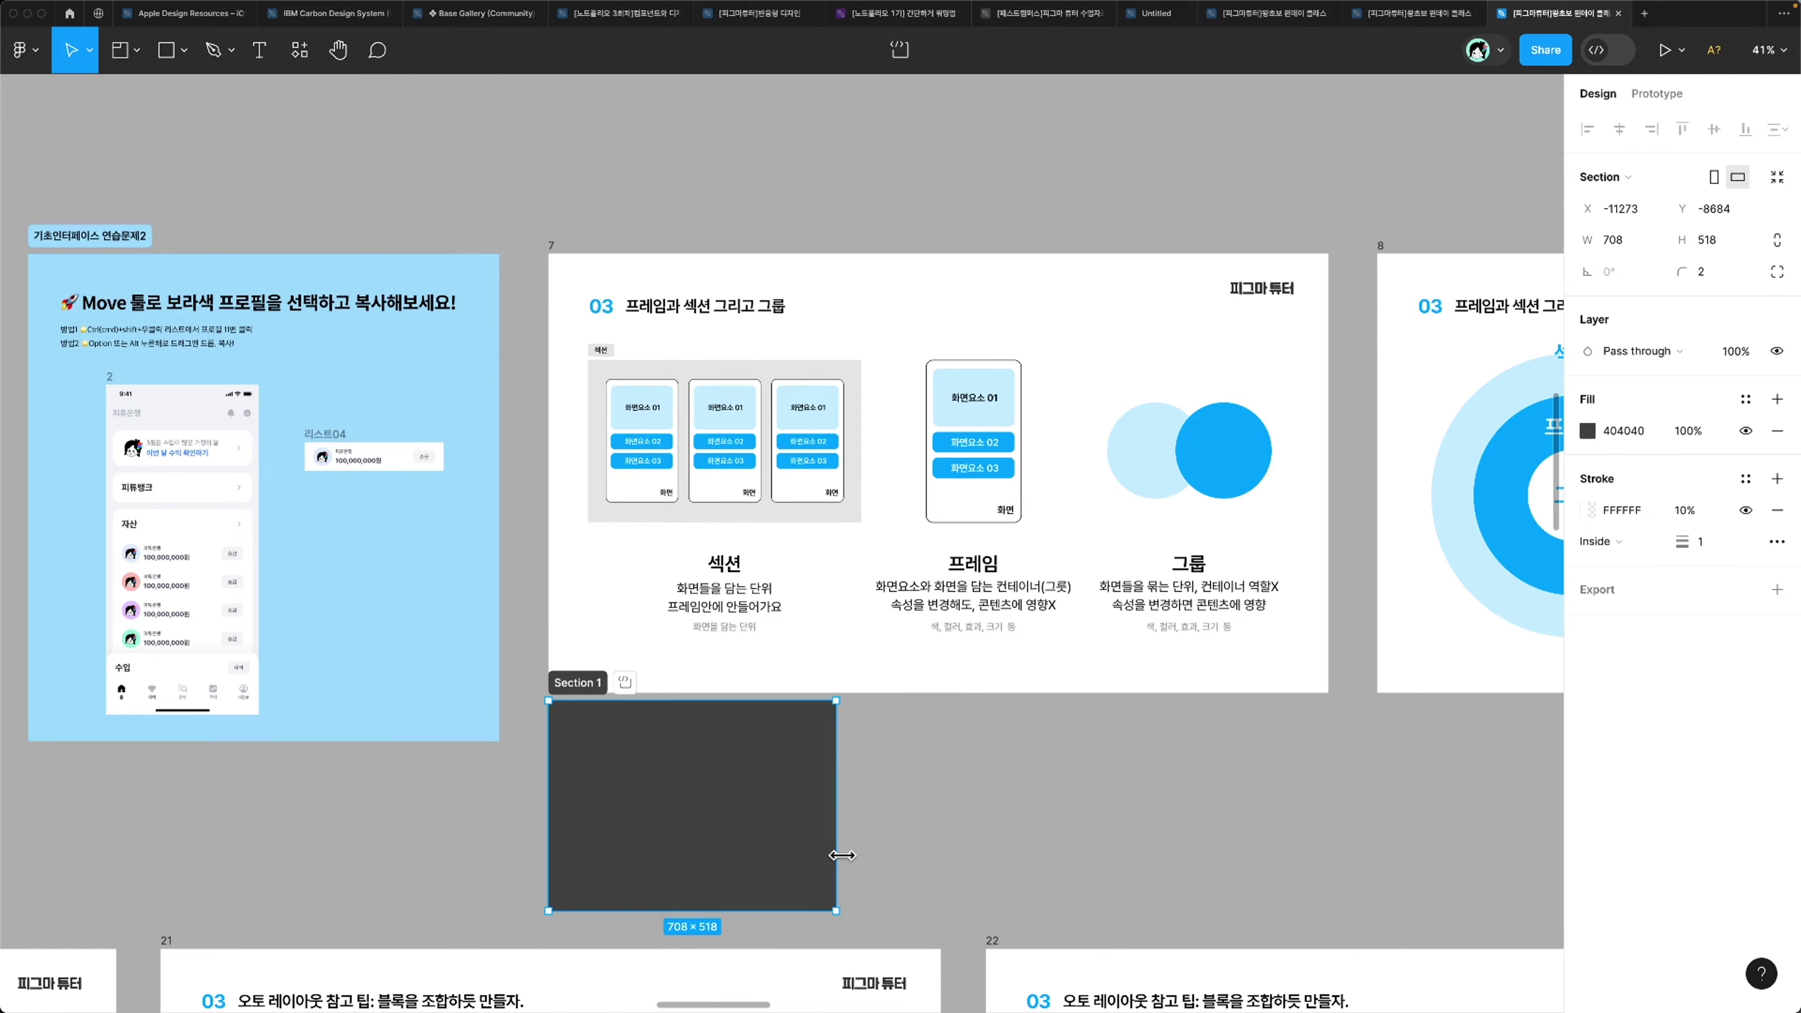
{"action": "left_click_drag", "start_coordinate": [842, 855], "coordinate": [1074, 915]}
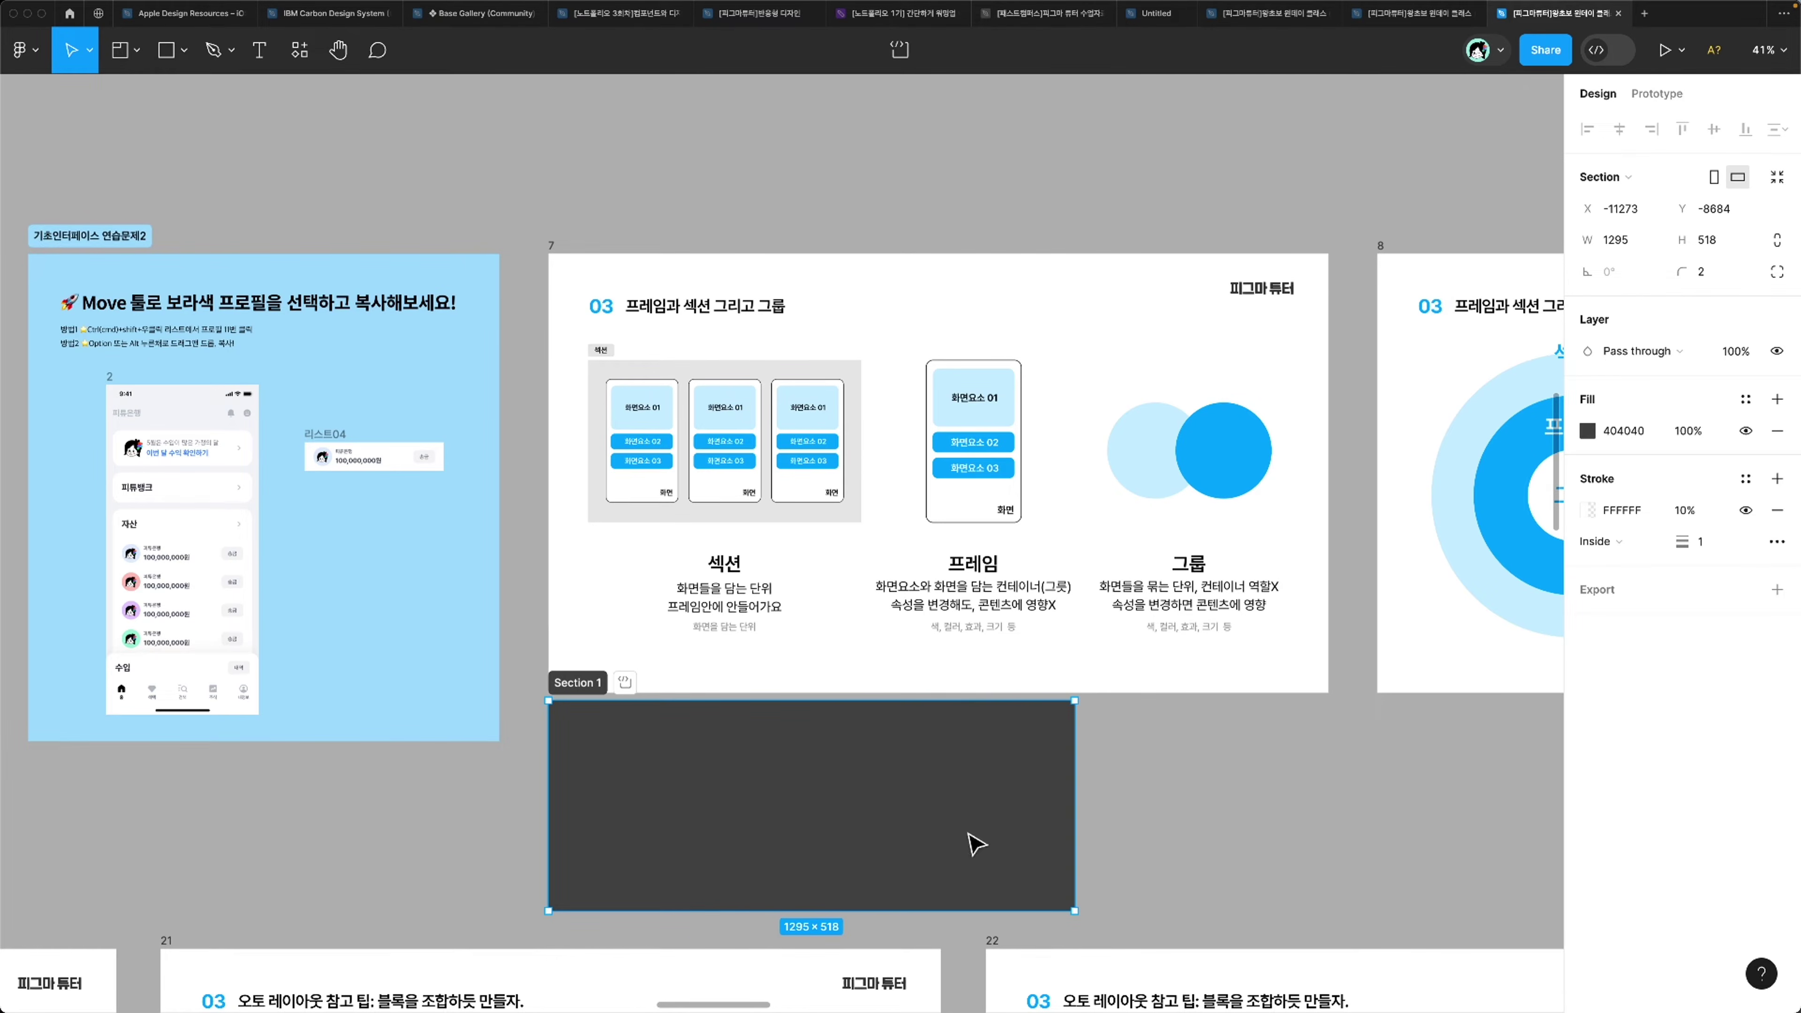
Step: Place three copies of slide 7's 프레임 phone screen in a row inside Section 1
{"action": "scroll", "coordinate": [801, 674], "scroll_direction": "down", "scroll_amount": 10}
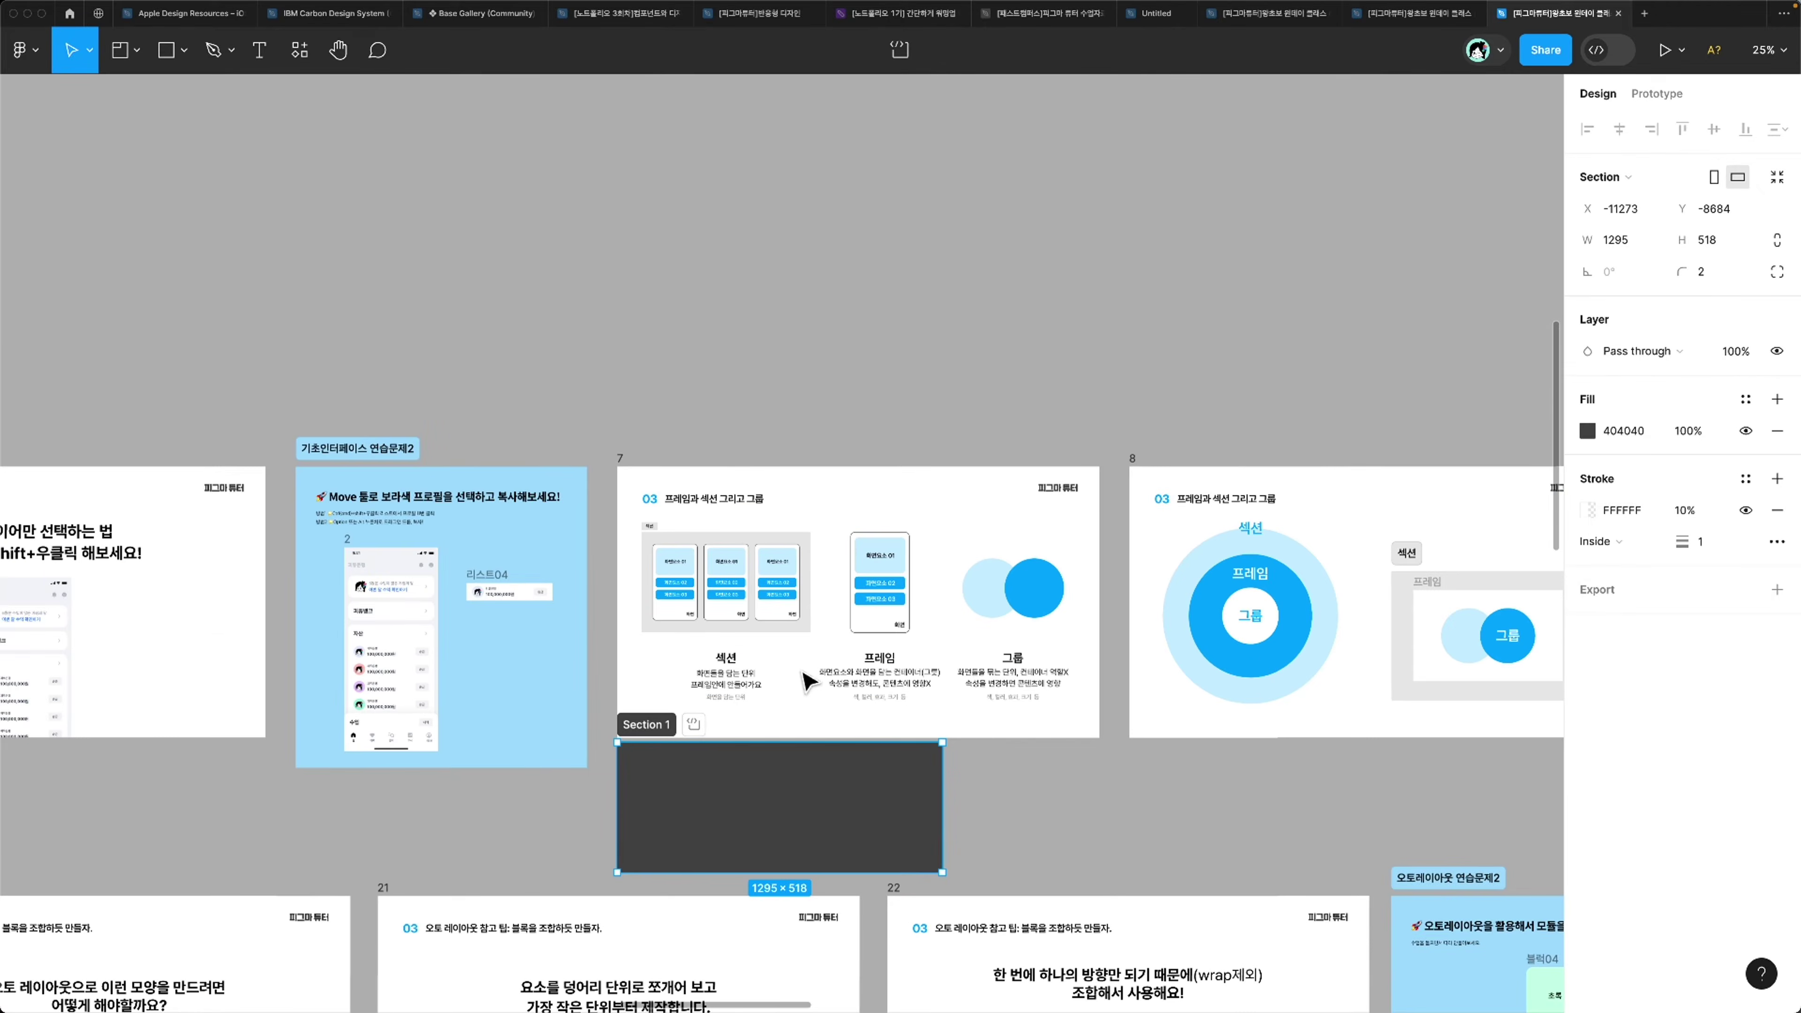
{"action": "scroll", "coordinate": [801, 674], "scroll_direction": "left", "scroll_amount": 5}
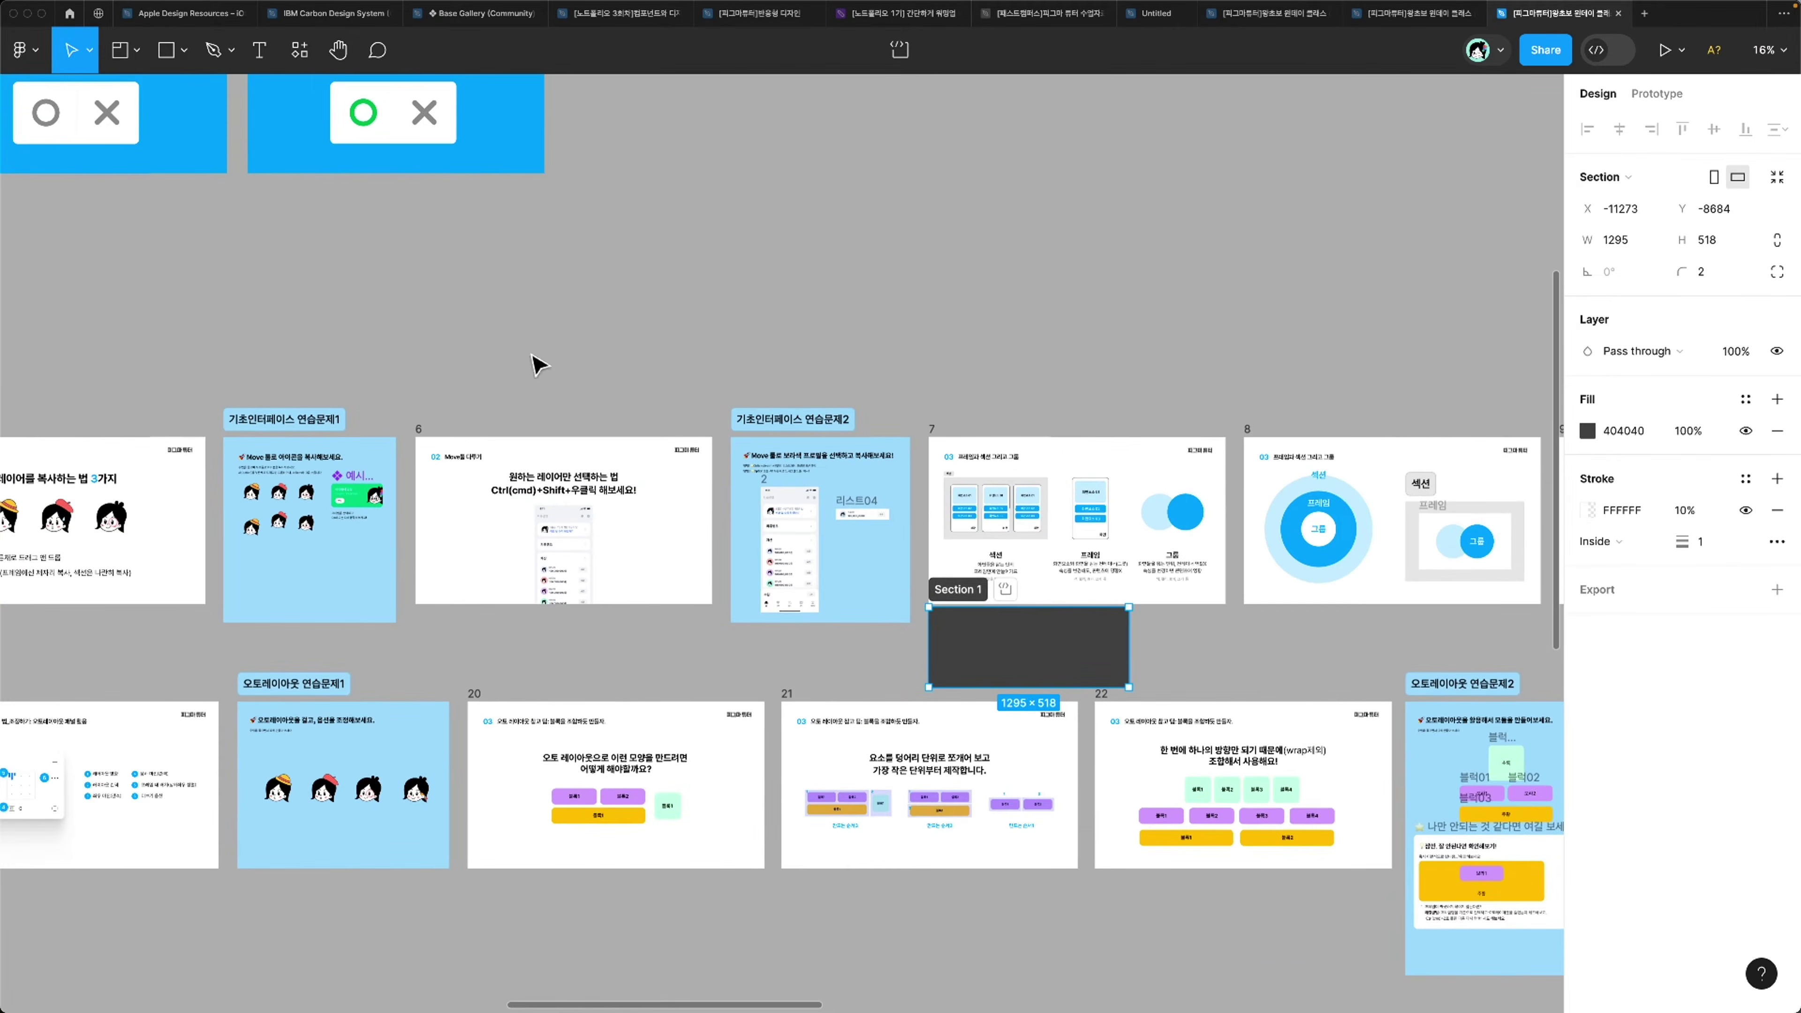
{"action": "scroll", "coordinate": [1055, 521], "scroll_direction": "up", "scroll_amount": 10}
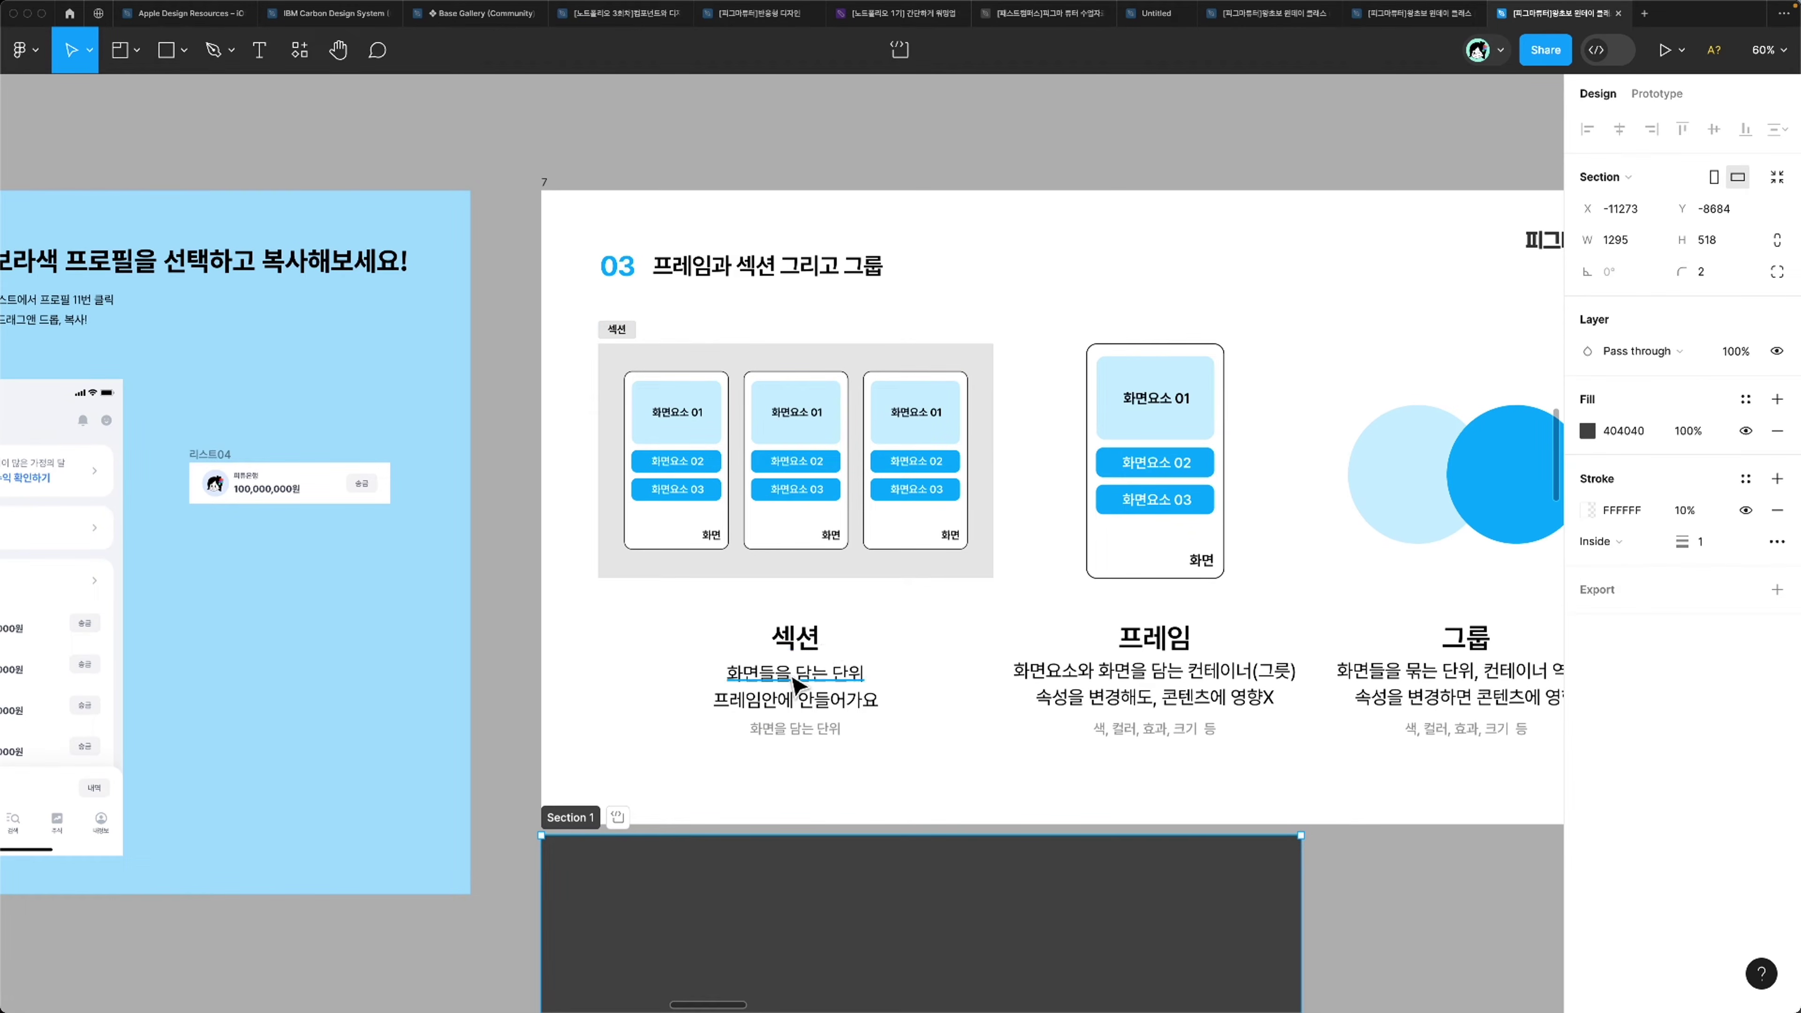
{"action": "scroll", "coordinate": [758, 826], "scroll_direction": "down", "scroll_amount": 5}
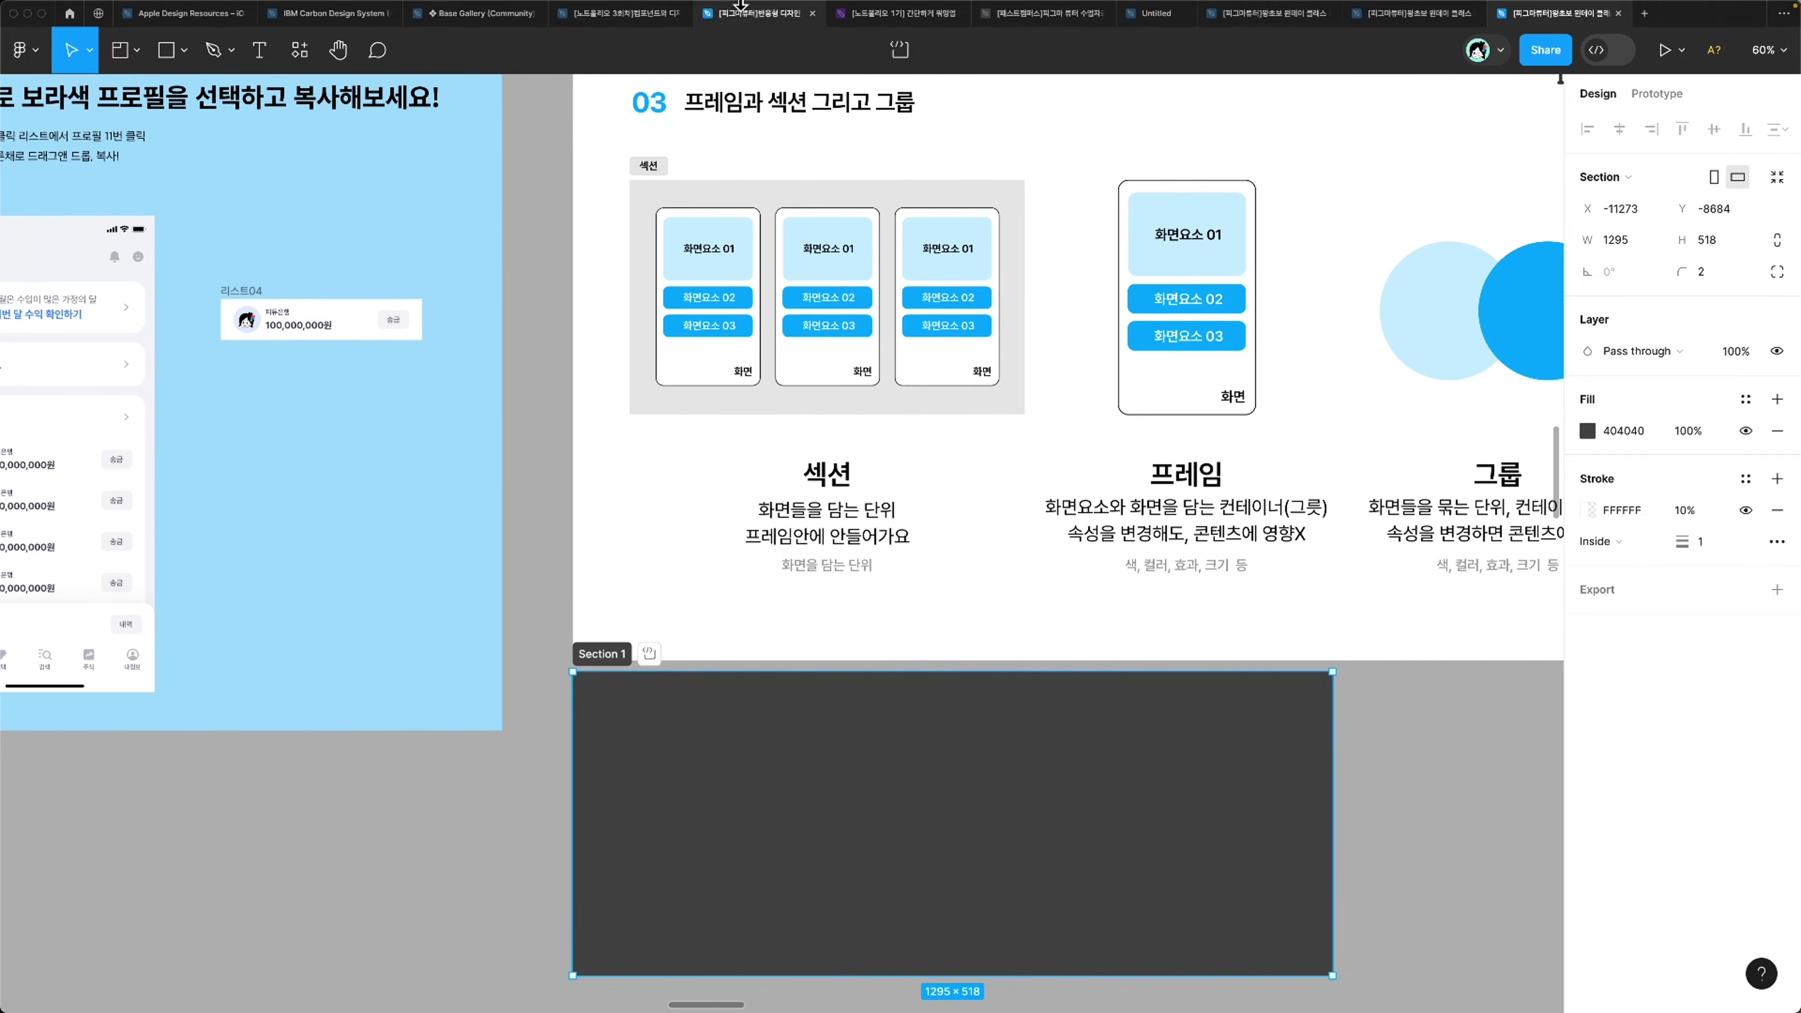
{"action": "left_click_drag", "start_coordinate": [1241, 252], "coordinate": [1085, 816]}
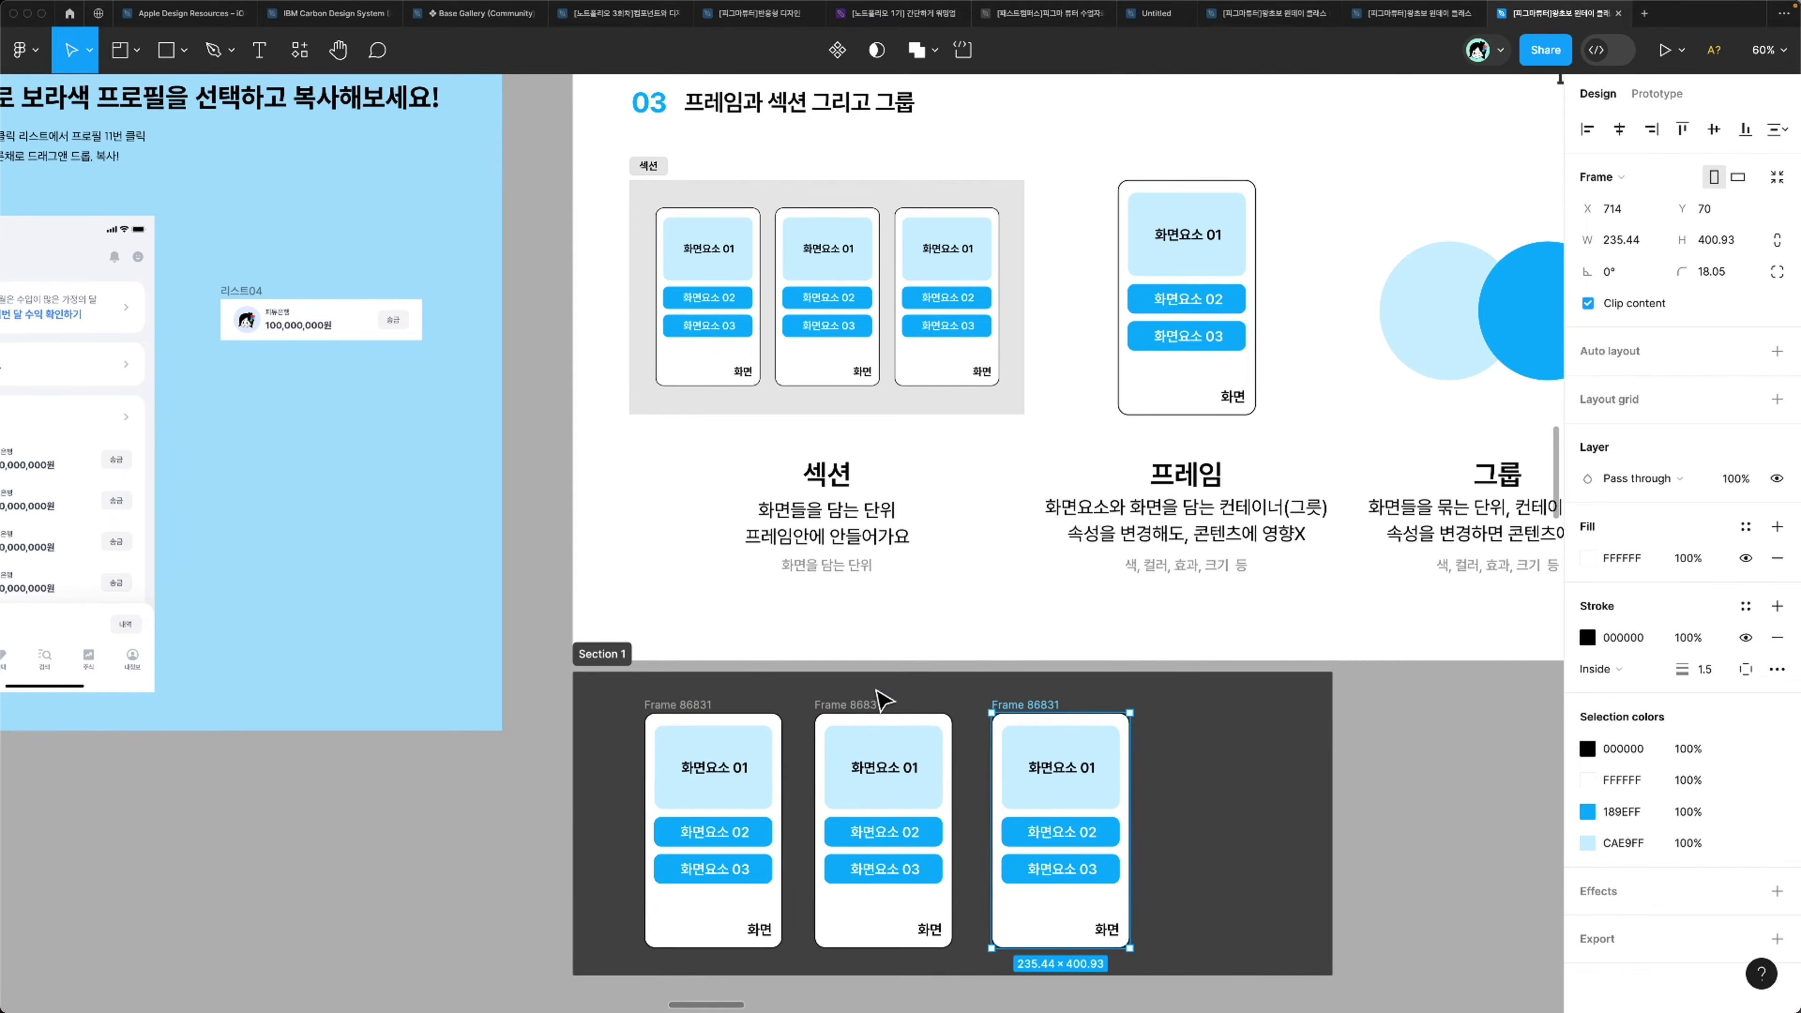
Step: Select the three copied phone frames together and shift them right toward the middle of Section 1
{"action": "left_click", "coordinate": [873, 706], "text": "shift"}
{"action": "left_click_drag", "start_coordinate": [873, 705], "coordinate": [877, 706]}
{"action": "left_click", "coordinate": [692, 707], "text": "shift"}
{"action": "left_click_drag", "start_coordinate": [687, 700], "coordinate": [729, 702]}
{"action": "left_click", "coordinate": [615, 694]}
Step: Show the layers sidebar and mark Section 1 as ready for dev
{"action": "scroll", "coordinate": [616, 688], "scroll_direction": "up", "scroll_amount": 8}
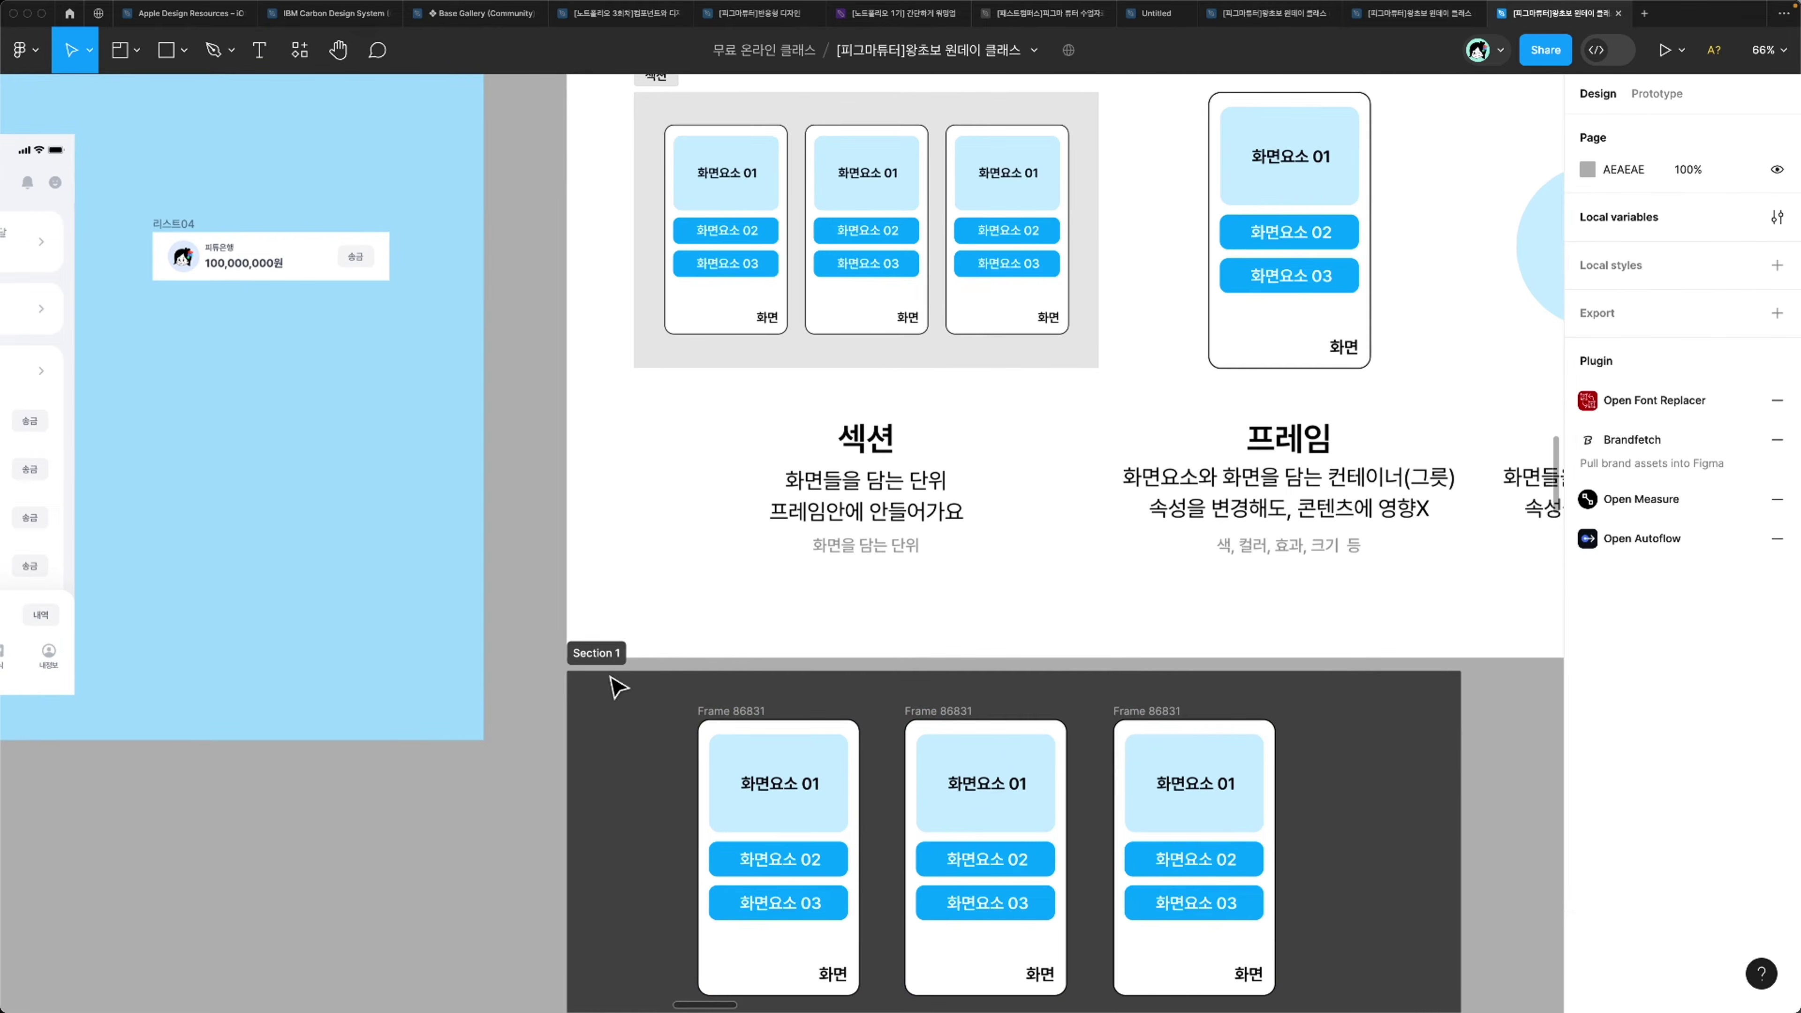
{"action": "left_click", "coordinate": [582, 649]}
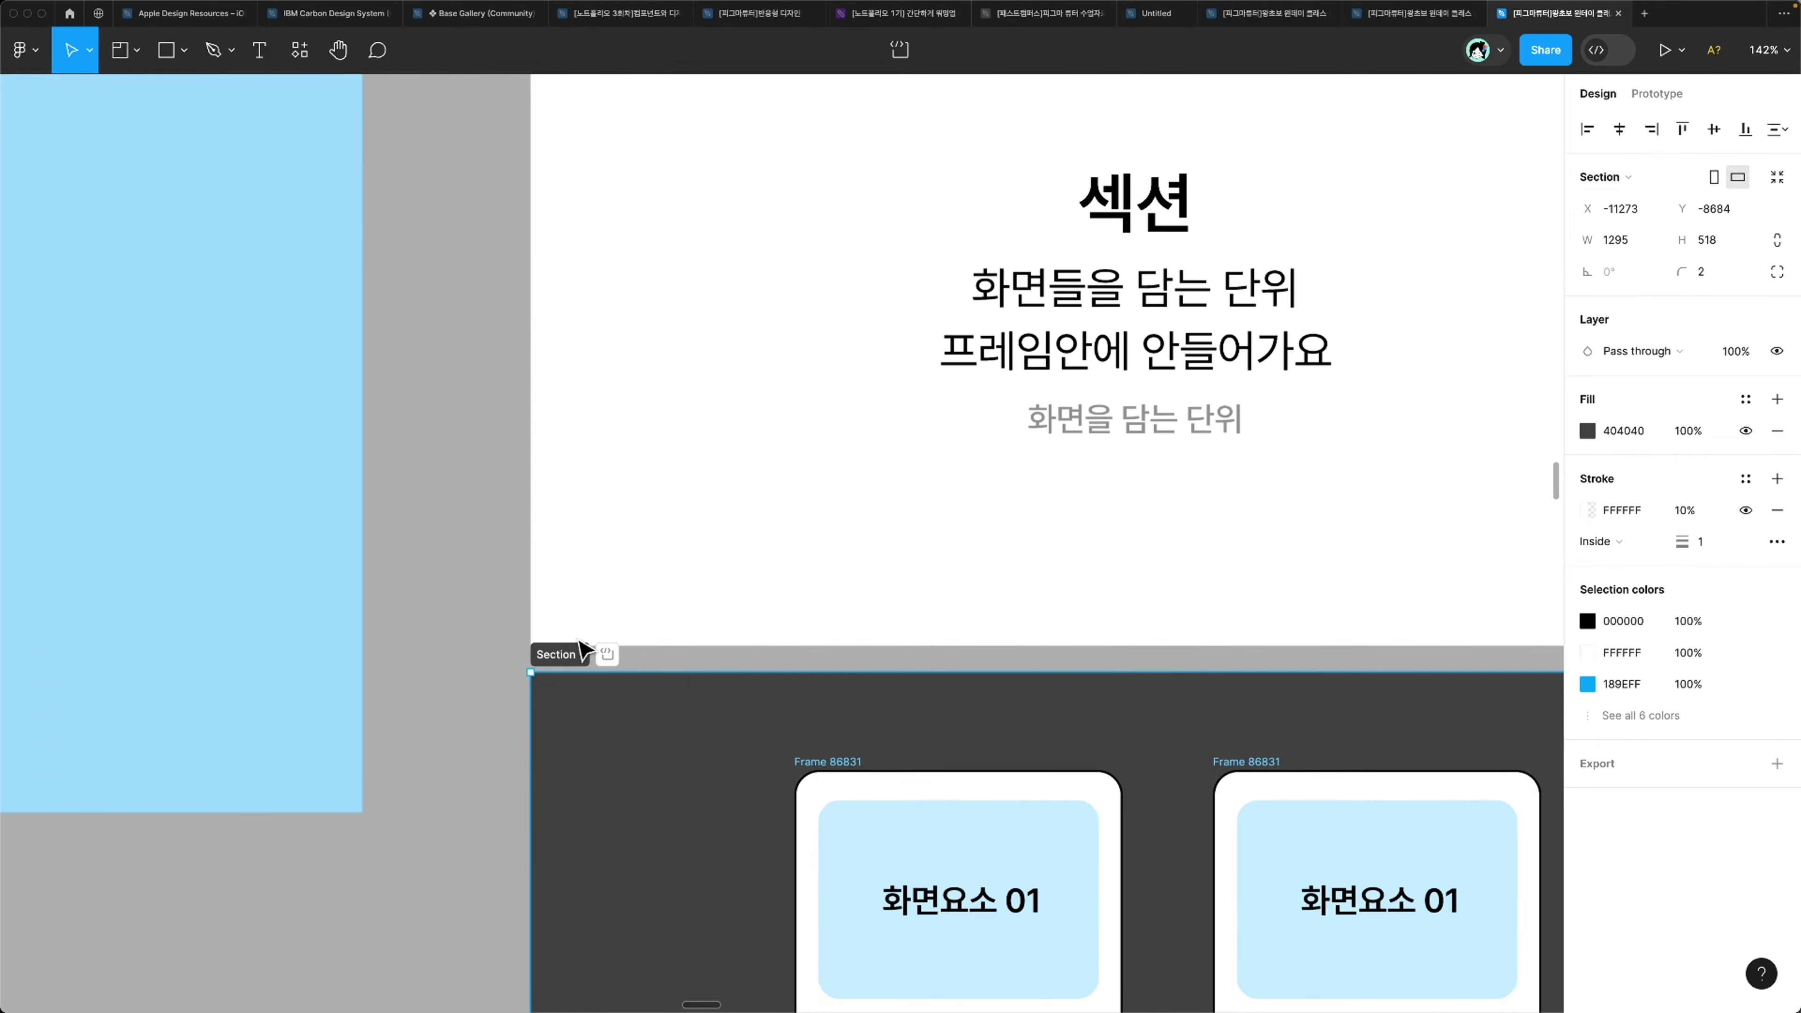
{"action": "scroll", "coordinate": [581, 646], "scroll_direction": "up", "scroll_amount": 9}
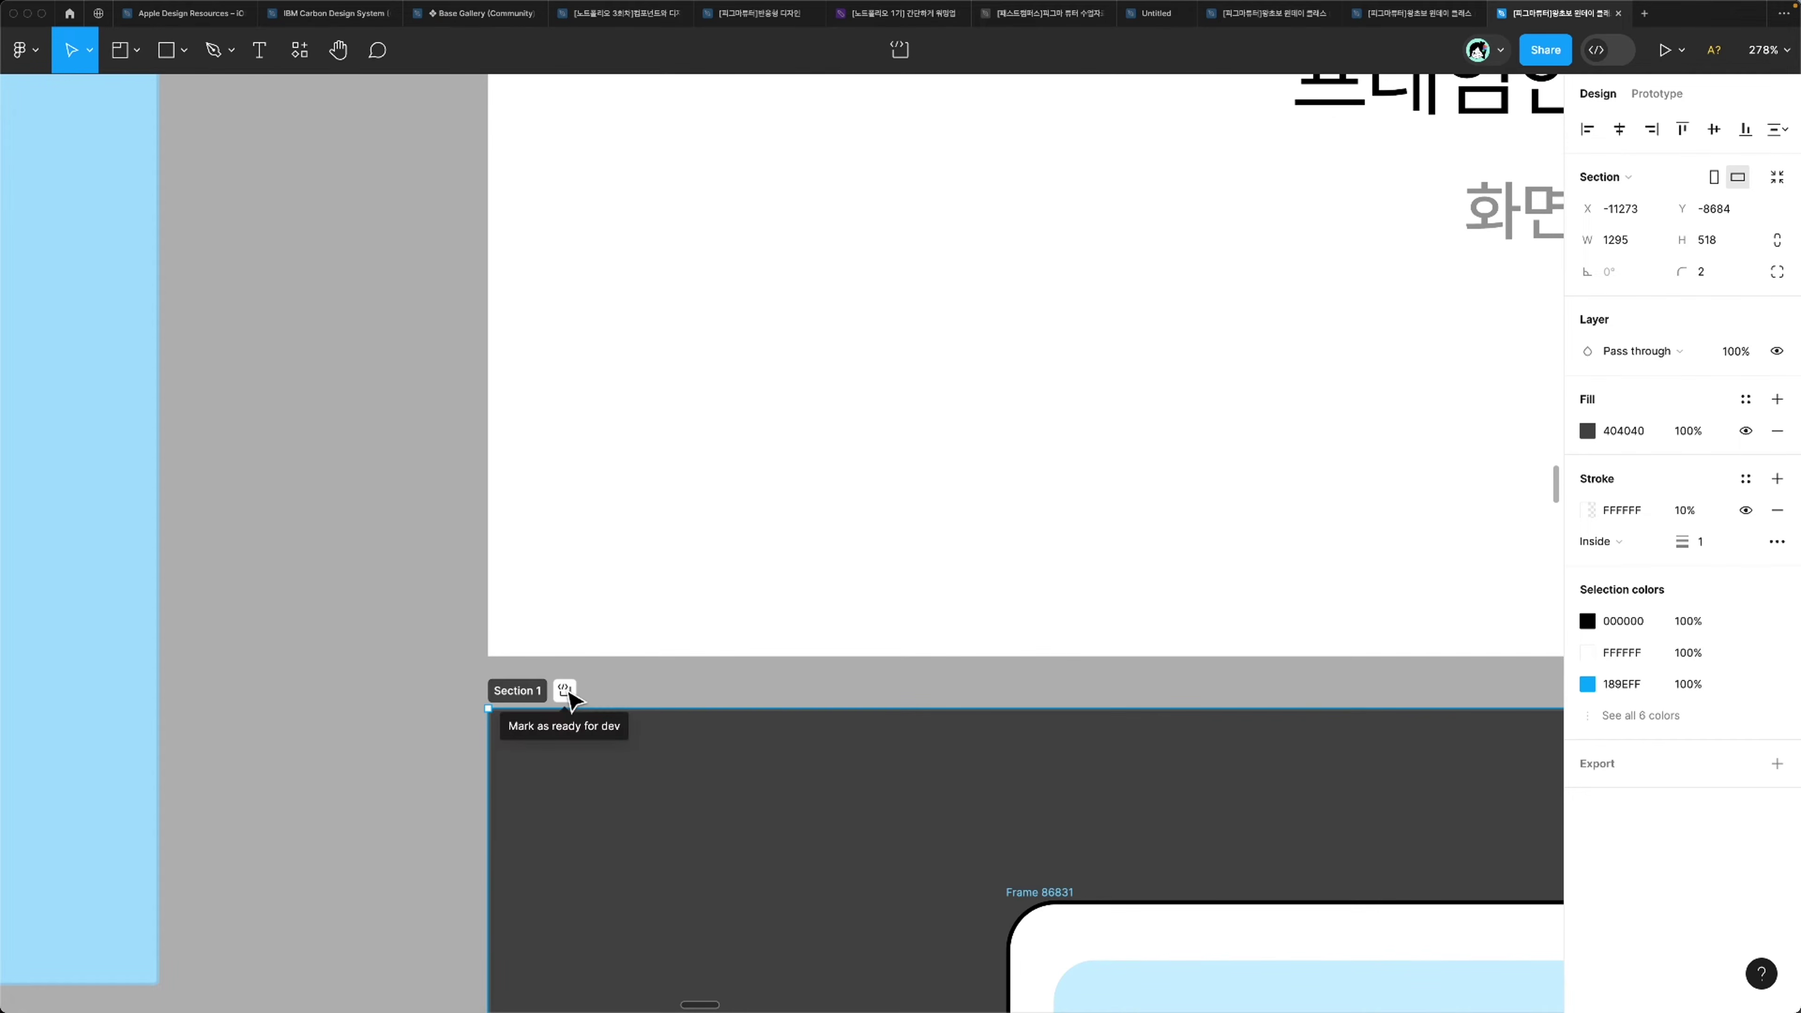
{"action": "key", "text": "super+backslash"}
{"action": "key", "text": "super+backslash"}
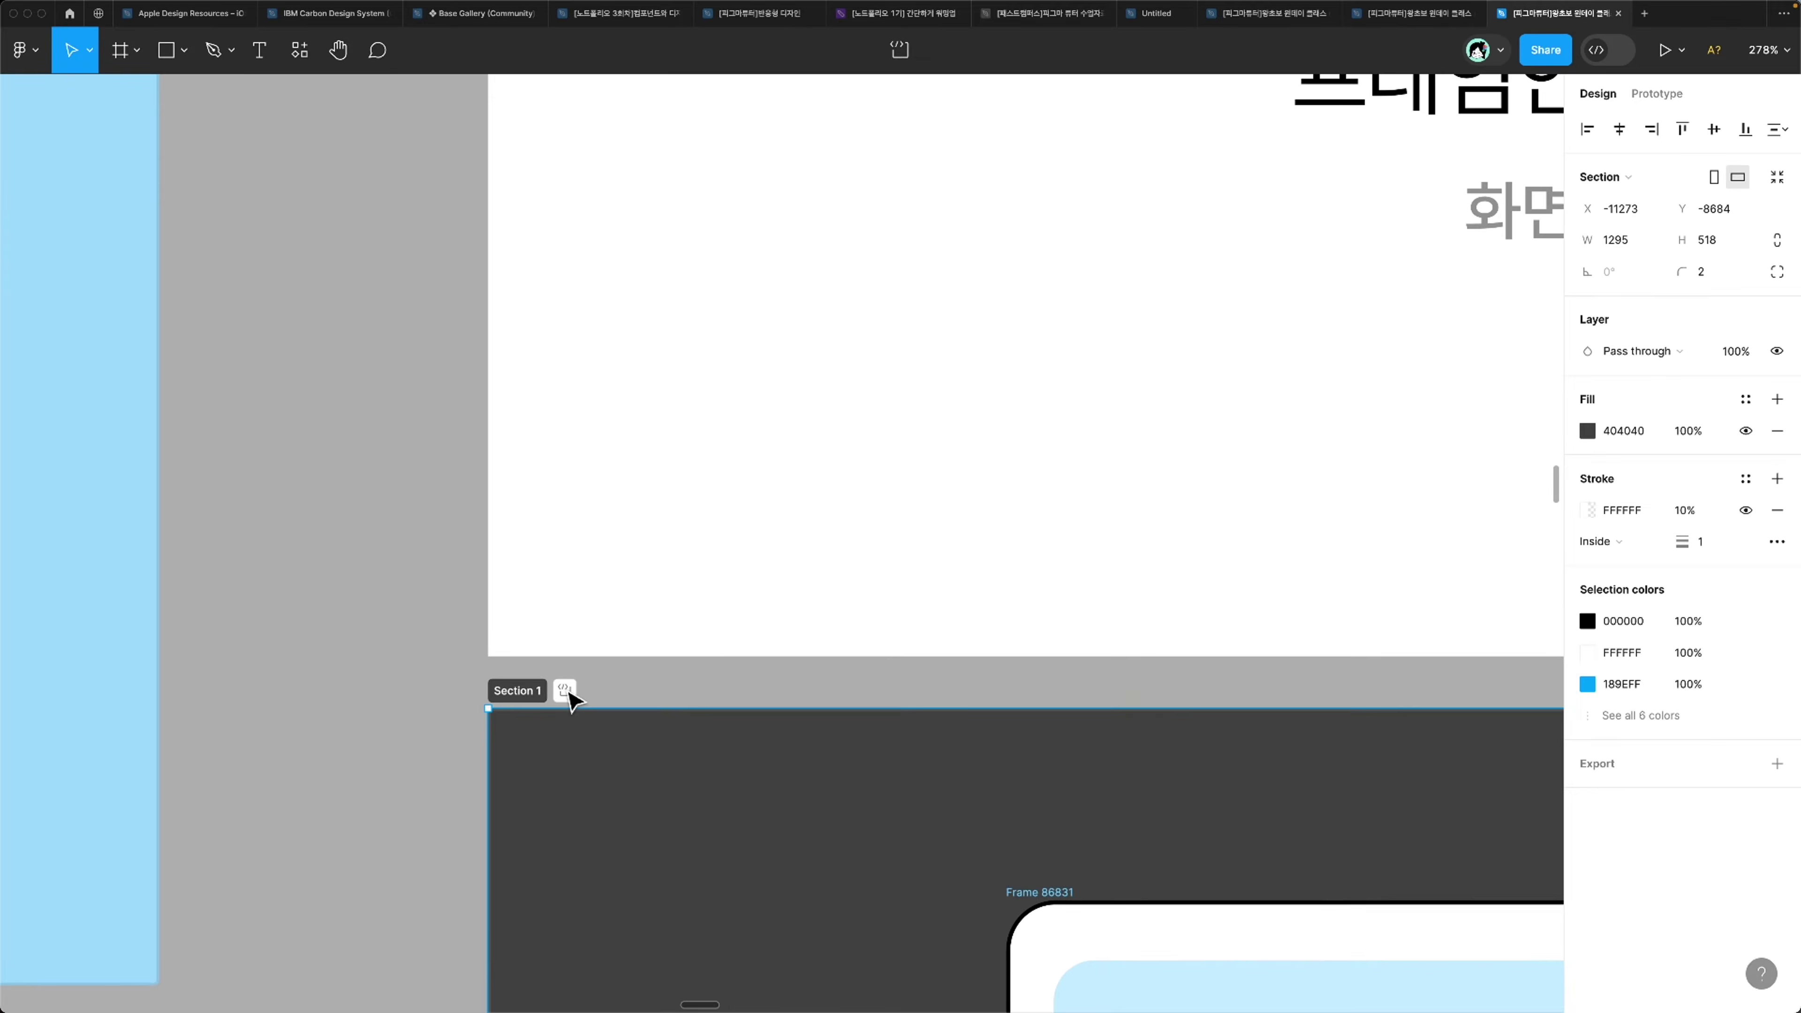
{"action": "left_click", "coordinate": [565, 692]}
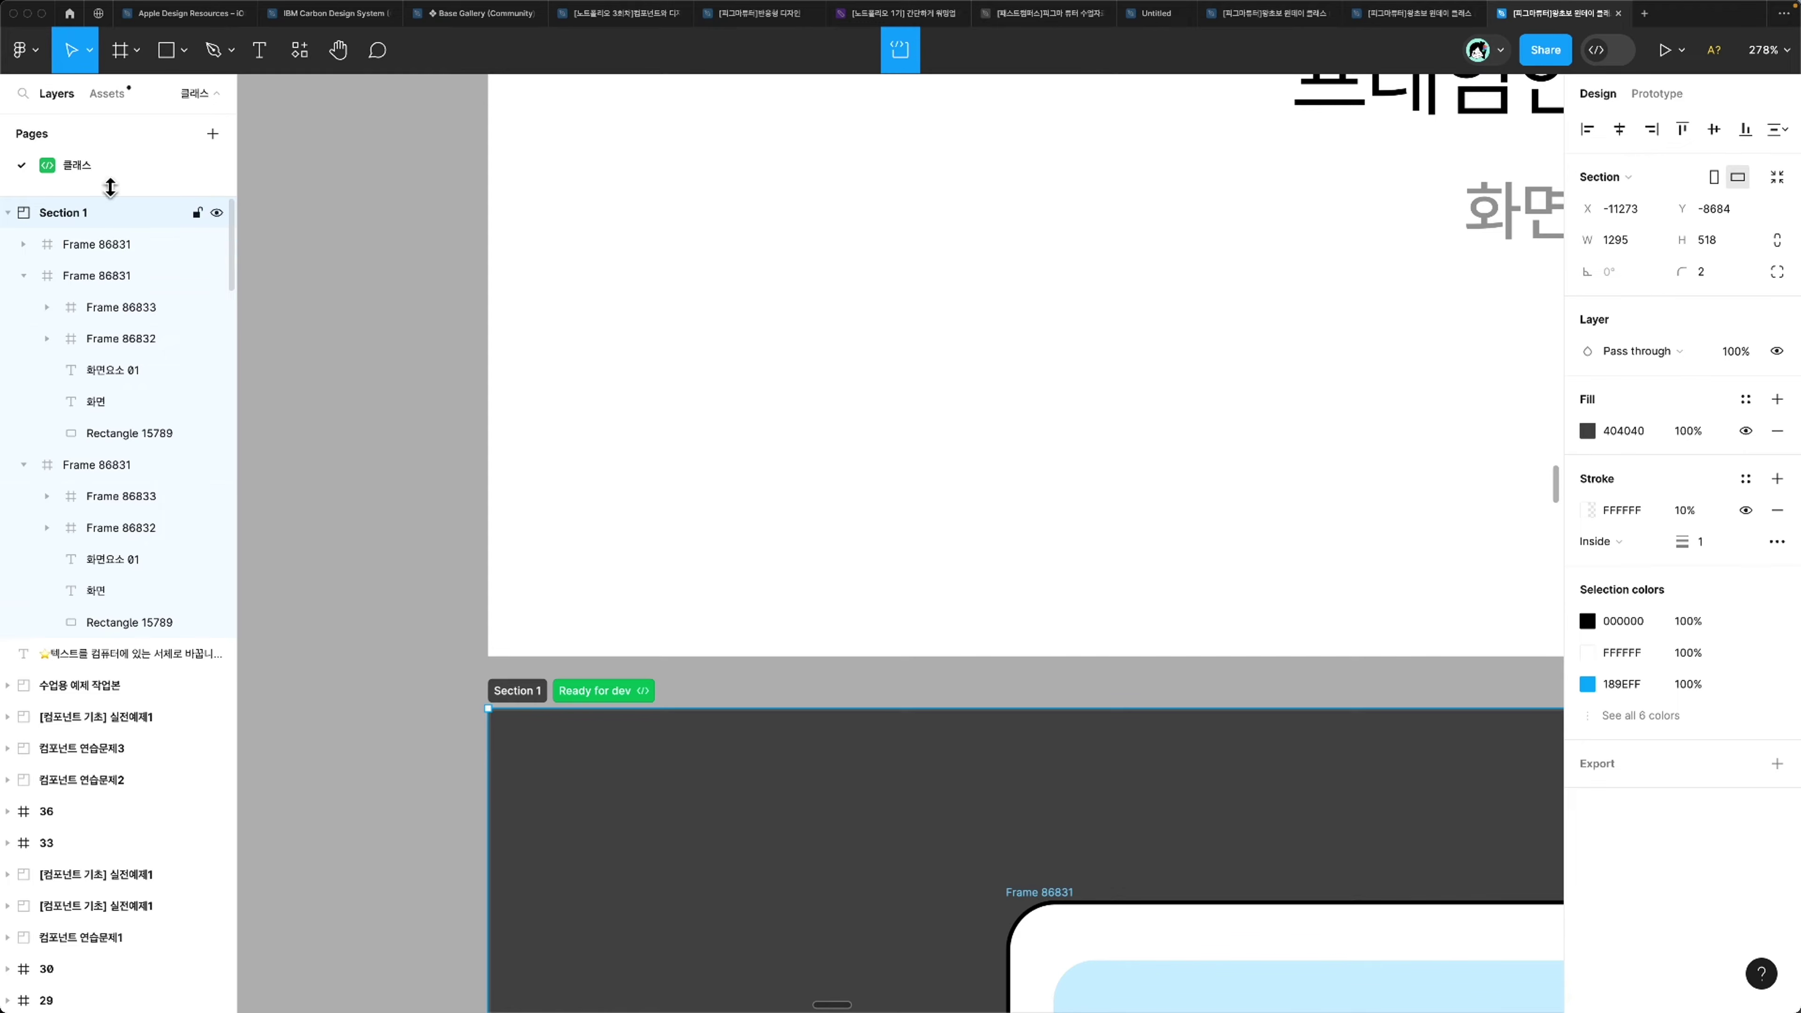
Step: Switch to Dev Mode, examine the Ready for development list and expanded layers, and return to design mode
{"action": "scroll", "coordinate": [563, 601], "scroll_direction": "down", "scroll_amount": 5}
{"action": "scroll", "coordinate": [564, 602], "scroll_direction": "down", "scroll_amount": 3}
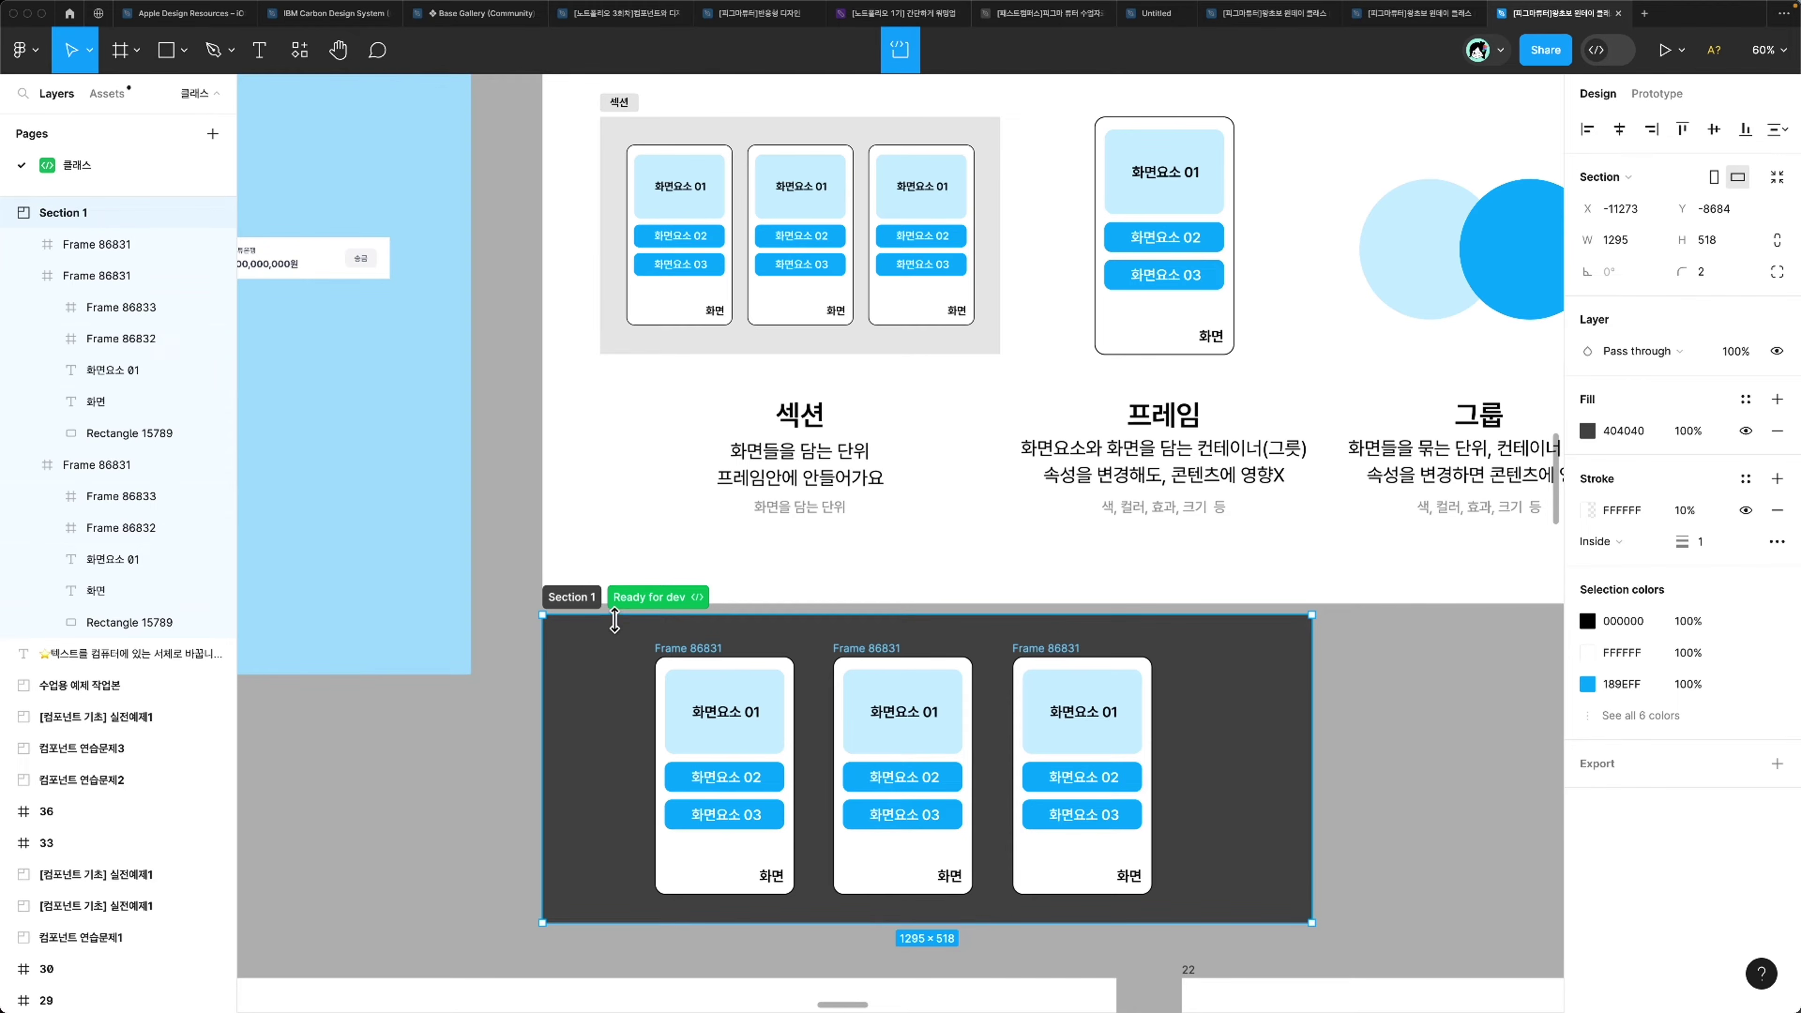
{"action": "left_click", "coordinate": [448, 798]}
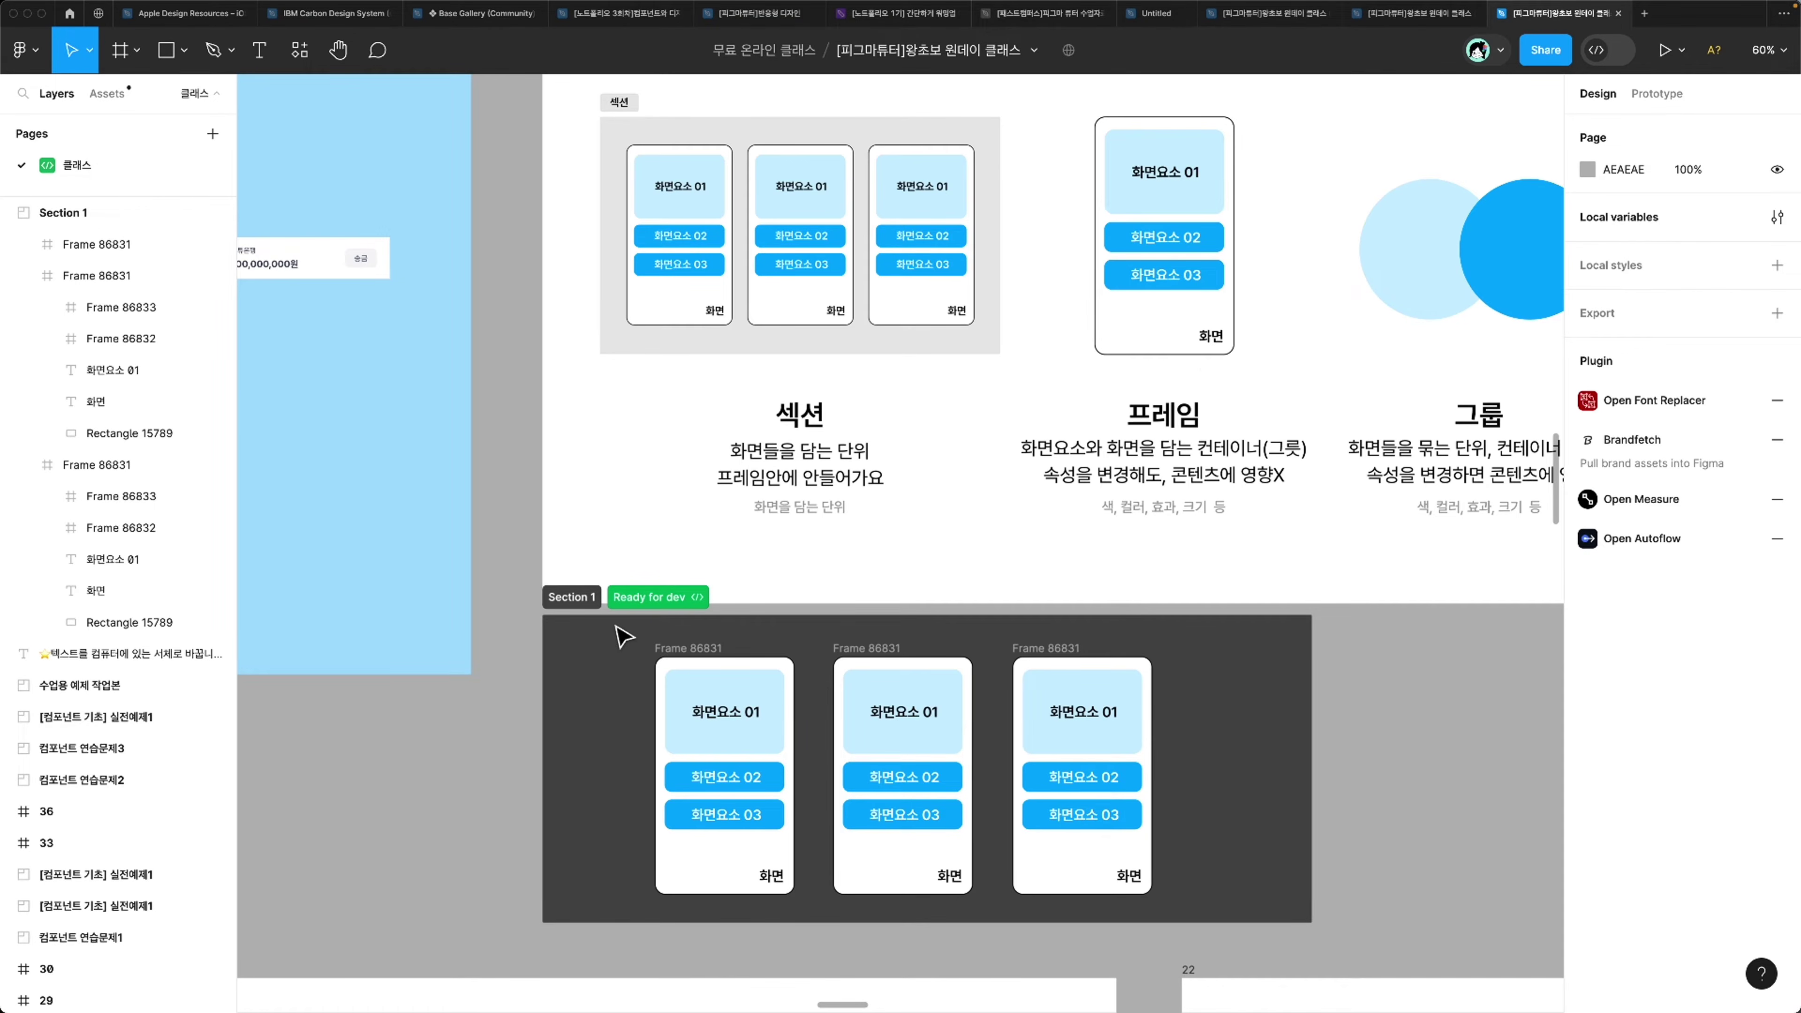
{"action": "left_click", "coordinate": [1601, 51]}
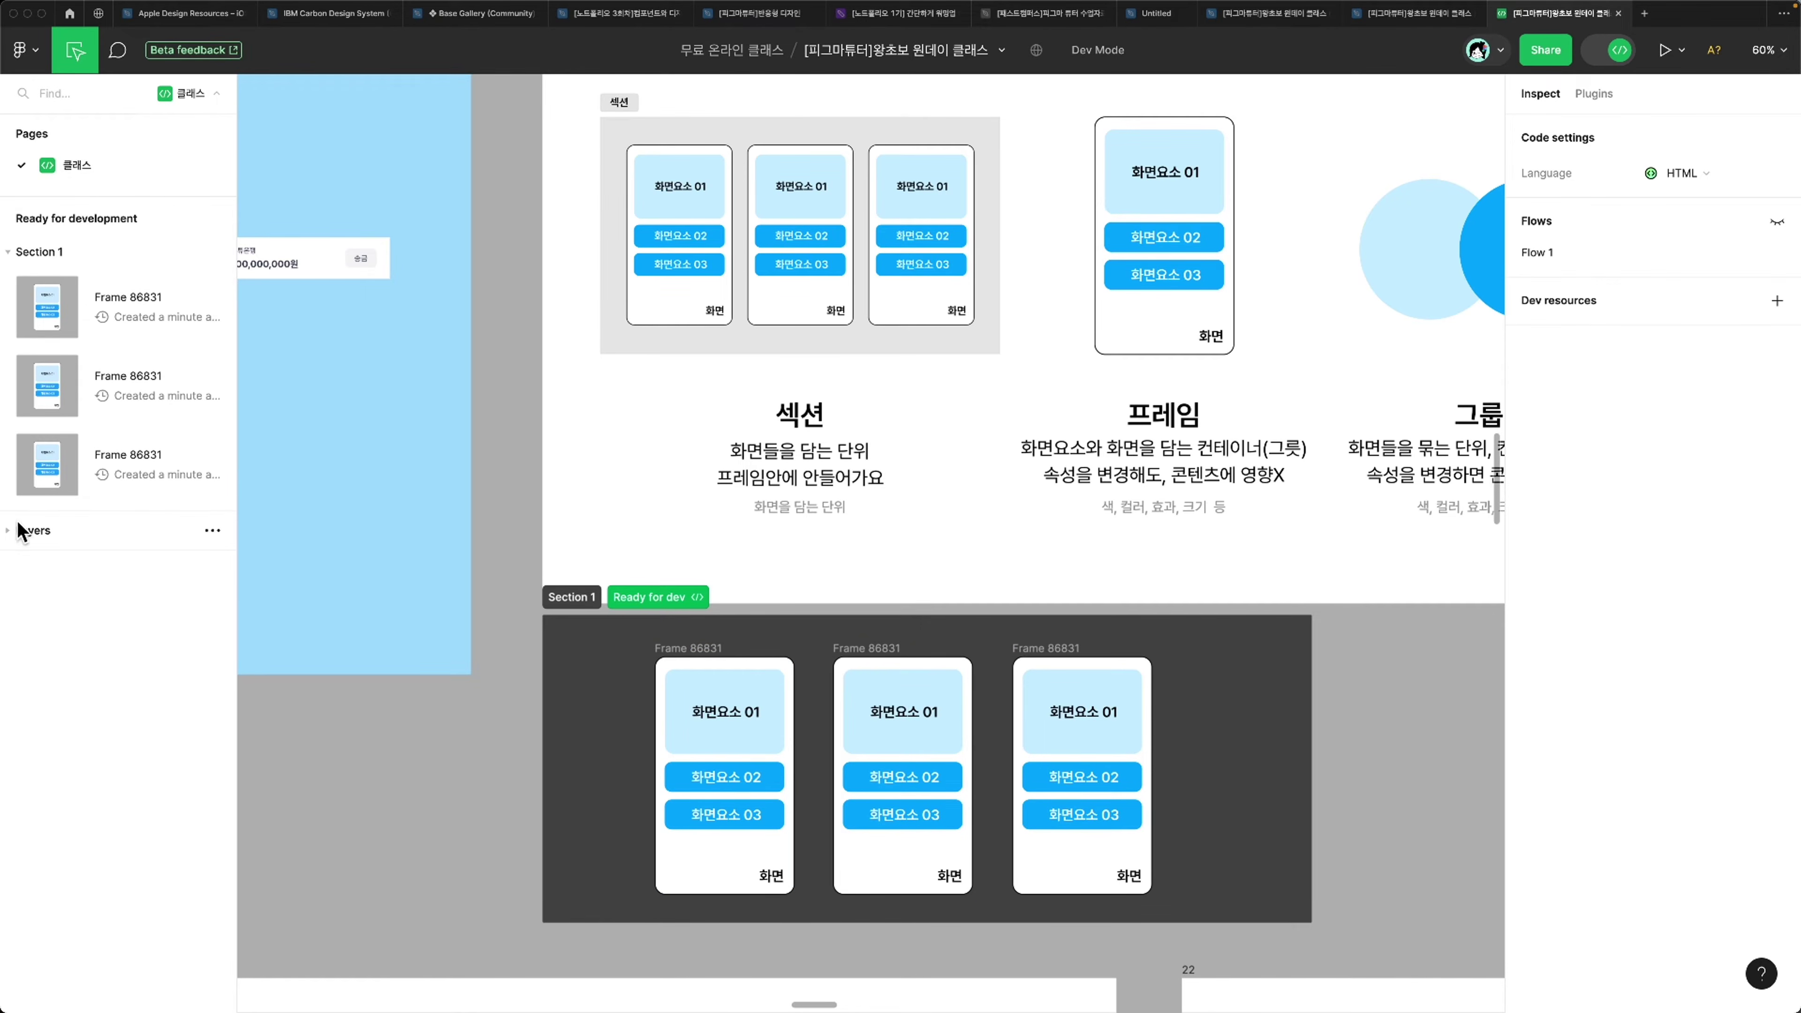
{"action": "left_click", "coordinate": [8, 533]}
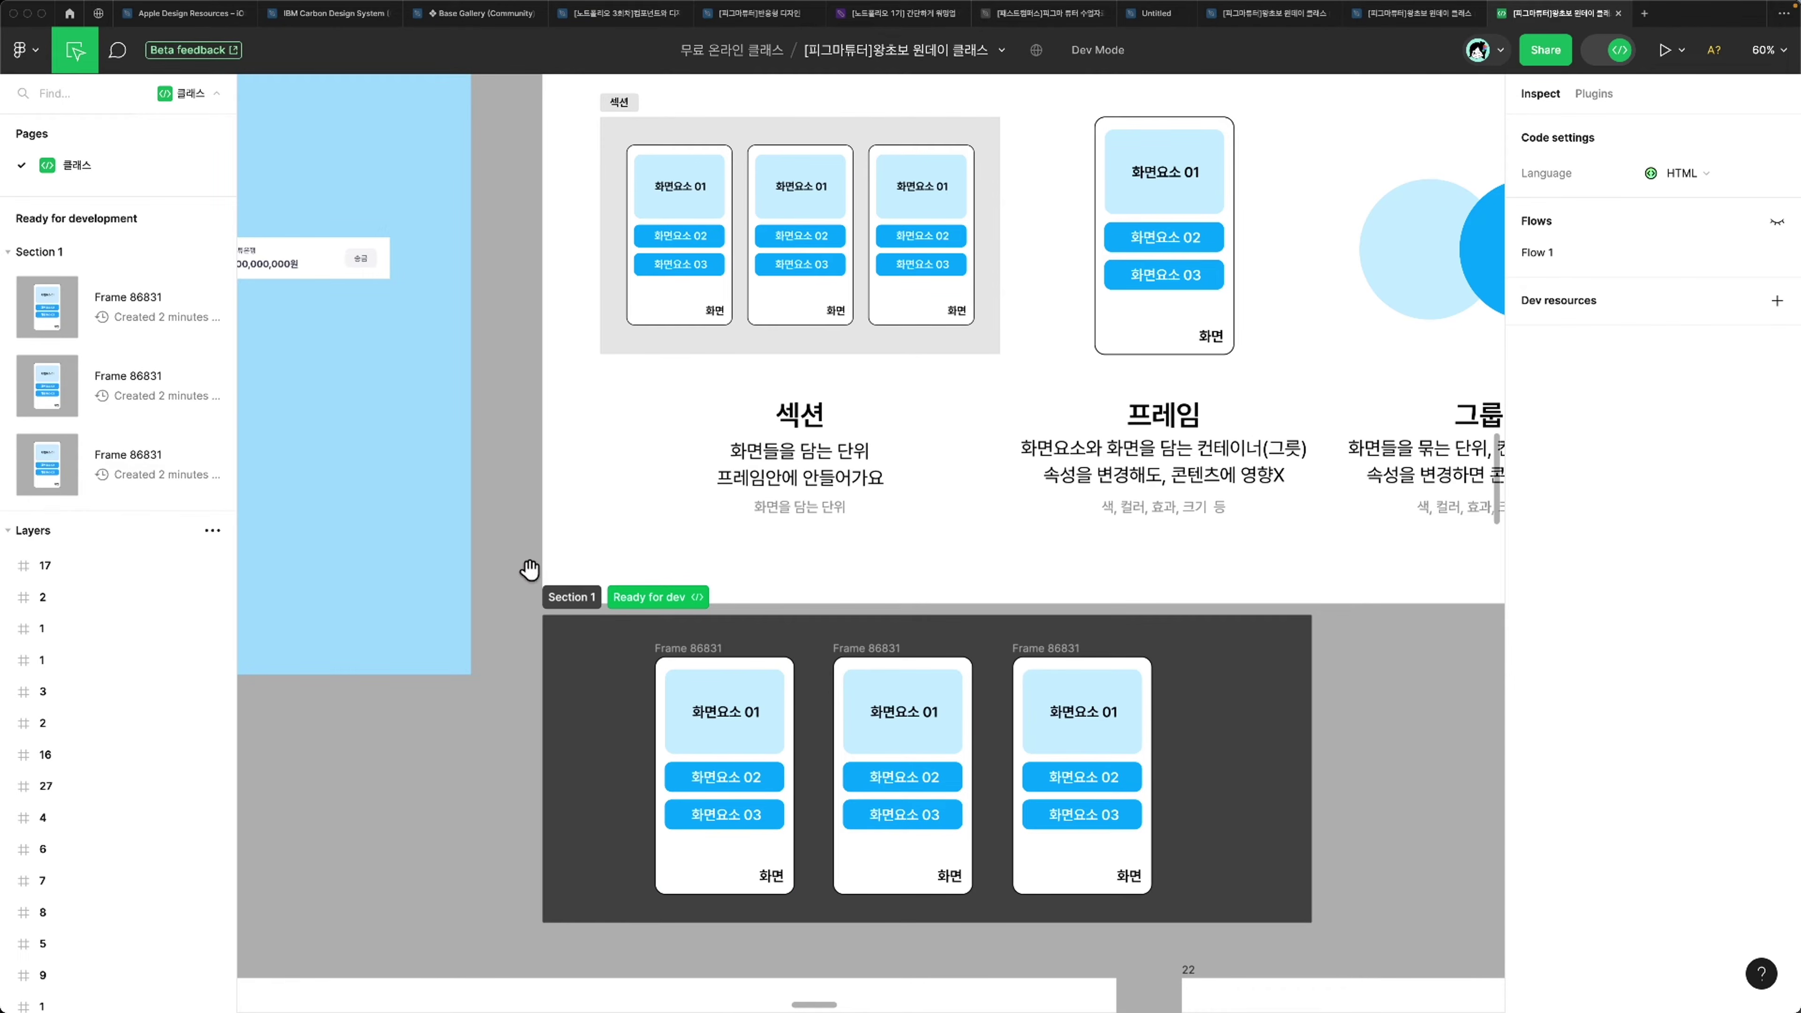
{"action": "left_click", "coordinate": [1621, 51]}
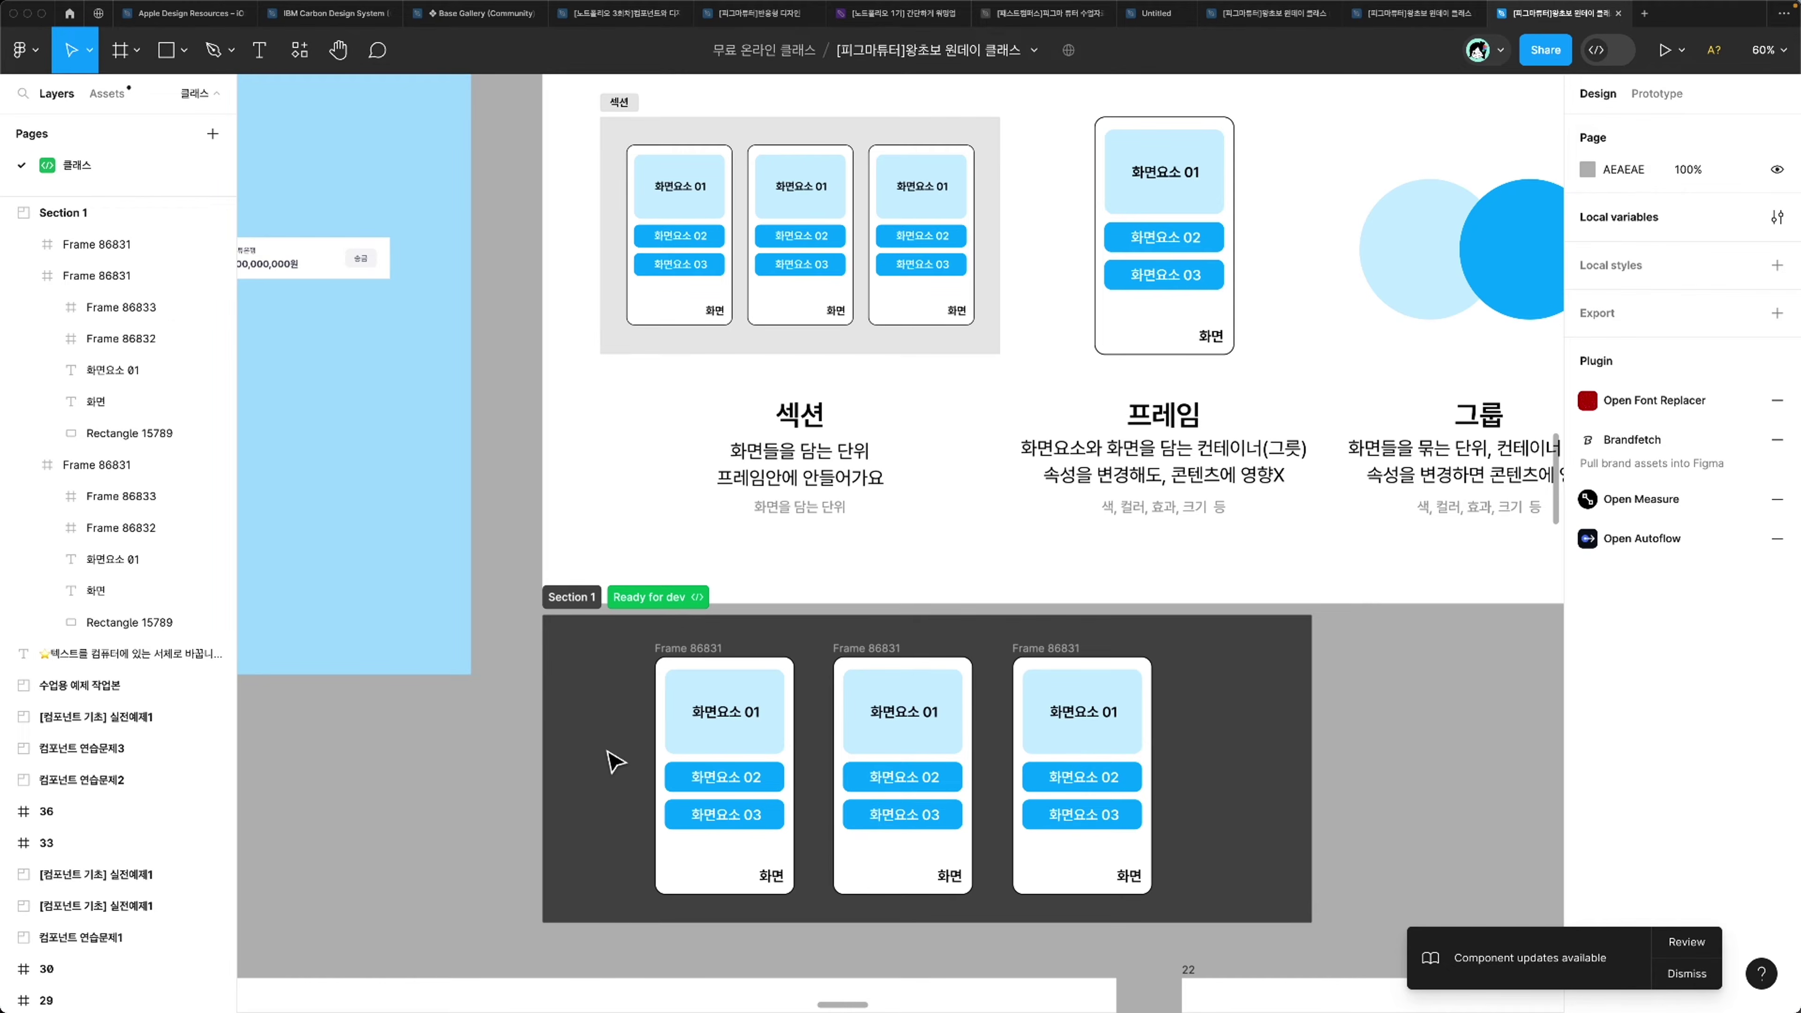
Step: Remove the ready status from Section 1
{"action": "scroll", "coordinate": [608, 691], "scroll_direction": "up", "scroll_amount": 10}
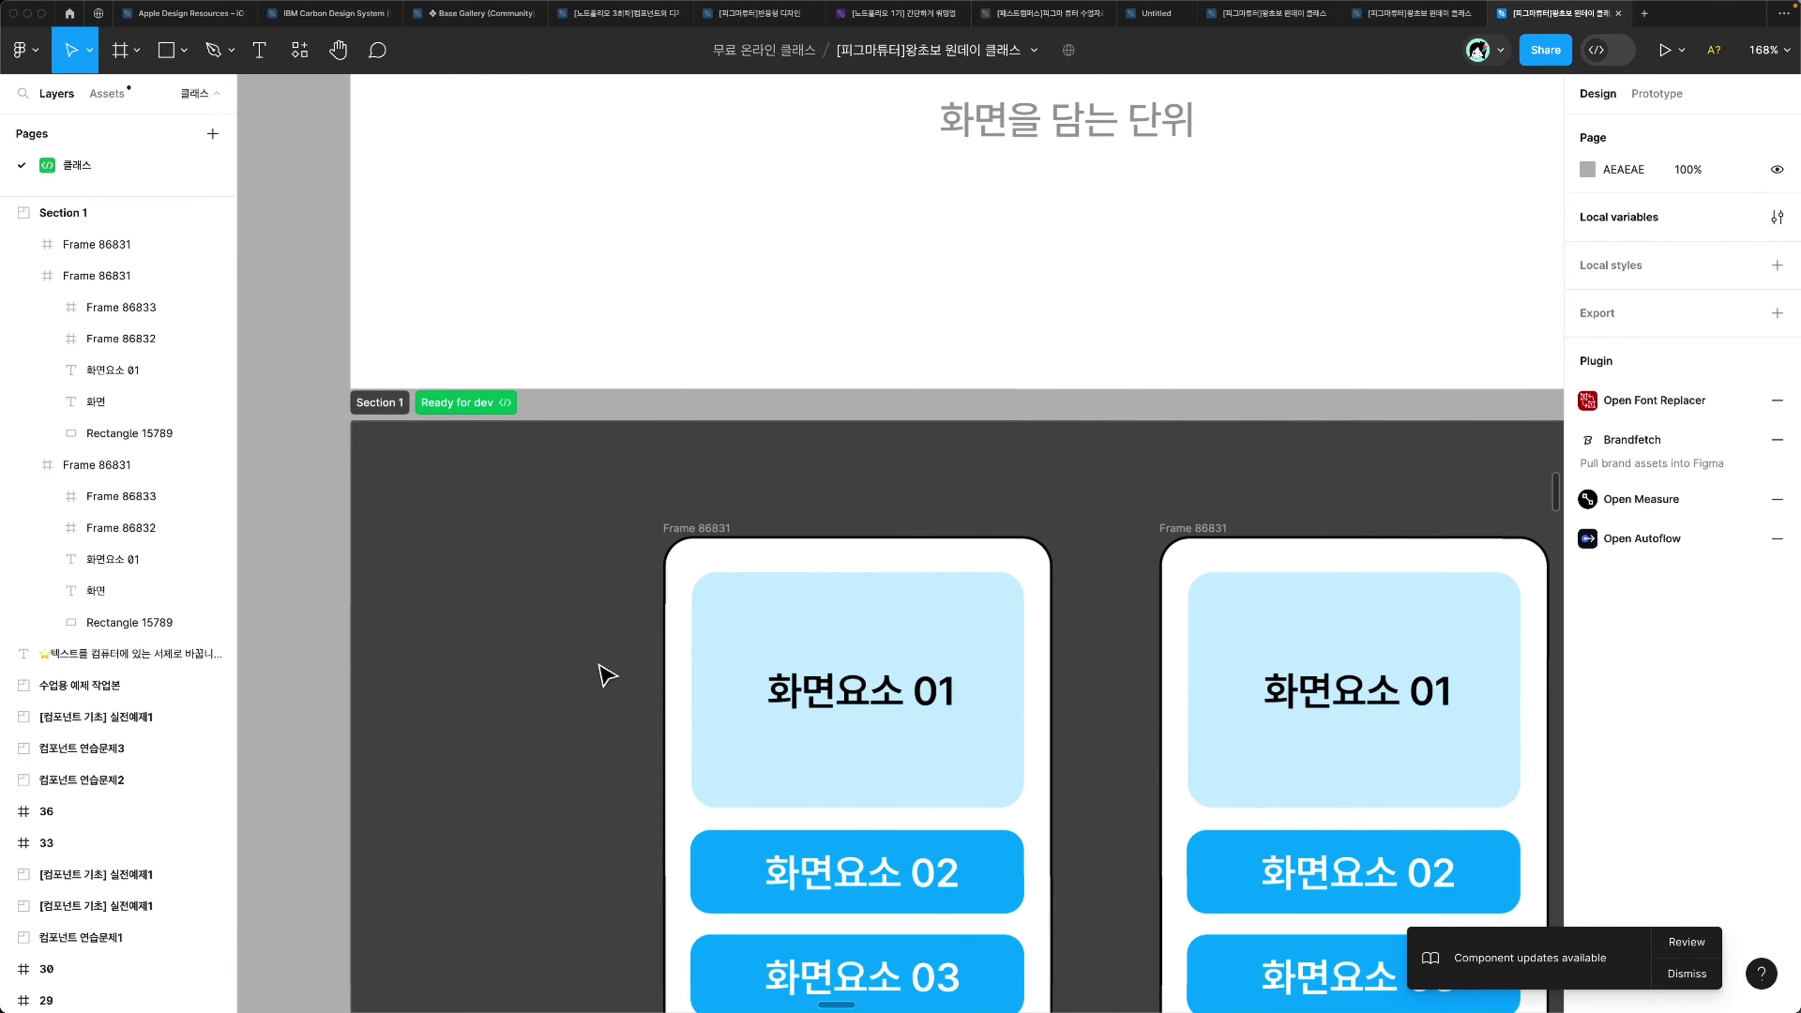
{"action": "left_click", "coordinate": [478, 415]}
{"action": "left_click", "coordinate": [476, 405]}
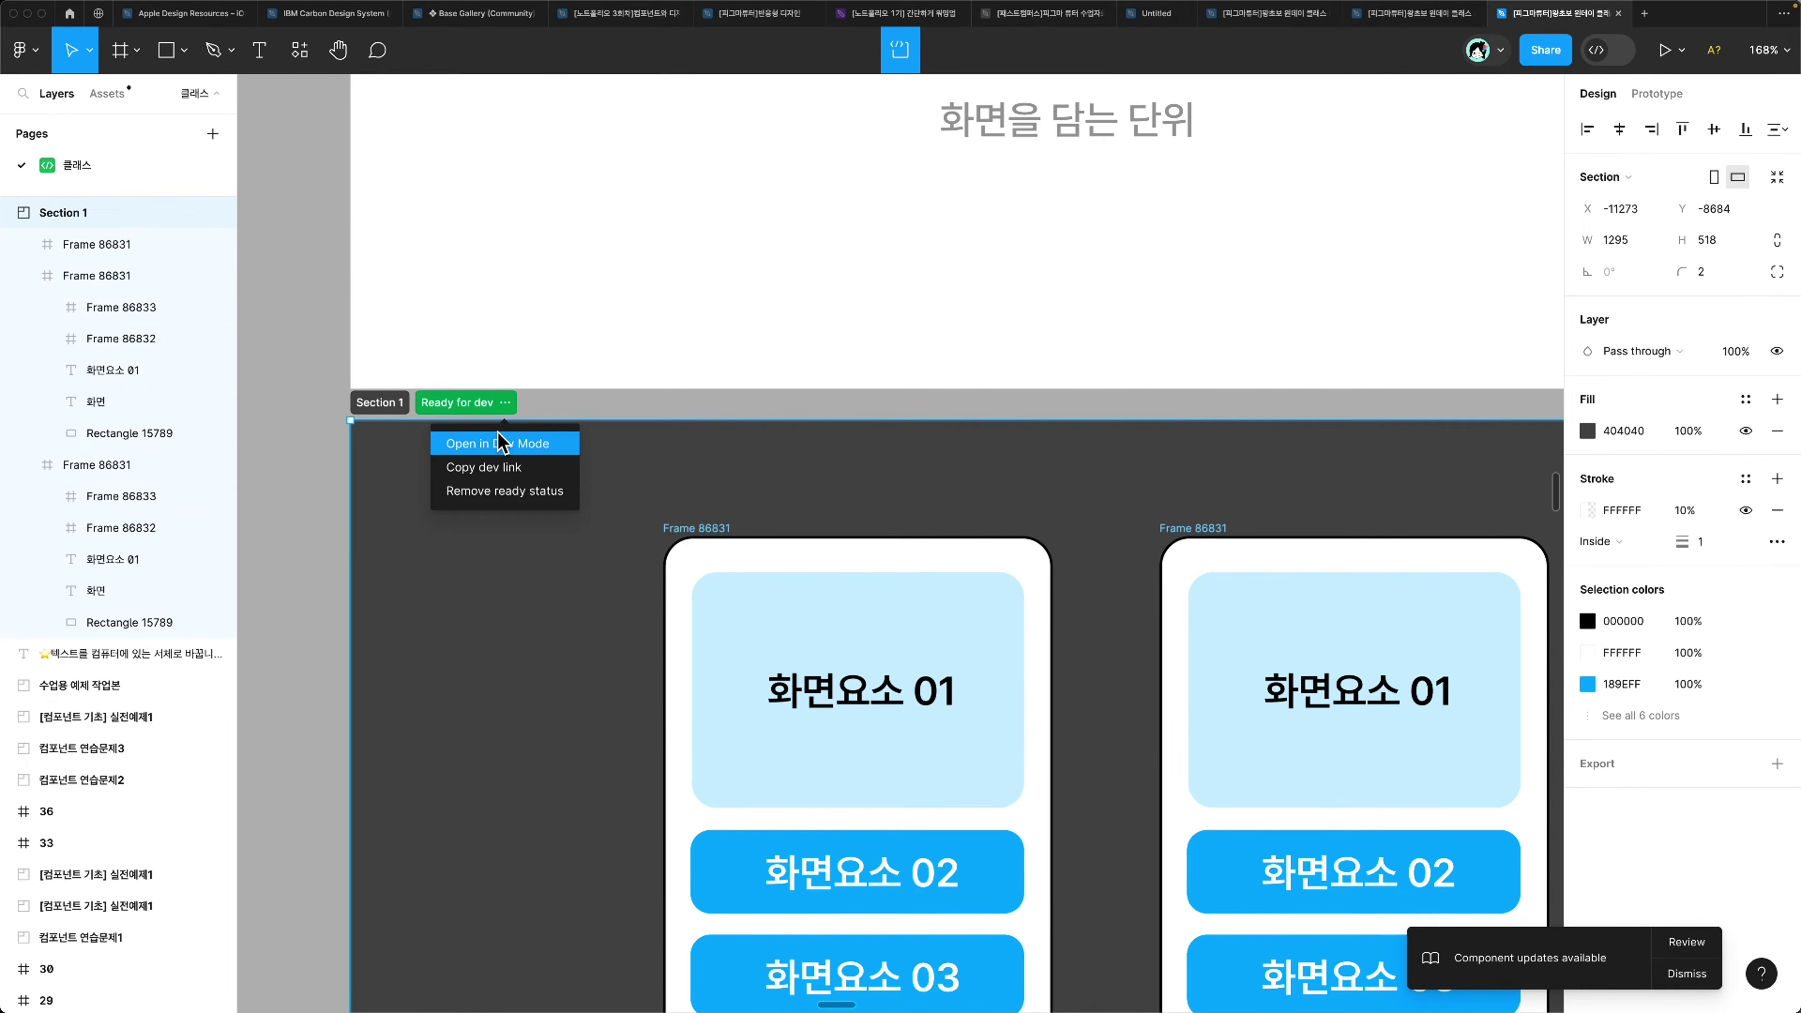
{"action": "left_click", "coordinate": [491, 491]}
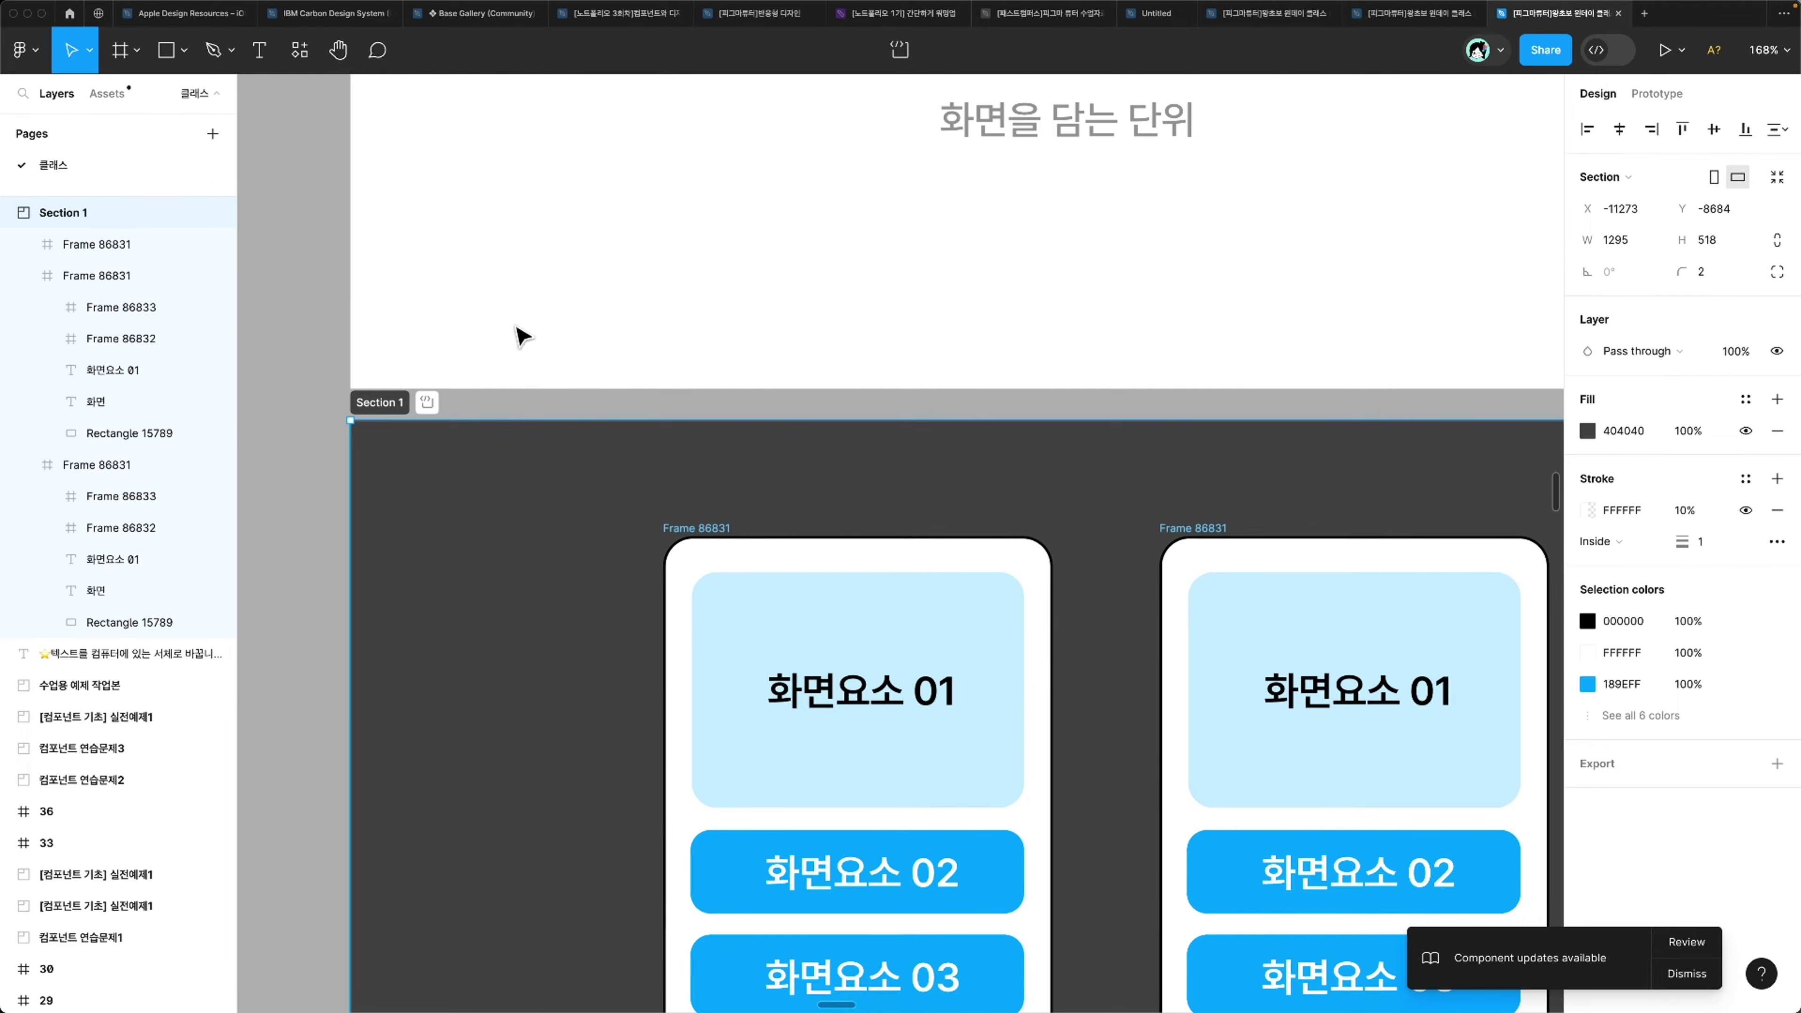
Step: Return to slide 7, clear the selection, and examine the 프레임 illustration and description
{"action": "scroll", "coordinate": [547, 418], "scroll_direction": "down", "scroll_amount": 10}
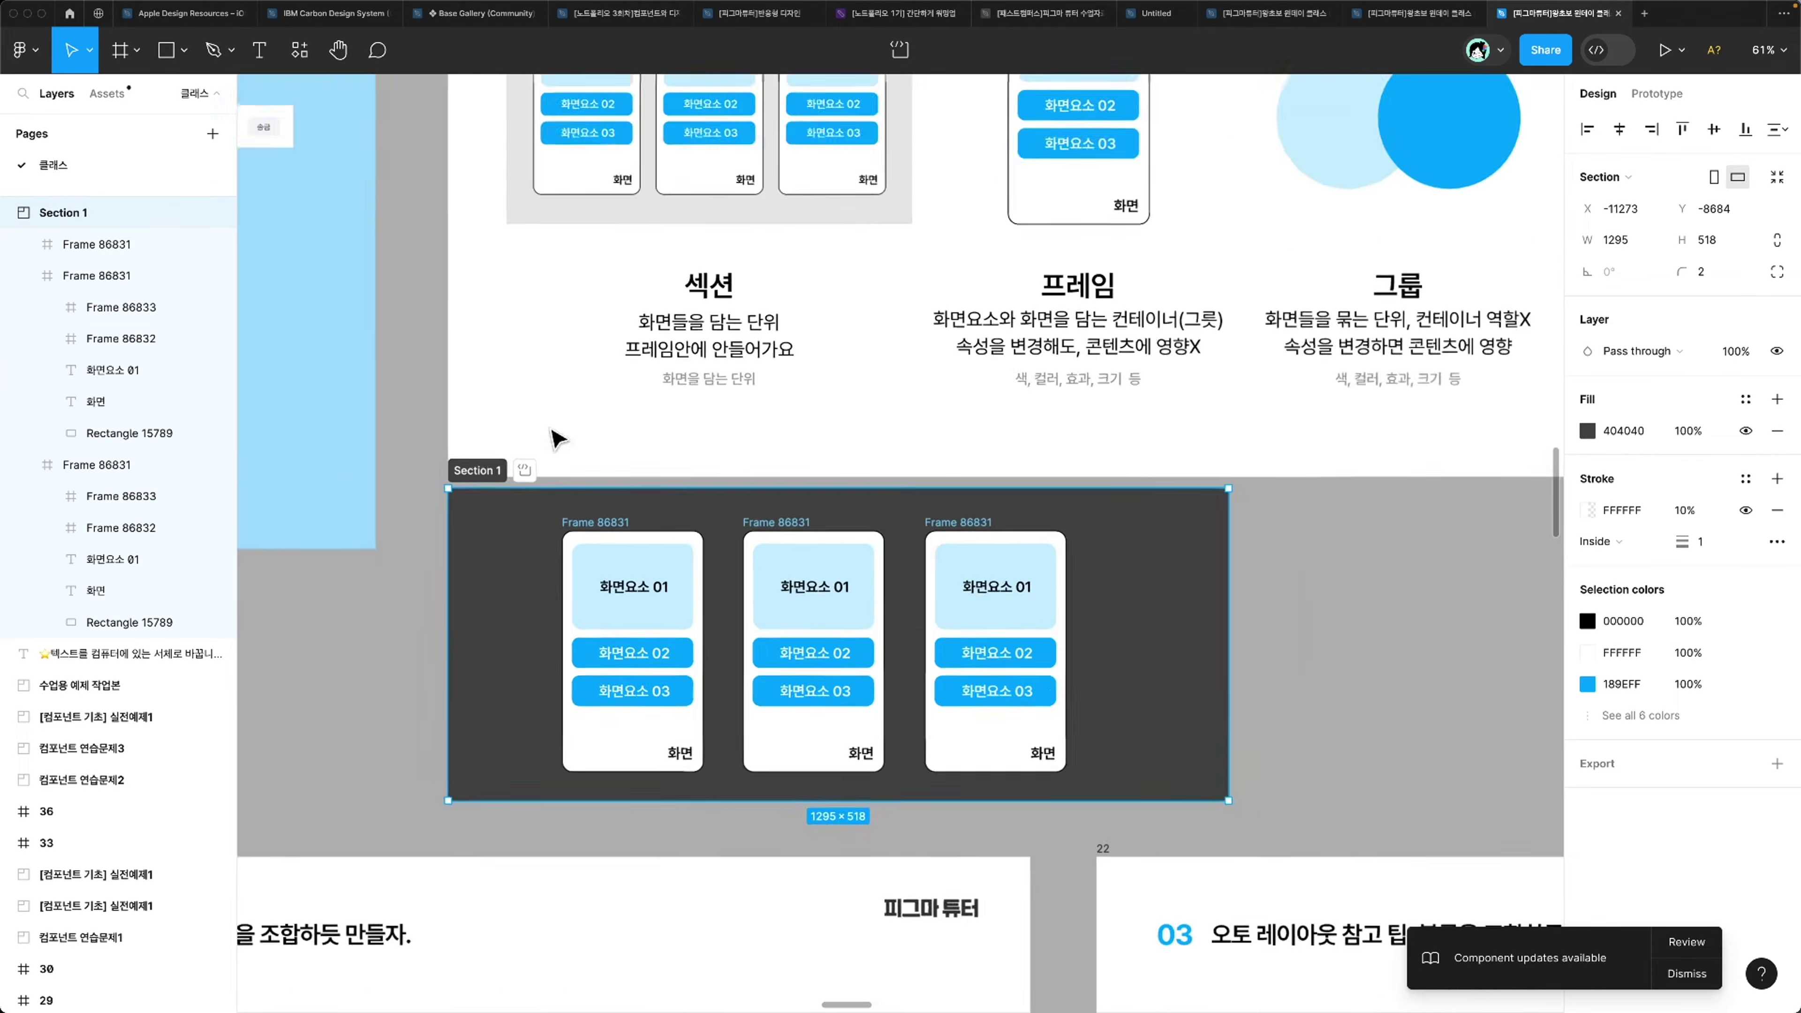
{"action": "scroll", "coordinate": [1038, 487], "scroll_direction": "up", "scroll_amount": 5}
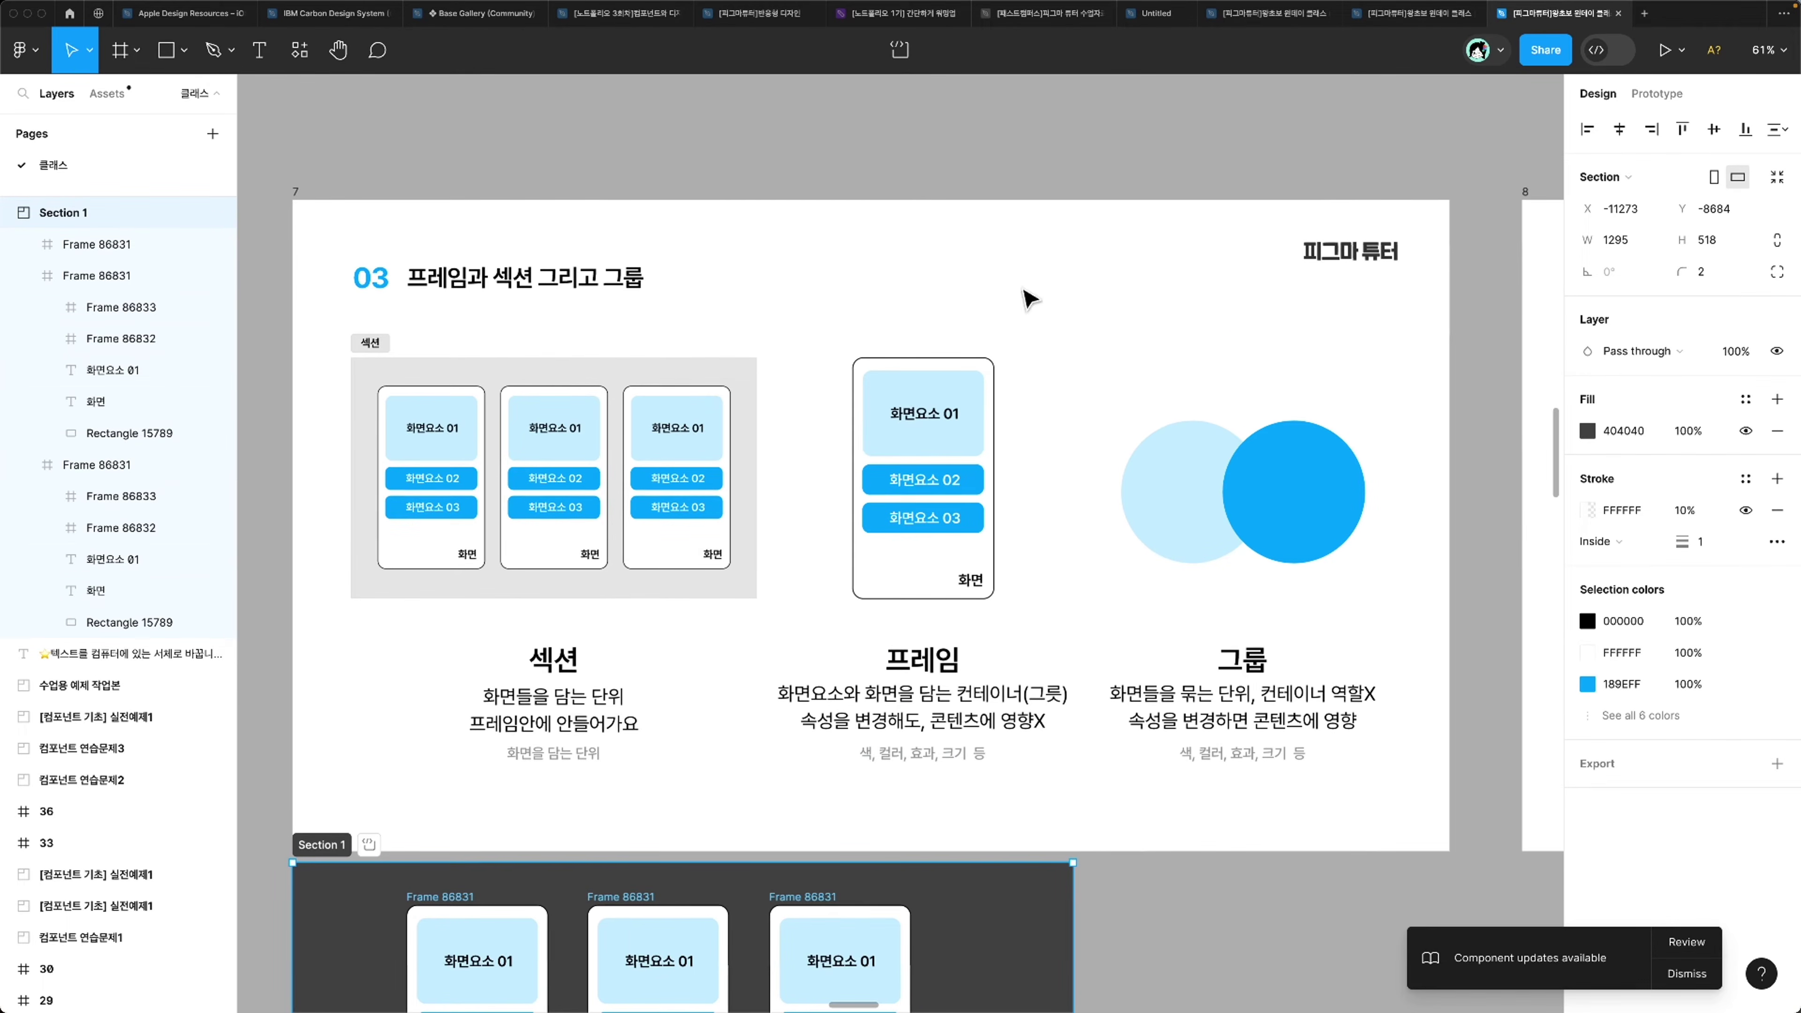
{"action": "left_click", "coordinate": [1033, 454]}
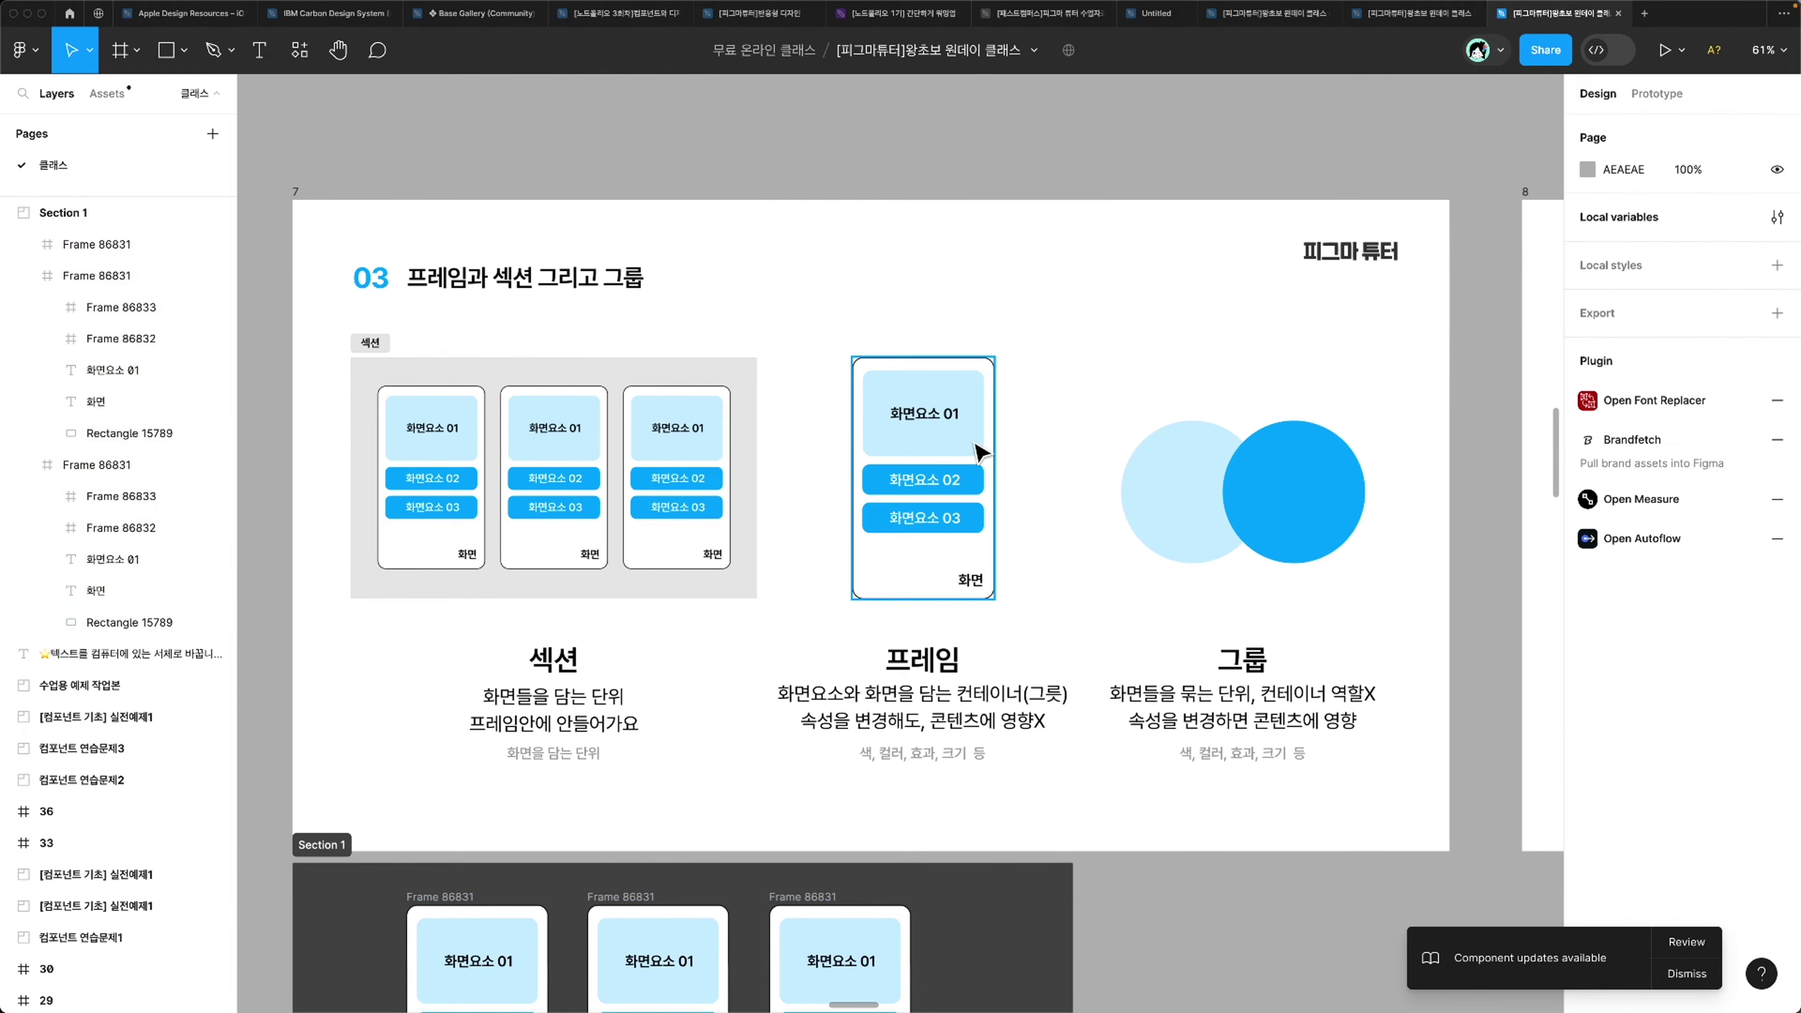
{"action": "left_click", "coordinate": [1043, 656]}
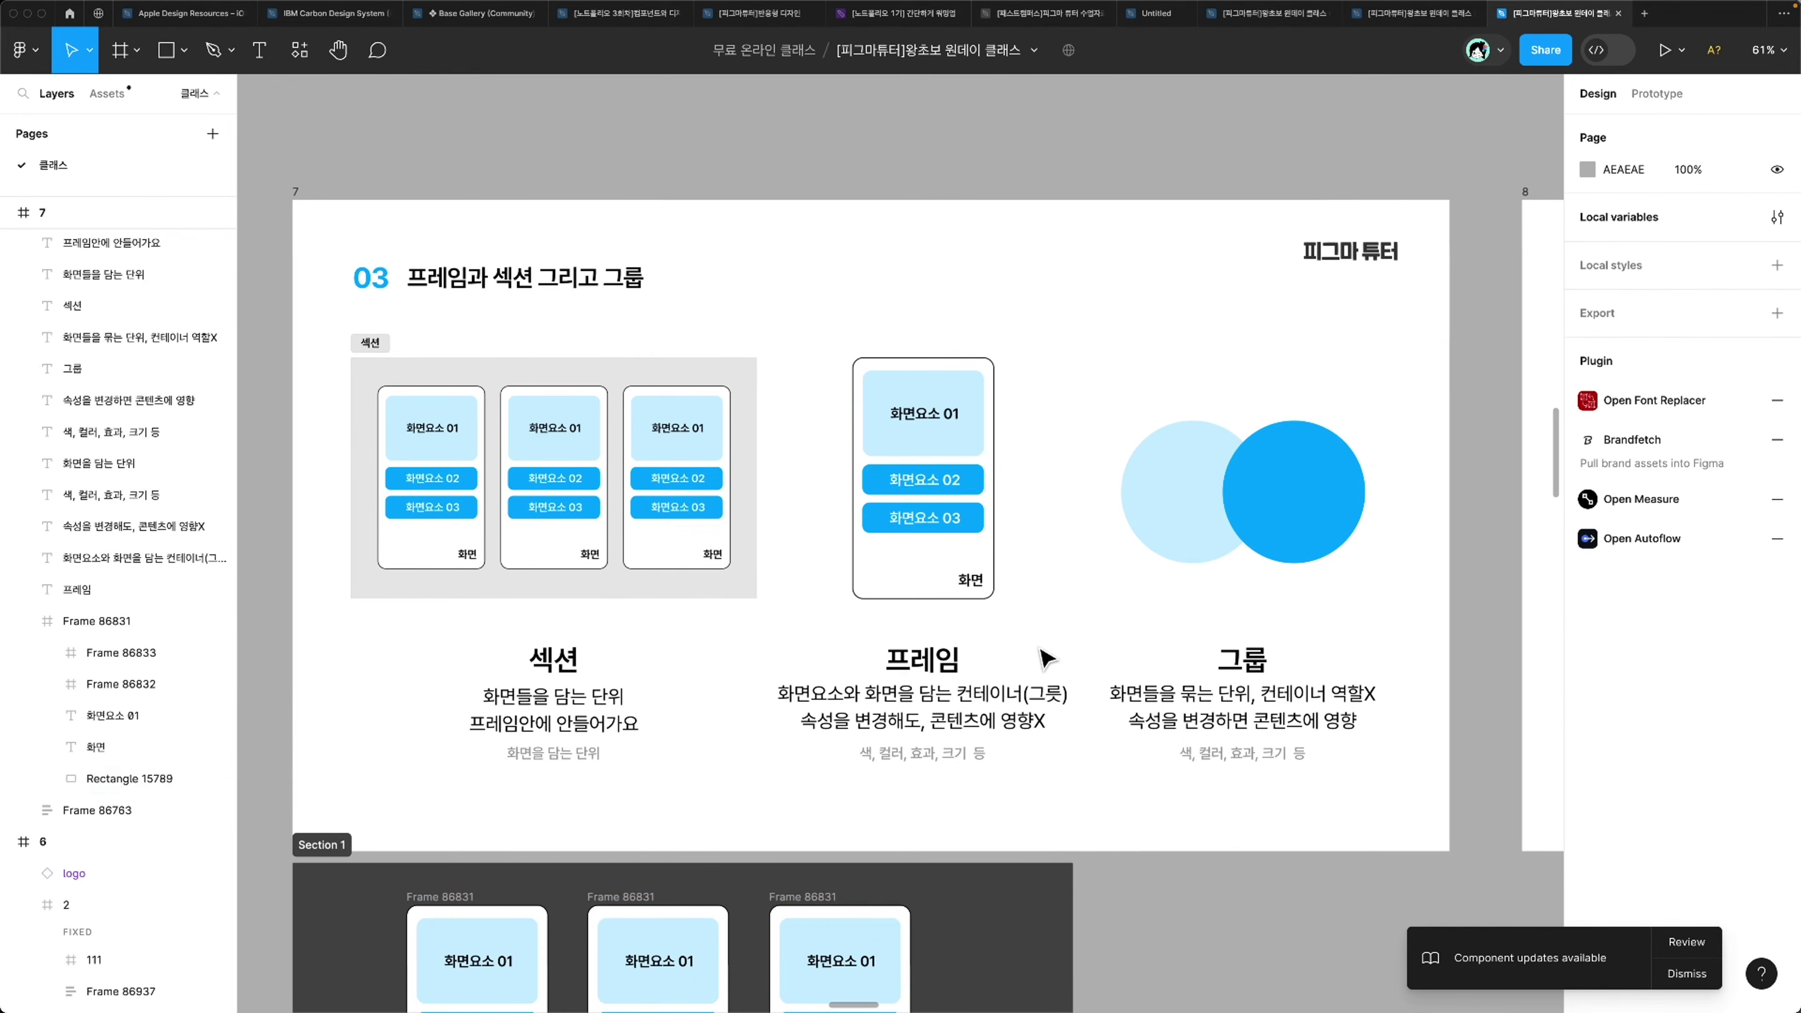
Step: Compare Section 1 and one of its frames with the section and frame illustrations on slide 7
{"action": "scroll", "coordinate": [1011, 856], "scroll_direction": "down", "scroll_amount": 2}
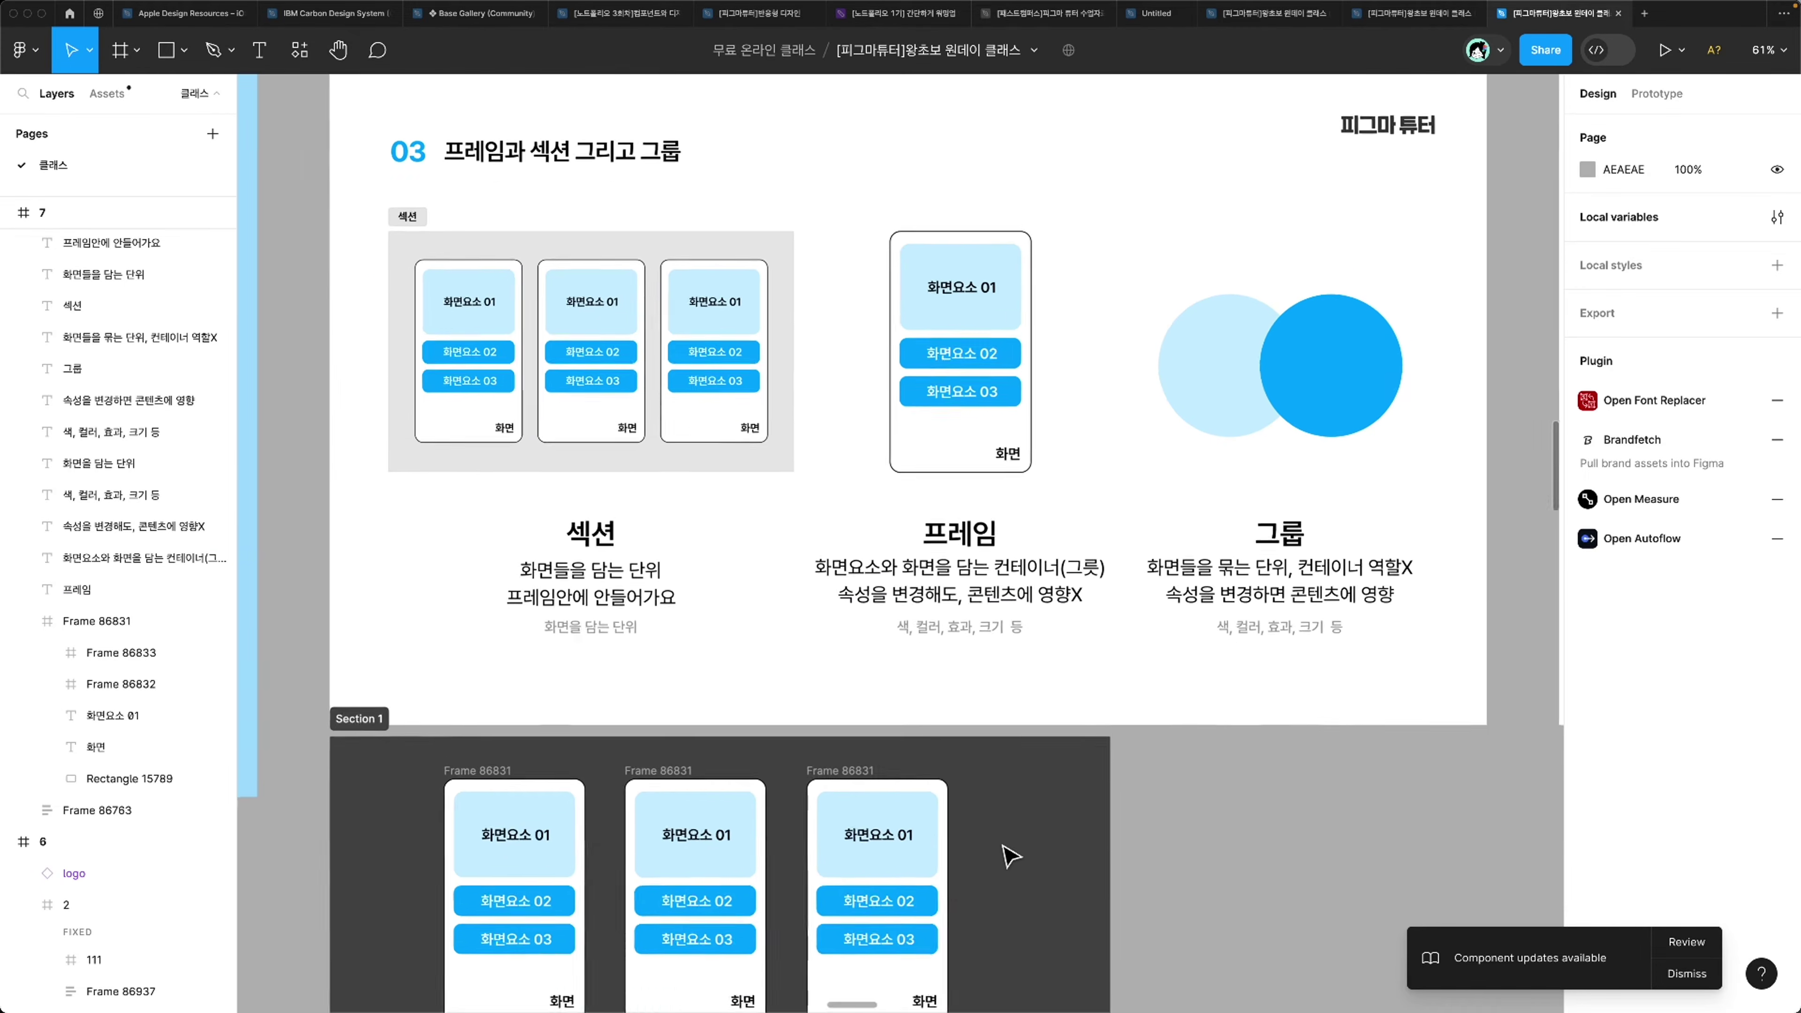
{"action": "scroll", "coordinate": [1010, 857], "scroll_direction": "down", "scroll_amount": 1}
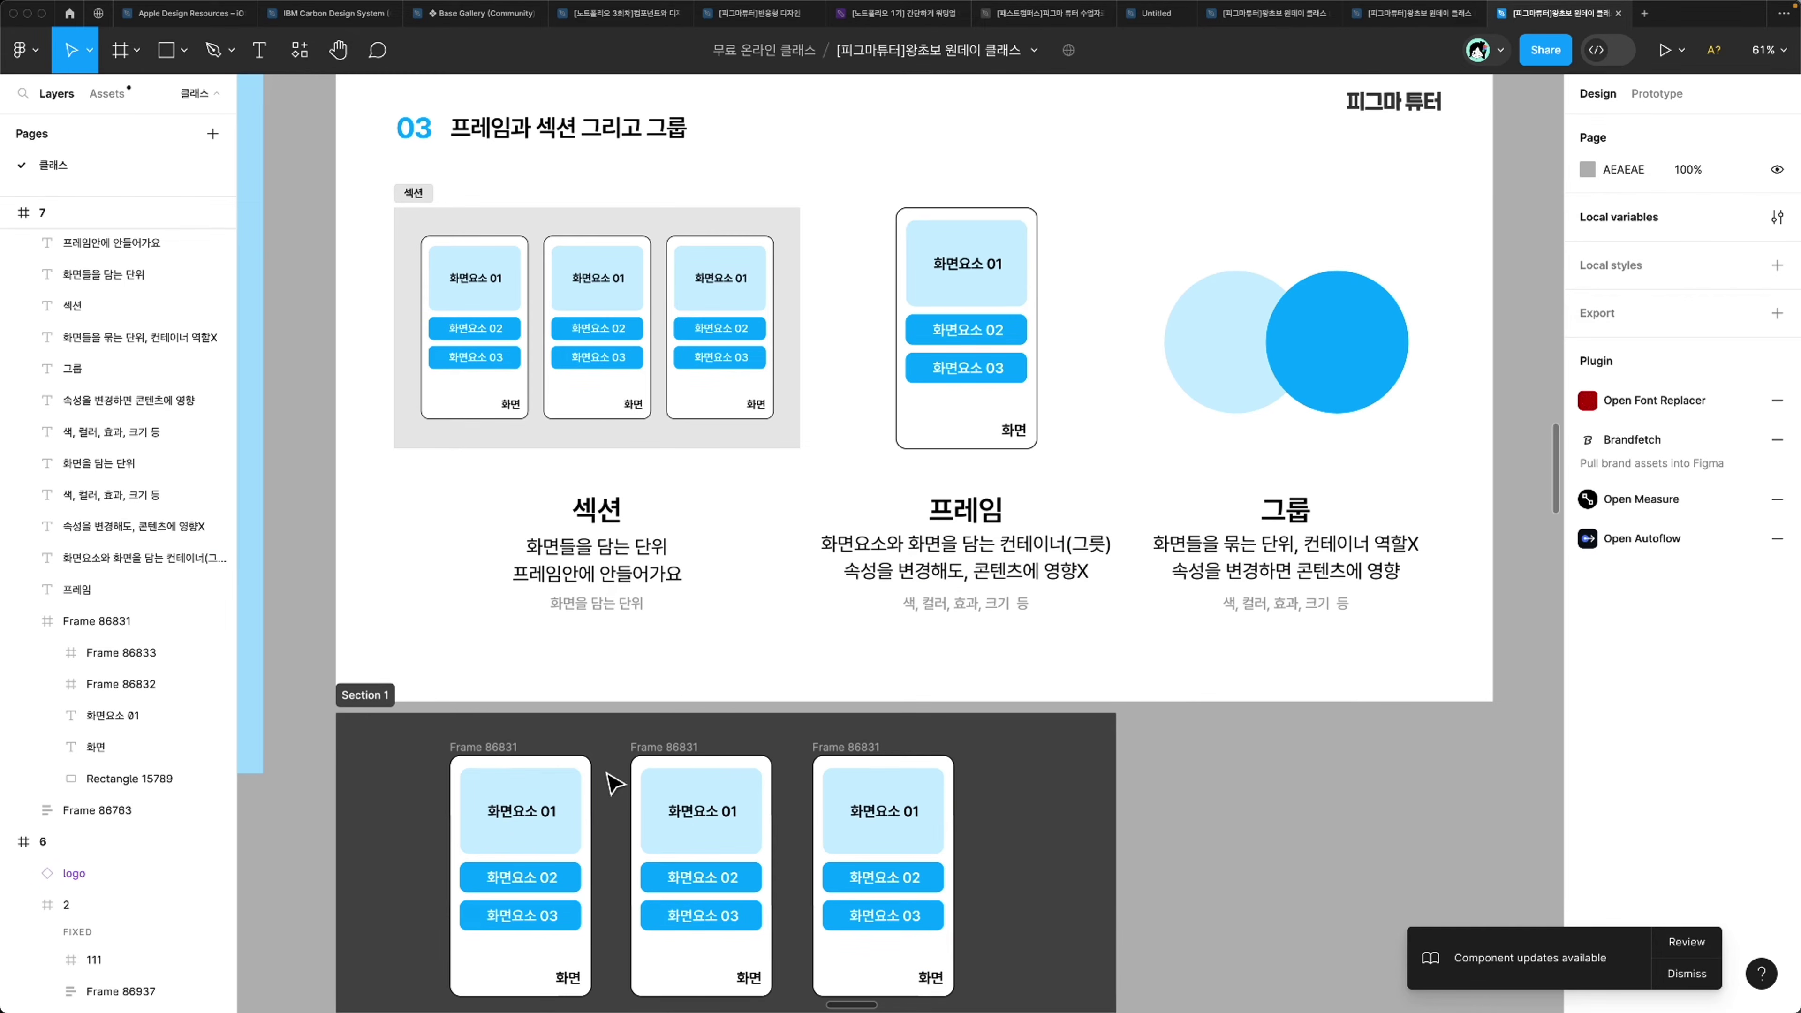
{"action": "scroll", "coordinate": [618, 768], "scroll_direction": "down", "scroll_amount": 1}
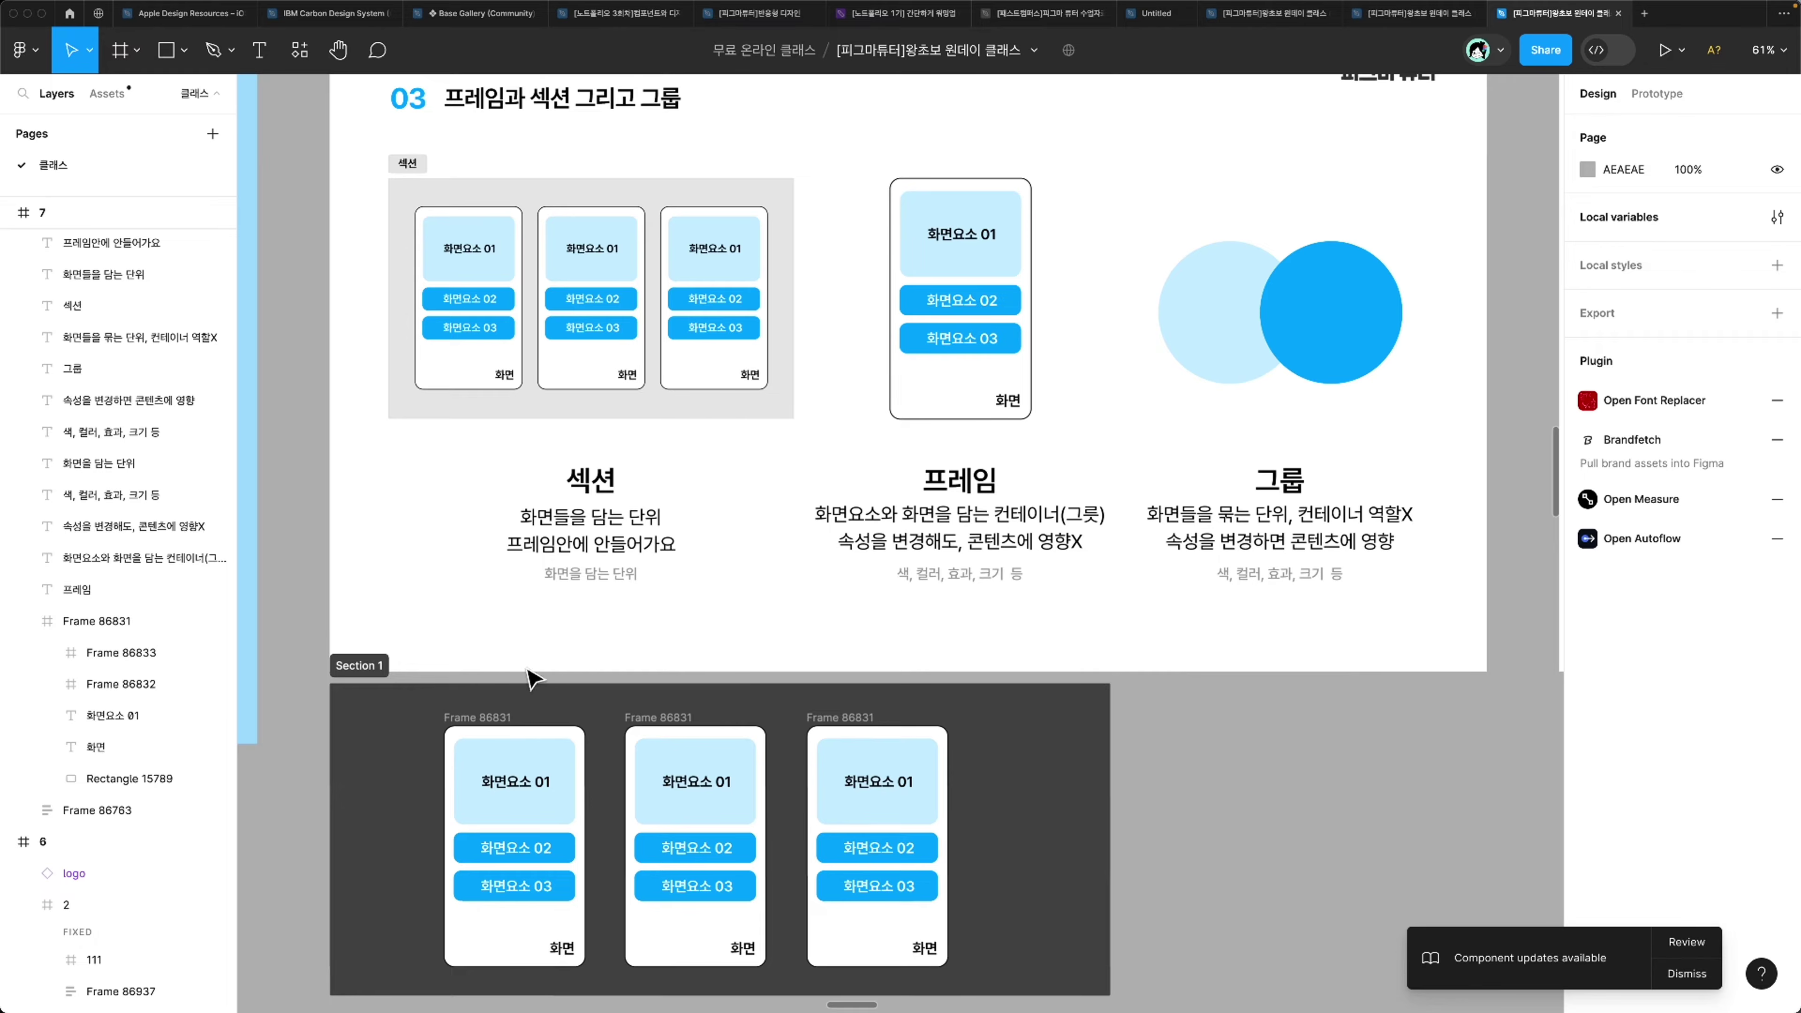
{"action": "left_click", "coordinate": [504, 715]}
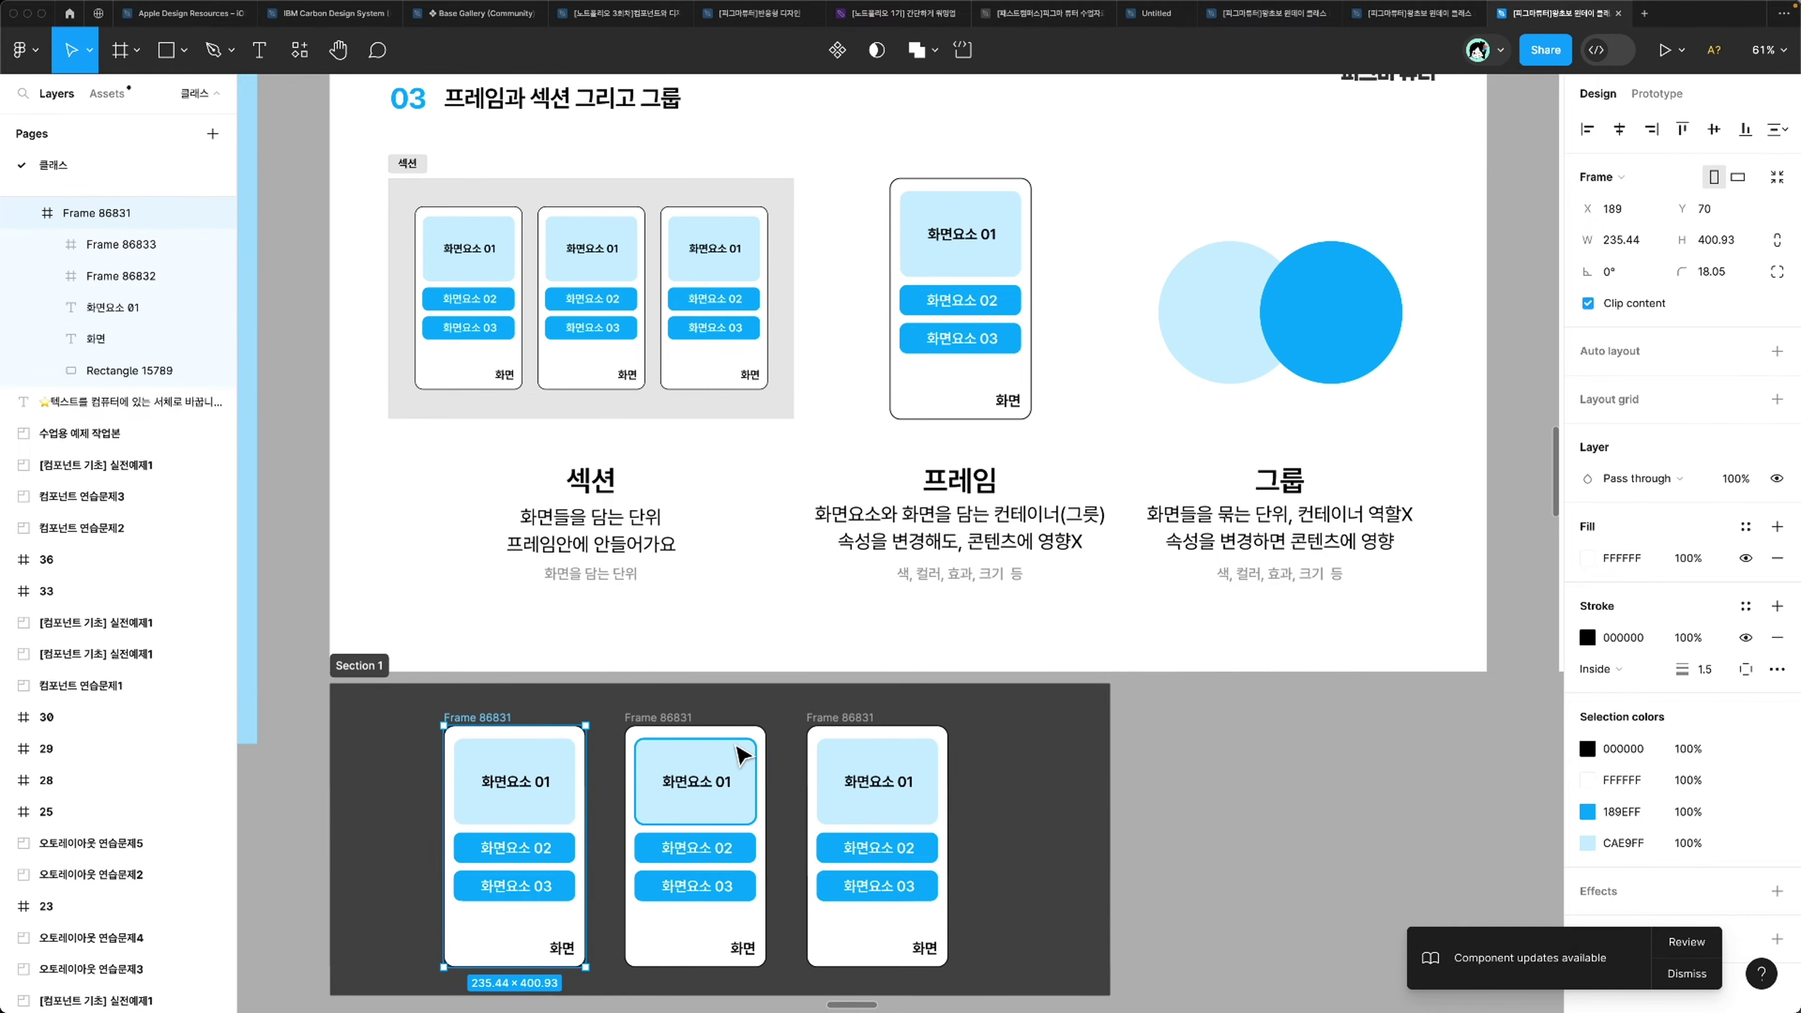
{"action": "scroll", "coordinate": [751, 783], "scroll_direction": "up", "scroll_amount": 2}
{"action": "scroll", "coordinate": [798, 747], "scroll_direction": "up", "scroll_amount": 1}
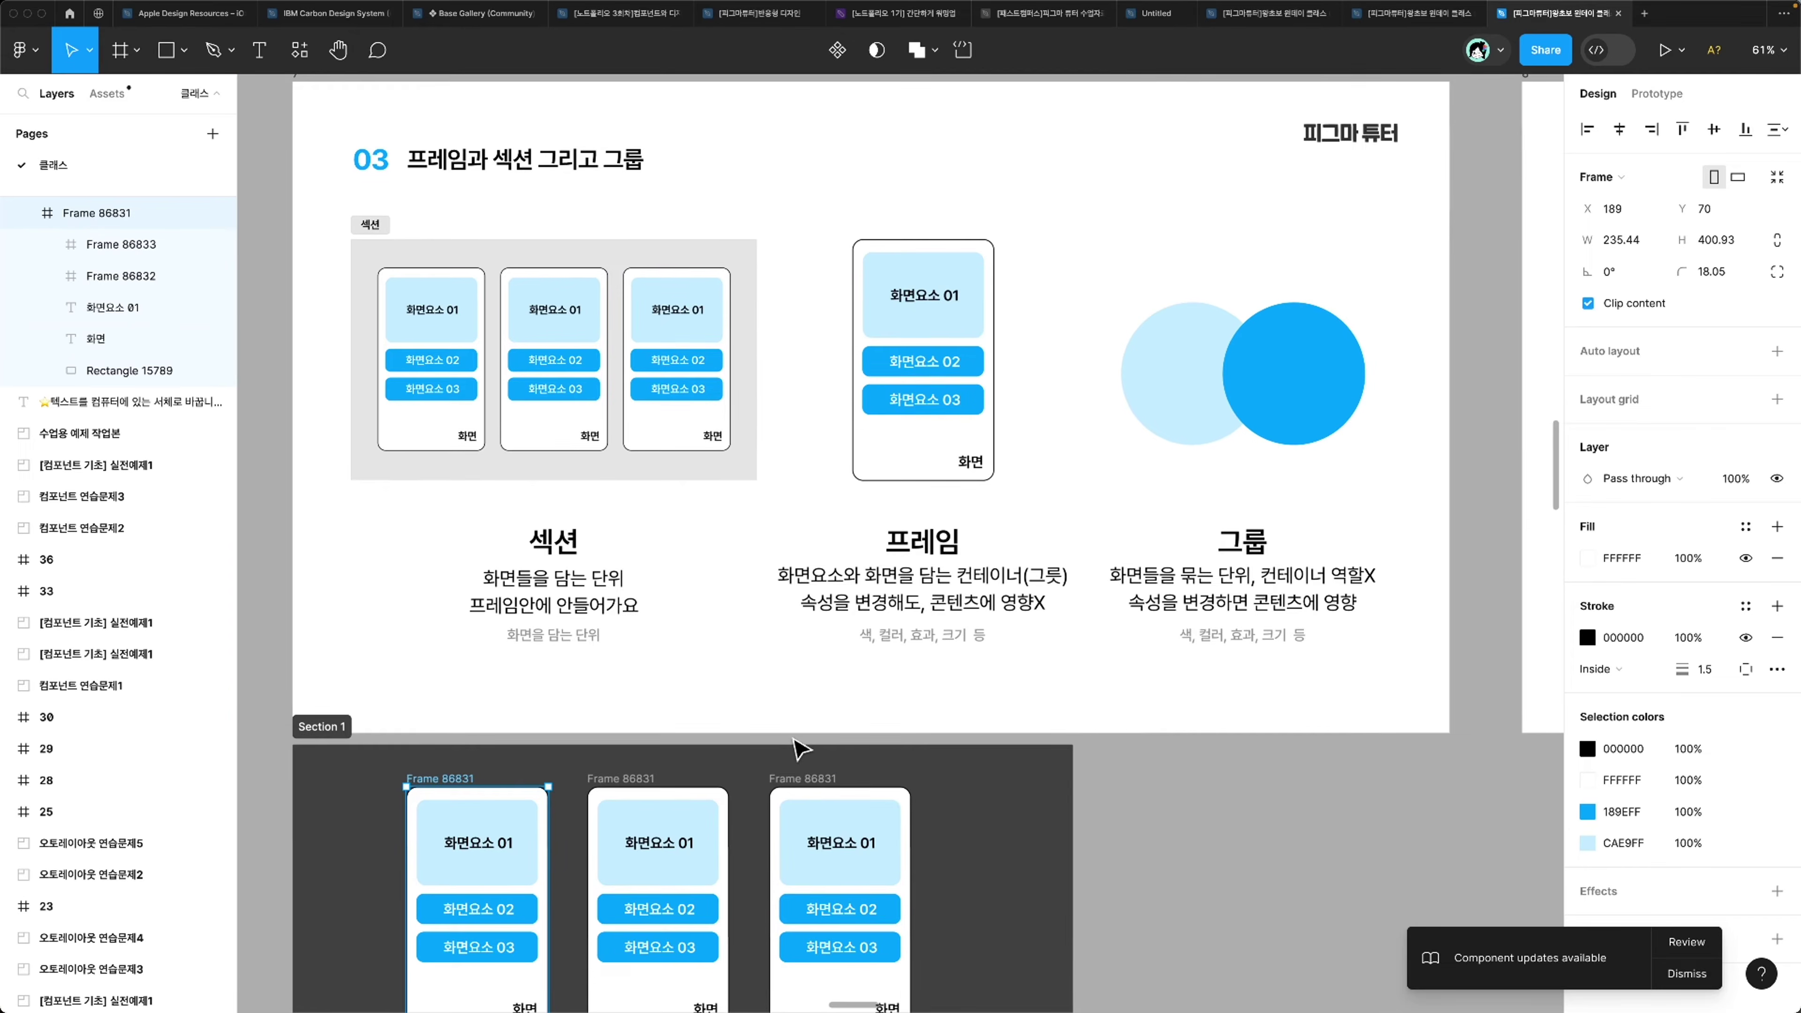
{"action": "scroll", "coordinate": [800, 747], "scroll_direction": "right", "scroll_amount": 1}
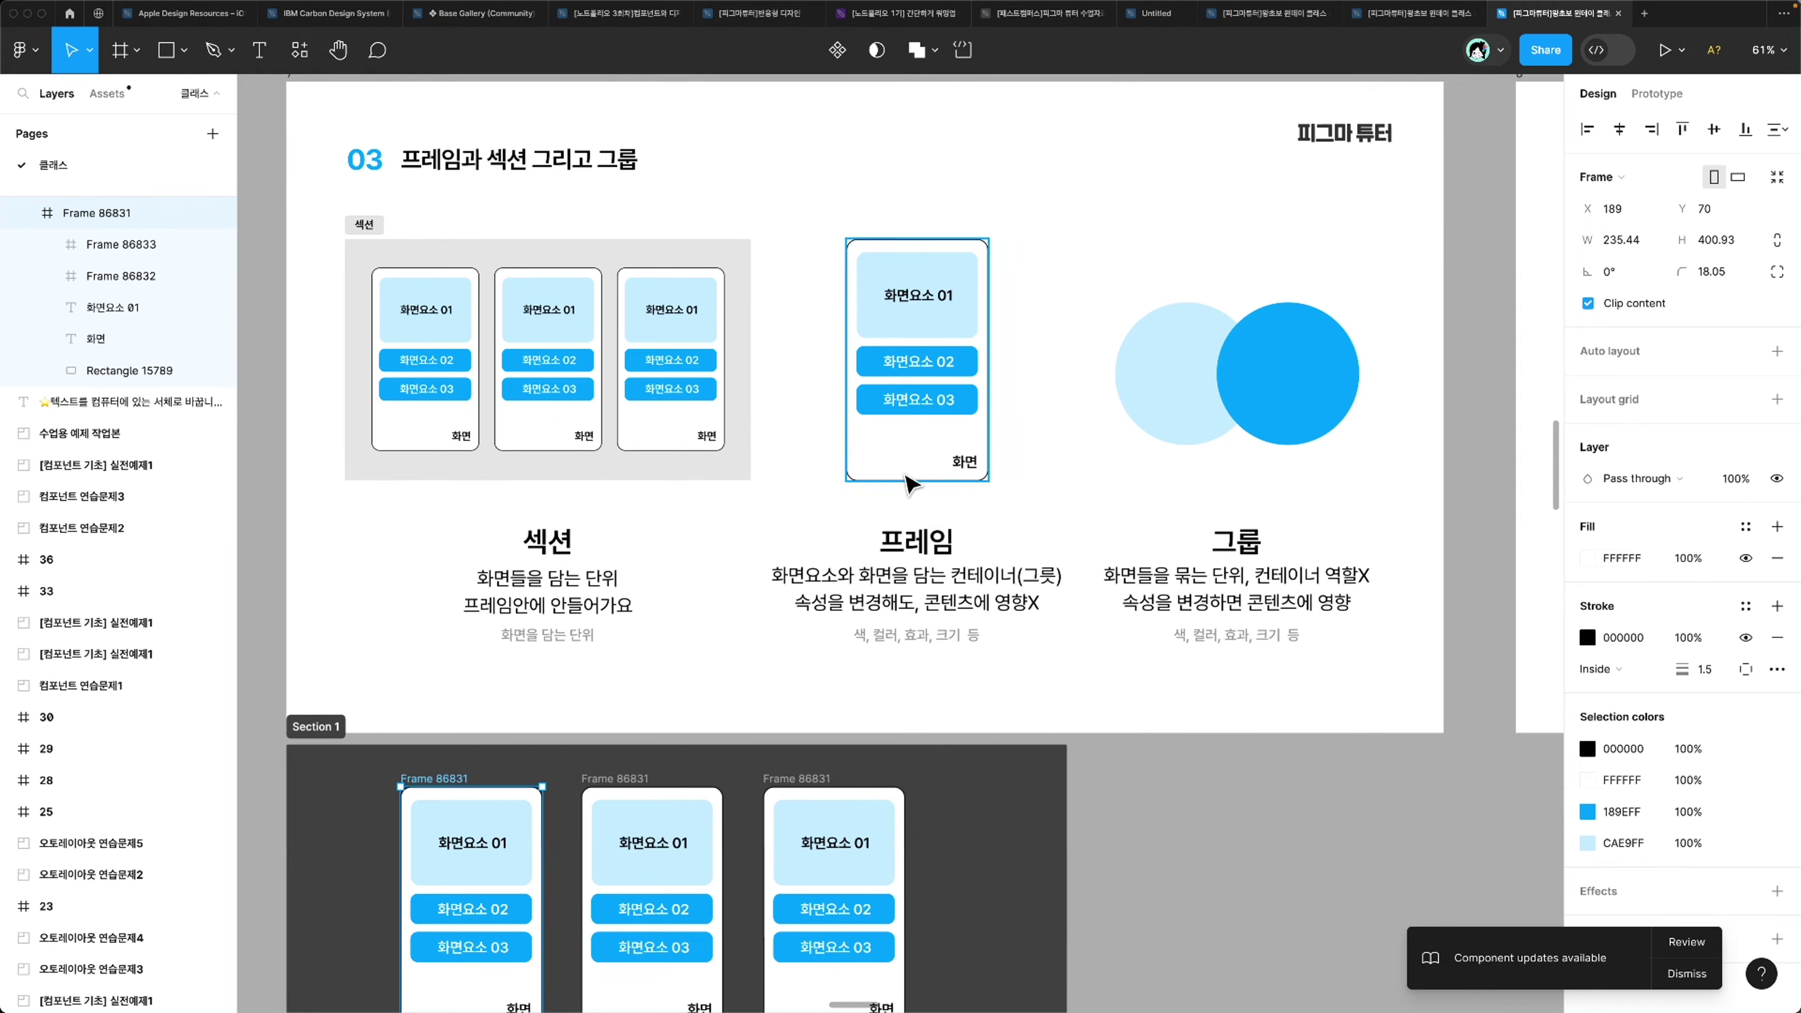
{"action": "scroll", "coordinate": [910, 484], "scroll_direction": "down", "scroll_amount": 2}
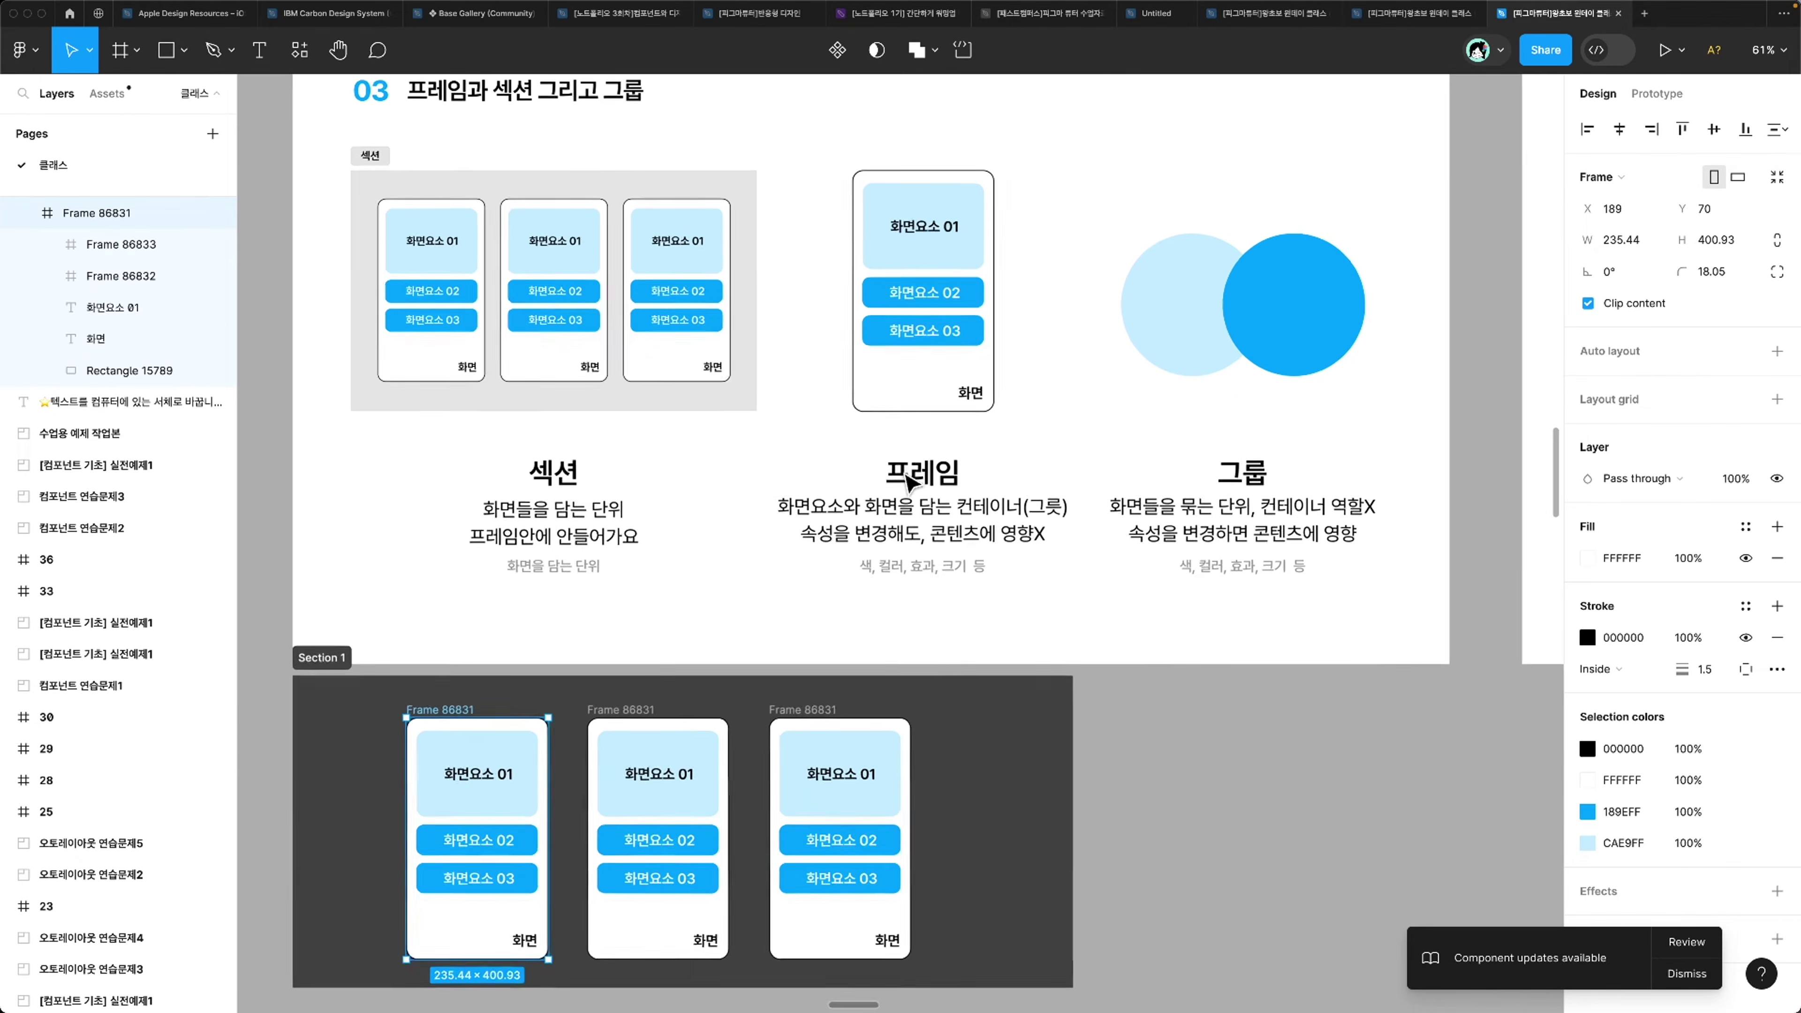
{"action": "left_click", "coordinate": [395, 725]}
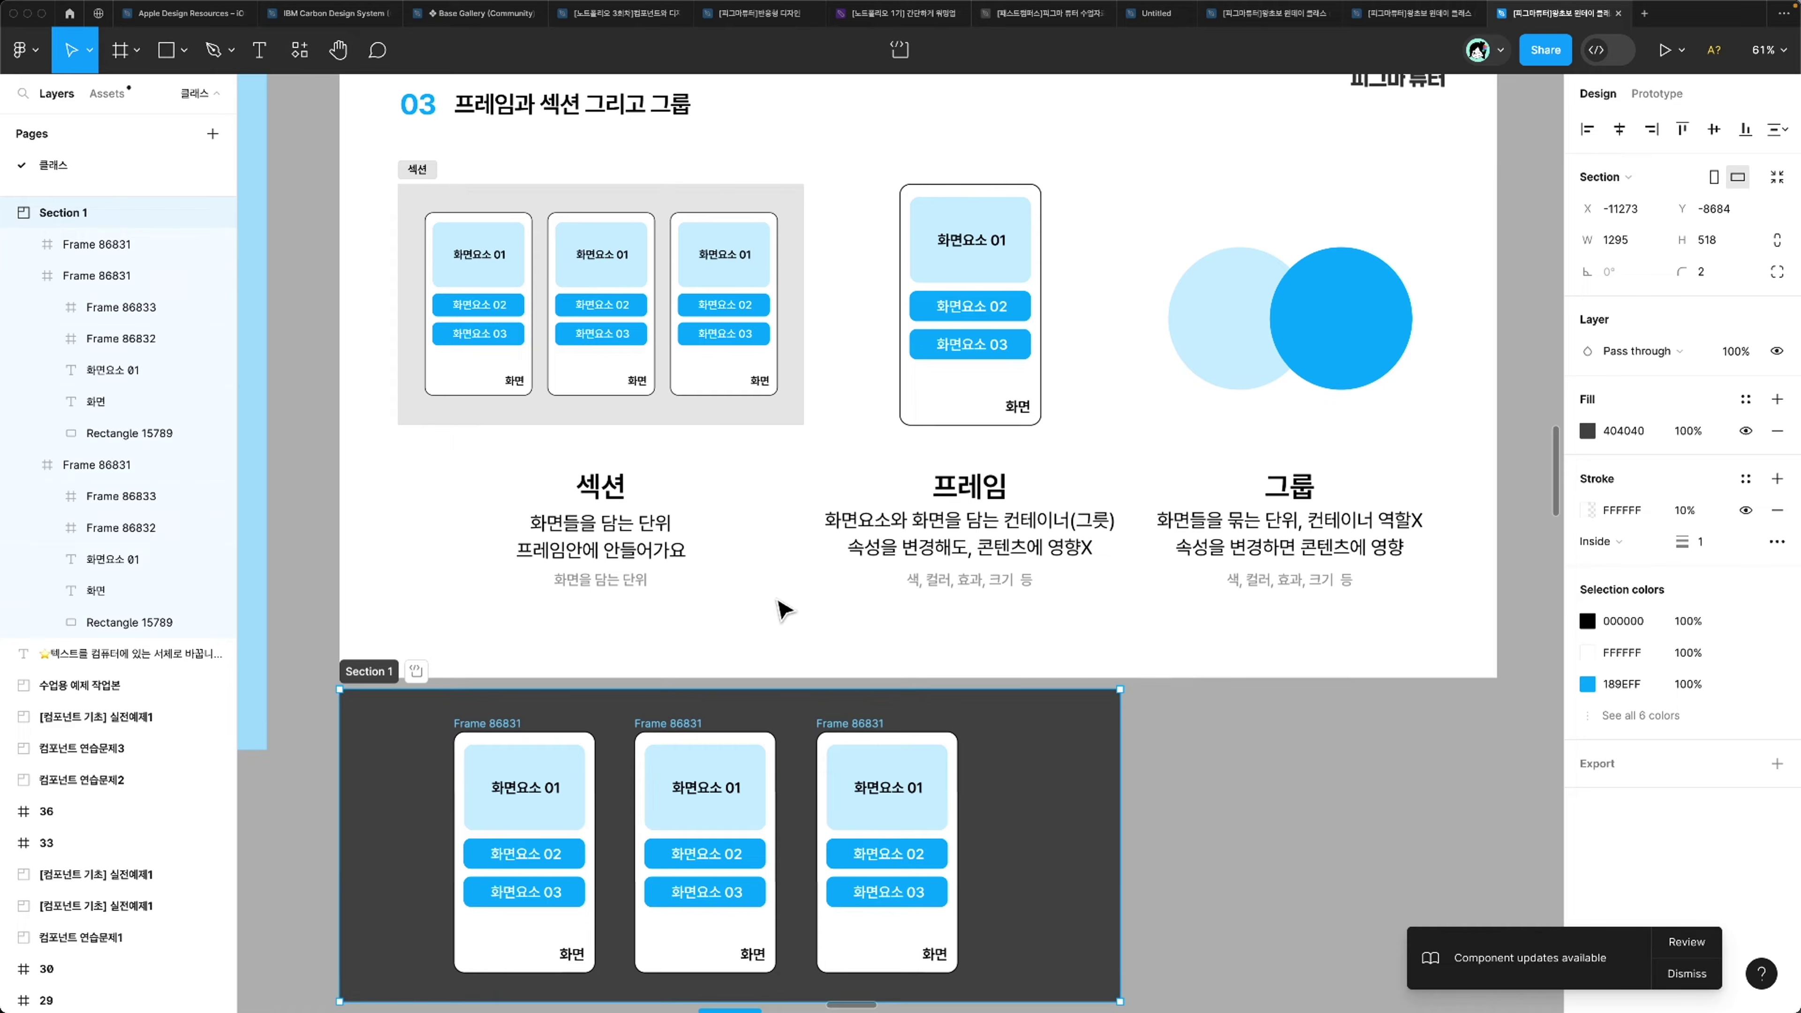
{"action": "left_click", "coordinate": [989, 402]}
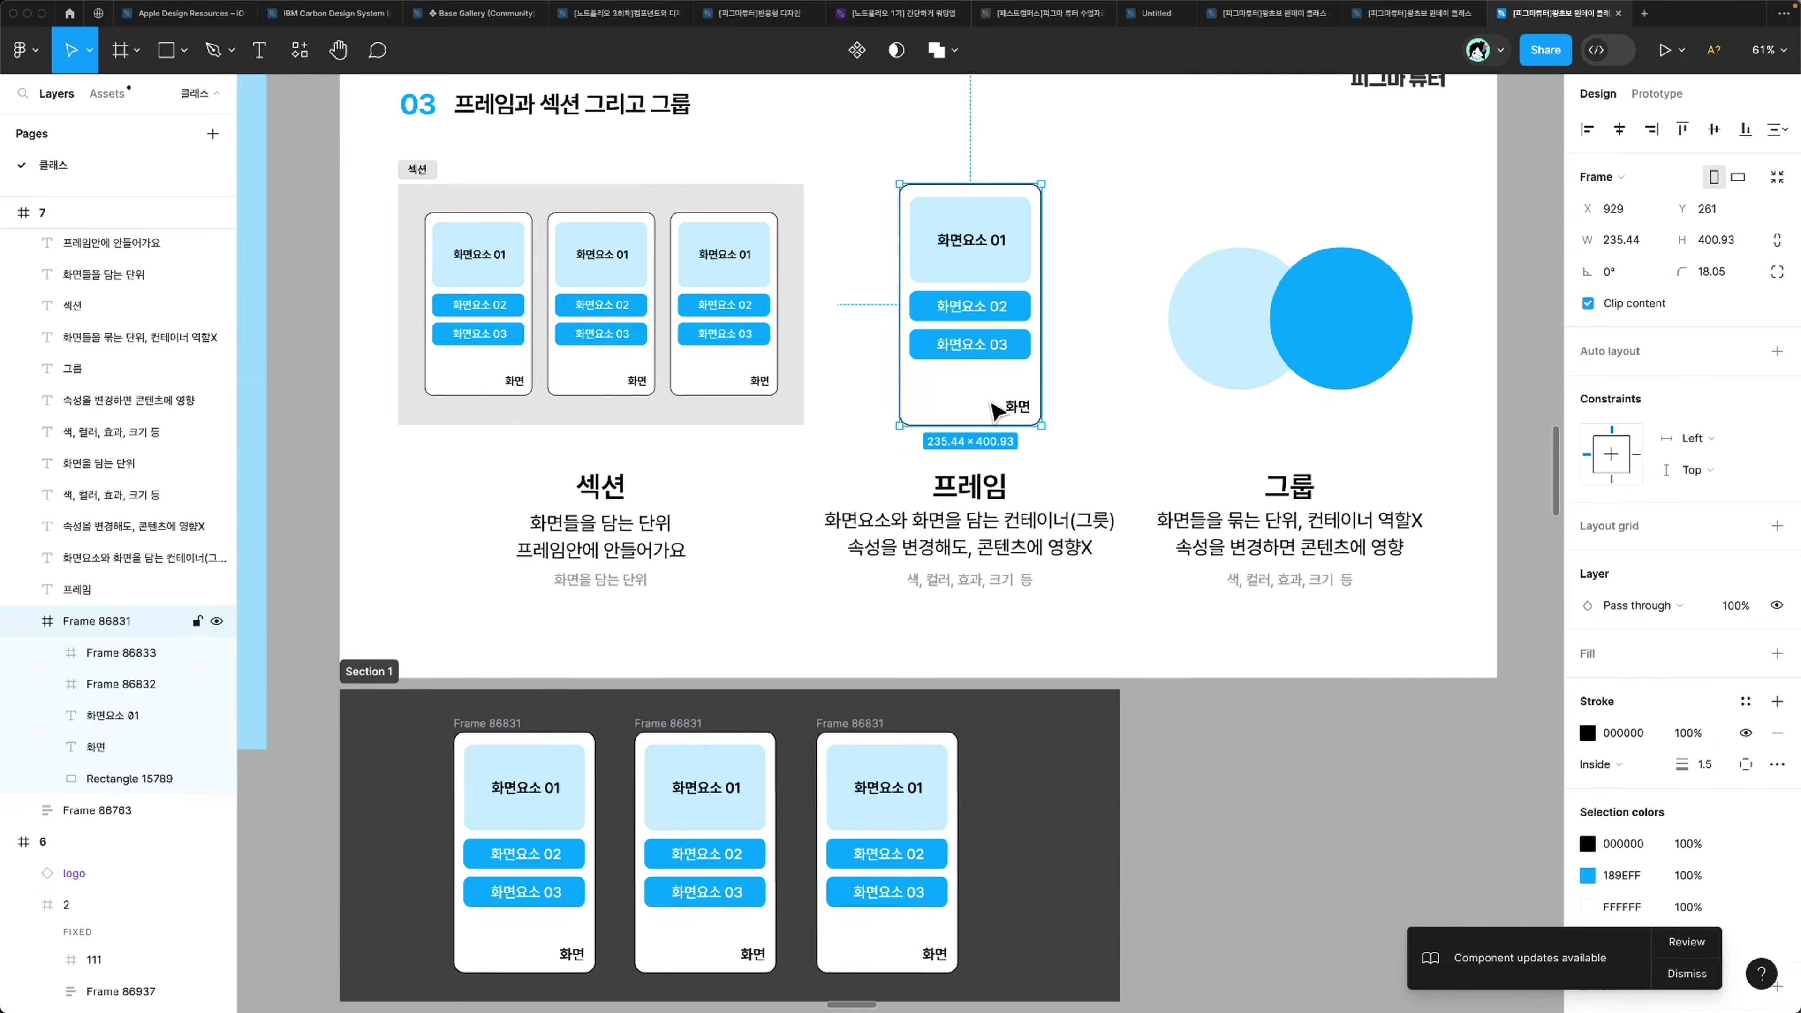
Step: Delete the second and third frames from Section 1, keeping only the first one
{"action": "scroll", "coordinate": [506, 887], "scroll_direction": "down", "scroll_amount": 2}
{"action": "left_click", "coordinate": [714, 653]}
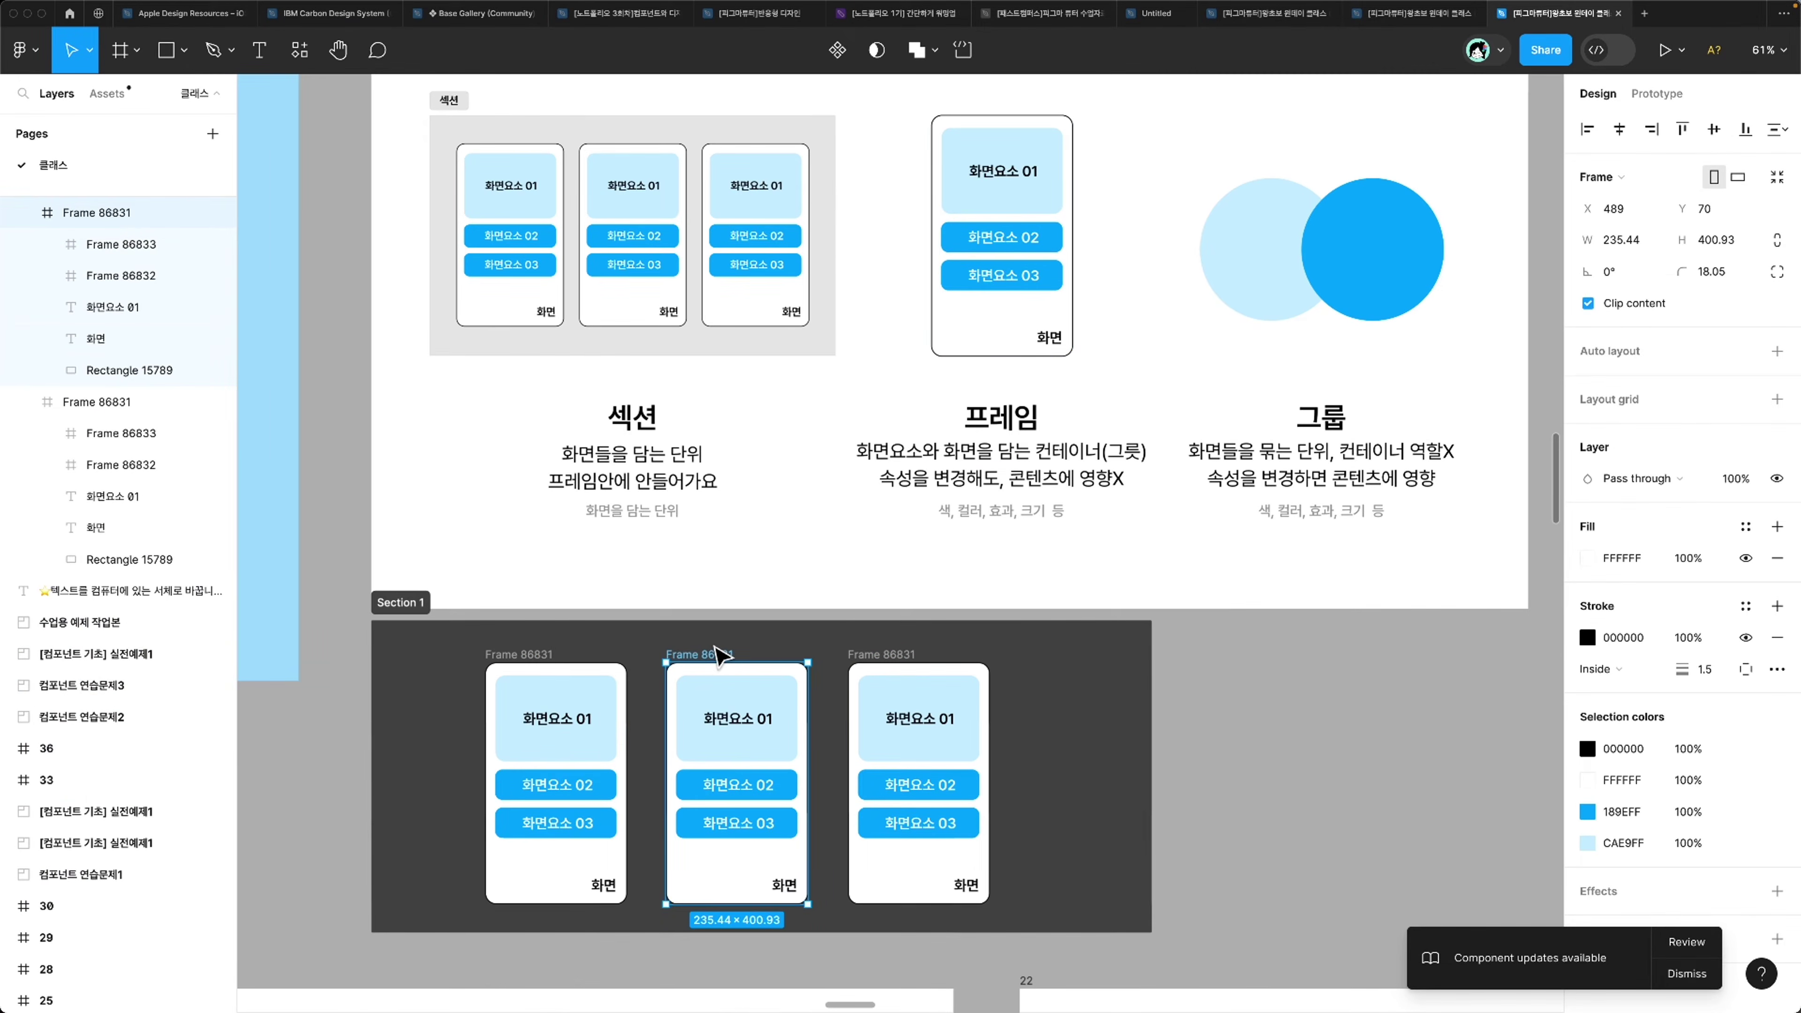
{"action": "scroll", "coordinate": [723, 651], "scroll_direction": "up", "scroll_amount": 5}
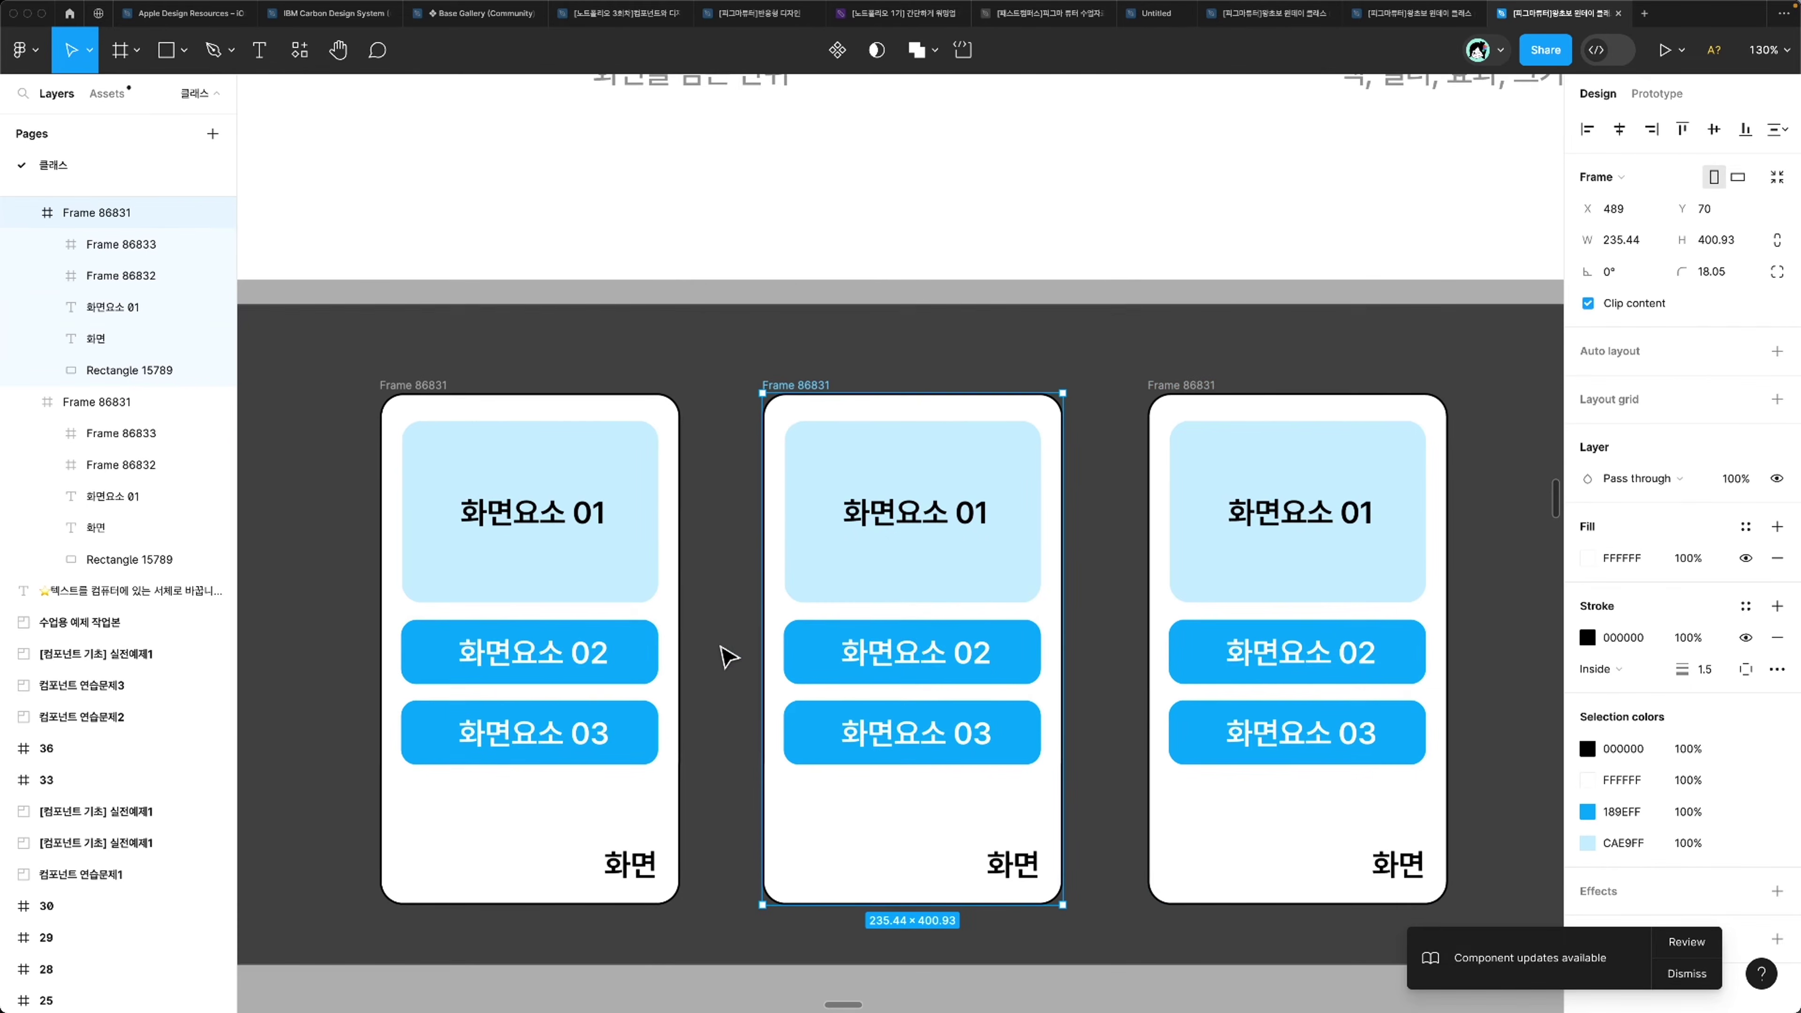
{"action": "left_click", "coordinate": [1188, 389], "text": "shift"}
{"action": "key", "text": "Delete"}
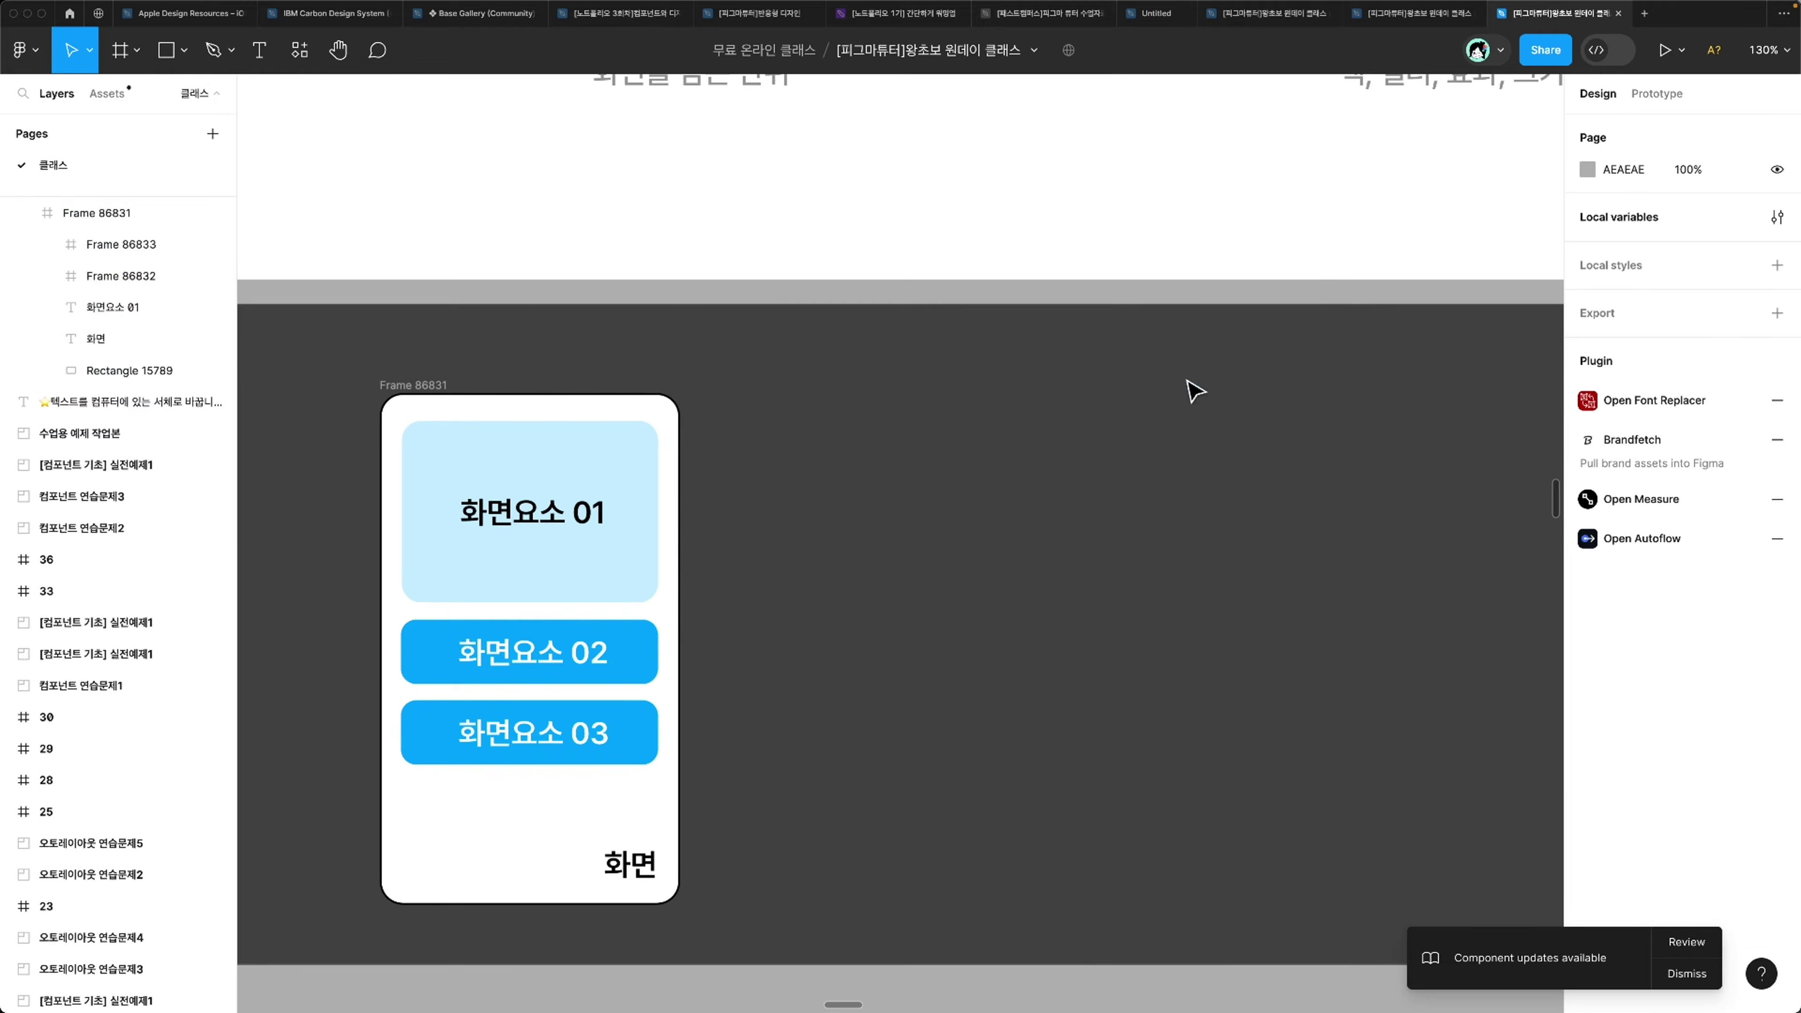
Step: Set the remaining frame's size to 235 × 401, its corner radius to 18 and its stroke weight to 1
{"action": "left_click", "coordinate": [424, 385]}
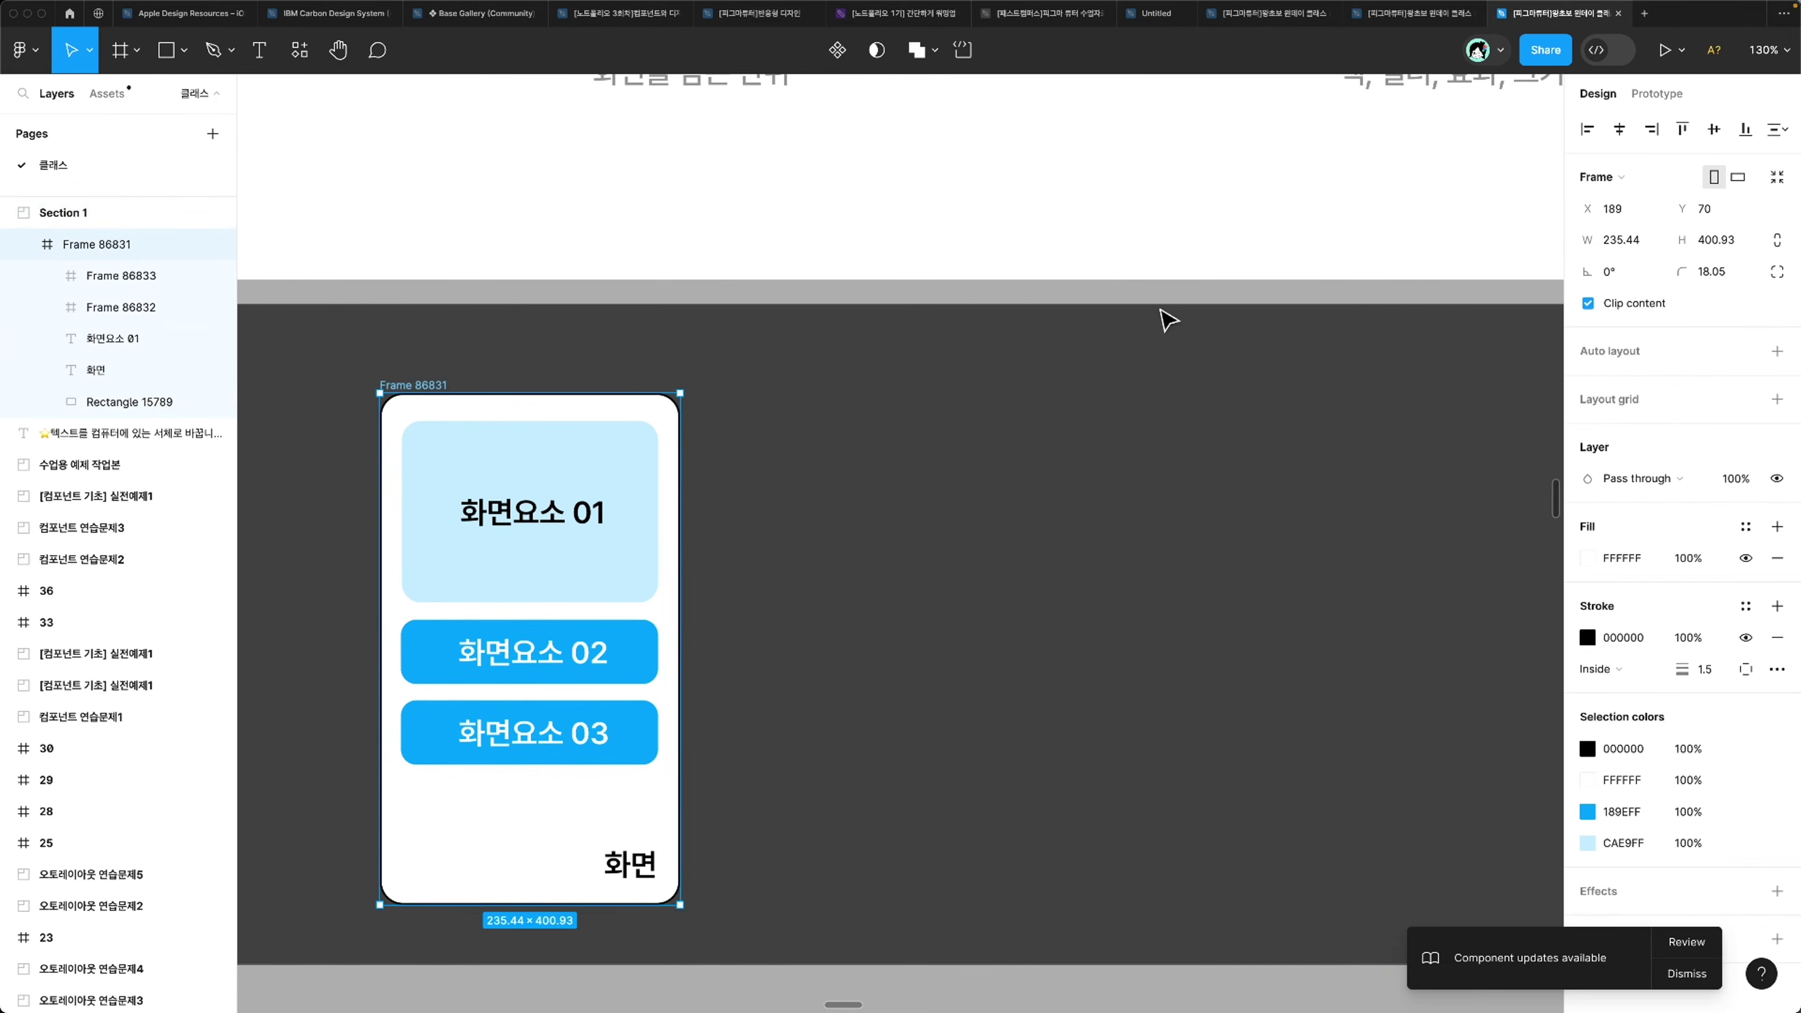
{"action": "left_click_drag", "start_coordinate": [1586, 239], "coordinate": [1683, 237]}
{"action": "left_click", "coordinate": [1706, 272]}
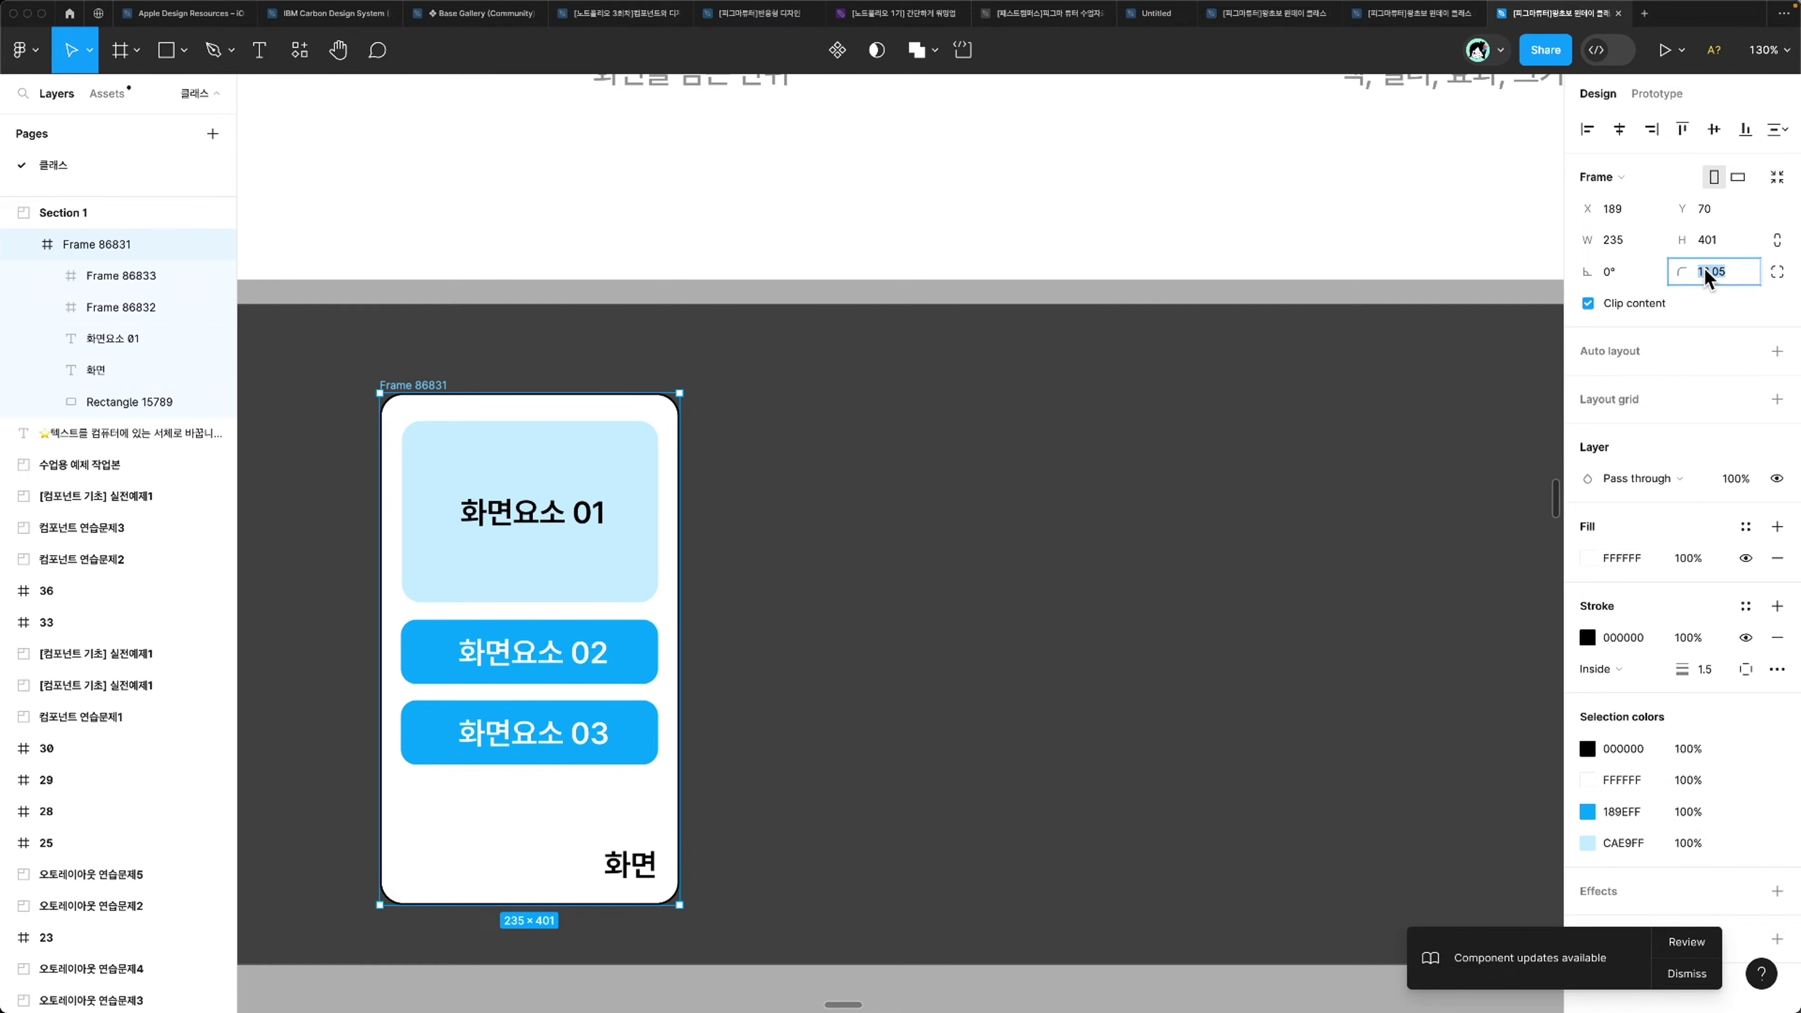
{"action": "key", "text": "Return"}
{"action": "type", "text": "1"}
{"action": "key", "text": "Return"}
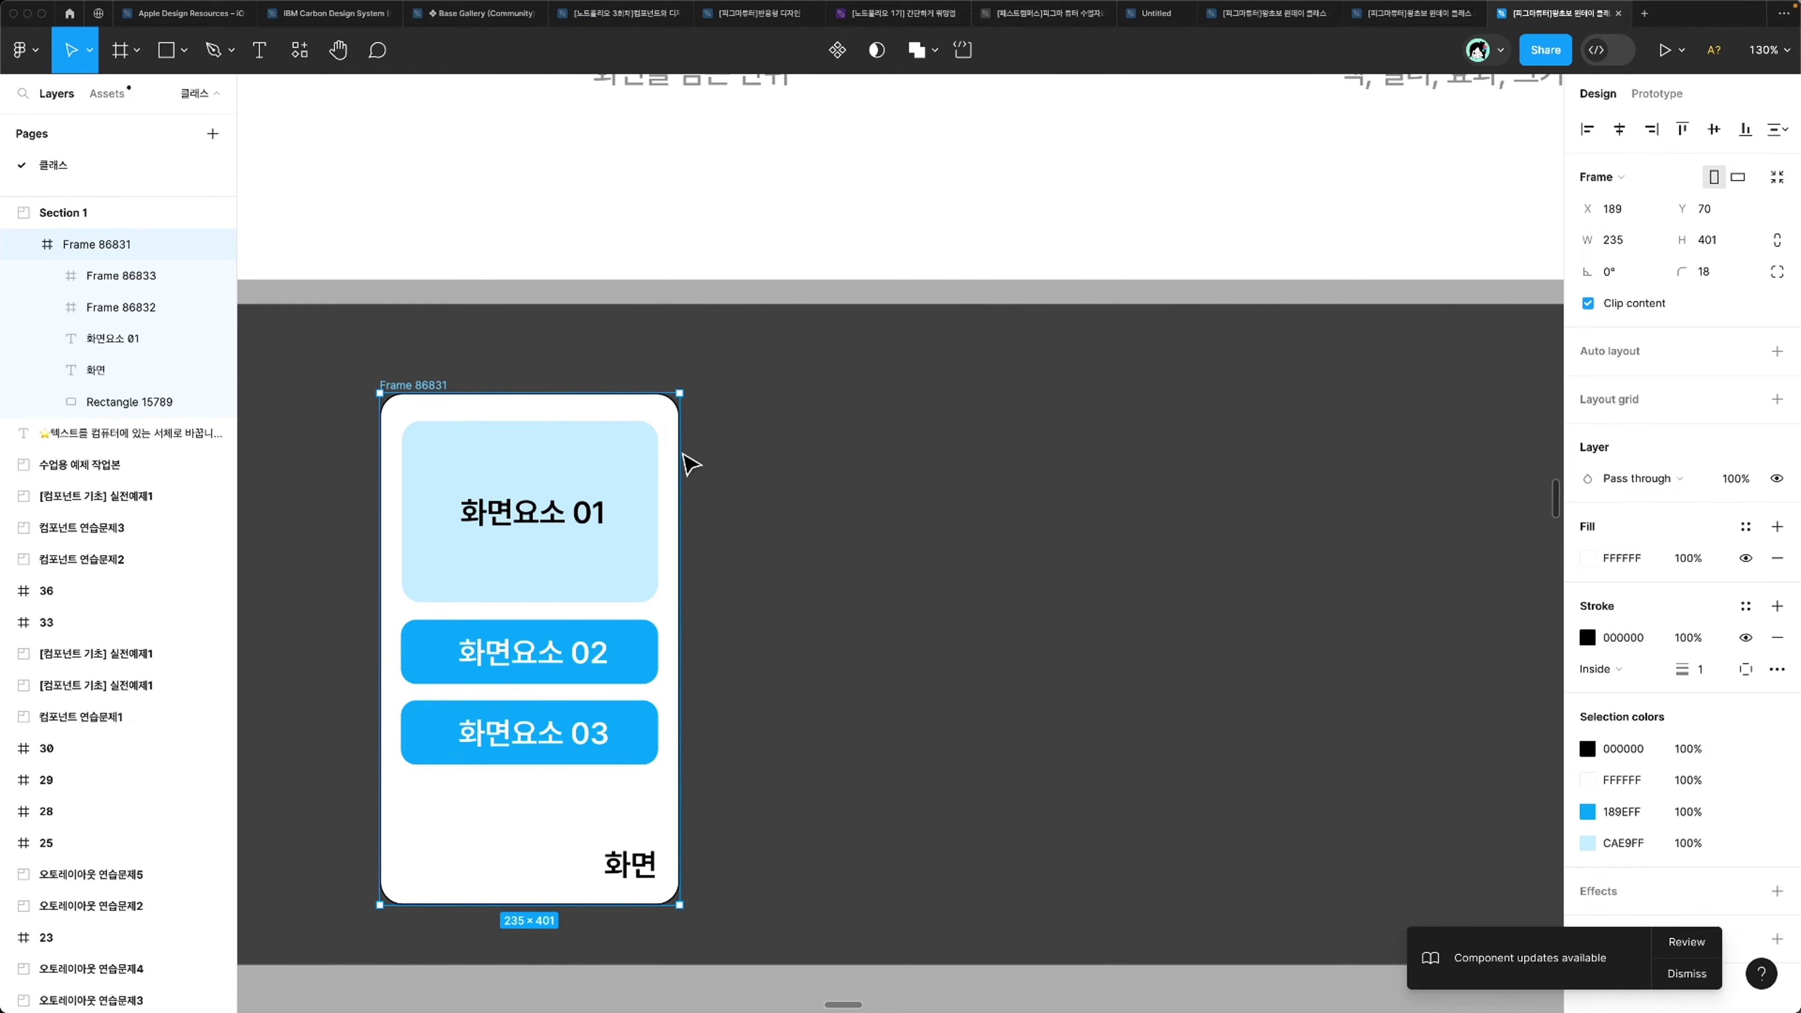
Step: Draw a rectangle about 229 × 405 beside the frame, fill it with the frame's white FFFFFF and round its corners
{"action": "key", "text": "r"}
{"action": "left_click_drag", "start_coordinate": [748, 398], "coordinate": [1041, 920]}
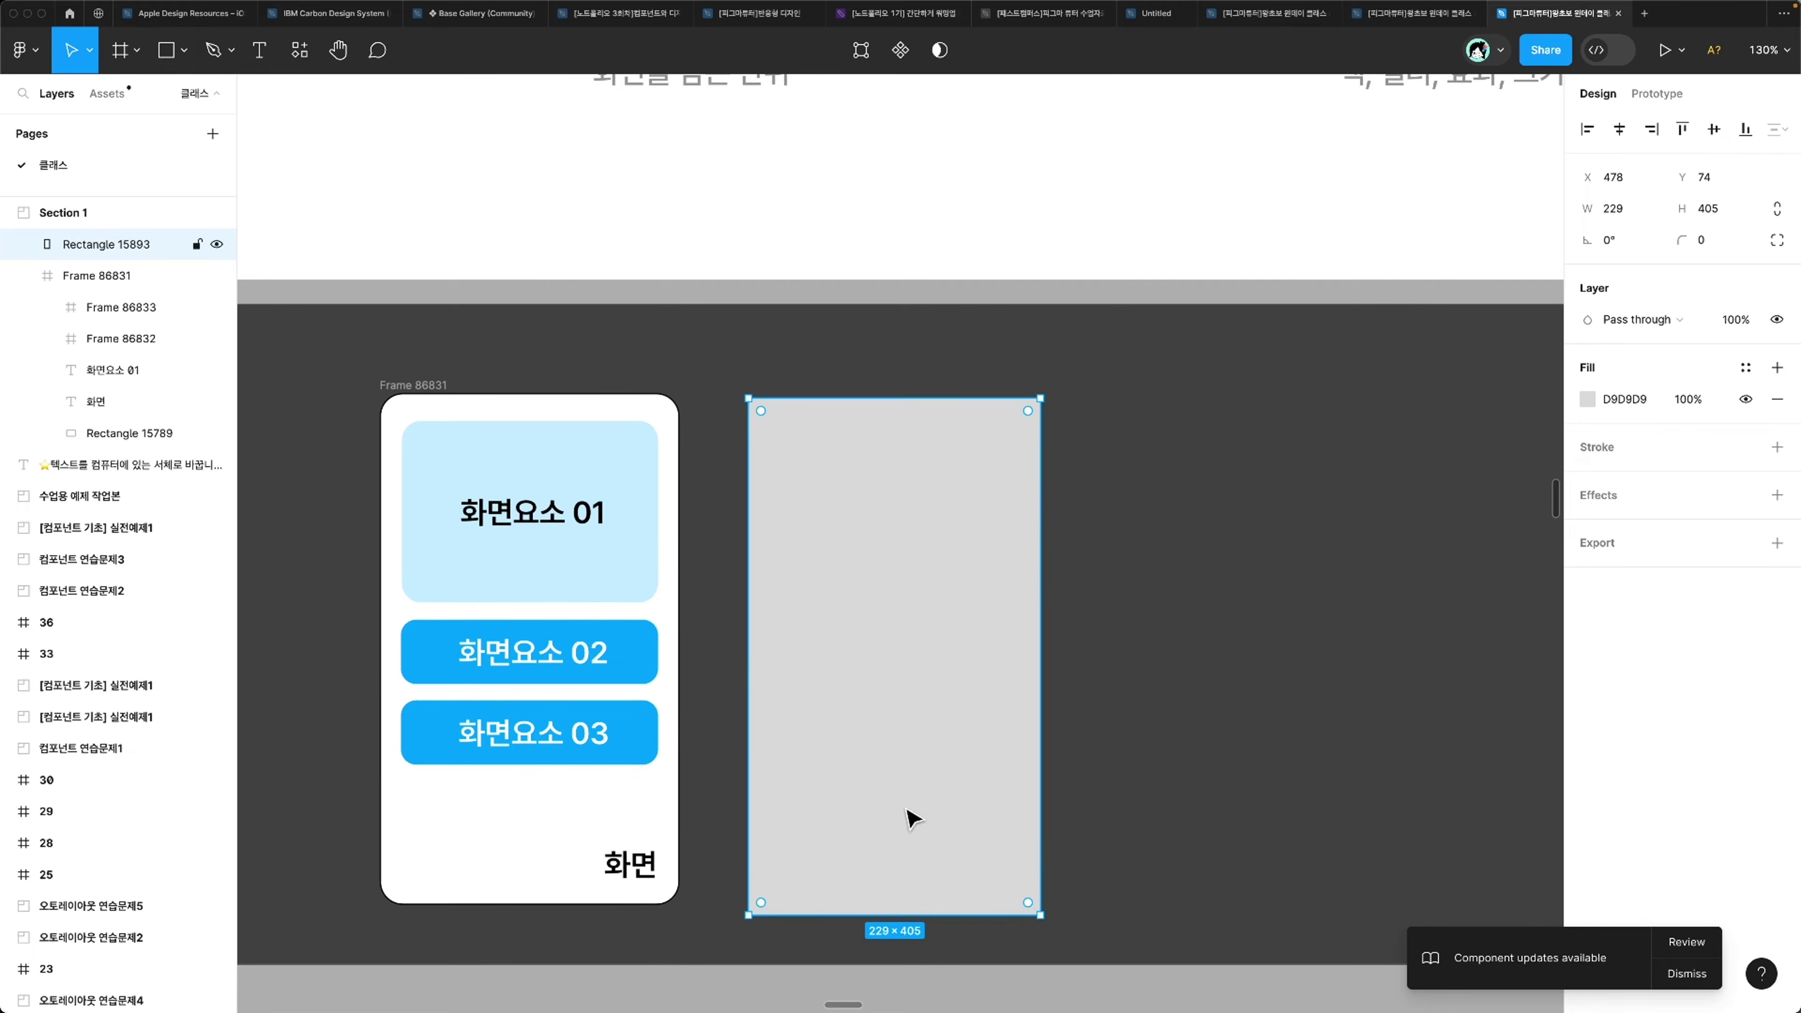
{"action": "key", "text": "i"}
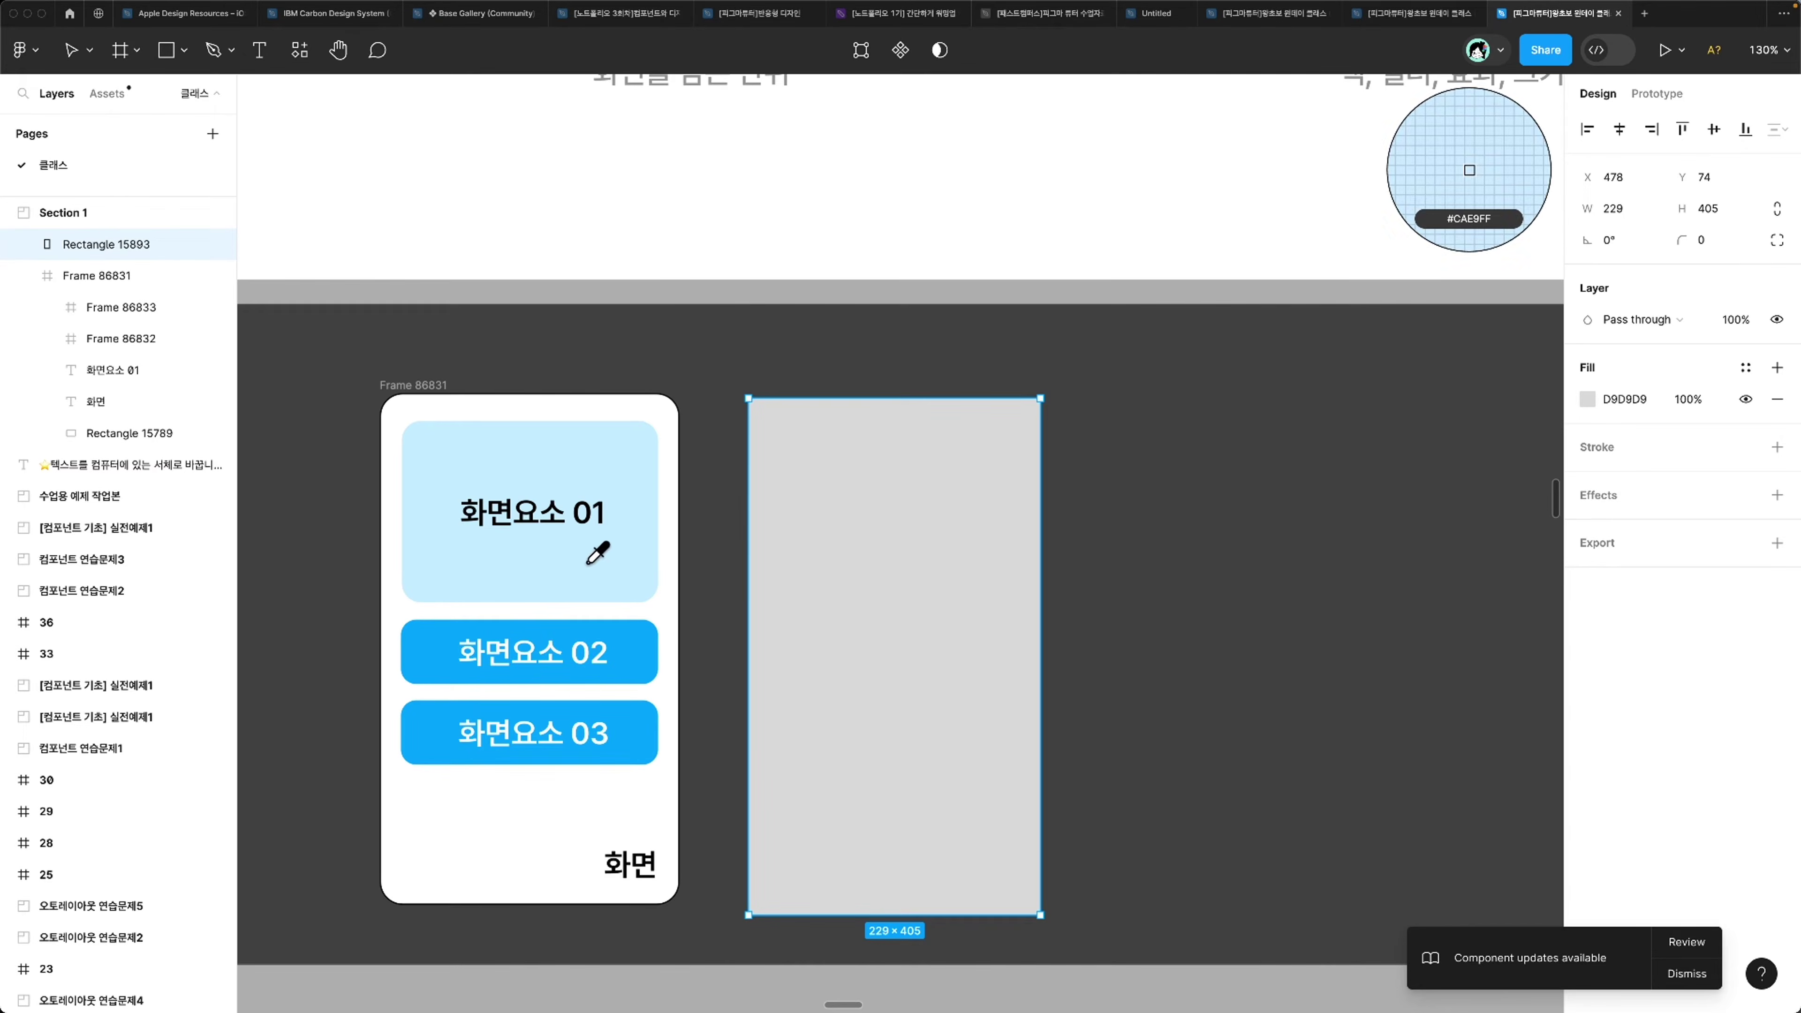
{"action": "left_click", "coordinate": [674, 634]}
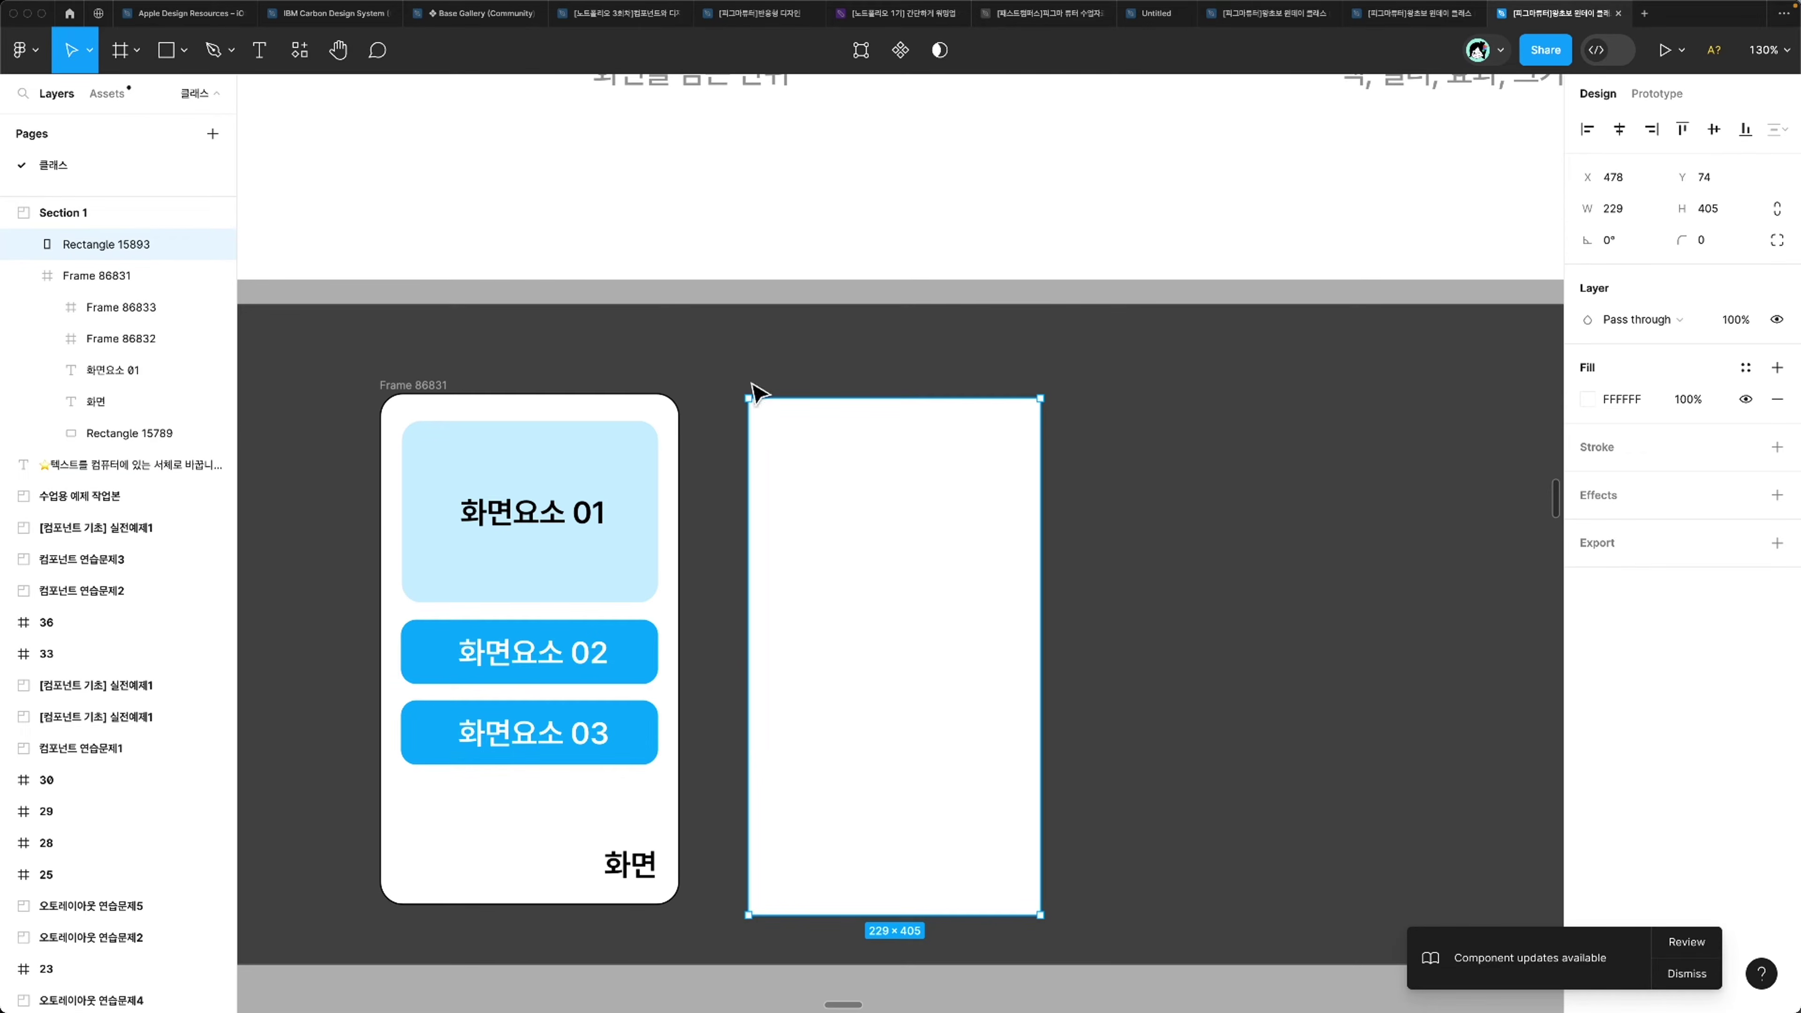
{"action": "left_click", "coordinate": [1737, 252]}
{"action": "key", "text": "Return"}
{"action": "left_click", "coordinate": [560, 583]}
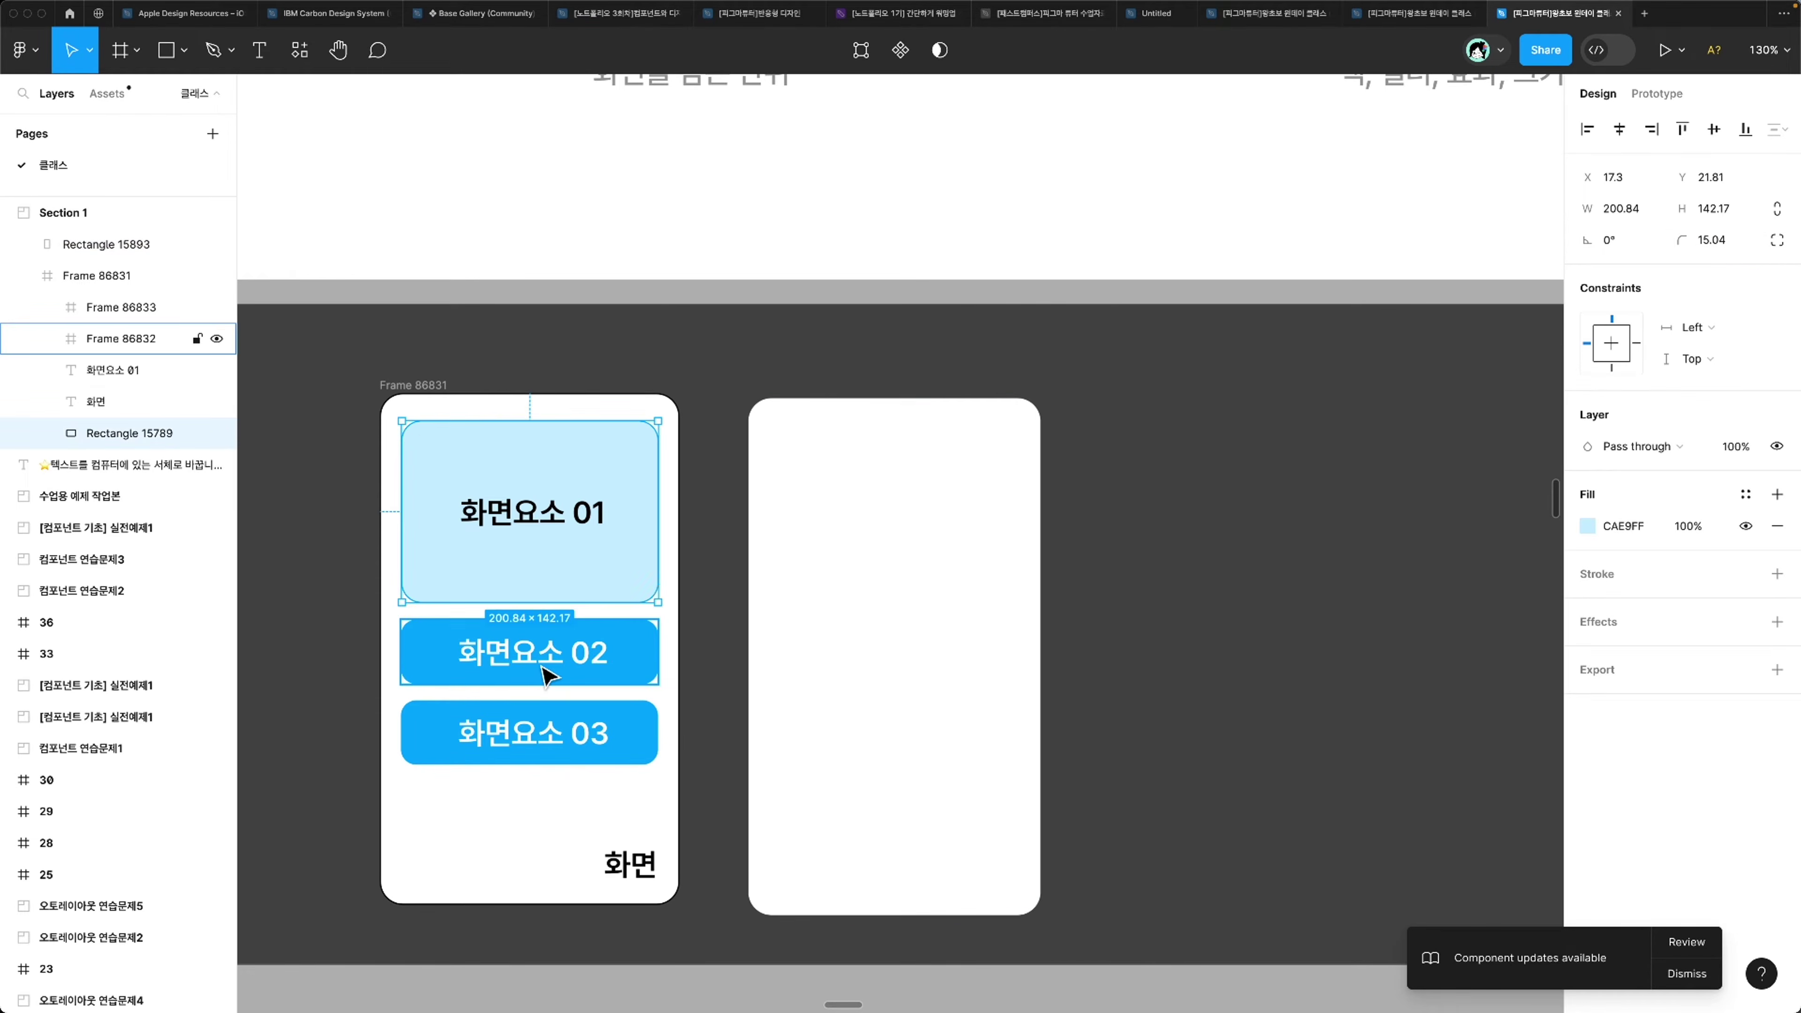
{"action": "left_click", "coordinate": [547, 670], "text": "shift"}
{"action": "left_click", "coordinate": [550, 750], "text": "shift"}
{"action": "left_click_drag", "start_coordinate": [598, 674], "coordinate": [977, 721]}
{"action": "key", "text": "Escape"}
Step: Copy the 화면요소 01 box with its label and the 화면요소 02 and 03 buttons onto the white rectangle
{"action": "left_click", "coordinate": [594, 515]}
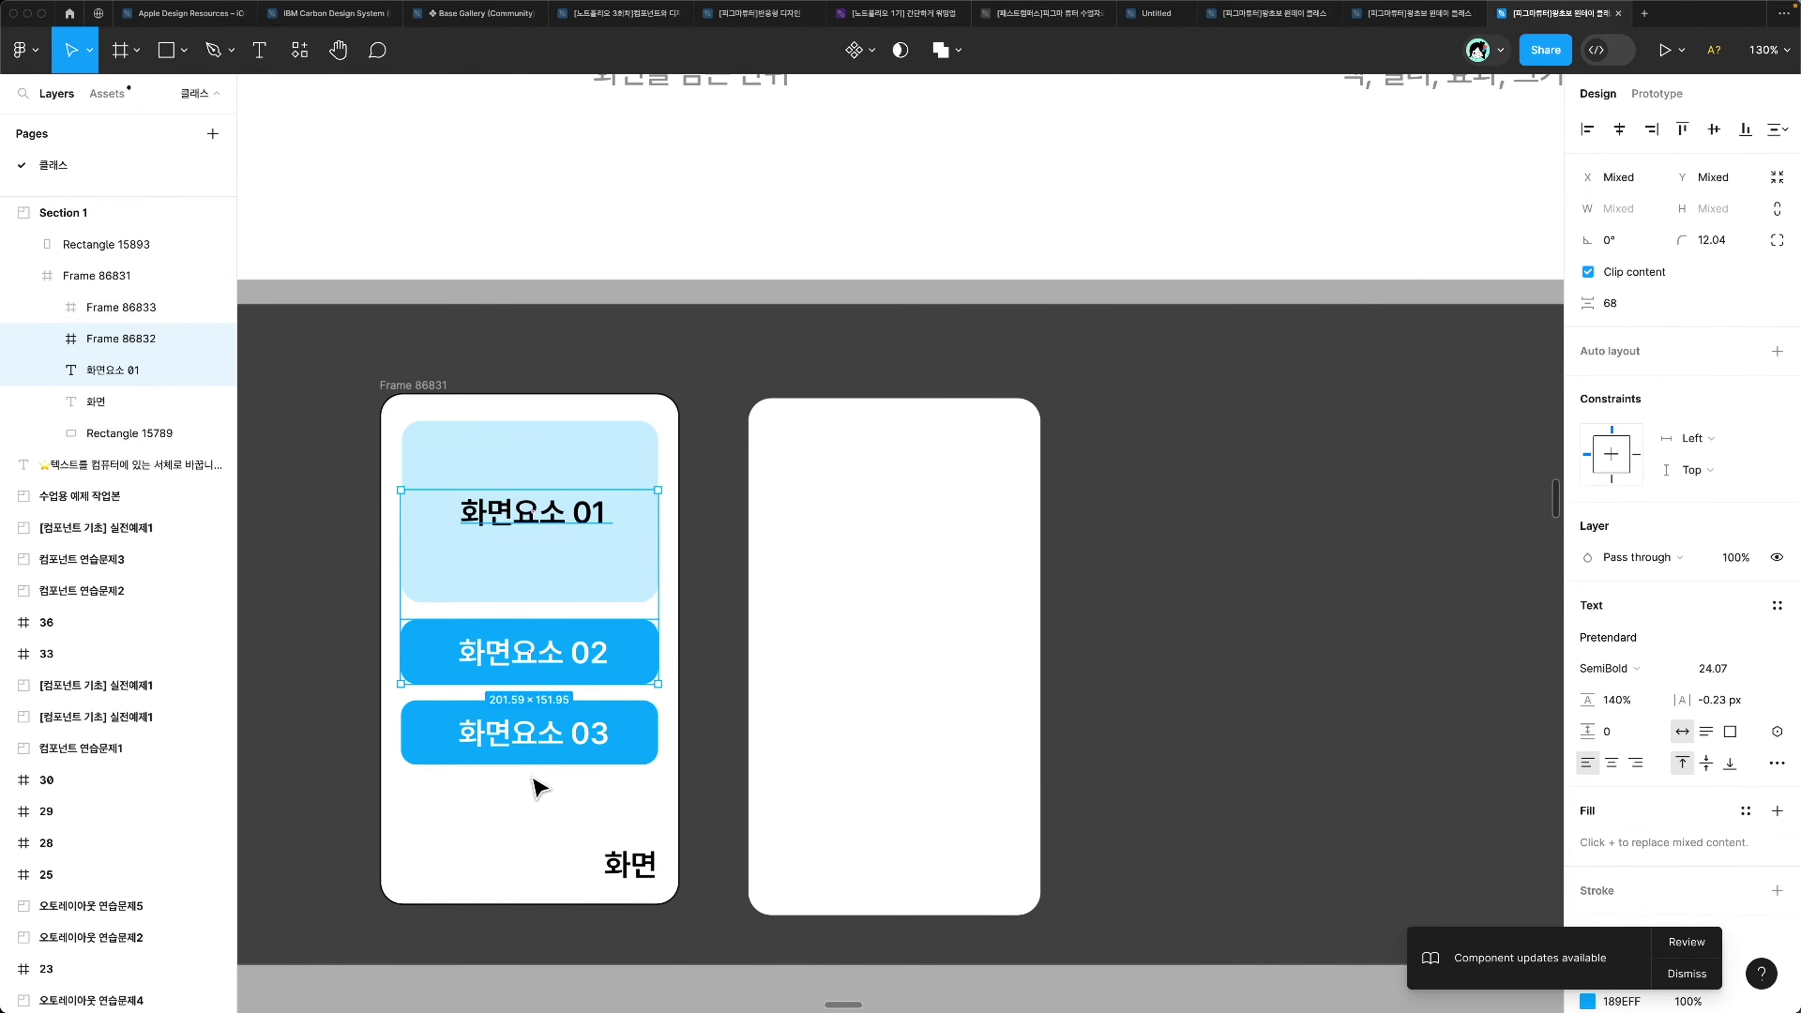
{"action": "left_click", "coordinate": [544, 756]}
{"action": "left_click", "coordinate": [615, 640], "text": "shift"}
{"action": "left_click", "coordinate": [615, 578], "text": "shift"}
{"action": "left_click", "coordinate": [589, 516], "text": "shift"}
{"action": "left_click_drag", "start_coordinate": [640, 718], "coordinate": [1006, 718]}
{"action": "key", "text": "Left"}
{"action": "key", "text": "Left"}
{"action": "key", "text": "Left"}
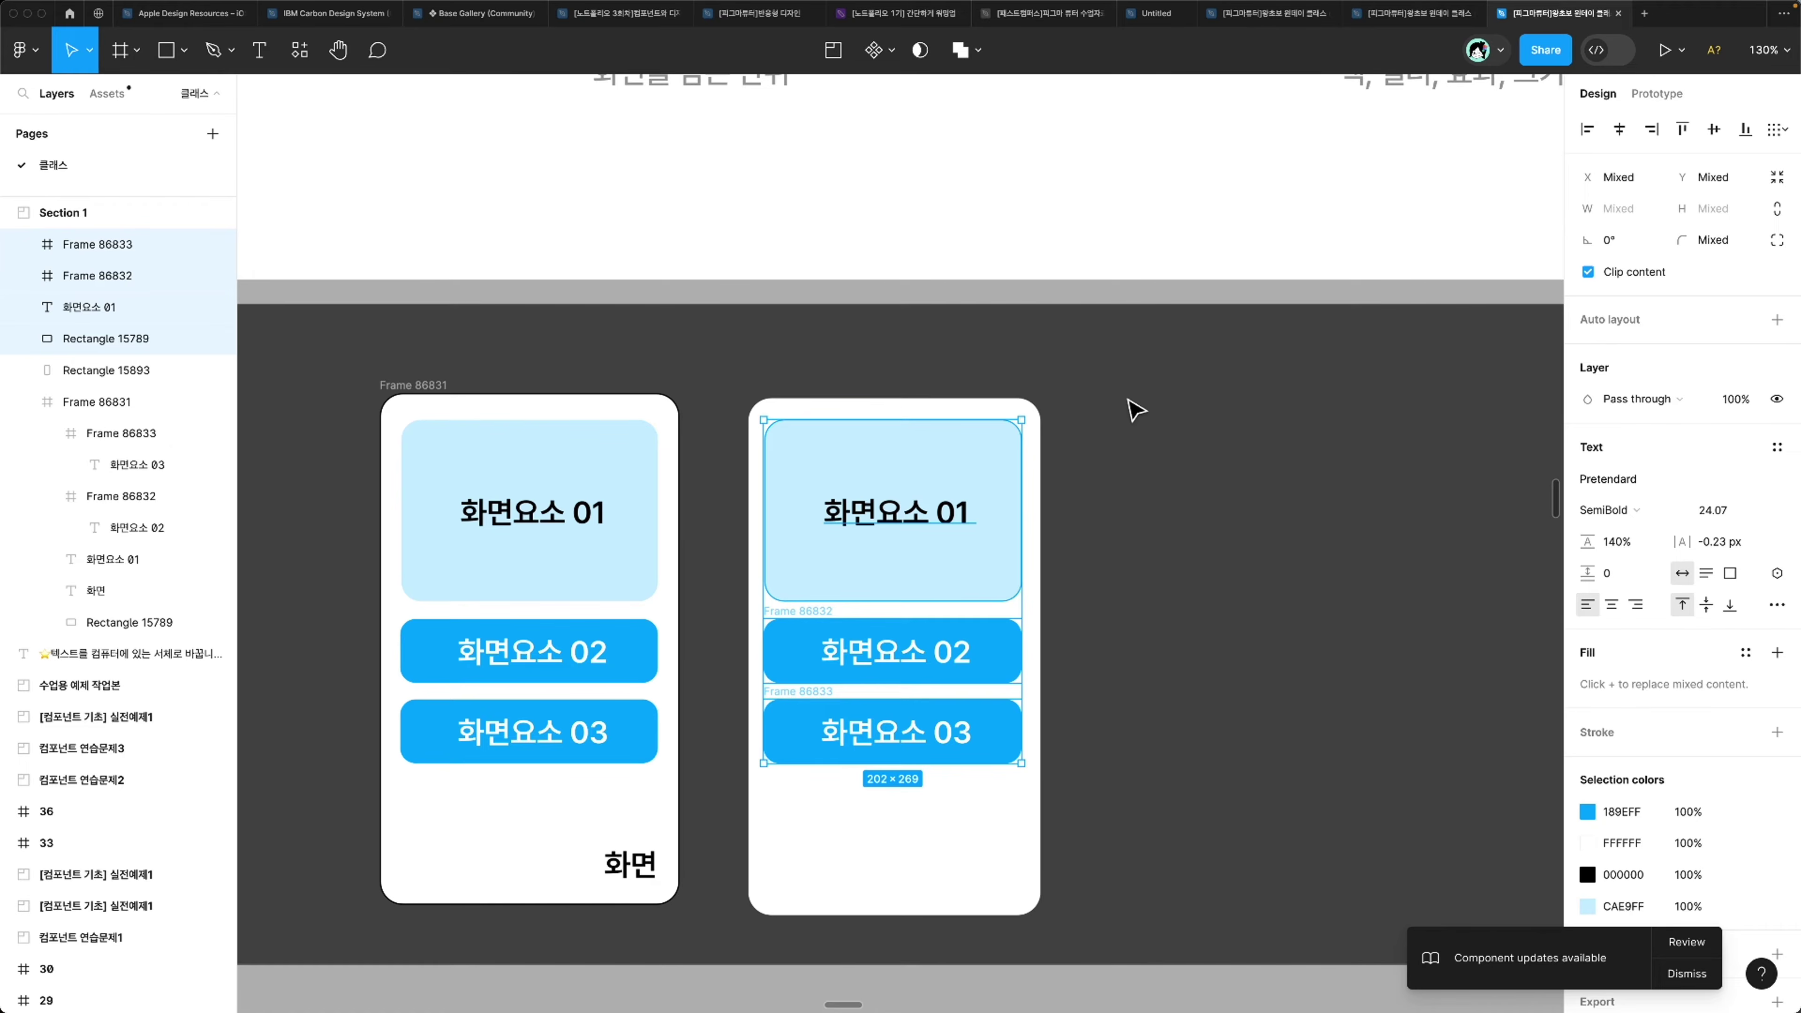
Step: Group the white rectangle with its copied elements and move the group farther from the frame
{"action": "left_click_drag", "start_coordinate": [1135, 410], "coordinate": [728, 931]}
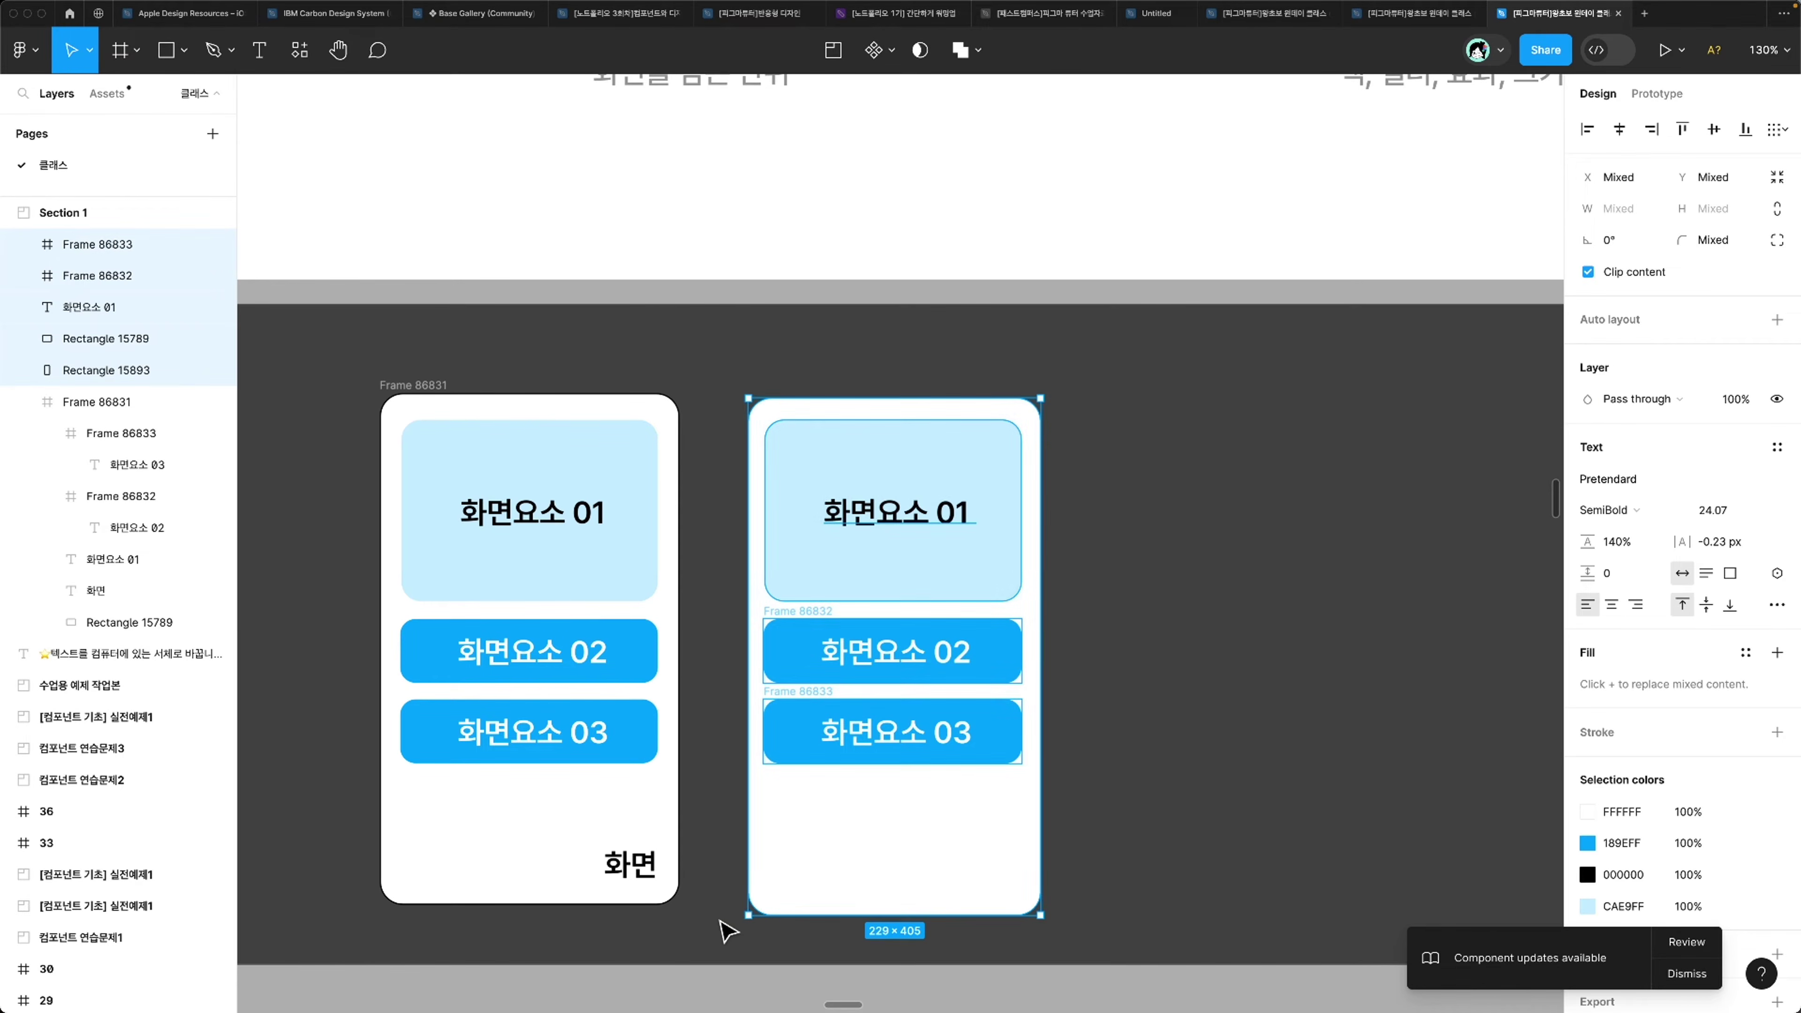
{"action": "key", "text": "super+g"}
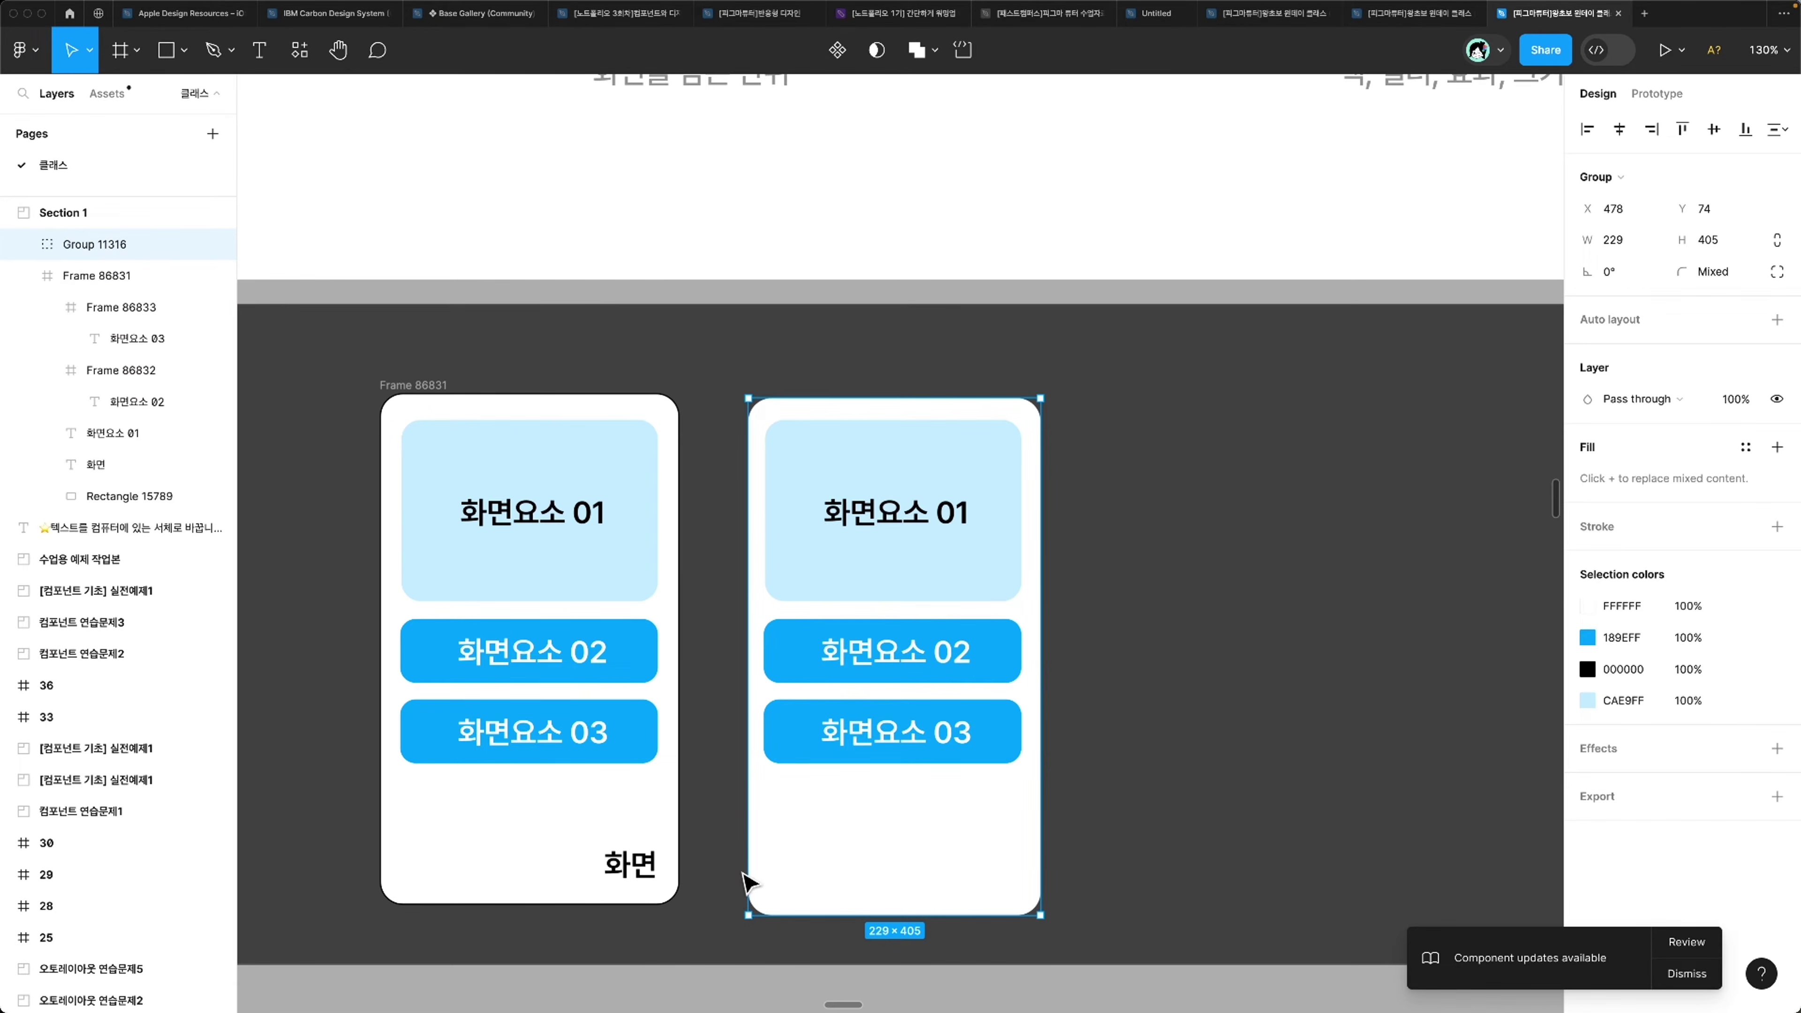
{"action": "left_click_drag", "start_coordinate": [874, 826], "coordinate": [957, 824]}
Step: Move the frame and the group together toward the middle of Section 1, and clear the selection
{"action": "scroll", "coordinate": [723, 676], "scroll_direction": "down", "scroll_amount": 3}
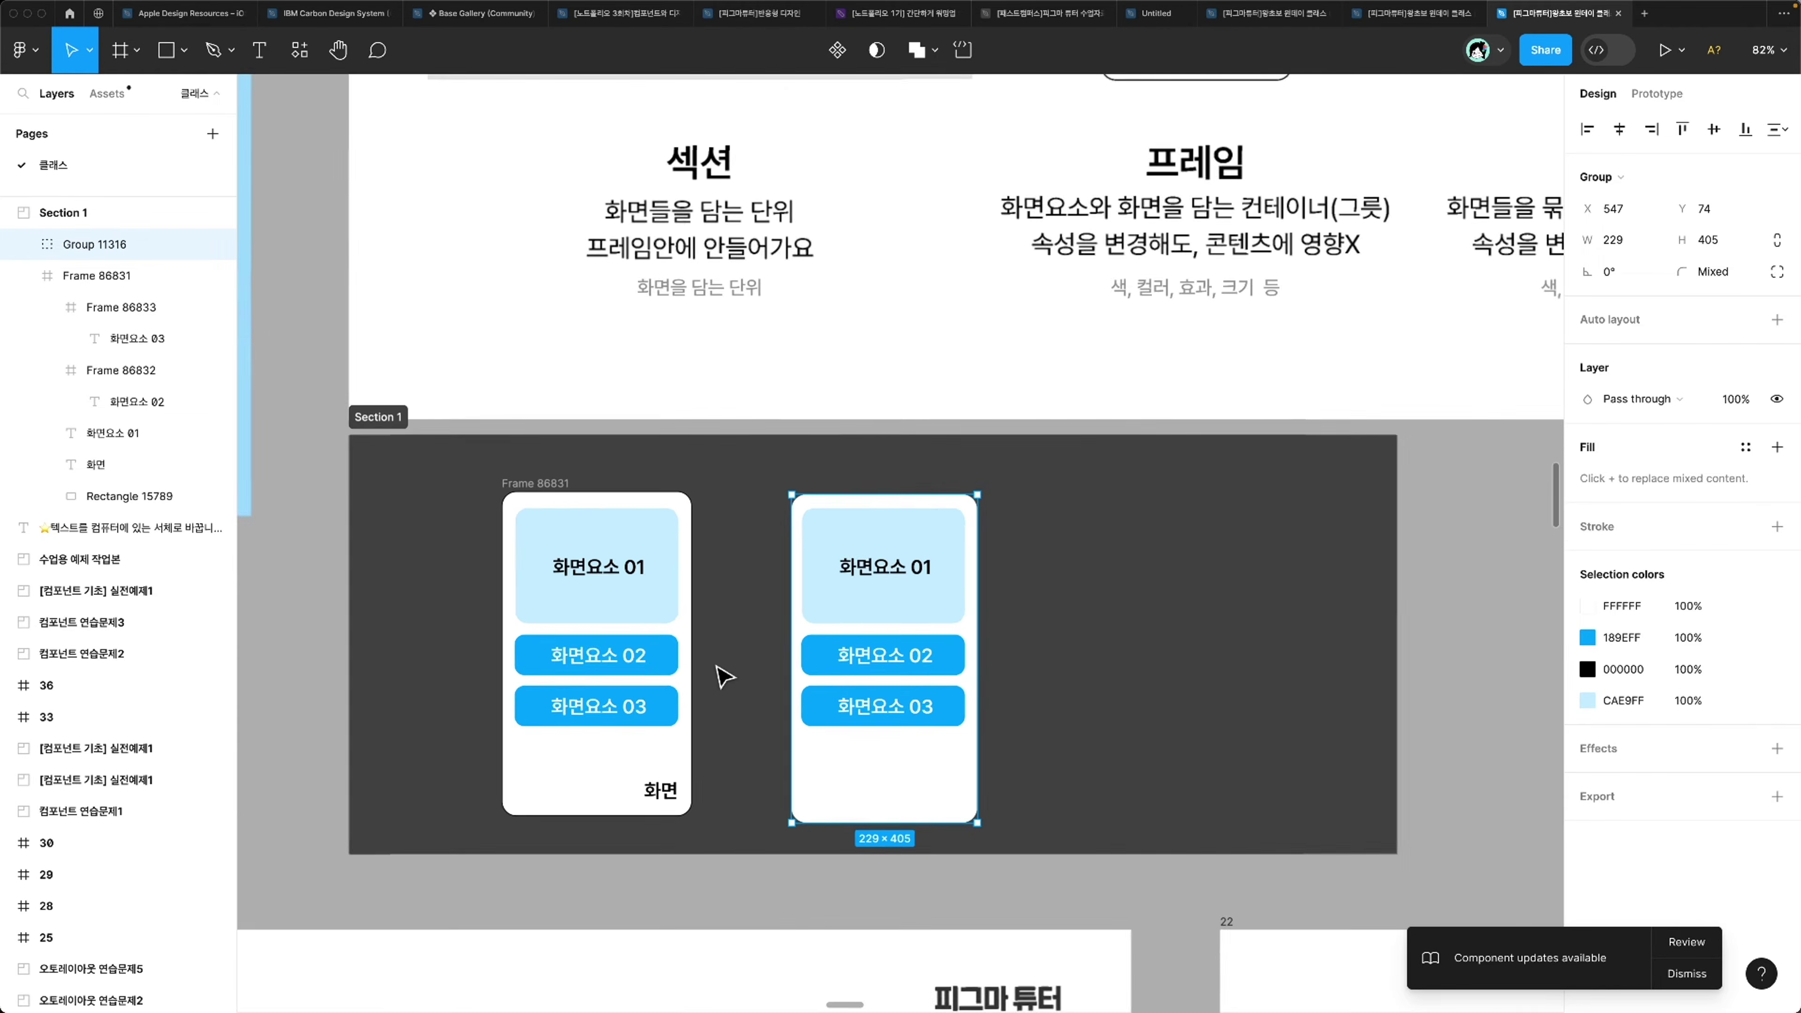
{"action": "scroll", "coordinate": [724, 676], "scroll_direction": "up", "scroll_amount": 3}
{"action": "left_click", "coordinate": [615, 447], "text": "shift"}
{"action": "scroll", "coordinate": [615, 447], "scroll_direction": "up", "scroll_amount": 1}
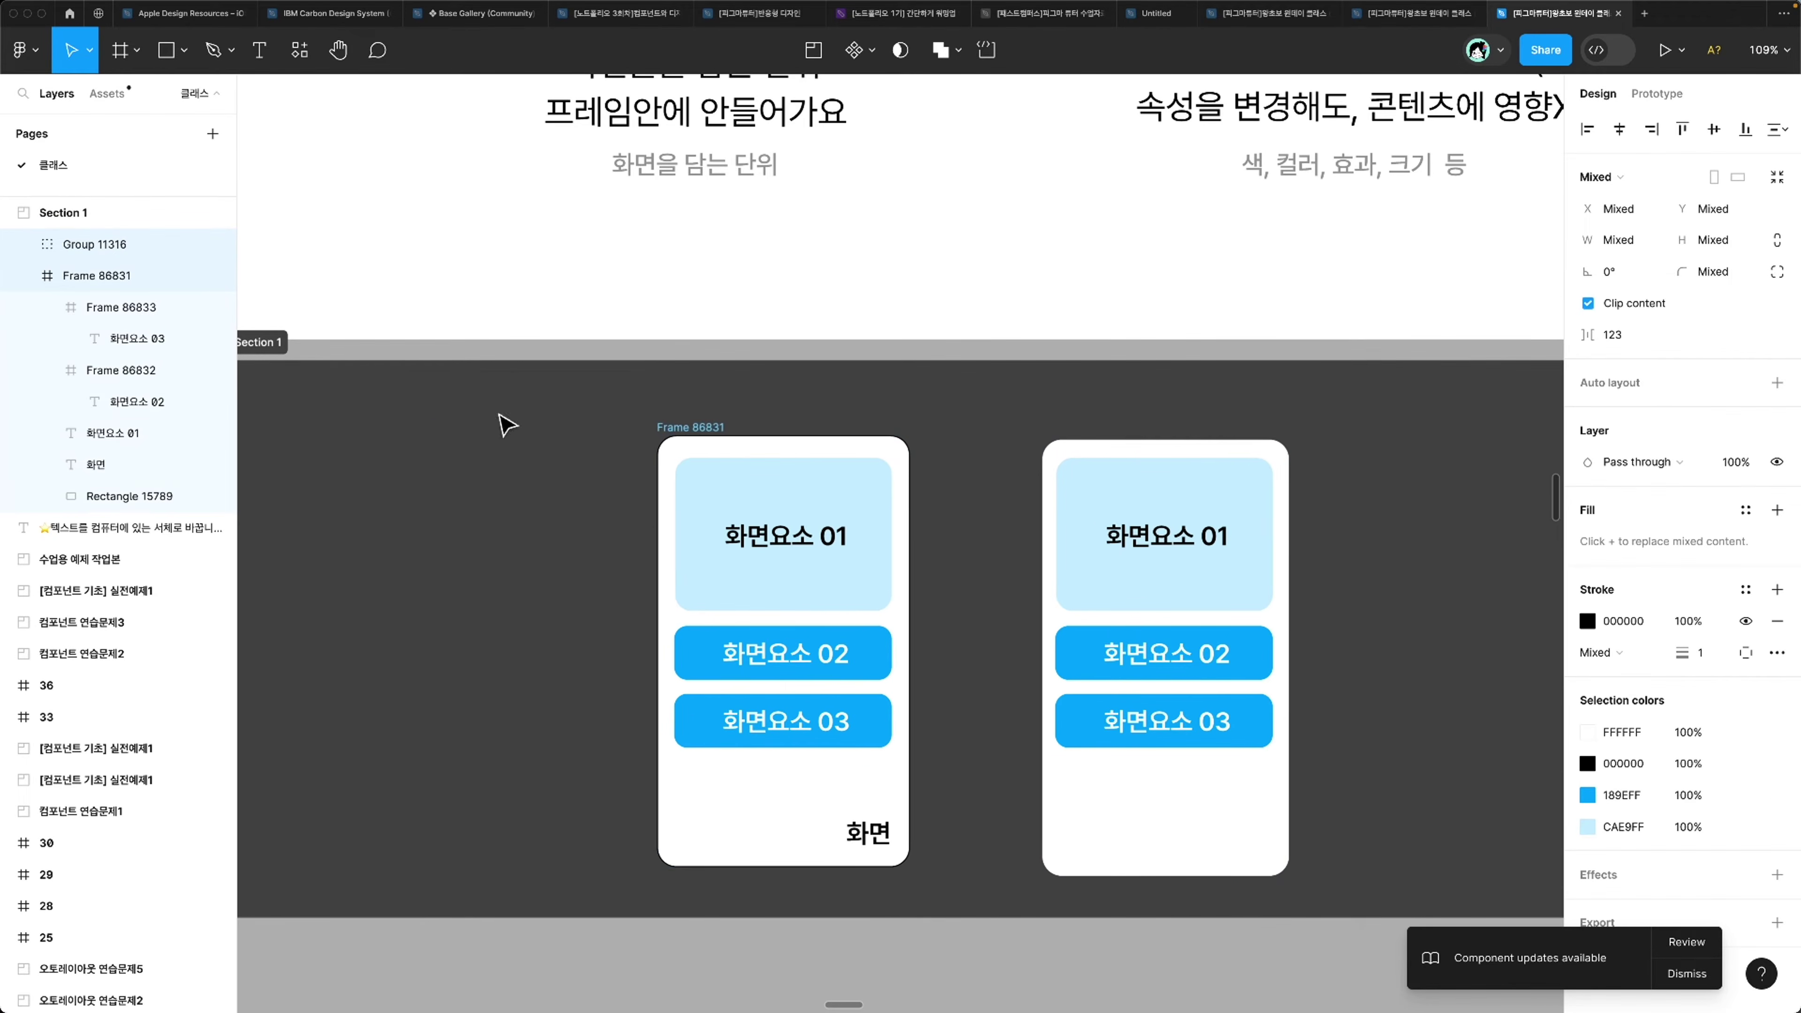
{"action": "left_click", "coordinate": [506, 426]}
Step: Rename the original frame in Section 1 as 프레임
{"action": "left_click", "coordinate": [670, 427]}
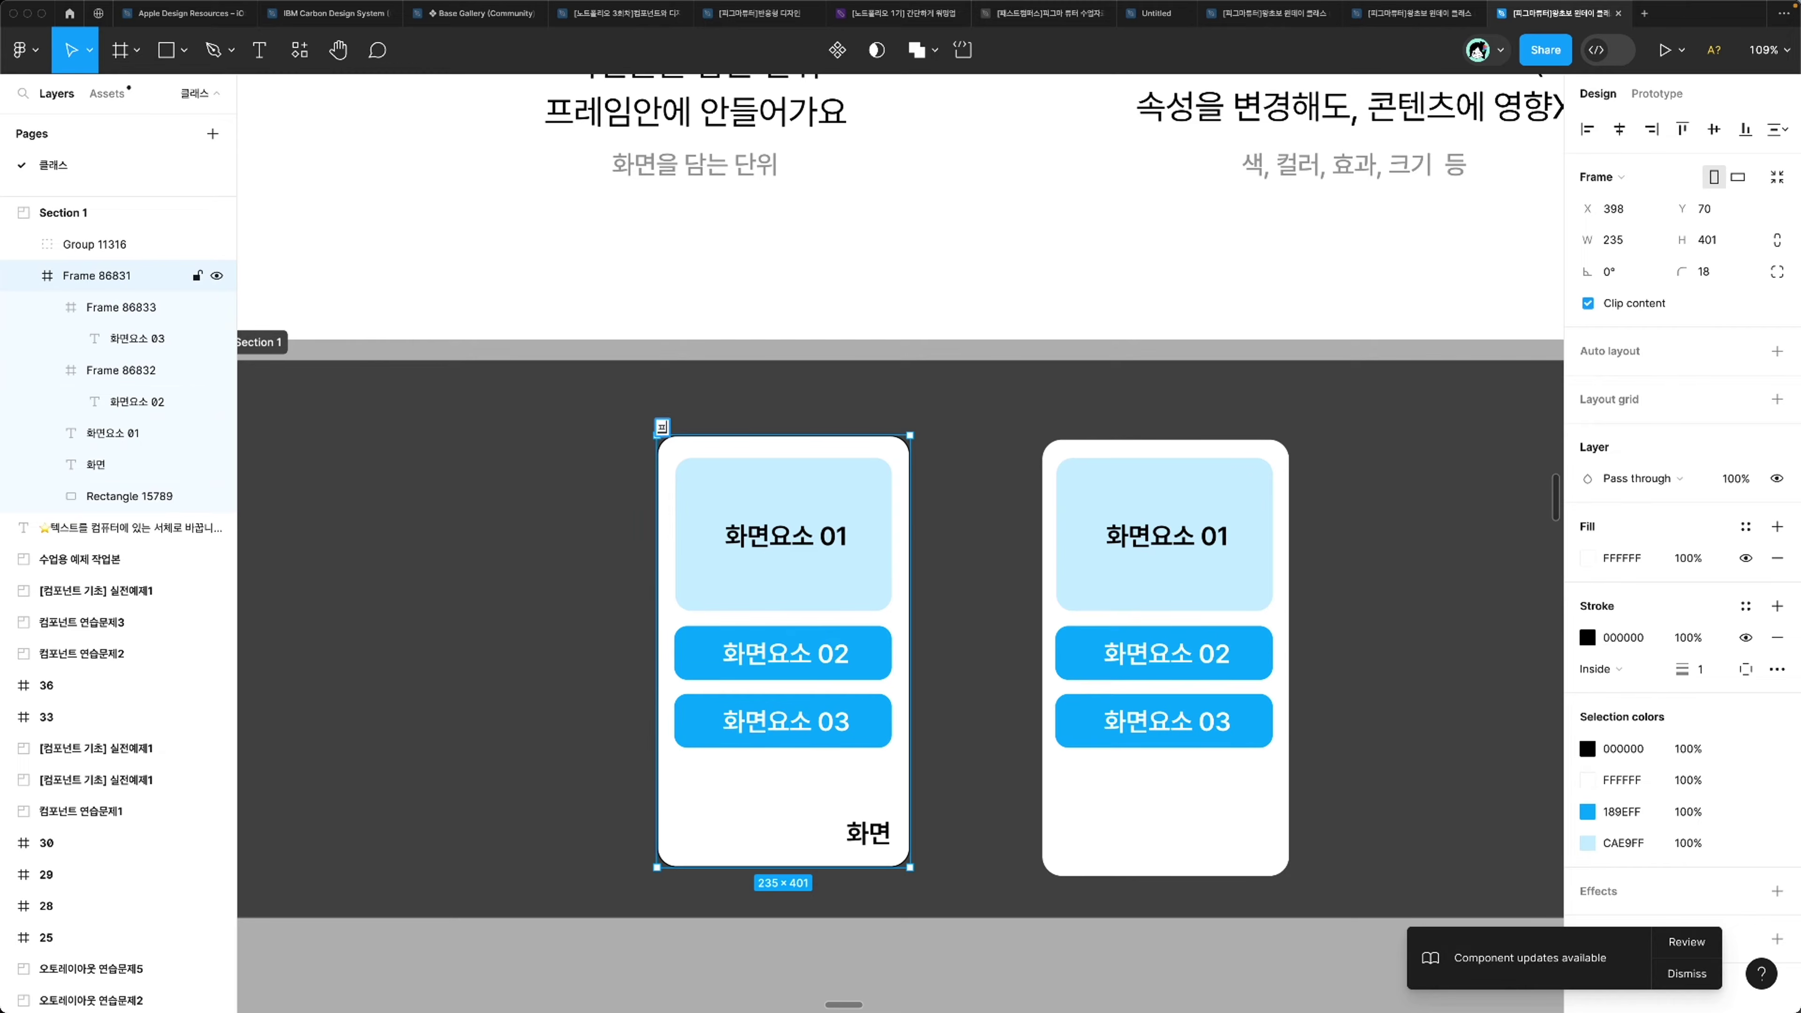
{"action": "key", "text": "Return"}
{"action": "left_click", "coordinate": [1150, 497]}
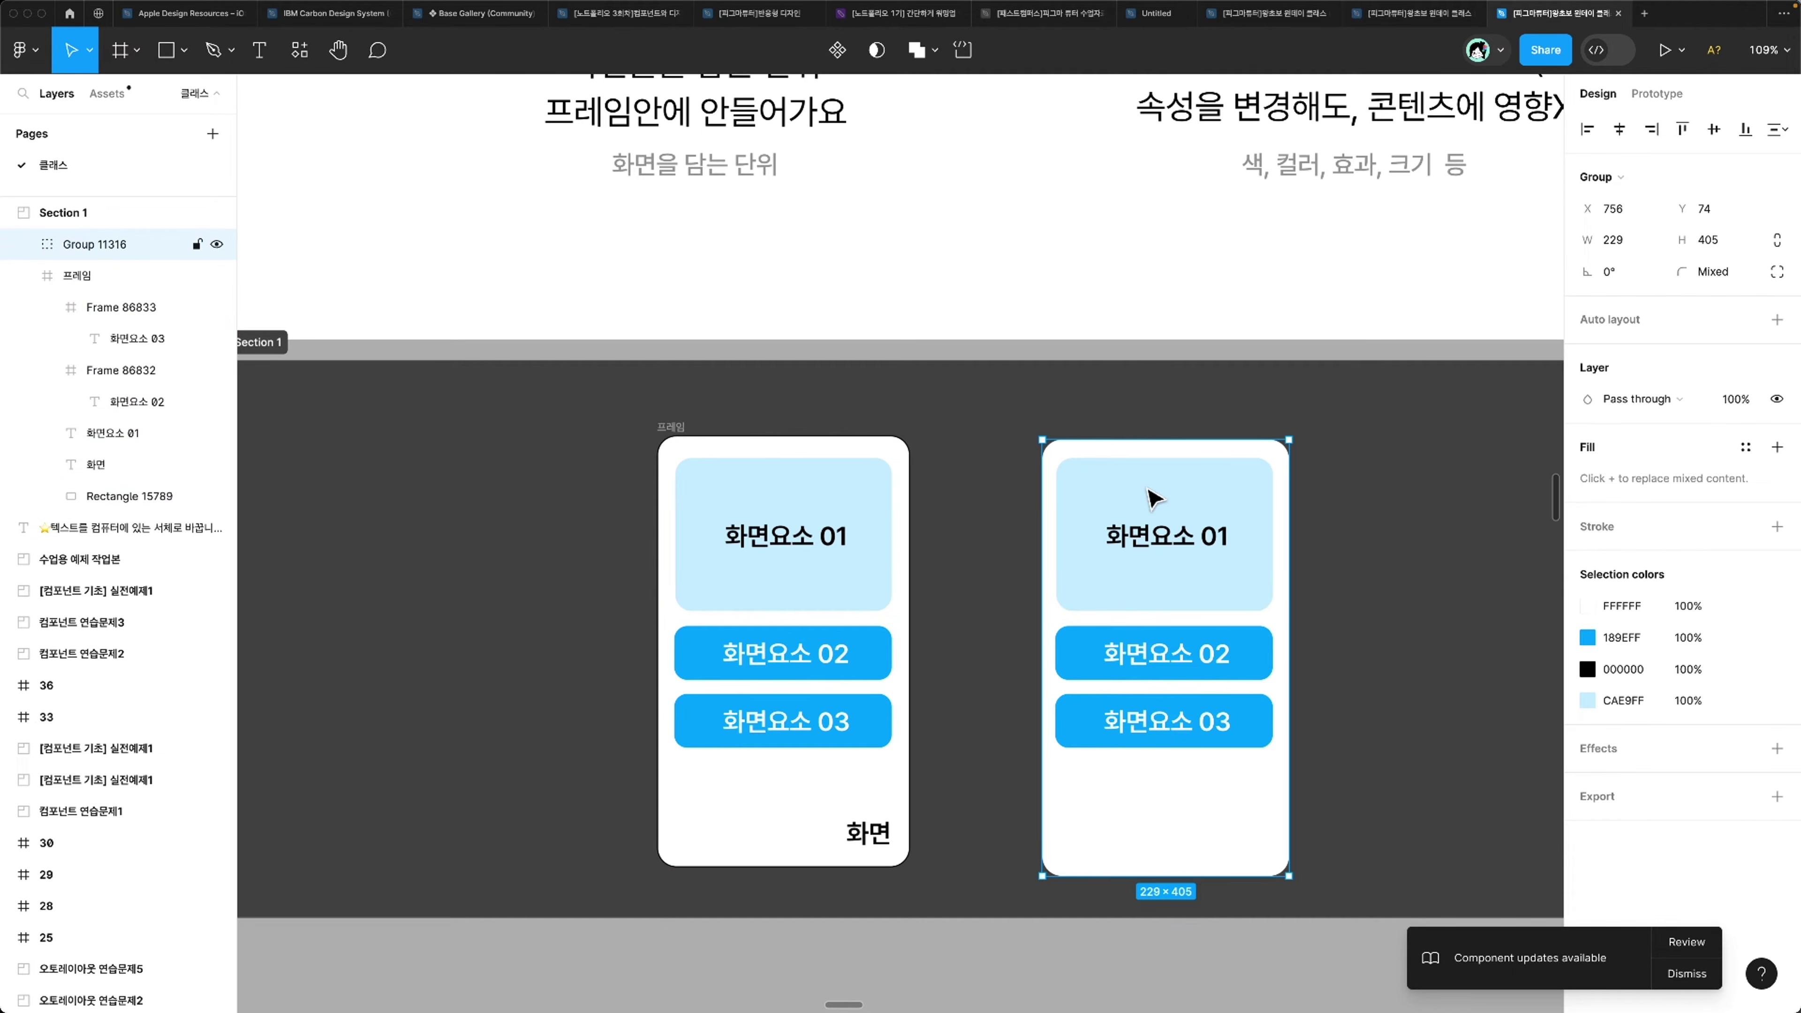
Step: Select the 프레임 frame by its label and examine its boundary and properties
{"action": "left_click", "coordinate": [648, 425]}
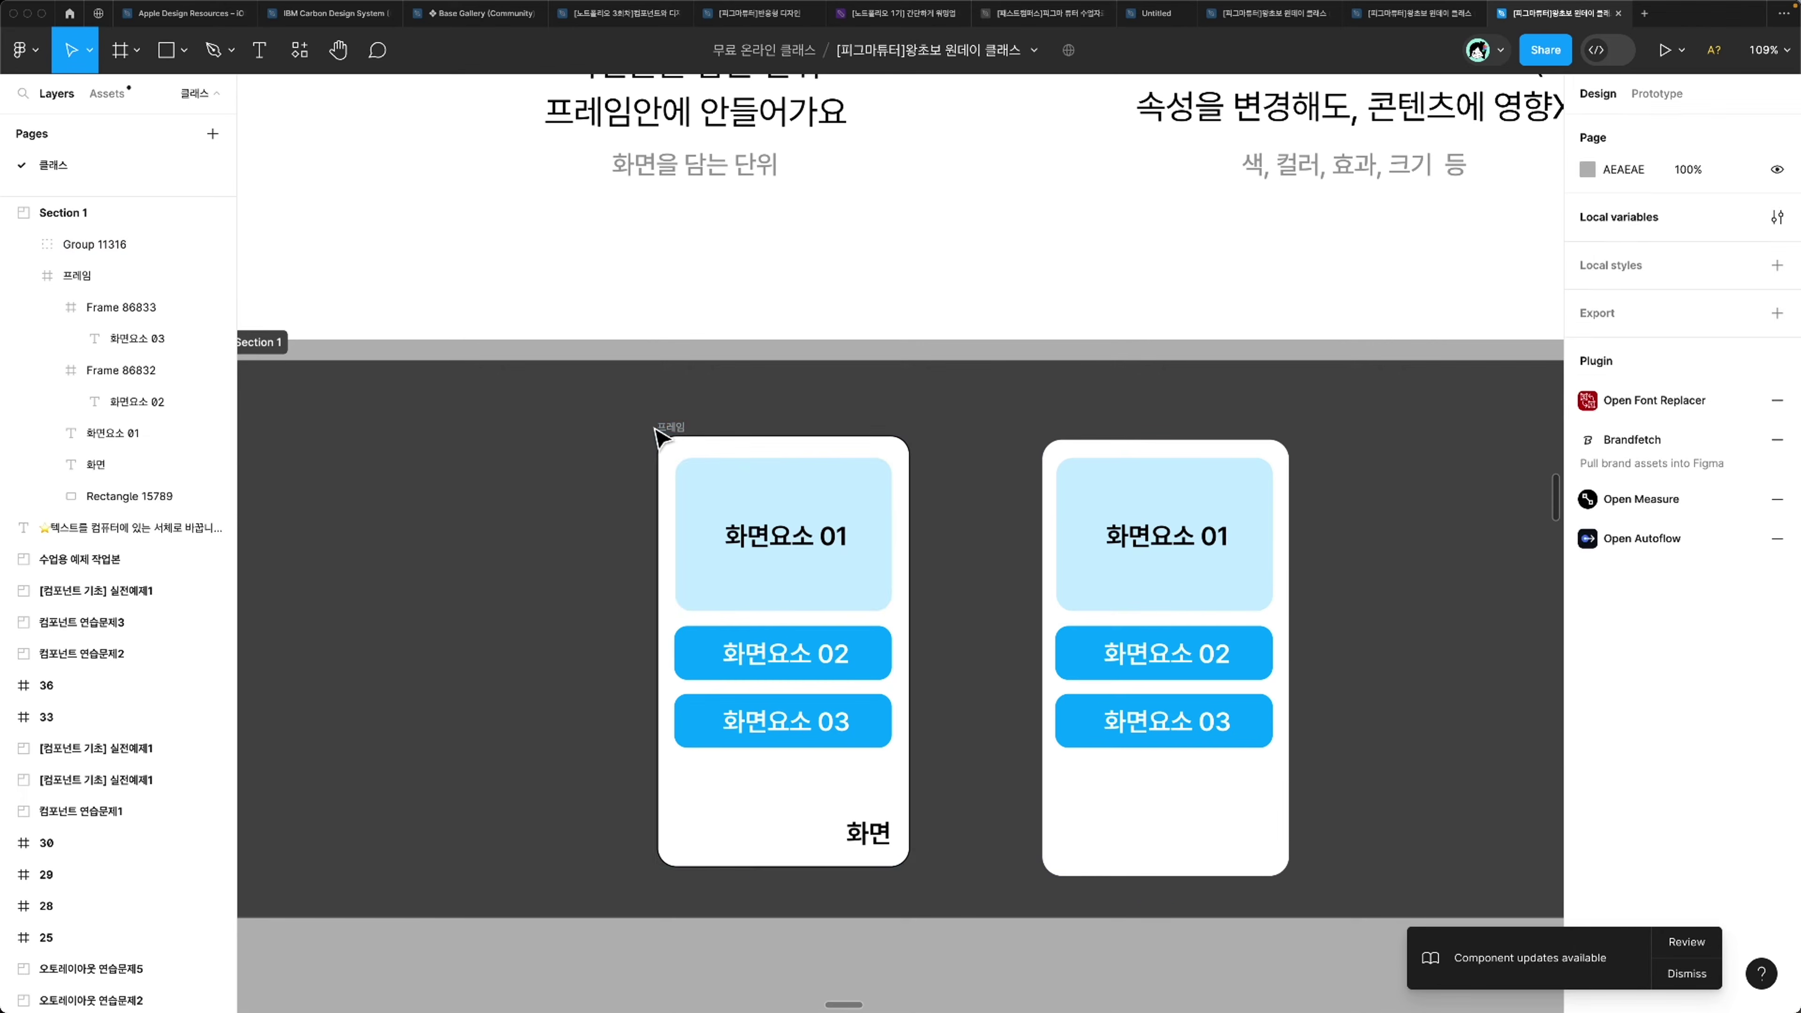
{"action": "left_click", "coordinate": [672, 427]}
{"action": "scroll", "coordinate": [775, 871], "scroll_direction": "down", "scroll_amount": 1}
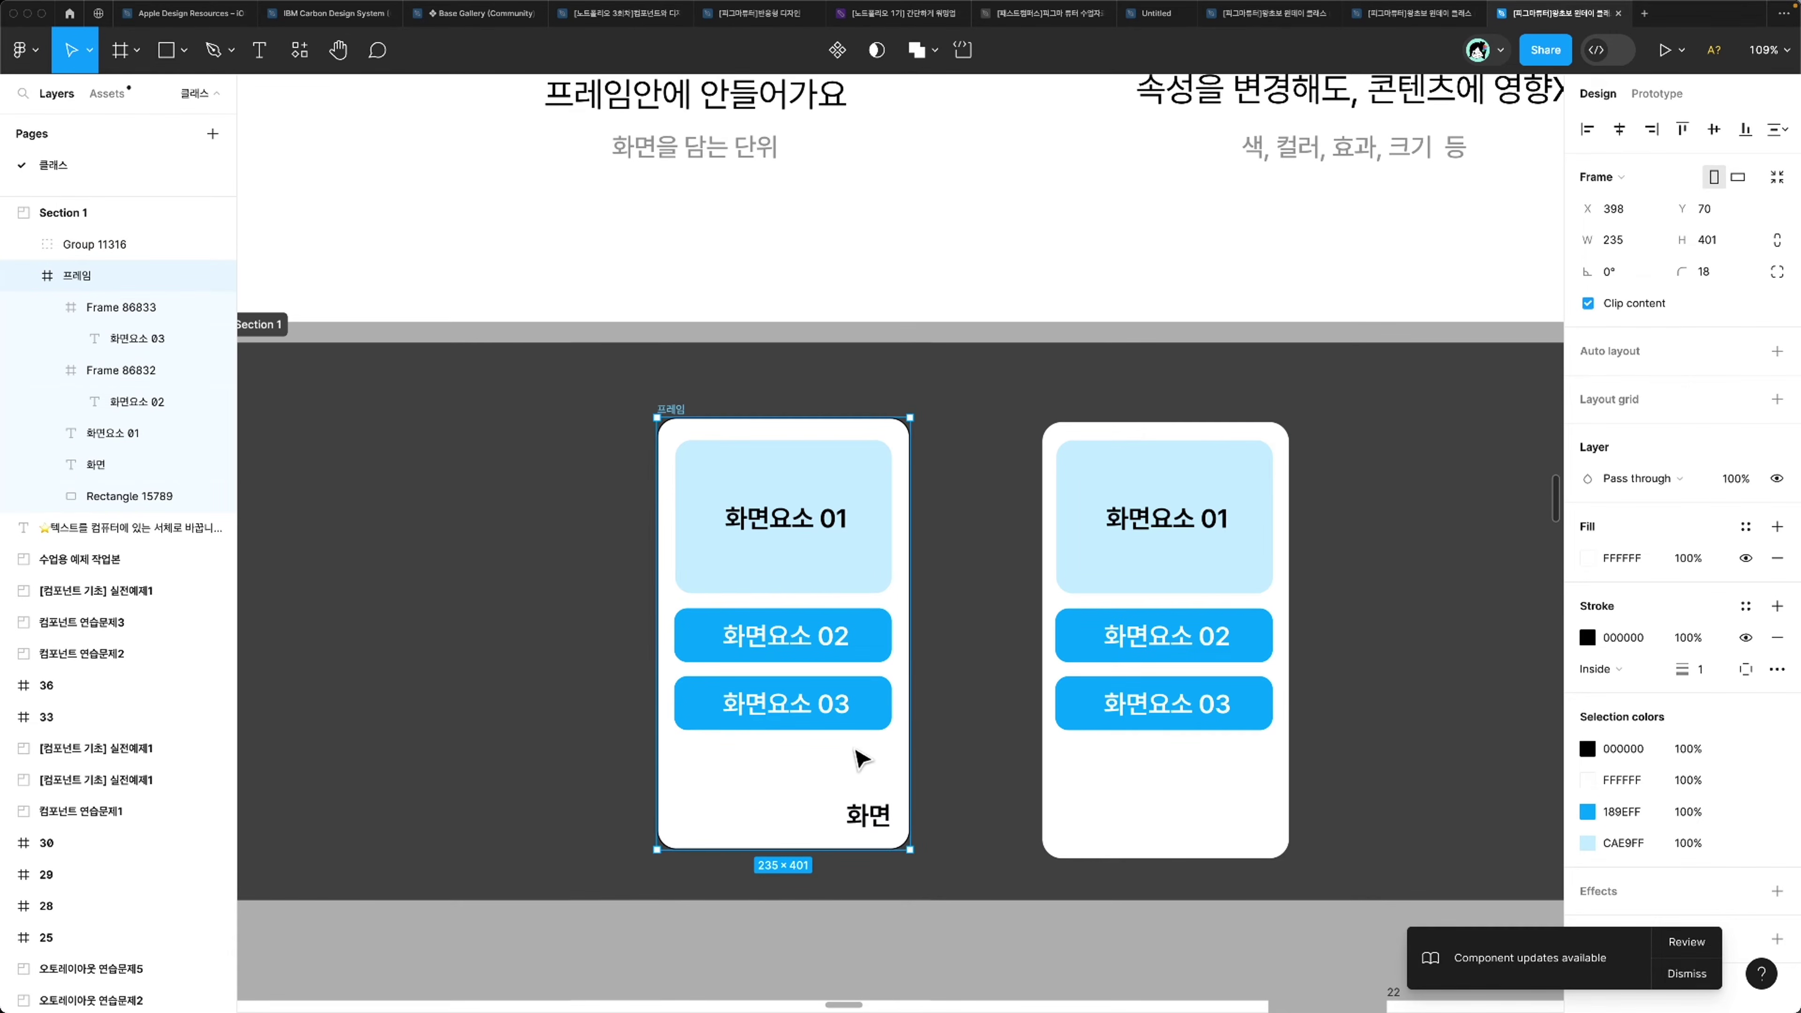
{"action": "mouse_move", "coordinate": [828, 850]}
{"action": "left_mouse_down"}
{"action": "mouse_move", "coordinate": [824, 950]}
{"action": "mouse_move", "coordinate": [829, 850]}
{"action": "left_mouse_up"}
{"action": "left_click", "coordinate": [855, 912]}
{"action": "left_click", "coordinate": [671, 410]}
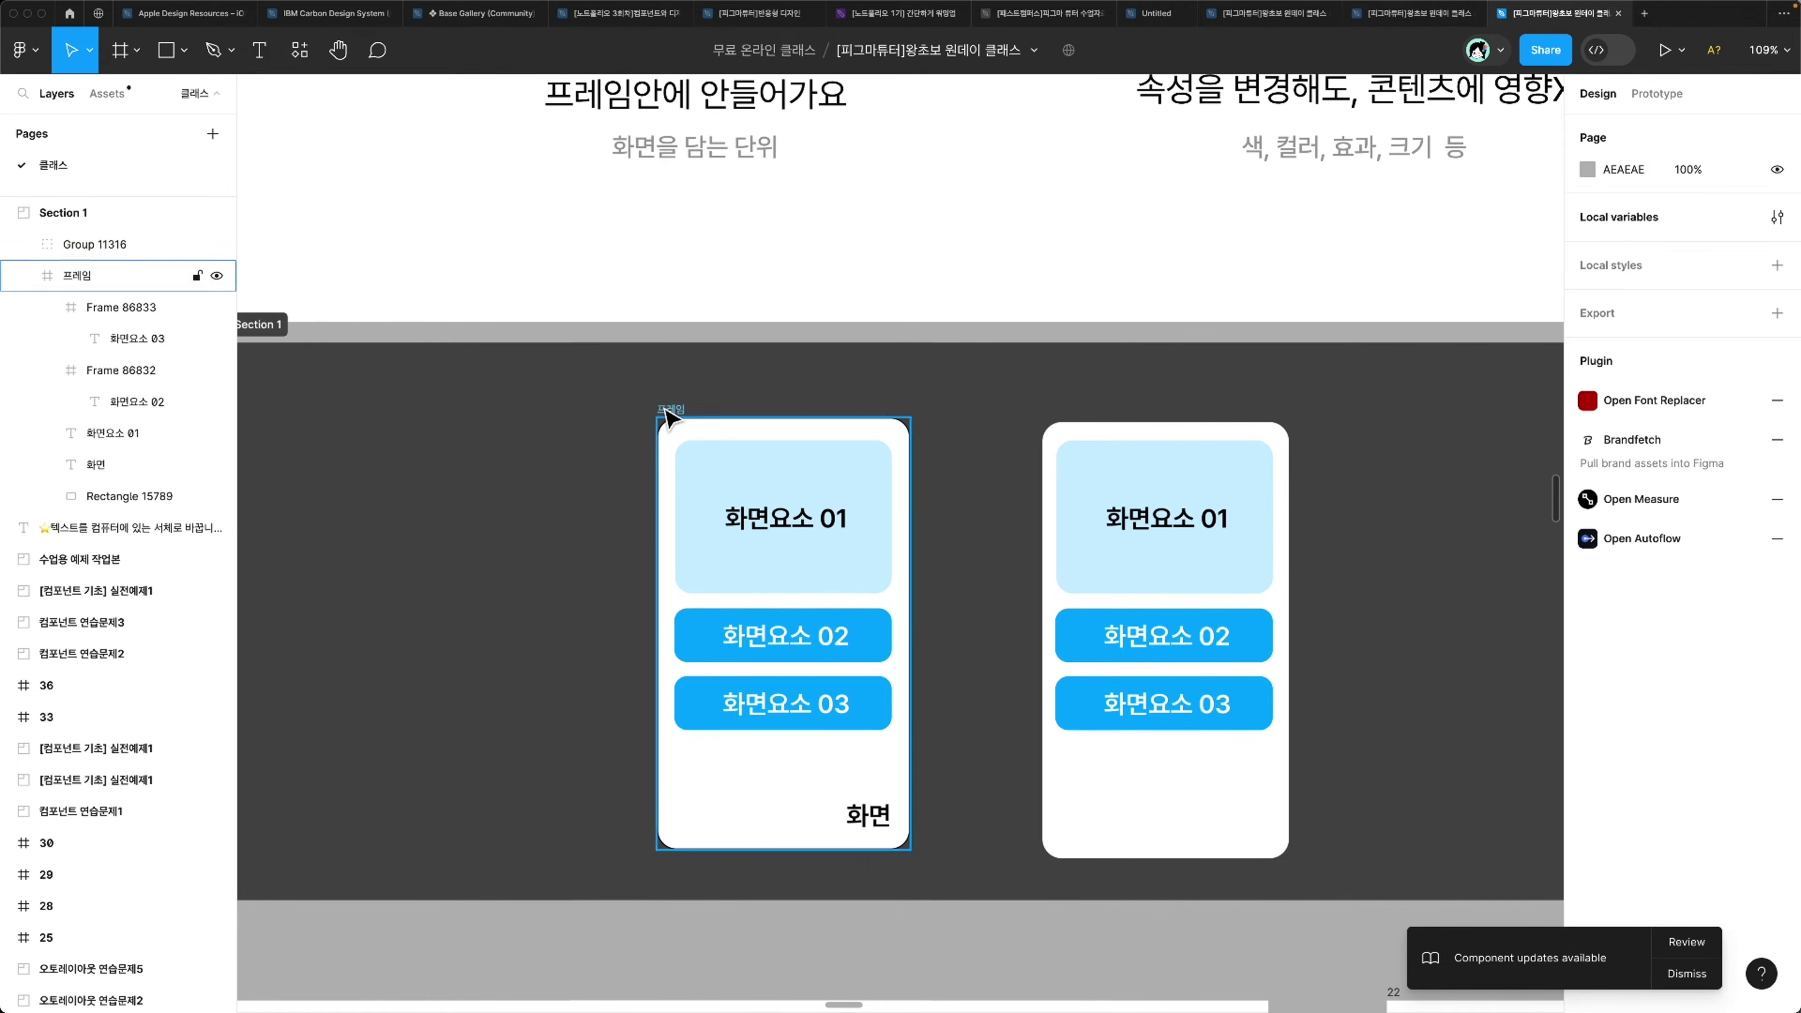
{"action": "left_click_drag", "start_coordinate": [1013, 521], "coordinate": [905, 553]}
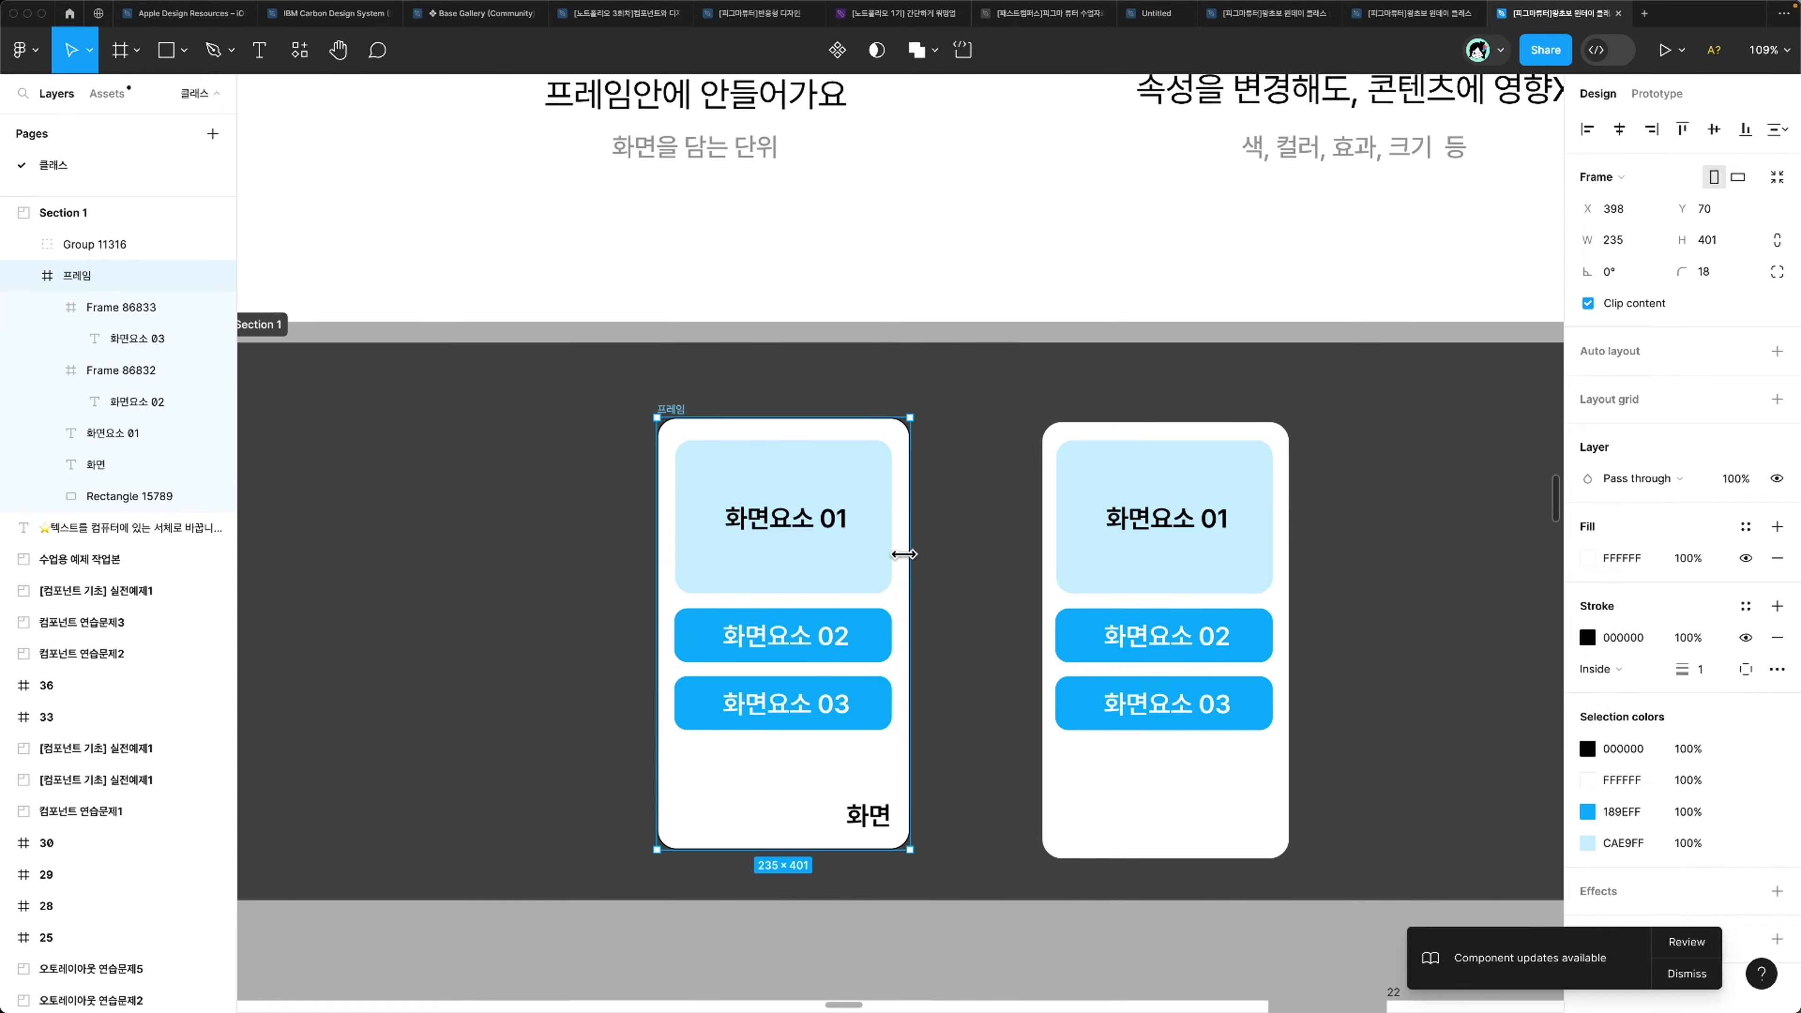
Step: Measure the spacing between the light-blue 화면요소 01 box and the edges of the 프레임 frame
{"action": "left_click", "coordinate": [886, 574]}
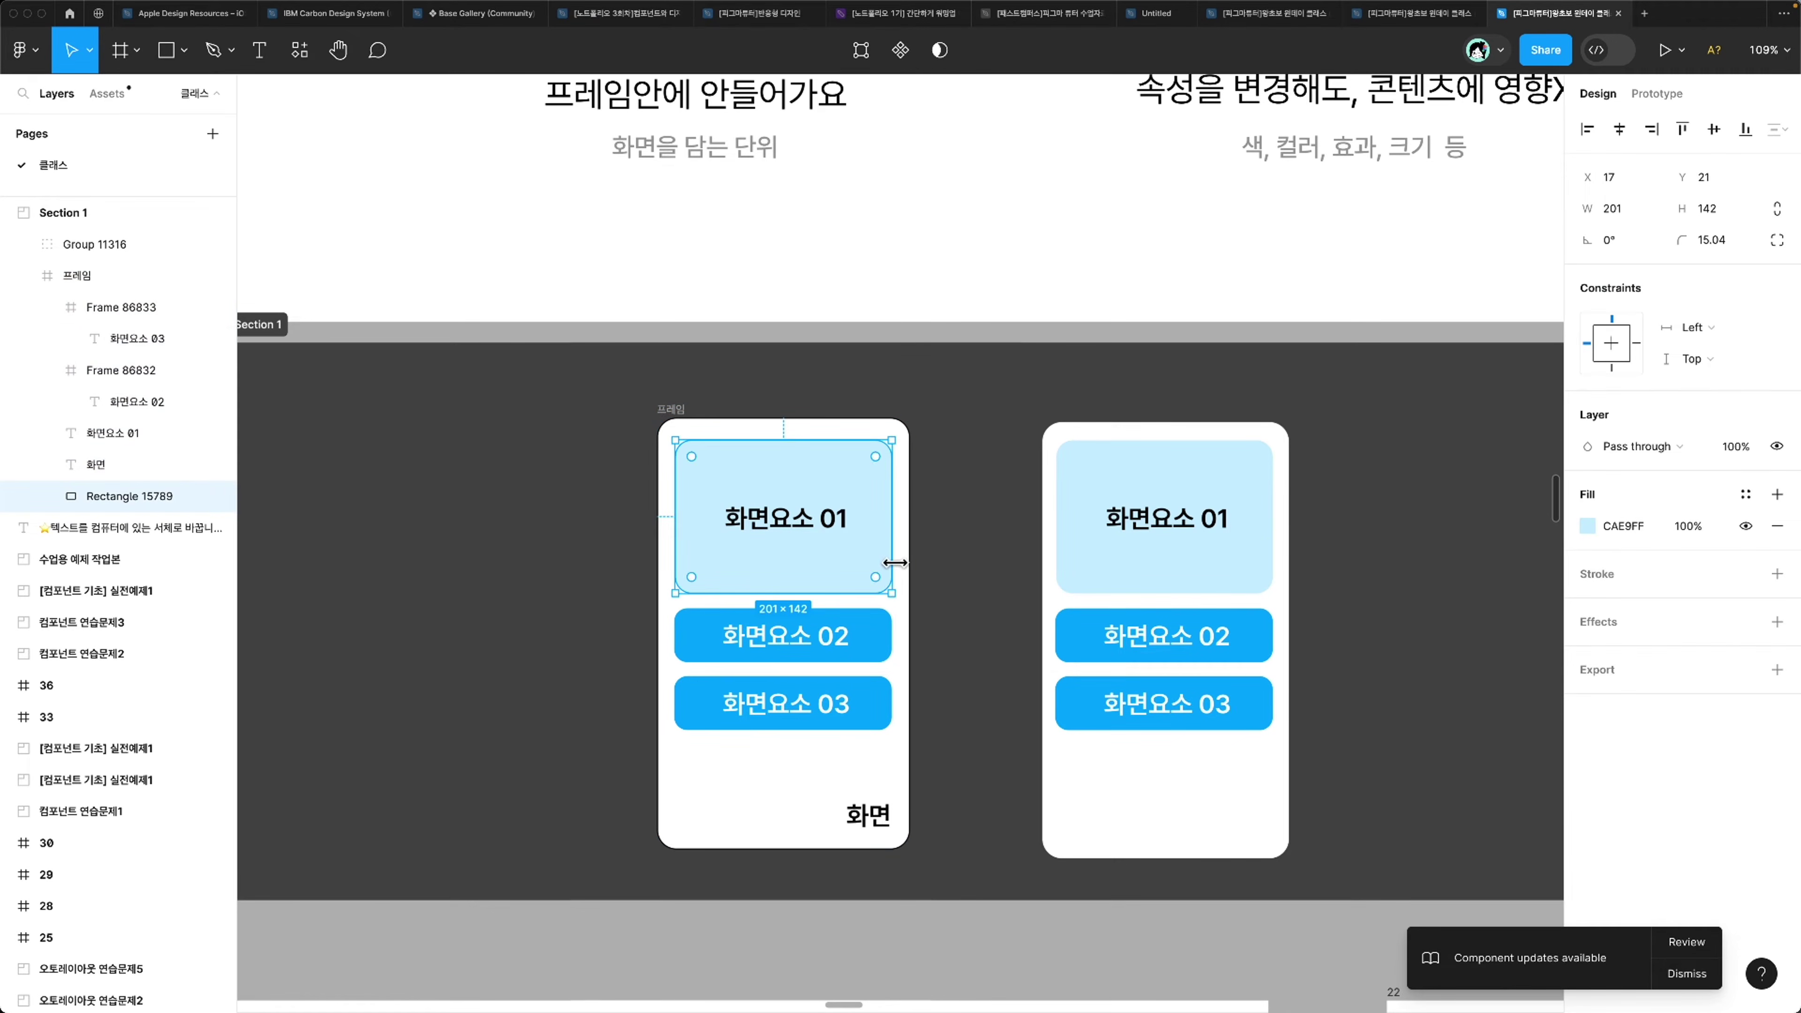
{"action": "key", "text": "alt"}
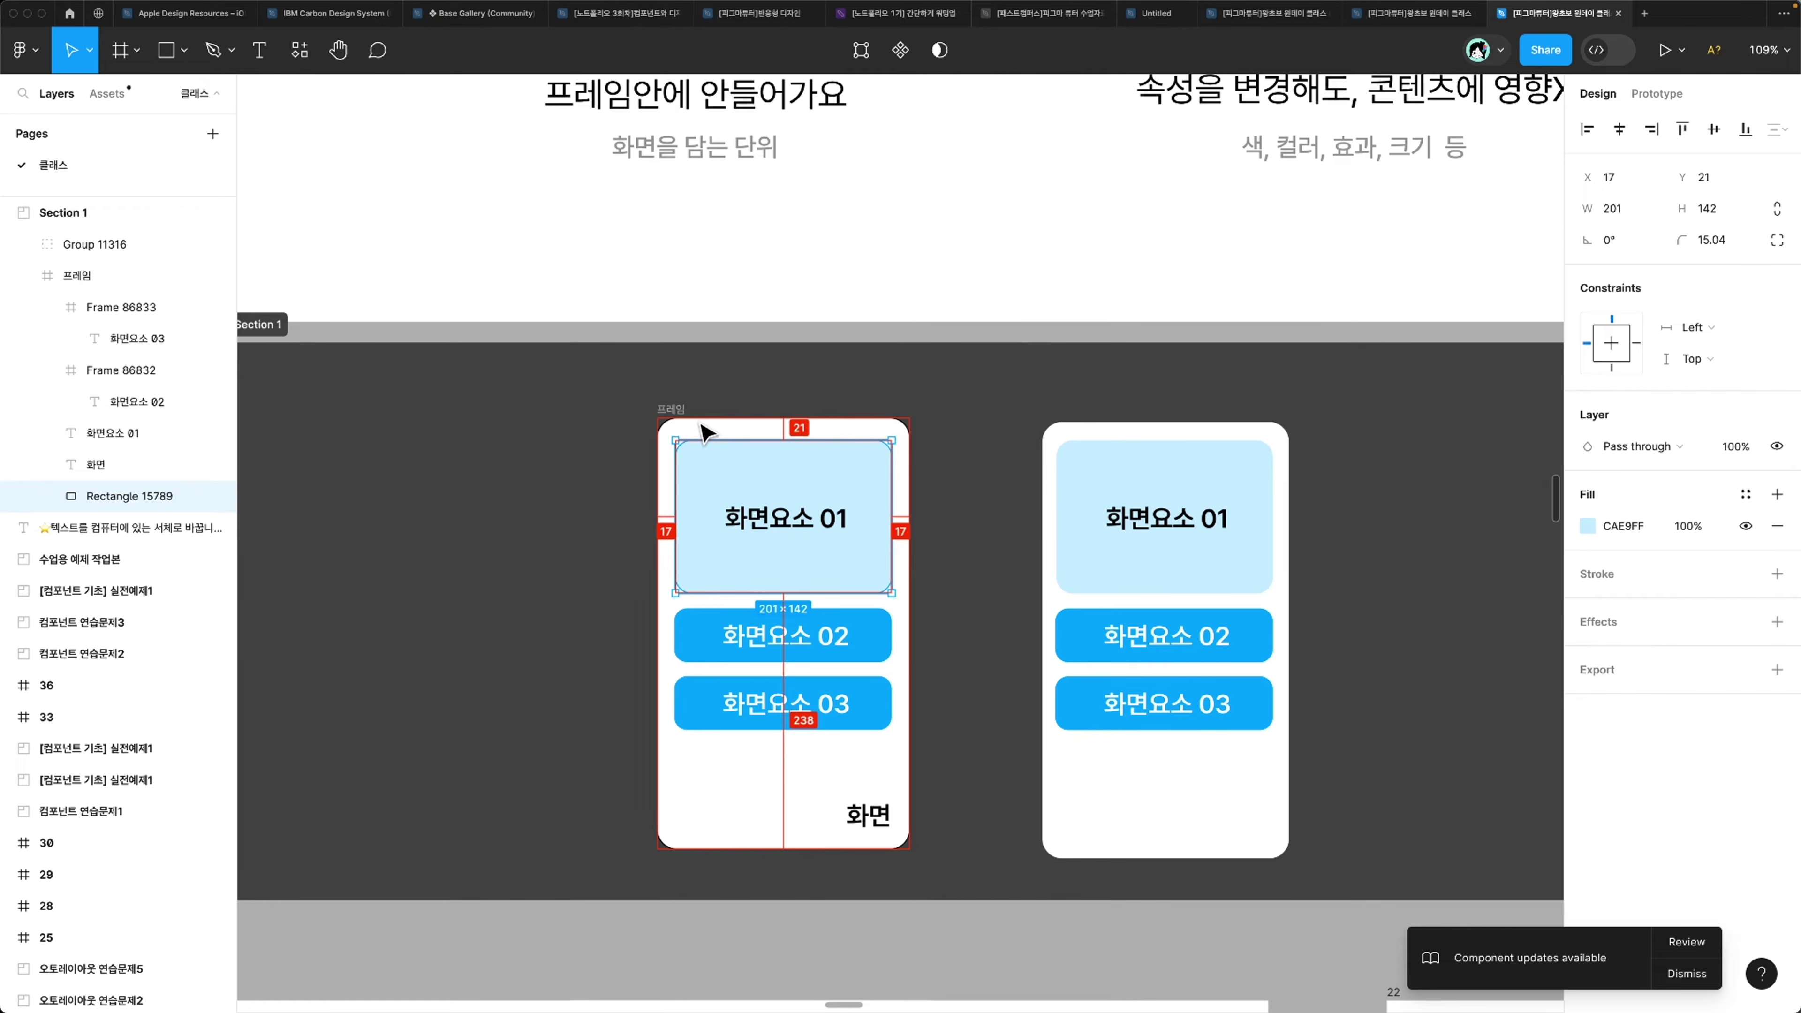
{"action": "left_click", "coordinate": [917, 559]}
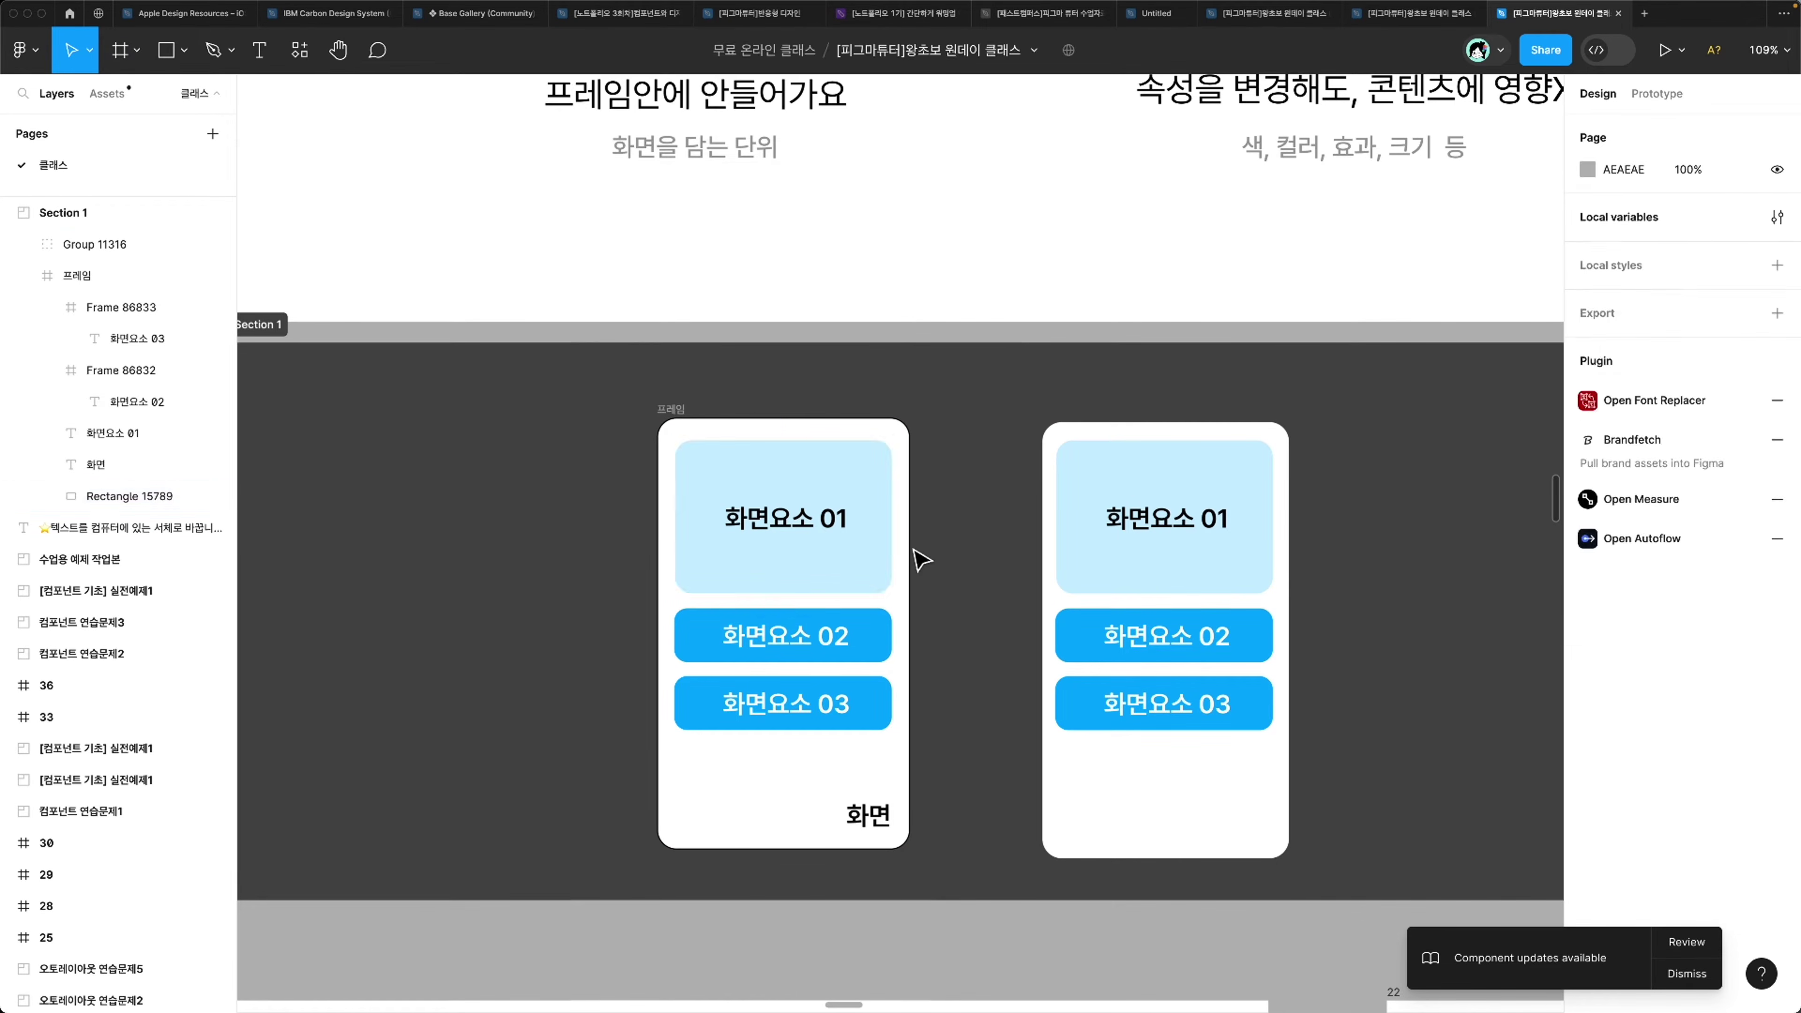
{"action": "left_click", "coordinate": [877, 549]}
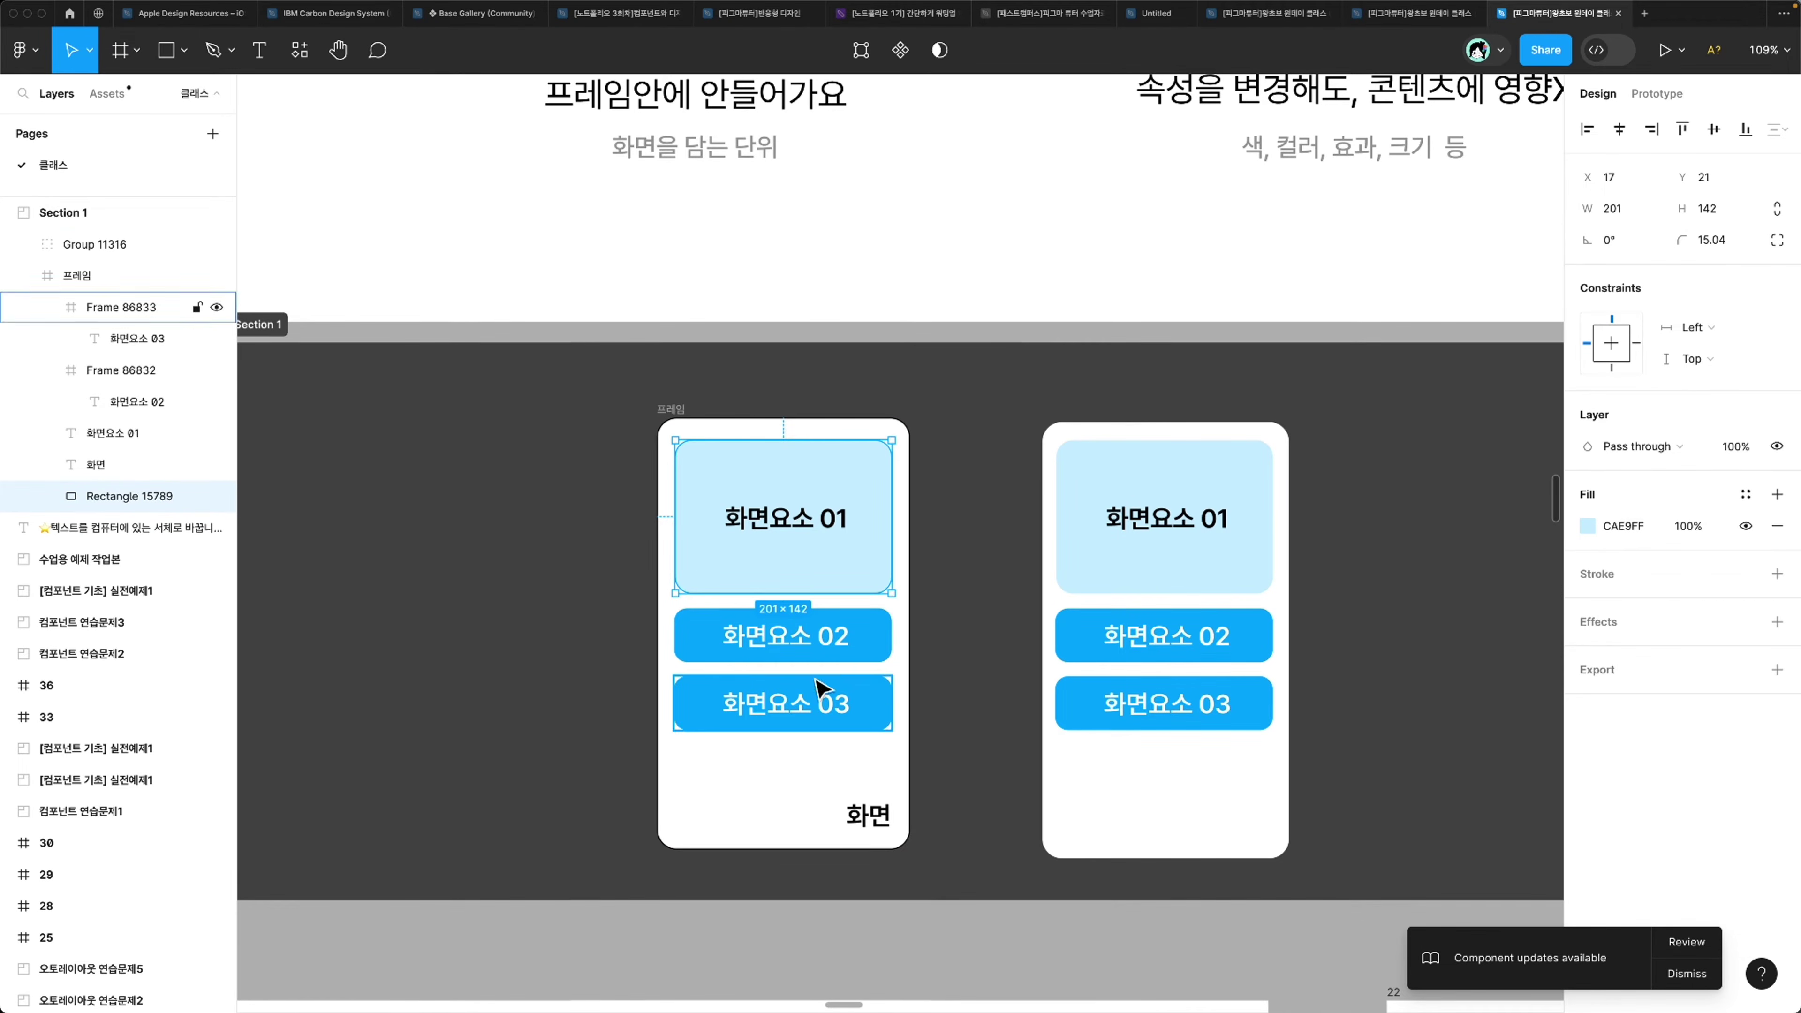
Step: Measure the spacing between the 화면요소 02 button and the edges of the 프레임 frame, and clear the selection
{"action": "left_click", "coordinate": [829, 647]}
{"action": "key", "text": "alt"}
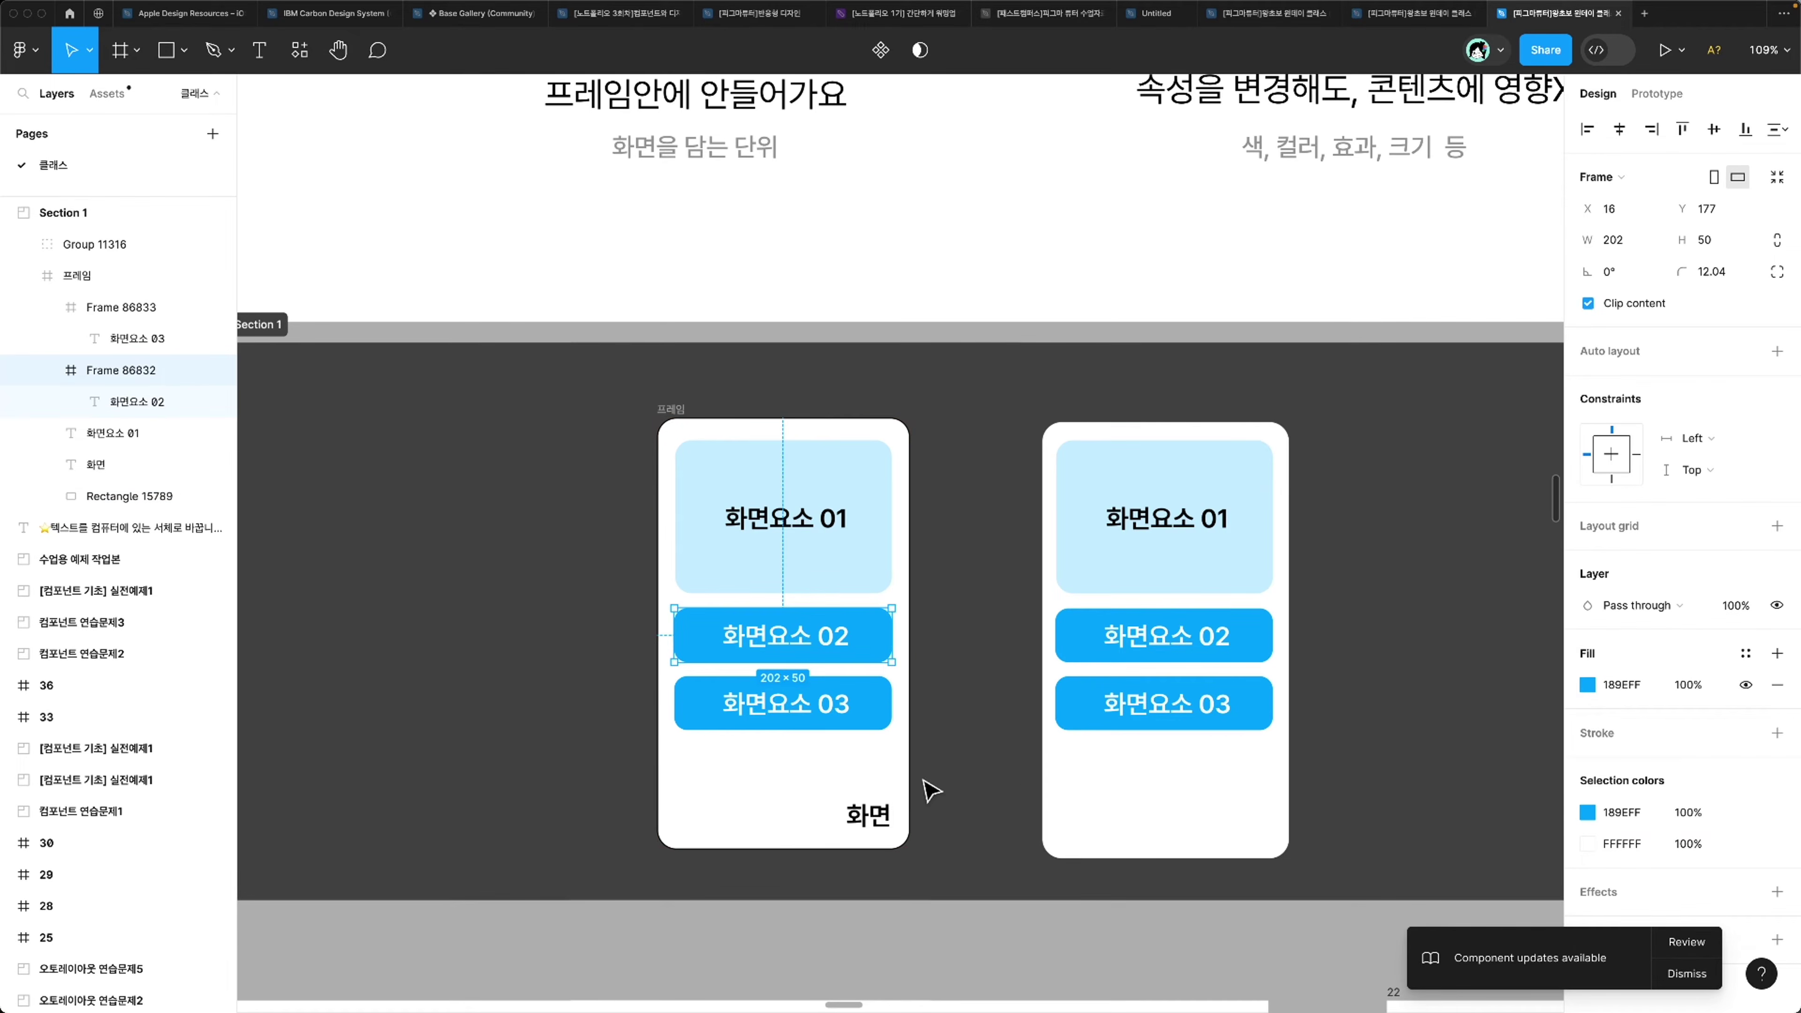
{"action": "left_click", "coordinate": [1029, 765]}
Step: Stretch the whole group in Section 1 downward to a height of 708, and undo the resize
{"action": "scroll", "coordinate": [1032, 768], "scroll_direction": "up", "scroll_amount": 5}
{"action": "scroll", "coordinate": [1039, 769], "scroll_direction": "down", "scroll_amount": 3}
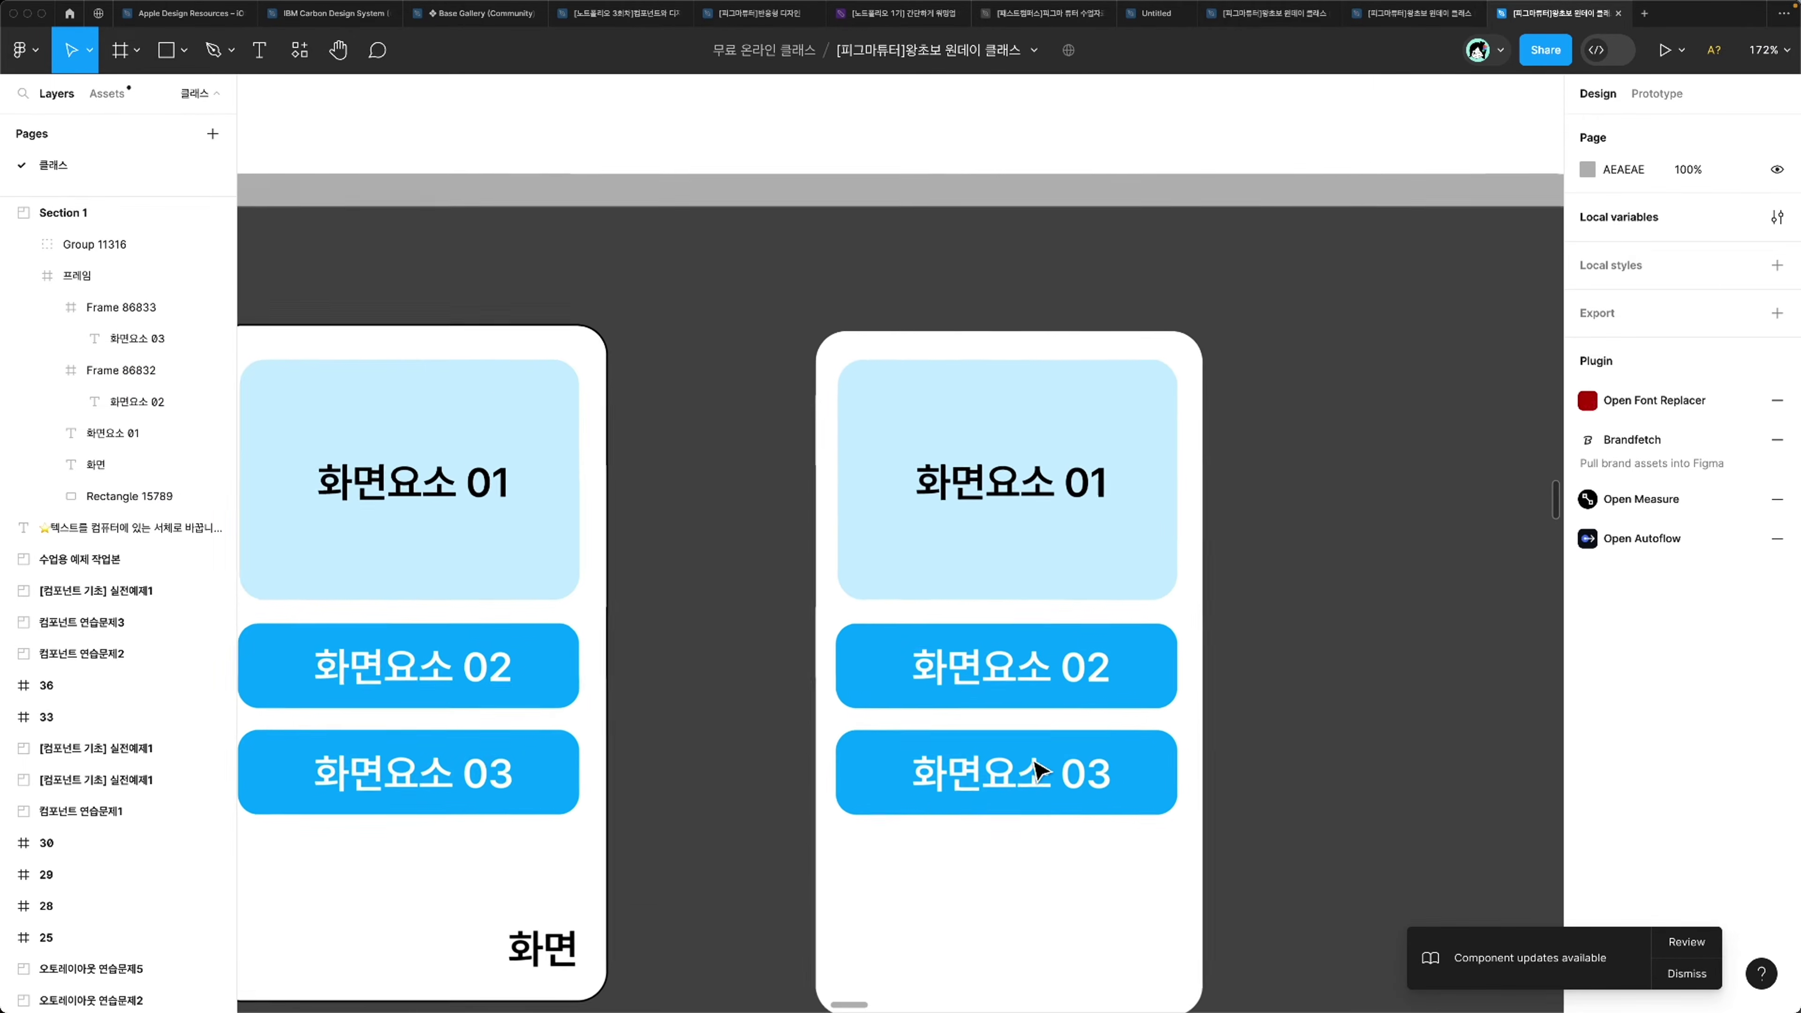
{"action": "left_click", "coordinate": [1042, 777]}
{"action": "scroll", "coordinate": [1107, 933], "scroll_direction": "down", "scroll_amount": 1}
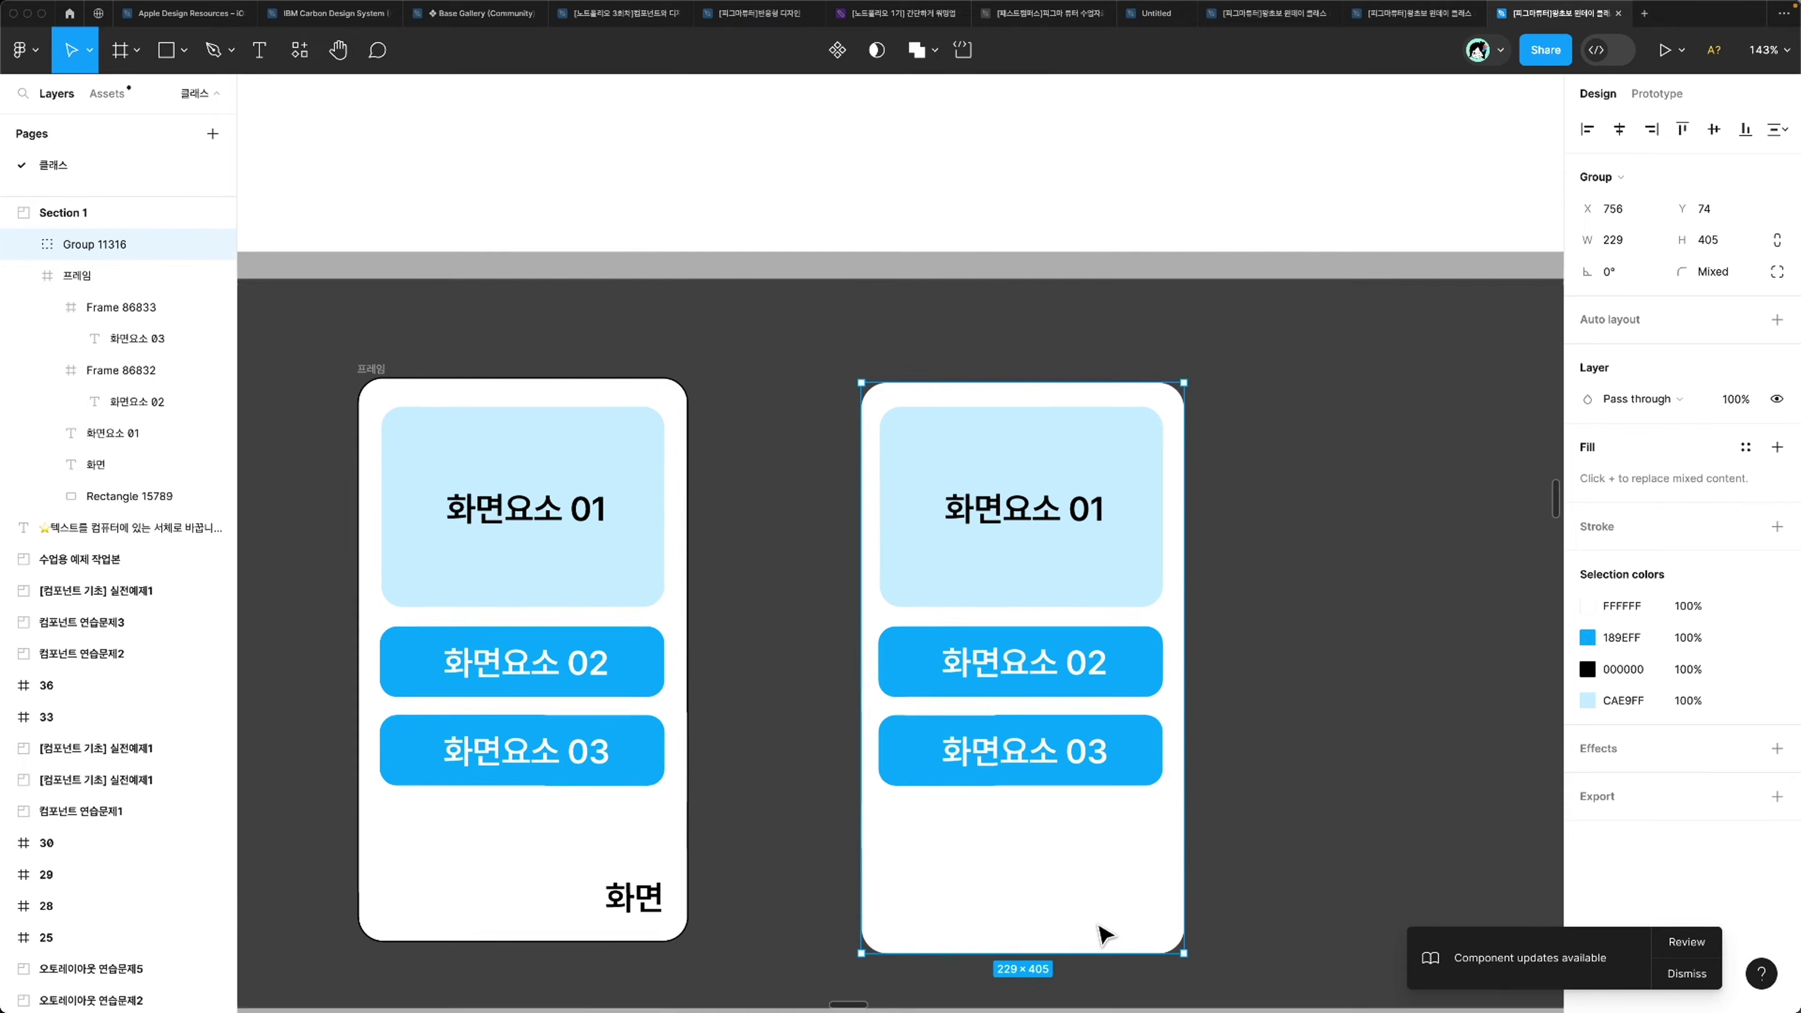
{"action": "scroll", "coordinate": [1108, 934], "scroll_direction": "down", "scroll_amount": 2}
{"action": "left_click_drag", "start_coordinate": [1110, 895], "coordinate": [1094, 1009]}
{"action": "scroll", "coordinate": [1101, 857], "scroll_direction": "up", "scroll_amount": 3}
{"action": "scroll", "coordinate": [1101, 857], "scroll_direction": "left", "scroll_amount": 2}
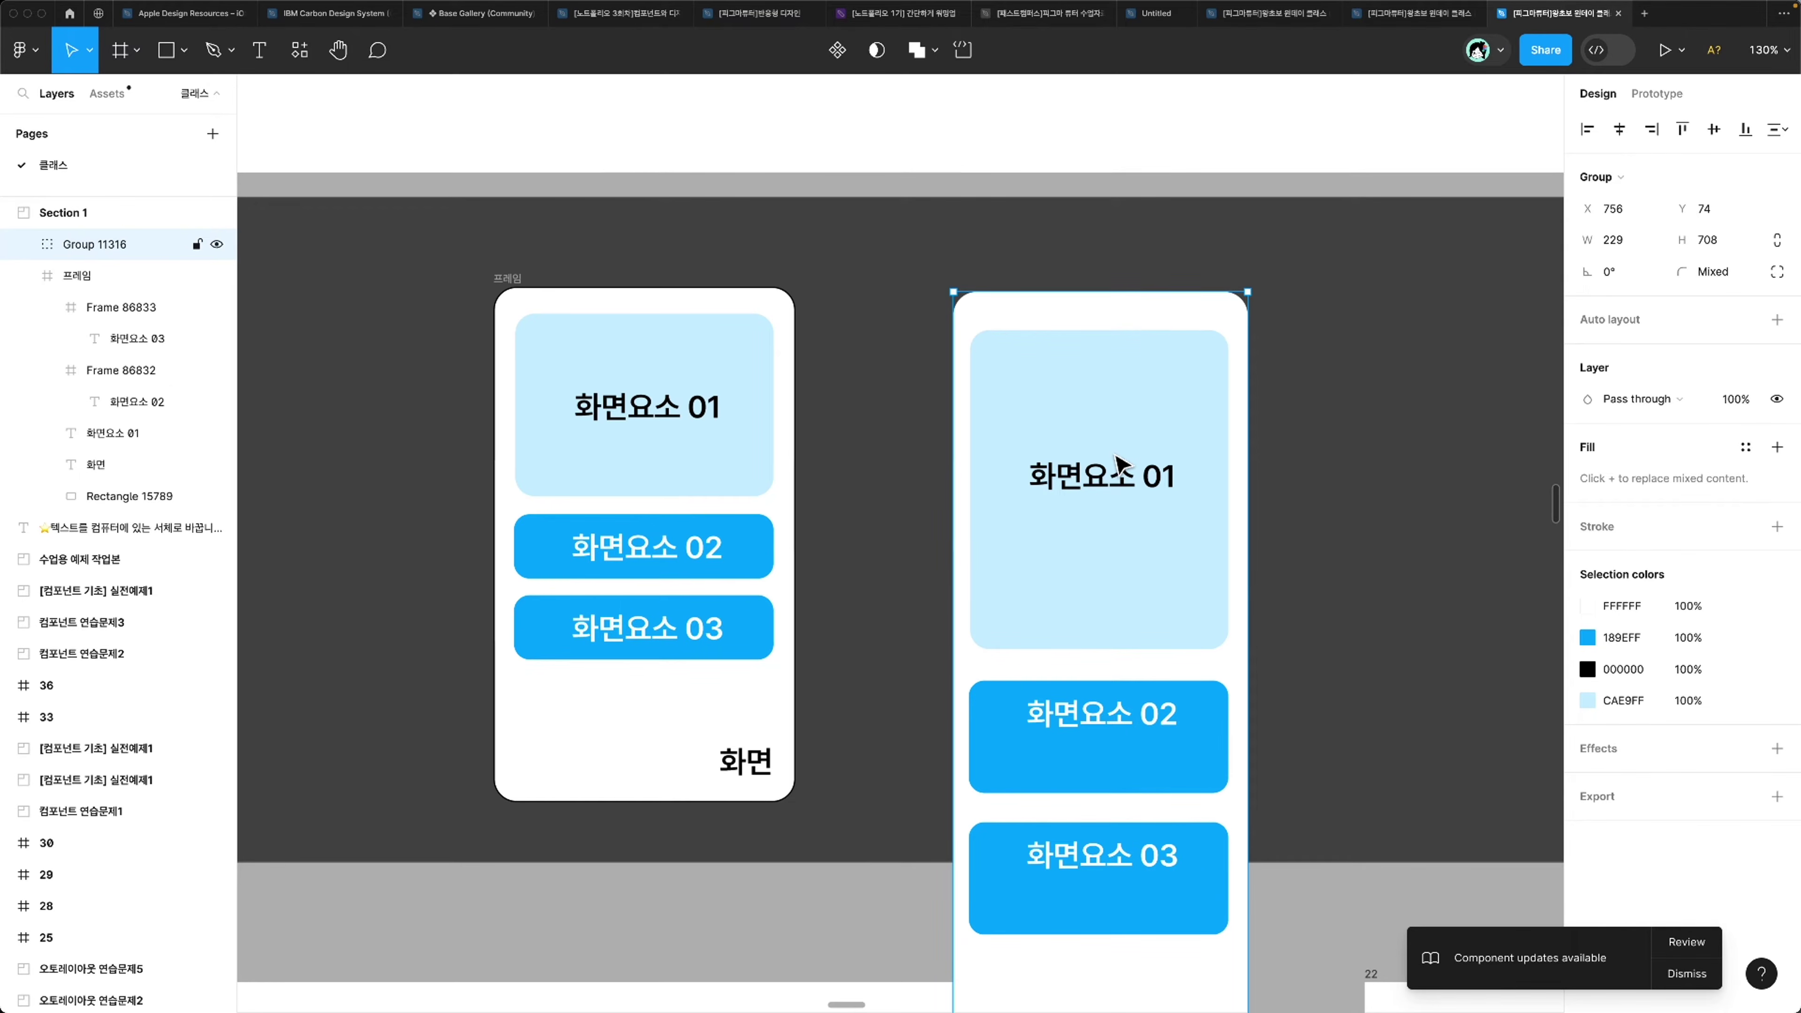
{"action": "key", "text": "super+z"}
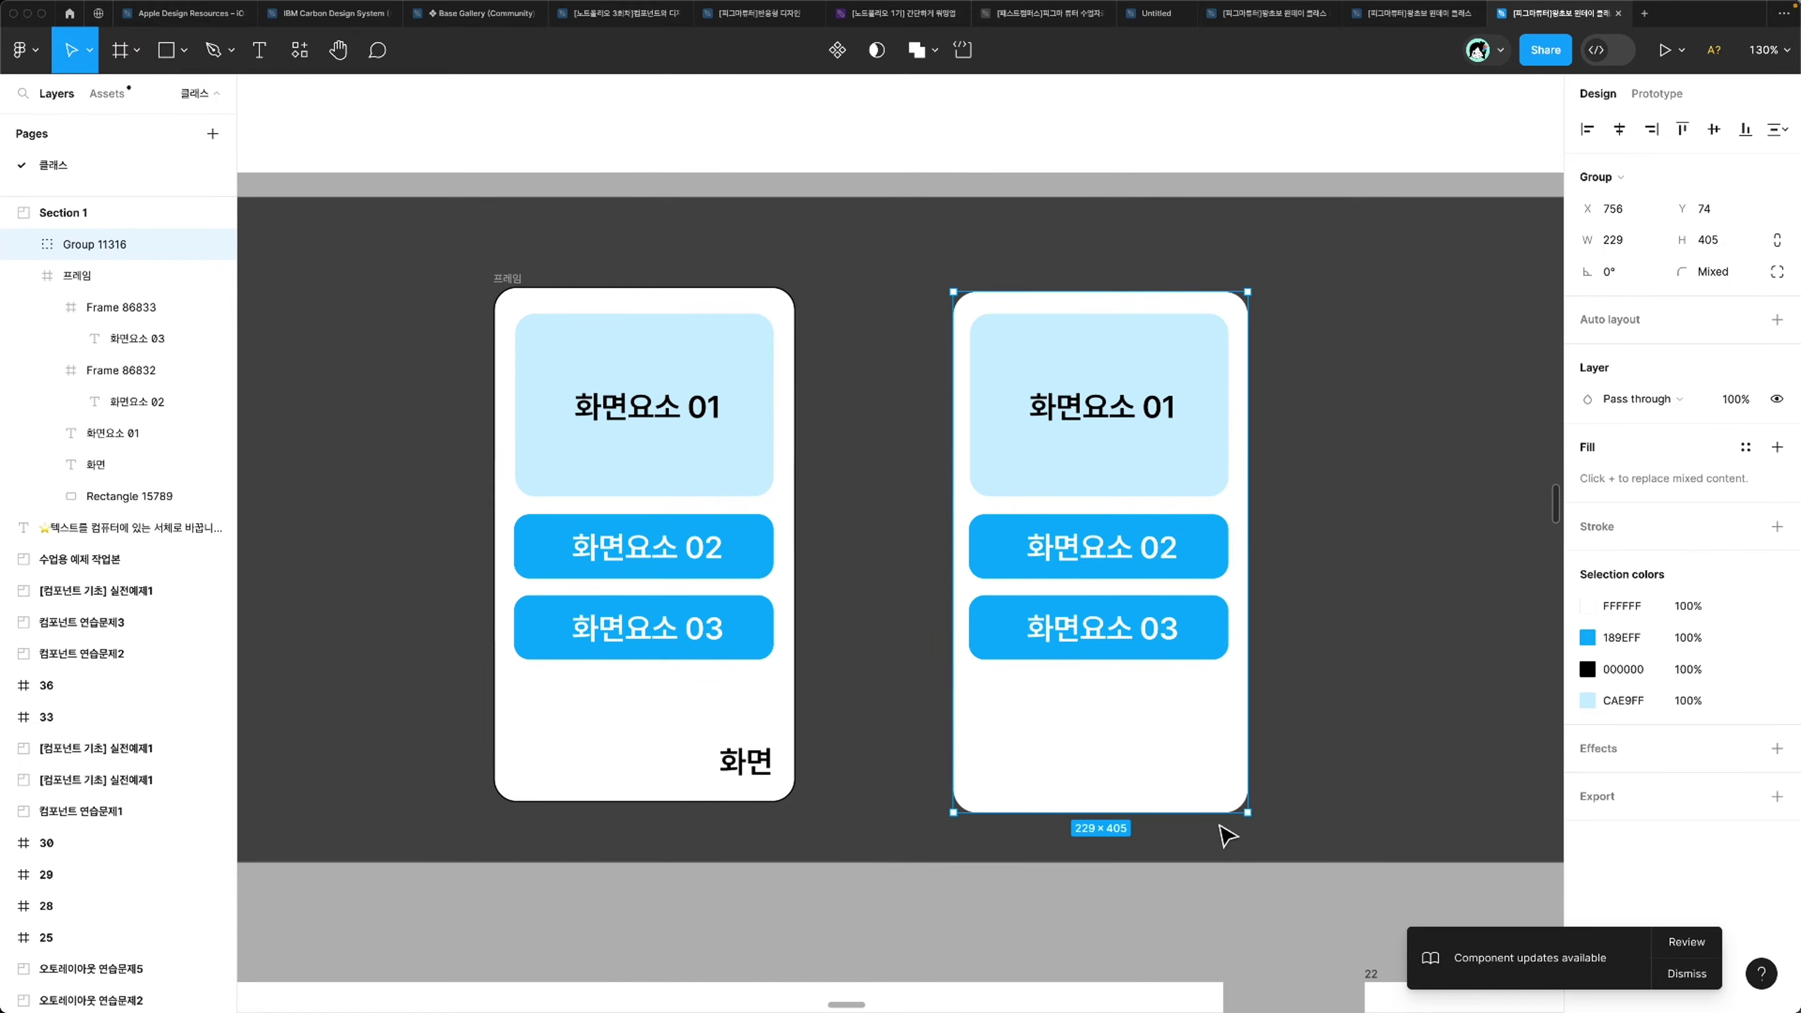
Step: Select the 화면요소 02 button inside the group and examine its position values
{"action": "left_click", "coordinate": [1226, 836]}
{"action": "left_click", "coordinate": [1017, 568]}
{"action": "left_click", "coordinate": [1017, 565]}
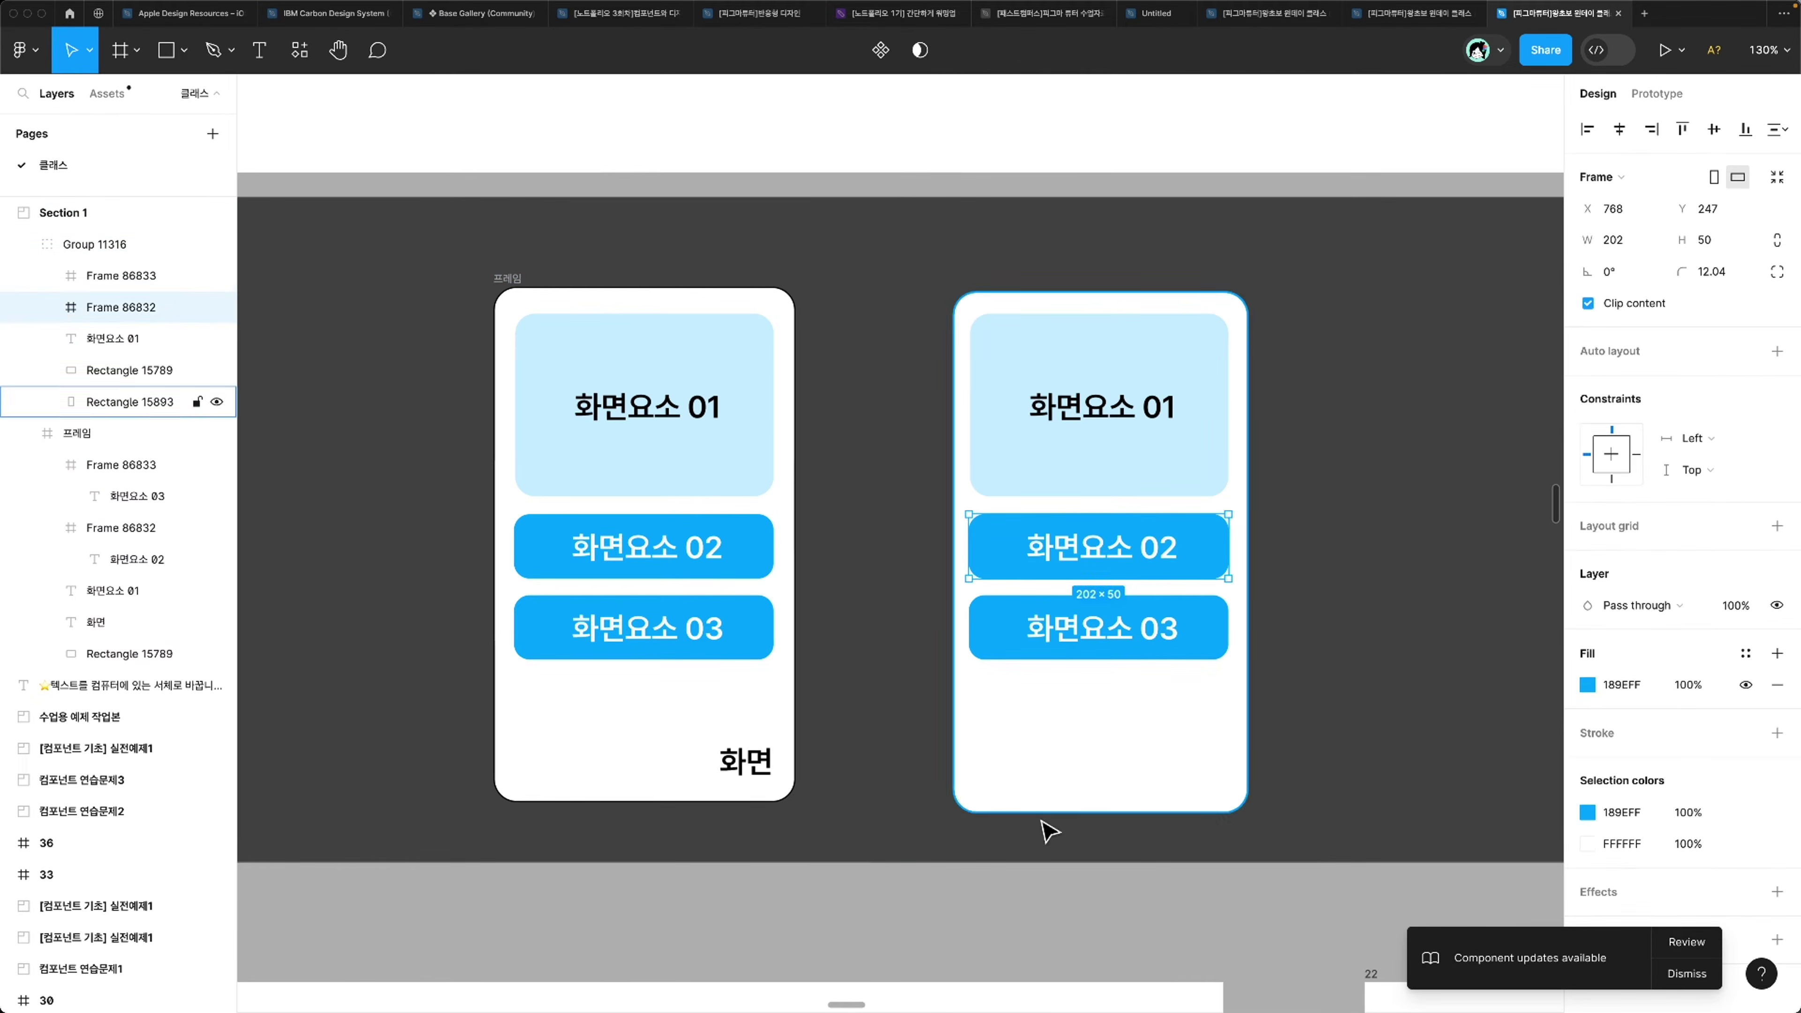
{"action": "left_click", "coordinate": [1049, 831]}
{"action": "left_click", "coordinate": [1205, 794]}
{"action": "left_click", "coordinate": [1010, 567]}
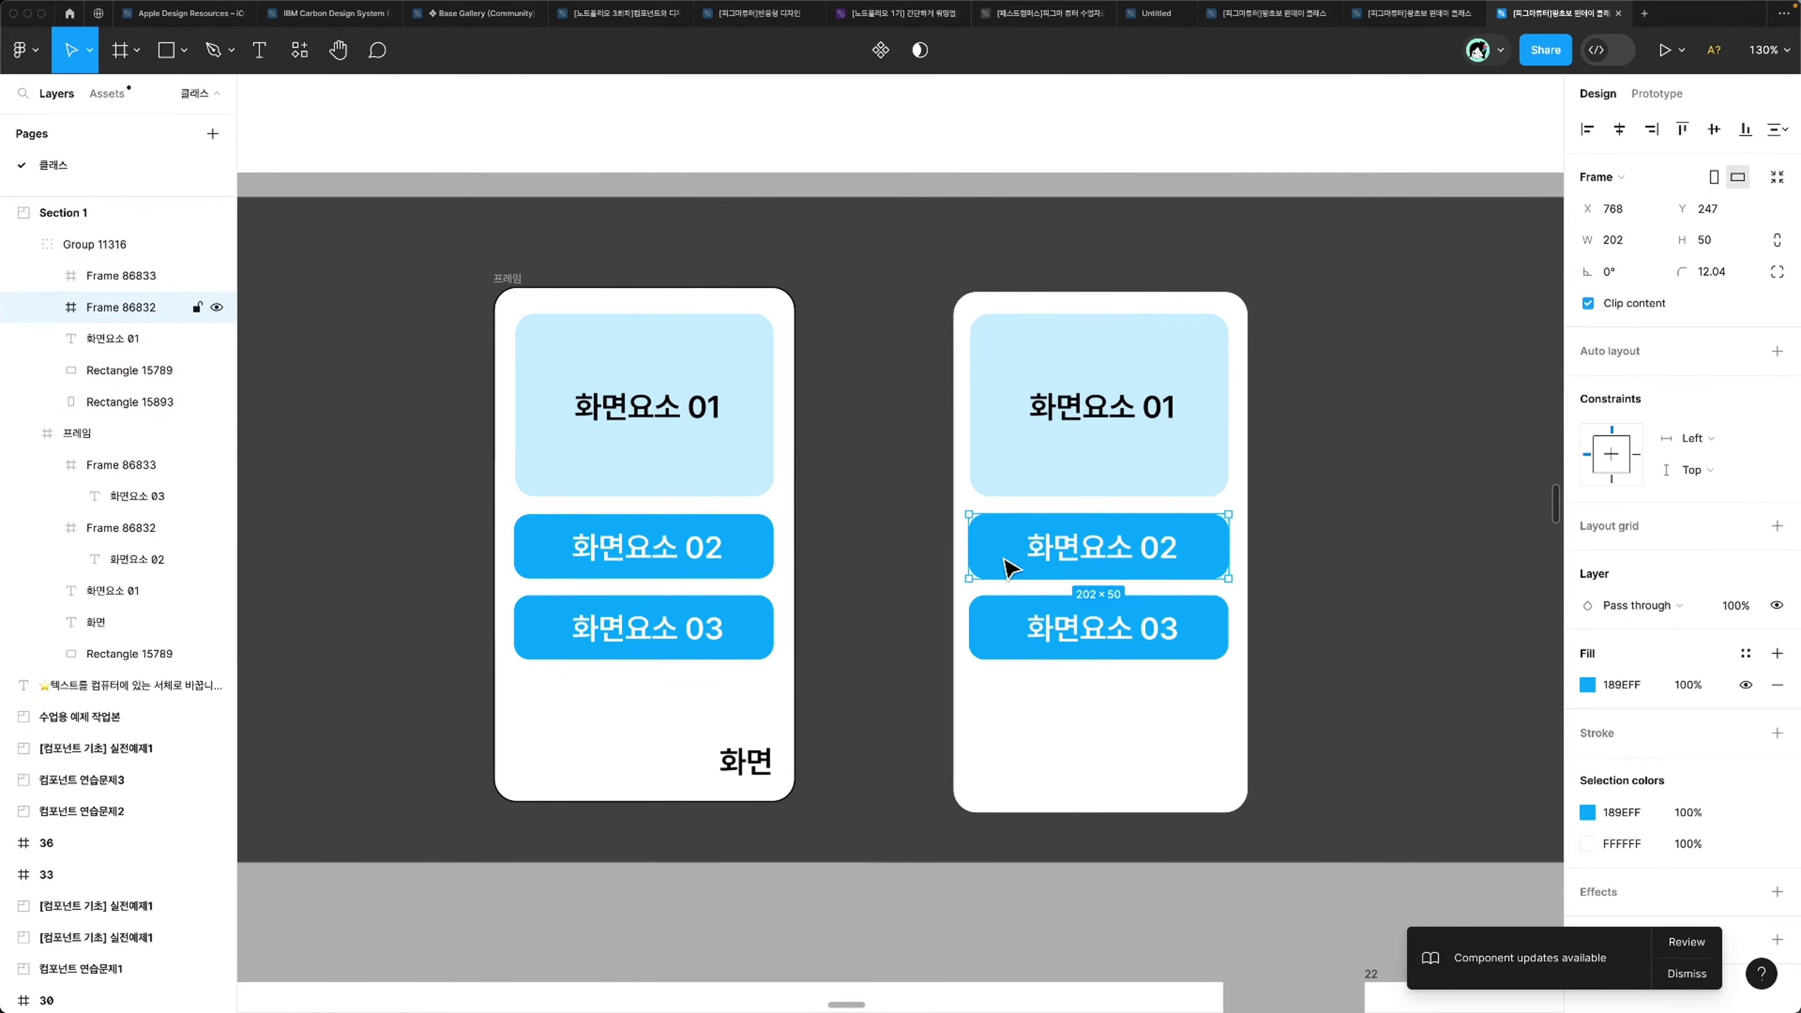
Step: Compare the position values of the light-blue 화면요소 01 box in the group with those of its counterpart in the frame
{"action": "left_click", "coordinate": [1035, 441]}
{"action": "scroll", "coordinate": [1037, 440], "scroll_direction": "up", "scroll_amount": 3}
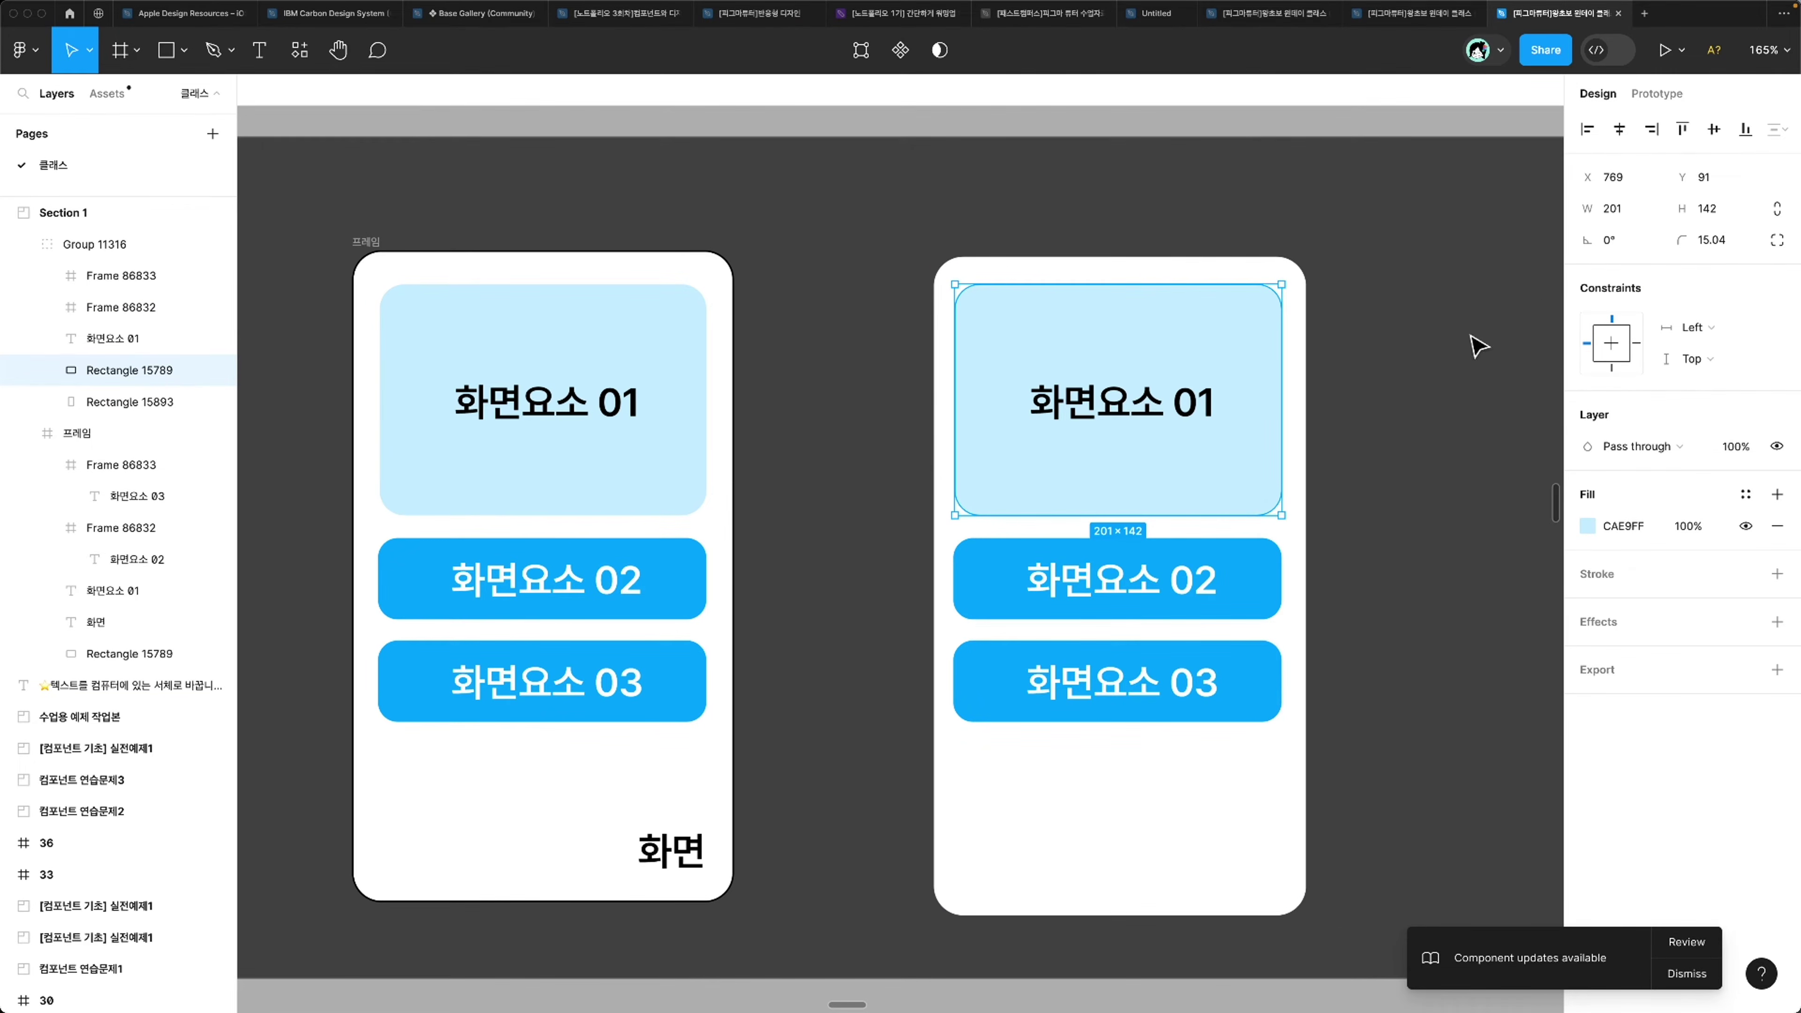
{"action": "left_click", "coordinate": [590, 310]}
{"action": "left_click", "coordinate": [298, 330]}
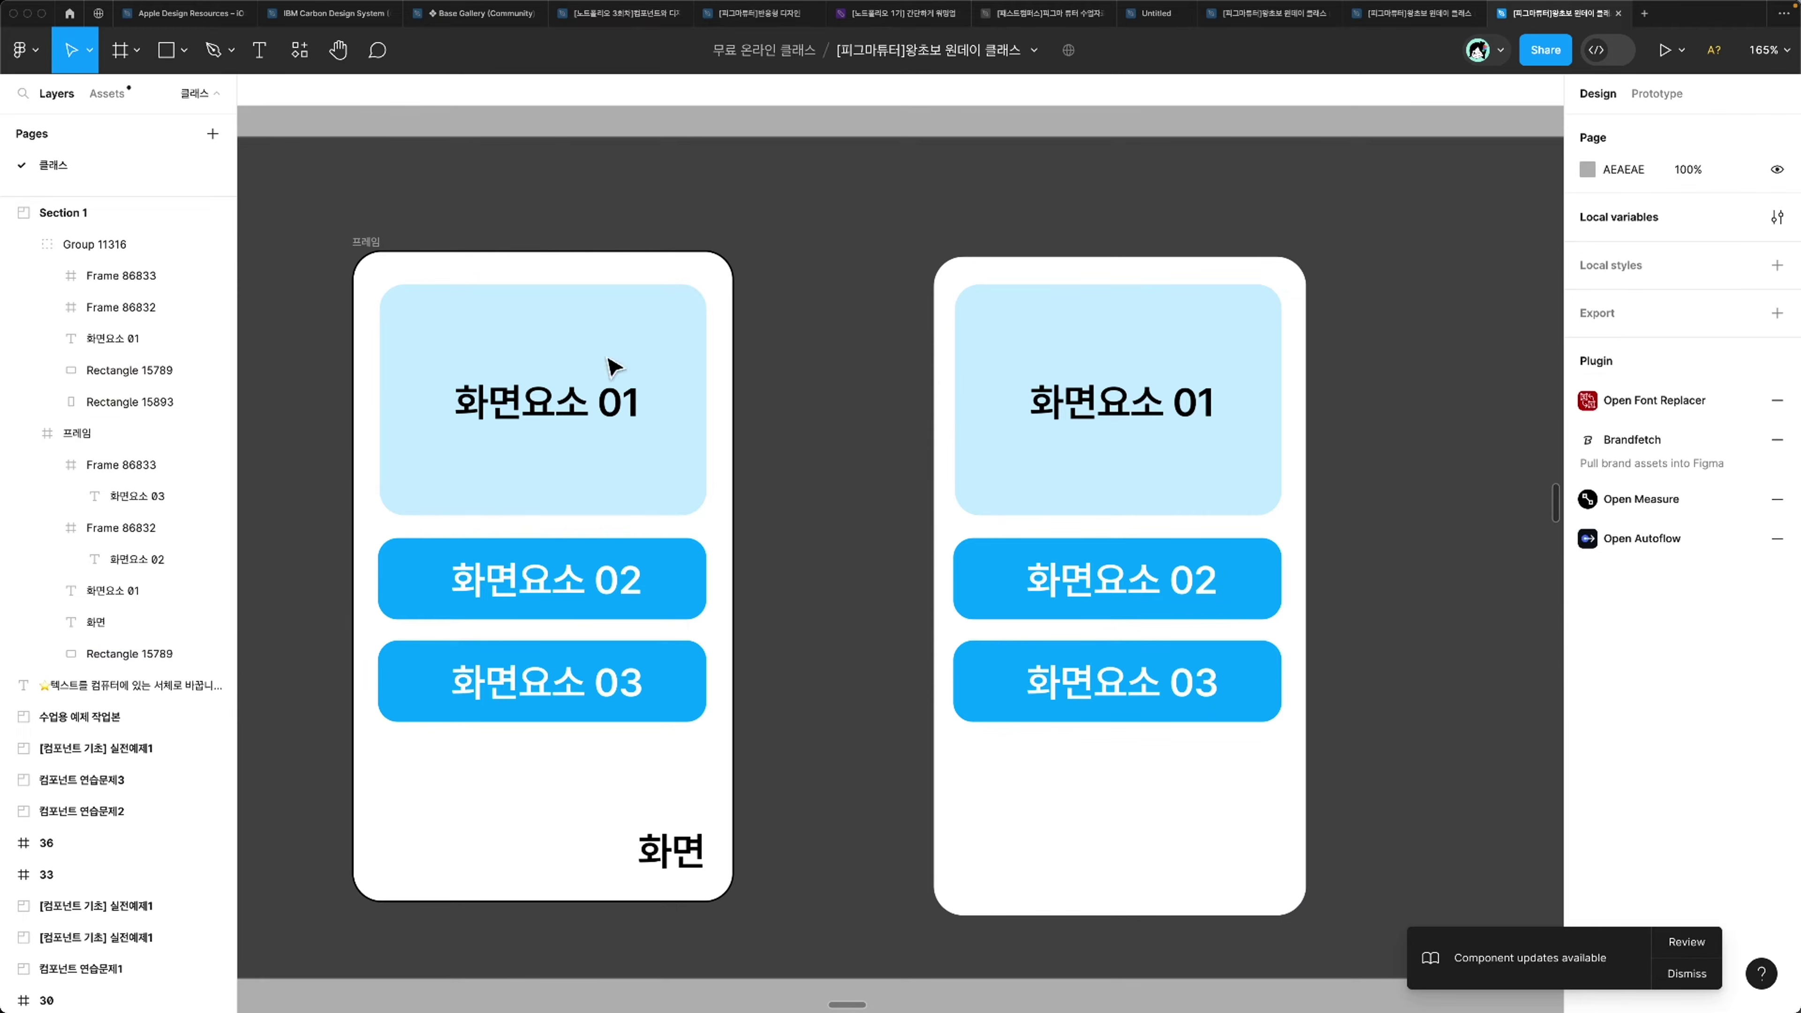
{"action": "left_click", "coordinate": [1096, 423]}
{"action": "left_click", "coordinate": [1096, 423]}
{"action": "left_click", "coordinate": [1018, 431]}
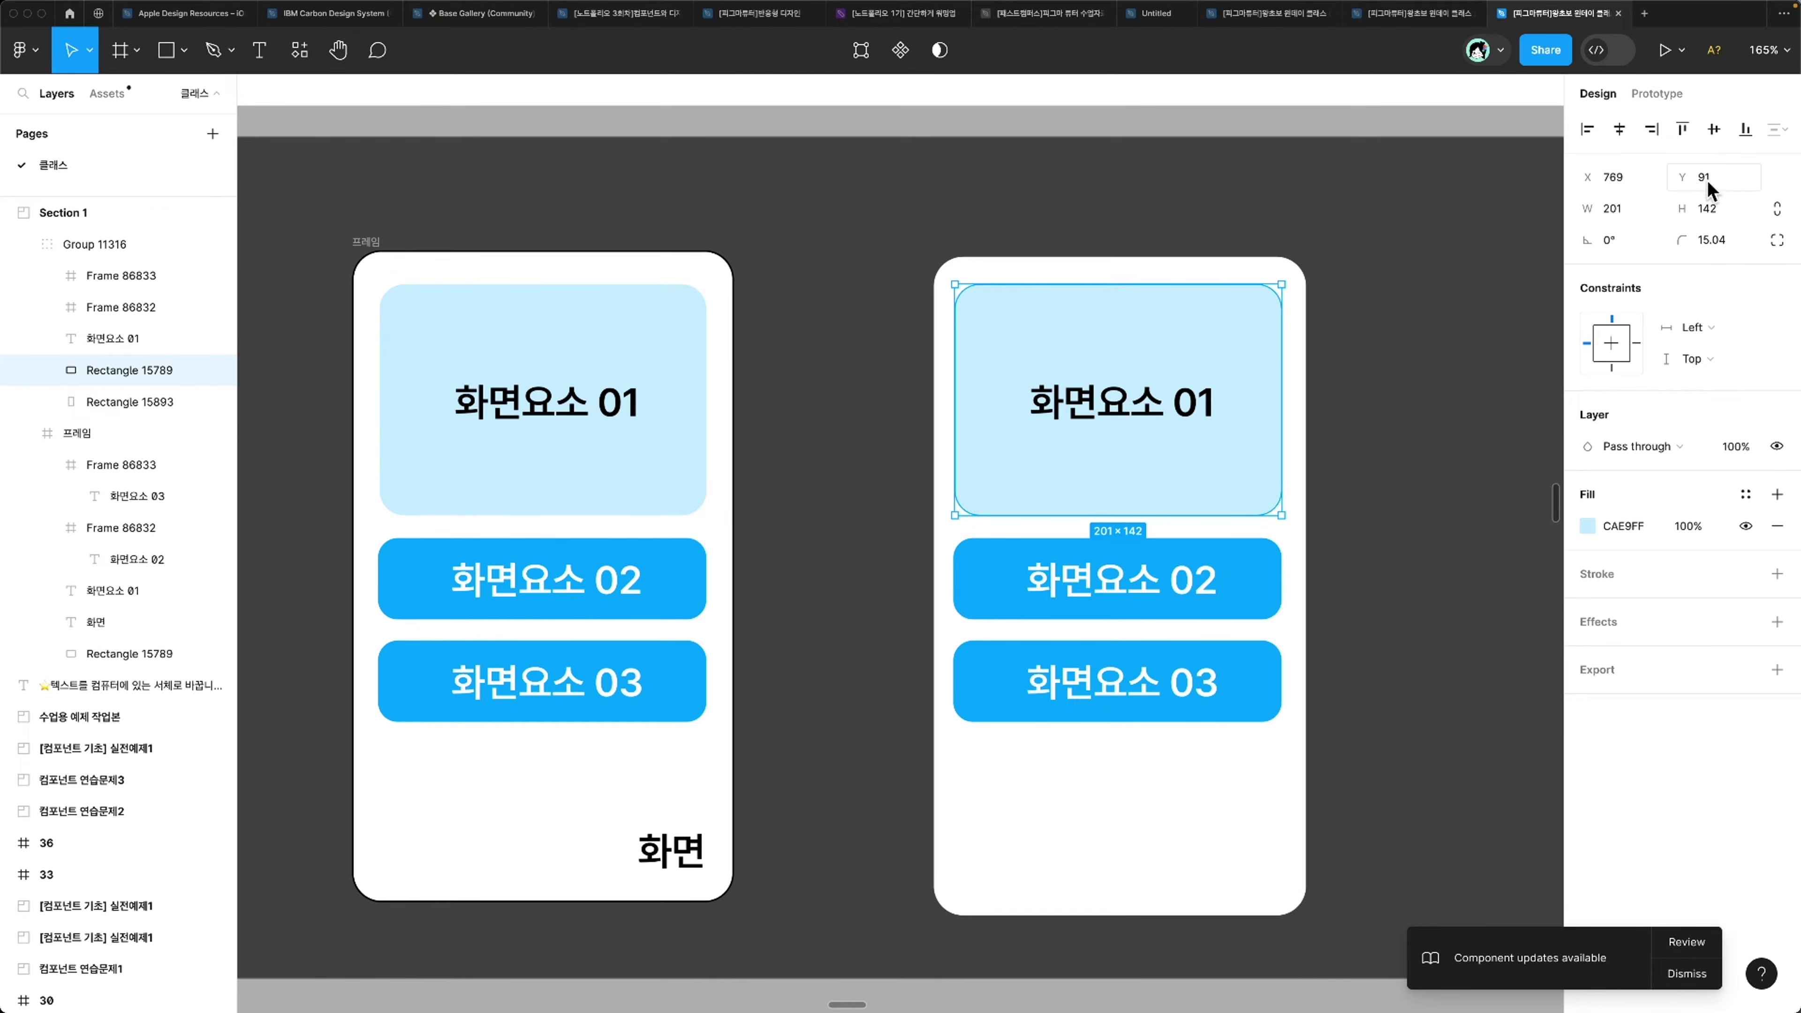
Step: Position the light-blue 화면요소 01 box in the 프레임 frame at X 16, Y 24, and clear the selection
{"action": "left_click", "coordinate": [538, 316]}
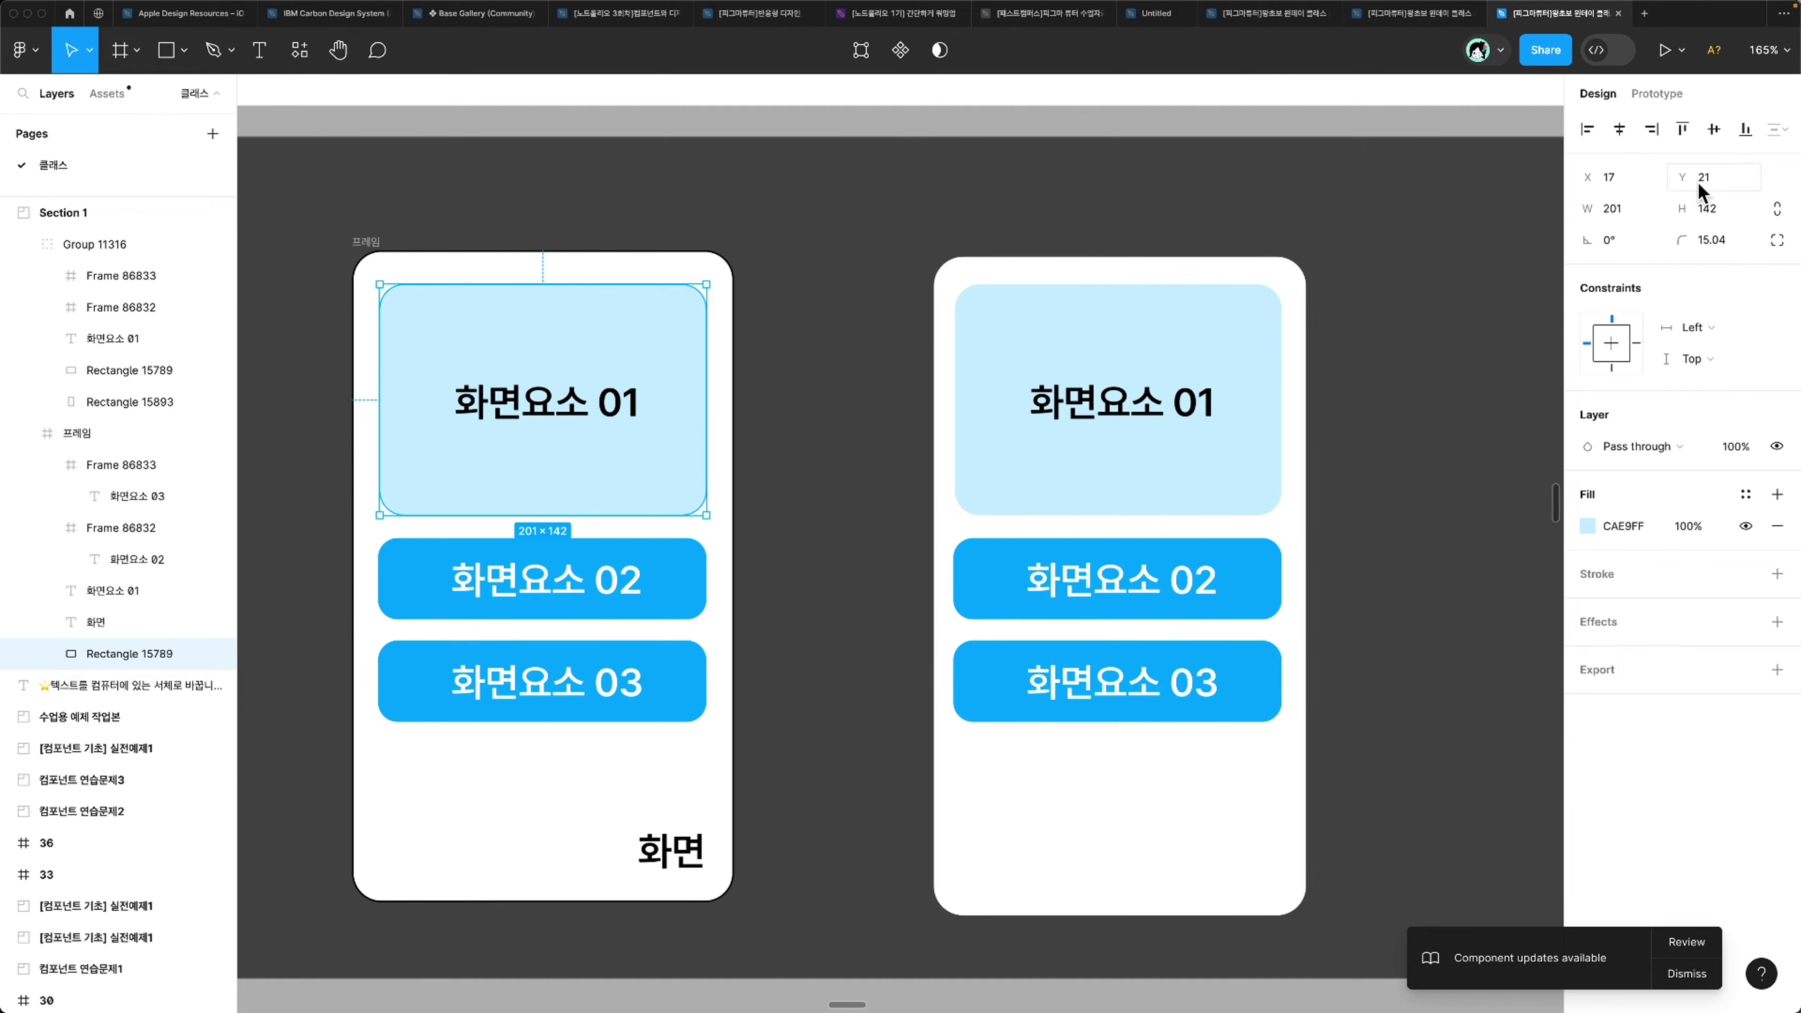
{"action": "left_click", "coordinate": [1611, 178]}
{"action": "type", "text": "16"}
{"action": "key", "text": "Return"}
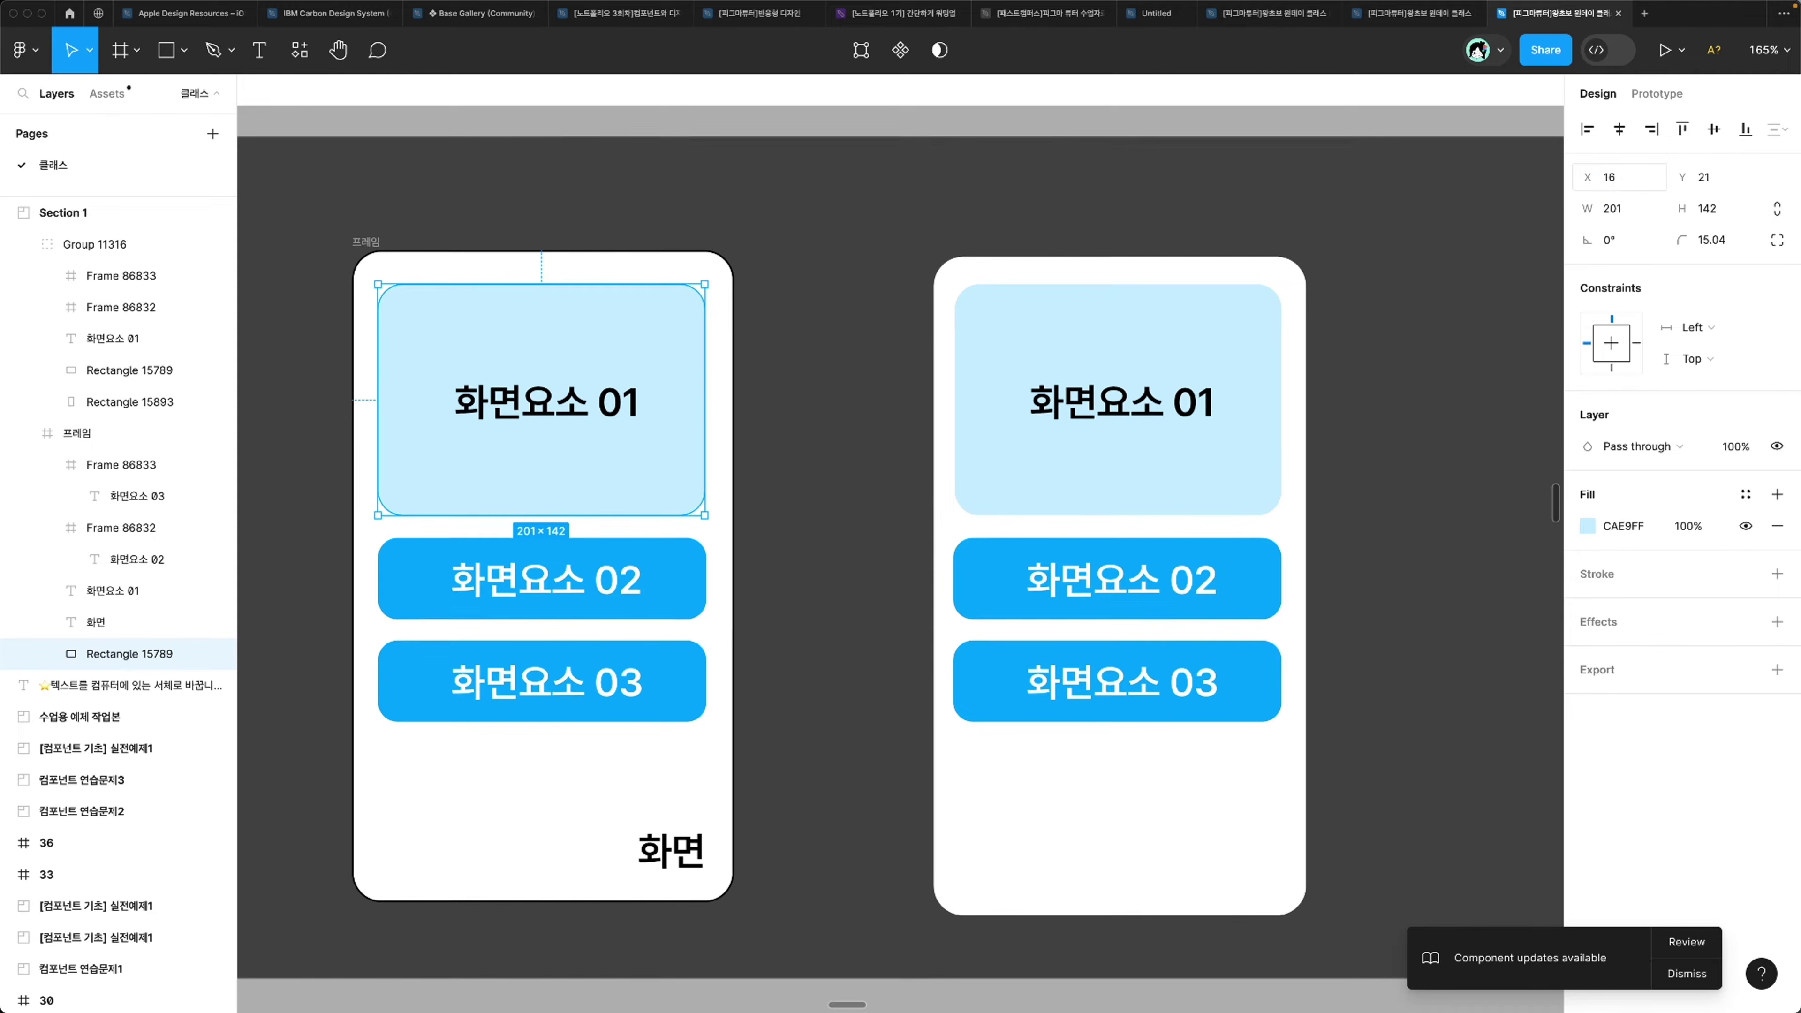
{"action": "left_click", "coordinate": [1732, 179]}
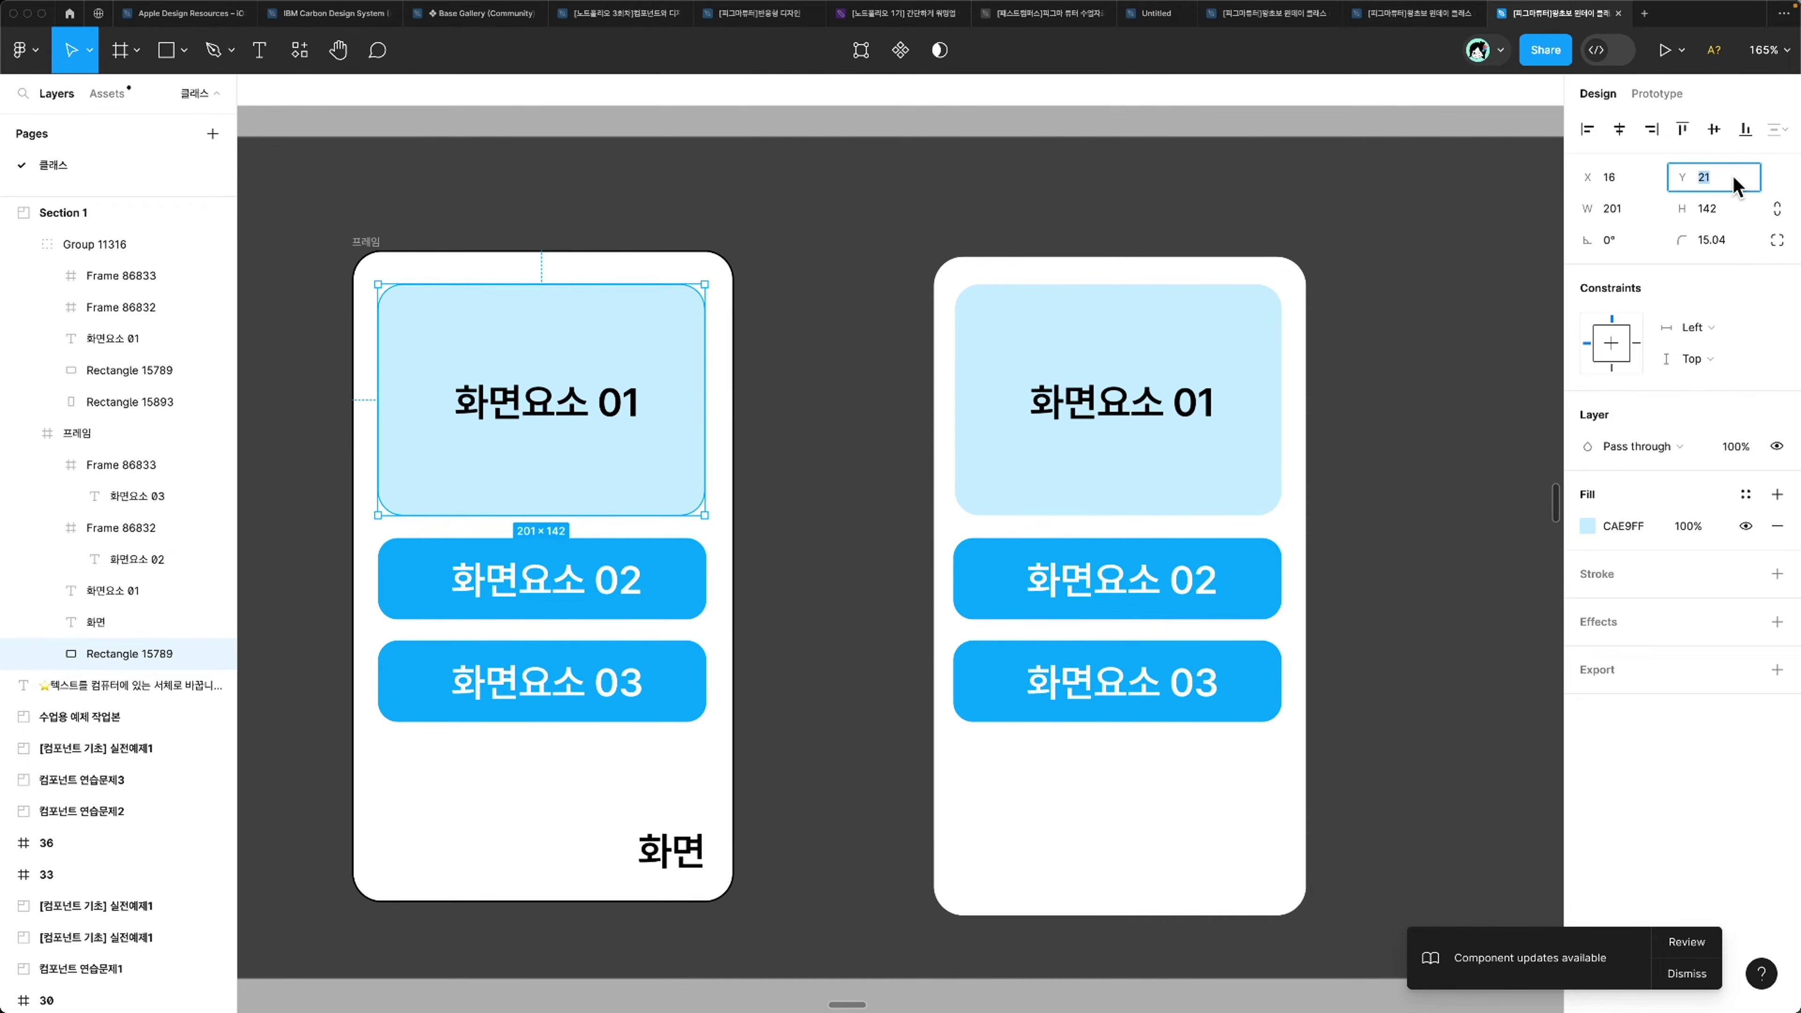
{"action": "type", "text": "24"}
{"action": "key", "text": "Return"}
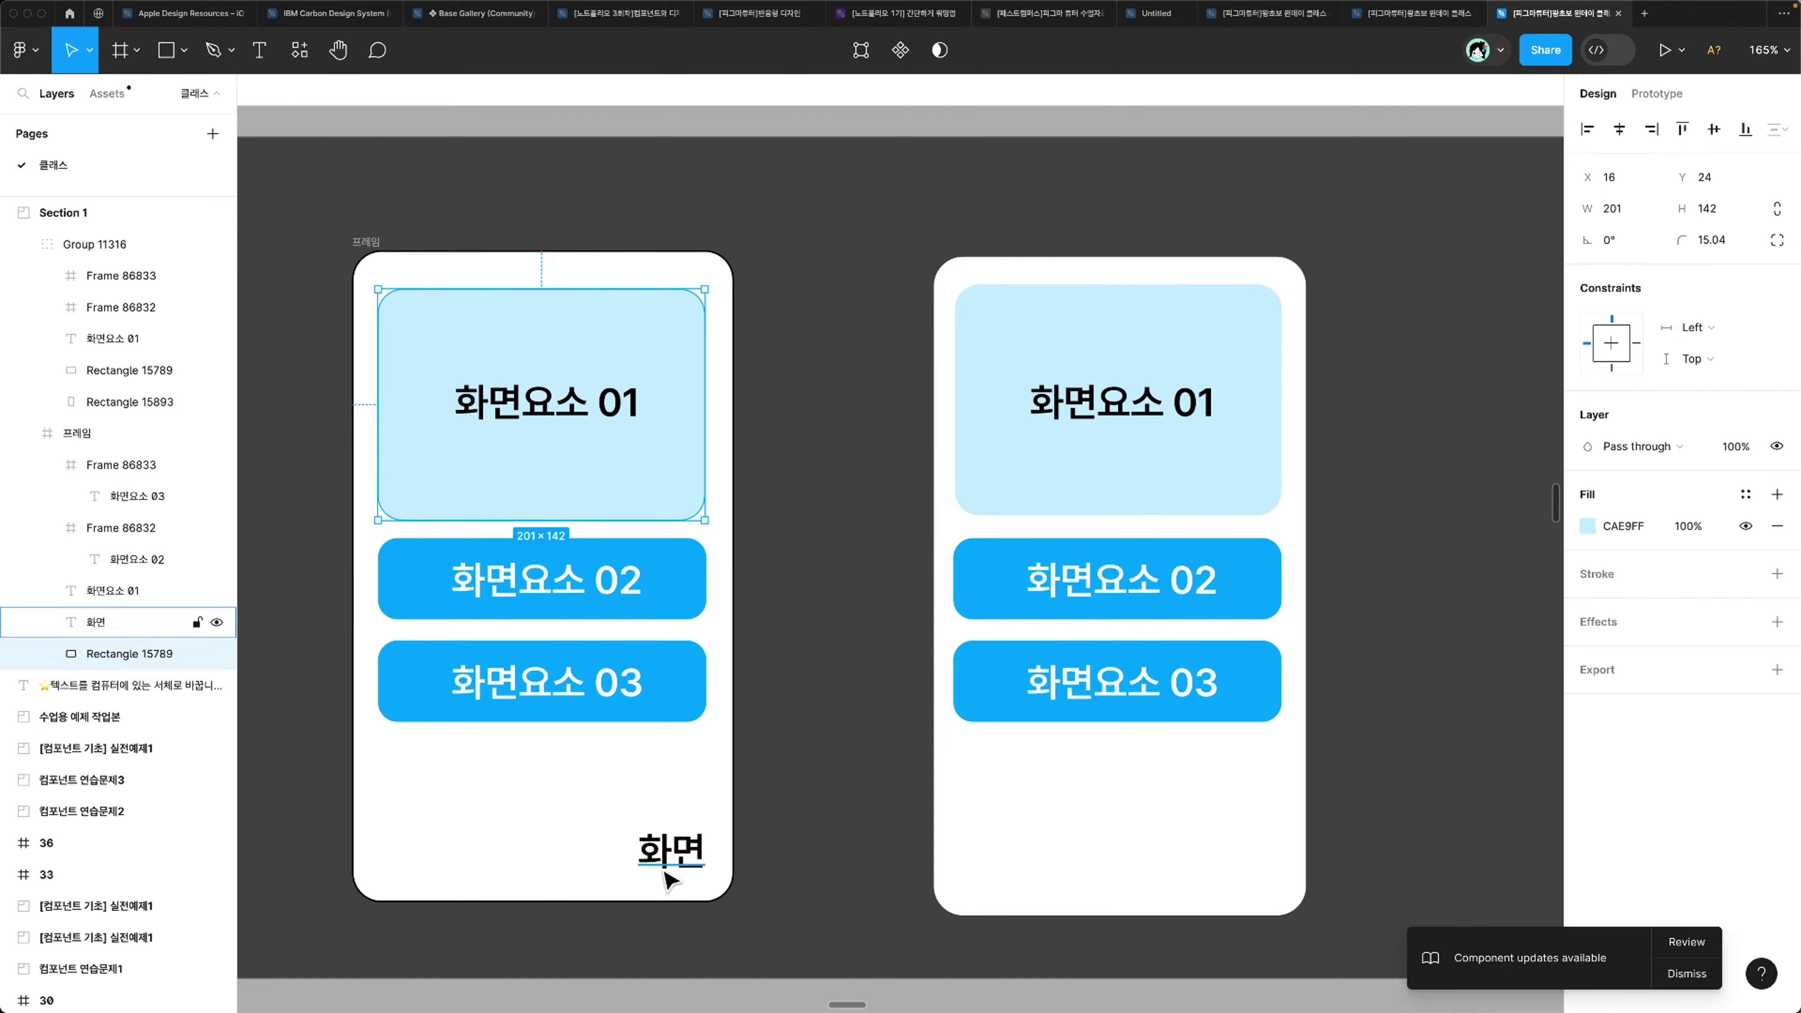
{"action": "left_click", "coordinate": [639, 777]}
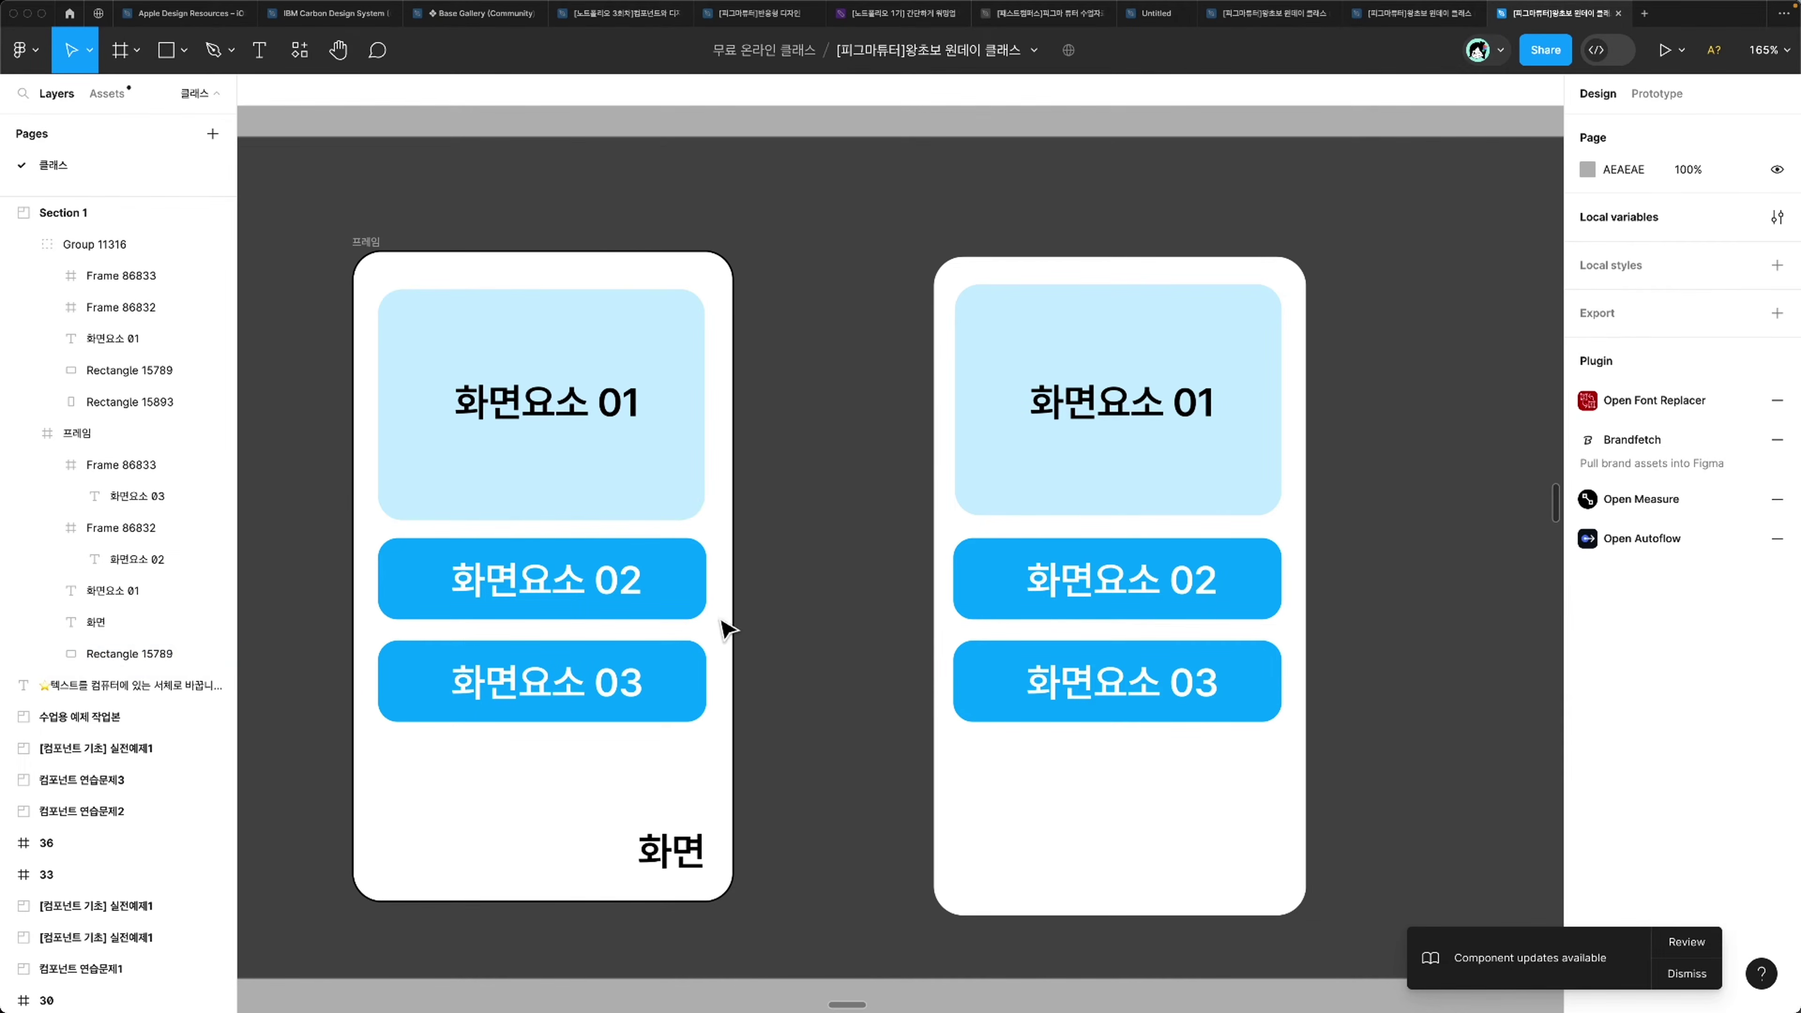
Step: Change the fill of the 프레임 frame to black (000000)
{"action": "left_click", "coordinate": [1088, 296]}
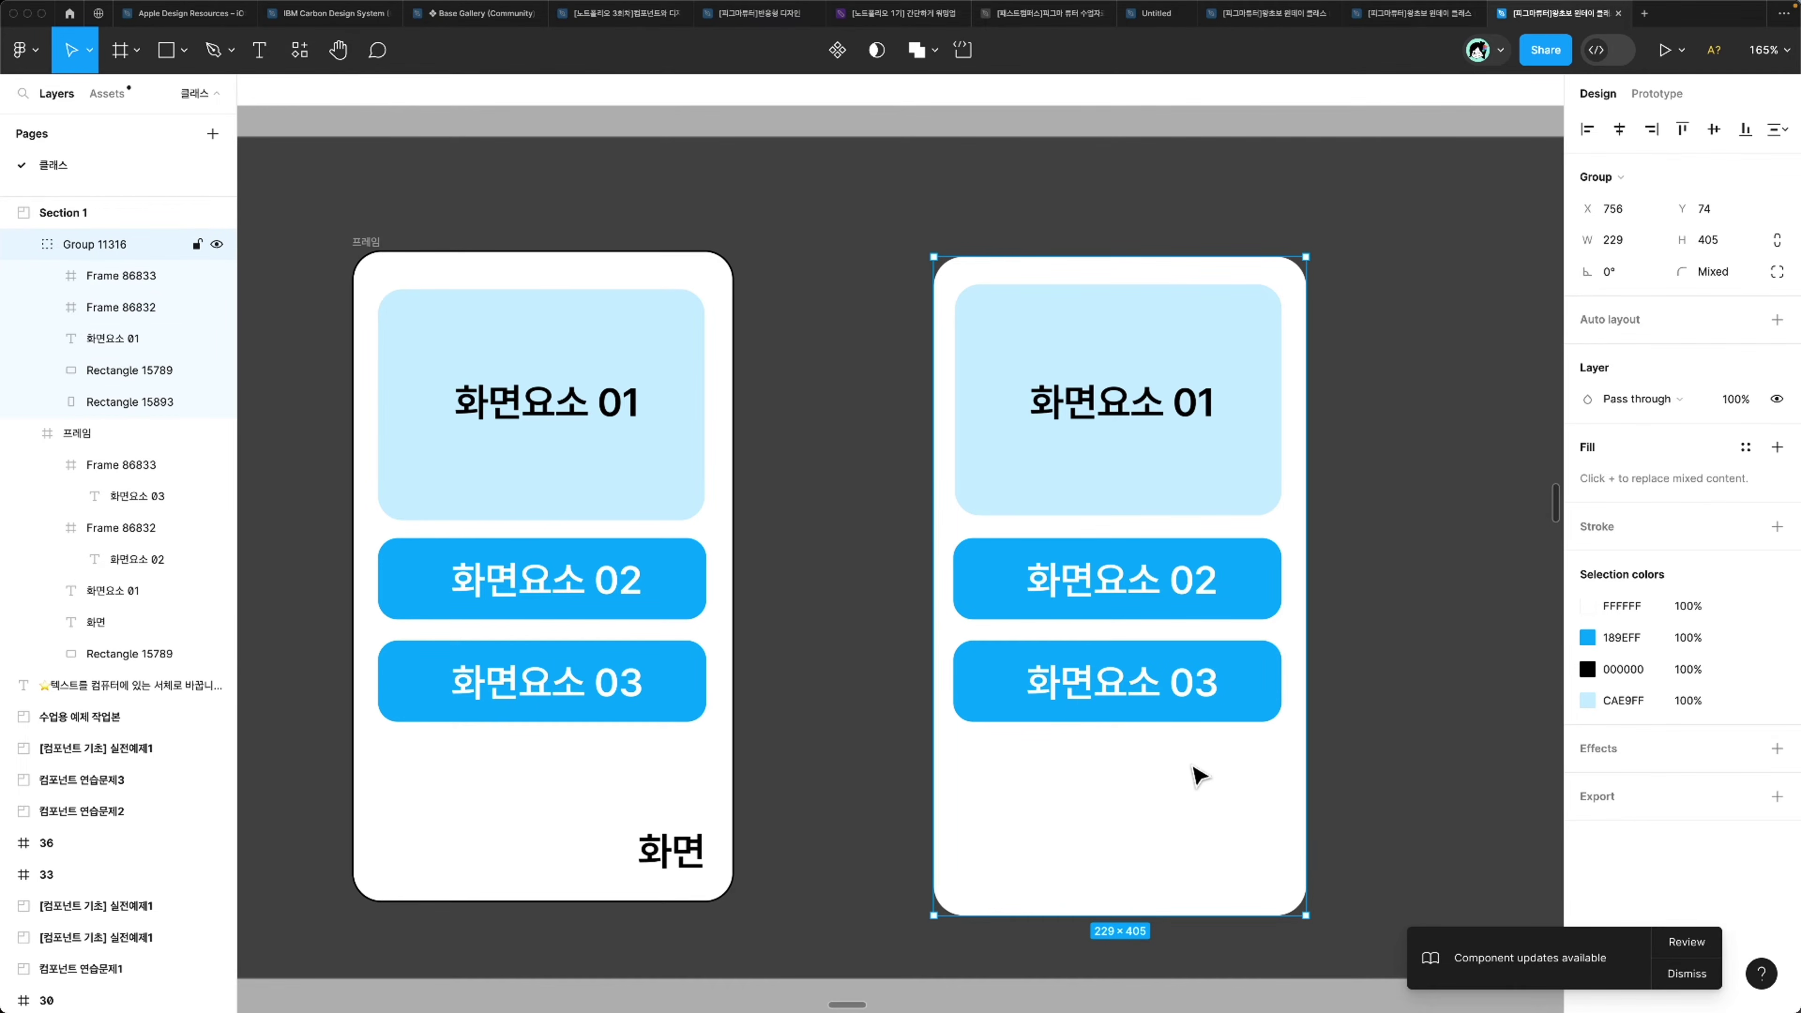
{"action": "left_click", "coordinate": [362, 242]}
{"action": "left_click", "coordinate": [1592, 549]}
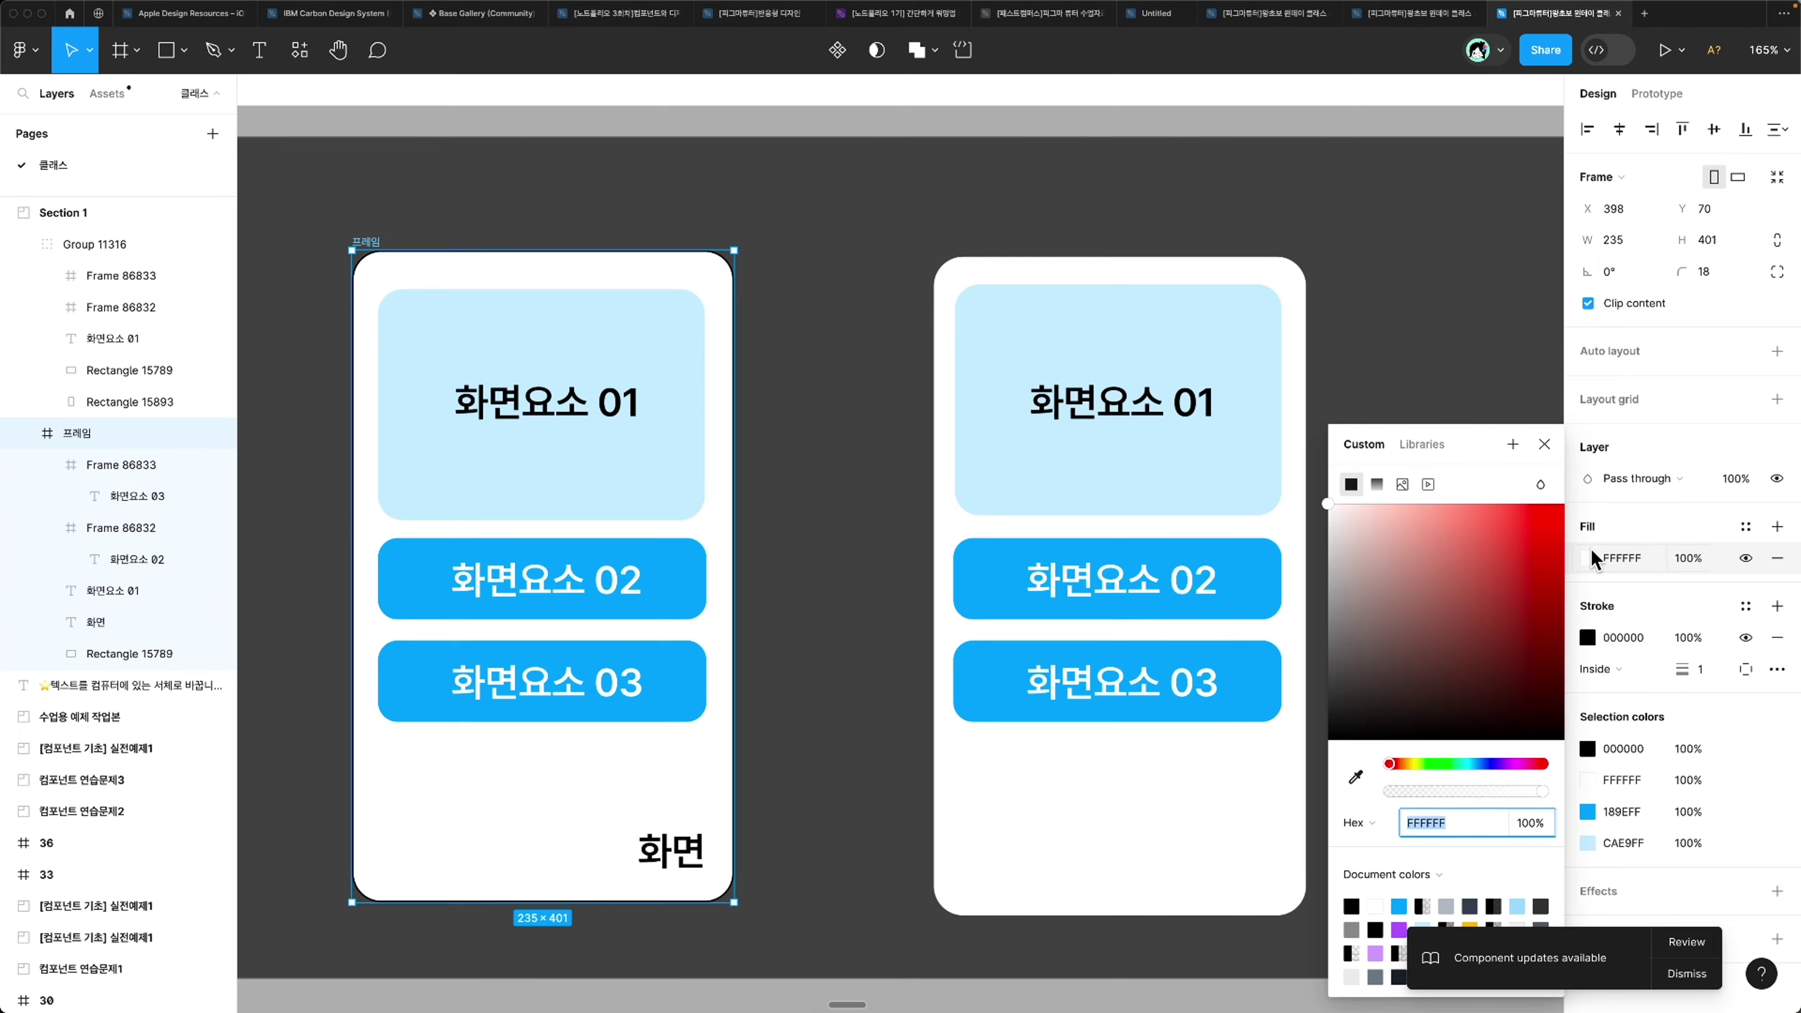
{"action": "left_click_drag", "start_coordinate": [1401, 637], "coordinate": [904, 828]}
Step: Apply a black 000000 fill to the whole group, and undo the fill
{"action": "left_click", "coordinate": [1213, 786]}
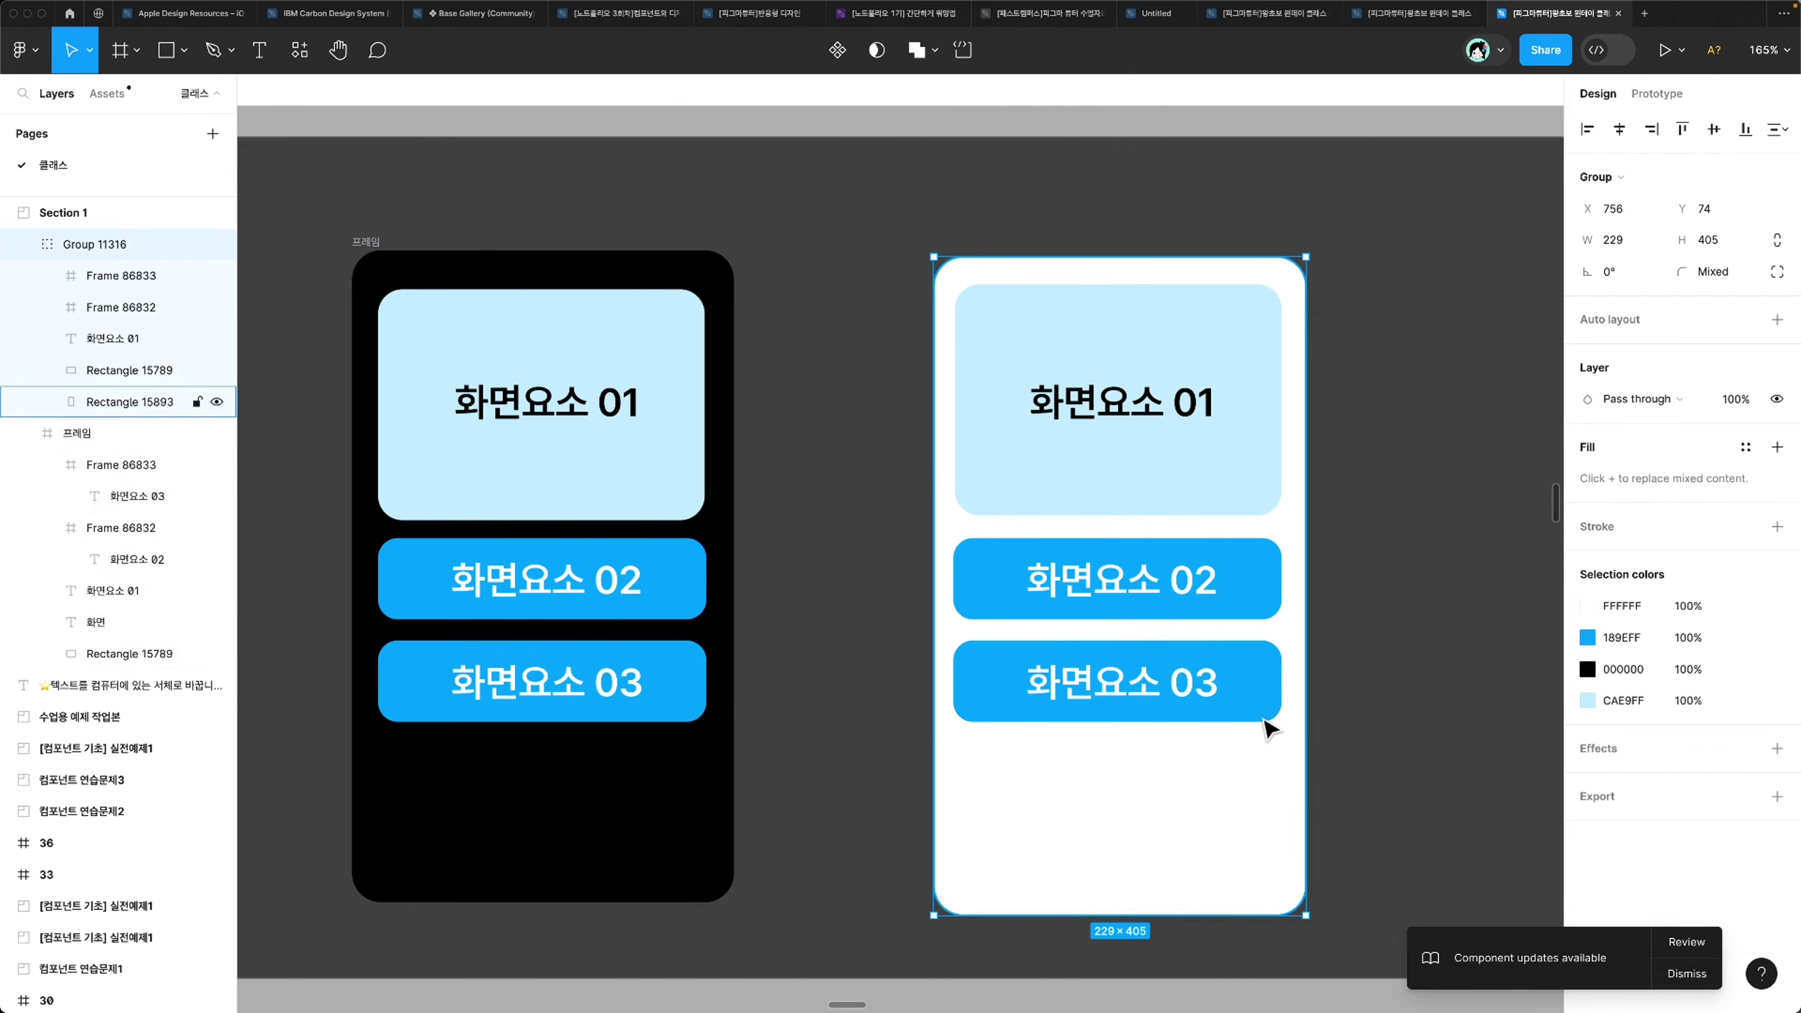
{"action": "key", "text": "super+z"}
{"action": "left_click", "coordinate": [1301, 393]}
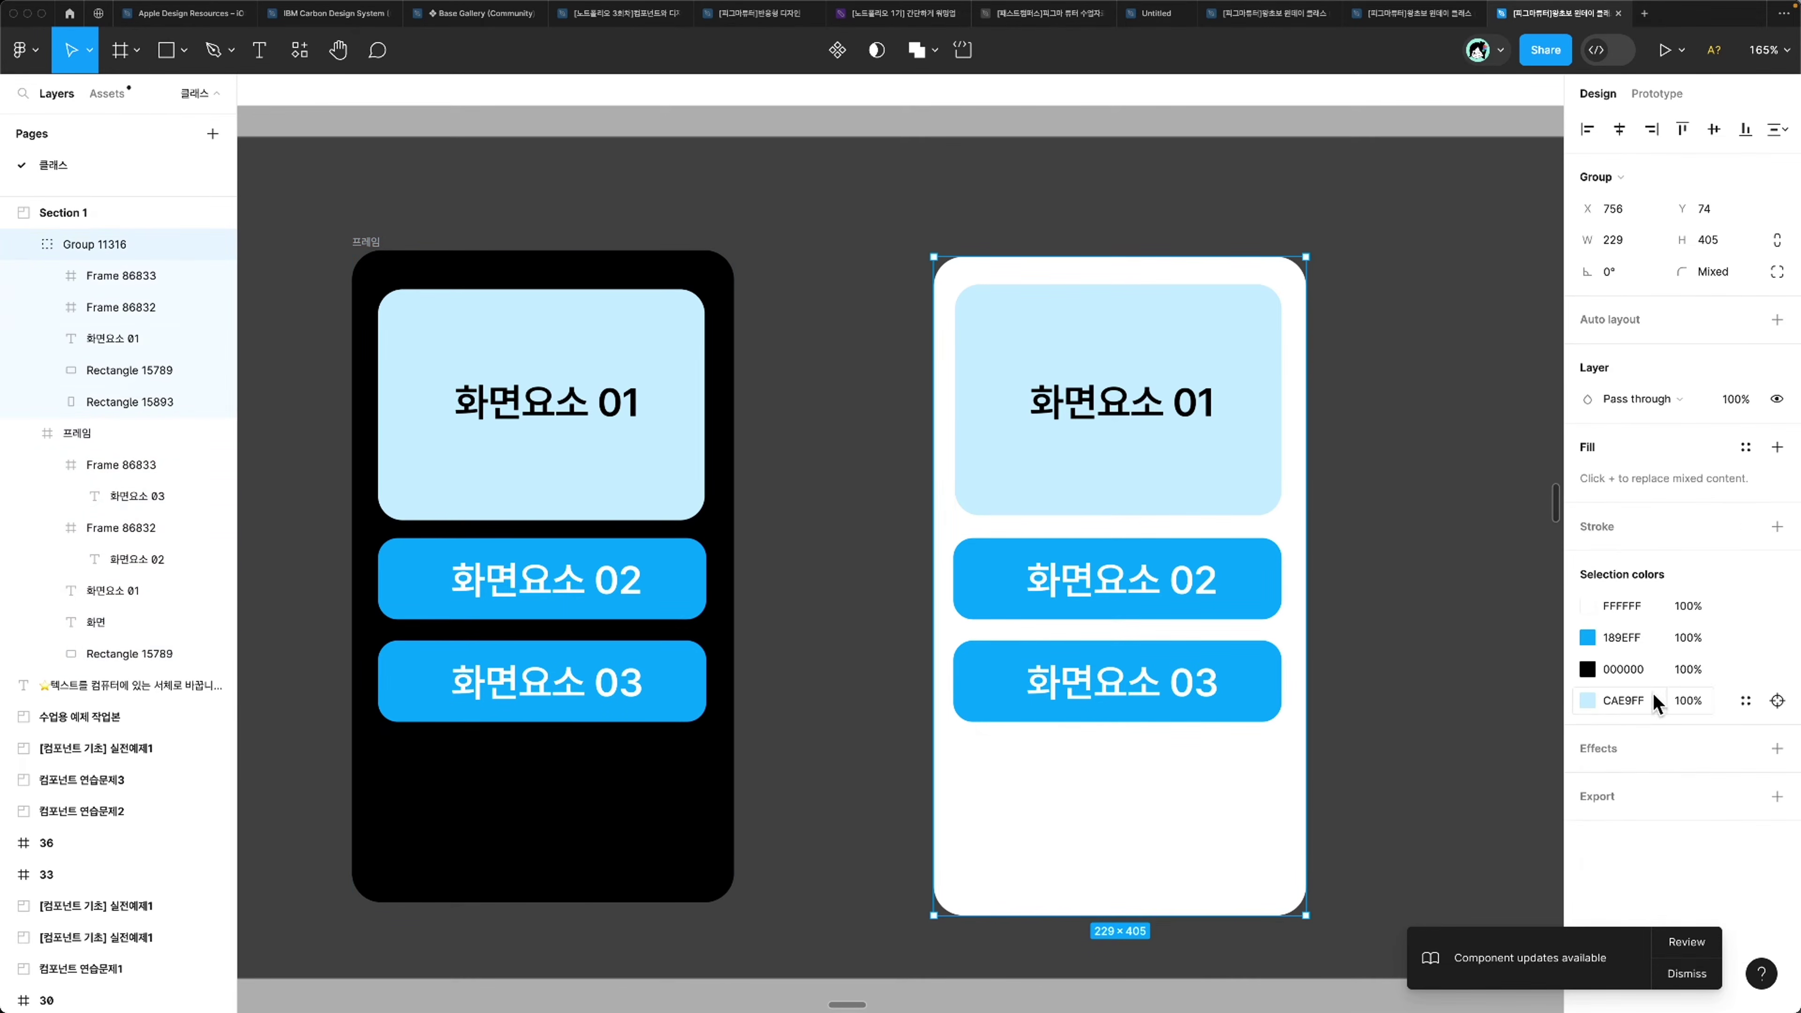
{"action": "left_click", "coordinate": [1778, 447]}
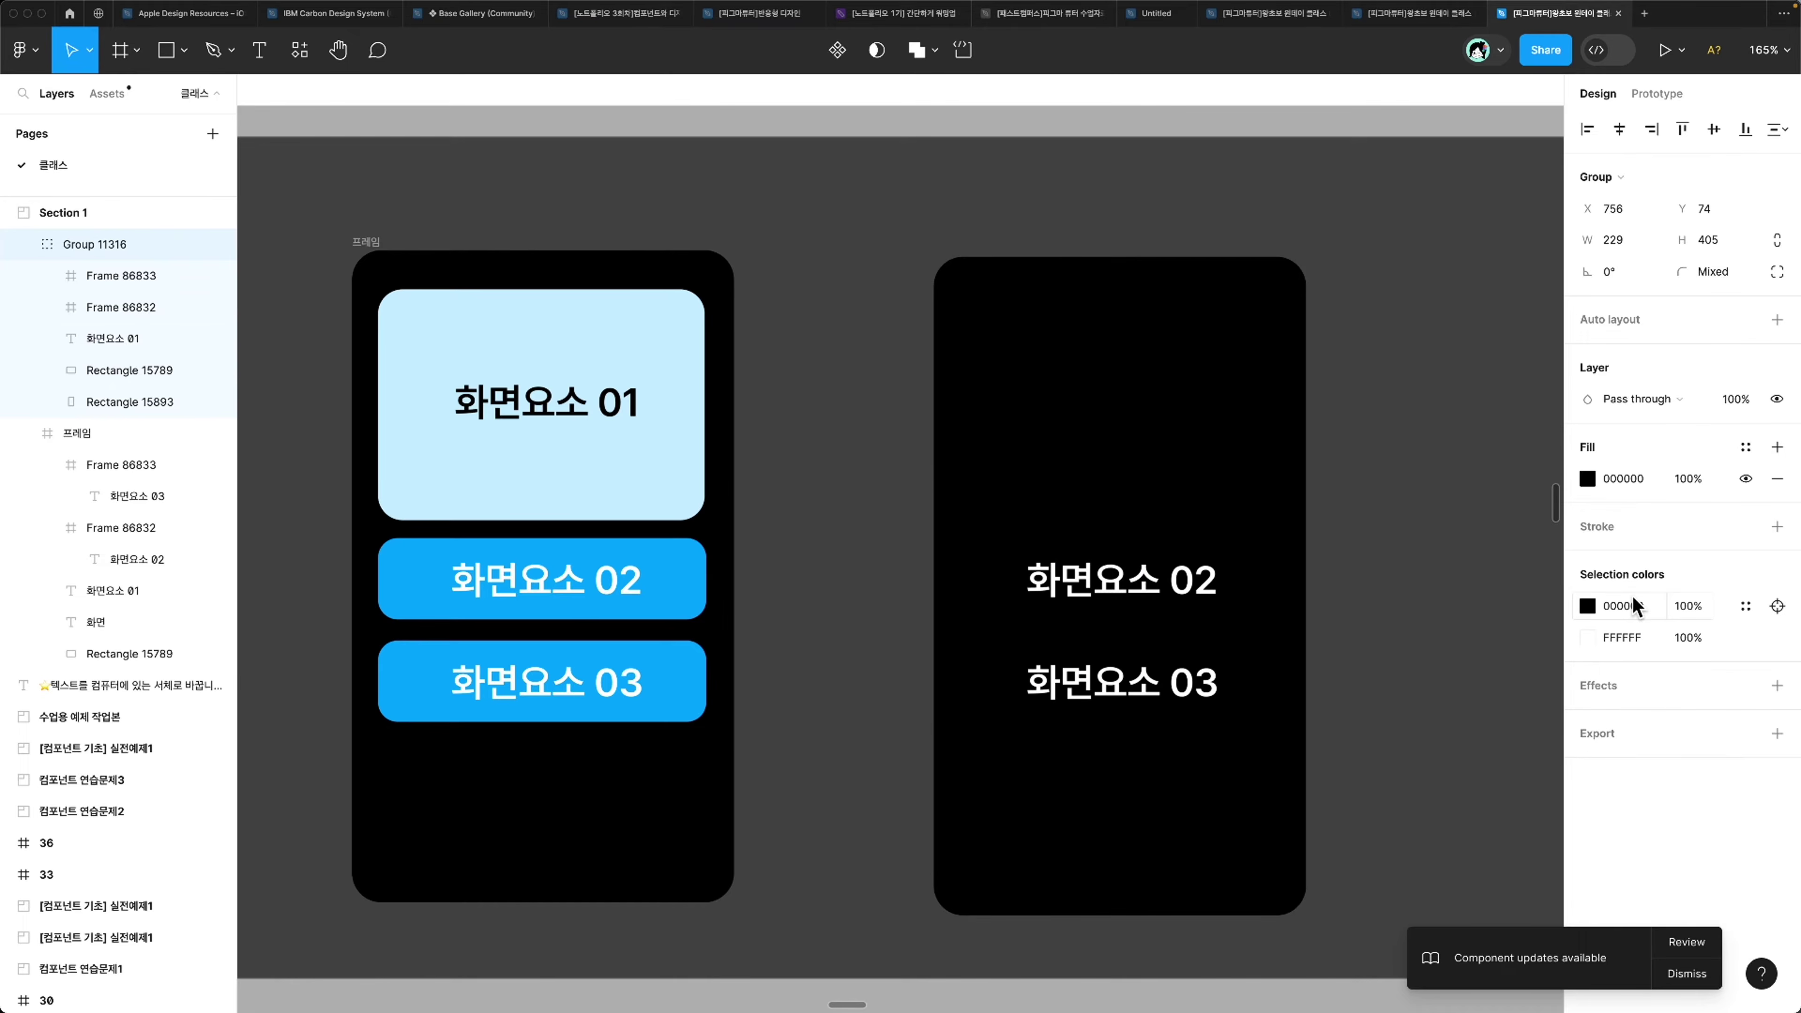
{"action": "left_click", "coordinate": [1586, 478]}
{"action": "left_click_drag", "start_coordinate": [1411, 561], "coordinate": [1067, 765]}
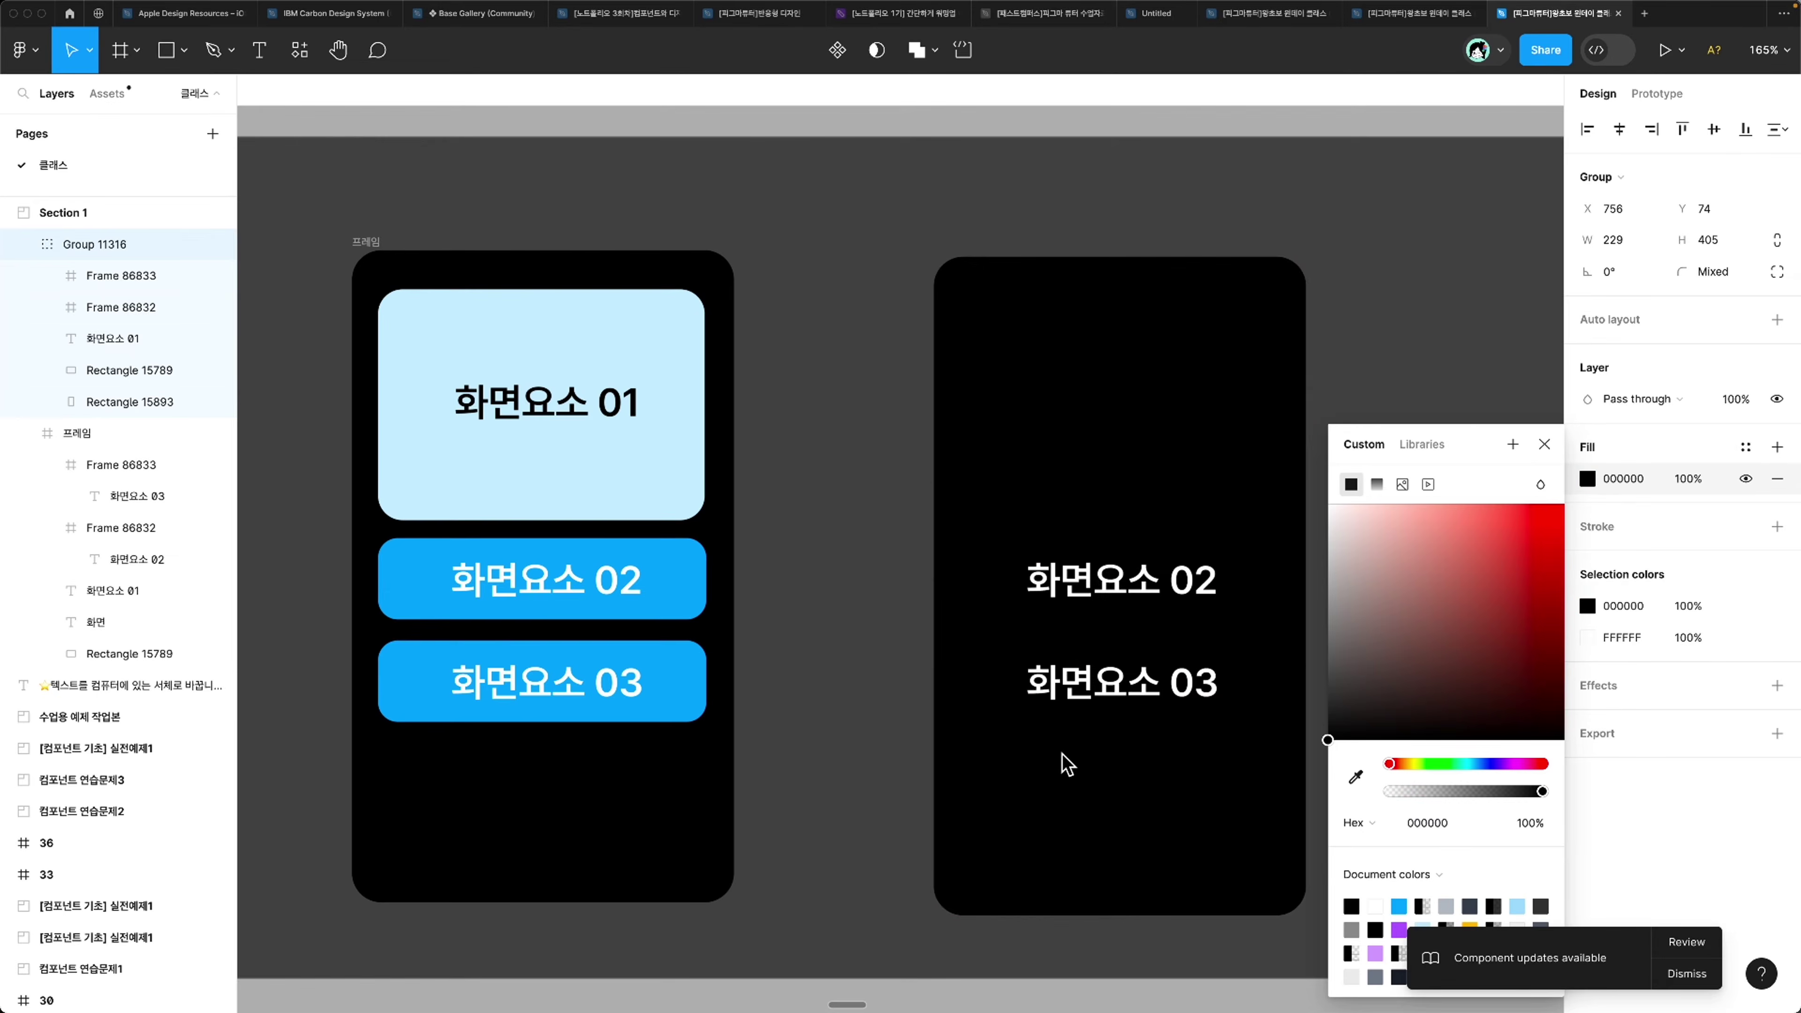
{"action": "key", "text": "ctrl+z"}
{"action": "key", "text": "ctrl+z"}
{"action": "key", "text": "ctrl+z"}
{"action": "left_click", "coordinate": [1238, 514]}
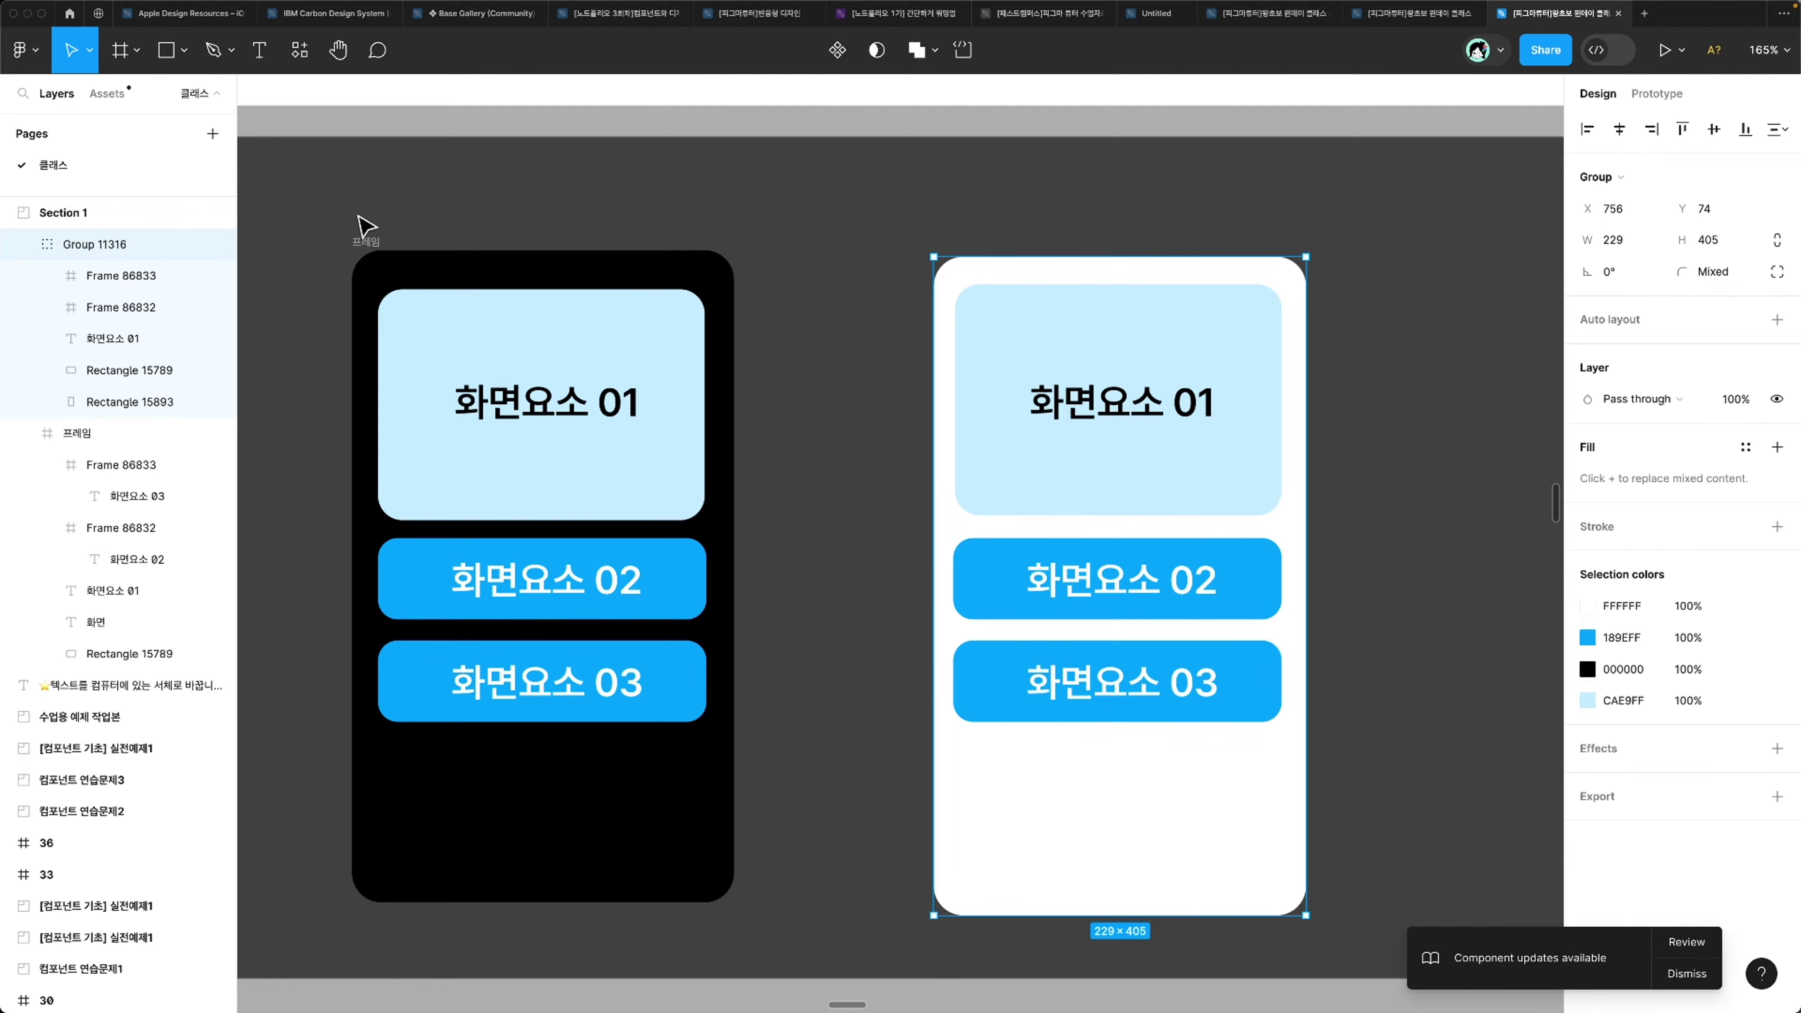
Step: Select the 프레임 frame by its label and compare it with the frame description on slide 7
{"action": "left_click", "coordinate": [339, 276]}
{"action": "left_click", "coordinate": [366, 242]}
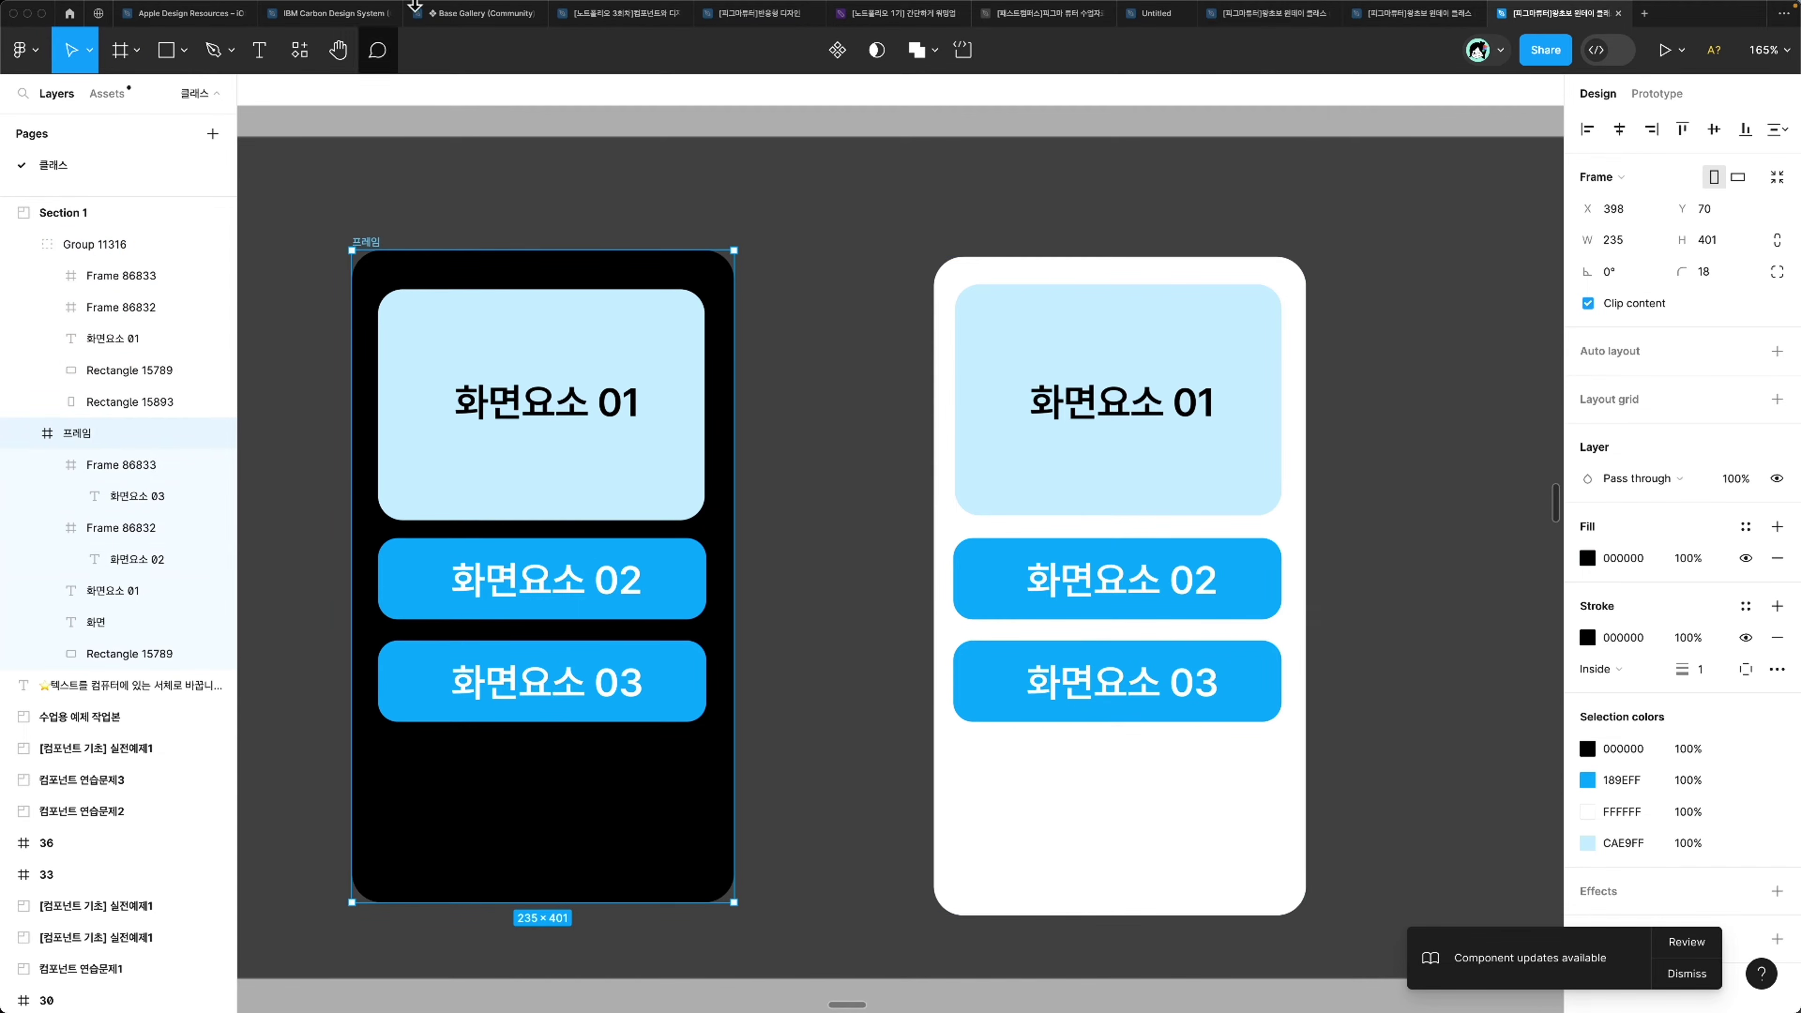
{"action": "scroll", "coordinate": [783, 508], "scroll_direction": "down", "scroll_amount": 5}
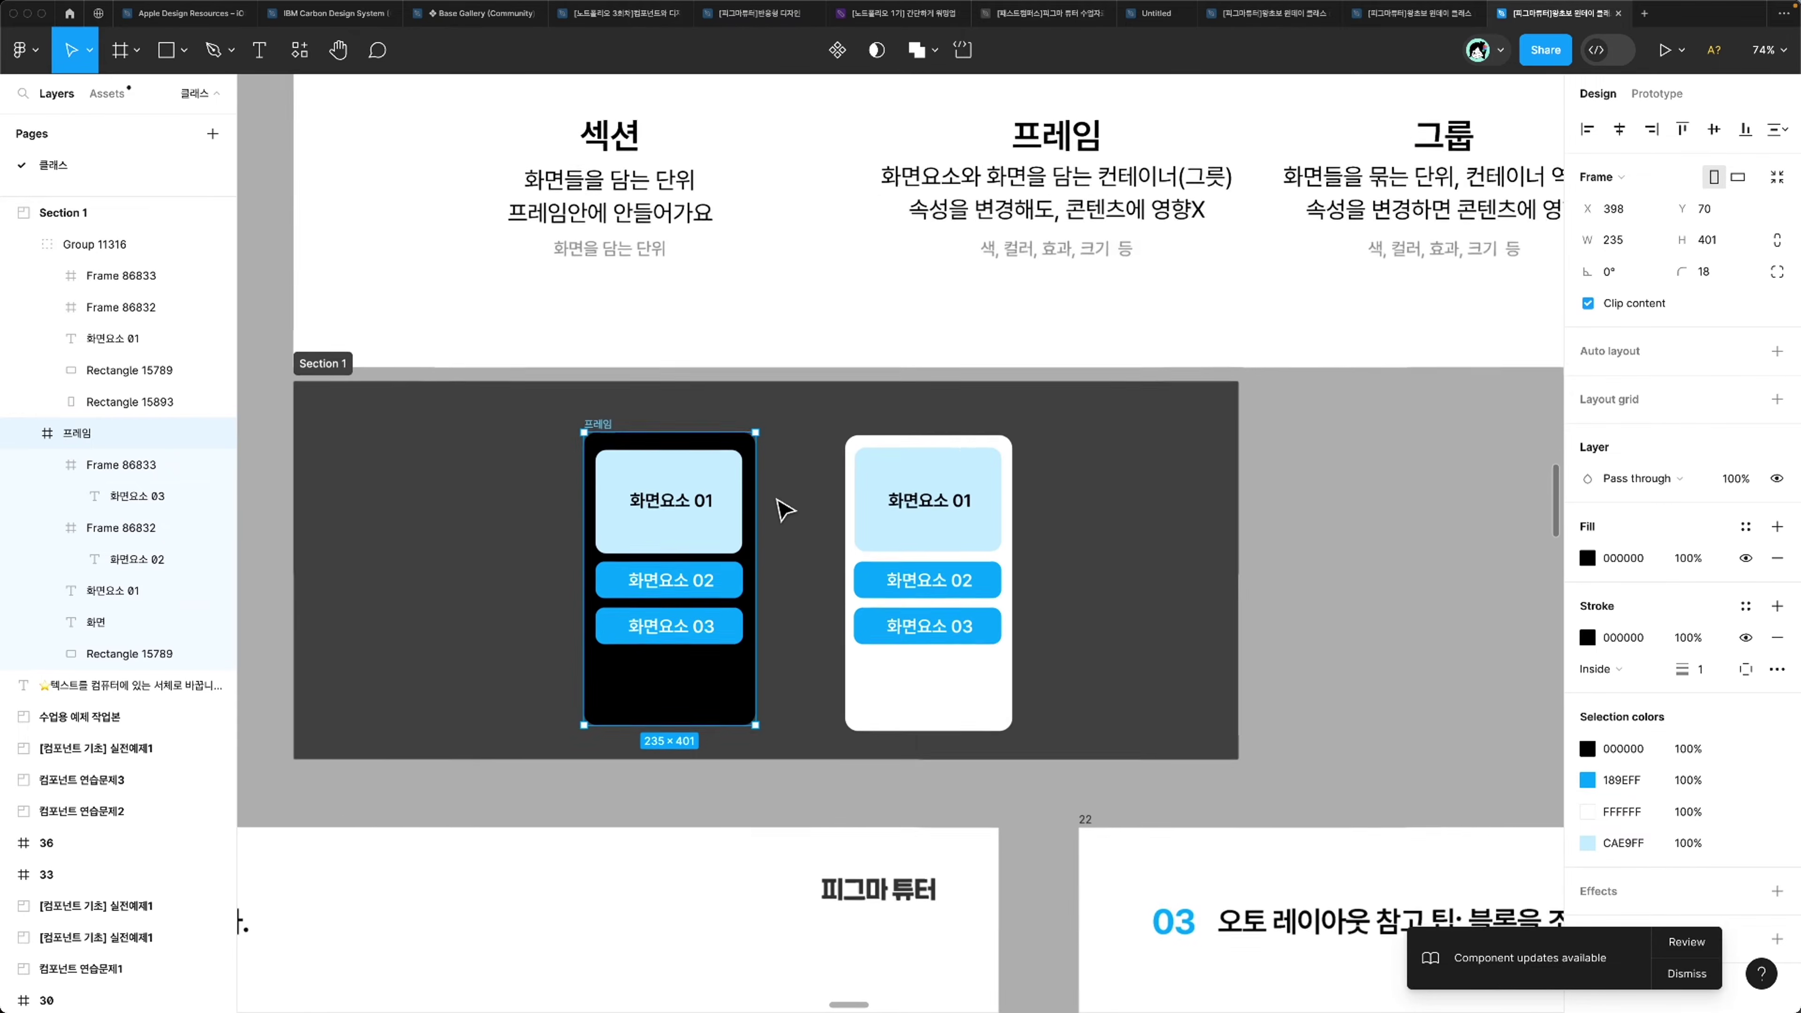
{"action": "scroll", "coordinate": [783, 508], "scroll_direction": "up", "scroll_amount": 3}
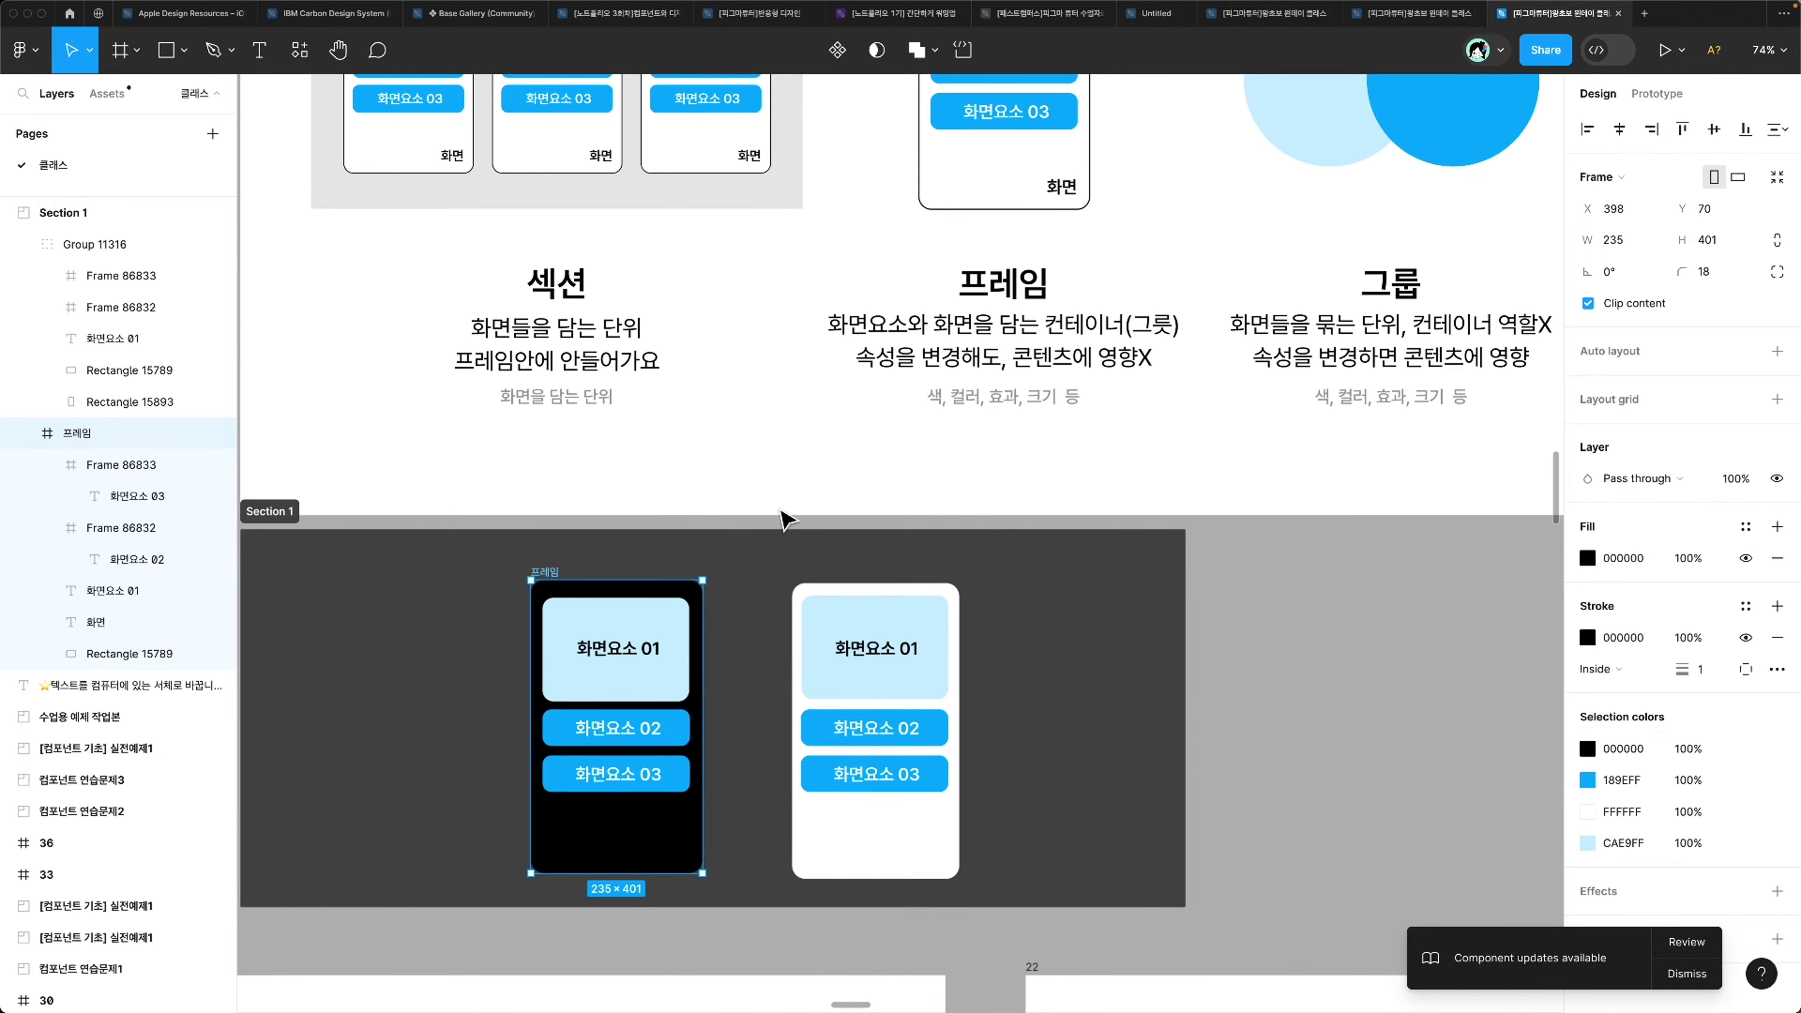
{"action": "scroll", "coordinate": [783, 520], "scroll_direction": "up", "scroll_amount": 2}
{"action": "scroll", "coordinate": [784, 520], "scroll_direction": "down", "scroll_amount": 4}
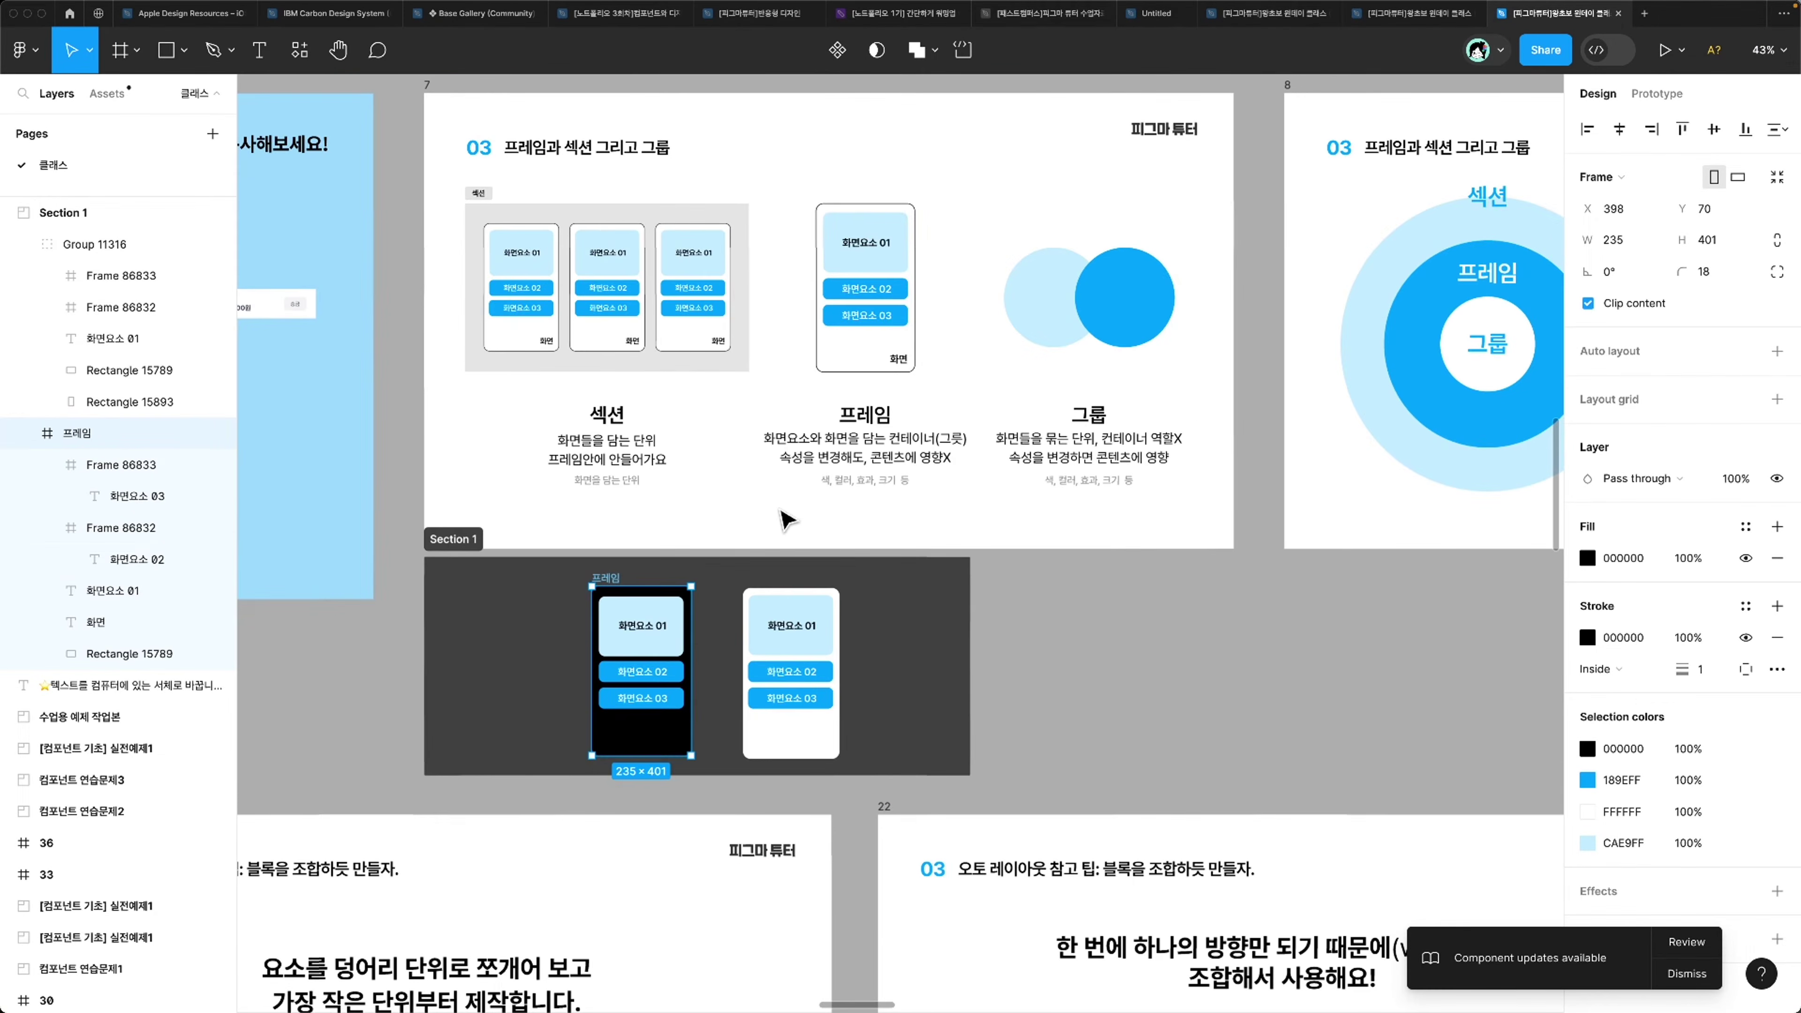
{"action": "scroll", "coordinate": [783, 520], "scroll_direction": "up", "scroll_amount": 1}
{"action": "scroll", "coordinate": [748, 454], "scroll_direction": "up", "scroll_amount": 2}
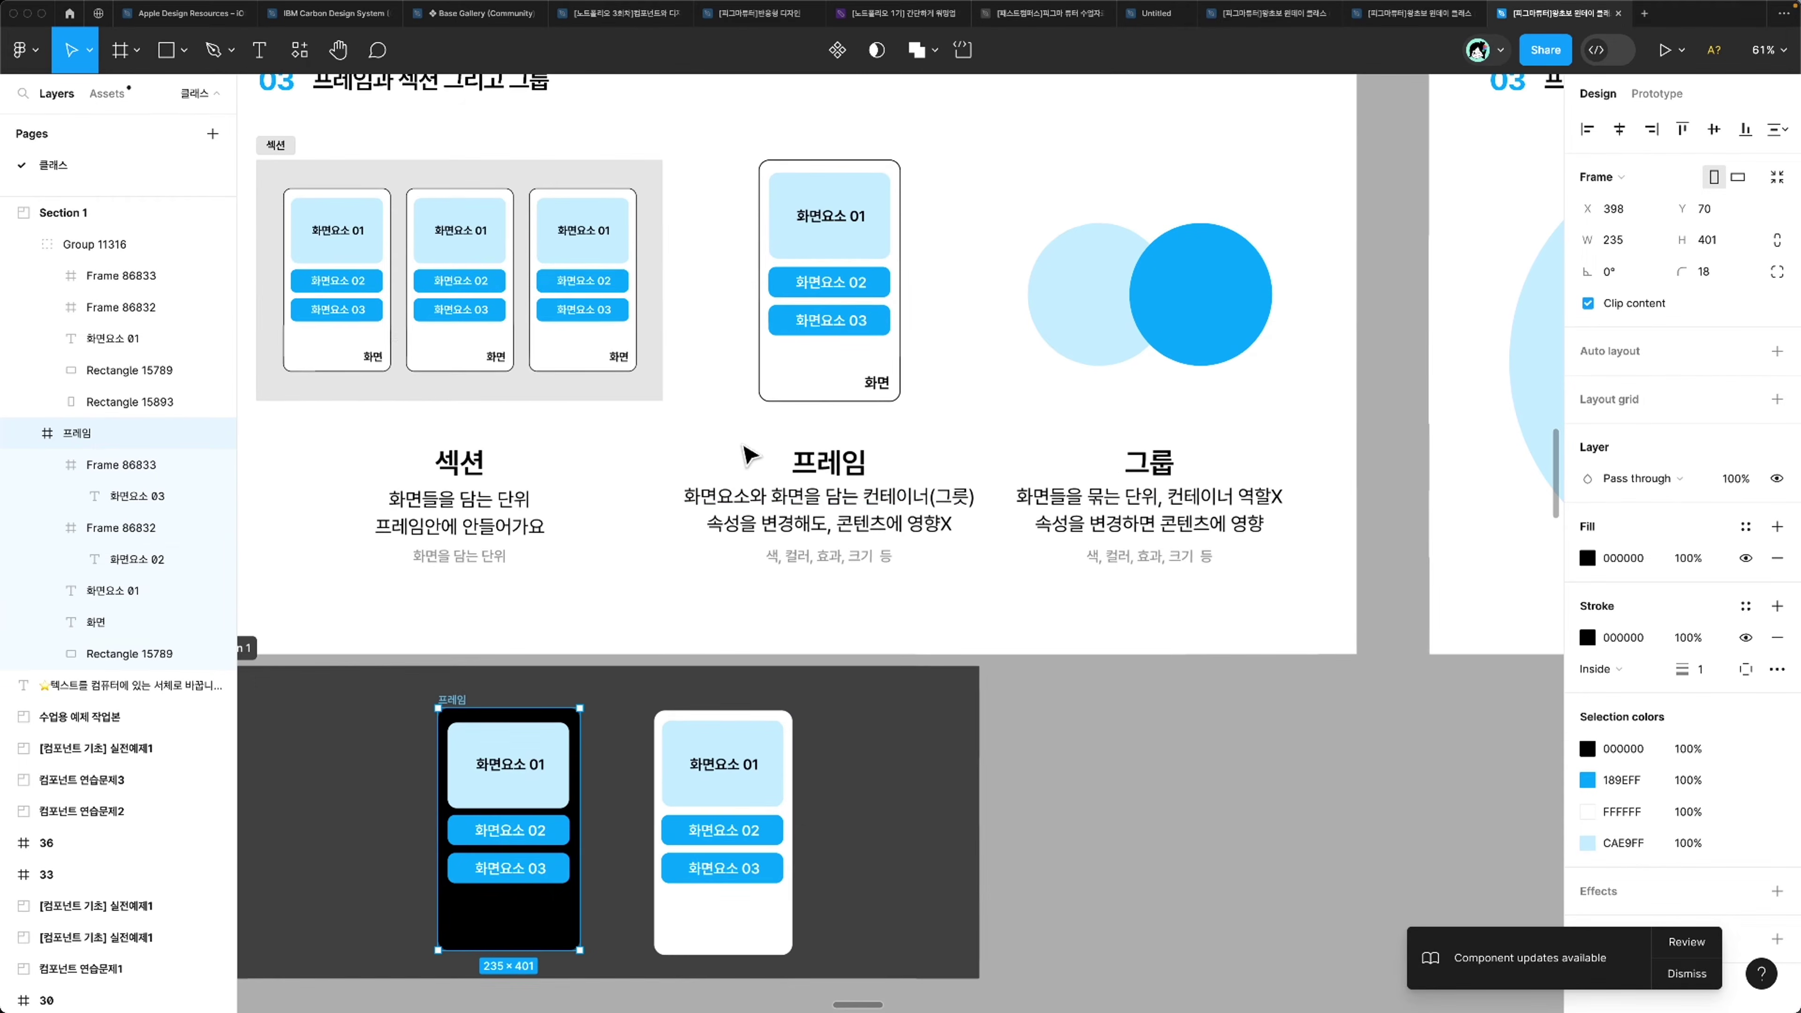
{"action": "scroll", "coordinate": [780, 461], "scroll_direction": "left", "scroll_amount": 1}
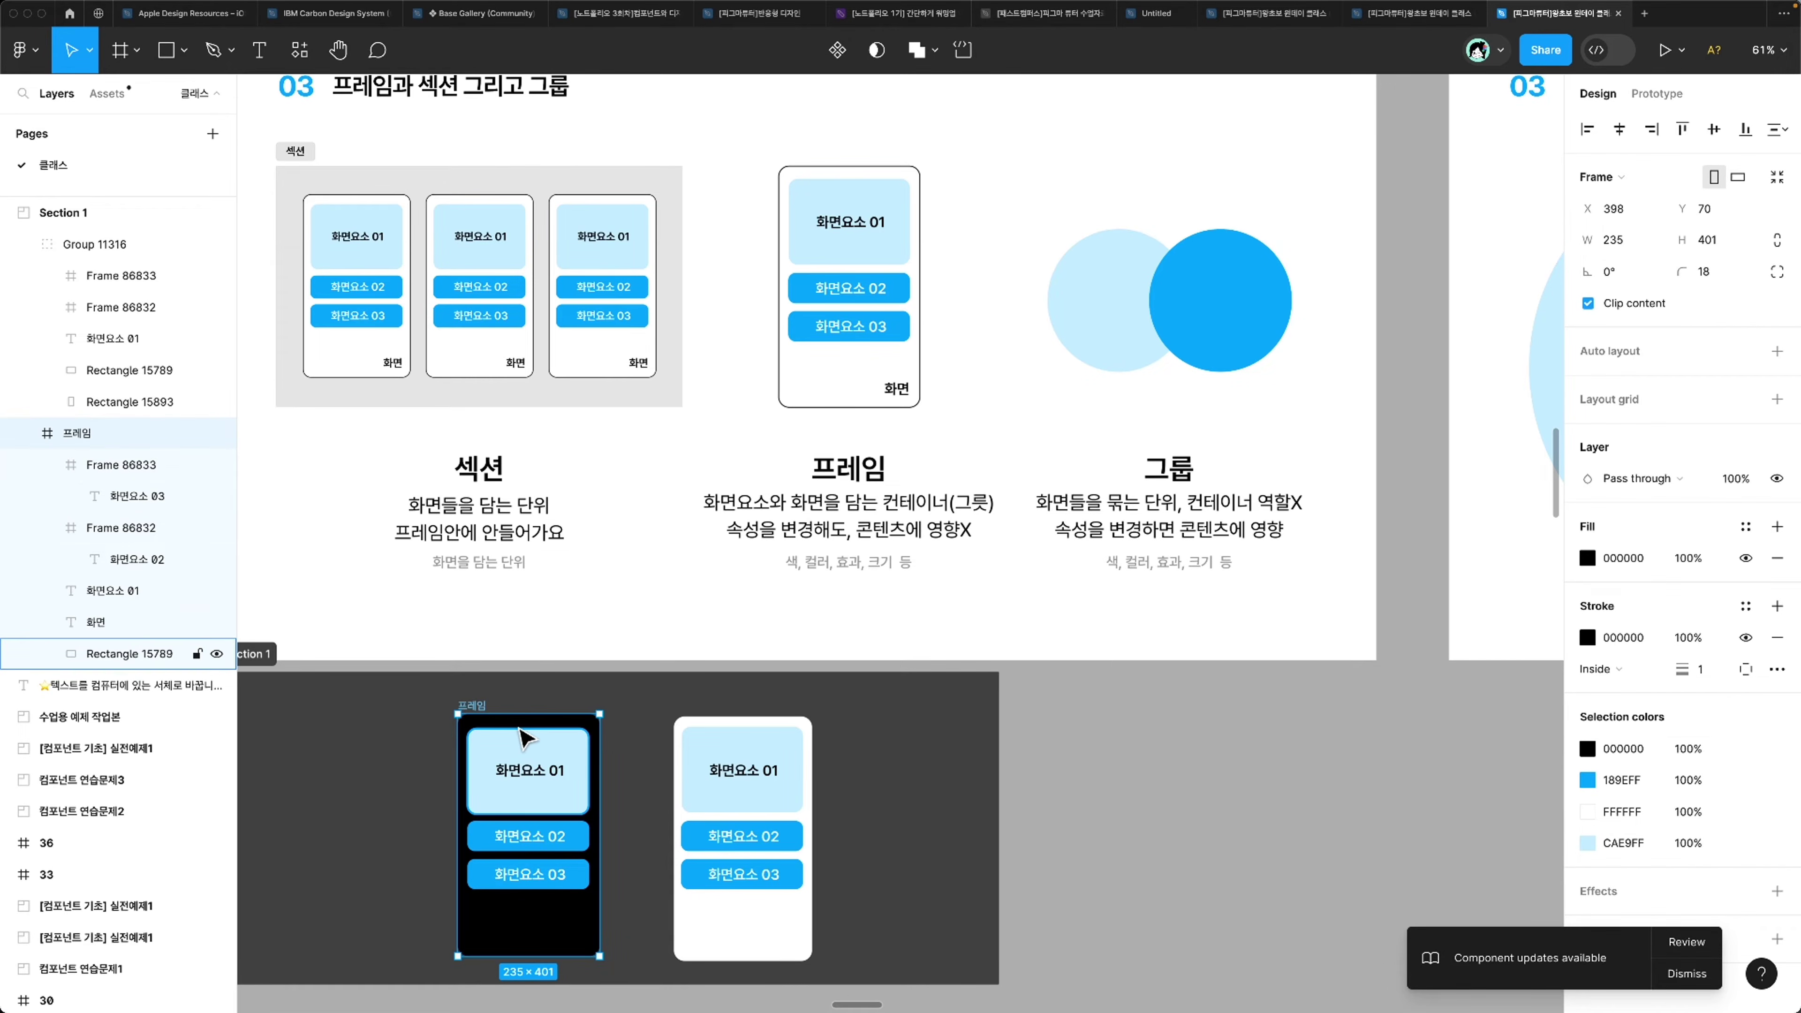
Step: Select the group in Section 1 and compare it with the 그룹 description on slide 7
{"action": "left_click", "coordinate": [753, 776]}
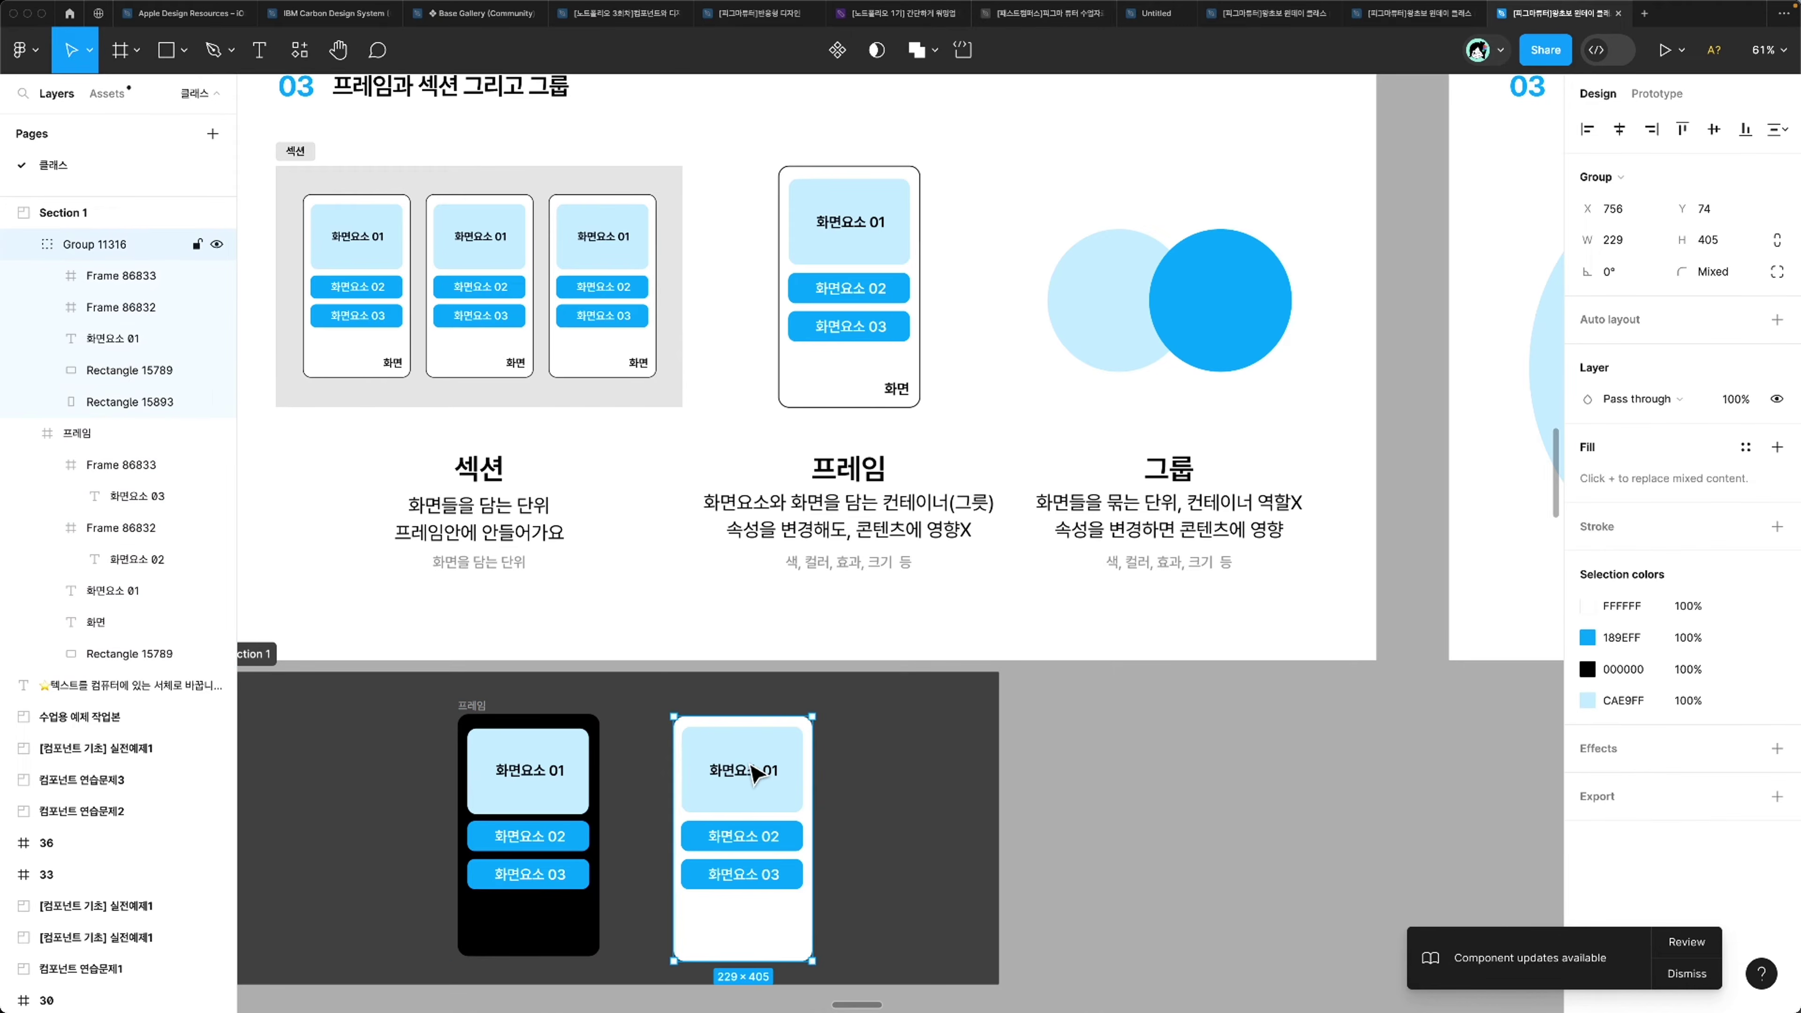
{"action": "left_click", "coordinate": [917, 748]}
{"action": "left_click", "coordinate": [792, 747]}
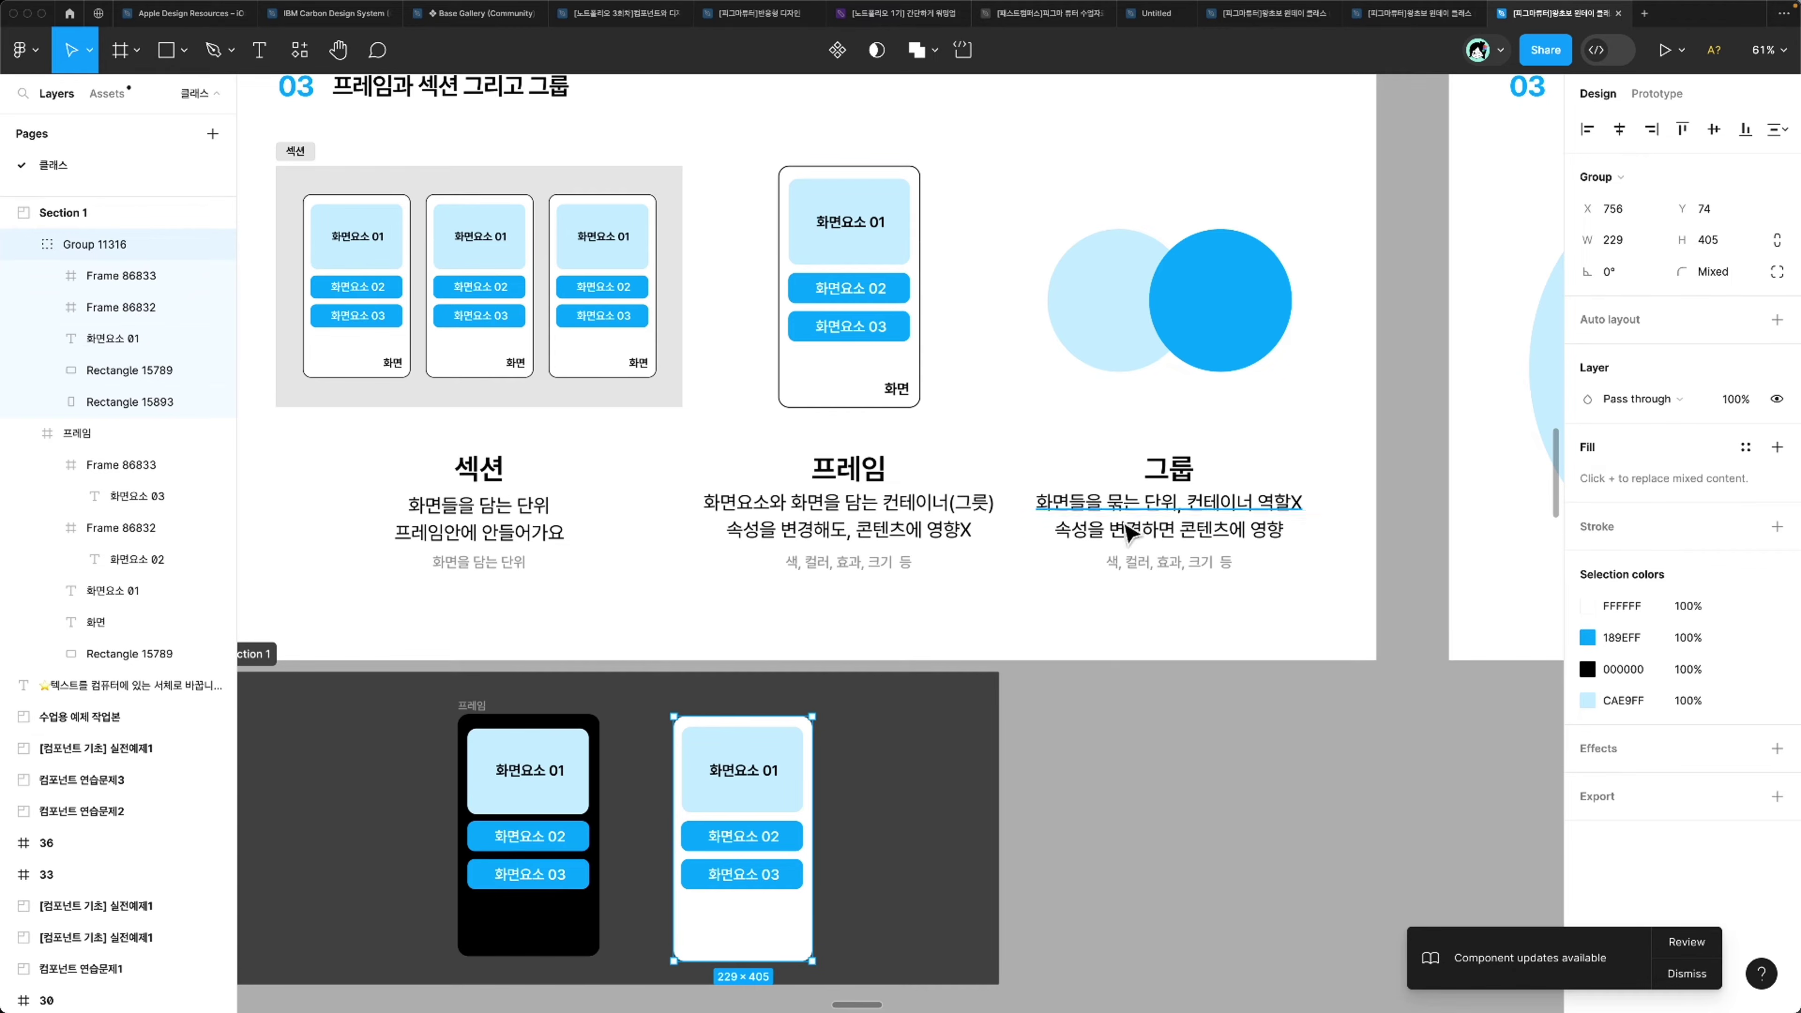
{"action": "scroll", "coordinate": [730, 876], "scroll_direction": "down", "scroll_amount": 5}
{"action": "scroll", "coordinate": [731, 880], "scroll_direction": "up", "scroll_amount": 3}
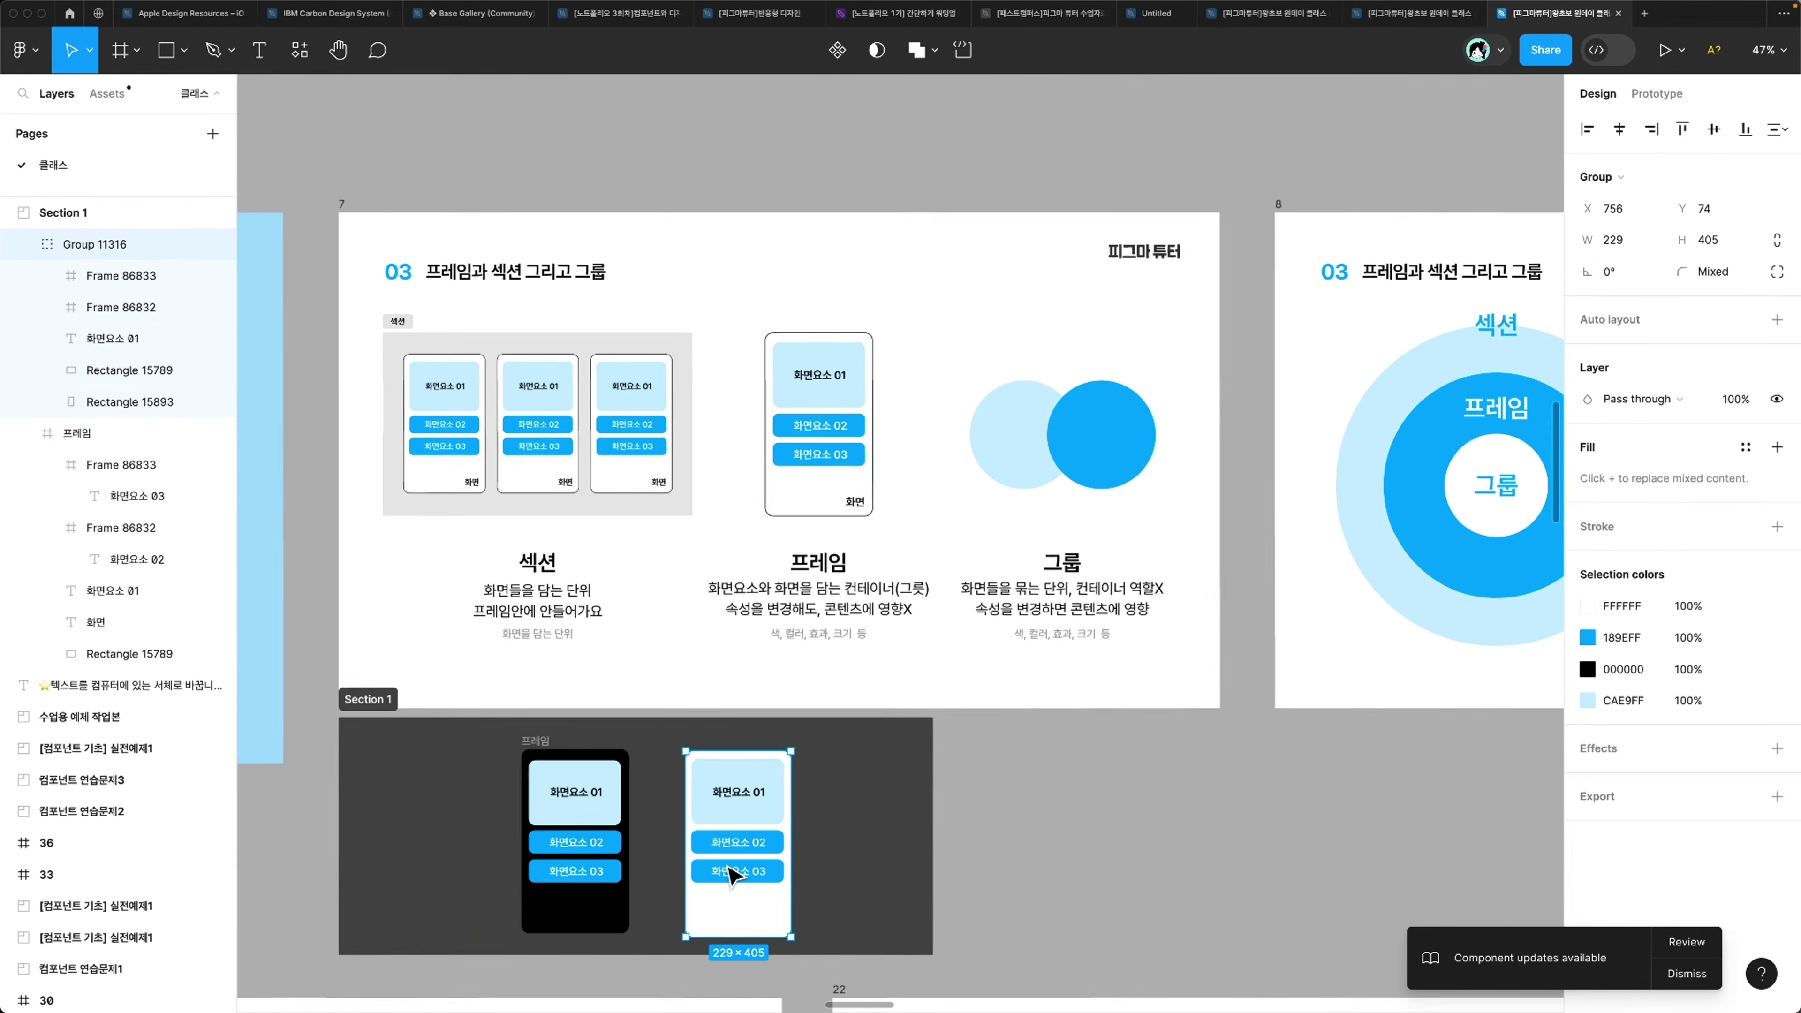
{"action": "left_click", "coordinate": [883, 856]}
{"action": "scroll", "coordinate": [886, 855], "scroll_direction": "up", "scroll_amount": 3}
{"action": "scroll", "coordinate": [891, 856], "scroll_direction": "left", "scroll_amount": 3}
{"action": "left_click", "coordinate": [890, 922]}
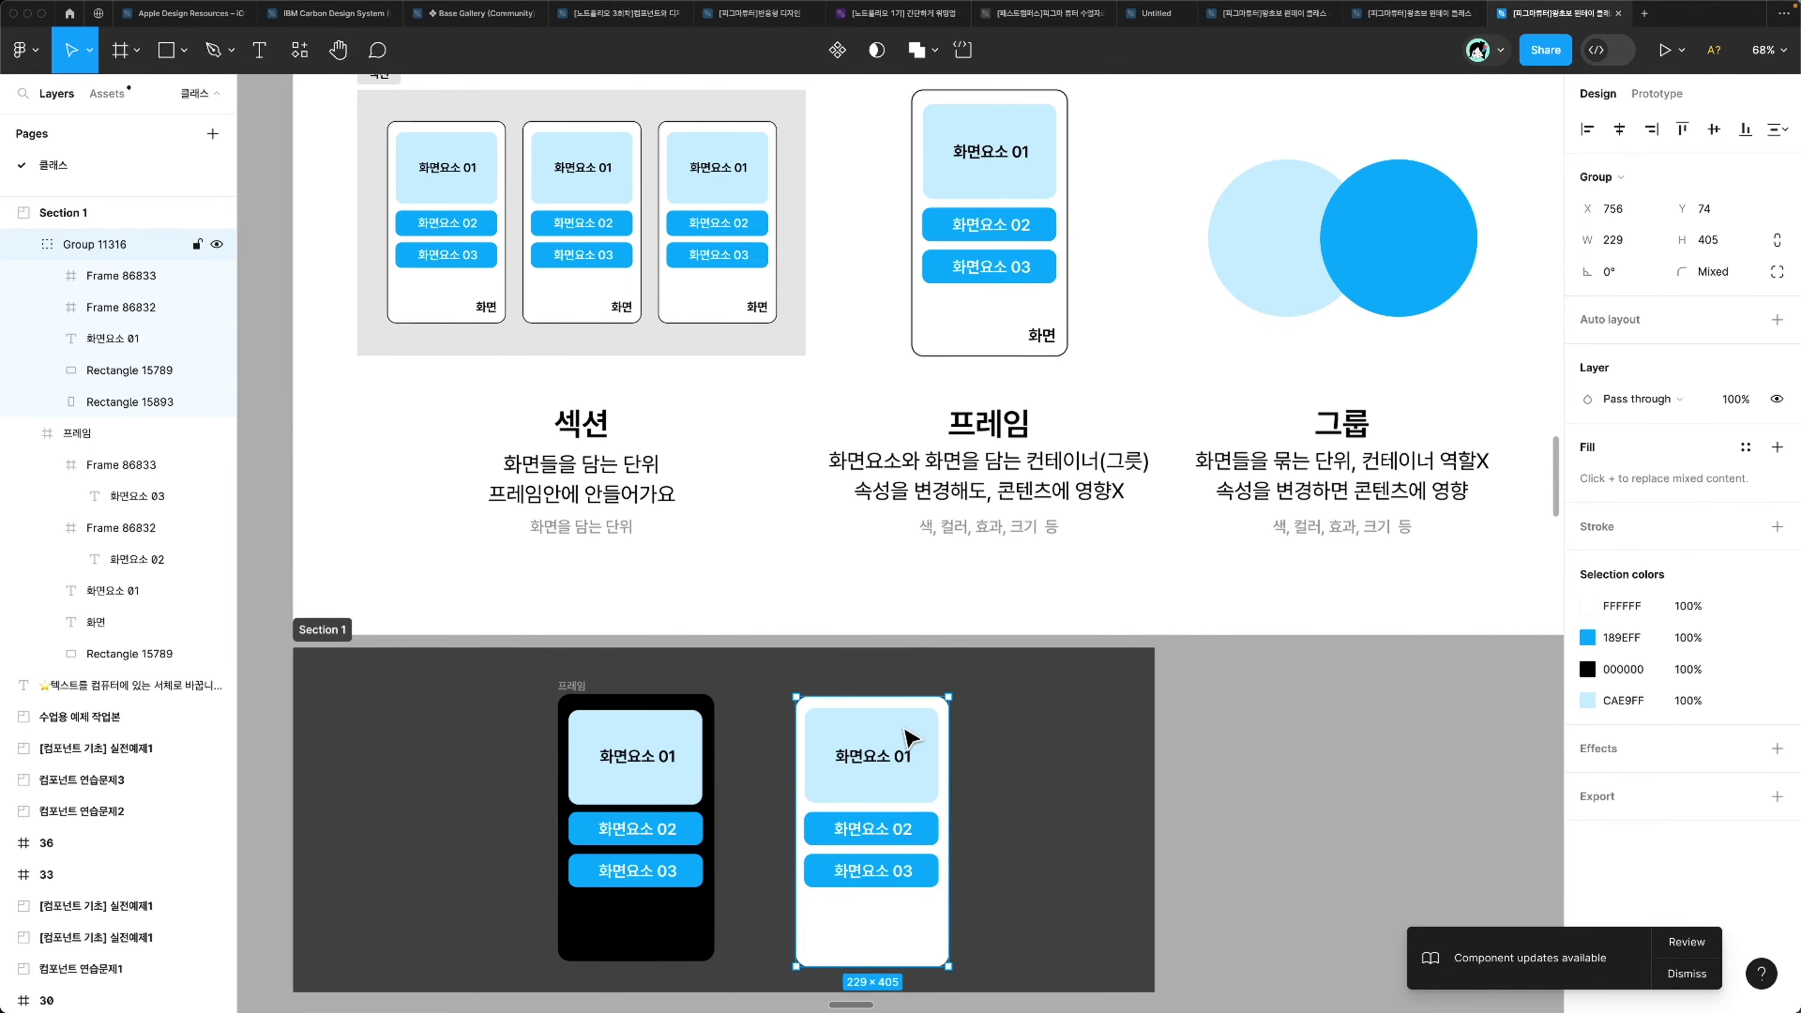
Step: Go to slide 8 and examine the diagram of how 섹션, 프레임 and 그룹 nest, with nothing selected
{"action": "scroll", "coordinate": [907, 738], "scroll_direction": "down", "scroll_amount": 5}
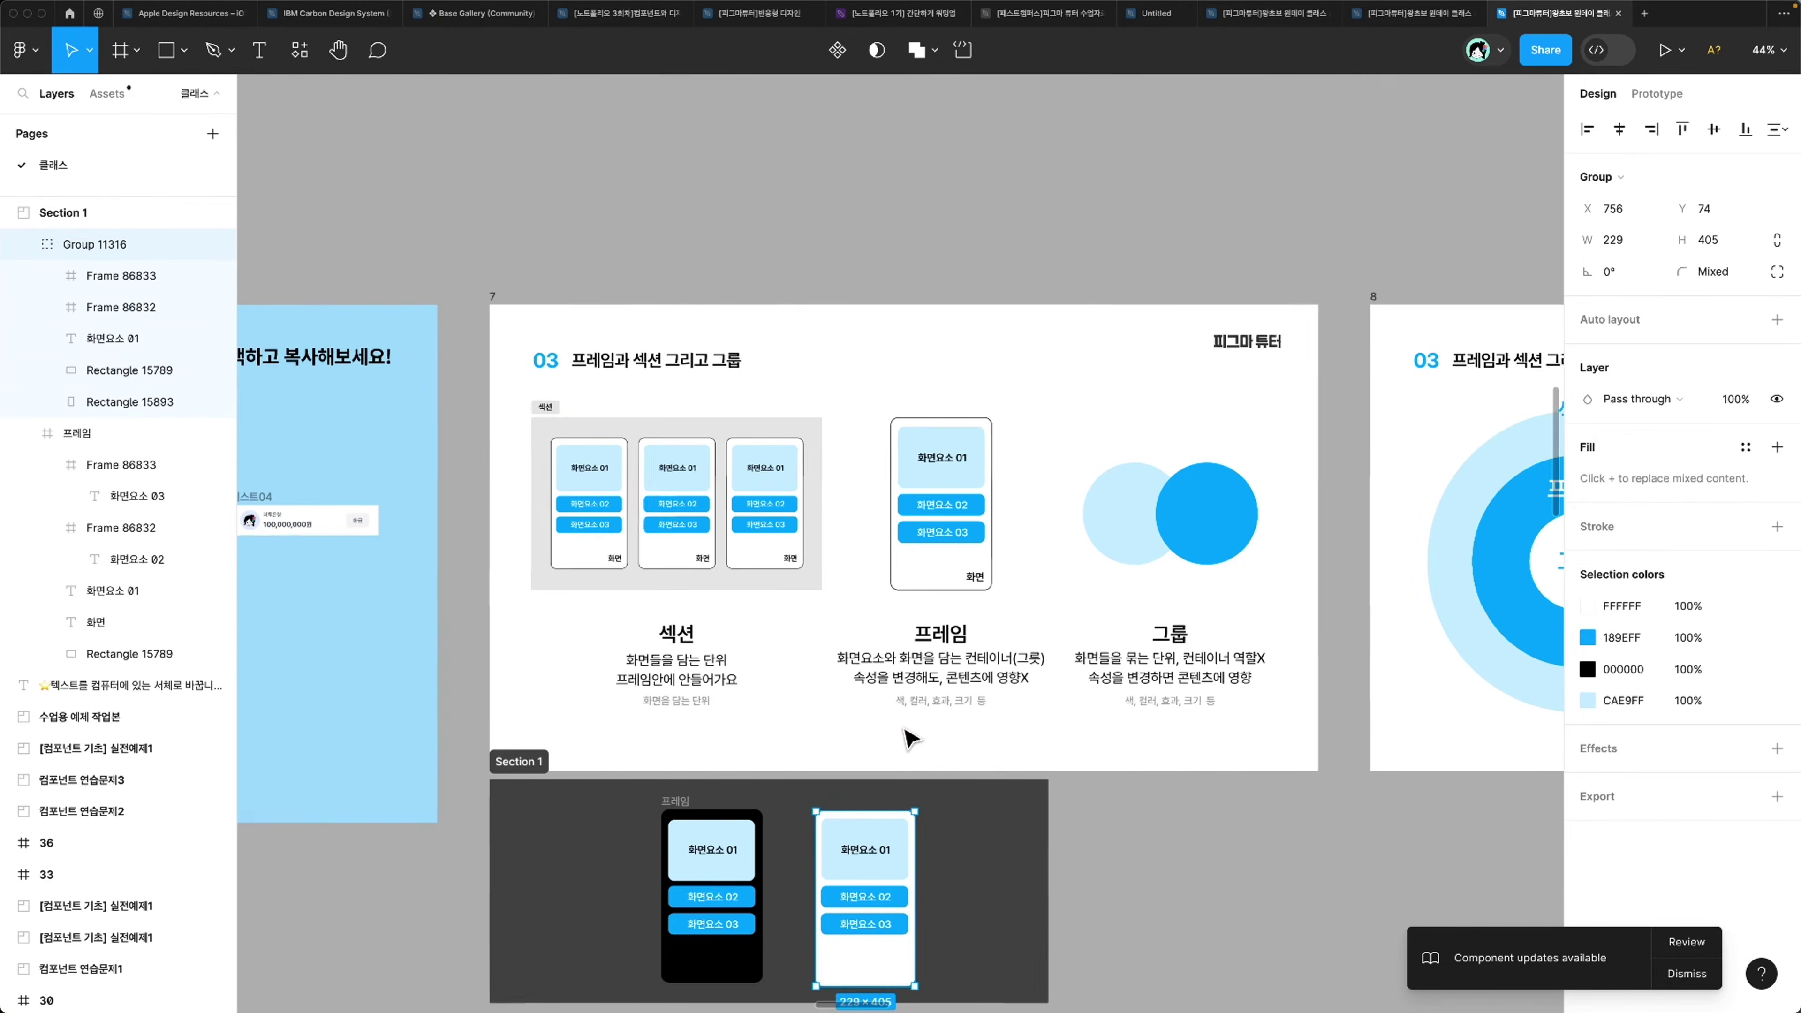
{"action": "scroll", "coordinate": [907, 738], "scroll_direction": "up", "scroll_amount": 3}
{"action": "scroll", "coordinate": [909, 742], "scroll_direction": "right", "scroll_amount": 5}
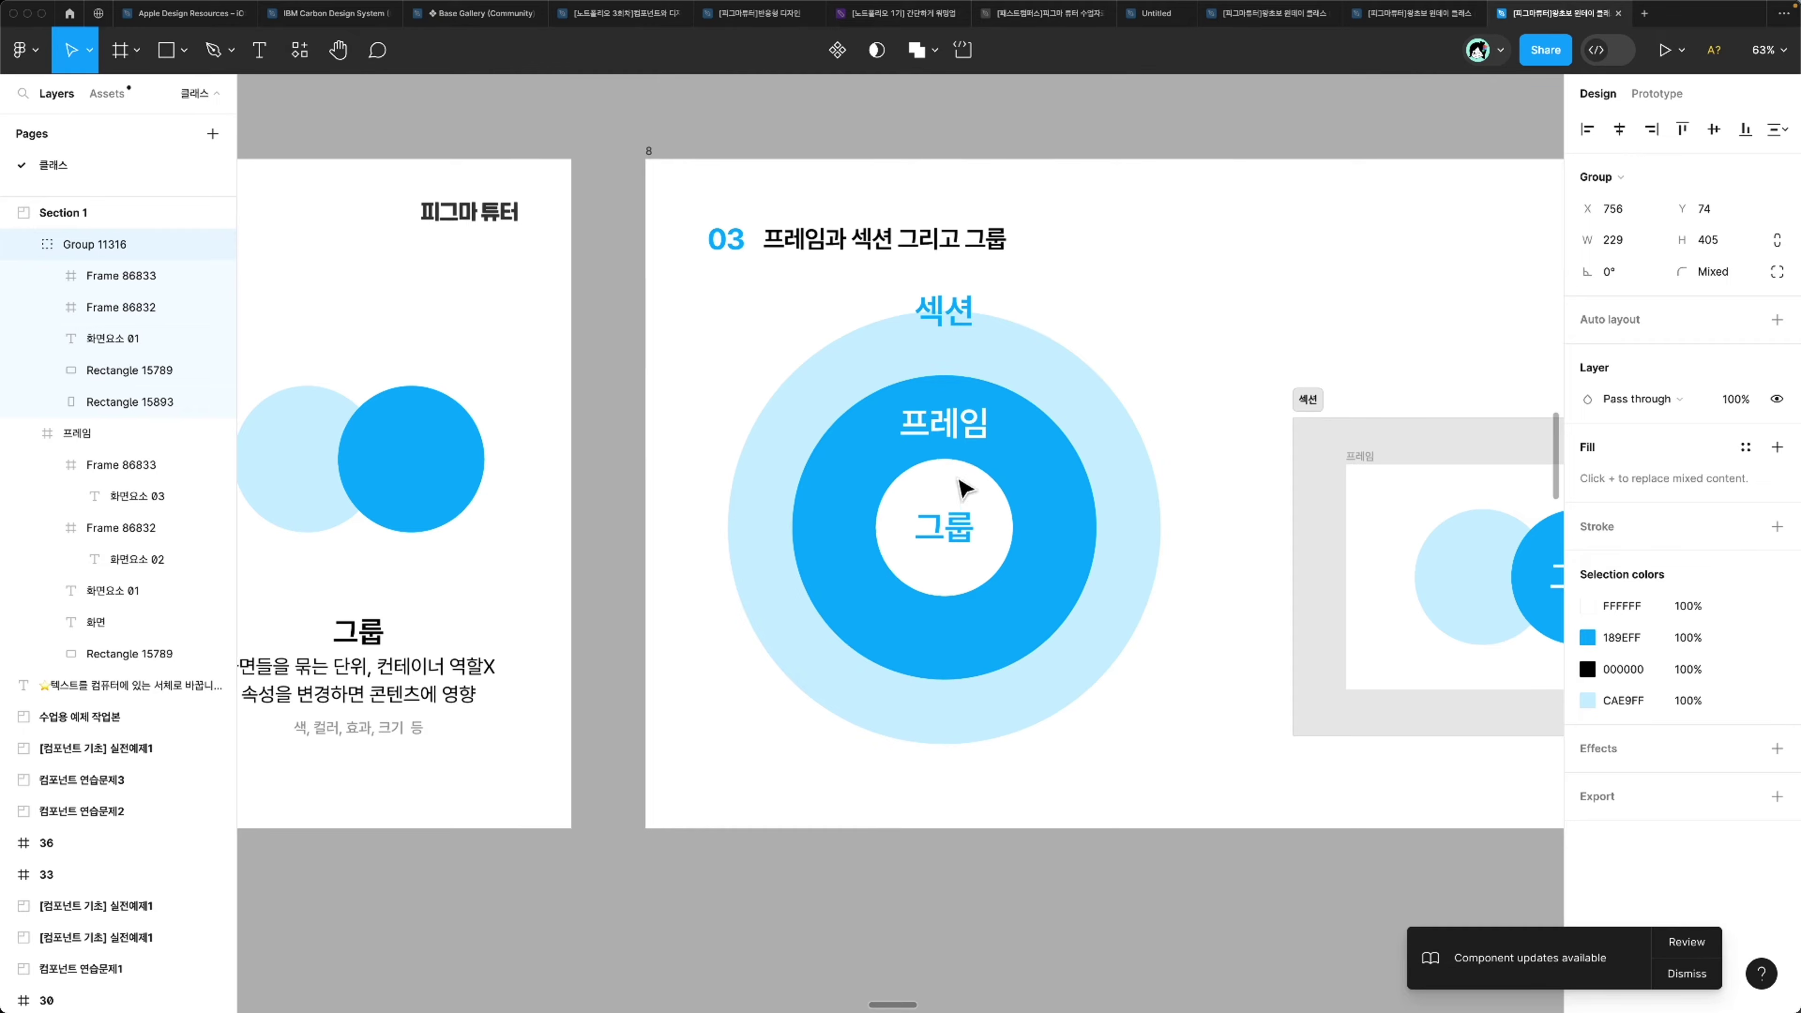
{"action": "left_click", "coordinate": [1186, 604]}
{"action": "scroll", "coordinate": [1187, 603], "scroll_direction": "down", "scroll_amount": 5}
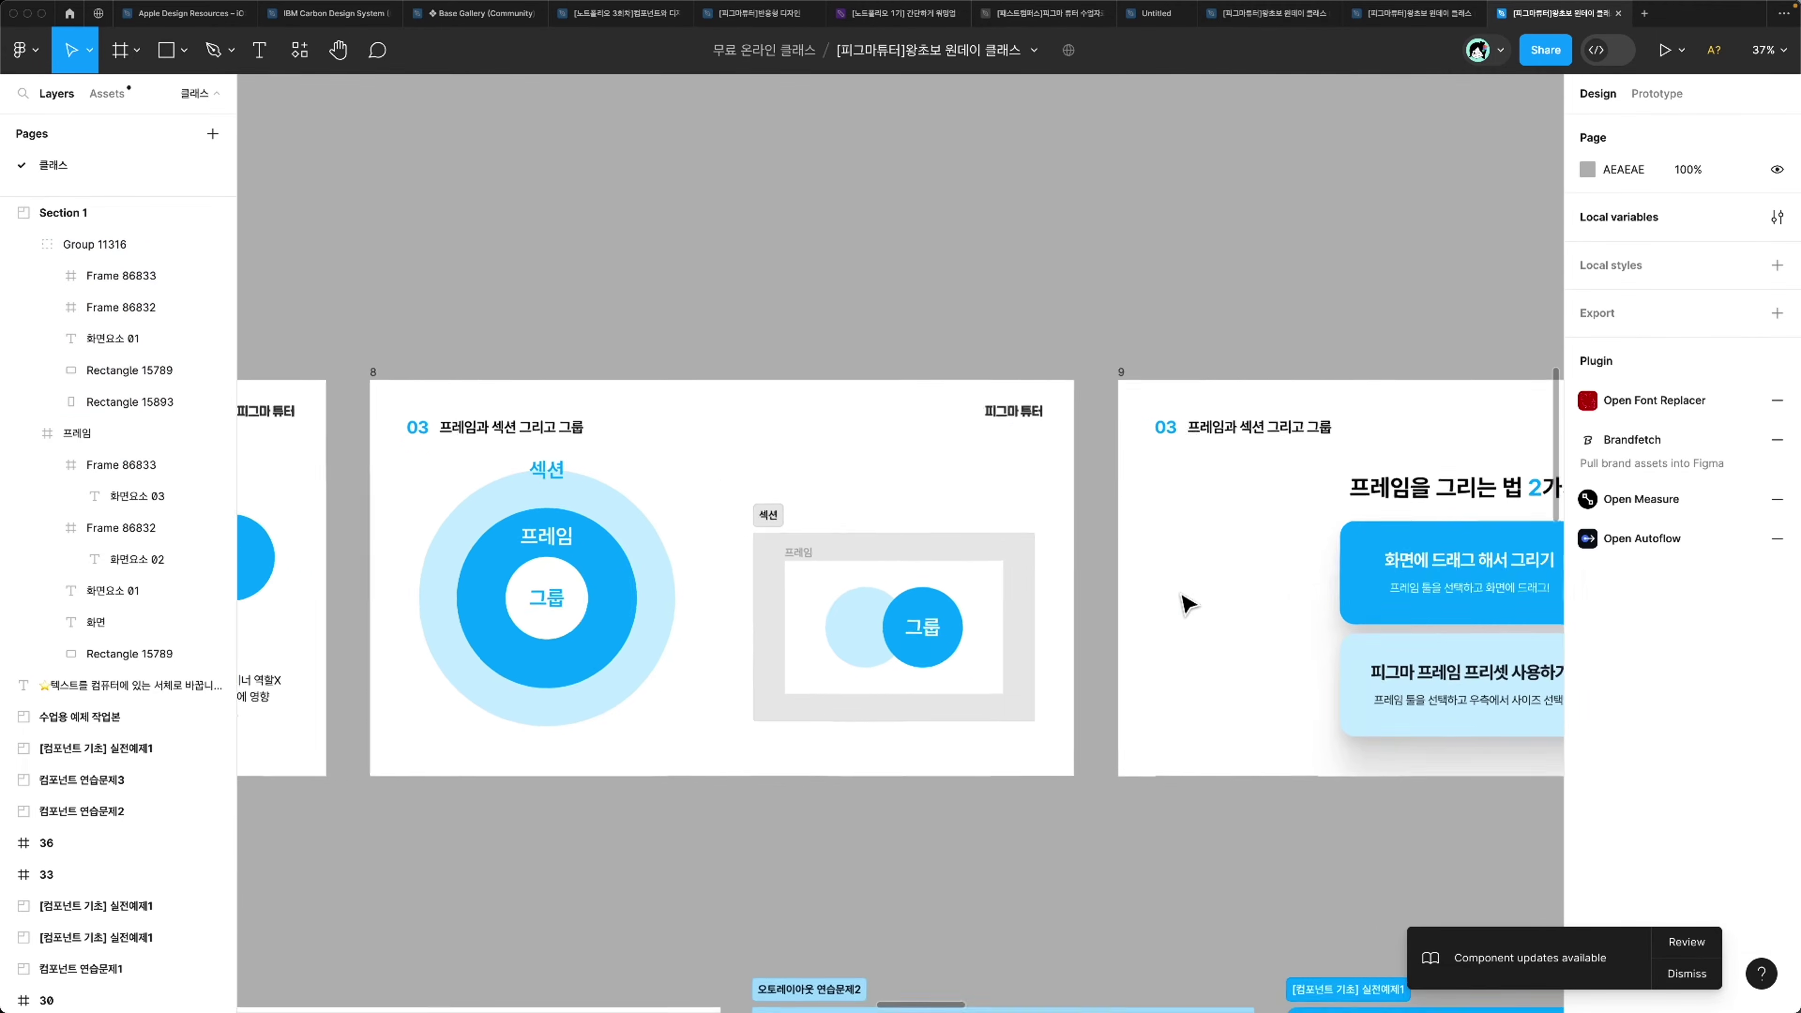
Step: Draw a section about 537 × 649 below slide 8 and move it over the slide's lower edge
{"action": "scroll", "coordinate": [1187, 603], "scroll_direction": "right", "scroll_amount": 5}
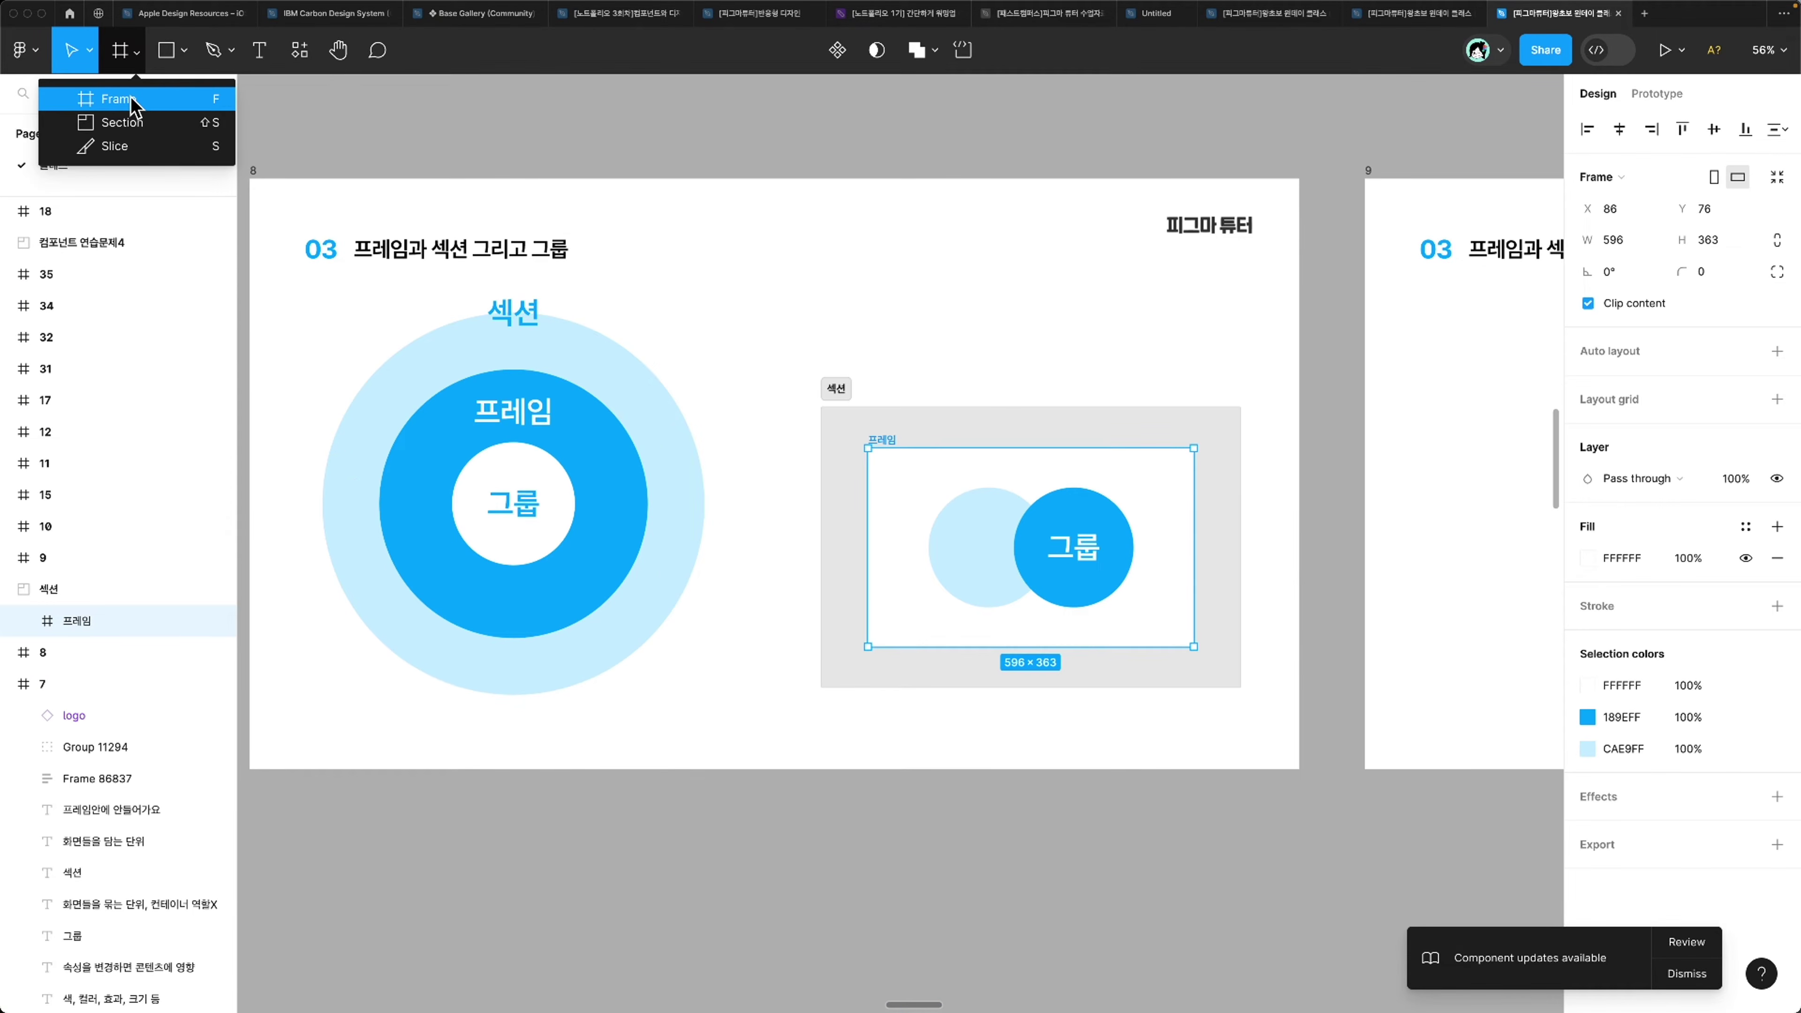
{"action": "left_click", "coordinate": [134, 106]}
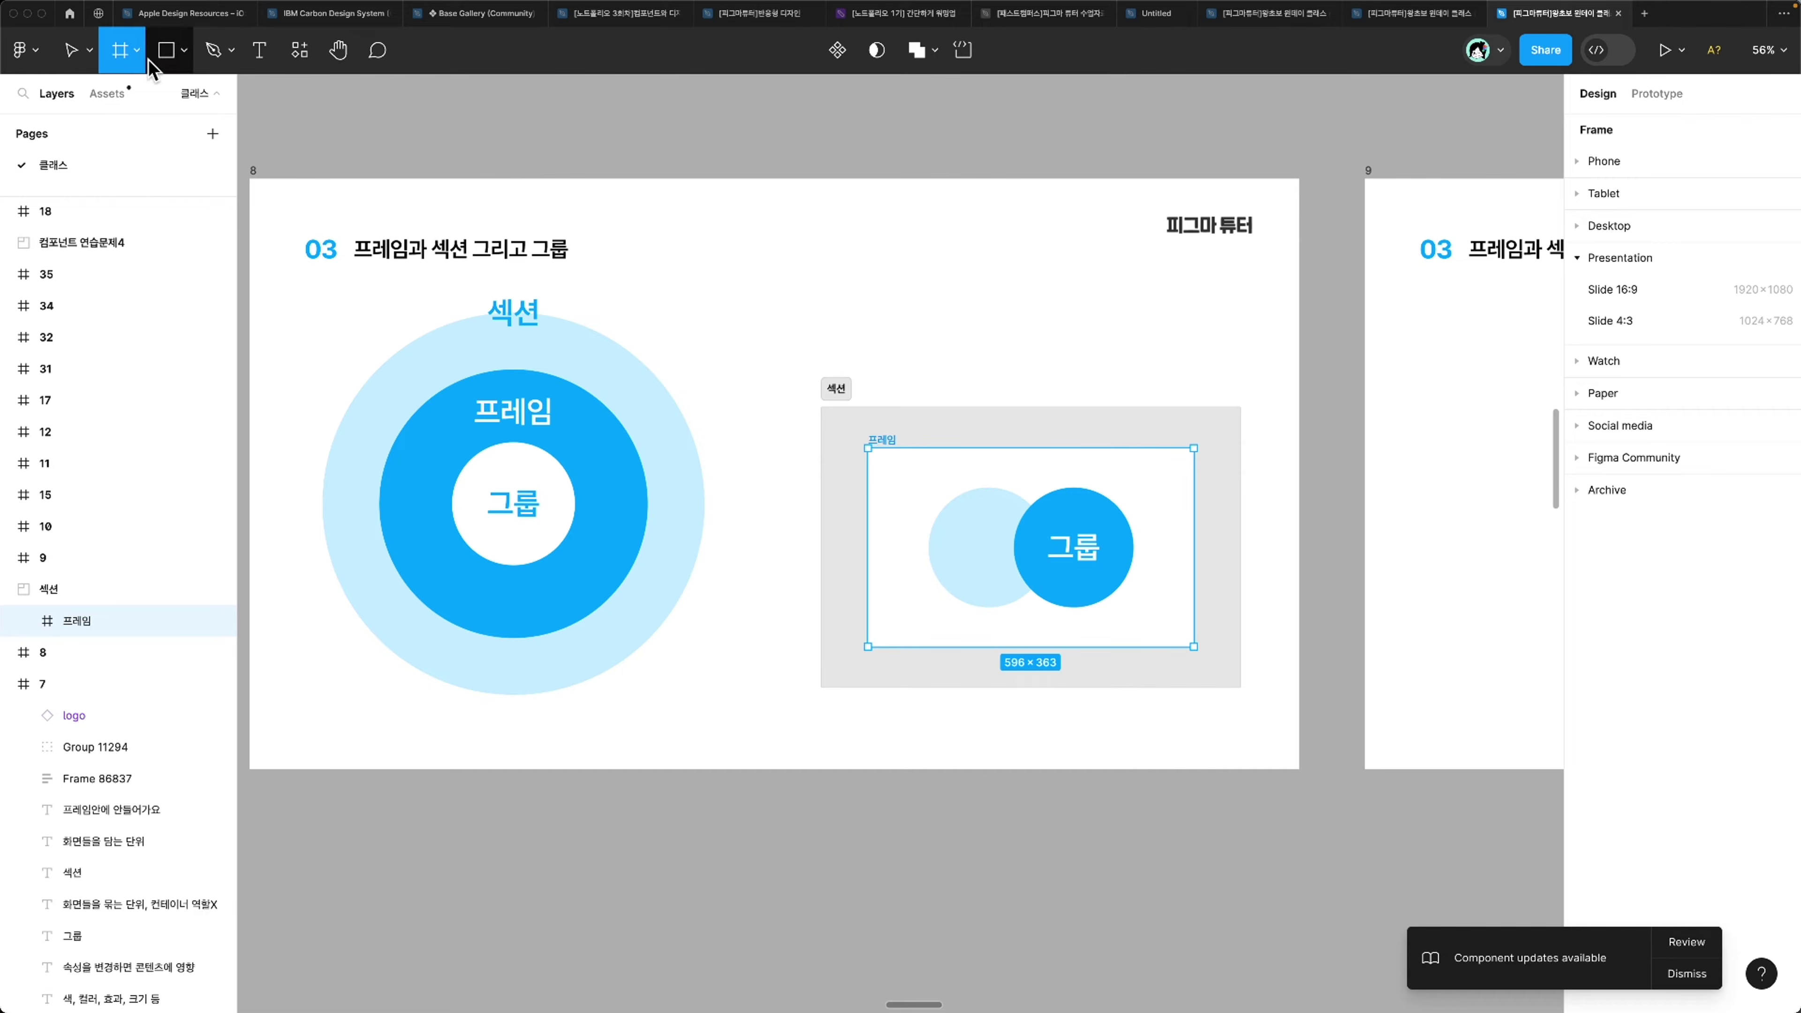
{"action": "left_click", "coordinate": [136, 50]}
{"action": "left_click", "coordinate": [116, 127]}
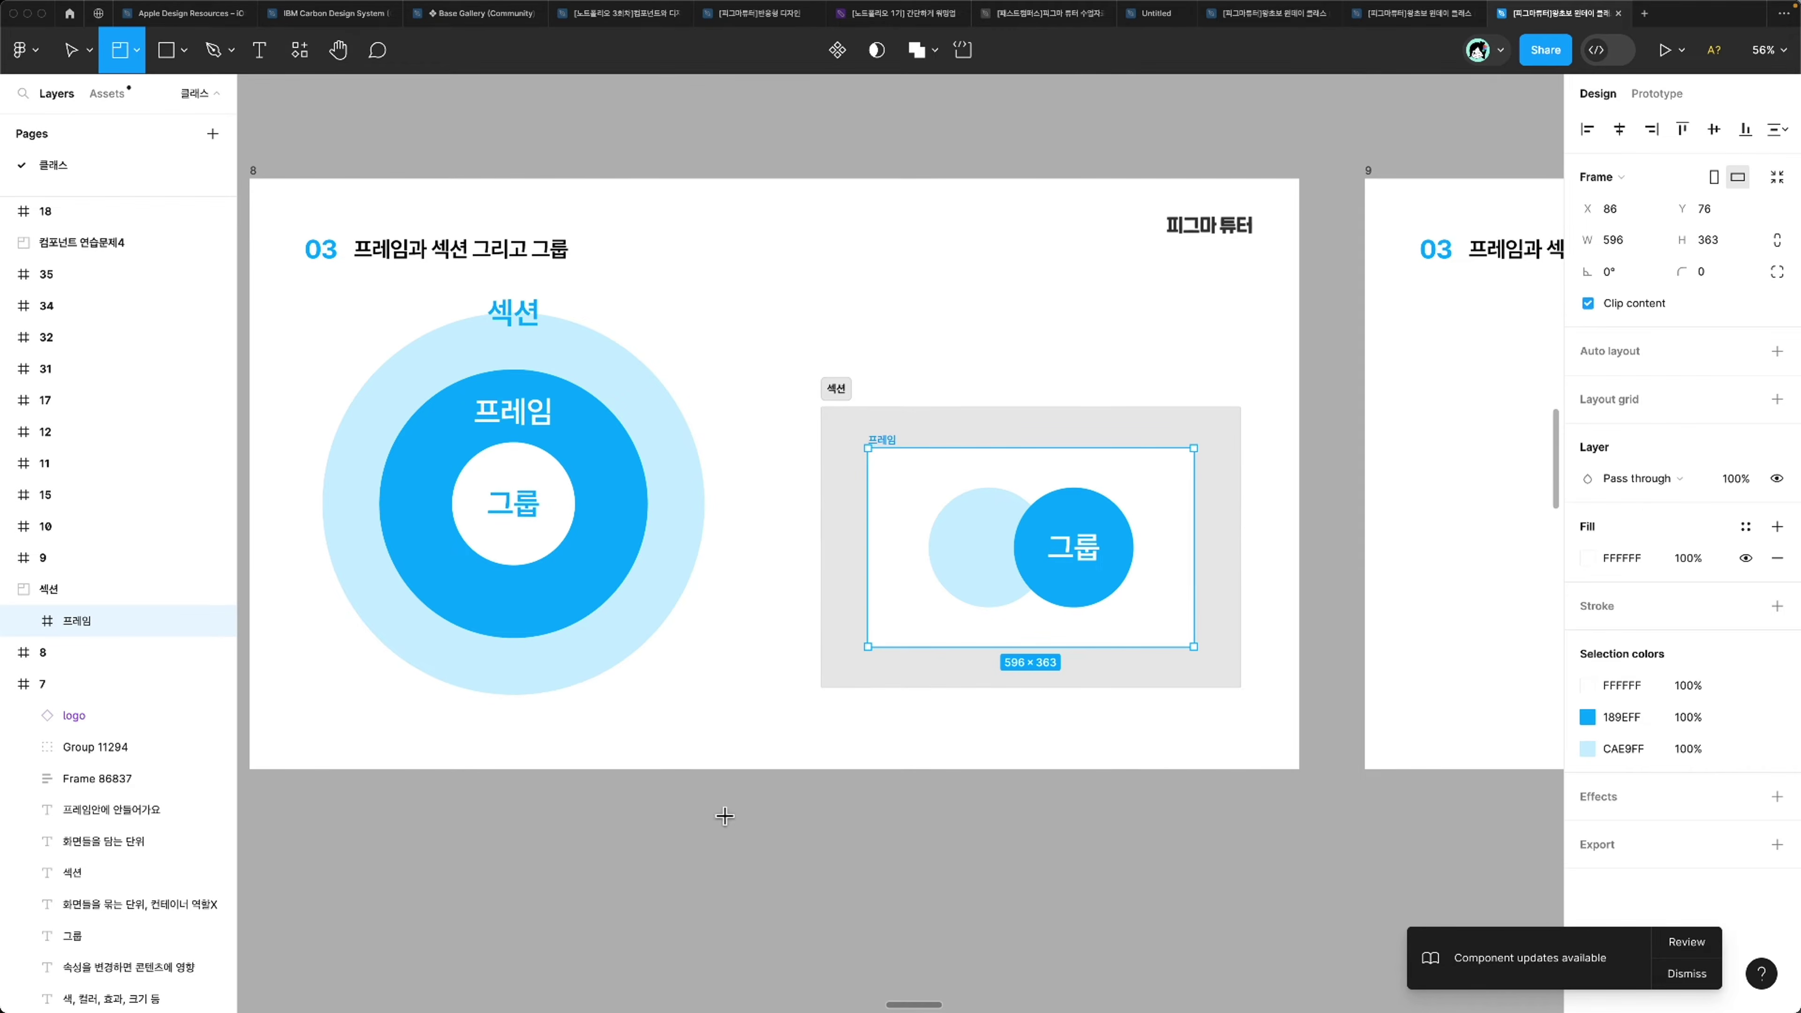
{"action": "left_click_drag", "start_coordinate": [724, 815], "coordinate": [1017, 1007]}
{"action": "left_click_drag", "start_coordinate": [917, 740], "coordinate": [839, 481]}
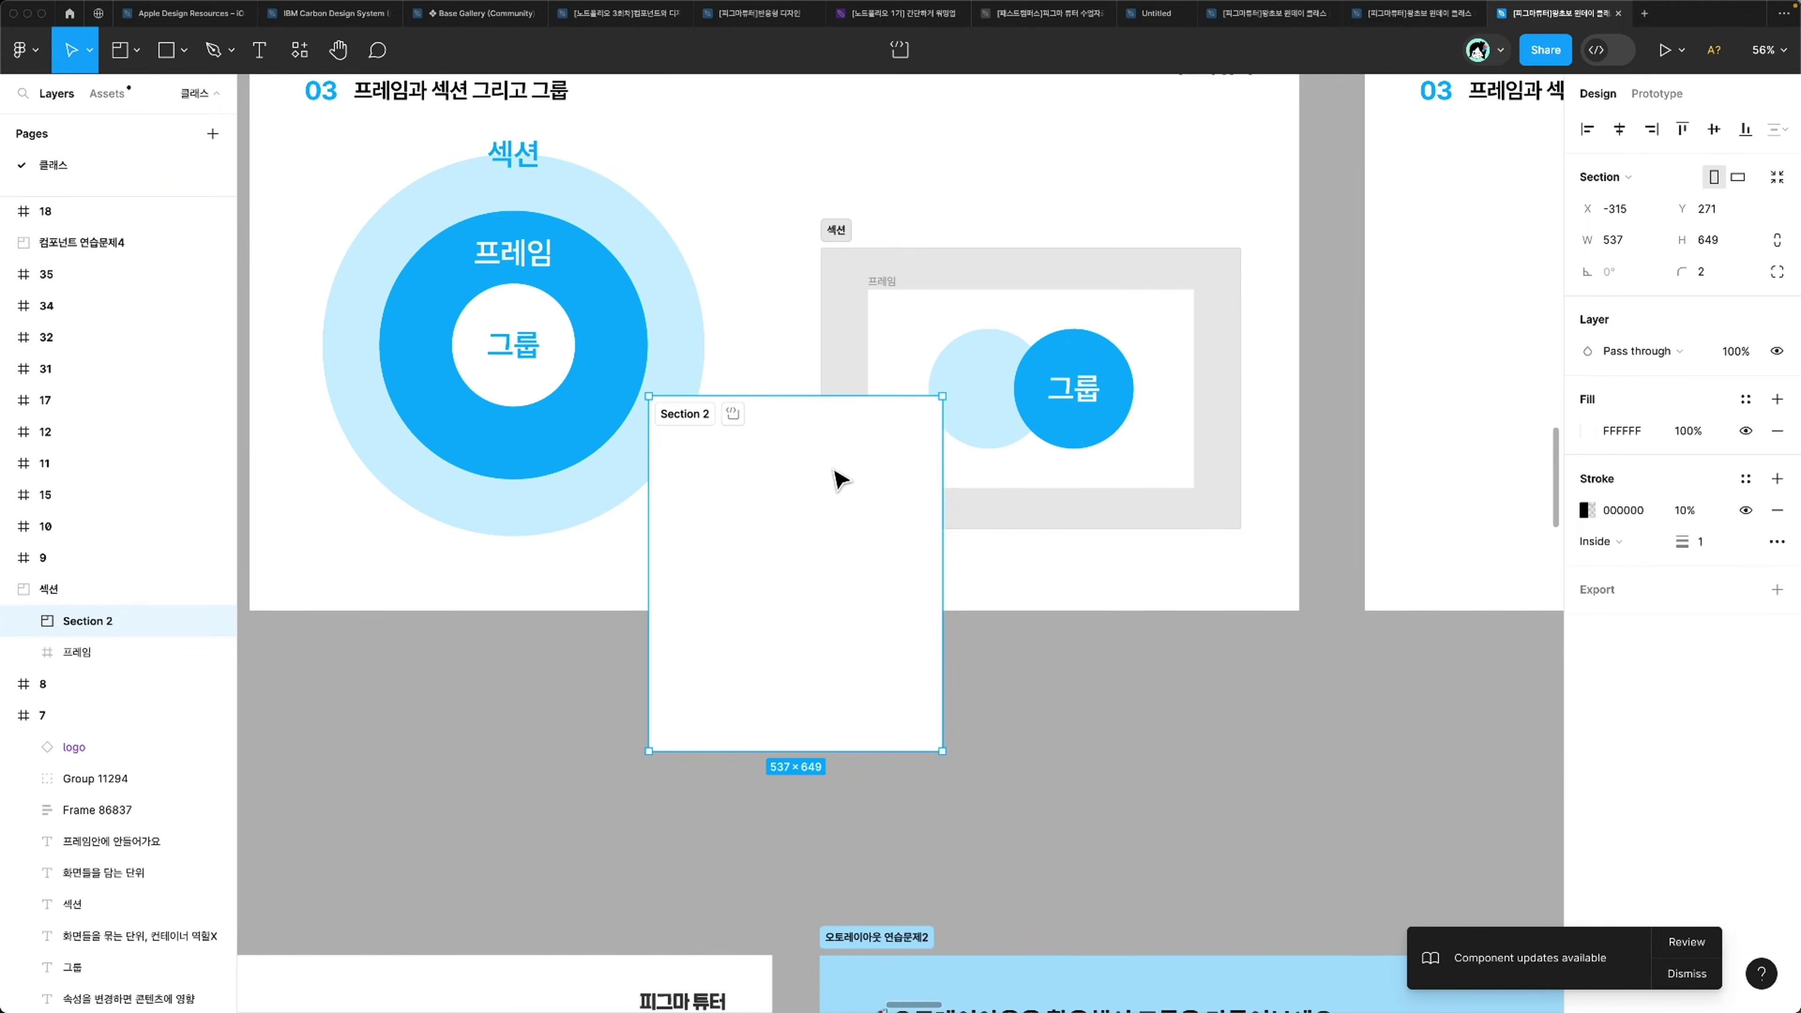
Step: Draw a frame about 414 × 485 inside the new section and fill it with dark grey 282828
{"action": "key", "text": "shift+s"}
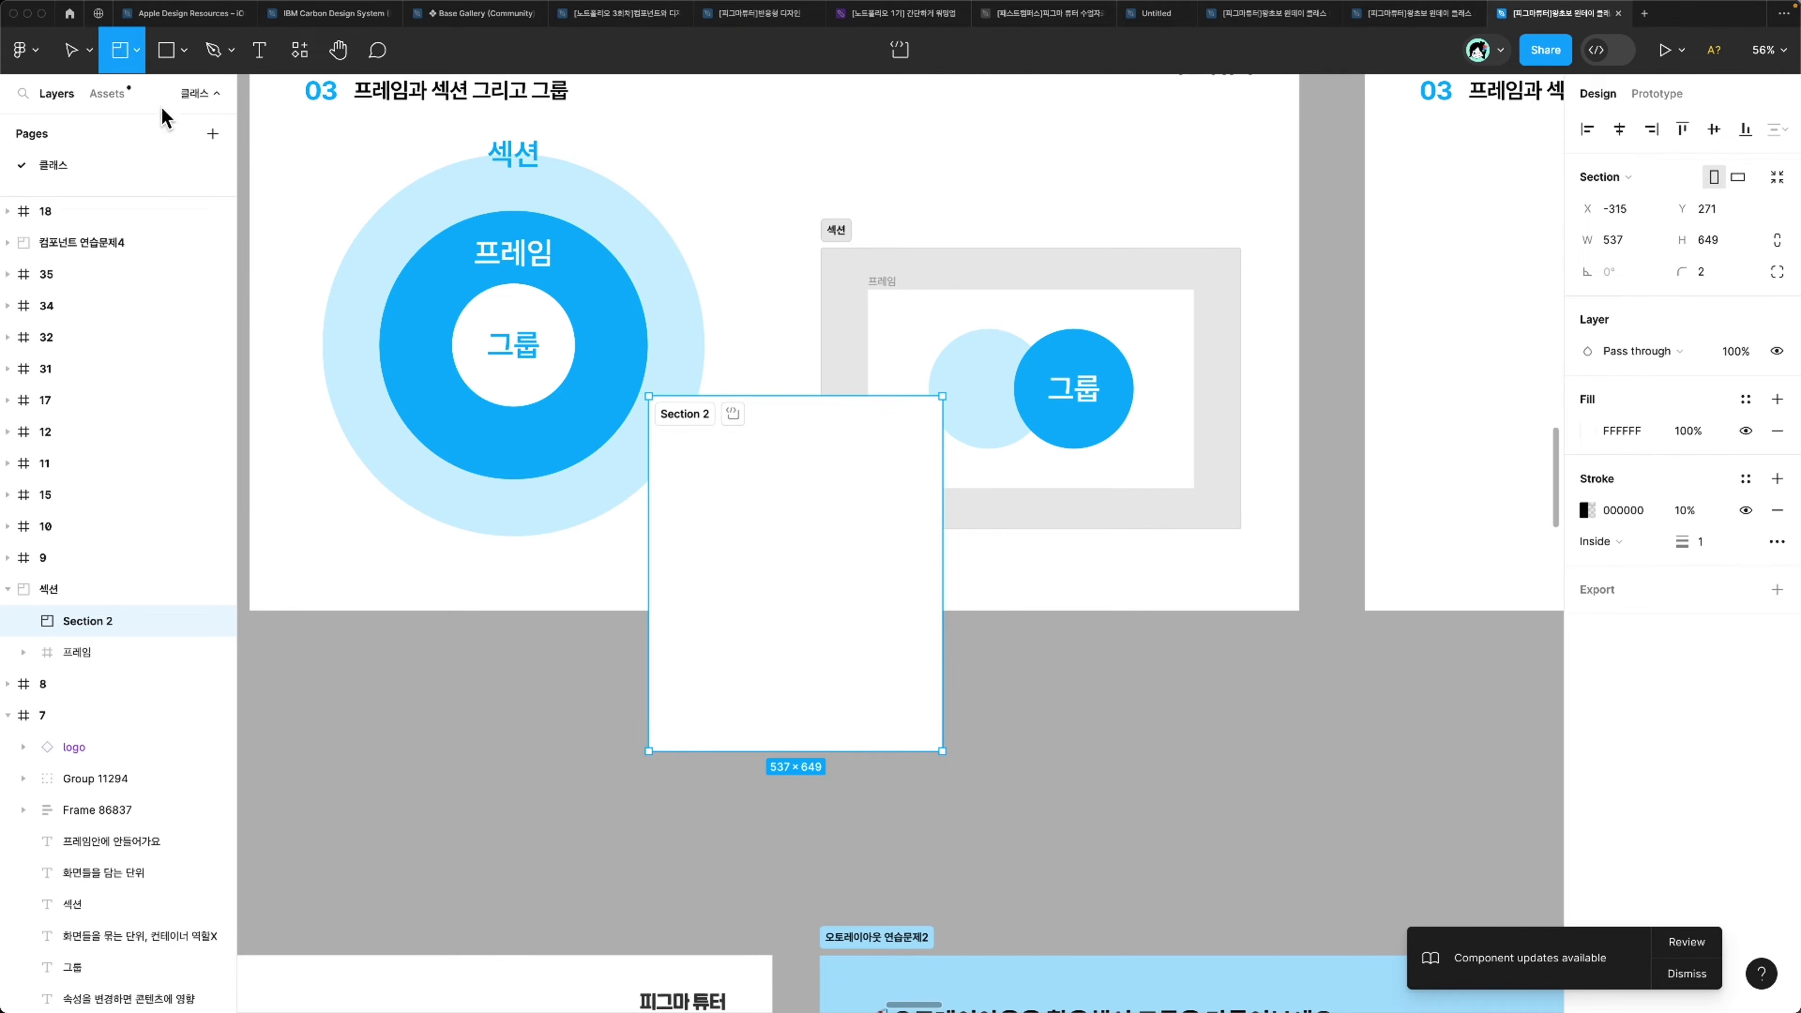
{"action": "left_click", "coordinate": [136, 50]}
{"action": "left_click", "coordinate": [128, 100]}
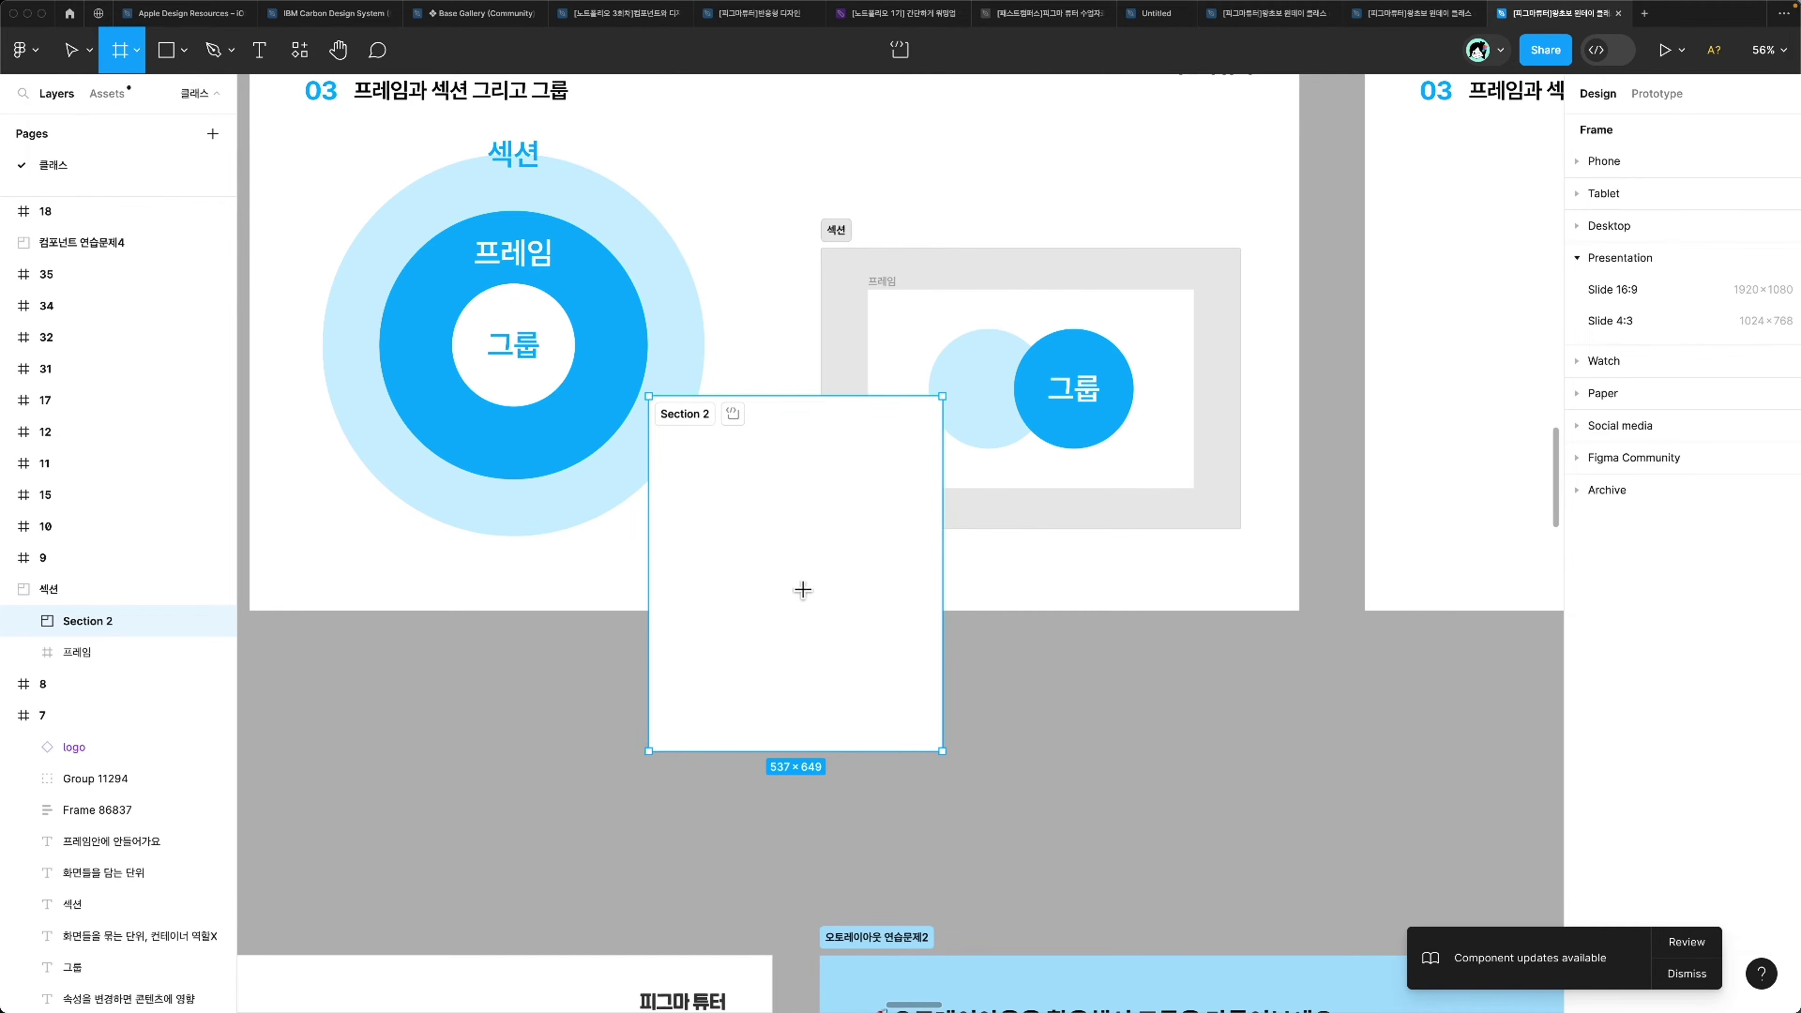
{"action": "left_click_drag", "start_coordinate": [673, 453], "coordinate": [902, 717]}
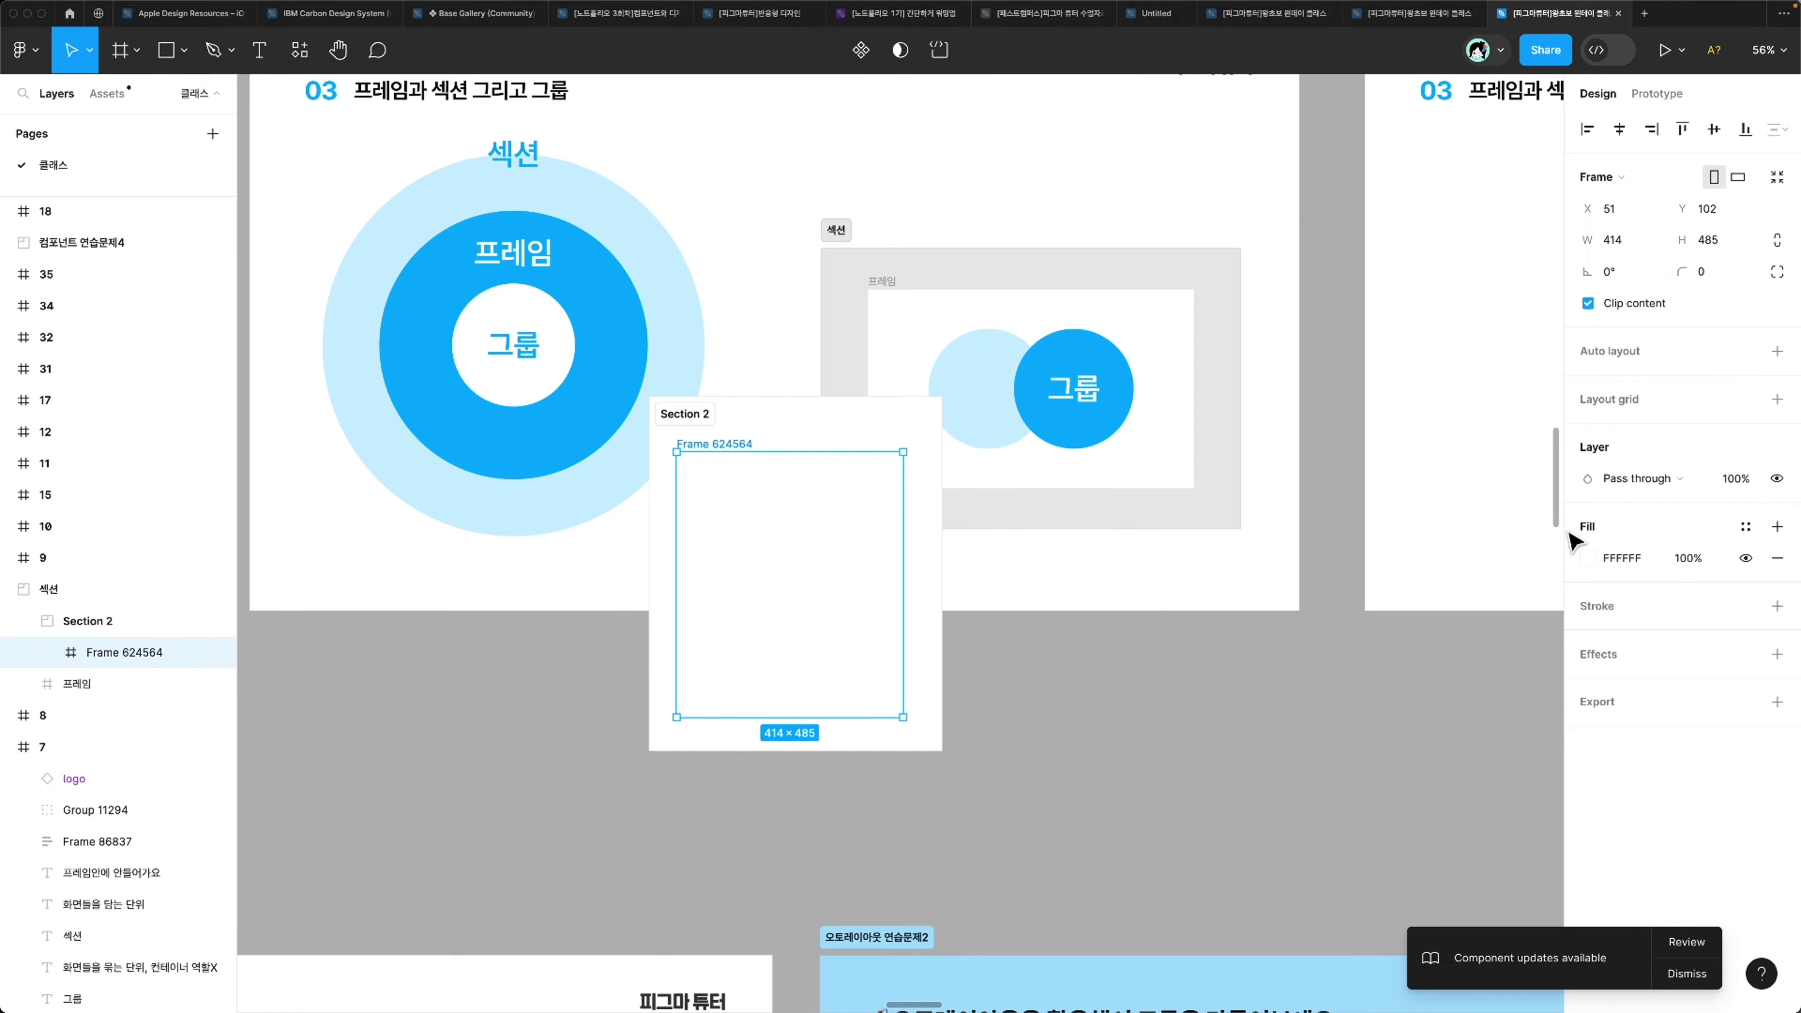
{"action": "left_click", "coordinate": [1587, 558]}
{"action": "left_click_drag", "start_coordinate": [1356, 559], "coordinate": [1182, 707]}
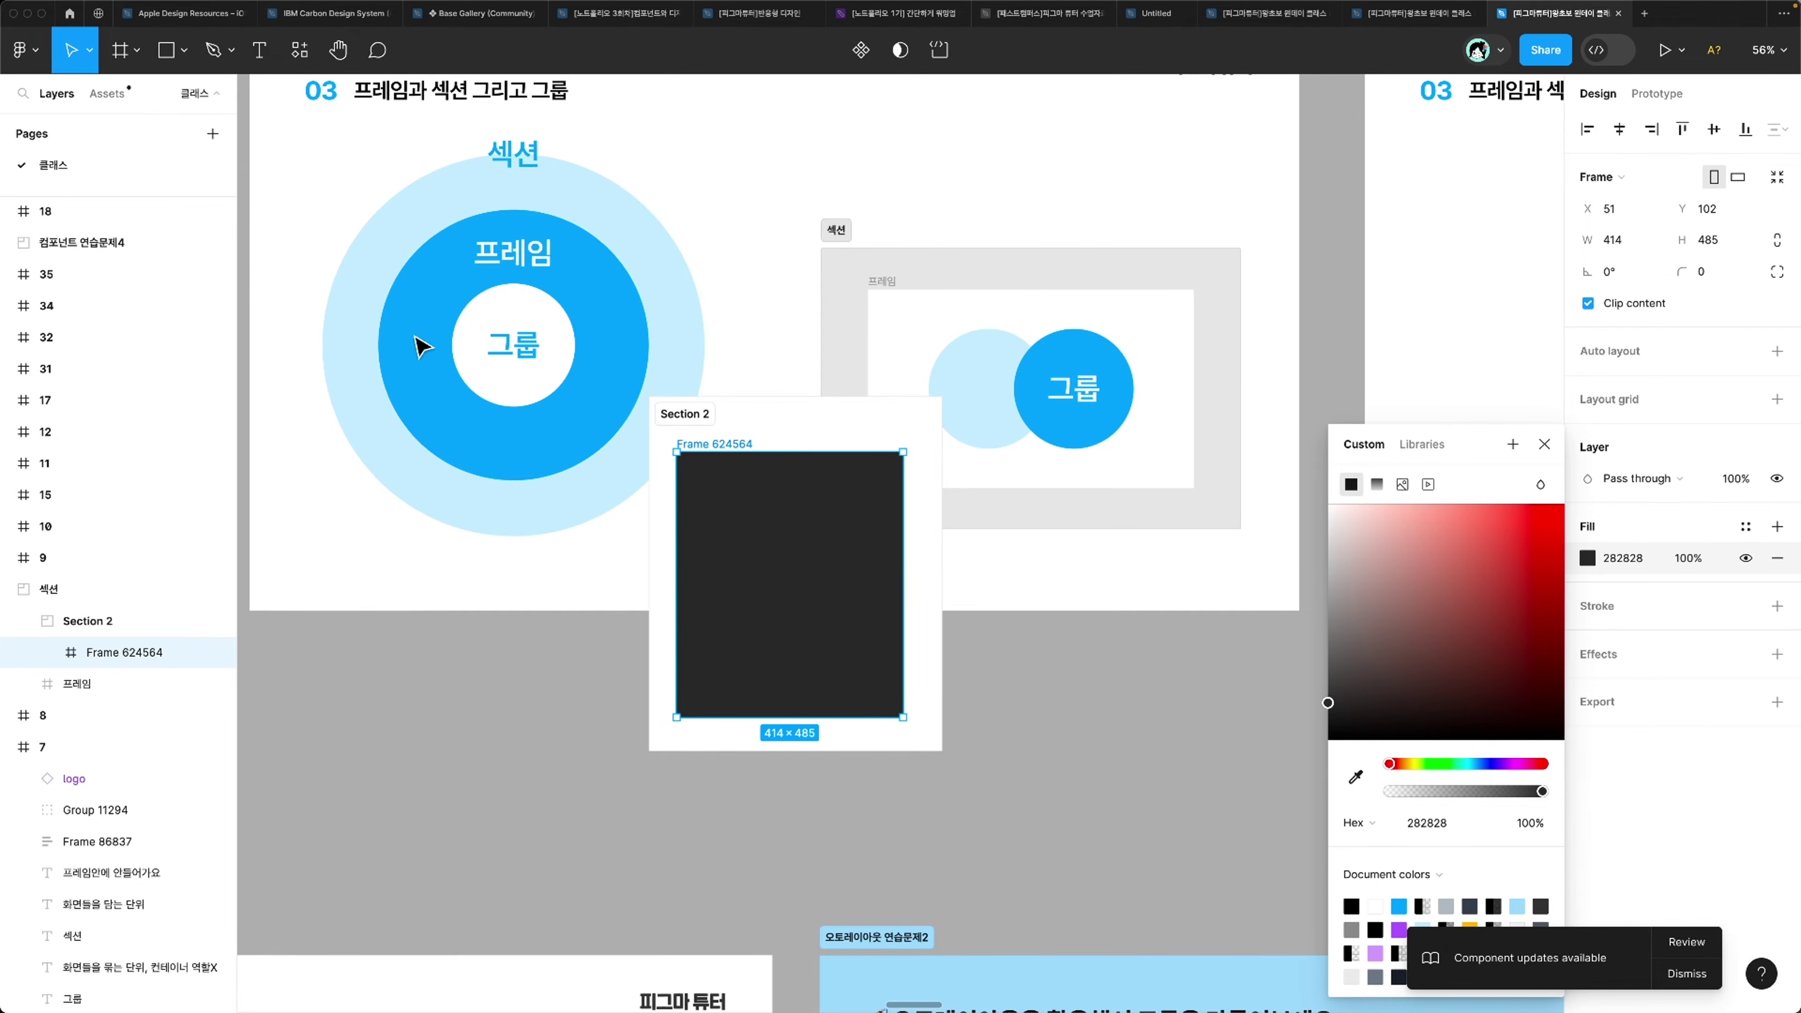
Step: Draw a circle of about 113 × 113 in the dark frame and place a copy directly beside it
{"action": "left_click", "coordinate": [188, 61]}
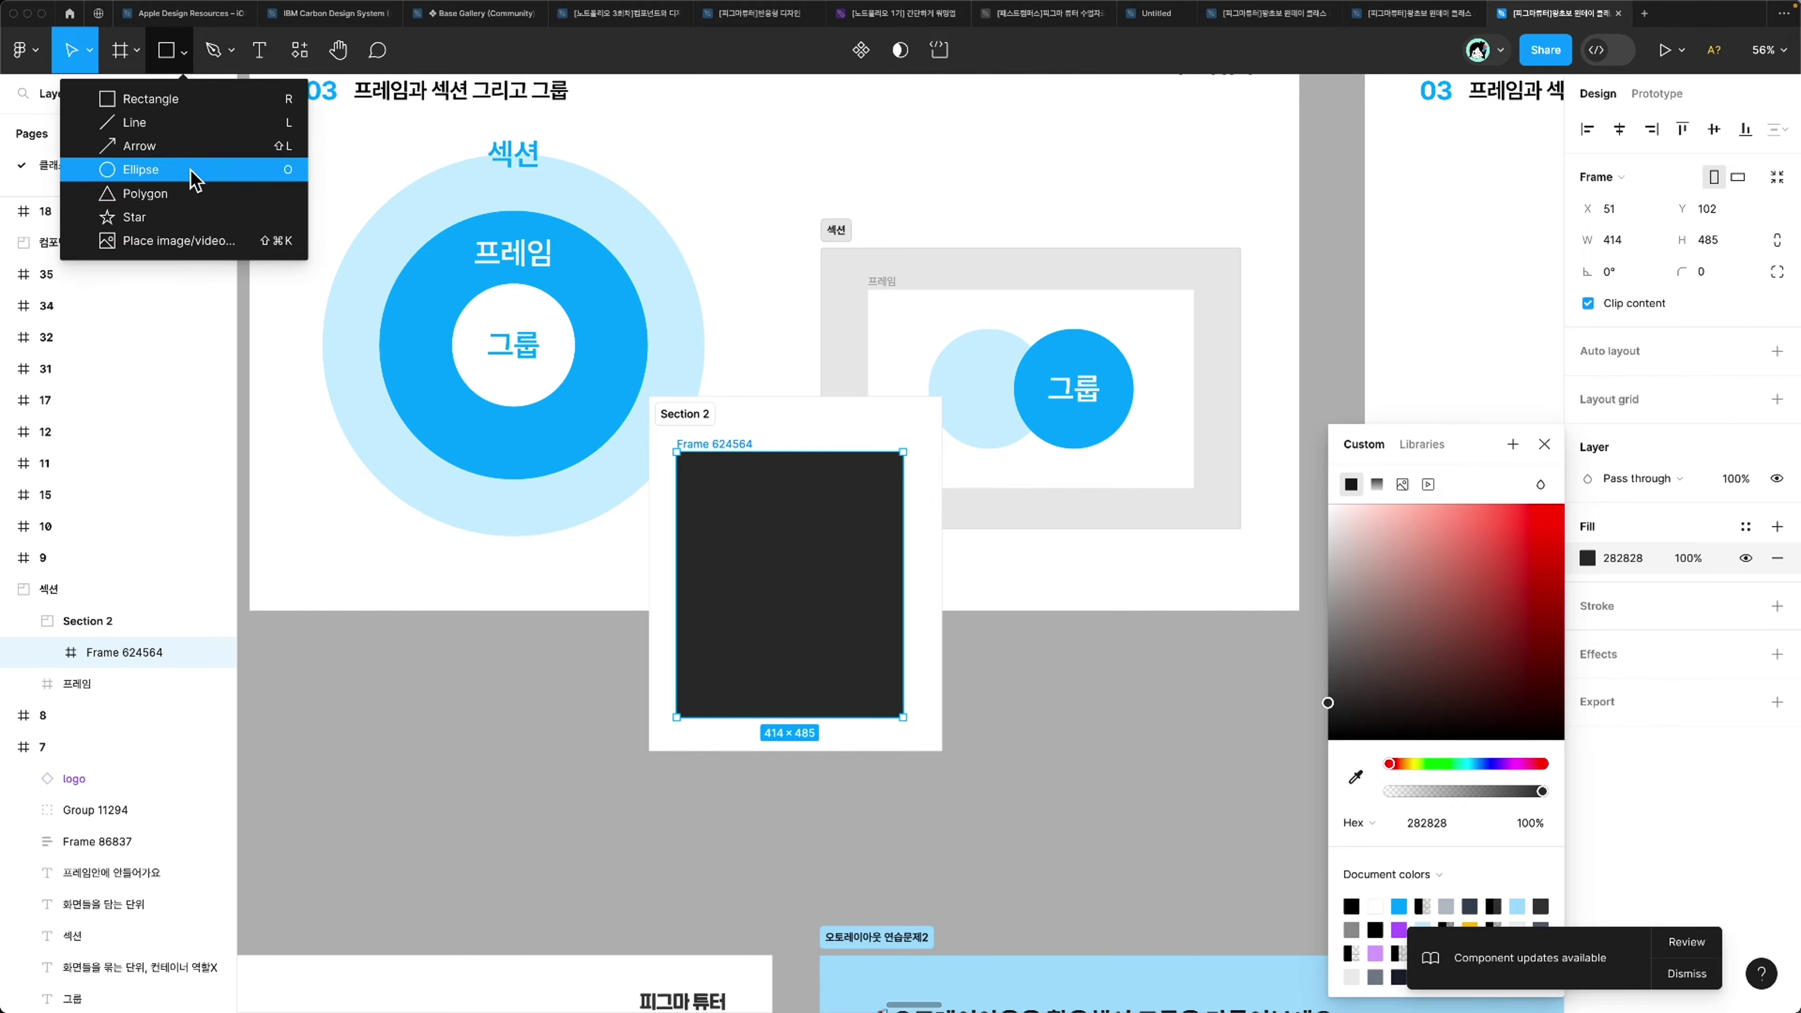
{"action": "left_click", "coordinate": [202, 167]}
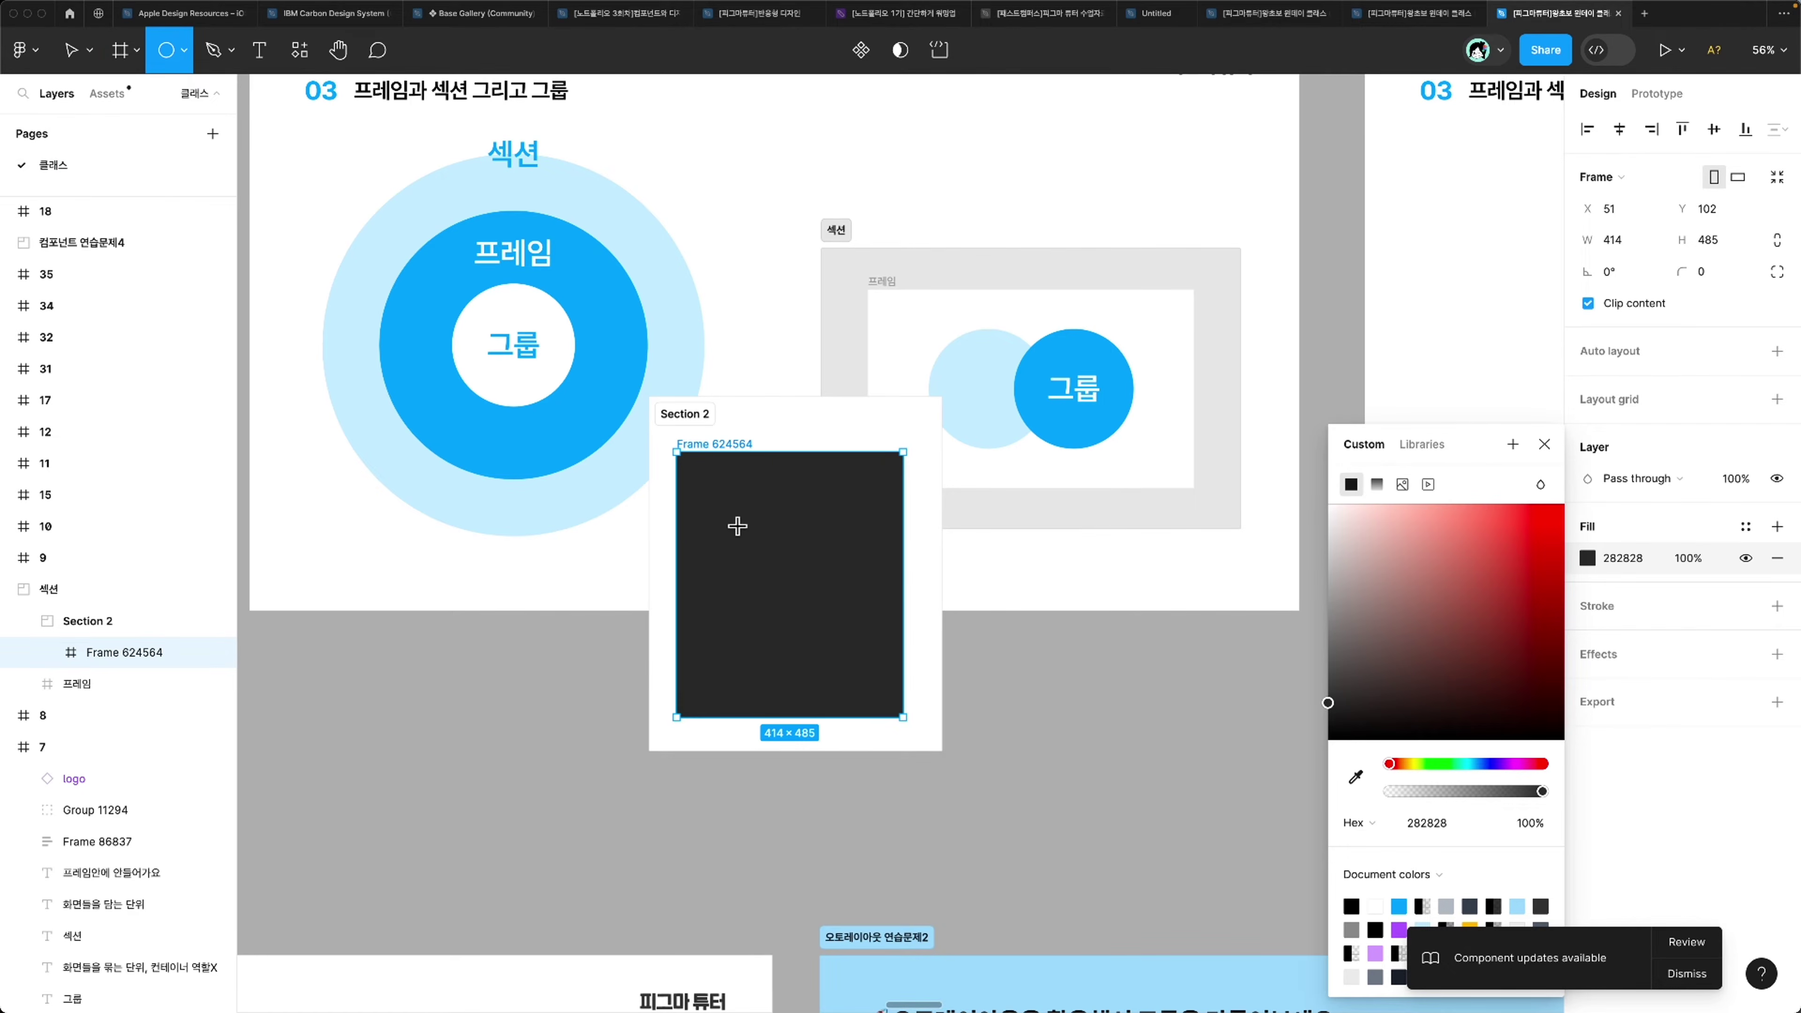
{"action": "mouse_move", "coordinate": [737, 526]}
{"action": "left_mouse_down"}
{"action": "mouse_move", "coordinate": [794, 590]}
{"action": "mouse_move", "coordinate": [834, 589]}
{"action": "left_mouse_up"}
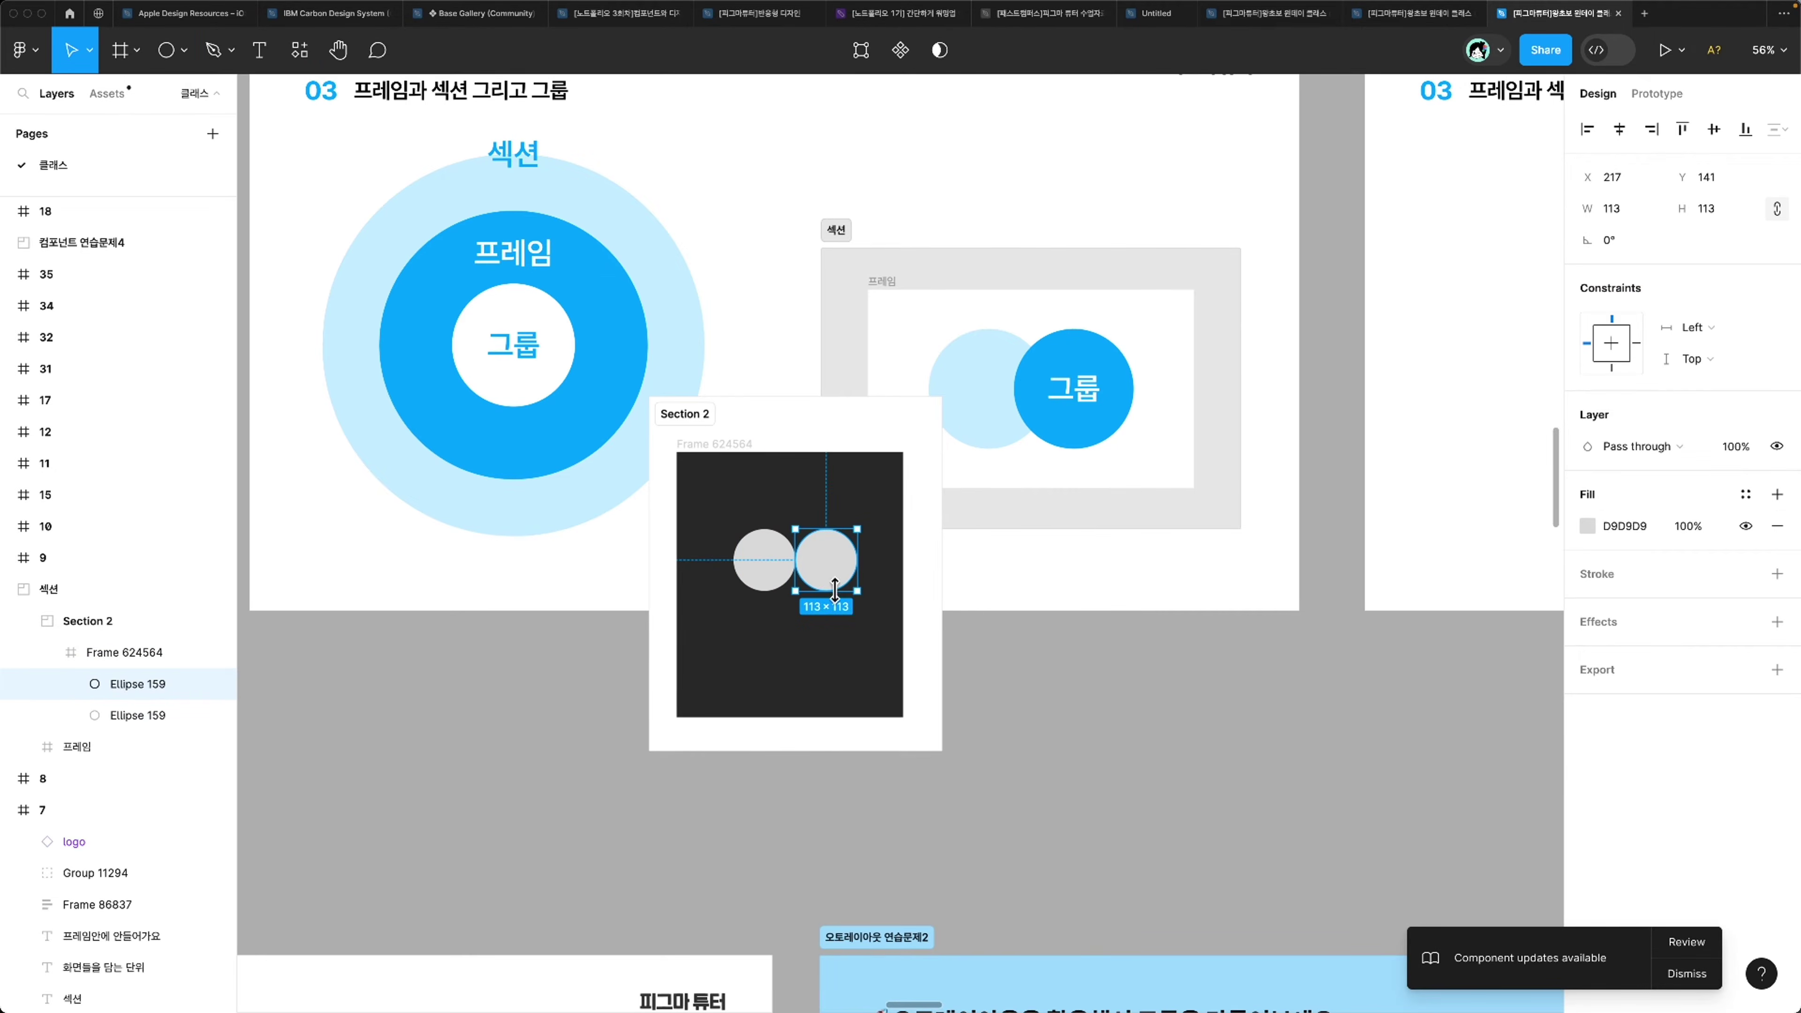
Step: Colour the right circle 189EFF and the left circle CAE9FF by sampling the two circles in slide 8's 프레임 diagram
{"action": "key", "text": "i"}
{"action": "left_click", "coordinate": [1048, 390]}
{"action": "left_click", "coordinate": [757, 557]}
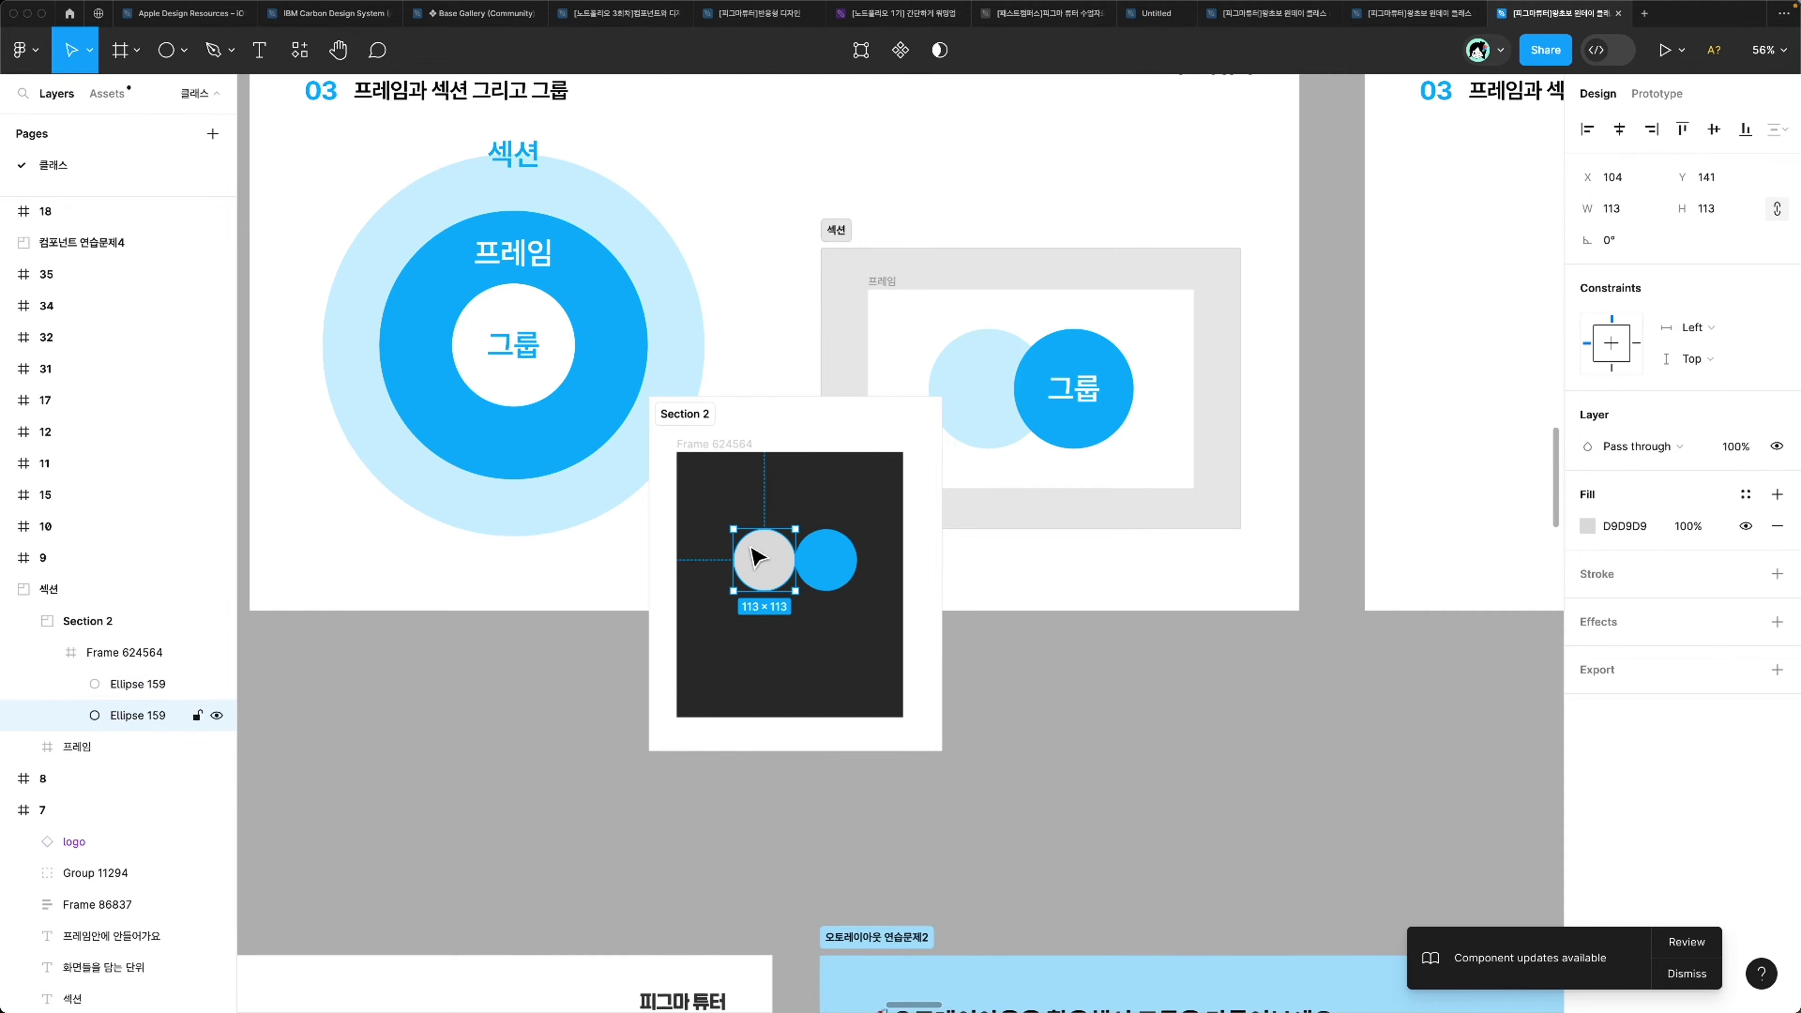
{"action": "key", "text": "i"}
{"action": "left_click", "coordinate": [985, 389]}
{"action": "key", "text": "Escape"}
Step: Group the two small circles and apply a single 189EFF fill to the whole group
{"action": "left_click", "coordinate": [769, 566]}
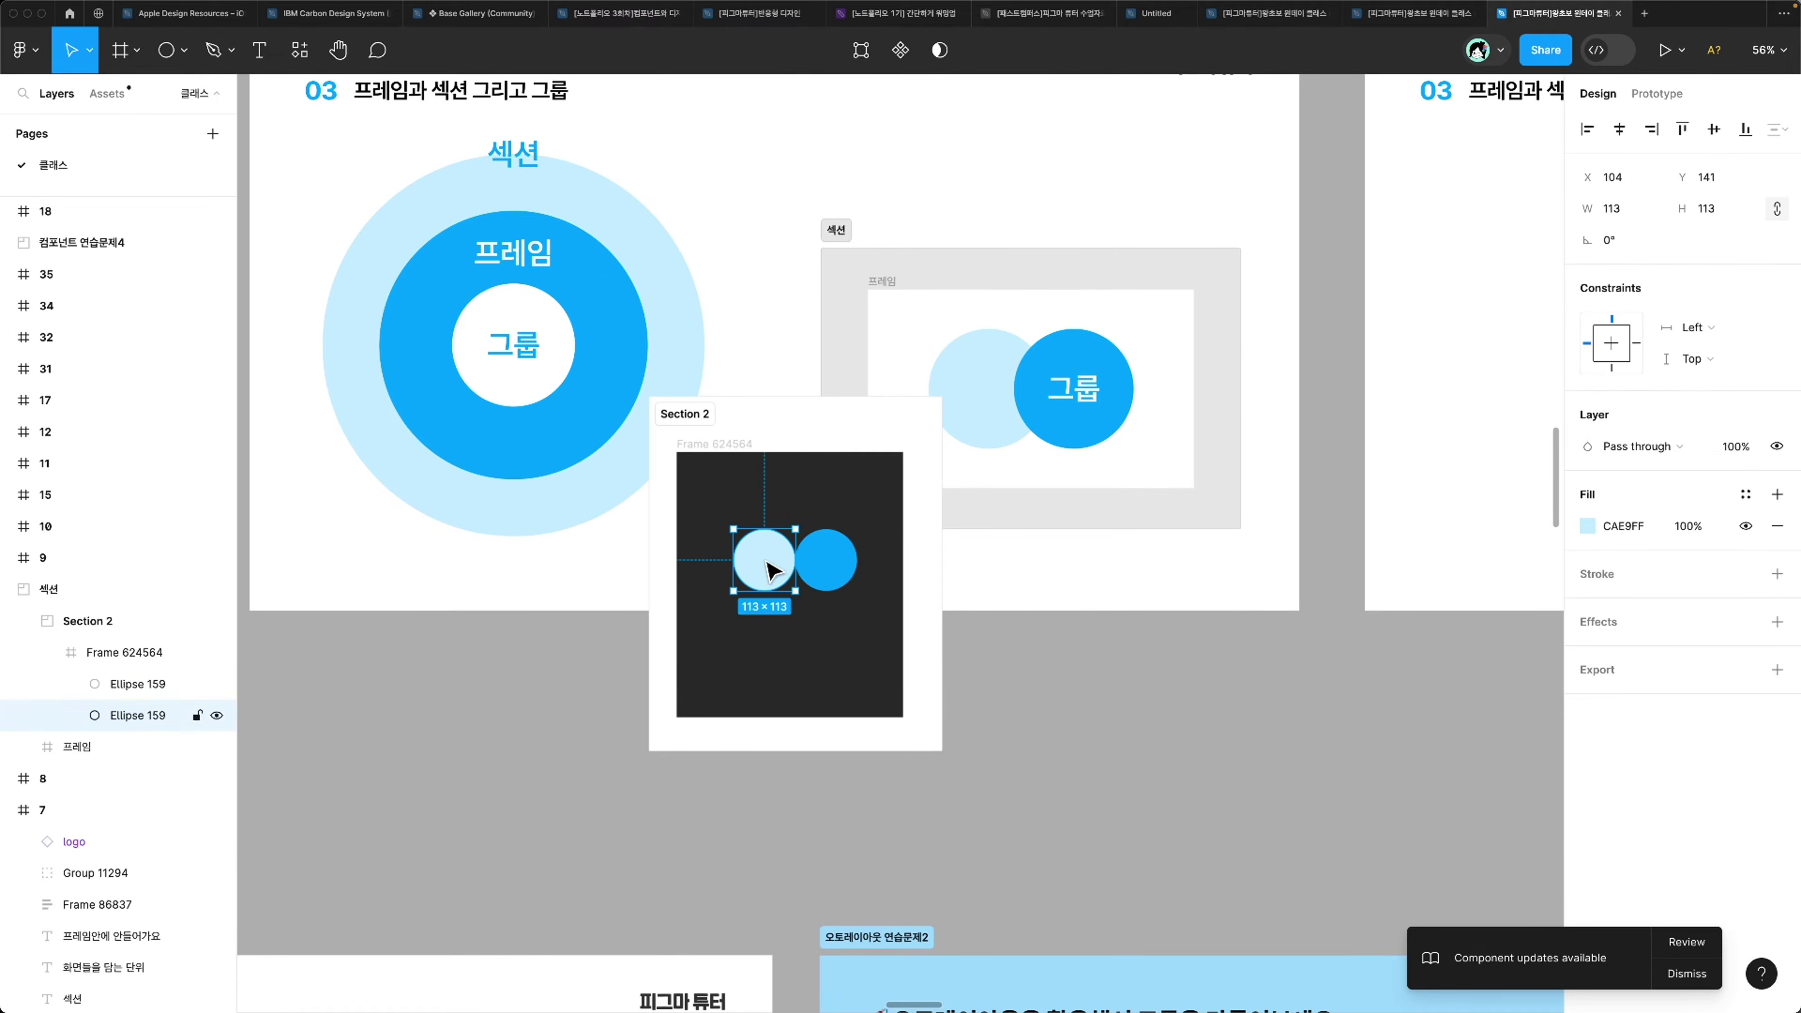
{"action": "left_click", "coordinate": [842, 562], "text": "shift"}
{"action": "right_click", "coordinate": [841, 559]}
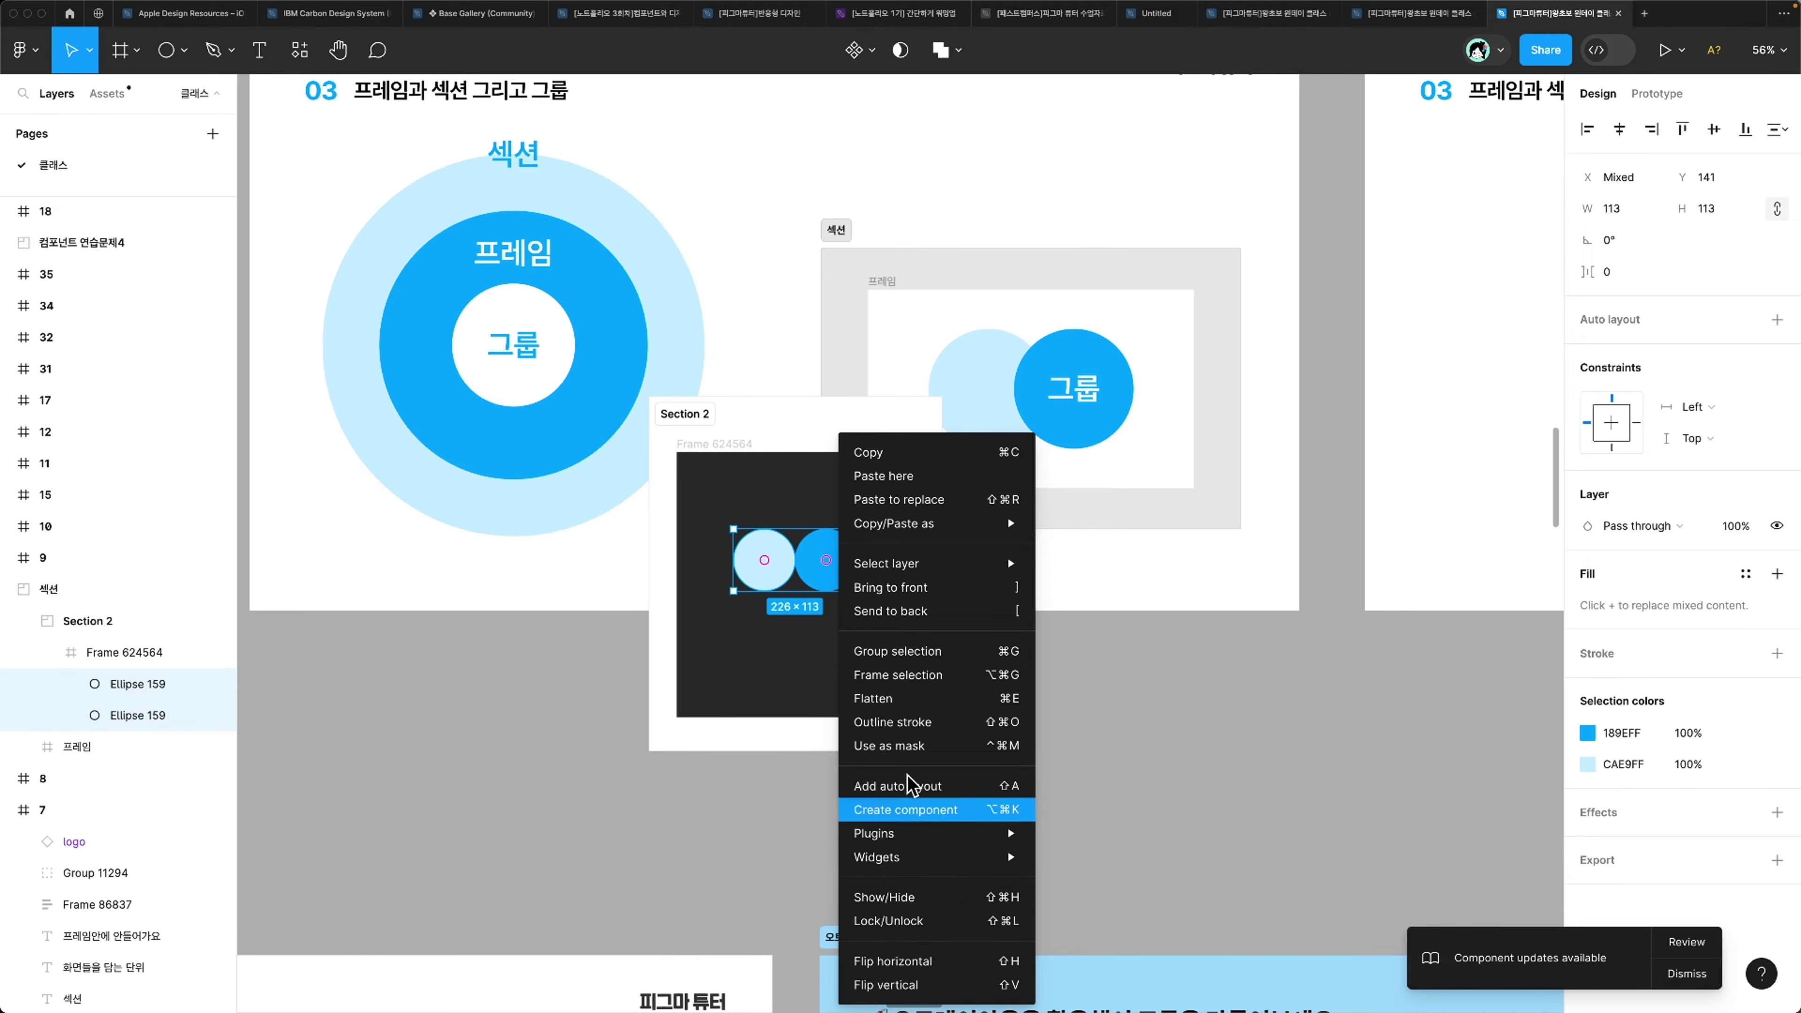
{"action": "left_click", "coordinate": [923, 656]}
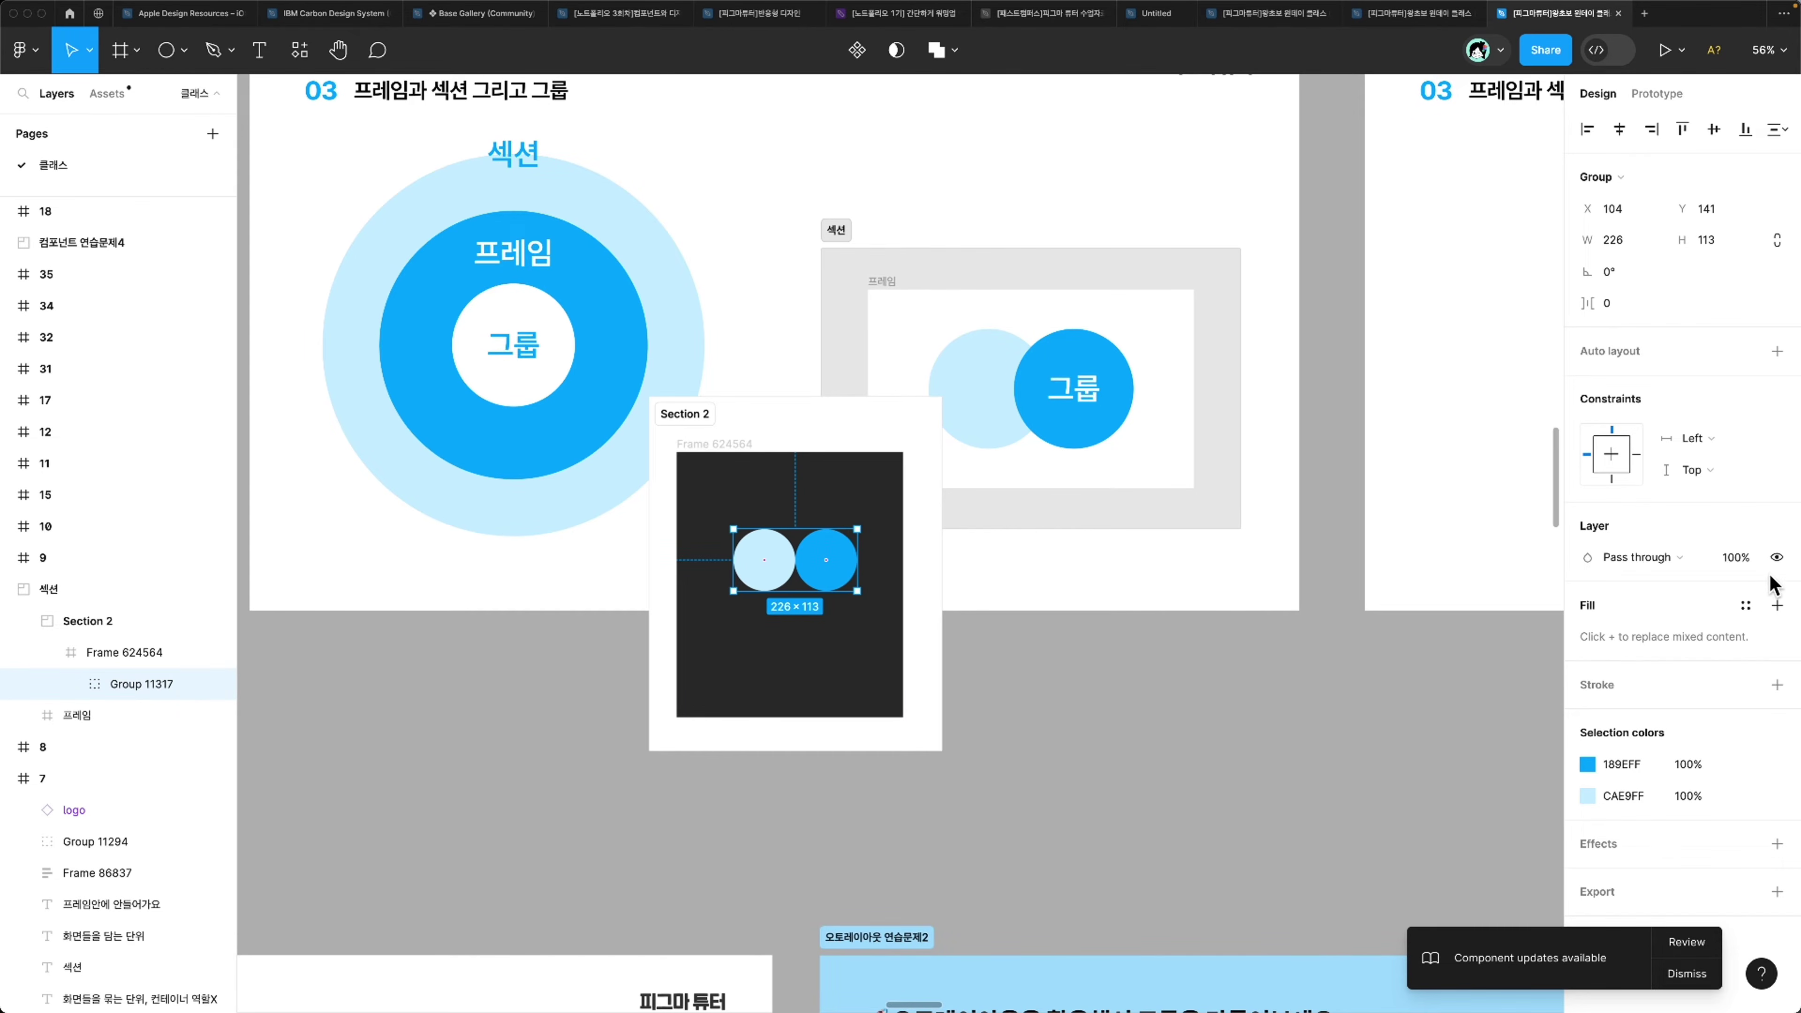
{"action": "left_click", "coordinate": [1778, 605]}
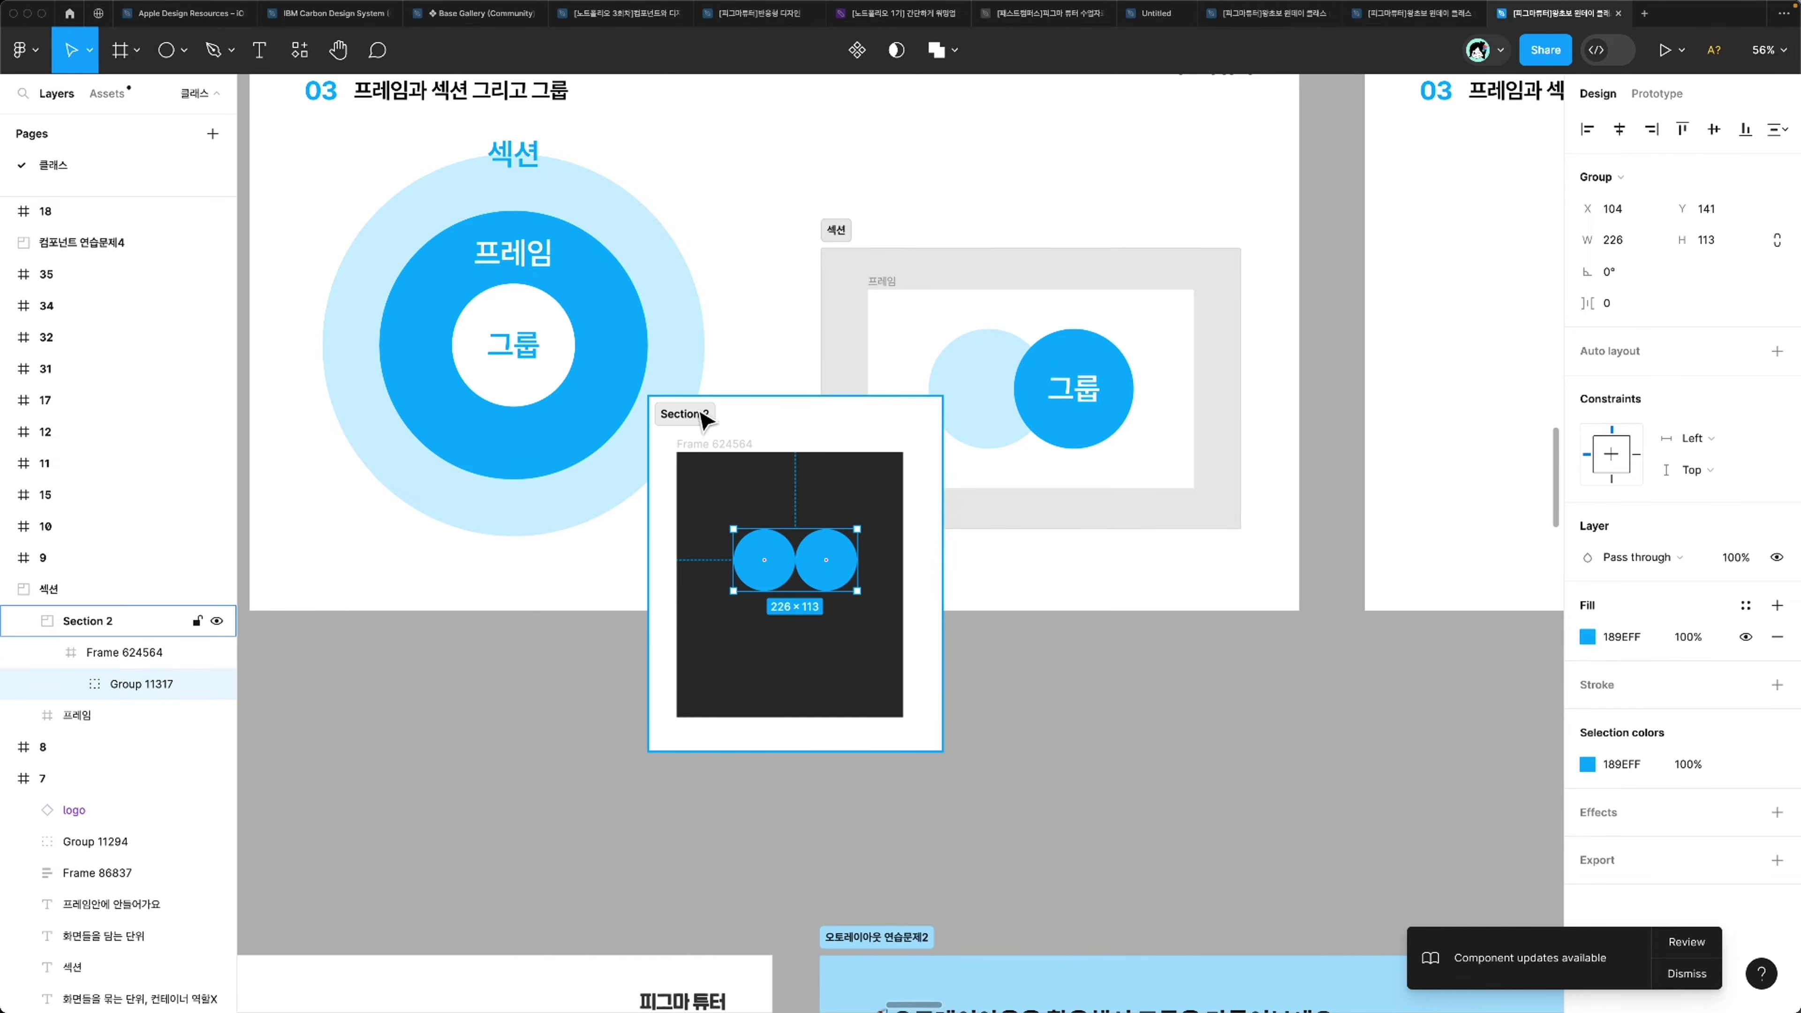
Step: Move the demonstration section by its label, and delete it together with its frame and group
{"action": "left_click_drag", "start_coordinate": [706, 420], "coordinate": [780, 467]}
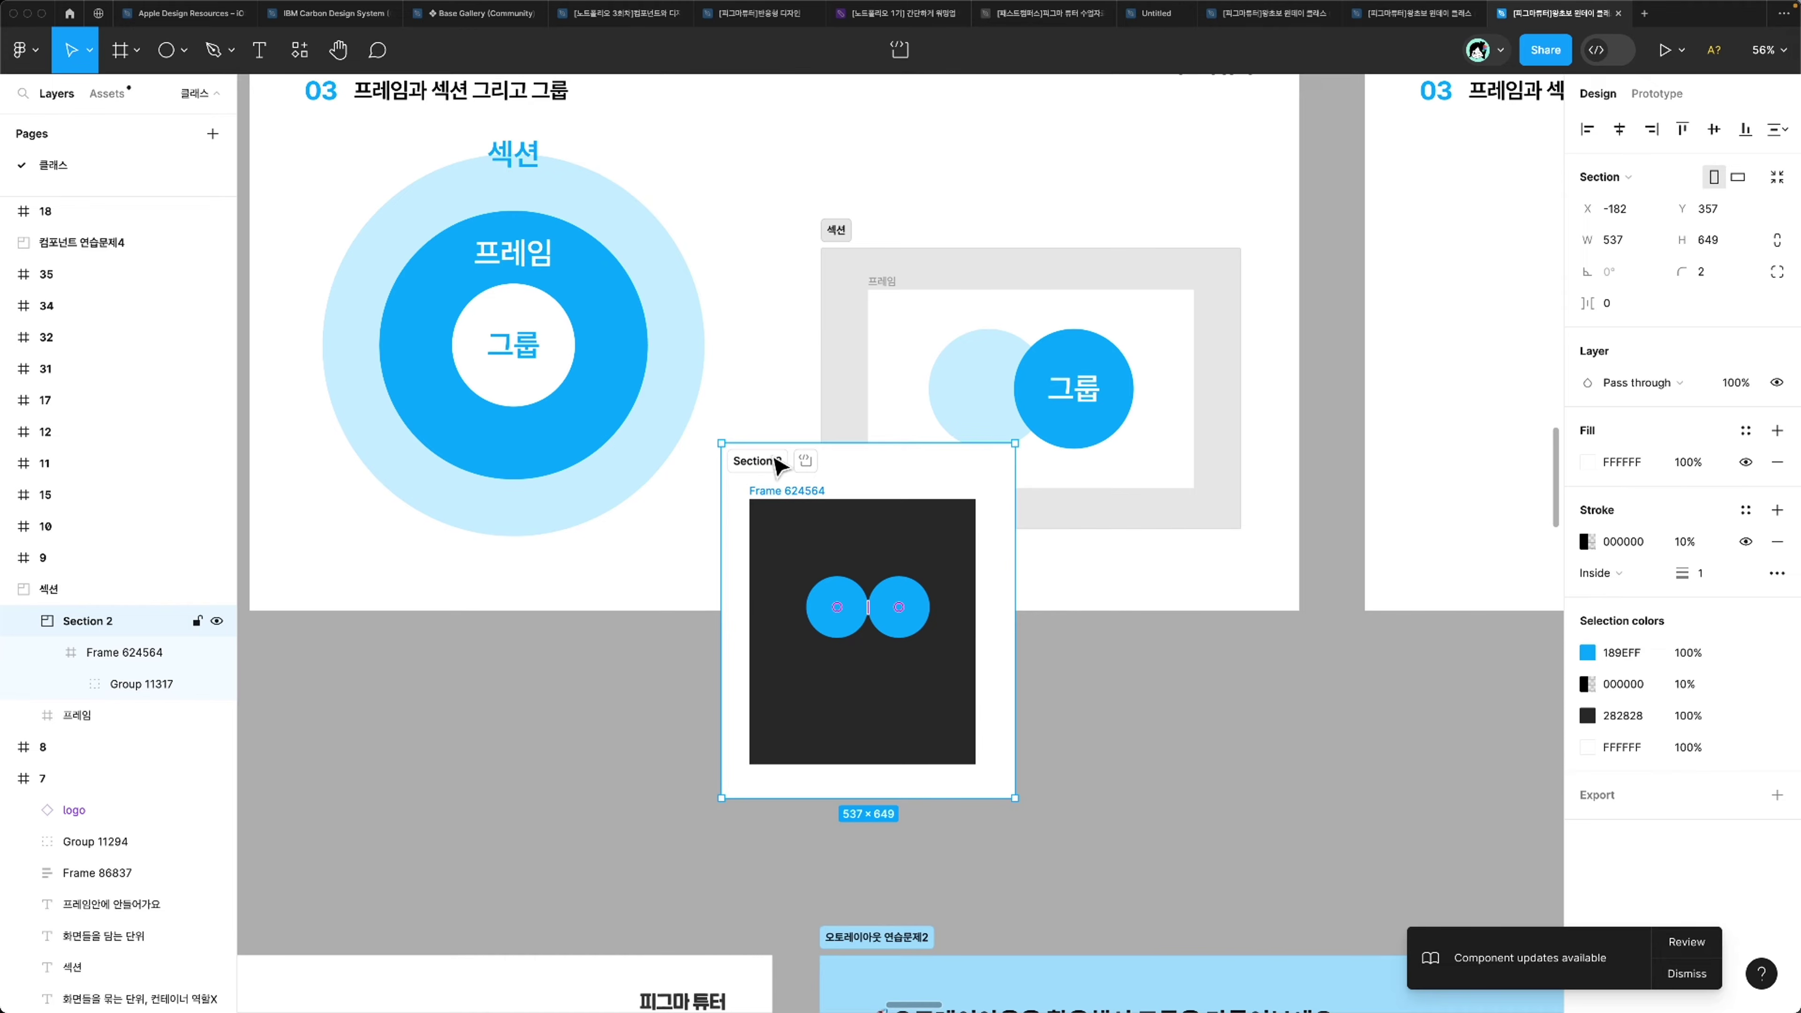
{"action": "key", "text": "Delete"}
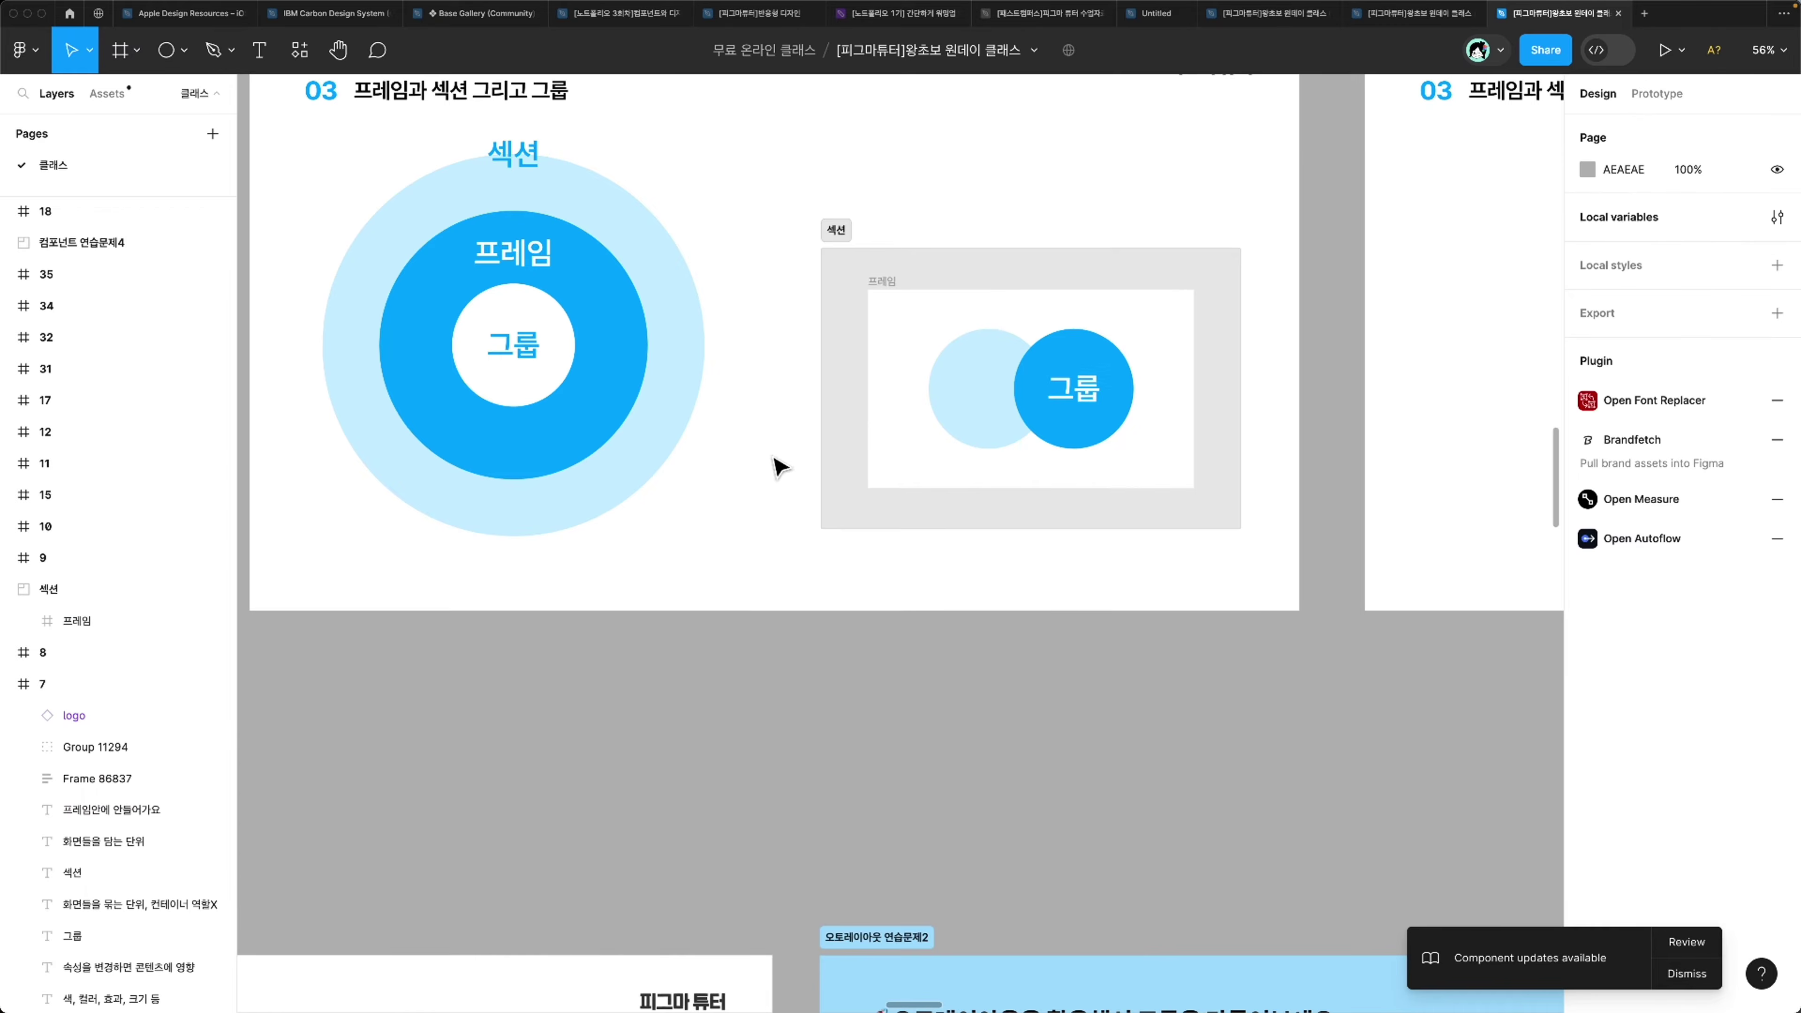
Step: Review the nesting diagram on slide 8, and examine the two ways of drawing a frame on slide 9
{"action": "scroll", "coordinate": [776, 462], "scroll_direction": "down", "scroll_amount": 5}
{"action": "scroll", "coordinate": [776, 462], "scroll_direction": "up", "scroll_amount": 3}
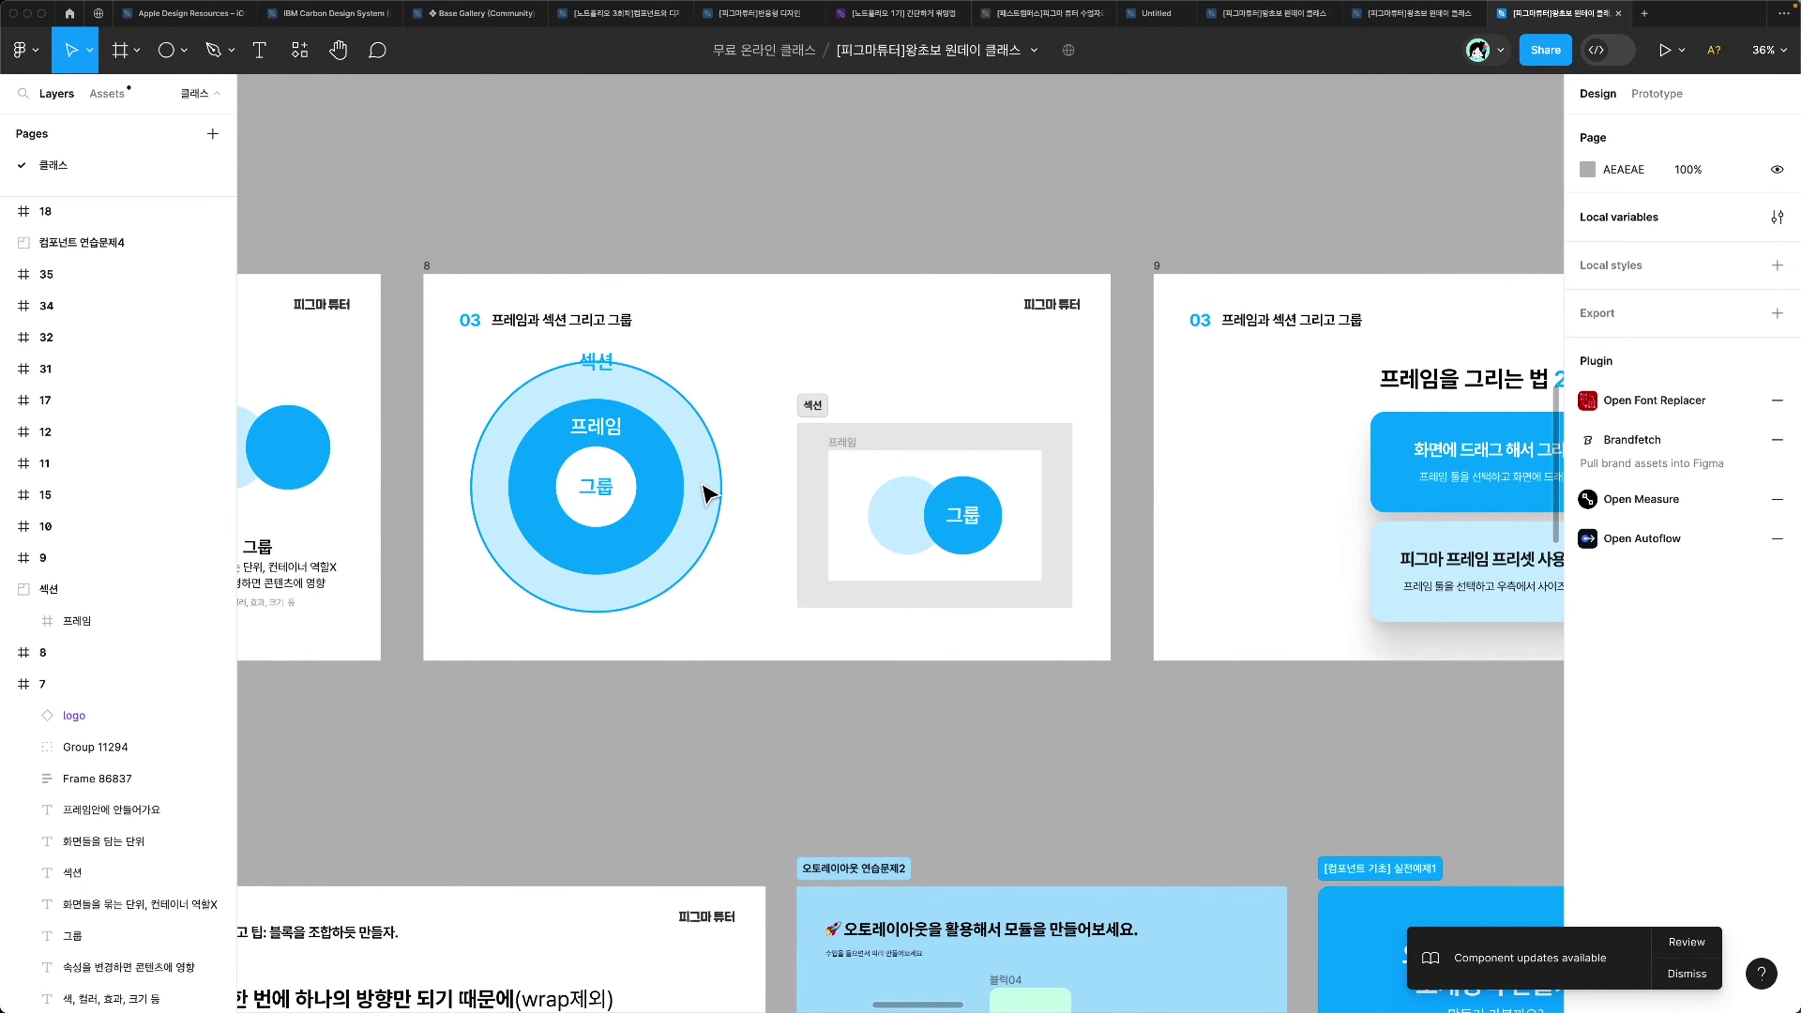
{"action": "scroll", "coordinate": [708, 494], "scroll_direction": "left", "scroll_amount": 5}
{"action": "scroll", "coordinate": [708, 494], "scroll_direction": "up", "scroll_amount": 1}
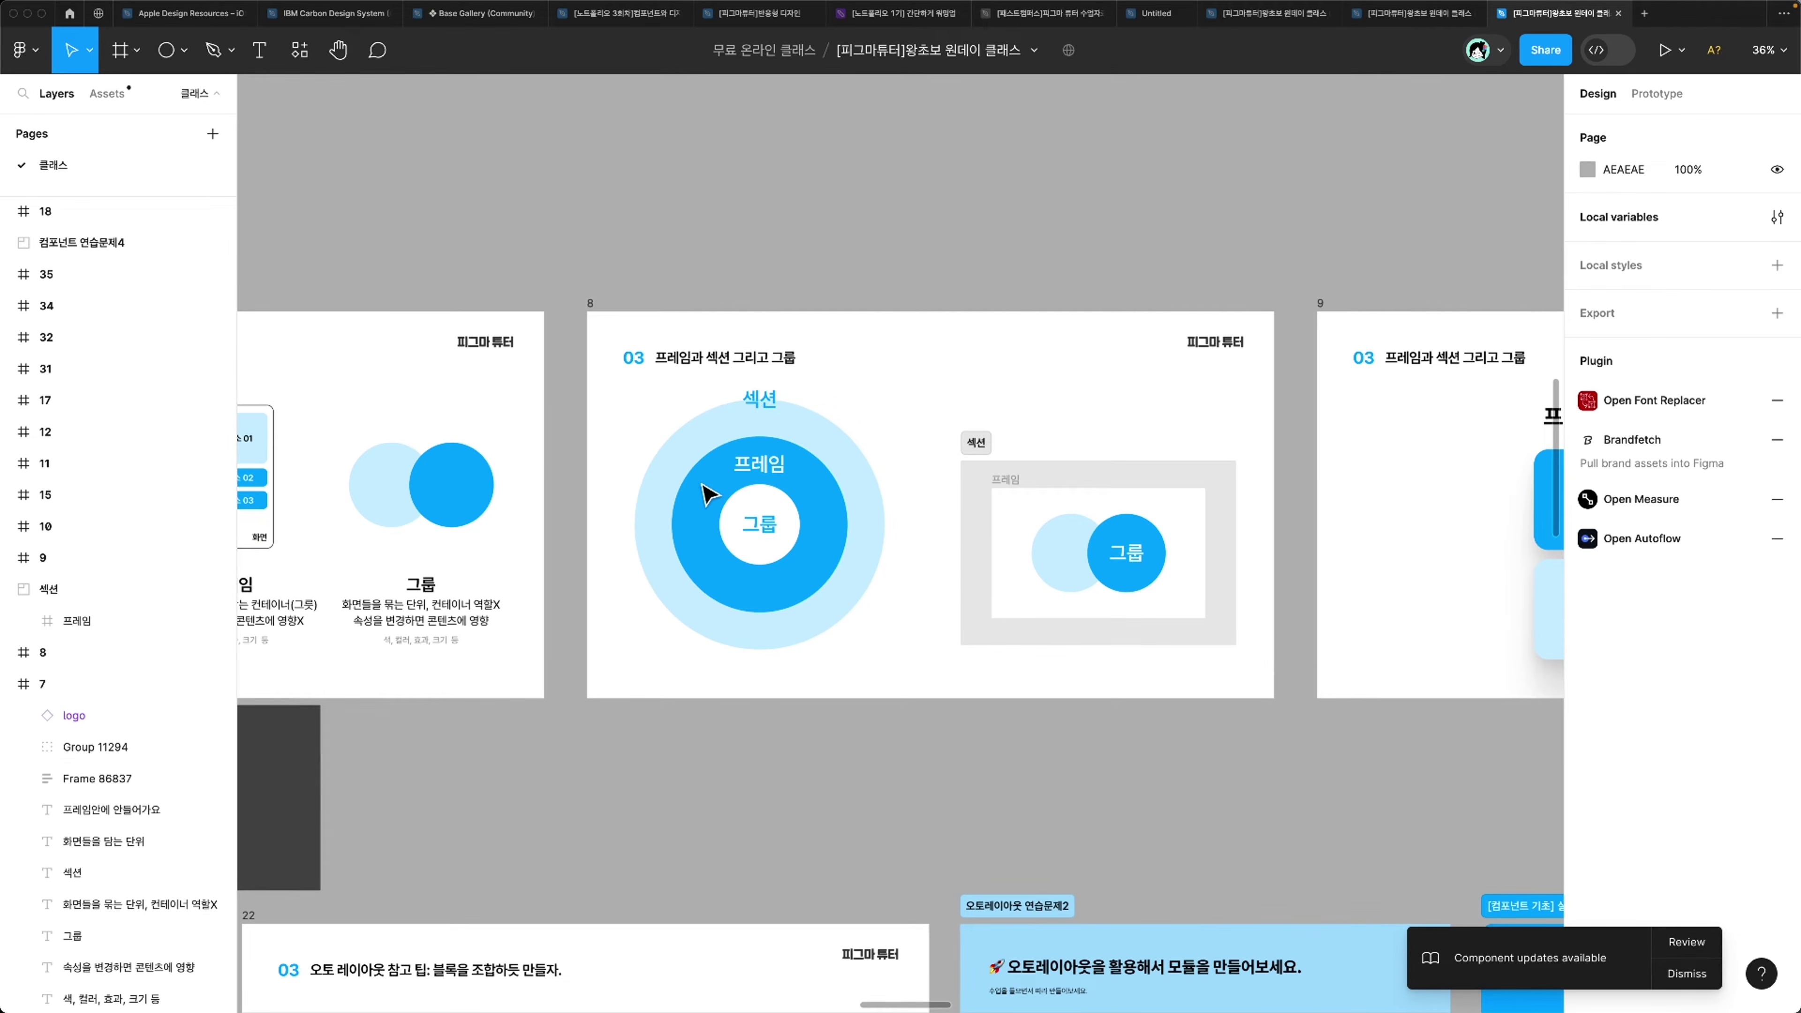
{"action": "scroll", "coordinate": [709, 495], "scroll_direction": "right", "scroll_amount": 10}
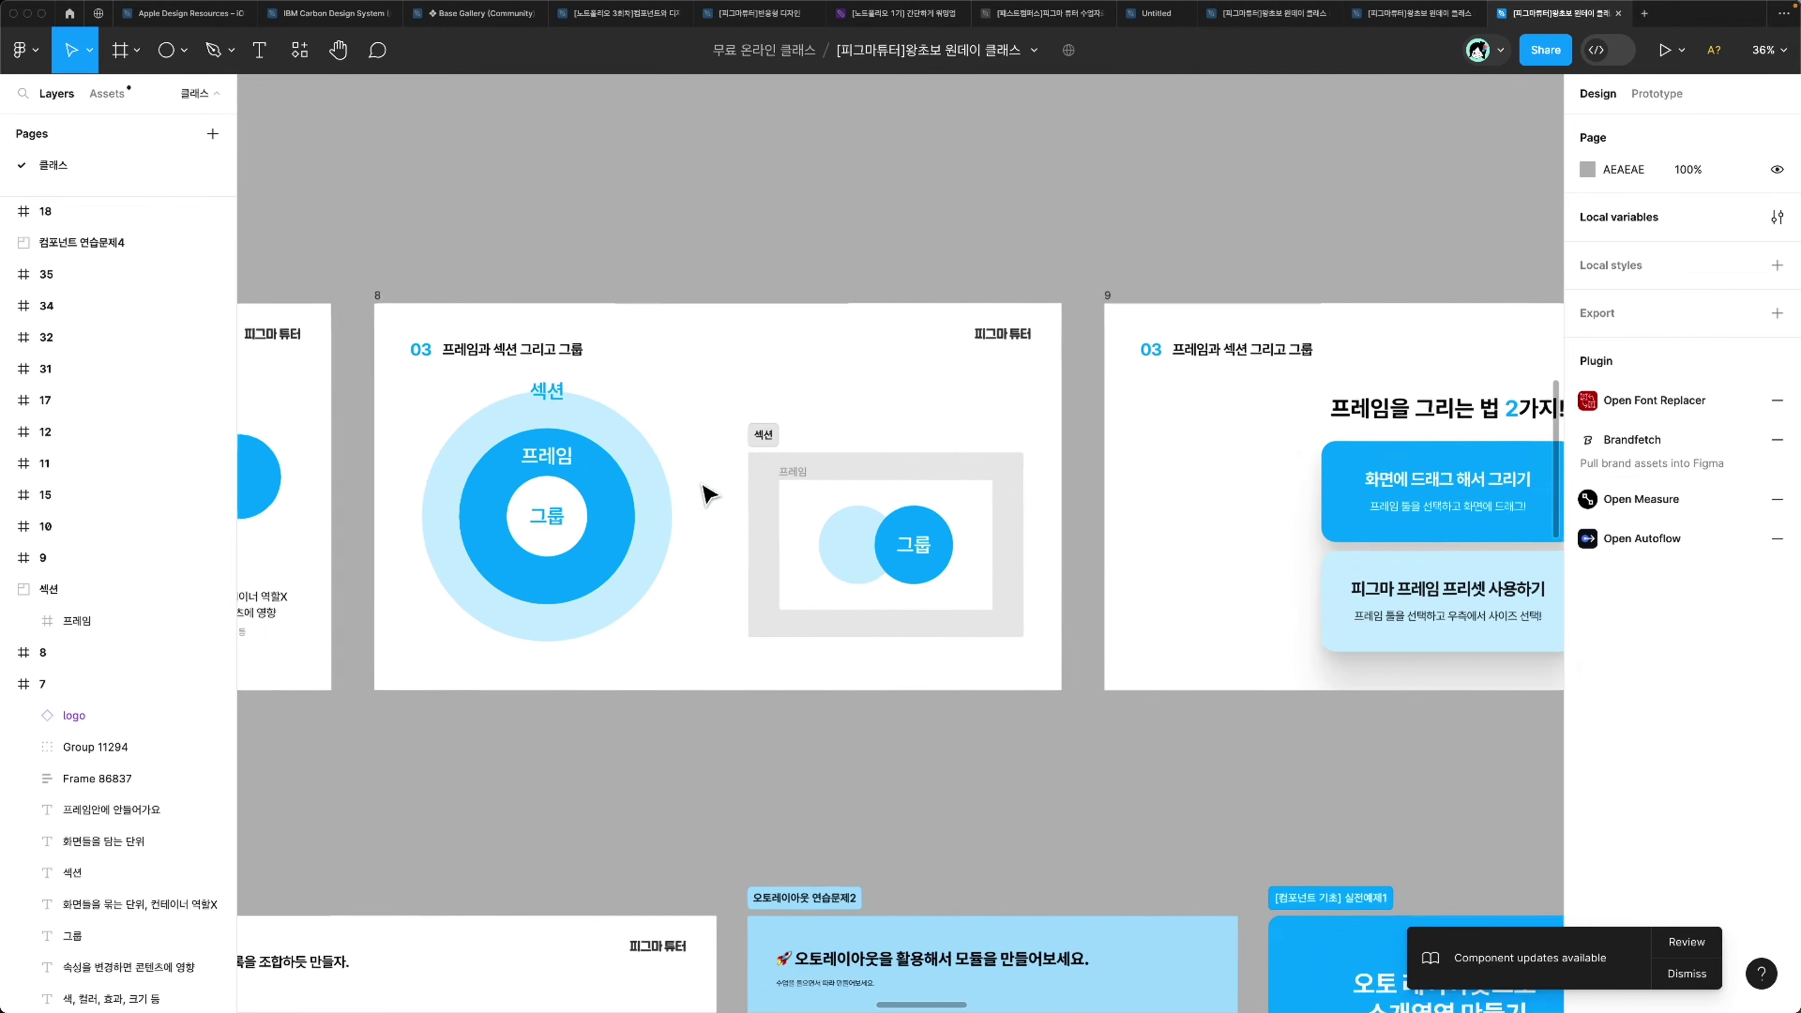
{"action": "scroll", "coordinate": [709, 494], "scroll_direction": "right", "scroll_amount": 5}
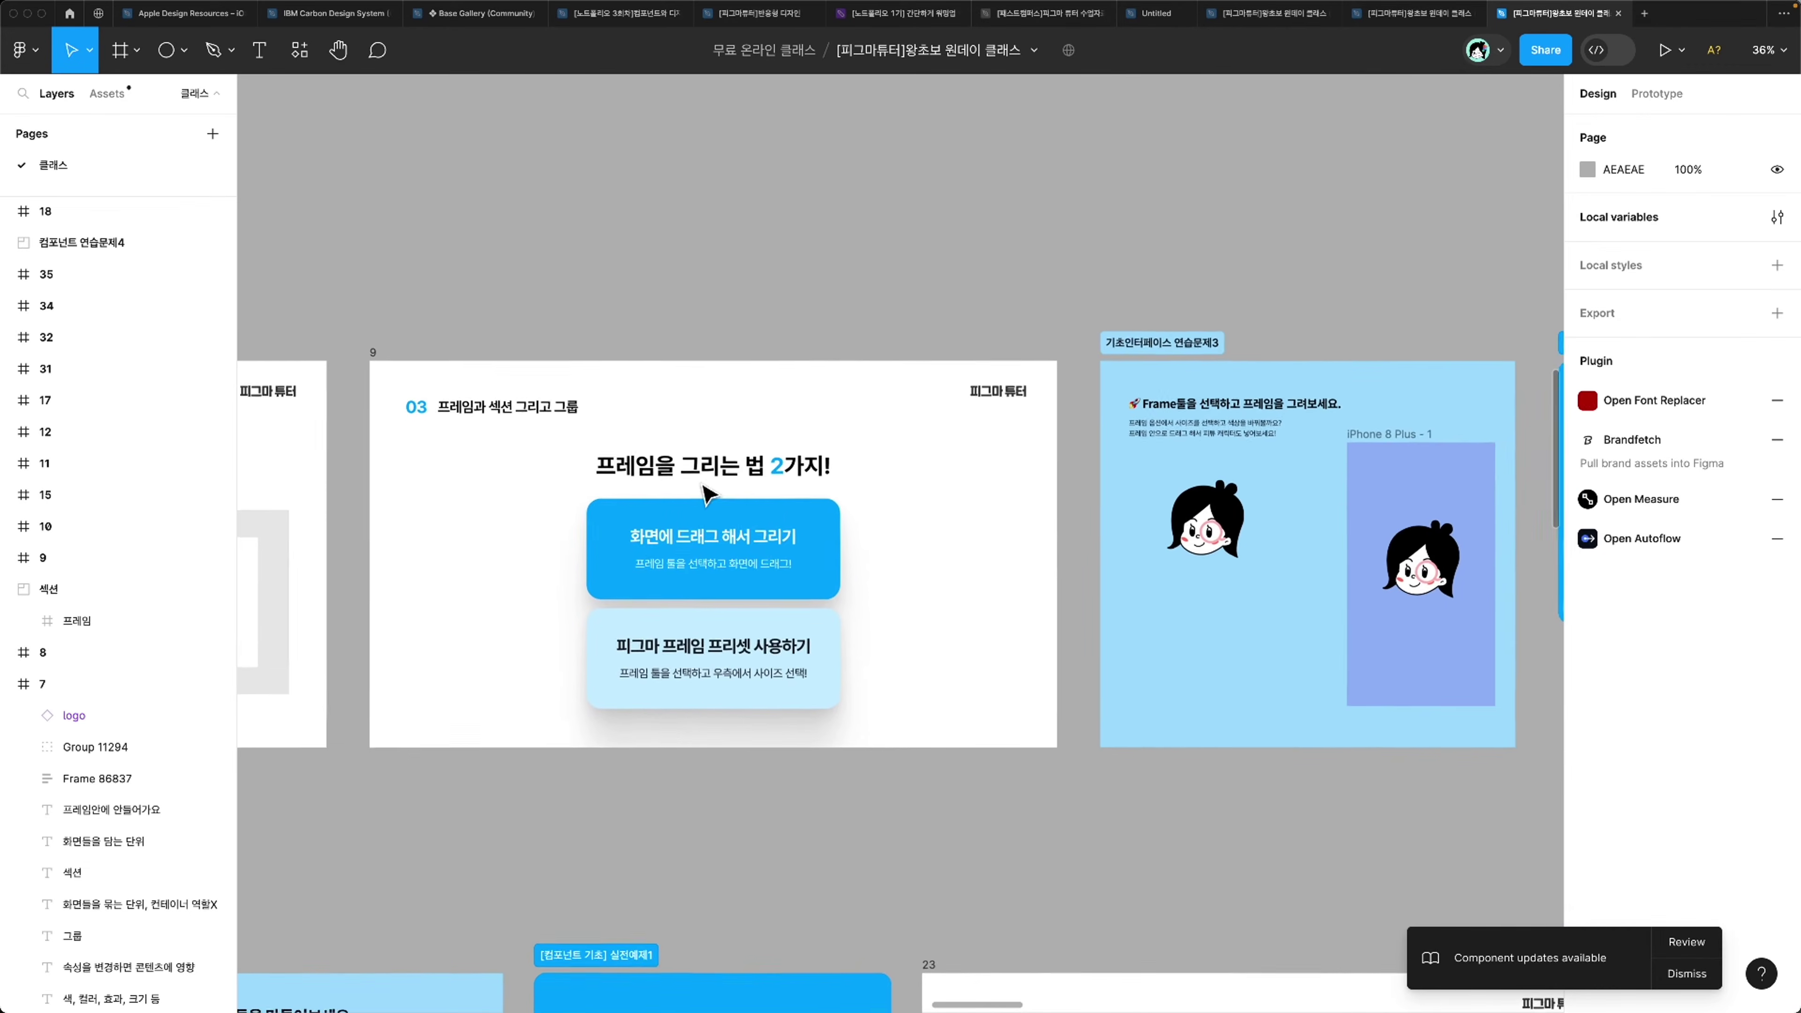
{"action": "scroll", "coordinate": [709, 494], "scroll_direction": "up", "scroll_amount": 3}
{"action": "scroll", "coordinate": [709, 494], "scroll_direction": "down", "scroll_amount": 2}
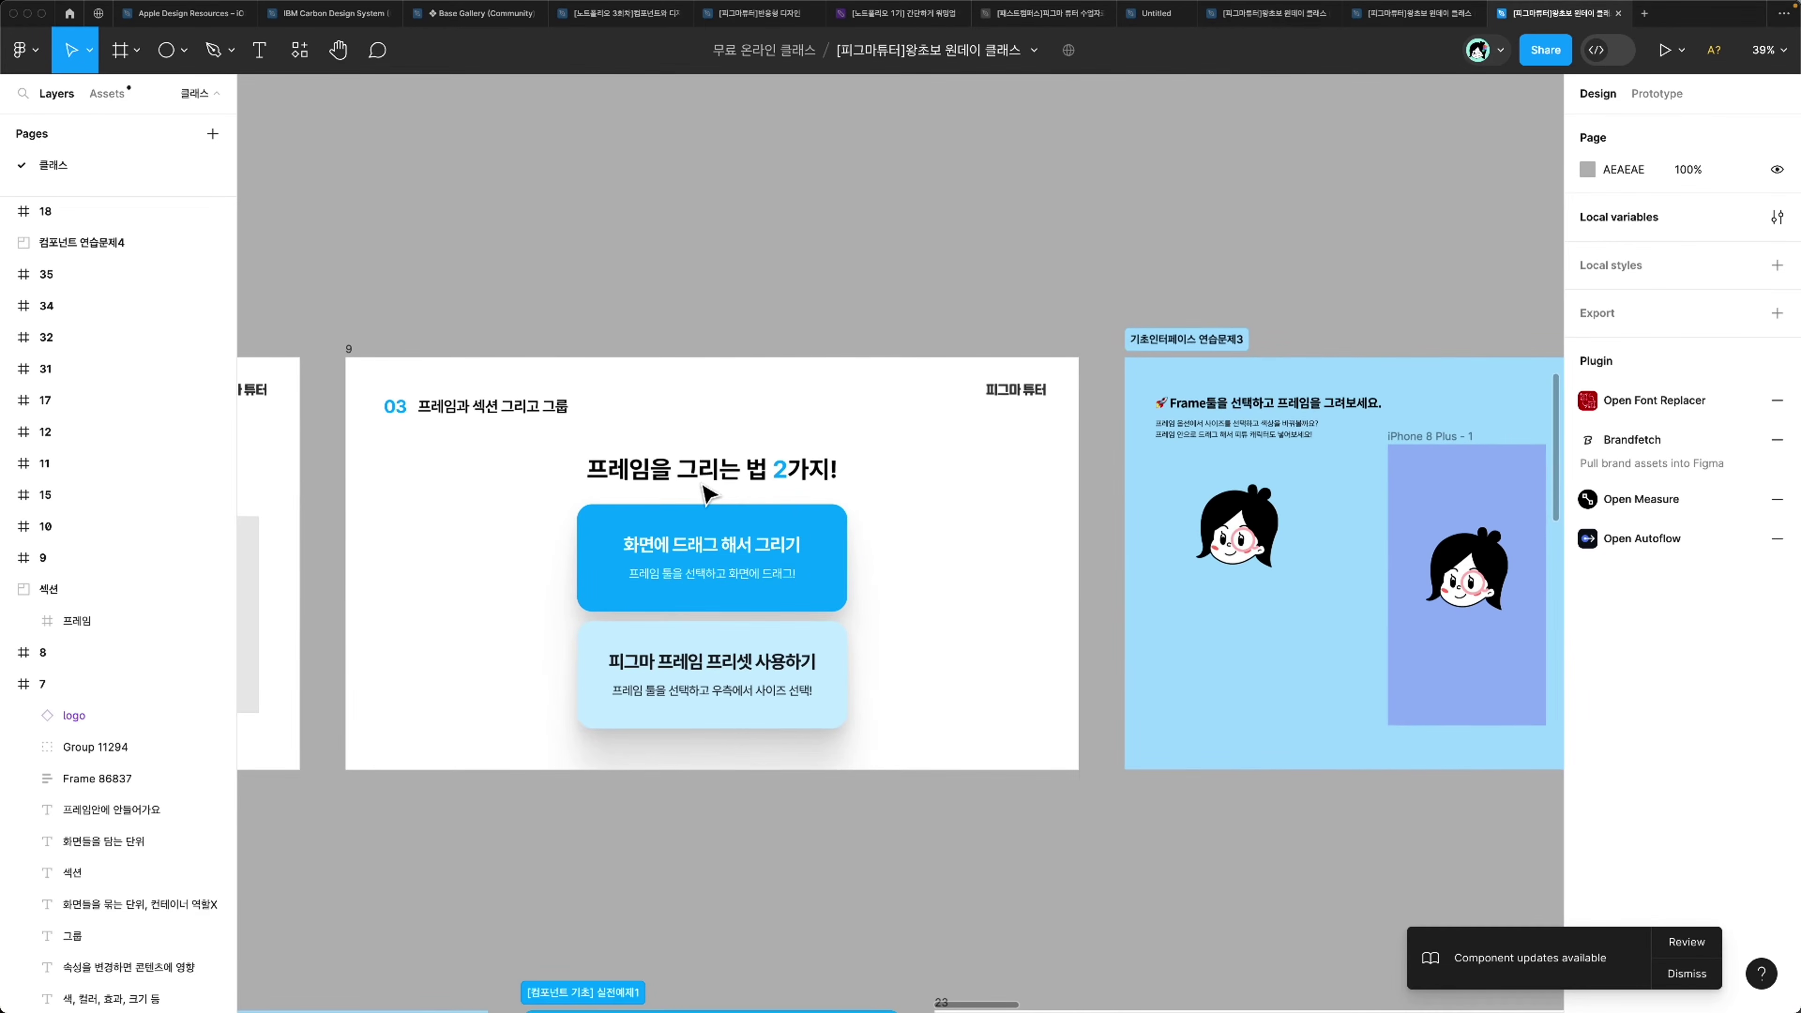
{"action": "scroll", "coordinate": [706, 493], "scroll_direction": "up", "scroll_amount": 3}
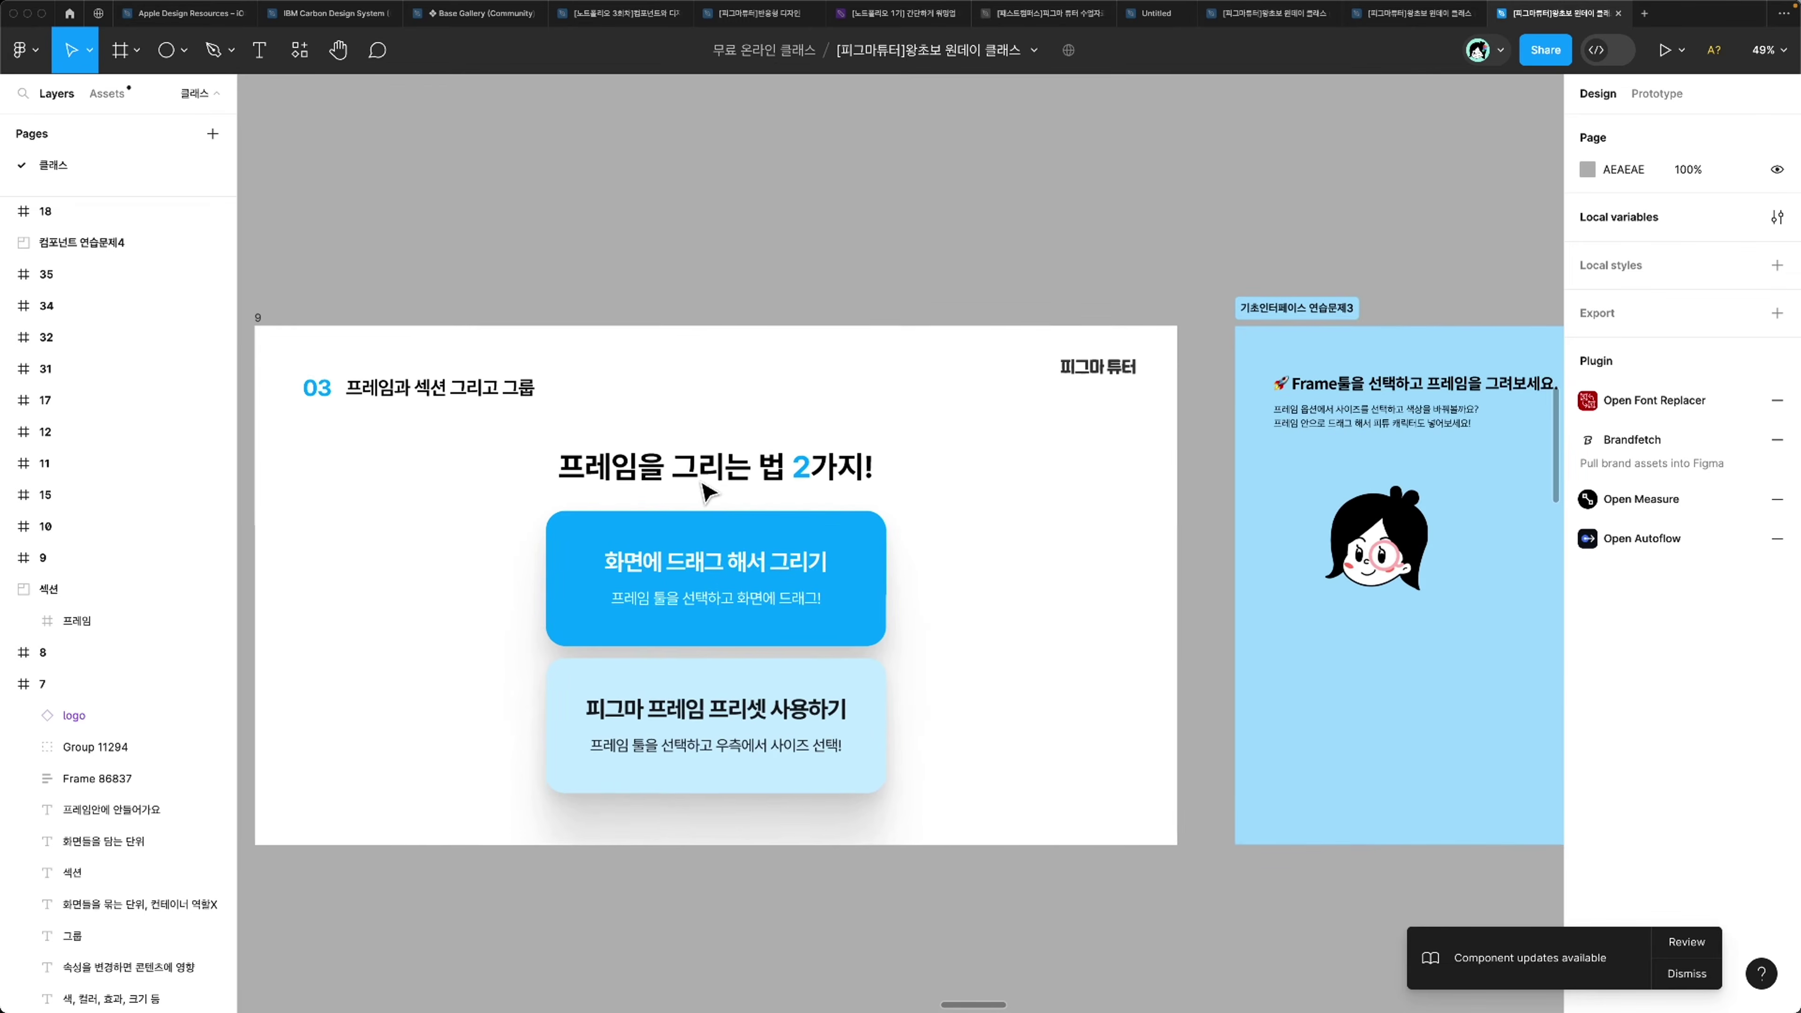
{"action": "scroll", "coordinate": [707, 493], "scroll_direction": "up", "scroll_amount": 4}
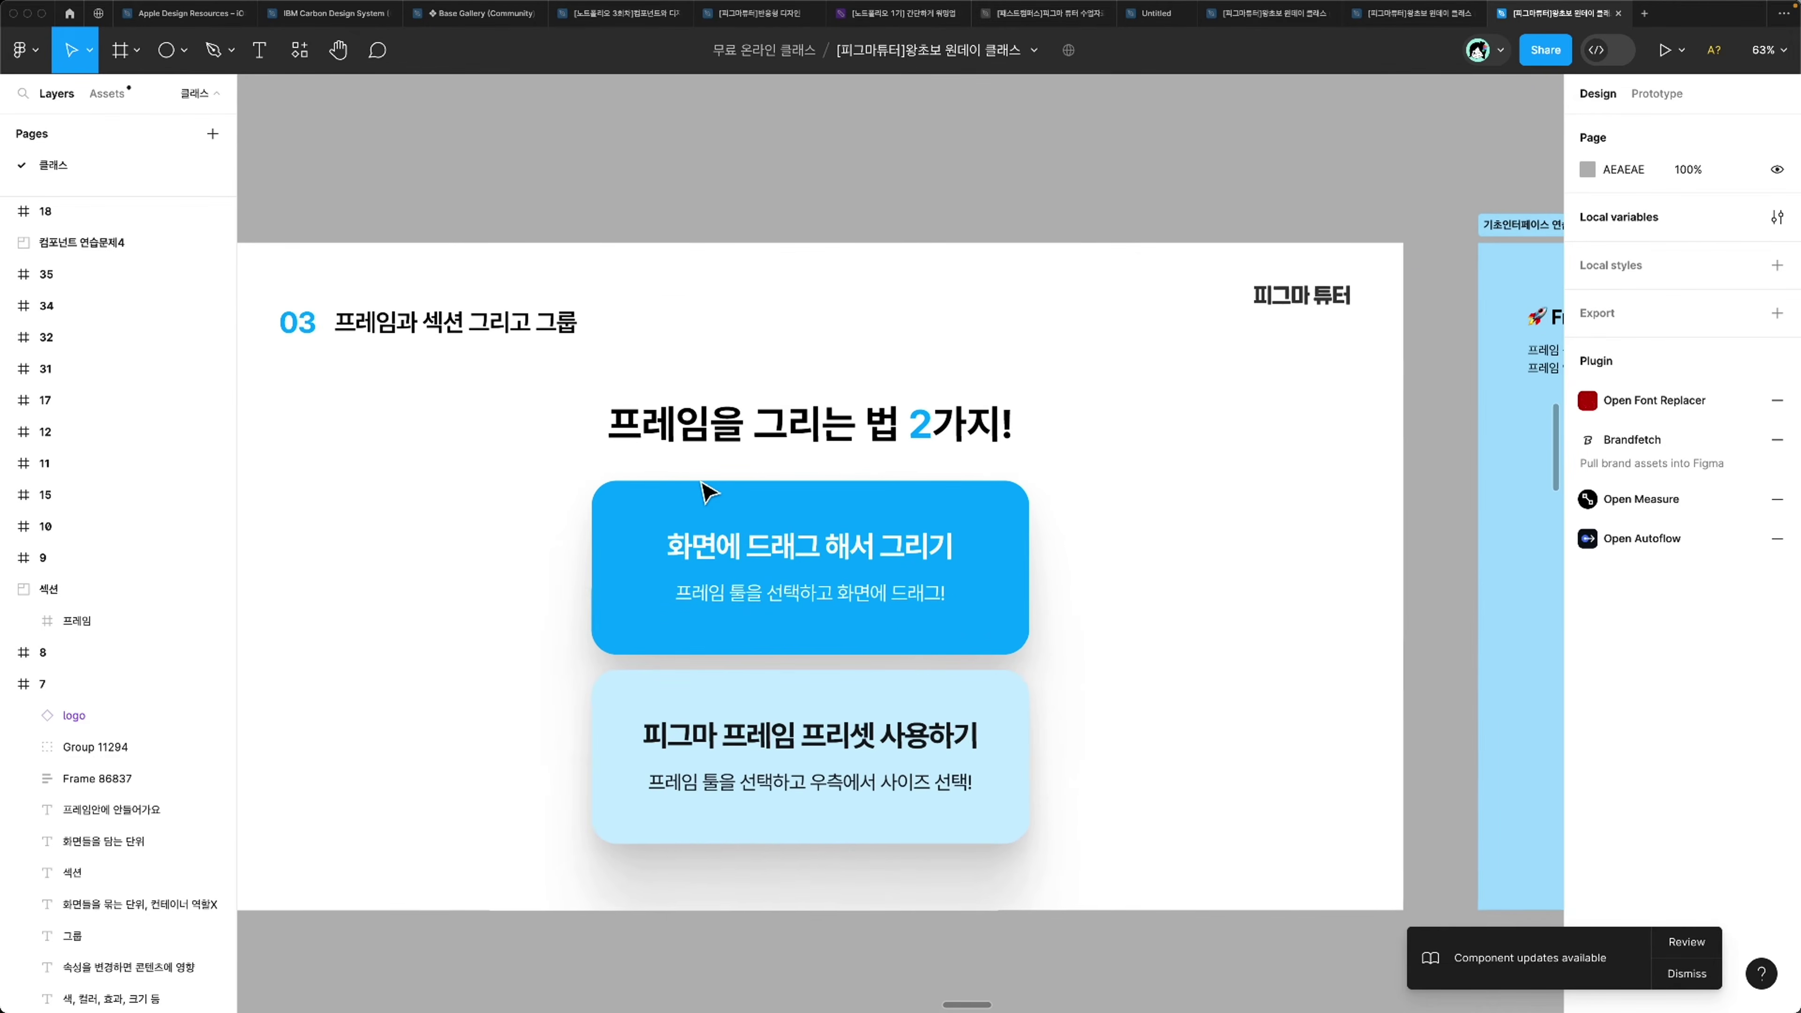
Step: Hide the layers sidebar and fit slide 9 in the widened canvas
{"action": "key", "text": "super+\\"}
{"action": "scroll", "coordinate": [707, 494], "scroll_direction": "down", "scroll_amount": 3}
{"action": "scroll", "coordinate": [703, 495], "scroll_direction": "right", "scroll_amount": 2}
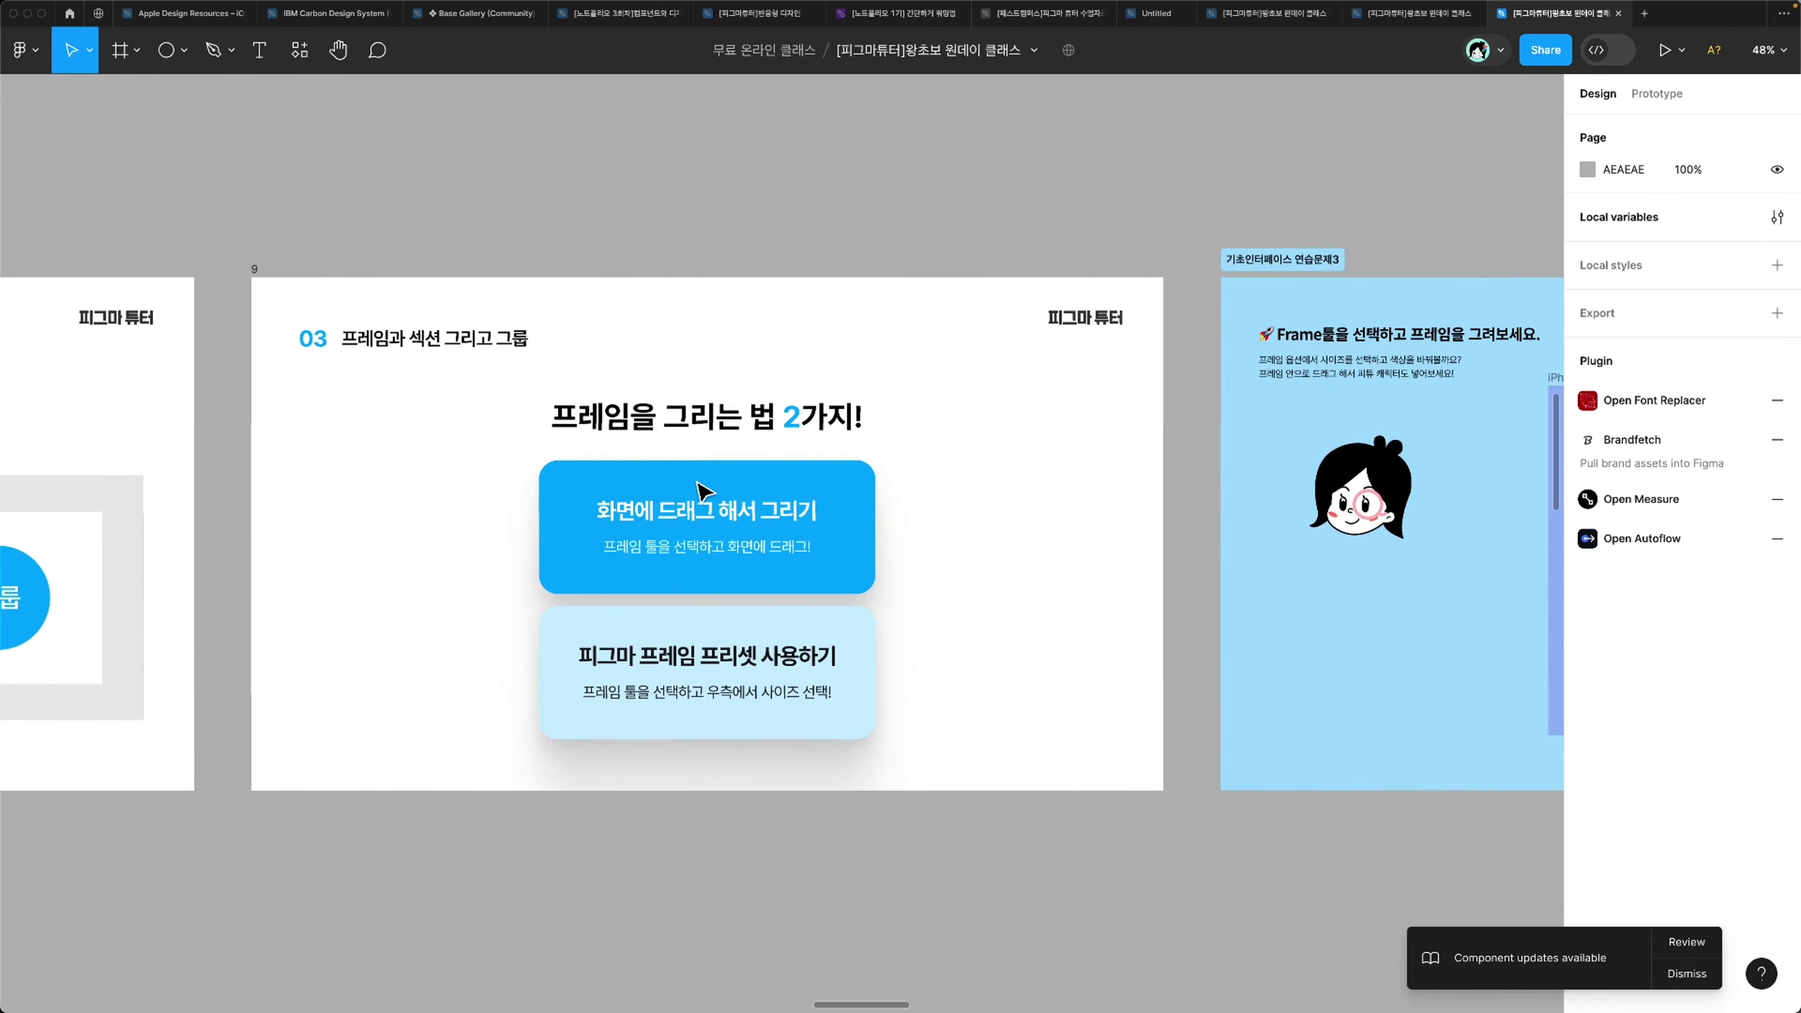
Step: Draw a frame about 282 × 510 in the 기초인터페이스 연습문제3 section and move it just under the character
{"action": "left_click", "coordinate": [122, 53]}
{"action": "scroll", "coordinate": [397, 426], "scroll_direction": "down", "scroll_amount": 5}
{"action": "scroll", "coordinate": [397, 426], "scroll_direction": "right", "scroll_amount": 5}
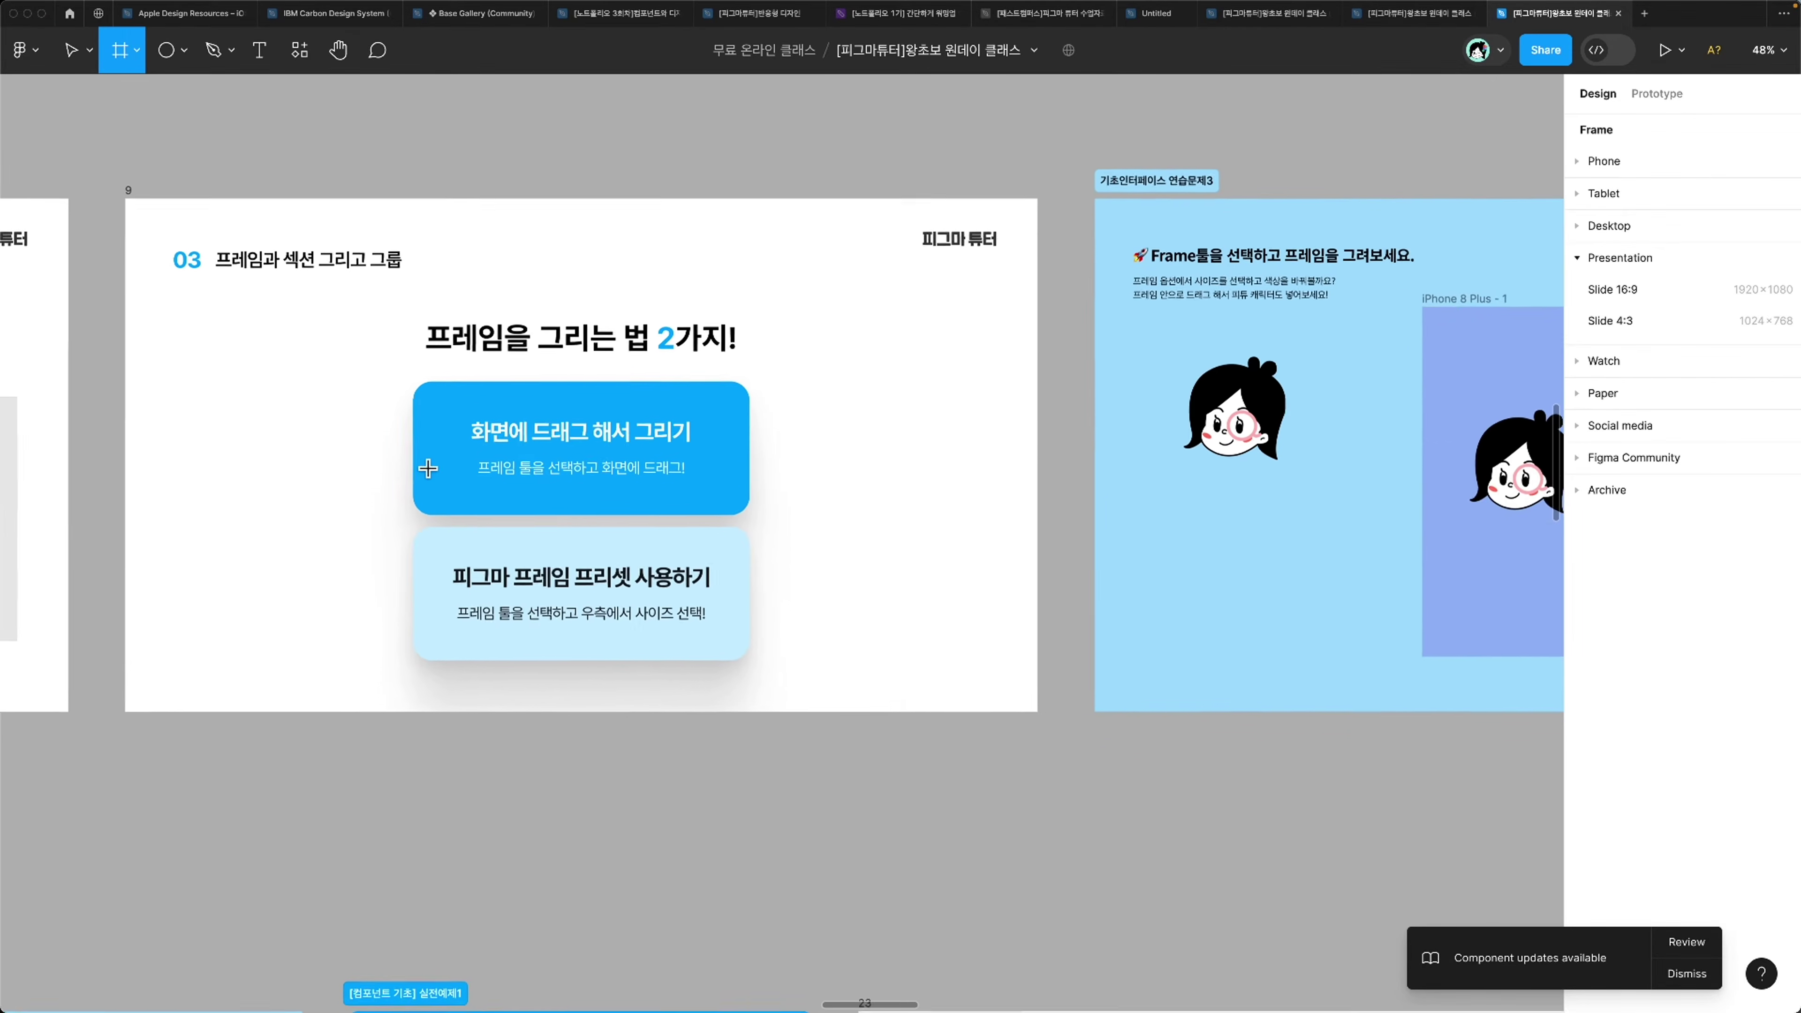
{"action": "scroll", "coordinate": [975, 766], "scroll_direction": "up", "scroll_amount": 5}
{"action": "scroll", "coordinate": [975, 766], "scroll_direction": "right", "scroll_amount": 3}
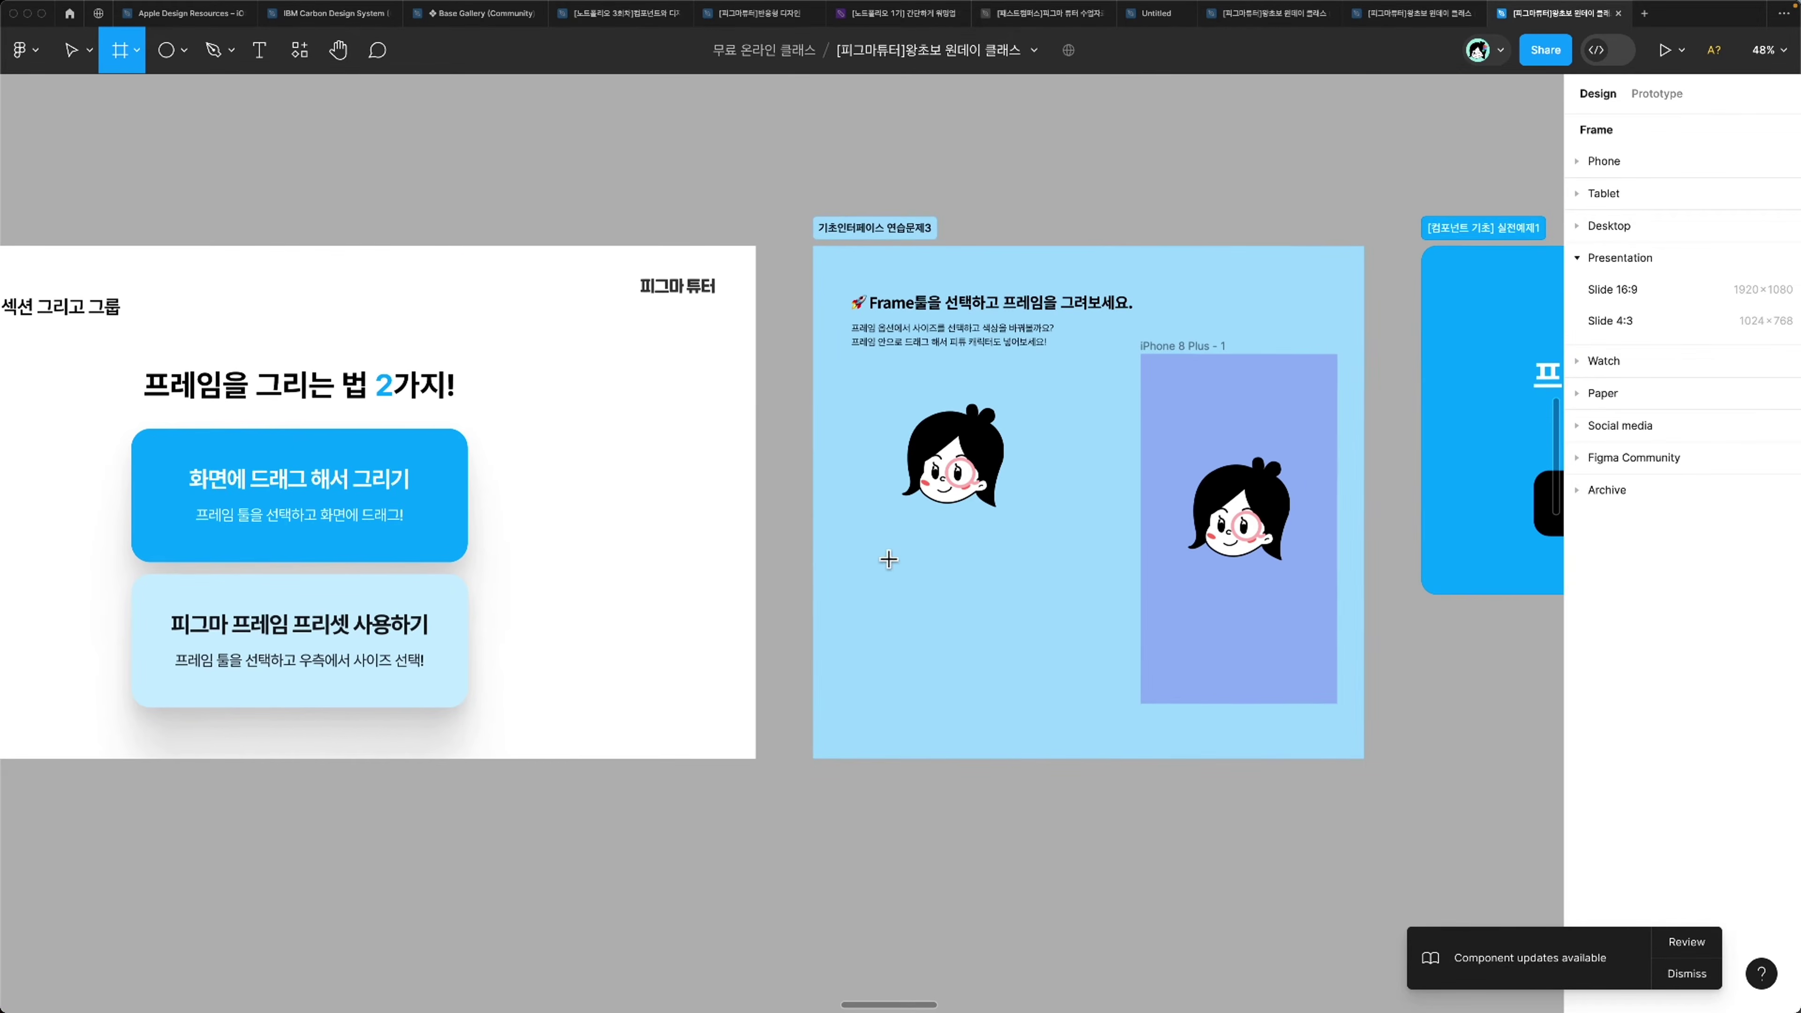
{"action": "left_click_drag", "start_coordinate": [888, 558], "coordinate": [1022, 799]}
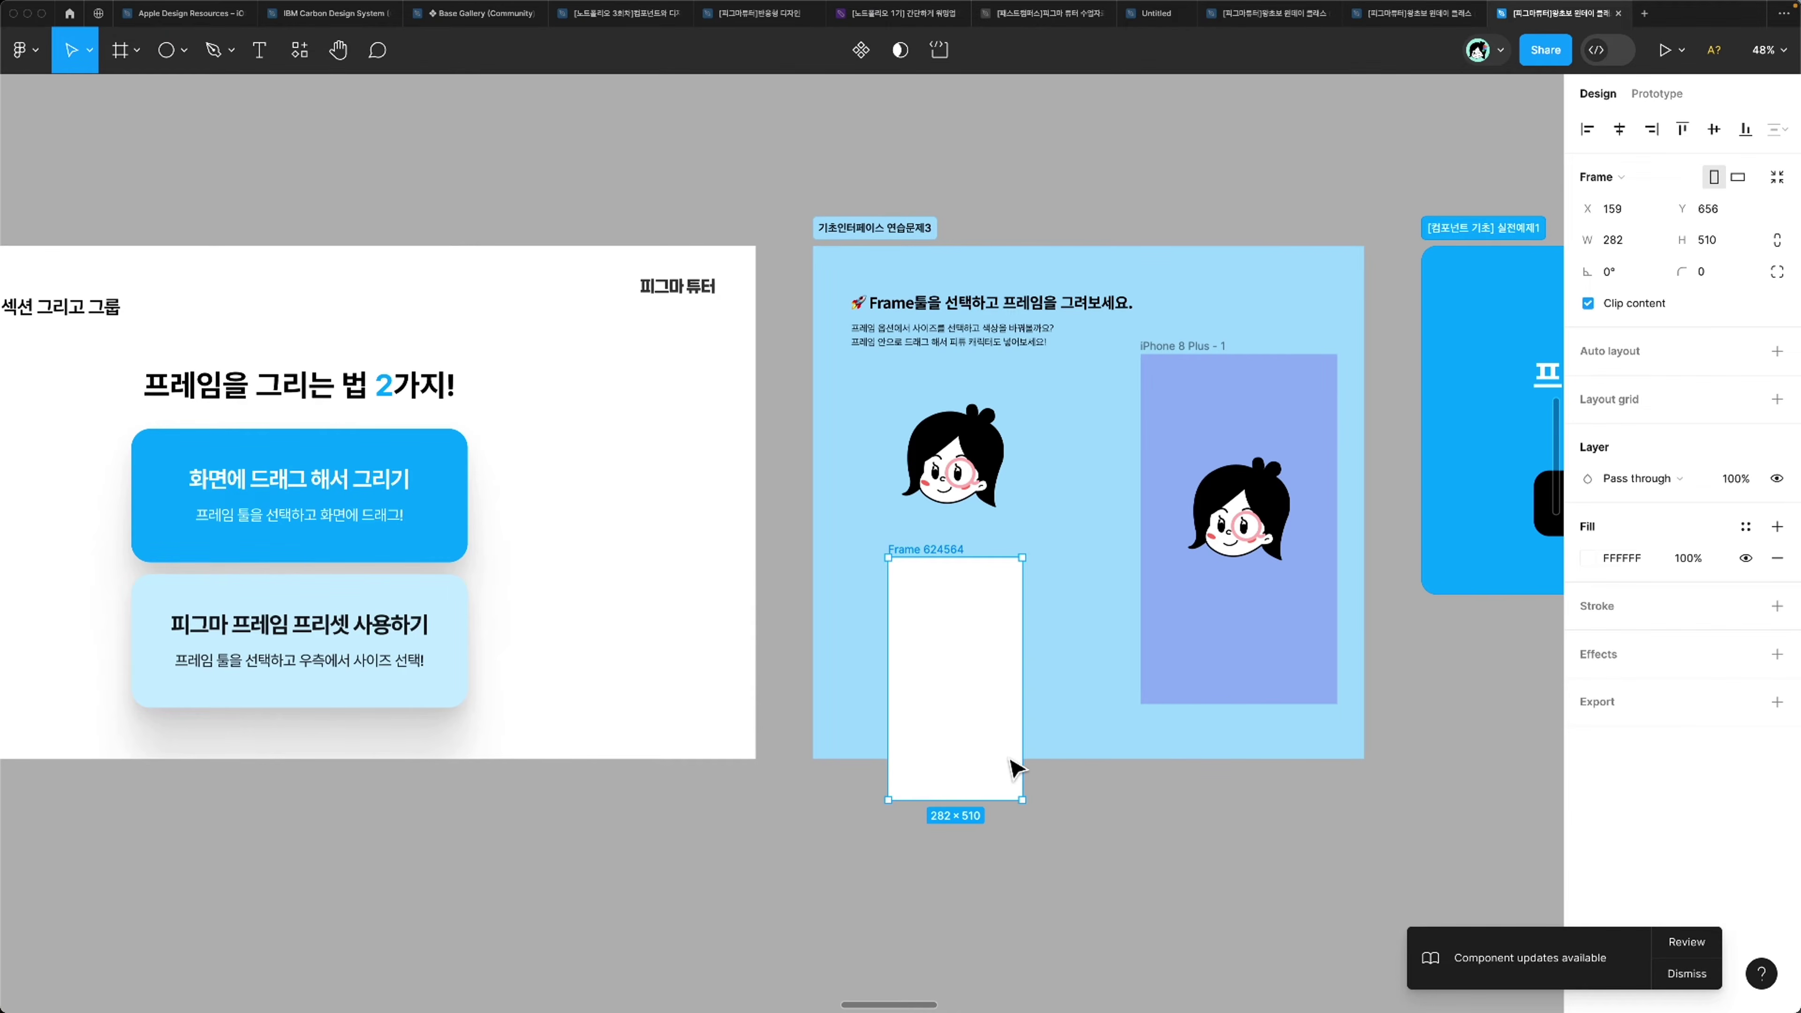
{"action": "left_click_drag", "start_coordinate": [967, 663], "coordinate": [979, 634]}
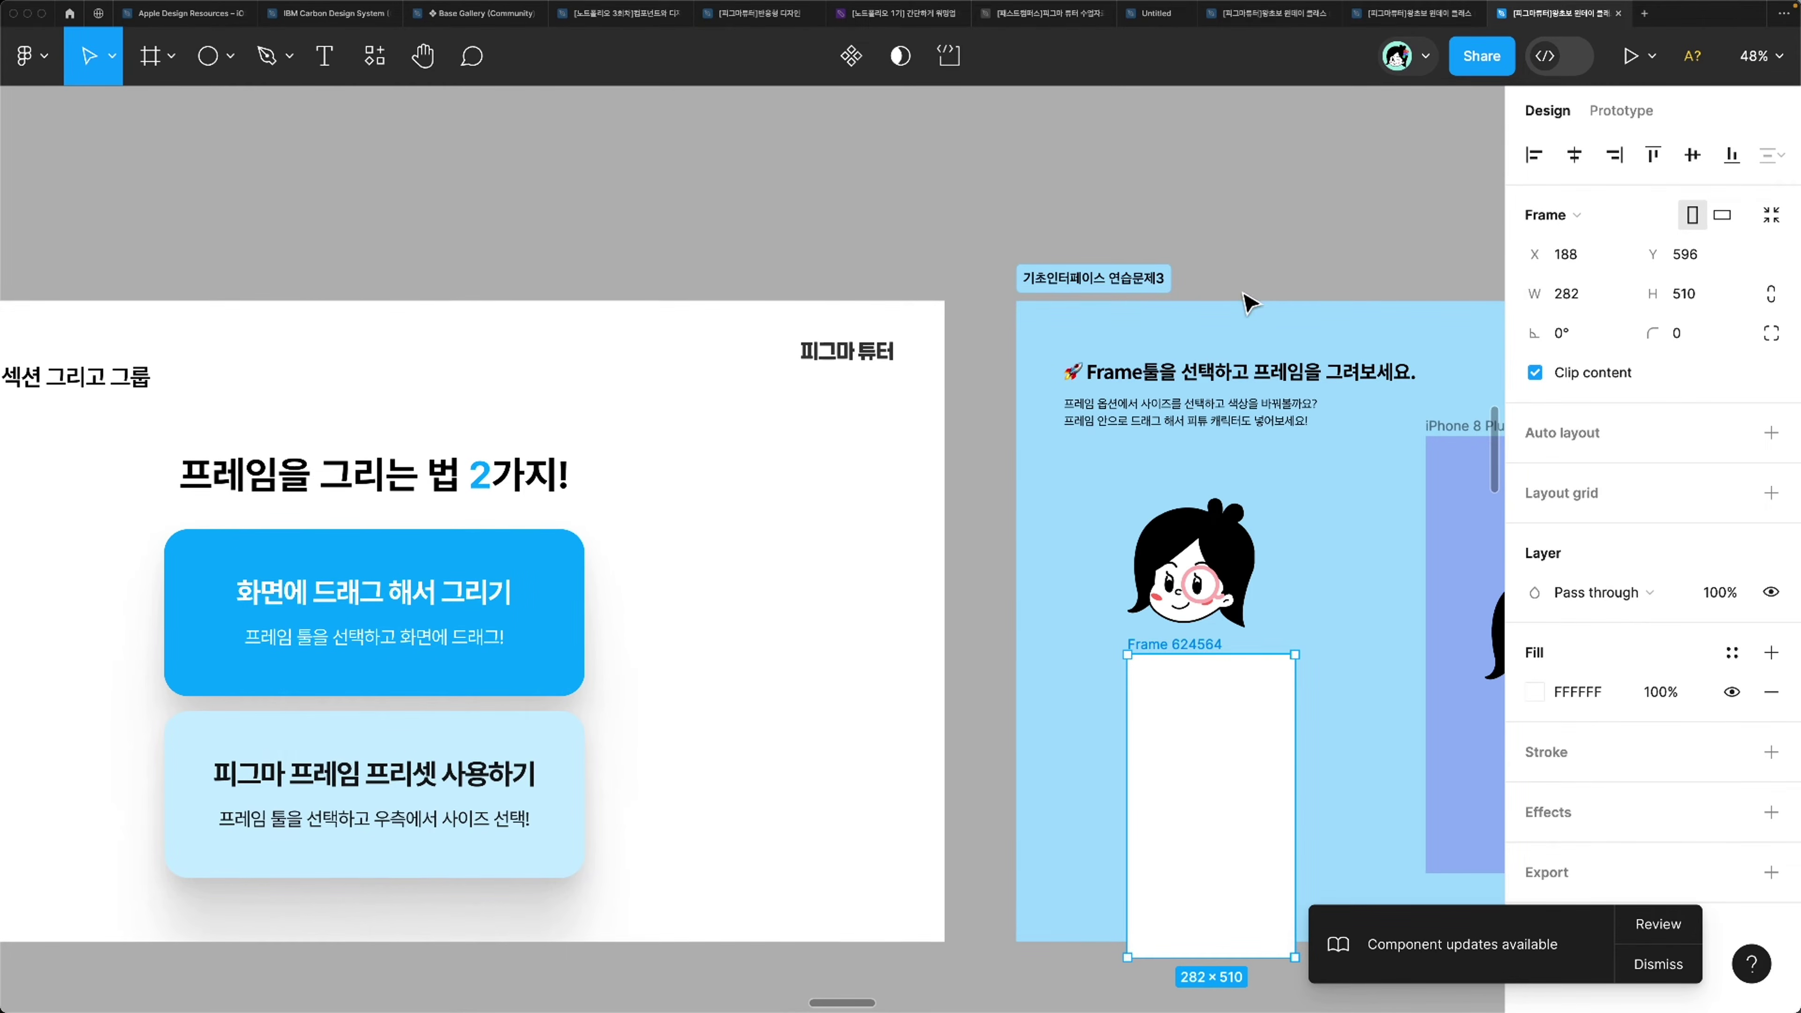
Step: Resize the hand-drawn frame to 335 wide and 644 high, and delete it
{"action": "scroll", "coordinate": [1250, 303], "scroll_direction": "right", "scroll_amount": 1}
{"action": "left_click", "coordinate": [1532, 288]}
{"action": "type", "text": "335"}
{"action": "key", "text": "Tab"}
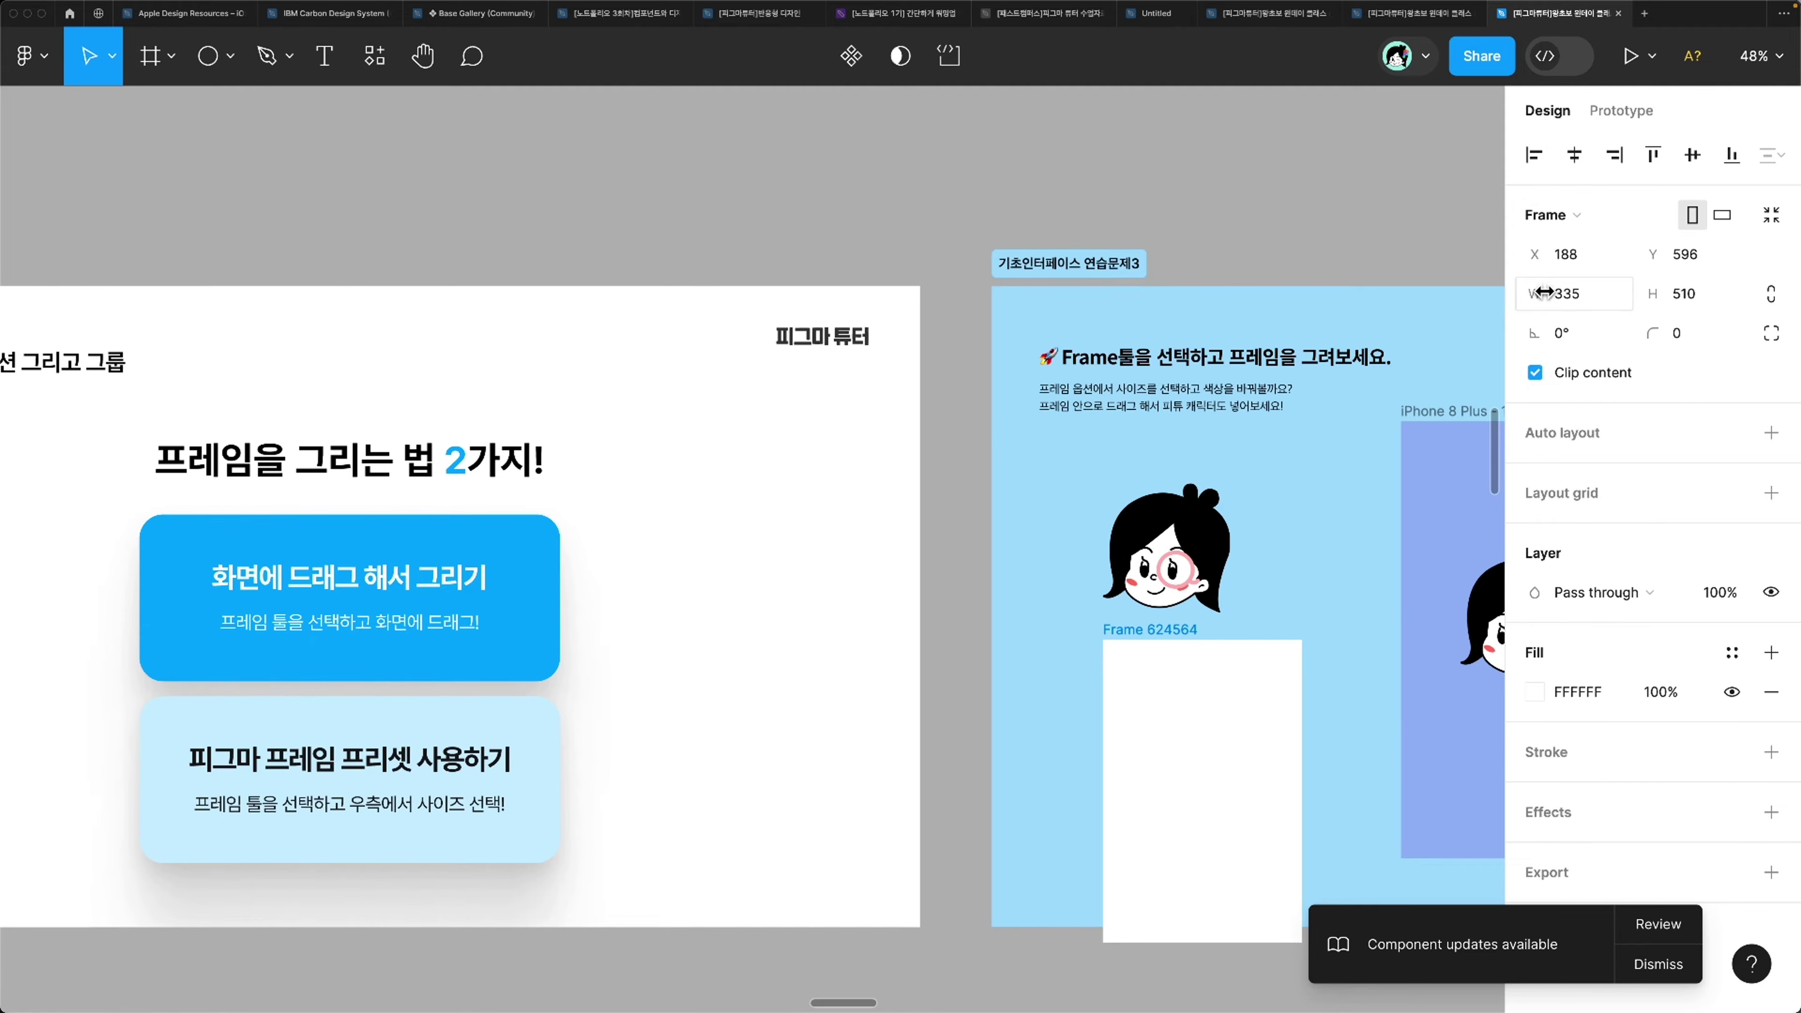
{"action": "type", "text": "607"}
{"action": "key", "text": "Return"}
{"action": "left_click_drag", "start_coordinate": [96, 305], "coordinate": [901, 563]}
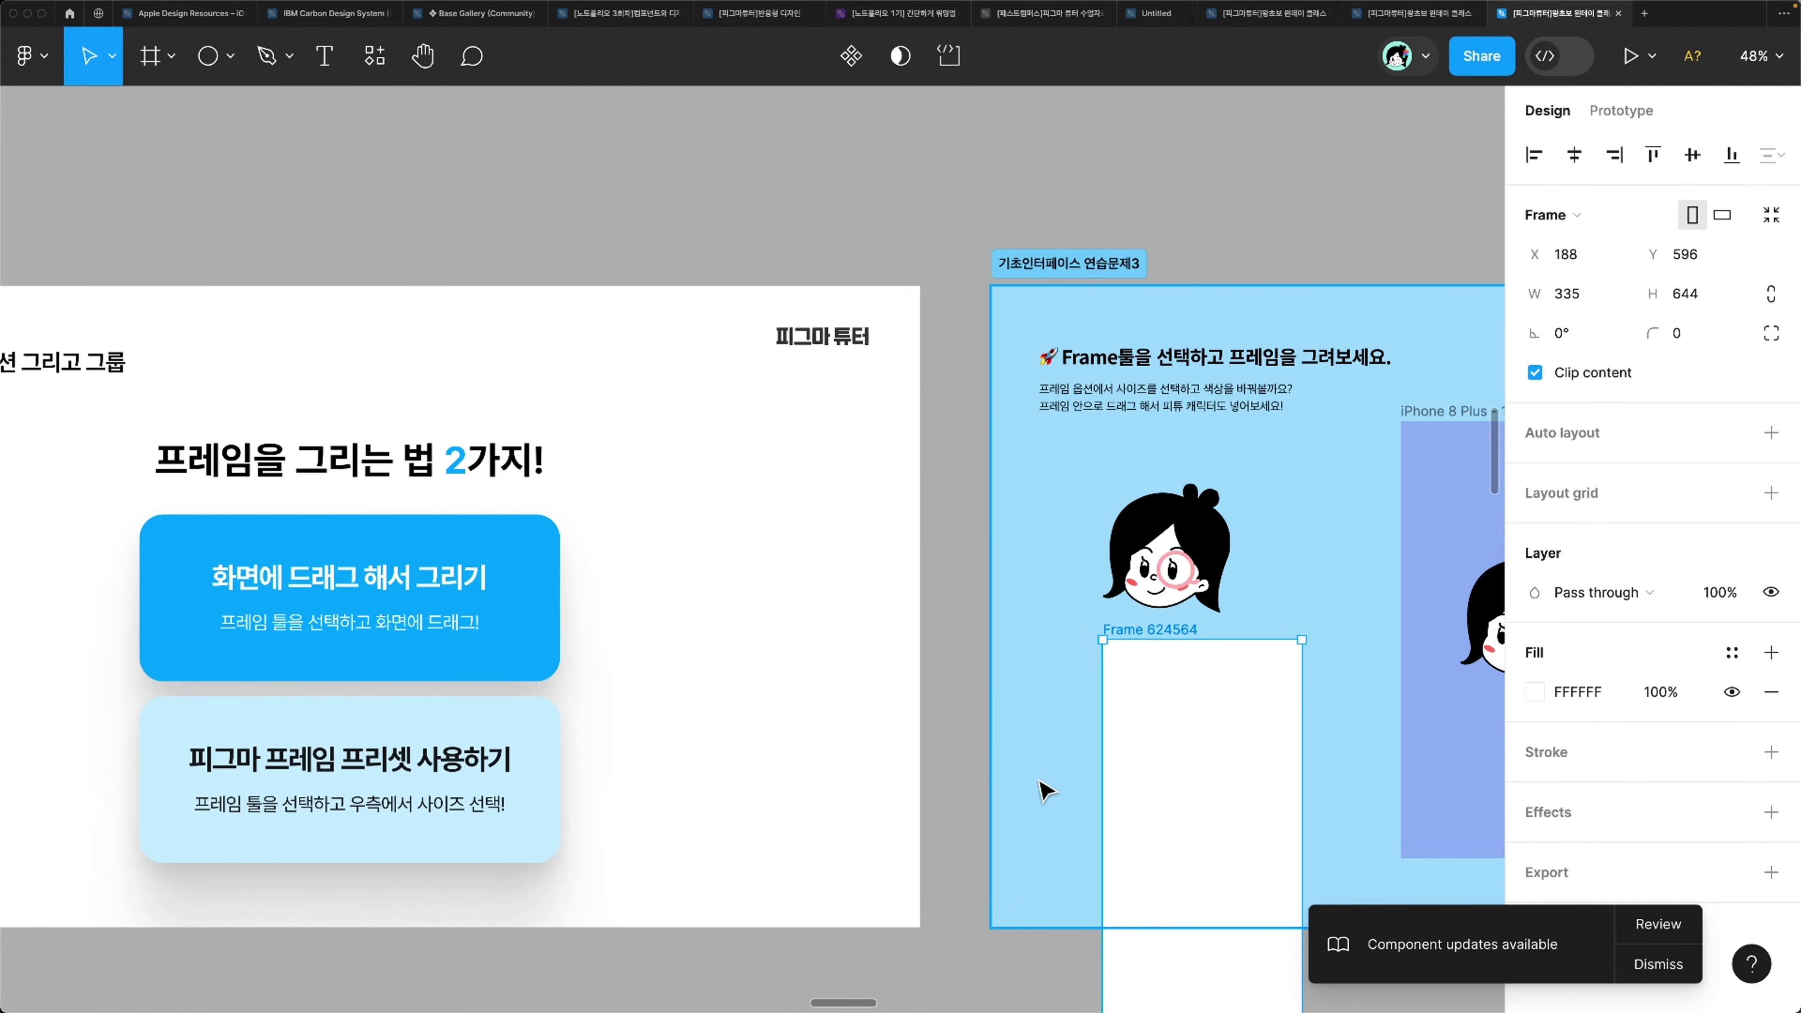
{"action": "key", "text": "Delete"}
Step: Add a frame to the canvas using the iPhone 13 & 14 phone preset, 390 × 844
{"action": "scroll", "coordinate": [1045, 790], "scroll_direction": "down", "scroll_amount": 3}
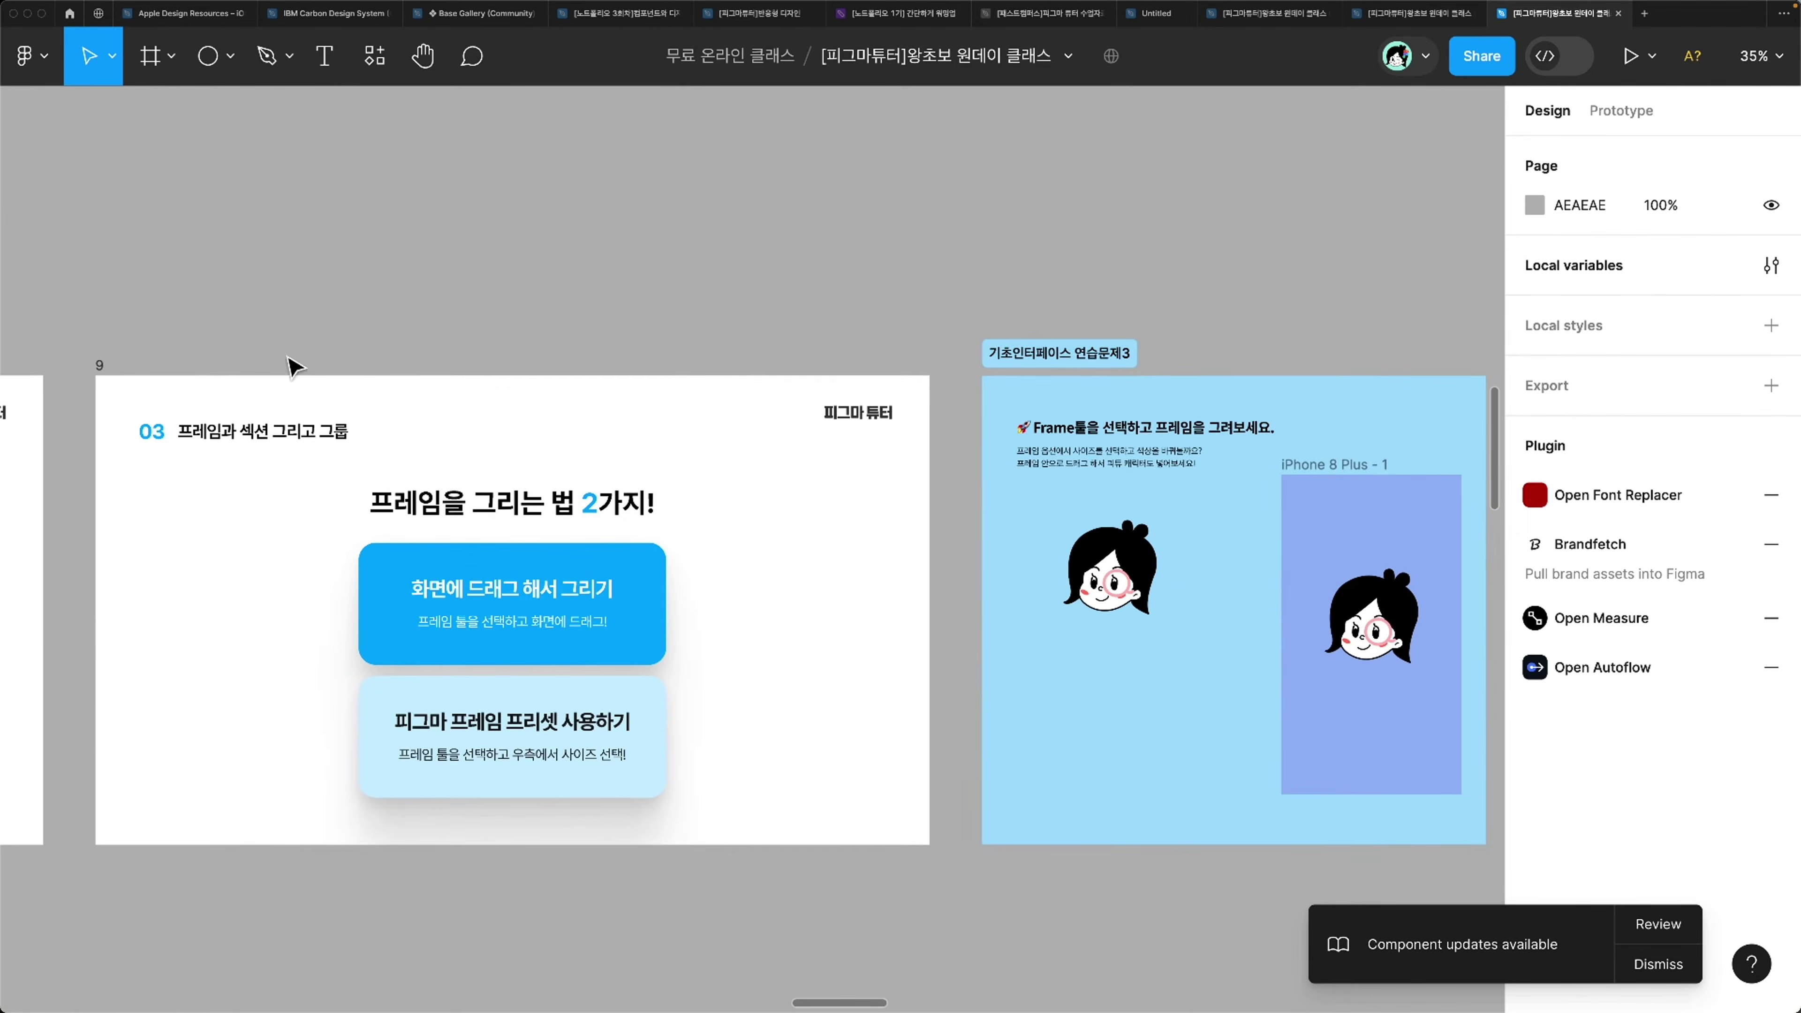
{"action": "left_click", "coordinate": [150, 67]}
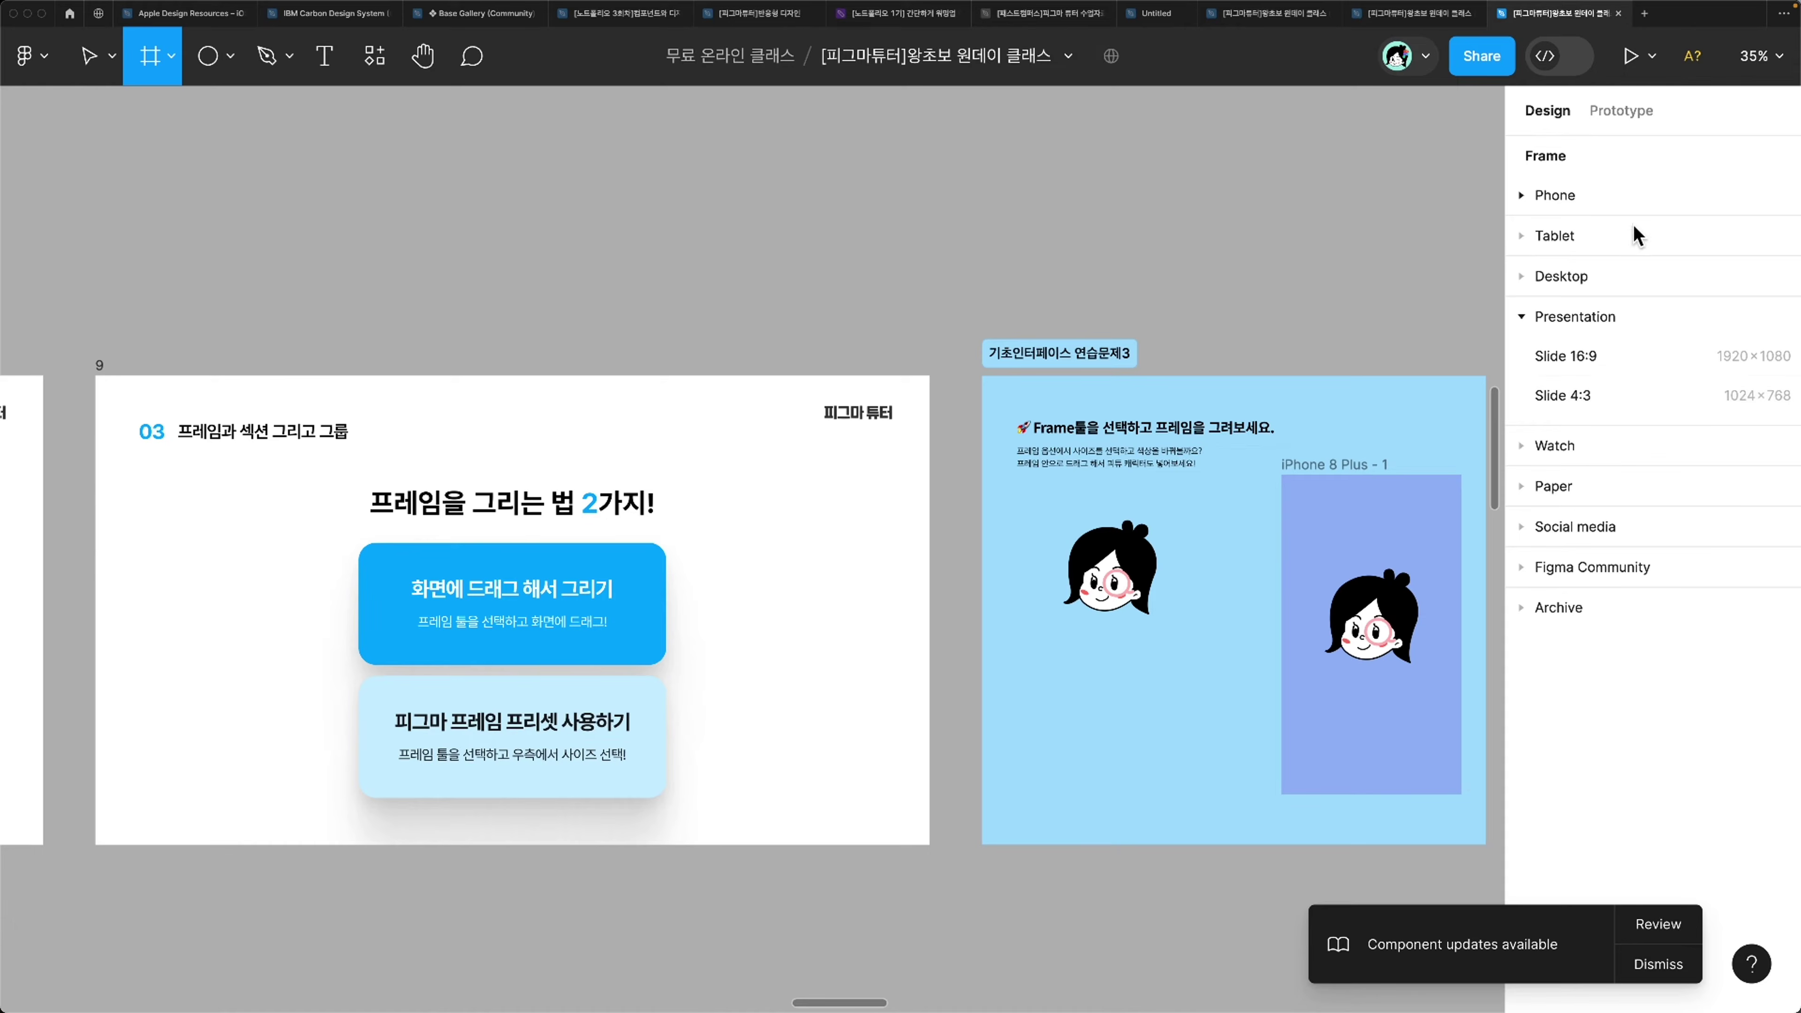
{"action": "left_click", "coordinate": [1524, 195]}
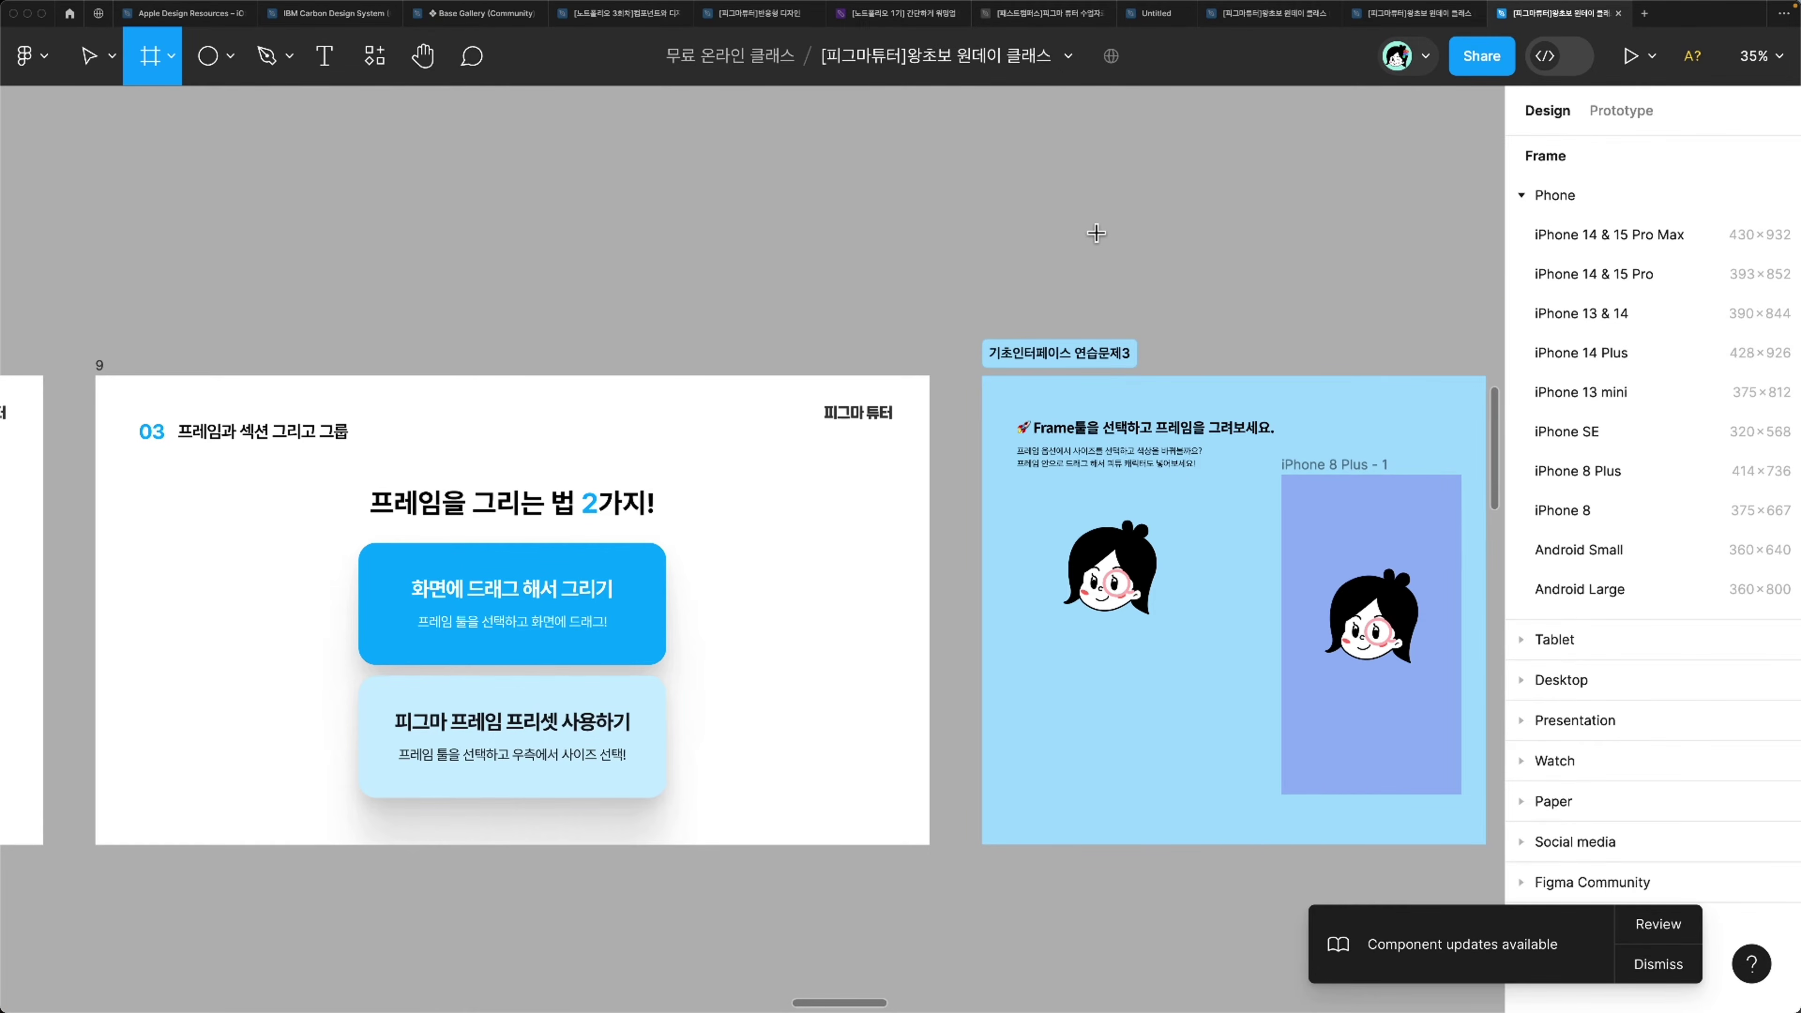
{"action": "scroll", "coordinate": [1096, 233], "scroll_direction": "right", "scroll_amount": 5}
{"action": "left_click", "coordinate": [1643, 318]}
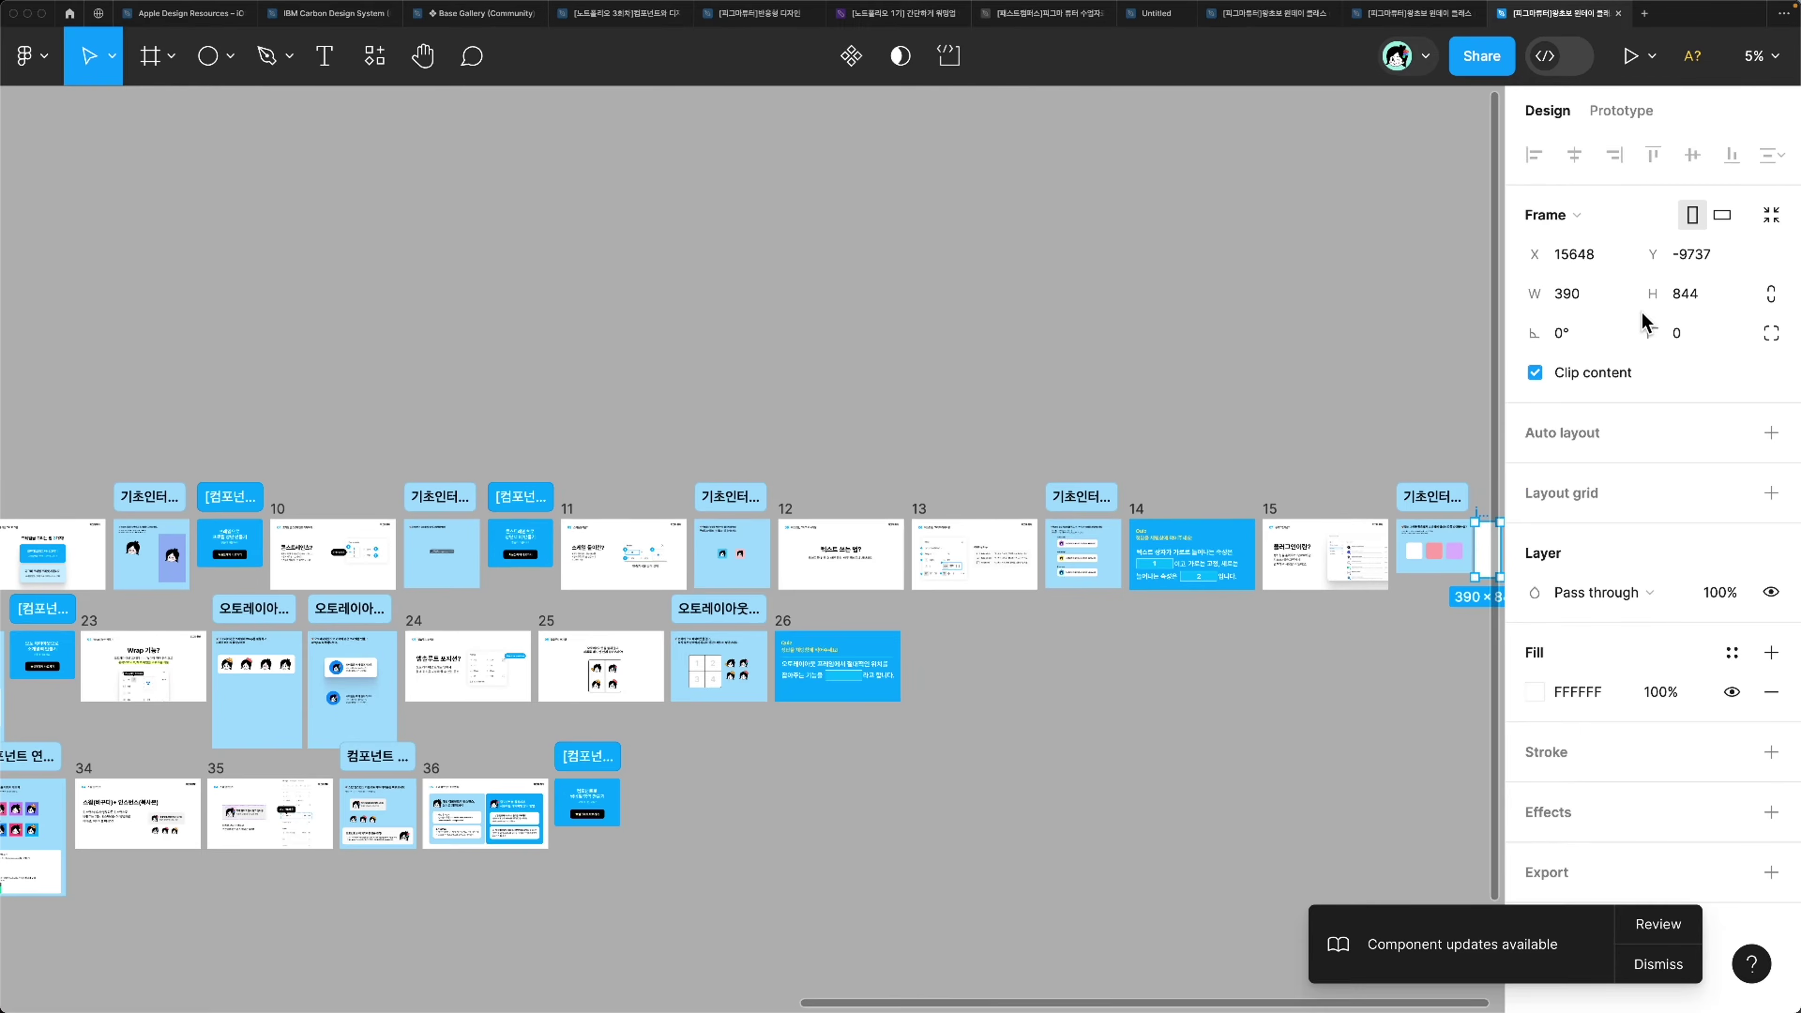
Step: Locate the new iPhone 13 & 14 frame beside the 기초인터페이스 연습문제7 section and move it under slide 13
{"action": "scroll", "coordinate": [1258, 542], "scroll_direction": "down", "scroll_amount": 3}
{"action": "scroll", "coordinate": [1386, 614], "scroll_direction": "up", "scroll_amount": 5}
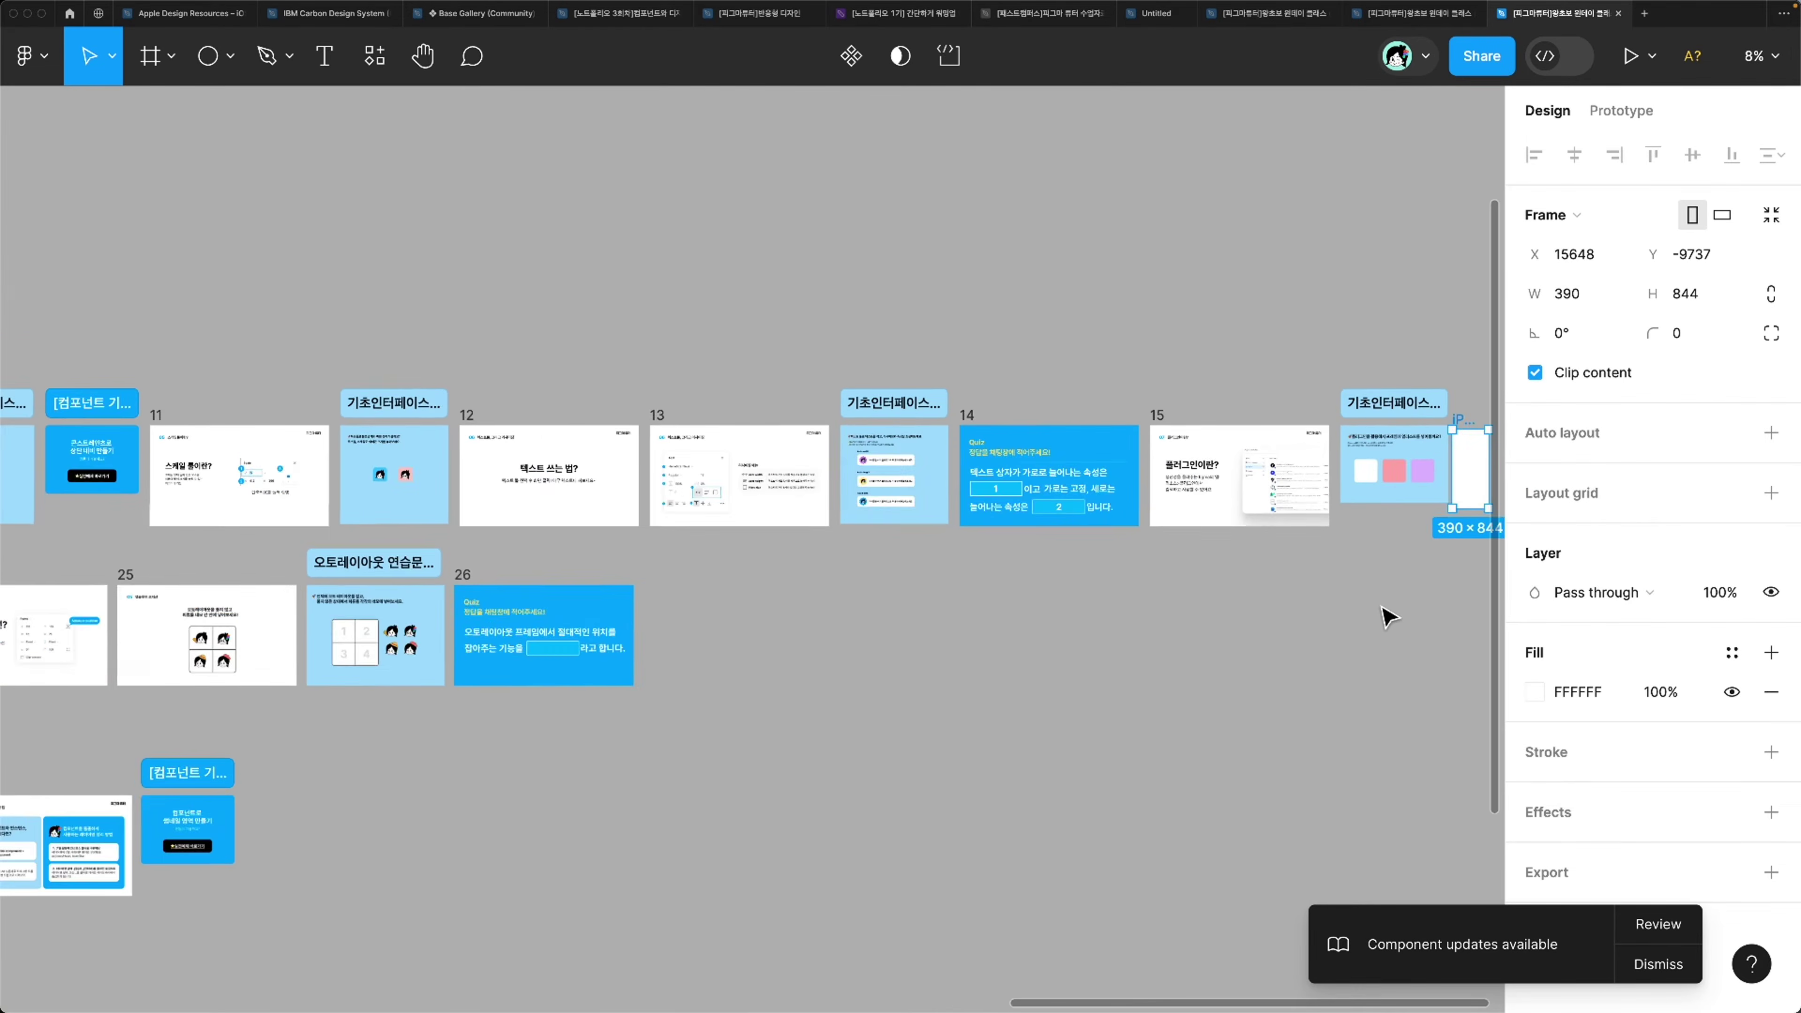
{"action": "scroll", "coordinate": [1386, 614], "scroll_direction": "up", "scroll_amount": 5}
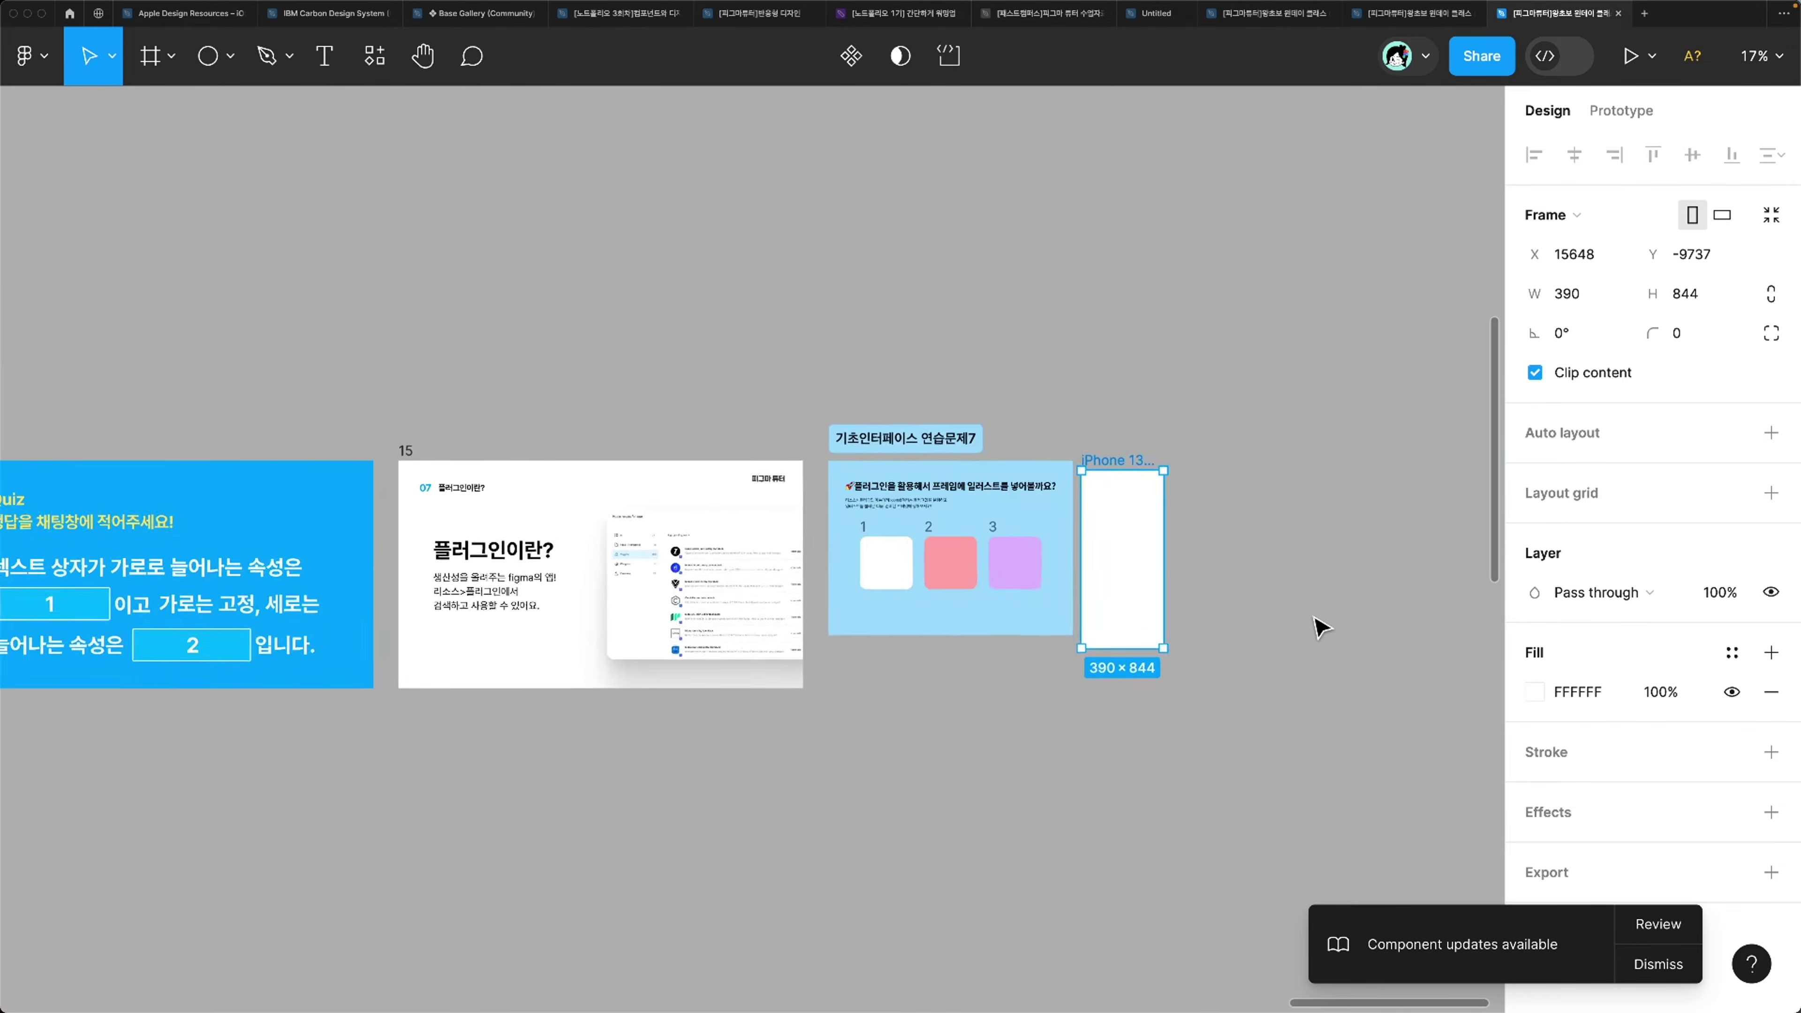
{"action": "scroll", "coordinate": [1248, 607], "scroll_direction": "up", "scroll_amount": 2}
{"action": "scroll", "coordinate": [1248, 607], "scroll_direction": "right", "scroll_amount": 2}
{"action": "left_click_drag", "start_coordinate": [1078, 625], "coordinate": [1017, 491]}
{"action": "key", "text": "super+z"}
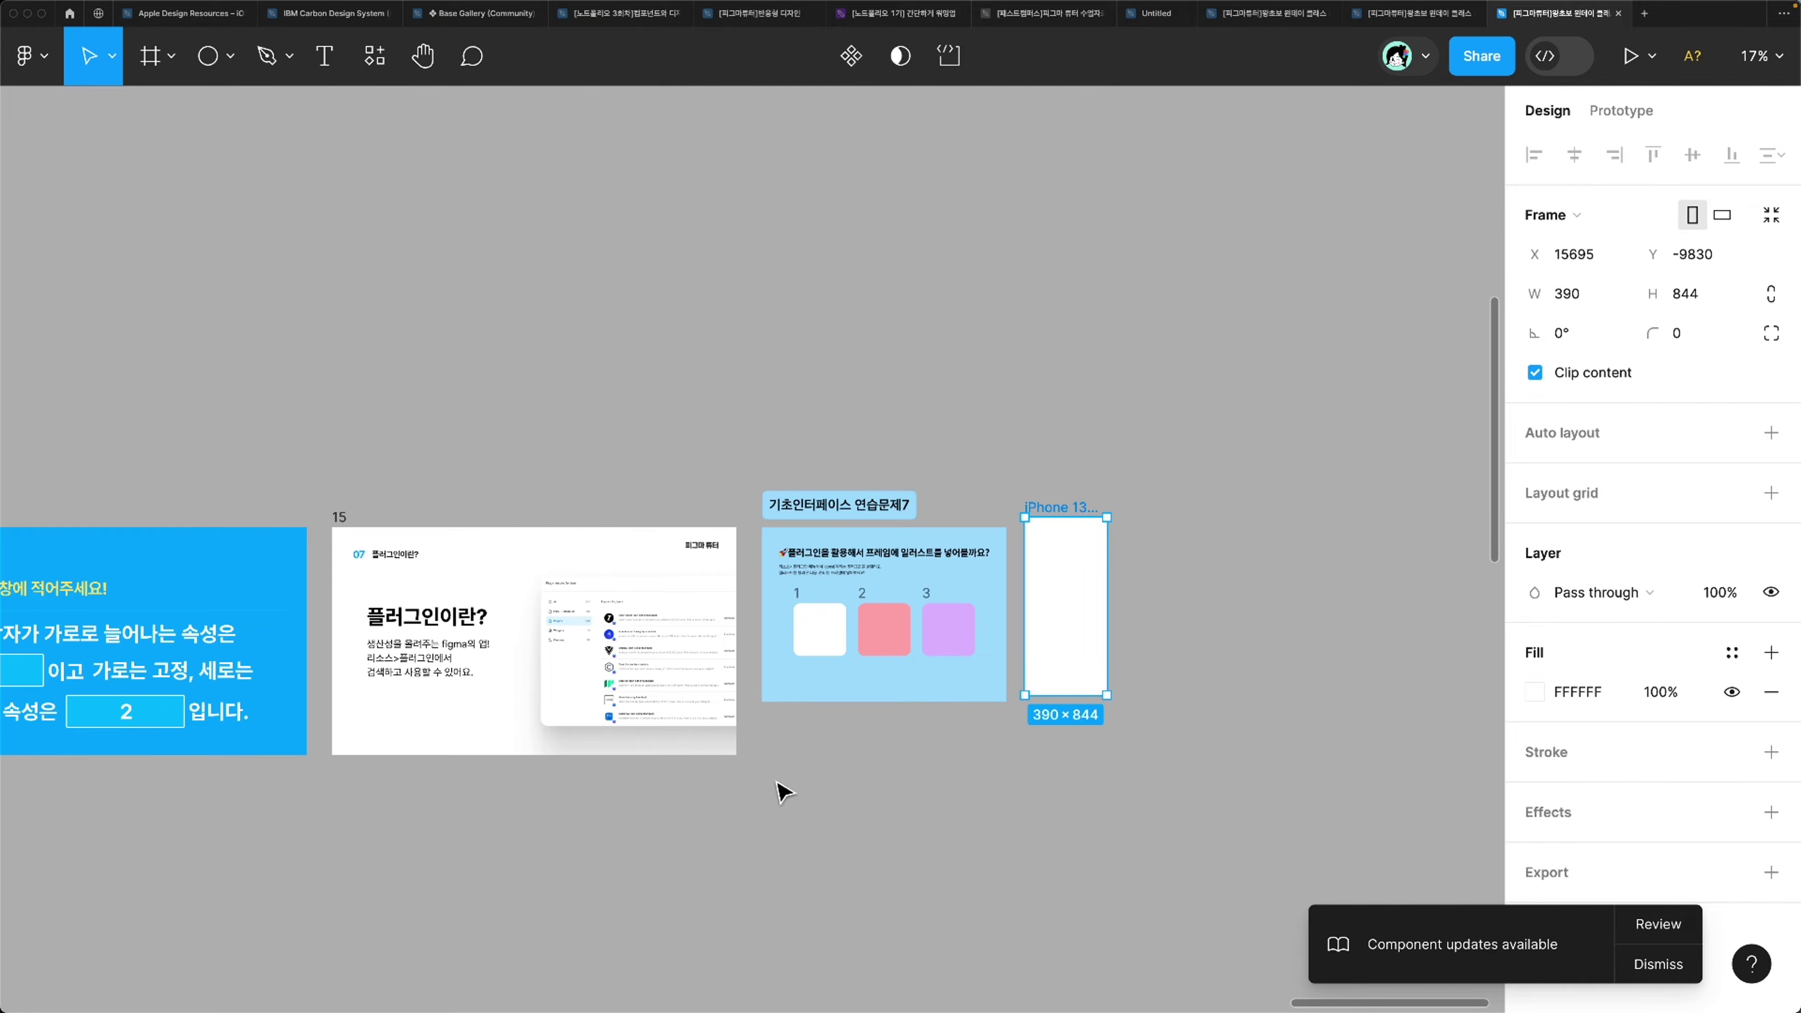
{"action": "scroll", "coordinate": [780, 792], "scroll_direction": "down", "scroll_amount": 5}
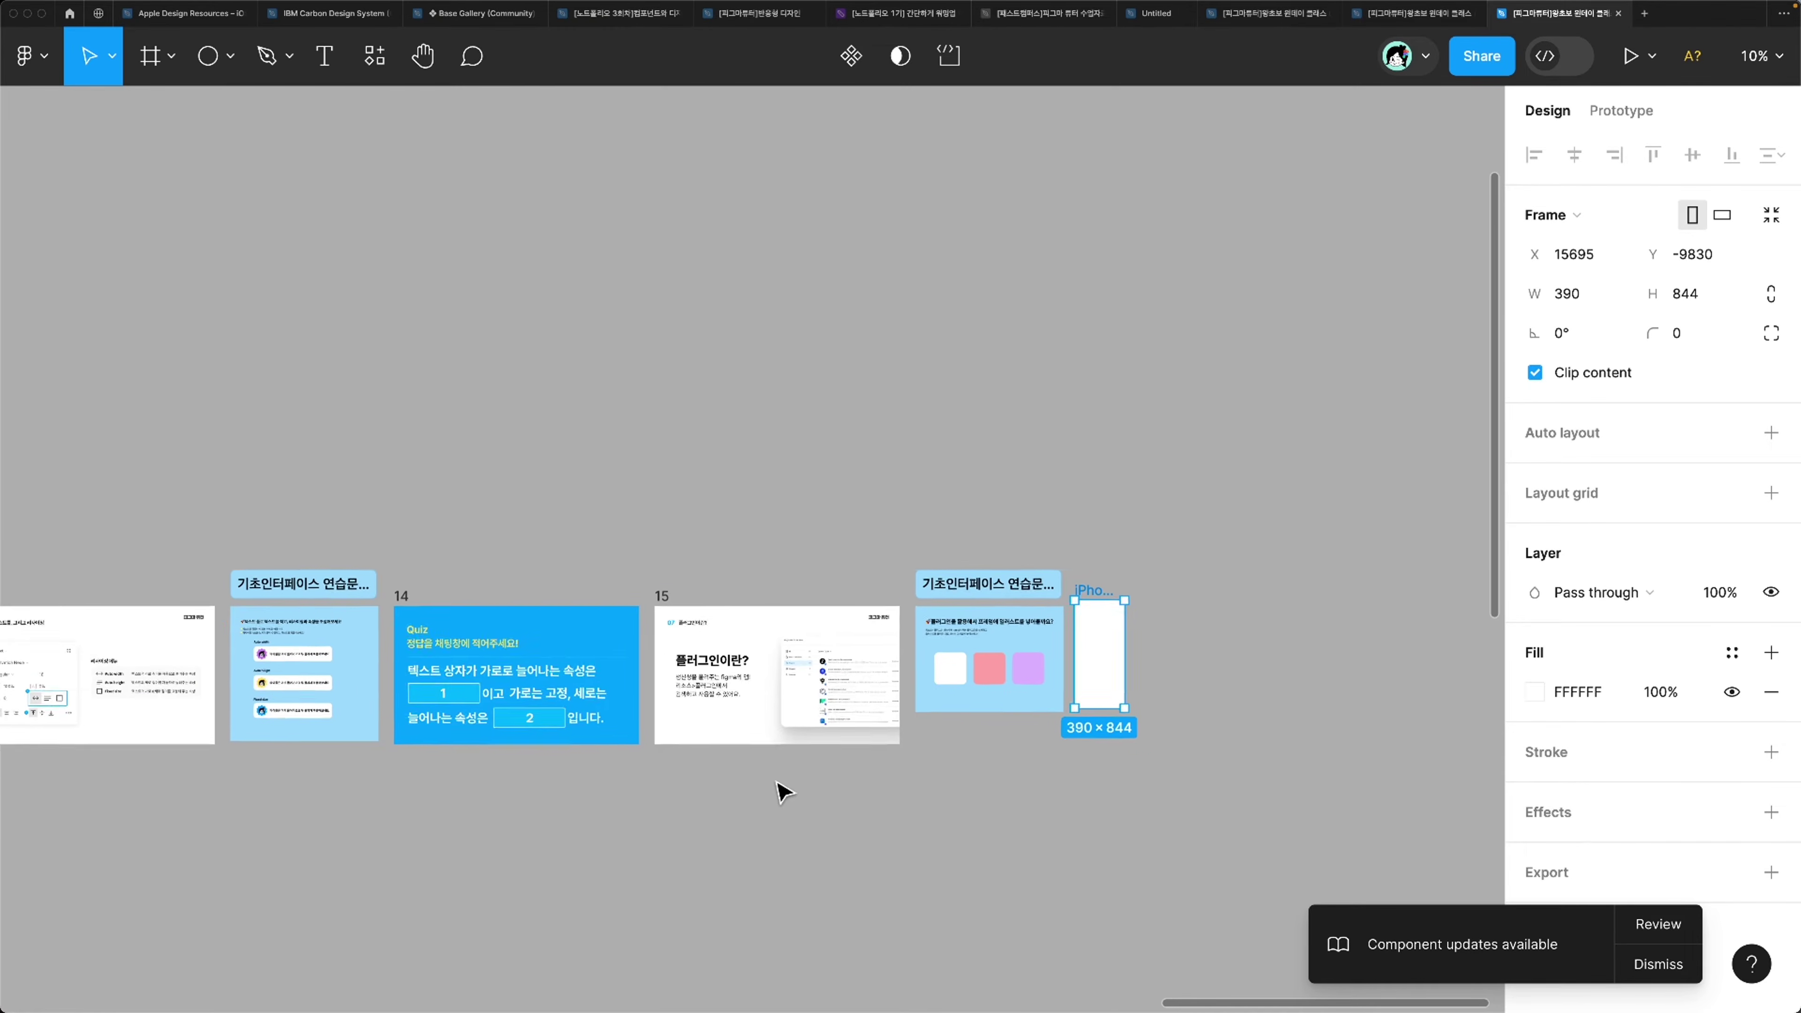
{"action": "scroll", "coordinate": [837, 780], "scroll_direction": "left", "scroll_amount": 2}
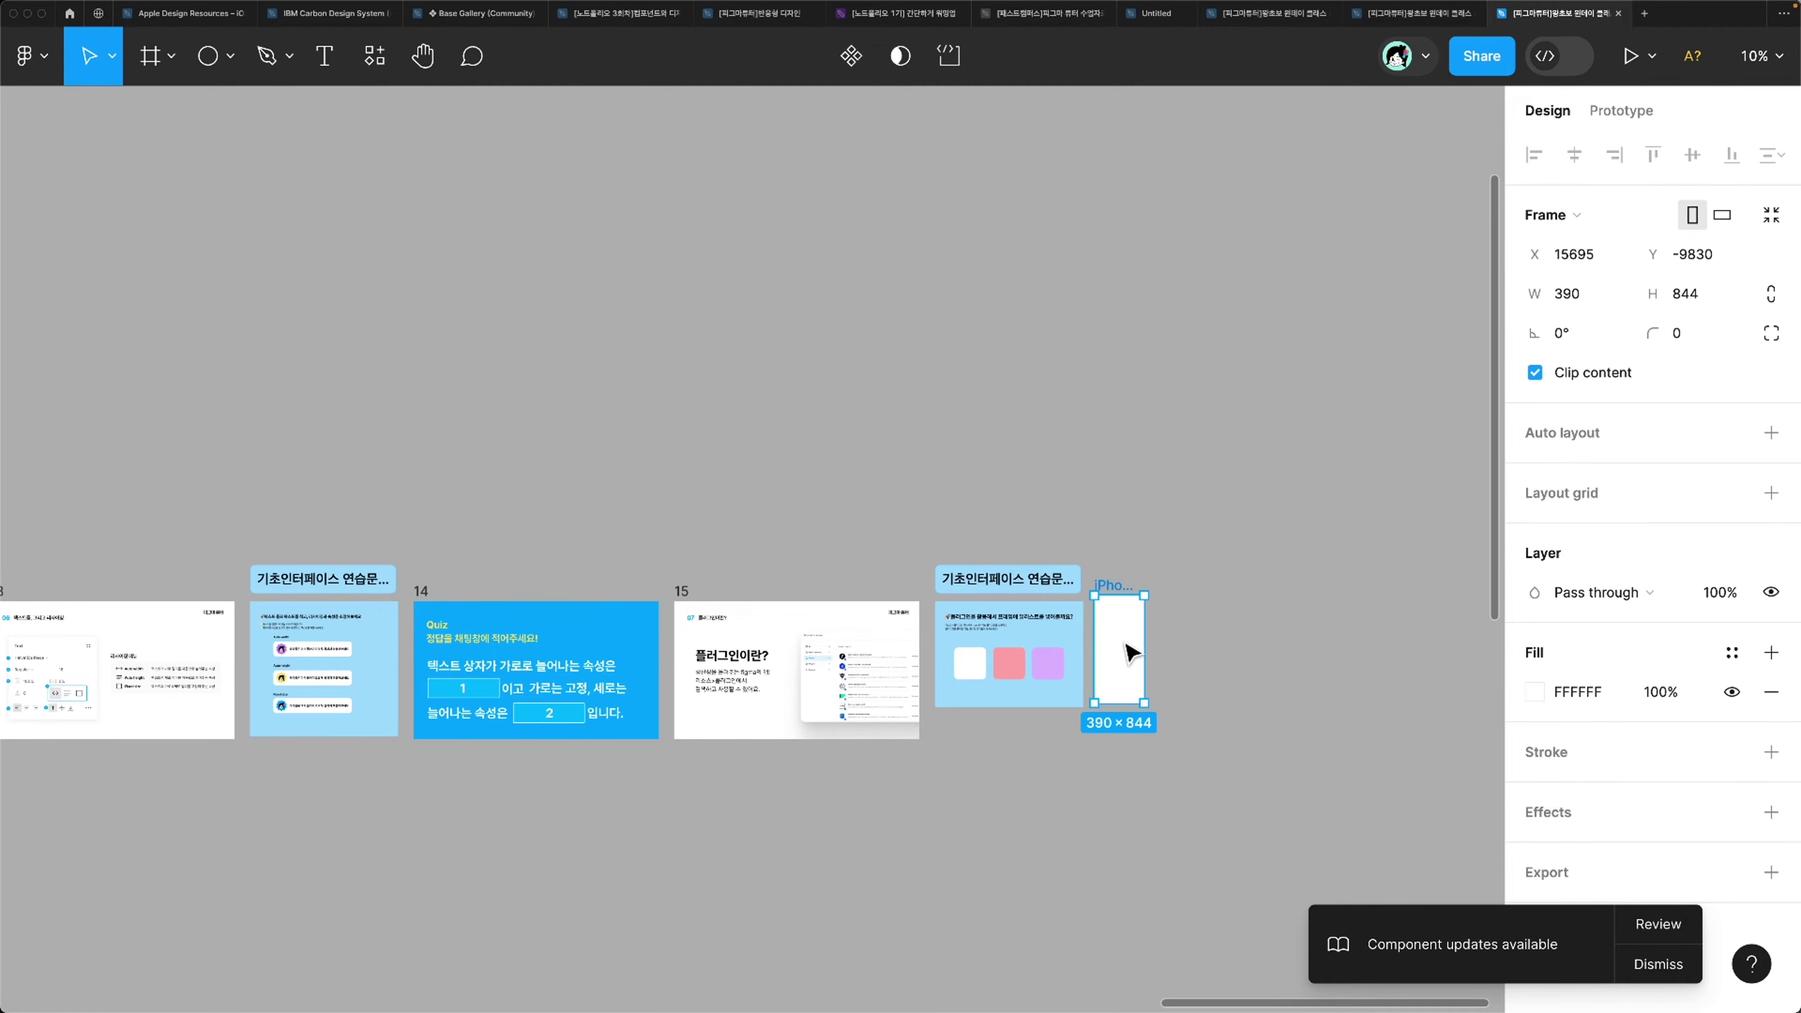
{"action": "left_click_drag", "start_coordinate": [1126, 653], "coordinate": [89, 784]}
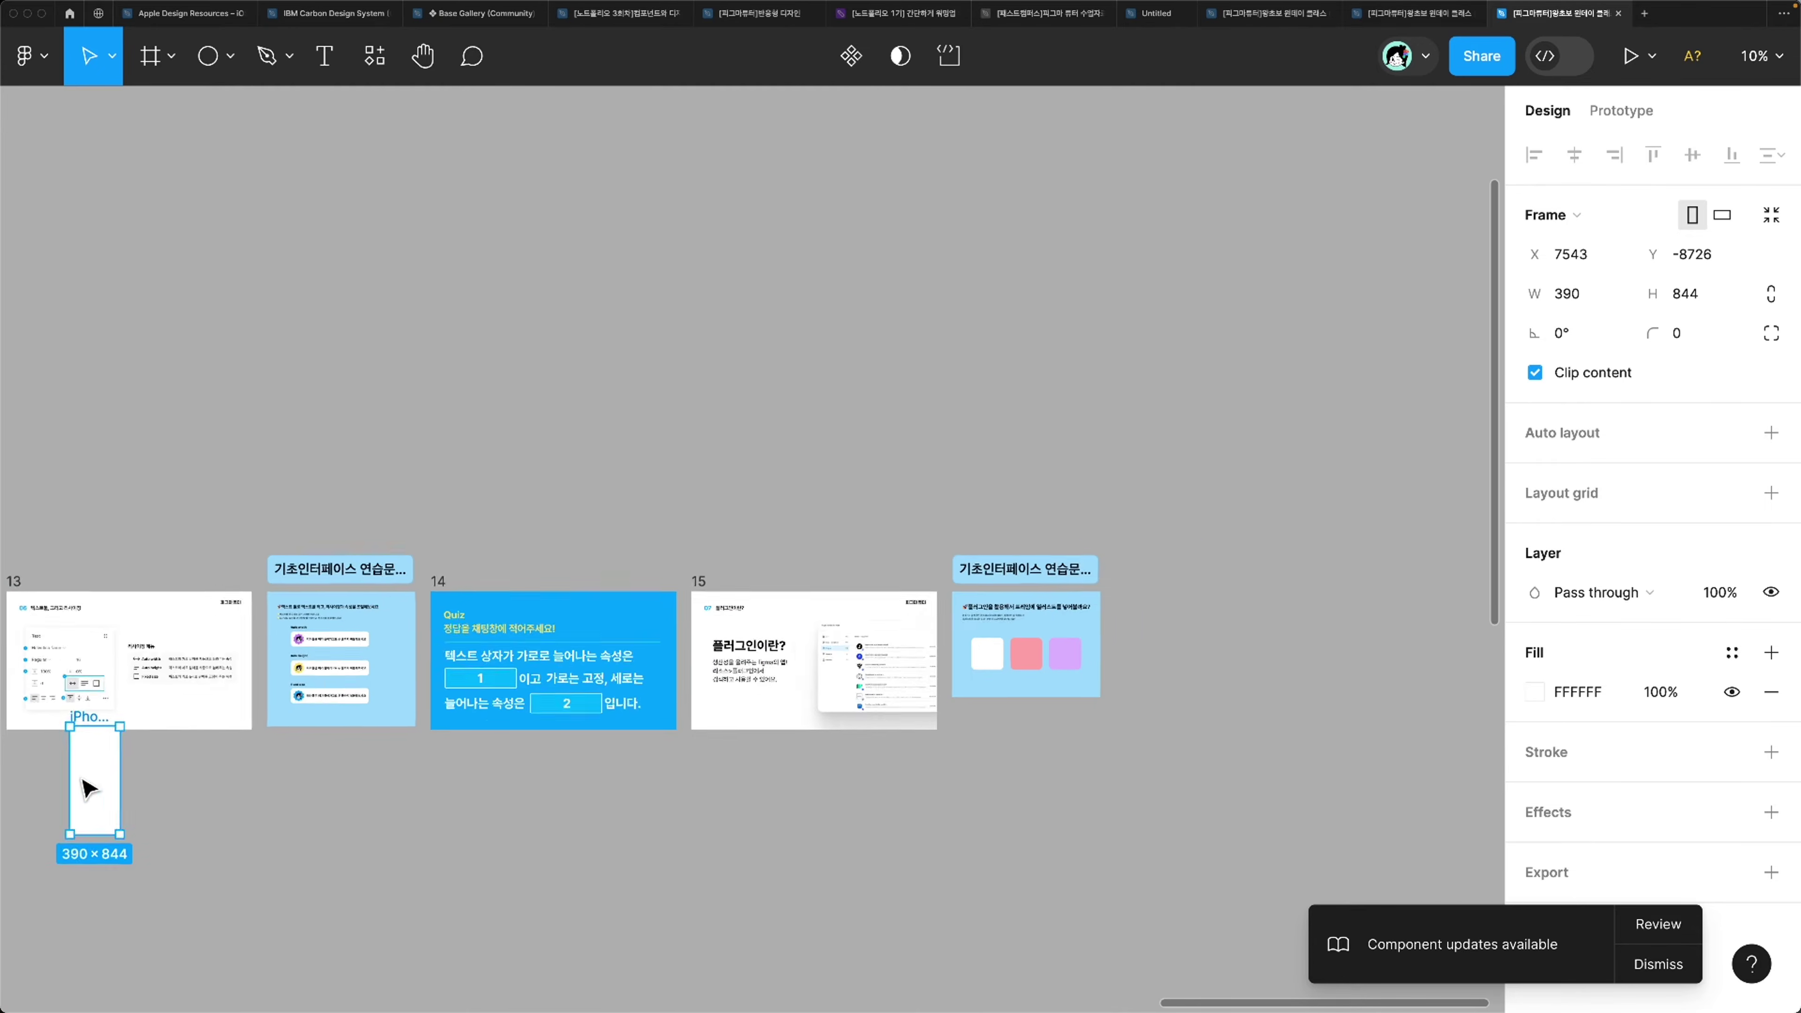
Step: Move the iPhone 13 & 14 frame into the 기초인터페이스 연습문제3 section, beside the purple iPhone 8 Plus frame, at X 169, Y 232
{"action": "scroll", "coordinate": [85, 788], "scroll_direction": "left", "scroll_amount": 10}
{"action": "scroll", "coordinate": [85, 786], "scroll_direction": "left", "scroll_amount": 5}
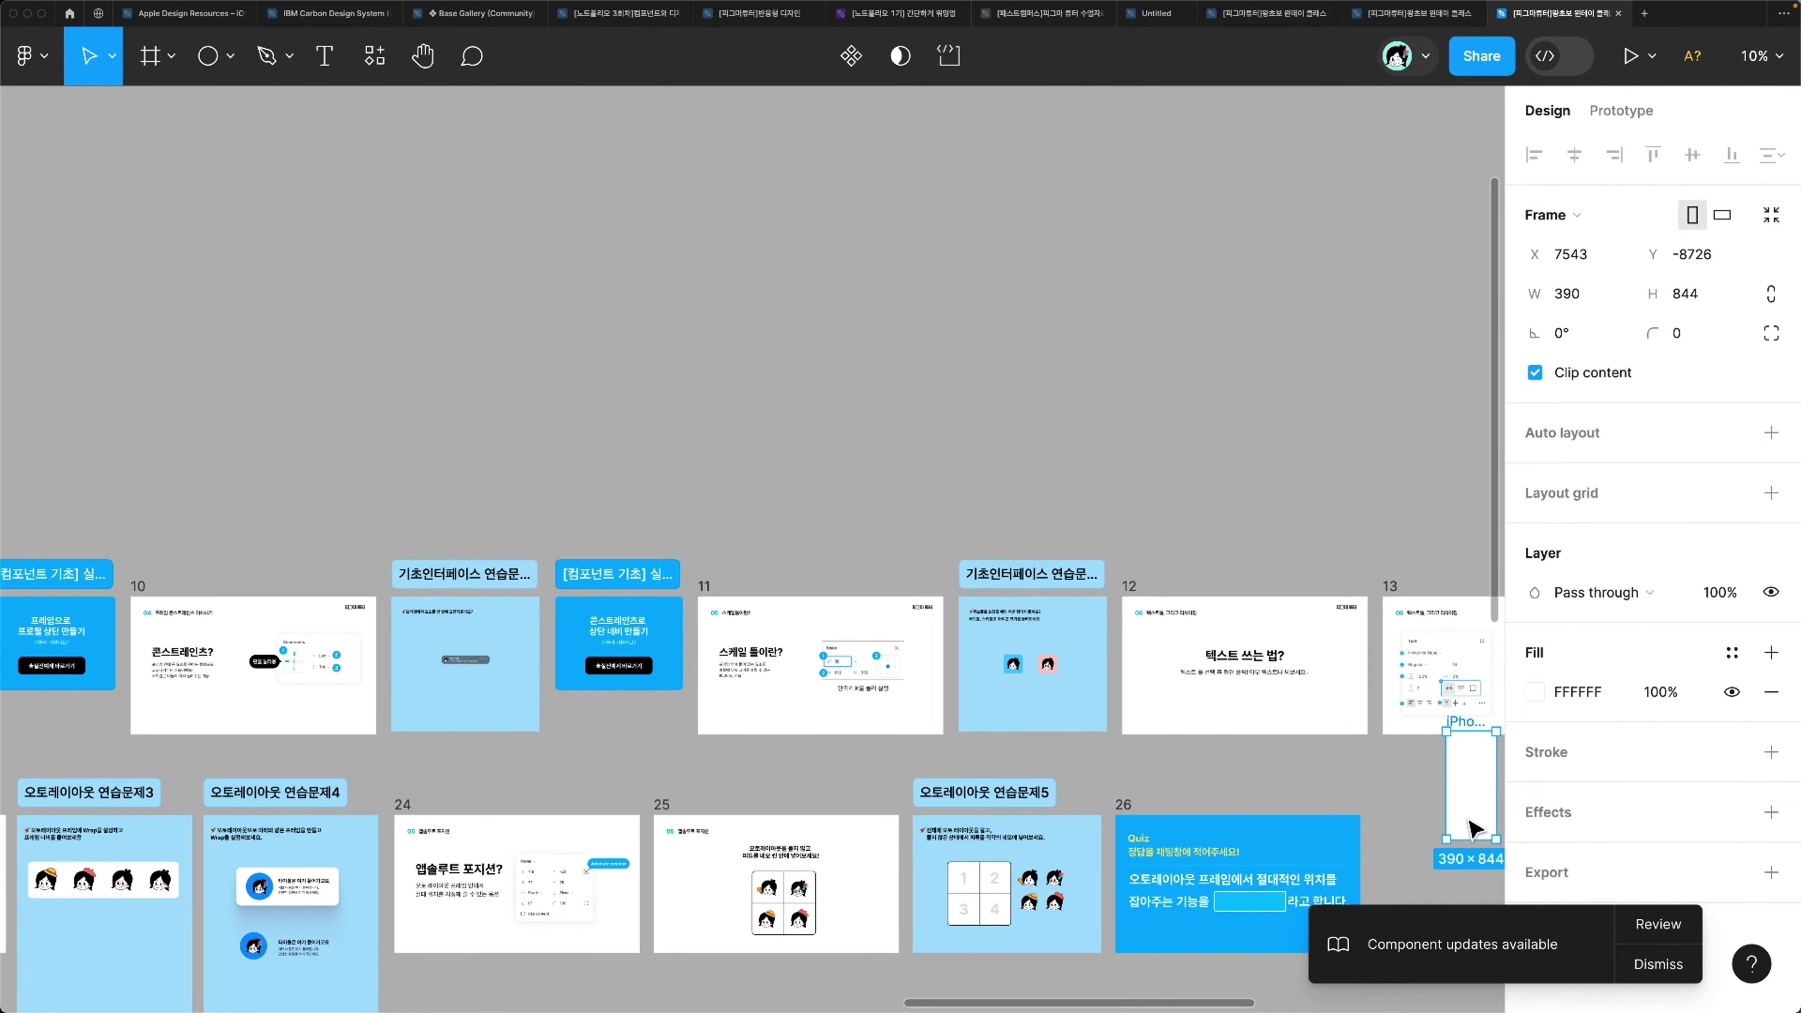
{"action": "left_click_drag", "start_coordinate": [1480, 811], "coordinate": [552, 718]}
{"action": "scroll", "coordinate": [554, 713], "scroll_direction": "up", "scroll_amount": 5}
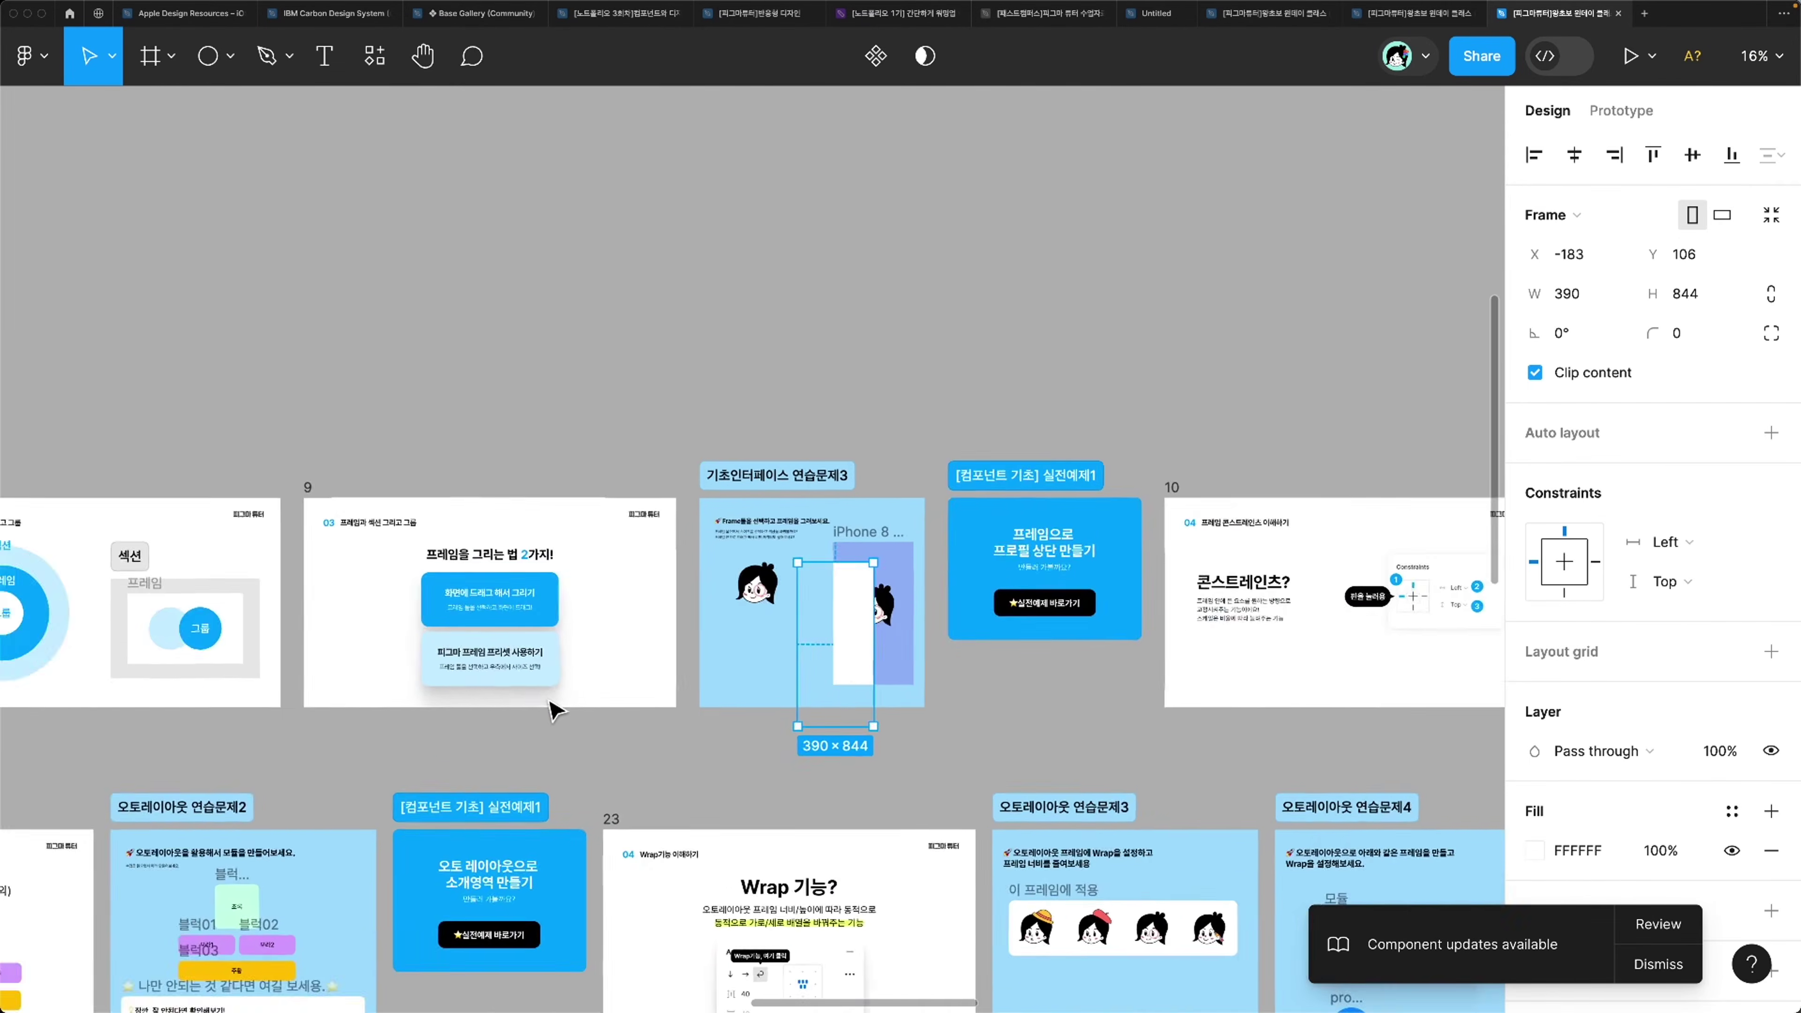
{"action": "scroll", "coordinate": [554, 708], "scroll_direction": "right", "scroll_amount": 3}
{"action": "scroll", "coordinate": [554, 708], "scroll_direction": "up", "scroll_amount": 5}
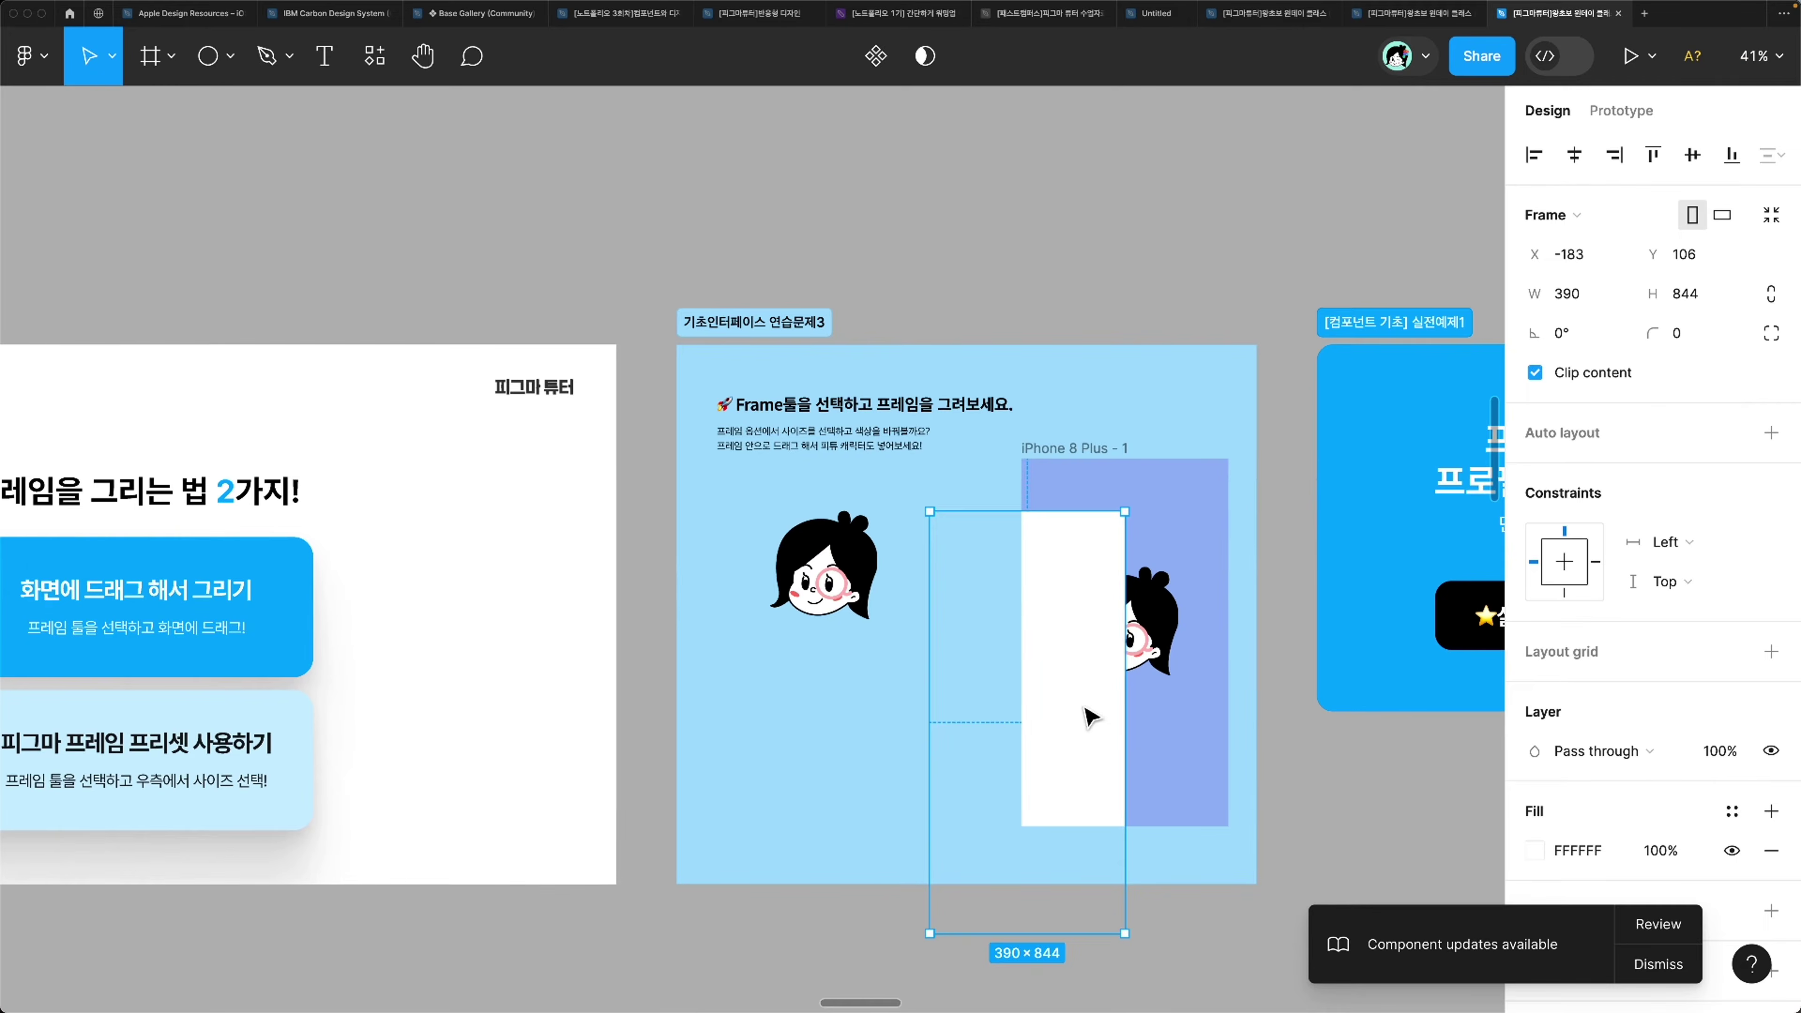
{"action": "left_click_drag", "start_coordinate": [1085, 716], "coordinate": [921, 666]}
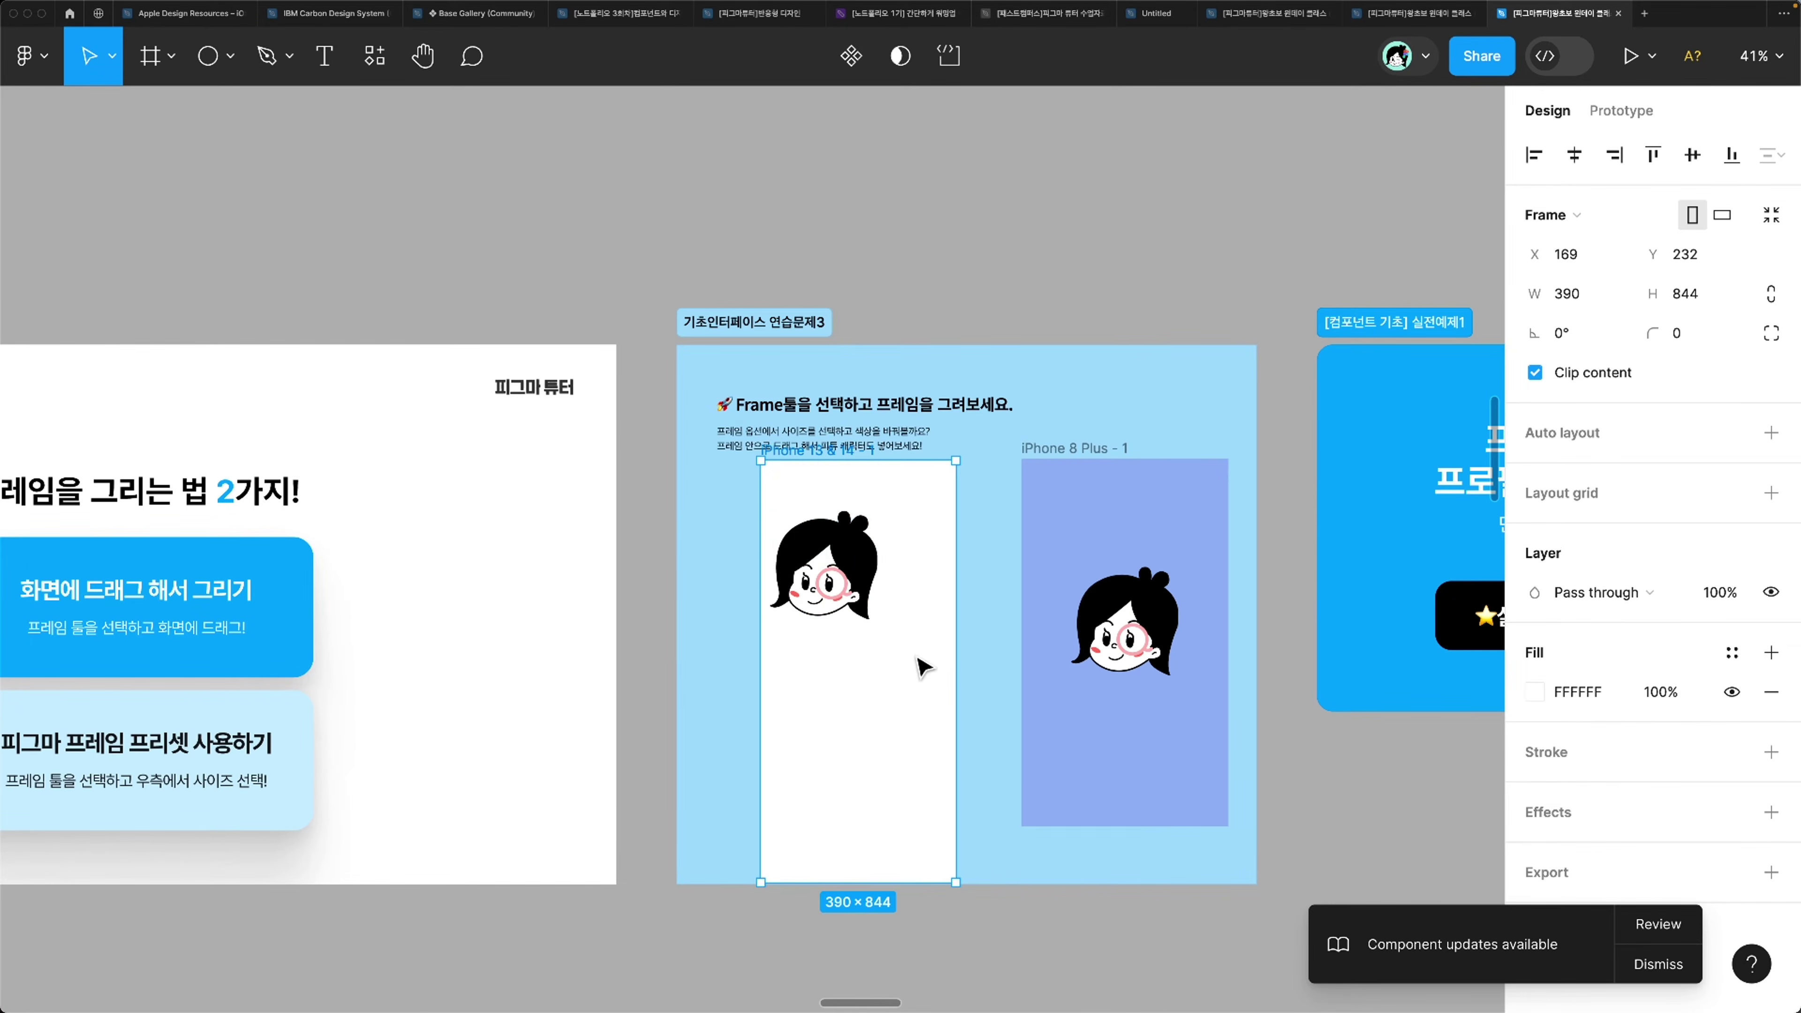
Step: Place the loose character inside the iPhone 13 & 14 frame at X 88, Y 238, and shift the frame to X 271, Y 236
{"action": "left_click_drag", "start_coordinate": [840, 553], "coordinate": [695, 583]}
{"action": "scroll", "coordinate": [699, 581], "scroll_direction": "up", "scroll_amount": 5}
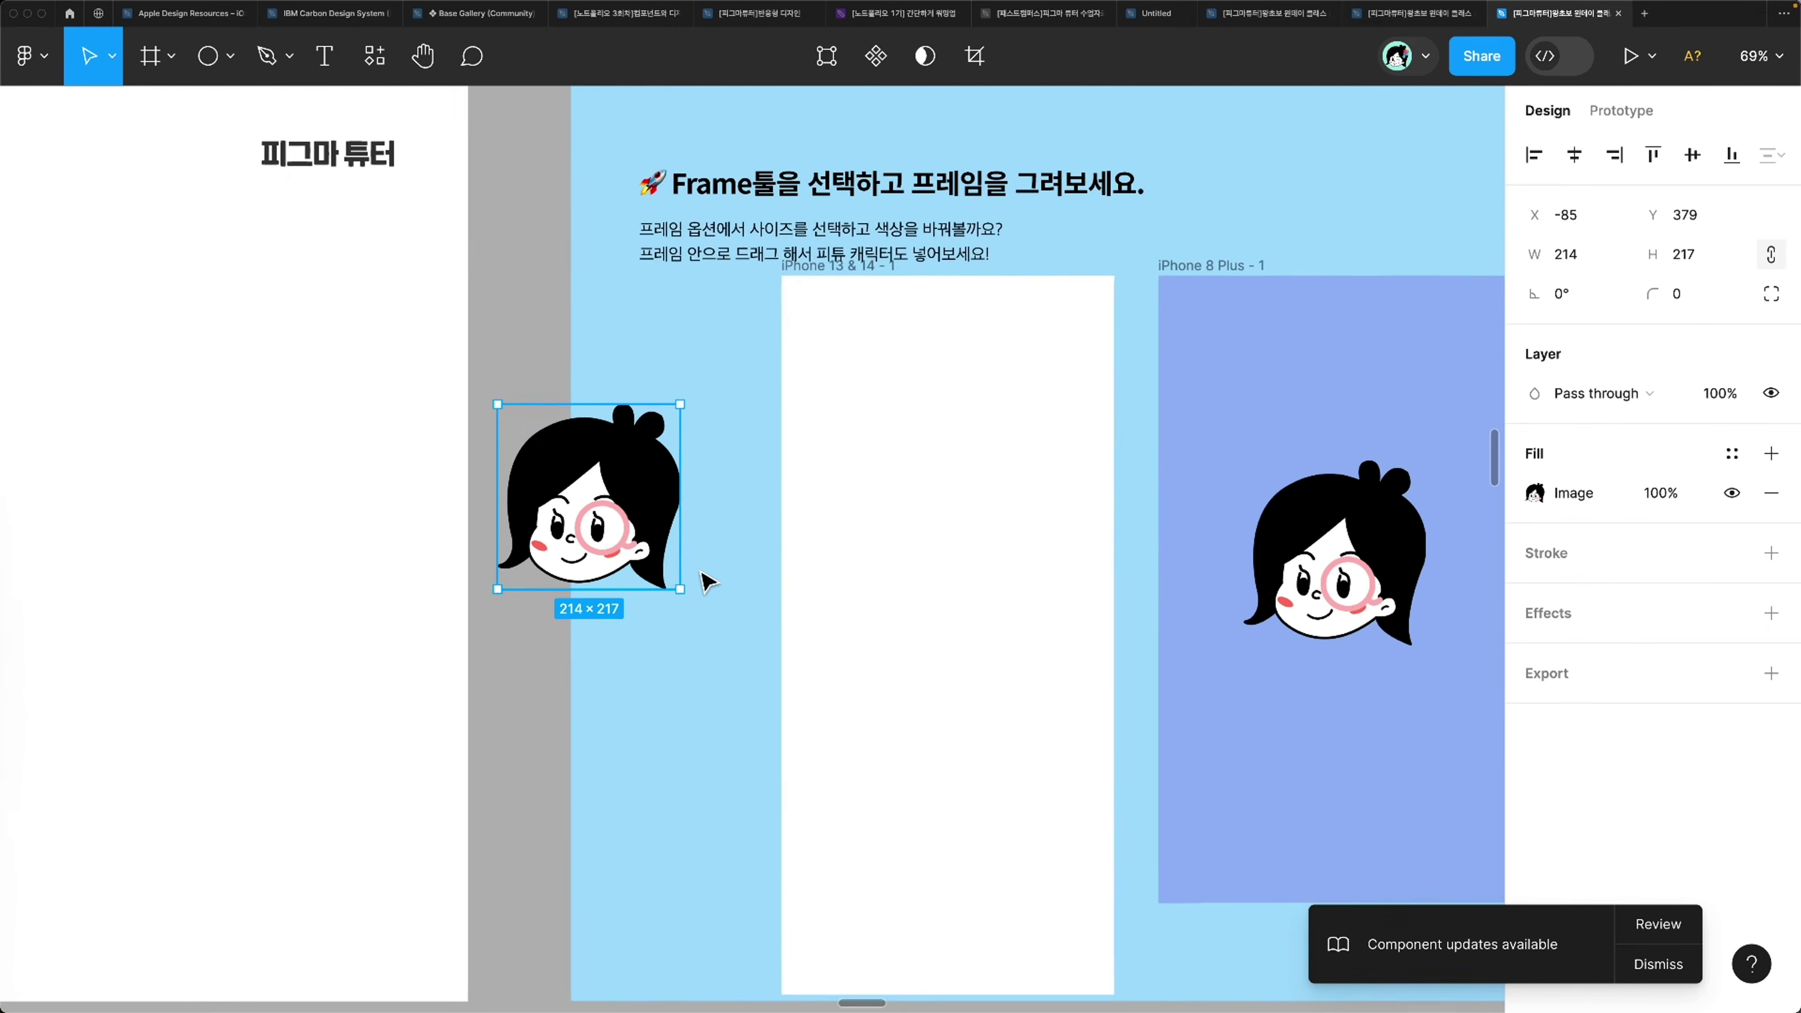
{"action": "scroll", "coordinate": [706, 581], "scroll_direction": "up", "scroll_amount": 1}
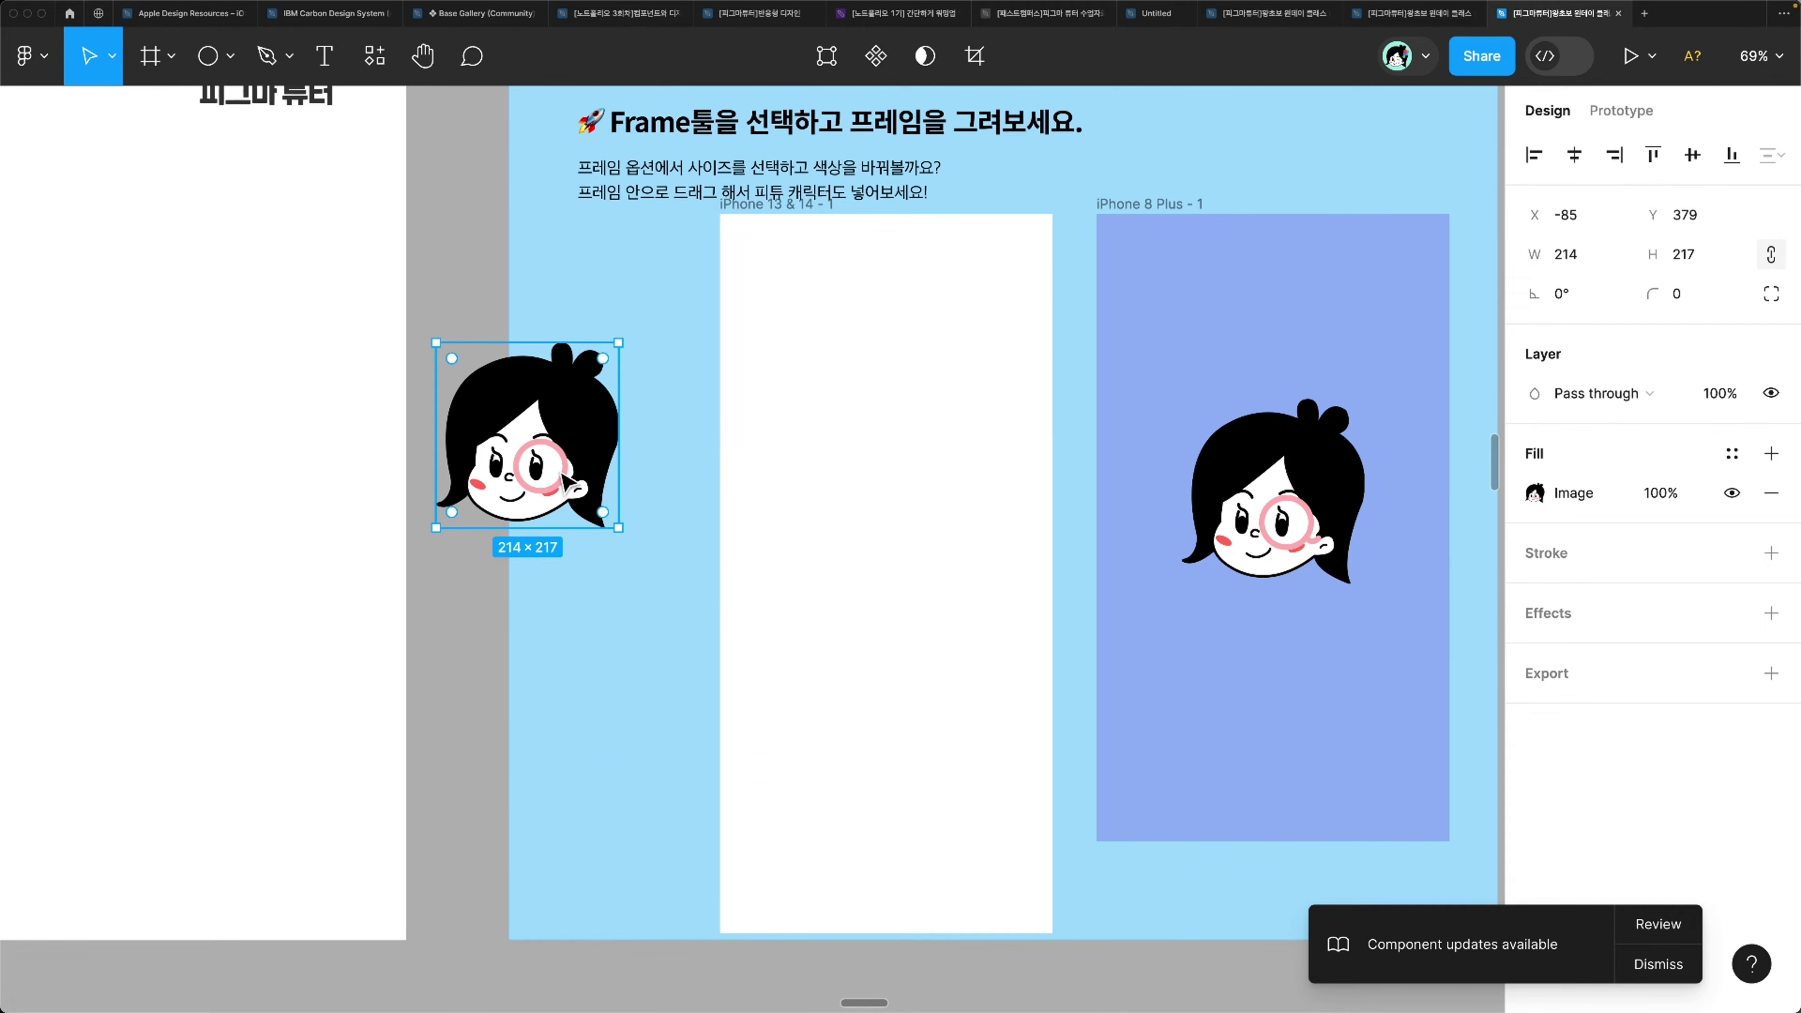
{"action": "left_click_drag", "start_coordinate": [558, 472], "coordinate": [920, 547]}
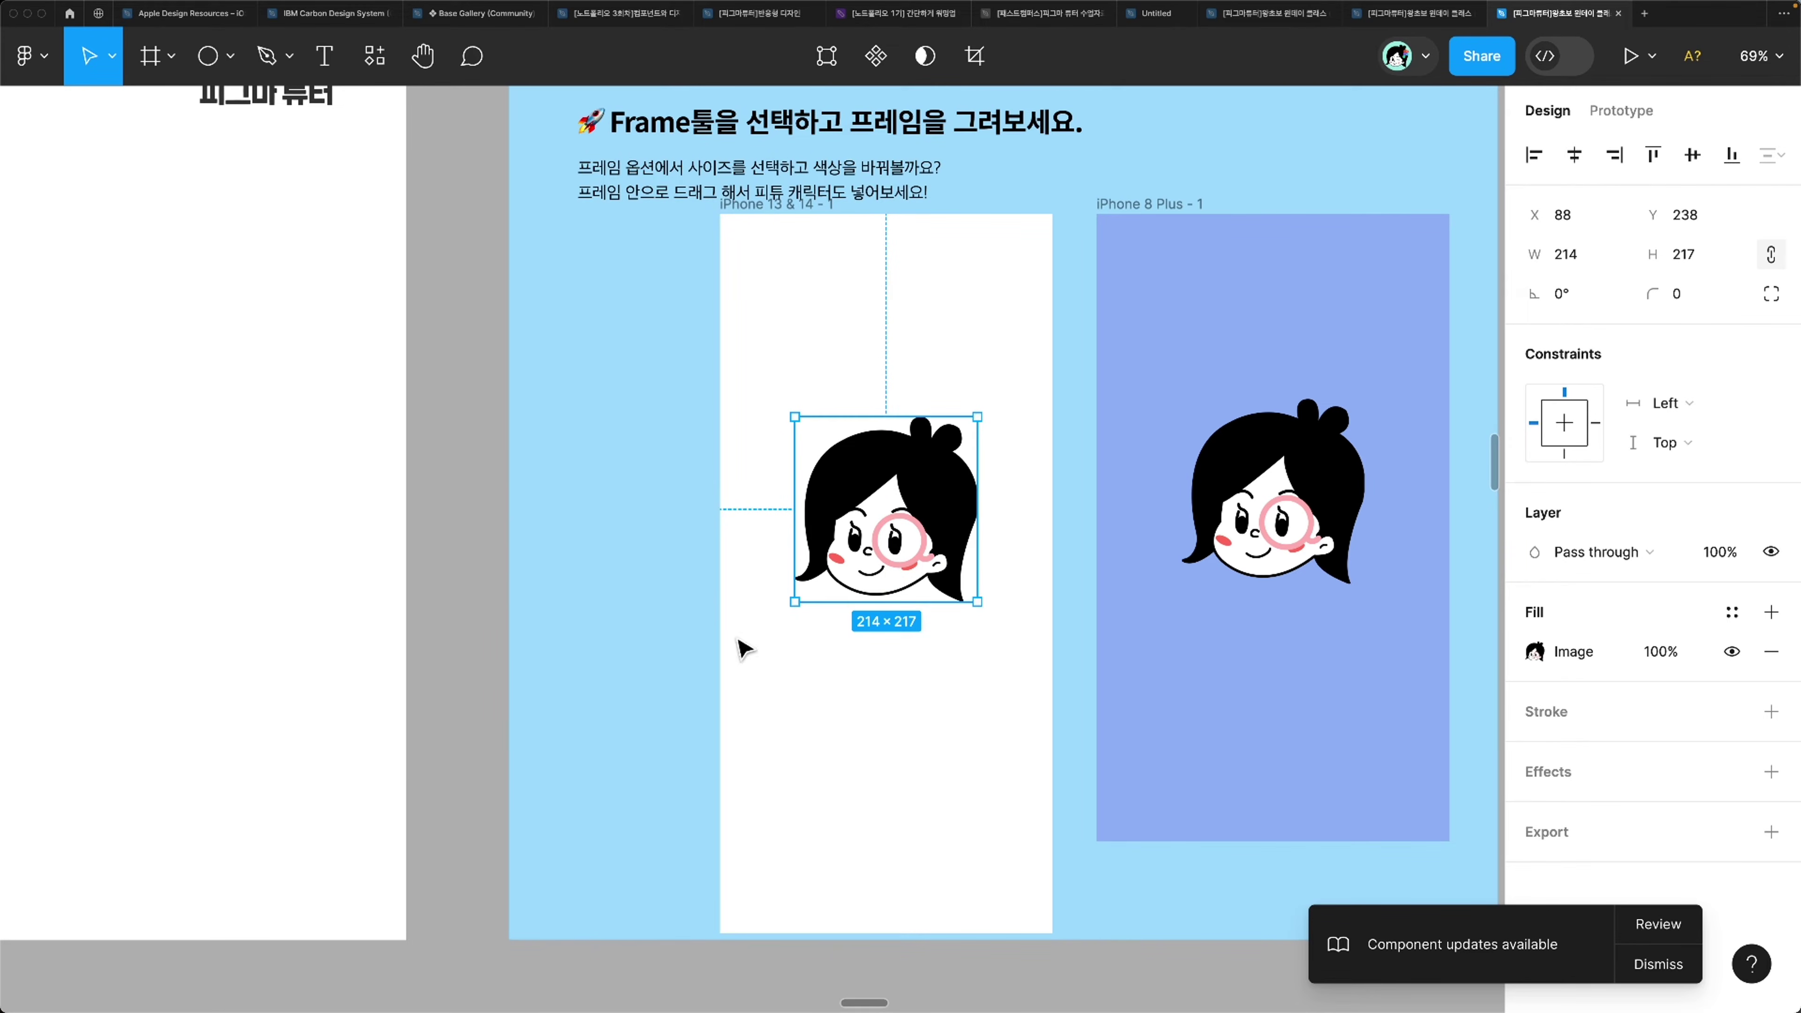
{"action": "mouse_move", "coordinate": [816, 205]}
{"action": "left_mouse_down"}
{"action": "mouse_move", "coordinate": [804, 266]}
{"action": "mouse_move", "coordinate": [836, 212]}
{"action": "left_mouse_up"}
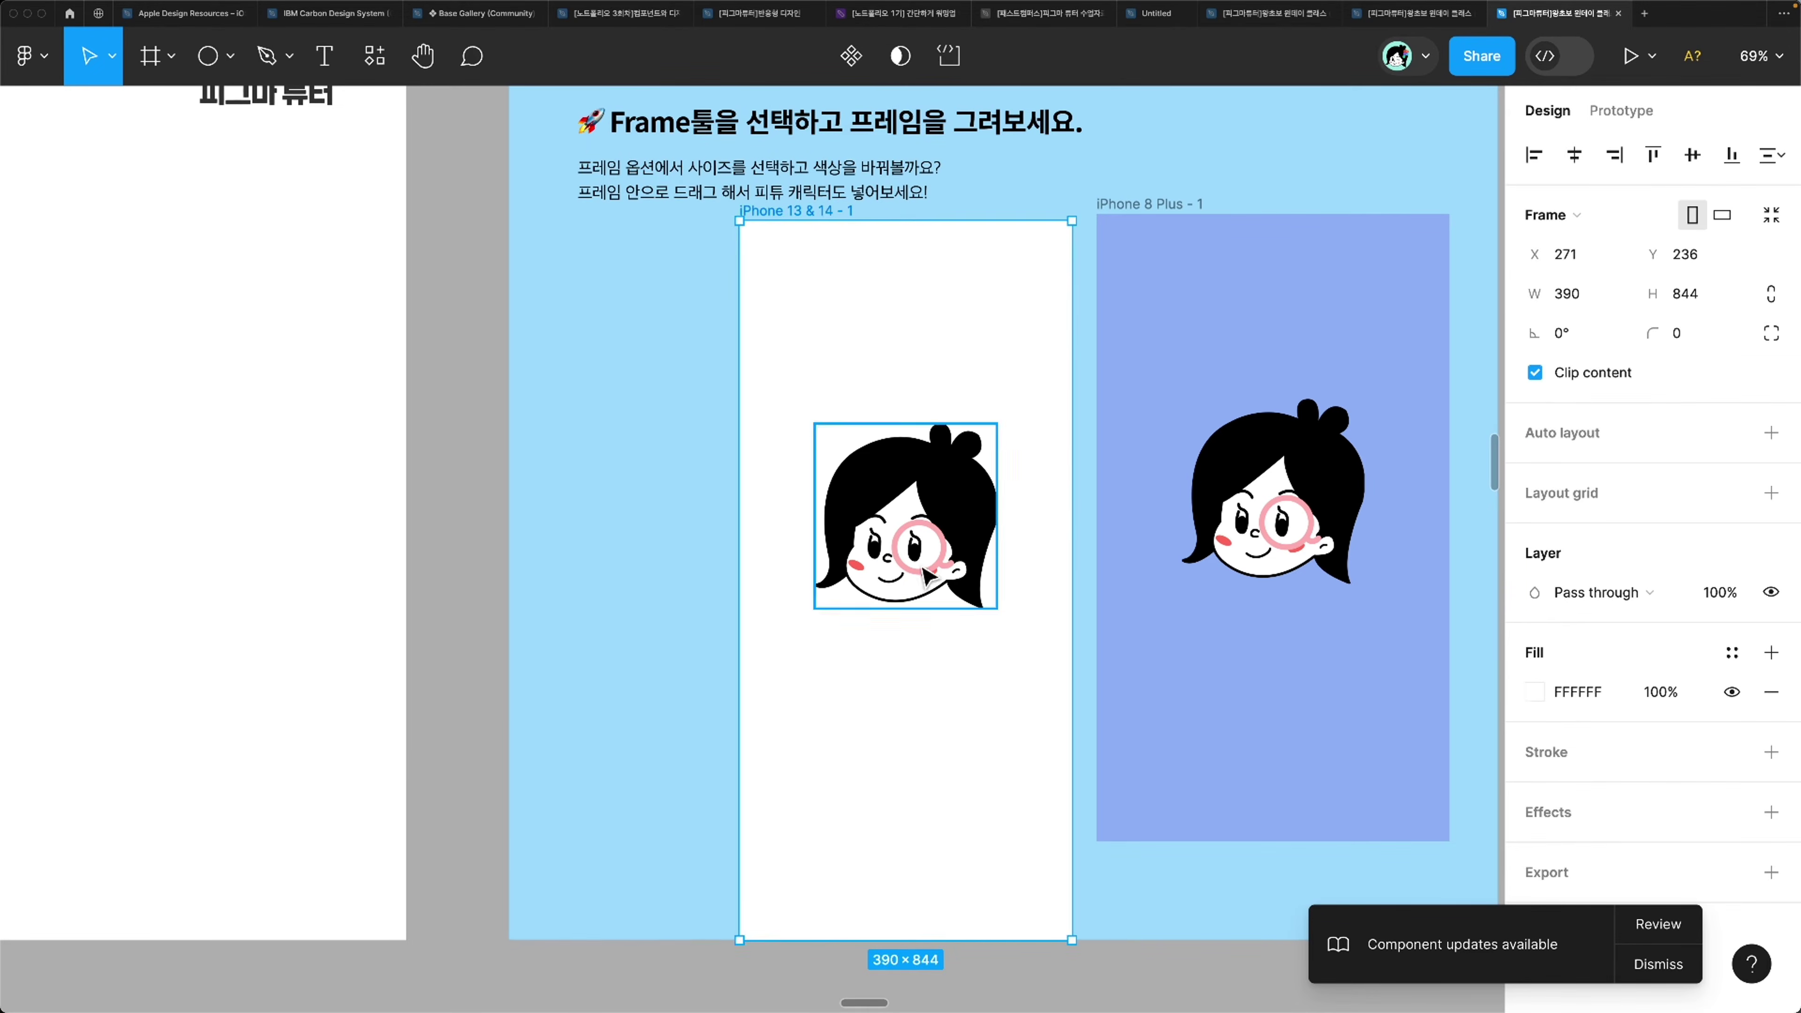
{"action": "left_click", "coordinate": [923, 571]}
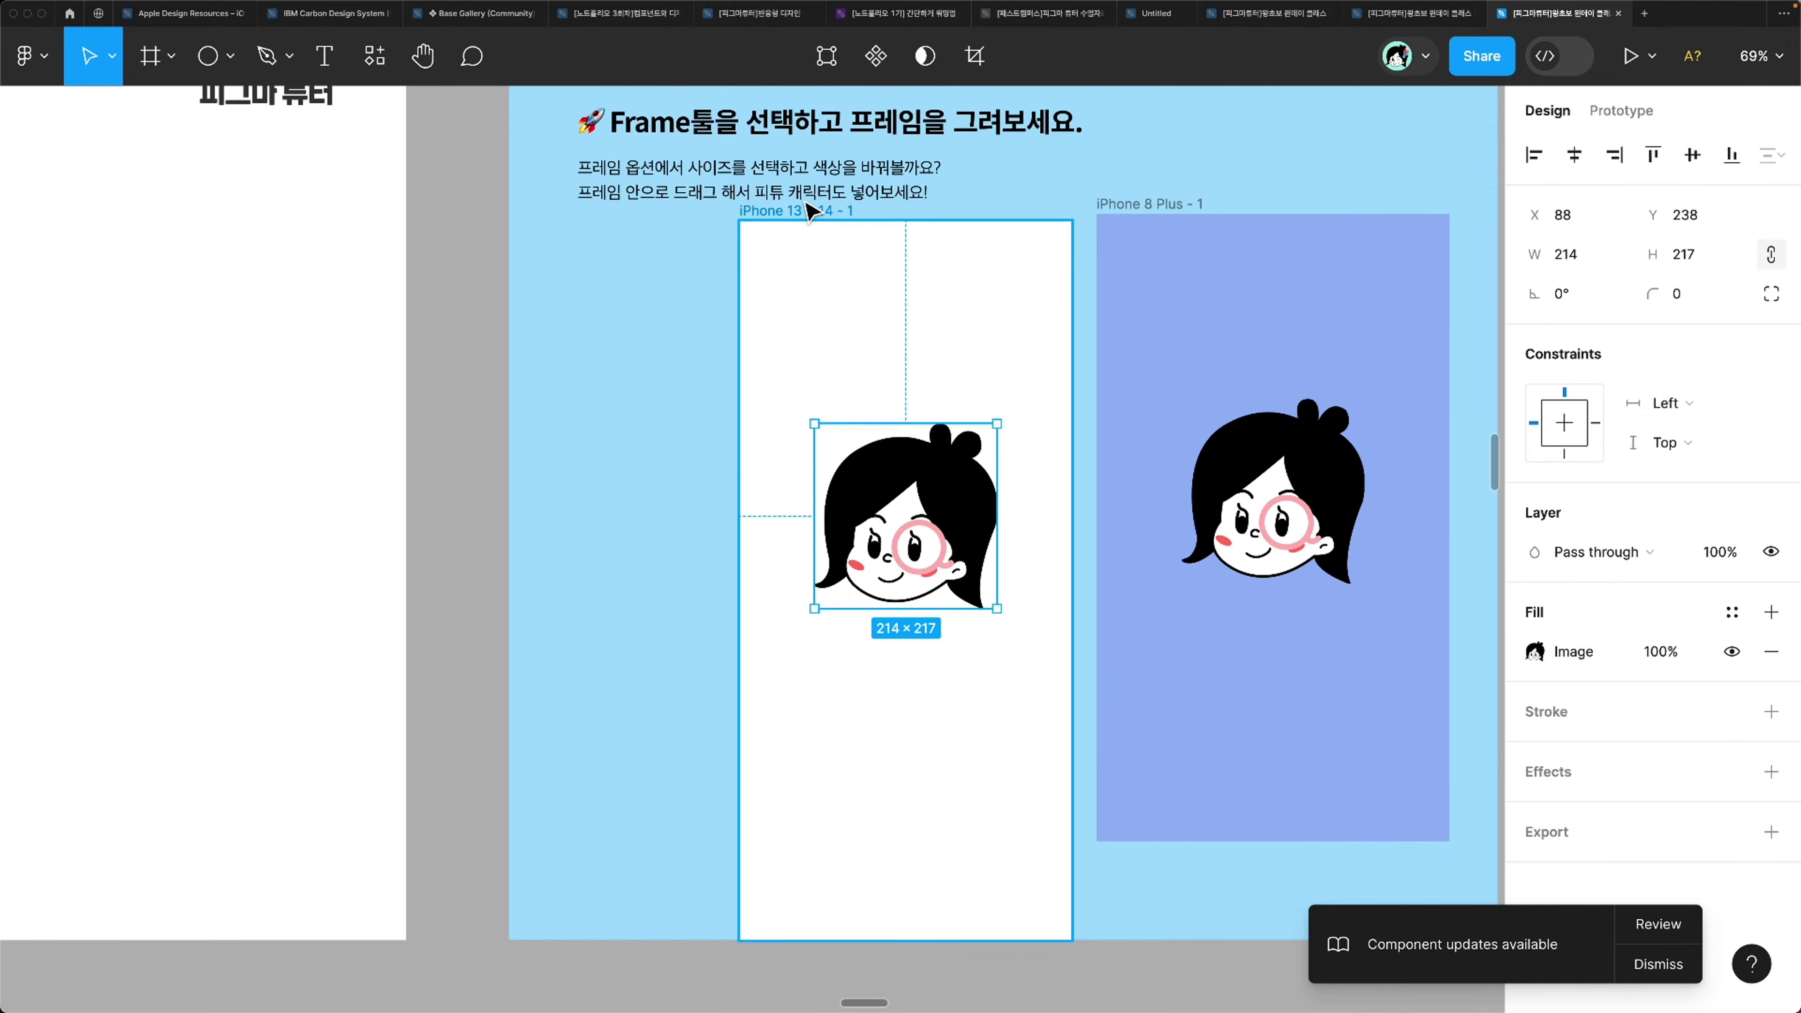
Step: Take the character out of the iPhone 13 & 14 frame and place it on the section's blue area at X 16, Y 466
{"action": "left_click_drag", "start_coordinate": [944, 577], "coordinate": [715, 565]}
{"action": "left_click_drag", "start_coordinate": [796, 222], "coordinate": [643, 229]}
{"action": "key", "text": "ctrl+z"}
{"action": "left_click", "coordinate": [633, 494]}
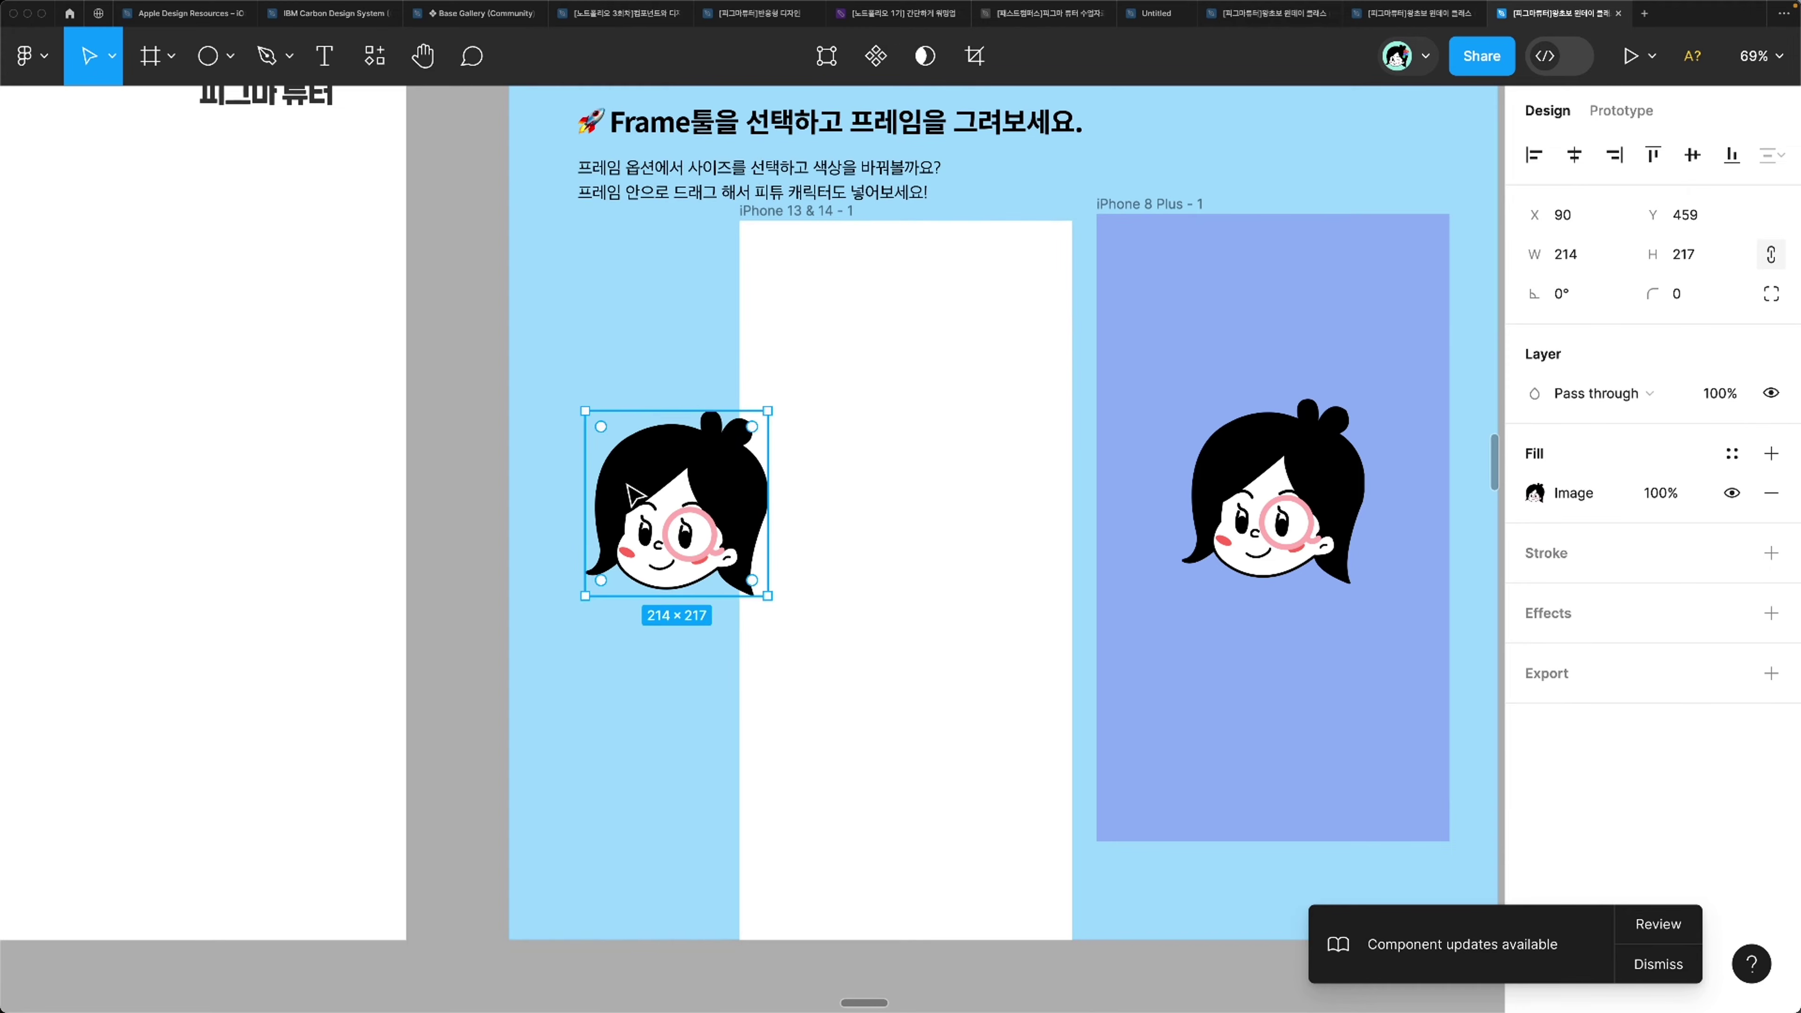
{"action": "left_click_drag", "start_coordinate": [687, 536], "coordinate": [624, 537]}
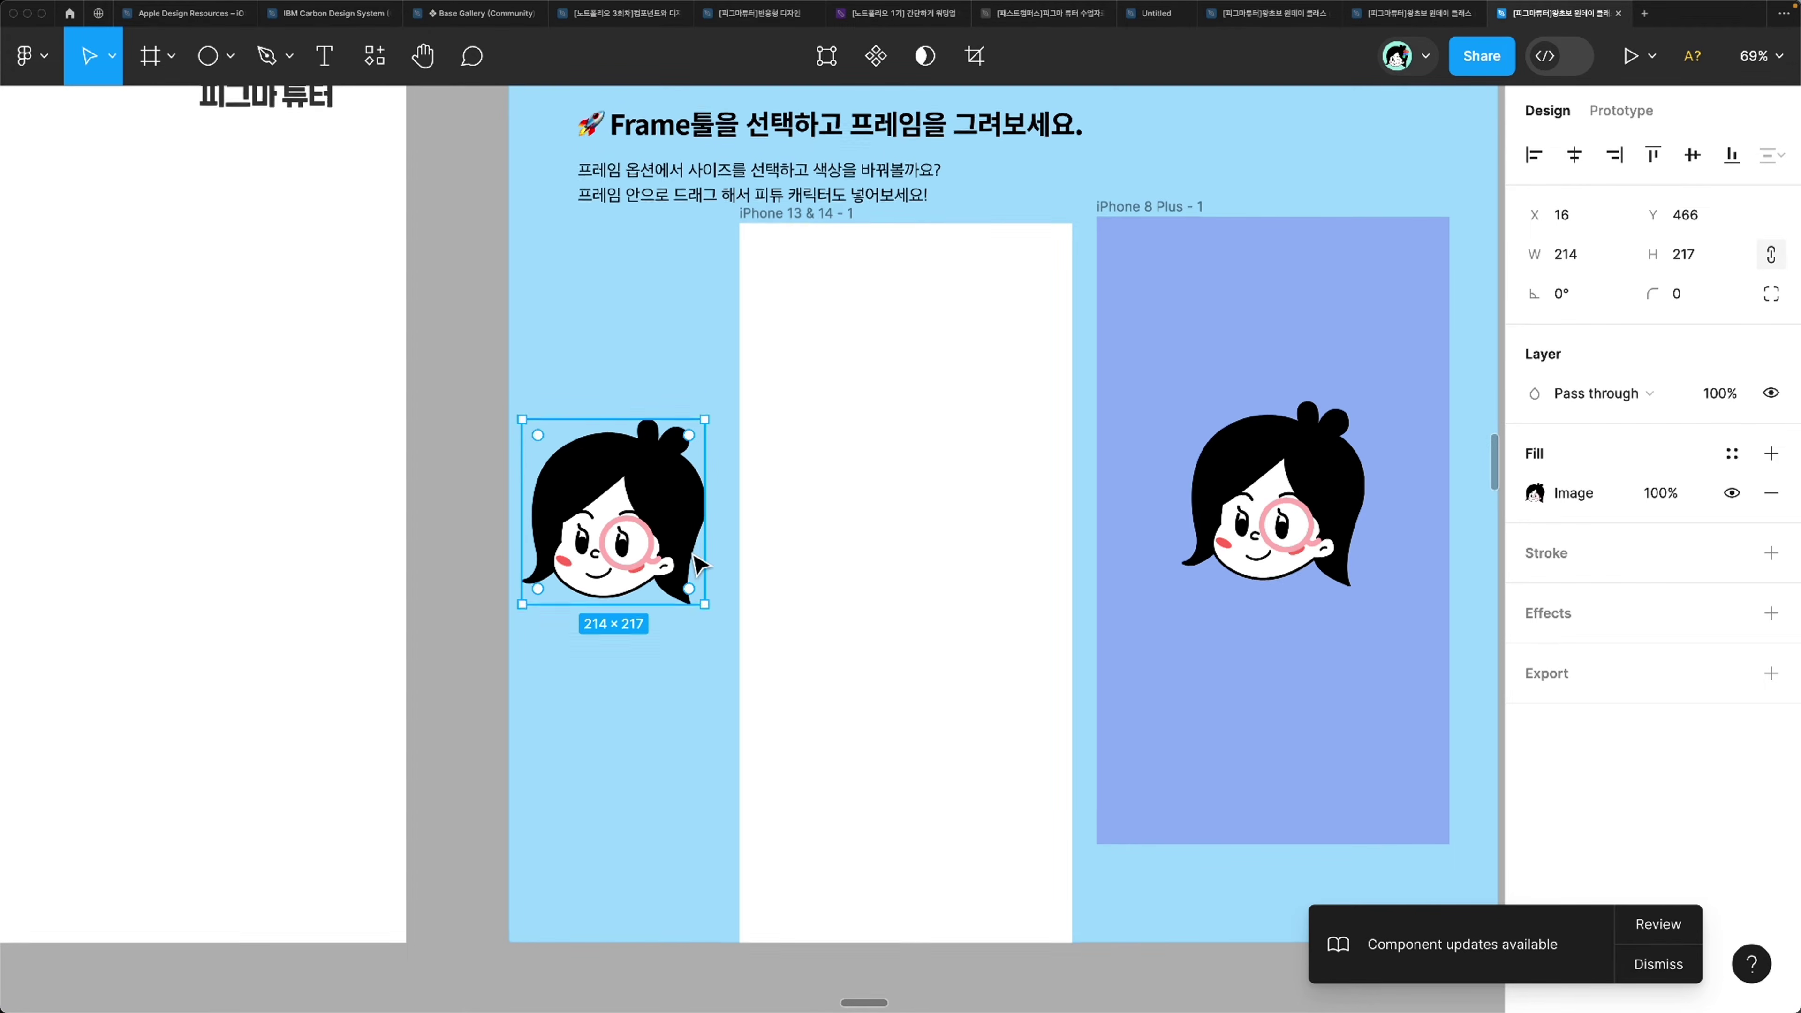
Step: Paste a copy of the character into the iPhone 13 & 14 frame at X 88, Y 239, moving the frame to X 313, Y 278
{"action": "scroll", "coordinate": [699, 560], "scroll_direction": "up", "scroll_amount": 3}
{"action": "left_click", "coordinate": [759, 323]}
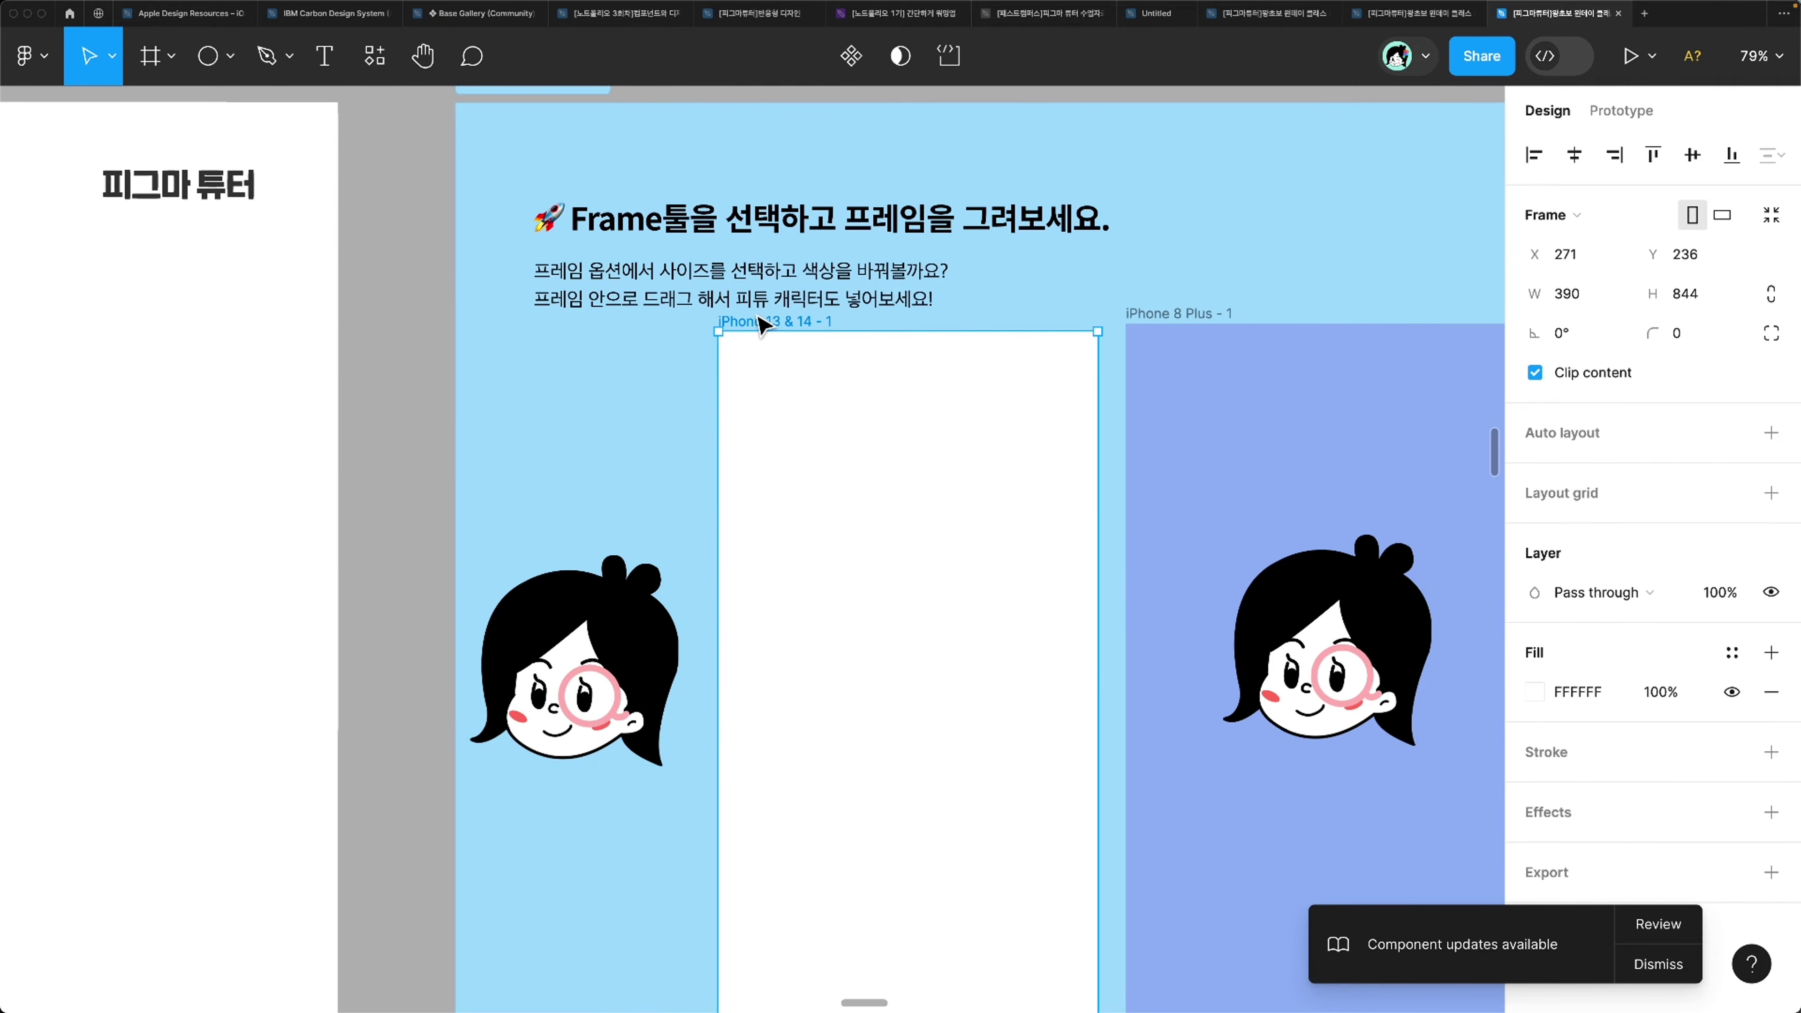
{"action": "key", "text": "ctrl+v"}
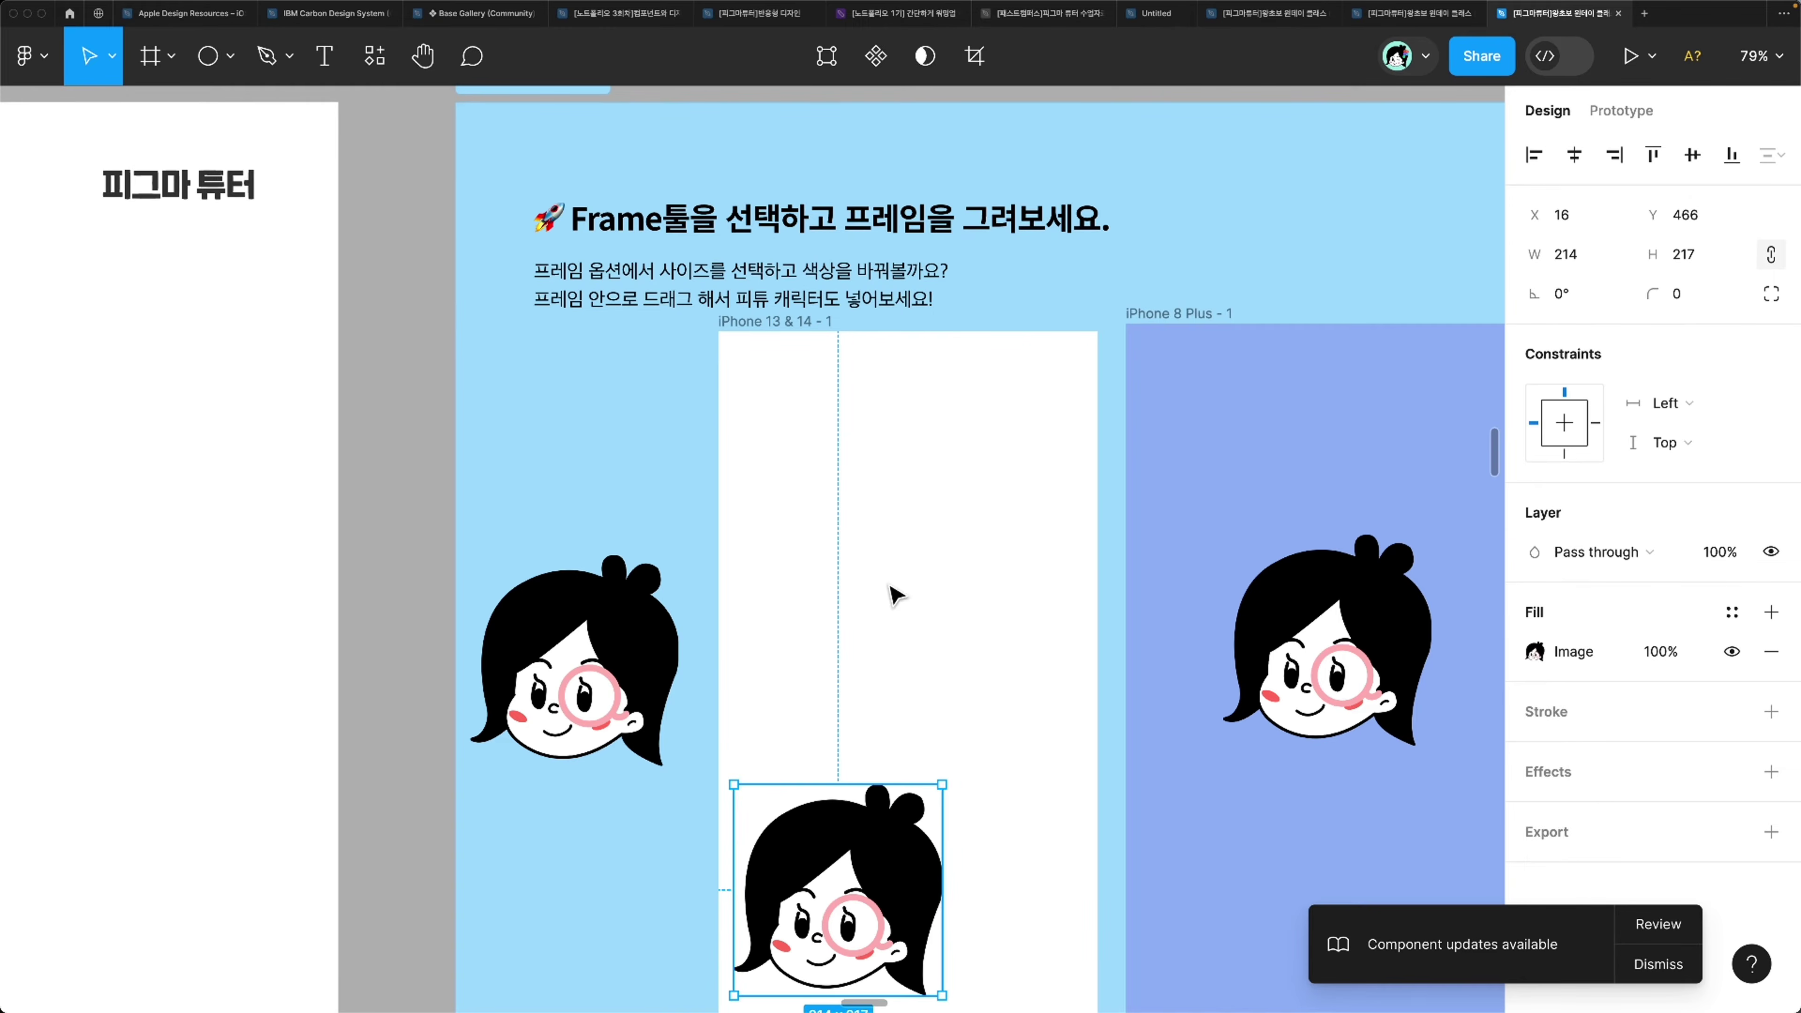
{"action": "left_click_drag", "start_coordinate": [869, 867], "coordinate": [961, 660]}
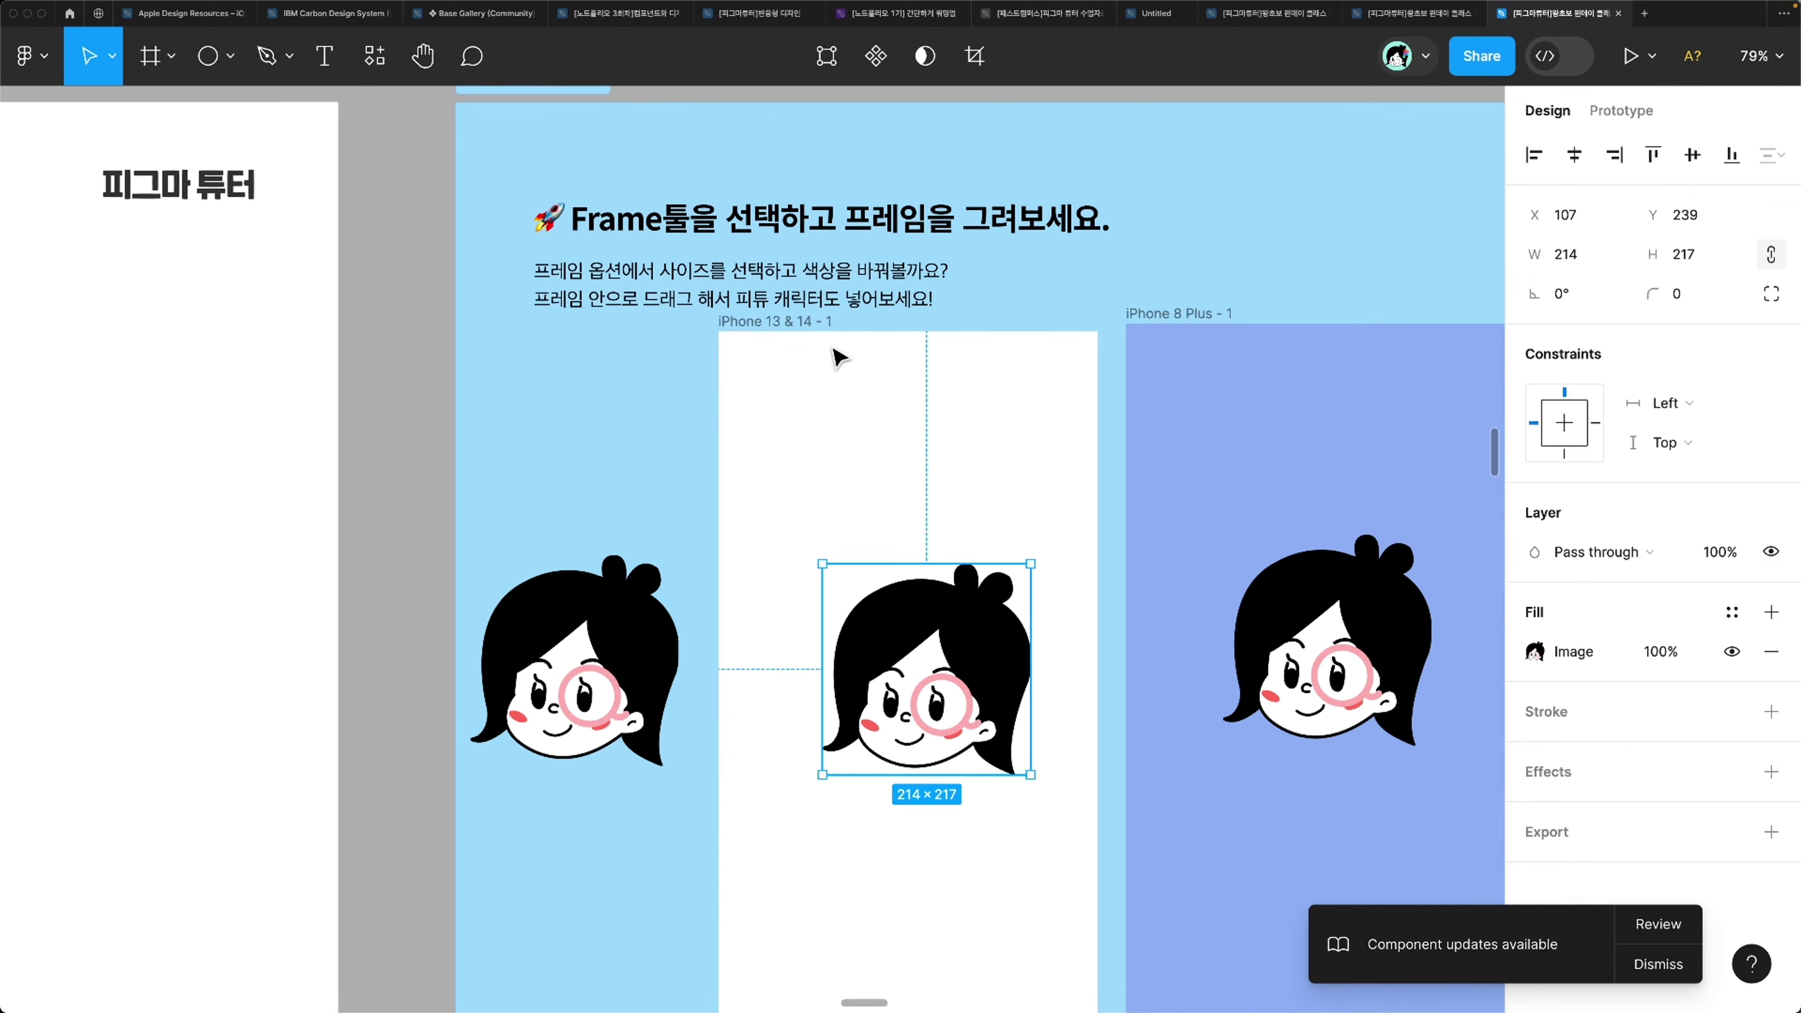
{"action": "left_click_drag", "start_coordinate": [808, 323], "coordinate": [849, 369]}
{"action": "scroll", "coordinate": [900, 651], "scroll_direction": "down", "scroll_amount": 4}
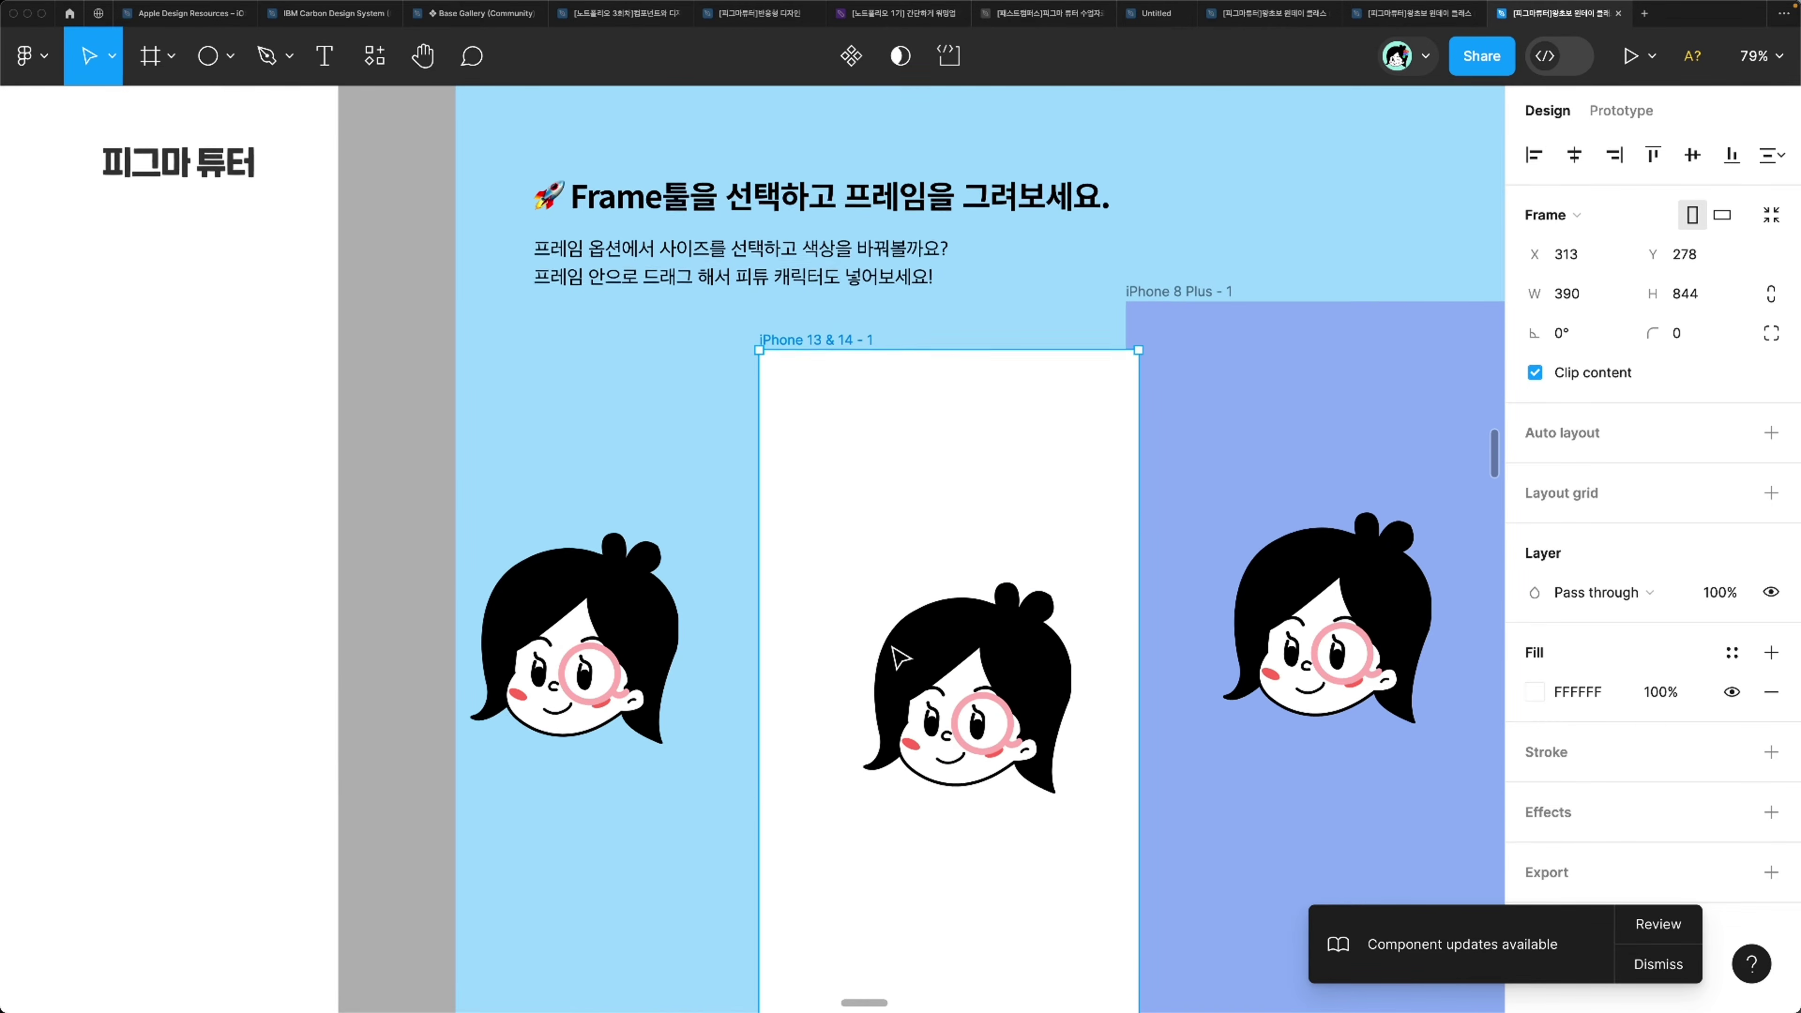
{"action": "left_click", "coordinate": [936, 600]}
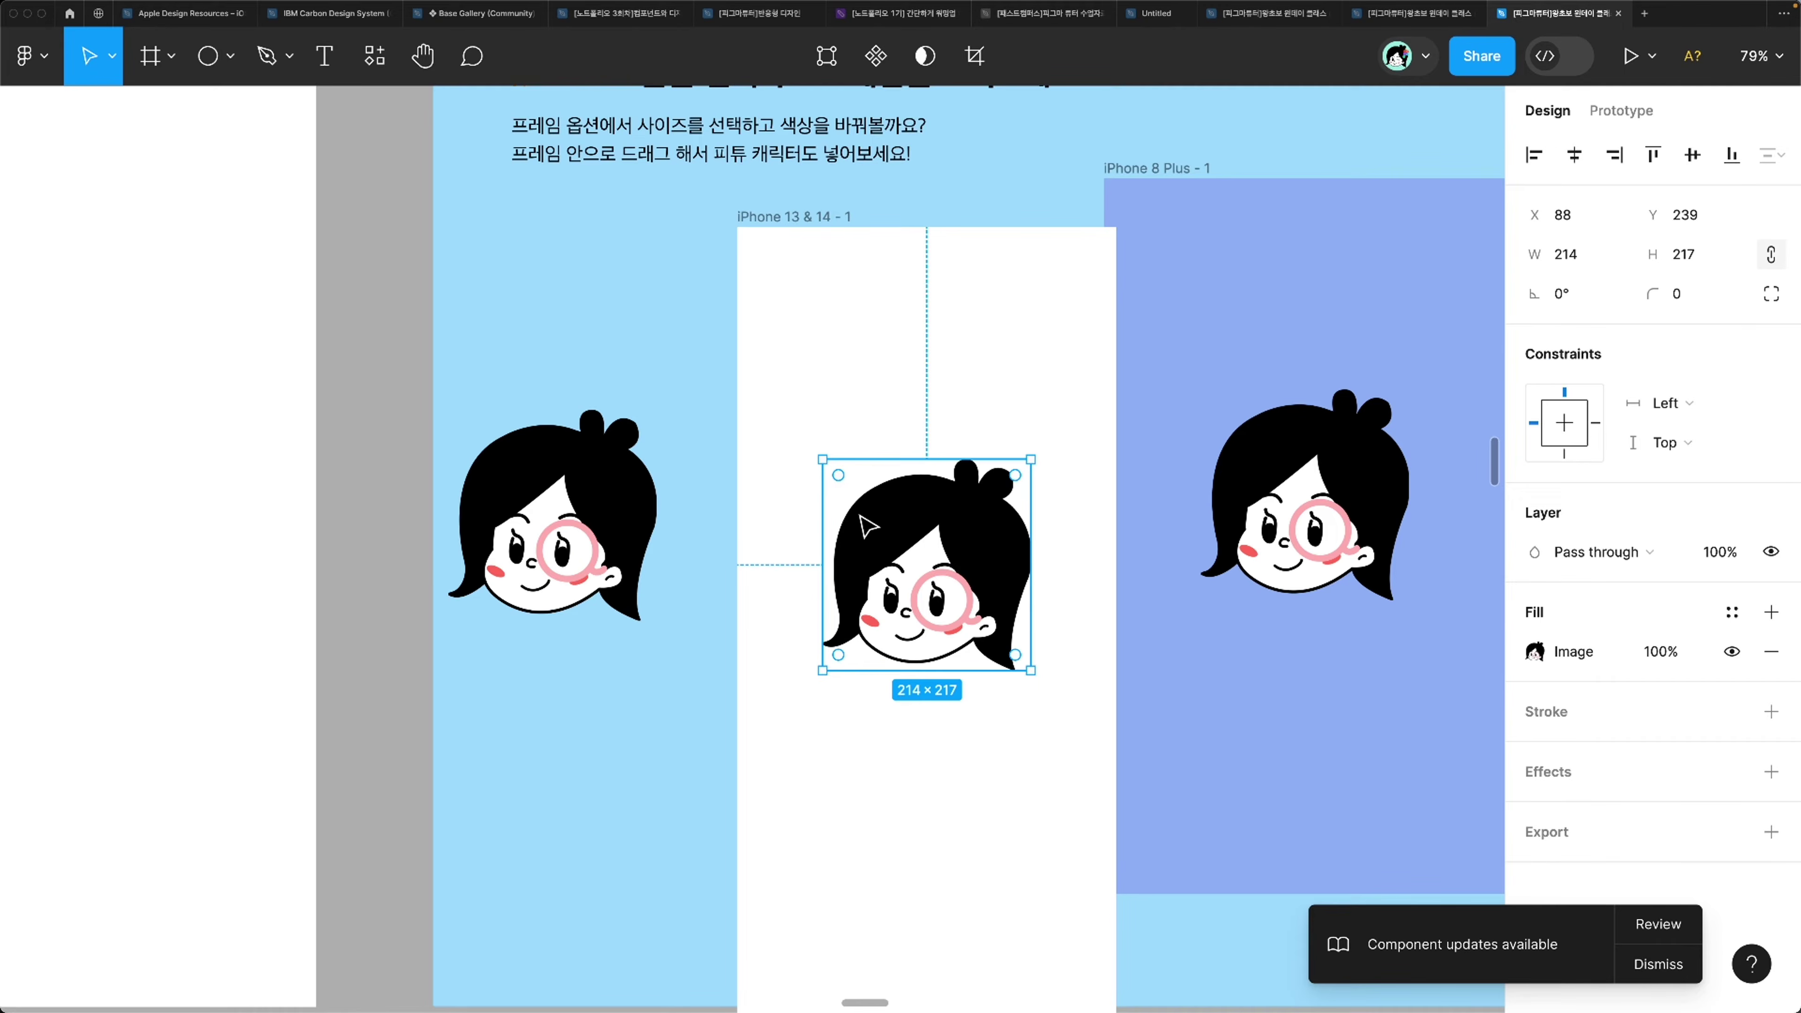
Step: Reposition the iPhone 13 & 14 frame at X 265, Y 232, next to the iPhone 8 Plus frame
{"action": "scroll", "coordinate": [866, 525], "scroll_direction": "up", "scroll_amount": 4}
{"action": "left_click", "coordinate": [792, 391]}
{"action": "left_click_drag", "start_coordinate": [793, 372], "coordinate": [745, 334]}
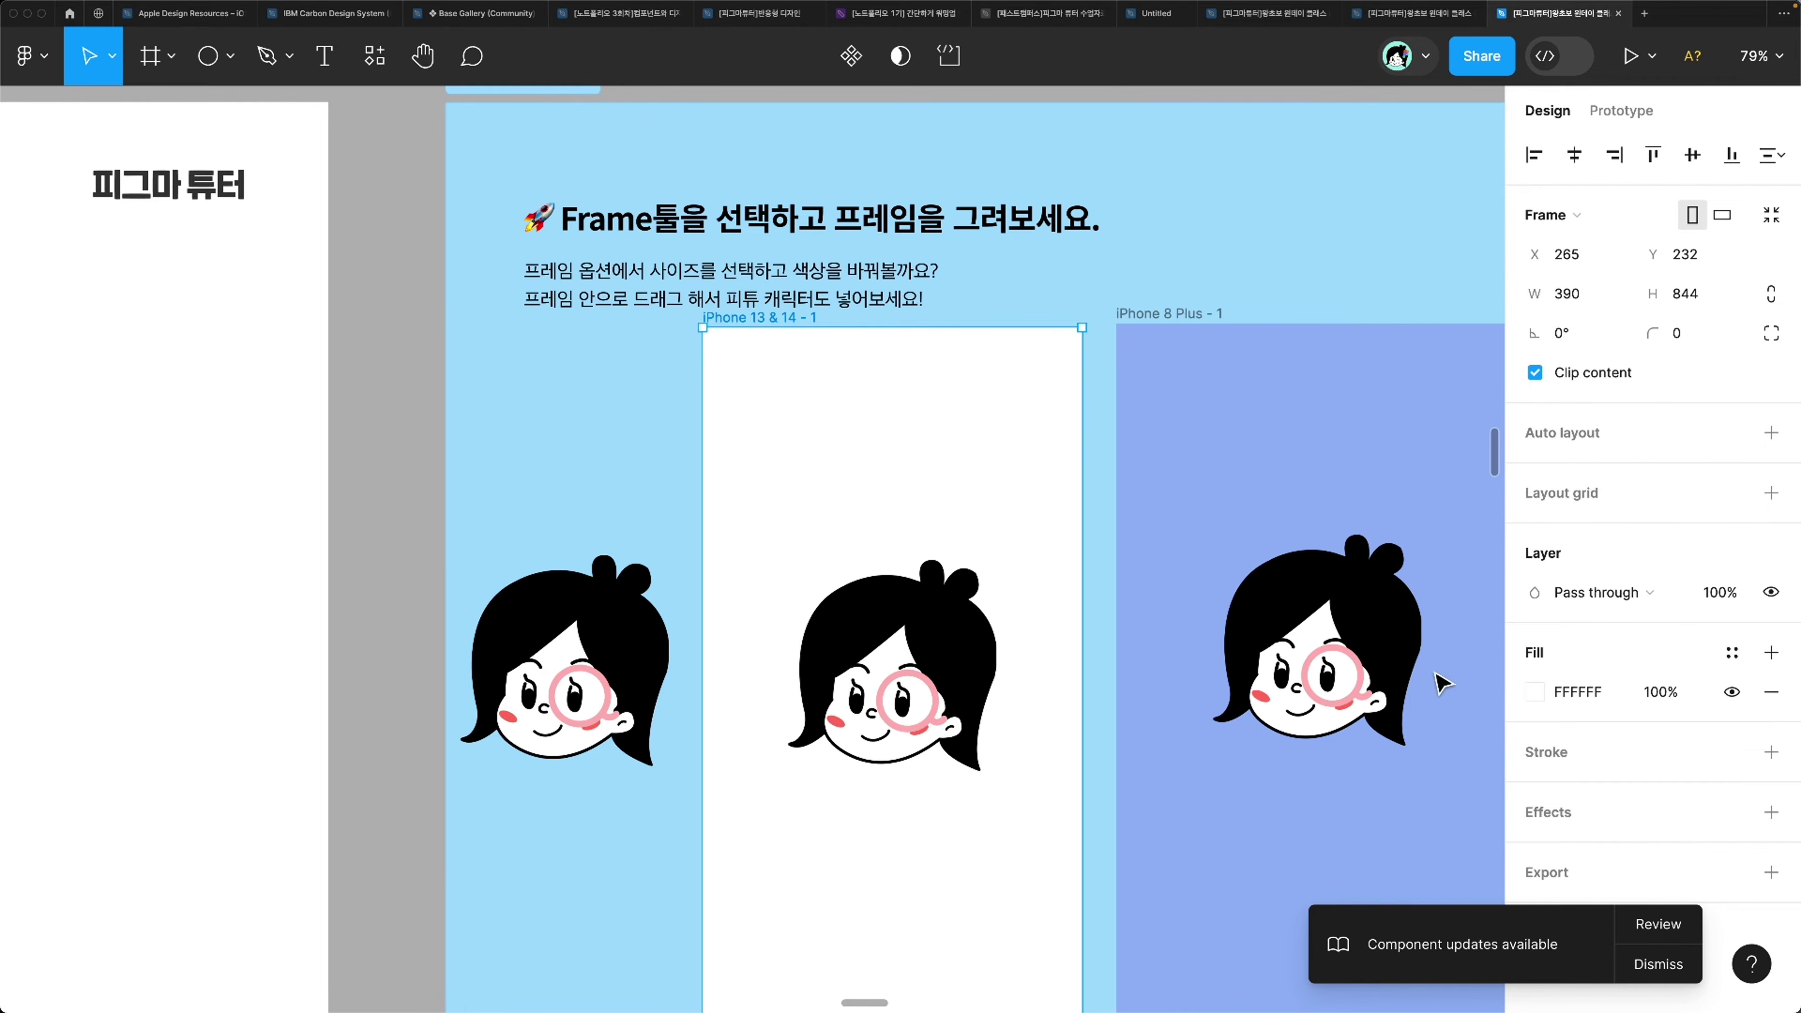
Step: Fill the iPhone 13 & 14 frame with the neighbouring iPhone 8 Plus frame's colour, 91ACEE, by sampling it
{"action": "left_click", "coordinate": [1533, 692]}
{"action": "left_click", "coordinate": [1244, 718]}
{"action": "left_click", "coordinate": [1177, 678]}
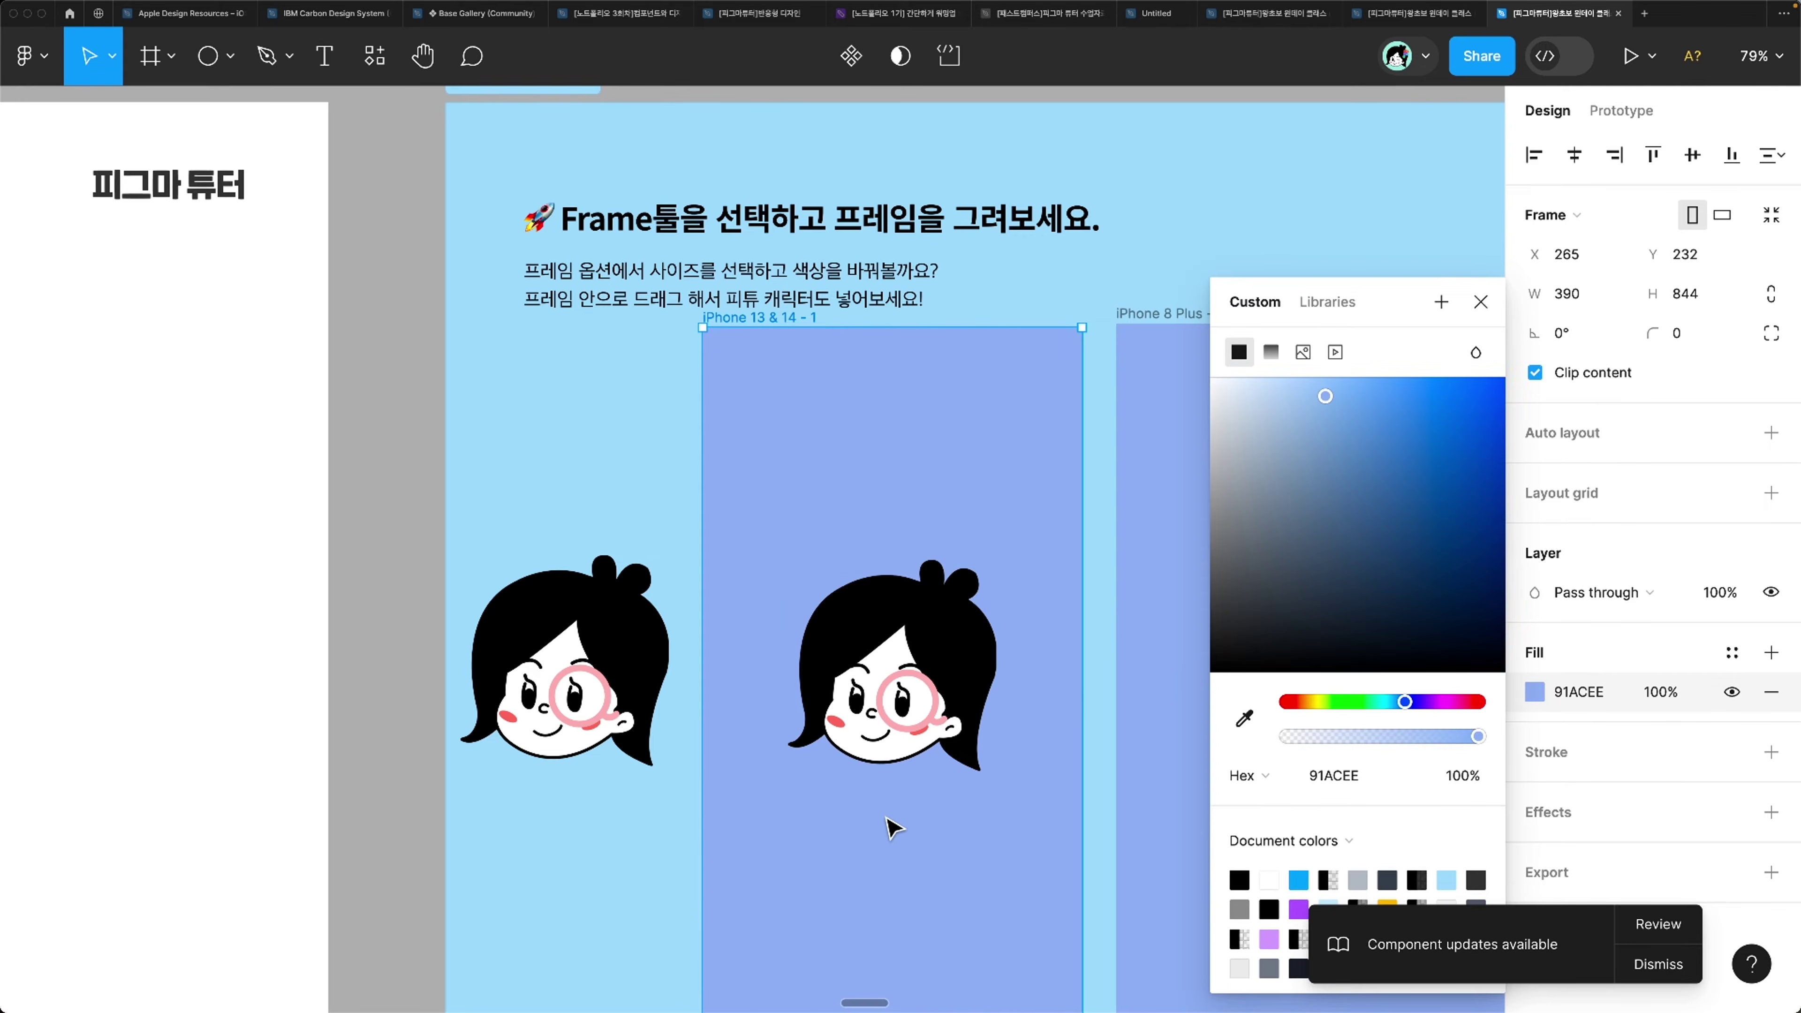
{"action": "key", "text": "Escape"}
{"action": "key", "text": "Escape"}
Step: Change the iPhone 13 & 14 frame's fill to a darker blue, 446CCF
{"action": "left_click", "coordinate": [736, 333]}
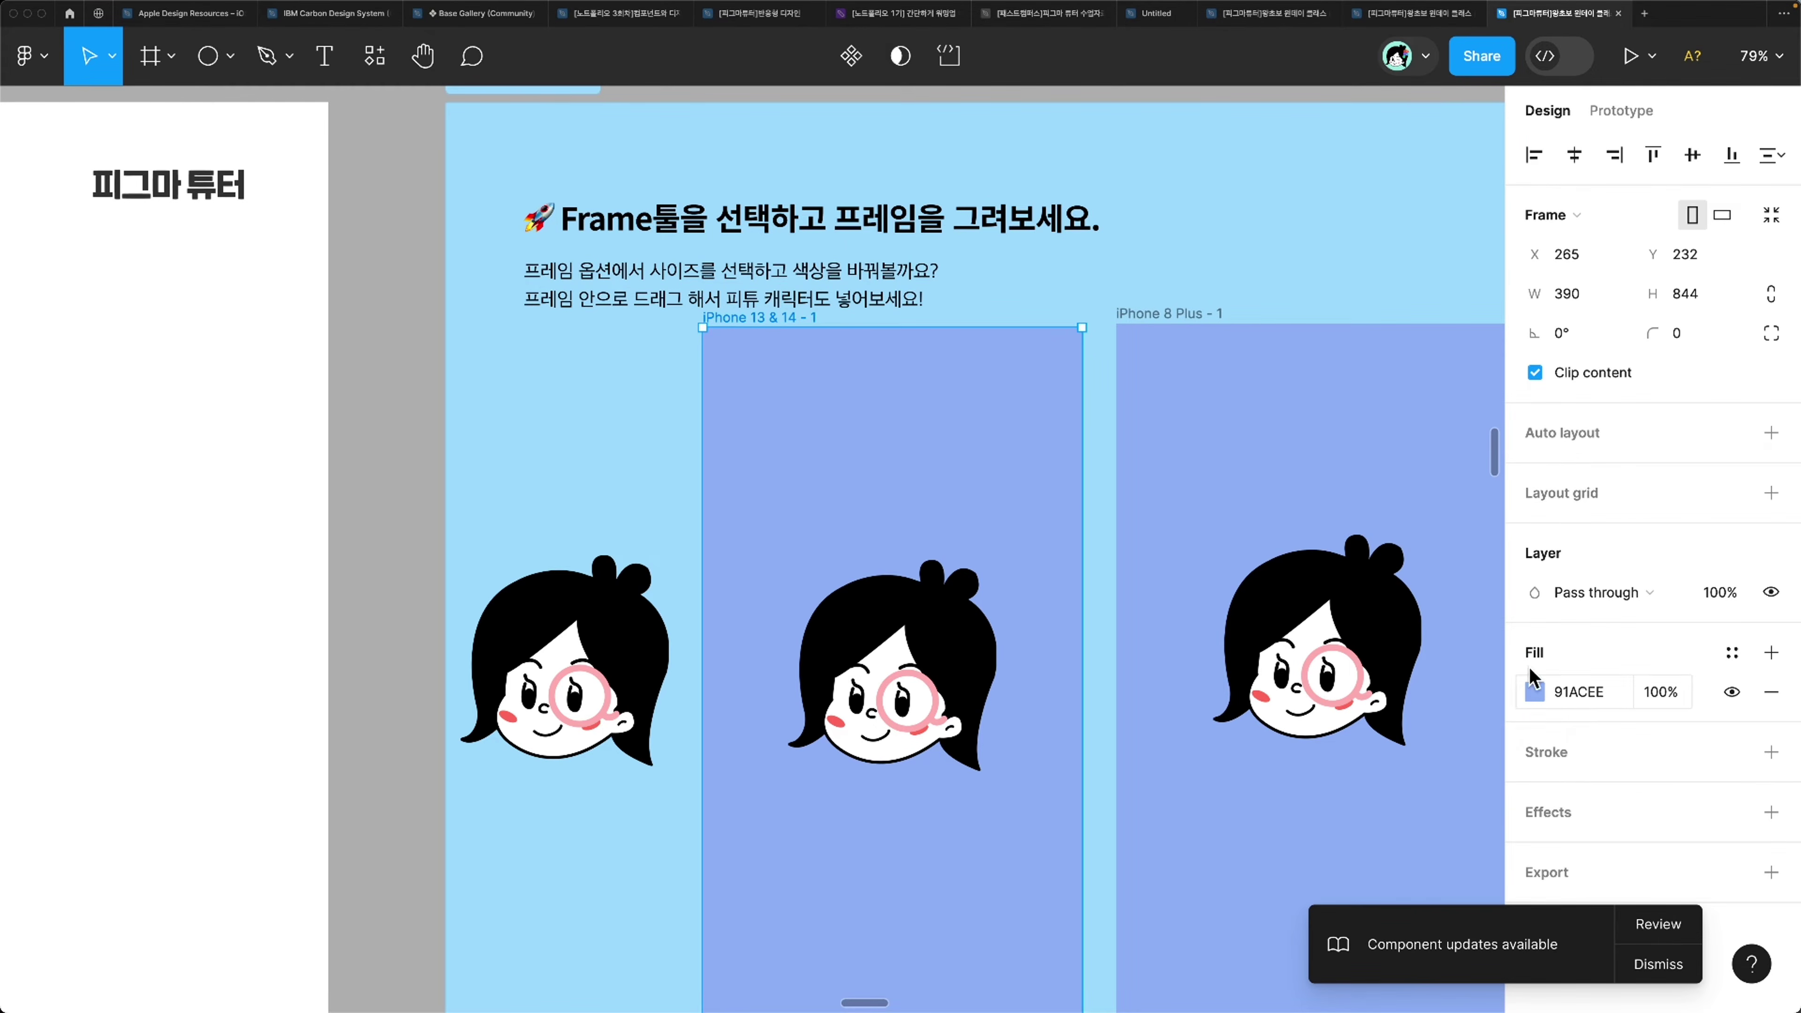
{"action": "left_click", "coordinate": [1536, 697]}
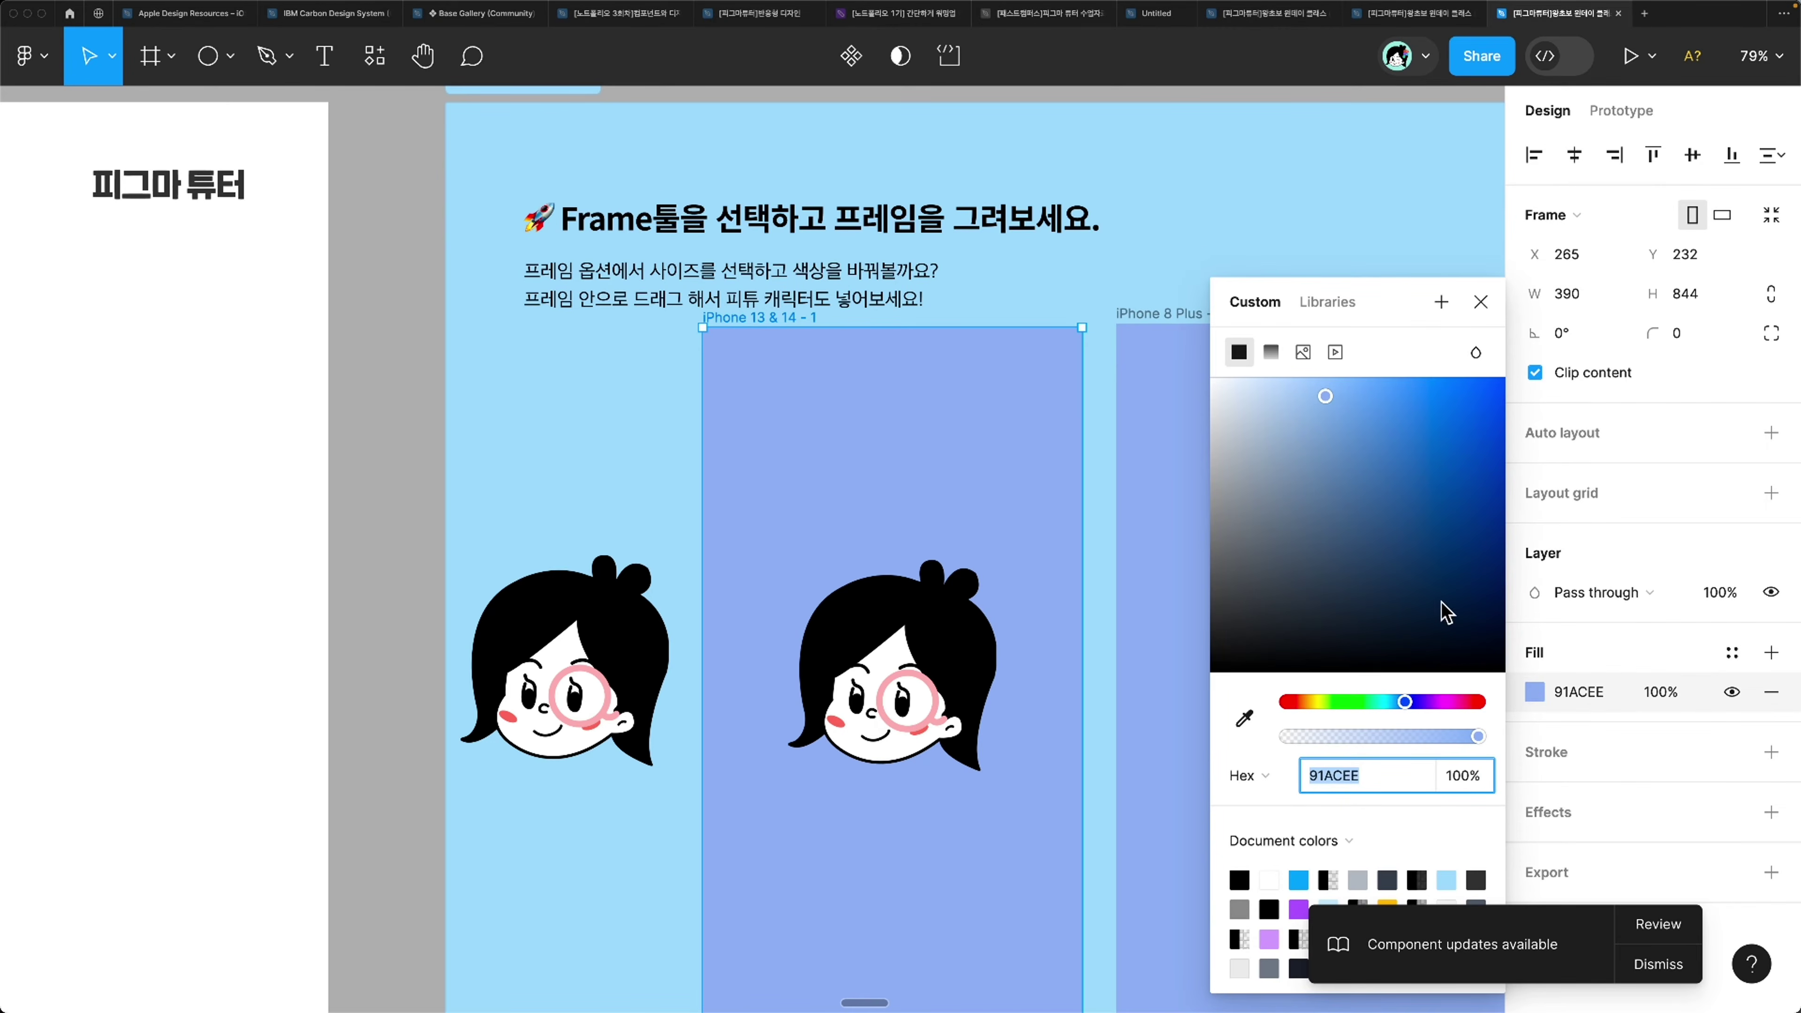
{"action": "left_click_drag", "start_coordinate": [1393, 299], "coordinate": [1291, 273]}
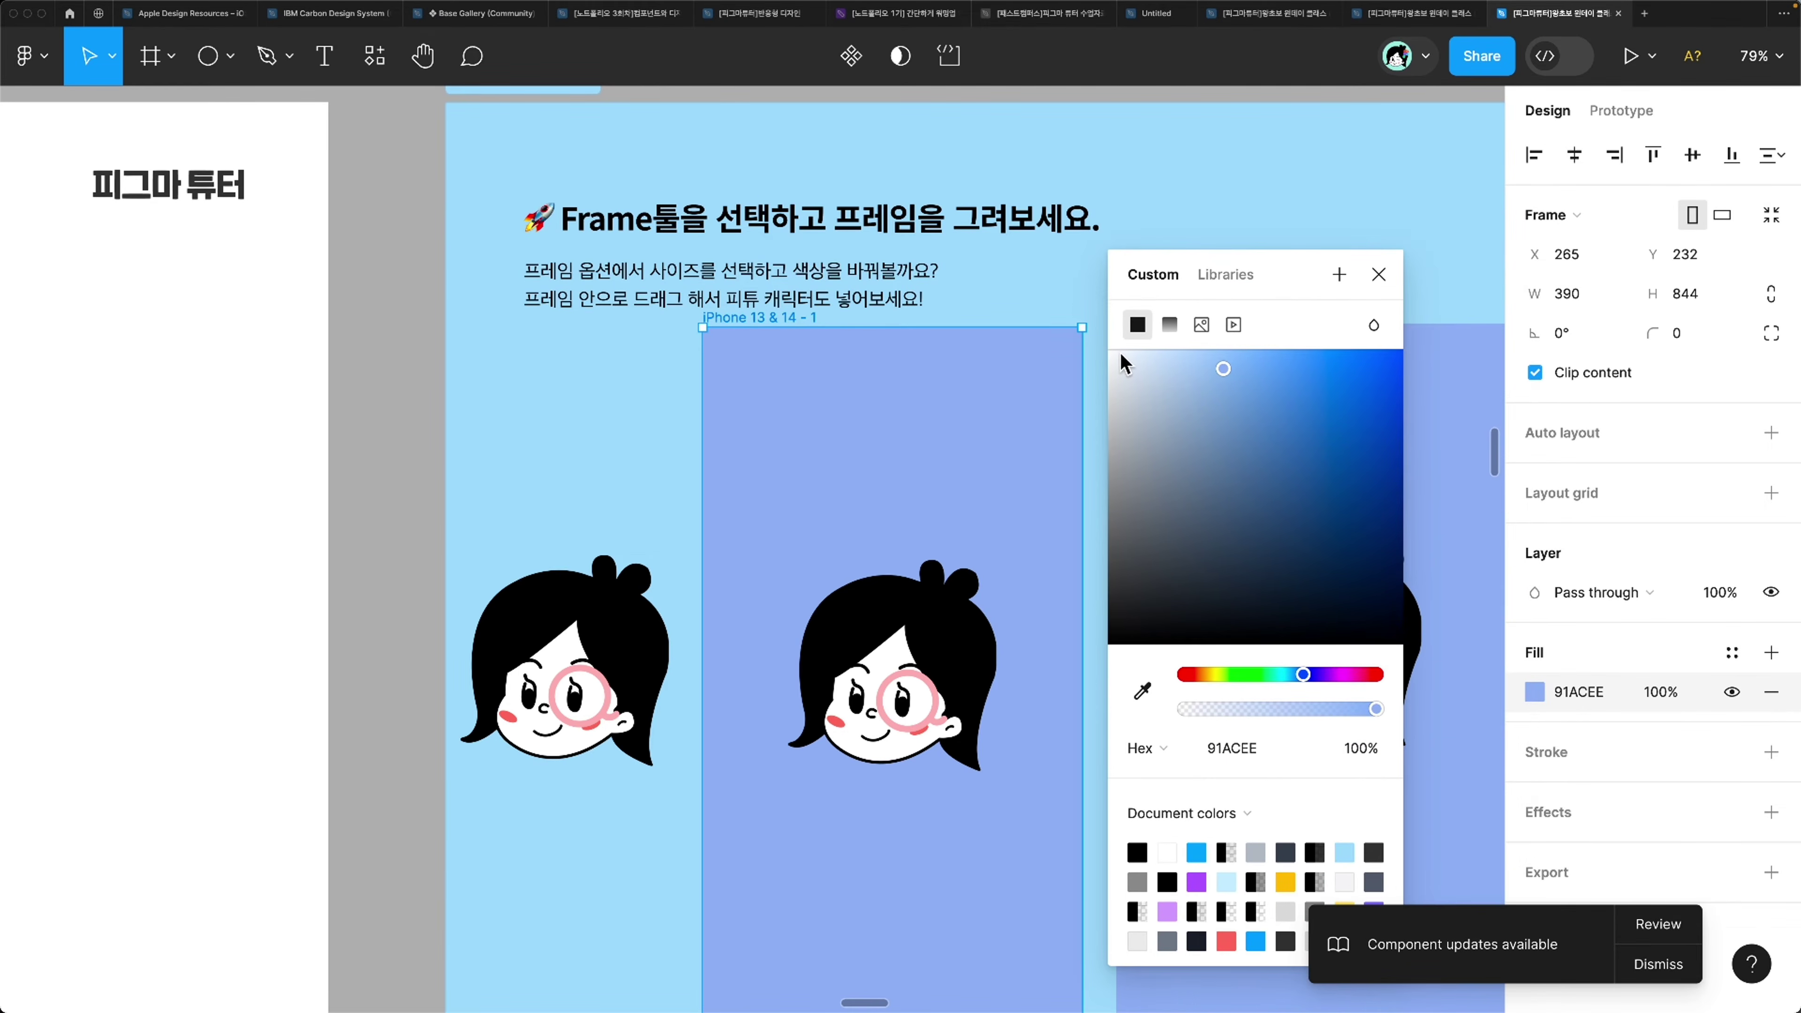
{"action": "left_click_drag", "start_coordinate": [1120, 363], "coordinate": [1270, 349]}
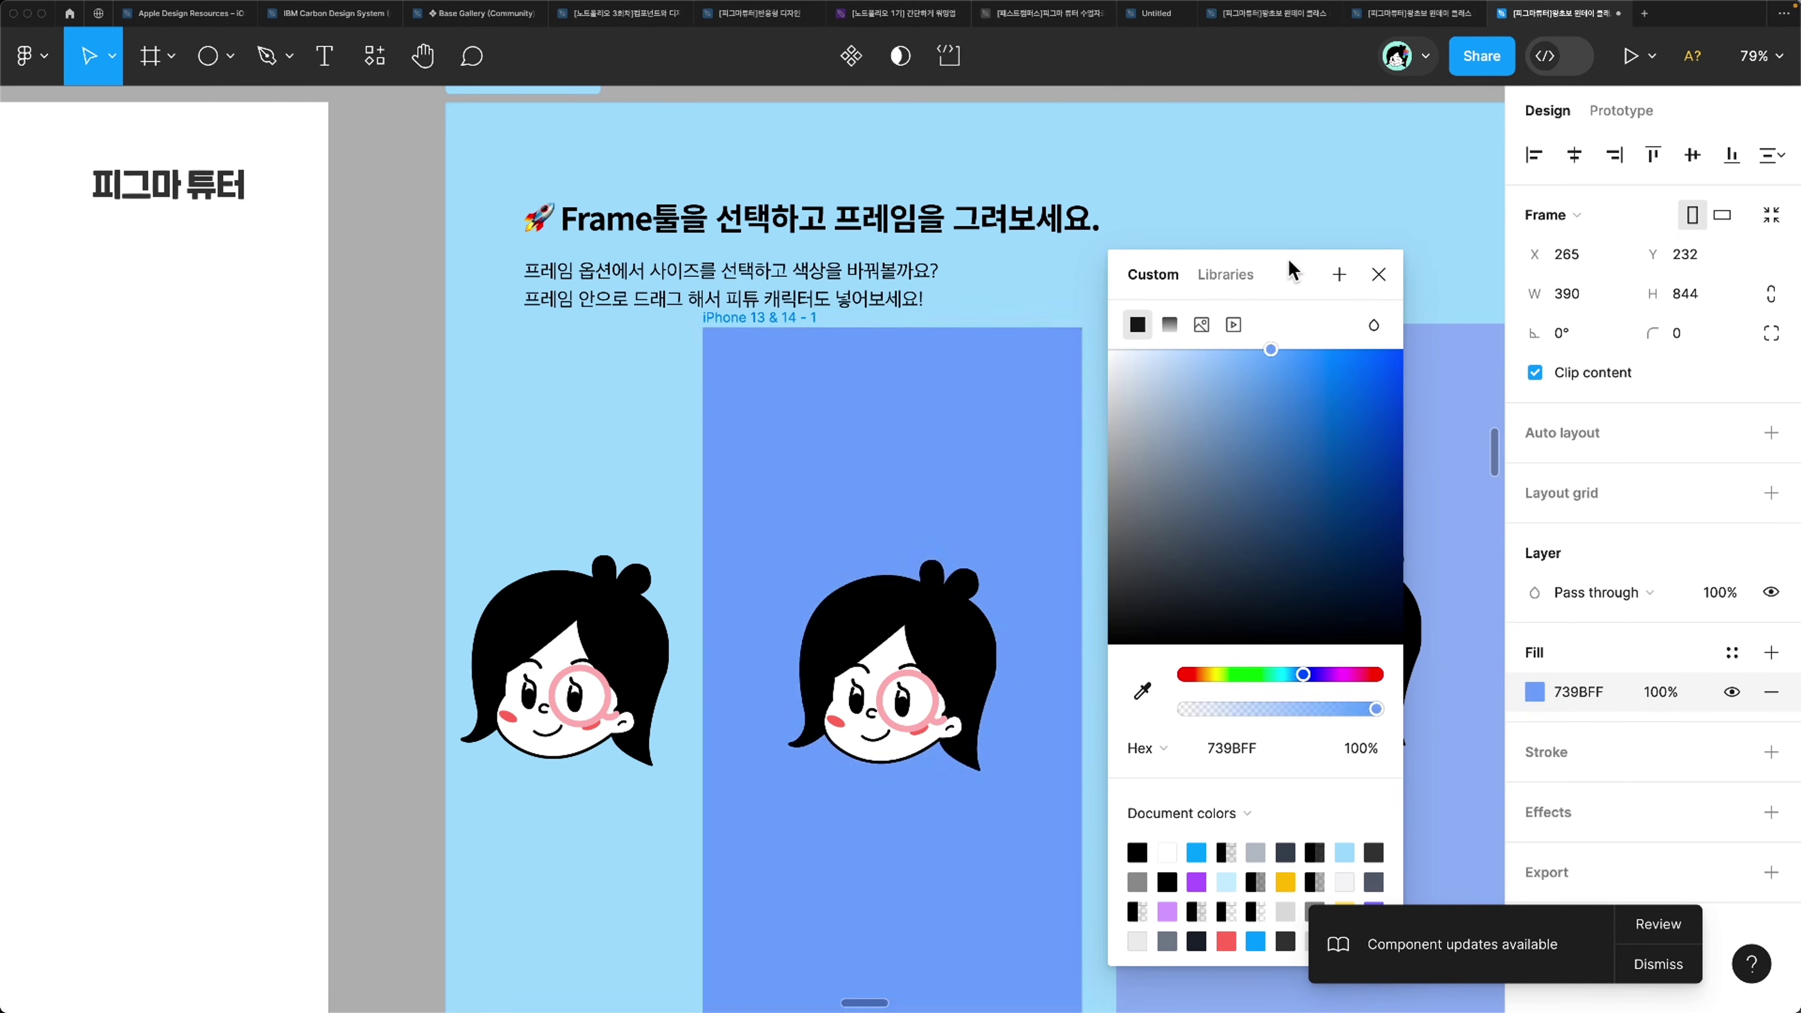
{"action": "left_click_drag", "start_coordinate": [1289, 270], "coordinate": [1305, 405]}
{"action": "left_click", "coordinate": [1379, 274]}
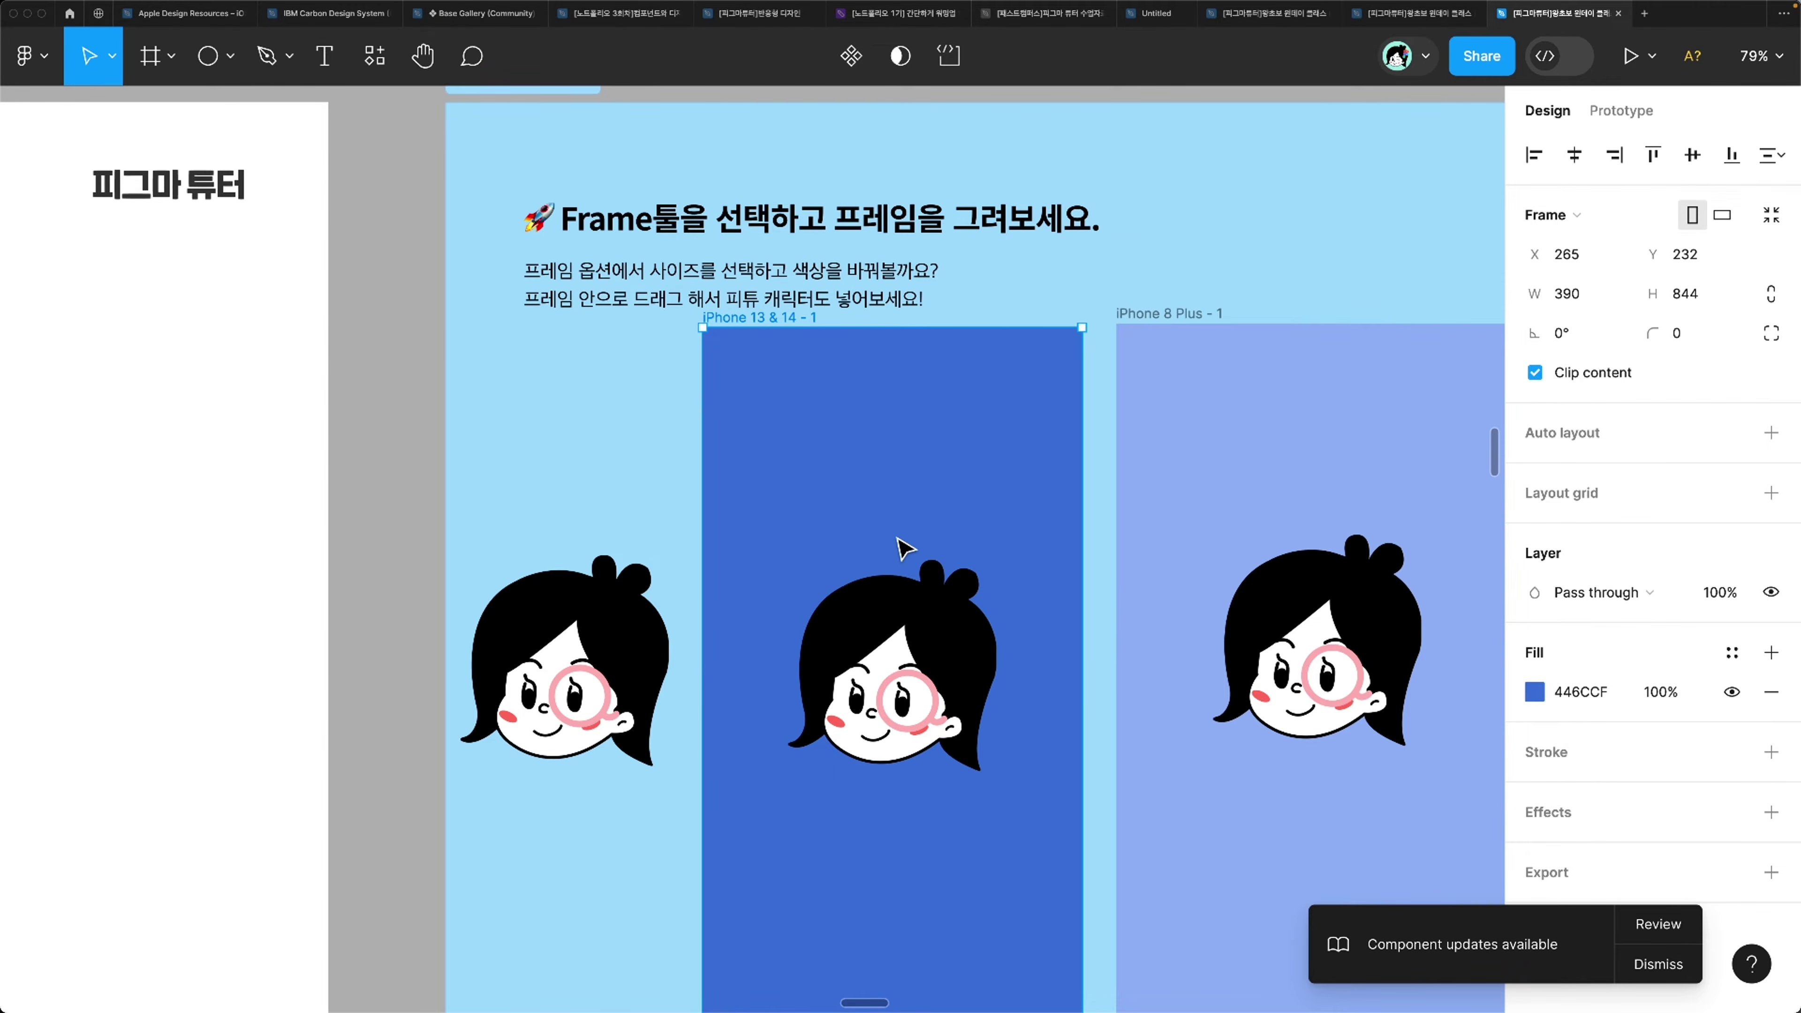
{"action": "key", "text": "minus"}
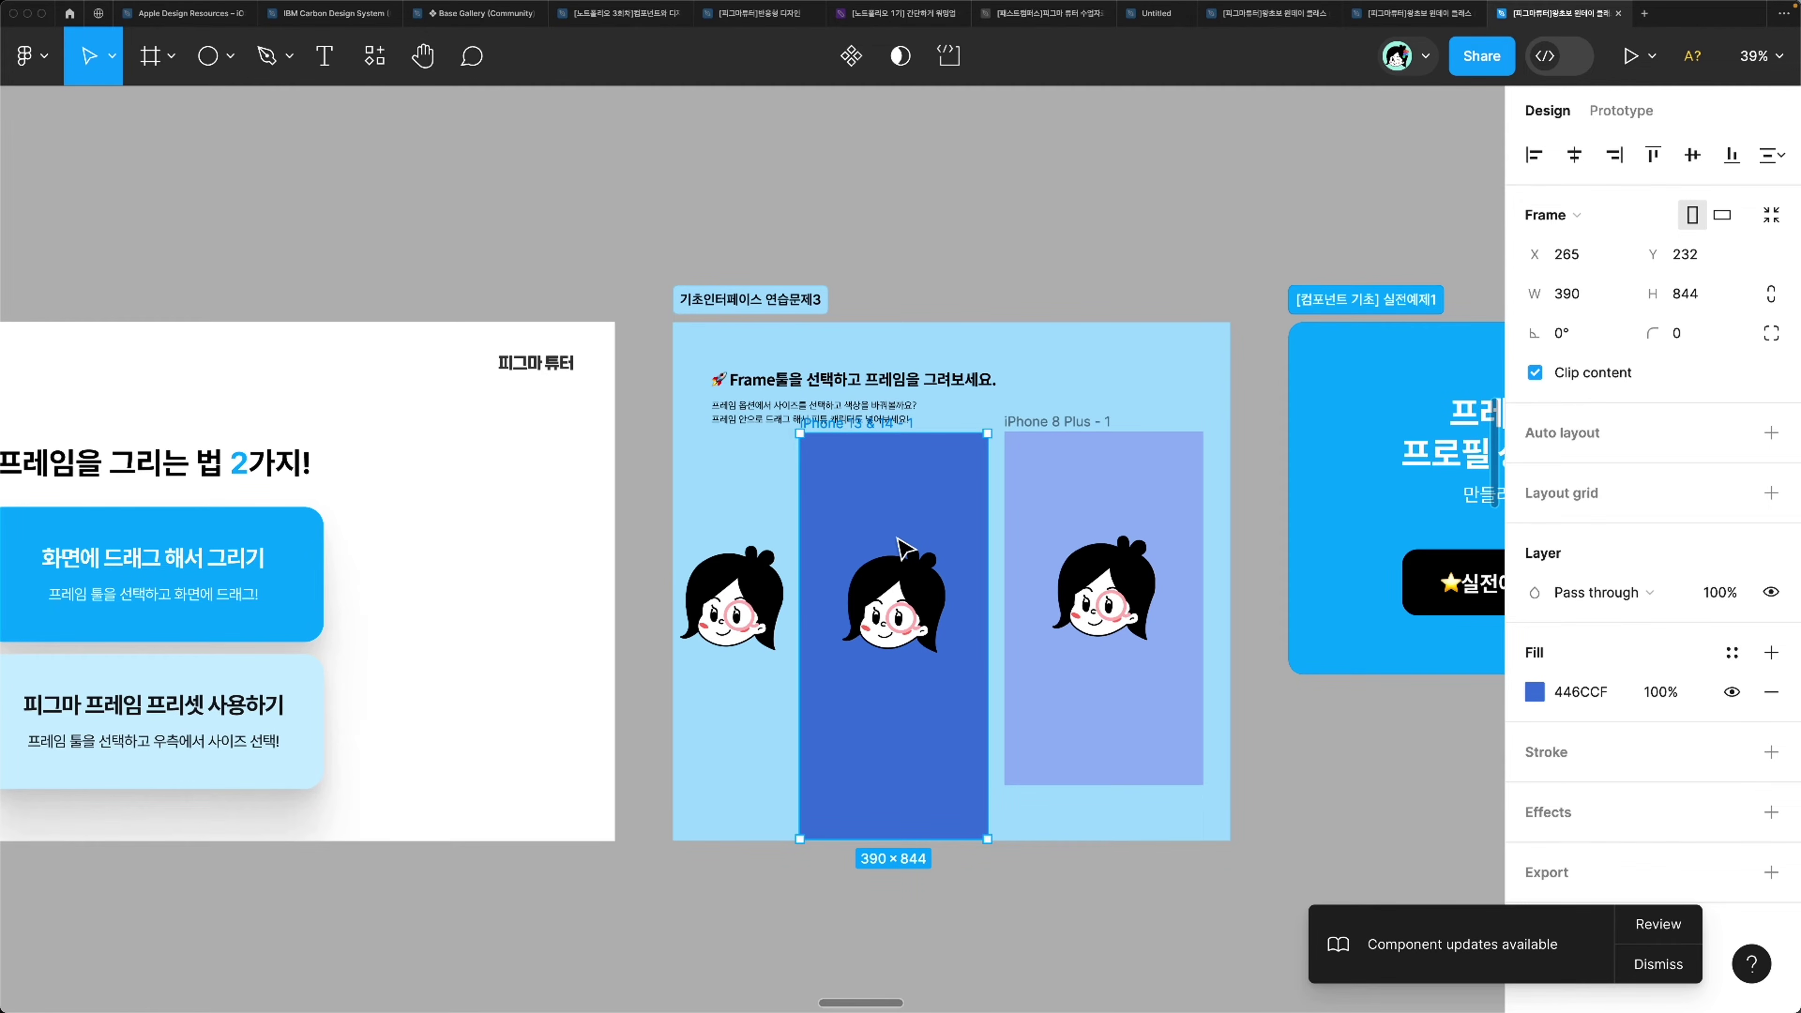
{"action": "scroll", "coordinate": [899, 547], "scroll_direction": "right", "scroll_amount": 2}
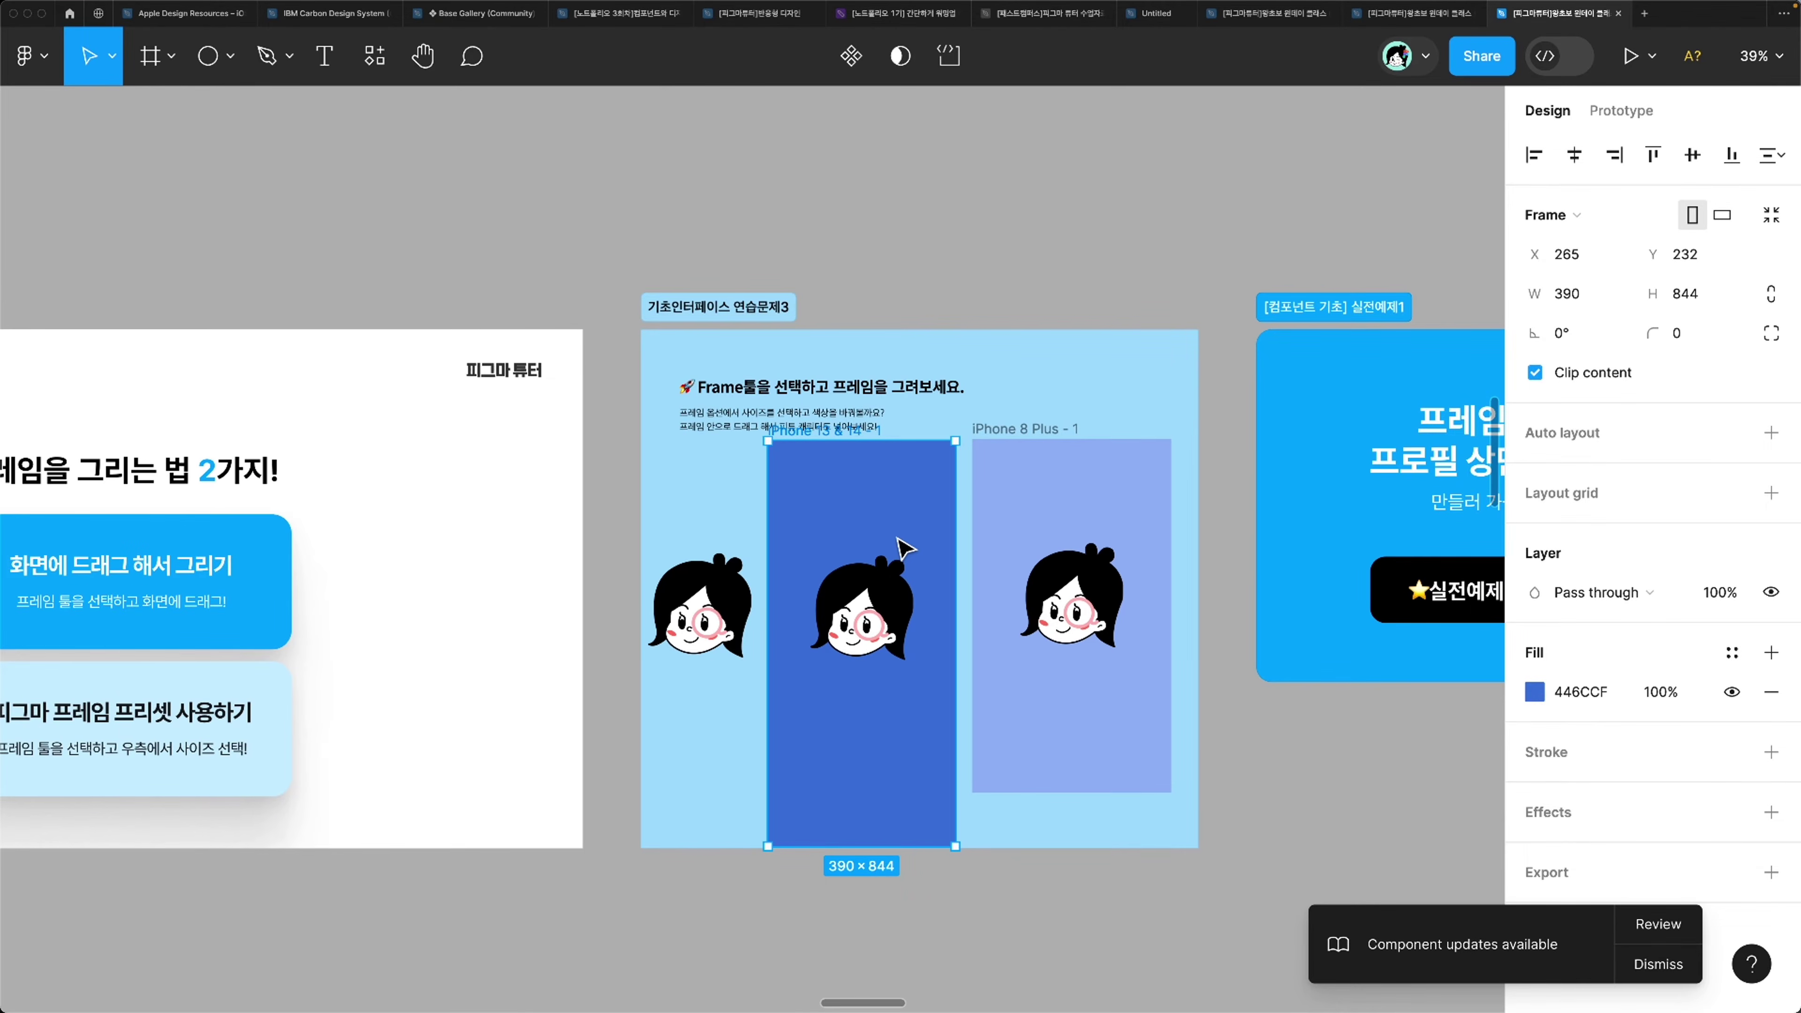
Step: Follow the 실전예제 바로가기 link on the [컴포넌트 기초] 실전예제1 slide to the 프레임 예제 section
{"action": "scroll", "coordinate": [899, 547], "scroll_direction": "right", "scroll_amount": 10}
{"action": "scroll", "coordinate": [900, 547], "scroll_direction": "down", "scroll_amount": 3}
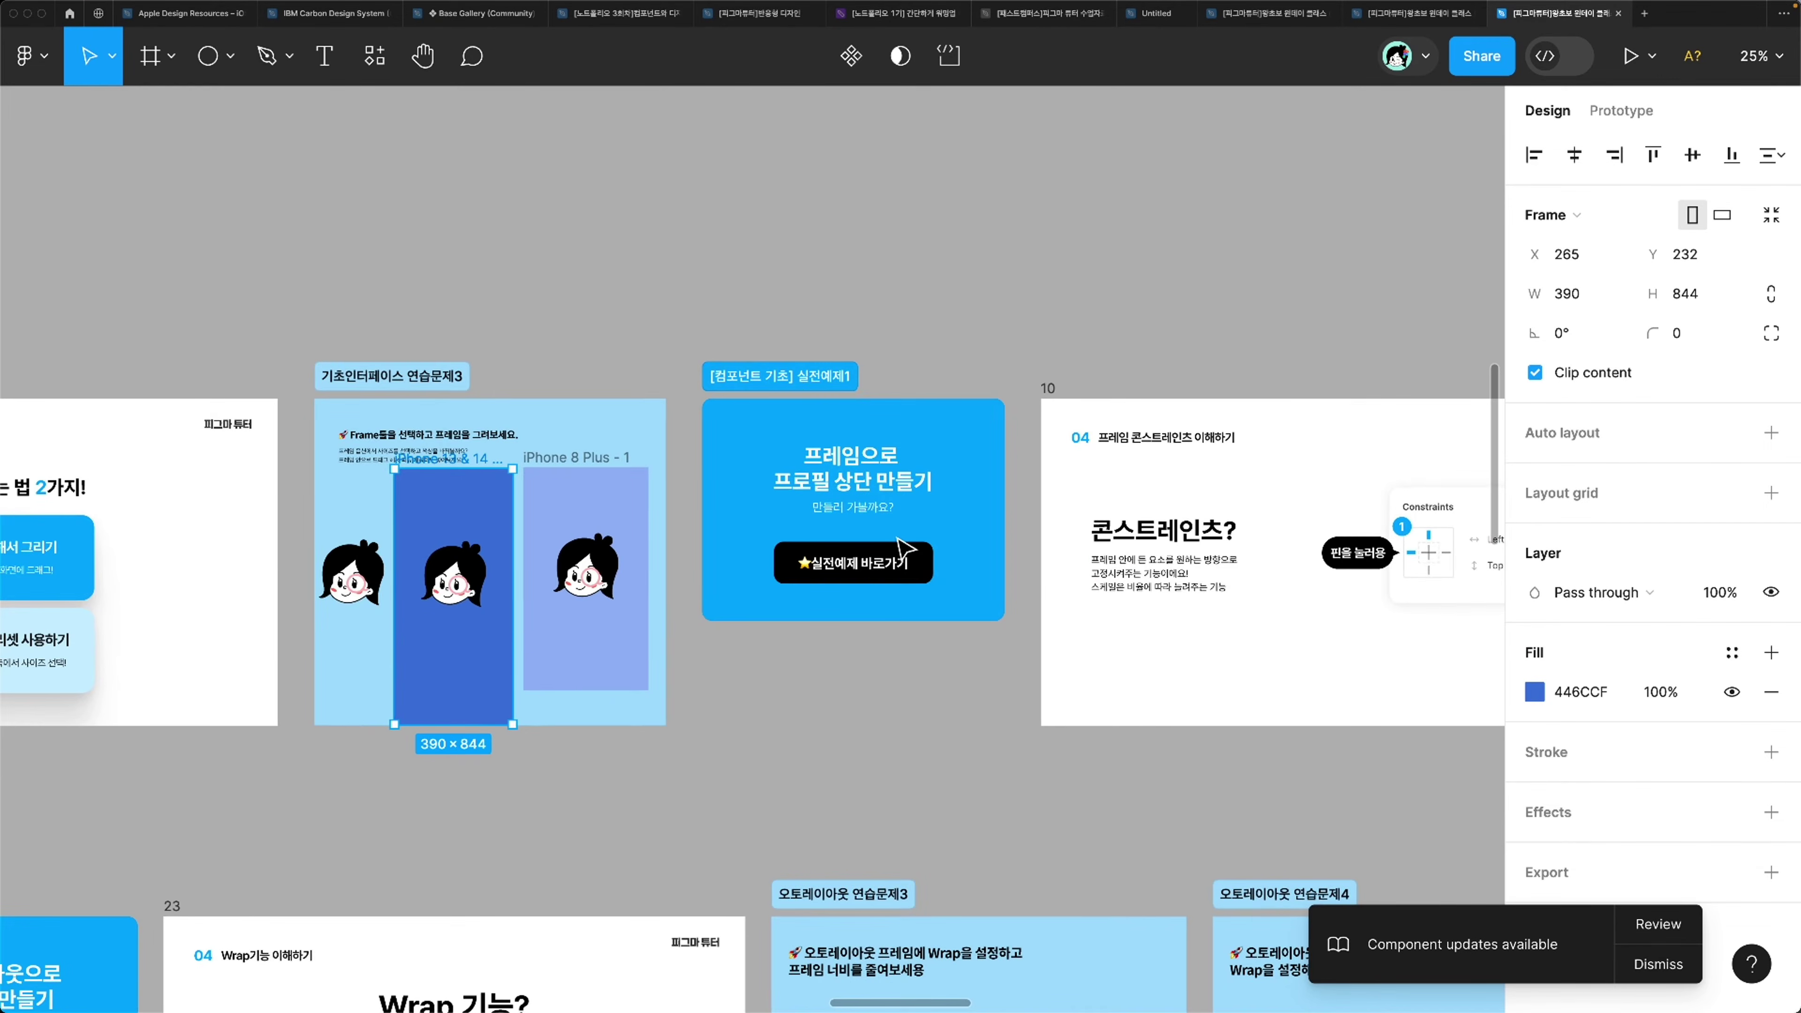
{"action": "scroll", "coordinate": [793, 576], "scroll_direction": "up", "scroll_amount": 5}
{"action": "left_click", "coordinate": [798, 649]}
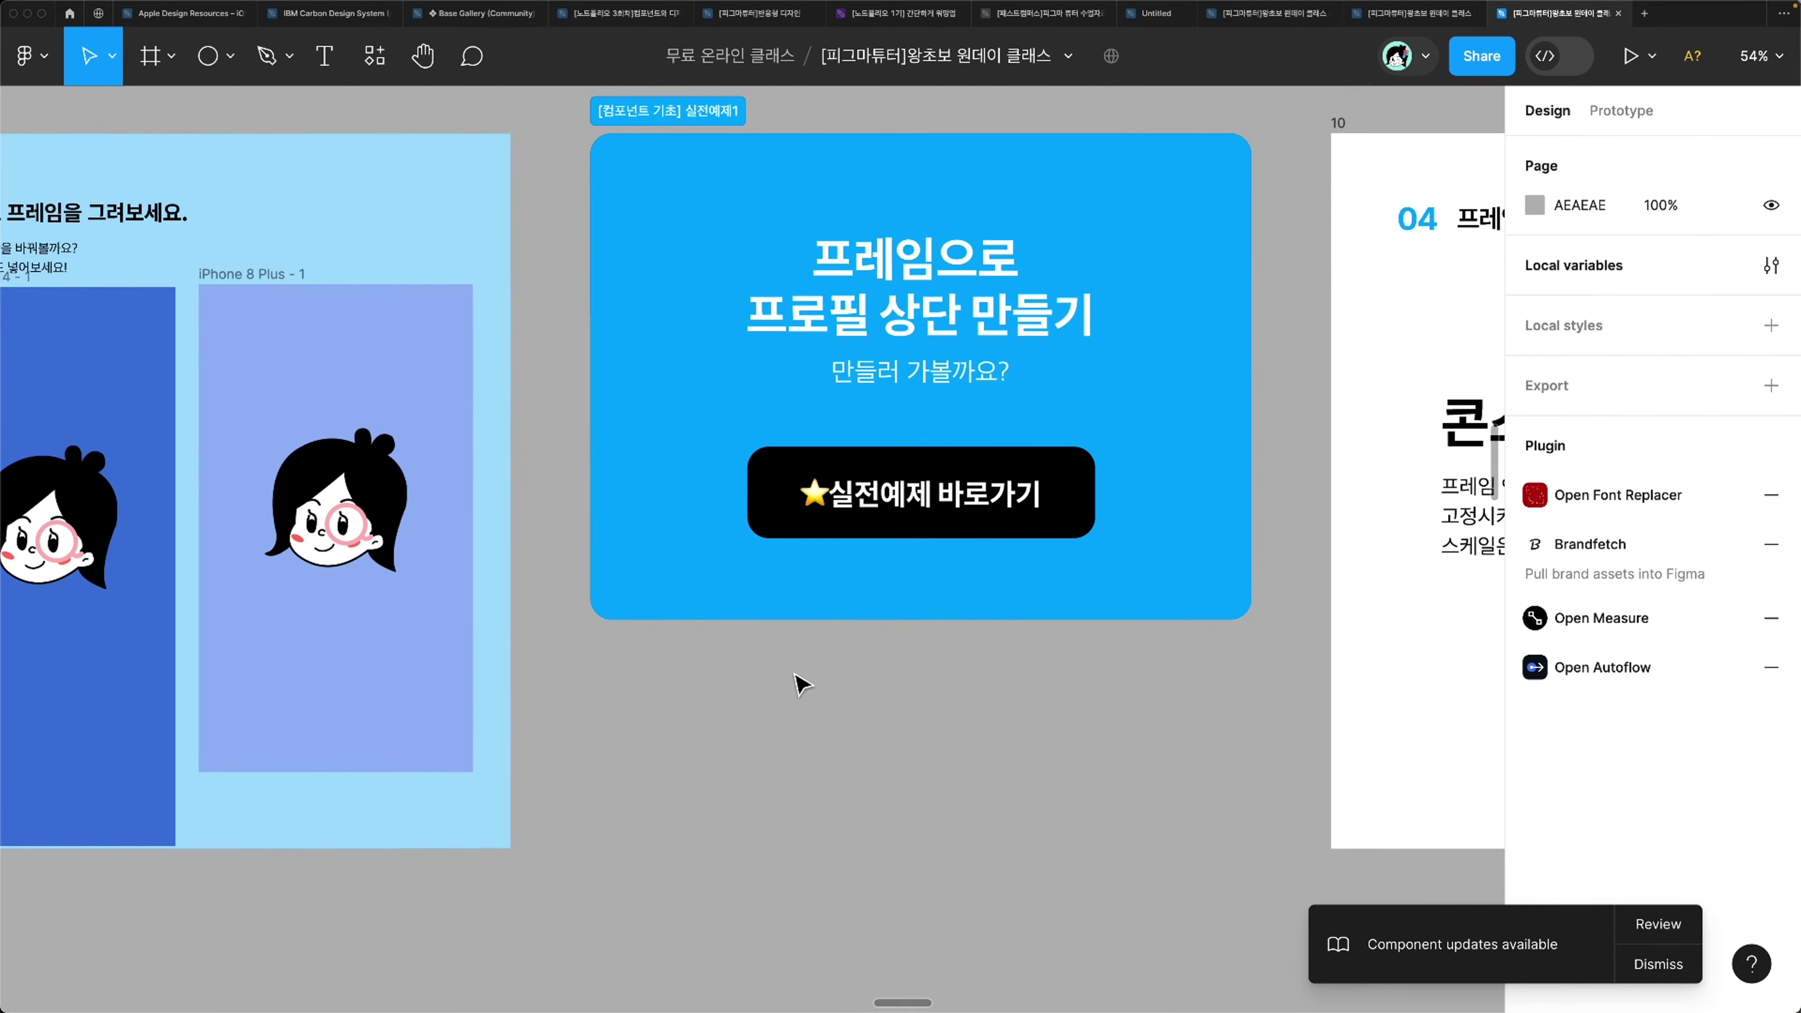
{"action": "scroll", "coordinate": [794, 682], "scroll_direction": "up", "scroll_amount": 2}
{"action": "scroll", "coordinate": [794, 682], "scroll_direction": "left", "scroll_amount": 3}
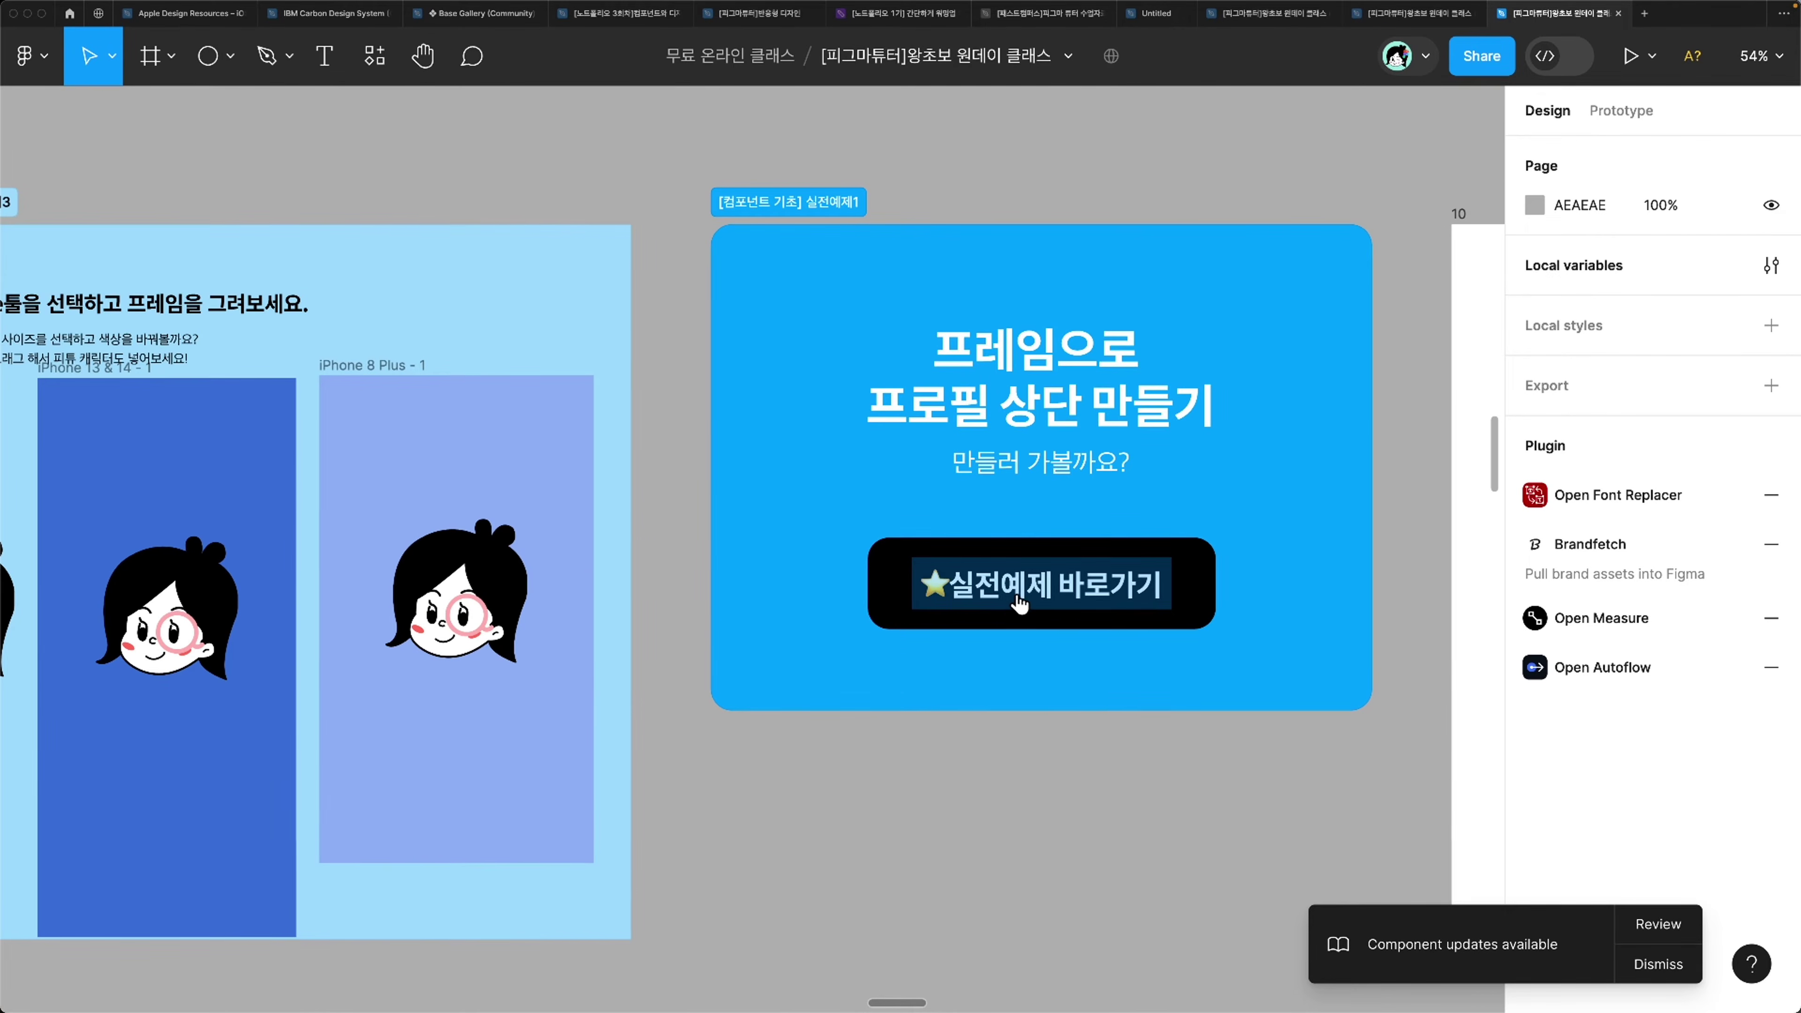
{"action": "mouse_move", "coordinate": [1021, 598]}
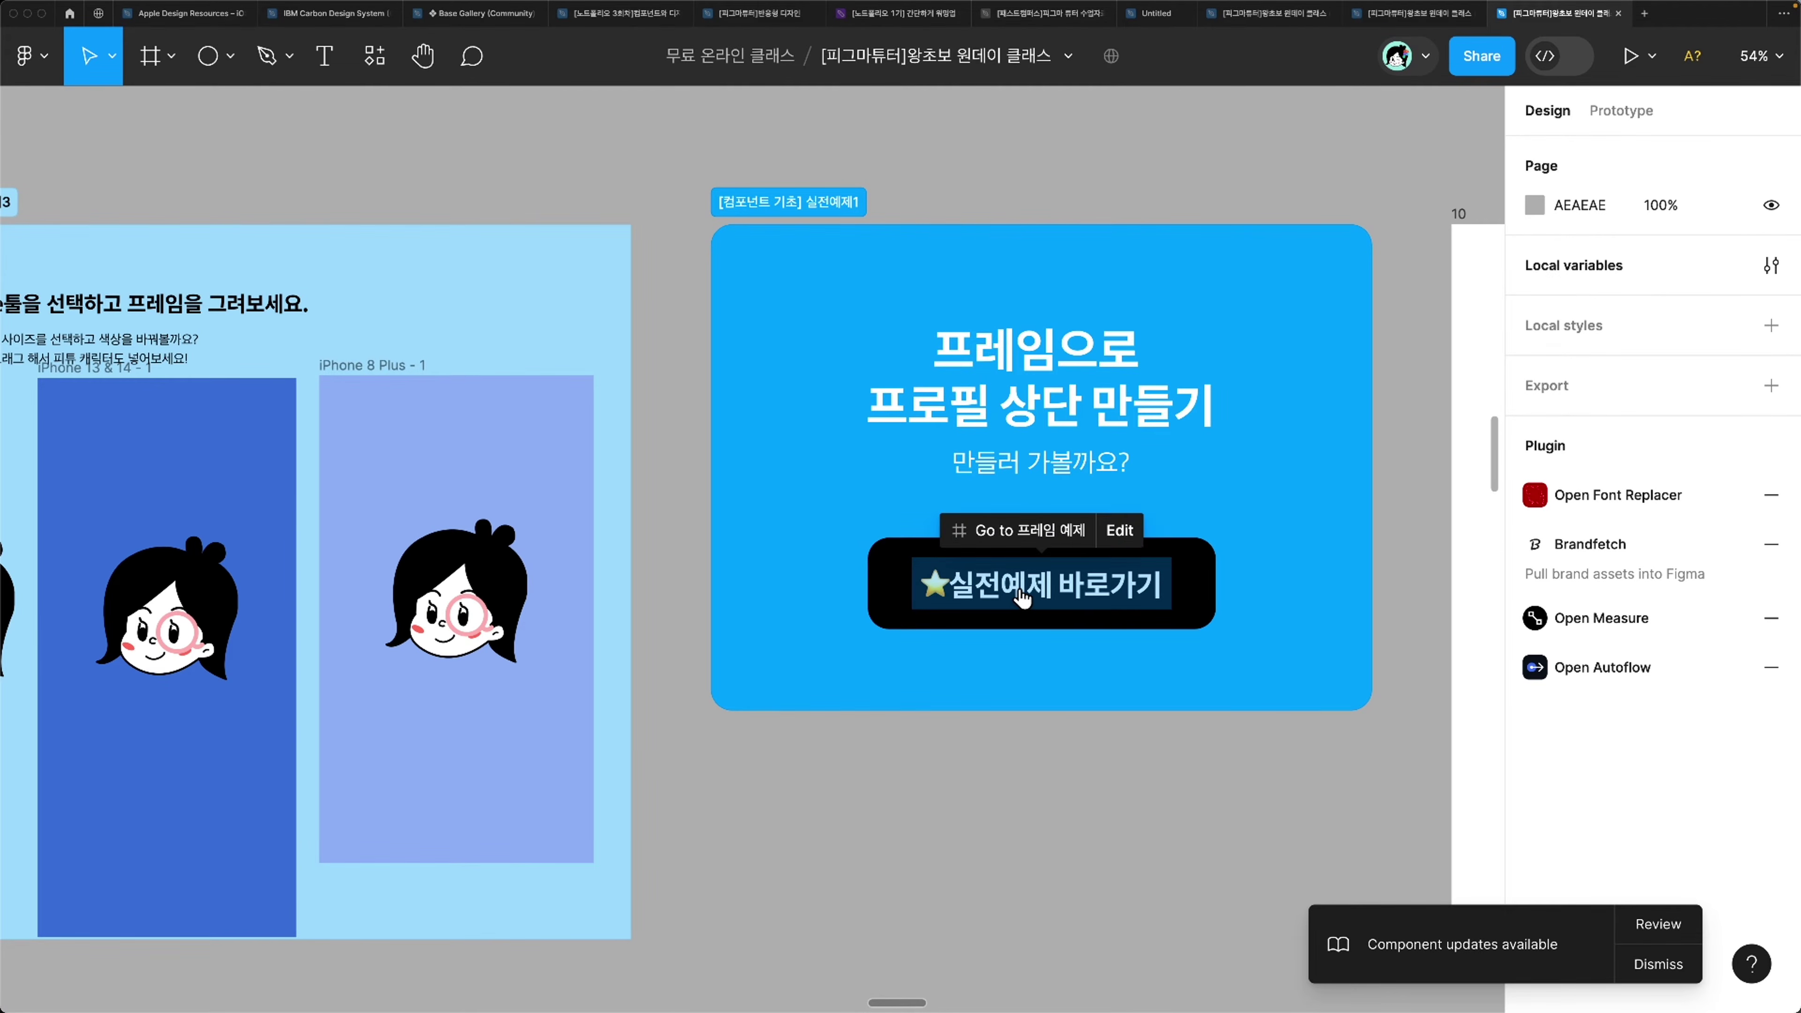
{"action": "left_click", "coordinate": [1019, 530]}
{"action": "scroll", "coordinate": [670, 667], "scroll_direction": "up", "scroll_amount": 5}
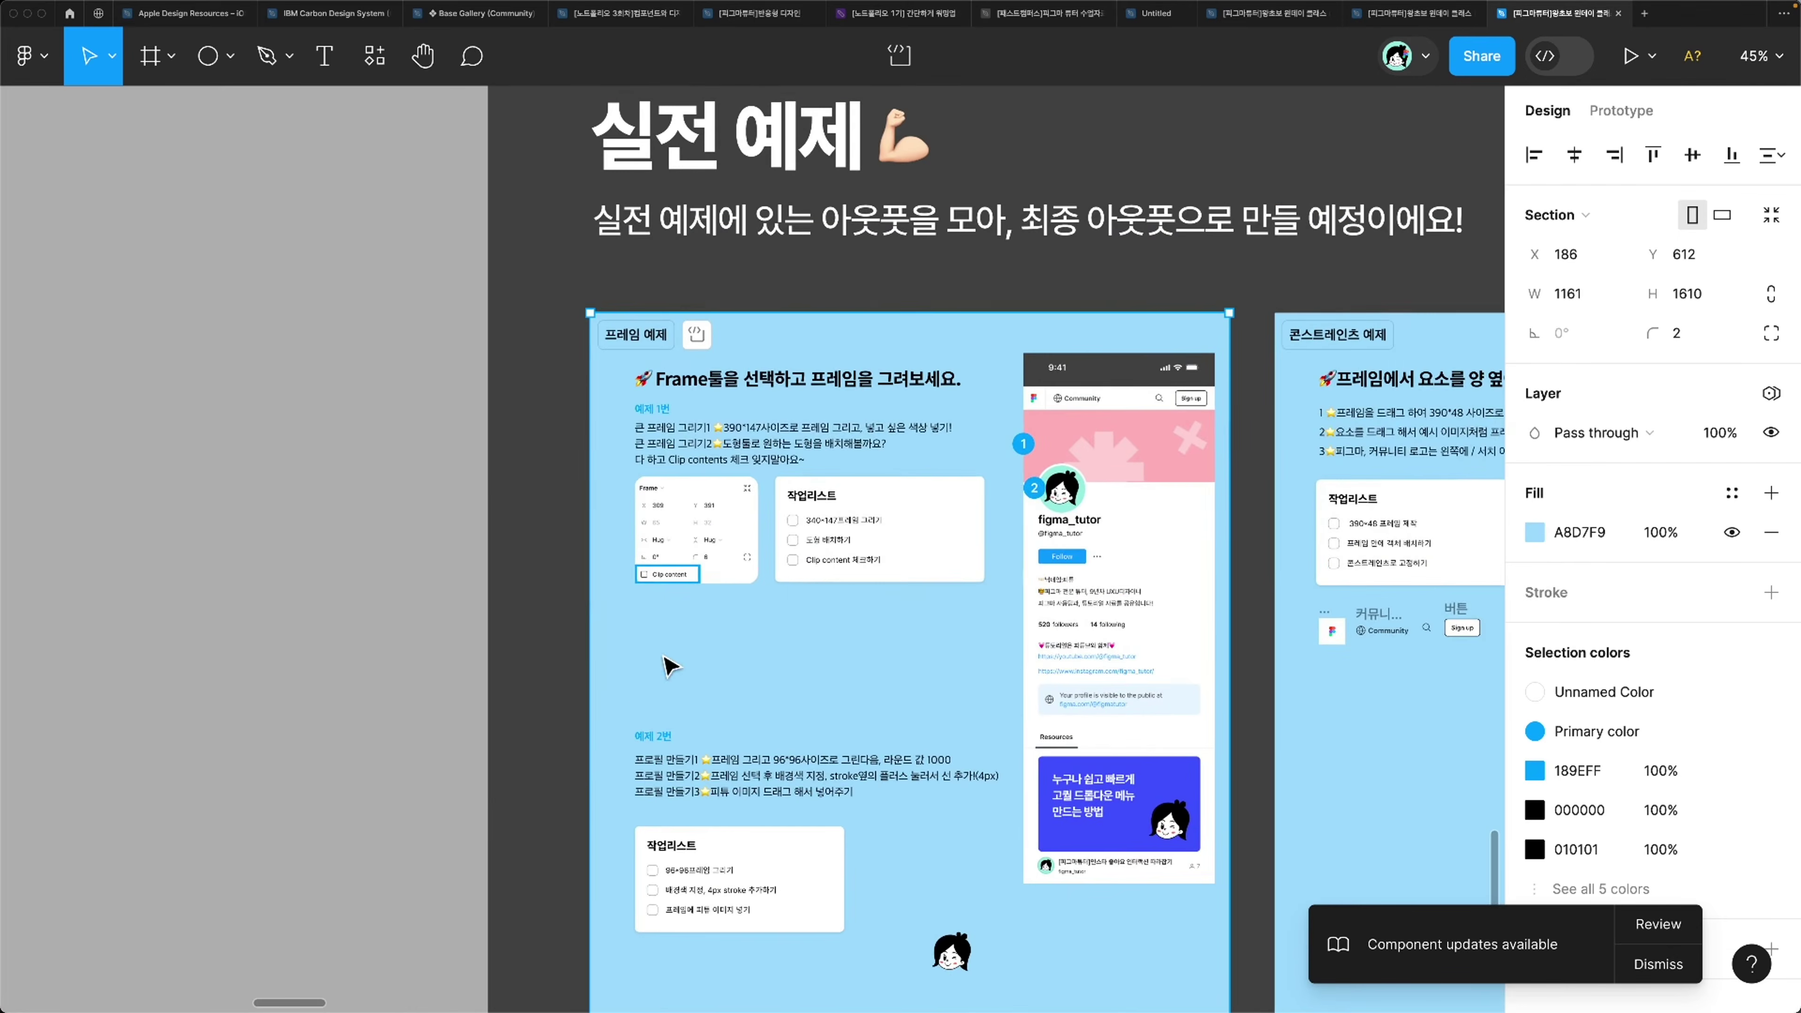
Step: Draw a frame below the example 1 task list and set its size to 390 × 147
{"action": "scroll", "coordinate": [809, 592], "scroll_direction": "up", "scroll_amount": 5}
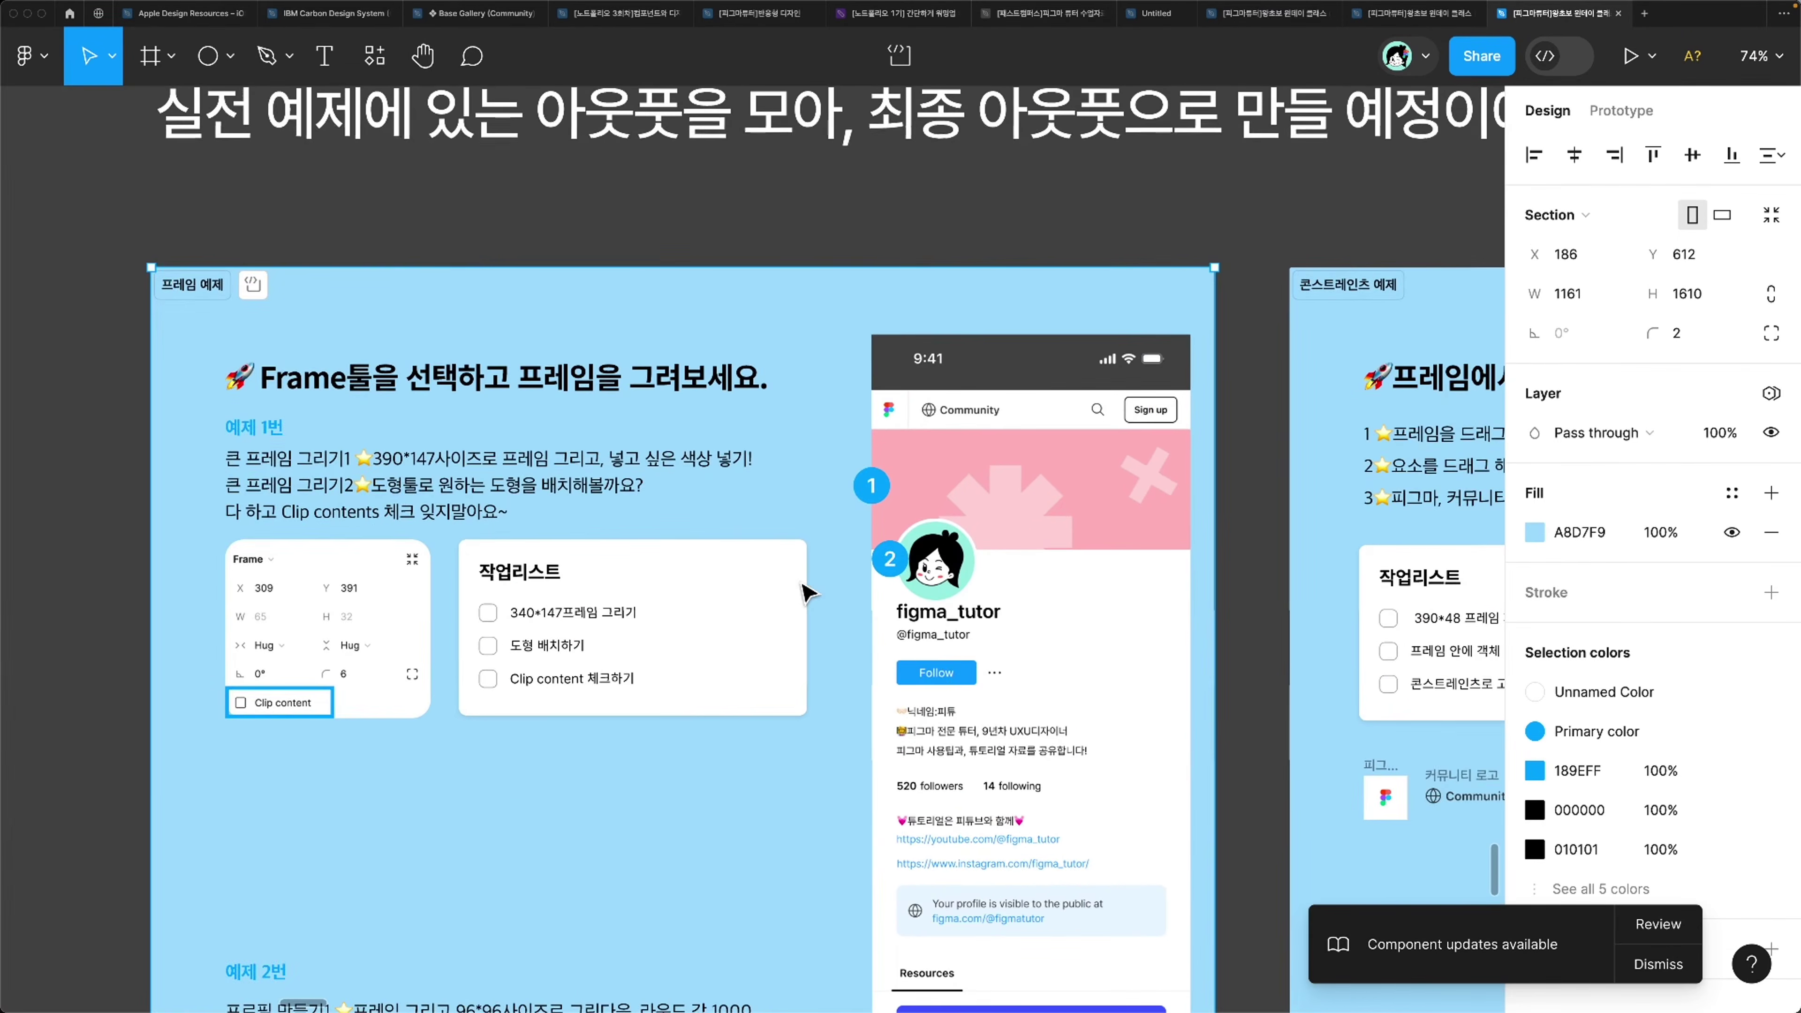
{"action": "scroll", "coordinate": [808, 578], "scroll_direction": "up", "scroll_amount": 3}
{"action": "scroll", "coordinate": [808, 578], "scroll_direction": "right", "scroll_amount": 2}
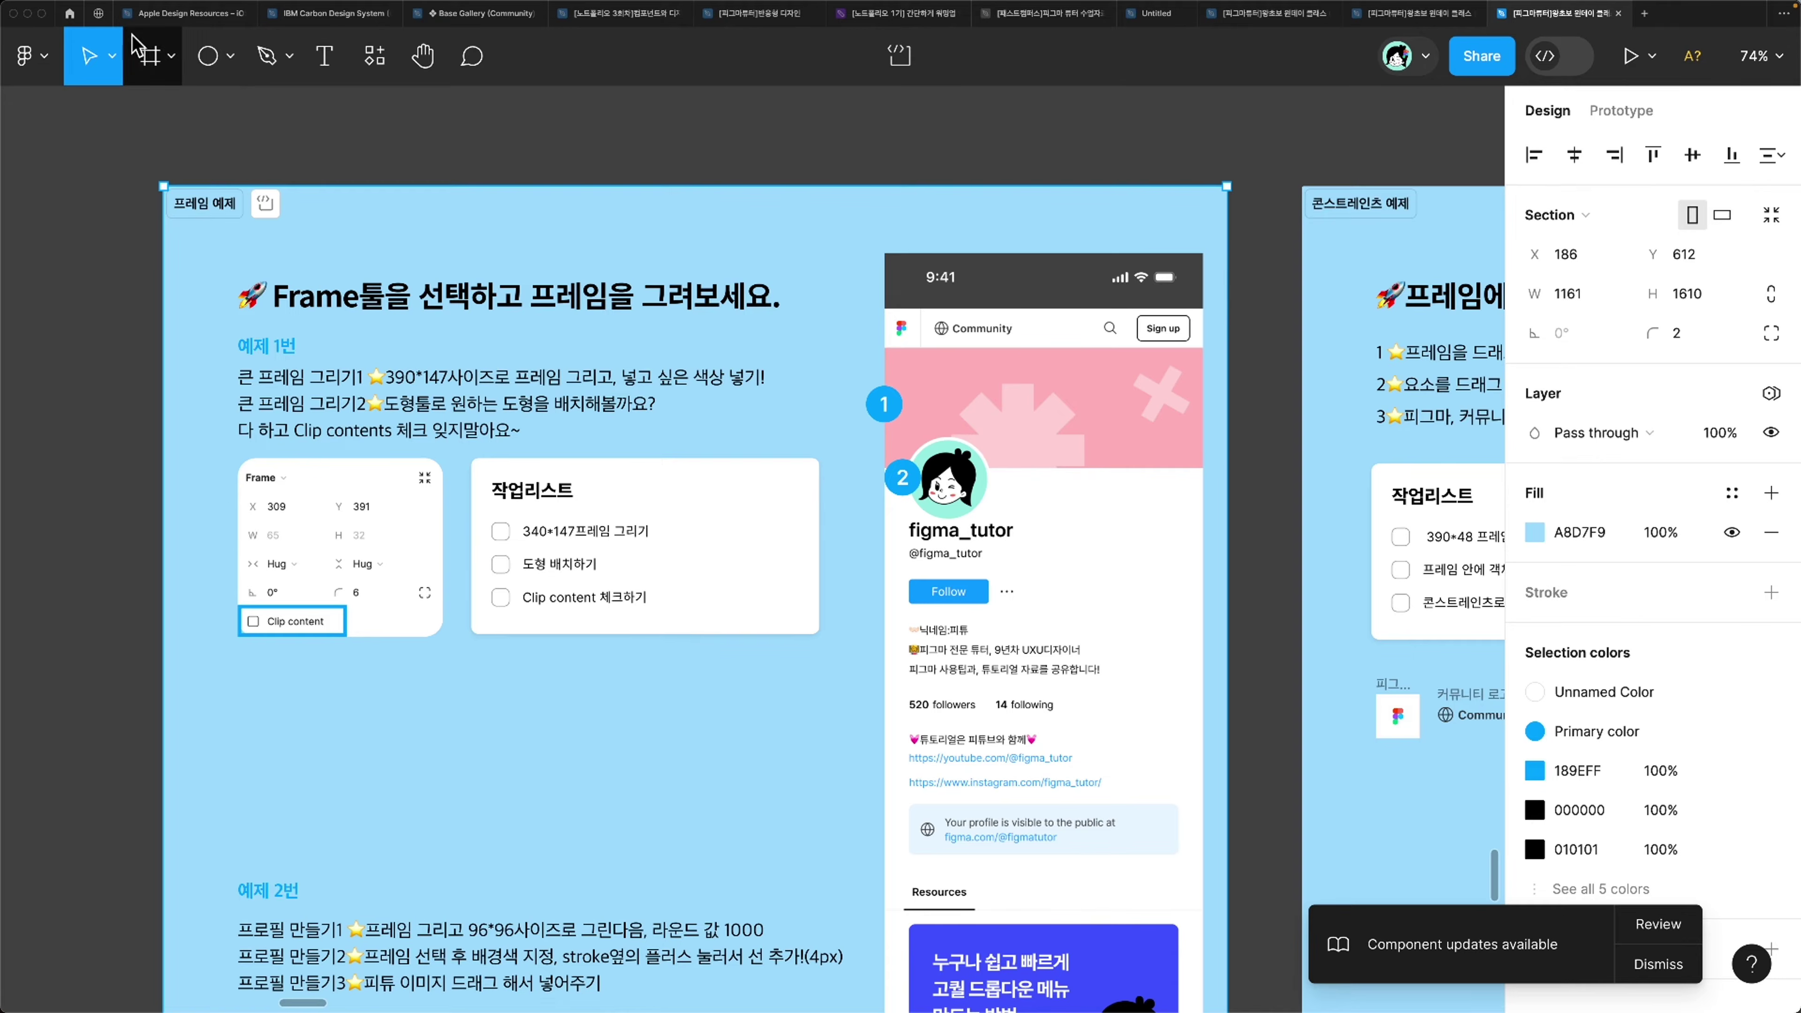
{"action": "left_click", "coordinate": [147, 65]}
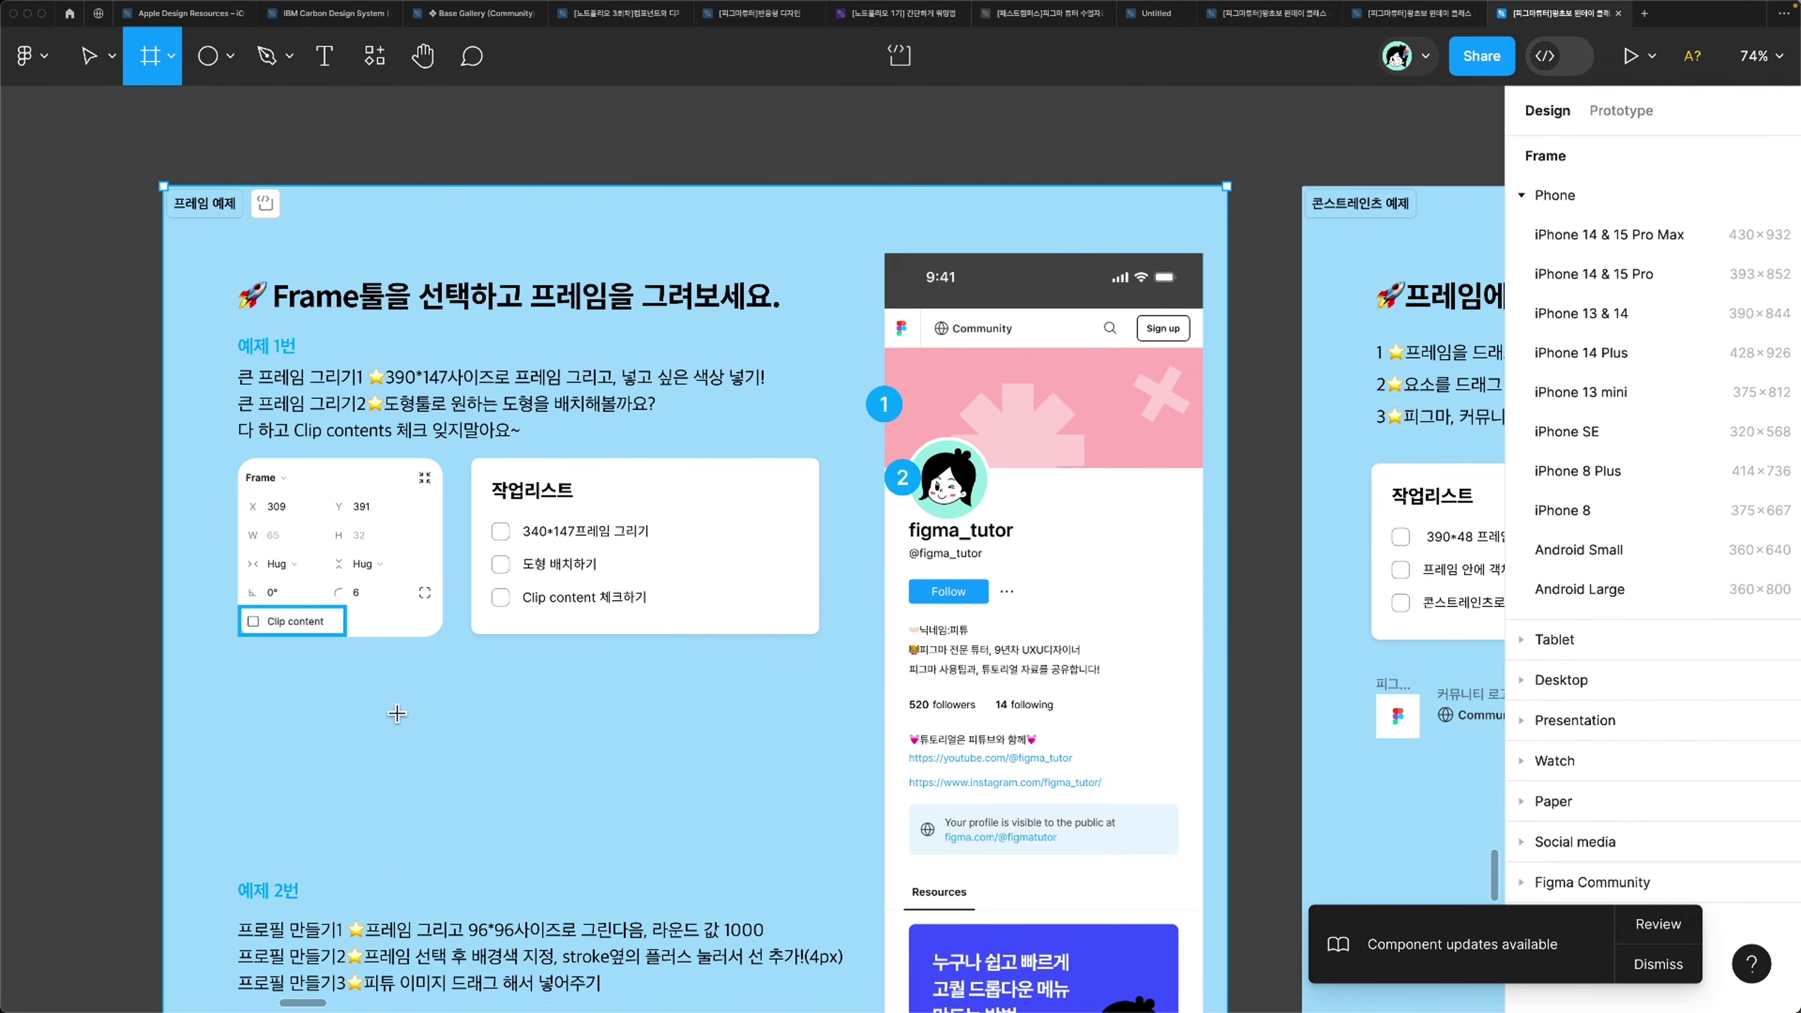
{"action": "left_click_drag", "start_coordinate": [397, 714], "coordinate": [616, 847]}
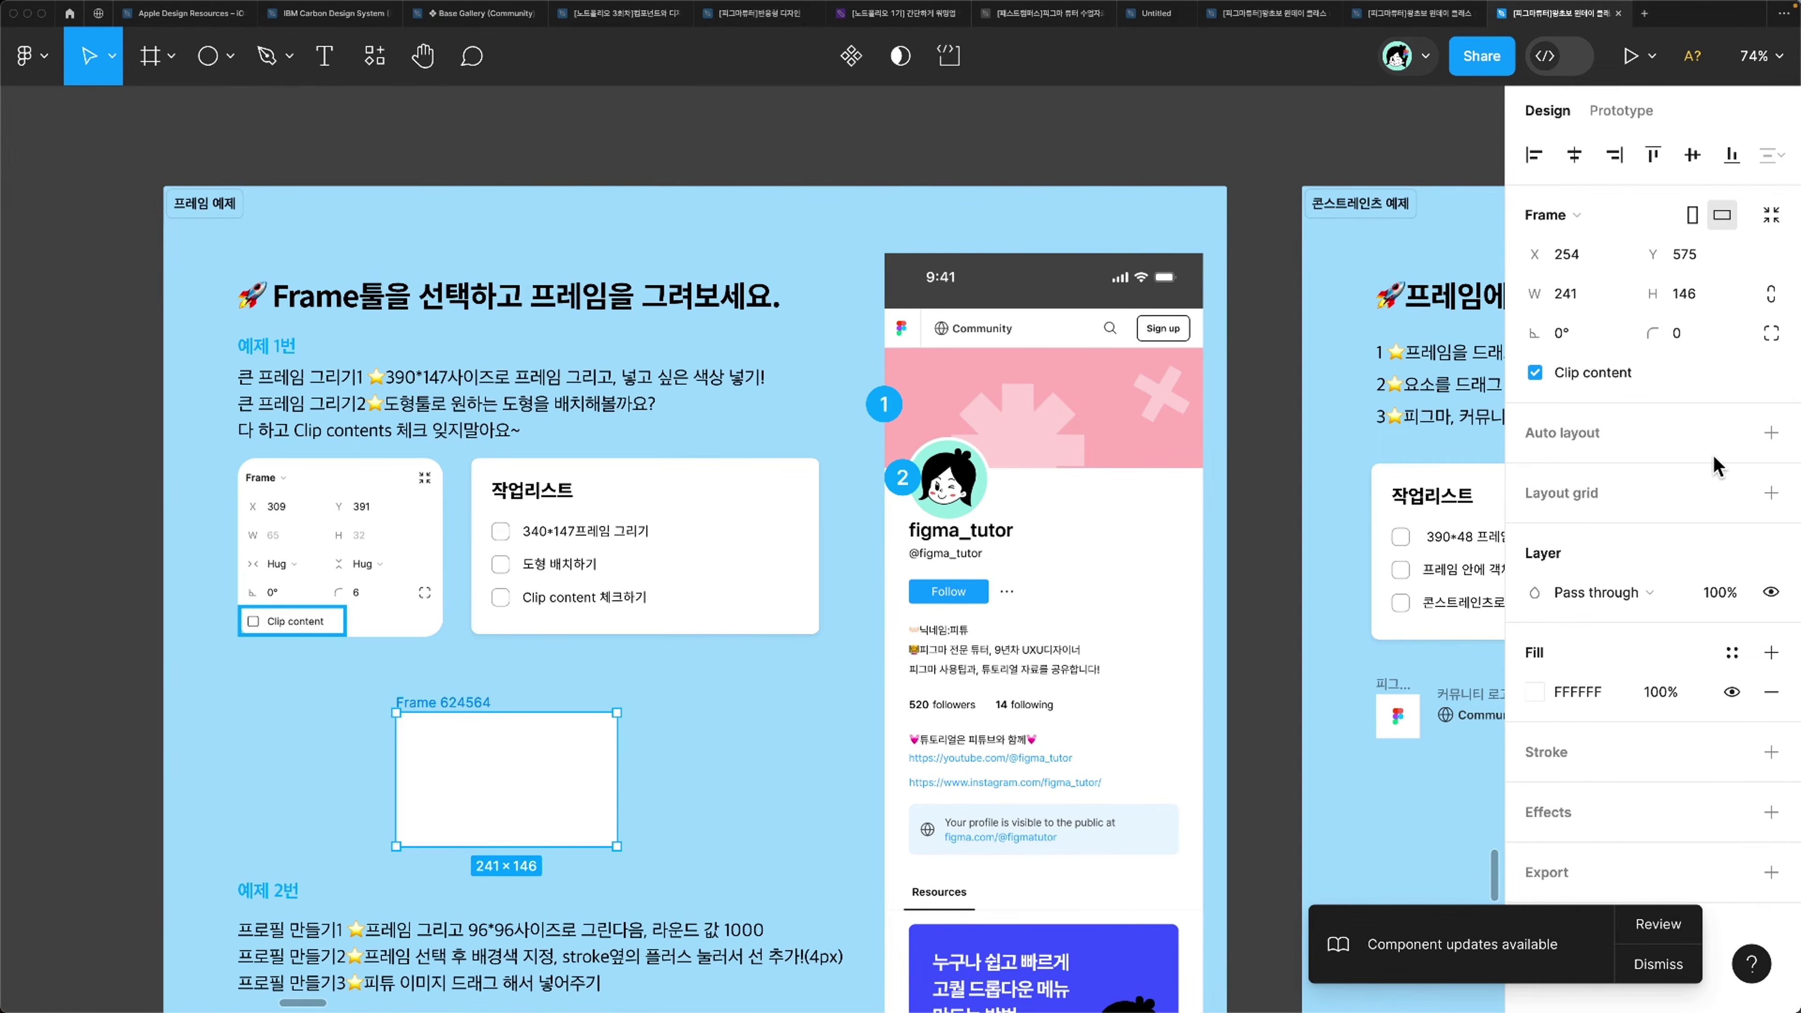
{"action": "left_click", "coordinate": [1622, 297]}
{"action": "type", "text": "390"}
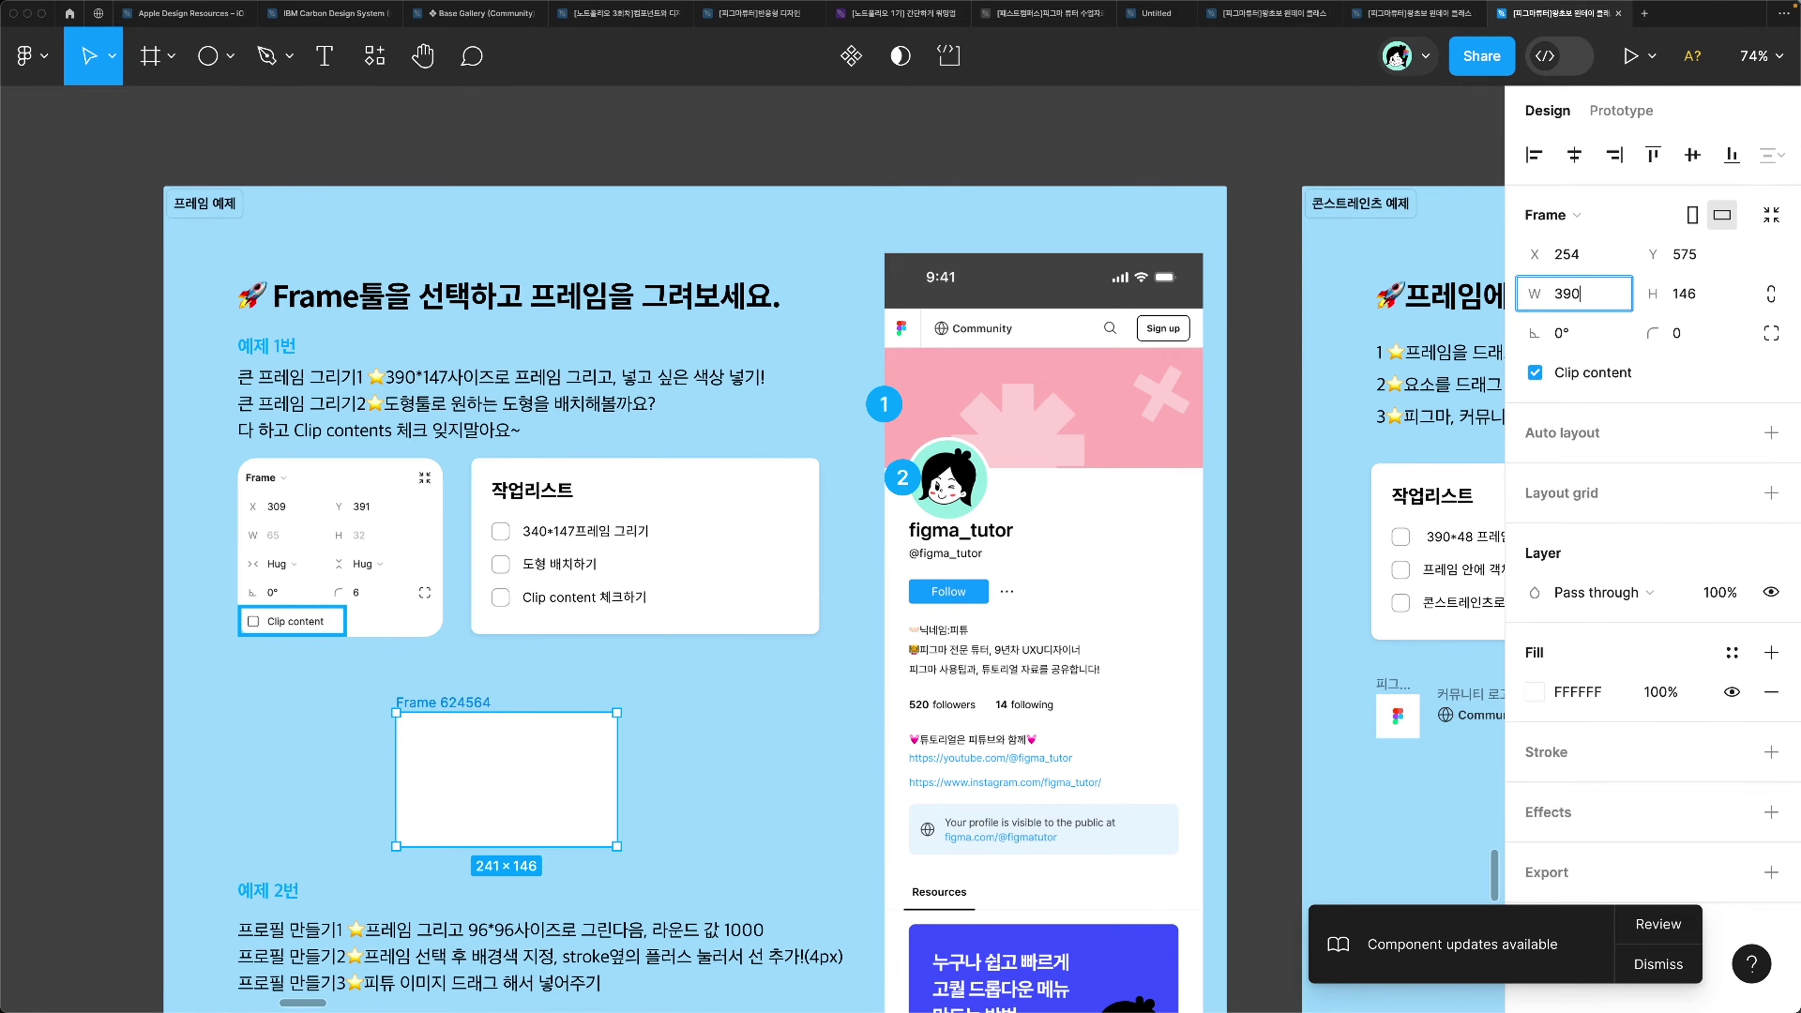
{"action": "key", "text": "Tab"}
{"action": "type", "text": "1"}
{"action": "key", "text": "Return"}
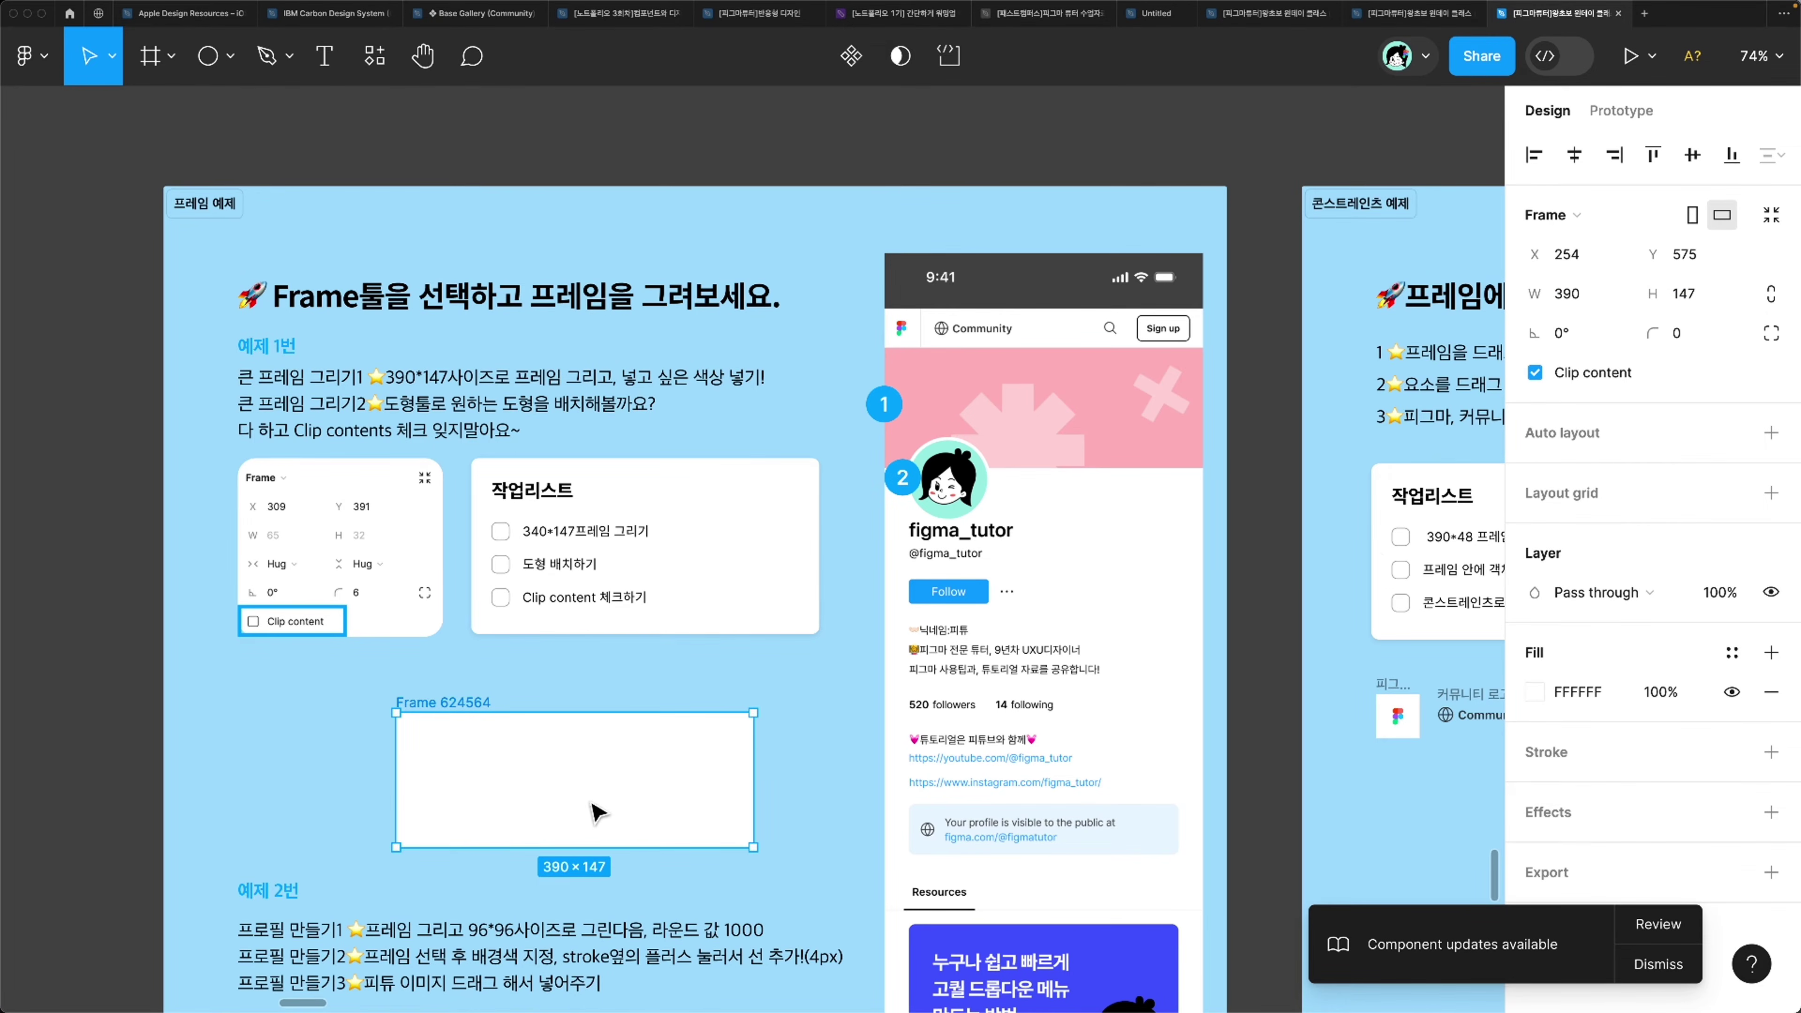
Step: Move the new frame to X 267, Y 555 and fill it with the profile banner's pink, F8B3B8, by sampling it
{"action": "left_click_drag", "start_coordinate": [597, 812], "coordinate": [623, 781]}
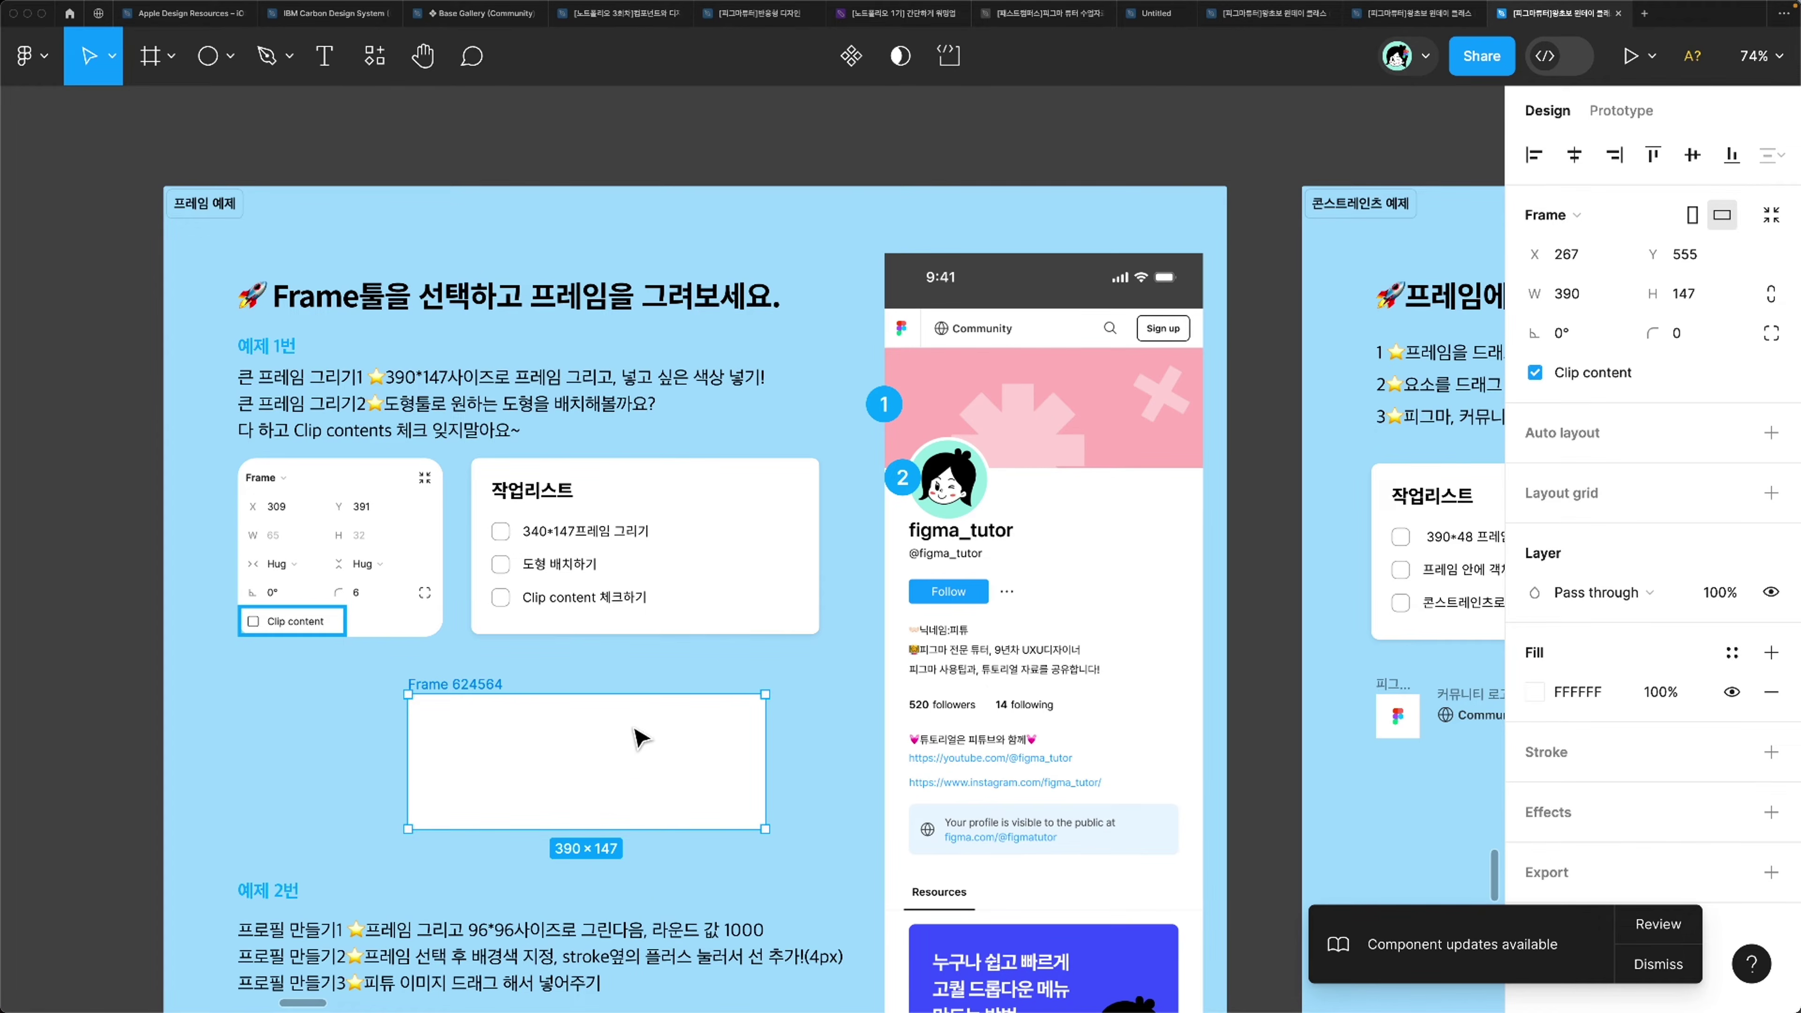
{"action": "key", "text": "i"}
{"action": "left_click", "coordinate": [1115, 400]}
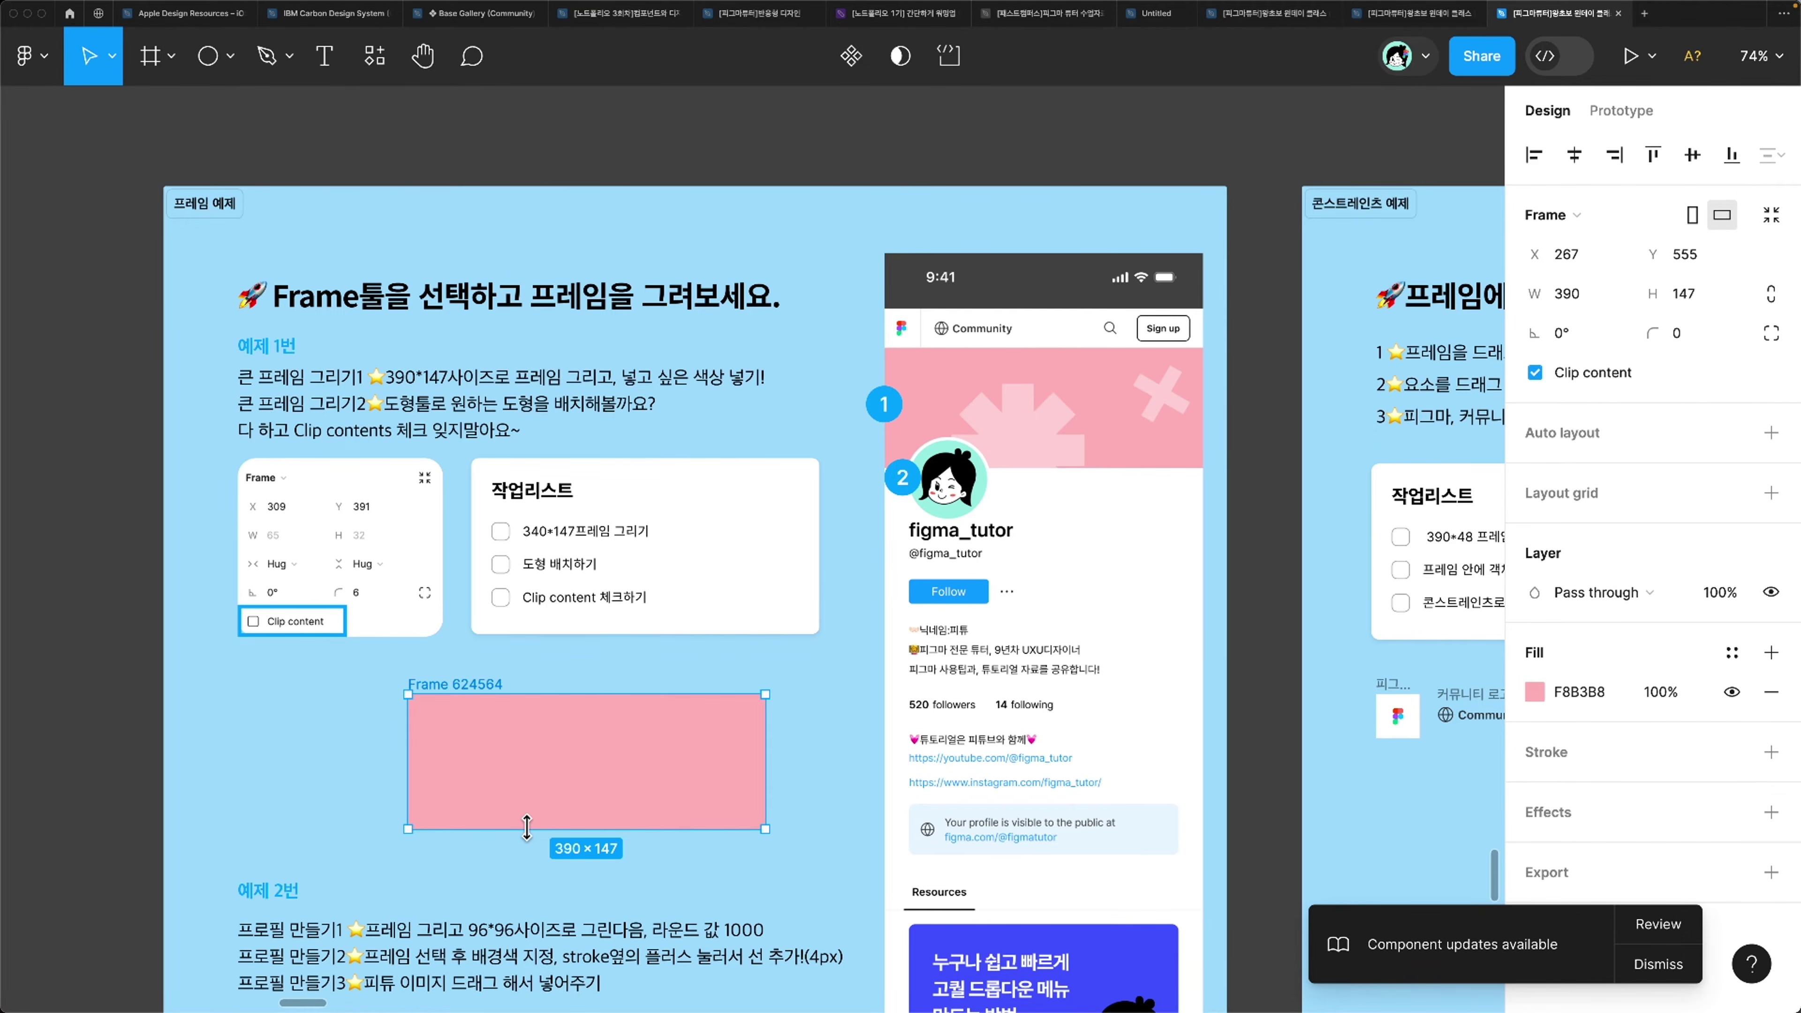
Step: Mark the 340*147 frame task as done and move the pink frame up to Y 541
{"action": "left_click", "coordinate": [500, 532]}
{"action": "left_click_drag", "start_coordinate": [471, 763], "coordinate": [470, 747]}
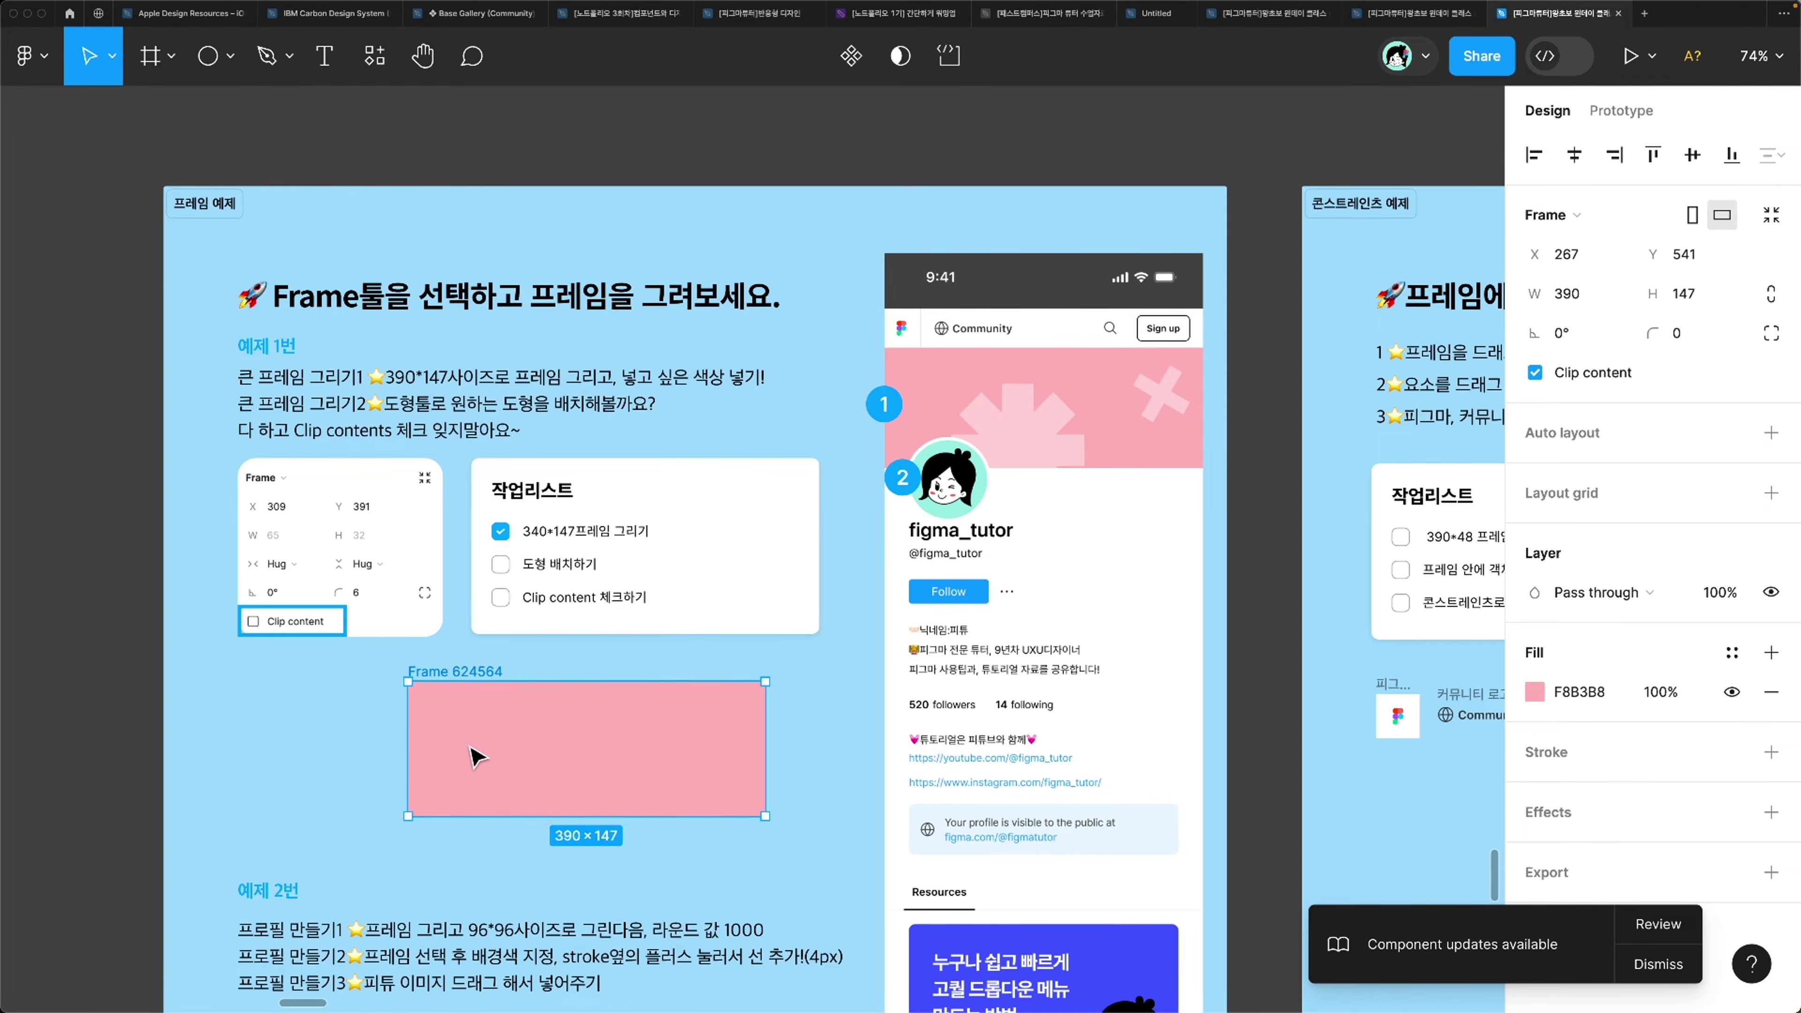
{"action": "scroll", "coordinate": [440, 720], "scroll_direction": "down", "scroll_amount": 2}
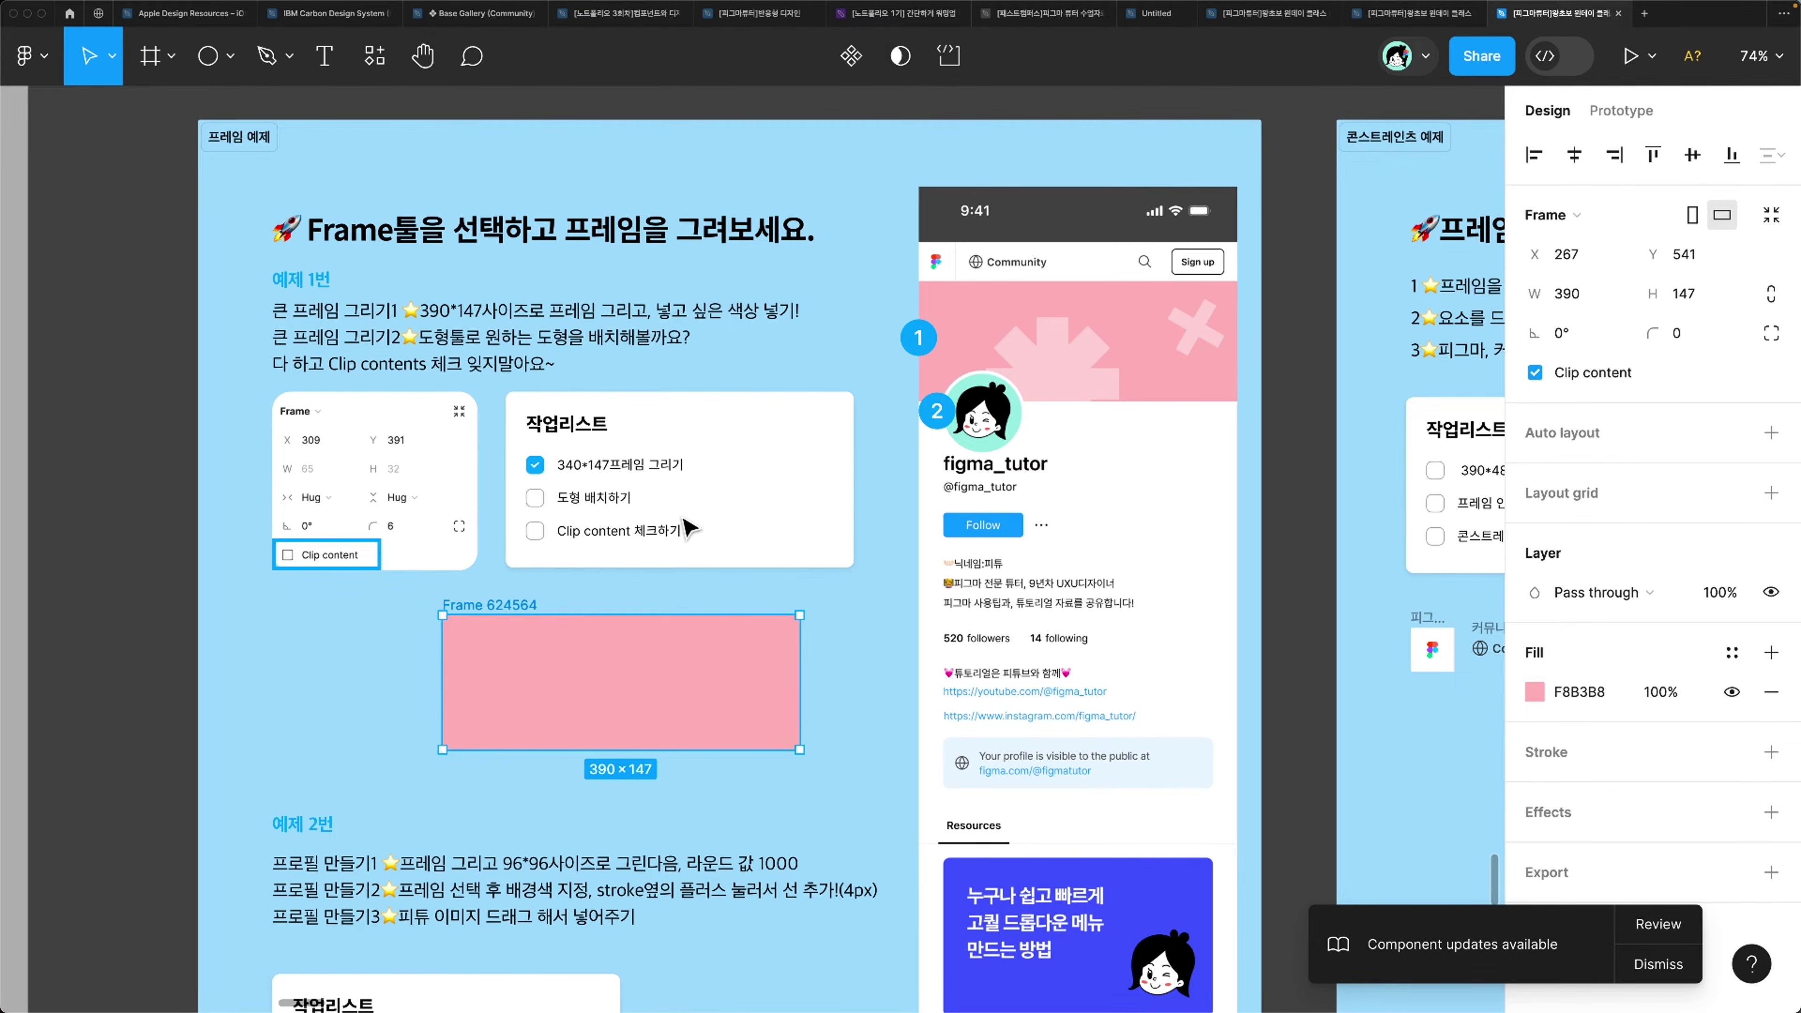
{"action": "scroll", "coordinate": [685, 521], "scroll_direction": "left", "scroll_amount": 2}
{"action": "scroll", "coordinate": [343, 699], "scroll_direction": "down", "scroll_amount": 1}
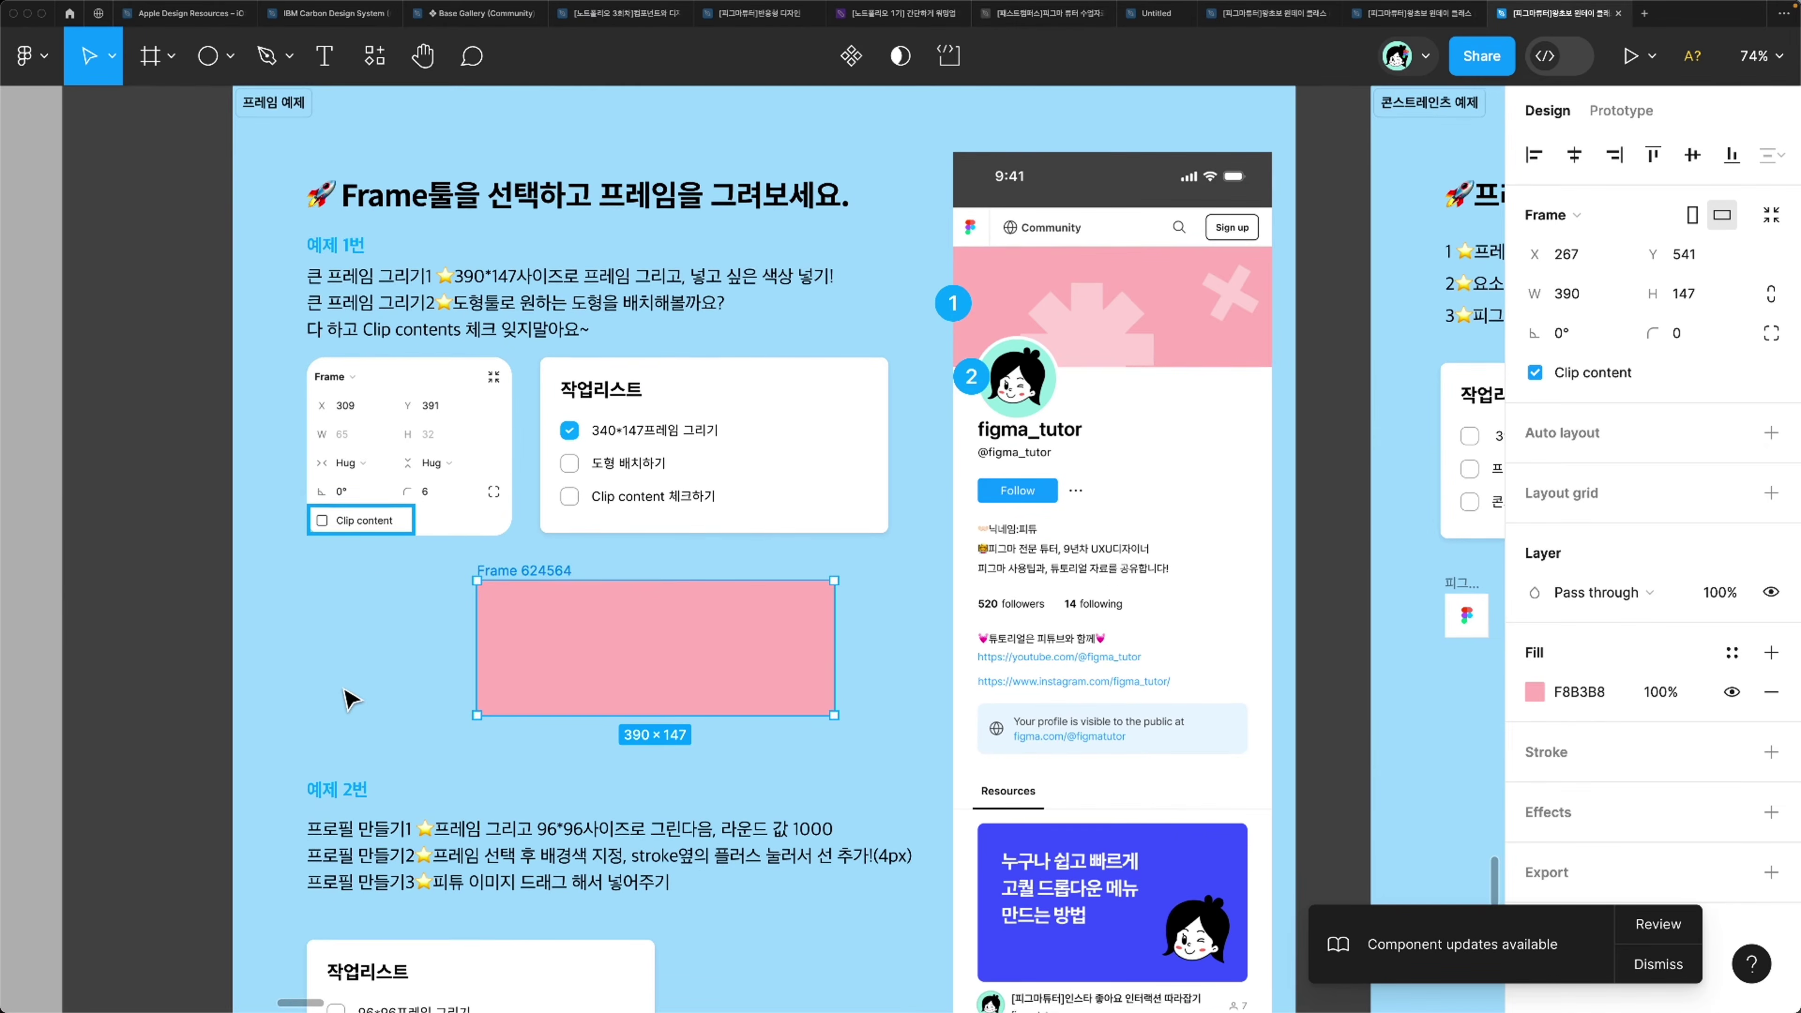
{"action": "left_click", "coordinate": [348, 698]}
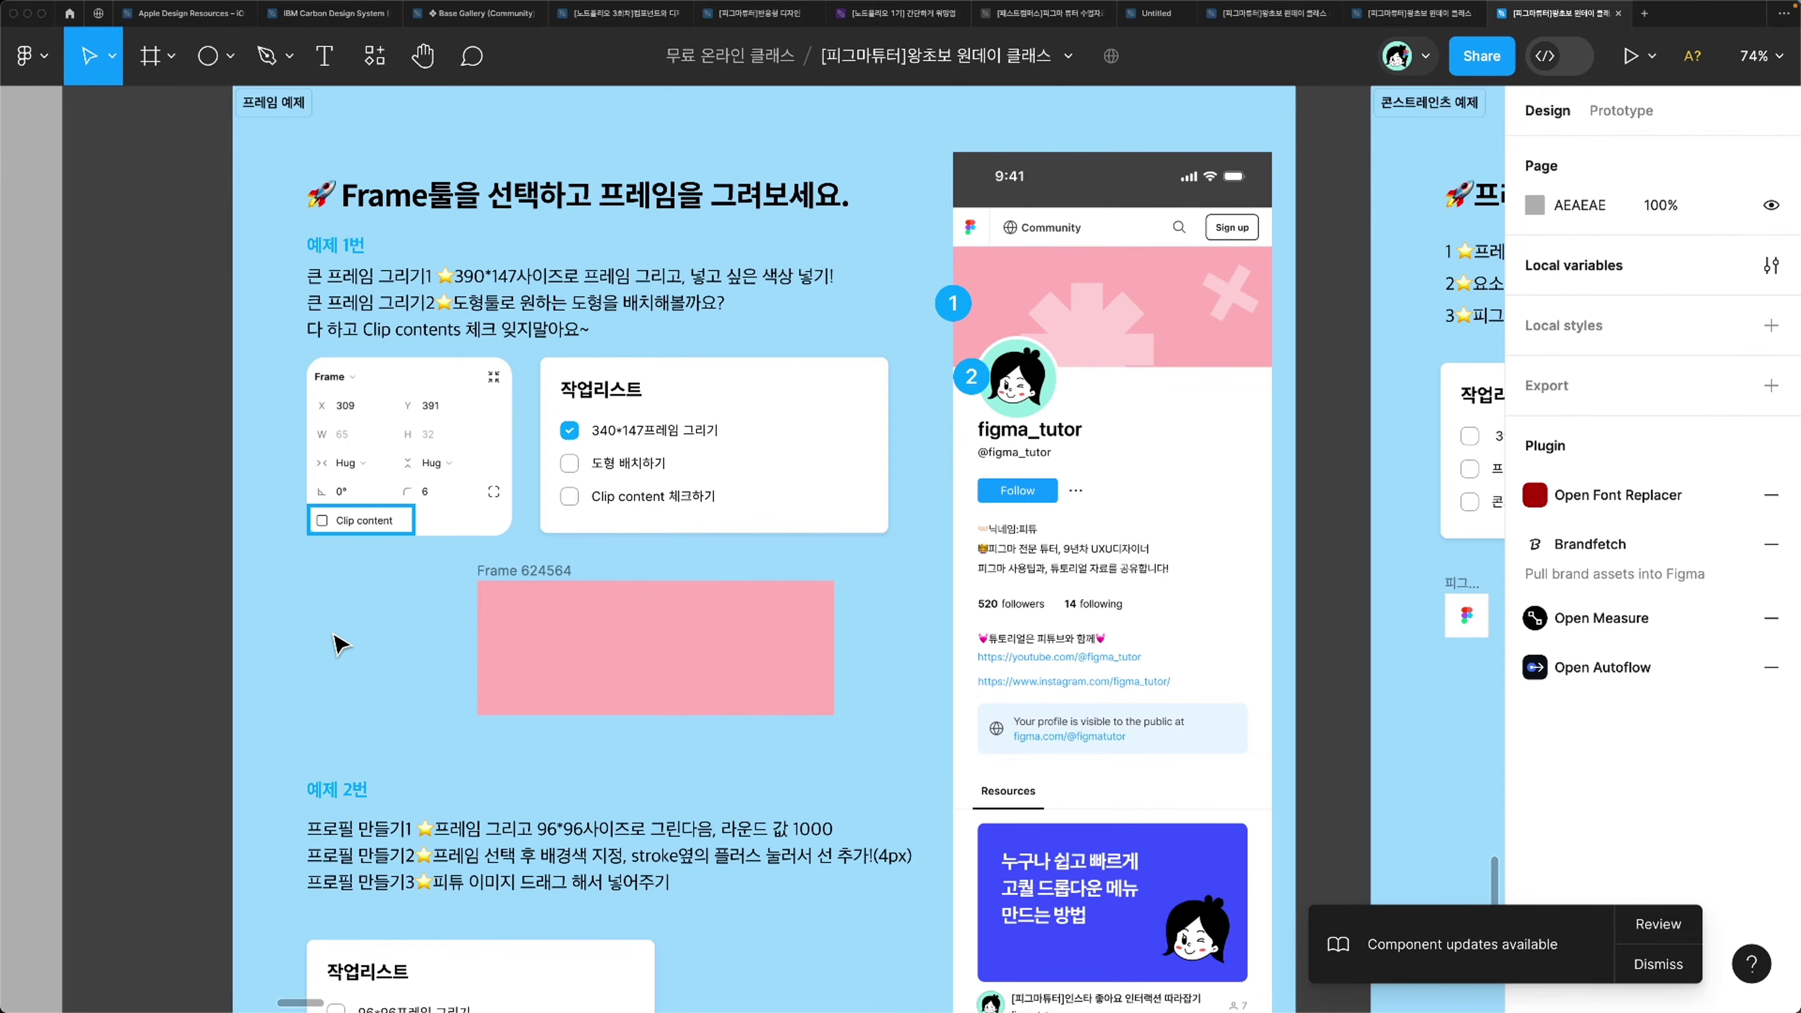
Step: Draw a star about 214 × 214 beside the pink frame and fill it white, FFFFFF
{"action": "left_click", "coordinate": [213, 58]}
{"action": "left_click", "coordinate": [230, 57]}
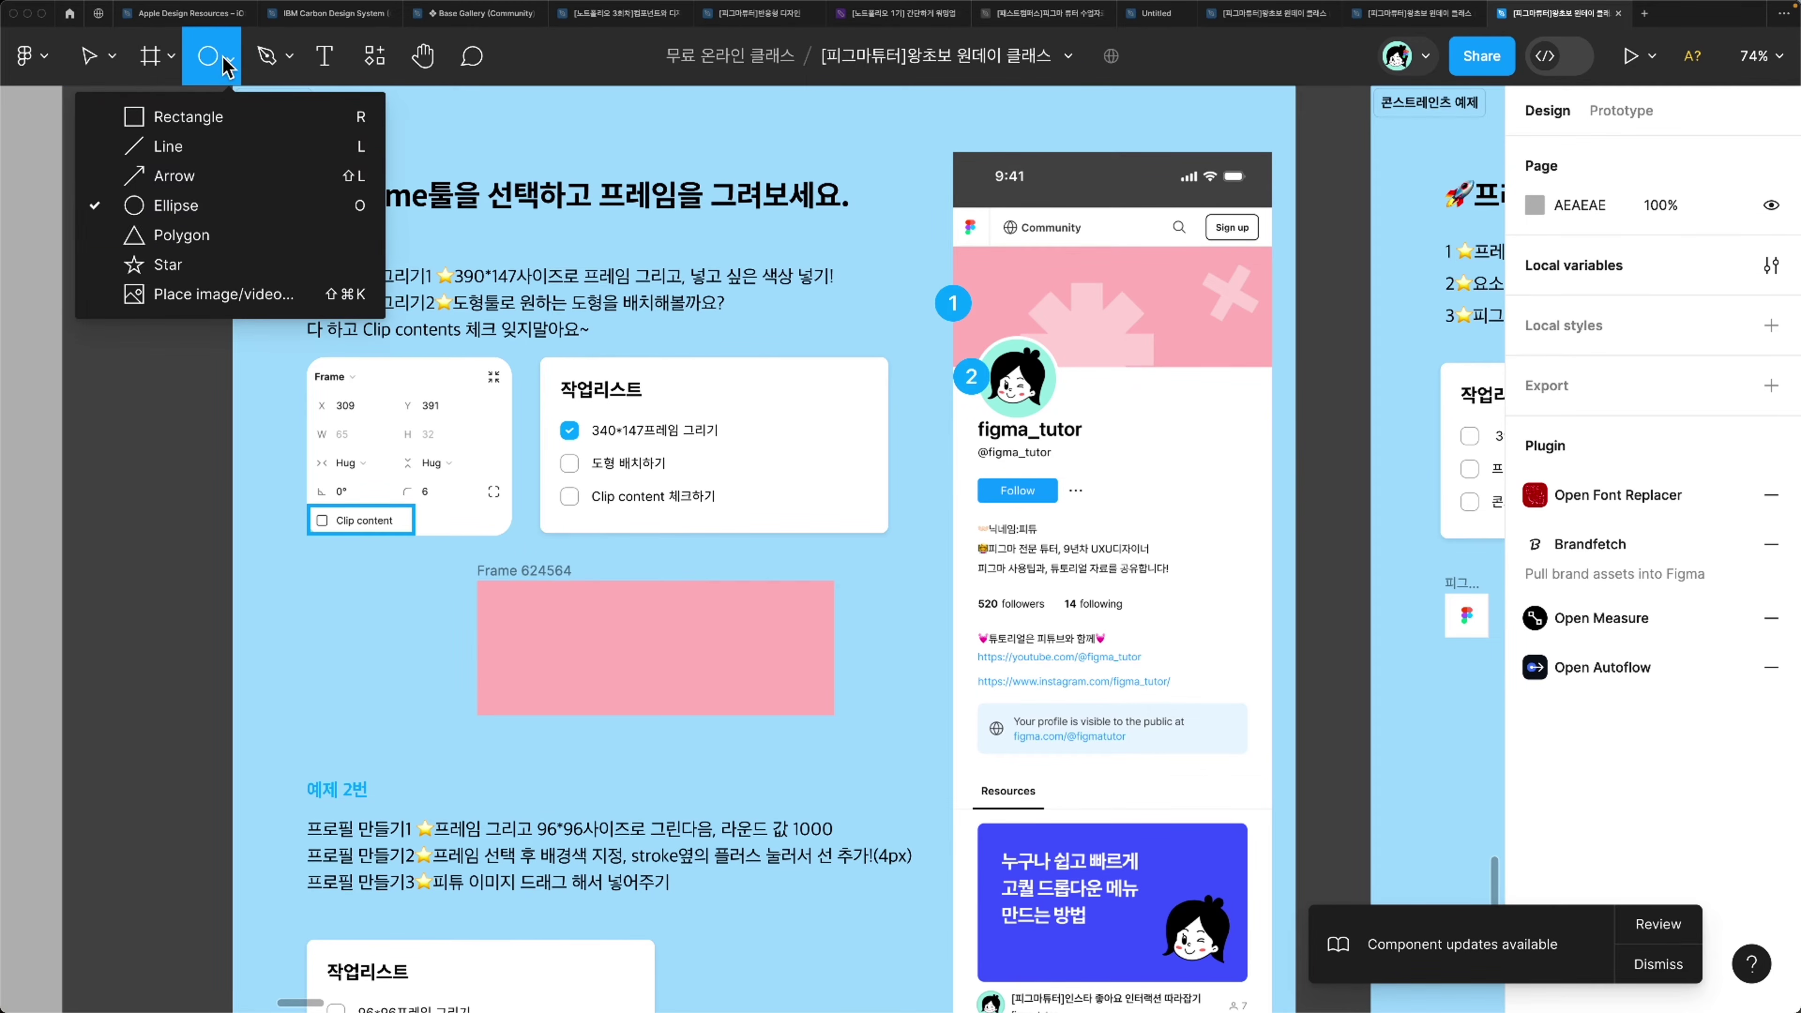
{"action": "left_click", "coordinate": [190, 266]}
{"action": "left_click_drag", "start_coordinate": [354, 653], "coordinate": [430, 735]}
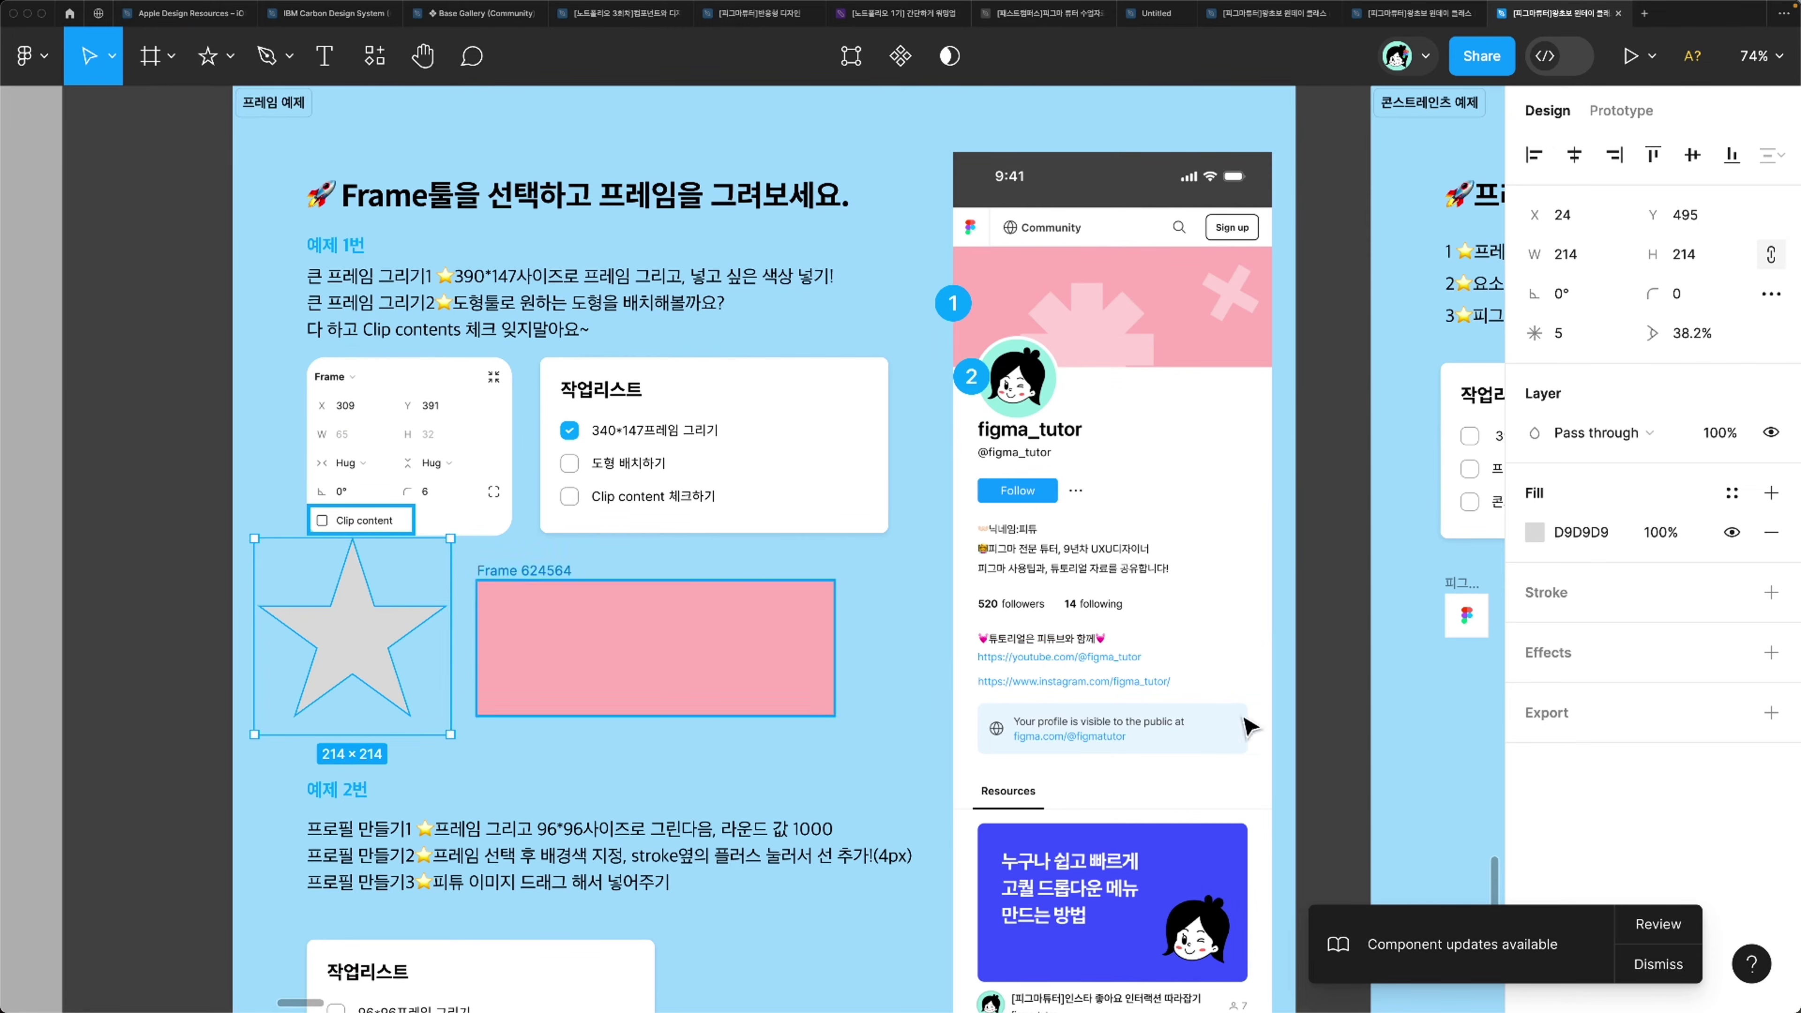
{"action": "left_click", "coordinate": [1551, 533]}
{"action": "left_click", "coordinate": [1535, 532]}
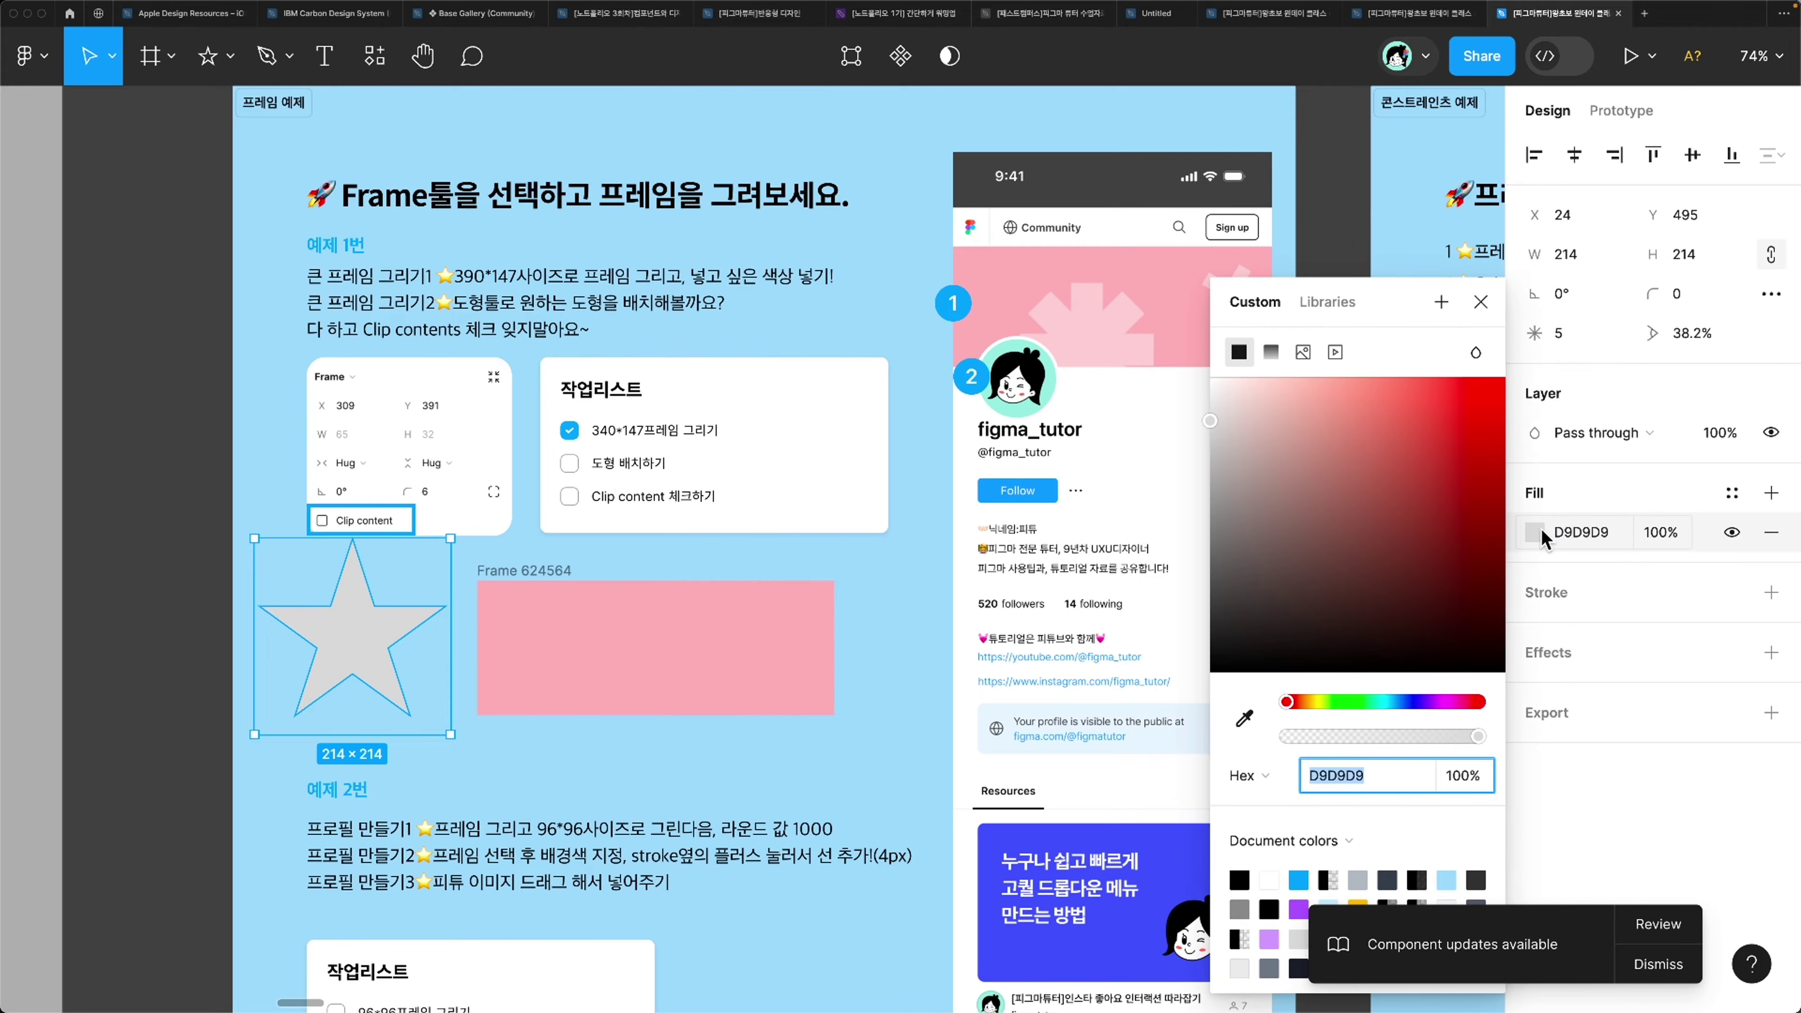
{"action": "left_click_drag", "start_coordinate": [1367, 402], "coordinate": [1210, 377]}
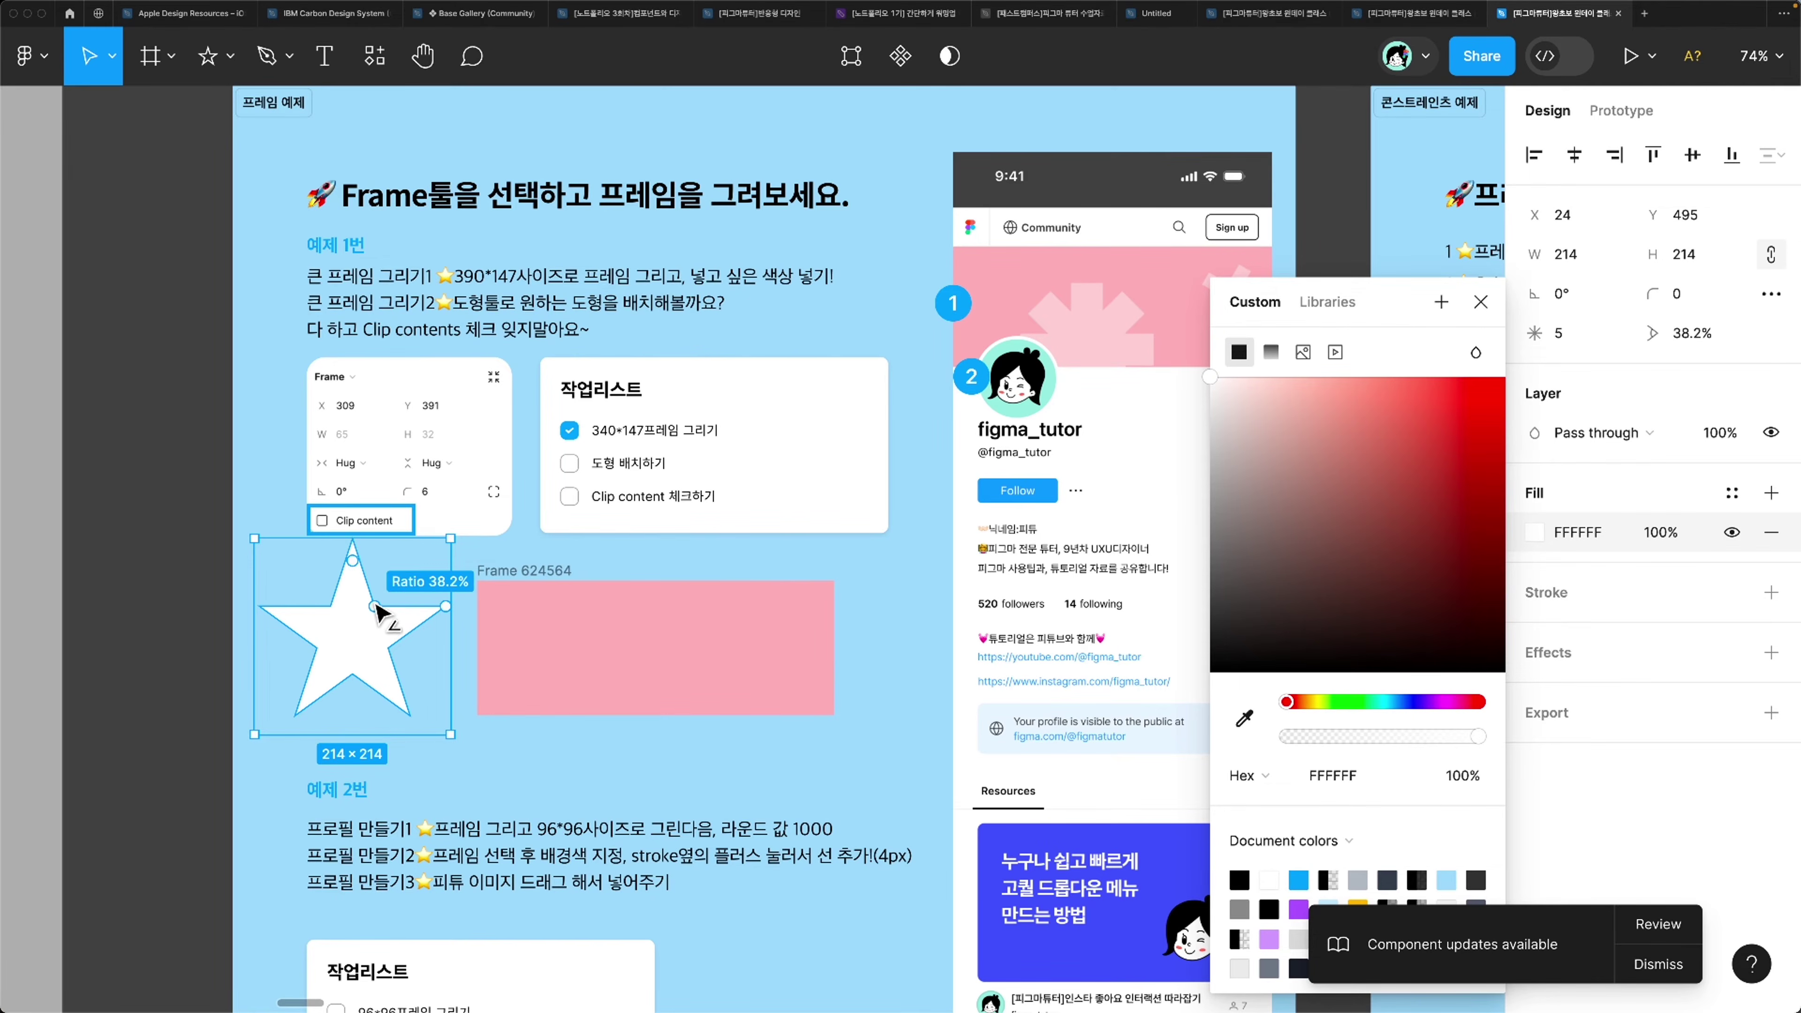
Step: Increase the star's point count to 8 directly on the shape
{"action": "scroll", "coordinate": [376, 609], "scroll_direction": "up", "scroll_amount": 5}
{"action": "scroll", "coordinate": [375, 609], "scroll_direction": "up", "scroll_amount": 3}
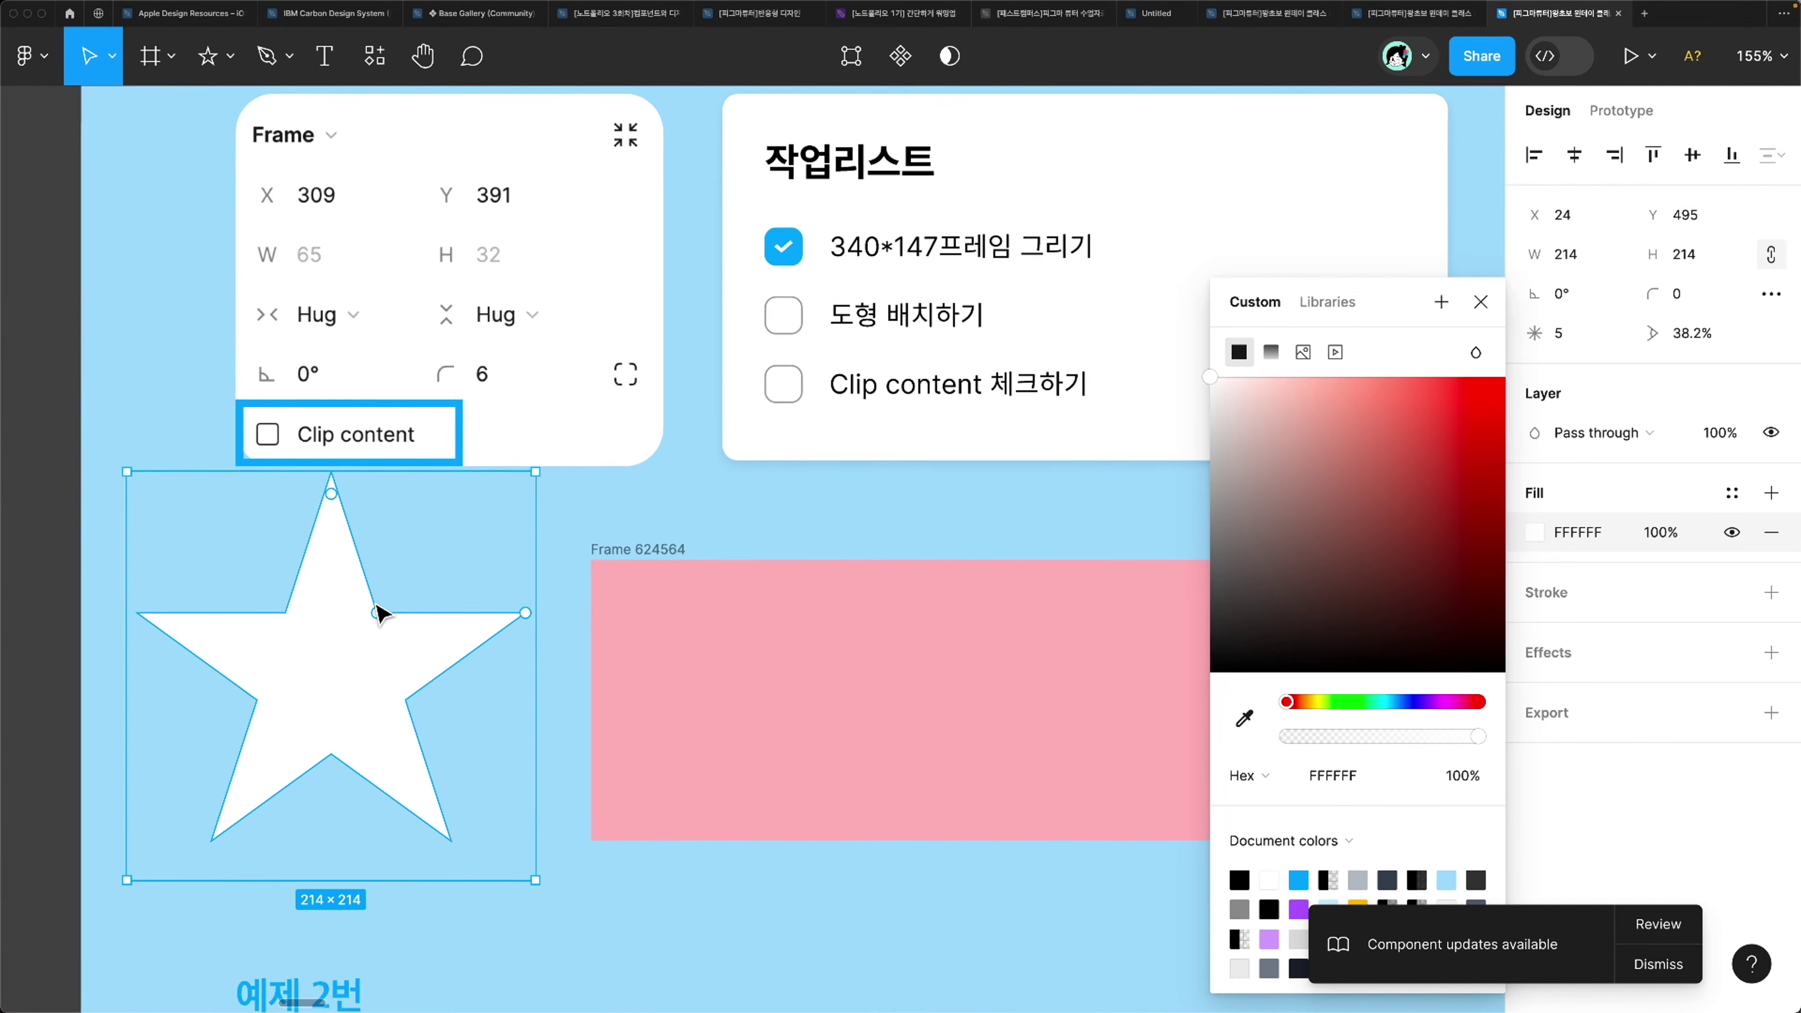
{"action": "scroll", "coordinate": [462, 596], "scroll_direction": "down", "scroll_amount": 2}
{"action": "scroll", "coordinate": [632, 564], "scroll_direction": "up", "scroll_amount": 2}
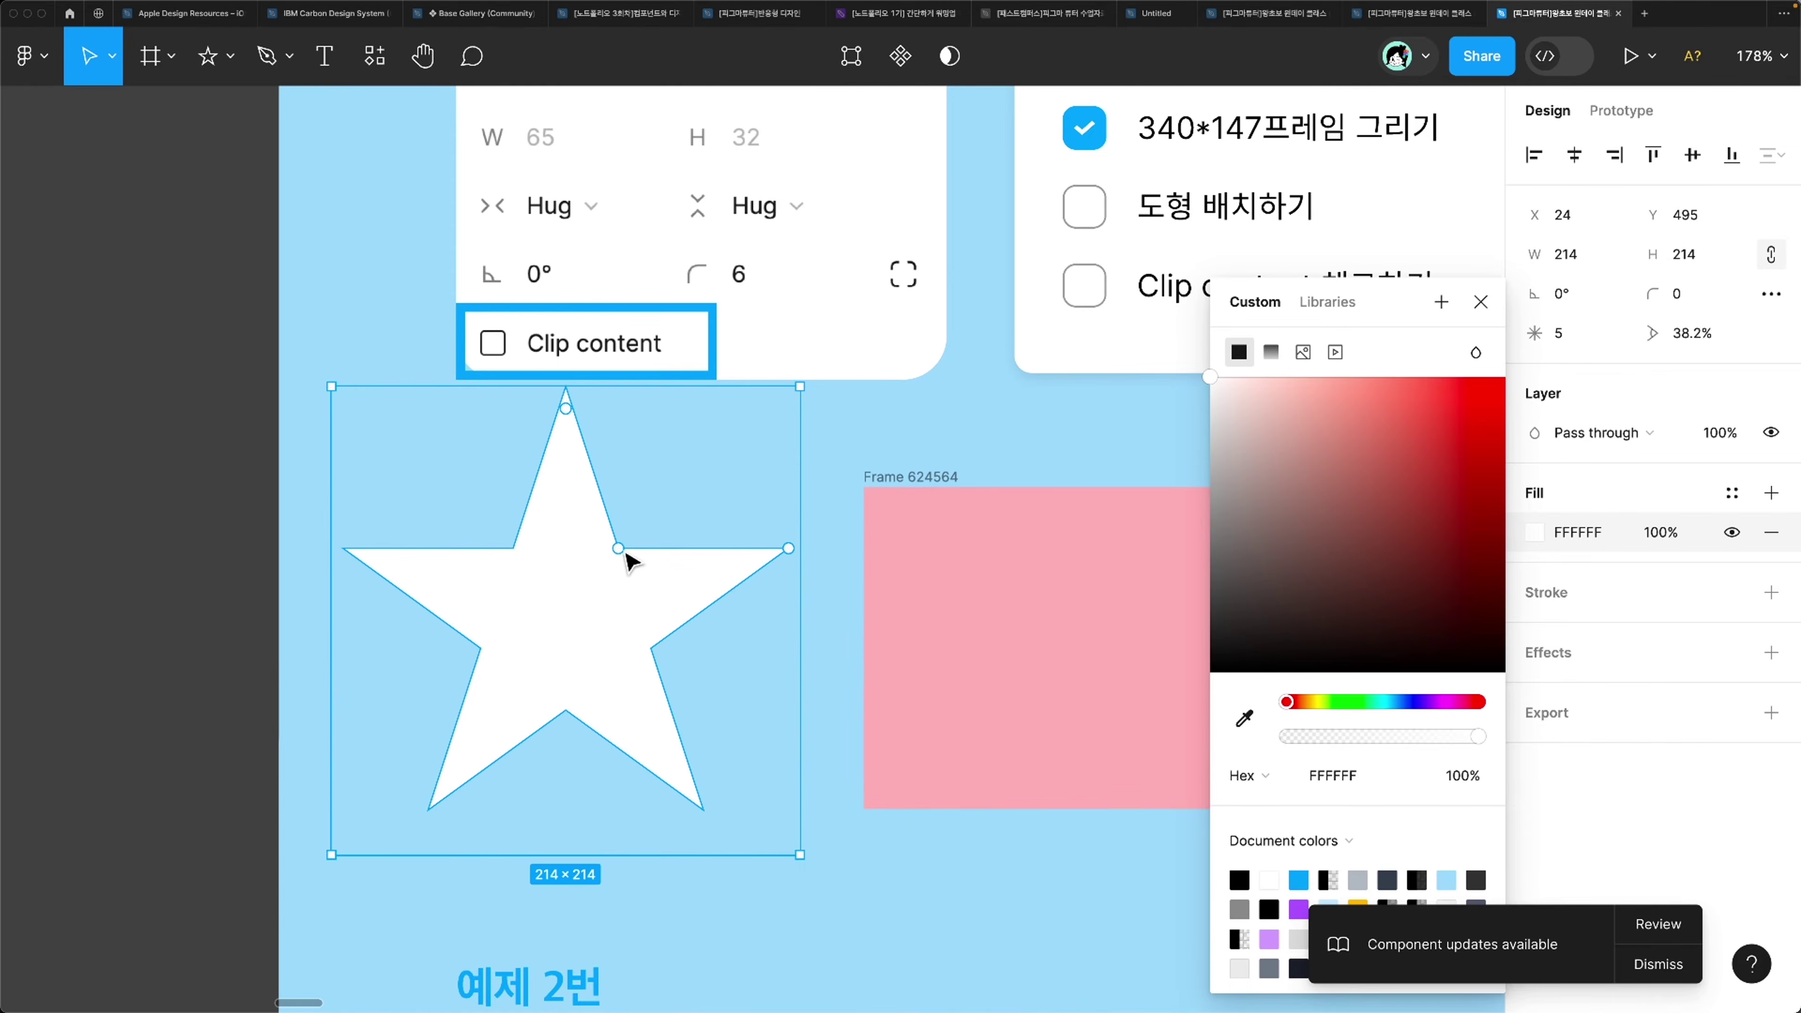
{"action": "scroll", "coordinate": [623, 553], "scroll_direction": "up", "scroll_amount": 3}
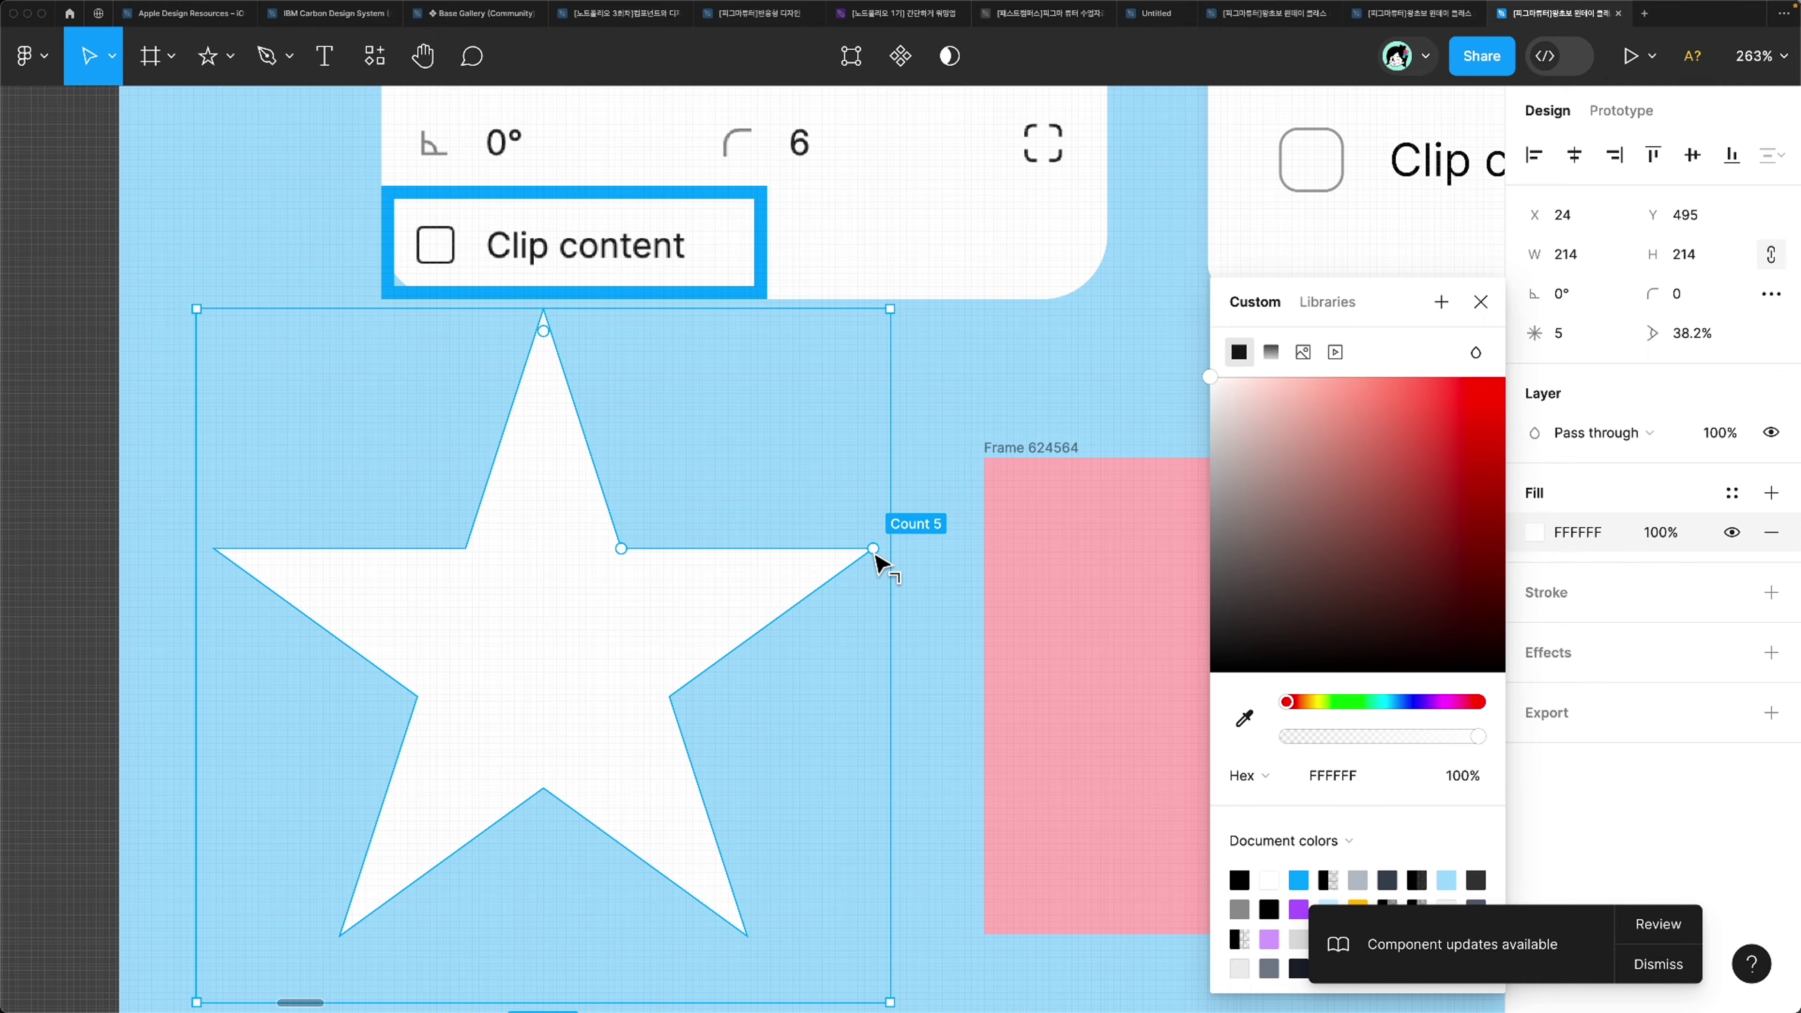
{"action": "left_click_drag", "start_coordinate": [875, 557], "coordinate": [824, 407]}
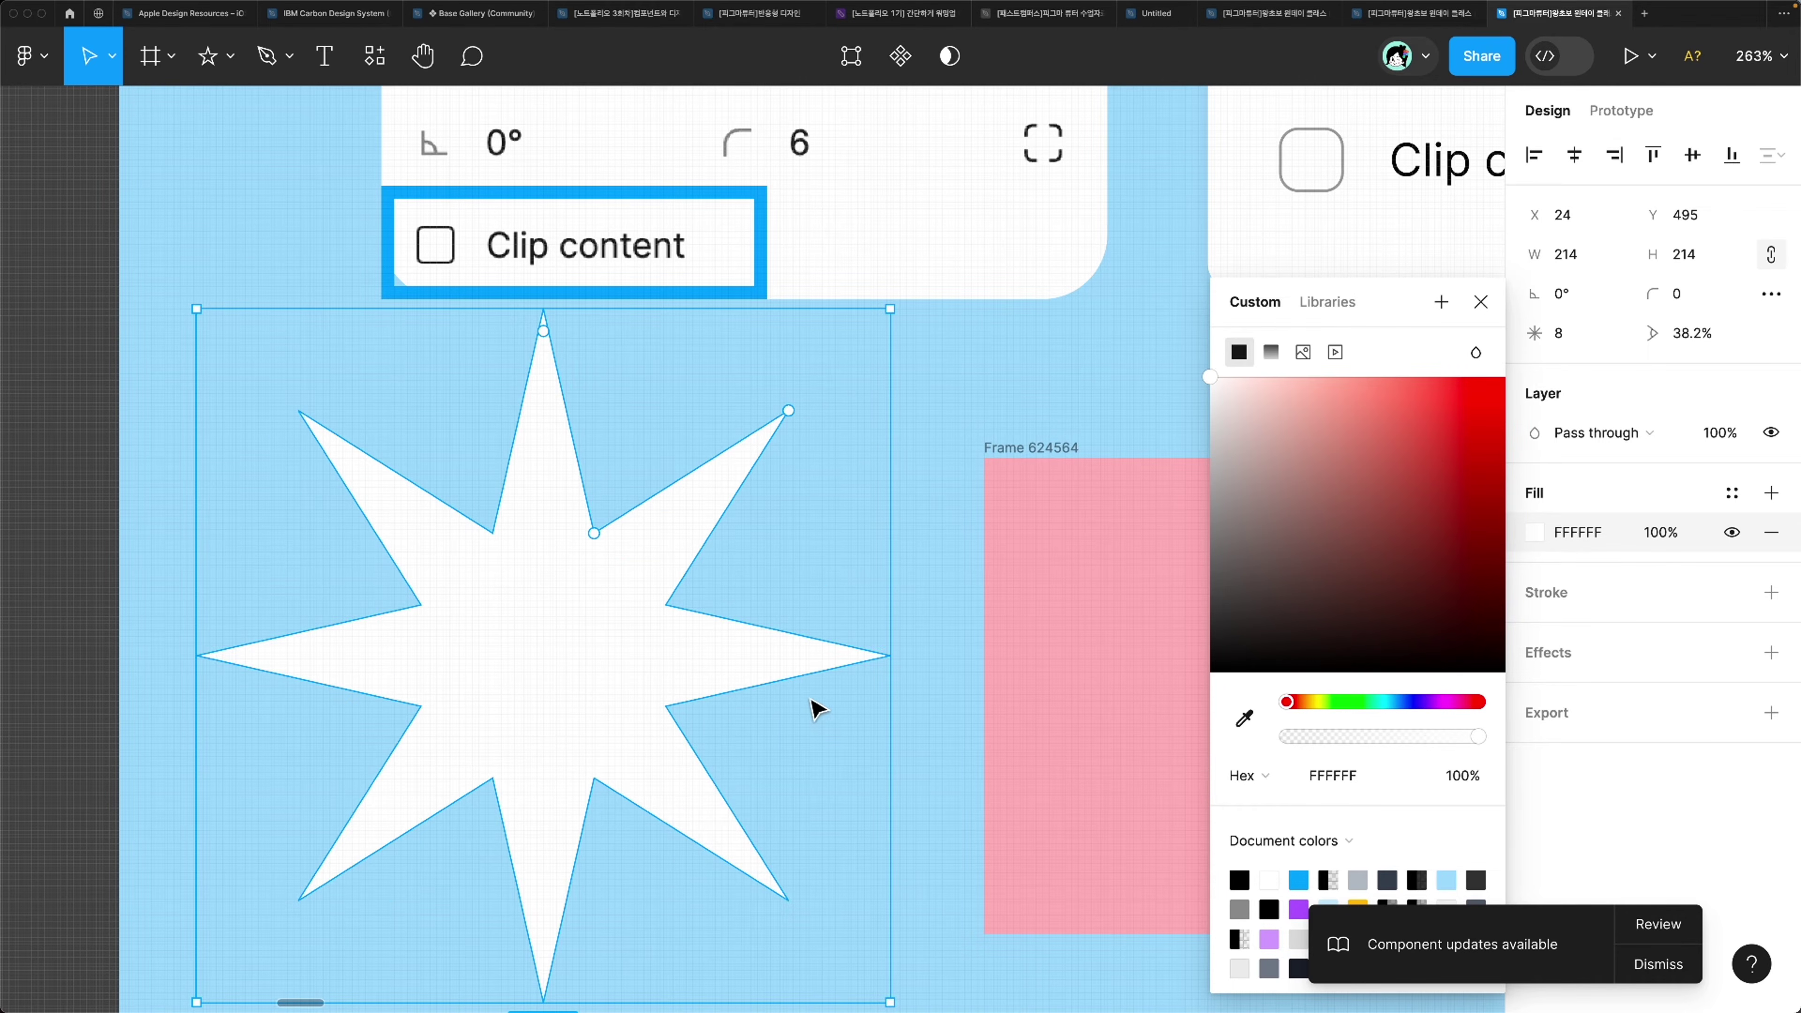
Step: Widen the star's inner points to a ratio of 68%
{"action": "scroll", "coordinate": [817, 705], "scroll_direction": "up", "scroll_amount": 3}
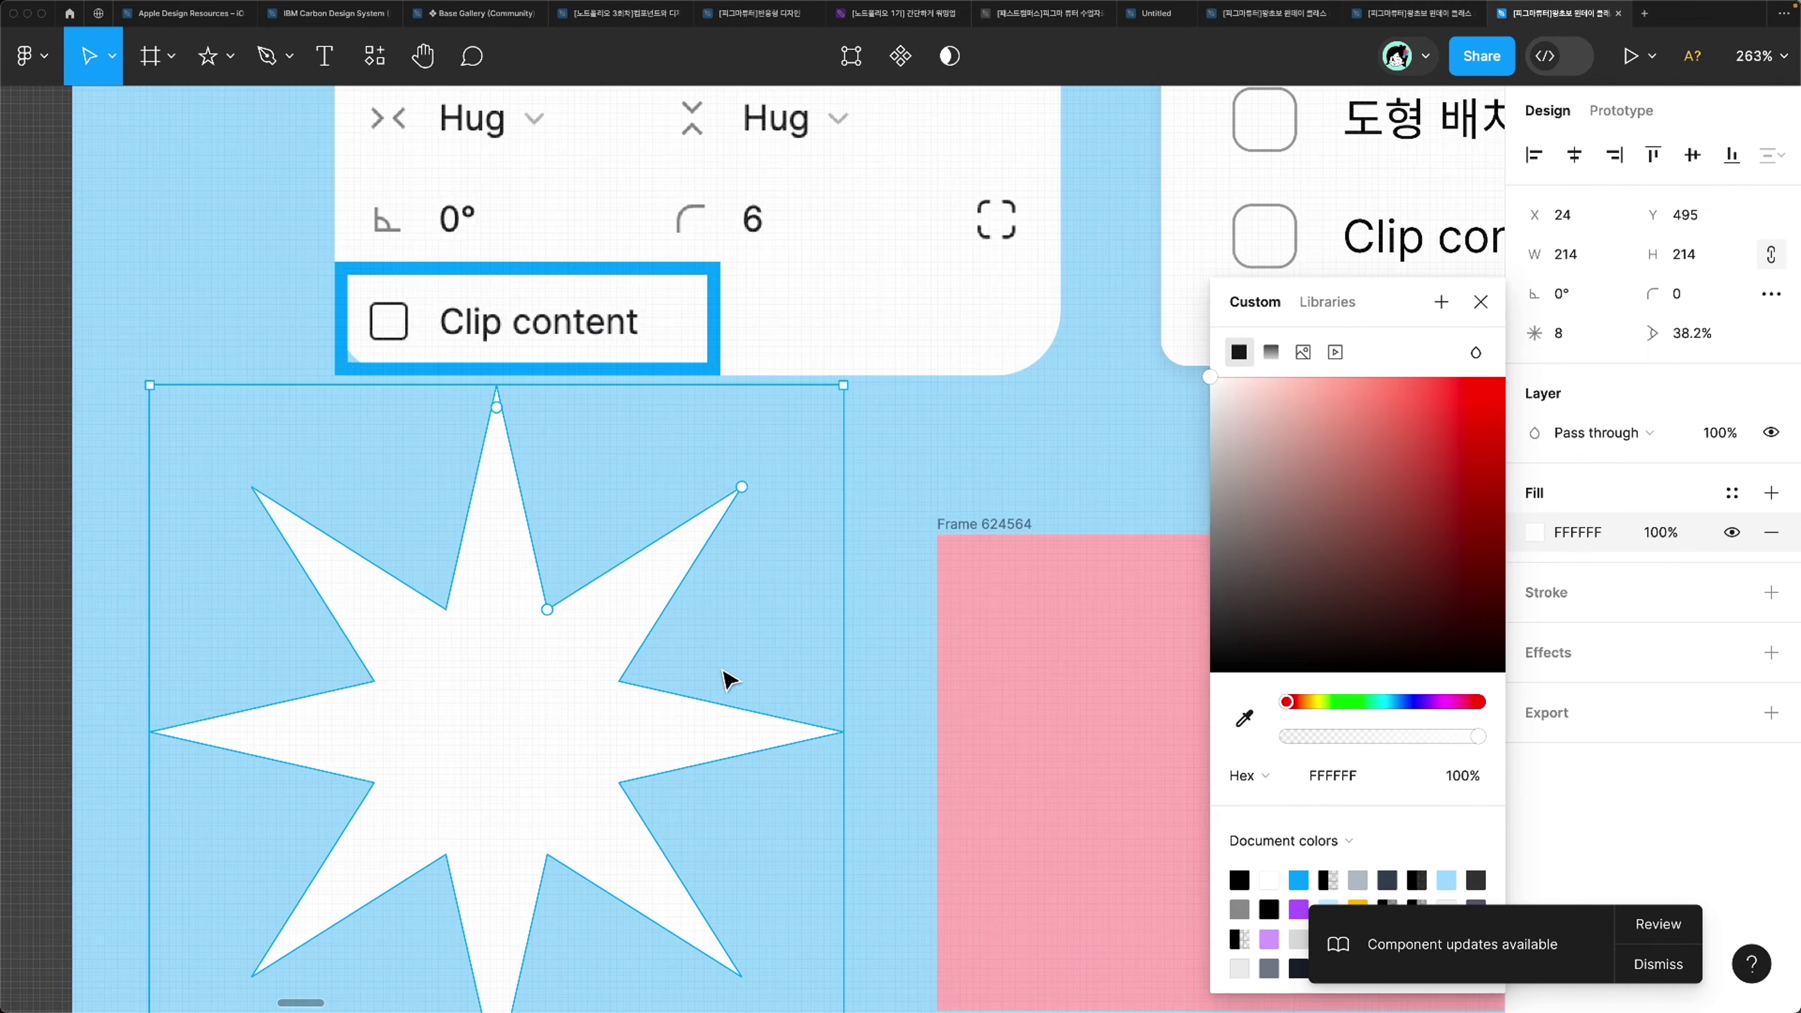
{"action": "scroll", "coordinate": [558, 629], "scroll_direction": "up", "scroll_amount": 5}
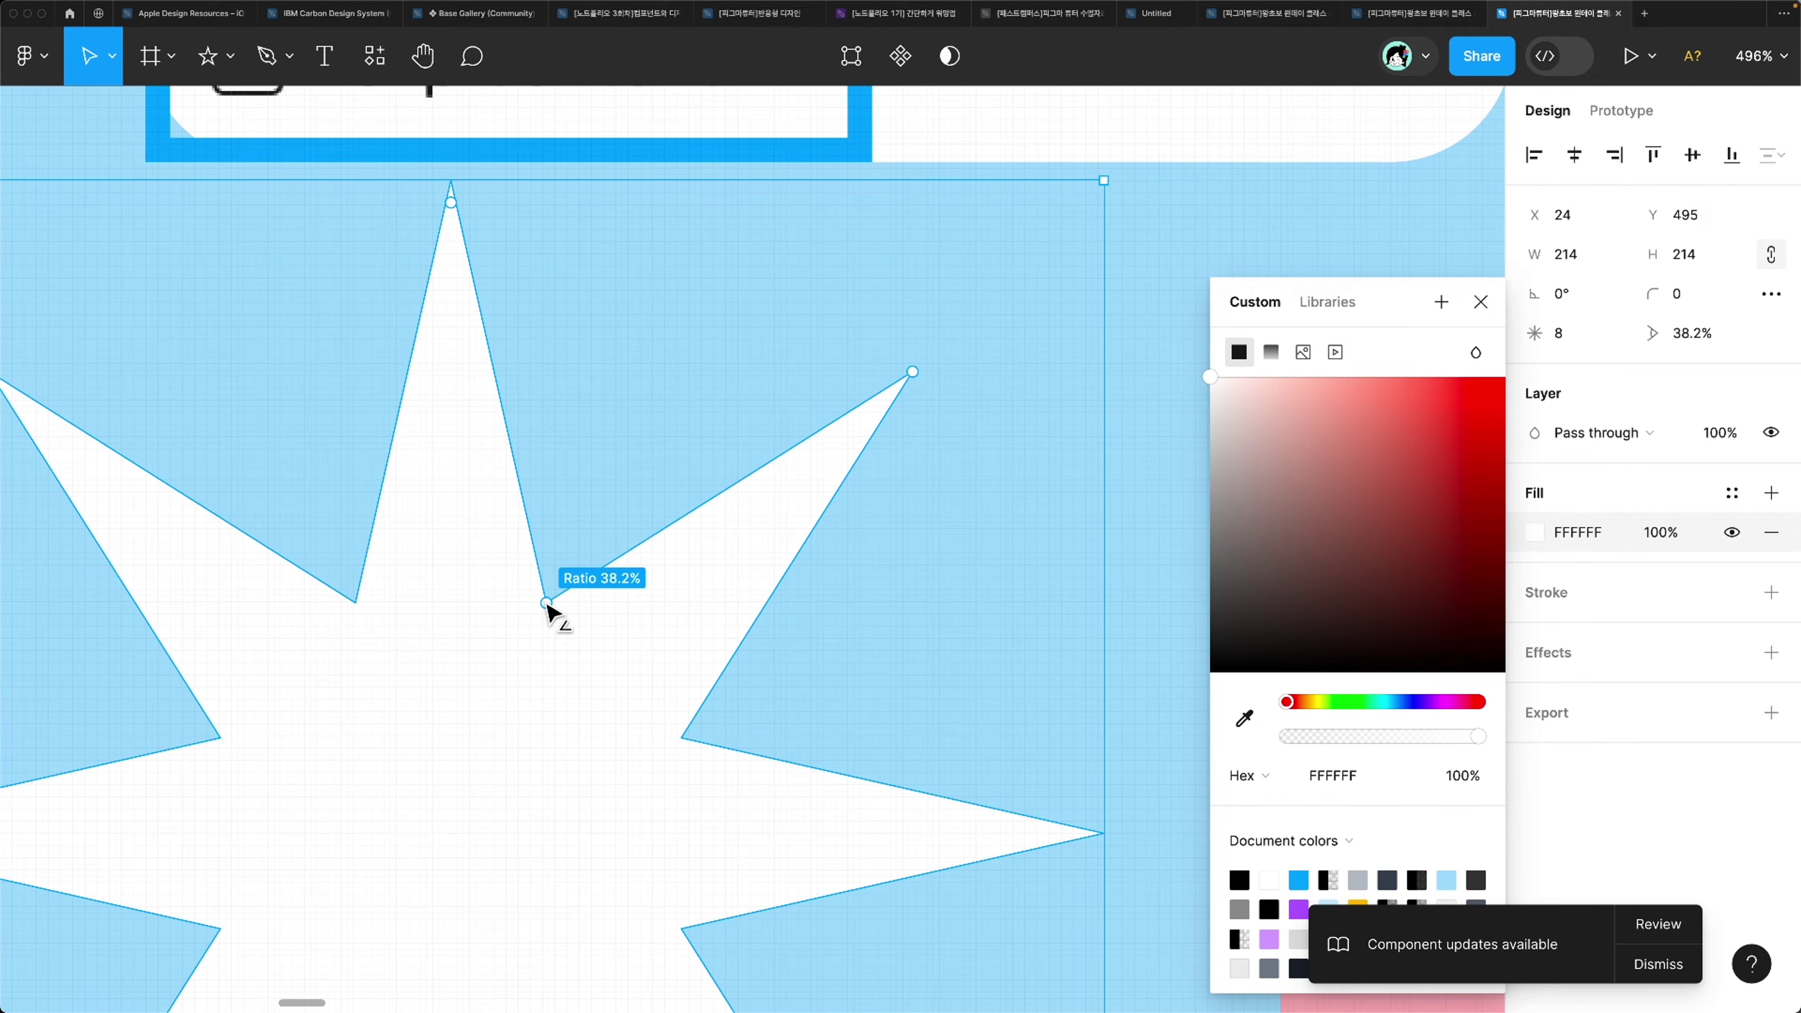
{"action": "left_click_drag", "start_coordinate": [546, 603], "coordinate": [652, 442]}
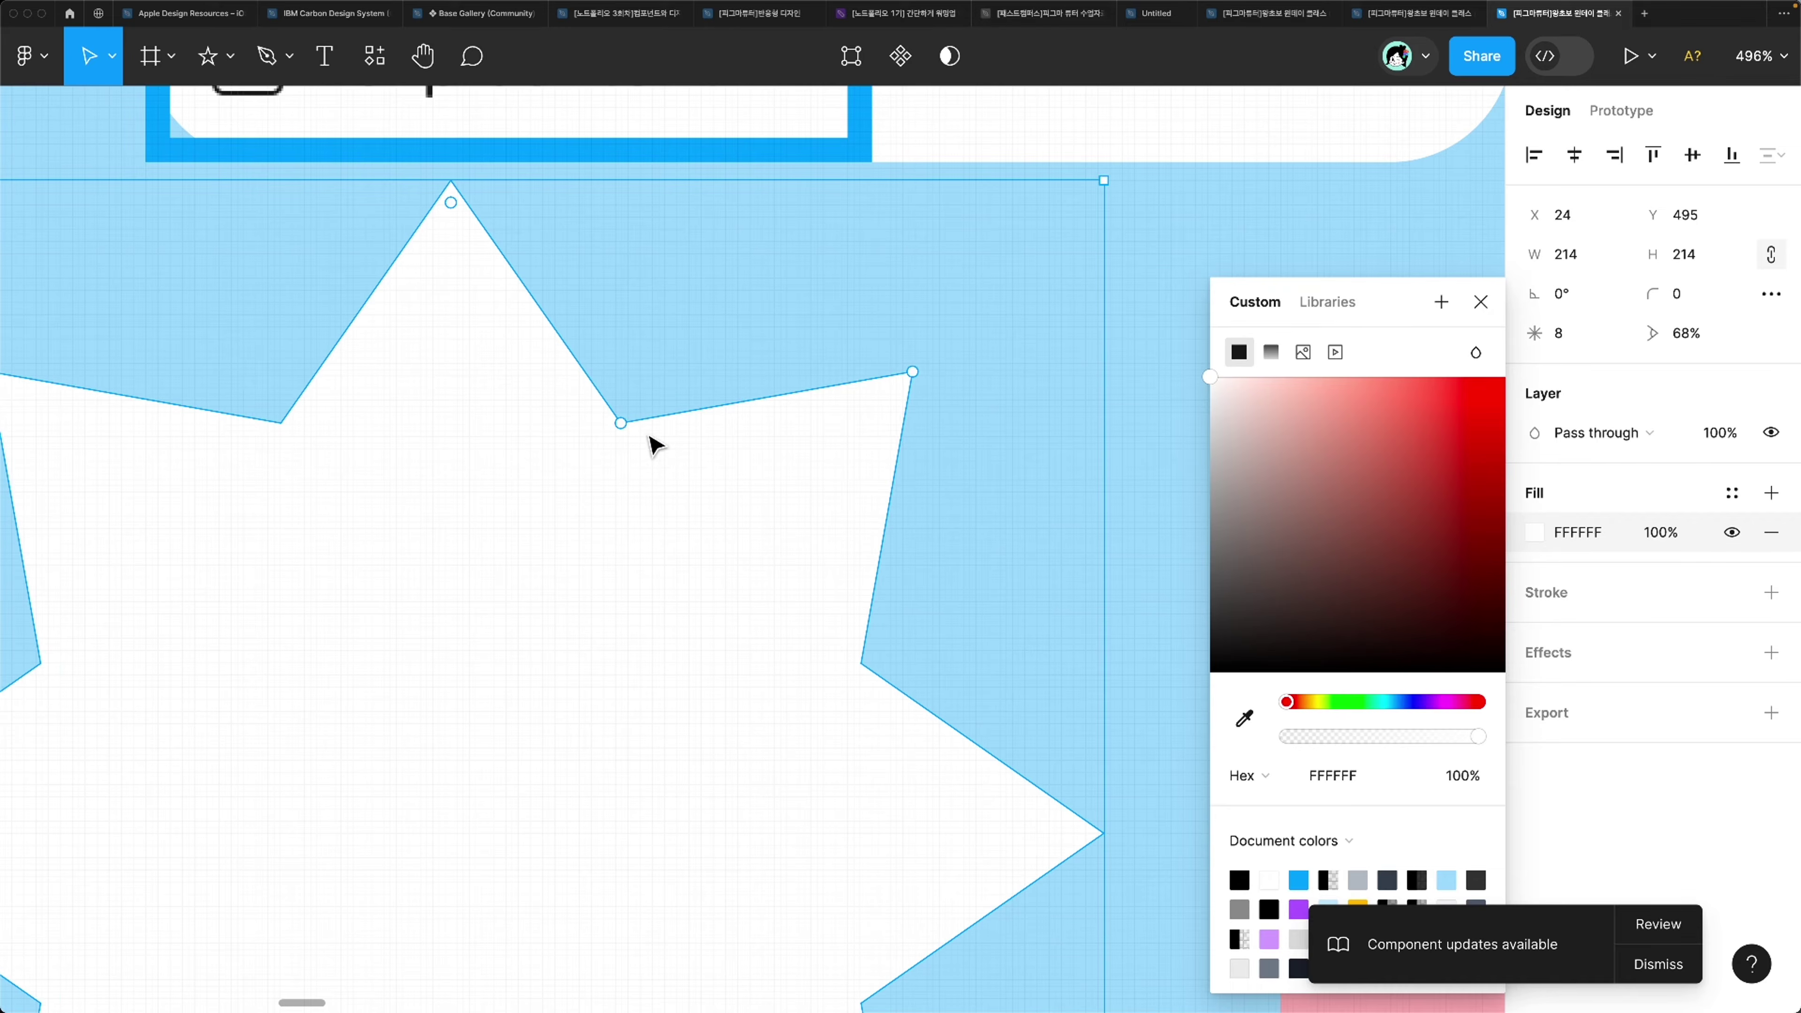
Step: Round the star's corners to a radius of 17 and deselect it
{"action": "scroll", "coordinate": [400, 737], "scroll_direction": "down", "scroll_amount": 5}
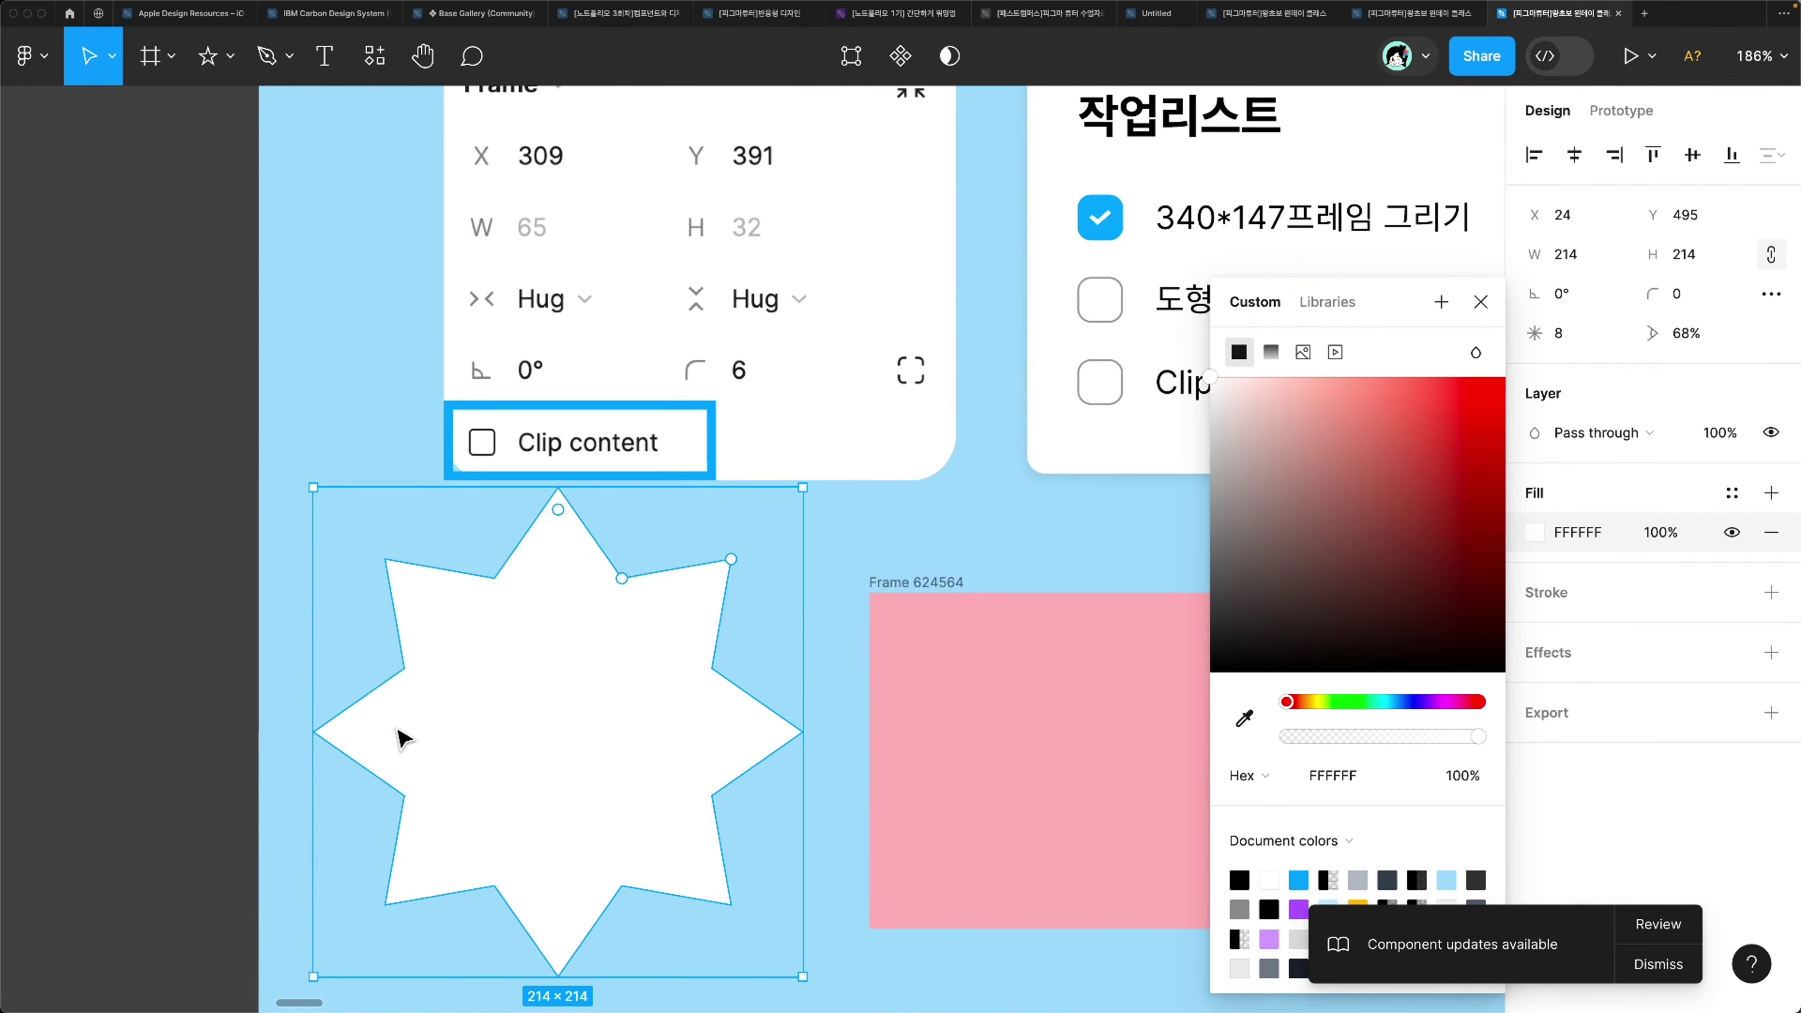
{"action": "scroll", "coordinate": [401, 737], "scroll_direction": "up", "scroll_amount": 7}
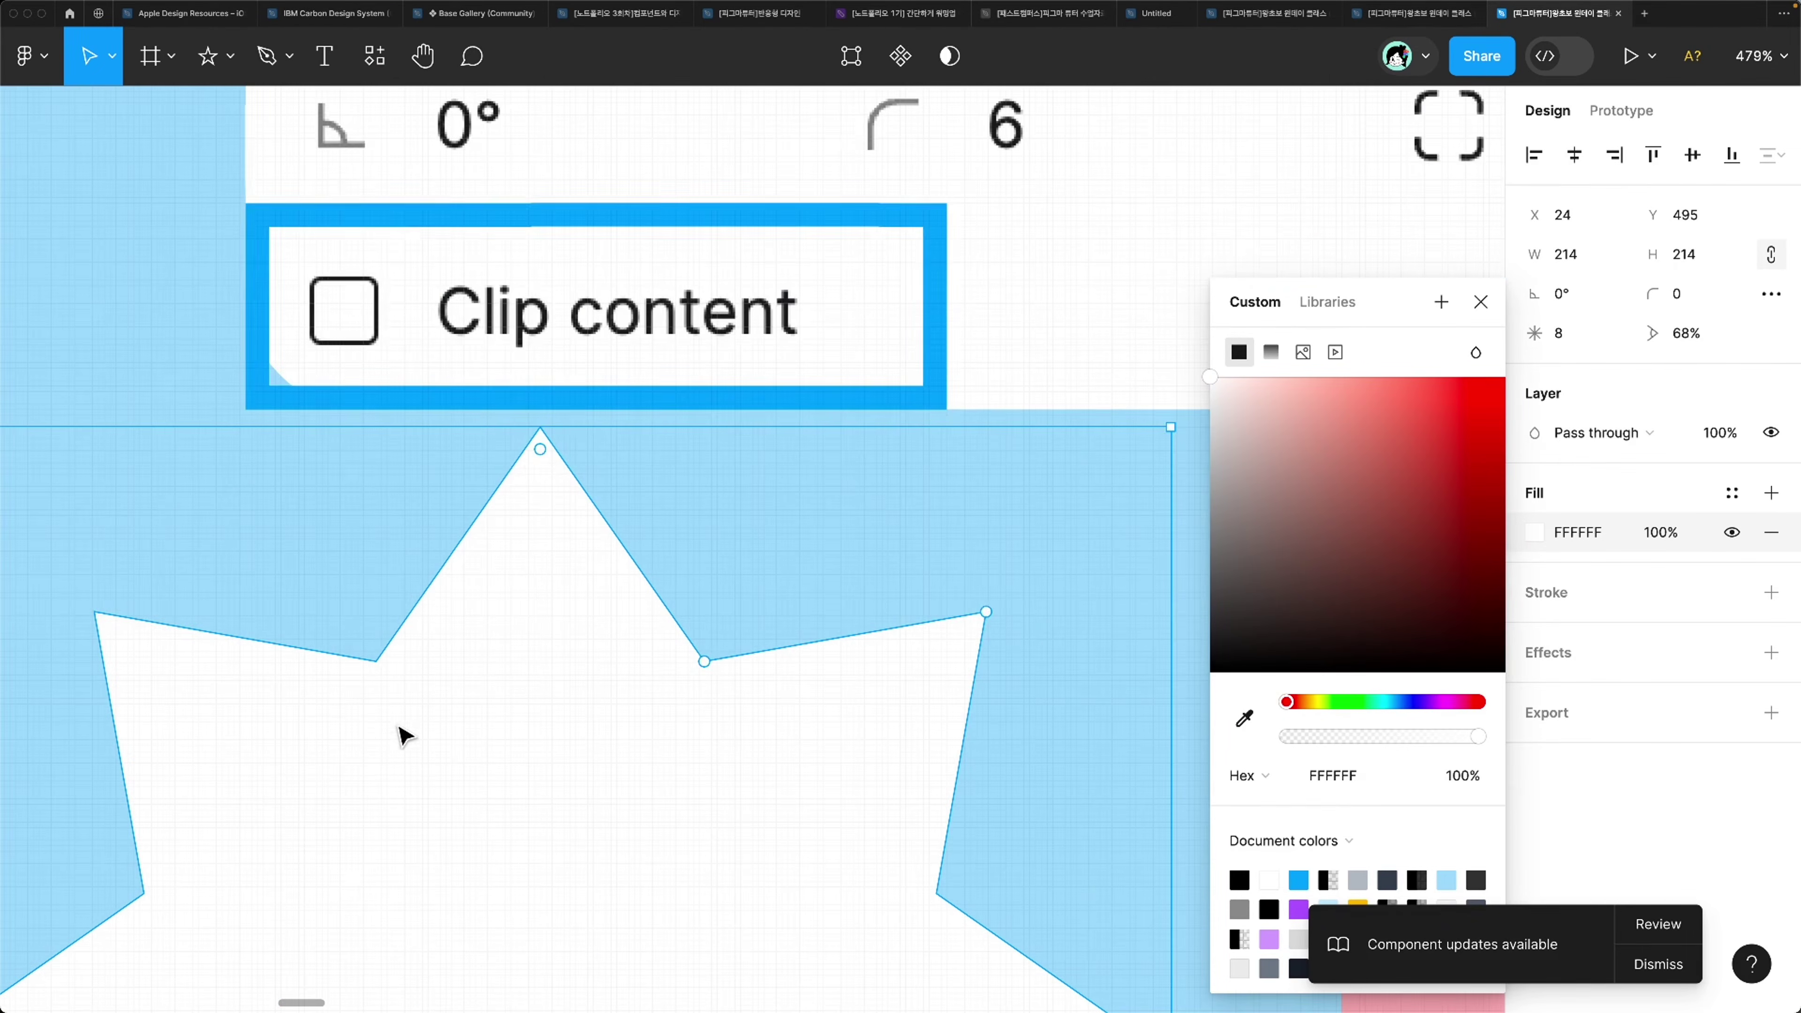
{"action": "mouse_move", "coordinate": [553, 465]}
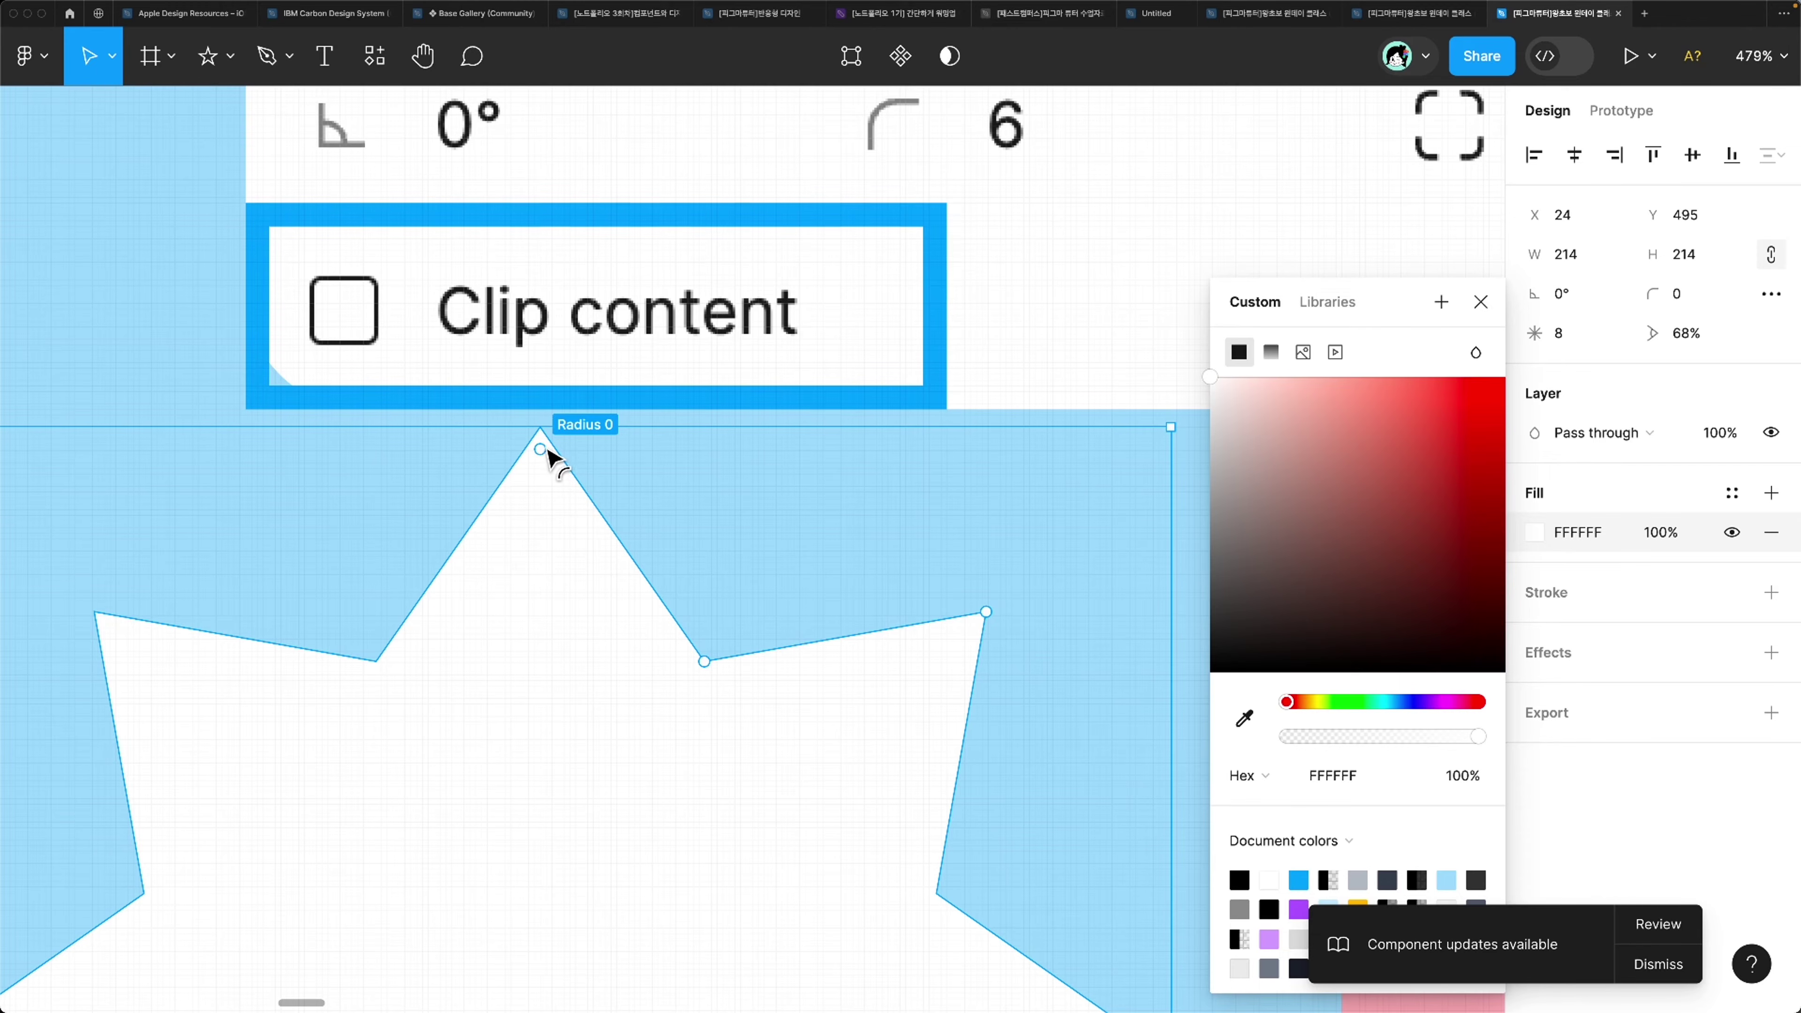
{"action": "left_click_drag", "start_coordinate": [547, 449], "coordinate": [526, 595]}
{"action": "key", "text": "Escape"}
{"action": "key", "text": "Escape"}
Step: Move the rounded star into the pink 390 × 147 frame at X 0, Y 0
{"action": "scroll", "coordinate": [708, 523], "scroll_direction": "down", "scroll_amount": 10}
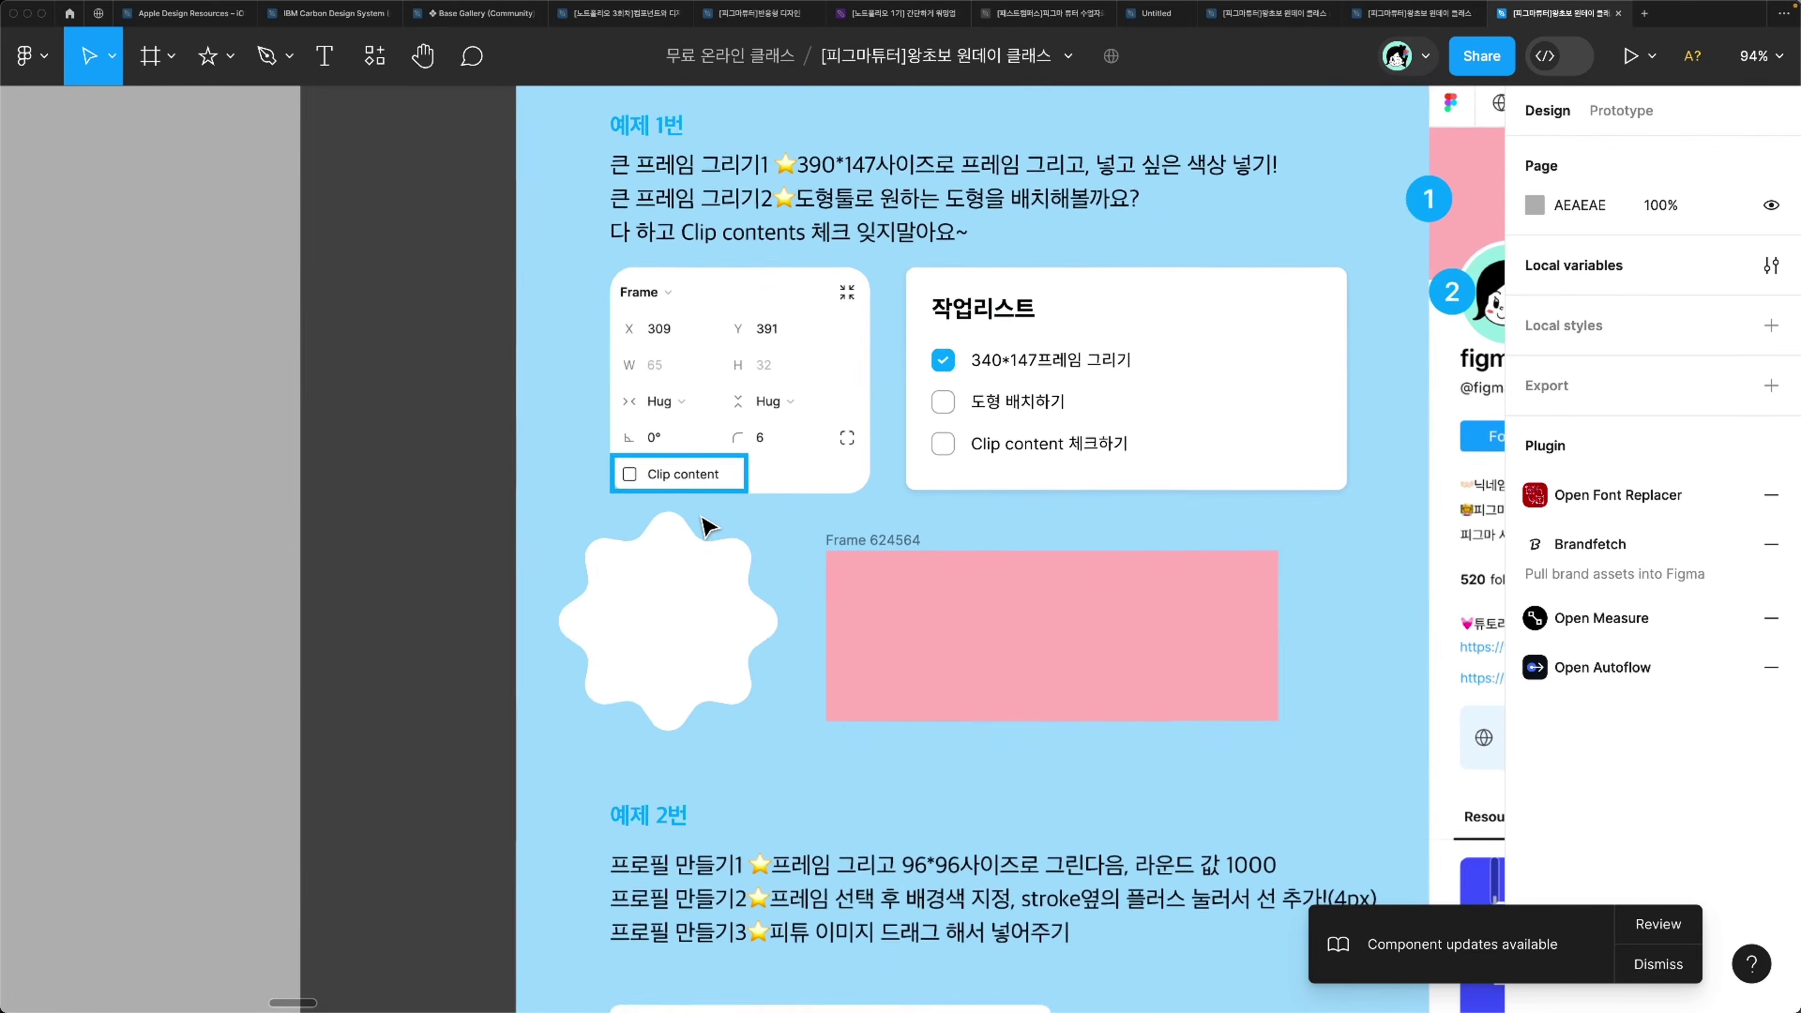
{"action": "scroll", "coordinate": [496, 646], "scroll_direction": "up", "scroll_amount": 1}
{"action": "left_click", "coordinate": [496, 645]}
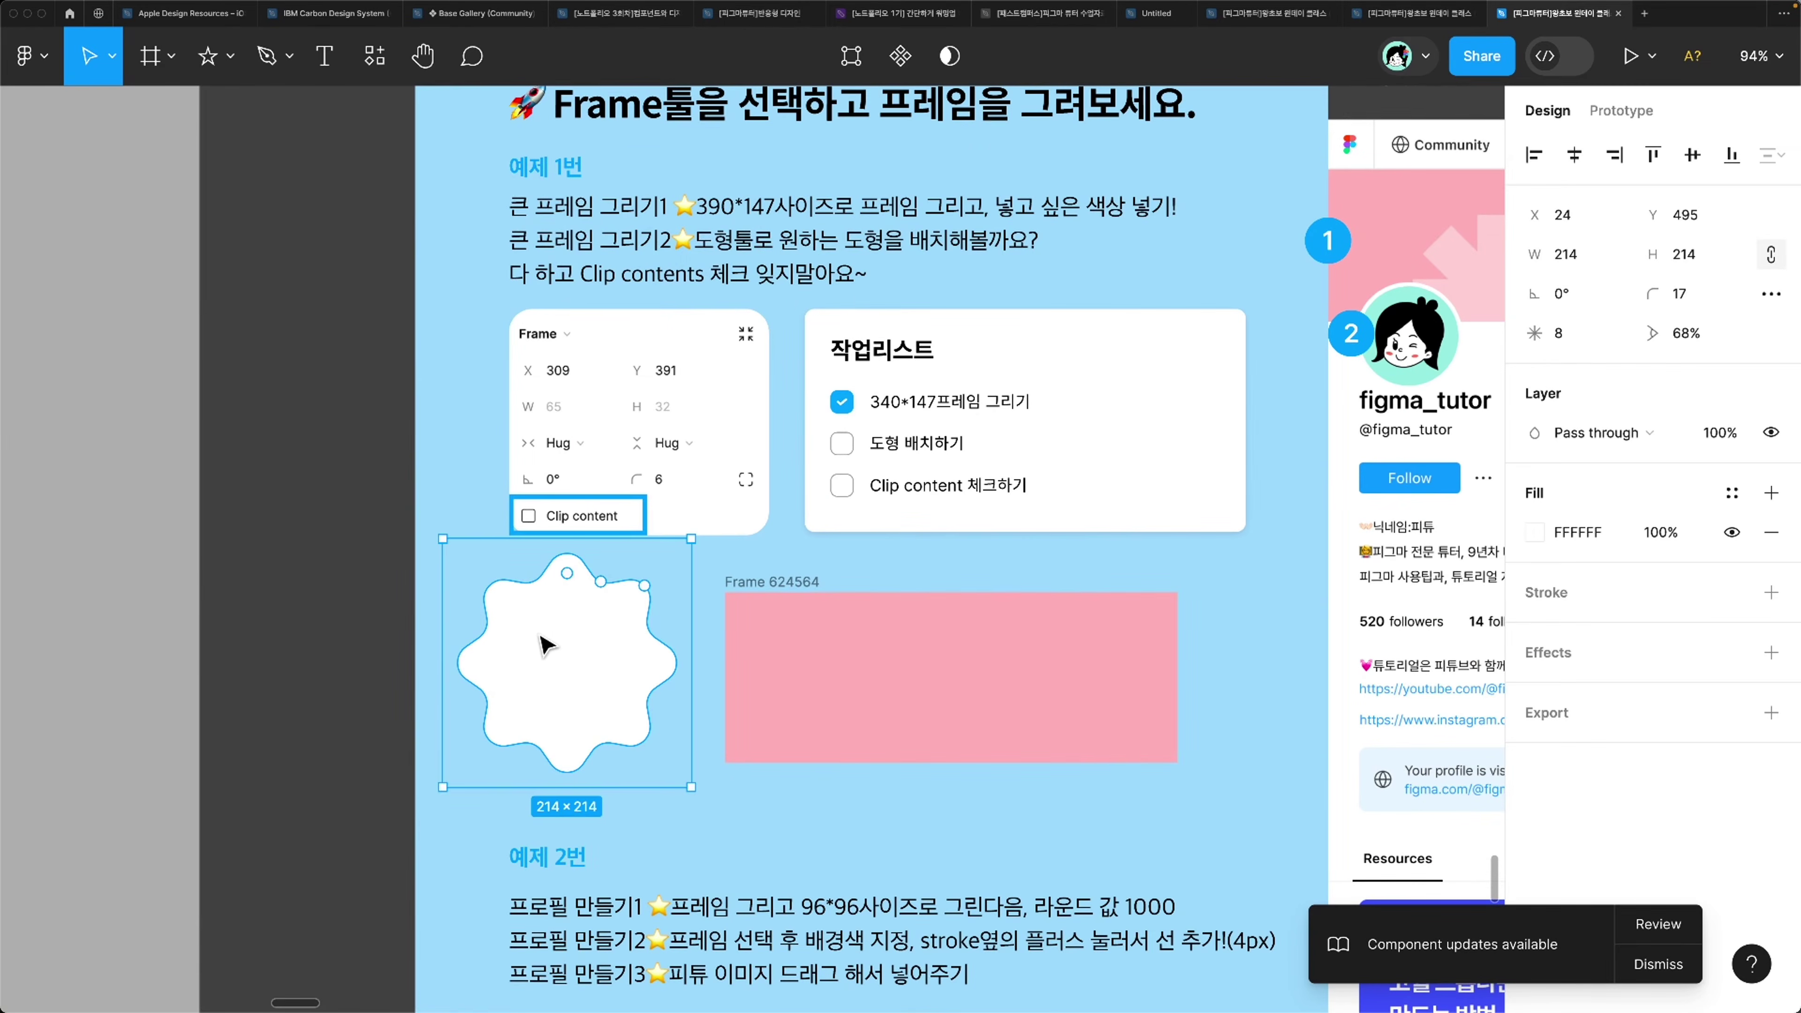
{"action": "left_click_drag", "start_coordinate": [594, 657], "coordinate": [828, 701]}
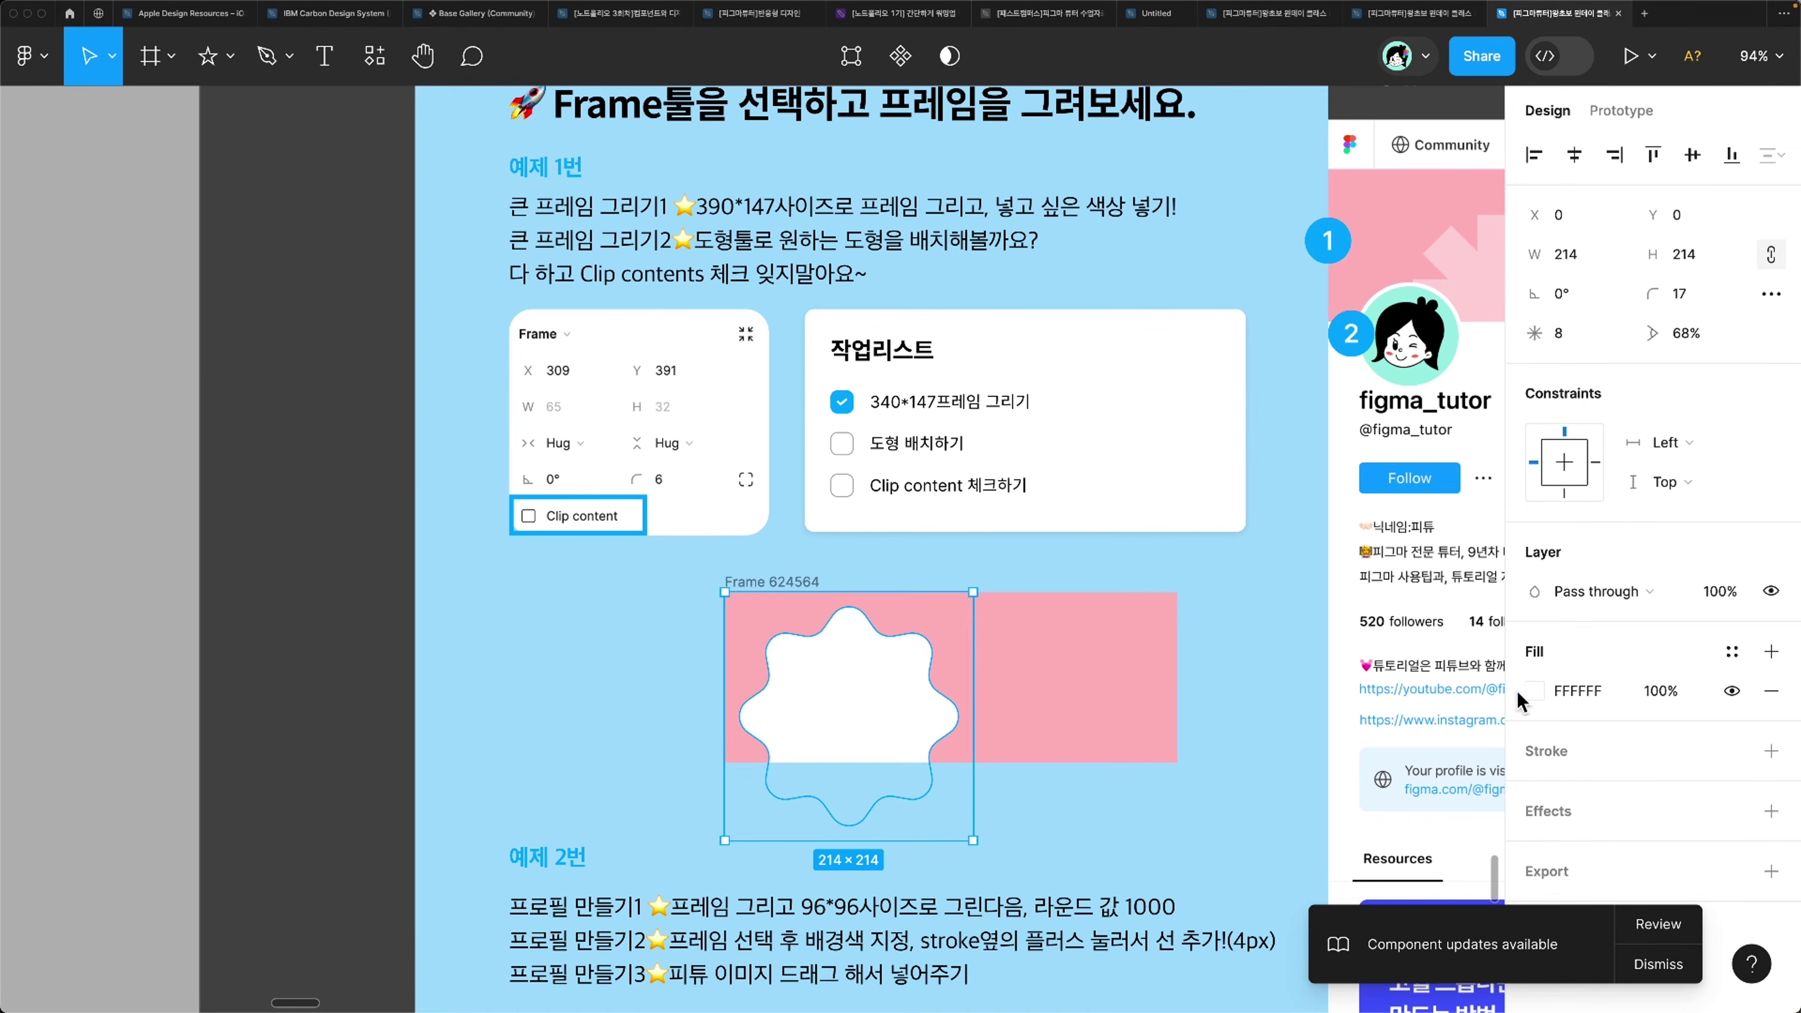
Step: Lower the star's fill opacity to 40% and shift it within the pink frame to X -12, Y 0
{"action": "left_click", "coordinate": [1644, 694]}
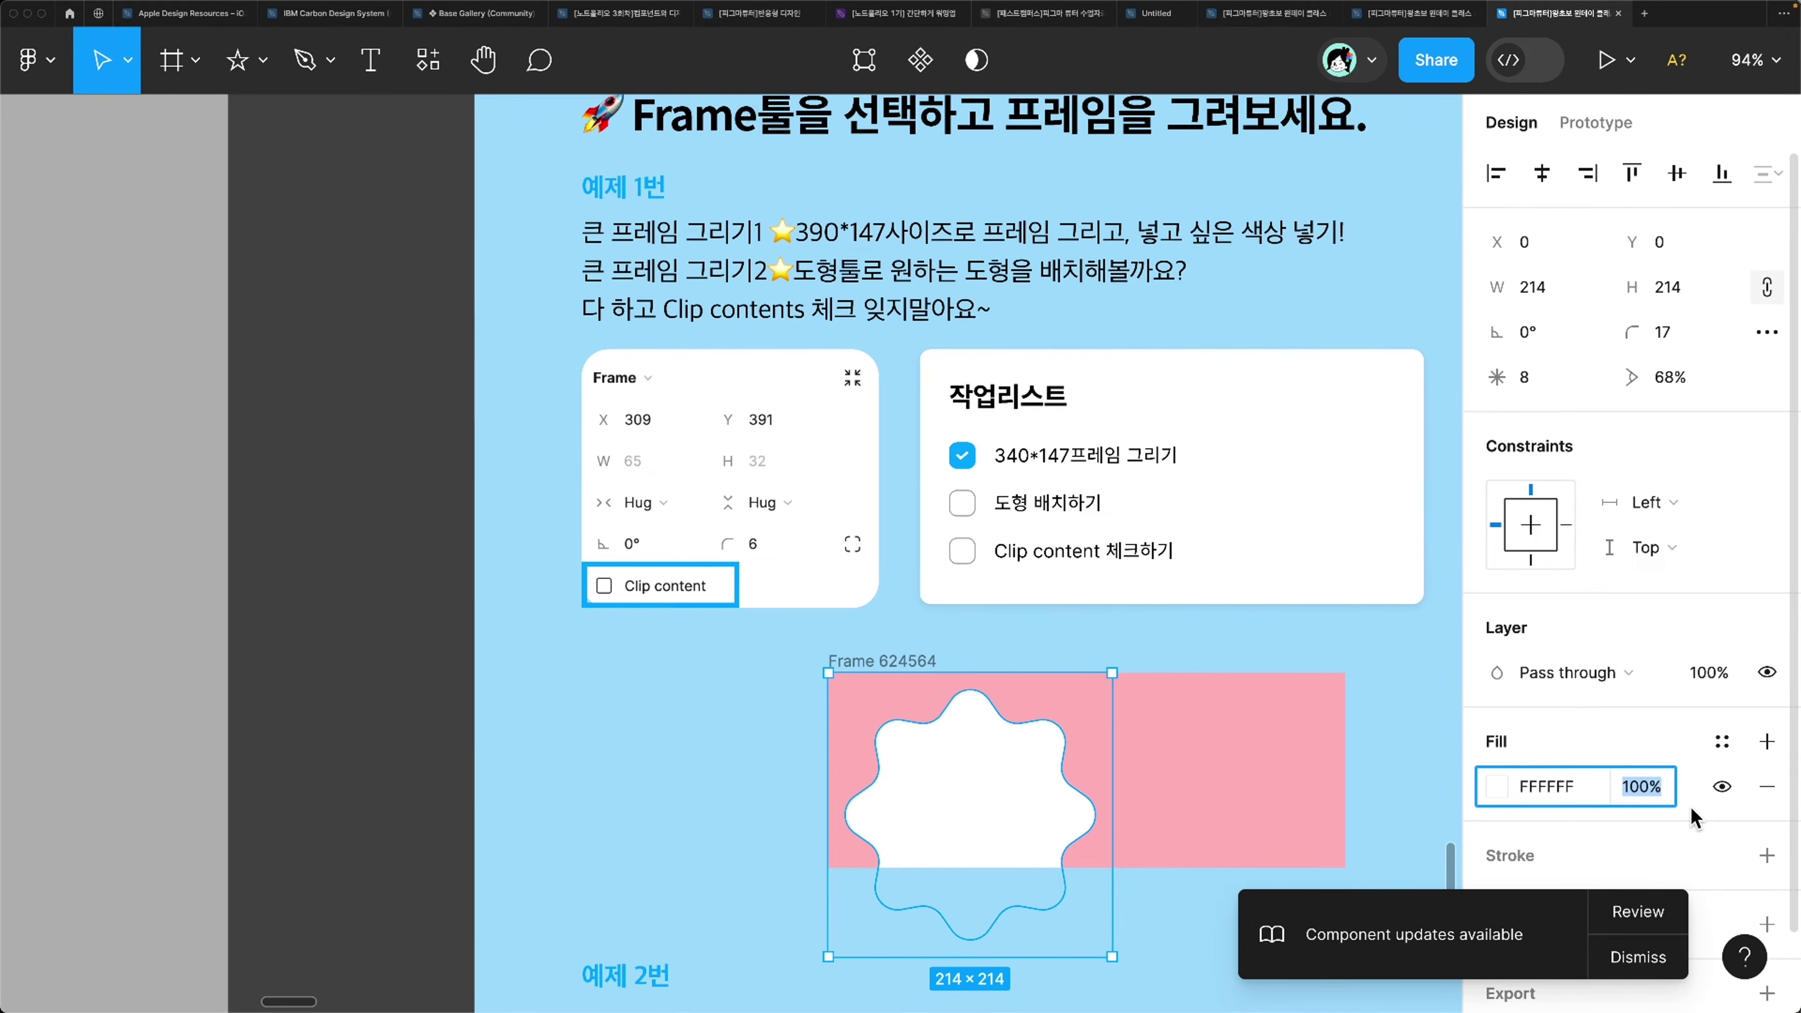
{"action": "type", "text": "40"}
{"action": "key", "text": "Return"}
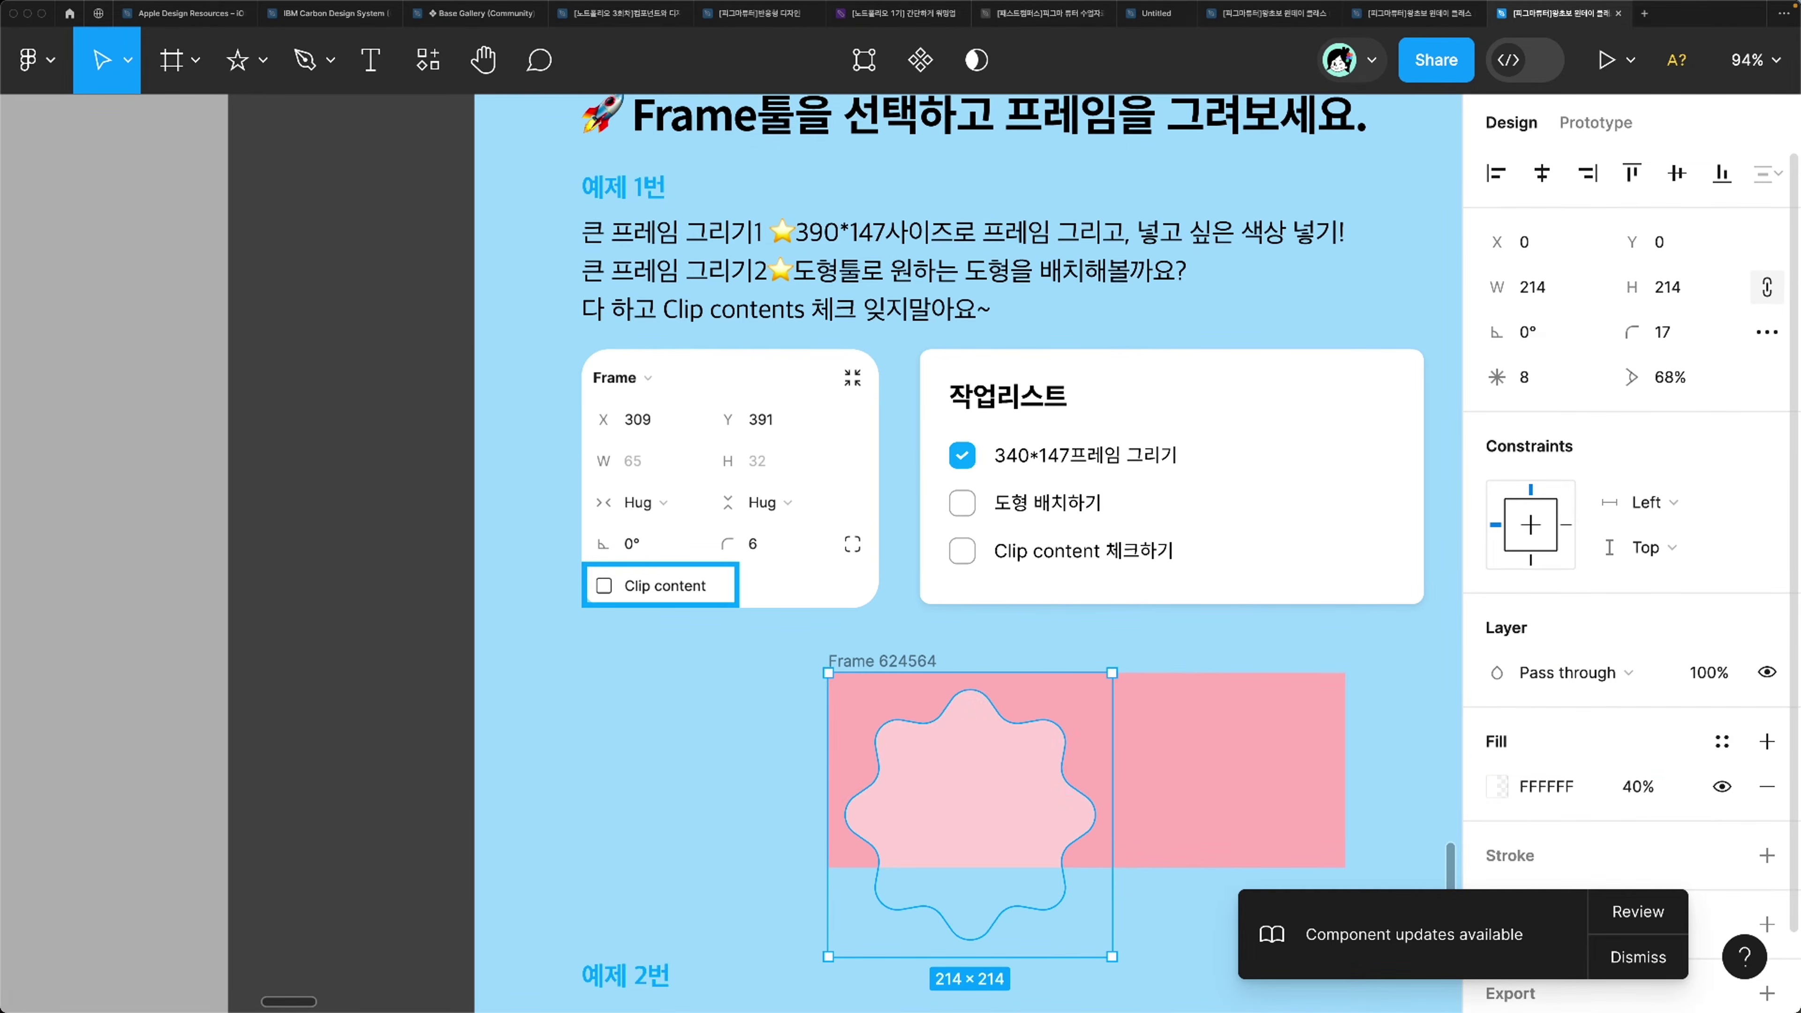
{"action": "scroll", "coordinate": [1195, 855], "scroll_direction": "down", "scroll_amount": 3}
{"action": "scroll", "coordinate": [1195, 855], "scroll_direction": "right", "scroll_amount": 3}
{"action": "left_click_drag", "start_coordinate": [917, 736], "coordinate": [901, 741]}
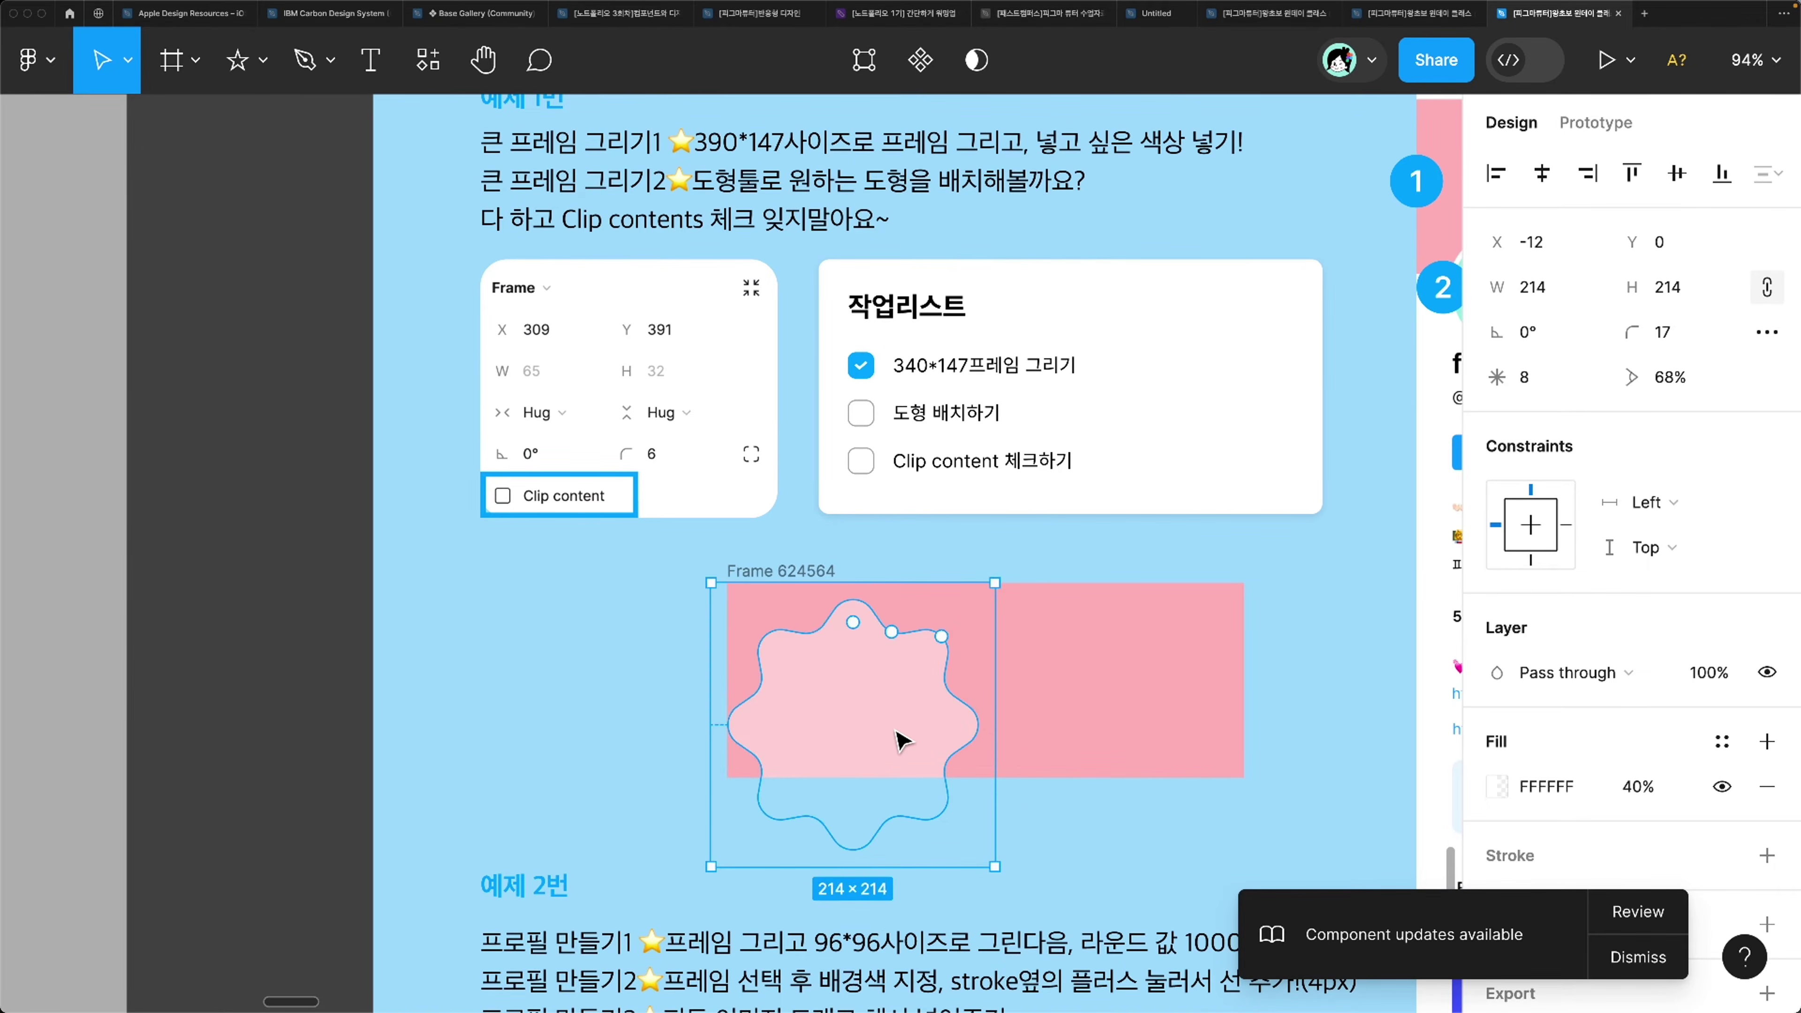
Step: Duplicate the star toward the pink frame's upper-right corner, shrinking the copy to about 110 × 110 at about X 254, Y -37
{"action": "left_click", "coordinate": [1253, 634]}
{"action": "left_click", "coordinate": [854, 713]}
{"action": "left_click_drag", "start_coordinate": [832, 751], "coordinate": [1116, 683]}
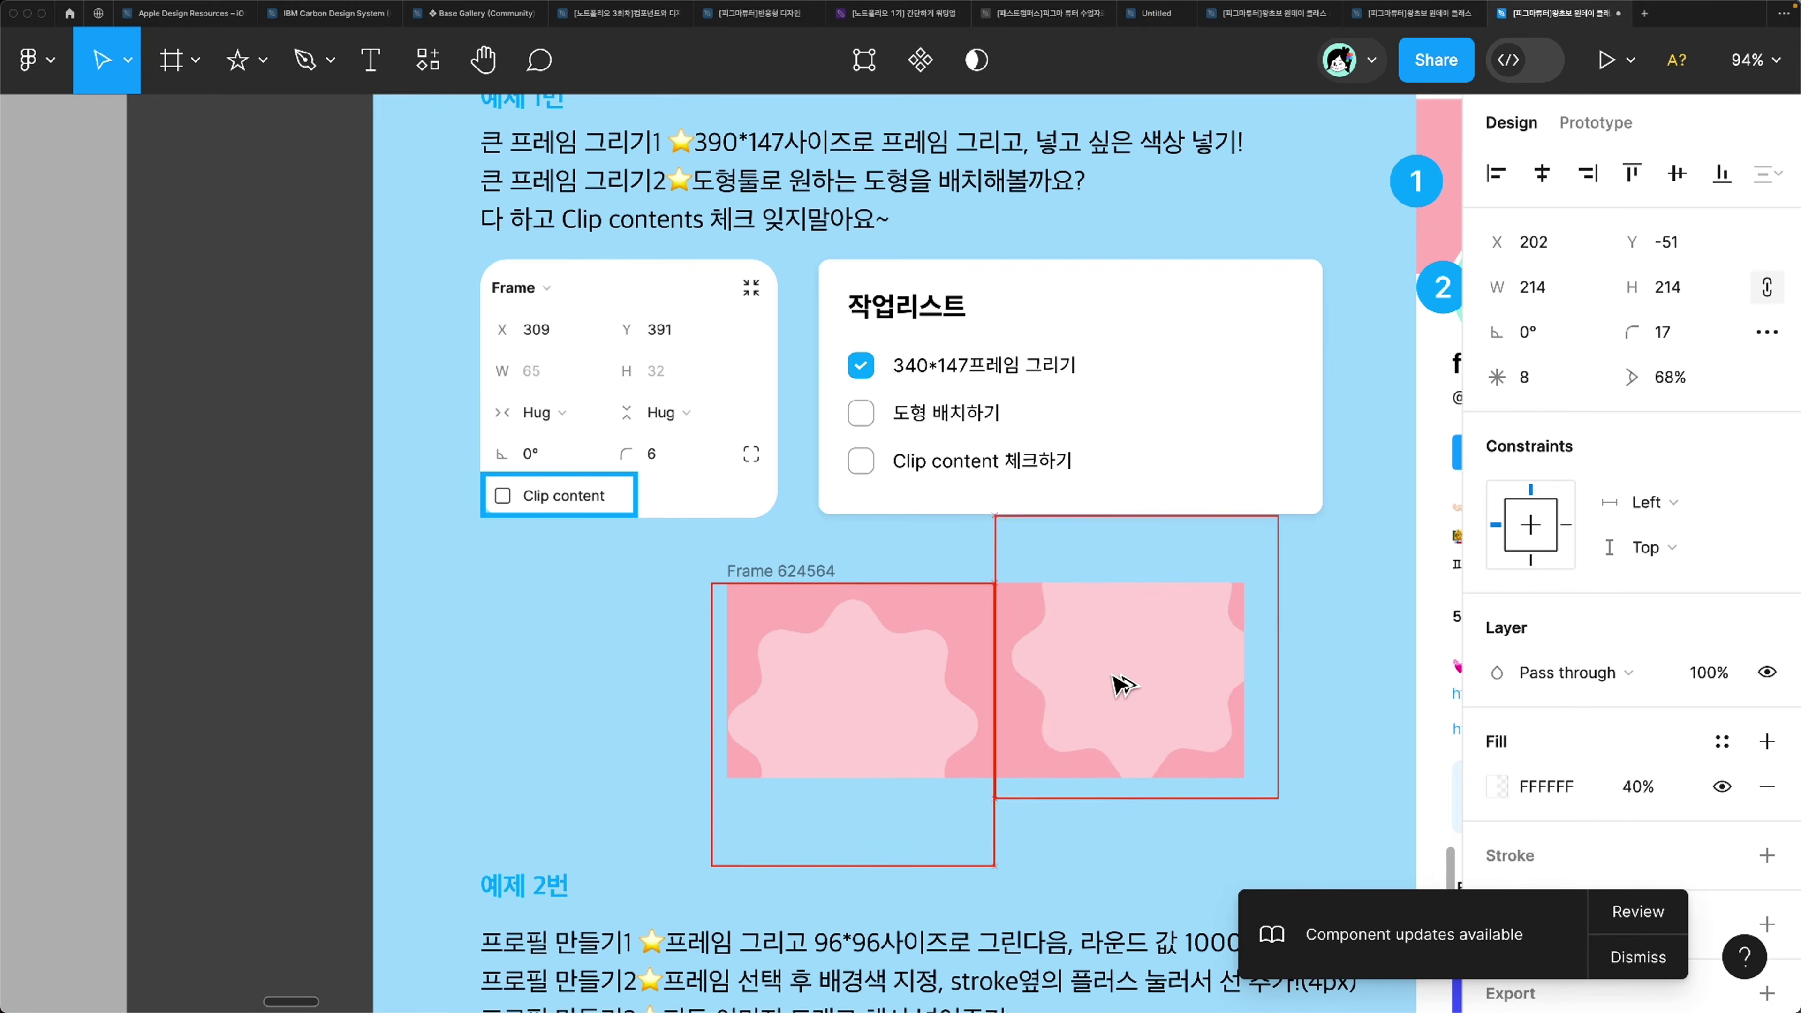
{"action": "left_click_drag", "start_coordinate": [1287, 512], "coordinate": [1210, 581]}
{"action": "left_click_drag", "start_coordinate": [1118, 654], "coordinate": [1119, 618]}
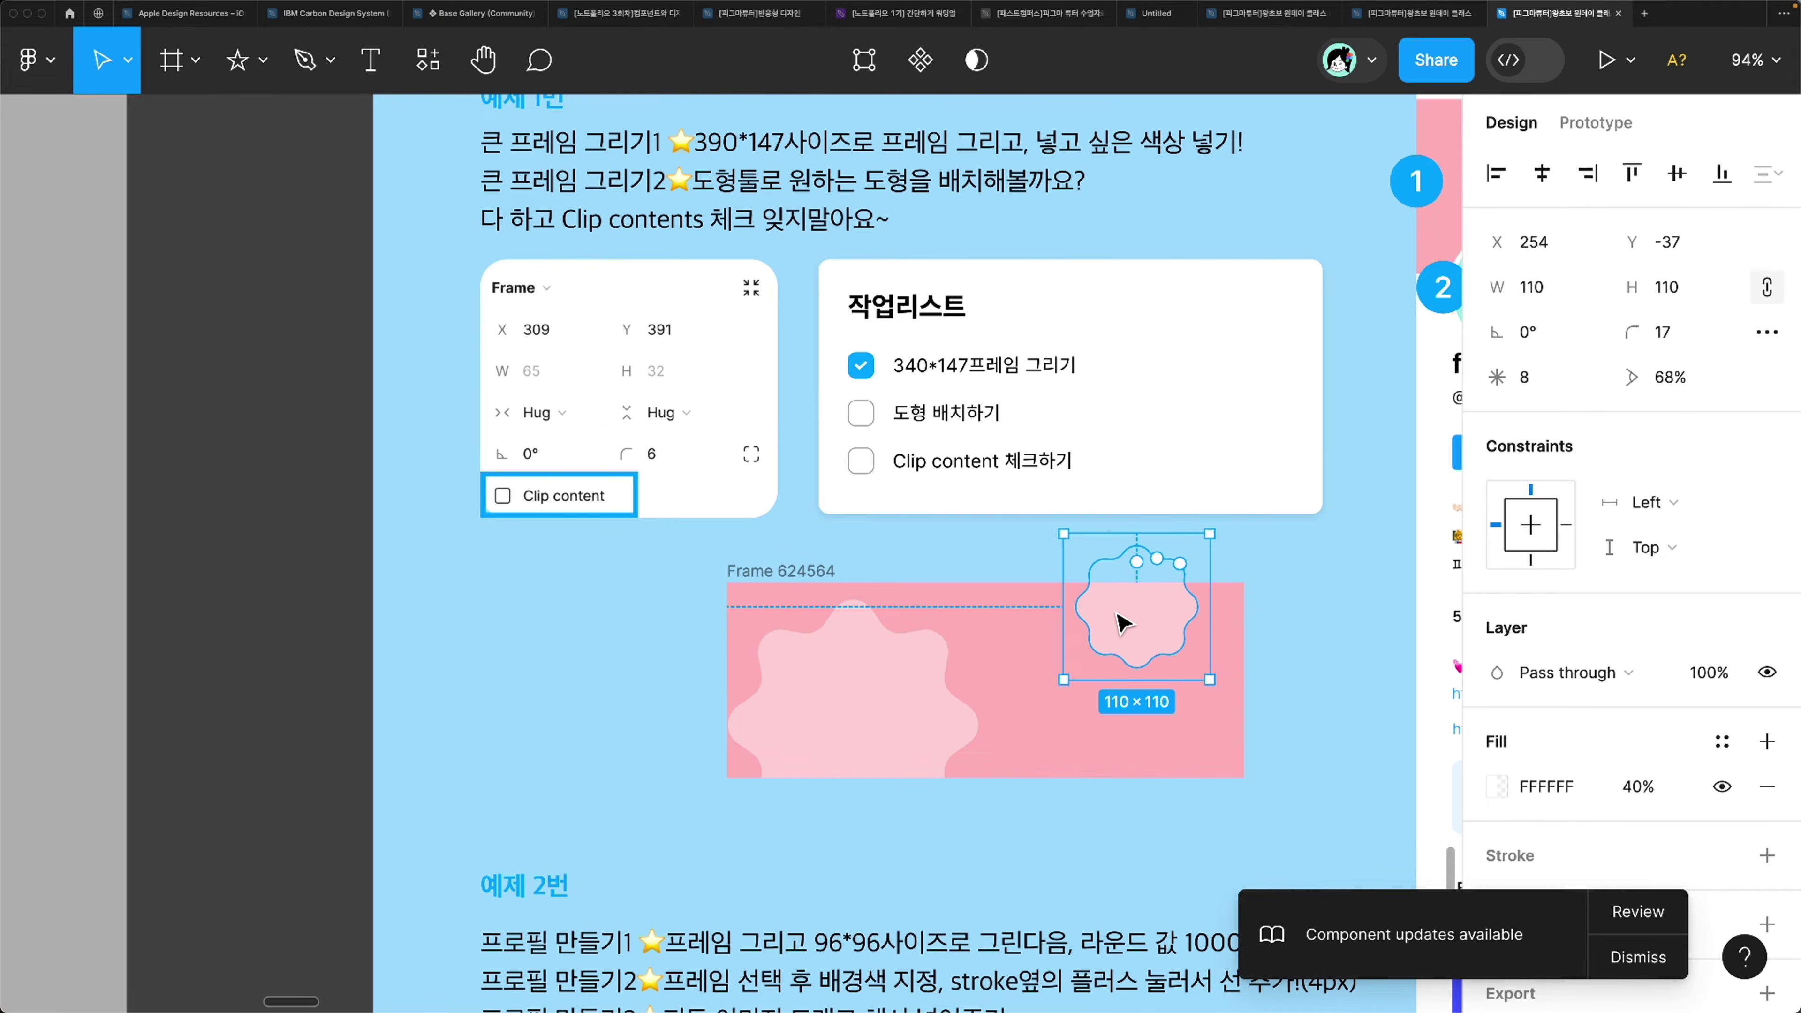
{"action": "mouse_move", "coordinate": [1209, 679]}
{"action": "left_mouse_down"}
{"action": "mouse_move", "coordinate": [1213, 707]}
{"action": "mouse_move", "coordinate": [1202, 685]}
{"action": "left_mouse_up"}
{"action": "left_click", "coordinate": [1266, 785]}
Step: Select the pink frame and check off the 도형 배치하기 task in the example 1 work list
{"action": "scroll", "coordinate": [1266, 789], "scroll_direction": "down", "scroll_amount": 3}
{"action": "scroll", "coordinate": [1266, 788], "scroll_direction": "down", "scroll_amount": 2}
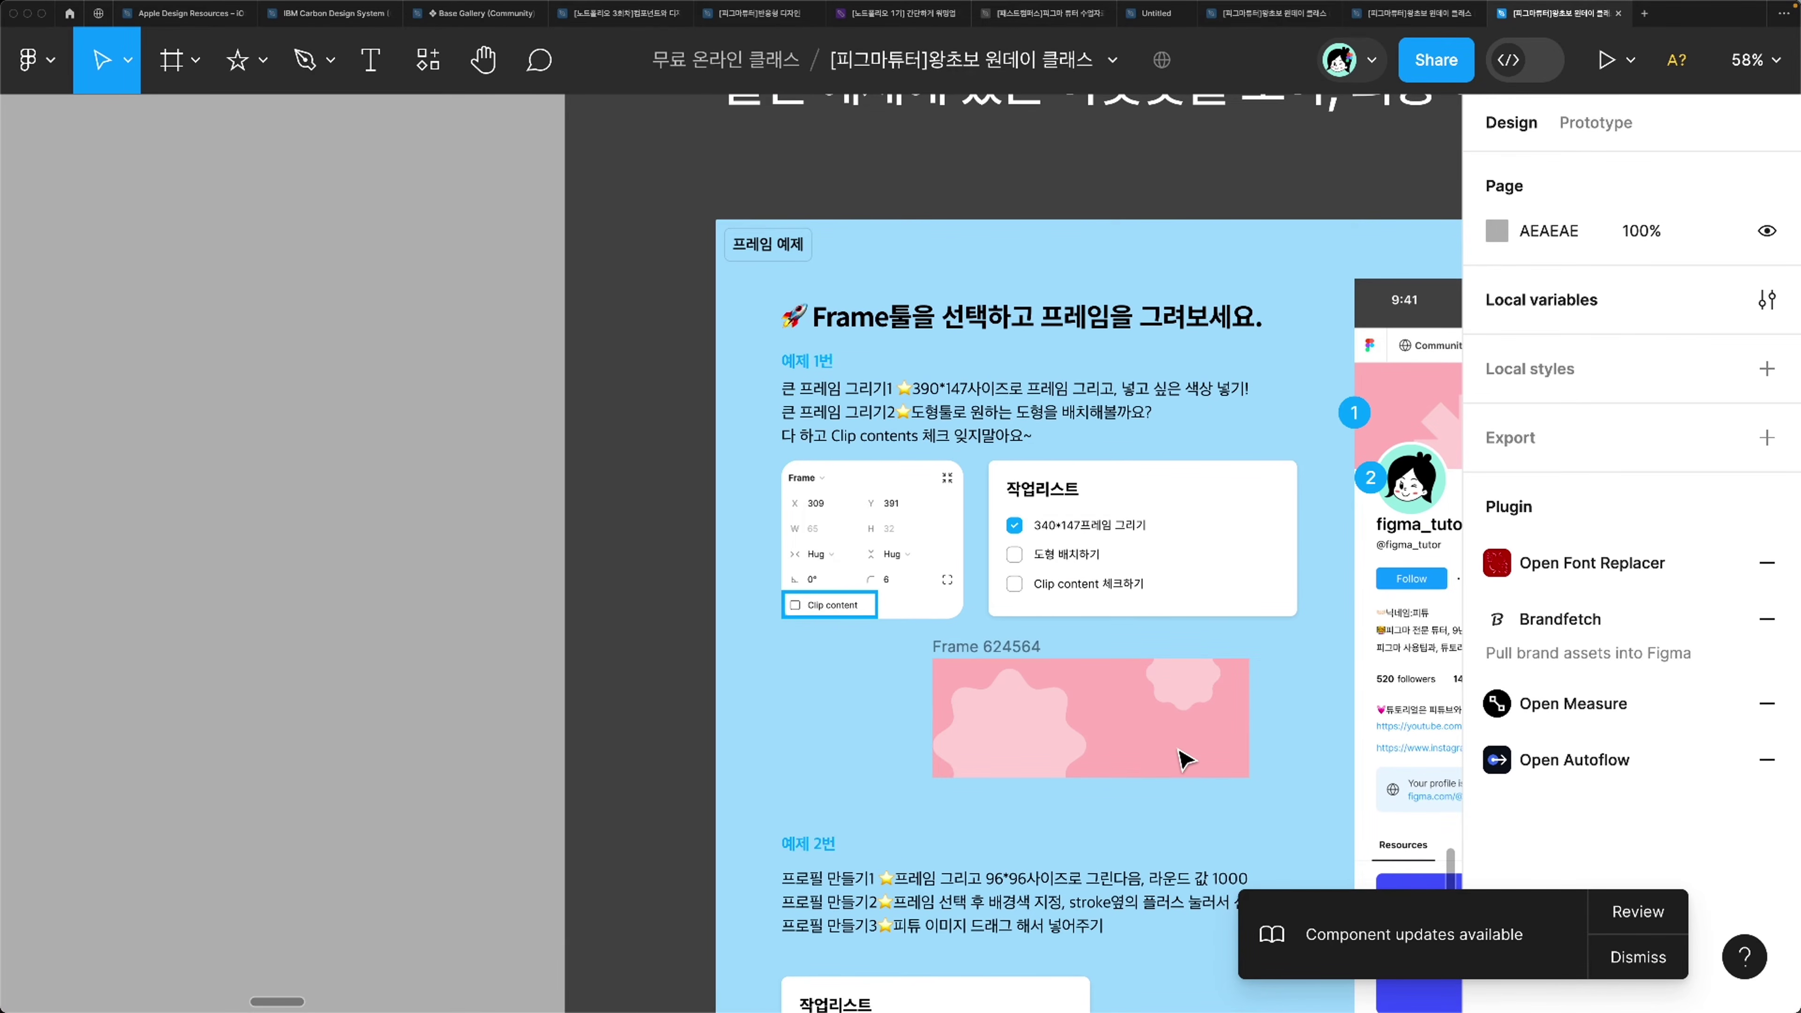
{"action": "scroll", "coordinate": [1184, 759], "scroll_direction": "right", "scroll_amount": 2}
{"action": "left_click", "coordinate": [883, 674]}
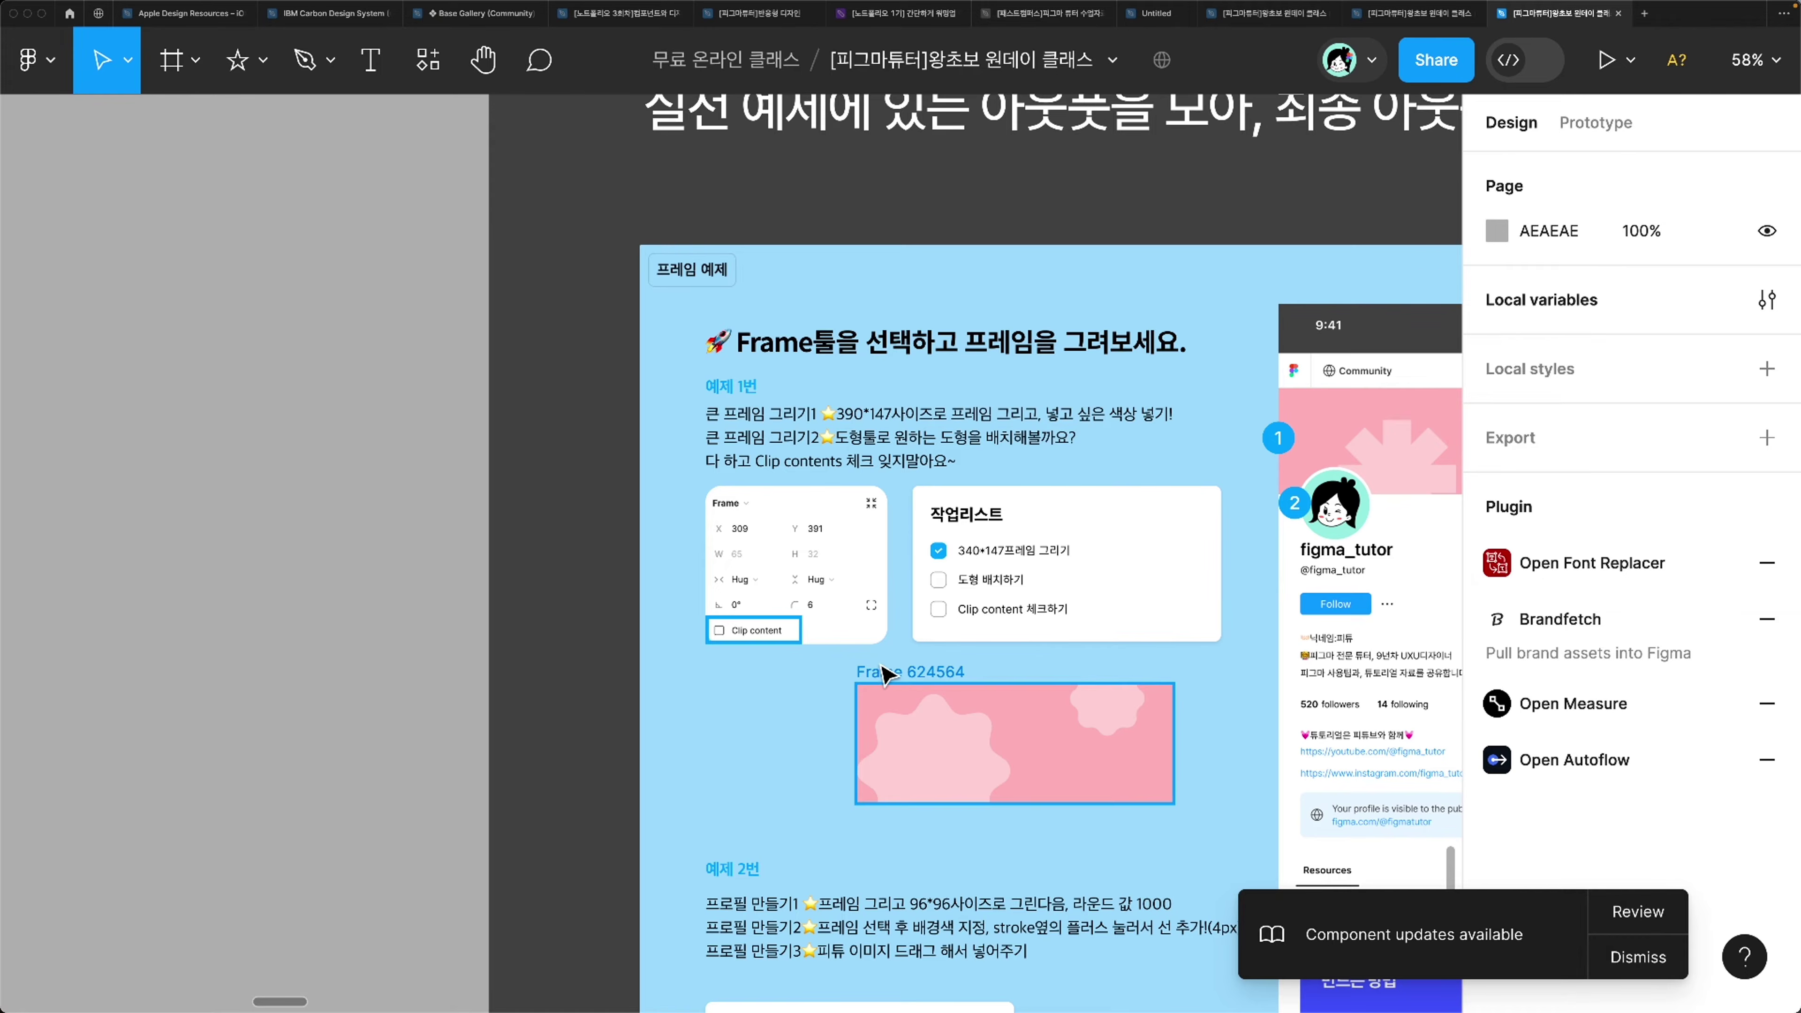
{"action": "scroll", "coordinate": [881, 672], "scroll_direction": "up", "scroll_amount": 2}
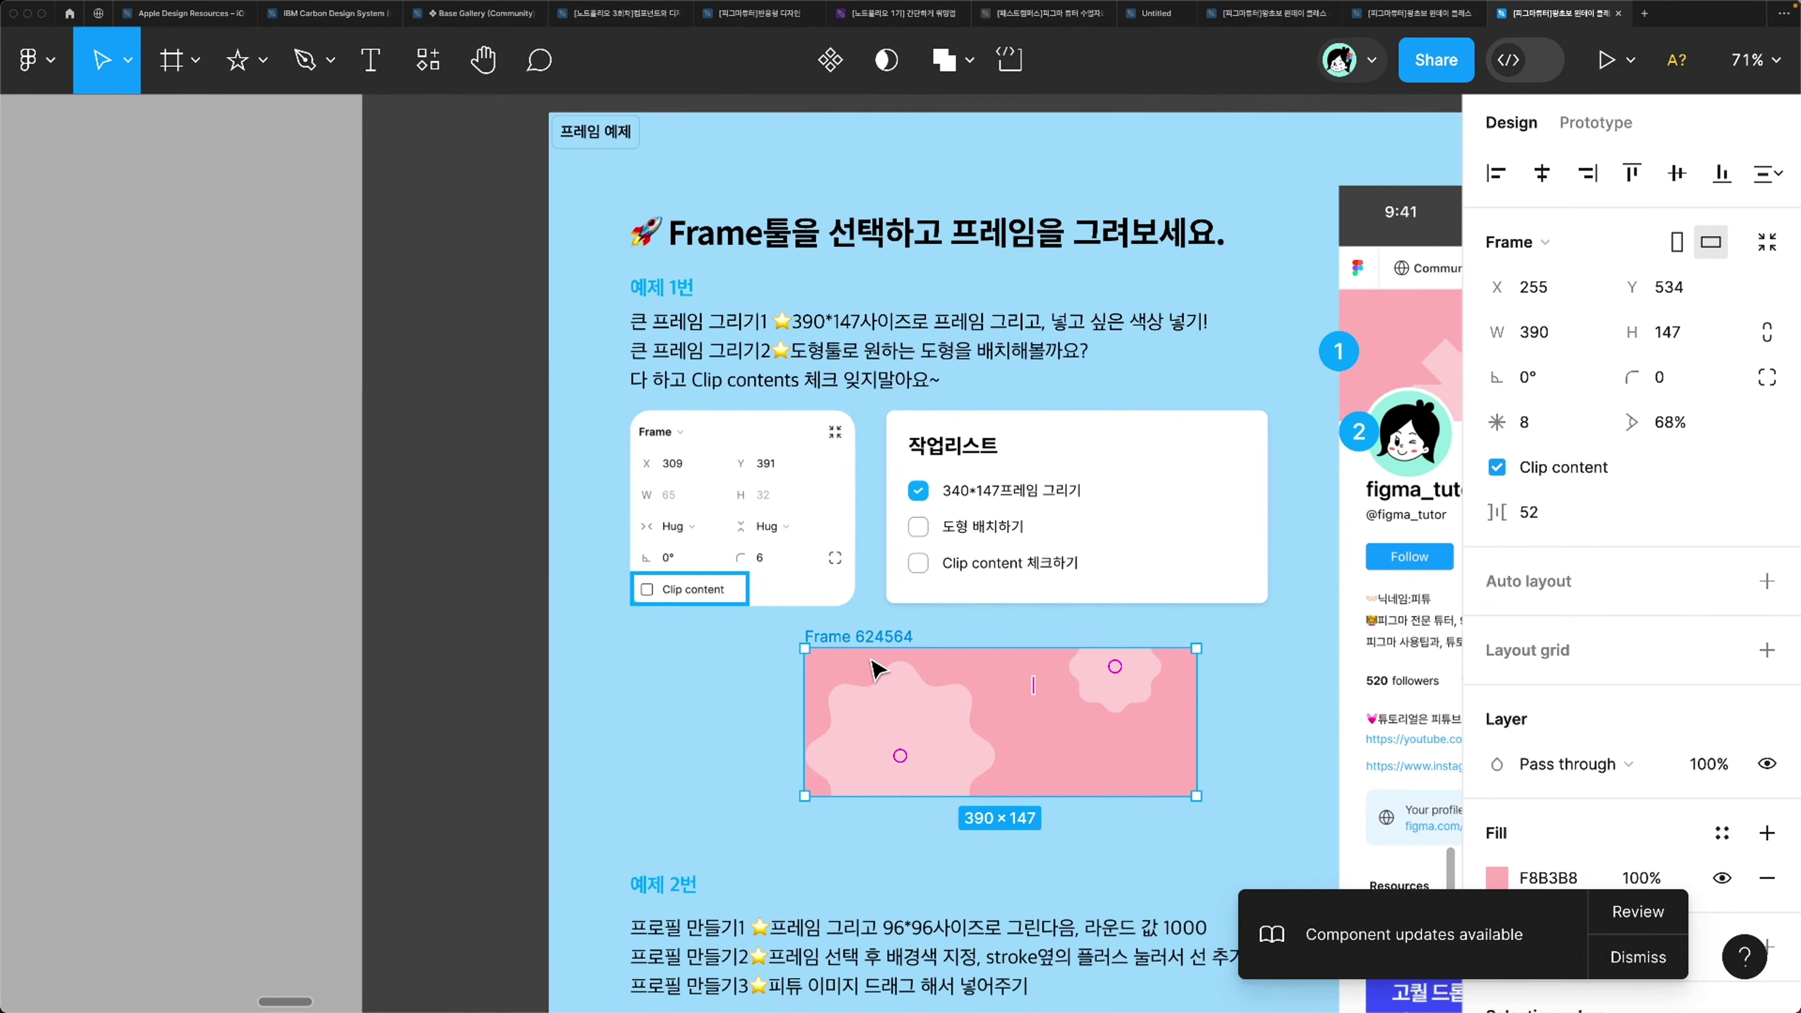
{"action": "scroll", "coordinate": [877, 668], "scroll_direction": "up", "scroll_amount": 2}
{"action": "left_click", "coordinate": [911, 467]}
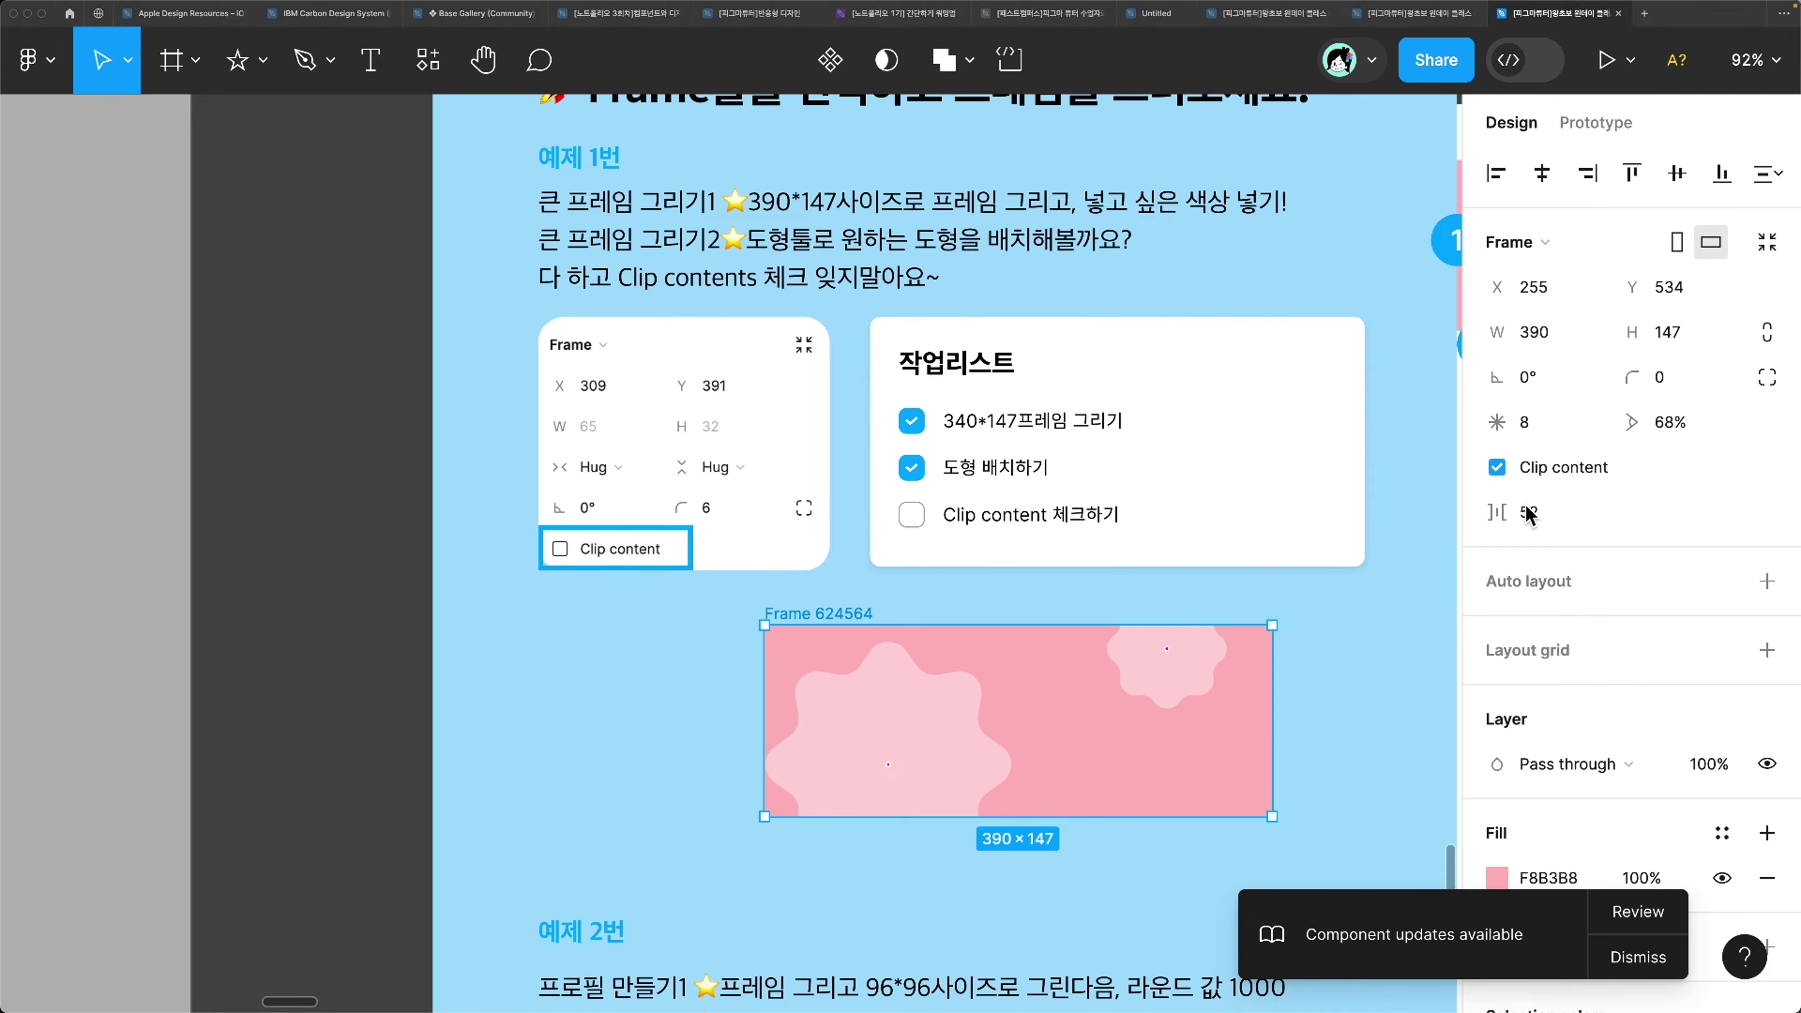
Step: Toggle Clip content off for the pink frame so both stars overflow its edges, and deselect the frame
{"action": "left_click", "coordinate": [1498, 471]}
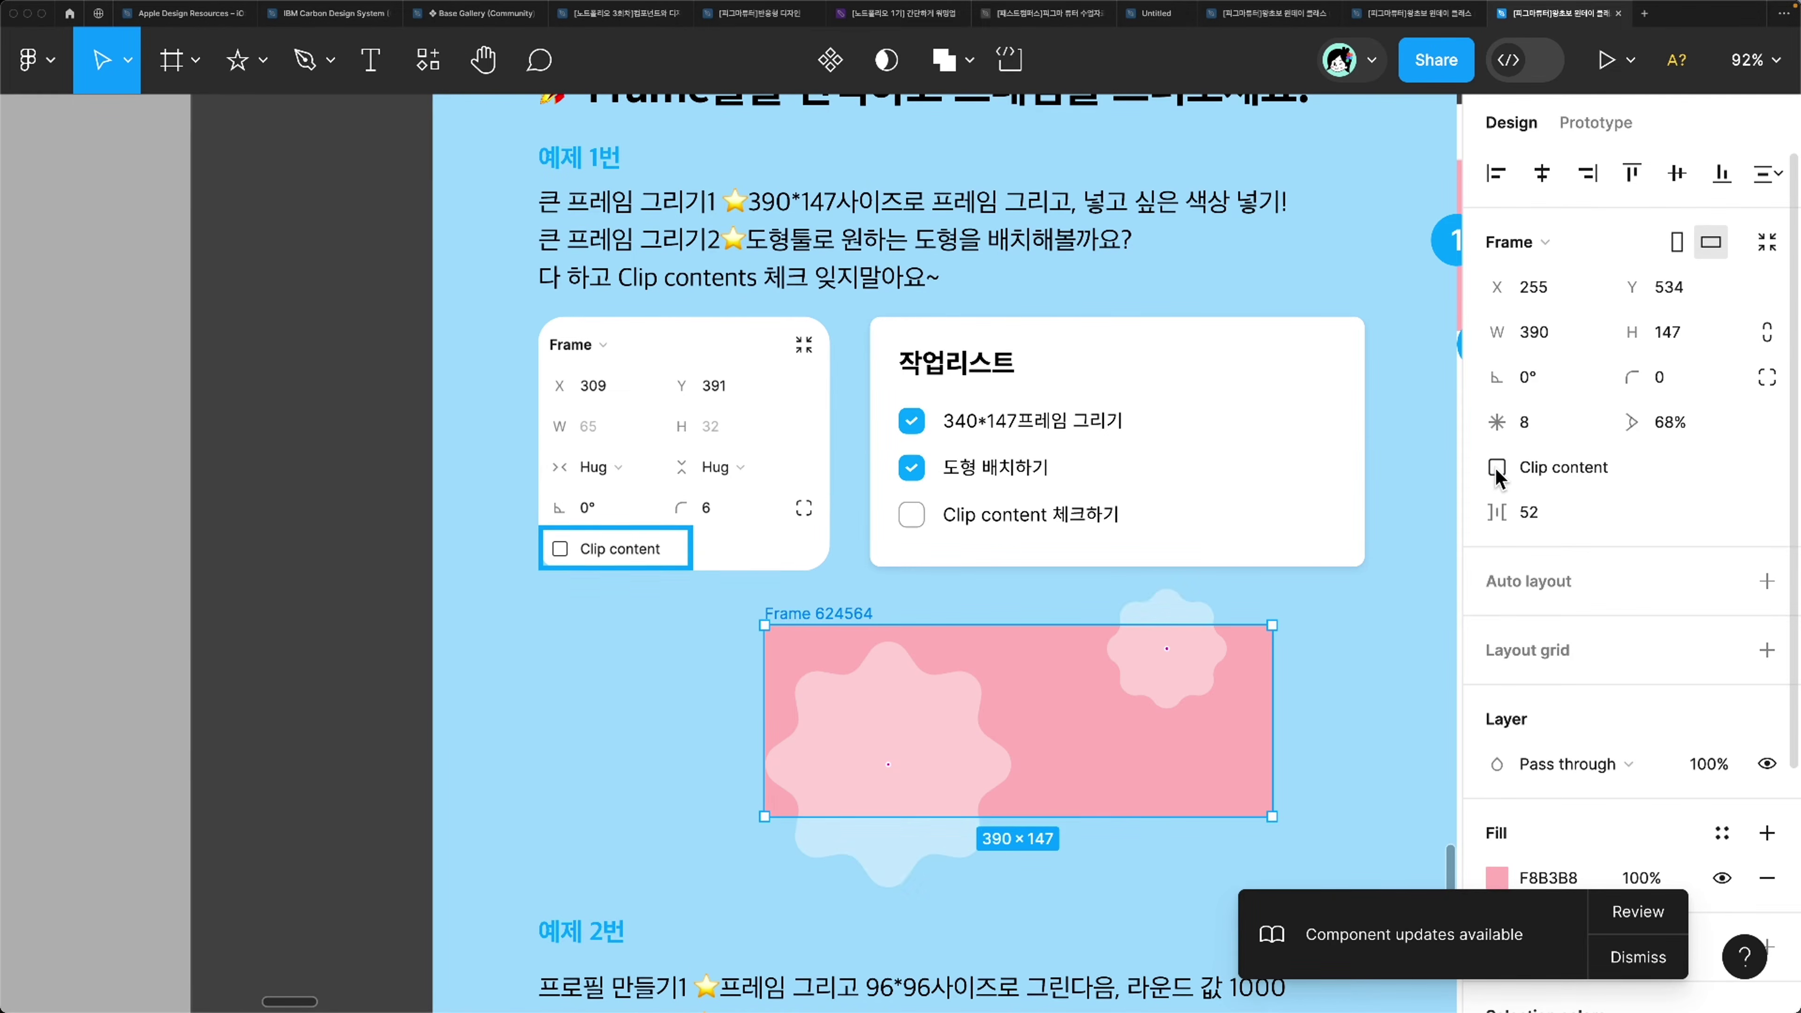
{"action": "left_click", "coordinate": [1497, 471]}
{"action": "left_click", "coordinate": [1498, 471]}
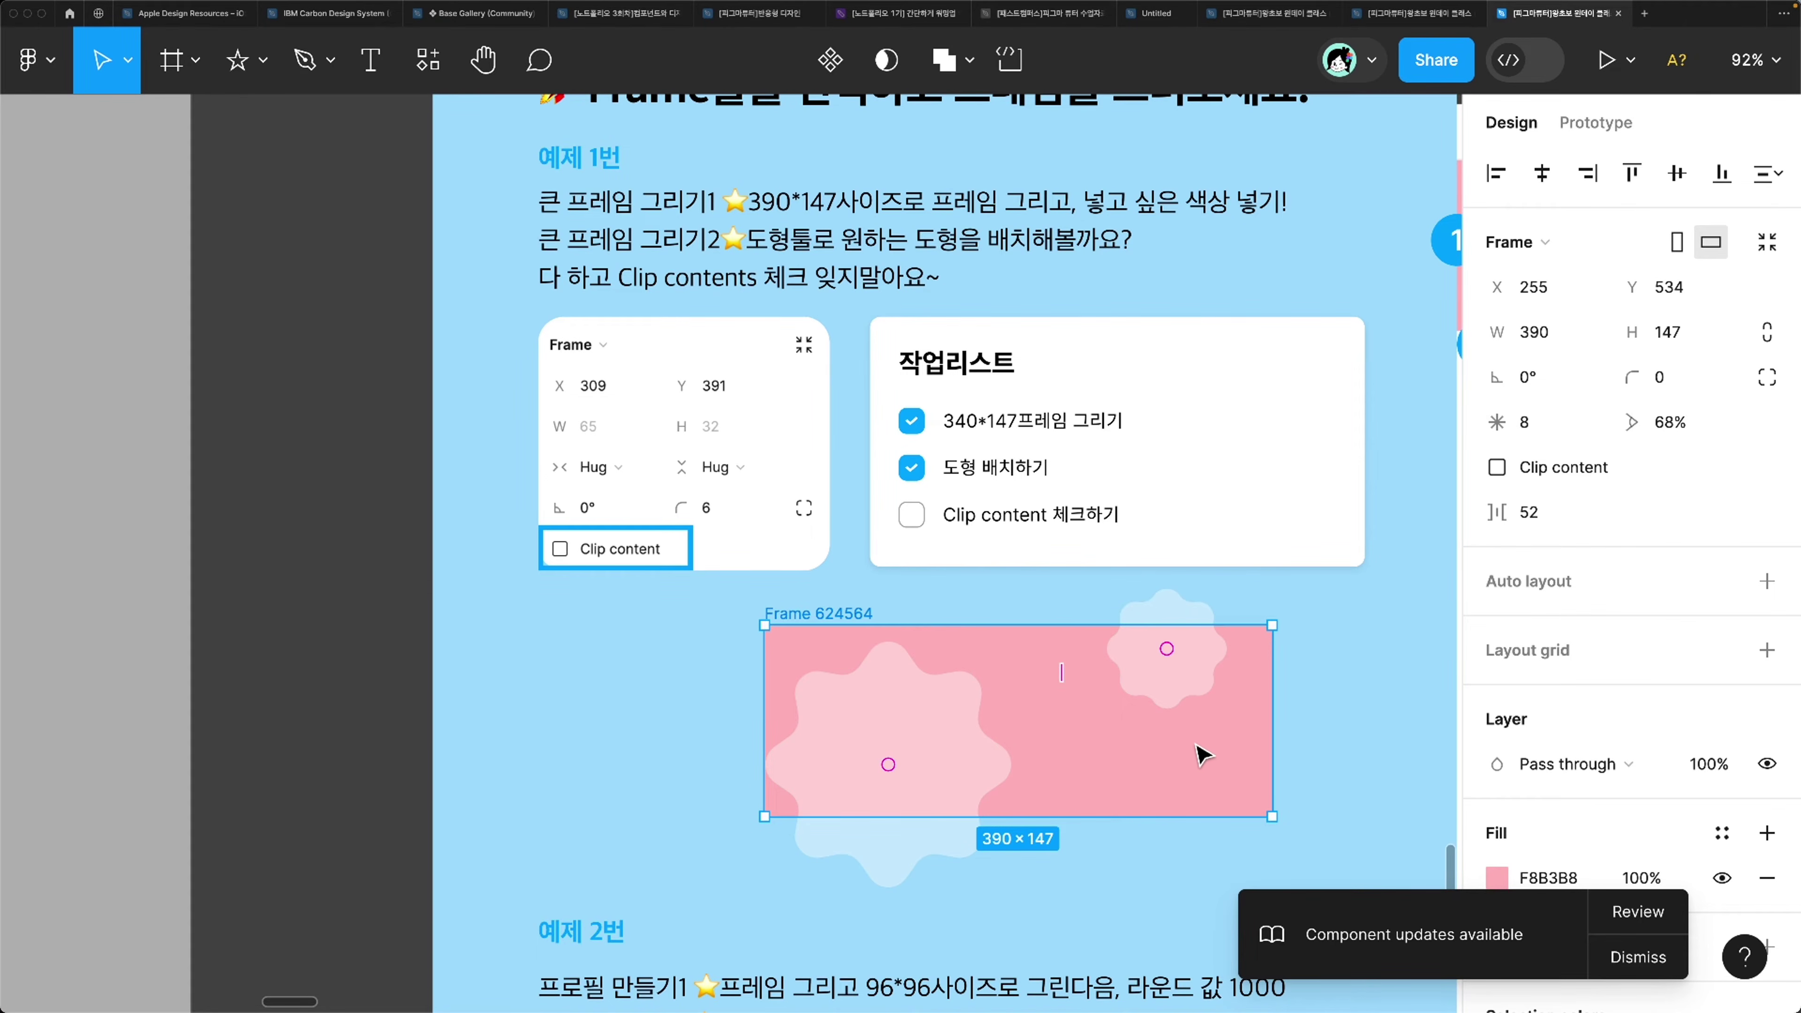
{"action": "key", "text": "Escape"}
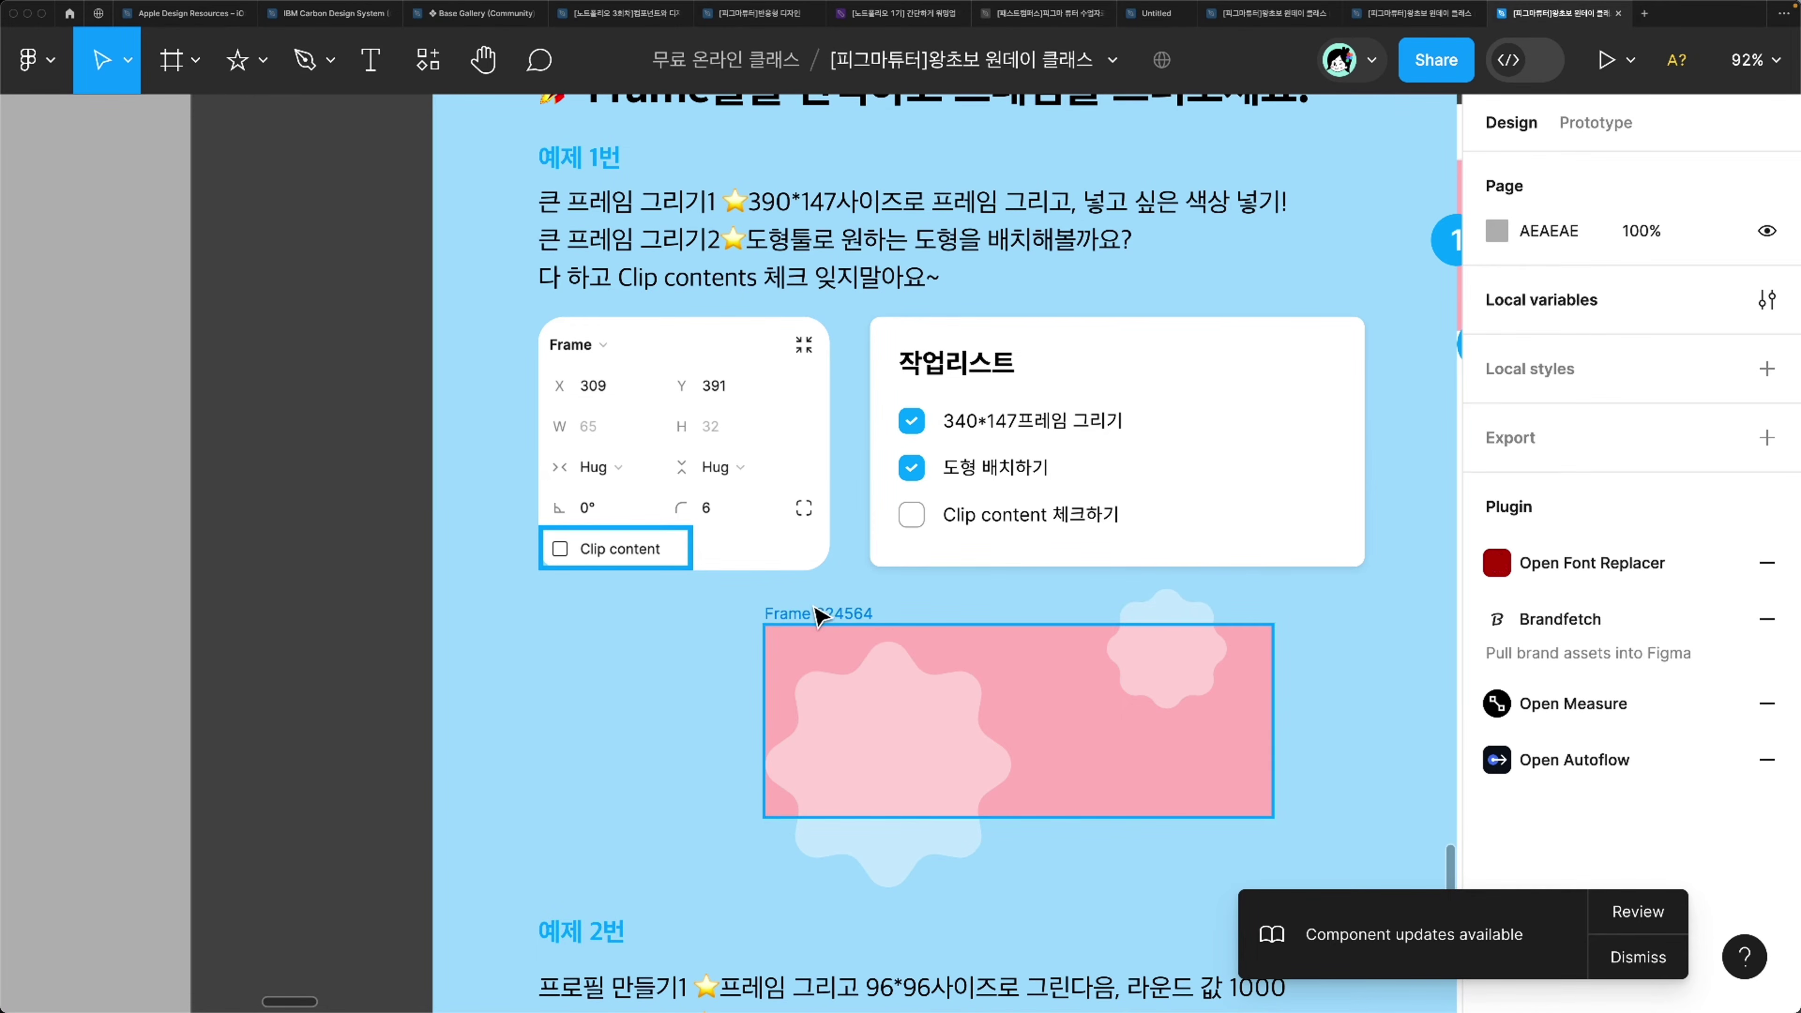
Step: Move the pink frame to X 217, Y 530 with Clip content enabled, and check off the Clip content 체크하기 task
{"action": "left_click_drag", "start_coordinate": [819, 629], "coordinate": [770, 624]}
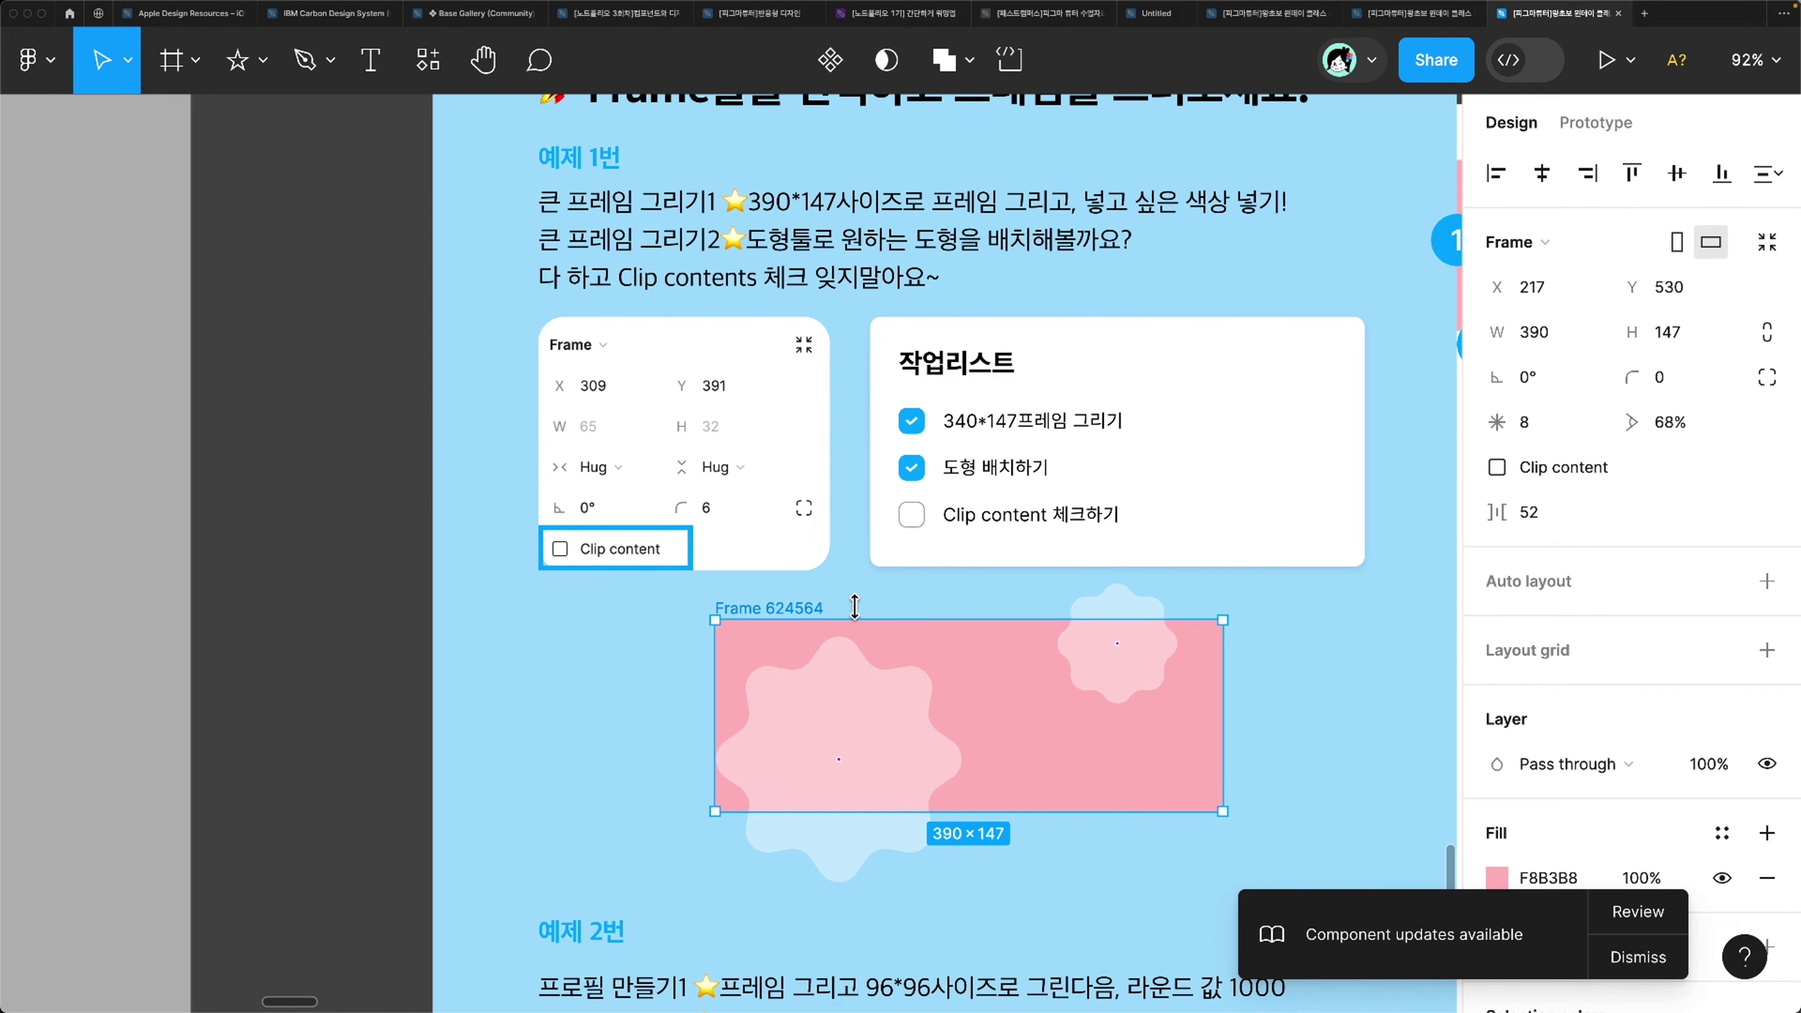
{"action": "left_click", "coordinate": [1543, 470]}
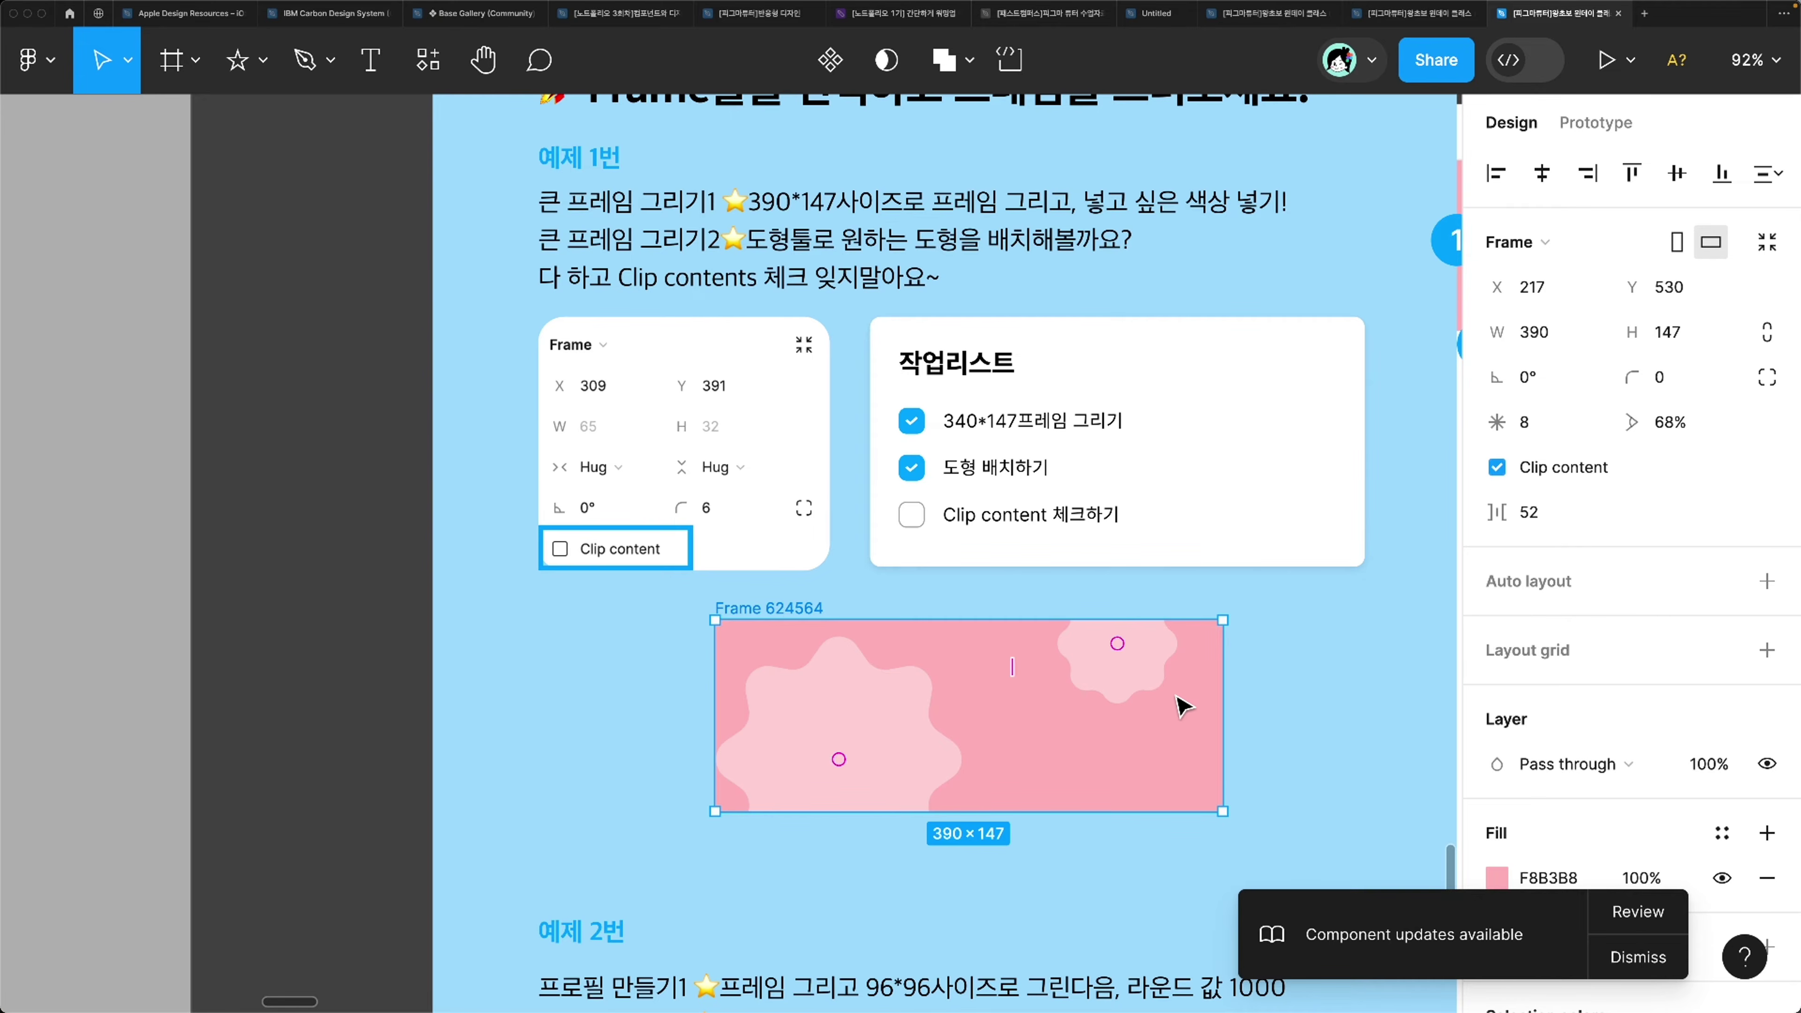
{"action": "left_click", "coordinate": [1305, 699]}
{"action": "left_click", "coordinate": [911, 516]}
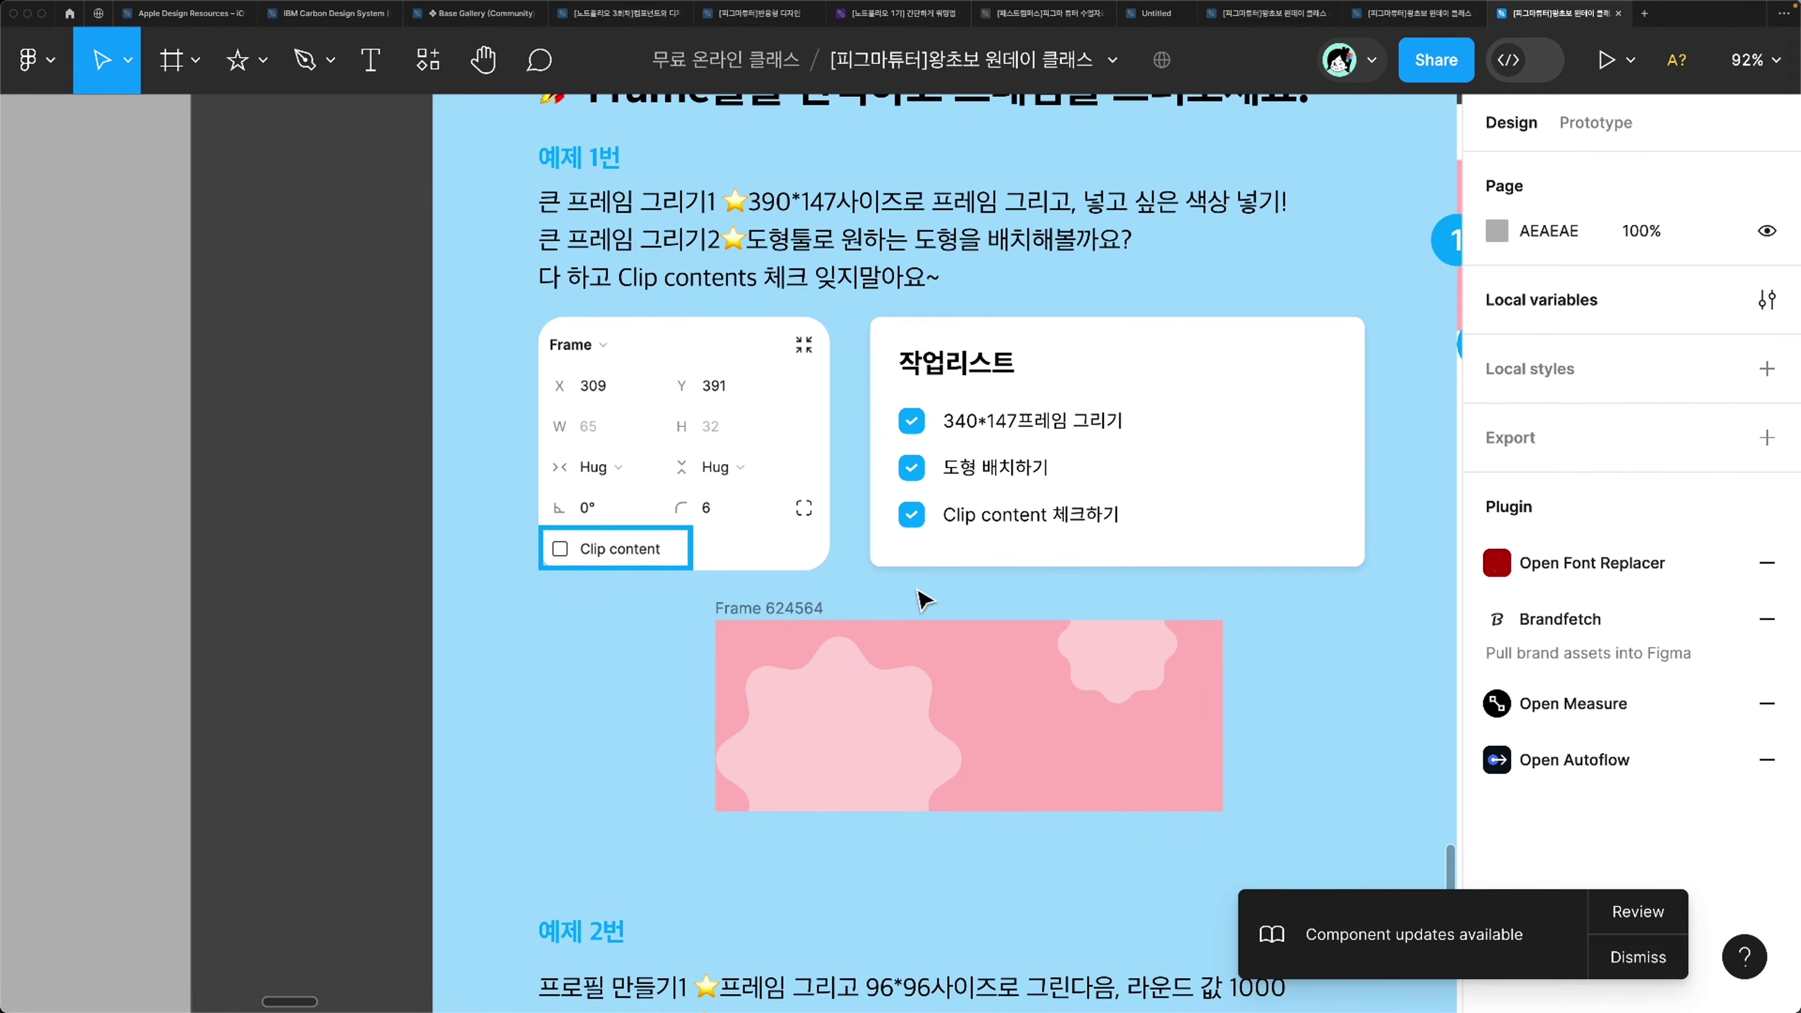
Step: Look over the practice example boards and the sample profile screen, ending at the 예제 2번 instructions and work list
{"action": "scroll", "coordinate": [964, 786], "scroll_direction": "down", "scroll_amount": 5}
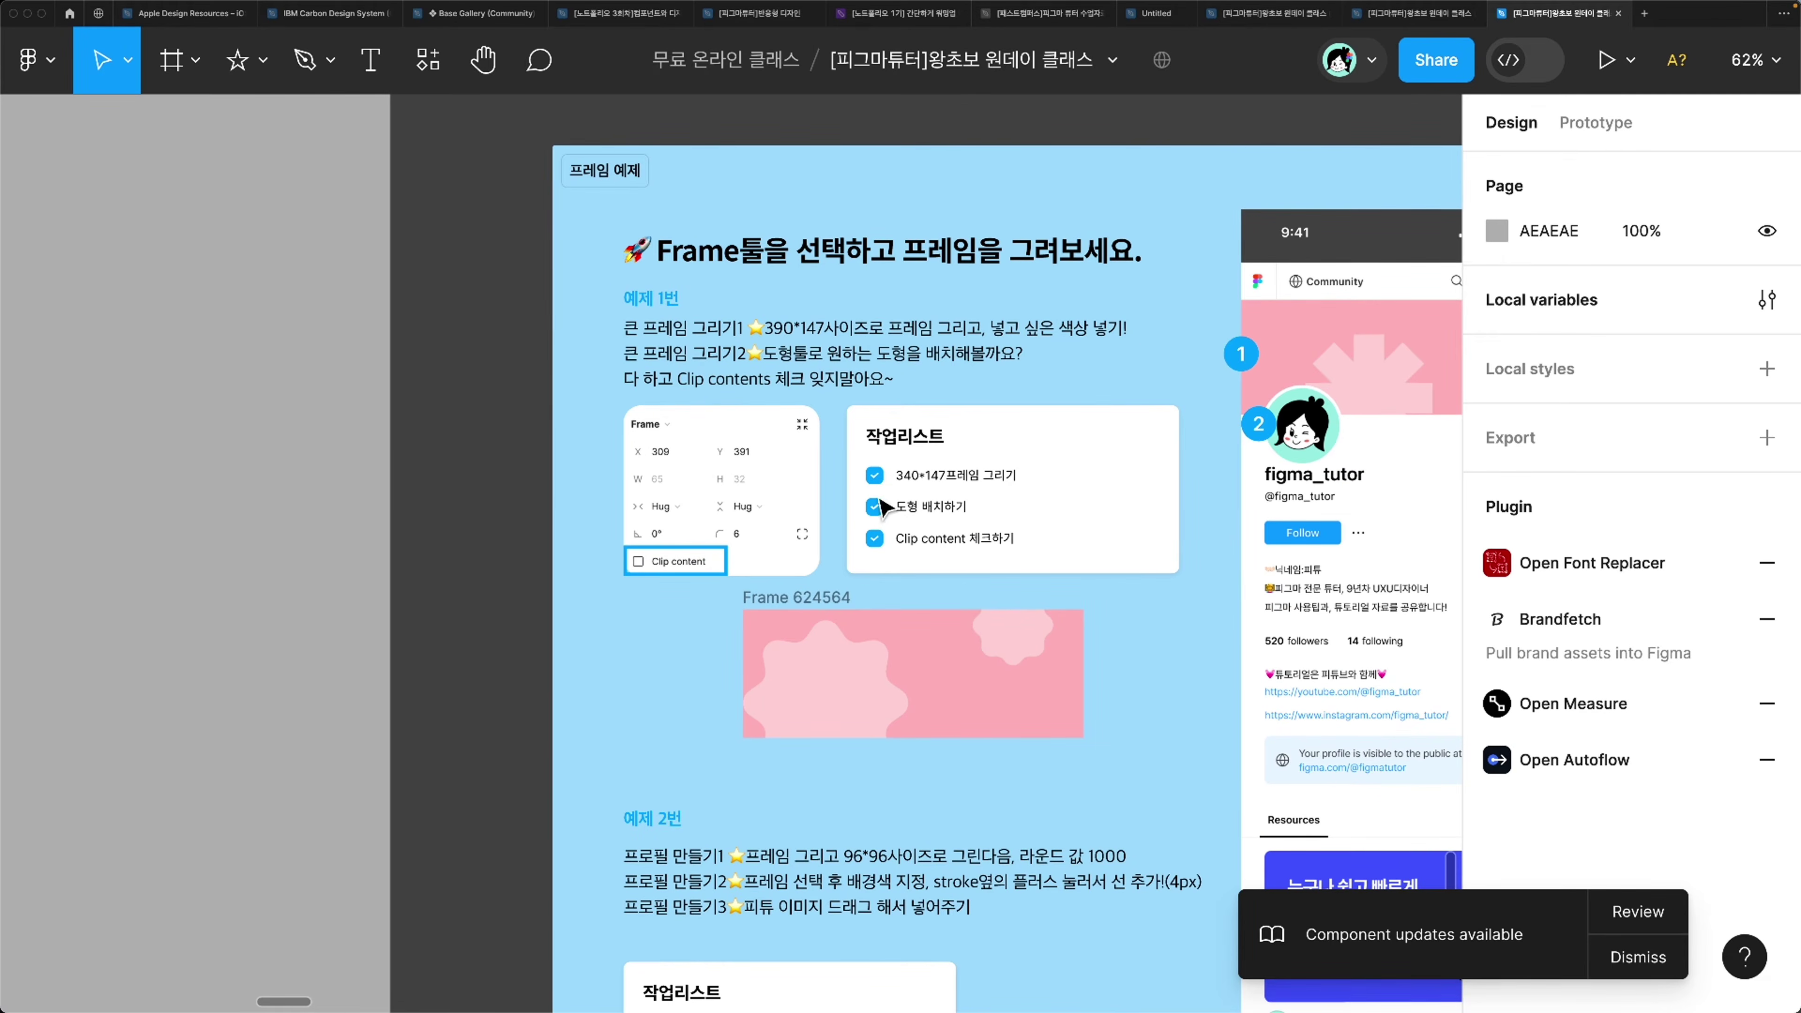
{"action": "scroll", "coordinate": [968, 745], "scroll_direction": "down", "scroll_amount": 5}
{"action": "scroll", "coordinate": [969, 745], "scroll_direction": "up", "scroll_amount": 5}
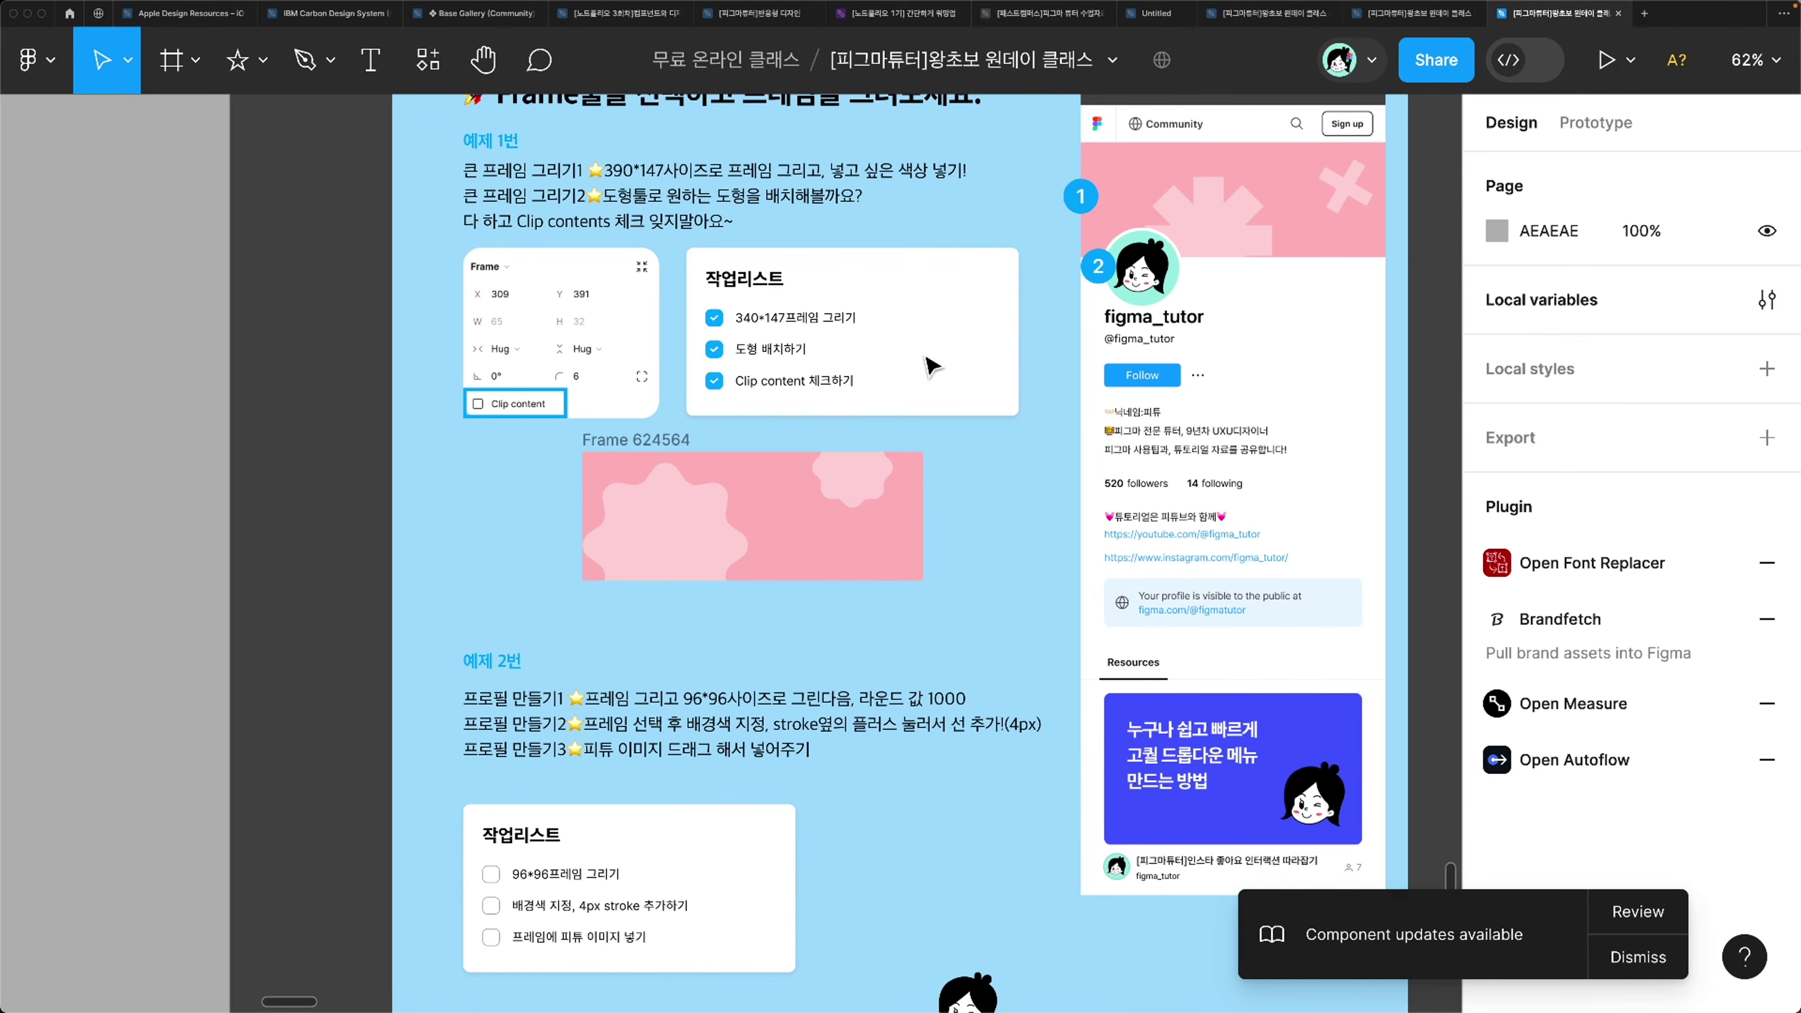
{"action": "scroll", "coordinate": [933, 361], "scroll_direction": "down", "scroll_amount": 10}
{"action": "scroll", "coordinate": [815, 425], "scroll_direction": "right", "scroll_amount": 5}
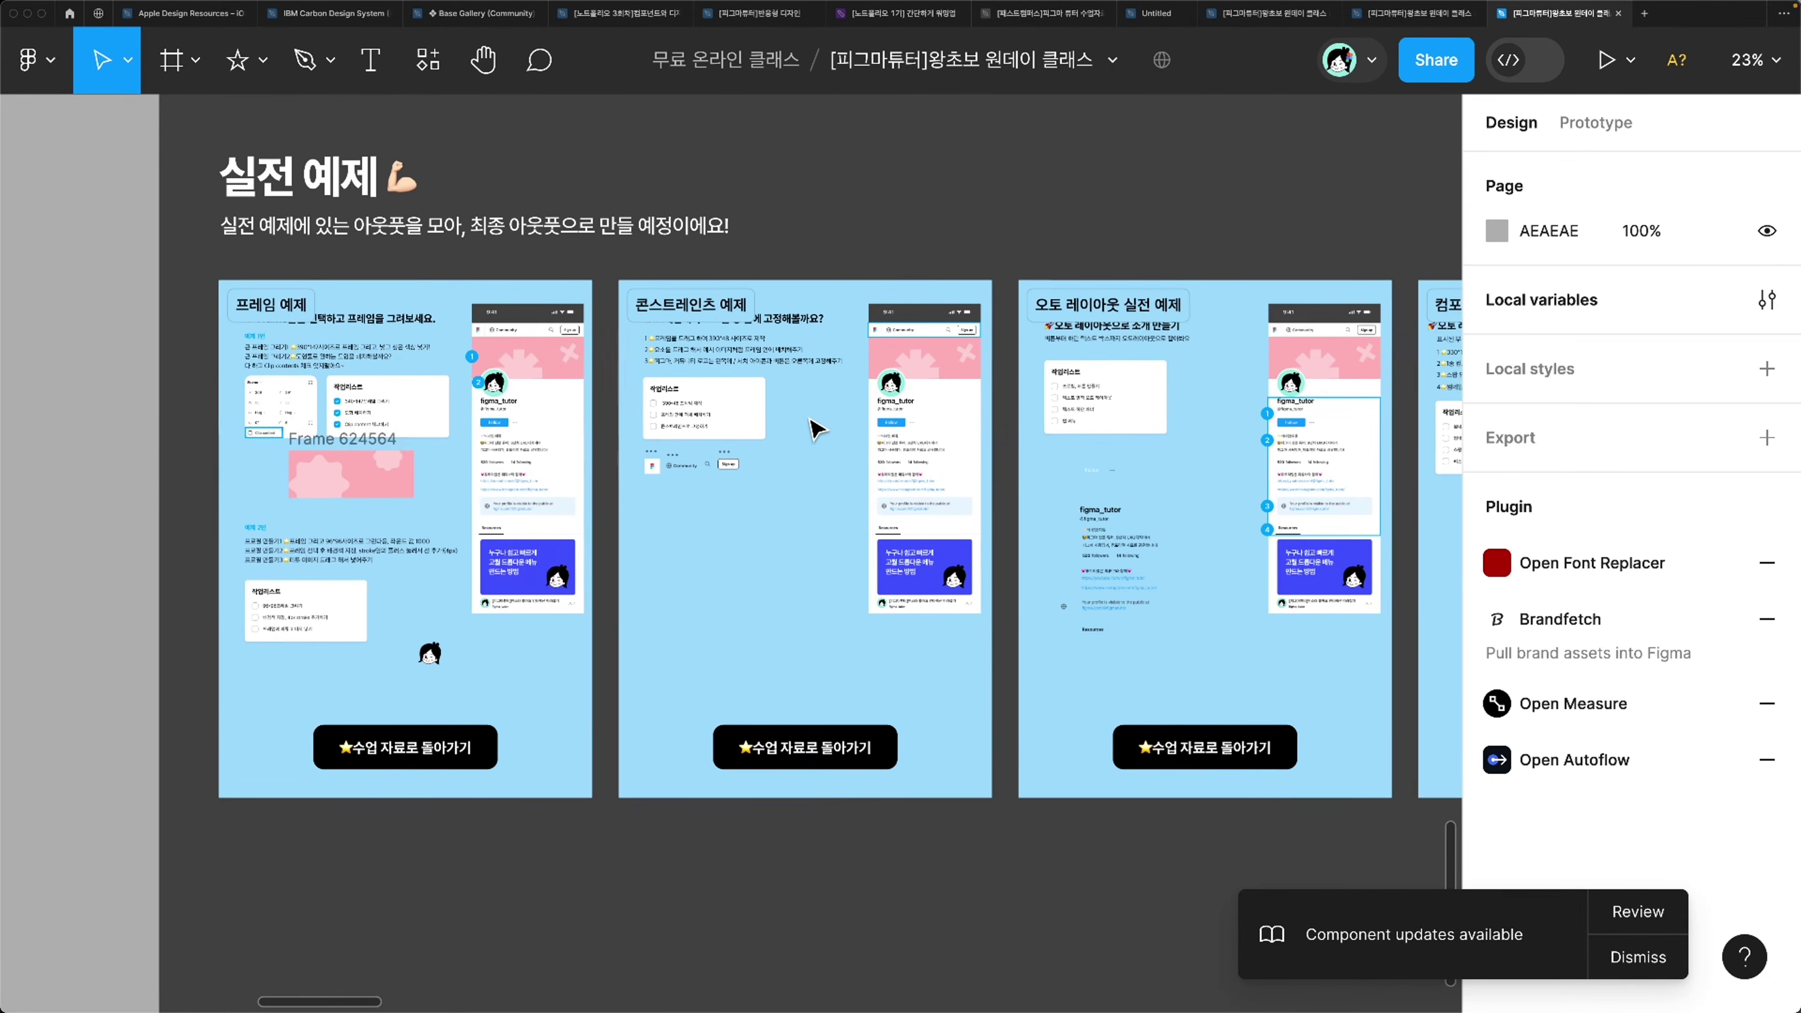
{"action": "scroll", "coordinate": [823, 429], "scroll_direction": "left", "scroll_amount": 8}
{"action": "scroll", "coordinate": [873, 447], "scroll_direction": "up", "scroll_amount": 2}
{"action": "scroll", "coordinate": [879, 453], "scroll_direction": "right", "scroll_amount": 6}
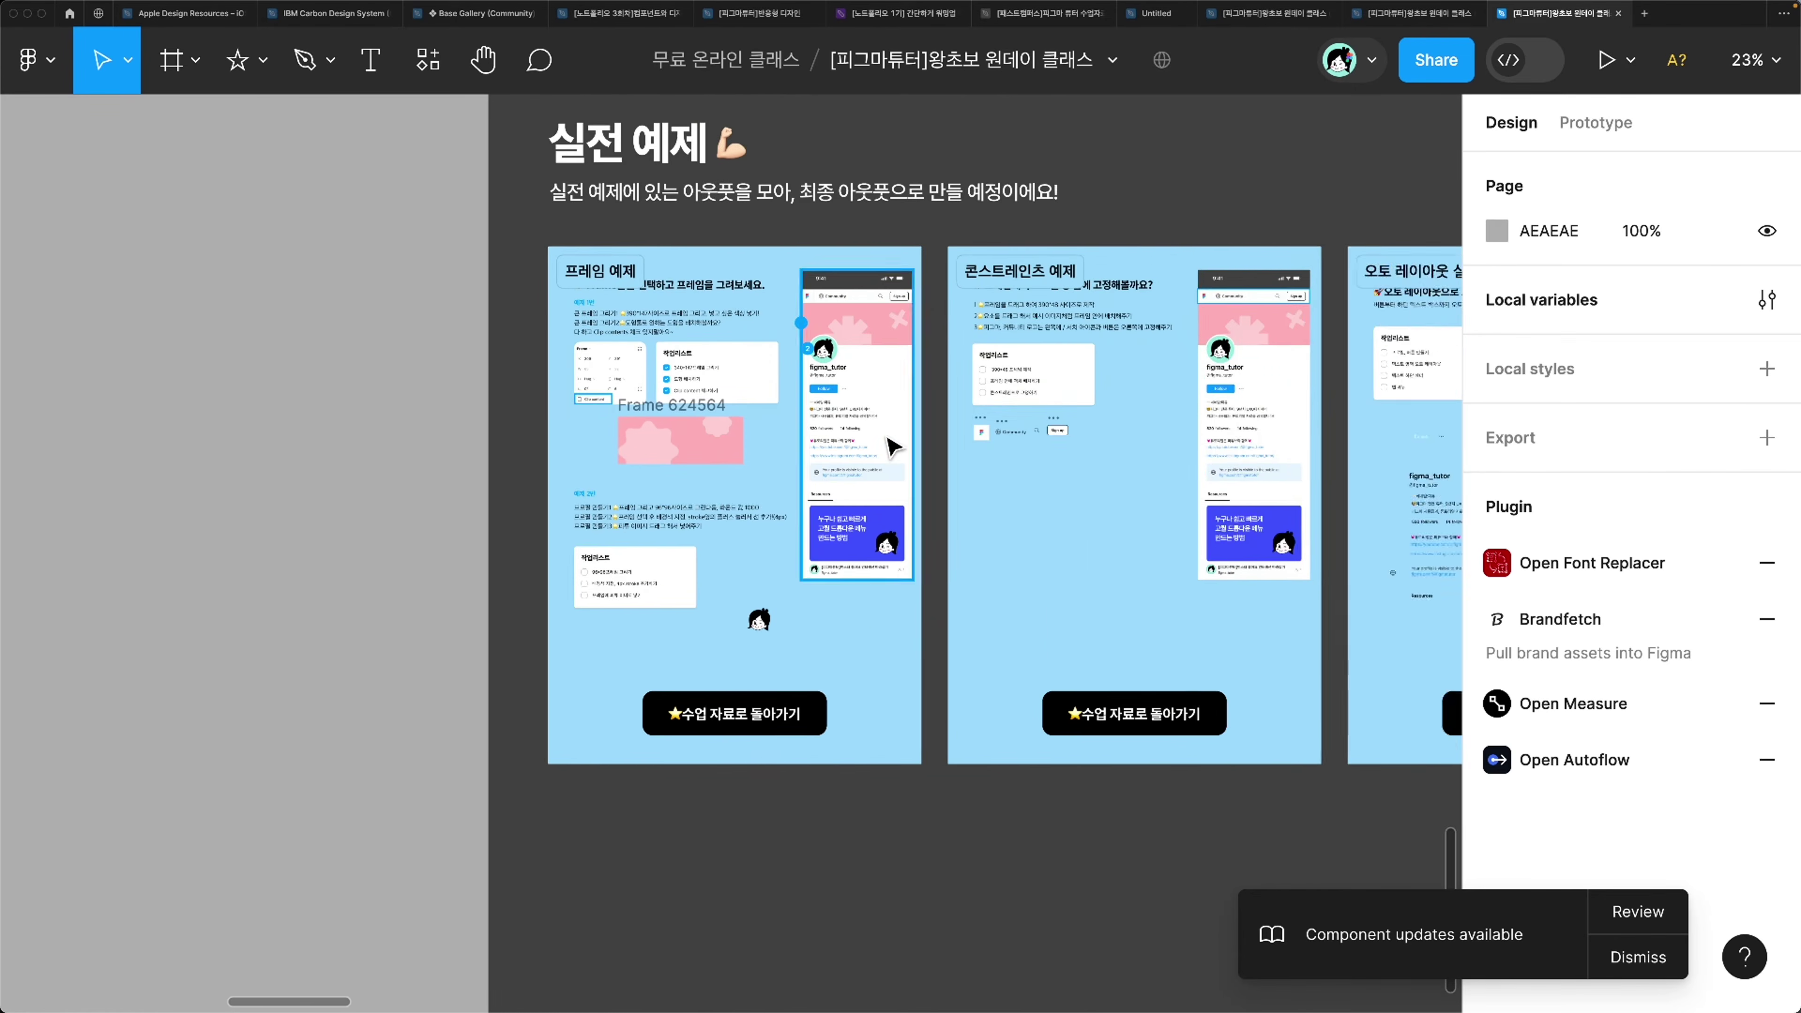
{"action": "scroll", "coordinate": [890, 444], "scroll_direction": "up", "scroll_amount": 4}
{"action": "scroll", "coordinate": [892, 442], "scroll_direction": "left", "scroll_amount": 2}
{"action": "scroll", "coordinate": [892, 443], "scroll_direction": "down", "scroll_amount": 2}
{"action": "scroll", "coordinate": [892, 446], "scroll_direction": "up", "scroll_amount": 4}
{"action": "scroll", "coordinate": [890, 440], "scroll_direction": "up", "scroll_amount": 1}
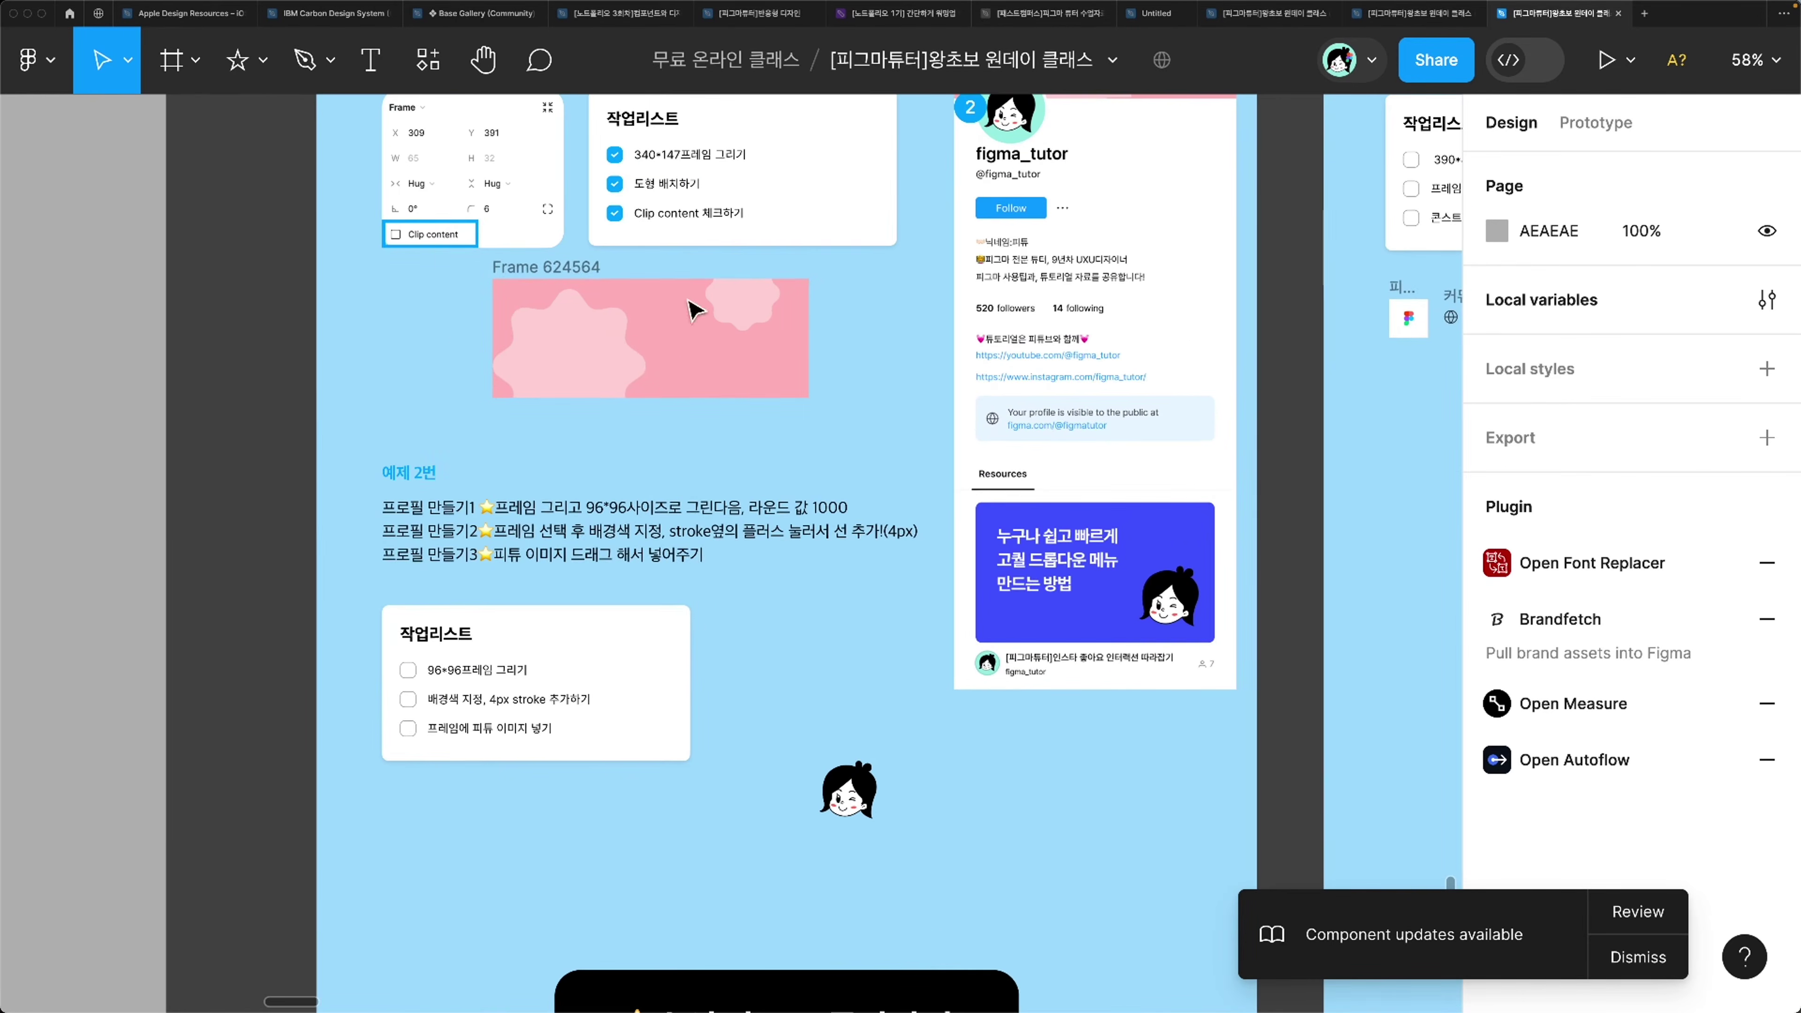
Step: Draw a square frame beside the 예제 2번 work list and set its size to 96 × 96 with constrained proportions
{"action": "key", "text": "f"}
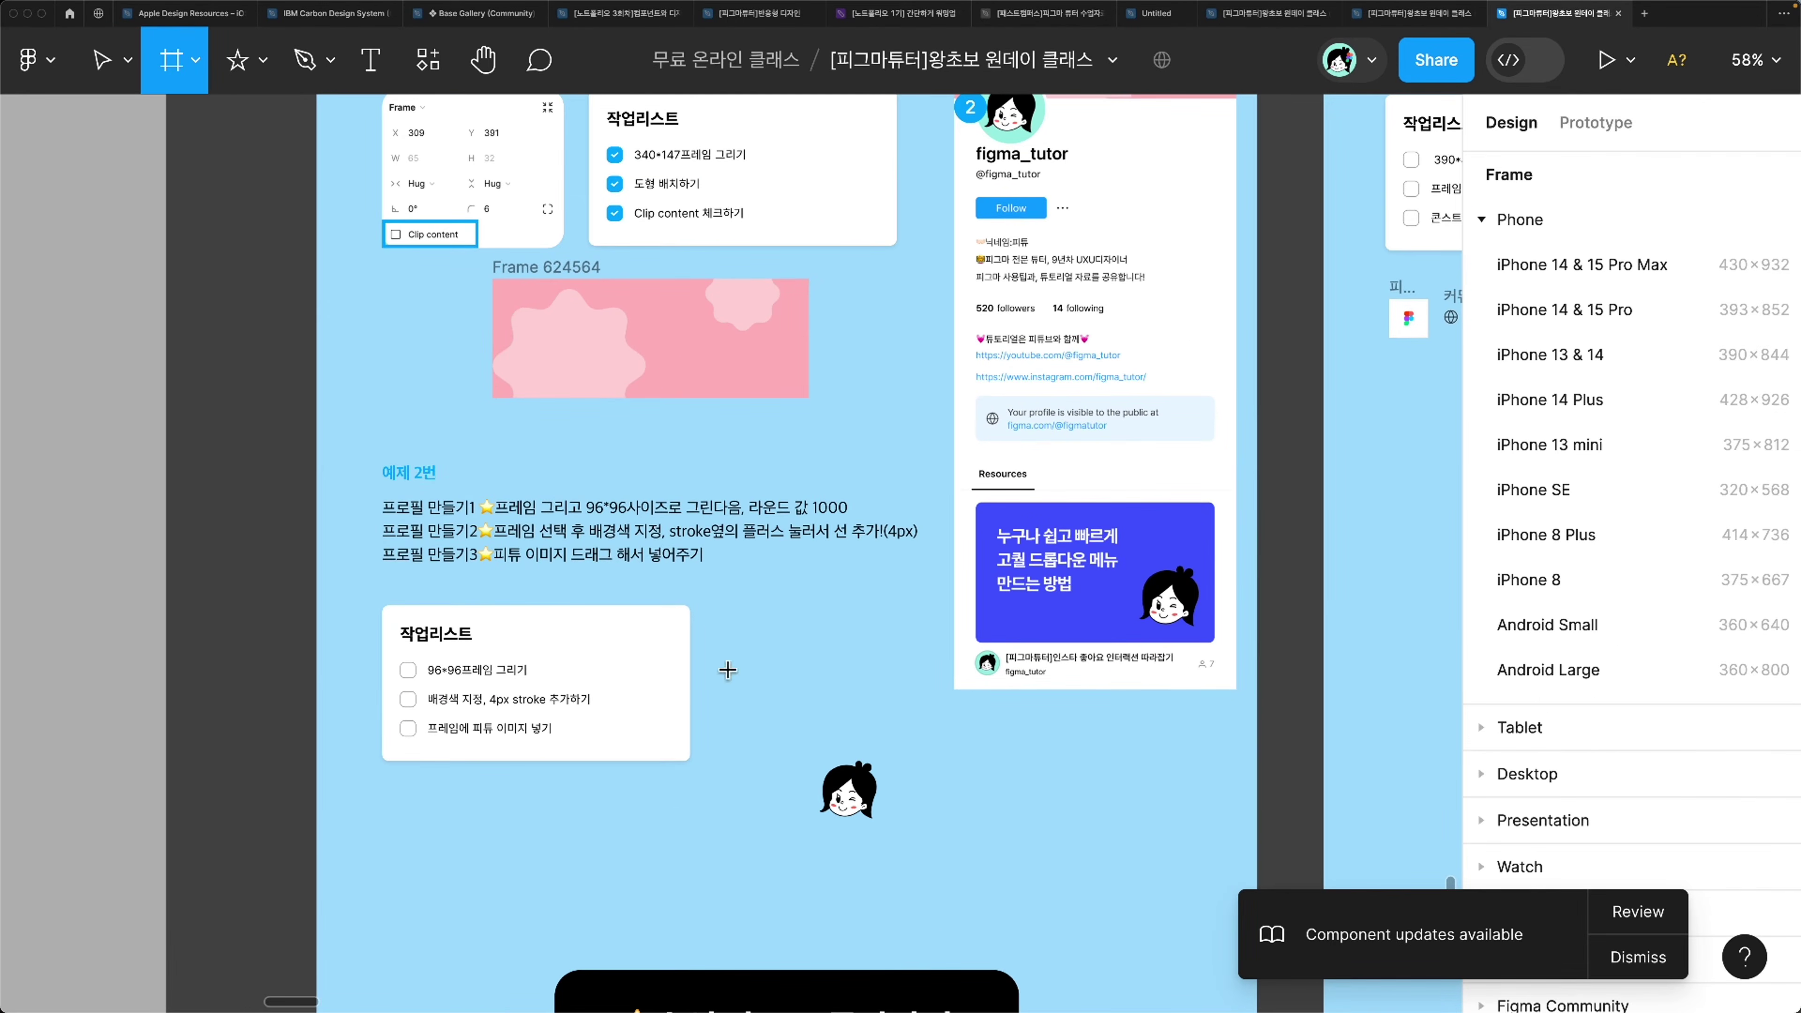
{"action": "left_click_drag", "start_coordinate": [780, 624], "coordinate": [865, 708]}
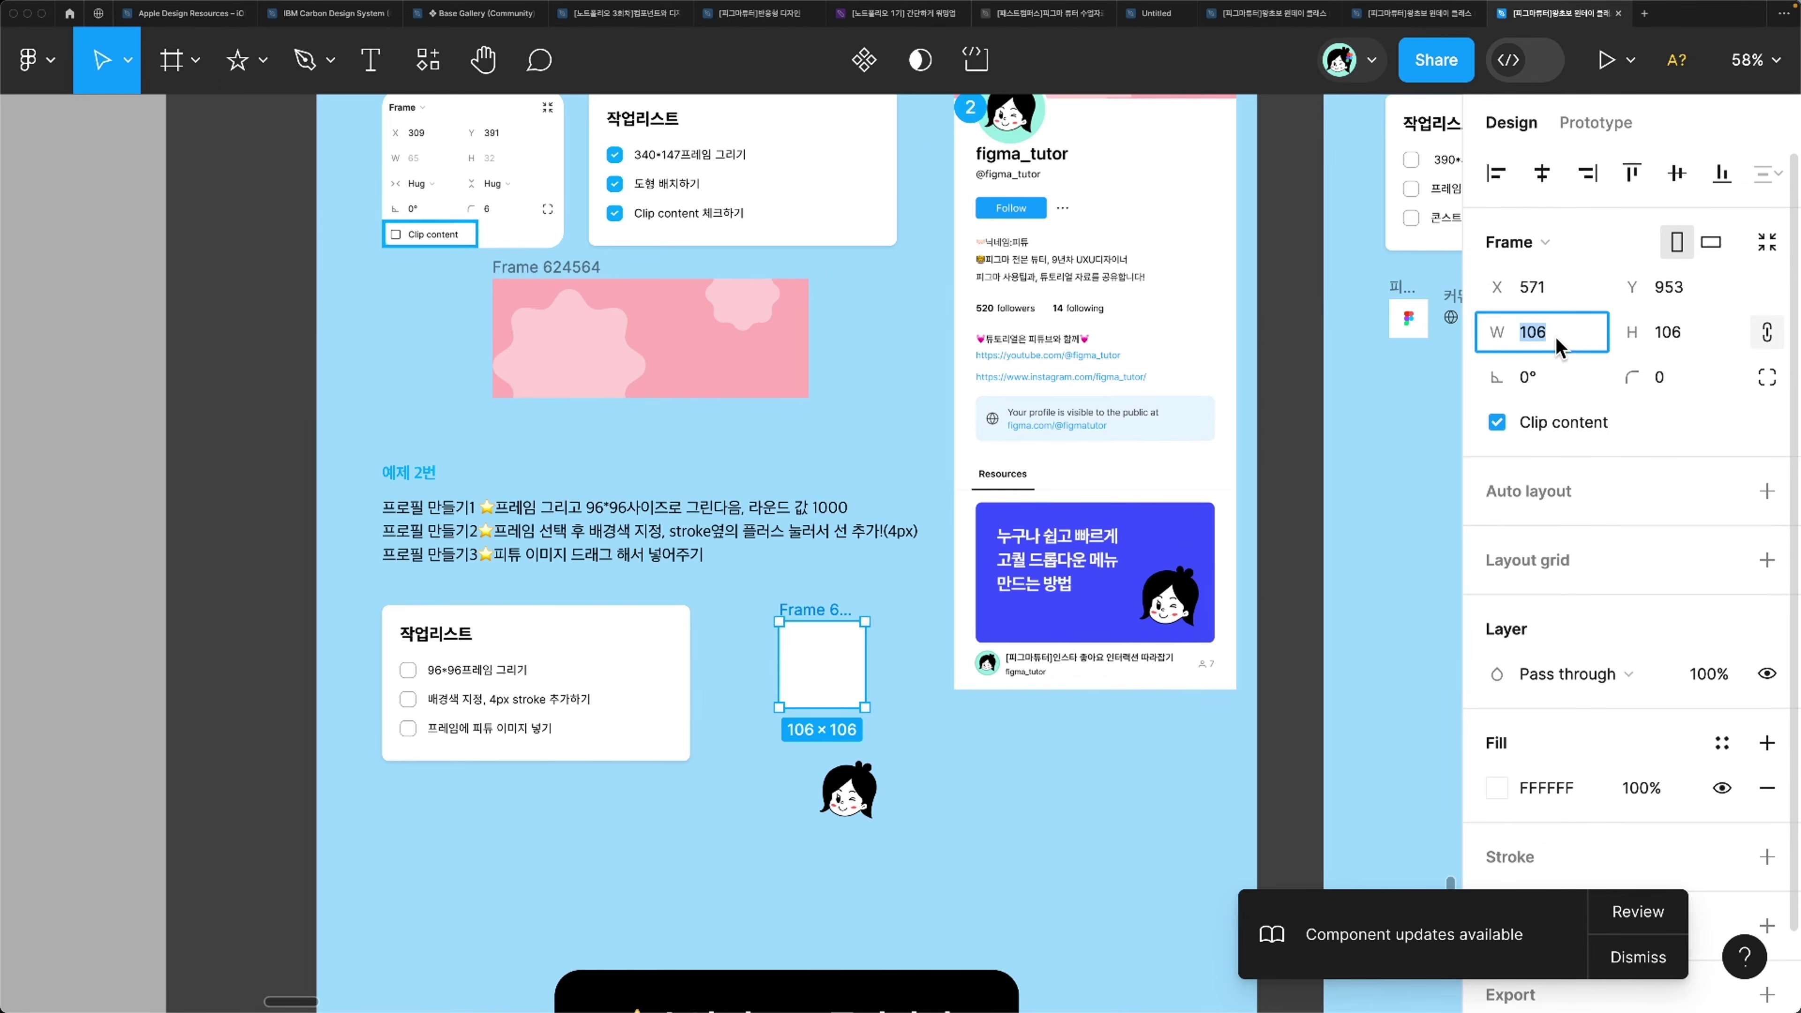
{"action": "type", "text": "96"}
{"action": "key", "text": "Return"}
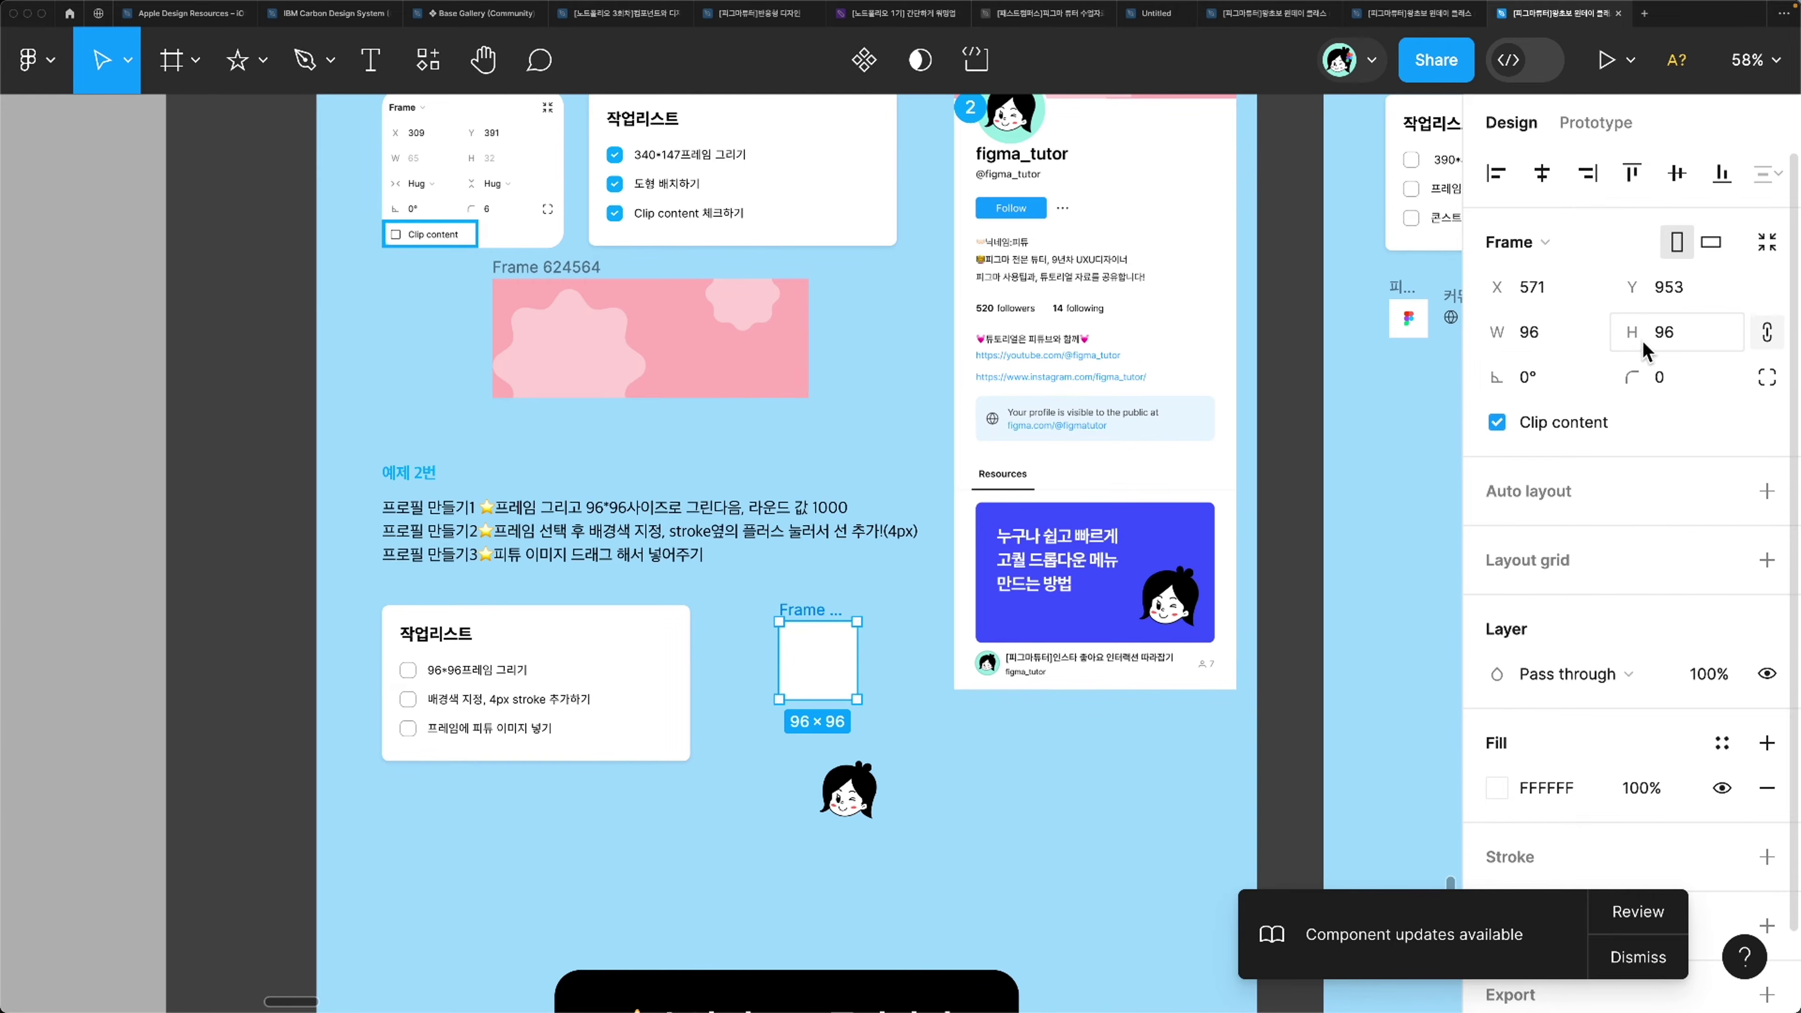
{"action": "left_click", "coordinate": [1768, 333]}
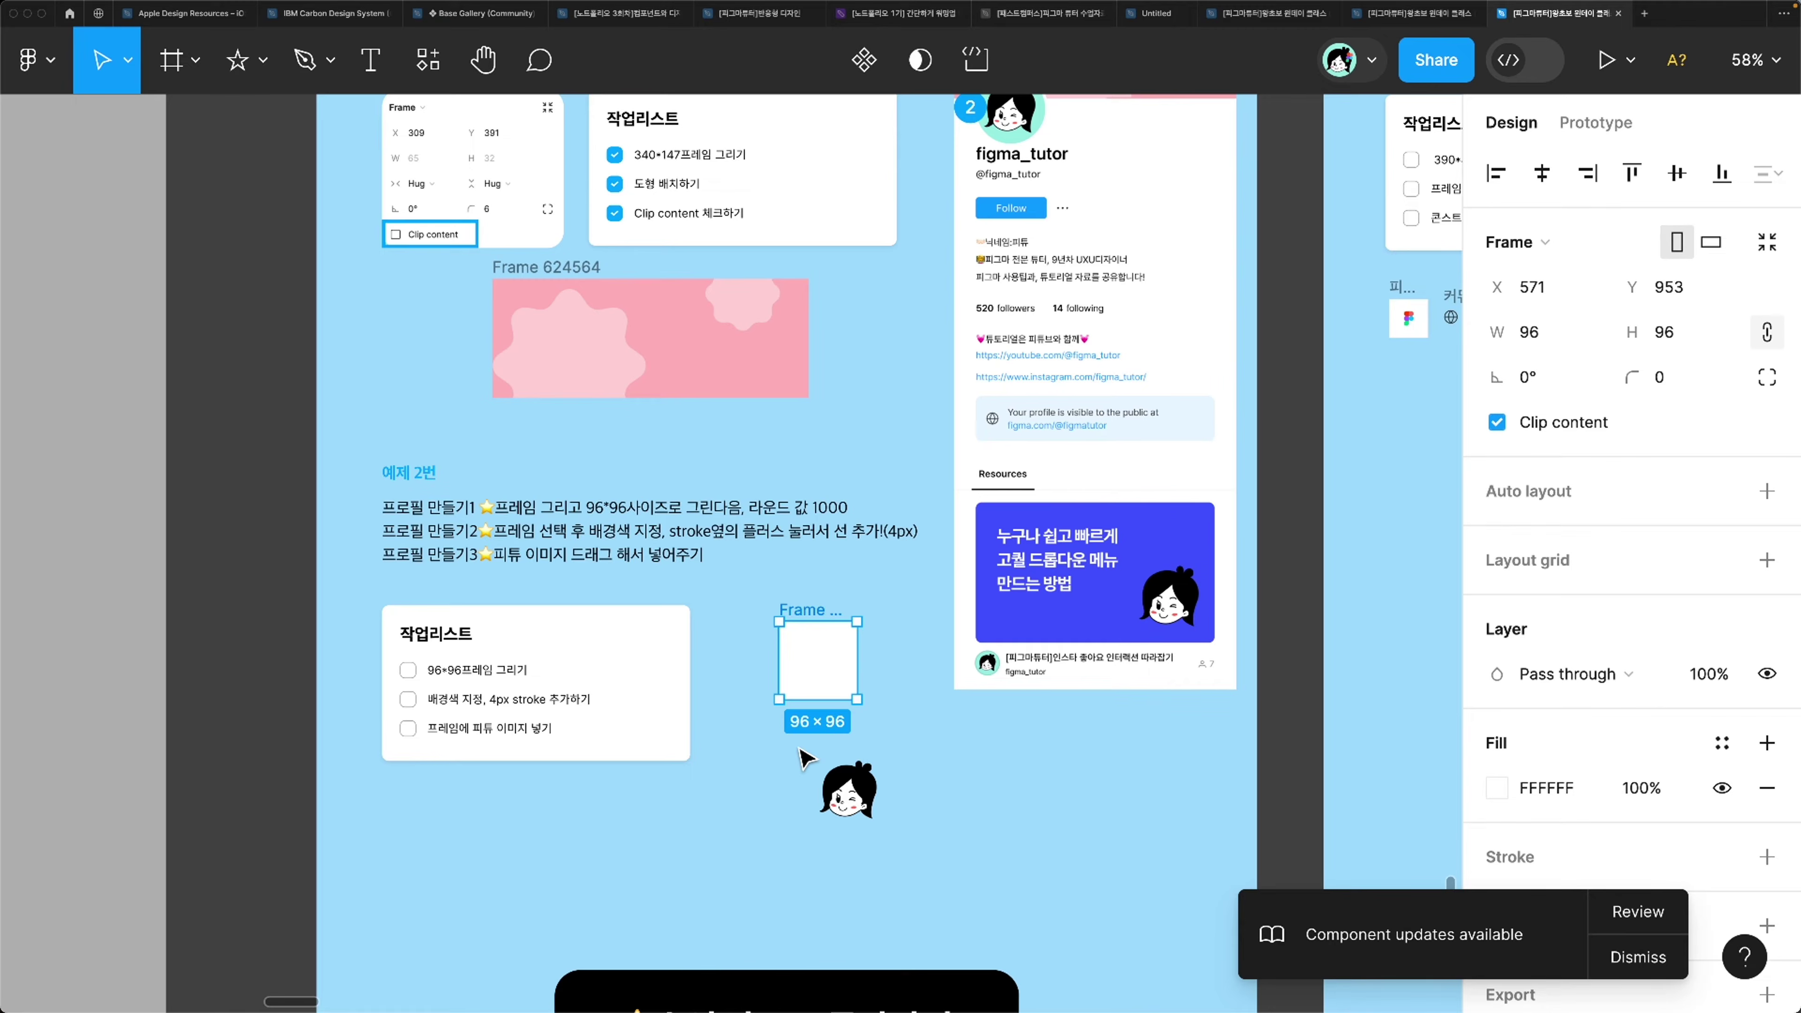
Step: Check off the 96*96프레임 그리기 task in the 예제 2번 work list
{"action": "scroll", "coordinate": [806, 758], "scroll_direction": "up", "scroll_amount": 1}
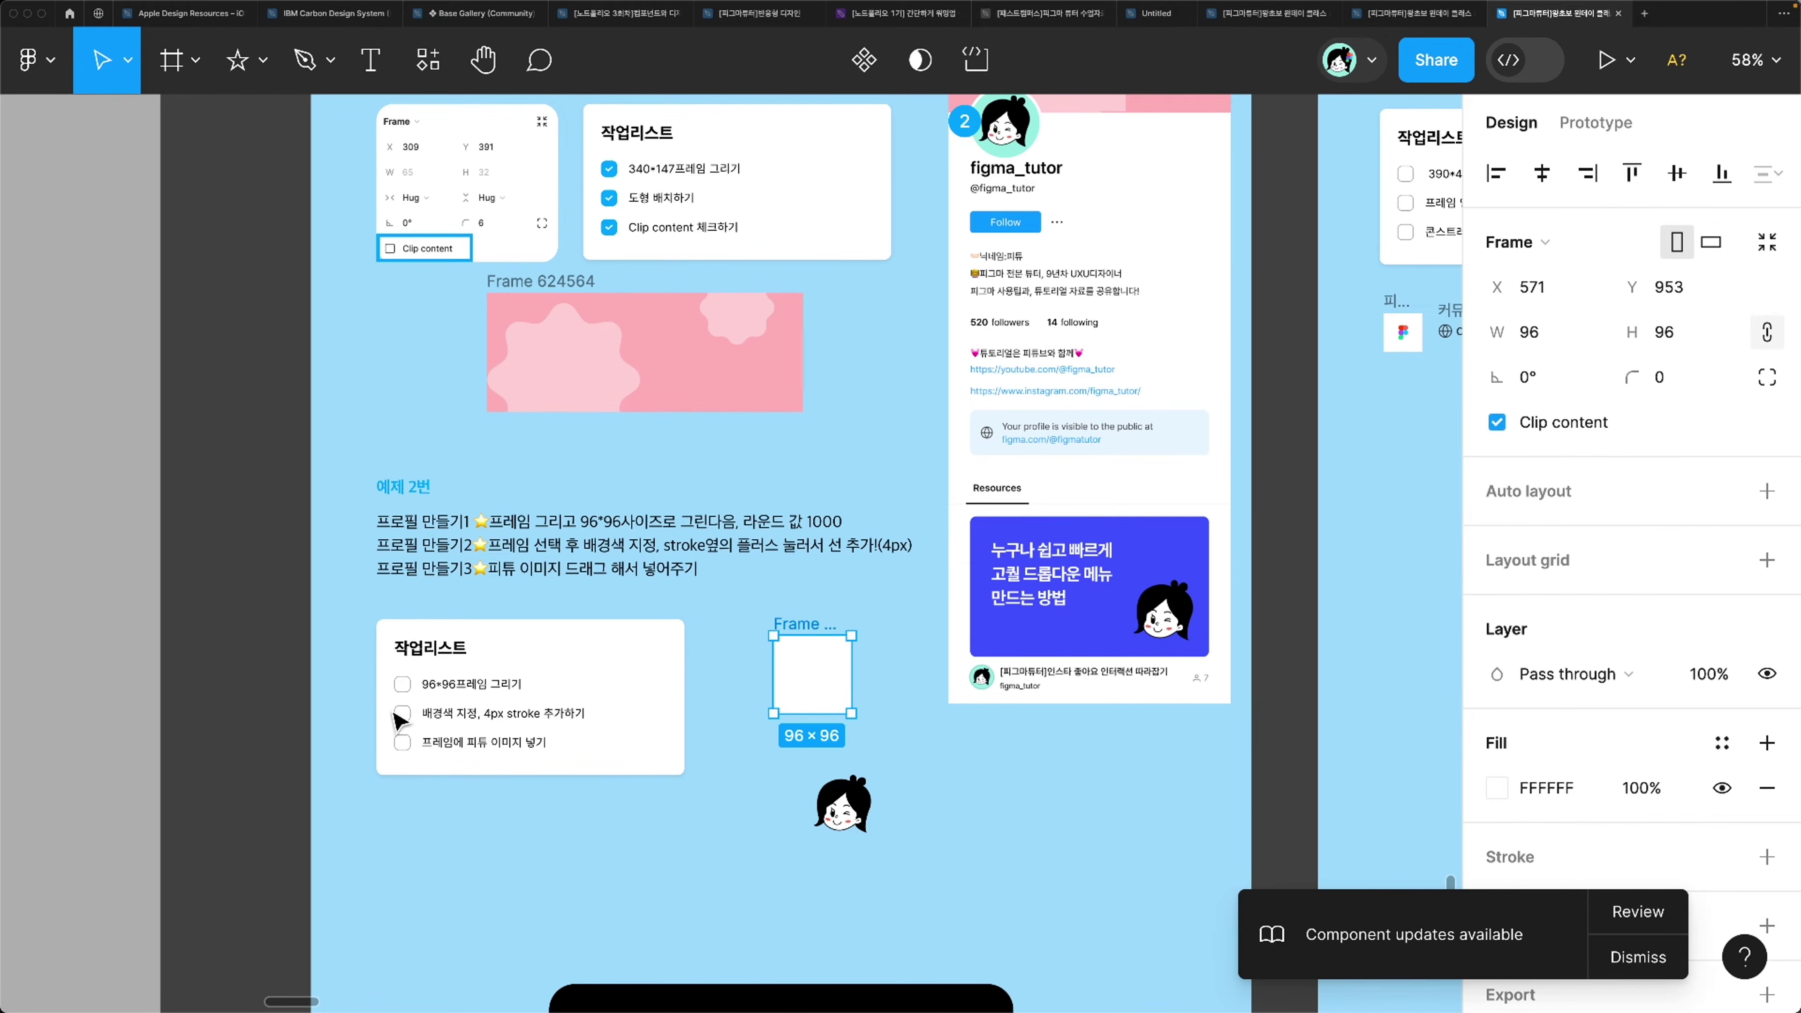
{"action": "scroll", "coordinate": [408, 683], "scroll_direction": "up", "scroll_amount": 3}
{"action": "left_click", "coordinate": [402, 683]}
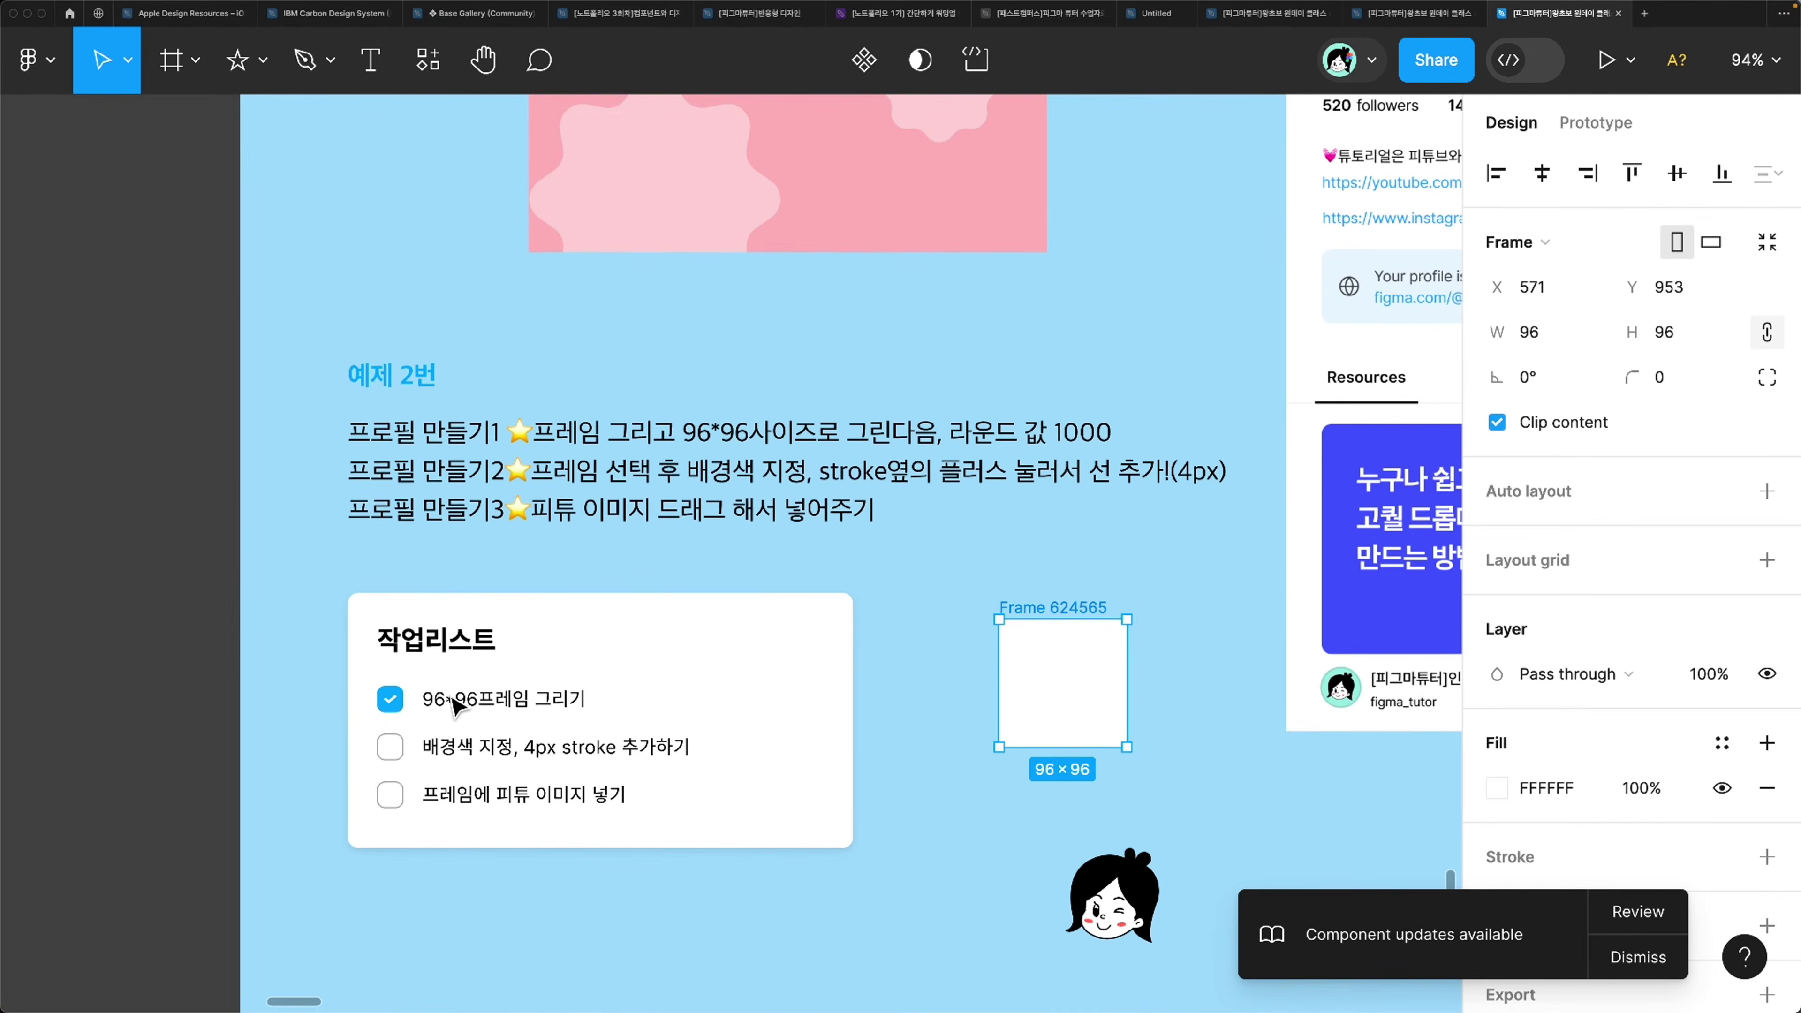
Step: Move the 96 × 96 frame to X 532, Y 989 and fill it with the sample avatar's mint color A8E9E0 using the eyedropper
{"action": "scroll", "coordinate": [856, 651], "scroll_direction": "down", "scroll_amount": 2}
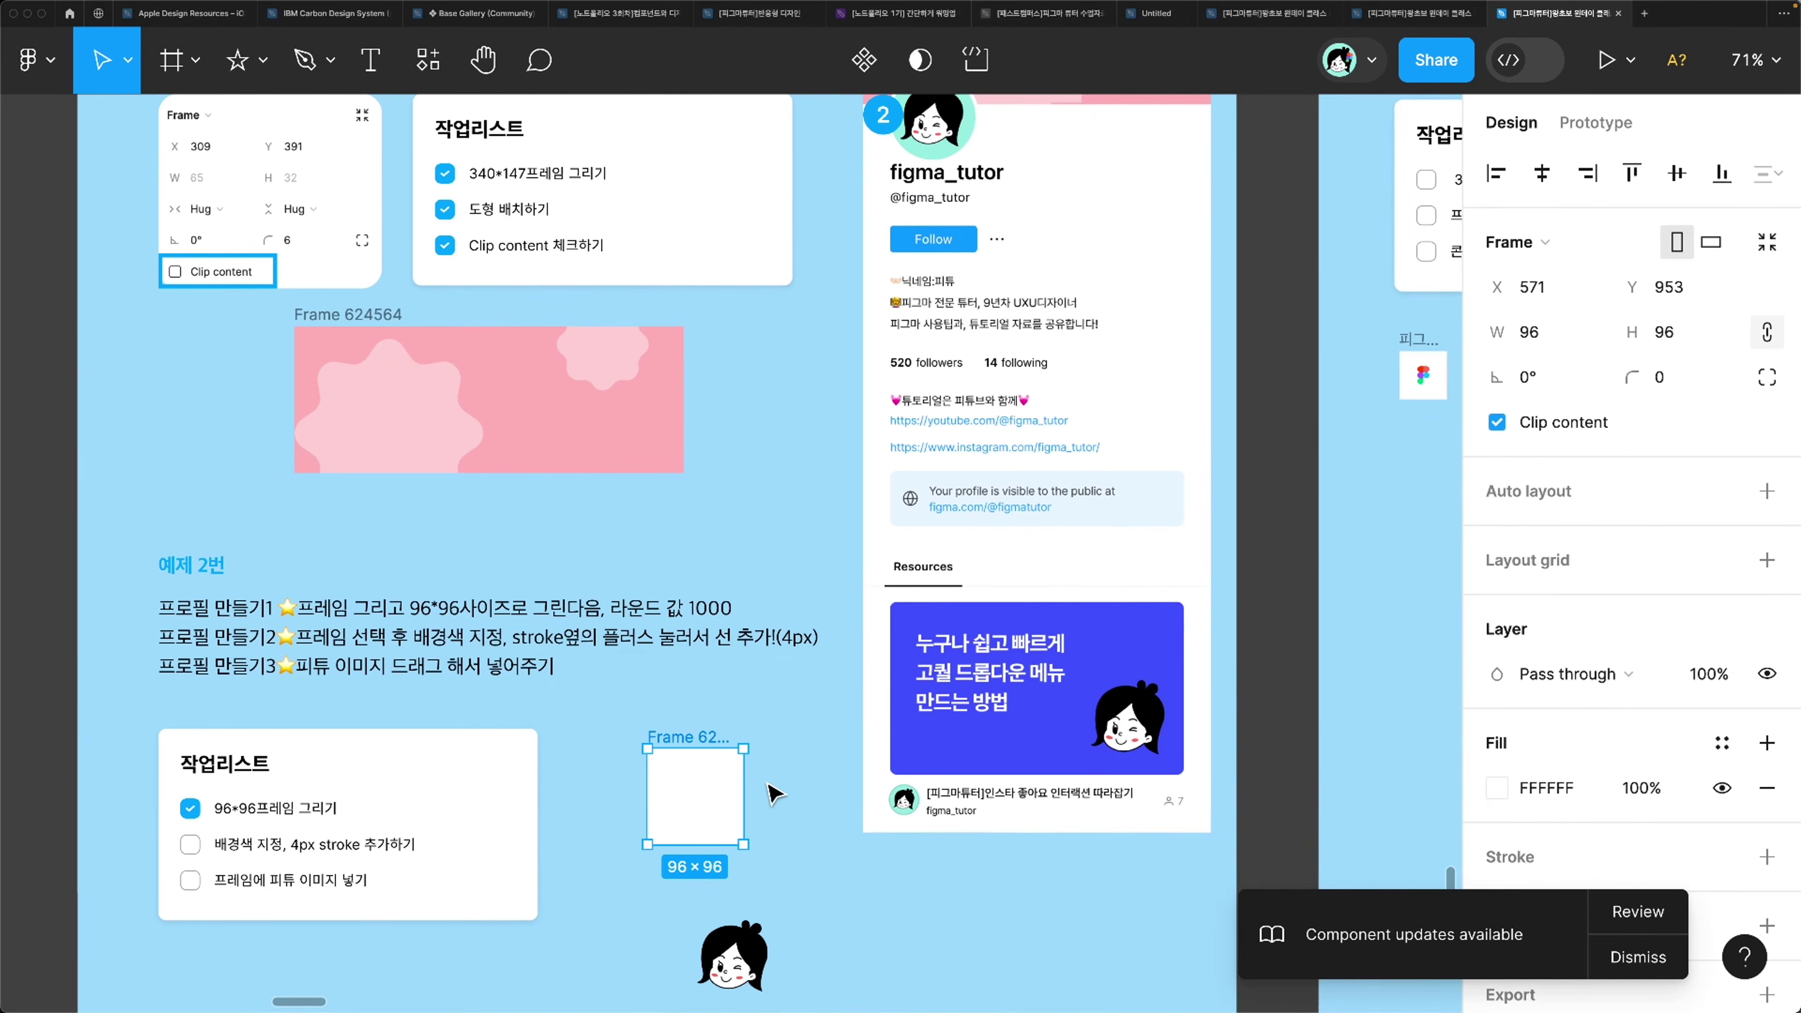
{"action": "left_click_drag", "start_coordinate": [709, 825], "coordinate": [669, 861]}
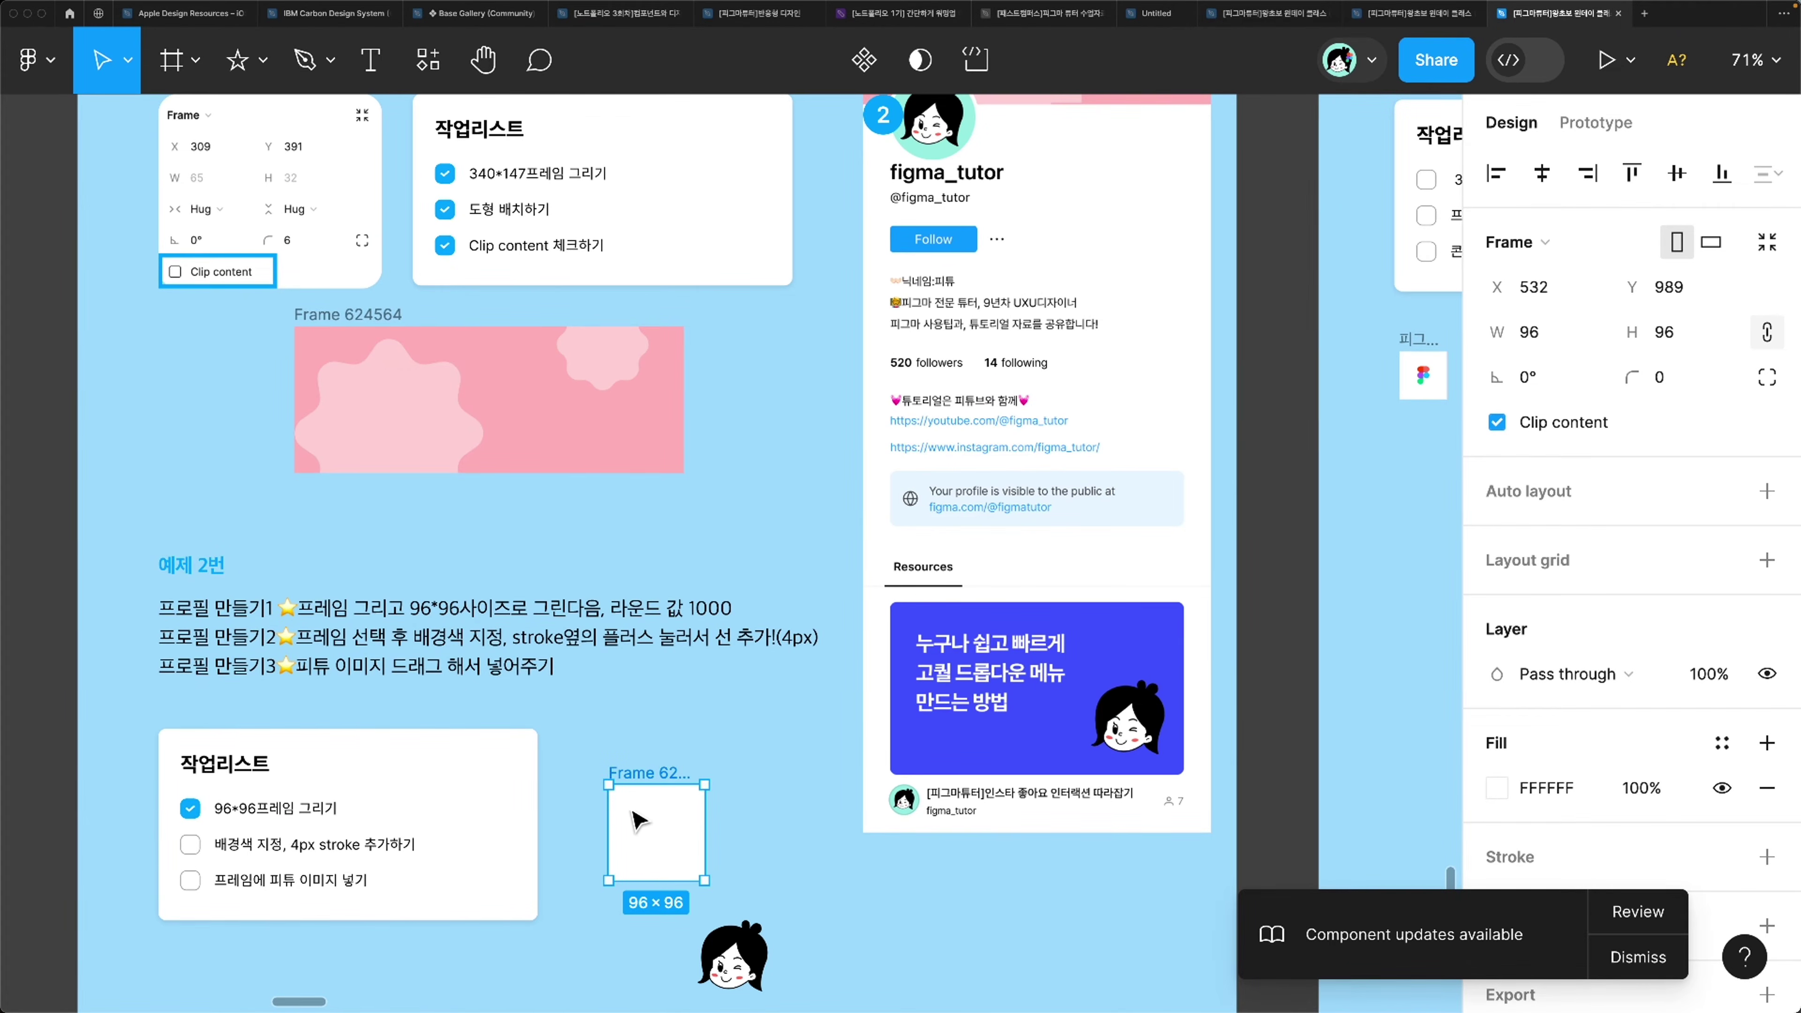
{"action": "key", "text": "i"}
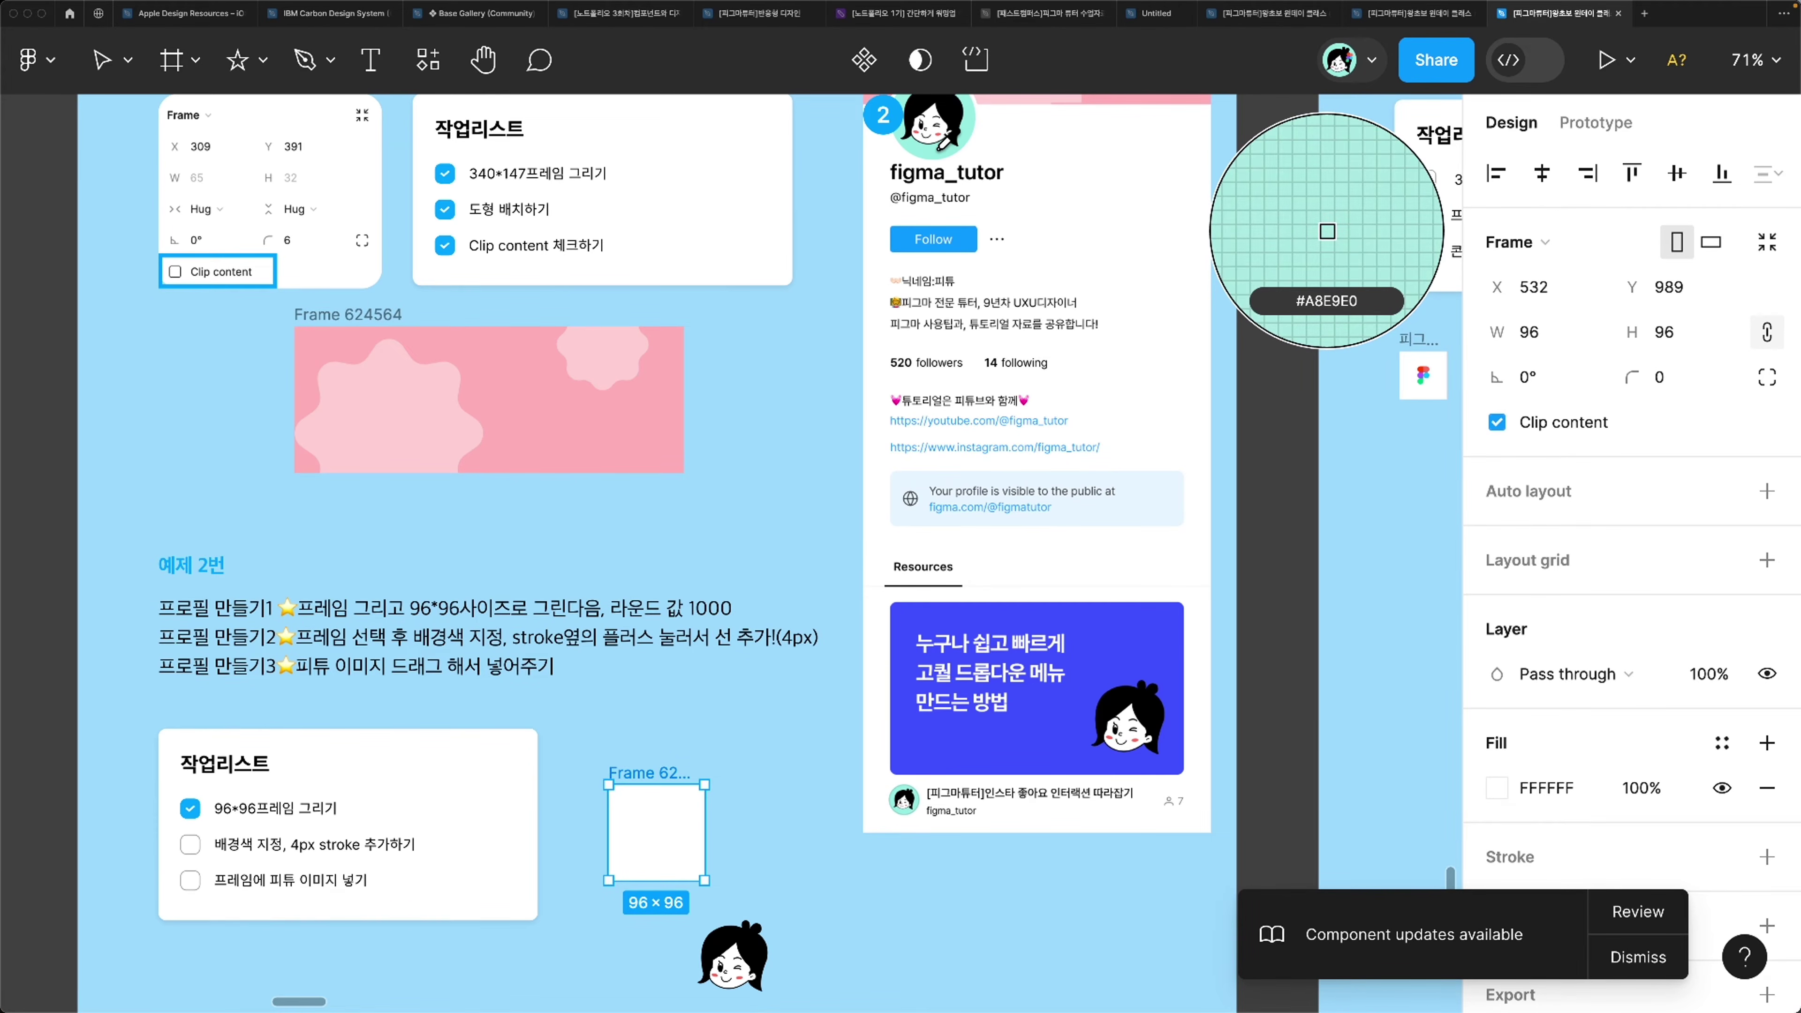
{"action": "left_click", "coordinate": [1327, 231]}
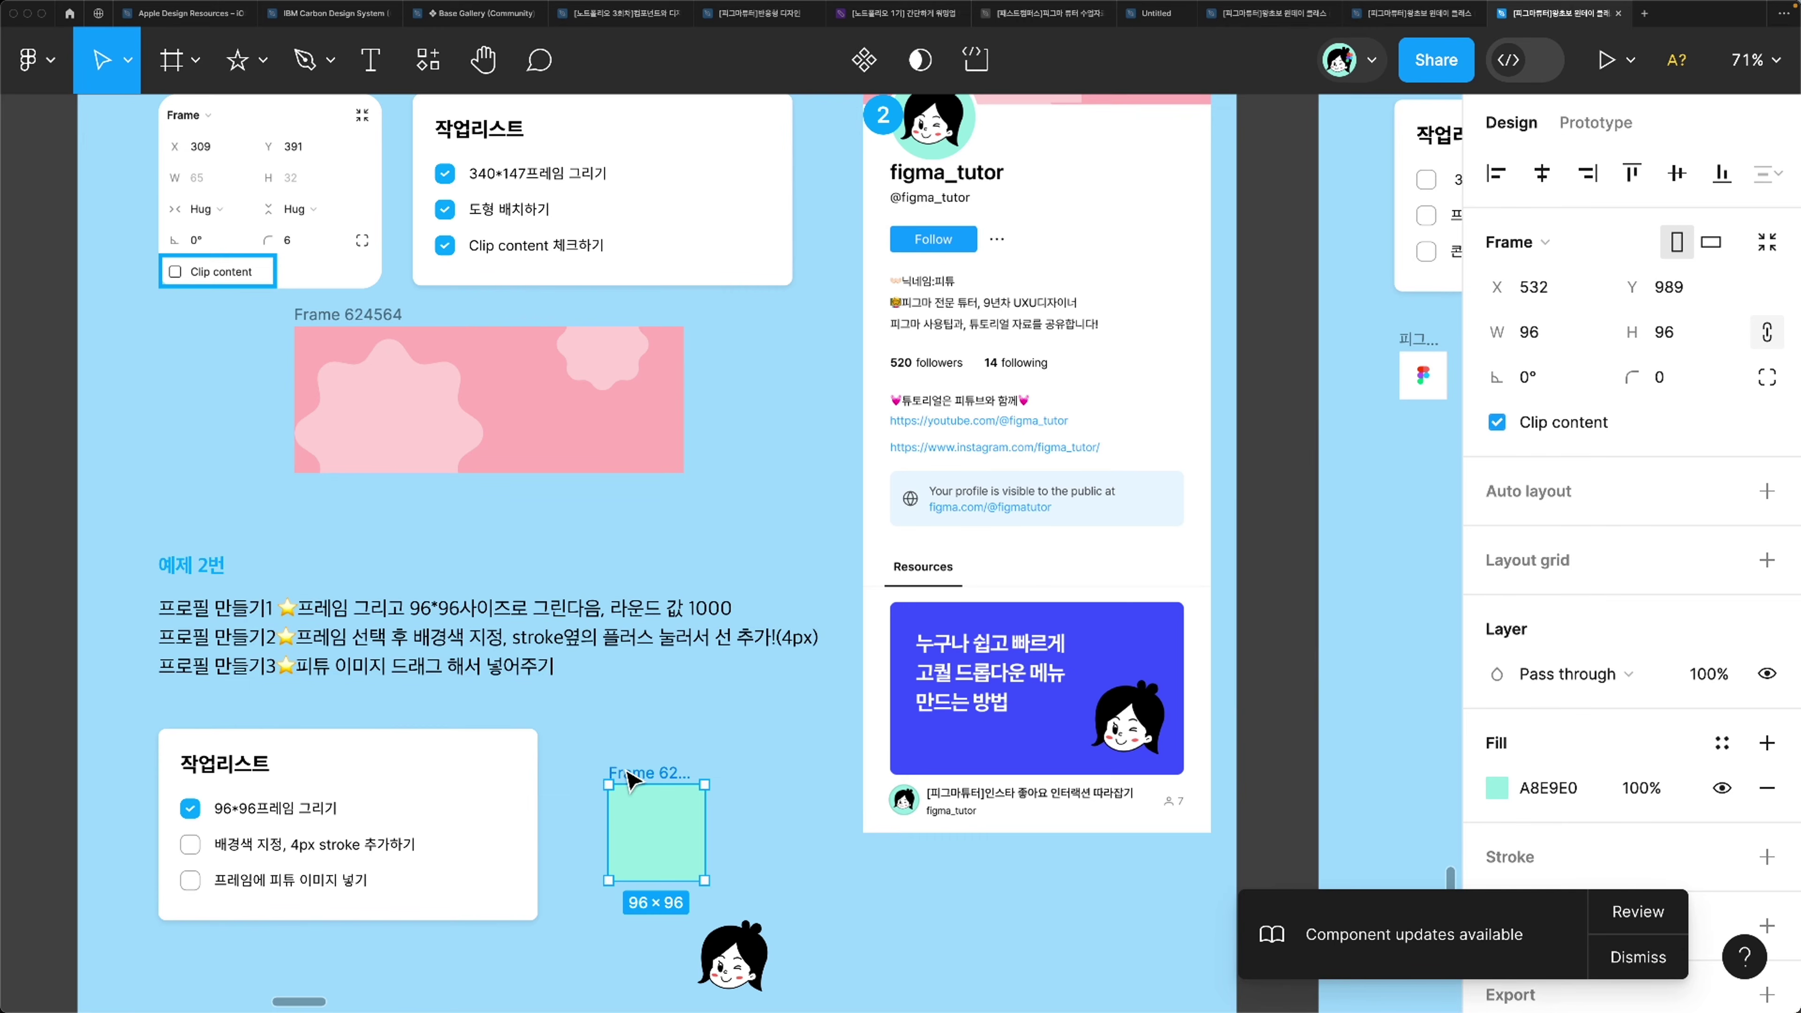
{"action": "scroll", "coordinate": [546, 667], "scroll_direction": "down", "scroll_amount": 5}
{"action": "scroll", "coordinate": [546, 667], "scroll_direction": "left", "scroll_amount": 3}
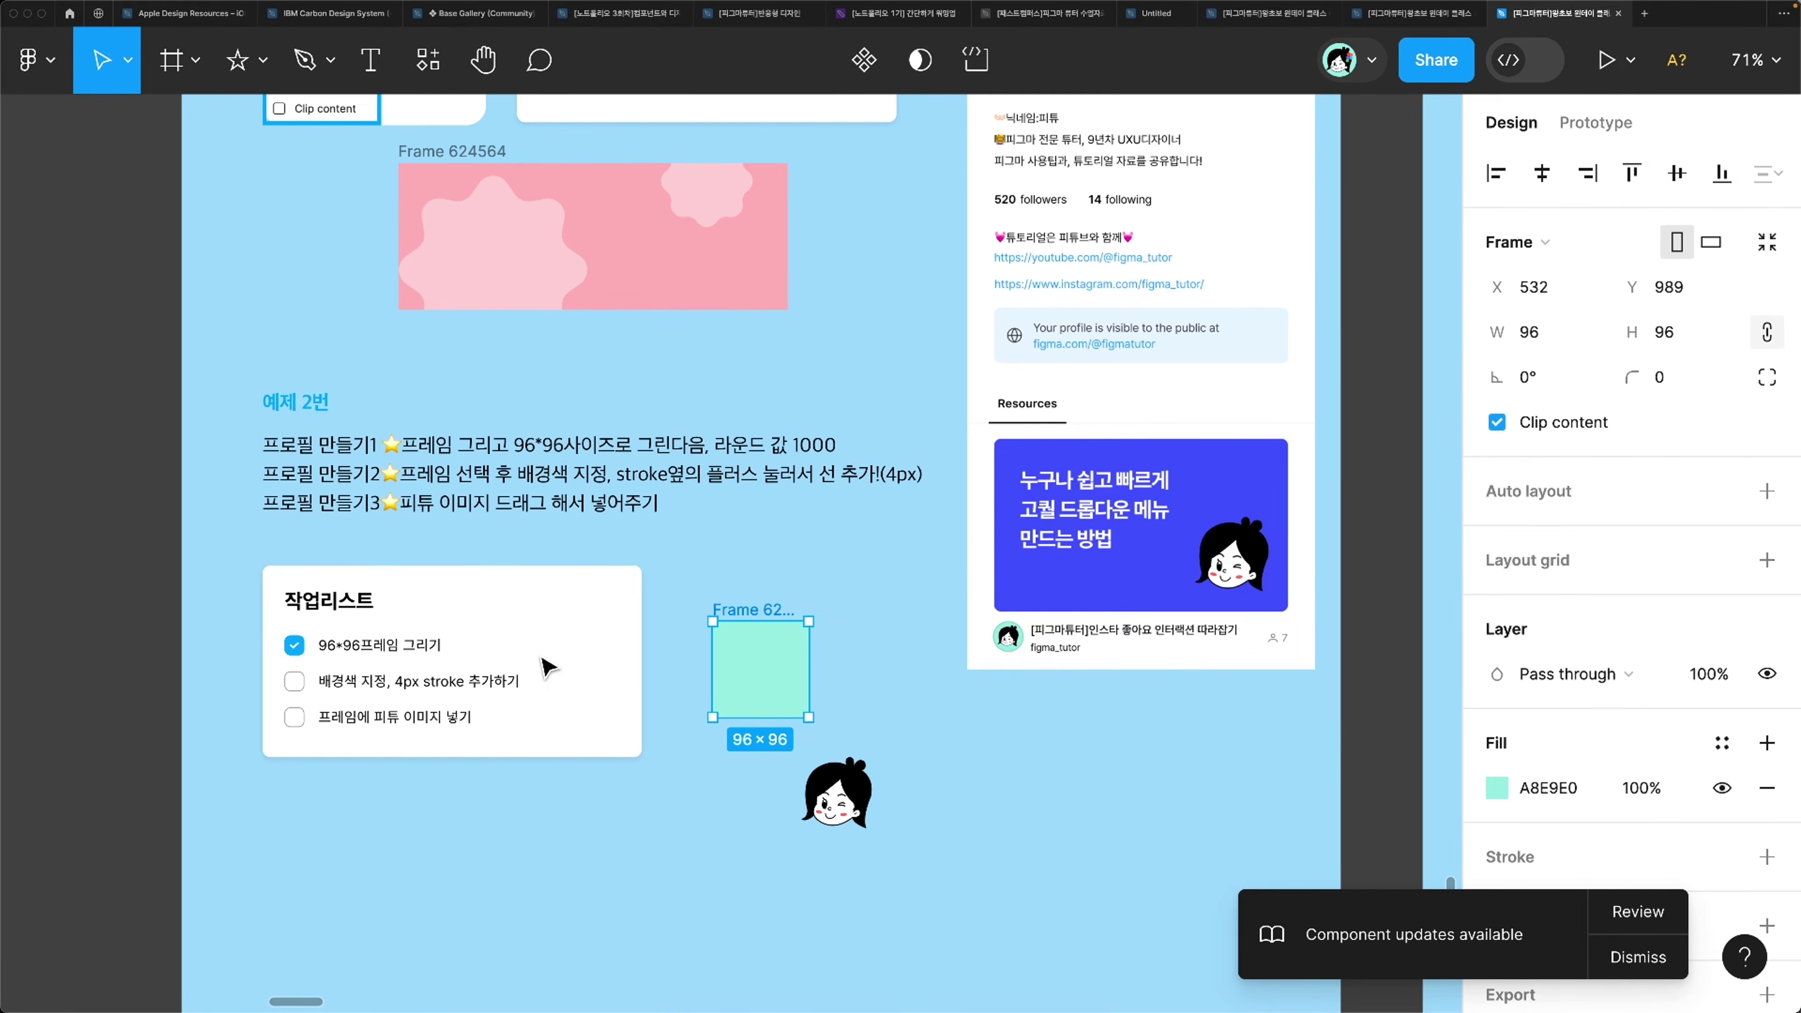
{"action": "scroll", "coordinate": [609, 654], "scroll_direction": "up", "scroll_amount": 3}
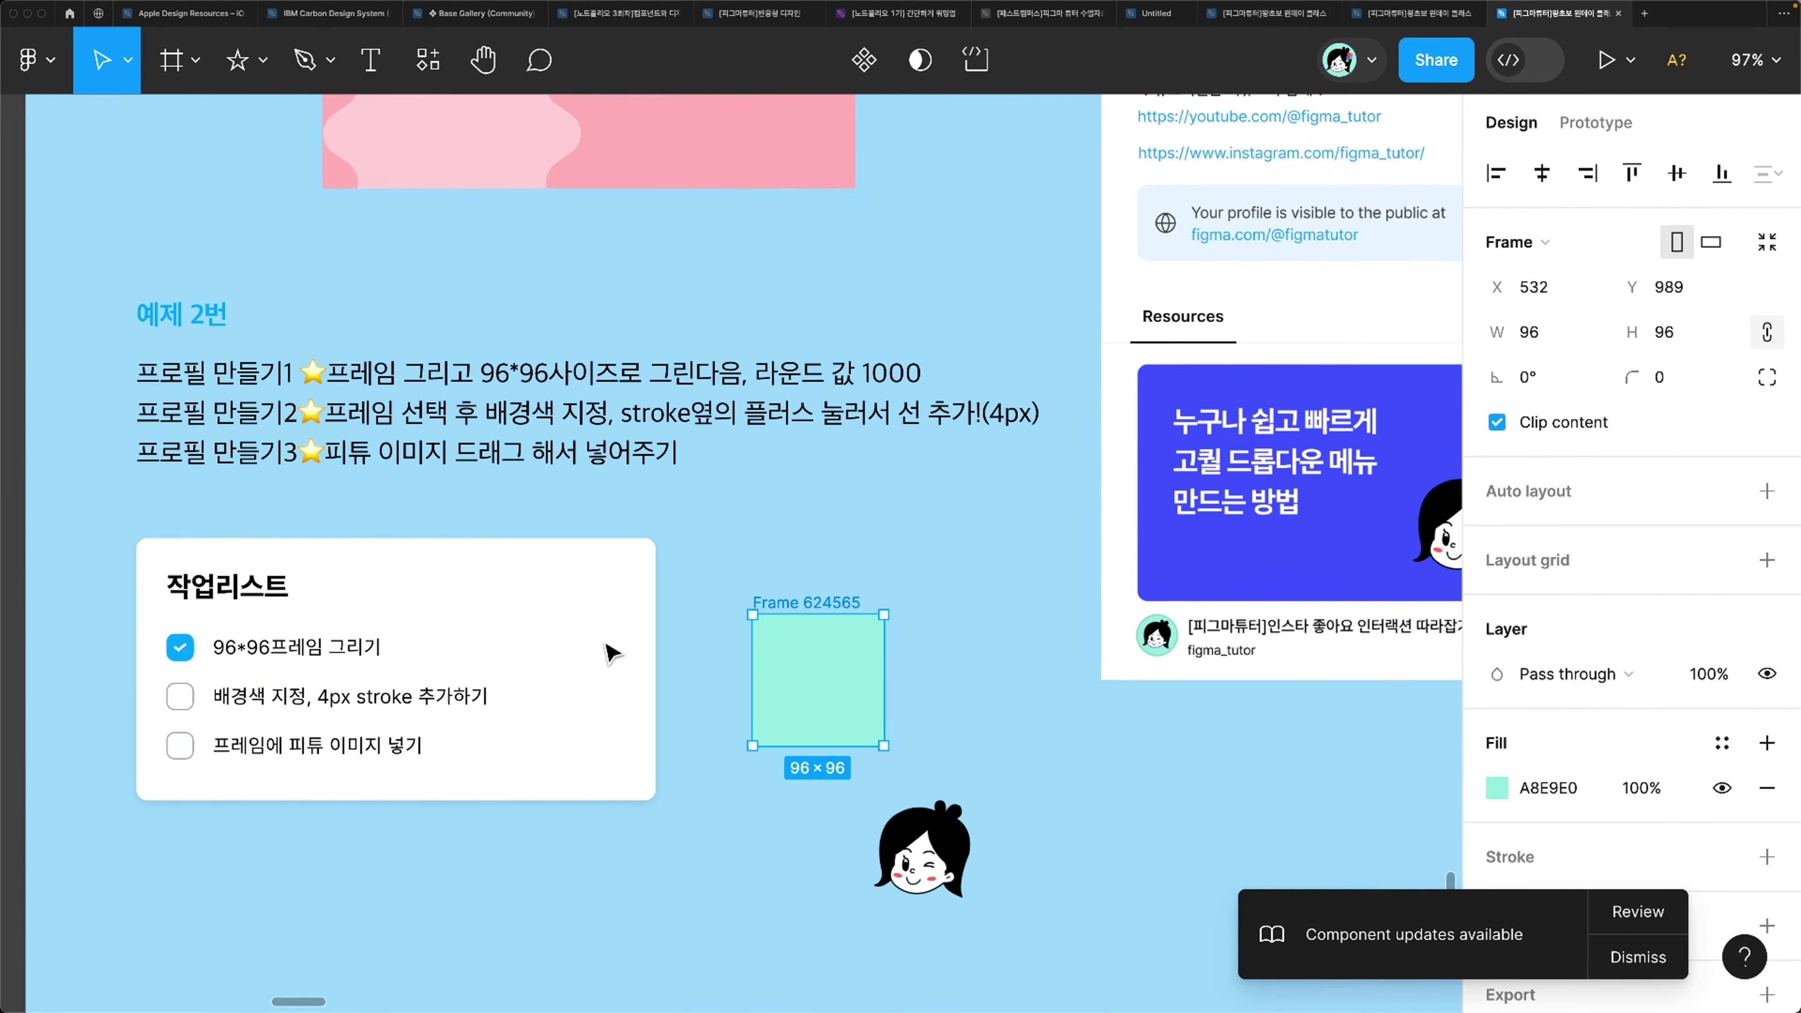
{"action": "scroll", "coordinate": [611, 653], "scroll_direction": "down", "scroll_amount": 2}
{"action": "left_click", "coordinate": [799, 848]}
{"action": "left_click", "coordinate": [796, 660]}
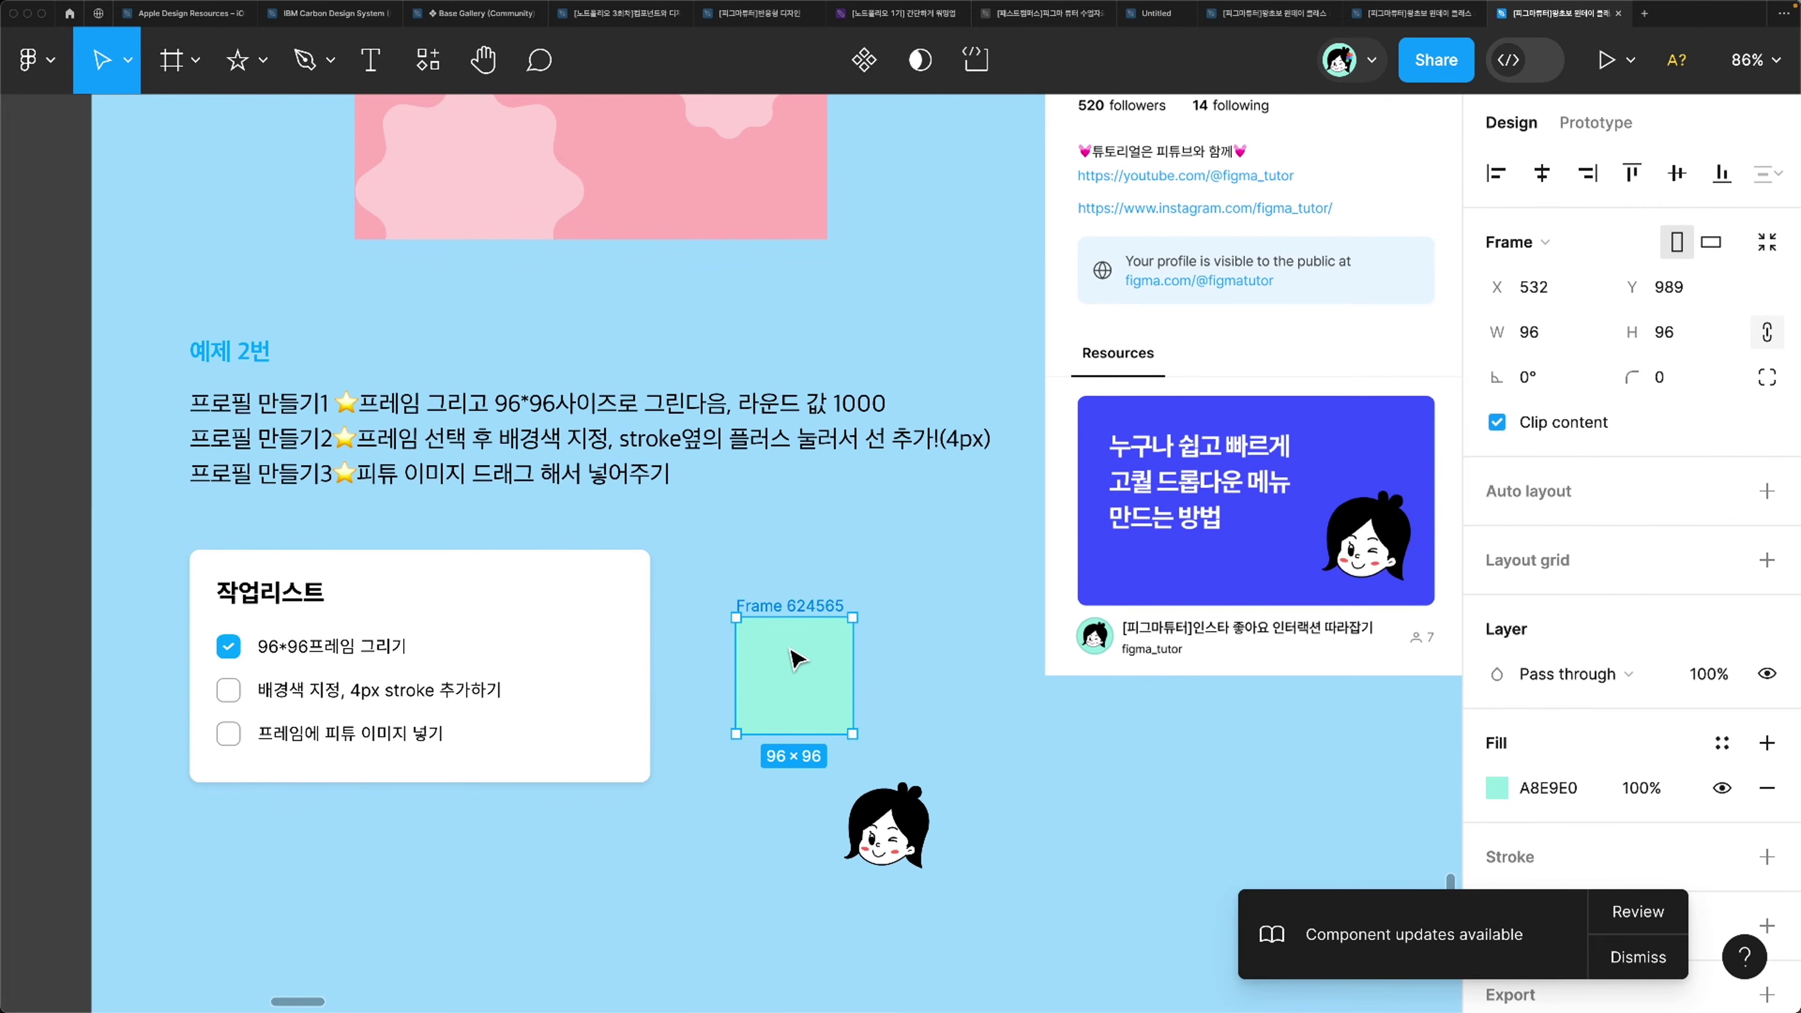
{"action": "scroll", "coordinate": [796, 659], "scroll_direction": "up", "scroll_amount": 9}
{"action": "scroll", "coordinate": [796, 659], "scroll_direction": "down", "scroll_amount": 10}
{"action": "scroll", "coordinate": [796, 660], "scroll_direction": "left", "scroll_amount": 3}
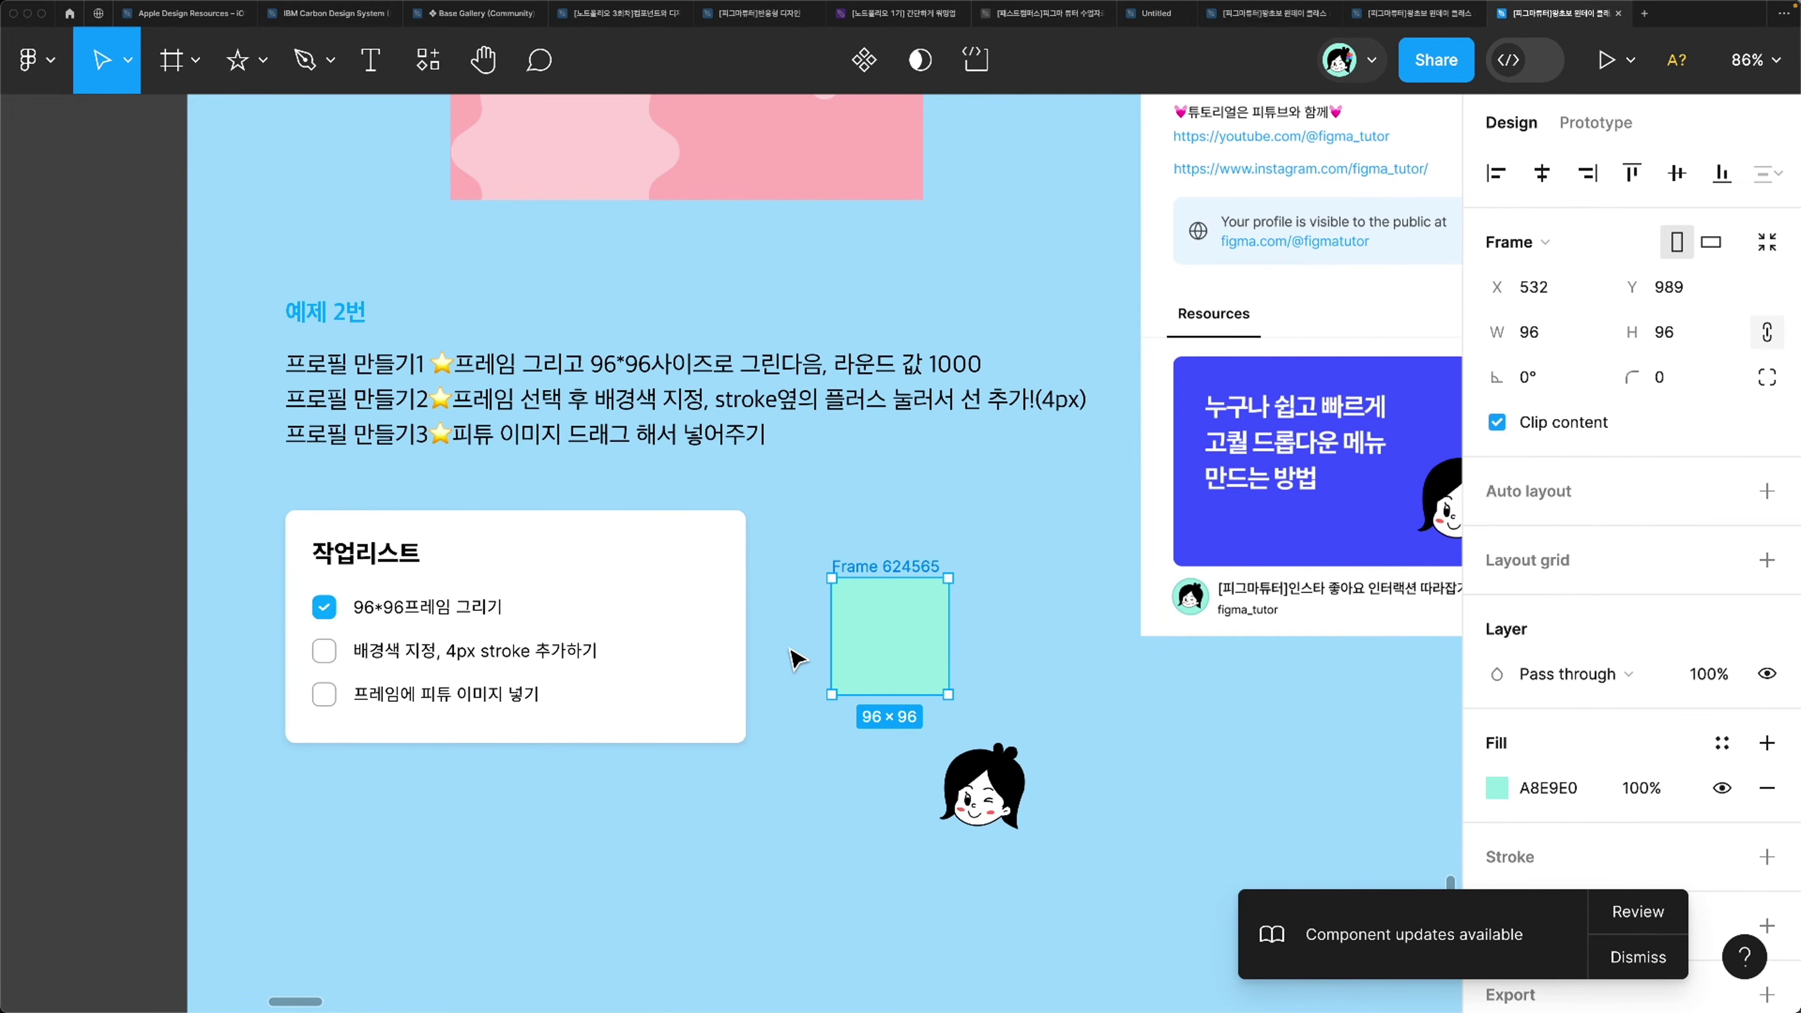
Step: Move the 96×96 mint frame to about X 545, Y 975 and round it with a corner radius of 1000
{"action": "scroll", "coordinate": [817, 653], "scroll_direction": "up", "scroll_amount": 3}
{"action": "mouse_move", "coordinate": [912, 601]}
{"action": "left_mouse_down"}
{"action": "mouse_move", "coordinate": [926, 640]}
{"action": "mouse_move", "coordinate": [946, 607]}
{"action": "left_mouse_up"}
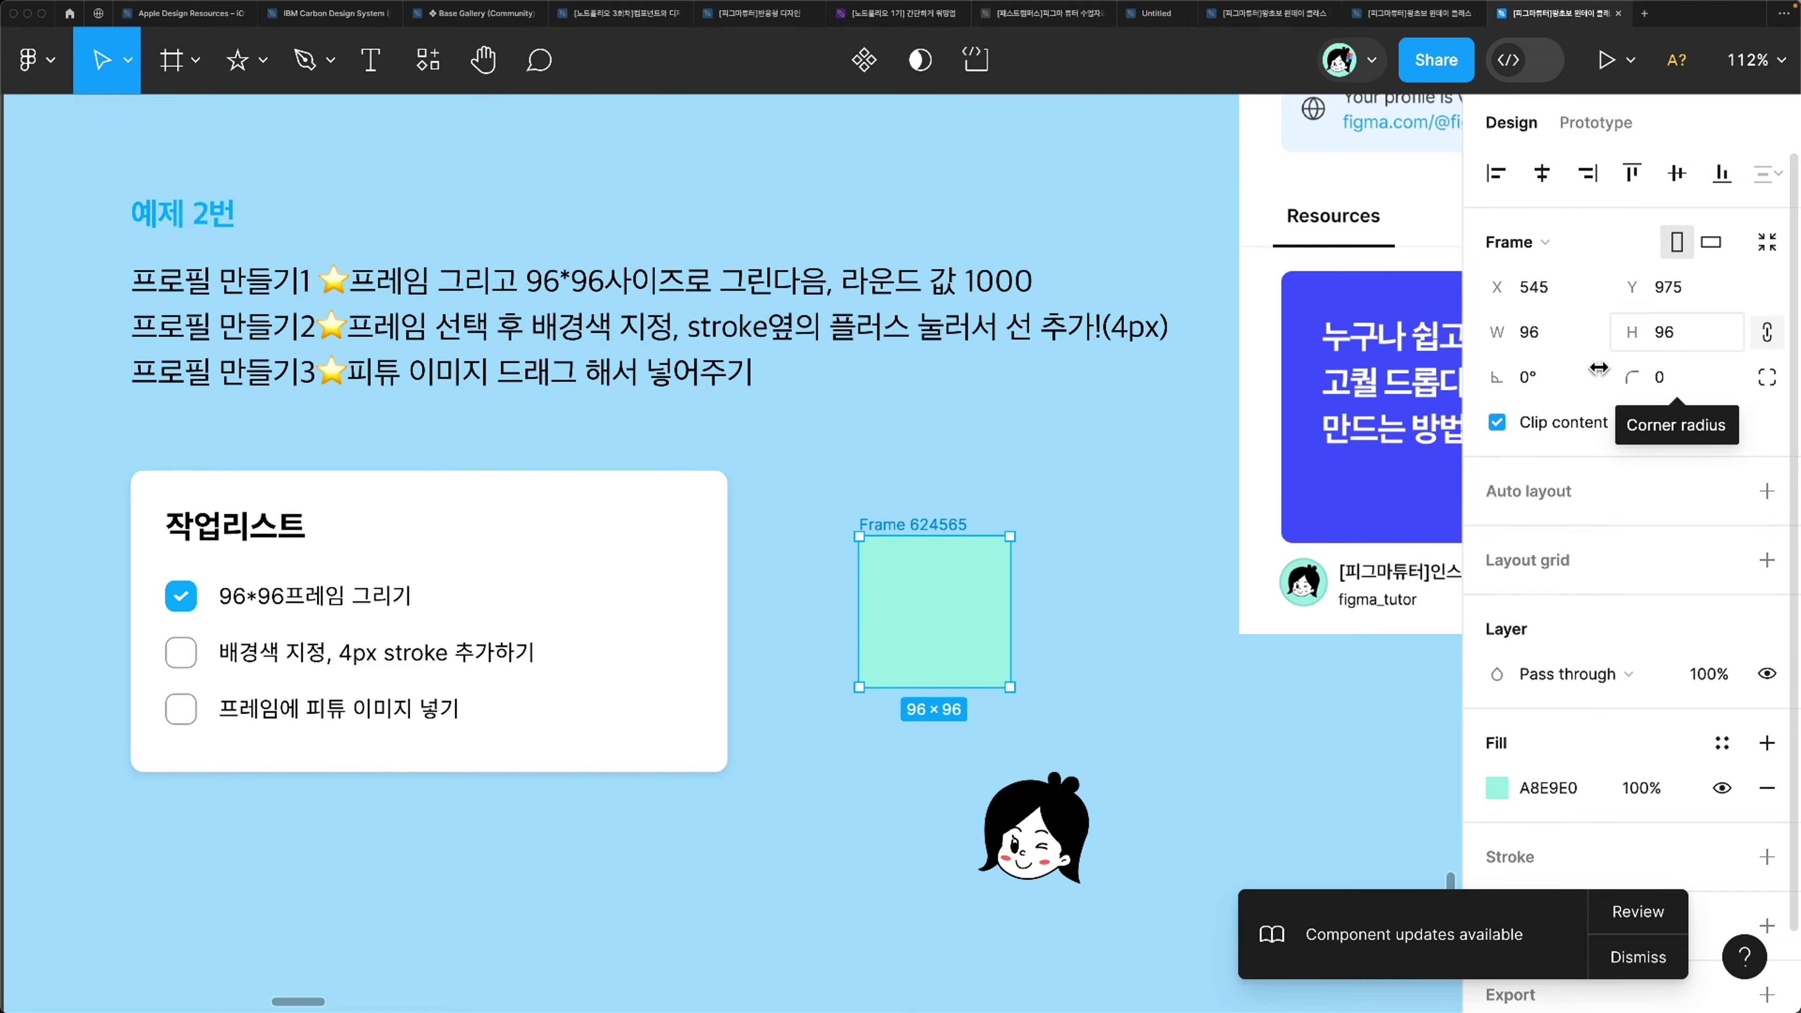
{"action": "left_click", "coordinate": [1682, 383]}
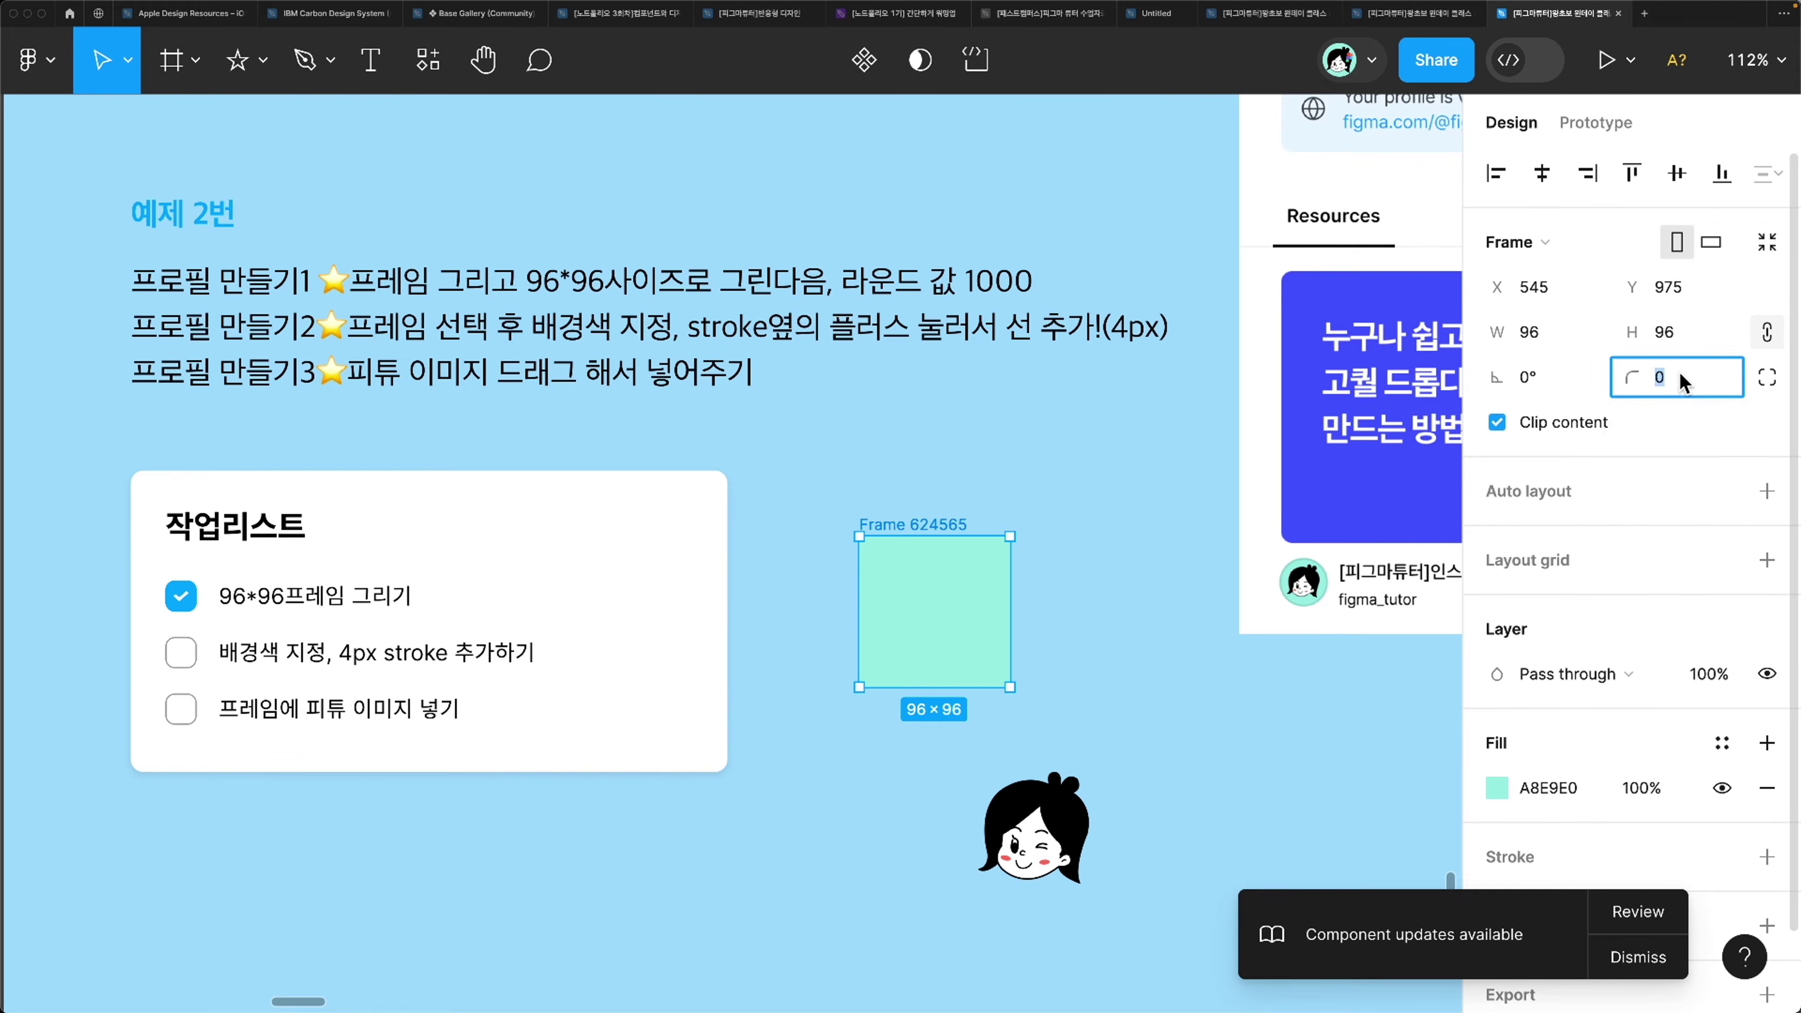
{"action": "type", "text": "1000"}
{"action": "key", "text": "Return"}
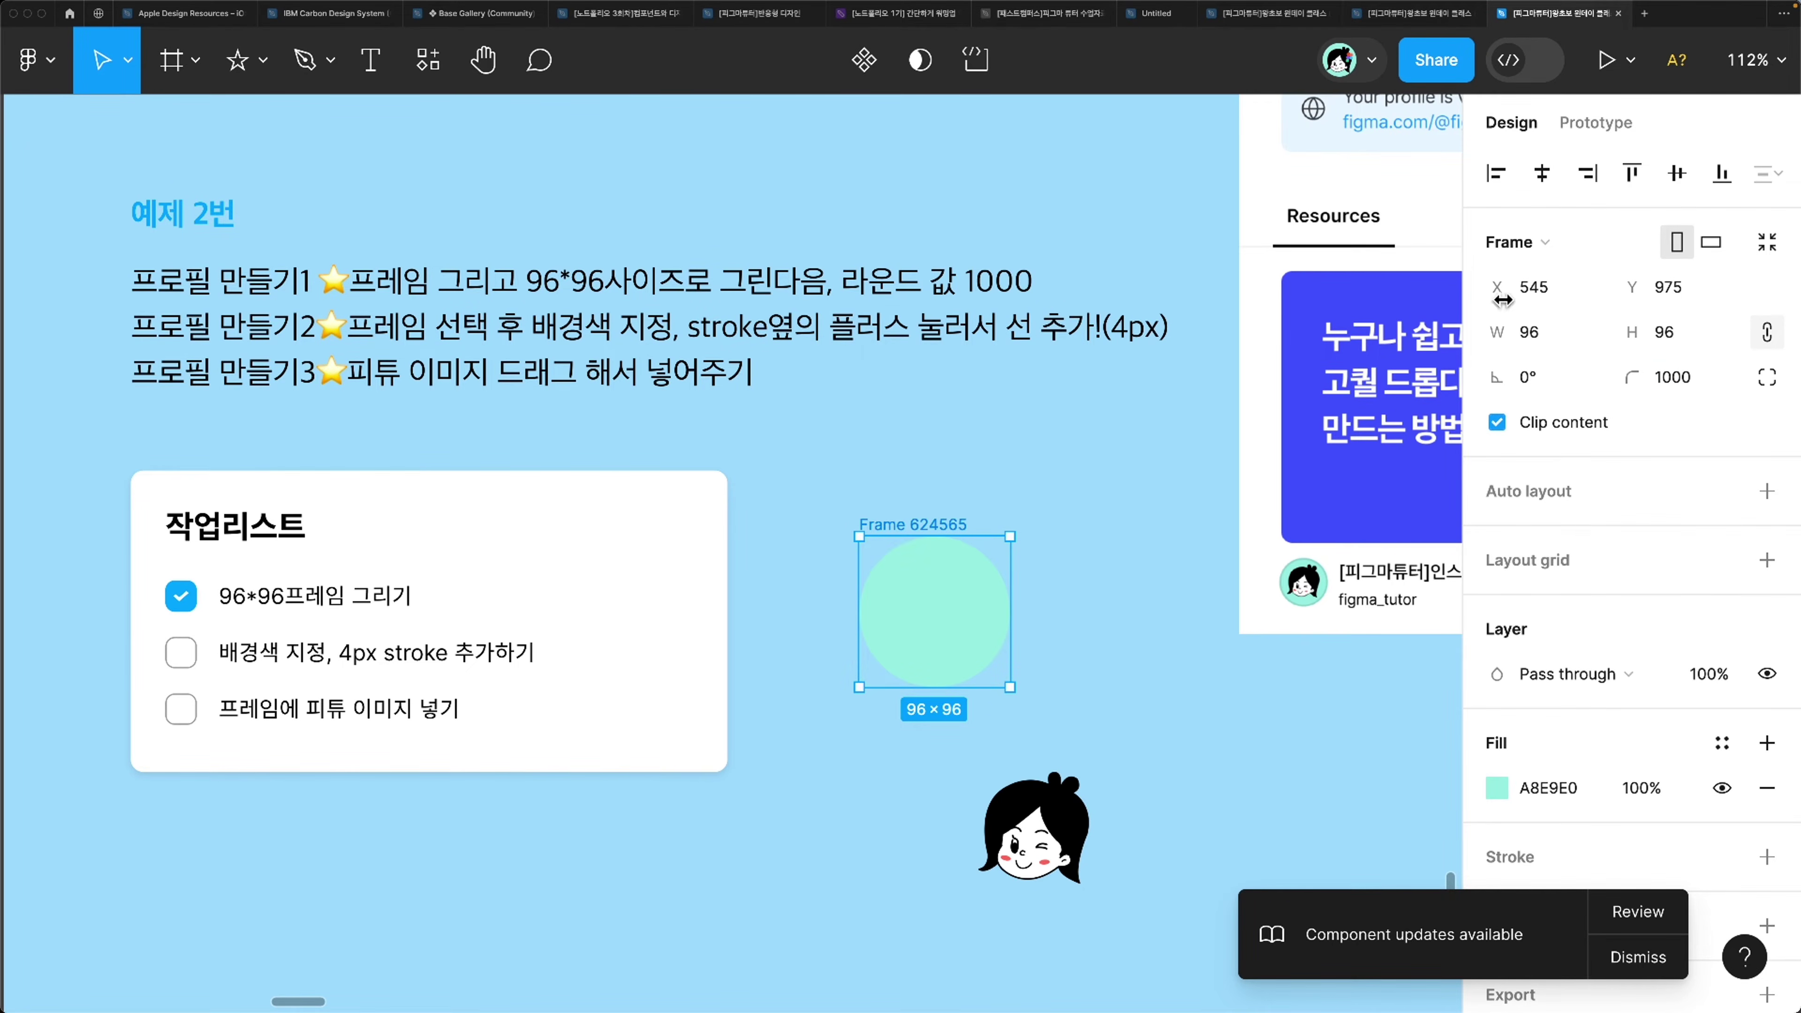
Step: Place the winking face image centred inside the round mint frame and shift the frame to about X 548, Y 978
{"action": "scroll", "coordinate": [924, 692], "scroll_direction": "up", "scroll_amount": 5}
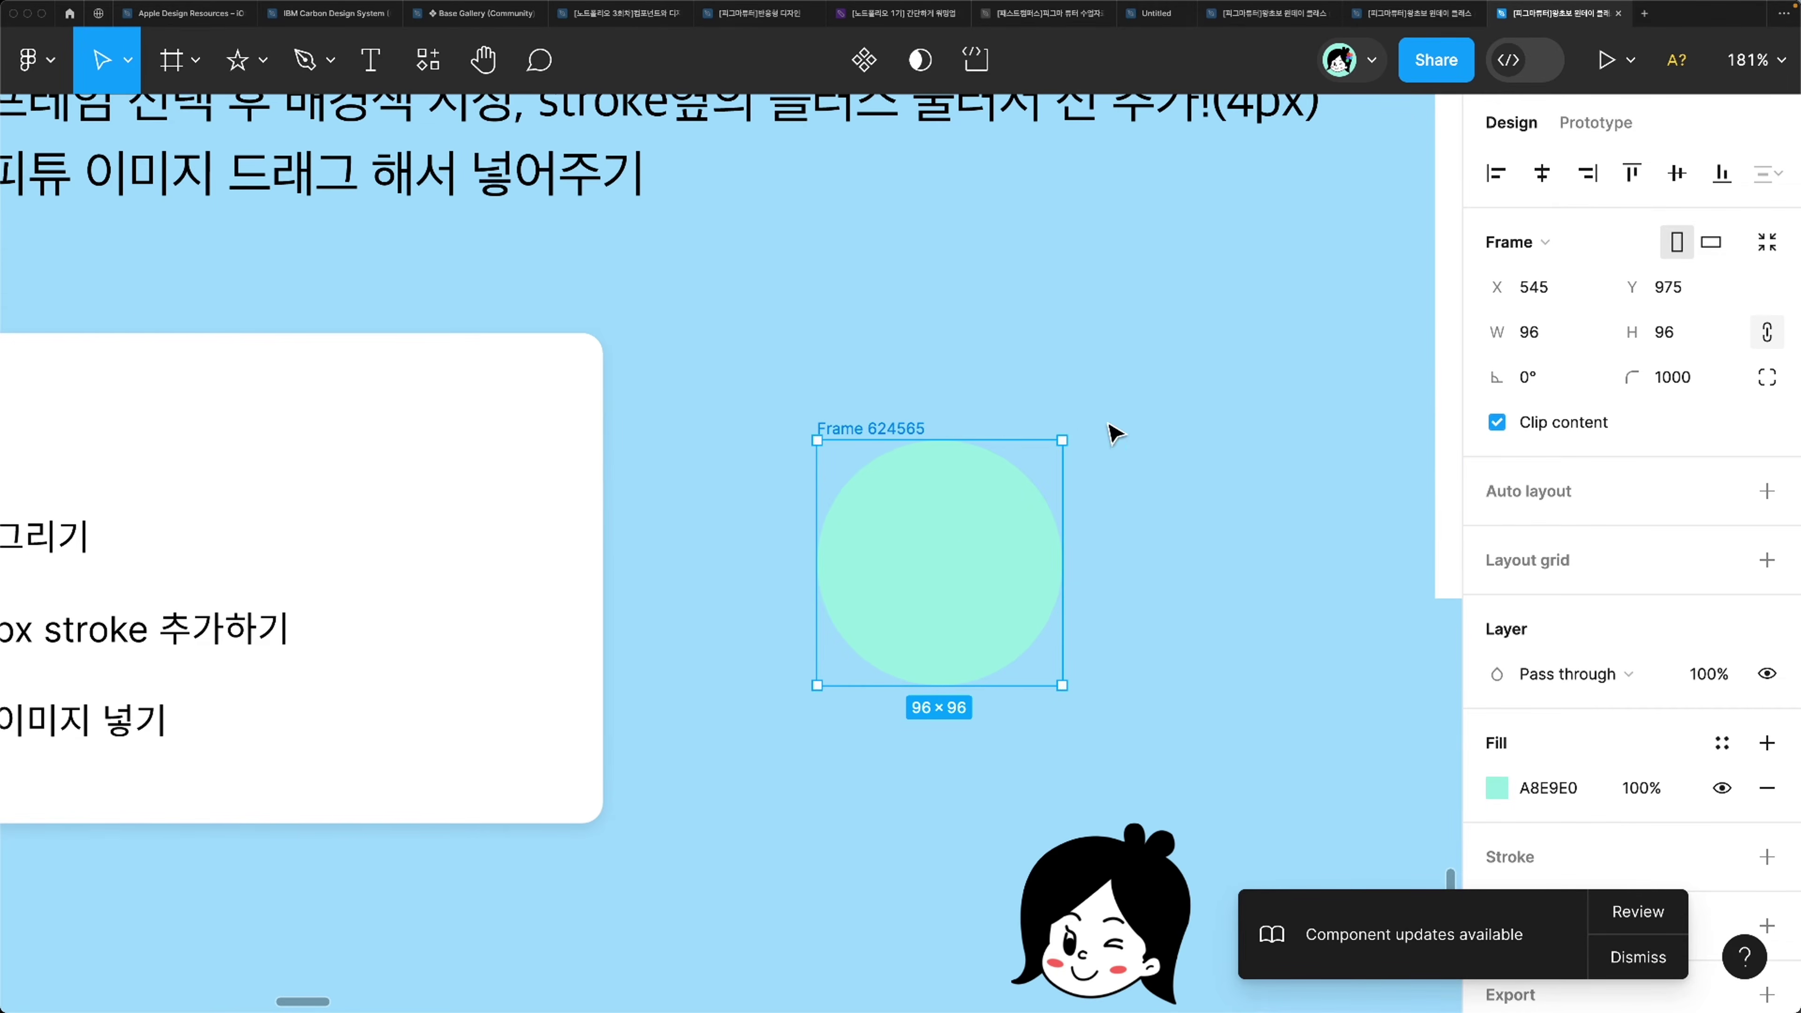
{"action": "left_click", "coordinate": [1121, 897]}
{"action": "left_click_drag", "start_coordinate": [1121, 898], "coordinate": [947, 560]}
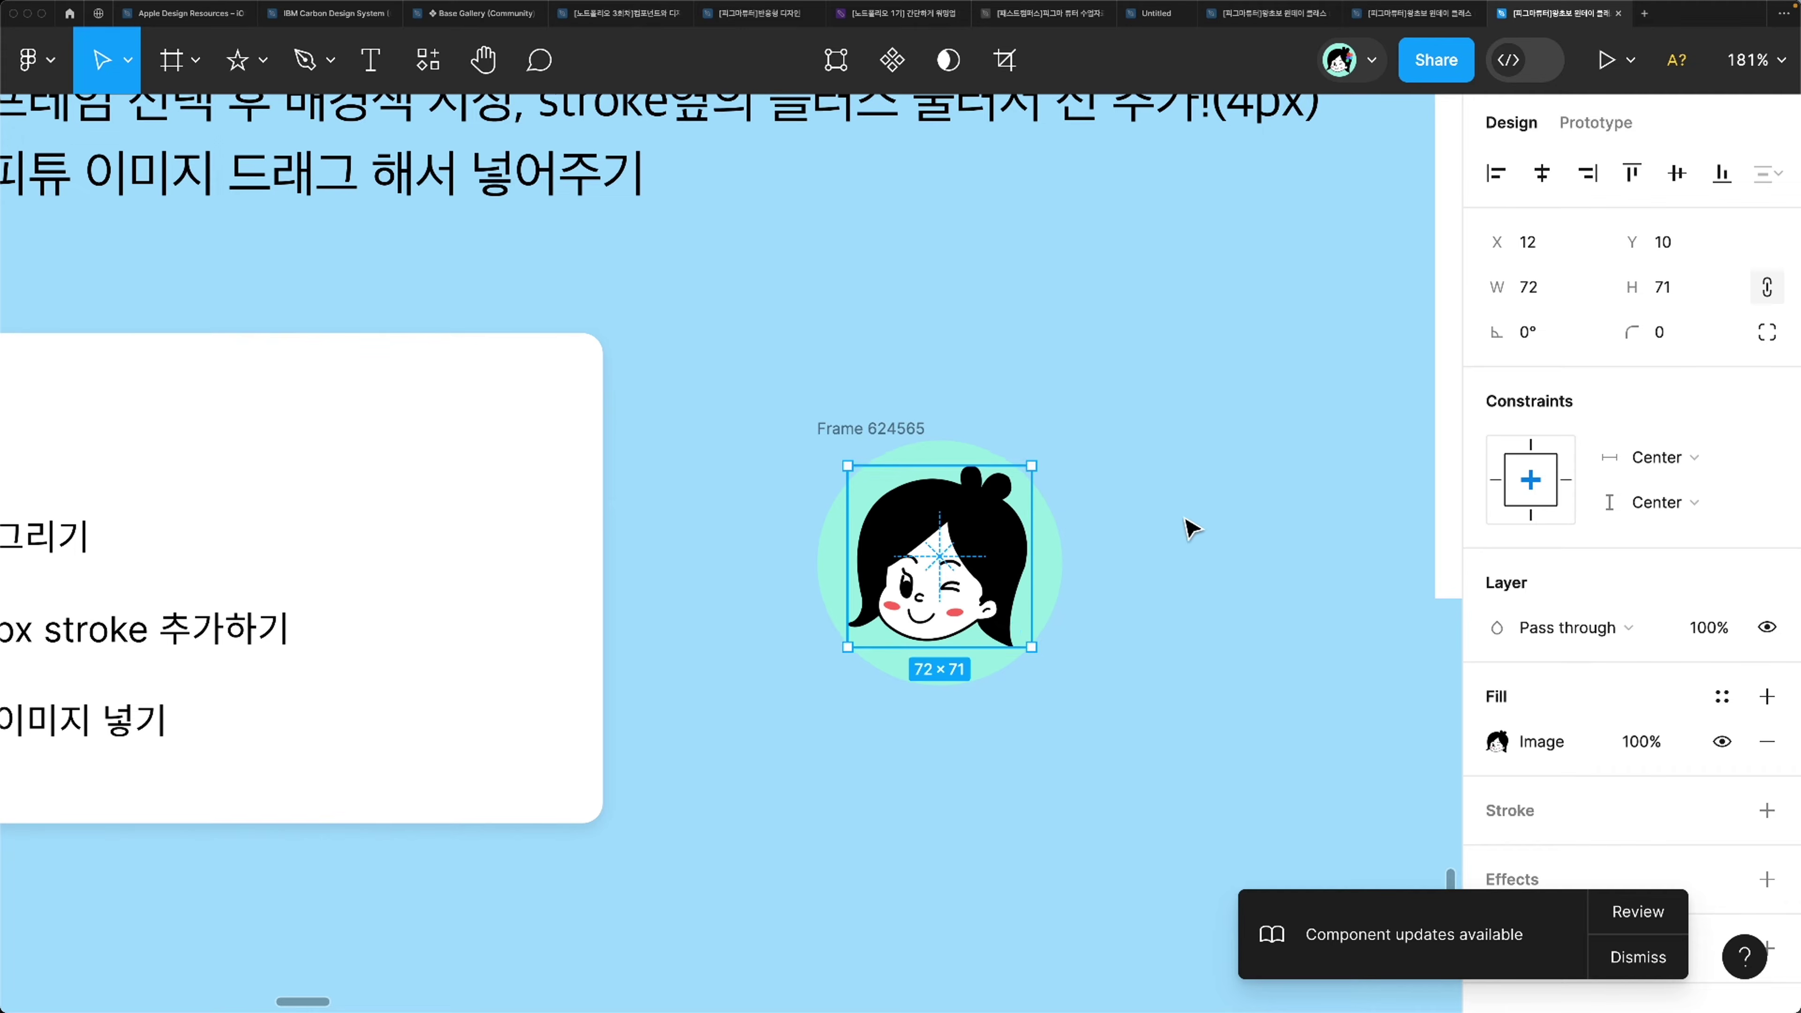
{"action": "left_click", "coordinate": [1223, 522]}
{"action": "left_click", "coordinate": [887, 431]}
{"action": "left_click_drag", "start_coordinate": [887, 431], "coordinate": [894, 438]}
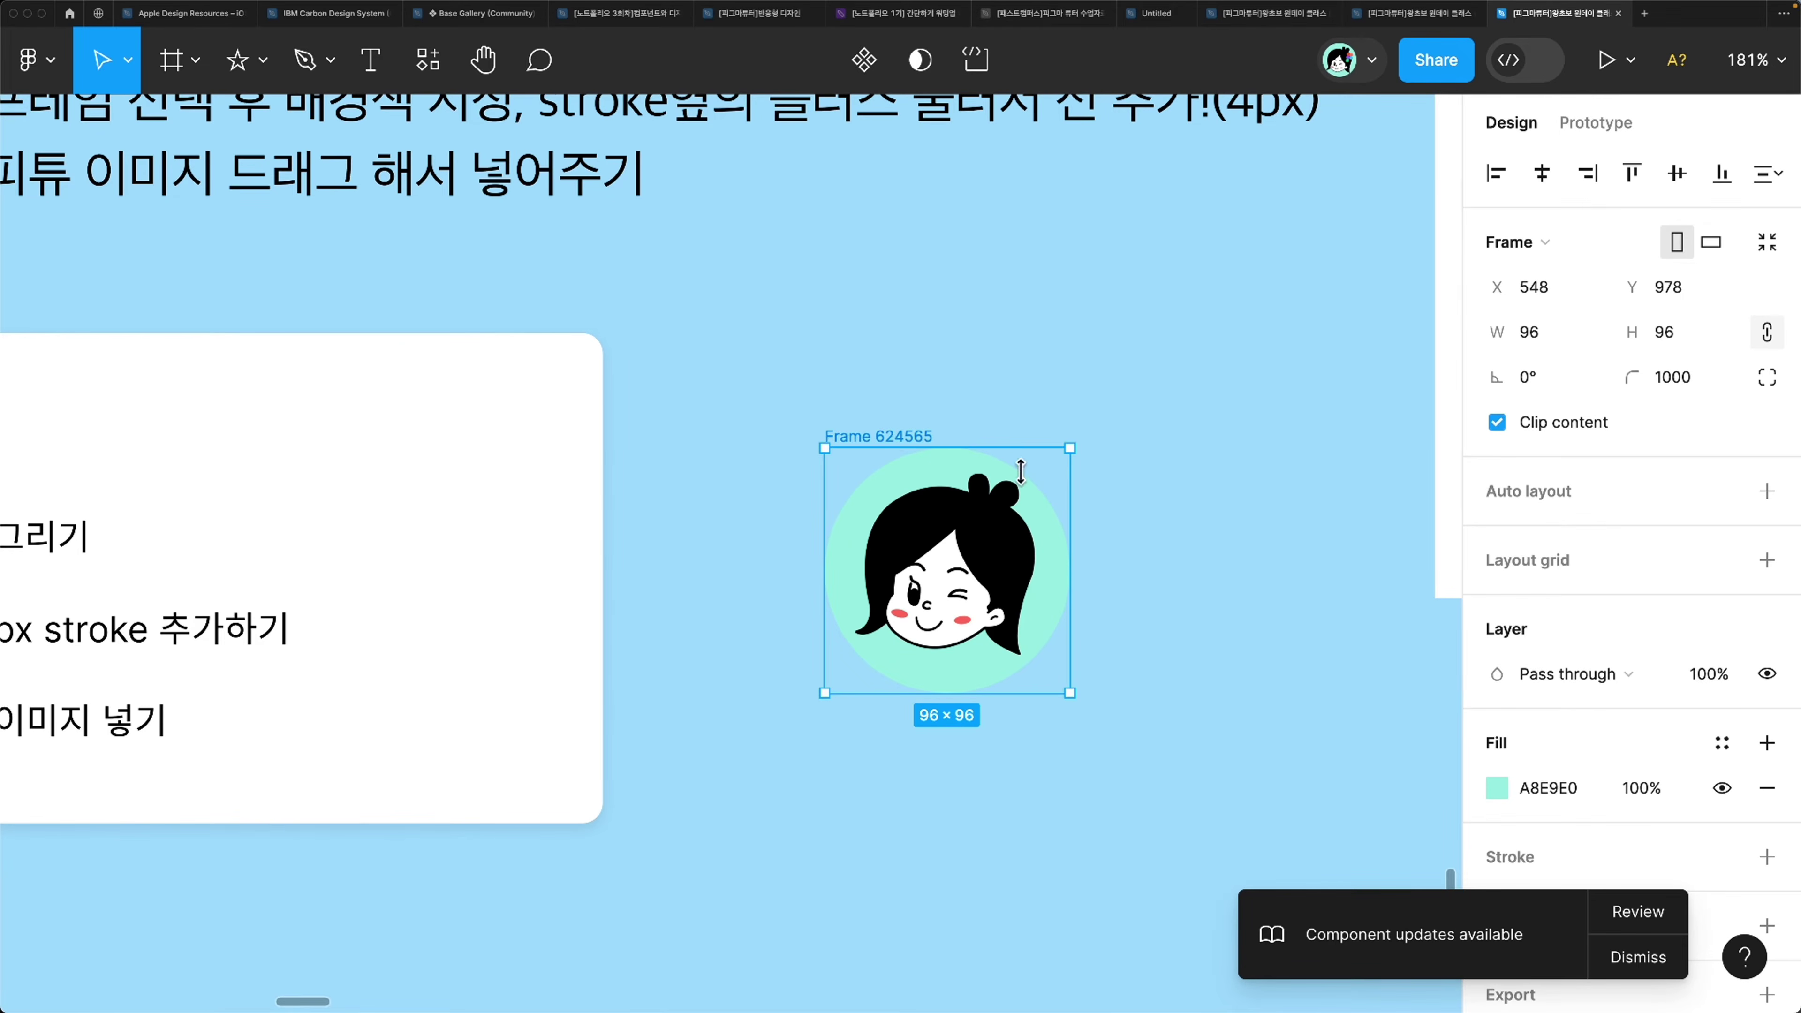
Step: Add a white (FFFFFF) inside stroke with a weight of 4 to the round profile frame
{"action": "scroll", "coordinate": [1578, 720], "scroll_direction": "down", "scroll_amount": 2}
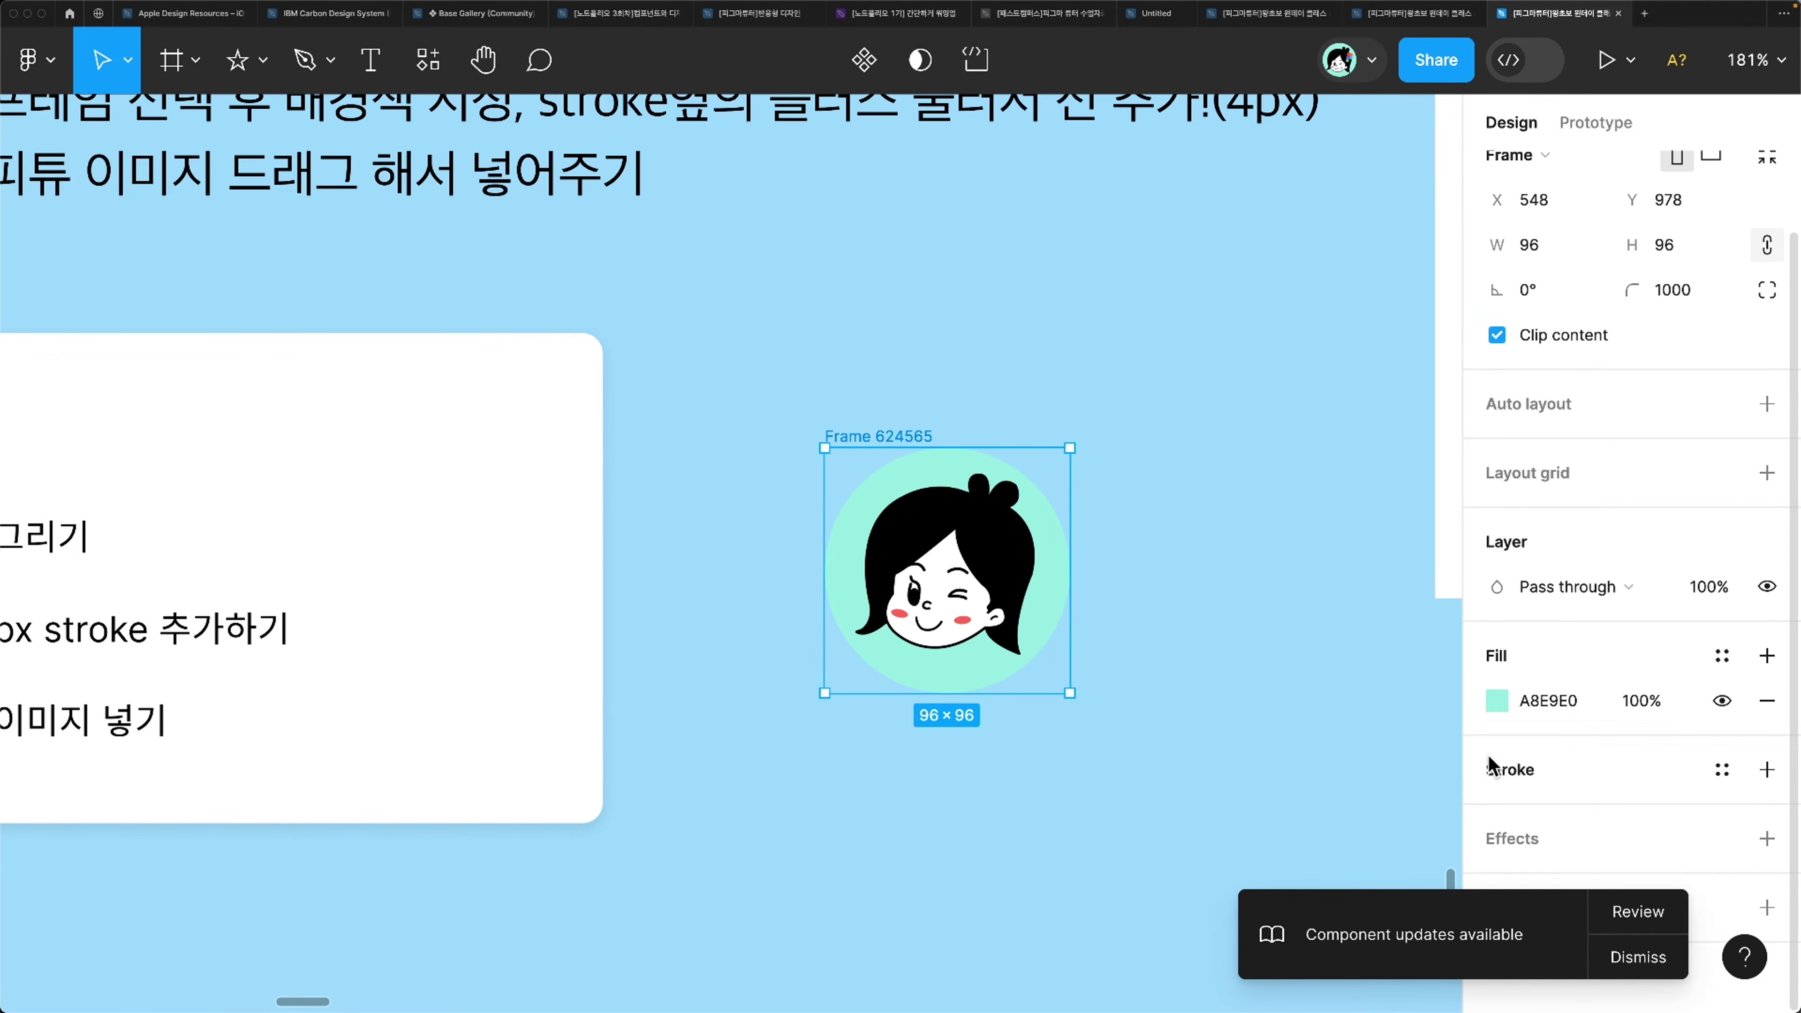
{"action": "left_click", "coordinate": [1524, 771]}
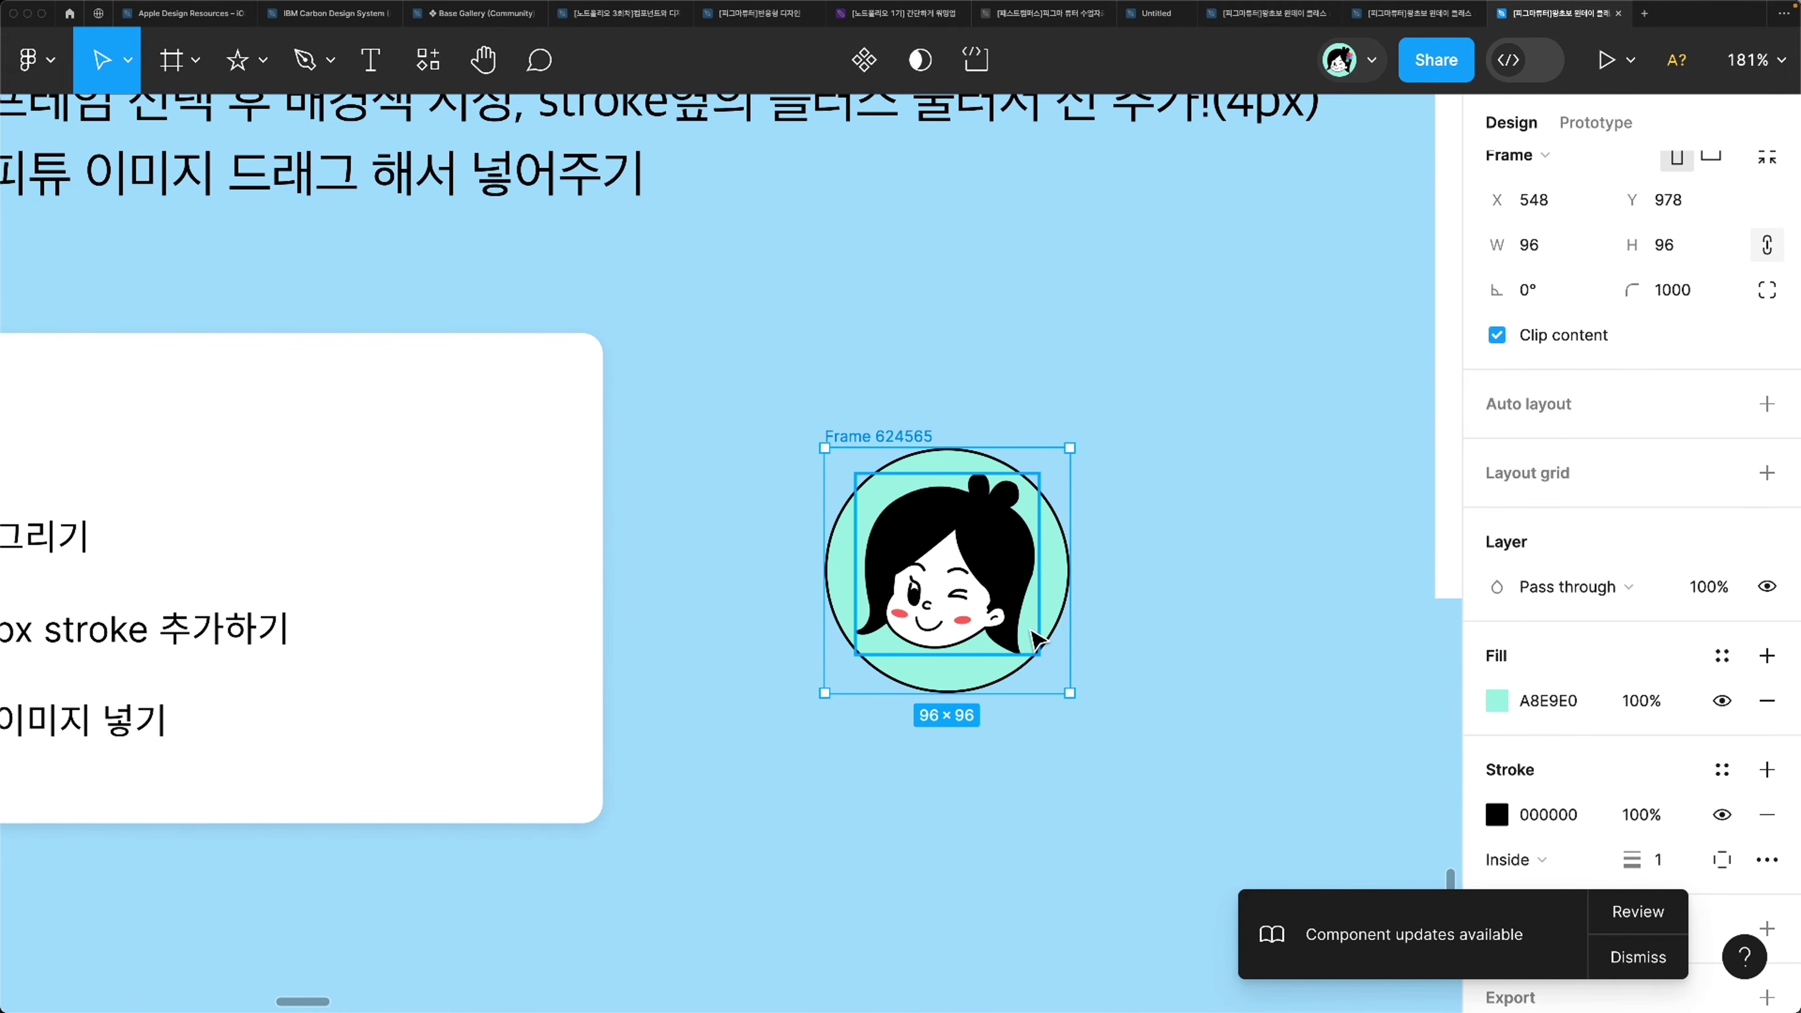
{"action": "scroll", "coordinate": [1539, 857], "scroll_direction": "down", "scroll_amount": 3}
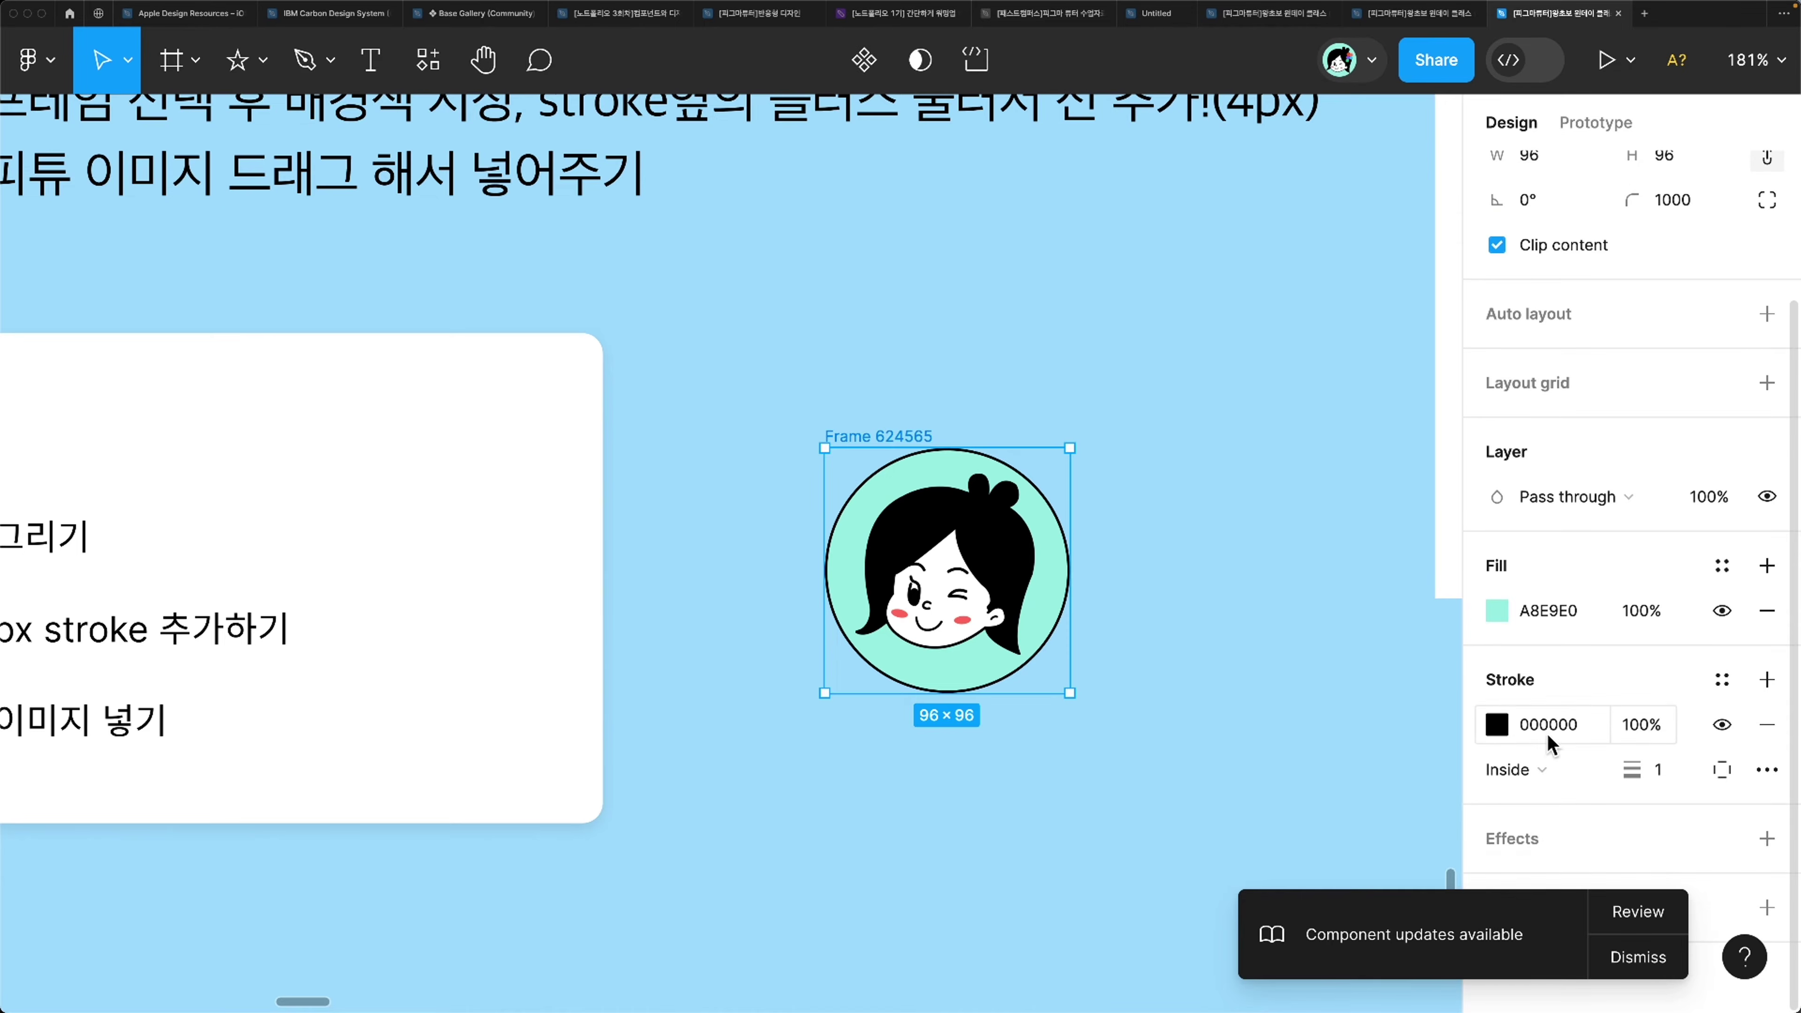
{"action": "left_click", "coordinate": [1496, 724]}
{"action": "type", "text": "ffffff"}
{"action": "key", "text": "Return"}
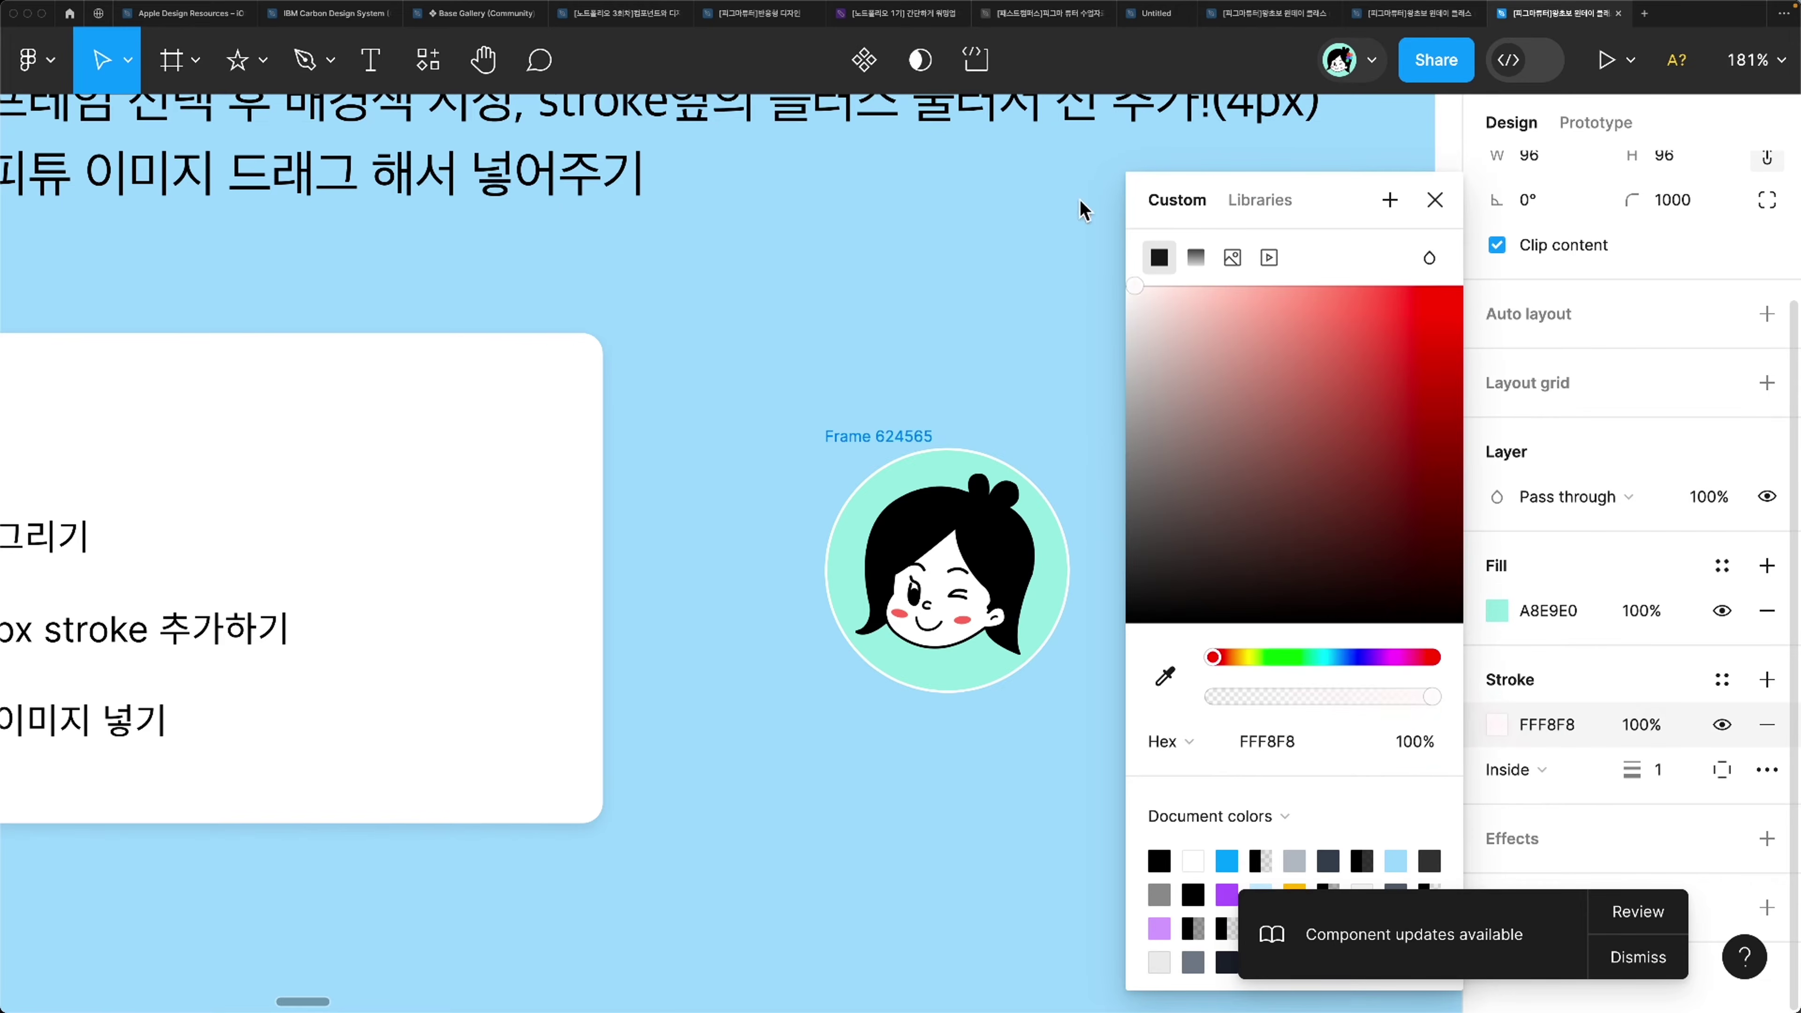
{"action": "left_click", "coordinate": [1434, 202]}
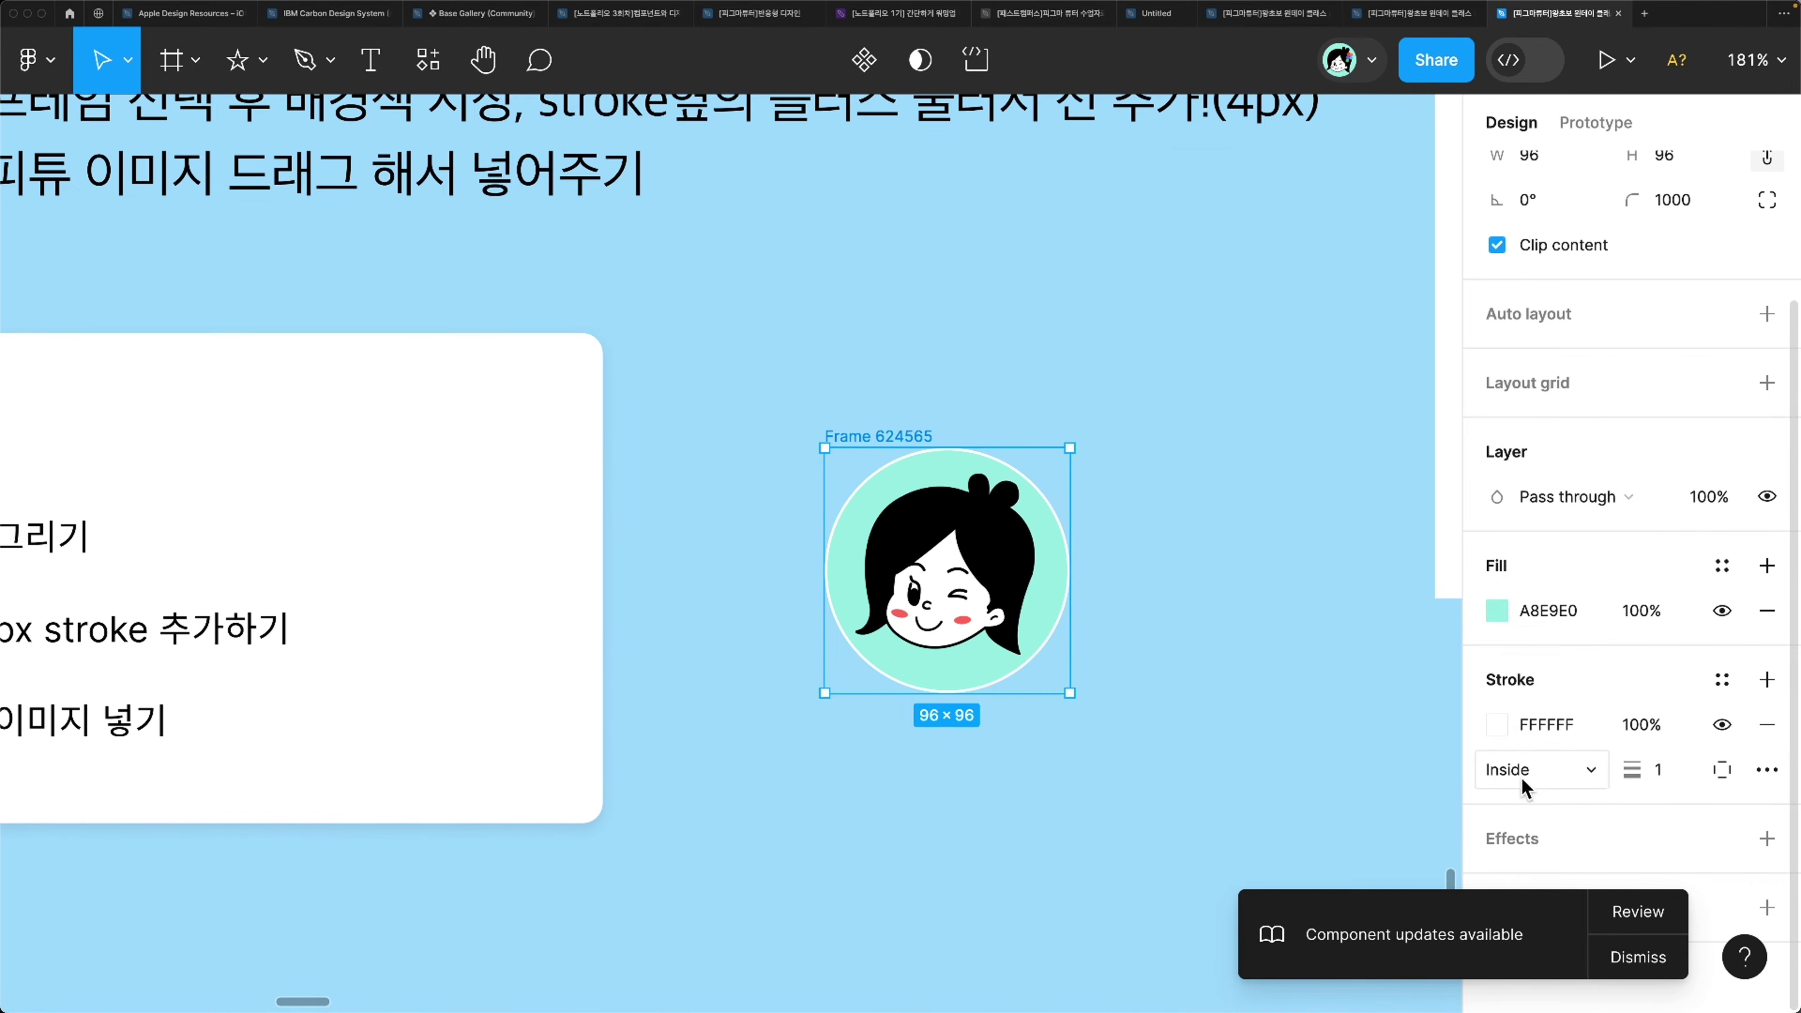
{"action": "left_click", "coordinate": [1667, 773]}
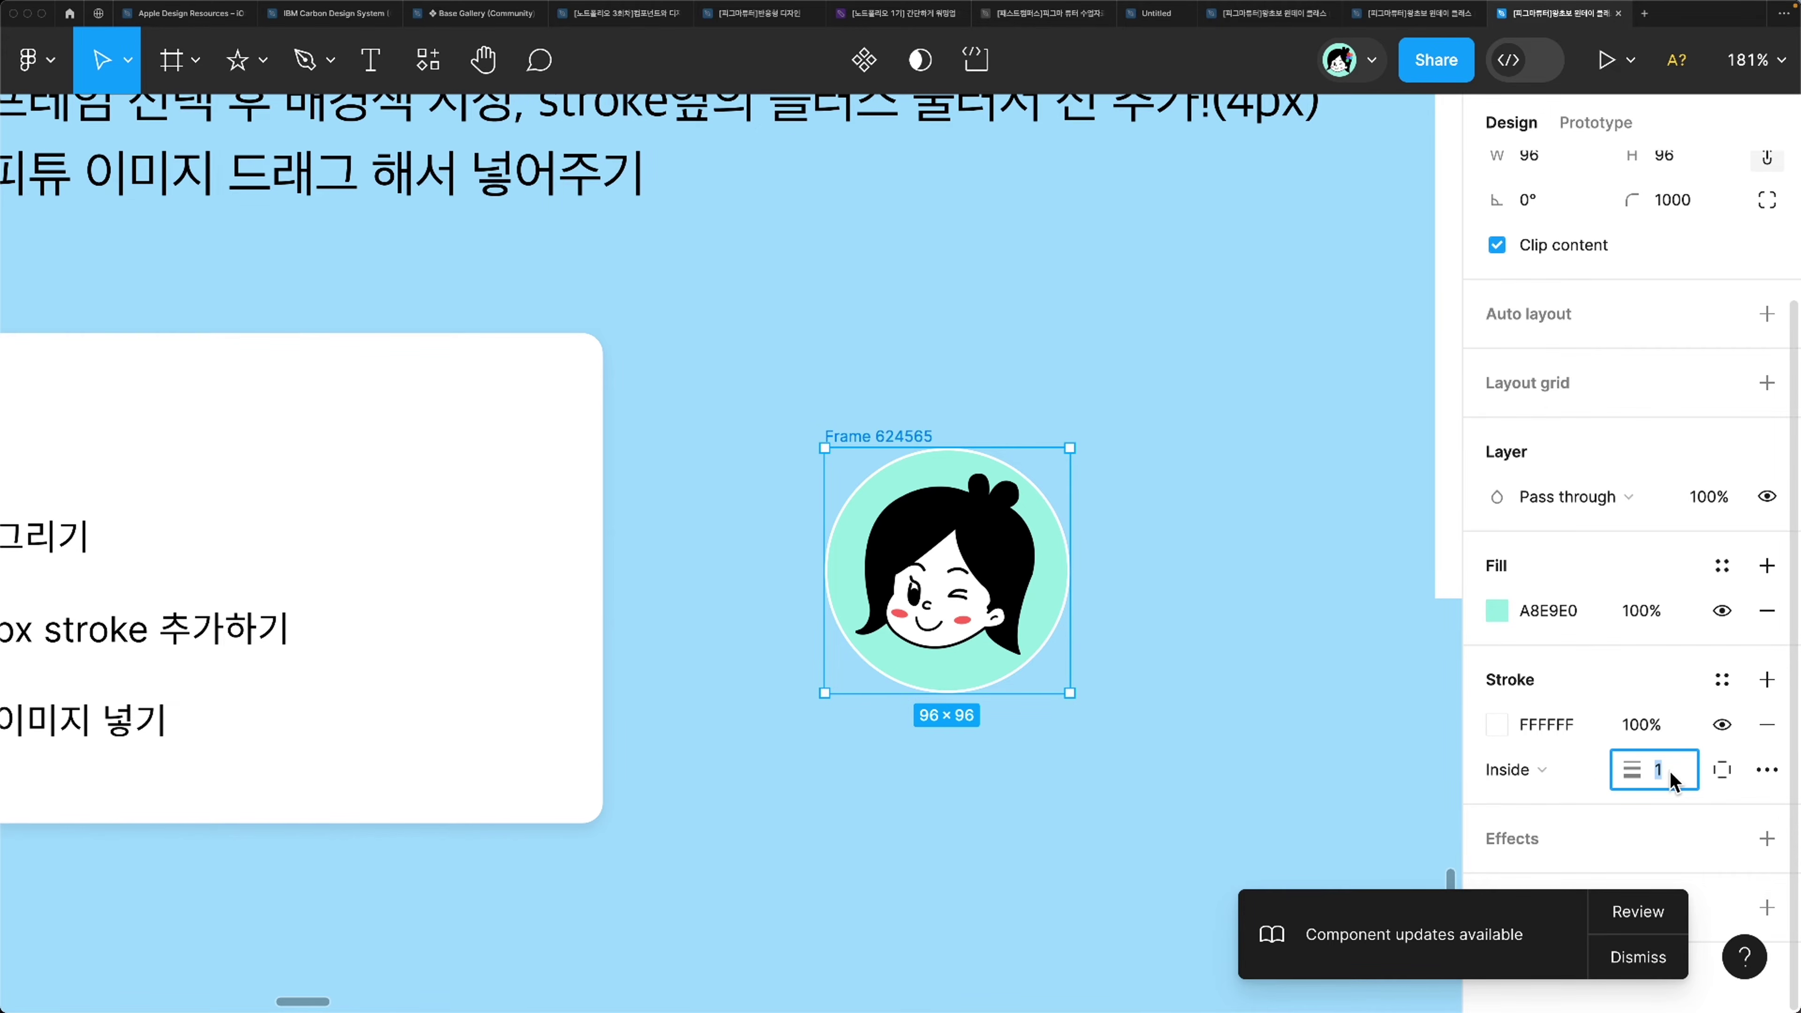
{"action": "left_click", "coordinate": [1194, 616]}
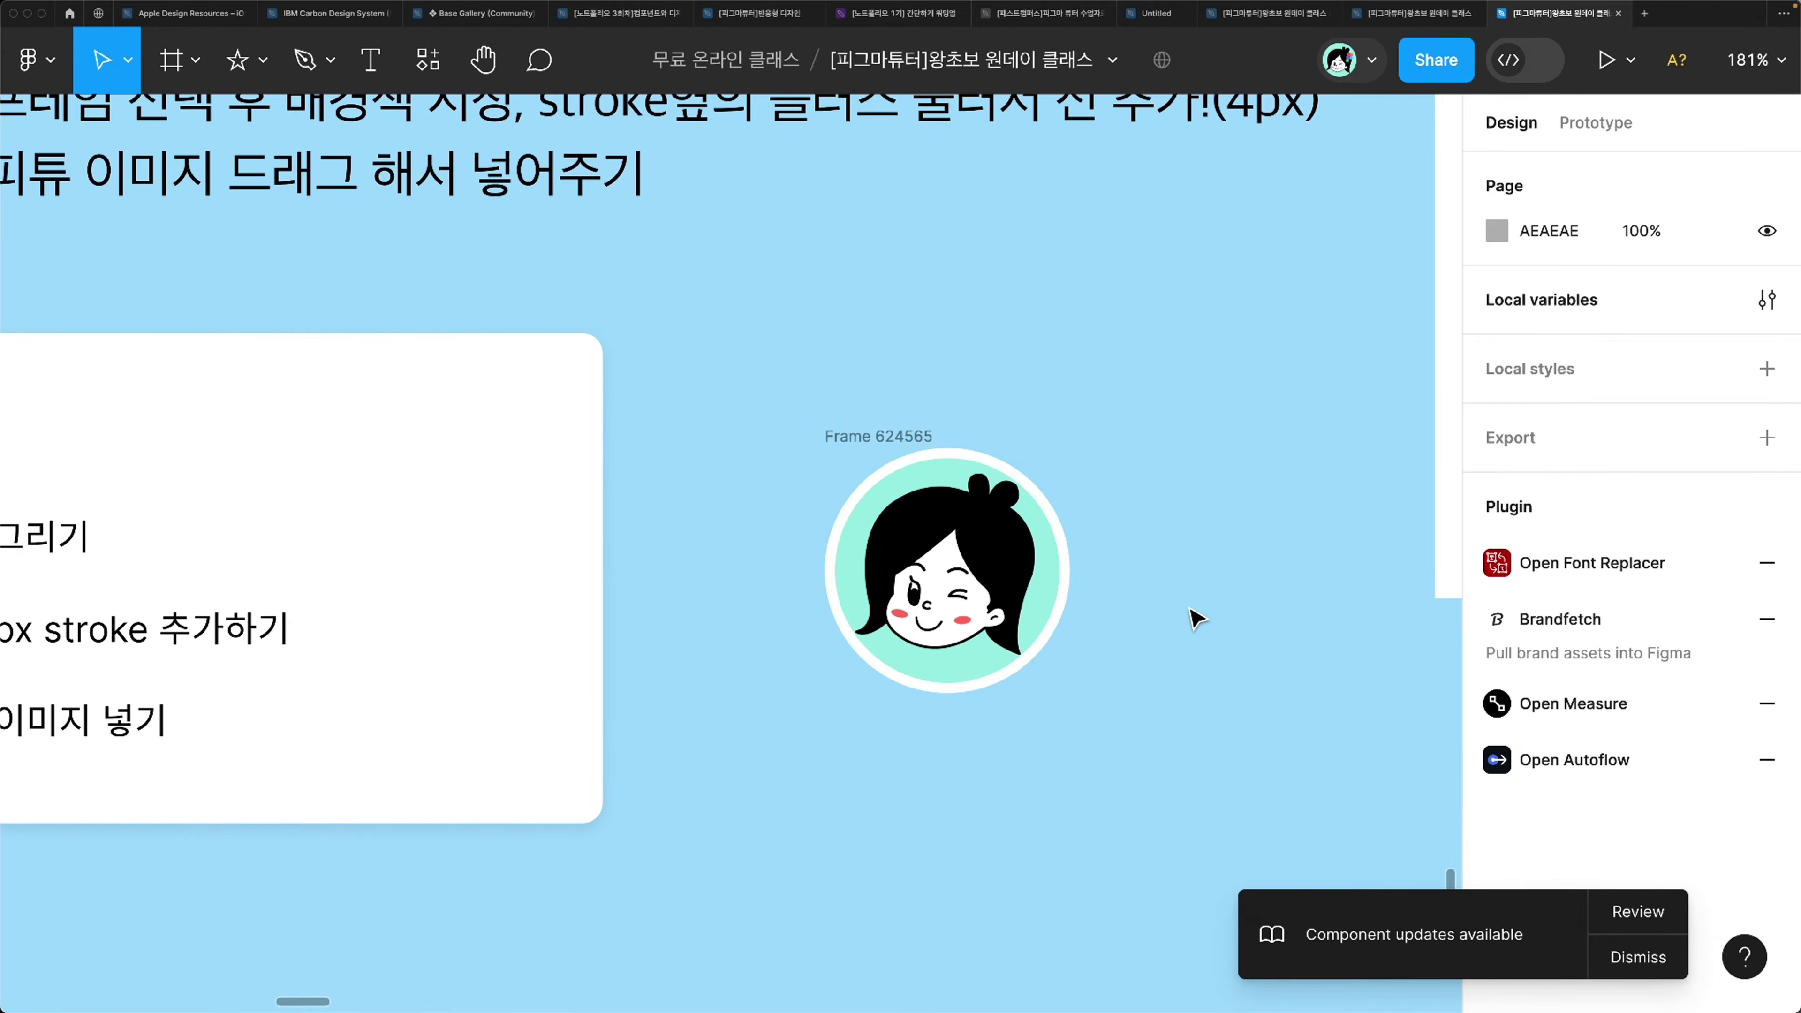
Step: Check off the background and 4px stroke task and the image placement task in the exercise 2 checklist
{"action": "scroll", "coordinate": [1197, 617], "scroll_direction": "down", "scroll_amount": 3}
{"action": "scroll", "coordinate": [1196, 616], "scroll_direction": "down", "scroll_amount": 2}
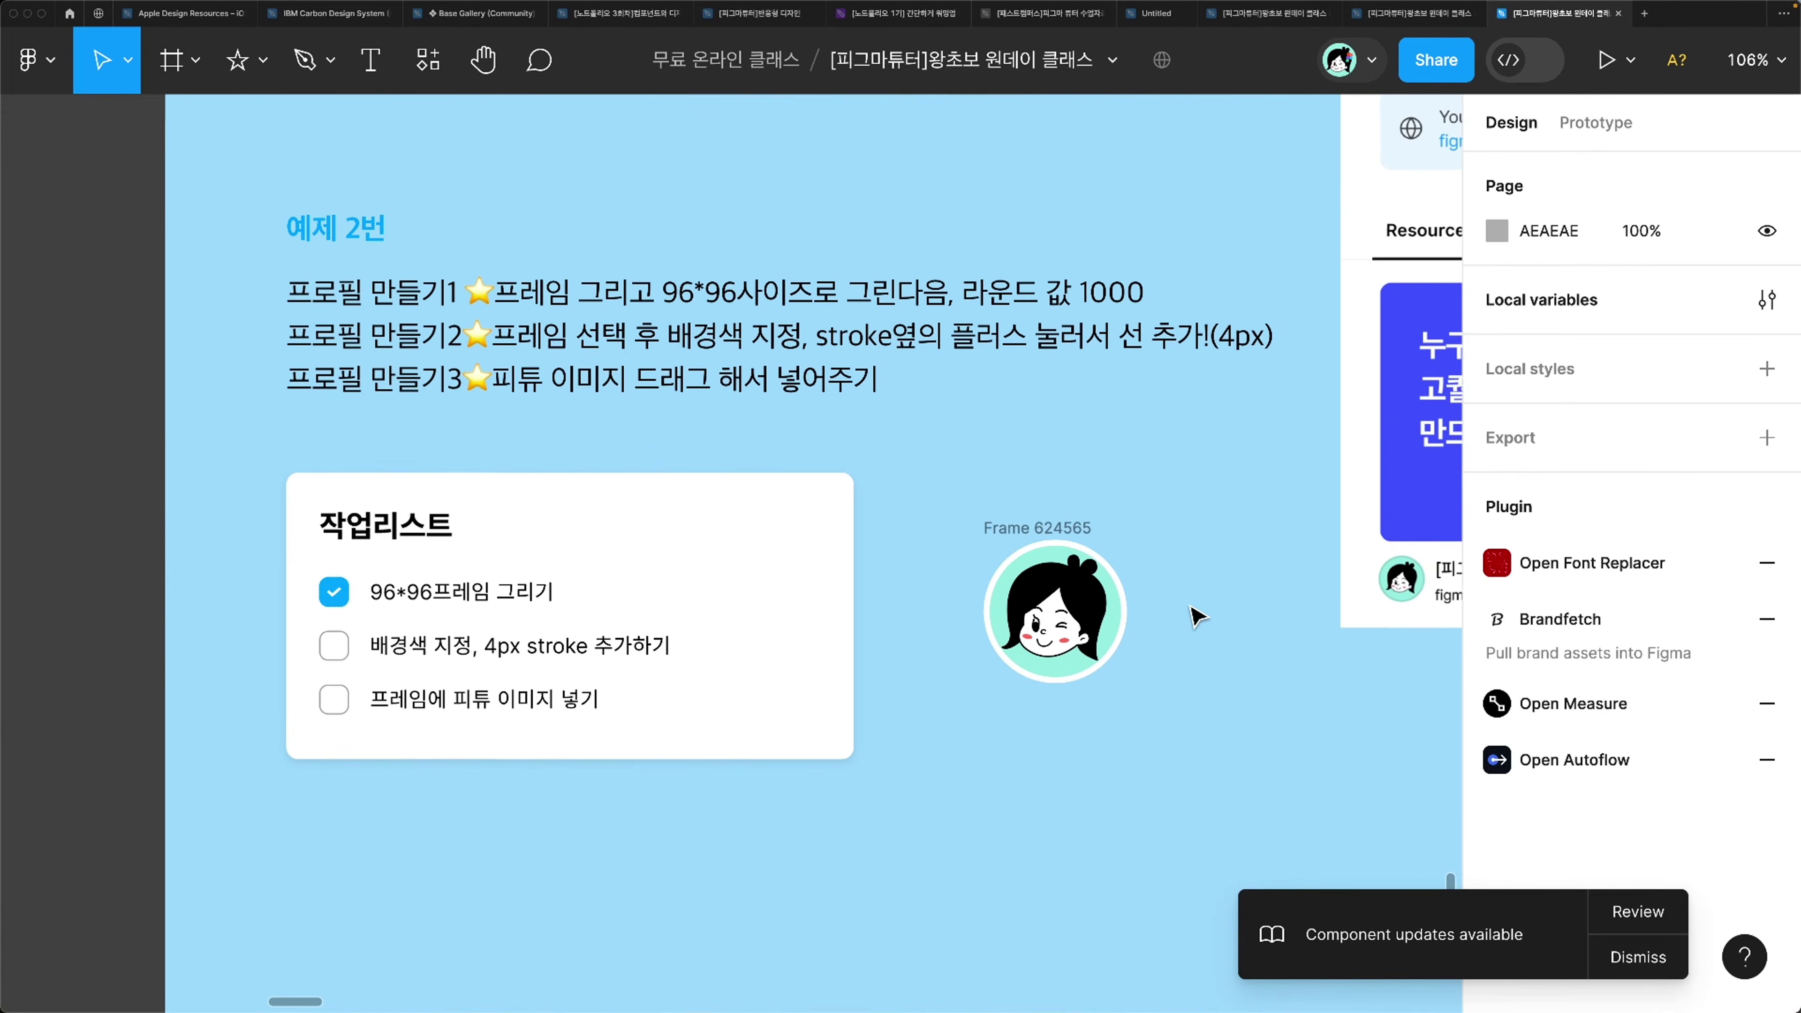
{"action": "left_click", "coordinate": [336, 650]}
{"action": "left_click", "coordinate": [330, 718]}
Step: Move the round profile frame up to the lower-left edge of the pink banner, at about X 232, Y 690
{"action": "scroll", "coordinate": [996, 550], "scroll_direction": "down", "scroll_amount": 4}
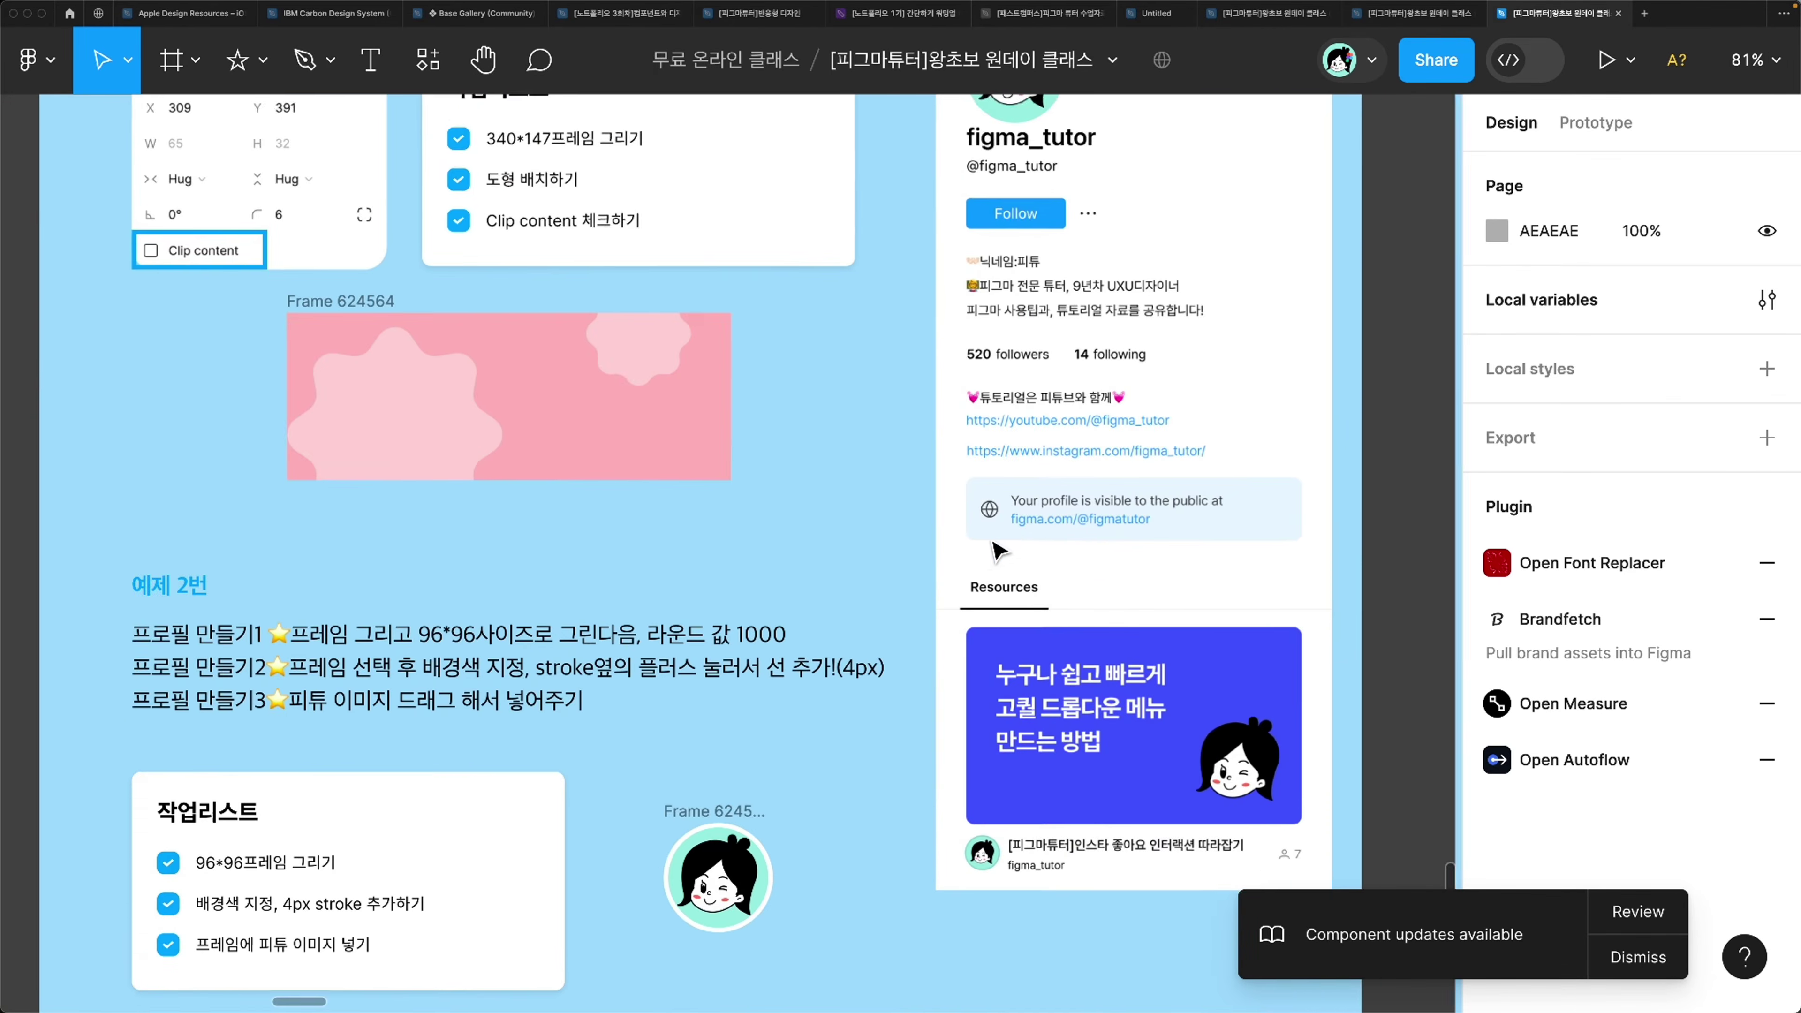
{"action": "scroll", "coordinate": [996, 549], "scroll_direction": "up", "scroll_amount": 3}
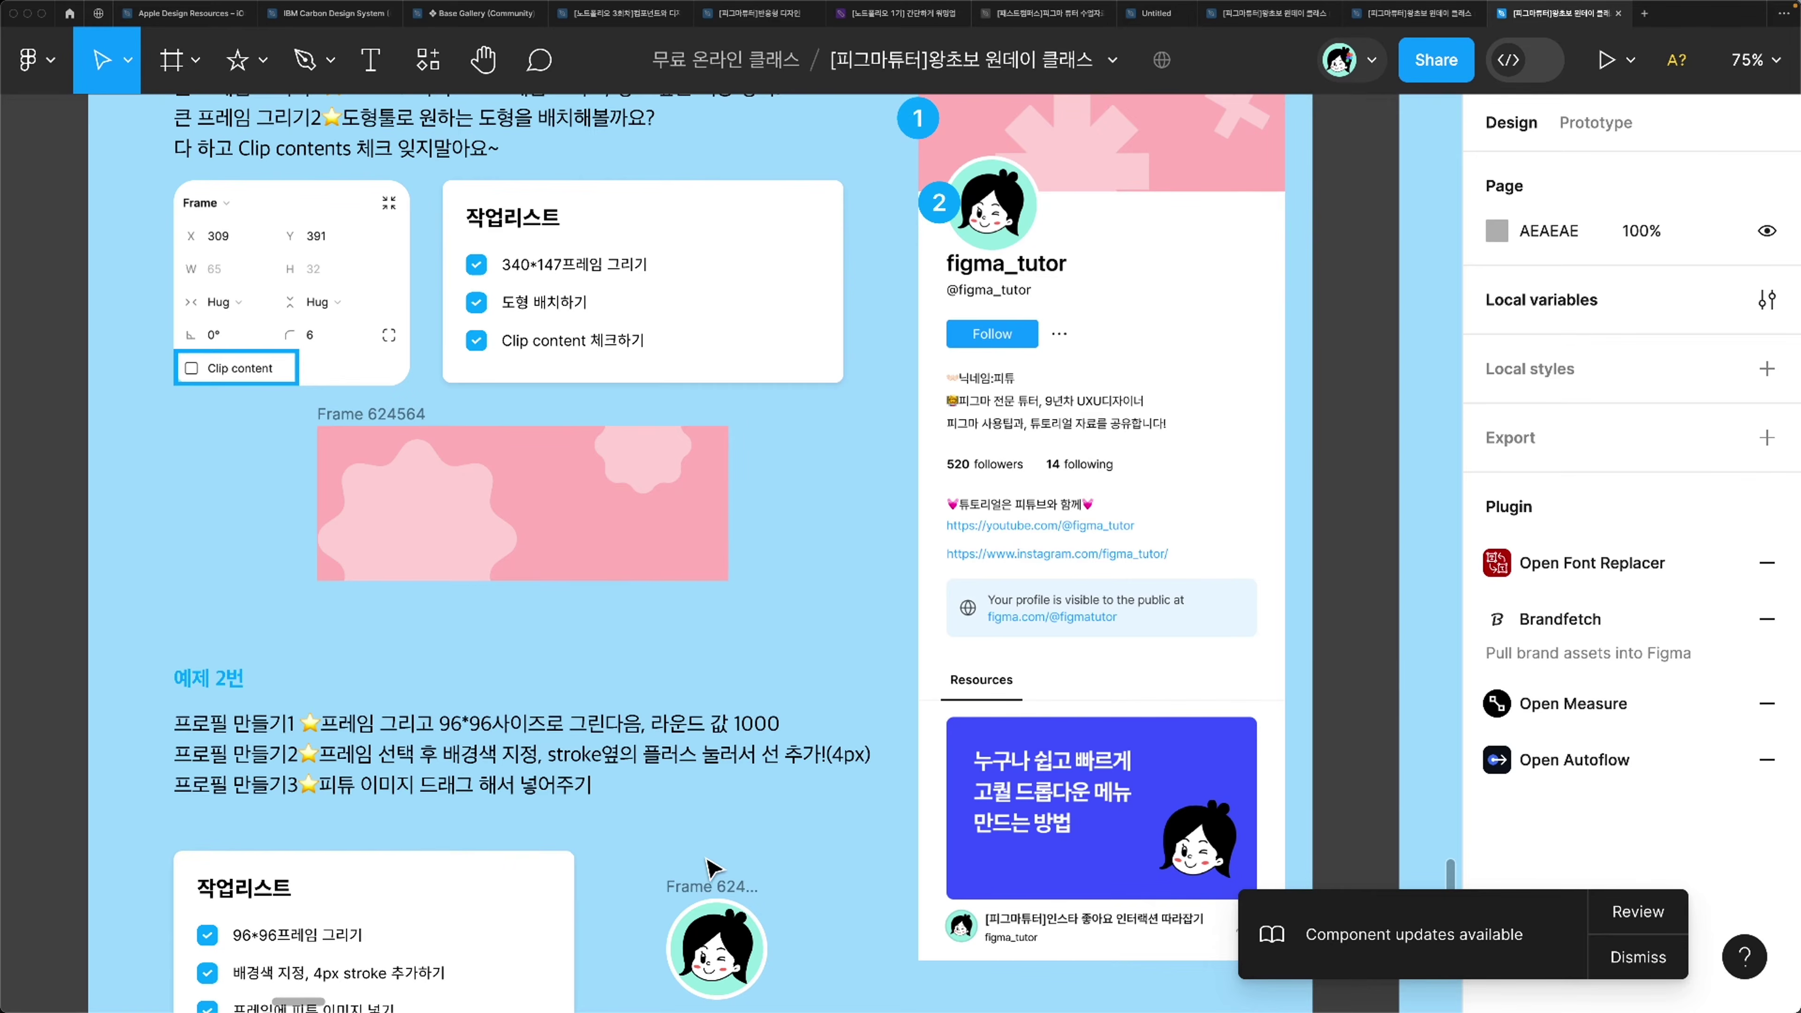
{"action": "left_click_drag", "start_coordinate": [707, 896], "coordinate": [384, 596]}
{"action": "scroll", "coordinate": [652, 754], "scroll_direction": "left", "scroll_amount": 5}
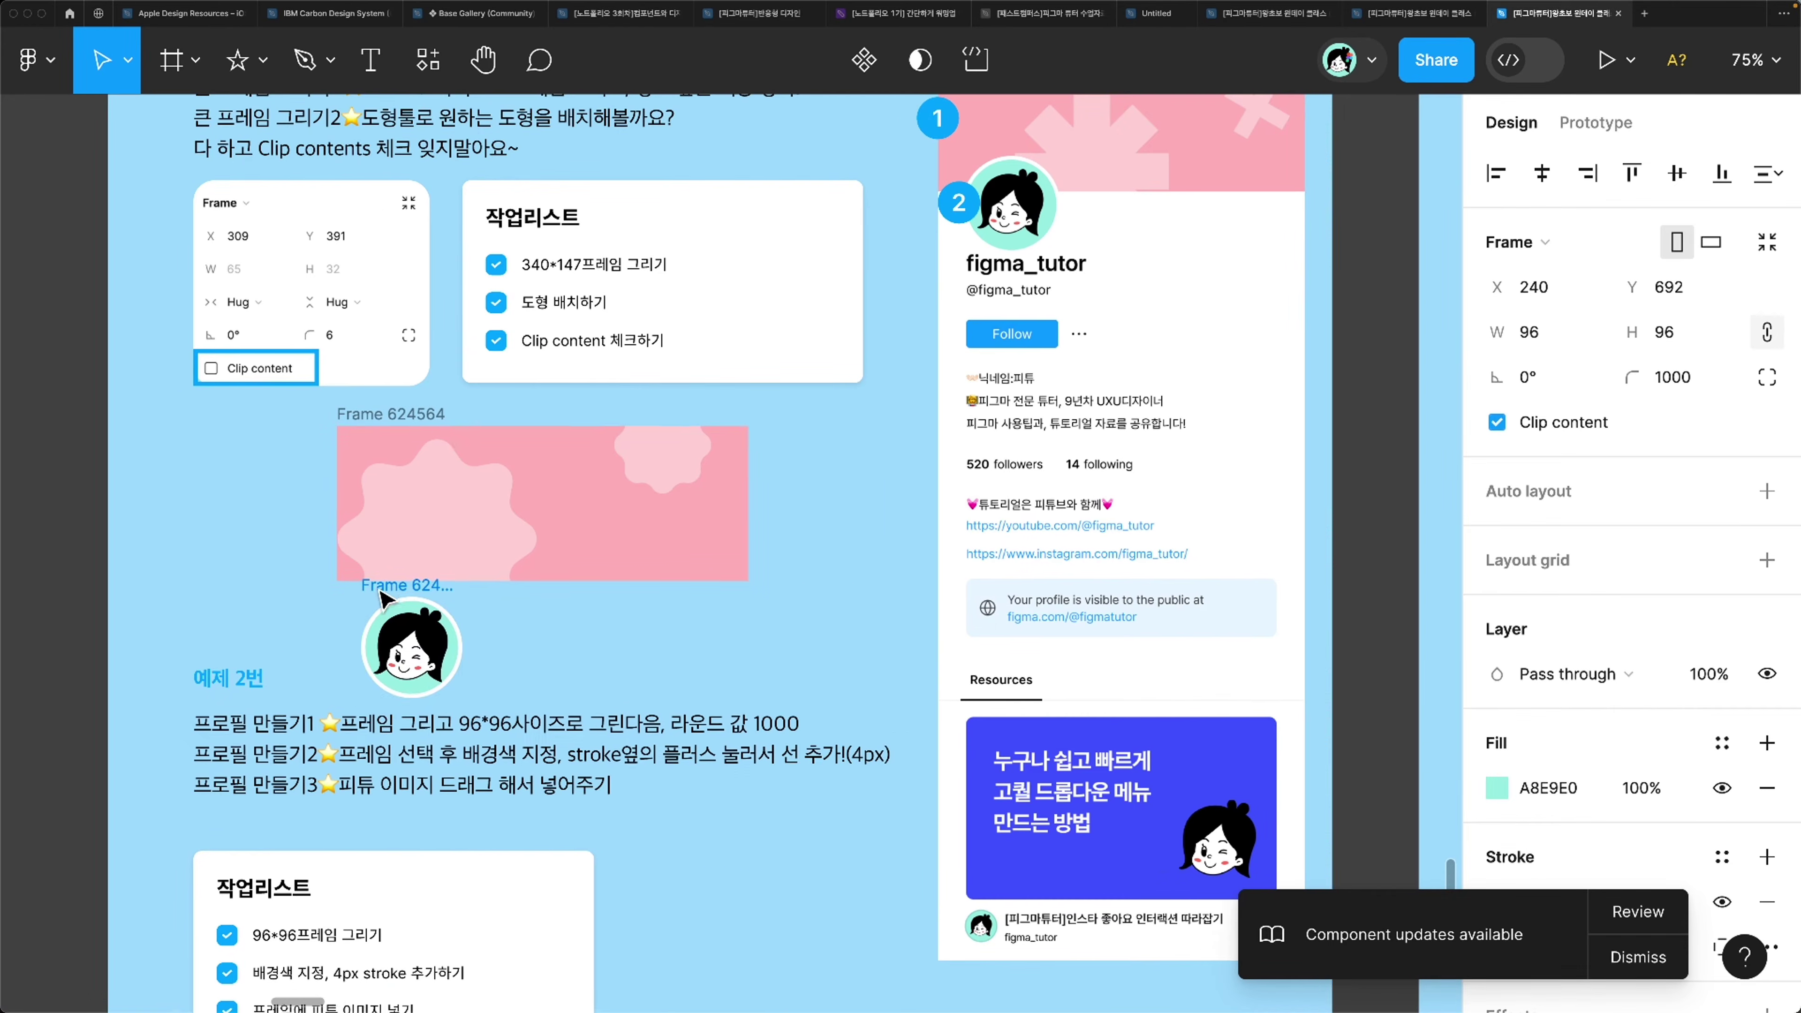
{"action": "left_click_drag", "start_coordinate": [649, 702], "coordinate": [641, 701]}
Step: Return to the lesson materials through the "수업 자료로 돌아가기" link below the exercises
{"action": "scroll", "coordinate": [641, 701], "scroll_direction": "up", "scroll_amount": 3}
{"action": "scroll", "coordinate": [640, 700], "scroll_direction": "right", "scroll_amount": 2}
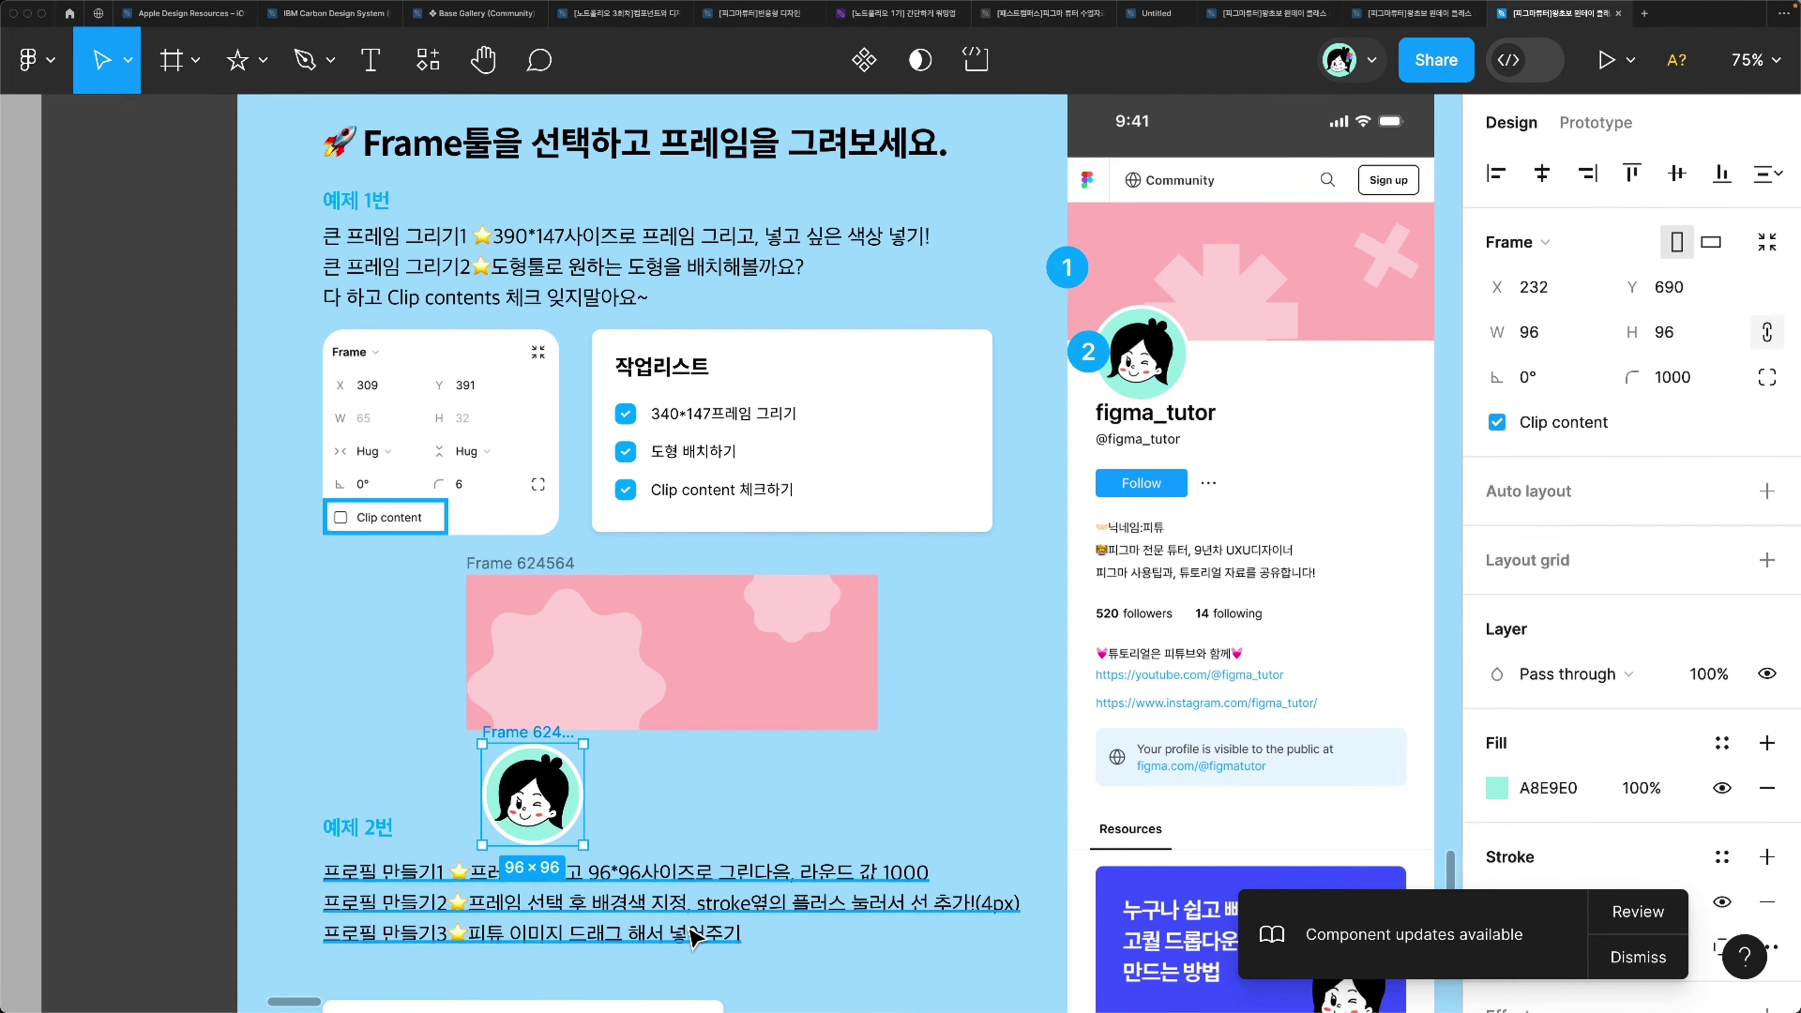
{"action": "scroll", "coordinate": [705, 936], "scroll_direction": "down", "scroll_amount": 3}
{"action": "scroll", "coordinate": [698, 922], "scroll_direction": "down", "scroll_amount": 5}
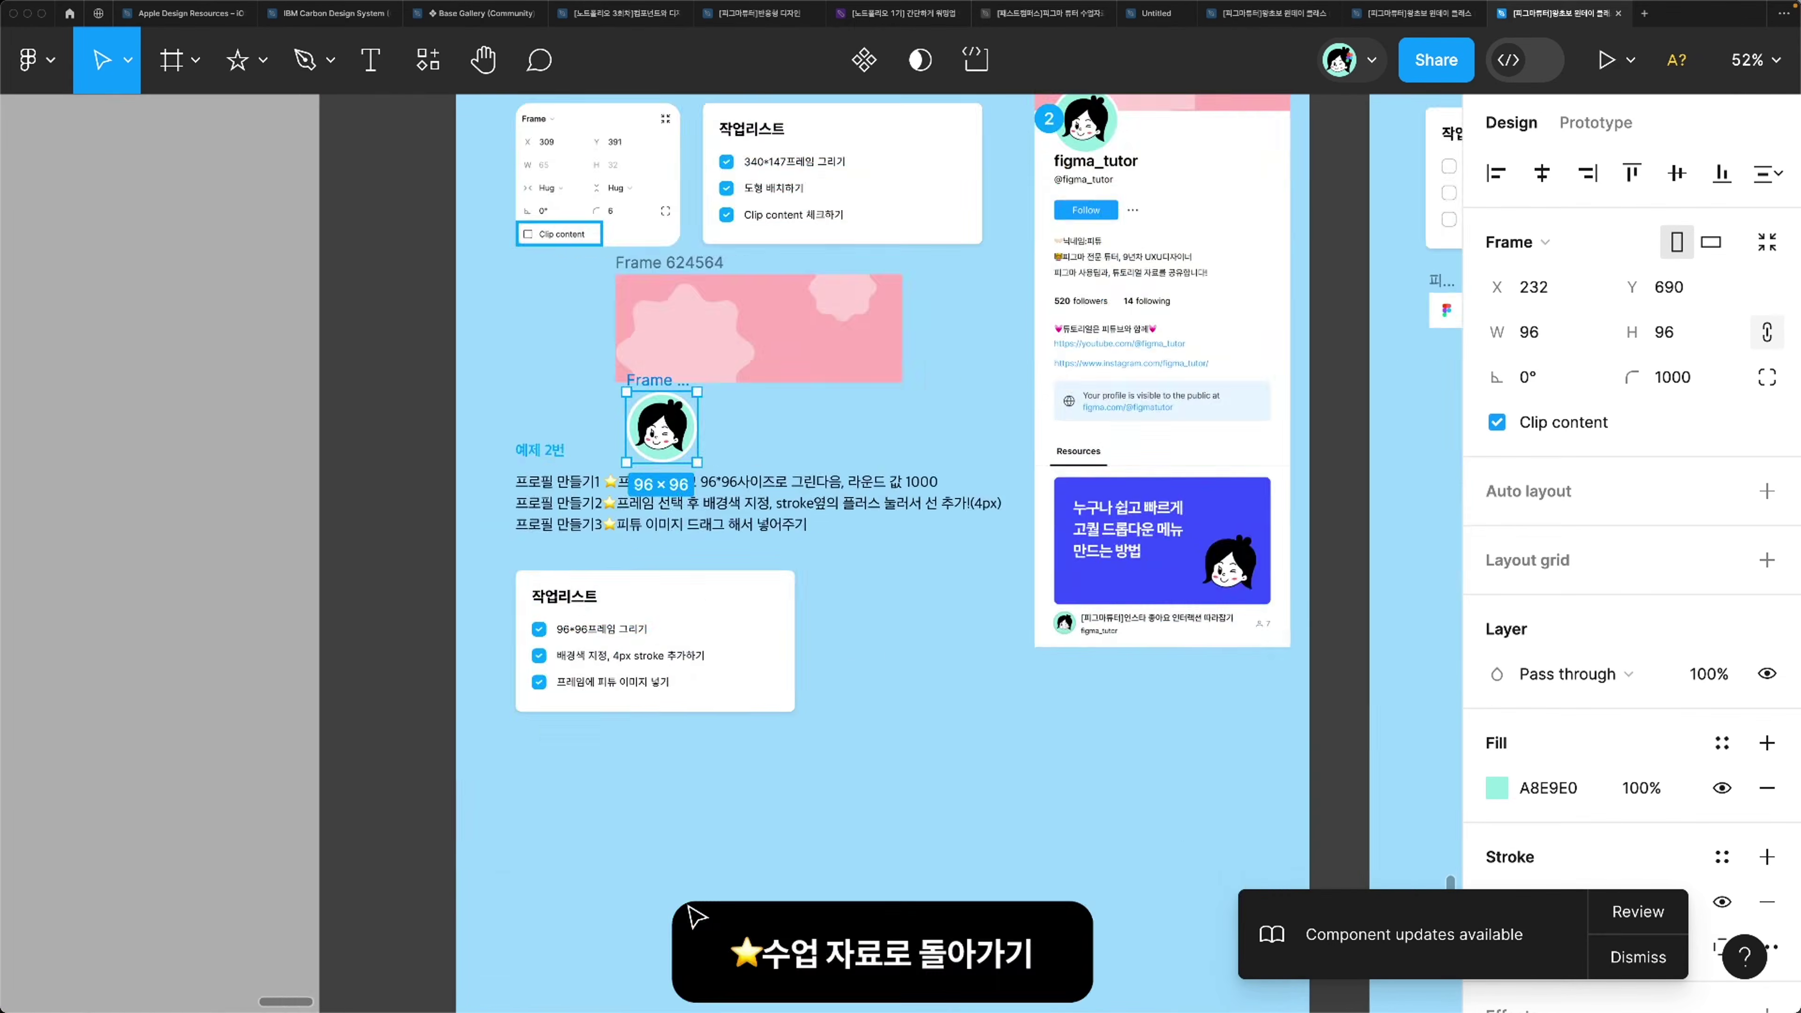
{"action": "scroll", "coordinate": [727, 752], "scroll_direction": "down", "scroll_amount": 3}
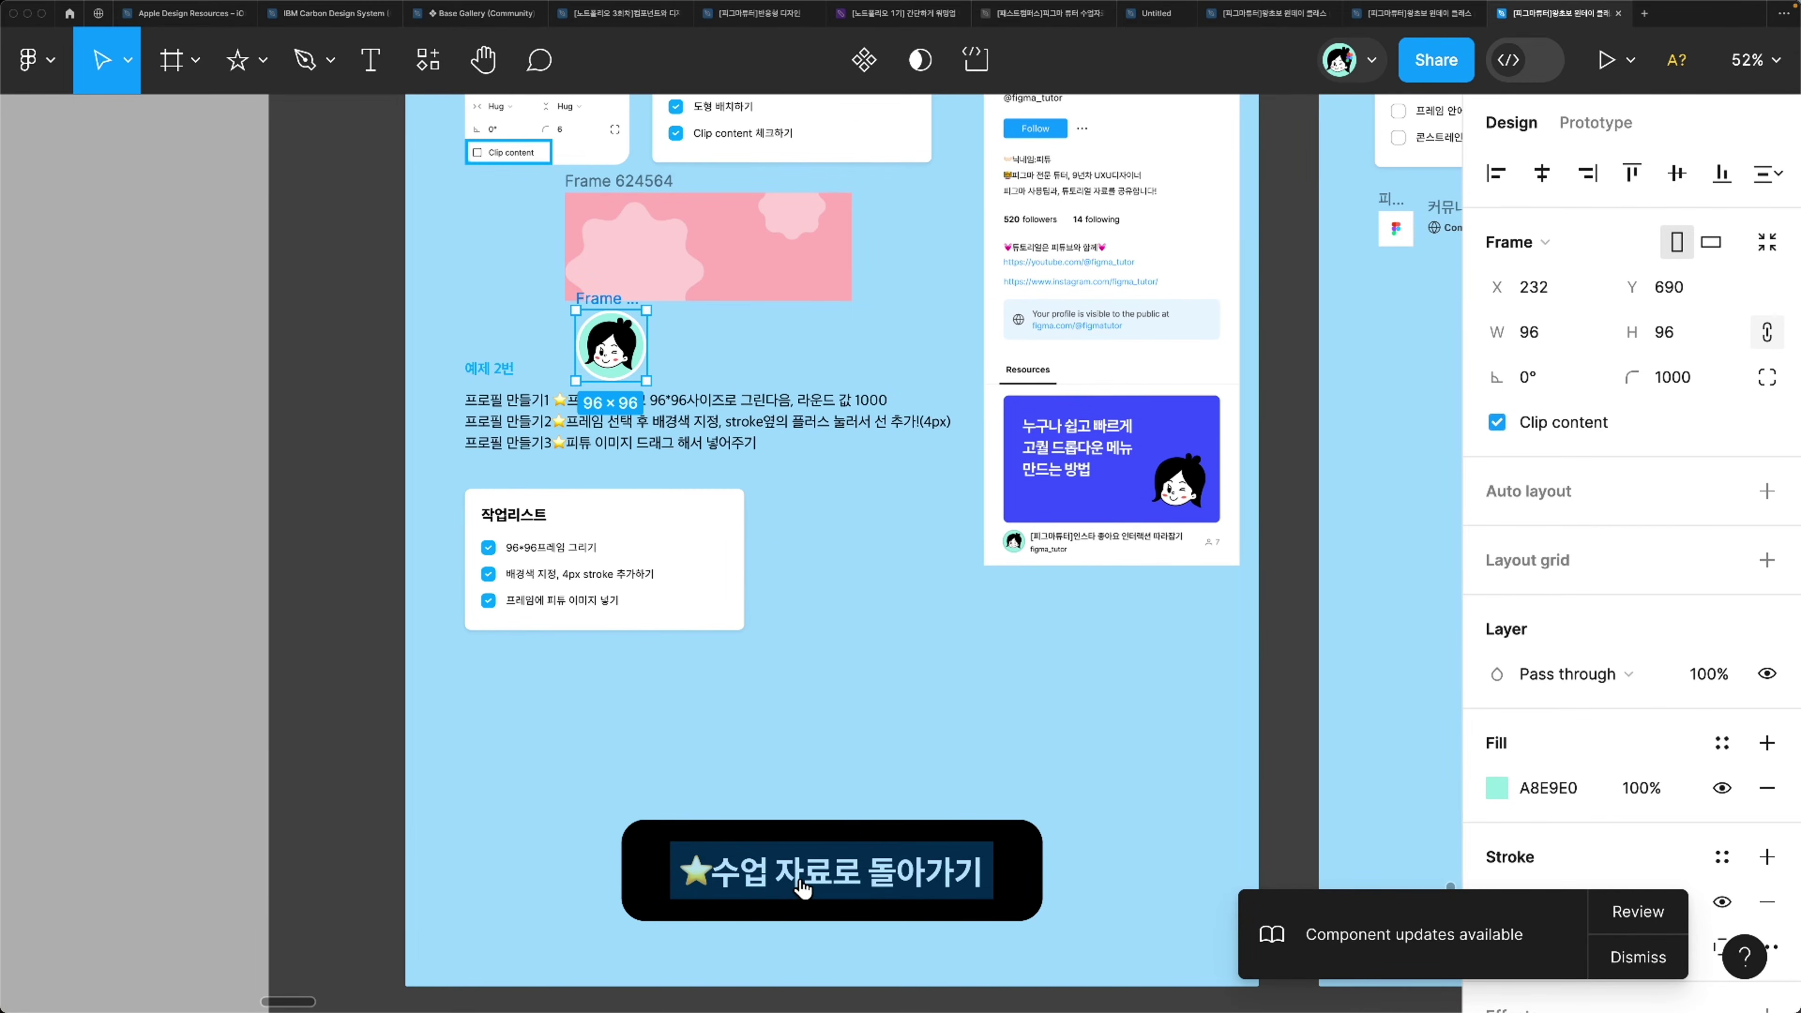
{"action": "mouse_move", "coordinate": [803, 889]}
{"action": "left_click", "coordinate": [787, 921]}
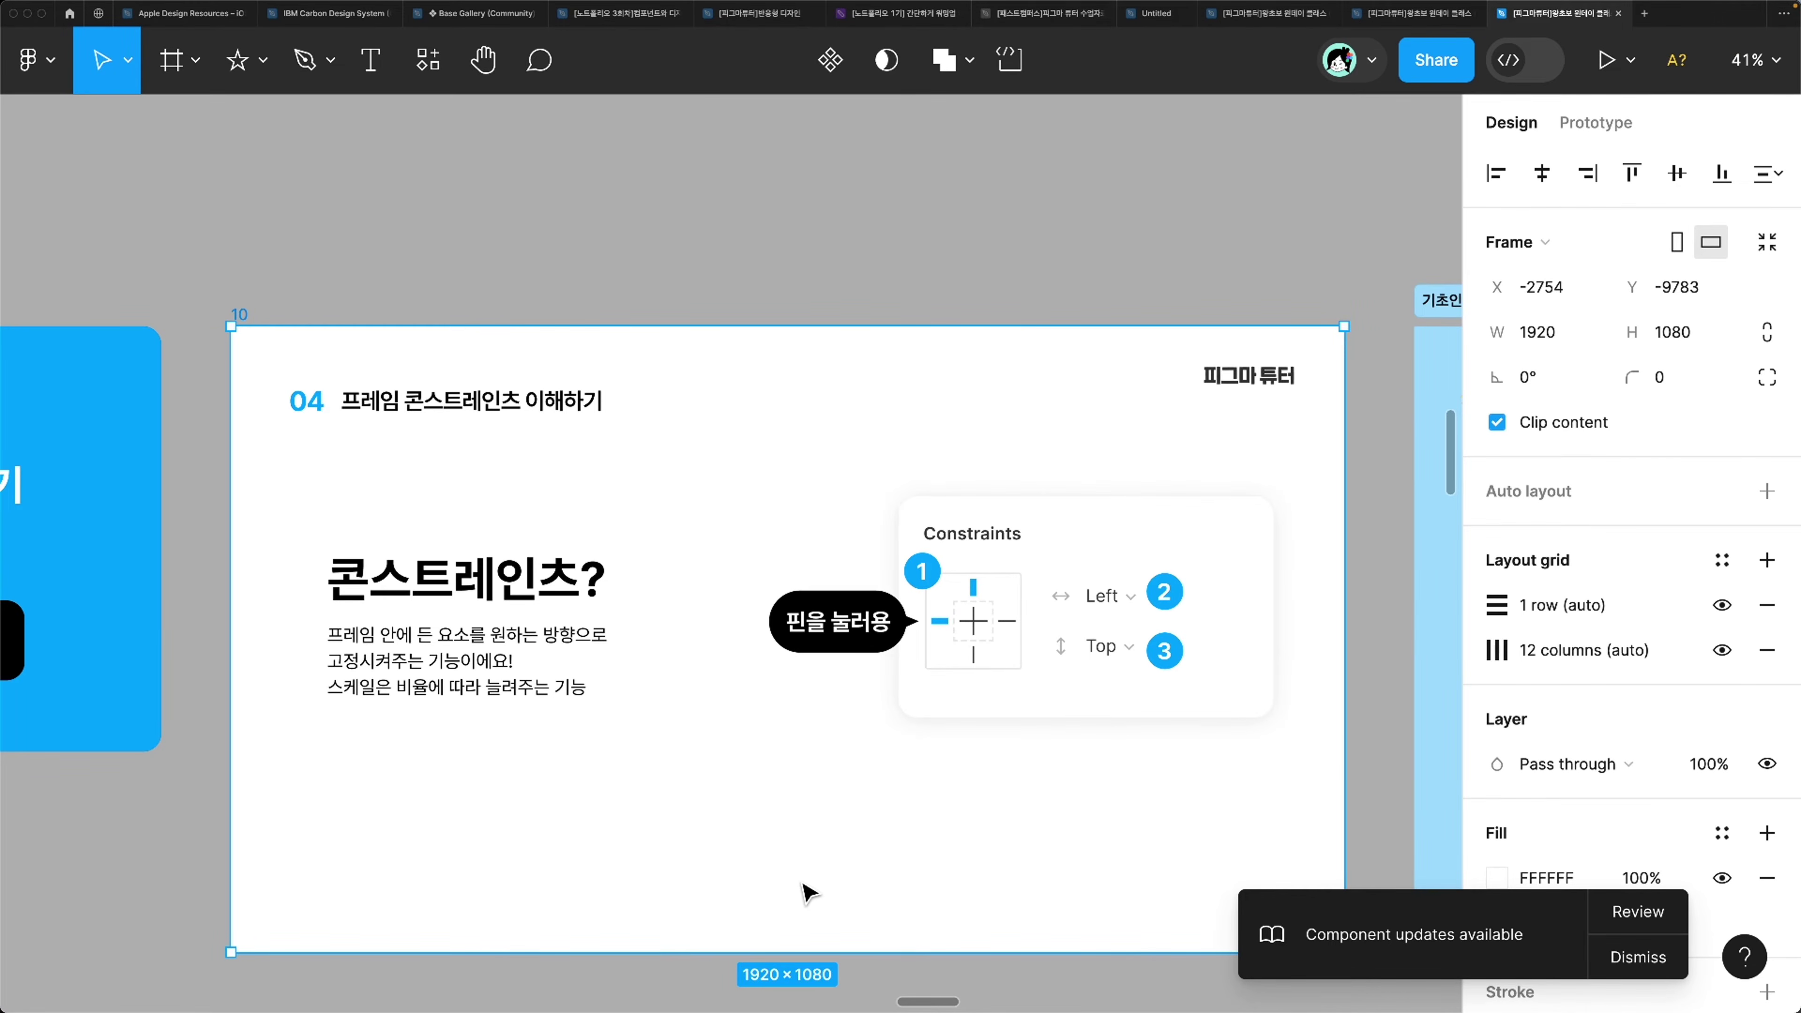
Step: Select the "콘스트레인츠?" text group on slide 10 and examine its Constraints settings
{"action": "scroll", "coordinate": [808, 892], "scroll_direction": "right", "scroll_amount": 2}
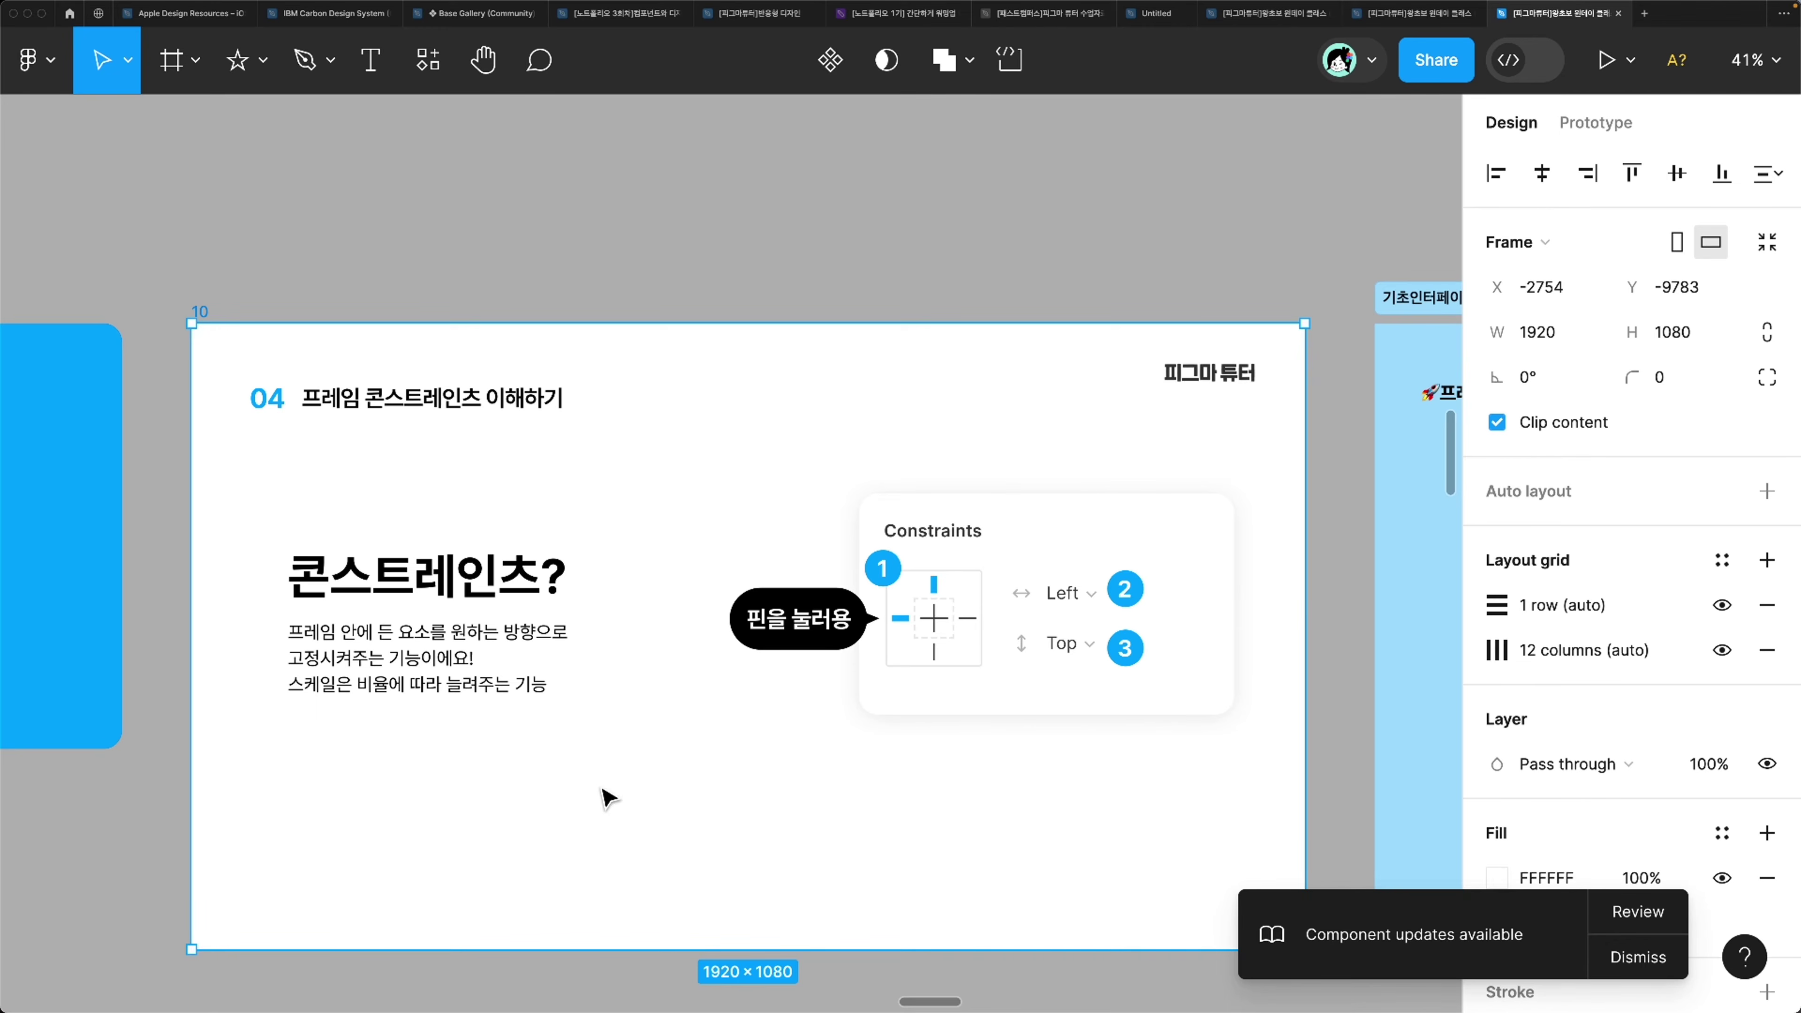
{"action": "scroll", "coordinate": [611, 801], "scroll_direction": "left", "scroll_amount": 5}
{"action": "scroll", "coordinate": [611, 801], "scroll_direction": "up", "scroll_amount": 2}
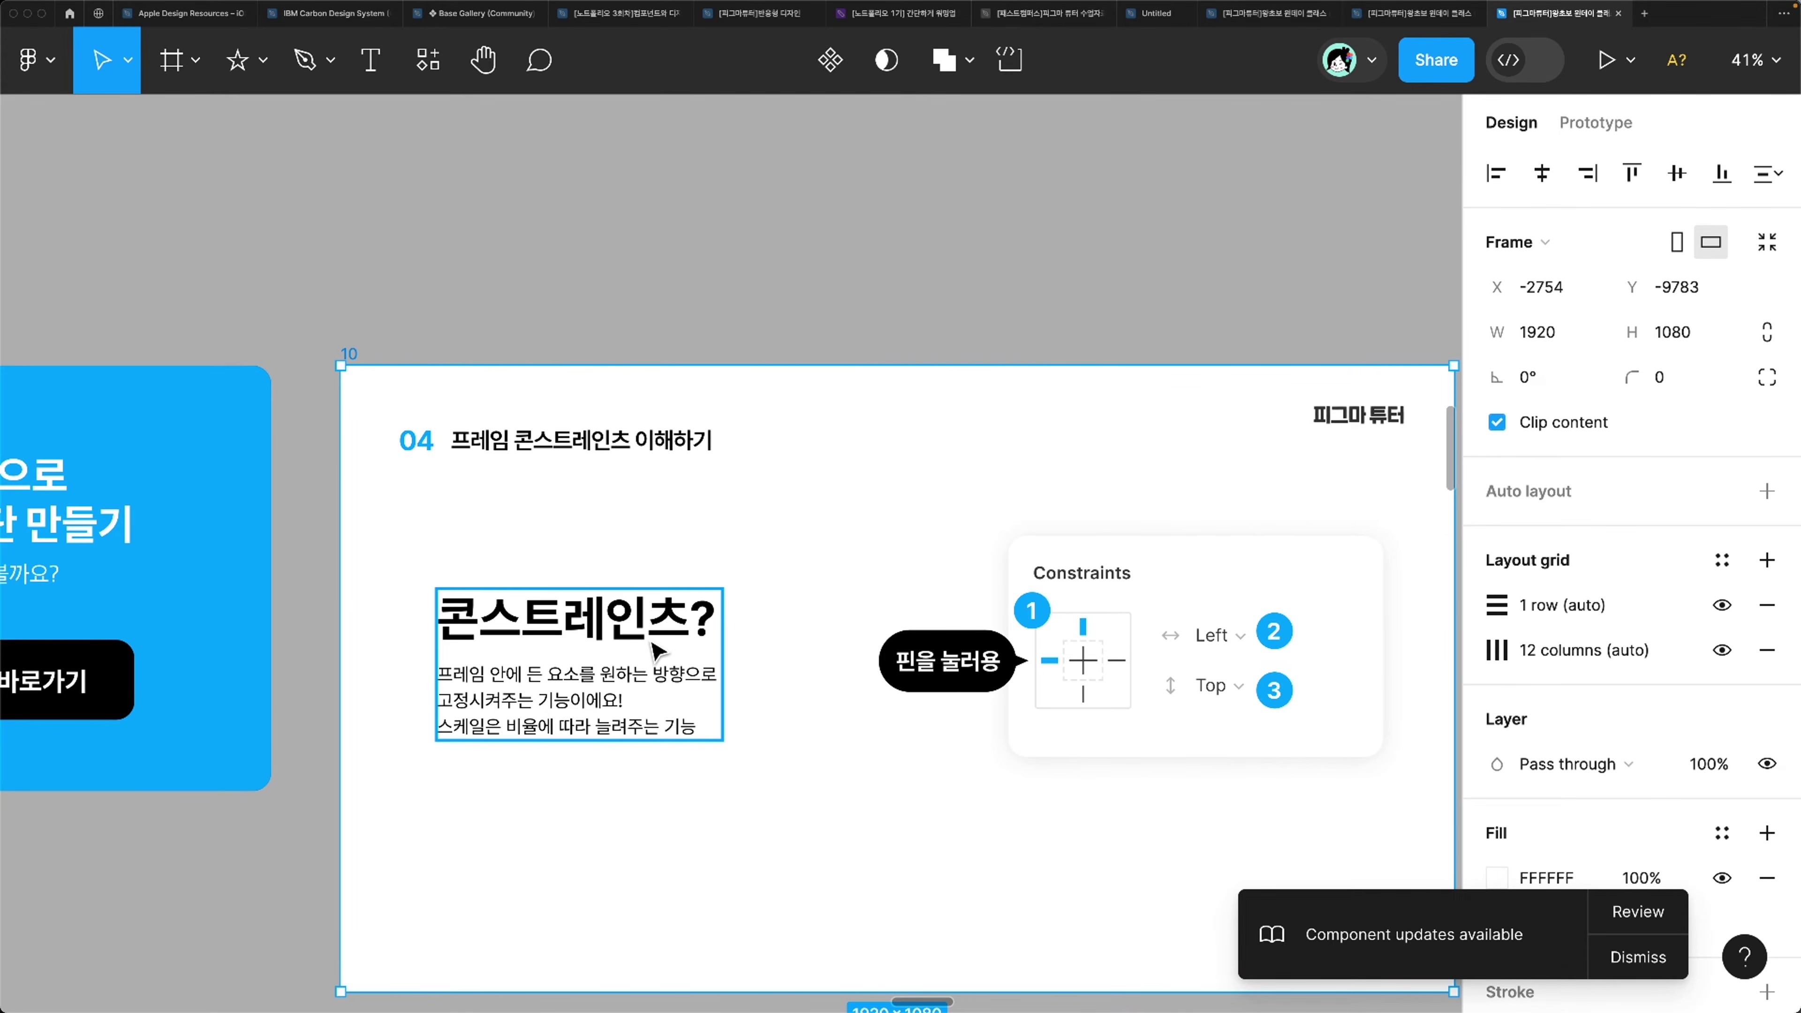
{"action": "left_click", "coordinate": [677, 642]}
{"action": "left_click", "coordinate": [748, 568]}
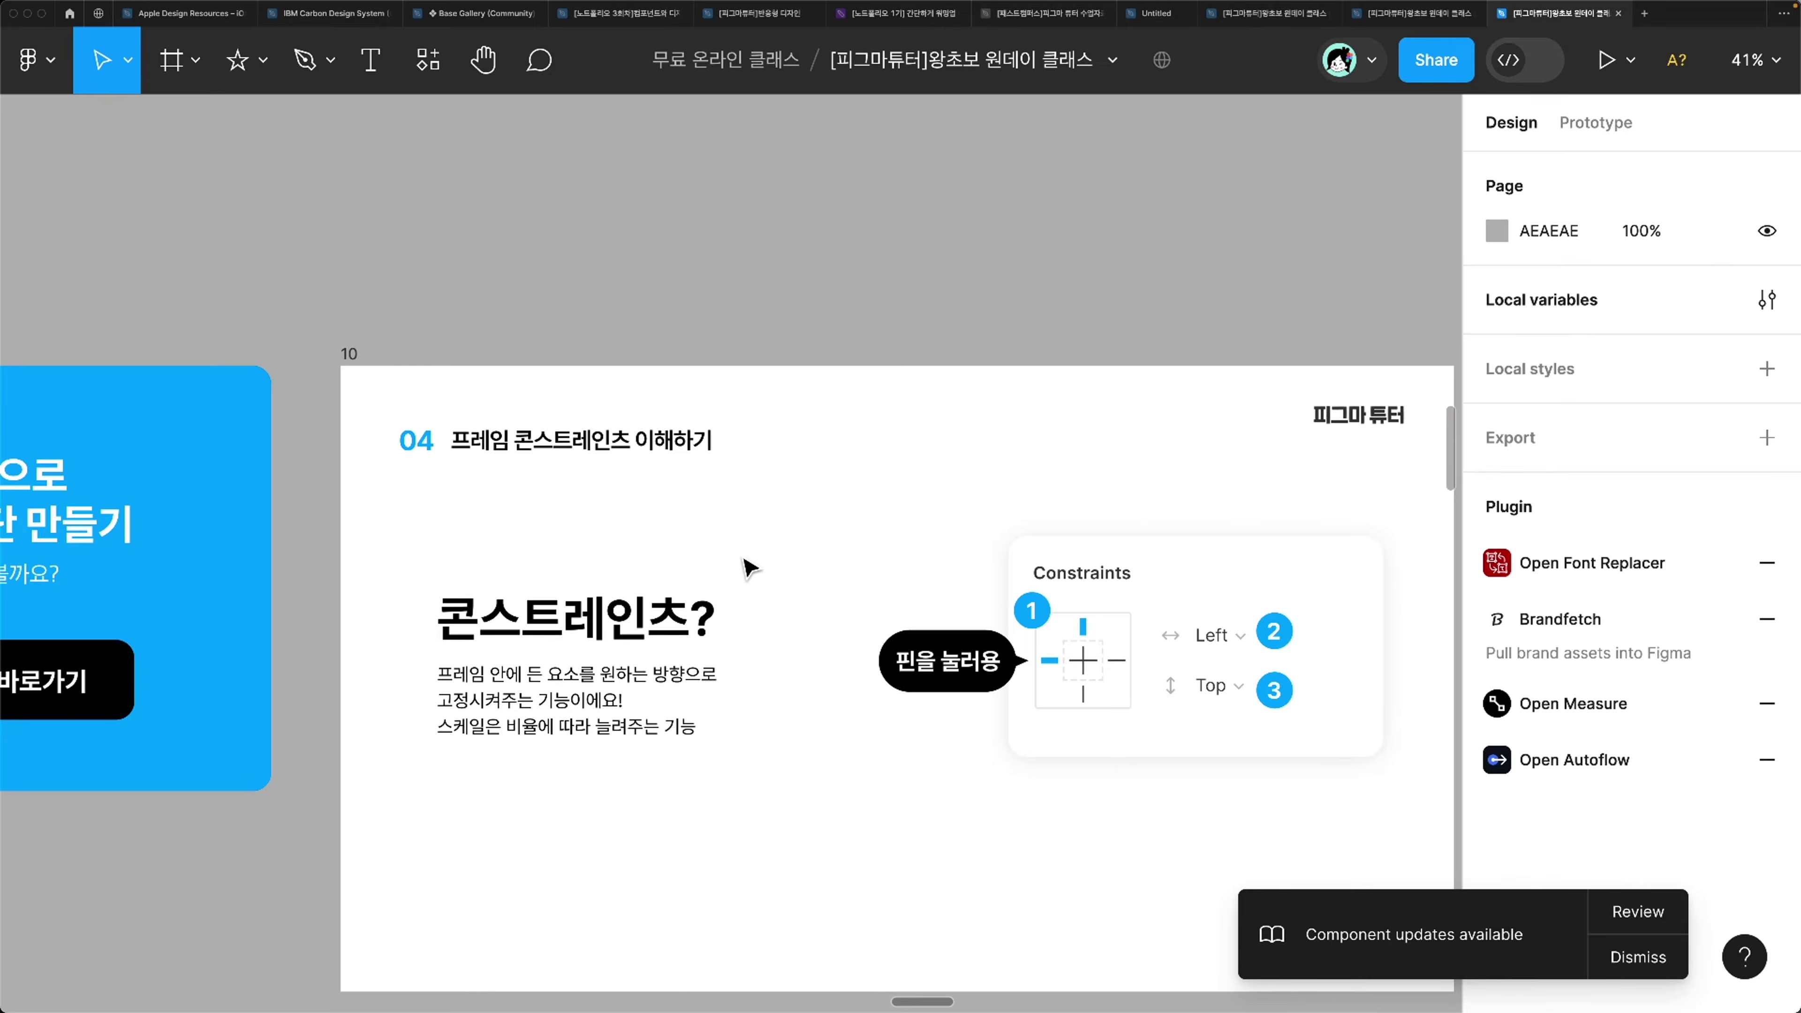
{"action": "scroll", "coordinate": [748, 567], "scroll_direction": "down", "scroll_amount": 3}
{"action": "scroll", "coordinate": [754, 608], "scroll_direction": "down", "scroll_amount": 1}
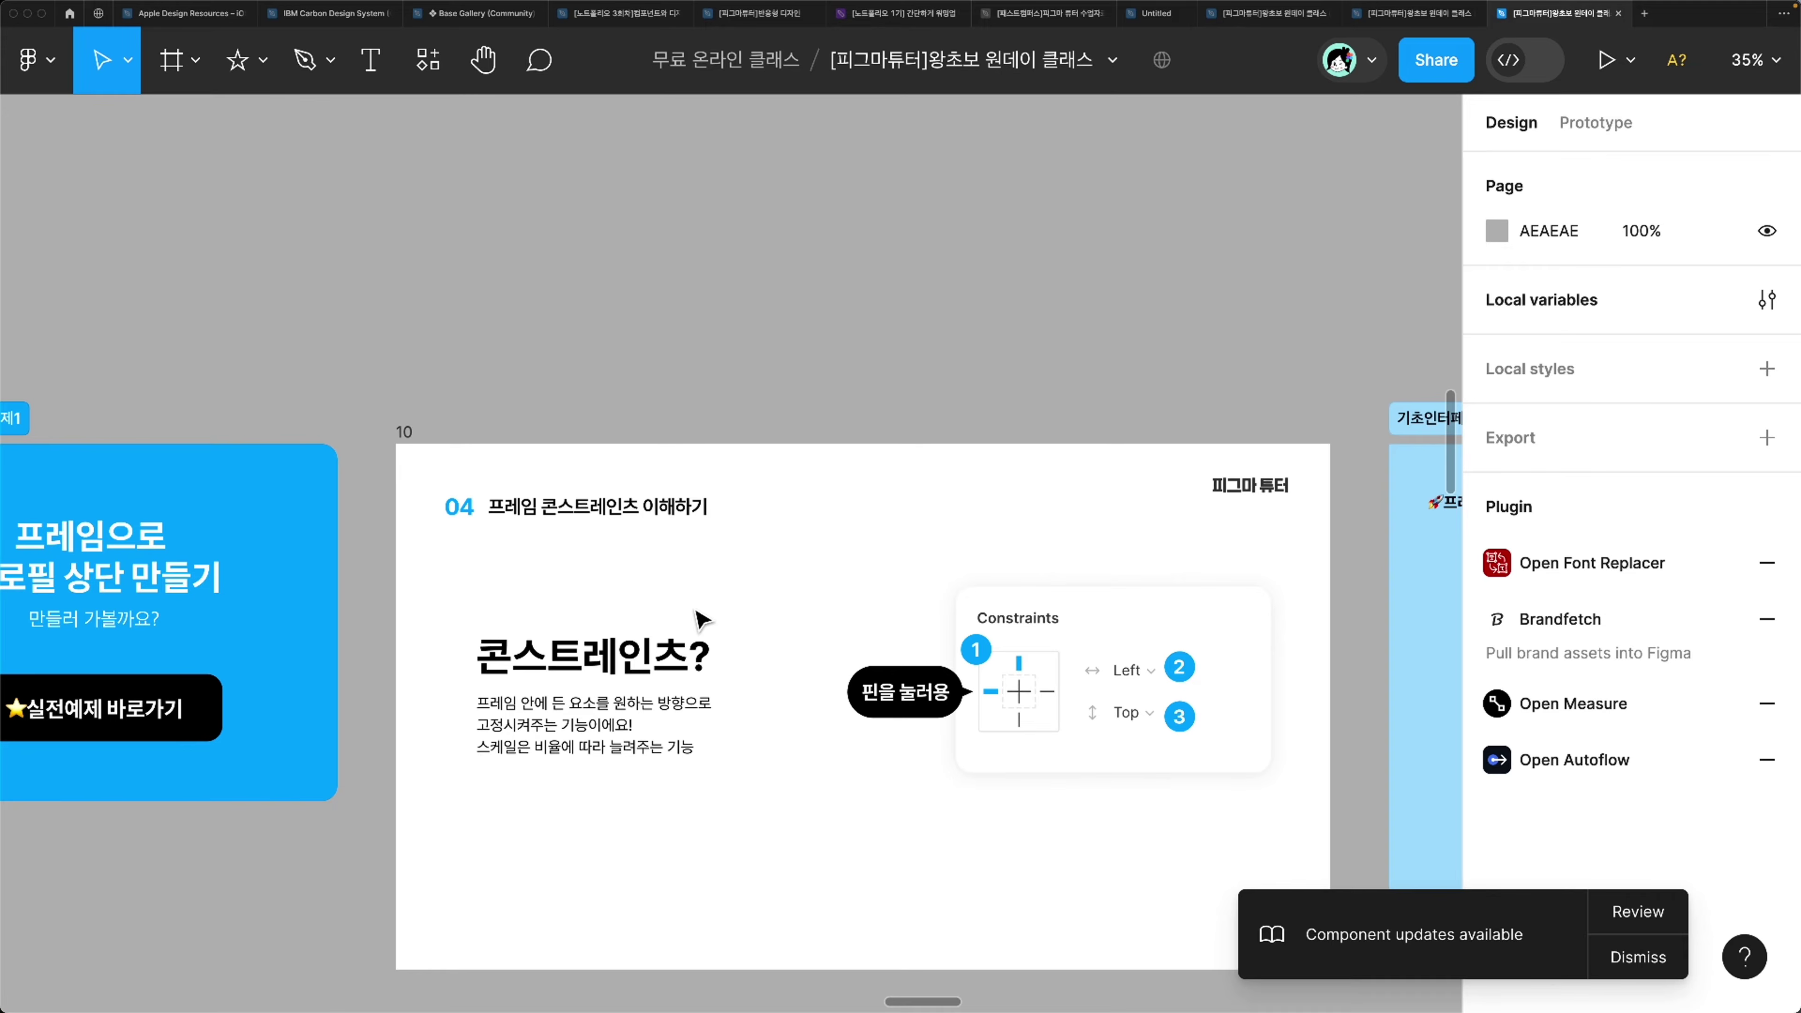
{"action": "left_click", "coordinate": [620, 691]}
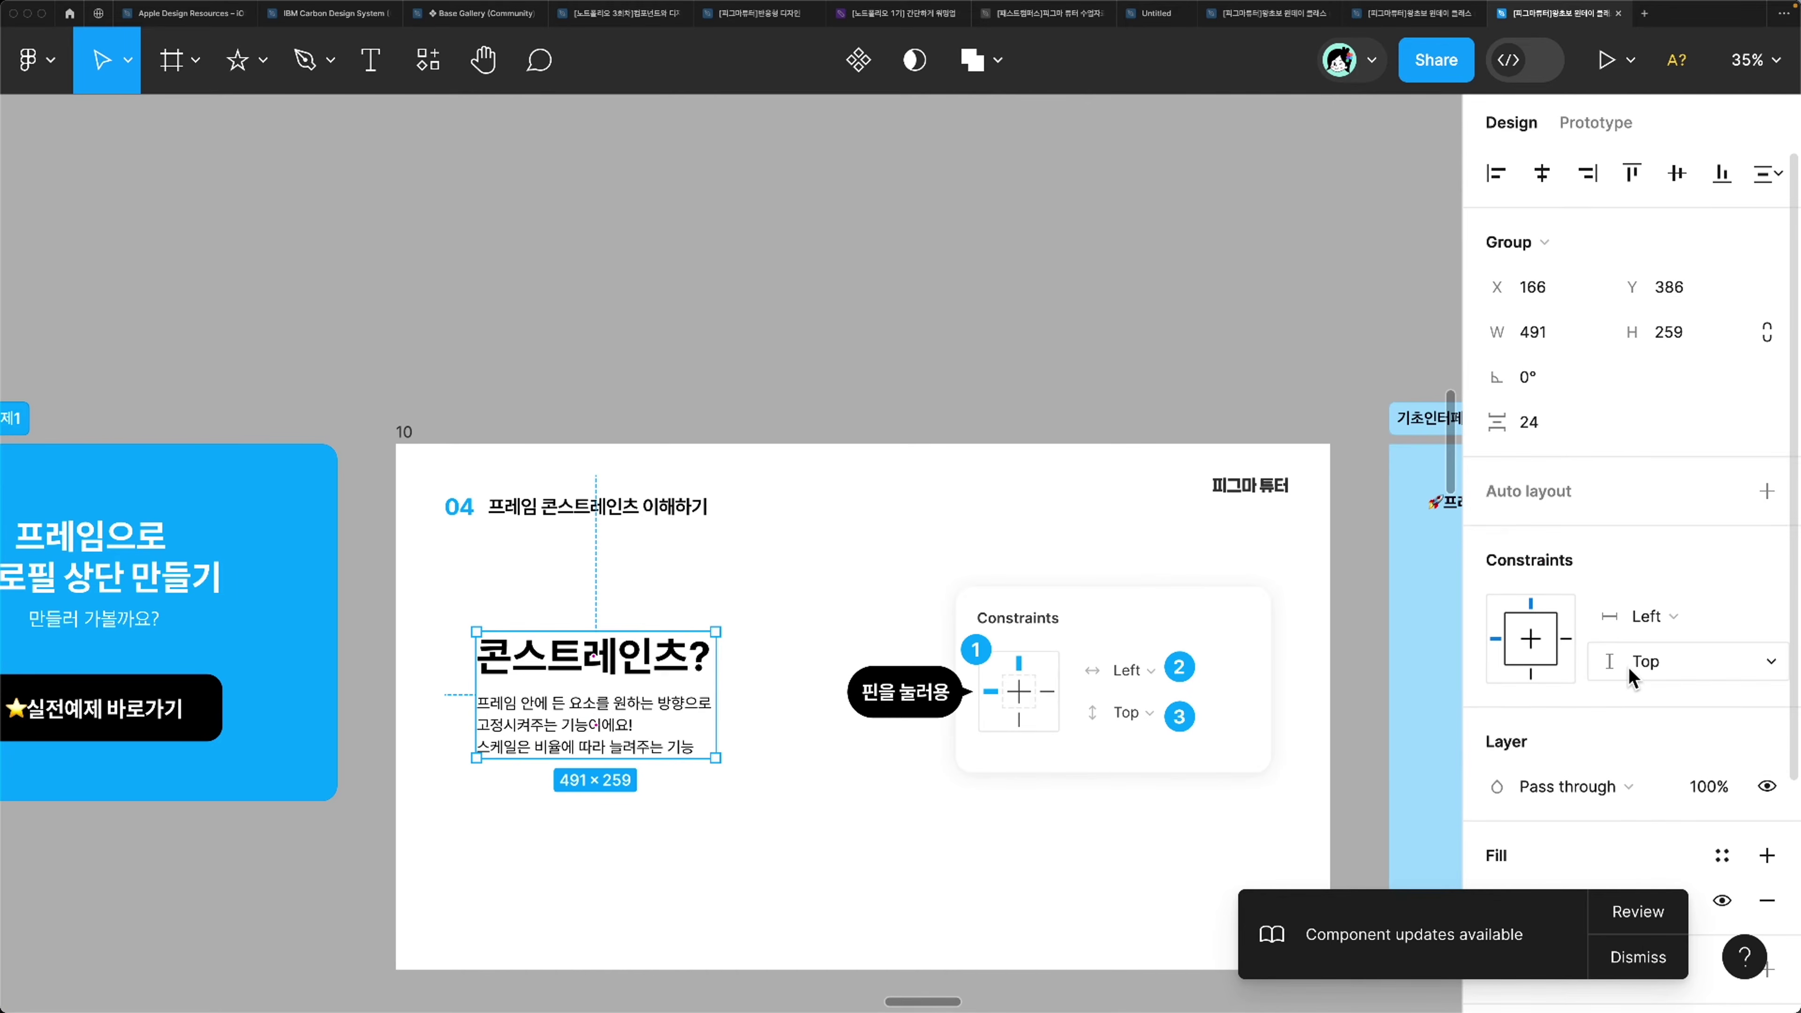
{"action": "scroll", "coordinate": [1628, 667], "scroll_direction": "down", "scroll_amount": 1}
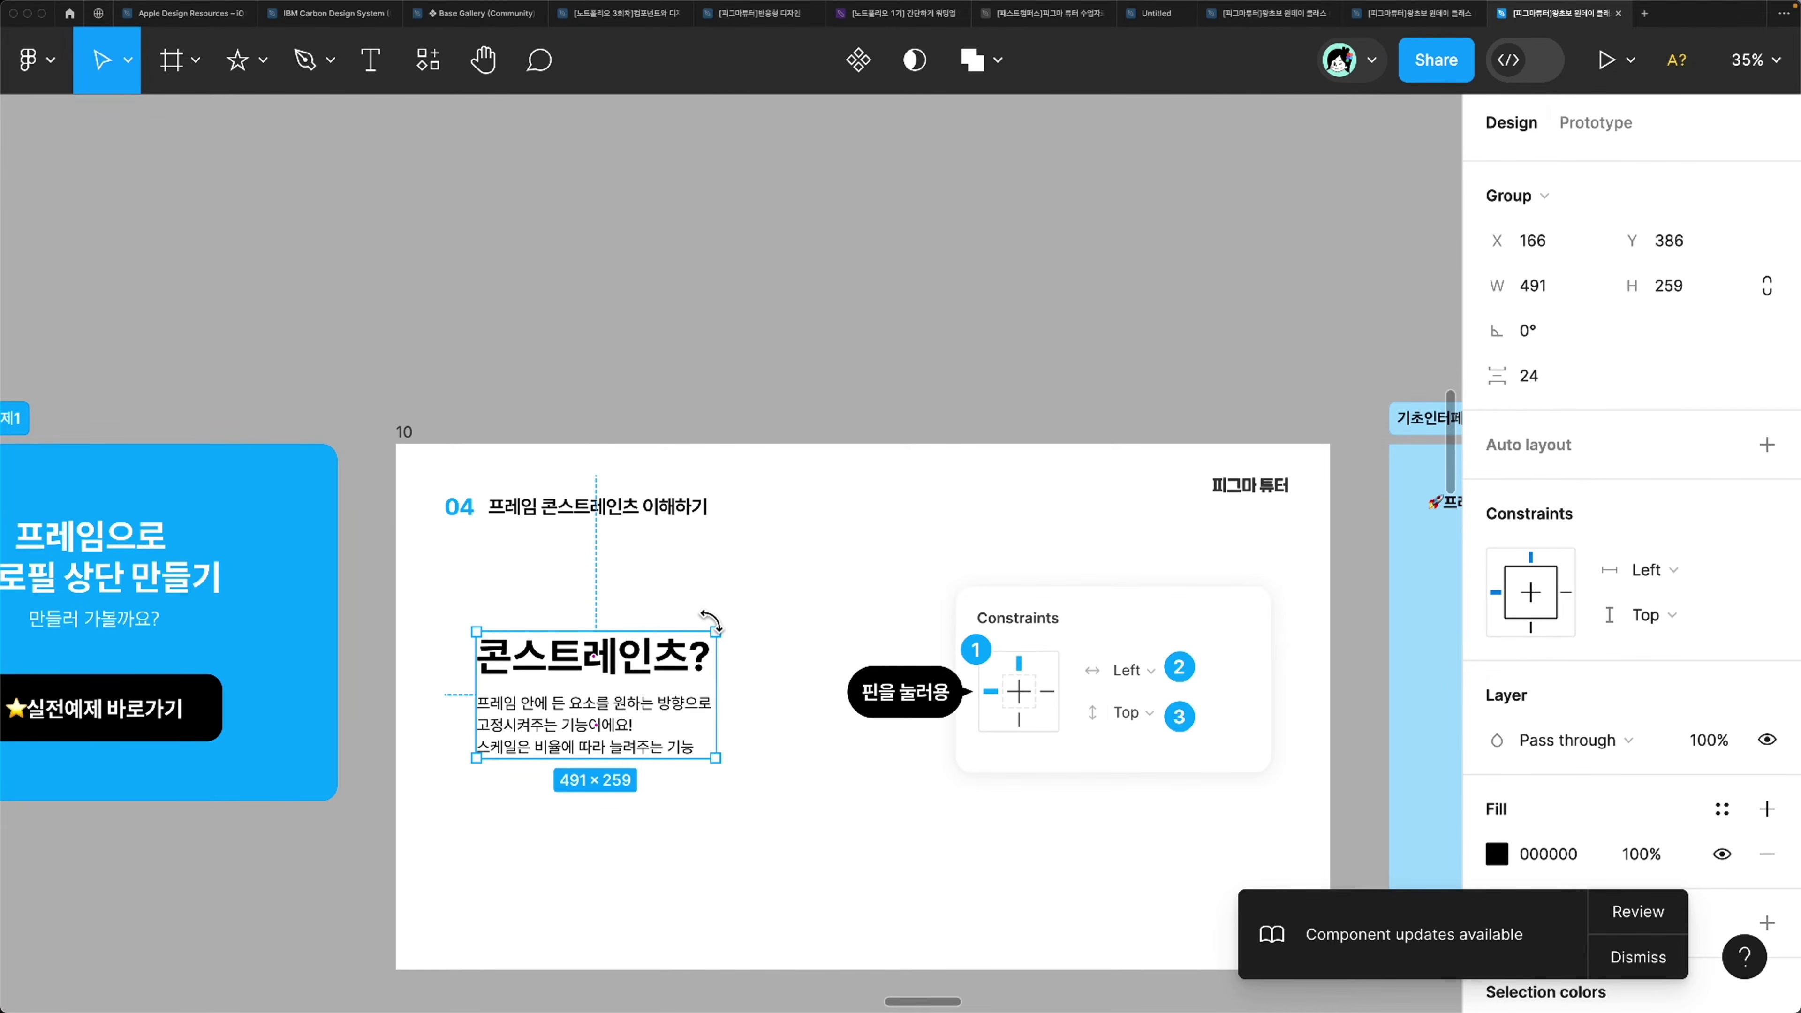
Step: Examine the slide's enlarged Constraints illustration with its pin diagram and two direction options
{"action": "scroll", "coordinate": [715, 627], "scroll_direction": "up", "scroll_amount": 5}
{"action": "scroll", "coordinate": [715, 612], "scroll_direction": "right", "scroll_amount": 5}
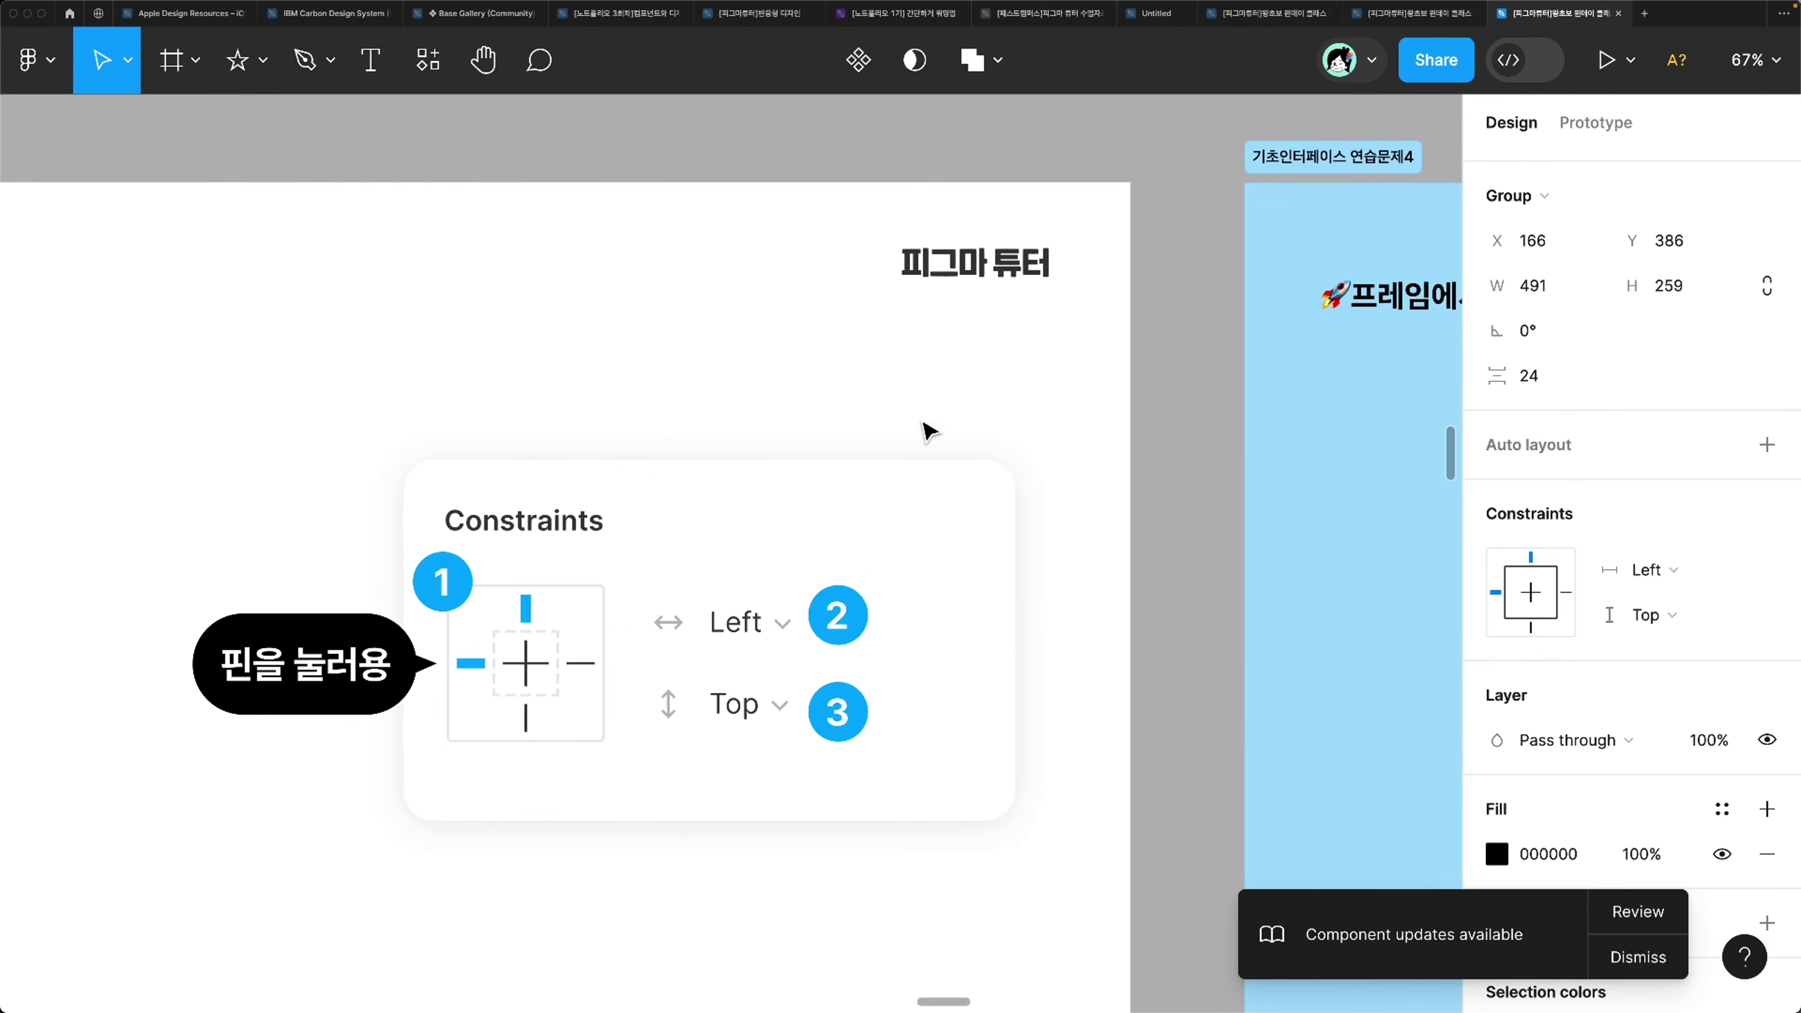
{"action": "scroll", "coordinate": [488, 665], "scroll_direction": "up", "scroll_amount": 2}
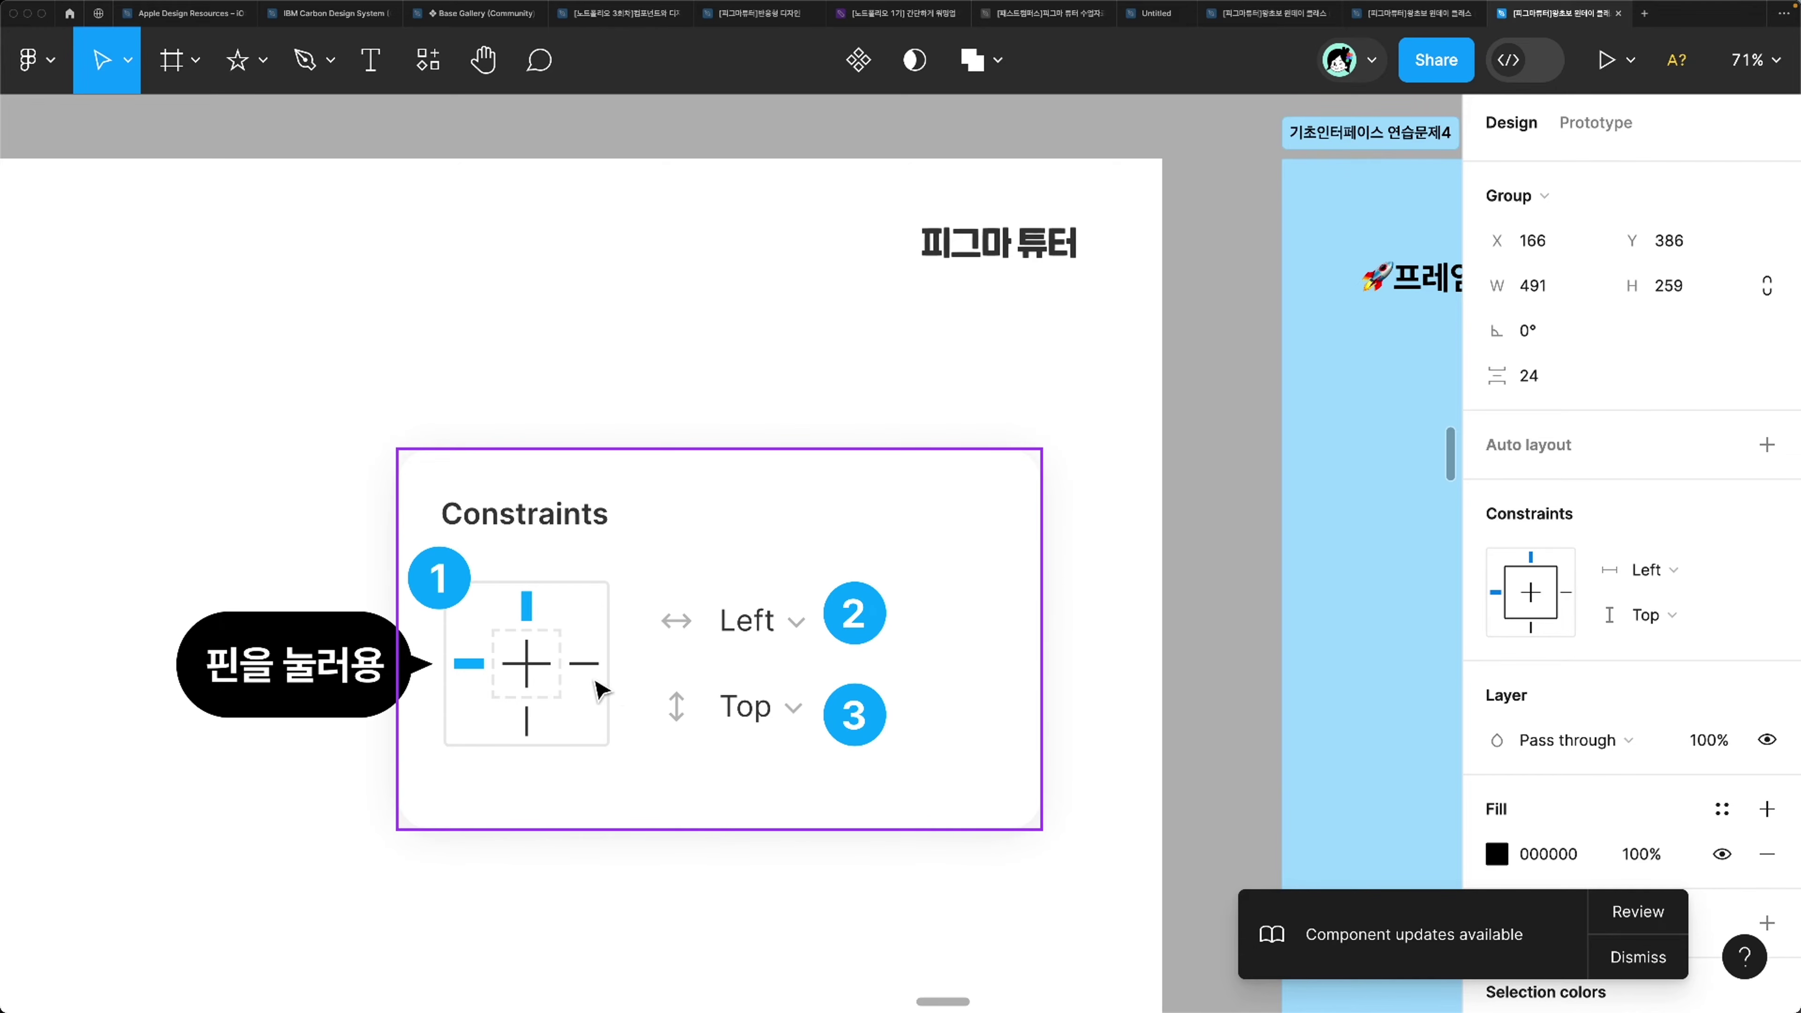
{"action": "scroll", "coordinate": [627, 688], "scroll_direction": "right", "scroll_amount": 3}
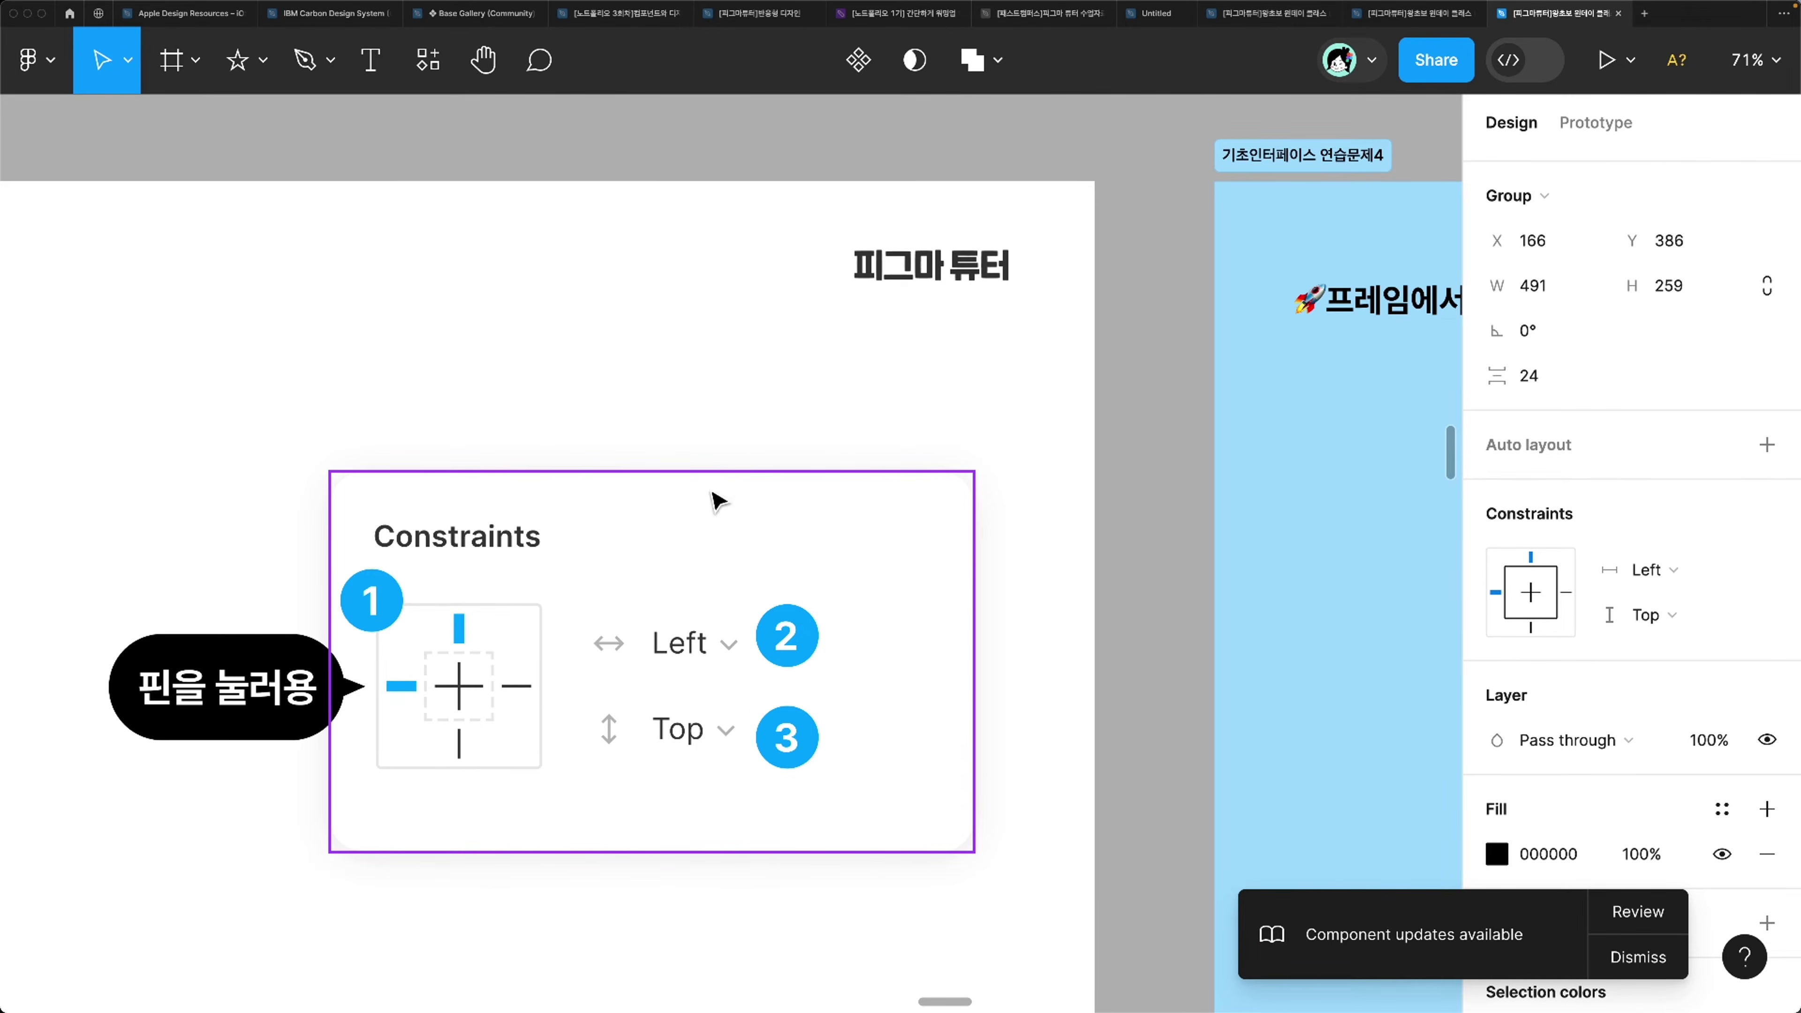
Step: Go to 기초인터페이스 연습문제4 and shift its 알림 notification frame slightly left to X 378, Y 462
{"action": "left_click", "coordinate": [716, 965]}
{"action": "scroll", "coordinate": [709, 954], "scroll_direction": "down", "scroll_amount": 2}
{"action": "scroll", "coordinate": [709, 957], "scroll_direction": "down", "scroll_amount": 5}
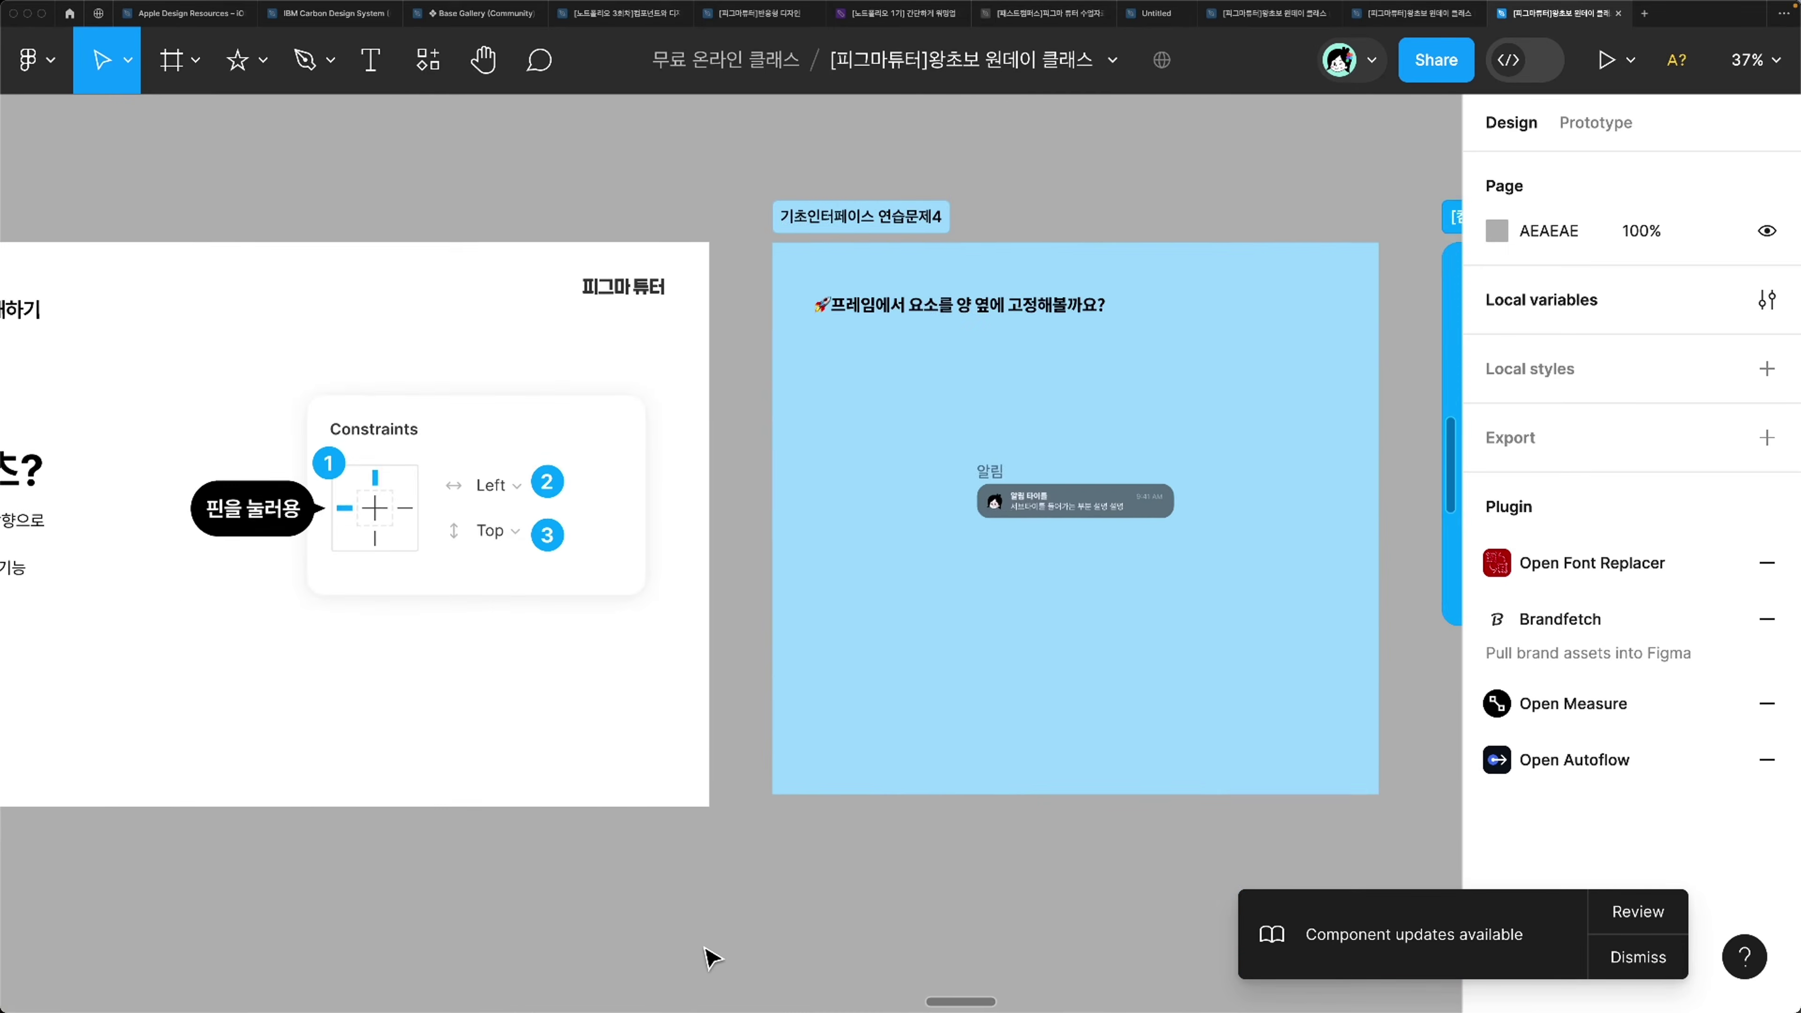
{"action": "scroll", "coordinate": [709, 958], "scroll_direction": "down", "scroll_amount": 2}
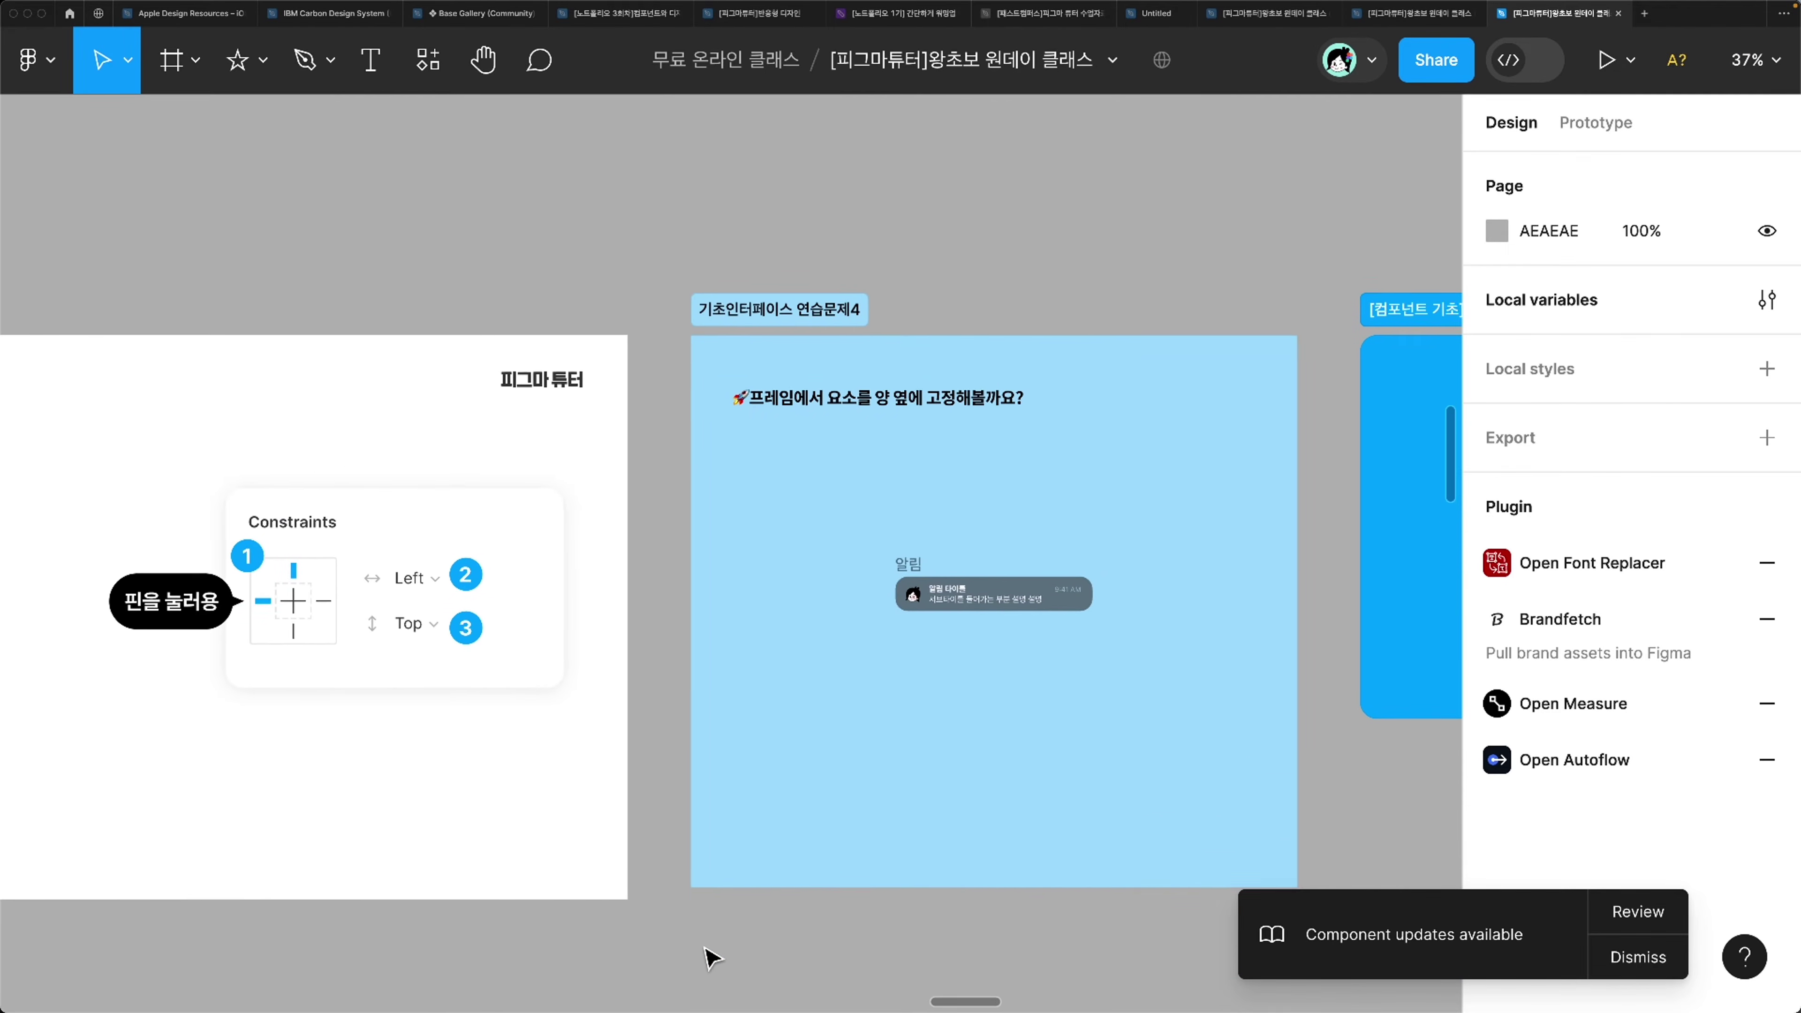
{"action": "scroll", "coordinate": [709, 958], "scroll_direction": "right", "scroll_amount": 3}
{"action": "scroll", "coordinate": [709, 953], "scroll_direction": "left", "scroll_amount": 2}
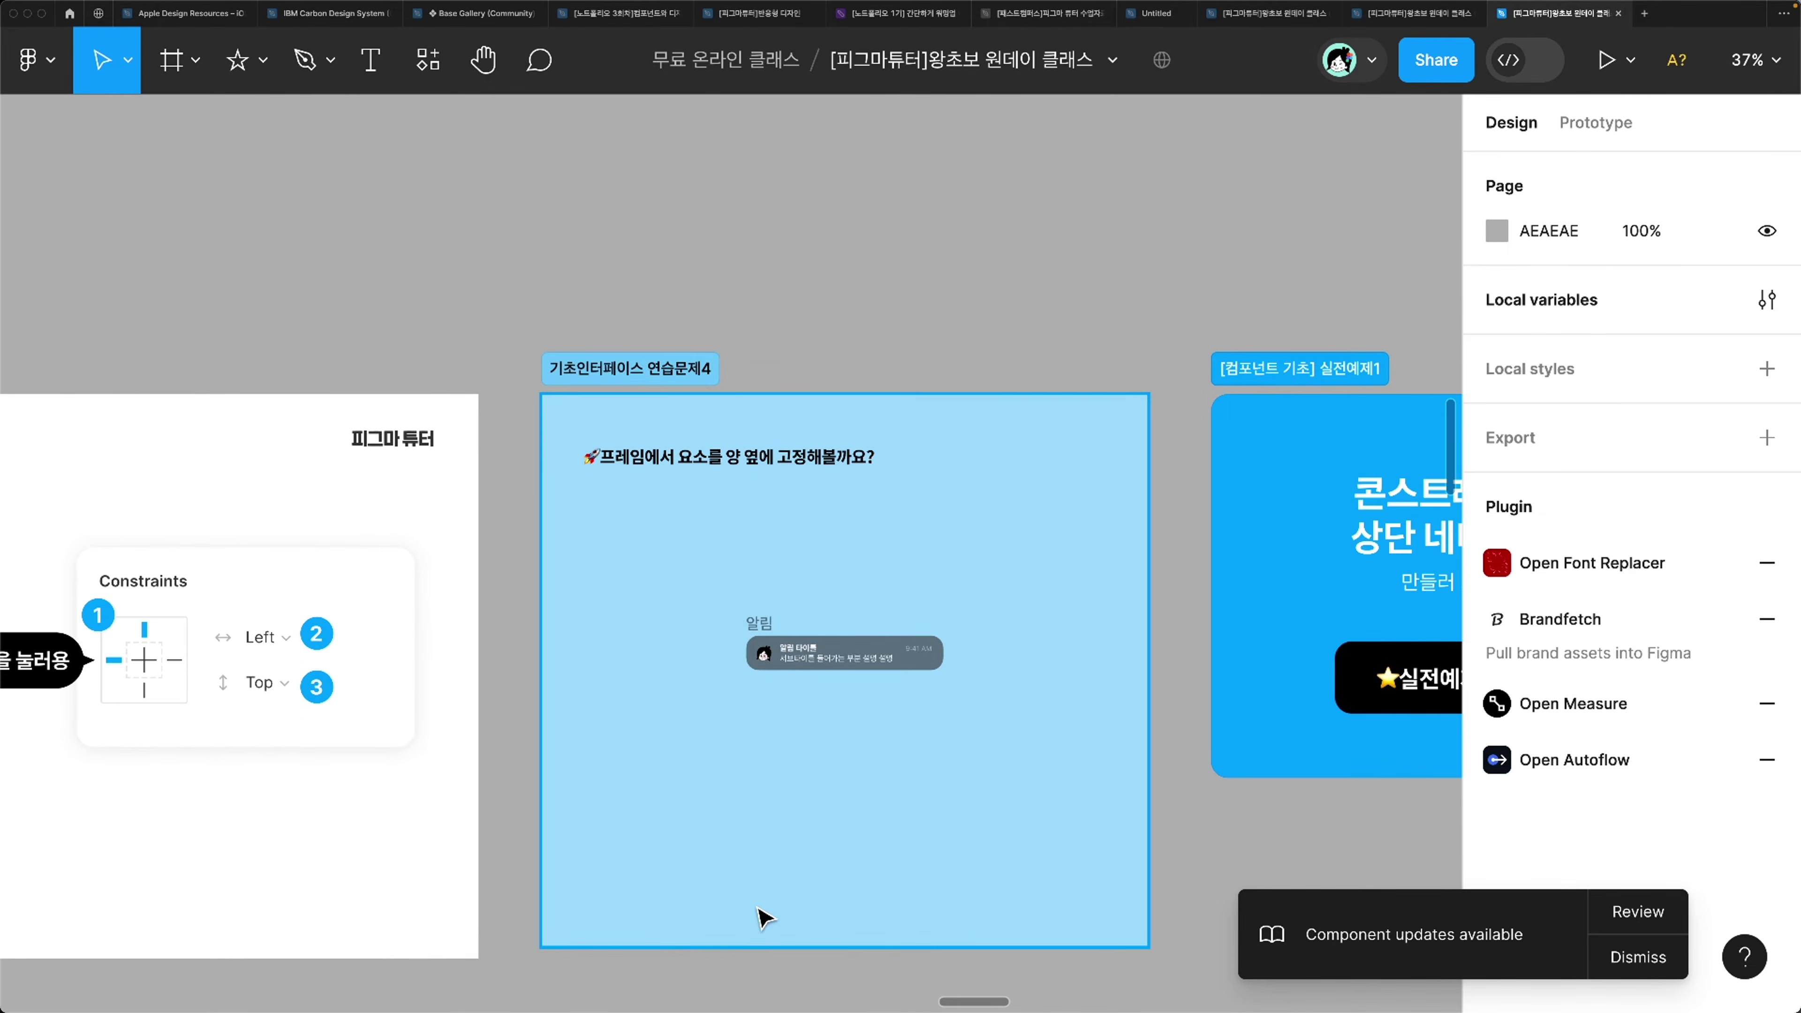
{"action": "scroll", "coordinate": [764, 917], "scroll_direction": "up", "scroll_amount": 3}
{"action": "left_click", "coordinate": [772, 560]}
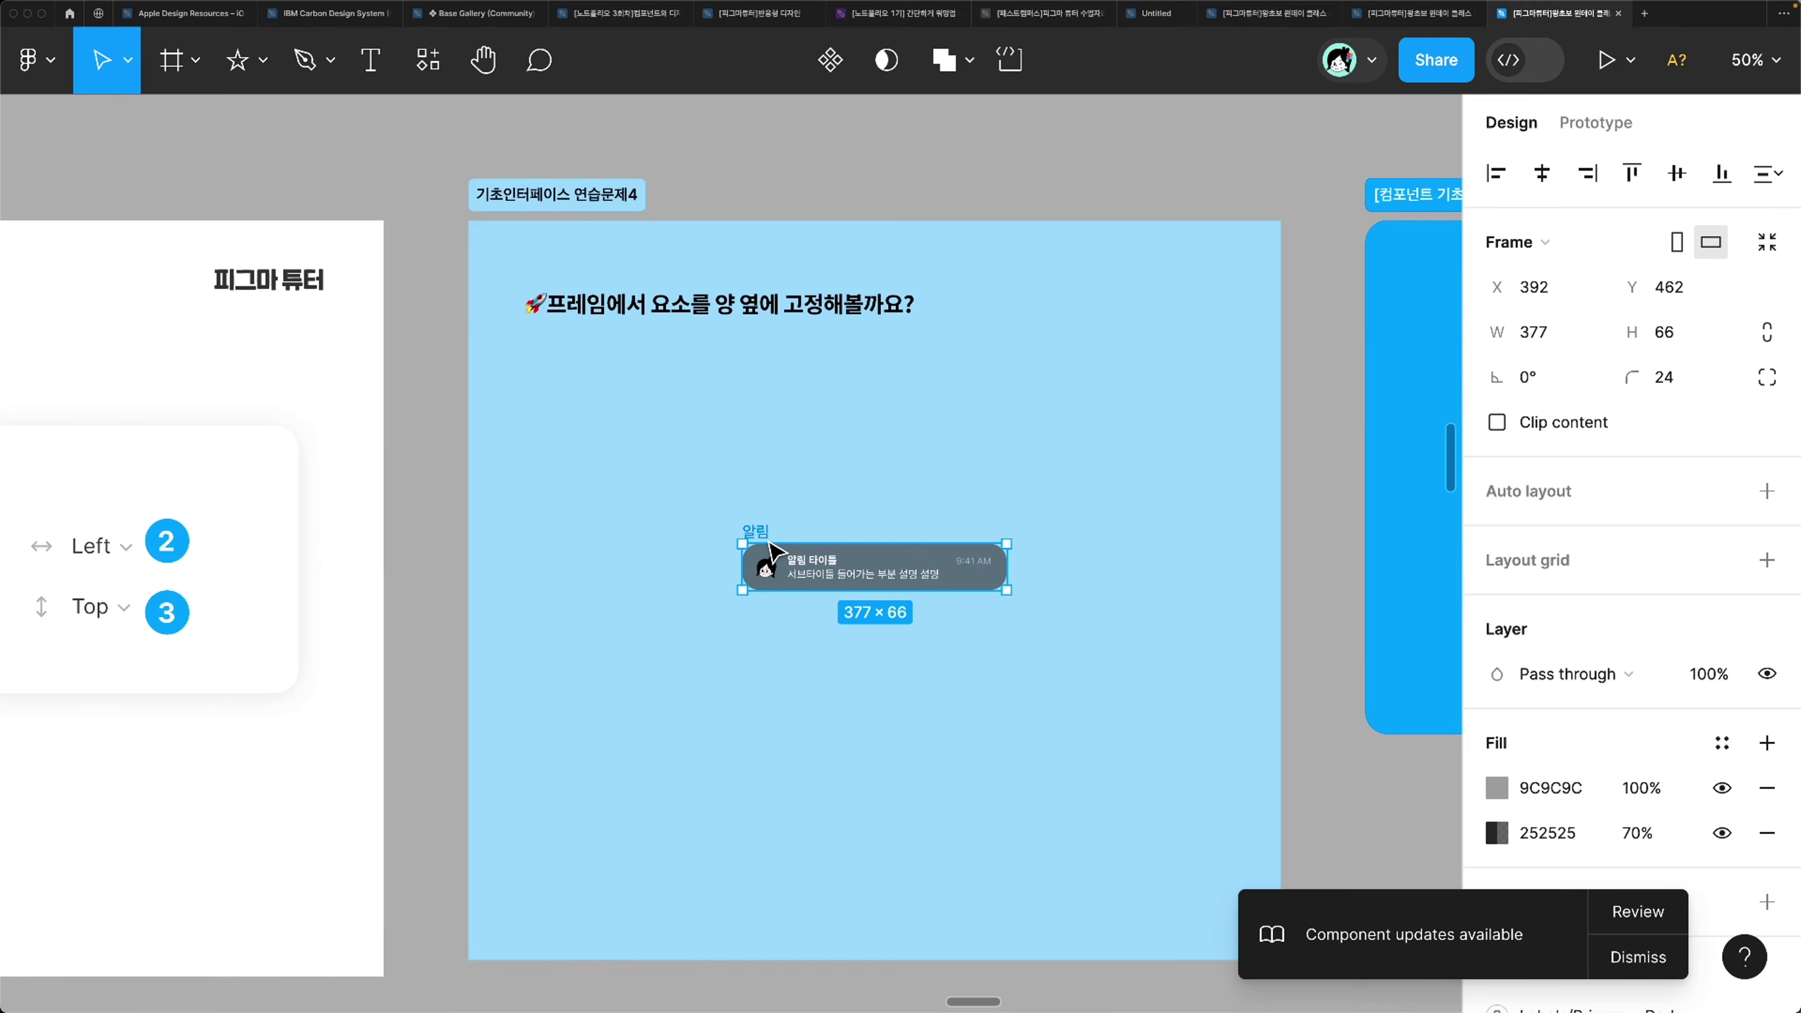
{"action": "left_click_drag", "start_coordinate": [772, 561], "coordinate": [756, 537]}
{"action": "scroll", "coordinate": [756, 536], "scroll_direction": "up", "scroll_amount": 2}
{"action": "scroll", "coordinate": [756, 537], "scroll_direction": "up", "scroll_amount": 3}
Step: Set the constraints of the notification's profile picture to Left and Top
{"action": "left_click", "coordinate": [748, 580]}
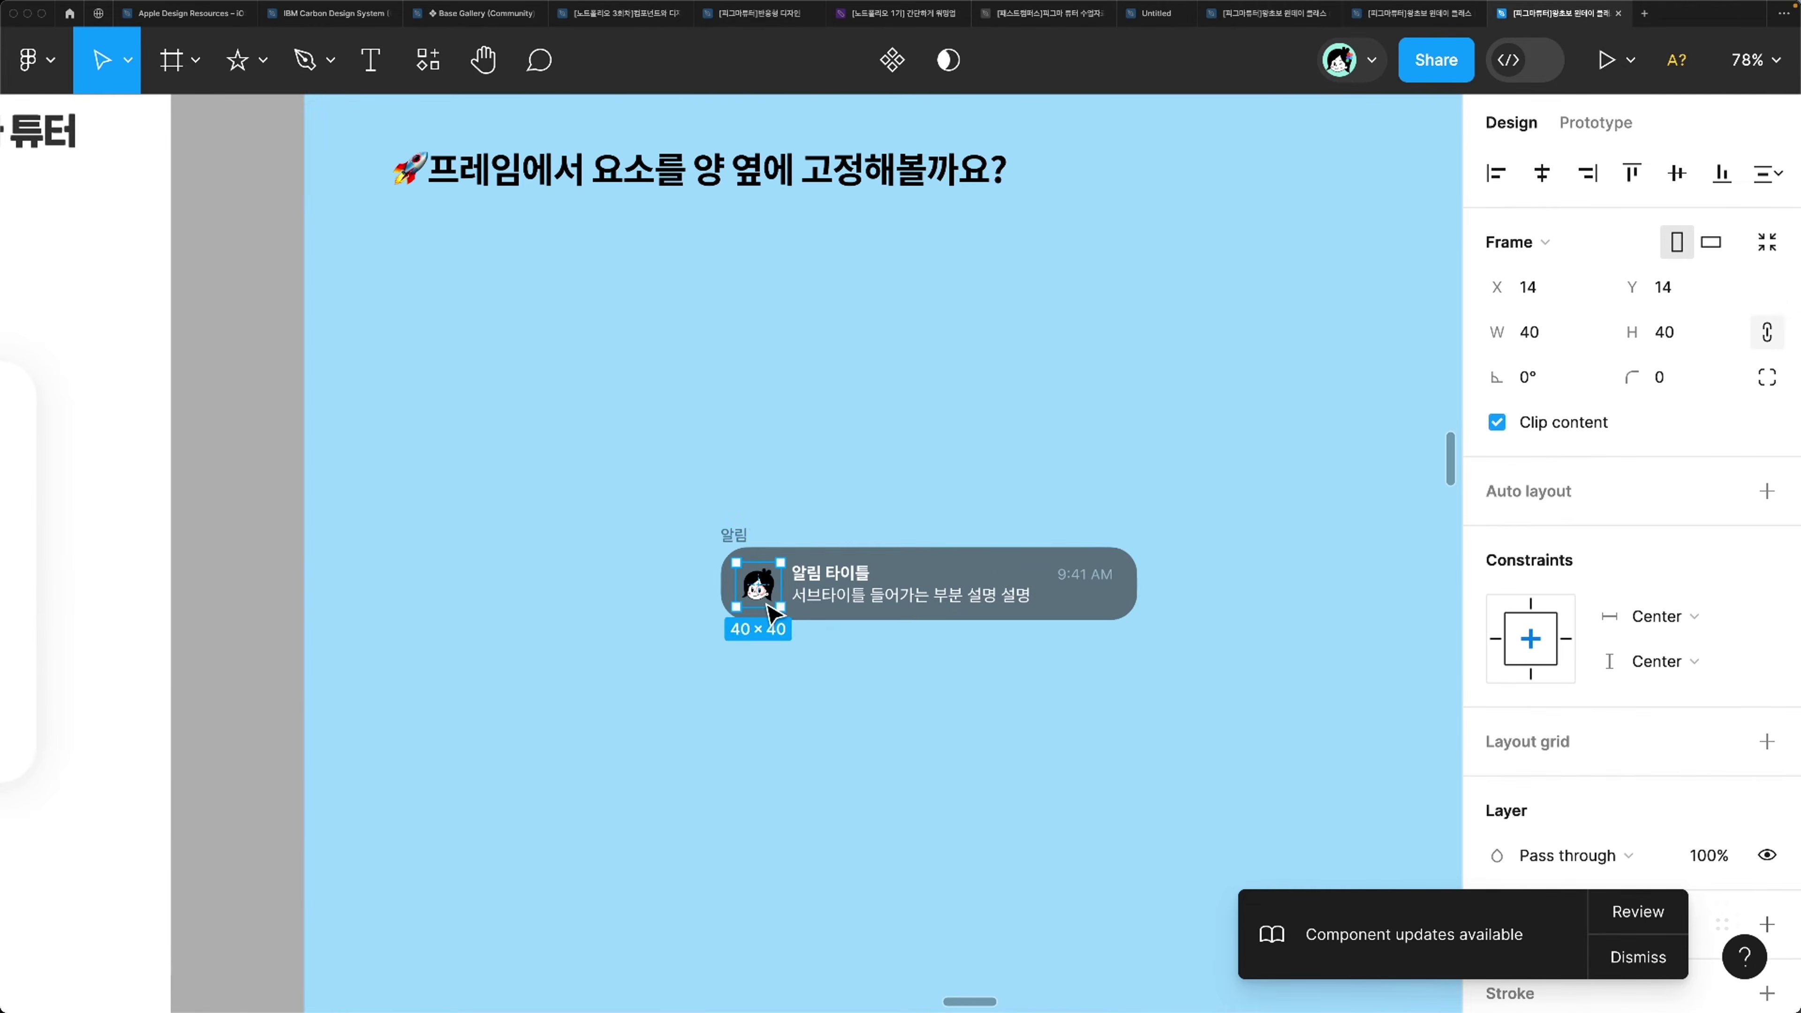
{"action": "scroll", "coordinate": [773, 587], "scroll_direction": "up", "scroll_amount": 2}
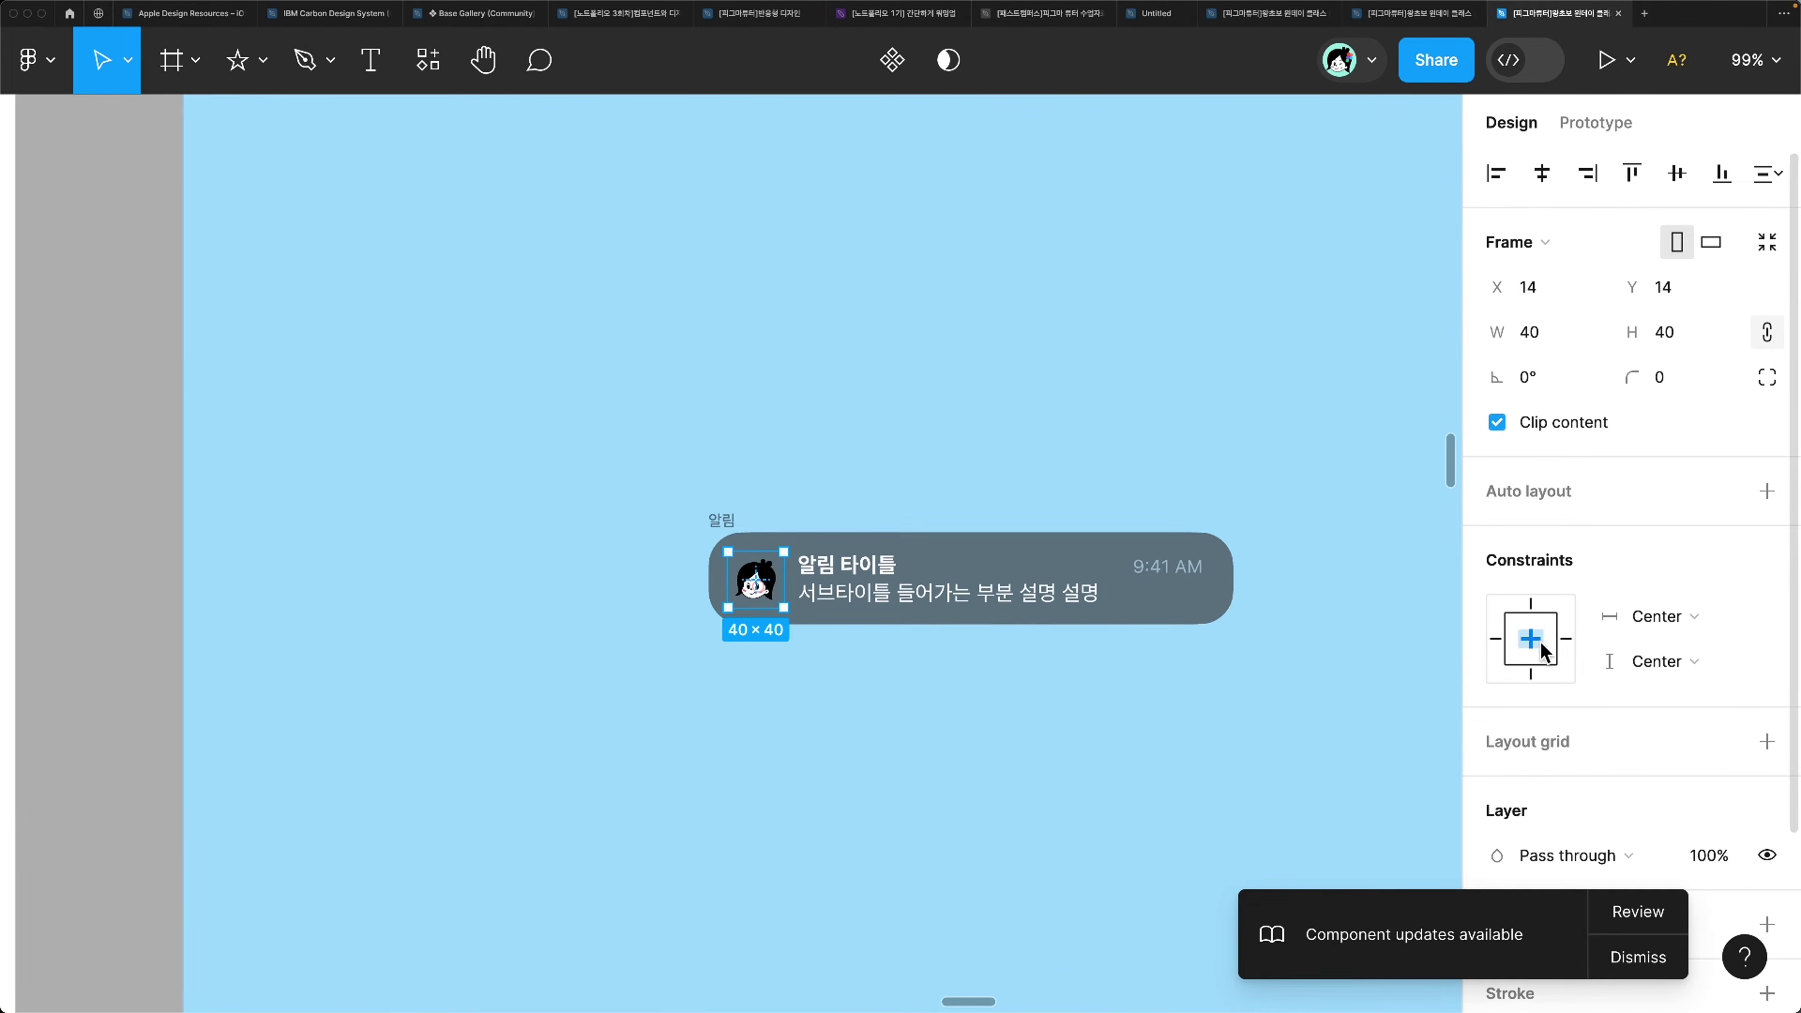
{"action": "scroll", "coordinate": [744, 519], "scroll_direction": "up", "scroll_amount": 3}
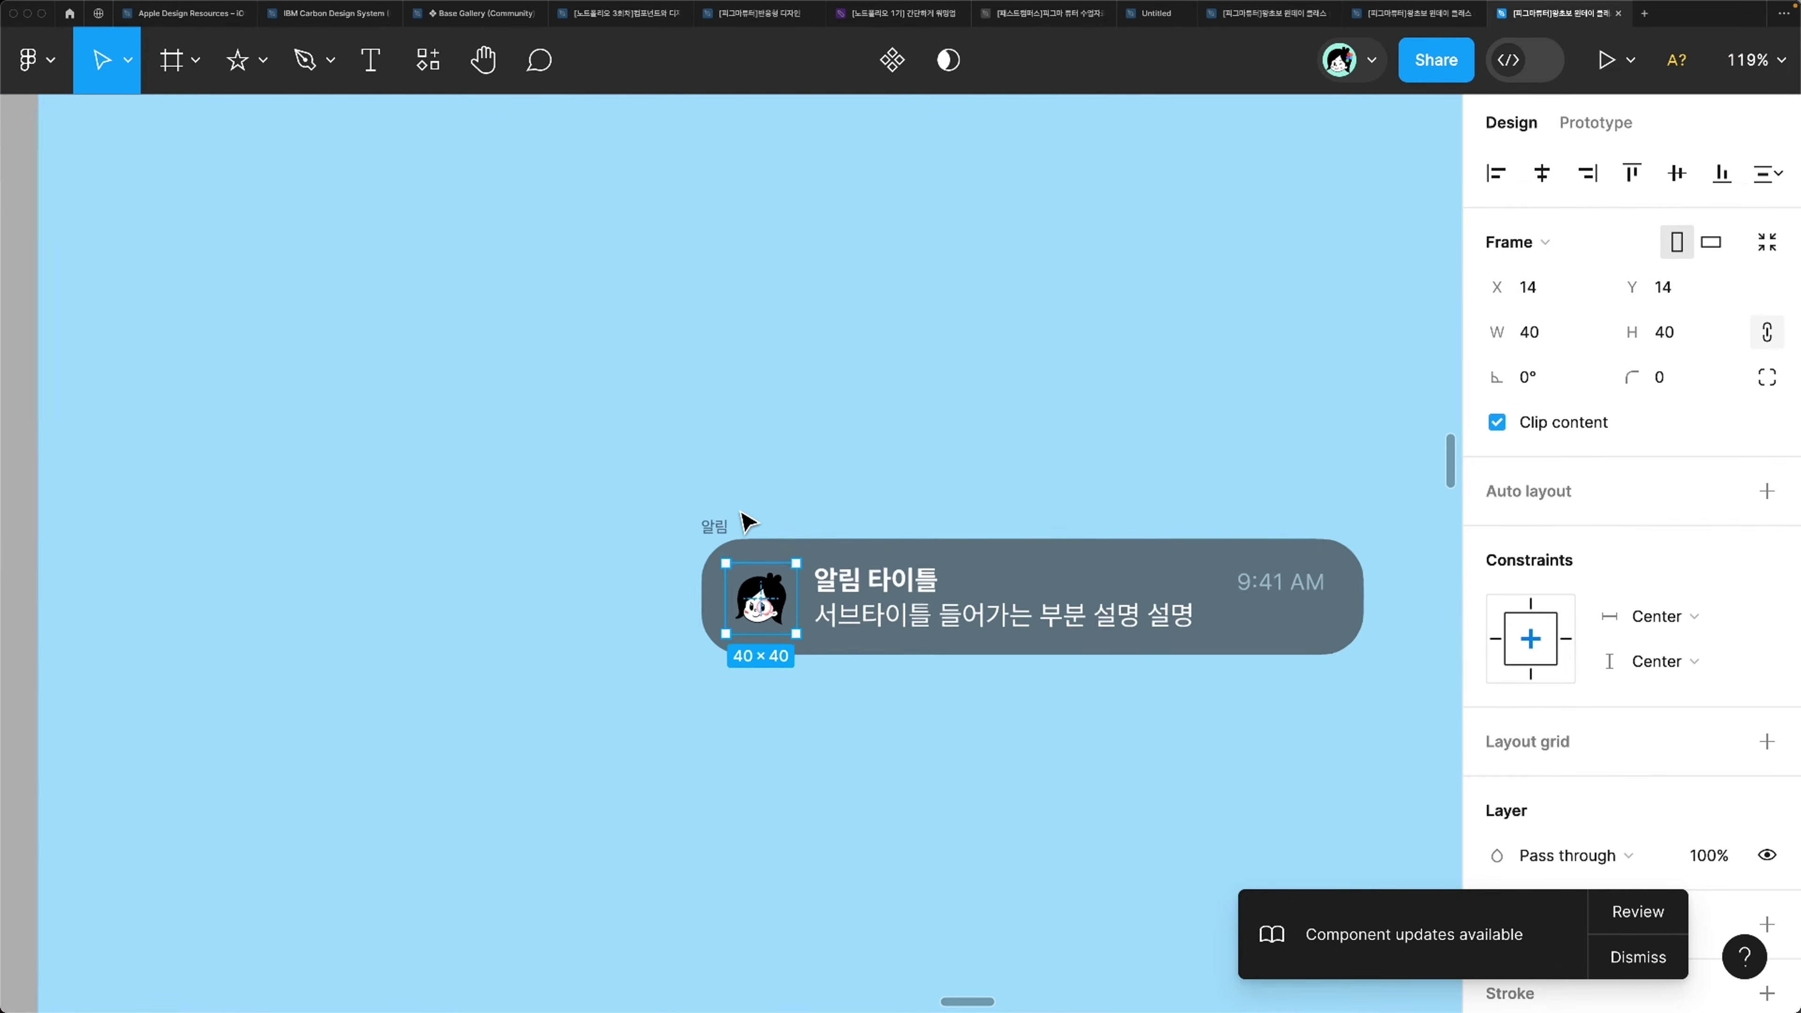
{"action": "left_click", "coordinate": [712, 528]}
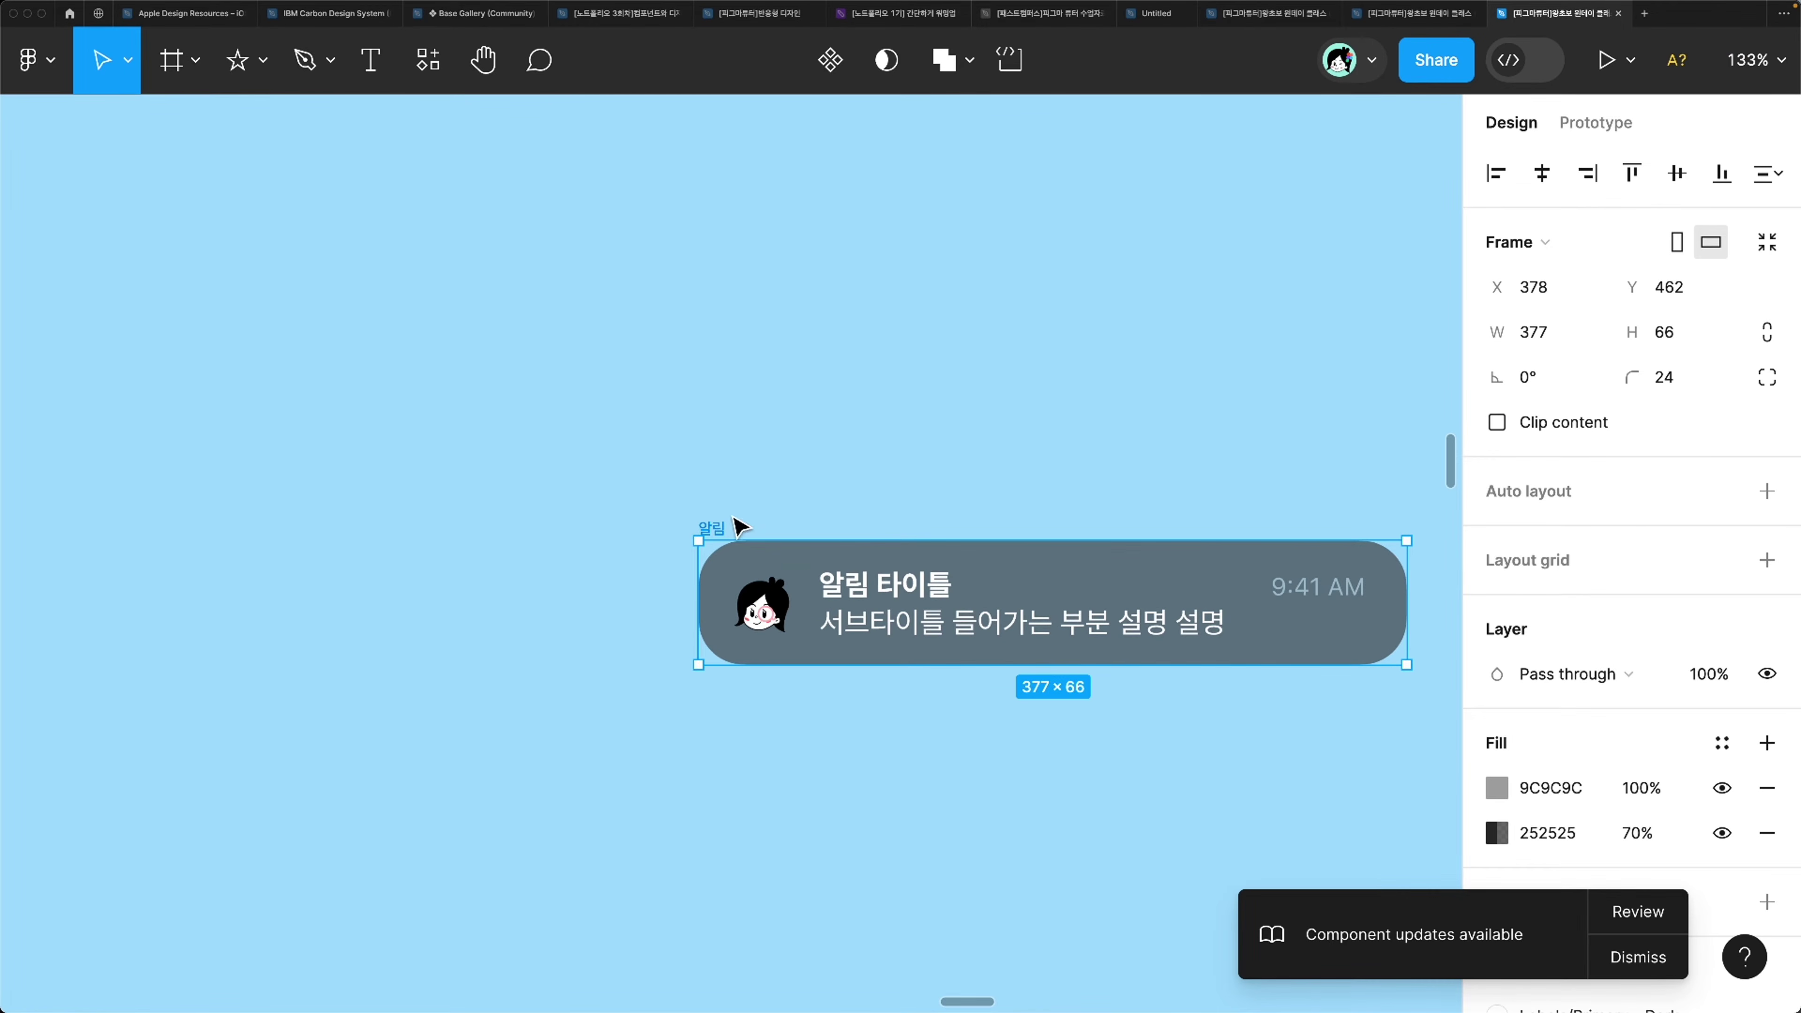
{"action": "left_click", "coordinate": [734, 614]}
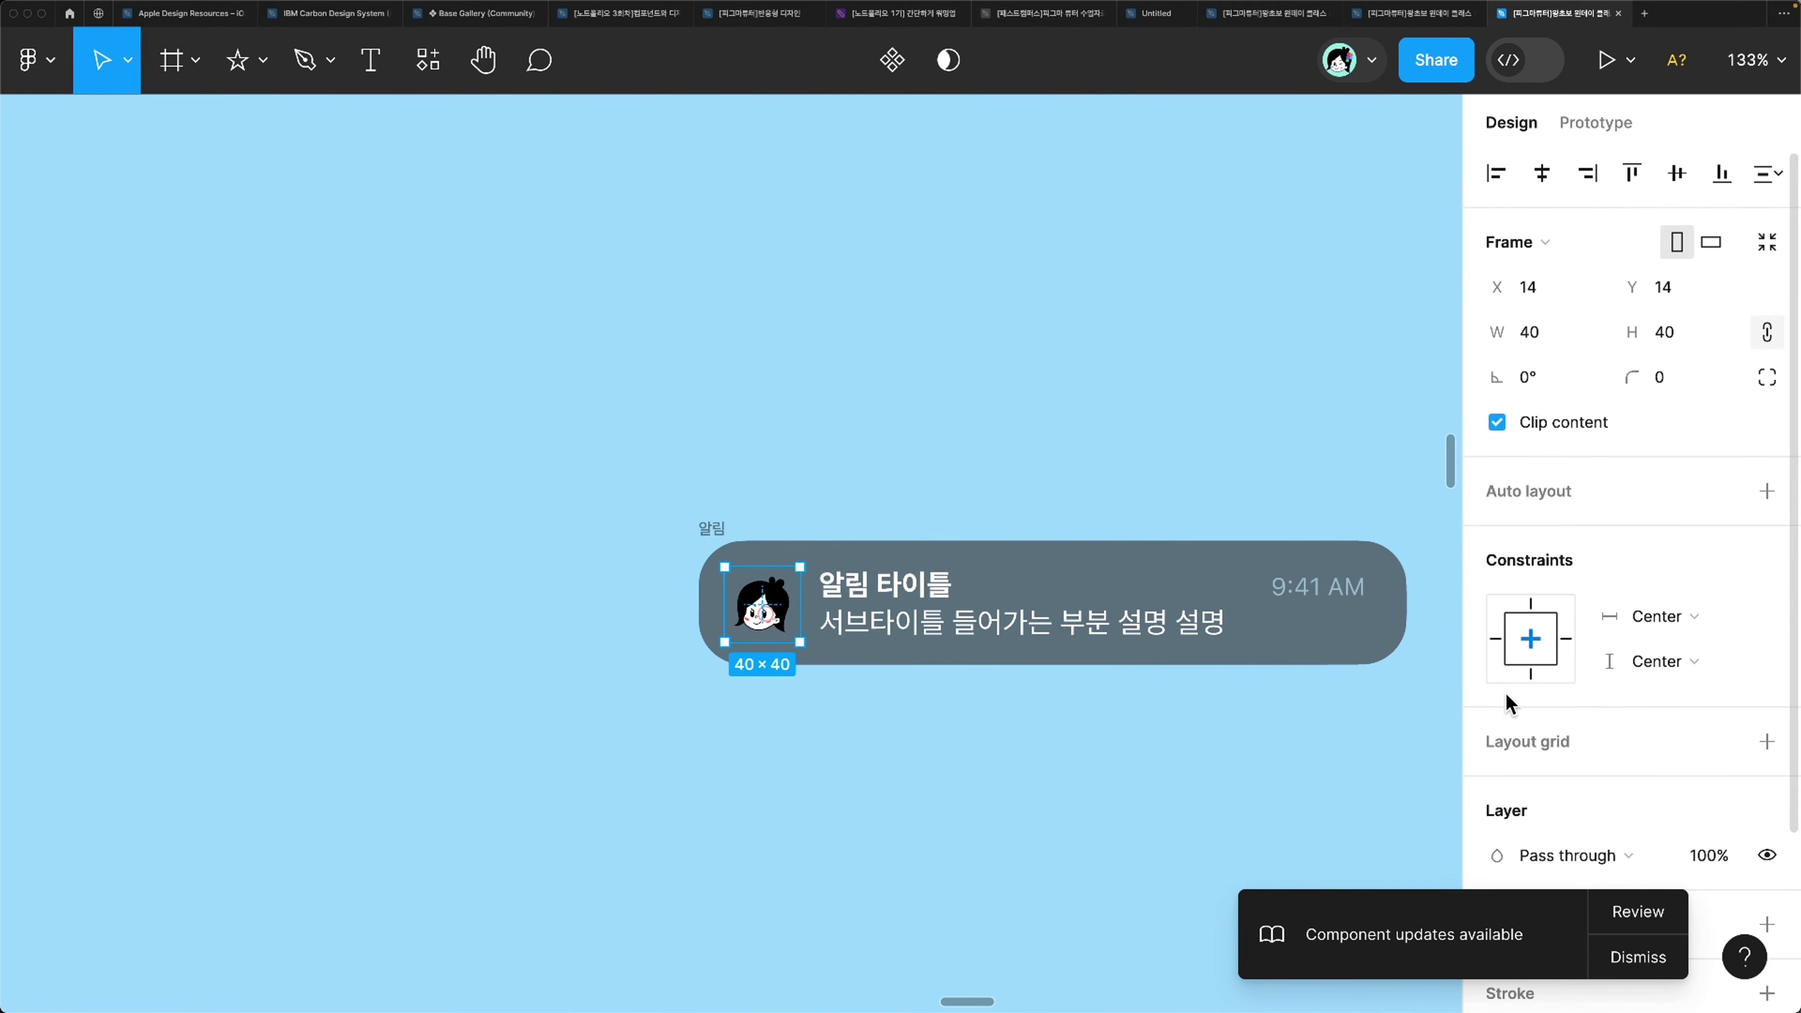
{"action": "left_click", "coordinate": [1533, 603]}
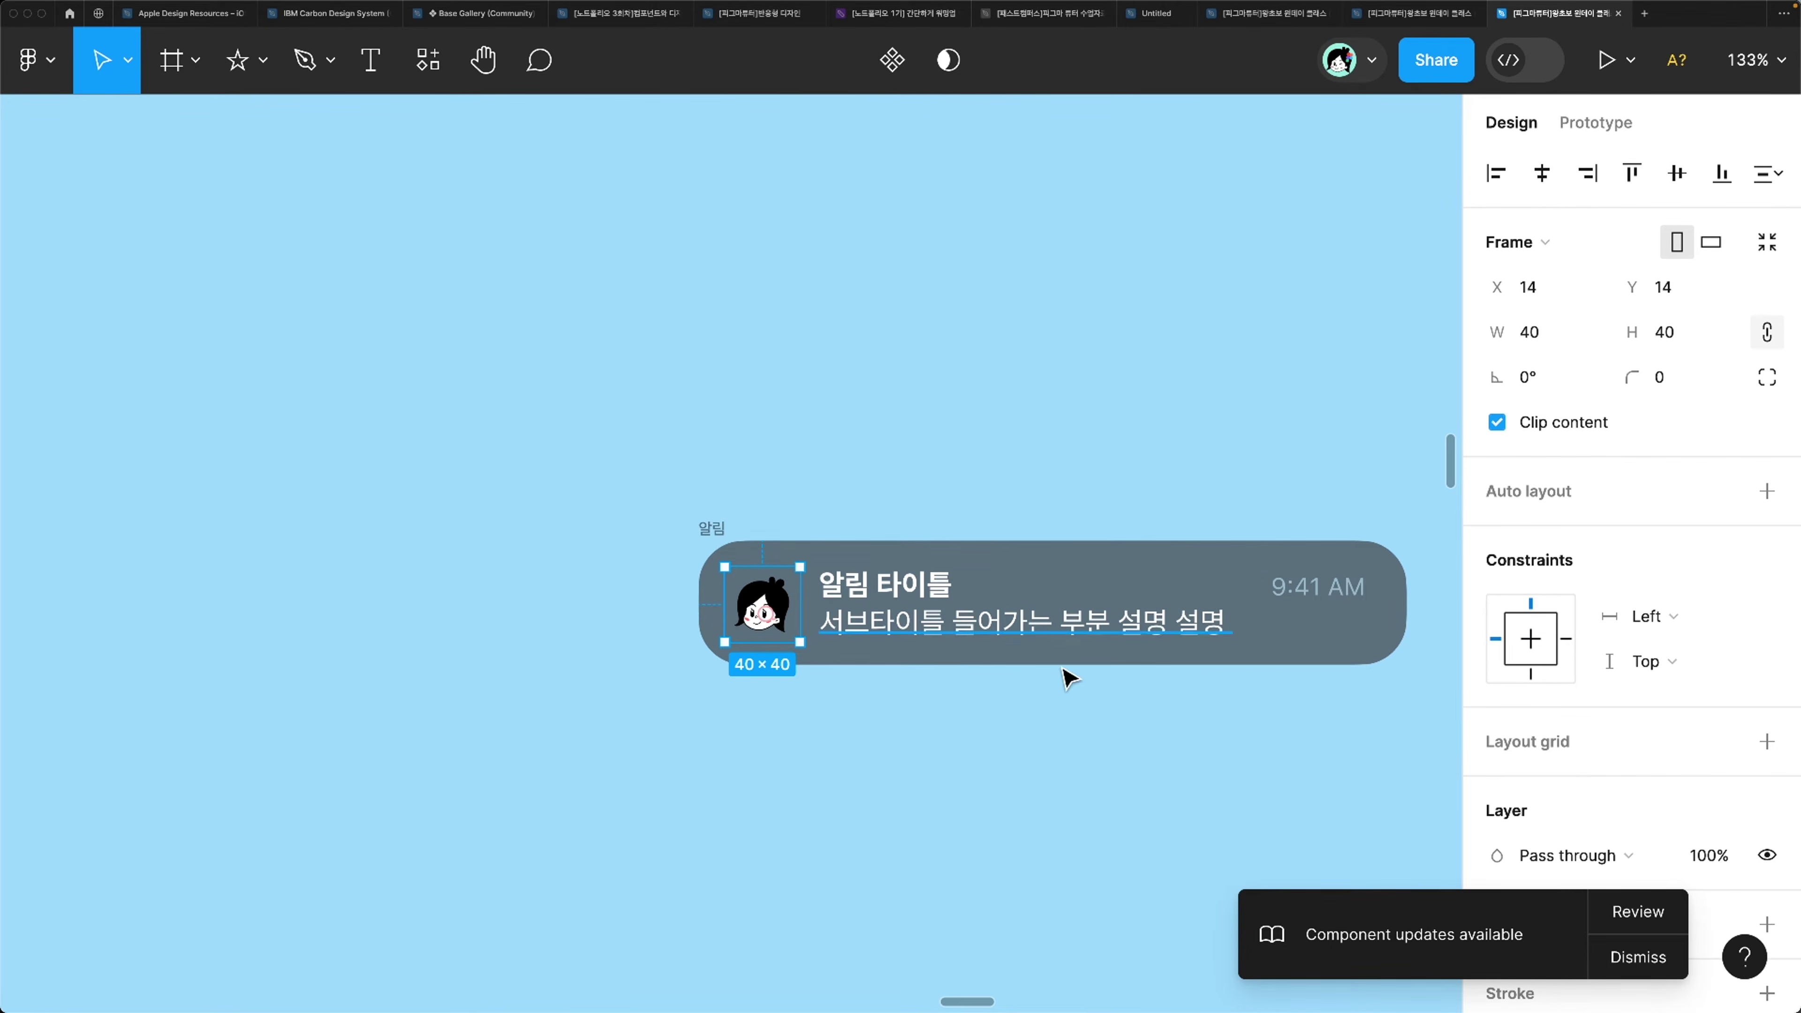
Step: Set the constraints of the notification's title and subtitle texts together to Left and Top
{"action": "left_click", "coordinate": [923, 622]}
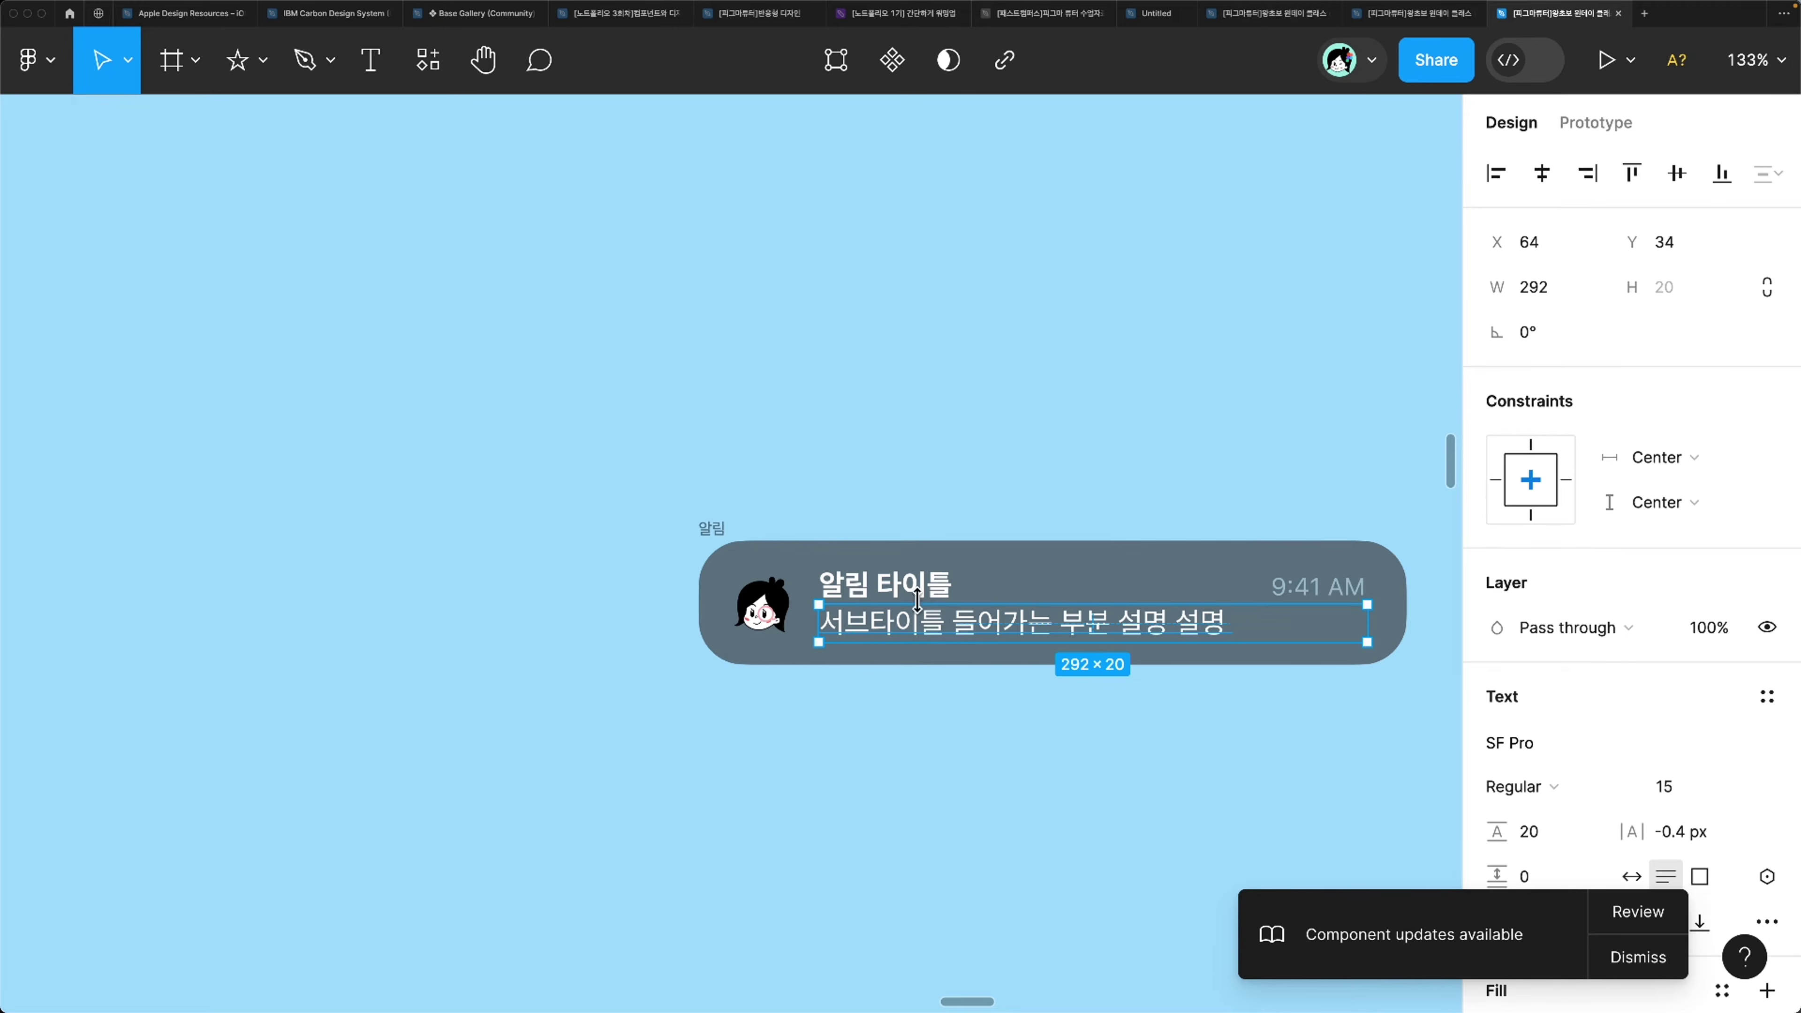
{"action": "left_click", "coordinate": [923, 587], "text": "shift"}
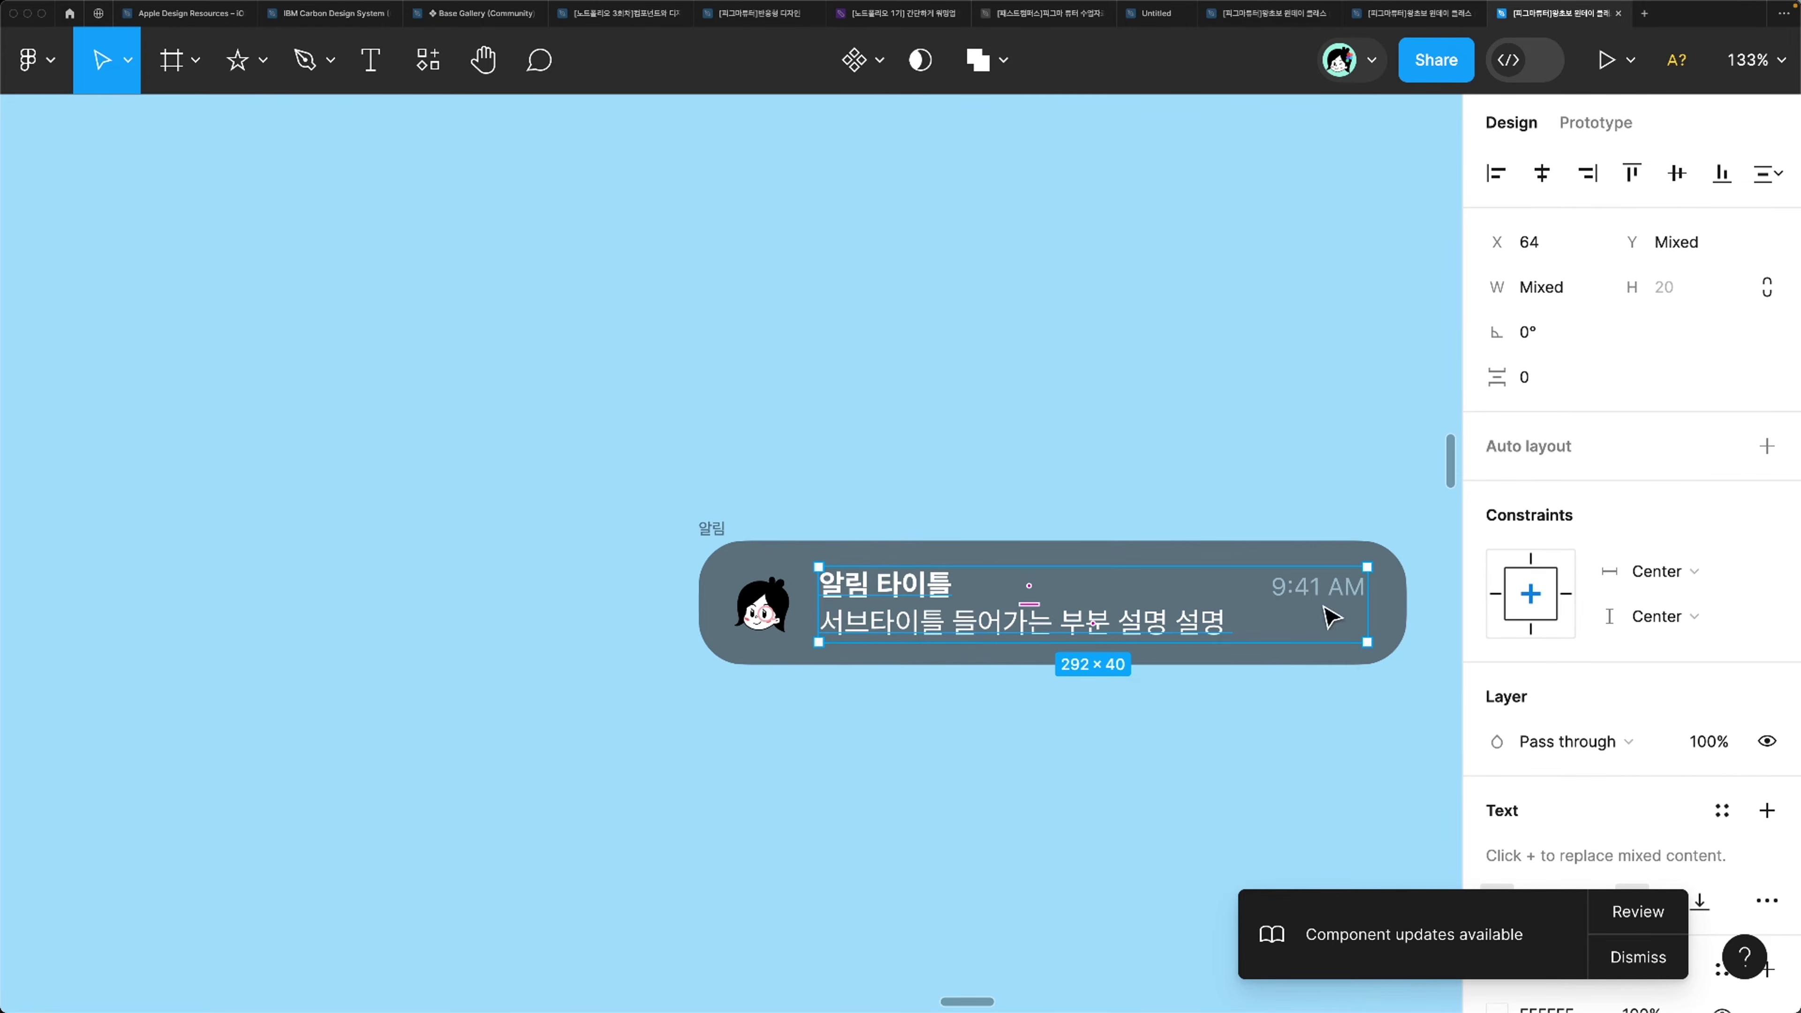
{"action": "left_click", "coordinate": [1496, 594]}
{"action": "left_click", "coordinate": [1529, 562]}
{"action": "left_click", "coordinate": [1117, 769]}
Step: Pin the 9:41 AM time text to Right and Top within the notification
{"action": "scroll", "coordinate": [1111, 762], "scroll_direction": "right", "scroll_amount": 2}
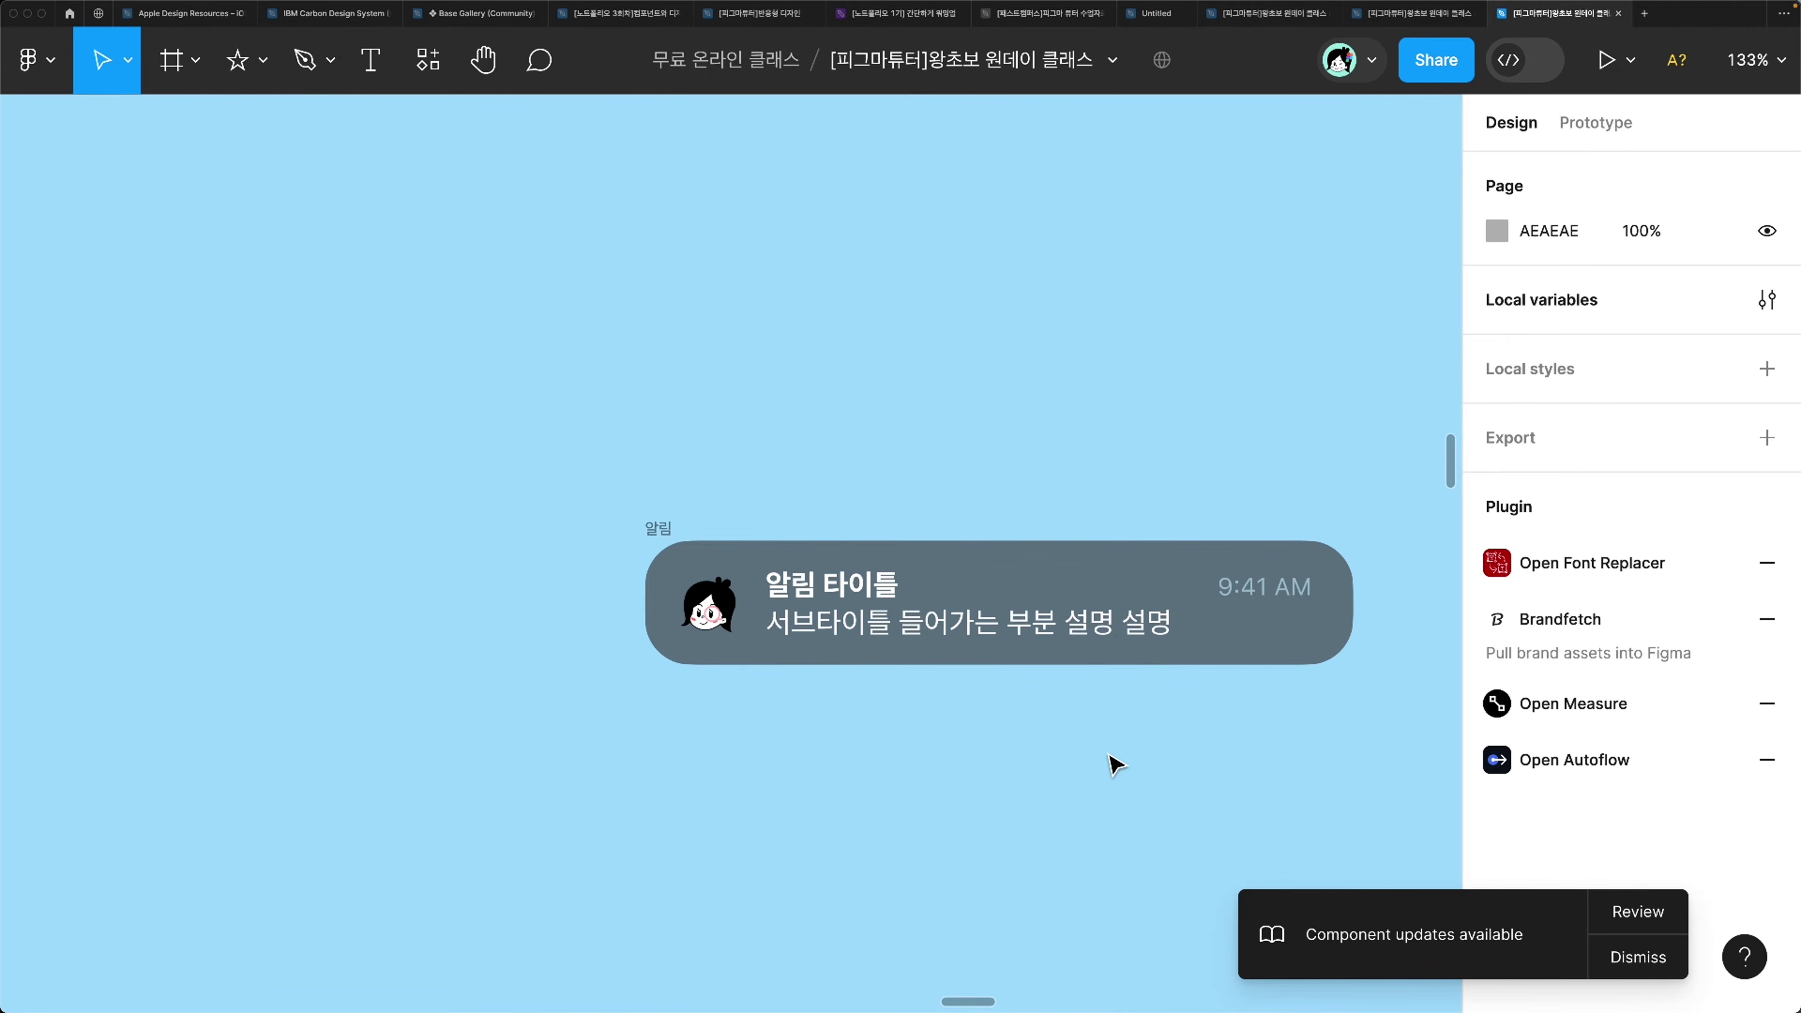
{"action": "left_click", "coordinate": [1291, 592]}
{"action": "left_click", "coordinate": [1565, 480]}
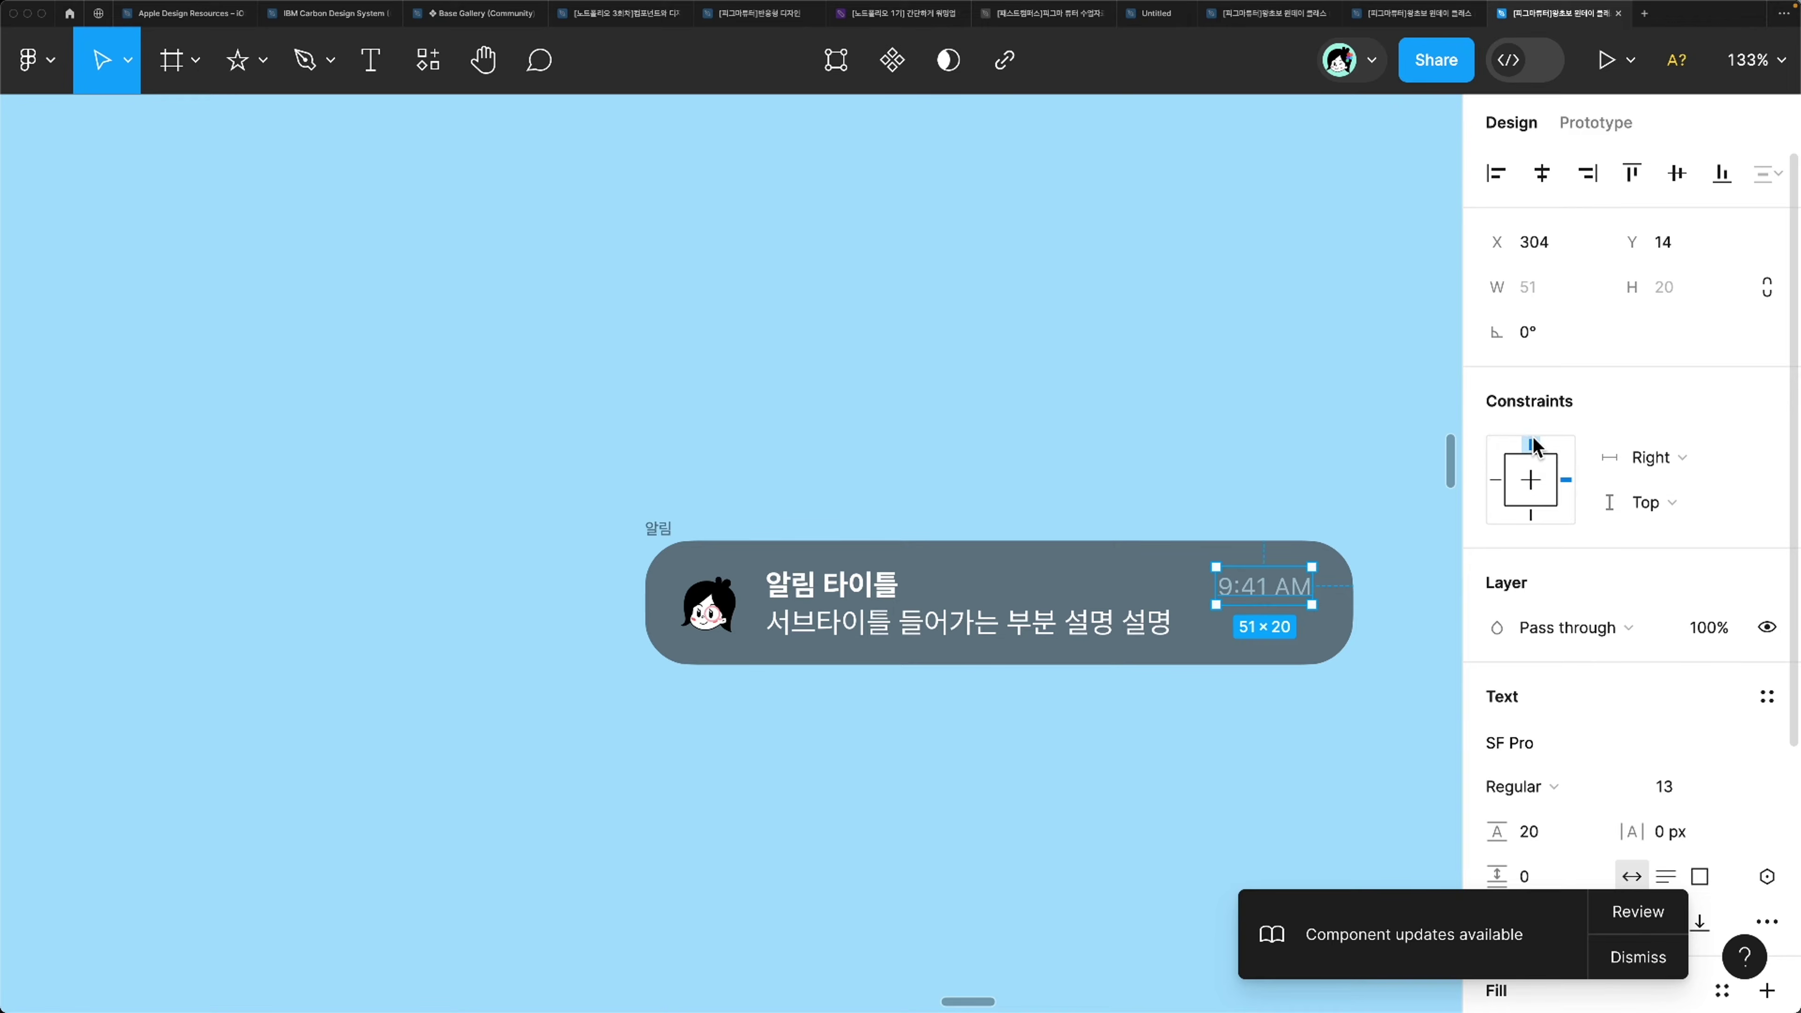
{"action": "left_click", "coordinate": [1110, 423]}
Step: Move the 알림 notification frame further left on the exercise board to X 290, Y 462
{"action": "scroll", "coordinate": [1126, 426], "scroll_direction": "down", "scroll_amount": 3}
{"action": "scroll", "coordinate": [1063, 433], "scroll_direction": "right", "scroll_amount": 5}
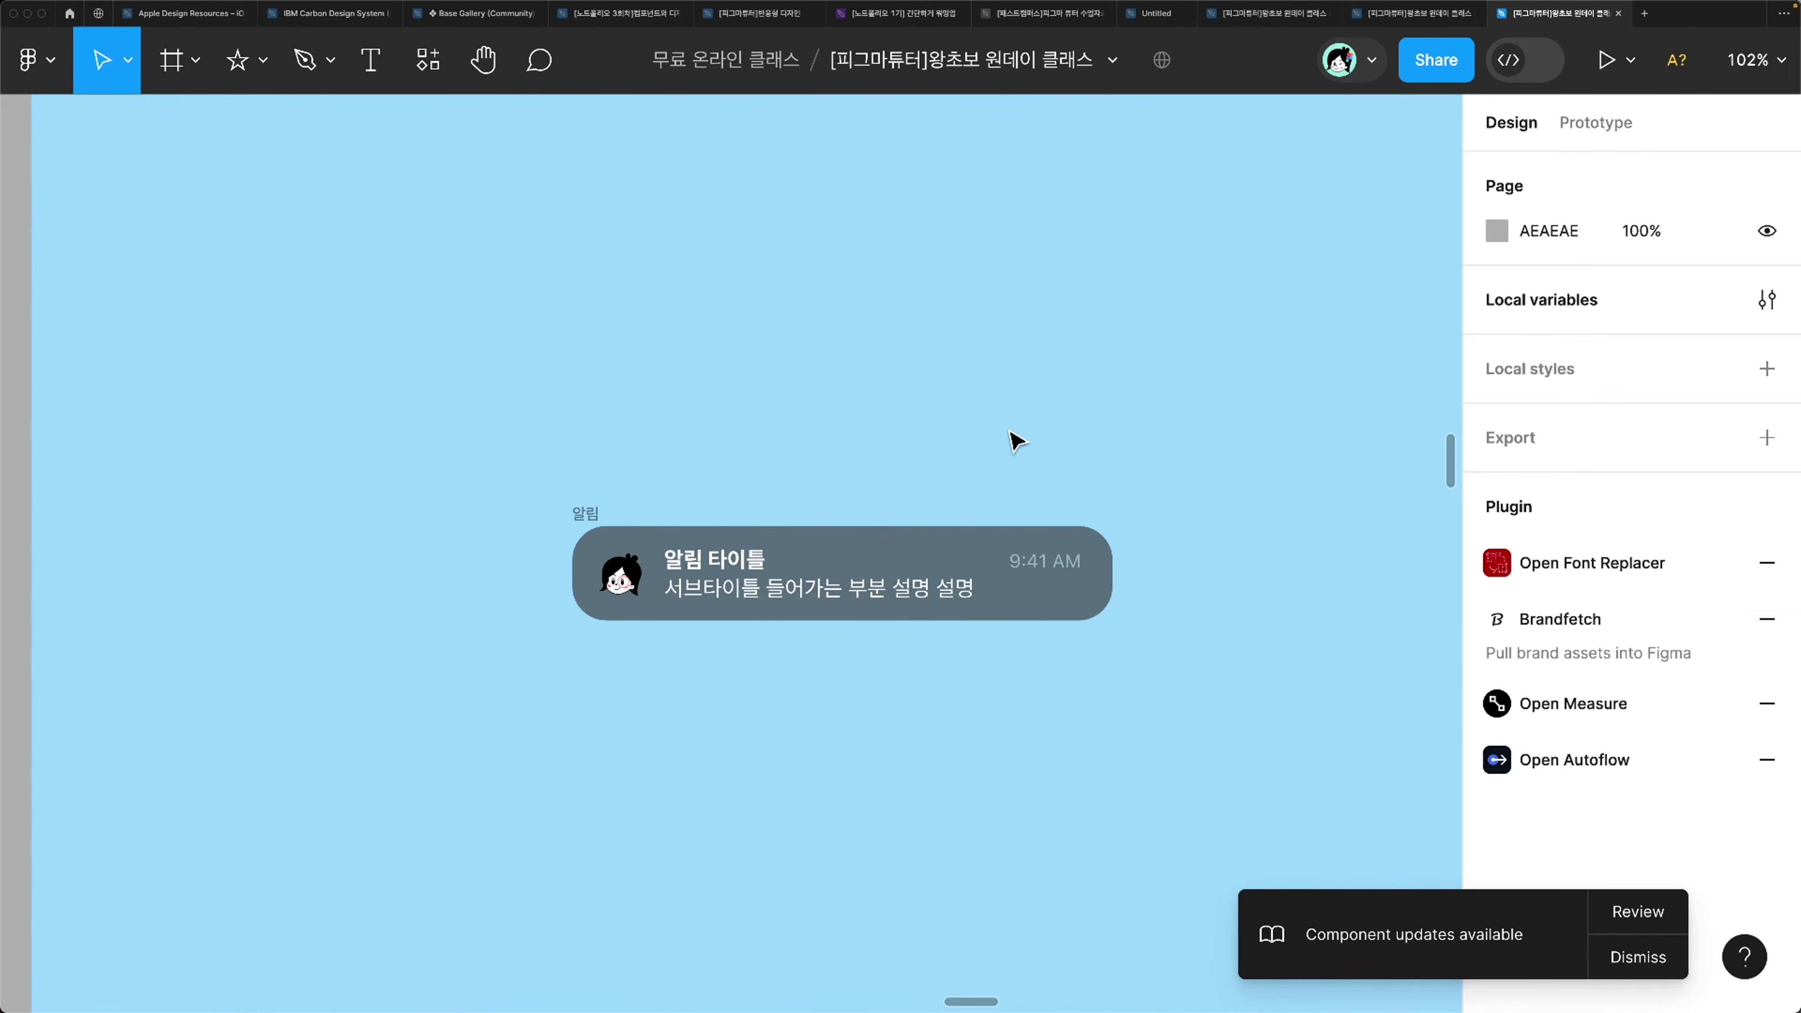
{"action": "left_click", "coordinate": [556, 523]}
{"action": "scroll", "coordinate": [1040, 596], "scroll_direction": "right", "scroll_amount": 3}
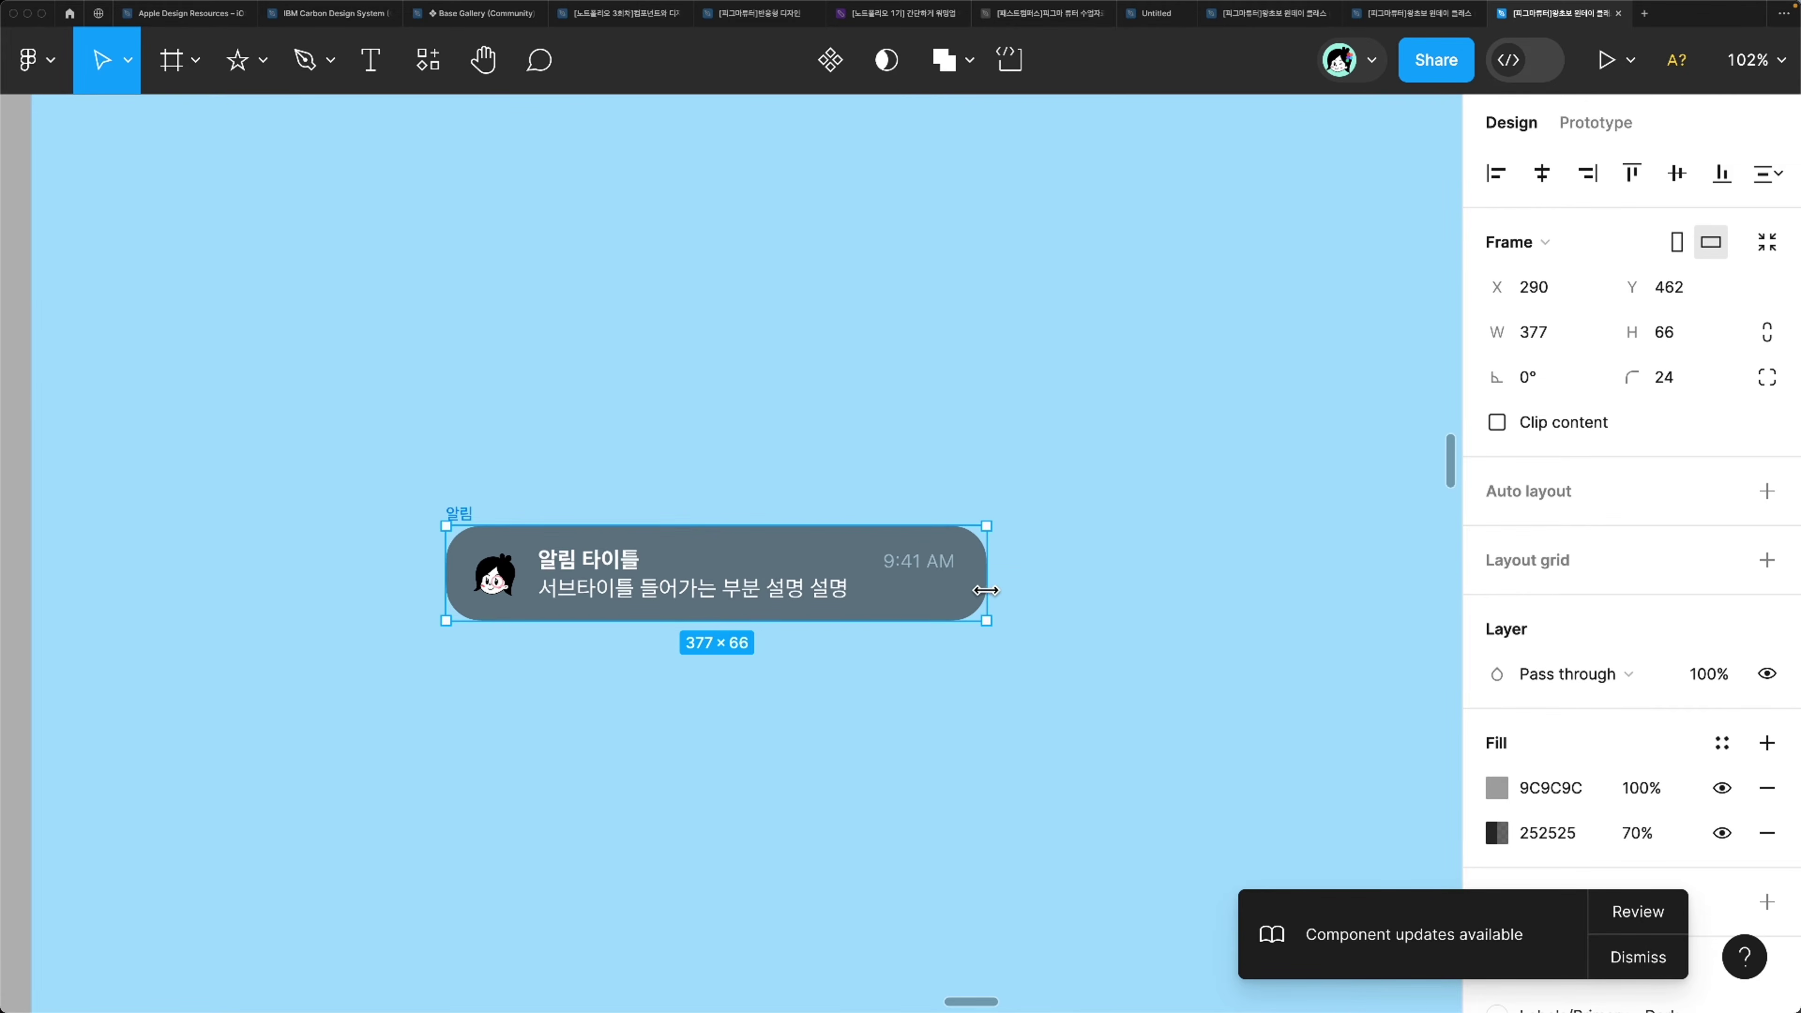
Step: Stretch the notification frame much wider to test its children's constraints, and undo the resize
{"action": "mouse_move", "coordinate": [984, 590]}
{"action": "left_mouse_down"}
{"action": "mouse_move", "coordinate": [1210, 615]}
{"action": "mouse_move", "coordinate": [905, 608]}
{"action": "mouse_move", "coordinate": [1218, 624]}
{"action": "mouse_move", "coordinate": [986, 596]}
{"action": "left_mouse_up"}
{"action": "left_click_drag", "start_coordinate": [981, 584], "coordinate": [1326, 603]}
{"action": "key", "text": "super+z"}
Step: Inspect the Constraints settings of the profile picture and the subtitle text, and reselect the notification frame
{"action": "scroll", "coordinate": [848, 695], "scroll_direction": "left", "scroll_amount": 2}
{"action": "scroll", "coordinate": [540, 576], "scroll_direction": "up", "scroll_amount": 6, "text": "ctrl"}
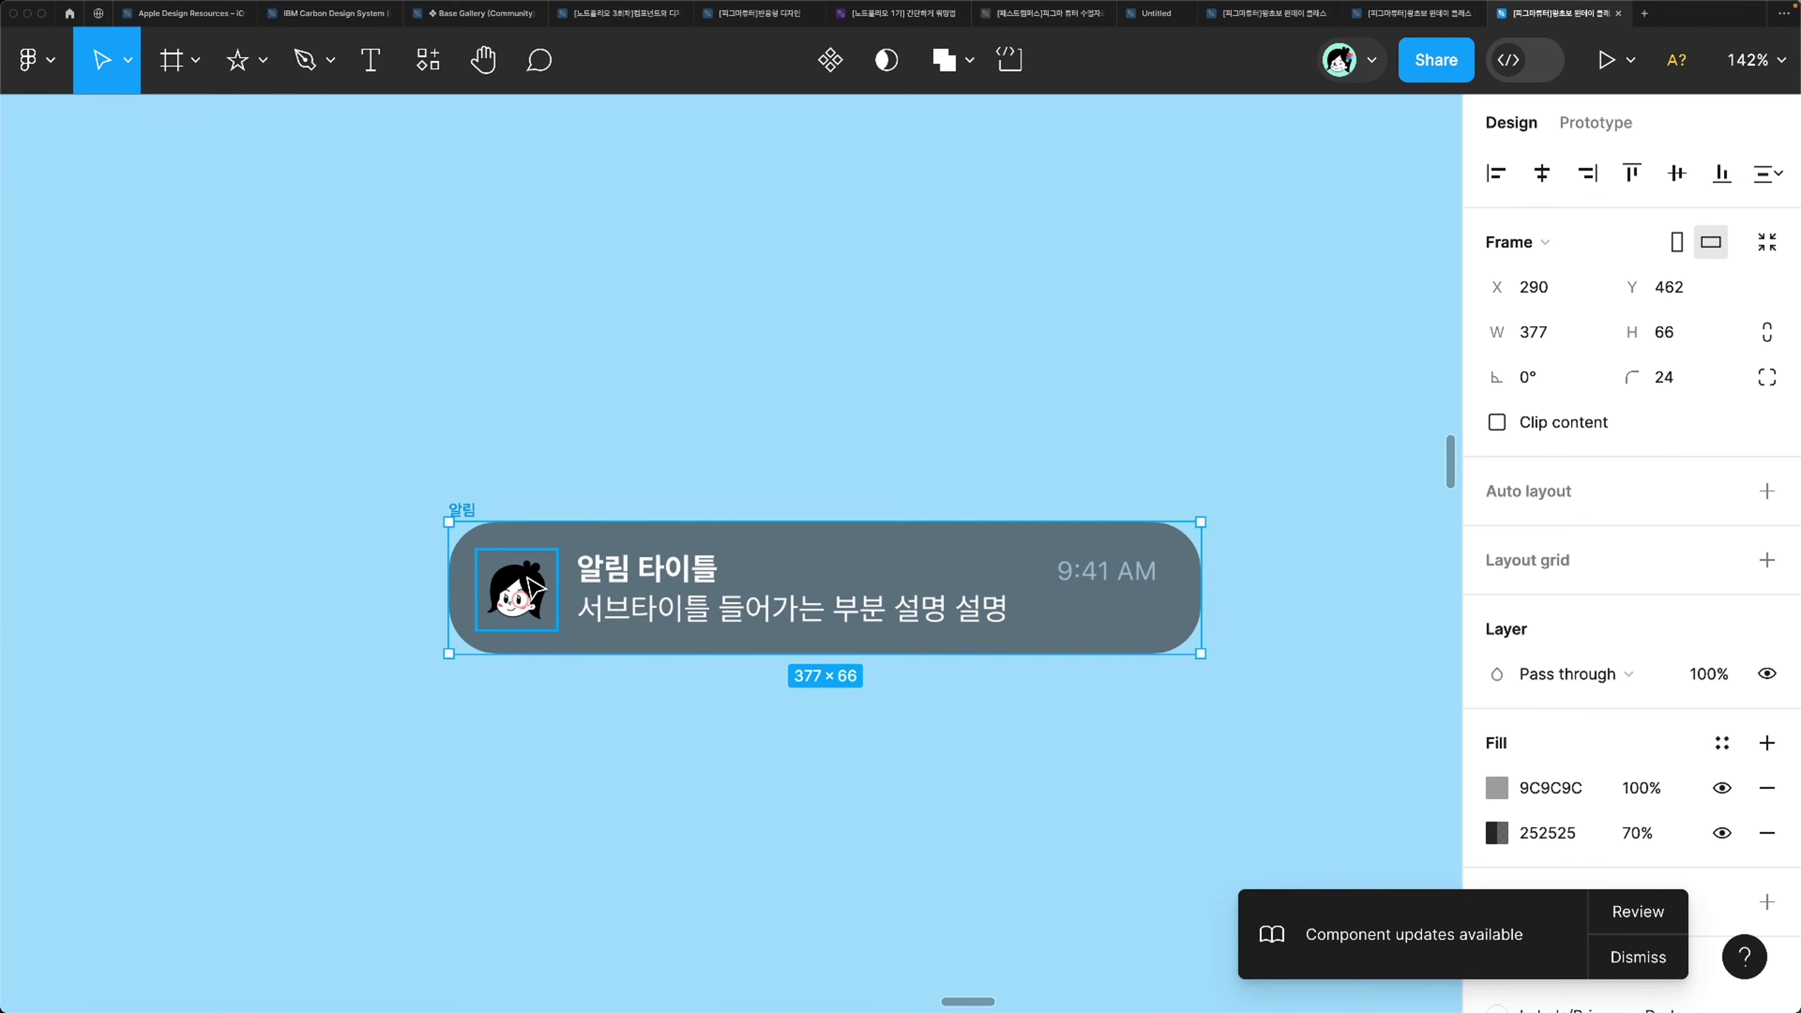
{"action": "left_click", "coordinate": [538, 581]}
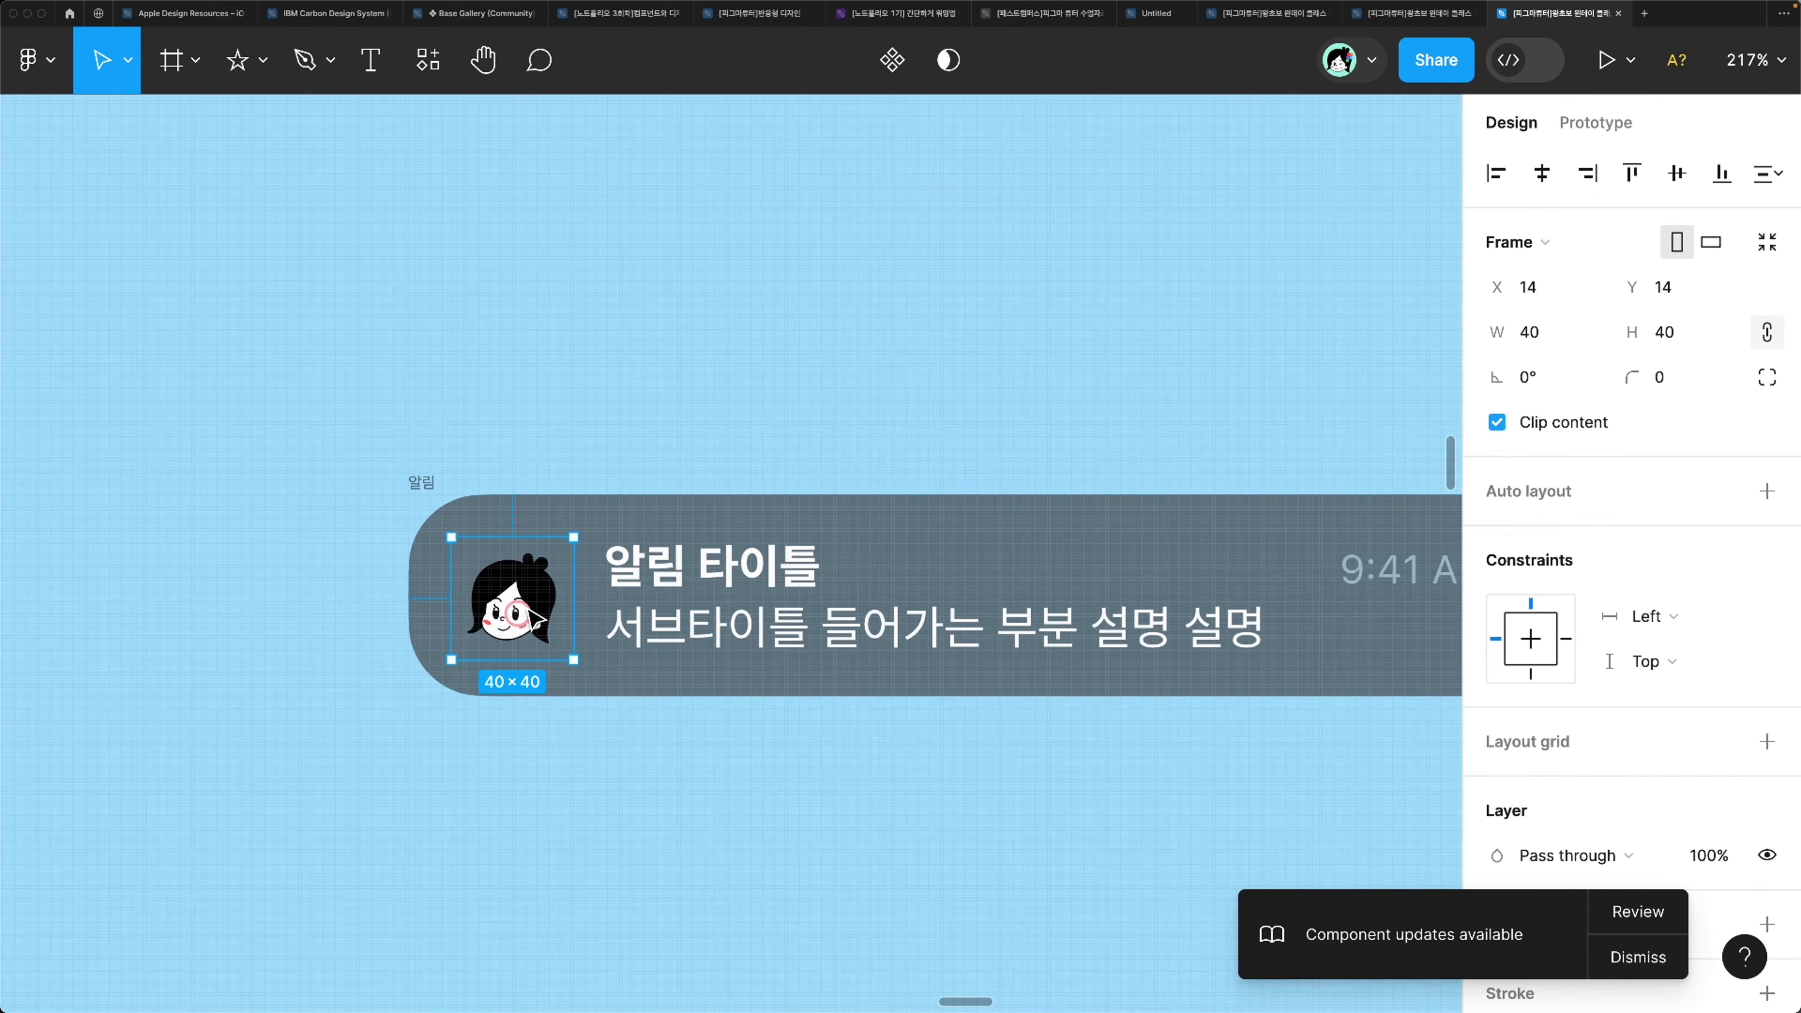
{"action": "left_click", "coordinate": [682, 634]}
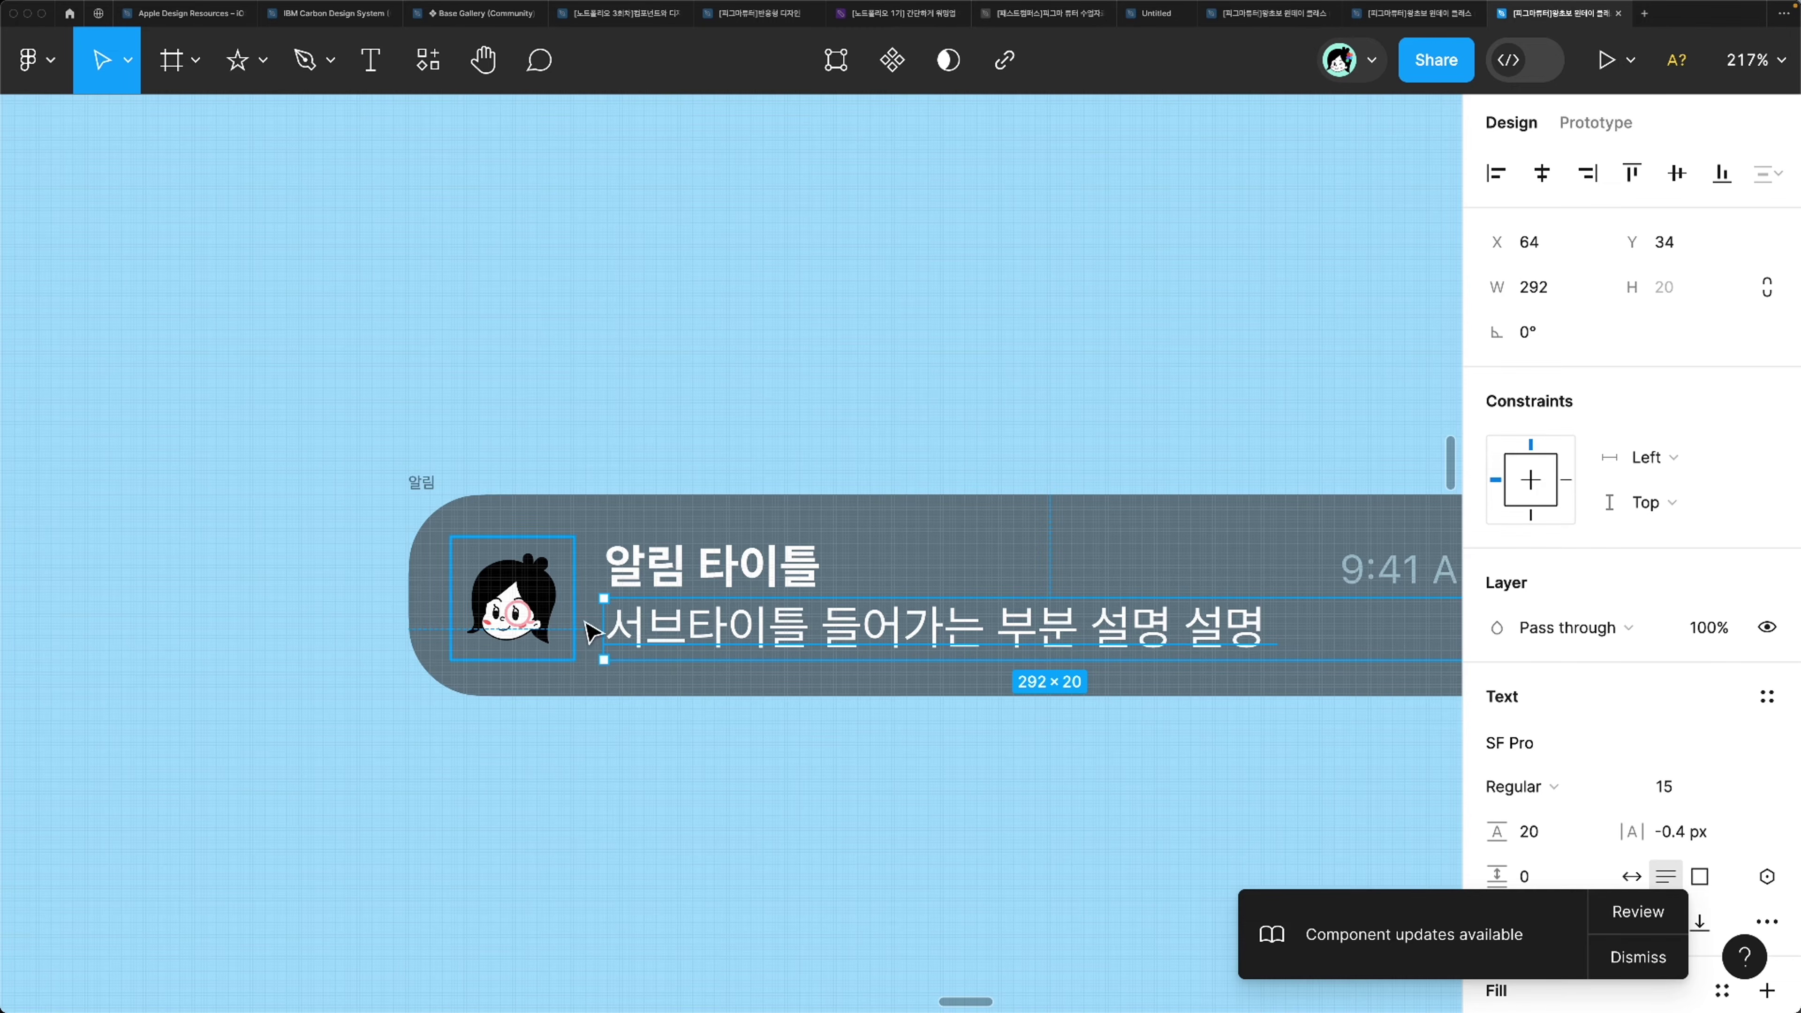
{"action": "left_click", "coordinate": [424, 487]}
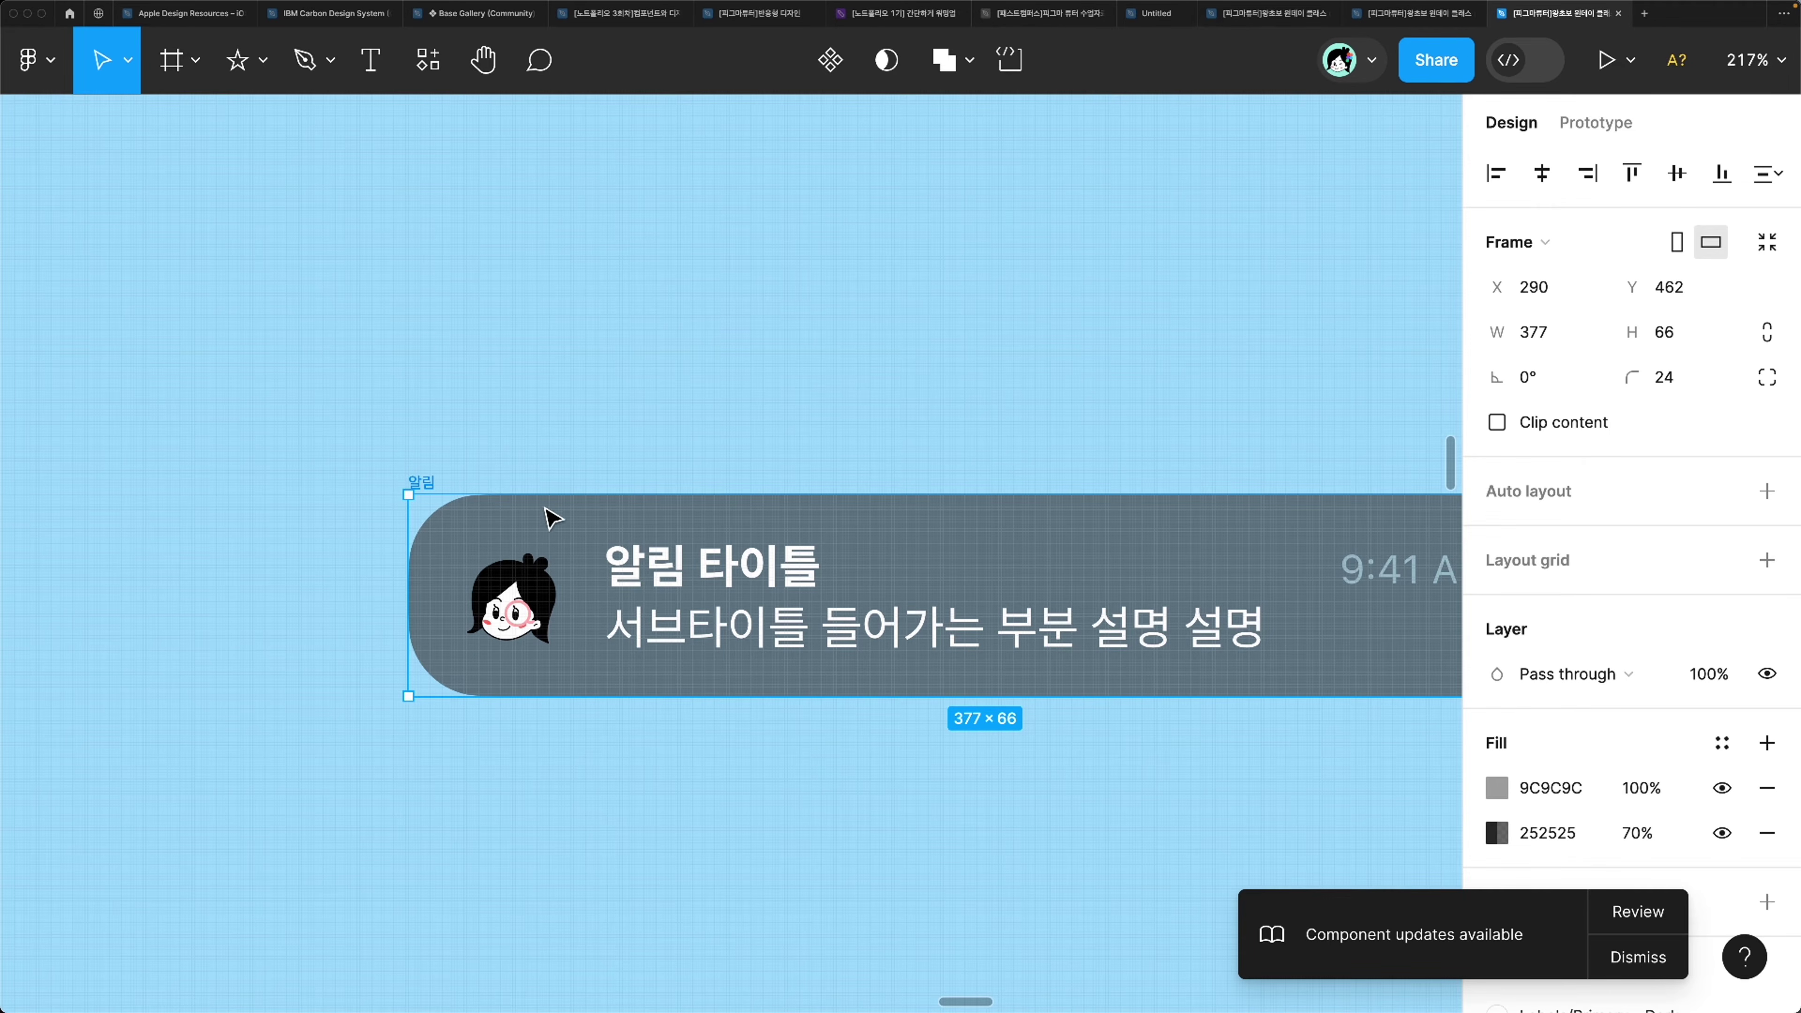
Step: Try to draw a frame about 414 × 591 around the notification, and undo it
{"action": "scroll", "coordinate": [536, 488], "scroll_direction": "down", "scroll_amount": 5}
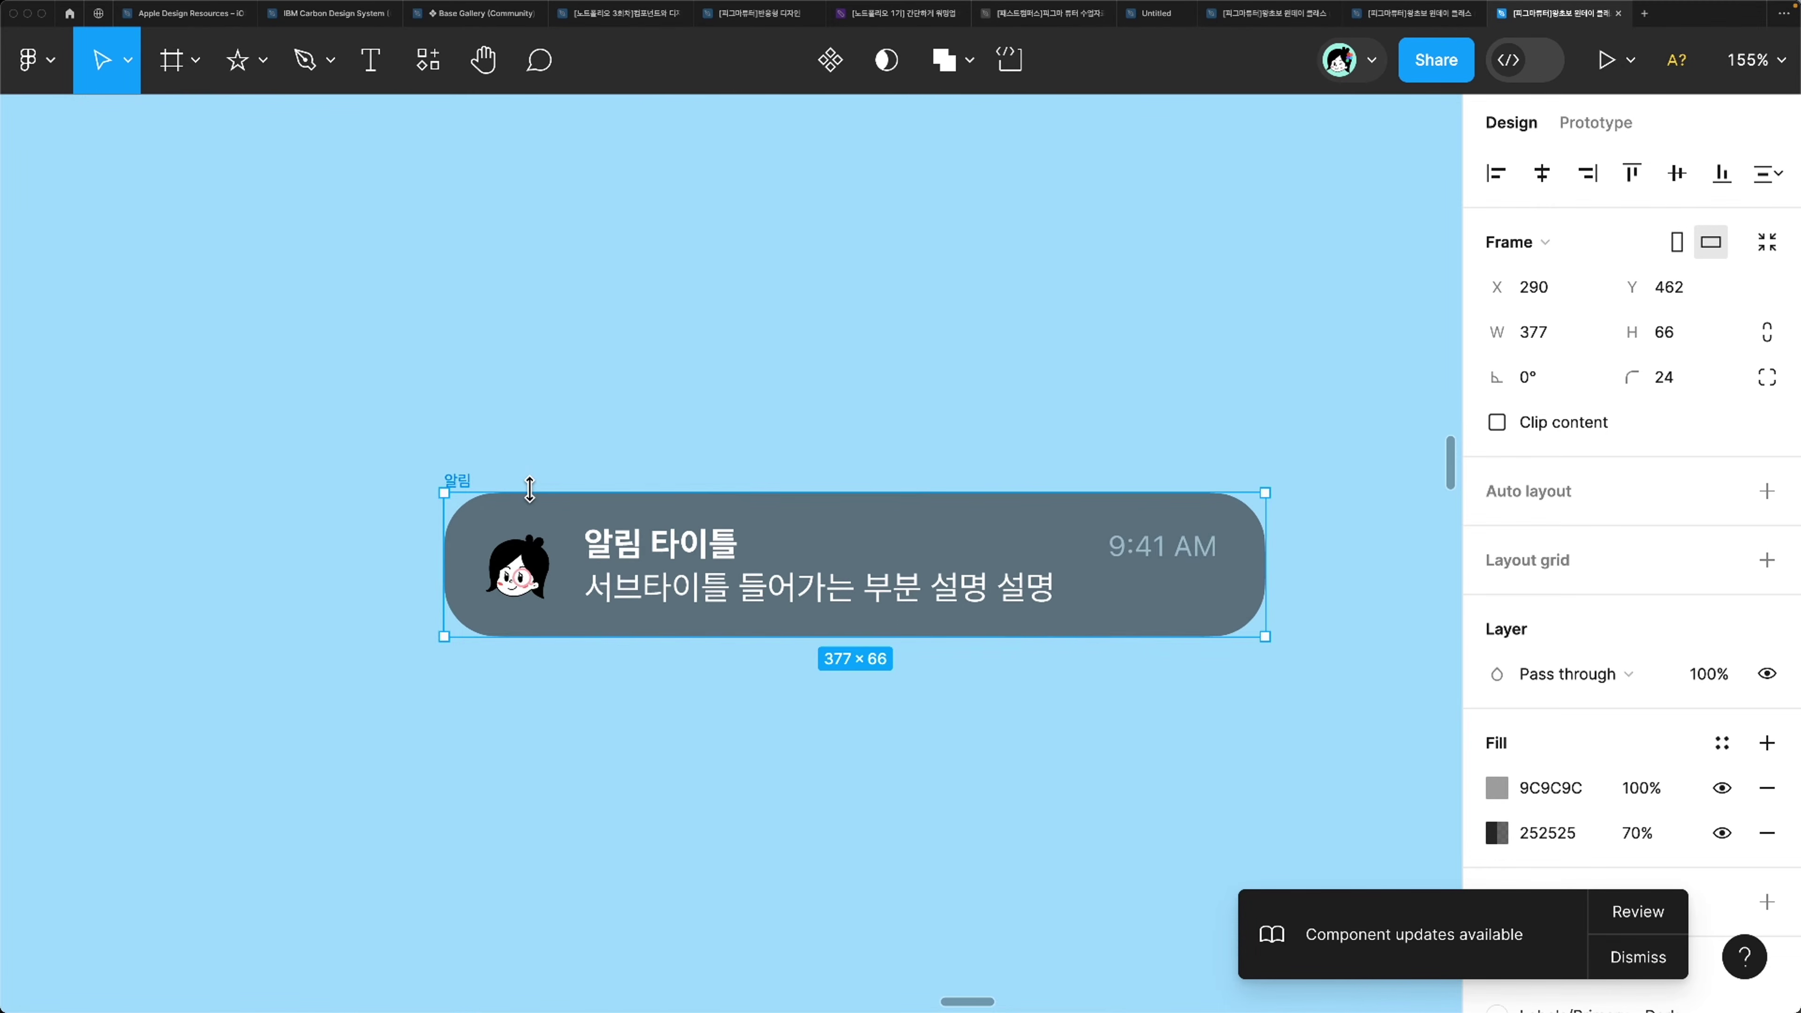
{"action": "scroll", "coordinate": [529, 489], "scroll_direction": "down", "scroll_amount": 3}
{"action": "scroll", "coordinate": [529, 488], "scroll_direction": "down", "scroll_amount": 4}
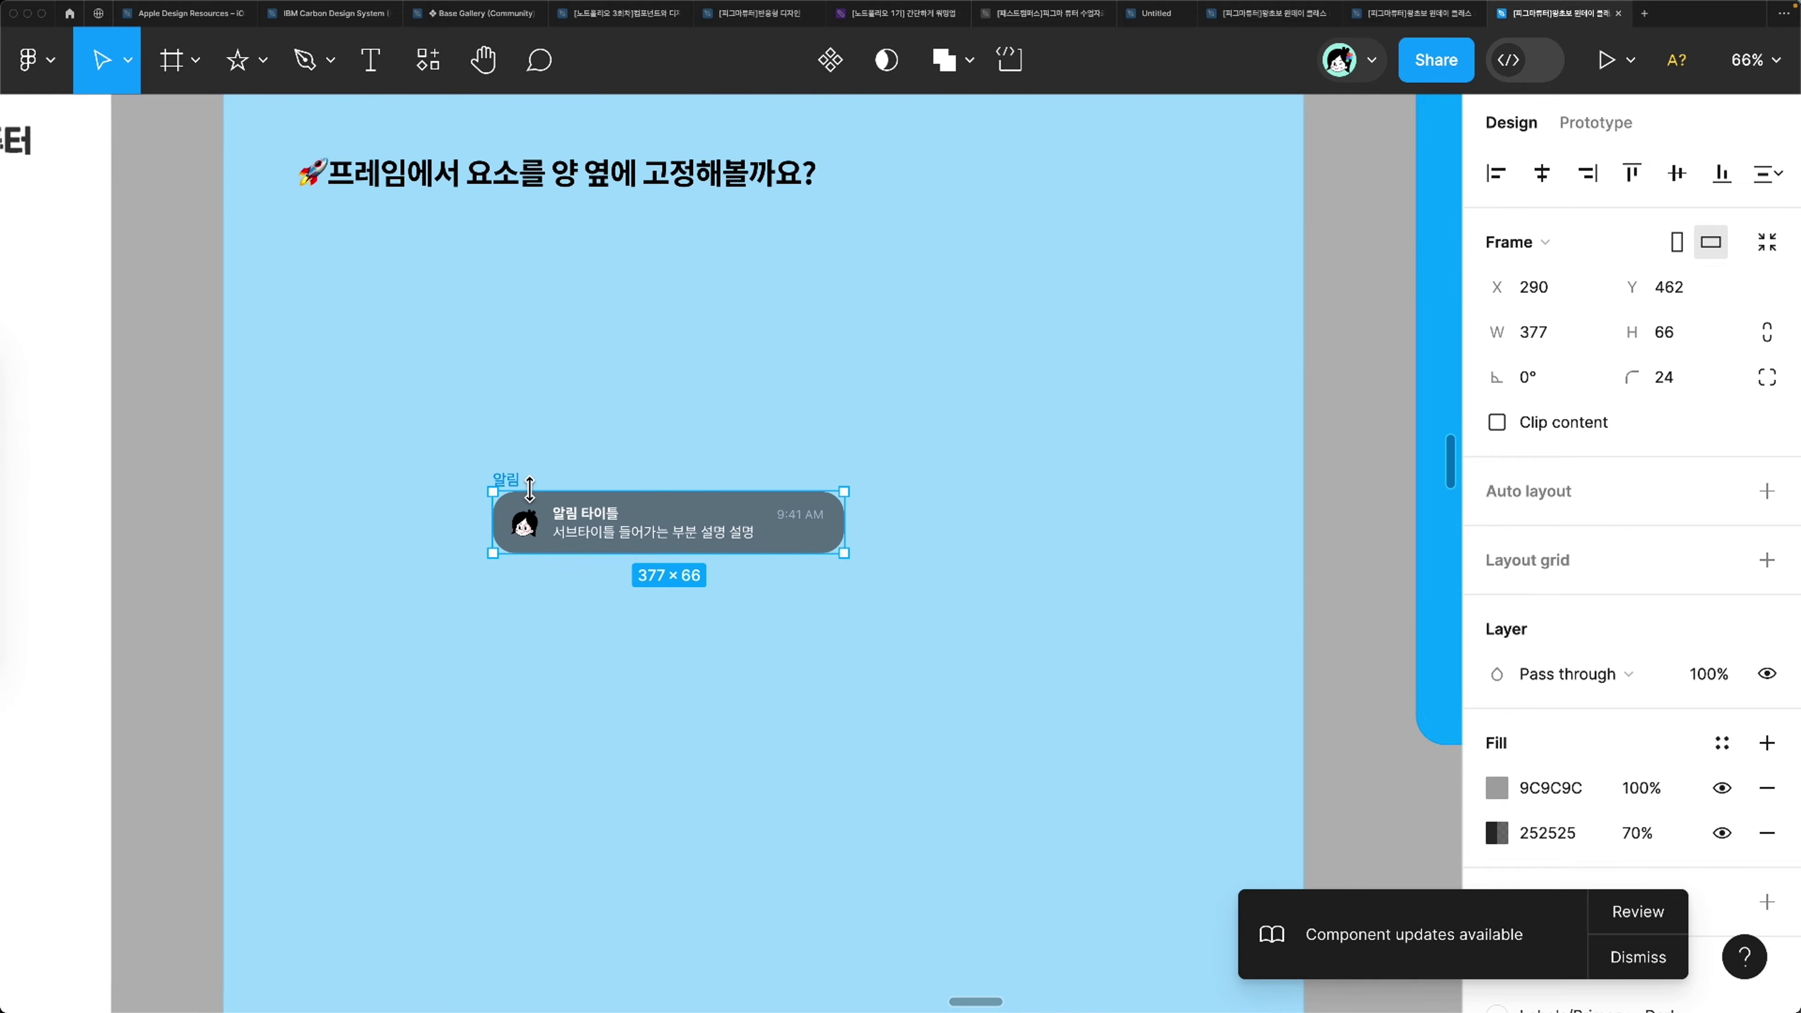
{"action": "key", "text": "f"}
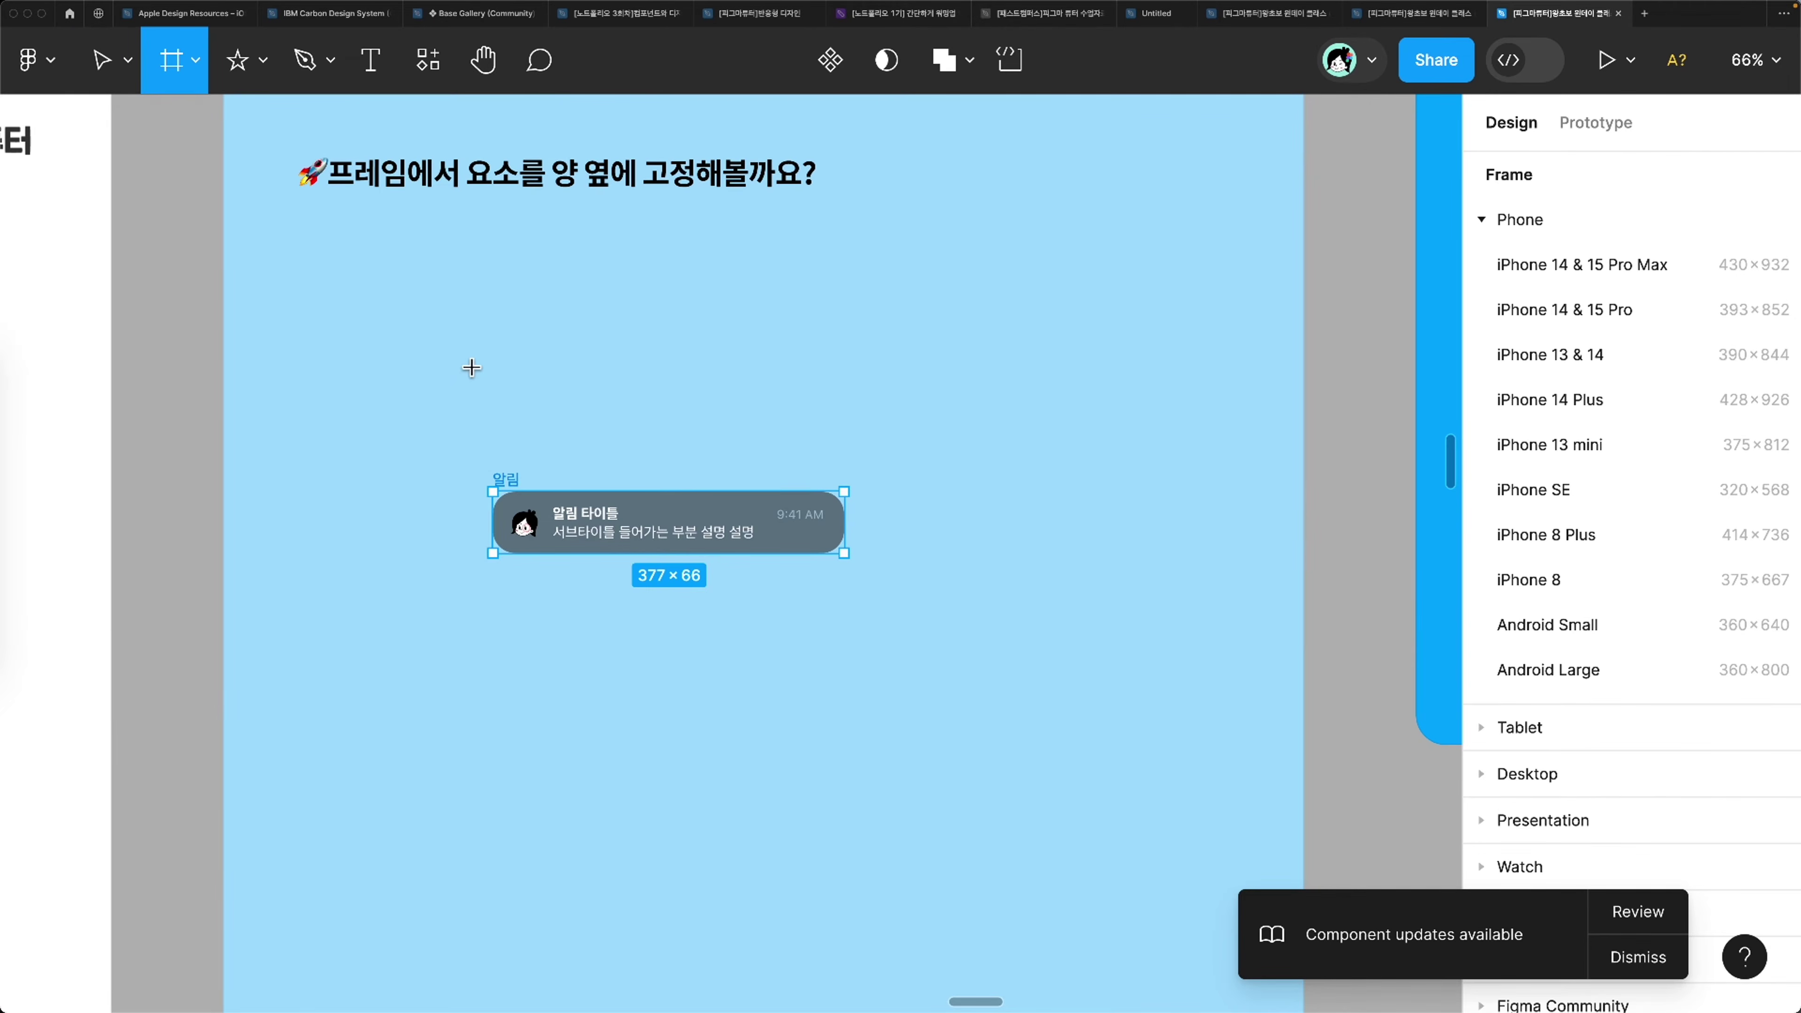
{"action": "mouse_move", "coordinate": [475, 363]}
{"action": "left_mouse_down"}
{"action": "mouse_move", "coordinate": [784, 852]}
{"action": "mouse_move", "coordinate": [917, 927]}
{"action": "mouse_move", "coordinate": [860, 911]}
{"action": "left_mouse_up"}
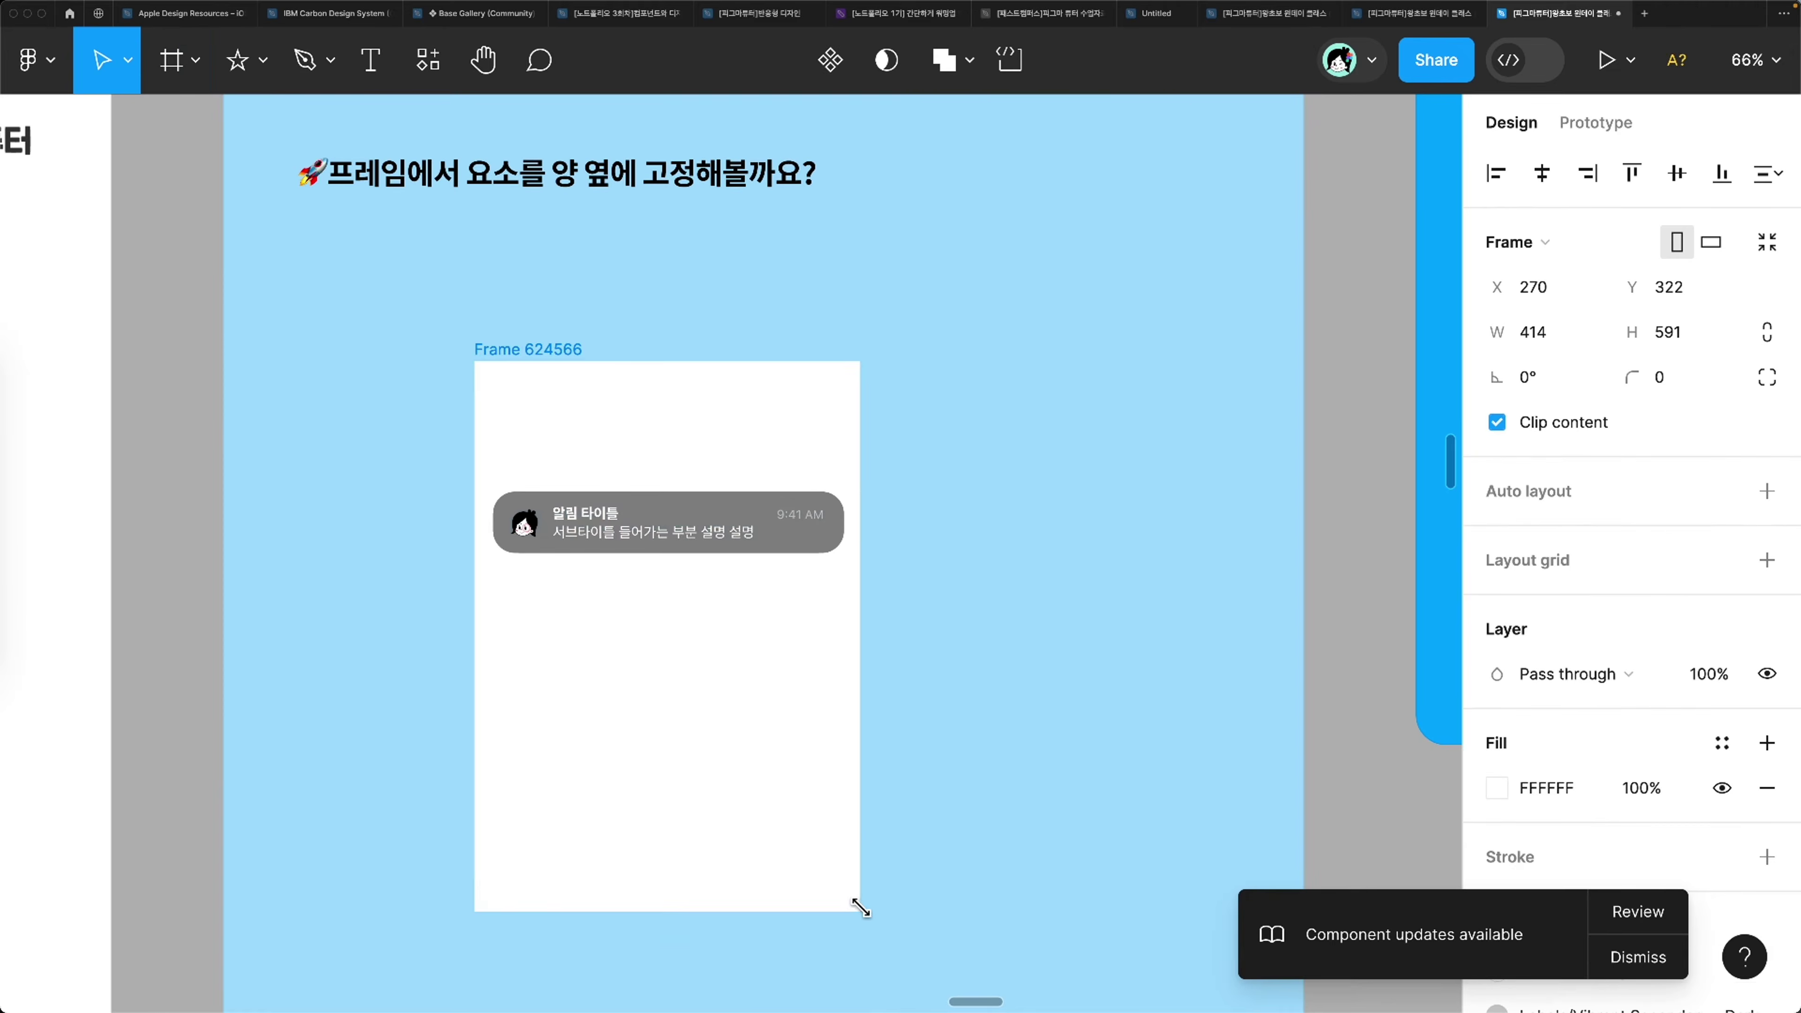
{"action": "key", "text": "ctrl+z"}
{"action": "key", "text": "Escape"}
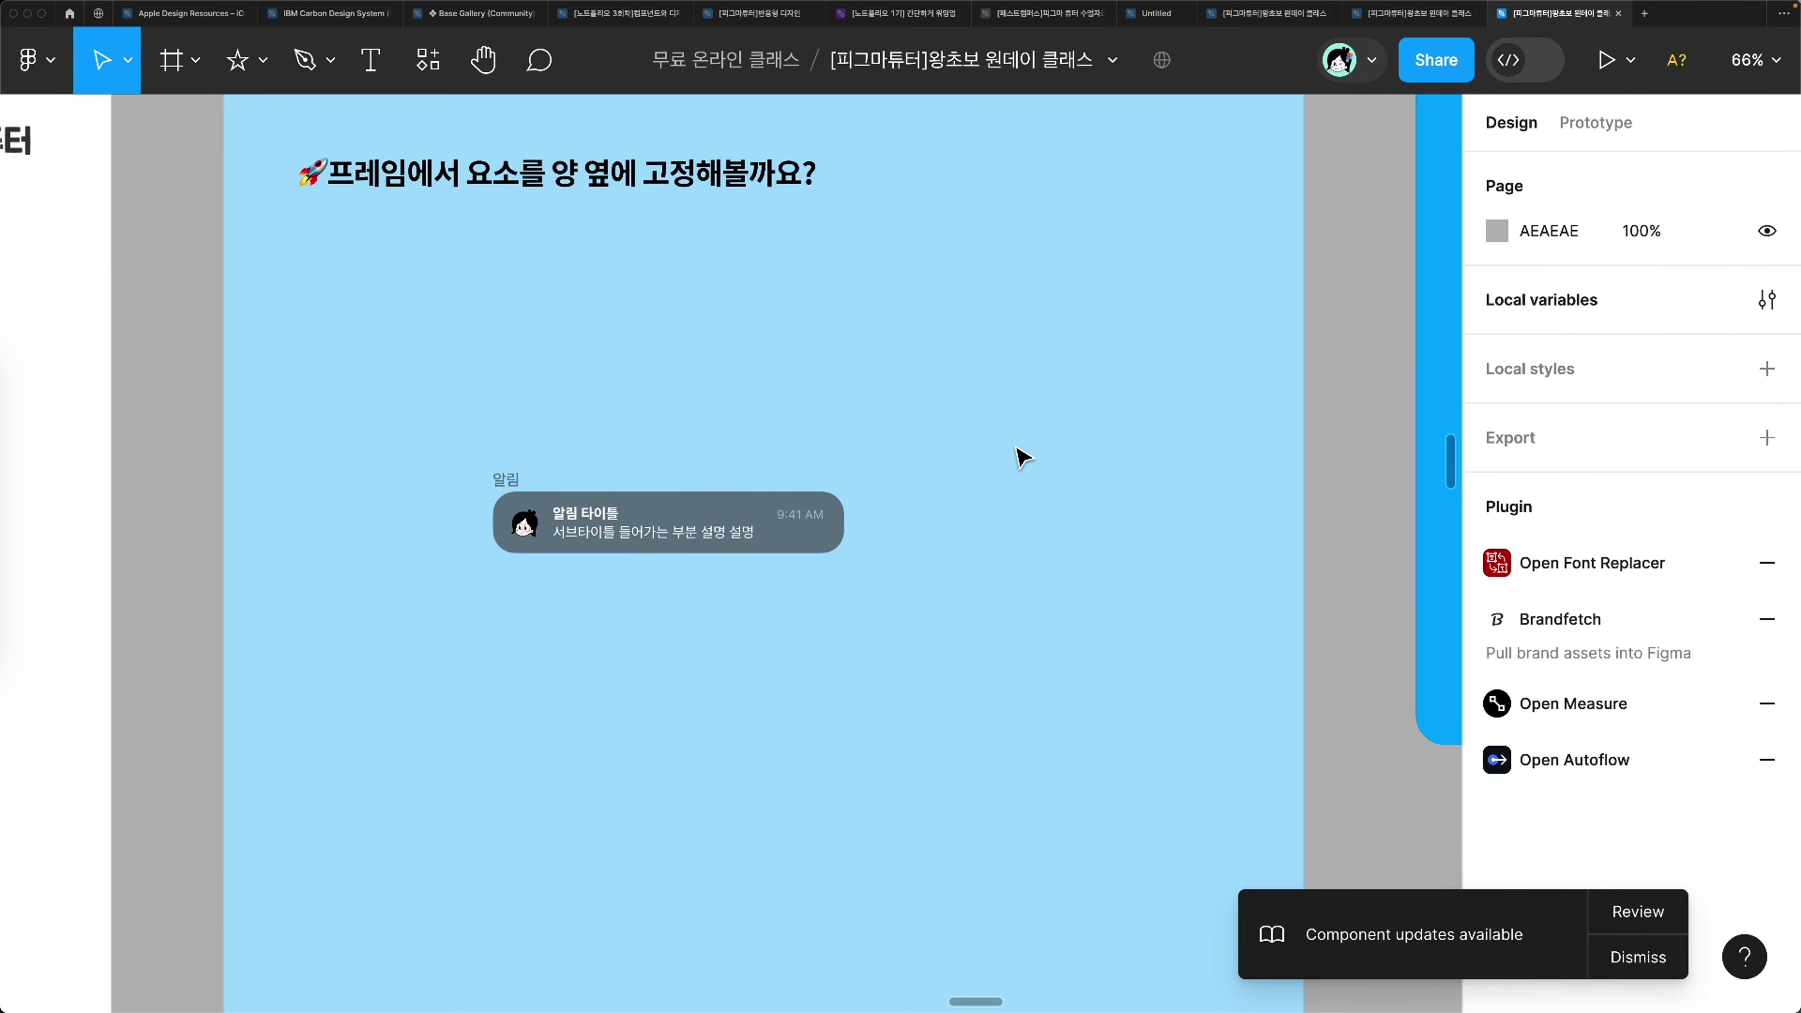
Step: Draw a new frame about 535 high beside the notification and set its width to 390
{"action": "key", "text": "f"}
{"action": "left_click_drag", "start_coordinate": [984, 403], "coordinate": [1218, 901]}
{"action": "left_click", "coordinate": [1581, 333]}
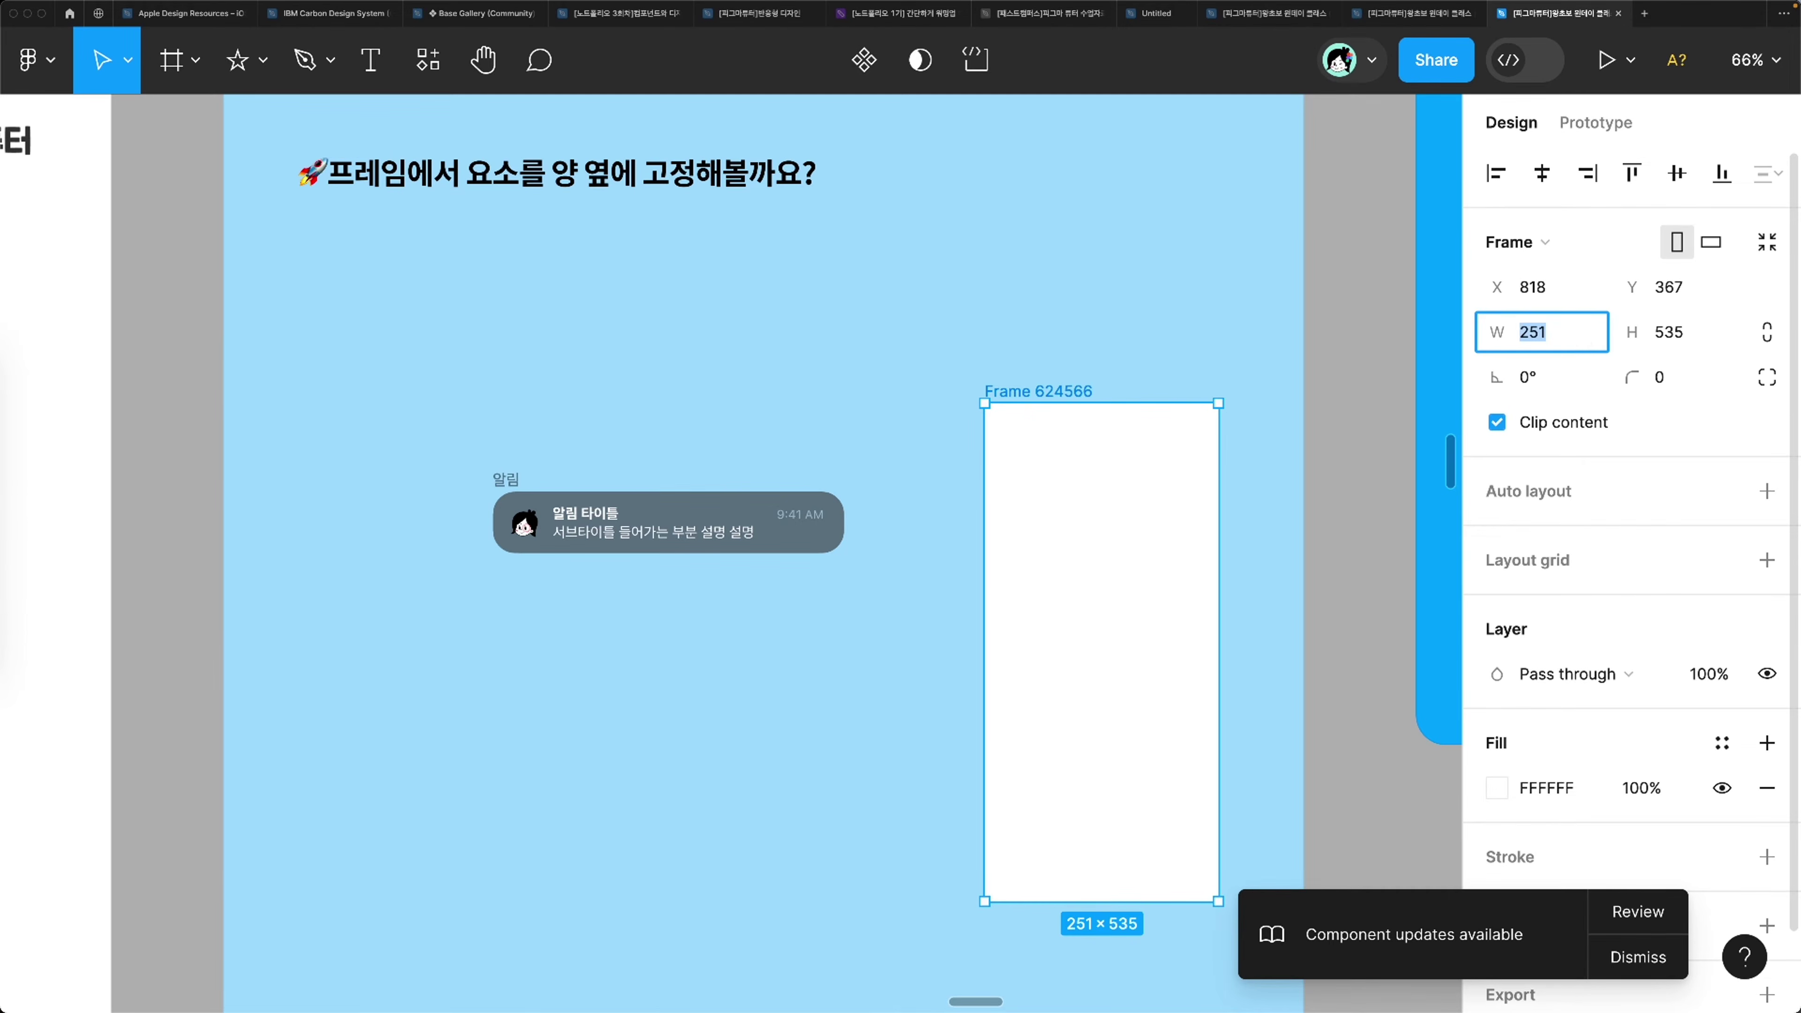
{"action": "type", "text": "390"}
{"action": "key", "text": "Return"}
Step: Set the width of the 알림 notification frame to 358
{"action": "left_click", "coordinate": [515, 494]}
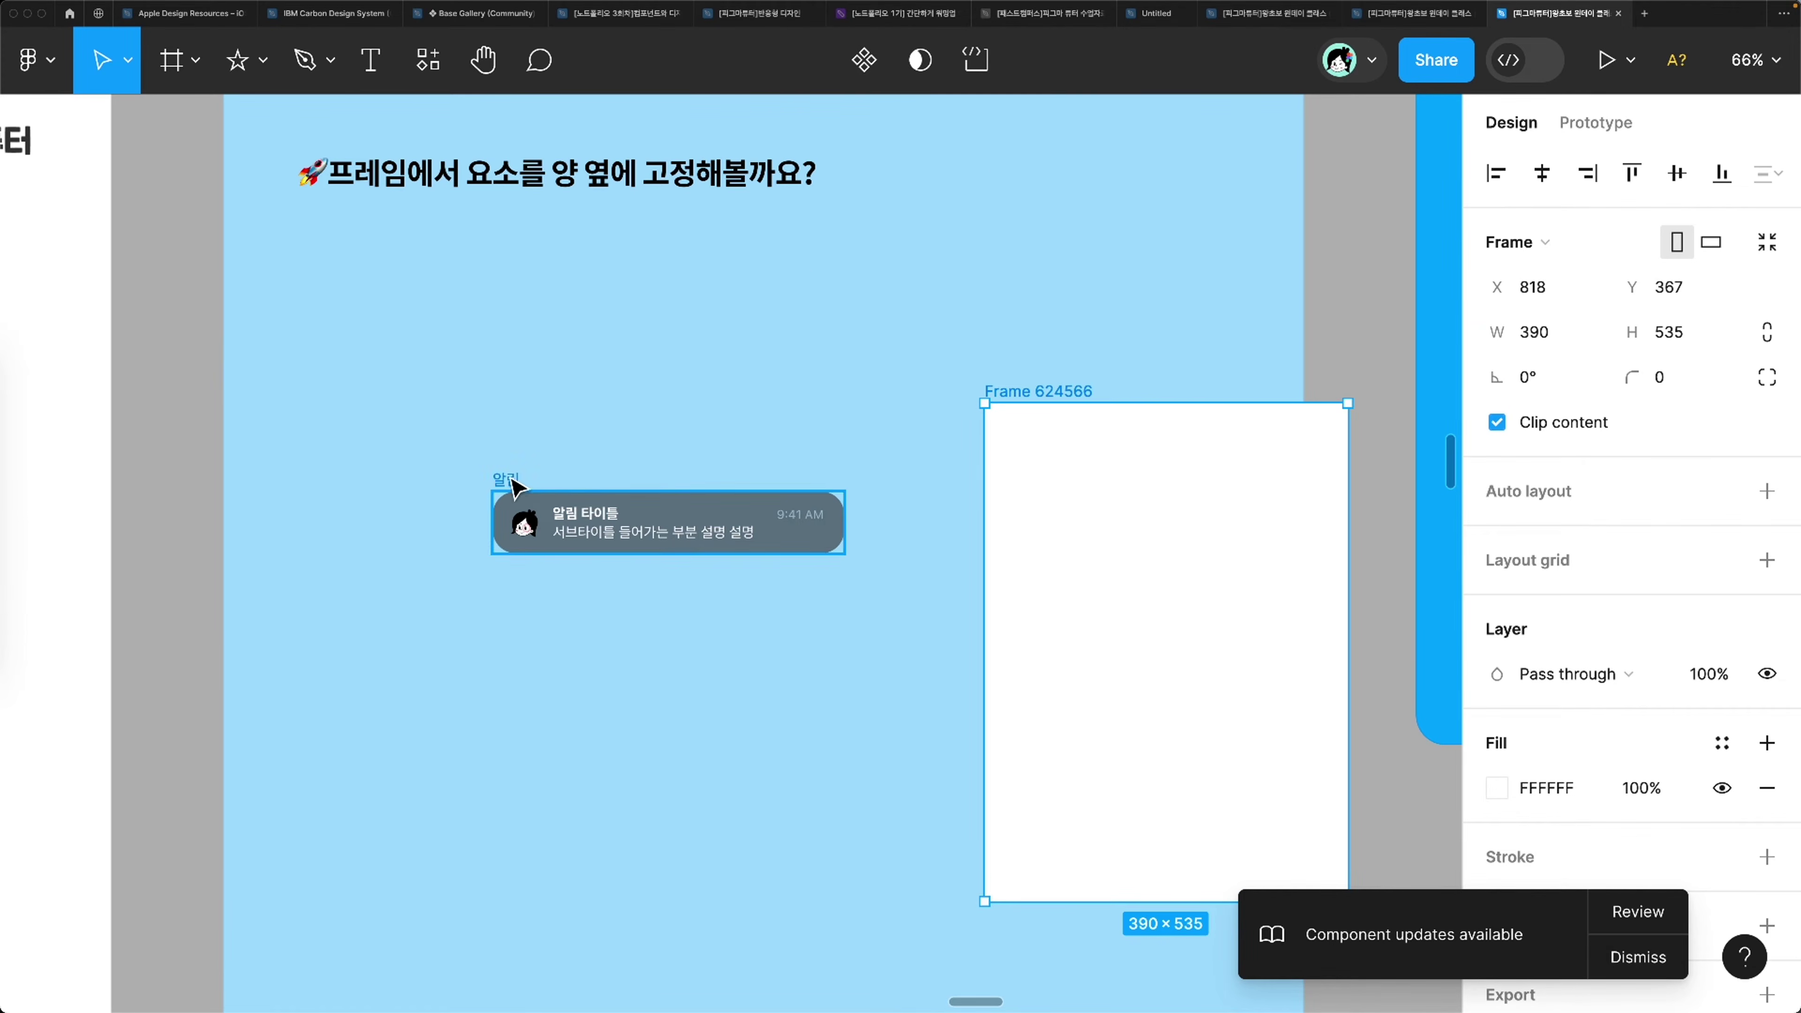
{"action": "left_click", "coordinate": [1537, 334]}
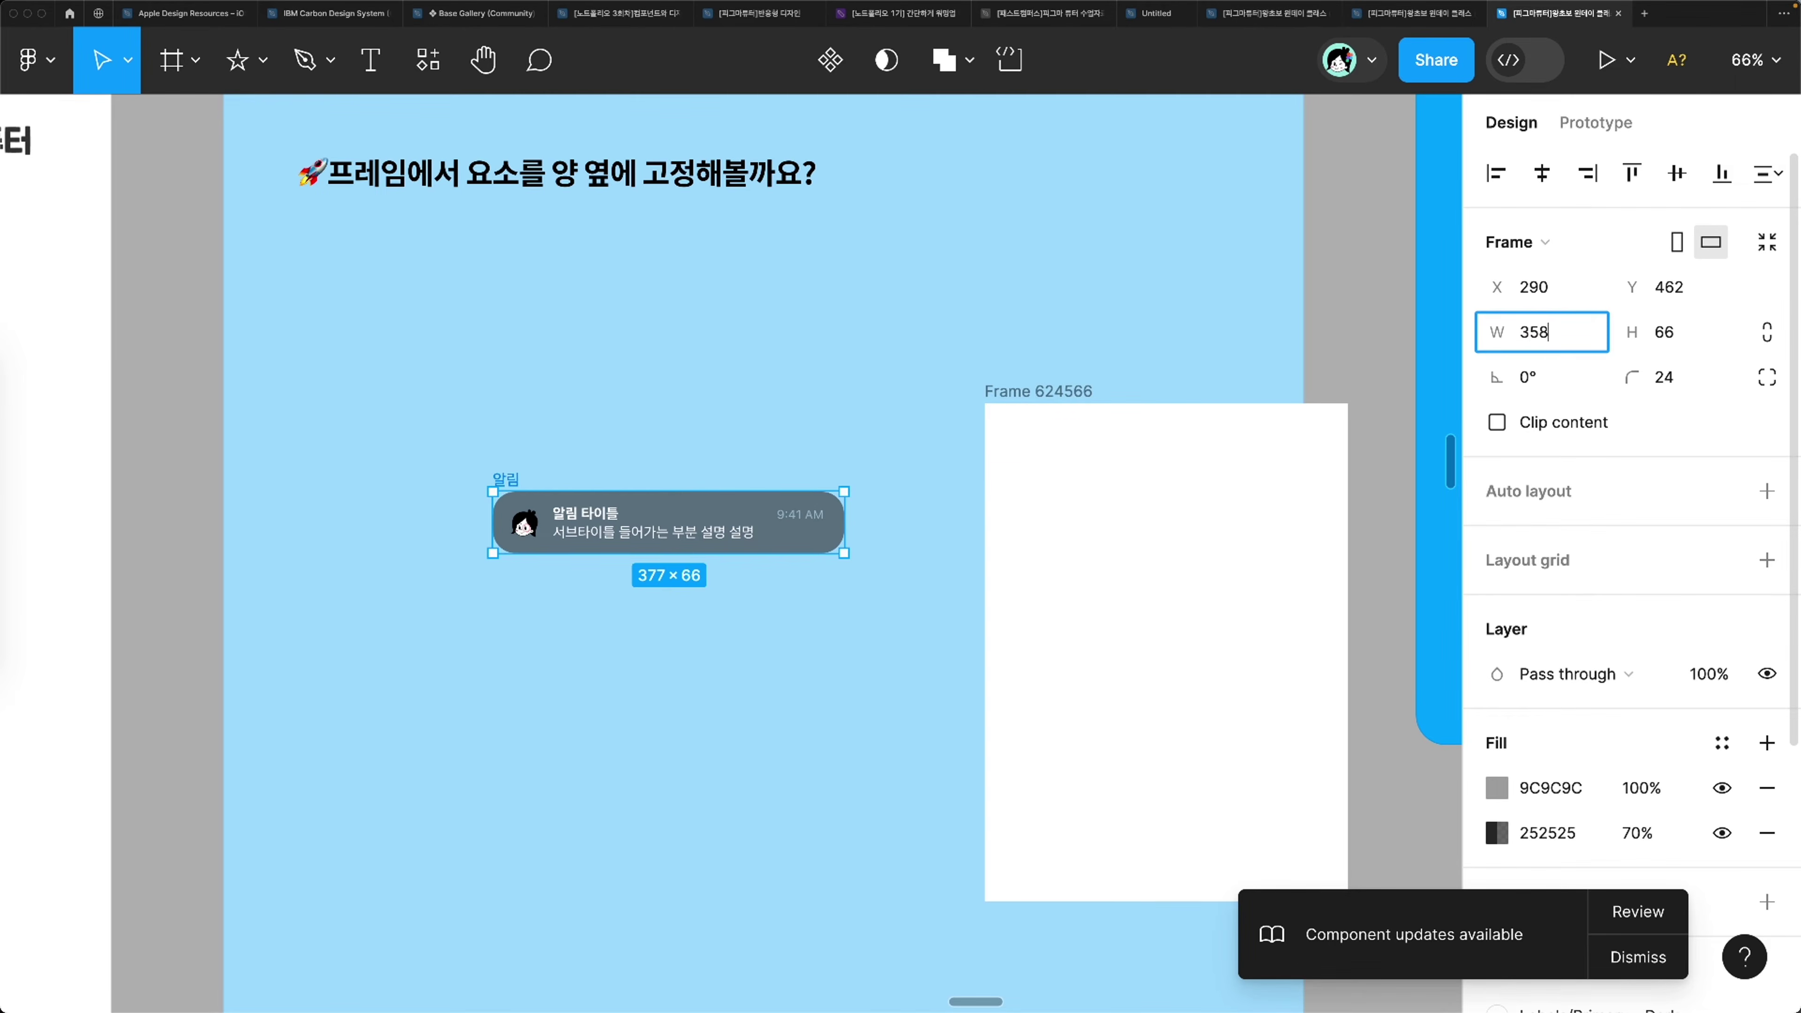
{"action": "type", "text": "358"}
{"action": "key", "text": "Return"}
Step: Place the notification inside the new frame at X 16, Y 47, and move that frame to X 347, Y 347
{"action": "left_click_drag", "start_coordinate": [522, 528], "coordinate": [1040, 488]}
{"action": "left_click", "coordinate": [1065, 403]}
{"action": "left_click_drag", "start_coordinate": [1065, 403], "coordinate": [633, 426]}
Step: Check the nested notification's constraints and test them on the right edge of the parent frame
{"action": "left_click", "coordinate": [636, 439]}
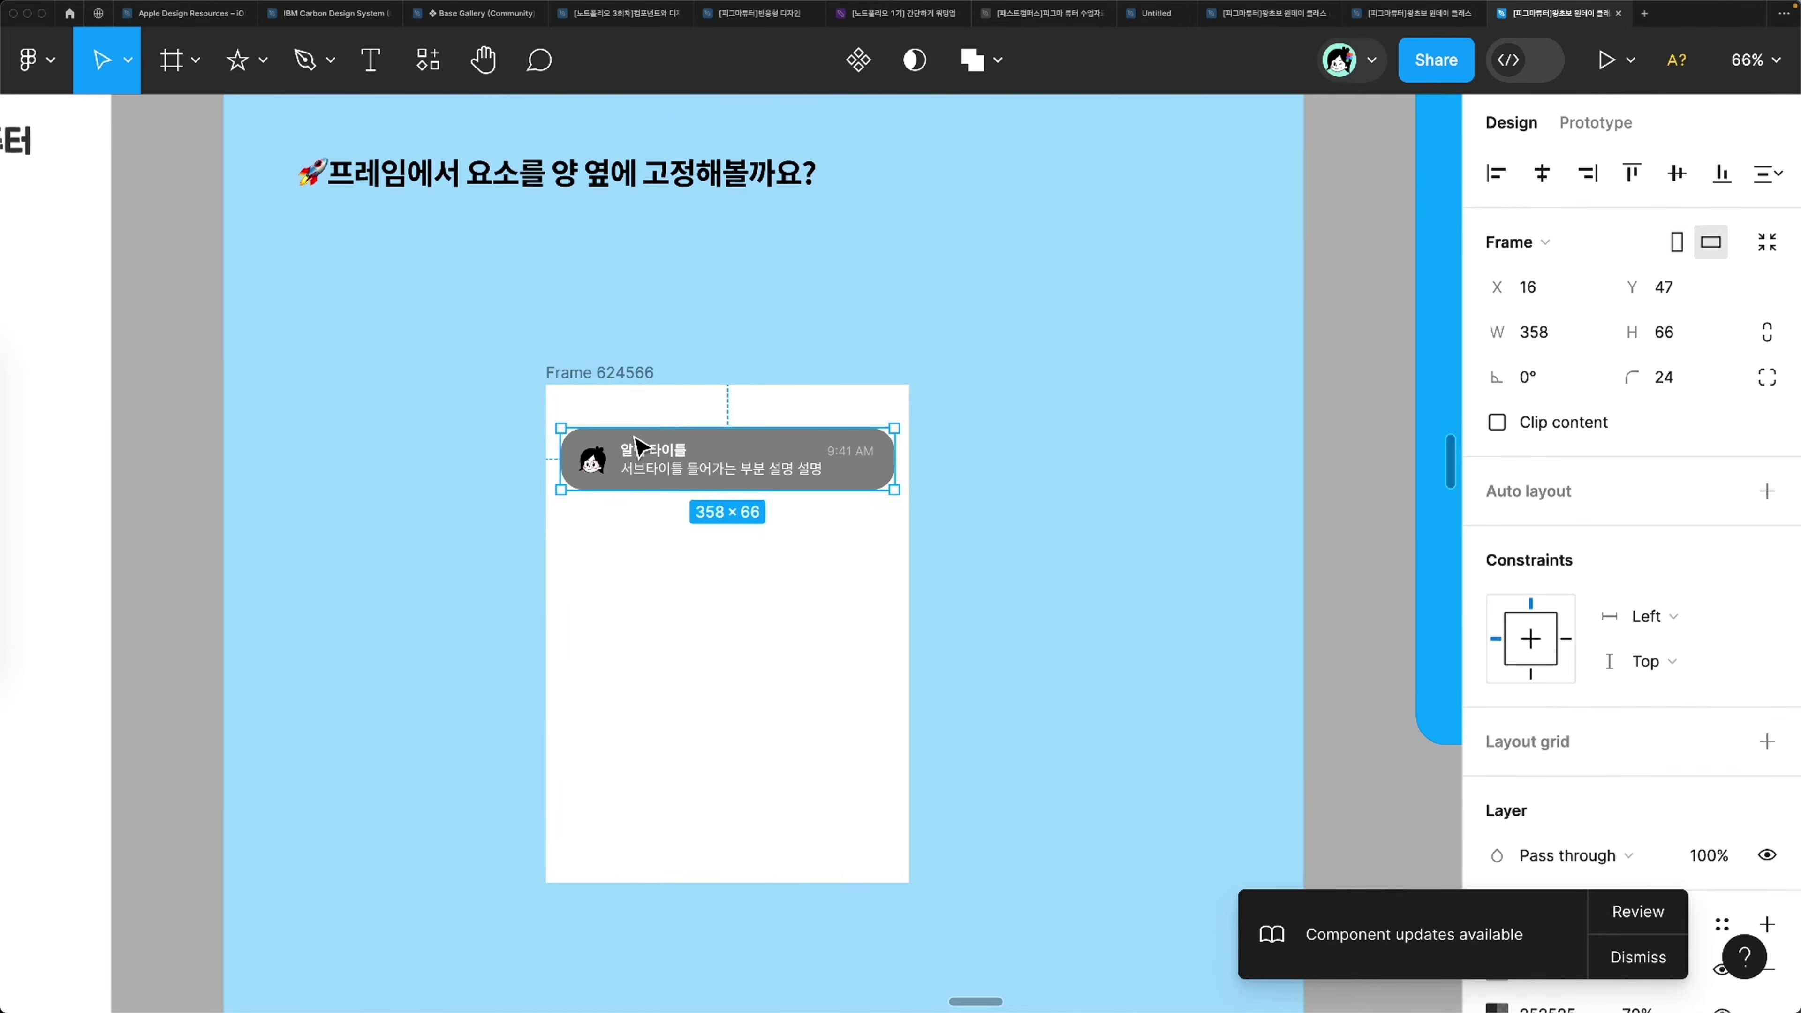
{"action": "left_click", "coordinate": [607, 372]}
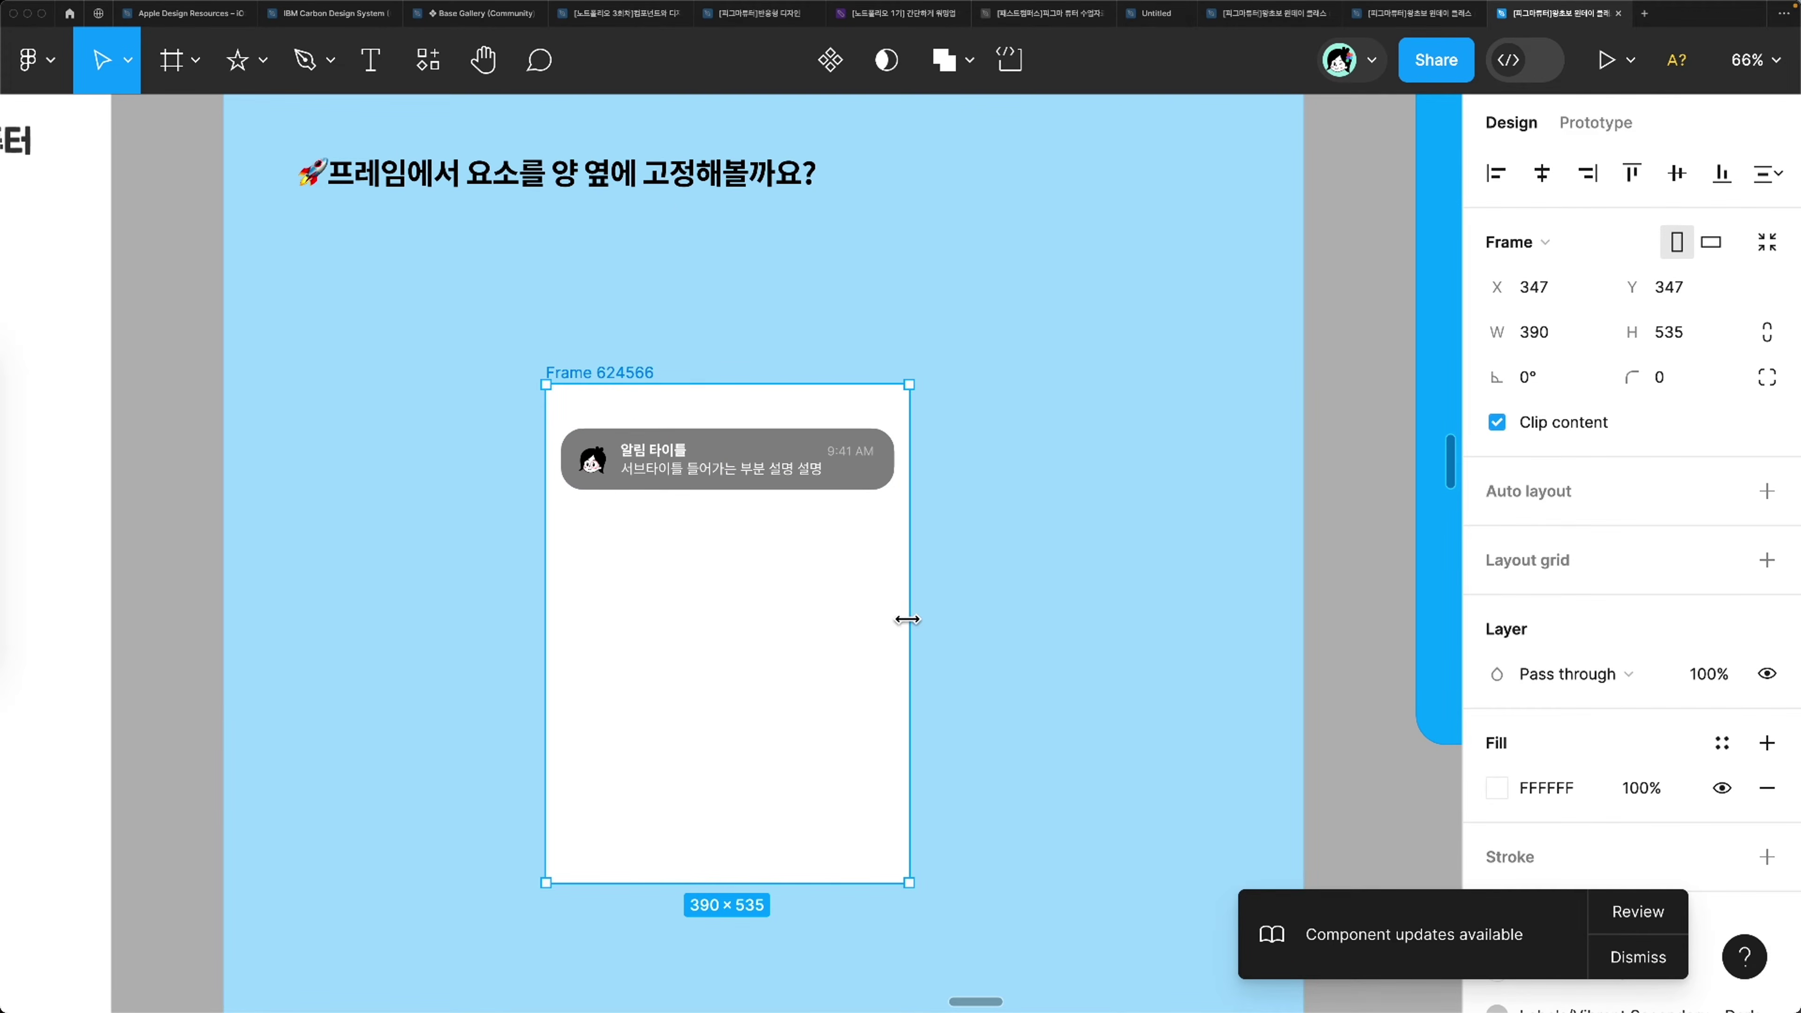
{"action": "left_click_drag", "start_coordinate": [907, 619], "coordinate": [910, 582]}
Step: Set the notification's horizontal constraint within the parent frame to Left and right
{"action": "left_click", "coordinate": [879, 481]}
{"action": "left_click", "coordinate": [1676, 615]}
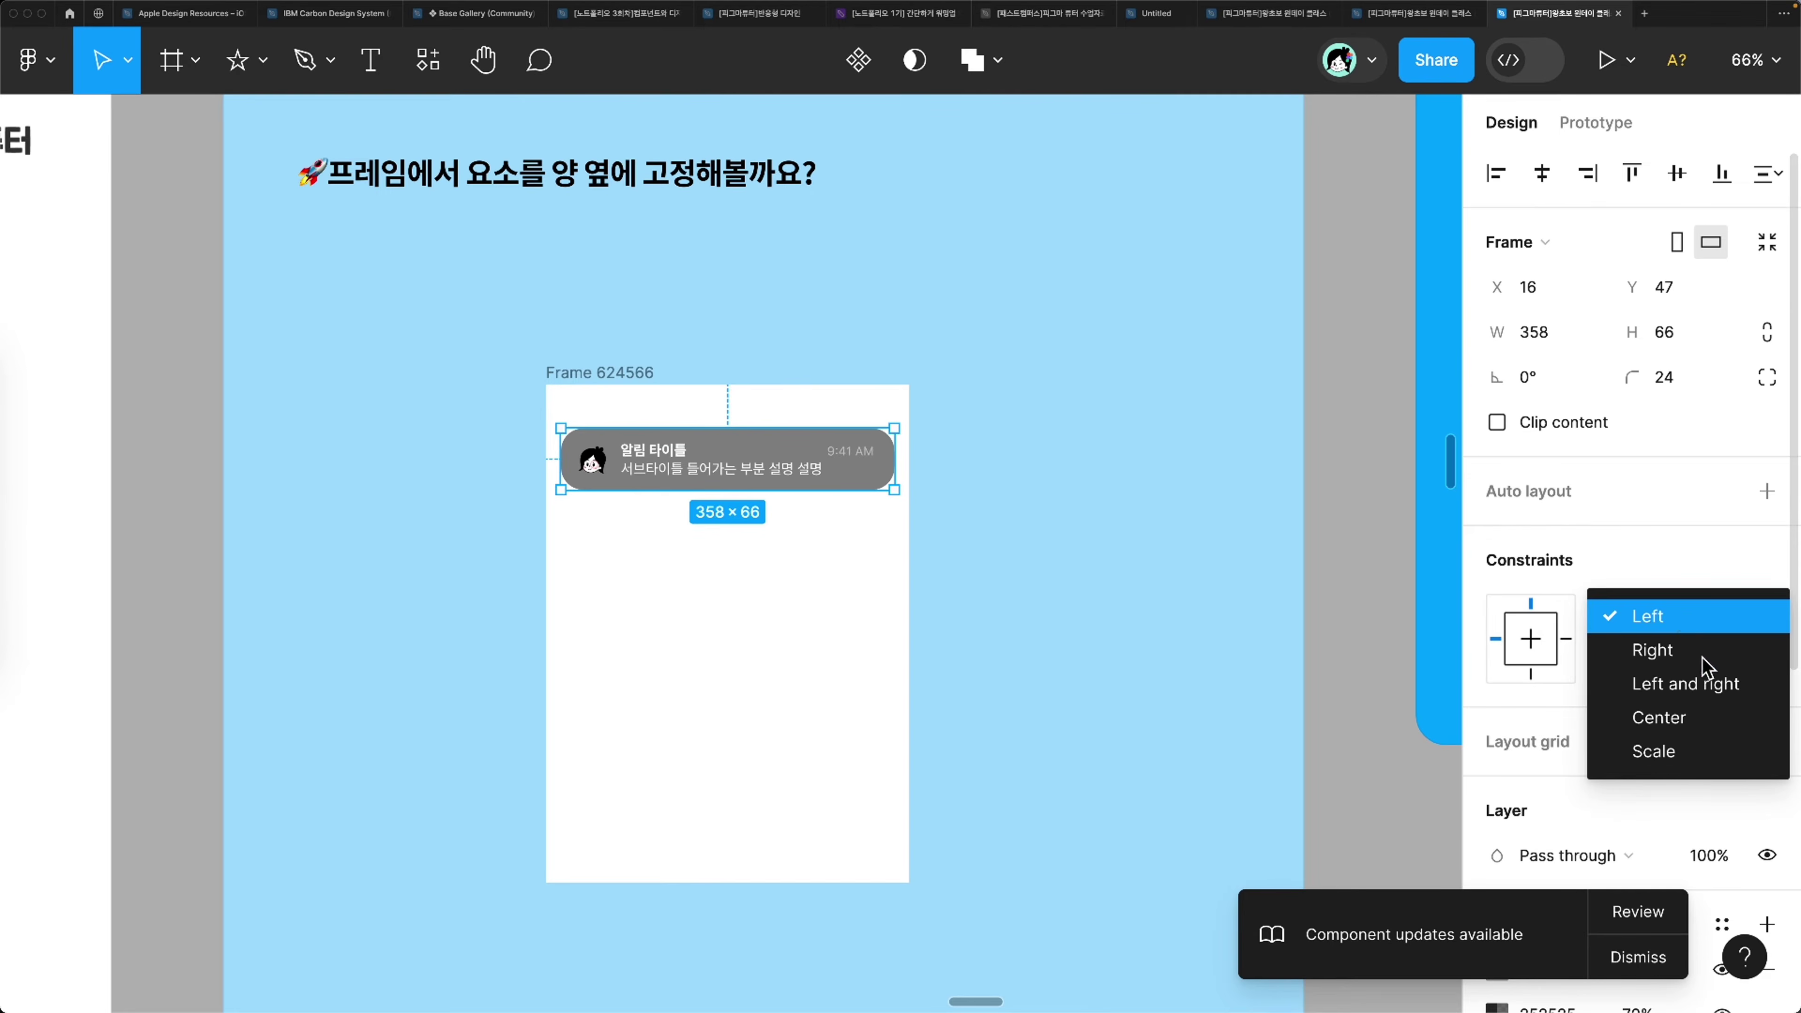
{"action": "left_click", "coordinate": [1712, 692]}
{"action": "left_click", "coordinate": [916, 391]}
Step: Widen the parent frame to about 643 and inspect how the notification inside it is constrained
{"action": "left_click", "coordinate": [595, 393]}
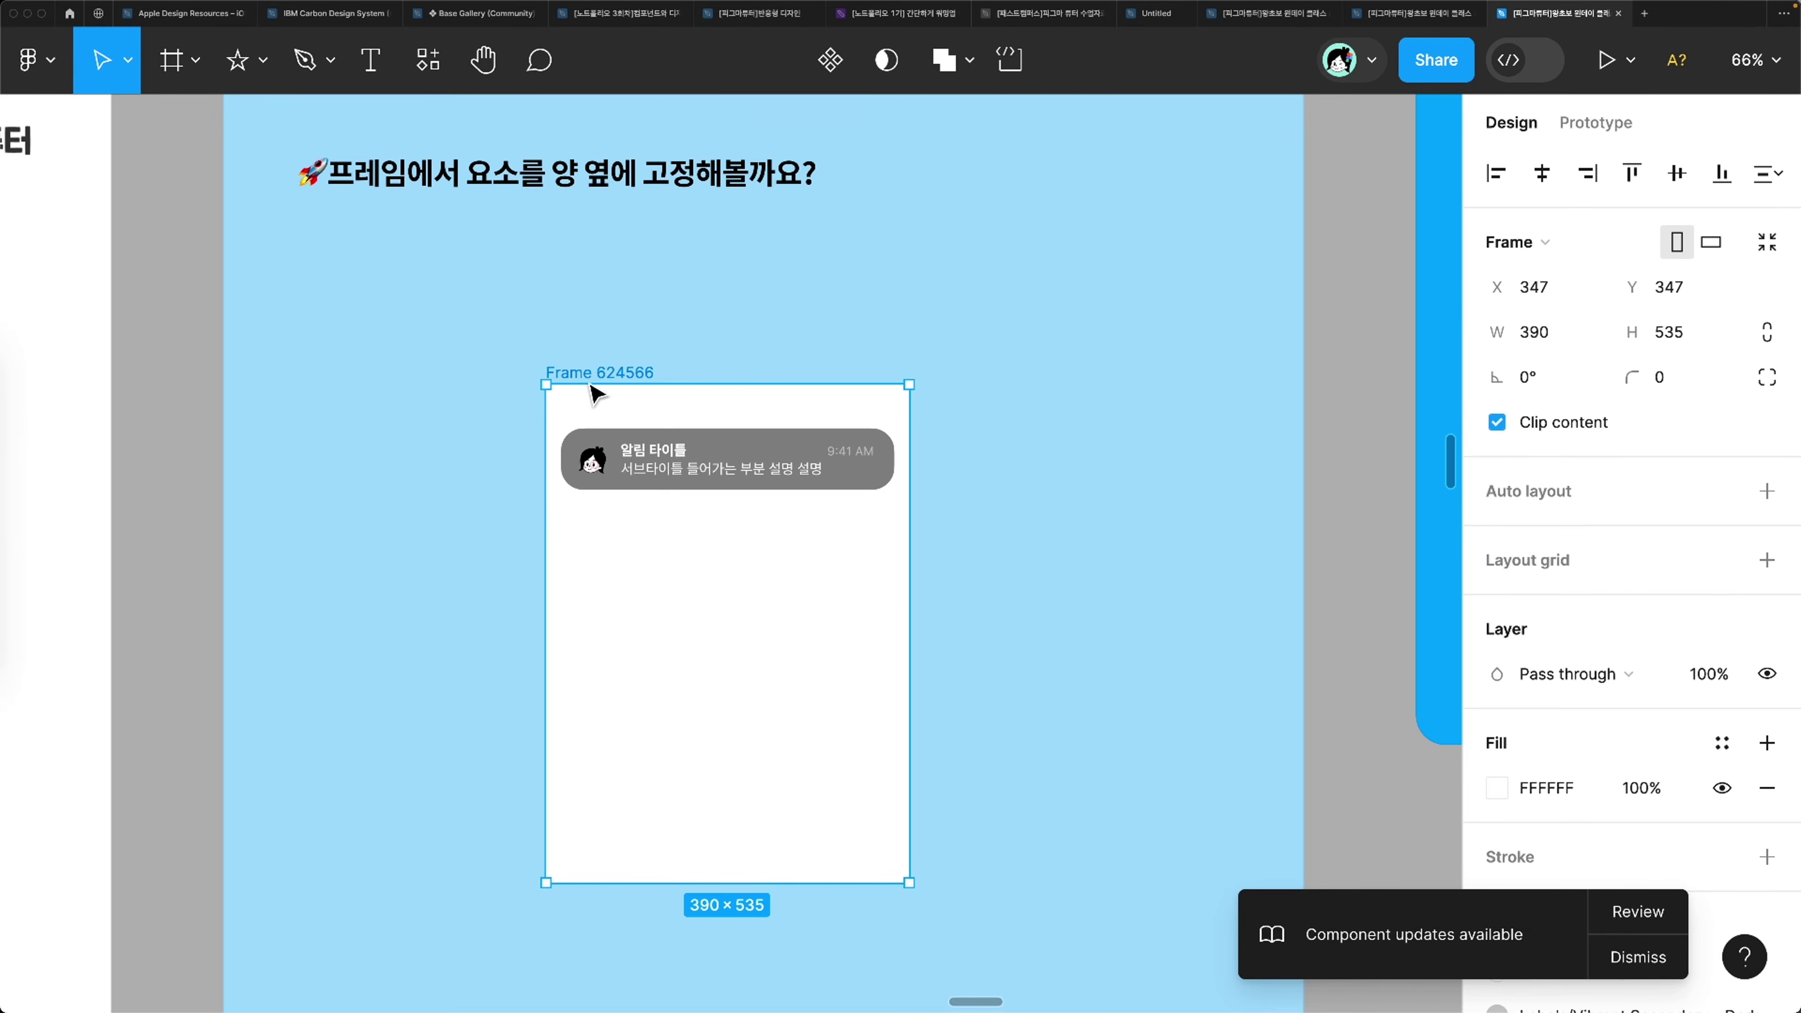
{"action": "left_click_drag", "start_coordinate": [902, 621], "coordinate": [1146, 616]}
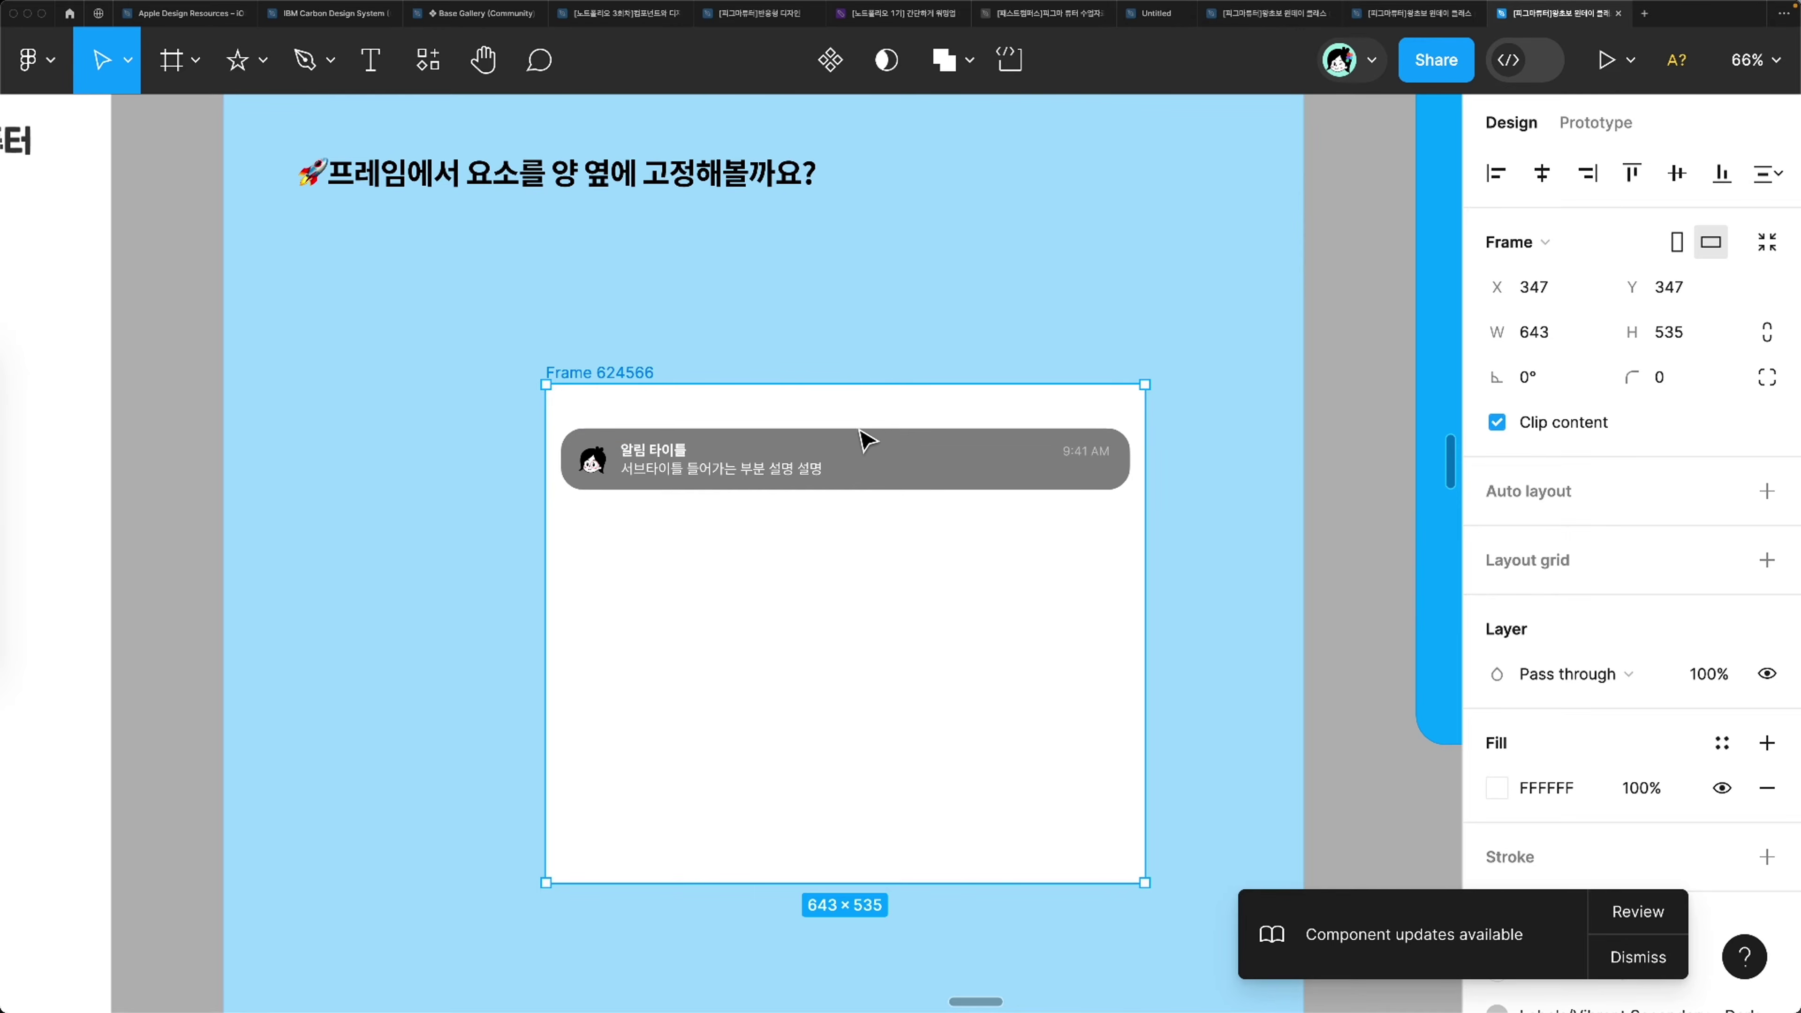
{"action": "left_click", "coordinate": [950, 483]}
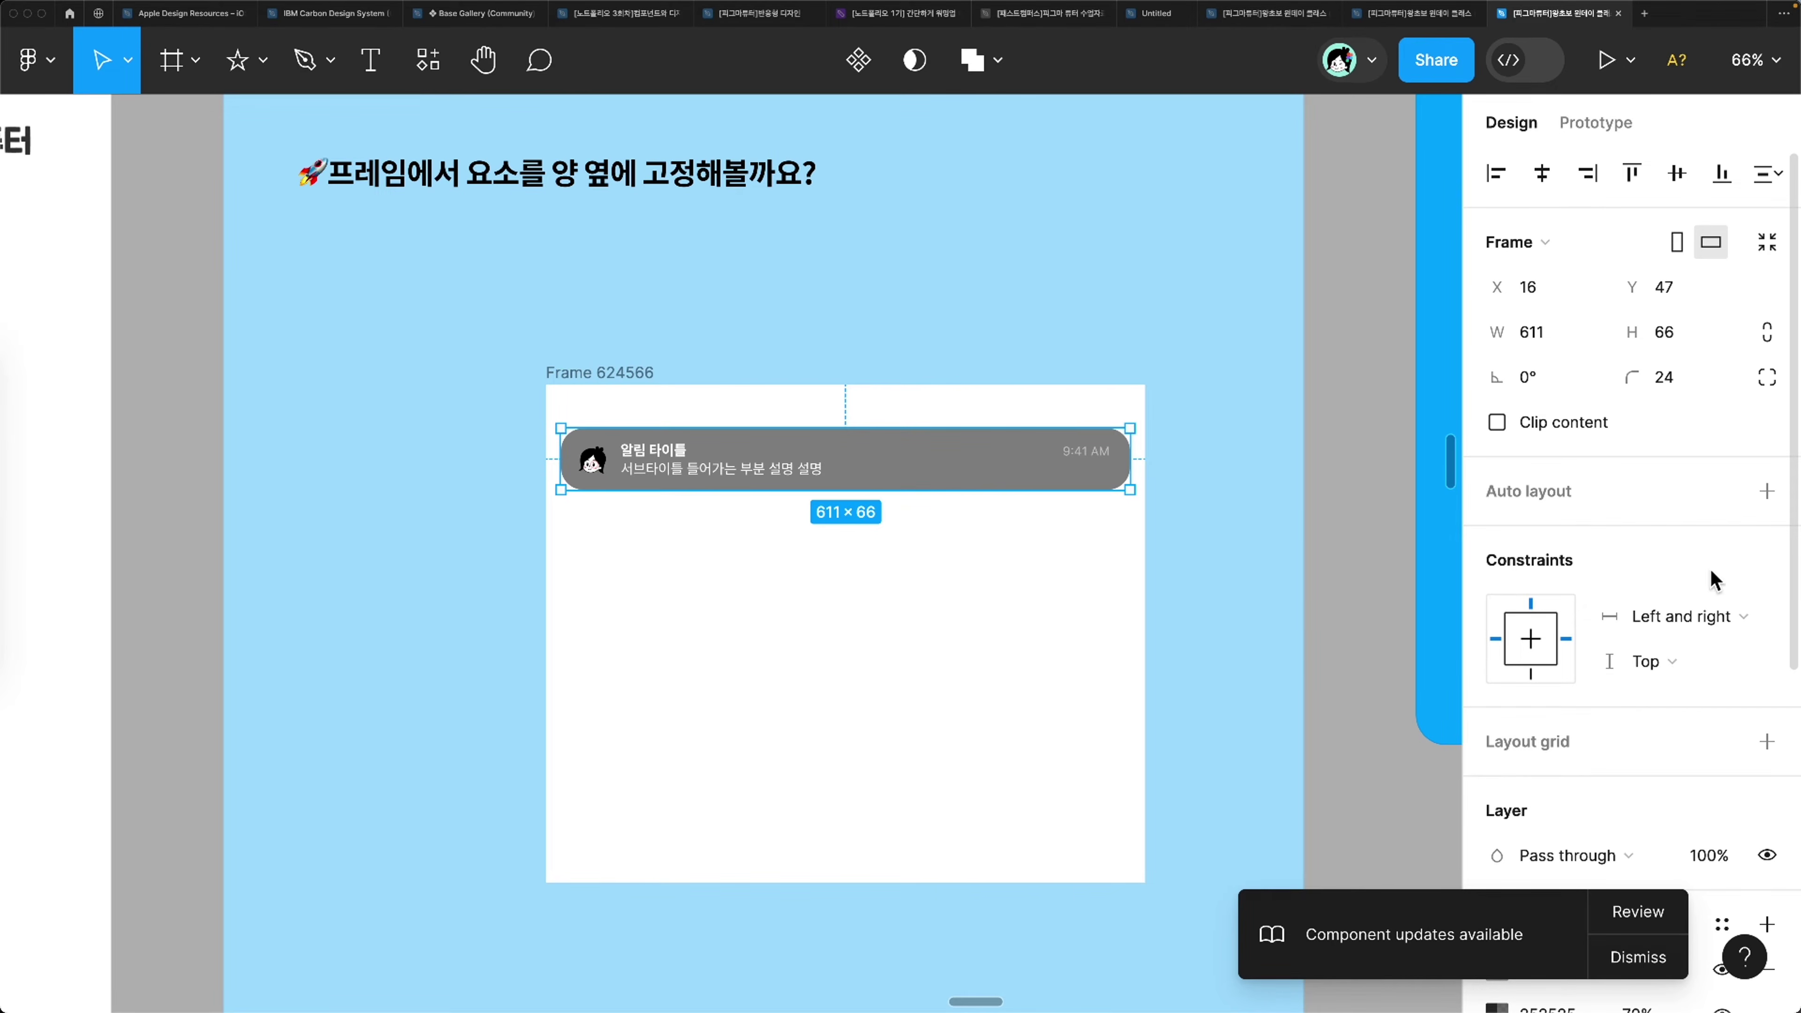
{"action": "left_click", "coordinate": [635, 373]}
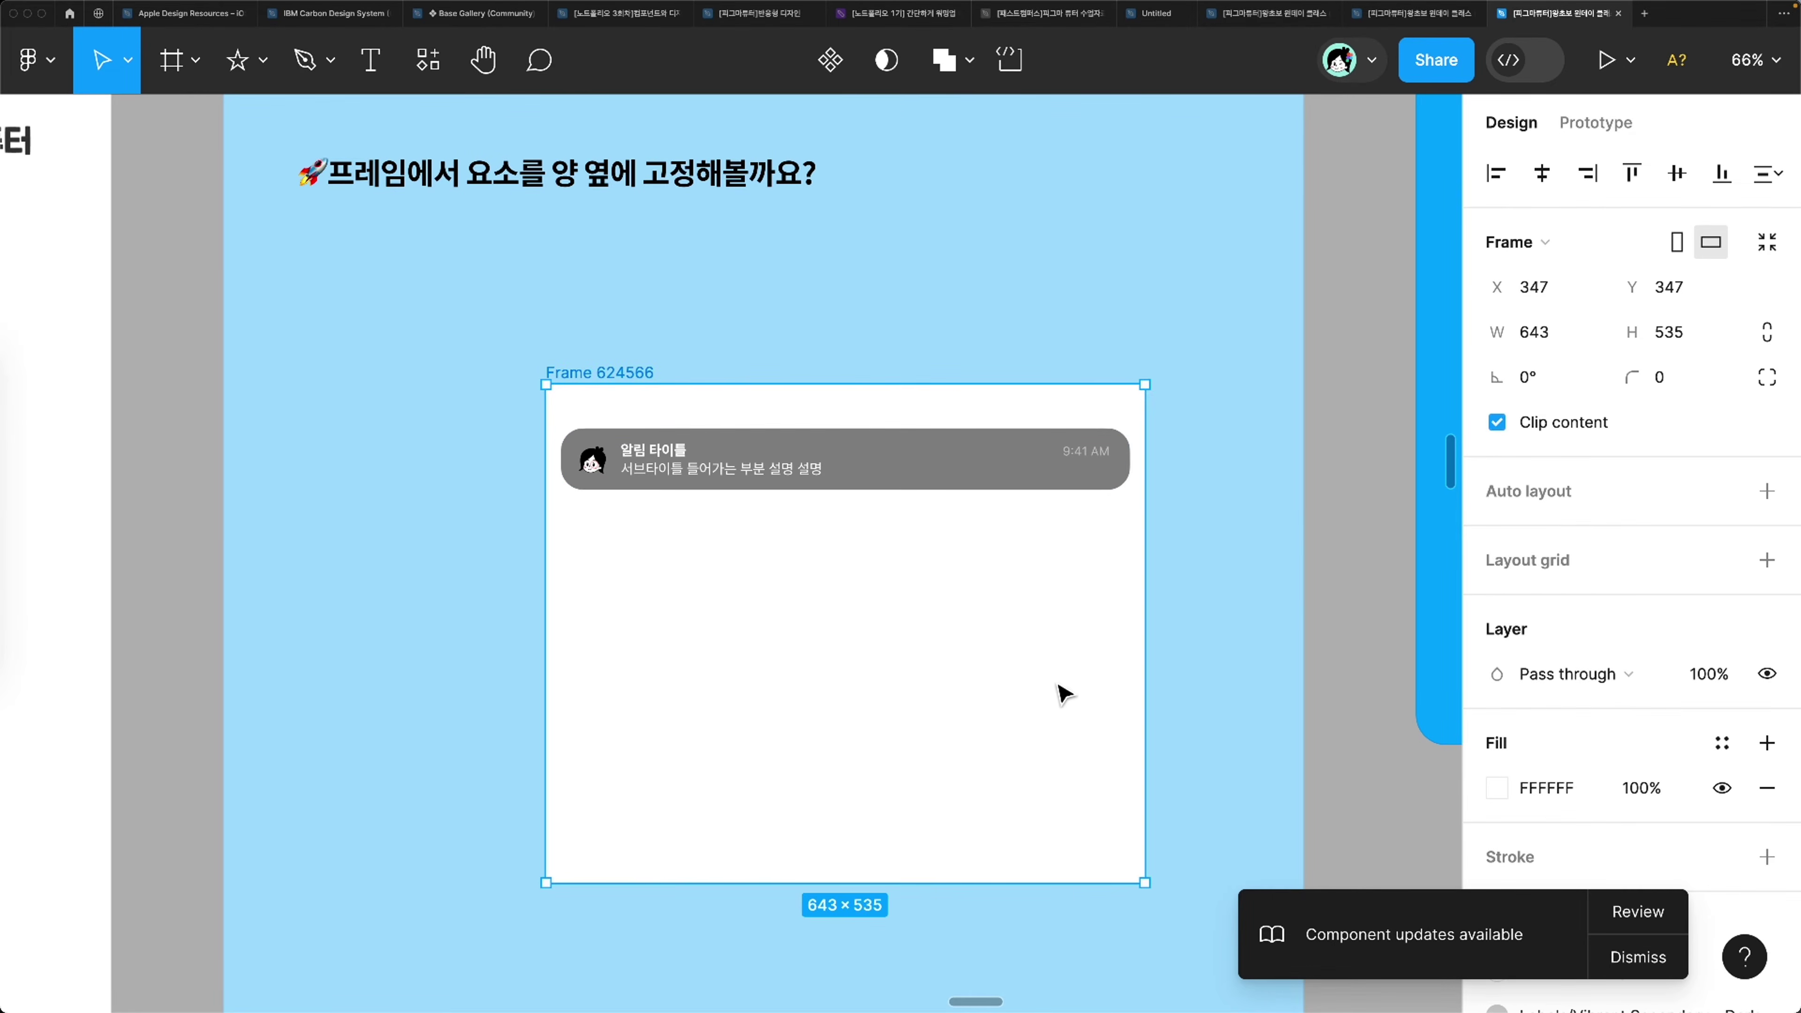
Step: Narrow the parent frame from its right edge to test the notification's Left and right constraint
{"action": "left_click_drag", "start_coordinate": [1141, 672], "coordinate": [1007, 695]}
{"action": "left_click", "coordinate": [1065, 688]}
{"action": "scroll", "coordinate": [1065, 688], "scroll_direction": "down", "scroll_amount": 2}
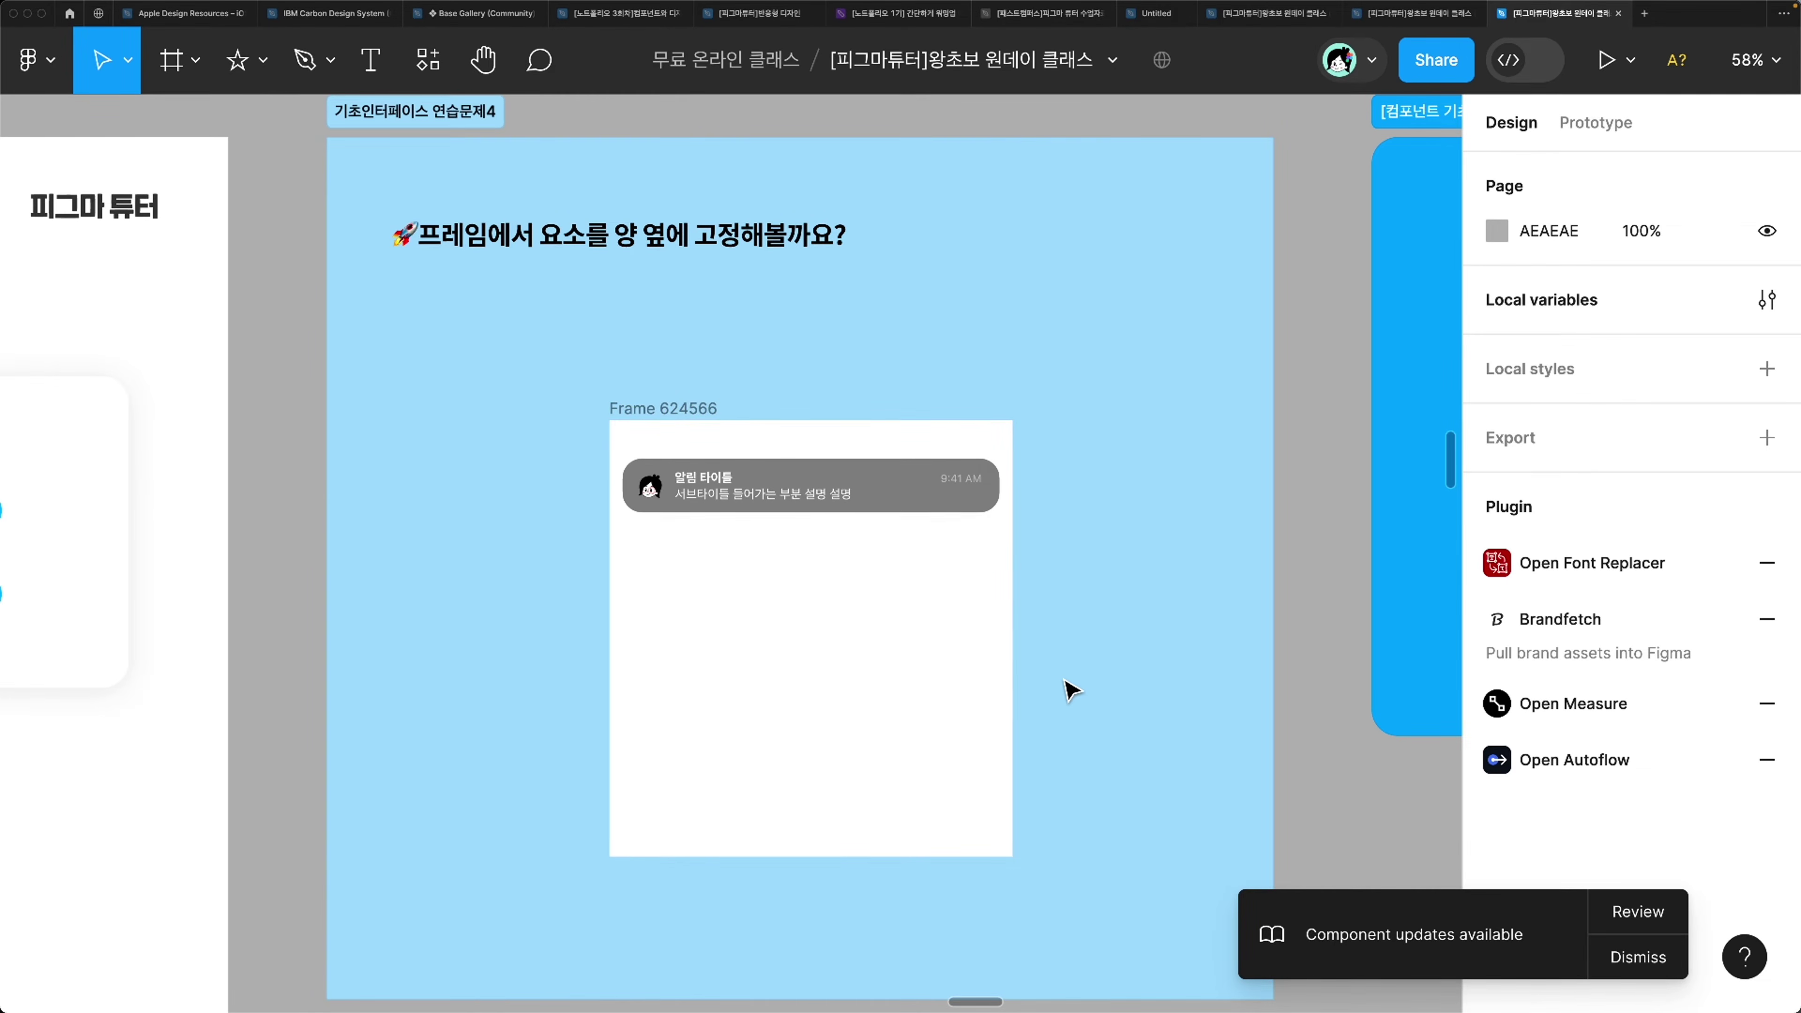
Step: Set the profile icon frame's horizontal and vertical constraints inside the notification to Scale
{"action": "left_click", "coordinate": [660, 488]}
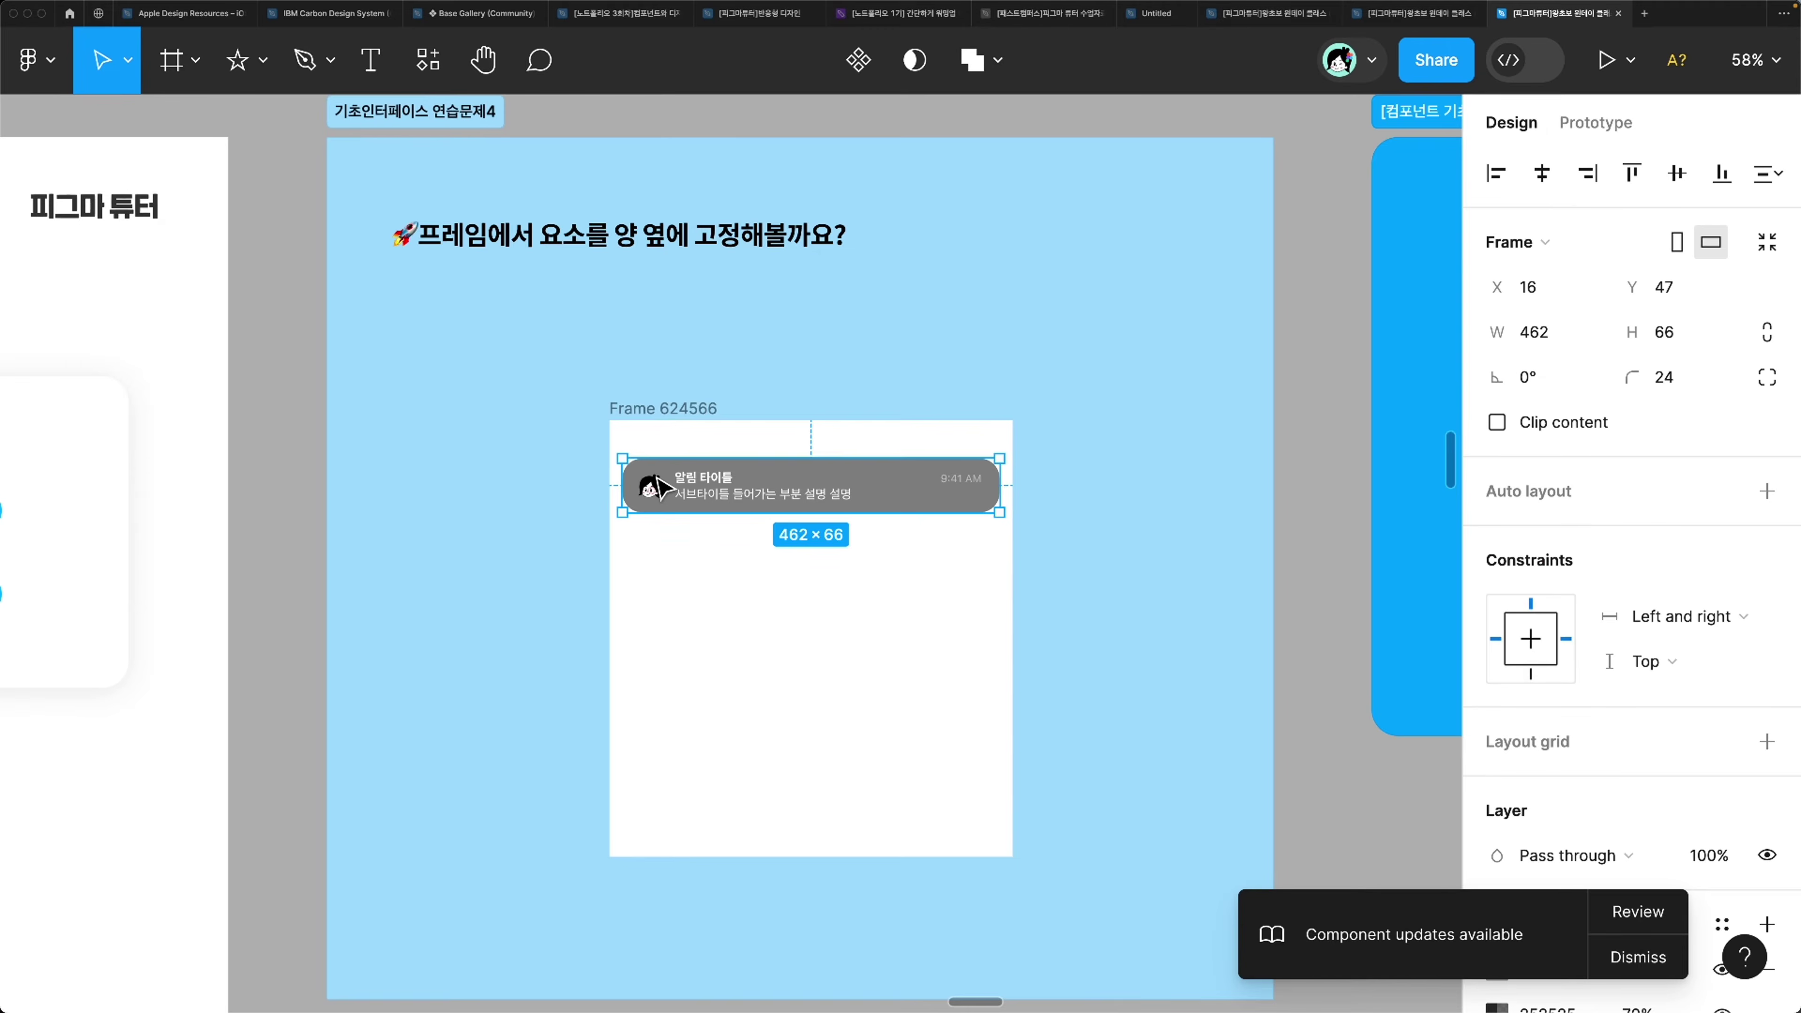
{"action": "scroll", "coordinate": [659, 488], "scroll_direction": "up", "scroll_amount": 3}
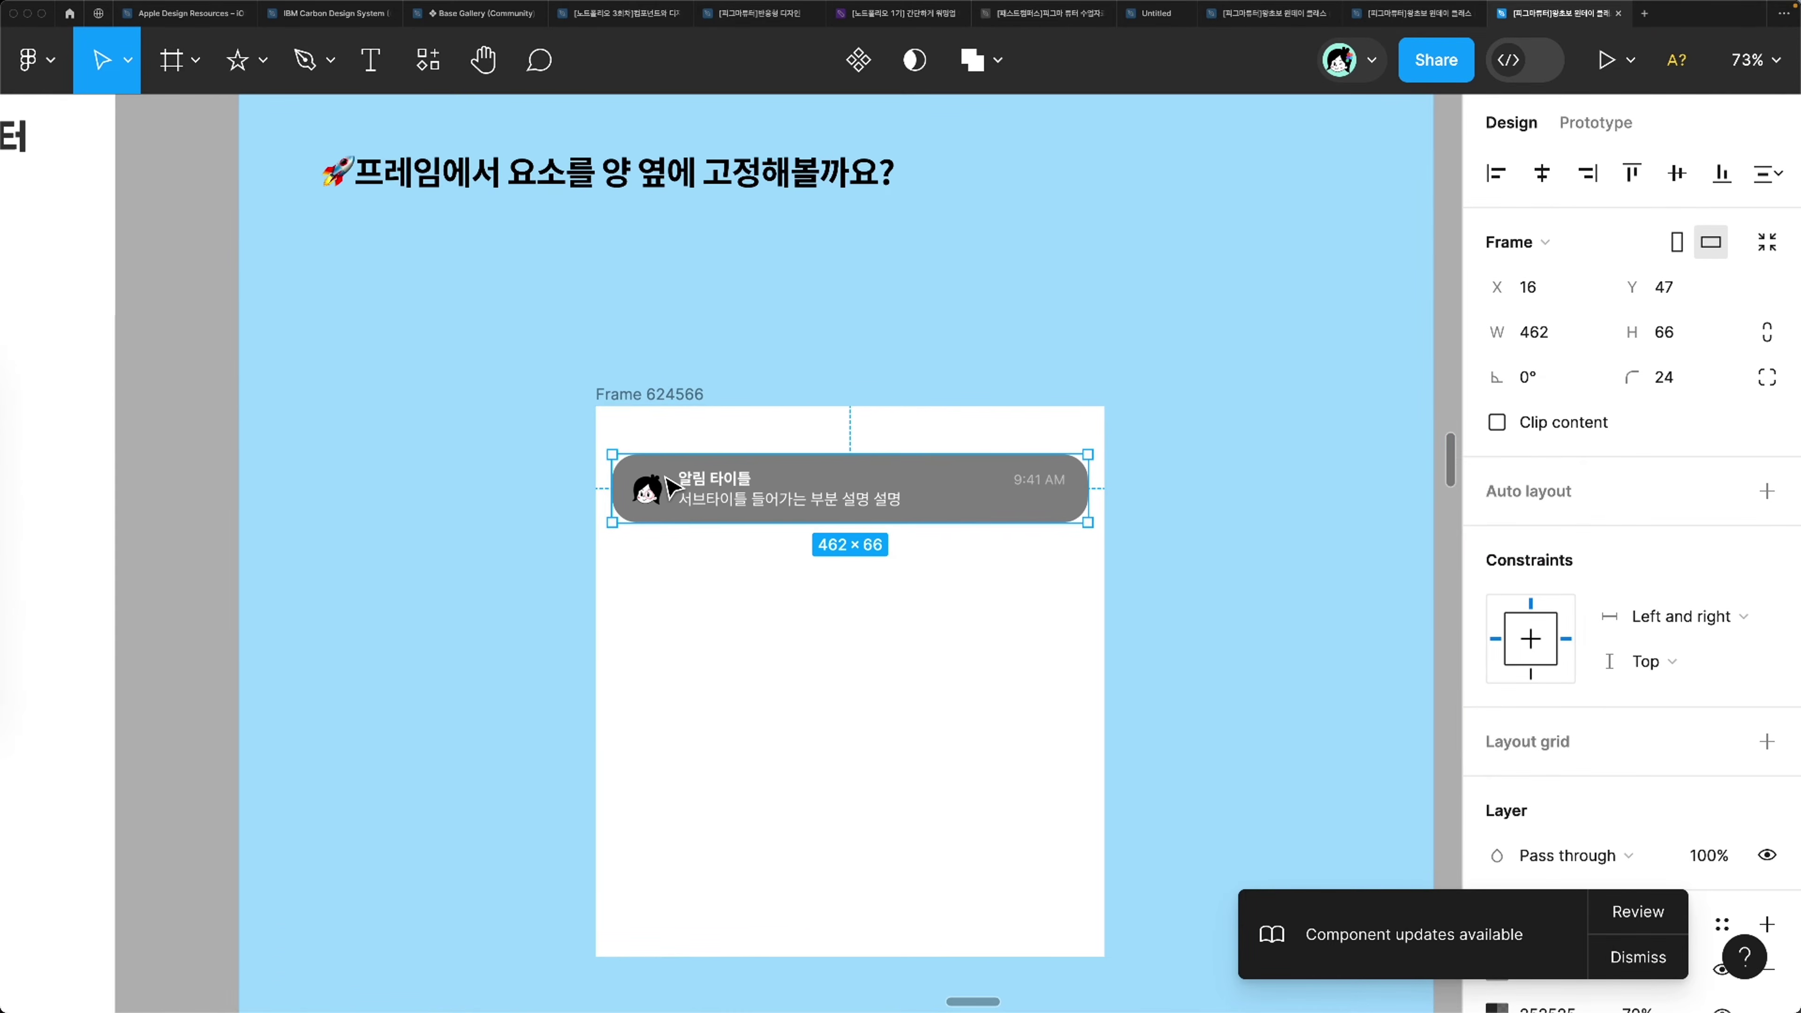
{"action": "scroll", "coordinate": [671, 485], "scroll_direction": "up", "scroll_amount": 5}
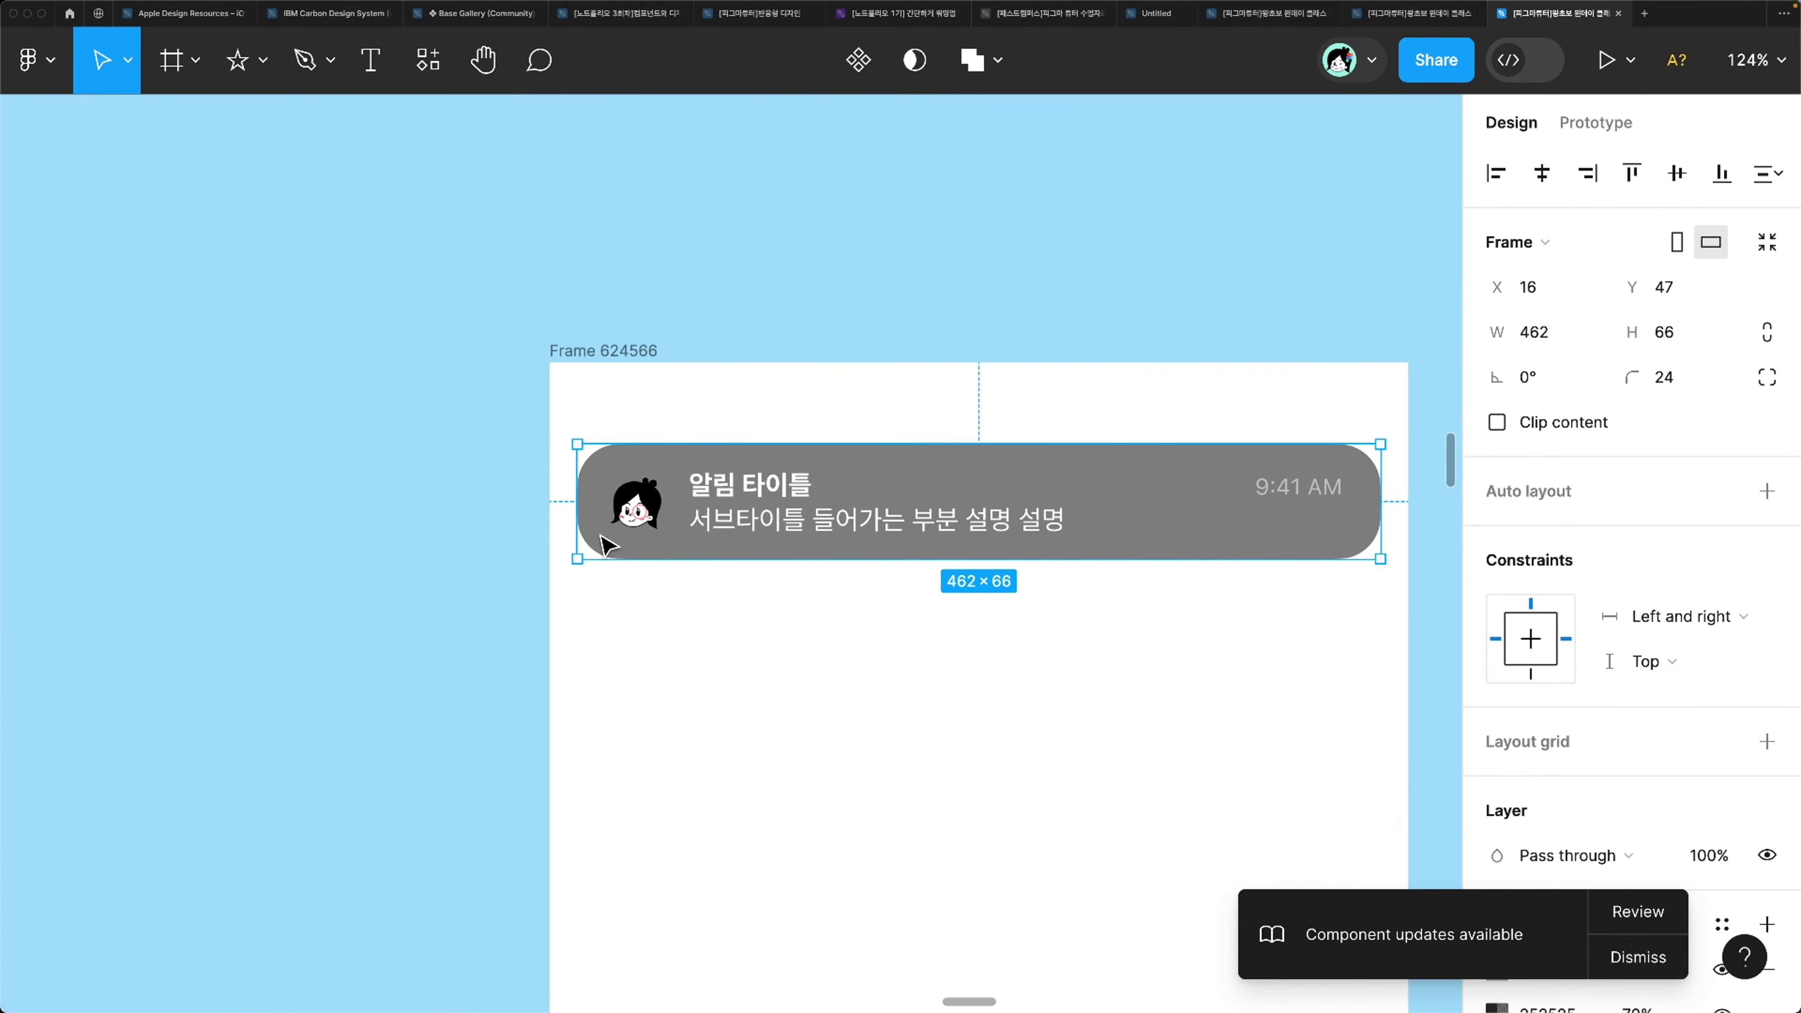
{"action": "left_click", "coordinate": [636, 514]}
{"action": "scroll", "coordinate": [636, 514], "scroll_direction": "up", "scroll_amount": 2}
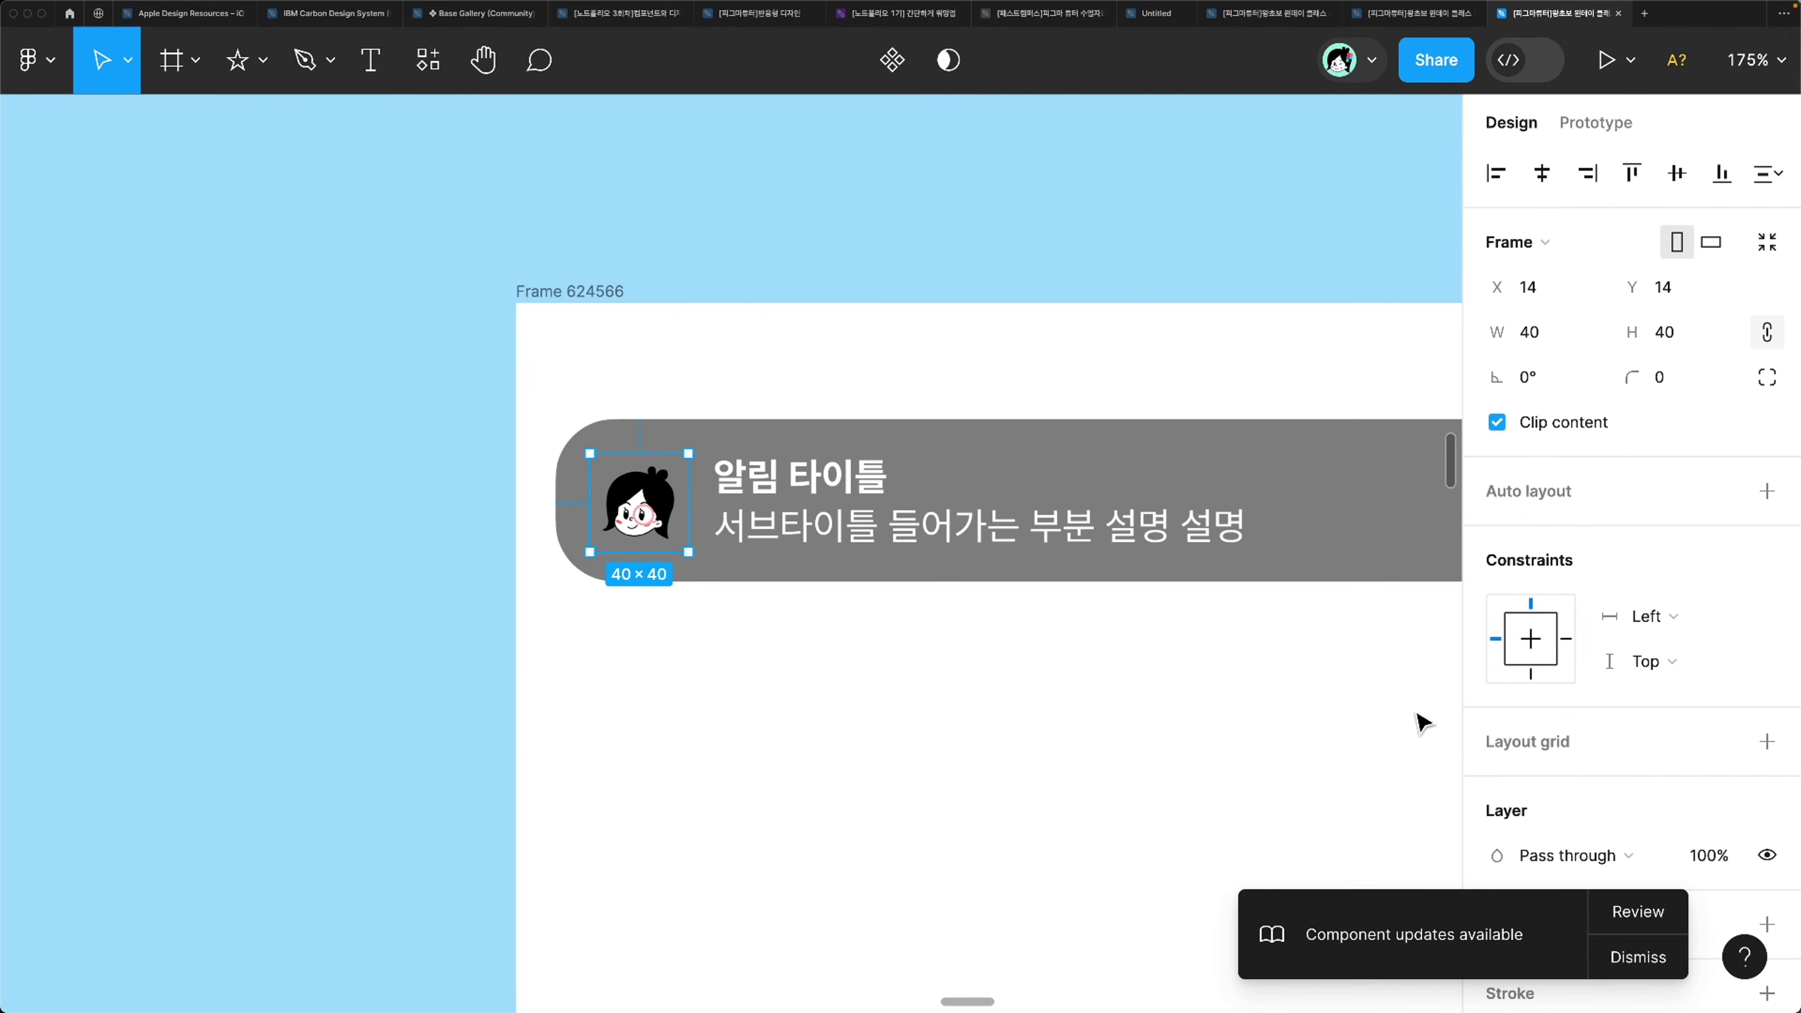
{"action": "left_click", "coordinate": [1690, 605]}
{"action": "left_click", "coordinate": [1666, 739]}
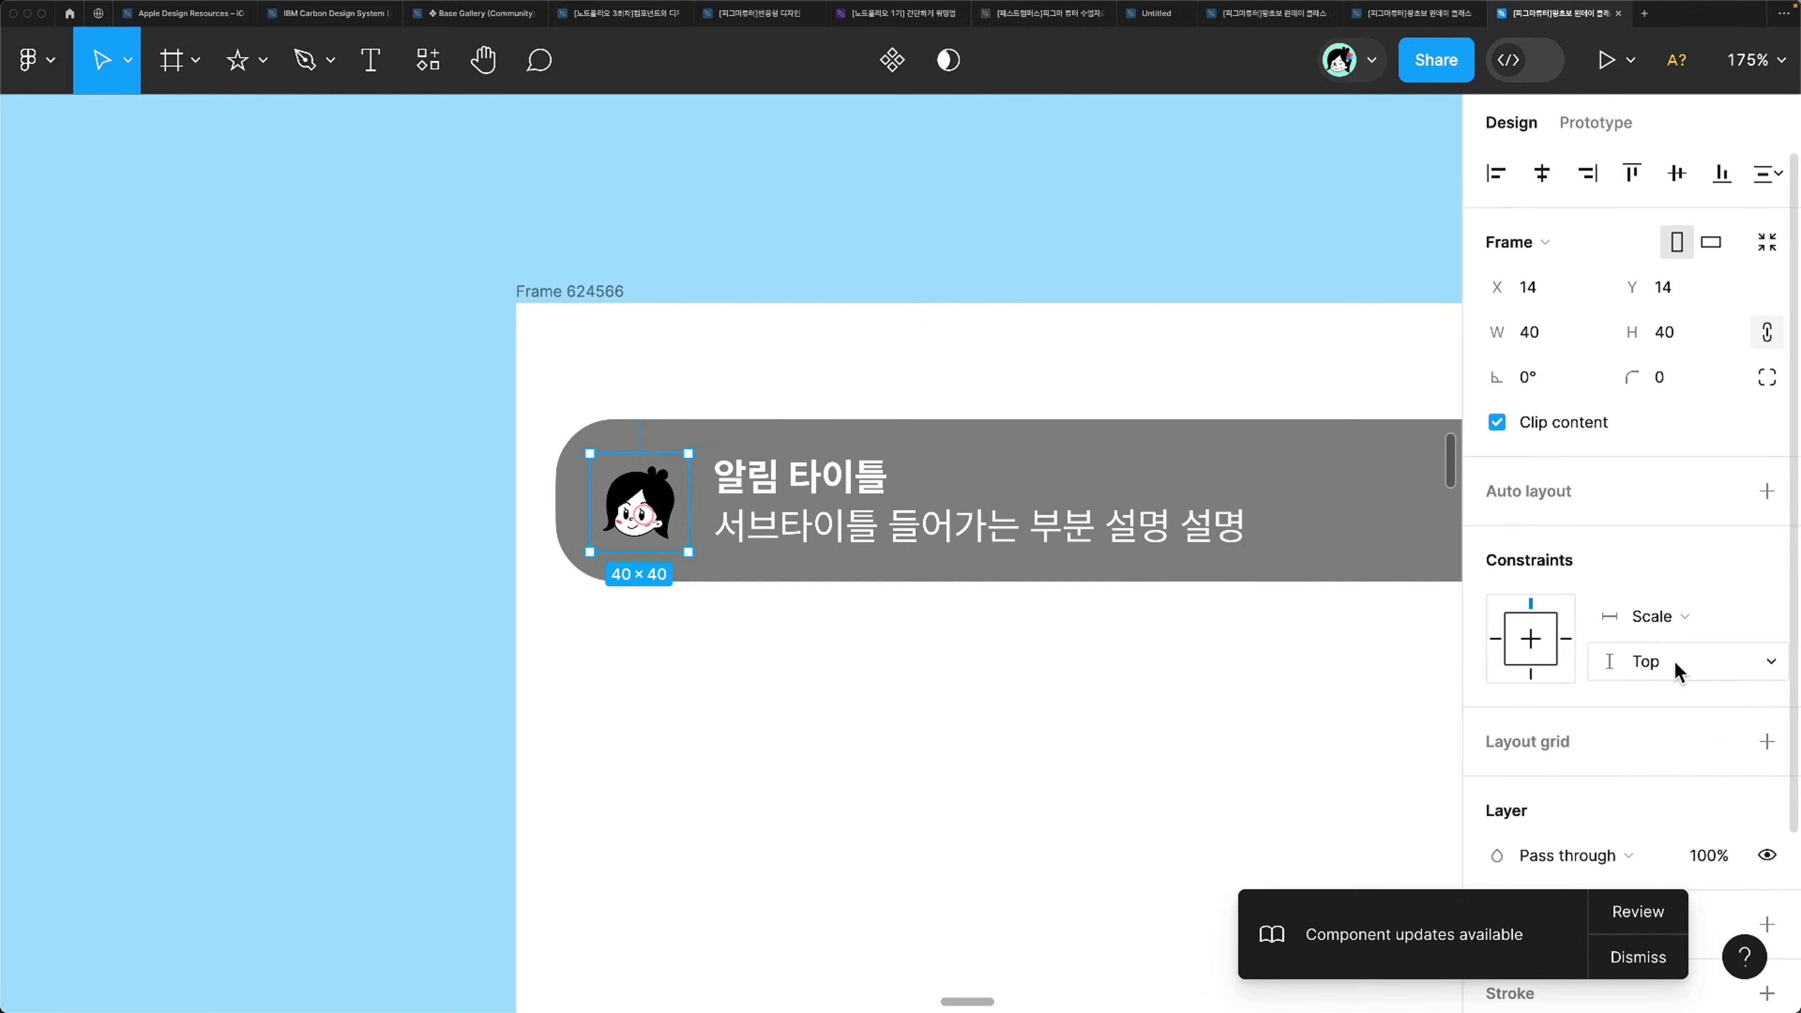
{"action": "left_click", "coordinate": [1674, 660]}
{"action": "left_click", "coordinate": [1638, 800]}
{"action": "left_click", "coordinate": [853, 576]}
{"action": "left_click", "coordinate": [830, 740]}
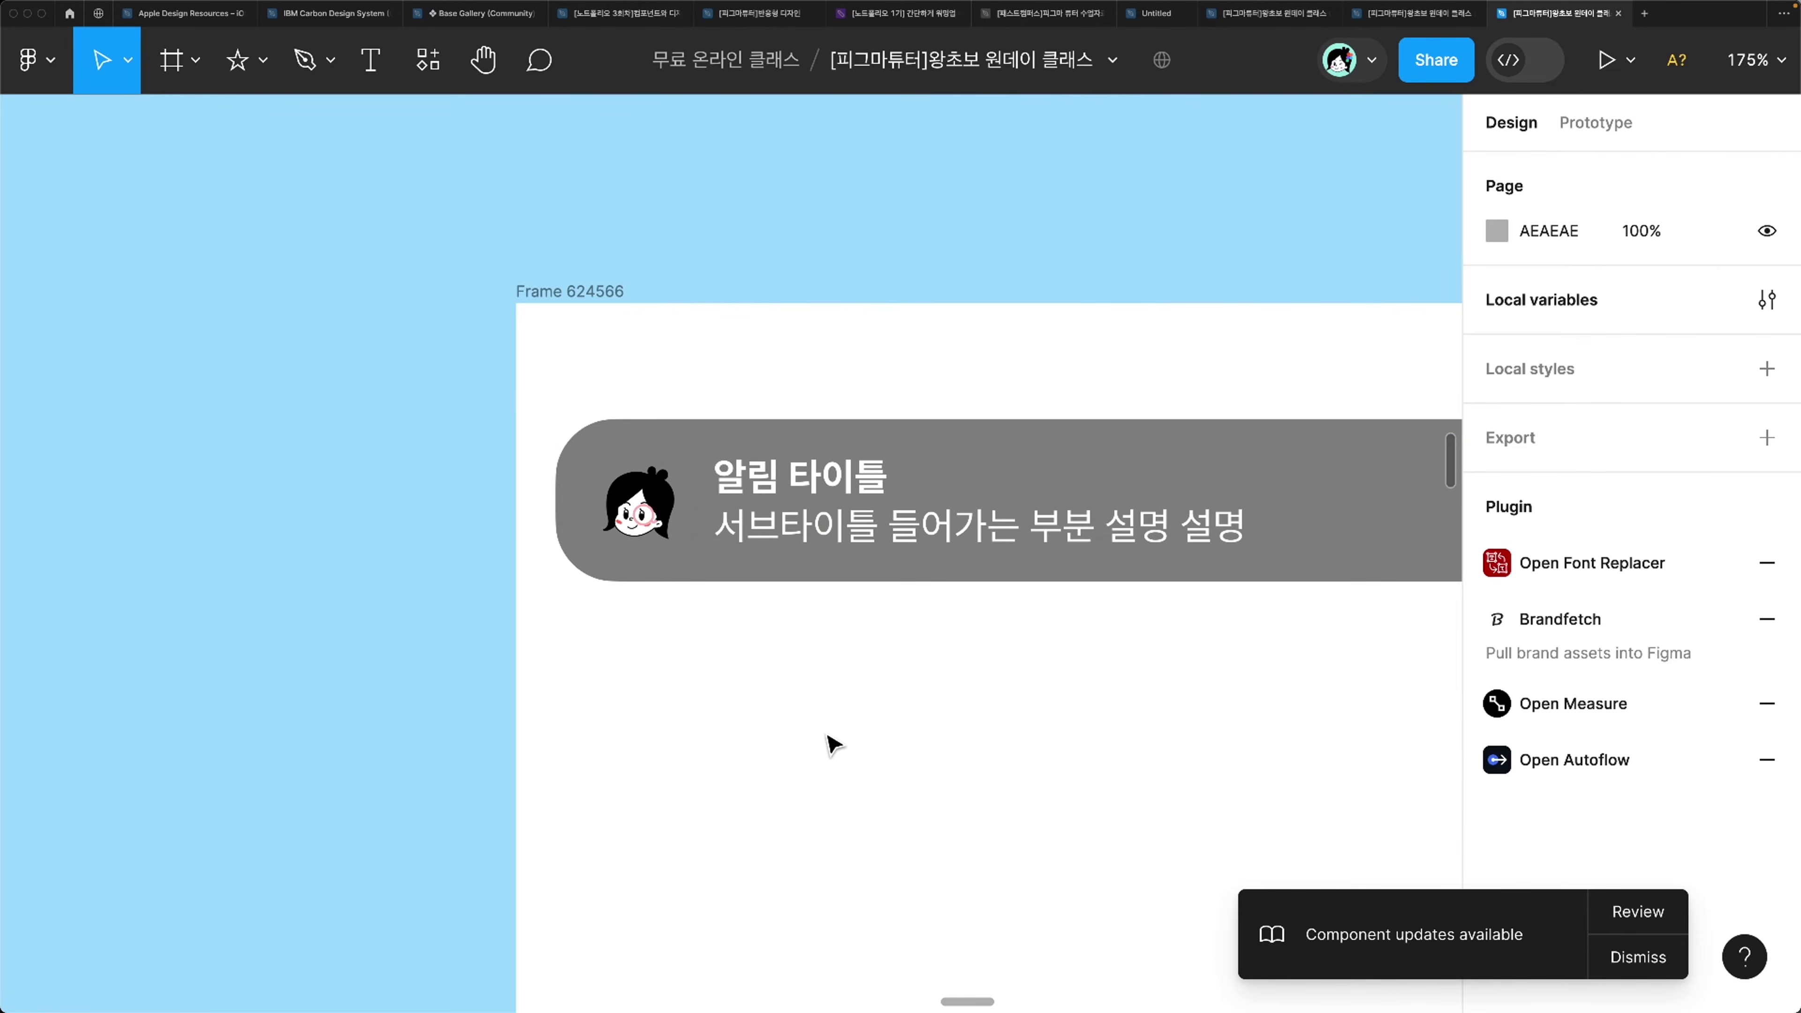
Step: Try resizing the notification from its lower-left corner to test the icon frame's scaling, and undo the resize
{"action": "scroll", "coordinate": [782, 645], "scroll_direction": "down", "scroll_amount": 1}
{"action": "left_click", "coordinate": [707, 573]}
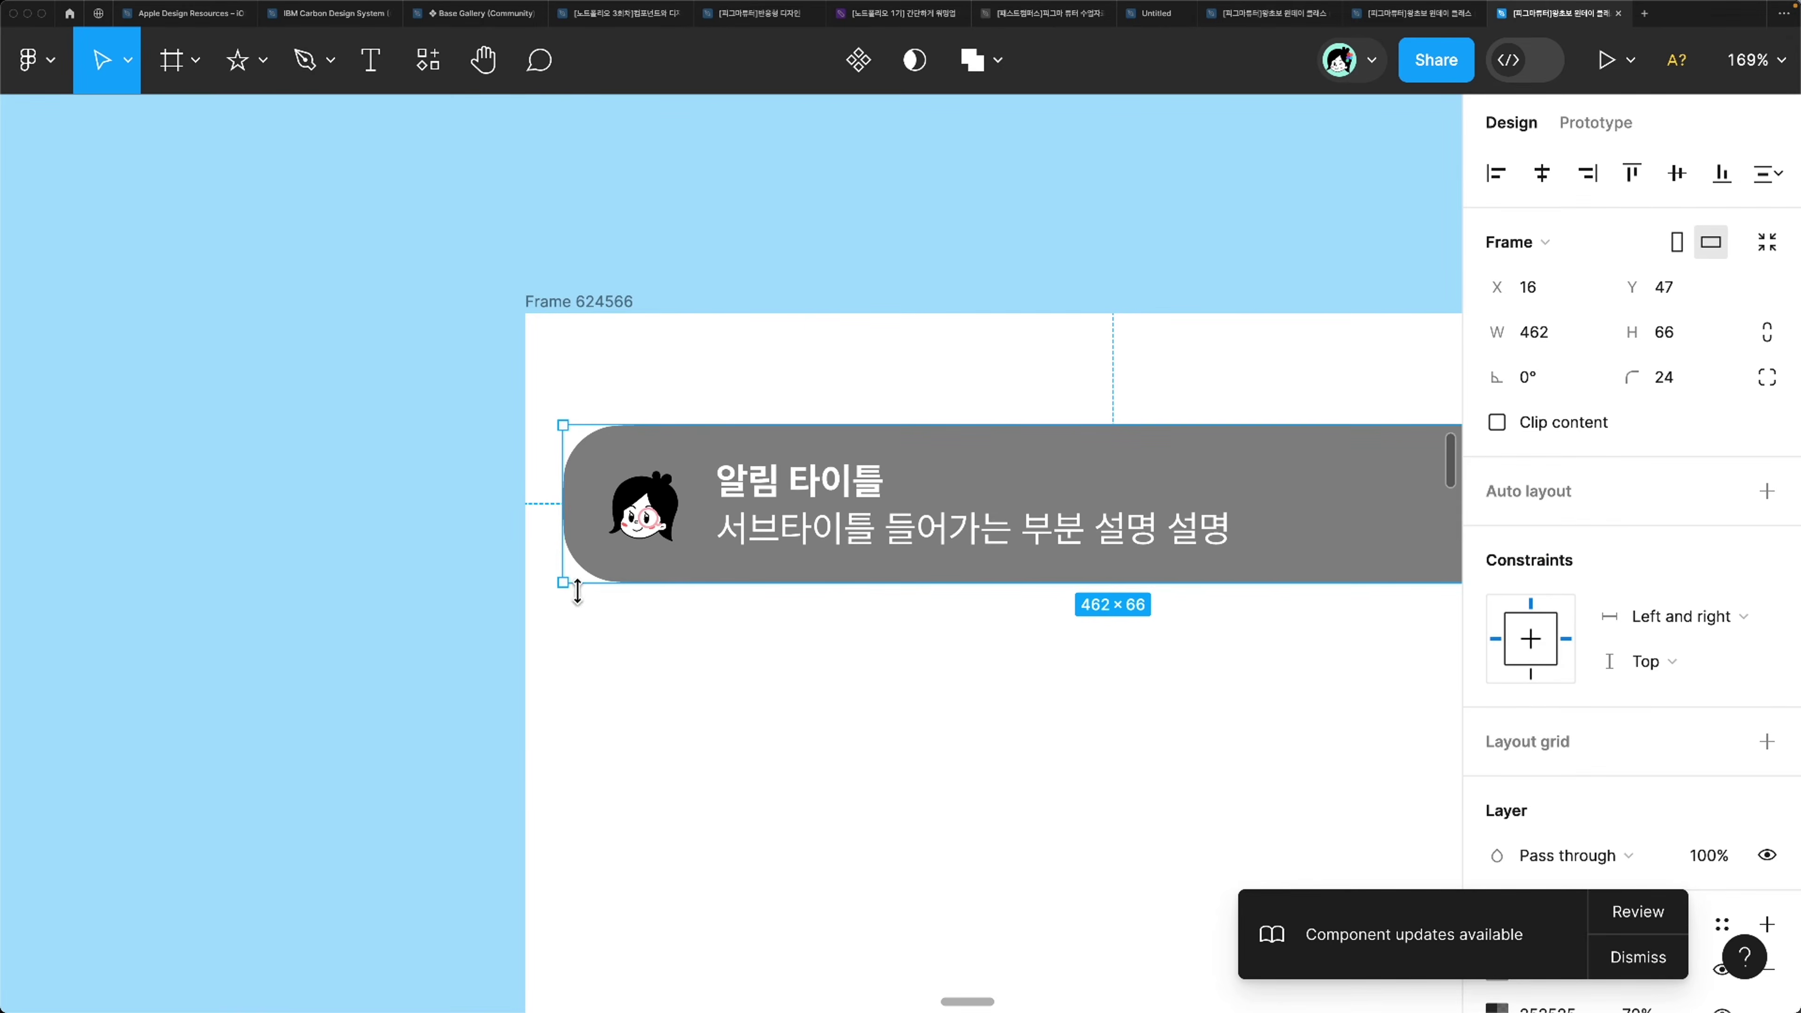
{"action": "left_click_drag", "start_coordinate": [572, 582], "coordinate": [1078, 627]}
{"action": "key", "text": "super+z"}
{"action": "key", "text": "super+z"}
Step: Check the profile icon and subtitle text, try resizing the notification from its lower edge again, and undo it
{"action": "left_click", "coordinate": [657, 522]}
{"action": "left_click", "coordinate": [879, 515]}
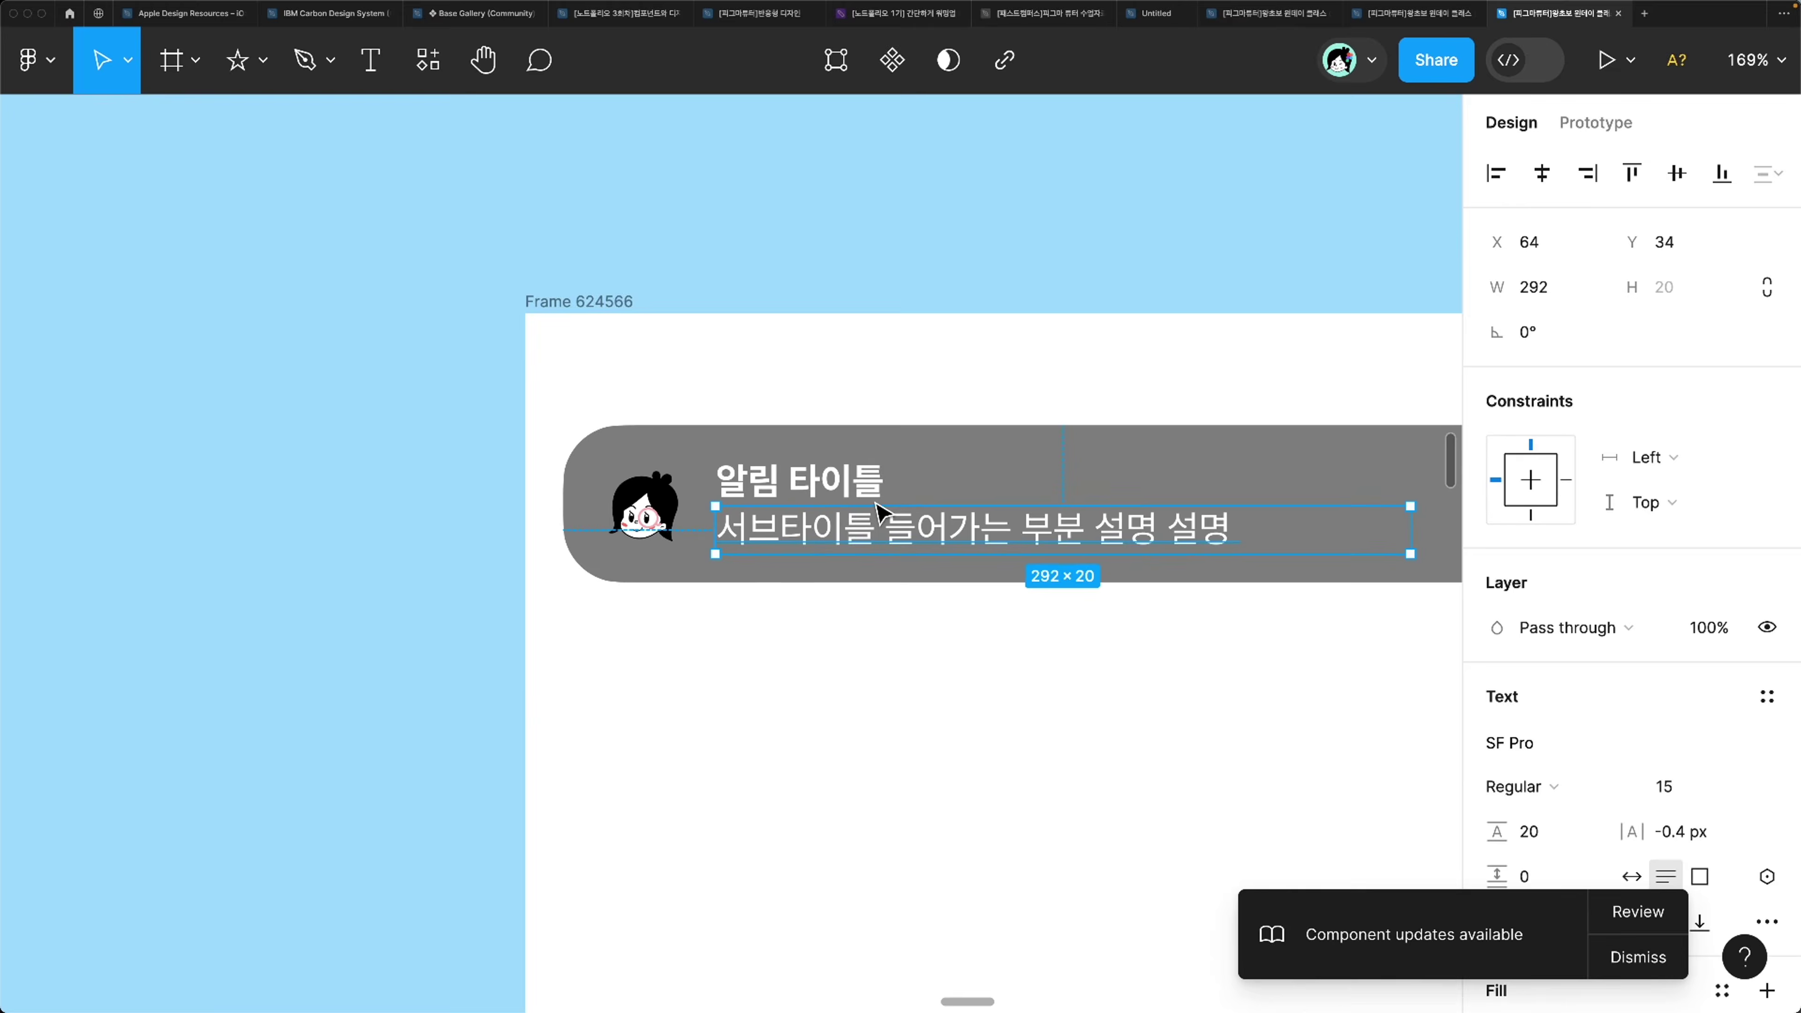
{"action": "left_click", "coordinate": [643, 550]}
{"action": "left_click", "coordinate": [674, 576]}
{"action": "left_click_drag", "start_coordinate": [686, 593], "coordinate": [643, 780]}
{"action": "key", "text": "super+z"}
{"action": "key", "text": "super+z"}
Step: Try enlarging the notification to about 966 × 138 from its upper-left corner, and undo the enlargement
{"action": "left_click", "coordinate": [647, 571]}
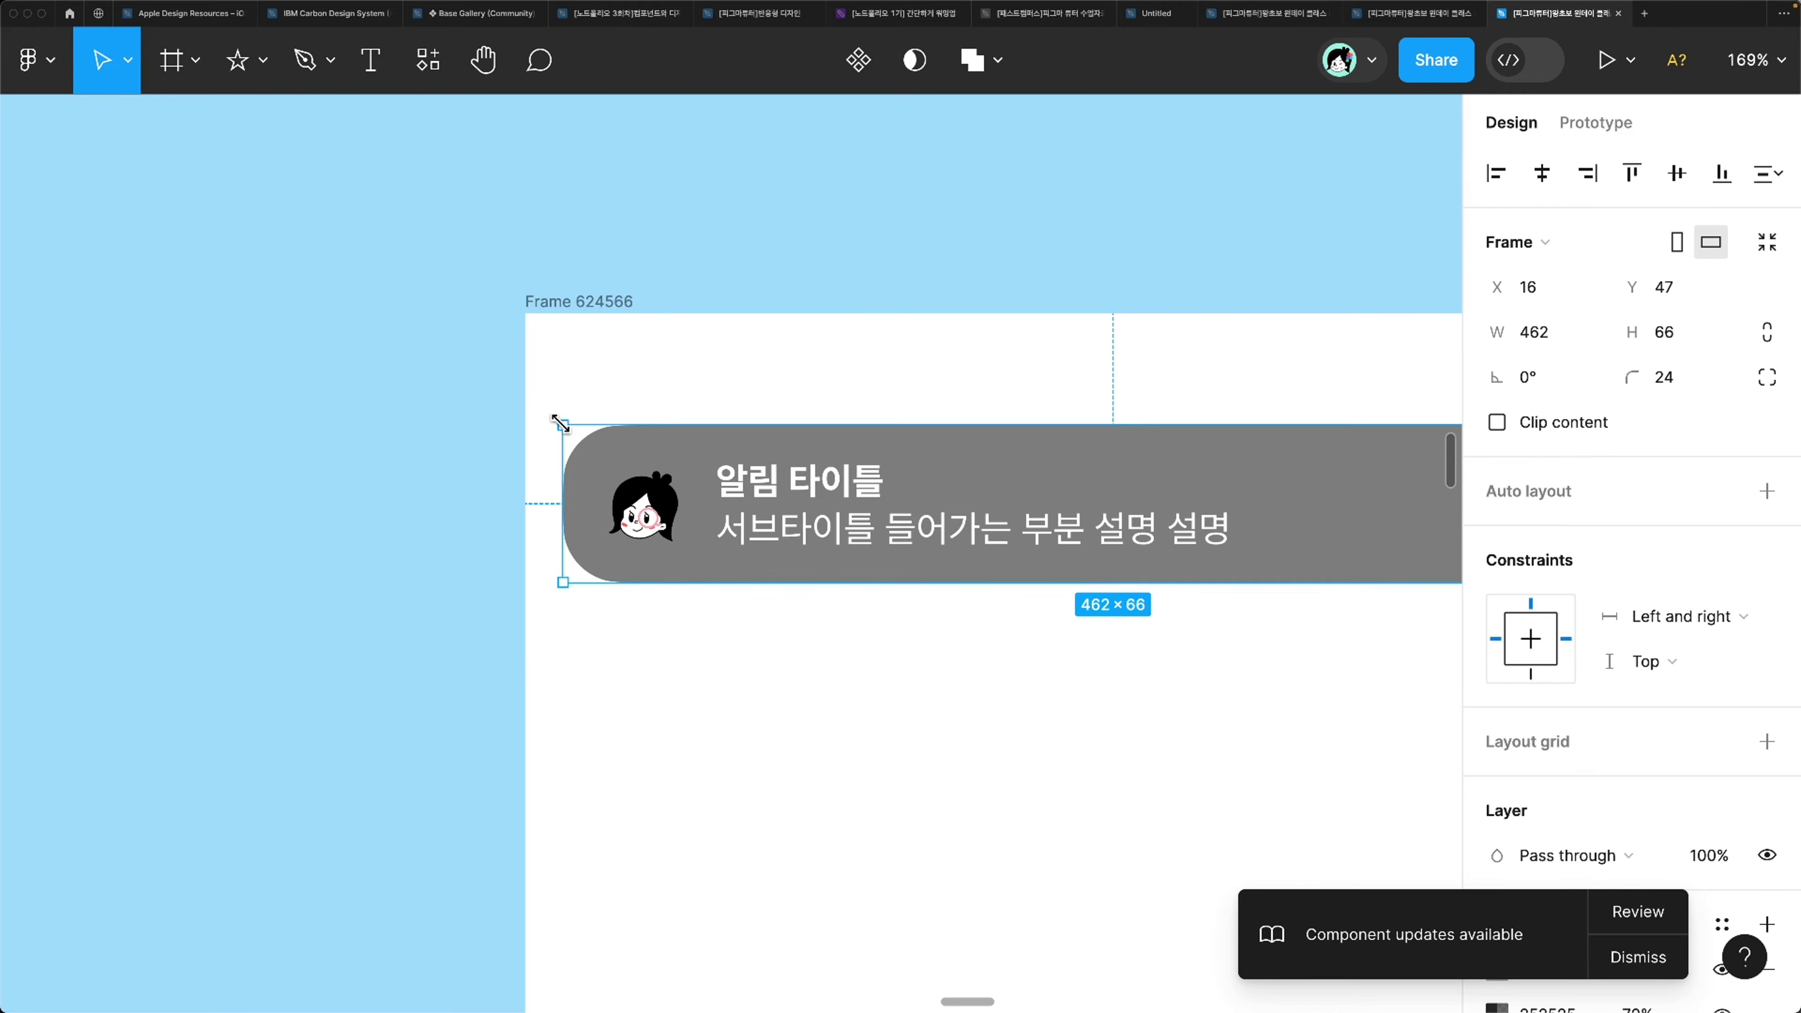
{"action": "left_click_drag", "start_coordinate": [561, 423], "coordinate": [415, 341]}
{"action": "key", "text": "super+z"}
{"action": "key", "text": "super+shift+z"}
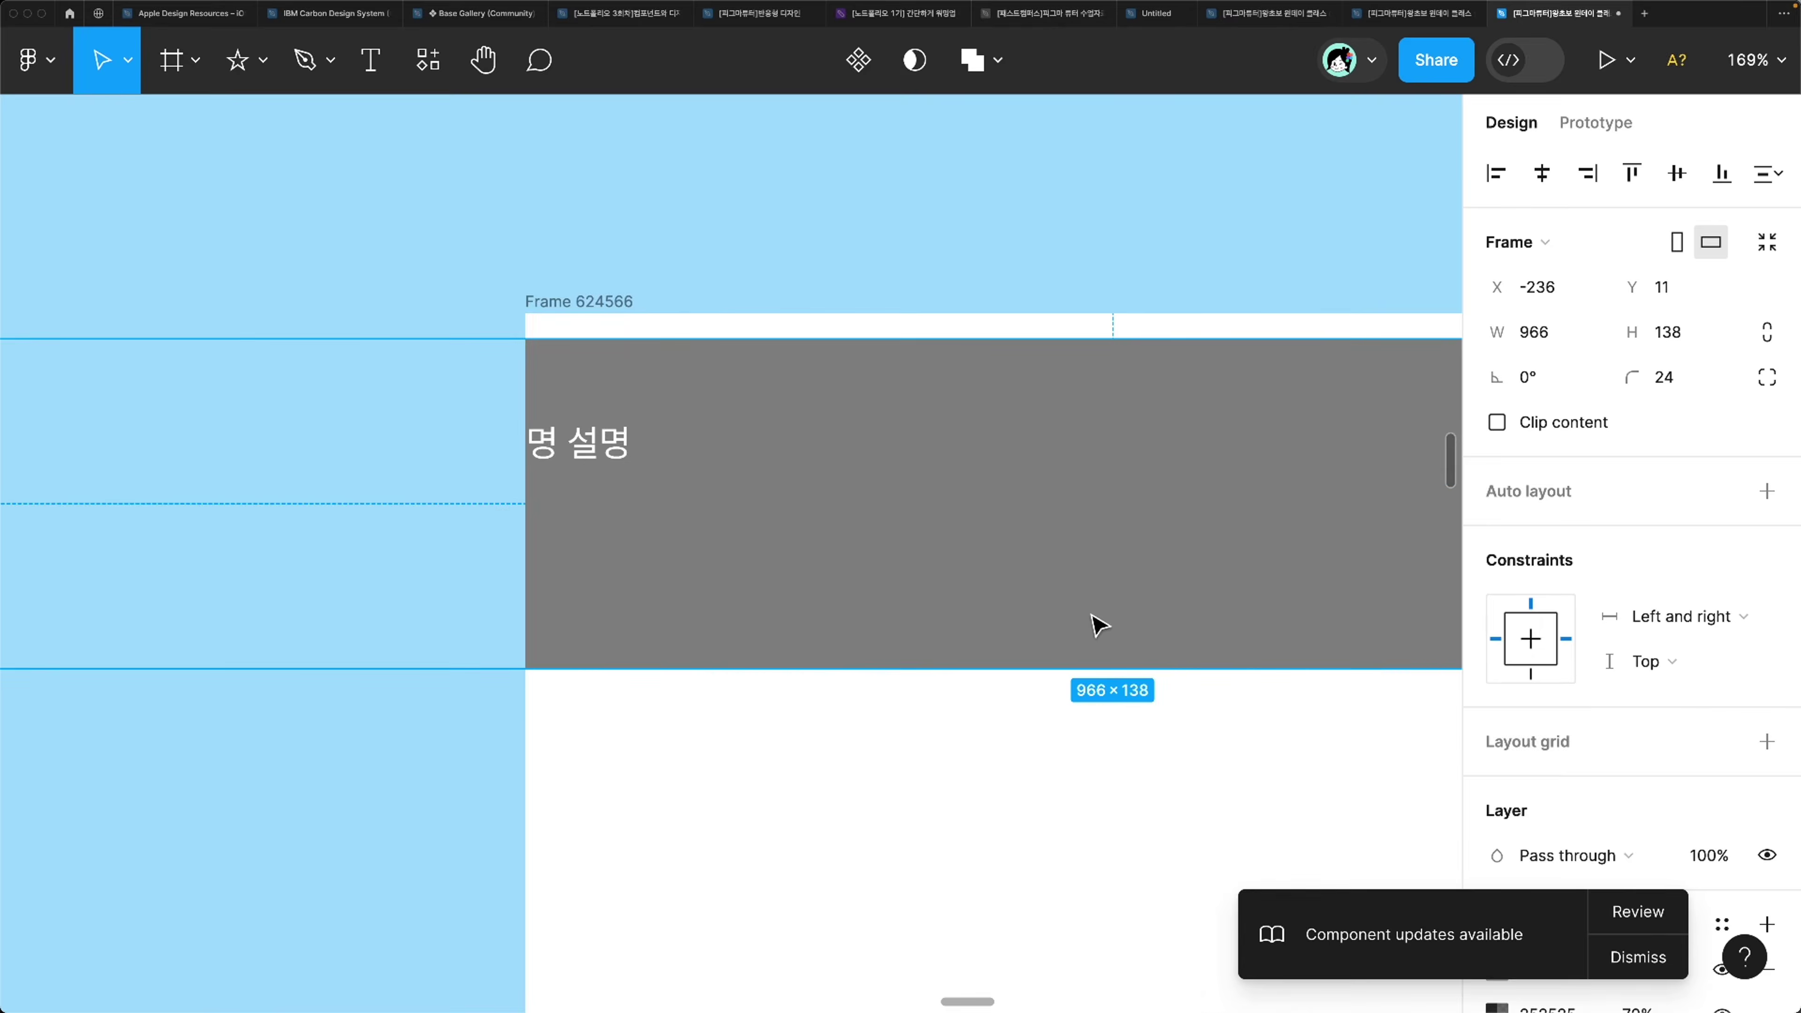
{"action": "key", "text": "super+z"}
Step: Set the horizontal and vertical constraints of the image inside the profile icon frame to Scale
{"action": "left_click", "coordinate": [673, 542]}
{"action": "left_click", "coordinate": [674, 543]}
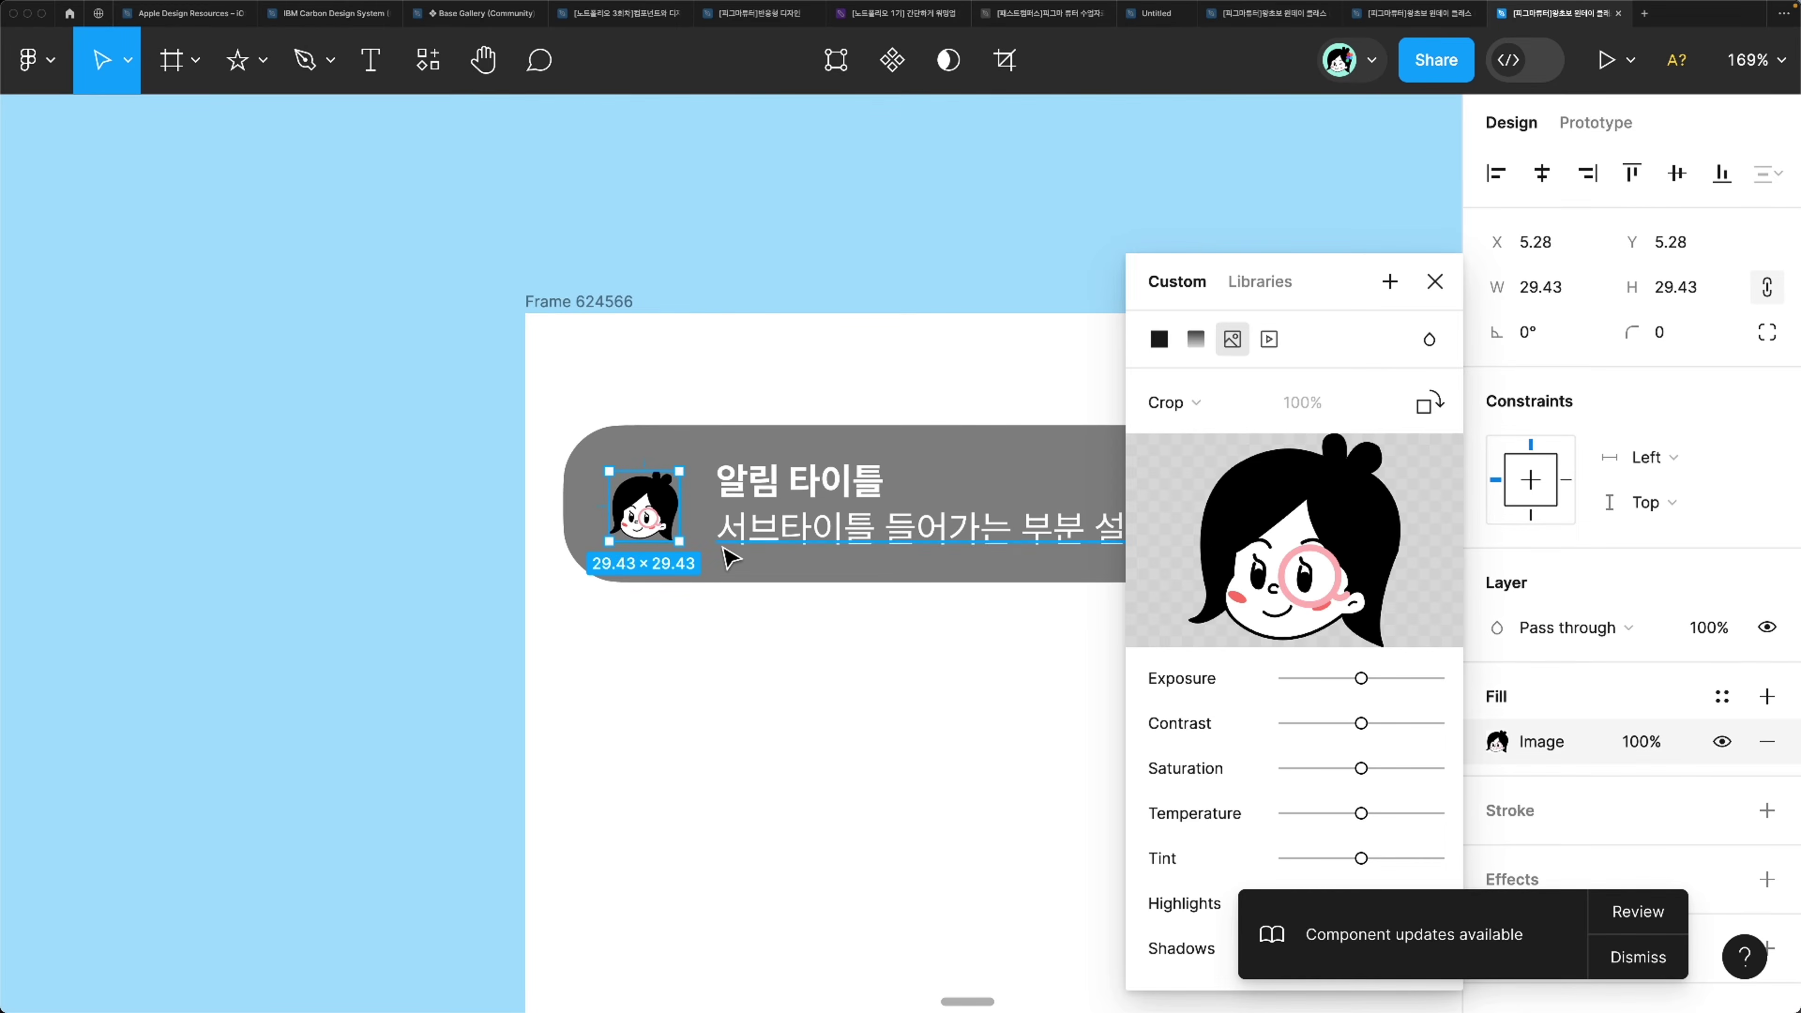
{"action": "left_click", "coordinate": [715, 547]}
{"action": "double_click", "coordinate": [714, 547]}
{"action": "key", "text": "Escape"}
{"action": "left_click", "coordinate": [659, 525]}
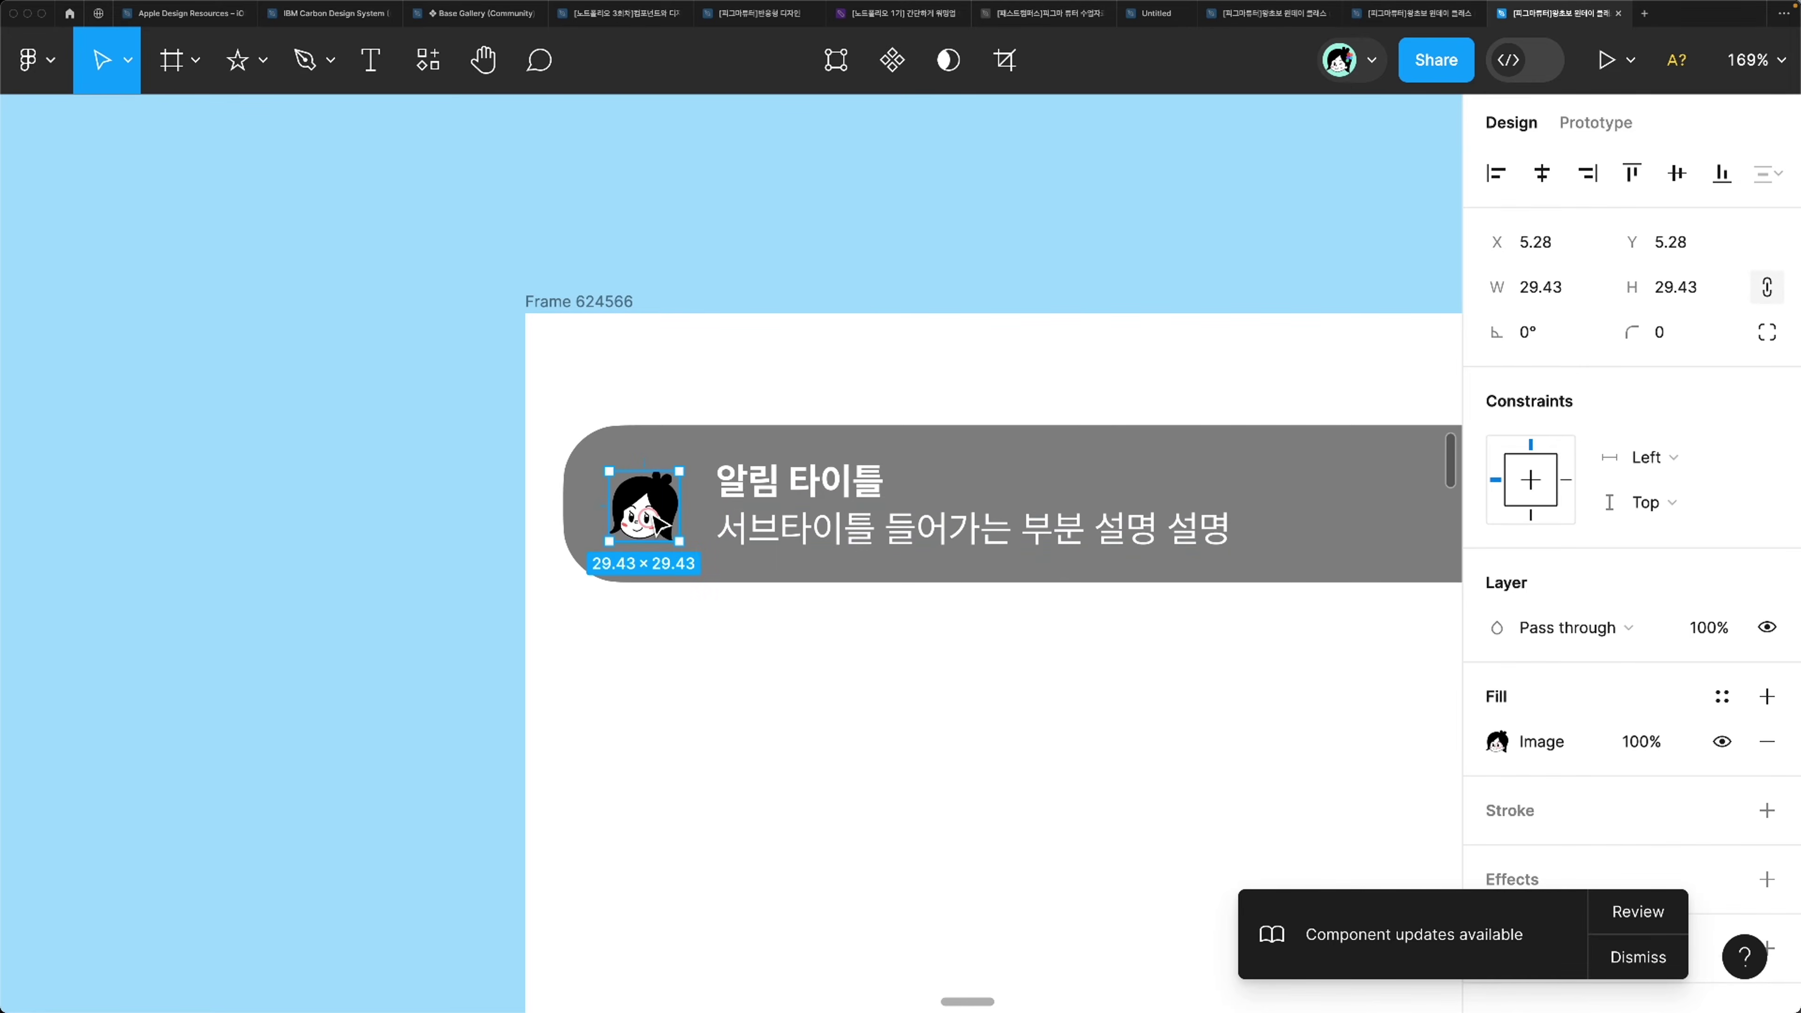
{"action": "left_click", "coordinate": [1646, 500]}
{"action": "left_click", "coordinate": [1643, 461]}
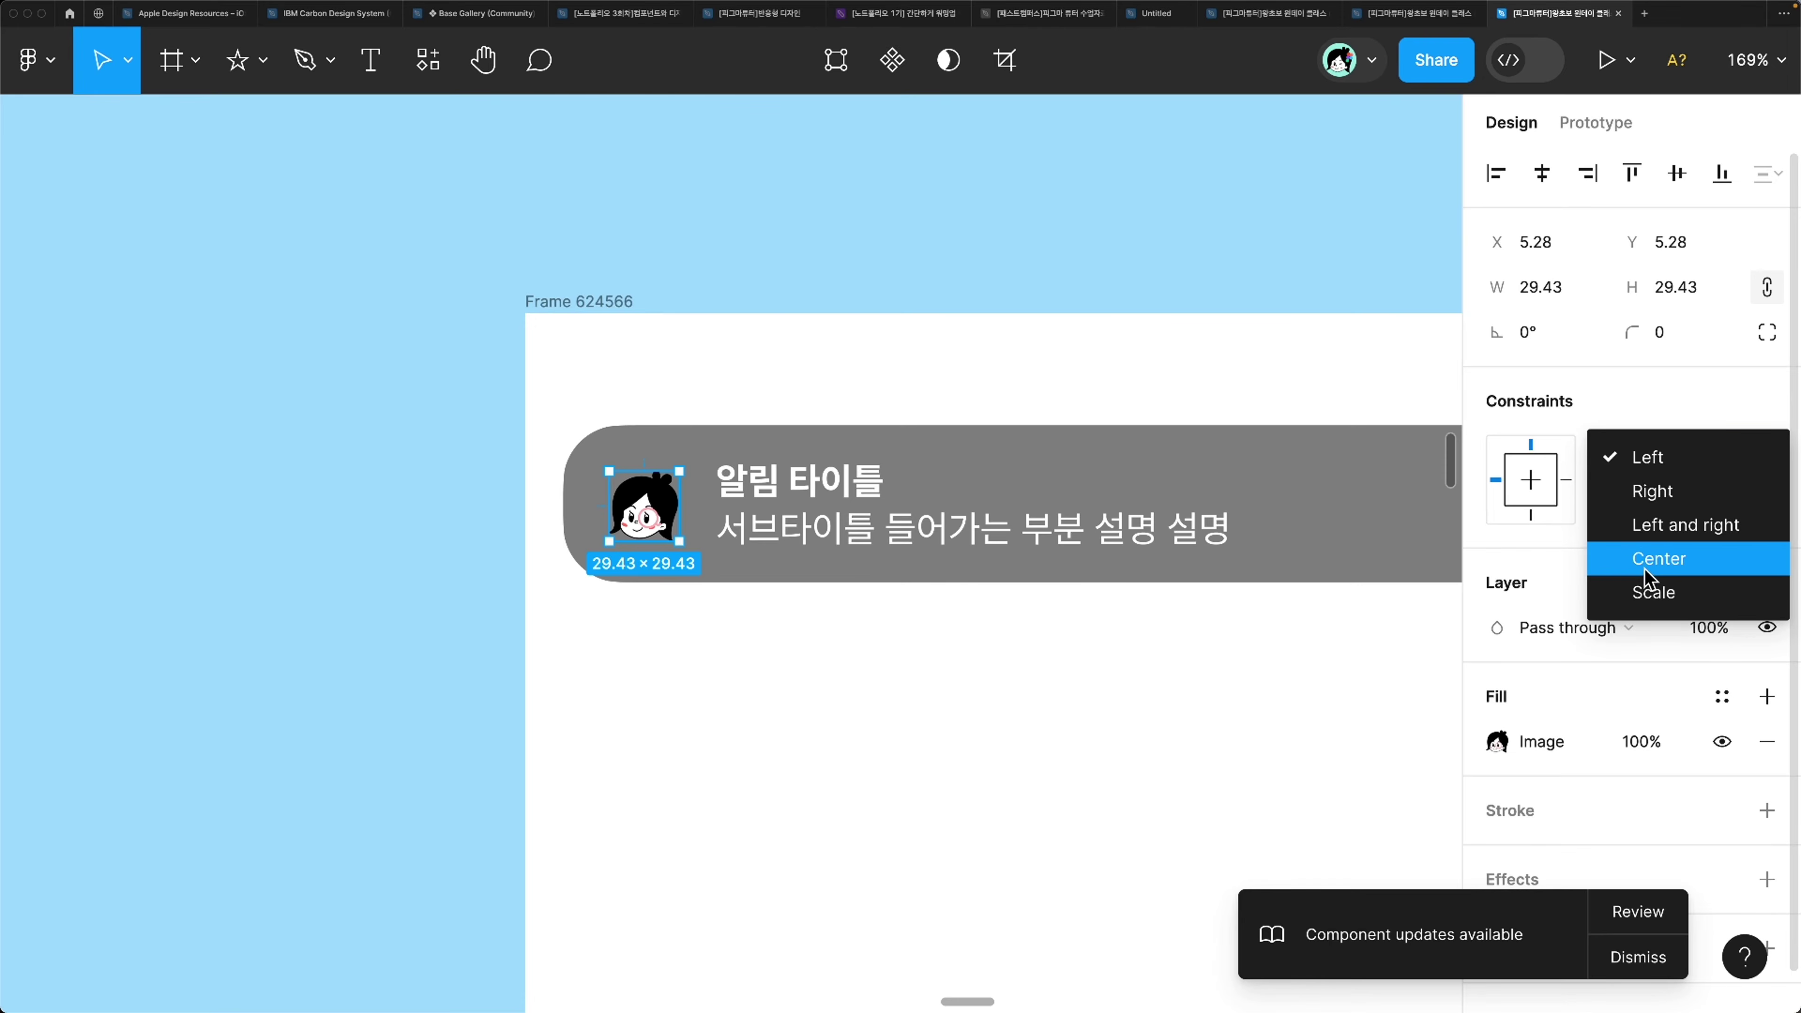
{"action": "left_click", "coordinate": [1652, 591]}
{"action": "left_click", "coordinate": [1689, 502]}
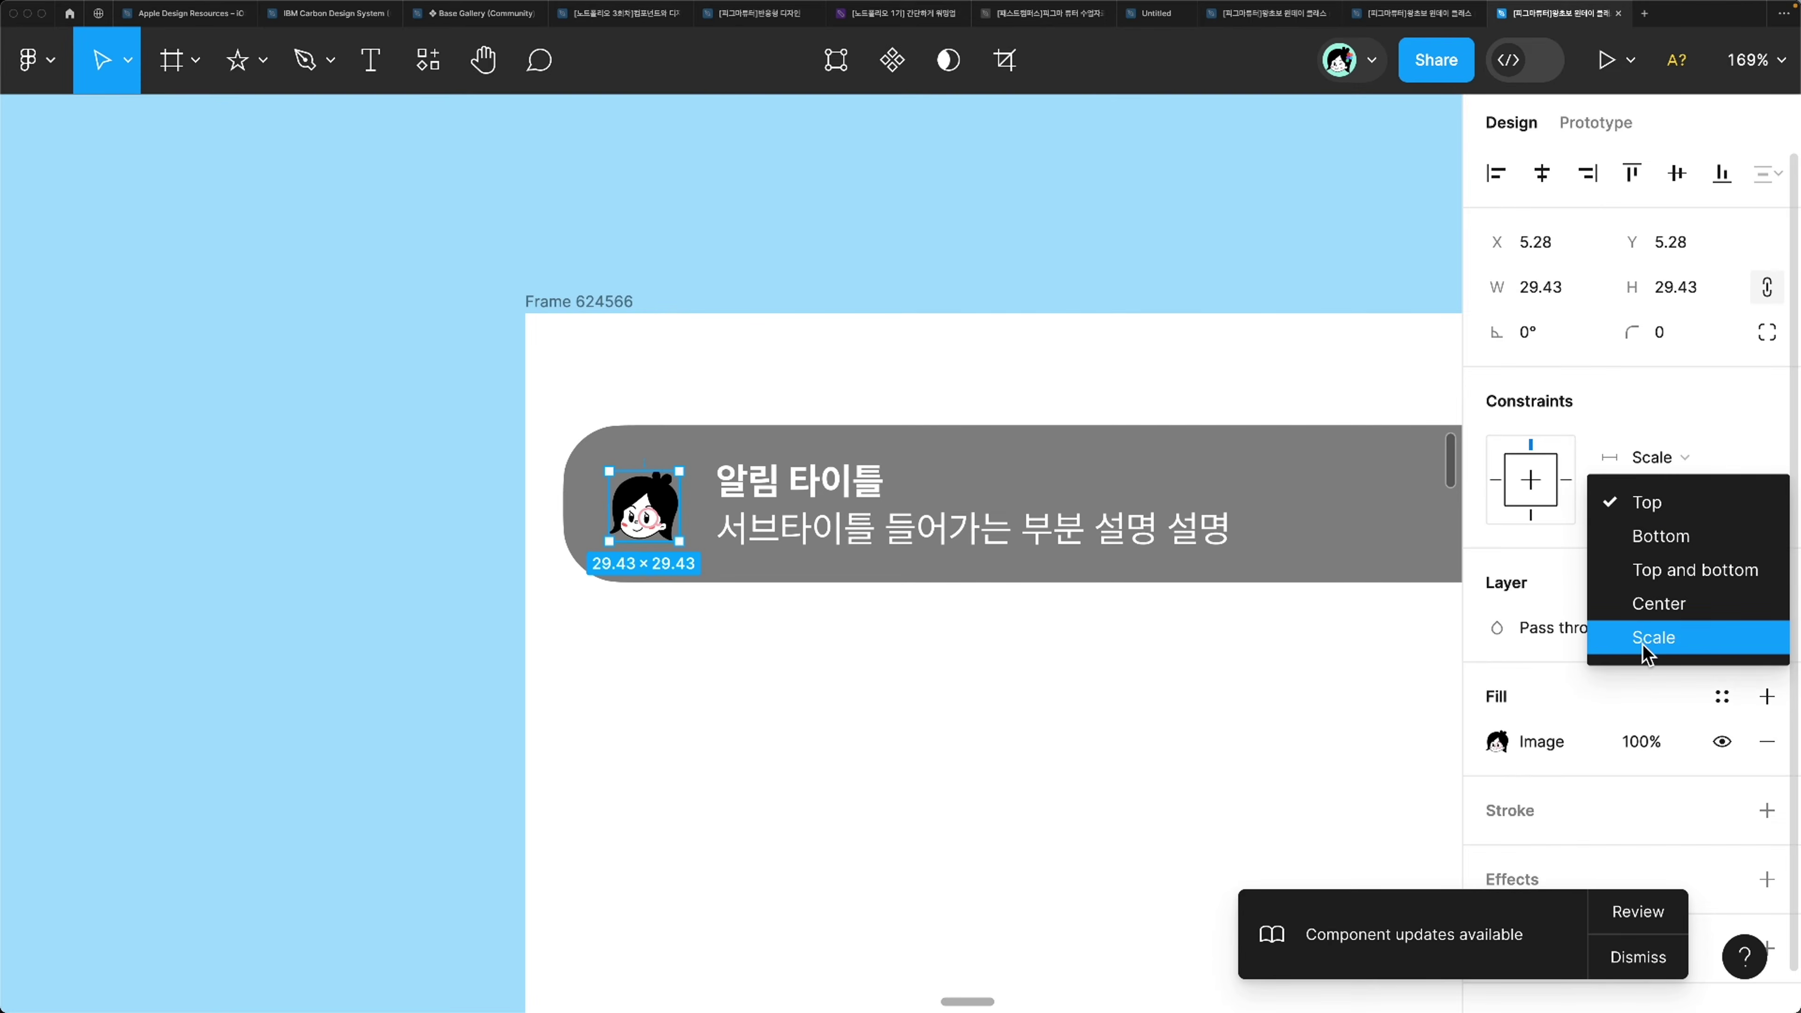
{"action": "left_click", "coordinate": [1646, 636]}
{"action": "key", "text": "Escape"}
Step: Enlarge the notification to about 728 × 104, move it to about X 35, Y 42, and check the profile image's scaling
{"action": "left_click", "coordinate": [691, 473]}
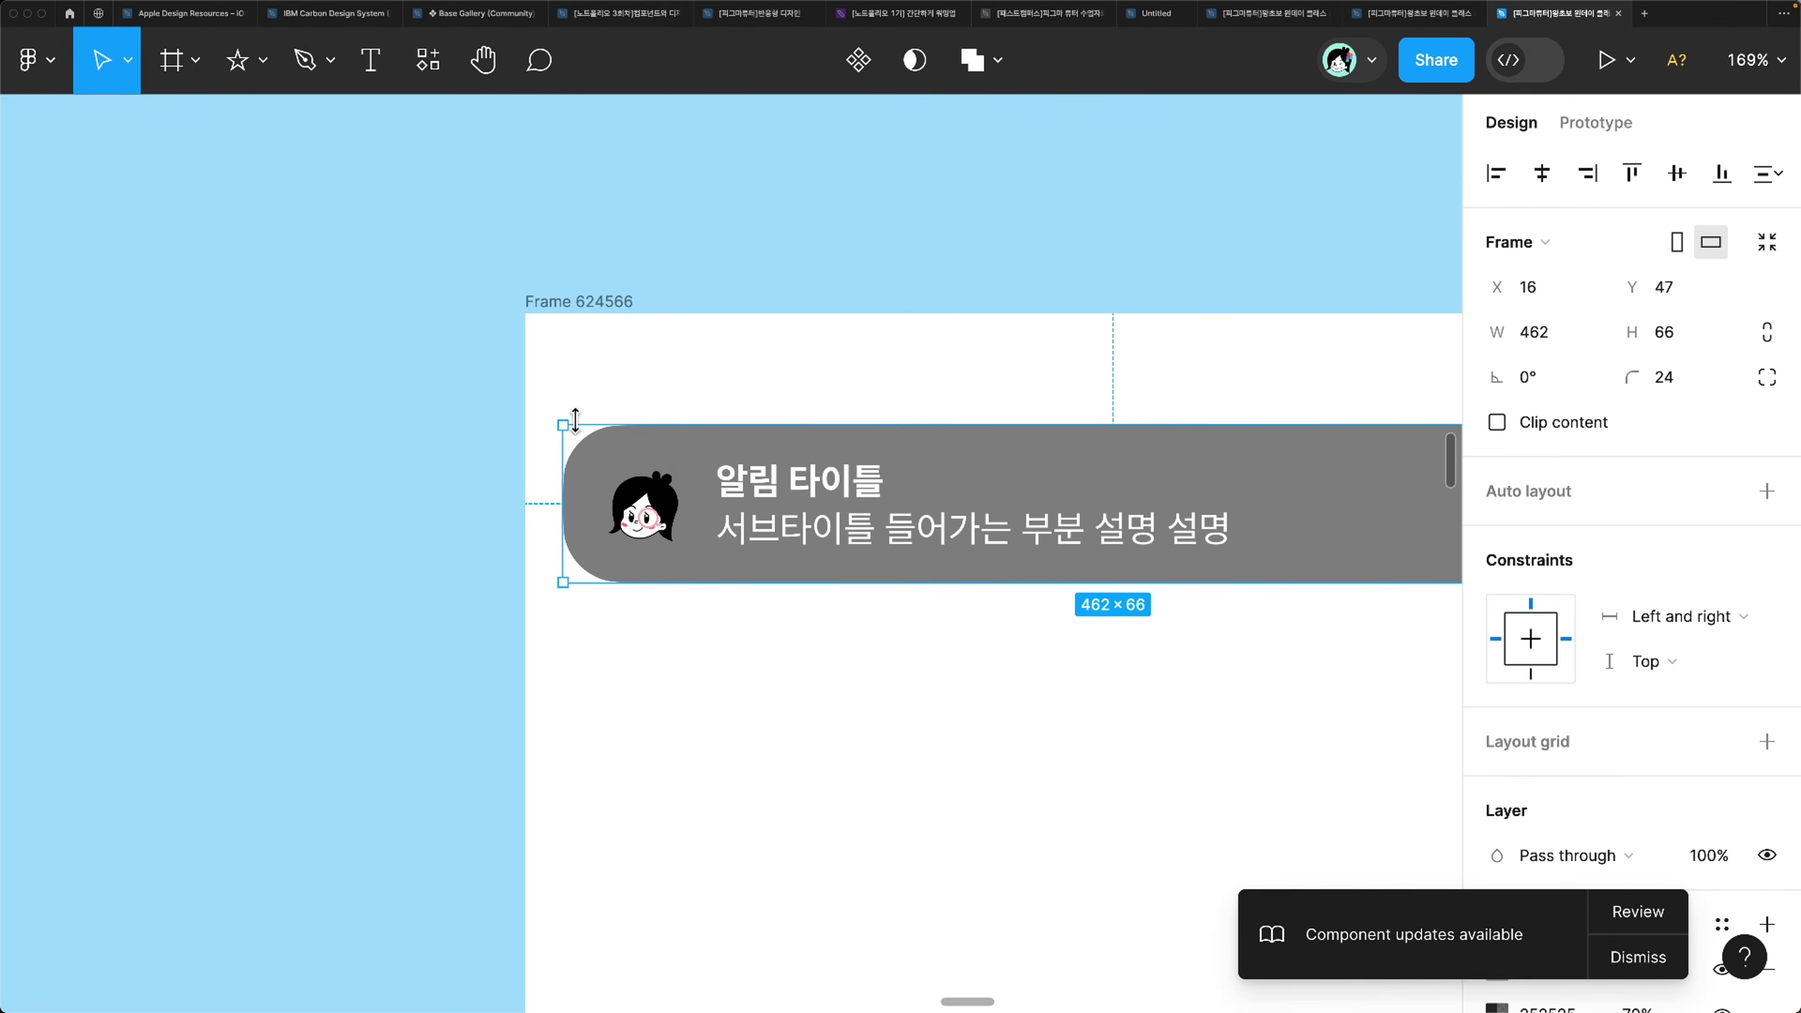
{"action": "left_click_drag", "start_coordinate": [564, 425], "coordinate": [577, 375]}
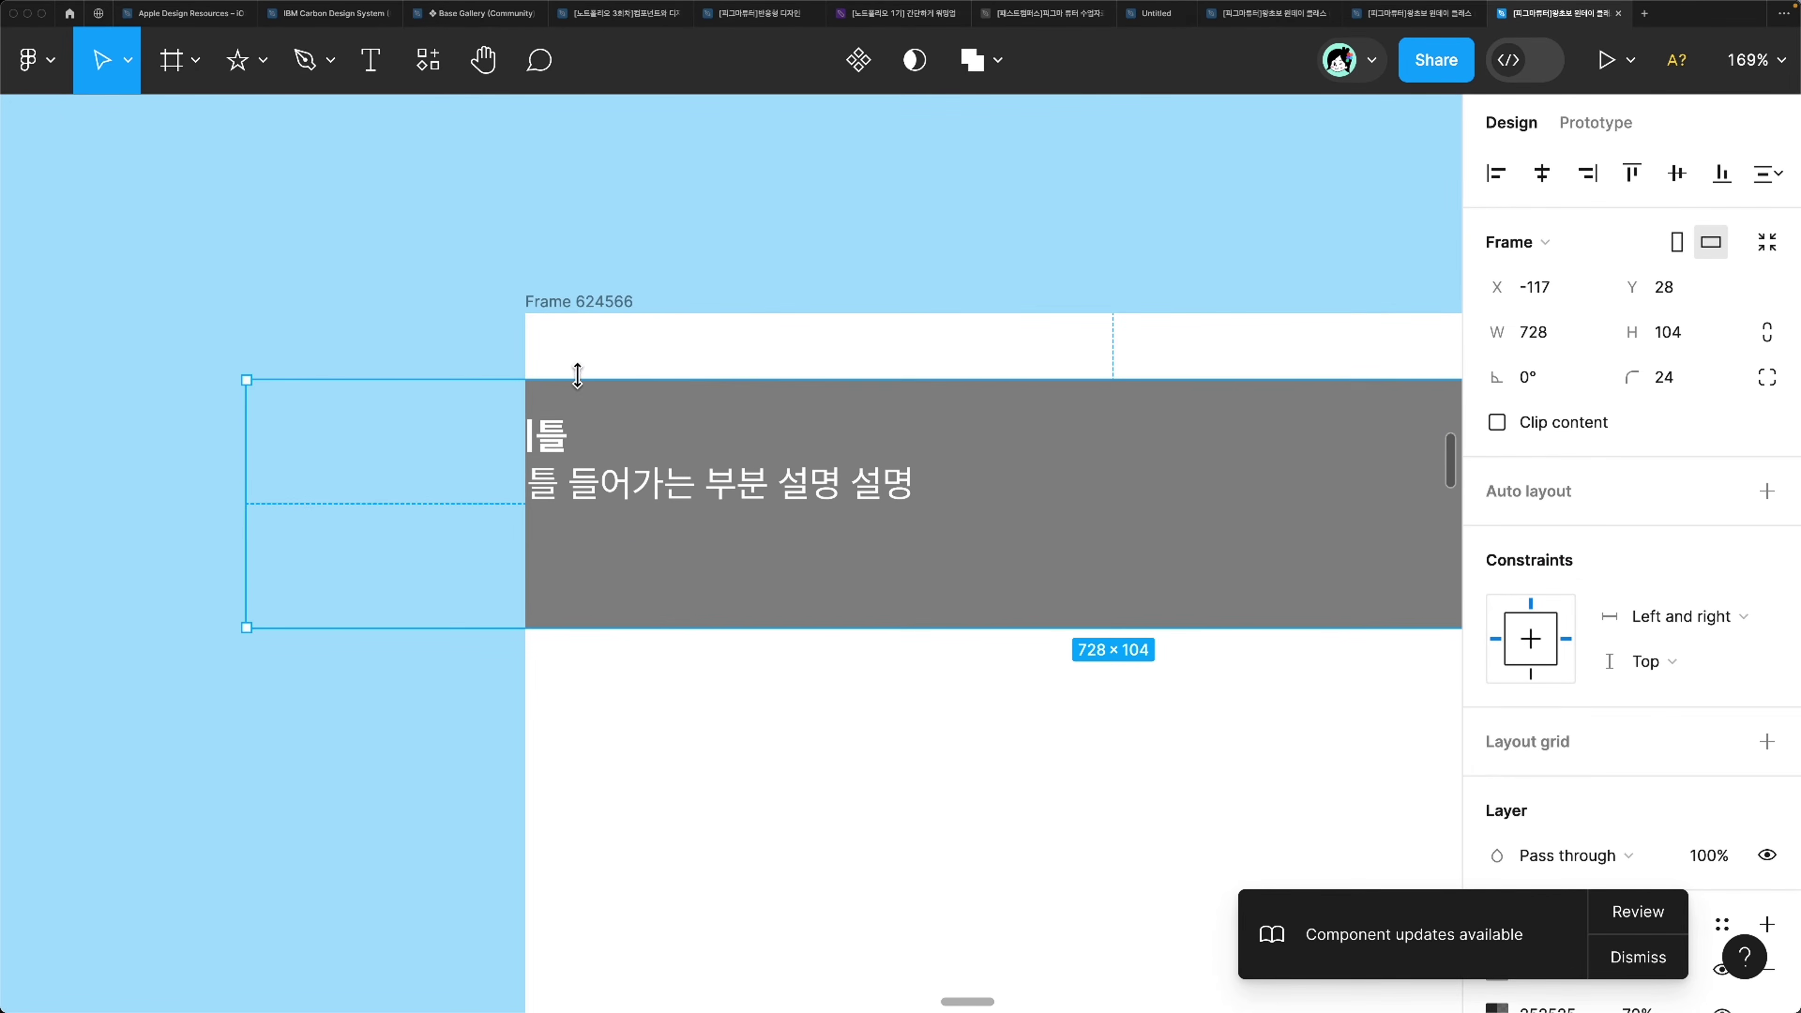
{"action": "left_click_drag", "start_coordinate": [705, 458], "coordinate": [1042, 486]}
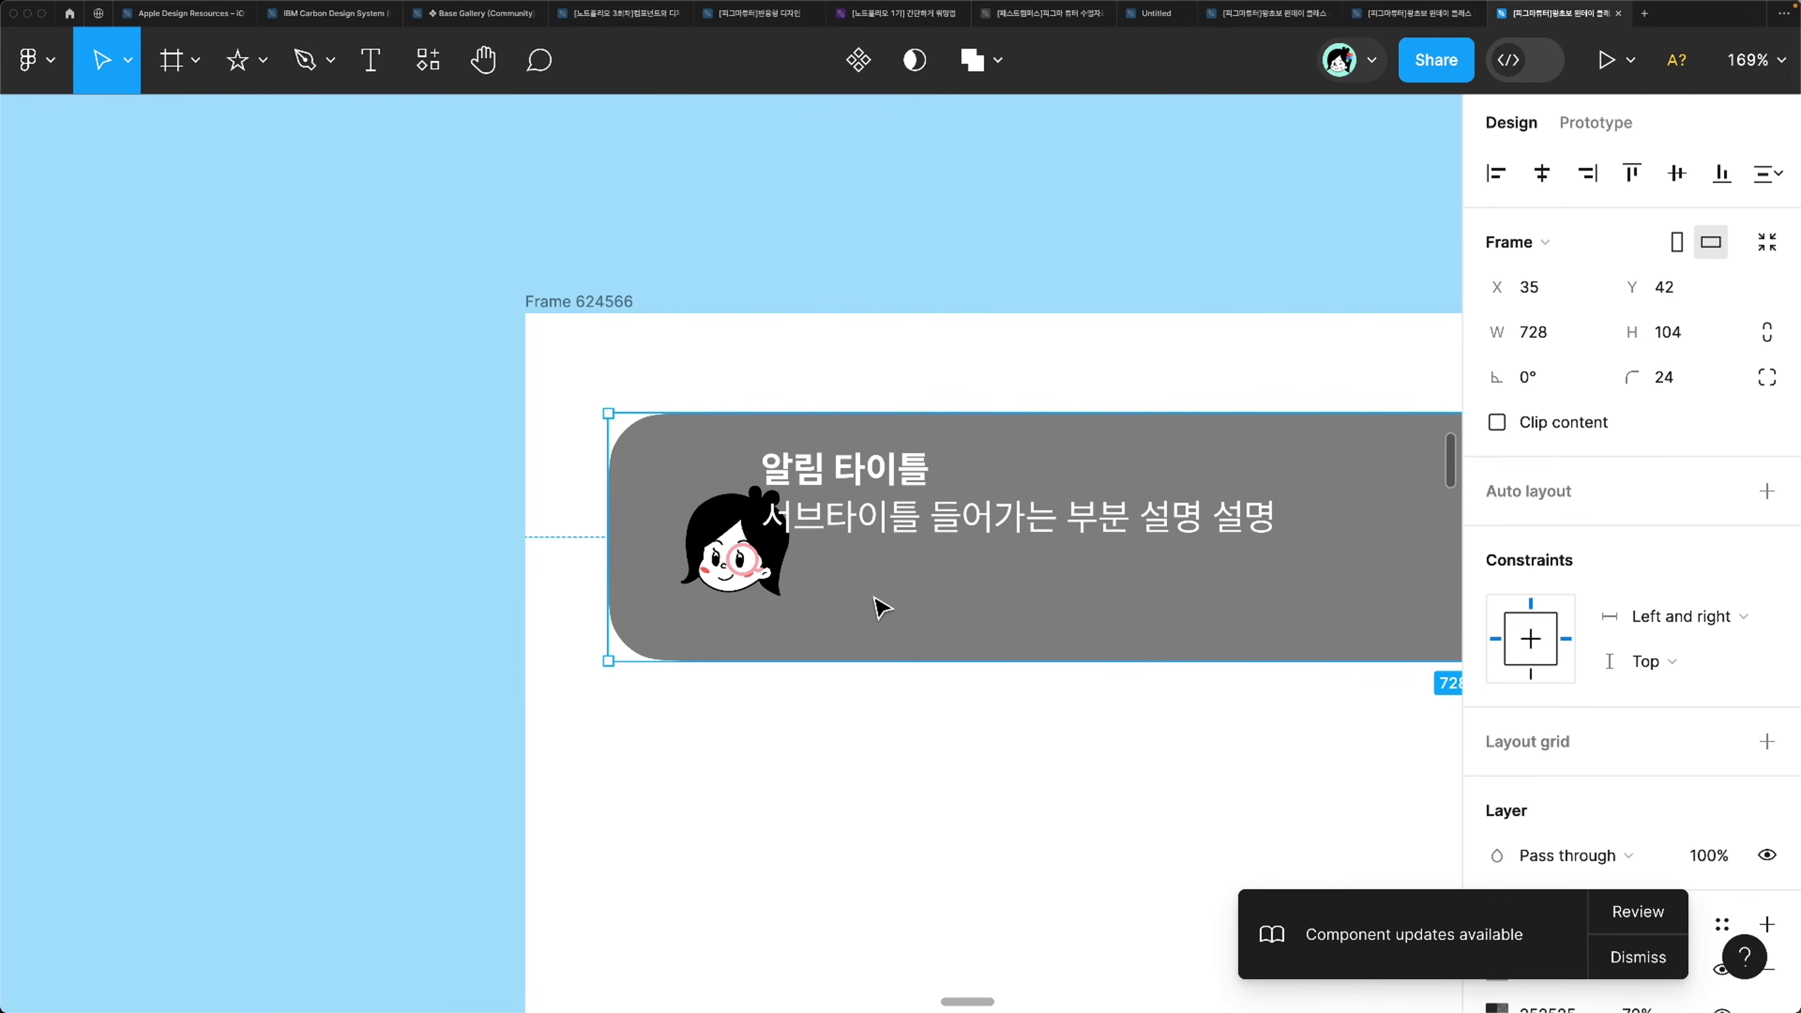
{"action": "left_click", "coordinate": [768, 555]}
{"action": "left_click", "coordinate": [723, 585]}
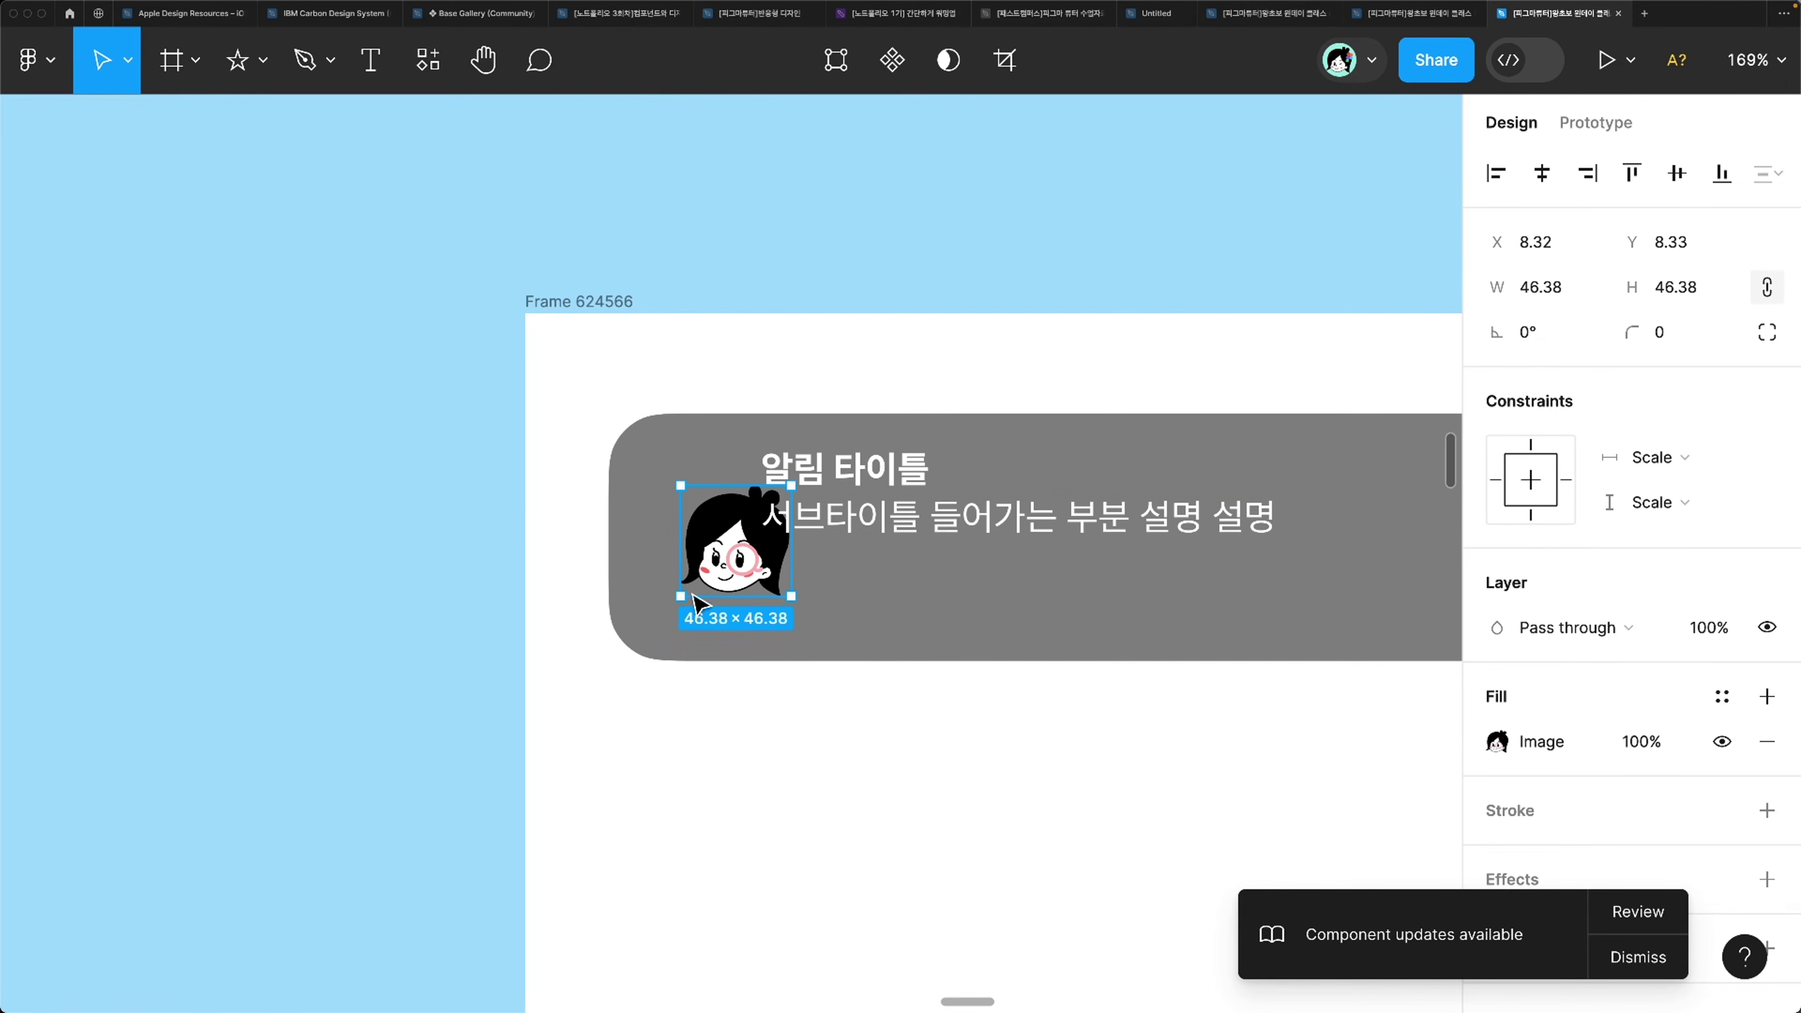
{"action": "left_click", "coordinate": [671, 740]}
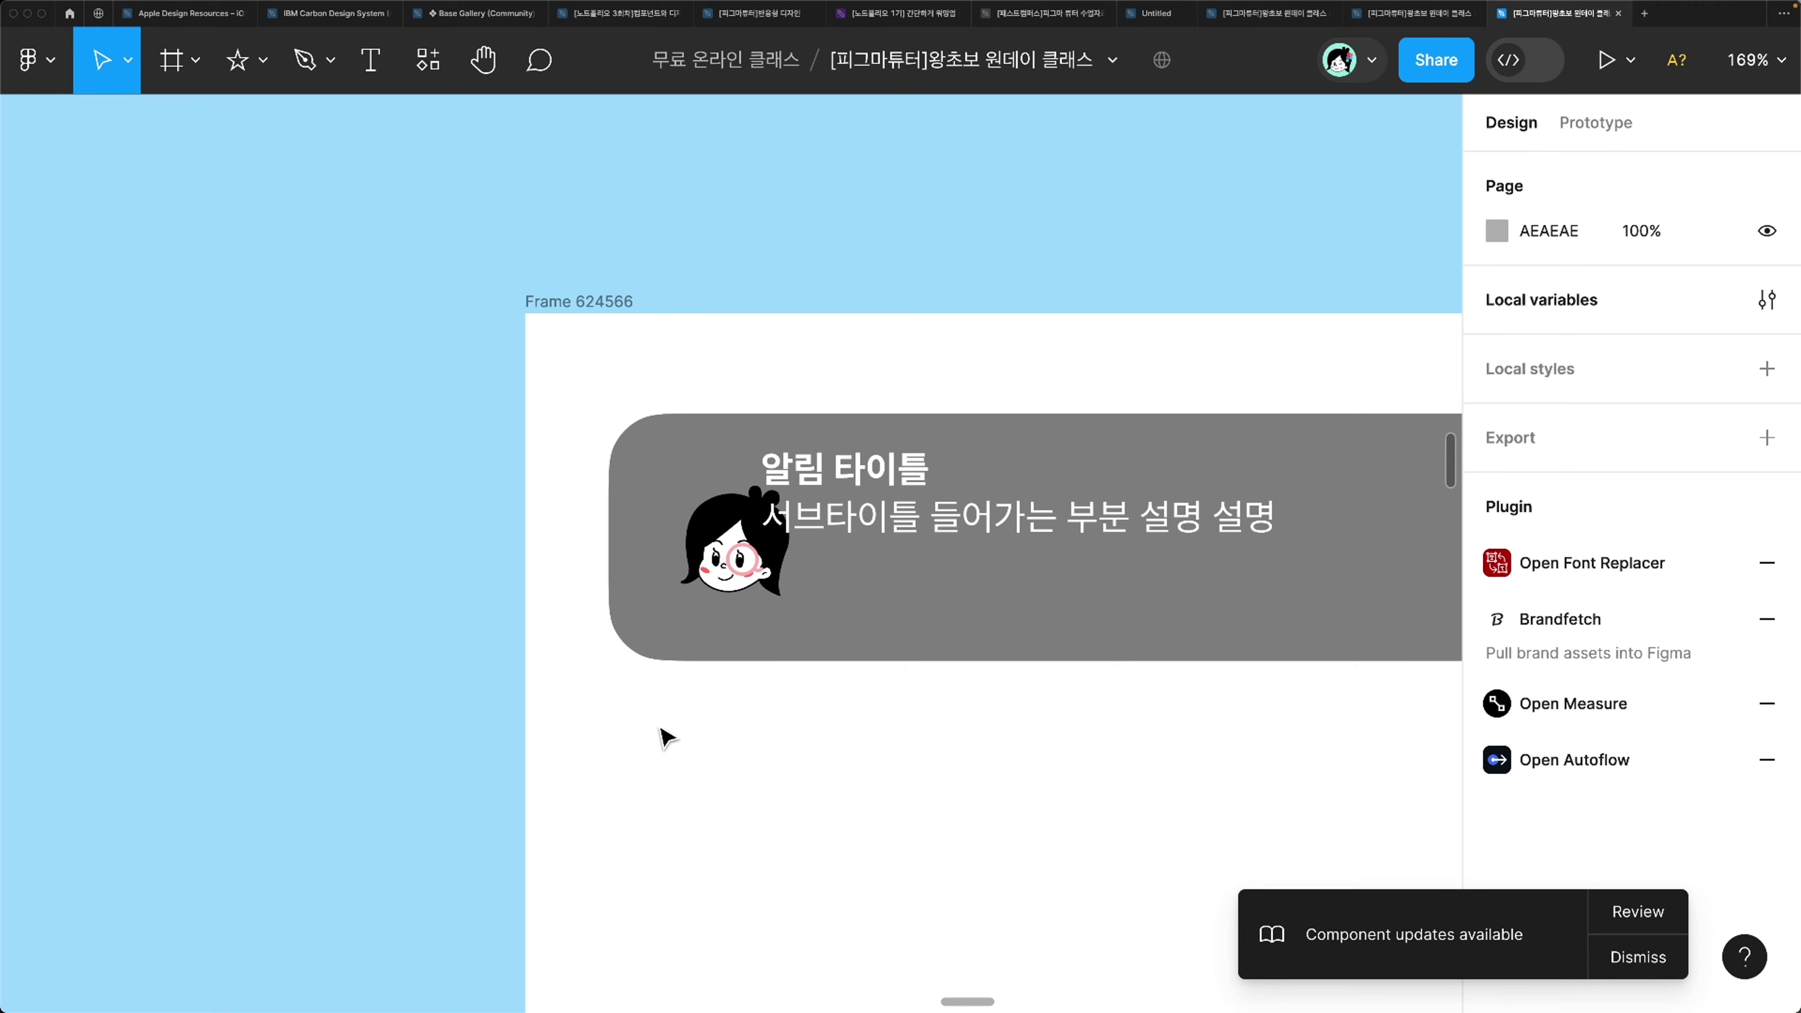
Step: Undo the notification's last move and enlargement inside the parent frame
{"action": "scroll", "coordinate": [644, 678], "scroll_direction": "down", "scroll_amount": 3}
{"action": "left_click", "coordinate": [635, 671]}
{"action": "scroll", "coordinate": [635, 667], "scroll_direction": "down", "scroll_amount": 2}
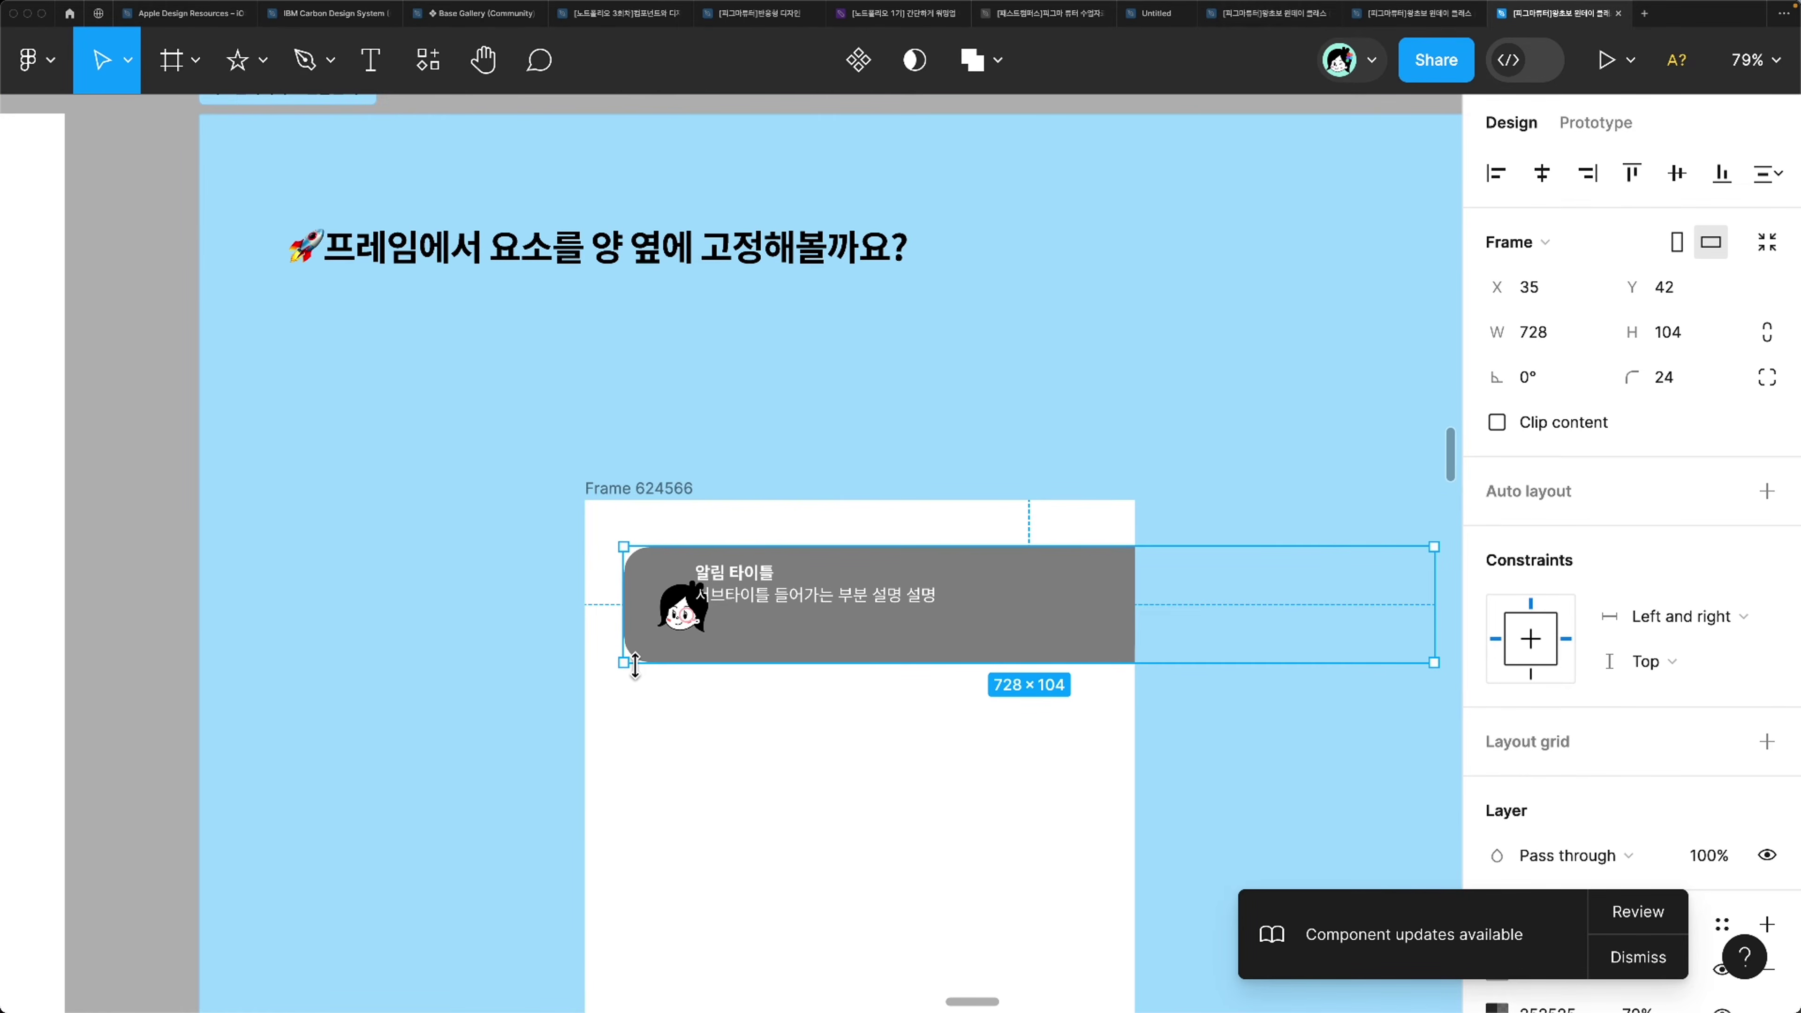
{"action": "scroll", "coordinate": [635, 667], "scroll_direction": "down", "scroll_amount": 3}
{"action": "scroll", "coordinate": [643, 675], "scroll_direction": "right", "scroll_amount": 5}
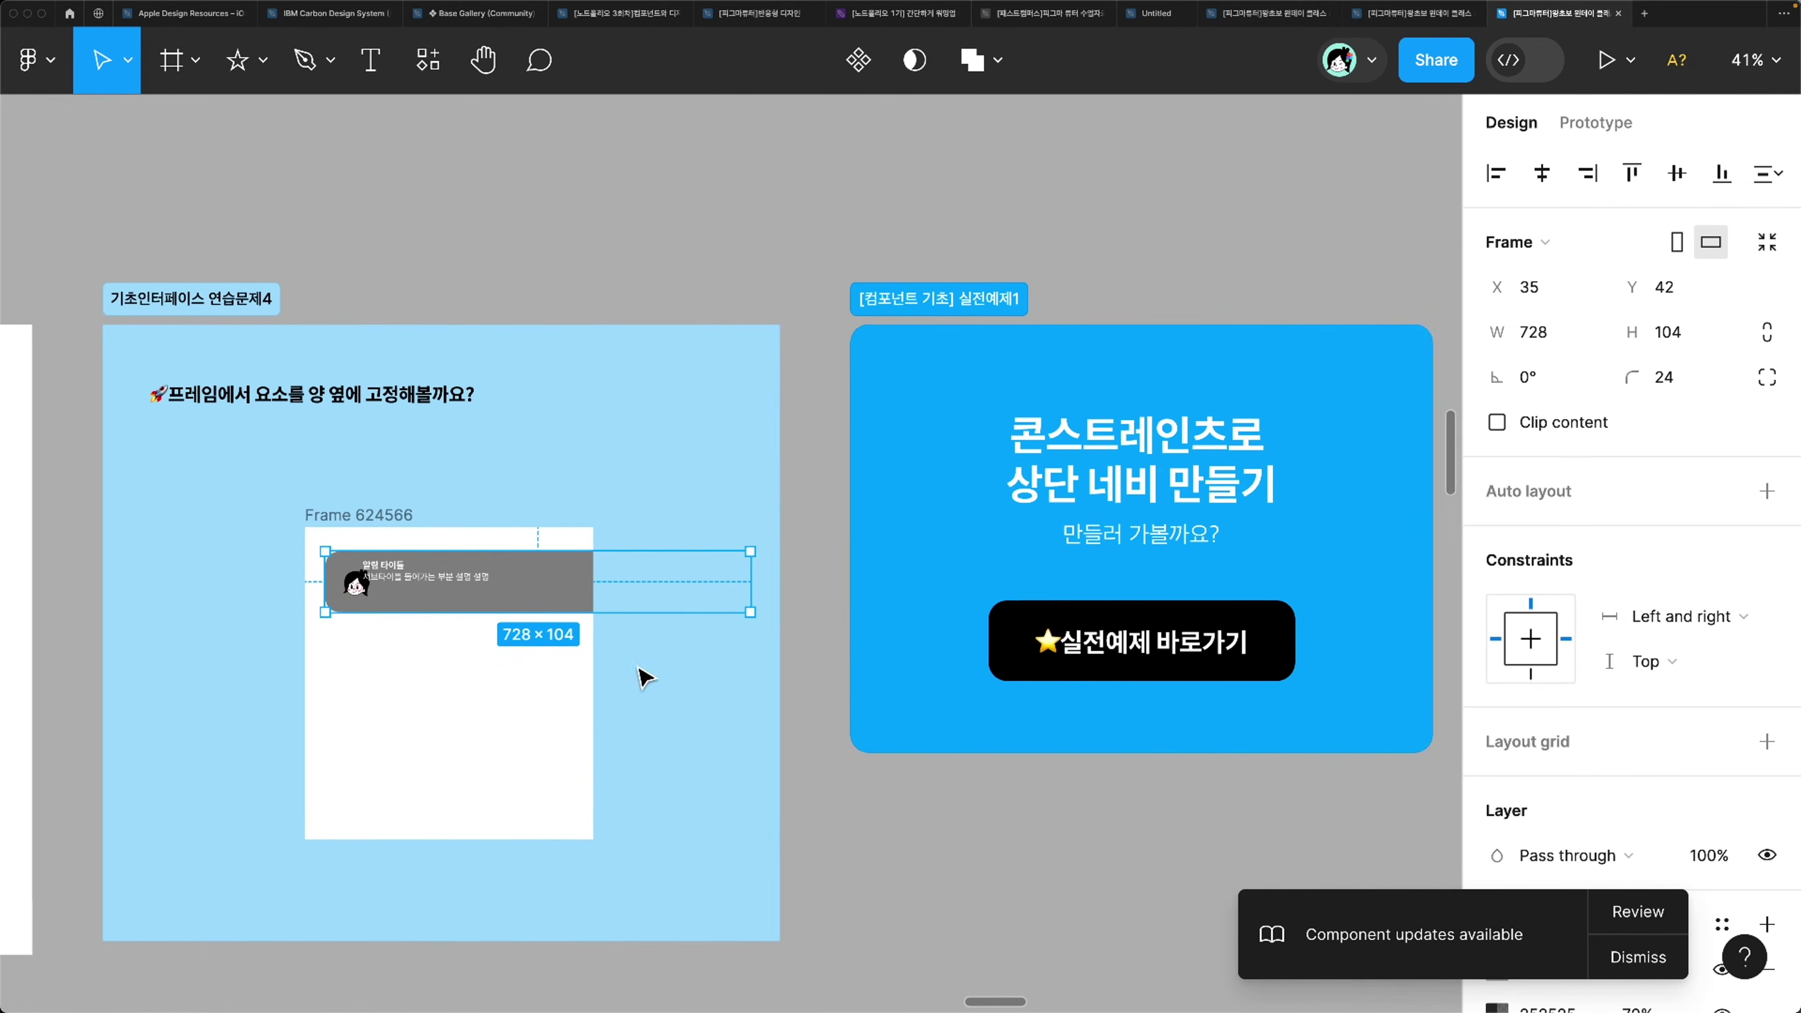
{"action": "scroll", "coordinate": [644, 678], "scroll_direction": "right", "scroll_amount": 5}
{"action": "scroll", "coordinate": [644, 678], "scroll_direction": "left", "scroll_amount": 7}
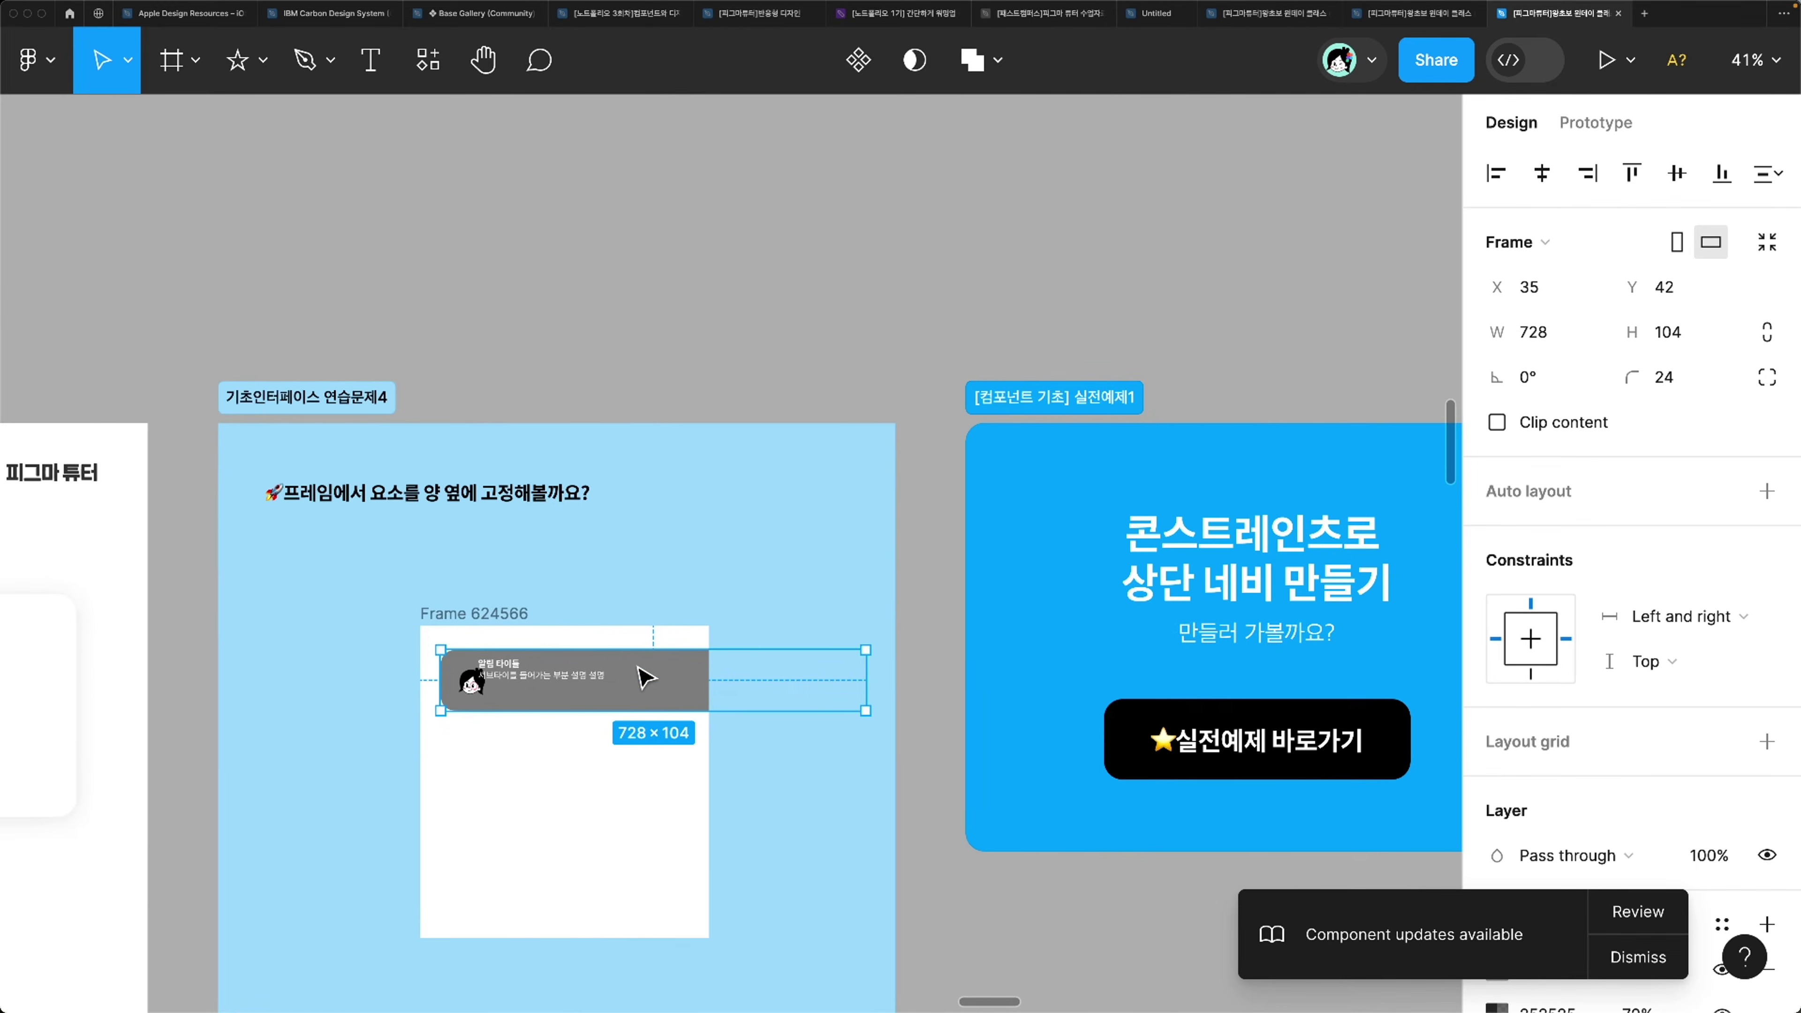
{"action": "key", "text": "Return"}
{"action": "key", "text": "Tab"}
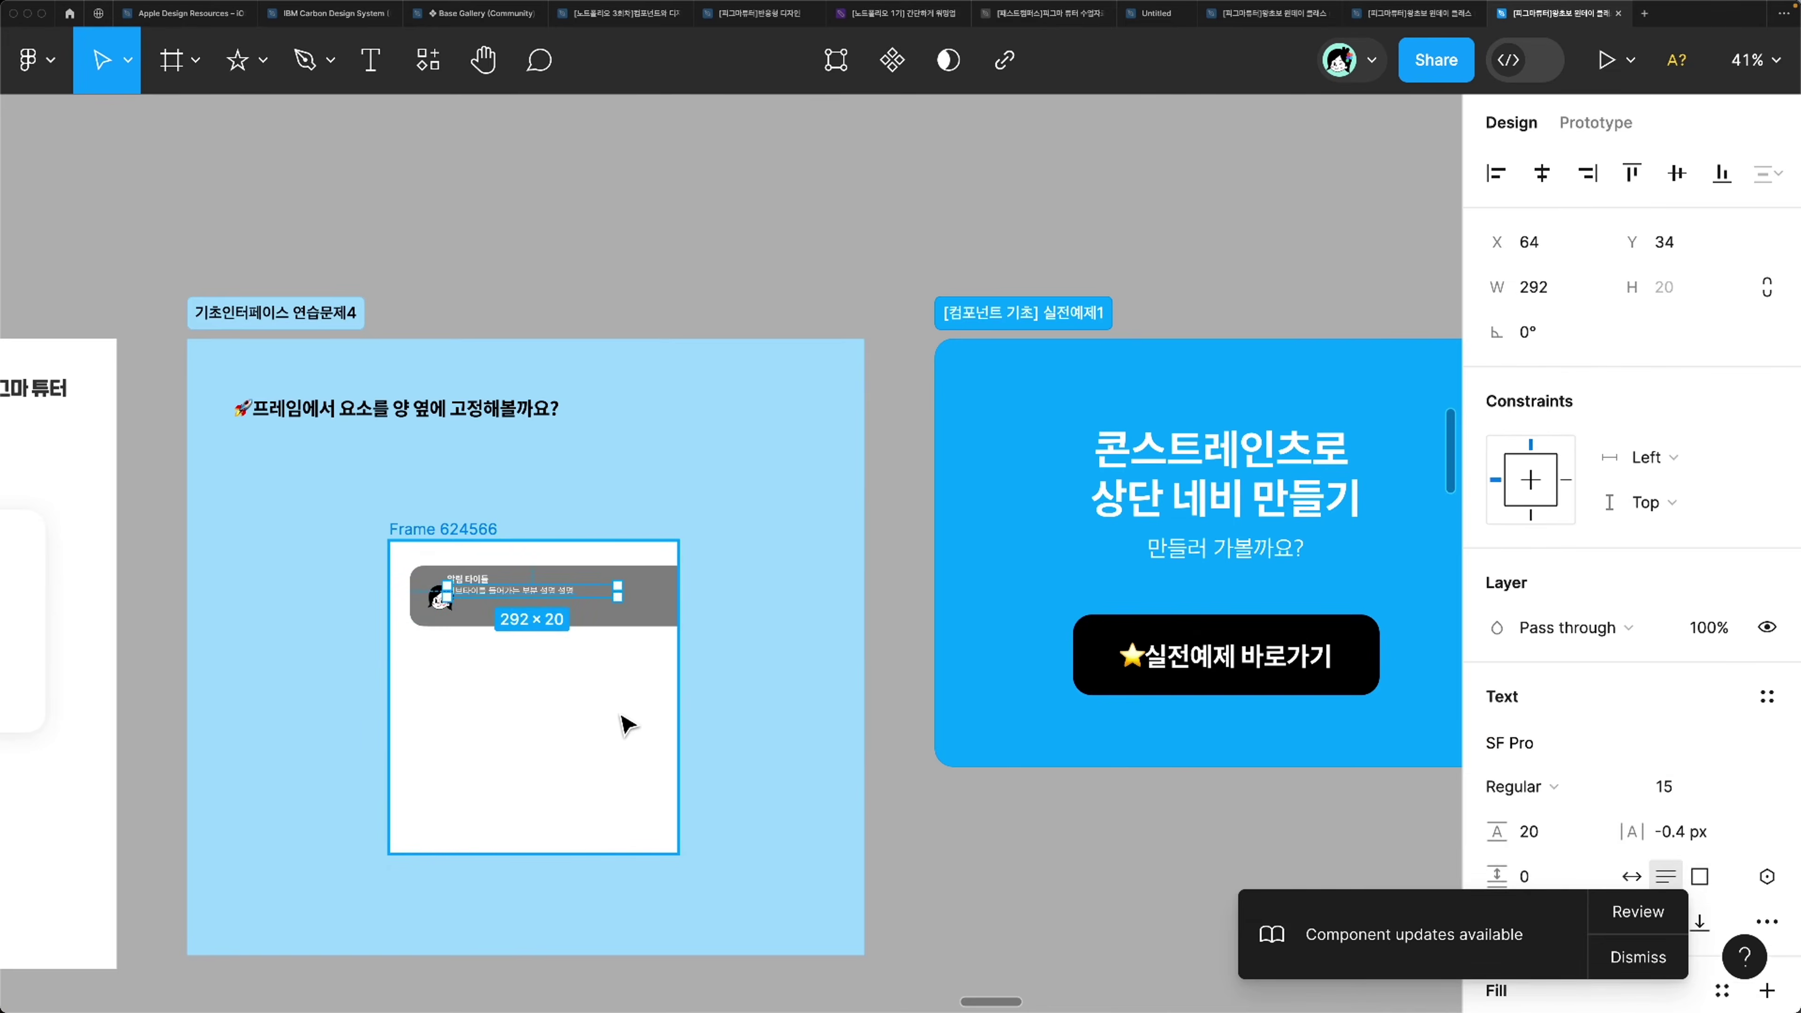
{"action": "key", "text": "shift+Return"}
{"action": "key", "text": "super+z"}
{"action": "key", "text": "super+z"}
{"action": "left_click", "coordinate": [695, 732]}
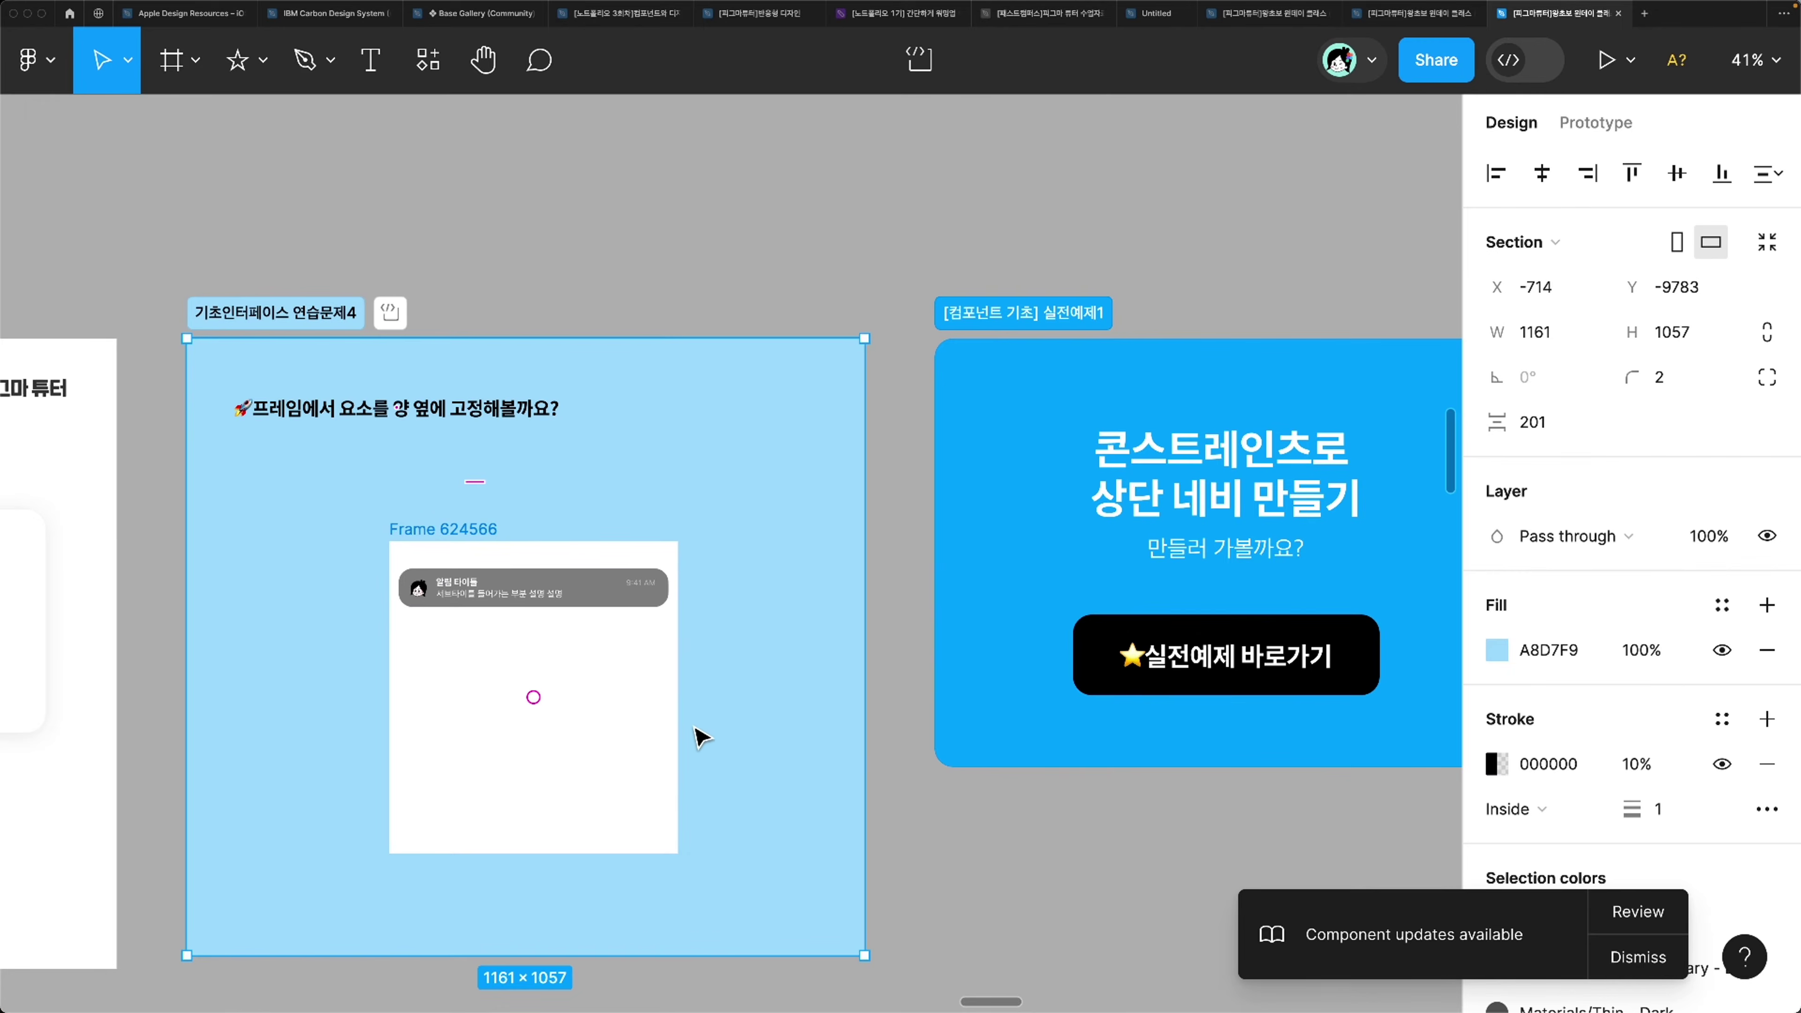
Step: Go to the constraints practice example and examine its reference navigation bar, instructions, task list and supplied elements
{"action": "left_click", "coordinate": [1230, 656]}
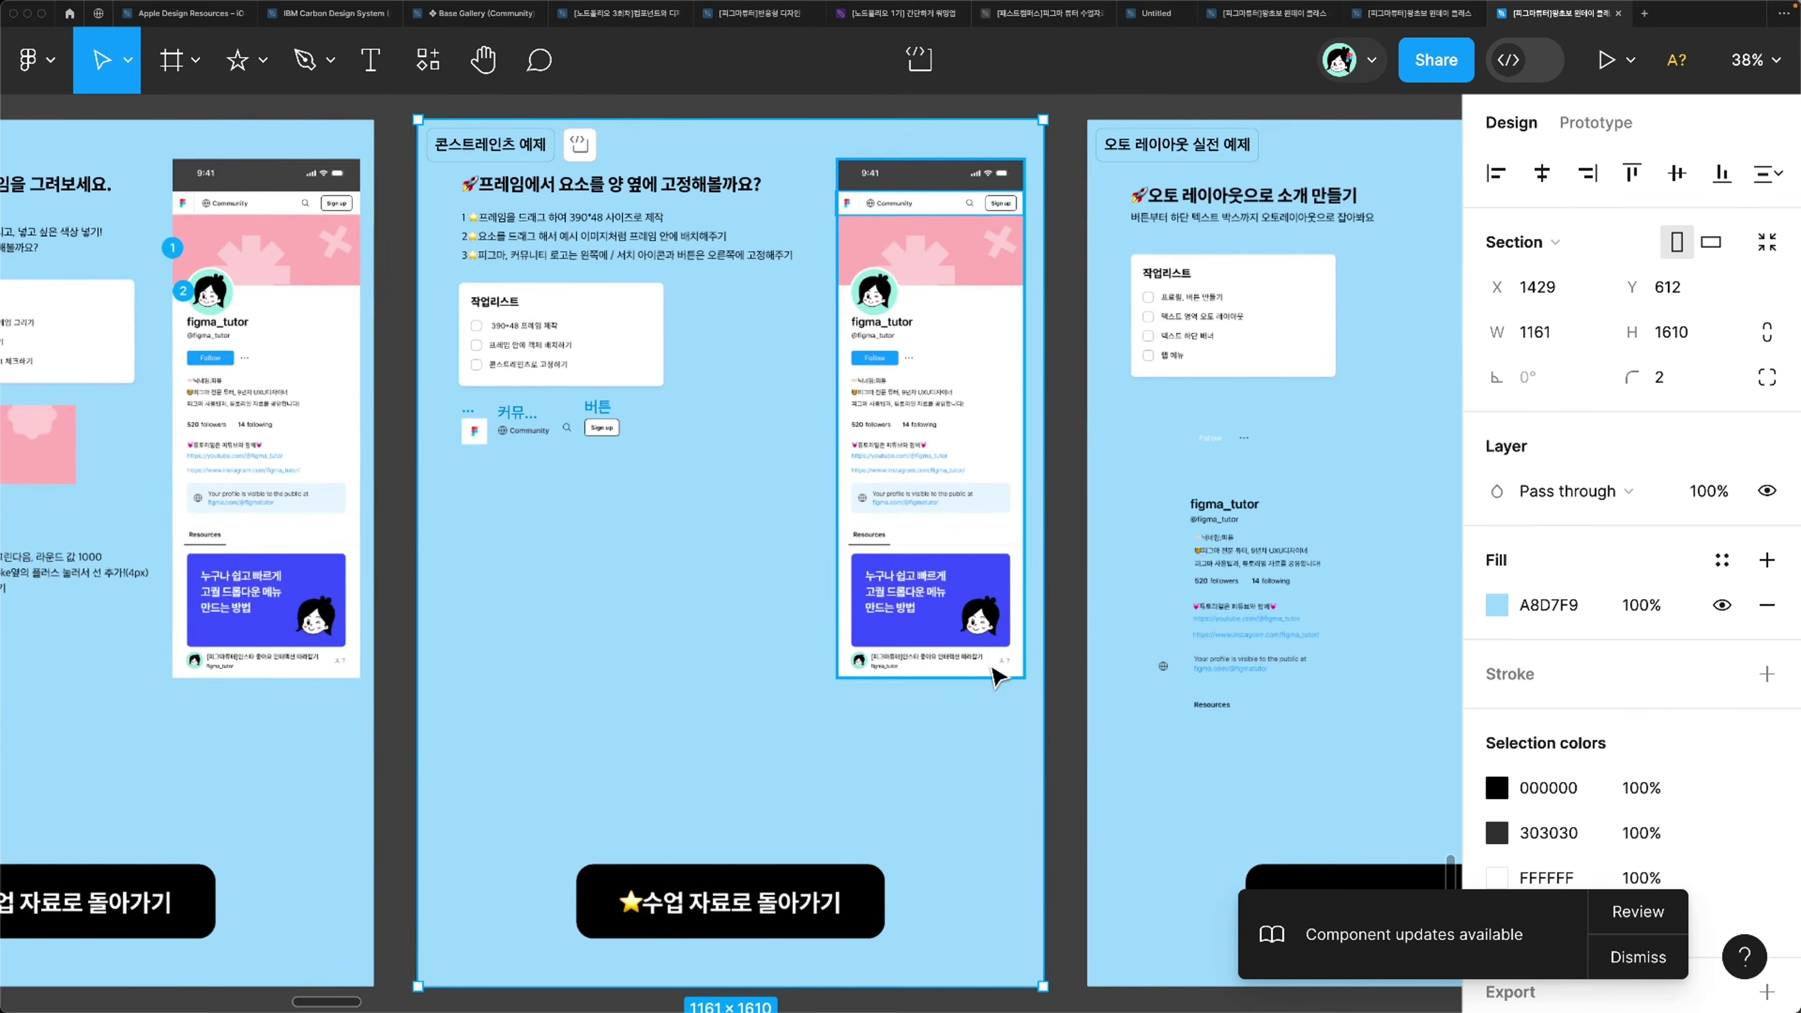
{"action": "scroll", "coordinate": [790, 555], "scroll_direction": "up", "scroll_amount": 6}
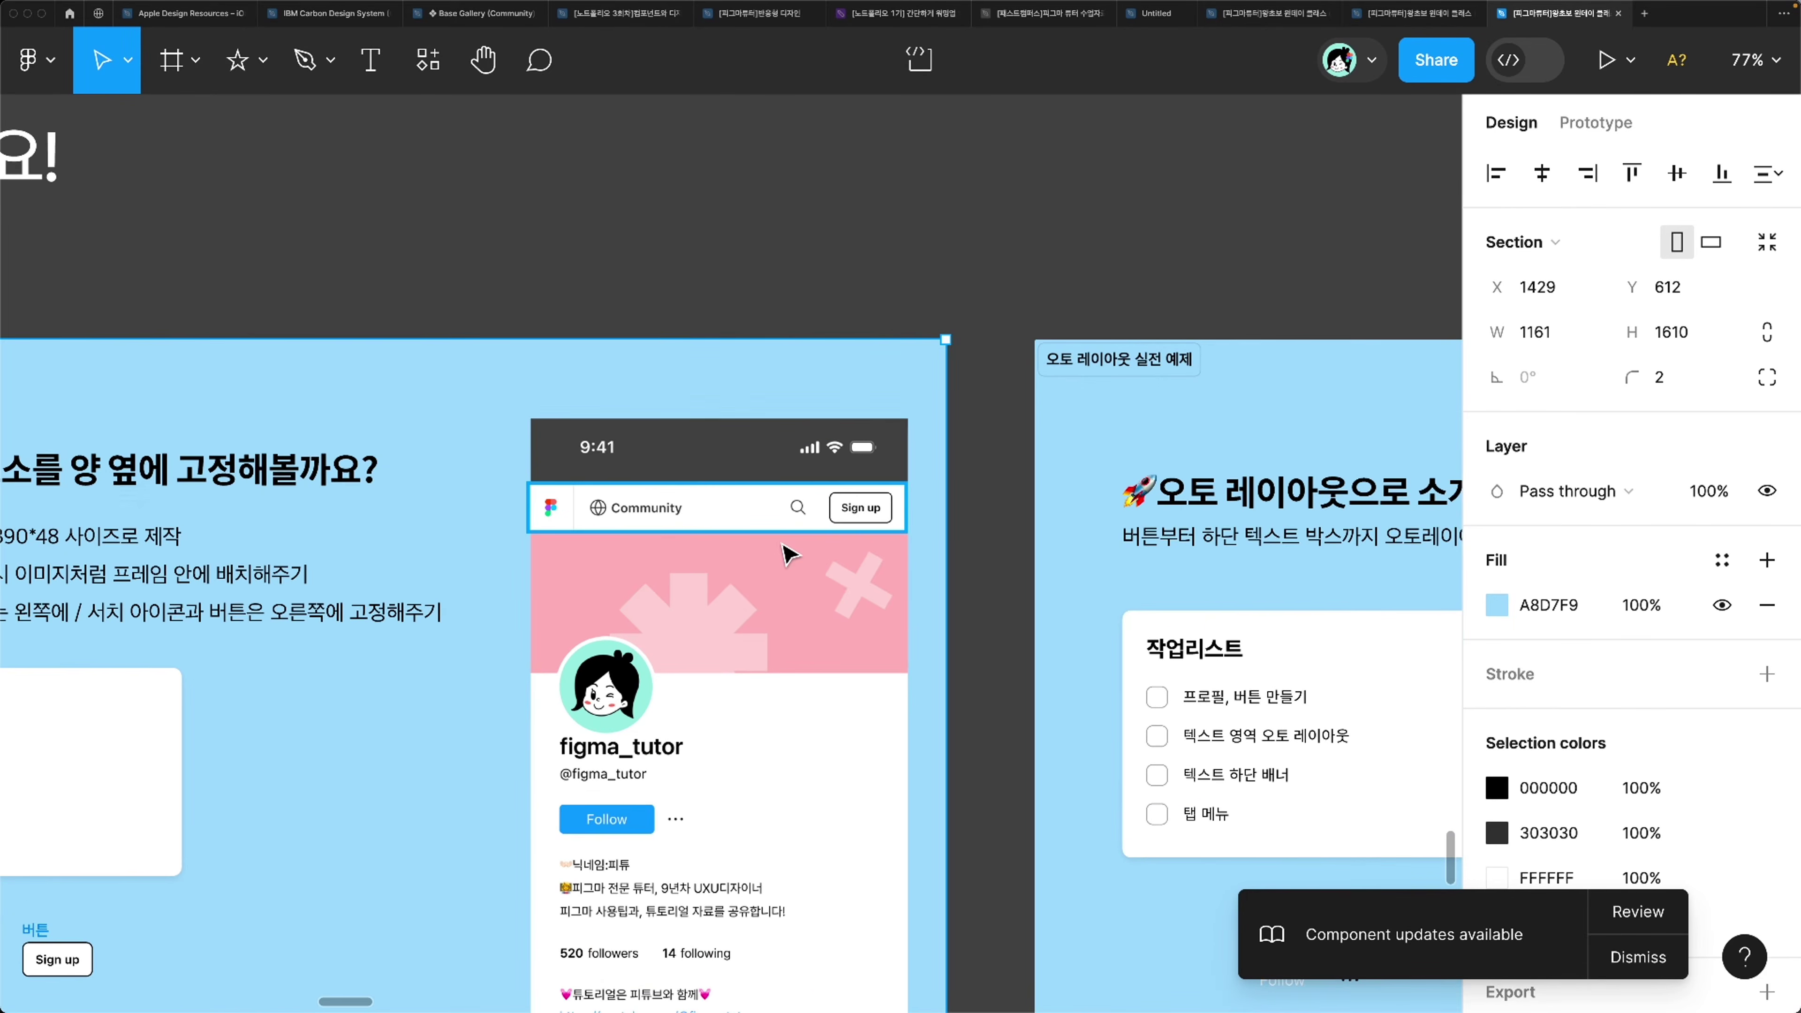
{"action": "scroll", "coordinate": [560, 509], "scroll_direction": "up", "scroll_amount": 5}
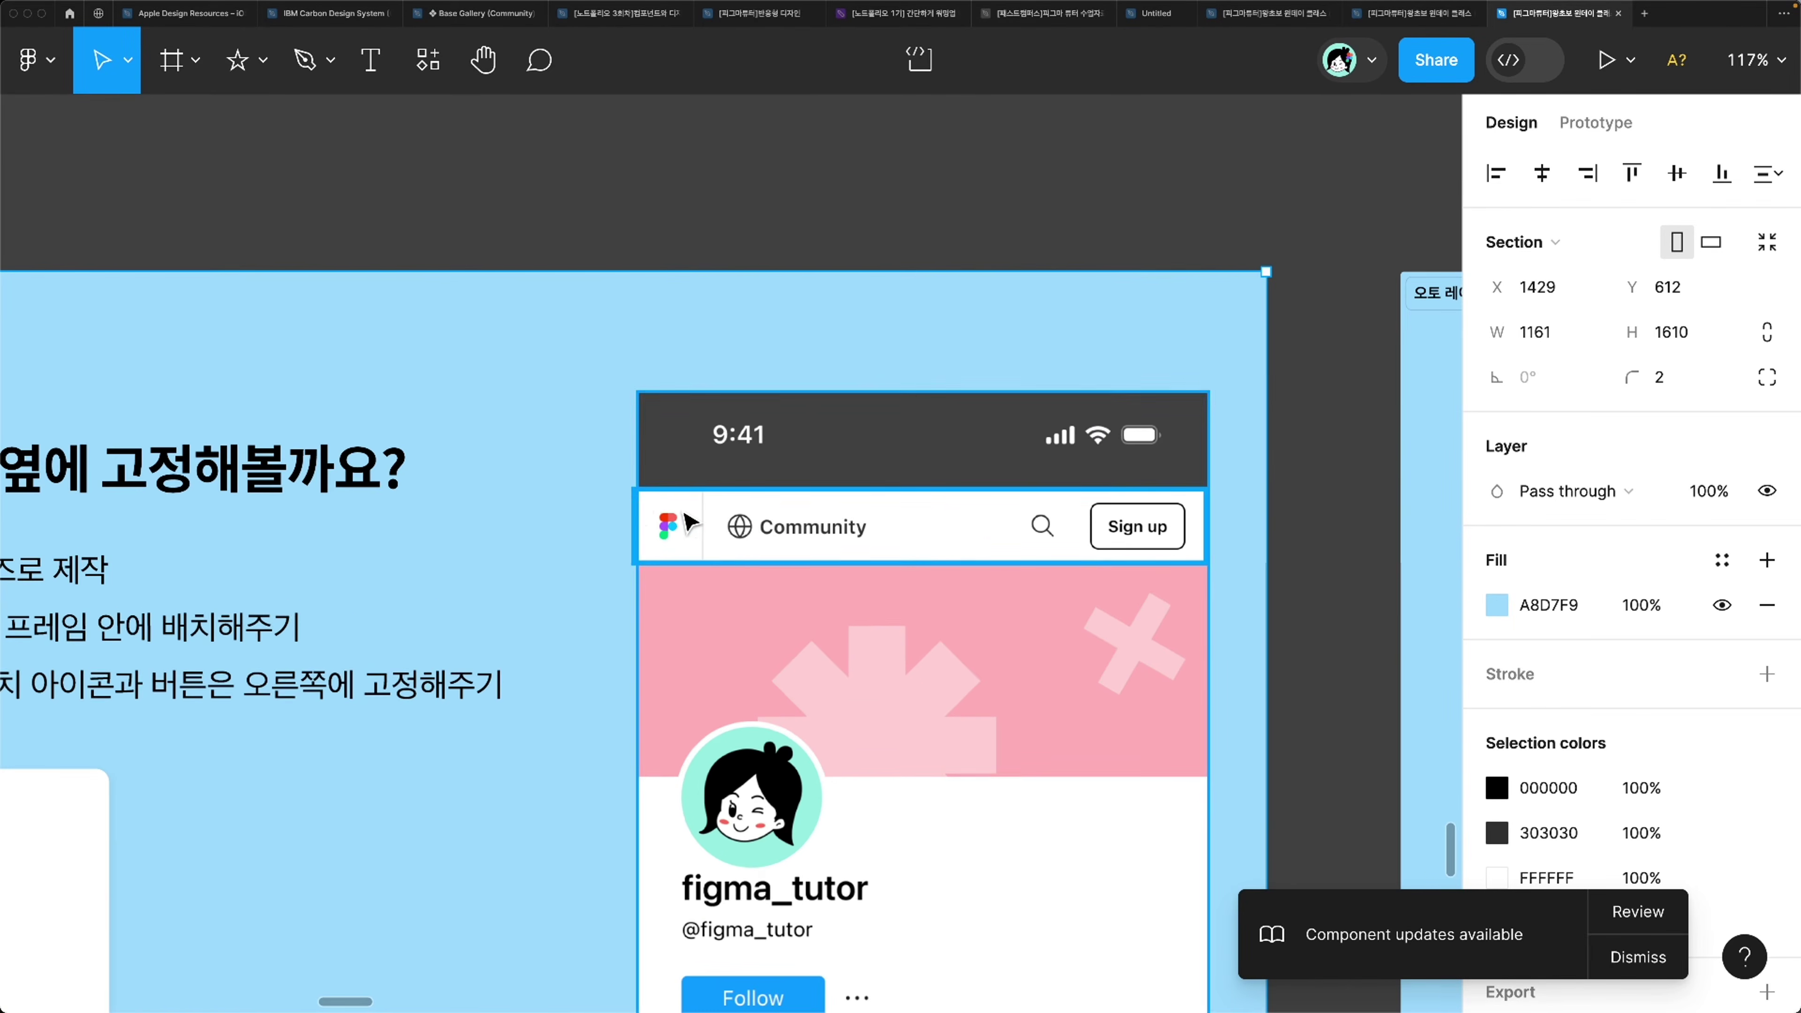
{"action": "scroll", "coordinate": [655, 507], "scroll_direction": "up", "scroll_amount": 4}
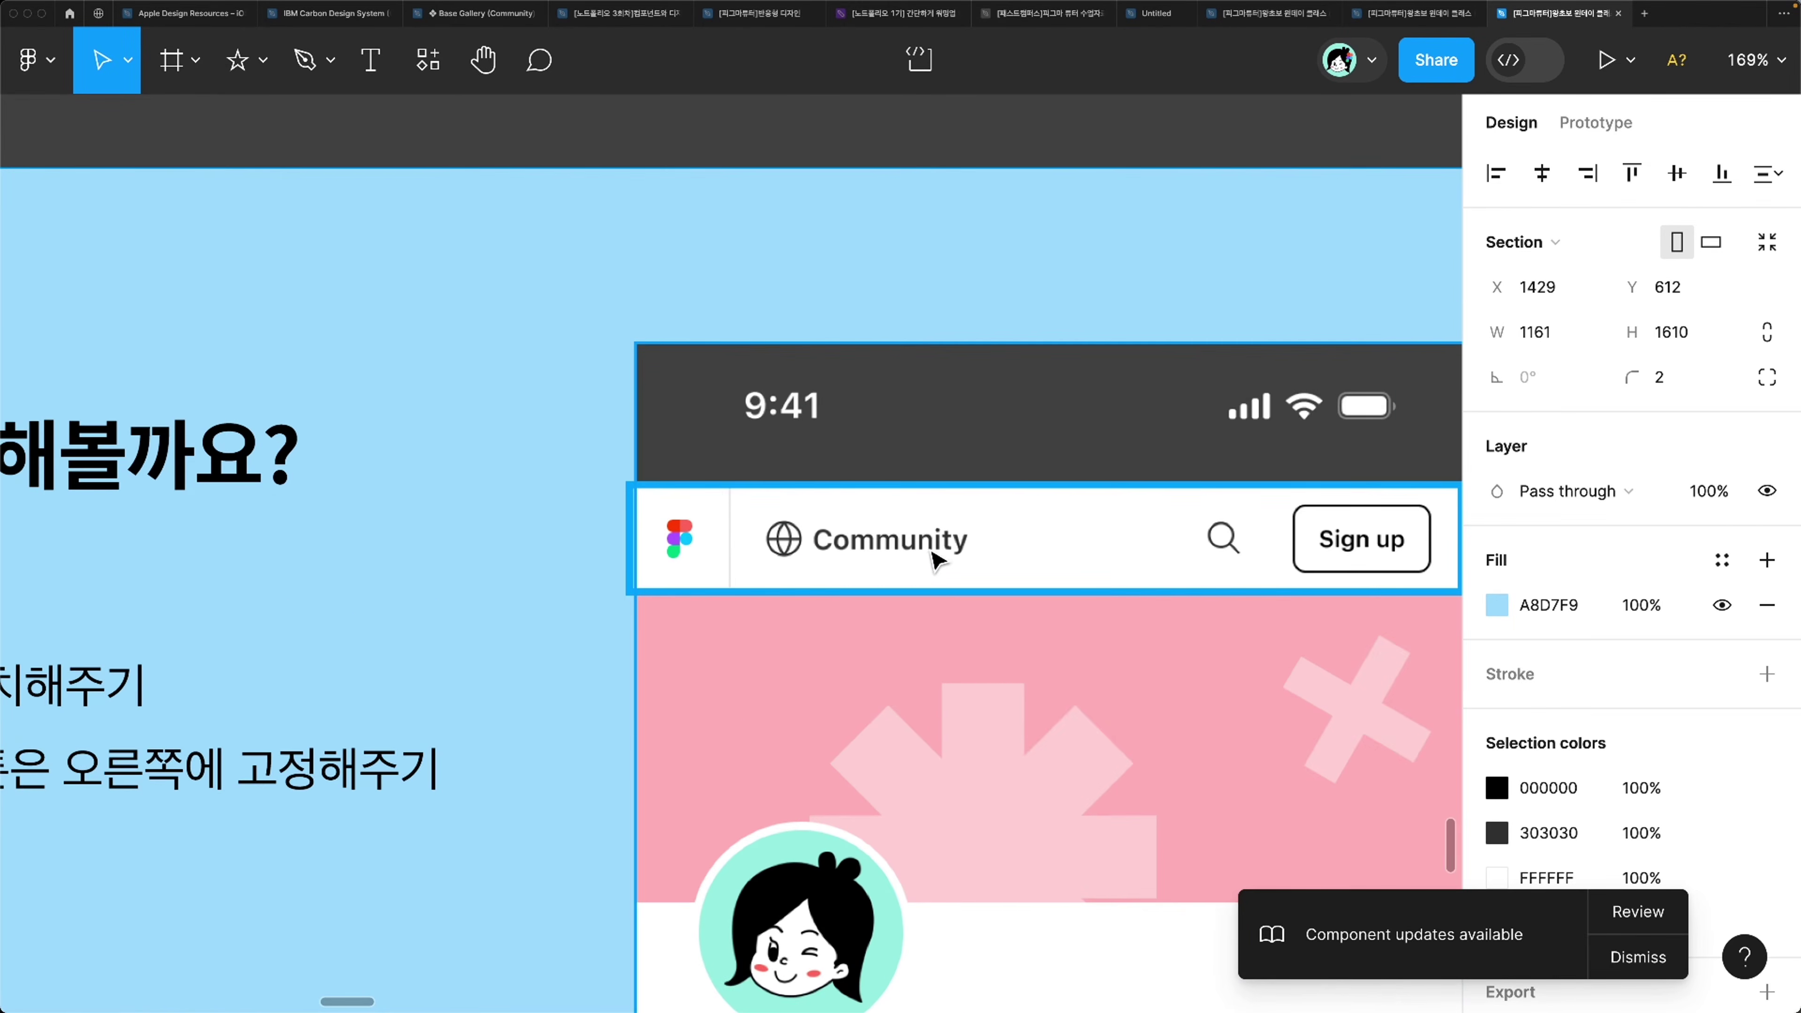
{"action": "scroll", "coordinate": [616, 747], "scroll_direction": "down", "scroll_amount": 6}
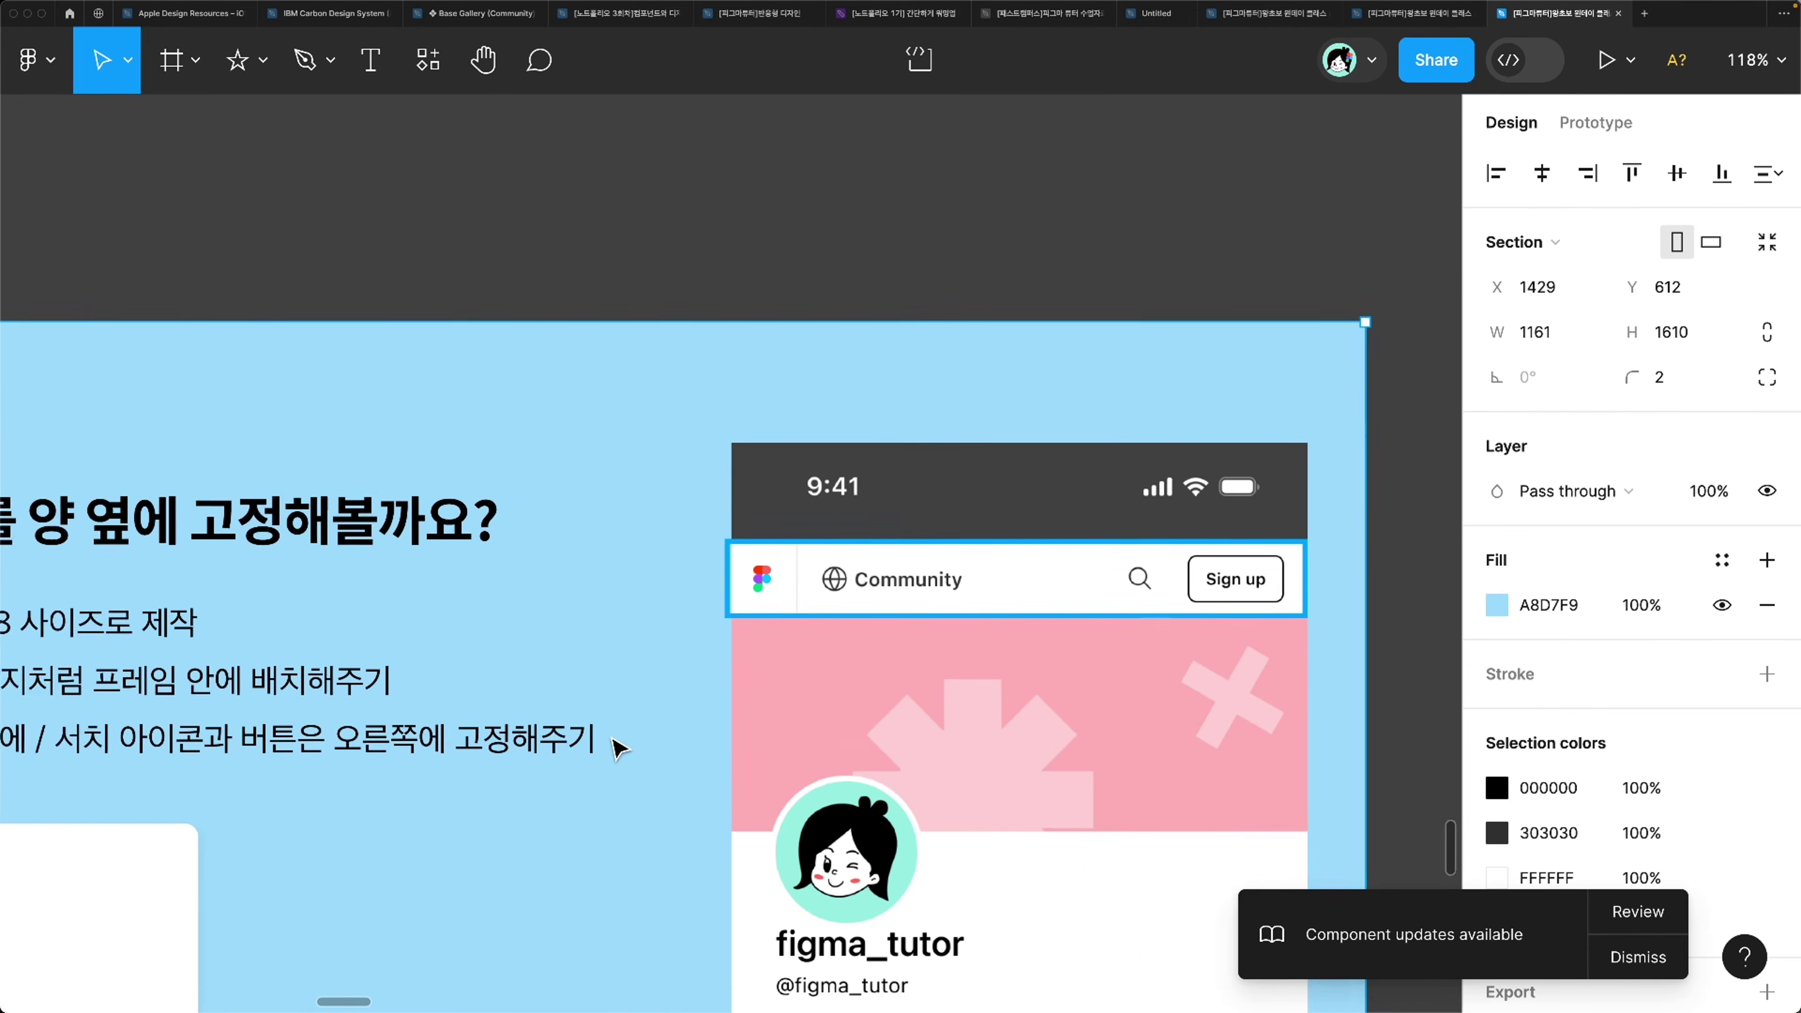
{"action": "scroll", "coordinate": [617, 746], "scroll_direction": "left", "scroll_amount": 4}
{"action": "scroll", "coordinate": [617, 747], "scroll_direction": "down", "scroll_amount": 2}
{"action": "scroll", "coordinate": [617, 746], "scroll_direction": "right", "scroll_amount": 3}
{"action": "scroll", "coordinate": [617, 746], "scroll_direction": "down", "scroll_amount": 1}
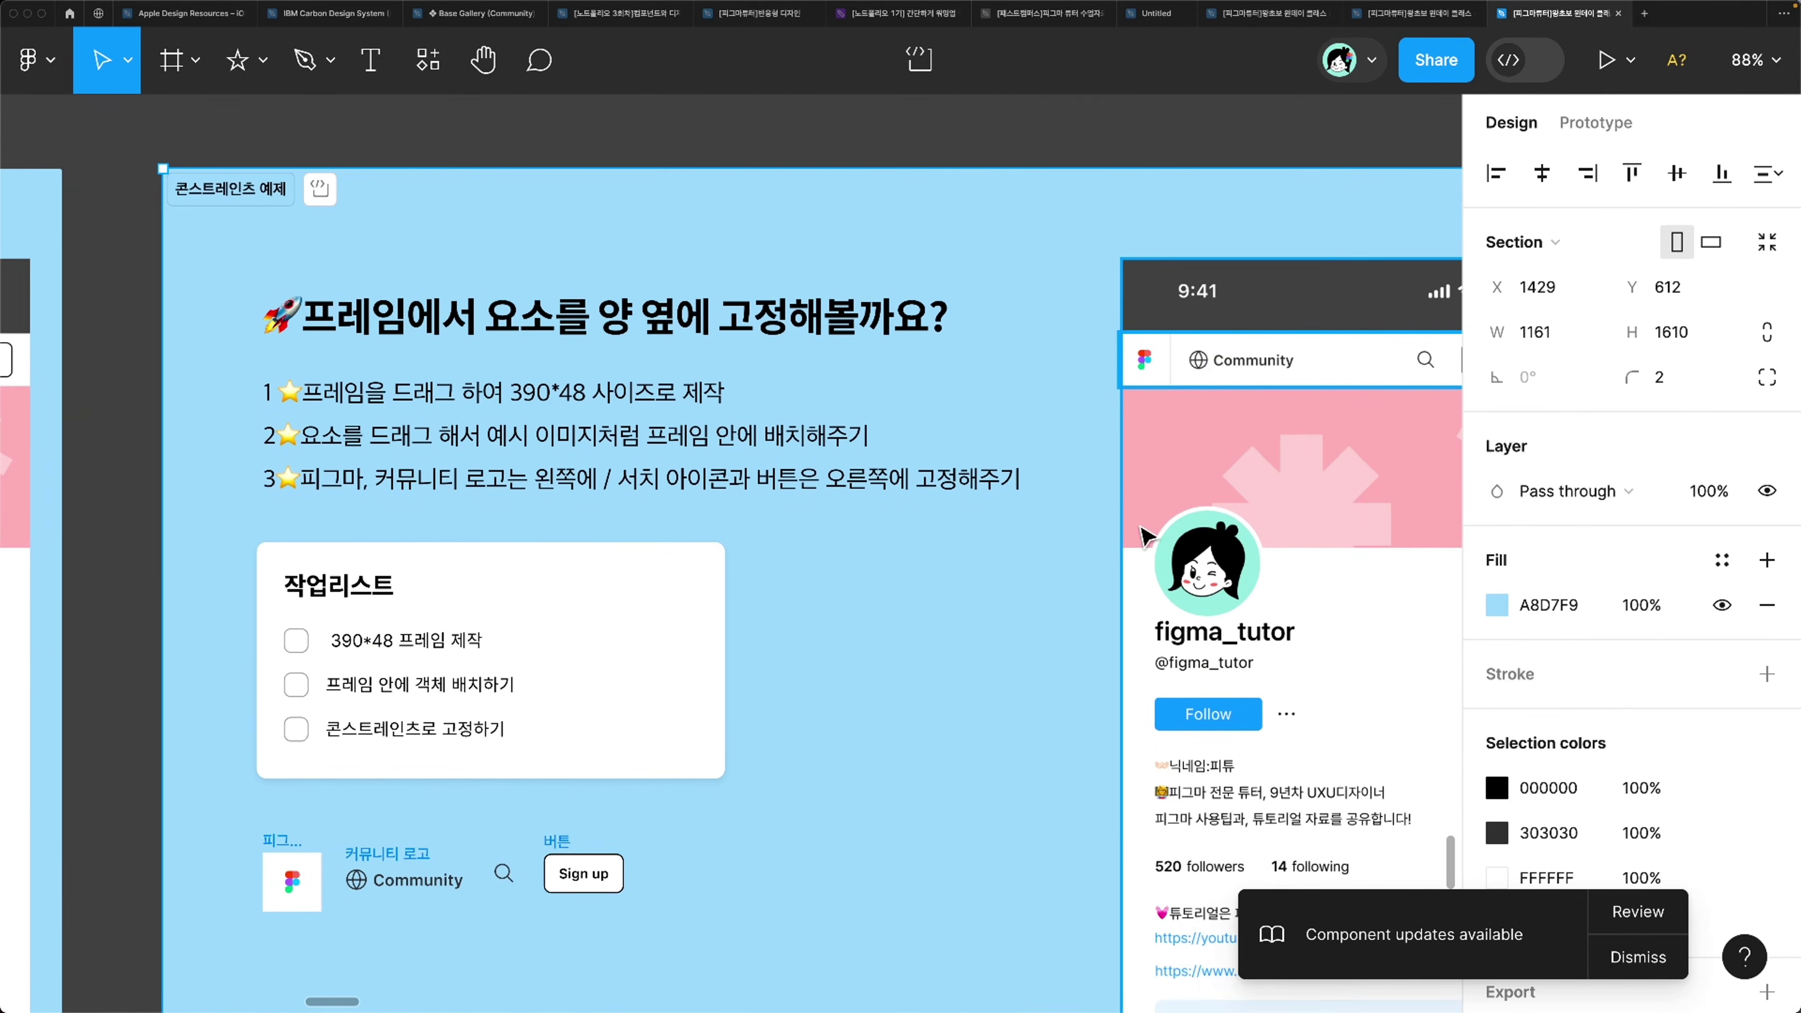
{"action": "scroll", "coordinate": [879, 589], "scroll_direction": "down", "scroll_amount": 5}
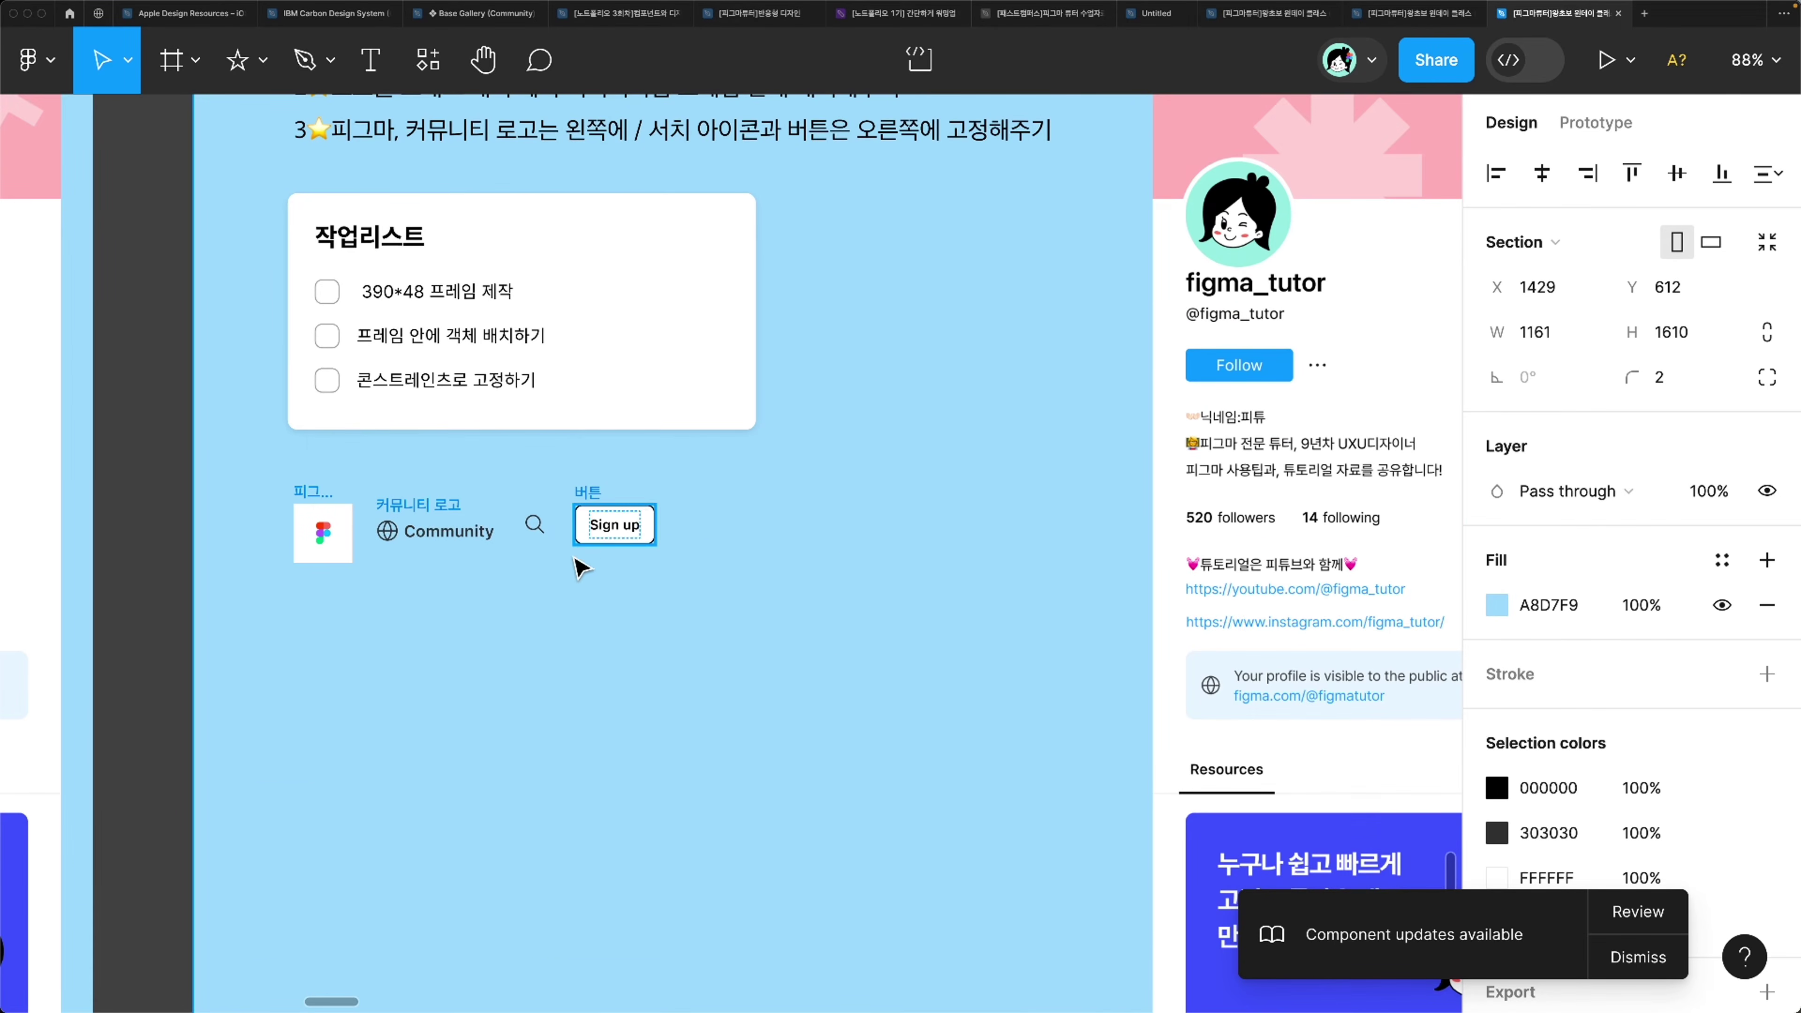
{"action": "scroll", "coordinate": [553, 589], "scroll_direction": "up", "scroll_amount": 3}
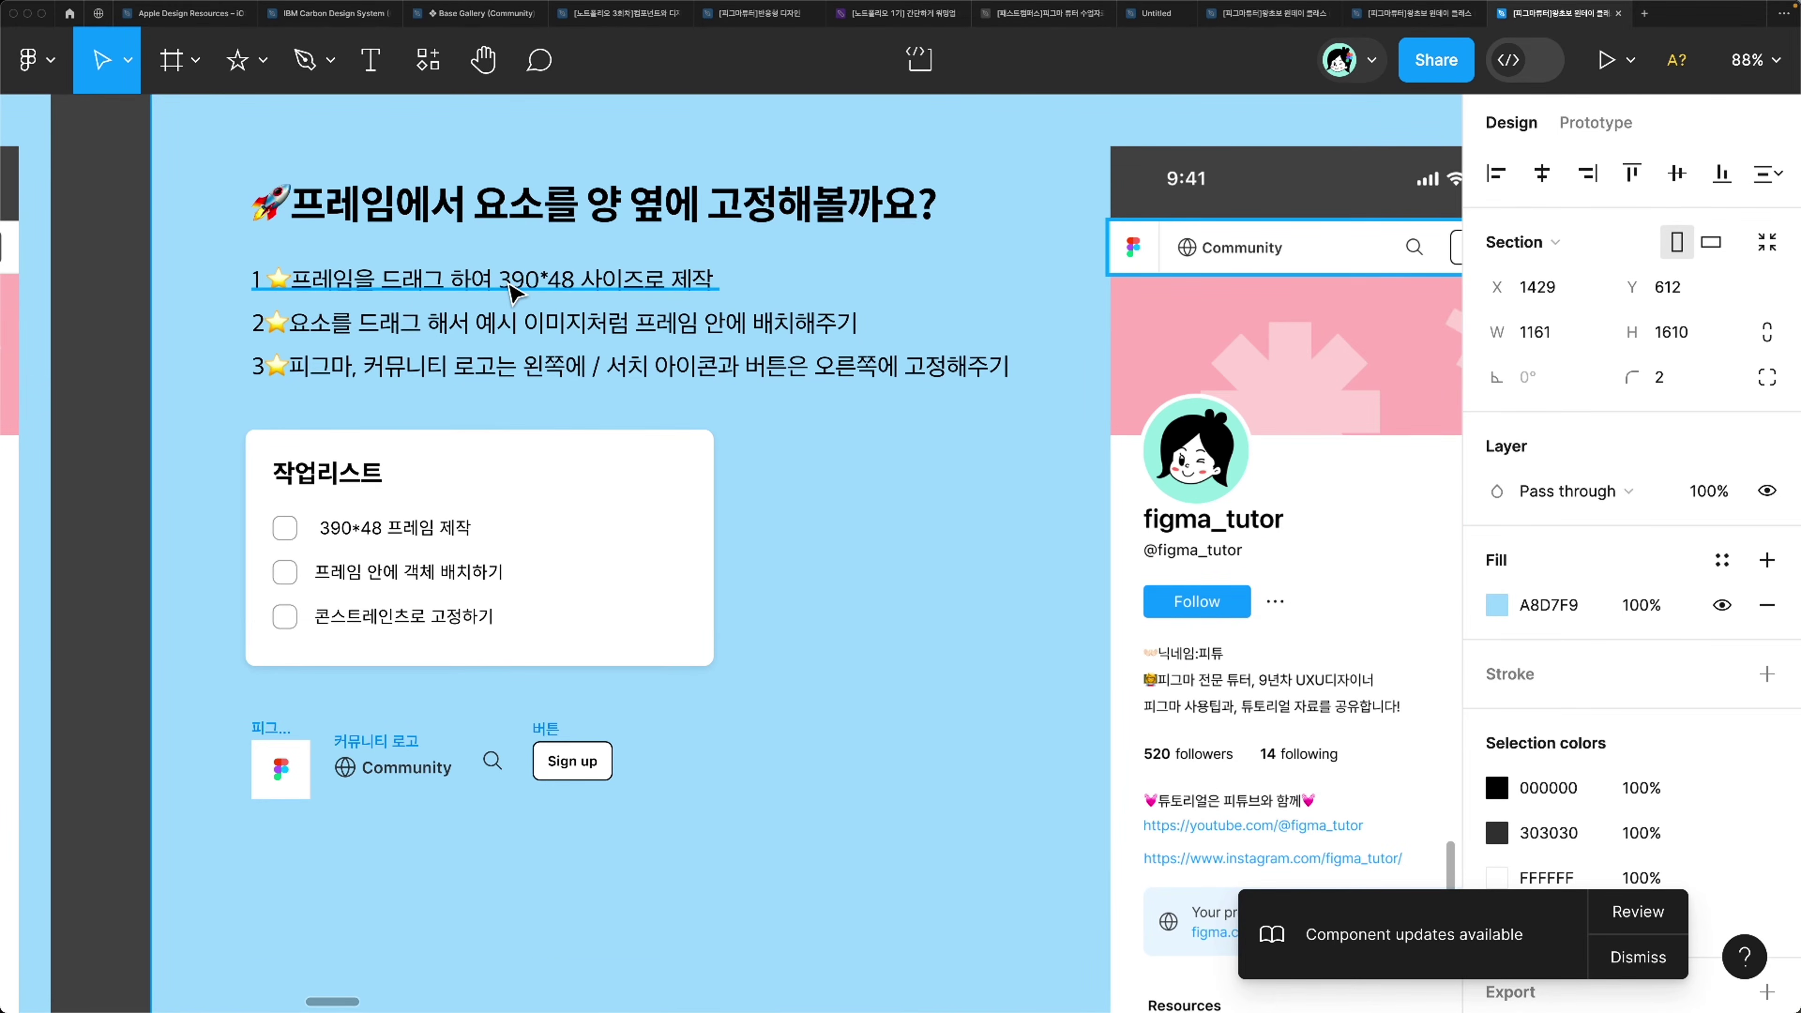
Step: Draw a new frame below the supplied elements and set its width to 390
{"action": "scroll", "coordinate": [551, 568], "scroll_direction": "down", "scroll_amount": 7}
{"action": "key", "text": "f"}
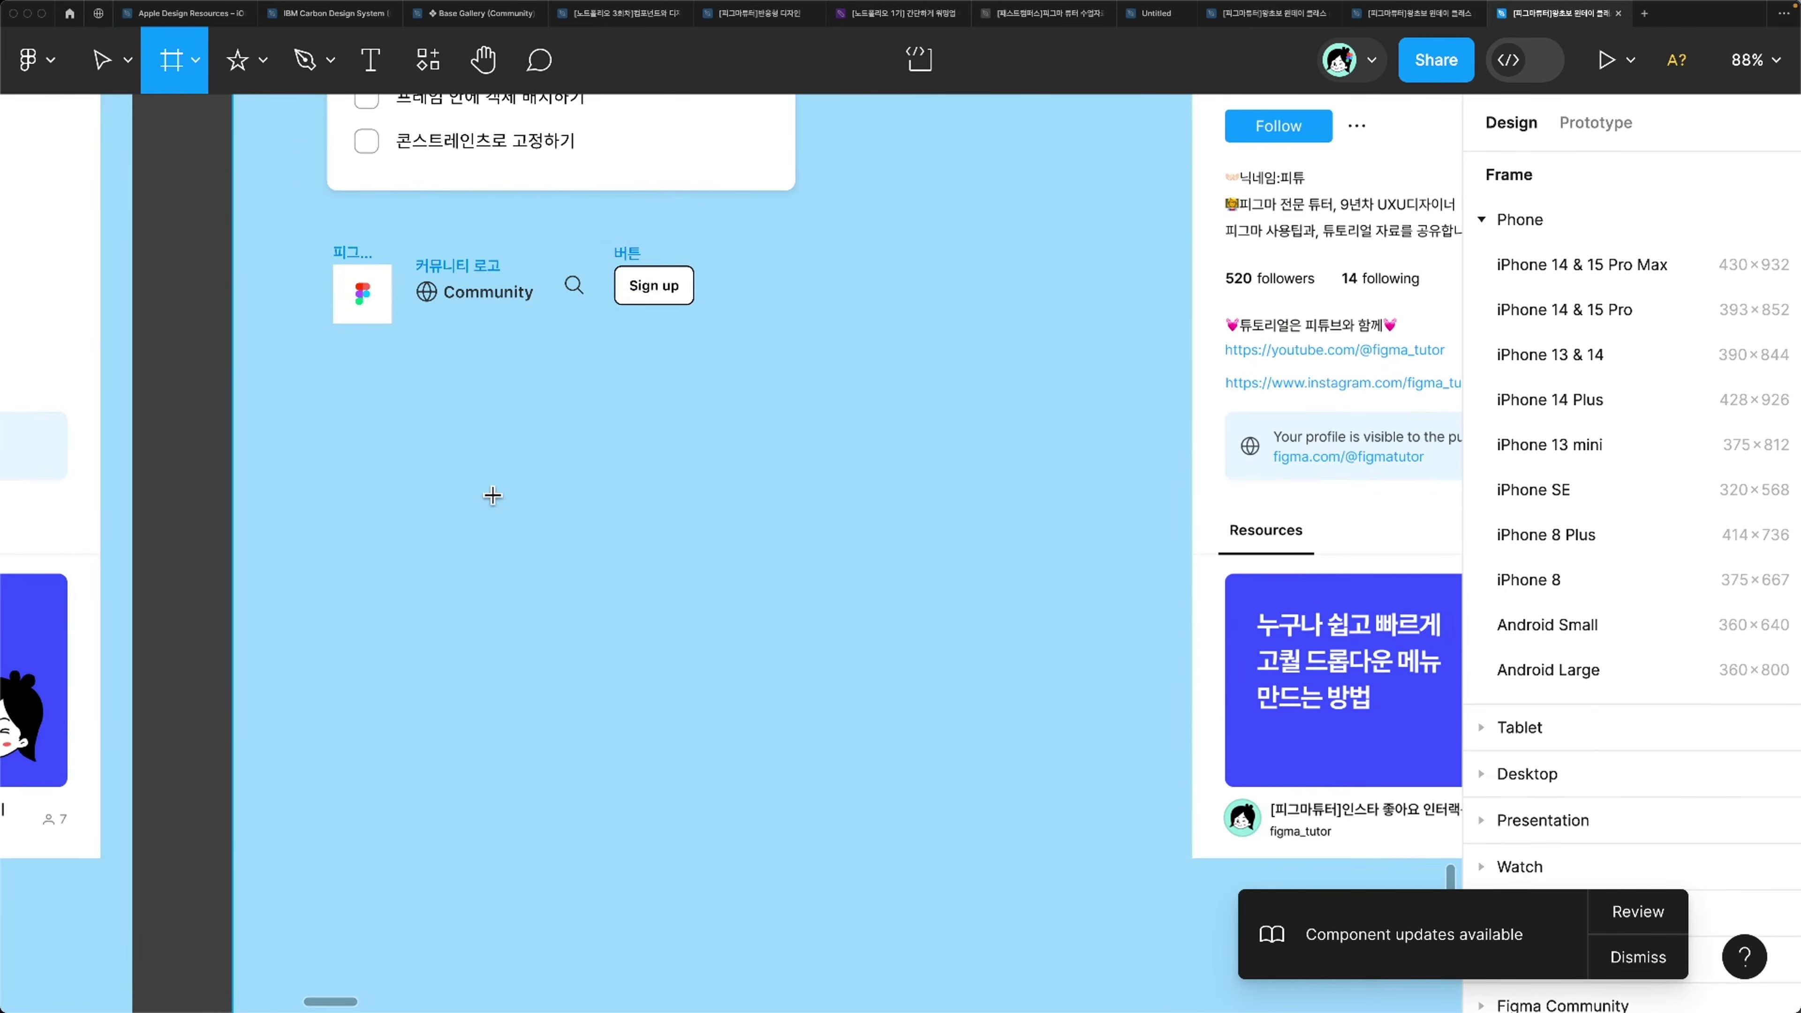
{"action": "left_click_drag", "start_coordinate": [492, 492], "coordinate": [776, 621]}
{"action": "left_click", "coordinate": [1554, 343]}
{"action": "type", "text": "3"}
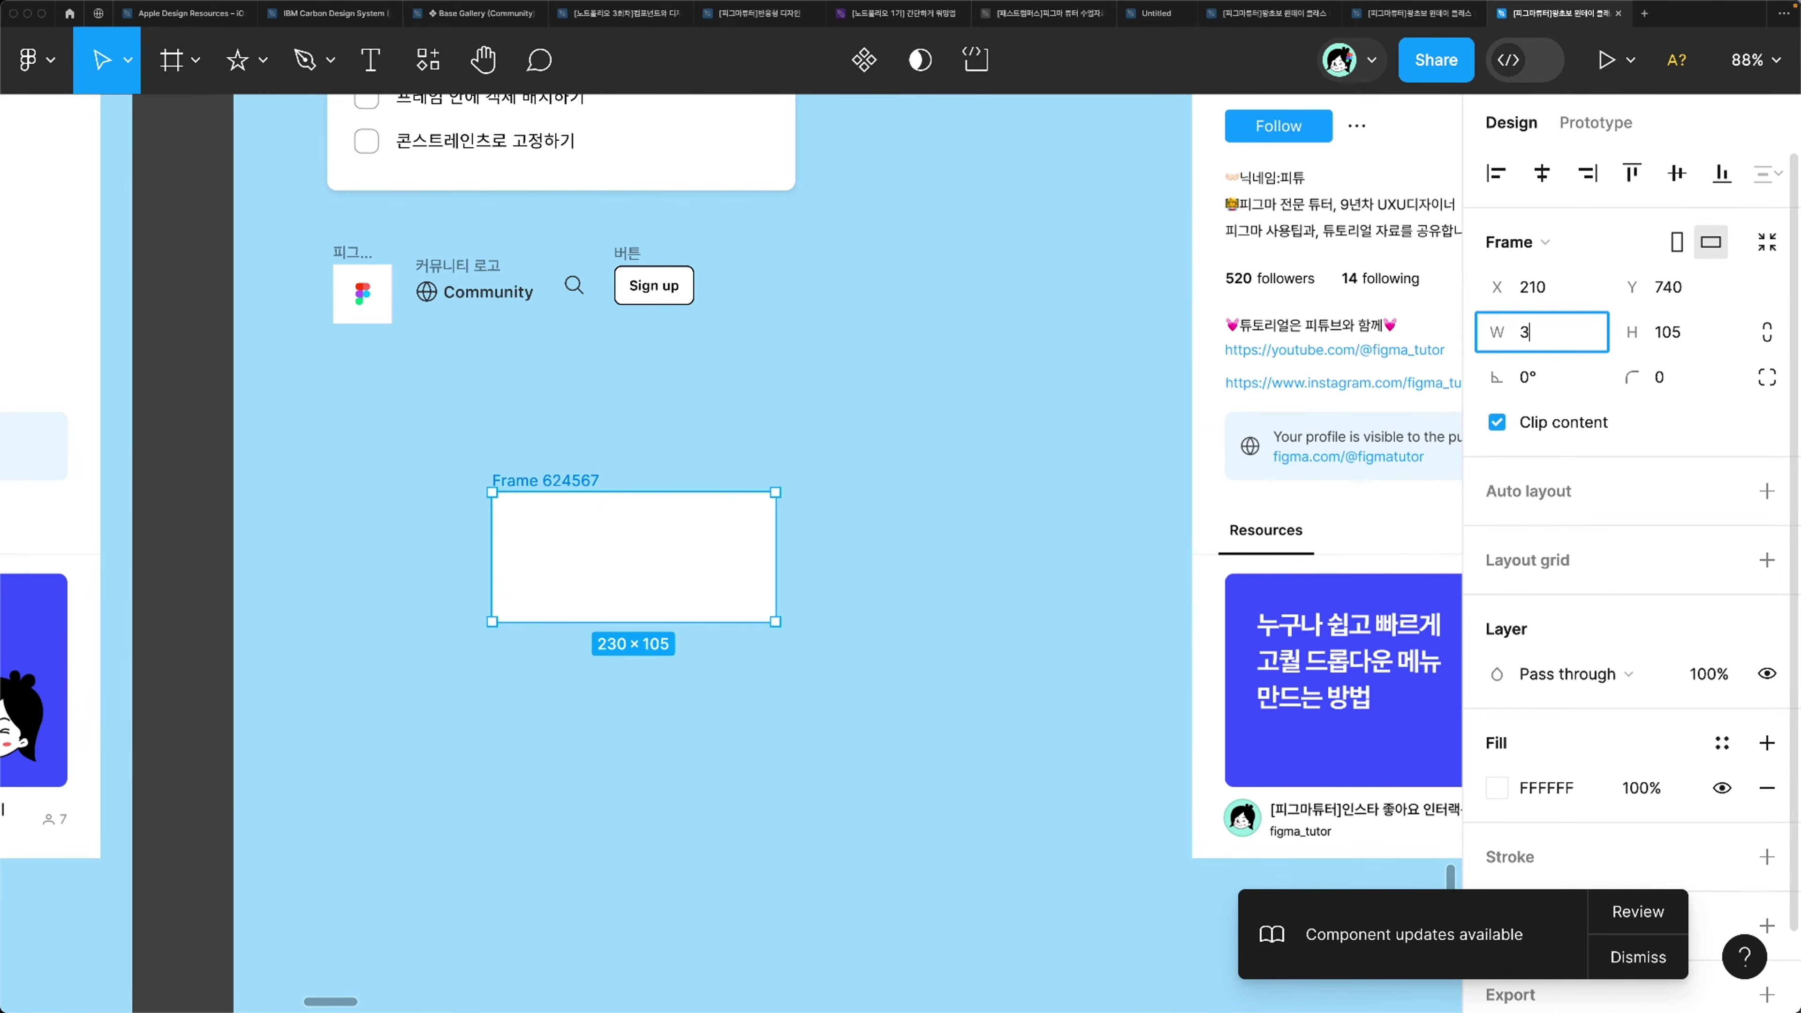
{"action": "type", "text": "90"}
{"action": "key", "text": "Return"}
Step: Set the new white frame's height to 48
{"action": "left_click", "coordinate": [567, 163]}
{"action": "scroll", "coordinate": [996, 706], "scroll_direction": "up", "scroll_amount": 3}
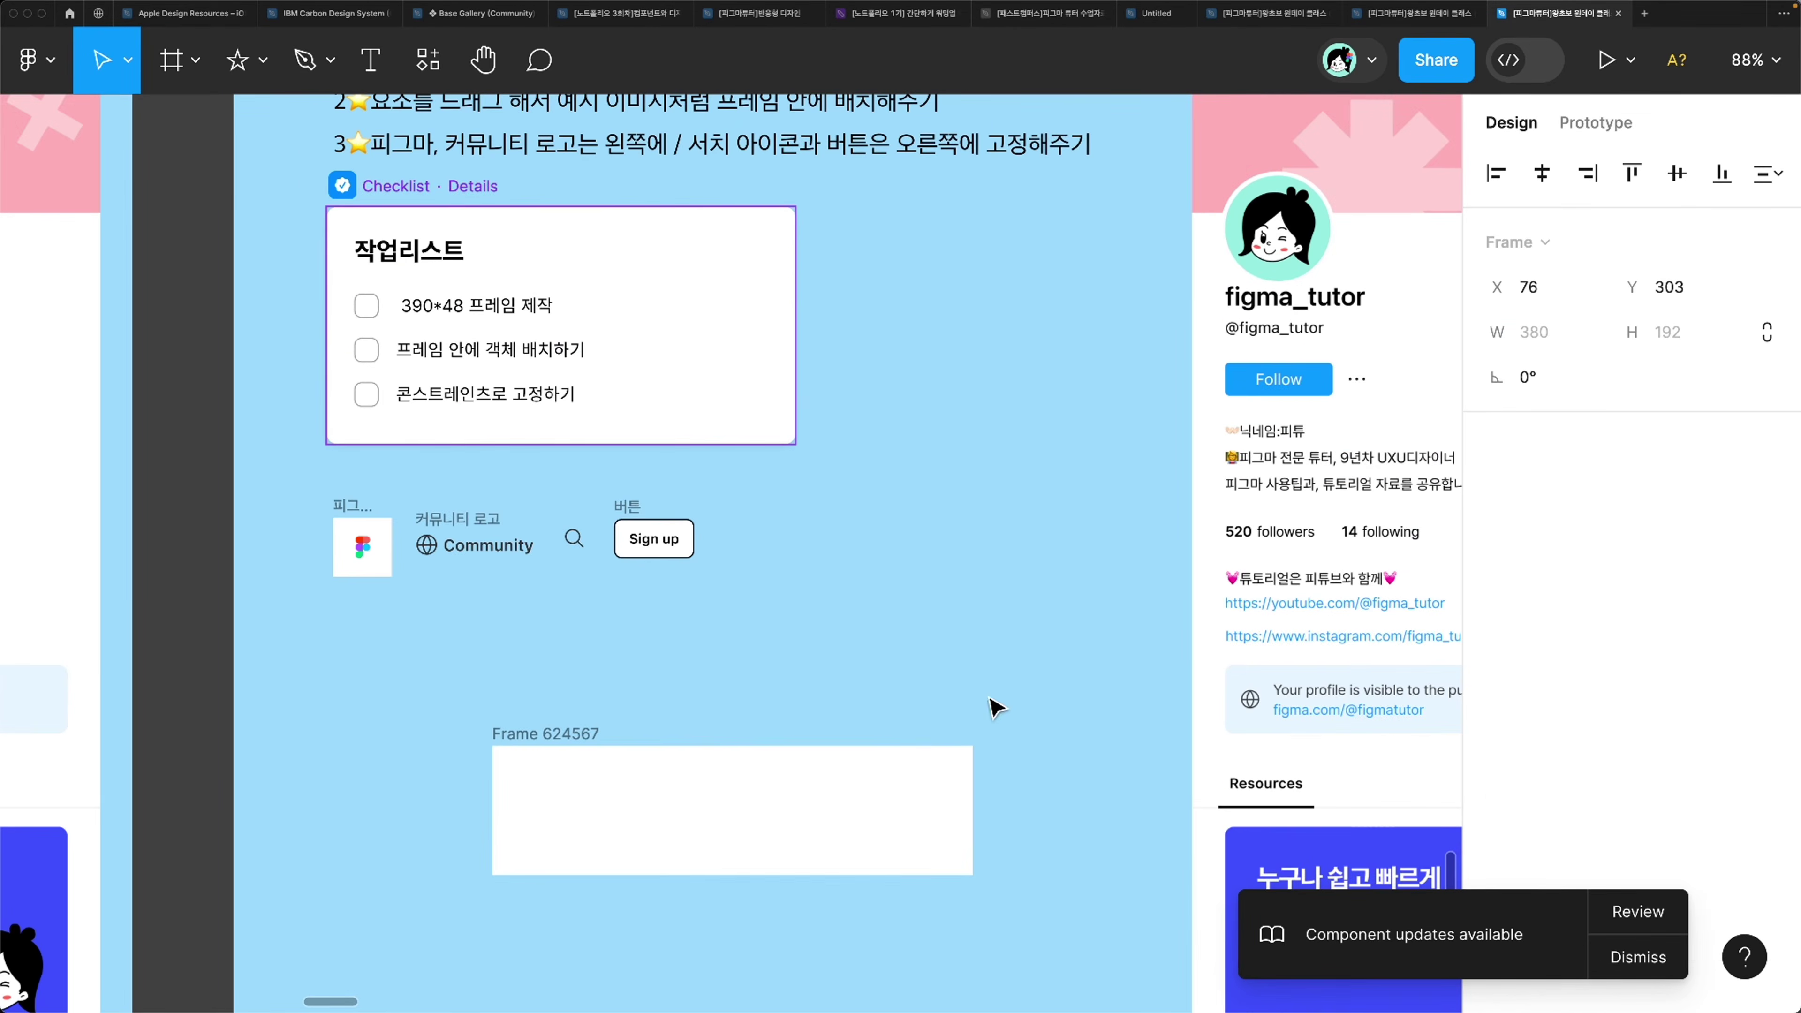
{"action": "left_click", "coordinate": [511, 742]}
{"action": "left_click", "coordinate": [1714, 355]}
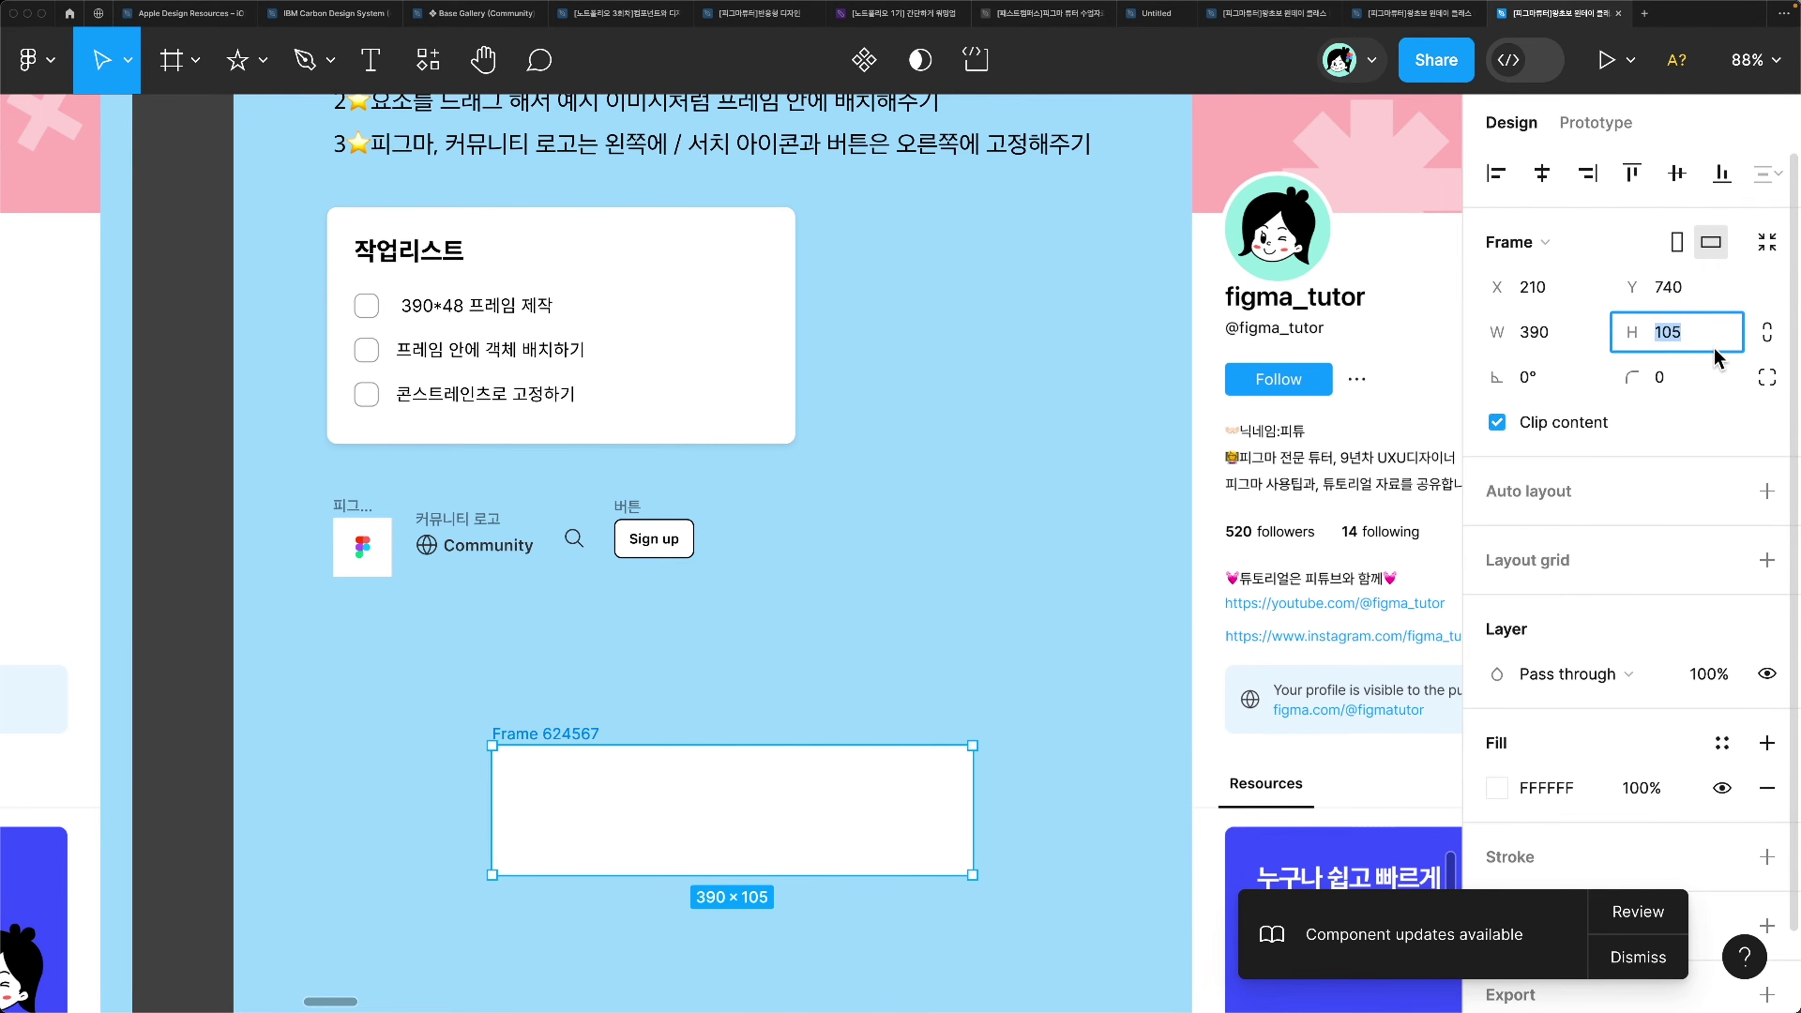
{"action": "type", "text": "48"}
{"action": "key", "text": "Return"}
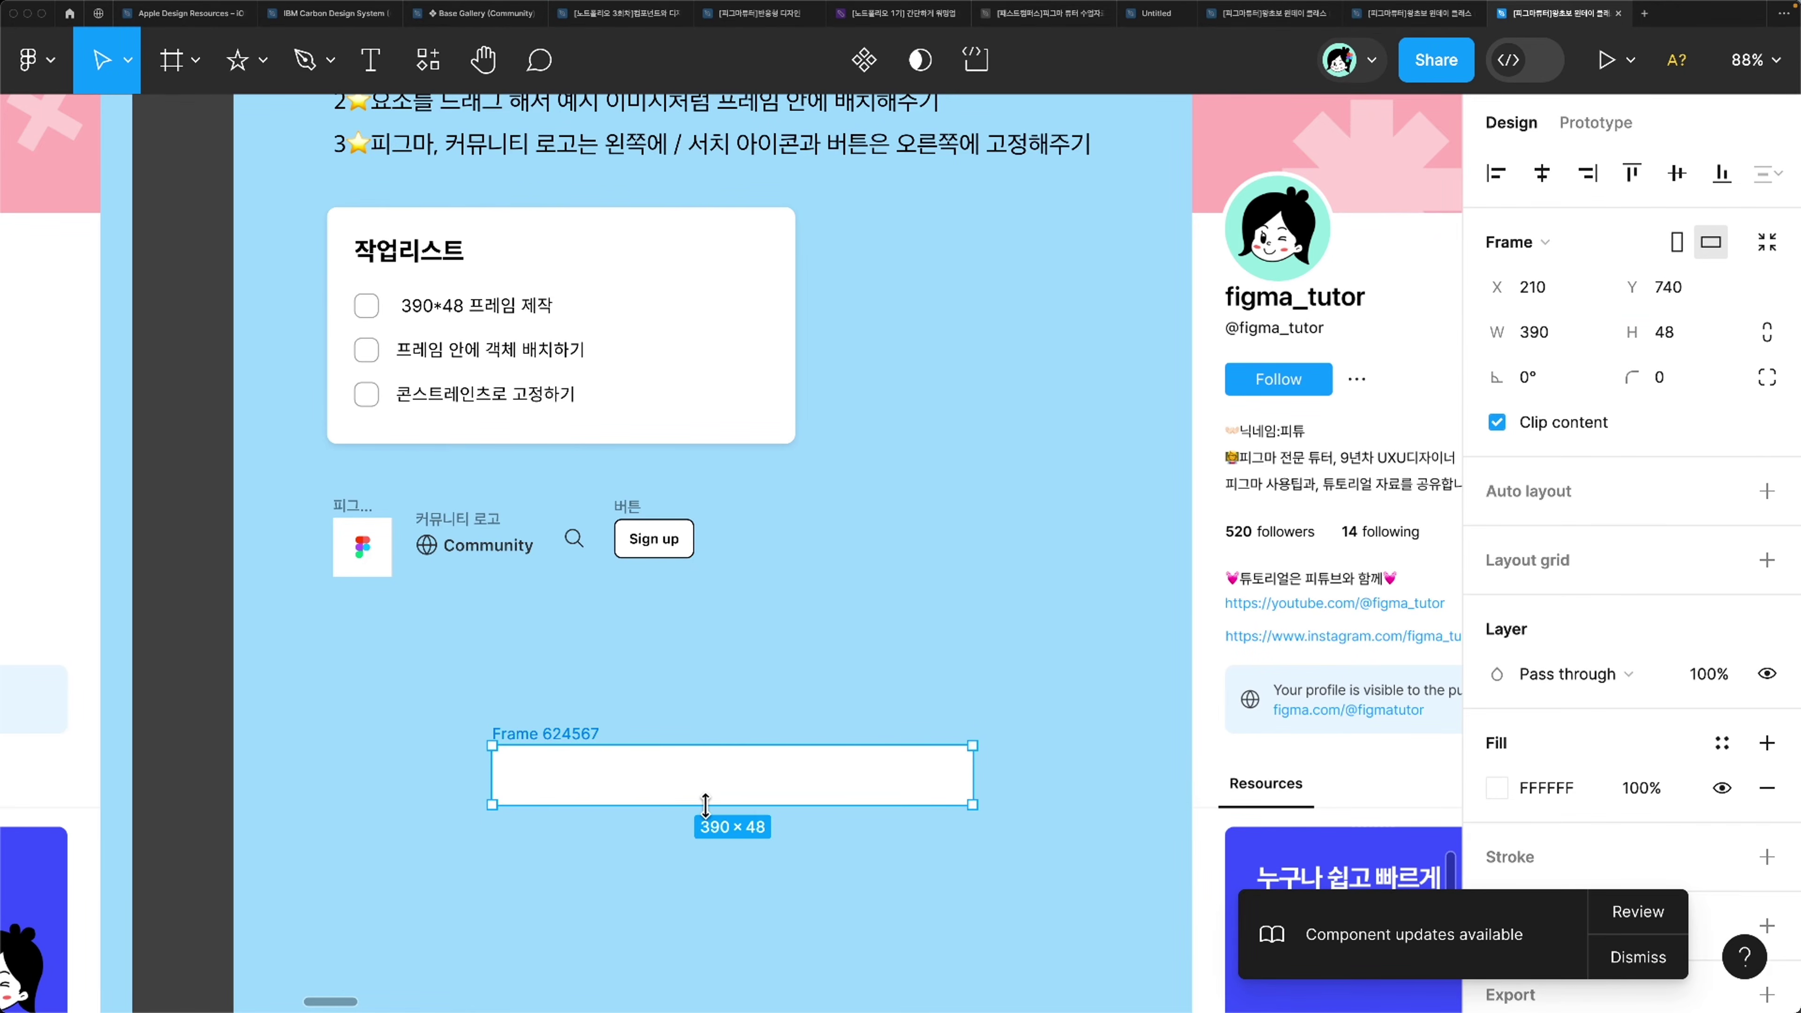
Step: Move the 390 × 48 frame closer under the supplied elements, to X 172, Y 656
{"action": "left_click_drag", "start_coordinate": [711, 781], "coordinate": [667, 683]}
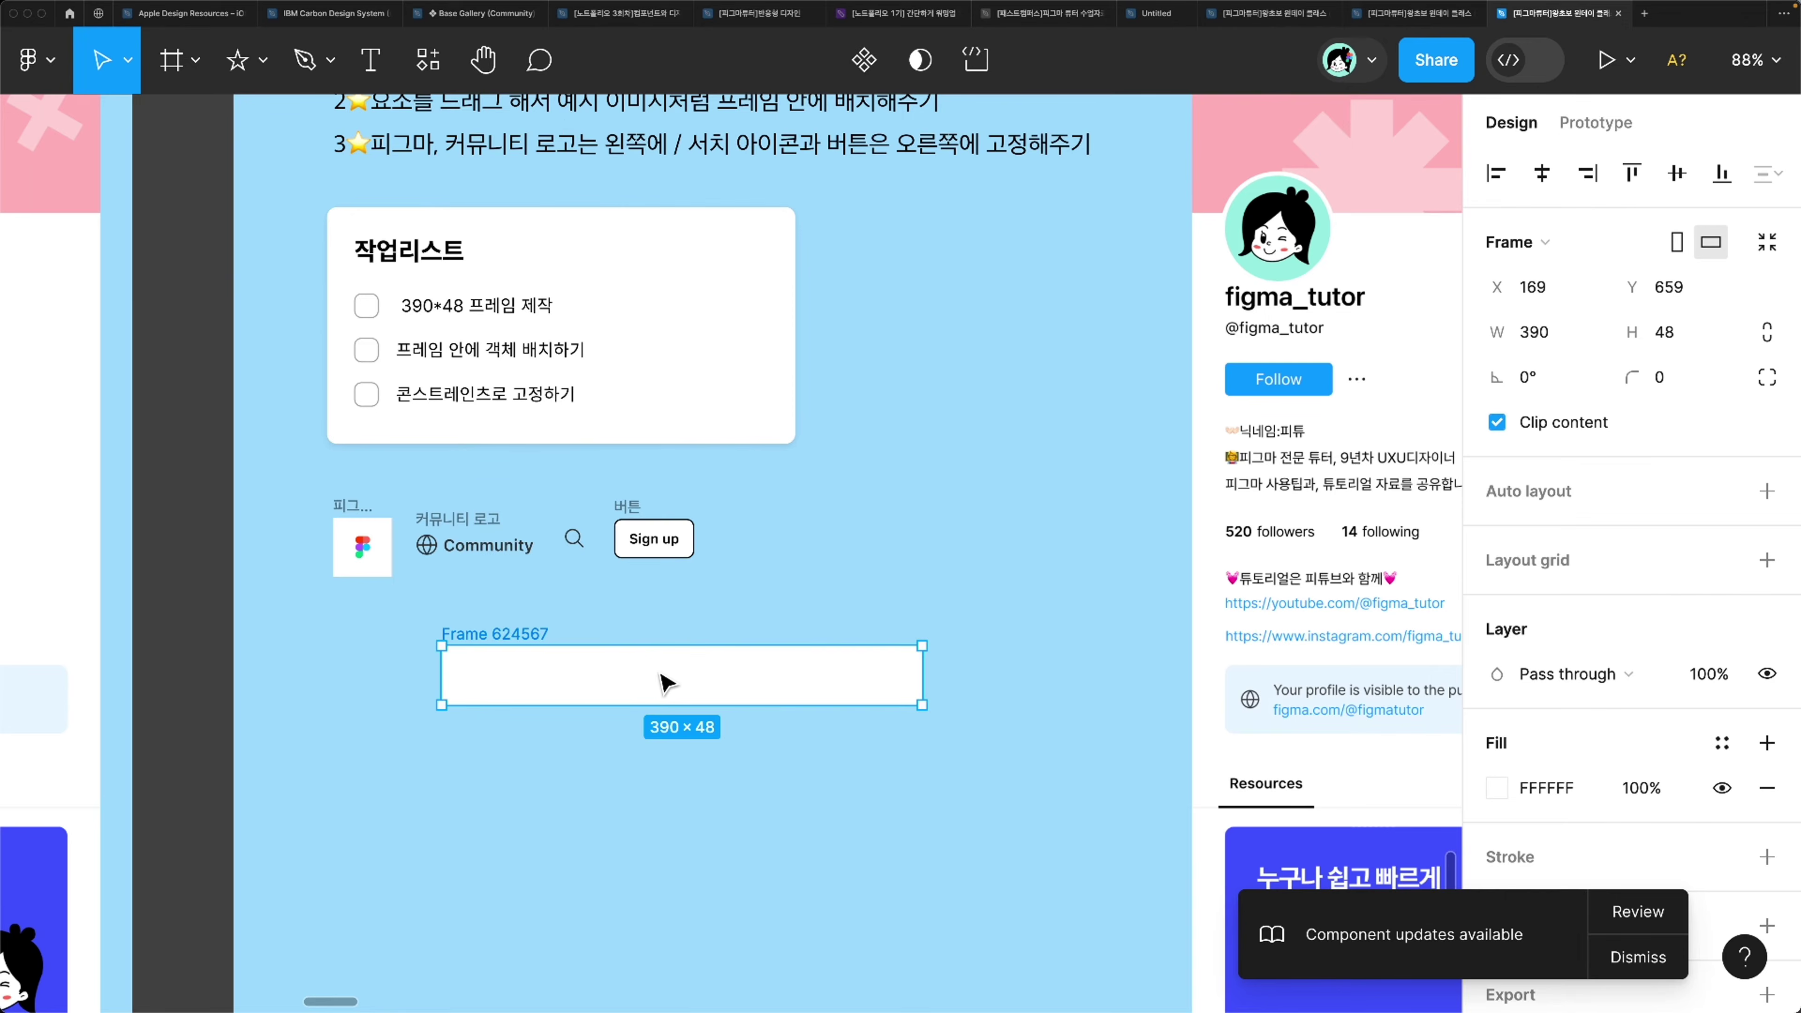
{"action": "scroll", "coordinate": [665, 683], "scroll_direction": "up", "scroll_amount": 5}
{"action": "key", "text": "Right"}
{"action": "key", "text": "Right"}
{"action": "key", "text": "Right"}
{"action": "key", "text": "Up"}
{"action": "key", "text": "Up"}
{"action": "key", "text": "Up"}
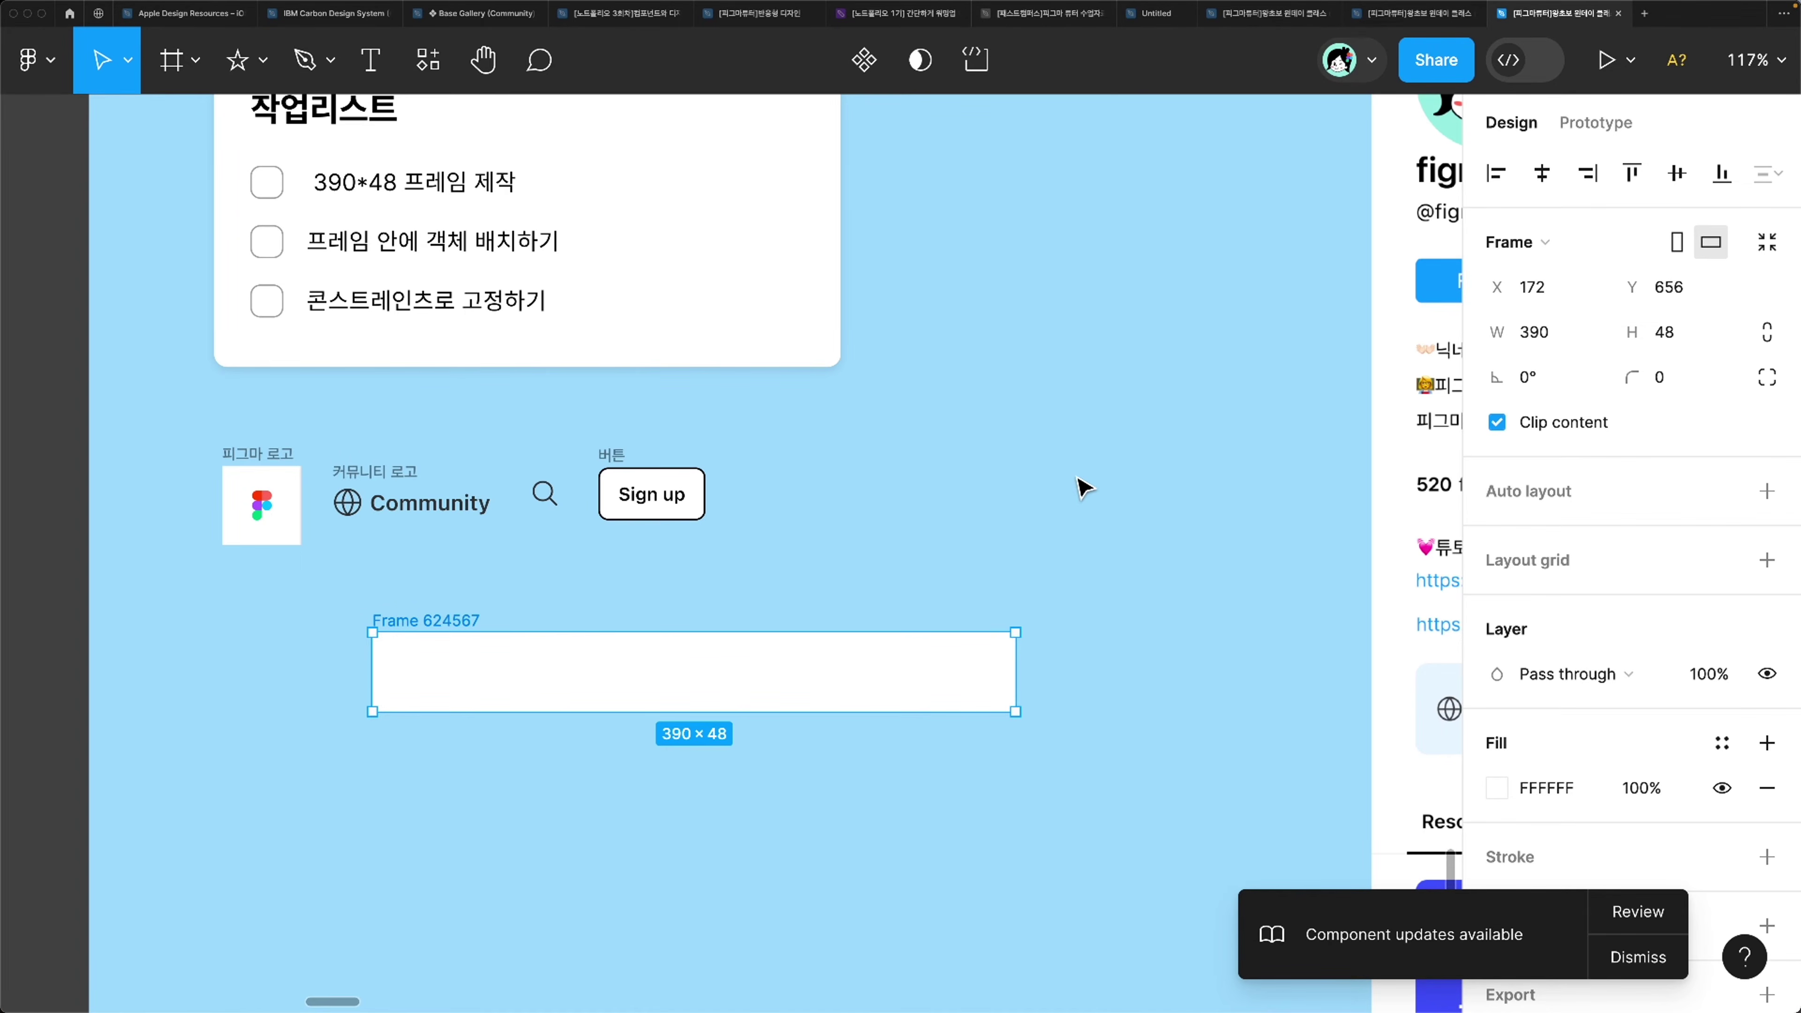
Step: Place the Figma logo inside the 390 × 48 frame at X 0, Y 0
{"action": "scroll", "coordinate": [1083, 489], "scroll_direction": "down", "scroll_amount": 5}
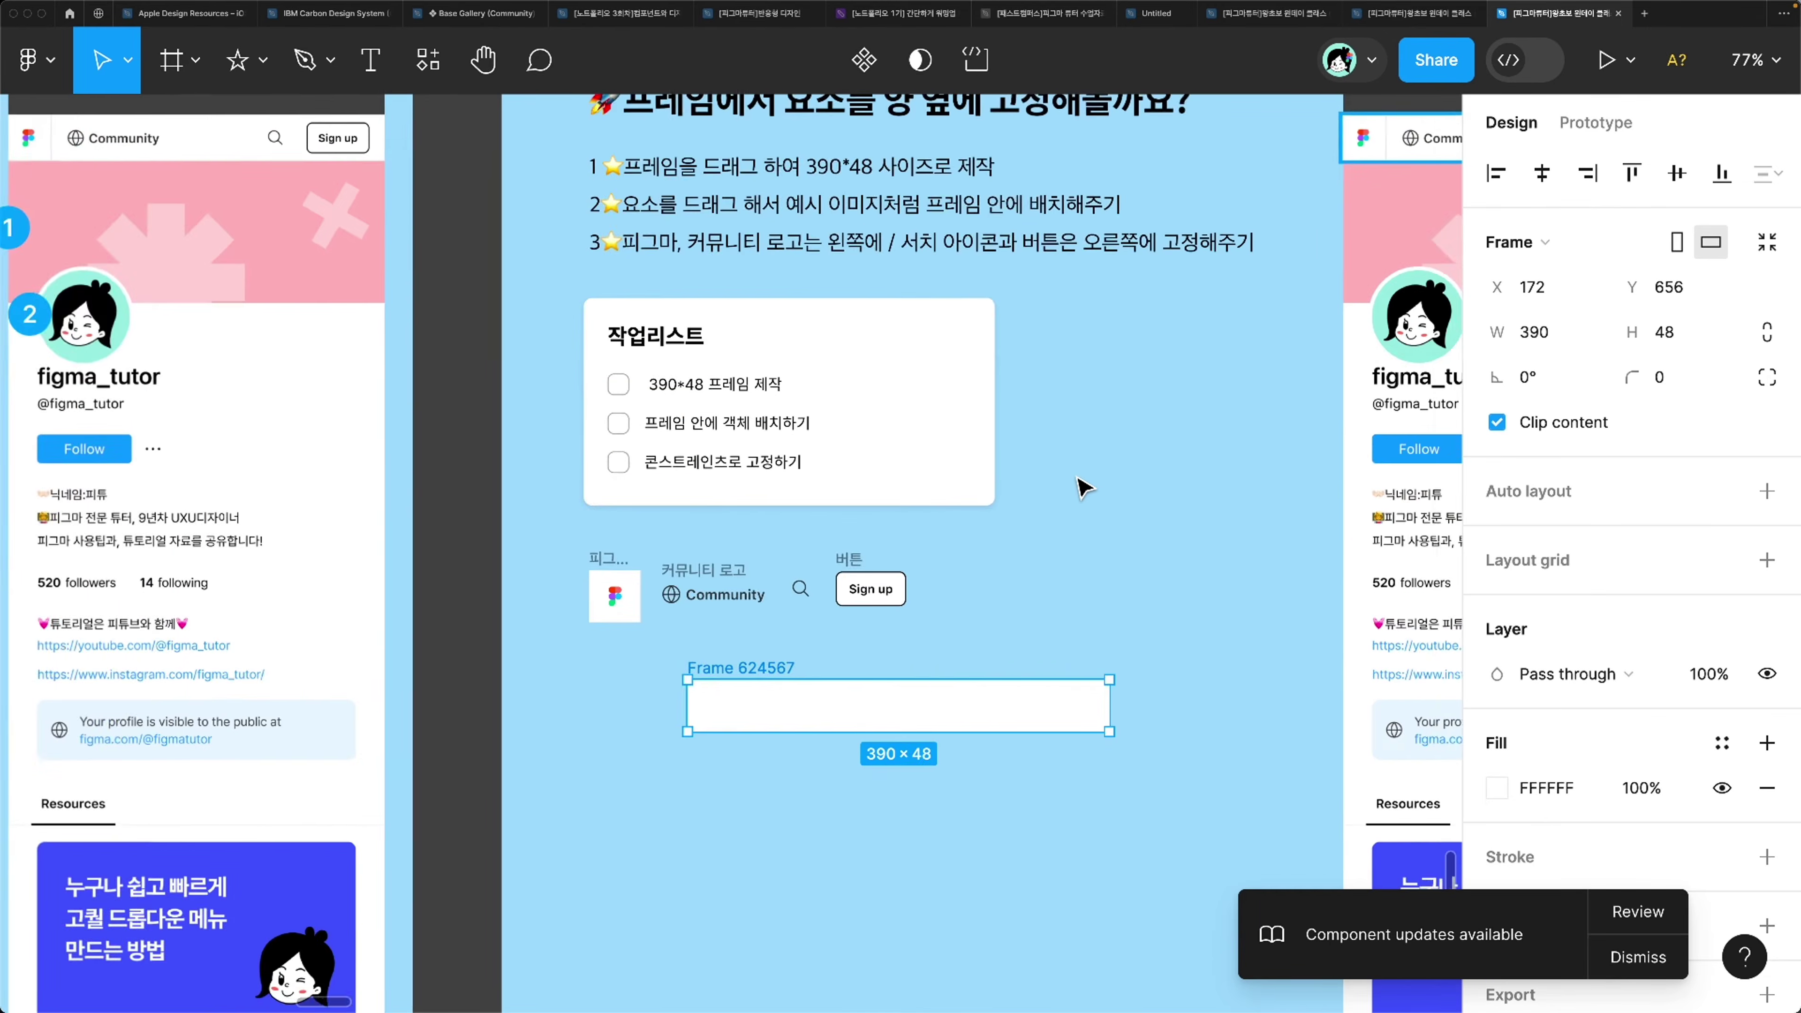
{"action": "scroll", "coordinate": [1083, 489], "scroll_direction": "right", "scroll_amount": 10}
{"action": "scroll", "coordinate": [1083, 488], "scroll_direction": "up", "scroll_amount": 3}
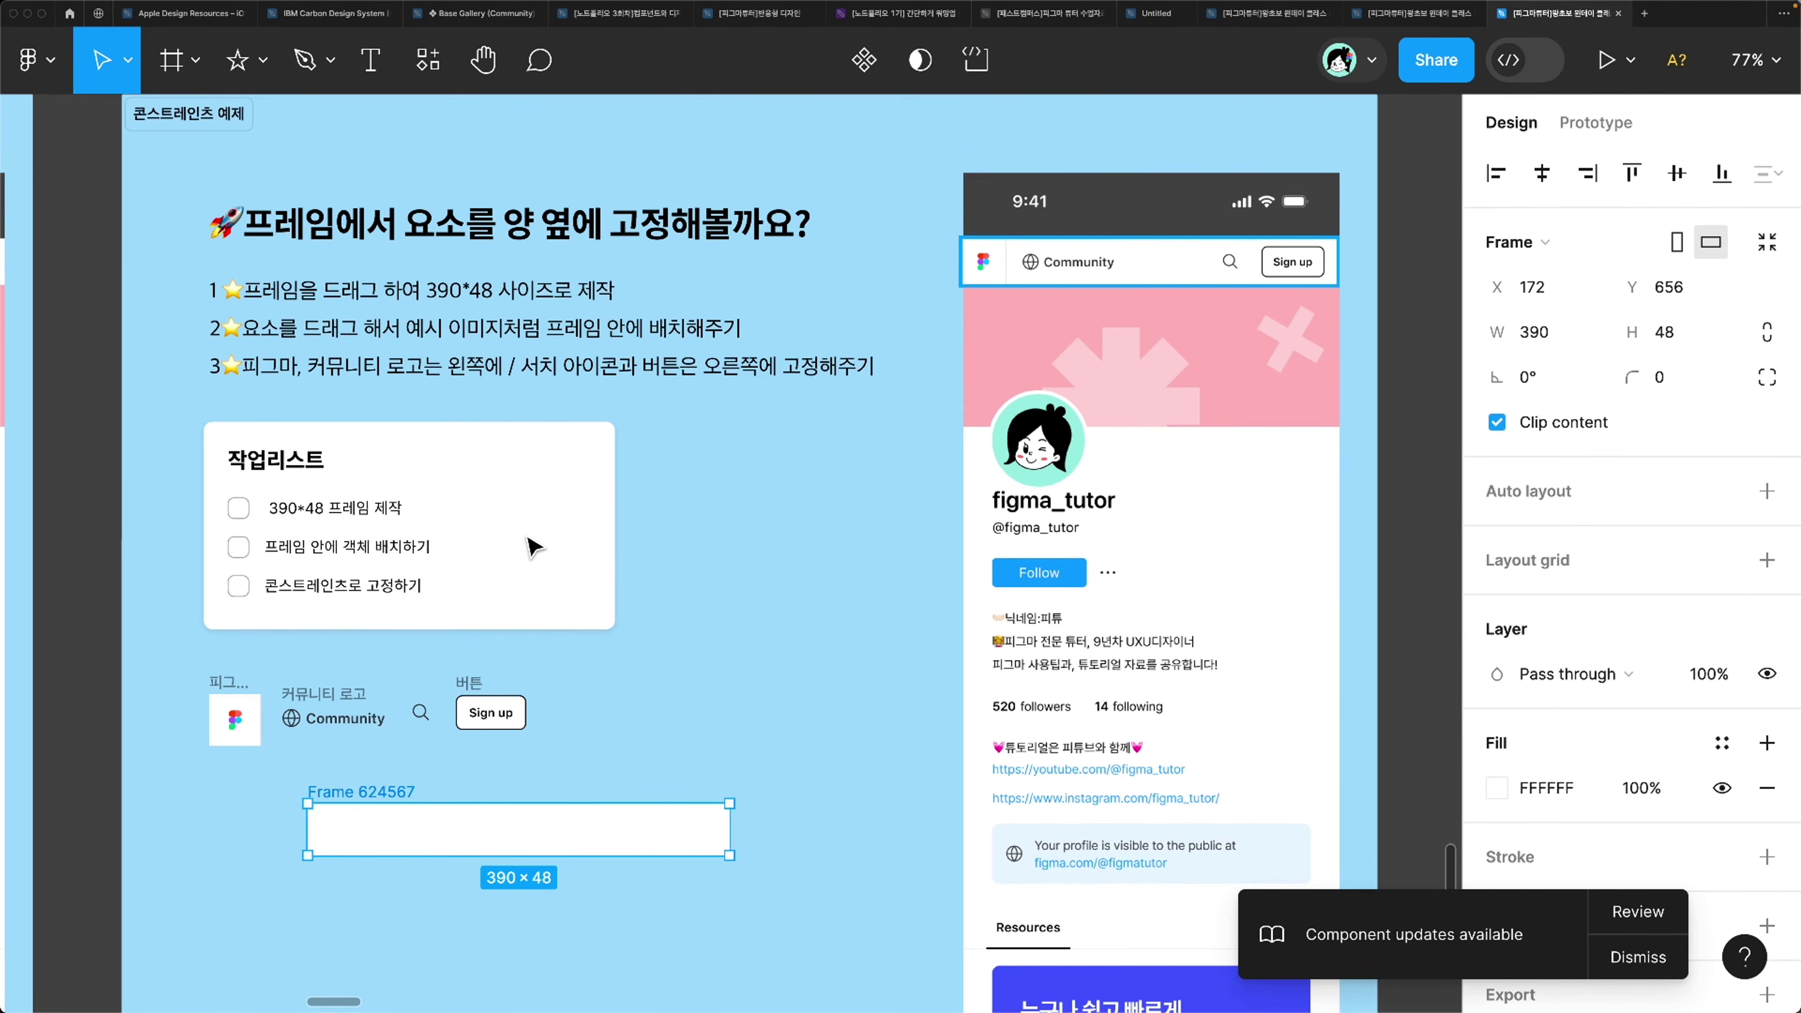
{"action": "scroll", "coordinate": [533, 546], "scroll_direction": "left", "scroll_amount": 5}
{"action": "scroll", "coordinate": [534, 546], "scroll_direction": "down", "scroll_amount": 1}
{"action": "left_click", "coordinate": [397, 680]}
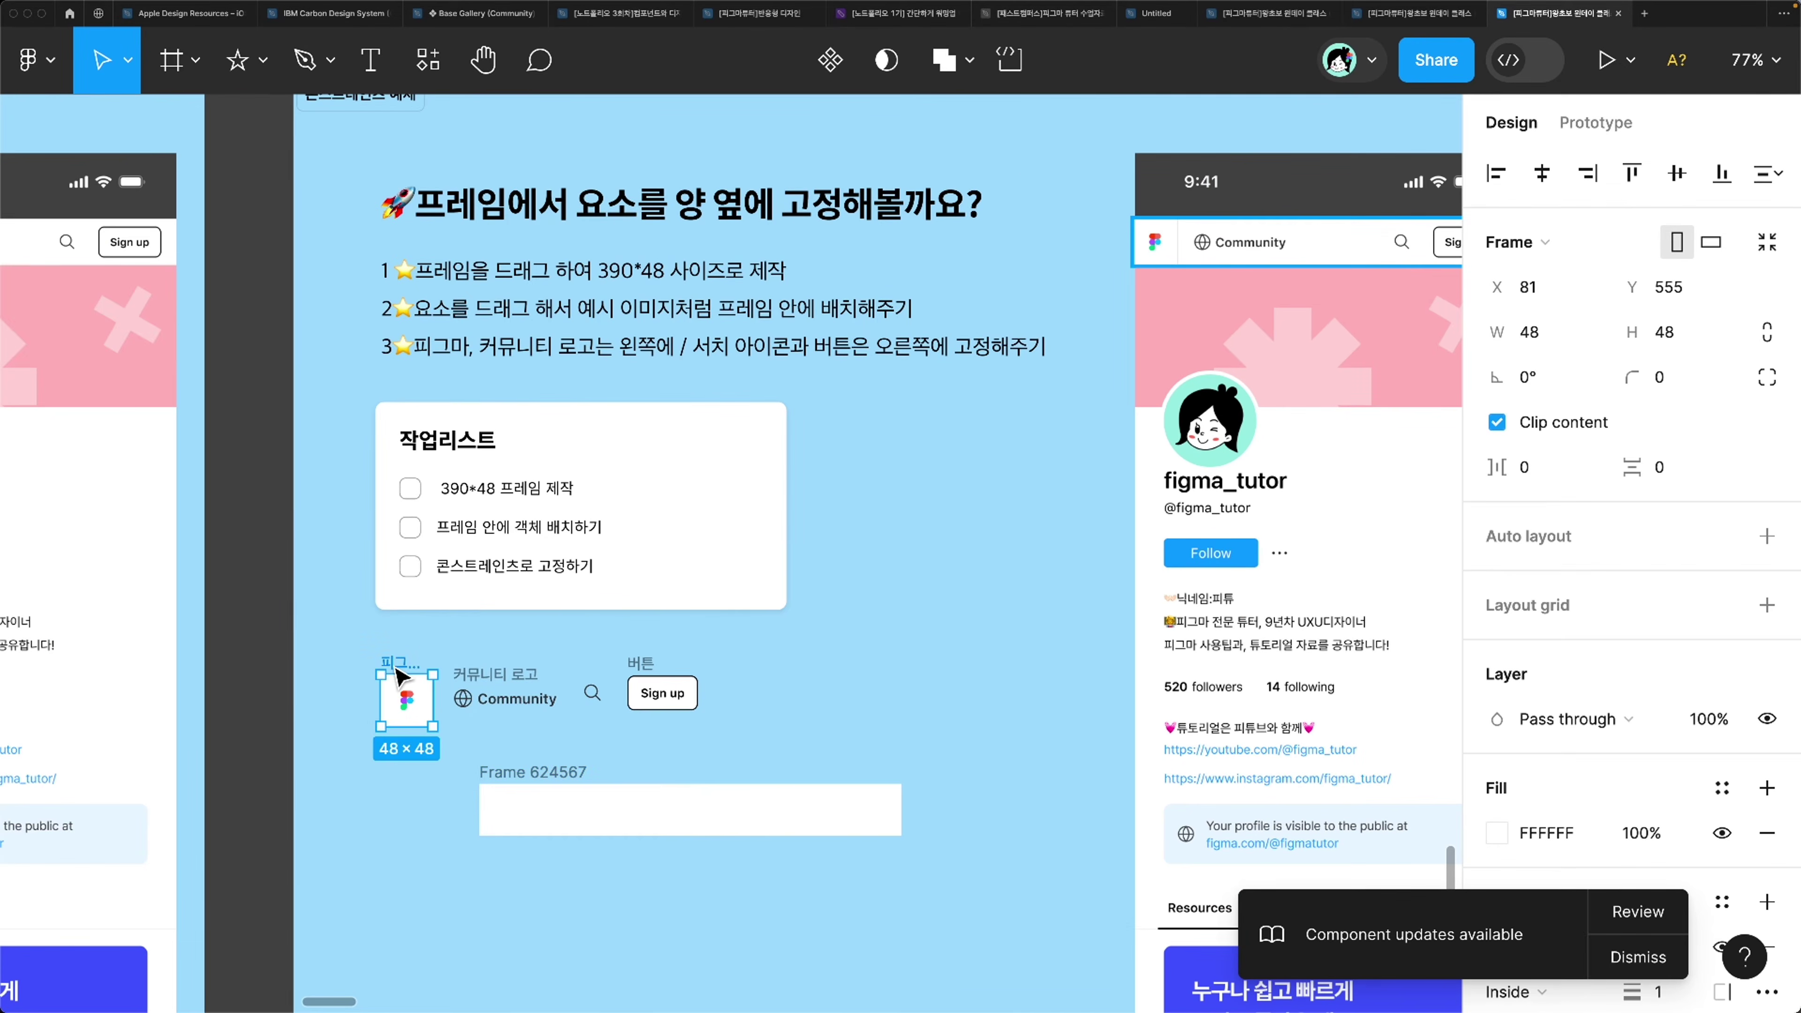
{"action": "left_click_drag", "start_coordinate": [398, 676], "coordinate": [490, 824]}
{"action": "scroll", "coordinate": [507, 800], "scroll_direction": "up", "scroll_amount": 1}
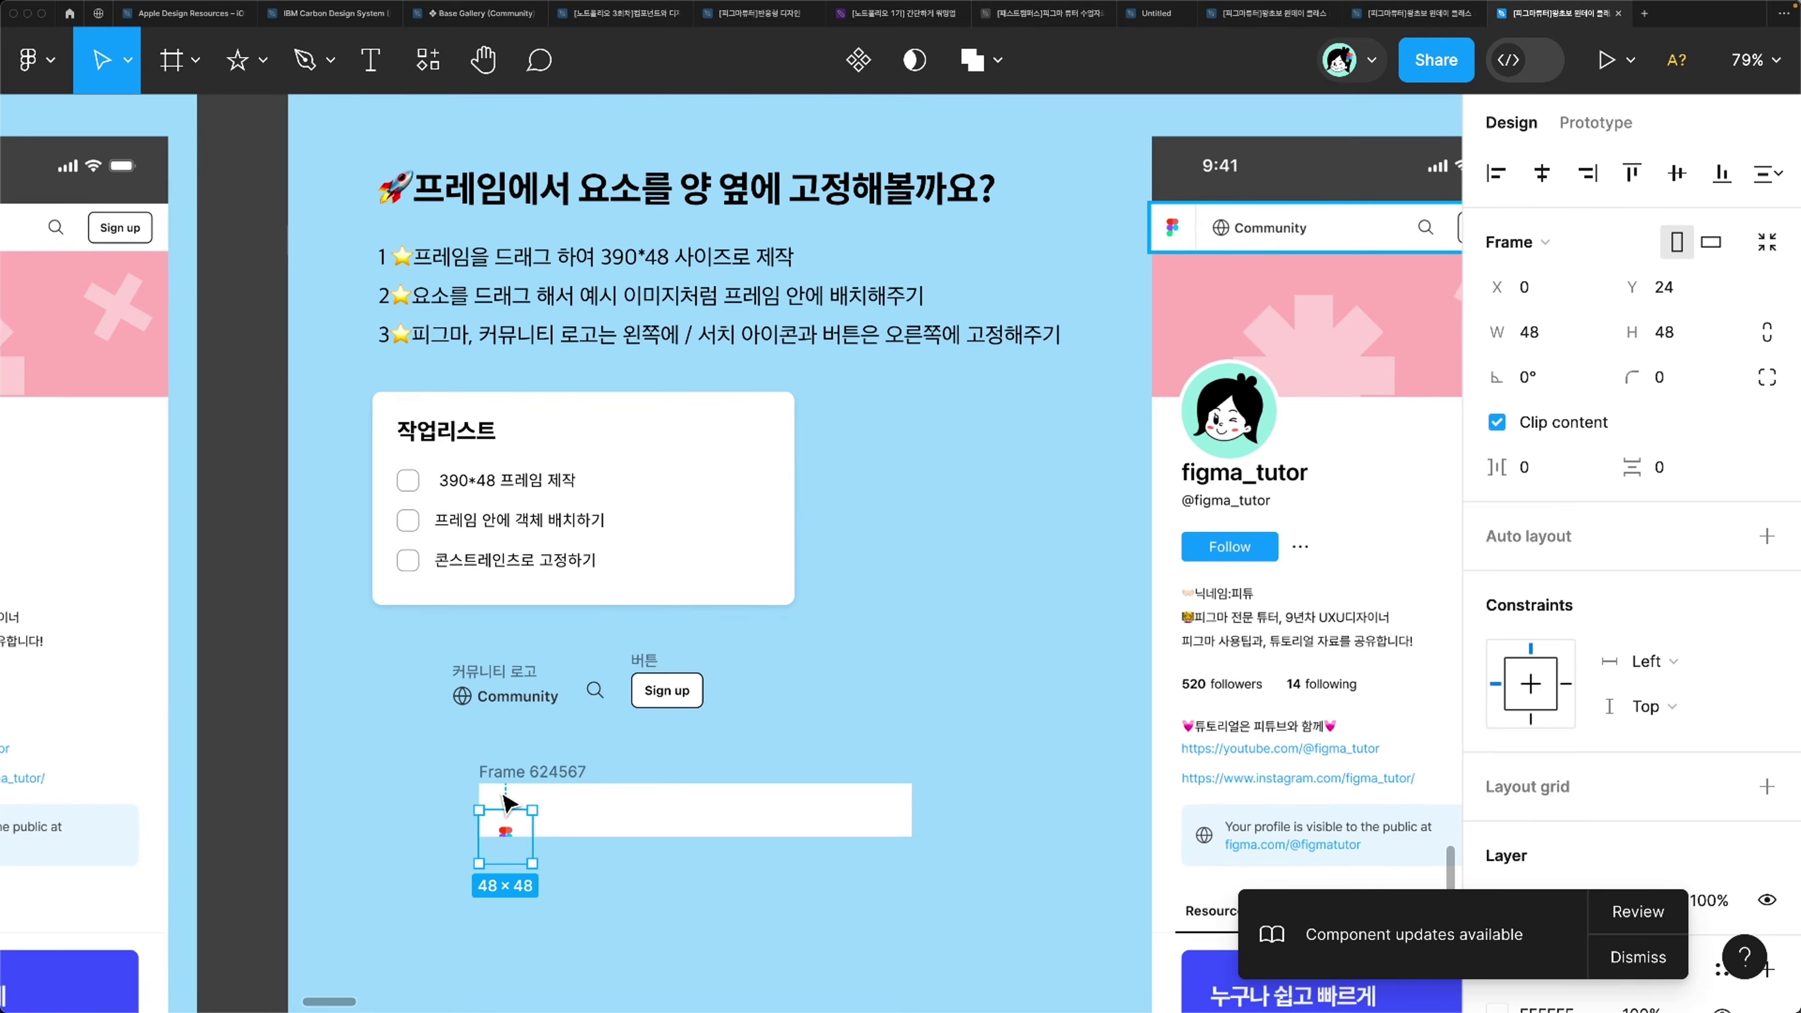
{"action": "scroll", "coordinate": [508, 804], "scroll_direction": "up", "scroll_amount": 5}
{"action": "left_click", "coordinate": [1693, 305]}
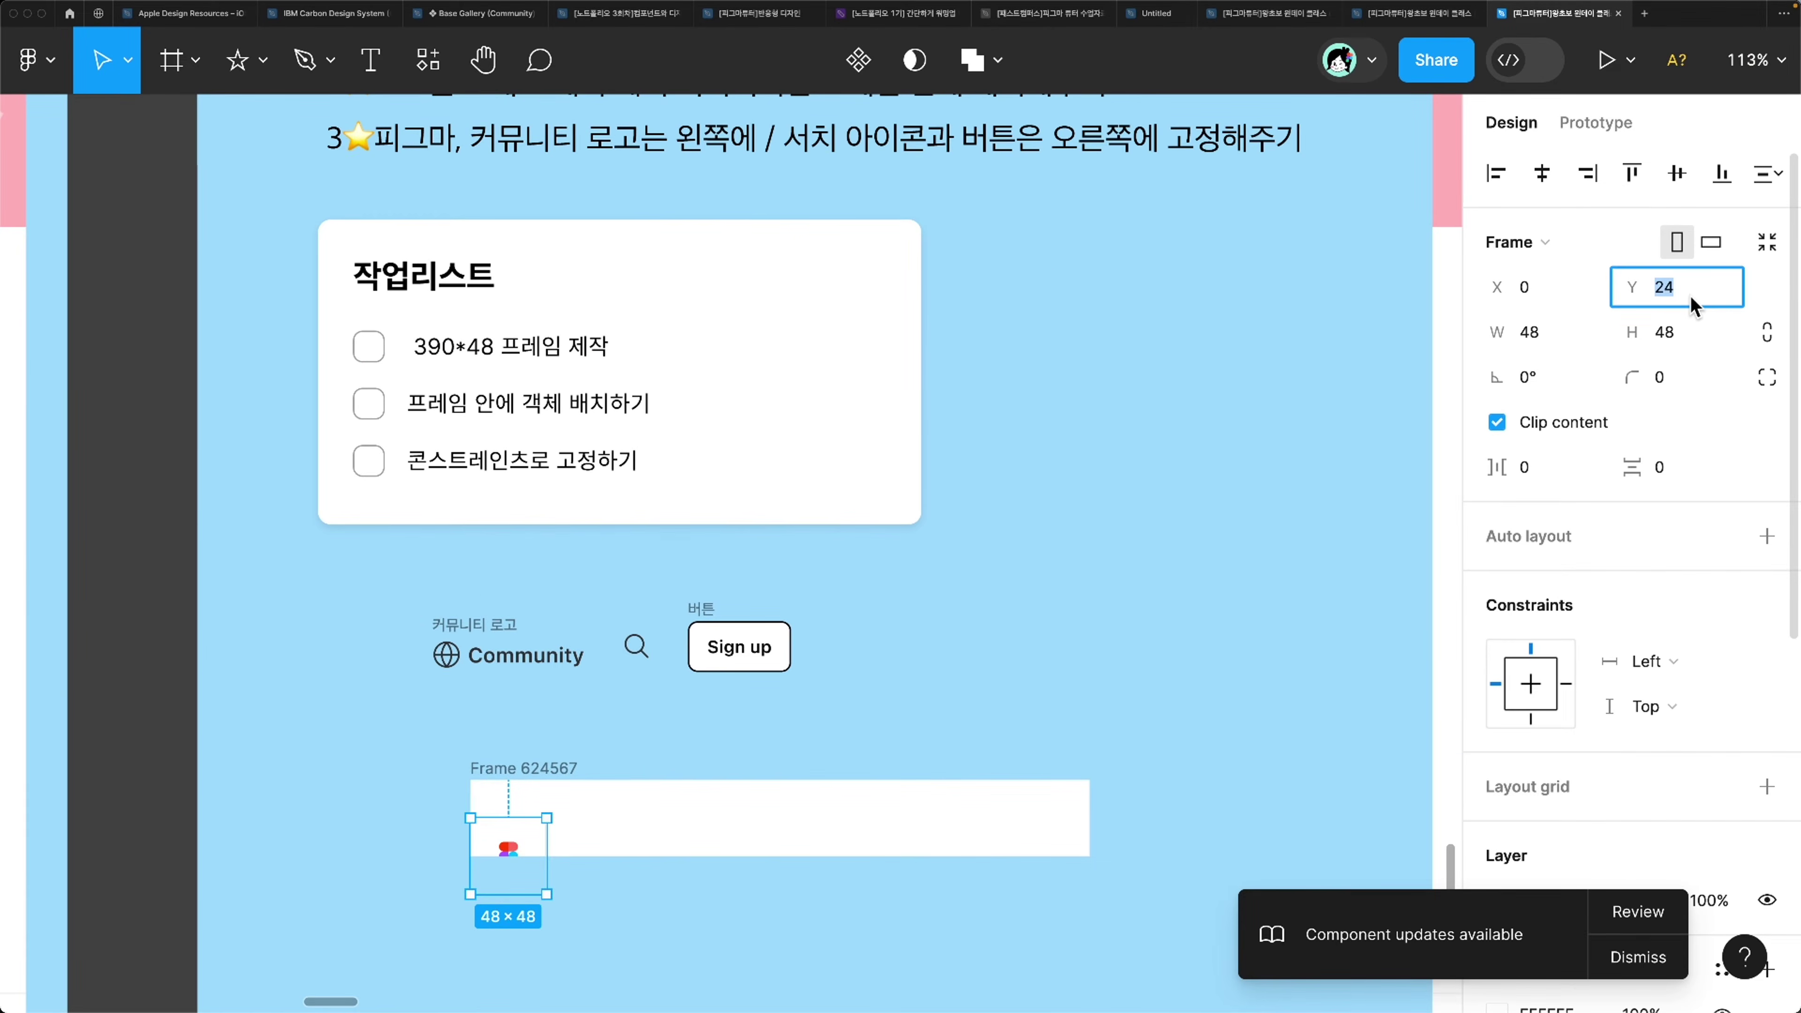
{"action": "type", "text": "0"}
{"action": "key", "text": "Return"}
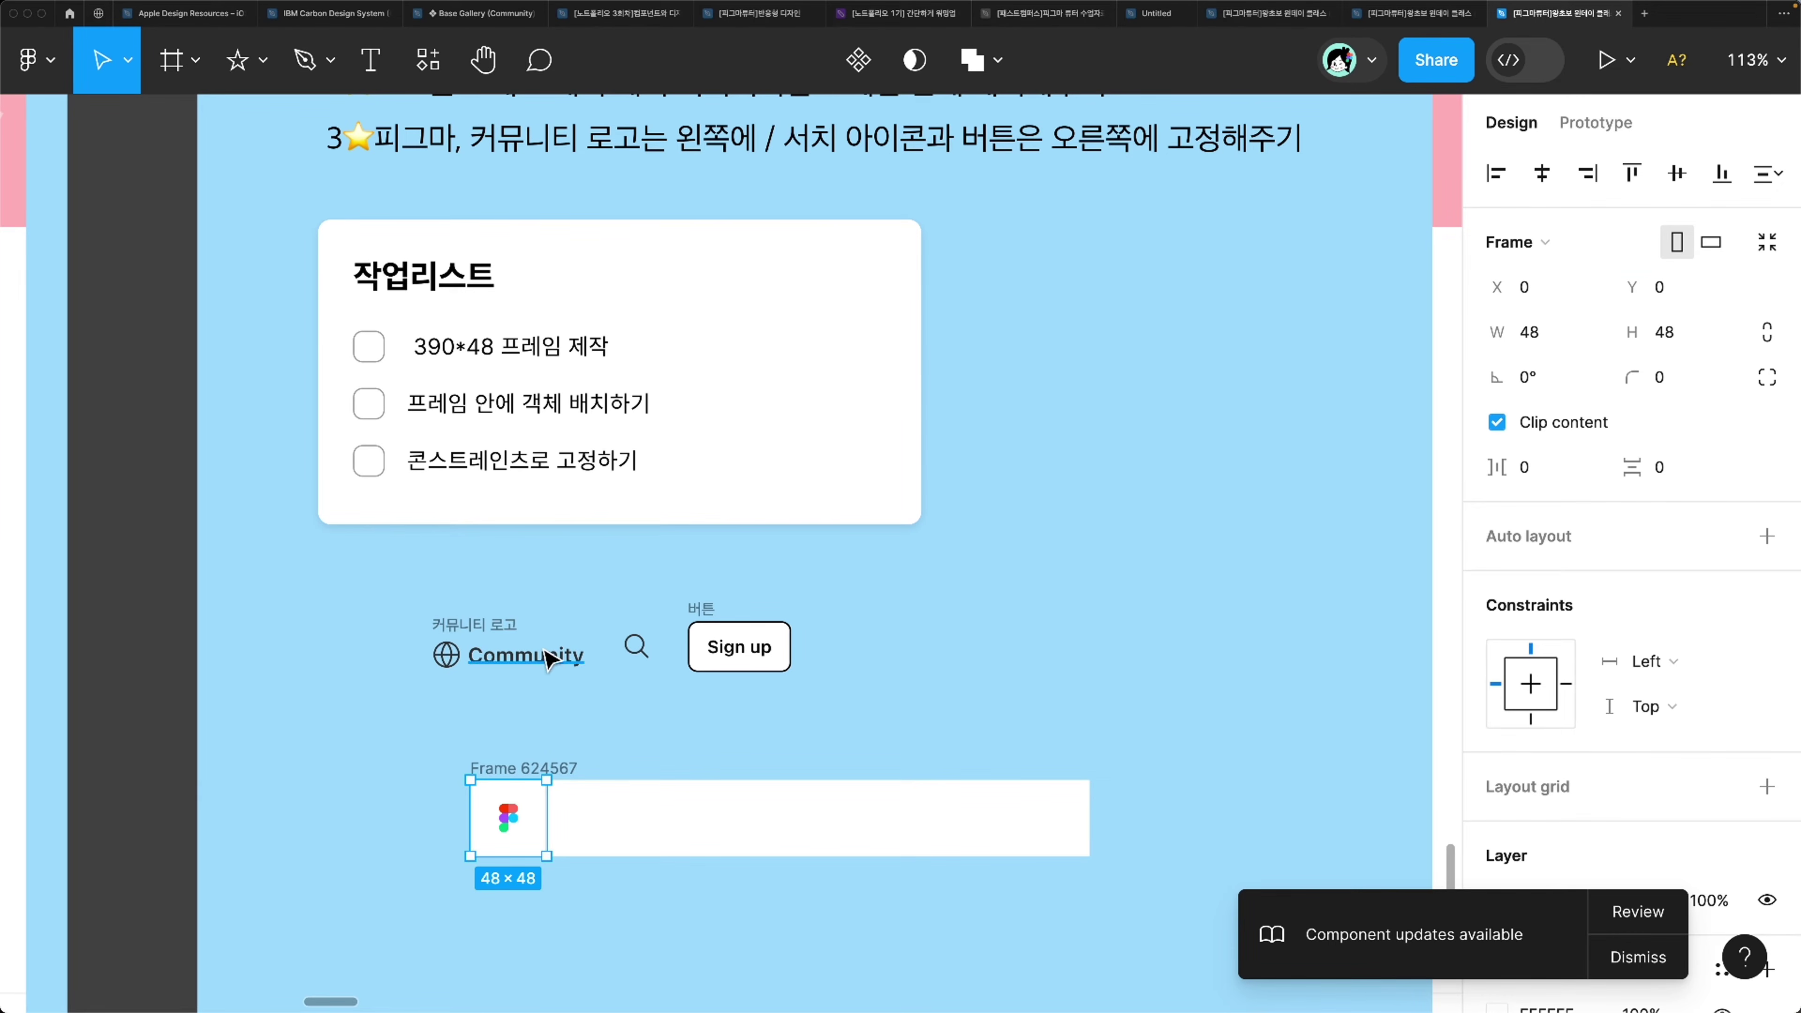
Step: Place the Community logo beside the Figma logo at X 58, vertically centred, with Left and Top constraints
{"action": "left_click_drag", "start_coordinate": [496, 615], "coordinate": [663, 809]}
{"action": "left_click", "coordinate": [563, 544]}
{"action": "left_click_drag", "start_coordinate": [506, 617], "coordinate": [608, 793]}
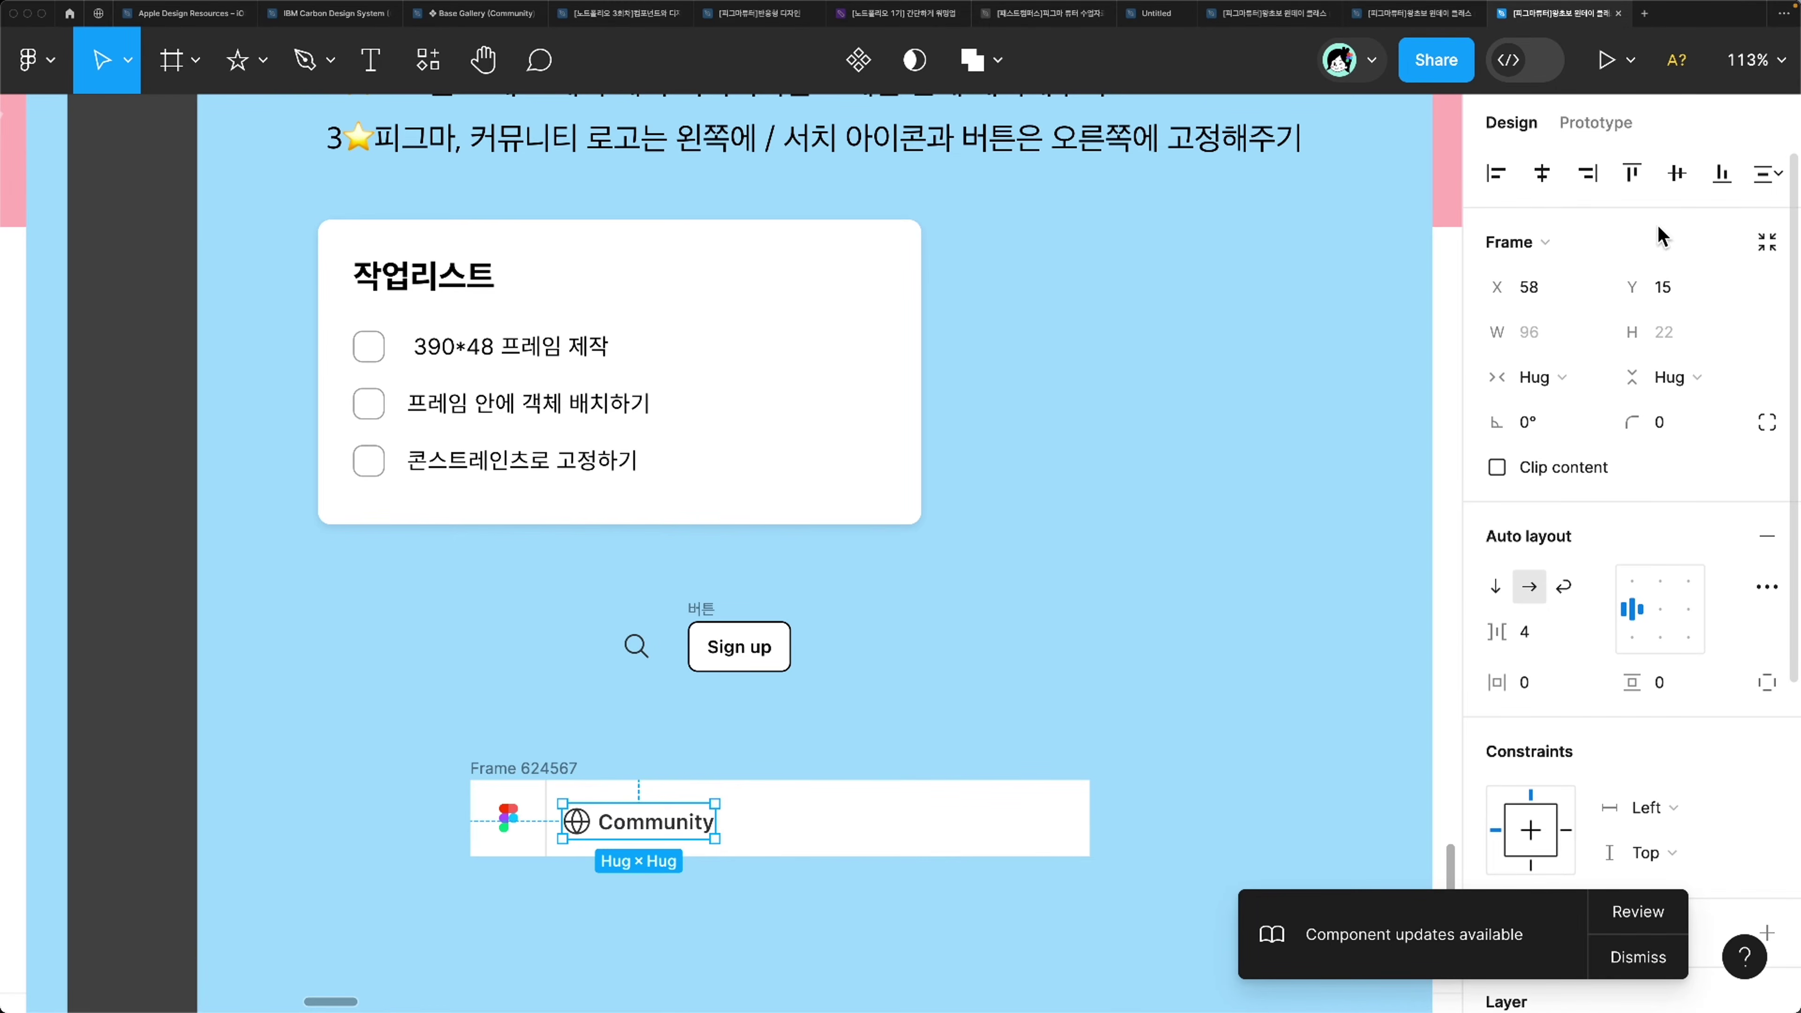
{"action": "left_click", "coordinate": [1675, 186]}
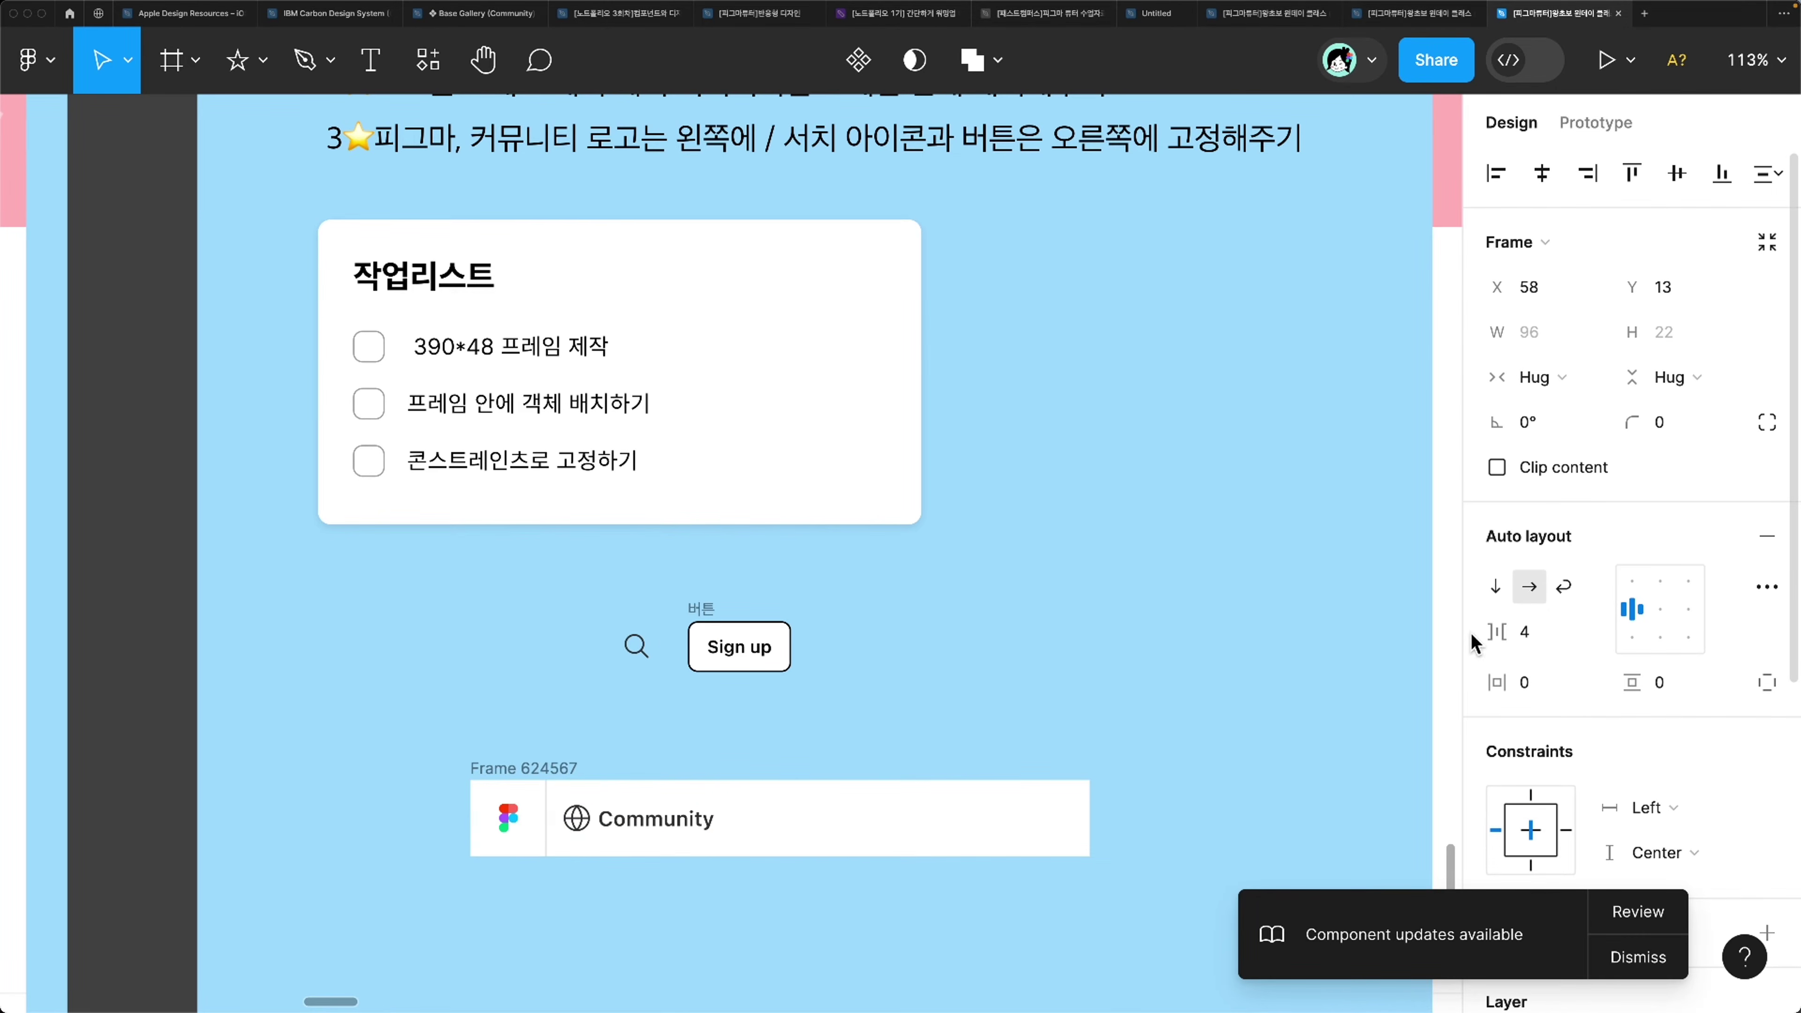
{"action": "left_click", "coordinate": [1533, 815]}
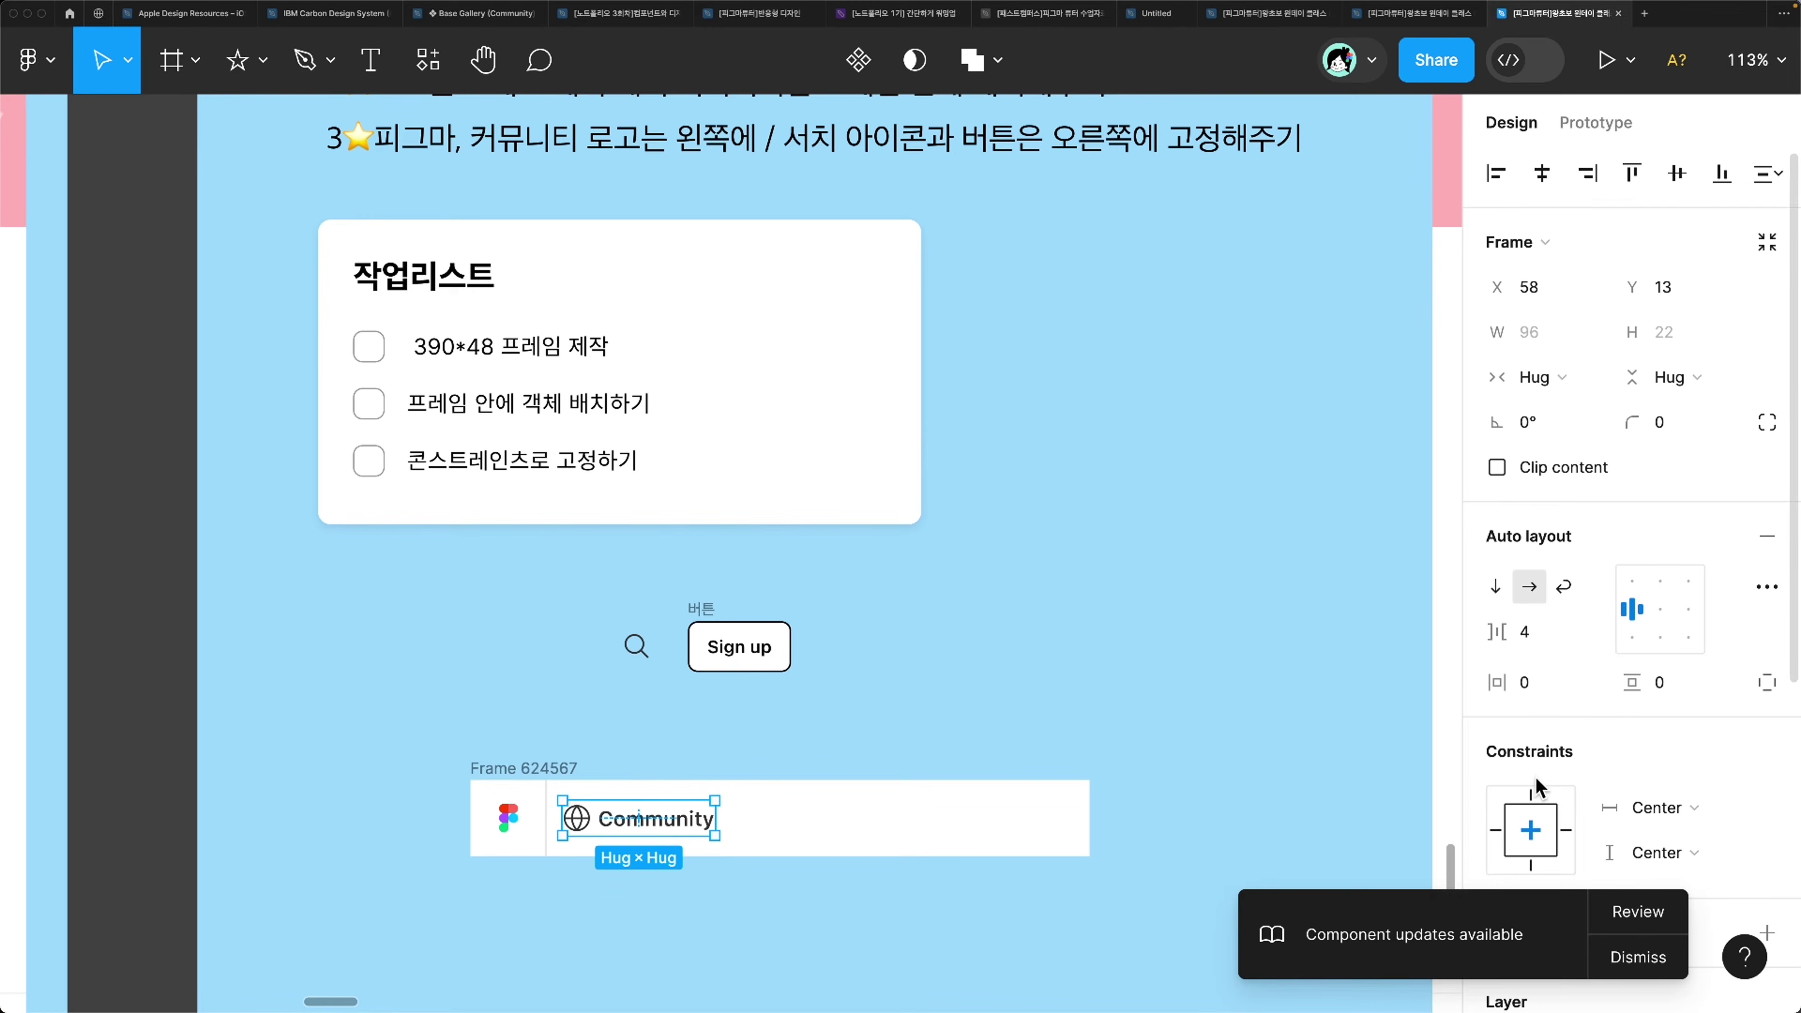
{"action": "left_click", "coordinate": [1498, 832]}
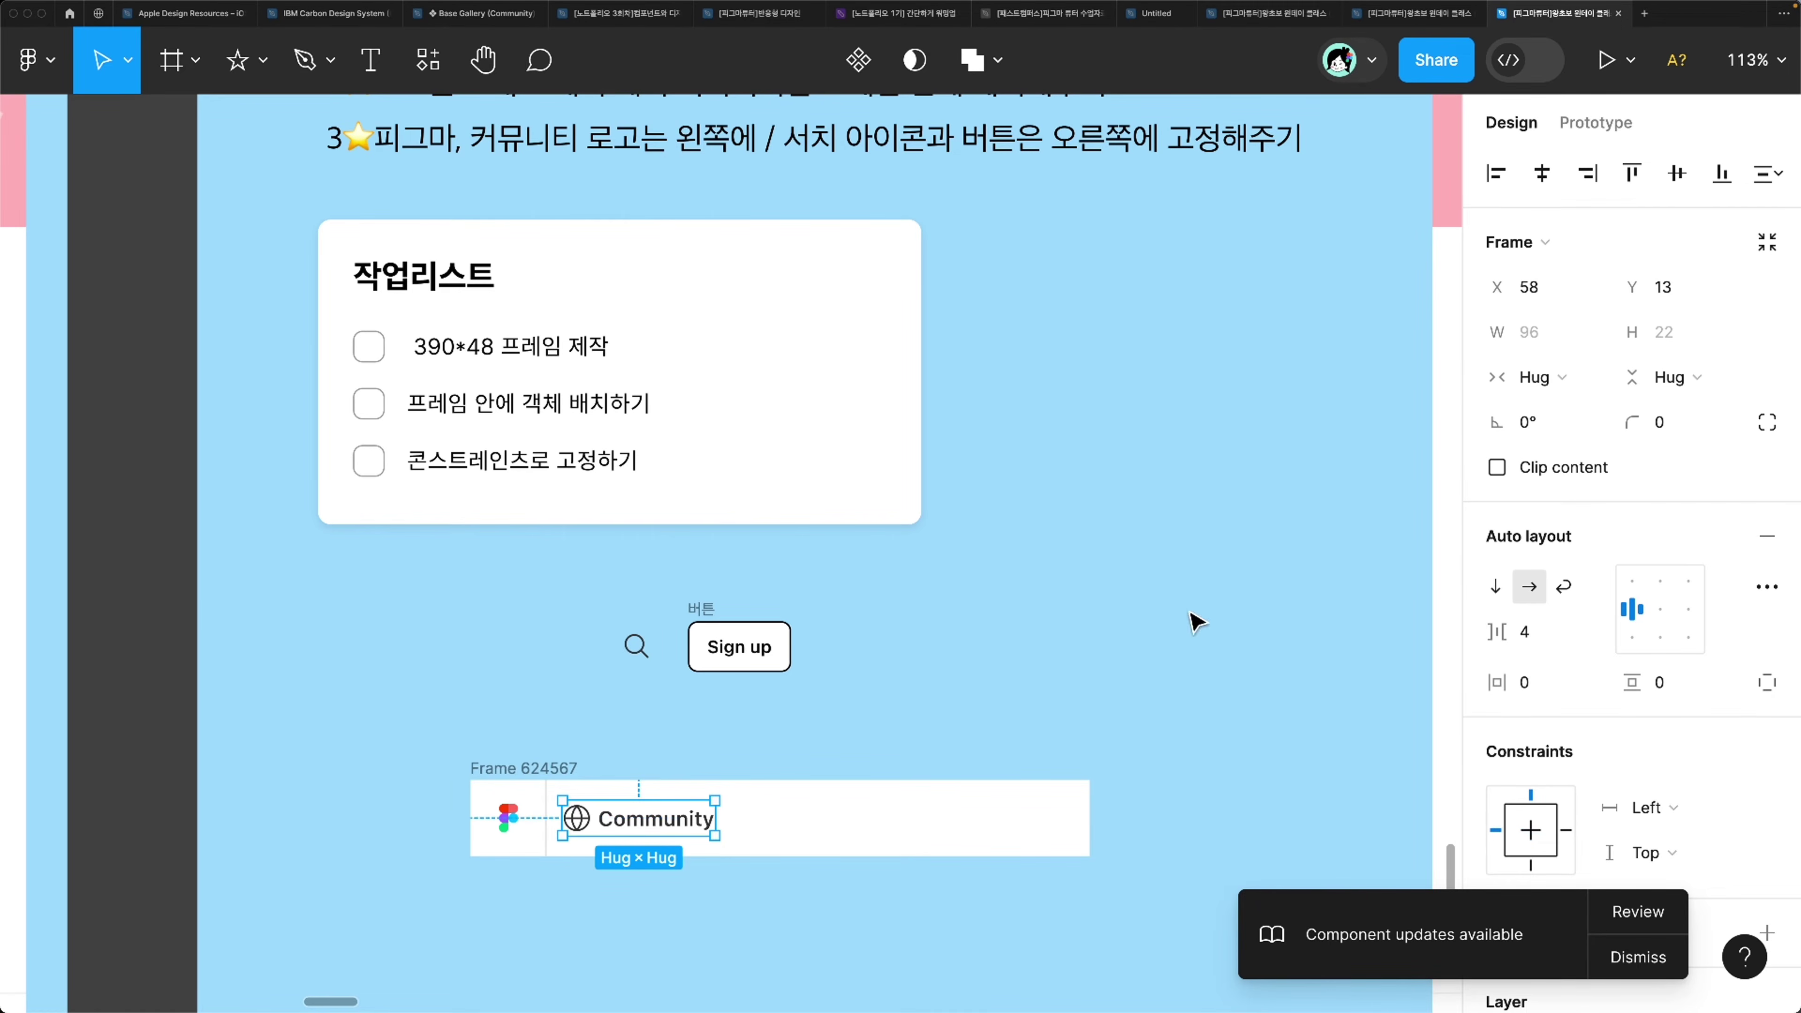
{"action": "scroll", "coordinate": [1542, 745], "scroll_direction": "down", "scroll_amount": 2}
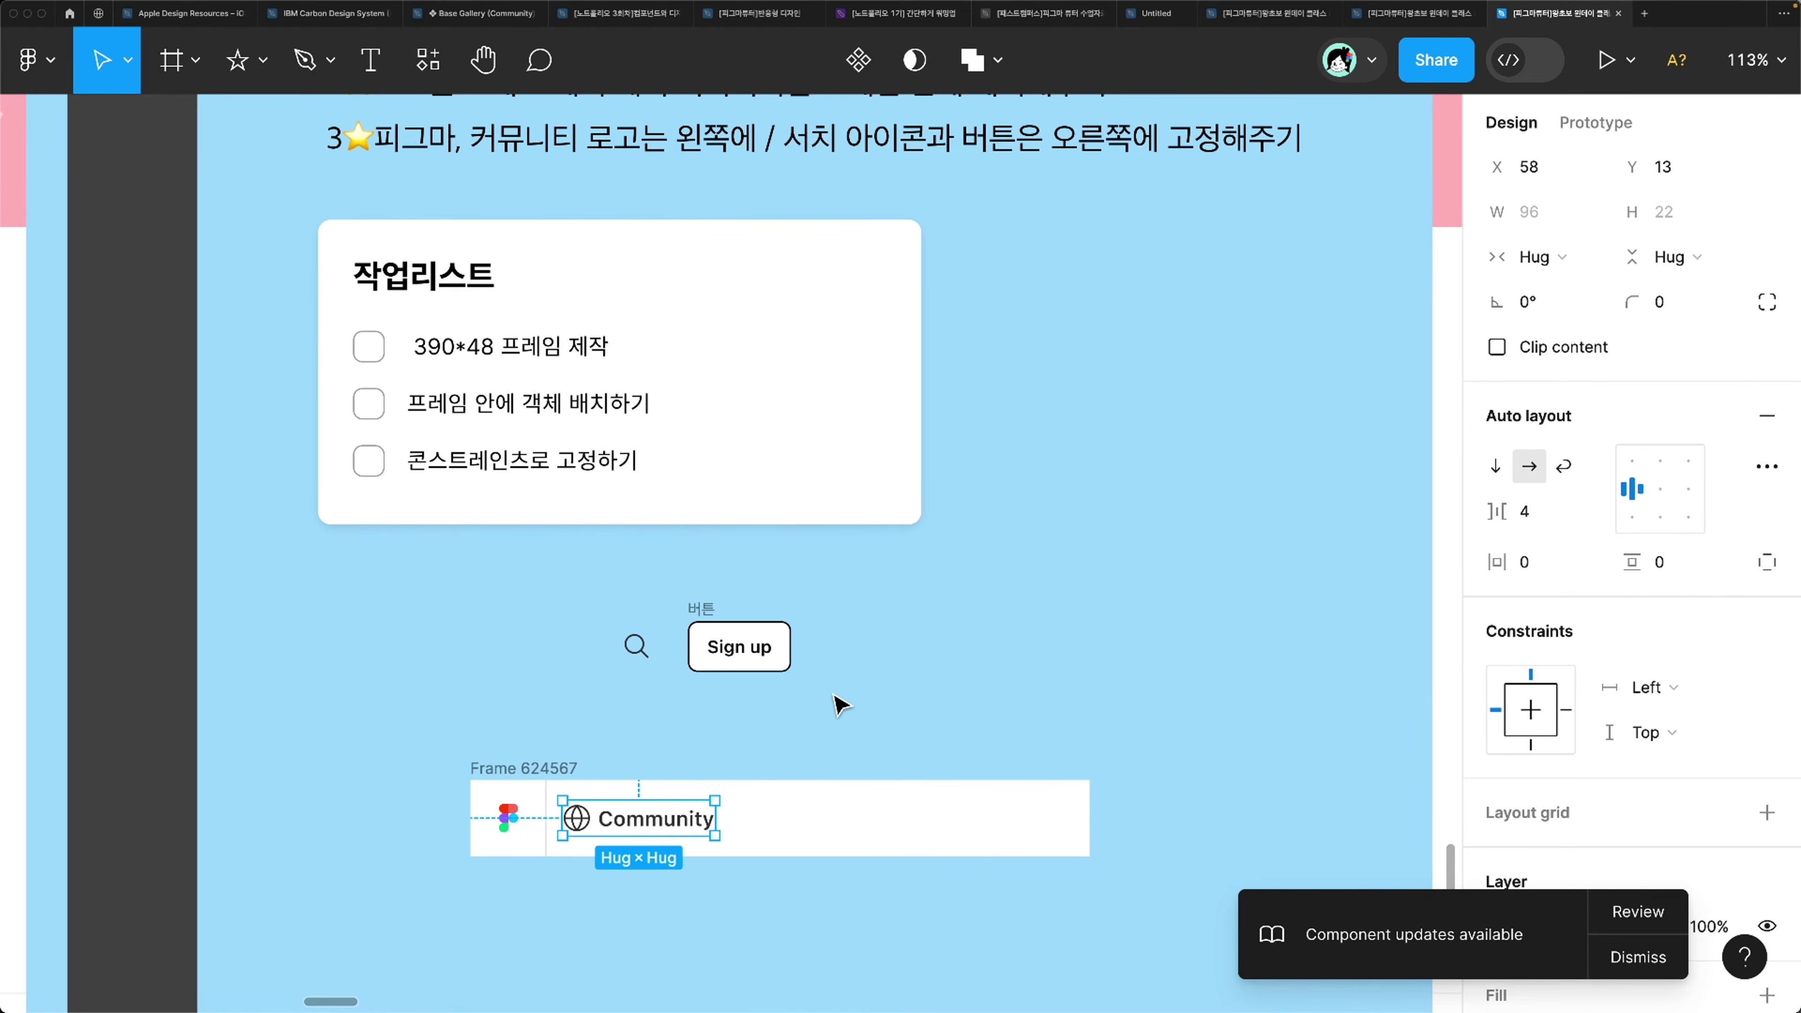
Step: Place the search icon and Sign up button in the bar at about X 282 and X 298, aligning their vertical centres
{"action": "scroll", "coordinate": [840, 704], "scroll_direction": "down", "scroll_amount": 5}
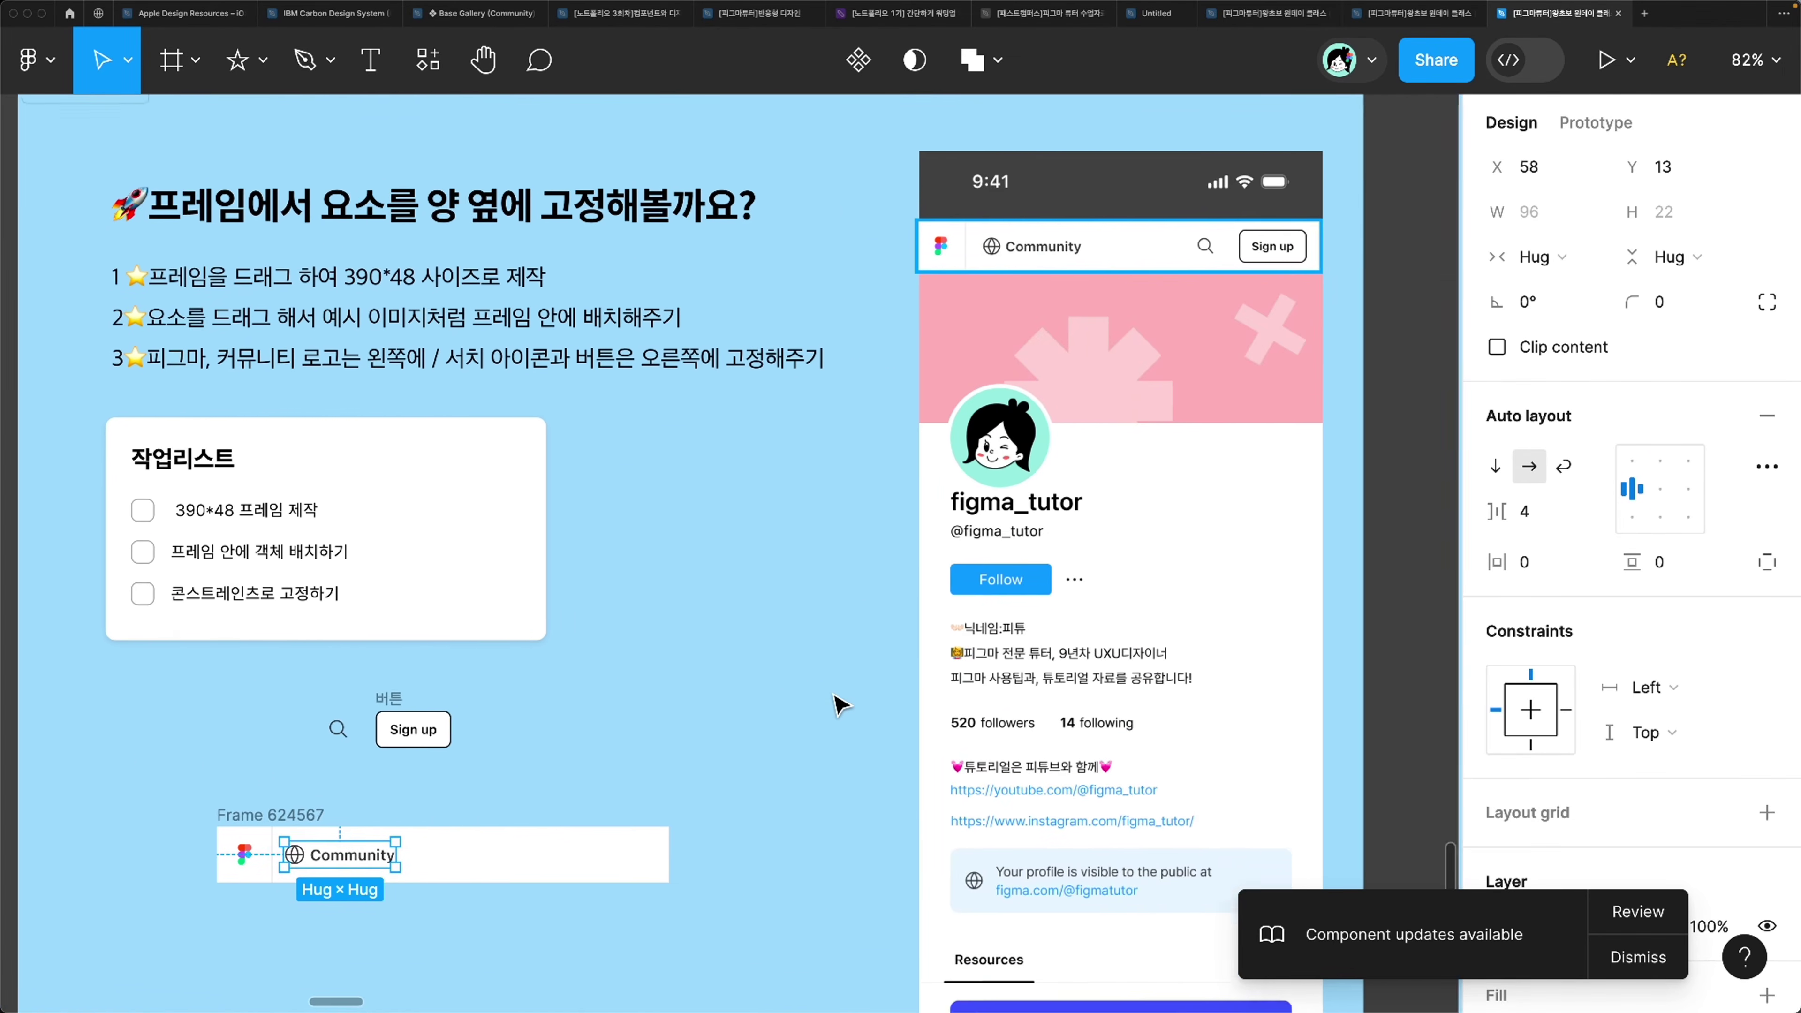
{"action": "scroll", "coordinate": [840, 705], "scroll_direction": "left", "scroll_amount": 5}
{"action": "left_click", "coordinate": [679, 699]}
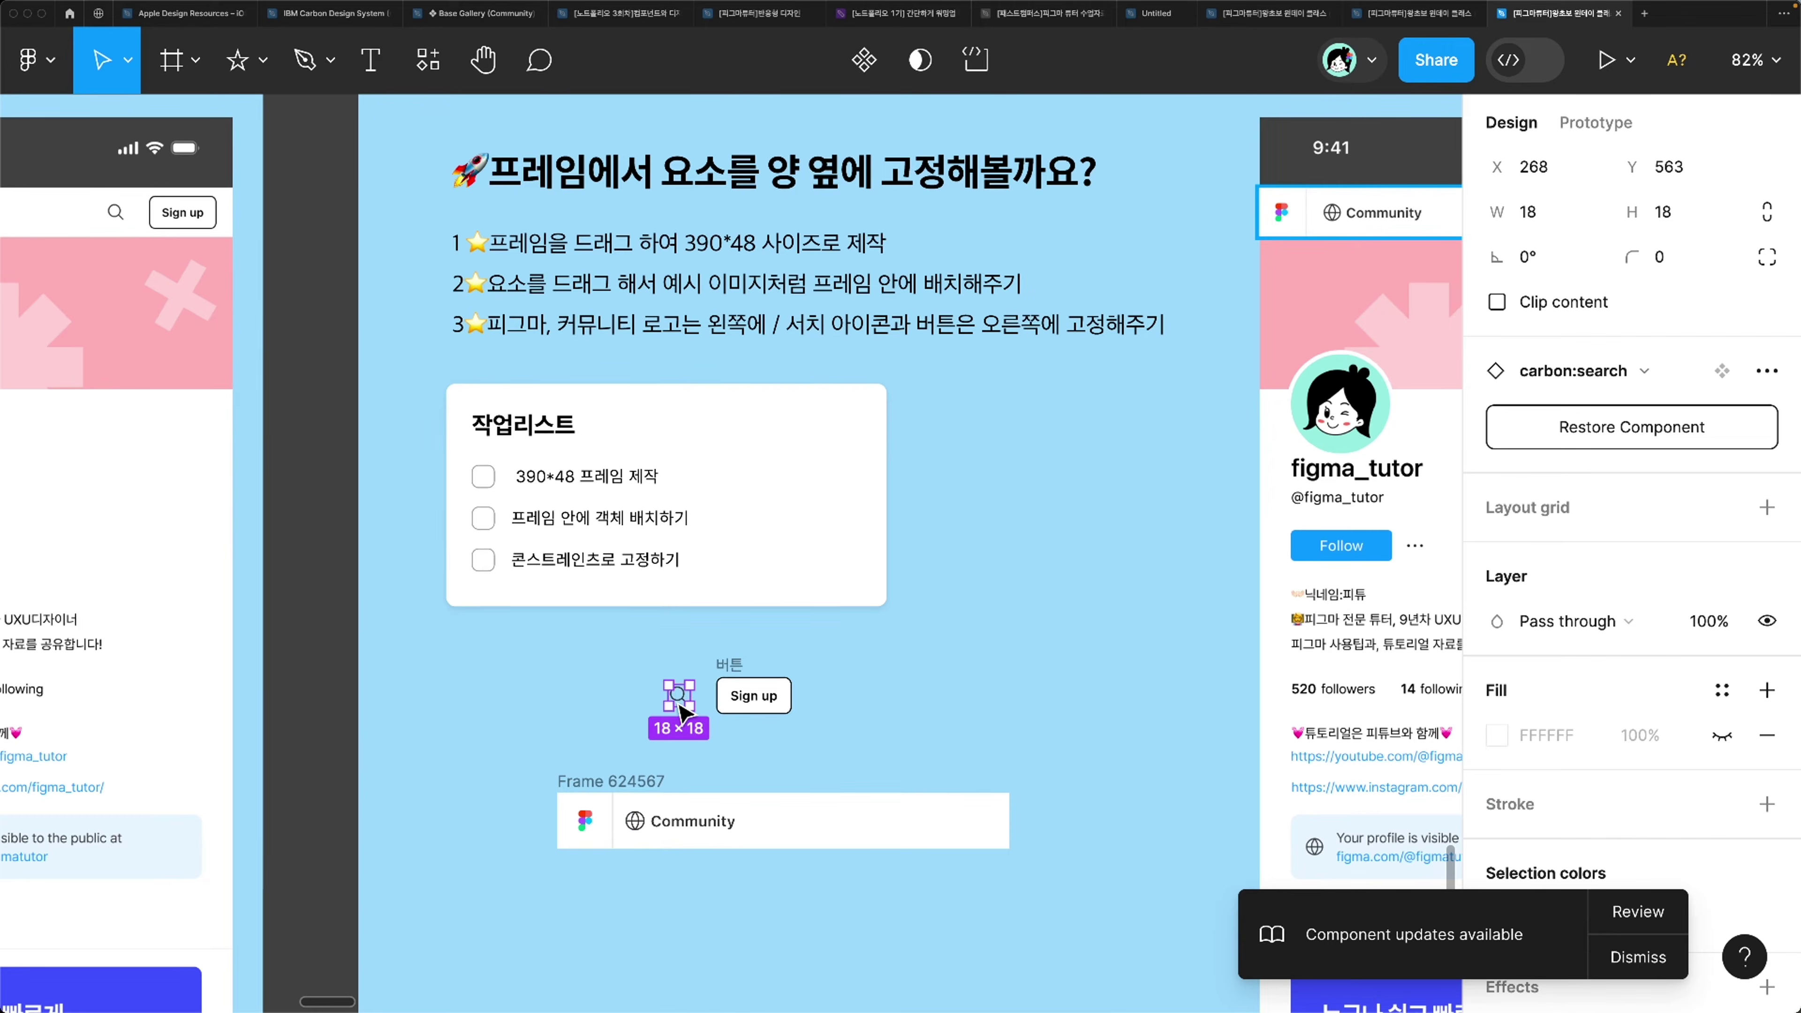
{"action": "left_click_drag", "start_coordinate": [679, 706], "coordinate": [919, 837]}
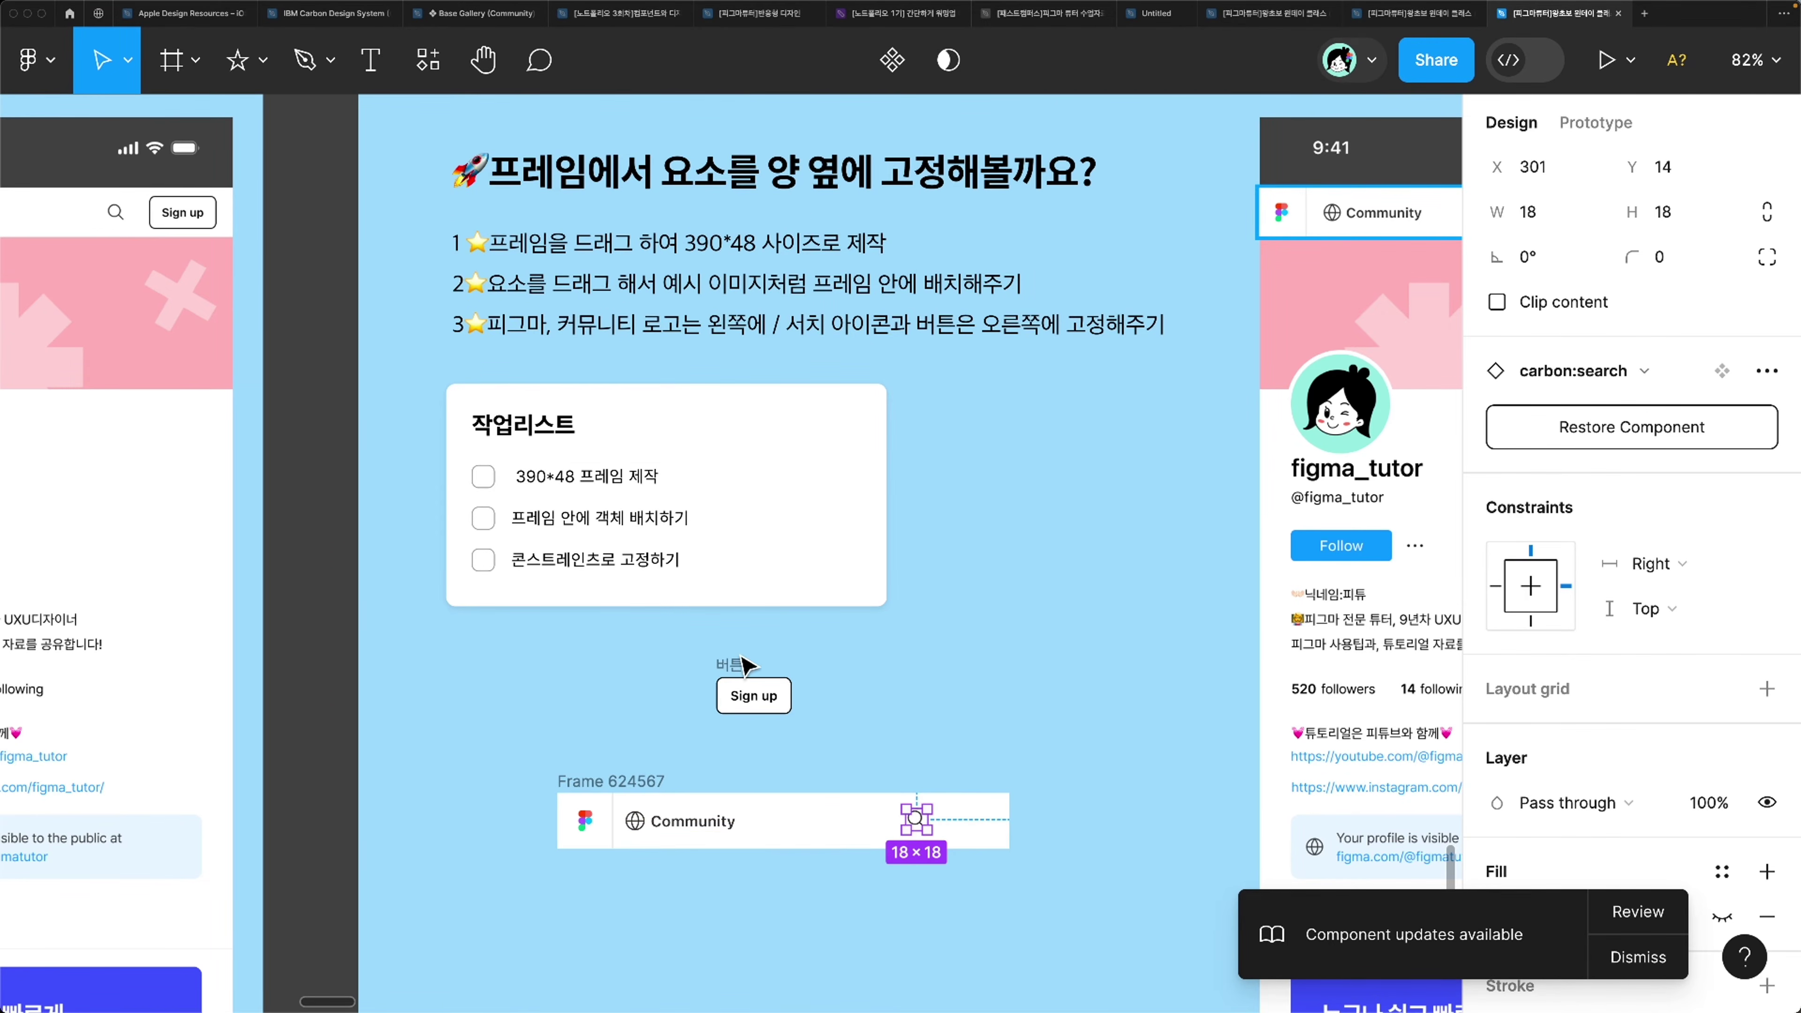
{"action": "left_click_drag", "start_coordinate": [745, 664], "coordinate": [915, 843]}
{"action": "scroll", "coordinate": [956, 808], "scroll_direction": "up", "scroll_amount": 5}
{"action": "left_click", "coordinate": [893, 839], "text": "shift"}
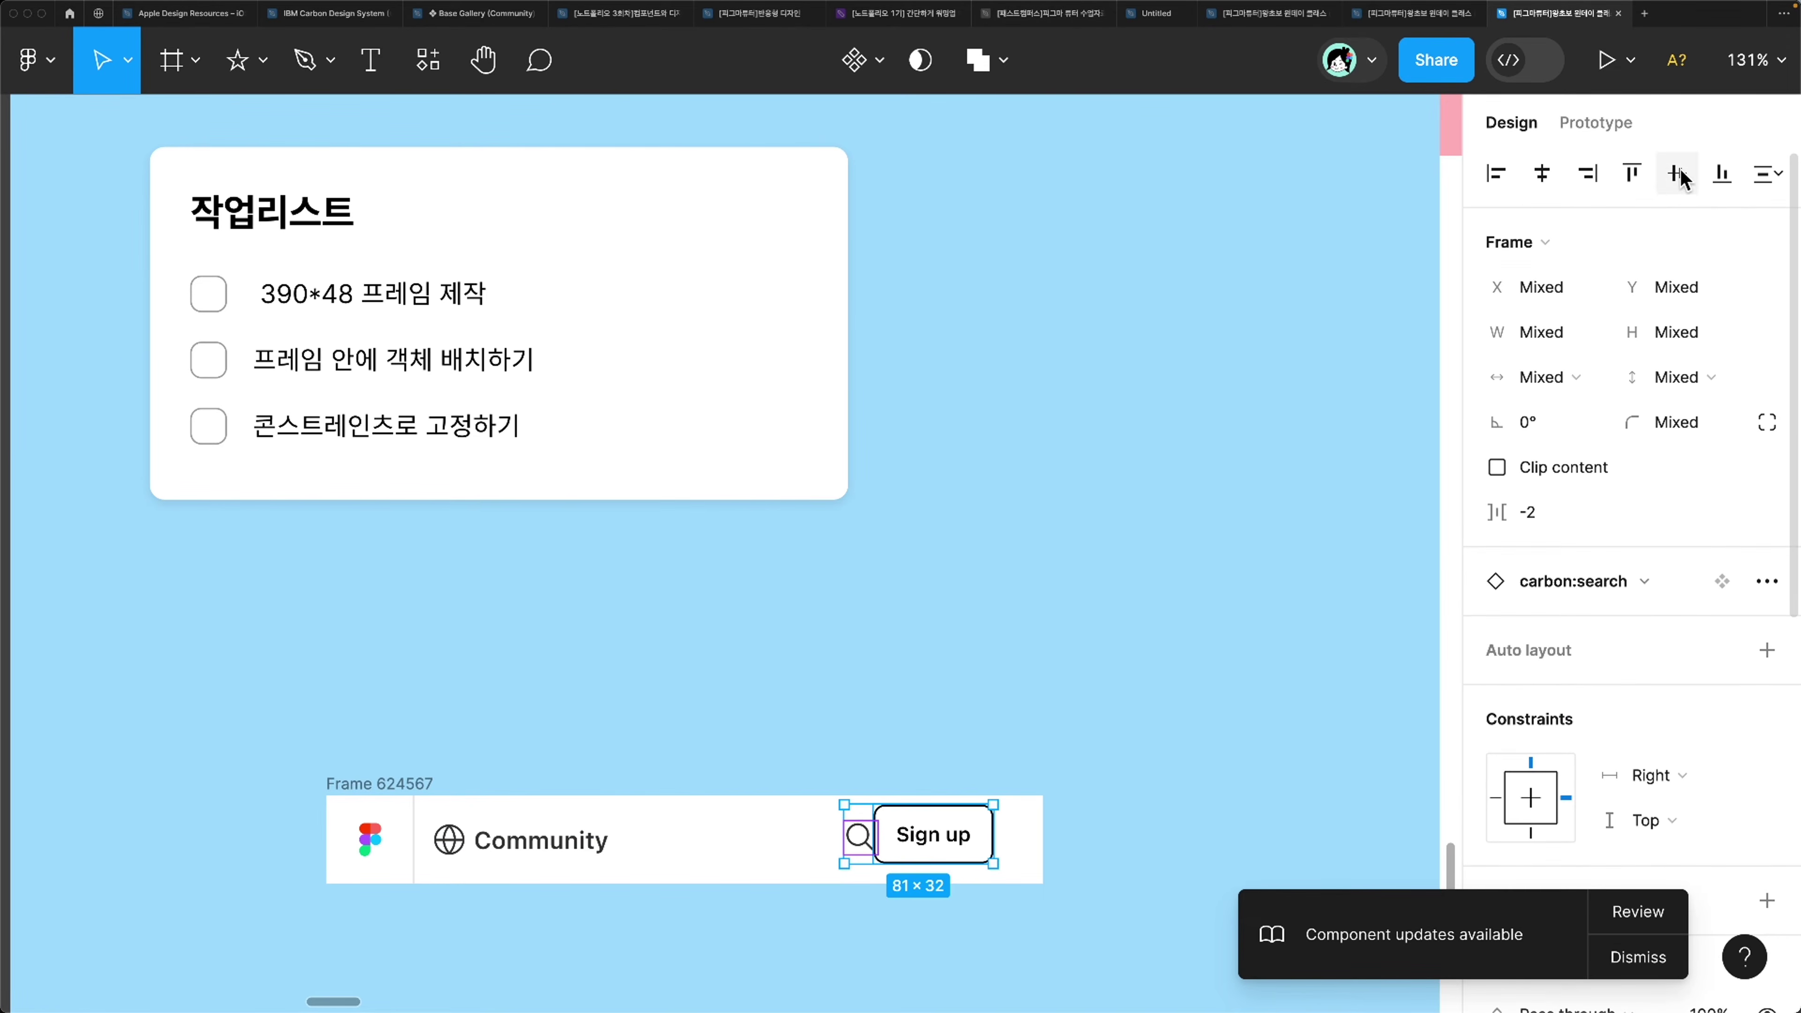
{"action": "left_click", "coordinate": [1678, 173]}
Step: Centre the Sign up button vertically in the bar and shift it about 11 px towards the right edge
{"action": "left_click", "coordinate": [972, 893]}
{"action": "left_click", "coordinate": [984, 823]}
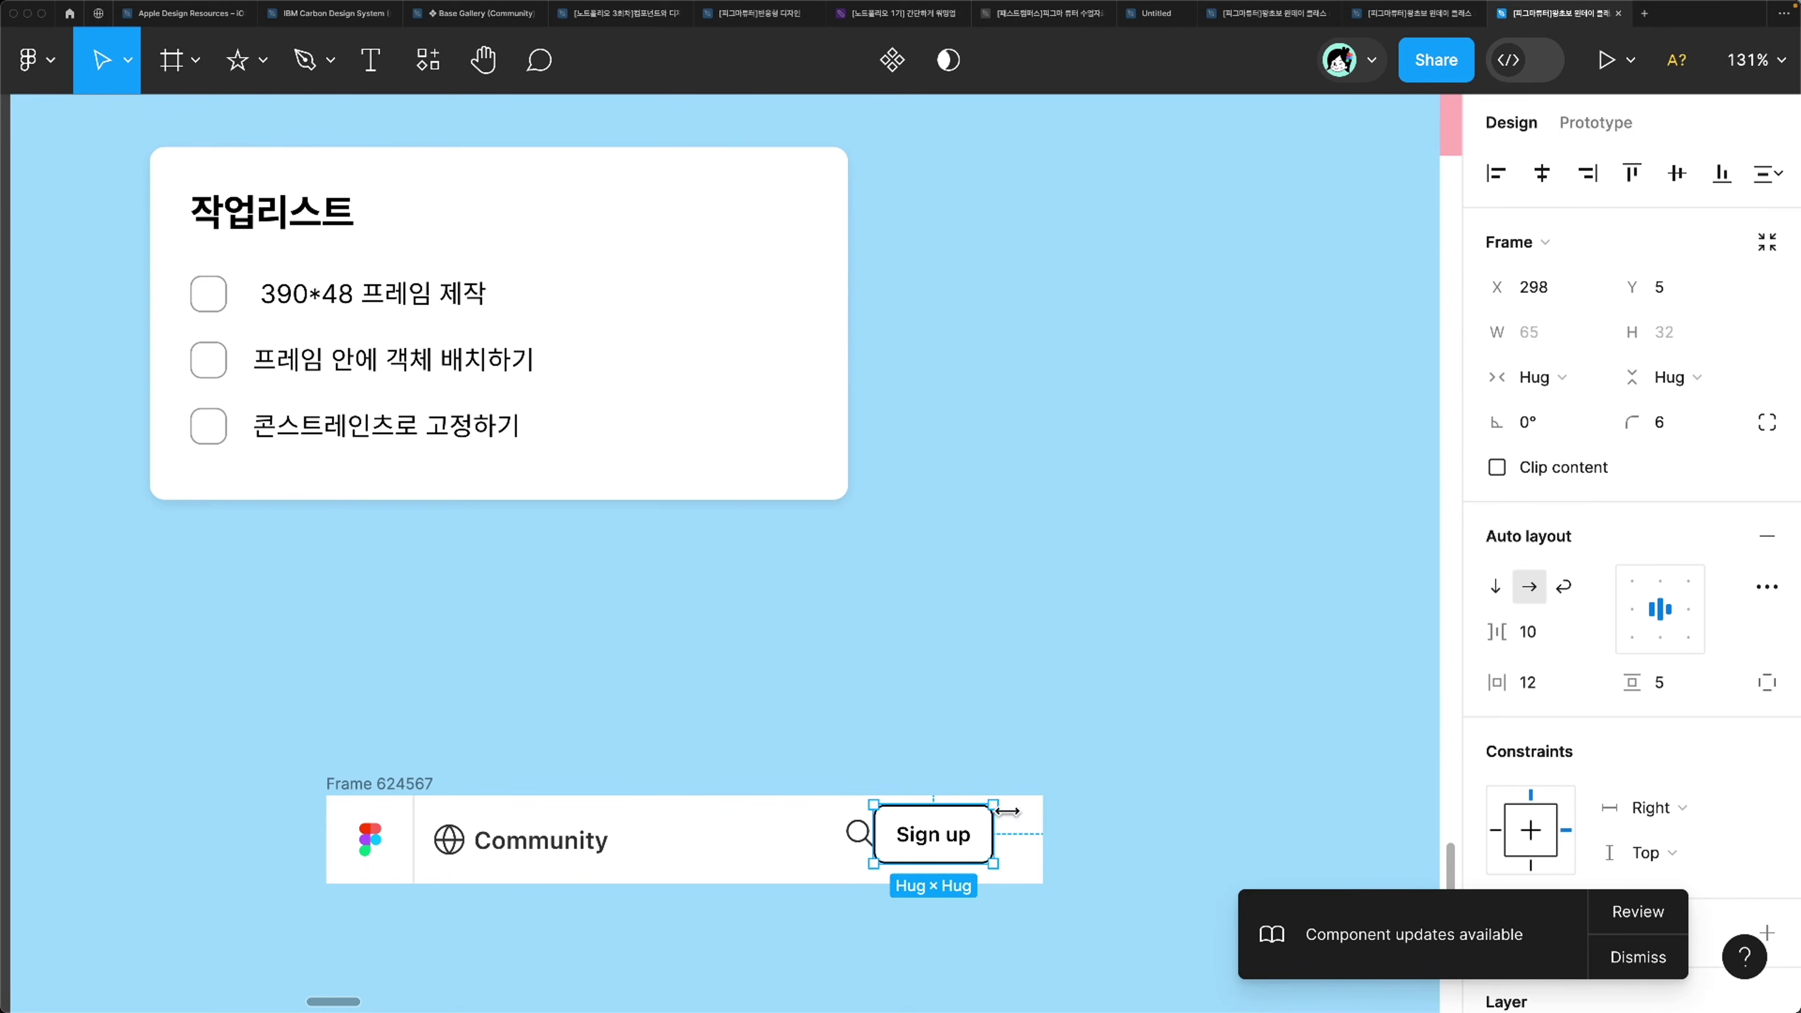
{"action": "left_click", "coordinate": [1680, 174]}
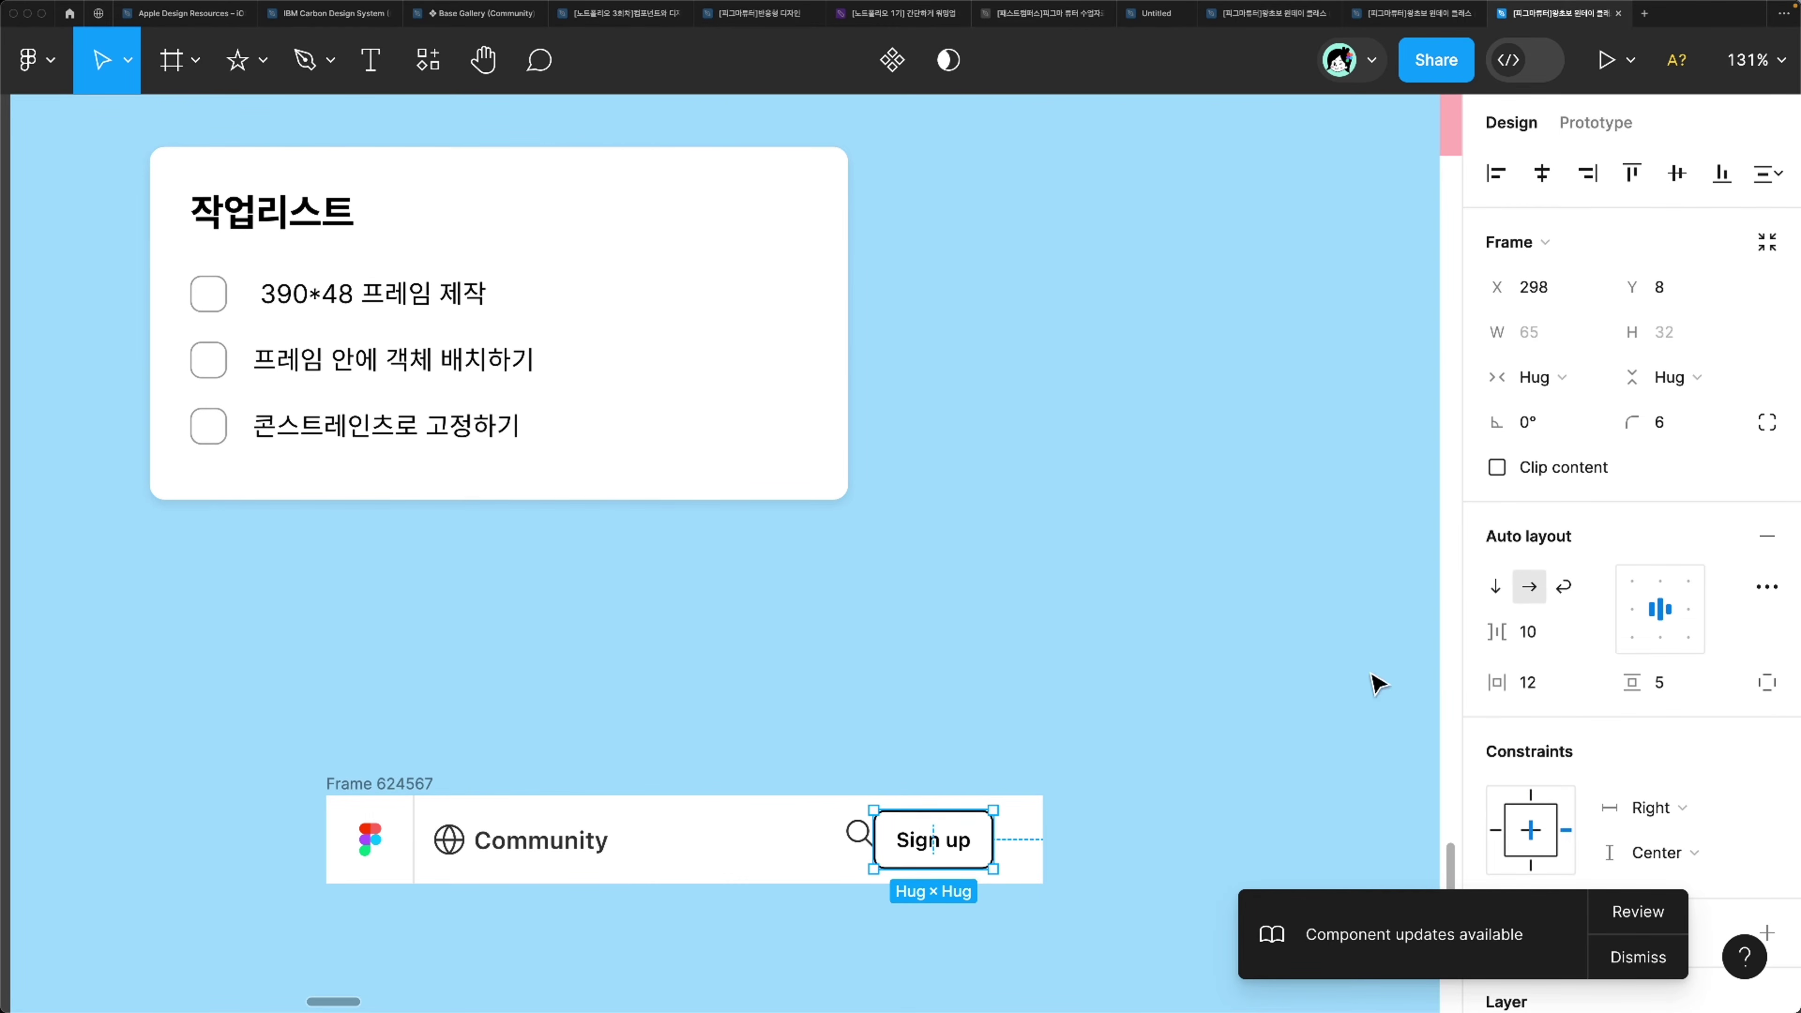
{"action": "key", "text": "Right"}
{"action": "key", "text": "shift+Right"}
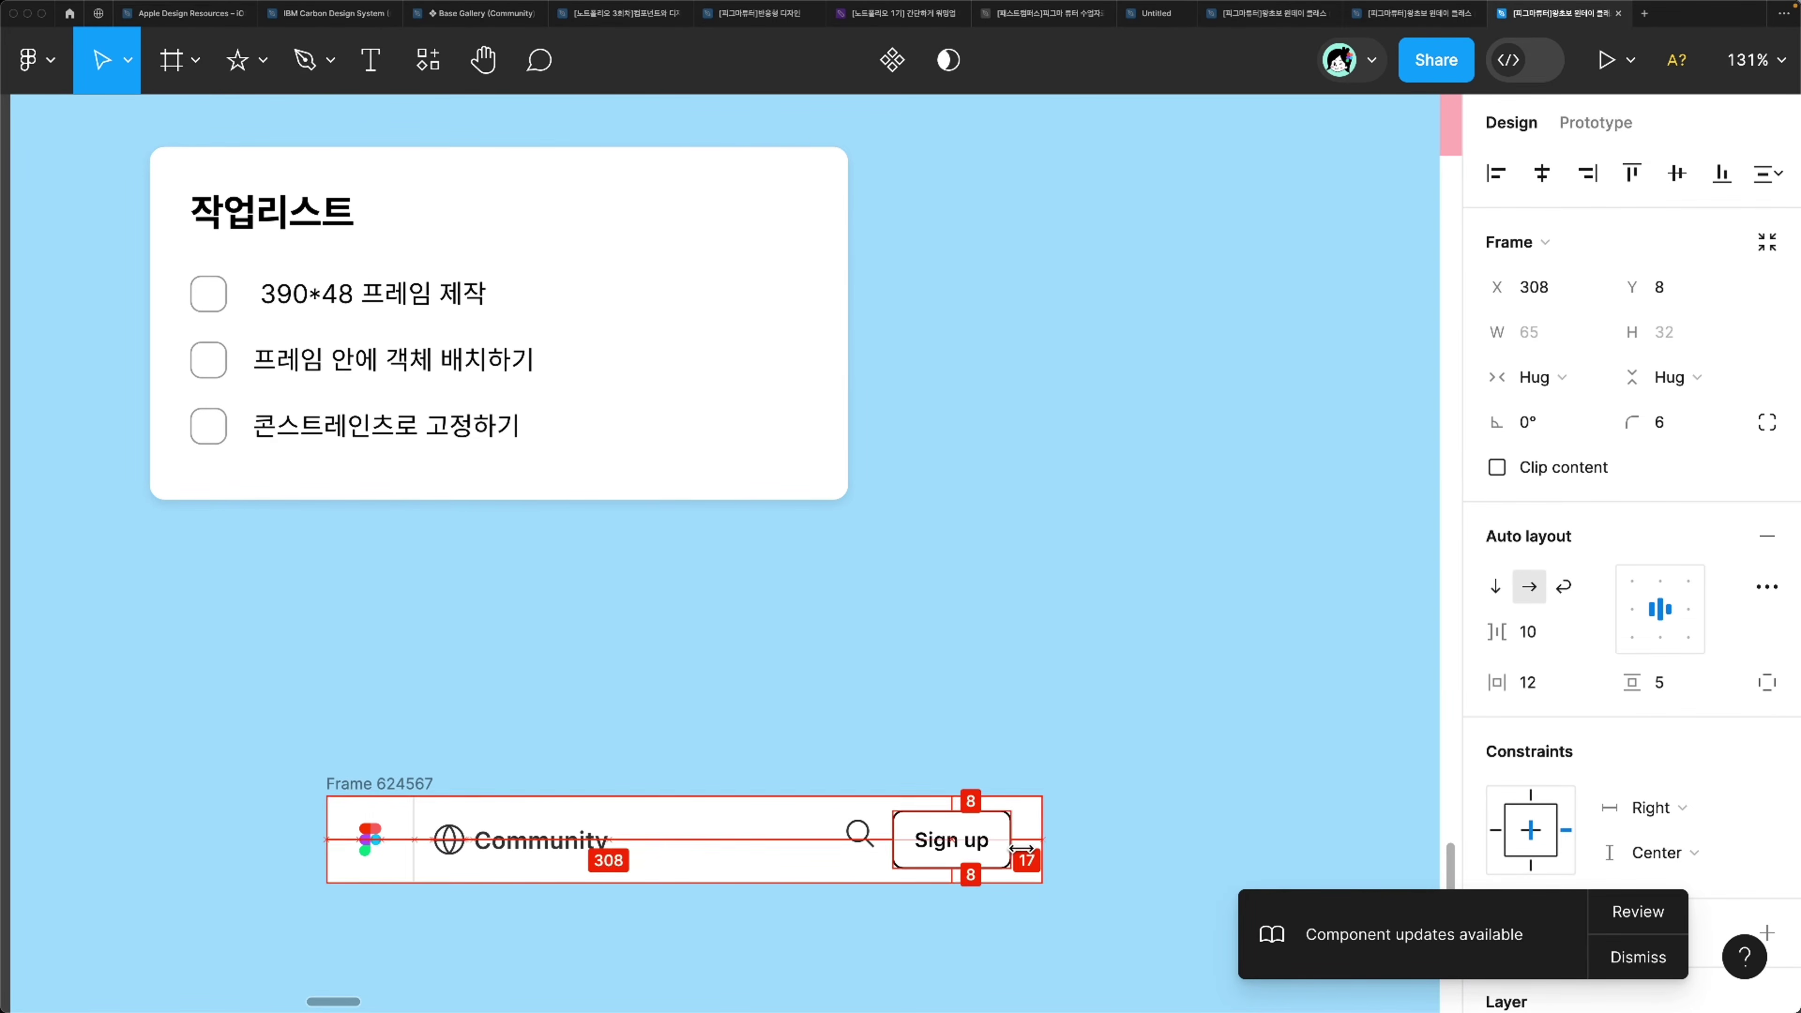
{"action": "left_click", "coordinate": [1531, 796]}
Step: Centre the search icon vertically within the navigation bar
{"action": "scroll", "coordinate": [895, 806], "scroll_direction": "left", "scroll_amount": 1}
{"action": "left_click", "coordinate": [854, 839]}
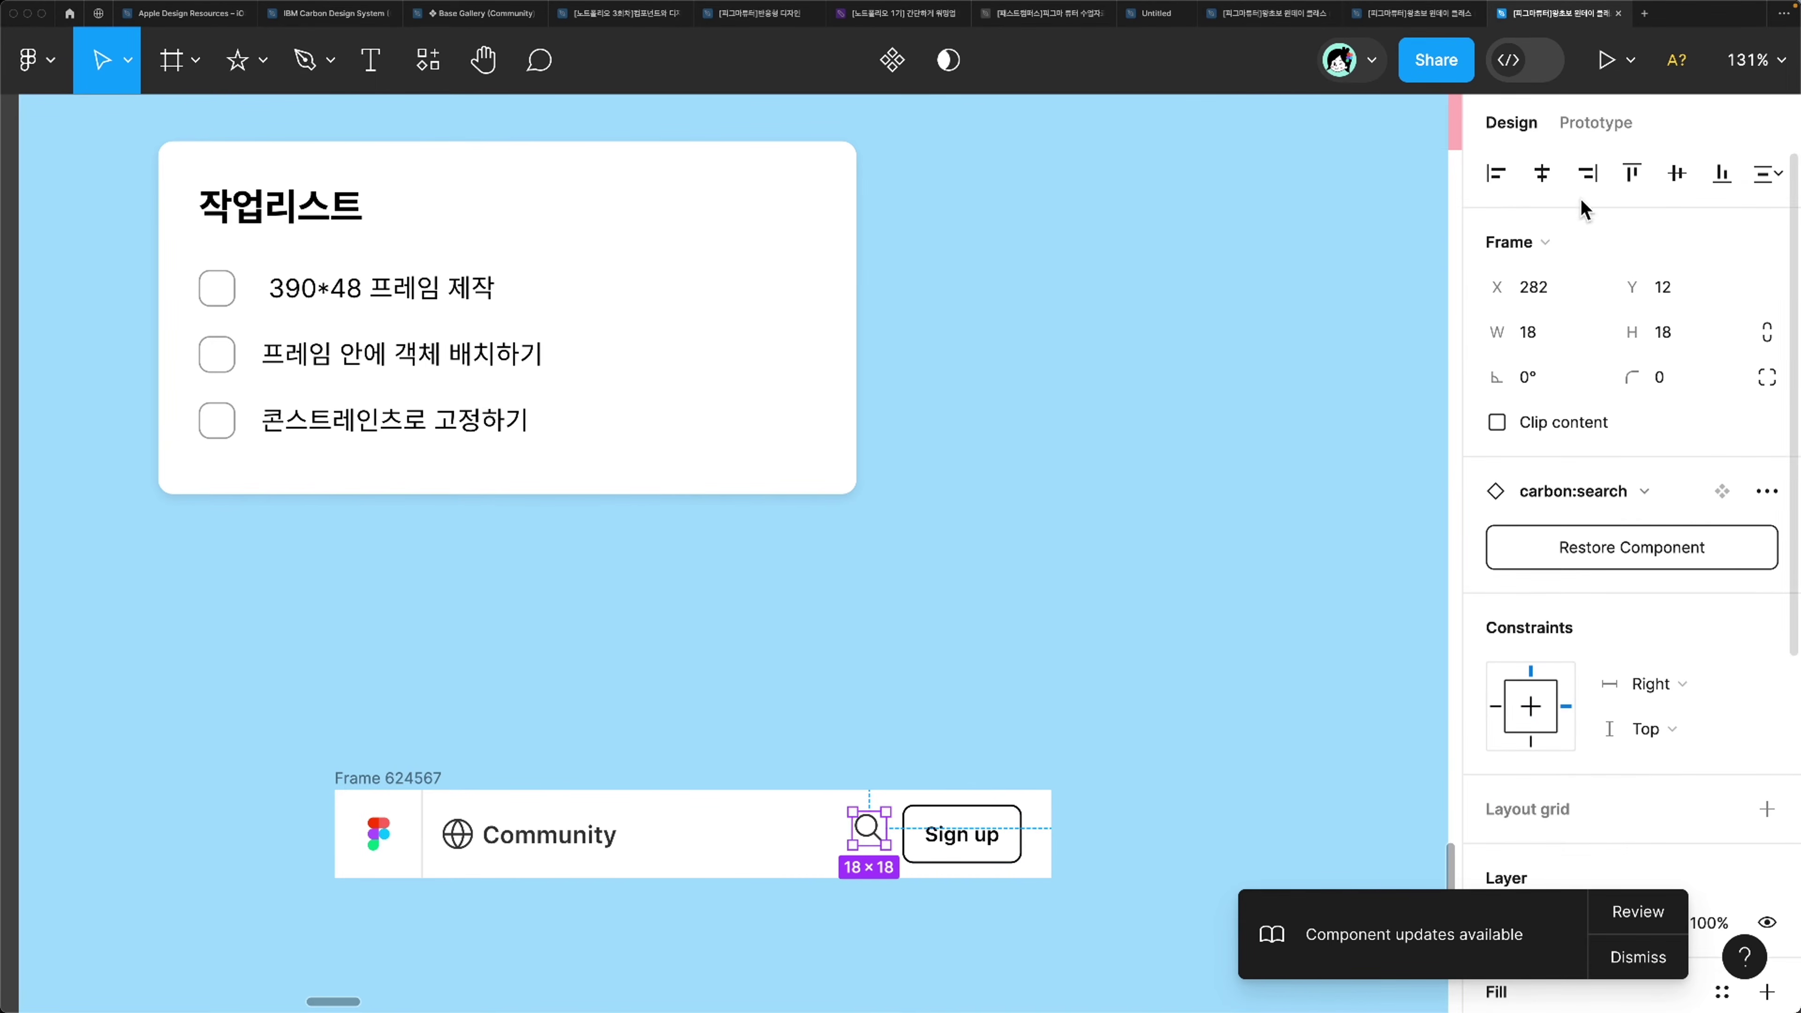
{"action": "left_click", "coordinate": [1677, 175]}
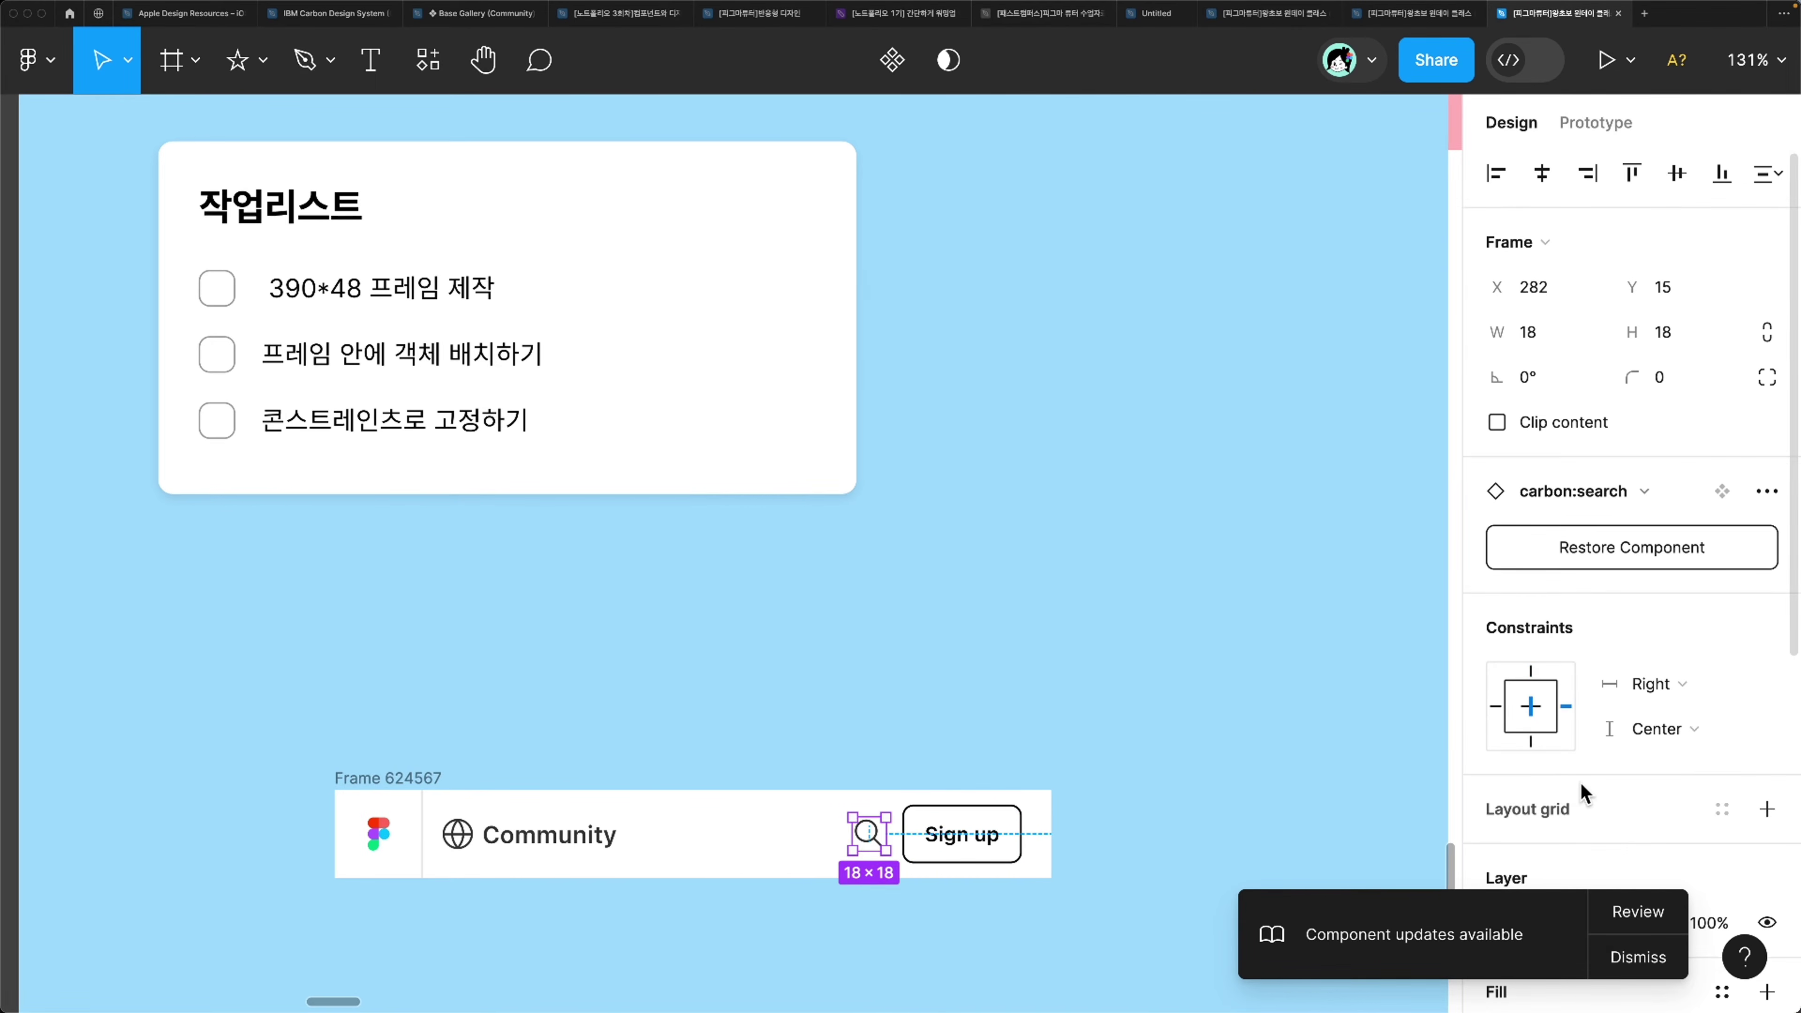
{"action": "left_click", "coordinate": [1355, 635]}
Step: Resize the navigation bar from its right edge and back to check how its elements hold their positions
{"action": "scroll", "coordinate": [1214, 612], "scroll_direction": "down", "scroll_amount": 5, "text": "ctrl"}
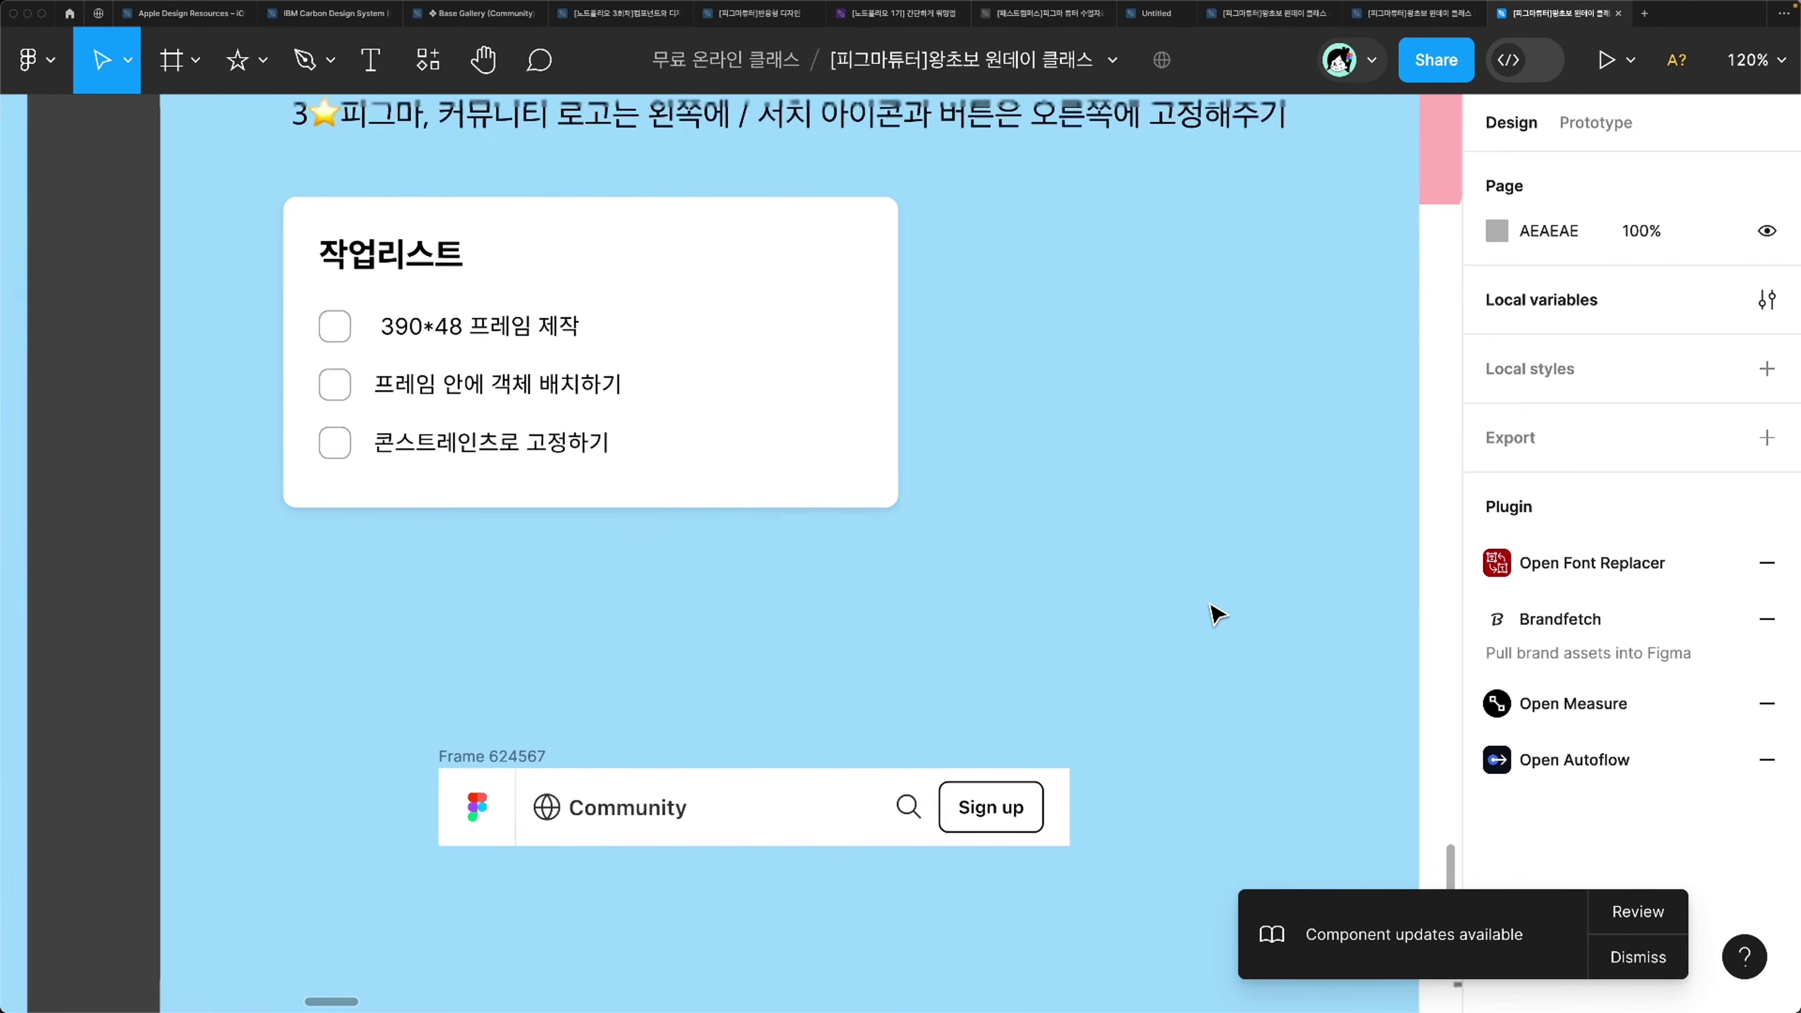
{"action": "left_click", "coordinate": [792, 706]}
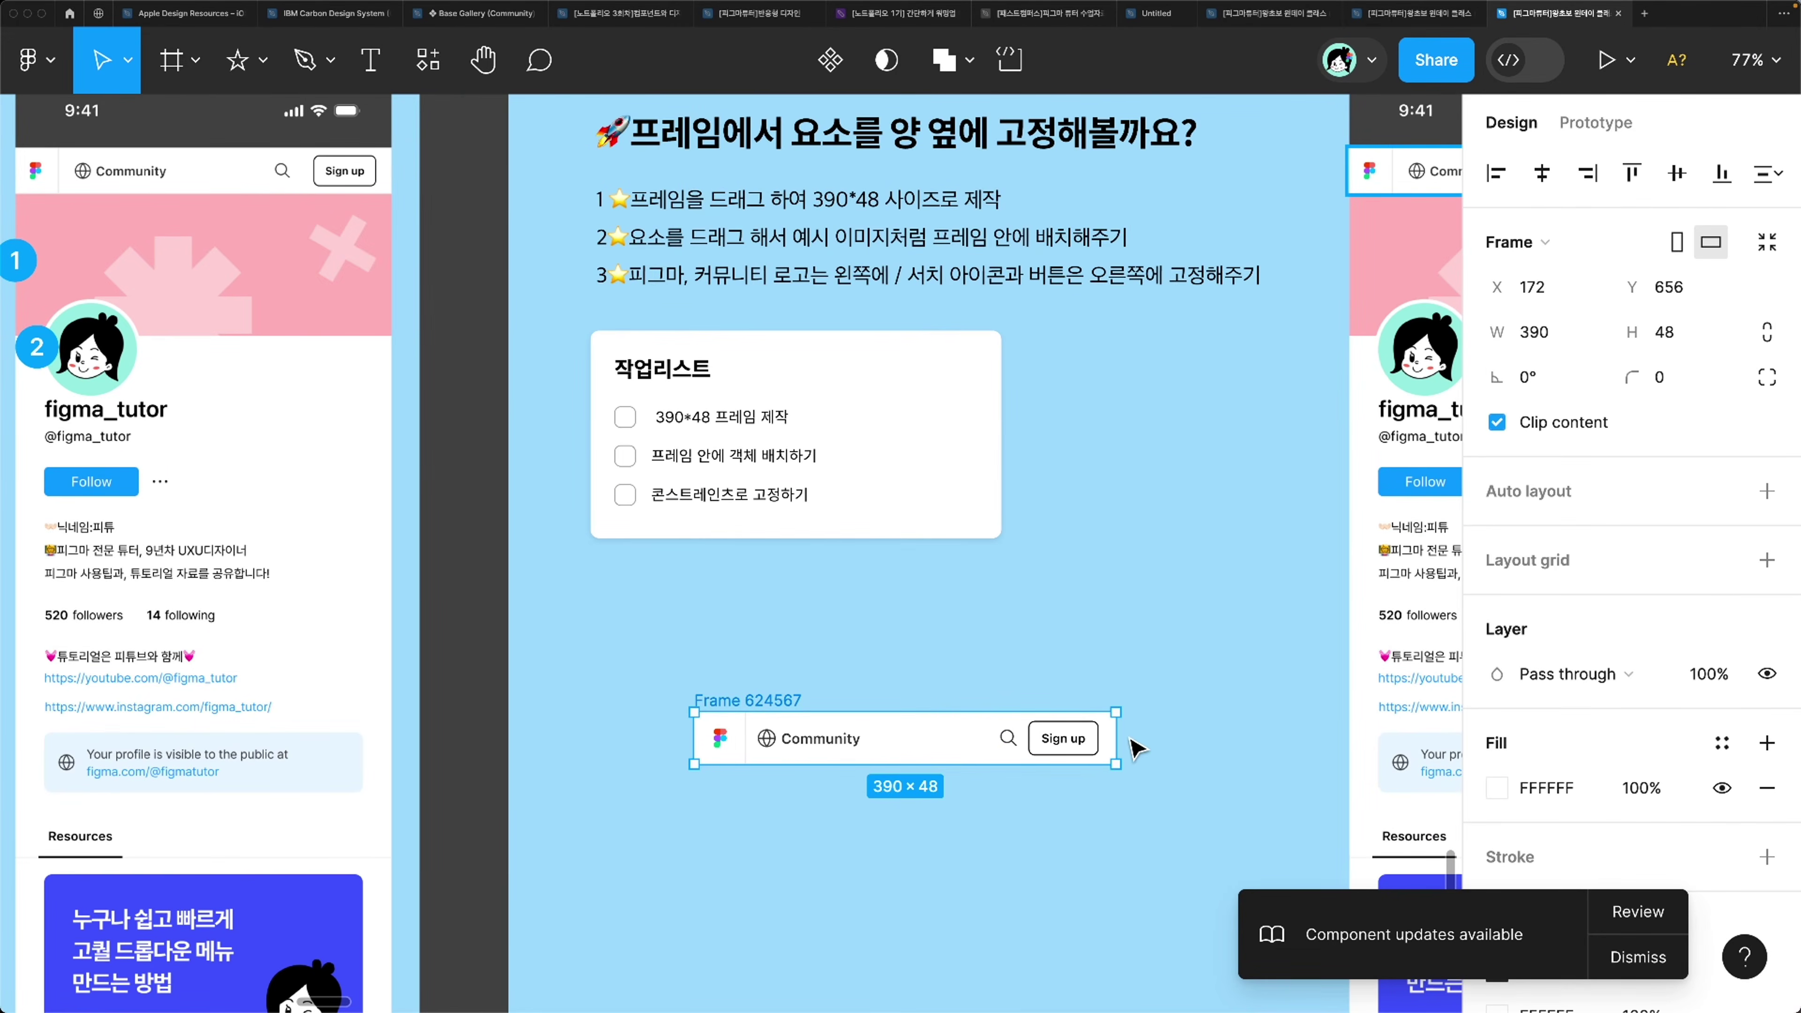
{"action": "mouse_move", "coordinate": [1118, 740]}
{"action": "left_mouse_down"}
{"action": "mouse_move", "coordinate": [1301, 758]}
{"action": "mouse_move", "coordinate": [1021, 762]}
{"action": "mouse_move", "coordinate": [1192, 767]}
{"action": "mouse_move", "coordinate": [1116, 763]}
{"action": "left_mouse_up"}
{"action": "mouse_move", "coordinate": [1117, 751]}
{"action": "left_mouse_down"}
{"action": "mouse_move", "coordinate": [1218, 744]}
{"action": "mouse_move", "coordinate": [1019, 726]}
{"action": "mouse_move", "coordinate": [1119, 752]}
{"action": "left_mouse_up"}
Step: Duplicate the 48 × 48 Figma logo frame onto the empty area below the navigation bar, at X 190, Y 818
{"action": "scroll", "coordinate": [651, 752], "scroll_direction": "up", "scroll_amount": 5}
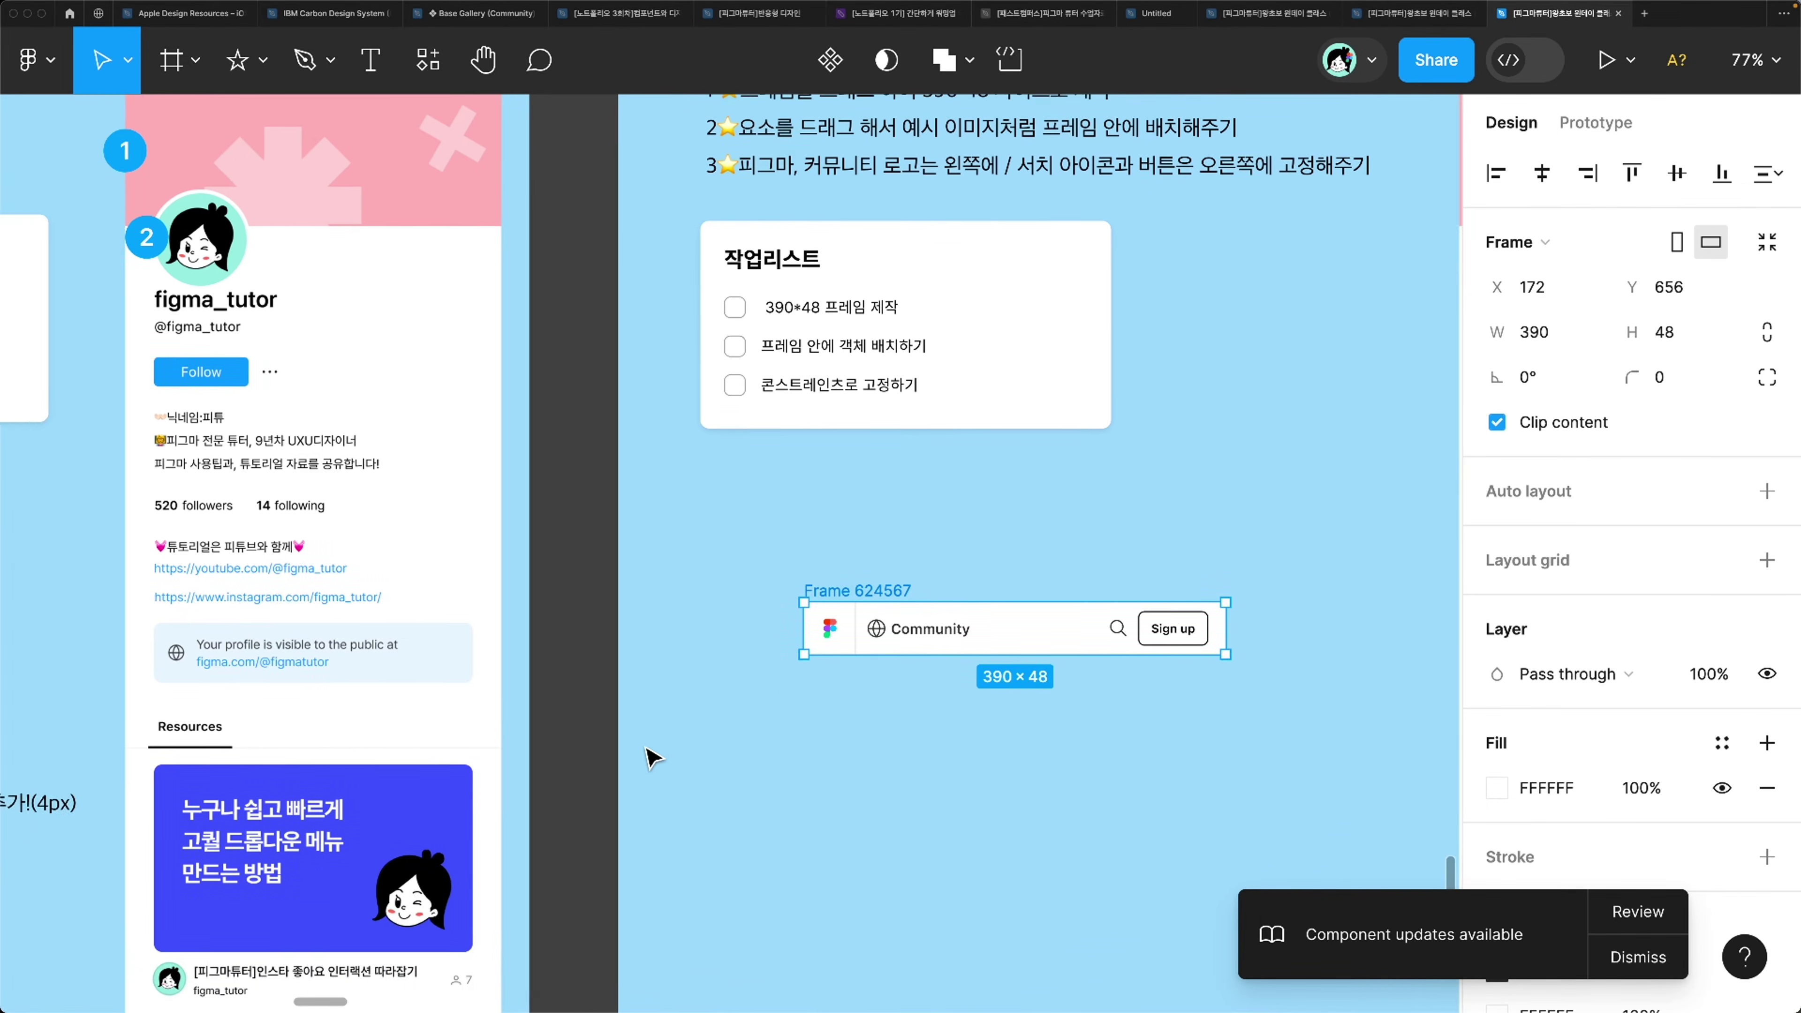
{"action": "scroll", "coordinate": [651, 757], "scroll_direction": "right", "scroll_amount": 3}
{"action": "left_click", "coordinate": [694, 561]}
{"action": "left_click_drag", "start_coordinate": [694, 560], "coordinate": [716, 785]}
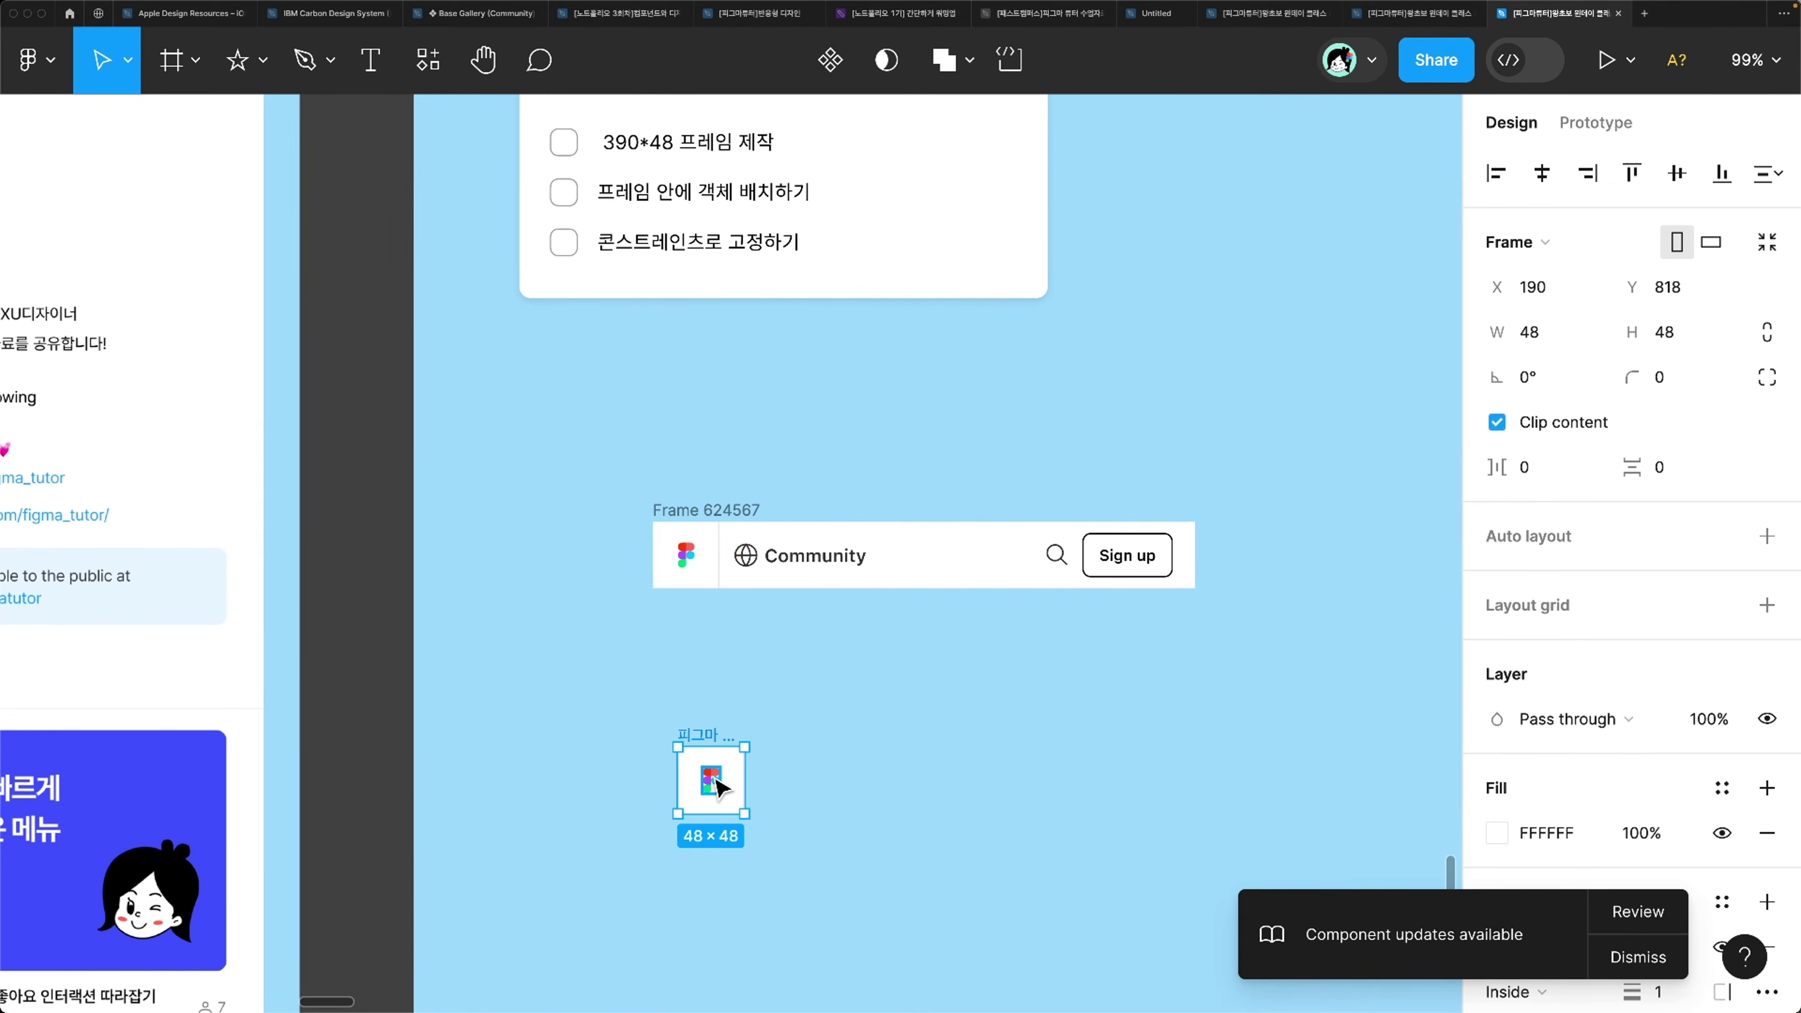
Step: Change the horizontal and vertical constraints of the 12 × 18 logo inside the duplicated Figma logo frame
{"action": "scroll", "coordinate": [715, 784], "scroll_direction": "up", "scroll_amount": 5}
{"action": "scroll", "coordinate": [720, 788], "scroll_direction": "up", "scroll_amount": 5}
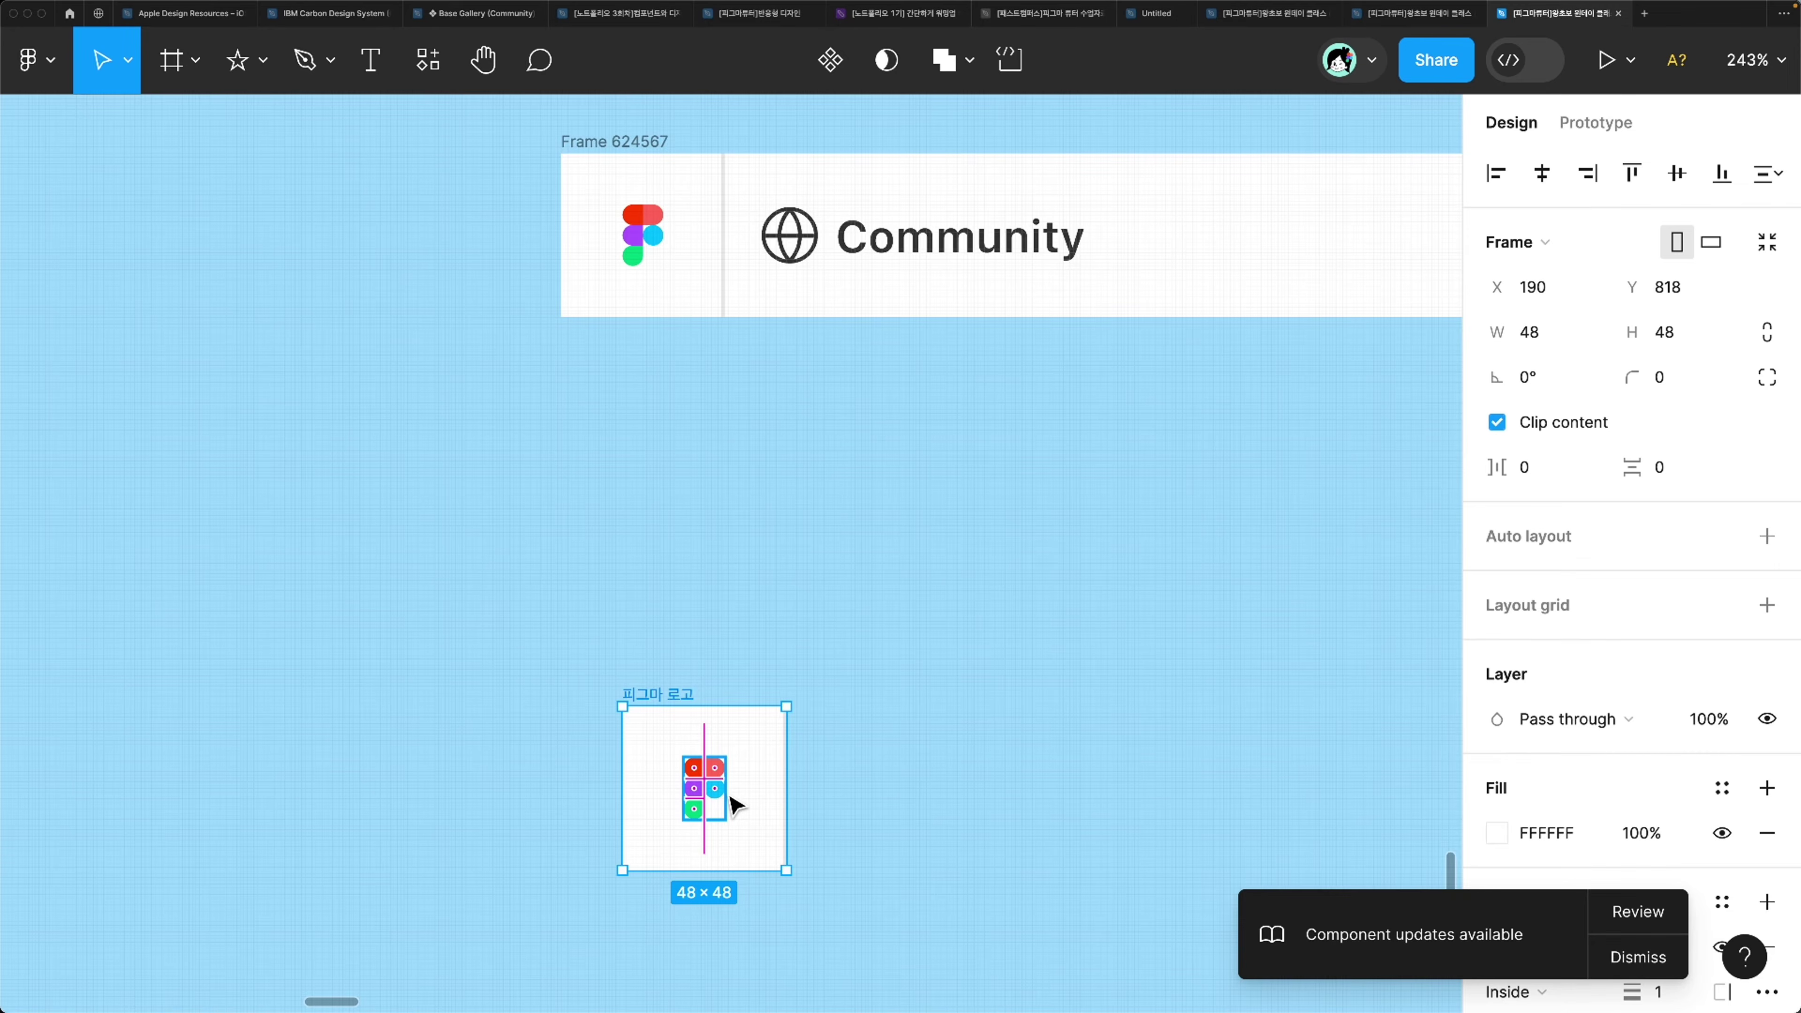
{"action": "scroll", "coordinate": [733, 805], "scroll_direction": "up", "scroll_amount": 3}
{"action": "scroll", "coordinate": [753, 788], "scroll_direction": "down", "scroll_amount": 3}
{"action": "scroll", "coordinate": [753, 789], "scroll_direction": "left", "scroll_amount": 2}
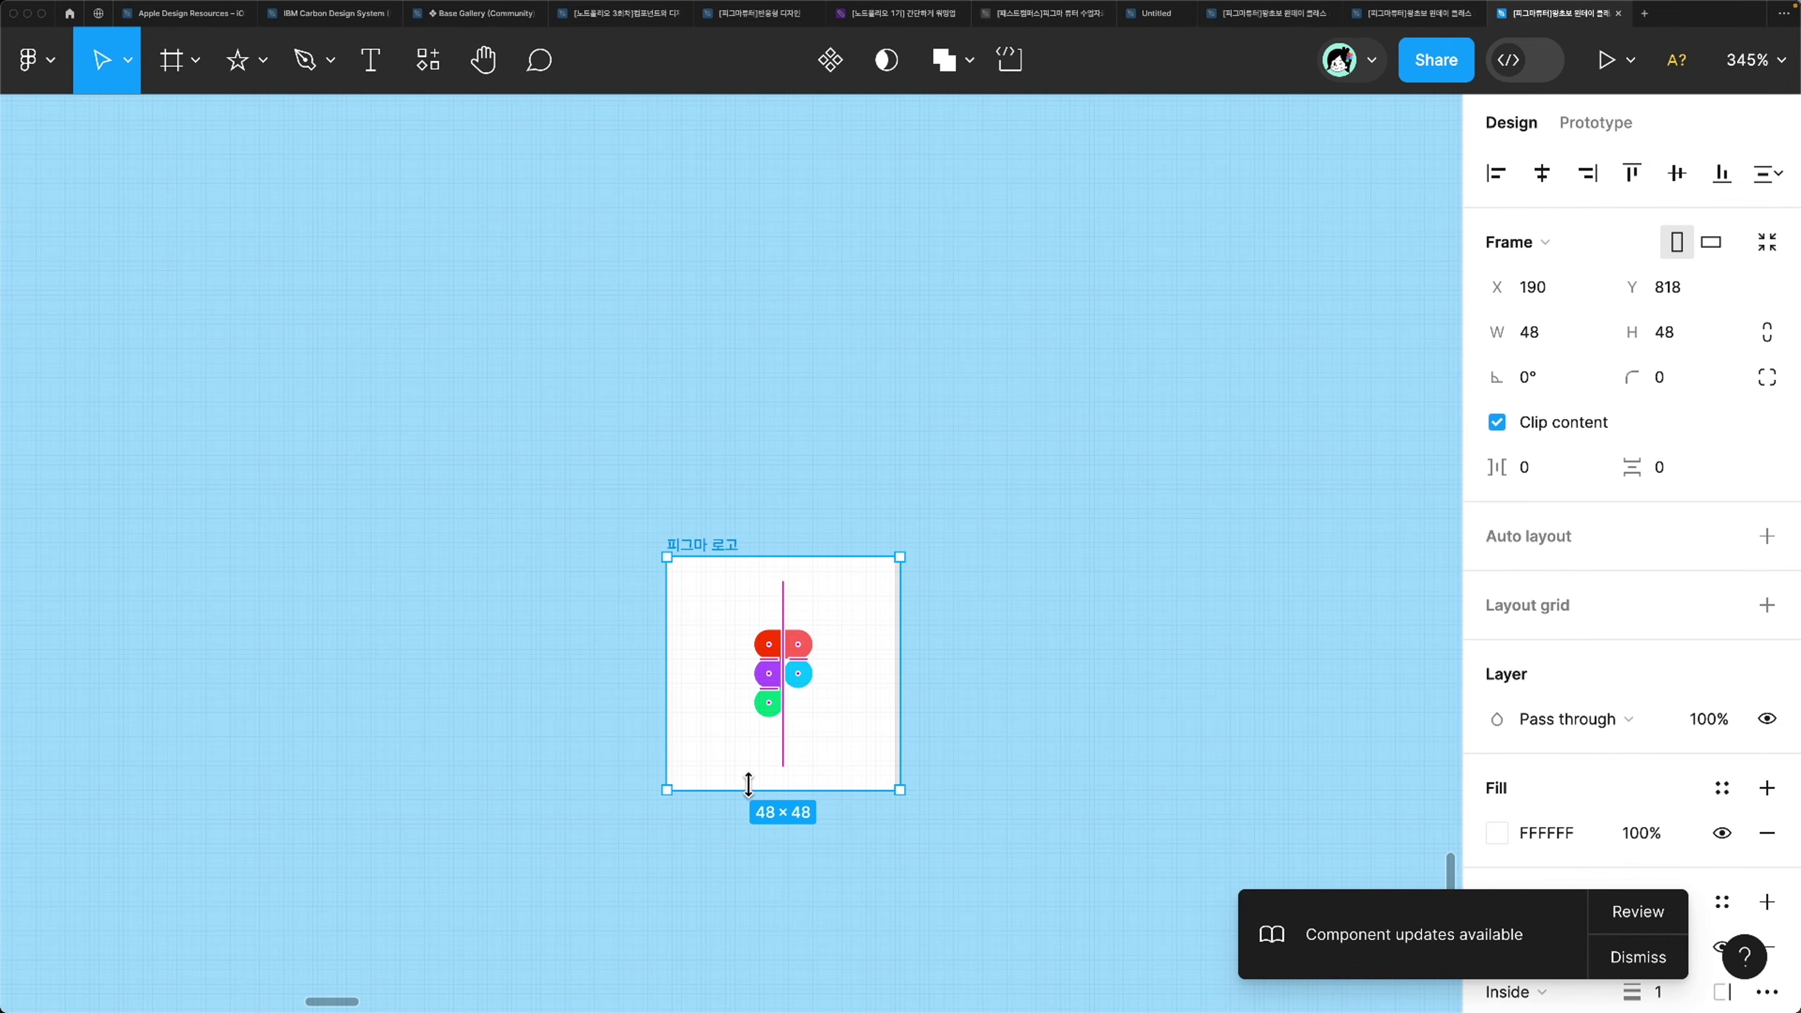
{"action": "left_click", "coordinate": [808, 713]}
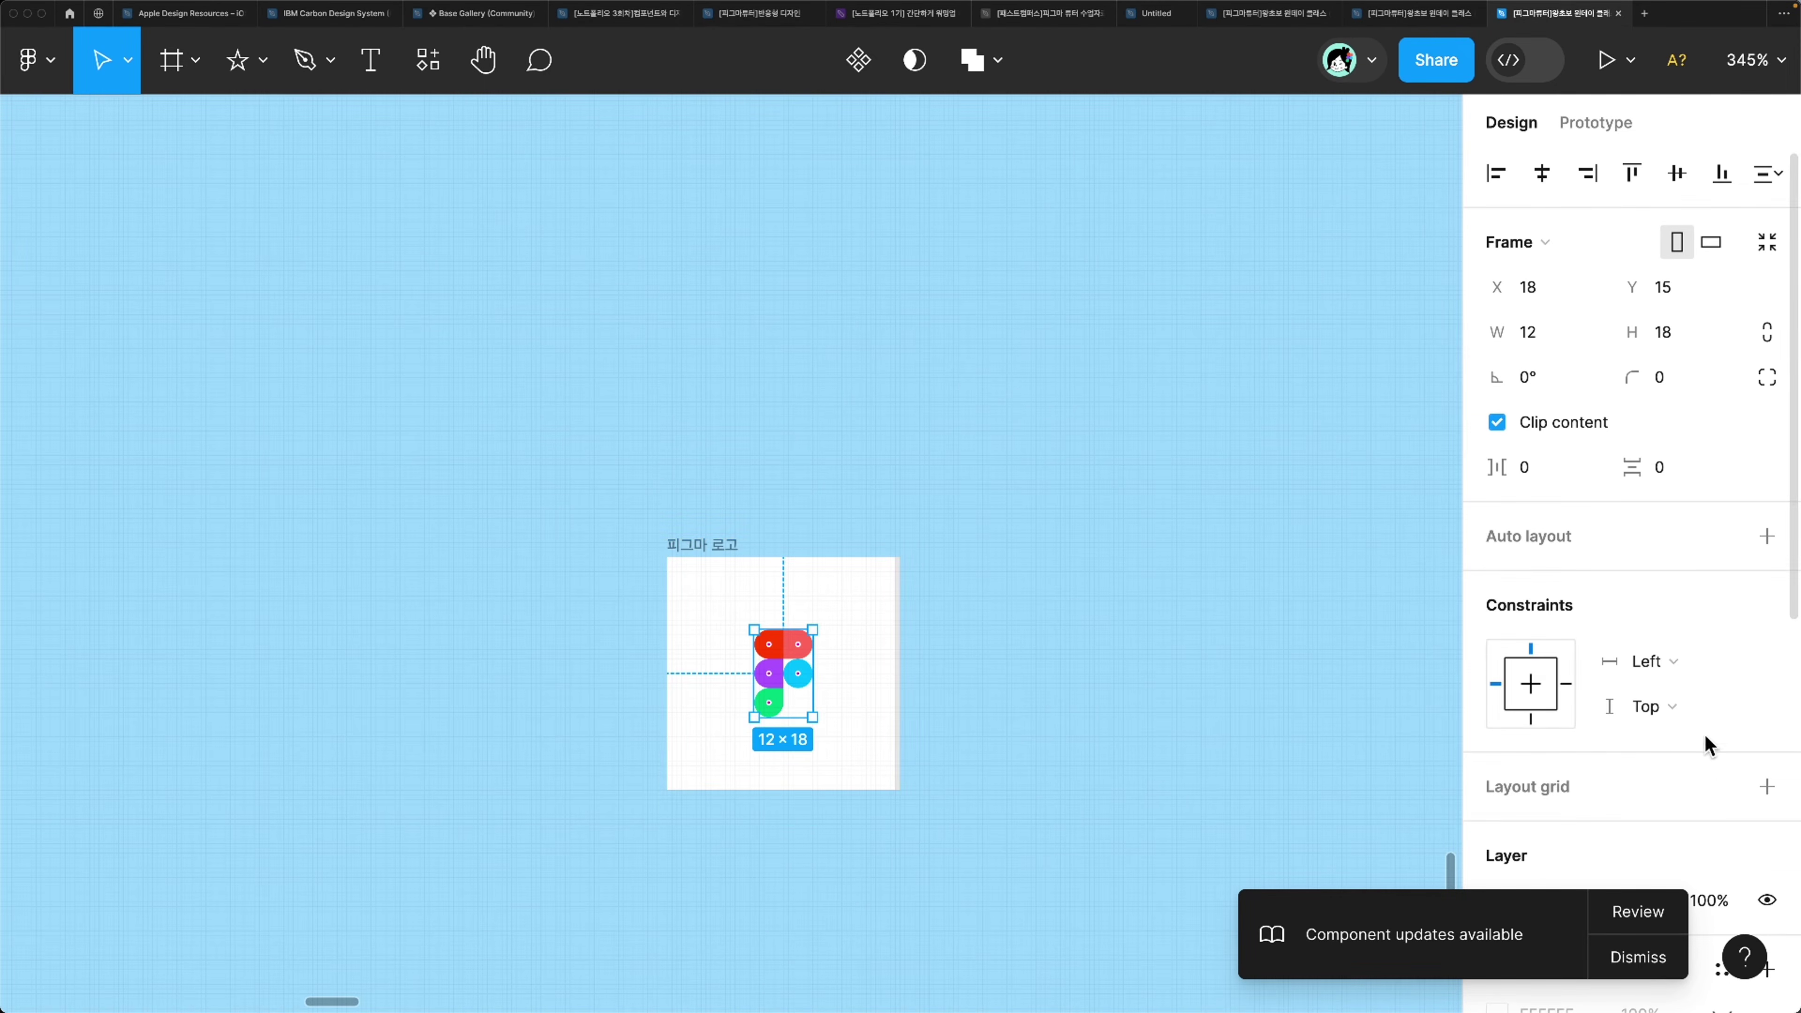
{"action": "left_click", "coordinate": [1682, 676]}
{"action": "left_click", "coordinate": [1656, 796]}
{"action": "left_click", "coordinate": [1668, 716]}
{"action": "left_click", "coordinate": [1651, 846]}
{"action": "left_click", "coordinate": [1076, 724]}
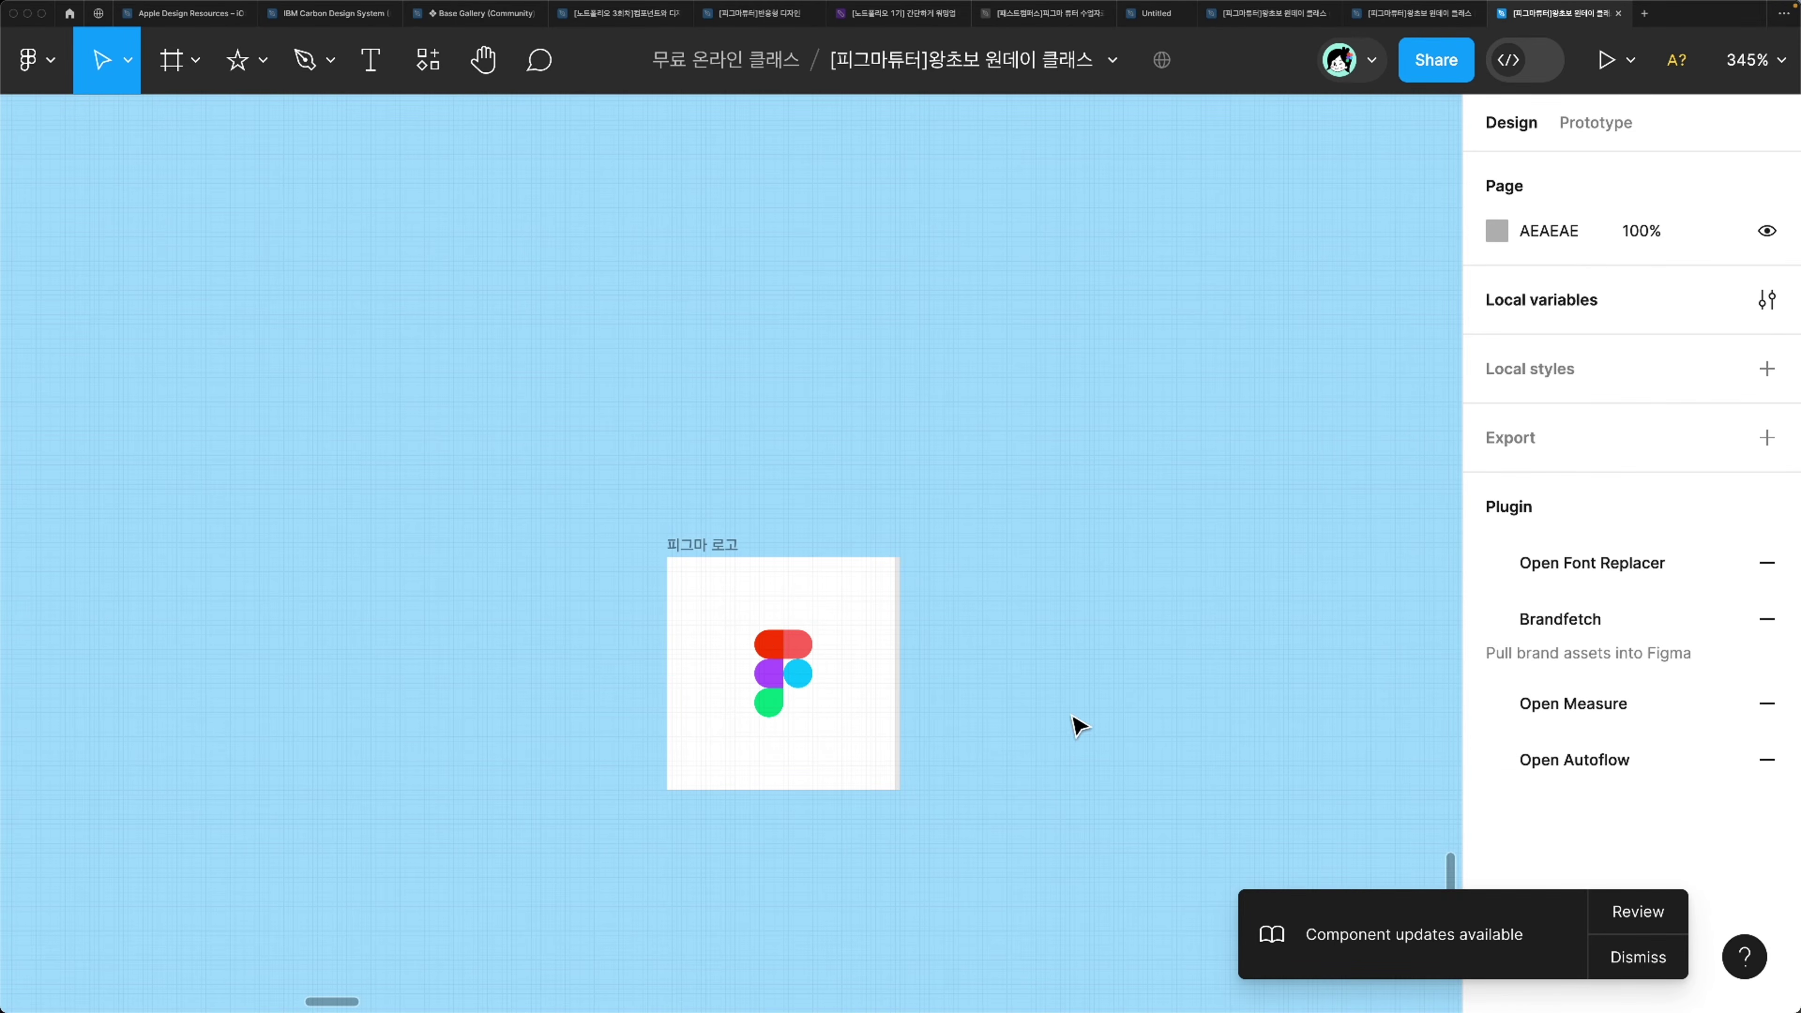
Step: Try resizing the duplicated Figma logo frame from its corner with the Move tool, and undo the resize
{"action": "left_click", "coordinate": [711, 539]}
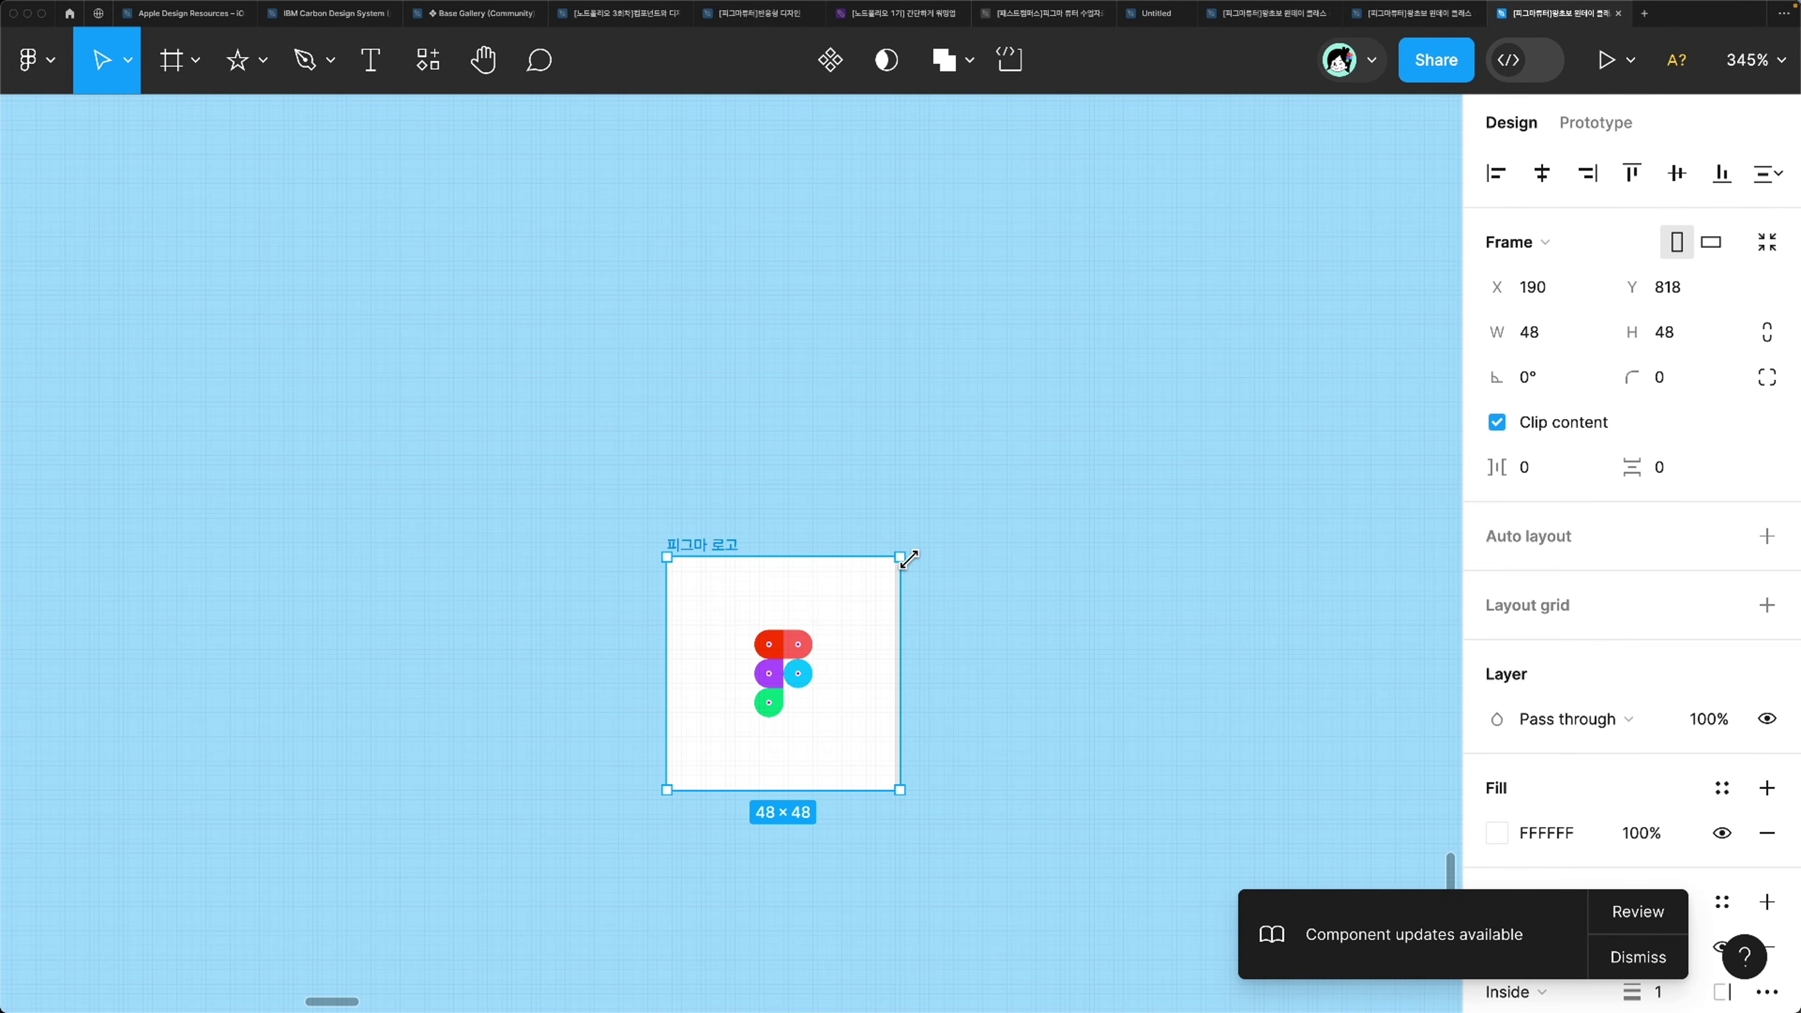
{"action": "left_click_drag", "start_coordinate": [908, 558], "coordinate": [989, 619]}
{"action": "key", "text": "super+z"}
Step: Set the constraints of the 12 × 18 logo inside the duplicated logo frame to Left and Top
{"action": "left_click", "coordinate": [897, 508]}
{"action": "left_click", "coordinate": [730, 569]}
{"action": "left_click", "coordinate": [798, 674]}
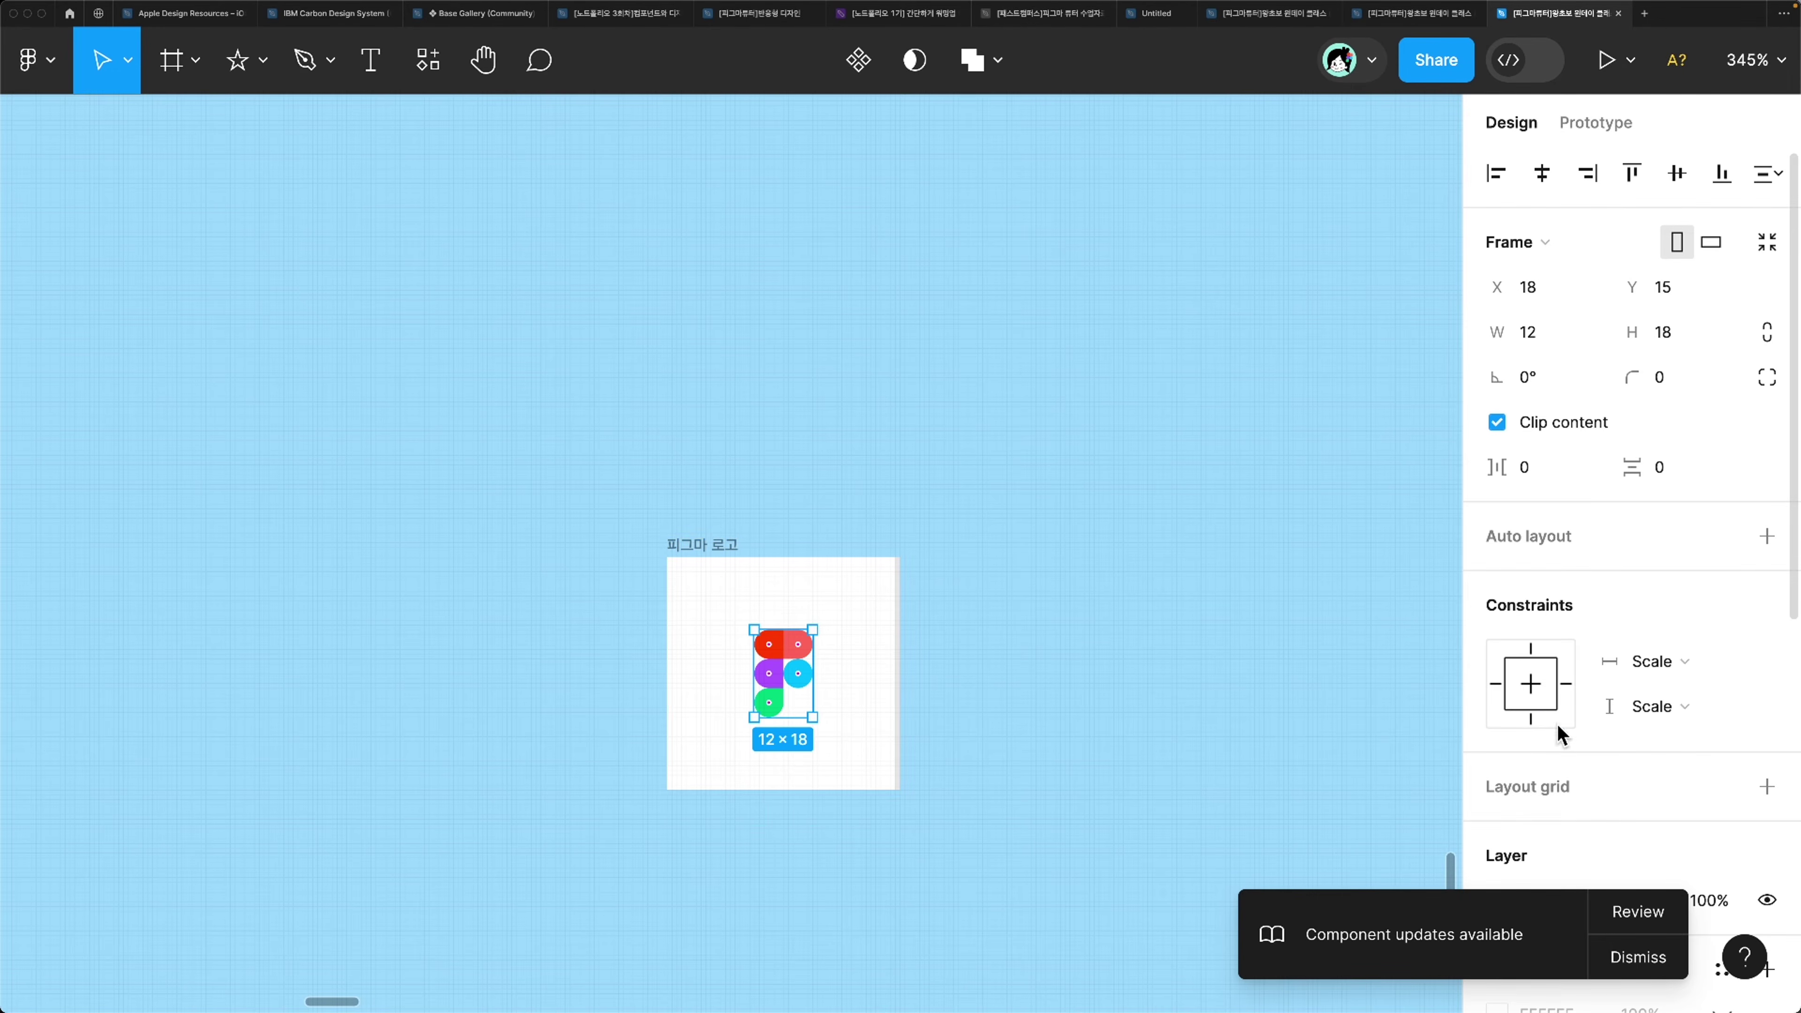
{"action": "left_click", "coordinate": [1678, 667]}
{"action": "left_click", "coordinate": [1648, 523]}
{"action": "left_click", "coordinate": [1656, 706]}
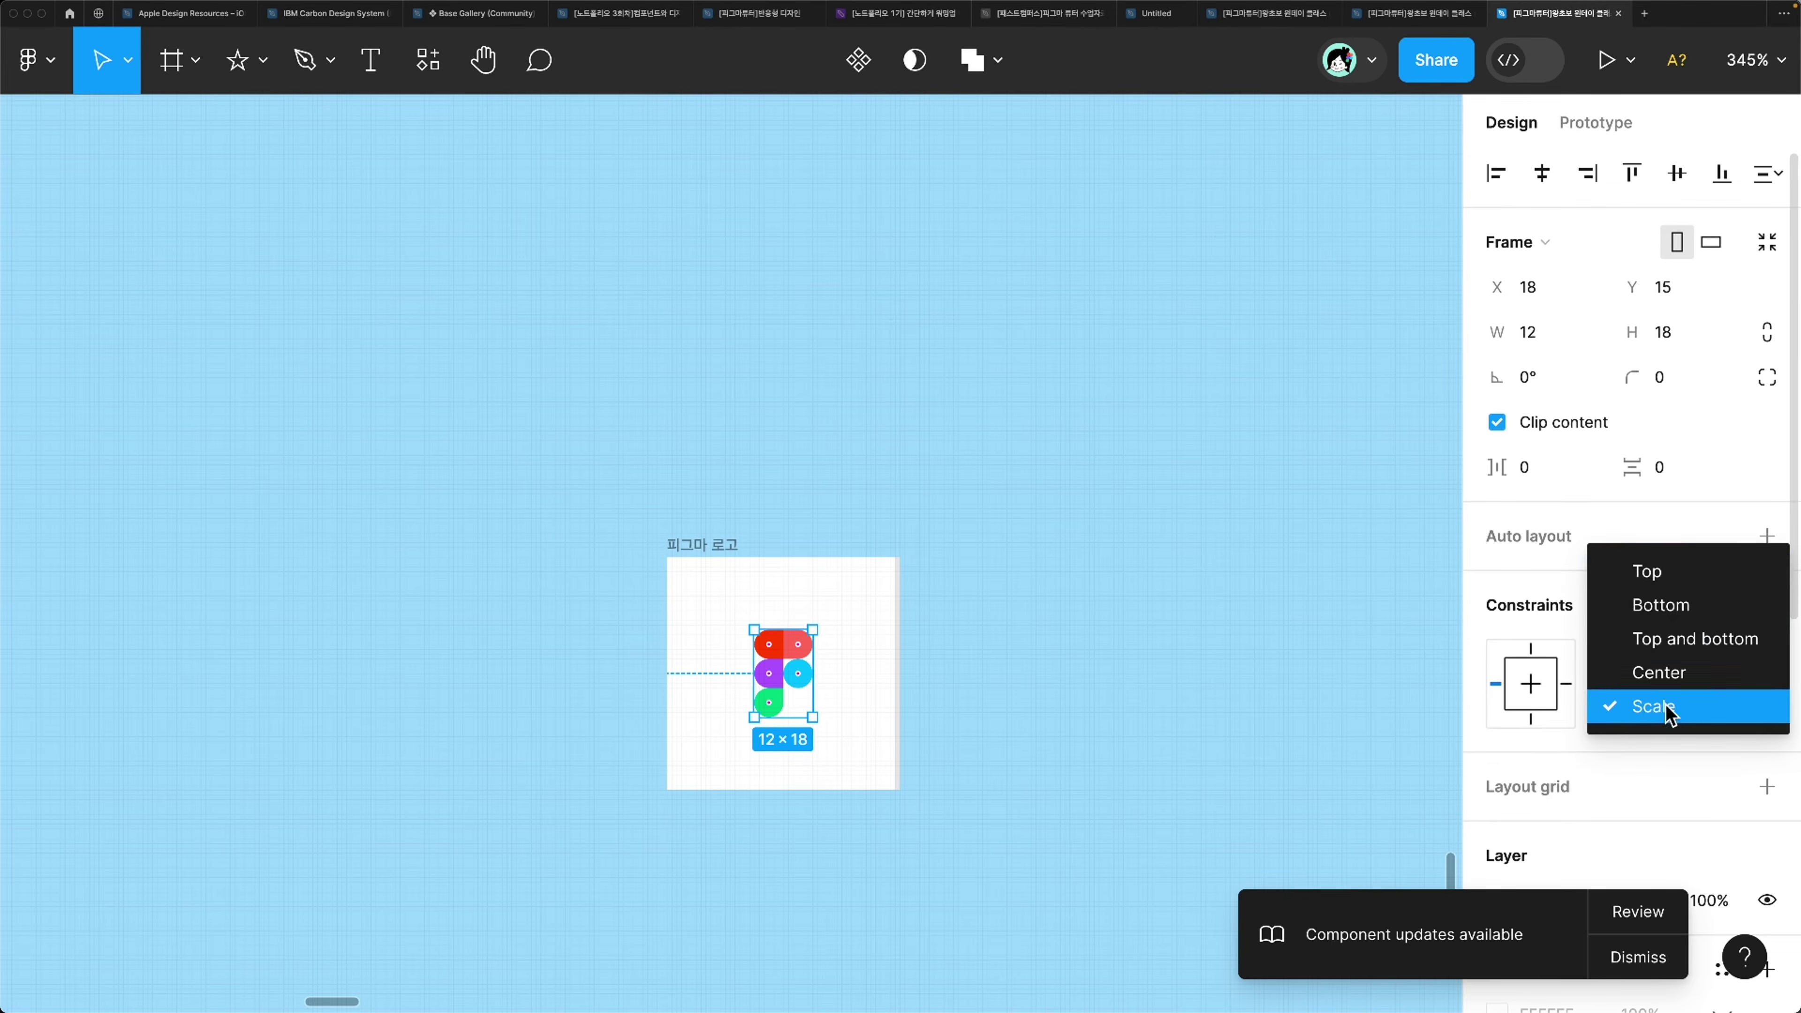
{"action": "left_click", "coordinate": [1619, 568]}
Step: Try enlarging the duplicated Figma logo frame from its corner with the Scale tool, and undo the scaling
{"action": "left_click", "coordinate": [681, 566]}
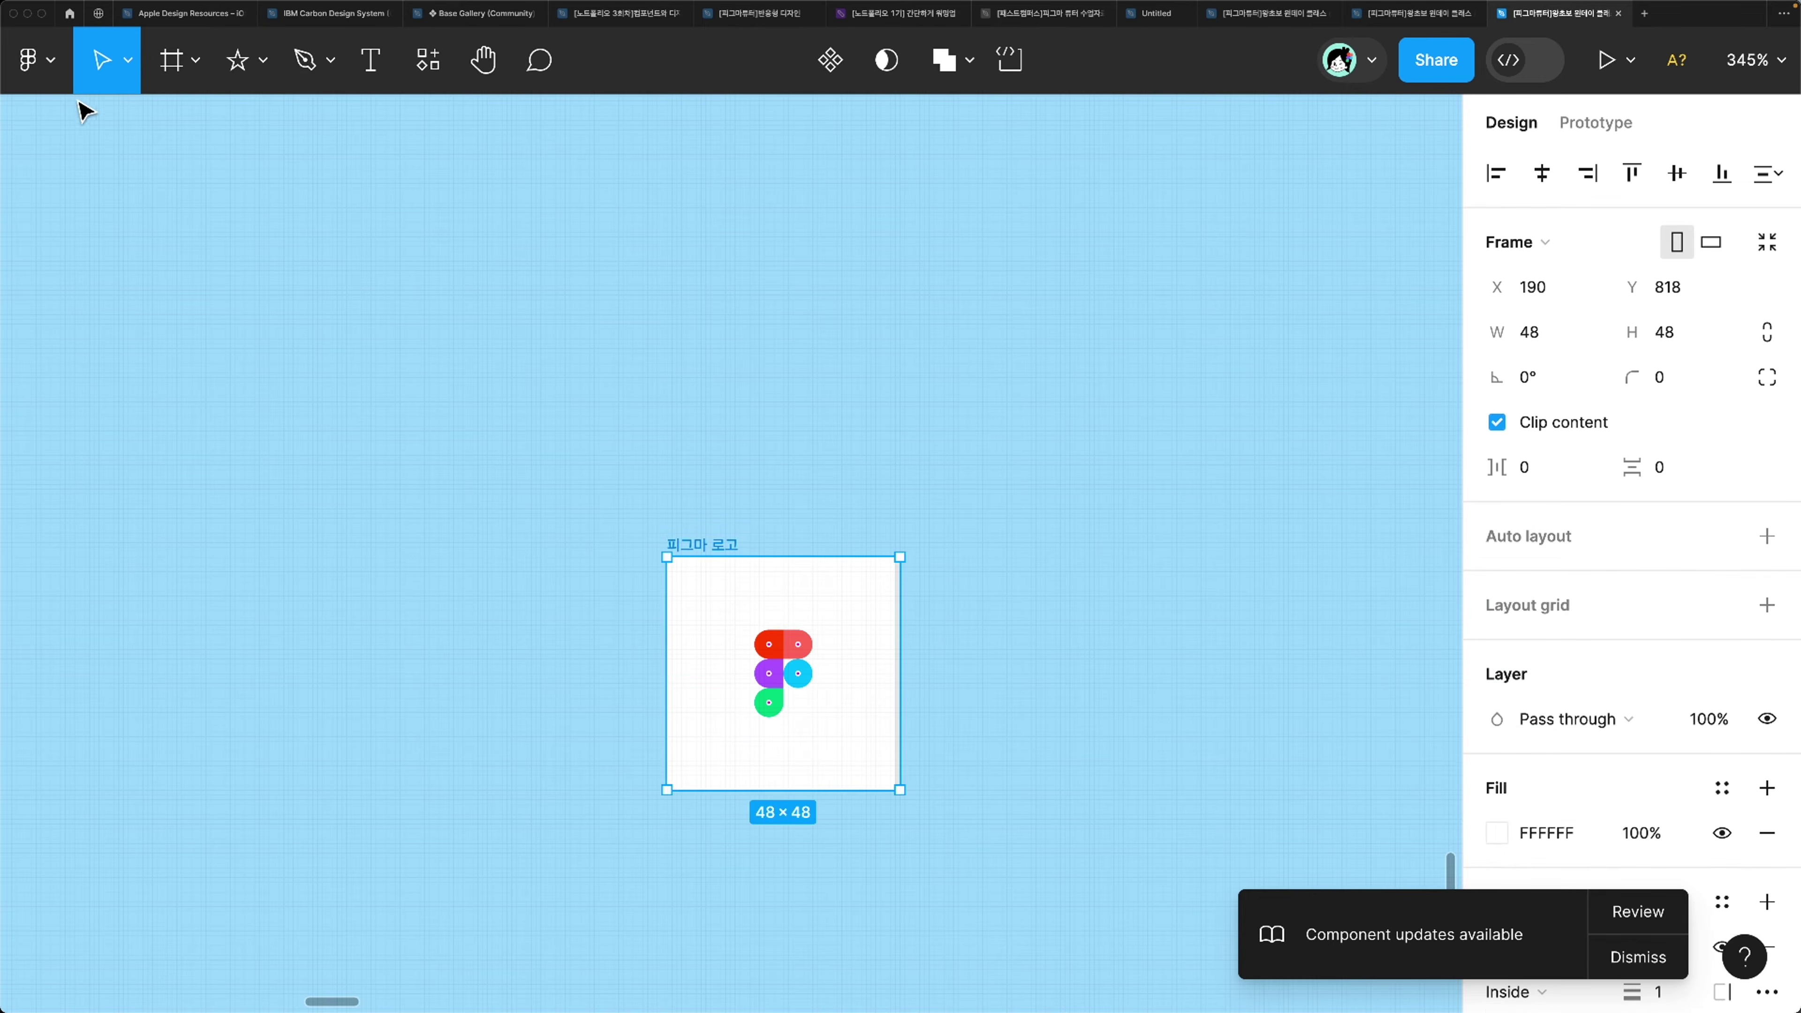
{"action": "left_click", "coordinate": [128, 61]}
{"action": "left_click", "coordinate": [129, 164]}
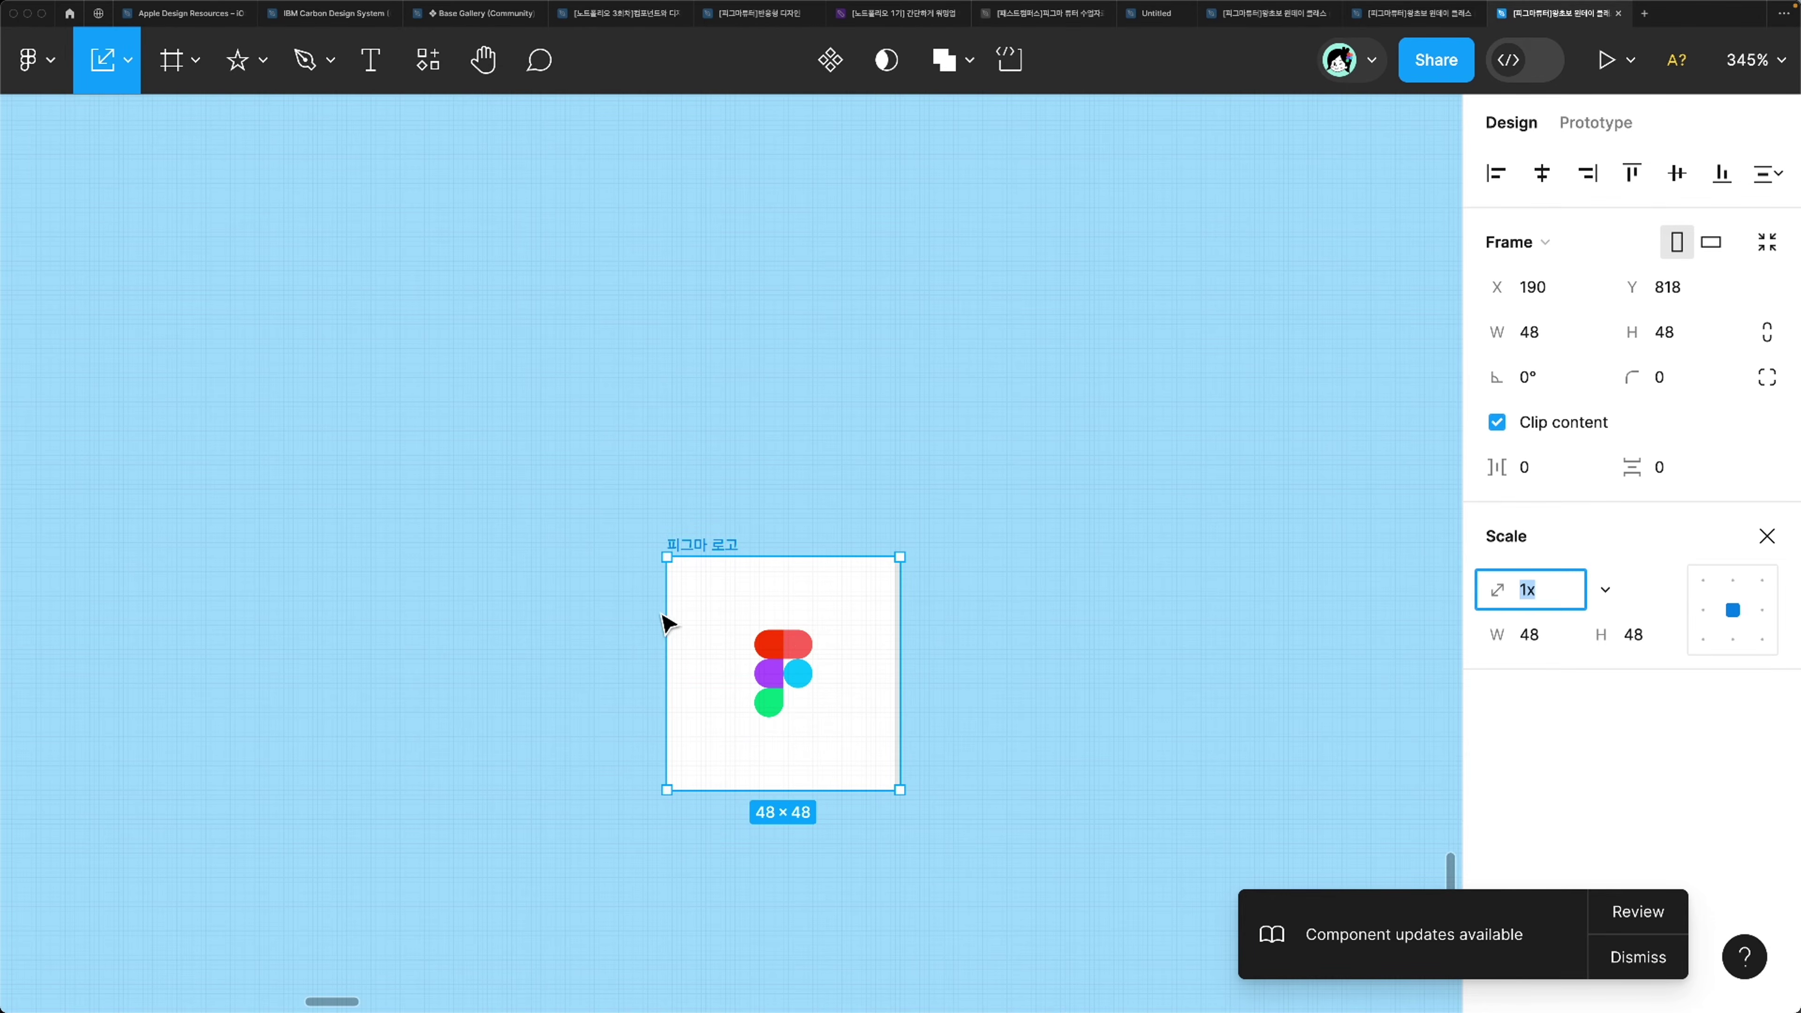
{"action": "left_click_drag", "start_coordinate": [899, 558], "coordinate": [989, 483]}
{"action": "key", "text": "super+z"}
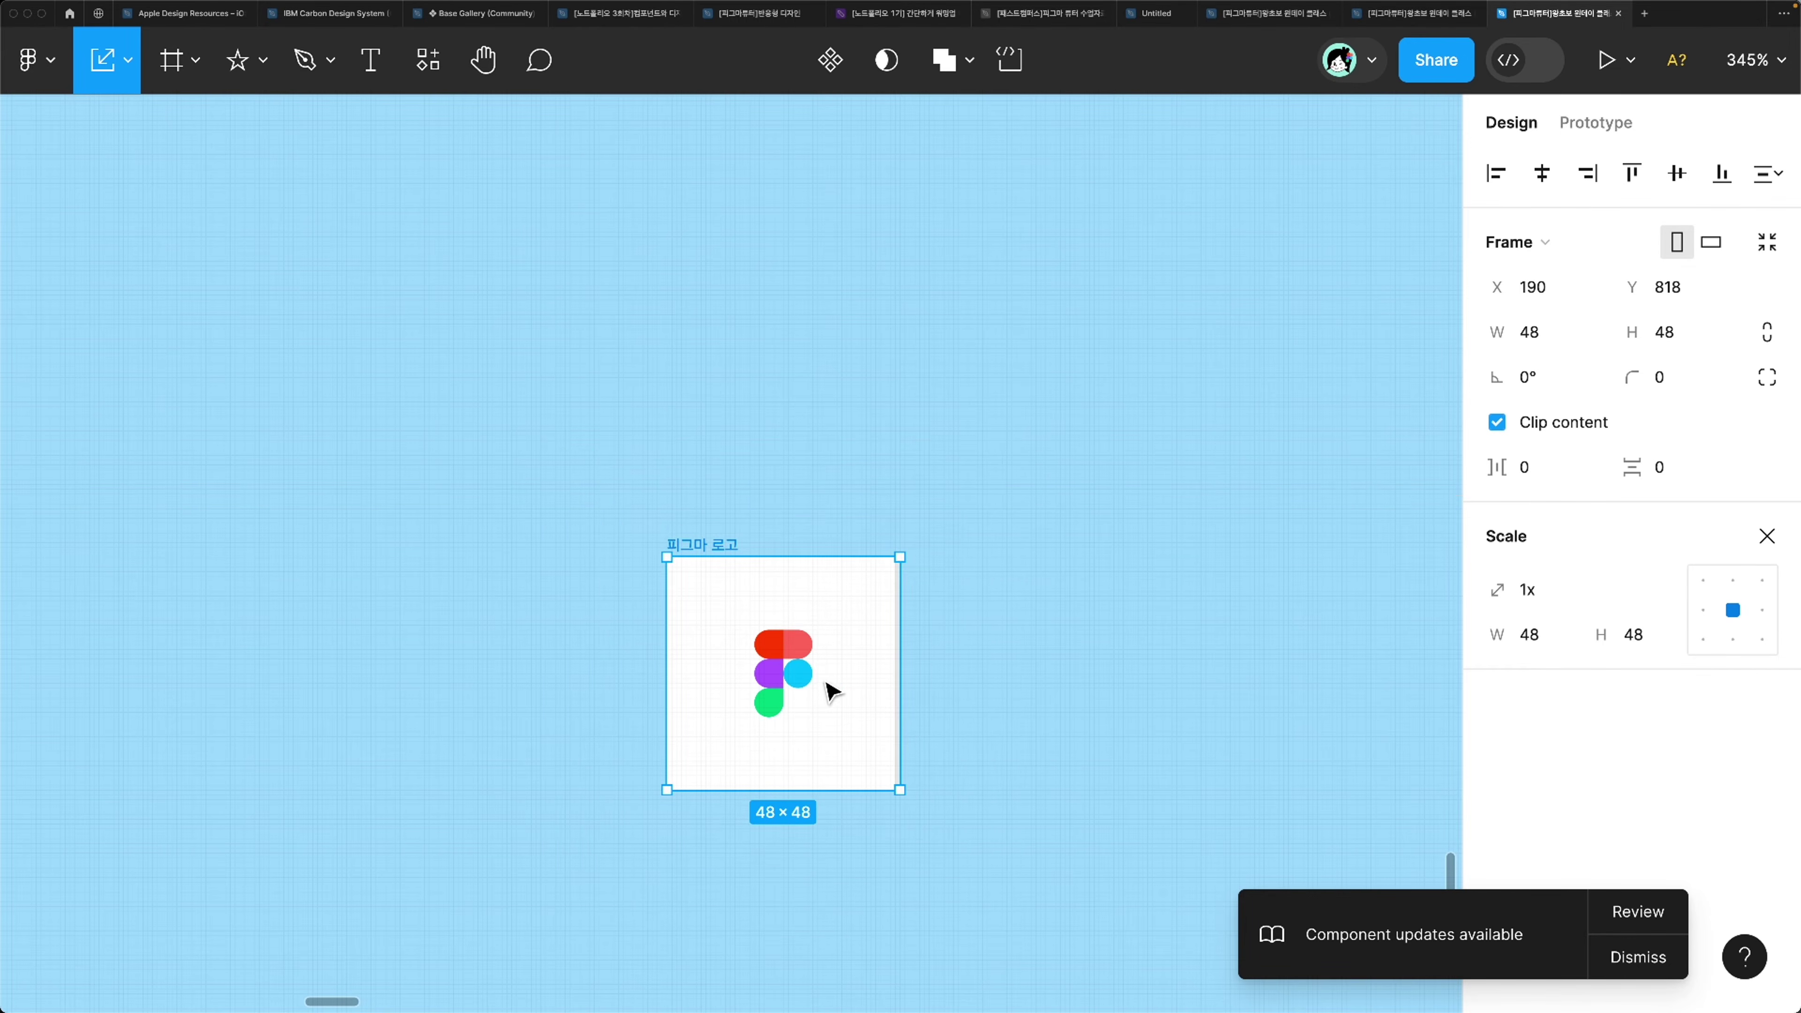
Step: Return from the constraints practice example to the lesson slides and locate slide 11 on the Scale tool
{"action": "scroll", "coordinate": [968, 704], "scroll_direction": "down", "scroll_amount": 15}
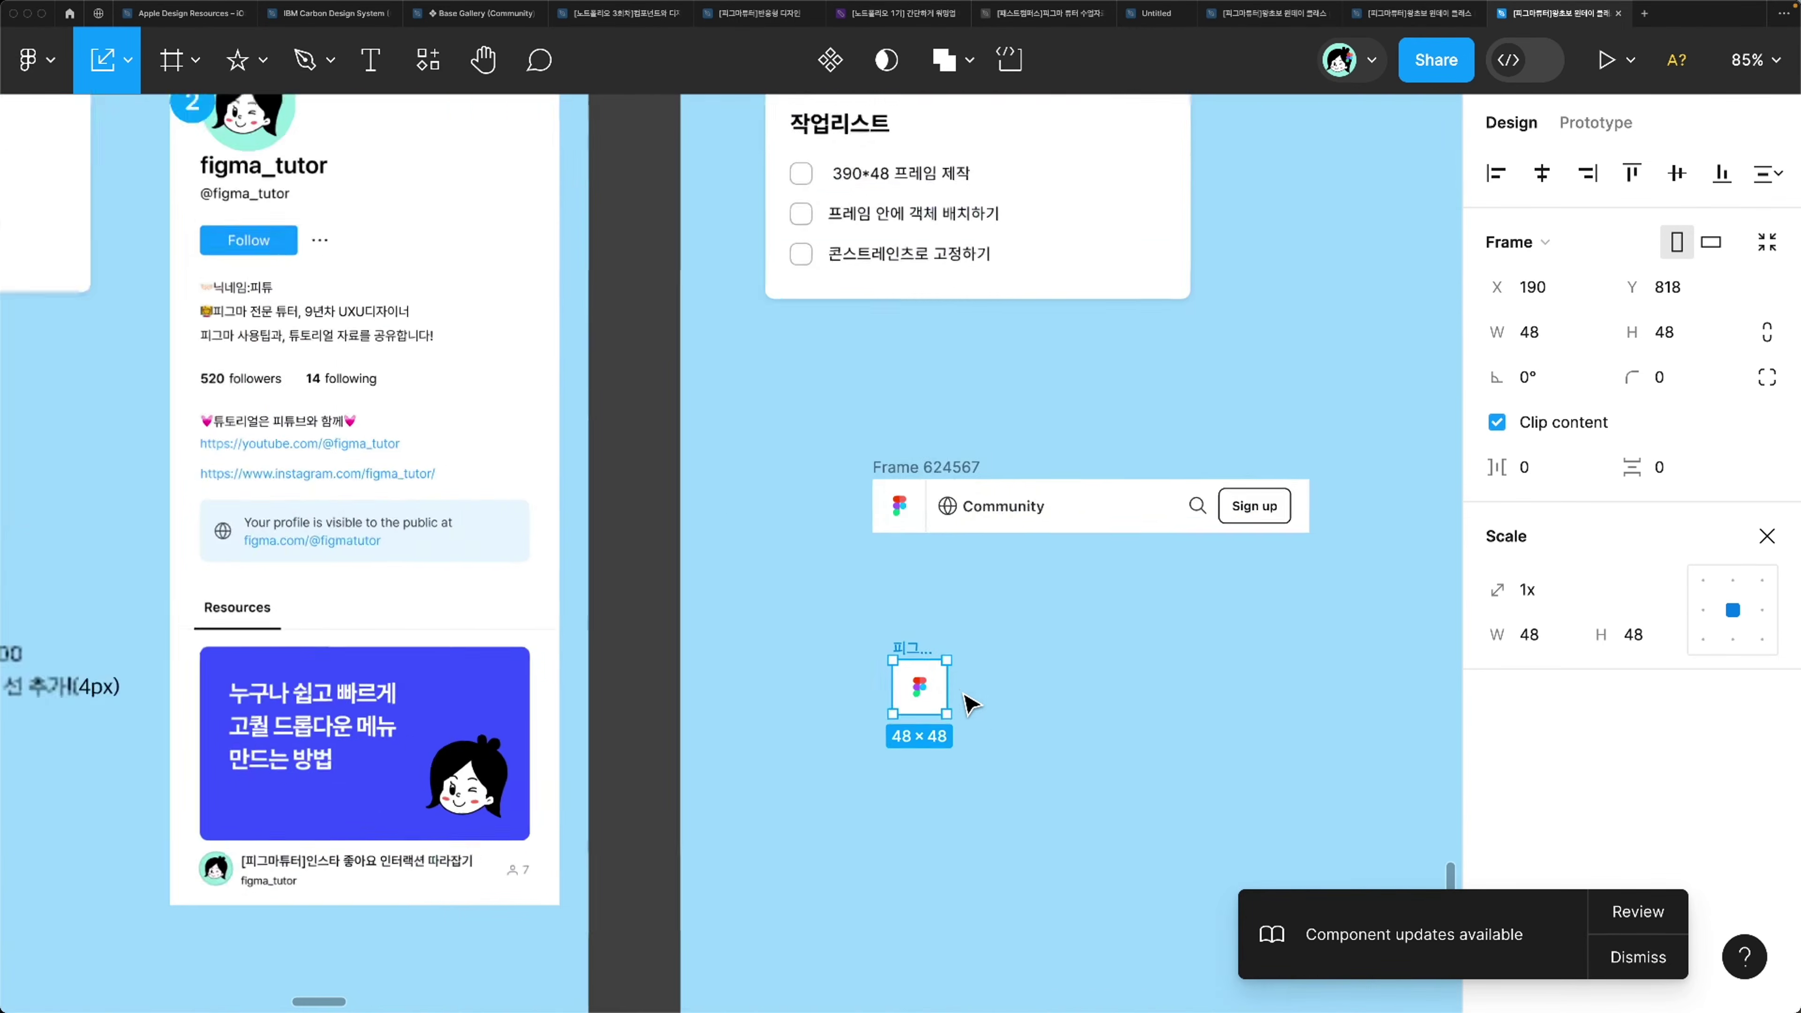
{"action": "scroll", "coordinate": [969, 704], "scroll_direction": "right", "scroll_amount": 6}
{"action": "scroll", "coordinate": [969, 704], "scroll_direction": "up", "scroll_amount": 2}
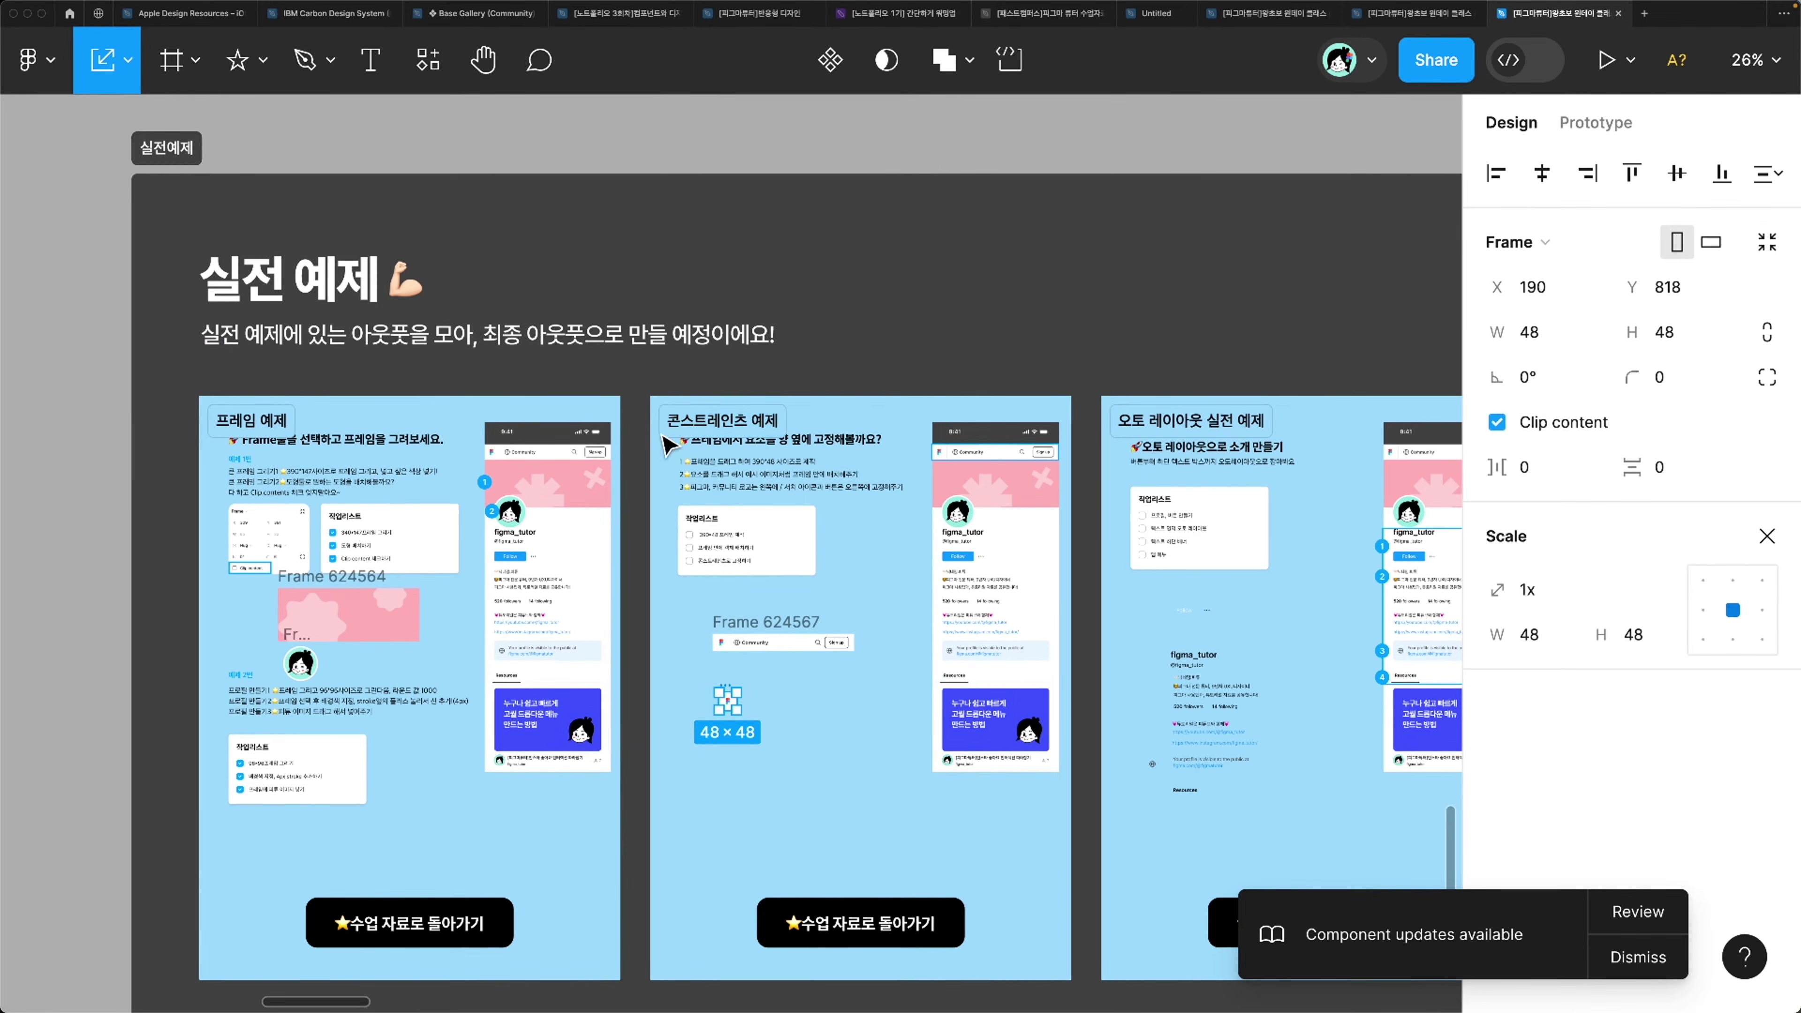
{"action": "left_click", "coordinate": [885, 929]}
{"action": "left_click", "coordinate": [836, 877]}
{"action": "scroll", "coordinate": [893, 922], "scroll_direction": "down", "scroll_amount": 3}
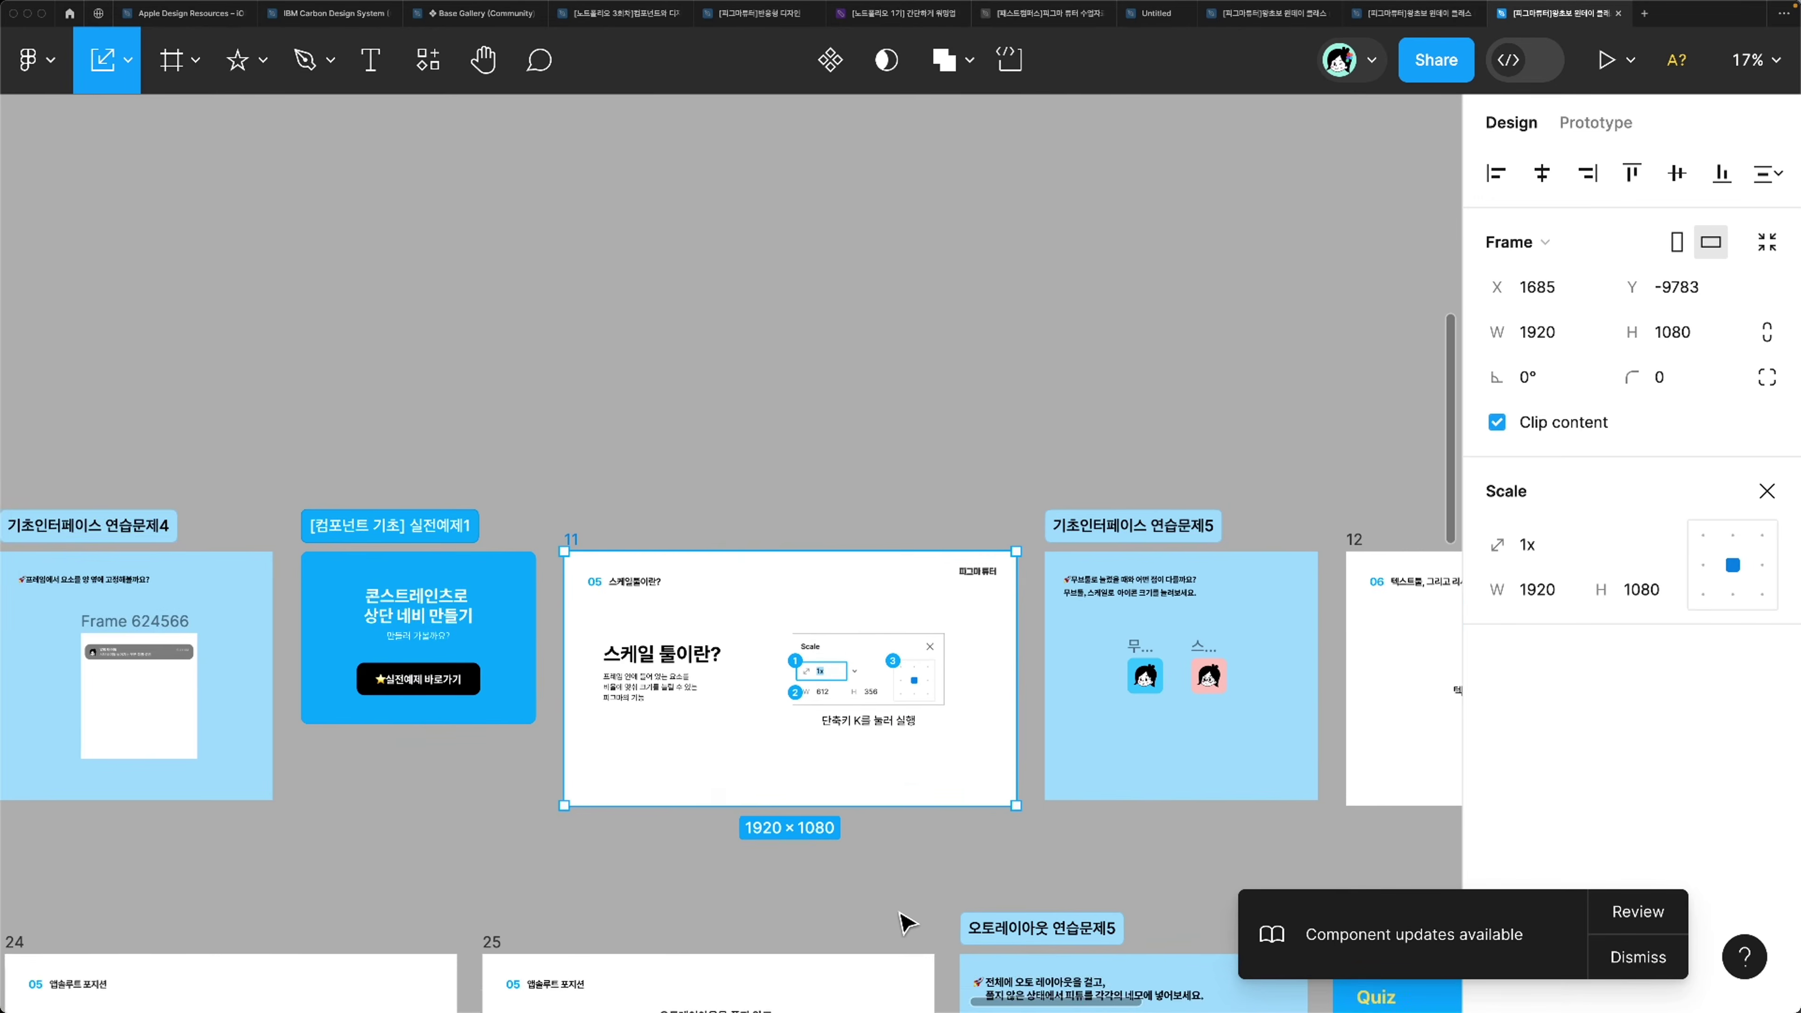
Step: Examine the Scale tool explanation and its numbered options on slide 11, and select the Scale tool
{"action": "scroll", "coordinate": [904, 923], "scroll_direction": "right", "scroll_amount": 4}
{"action": "scroll", "coordinate": [904, 922], "scroll_direction": "up", "scroll_amount": 3}
{"action": "scroll", "coordinate": [905, 922], "scroll_direction": "left", "scroll_amount": 5}
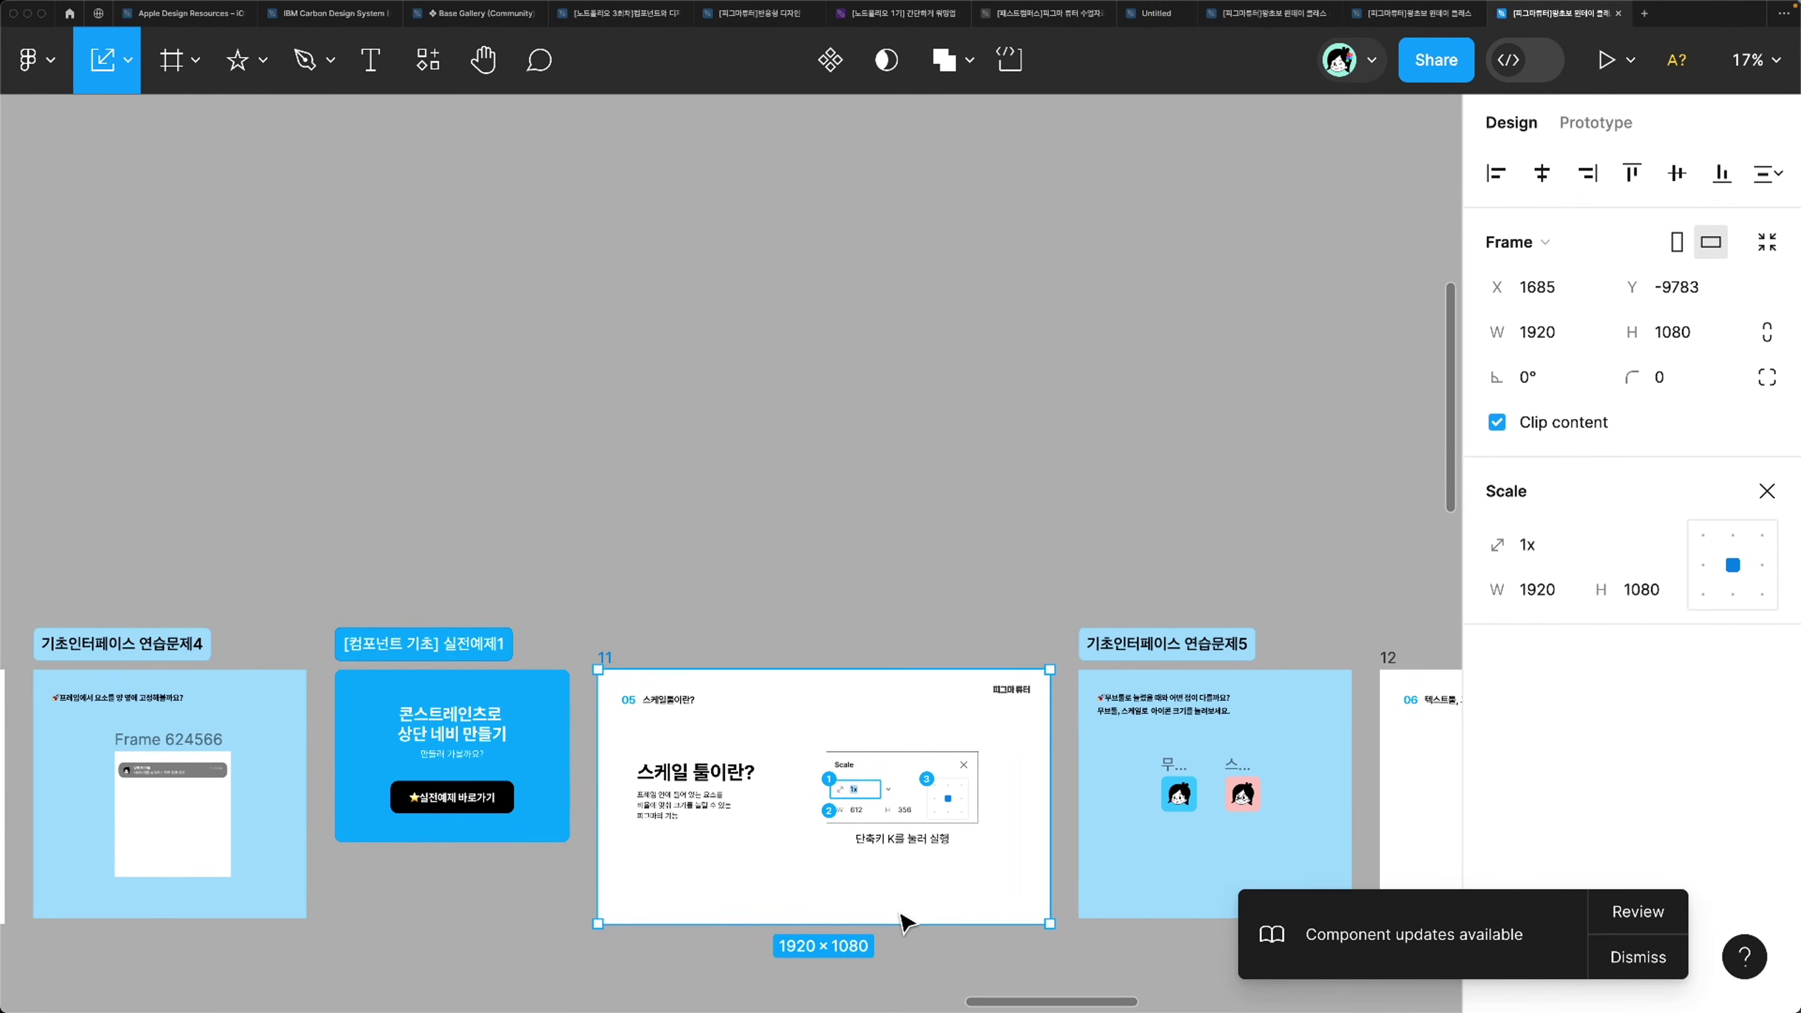
{"action": "scroll", "coordinate": [904, 922], "scroll_direction": "left", "scroll_amount": 5}
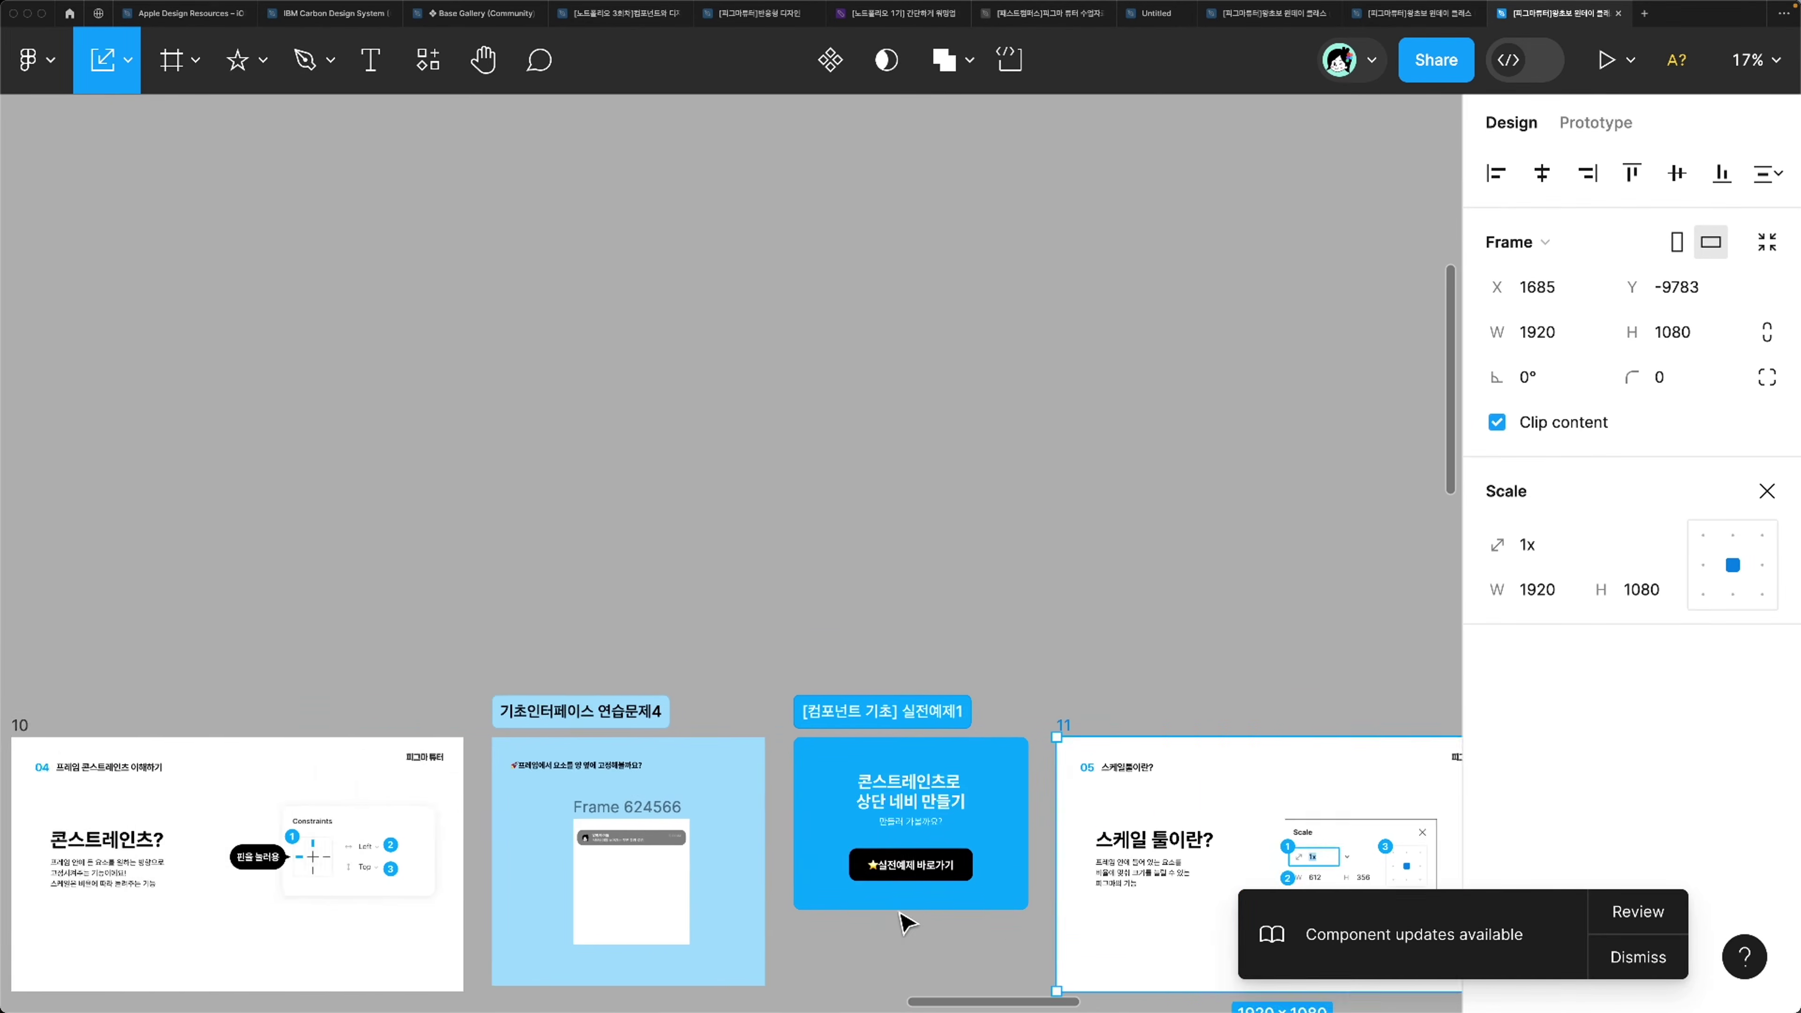
{"action": "scroll", "coordinate": [904, 922], "scroll_direction": "up", "scroll_amount": 3}
{"action": "scroll", "coordinate": [905, 922], "scroll_direction": "right", "scroll_amount": 5}
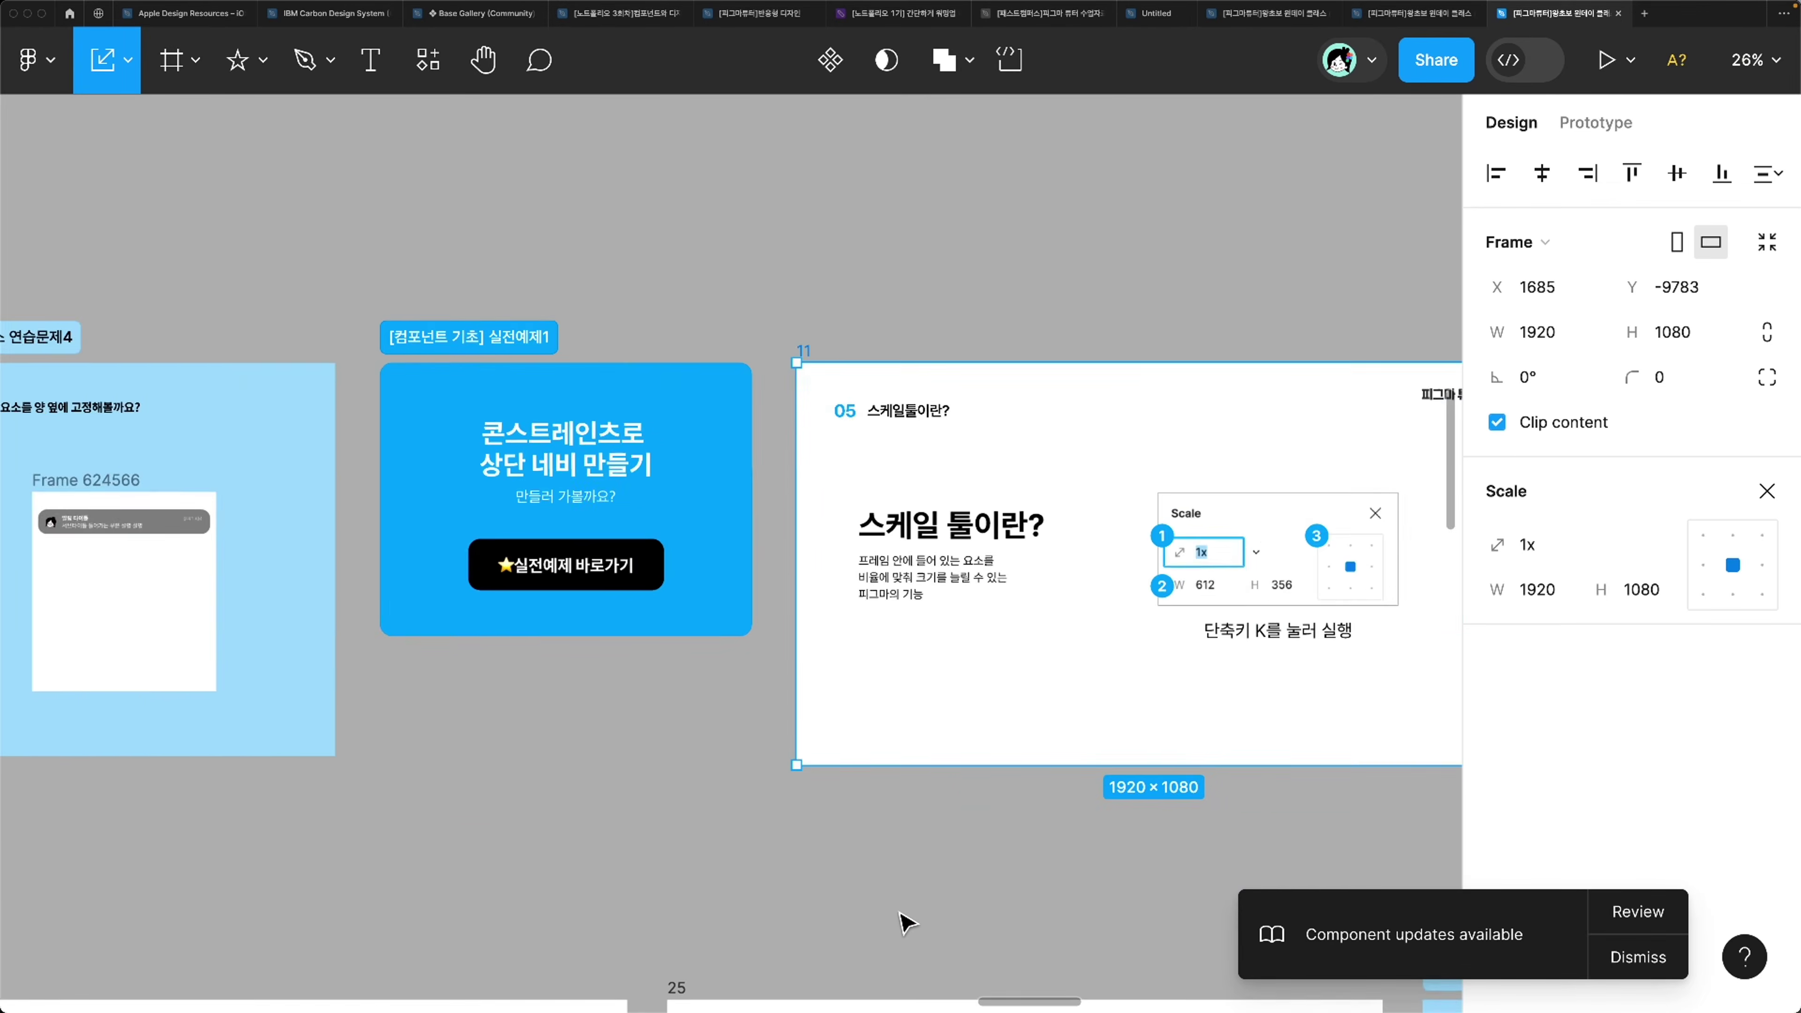
{"action": "scroll", "coordinate": [904, 922], "scroll_direction": "up", "scroll_amount": 5}
{"action": "scroll", "coordinate": [904, 922], "scroll_direction": "right", "scroll_amount": 5}
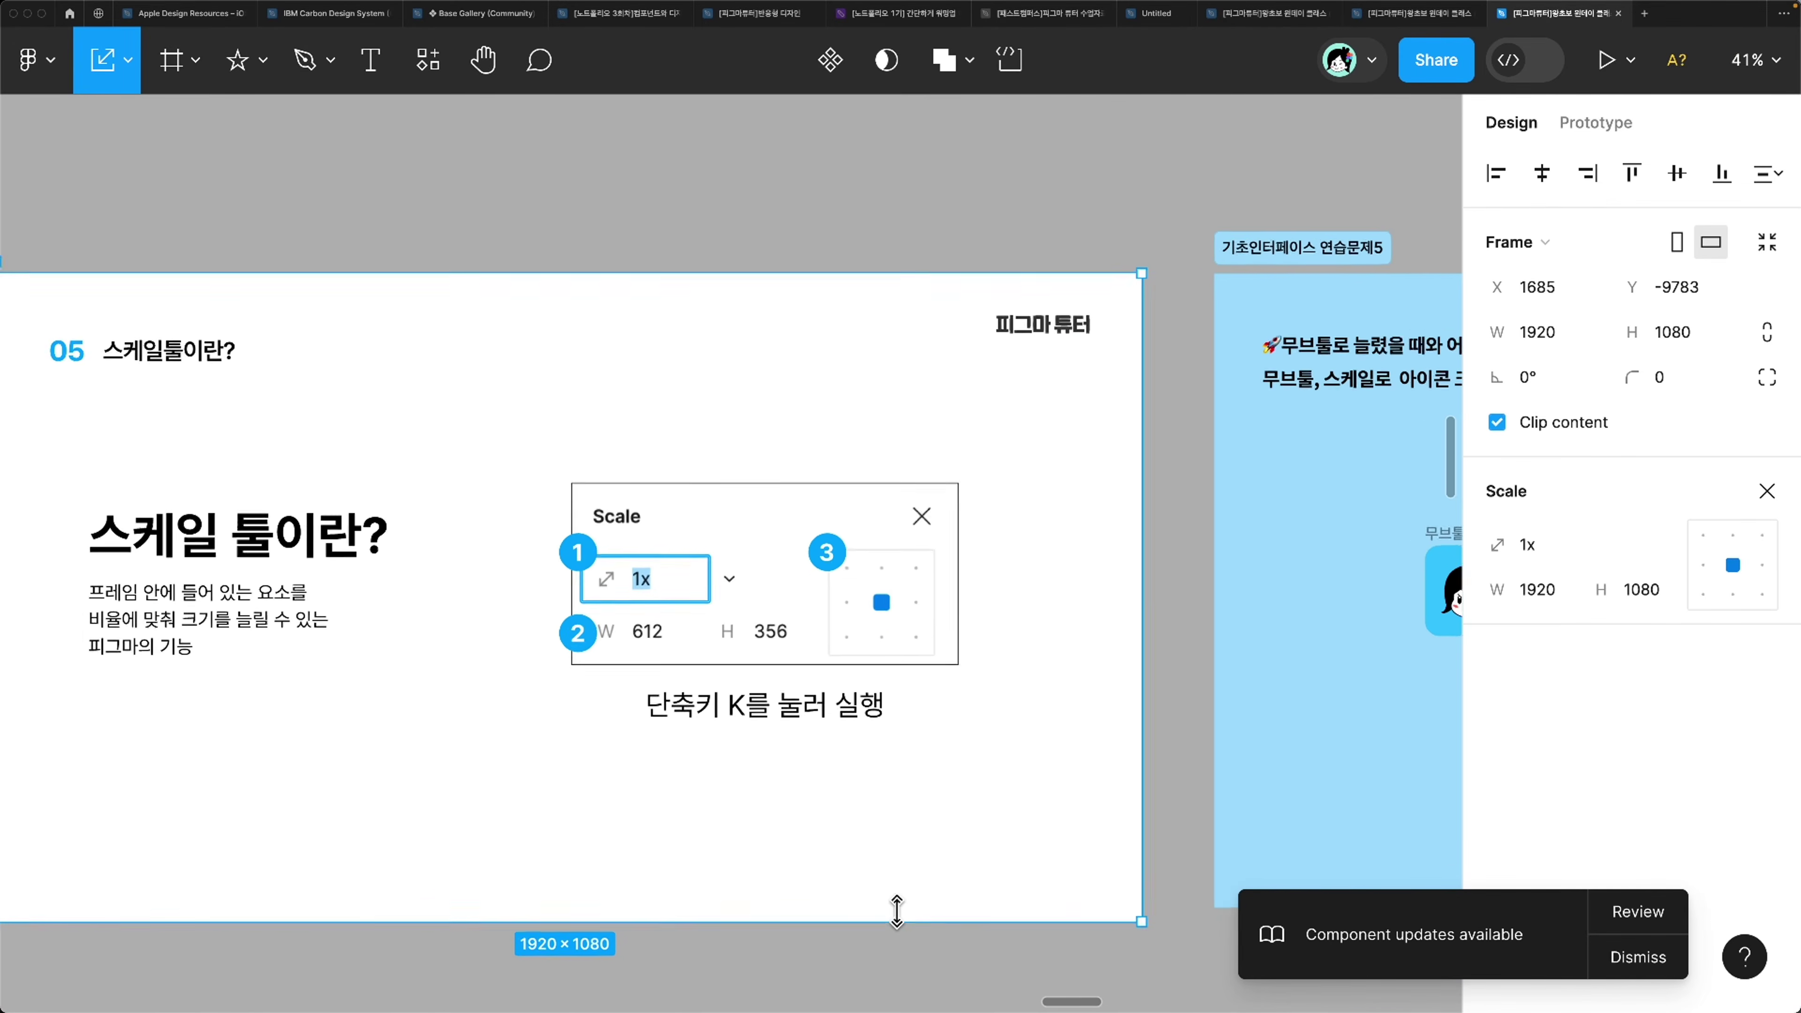
{"action": "scroll", "coordinate": [906, 922], "scroll_direction": "left", "scroll_amount": 2}
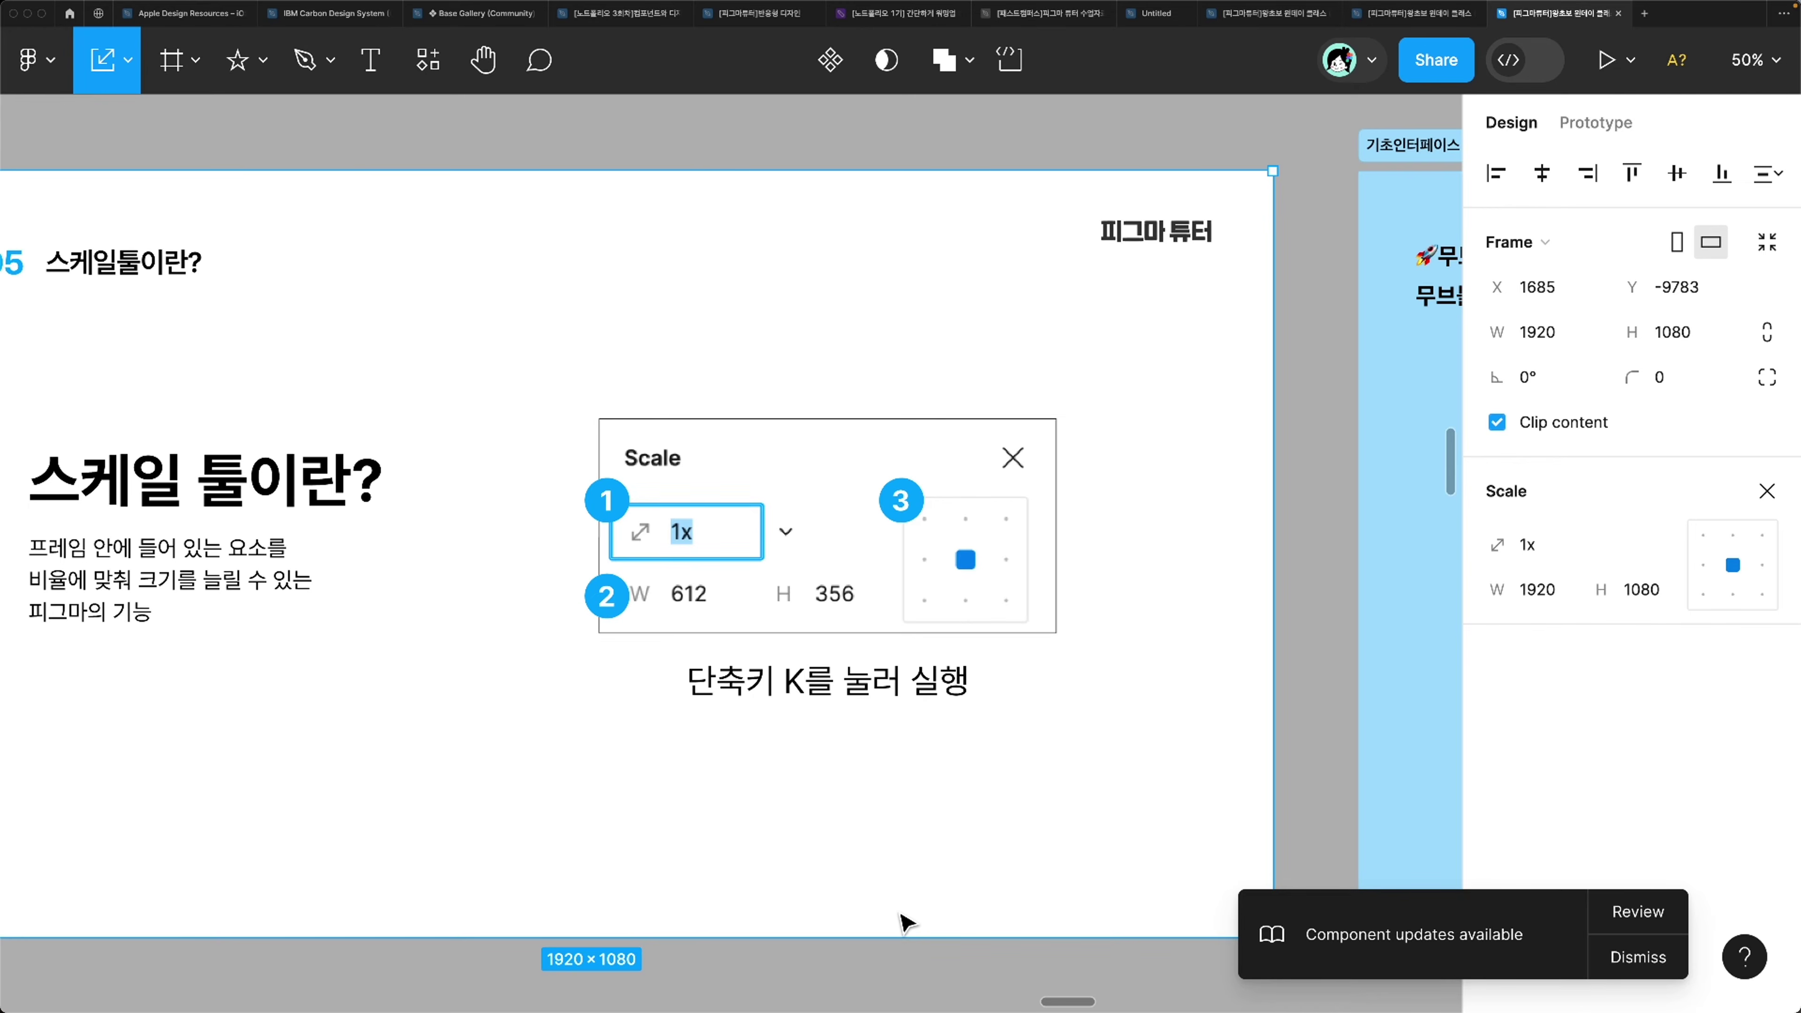
{"action": "scroll", "coordinate": [925, 915], "scroll_direction": "left", "scroll_amount": 2}
{"action": "scroll", "coordinate": [920, 908], "scroll_direction": "down", "scroll_amount": 1}
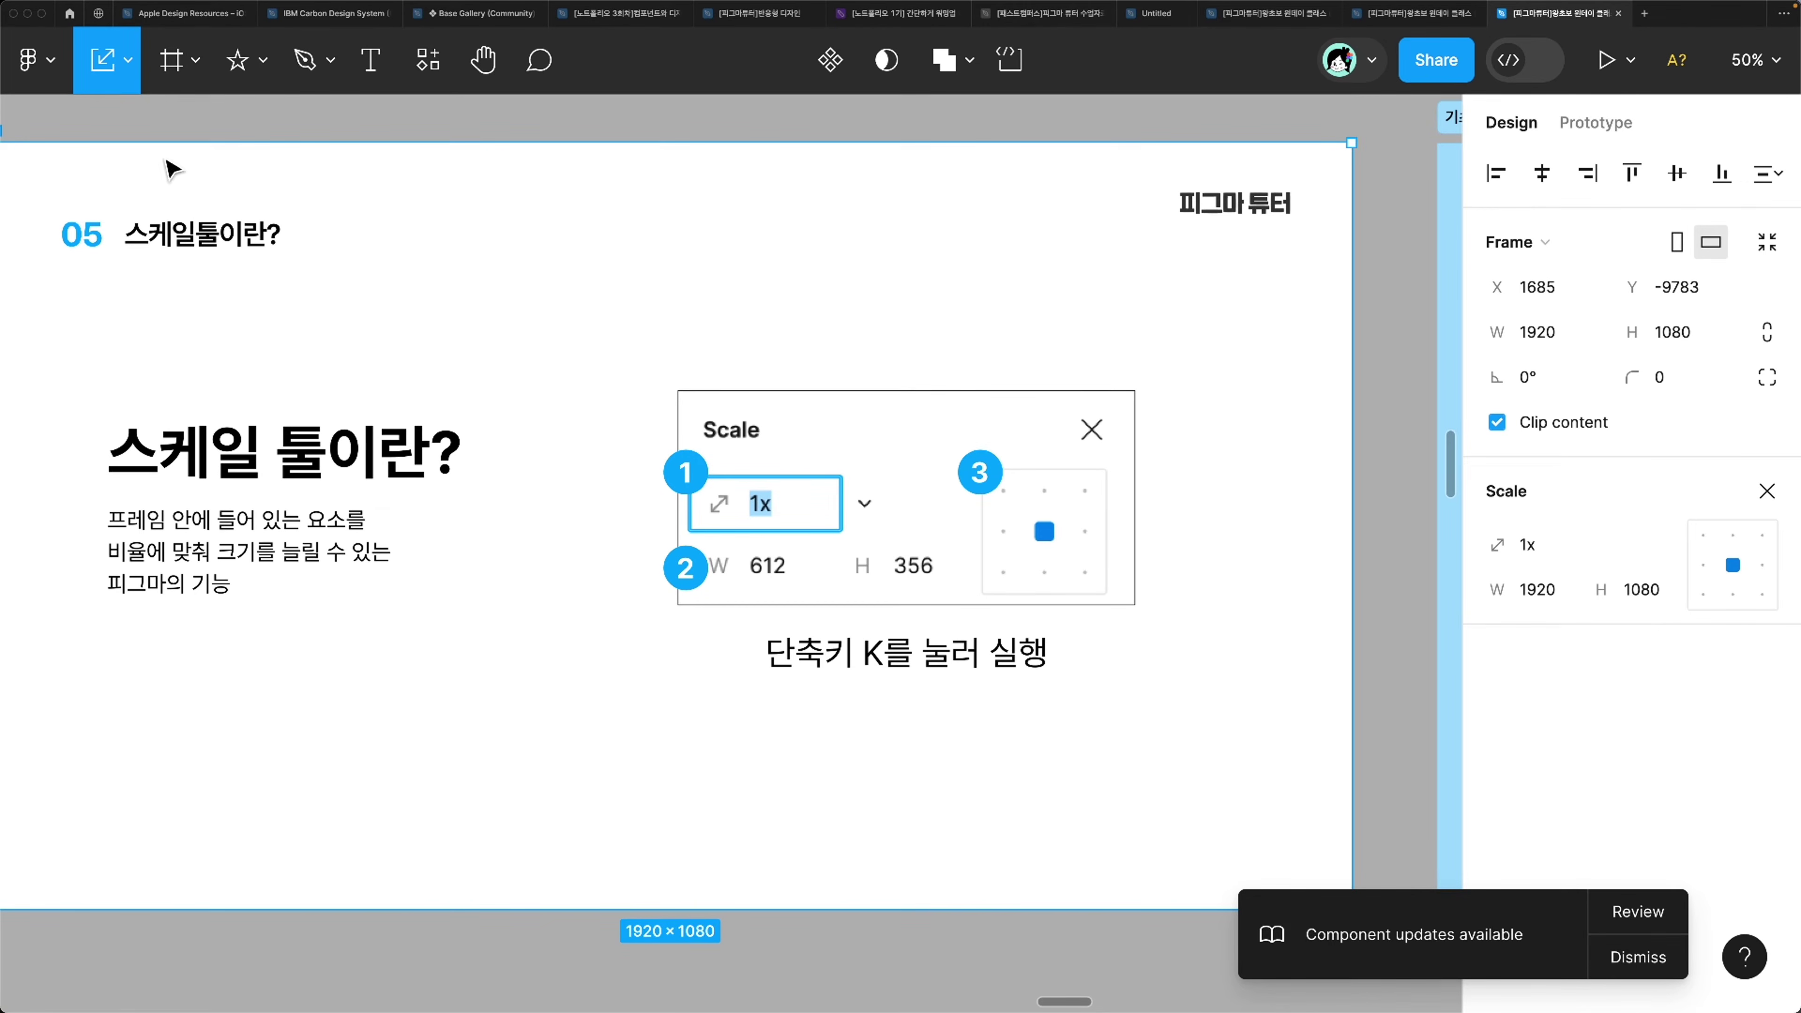
{"action": "left_click", "coordinate": [134, 63]}
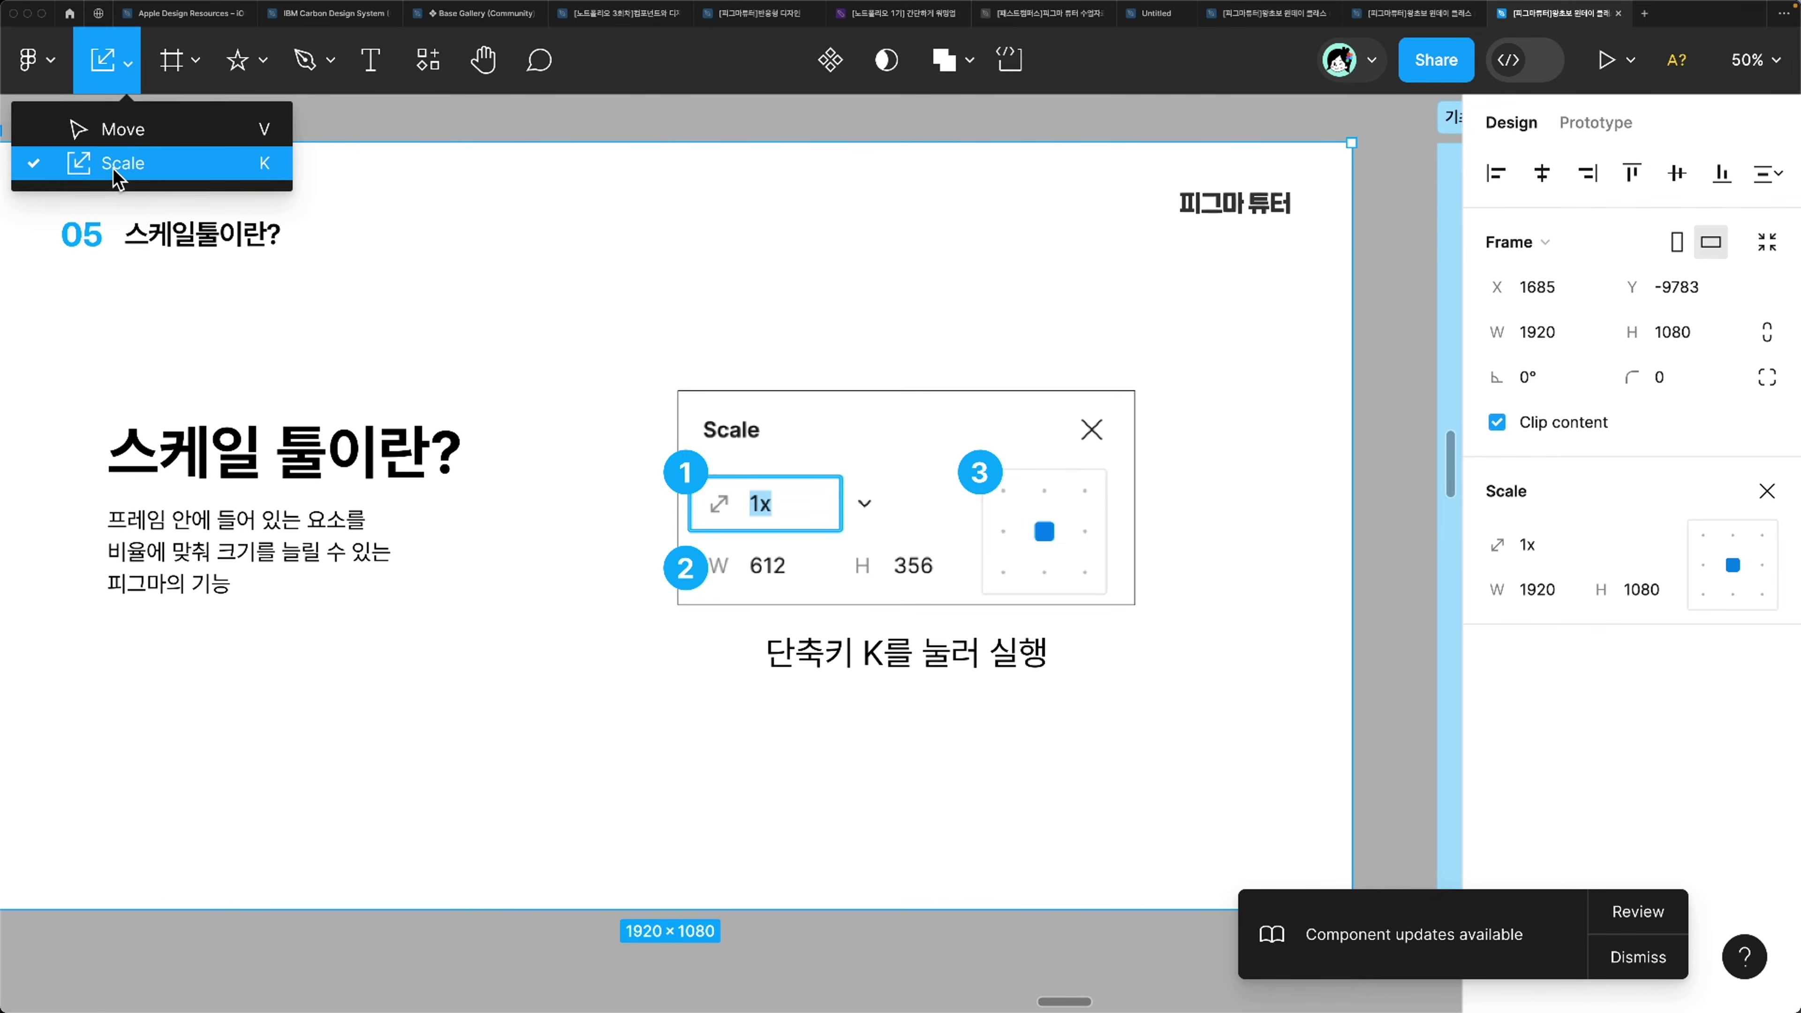
{"action": "left_click", "coordinate": [231, 163]}
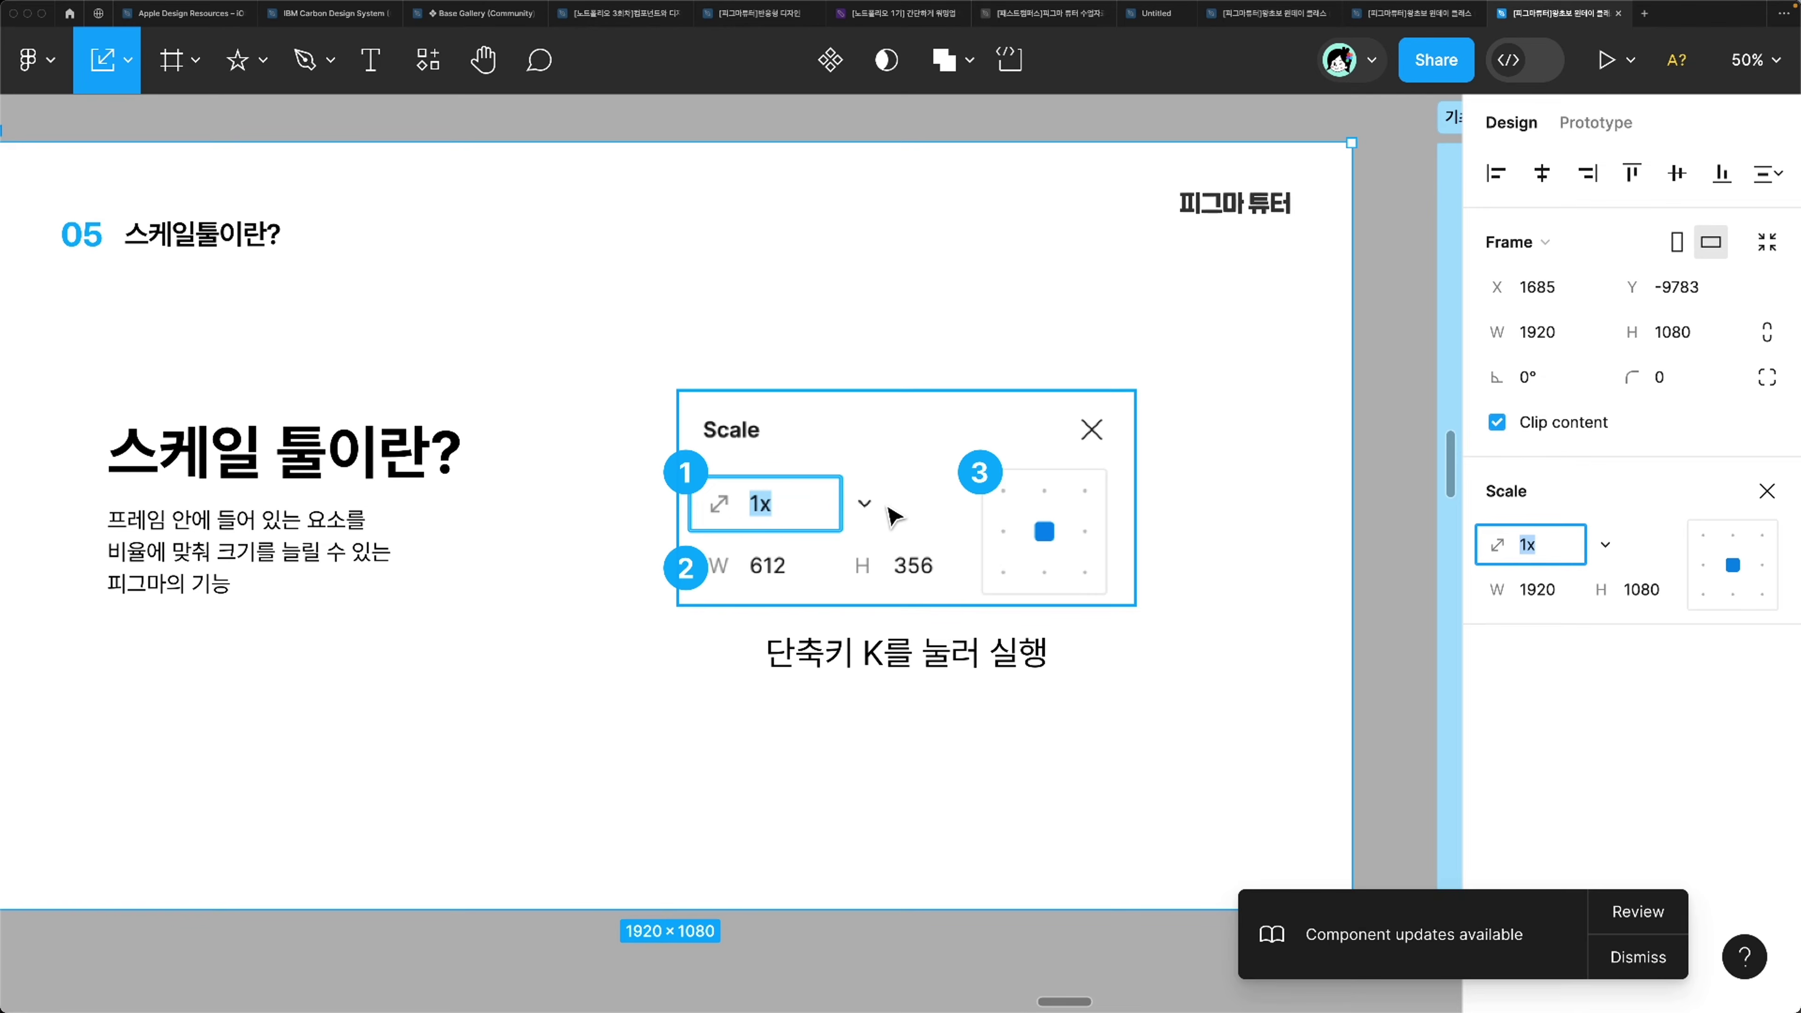
Step: In practice problem 5, move the blue 무브툴로 icon frame to X 194, Y 430 and the pink 스케일툴로 frame to X 430, Y 430
{"action": "scroll", "coordinate": [894, 515], "scroll_direction": "down", "scroll_amount": 2}
{"action": "scroll", "coordinate": [889, 511], "scroll_direction": "right", "scroll_amount": 8}
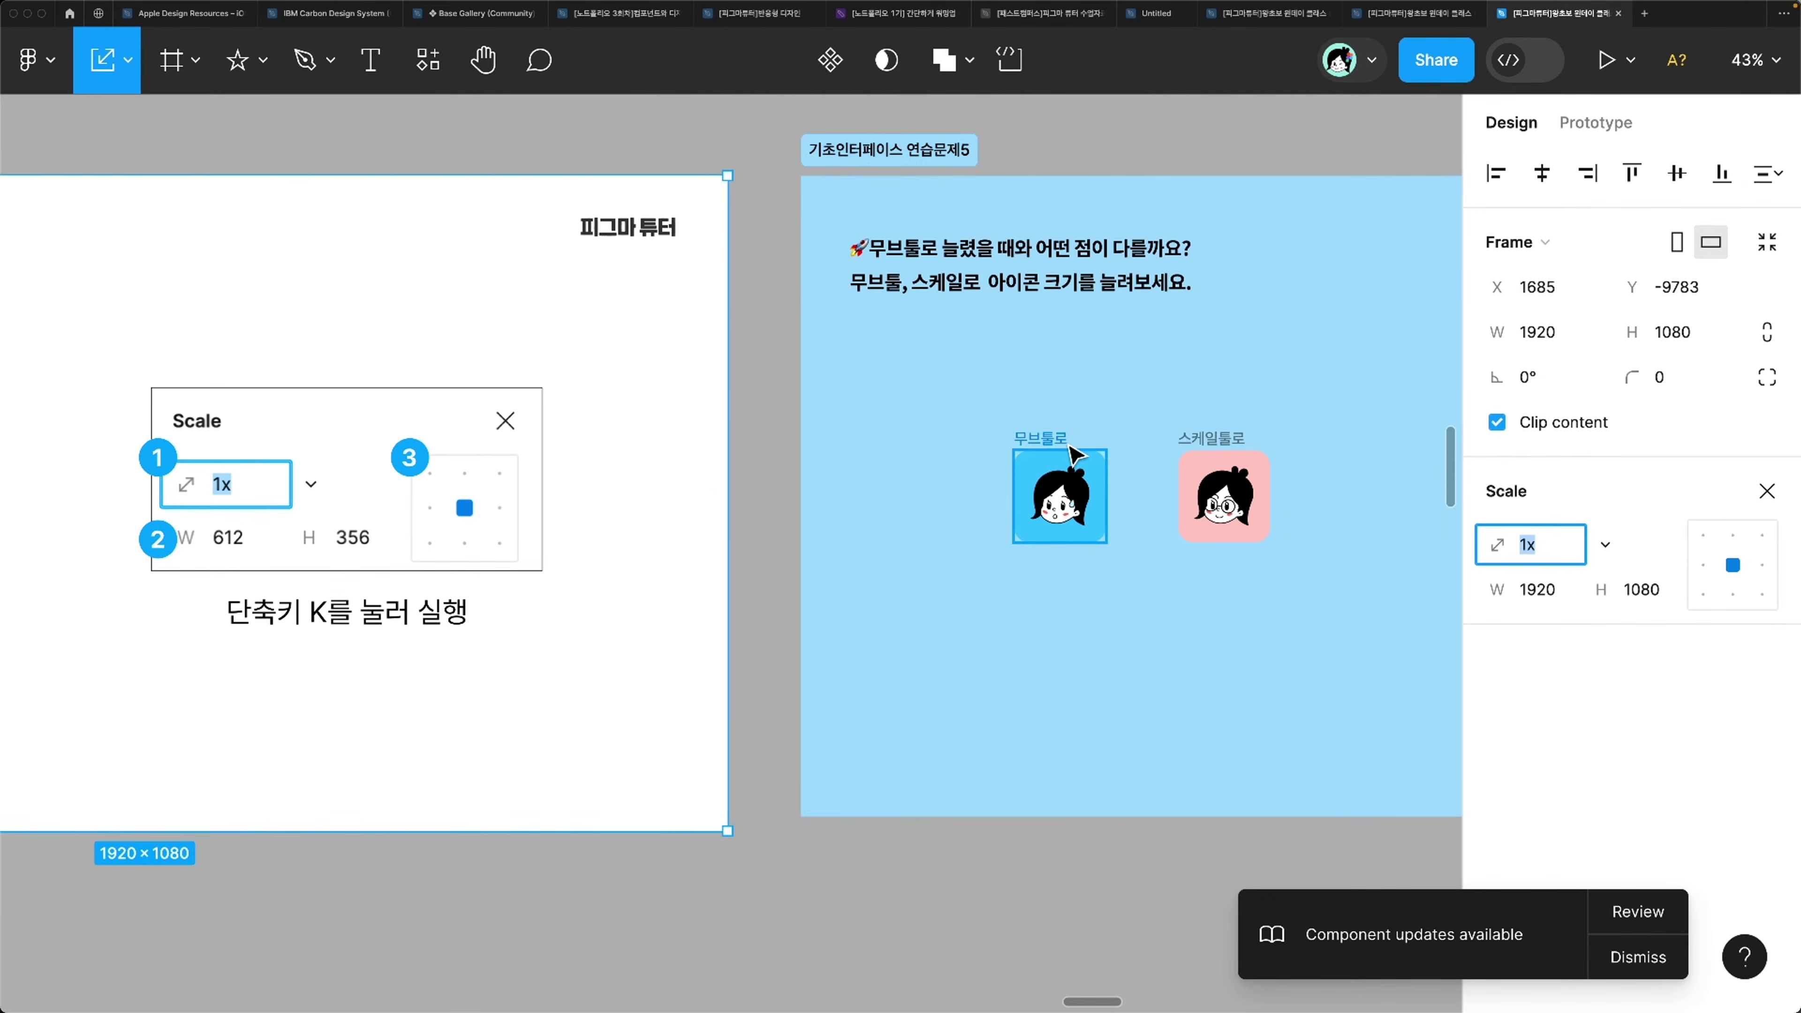
{"action": "left_click", "coordinate": [1058, 474]}
{"action": "scroll", "coordinate": [1030, 409], "scroll_direction": "up", "scroll_amount": 1}
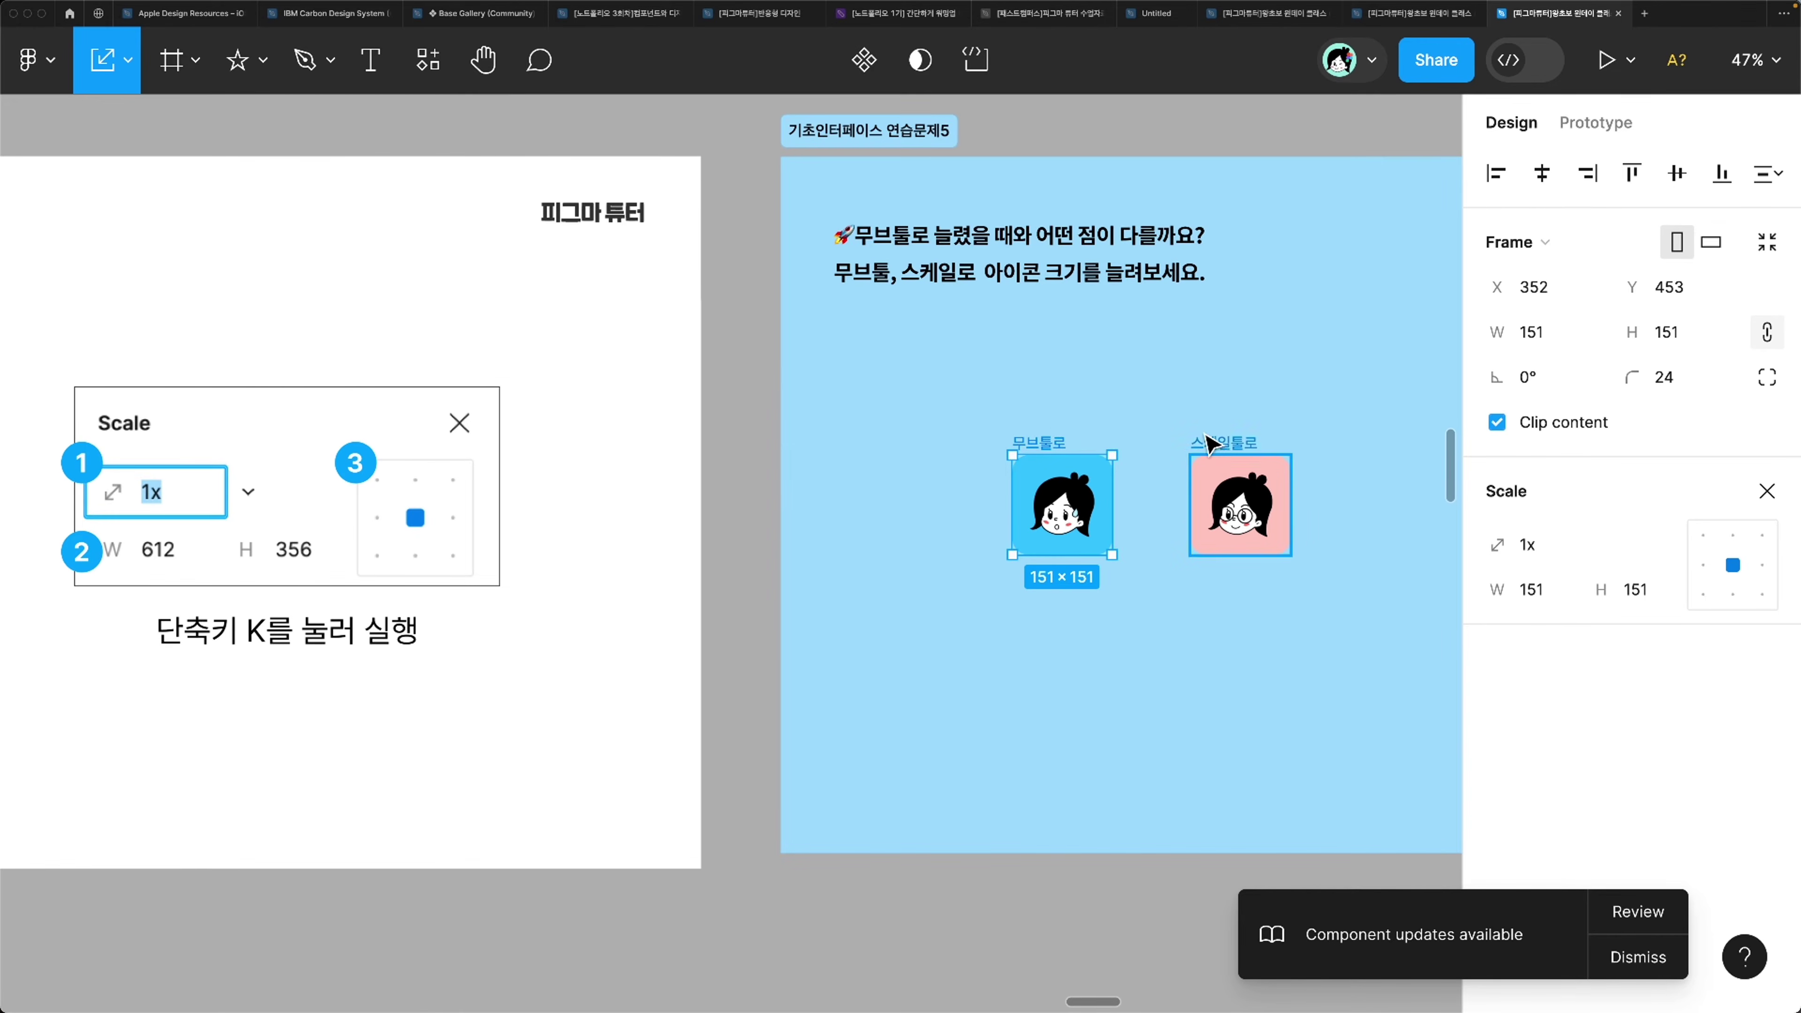
{"action": "left_click", "coordinate": [1234, 496]}
{"action": "left_click_drag", "start_coordinate": [1234, 497], "coordinate": [1009, 439]}
{"action": "key", "text": "f"}
{"action": "key", "text": "ctrl+z"}
{"action": "key", "text": "v"}
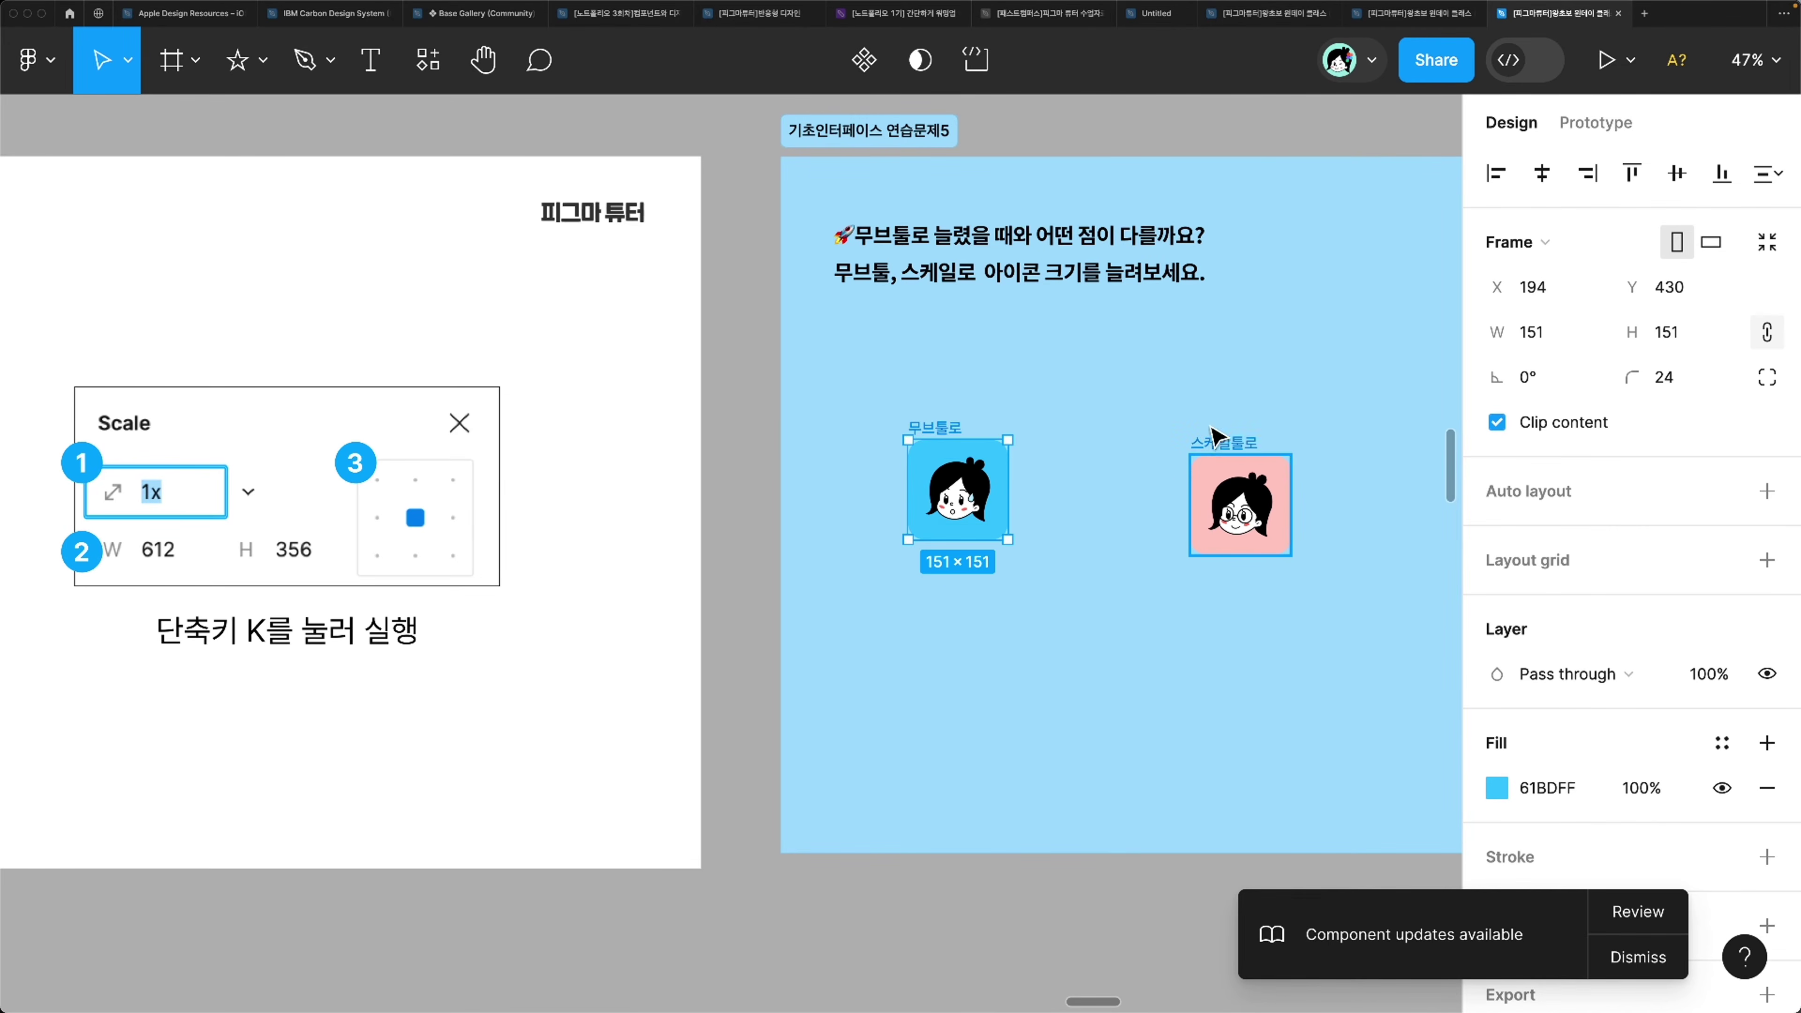
{"action": "left_click_drag", "start_coordinate": [1222, 441], "coordinate": [1097, 428]}
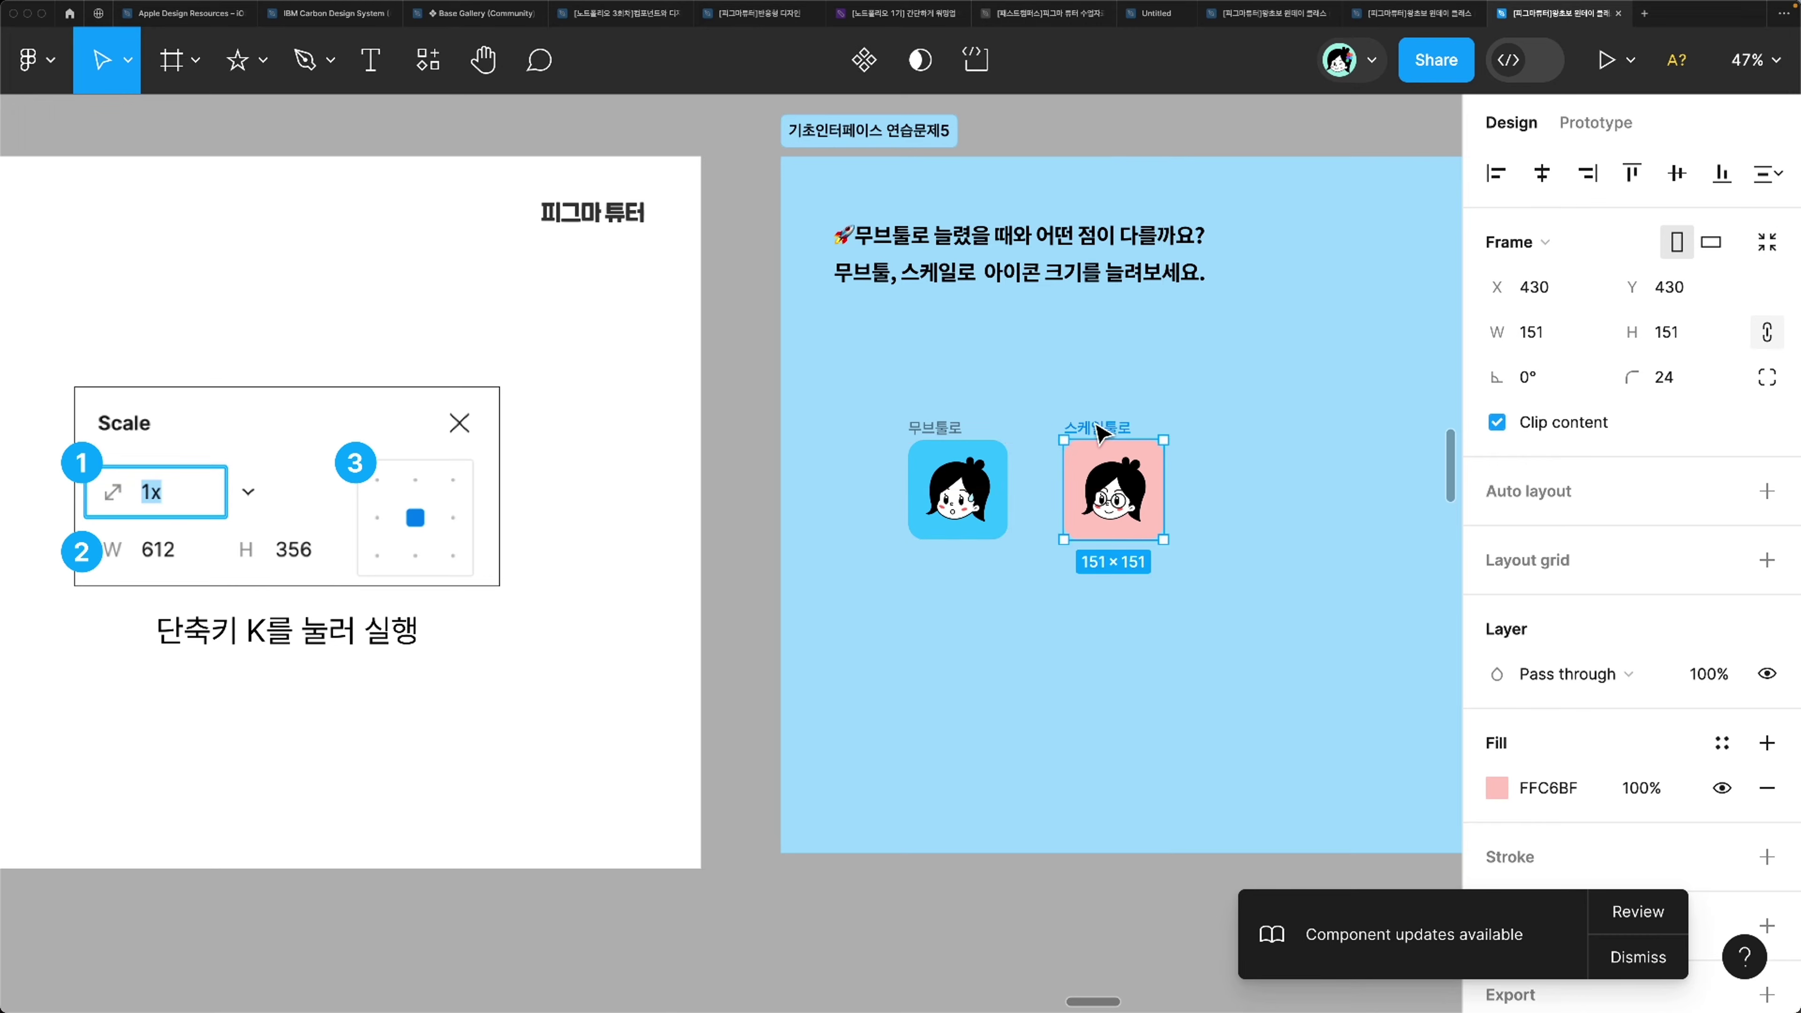
Step: Try enlarging the blue 무브툴로 icon frame from its corner with the Move tool, and undo the resize
{"action": "left_click", "coordinate": [963, 435]}
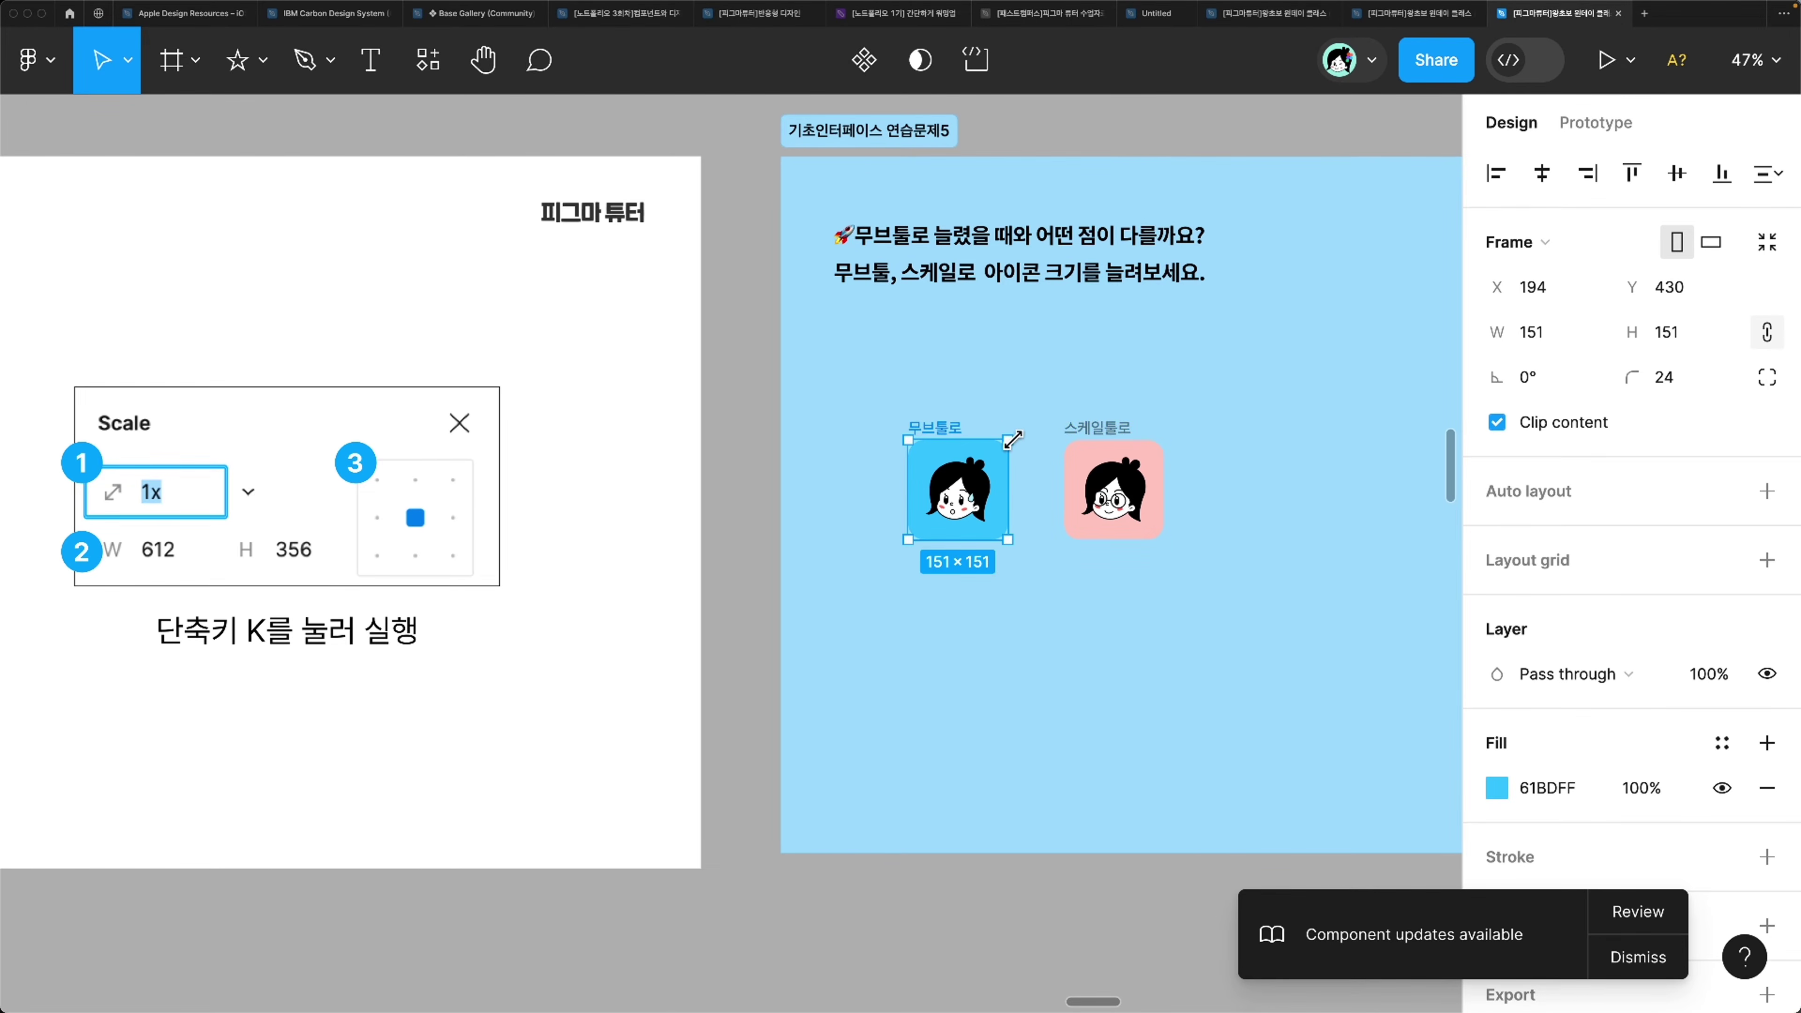
{"action": "left_click_drag", "start_coordinate": [1028, 429], "coordinate": [1057, 400]}
{"action": "key", "text": "super+z"}
Step: Try enlarging the pink 스케일툴로 icon frame from its corner with the Scale tool, and undo the scaling
{"action": "left_click", "coordinate": [126, 62]}
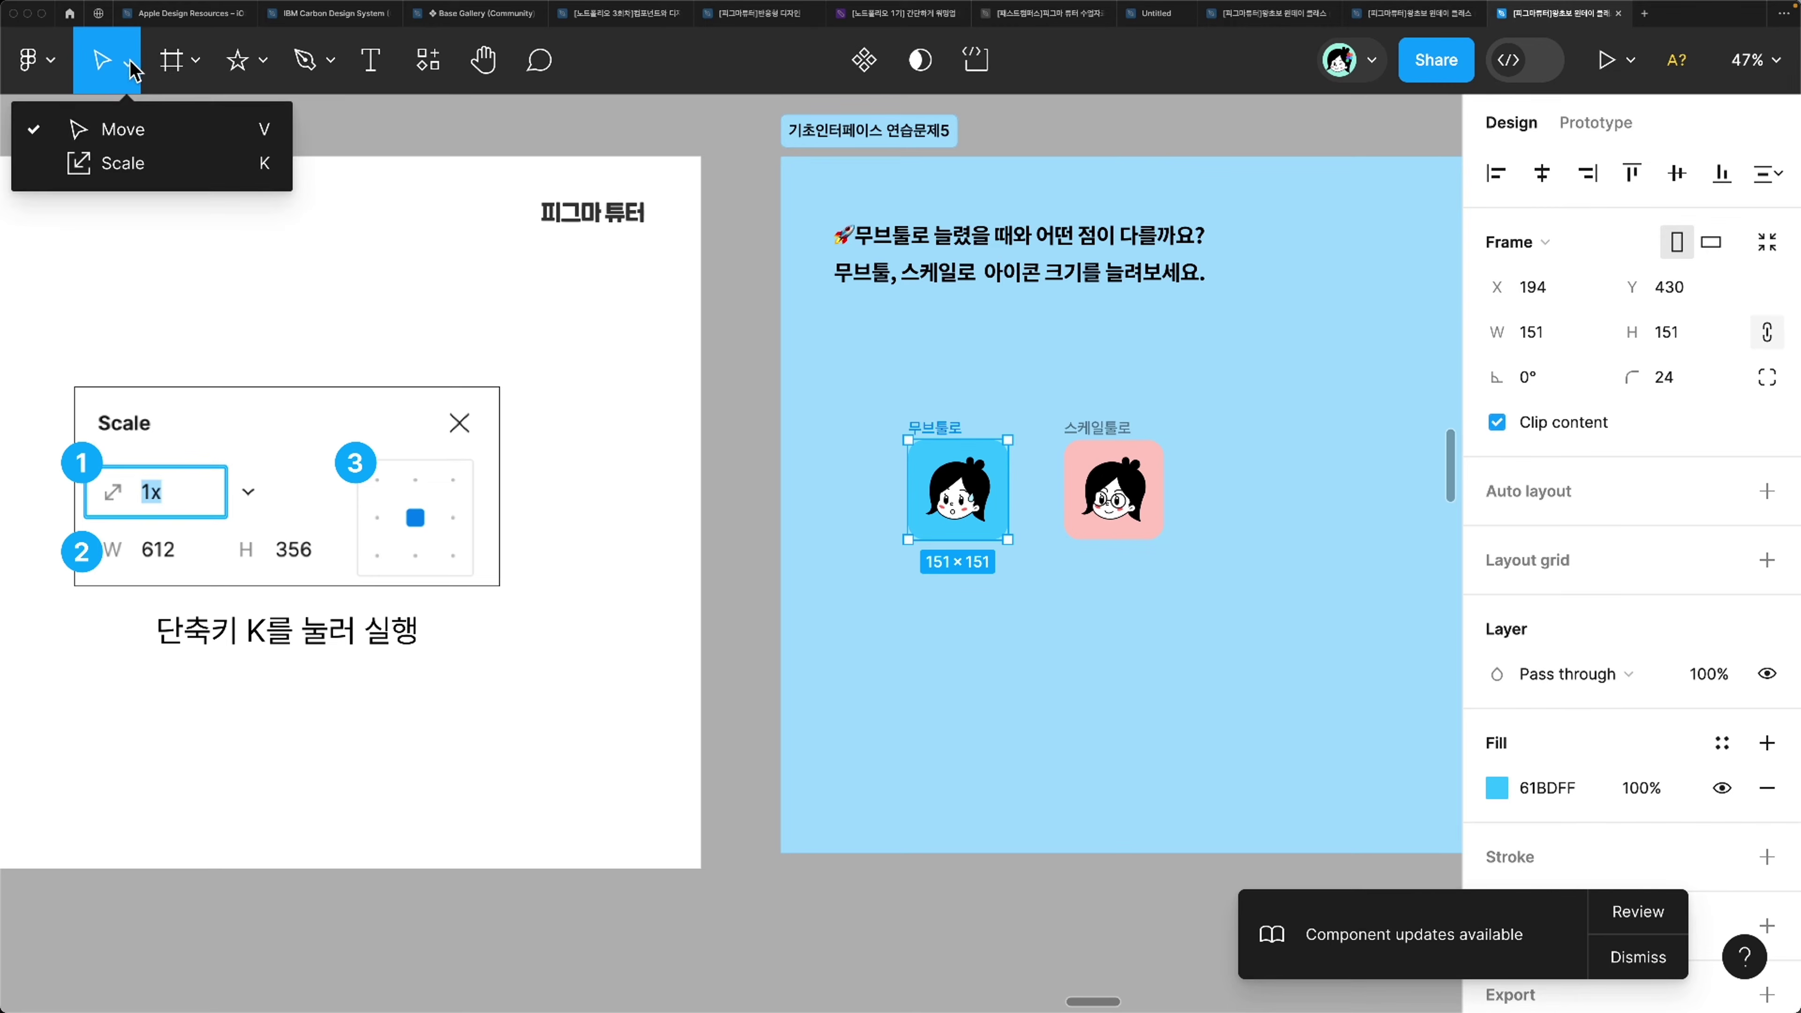
{"action": "left_click", "coordinate": [124, 165]}
{"action": "left_click", "coordinate": [1135, 446]}
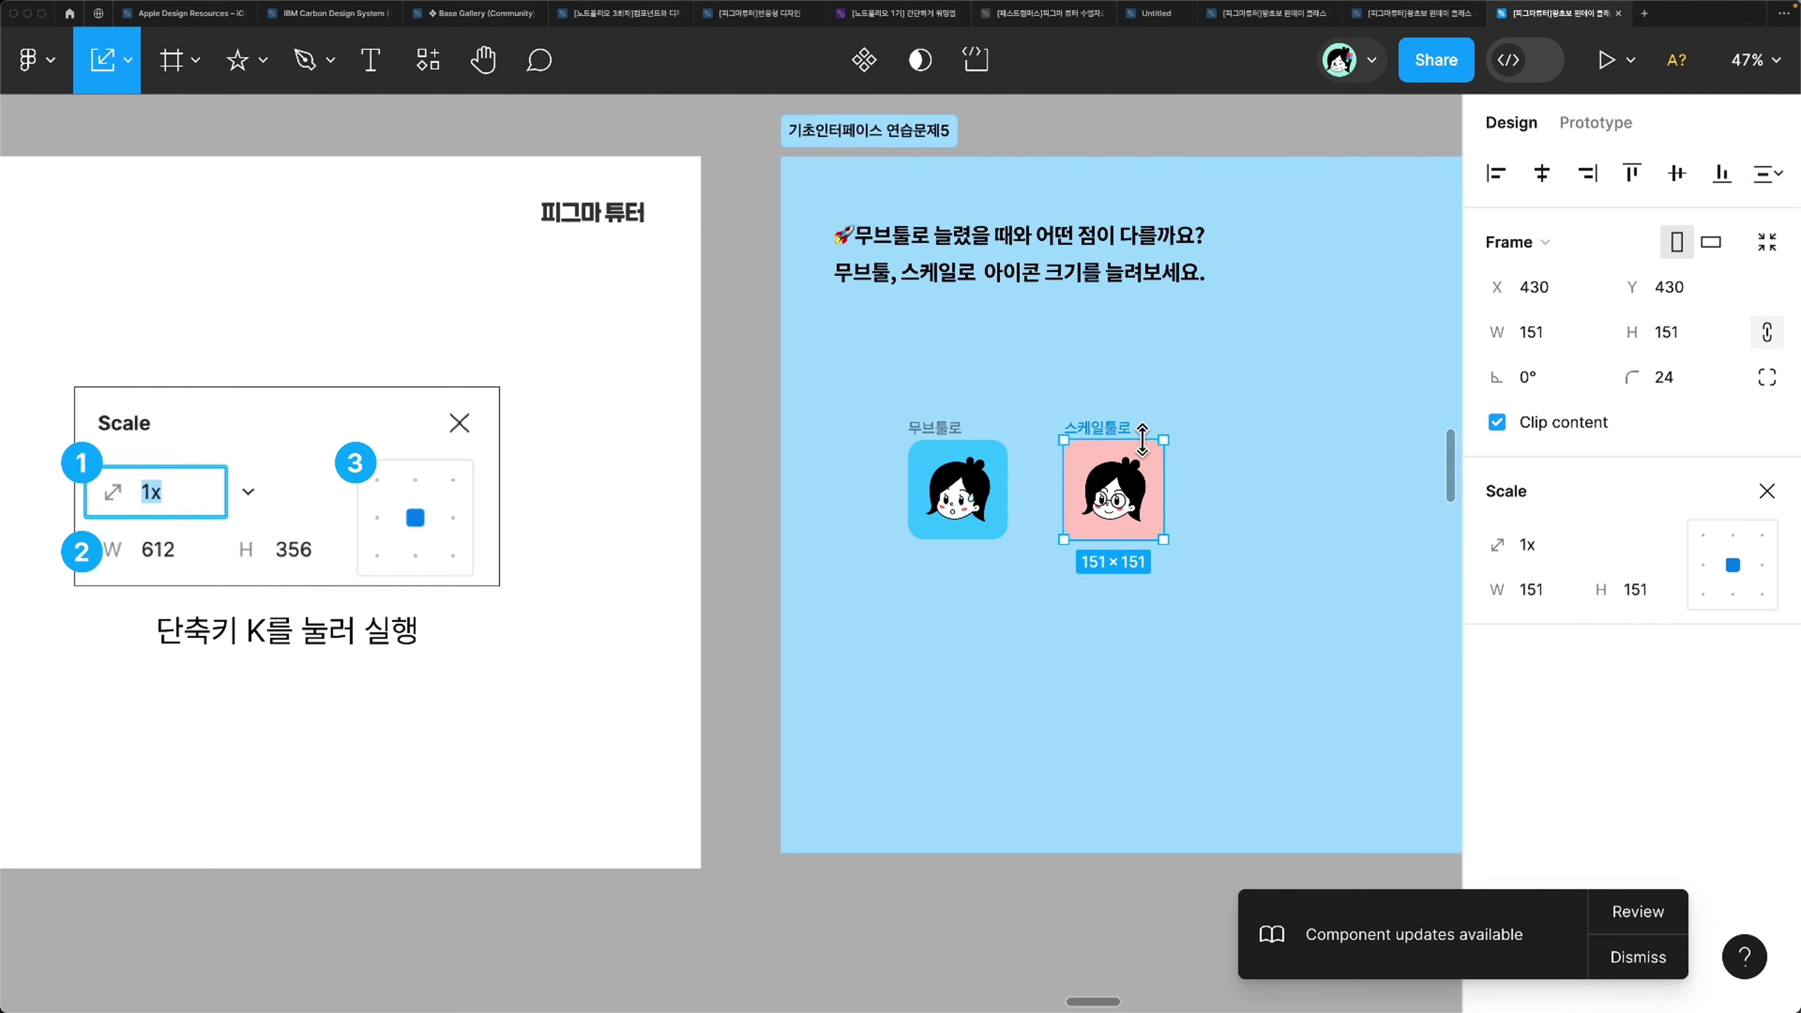
{"action": "left_click_drag", "start_coordinate": [1161, 443], "coordinate": [1230, 376]}
{"action": "key", "text": "ctrl+z"}
Step: Inspect the face image inside the pink 스케일툴로 frame and its constraints, and clear the selection
{"action": "double_click", "coordinate": [1124, 490]}
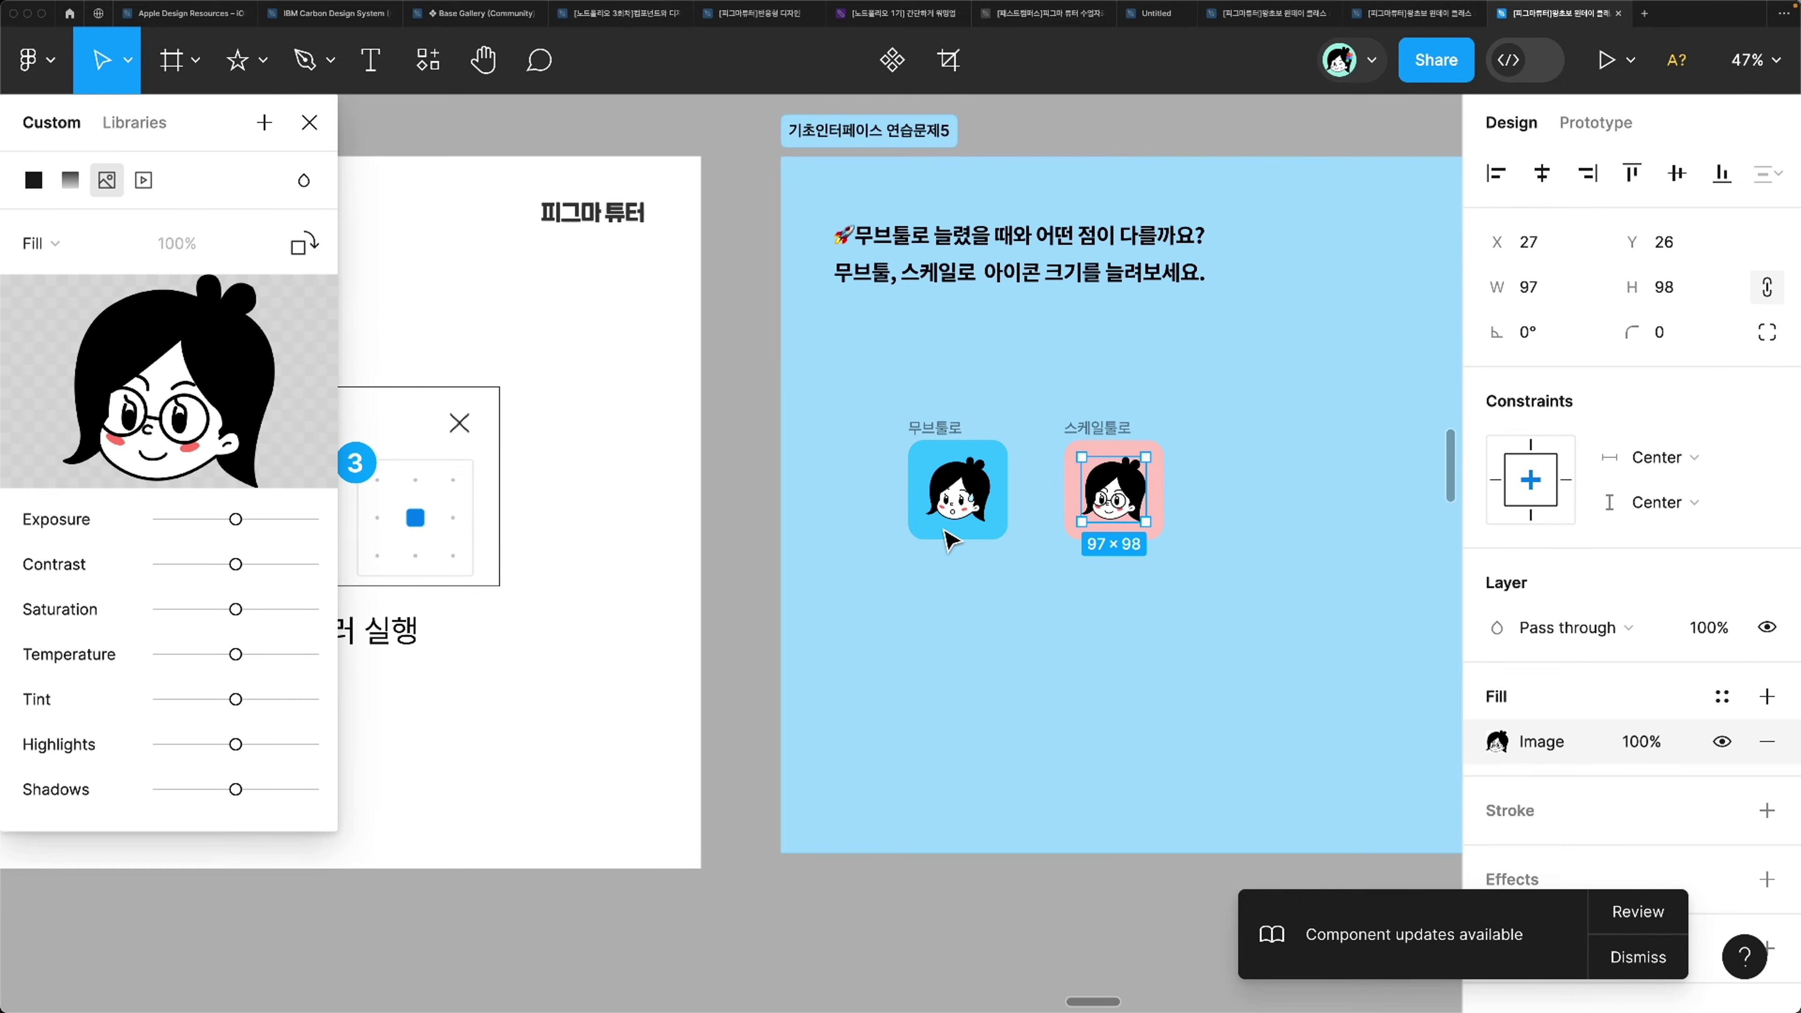
{"action": "key", "text": "Escape"}
{"action": "scroll", "coordinate": [1000, 560], "scroll_direction": "up", "scroll_amount": 5}
{"action": "scroll", "coordinate": [999, 561], "scroll_direction": "right", "scroll_amount": 4}
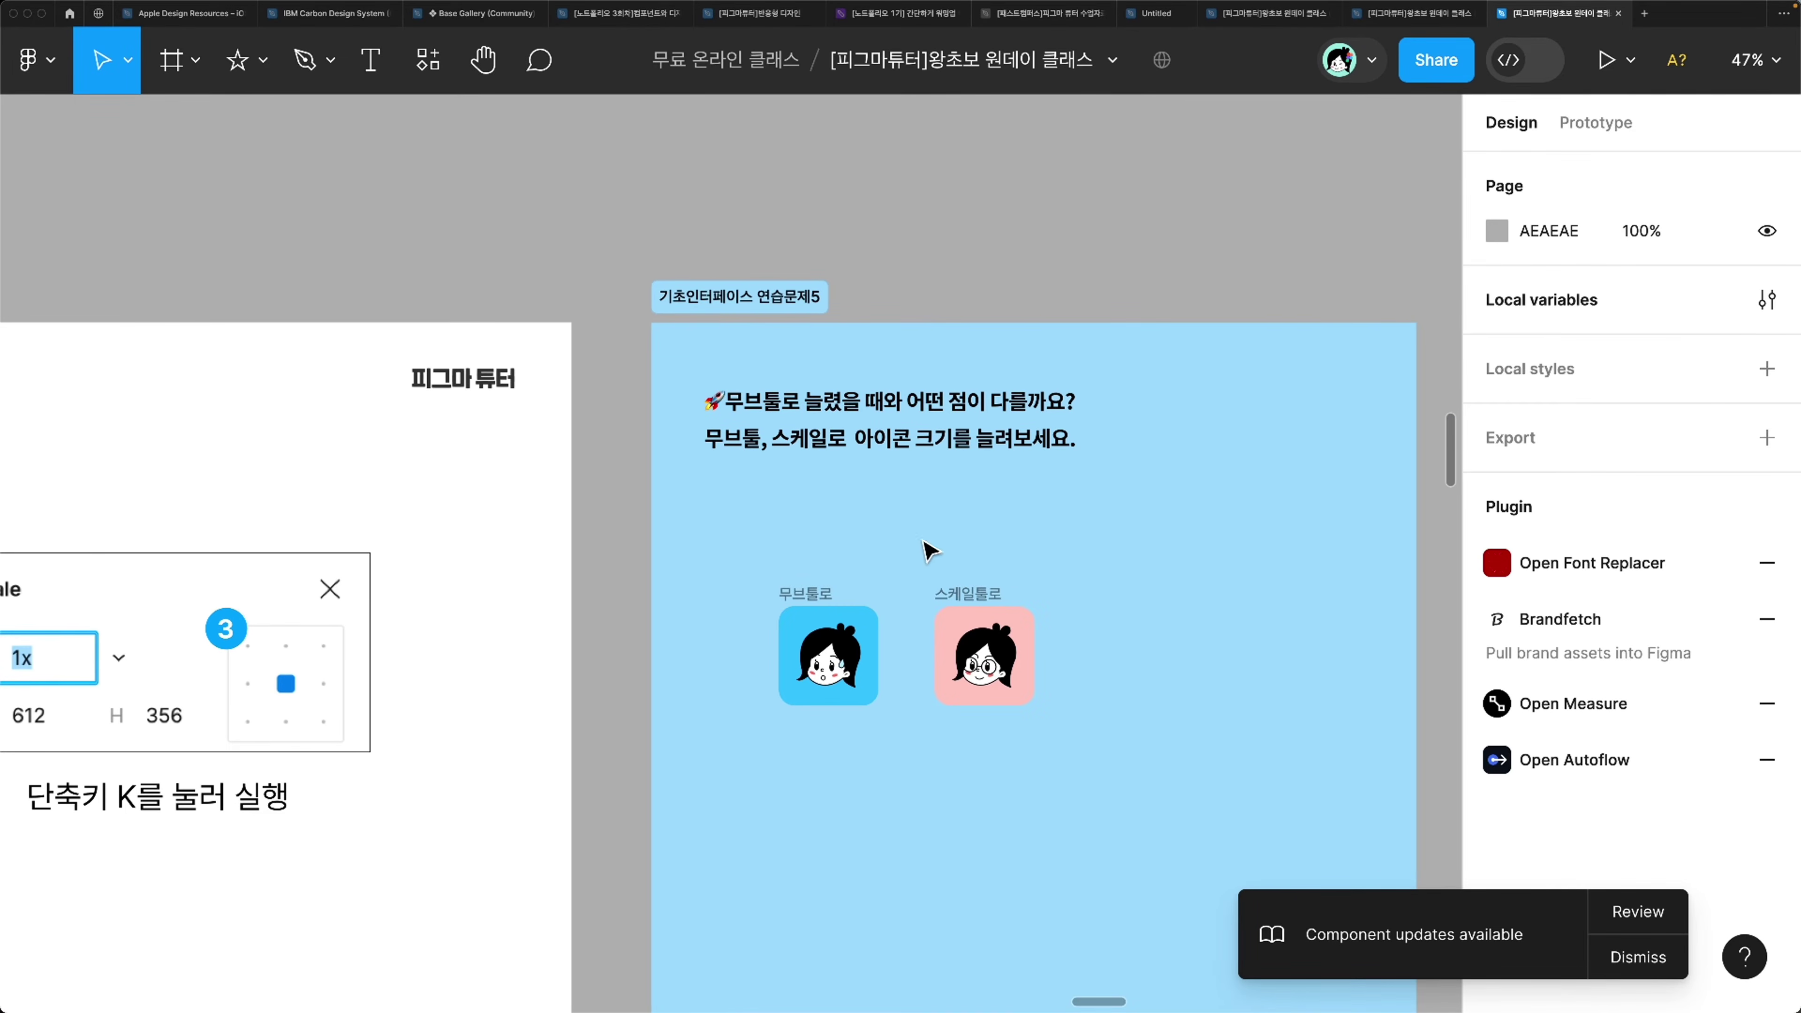
{"action": "scroll", "coordinate": [950, 610], "scroll_direction": "down", "scroll_amount": 5}
{"action": "scroll", "coordinate": [951, 610], "scroll_direction": "left", "scroll_amount": 3}
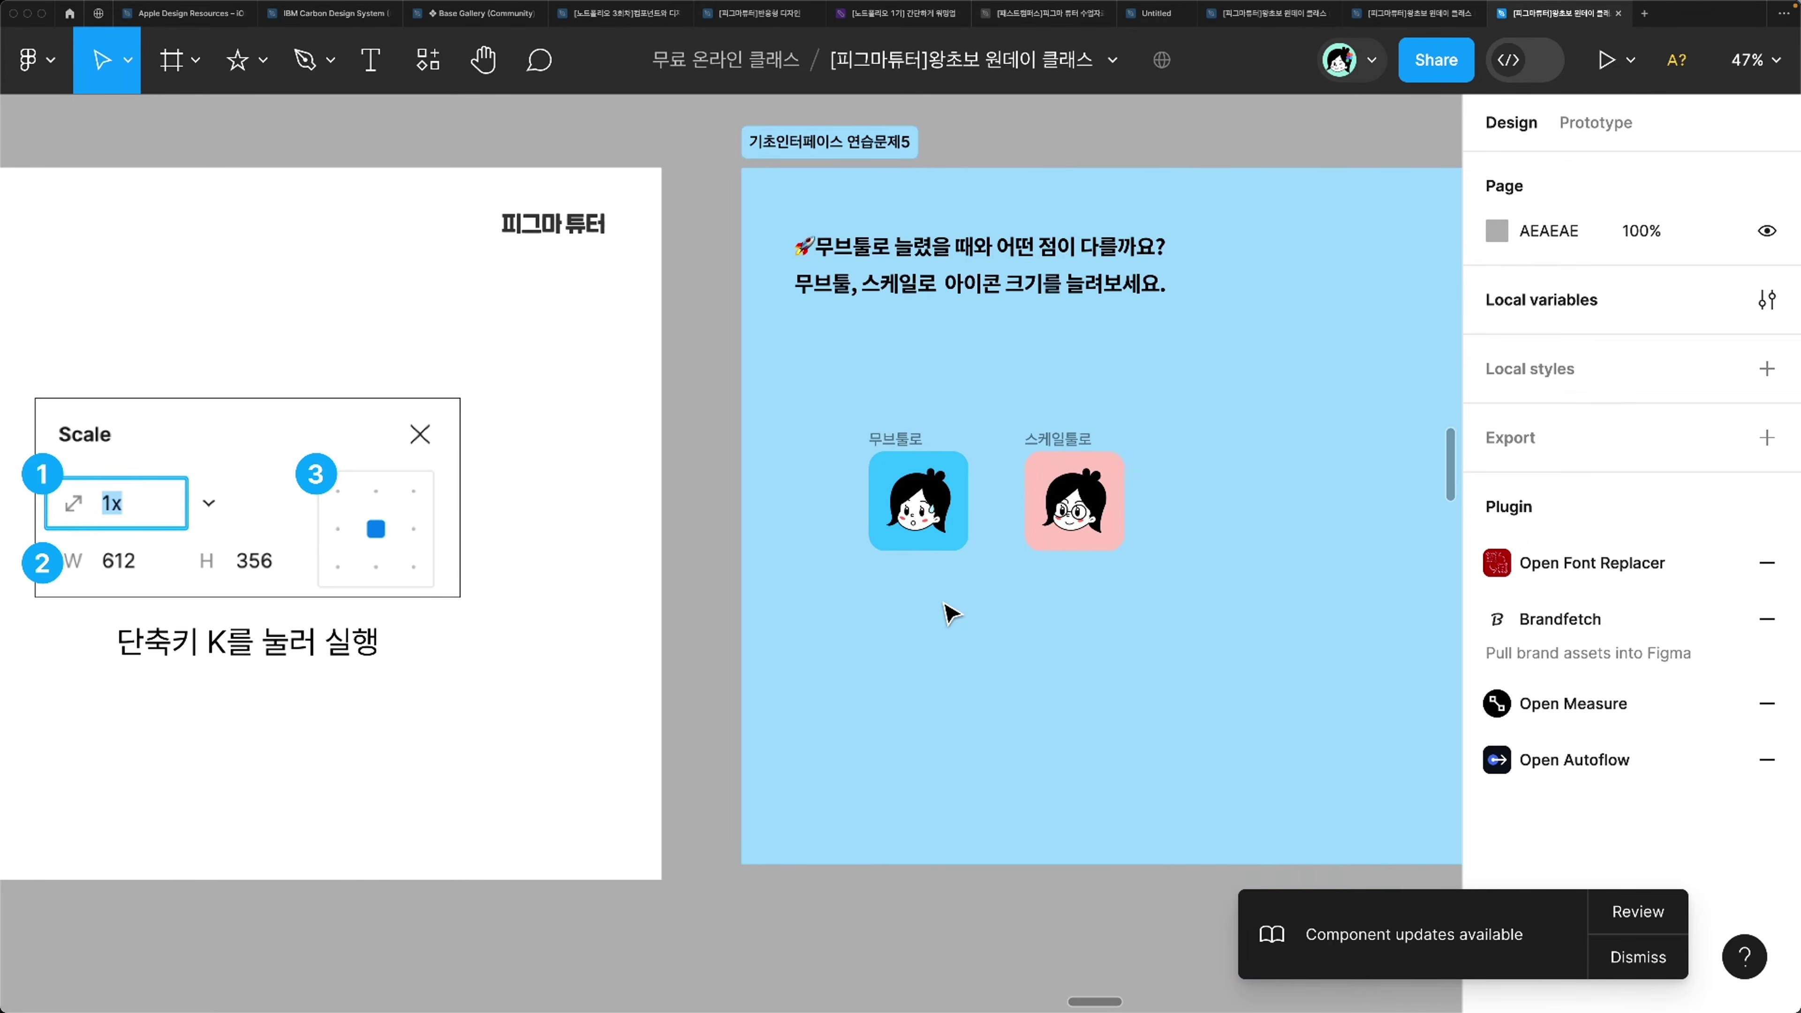
Step: Try scaling the pink 스케일툴로 icon frame to 437 × 437 with its face image, and restore its original size and position
{"action": "left_click", "coordinate": [1045, 465]}
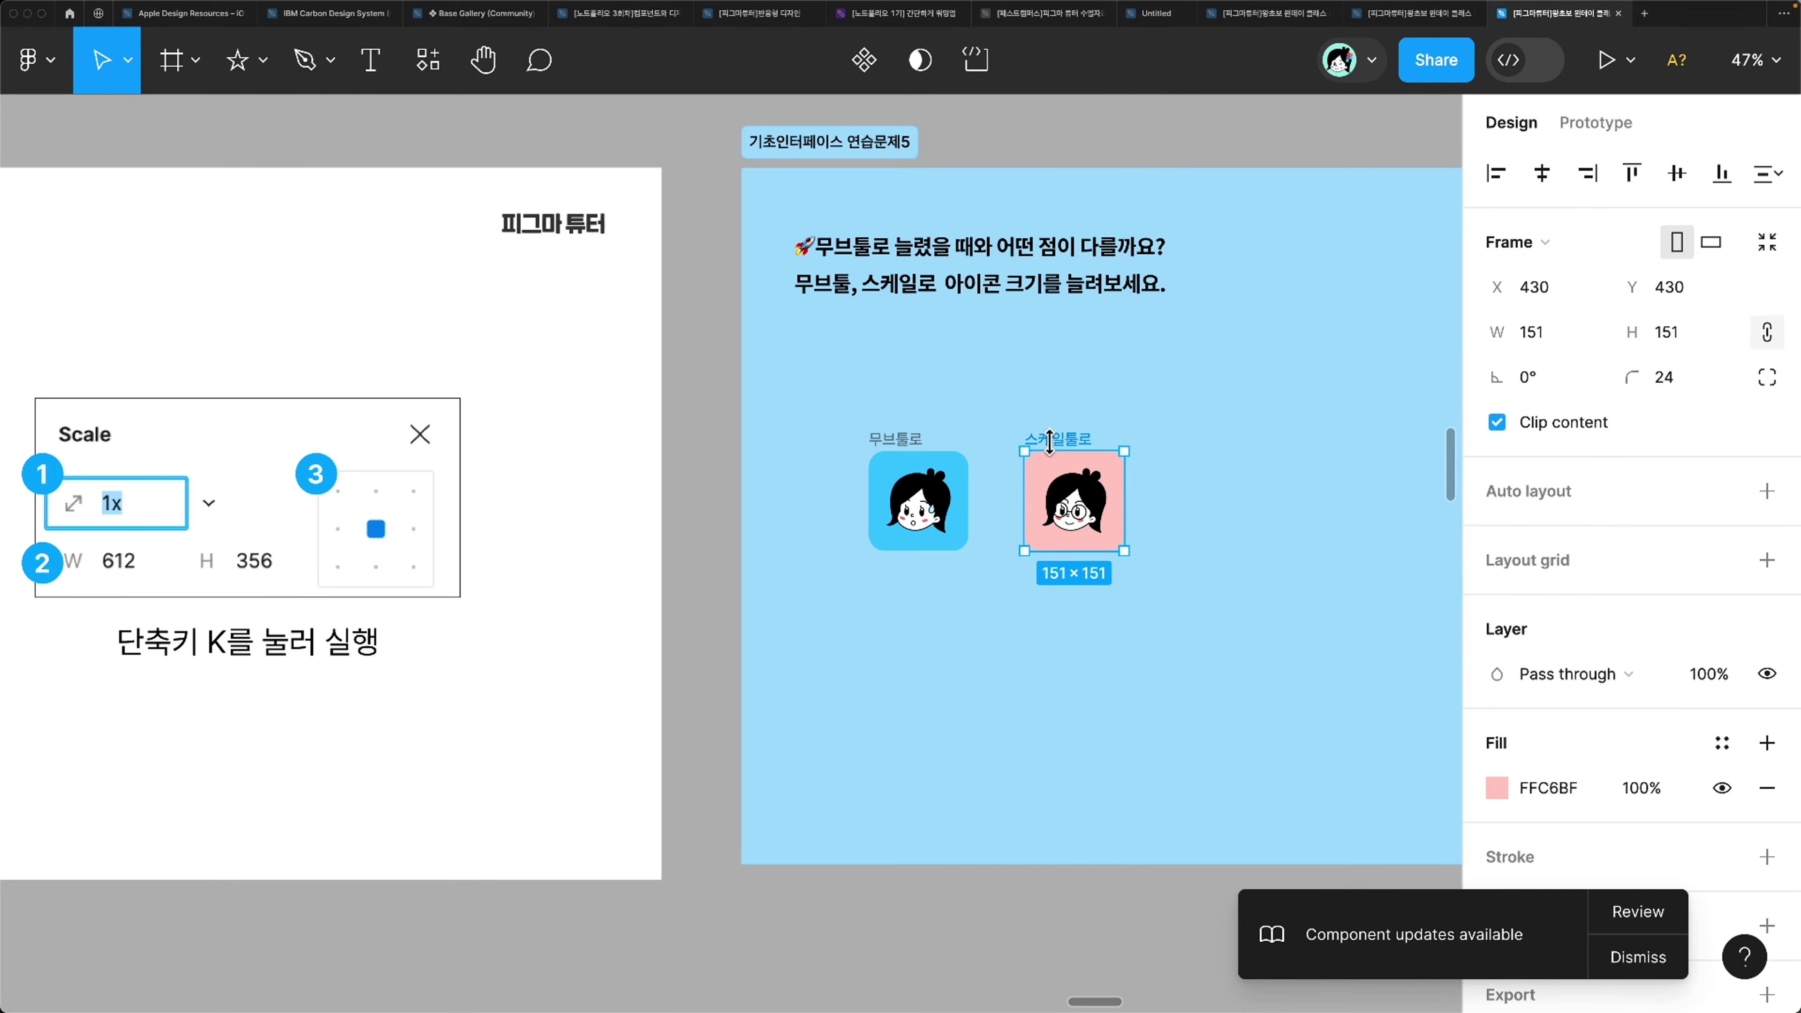
{"action": "key", "text": "k"}
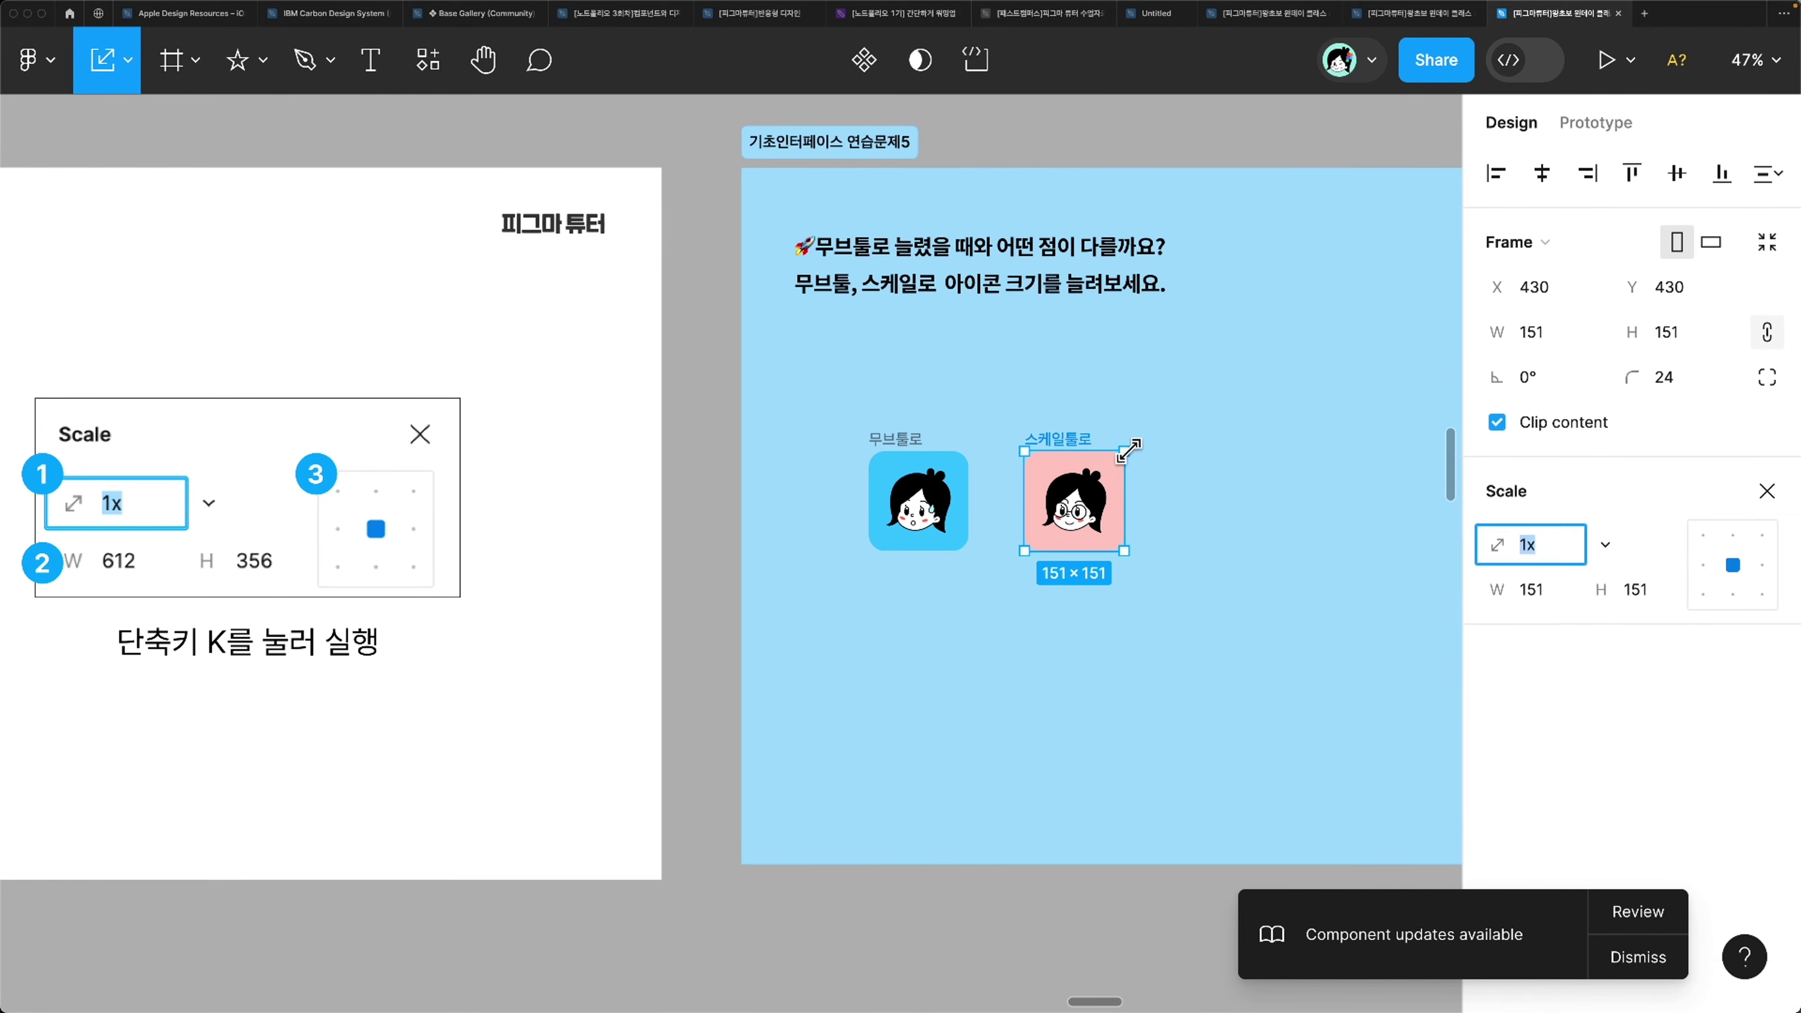
{"action": "left_click_drag", "start_coordinate": [1127, 450], "coordinate": [1216, 359]}
{"action": "left_click_drag", "start_coordinate": [1093, 467], "coordinate": [1130, 521]}
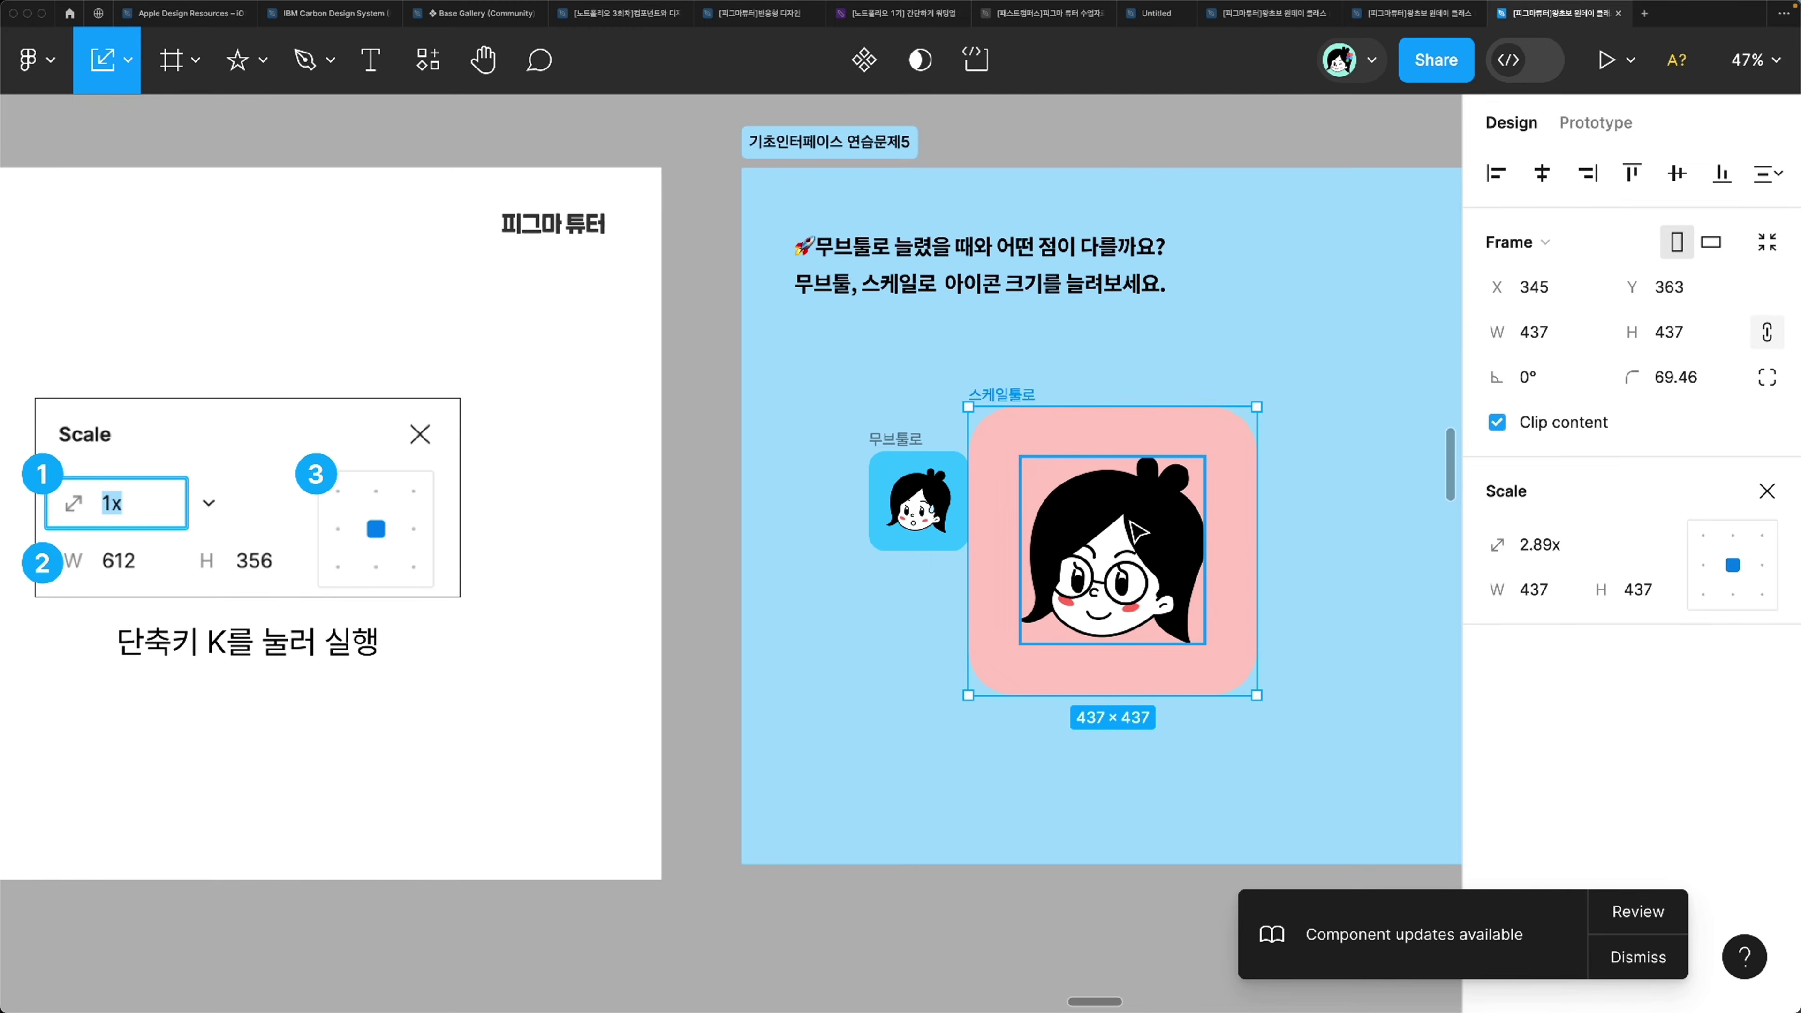
{"action": "key", "text": "ctrl+z"}
{"action": "key", "text": "ctrl+z"}
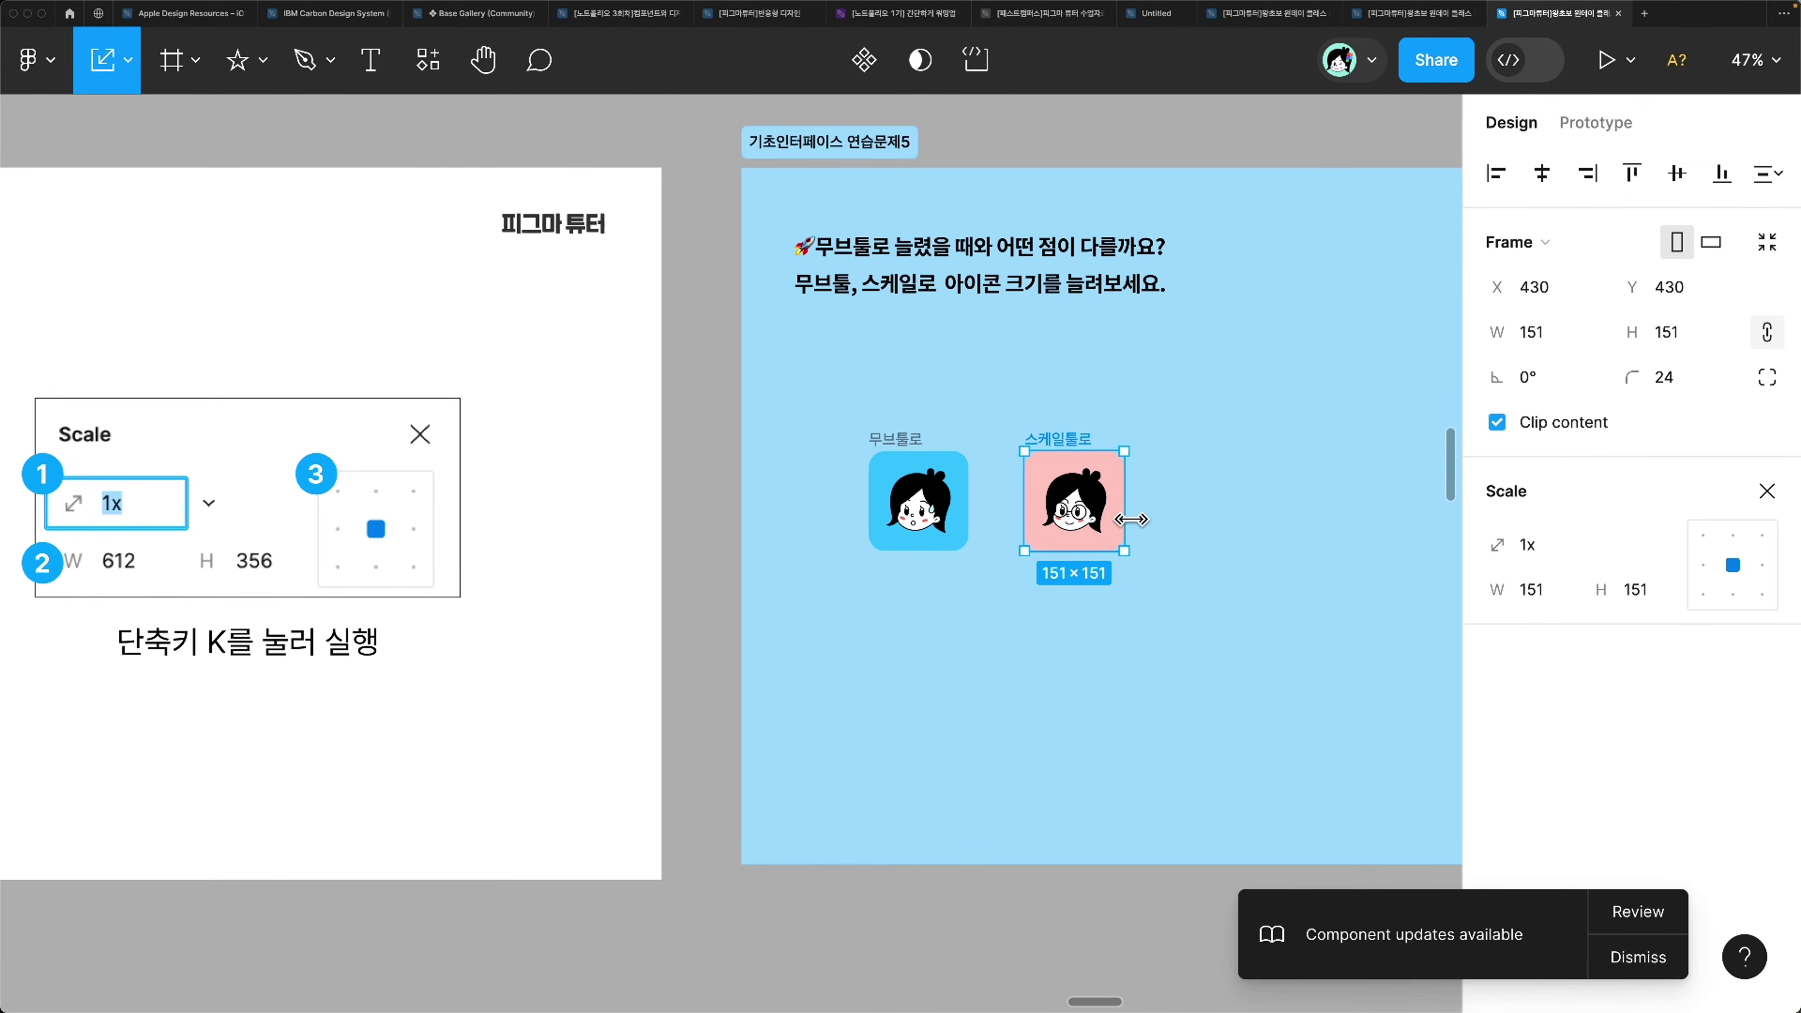
Step: Try scaling the pink 스케일툴로 icon frame with a 2x scale factor, and undo it
{"action": "scroll", "coordinate": [1137, 532], "scroll_direction": "up", "scroll_amount": 3}
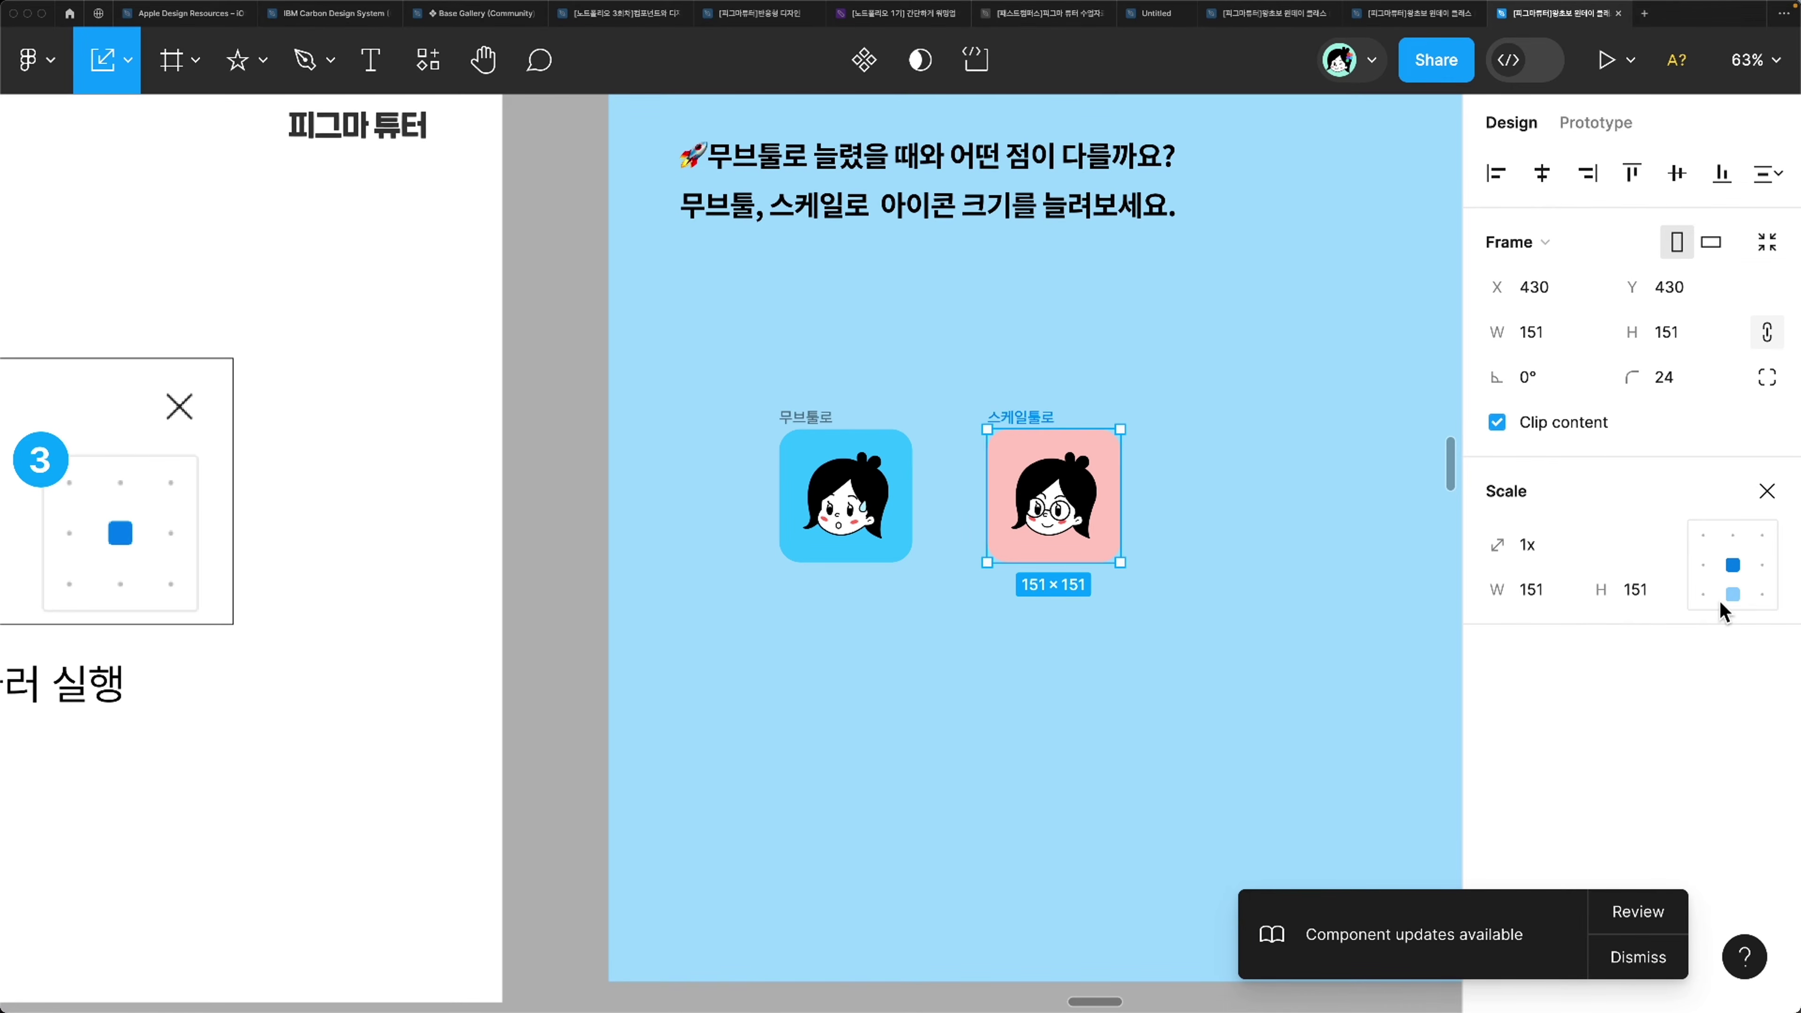
{"action": "scroll", "coordinate": [626, 688], "scroll_direction": "left", "scroll_amount": 10}
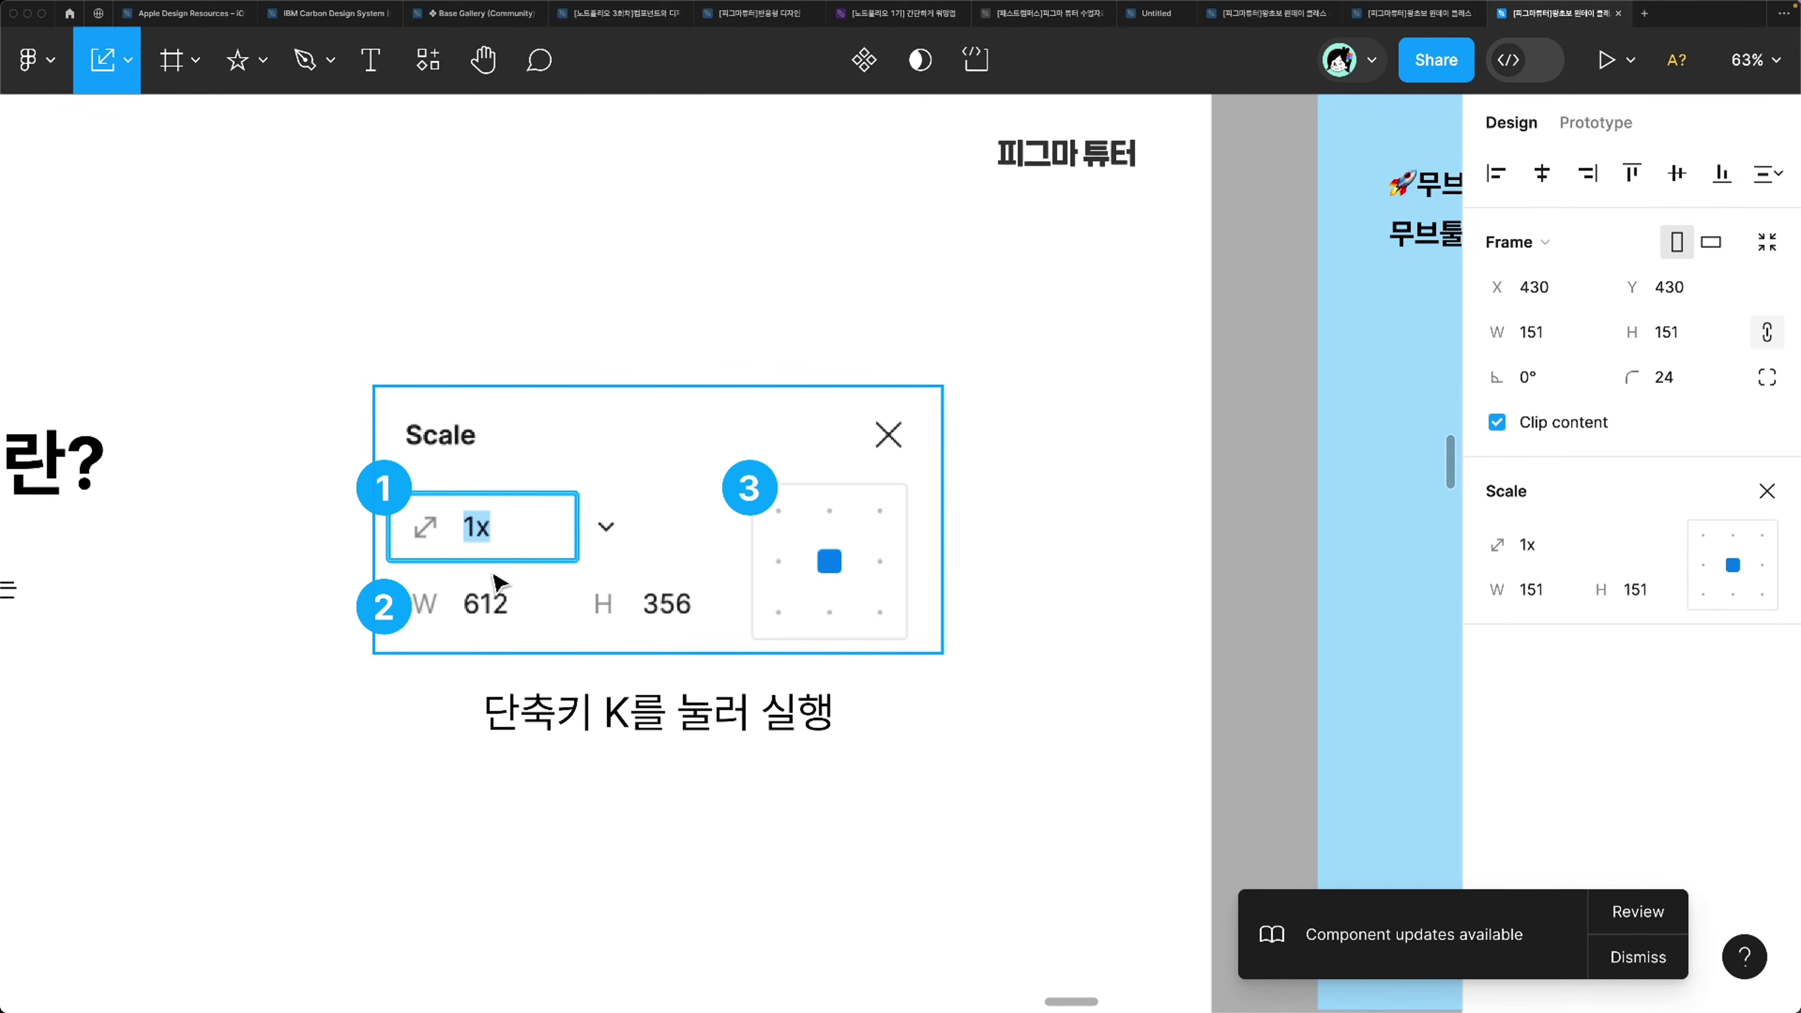
{"action": "scroll", "coordinate": [786, 740], "scroll_direction": "right", "scroll_amount": 10}
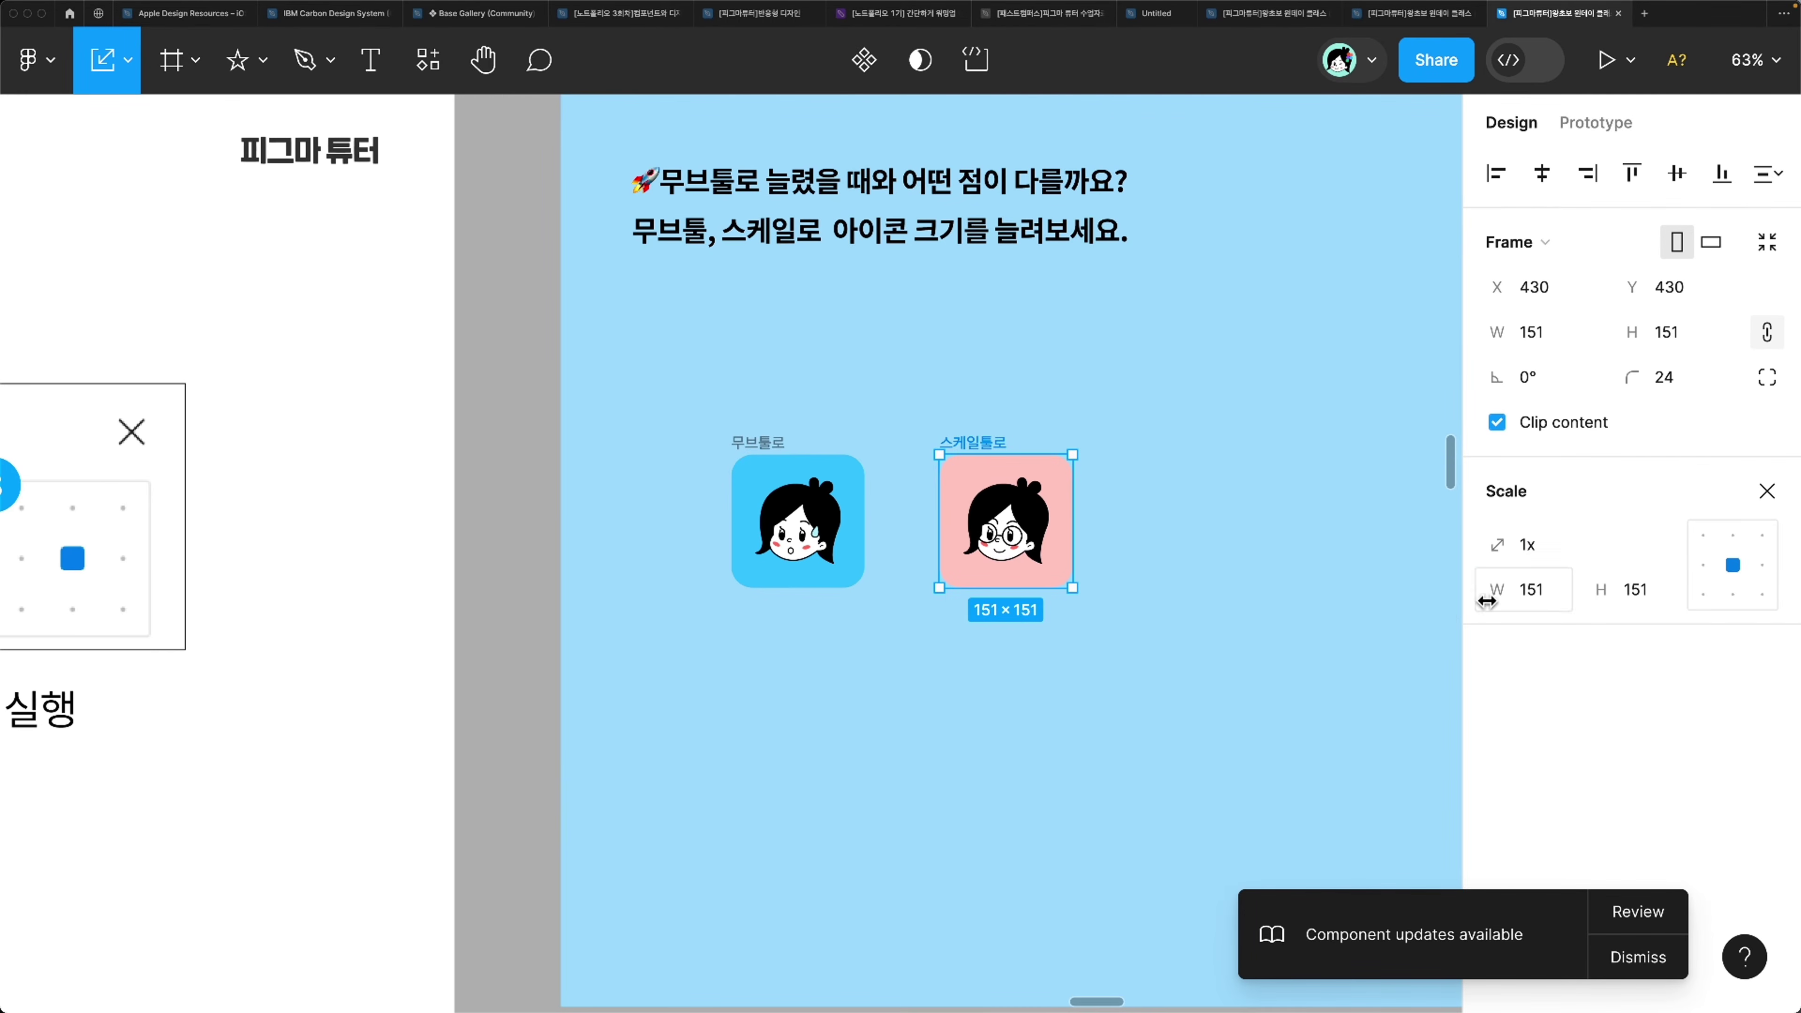
{"action": "left_click", "coordinate": [1599, 544]}
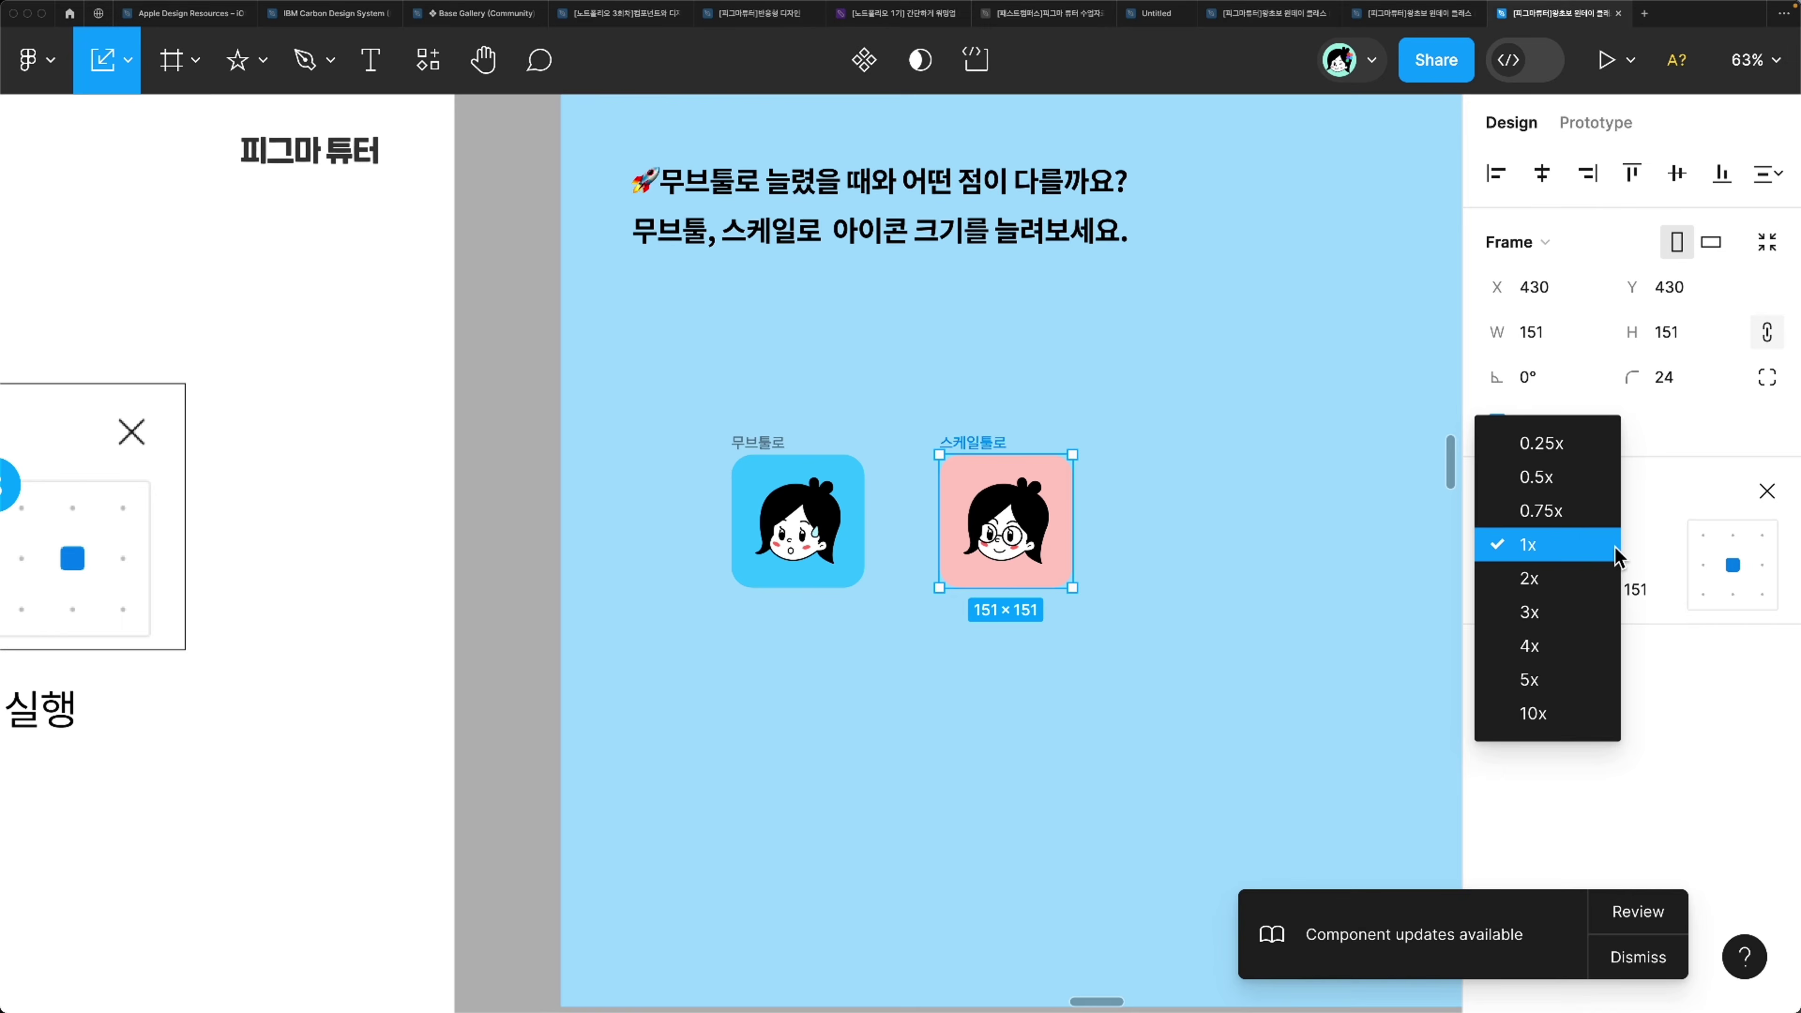
{"action": "left_click", "coordinate": [1551, 584]}
{"action": "key", "text": "super+z"}
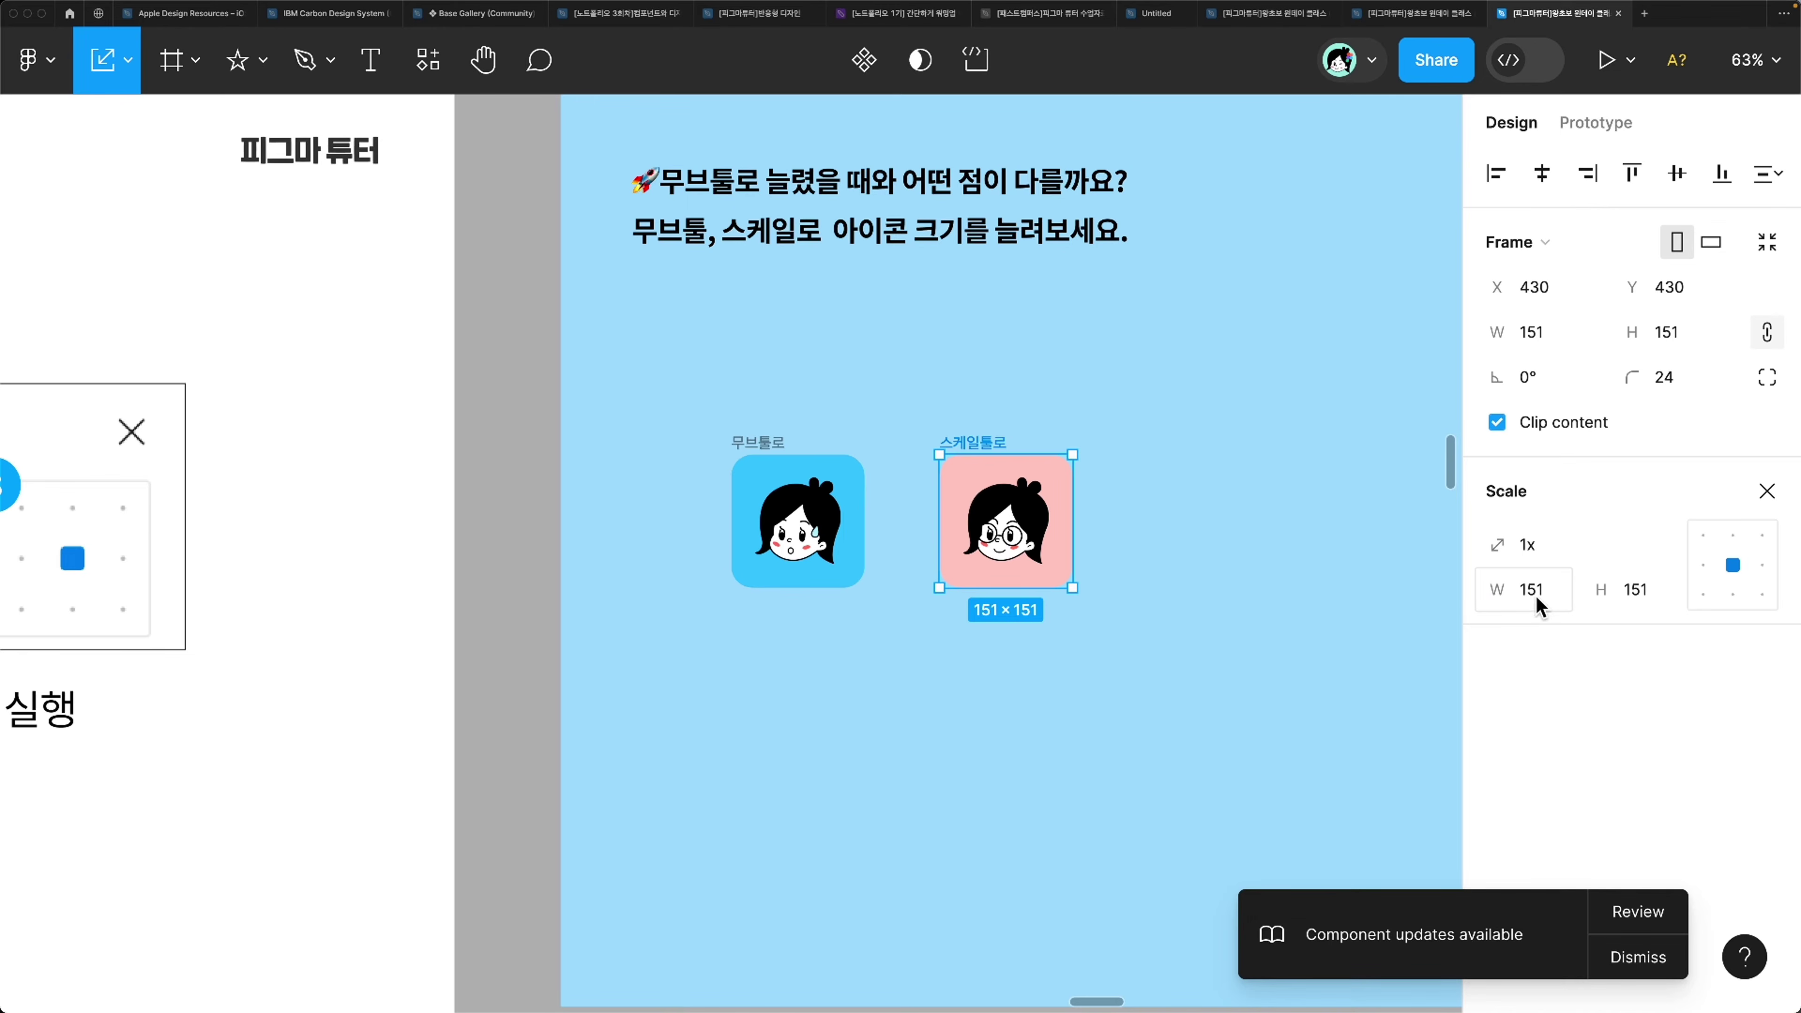
Step: Try scaling the pink 스케일툴로 icon frame by adjusting its scale width, to about 192 × 192, and undo the changes
{"action": "left_click_drag", "start_coordinate": [1505, 588], "coordinate": [1620, 588]}
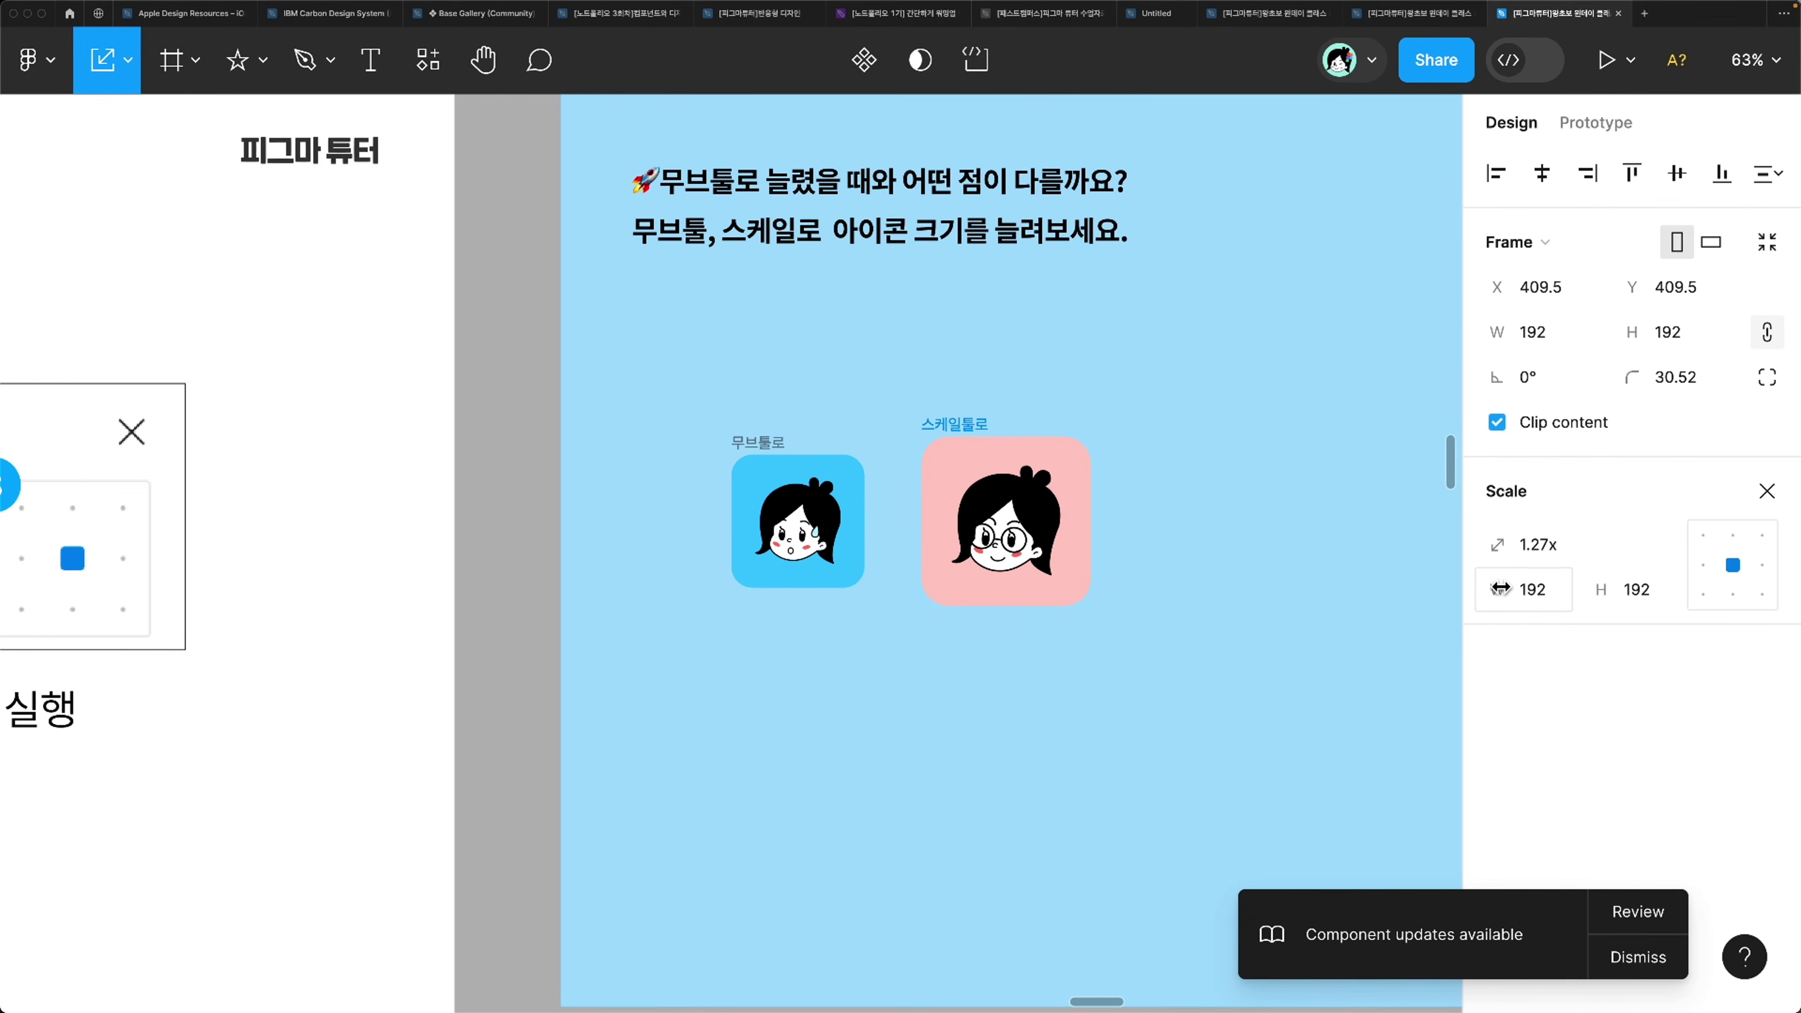
{"action": "key", "text": "super+z"}
{"action": "left_click_drag", "start_coordinate": [1487, 601], "coordinate": [1549, 601]}
{"action": "key", "text": "super+z"}
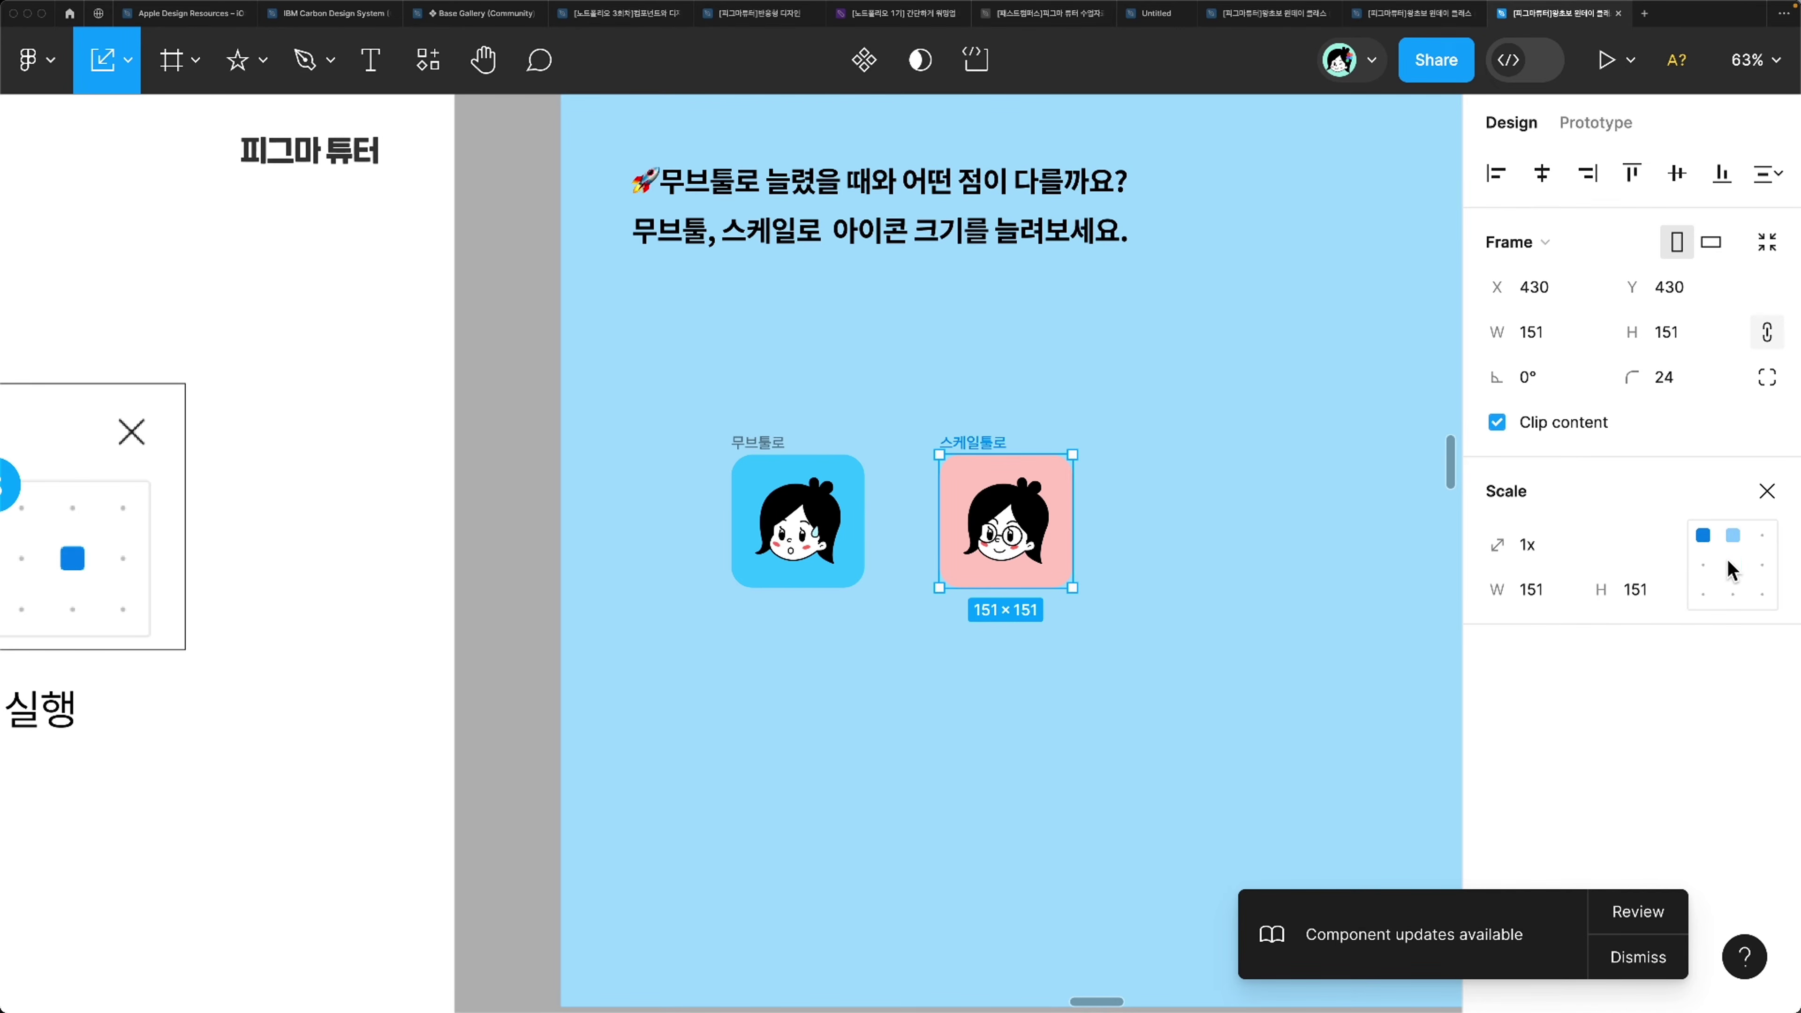
Step: Try scaling the pink 스케일툴로 icon frame by 2x from a top-left anchor point, and undo the scaling
{"action": "left_click", "coordinate": [1732, 566]}
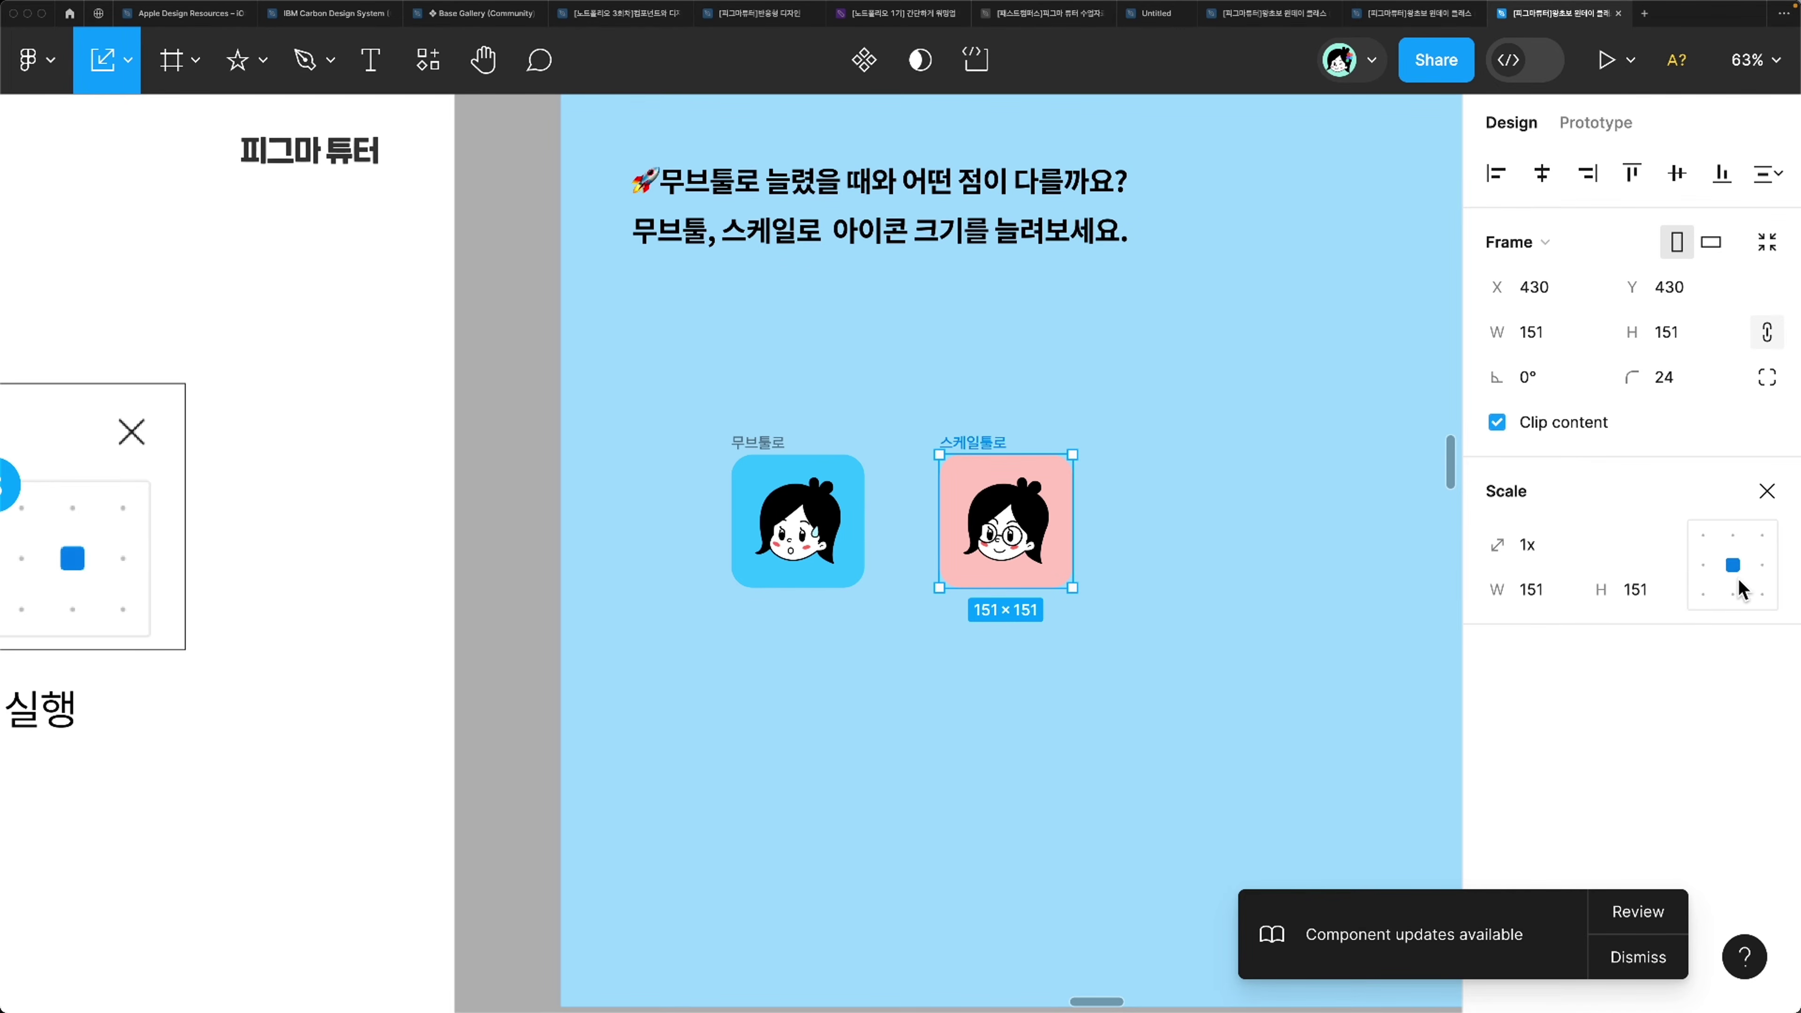
{"action": "left_click", "coordinate": [1703, 535]}
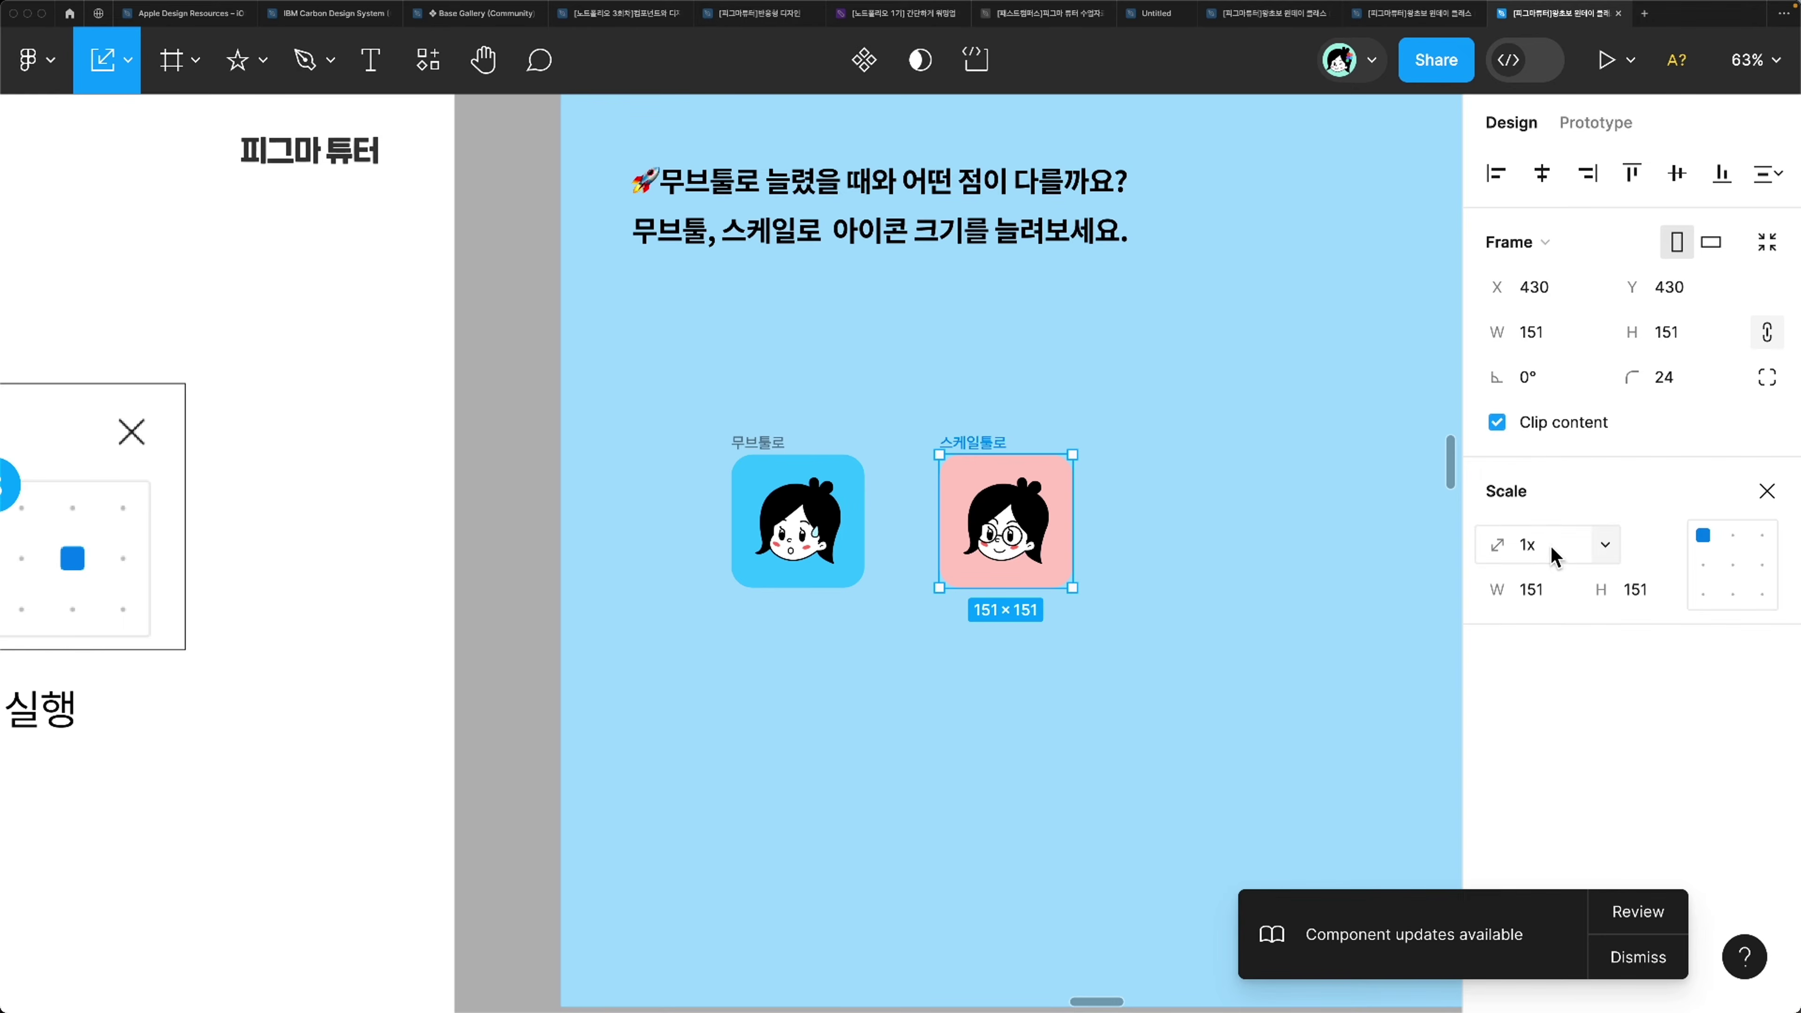
{"action": "left_click", "coordinate": [1613, 548]}
{"action": "left_click", "coordinate": [1552, 581]}
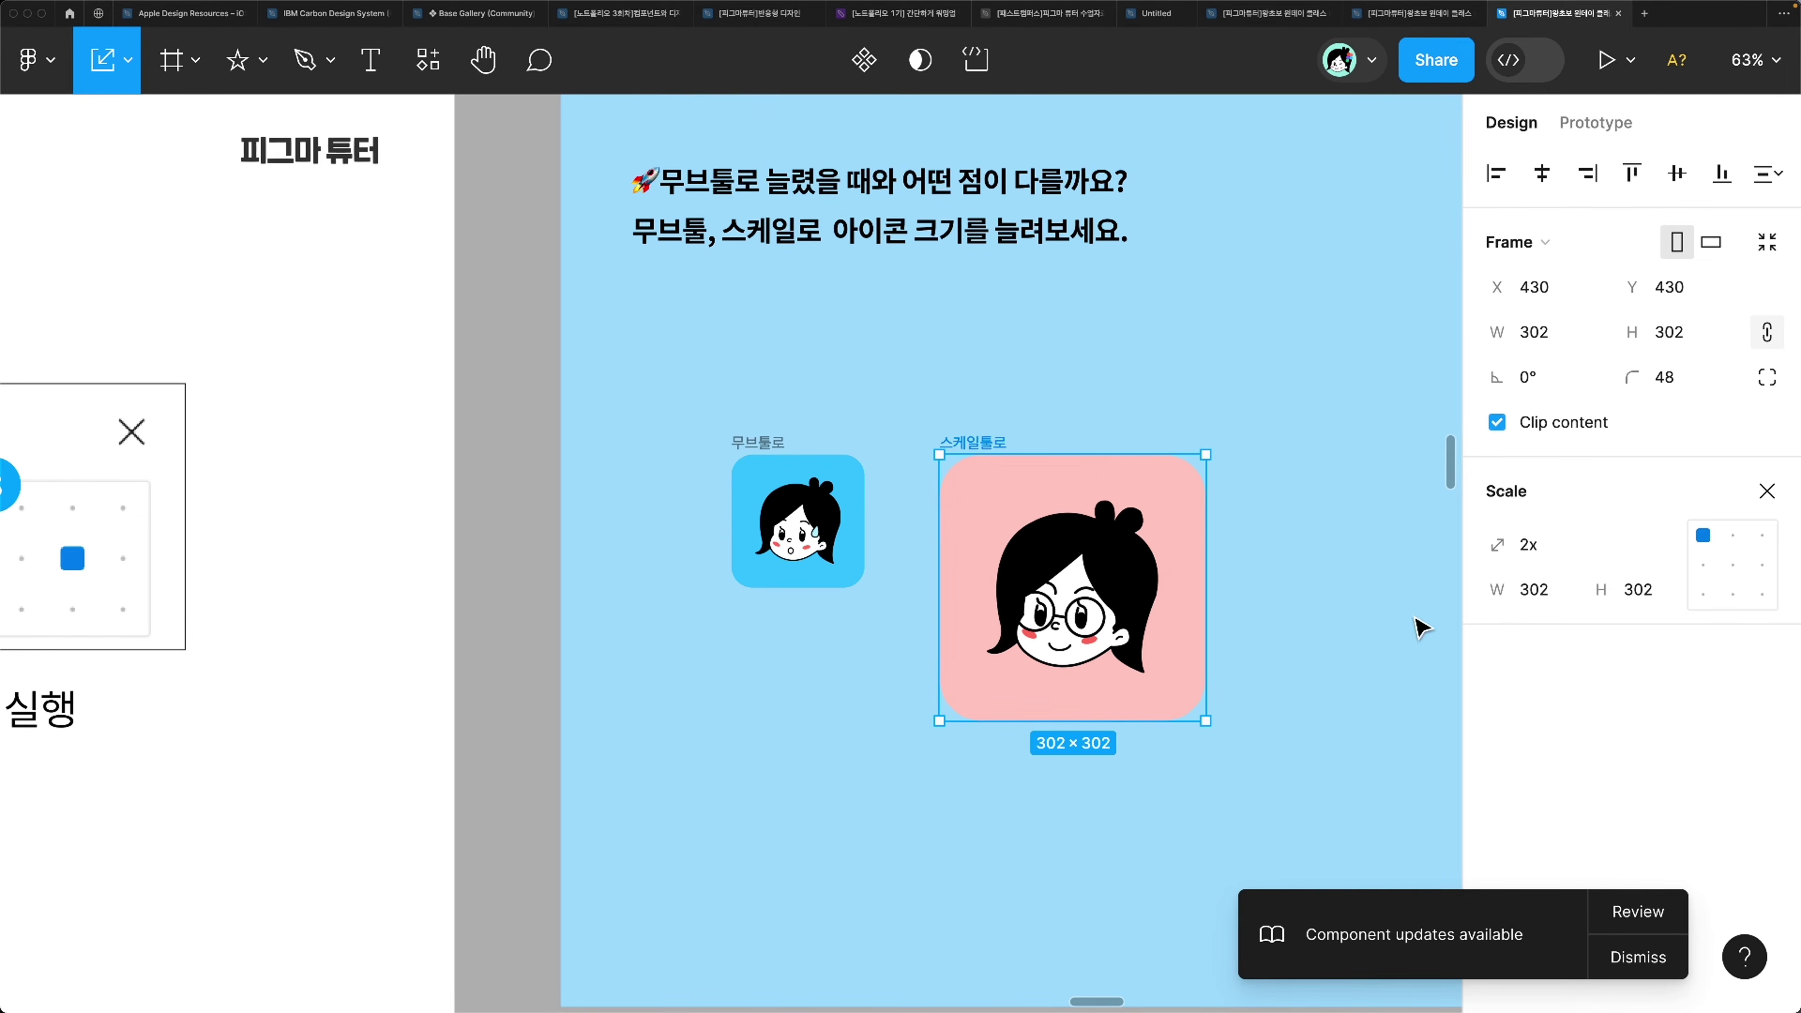
{"action": "key", "text": "super+z"}
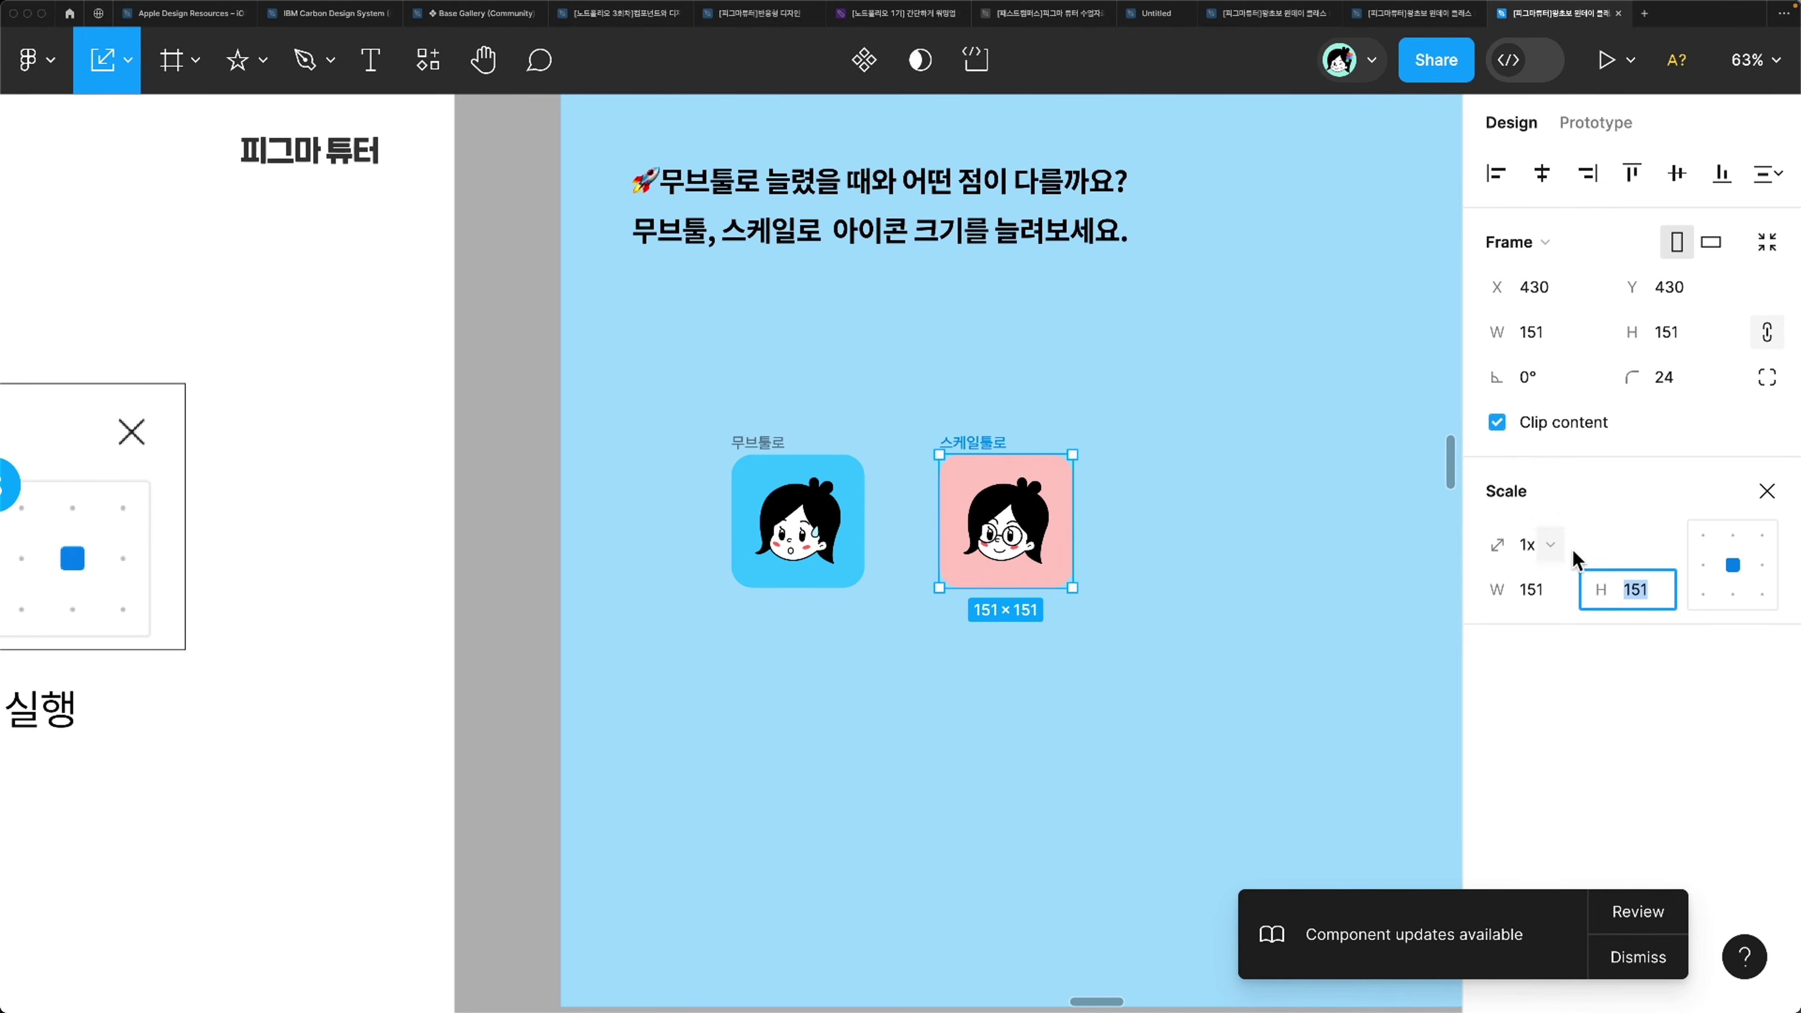
Step: Try scaling the pink 스케일툴로 icon frame by 2x from its centre anchor point, and undo the scaling
{"action": "left_click", "coordinate": [1606, 548]}
{"action": "left_click", "coordinate": [1586, 580]}
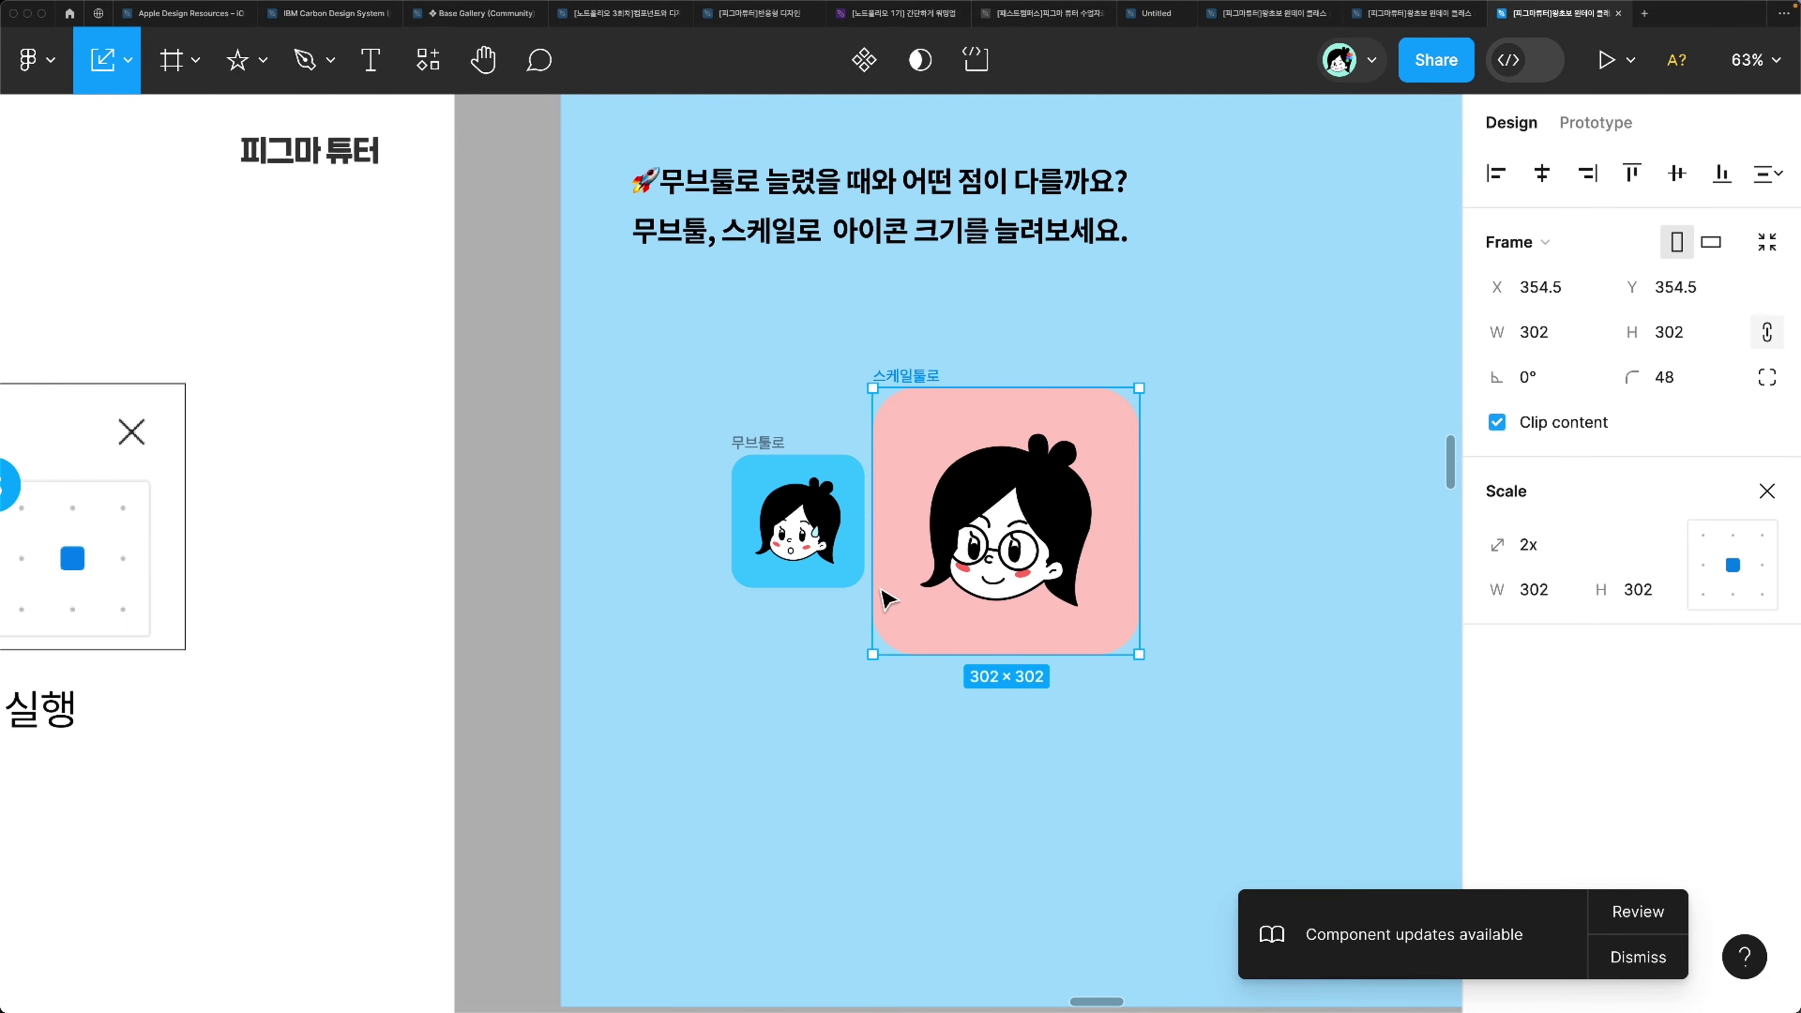
{"action": "key", "text": "super+z"}
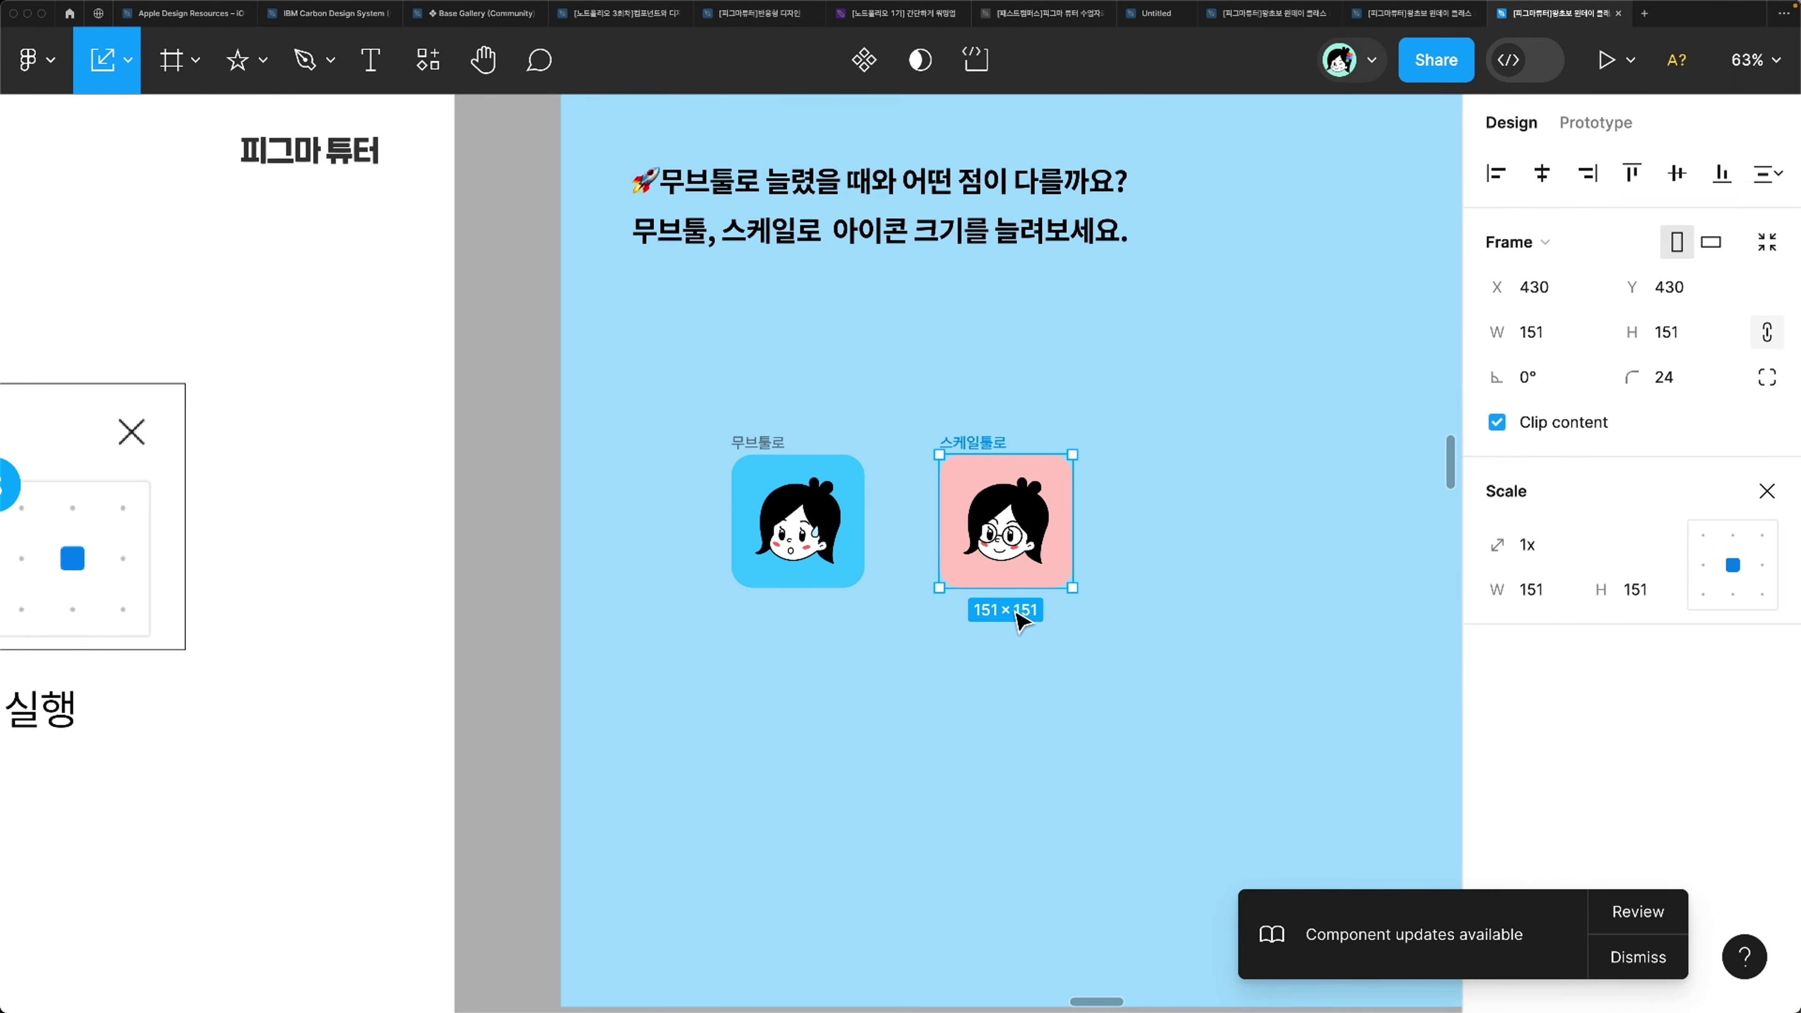
Step: Search the plugins for ICON and open Iconify
{"action": "scroll", "coordinate": [1017, 616], "scroll_direction": "down", "scroll_amount": 2}
{"action": "key", "text": "shift+i"}
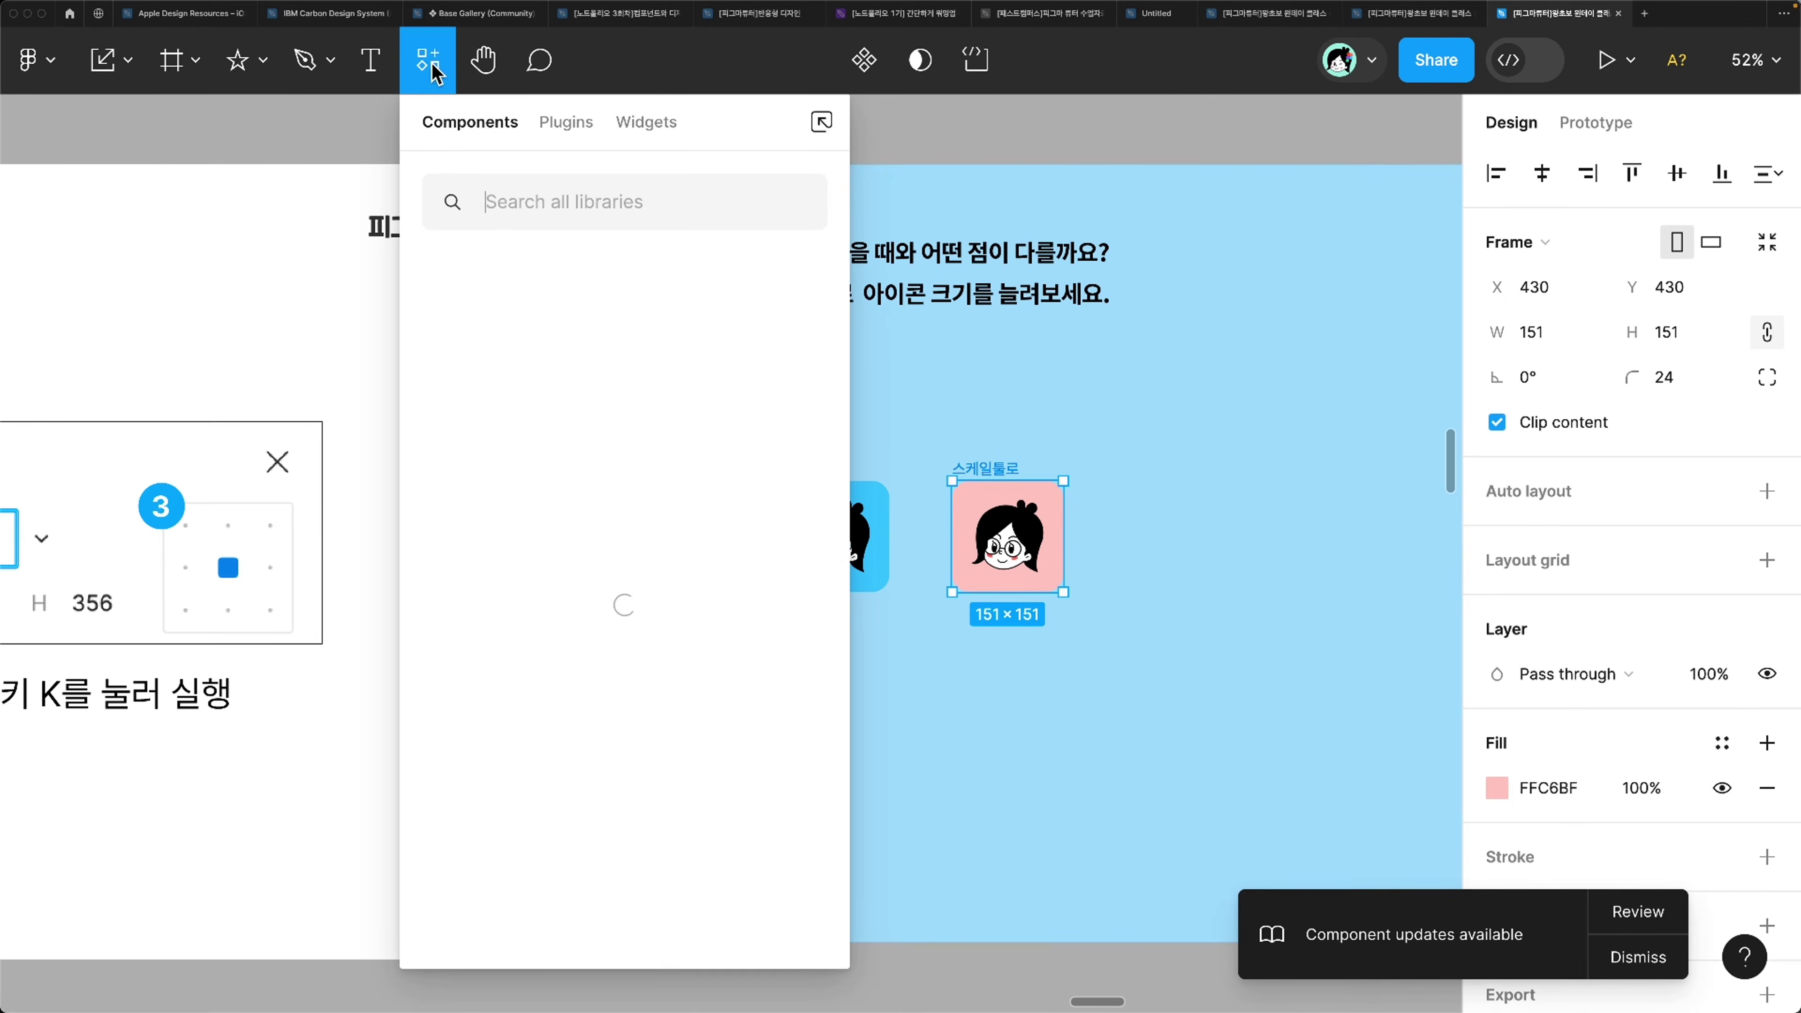
{"action": "left_click", "coordinate": [560, 122]}
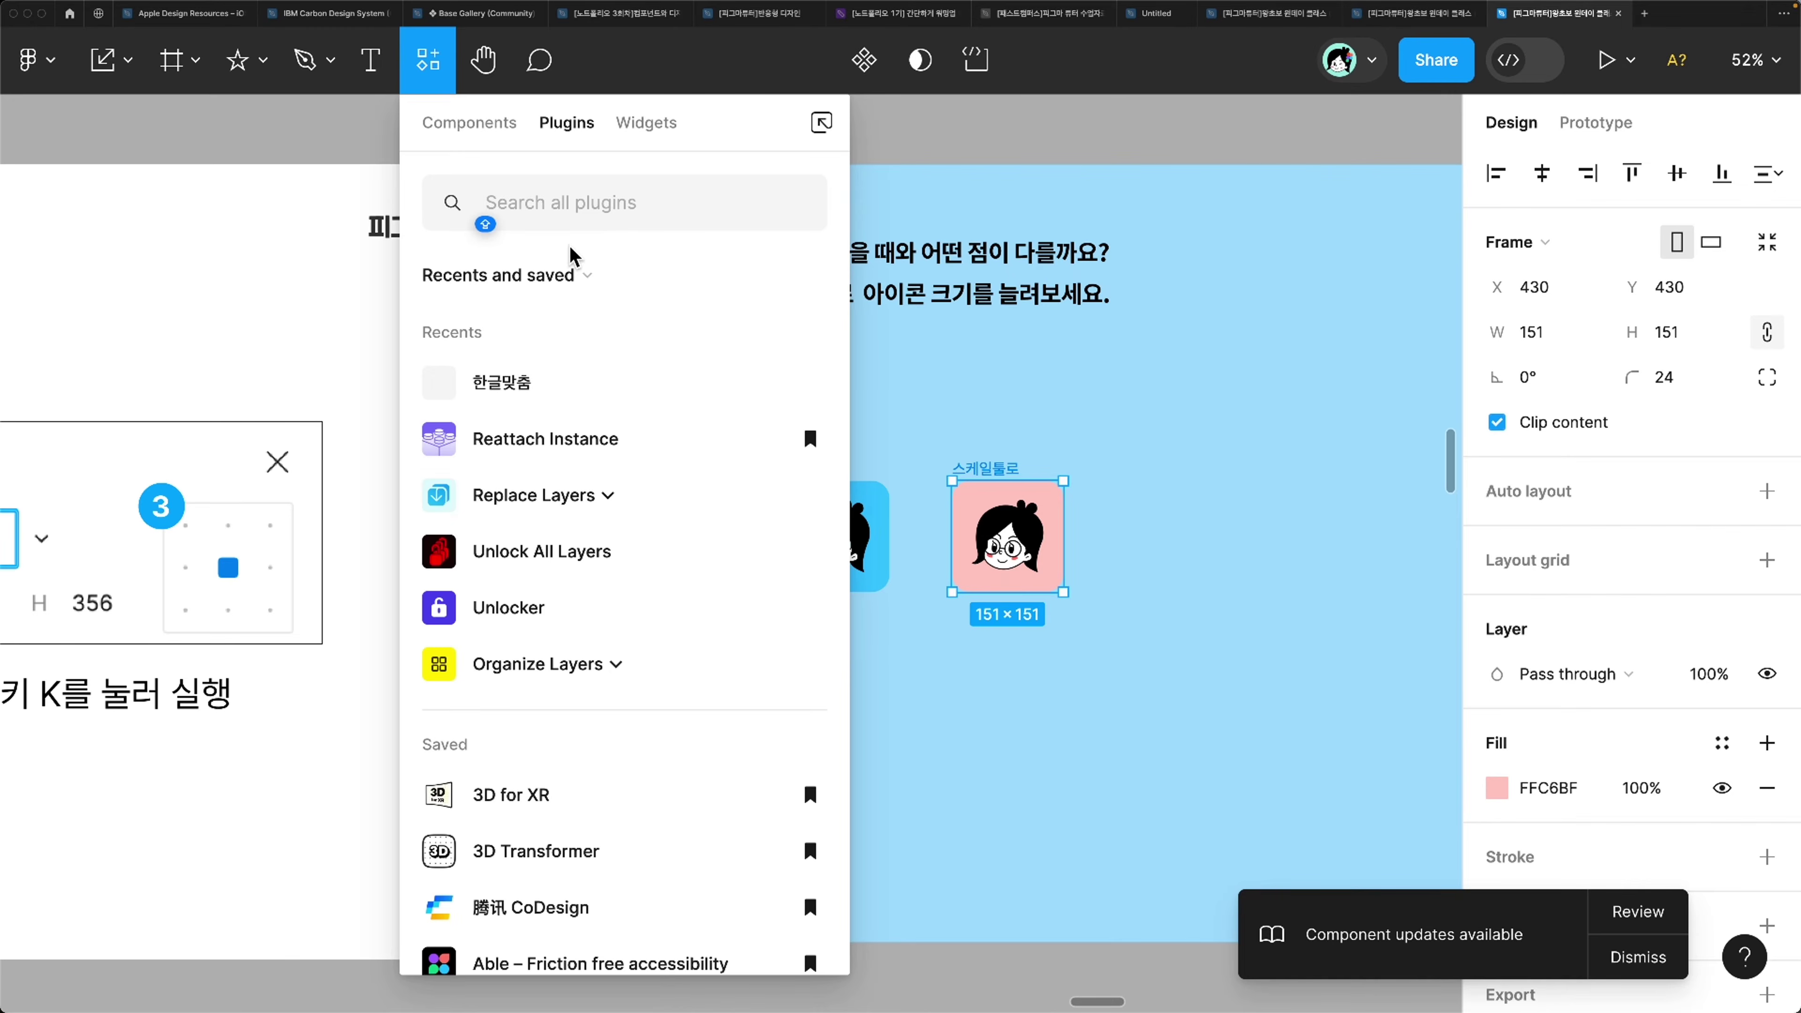
{"action": "type", "text": "C"}
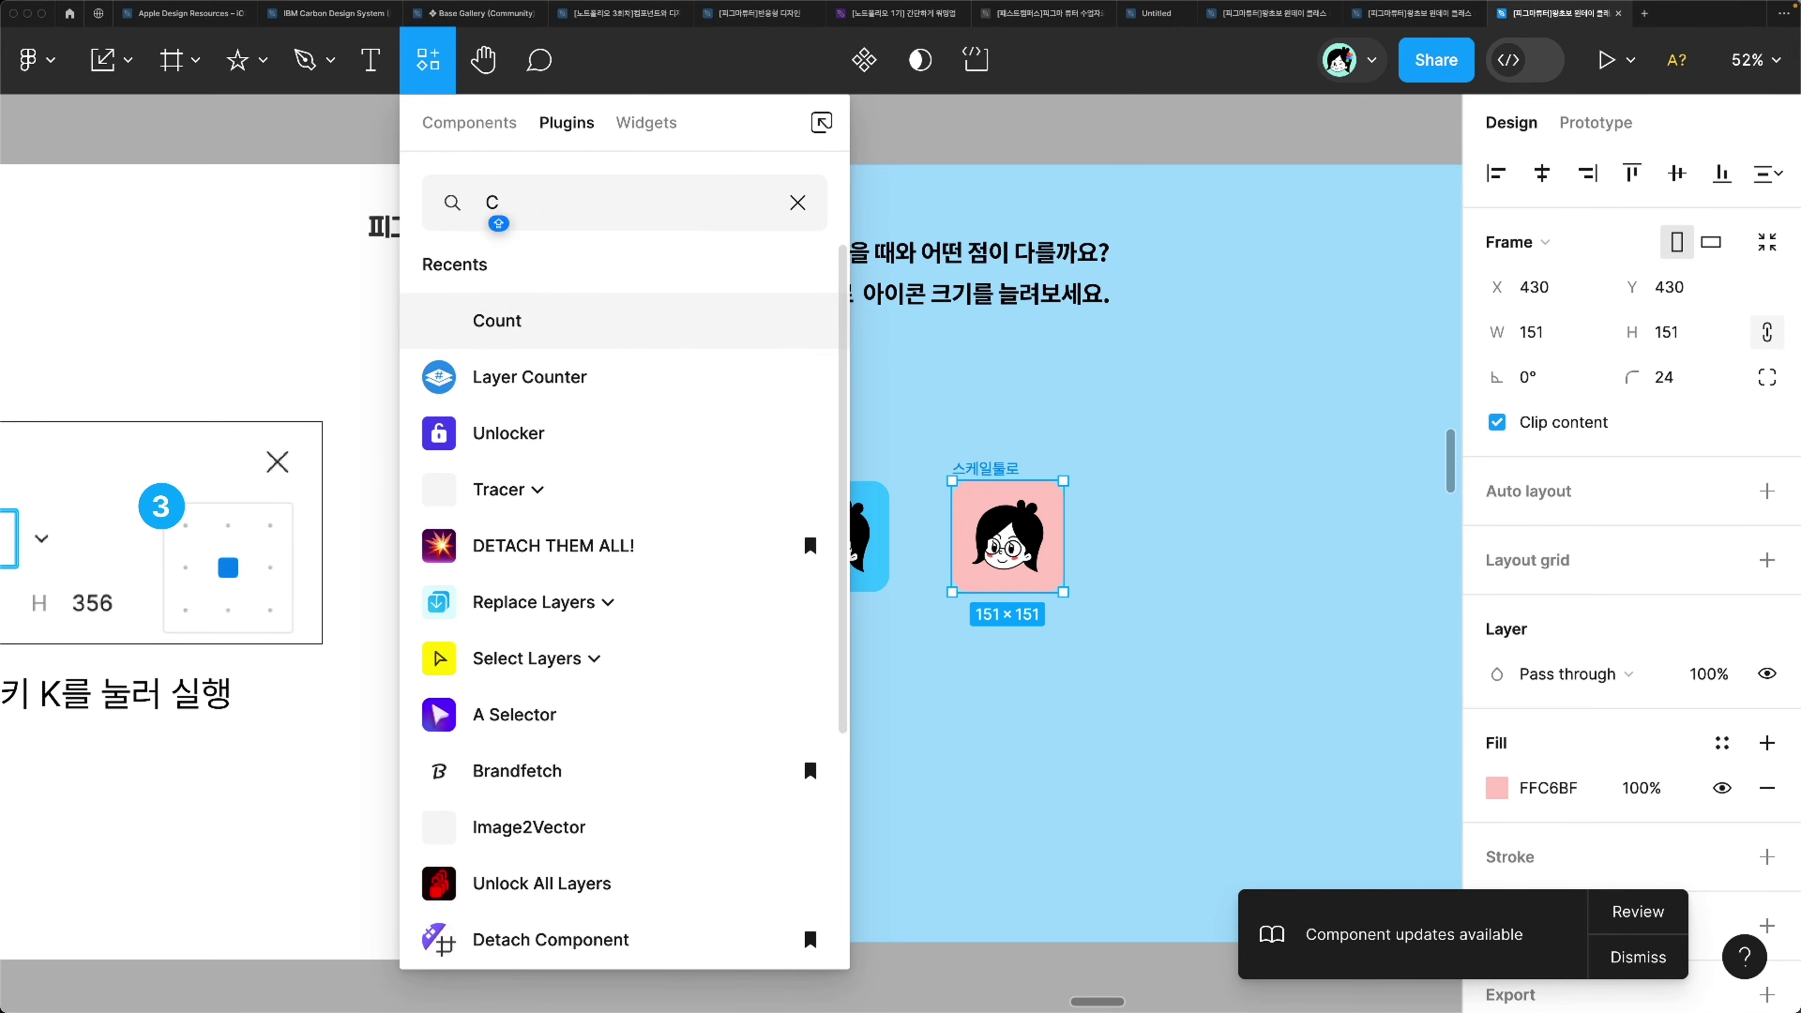
{"action": "key", "text": "BackSpace"}
{"action": "type", "text": "ICON"}
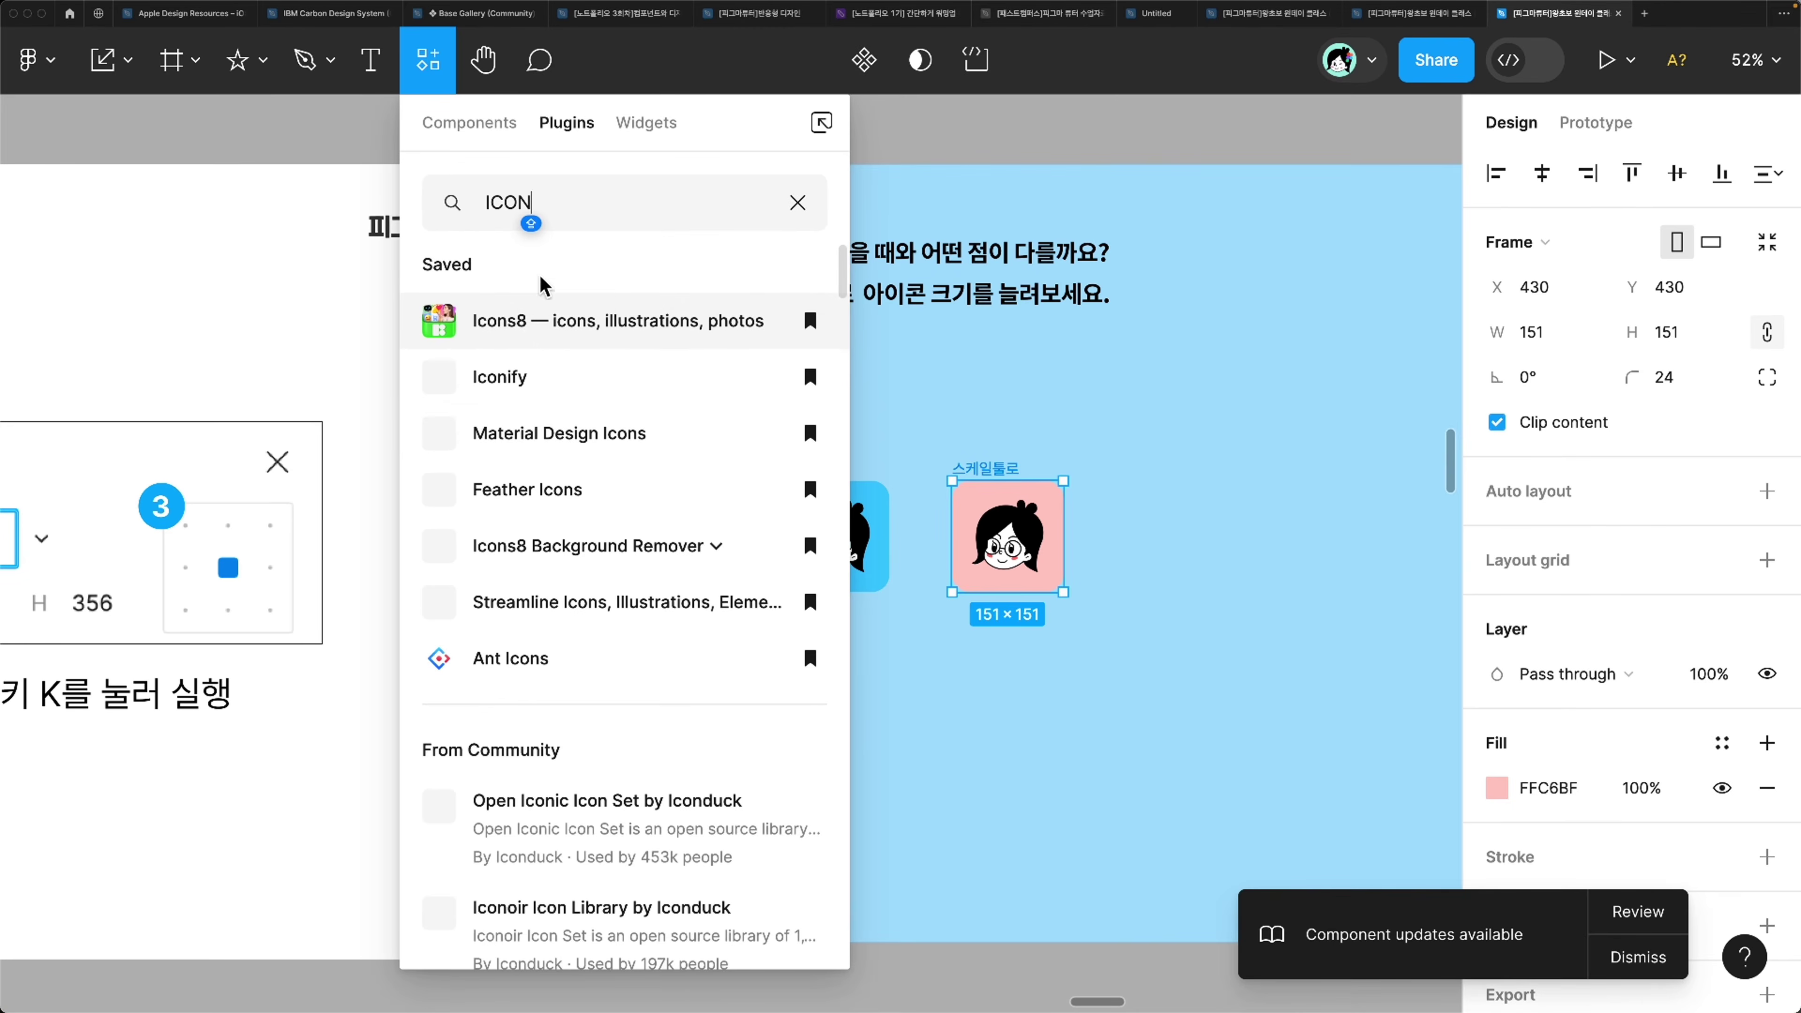
{"action": "key", "text": "Escape"}
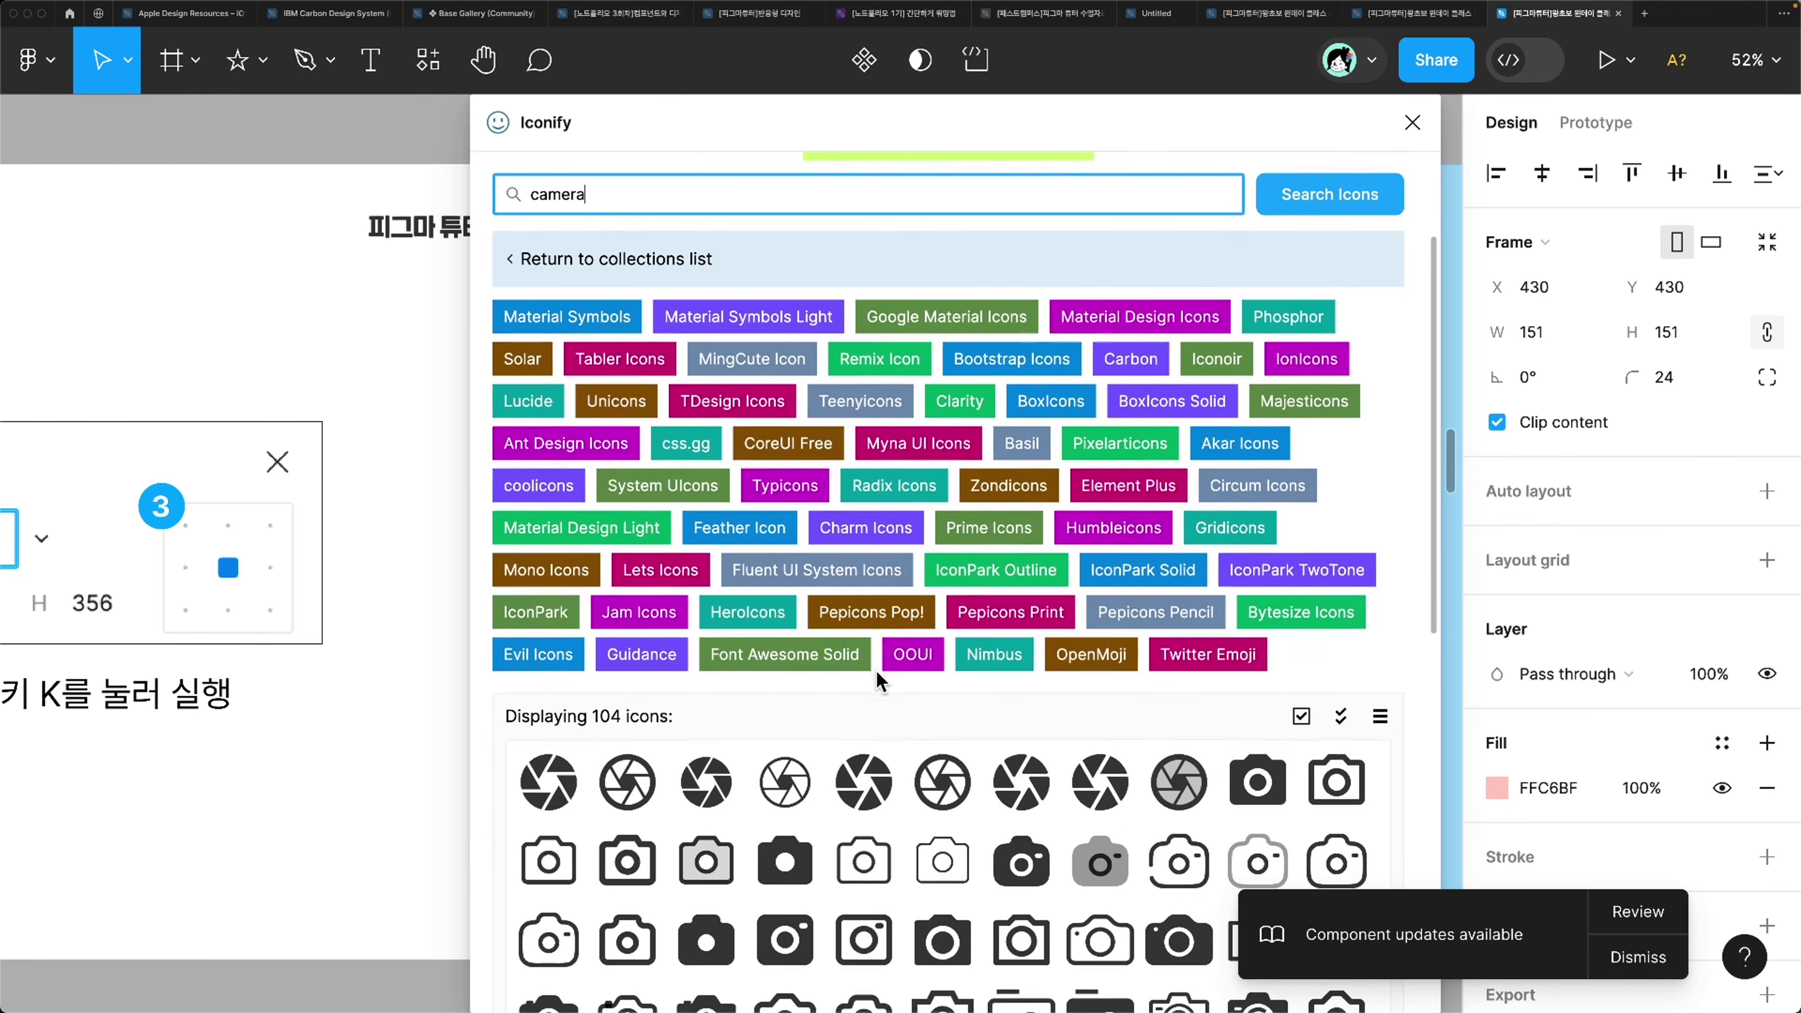
Step: Import the gg:camera icon from Iconify into the pink 스케일툴로 frame, and close the plugin
{"action": "scroll", "coordinate": [877, 671], "scroll_direction": "down", "scroll_amount": 10}
{"action": "scroll", "coordinate": [886, 605], "scroll_direction": "up", "scroll_amount": 2}
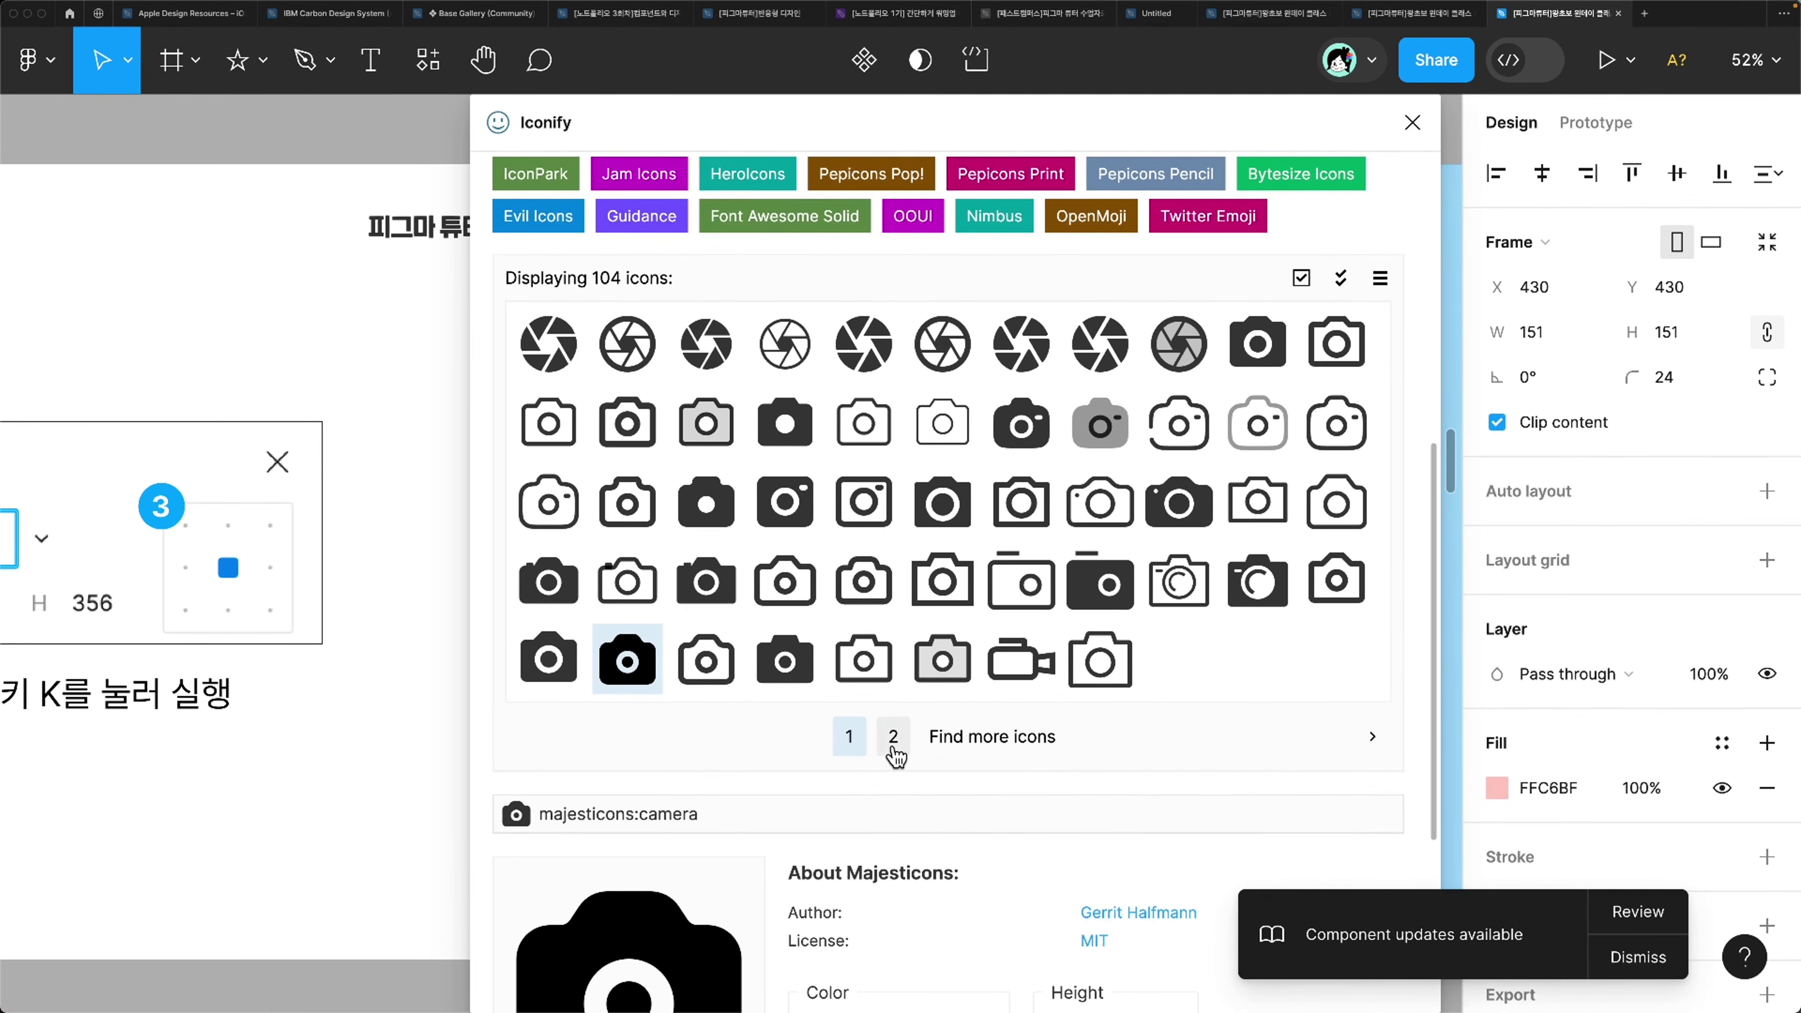
{"action": "left_click", "coordinate": [1021, 660]}
{"action": "scroll", "coordinate": [1042, 670], "scroll_direction": "down", "scroll_amount": 8}
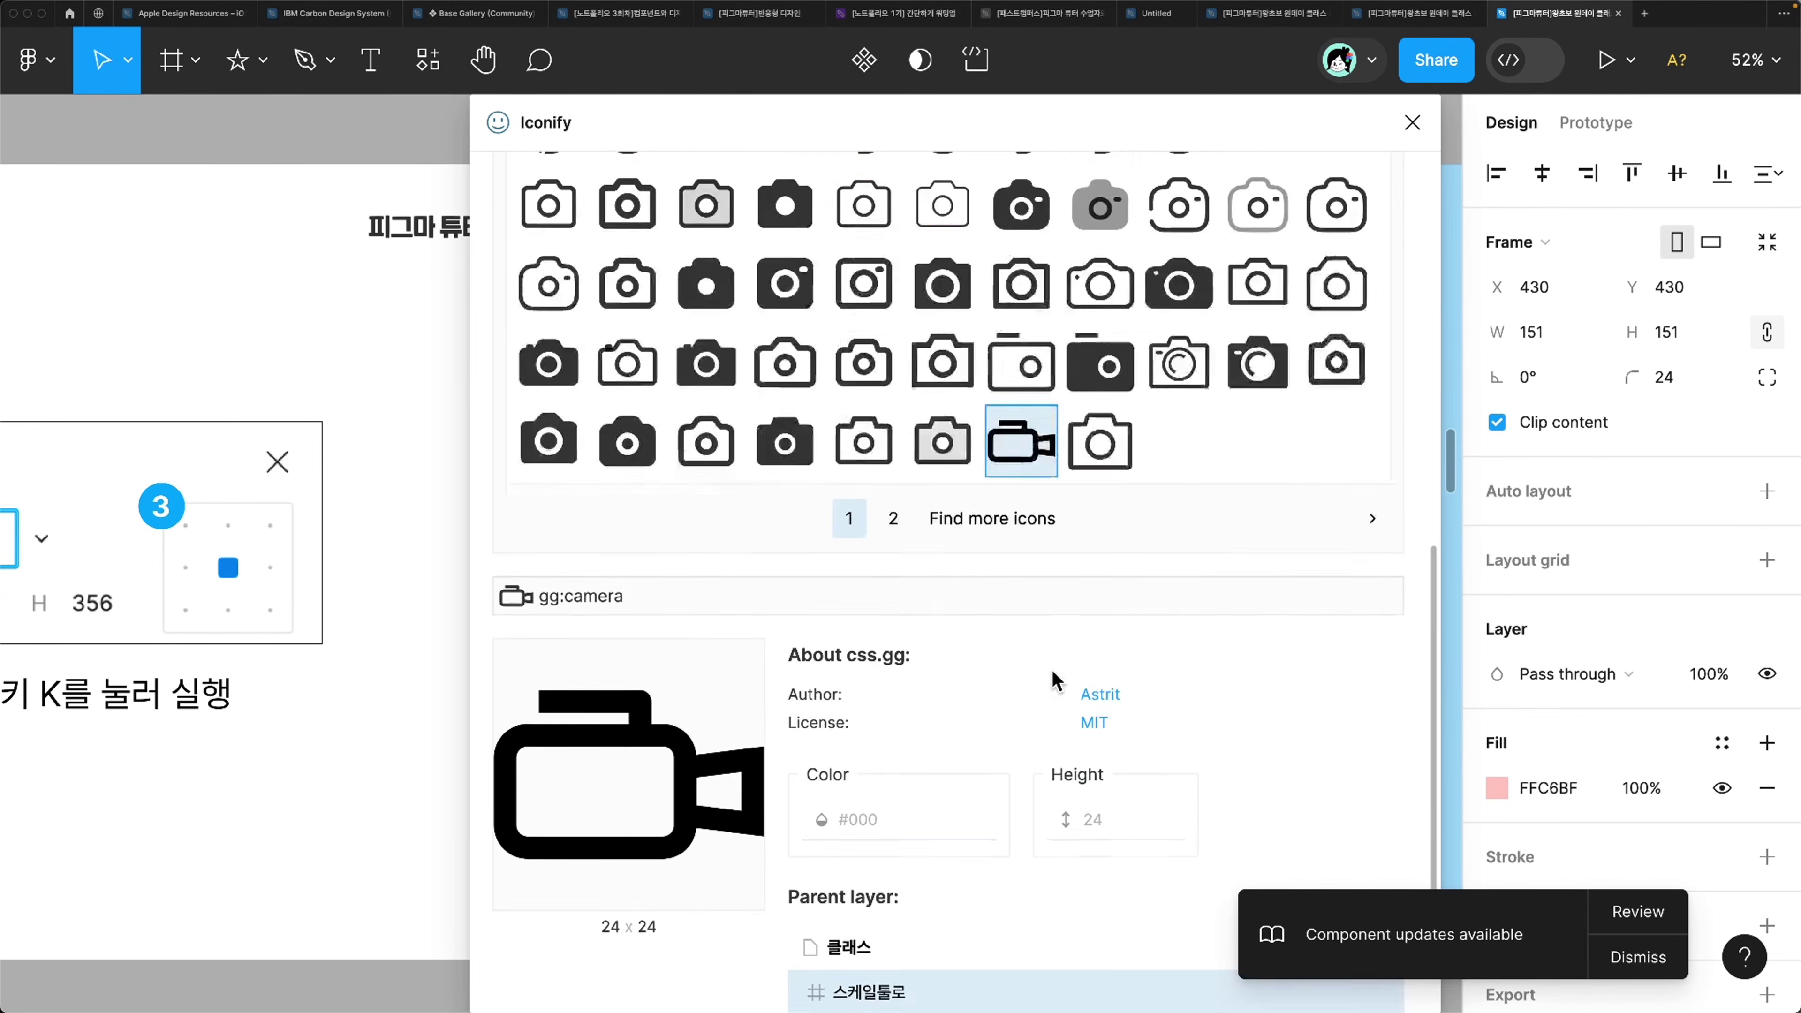
{"action": "left_click", "coordinate": [961, 969]}
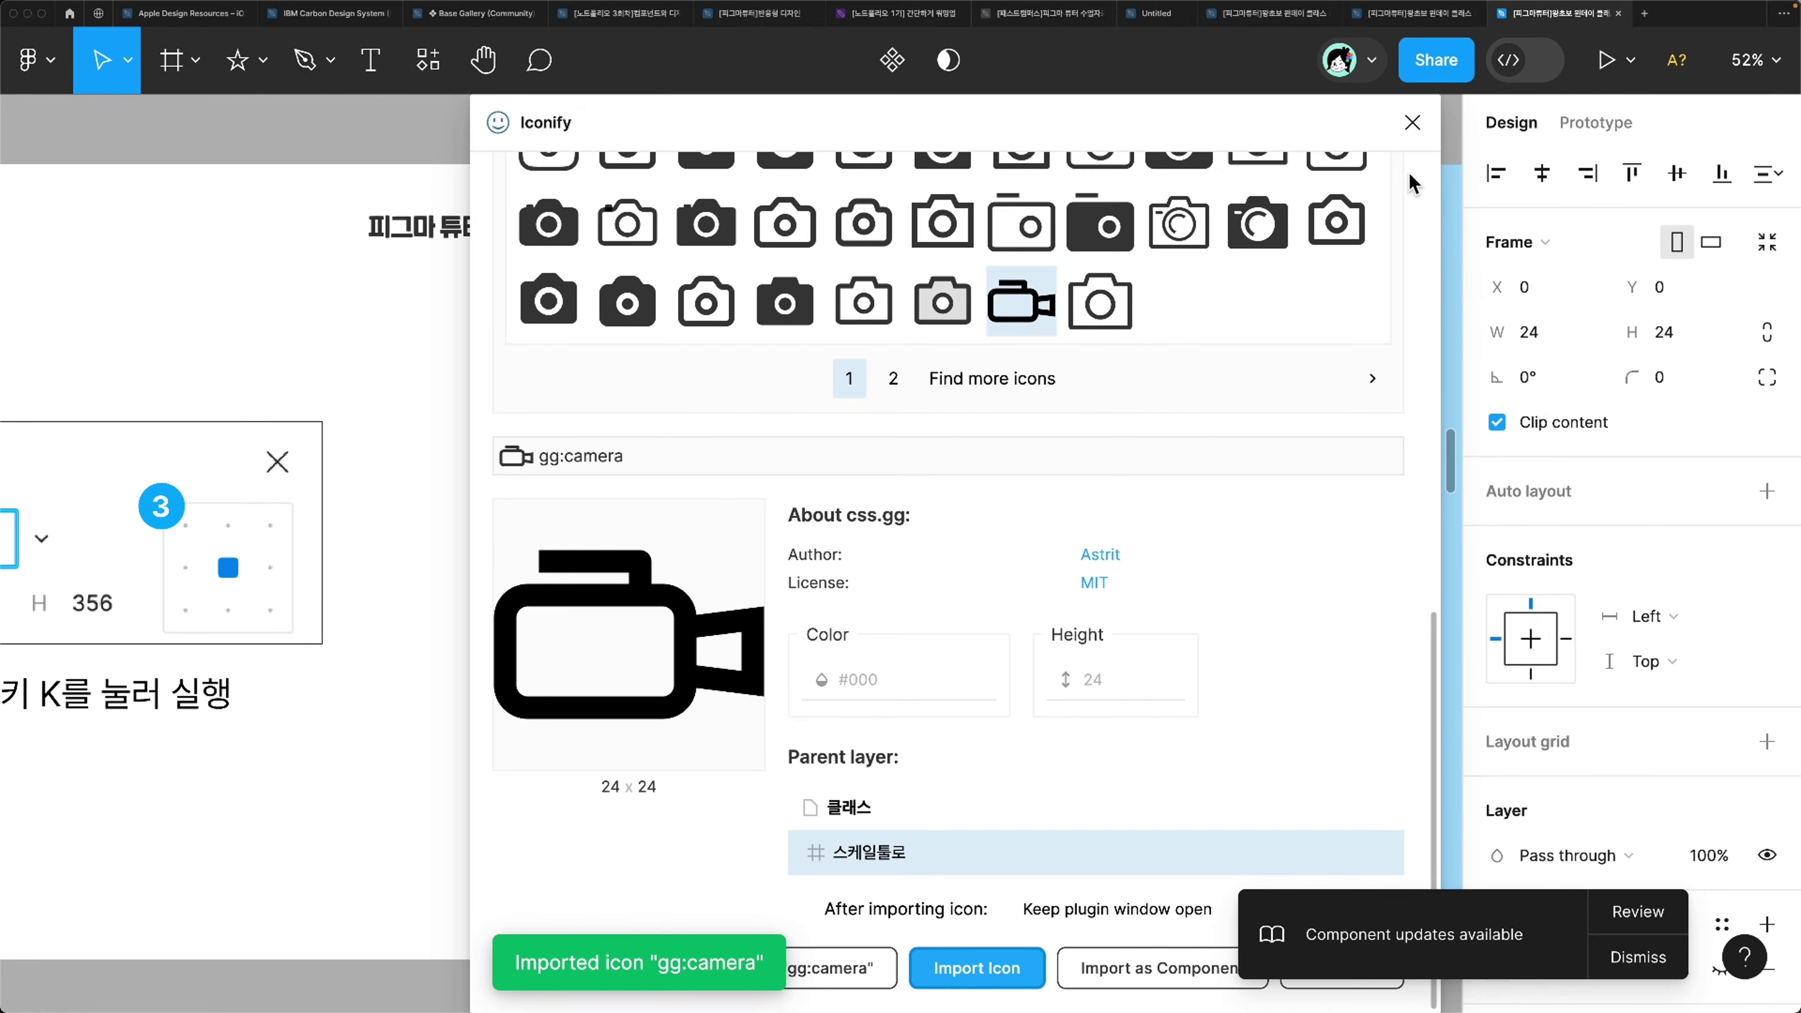
{"action": "left_click", "coordinate": [1413, 122]}
{"action": "scroll", "coordinate": [939, 358], "scroll_direction": "up", "scroll_amount": 5}
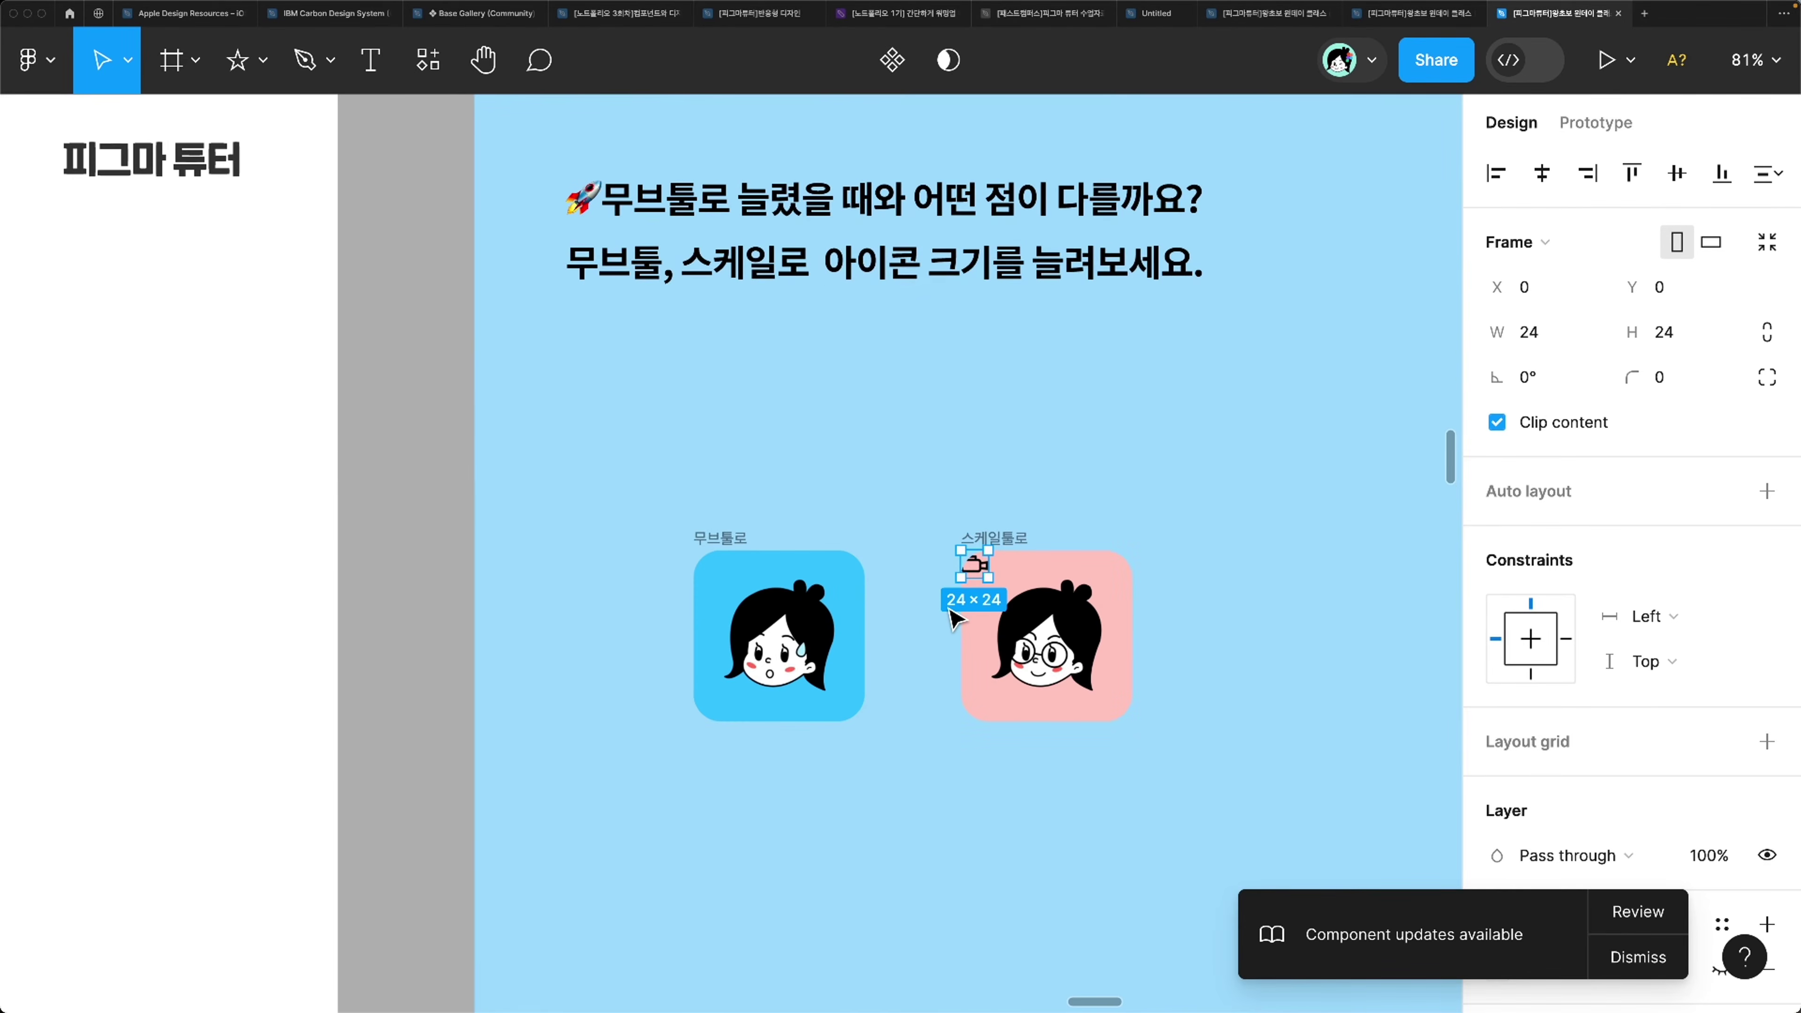
{"action": "scroll", "coordinate": [957, 610], "scroll_direction": "up", "scroll_amount": 2}
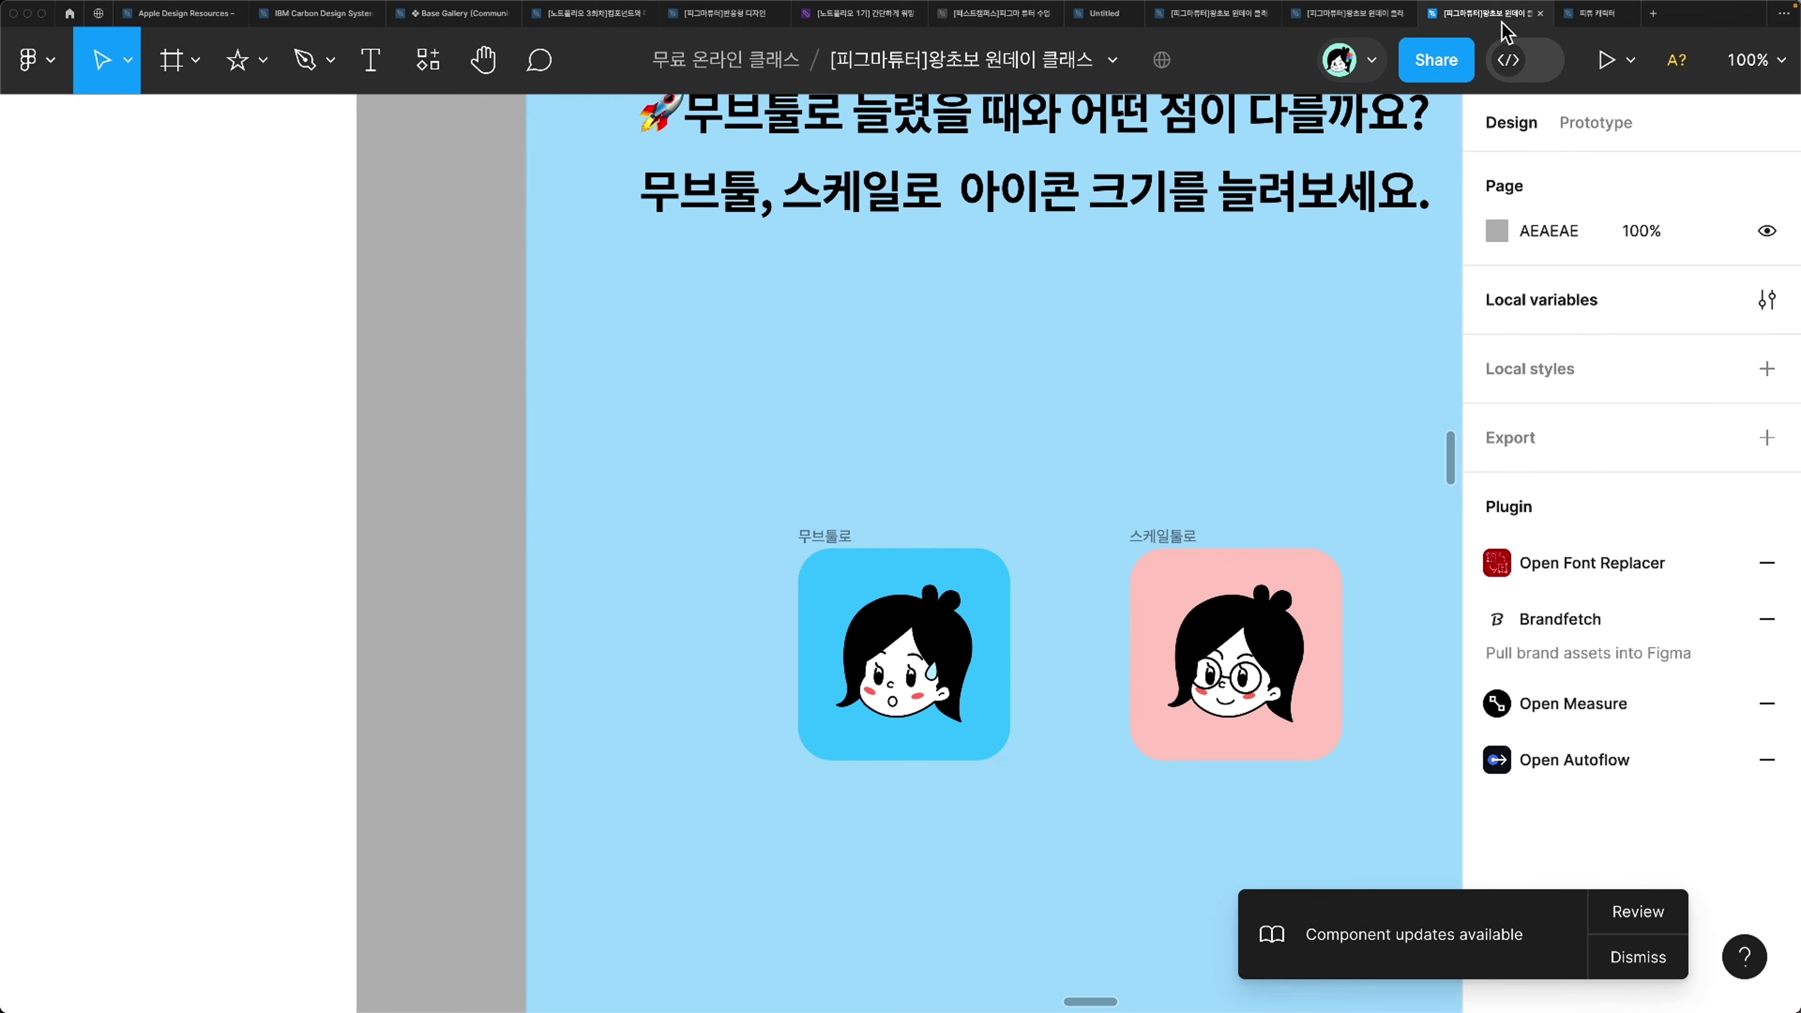
Step: Paste the large face illustration frame and move it to the empty canvas above the 기초인터페이스 연습문제5 frame
{"action": "left_click", "coordinate": [871, 517]}
{"action": "scroll", "coordinate": [869, 515], "scroll_direction": "down", "scroll_amount": 3}
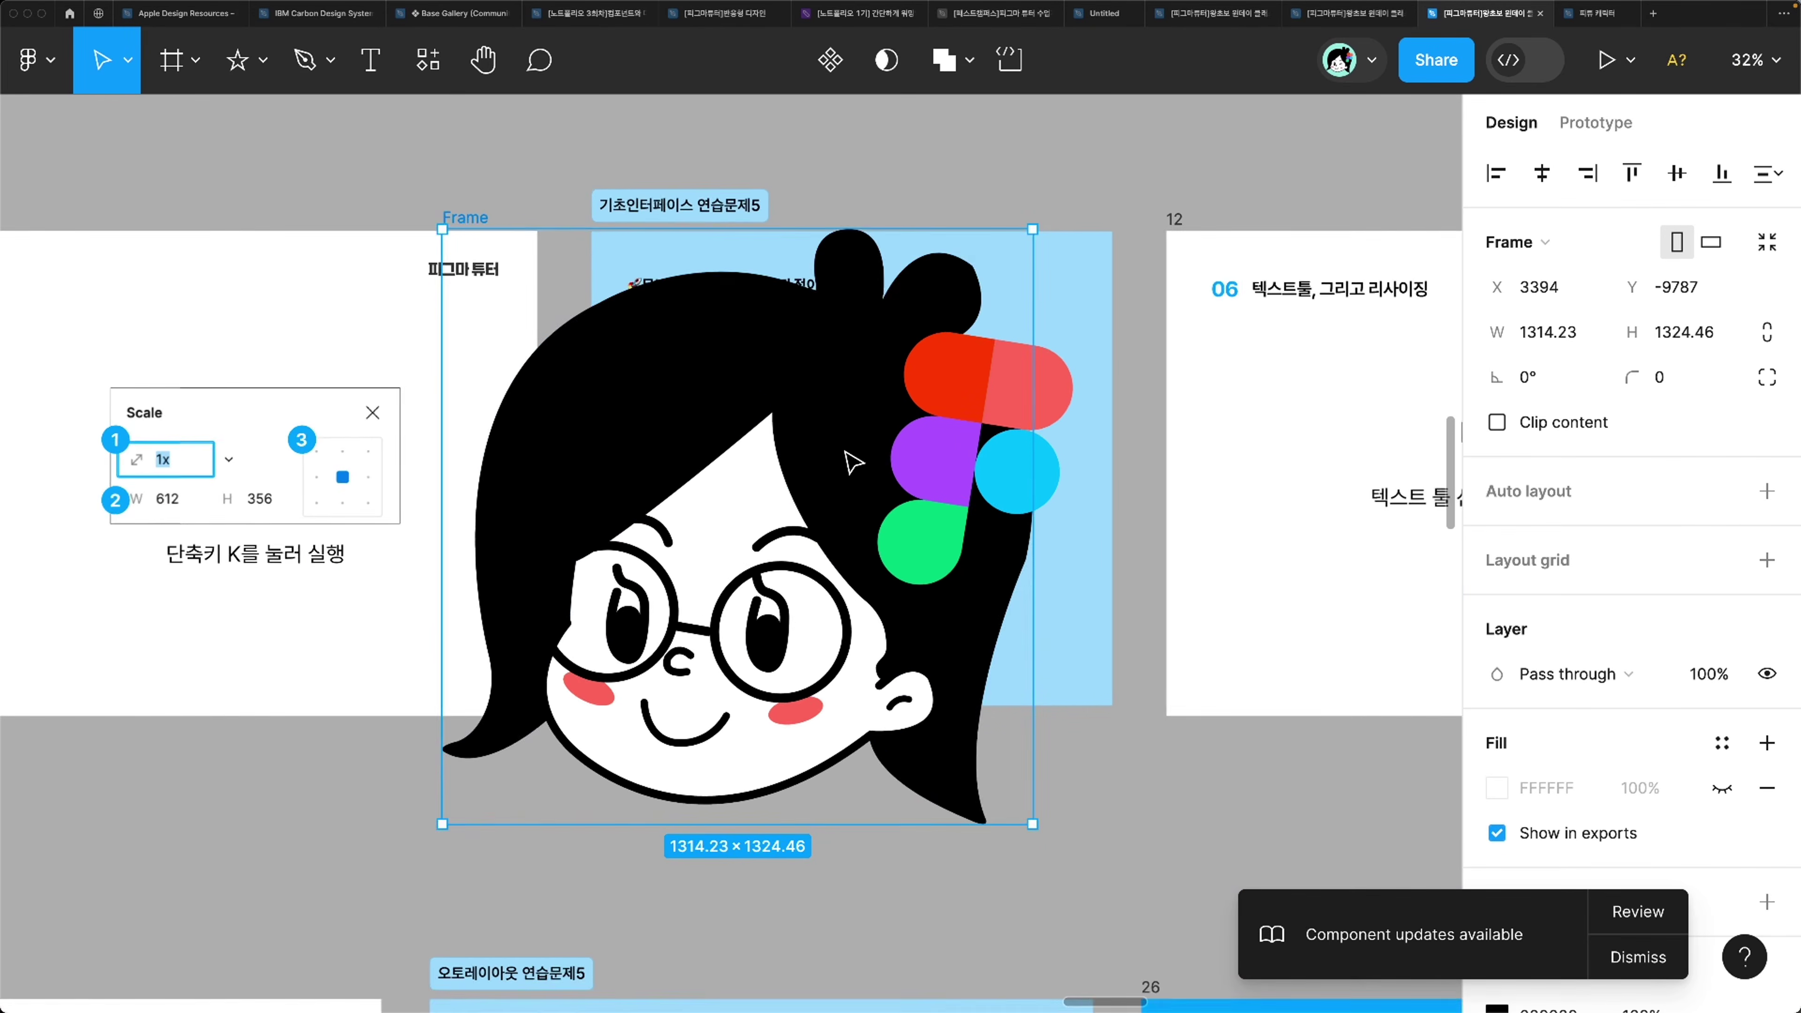
{"action": "scroll", "coordinate": [853, 462], "scroll_direction": "up", "scroll_amount": 1}
{"action": "left_click_drag", "start_coordinate": [852, 463], "coordinate": [844, 200]}
{"action": "scroll", "coordinate": [843, 201], "scroll_direction": "down", "scroll_amount": 3}
Step: Duplicate the face illustration frame to the right of the original
{"action": "scroll", "coordinate": [780, 411], "scroll_direction": "up", "scroll_amount": 3}
{"action": "left_click_drag", "start_coordinate": [838, 410], "coordinate": [1259, 410]}
{"action": "scroll", "coordinate": [1260, 410], "scroll_direction": "left", "scroll_amount": 2}
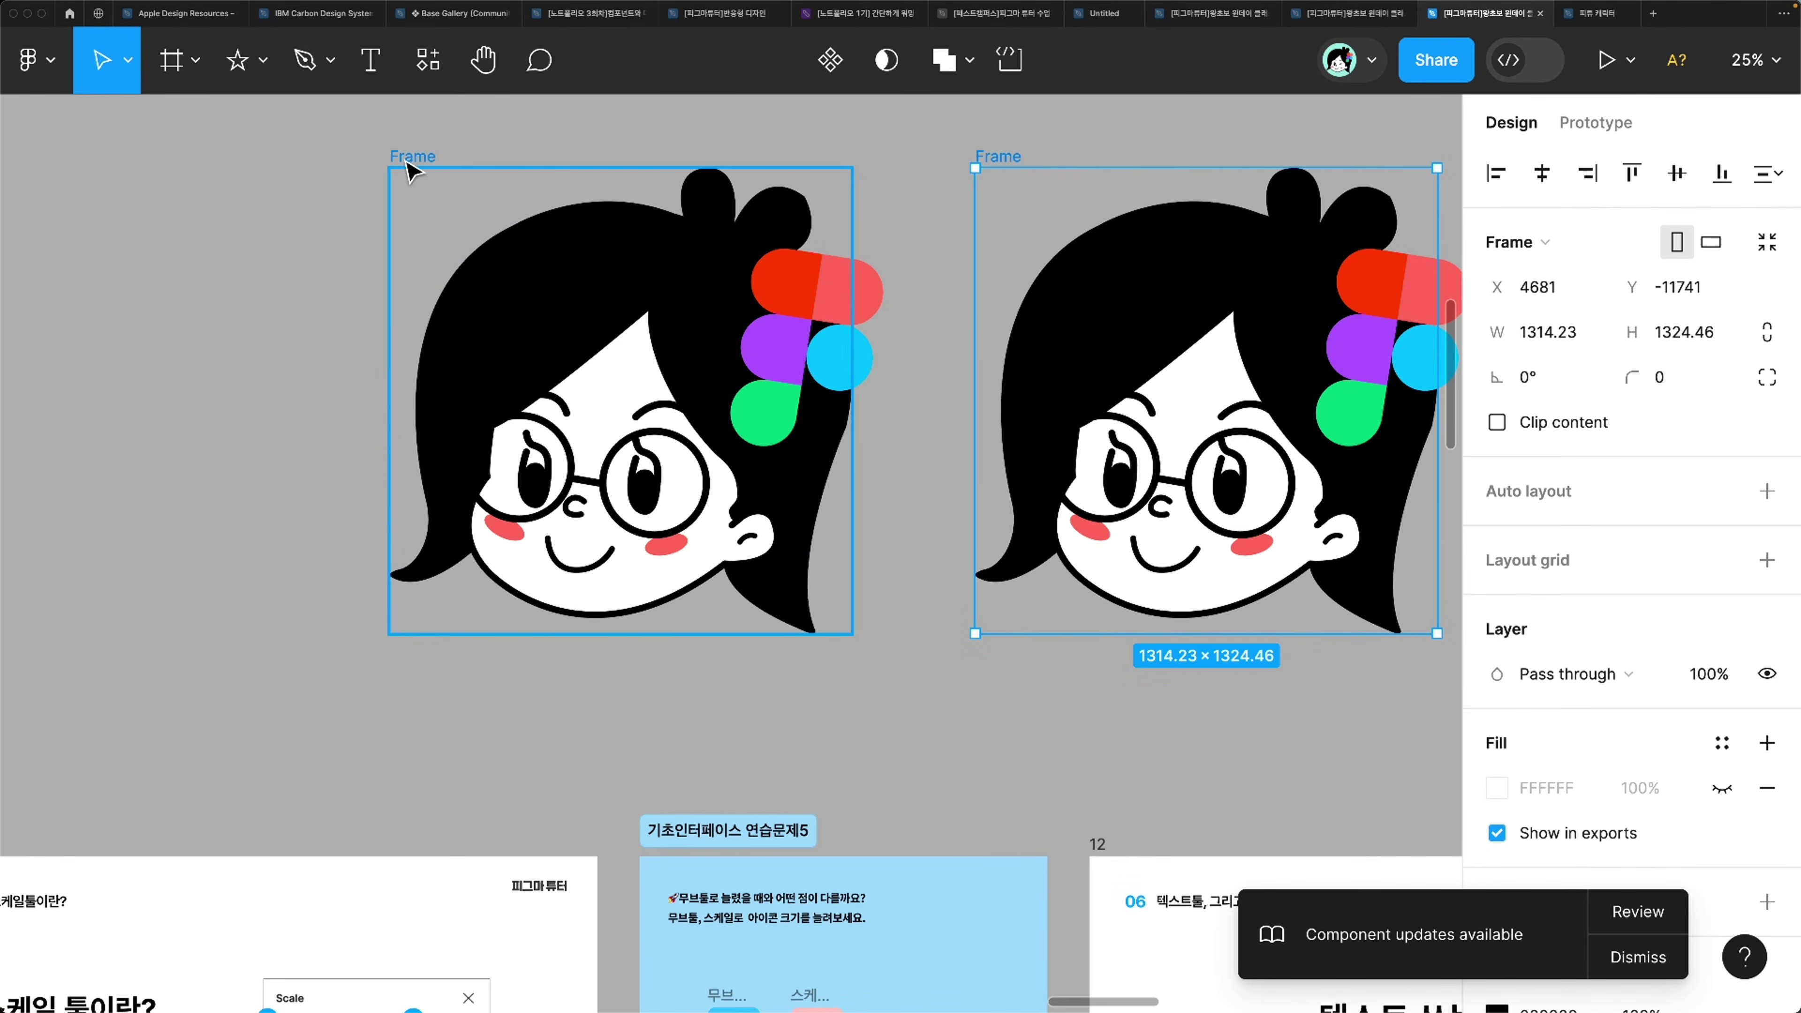
Step: Shrink the left face illustration frame to 457 × 460 from its corner with the Move tool
{"action": "left_click", "coordinate": [410, 169]}
{"action": "left_click_drag", "start_coordinate": [859, 174], "coordinate": [661, 317]}
{"action": "scroll", "coordinate": [653, 319], "scroll_direction": "up", "scroll_amount": 5}
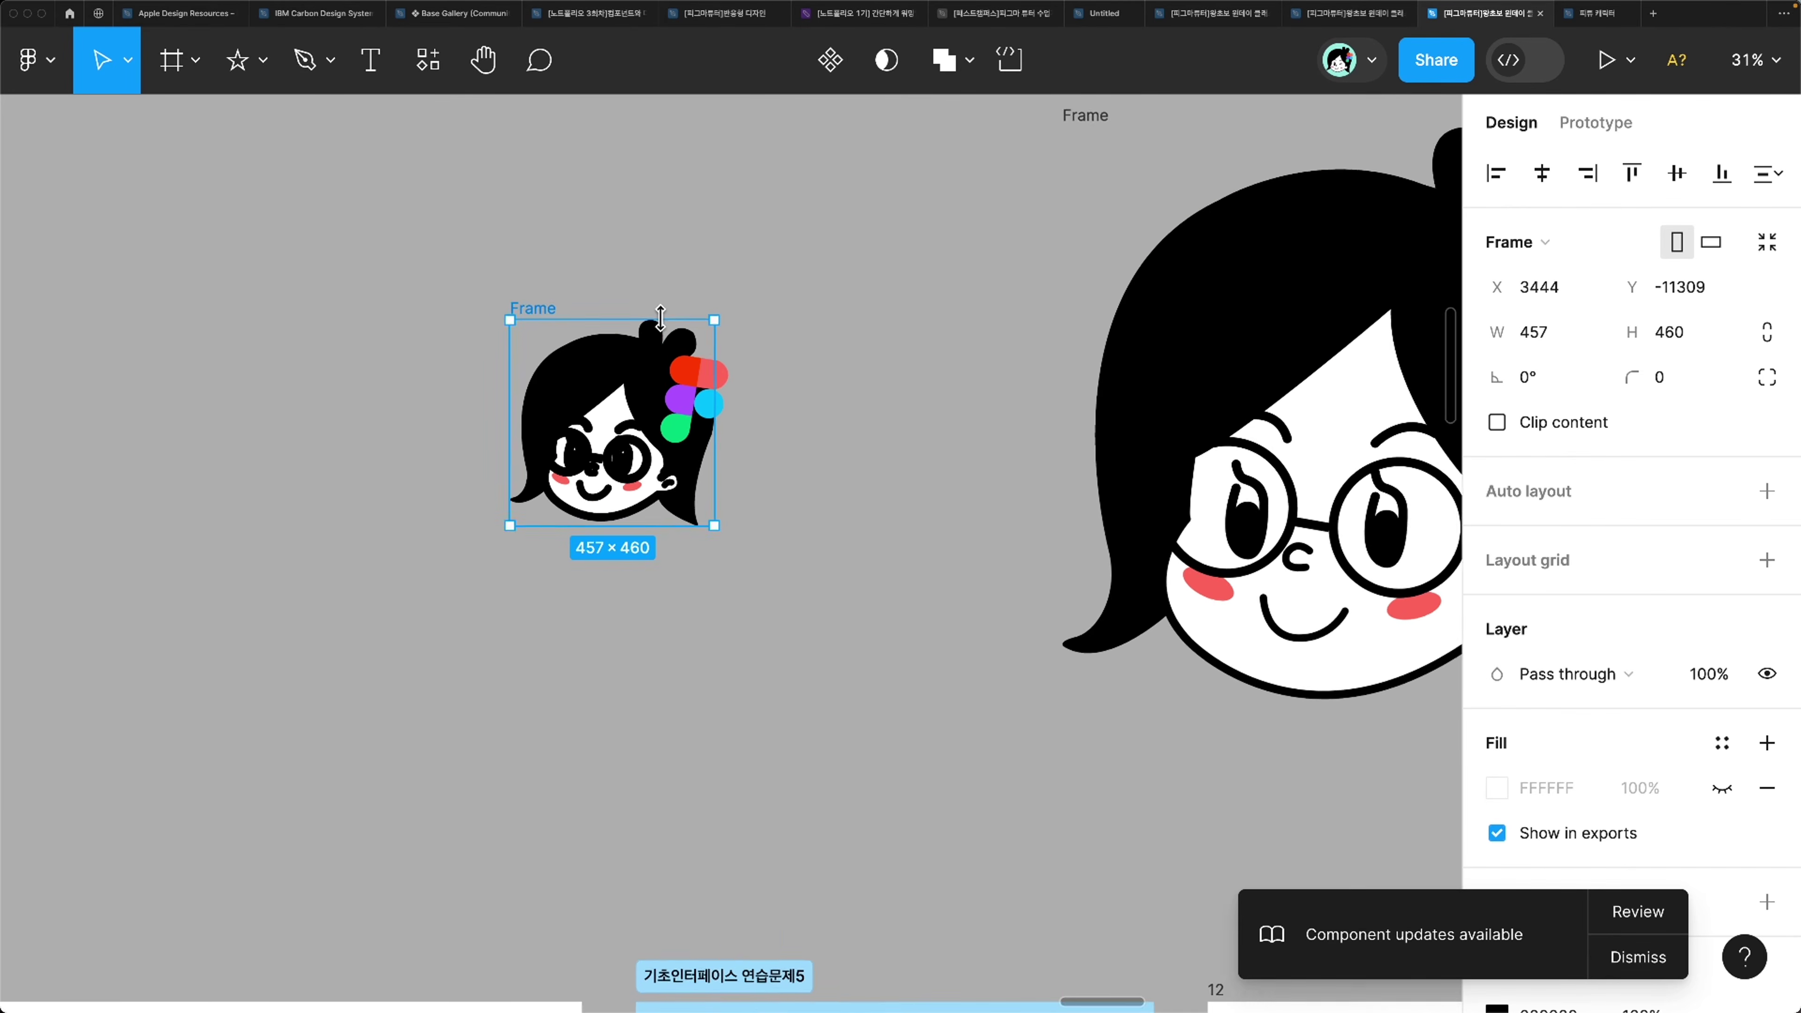
{"action": "scroll", "coordinate": [558, 645], "scroll_direction": "up", "scroll_amount": 4}
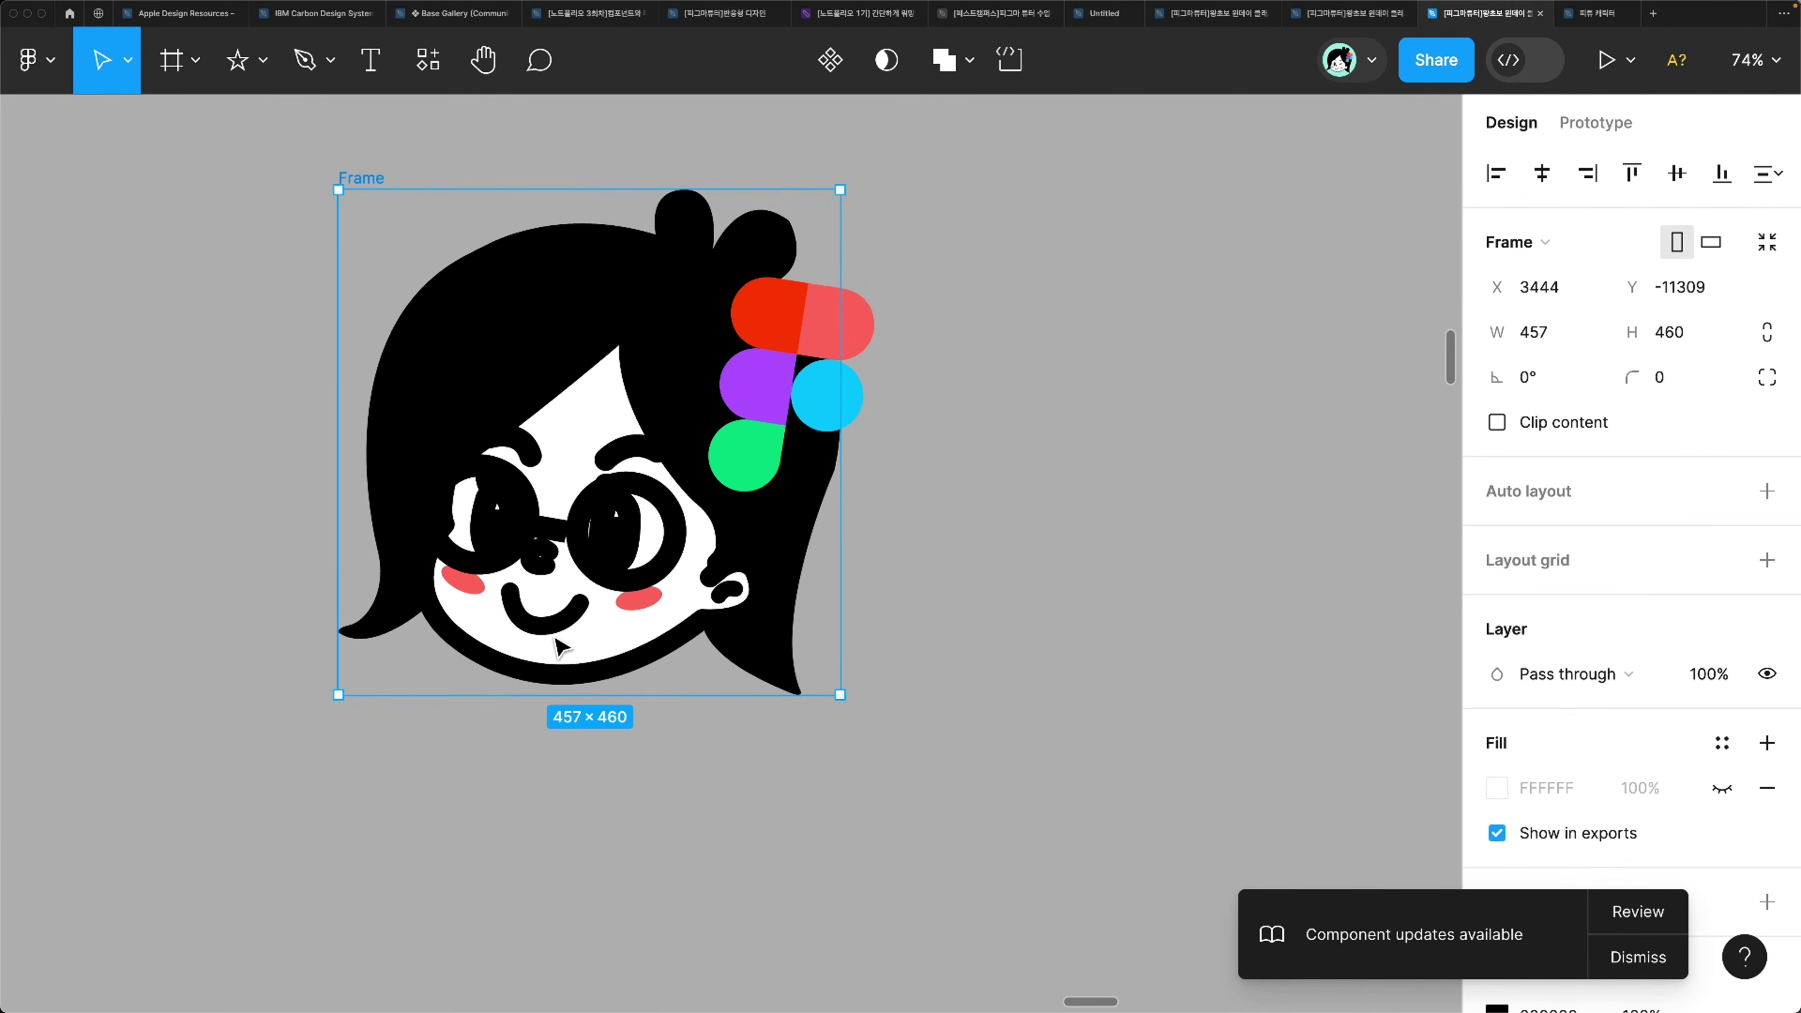
Step: Inspect the stroke settings of the glasses and the white face shape in the shrunken illustration
{"action": "left_click", "coordinate": [524, 550]}
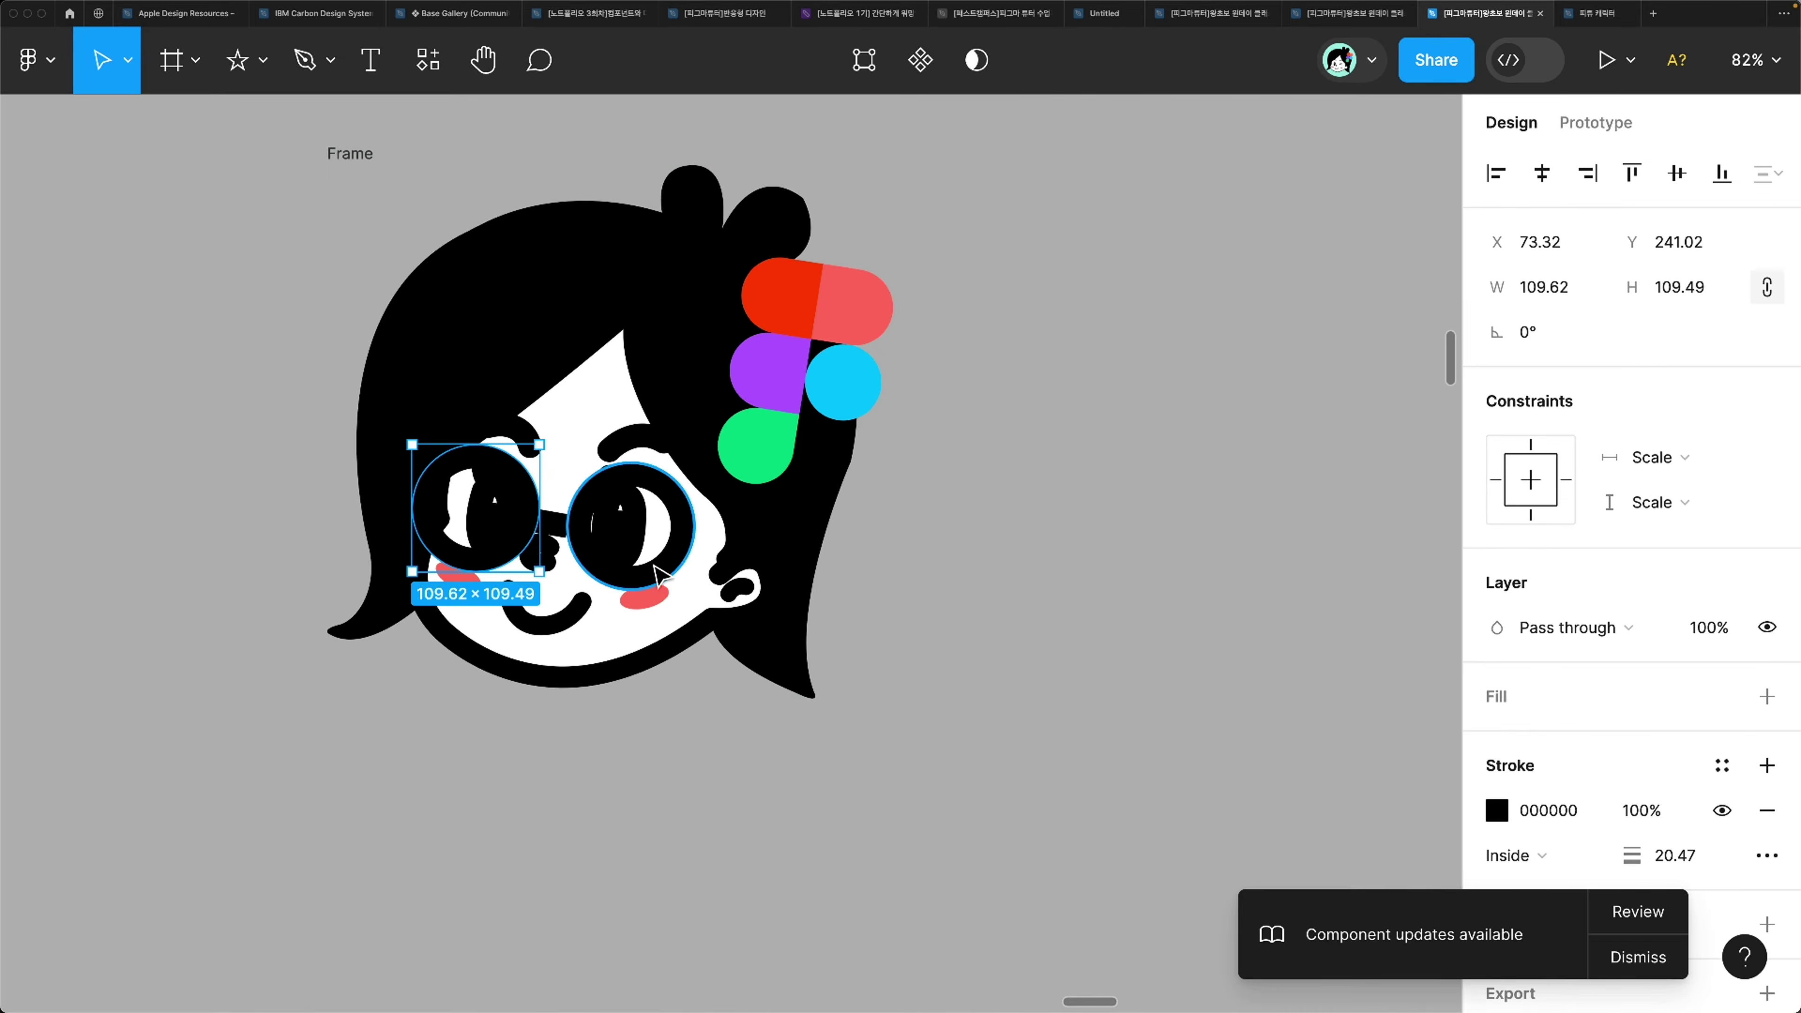
{"action": "left_click", "coordinate": [627, 528]}
{"action": "left_click", "coordinate": [670, 642]}
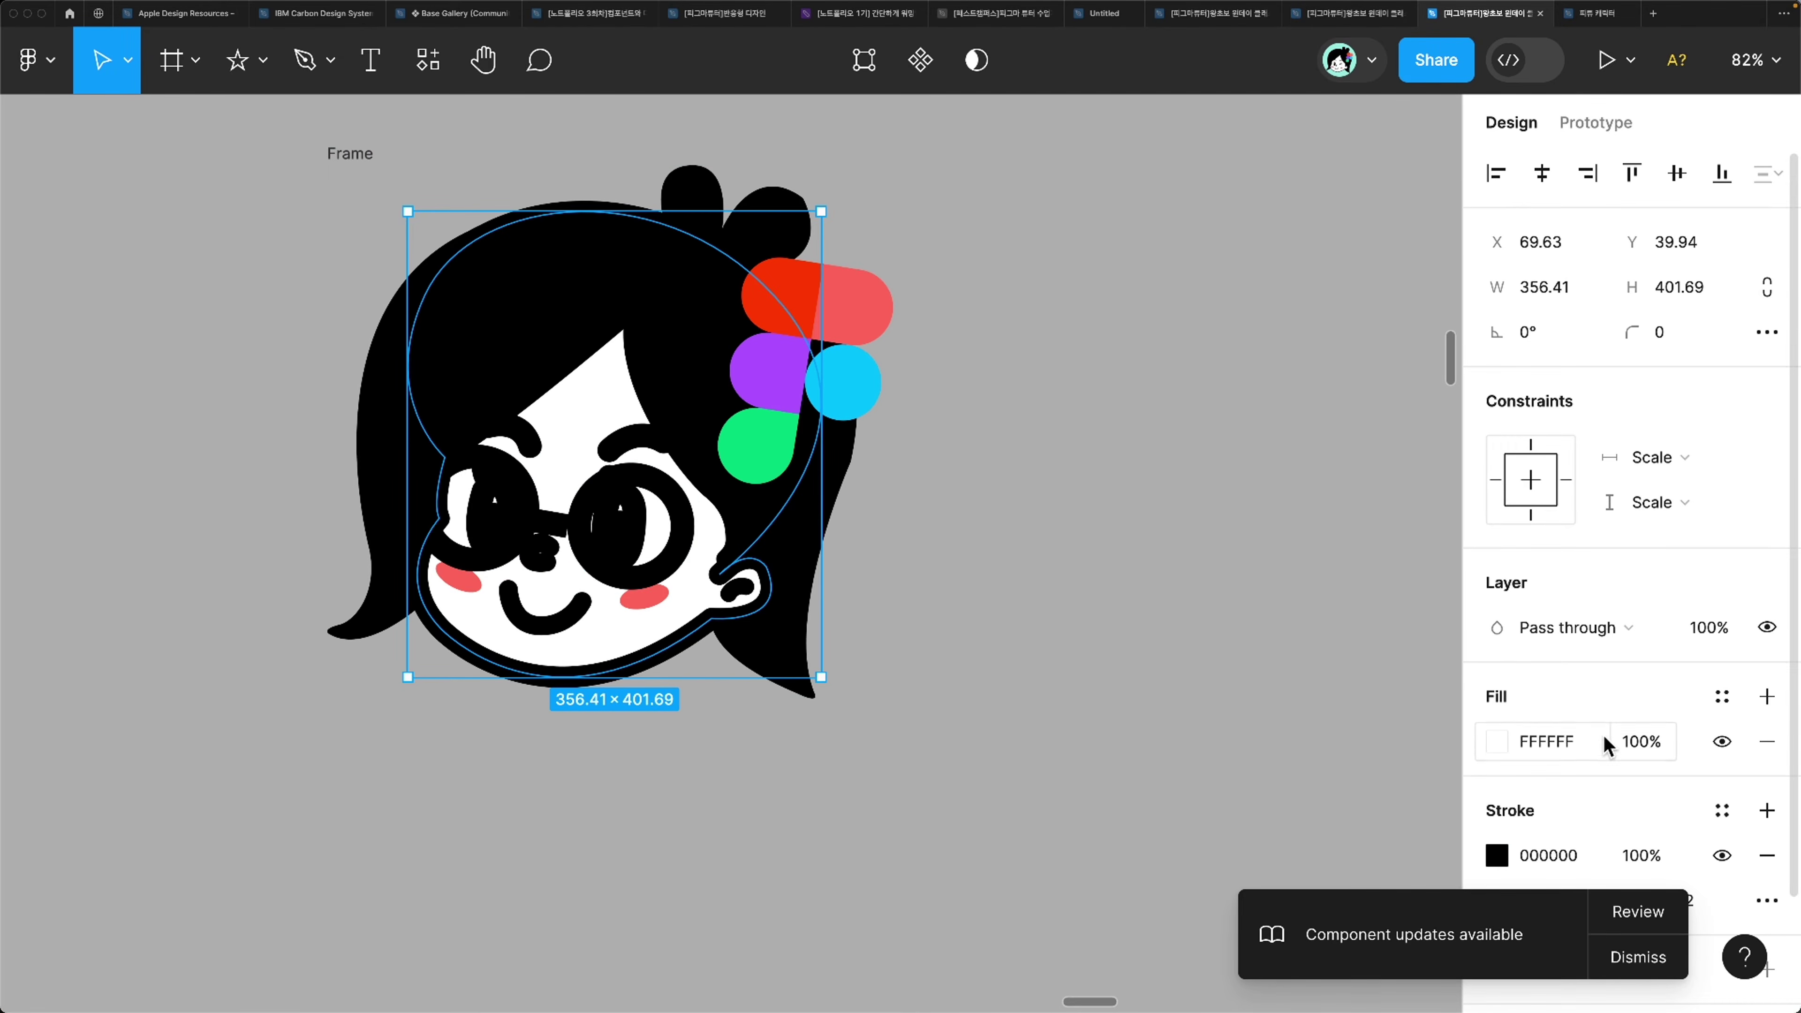
{"action": "scroll", "coordinate": [1608, 740], "scroll_direction": "down", "scroll_amount": 3}
Step: Try shrinking the left face illustration frame further to 291 × 292 with the Move tool, and undo the resize
{"action": "left_click", "coordinate": [348, 165]}
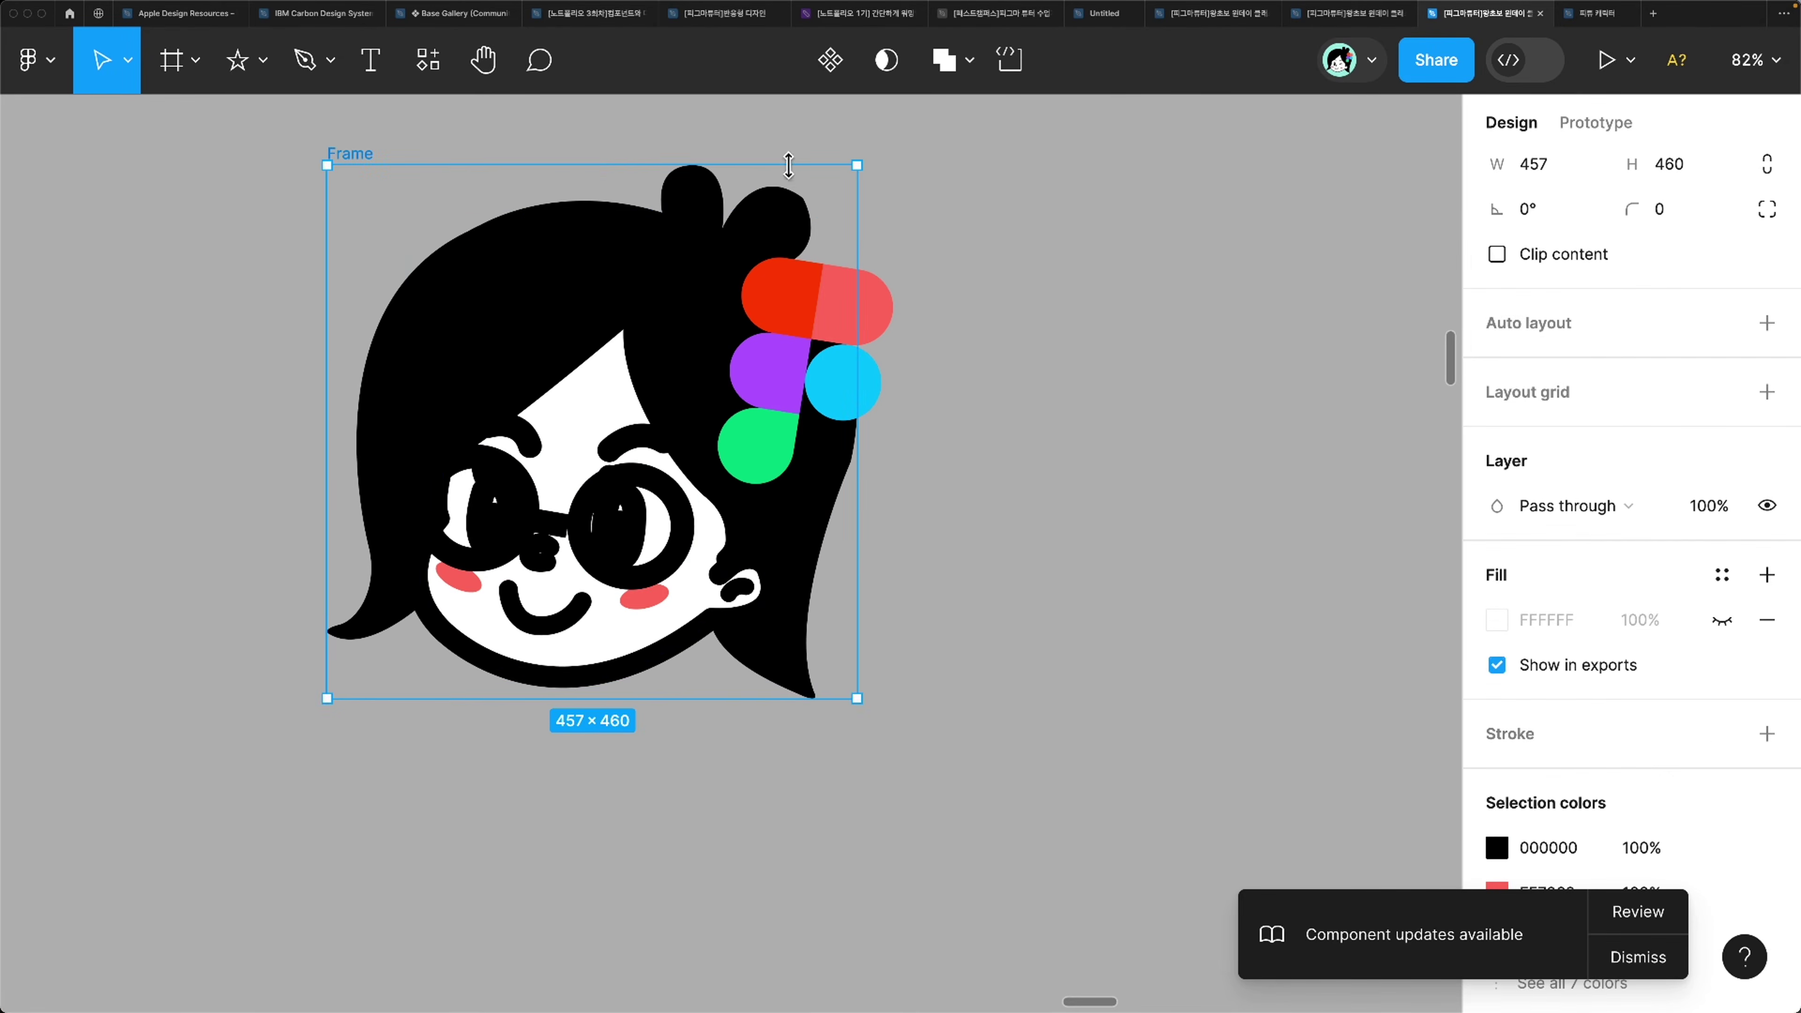
{"action": "left_click_drag", "start_coordinate": [856, 166], "coordinate": [761, 262]}
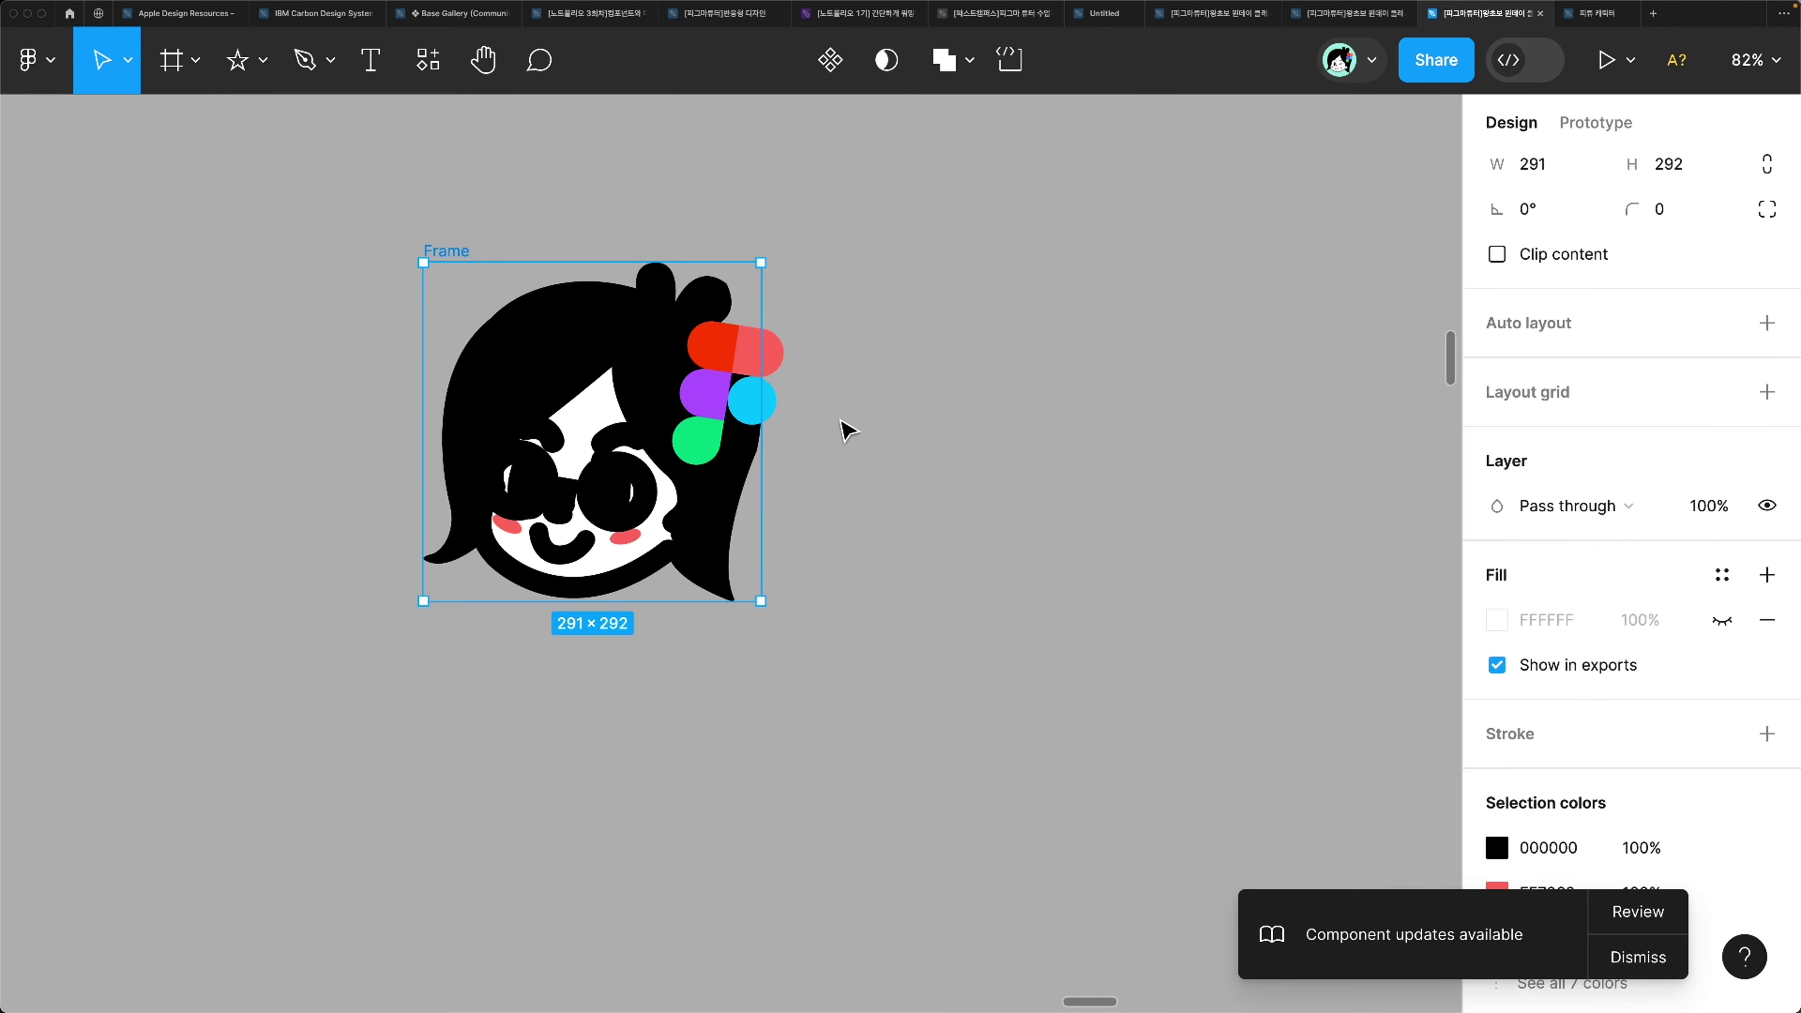
{"action": "key", "text": "super+z"}
{"action": "key", "text": "super+z"}
{"action": "scroll", "coordinate": [910, 444], "scroll_direction": "down", "scroll_amount": 5}
{"action": "left_click", "coordinate": [913, 446]}
{"action": "scroll", "coordinate": [913, 446], "scroll_direction": "down", "scroll_amount": 3}
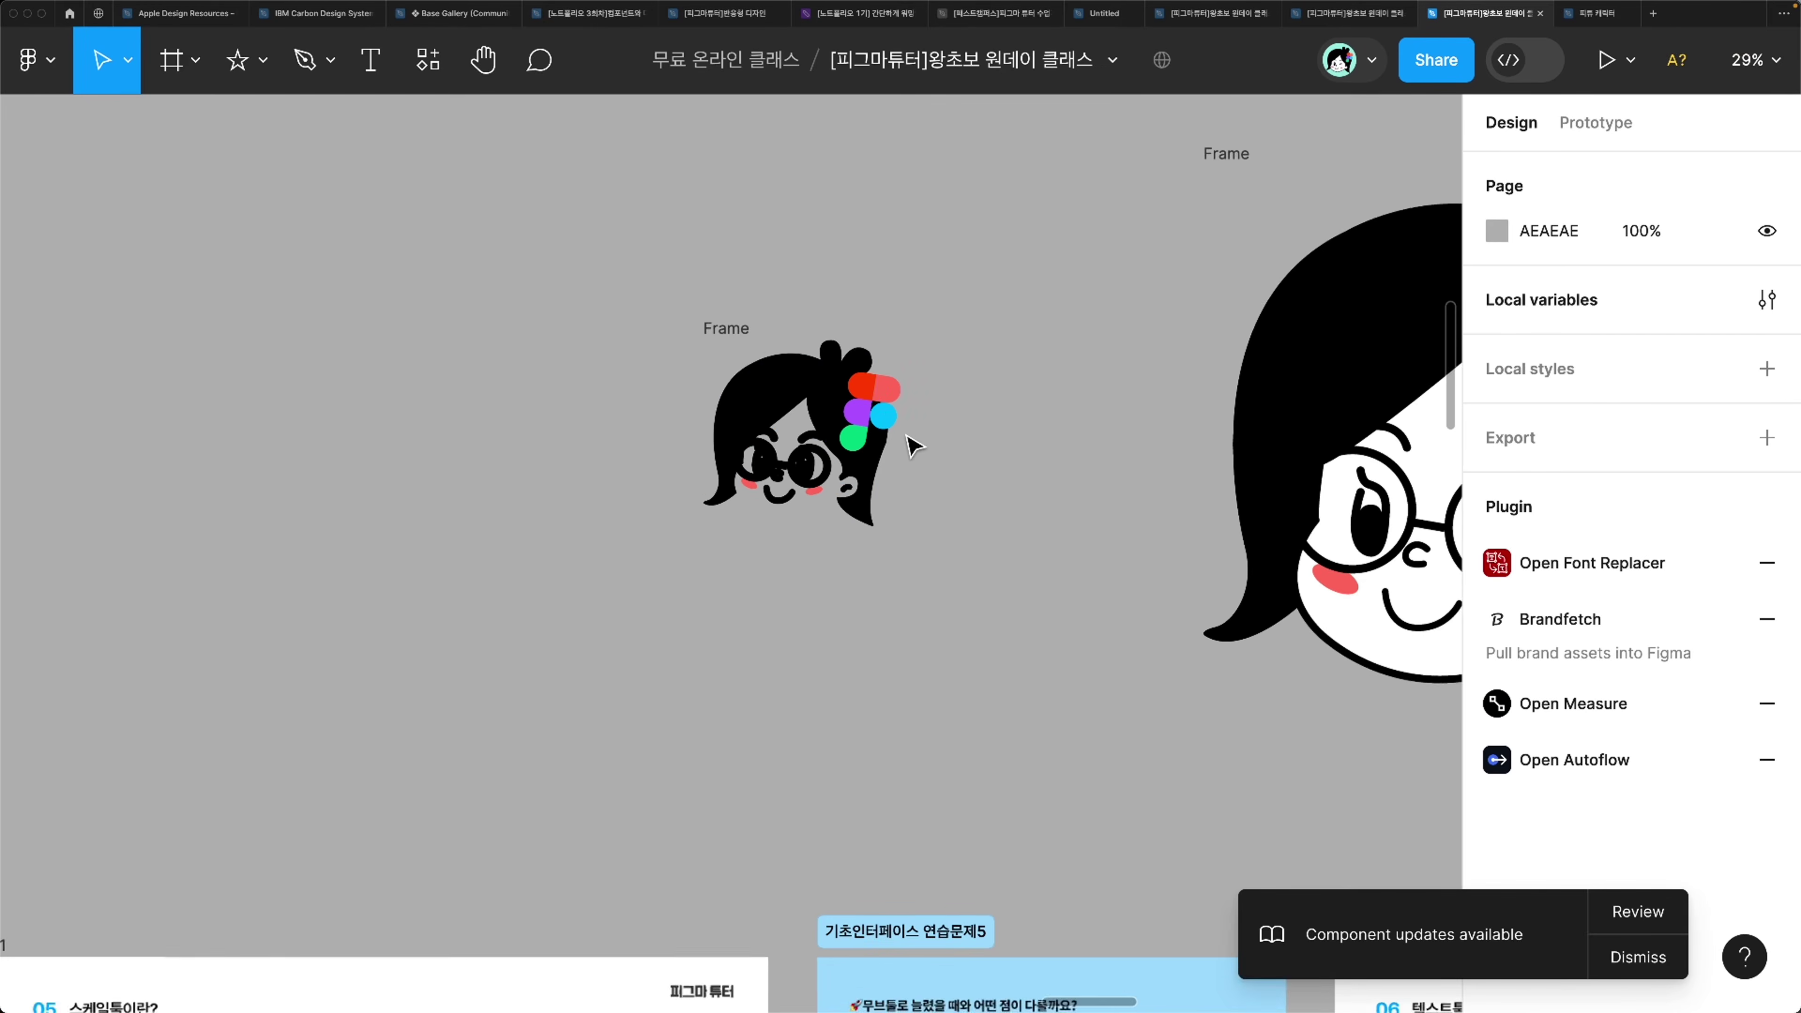
Step: Restore the missing white face shape in the small face illustration
{"action": "scroll", "coordinate": [913, 445], "scroll_direction": "right", "scroll_amount": 1}
{"action": "left_click", "coordinate": [705, 341]}
{"action": "scroll", "coordinate": [706, 342], "scroll_direction": "right", "scroll_amount": 5}
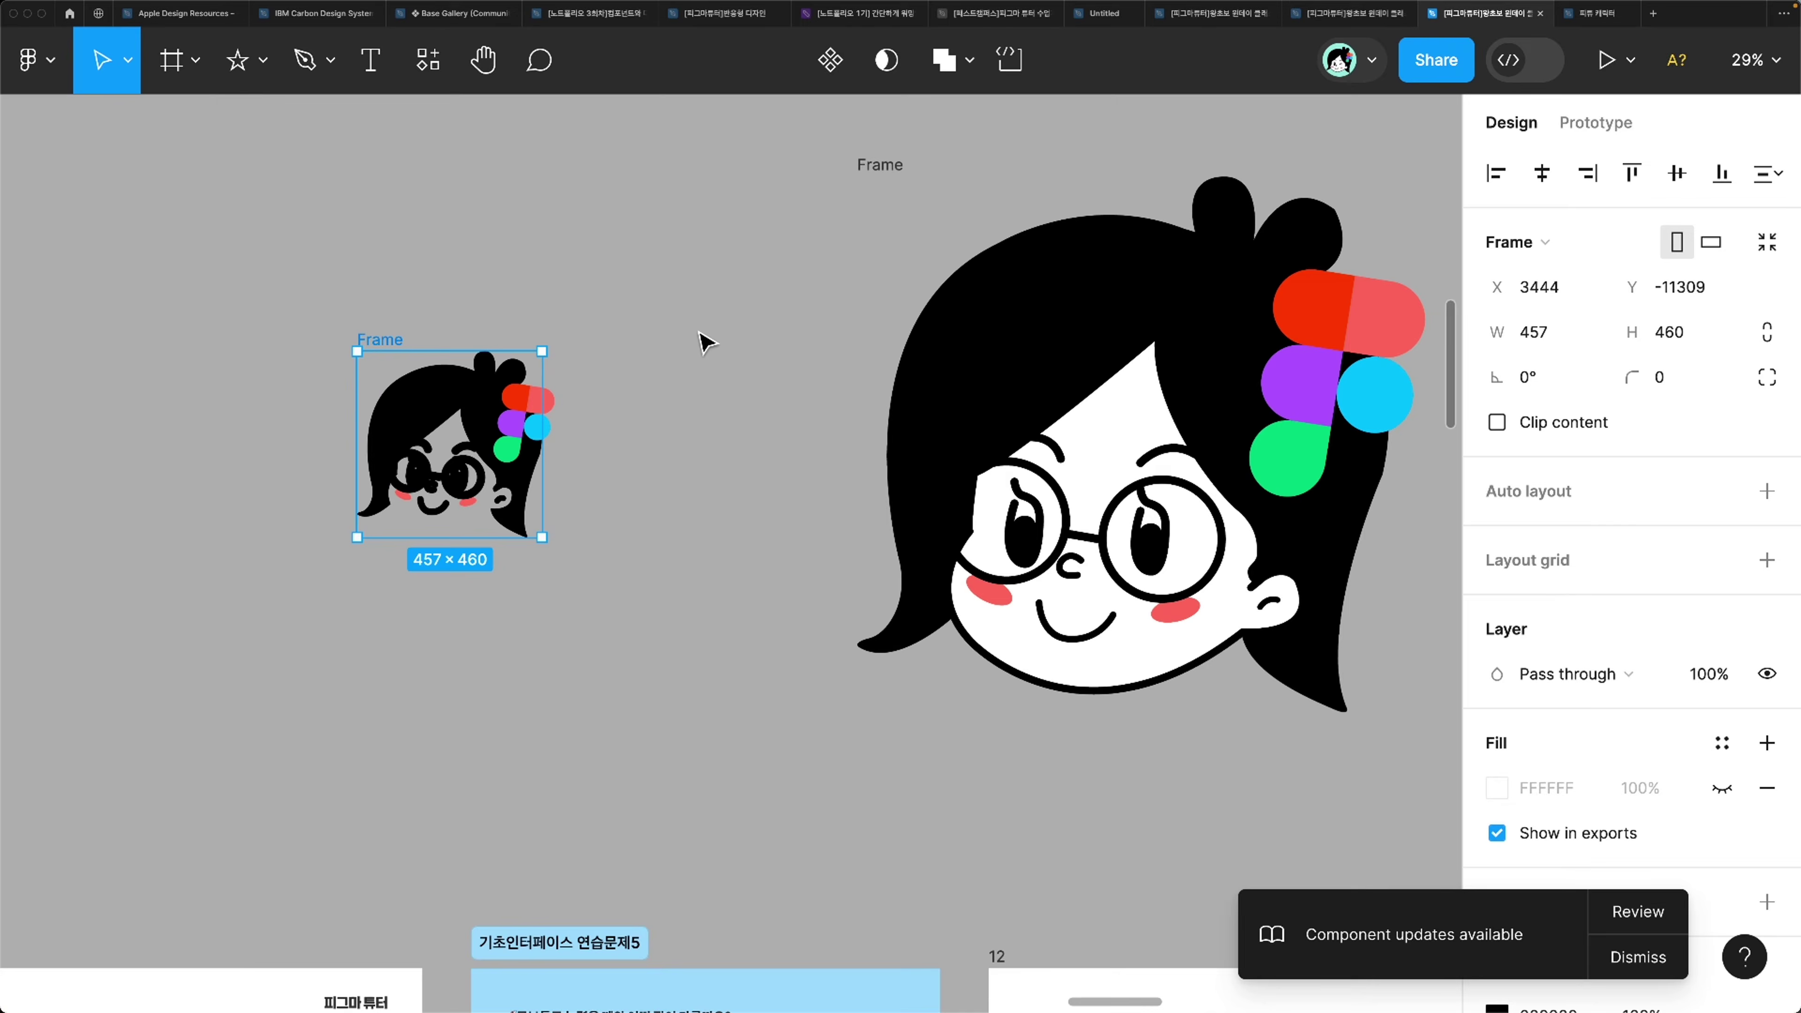
{"action": "left_click", "coordinate": [723, 339]}
{"action": "key", "text": "super+z"}
Step: Shrink the large face illustration frame proportionally to 519.77 × 523.82 from its corner with the Scale tool
{"action": "scroll", "coordinate": [633, 322], "scroll_direction": "right", "scroll_amount": 3}
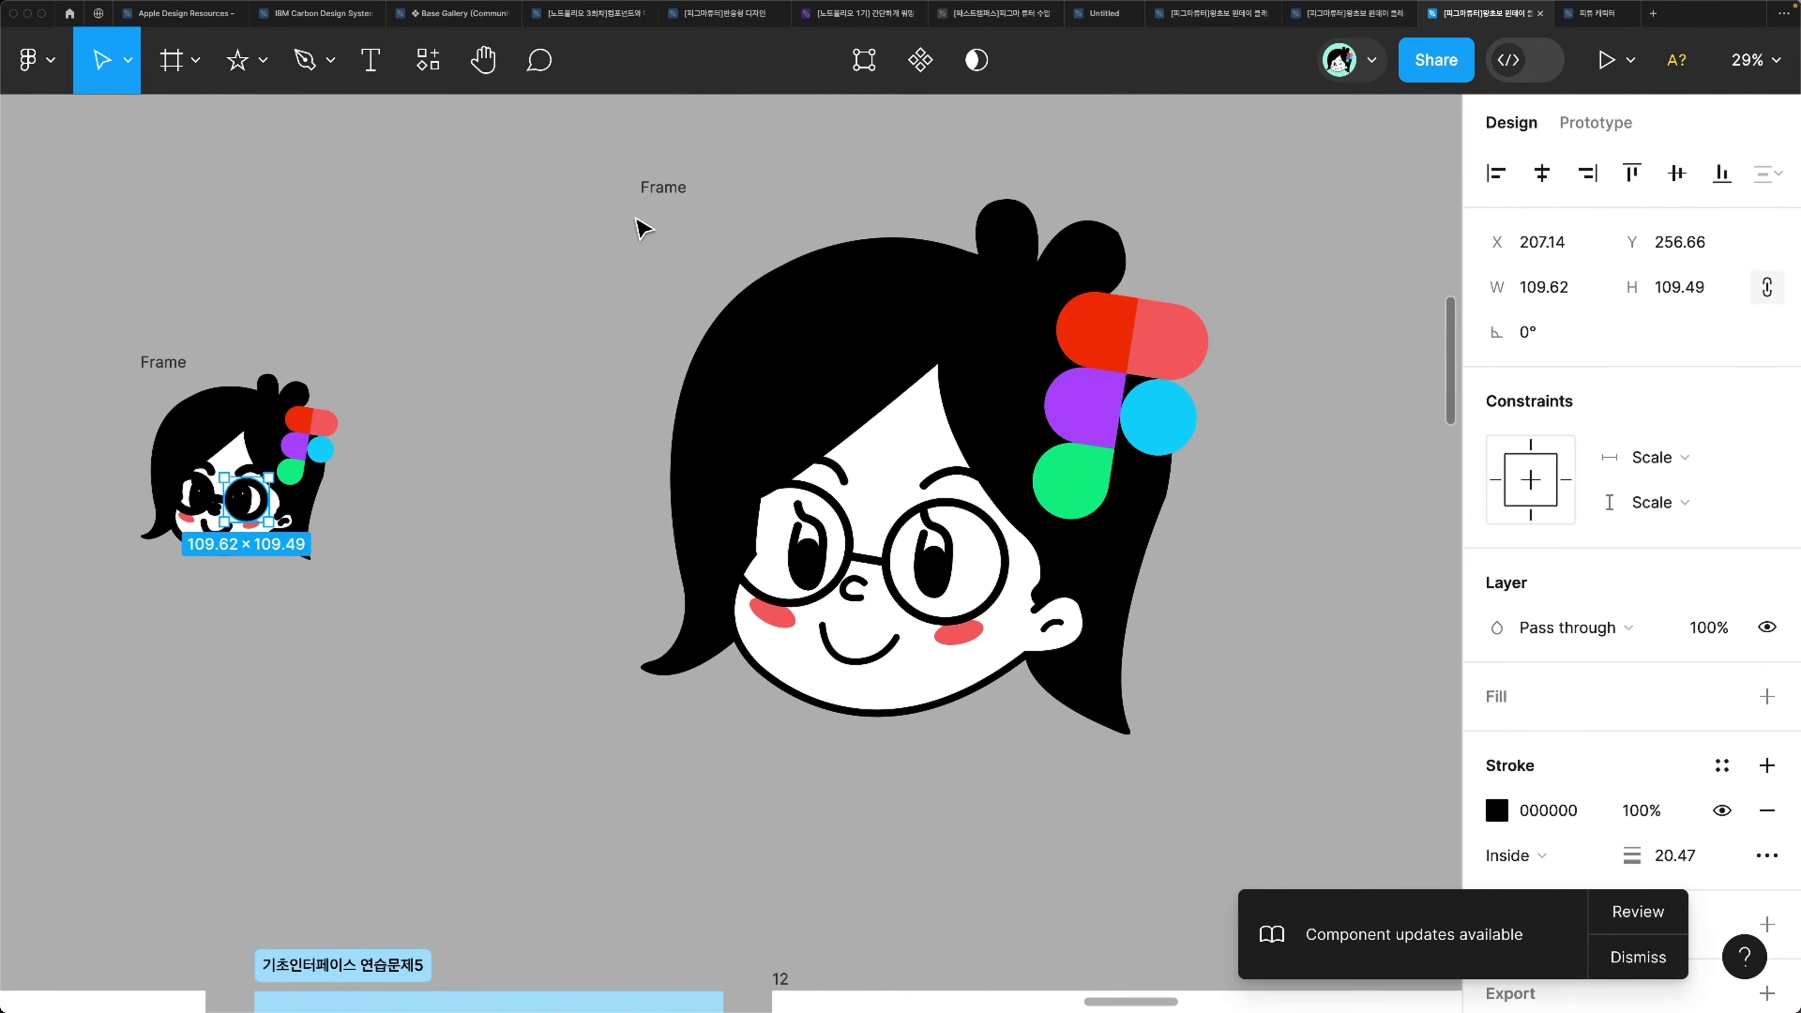
{"action": "left_click", "coordinate": [702, 194]}
{"action": "left_click", "coordinate": [670, 191]}
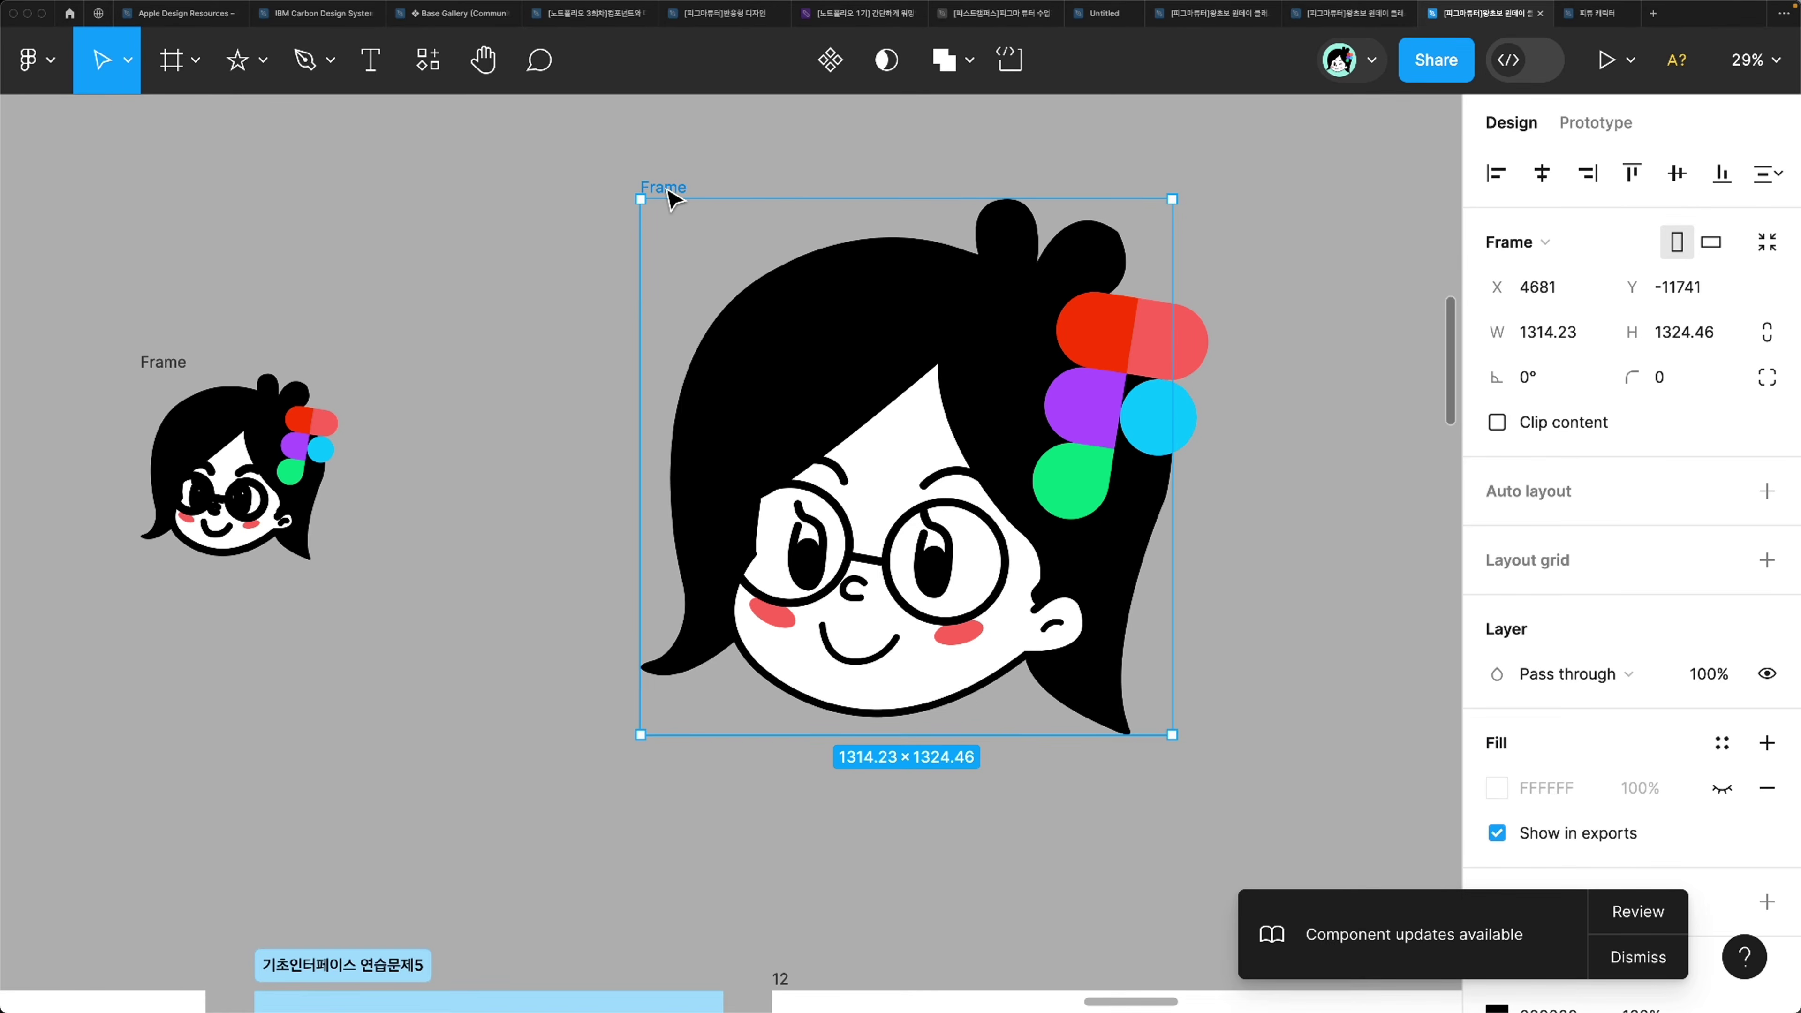
{"action": "key", "text": "k"}
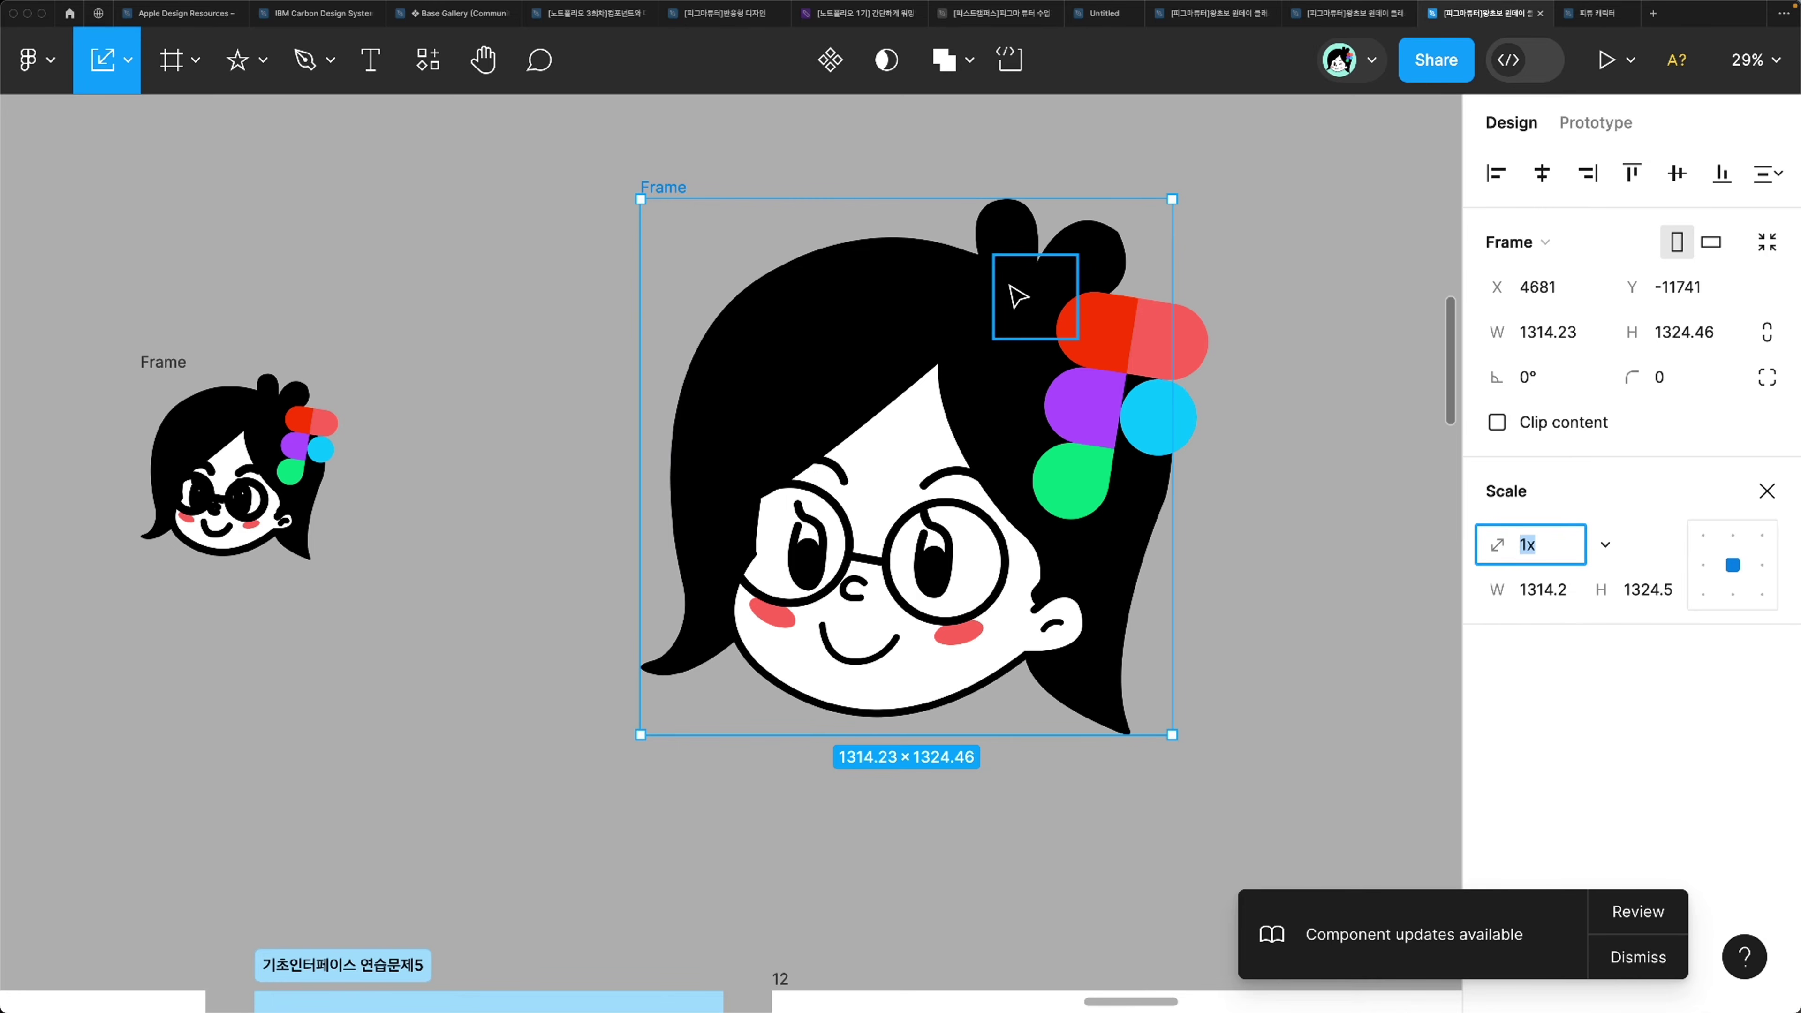
{"action": "left_click_drag", "start_coordinate": [1172, 199], "coordinate": [1012, 361]}
Step: Place the two face illustration frames side by side directly above the practice problem 5 slide and select both
{"action": "scroll", "coordinate": [1021, 390], "scroll_direction": "down", "scroll_amount": 5}
{"action": "scroll", "coordinate": [1021, 391], "scroll_direction": "left", "scroll_amount": 5}
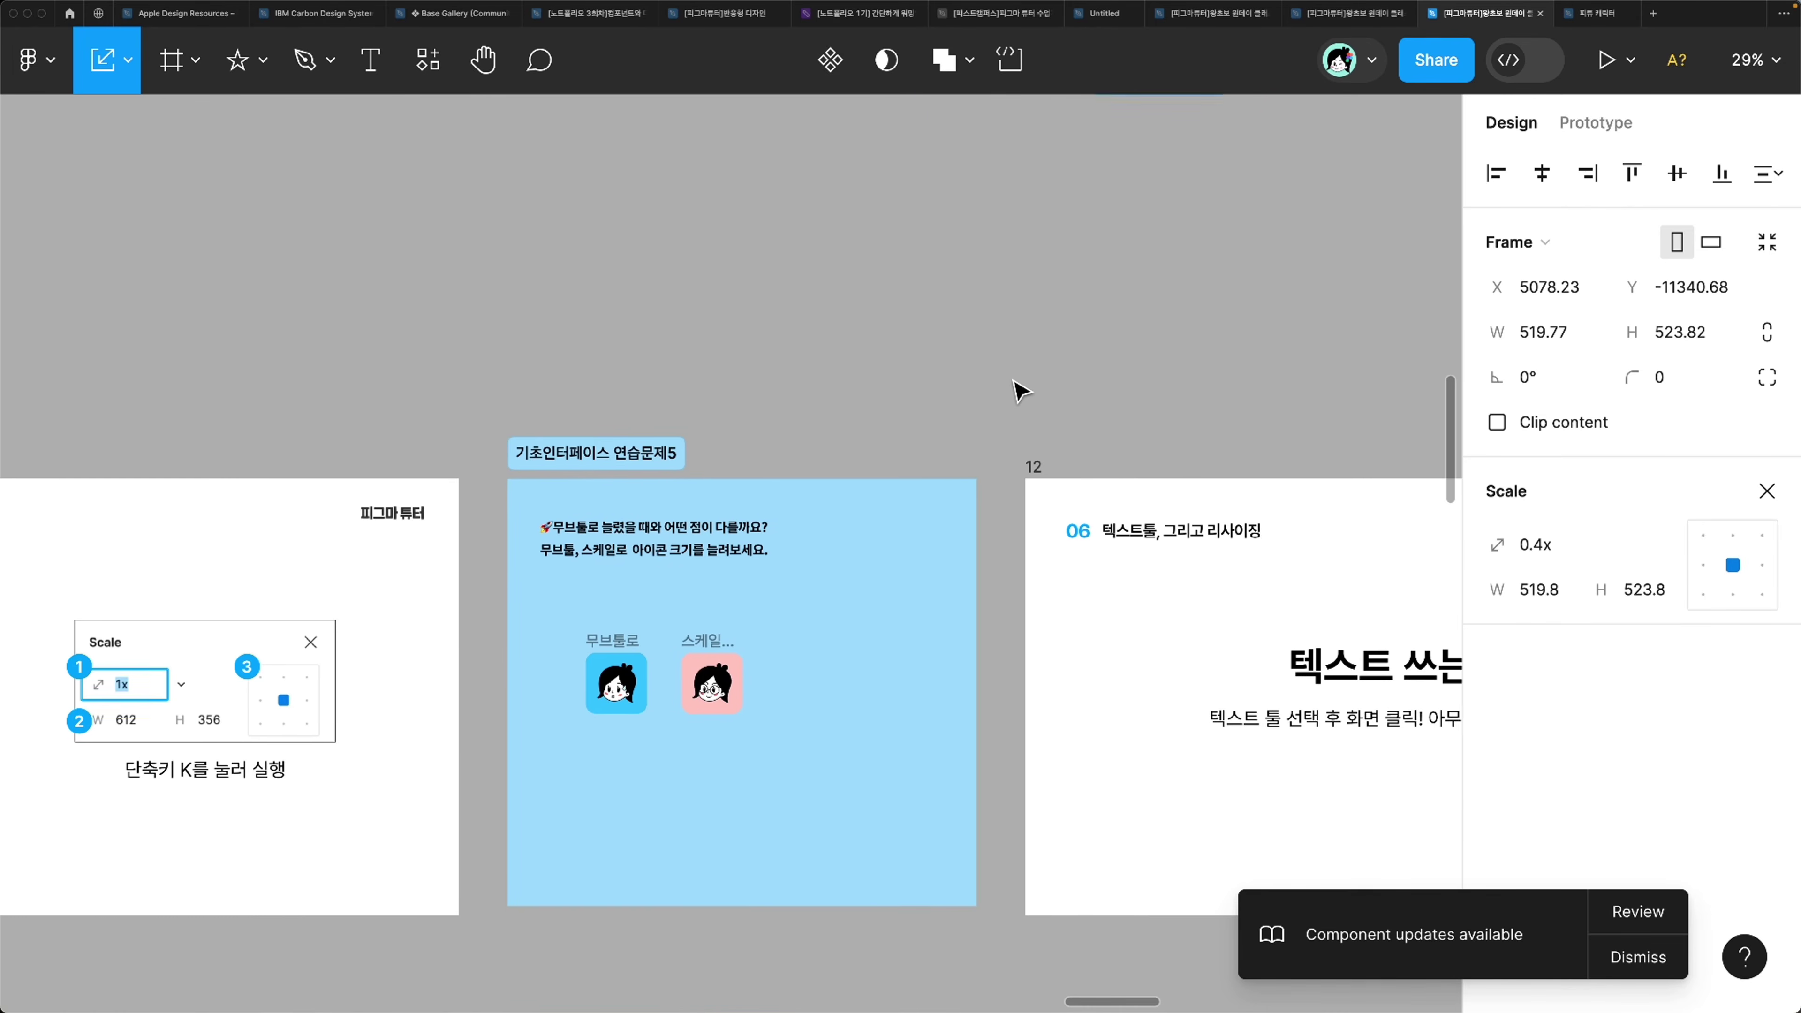
{"action": "scroll", "coordinate": [1021, 390], "scroll_direction": "up", "scroll_amount": 3}
{"action": "left_click_drag", "start_coordinate": [1275, 261], "coordinate": [986, 393]}
{"action": "left_click_drag", "start_coordinate": [501, 129], "coordinate": [699, 313]}
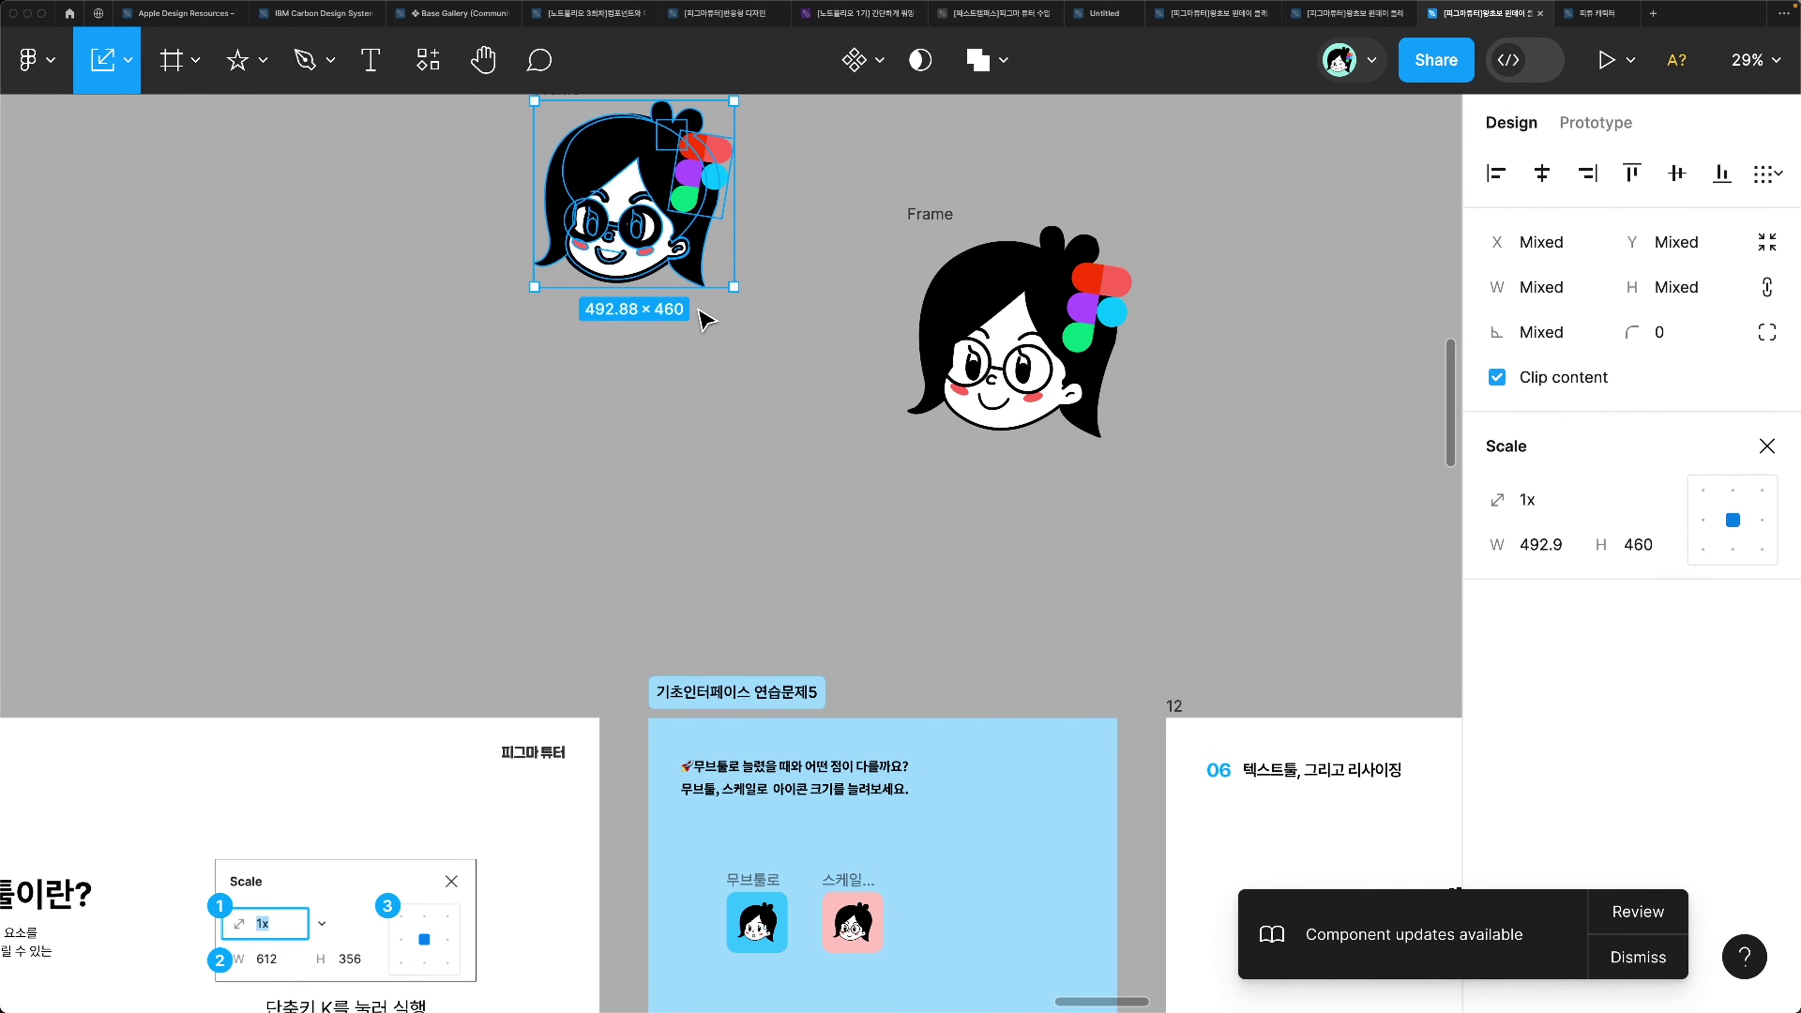
{"action": "scroll", "coordinate": [664, 309], "scroll_direction": "up", "scroll_amount": 4}
{"action": "left_click", "coordinate": [580, 358]}
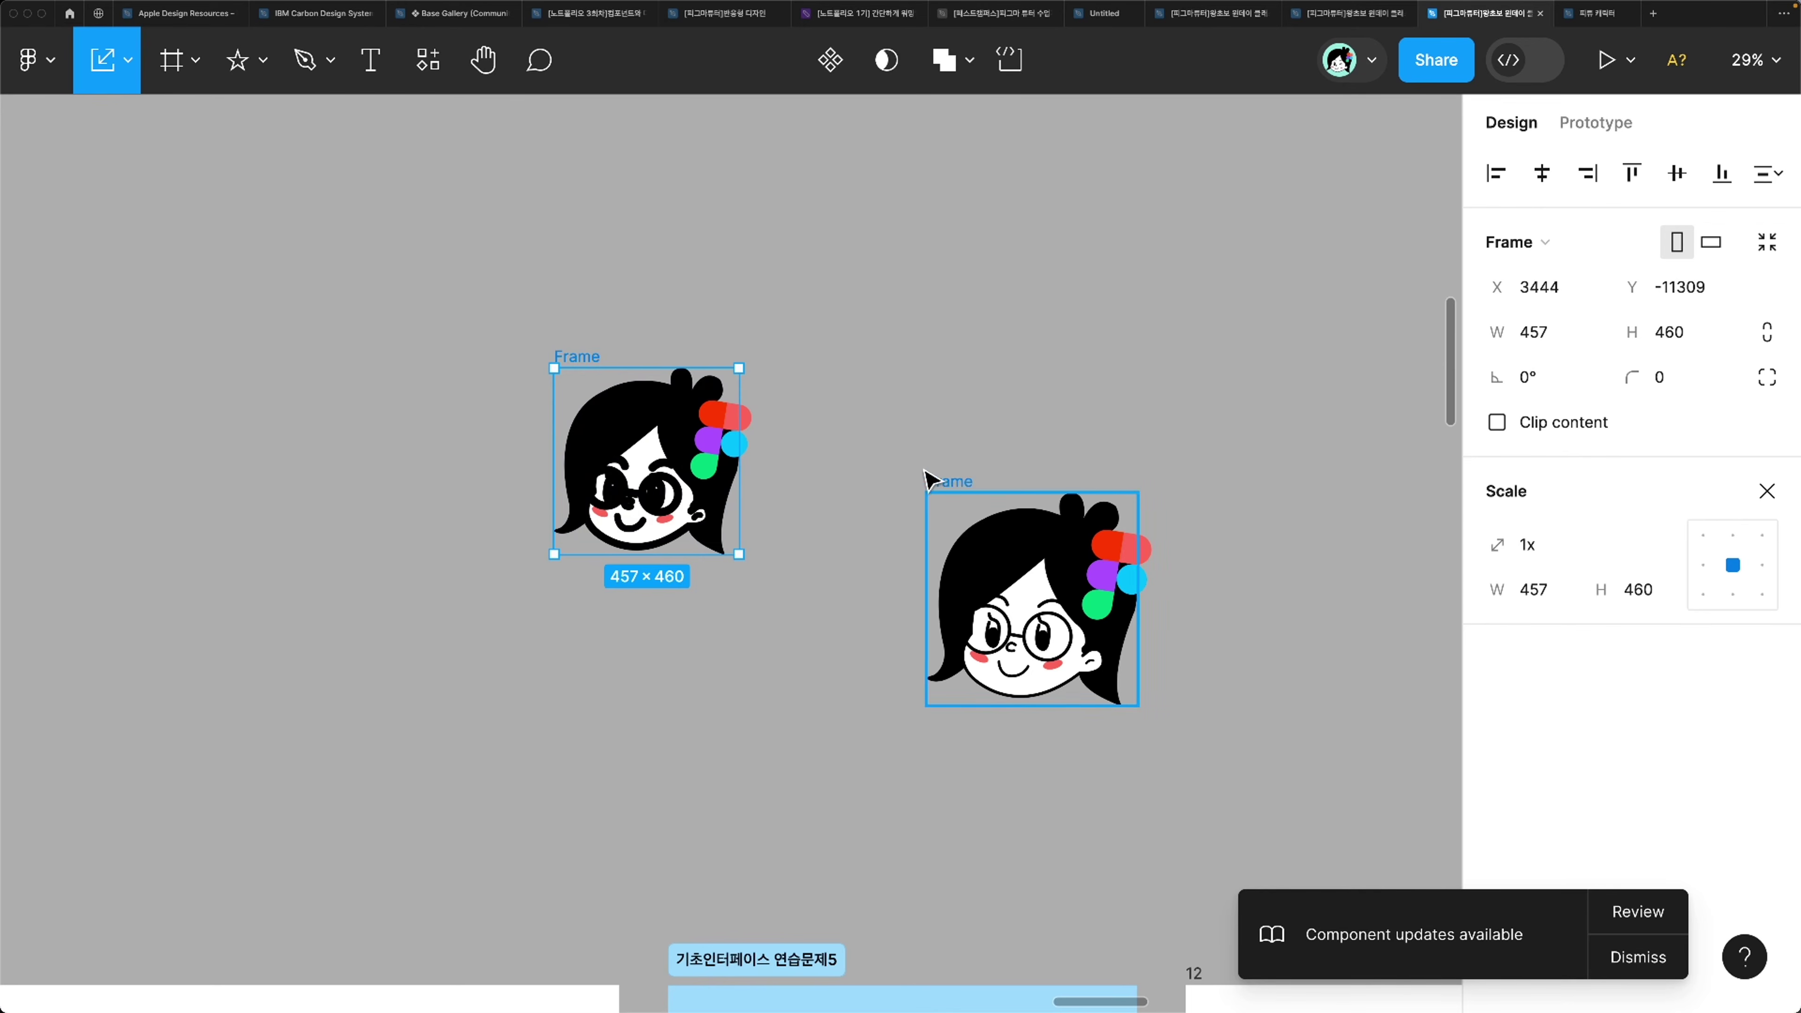
{"action": "left_click_drag", "start_coordinate": [575, 415], "coordinate": [686, 572]}
{"action": "left_click", "coordinate": [945, 483], "text": "shift"}
{"action": "scroll", "coordinate": [921, 603], "scroll_direction": "up", "scroll_amount": 3}
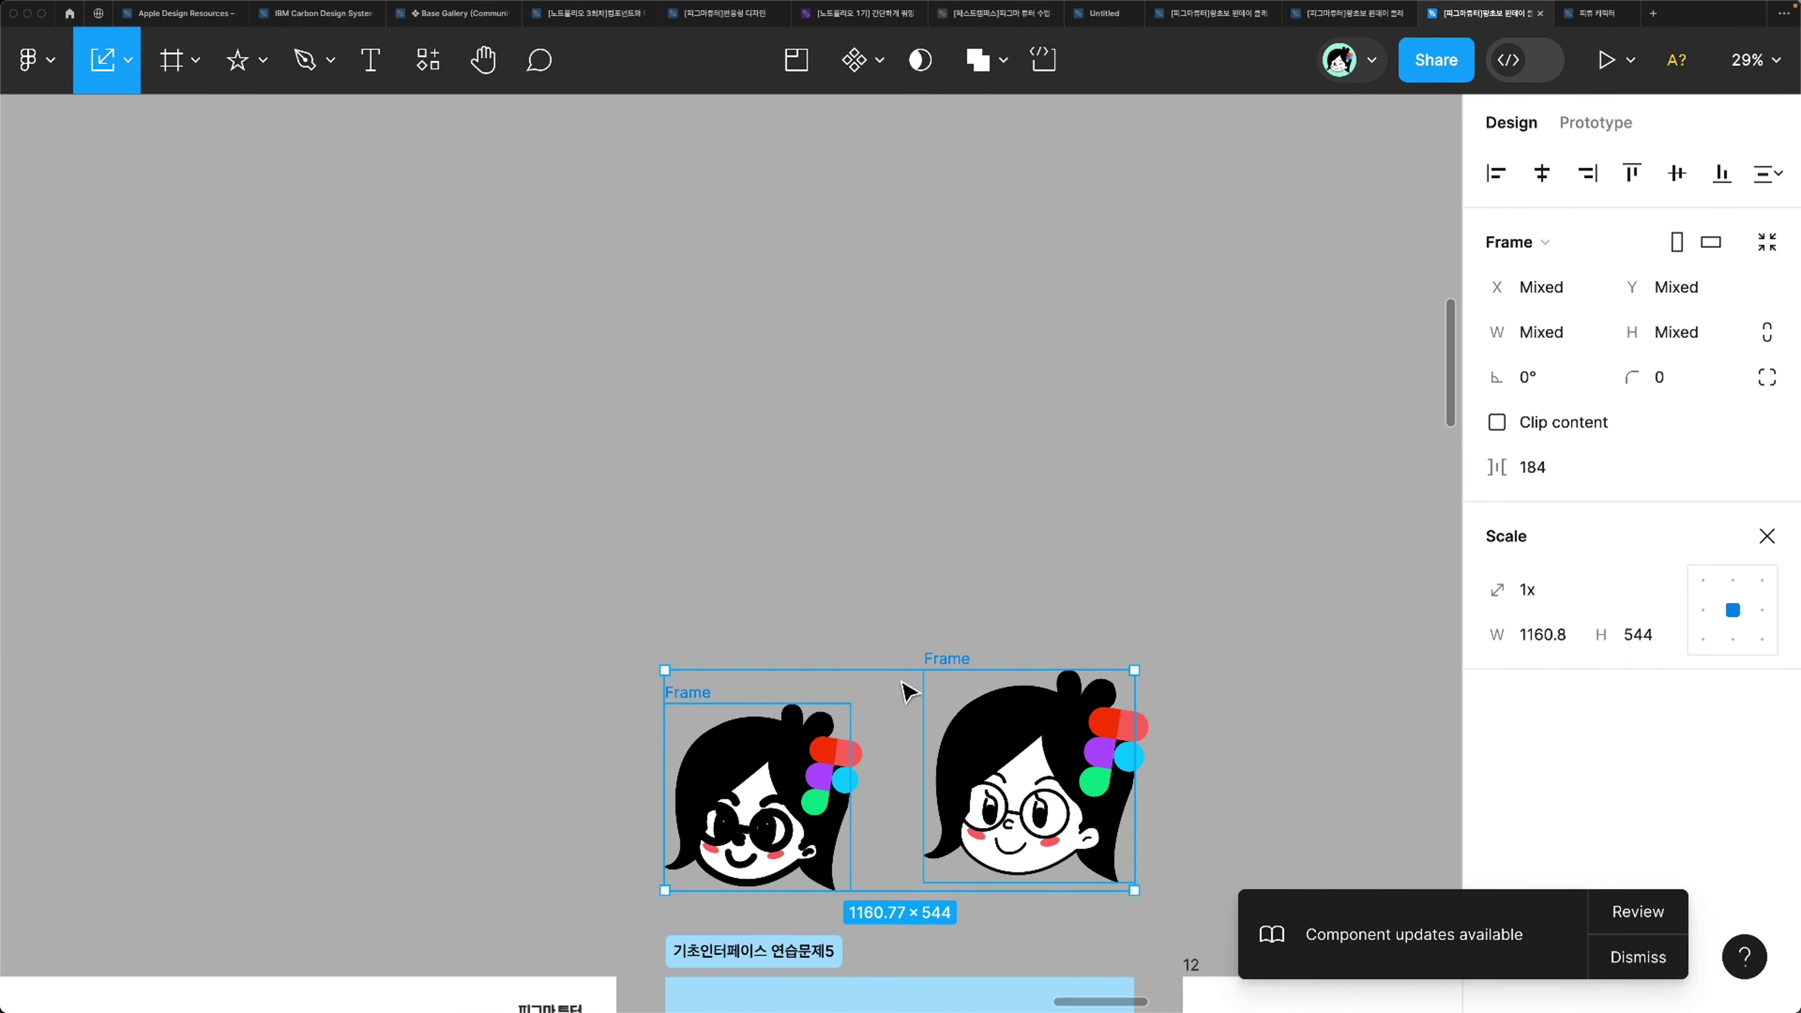
Step: Try scaling both selected face illustration frames to 2x, undo the scaling and clear the selection
{"action": "scroll", "coordinate": [1029, 652], "scroll_direction": "down", "scroll_amount": 5}
{"action": "left_click", "coordinate": [1607, 590]}
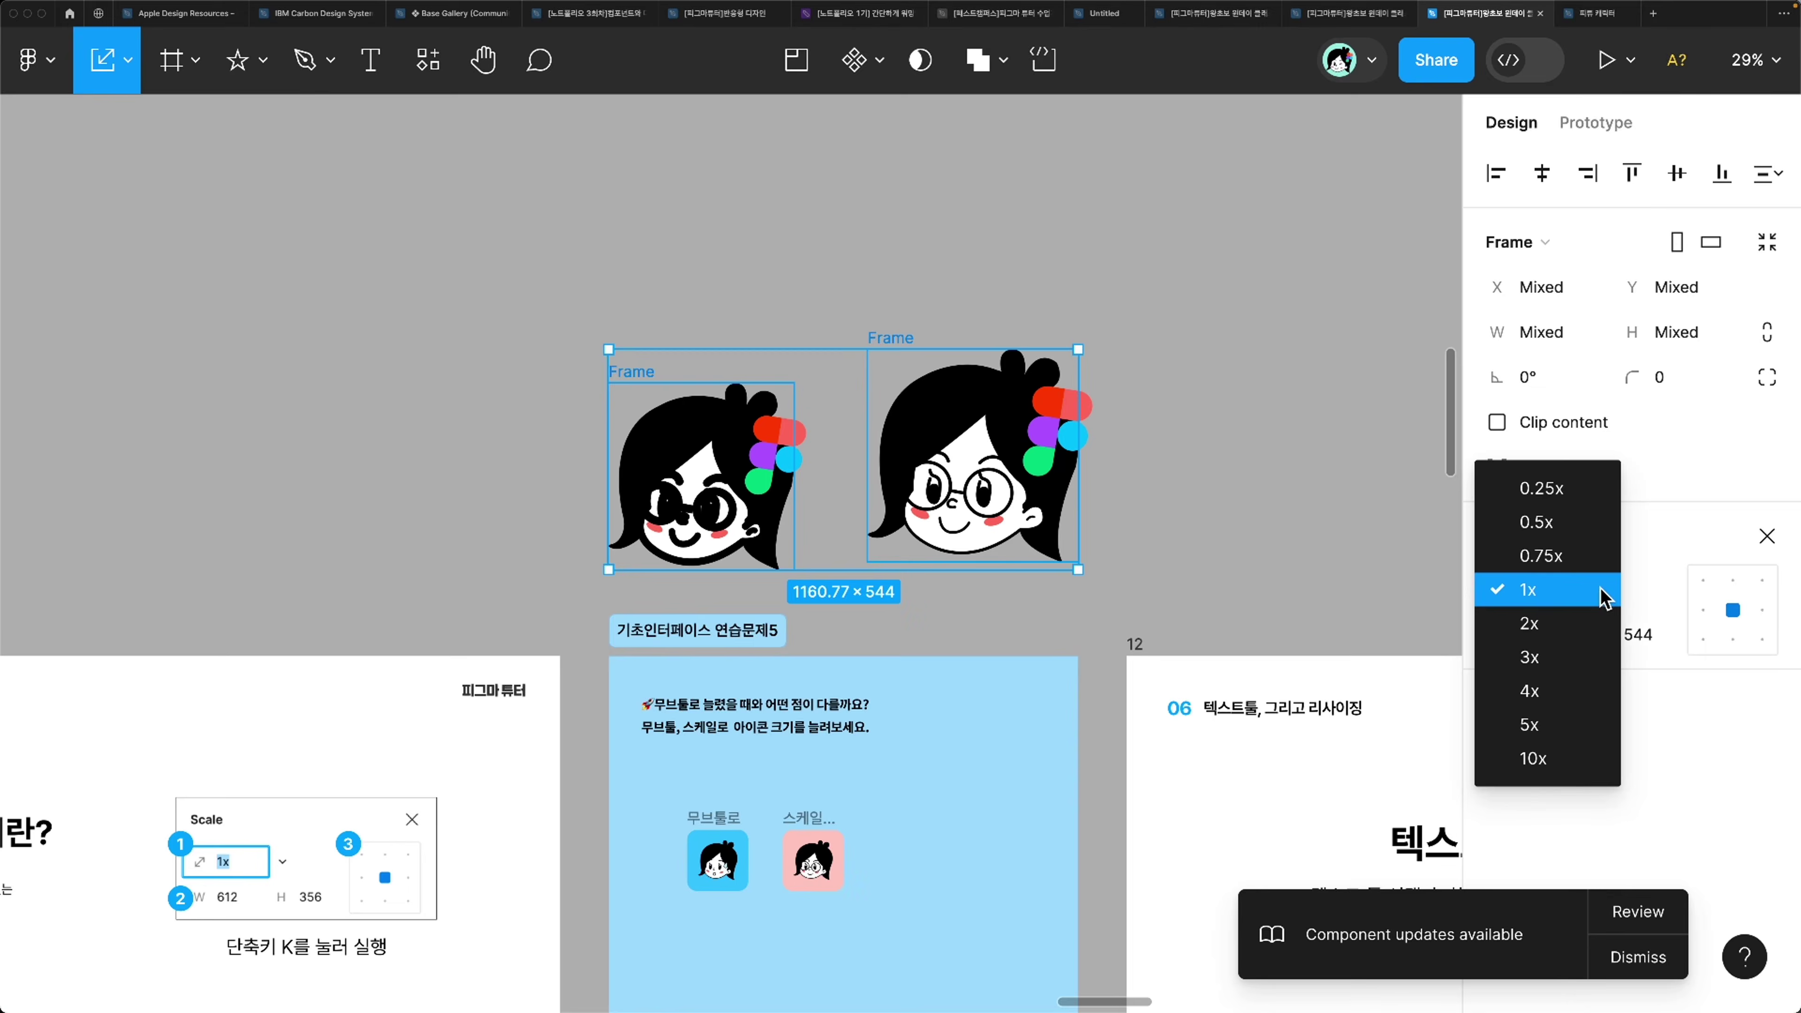
{"action": "left_click", "coordinate": [1569, 624]}
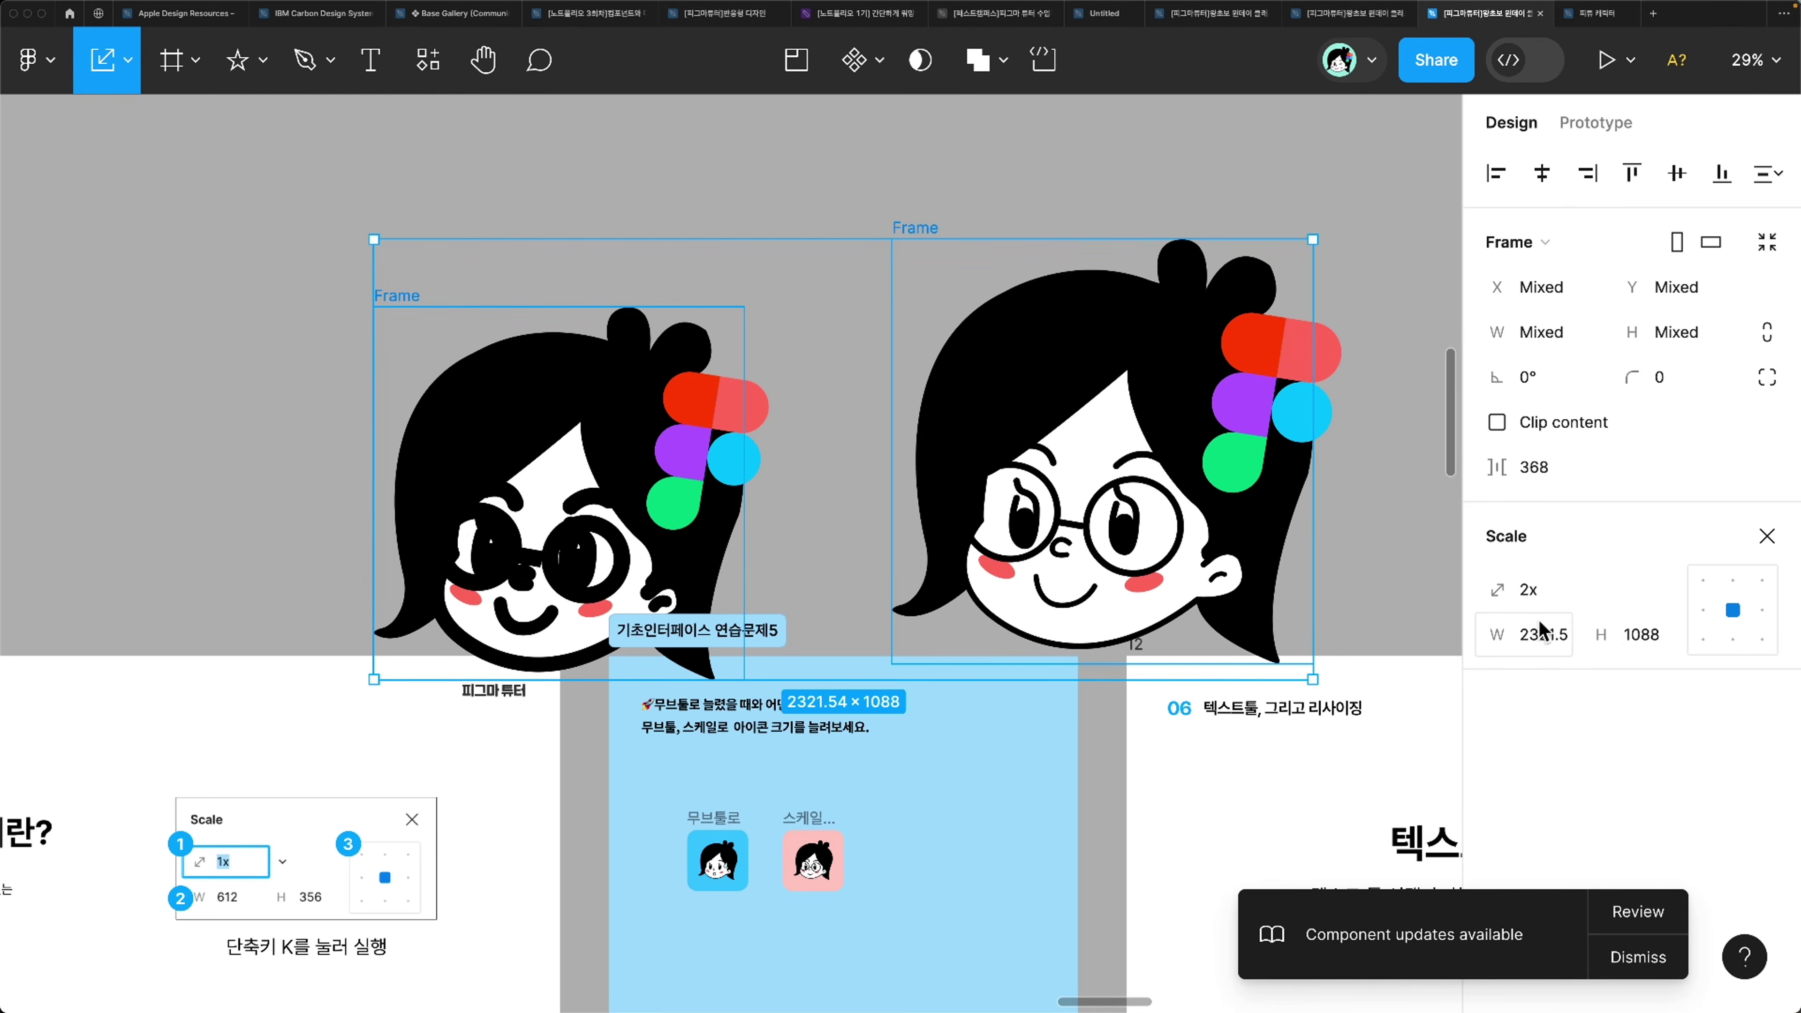
{"action": "key", "text": "super+z"}
{"action": "left_click", "coordinate": [1250, 561]}
{"action": "scroll", "coordinate": [1251, 560], "scroll_direction": "up", "scroll_amount": 1}
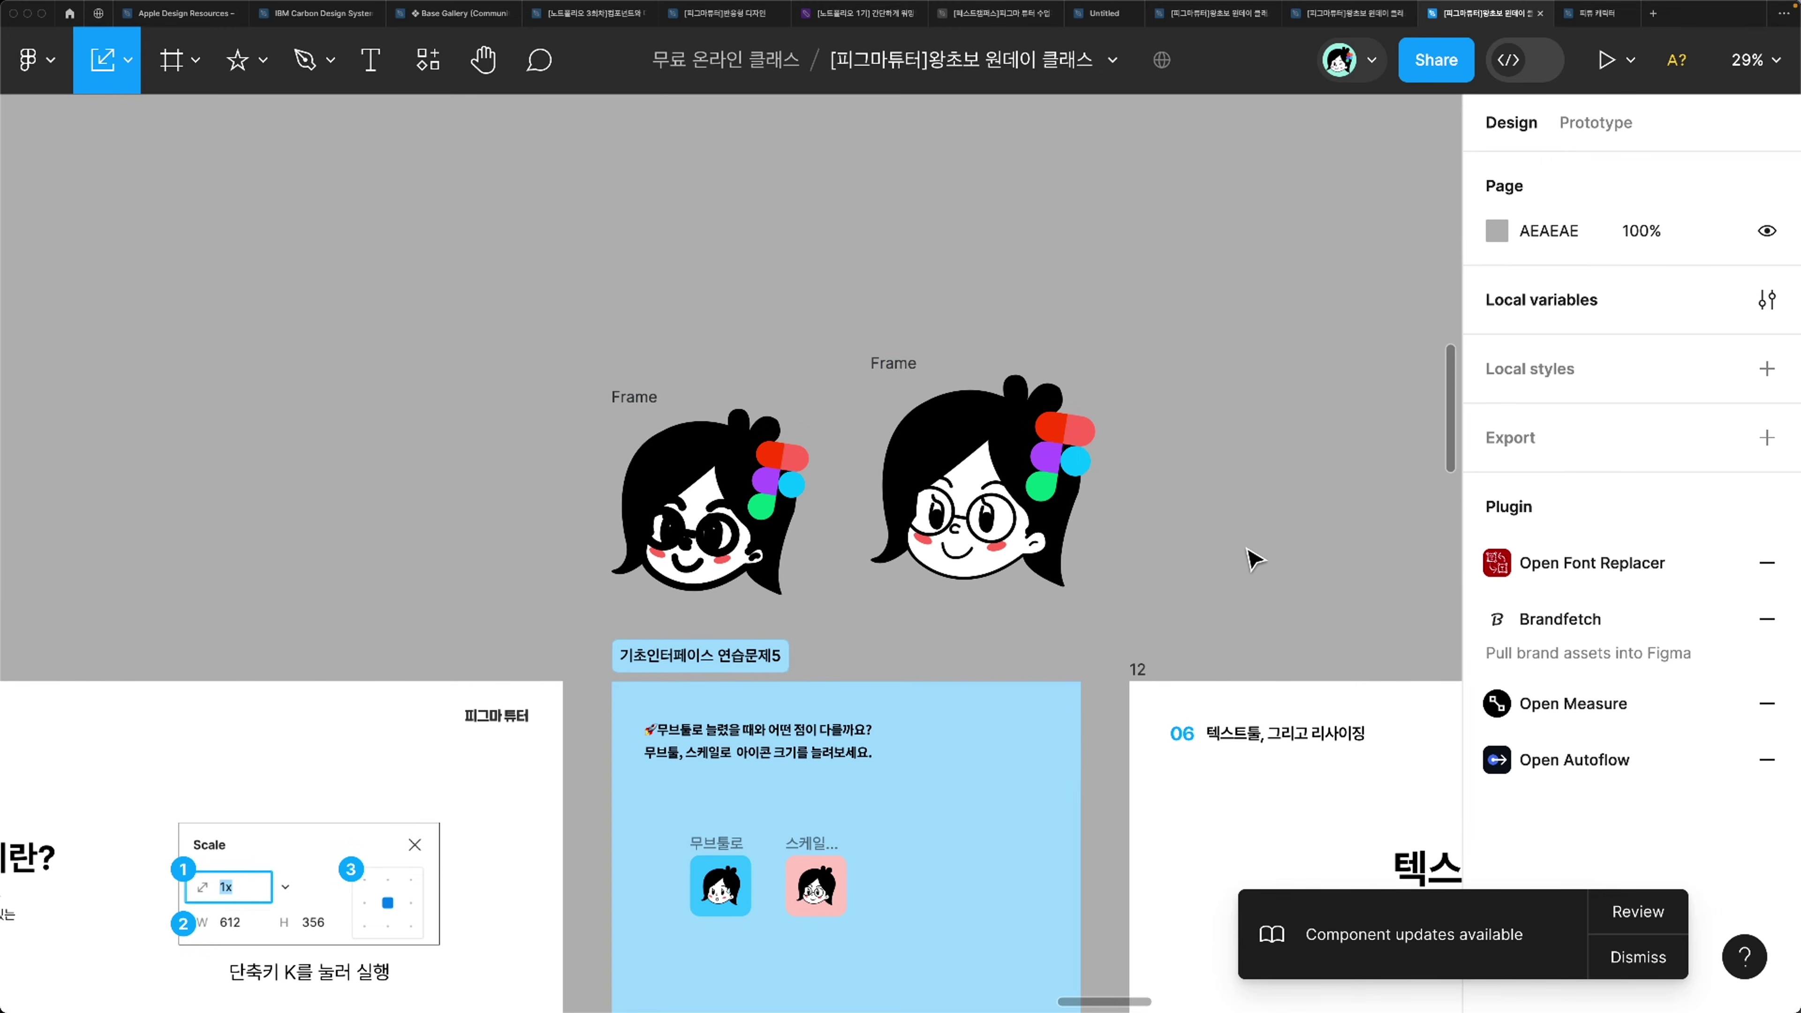
Step: Try shrinking the right face illustration frame to 353.07 × 355.82 from its corner with the Scale tool, and undo it
{"action": "left_click", "coordinate": [900, 363]}
{"action": "scroll", "coordinate": [925, 362], "scroll_direction": "down", "scroll_amount": 5}
{"action": "scroll", "coordinate": [925, 361], "scroll_direction": "right", "scroll_amount": 3}
{"action": "left_click", "coordinate": [1324, 663]}
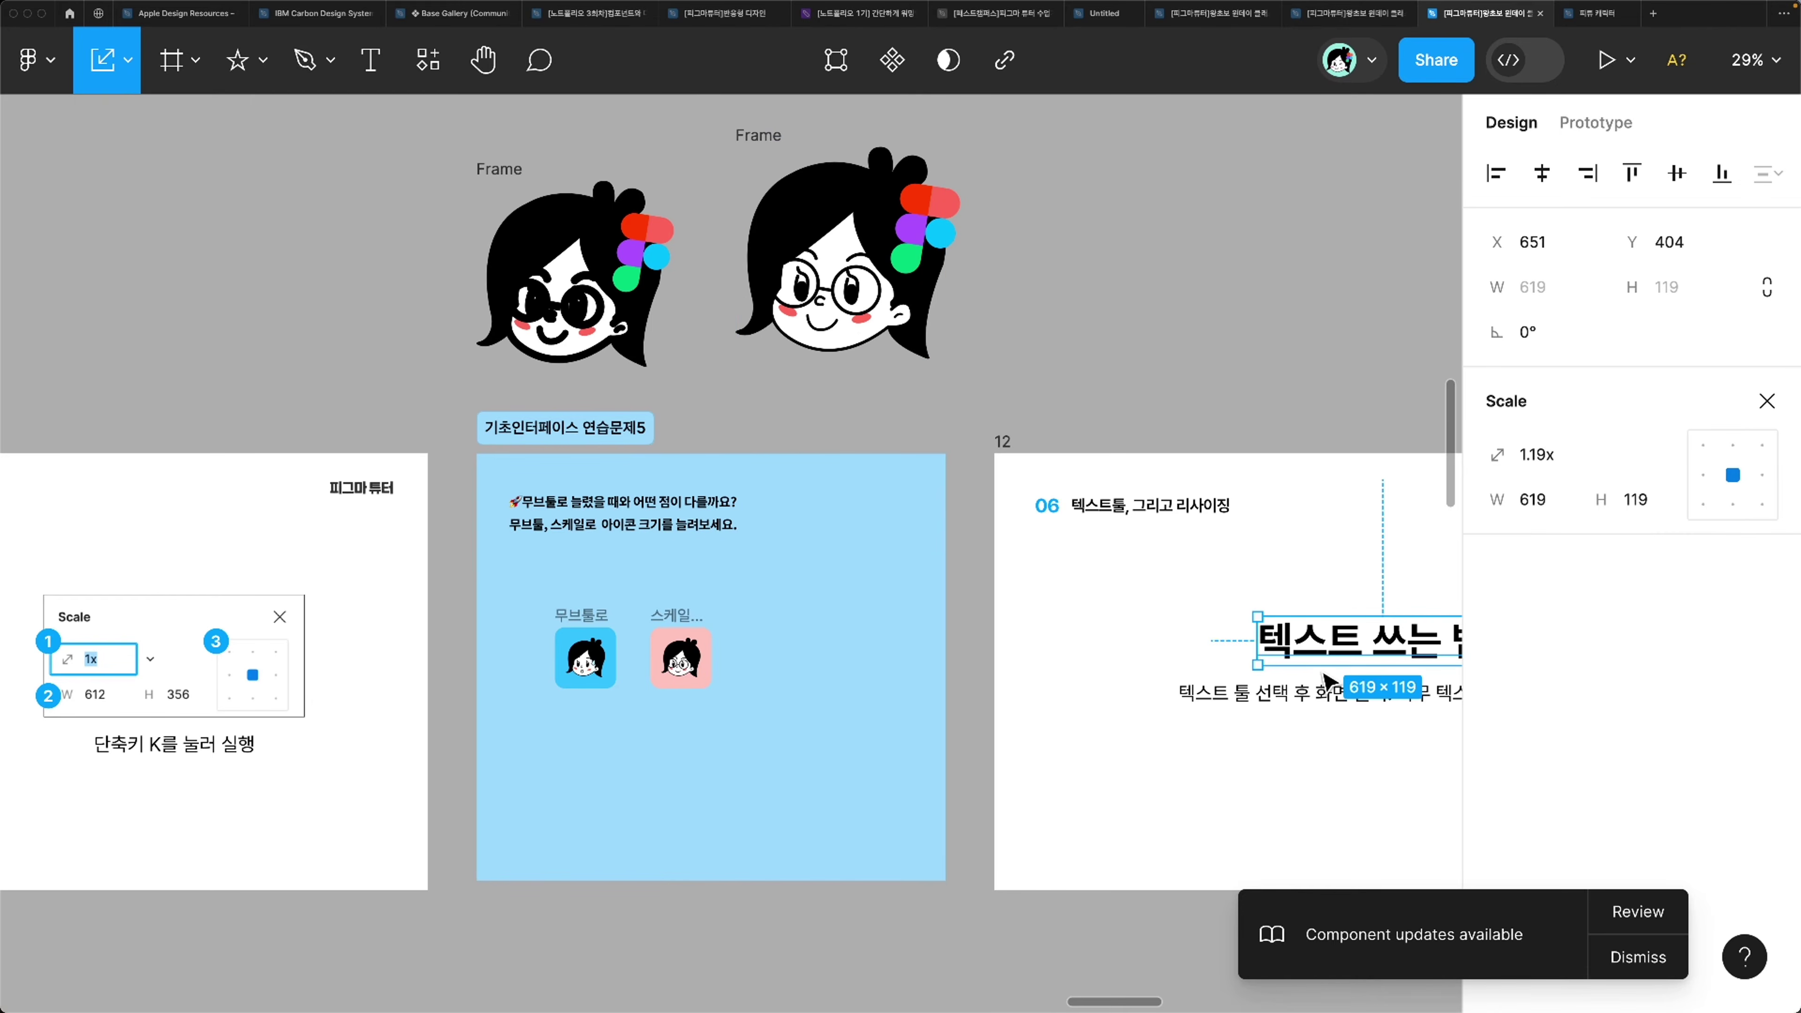
{"action": "scroll", "coordinate": [755, 433], "scroll_direction": "up", "scroll_amount": 5}
{"action": "scroll", "coordinate": [755, 433], "scroll_direction": "right", "scroll_amount": 1}
{"action": "left_click", "coordinate": [727, 308]}
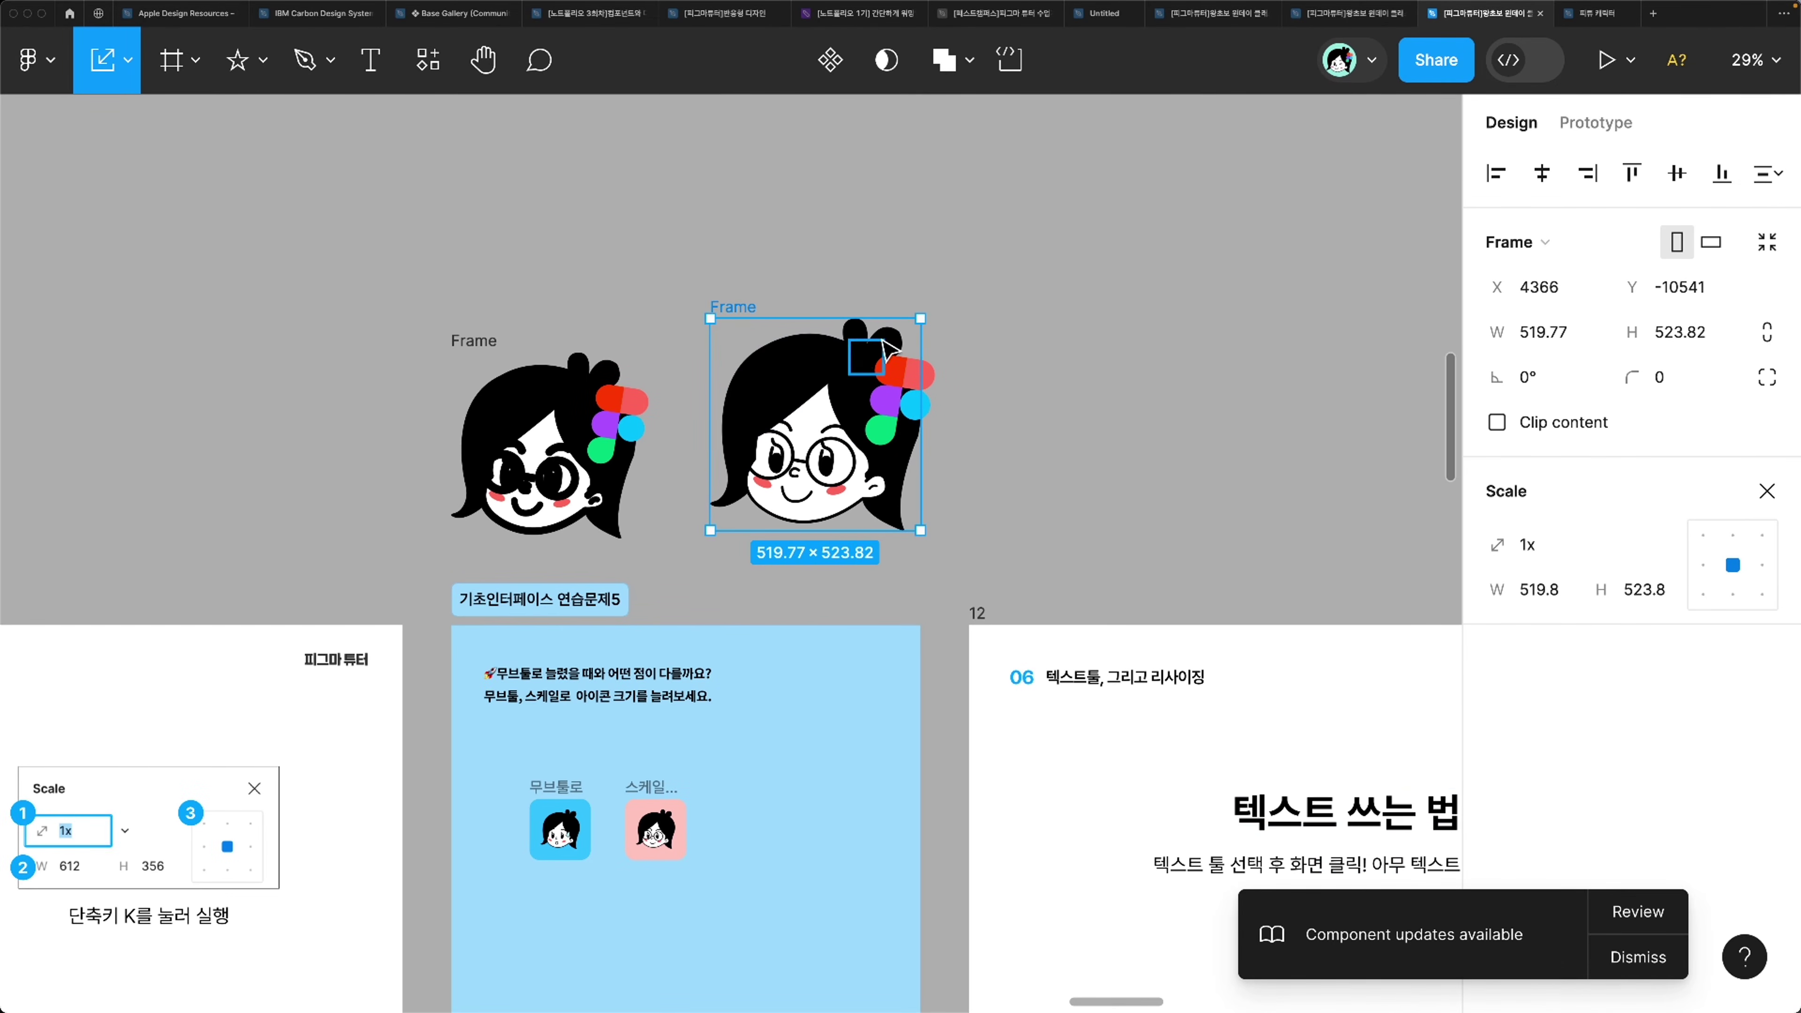
{"action": "left_click_drag", "start_coordinate": [926, 316], "coordinate": [887, 353]}
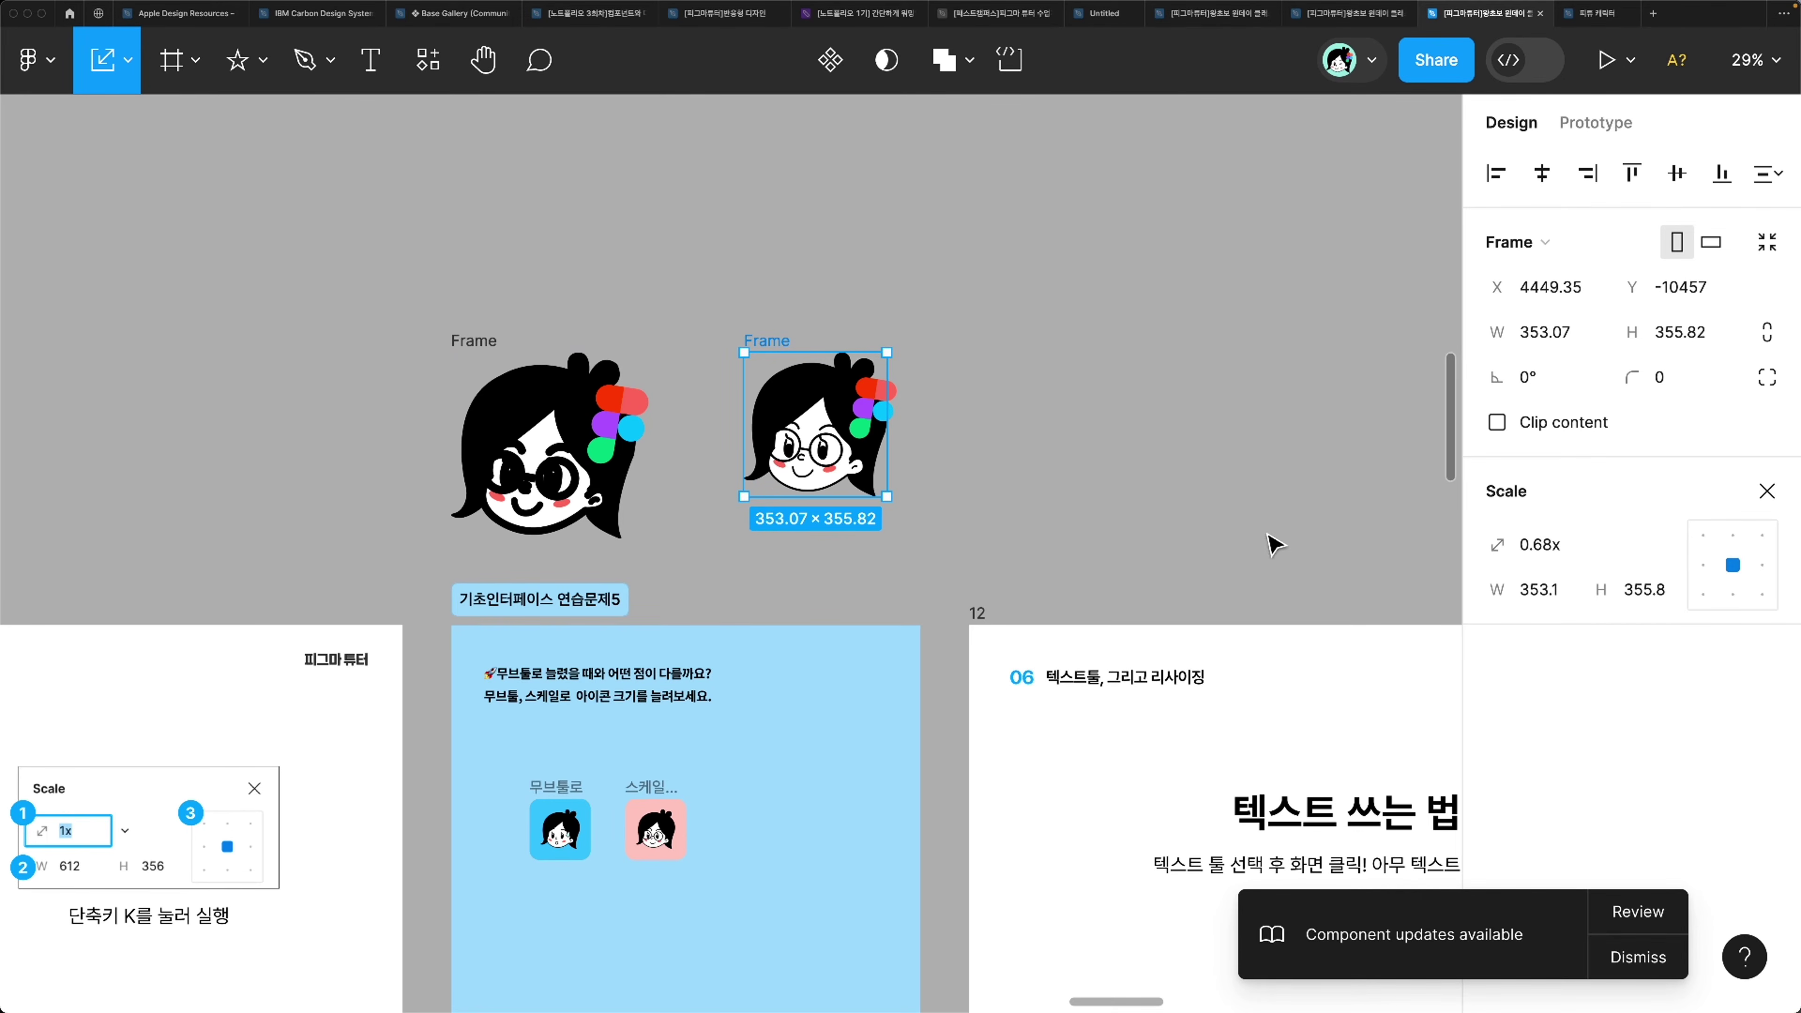
{"action": "key", "text": "super+z"}
Step: Try enlarging the right face illustration frame with the 2x scale preset, and undo the enlargement
{"action": "left_click", "coordinate": [1578, 545]}
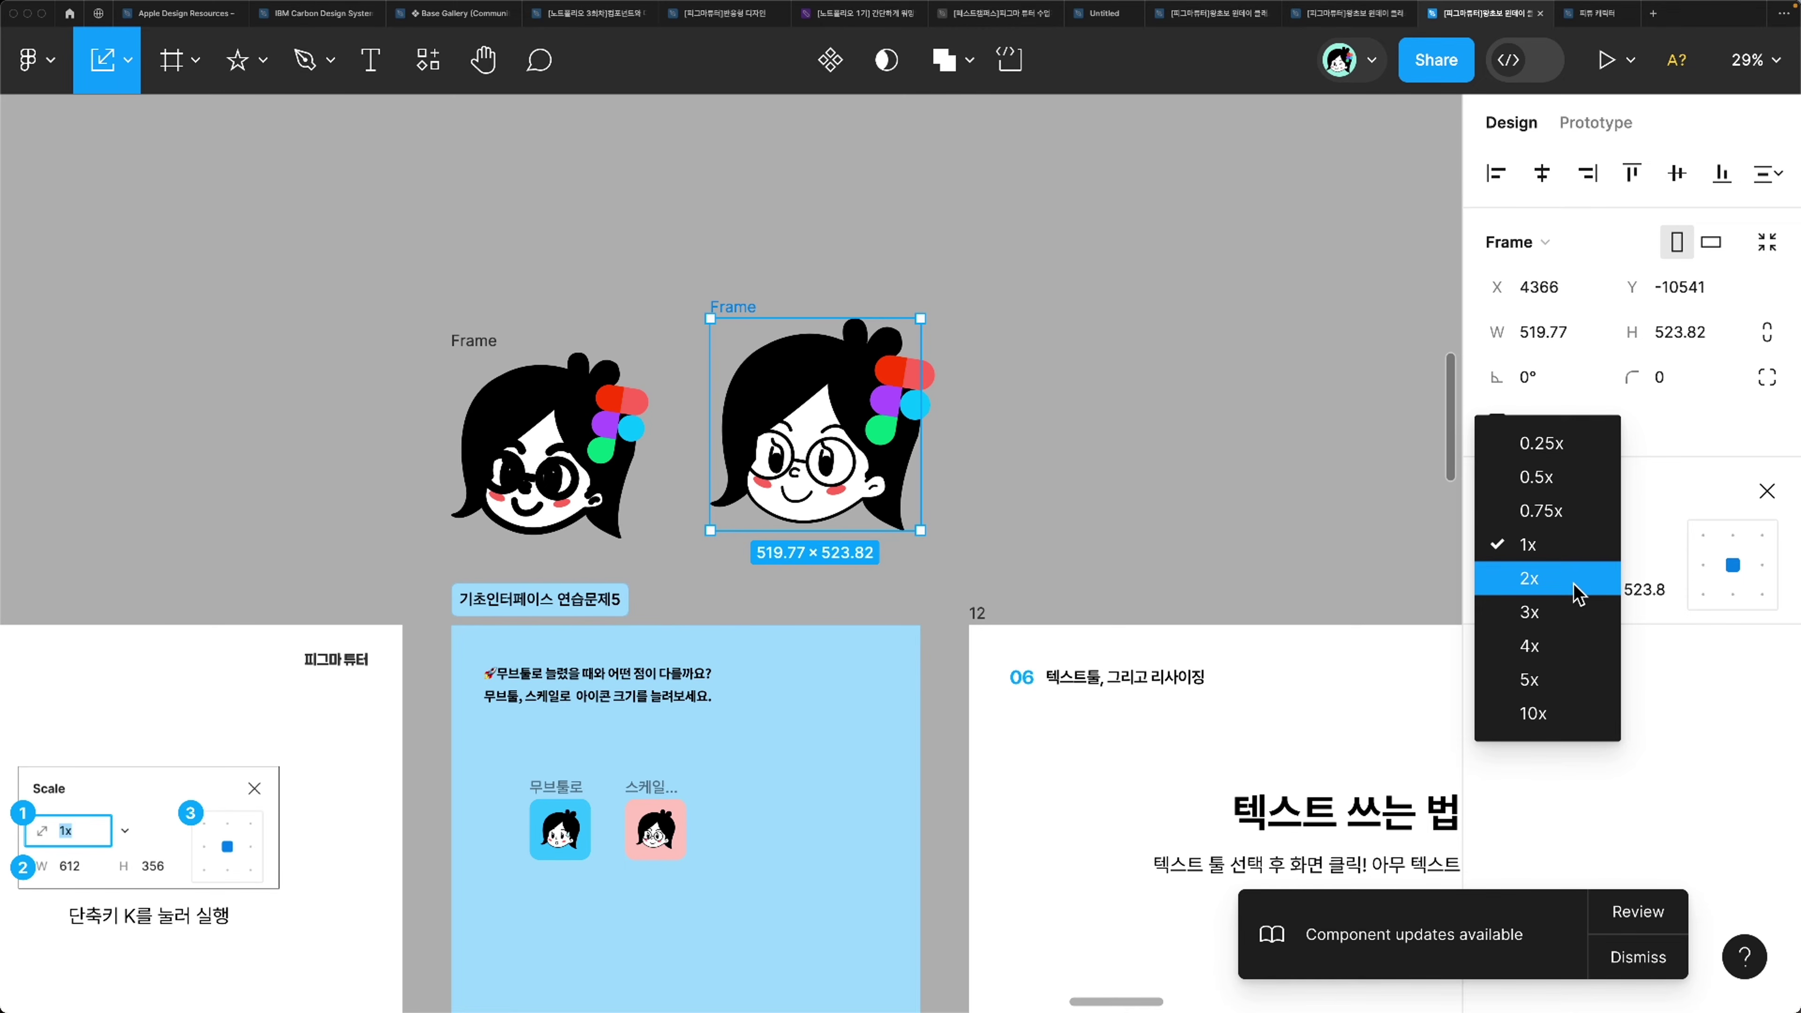
{"action": "left_click", "coordinate": [1572, 590]}
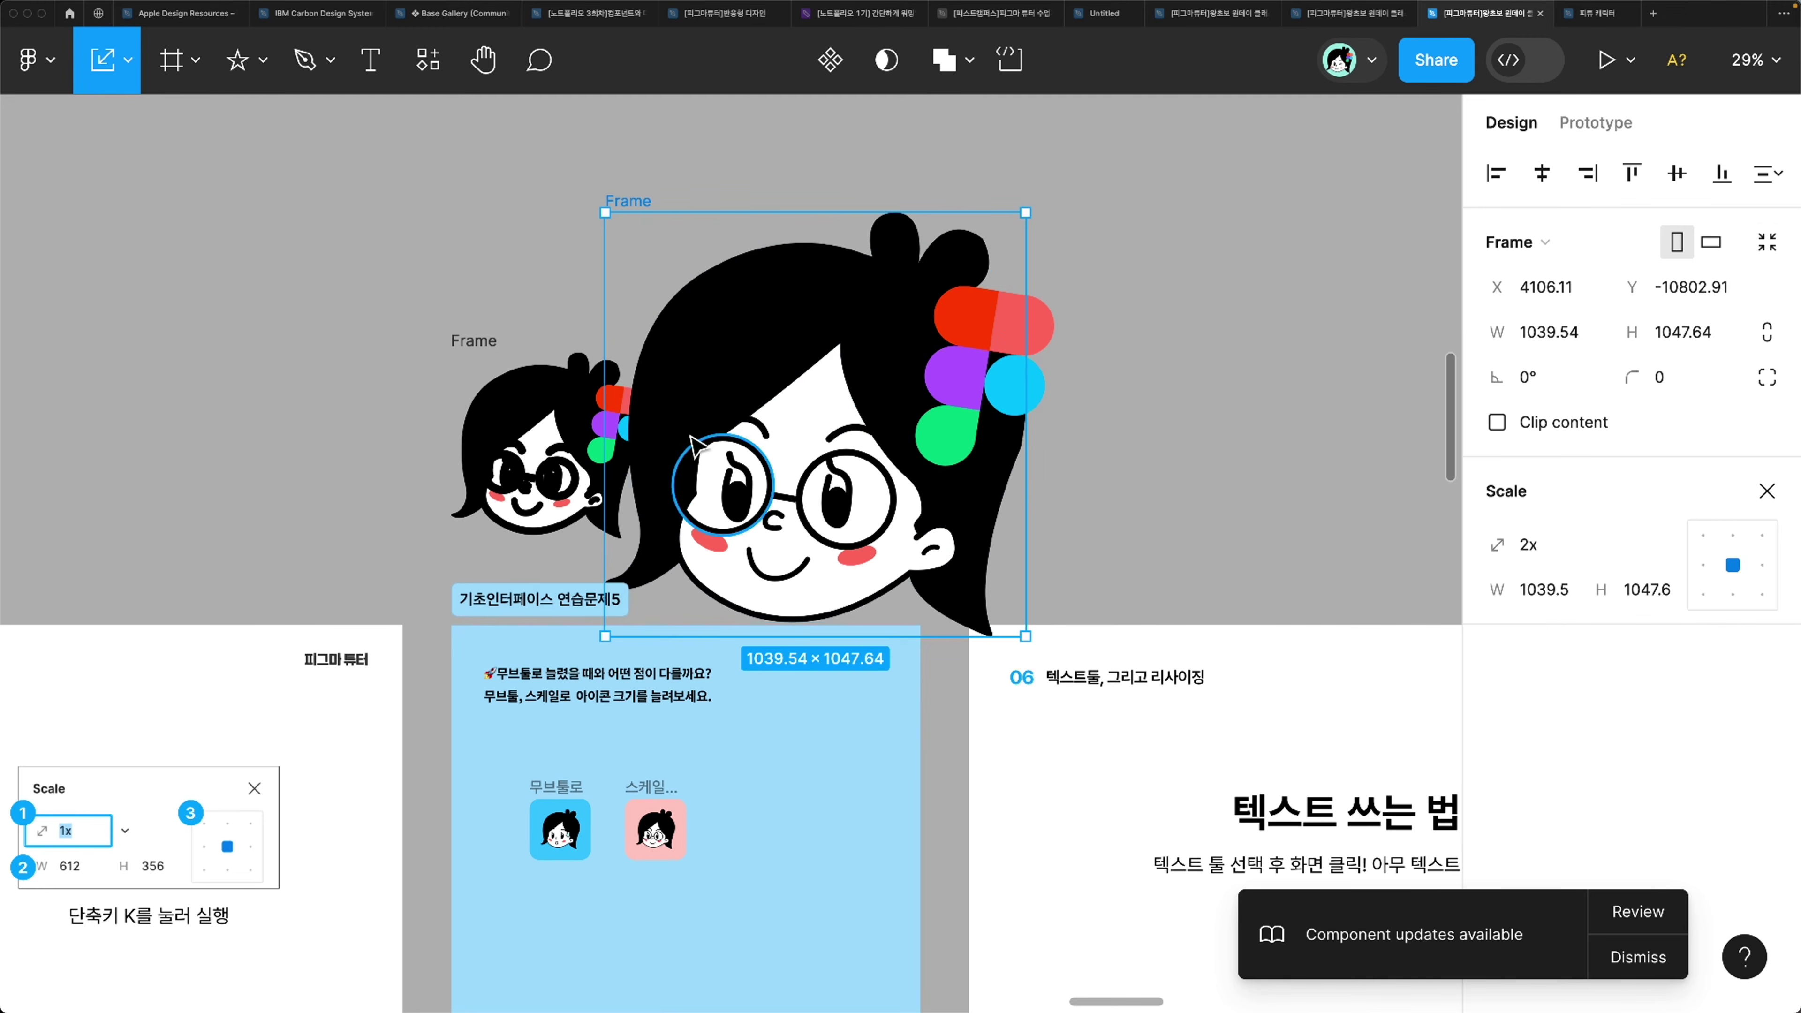
{"action": "key", "text": "super+z"}
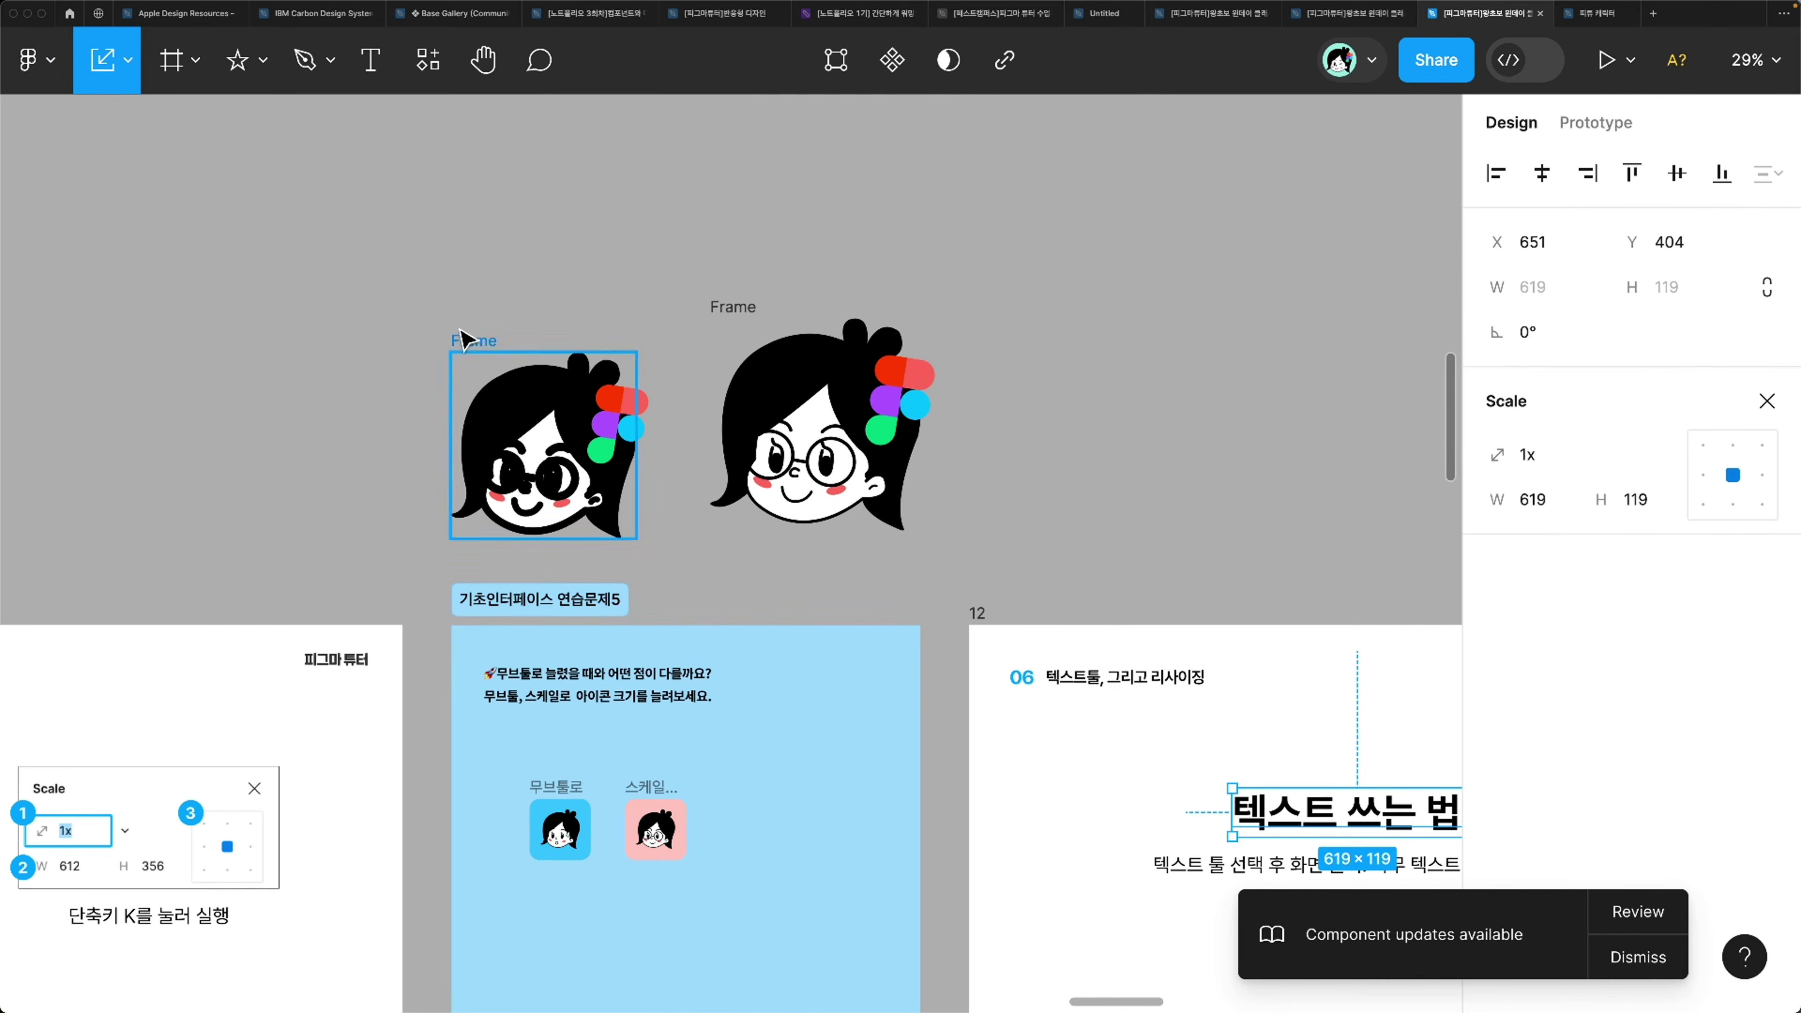
Step: Delete both face illustration frames above the practice problem 5 slide
{"action": "left_click", "coordinate": [467, 342]}
{"action": "left_click", "coordinate": [734, 306], "text": "shift"}
{"action": "scroll", "coordinate": [737, 312], "scroll_direction": "down", "scroll_amount": 2}
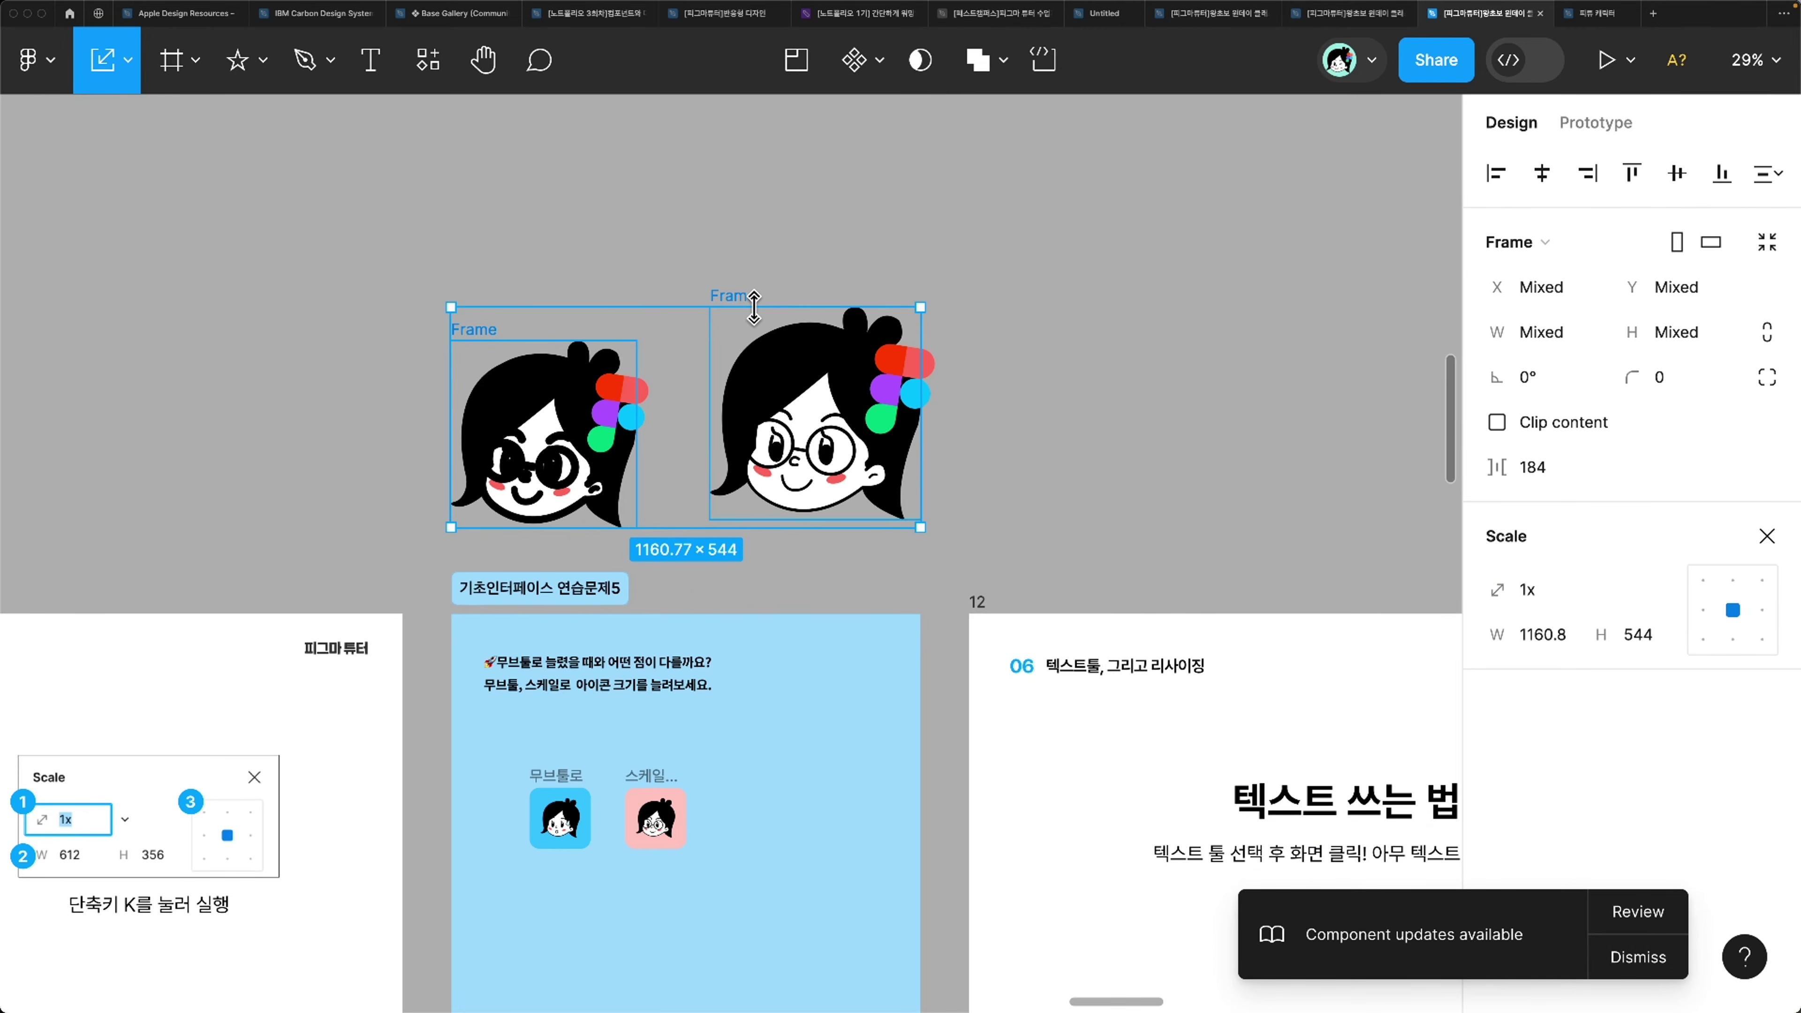
{"action": "key", "text": "Delete"}
Step: Look through the slides following practice problem 5 and examine slide 12 on how to write text
{"action": "scroll", "coordinate": [760, 321], "scroll_direction": "down", "scroll_amount": 5}
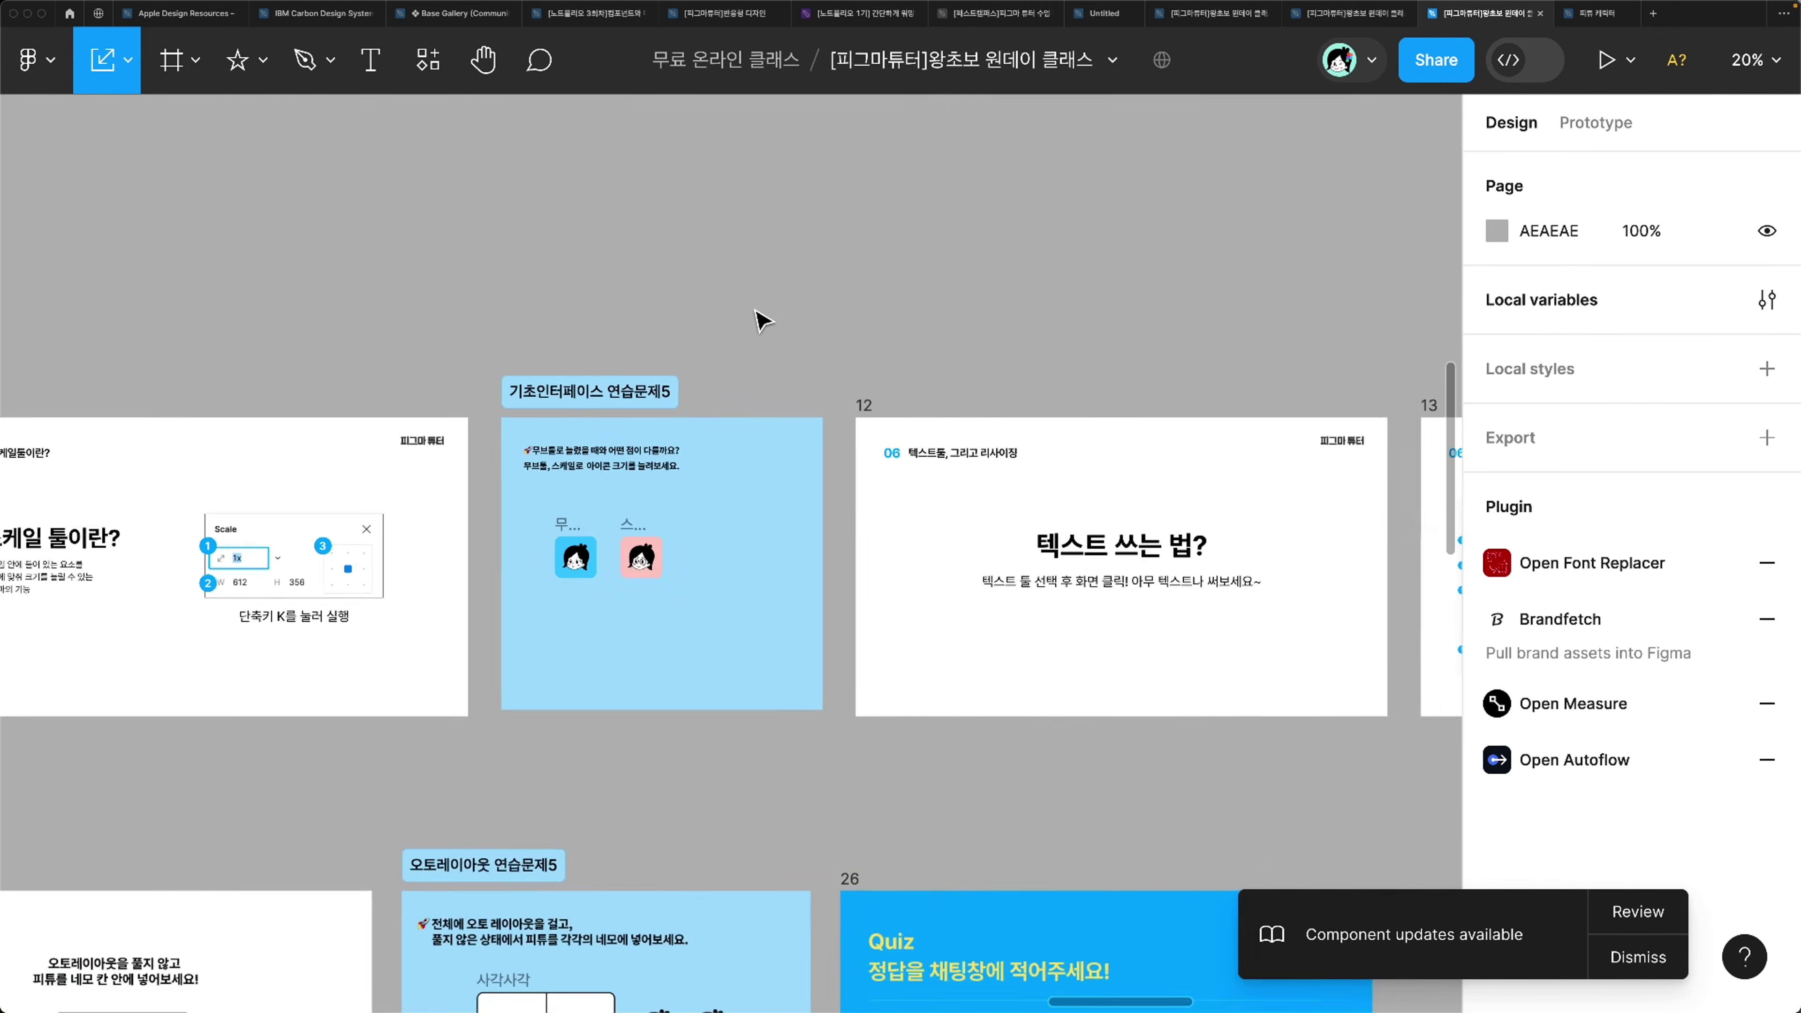
{"action": "scroll", "coordinate": [761, 321], "scroll_direction": "right", "scroll_amount": 5}
{"action": "scroll", "coordinate": [761, 321], "scroll_direction": "left", "scroll_amount": 4}
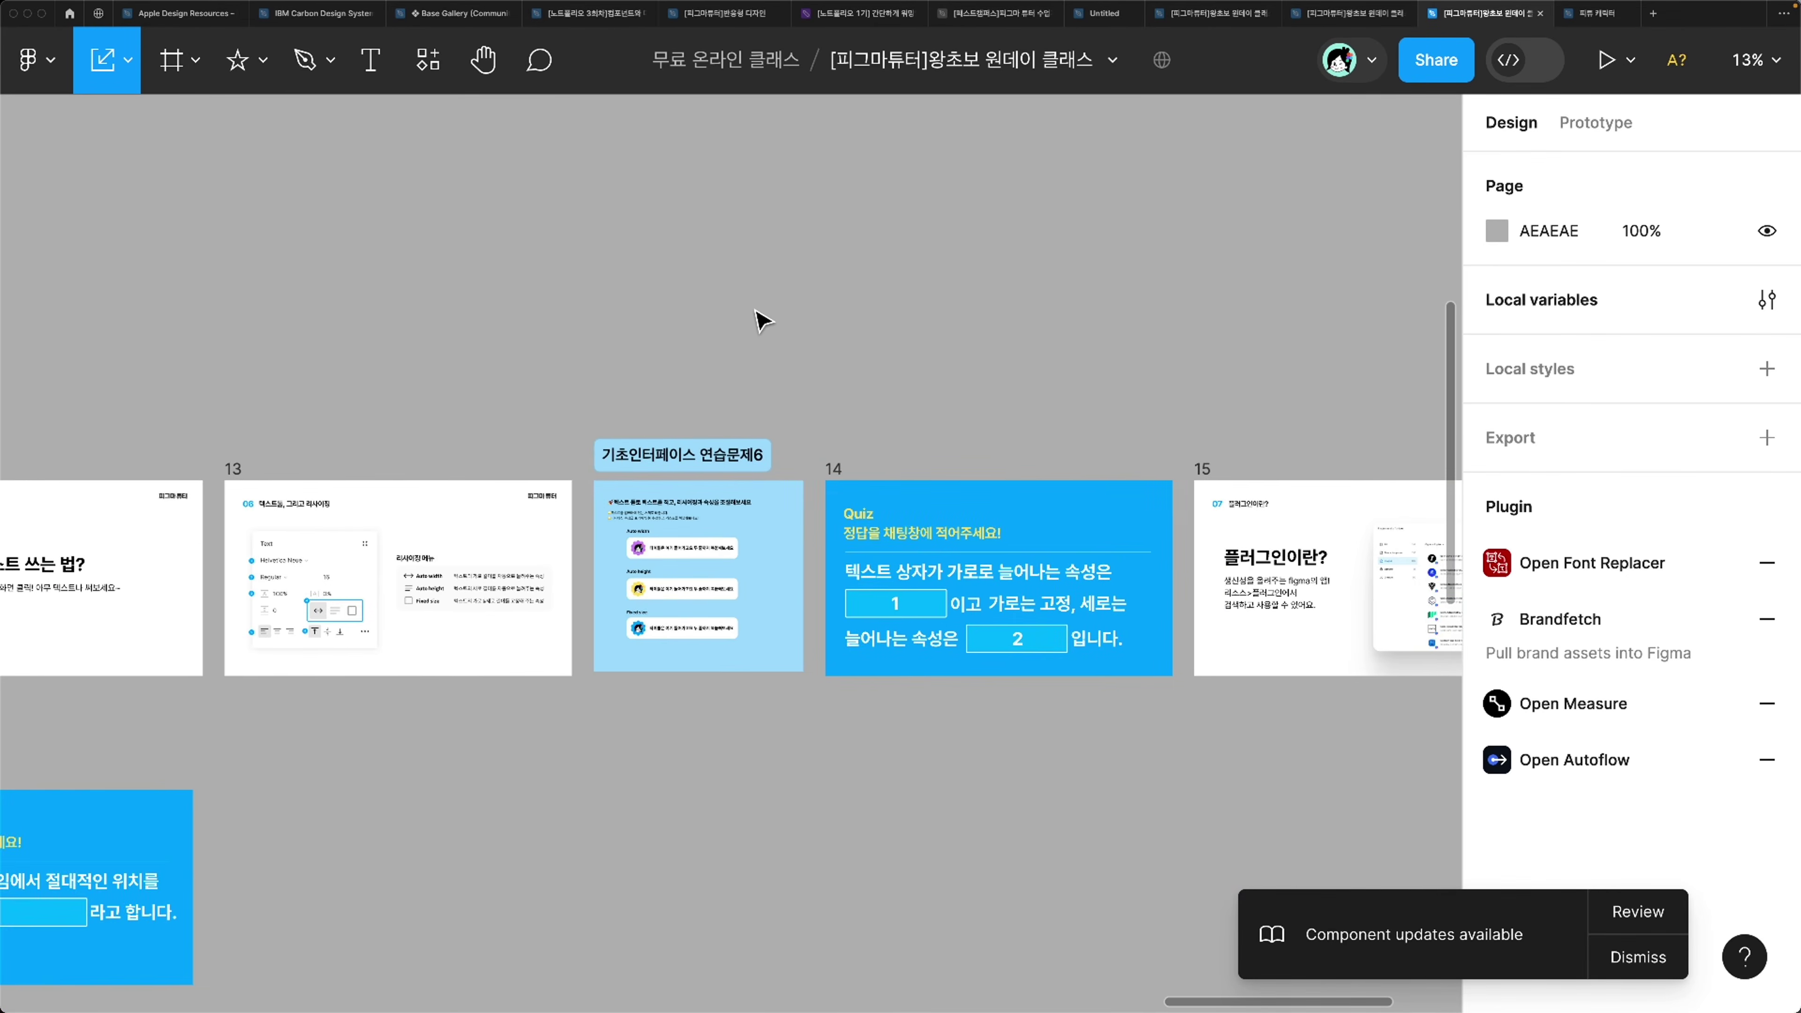
{"action": "scroll", "coordinate": [760, 320], "scroll_direction": "up", "scroll_amount": 2}
{"action": "scroll", "coordinate": [761, 320], "scroll_direction": "left", "scroll_amount": 5}
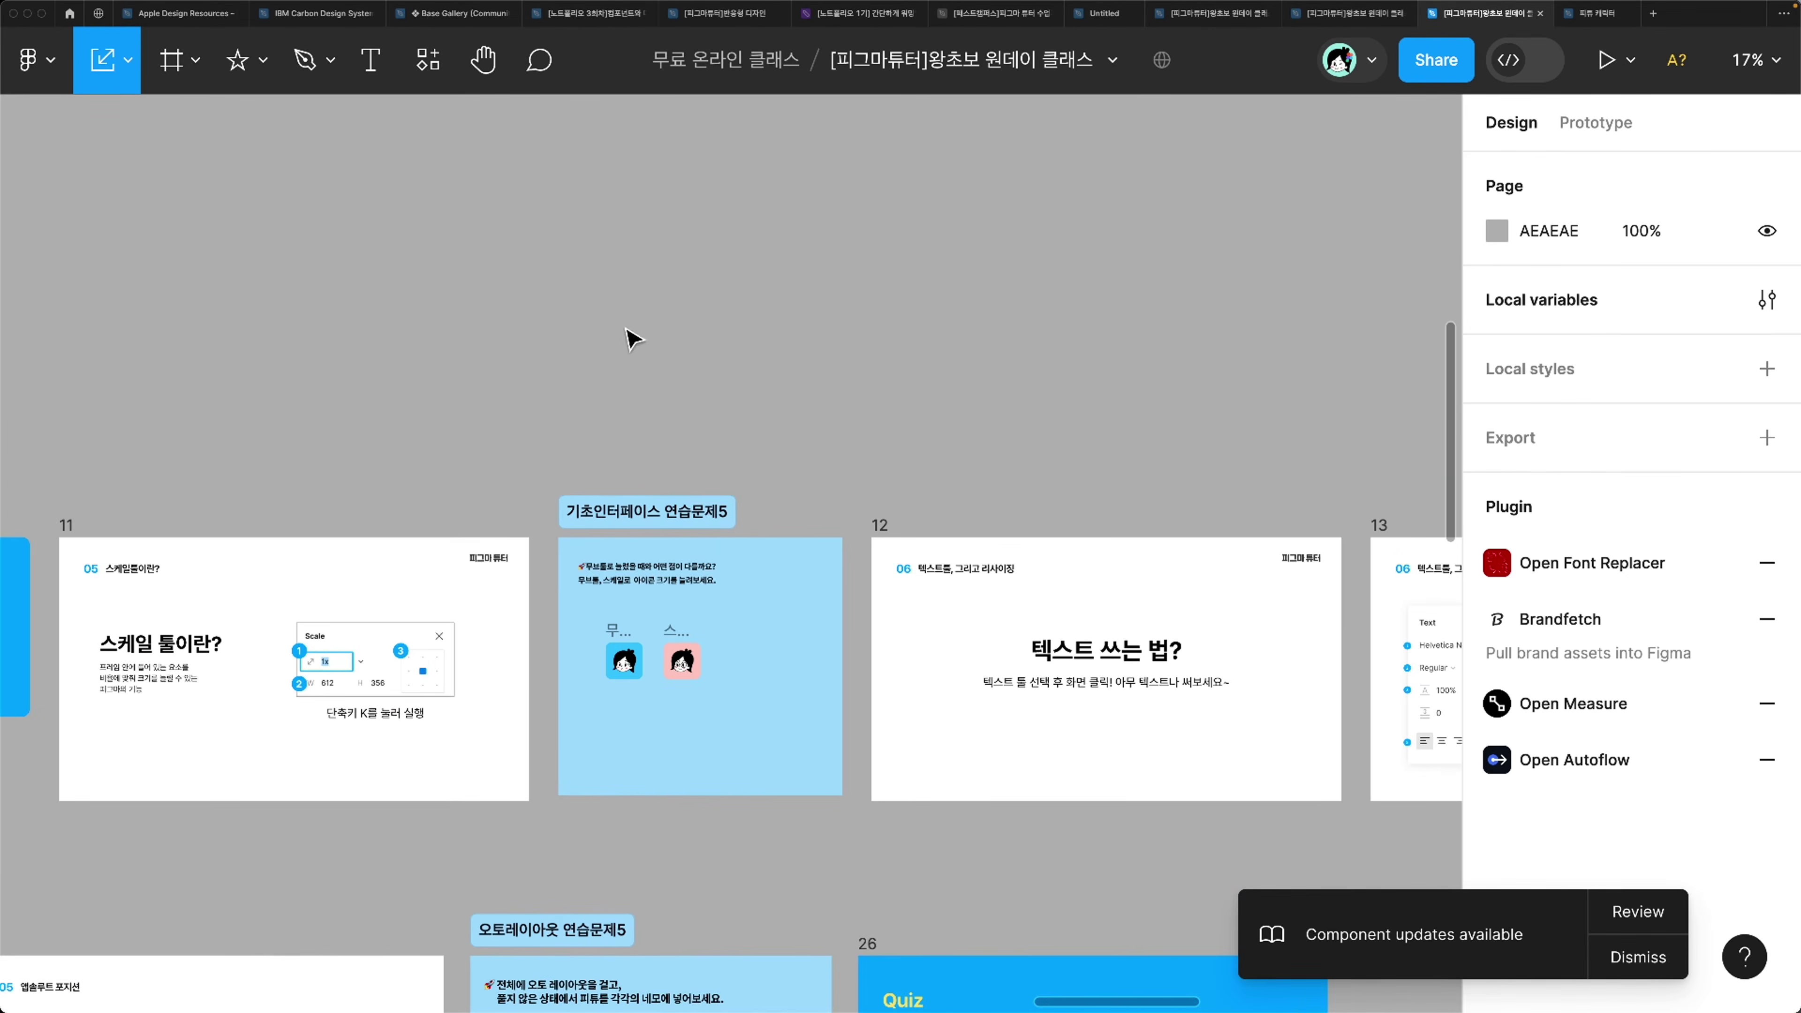
{"action": "scroll", "coordinate": [706, 452], "scroll_direction": "up", "scroll_amount": 3}
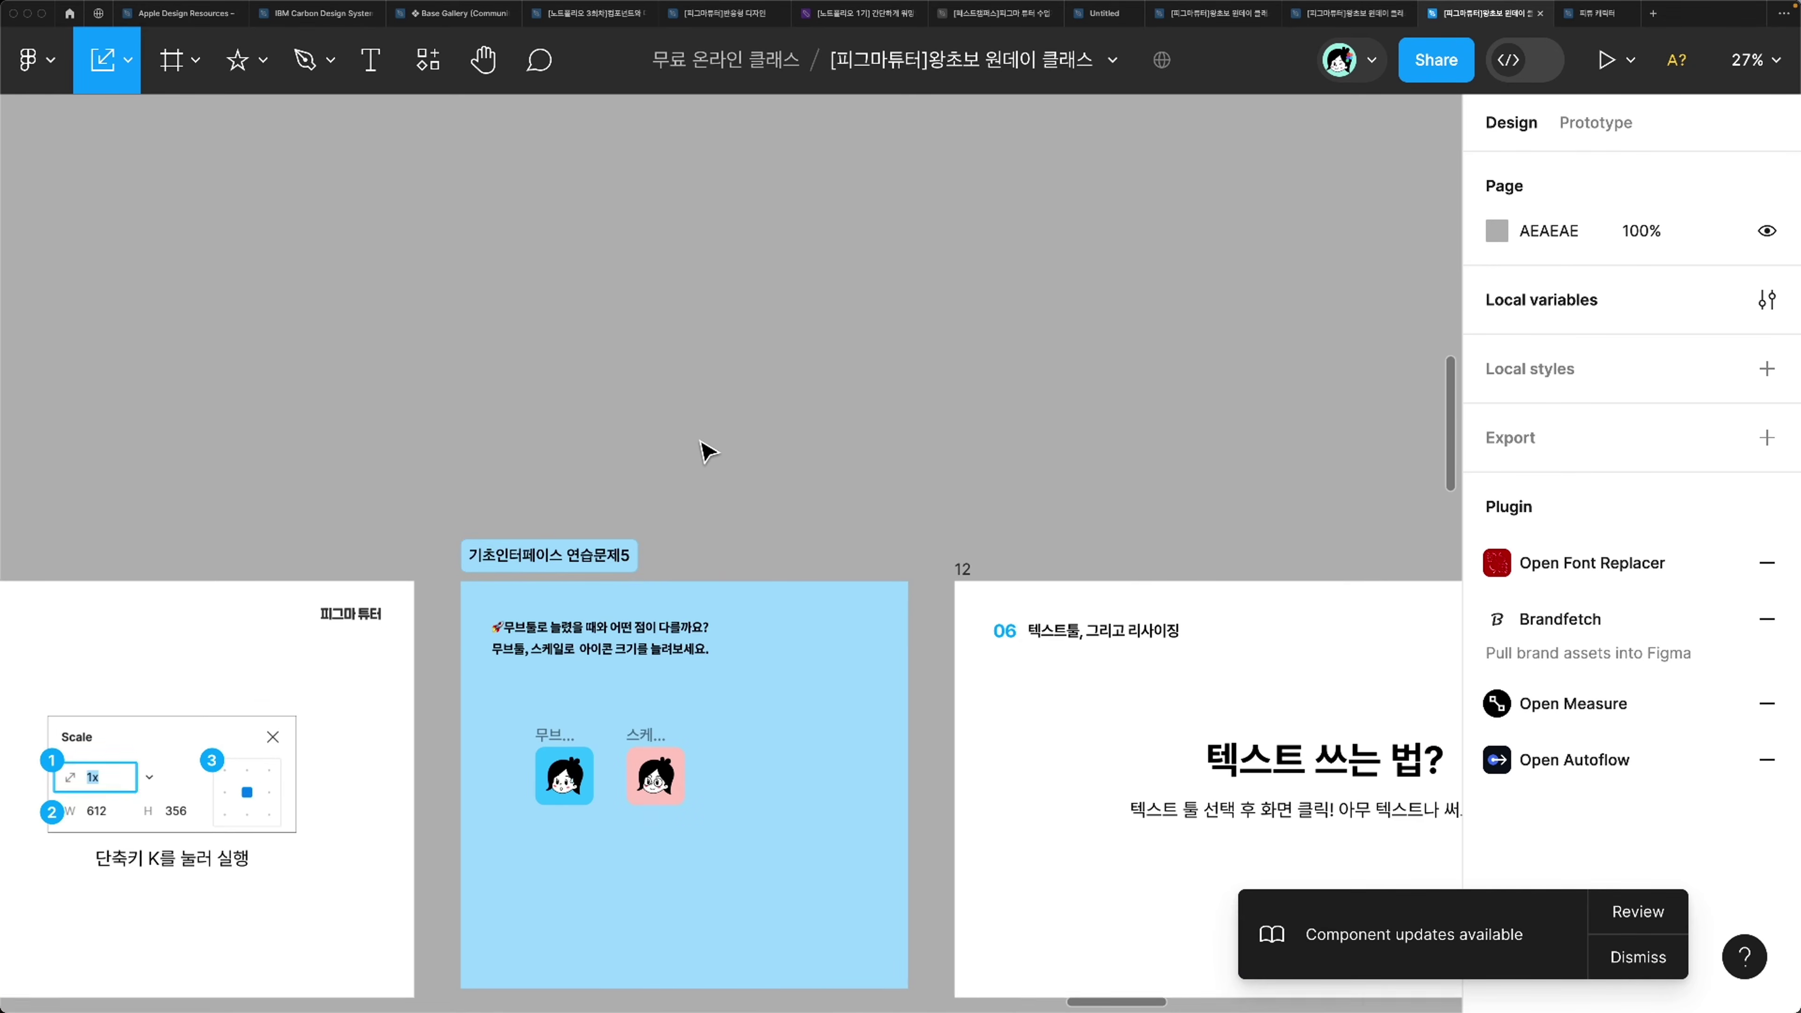
{"action": "scroll", "coordinate": [706, 453], "scroll_direction": "right", "scroll_amount": 4}
{"action": "scroll", "coordinate": [706, 452], "scroll_direction": "down", "scroll_amount": 2}
{"action": "scroll", "coordinate": [706, 452], "scroll_direction": "up", "scroll_amount": 3}
{"action": "scroll", "coordinate": [706, 453], "scroll_direction": "up", "scroll_amount": 3}
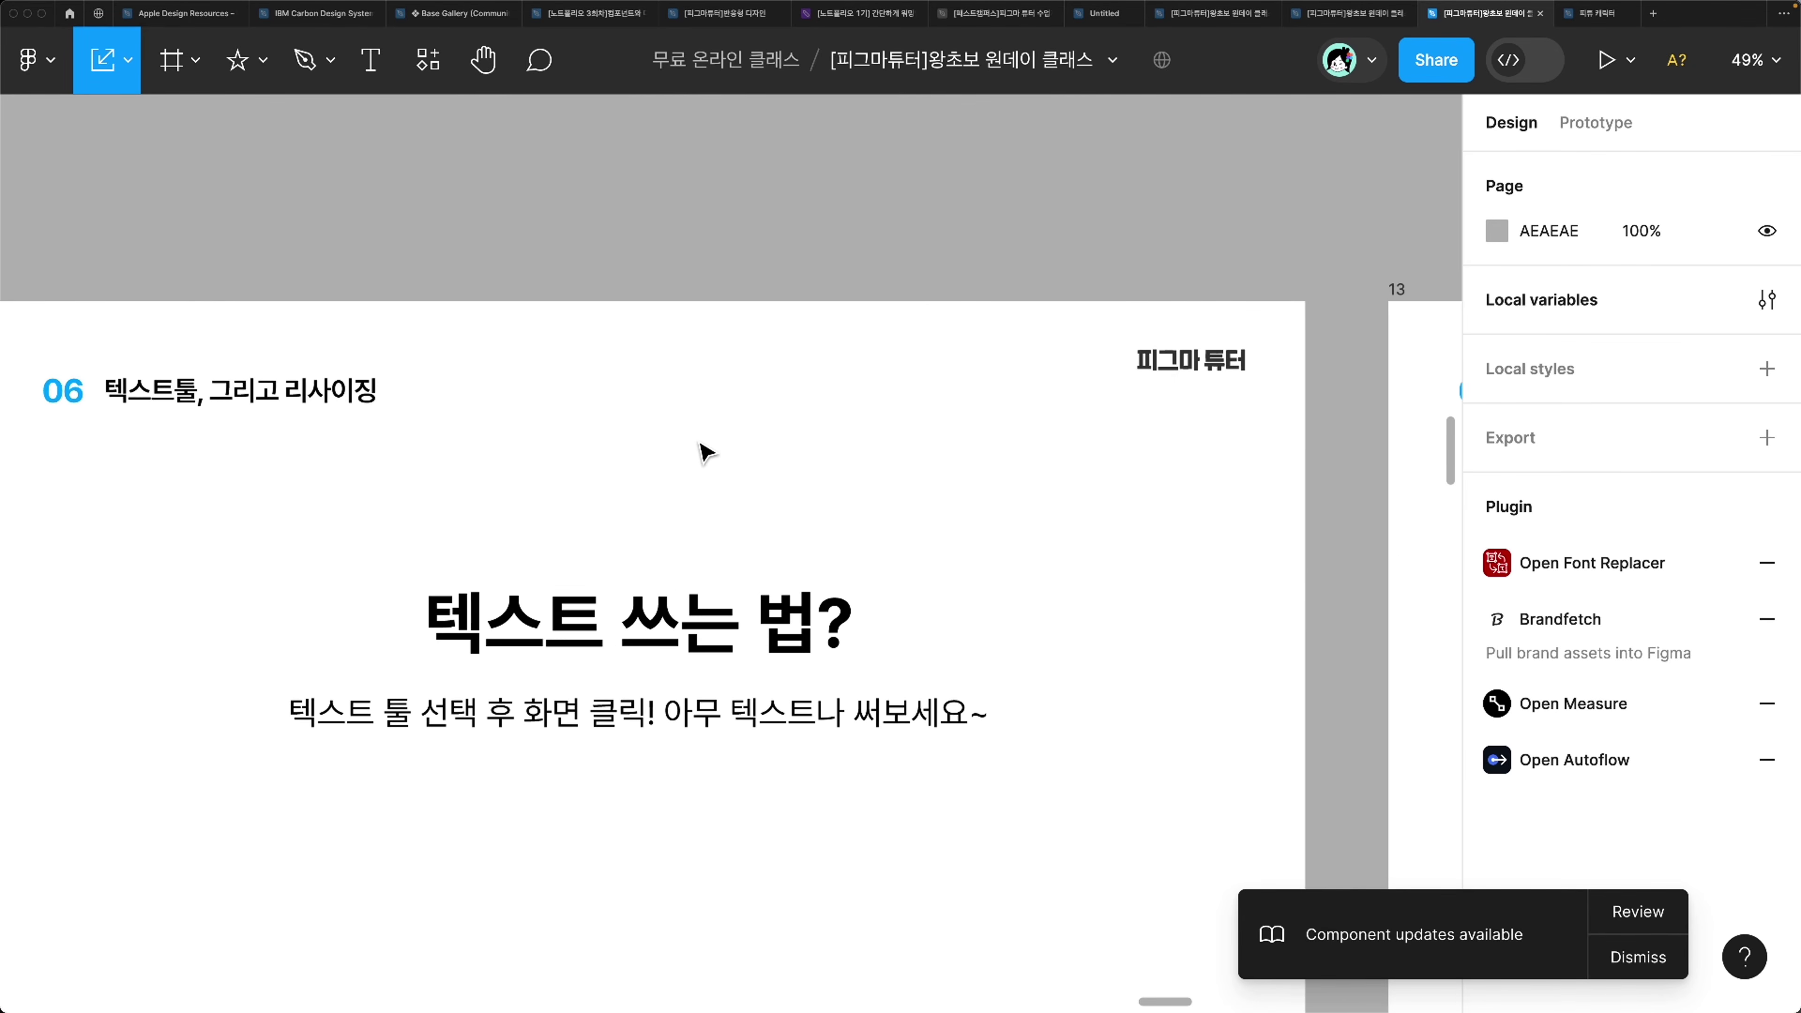
{"action": "scroll", "coordinate": [706, 452], "scroll_direction": "left", "scroll_amount": 3}
{"action": "scroll", "coordinate": [707, 452], "scroll_direction": "down", "scroll_amount": 3}
{"action": "scroll", "coordinate": [706, 452], "scroll_direction": "right", "scroll_amount": 1}
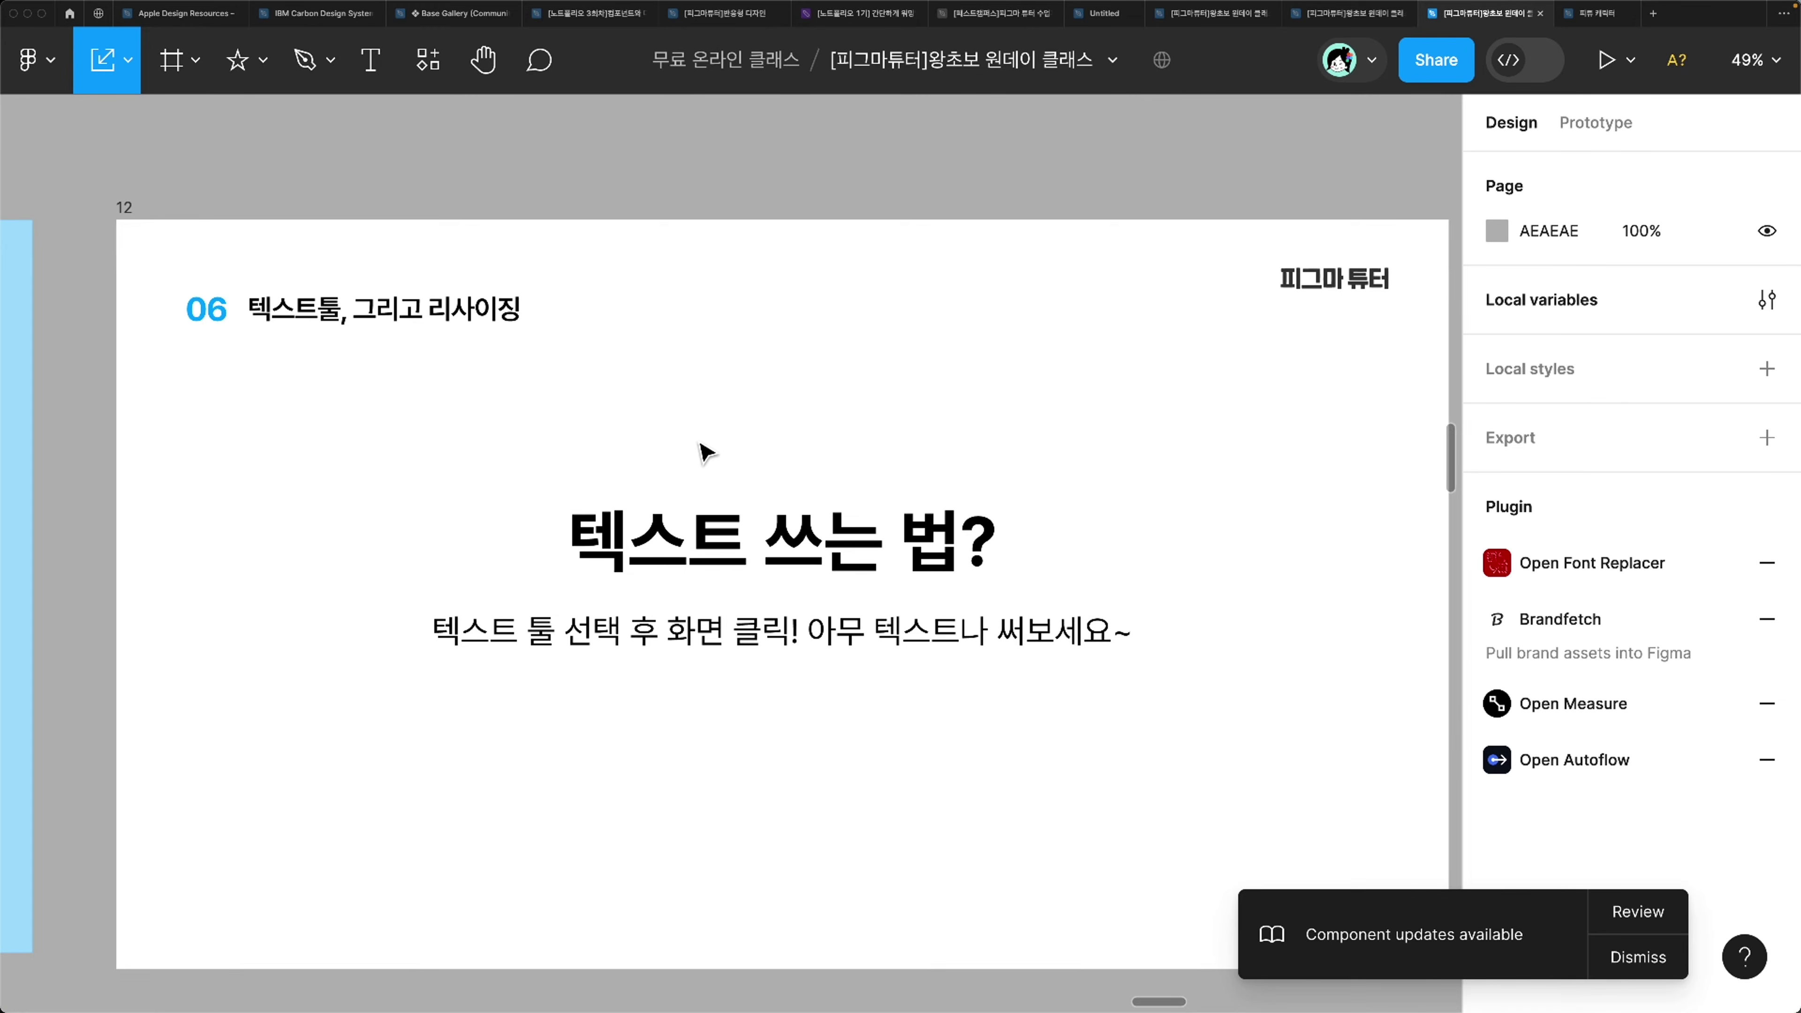
{"action": "scroll", "coordinate": [706, 452], "scroll_direction": "up", "scroll_amount": 3}
{"action": "scroll", "coordinate": [706, 452], "scroll_direction": "down", "scroll_amount": 2}
{"action": "scroll", "coordinate": [706, 452], "scroll_direction": "up", "scroll_amount": 1}
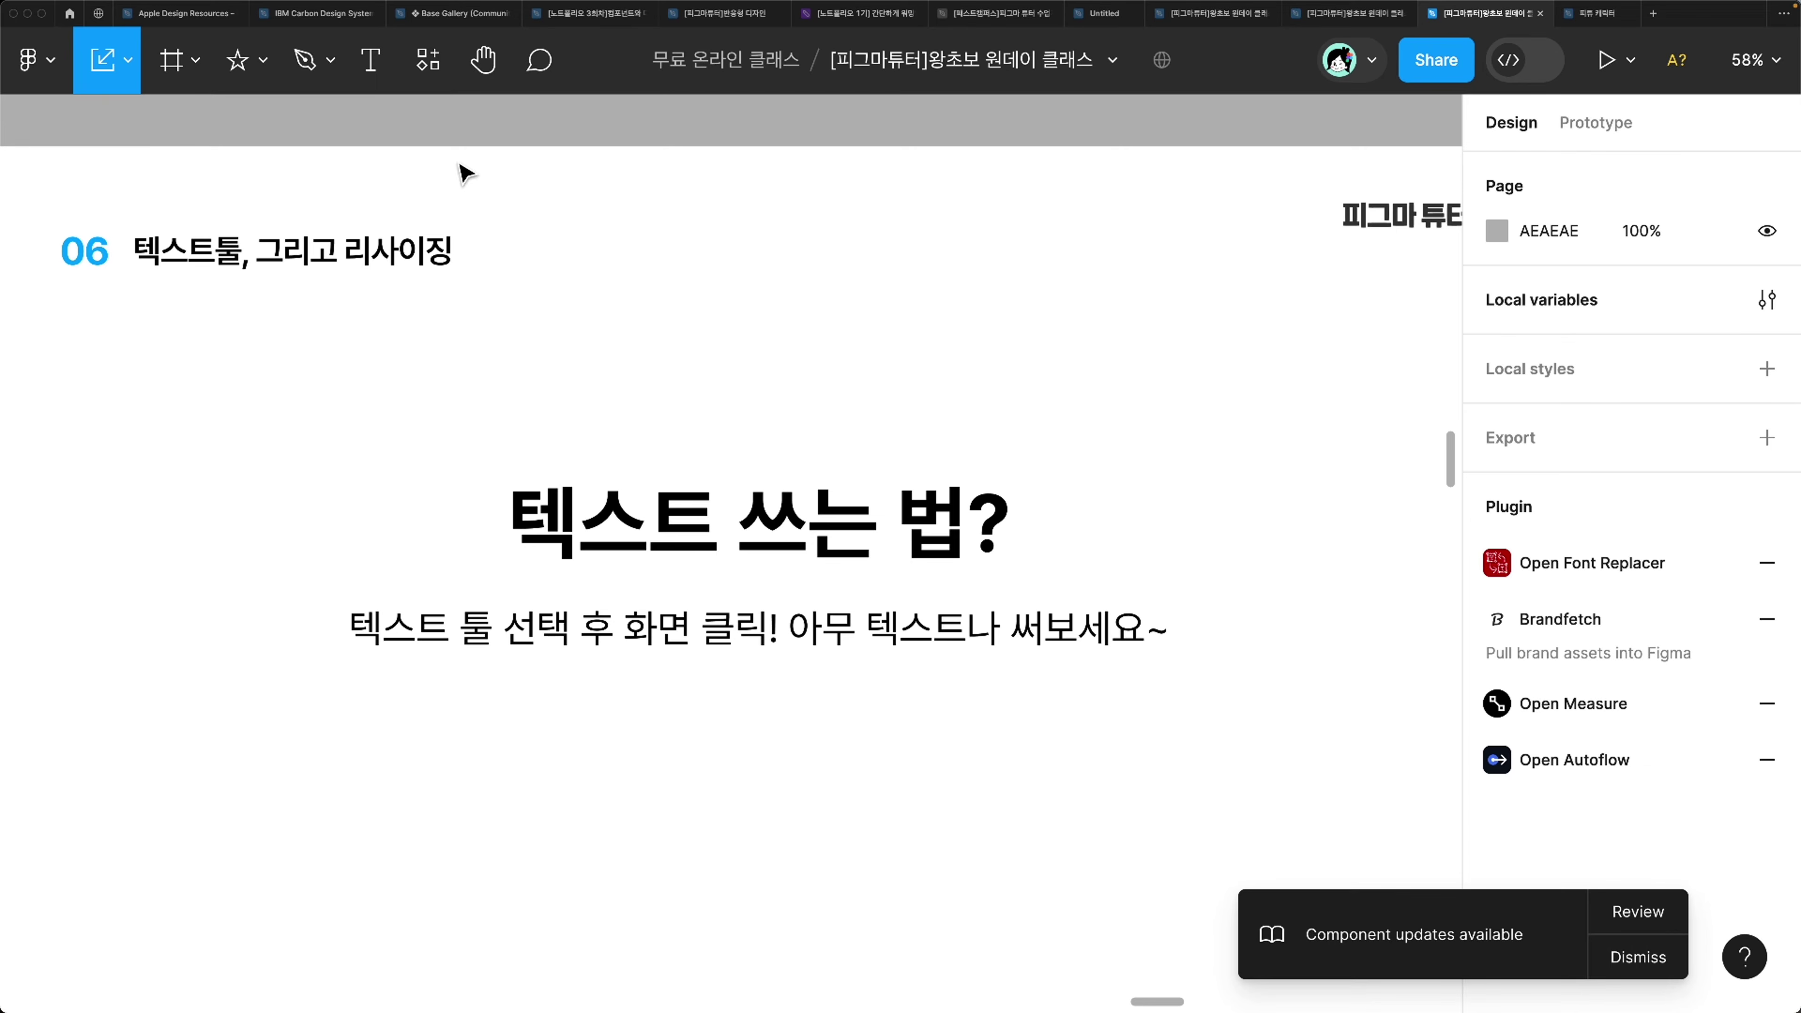
Step: Add the text "텍스트를 쓸수있어용~" above slide 12's heading and move it to X 732, Y 201
{"action": "left_click", "coordinate": [375, 69]}
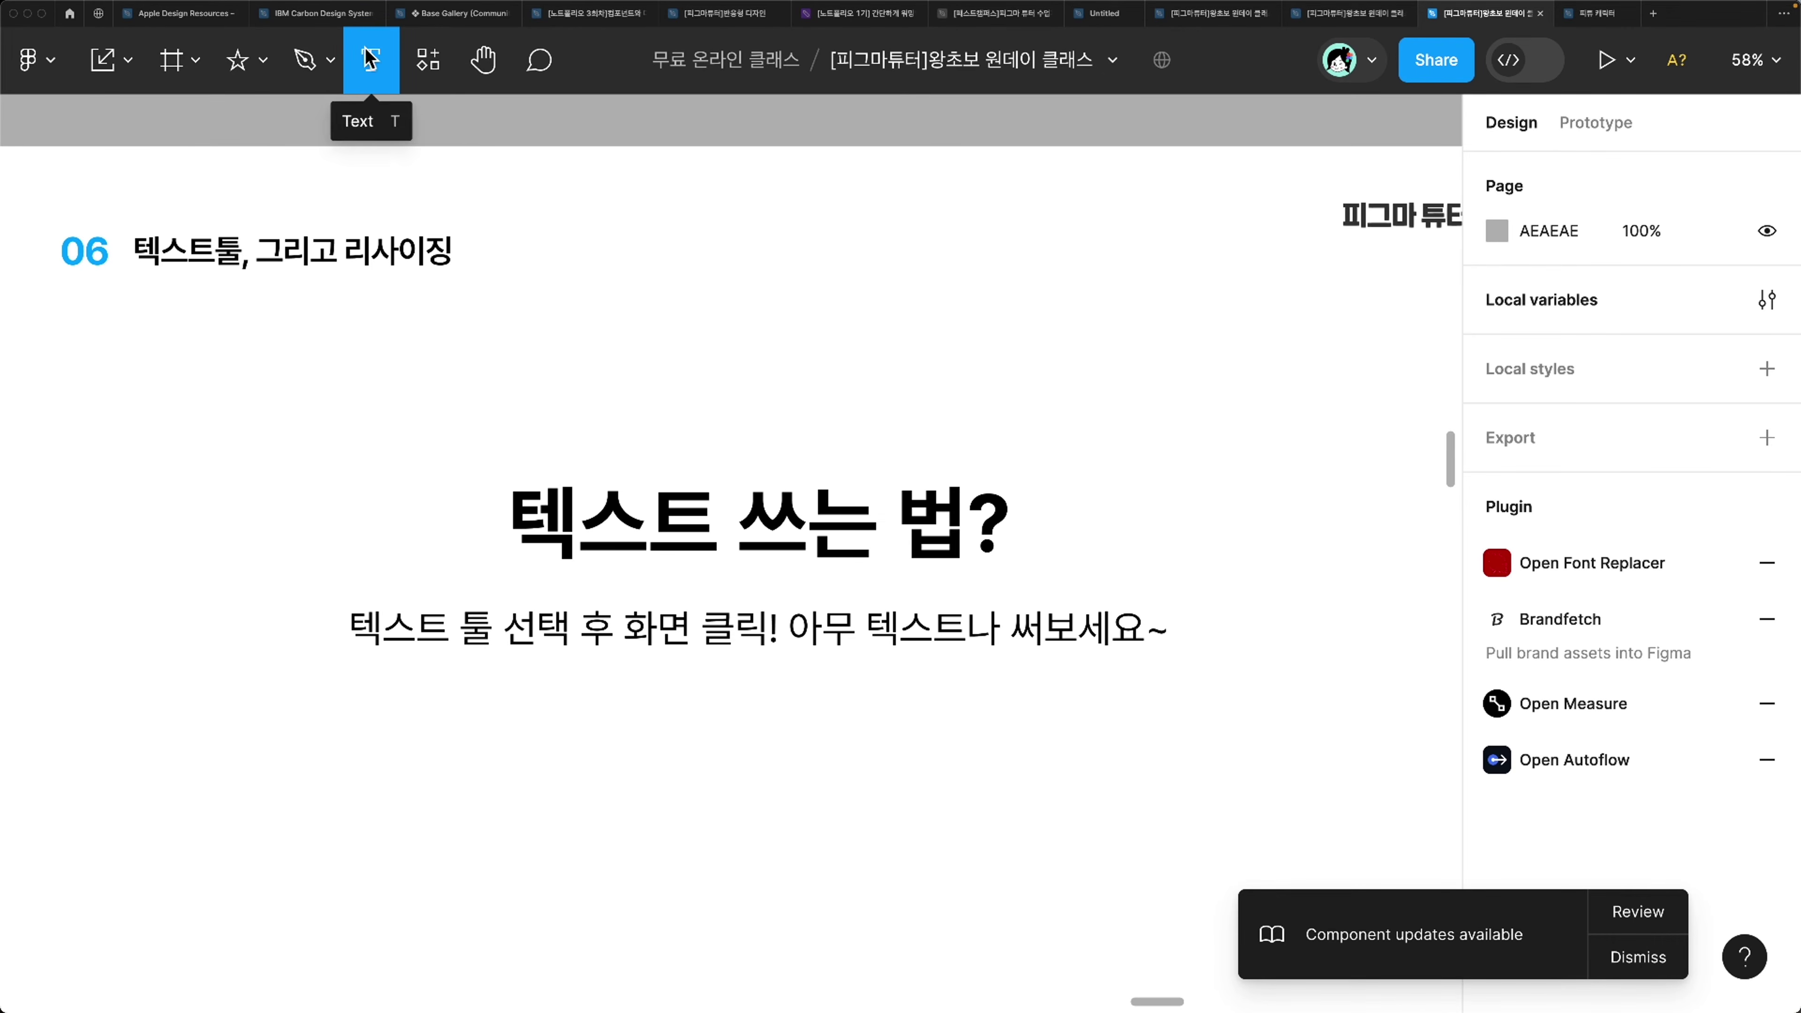
{"action": "left_click", "coordinate": [755, 333]}
{"action": "type", "text": "X"}
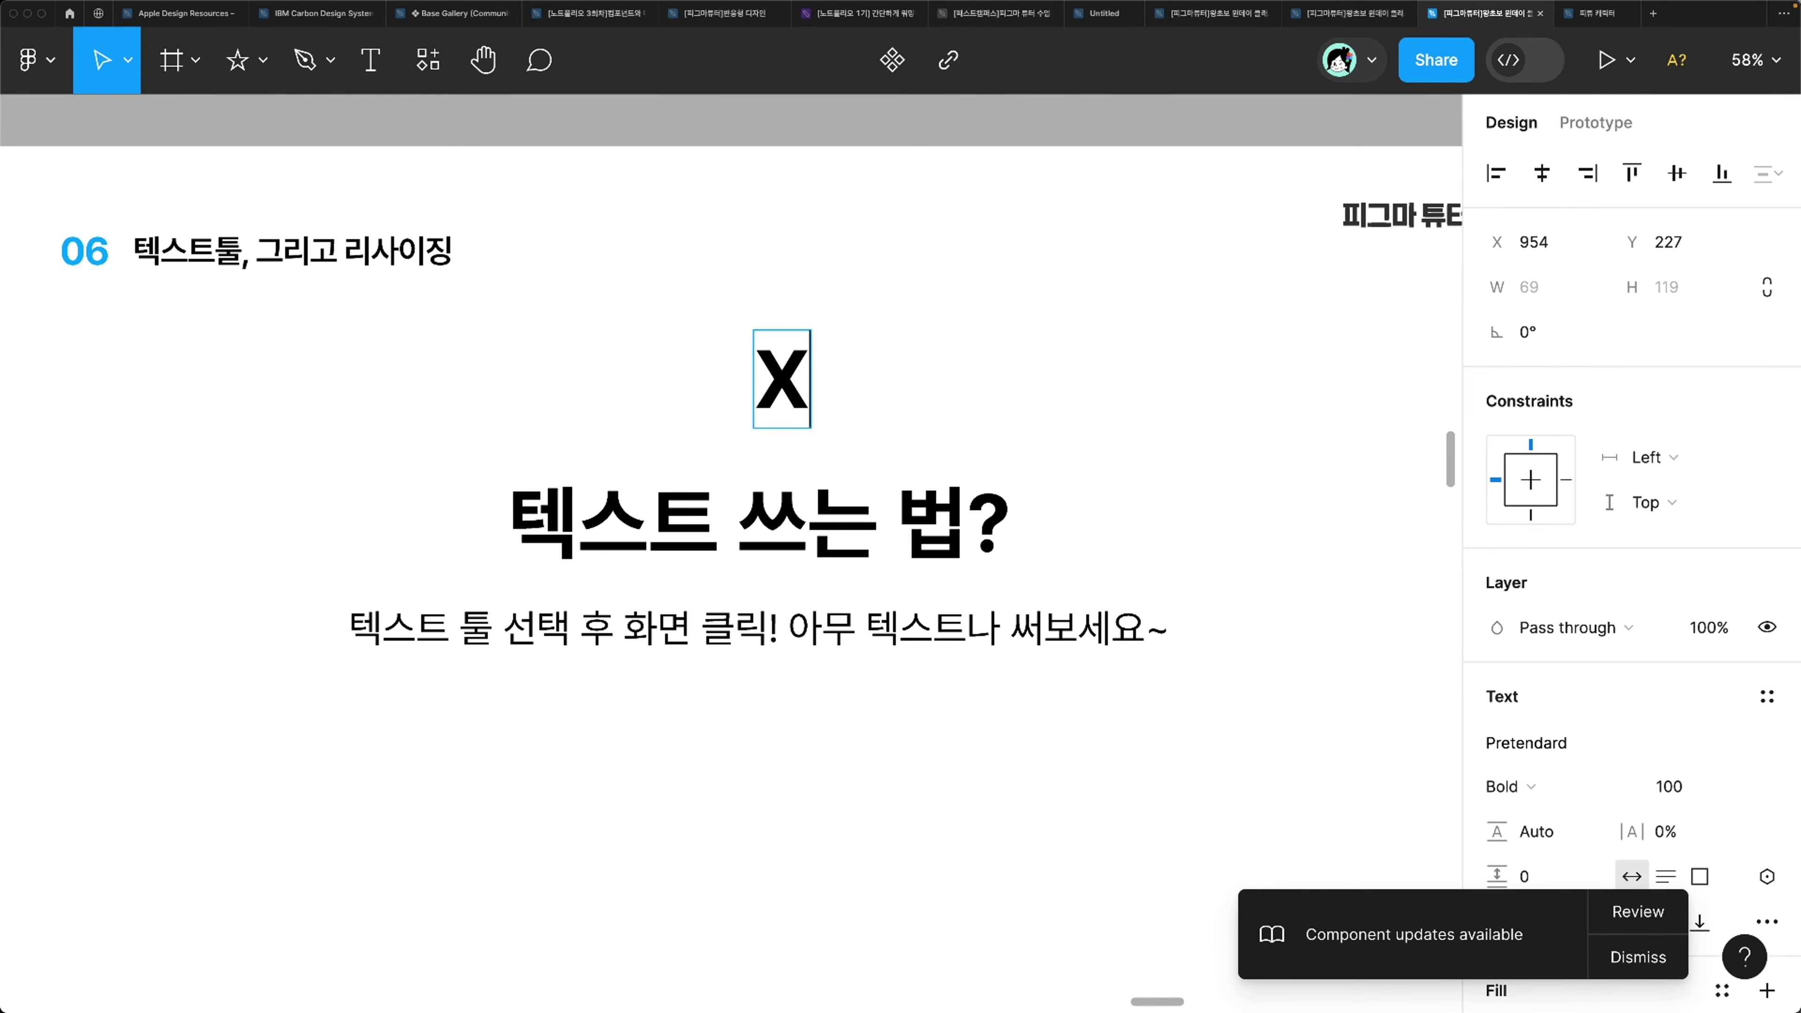
{"action": "key", "text": "BackSpace"}
{"action": "type", "text": "텍스트를"}
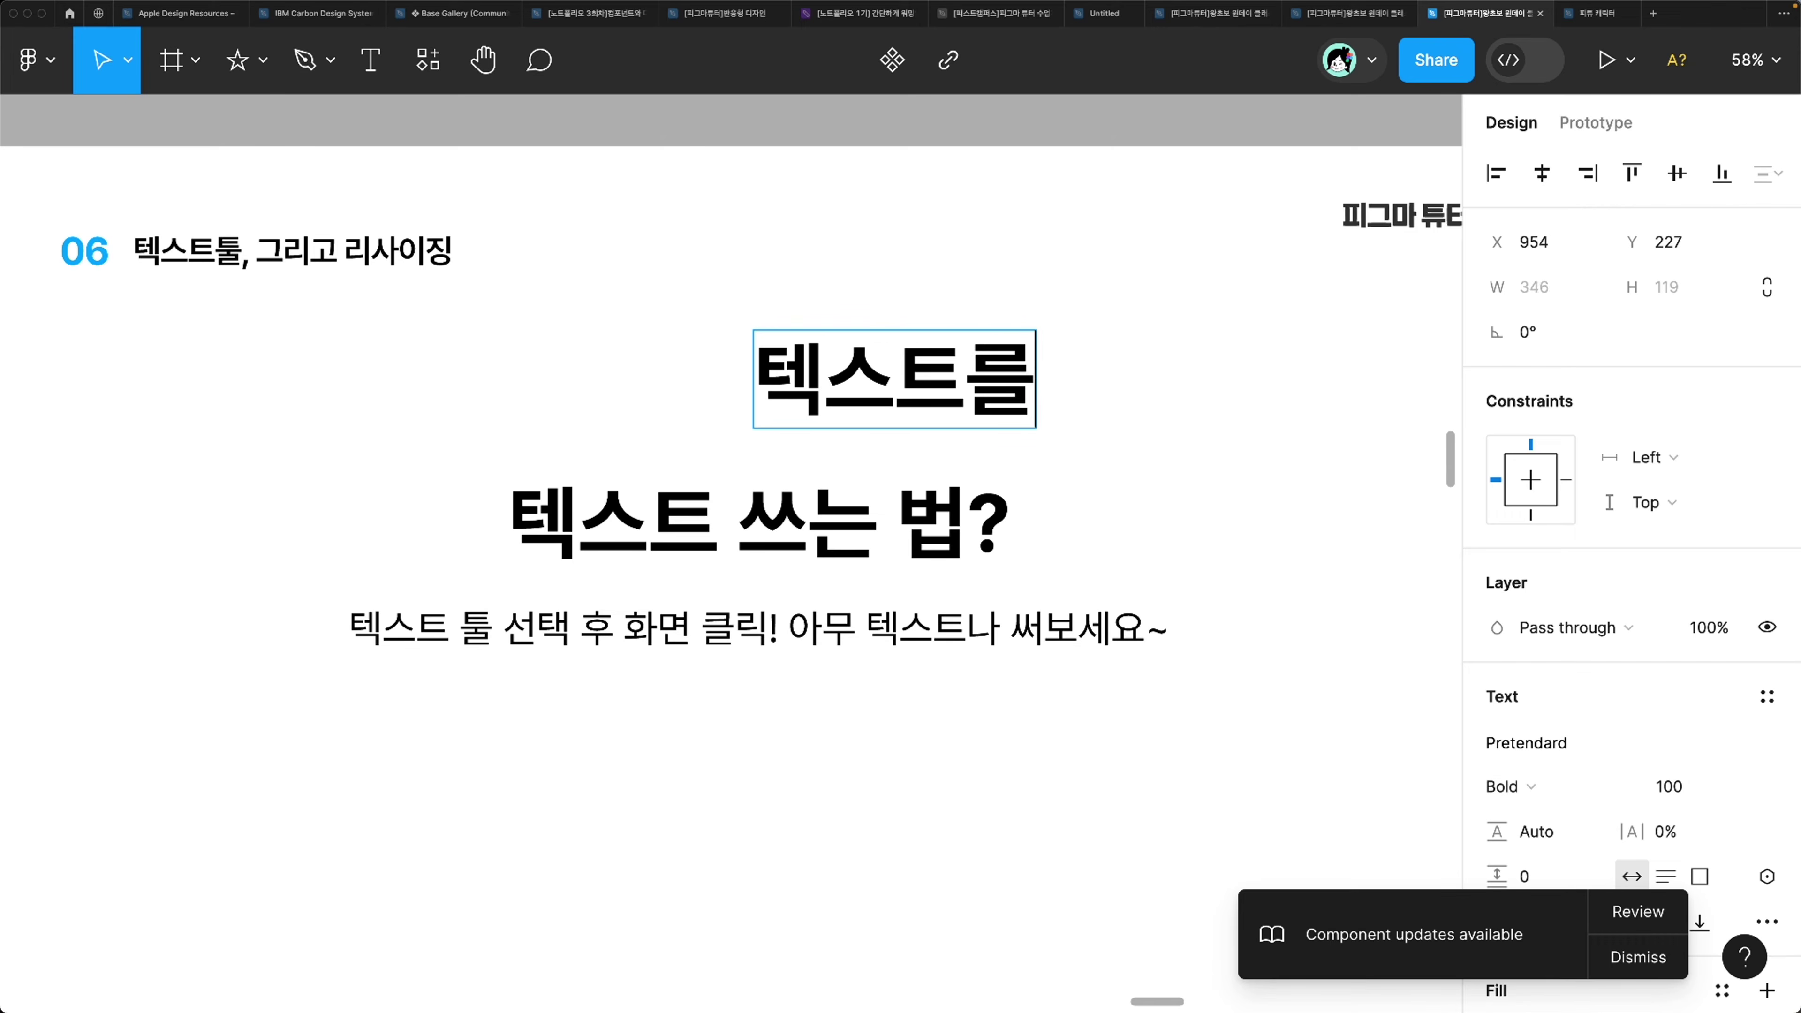
{"action": "type", "text": " 삷수있어용~"}
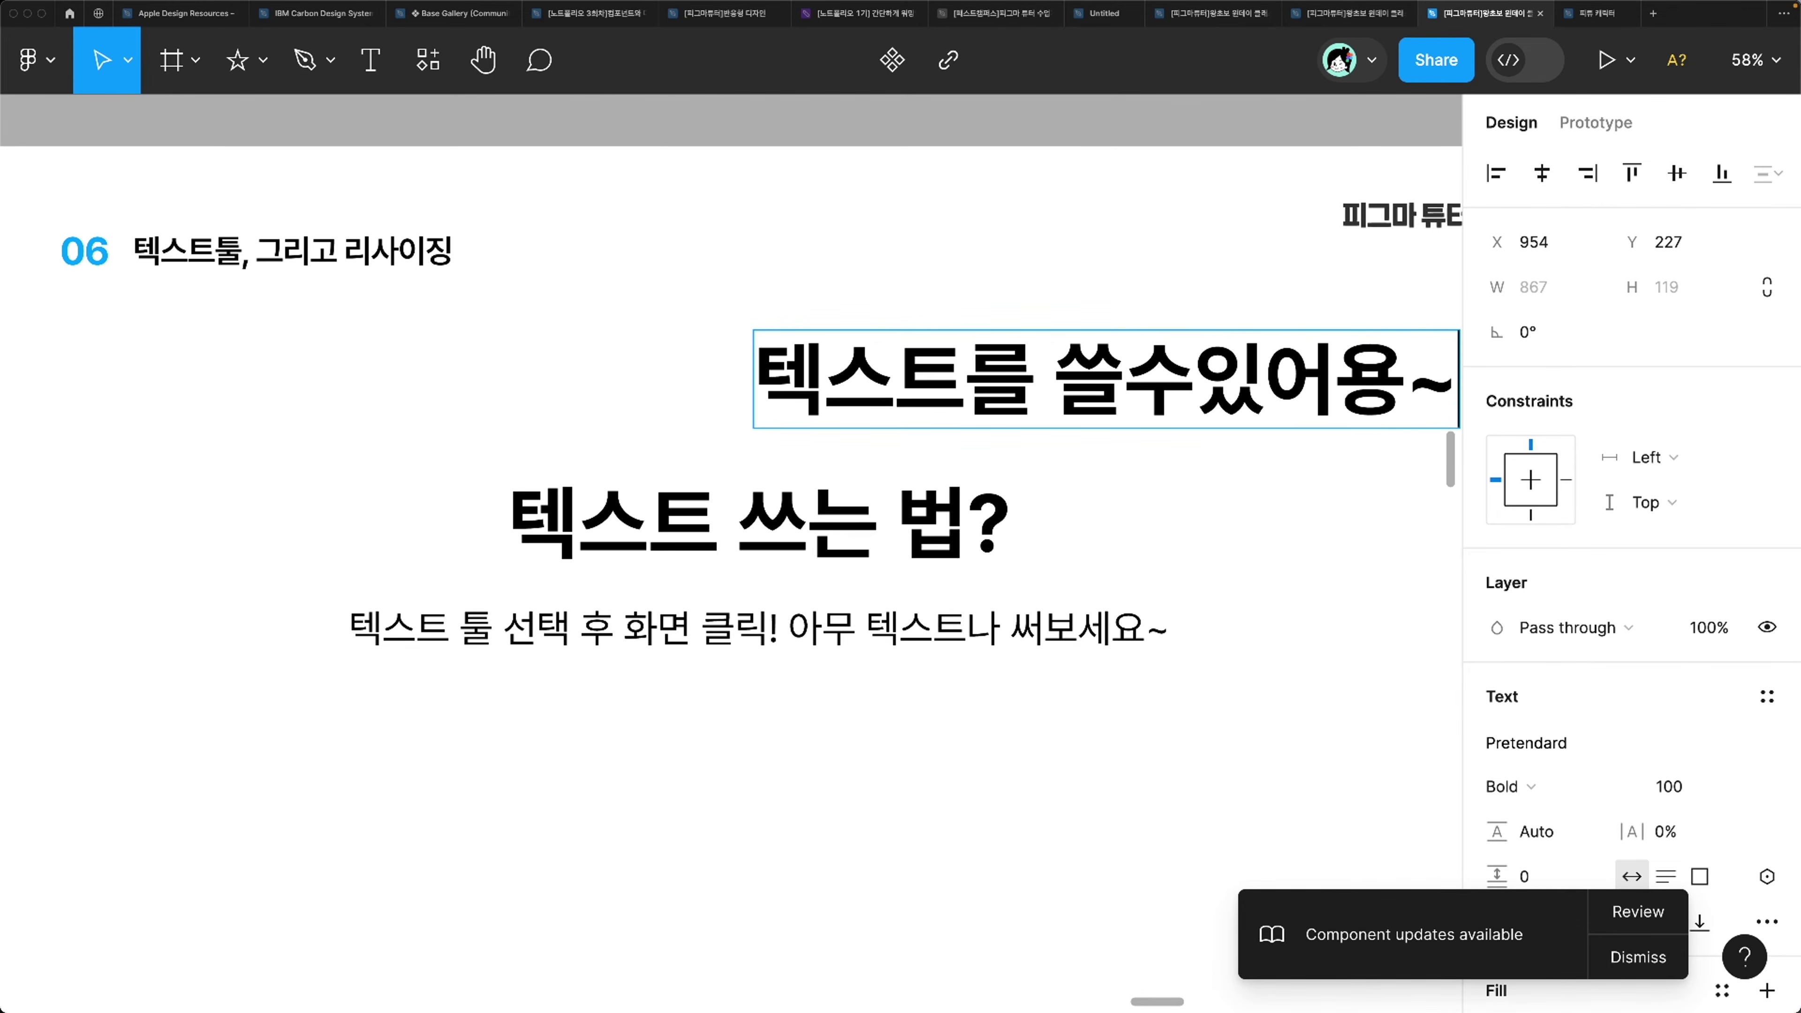
{"action": "key", "text": "Escape"}
{"action": "left_click_drag", "start_coordinate": [1127, 410], "coordinate": [948, 389]}
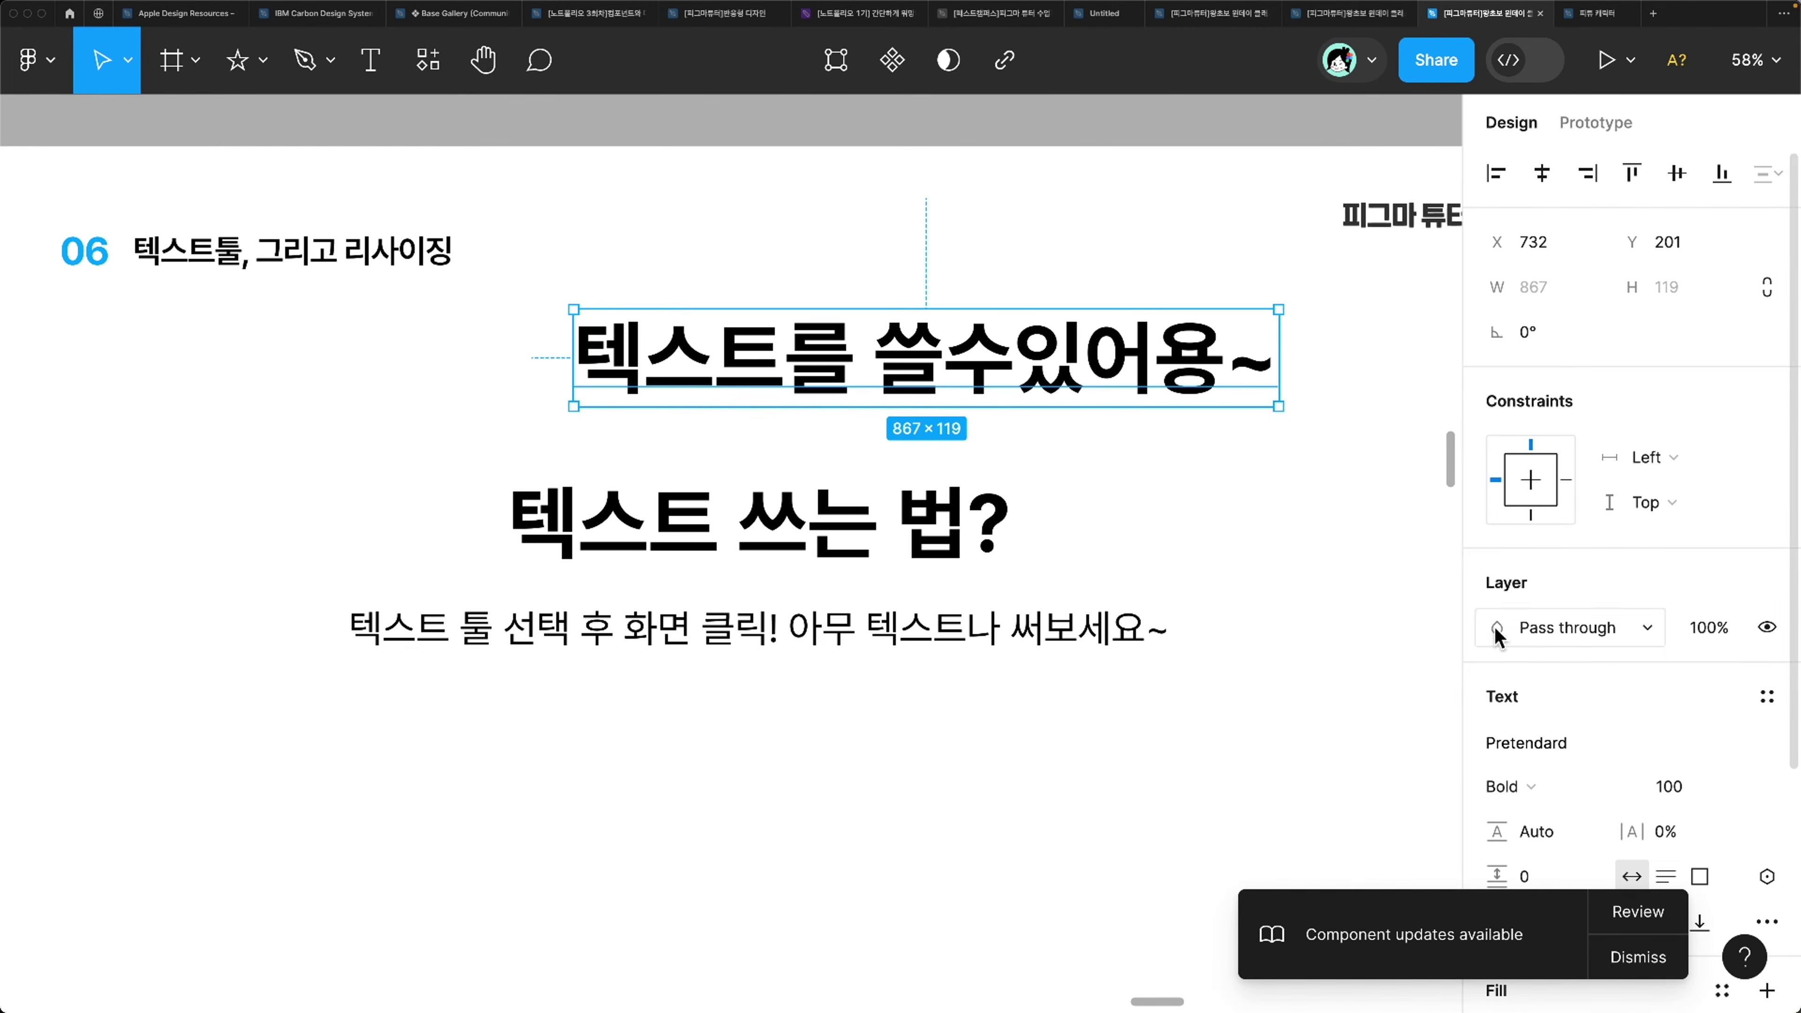
Step: Set the new text's font weight to SemiBold and open its font size for editing
{"action": "scroll", "coordinate": [1564, 664], "scroll_direction": "down", "scroll_amount": 5}
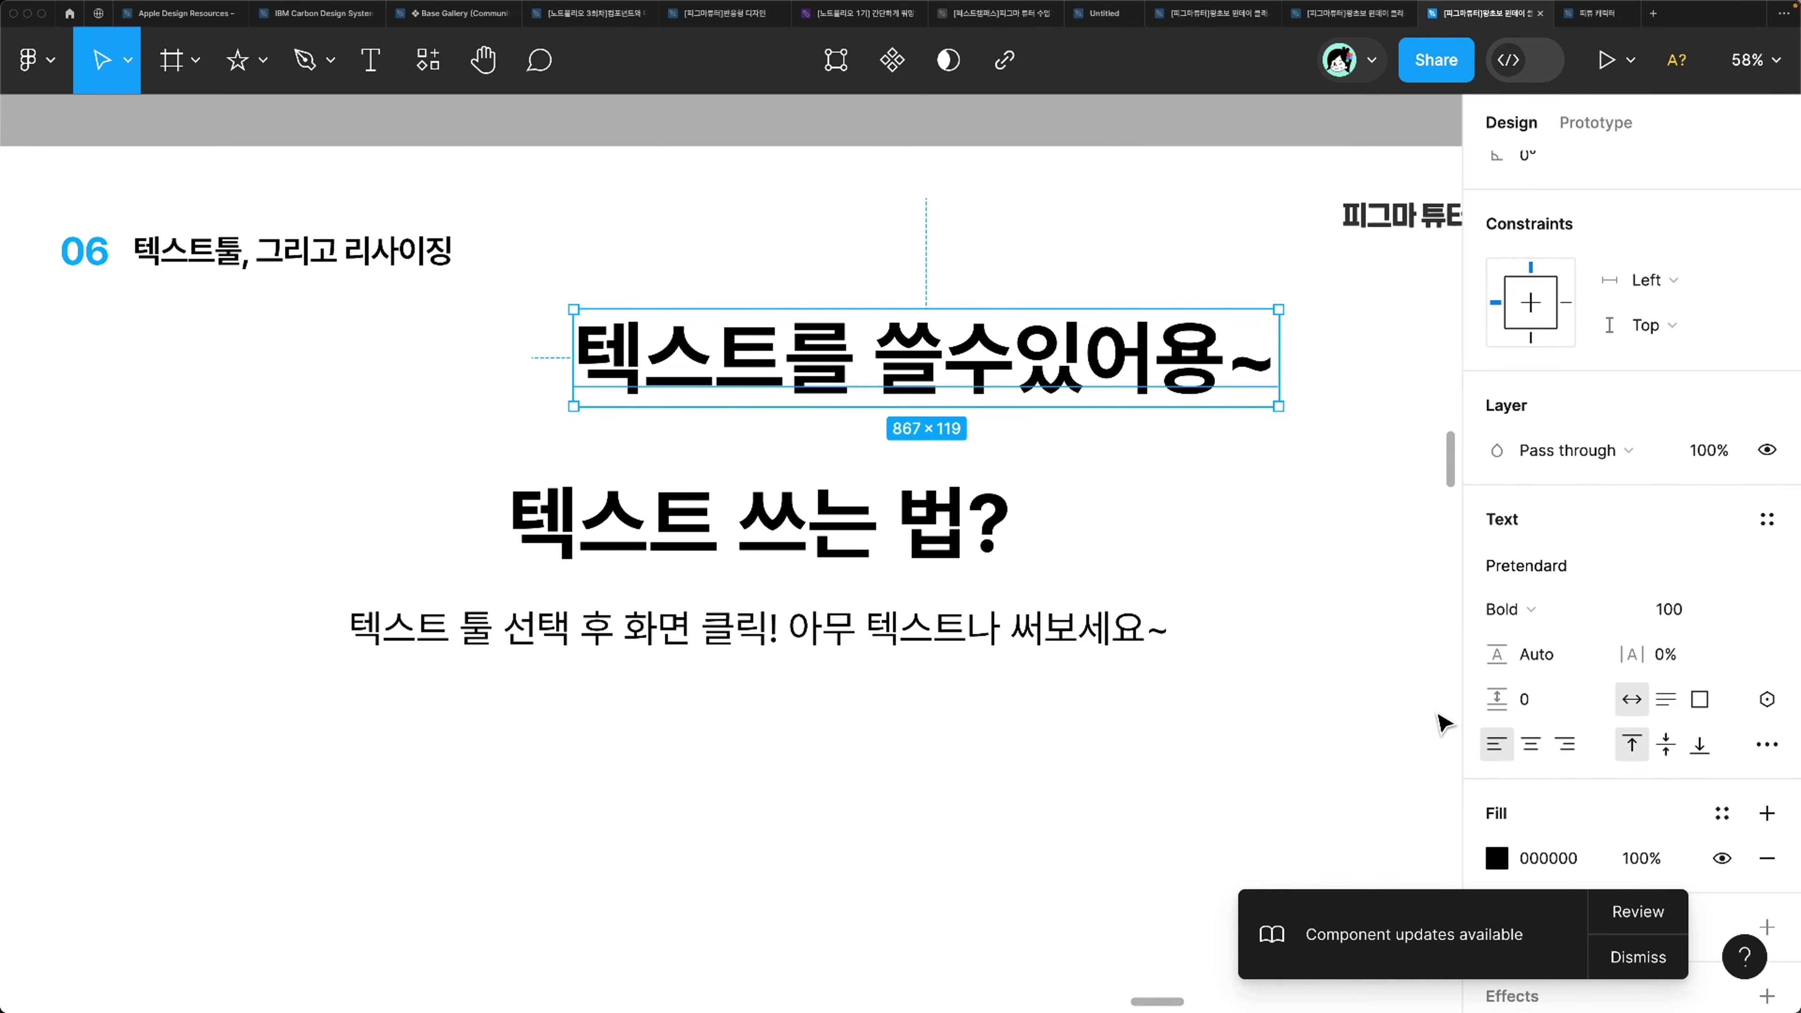
{"action": "left_click", "coordinate": [1579, 573]}
{"action": "left_click", "coordinate": [1592, 611]}
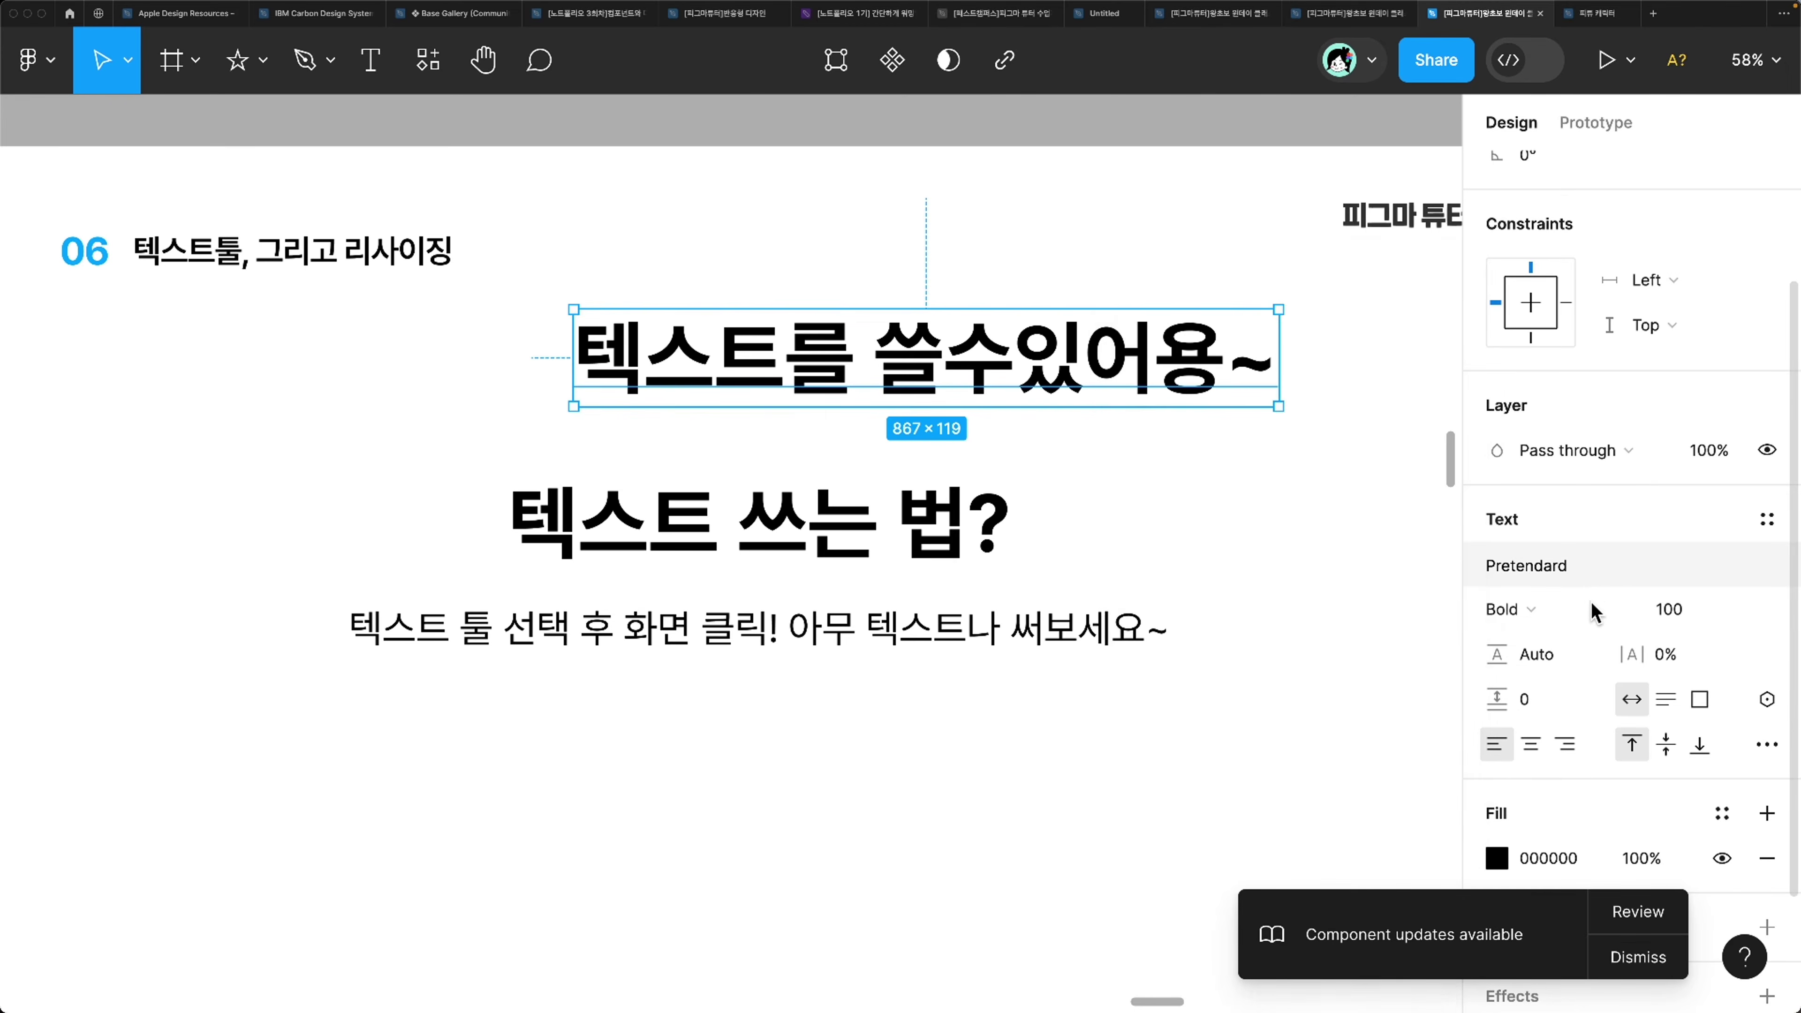
{"action": "left_click", "coordinate": [1525, 610]}
{"action": "left_click", "coordinate": [1556, 575]}
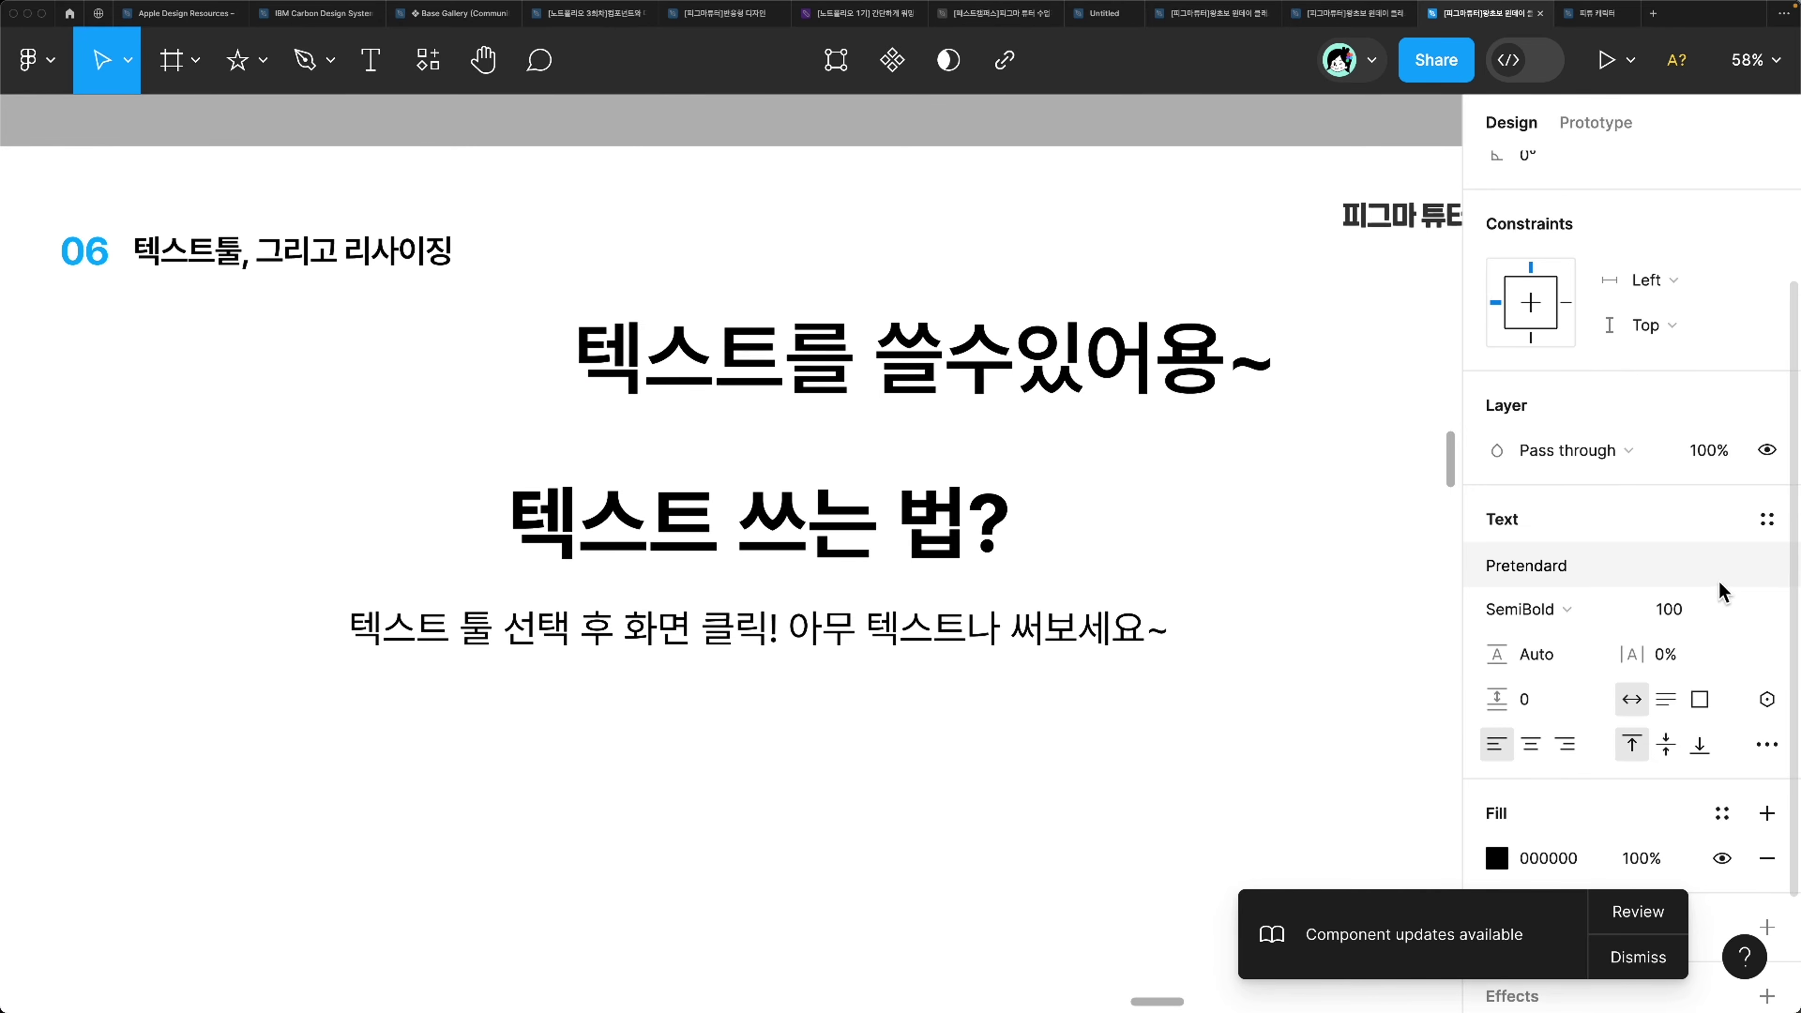
{"action": "left_click", "coordinate": [1651, 624]}
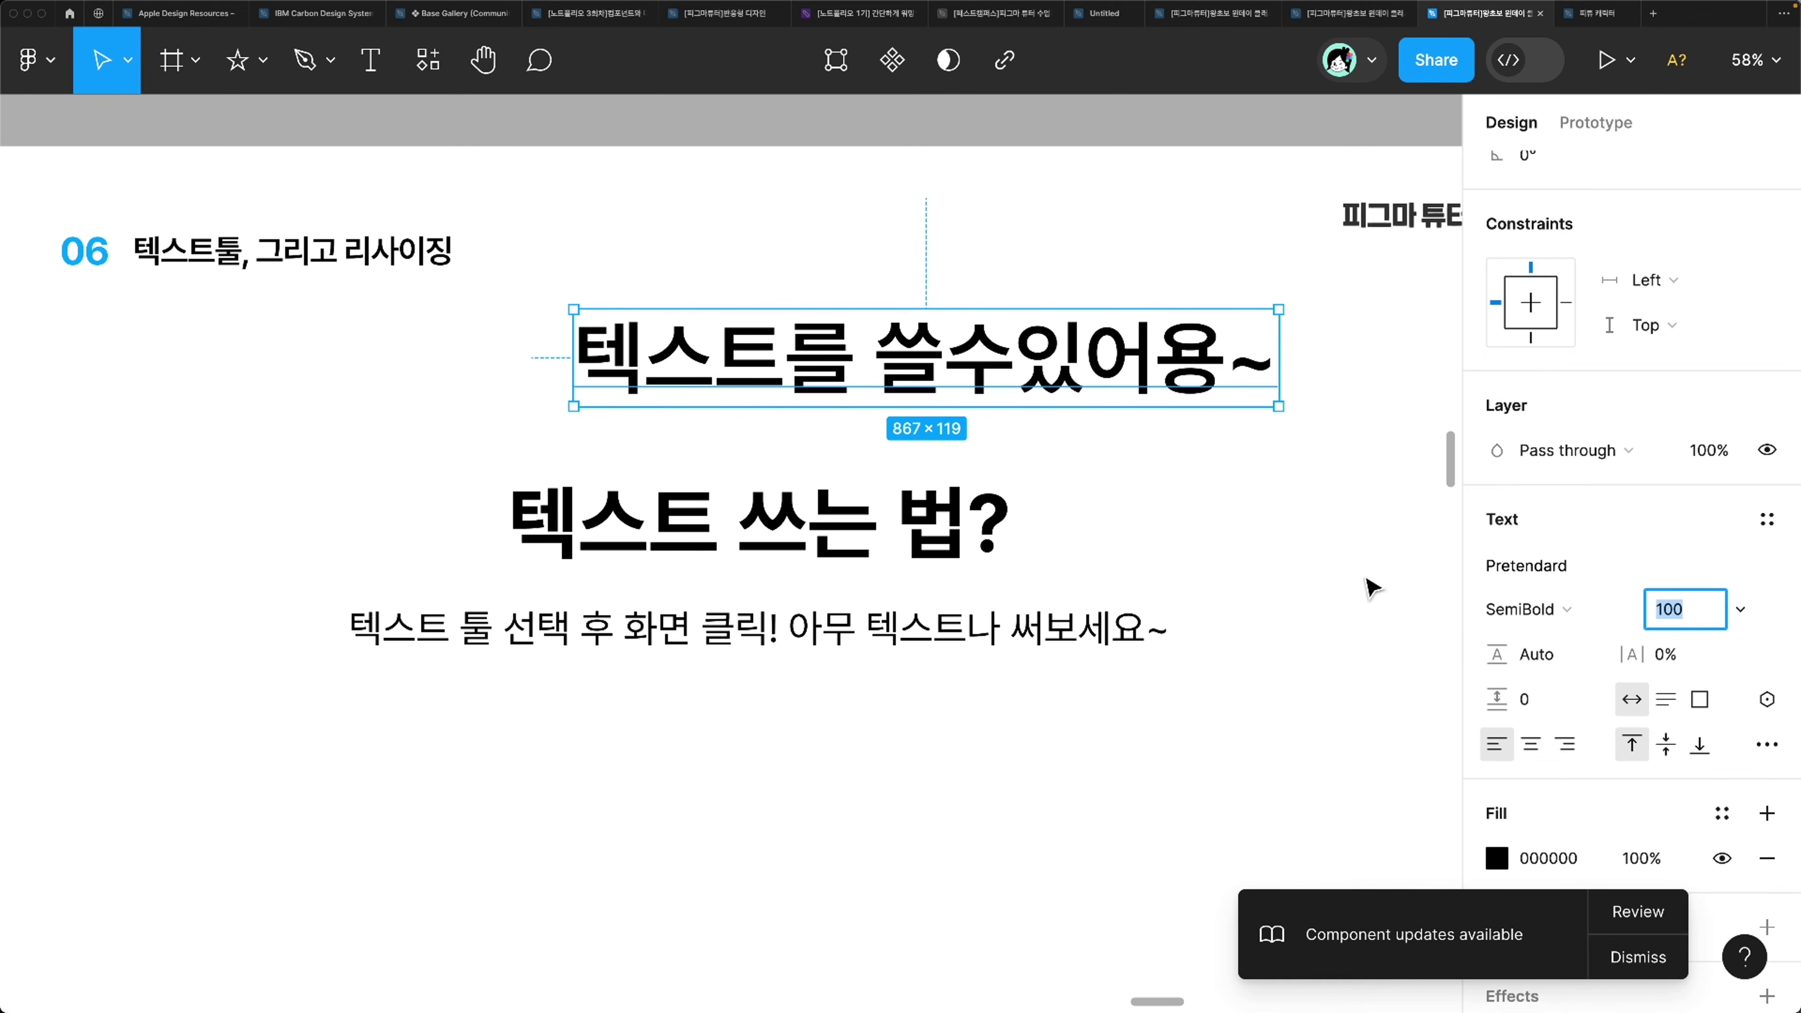
Step: Move the "텍스트를 쓸수있어용~" text onto slide 13, just above the "리사이징 메뉴" heading
{"action": "scroll", "coordinate": [1178, 555], "scroll_direction": "down", "scroll_amount": 5}
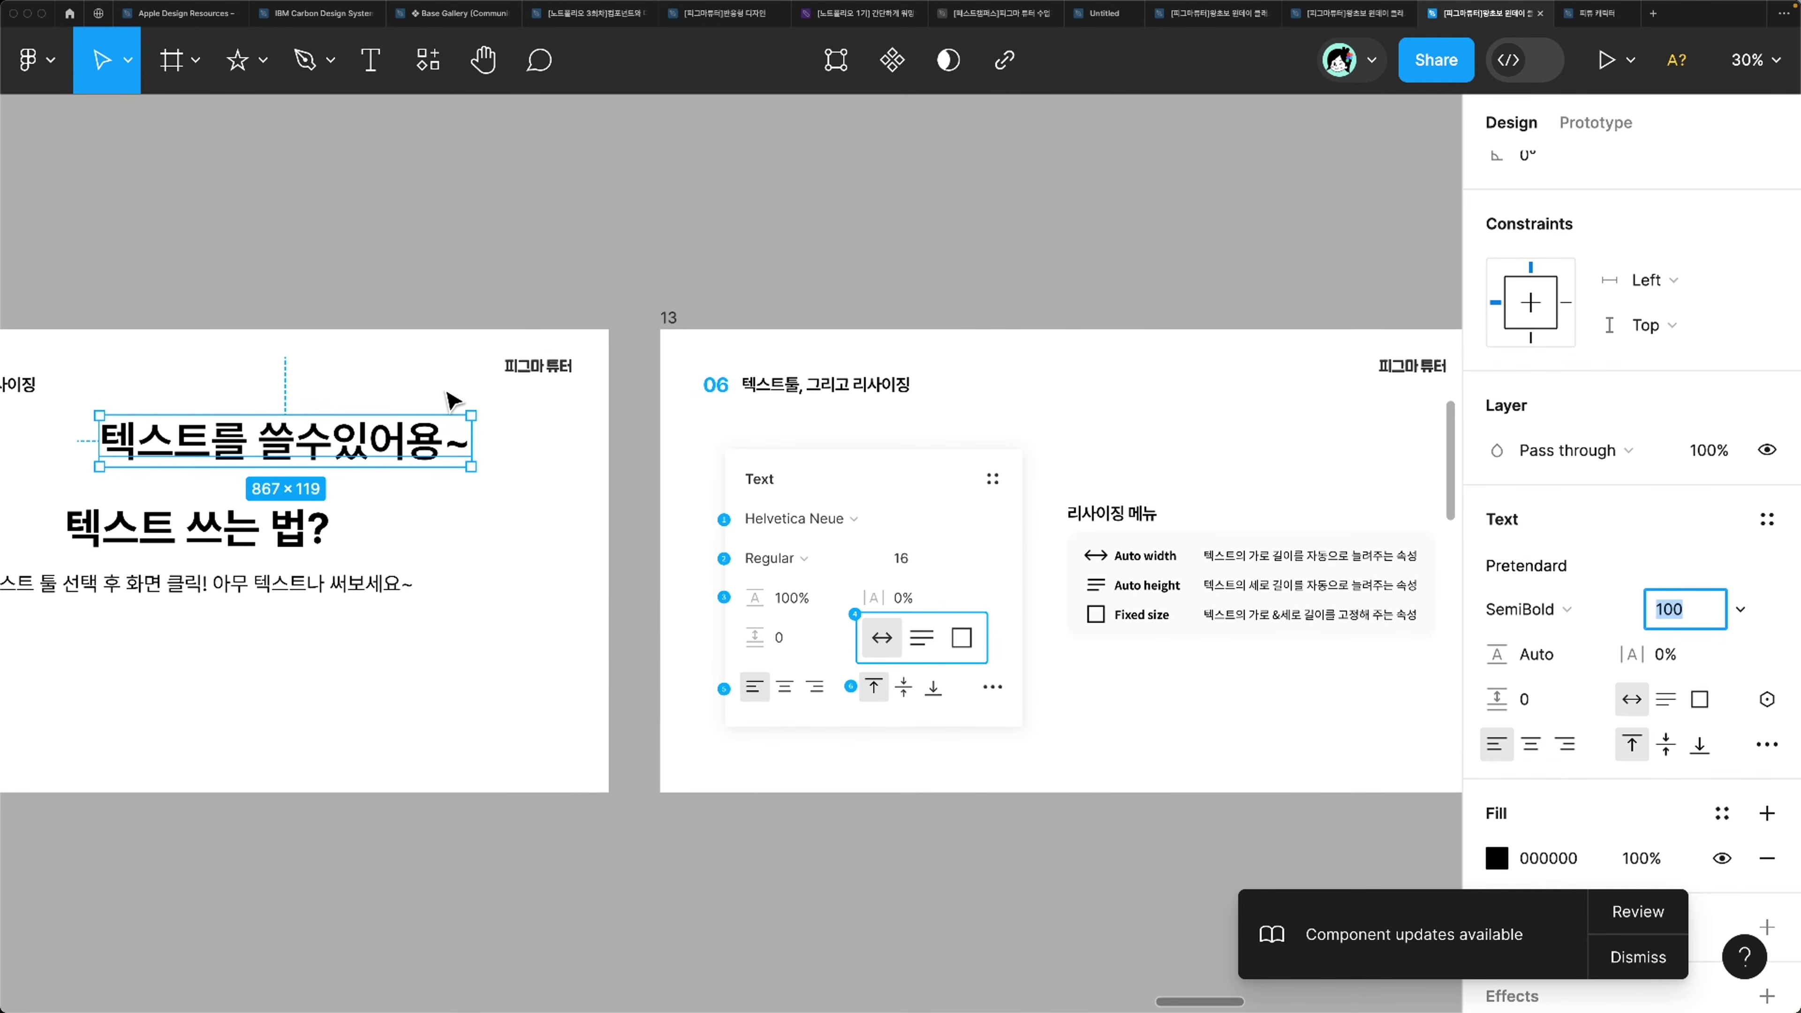
{"action": "left_click_drag", "start_coordinate": [390, 468], "coordinate": [1348, 461]}
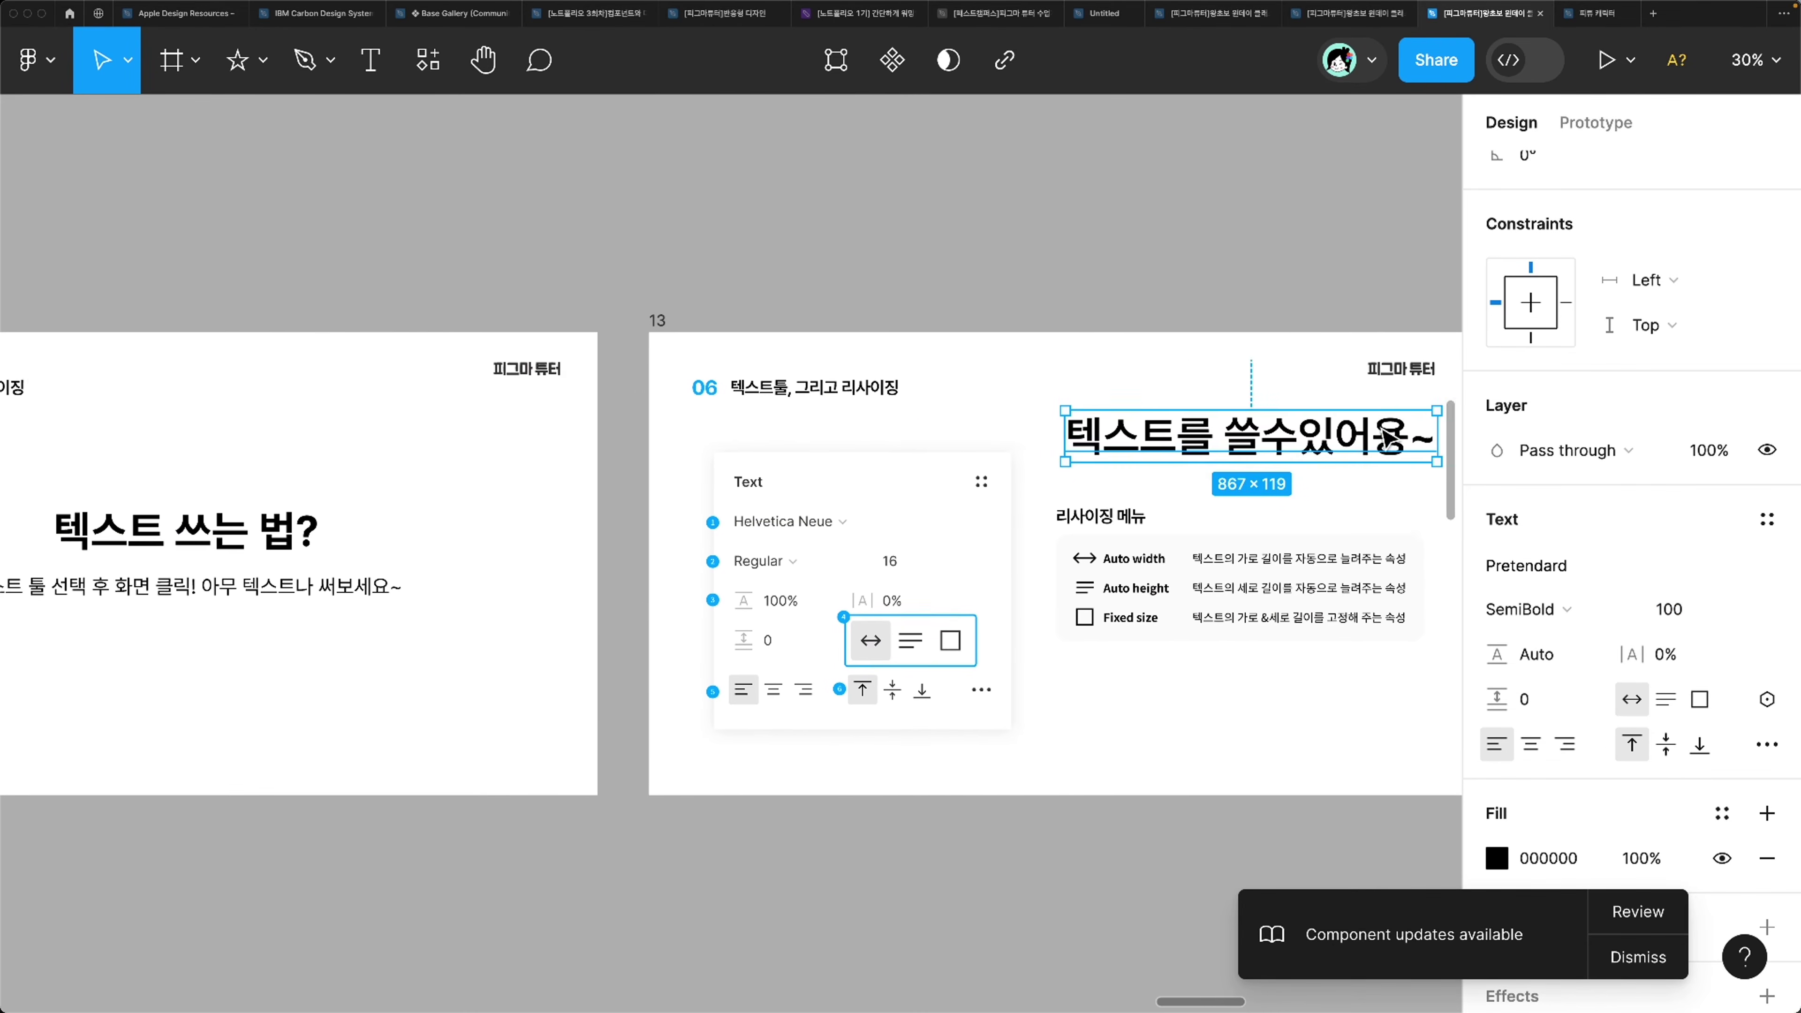
Step: Dismiss the component updates notice and shift the "텍스트를 쓸수있어용~" text slightly up and left above the "리사이징 메뉴" heading
{"action": "scroll", "coordinate": [1147, 414], "scroll_direction": "right", "scroll_amount": 3}
{"action": "scroll", "coordinate": [1036, 613], "scroll_direction": "up", "scroll_amount": 5}
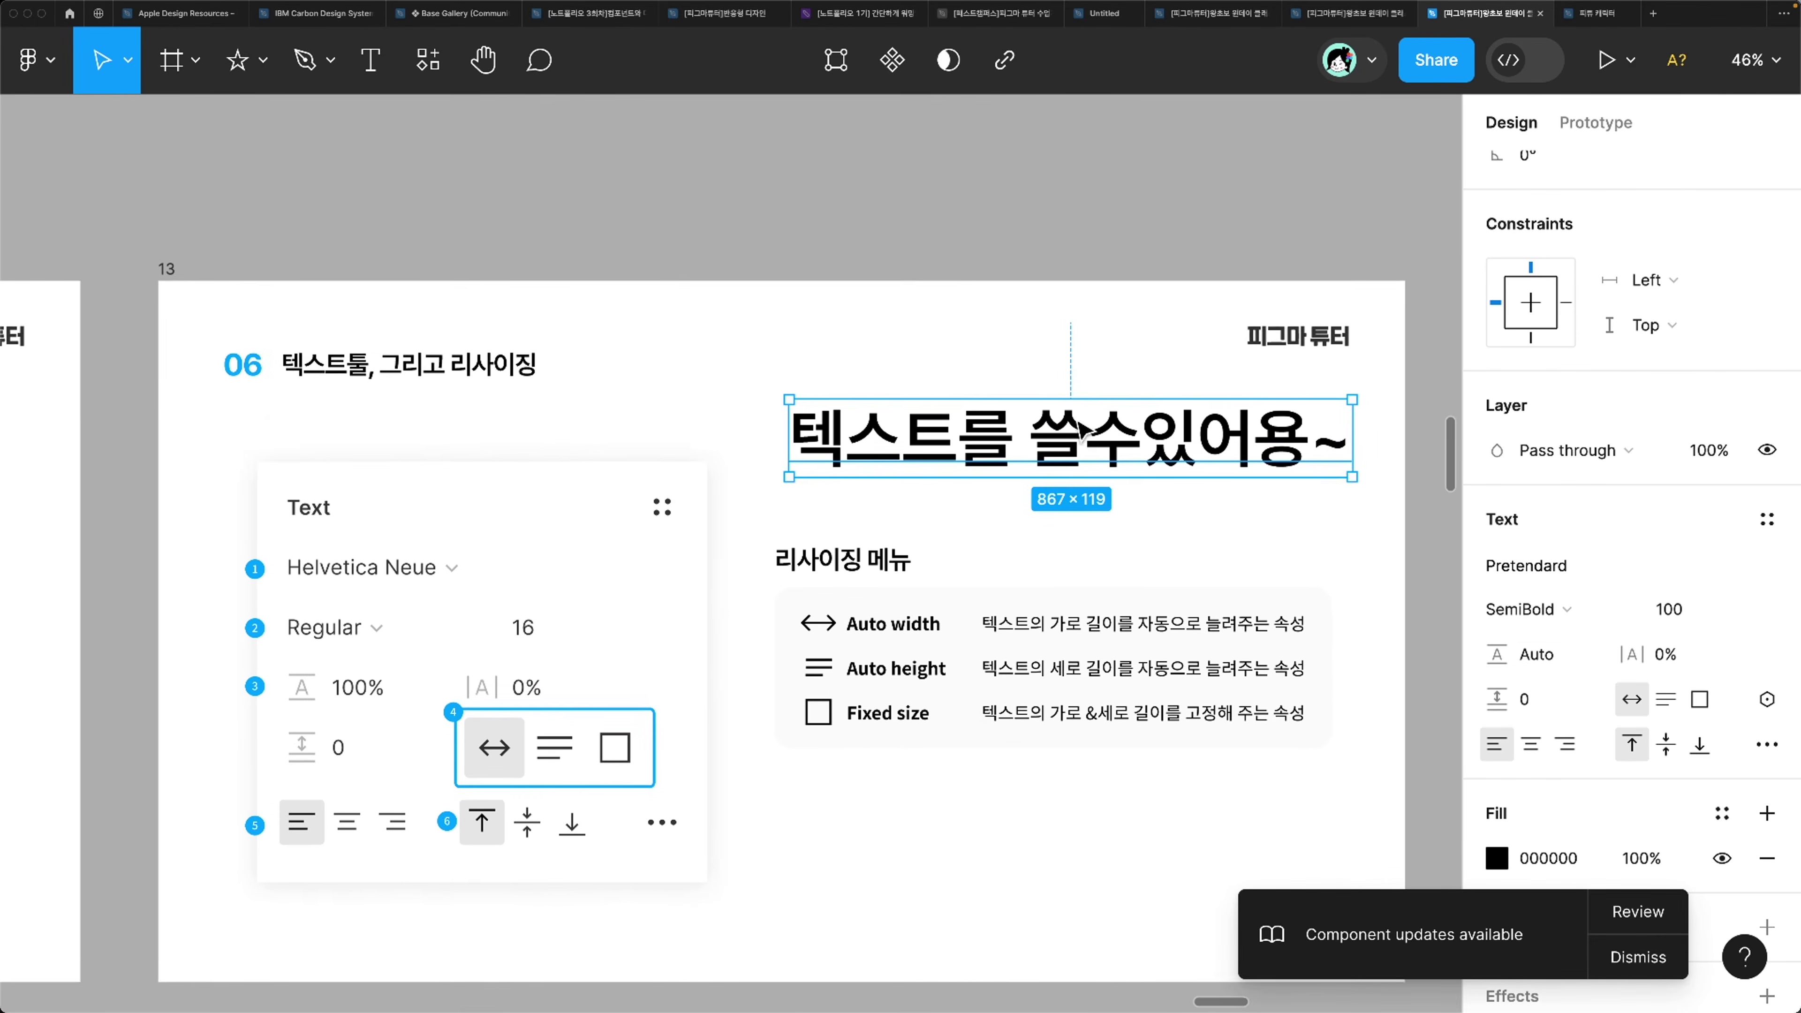
{"action": "left_click", "coordinate": [1610, 973]}
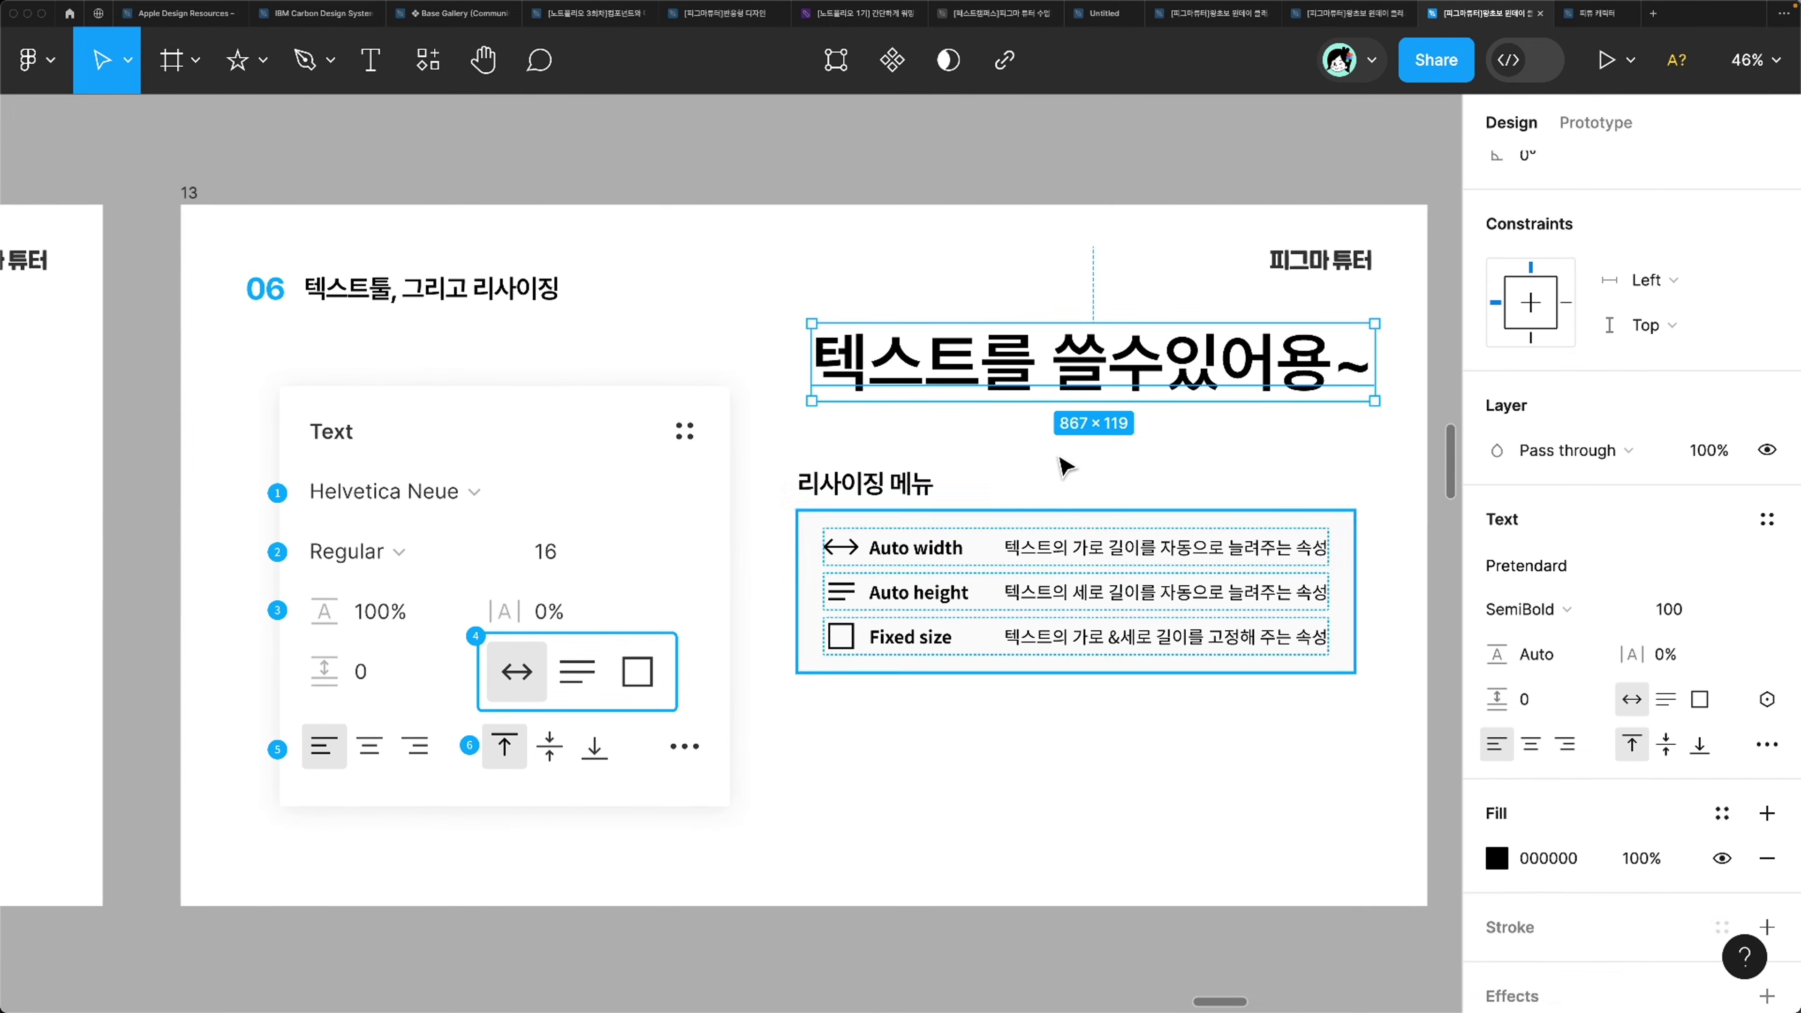
{"action": "left_click_drag", "start_coordinate": [1083, 371], "coordinate": [1074, 356]}
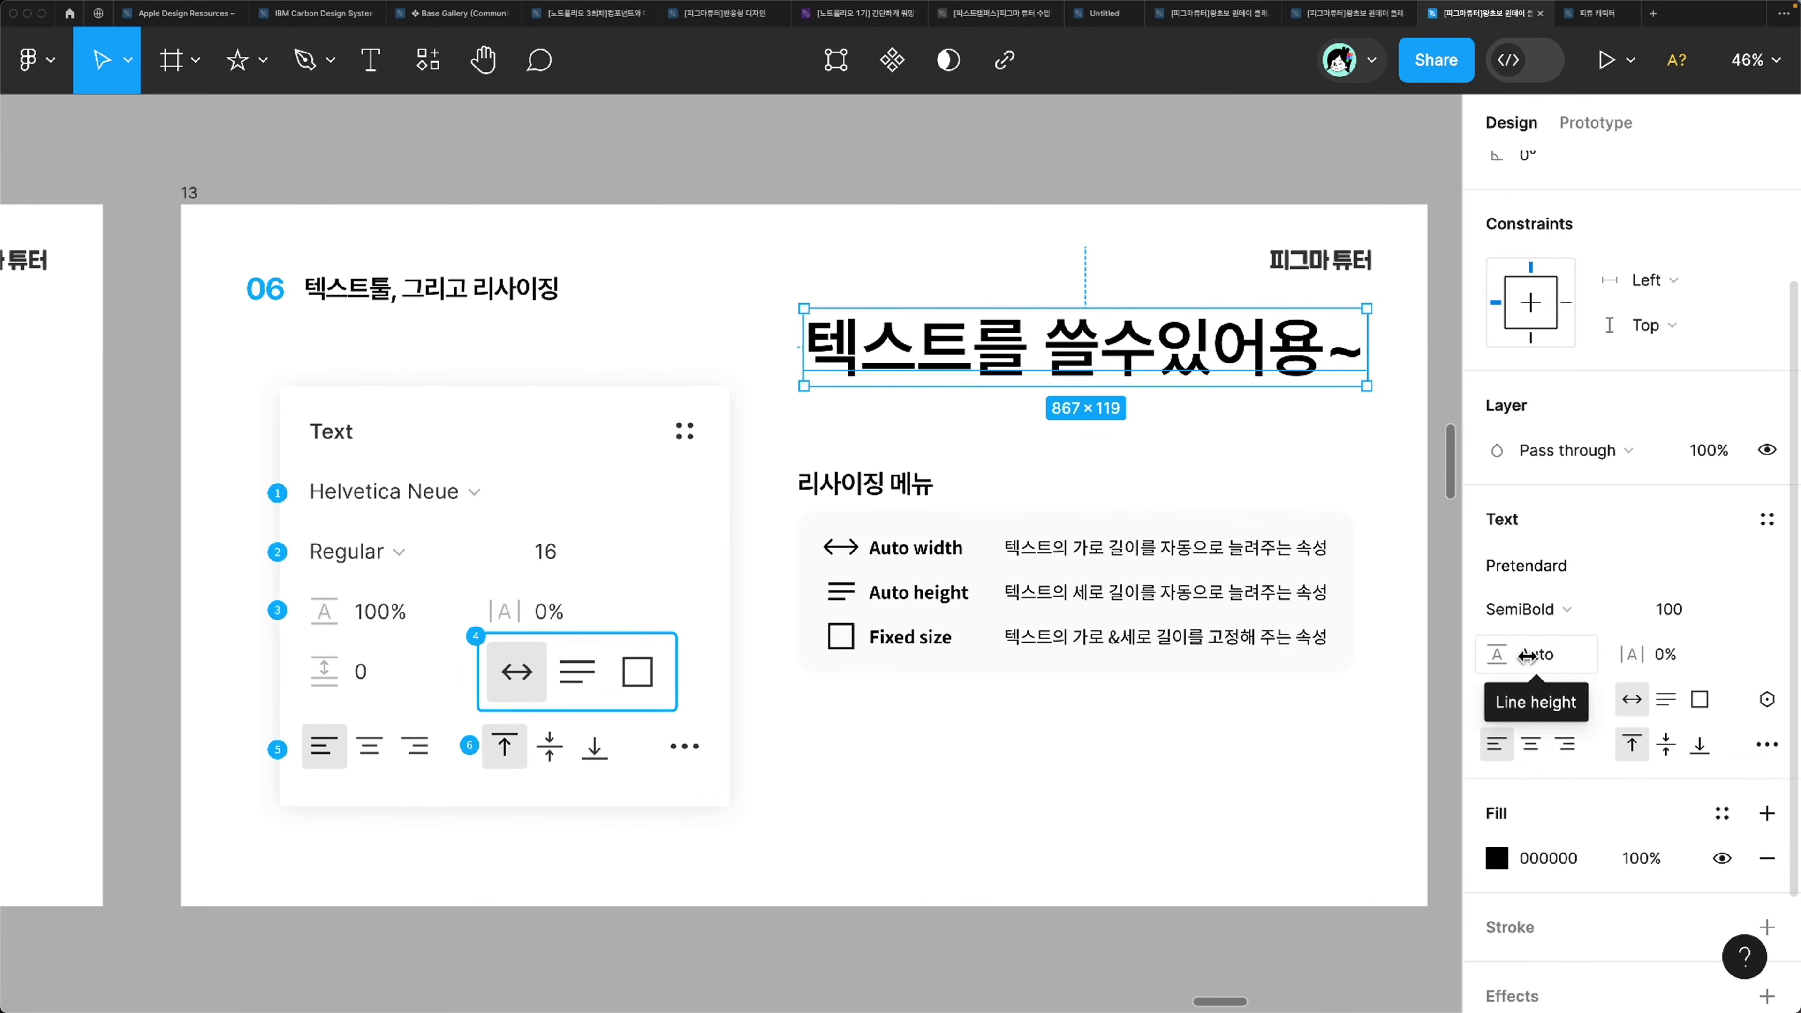
Step: Set the text's line height to 150% and its font size to 24
{"action": "left_click", "coordinate": [1572, 663]}
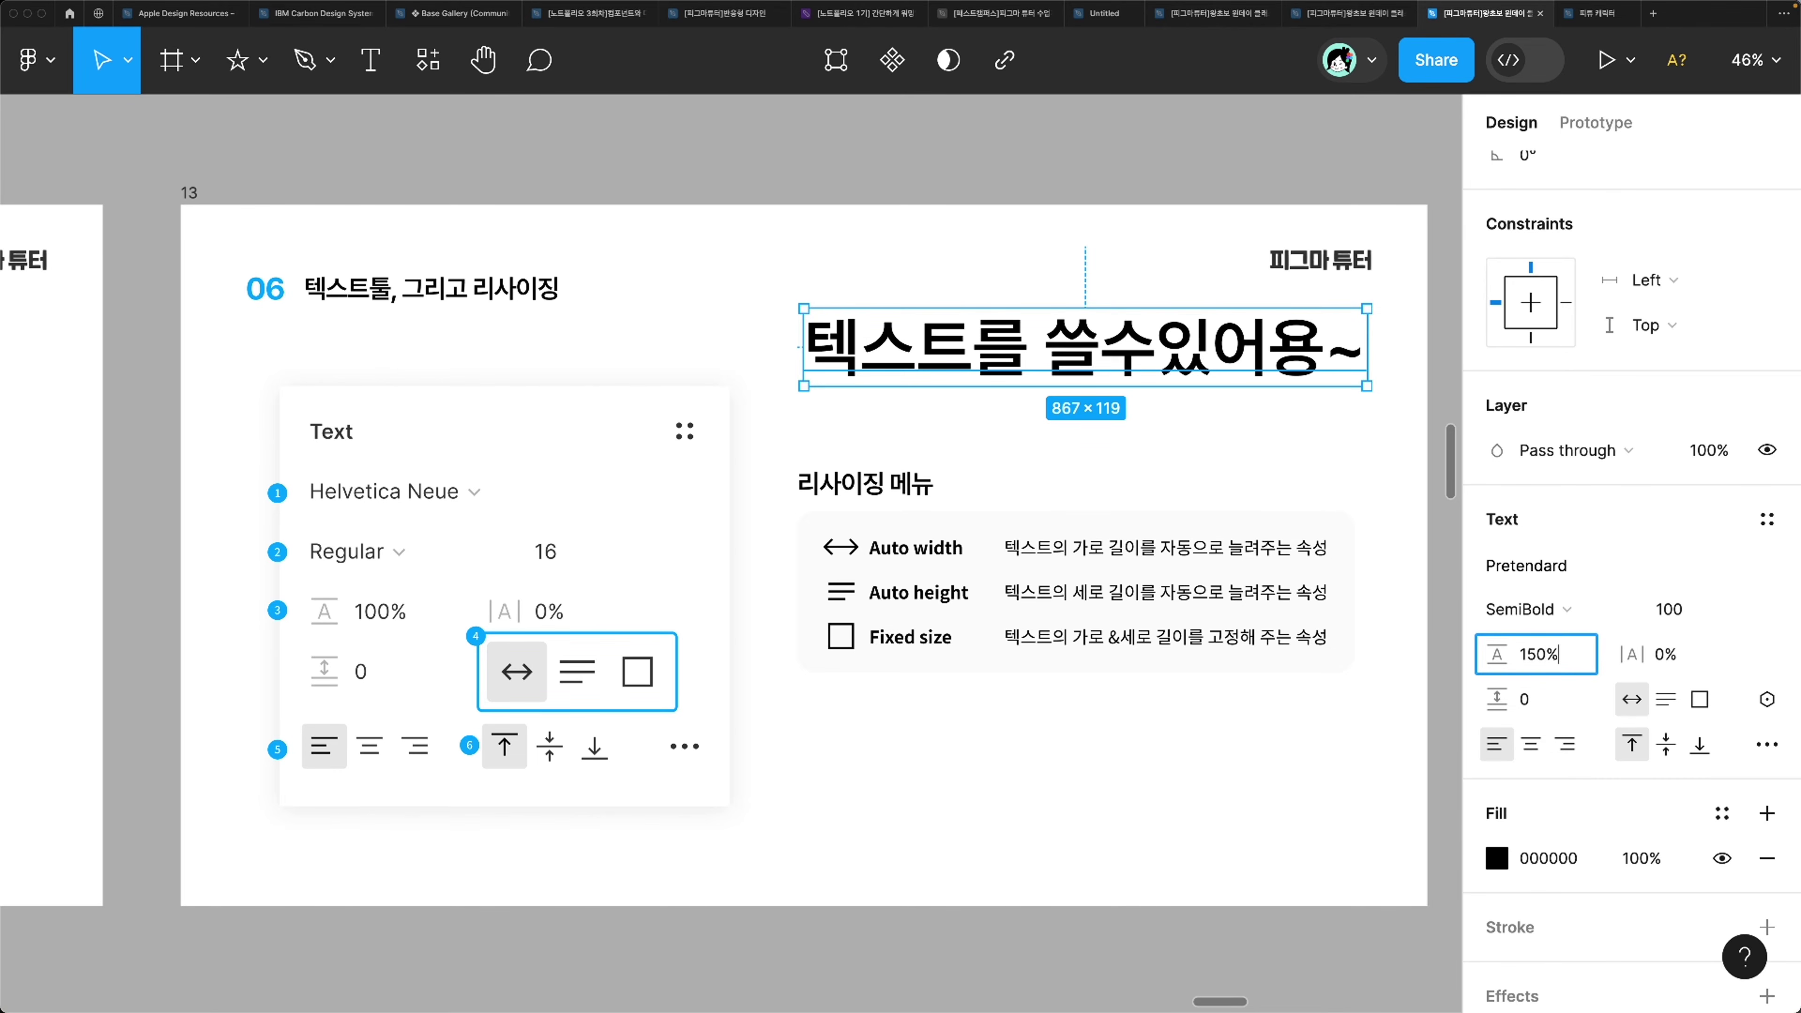
{"action": "type", "text": "150%"}
{"action": "key", "text": "Return"}
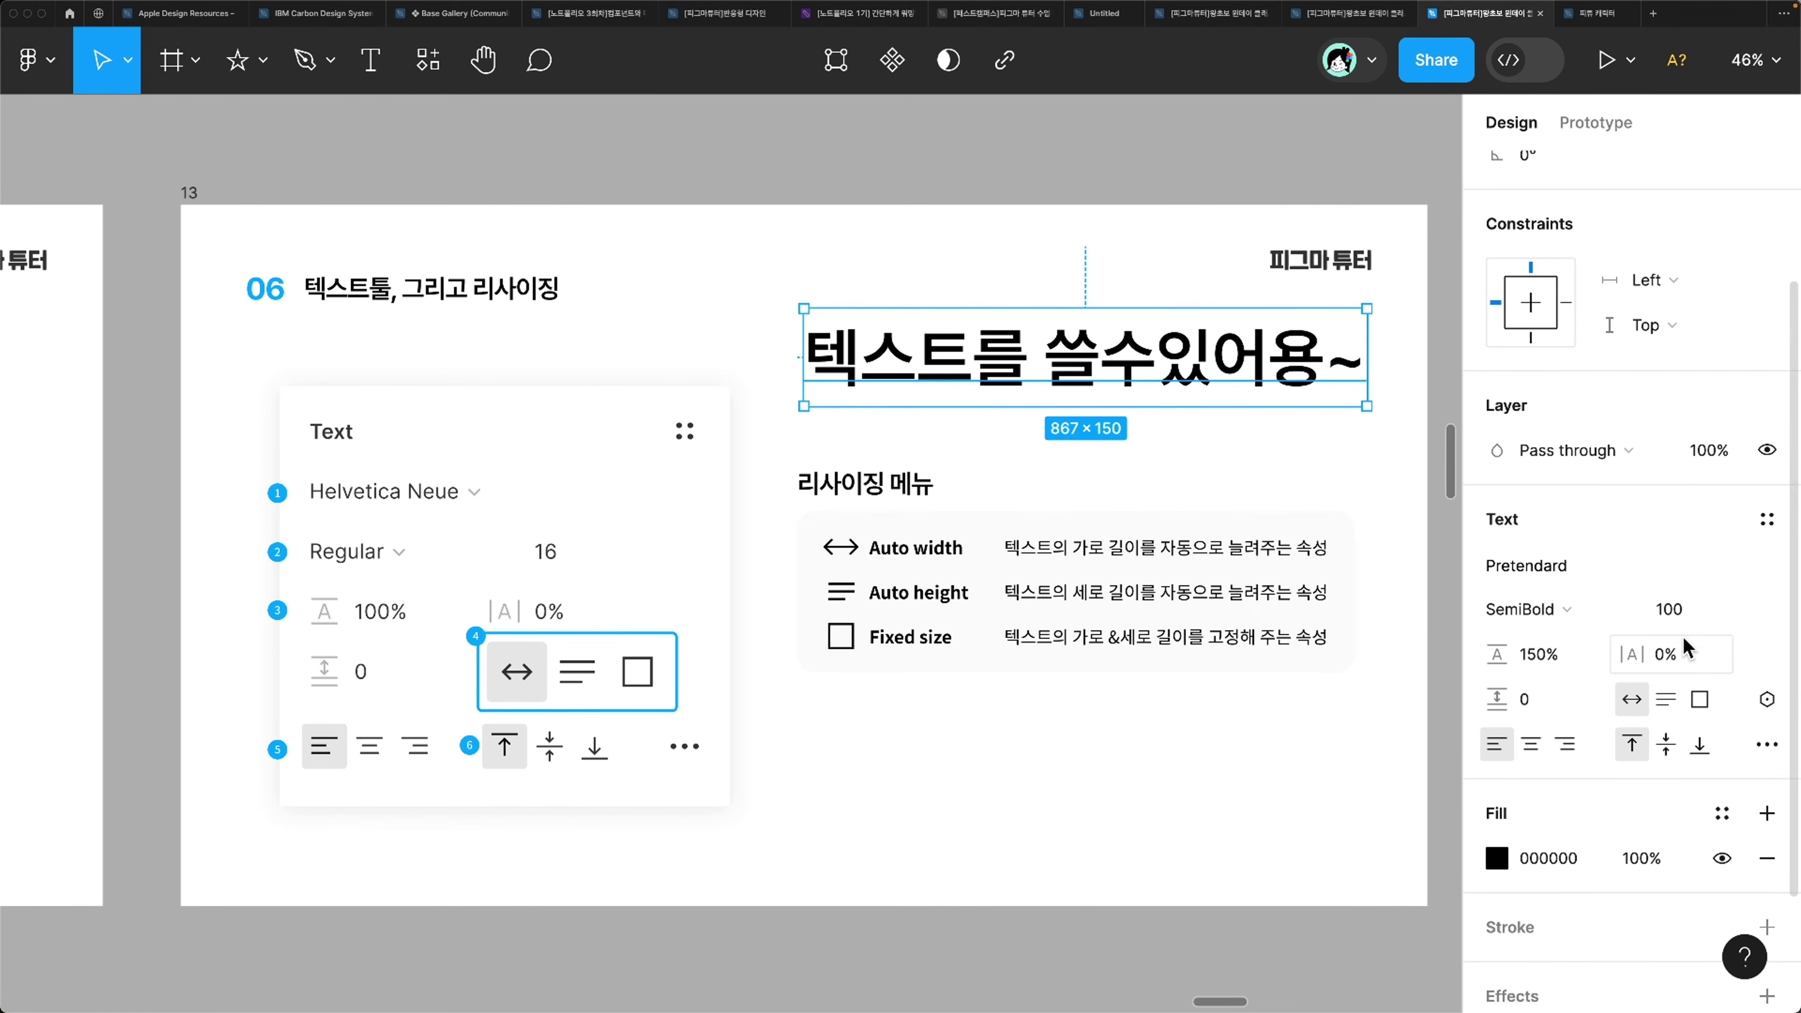
{"action": "type", "text": "24"}
{"action": "key", "text": "Return"}
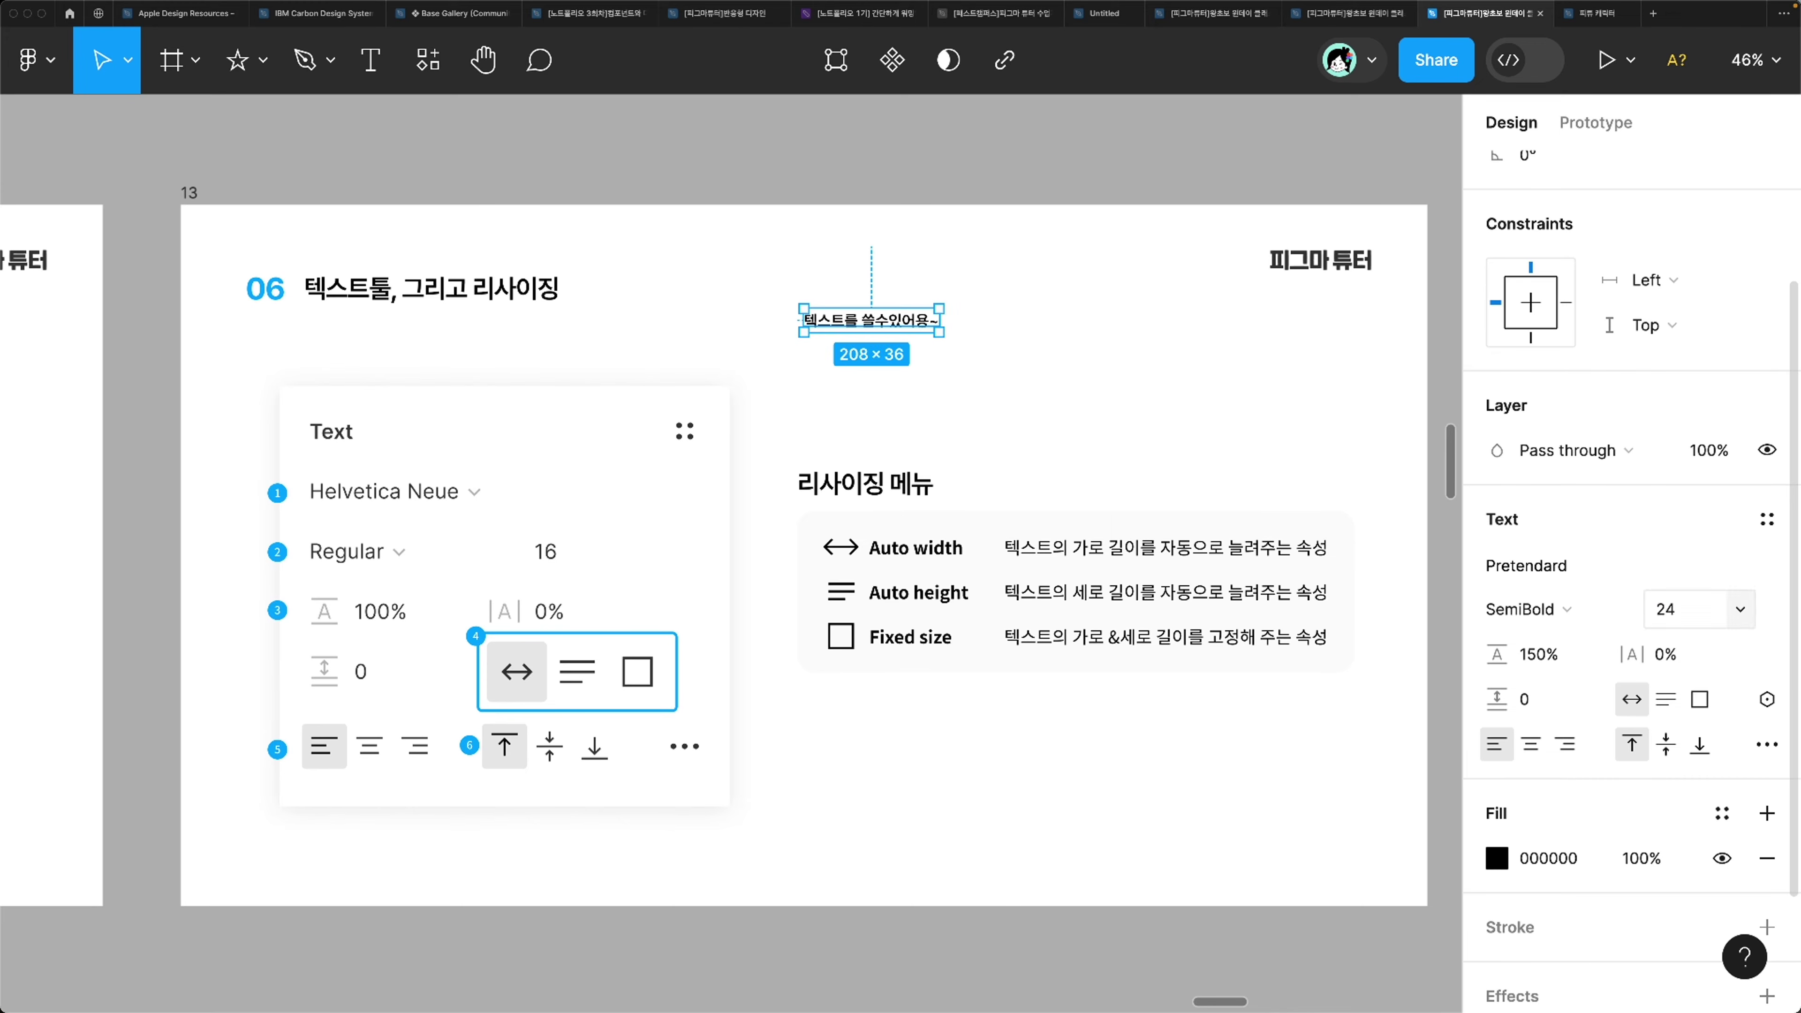
Step: Extend the text by copying "텍스트를 쓸수있어용~" and appending it three more times on the same line
{"action": "scroll", "coordinate": [844, 332], "scroll_direction": "up", "scroll_amount": 2}
{"action": "scroll", "coordinate": [844, 333], "scroll_direction": "up", "scroll_amount": 1}
{"action": "double_click", "coordinate": [918, 335]}
{"action": "key", "text": "ctrl+c"}
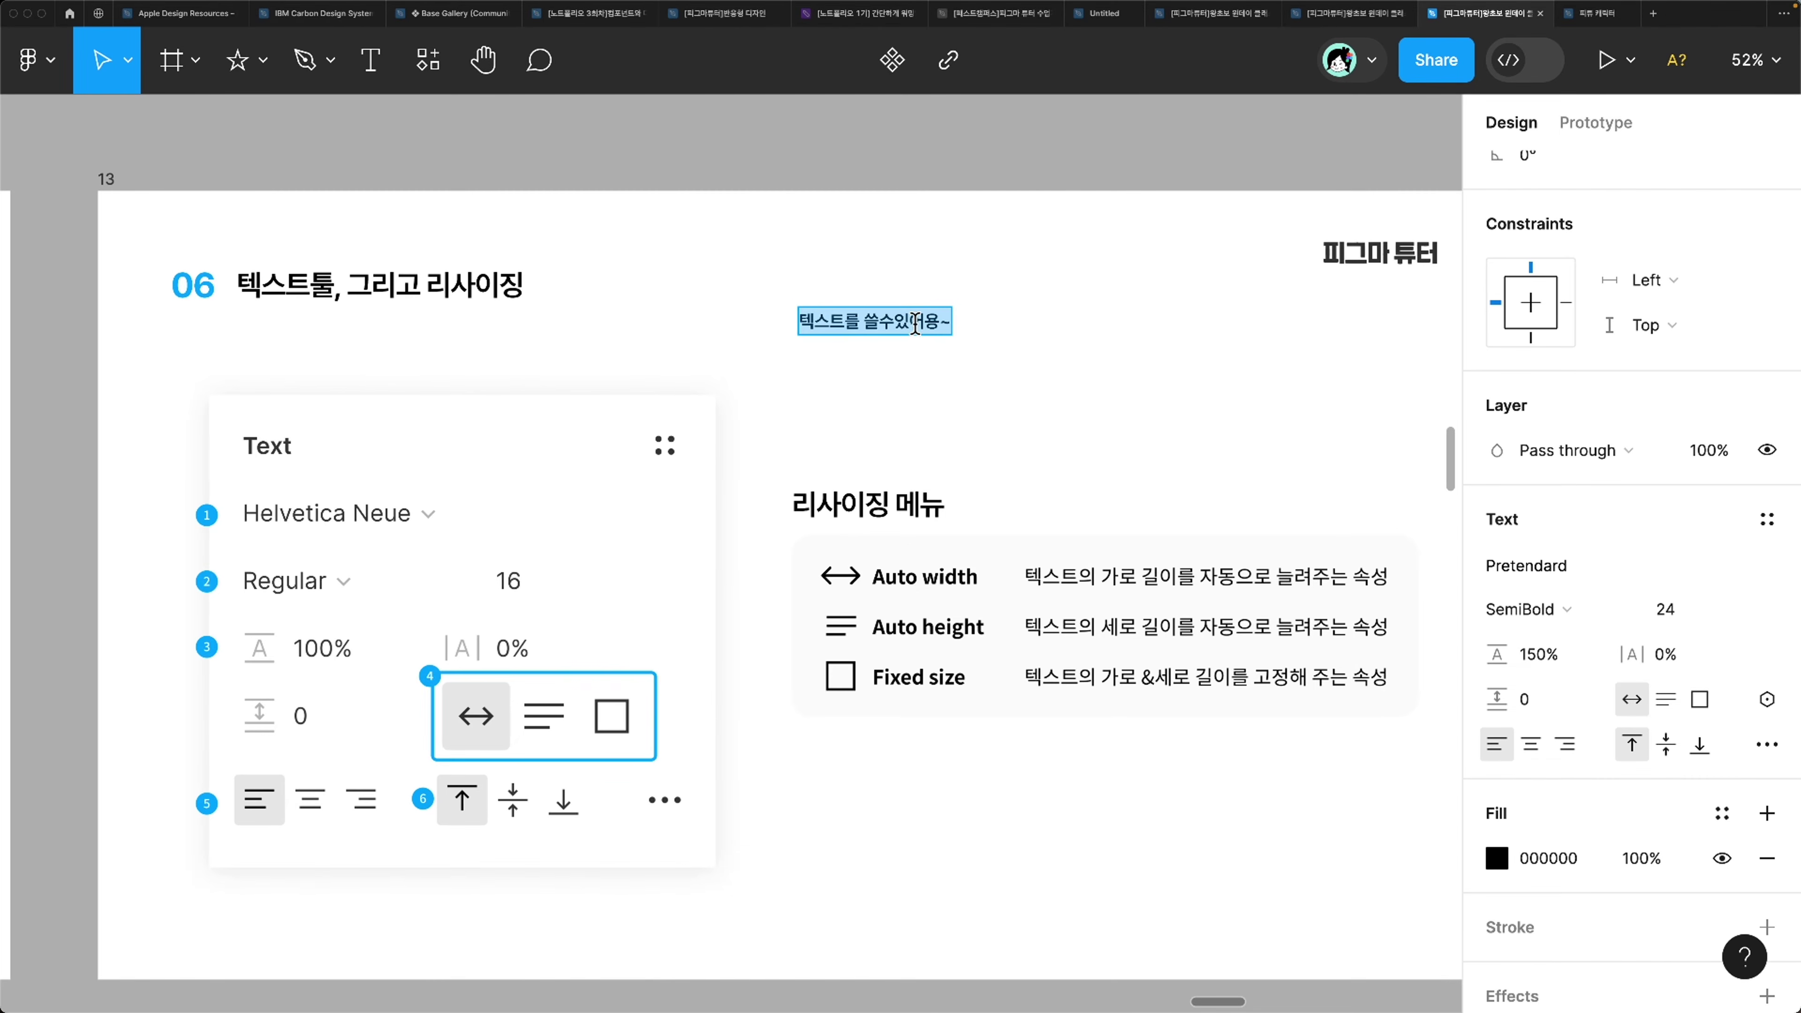
{"action": "key", "text": "Right"}
{"action": "key", "text": "ctrl+v"}
{"action": "key", "text": "ctrl+v"}
{"action": "key", "text": "ctrl+v"}
{"action": "key", "text": "Escape"}
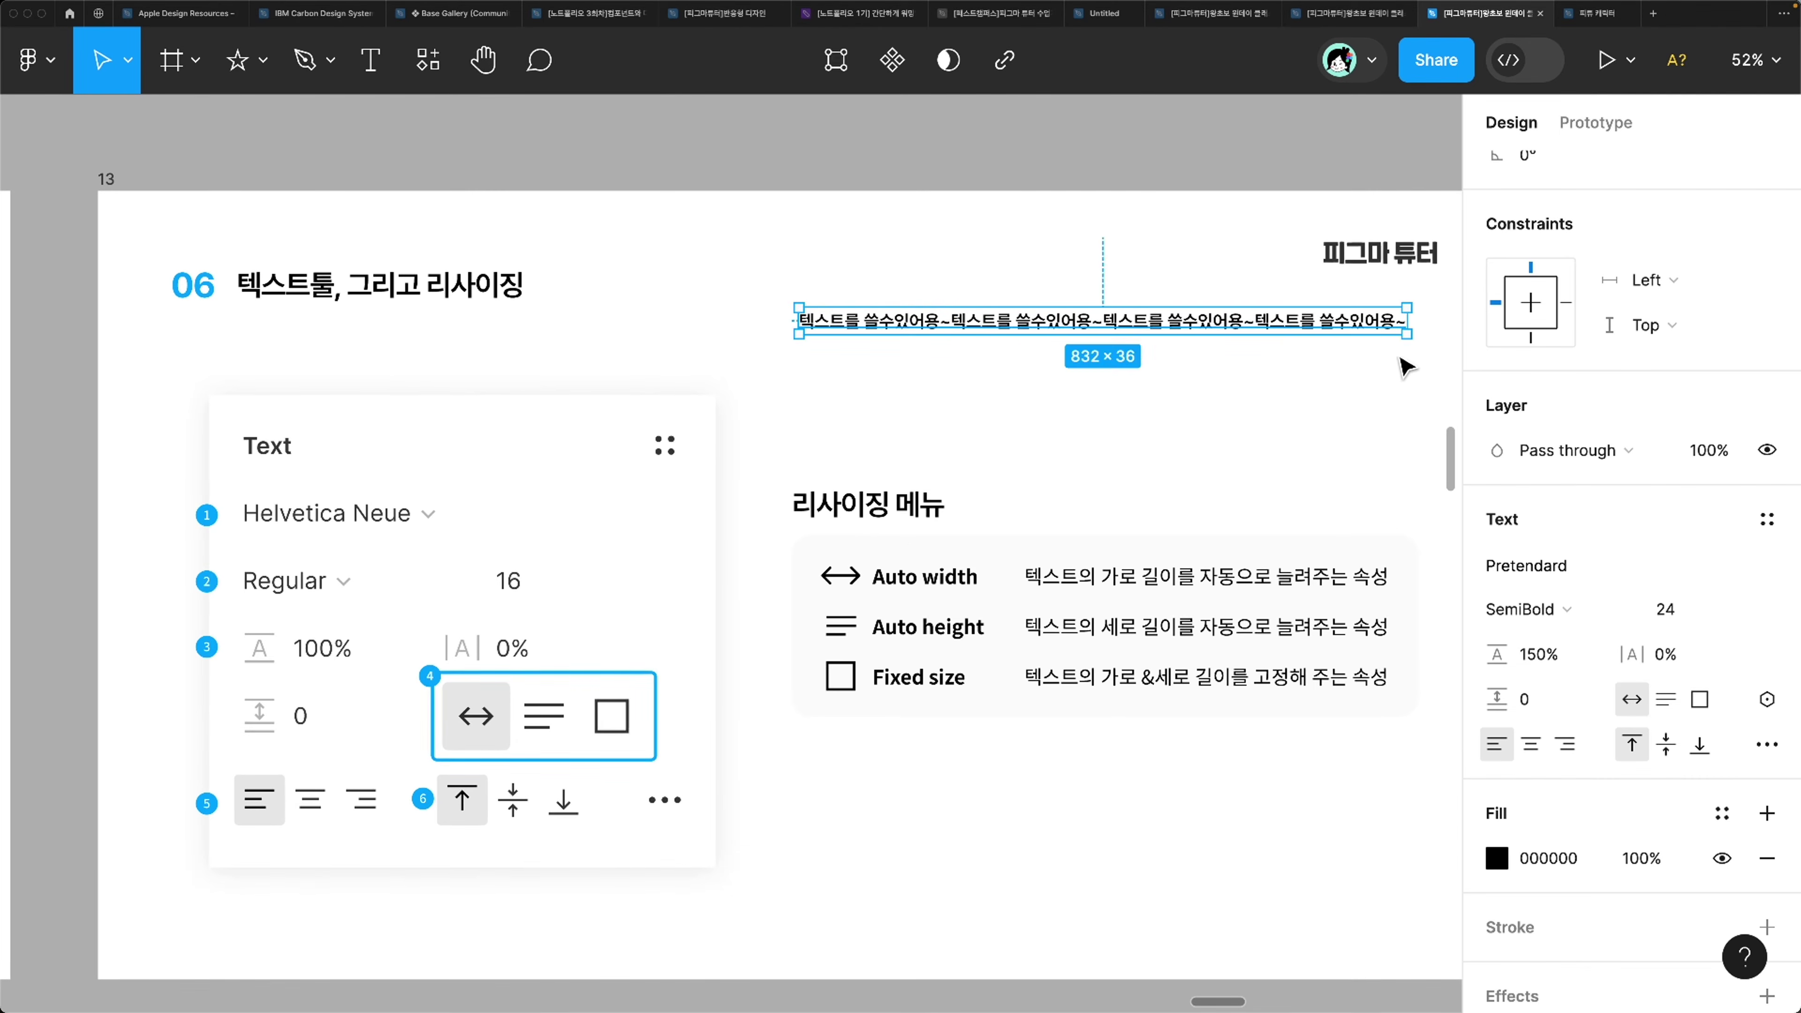
Step: Narrow the text box to about 349 wide so its content wraps, and set the font size to 32
{"action": "left_click_drag", "start_coordinate": [1413, 321], "coordinate": [1128, 422]}
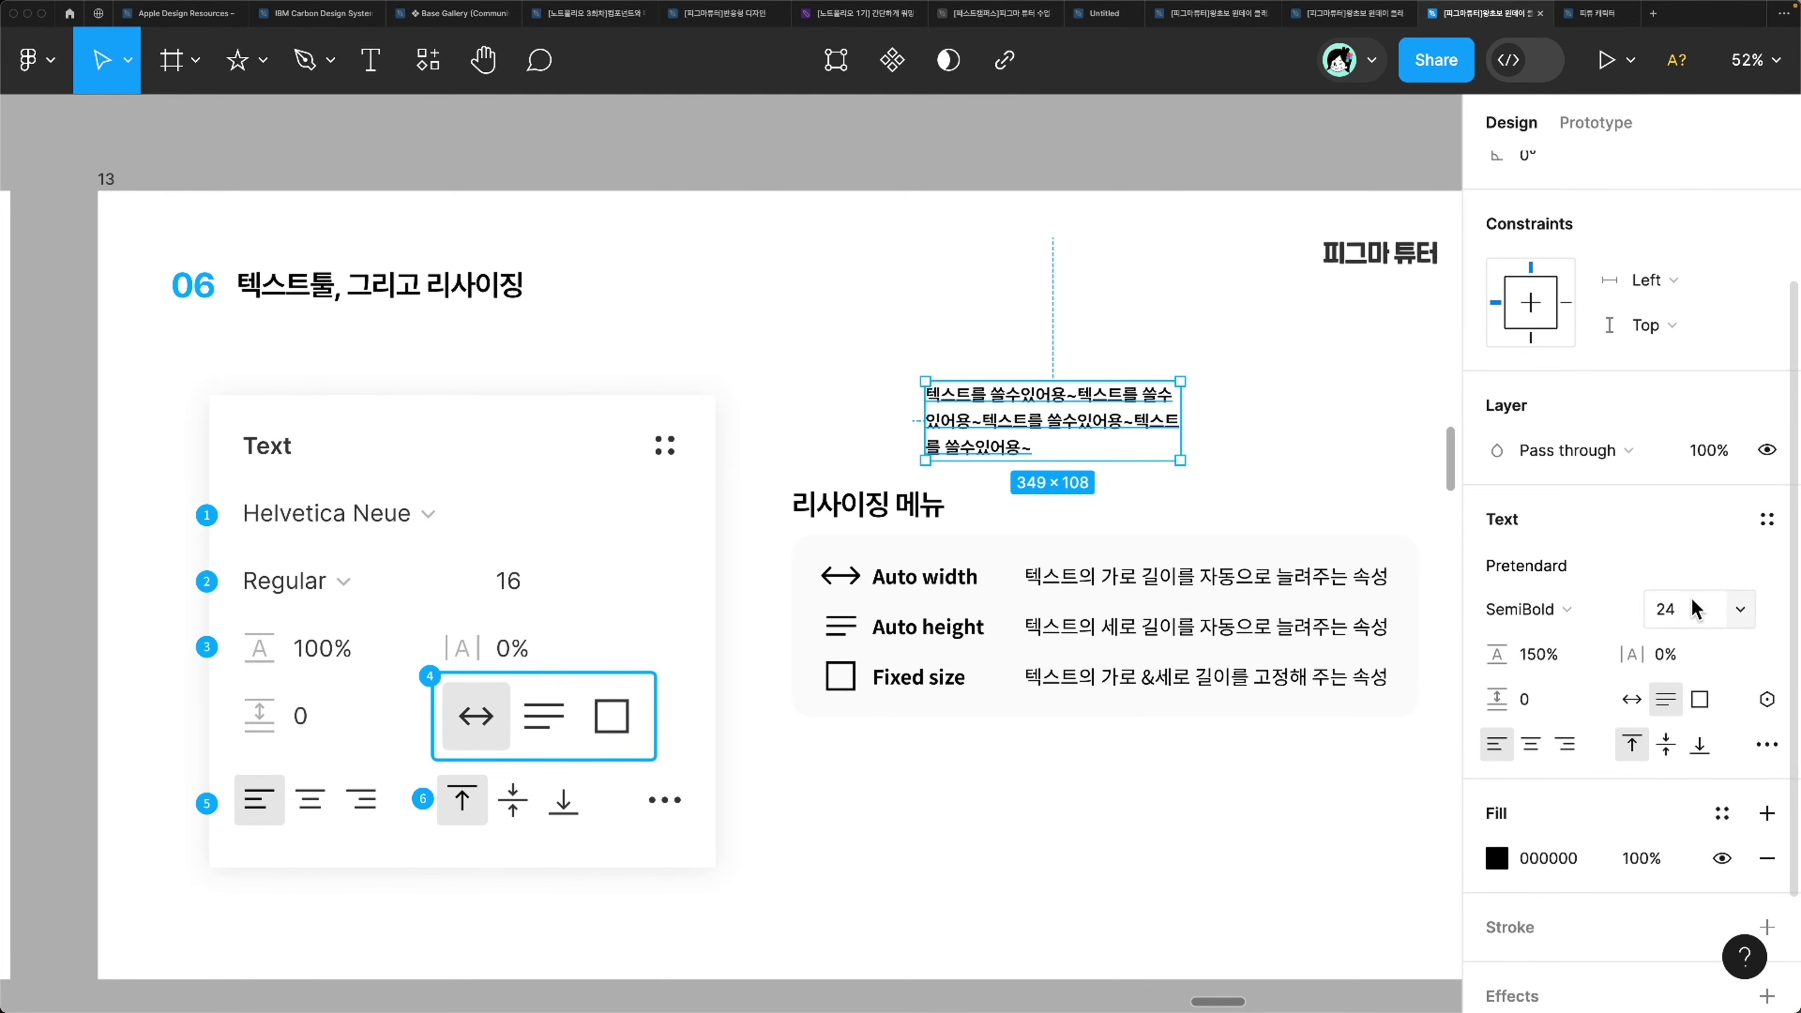
{"action": "left_click", "coordinate": [1735, 619]}
{"action": "left_click", "coordinate": [1704, 742]}
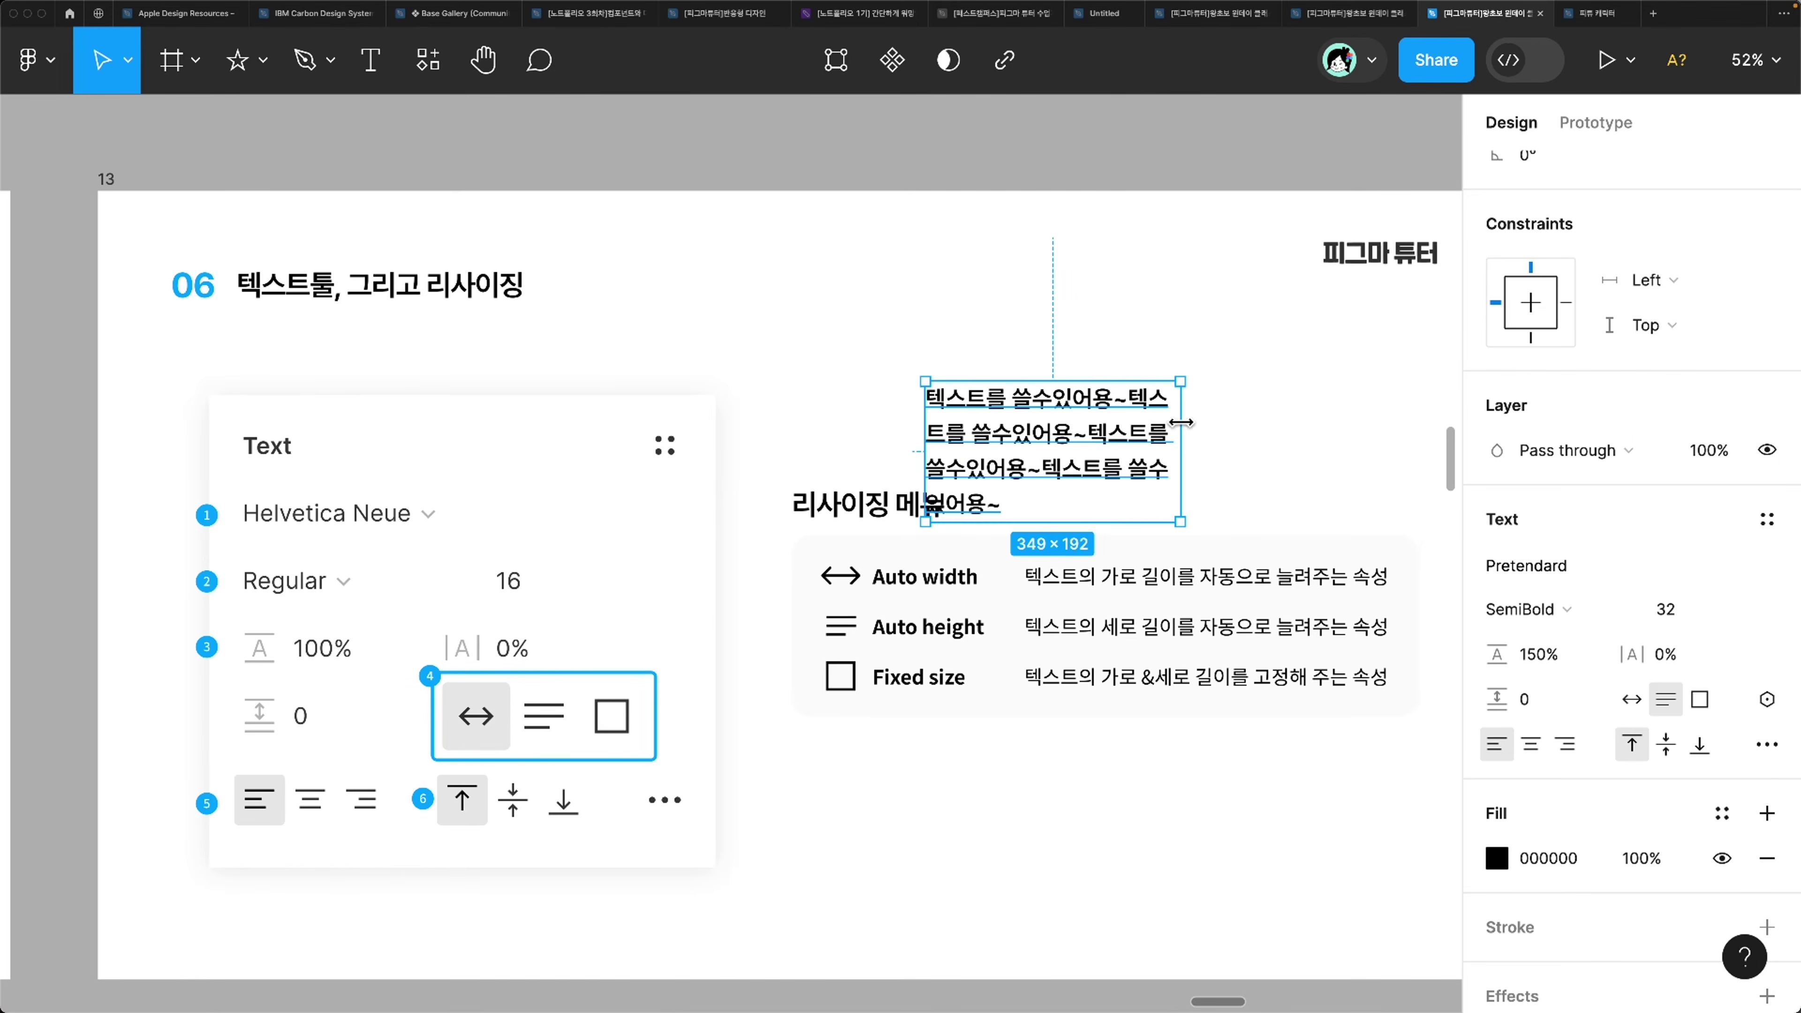
Step: Move the wrapped text up clear of the "리사이징 메뉴" heading and set its font size to 36
{"action": "left_click_drag", "start_coordinate": [1163, 443], "coordinate": [1162, 389]}
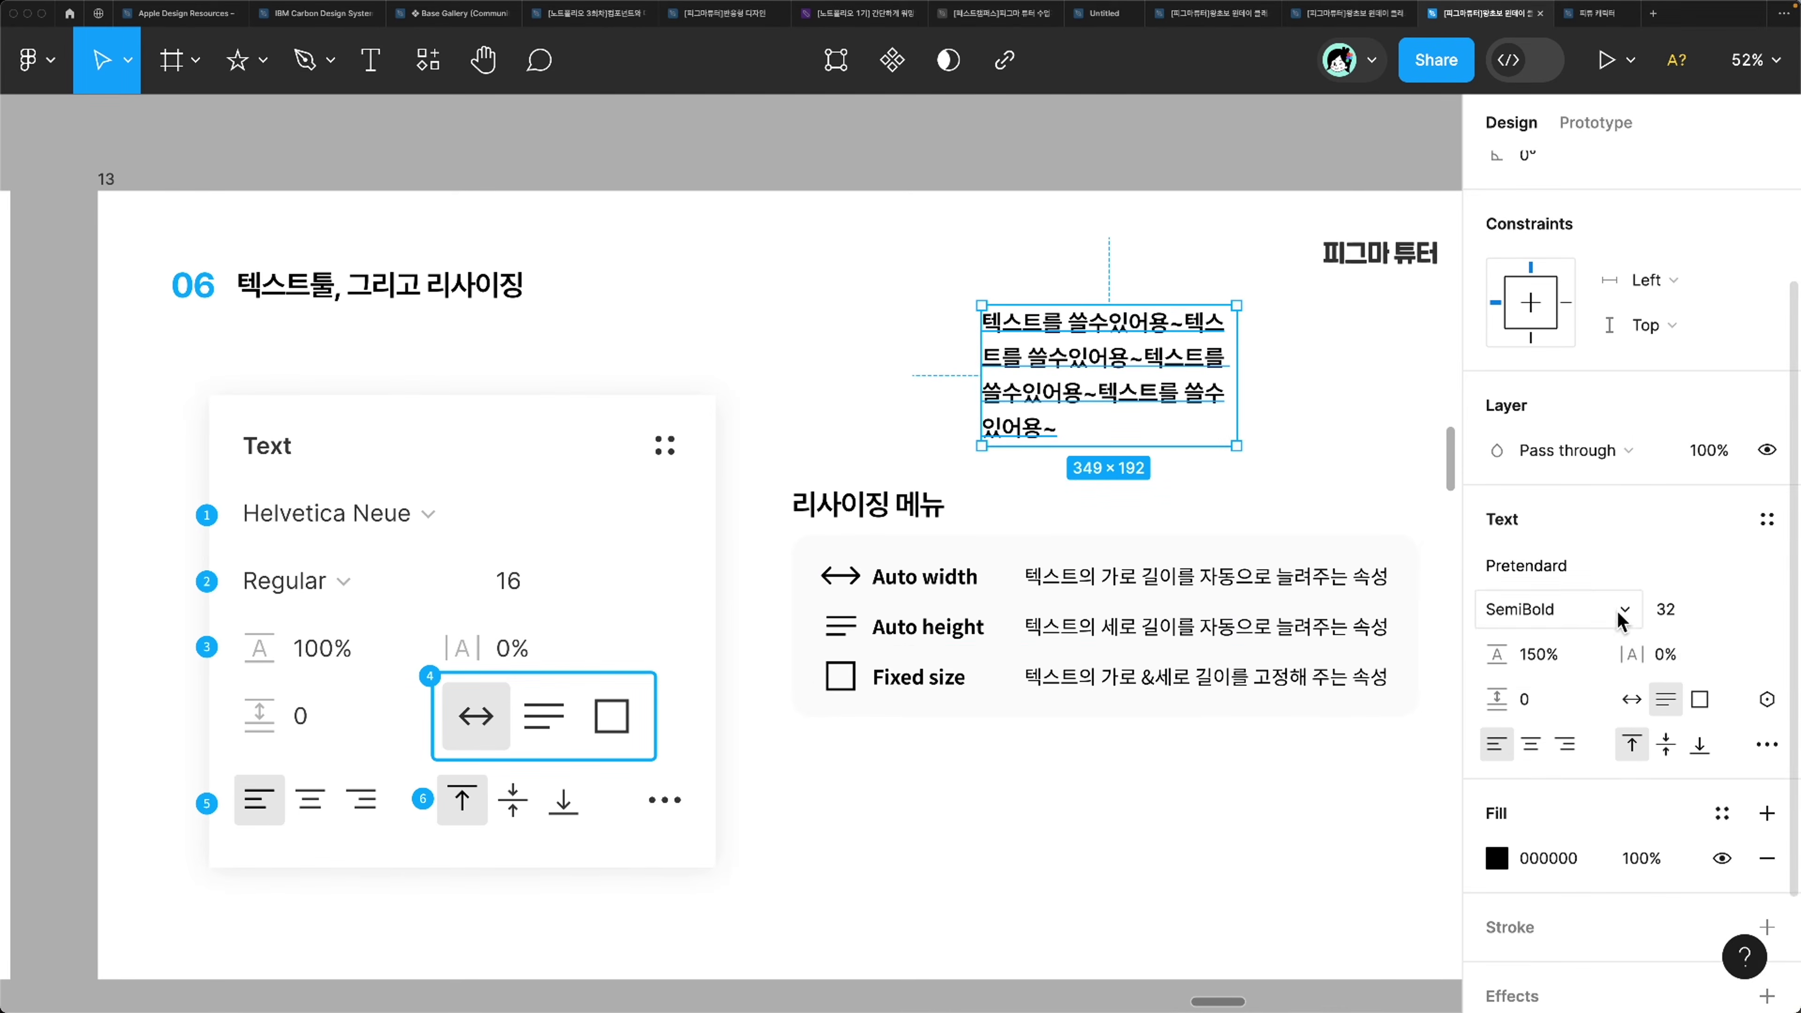
{"action": "left_click", "coordinate": [1736, 615]}
{"action": "left_click", "coordinate": [1697, 640]}
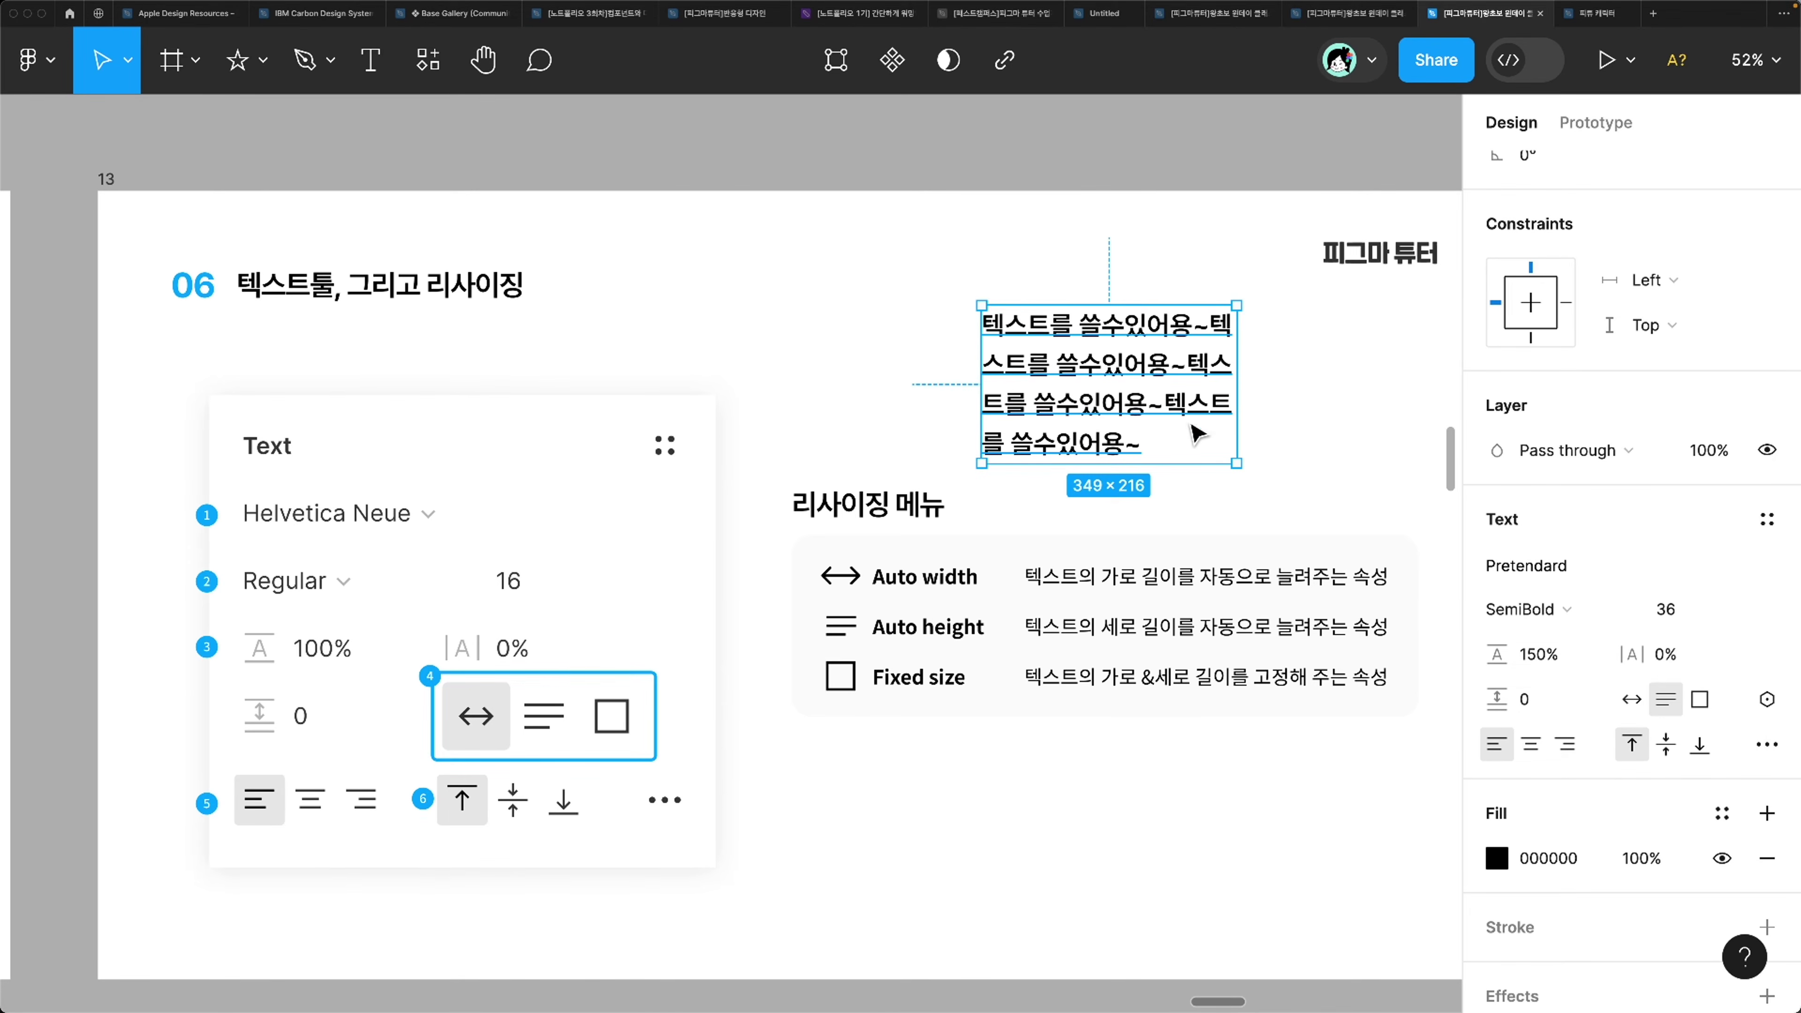
Step: Set the wrapped text's line height to Auto
{"action": "left_click", "coordinate": [1591, 657]}
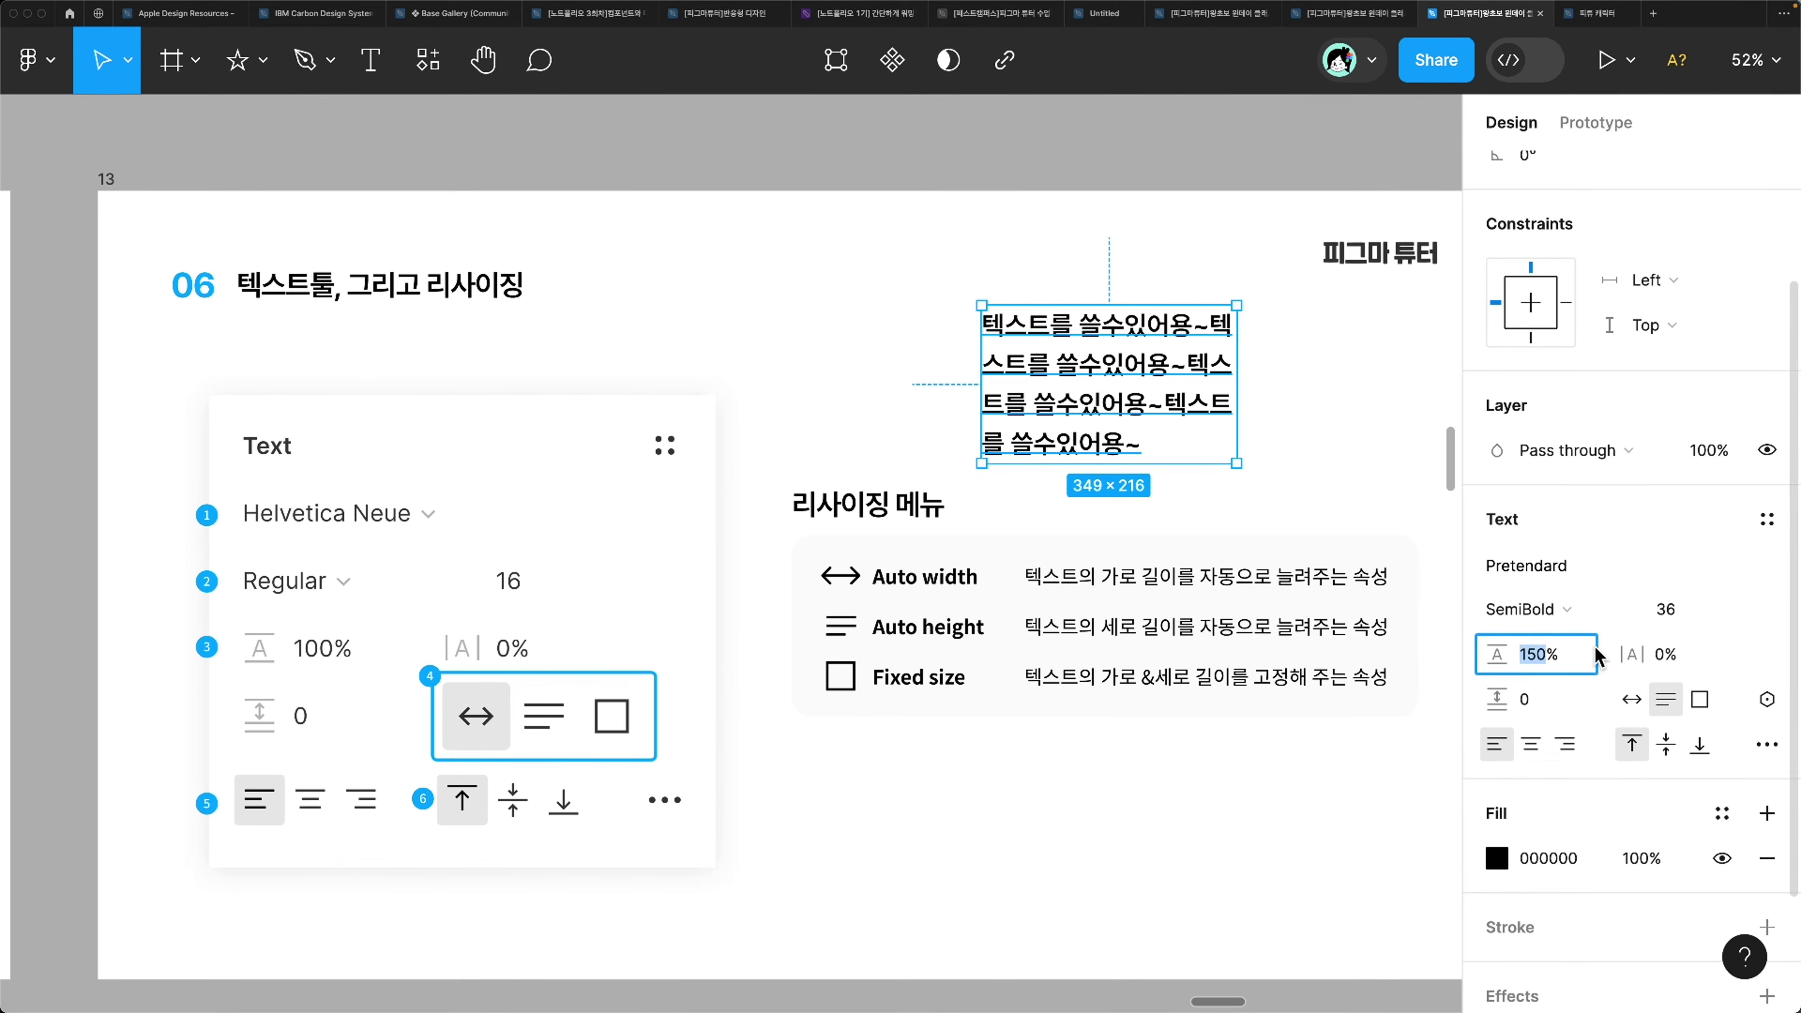
{"action": "type", "text": "auto"}
{"action": "key", "text": "Return"}
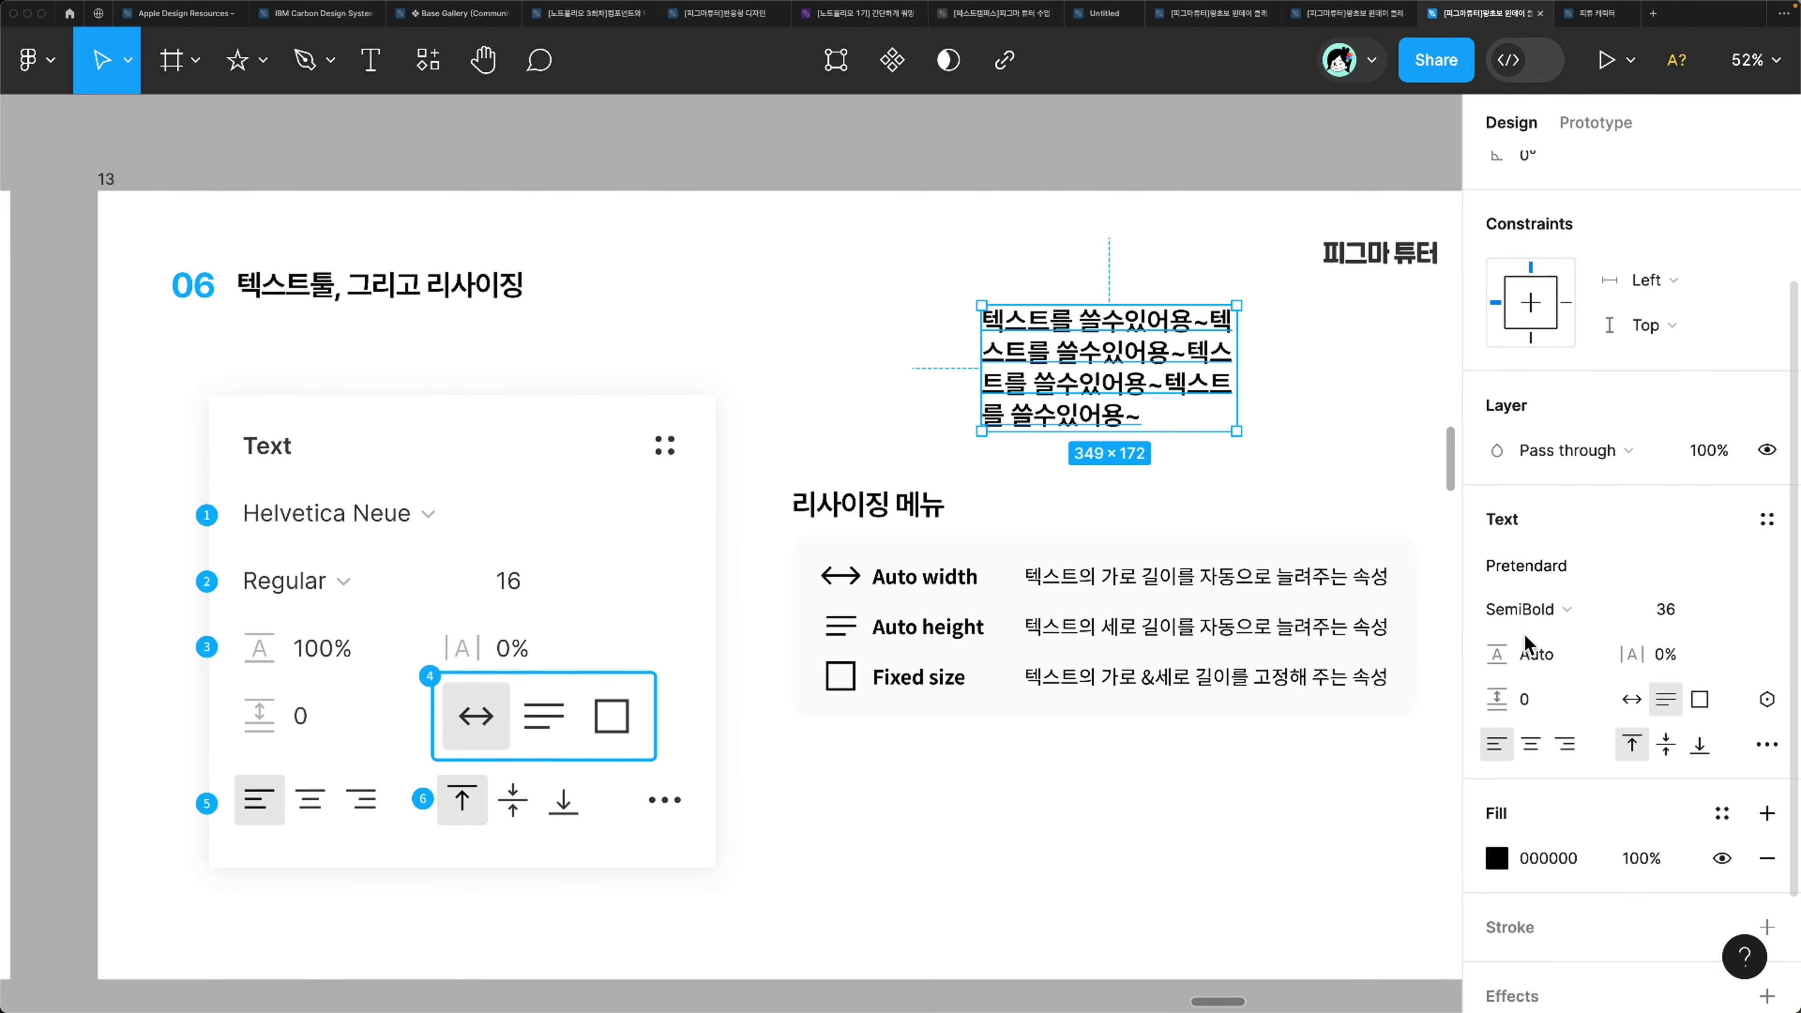
Step: Try adjusting the wrapped text's line height gradually and undo the adjustment
{"action": "mouse_move", "coordinate": [1485, 653]}
{"action": "left_mouse_down"}
{"action": "mouse_move", "coordinate": [1534, 654]}
{"action": "mouse_move", "coordinate": [1507, 647]}
{"action": "left_mouse_up"}
{"action": "key", "text": "ctrl+z"}
{"action": "key", "text": "ctrl+z"}
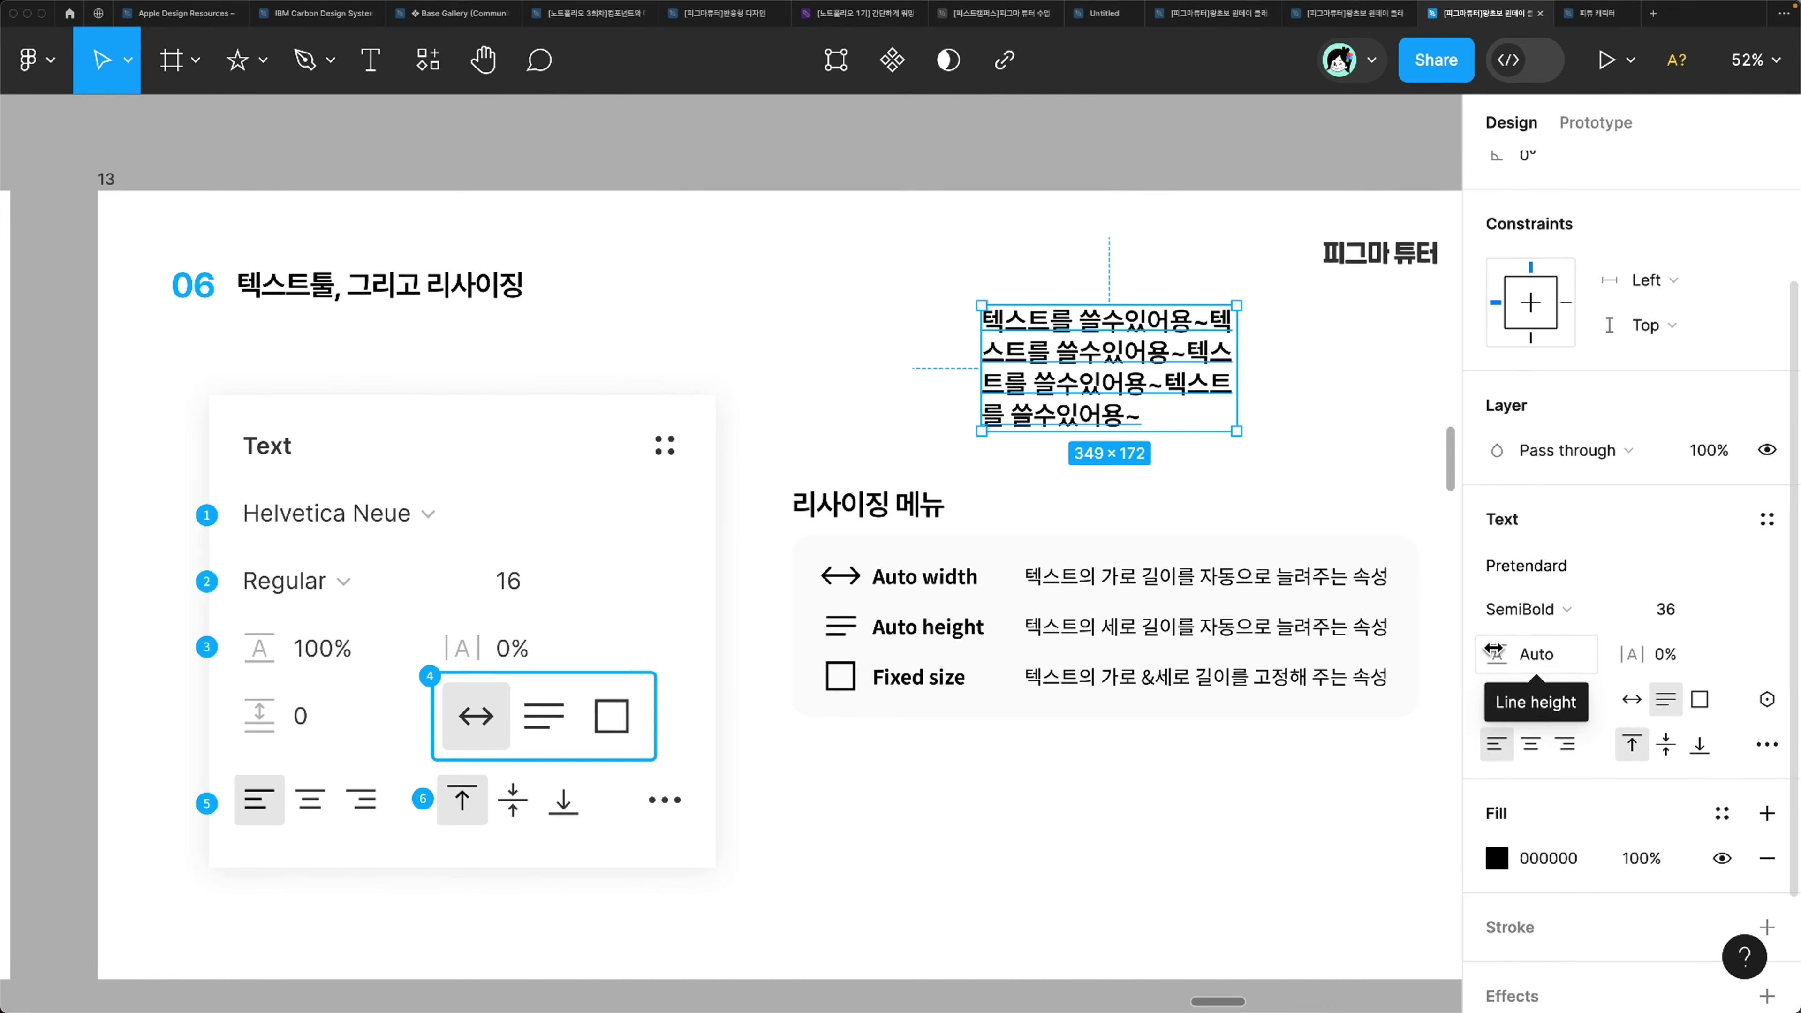
Step: Reposition the wrapped text higher above the "리사이징 메뉴" heading and try out a different letter spacing on it
{"action": "left_click_drag", "start_coordinate": [1161, 397], "coordinate": [1197, 412]}
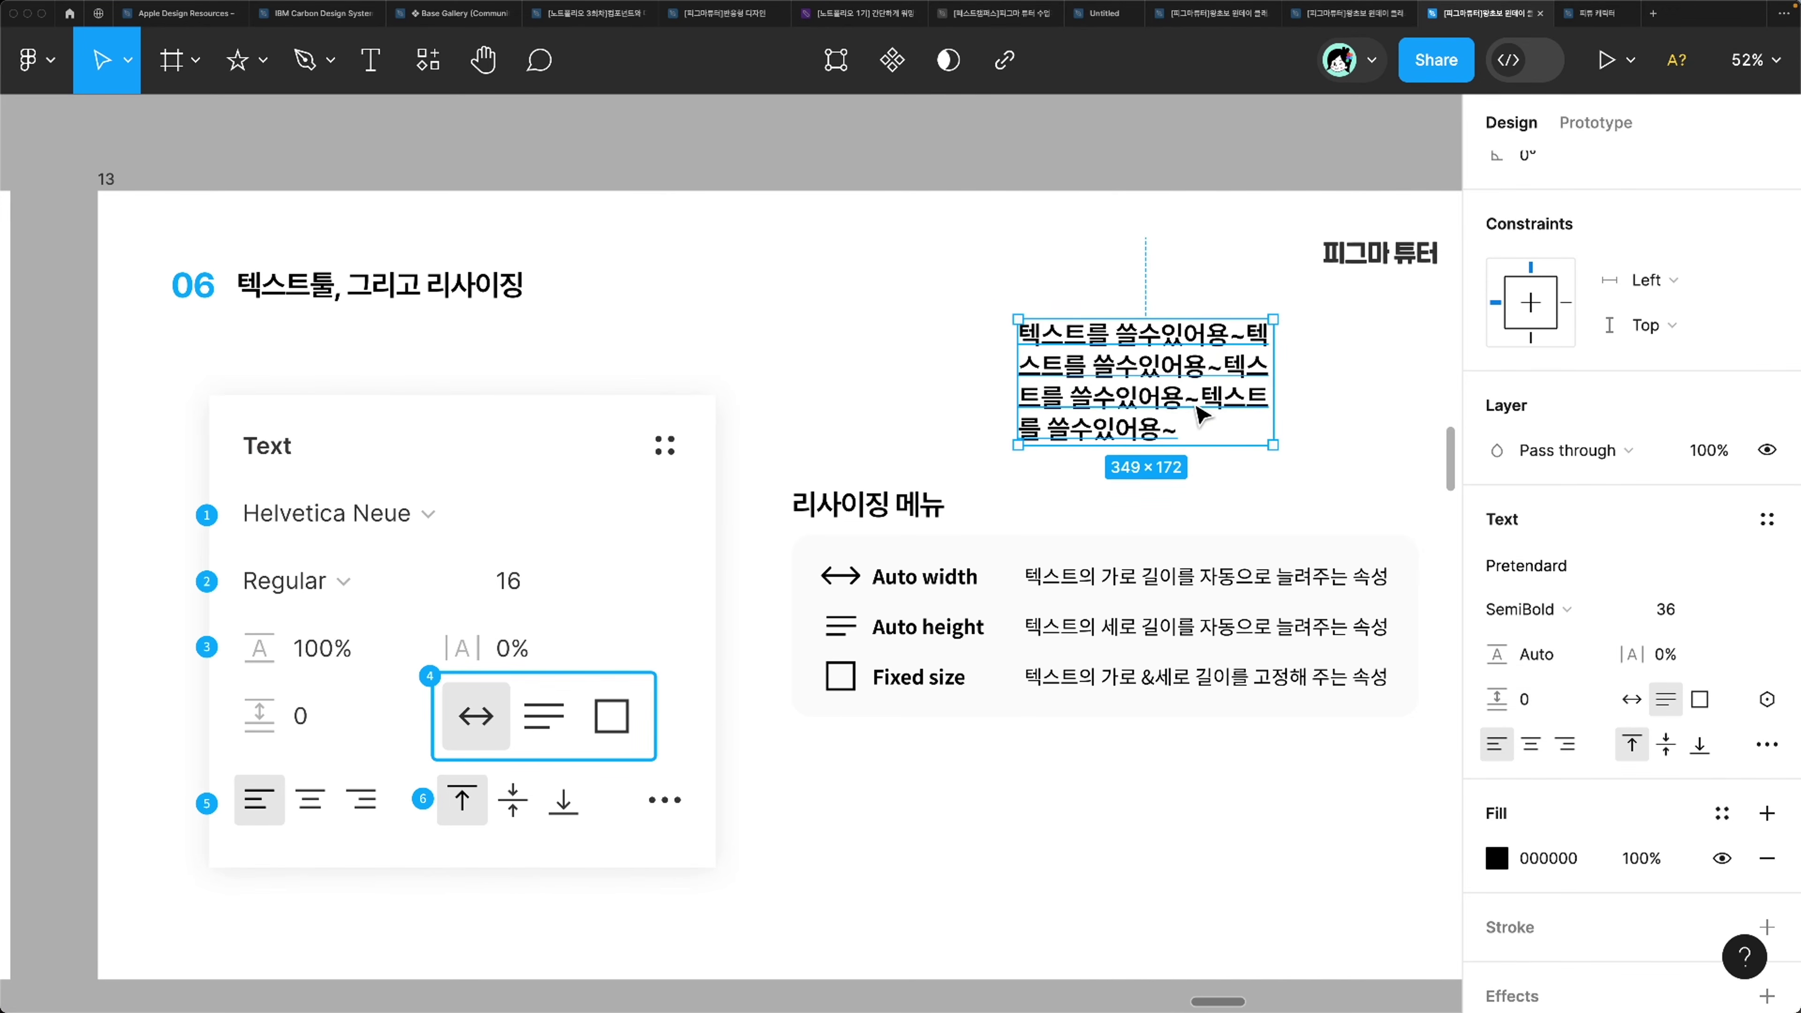
{"action": "mouse_move", "coordinate": [1631, 654]}
{"action": "left_mouse_down"}
{"action": "mouse_move", "coordinate": [1616, 662]}
{"action": "mouse_move", "coordinate": [1652, 662]}
{"action": "mouse_move", "coordinate": [1624, 662]}
{"action": "left_mouse_up"}
{"action": "scroll", "coordinate": [1172, 393], "scroll_direction": "left", "scroll_amount": 2}
{"action": "scroll", "coordinate": [1171, 393], "scroll_direction": "down", "scroll_amount": 1}
{"action": "left_click_drag", "start_coordinate": [1181, 376], "coordinate": [1143, 302]}
Step: Examine the numbered Text properties diagram on slide 13, including its spacing, resizing and alignment options
{"action": "scroll", "coordinate": [564, 598], "scroll_direction": "up", "scroll_amount": 5}
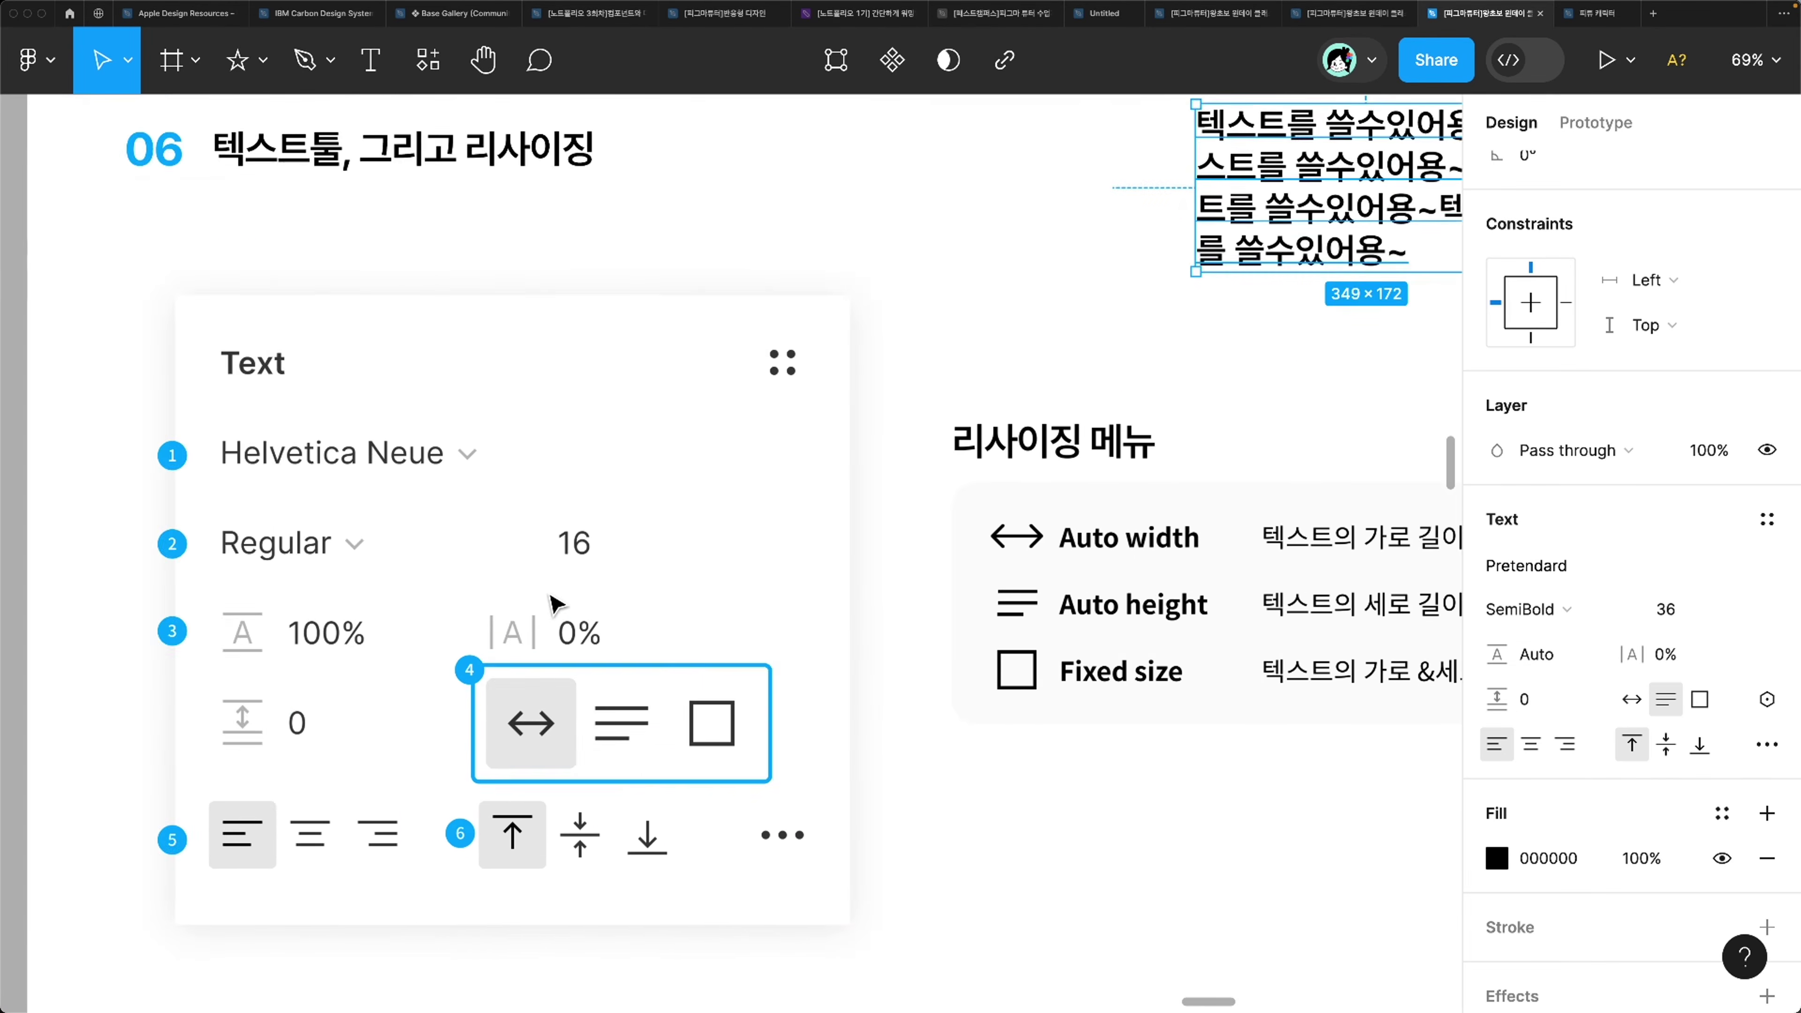
{"action": "scroll", "coordinate": [564, 598], "scroll_direction": "left", "scroll_amount": 7}
{"action": "scroll", "coordinate": [564, 598], "scroll_direction": "up", "scroll_amount": 1}
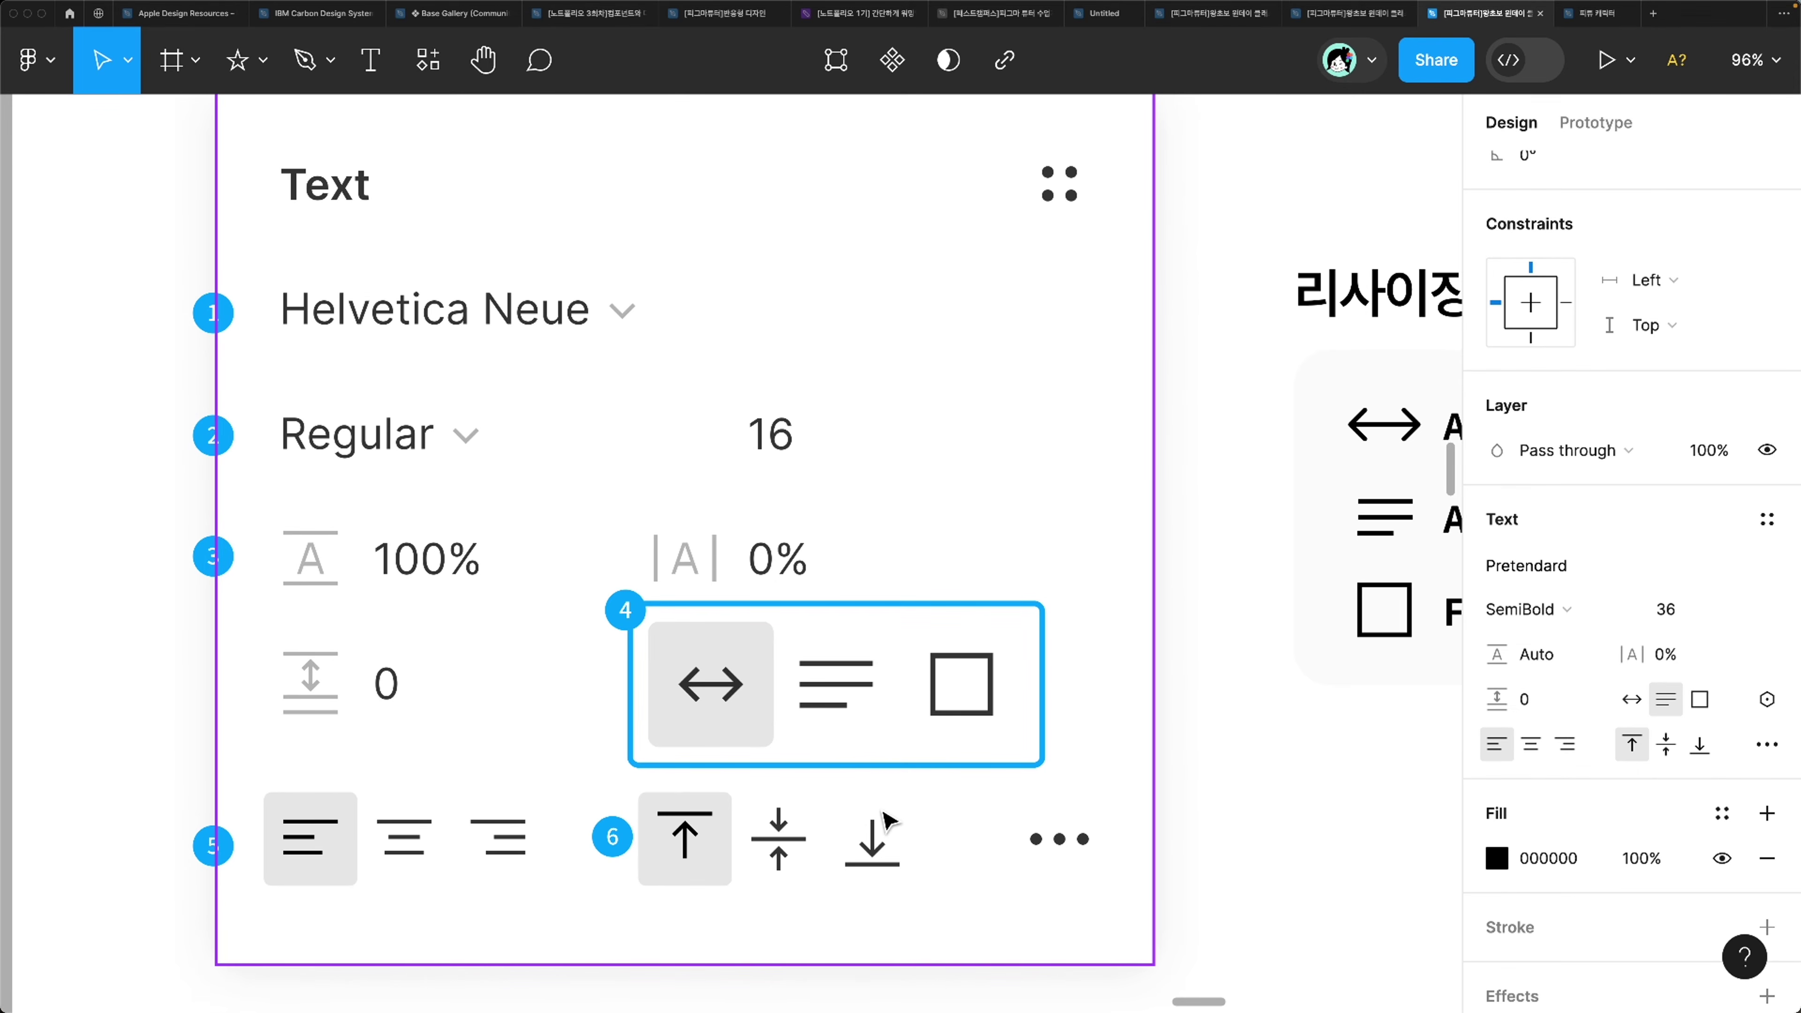
{"action": "scroll", "coordinate": [887, 819], "scroll_direction": "right", "scroll_amount": 3}
{"action": "scroll", "coordinate": [886, 819], "scroll_direction": "up", "scroll_amount": 1}
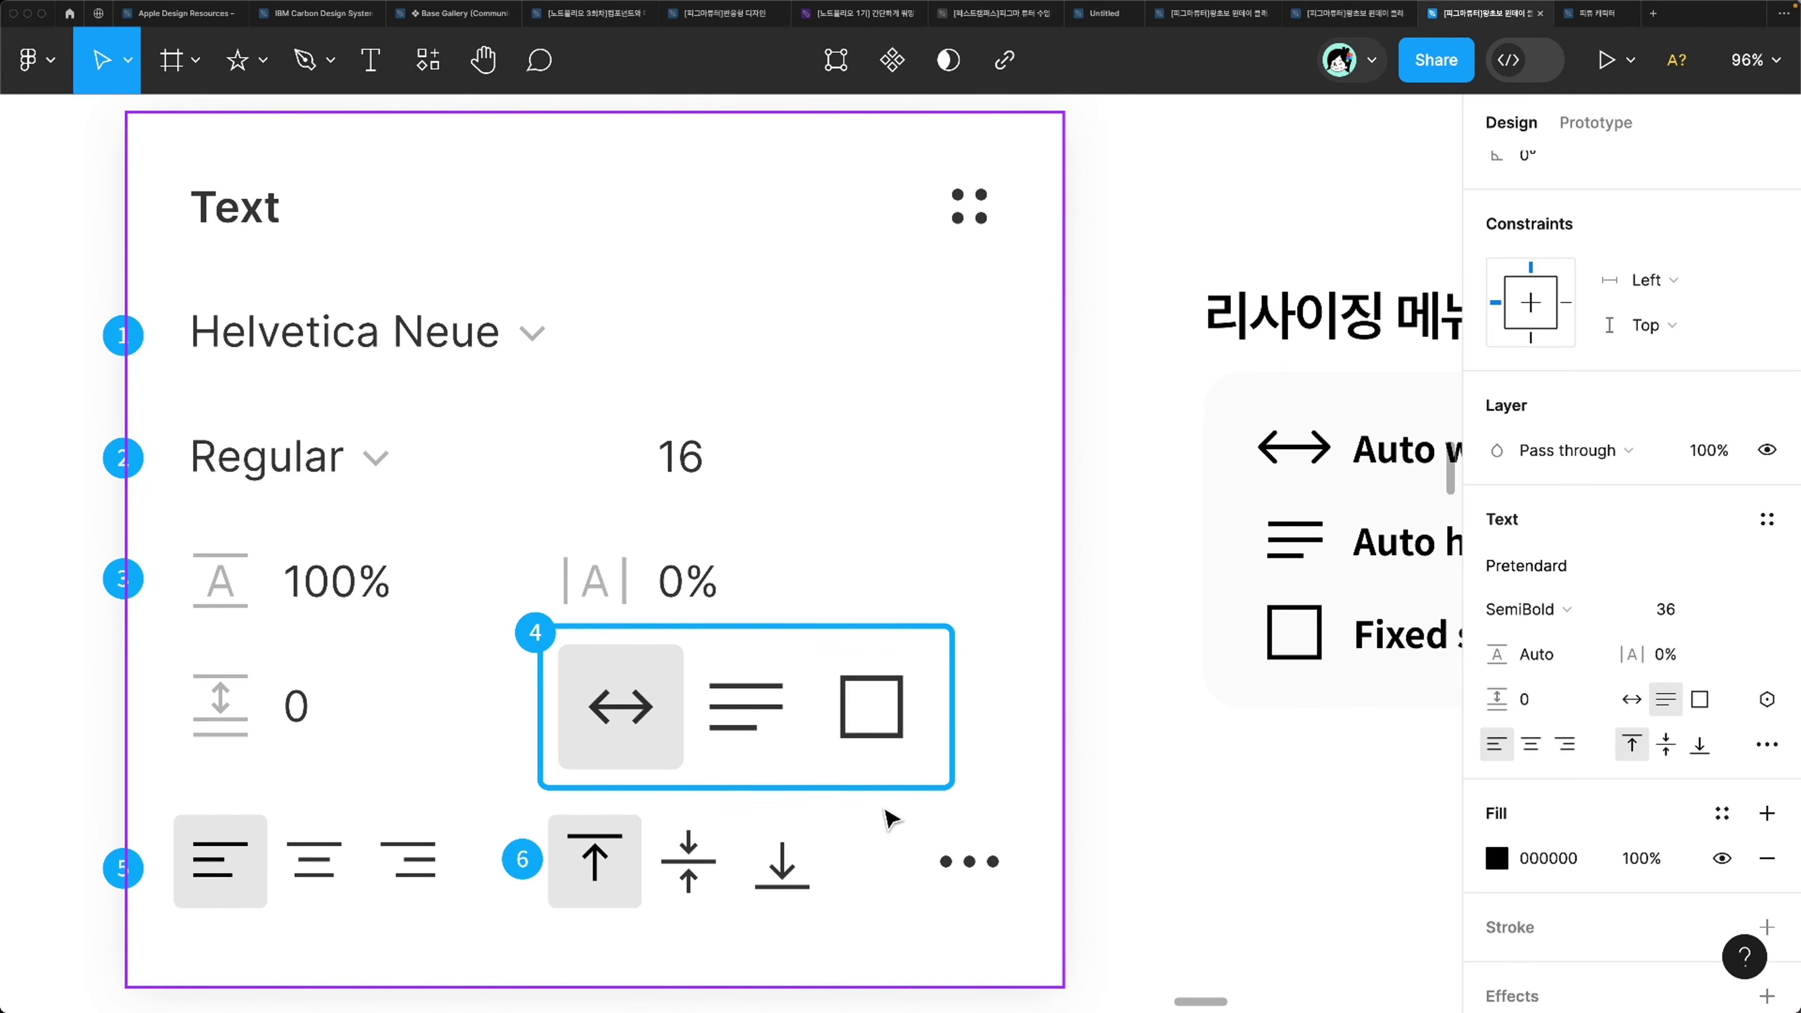
{"action": "scroll", "coordinate": [890, 820], "scroll_direction": "down", "scroll_amount": 5, "text": "ctrl"}
{"action": "scroll", "coordinate": [890, 819], "scroll_direction": "right", "scroll_amount": 3}
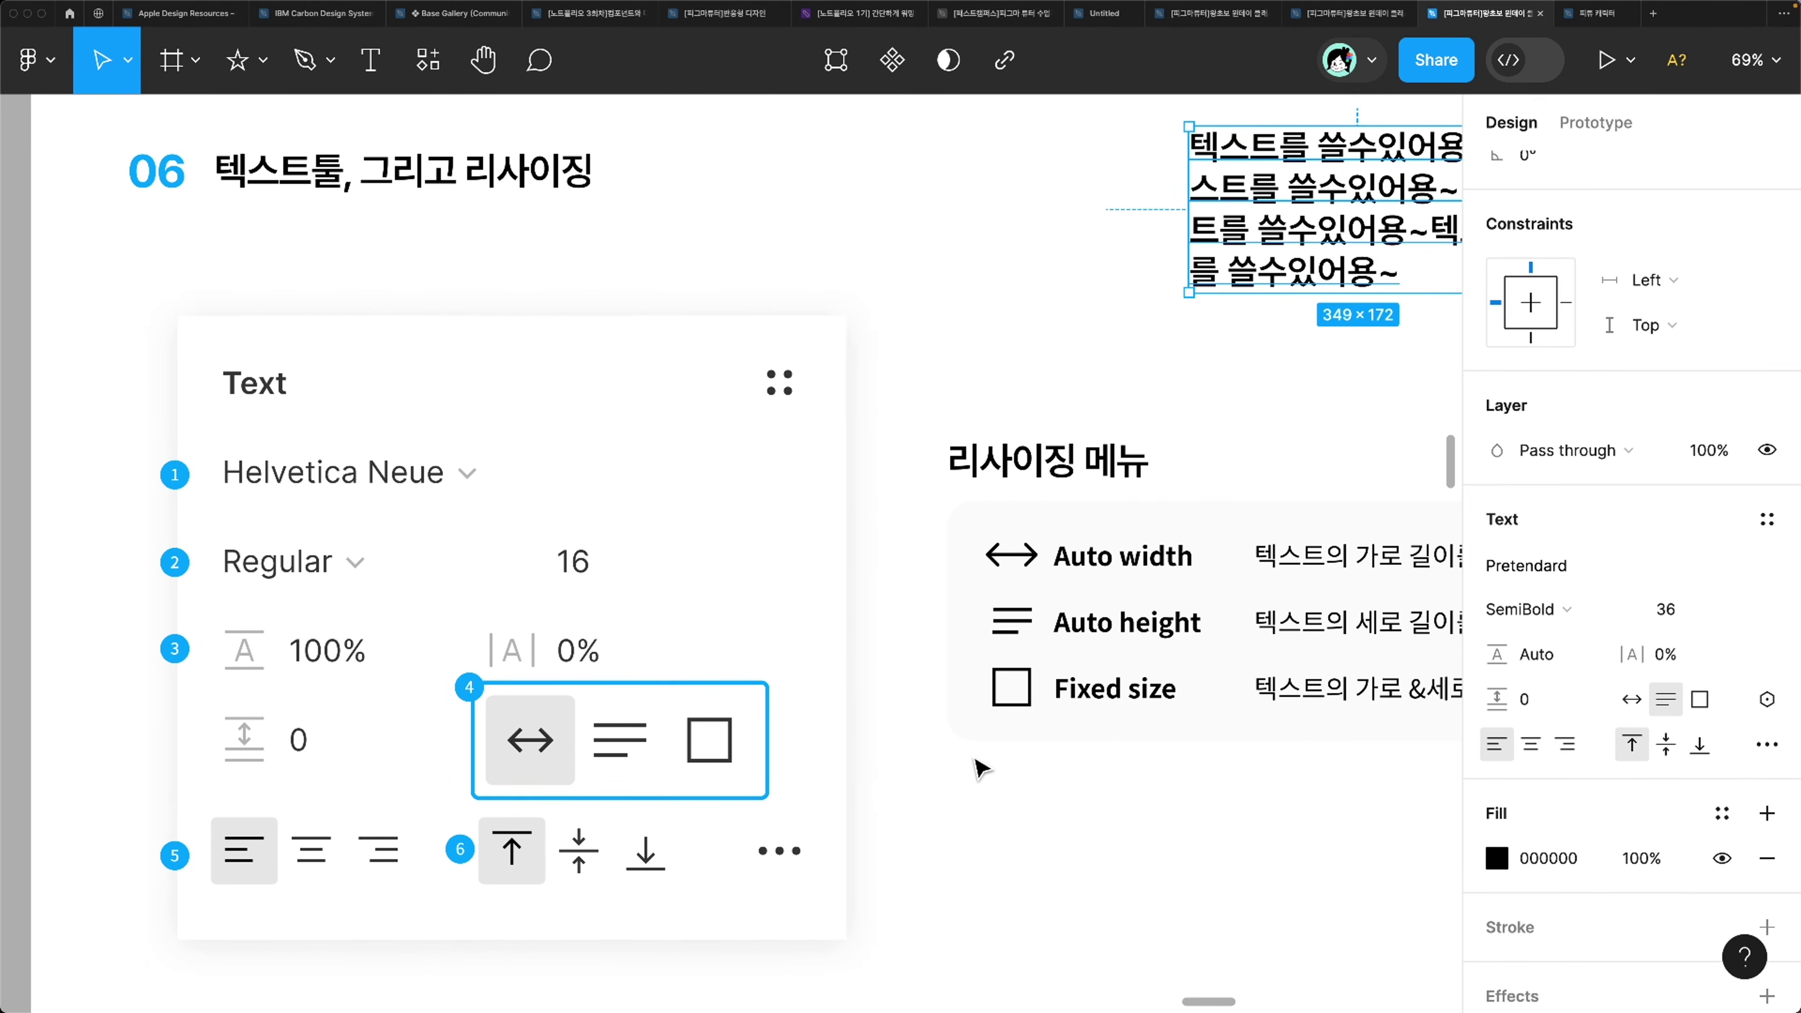
{"action": "scroll", "coordinate": [977, 764], "scroll_direction": "down", "scroll_amount": 3, "text": "ctrl"}
{"action": "scroll", "coordinate": [977, 764], "scroll_direction": "down", "scroll_amount": 3, "text": "ctrl"}
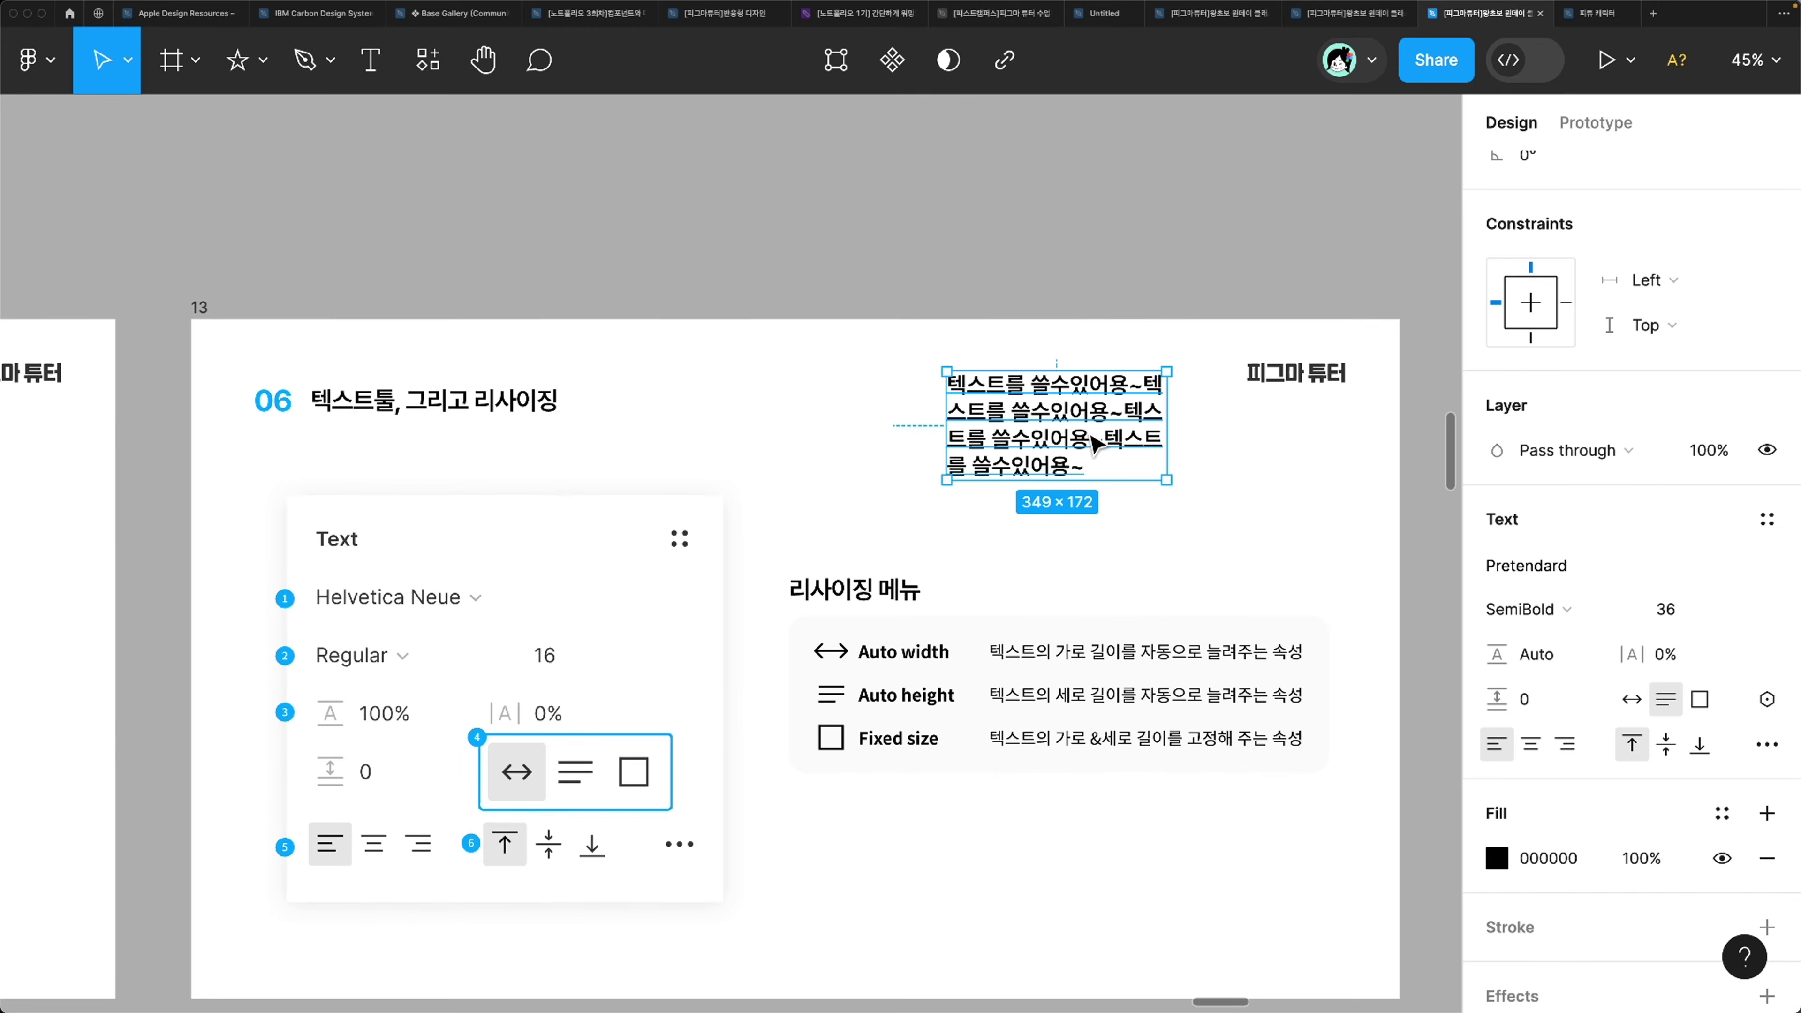
Step: Move the wrapped text below the resizing options list and delete it from slide 13
{"action": "left_click_drag", "start_coordinate": [1057, 426], "coordinate": [989, 880]}
{"action": "scroll", "coordinate": [989, 880], "scroll_direction": "down", "scroll_amount": 2}
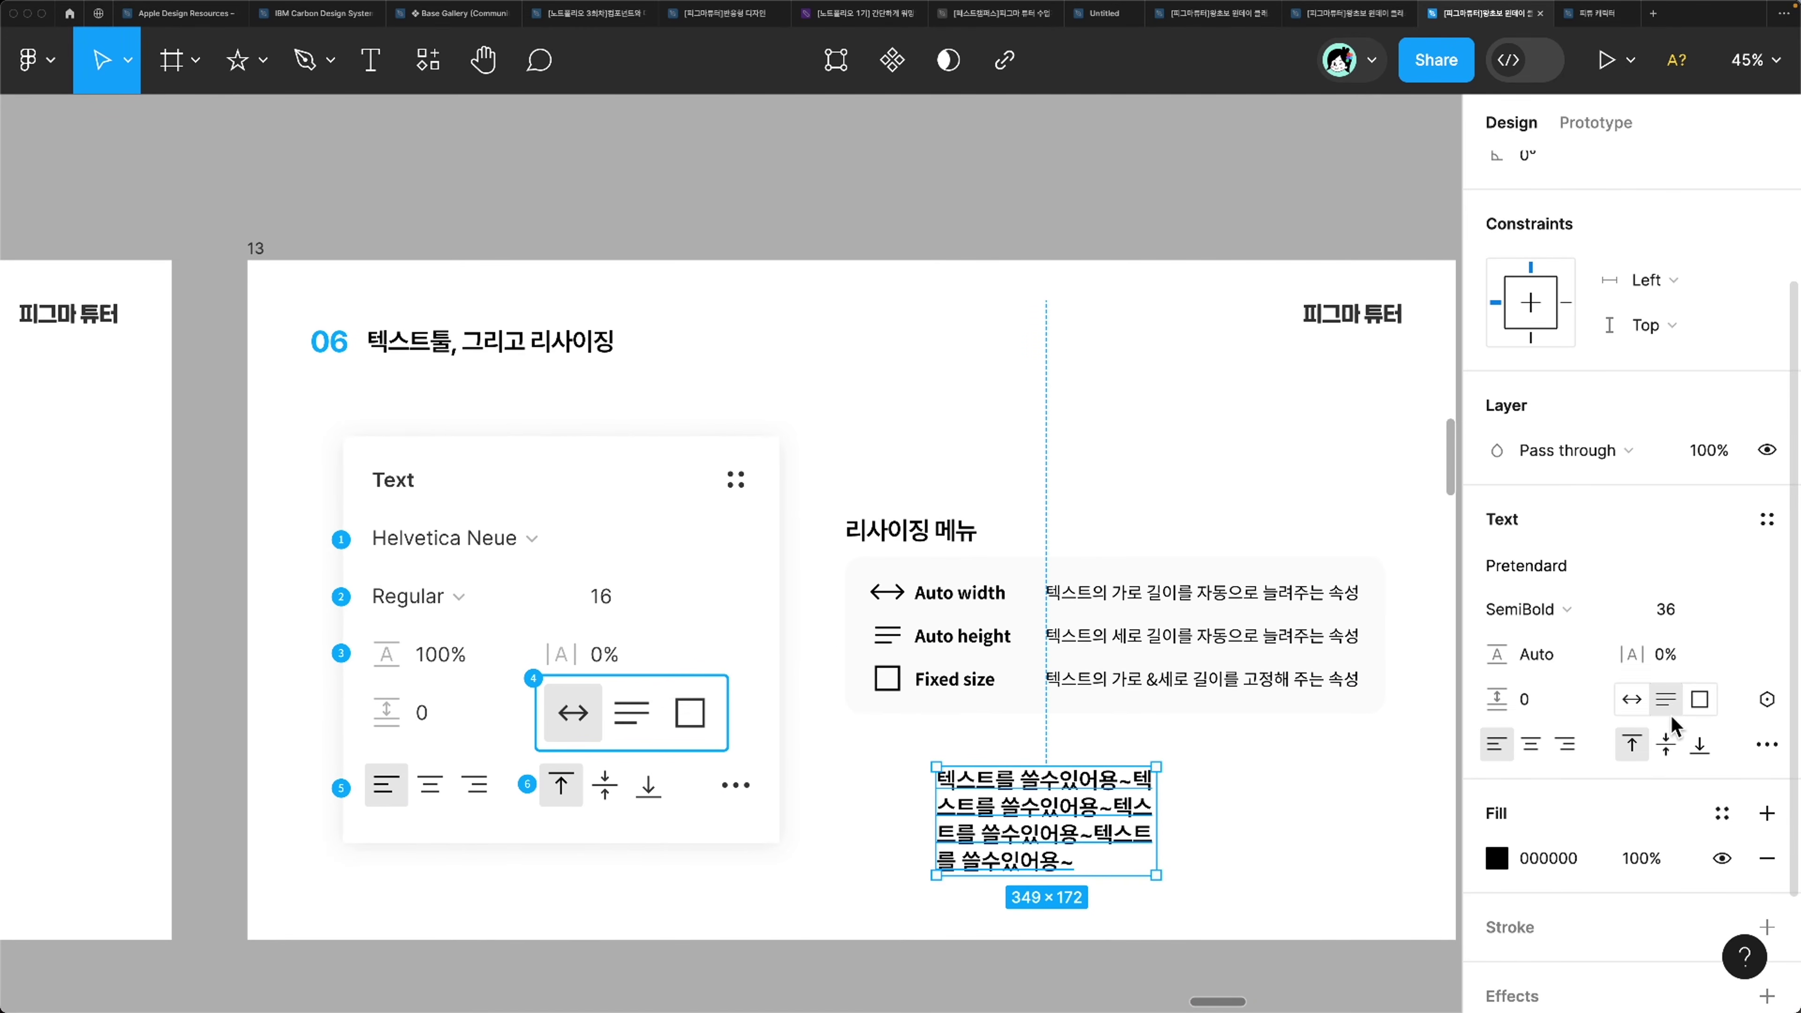
{"action": "key", "text": "Delete"}
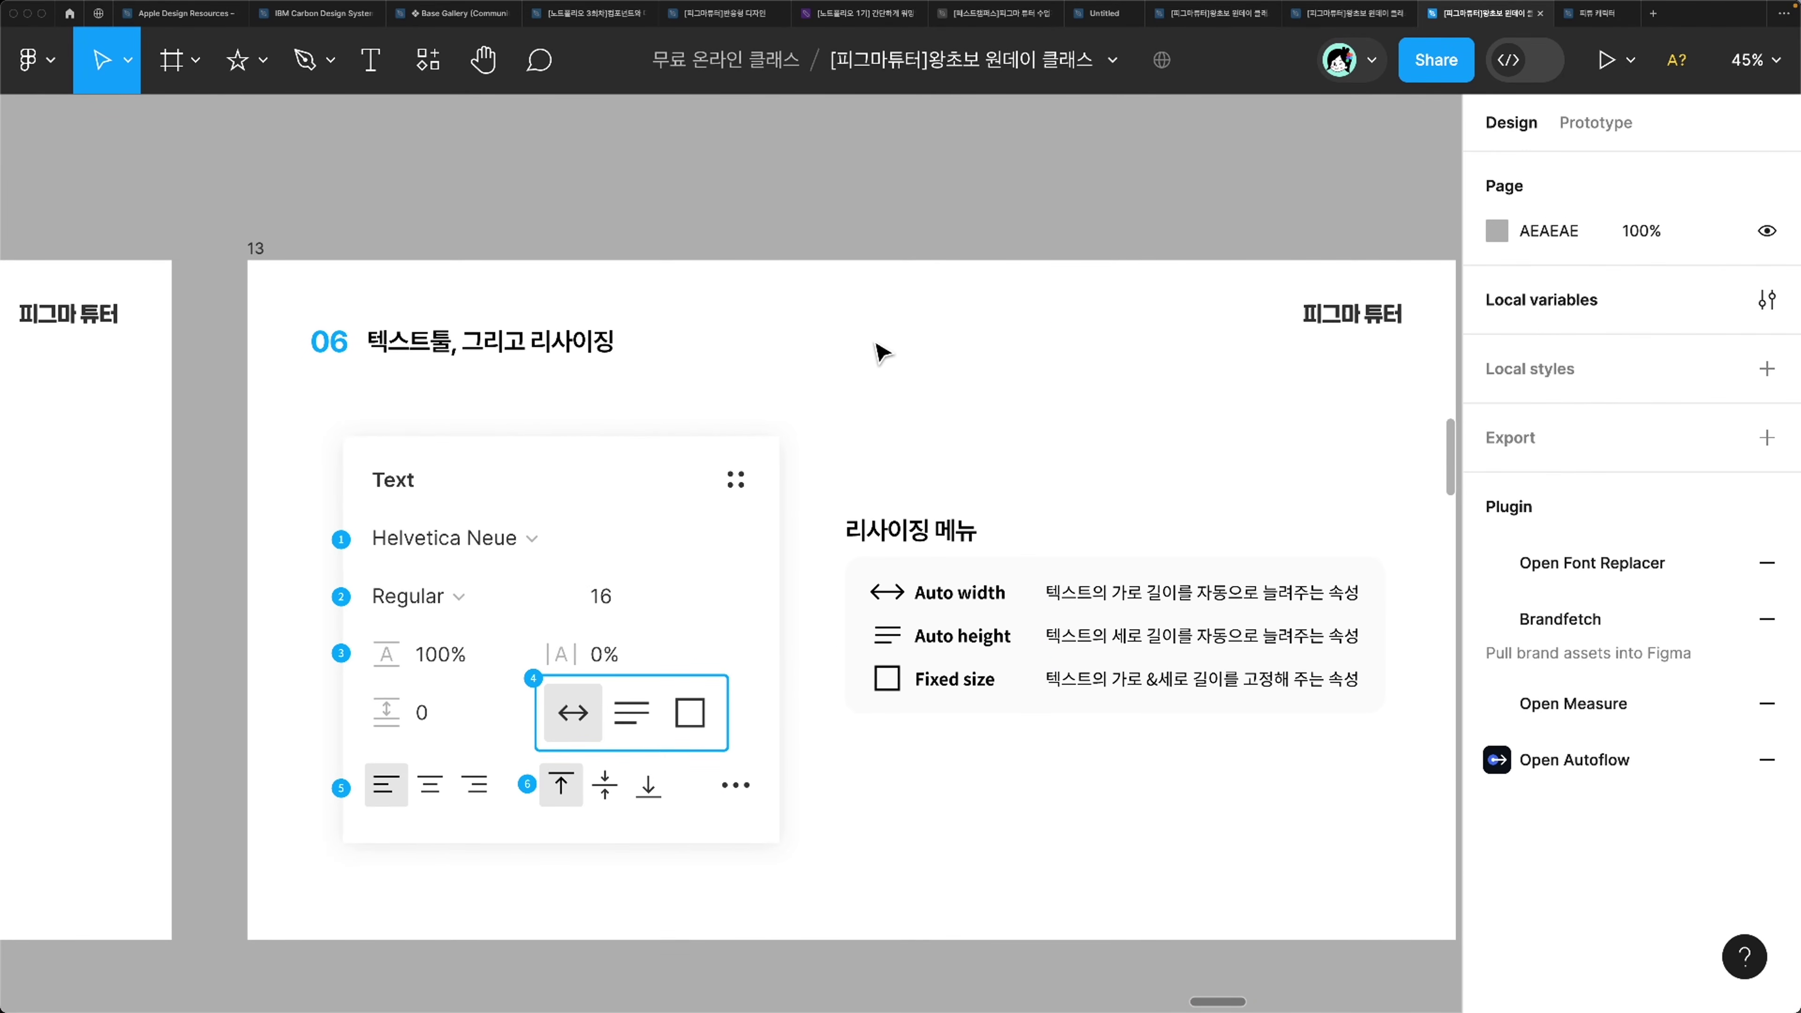
Step: Add the text "텍스트 써보면" above the "리사이징 메뉴" heading at X 982, Y 242 and set its letter spacing to 0%
{"action": "left_click", "coordinate": [365, 65]}
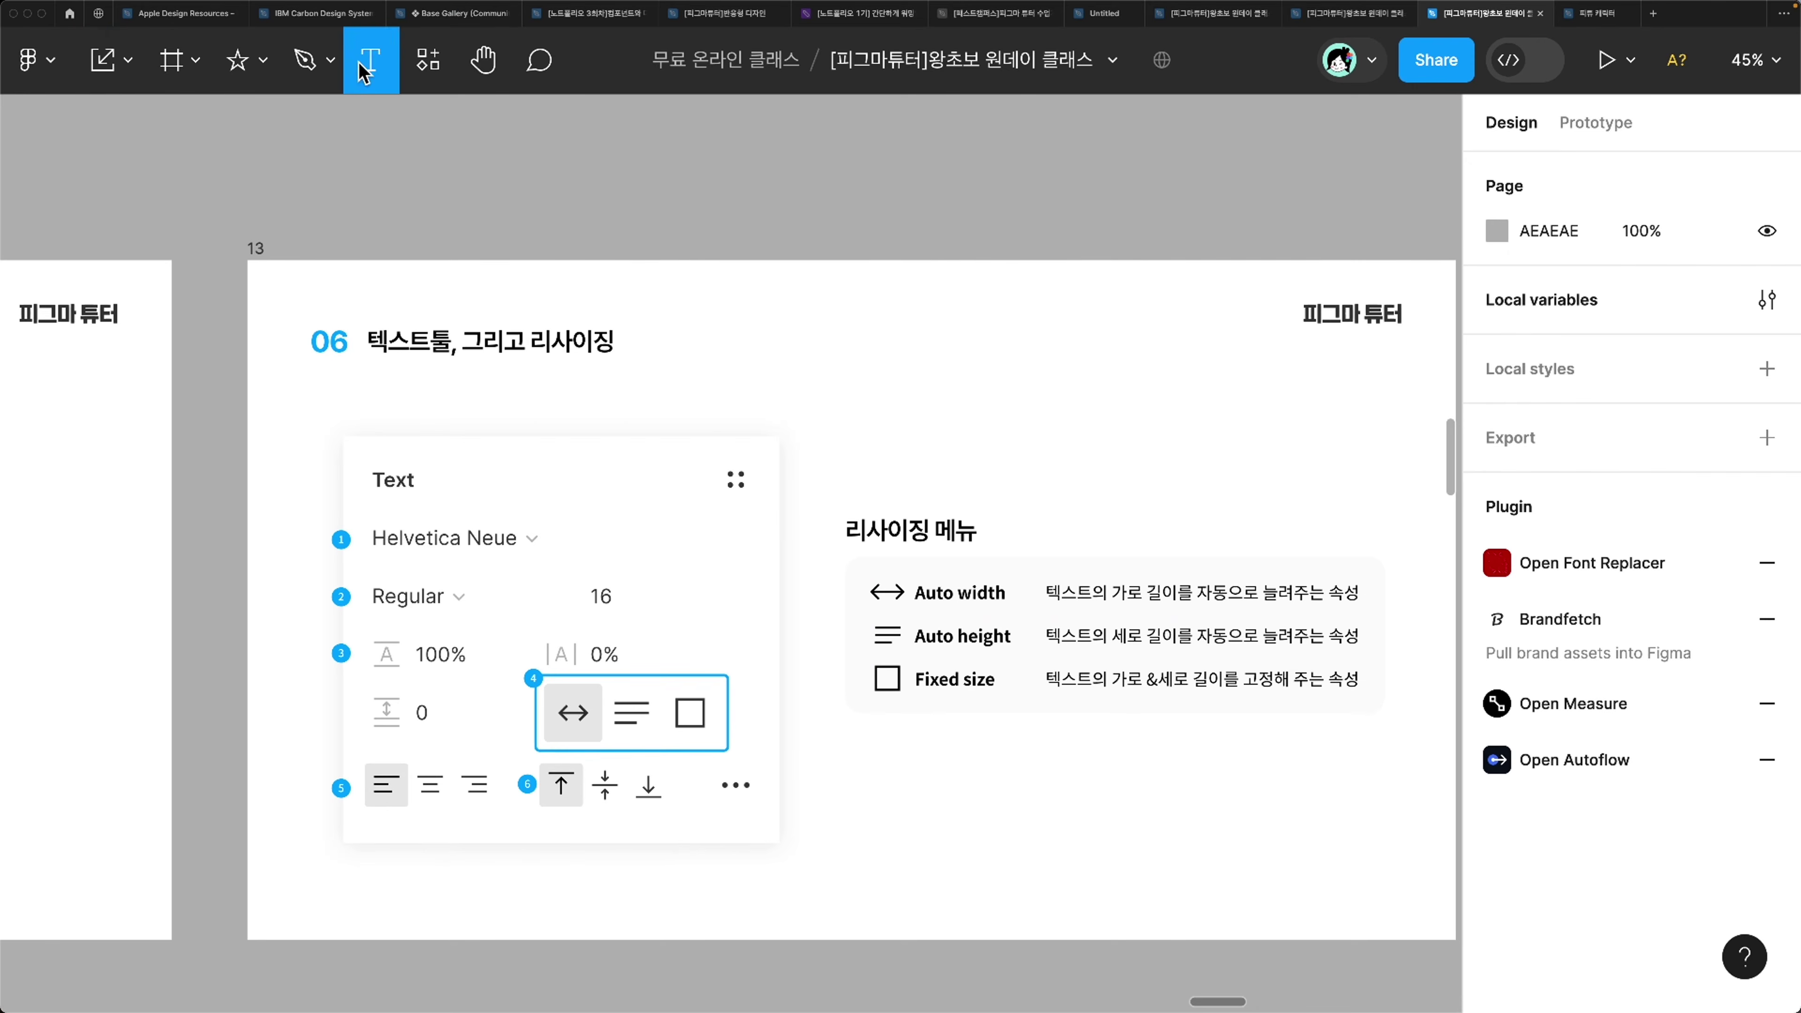
{"action": "left_click", "coordinate": [866, 413]}
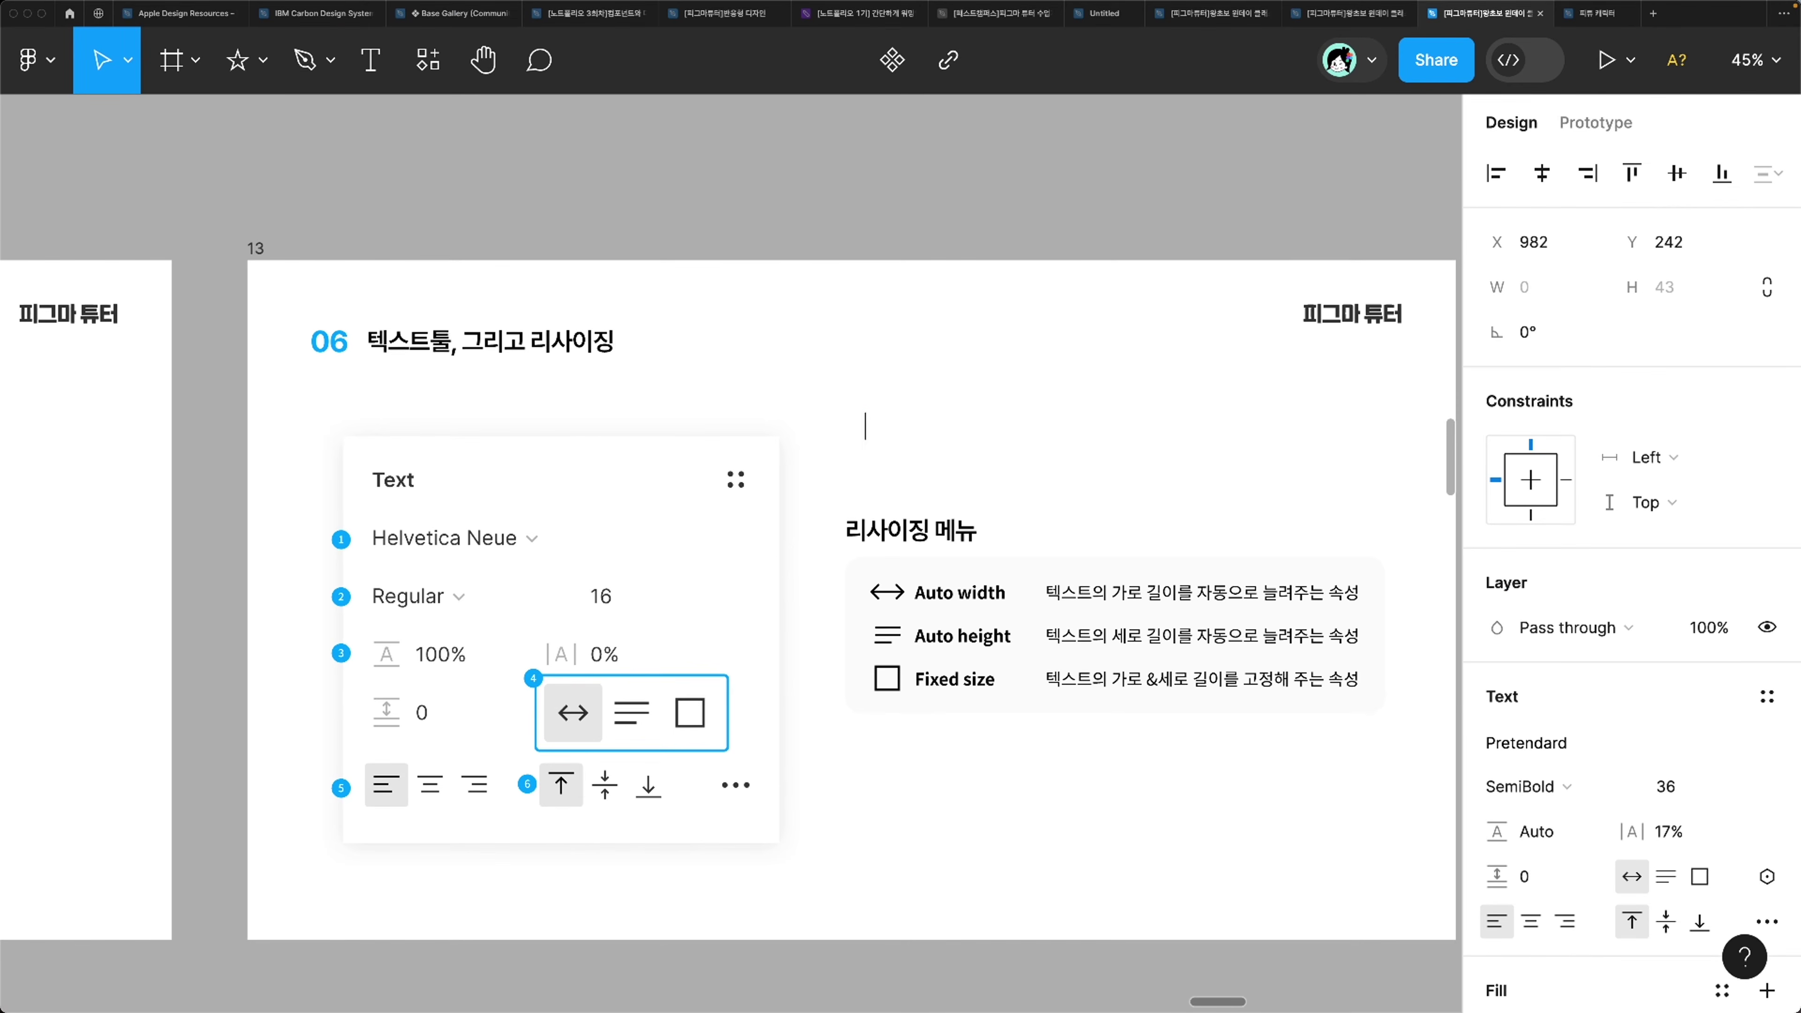
{"action": "type", "text": "텍스트ㅡㄹ"}
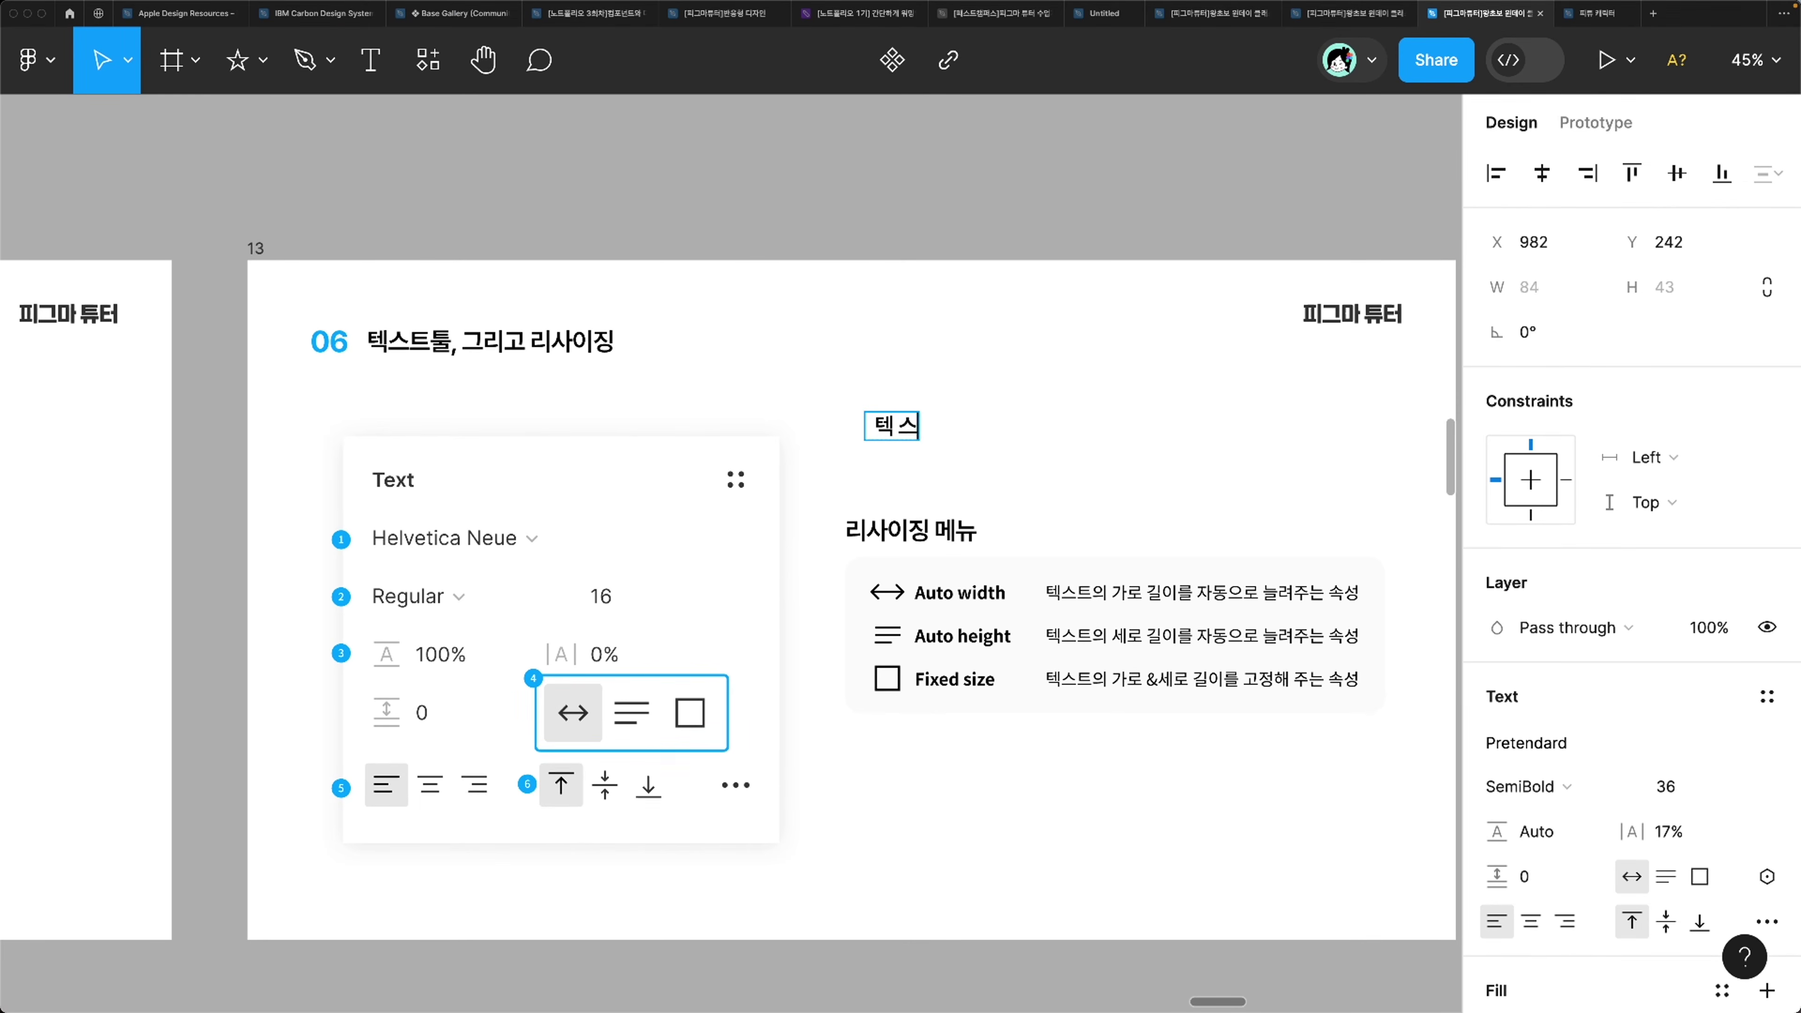
{"action": "key", "text": "BackSpace"}
{"action": "key", "text": "BackSpace"}
{"action": "key", "text": "BackSpace"}
{"action": "key", "text": "BackSpace"}
{"action": "key", "text": "BackSpace"}
{"action": "type", "text": "텍스트 써보면"}
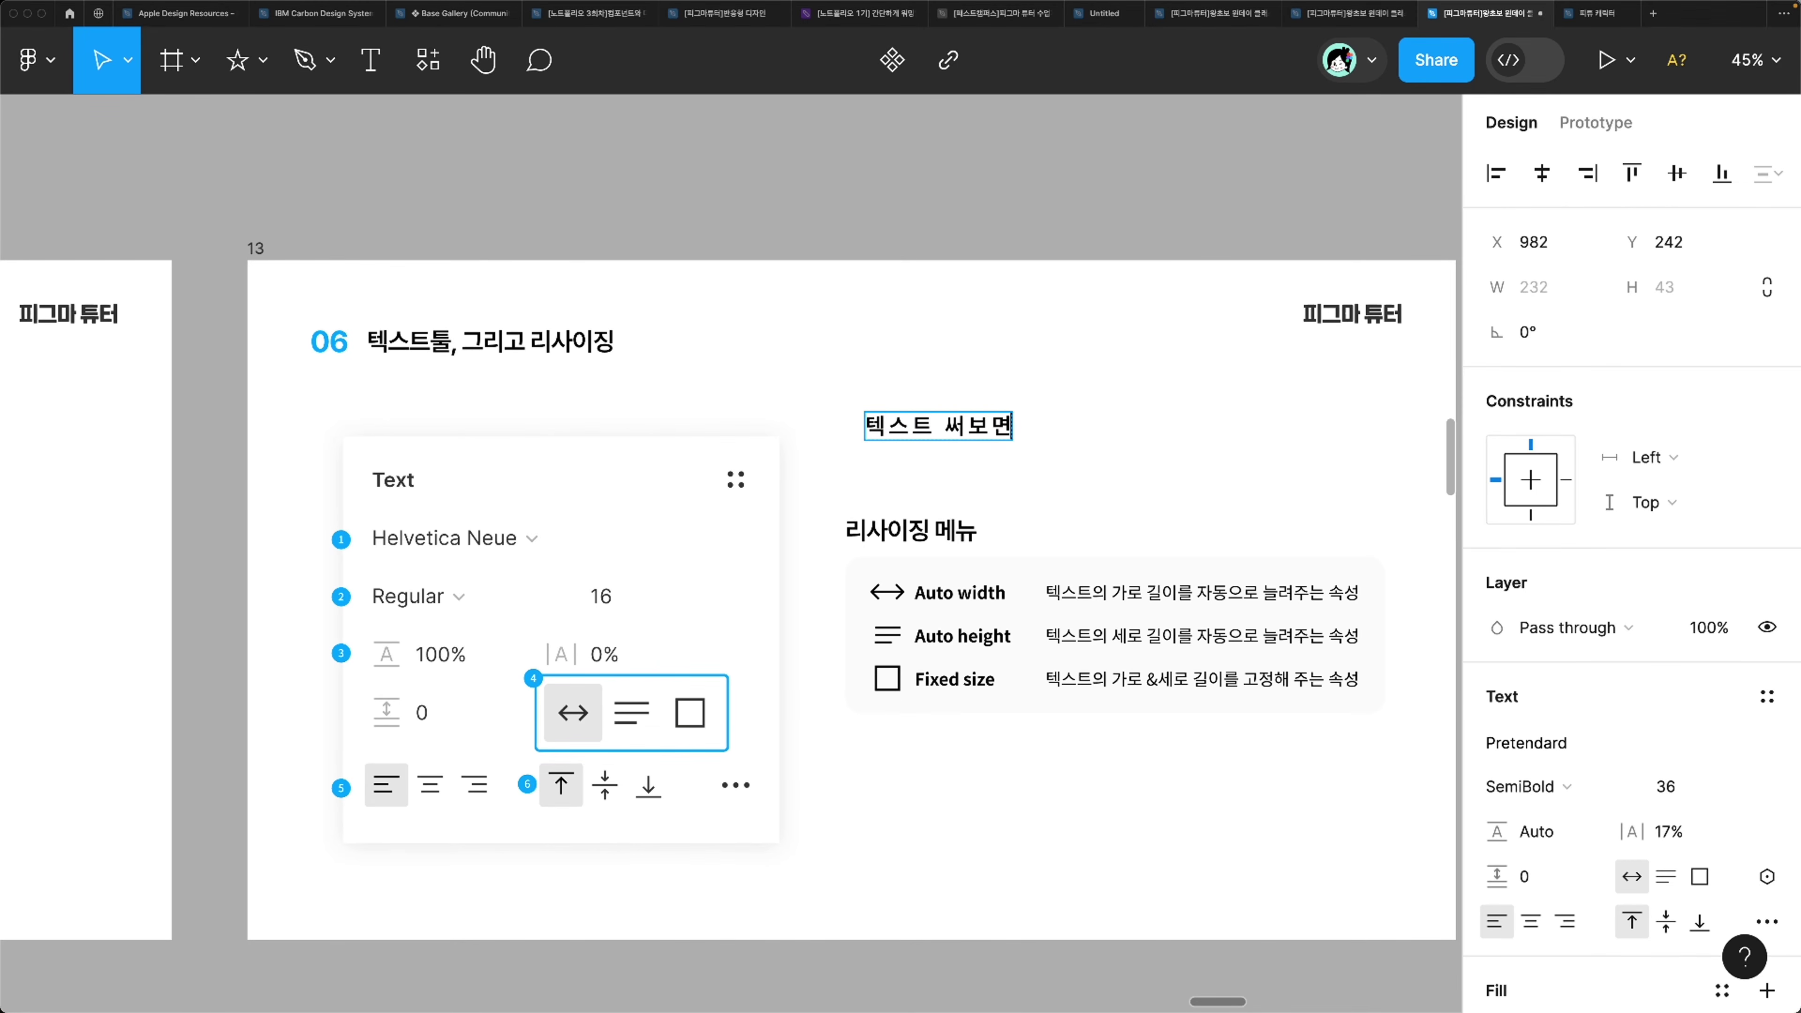
{"action": "key", "text": "Escape"}
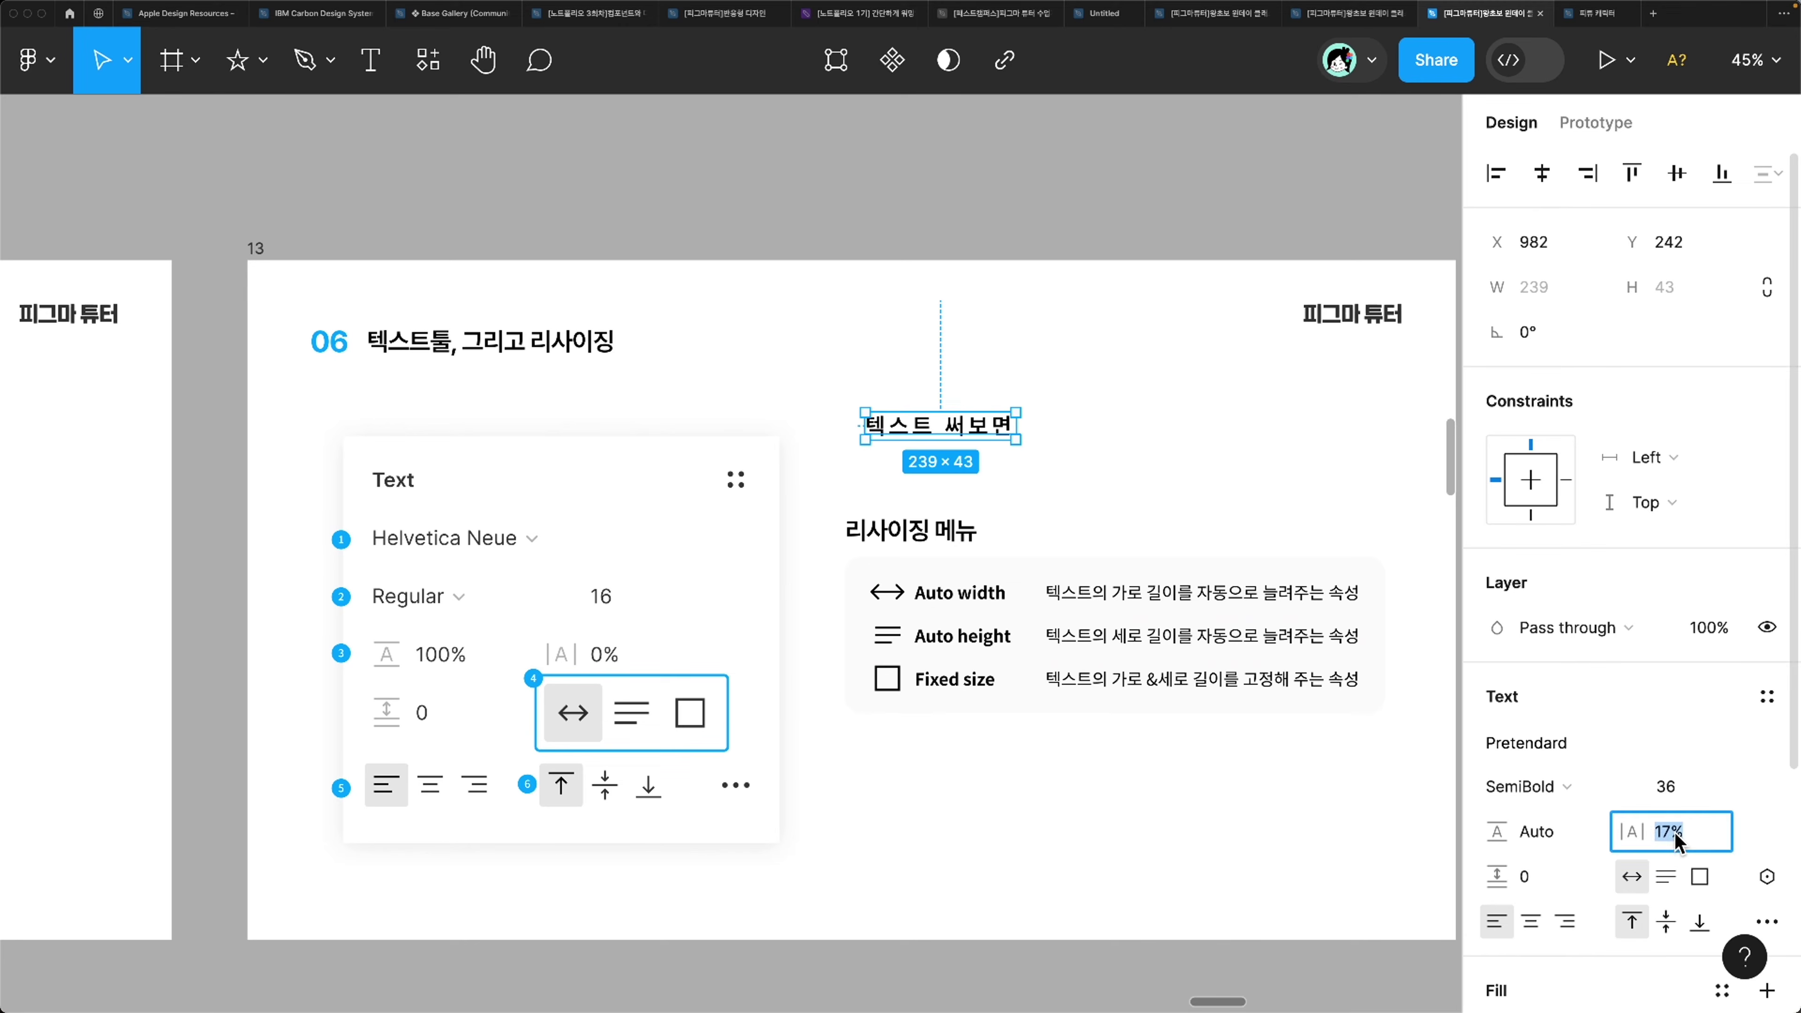
{"action": "type", "text": "0"}
{"action": "key", "text": "Return"}
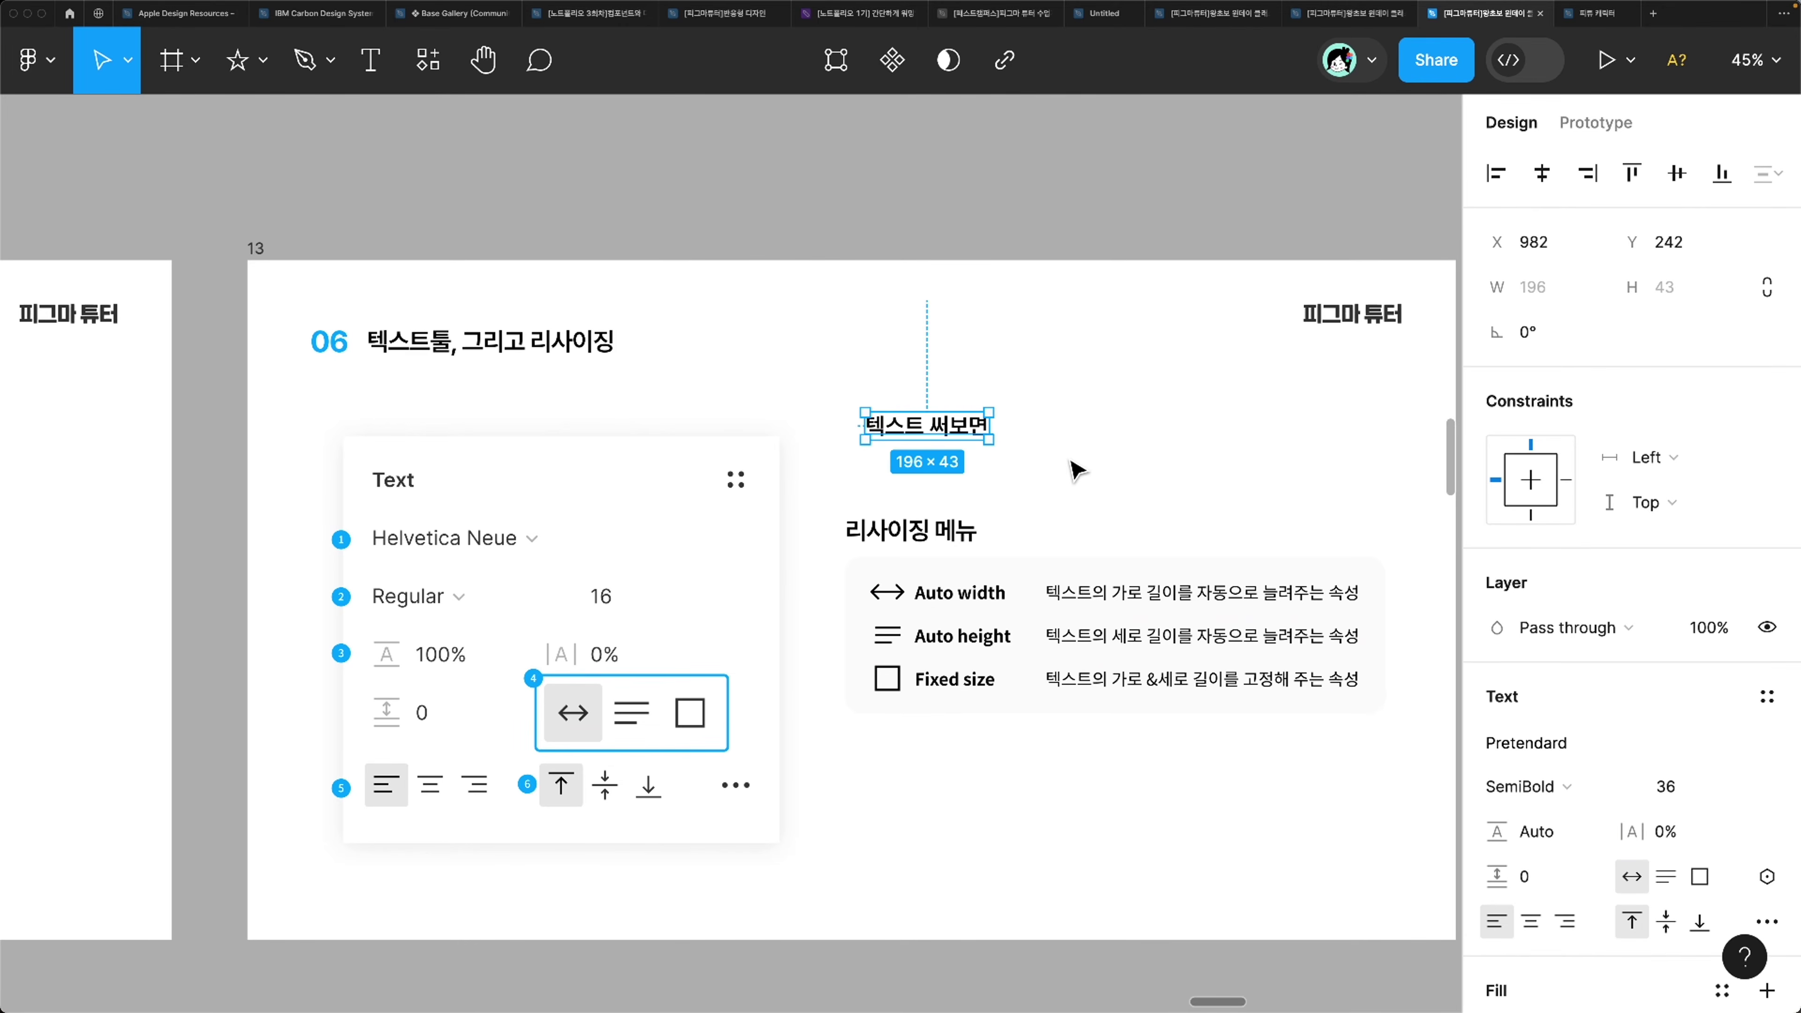
Step: Compare the resizing icons in the Text diagram with the Auto width, Auto height and Fixed size descriptions
{"action": "scroll", "coordinate": [1075, 468], "scroll_direction": "up", "scroll_amount": 5}
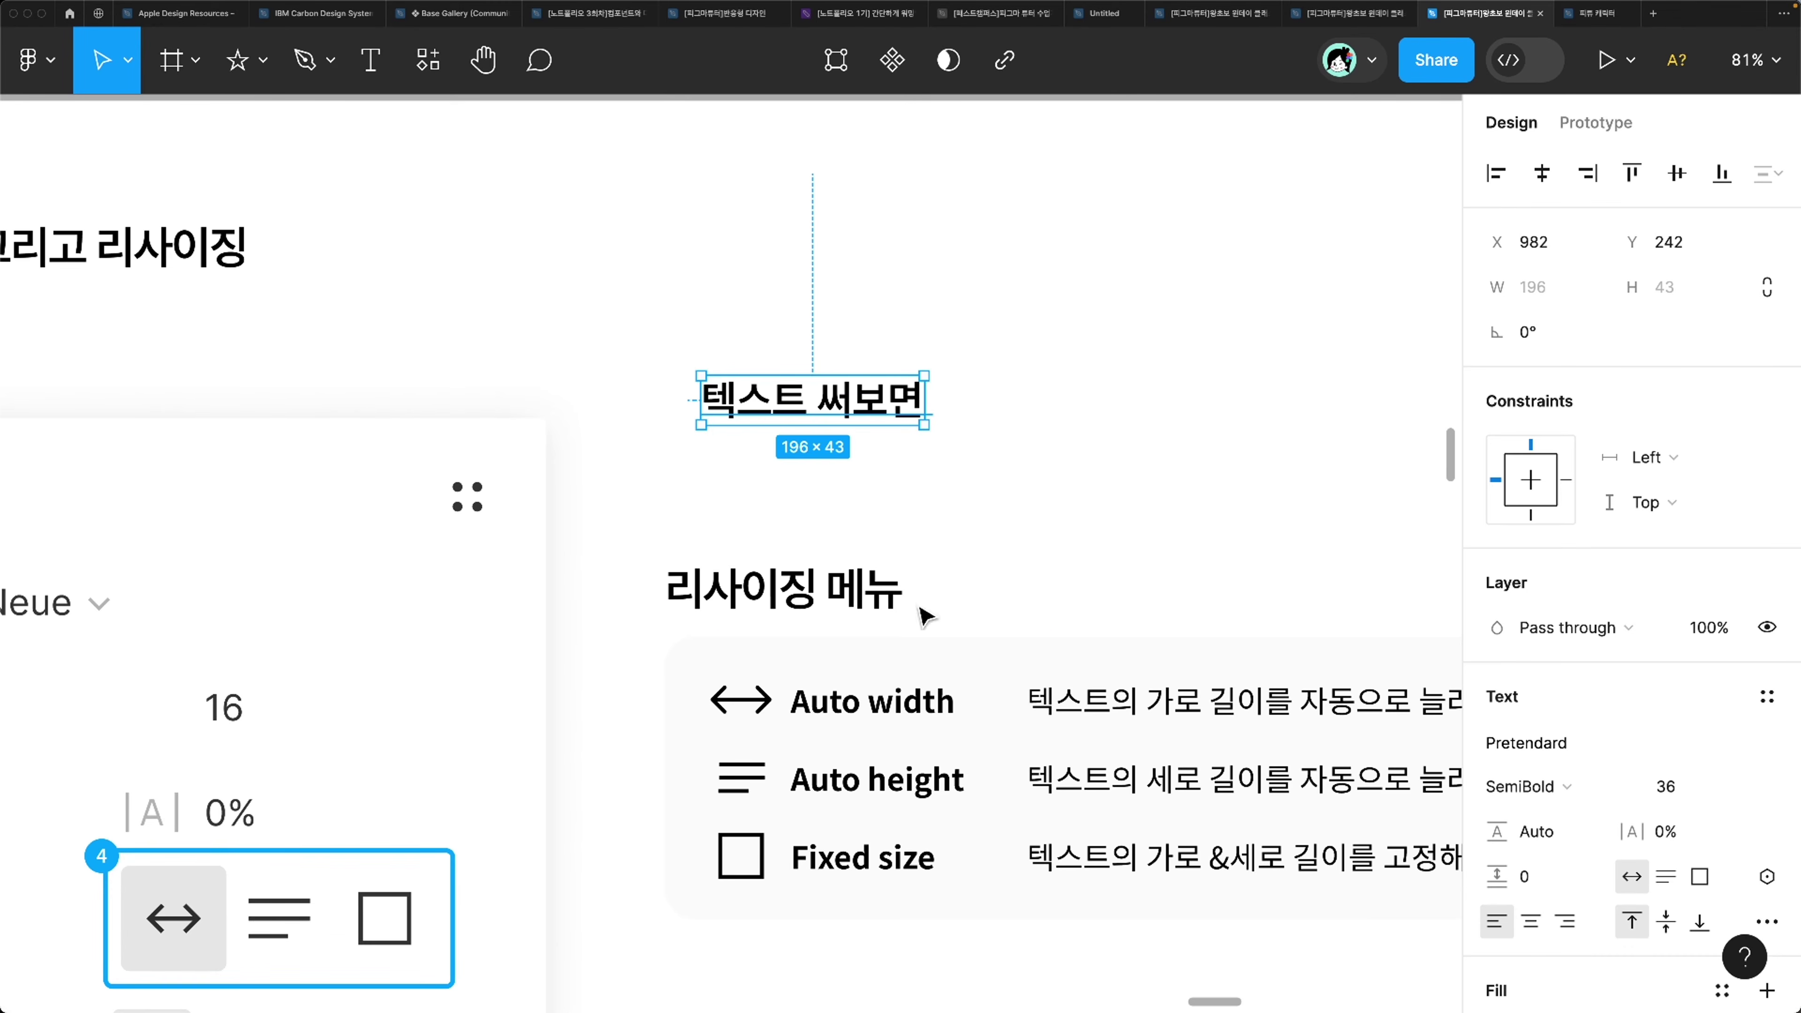
{"action": "scroll", "coordinate": [851, 603], "scroll_direction": "down", "scroll_amount": 5}
{"action": "scroll", "coordinate": [851, 603], "scroll_direction": "left", "scroll_amount": 5}
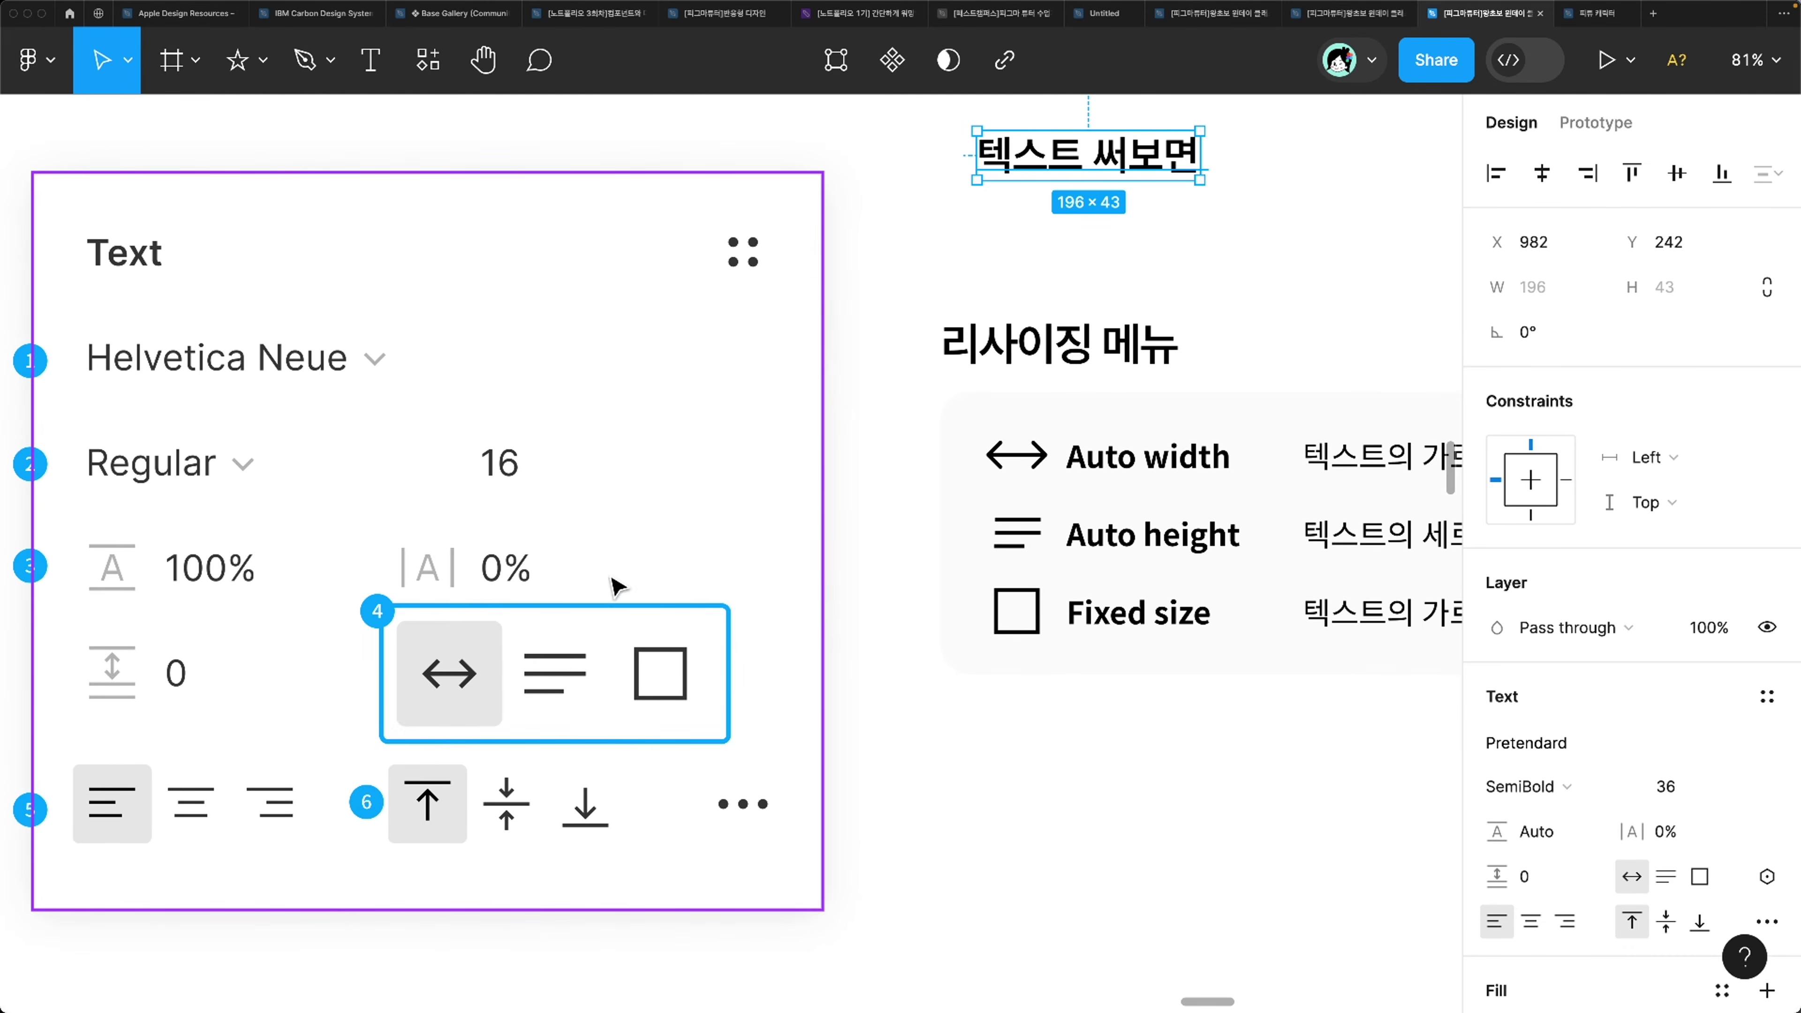
{"action": "scroll", "coordinate": [823, 621], "scroll_direction": "right", "scroll_amount": 5}
{"action": "scroll", "coordinate": [823, 621], "scroll_direction": "up", "scroll_amount": 3}
{"action": "scroll", "coordinate": [820, 616], "scroll_direction": "down", "scroll_amount": 1}
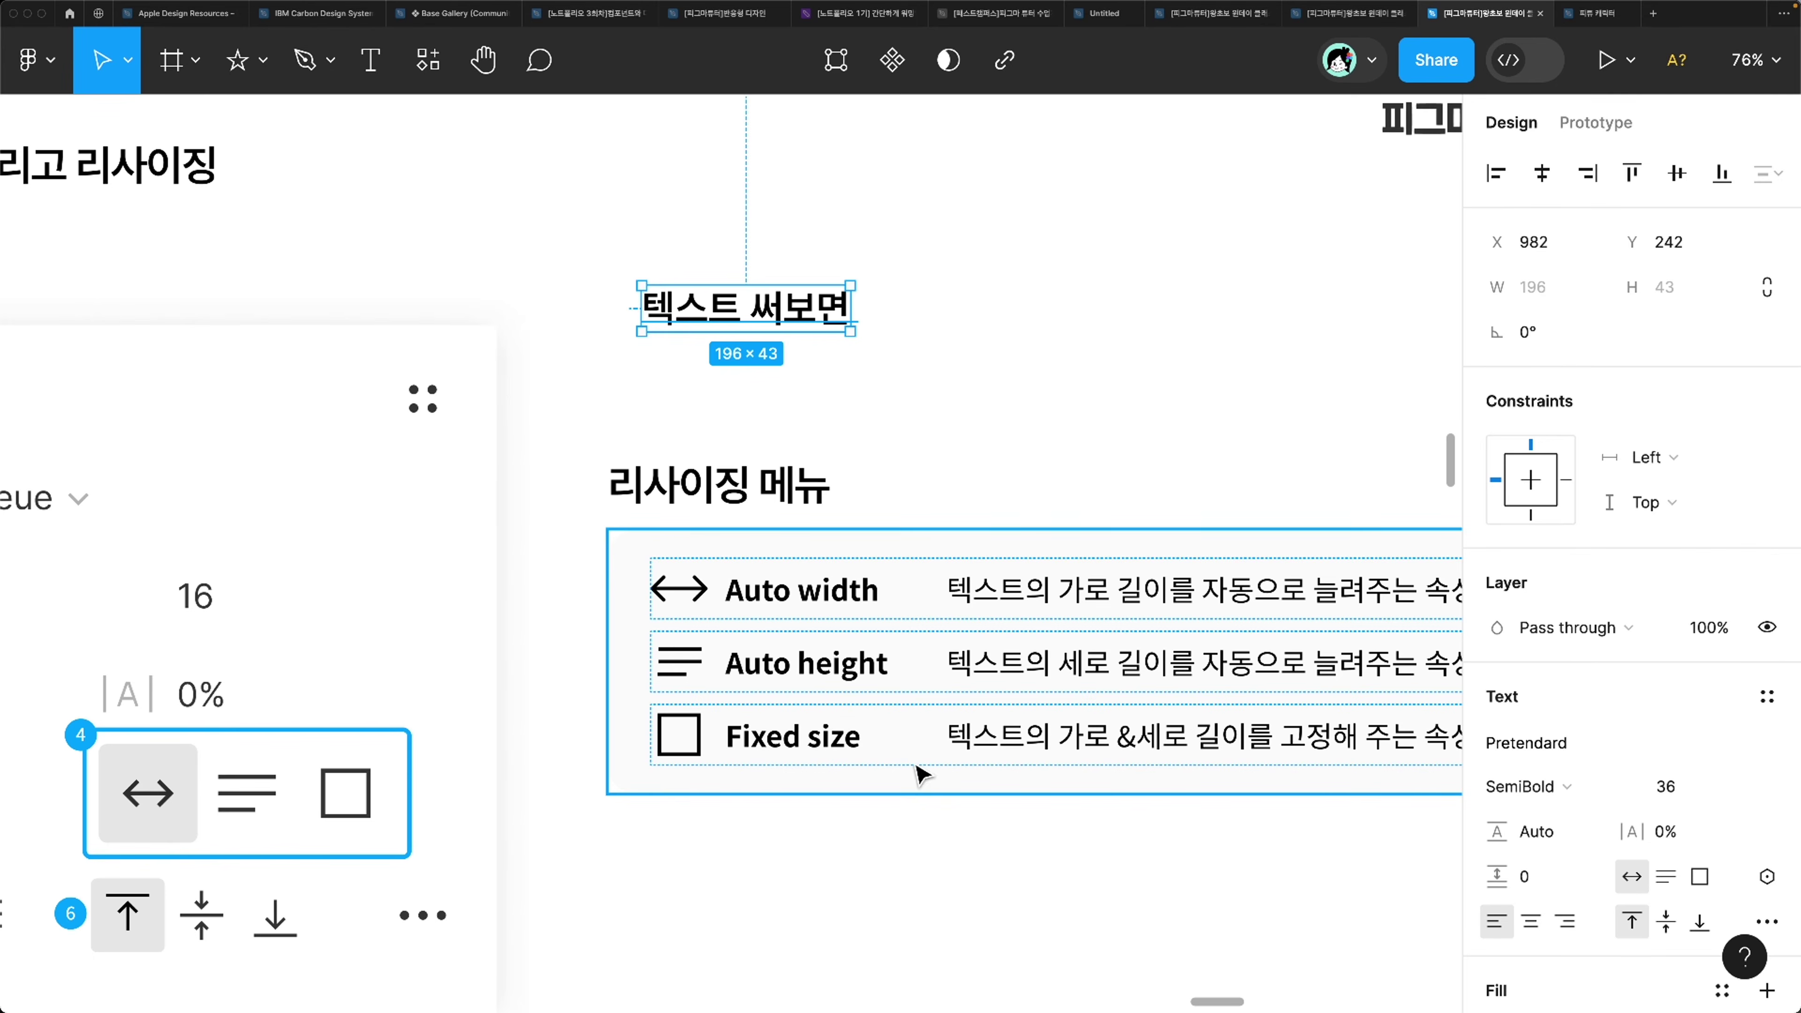
{"action": "scroll", "coordinate": [937, 650], "scroll_direction": "down", "scroll_amount": 3}
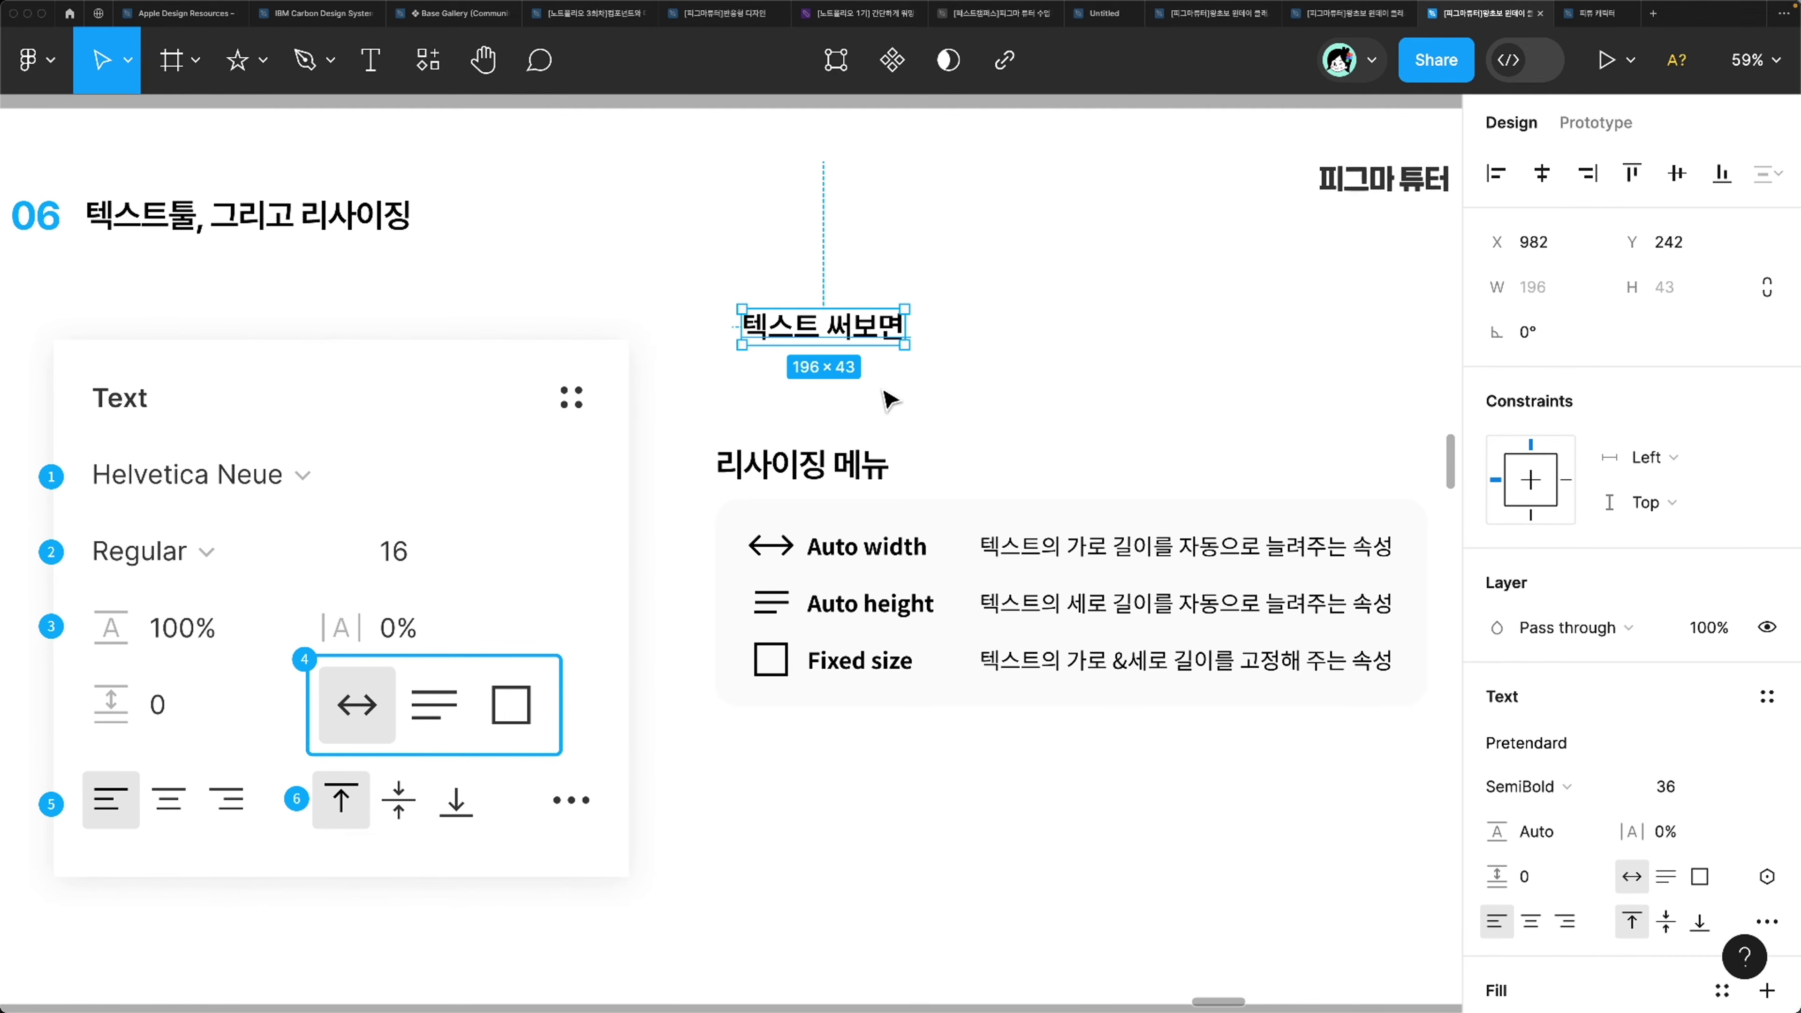
Step: Replace the new text's content with four copies of "텍스트 써보면" on a single line
{"action": "double_click", "coordinate": [878, 328]}
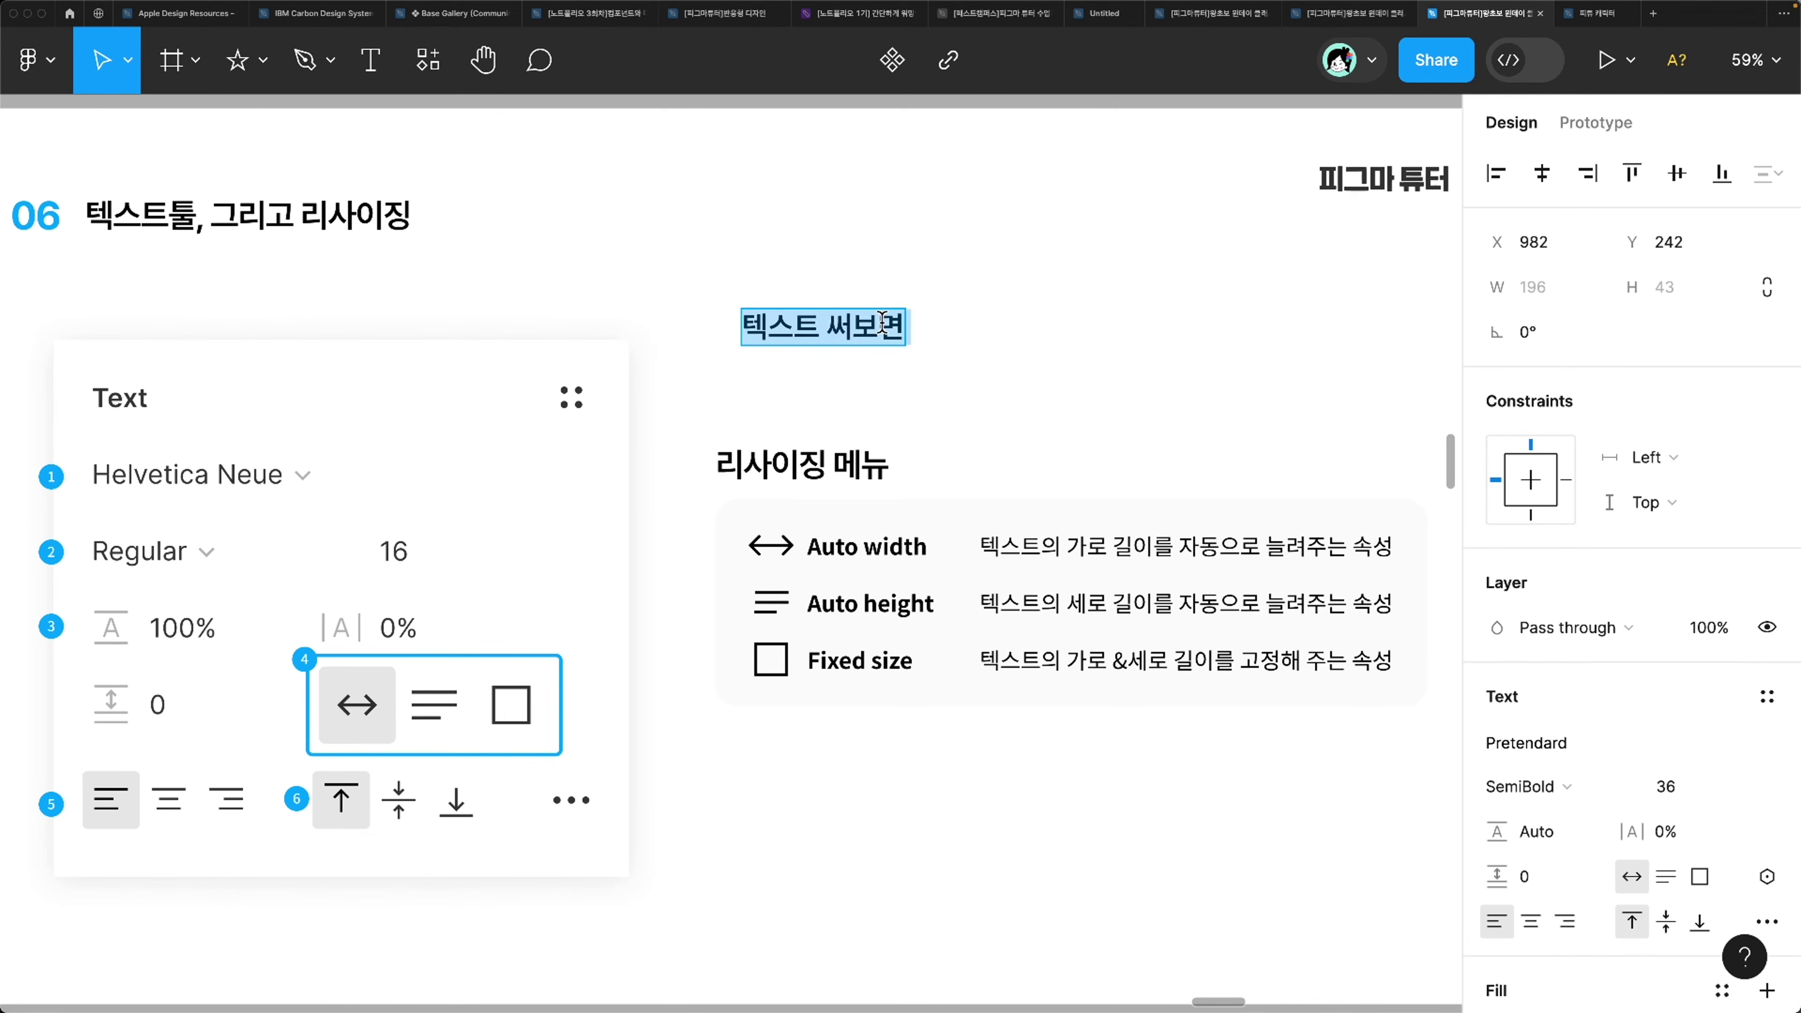
{"action": "key", "text": "ctrl+c"}
{"action": "key", "text": "ctrl+v"}
{"action": "key", "text": "ctrl+v"}
{"action": "key", "text": "ctrl+v"}
{"action": "key", "text": "ctrl+v"}
{"action": "key", "text": "Escape"}
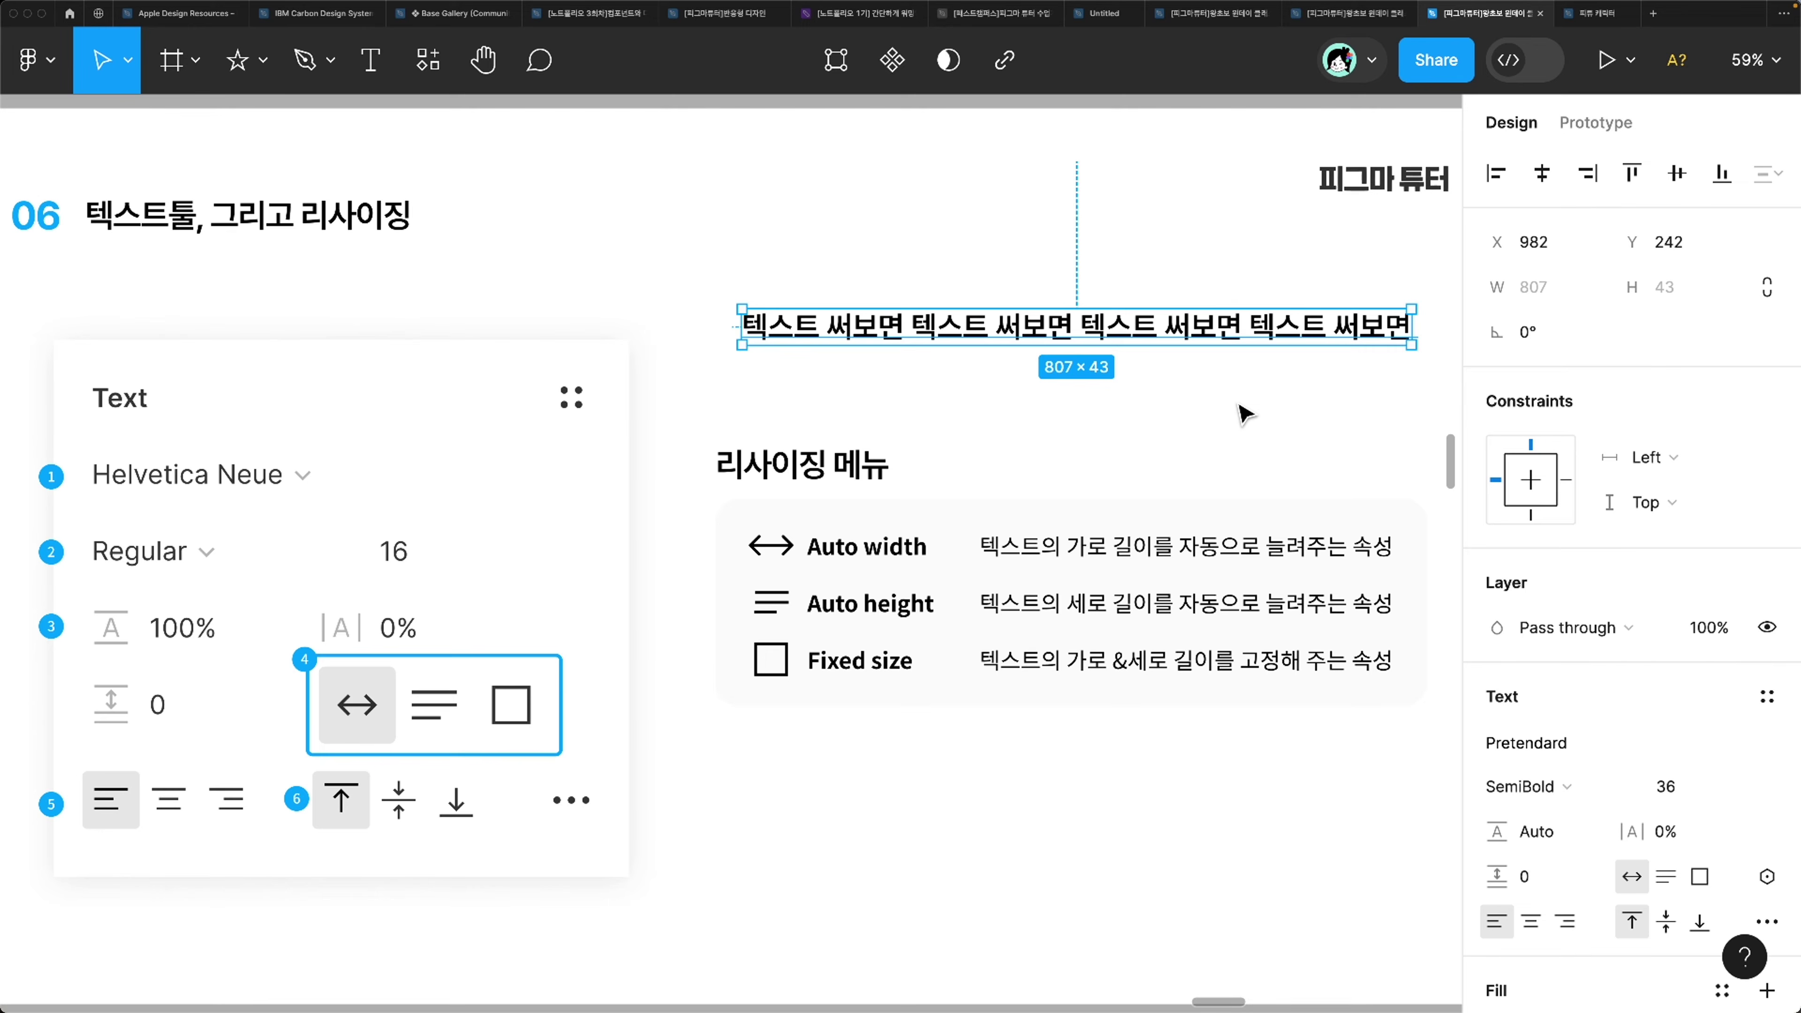
Step: Extend the single-line text above the "리사이징 메뉴" heading to twelve copies of "텍스트 써보면" by pasting its content repeatedly
{"action": "scroll", "coordinate": [1242, 413], "scroll_direction": "down", "scroll_amount": 2}
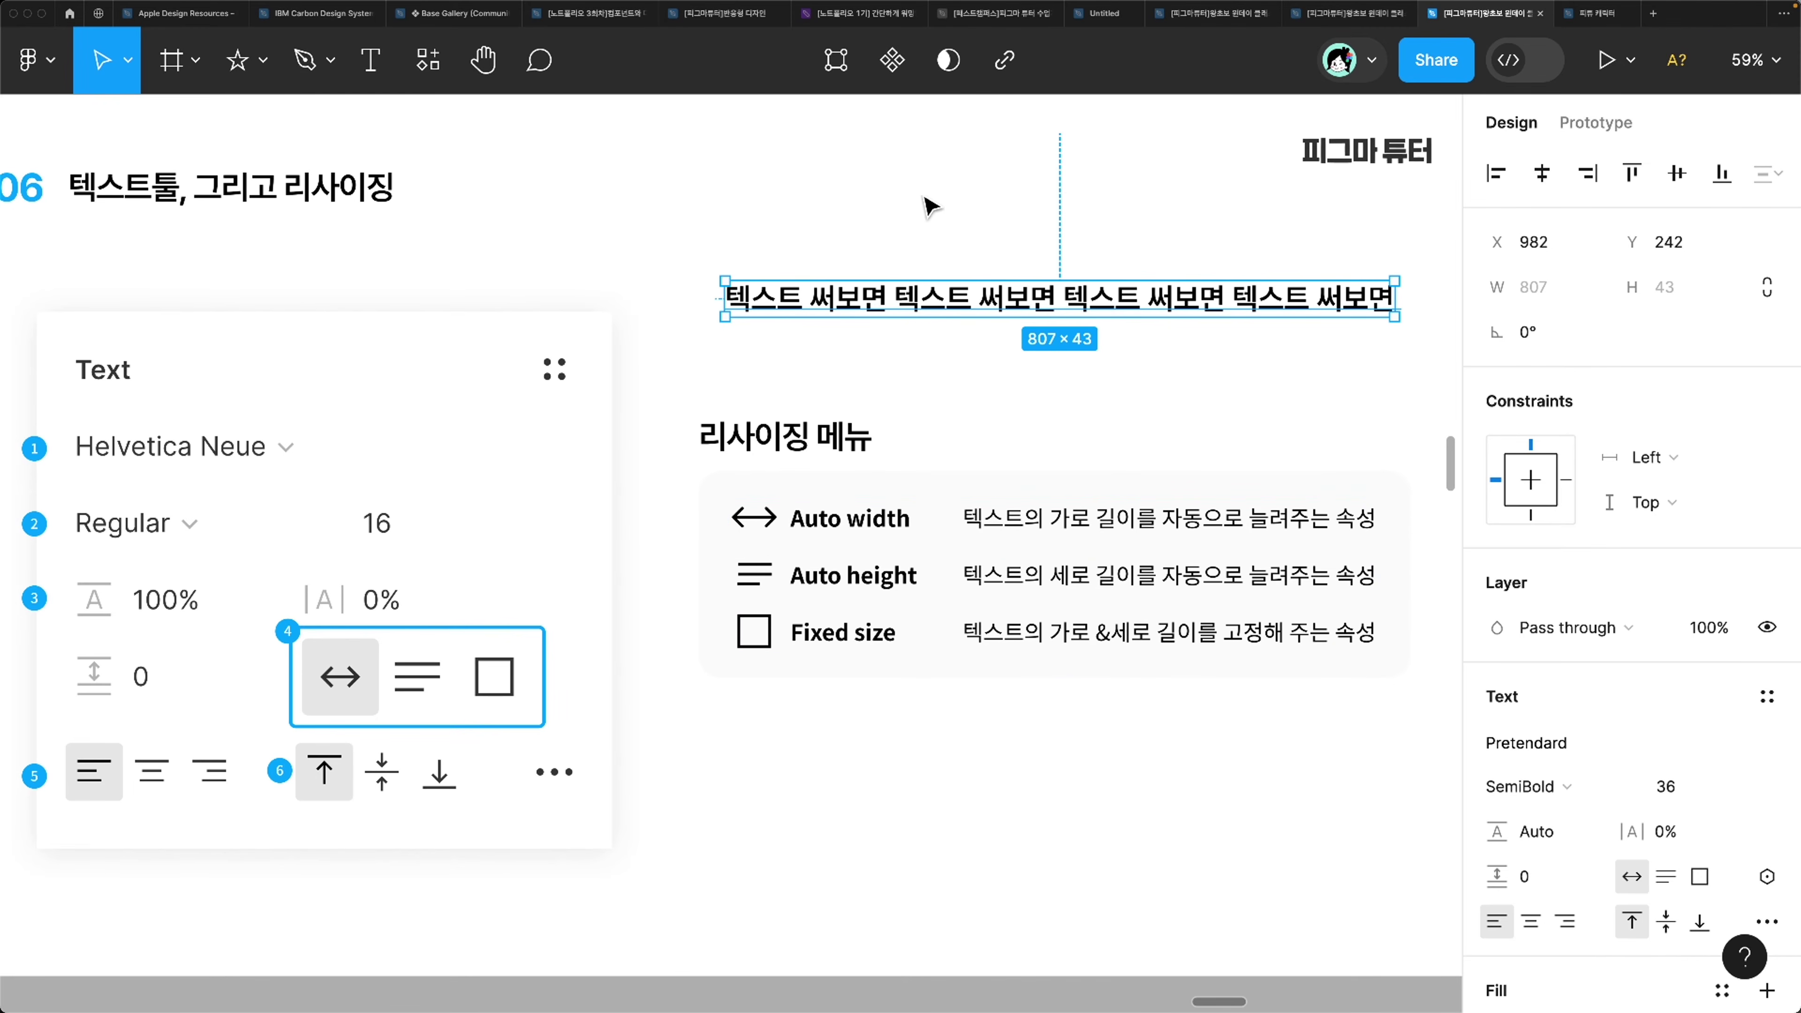
{"action": "scroll", "coordinate": [985, 386], "scroll_direction": "up", "scroll_amount": 5}
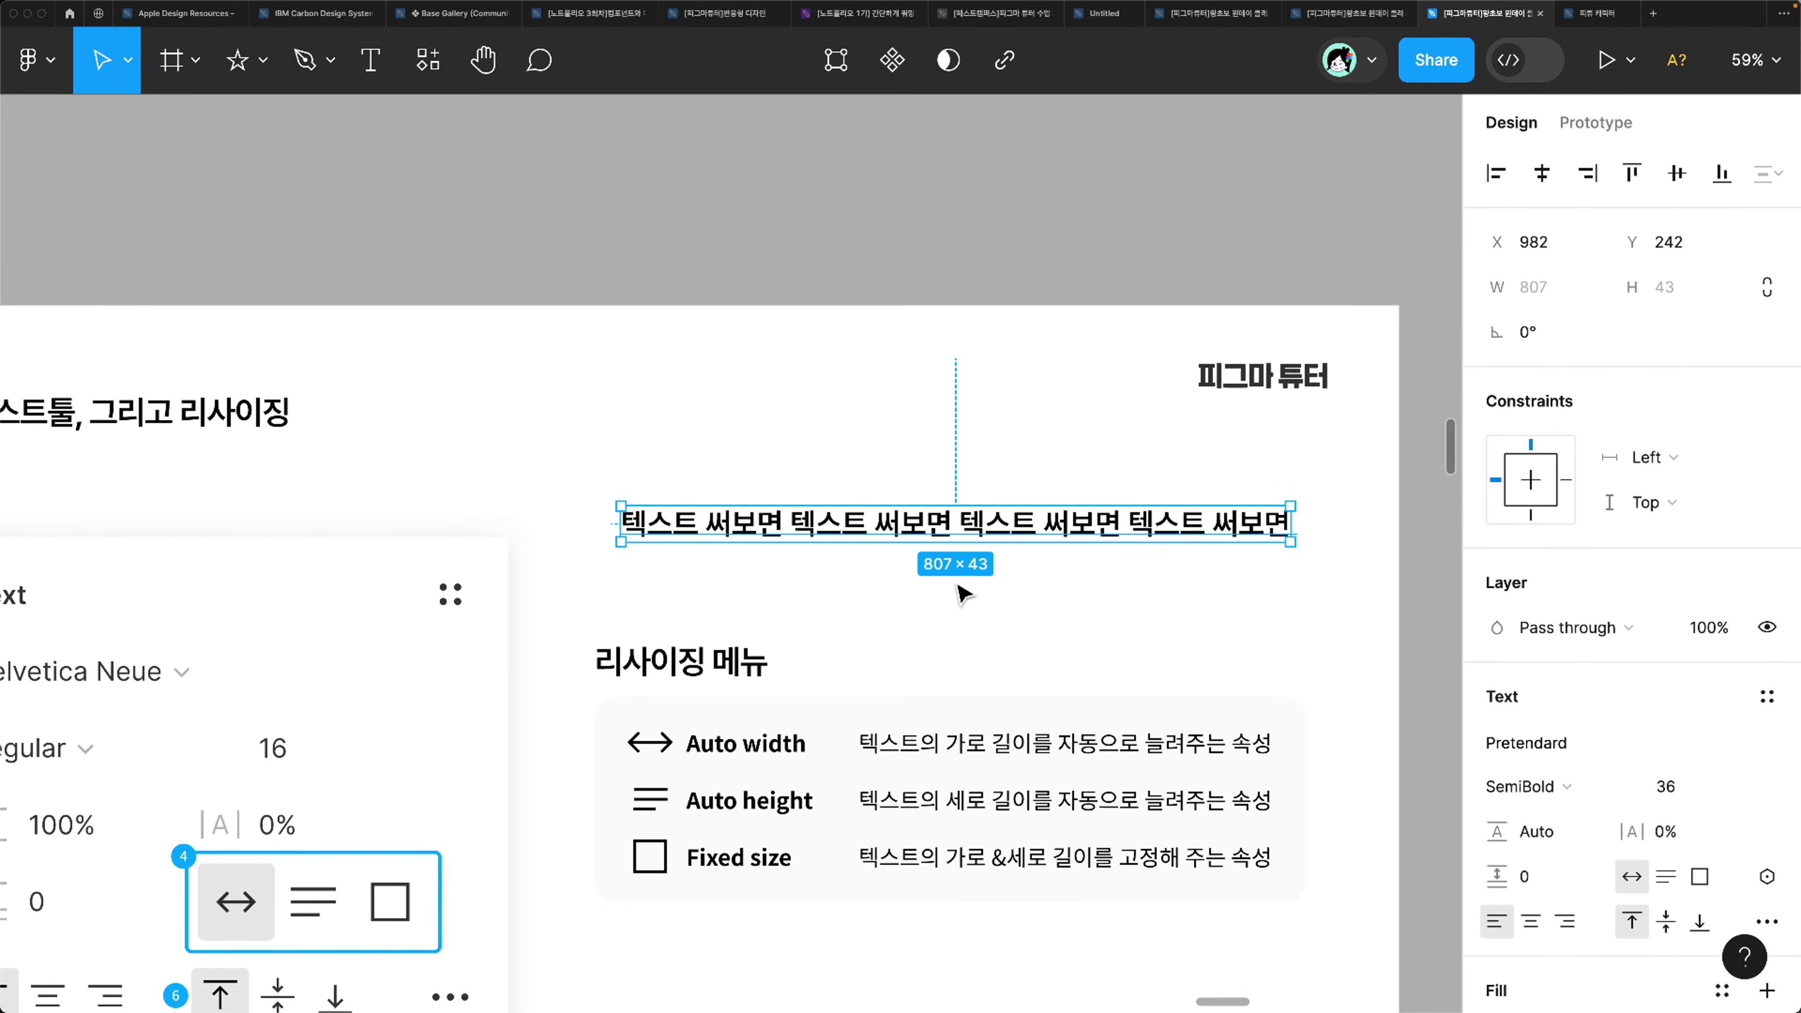
{"action": "double_click", "coordinate": [964, 525]}
{"action": "left_click", "coordinate": [917, 583]}
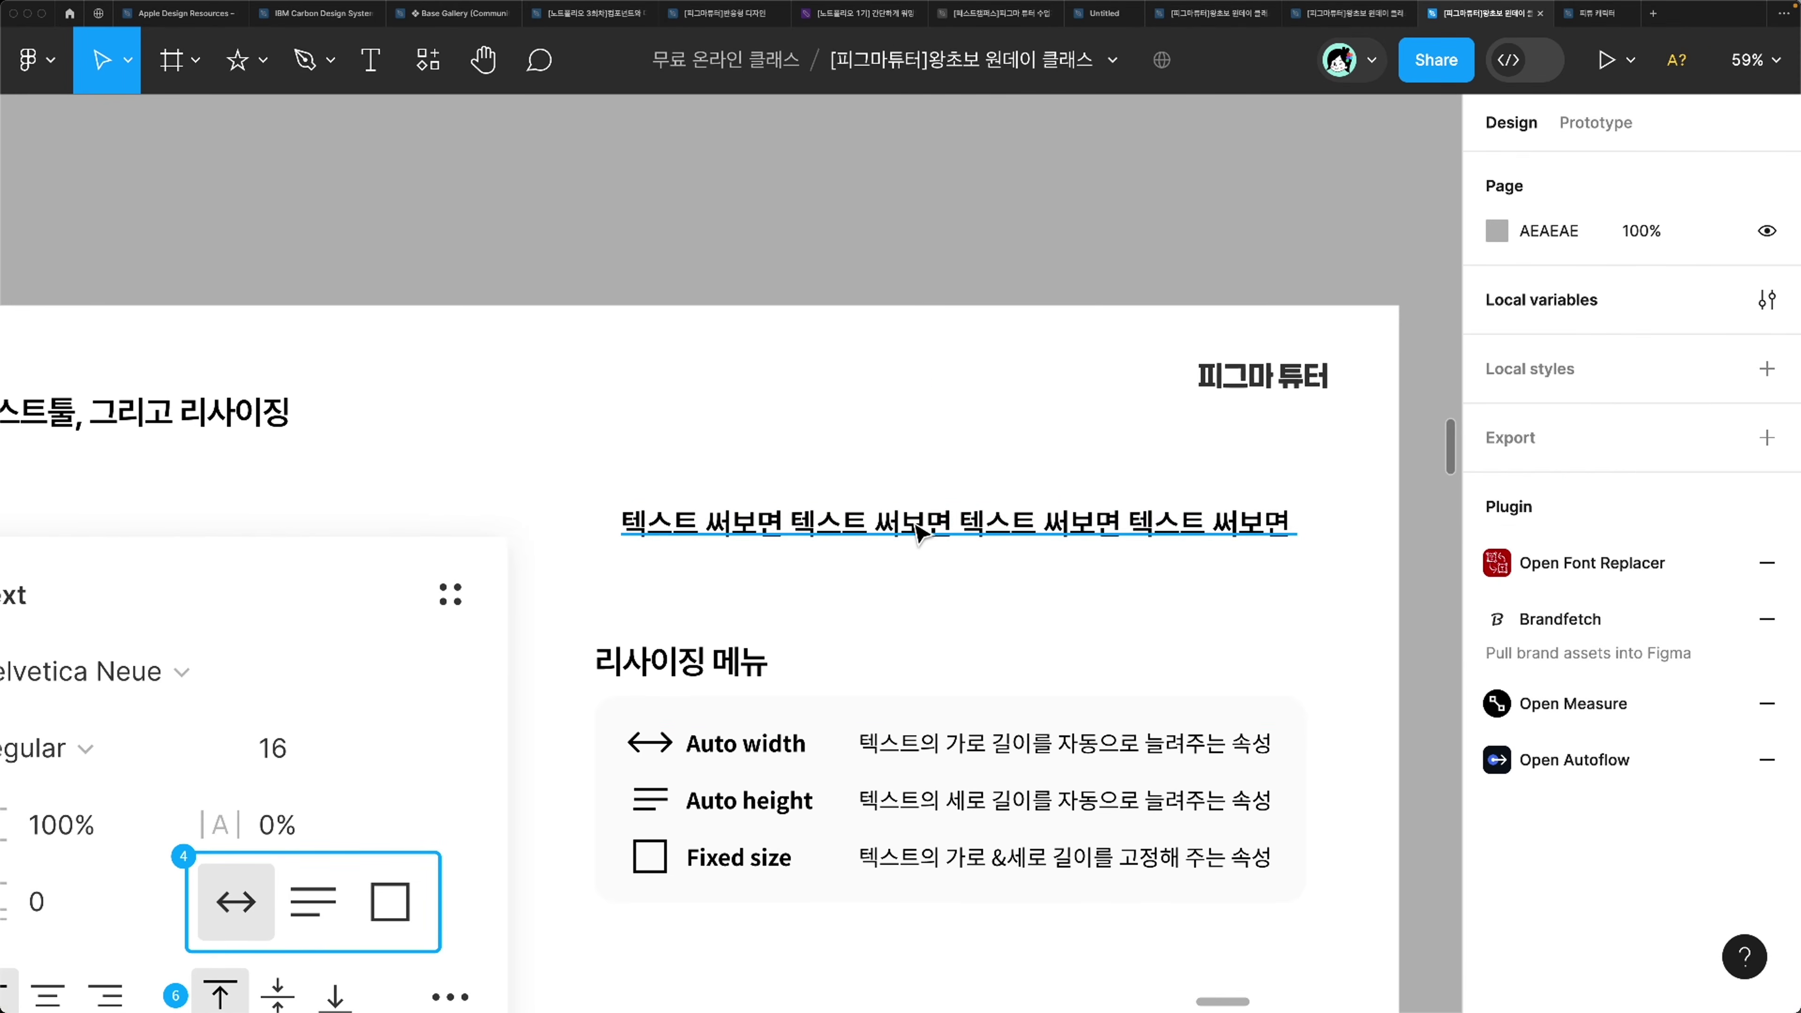
{"action": "double_click", "coordinate": [908, 506]}
{"action": "key", "text": "ctrl+v"}
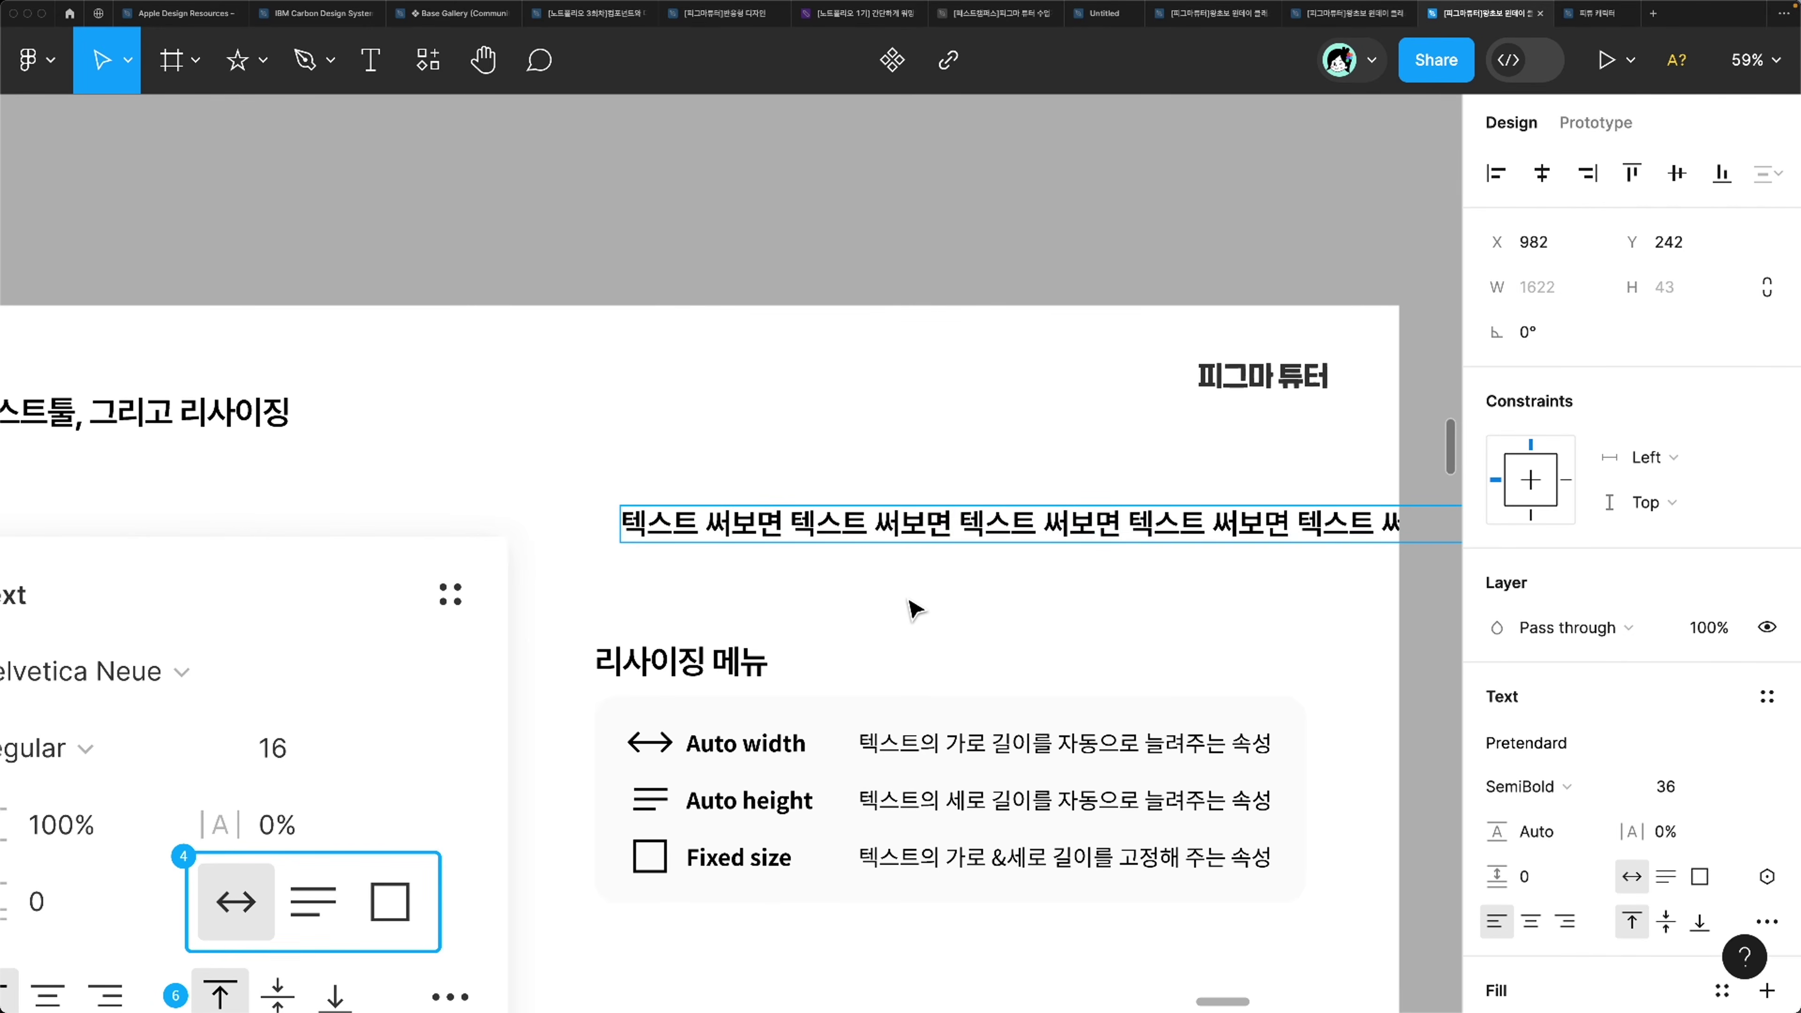
{"action": "scroll", "coordinate": [917, 617], "scroll_direction": "down", "scroll_amount": 3}
{"action": "key", "text": "Escape"}
Step: Move the long single-line text out of slide 13 onto the empty canvas above it, at X 7073, Y -10085
{"action": "left_click_drag", "start_coordinate": [940, 543], "coordinate": [523, 249]}
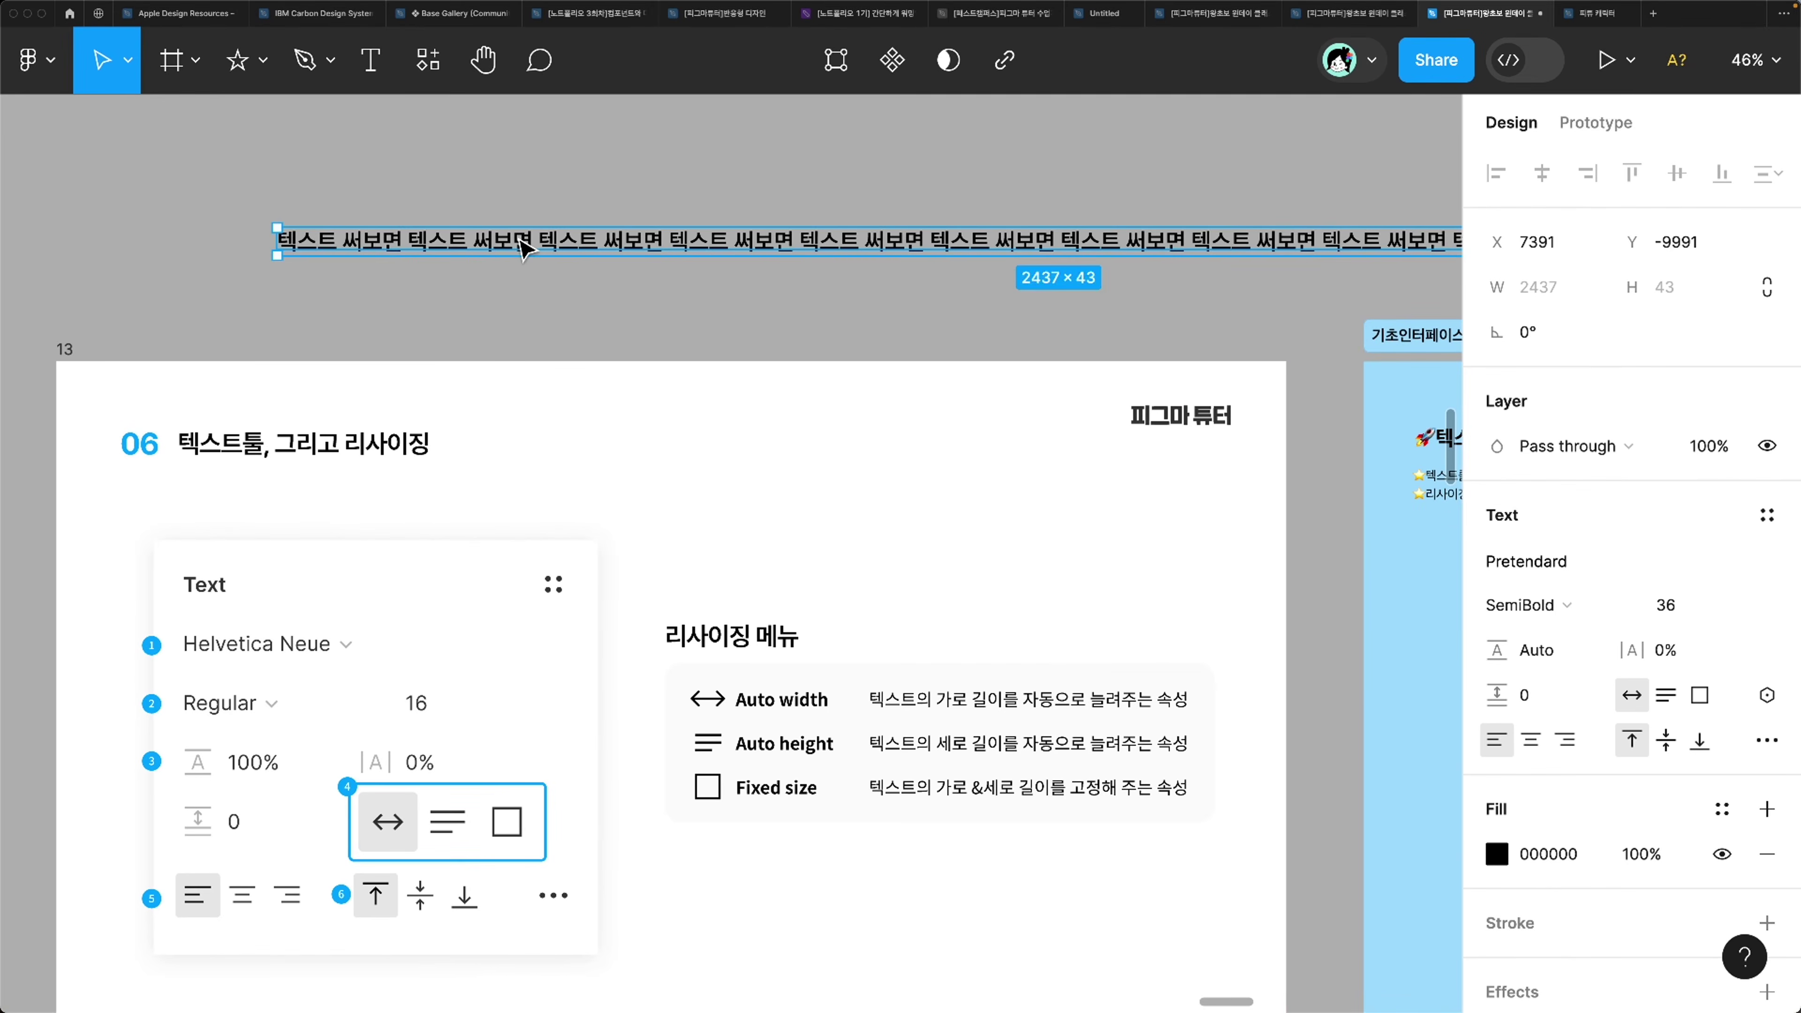
{"action": "scroll", "coordinate": [522, 249], "scroll_direction": "up", "scroll_amount": 5}
{"action": "scroll", "coordinate": [523, 249], "scroll_direction": "right", "scroll_amount": 2}
{"action": "left_click_drag", "start_coordinate": [896, 489], "coordinate": [705, 440]}
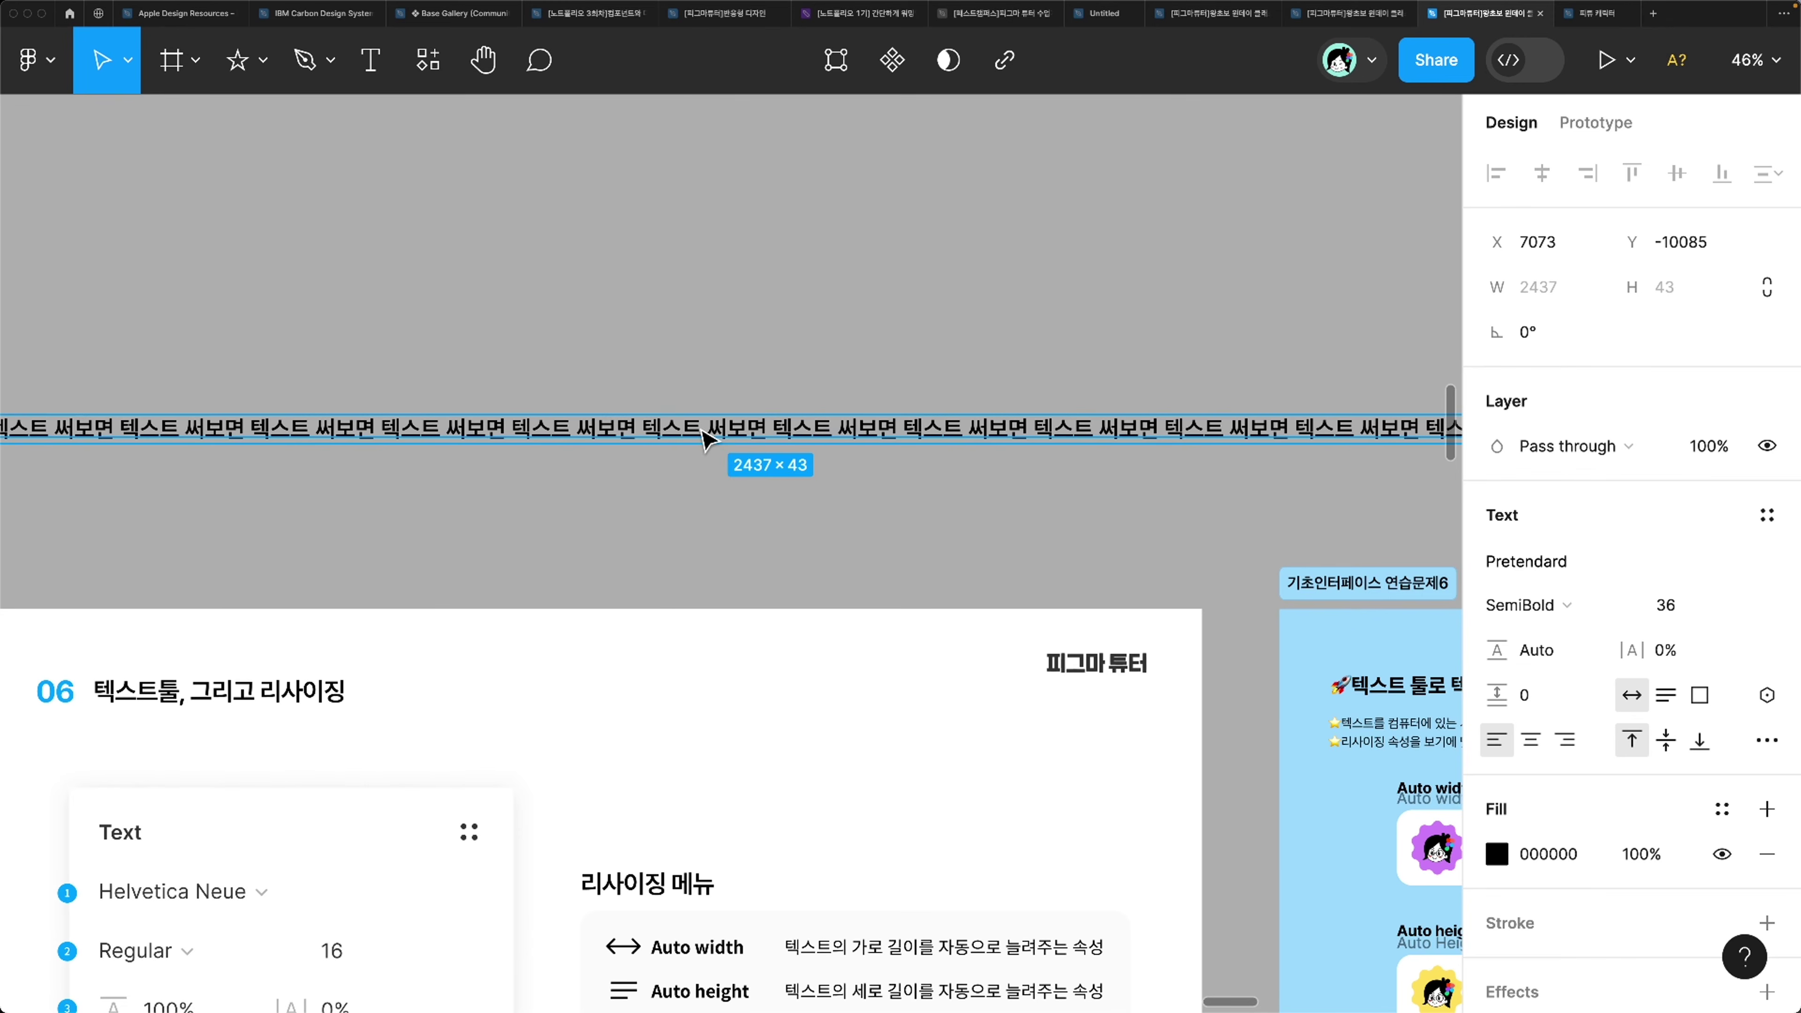
{"action": "scroll", "coordinate": [744, 446], "scroll_direction": "down", "scroll_amount": 5}
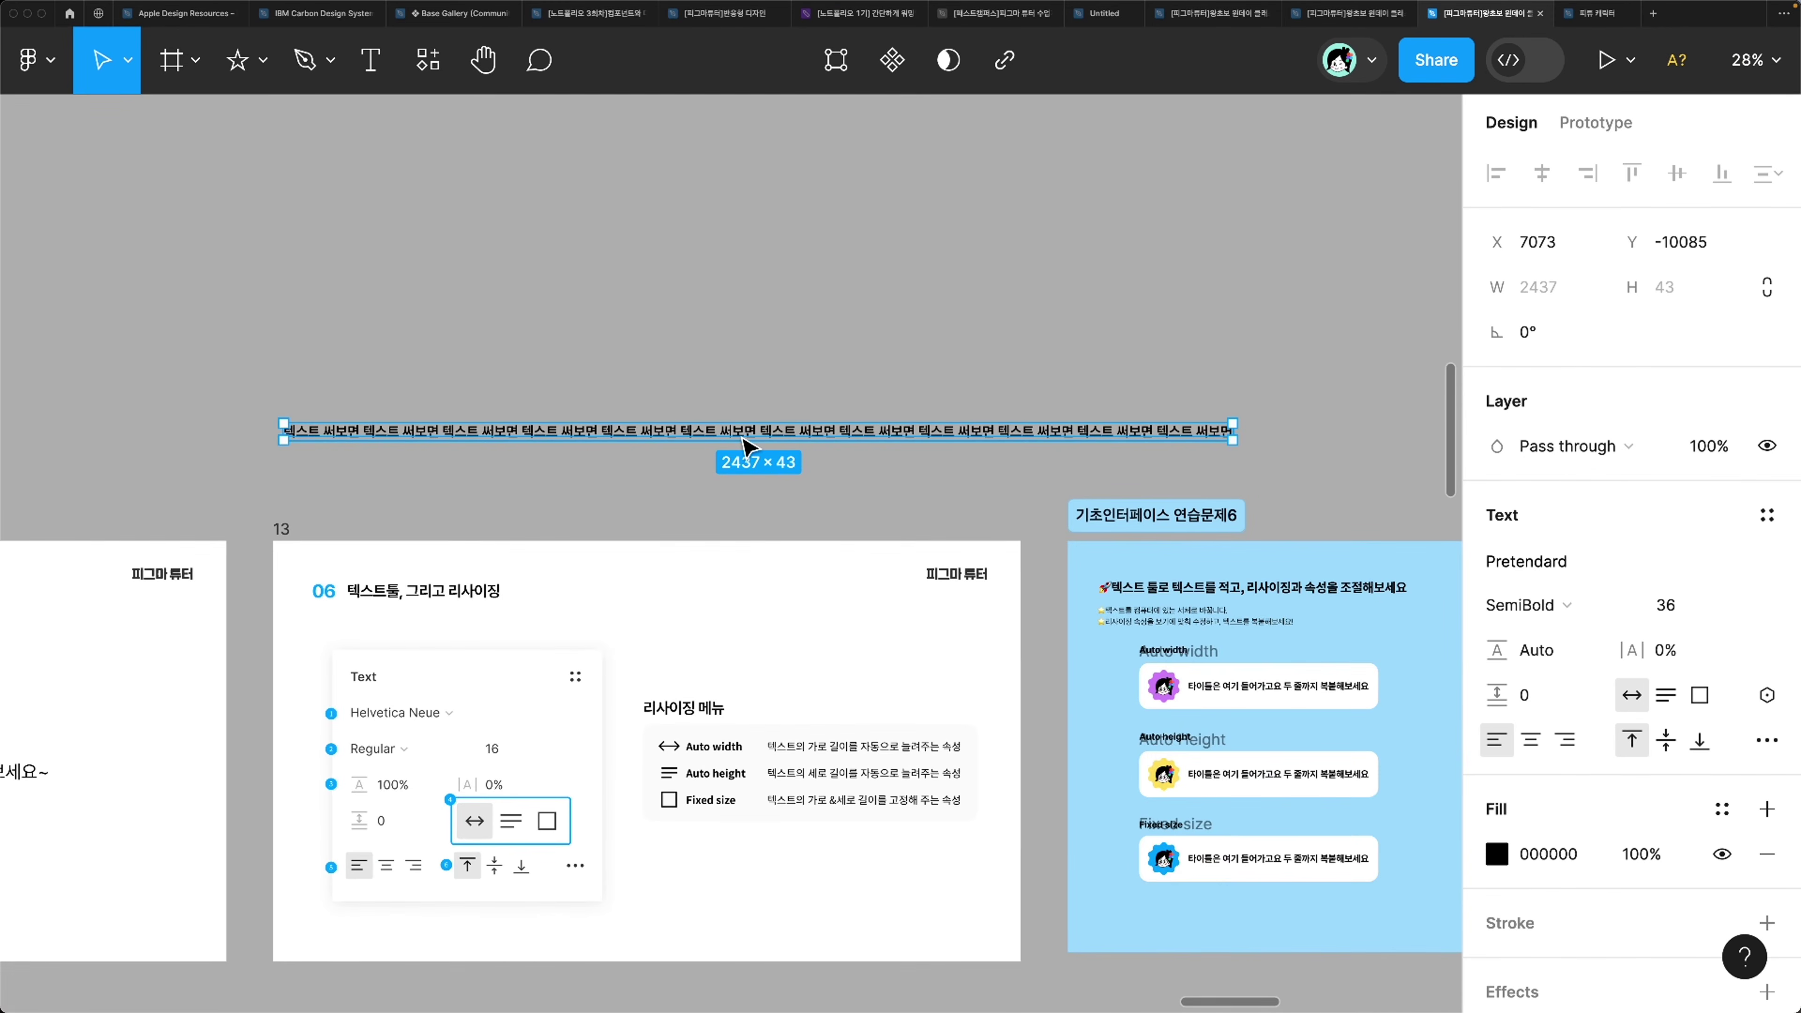
{"action": "left_click", "coordinate": [776, 511]}
{"action": "scroll", "coordinate": [776, 511], "scroll_direction": "up", "scroll_amount": 2}
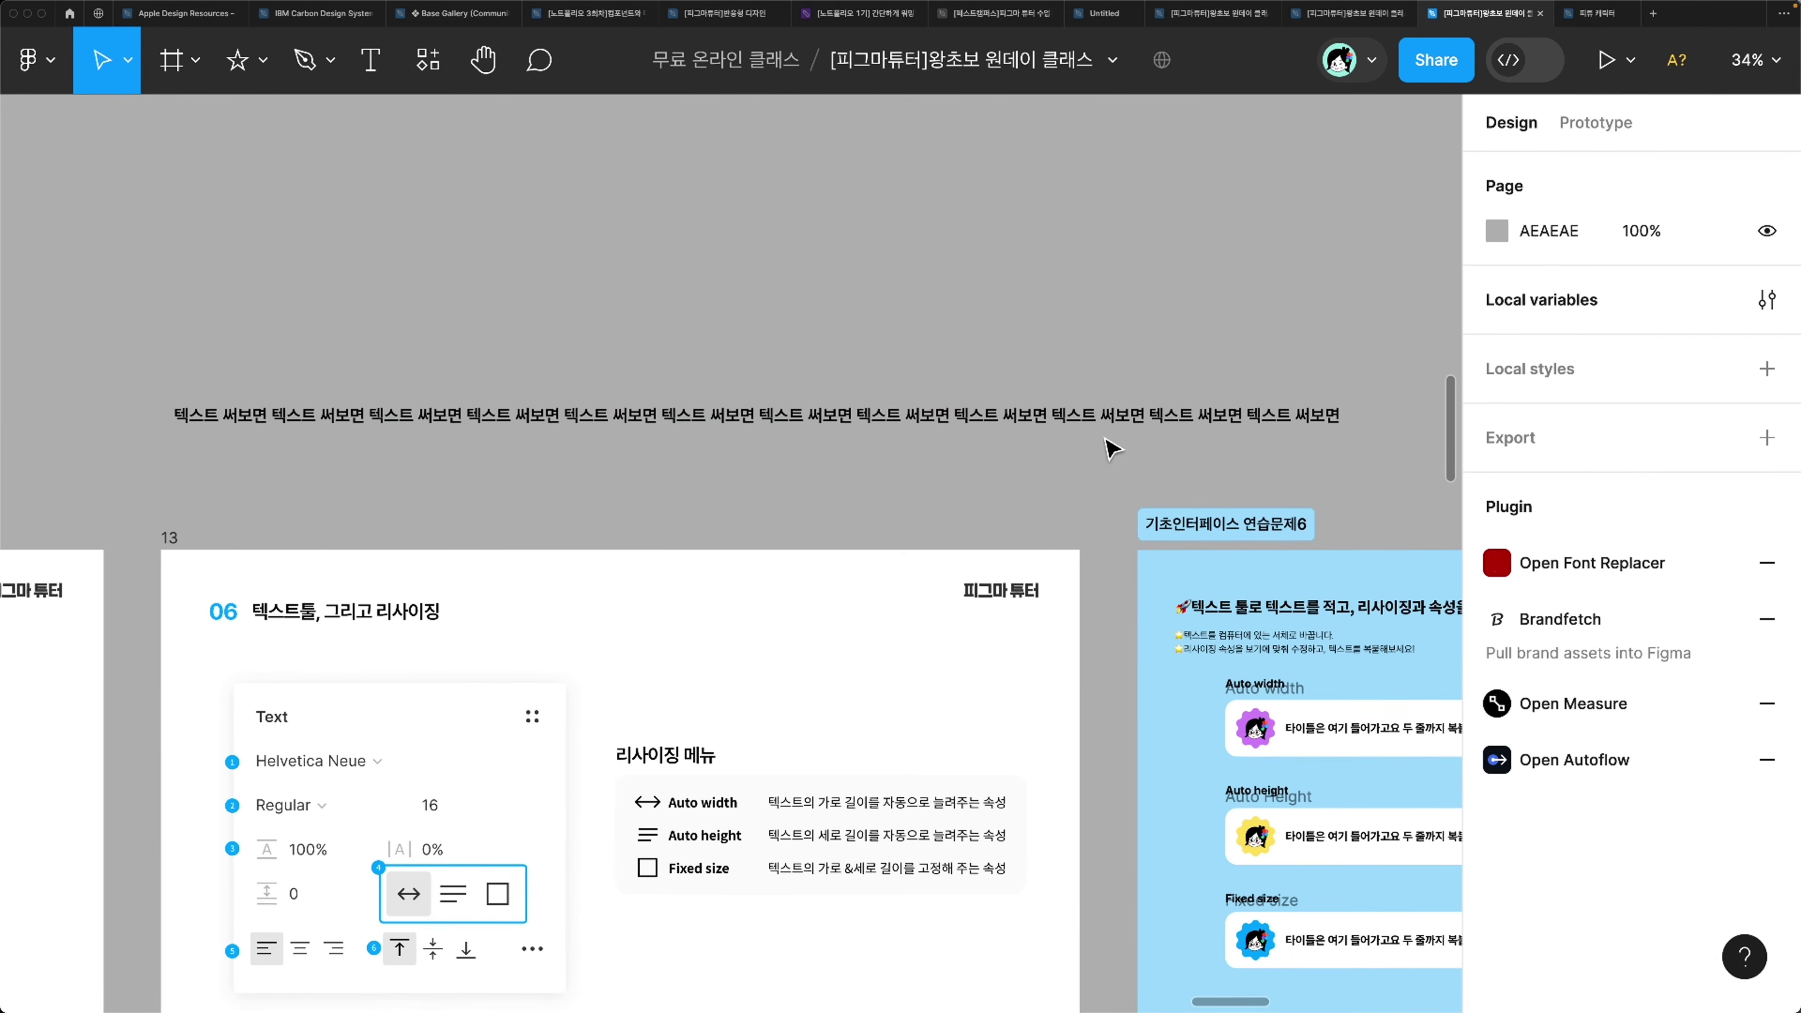
Step: Narrow the text box to 833 wide so the text wraps, and move it to X 7761, Y -9997
{"action": "left_click", "coordinate": [1336, 416]}
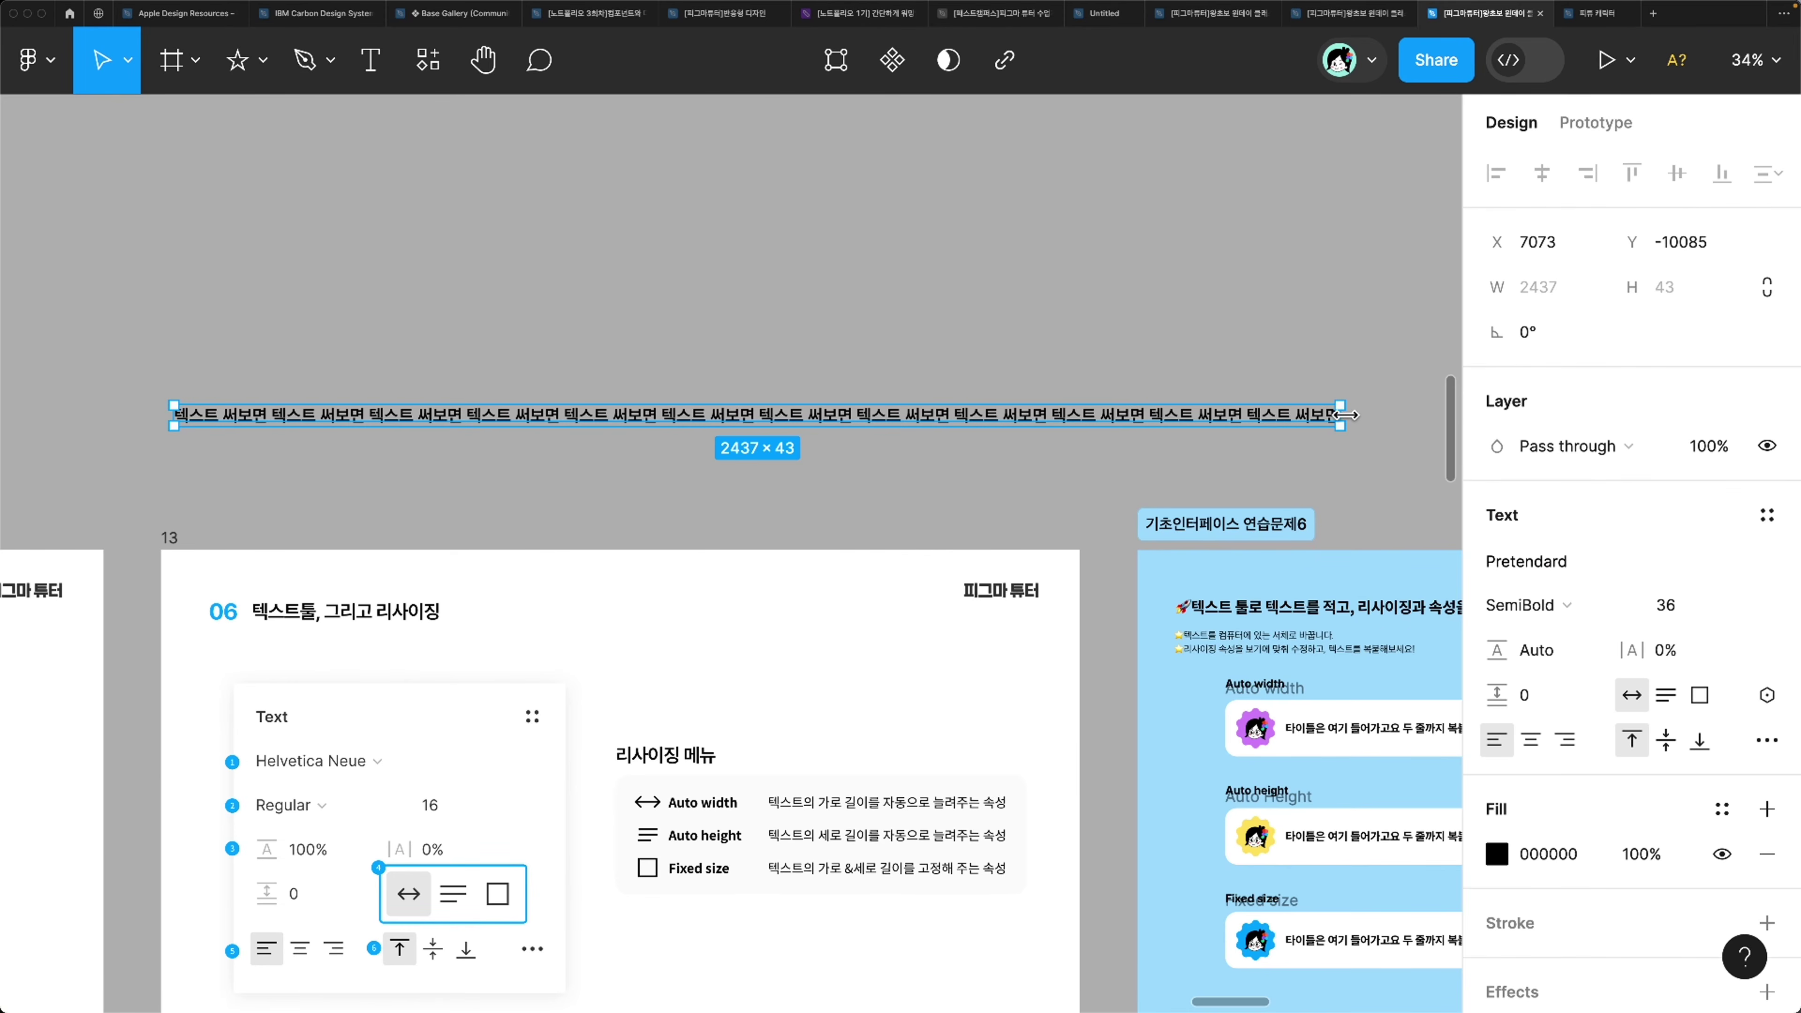
{"action": "left_click_drag", "start_coordinate": [1346, 416], "coordinate": [860, 402]}
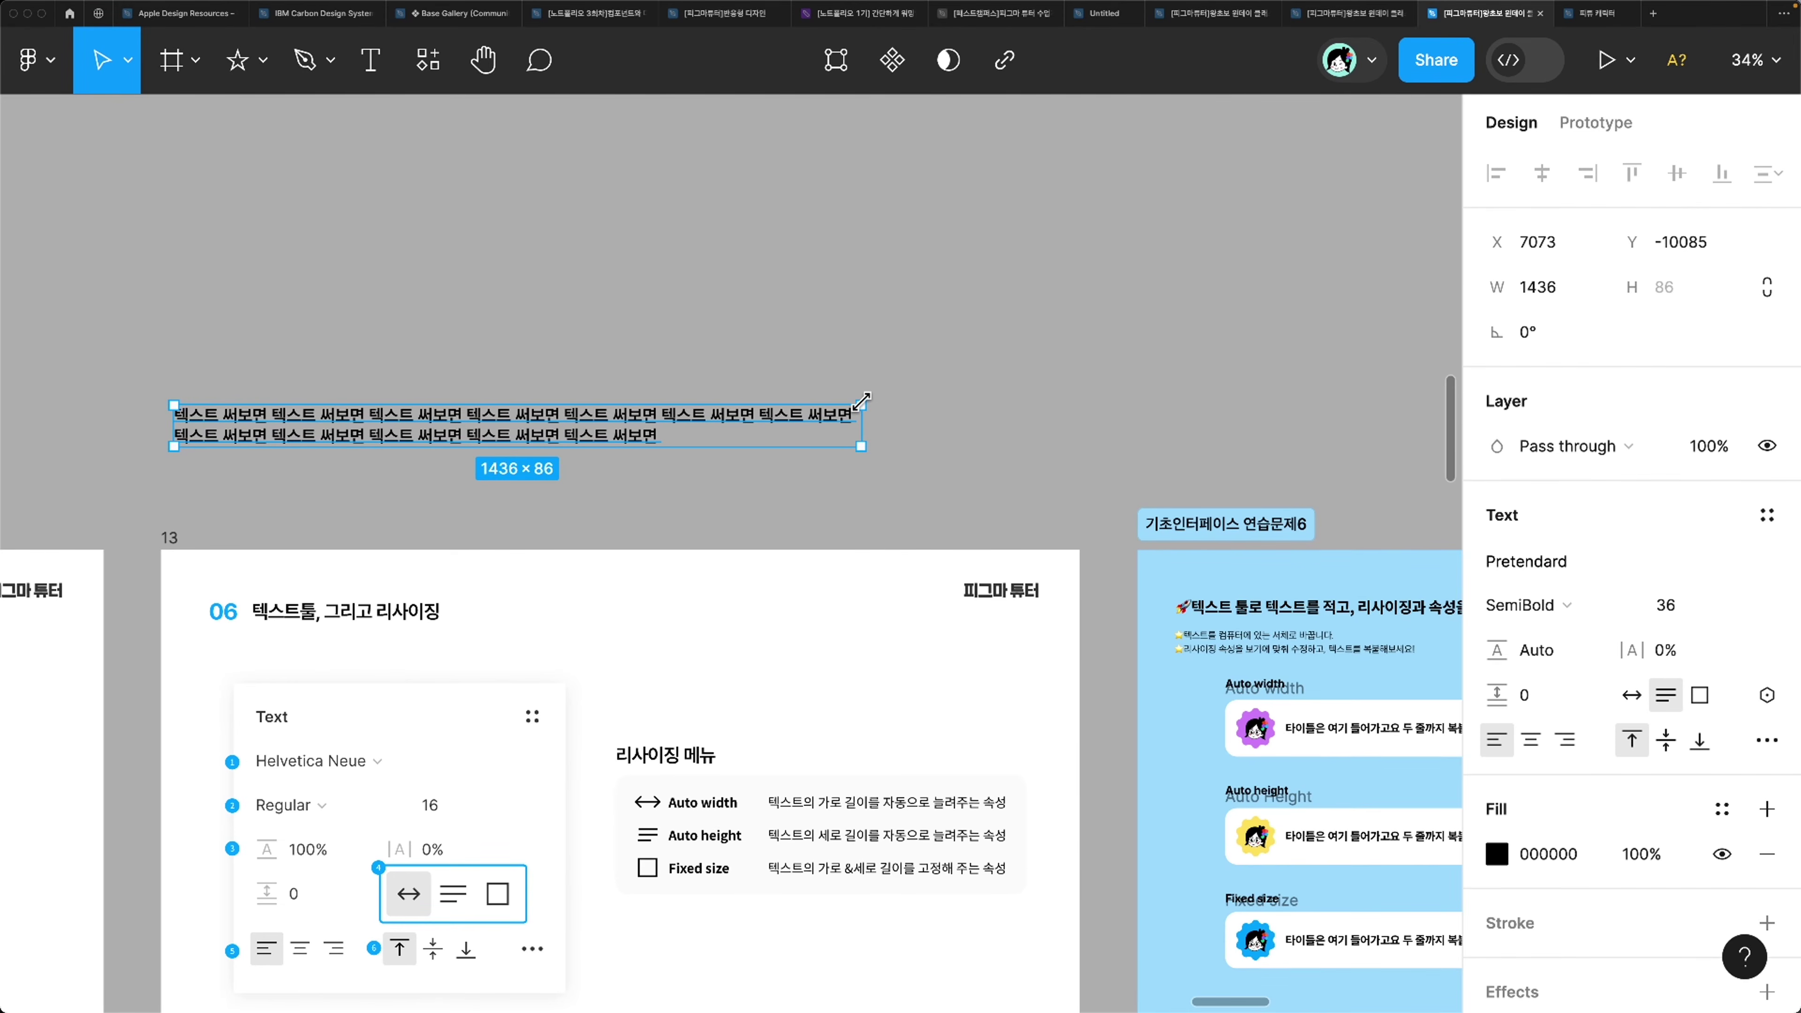
{"action": "left_click", "coordinate": [882, 438]}
{"action": "left_click", "coordinate": [855, 418]}
{"action": "left_click_drag", "start_coordinate": [789, 416], "coordinate": [845, 486]}
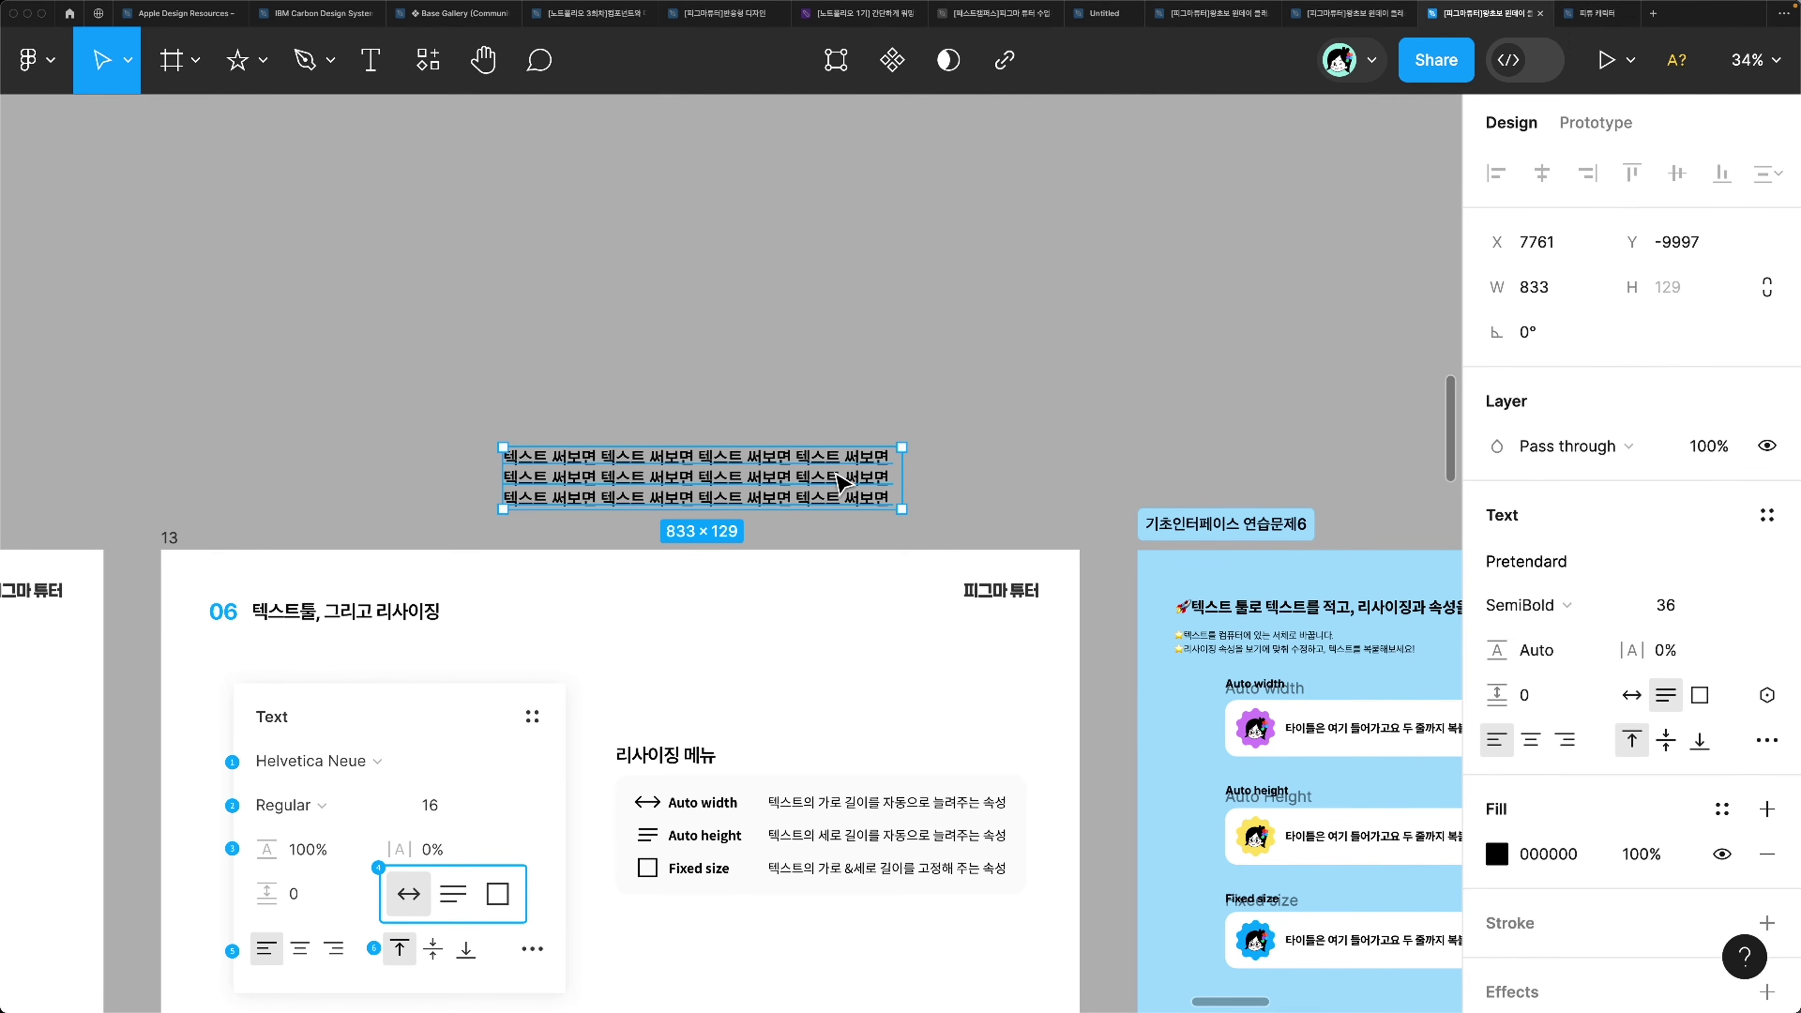
Step: Compare the wrapped text's resizing setting with the Auto height icon and description on slide 13
{"action": "scroll", "coordinate": [1673, 710], "scroll_direction": "down", "scroll_amount": 1}
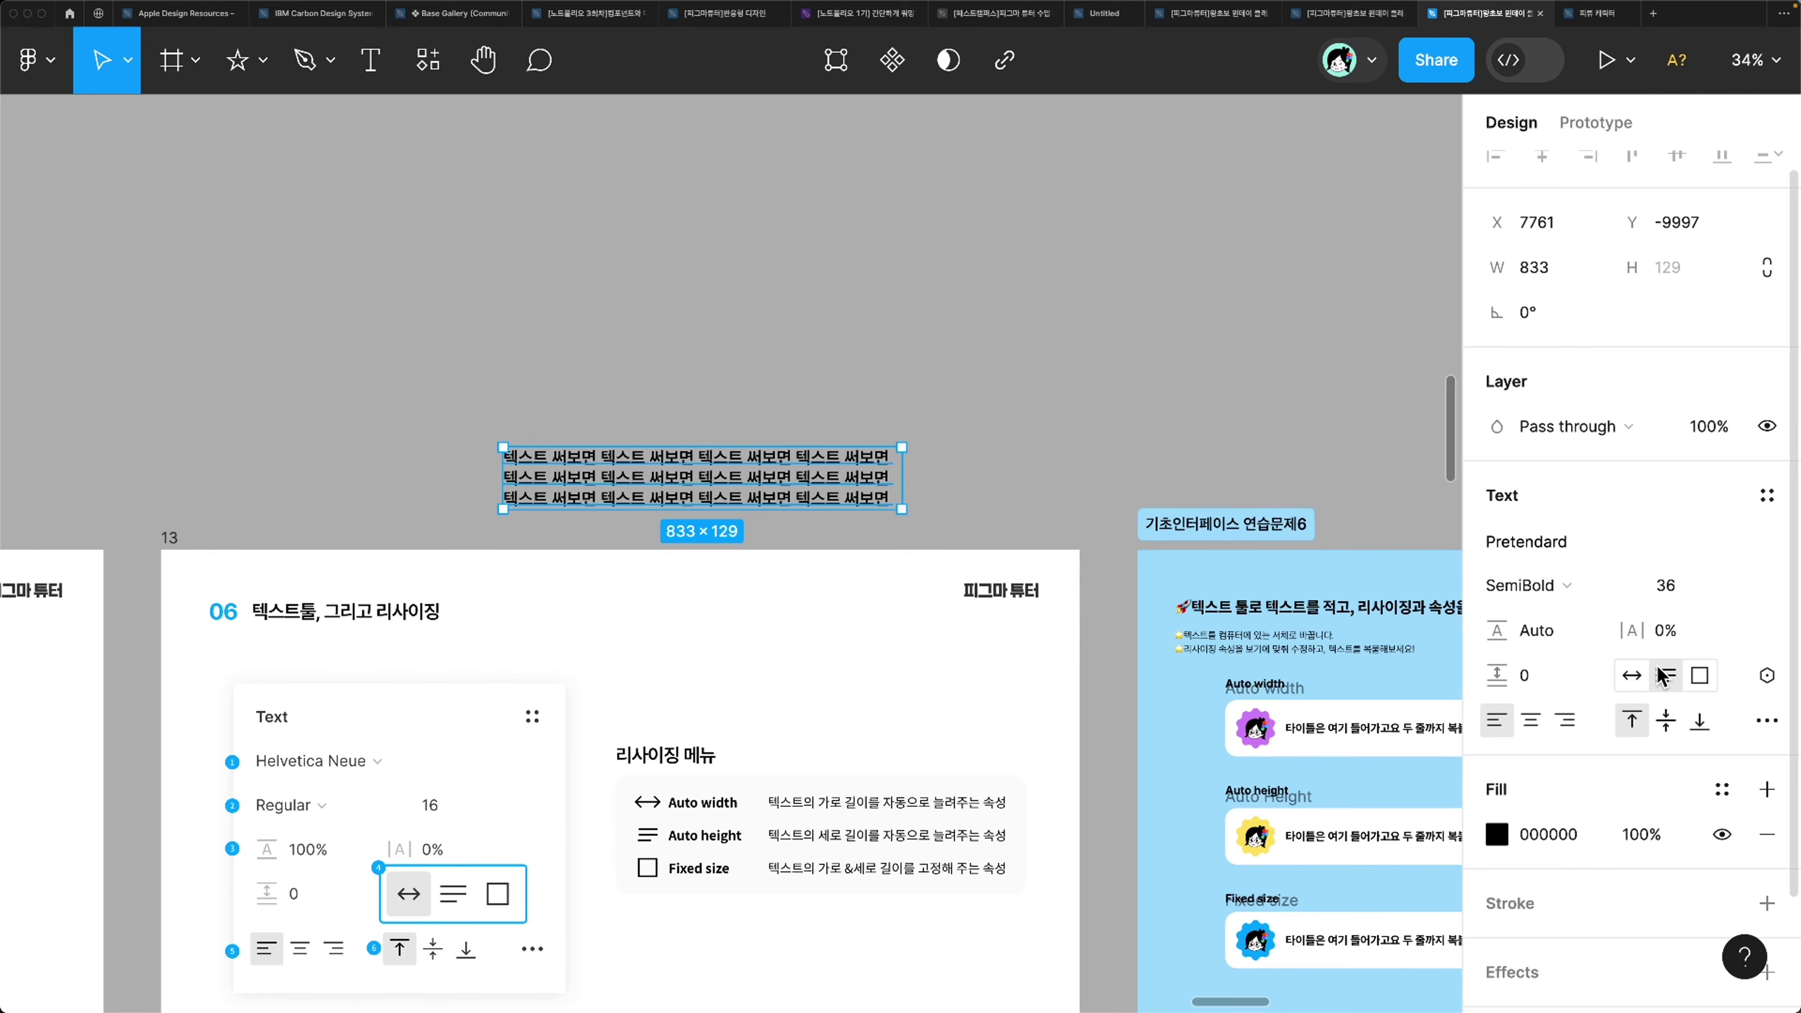
{"action": "scroll", "coordinate": [763, 794], "scroll_direction": "up", "scroll_amount": 5}
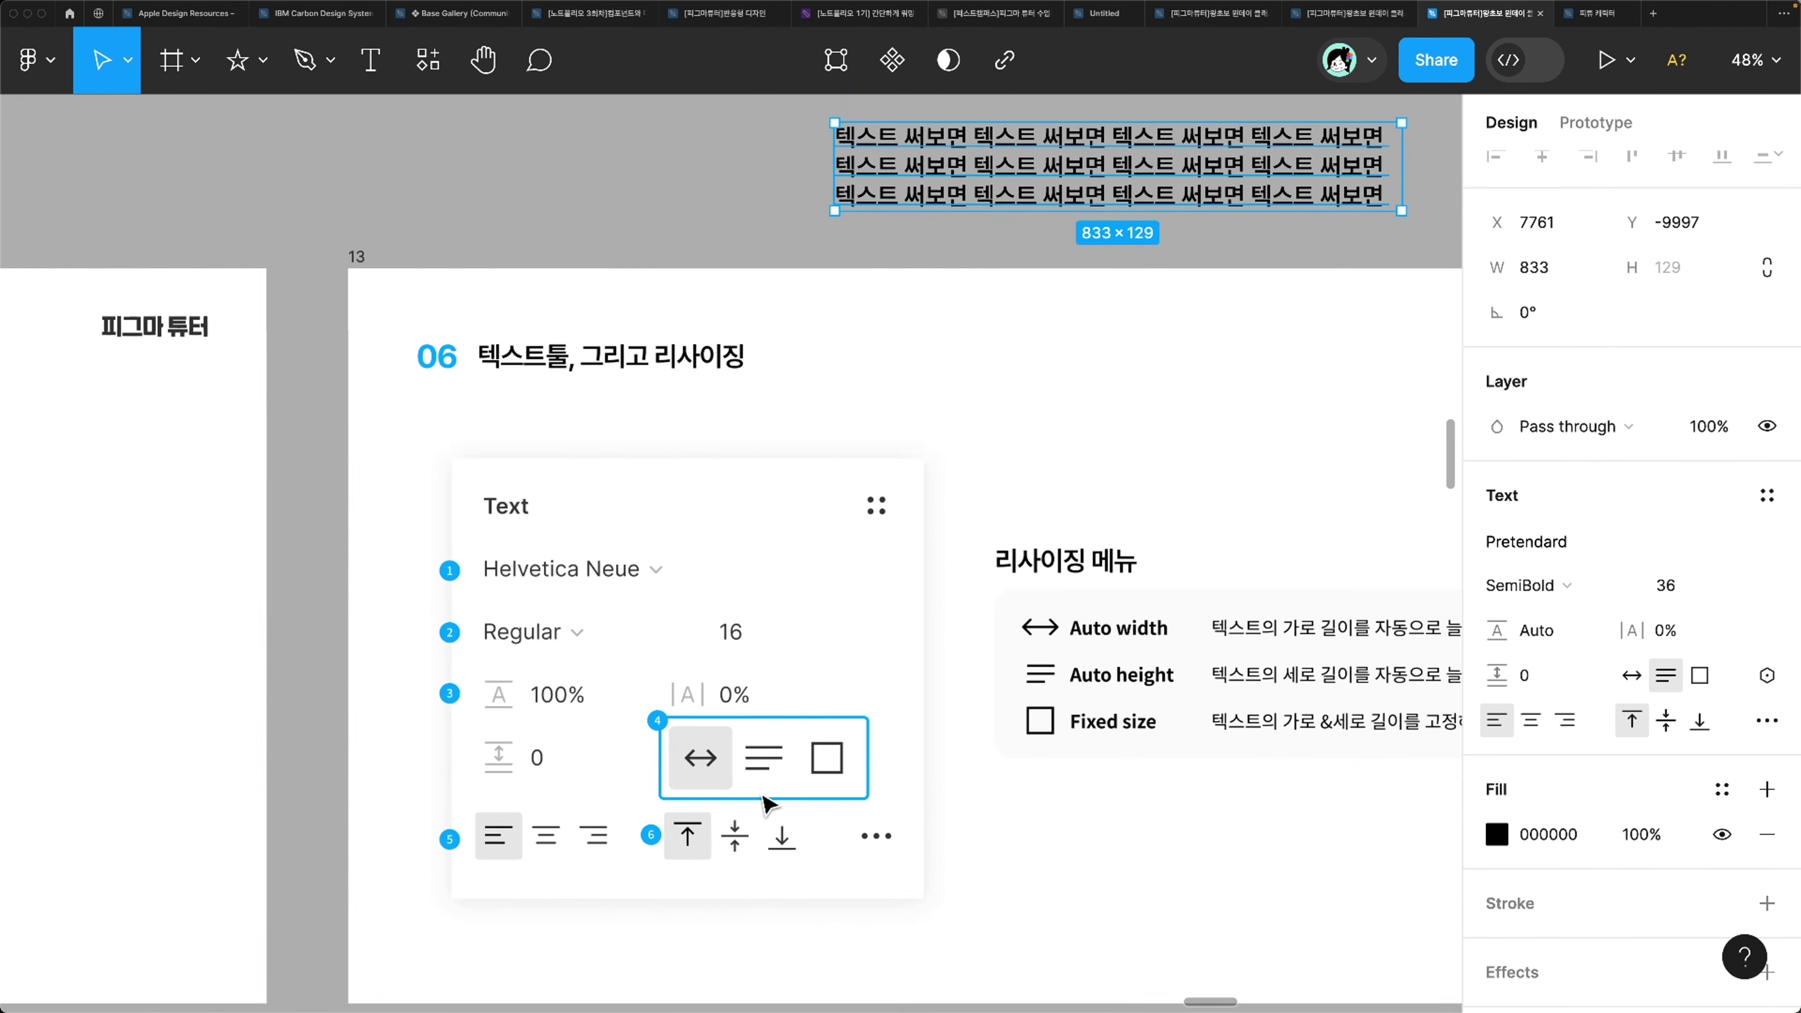
{"action": "scroll", "coordinate": [763, 804], "scroll_direction": "right", "scroll_amount": 5}
{"action": "scroll", "coordinate": [763, 803], "scroll_direction": "up", "scroll_amount": 2}
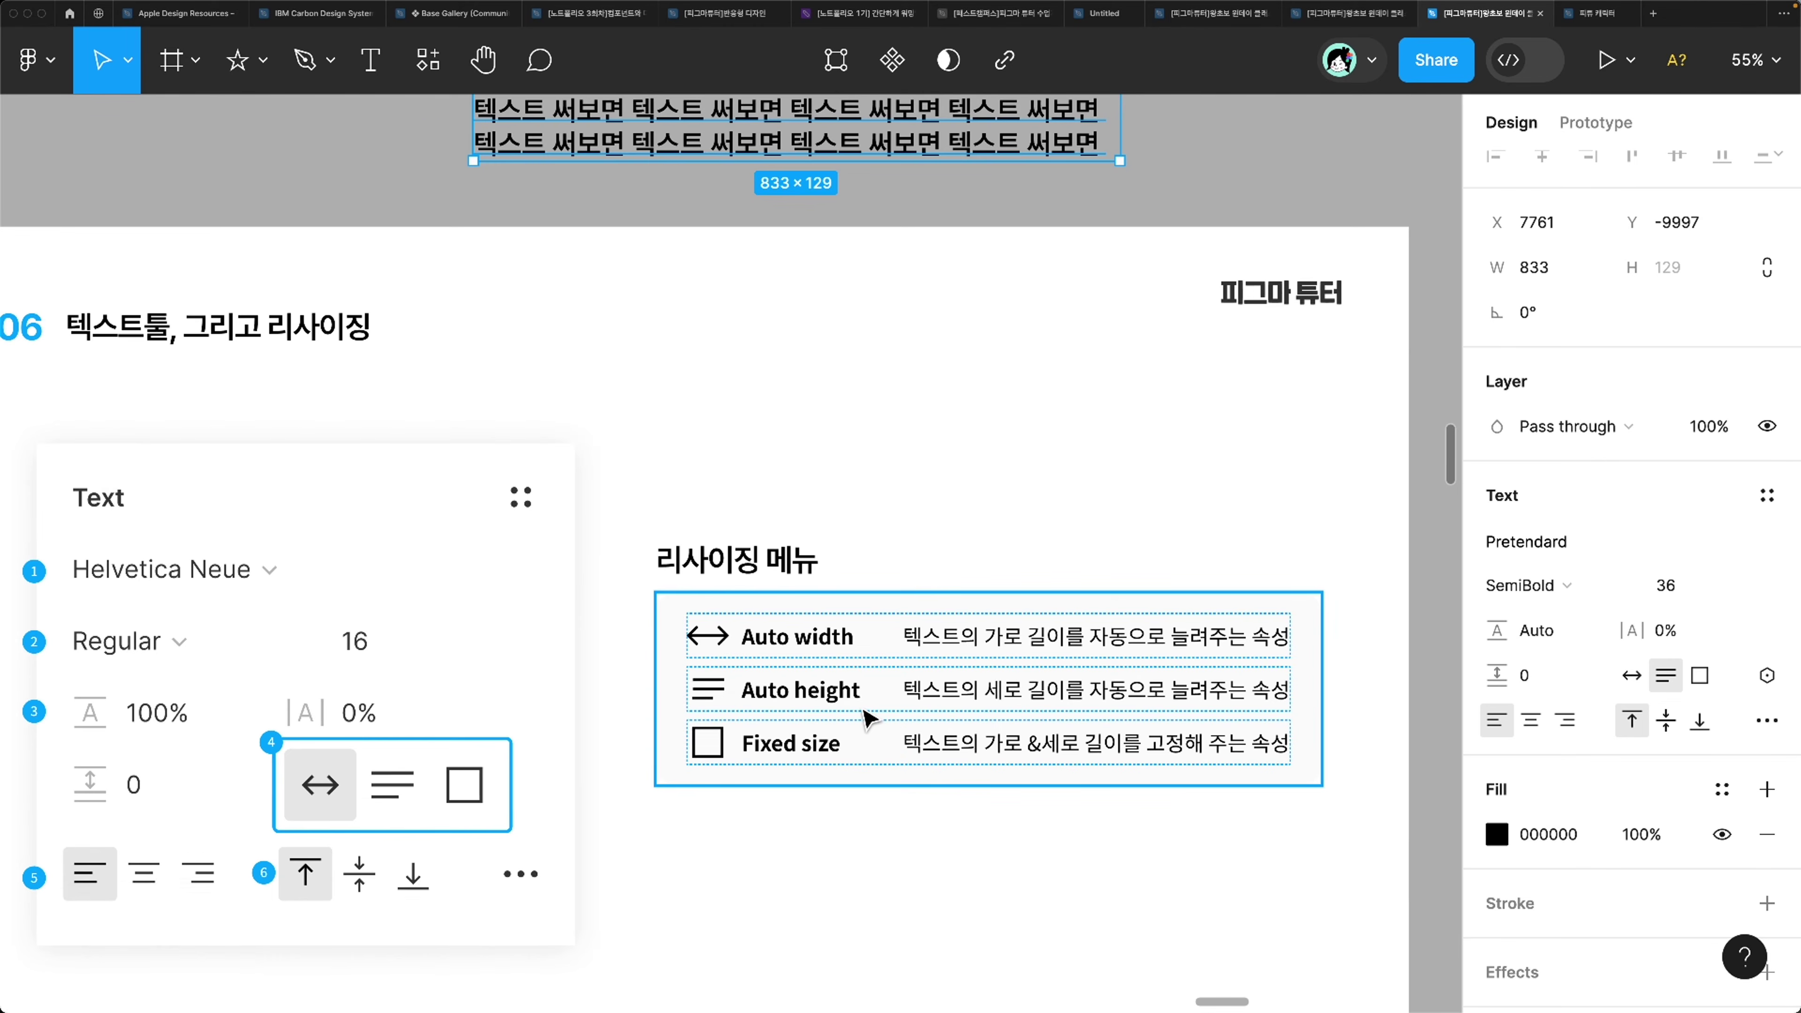
{"action": "scroll", "coordinate": [867, 718], "scroll_direction": "up", "scroll_amount": 3}
{"action": "scroll", "coordinate": [867, 718], "scroll_direction": "right", "scroll_amount": 1}
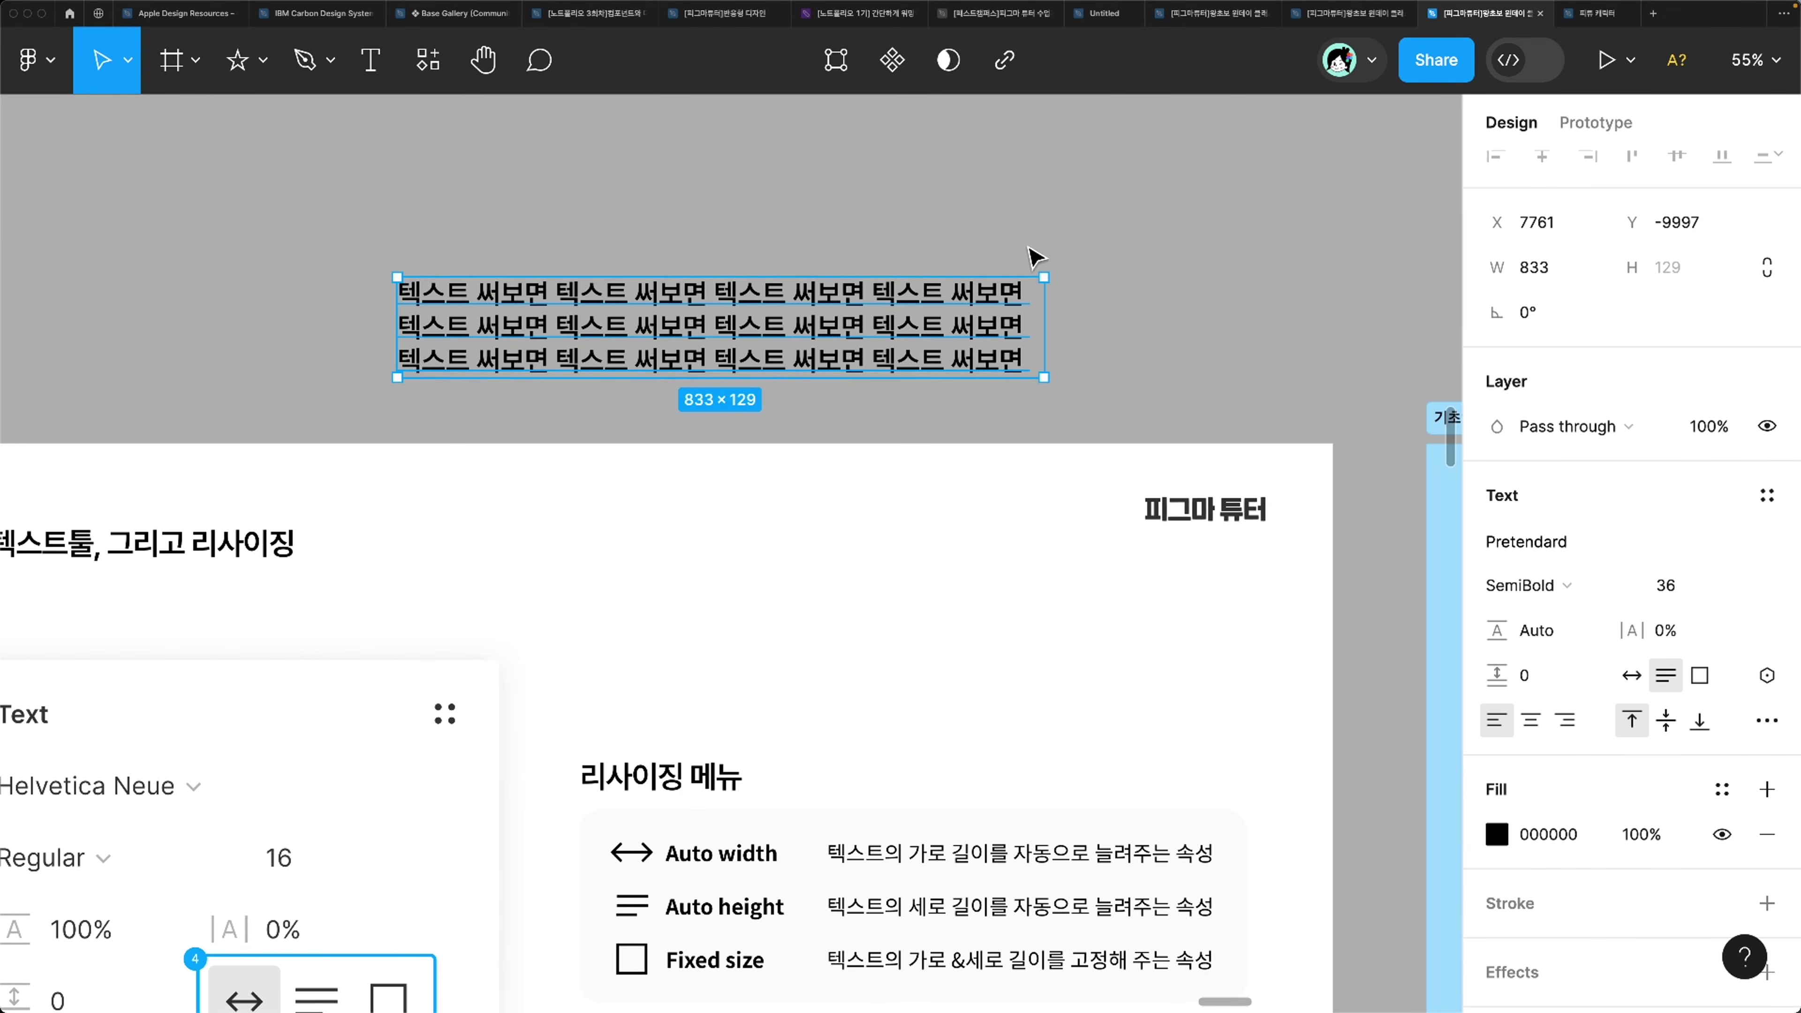
{"action": "scroll", "coordinate": [812, 560], "scroll_direction": "up", "scroll_amount": 4}
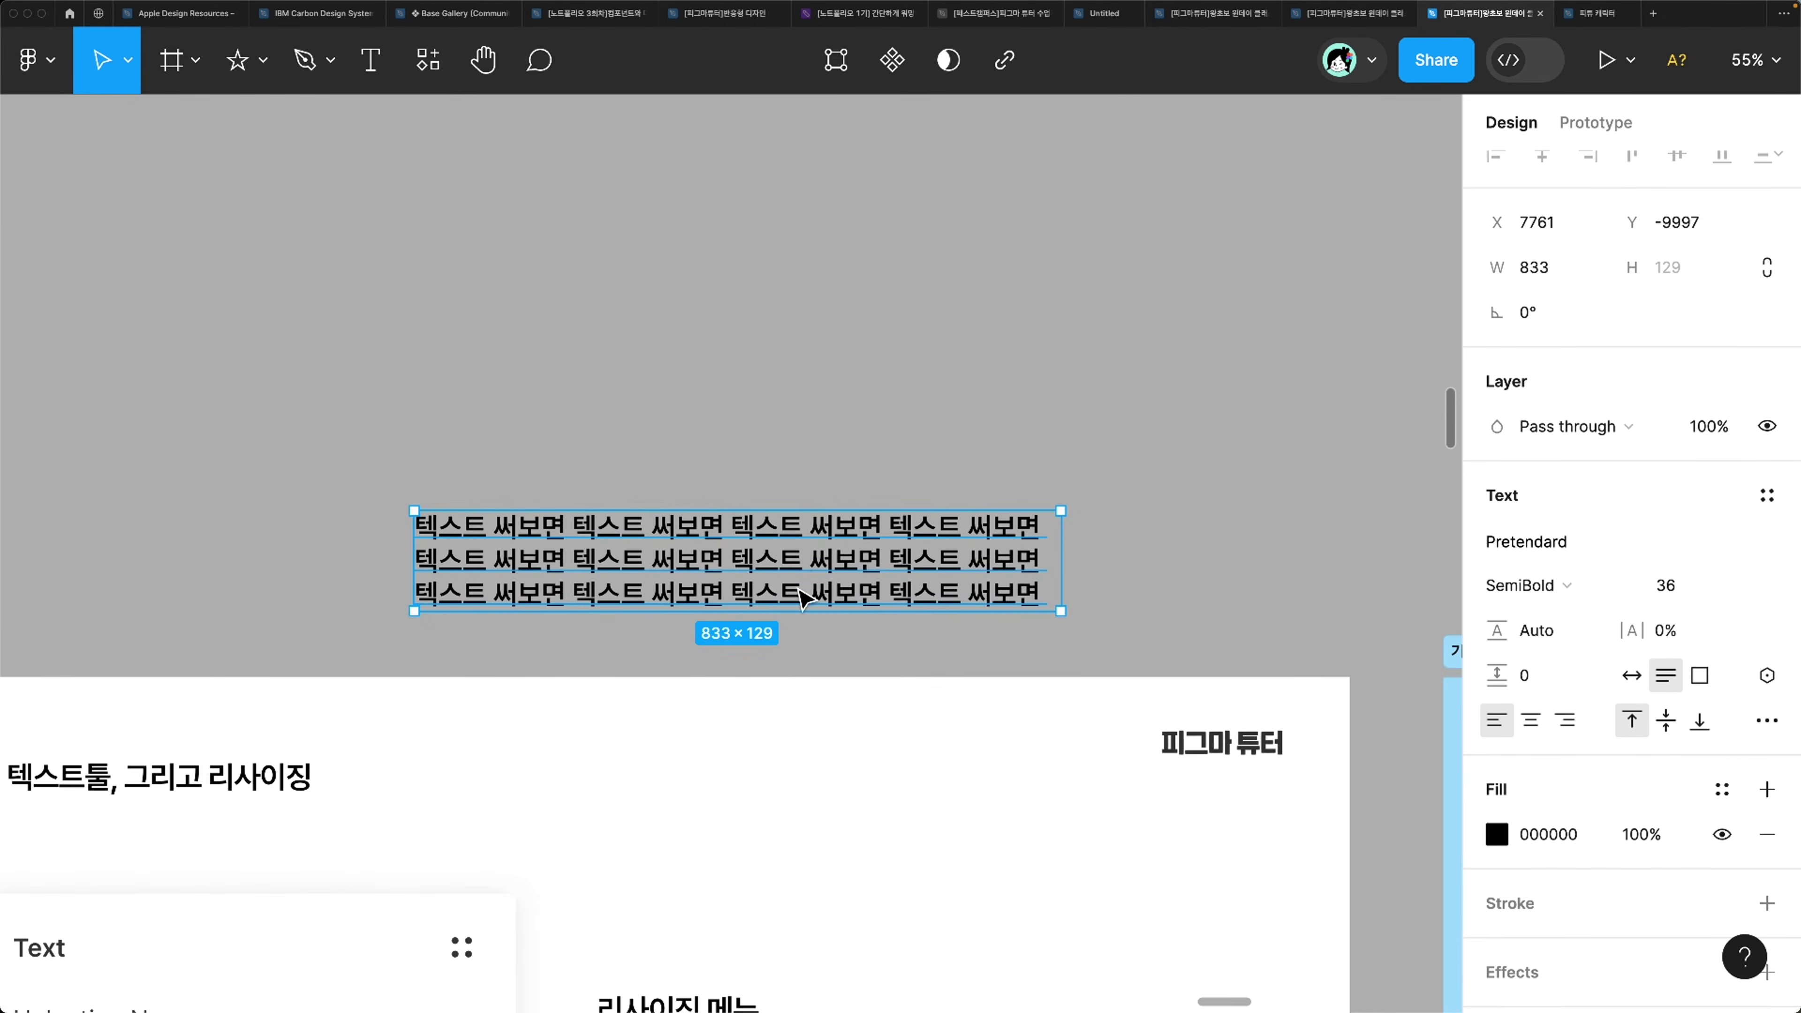
Step: Move the wrapped text to X 7819, Y -10421 and paste its content twice more to make nine lines
{"action": "left_click_drag", "start_coordinate": [808, 560], "coordinate": [858, 234]}
{"action": "key", "text": "Return"}
{"action": "key", "text": "ctrl+c"}
{"action": "key", "text": "Right"}
{"action": "key", "text": "ctrl+v"}
{"action": "key", "text": "ctrl+v"}
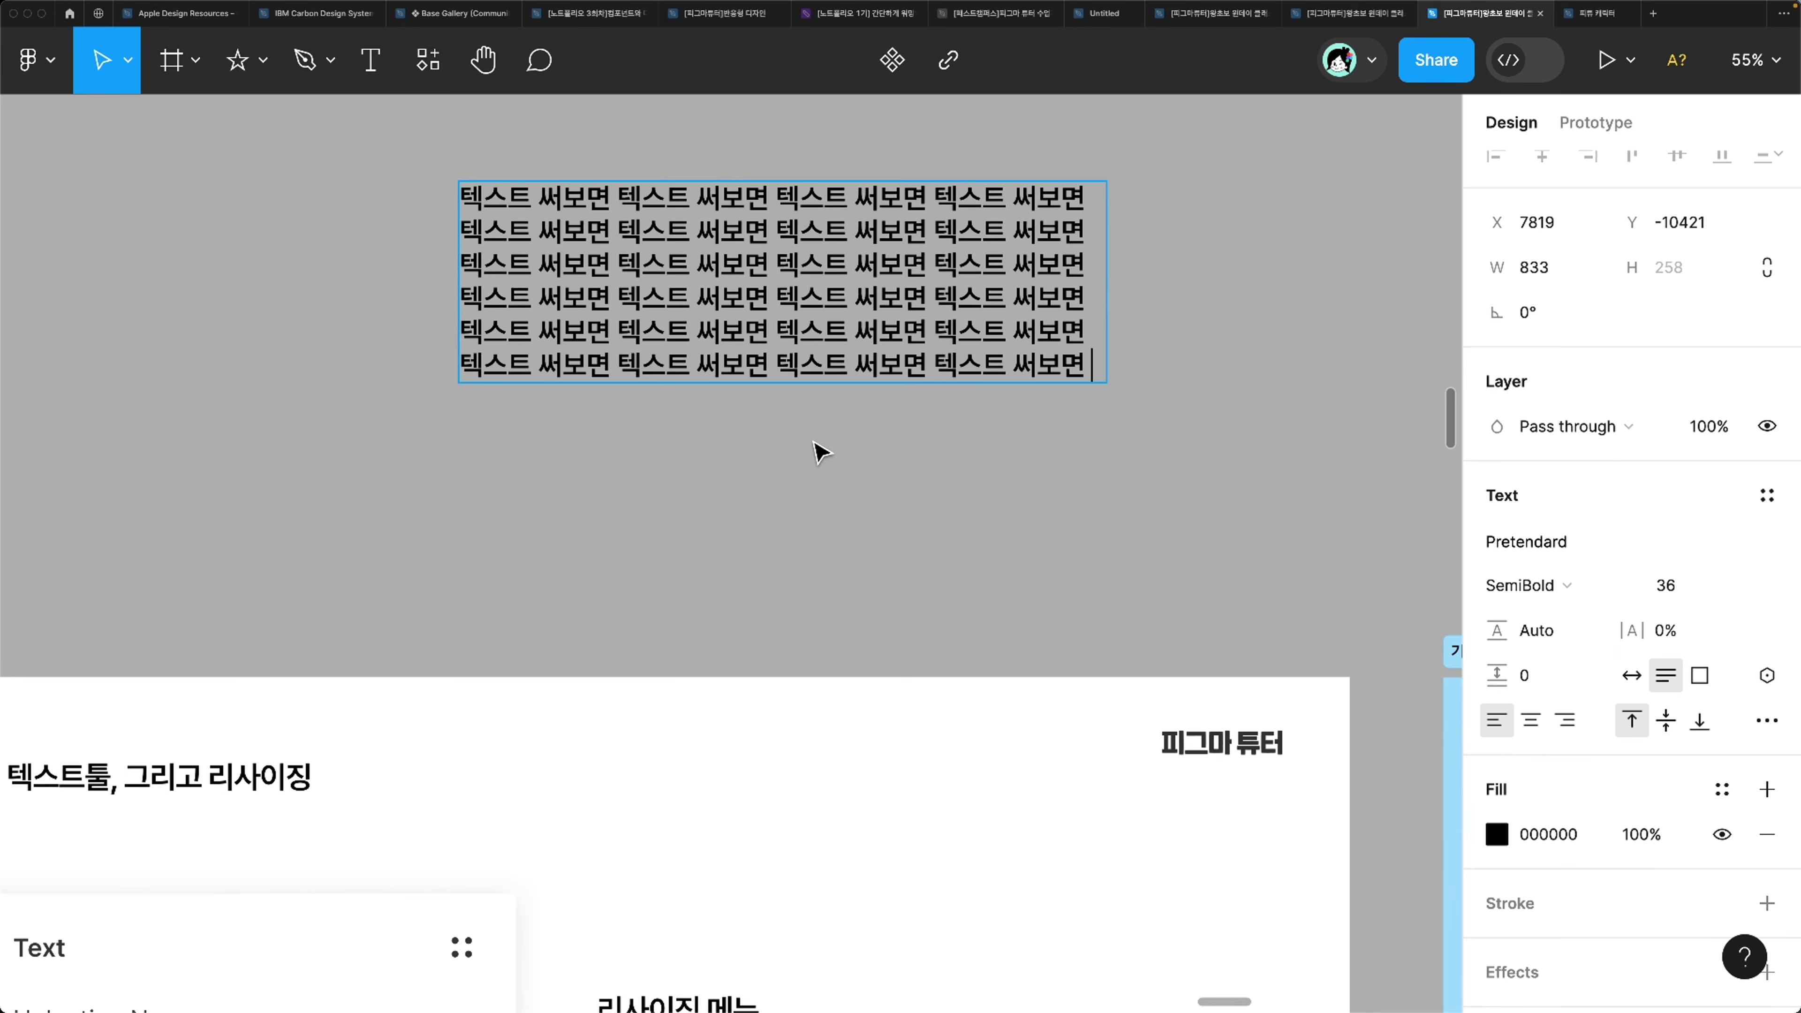
{"action": "key", "text": "Escape"}
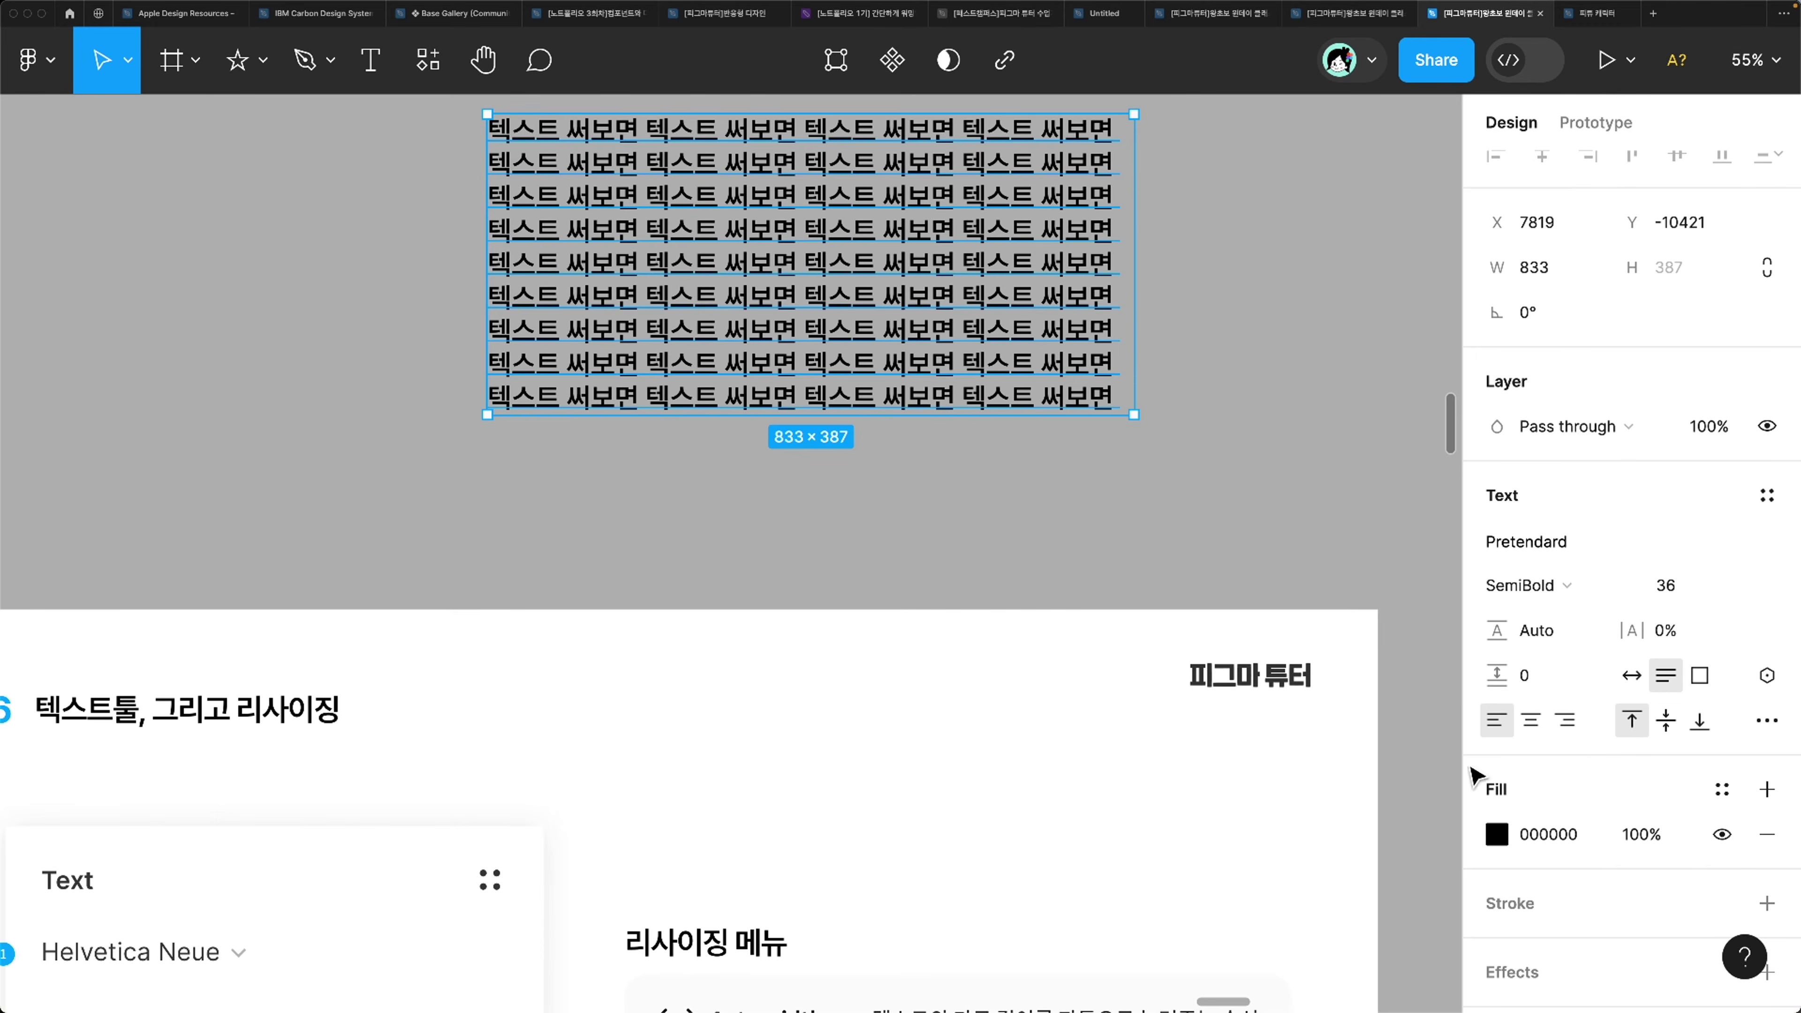
Step: Extend the nine-line text box's height to 536 as a Fixed size box and move it to X 7849, Y -10647
{"action": "scroll", "coordinate": [1092, 738], "scroll_direction": "down", "scroll_amount": 6}
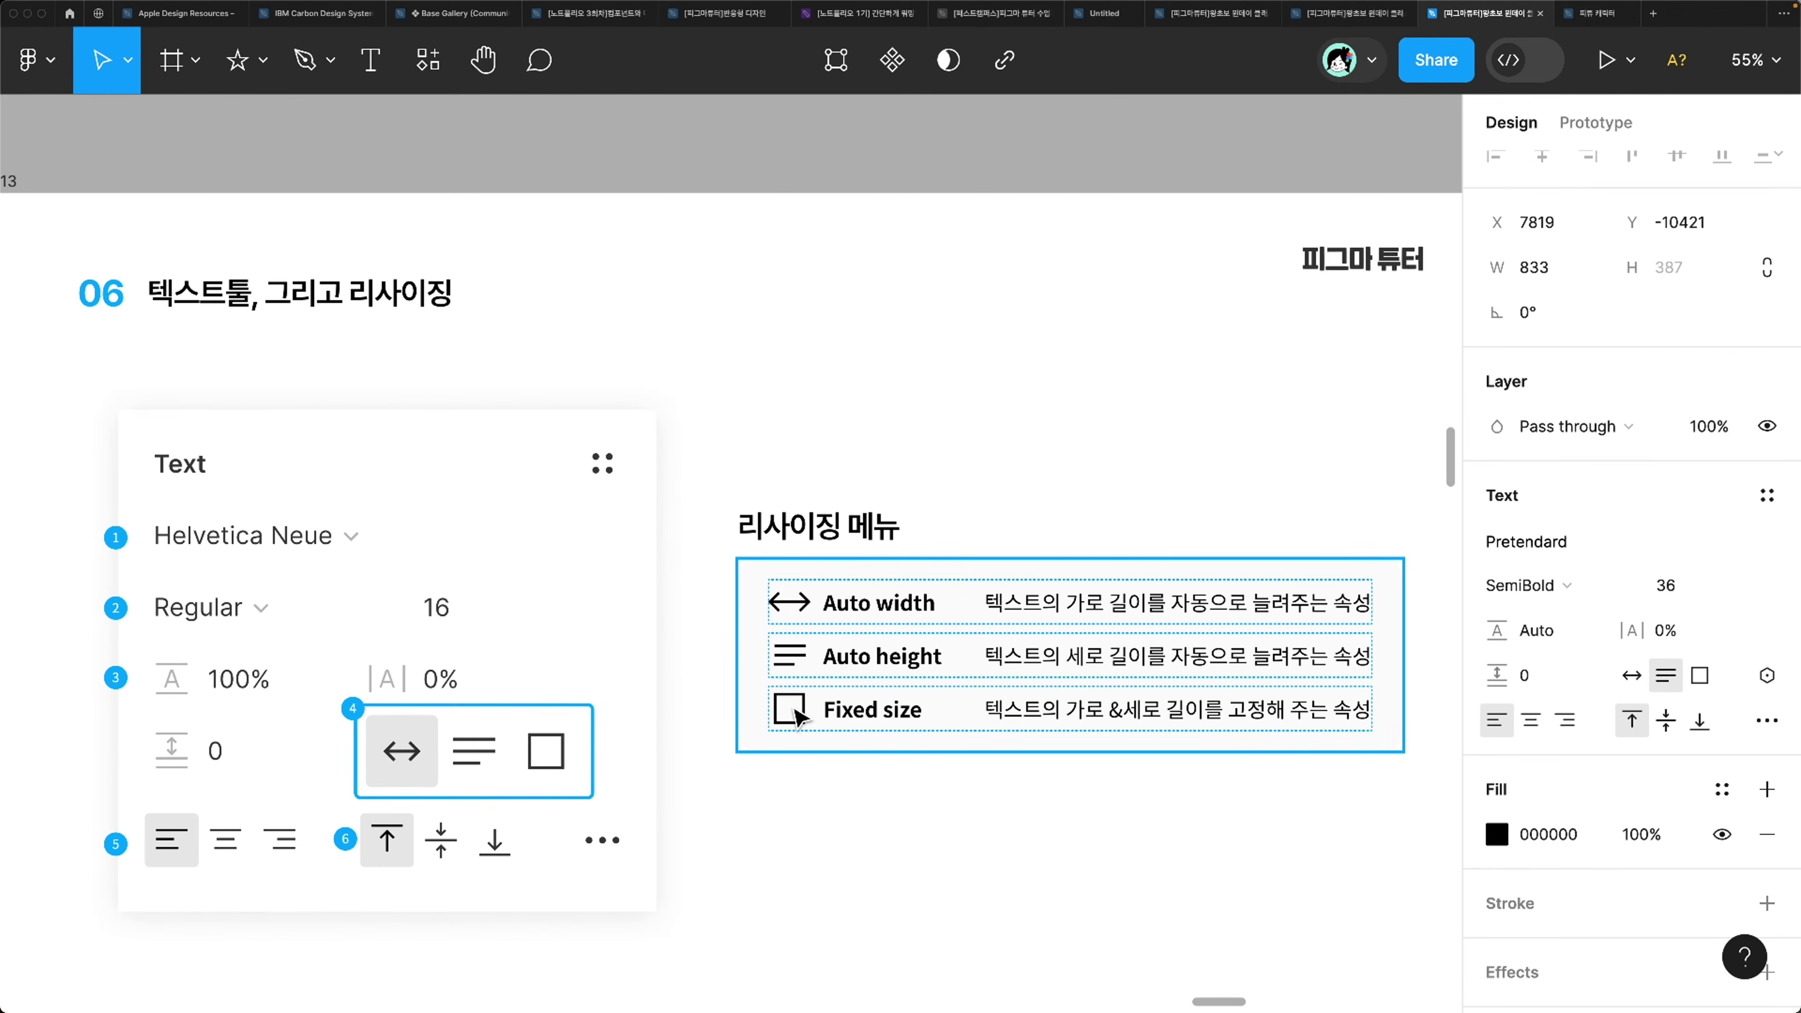
{"action": "scroll", "coordinate": [794, 716], "scroll_direction": "up", "scroll_amount": 10}
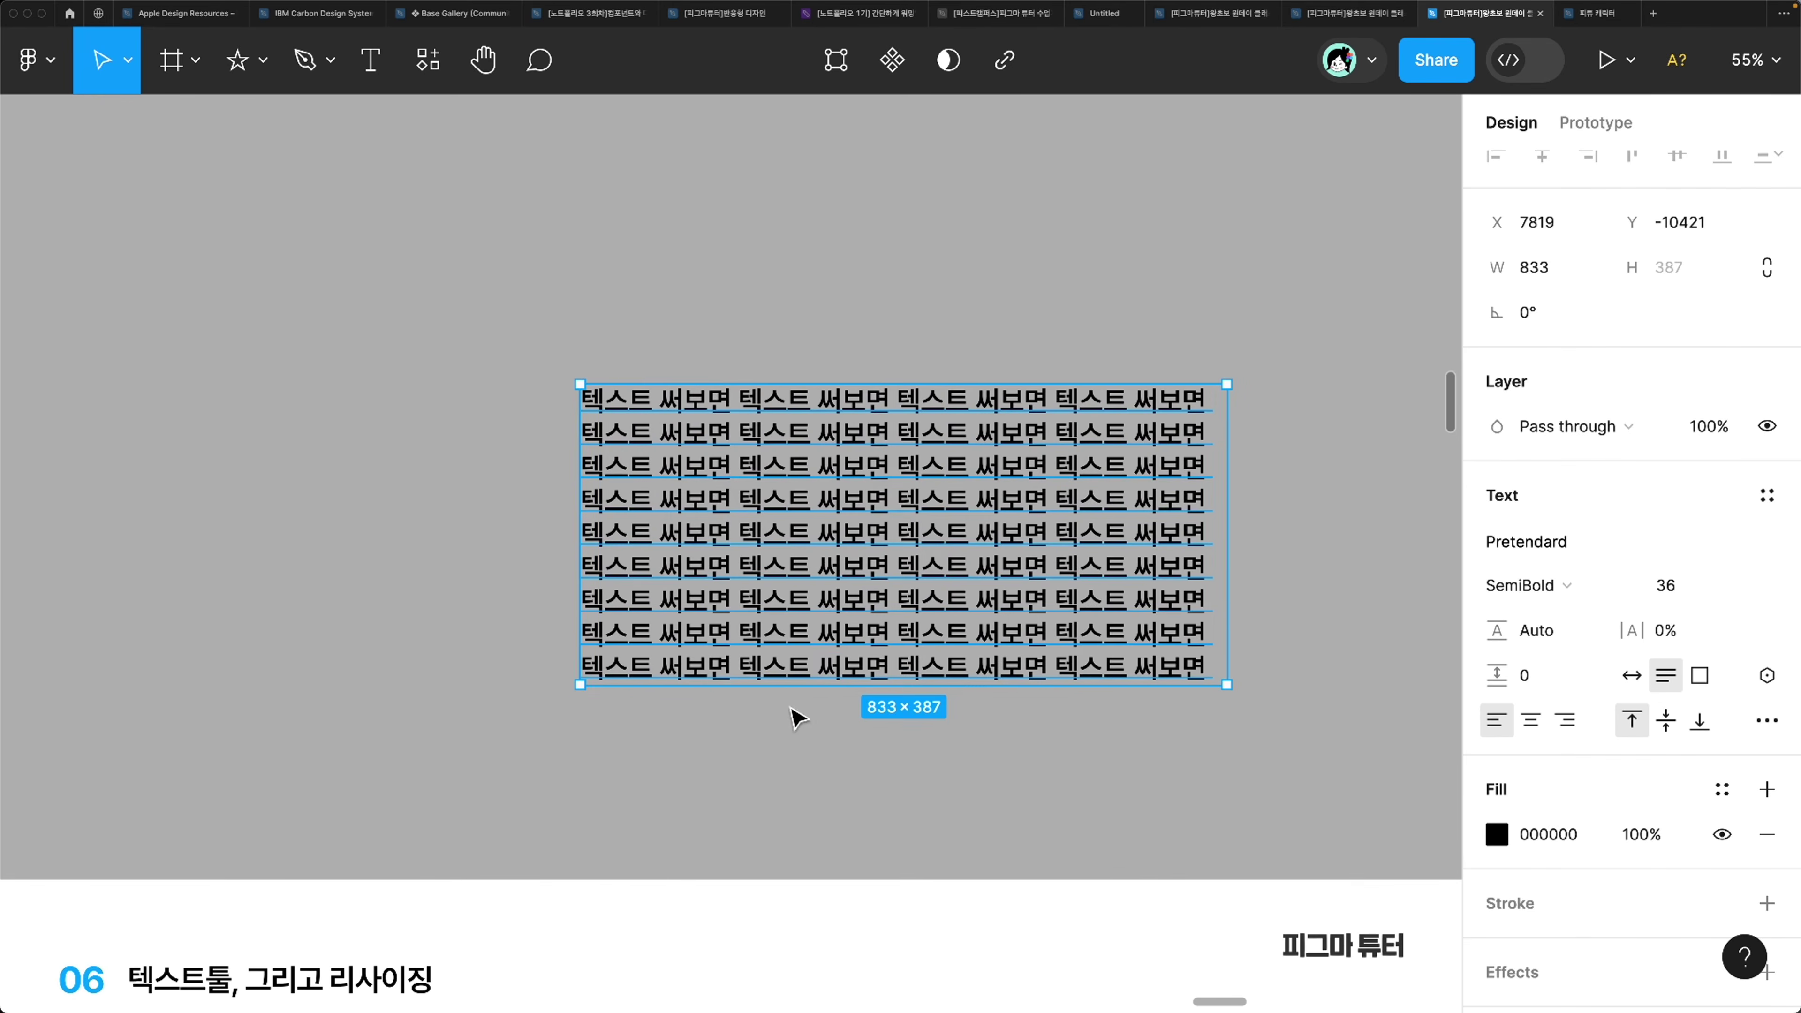
{"action": "left_click_drag", "start_coordinate": [916, 646], "coordinate": [908, 708]}
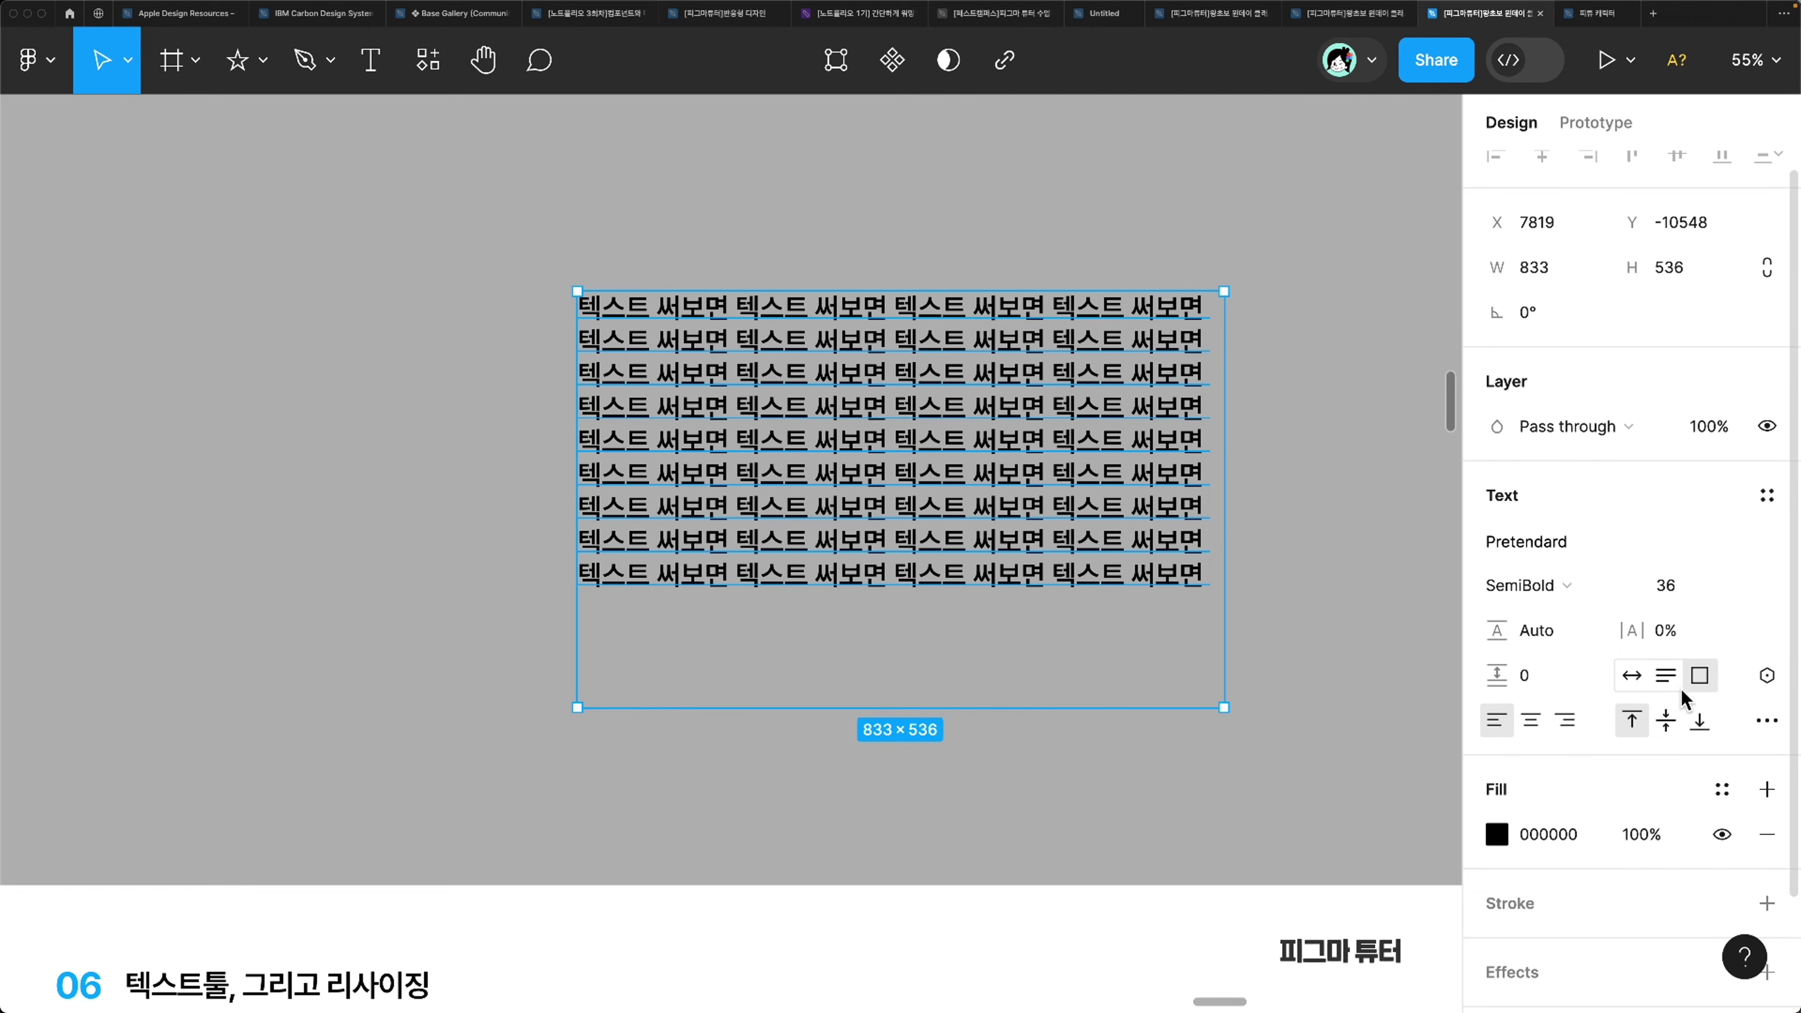
{"action": "scroll", "coordinate": [1383, 724], "scroll_direction": "down", "scroll_amount": 10}
{"action": "scroll", "coordinate": [1383, 719], "scroll_direction": "up", "scroll_amount": 5, "text": "ctrl"}
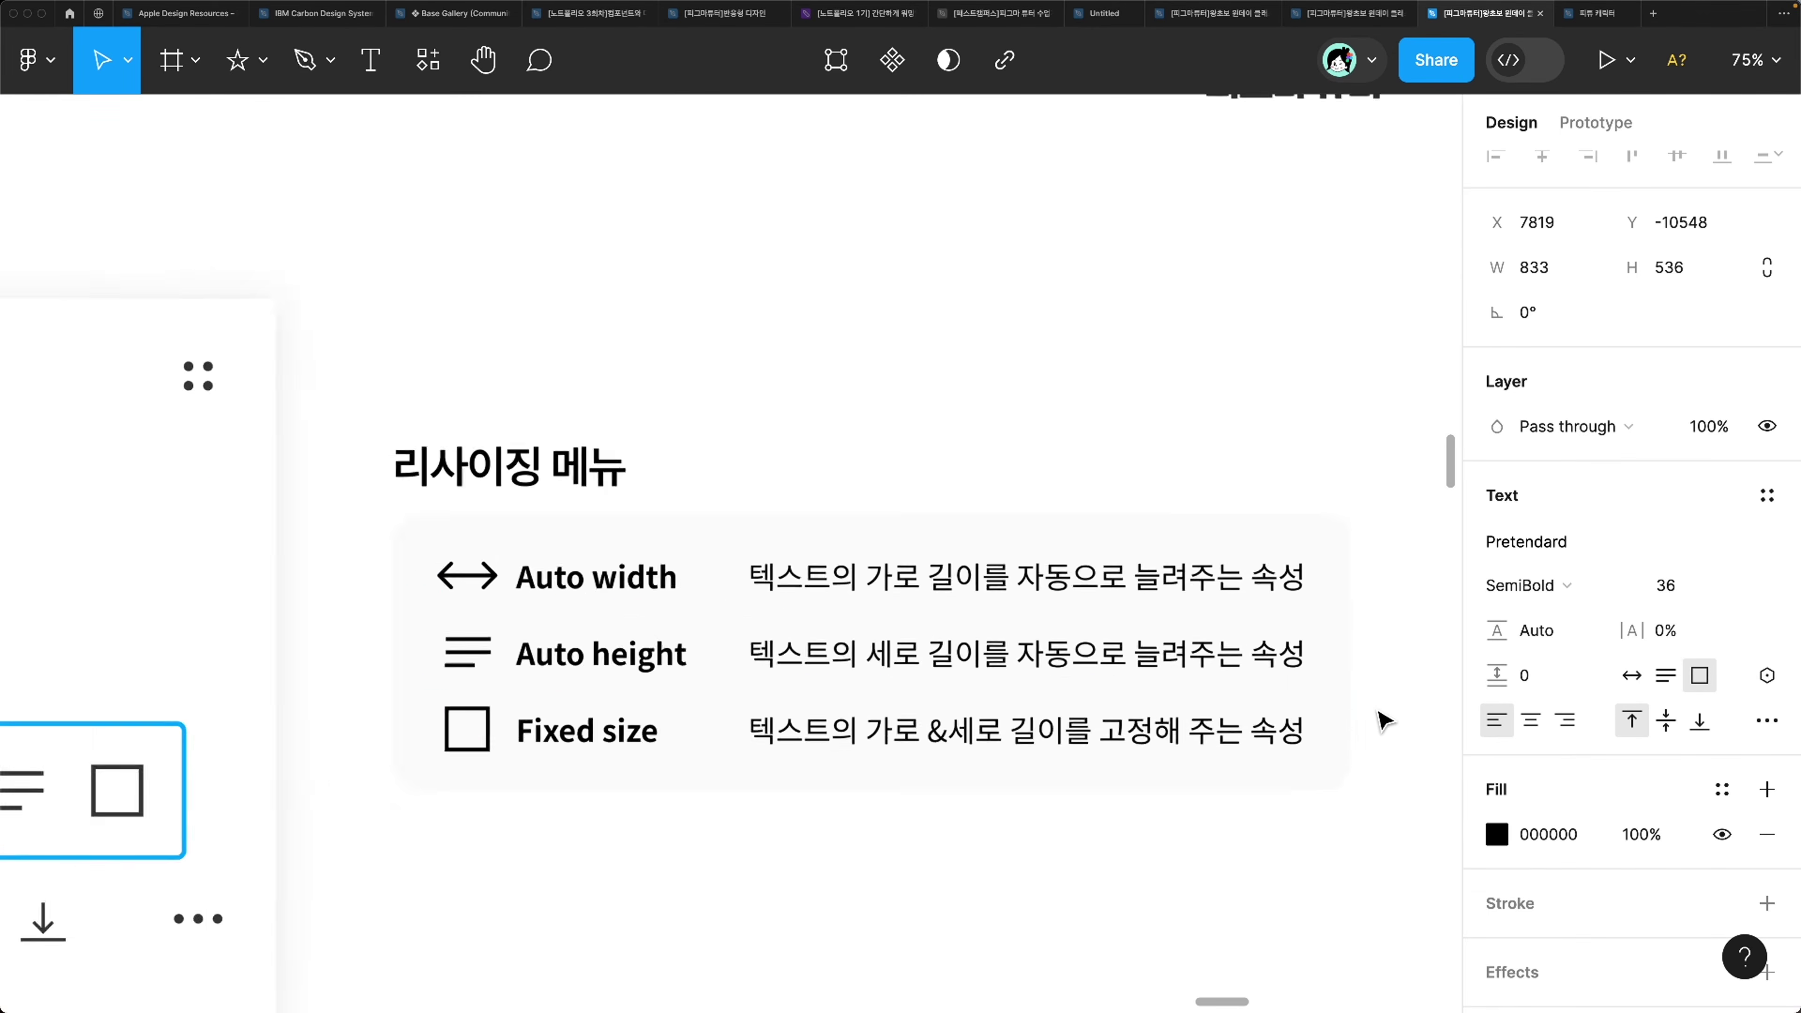
{"action": "scroll", "coordinate": [1382, 720], "scroll_direction": "up", "scroll_amount": 3, "text": "ctrl"}
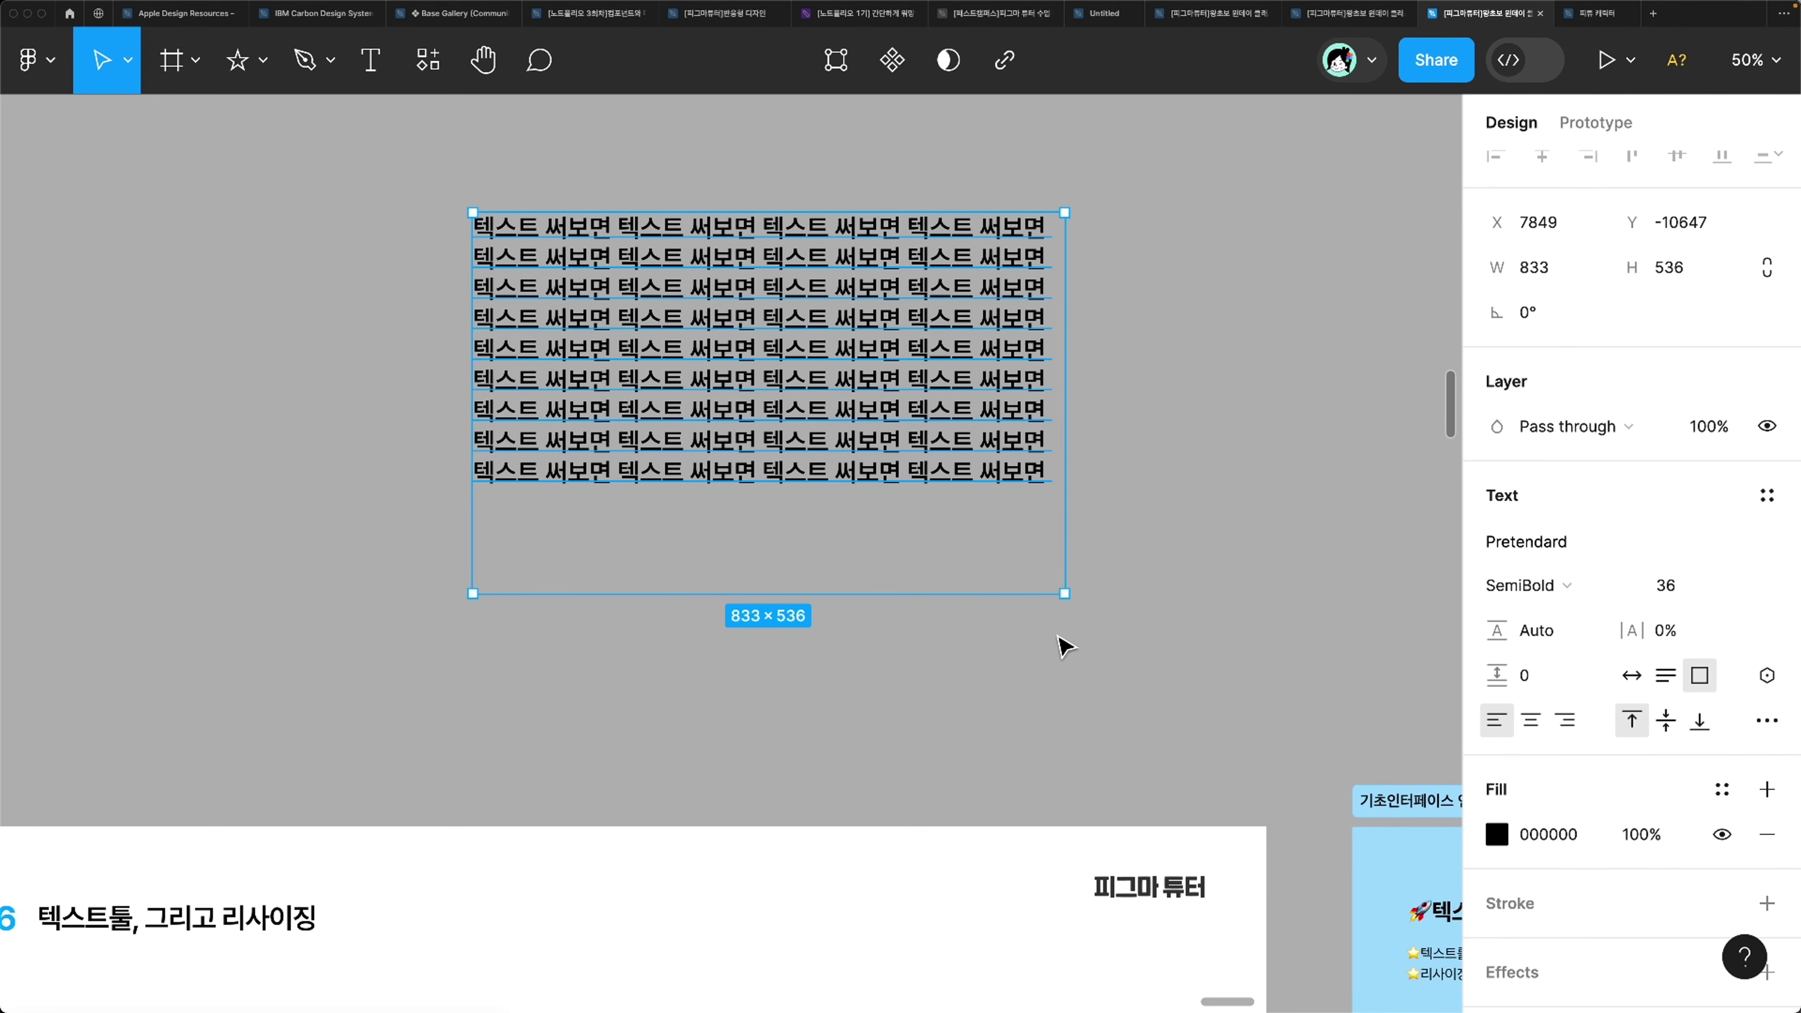
Step: Copy all the text in the fixed-size box and paste it repeatedly so the lines overflow the box's lower edge
{"action": "double_click", "coordinate": [913, 389]}
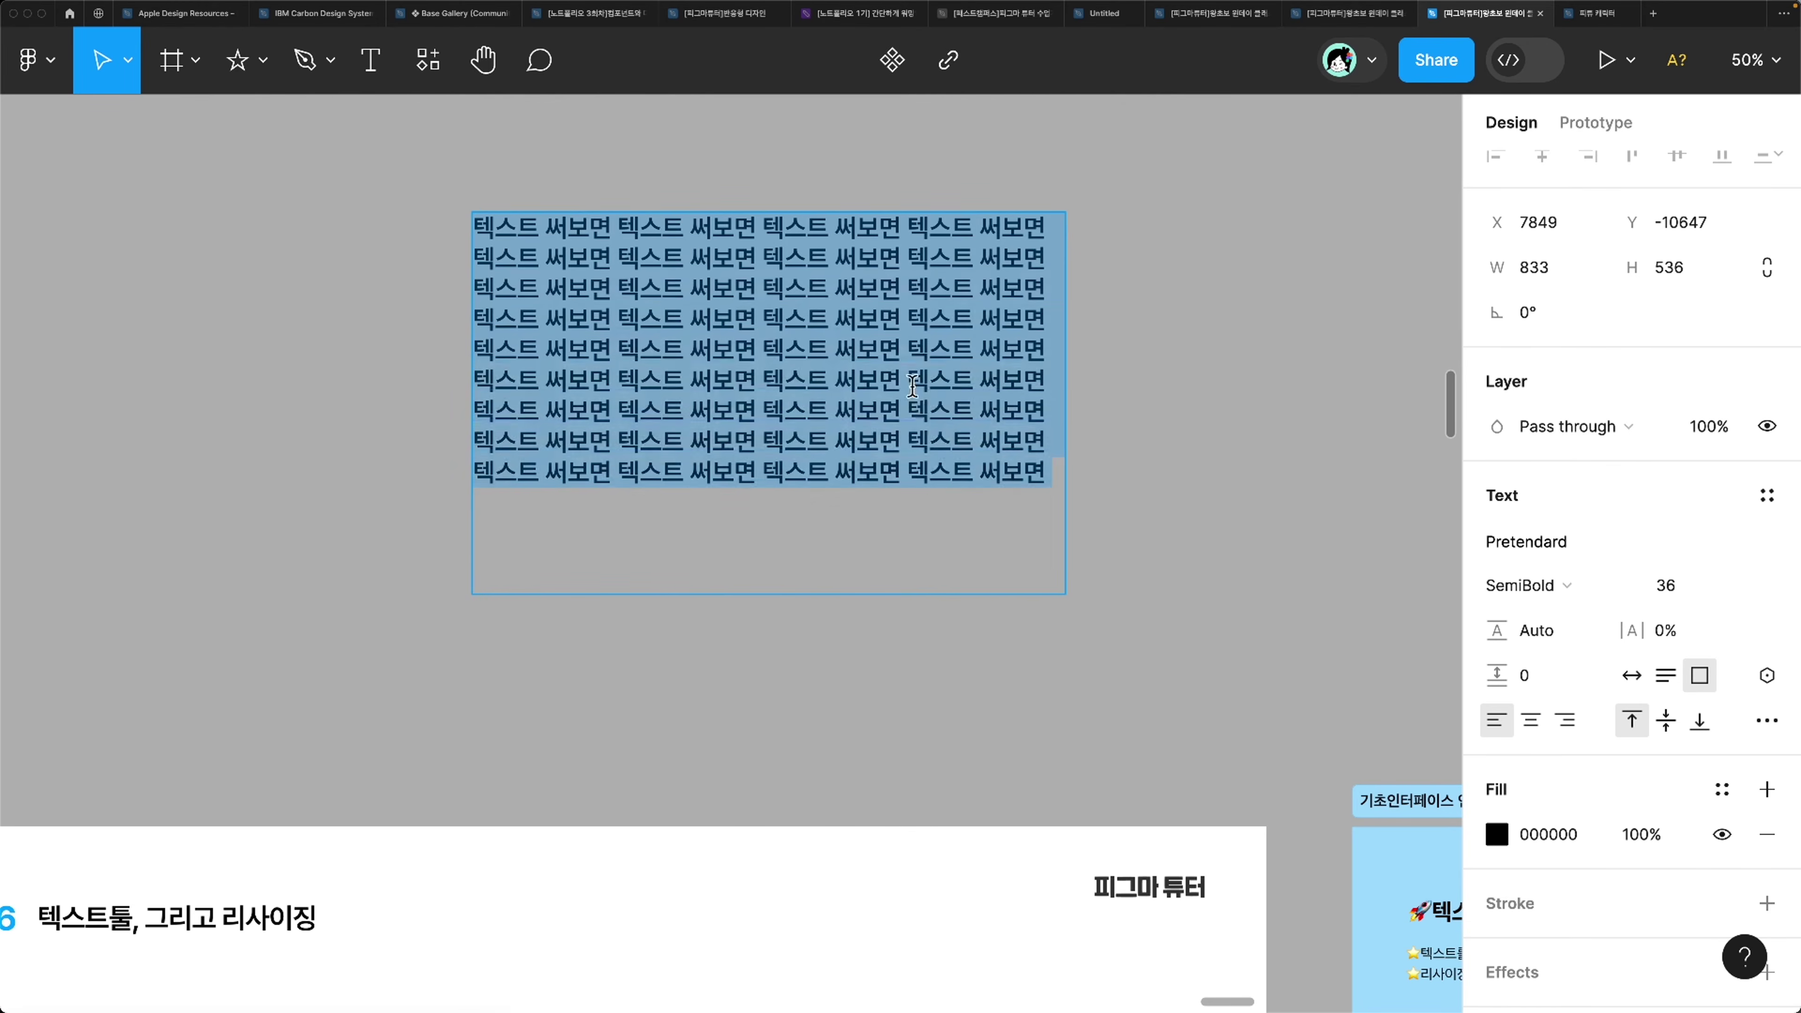
{"action": "key", "text": "super+c"}
{"action": "key", "text": "super+v"}
{"action": "key", "text": "super+v"}
{"action": "key", "text": "super+v"}
{"action": "key", "text": "Escape"}
{"action": "scroll", "coordinate": [1120, 514], "scroll_direction": "up", "scroll_amount": 4}
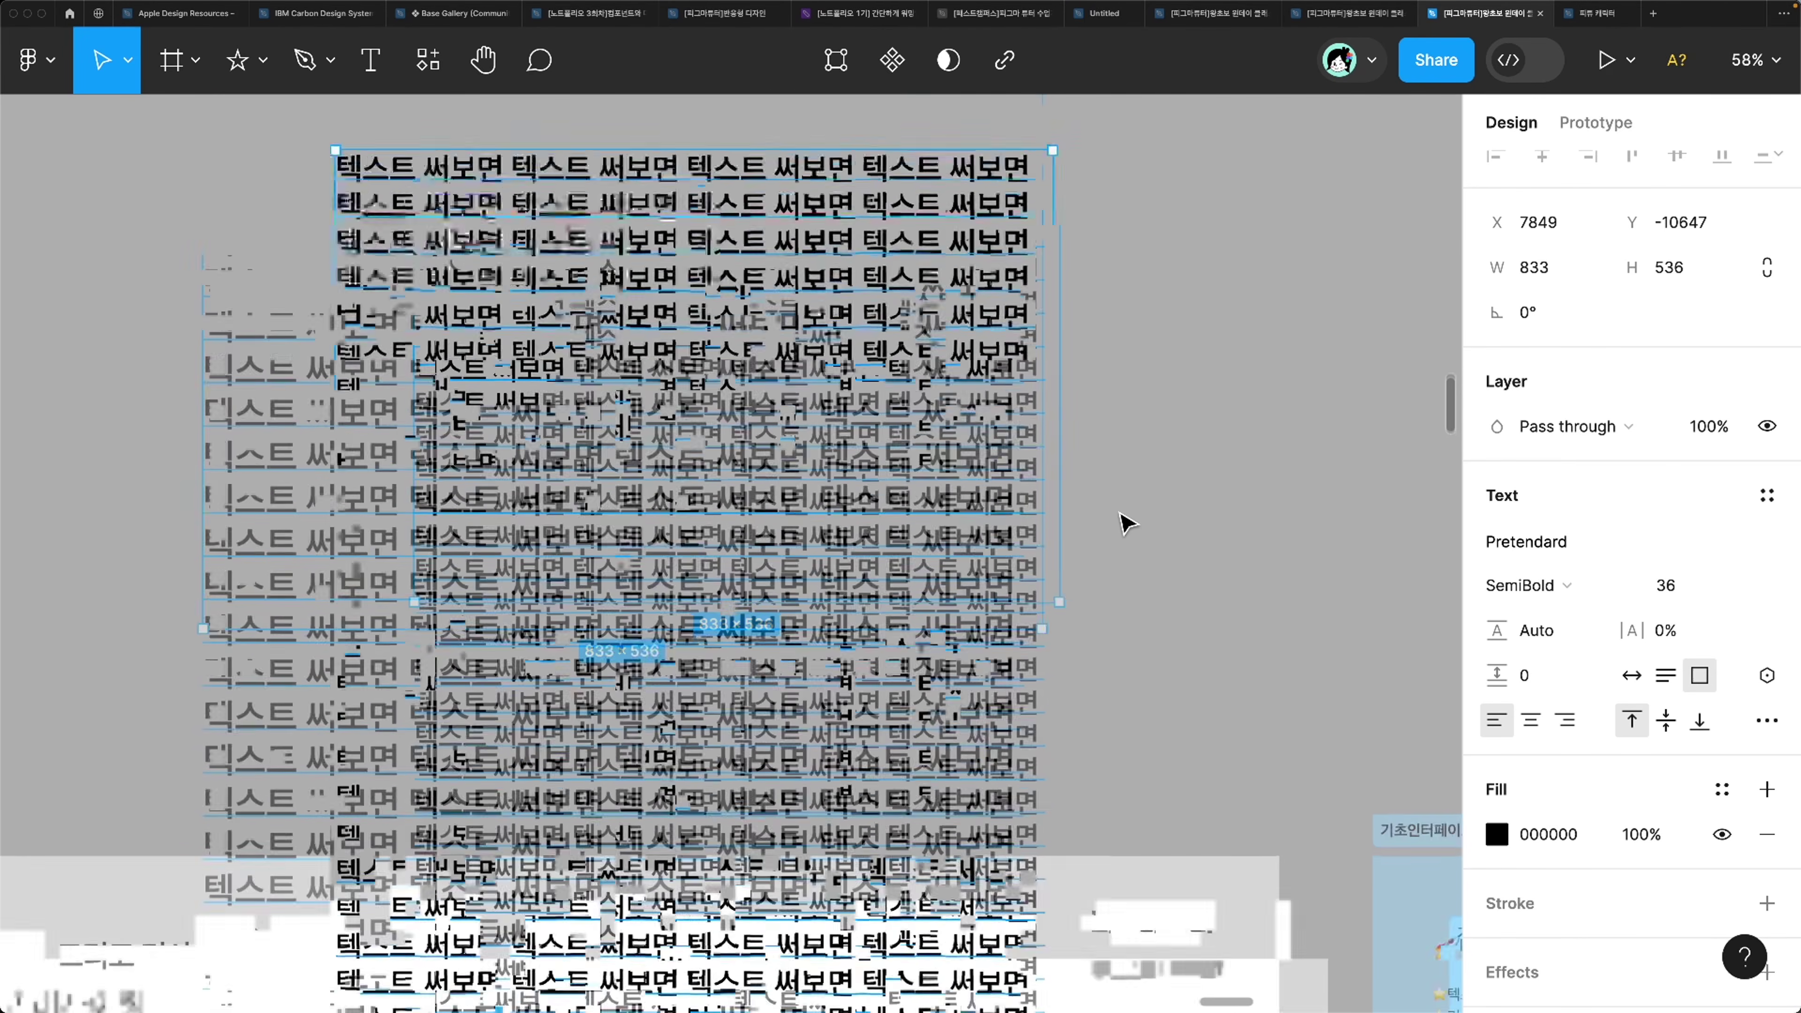
{"action": "scroll", "coordinate": [1121, 515], "scroll_direction": "left", "scroll_amount": 3}
{"action": "scroll", "coordinate": [1121, 514], "scroll_direction": "up", "scroll_amount": 2}
{"action": "scroll", "coordinate": [1122, 523], "scroll_direction": "up", "scroll_amount": 1}
{"action": "scroll", "coordinate": [1123, 523], "scroll_direction": "left", "scroll_amount": 2}
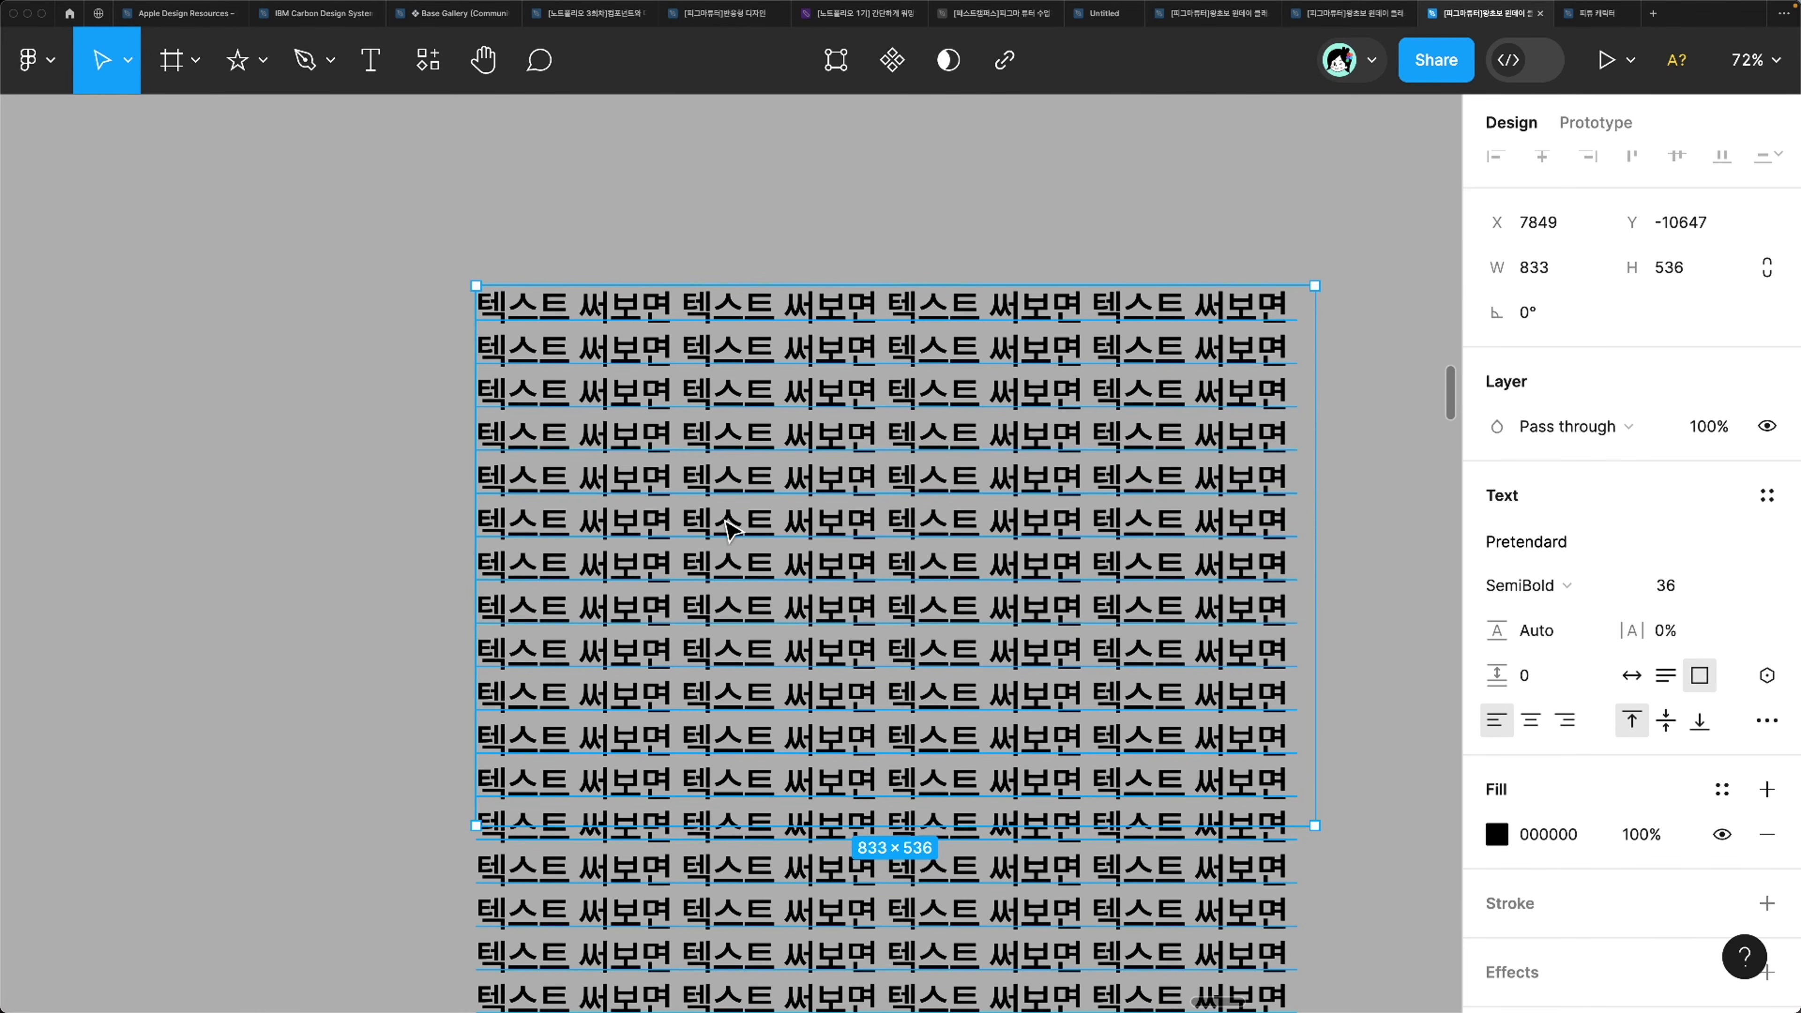
Step: Delete all text after the twelfth line so the content fits within the fixed-size box
{"action": "scroll", "coordinate": [1092, 688], "scroll_direction": "down", "scroll_amount": 3}
{"action": "double_click", "coordinate": [1081, 660]}
{"action": "left_click", "coordinate": [1294, 608]}
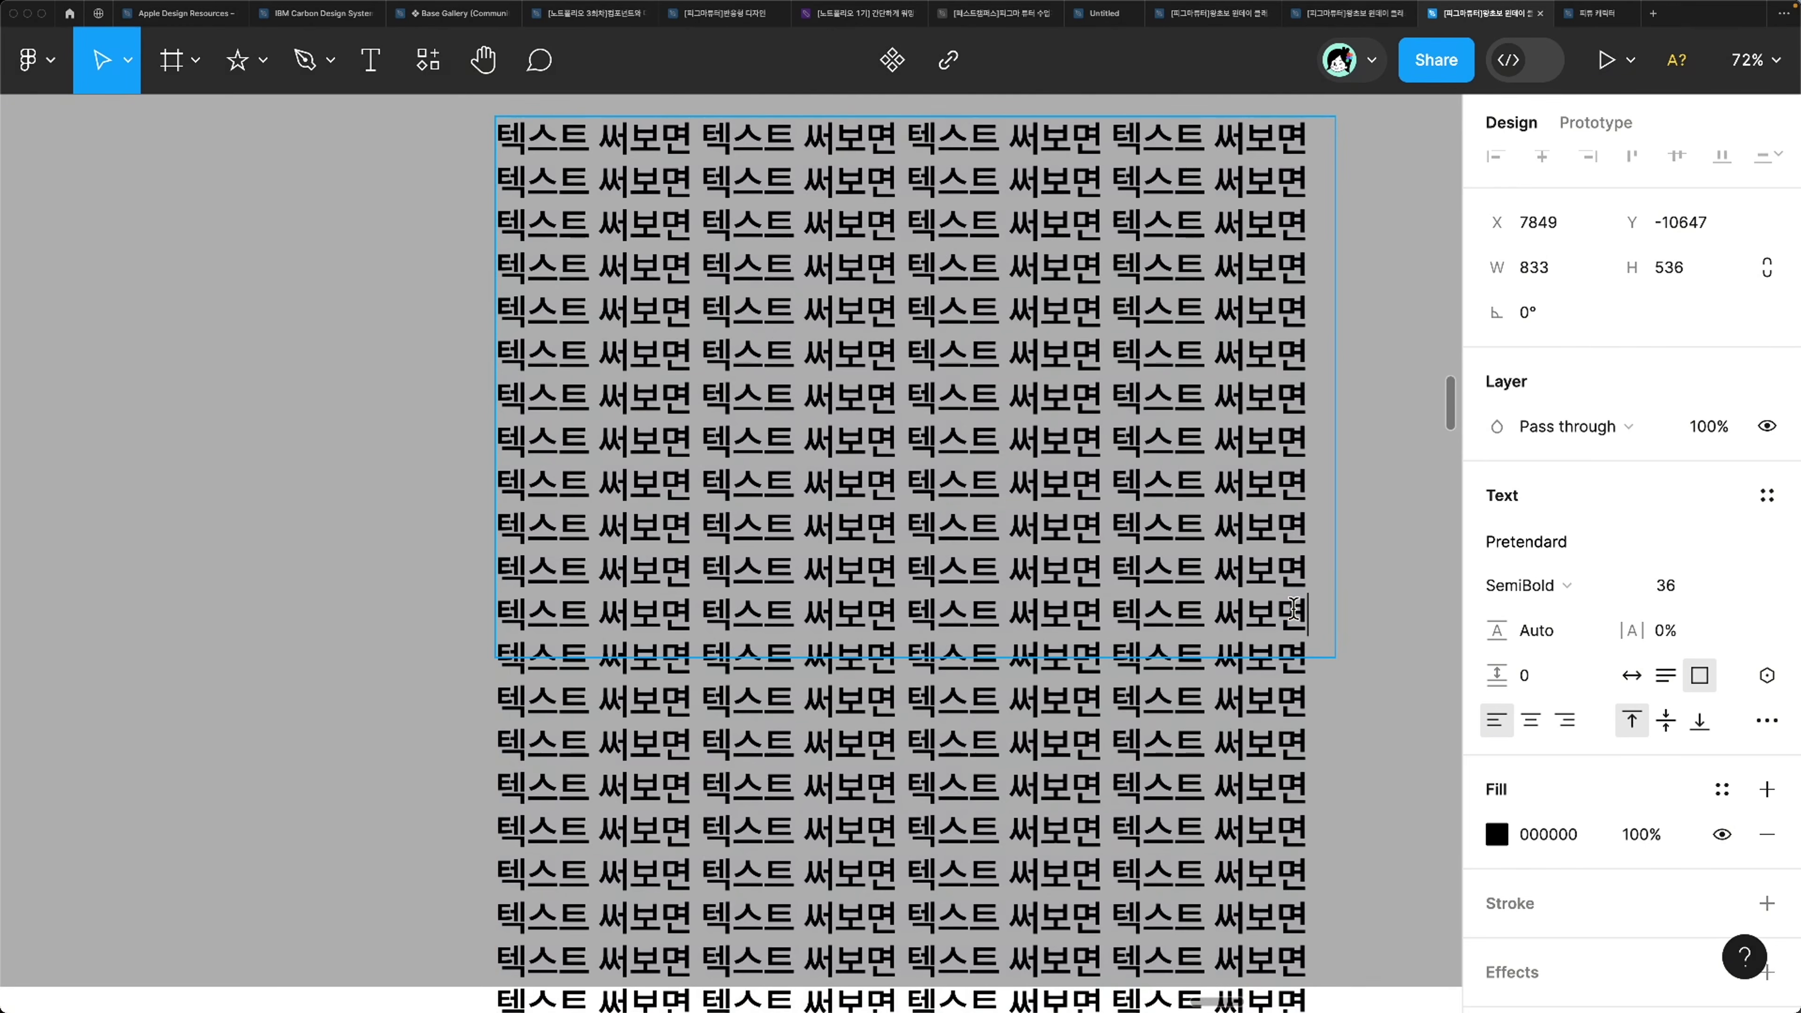
{"action": "key", "text": "shift+super+Down"}
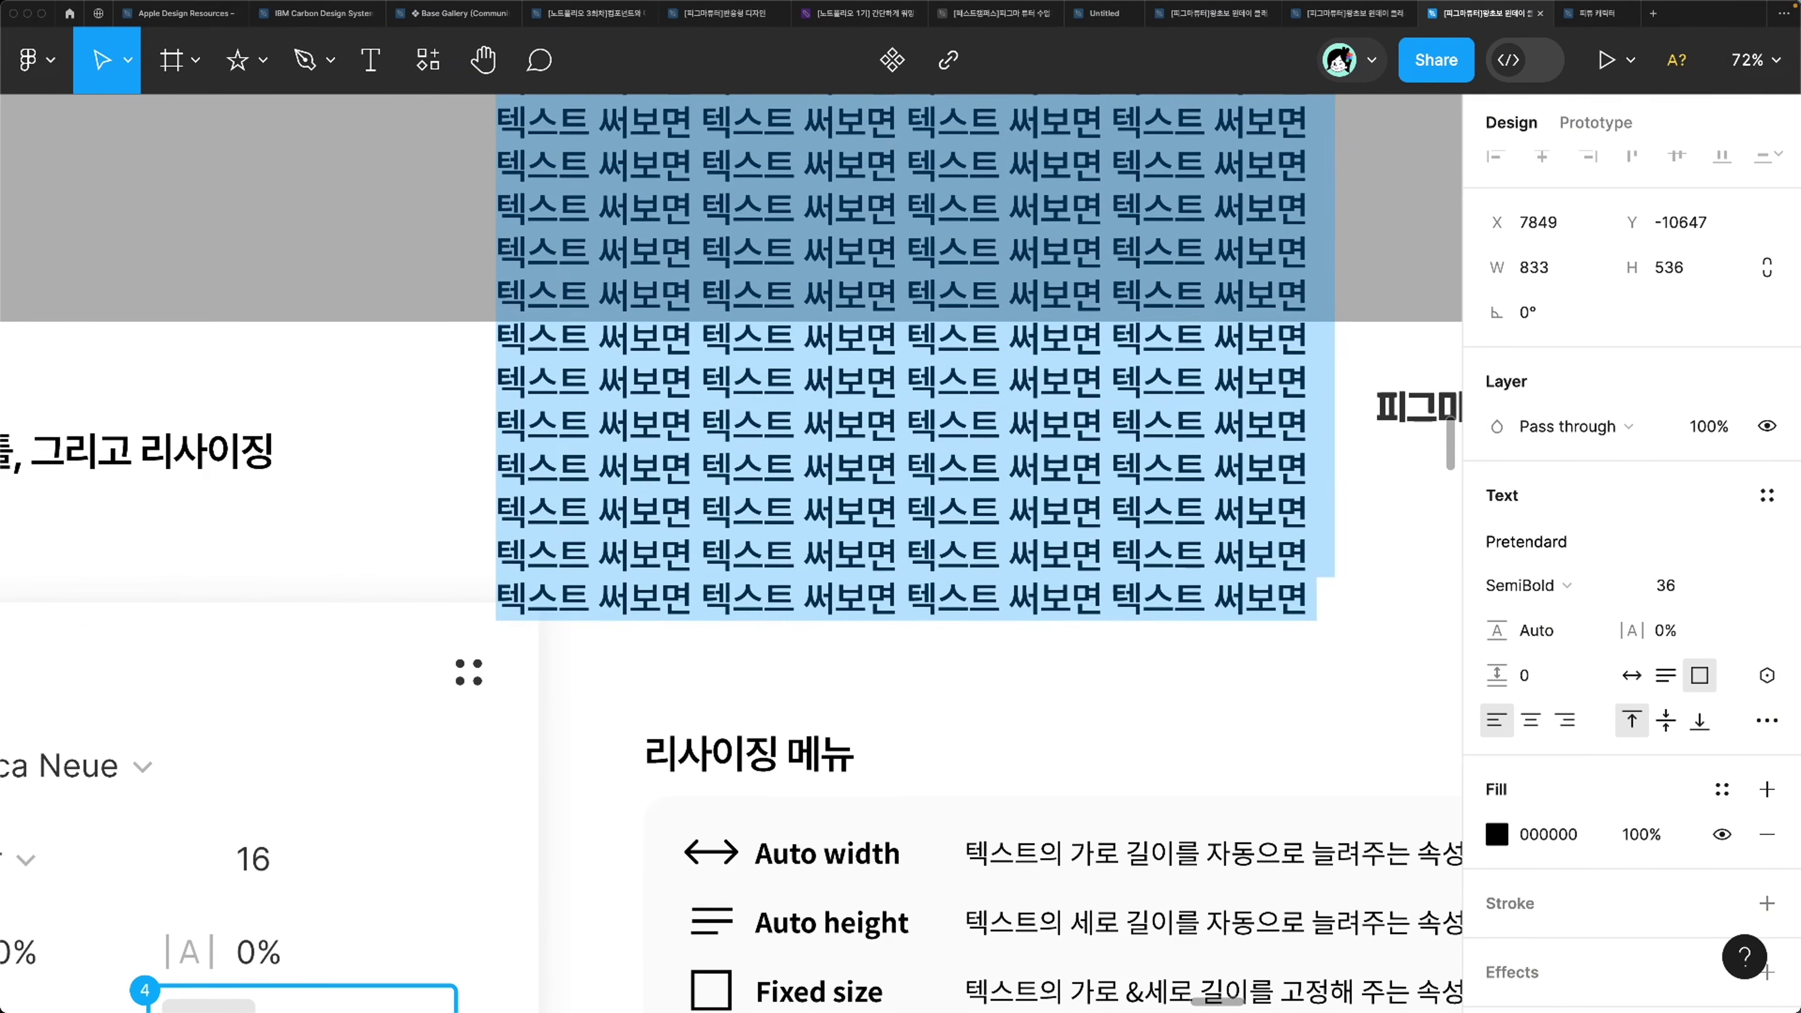
{"action": "key", "text": "Escape"}
{"action": "scroll", "coordinate": [486, 374], "scroll_direction": "up", "scroll_amount": 7}
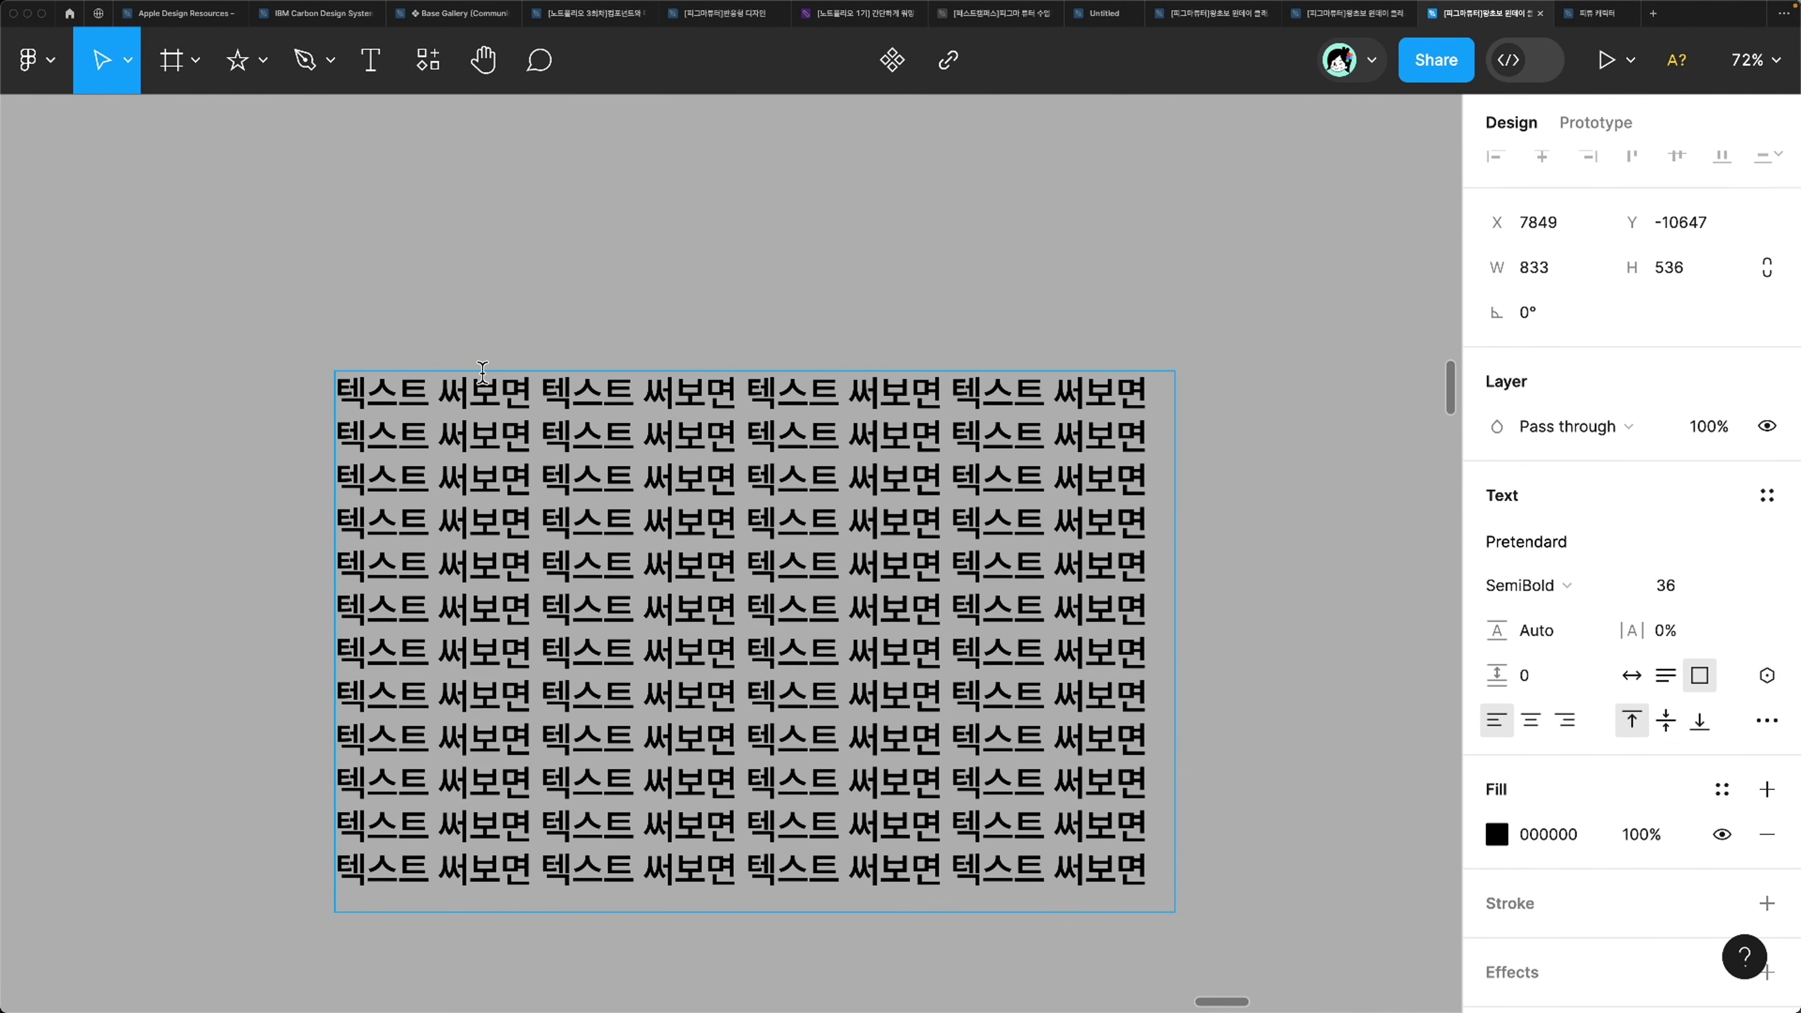
{"action": "key", "text": "Escape"}
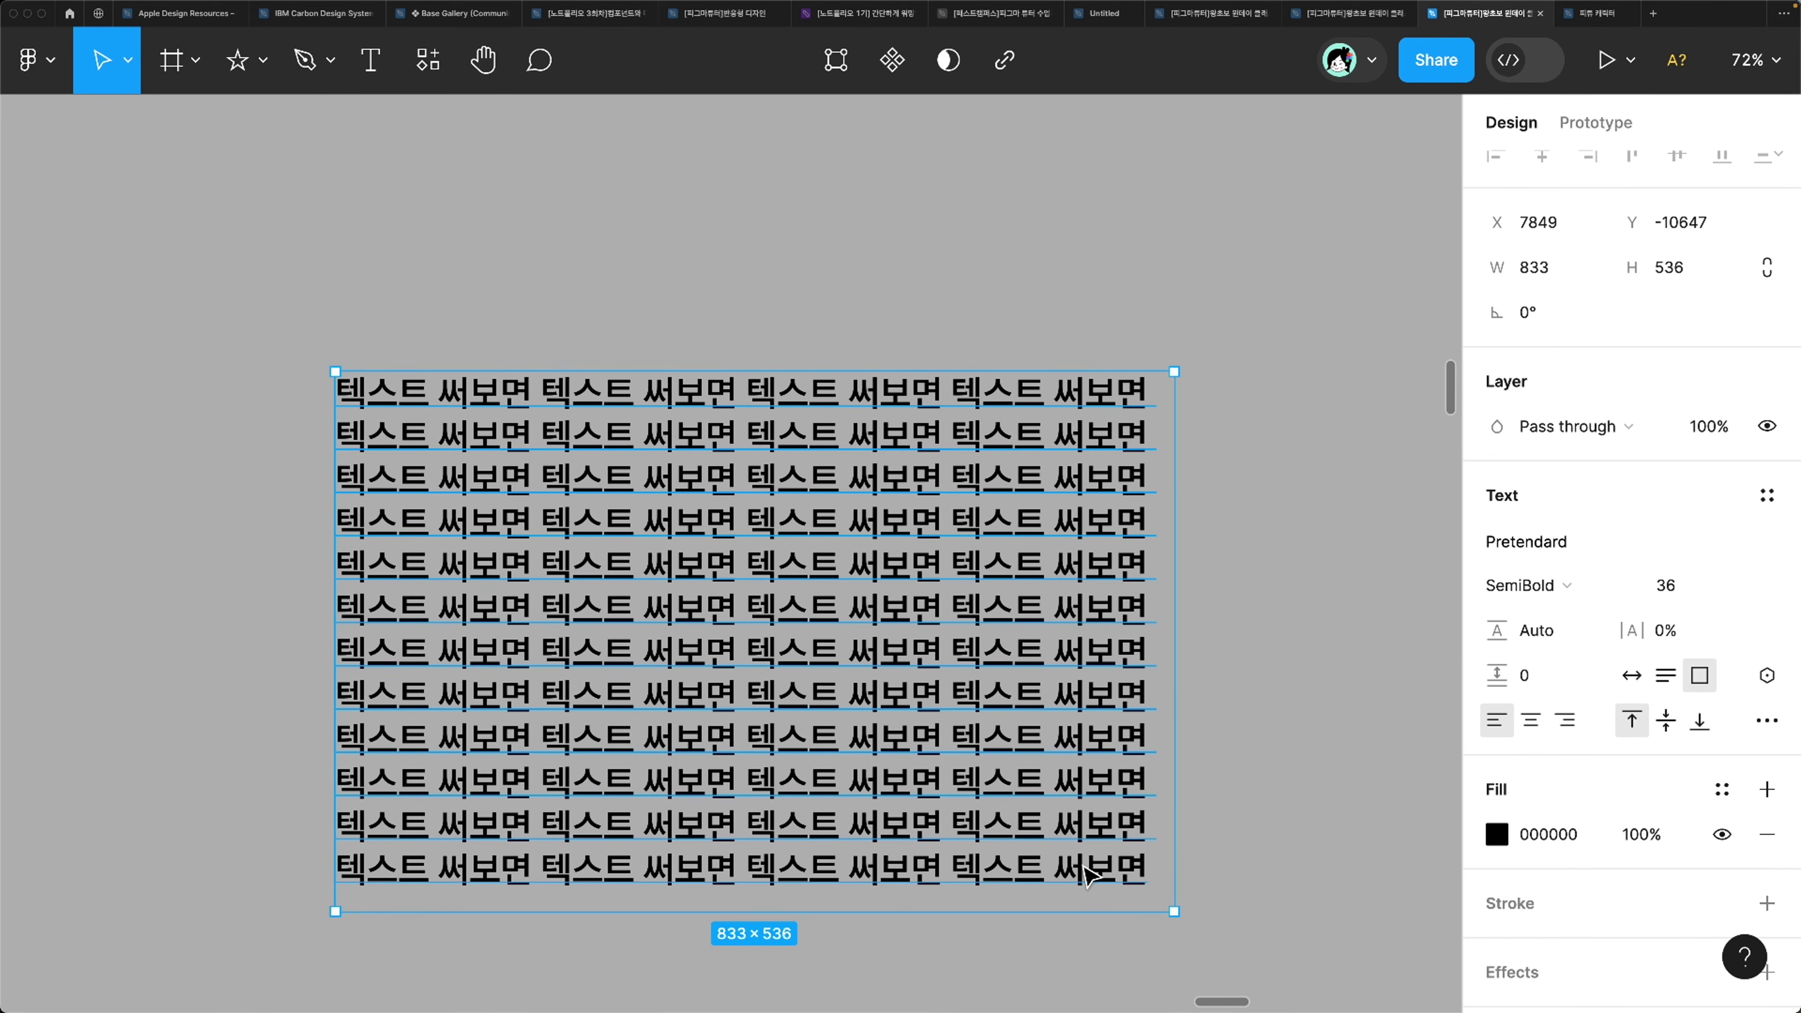
Step: Move the twelve-line fixed-size text box closer to slide 13, at X 7865, Y -10450
{"action": "left_click", "coordinate": [1218, 864]}
{"action": "scroll", "coordinate": [1220, 866], "scroll_direction": "down", "scroll_amount": 5}
{"action": "scroll", "coordinate": [1219, 865], "scroll_direction": "down", "scroll_amount": 3}
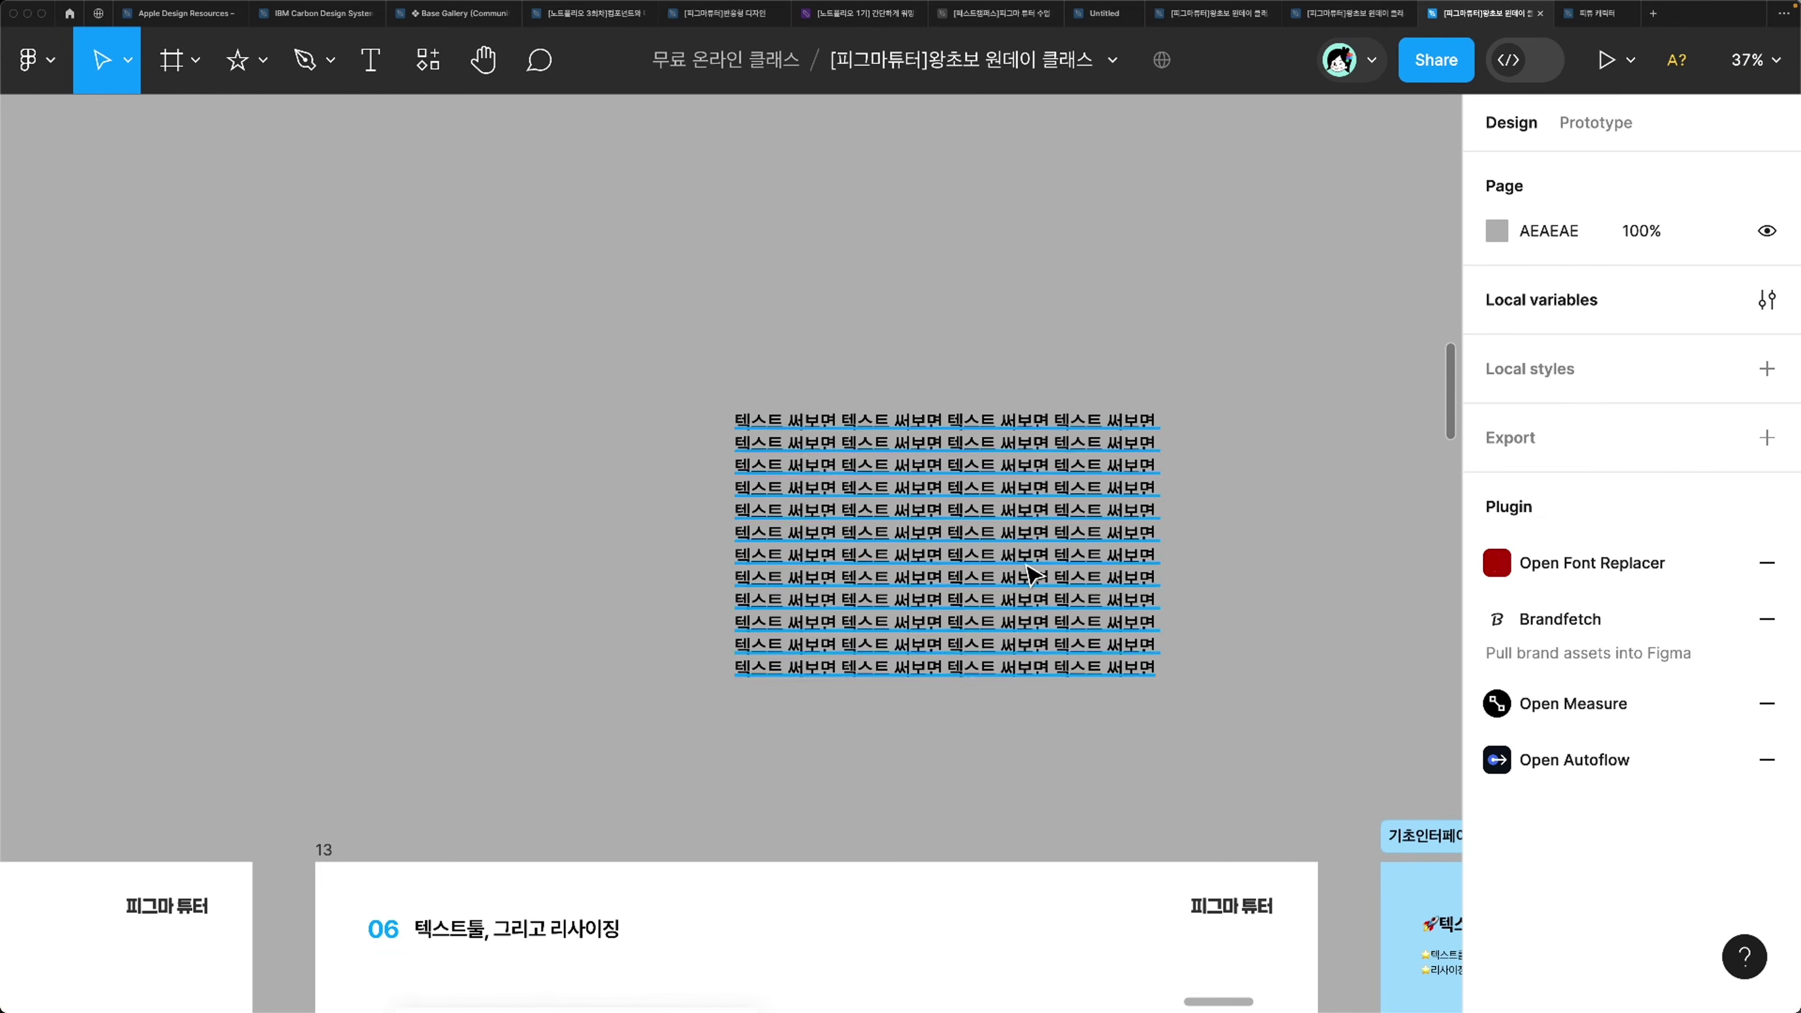
{"action": "left_click_drag", "start_coordinate": [1028, 561], "coordinate": [1037, 663]}
{"action": "scroll", "coordinate": [1037, 667], "scroll_direction": "down", "scroll_amount": 5}
{"action": "scroll", "coordinate": [1038, 672], "scroll_direction": "up", "scroll_amount": 3}
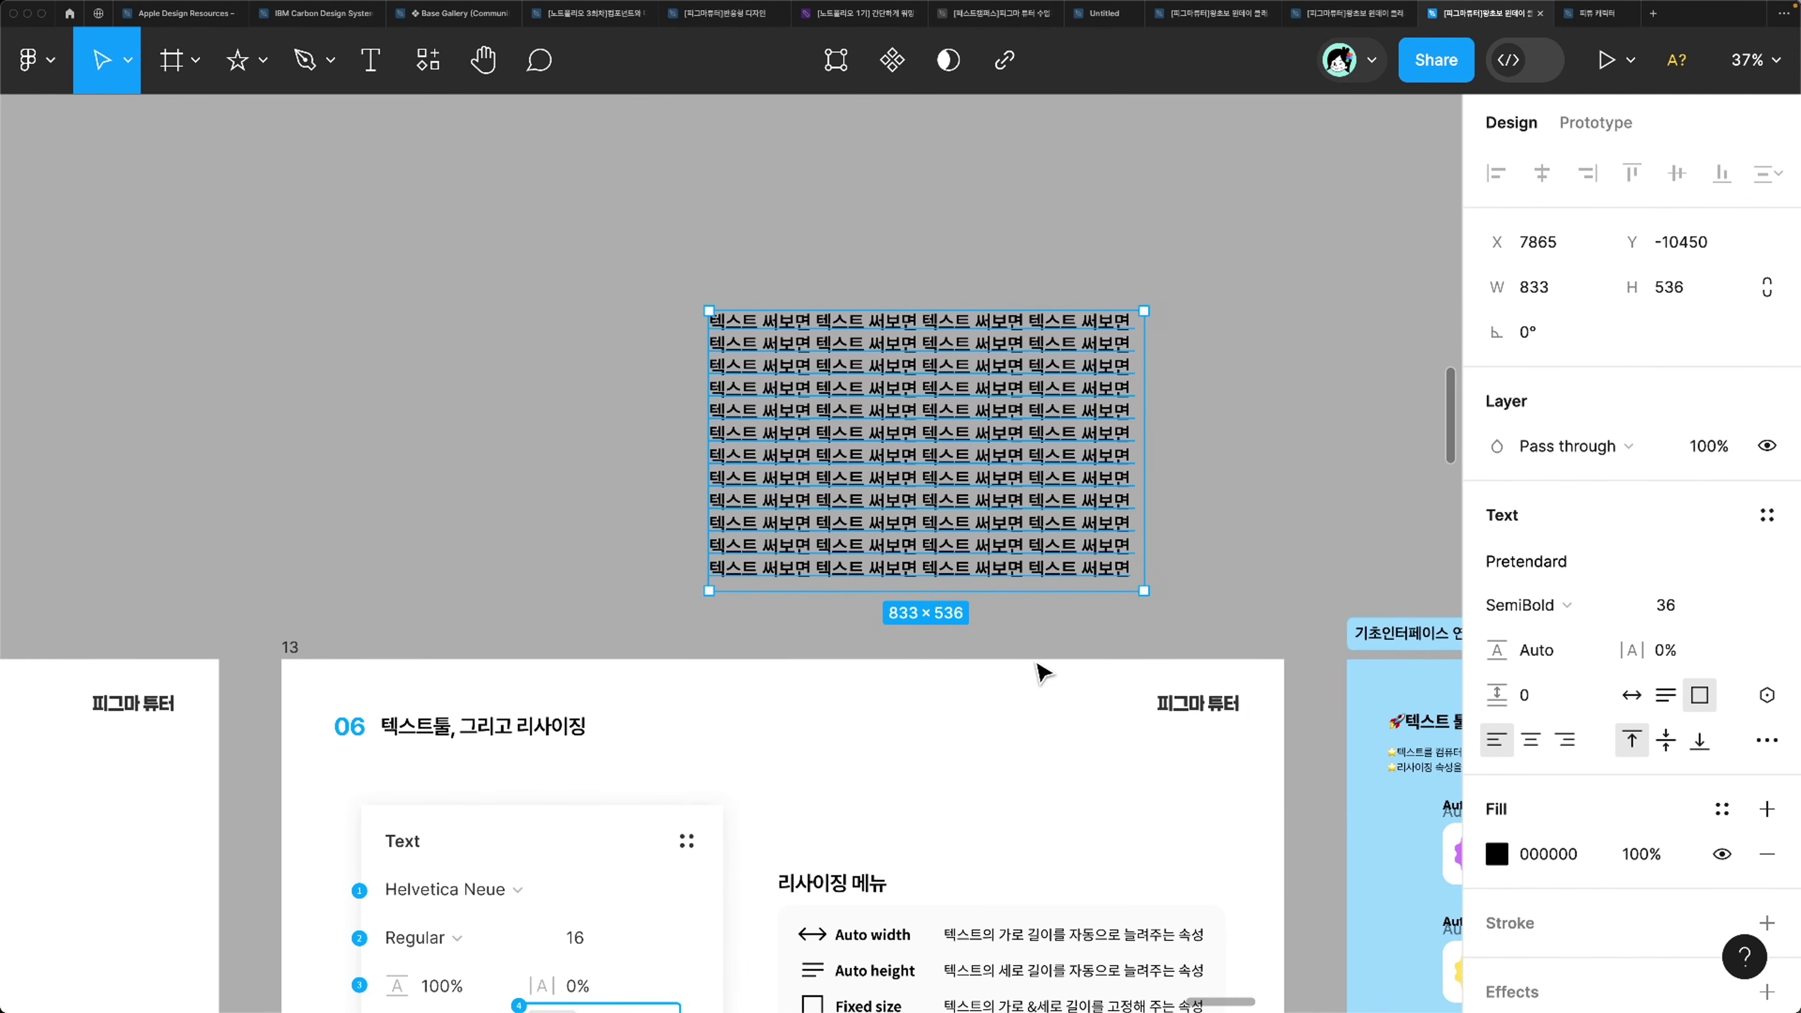
{"action": "scroll", "coordinate": [1044, 545], "scroll_direction": "up", "scroll_amount": 5}
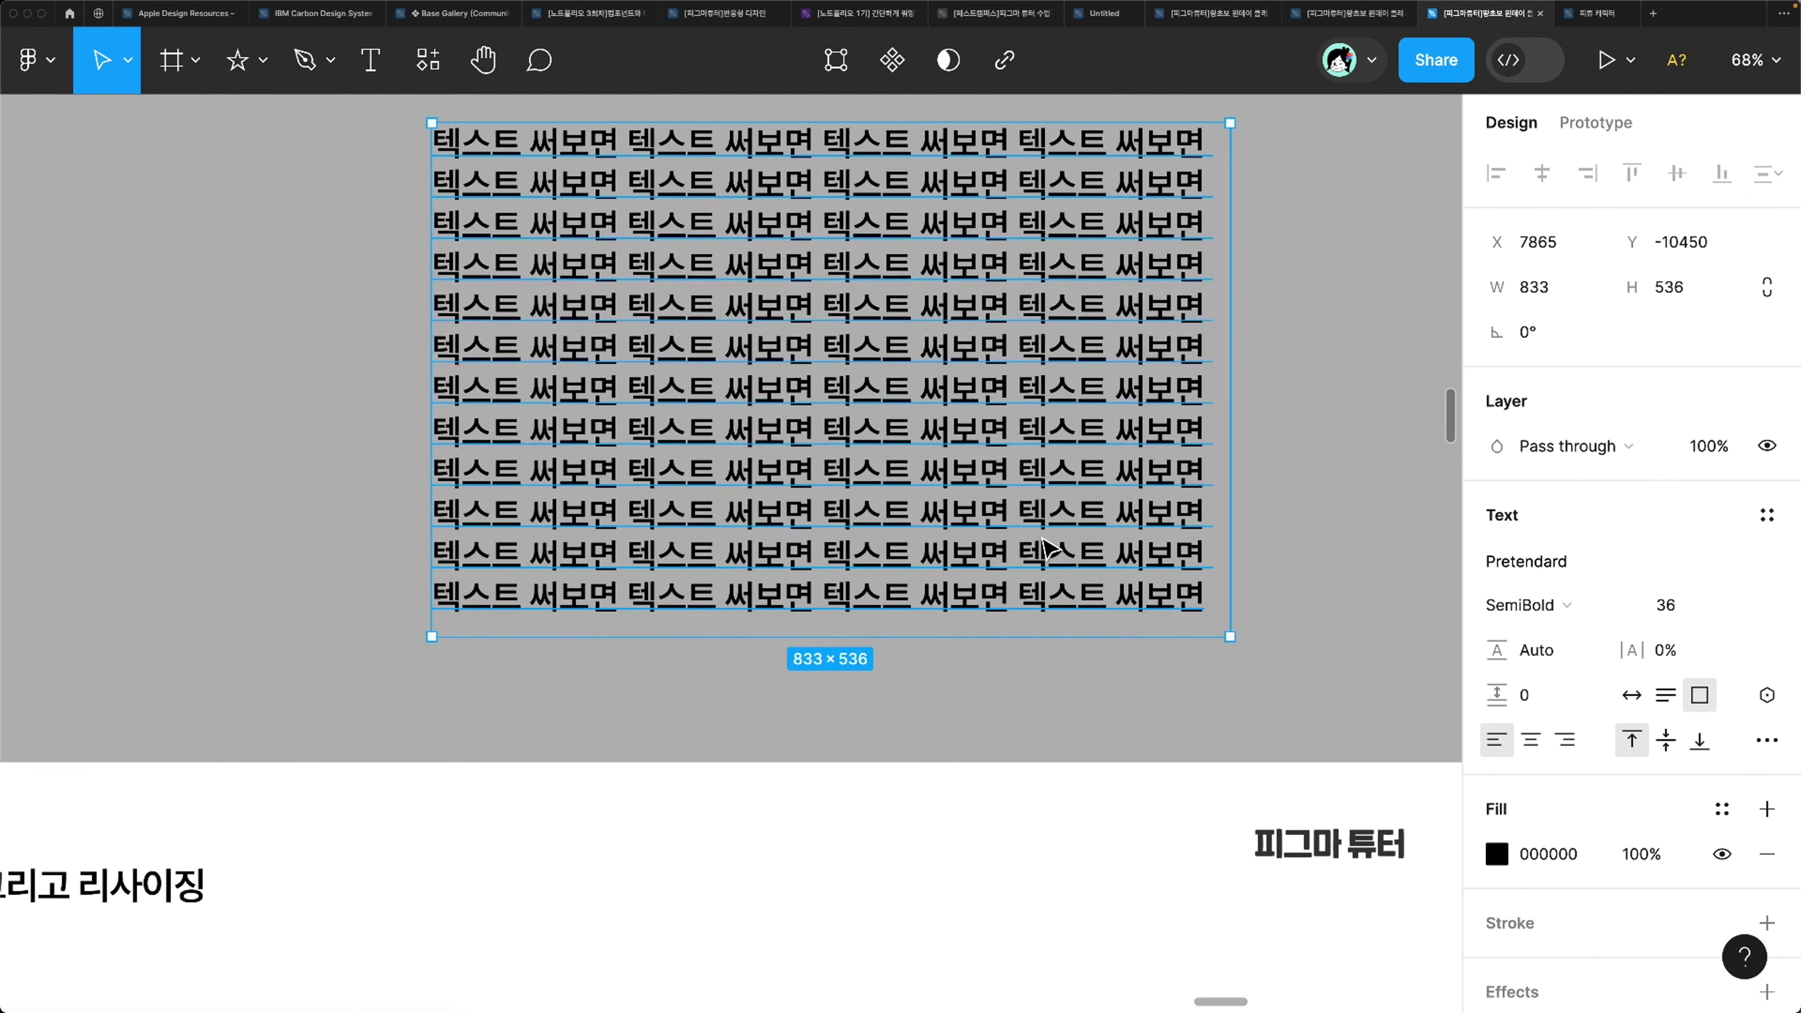
{"action": "scroll", "coordinate": [1044, 545], "scroll_direction": "down", "scroll_amount": 10}
{"action": "scroll", "coordinate": [1045, 546], "scroll_direction": "up", "scroll_amount": 2}
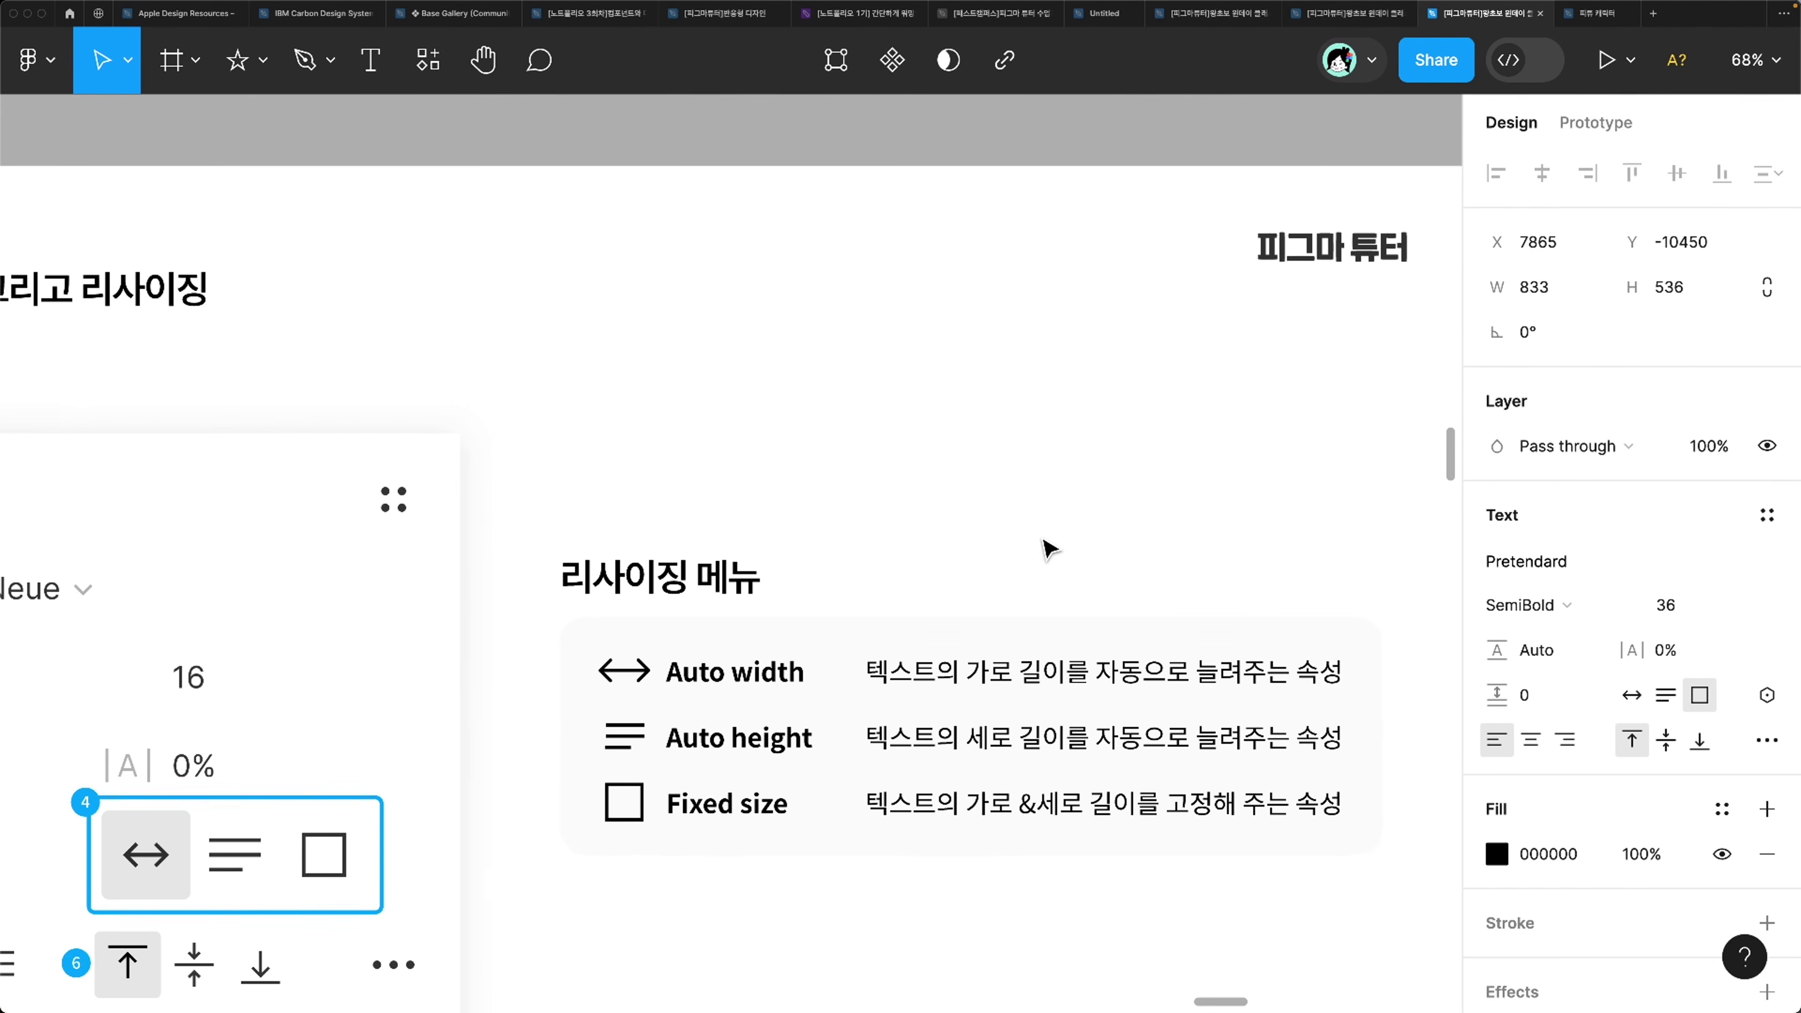
{"action": "scroll", "coordinate": [1048, 549], "scroll_direction": "down", "scroll_amount": 1}
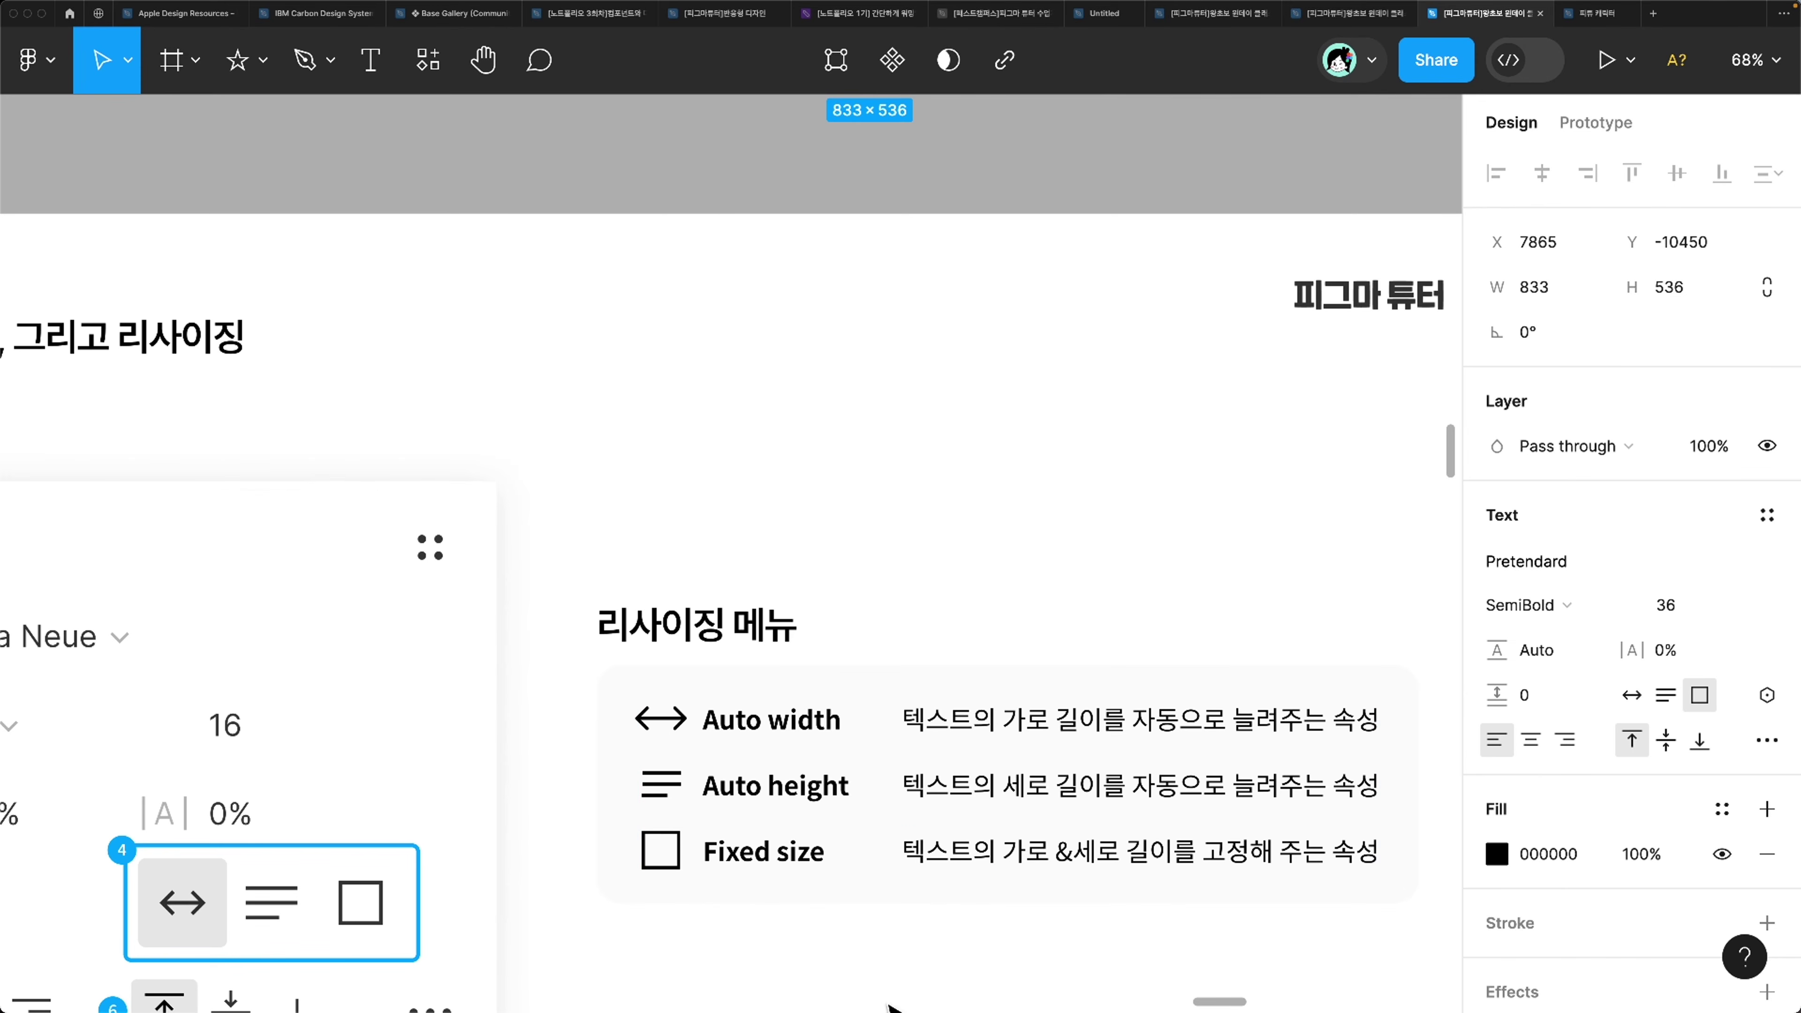
Step: Copy the entire title text of the Auto width card in the practice frame 기초인터페이스 연습문제6
{"action": "scroll", "coordinate": [762, 649], "scroll_direction": "down", "scroll_amount": 5}
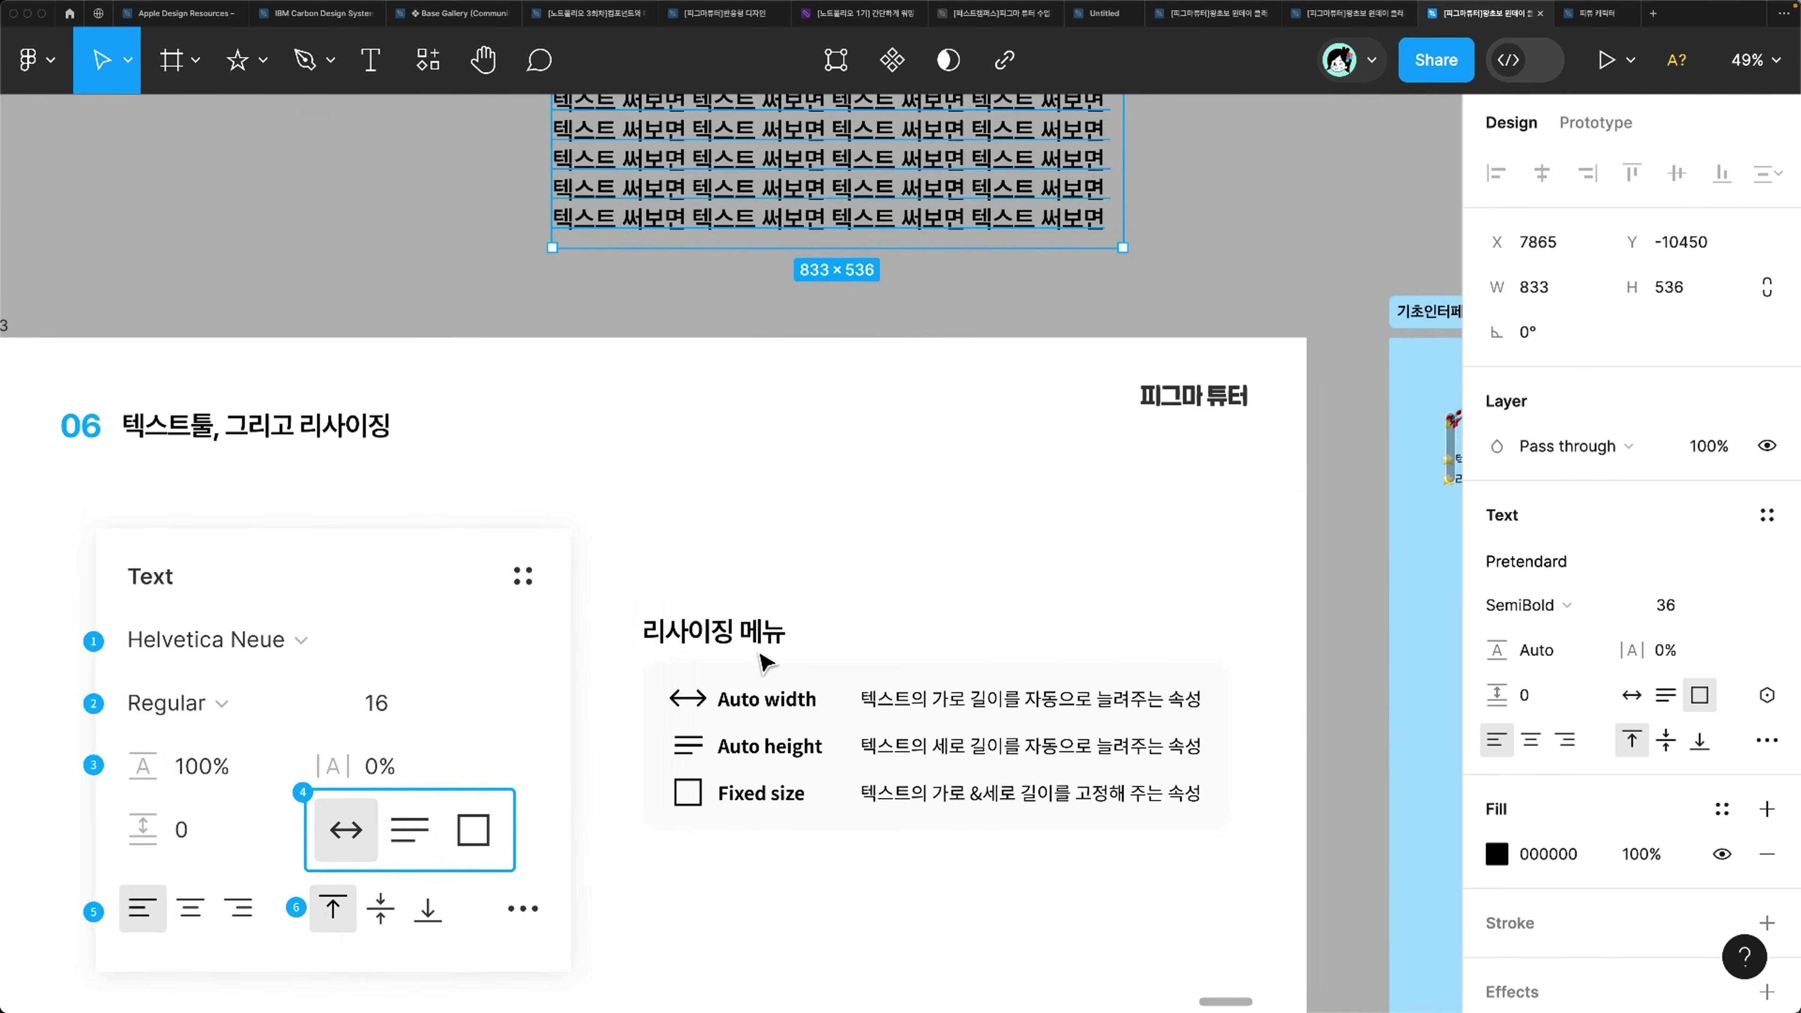
{"action": "scroll", "coordinate": [762, 656], "scroll_direction": "right", "scroll_amount": 10}
{"action": "scroll", "coordinate": [762, 663], "scroll_direction": "left", "scroll_amount": 10}
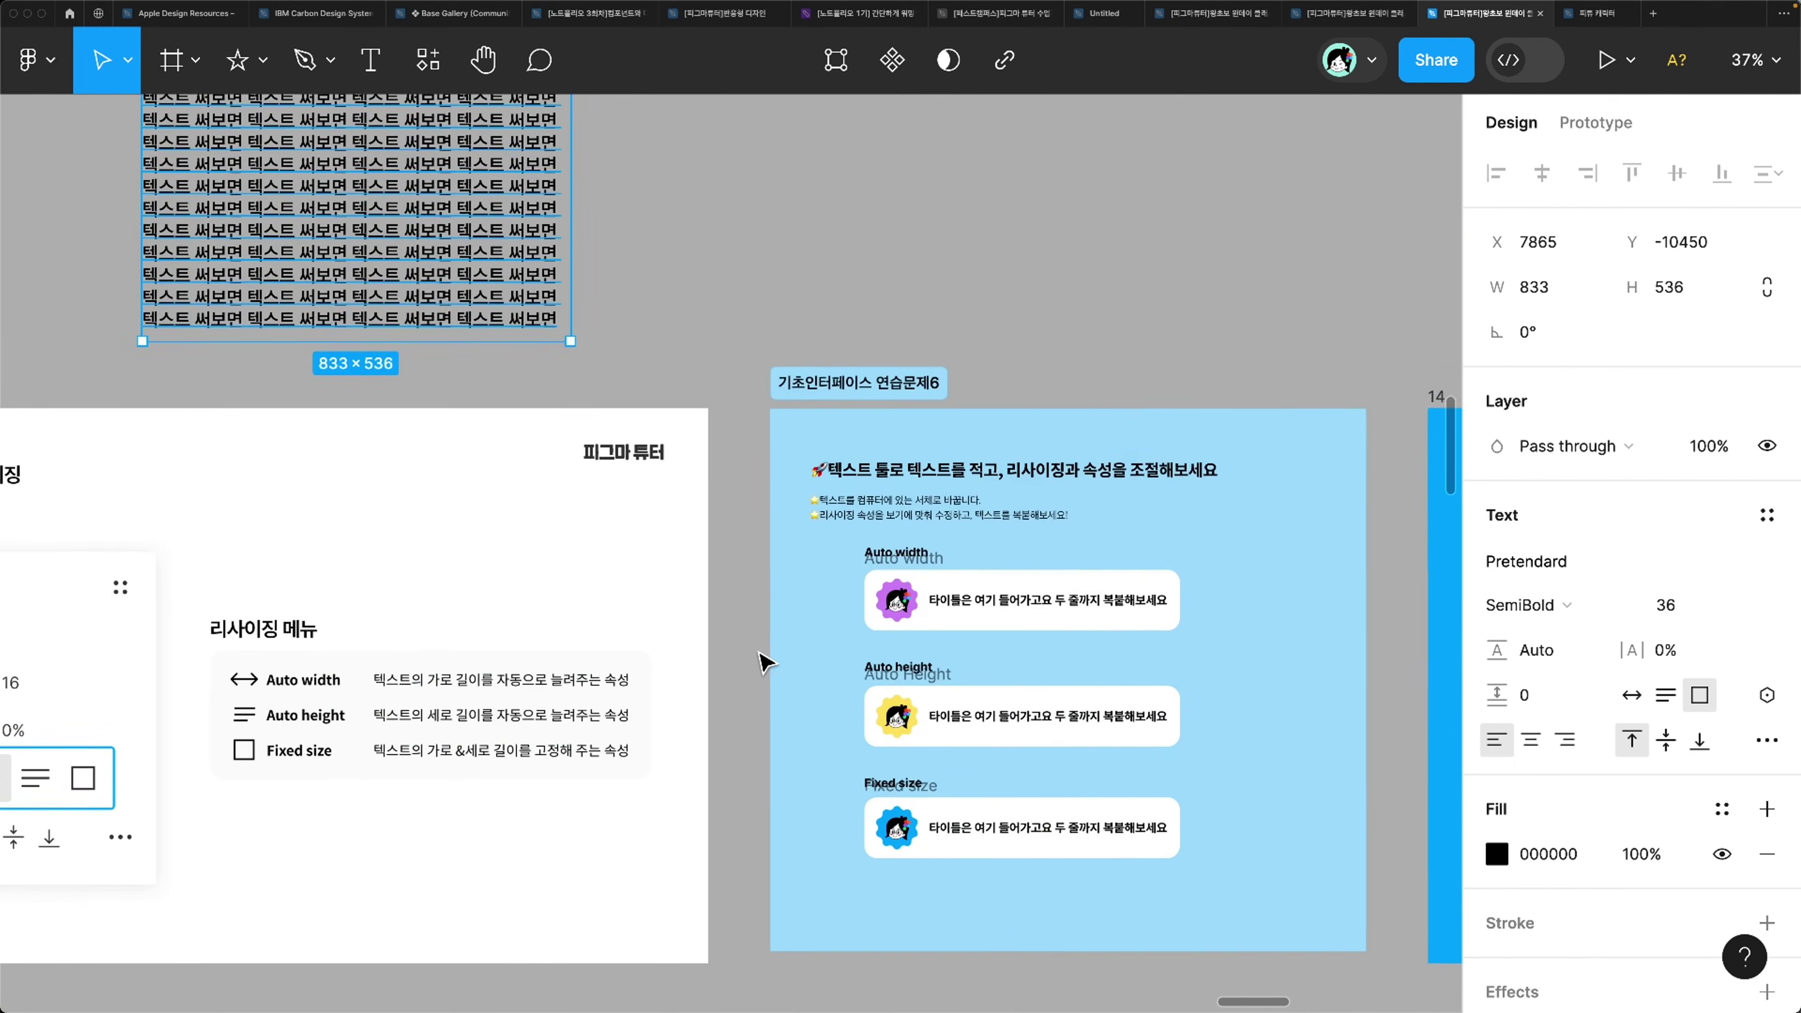
{"action": "scroll", "coordinate": [762, 663], "scroll_direction": "down", "scroll_amount": 3}
{"action": "scroll", "coordinate": [762, 663], "scroll_direction": "up", "scroll_amount": 4}
{"action": "scroll", "coordinate": [762, 663], "scroll_direction": "right", "scroll_amount": 6}
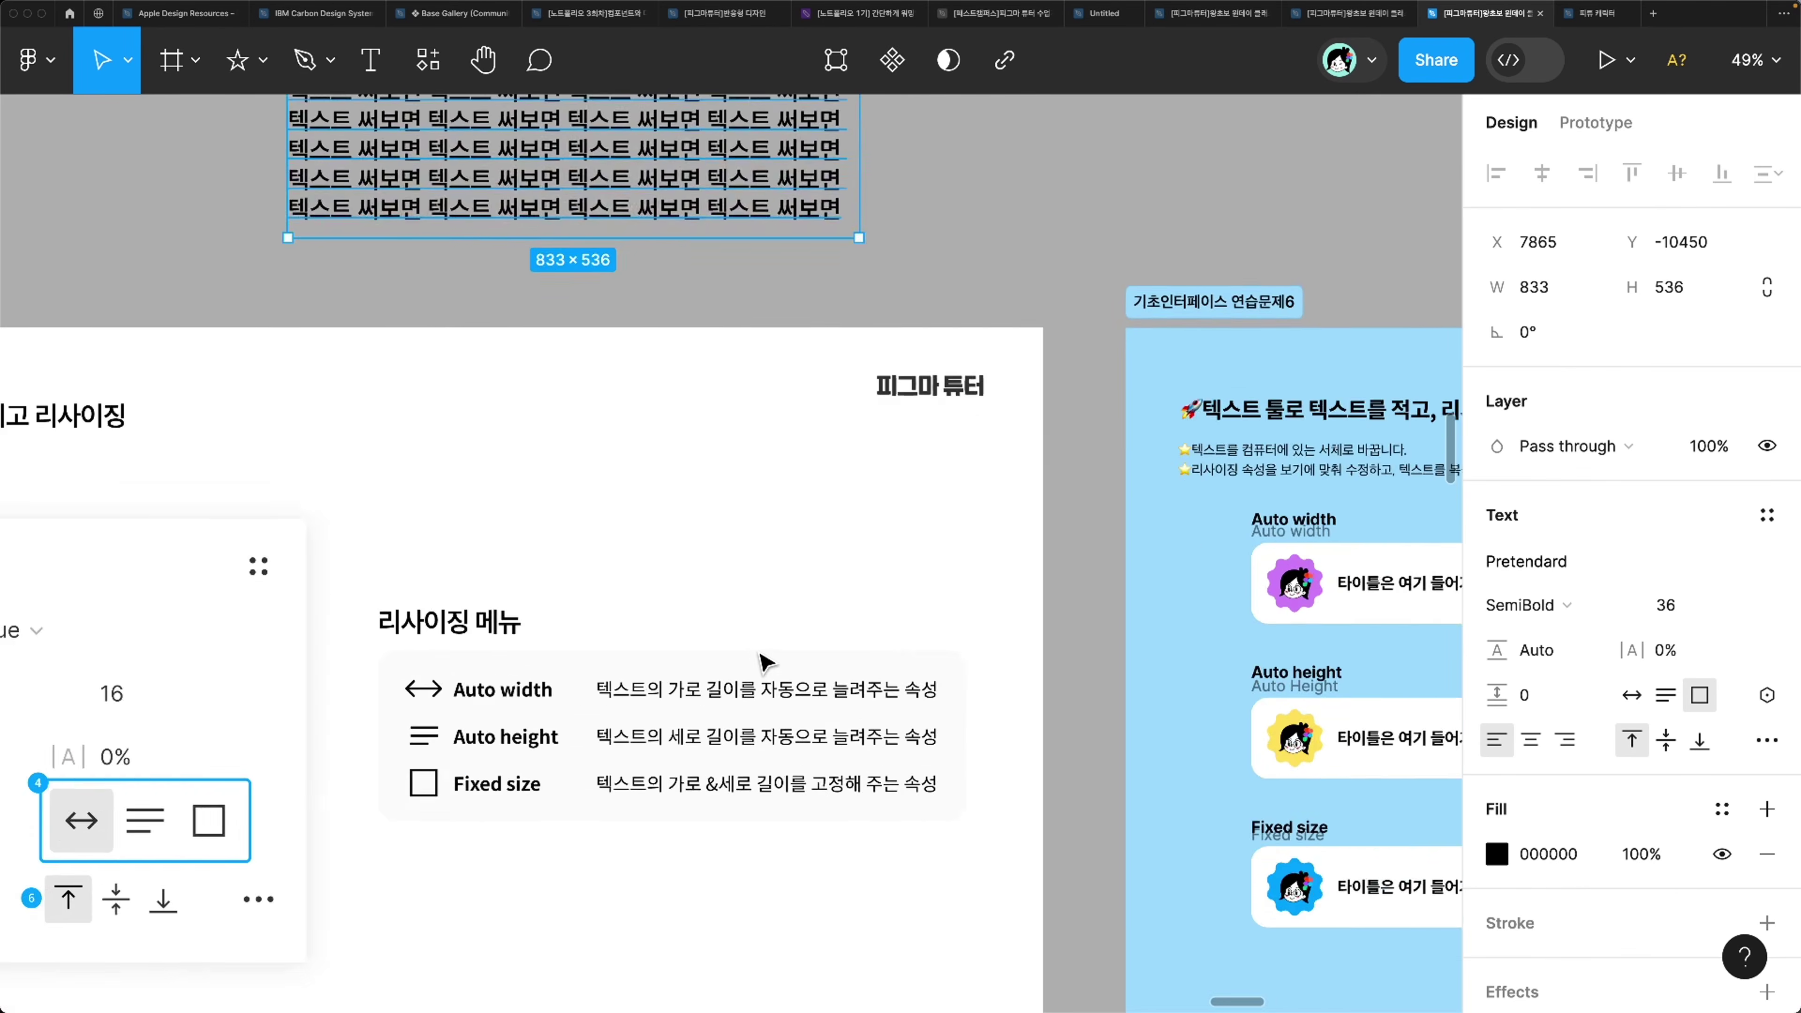
{"action": "scroll", "coordinate": [762, 663], "scroll_direction": "up", "scroll_amount": 2}
{"action": "scroll", "coordinate": [764, 662], "scroll_direction": "up", "scroll_amount": 2}
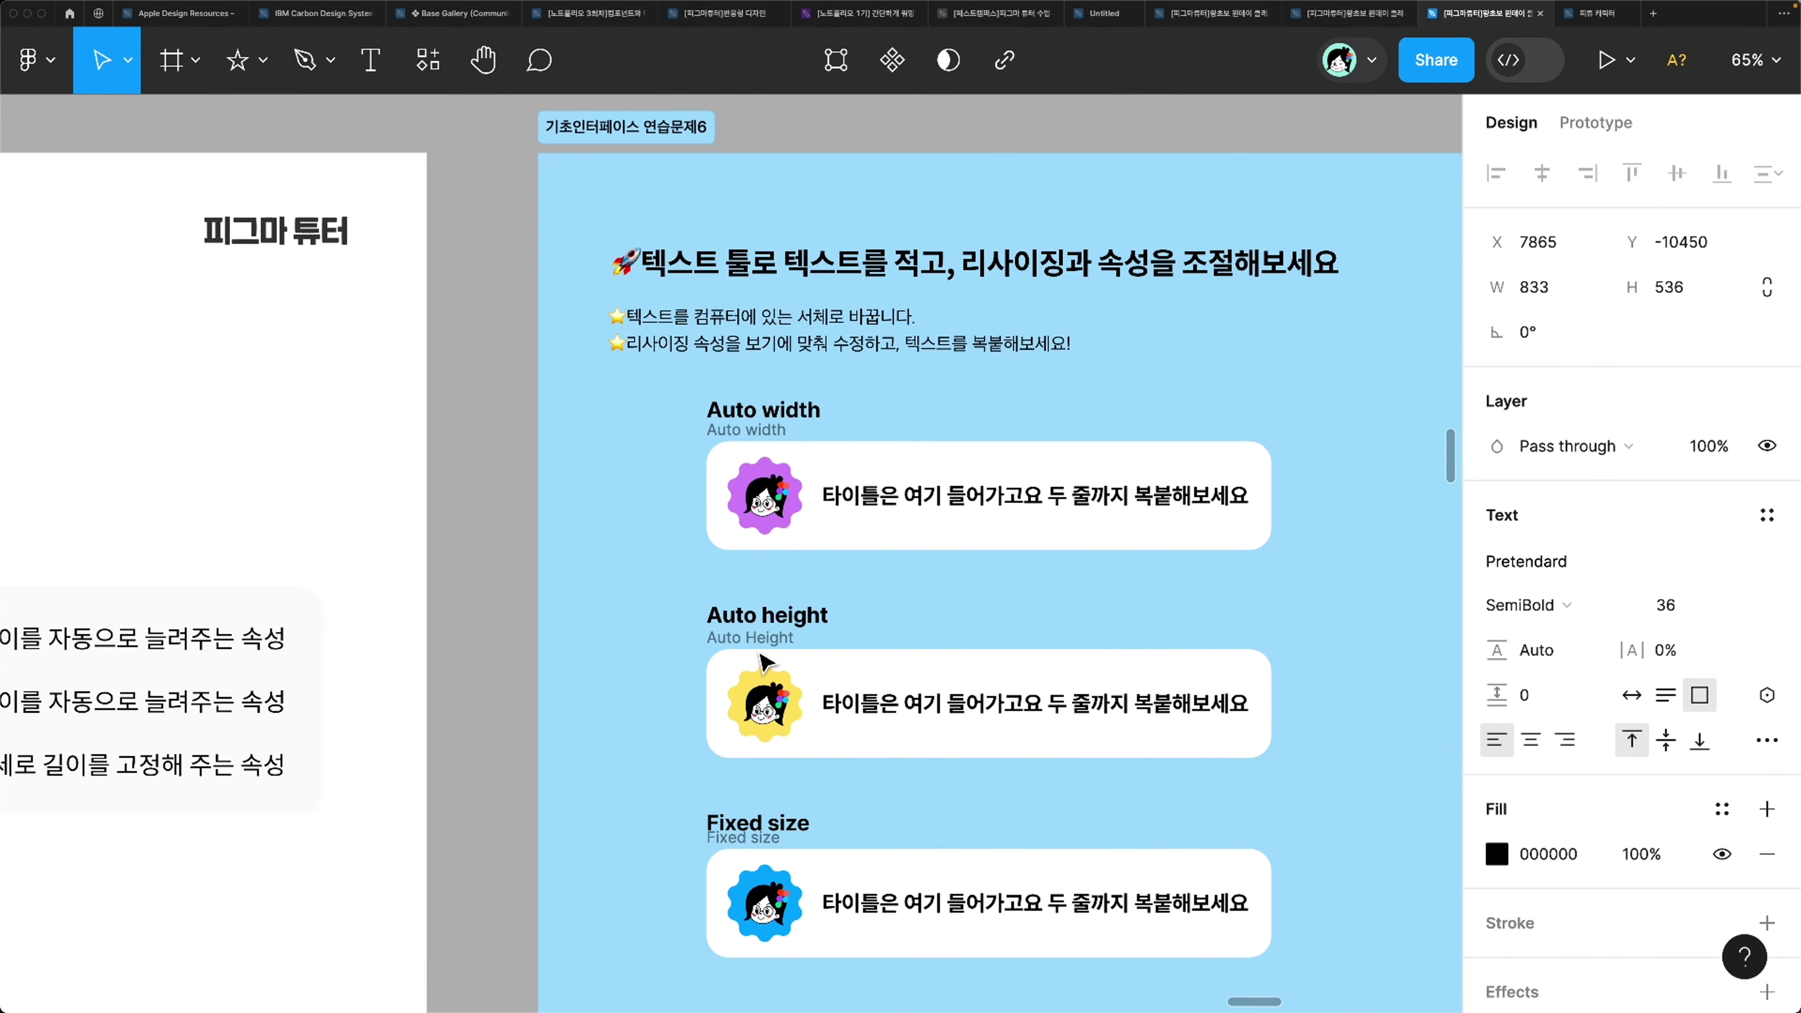
{"action": "left_click", "coordinate": [1000, 497]}
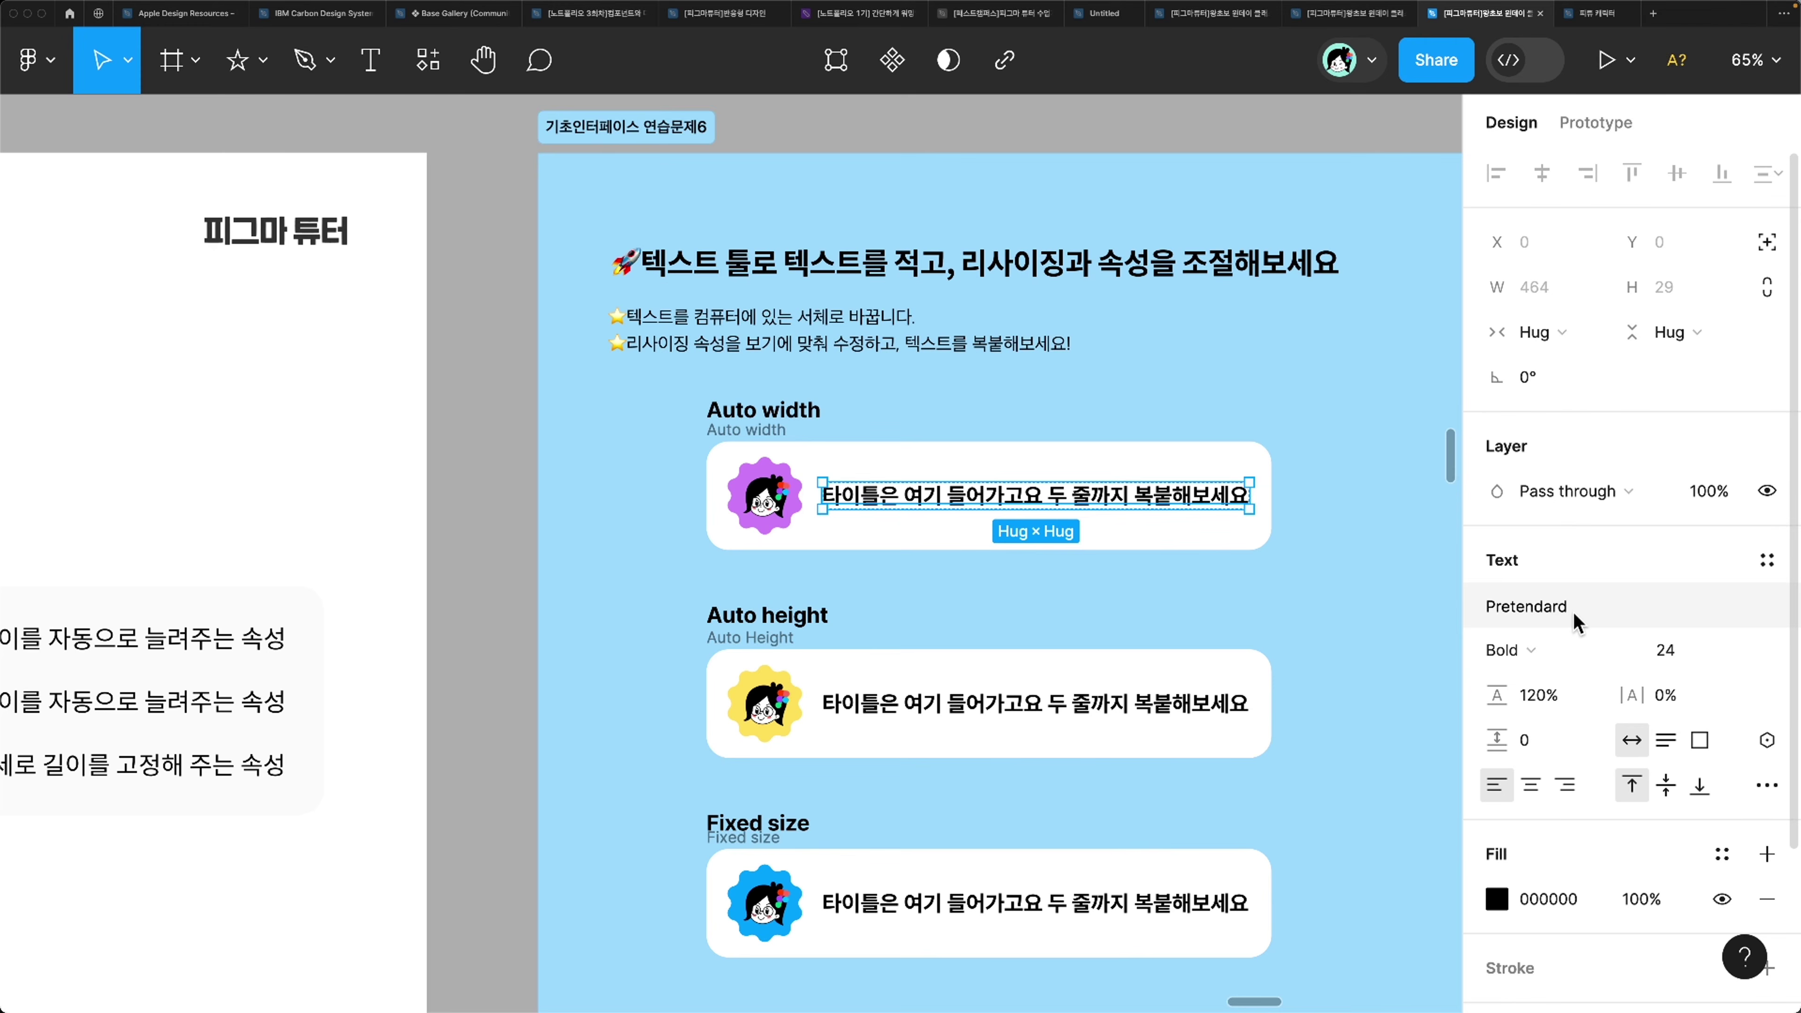
{"action": "double_click", "coordinate": [993, 497]}
{"action": "key", "text": "ctrl+c"}
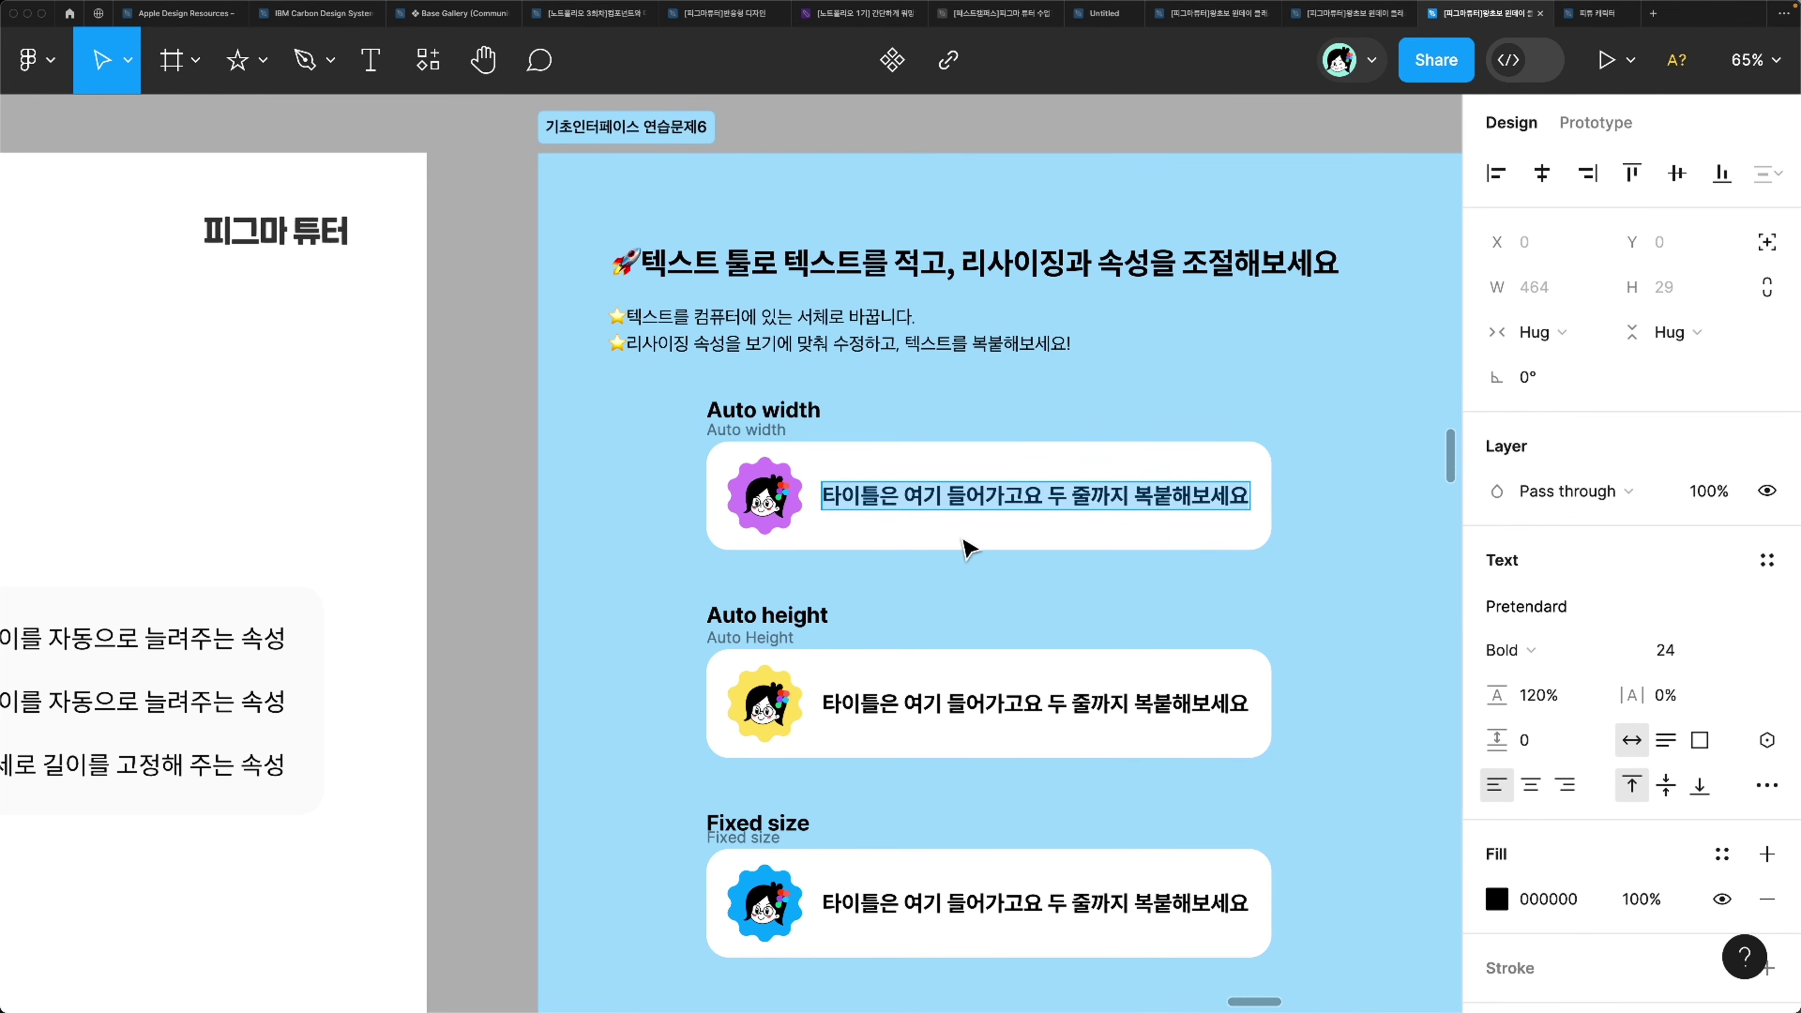
Step: Try pasting the copied title after the existing text in the Auto width card, and undo the paste
{"action": "scroll", "coordinate": [968, 549], "scroll_direction": "right", "scroll_amount": 2}
{"action": "scroll", "coordinate": [968, 548], "scroll_direction": "up", "scroll_amount": 1}
{"action": "key", "text": "Escape"}
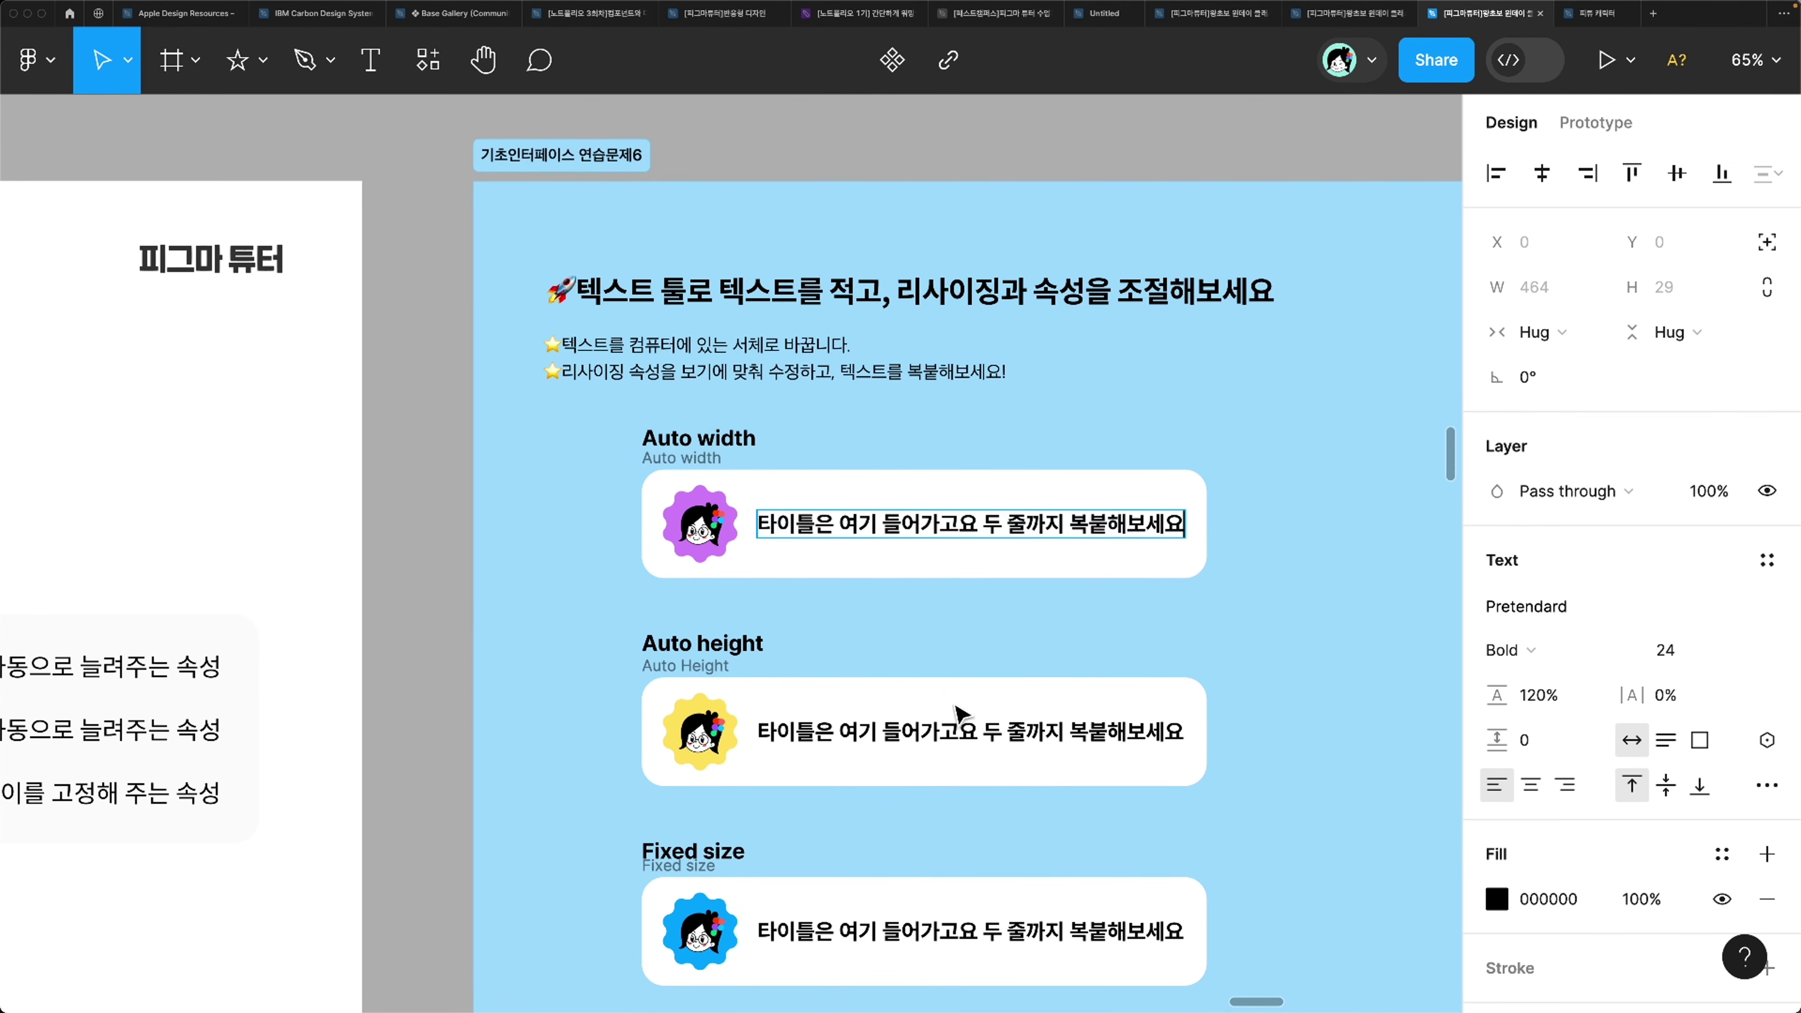
{"action": "key", "text": "ctrl+v"}
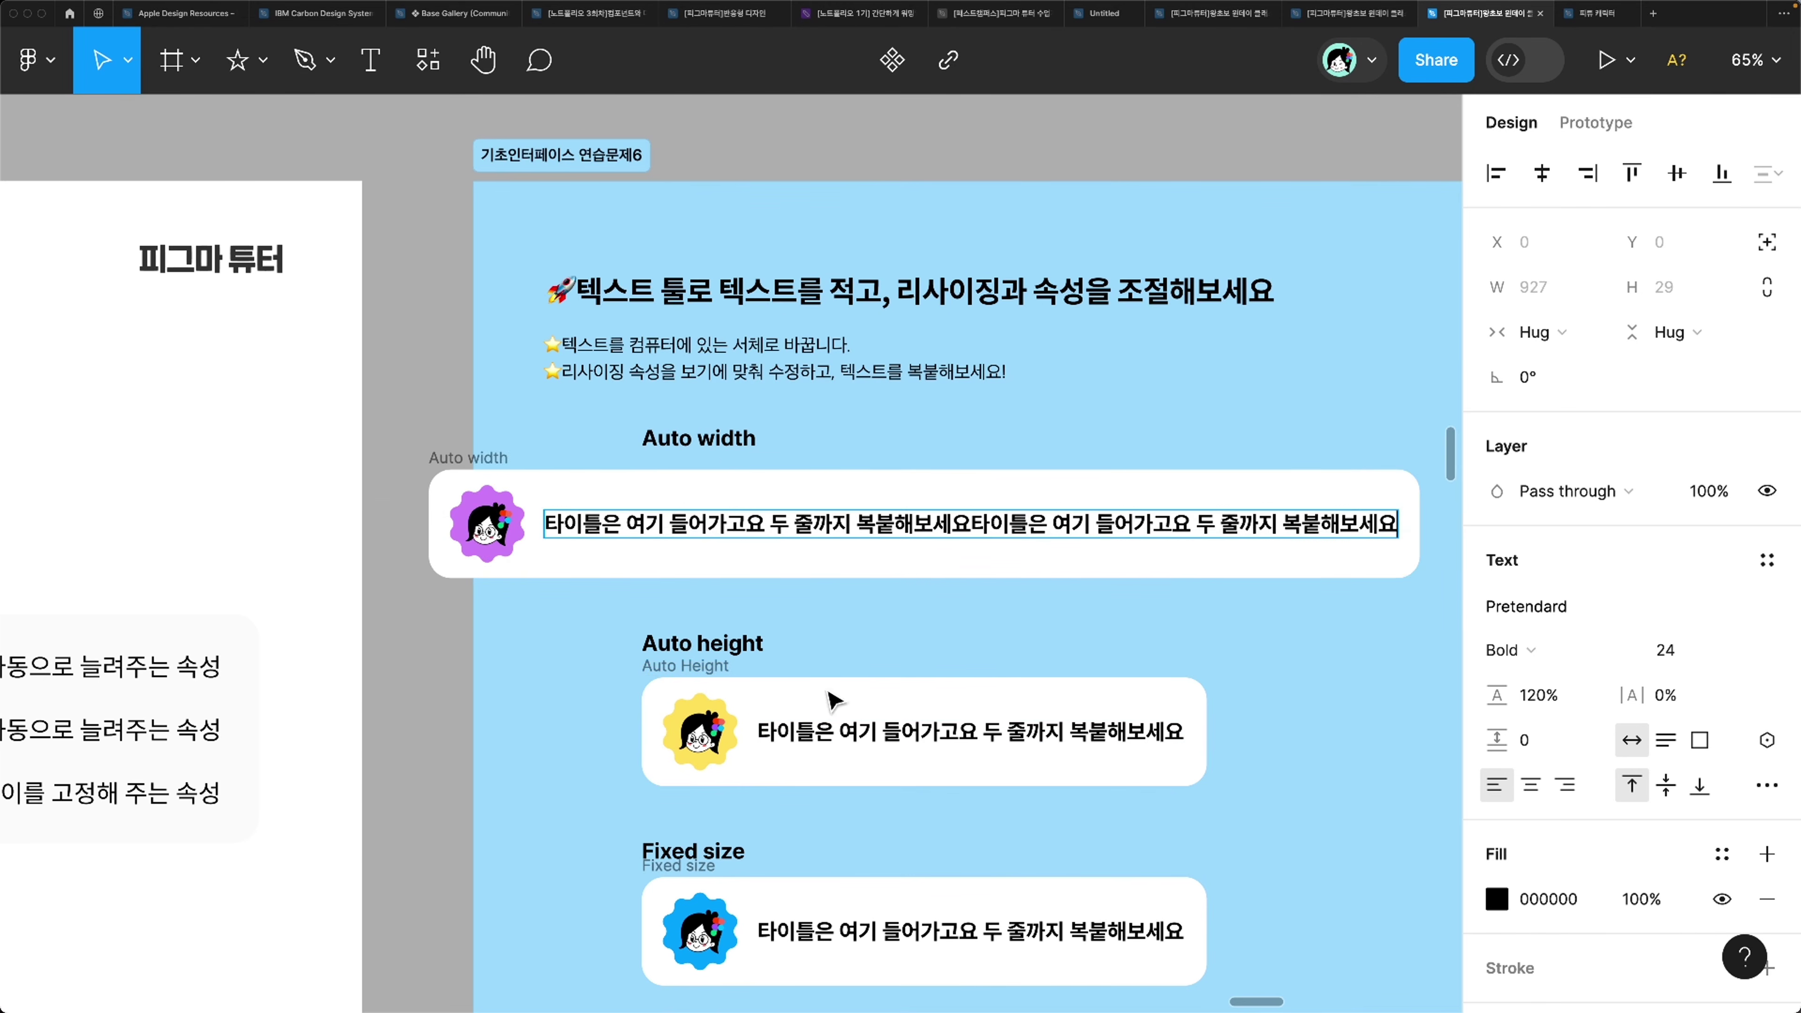
{"action": "key", "text": "ctrl+z"}
Step: Append the copied title once to the Auto Height card's text and narrow its text box to 510 wide so it wraps
{"action": "double_click", "coordinate": [840, 733]}
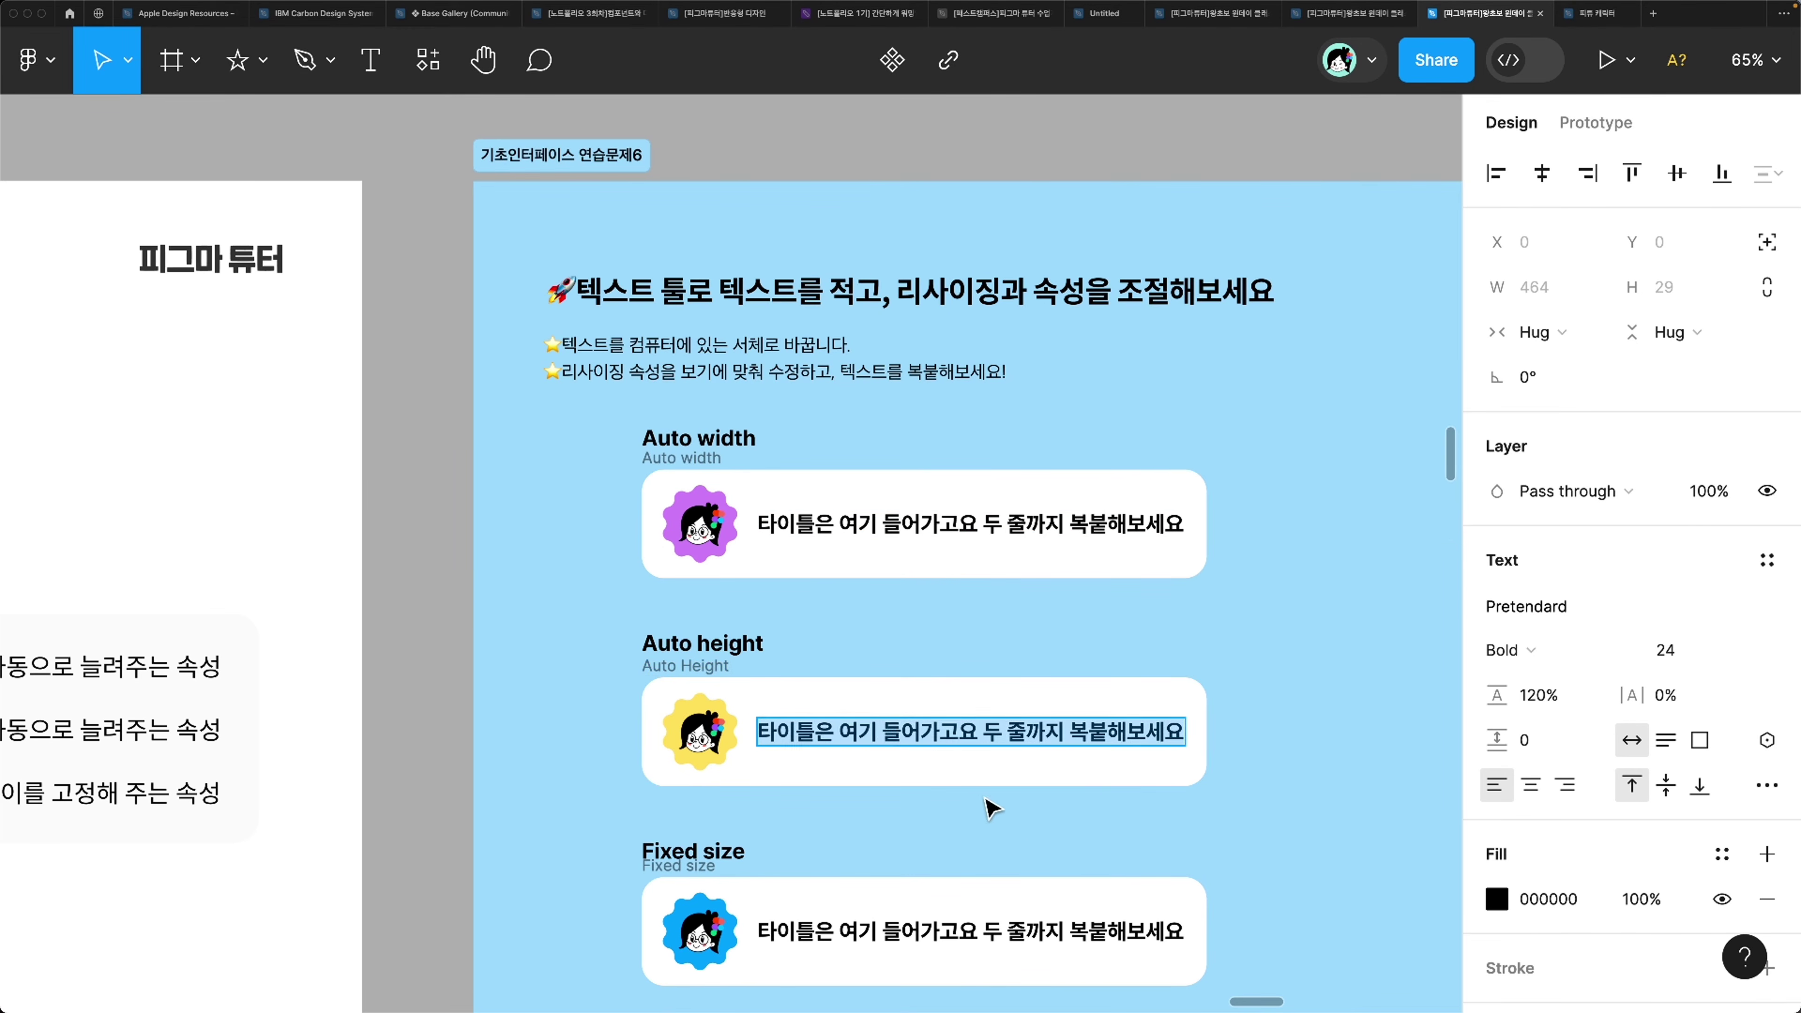
{"action": "key", "text": "Right"}
{"action": "key", "text": "ctrl+v"}
{"action": "key", "text": "ctrl+v"}
{"action": "key", "text": "ctrl+z"}
{"action": "key", "text": "Escape"}
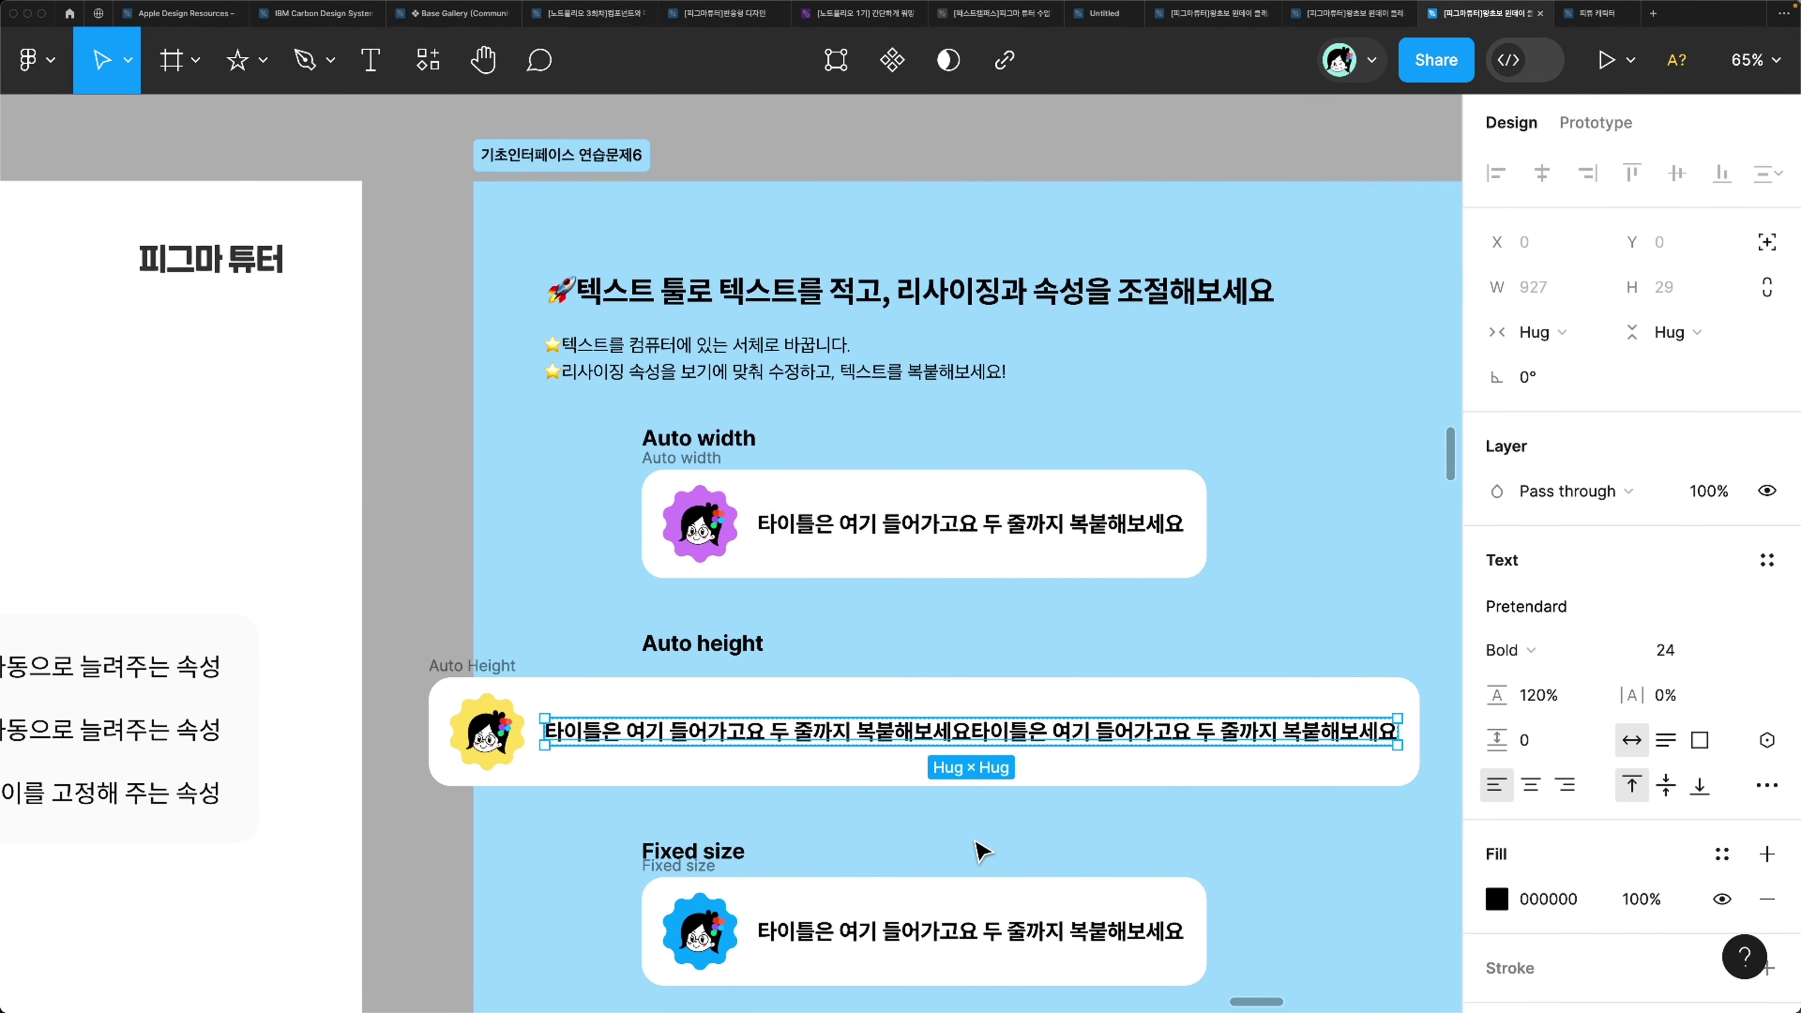
{"action": "left_click_drag", "start_coordinate": [1402, 734], "coordinate": [1018, 723]}
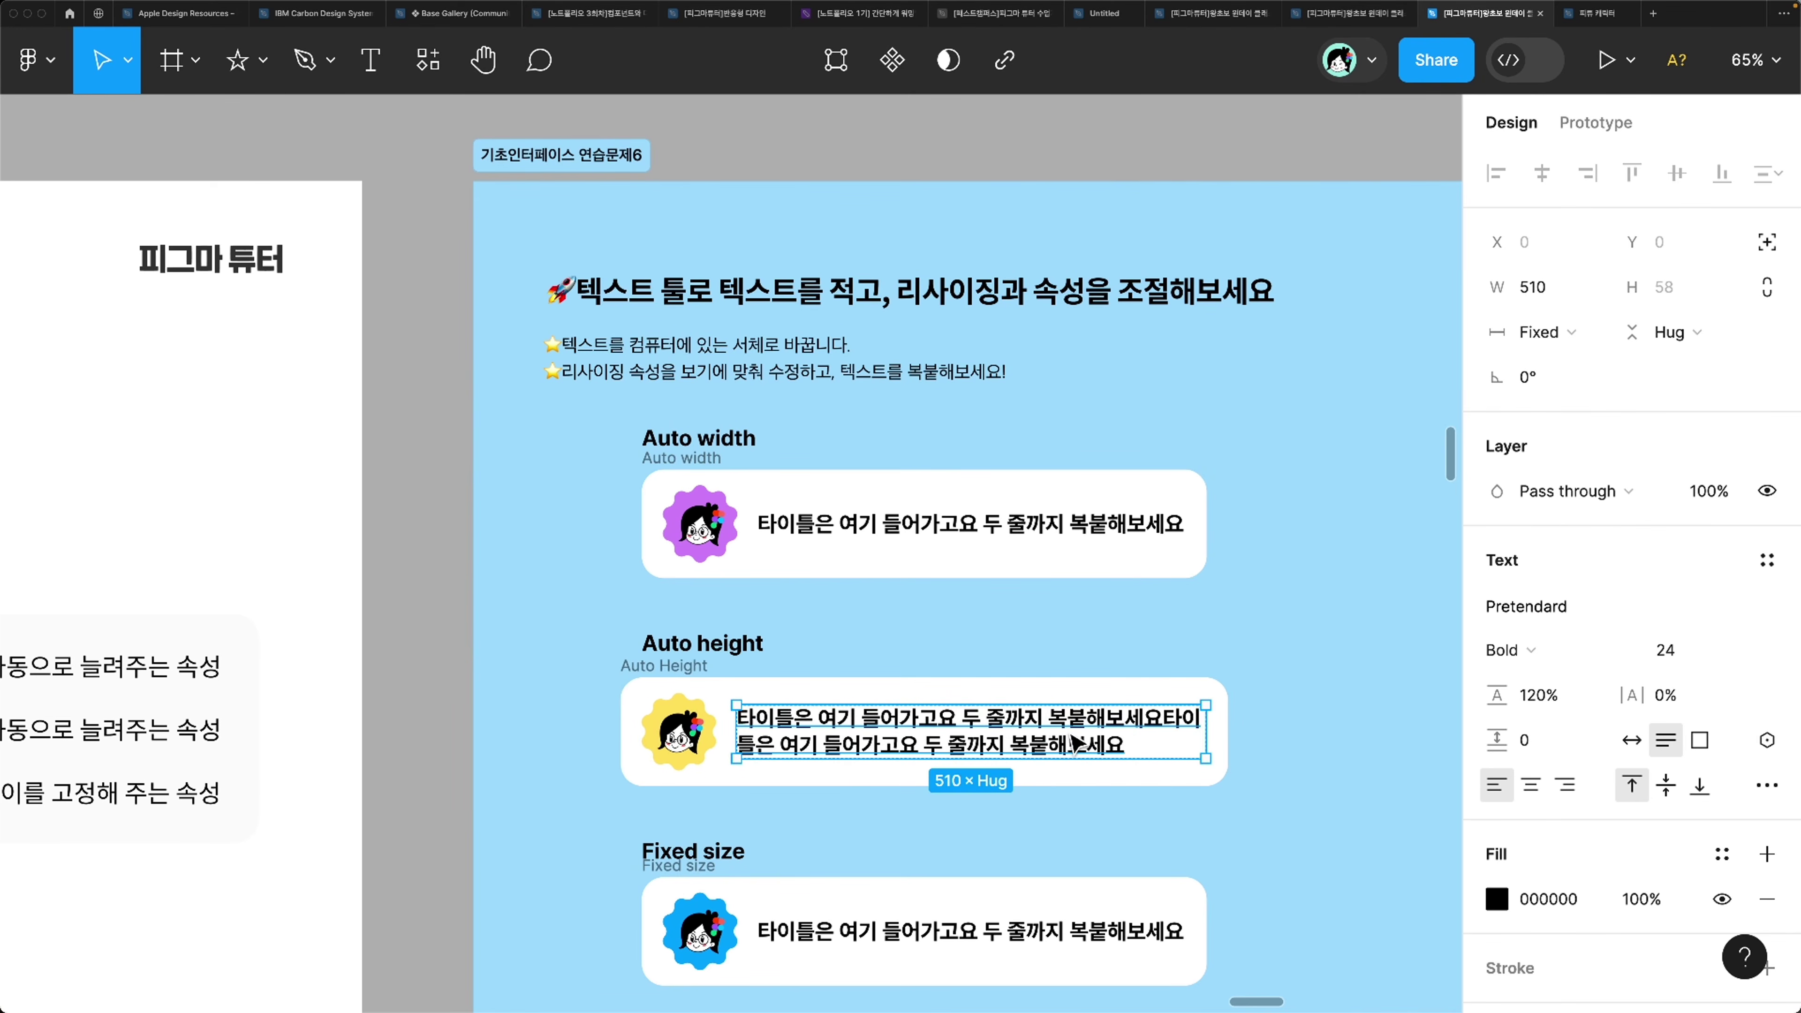
Step: Paste the copied title four more times at the end of the Auto Height card's text
{"action": "key", "text": "Return"}
{"action": "key", "text": "Right"}
{"action": "key", "text": "super+v"}
{"action": "key", "text": "super+v"}
{"action": "key", "text": "super+v"}
{"action": "key", "text": "super+v"}
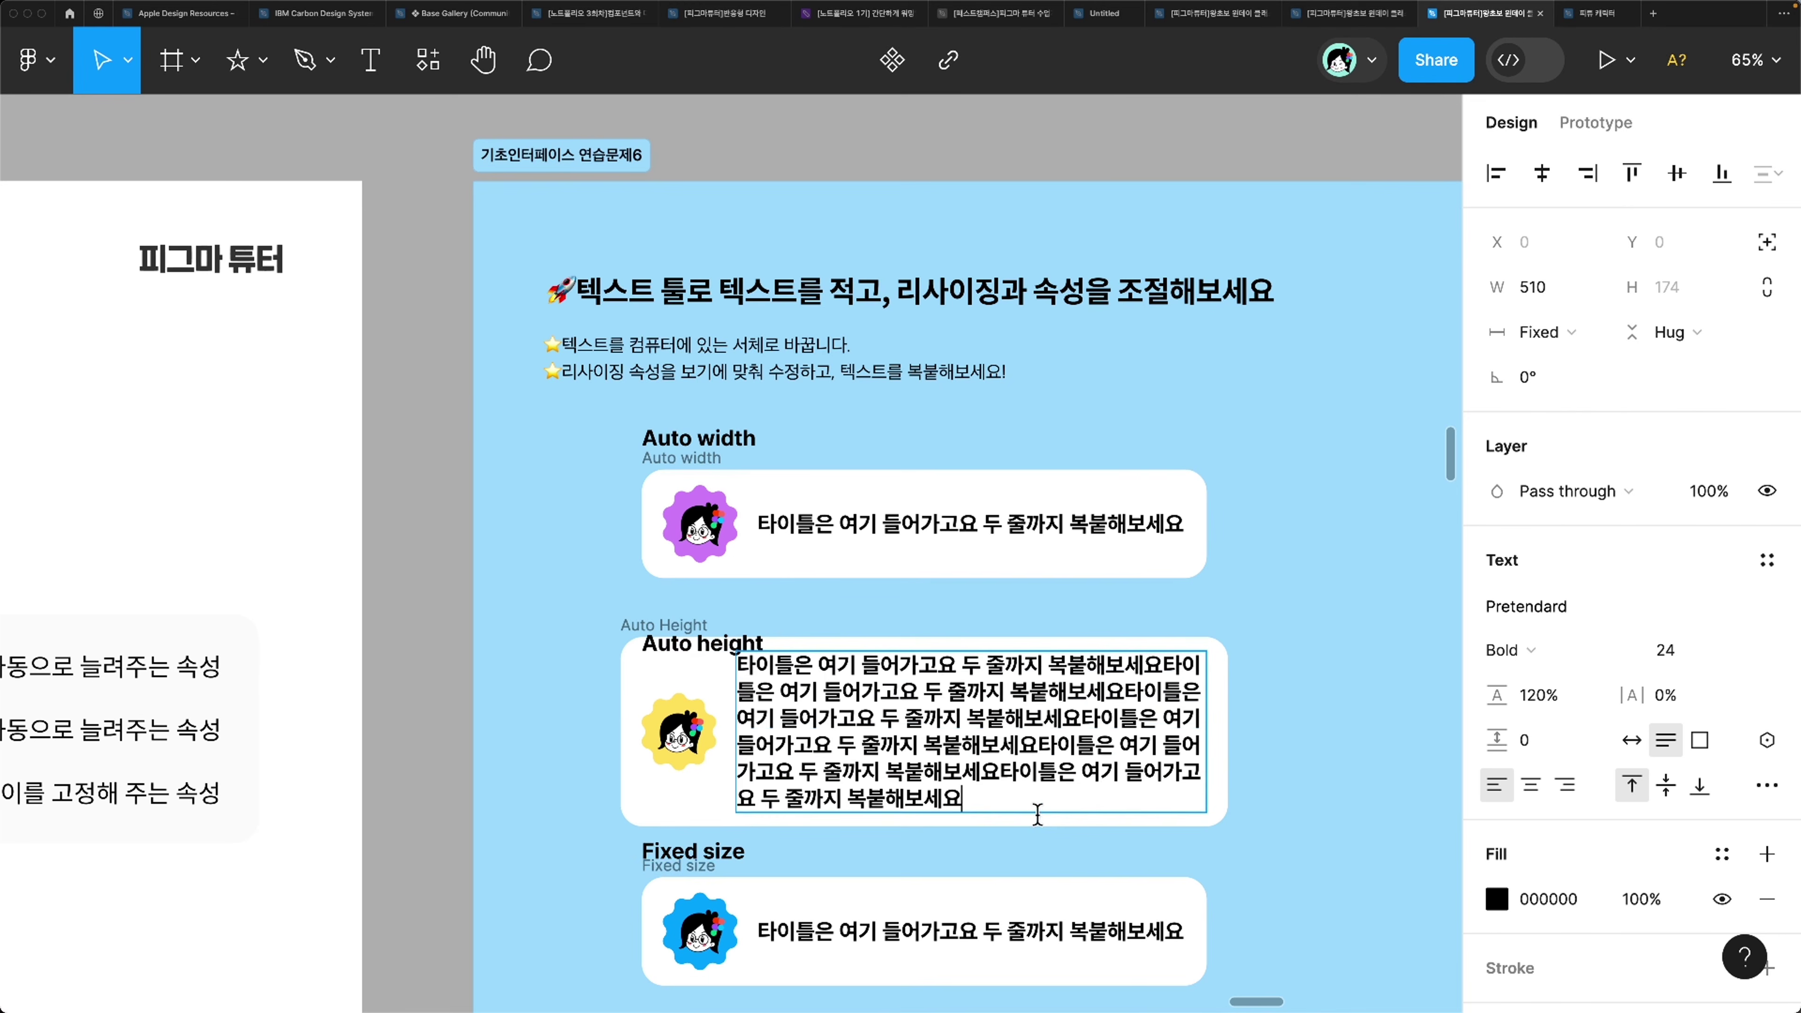
{"action": "key", "text": "Escape"}
Step: Move the Auto Height card clear of its heading to X 389, Y 488
{"action": "scroll", "coordinate": [1064, 903], "scroll_direction": "down", "scroll_amount": 2}
{"action": "scroll", "coordinate": [1064, 902], "scroll_direction": "left", "scroll_amount": 2}
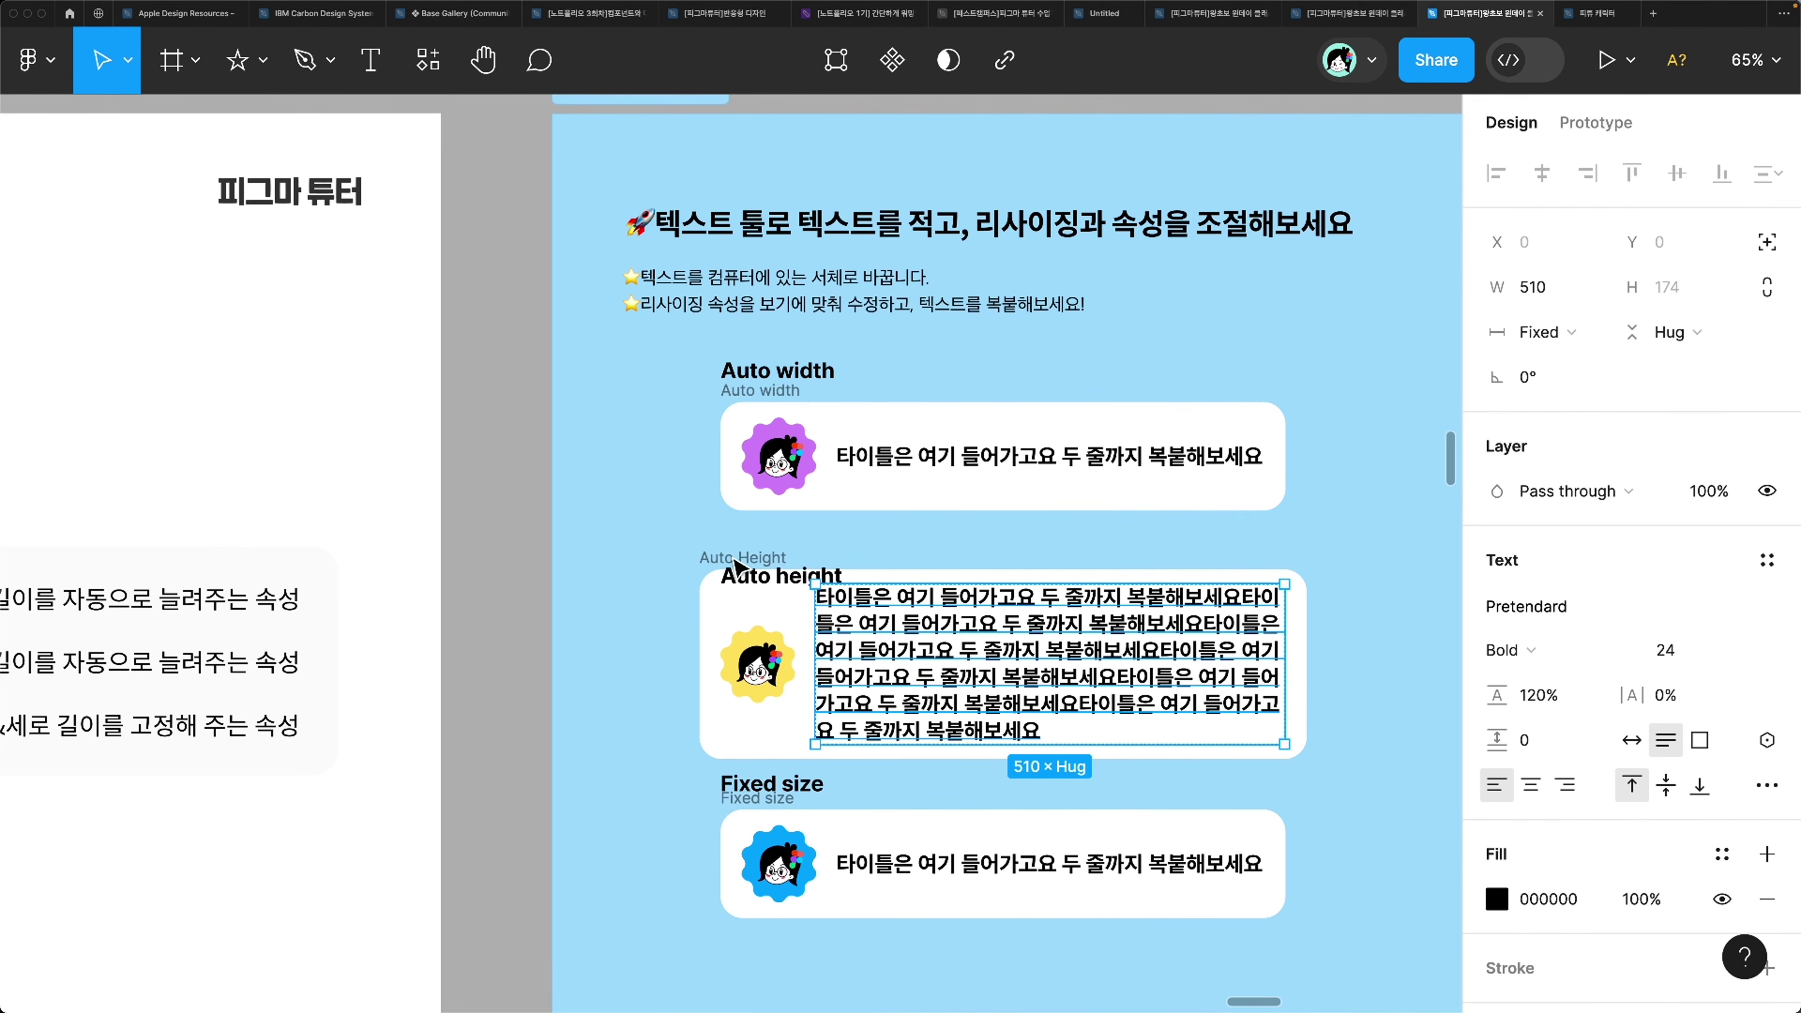
{"action": "left_click", "coordinate": [659, 642]}
{"action": "left_click_drag", "start_coordinate": [733, 557], "coordinate": [940, 557]}
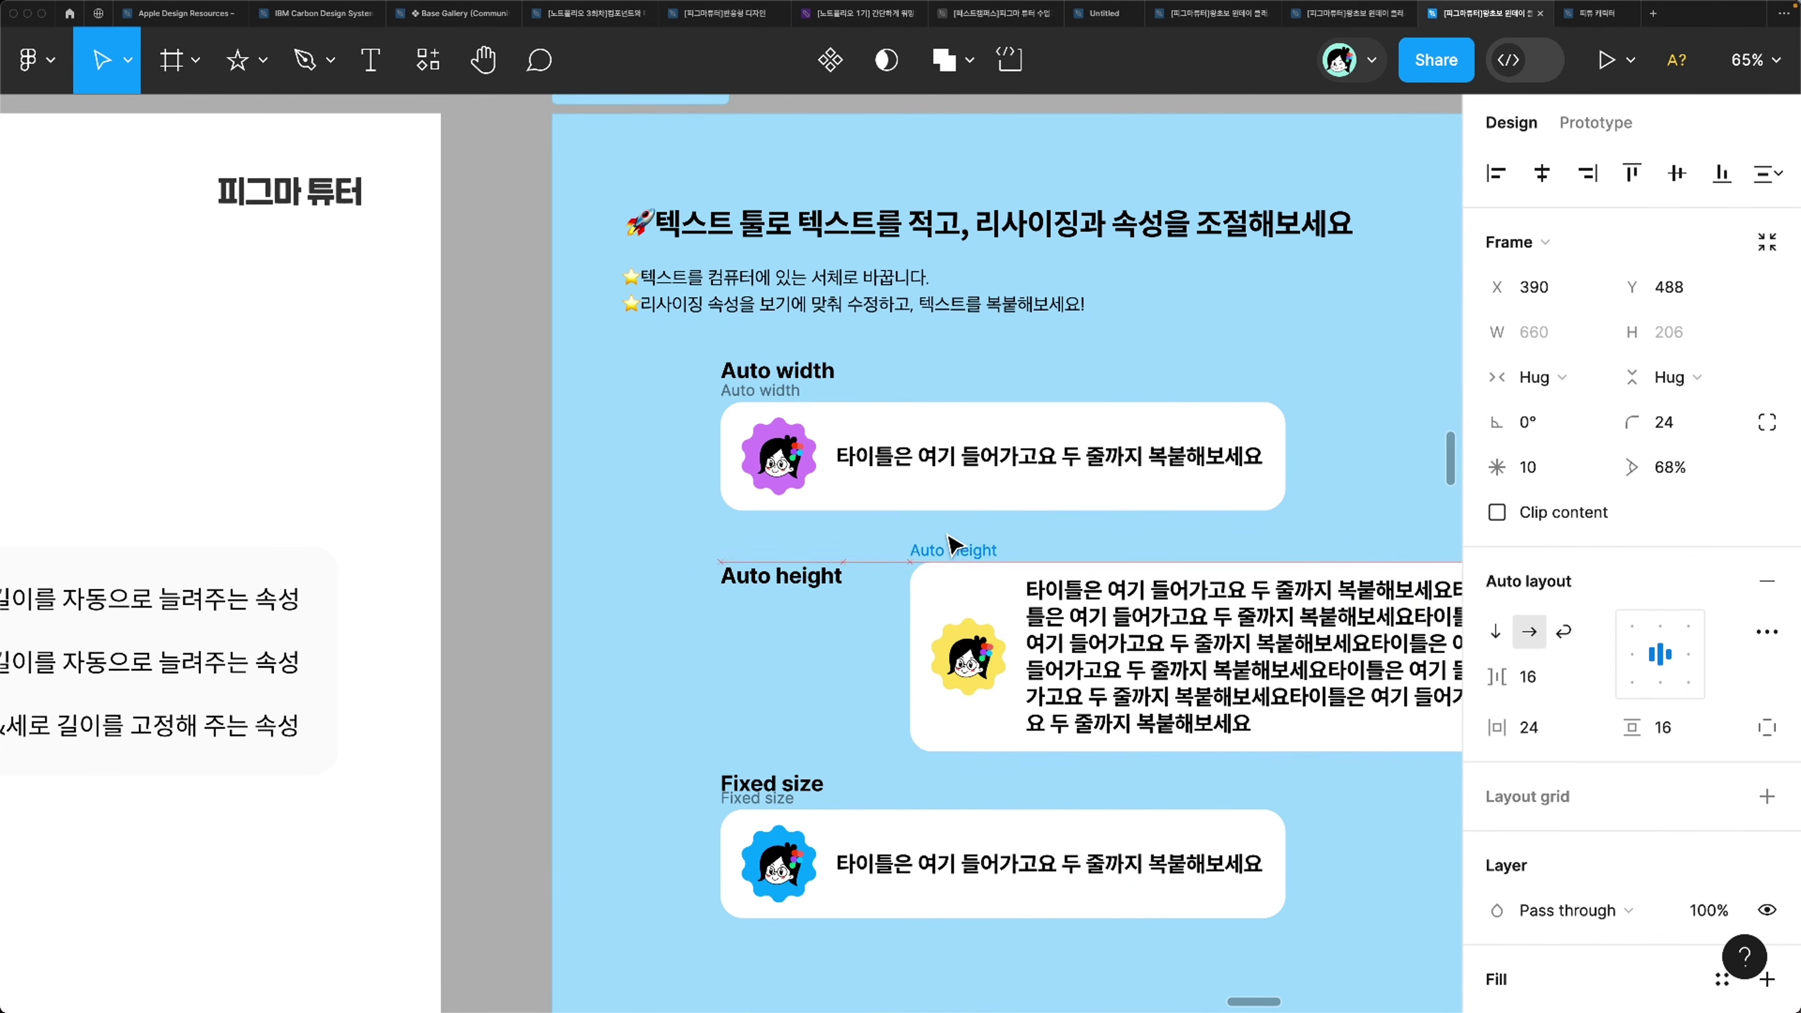
Step: Set the resizing of the Fixed size card's title text to Fixed size
{"action": "scroll", "coordinate": [934, 545], "scroll_direction": "down", "scroll_amount": 5}
{"action": "scroll", "coordinate": [933, 545], "scroll_direction": "right", "scroll_amount": 2}
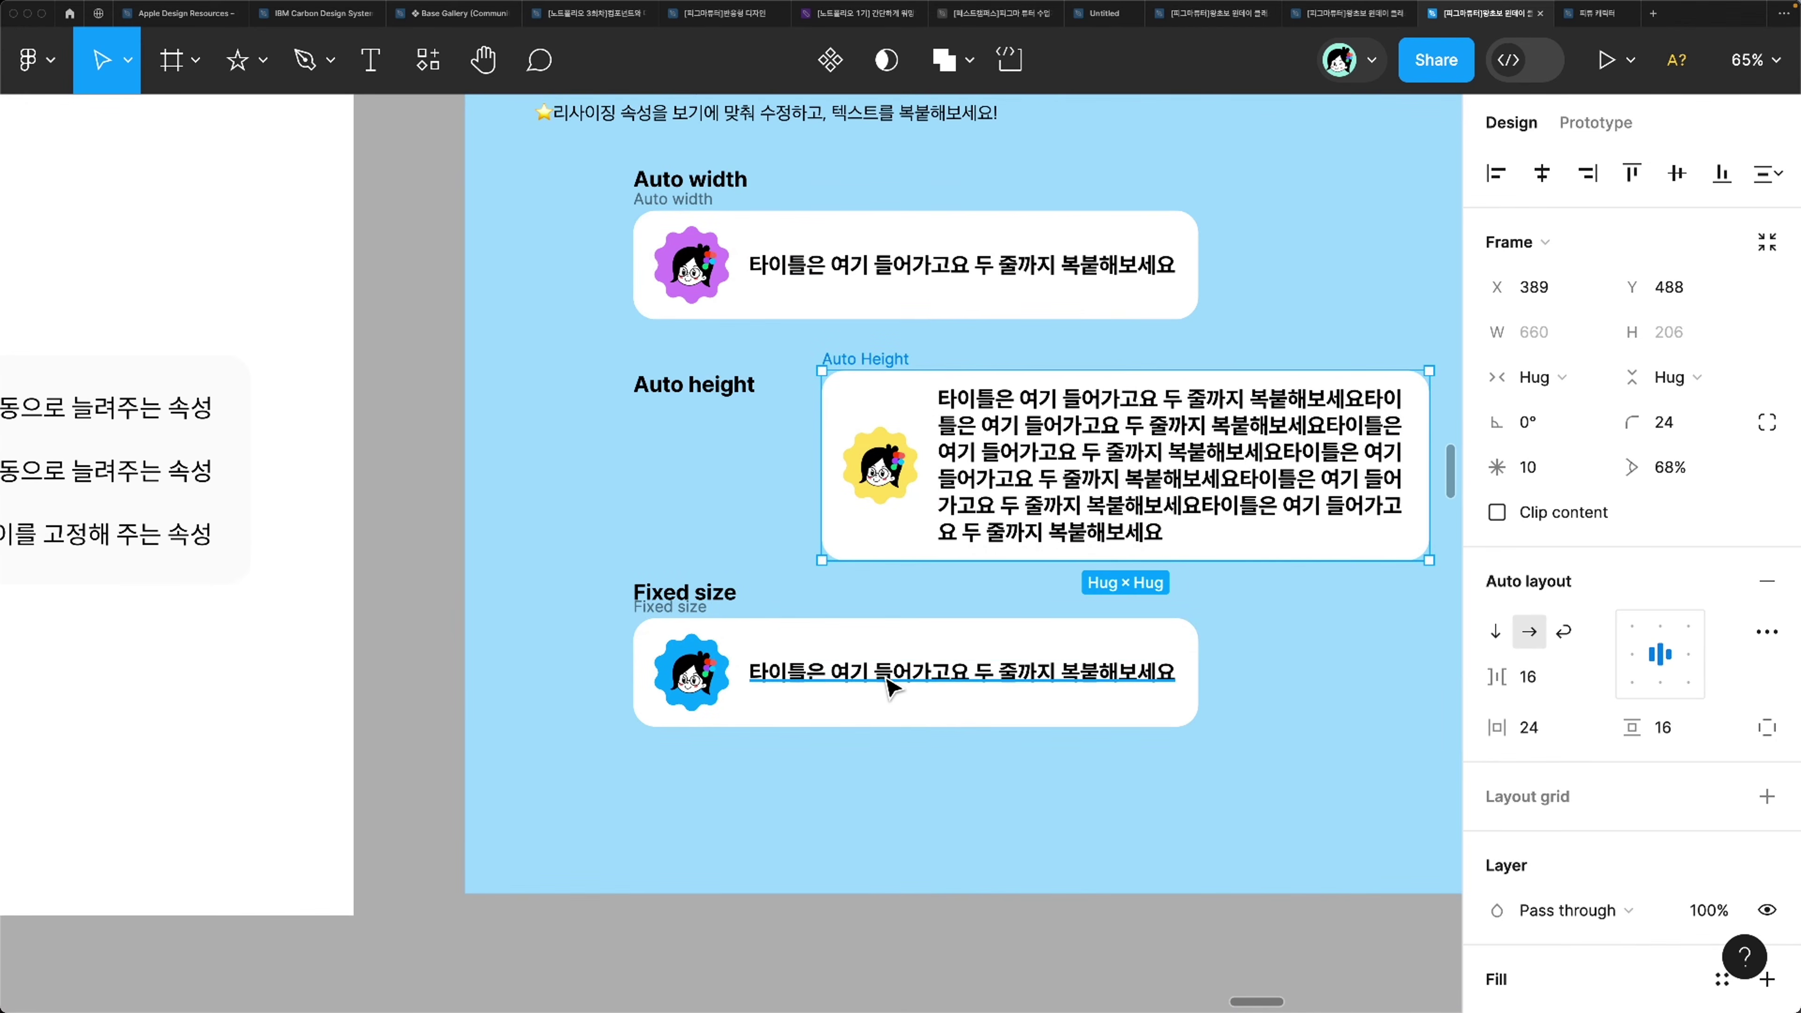
{"action": "left_click", "coordinate": [888, 683]}
{"action": "left_click", "coordinate": [1699, 740]}
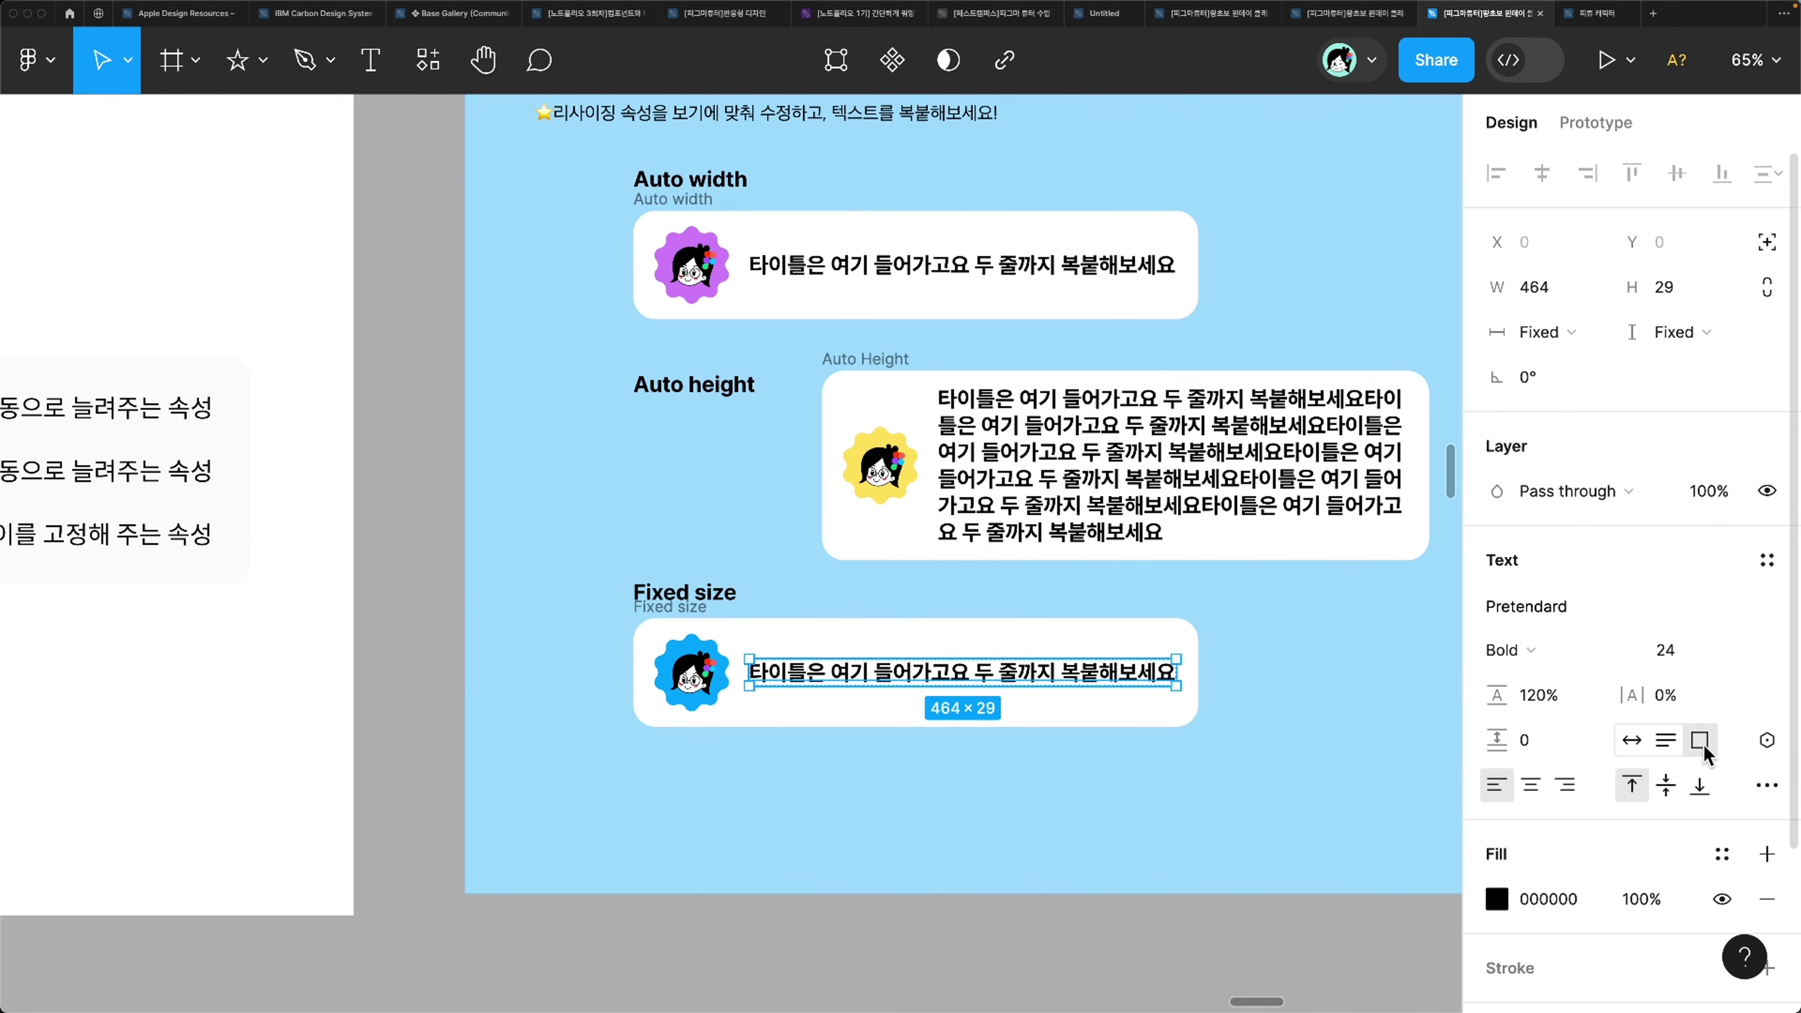
Step: Copy the Fixed size card's title and paste it four times after the existing text
{"action": "key", "text": "Return"}
{"action": "key", "text": "ctrl+c"}
{"action": "key", "text": "Right"}
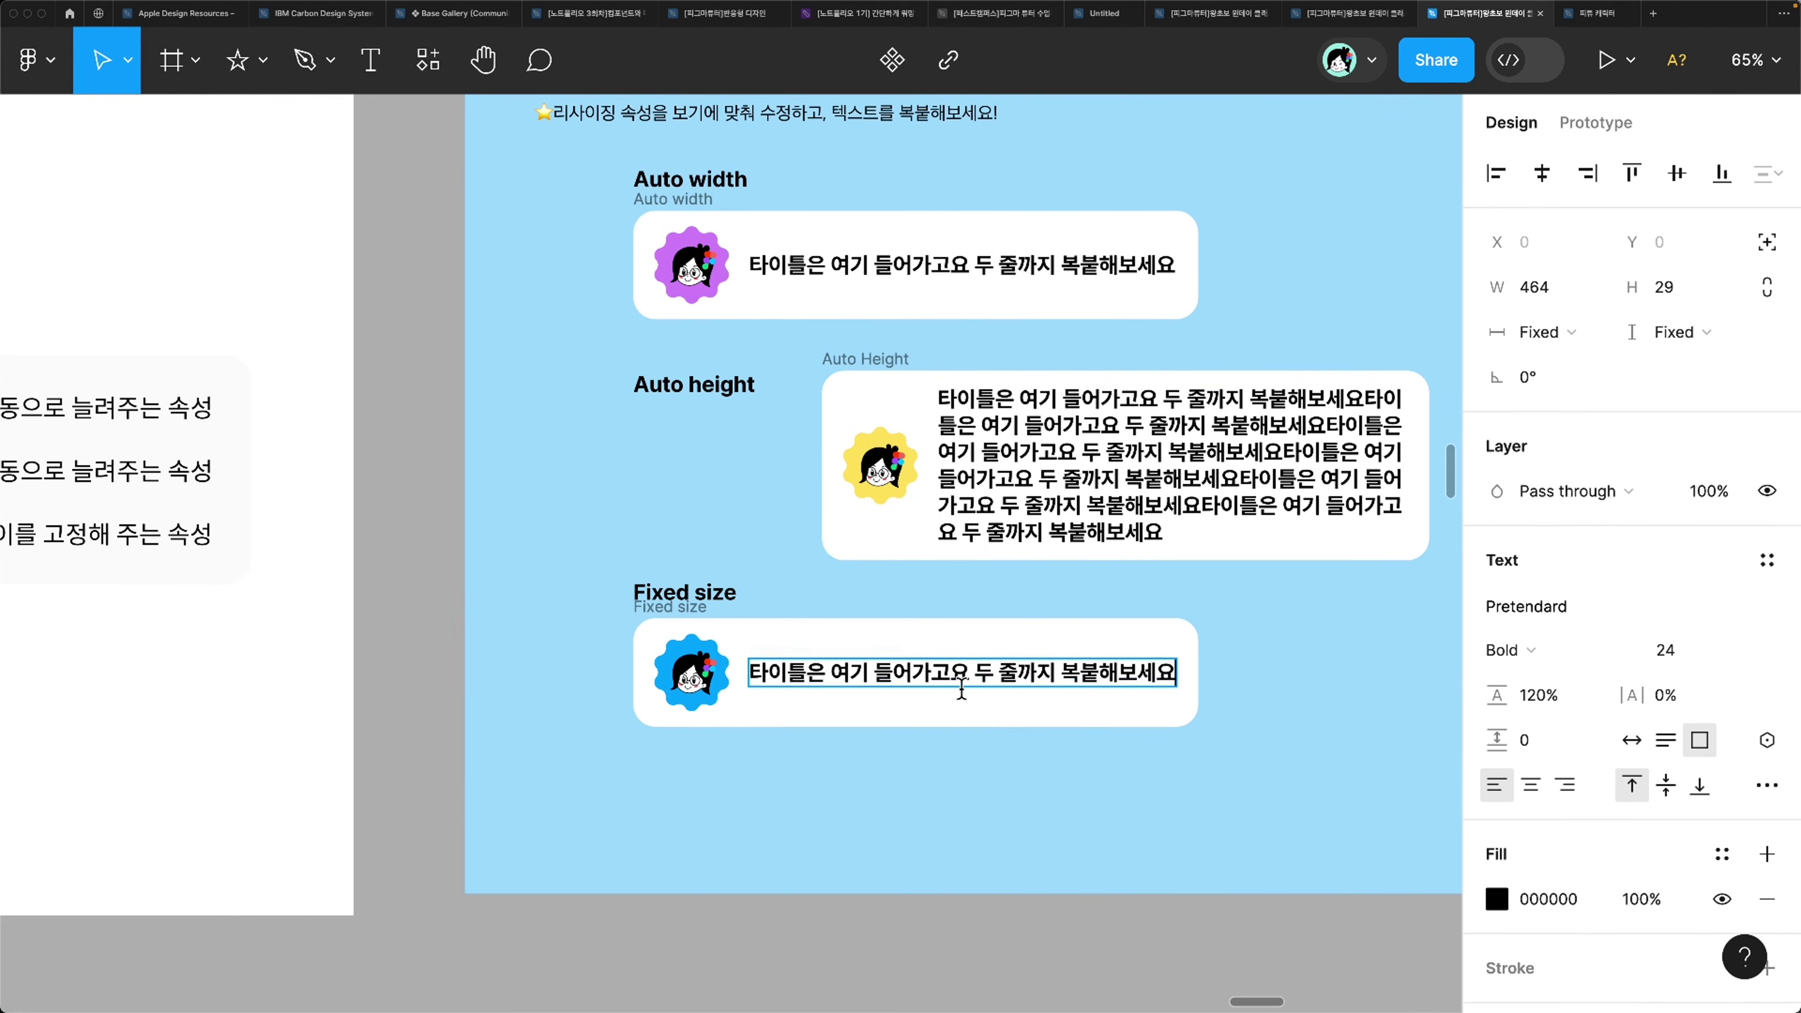
{"action": "key", "text": "ctrl+v"}
{"action": "key", "text": "ctrl+v"}
{"action": "key", "text": "ctrl+v"}
{"action": "key", "text": "ctrl+v"}
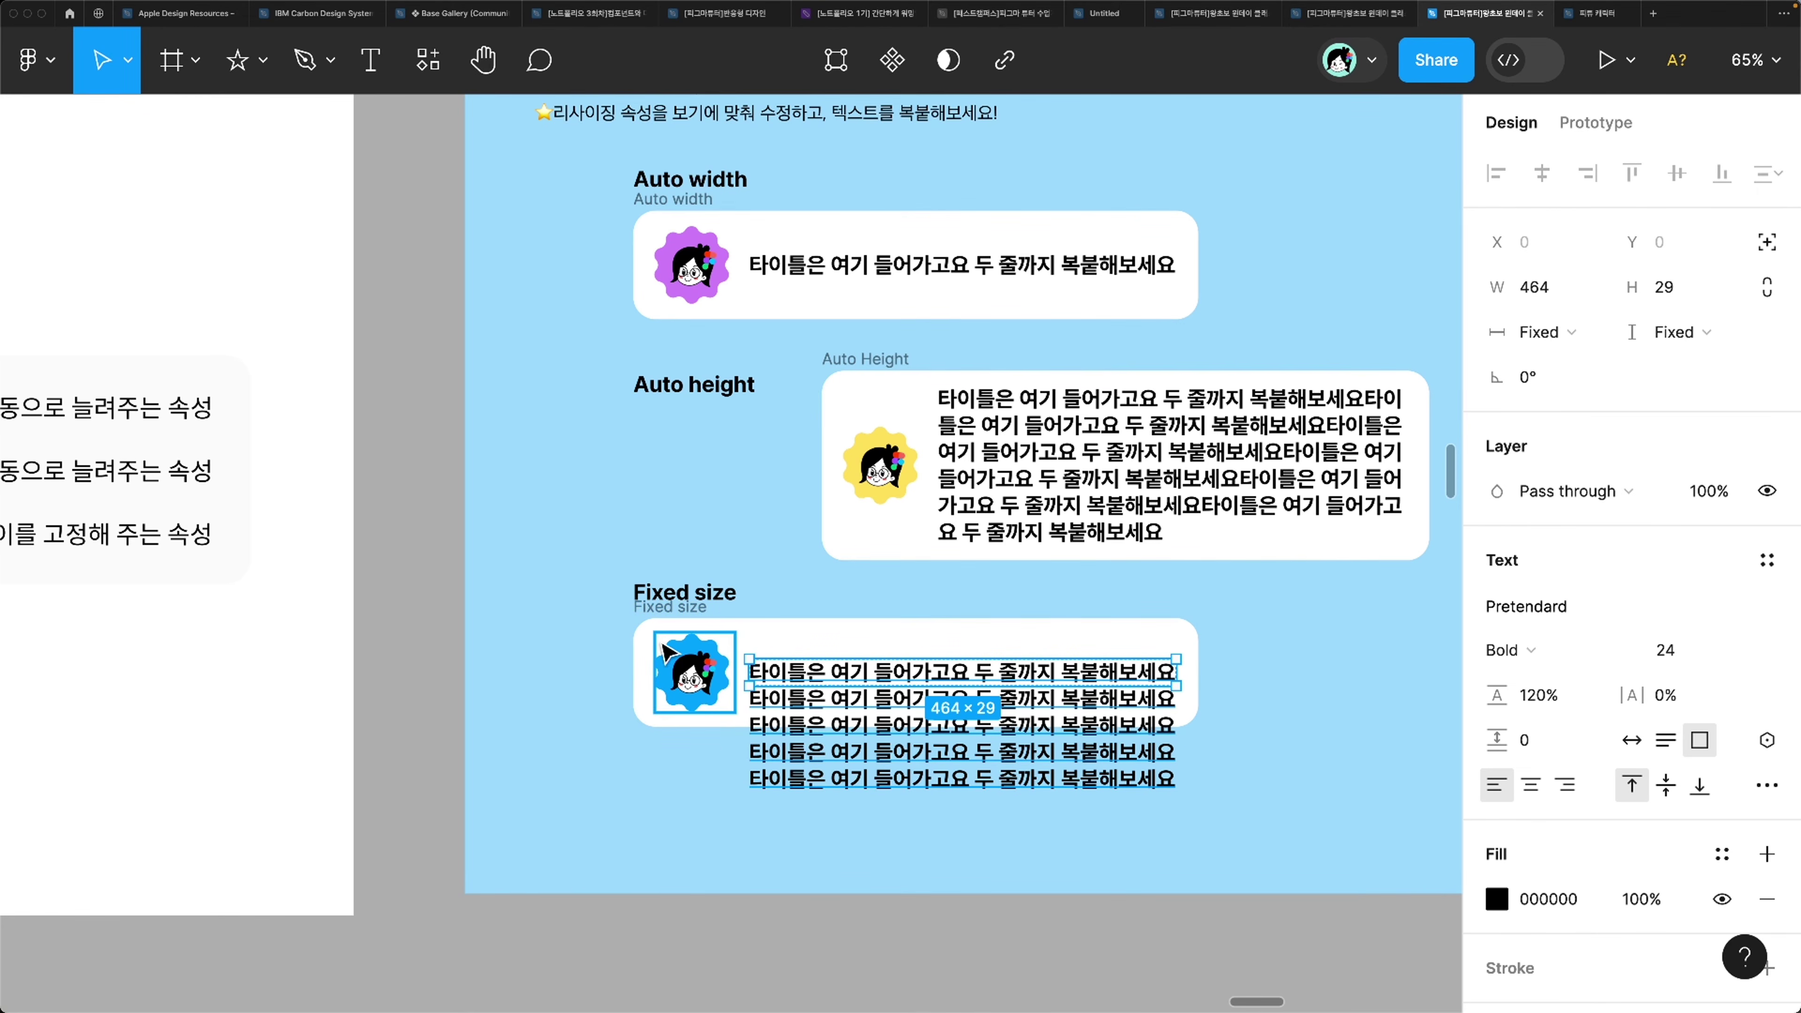
Step: Move the Fixed size card straight down below its heading to Y 812
{"action": "left_click", "coordinate": [668, 620]}
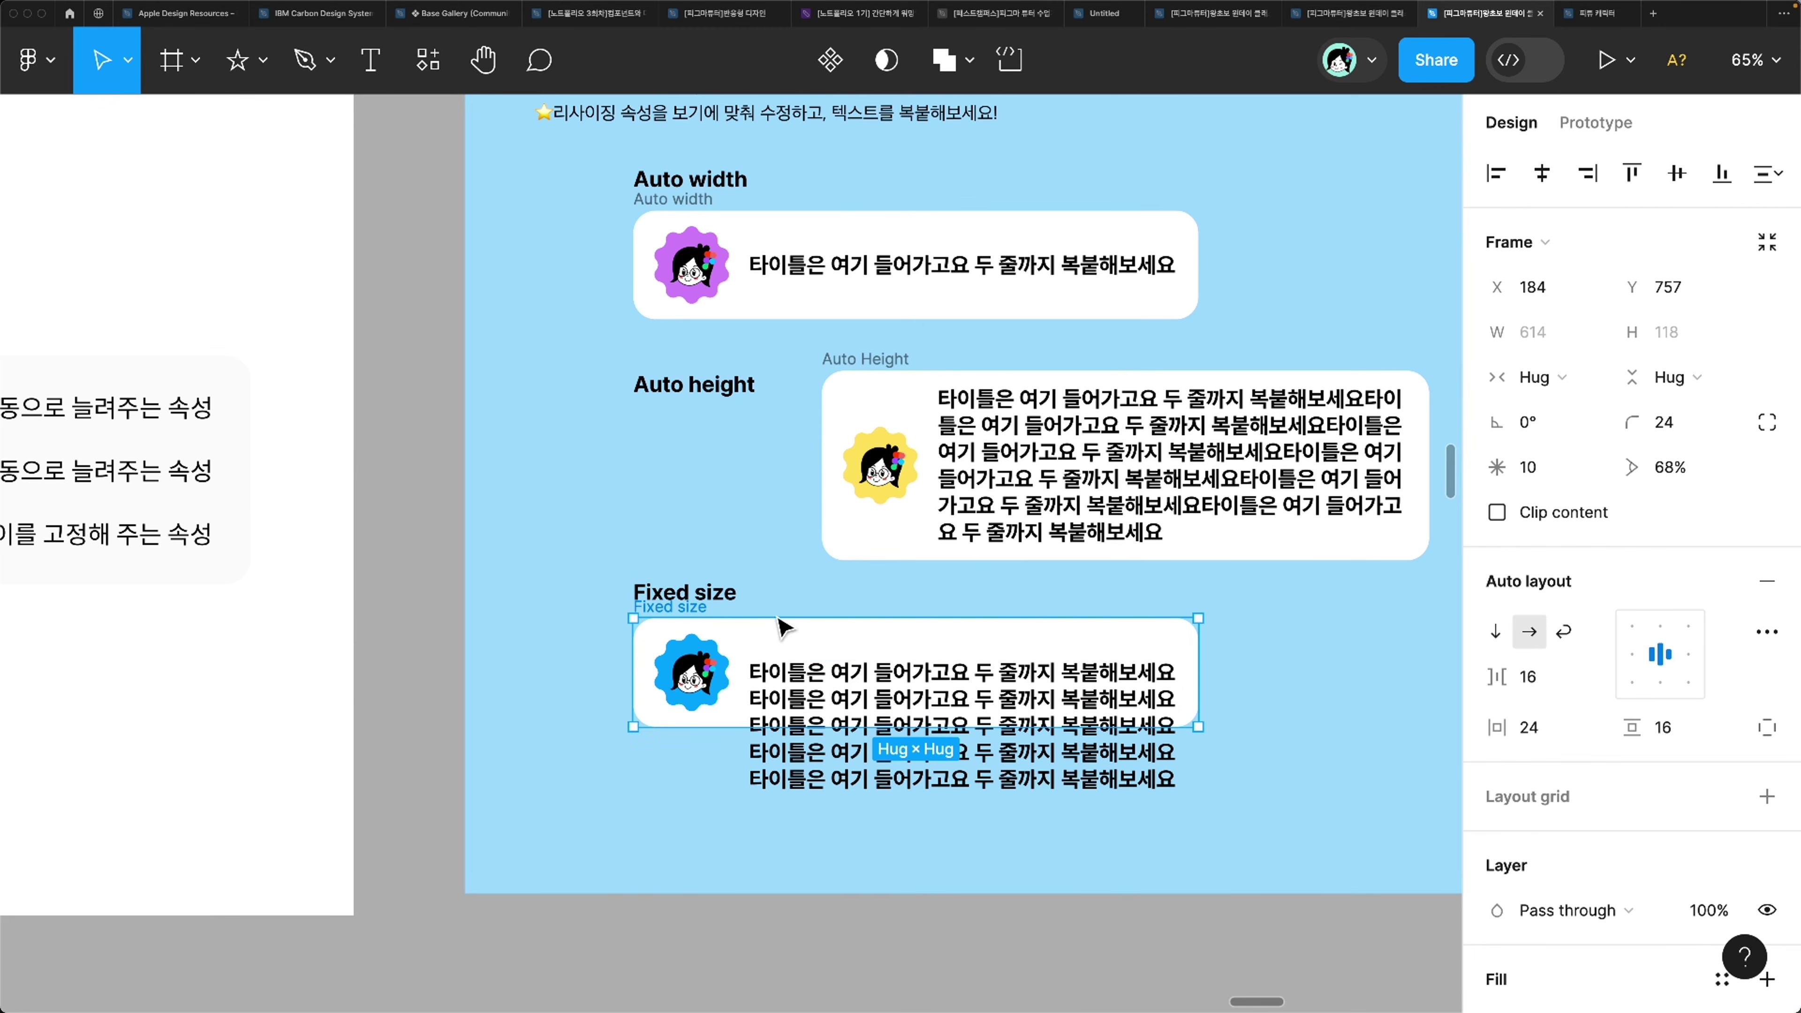
{"action": "left_click_drag", "start_coordinate": [828, 665], "coordinate": [828, 716]}
{"action": "scroll", "coordinate": [808, 710], "scroll_direction": "up", "scroll_amount": 2}
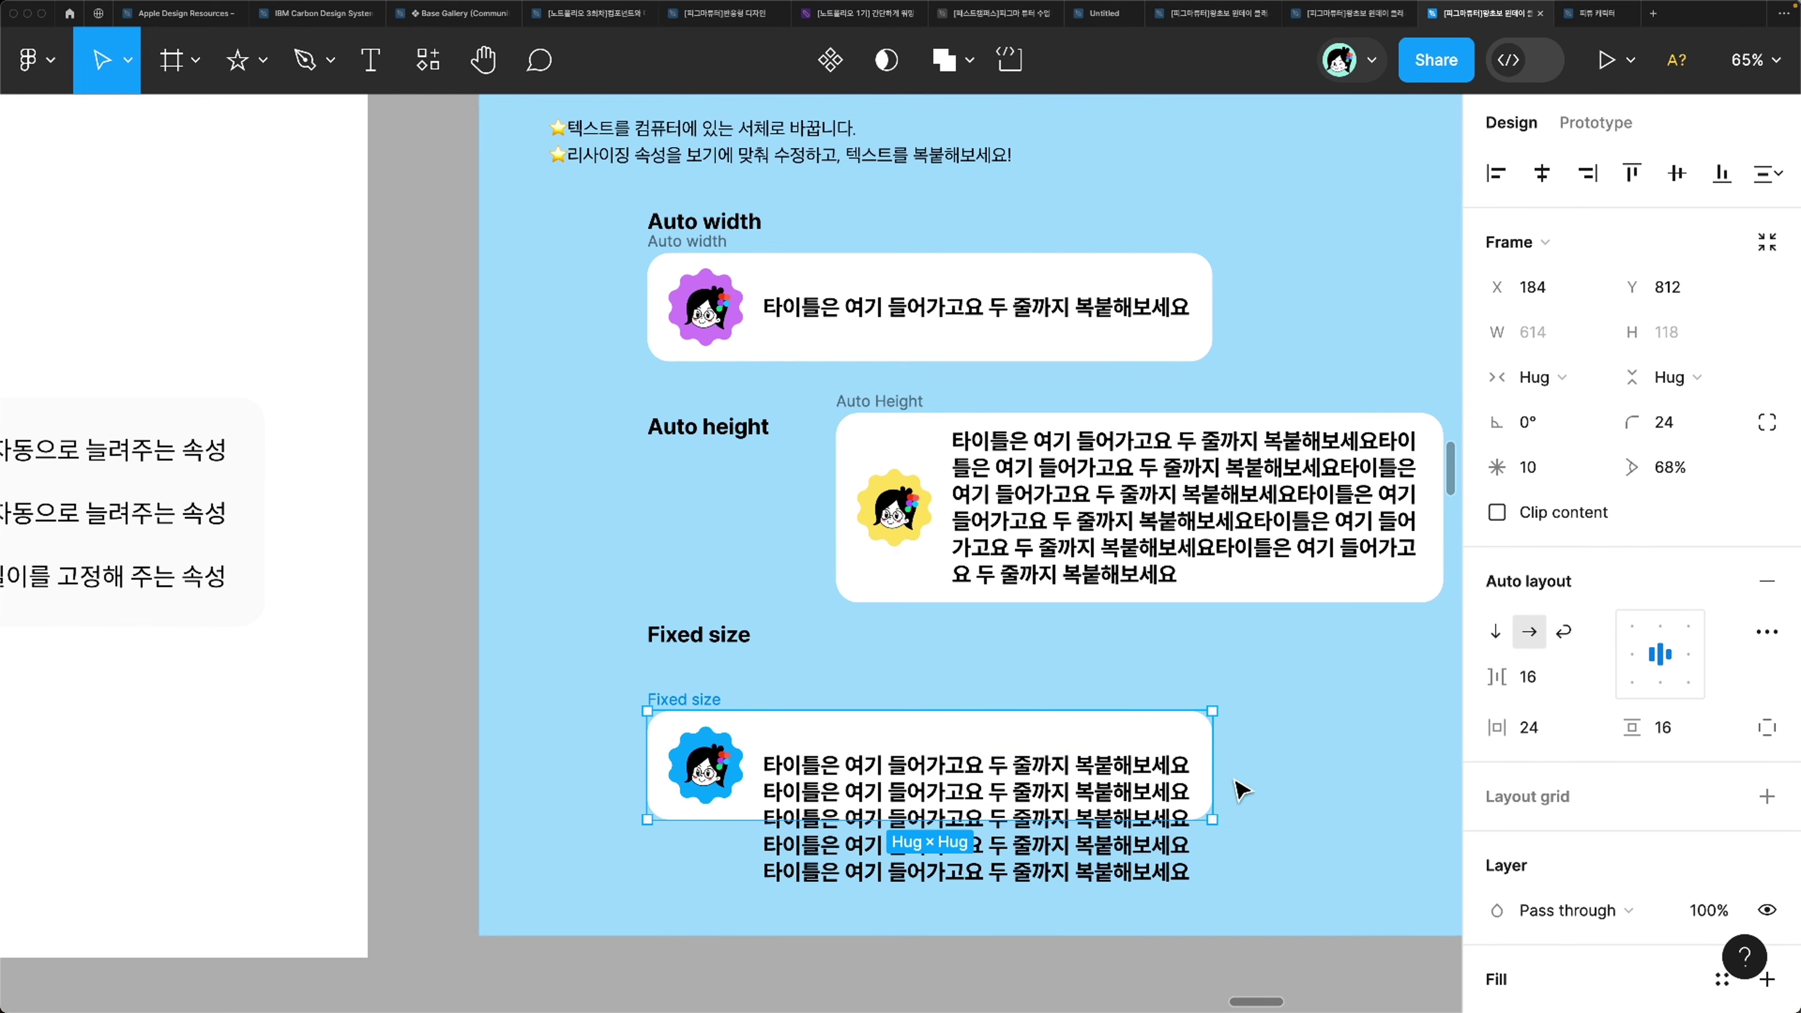
Step: Change the resizing of the Fixed size card's text to Auto height so the card encloses all its lines
{"action": "scroll", "coordinate": [1241, 790], "scroll_direction": "down", "scroll_amount": 1}
{"action": "left_click", "coordinate": [1121, 763]}
{"action": "scroll", "coordinate": [1702, 911], "scroll_direction": "down", "scroll_amount": 5}
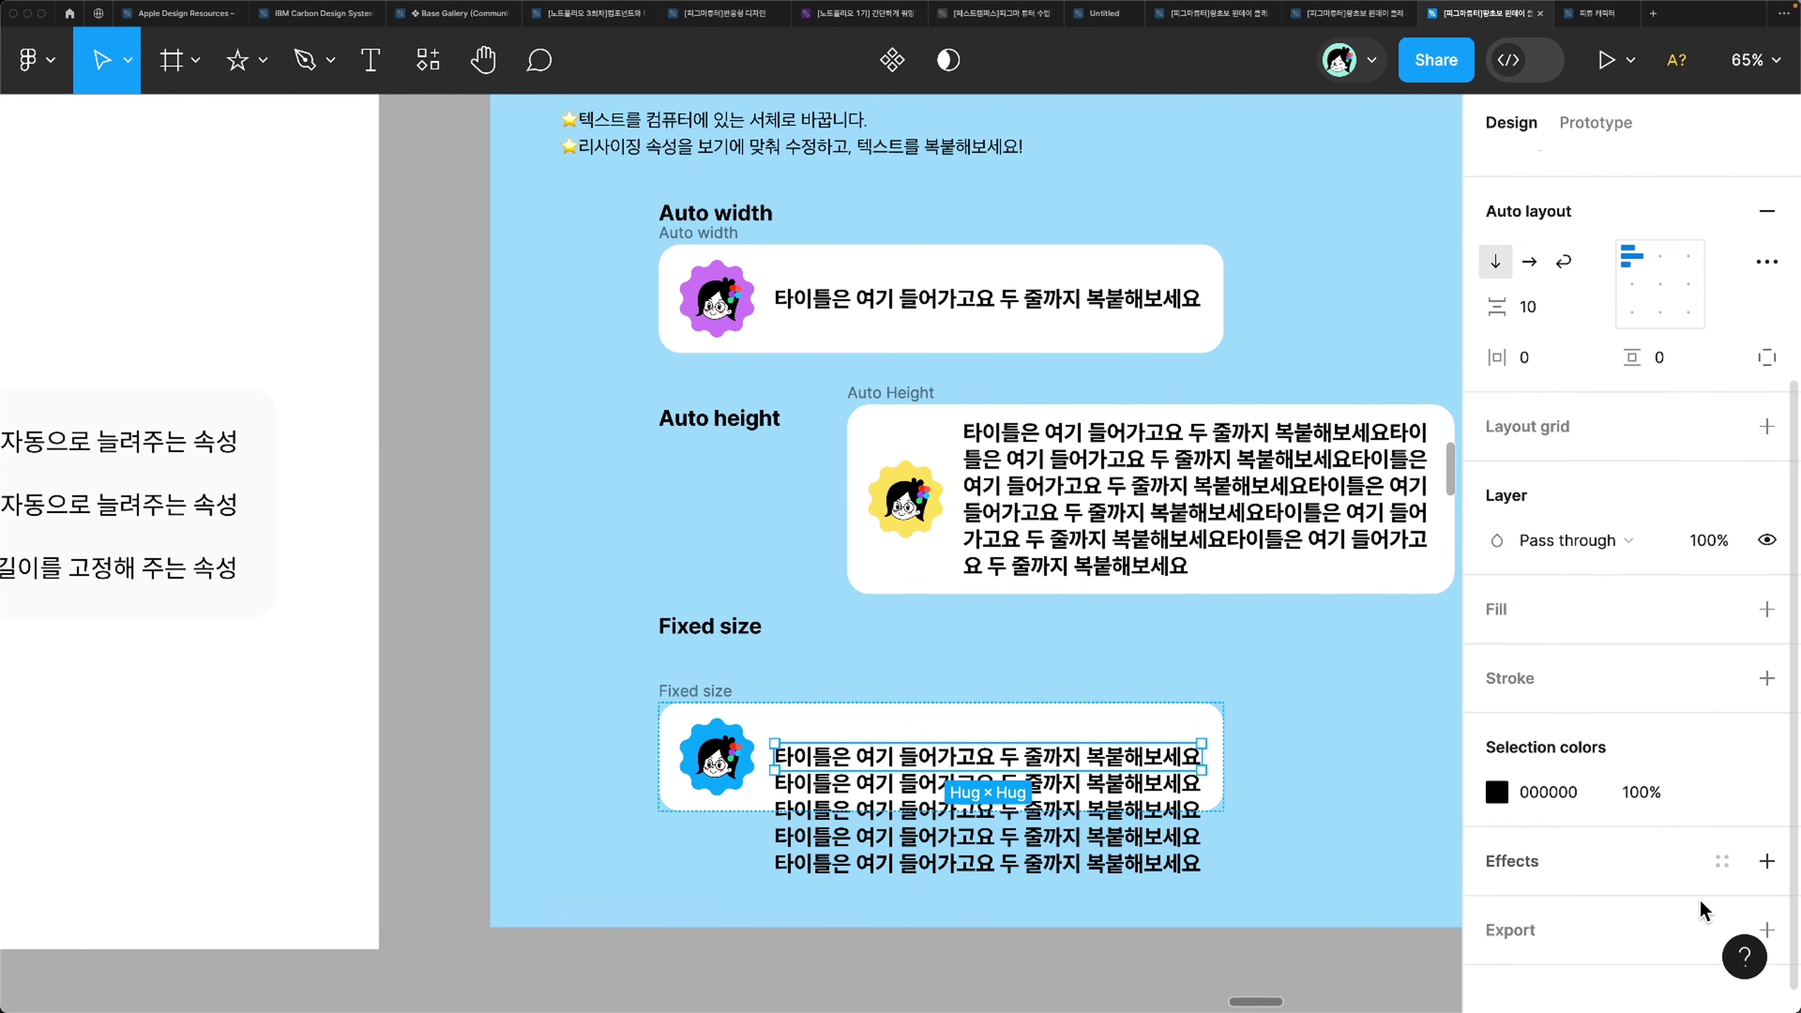
{"action": "scroll", "coordinate": [1709, 638], "scroll_direction": "up", "scroll_amount": 5}
{"action": "scroll", "coordinate": [1631, 568], "scroll_direction": "down", "scroll_amount": 5}
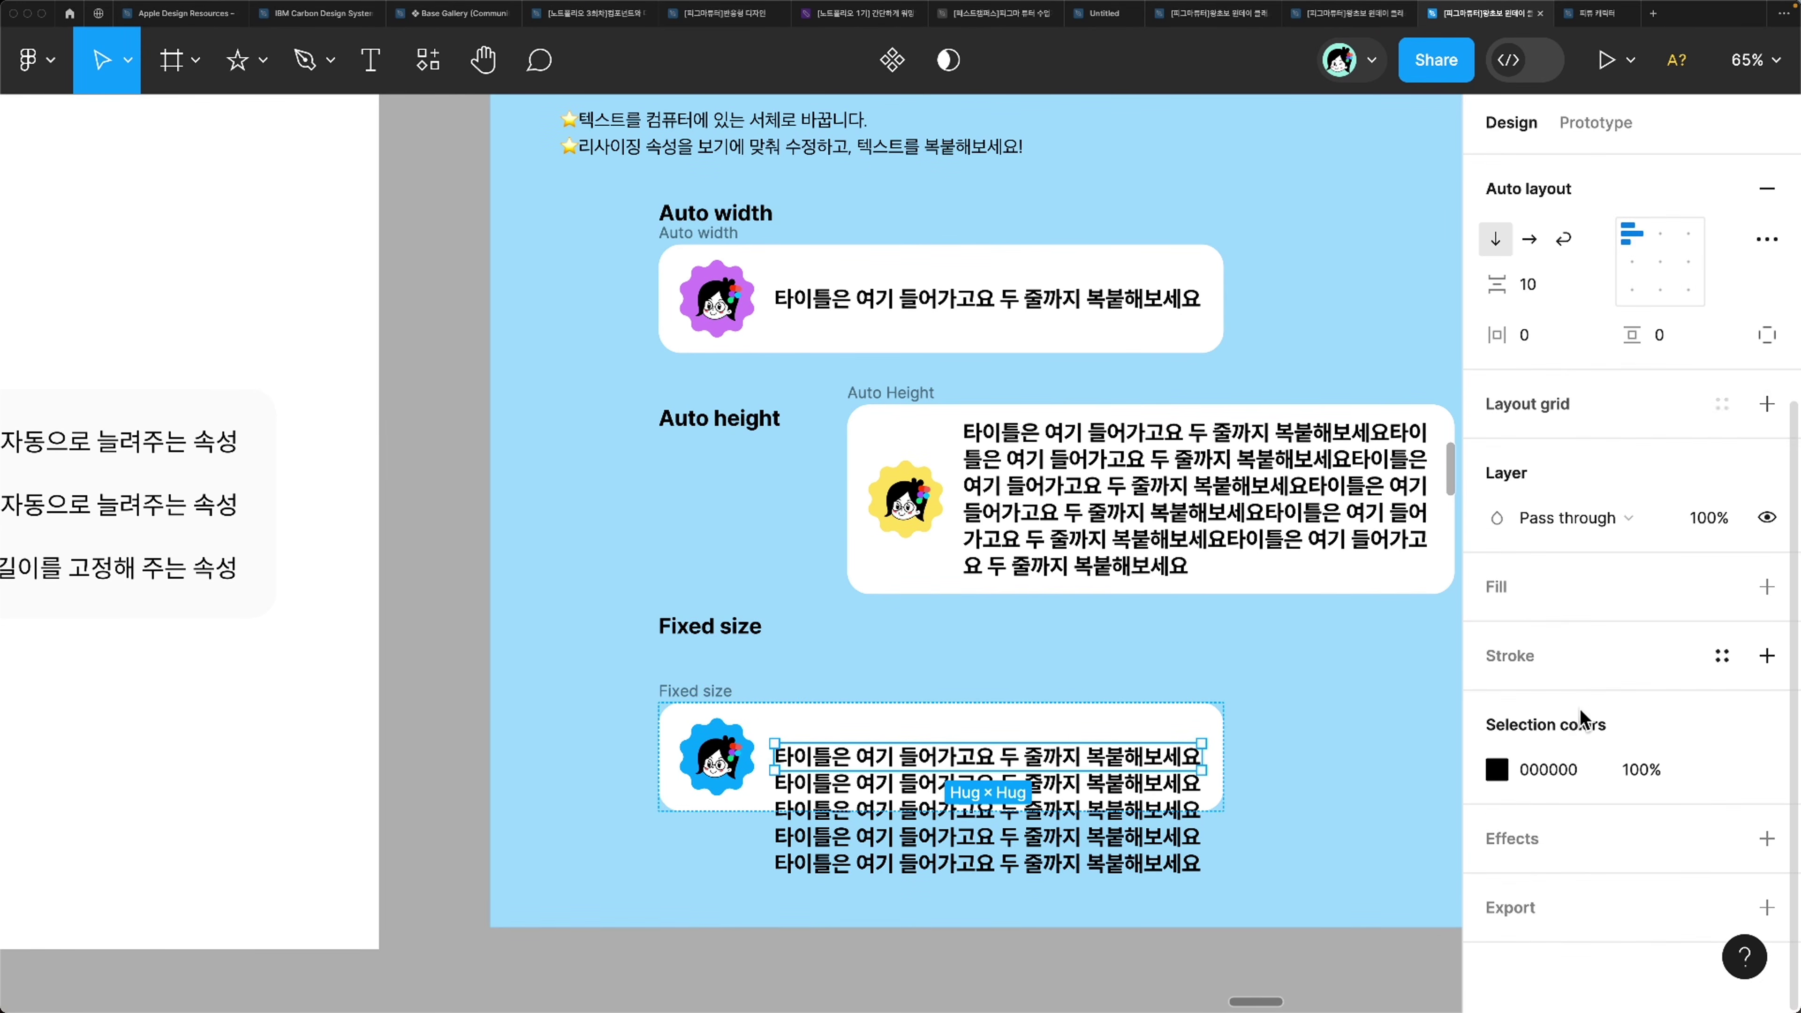
{"action": "left_click", "coordinate": [1116, 755]}
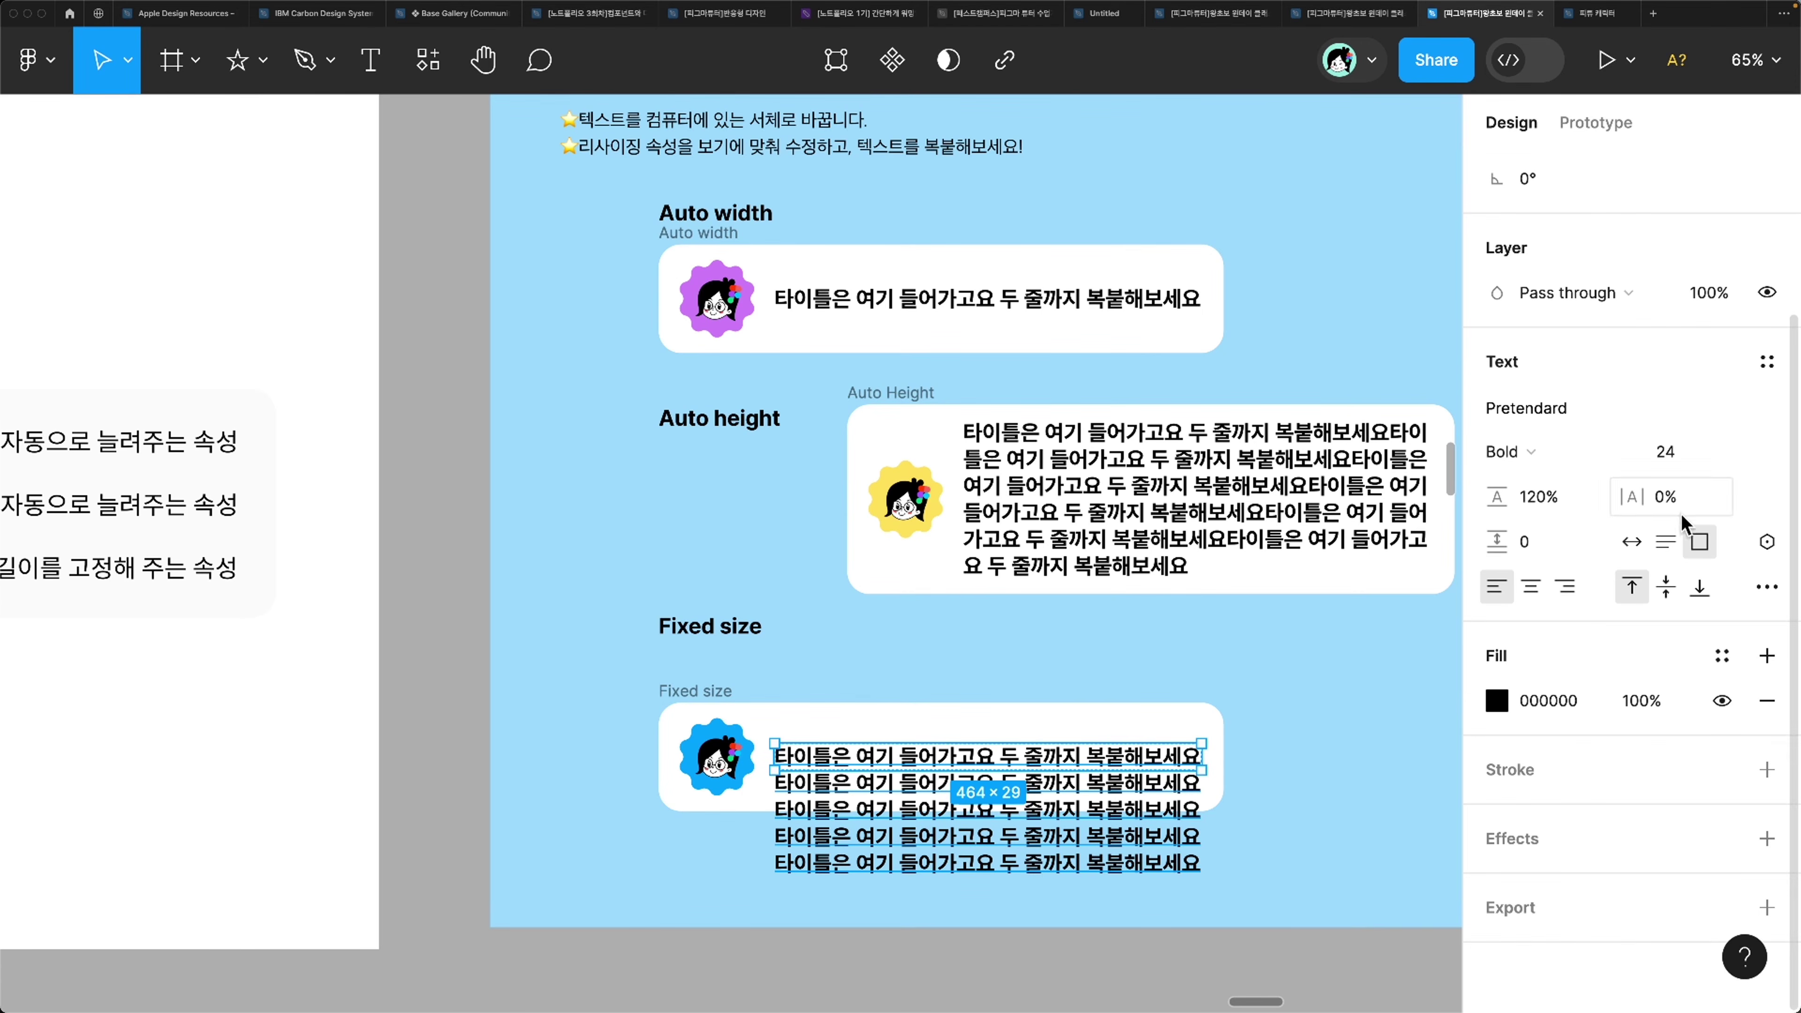
{"action": "left_click", "coordinate": [1665, 542]}
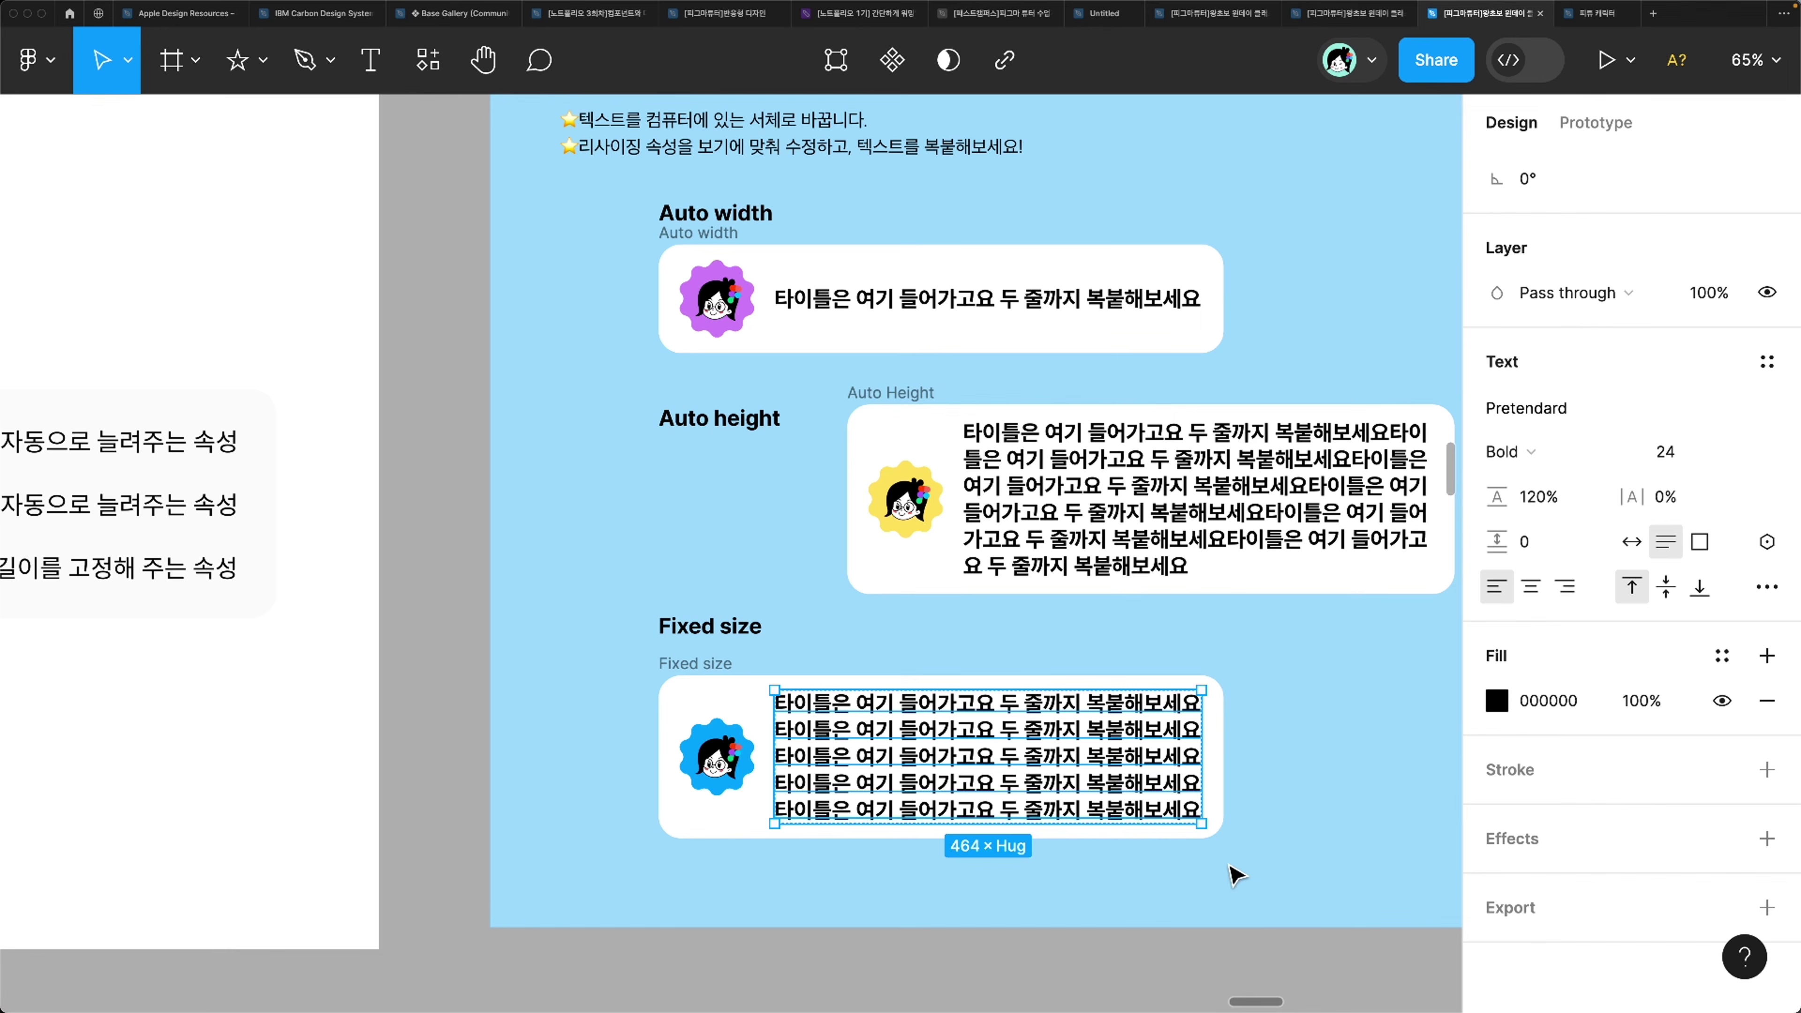
{"action": "left_click", "coordinate": [1236, 876]}
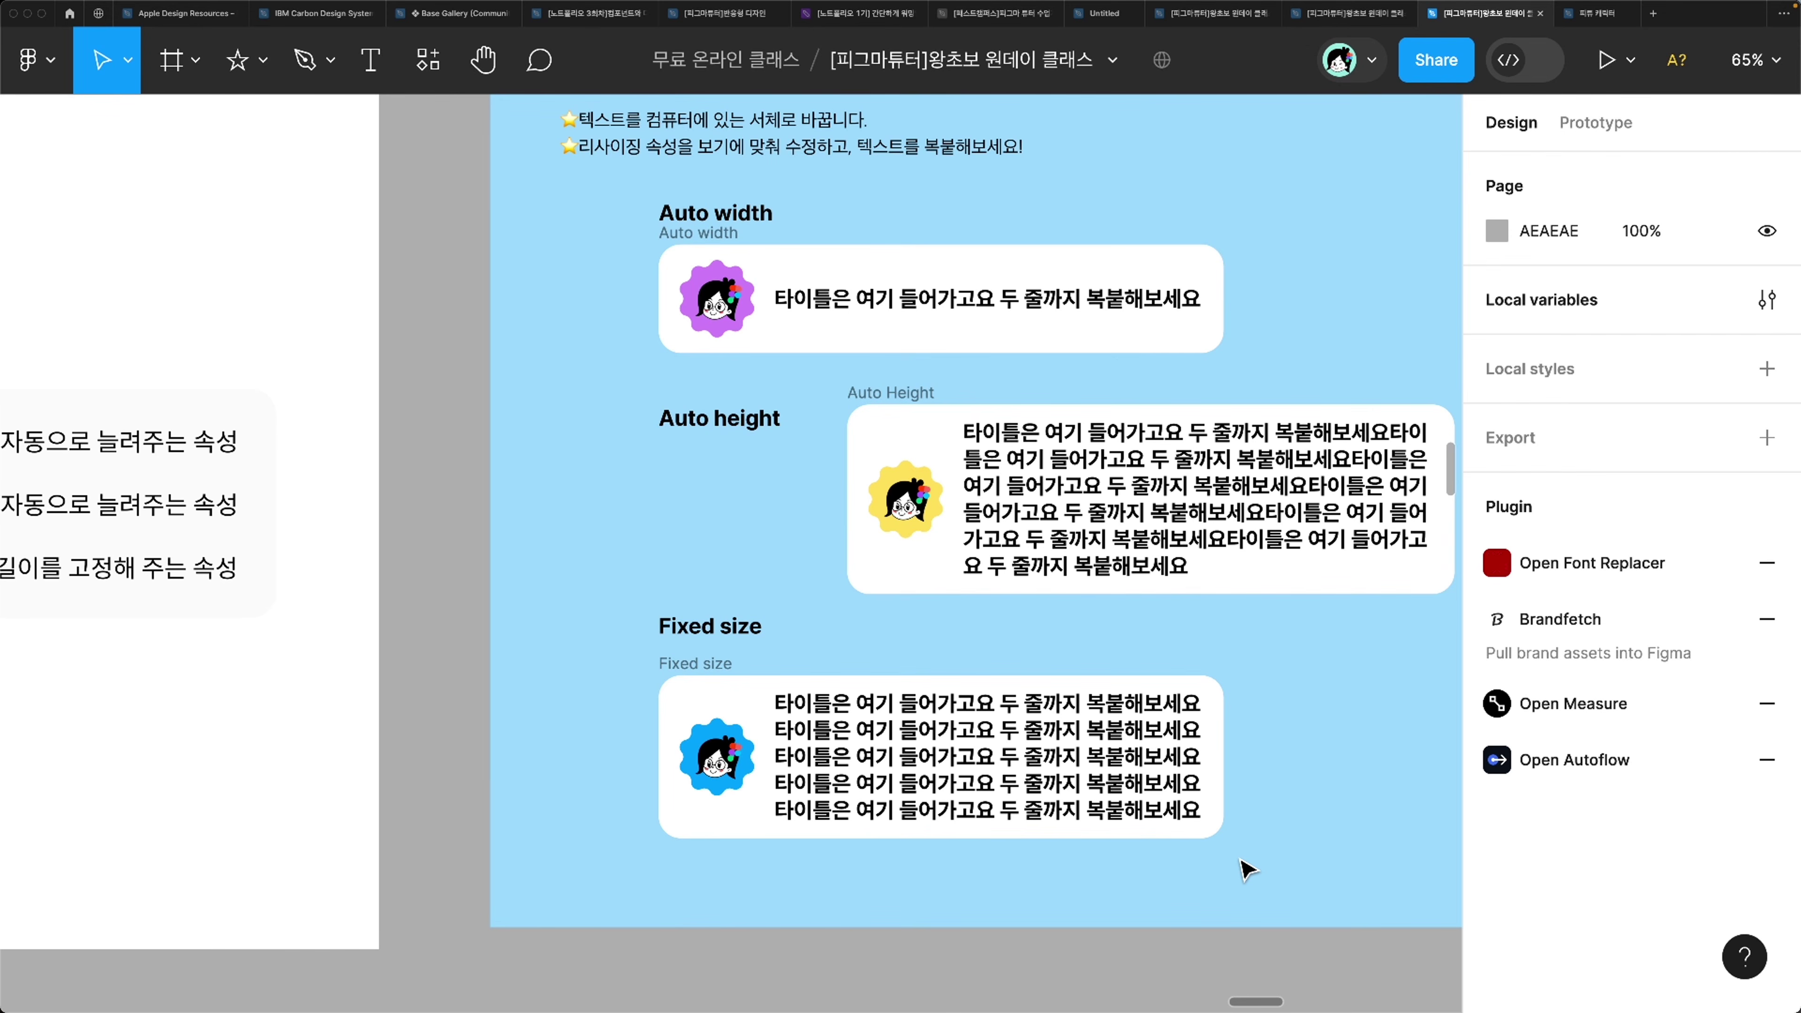
Step: Review the three resizing cards in the practice frame and read the quiz on slide 14 about text box resizing
{"action": "scroll", "coordinate": [1254, 880], "scroll_direction": "down", "scroll_amount": 6}
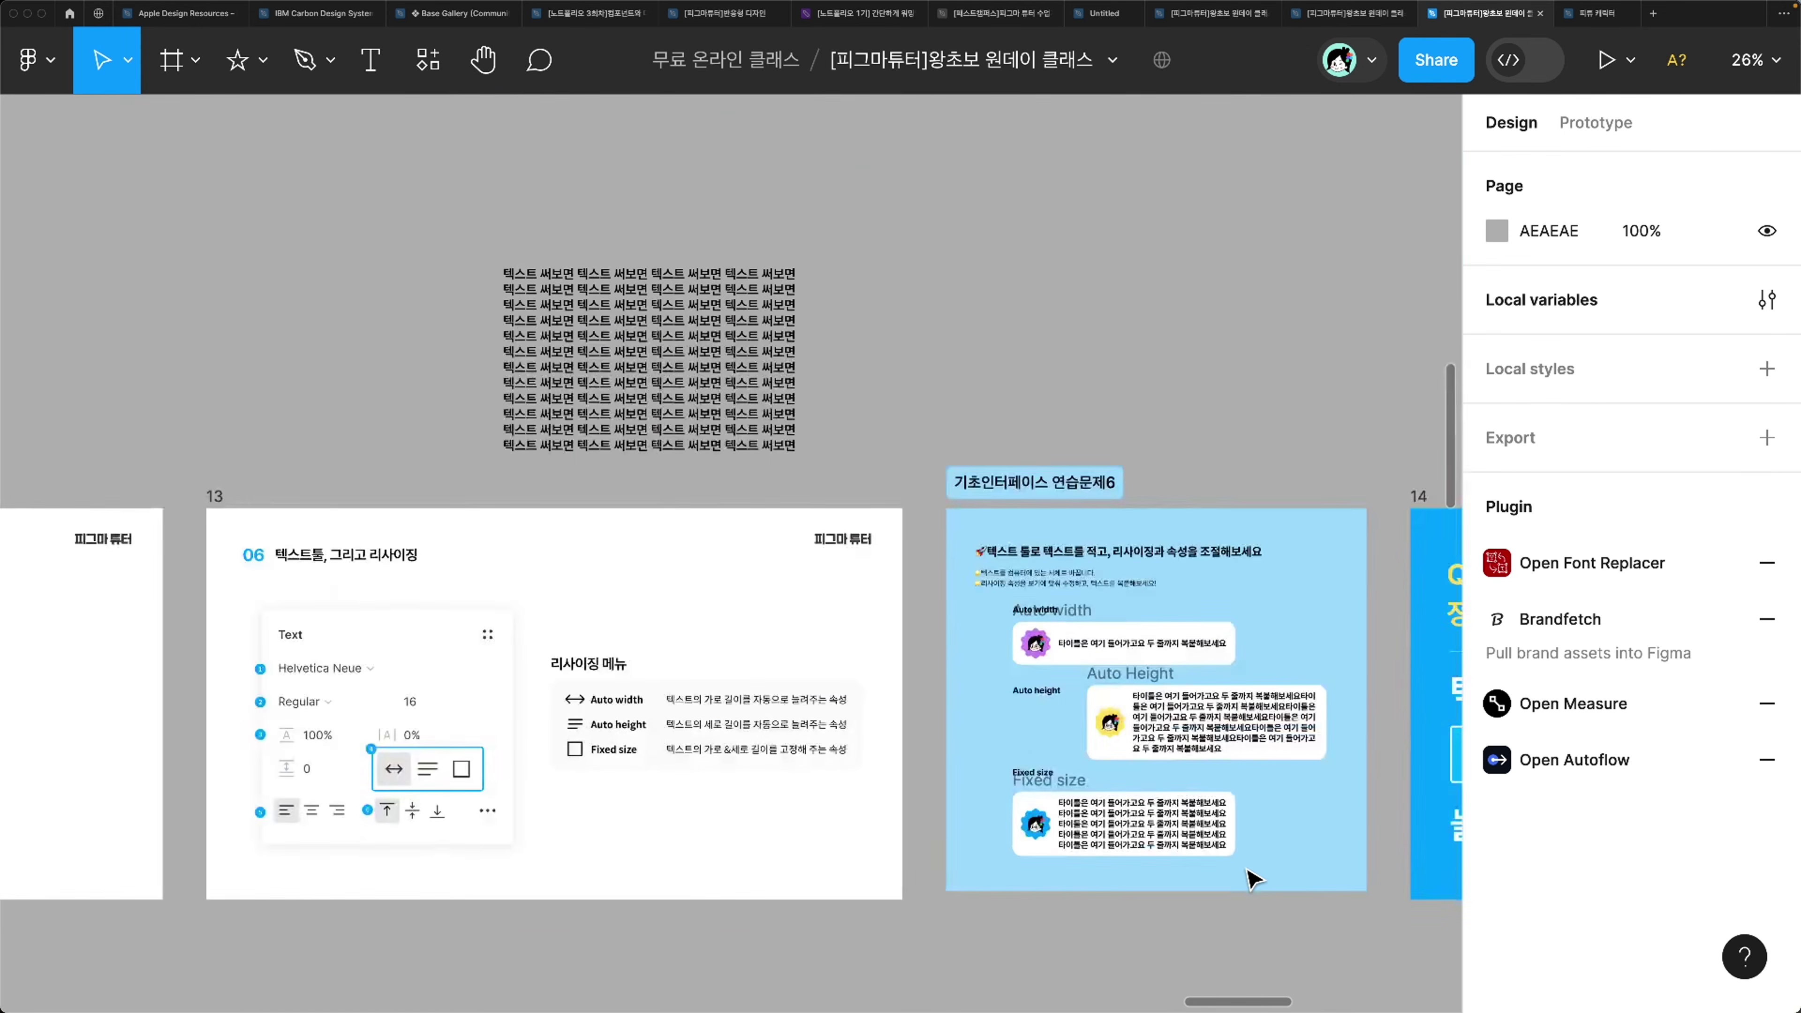
{"action": "scroll", "coordinate": [1254, 880], "scroll_direction": "up", "scroll_amount": 5}
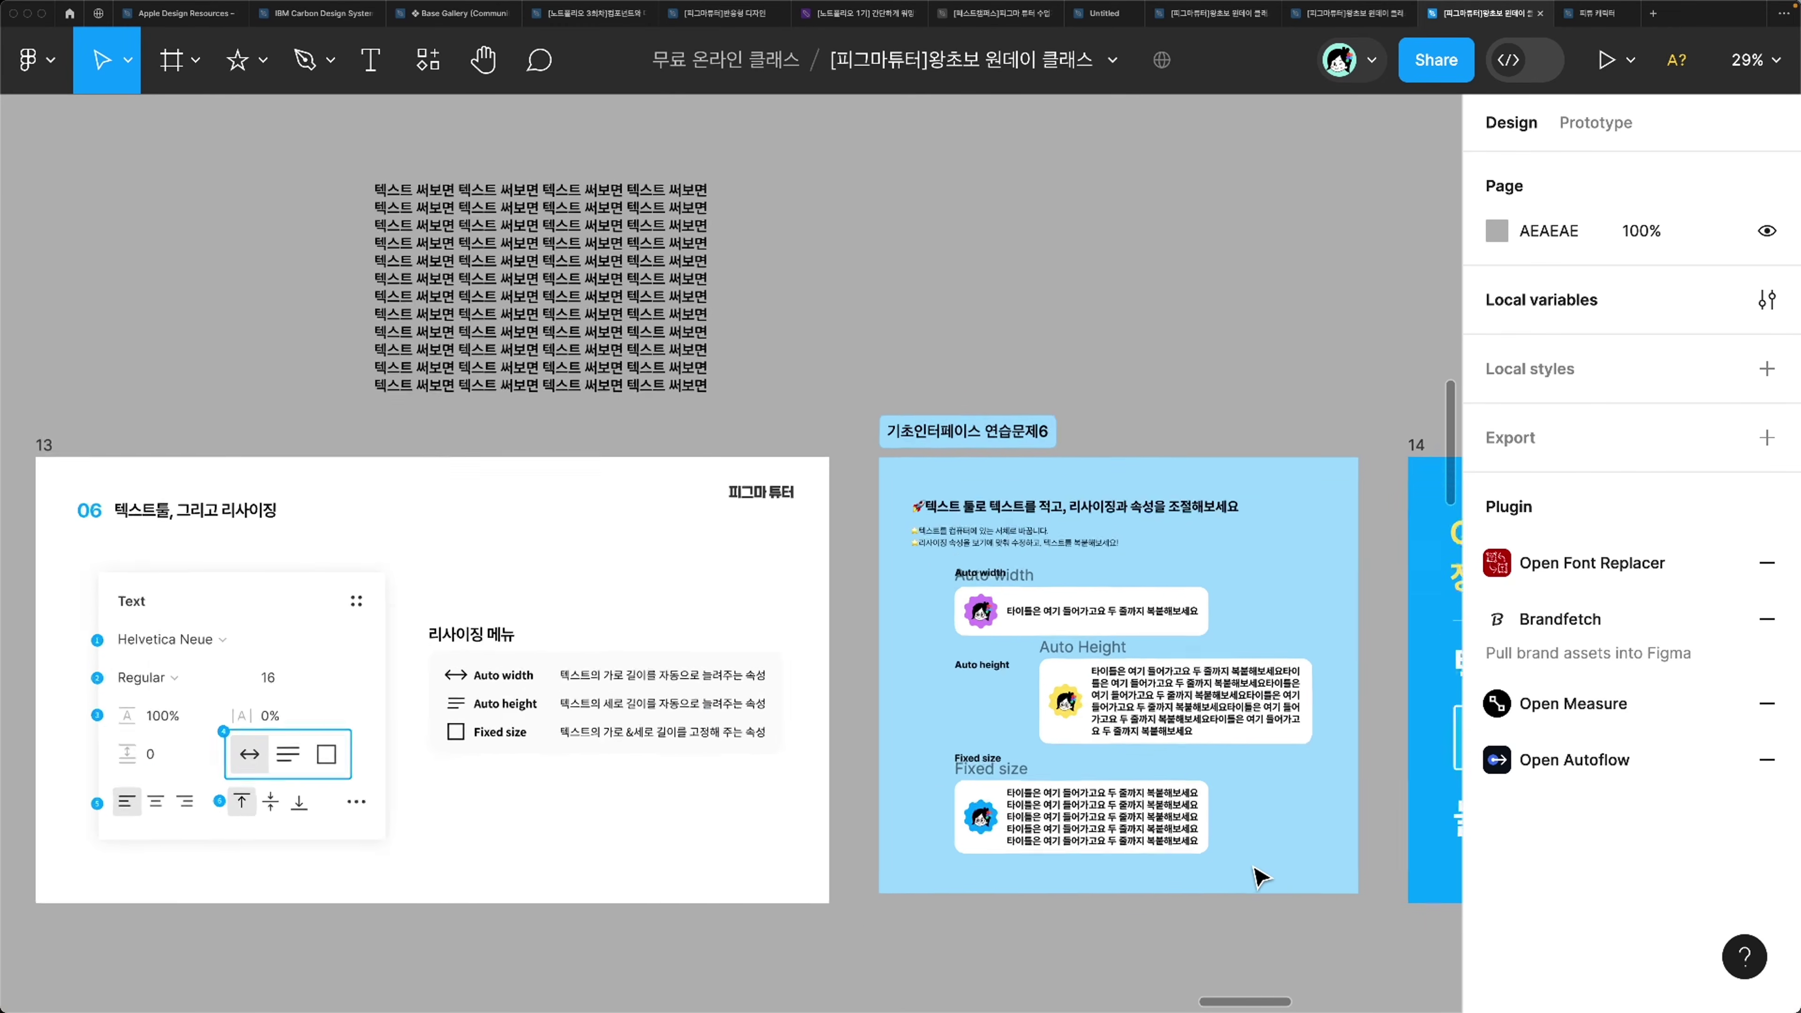
{"action": "scroll", "coordinate": [1259, 877], "scroll_direction": "left", "scroll_amount": 3}
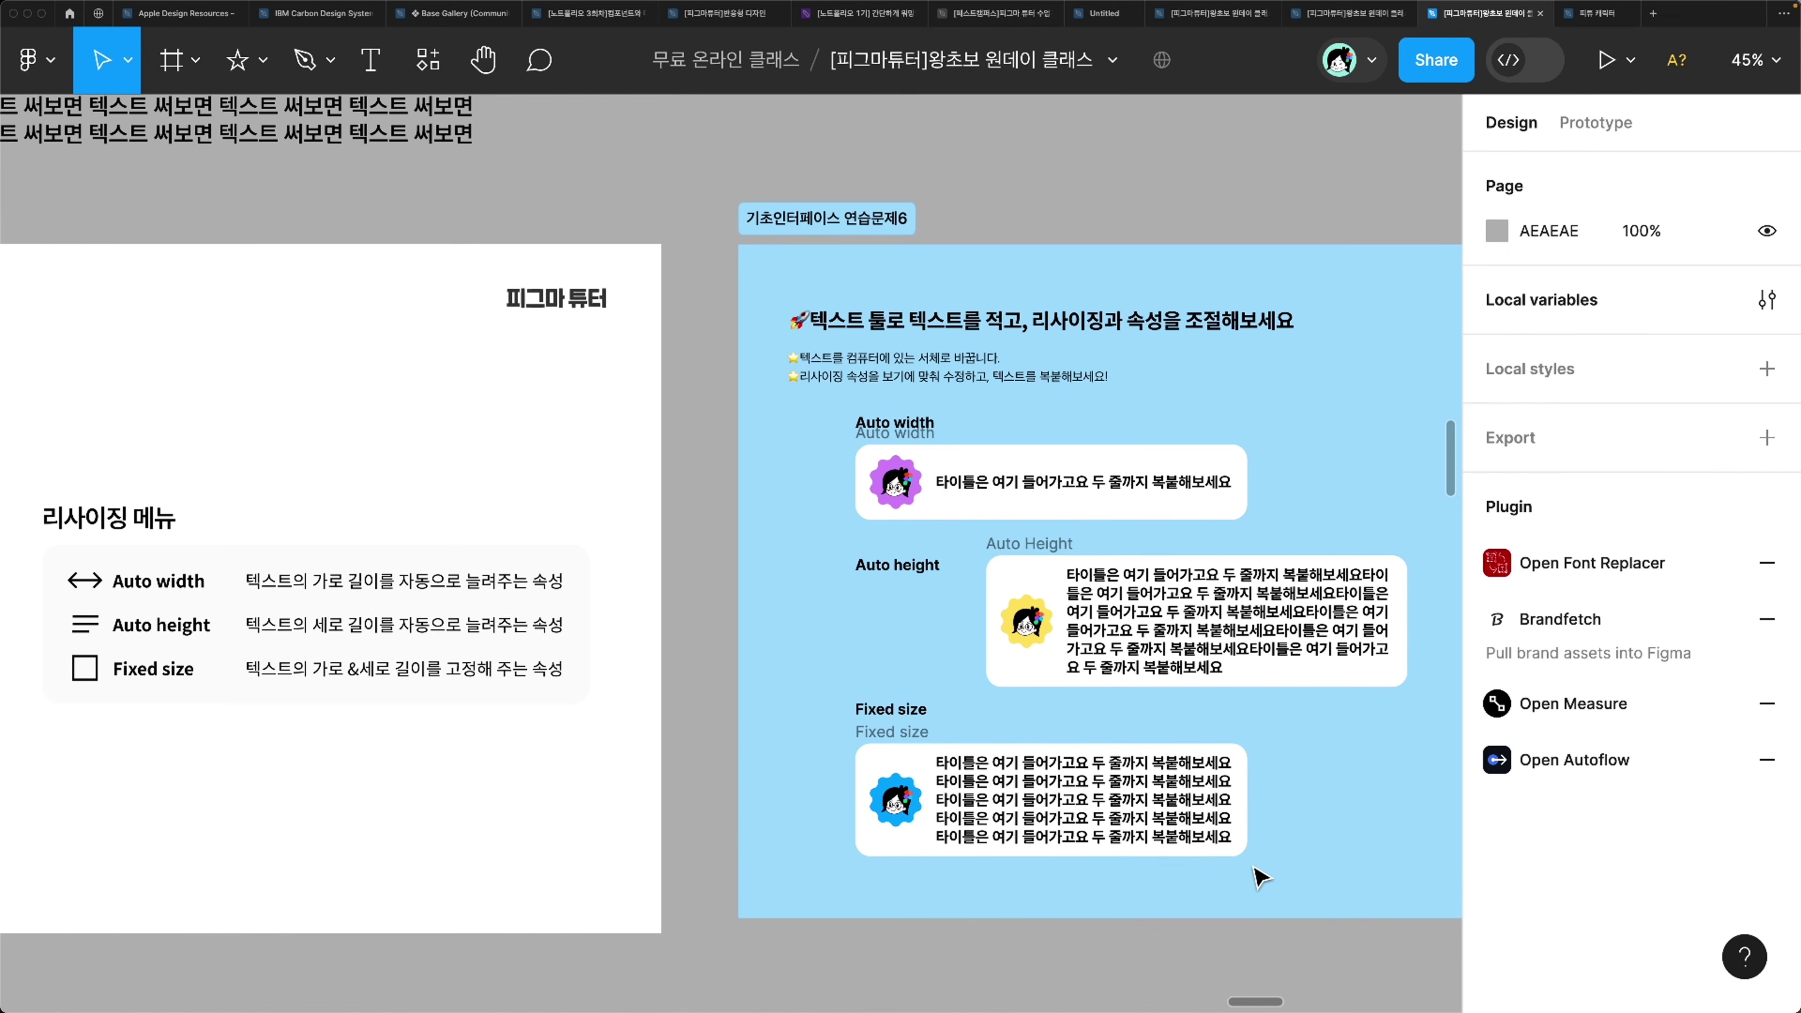
{"action": "scroll", "coordinate": [1258, 877], "scroll_direction": "right", "scroll_amount": 10}
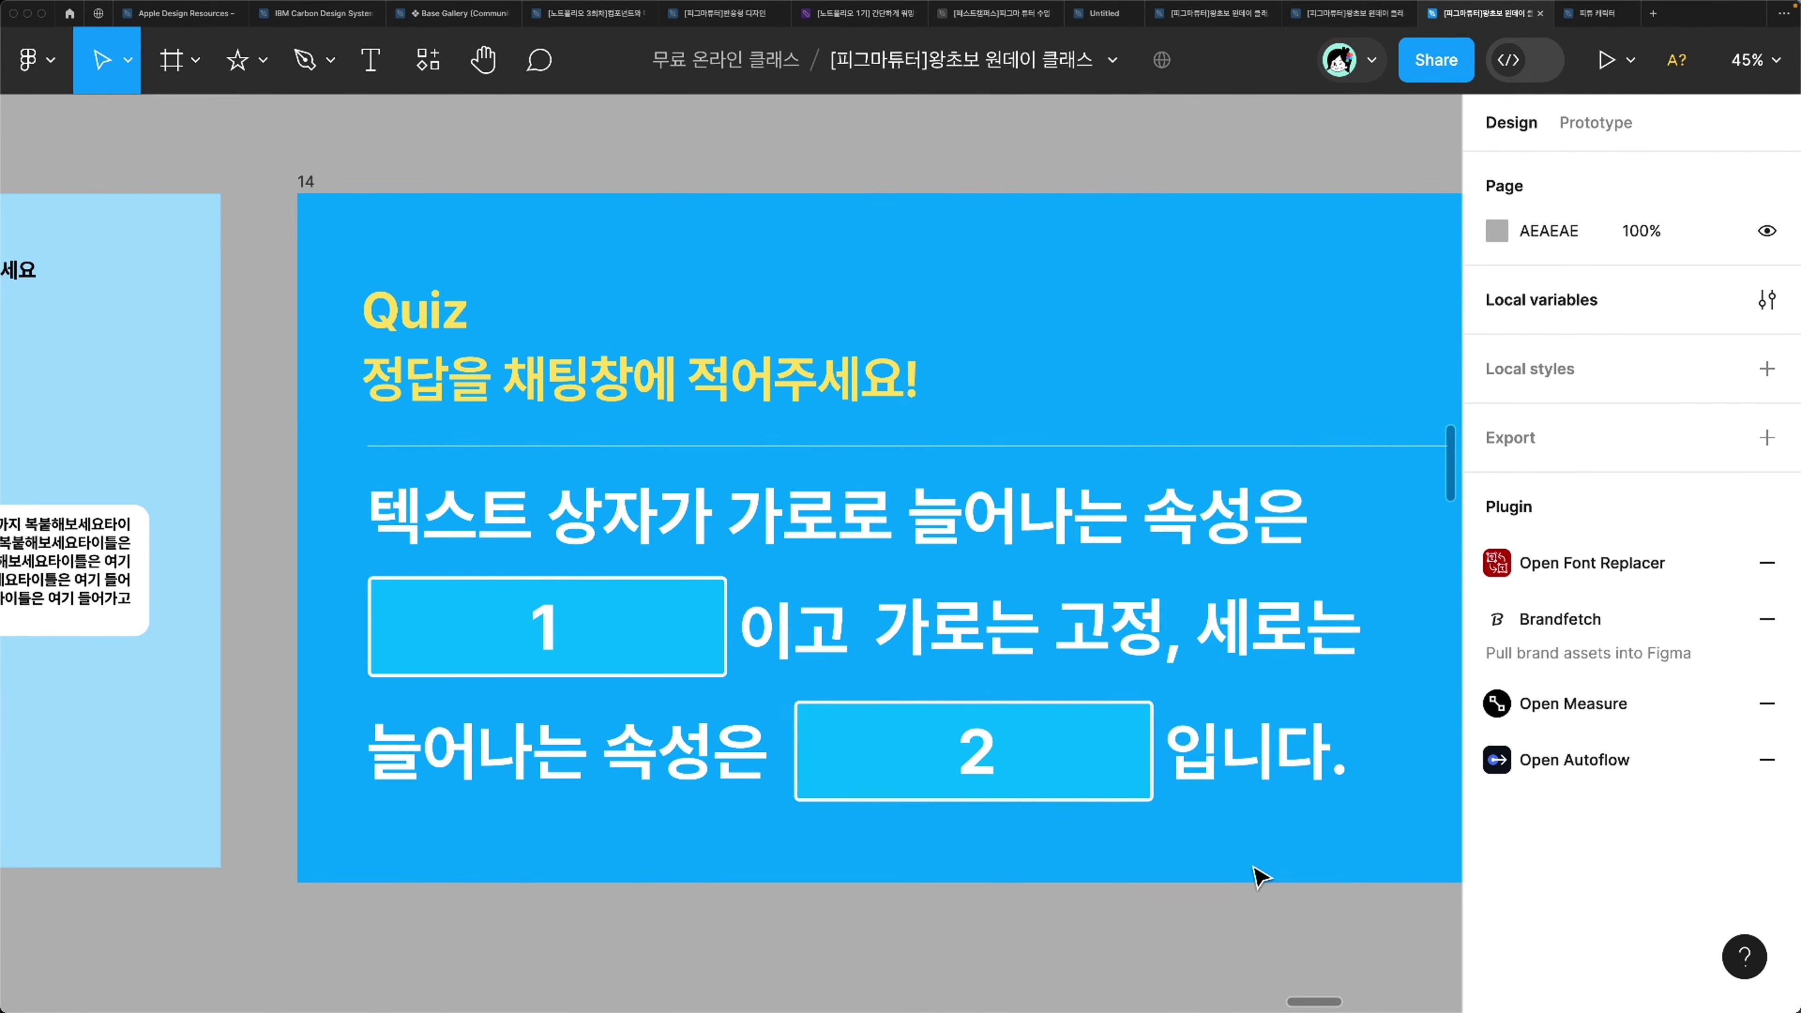
{"action": "scroll", "coordinate": [1259, 878], "scroll_direction": "right", "scroll_amount": 3}
{"action": "scroll", "coordinate": [1258, 874], "scroll_direction": "up", "scroll_amount": 1}
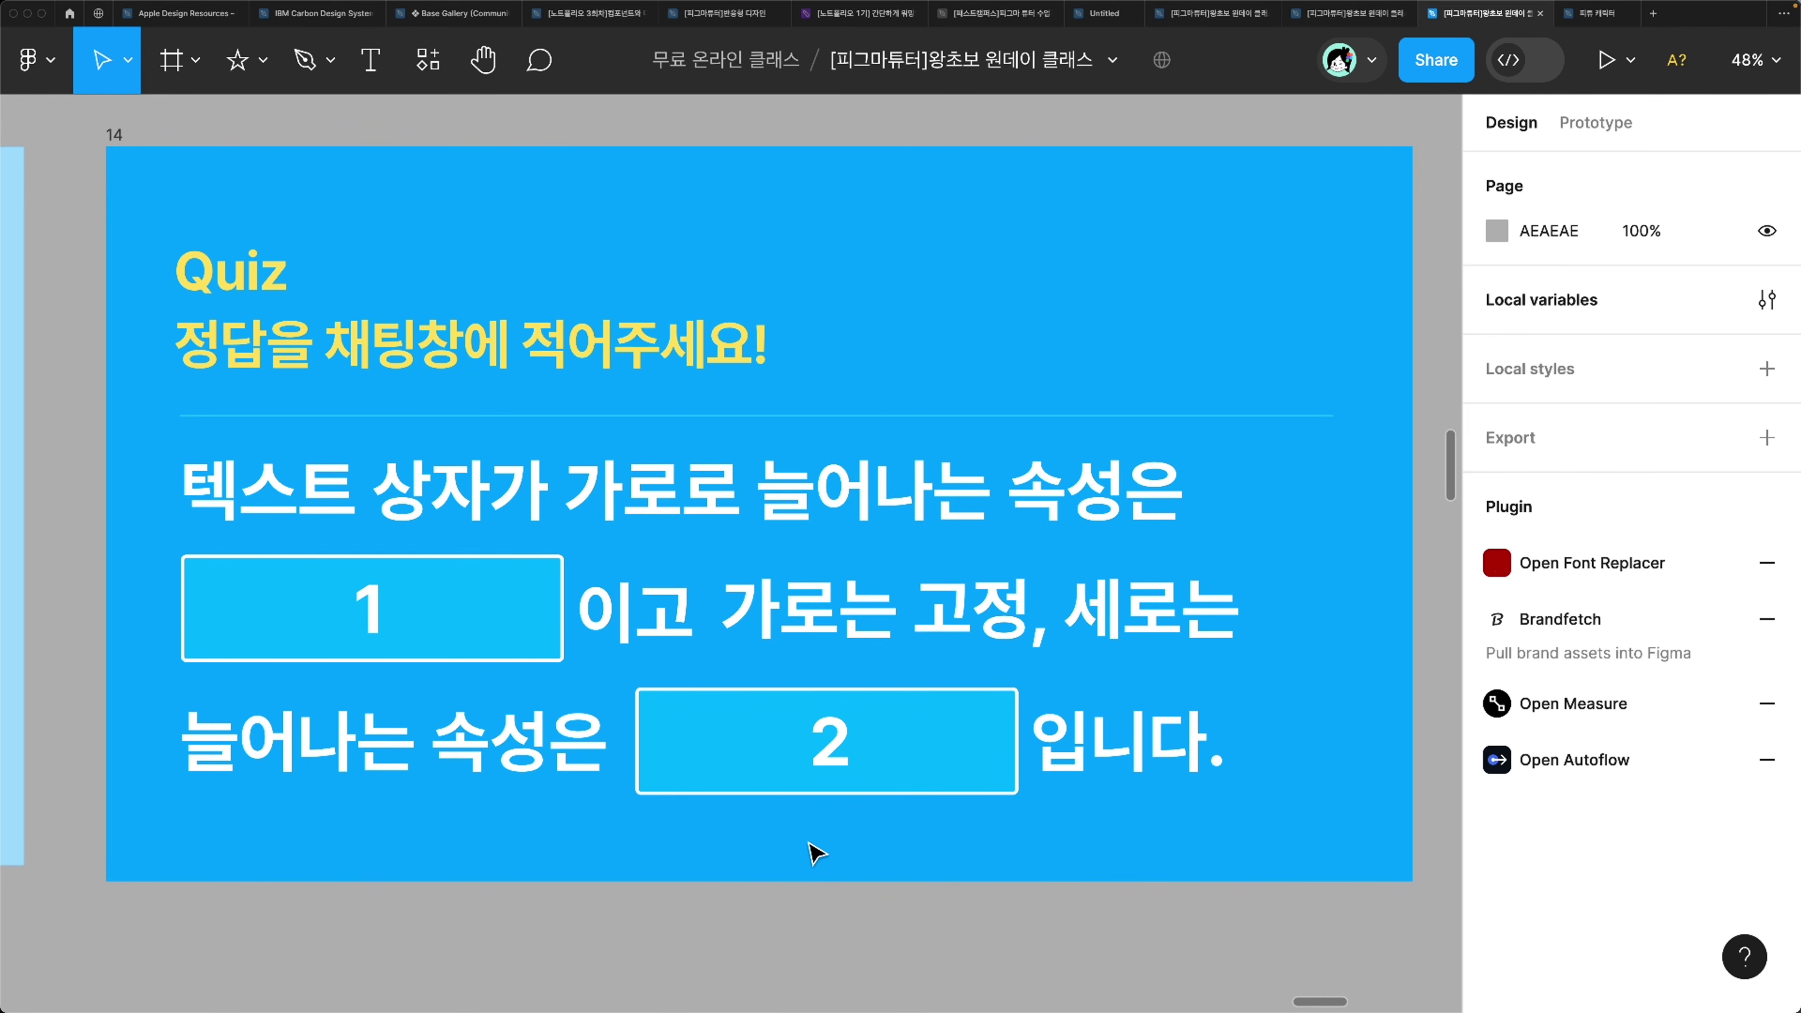
Step: Examine slide 15, which explains plugins, and the neighbouring practice frame 기초인터페이스 연습문제7
{"action": "scroll", "coordinate": [815, 852], "scroll_direction": "down", "scroll_amount": 6}
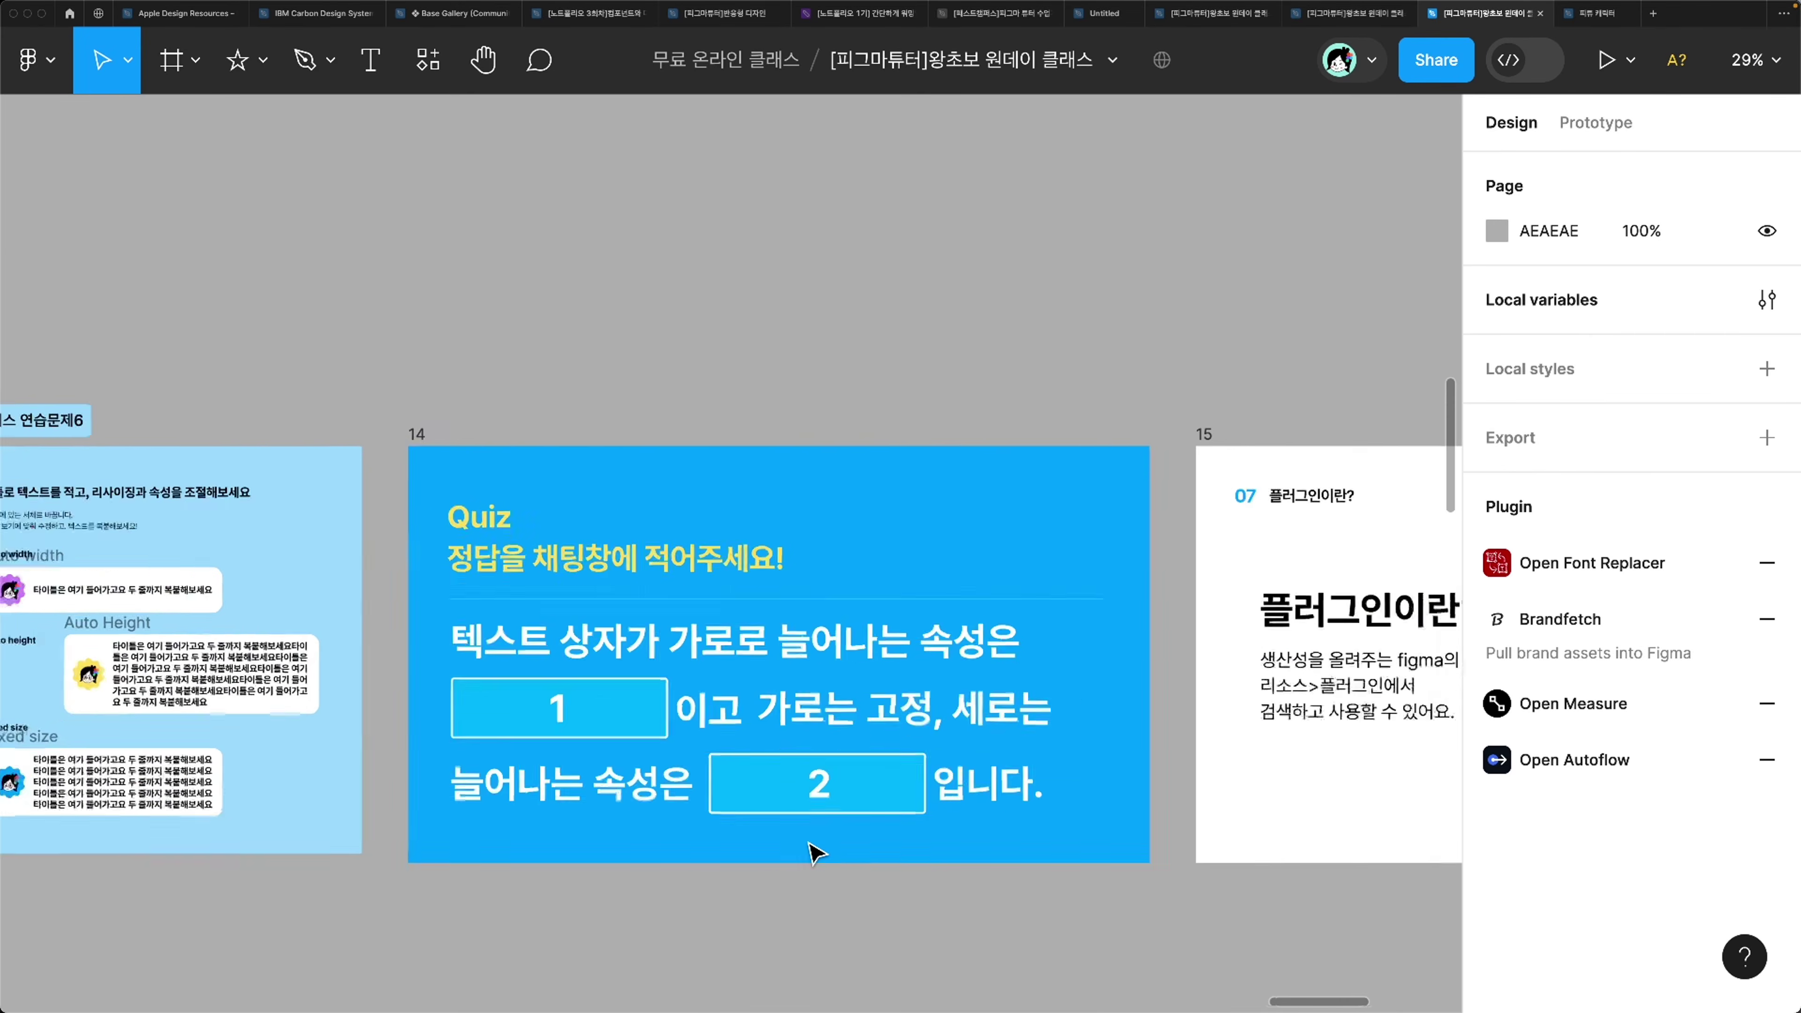
{"action": "scroll", "coordinate": [815, 852], "scroll_direction": "right", "scroll_amount": 5}
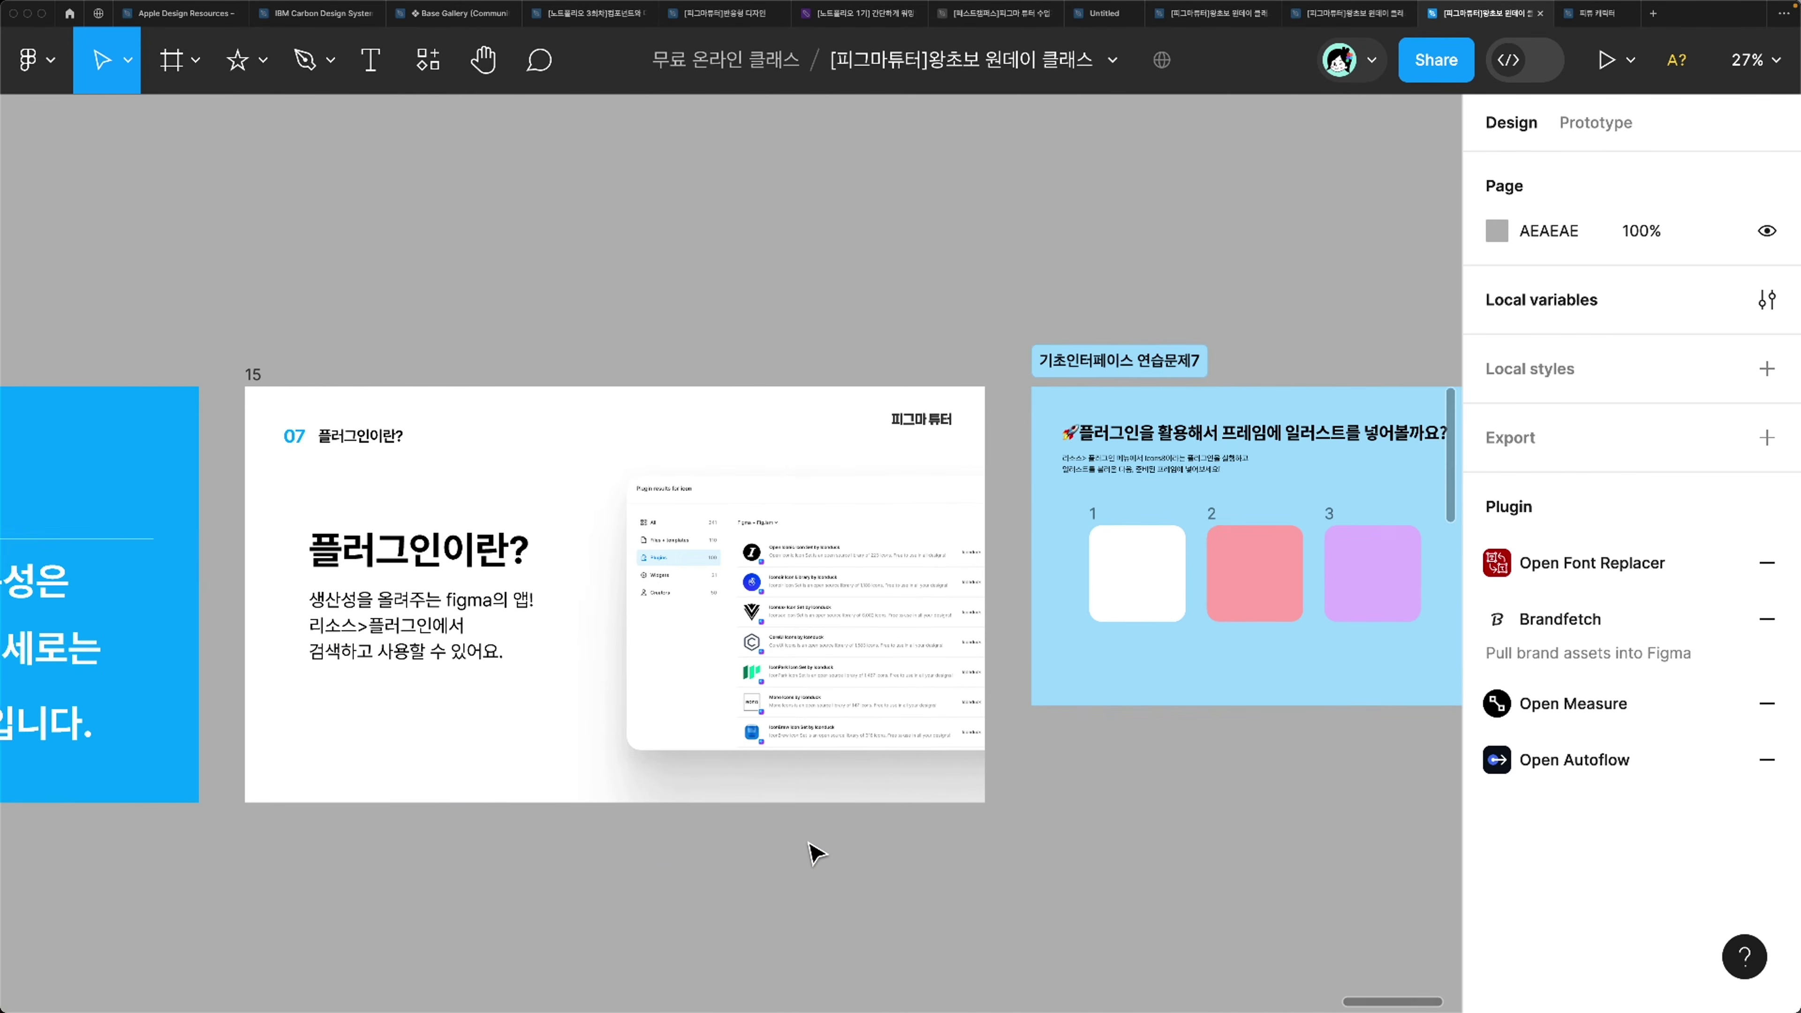
{"action": "scroll", "coordinate": [815, 852], "scroll_direction": "up", "scroll_amount": 3}
{"action": "scroll", "coordinate": [815, 852], "scroll_direction": "up", "scroll_amount": 4}
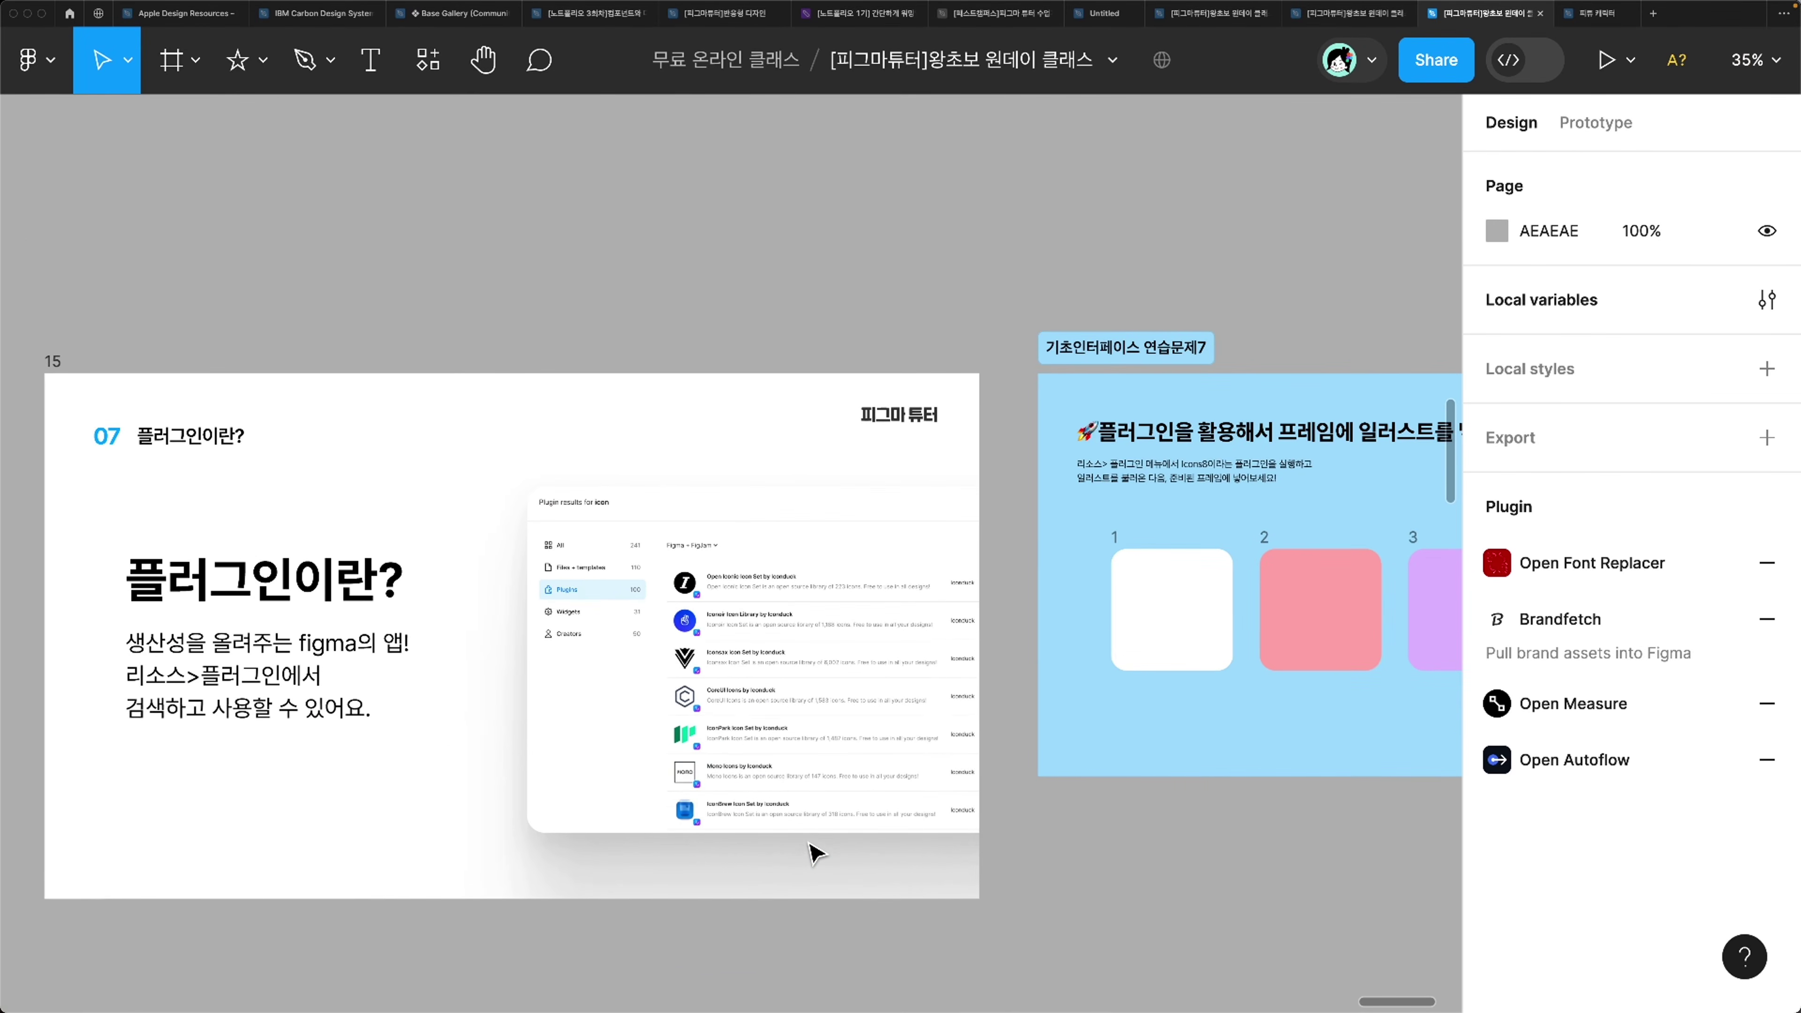
{"action": "scroll", "coordinate": [816, 853], "scroll_direction": "down", "scroll_amount": 4}
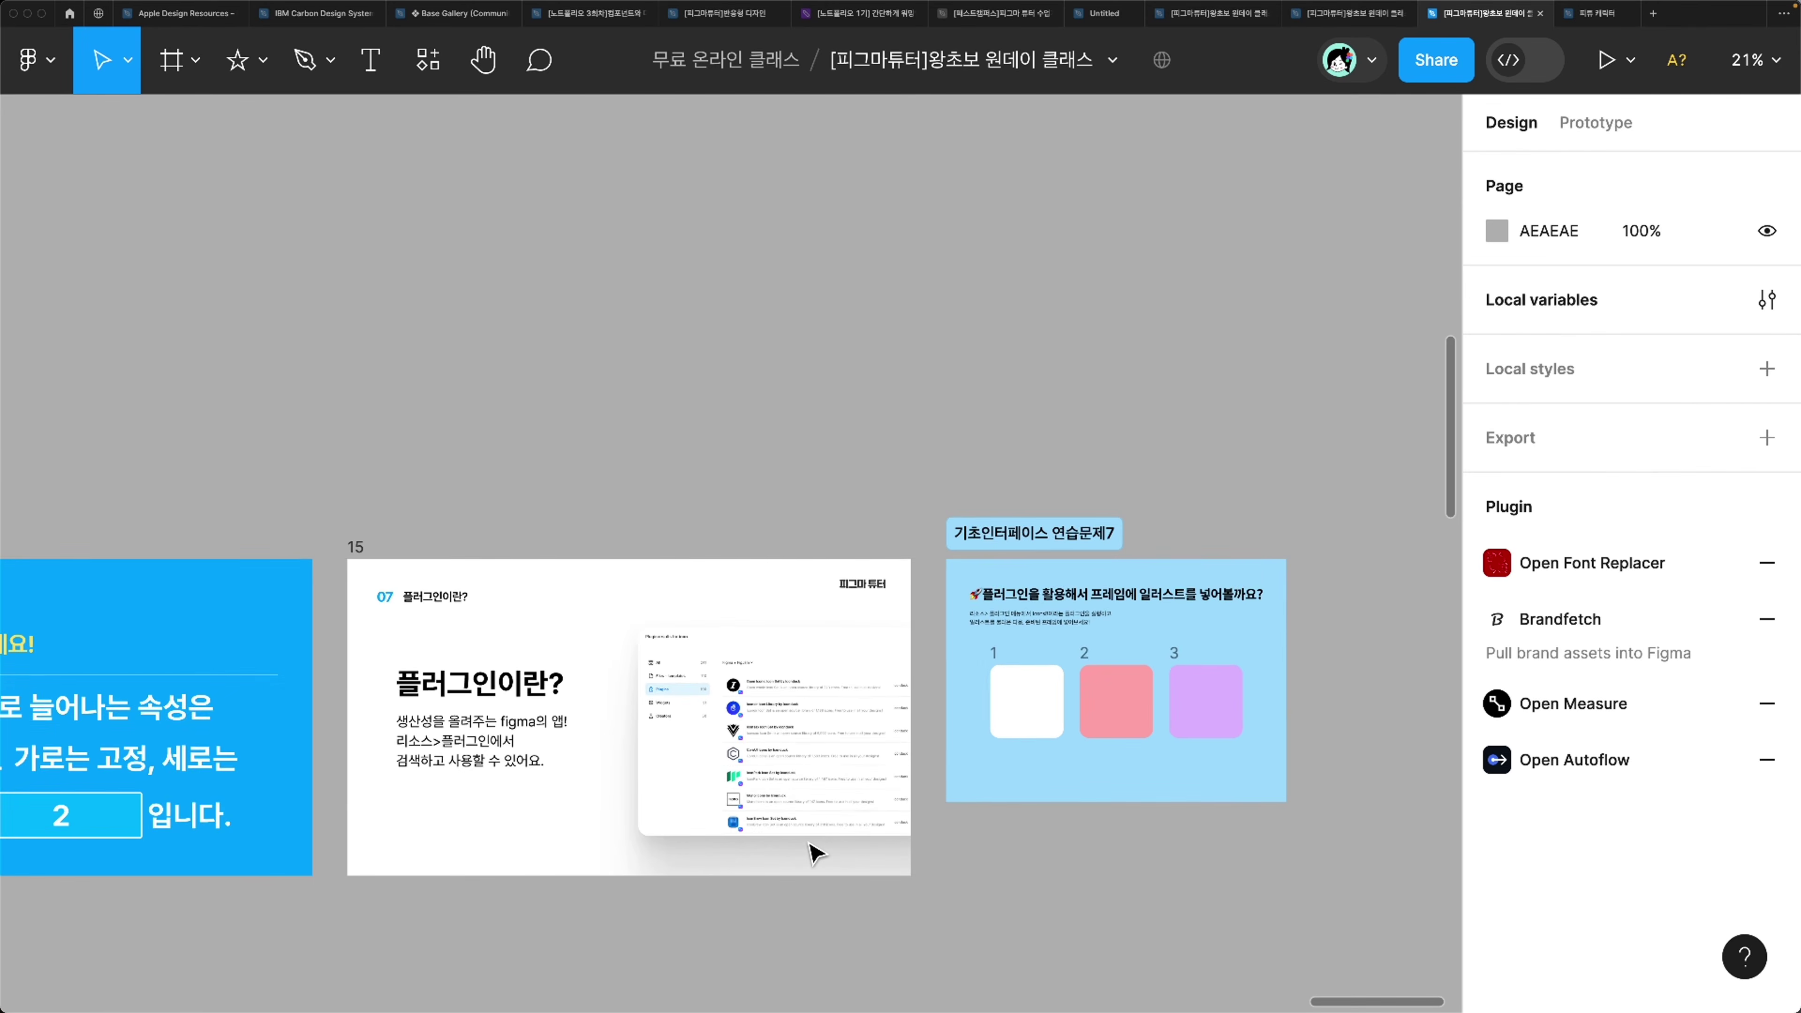
{"action": "scroll", "coordinate": [815, 852], "scroll_direction": "up", "scroll_amount": 5}
{"action": "scroll", "coordinate": [815, 851], "scroll_direction": "left", "scroll_amount": 2}
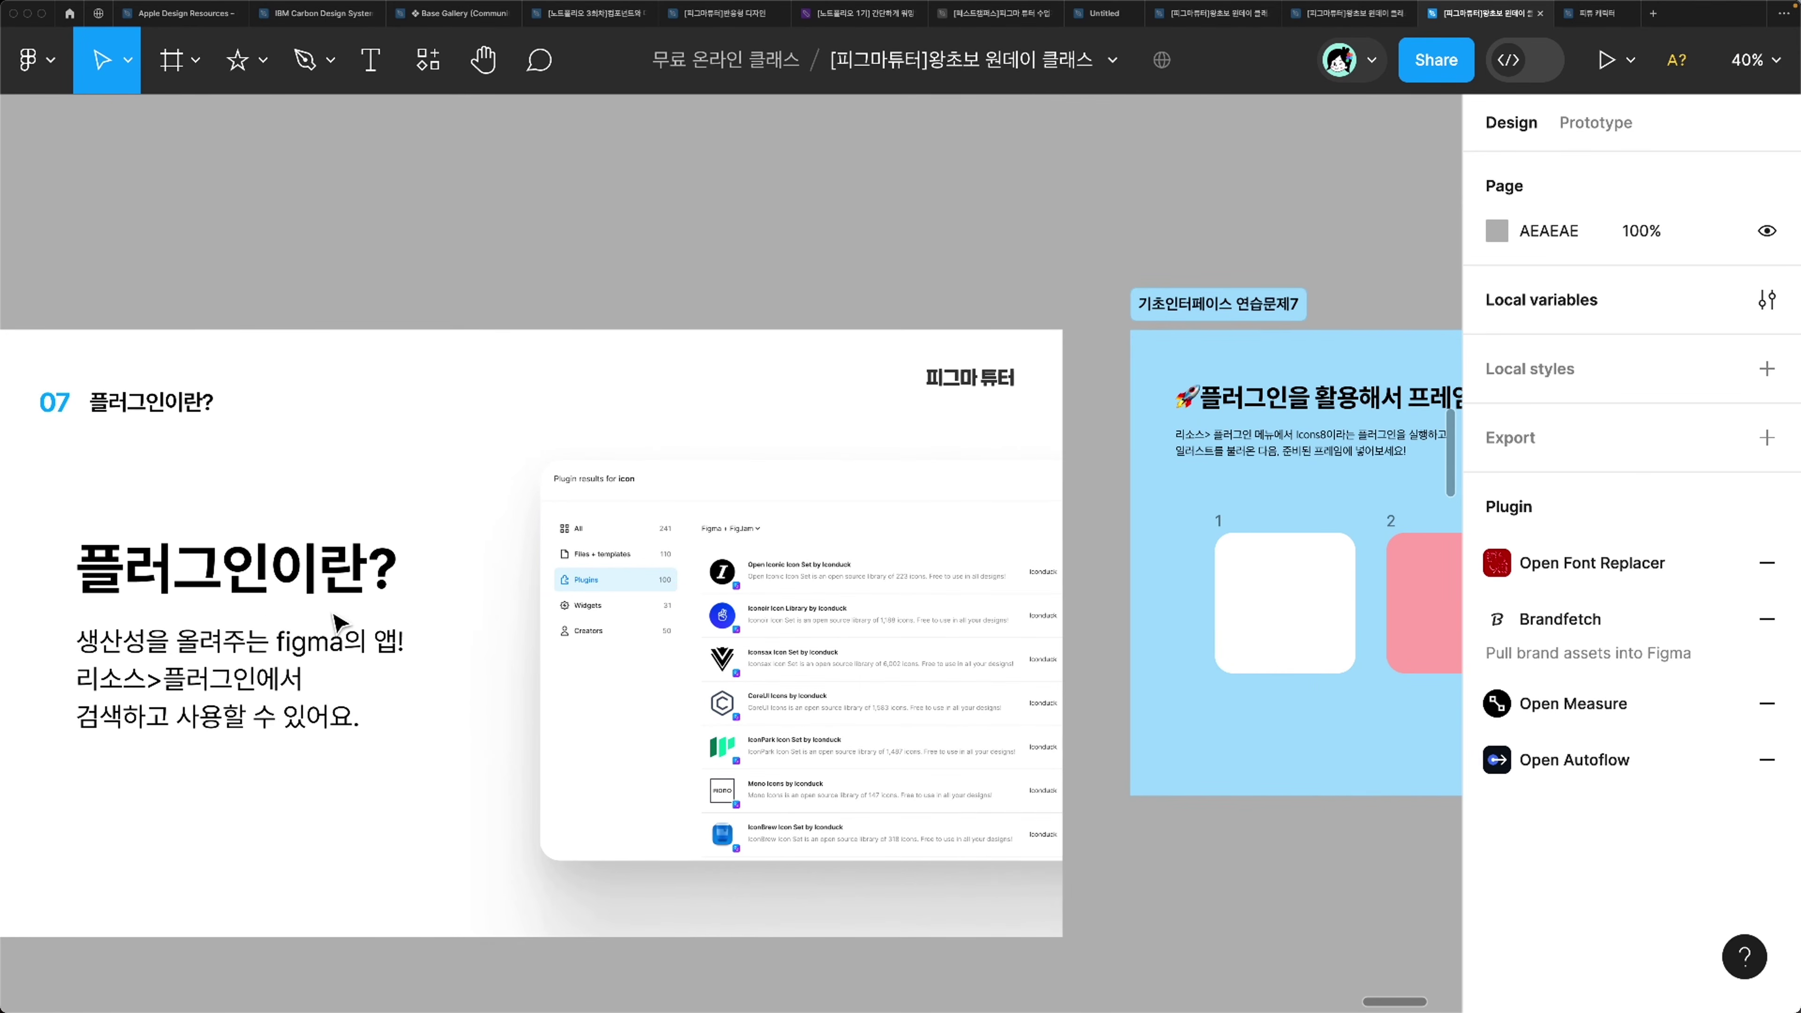
Step: Open the plugin resources beside slide 15 and clear the previous search term
{"action": "scroll", "coordinate": [322, 564], "scroll_direction": "up", "scroll_amount": 2}
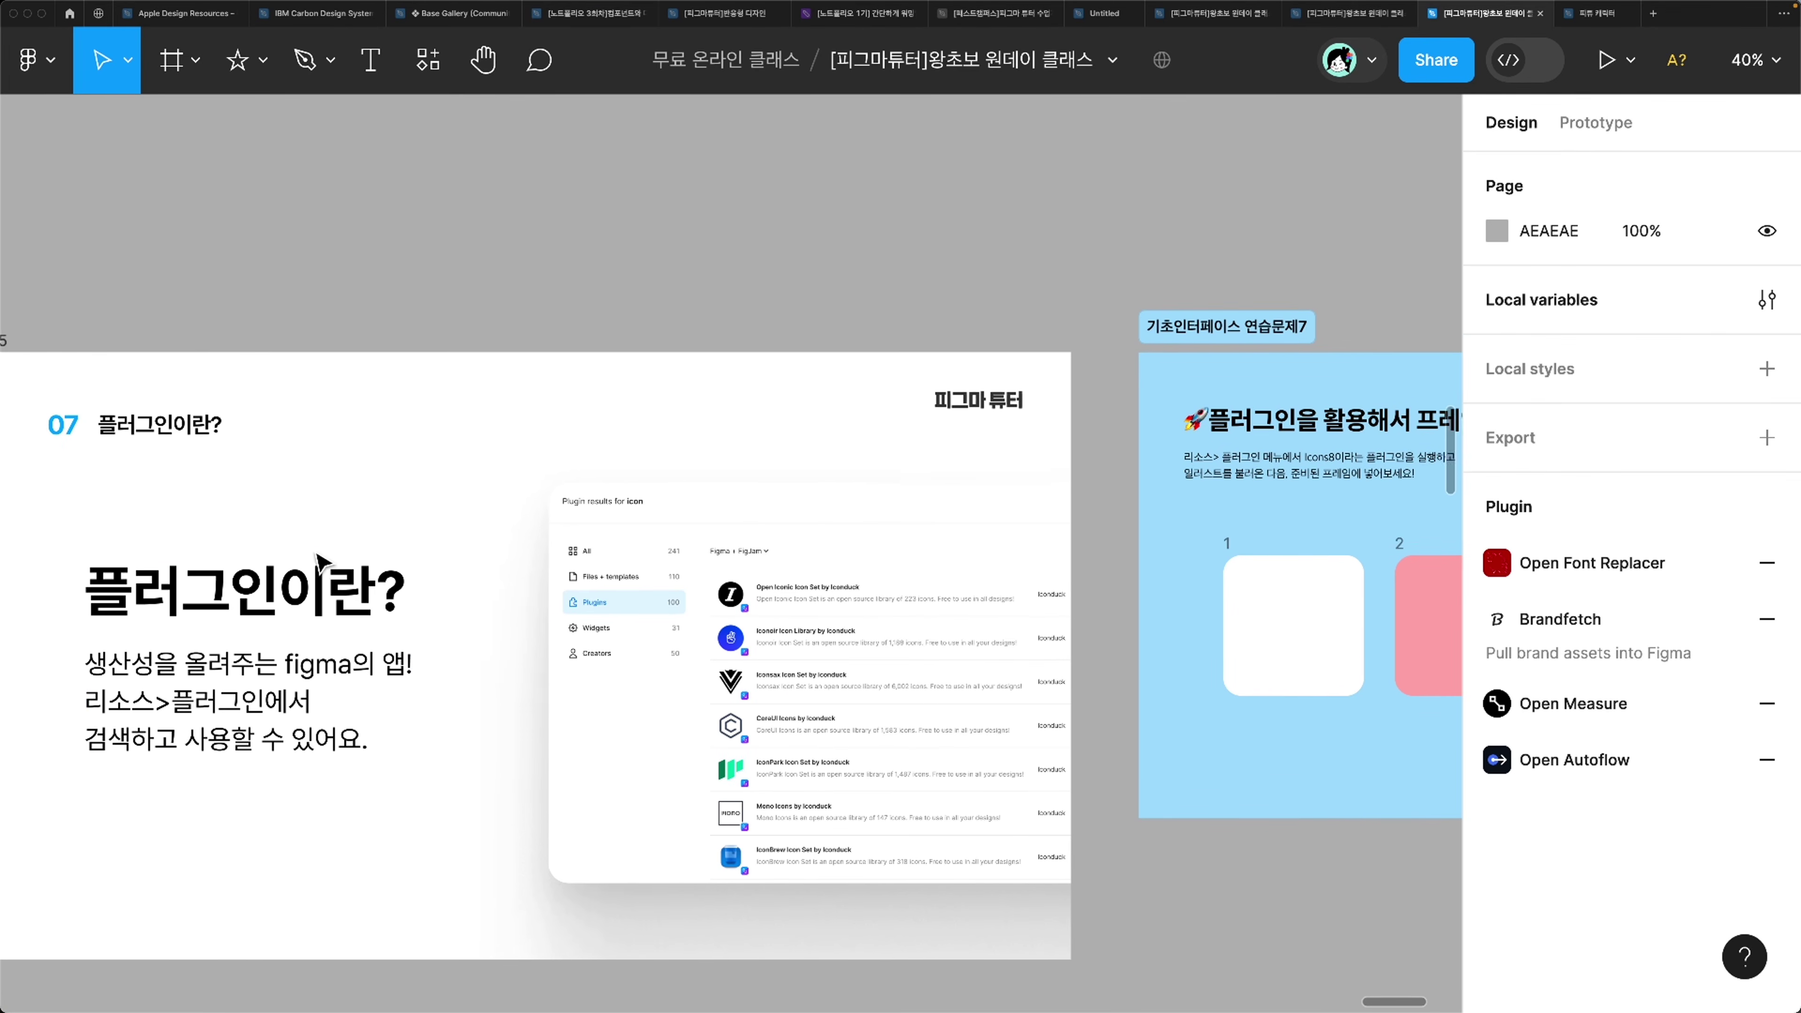
{"action": "scroll", "coordinate": [323, 565], "scroll_direction": "left", "scroll_amount": 2}
{"action": "scroll", "coordinate": [323, 565], "scroll_direction": "down", "scroll_amount": 3}
{"action": "scroll", "coordinate": [319, 564], "scroll_direction": "up", "scroll_amount": 3}
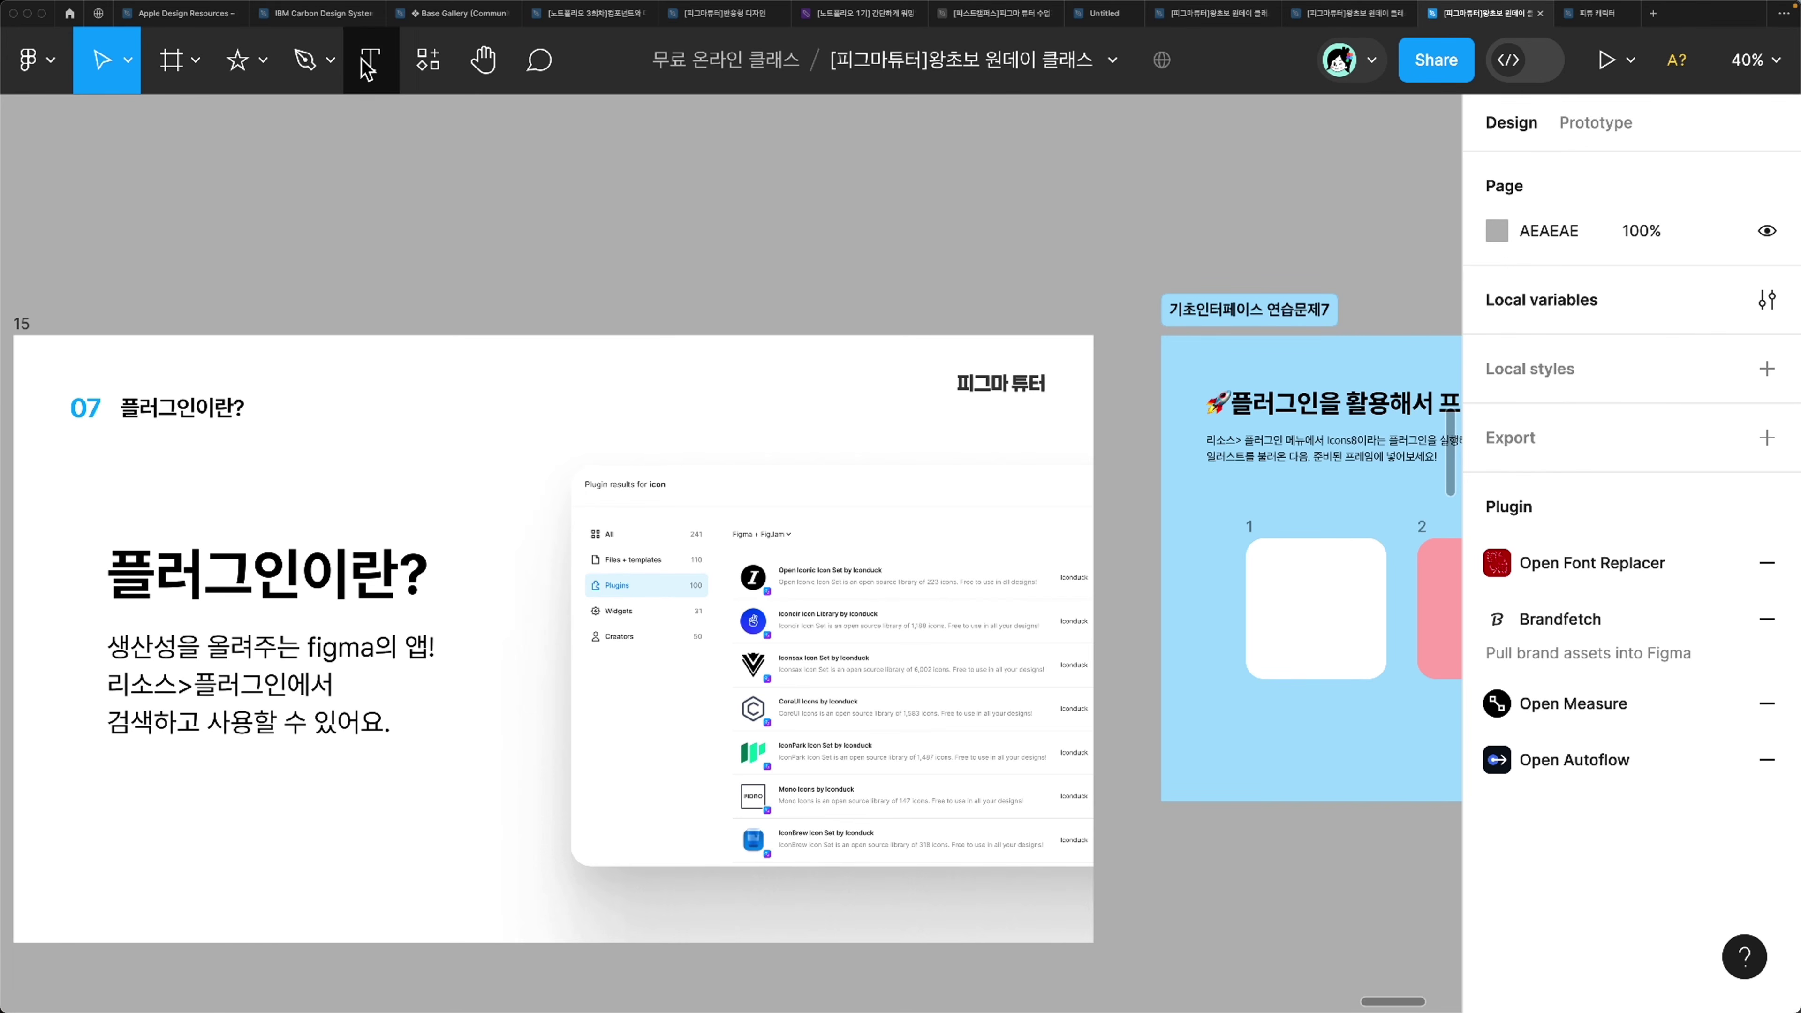
{"action": "left_click", "coordinate": [438, 70]}
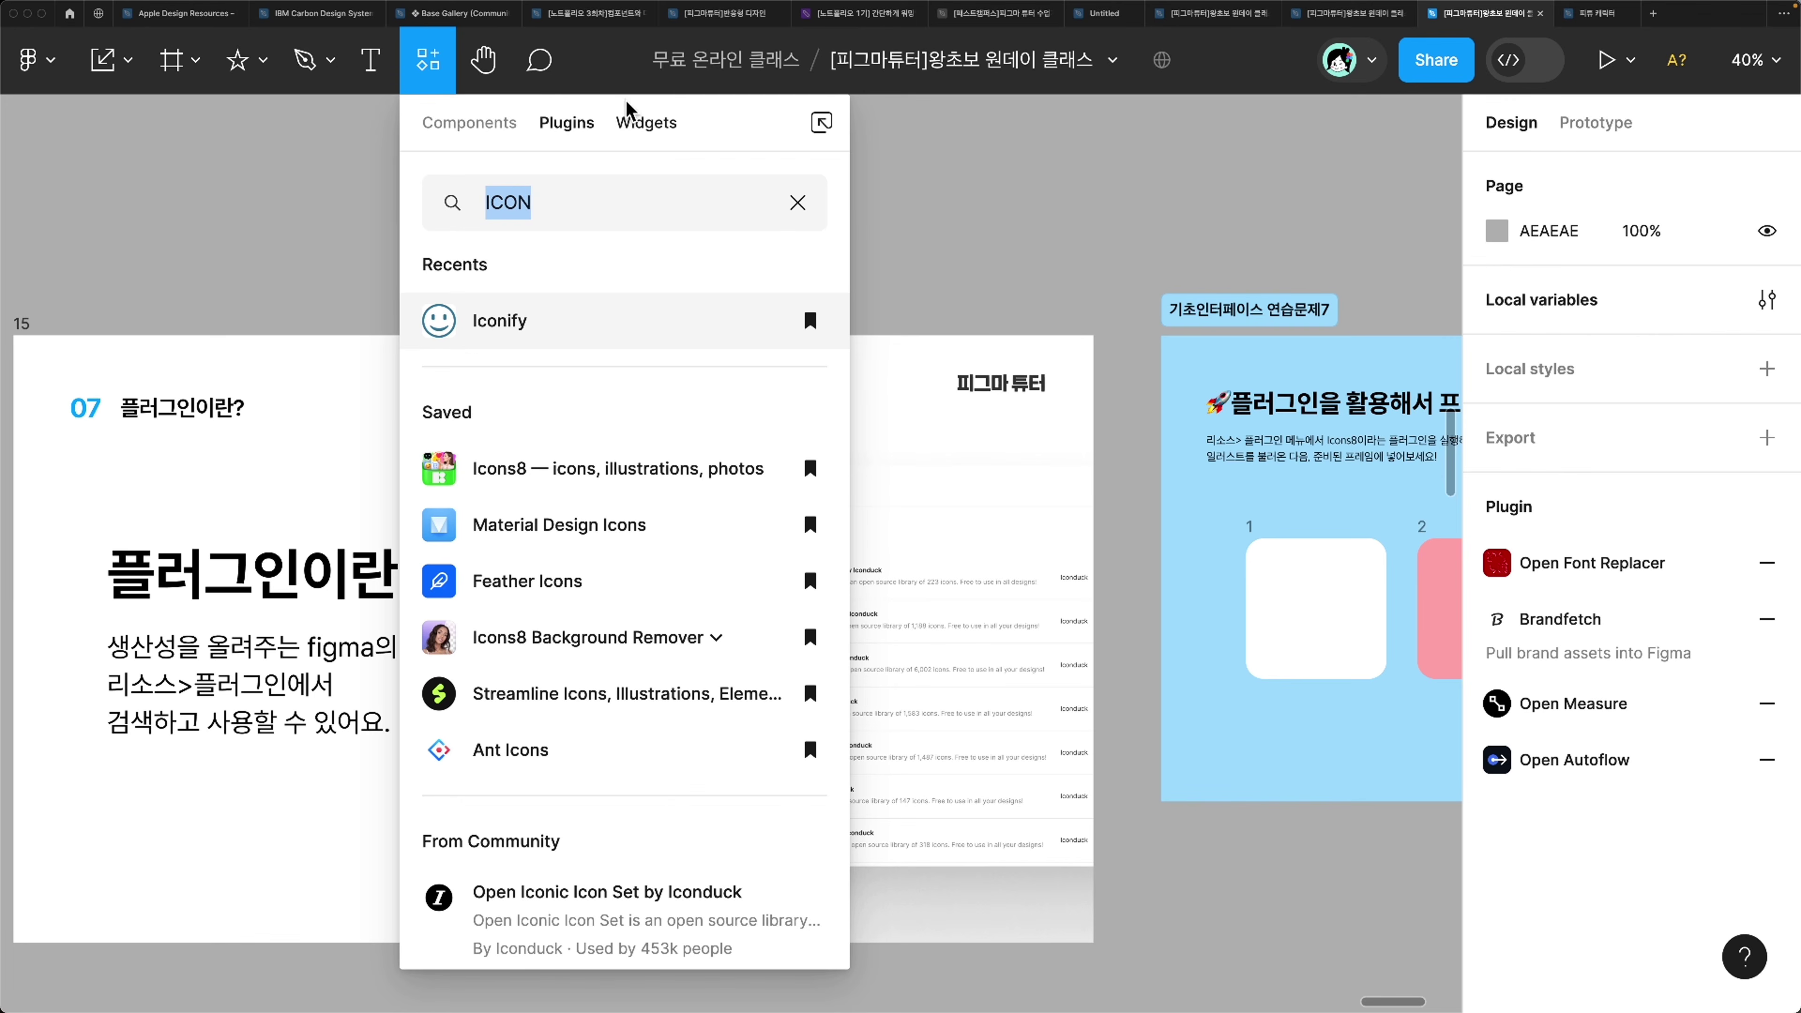
{"action": "scroll", "coordinate": [1075, 475], "scroll_direction": "right", "scroll_amount": 5}
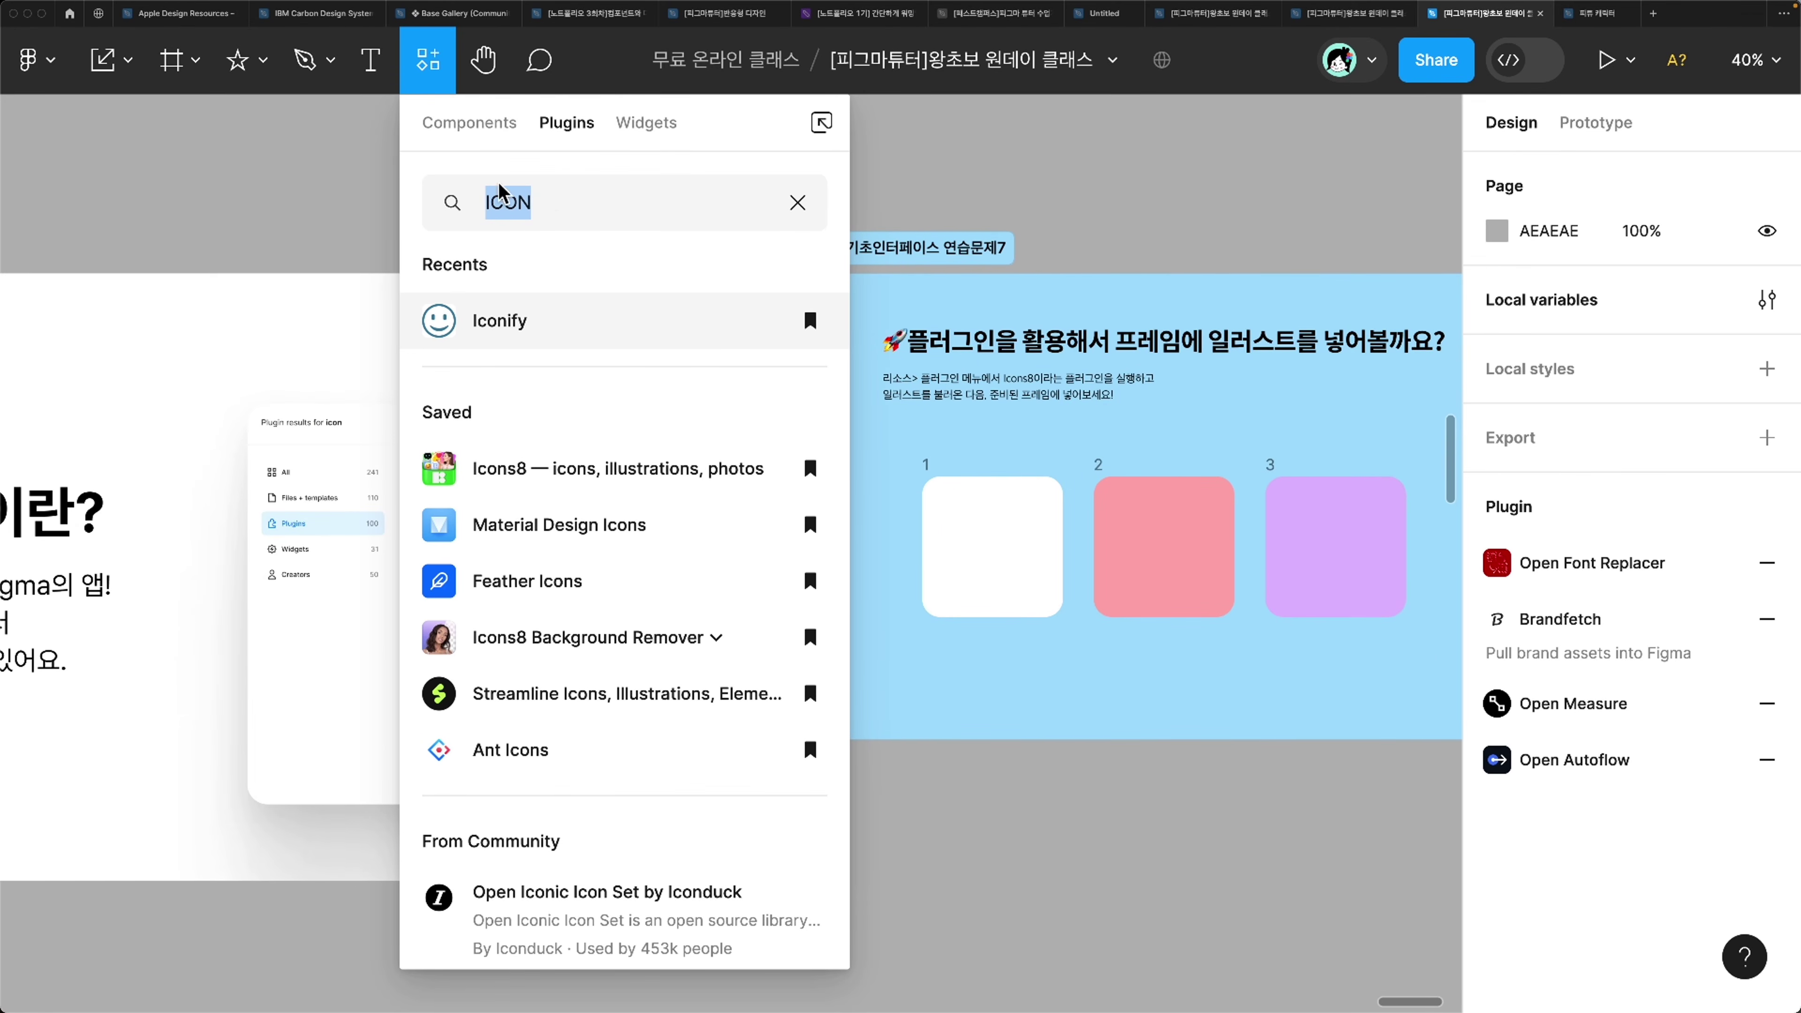
{"action": "left_click", "coordinate": [797, 203]}
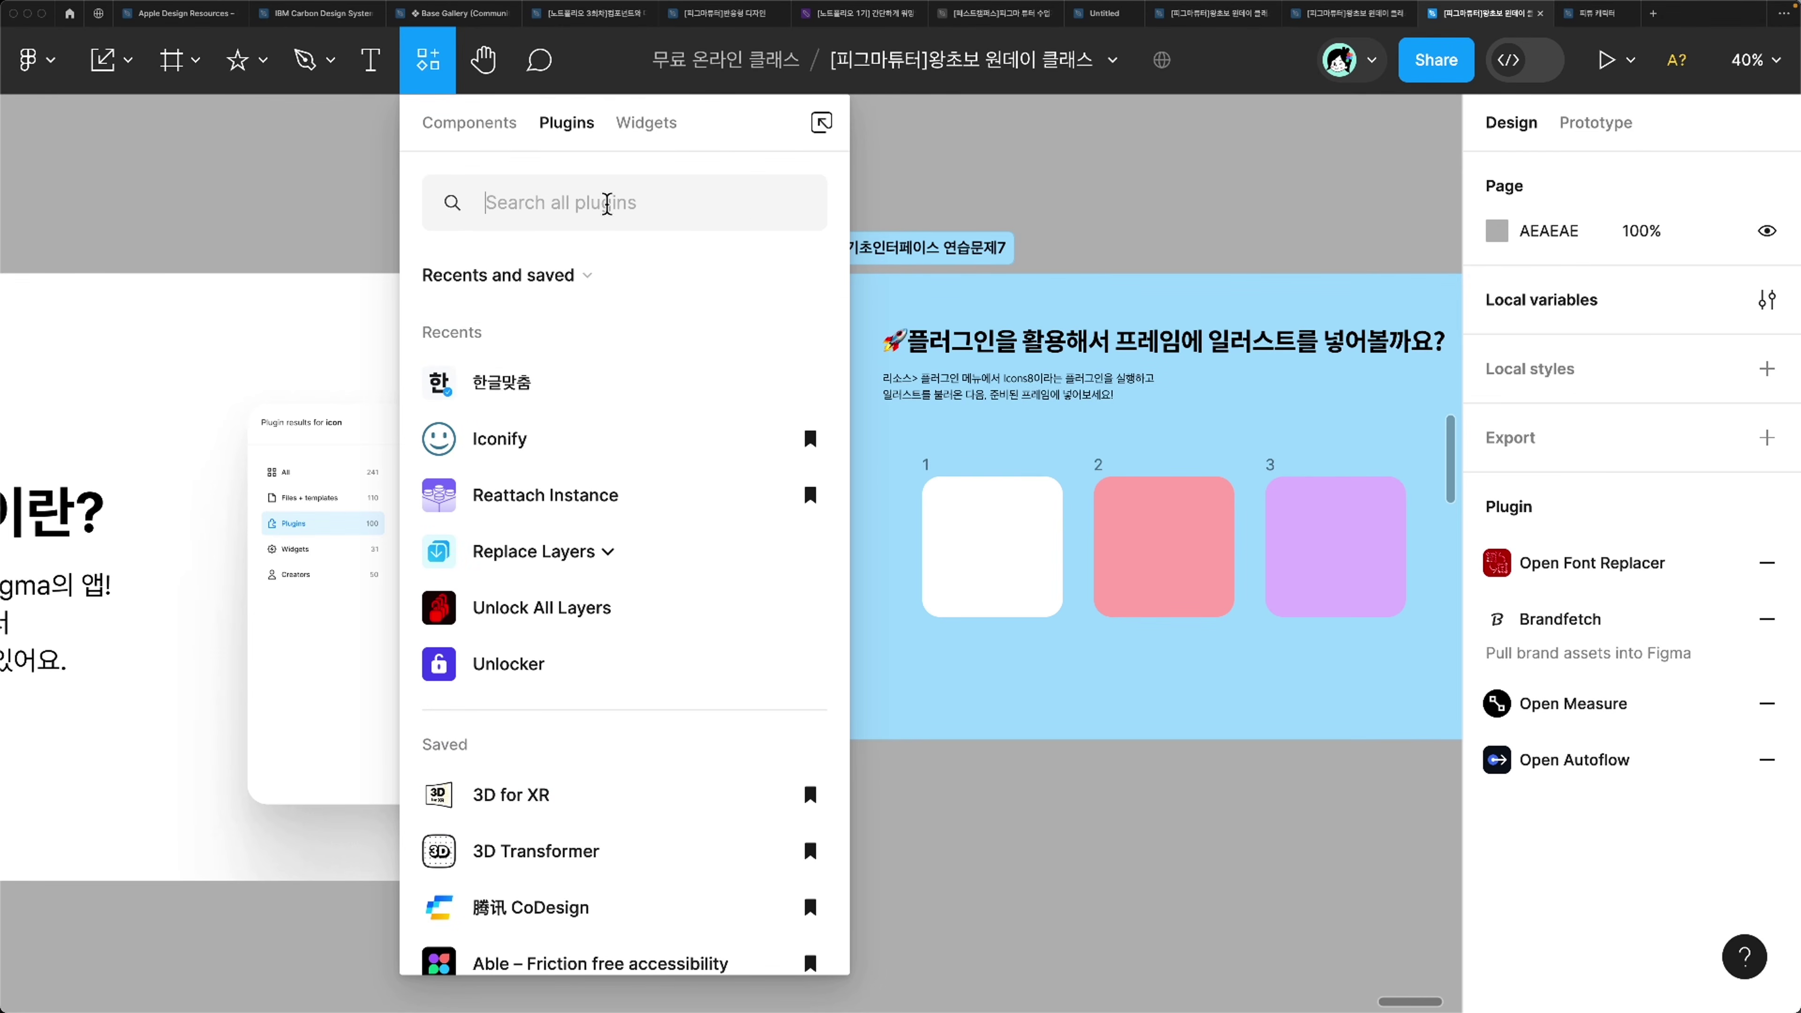
Step: Search the plugins for icons8, run Icons8 — icons, illustrations, photos, and place its window beside the practice frame
{"action": "type", "text": "i"}
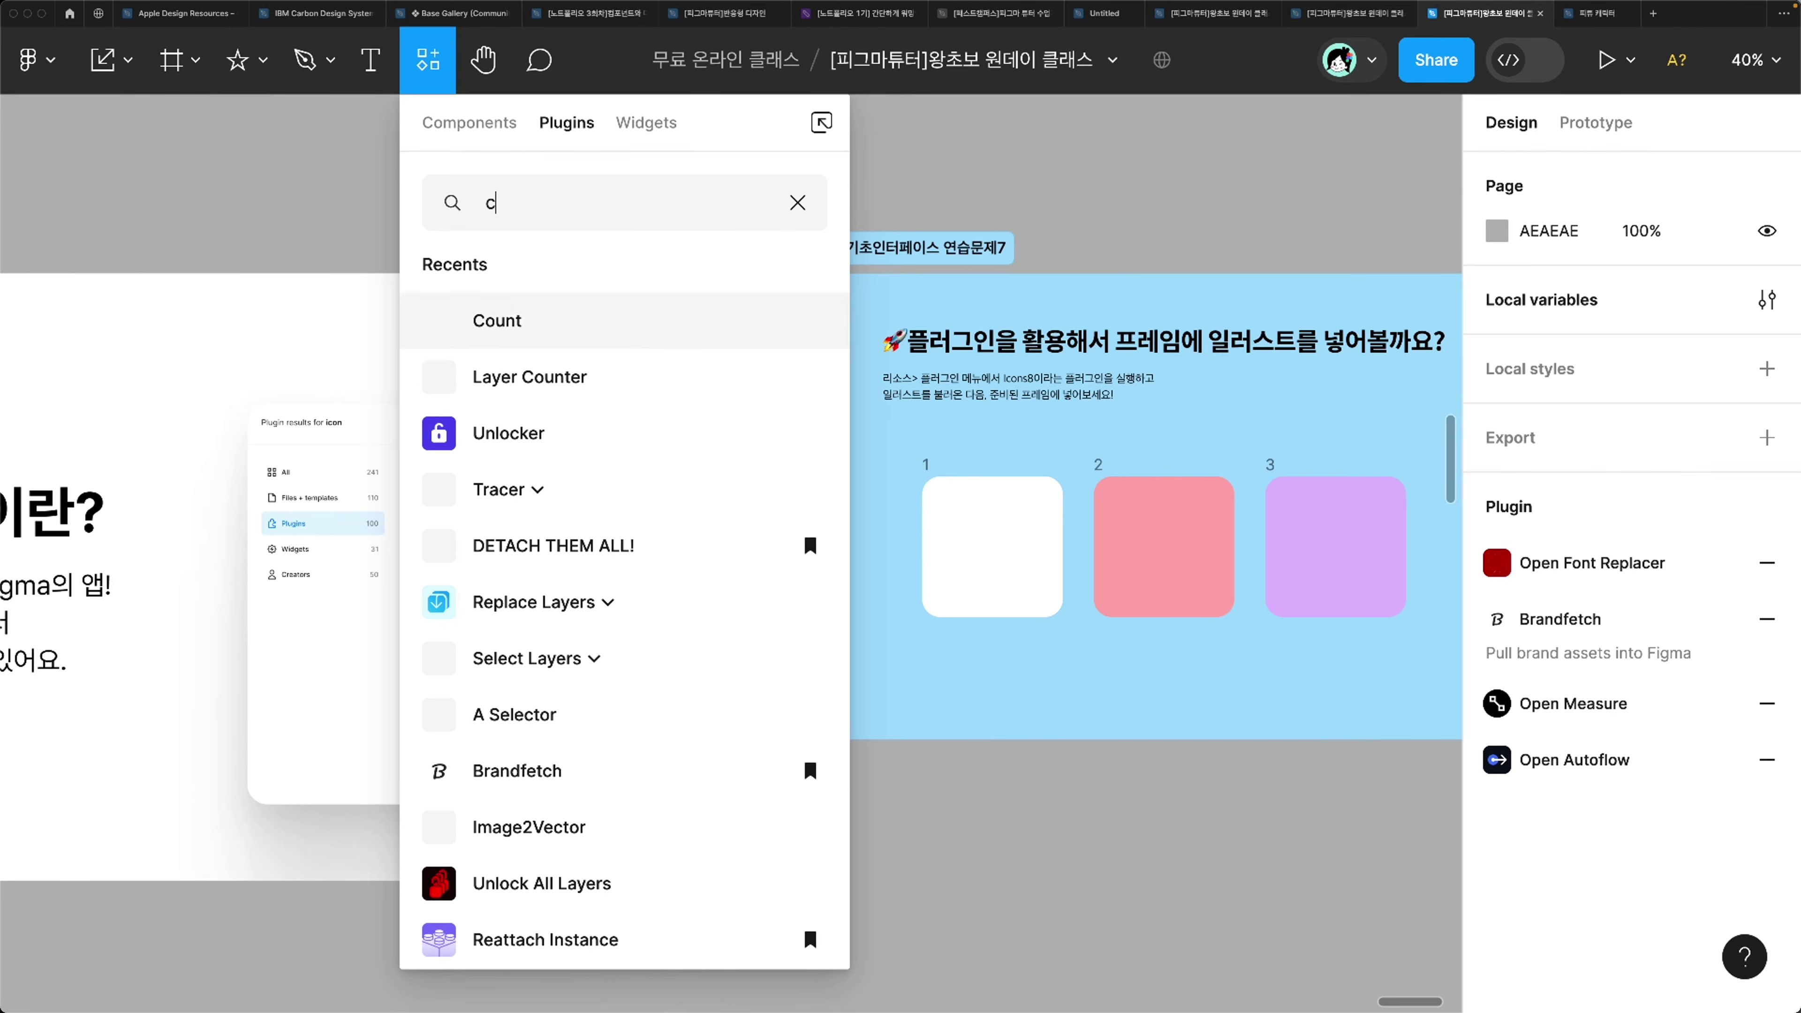
{"action": "key", "text": "BackSpace"}
{"action": "type", "text": "io"}
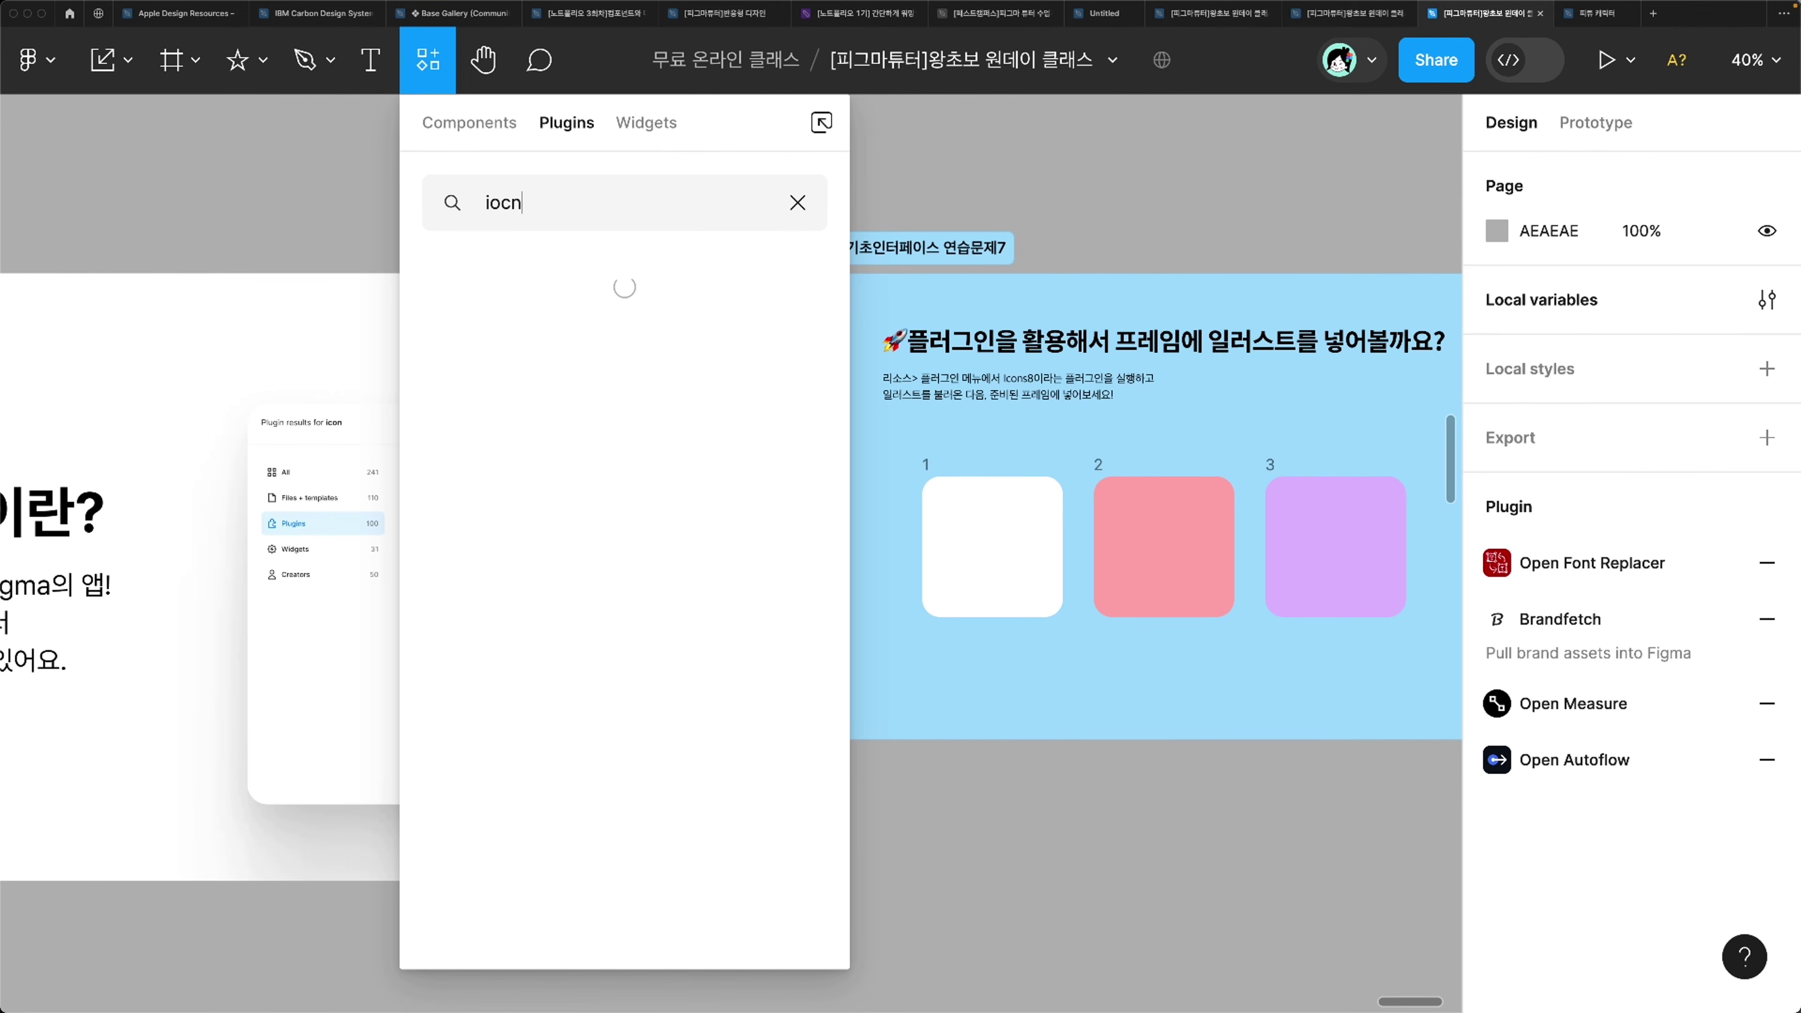
{"action": "key", "text": "BackSpace"}
{"action": "type", "text": "cons8"}
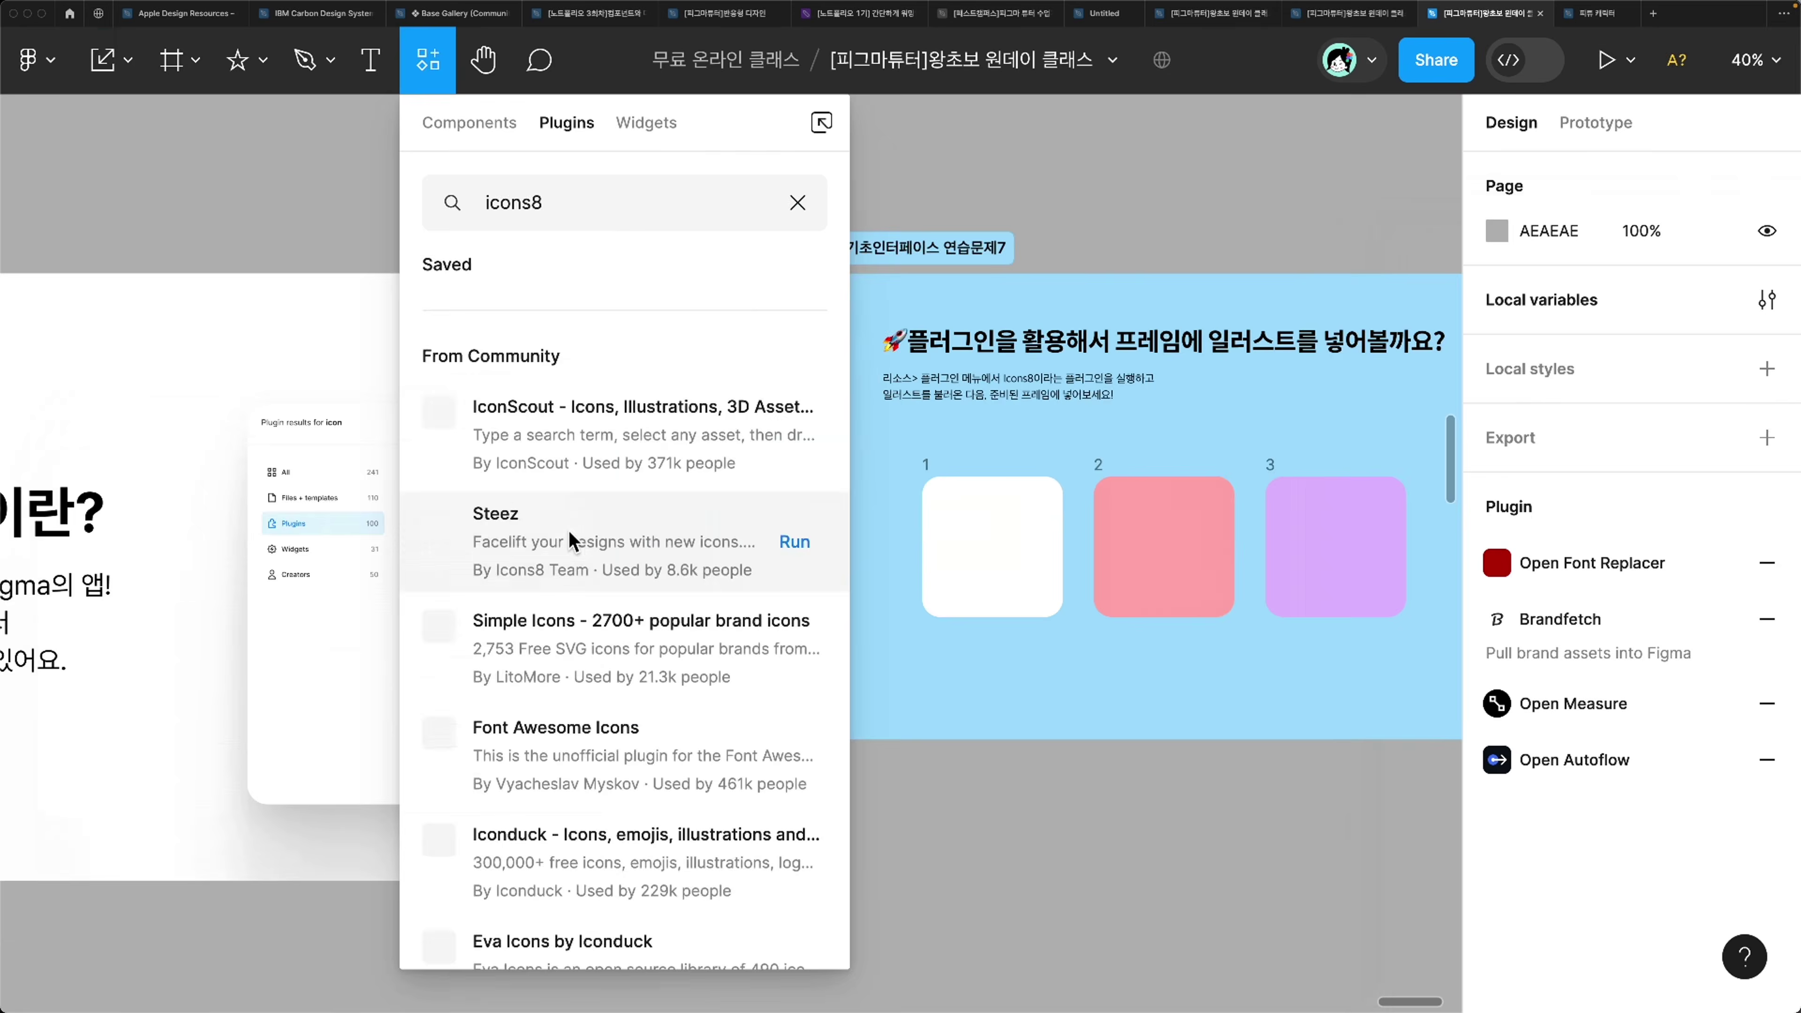
{"action": "key", "text": "Return"}
{"action": "left_click_drag", "start_coordinate": [1643, 213], "coordinate": [453, 148]}
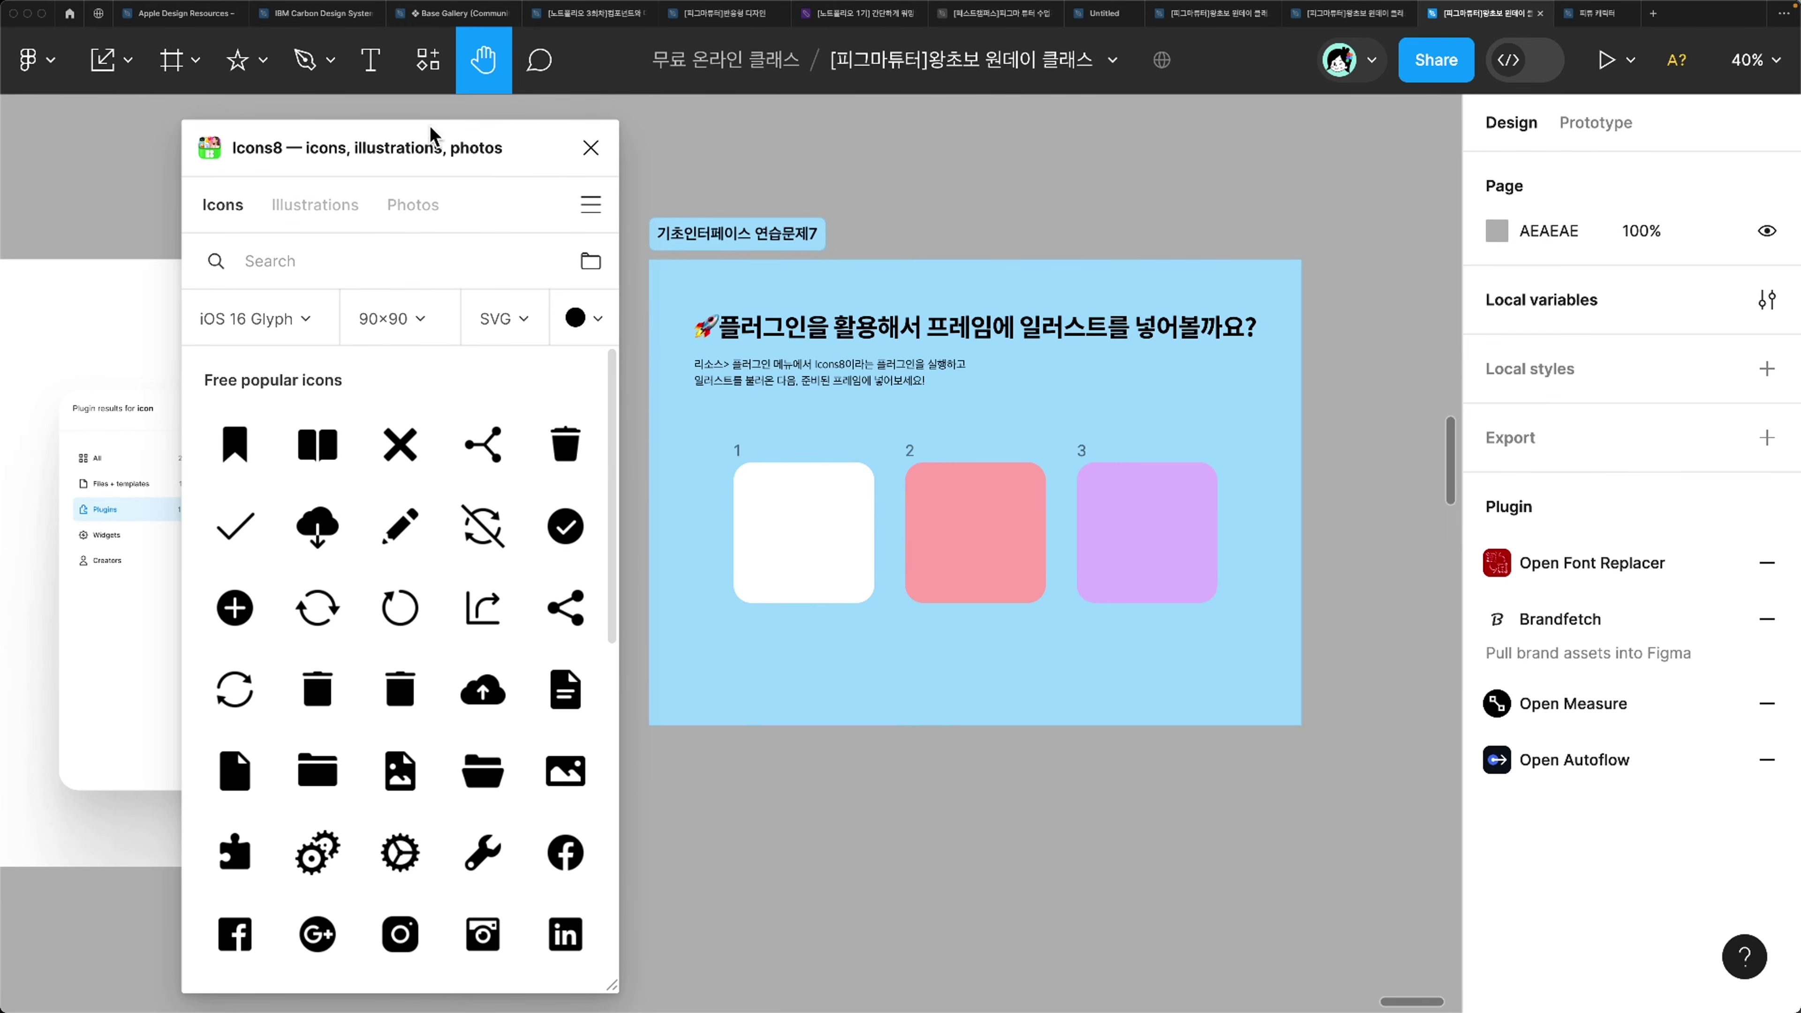
Step: Switch the active canvas tool to Move
{"action": "left_click", "coordinate": [102, 59]}
{"action": "left_click", "coordinate": [171, 59]}
{"action": "left_click", "coordinate": [127, 60]}
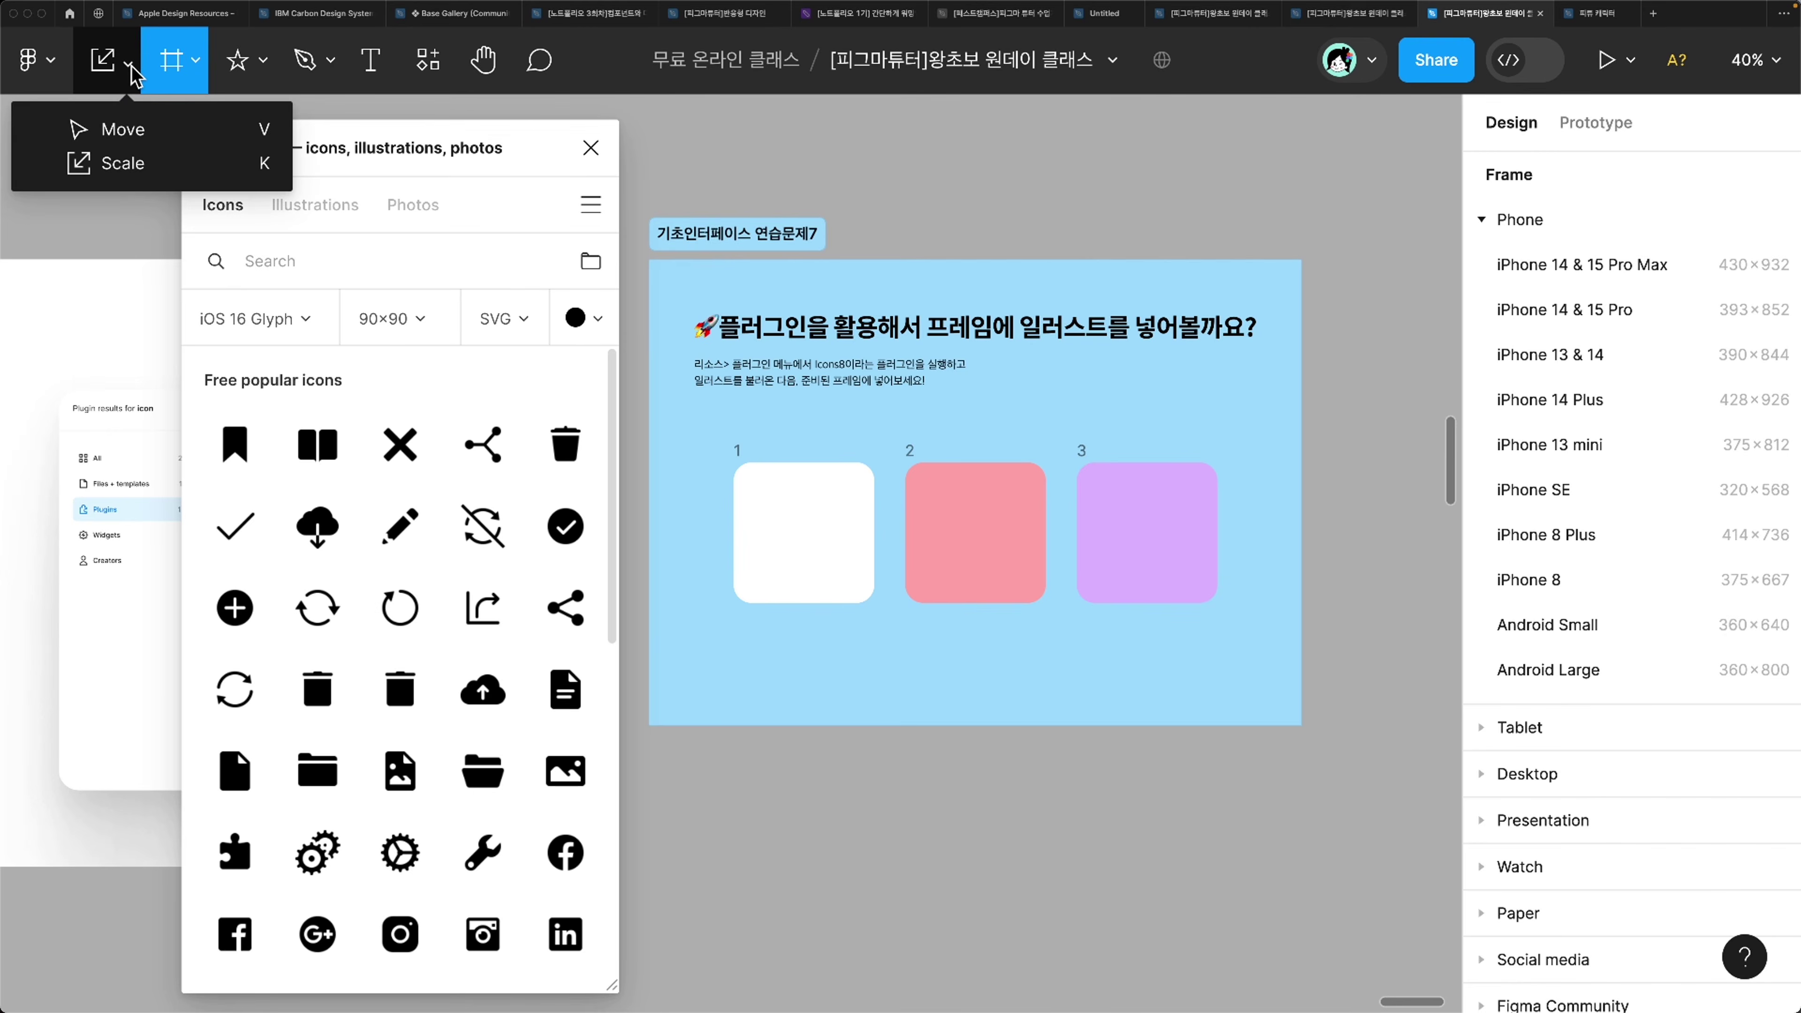
{"action": "left_click", "coordinate": [126, 127]}
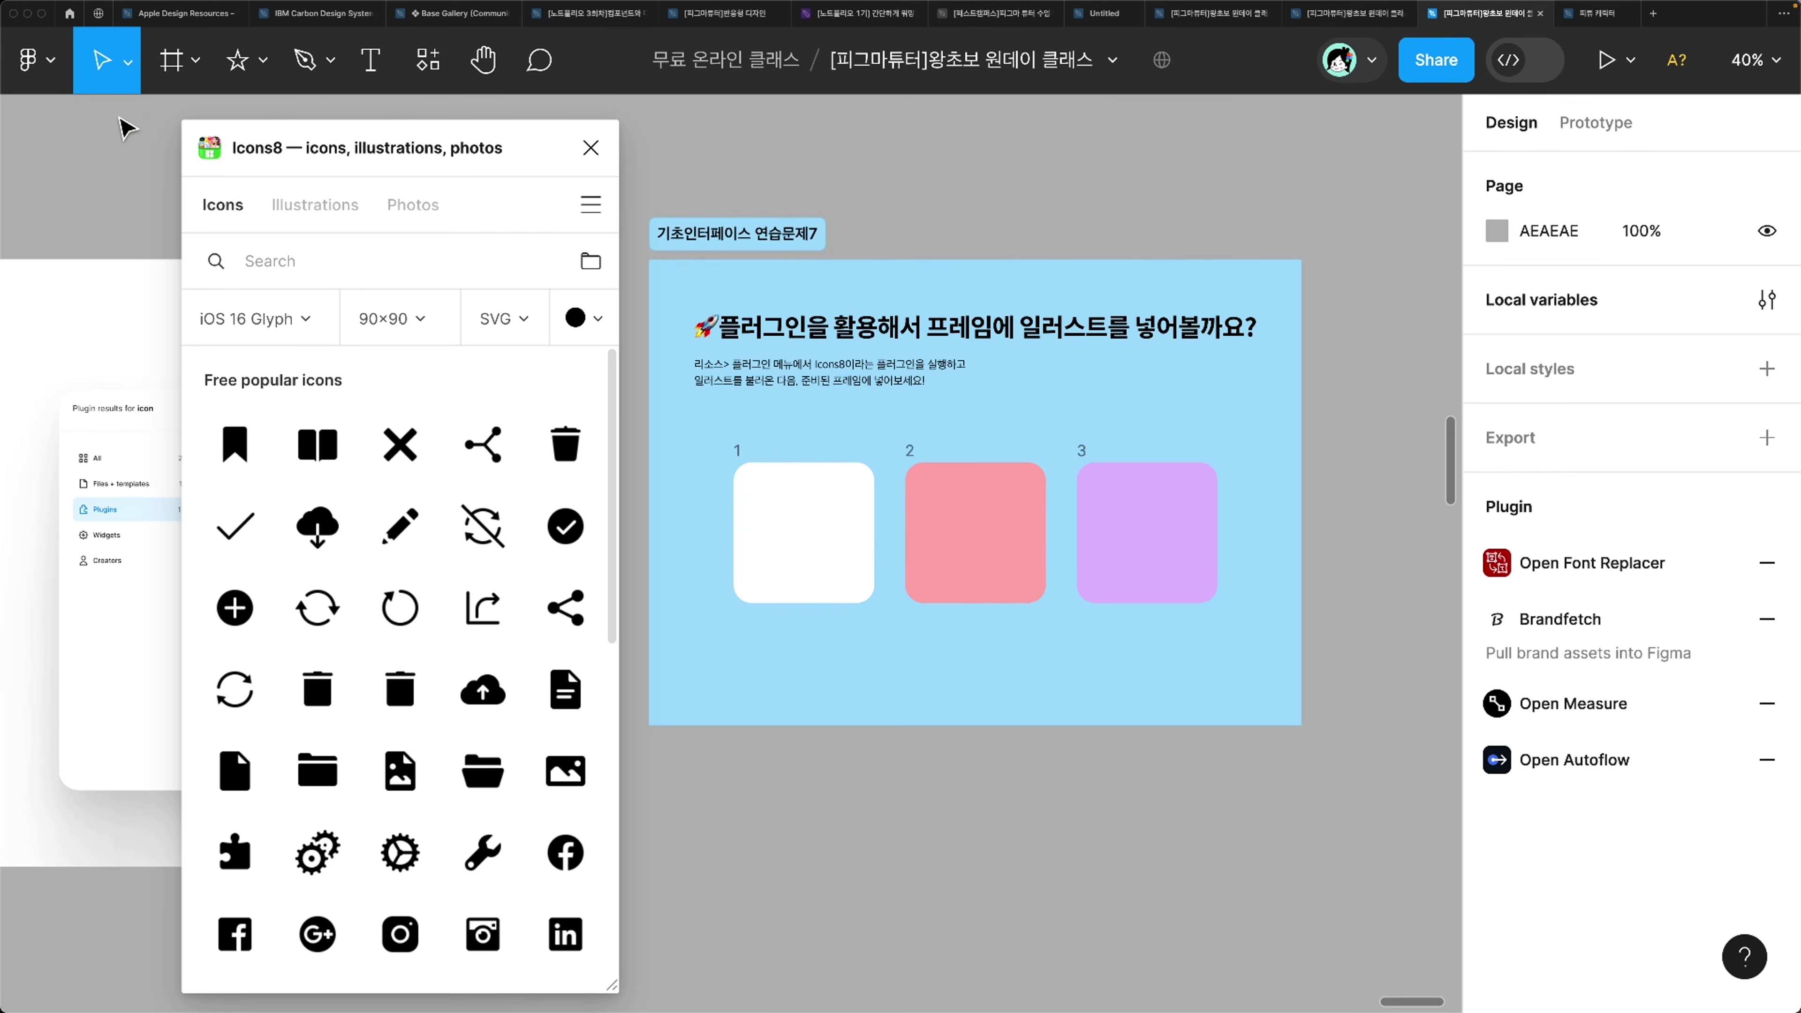
Step: Display the Icons8 illustrations and restrict them to the 3D Hygge style
{"action": "left_click", "coordinate": [314, 207]}
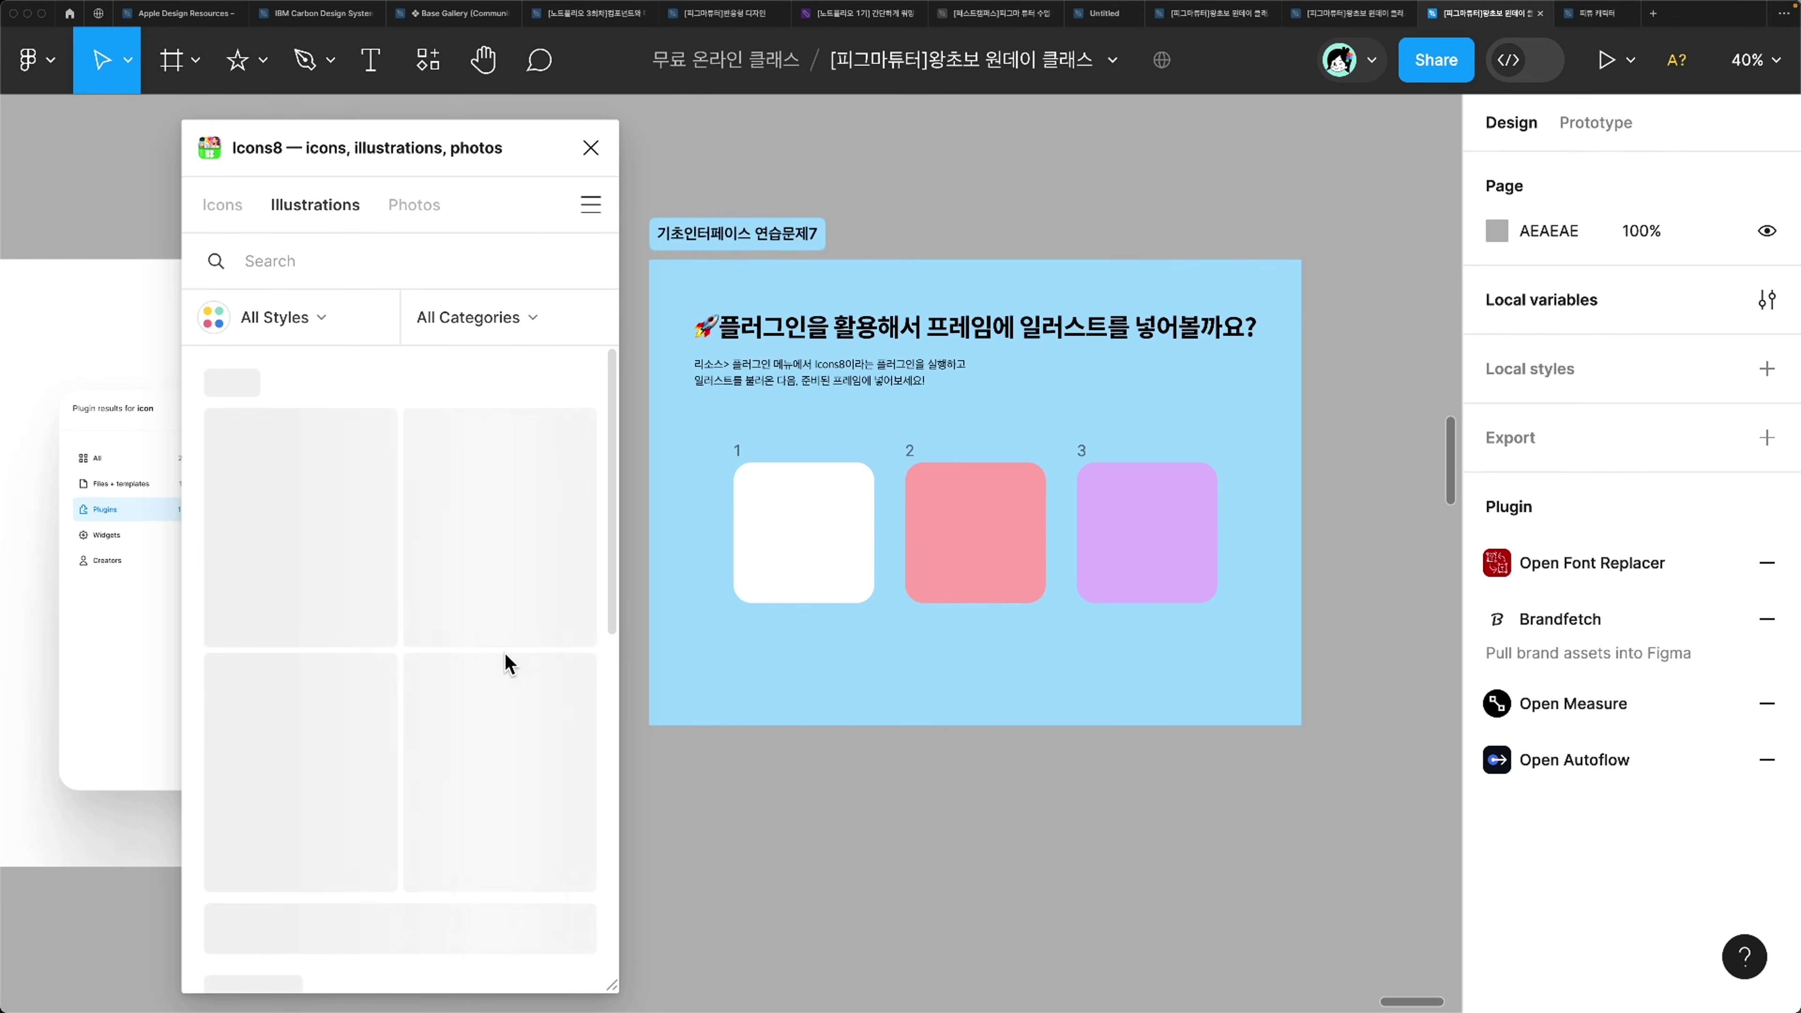
{"action": "scroll", "coordinate": [573, 727], "scroll_direction": "down", "scroll_amount": 1}
{"action": "scroll", "coordinate": [576, 723], "scroll_direction": "up", "scroll_amount": 1}
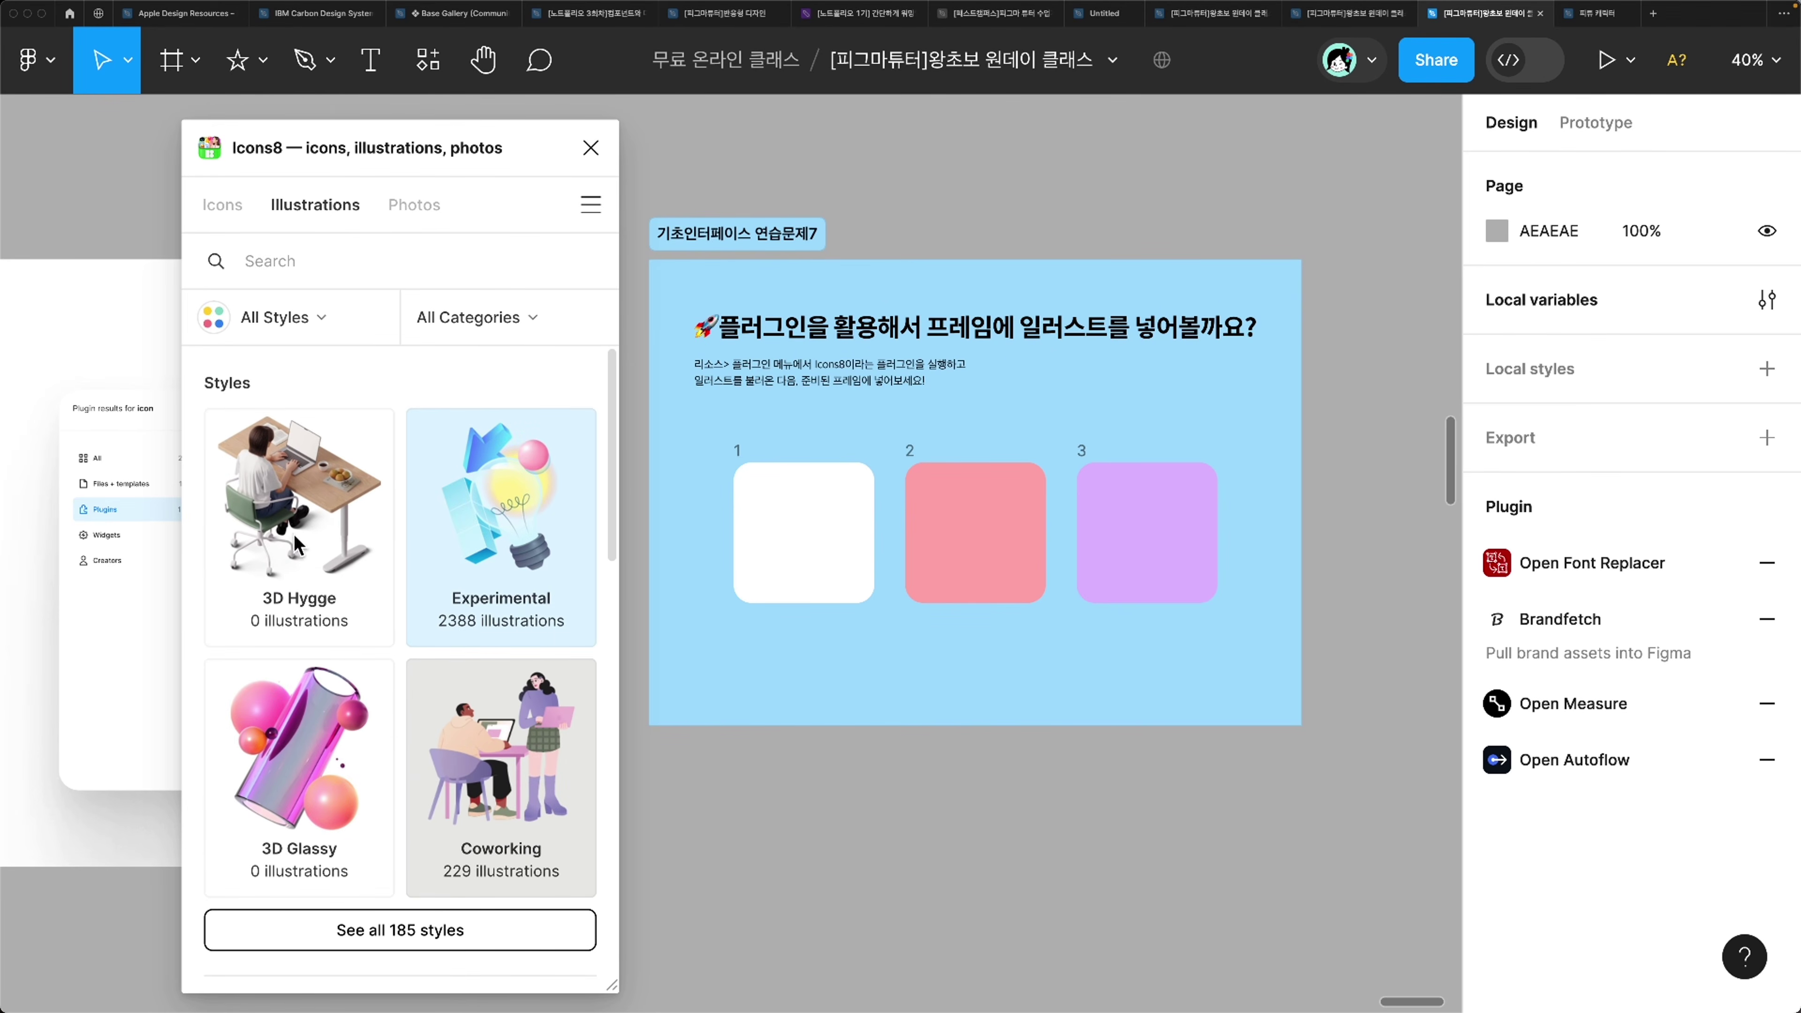
{"action": "left_click", "coordinate": [323, 568]}
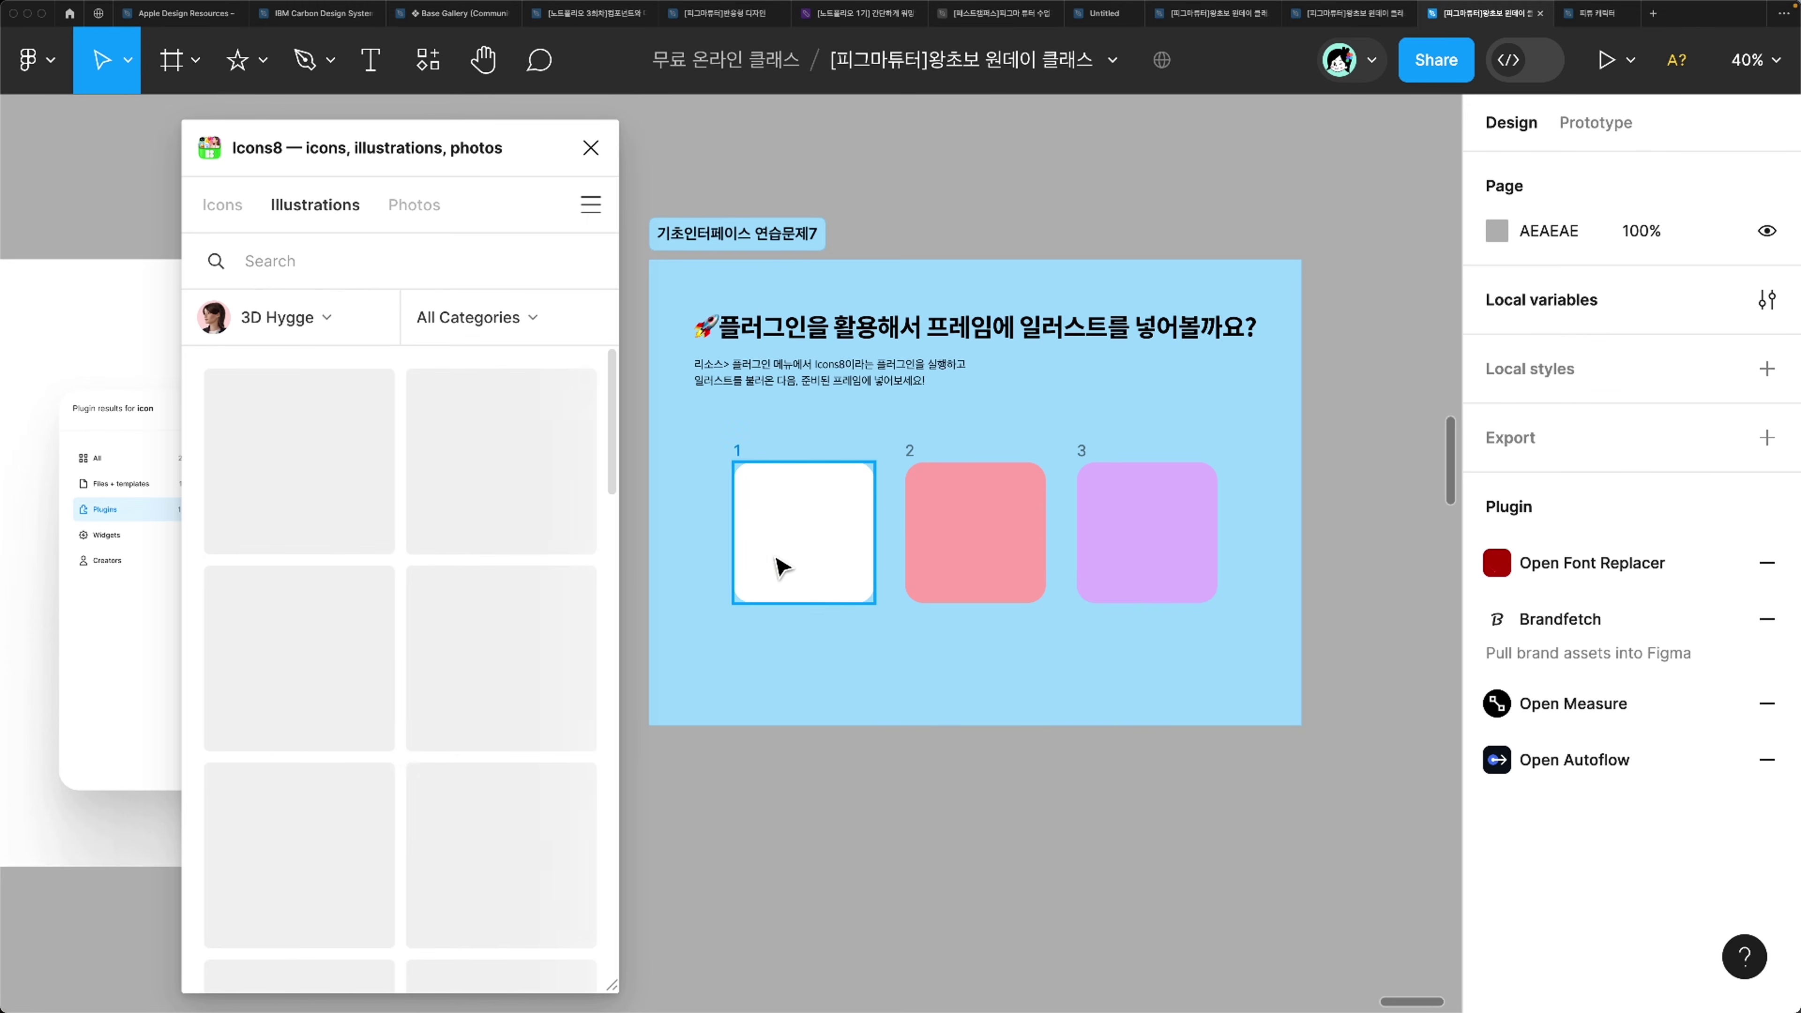
Step: Insert the PNG of the woman standing at a wooden worktable into frame 1 and scale it to 303 × 250
{"action": "left_click", "coordinate": [808, 585]}
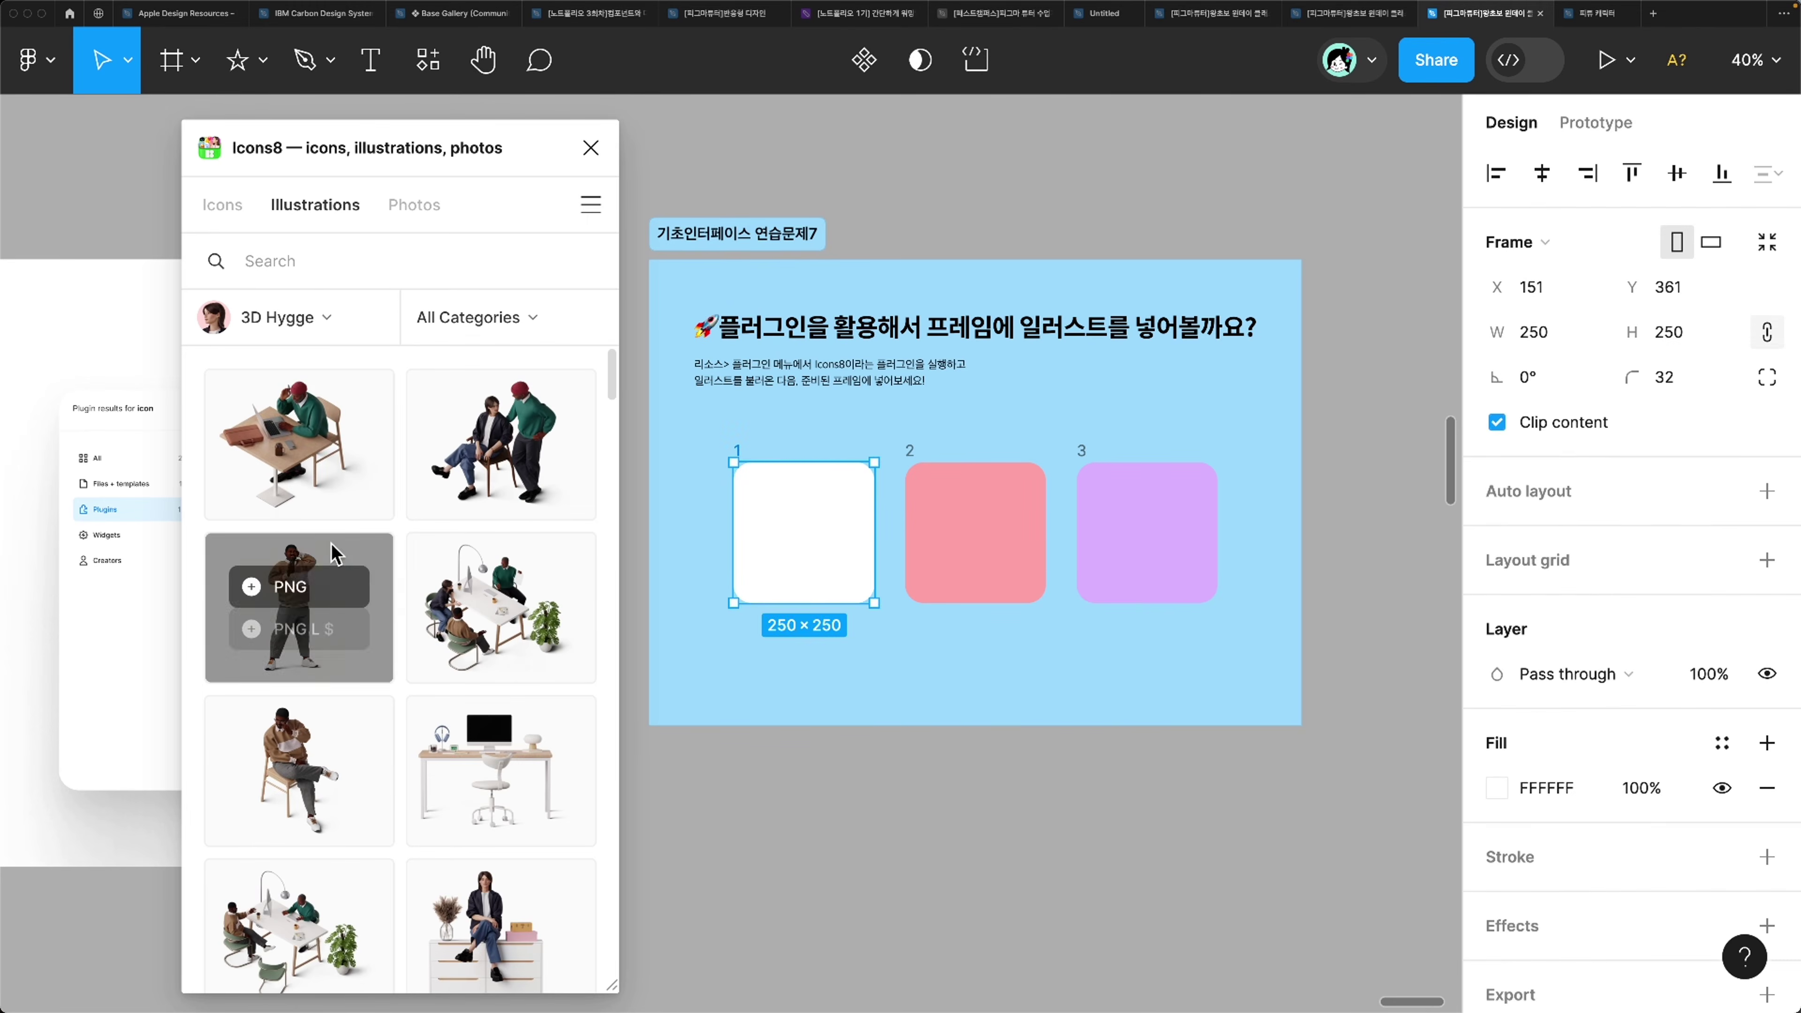
{"action": "mouse_move", "coordinate": [328, 453]}
{"action": "scroll", "coordinate": [500, 638], "scroll_direction": "down", "scroll_amount": 5}
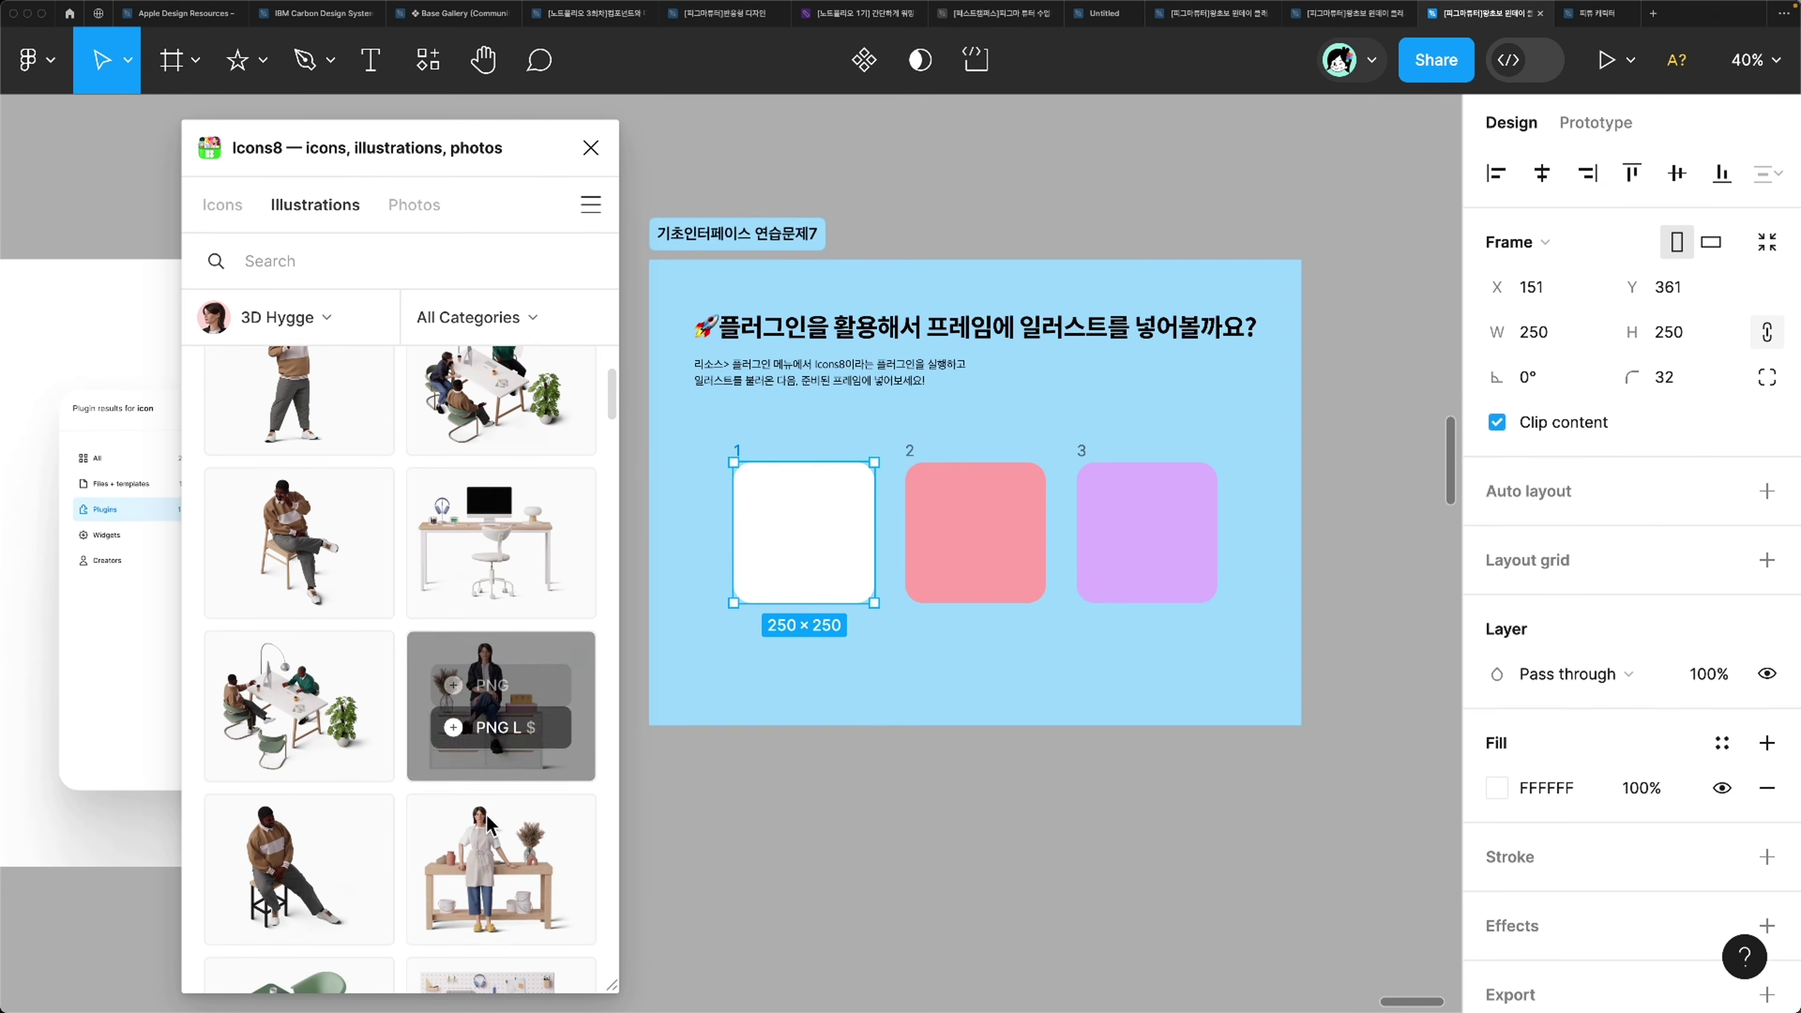
{"action": "mouse_move", "coordinate": [511, 896]}
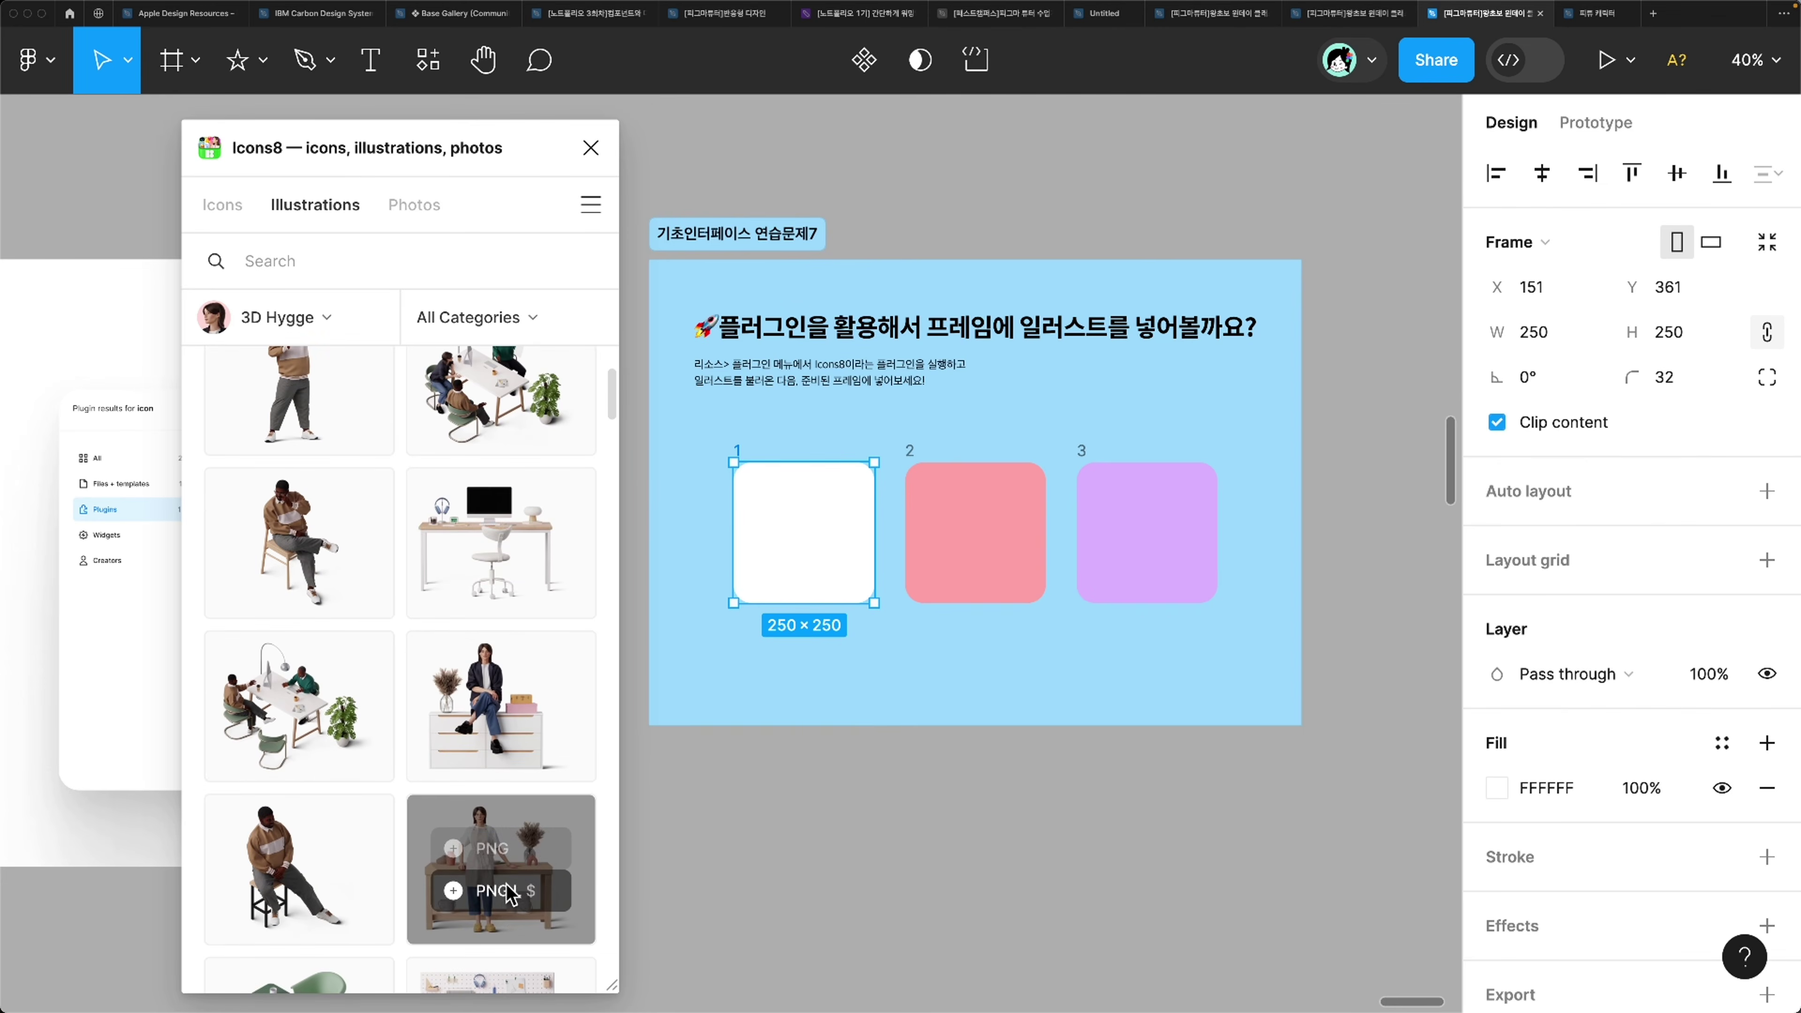
{"action": "left_click", "coordinate": [518, 850]}
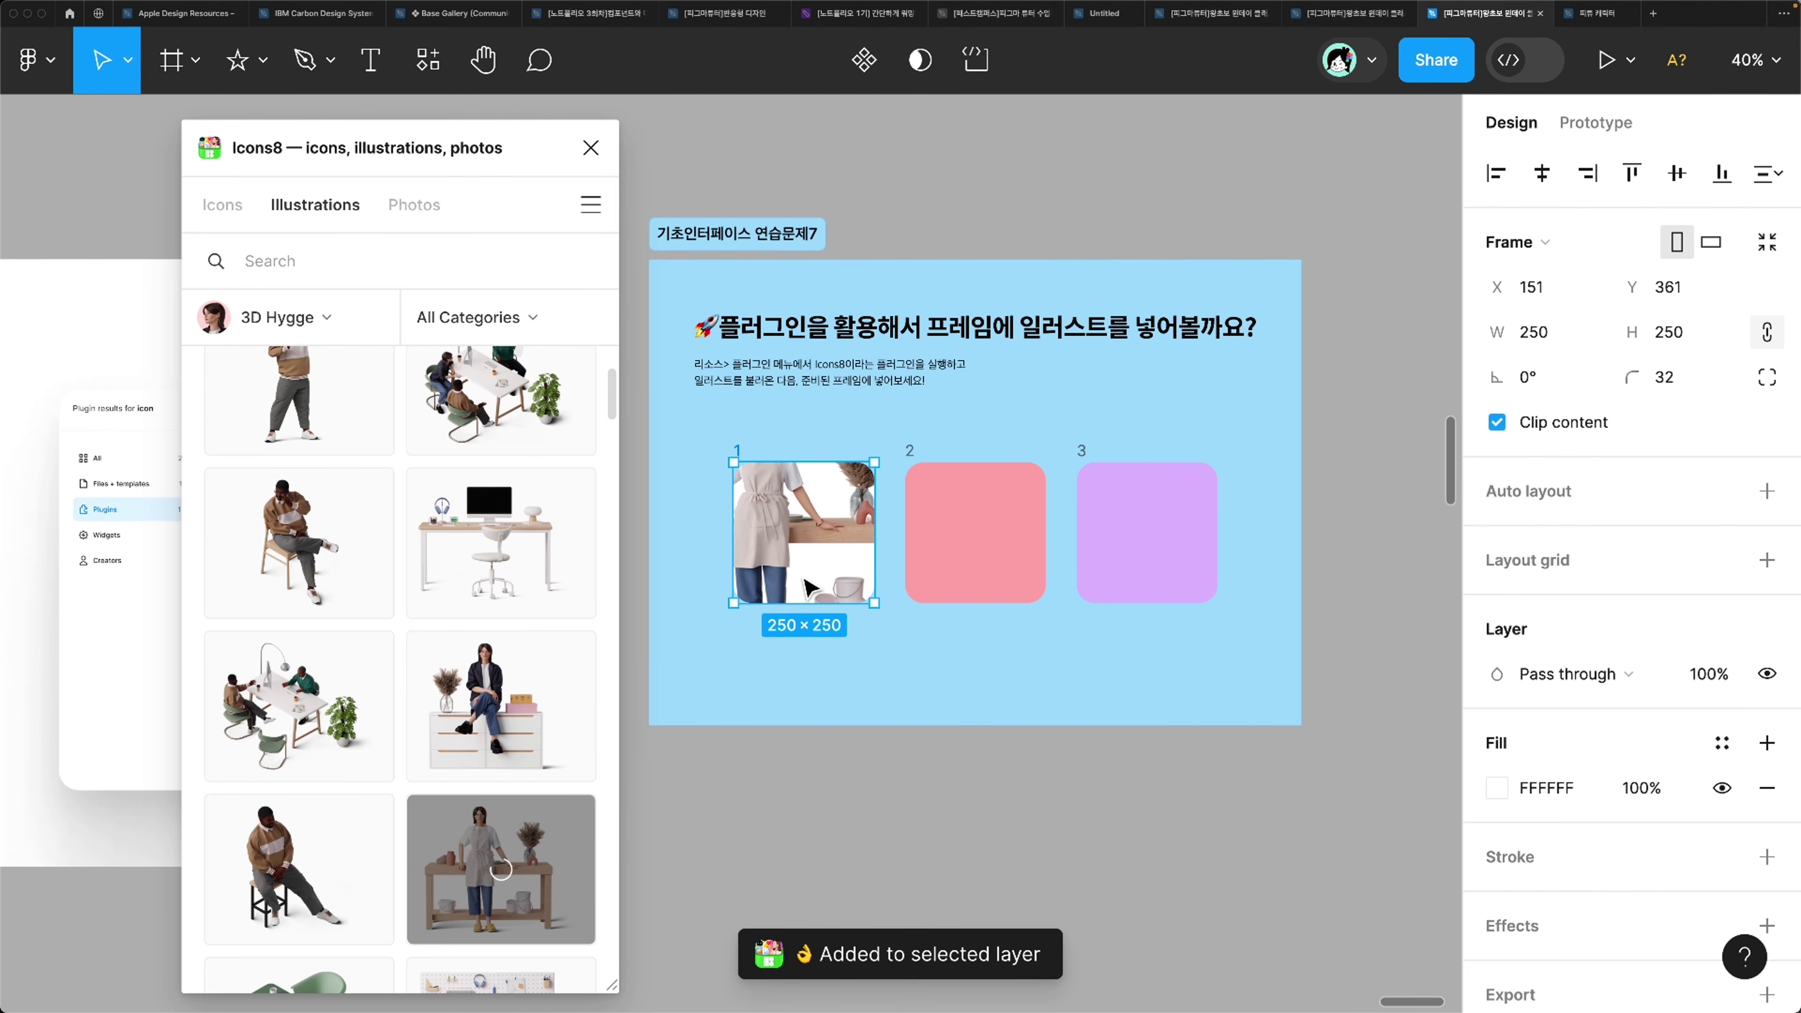
{"action": "double_click", "coordinate": [822, 571]}
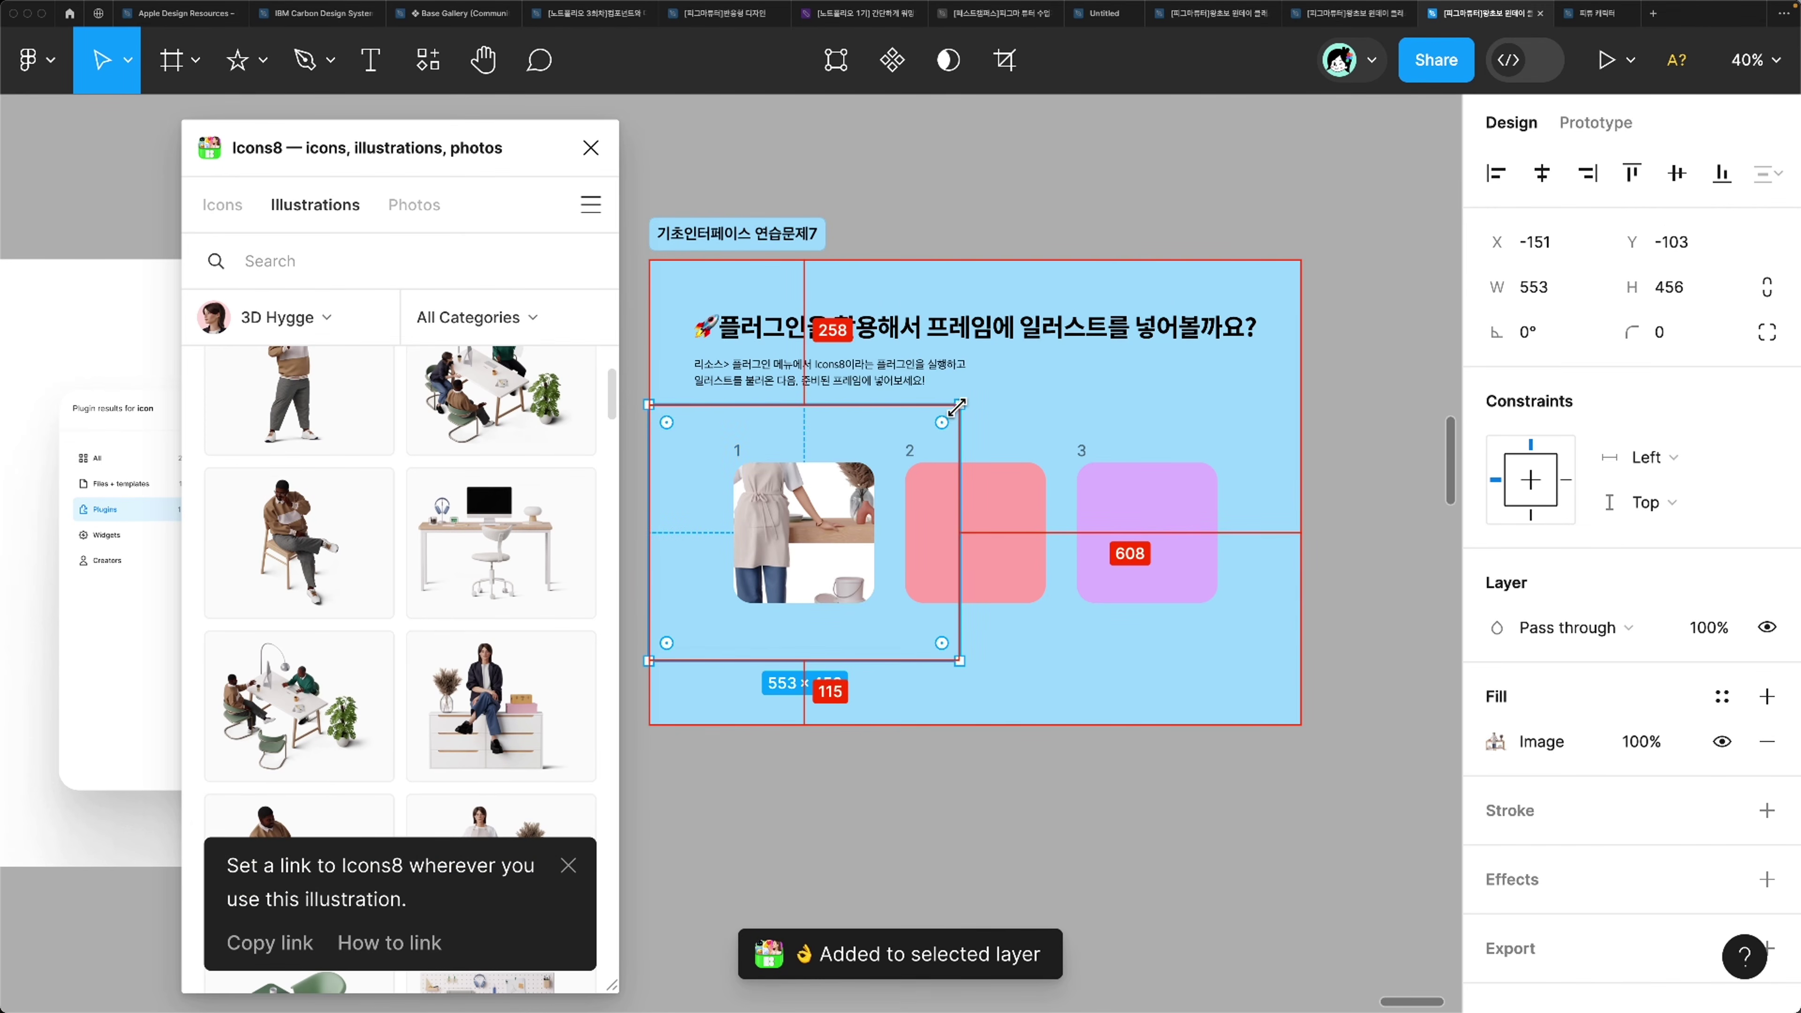
{"action": "left_click_drag", "start_coordinate": [947, 404], "coordinate": [859, 462]}
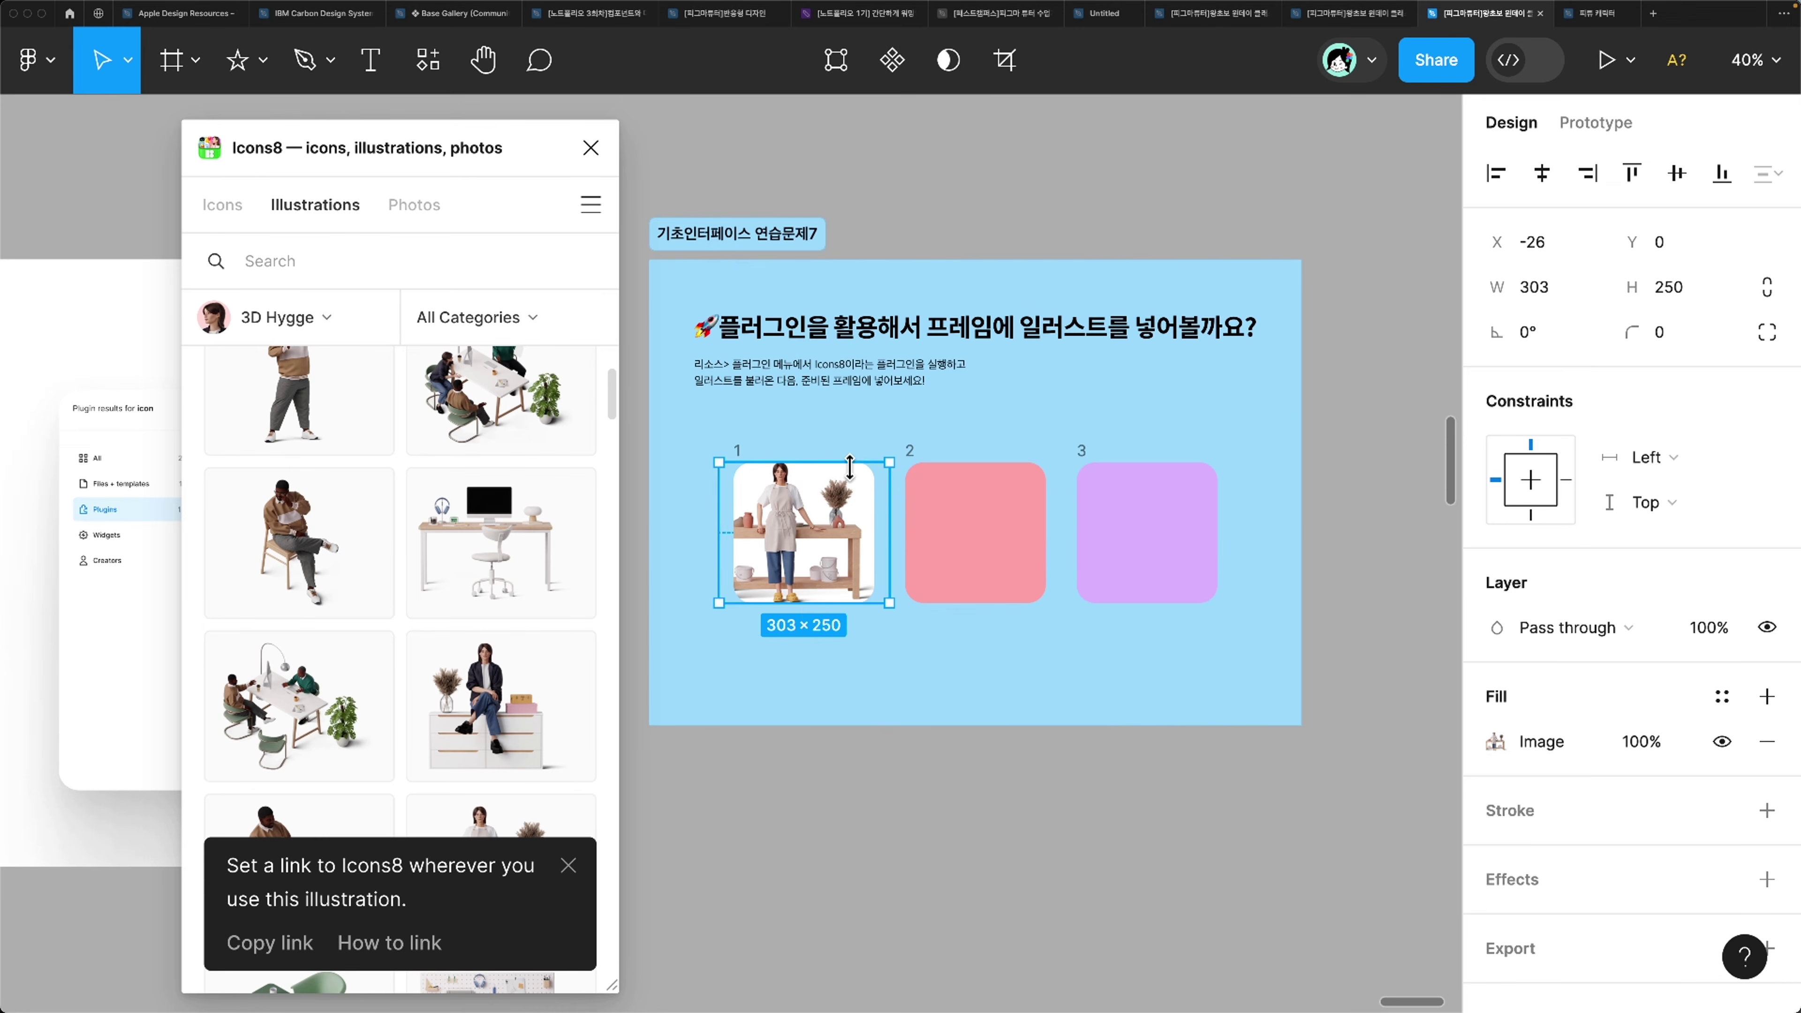
Step: Insert the PNG of the green table with chairs into frame 2 and scale it down proportionally to the frame's height
{"action": "left_click", "coordinate": [1026, 494]}
{"action": "scroll", "coordinate": [361, 647], "scroll_direction": "down", "scroll_amount": 3}
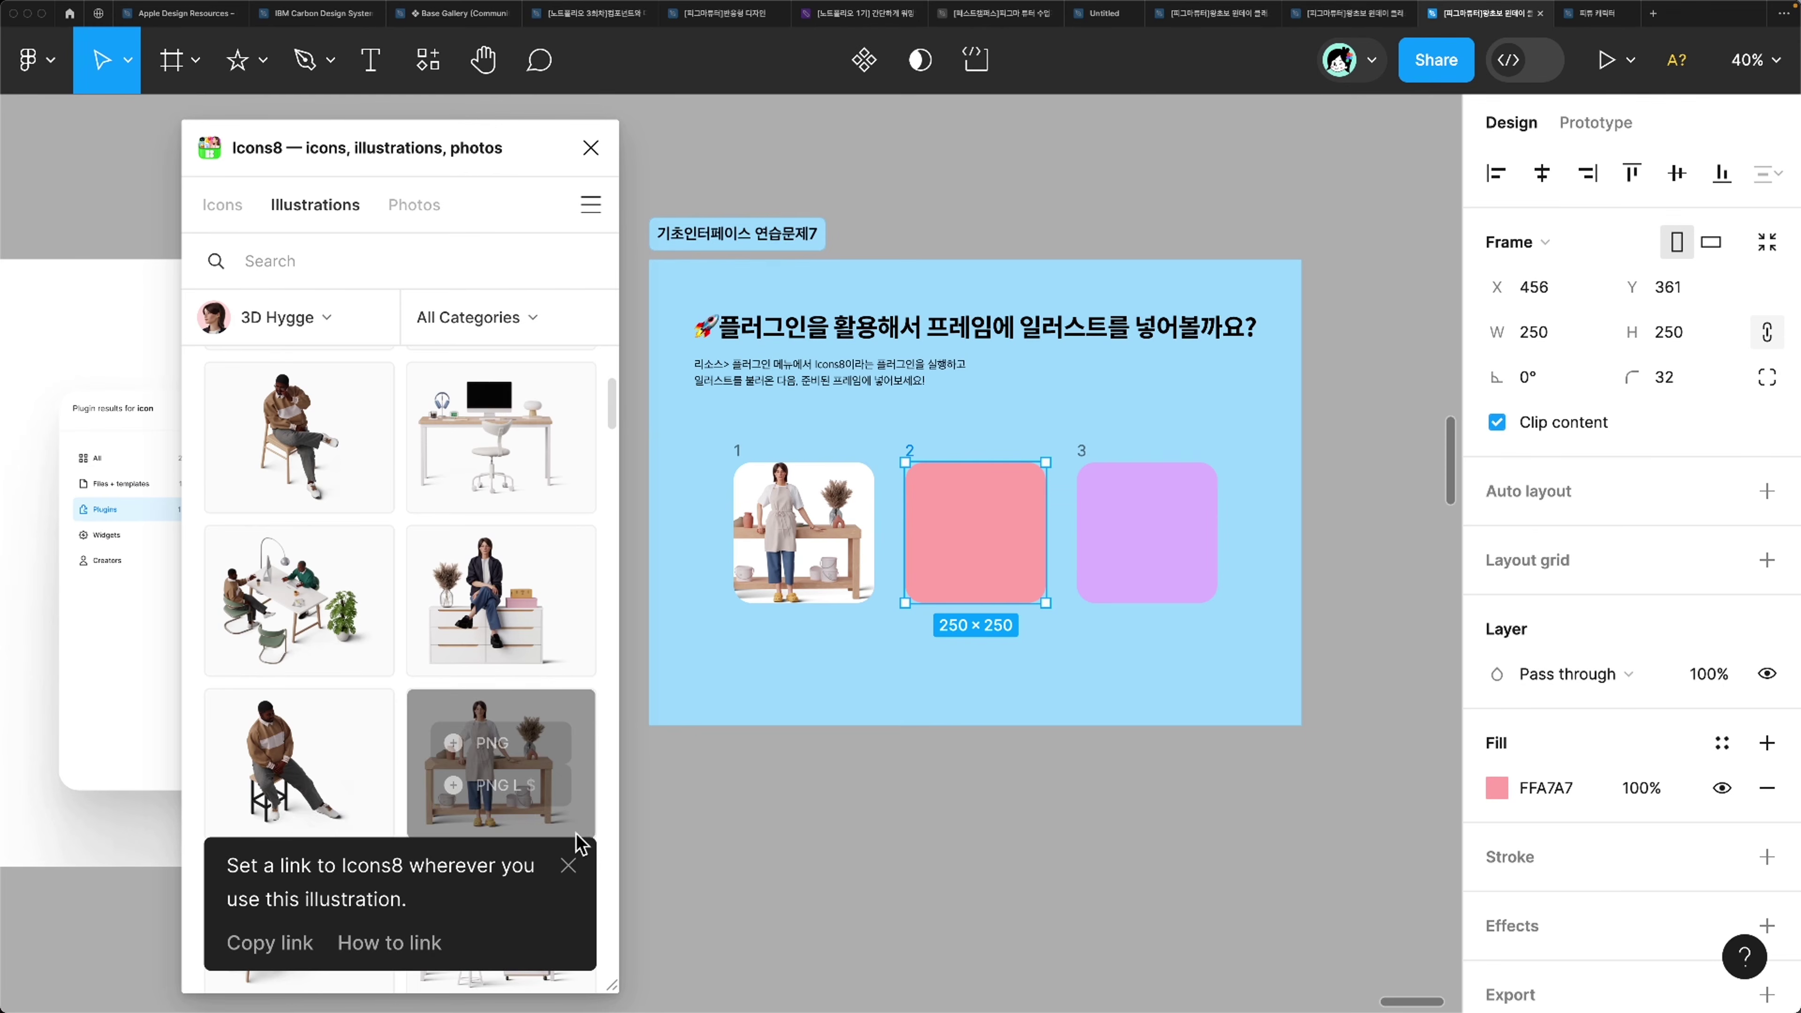
{"action": "left_click", "coordinate": [568, 865]}
{"action": "scroll", "coordinate": [305, 717], "scroll_direction": "down", "scroll_amount": 2}
{"action": "left_click", "coordinate": [301, 713]}
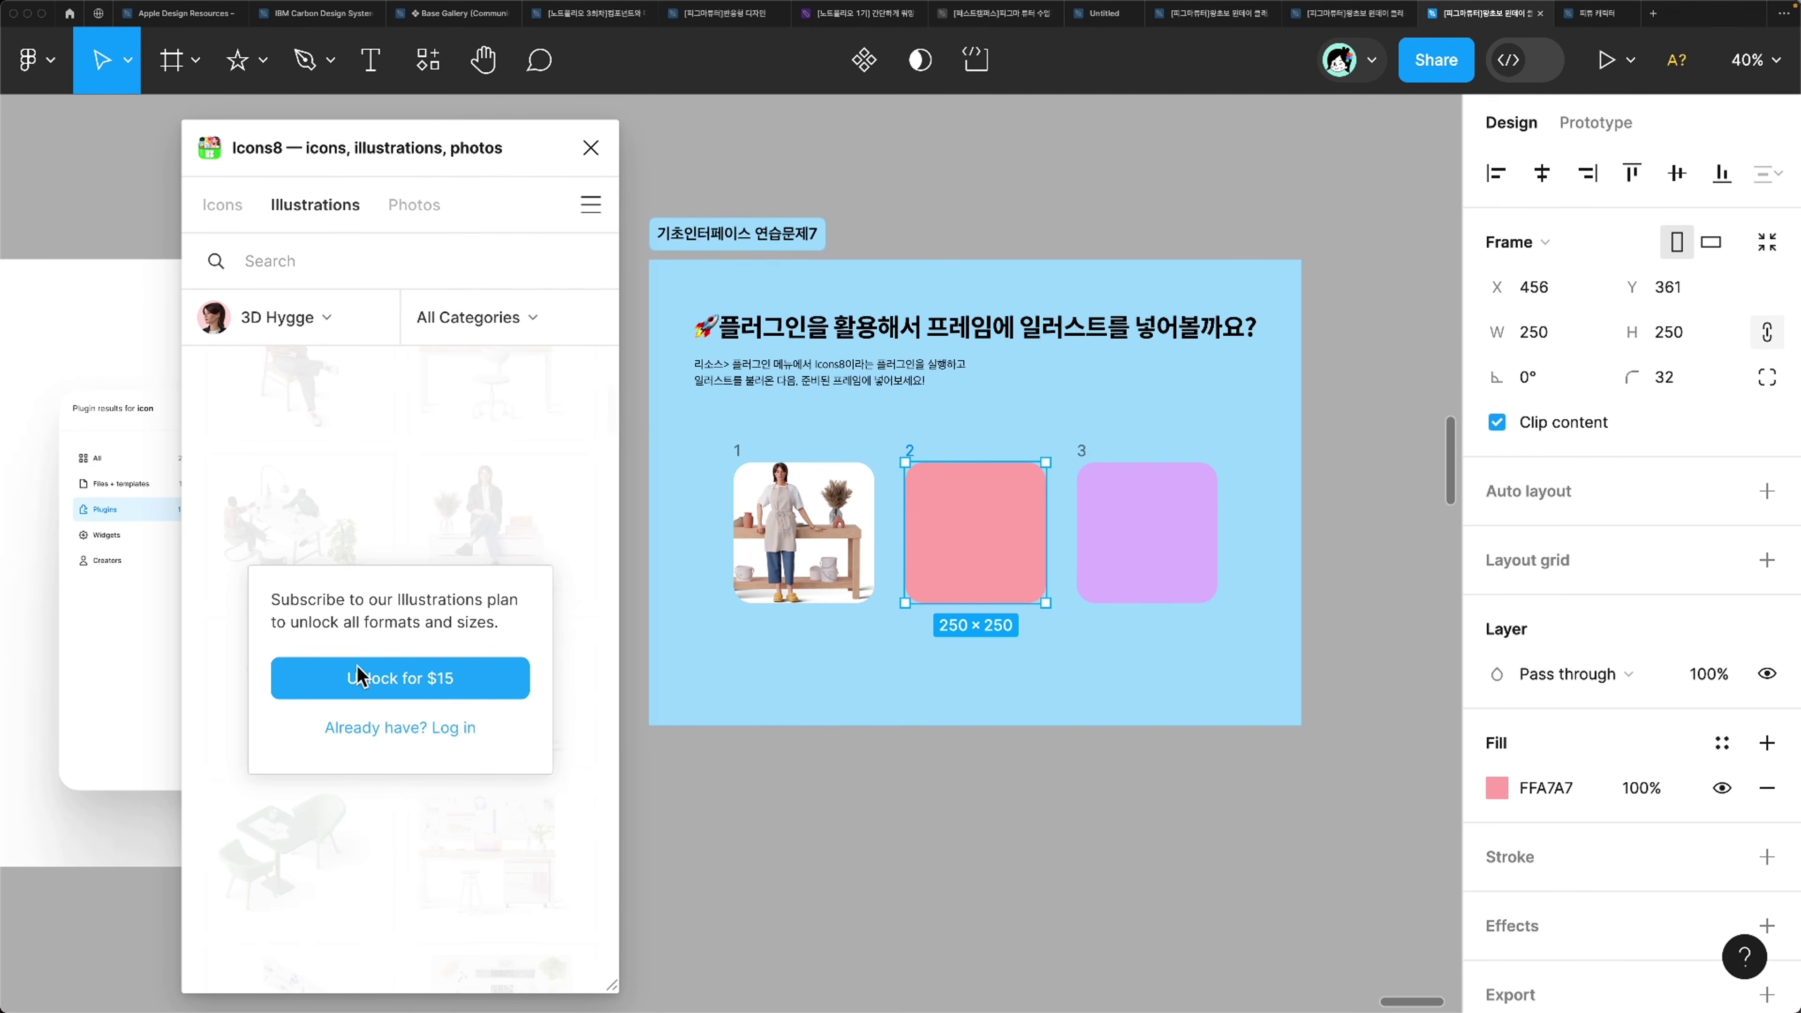
{"action": "left_click", "coordinate": [441, 555]}
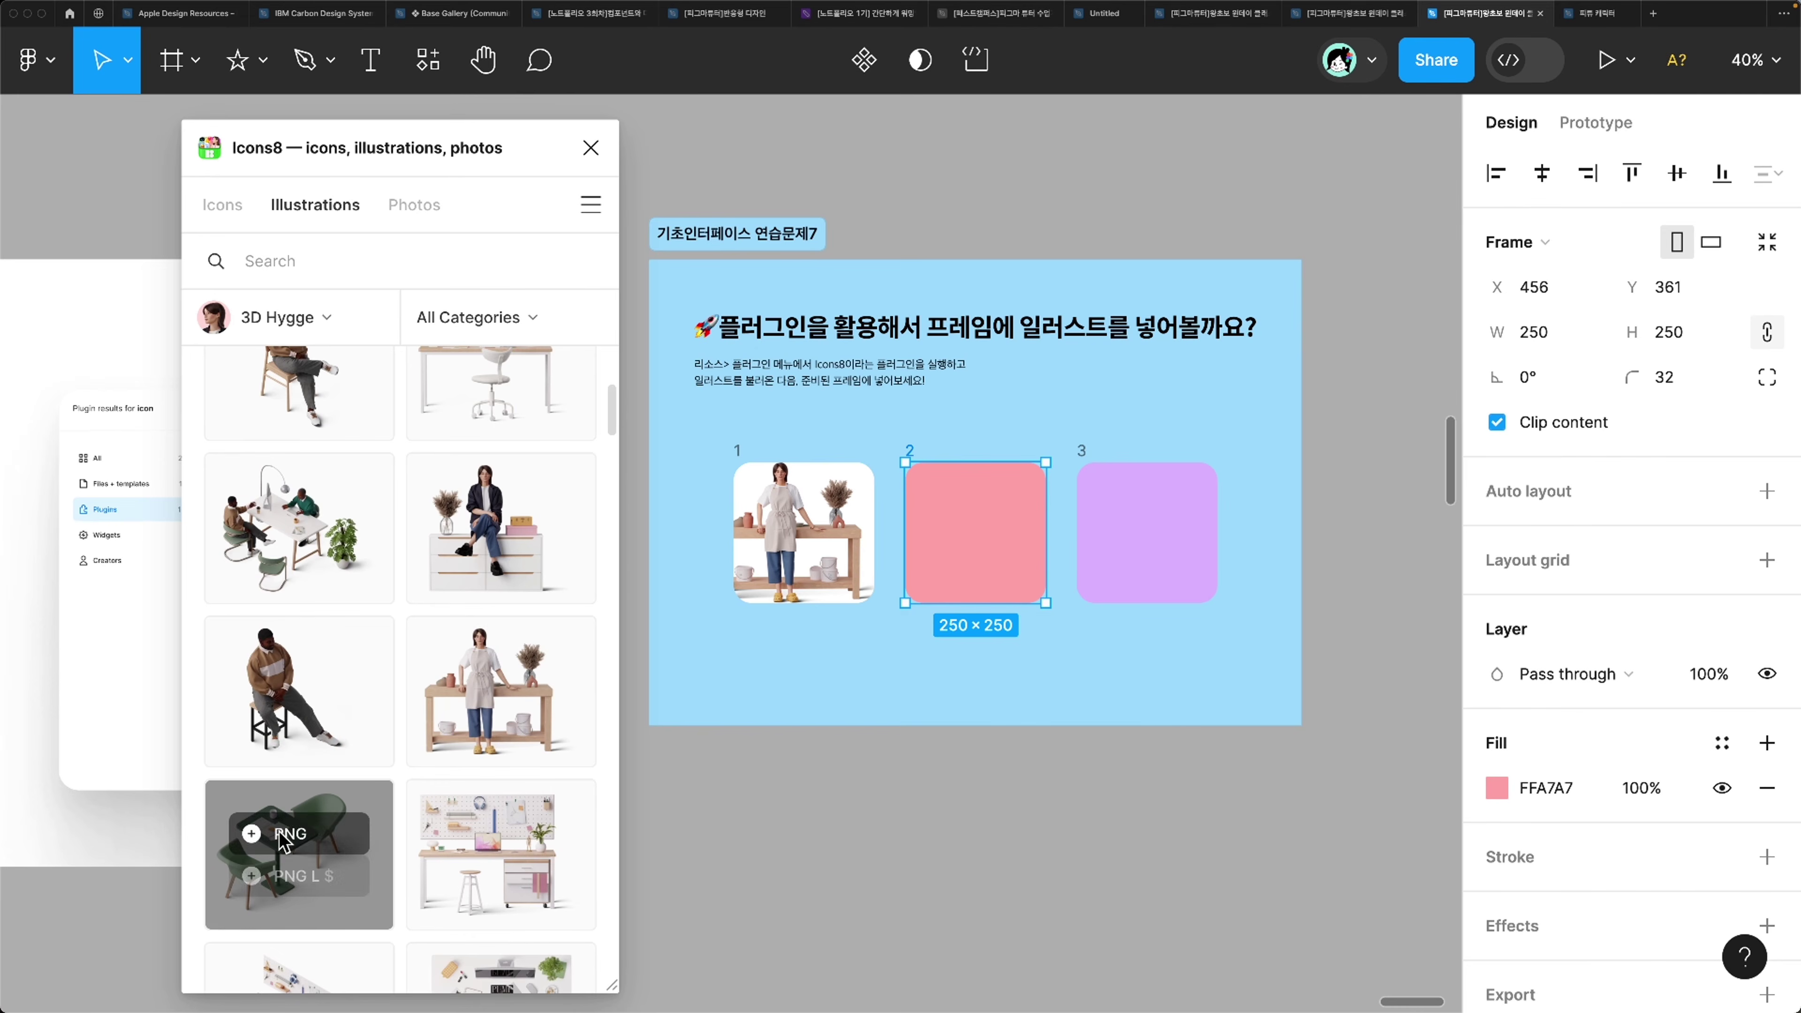
{"action": "left_click", "coordinate": [294, 837]}
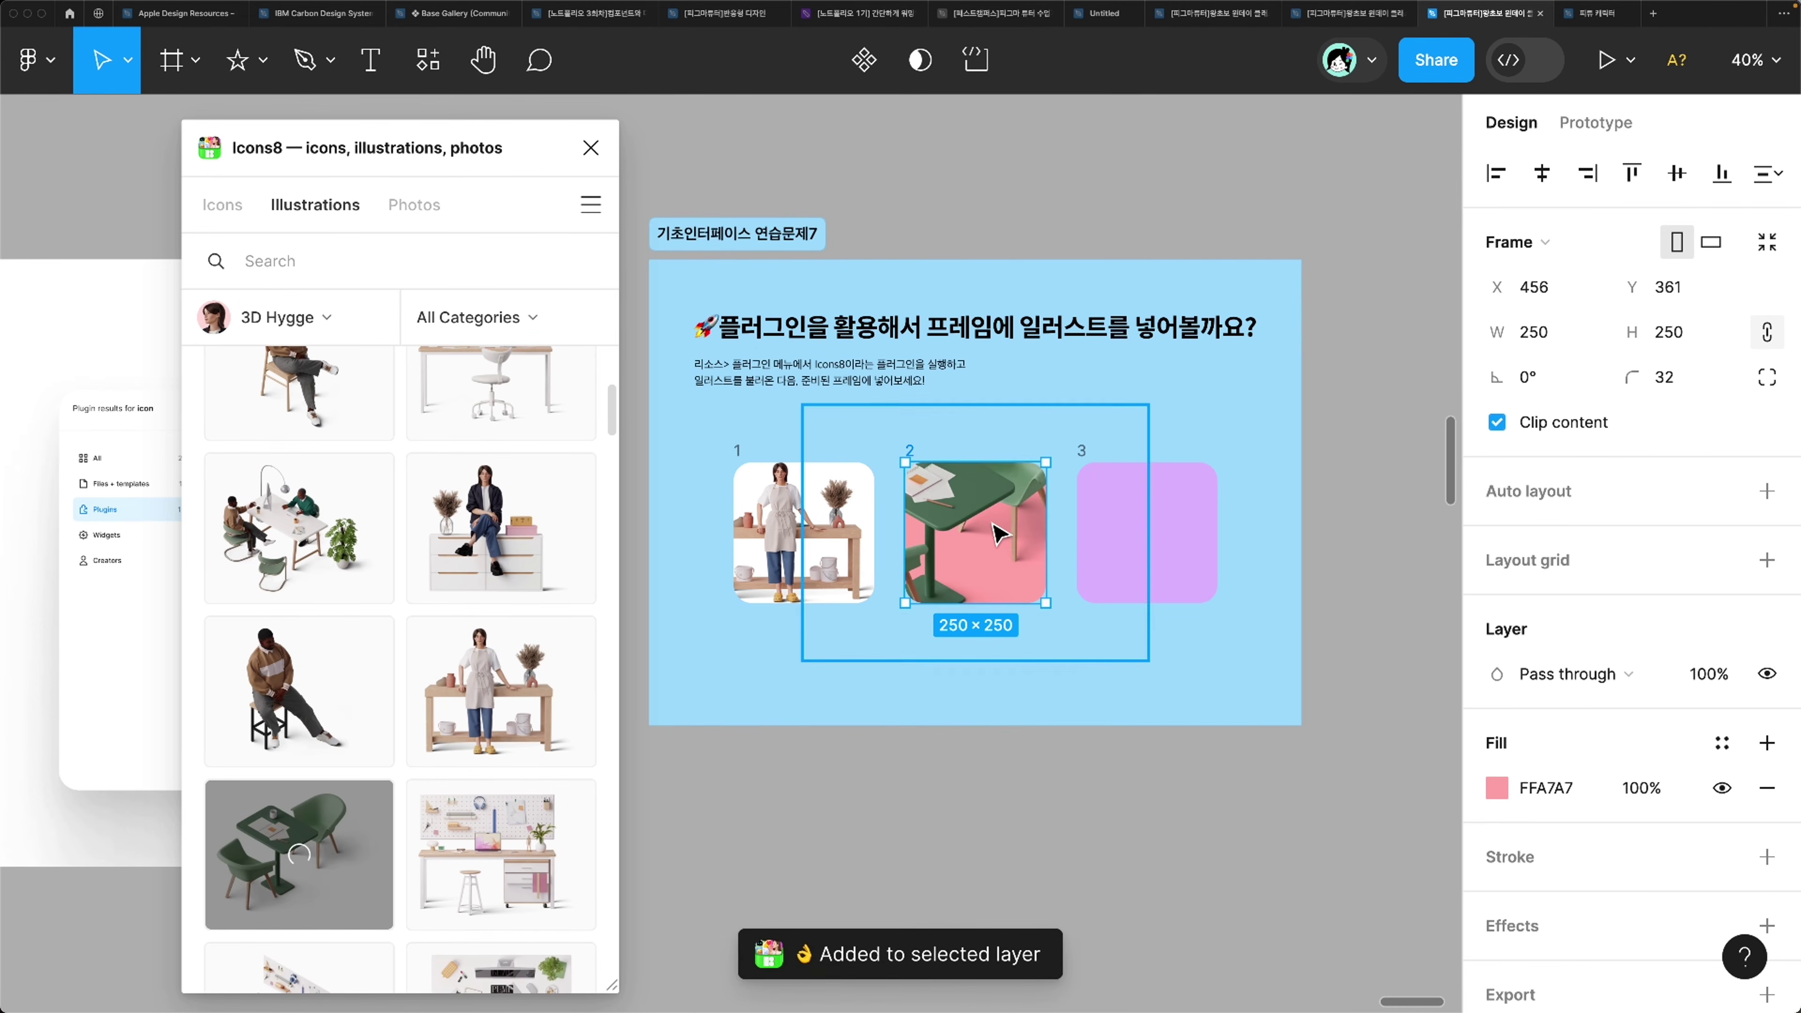
{"action": "left_click_drag", "start_coordinate": [1143, 410], "coordinate": [1058, 460]}
{"action": "left_click", "coordinate": [1065, 434]}
Step: Insert the PNG of the angled wooden desk with the wall organiser into the purple frame 3
{"action": "scroll", "coordinate": [1065, 434], "scroll_direction": "down", "scroll_amount": 2}
{"action": "scroll", "coordinate": [1065, 435], "scroll_direction": "right", "scroll_amount": 2}
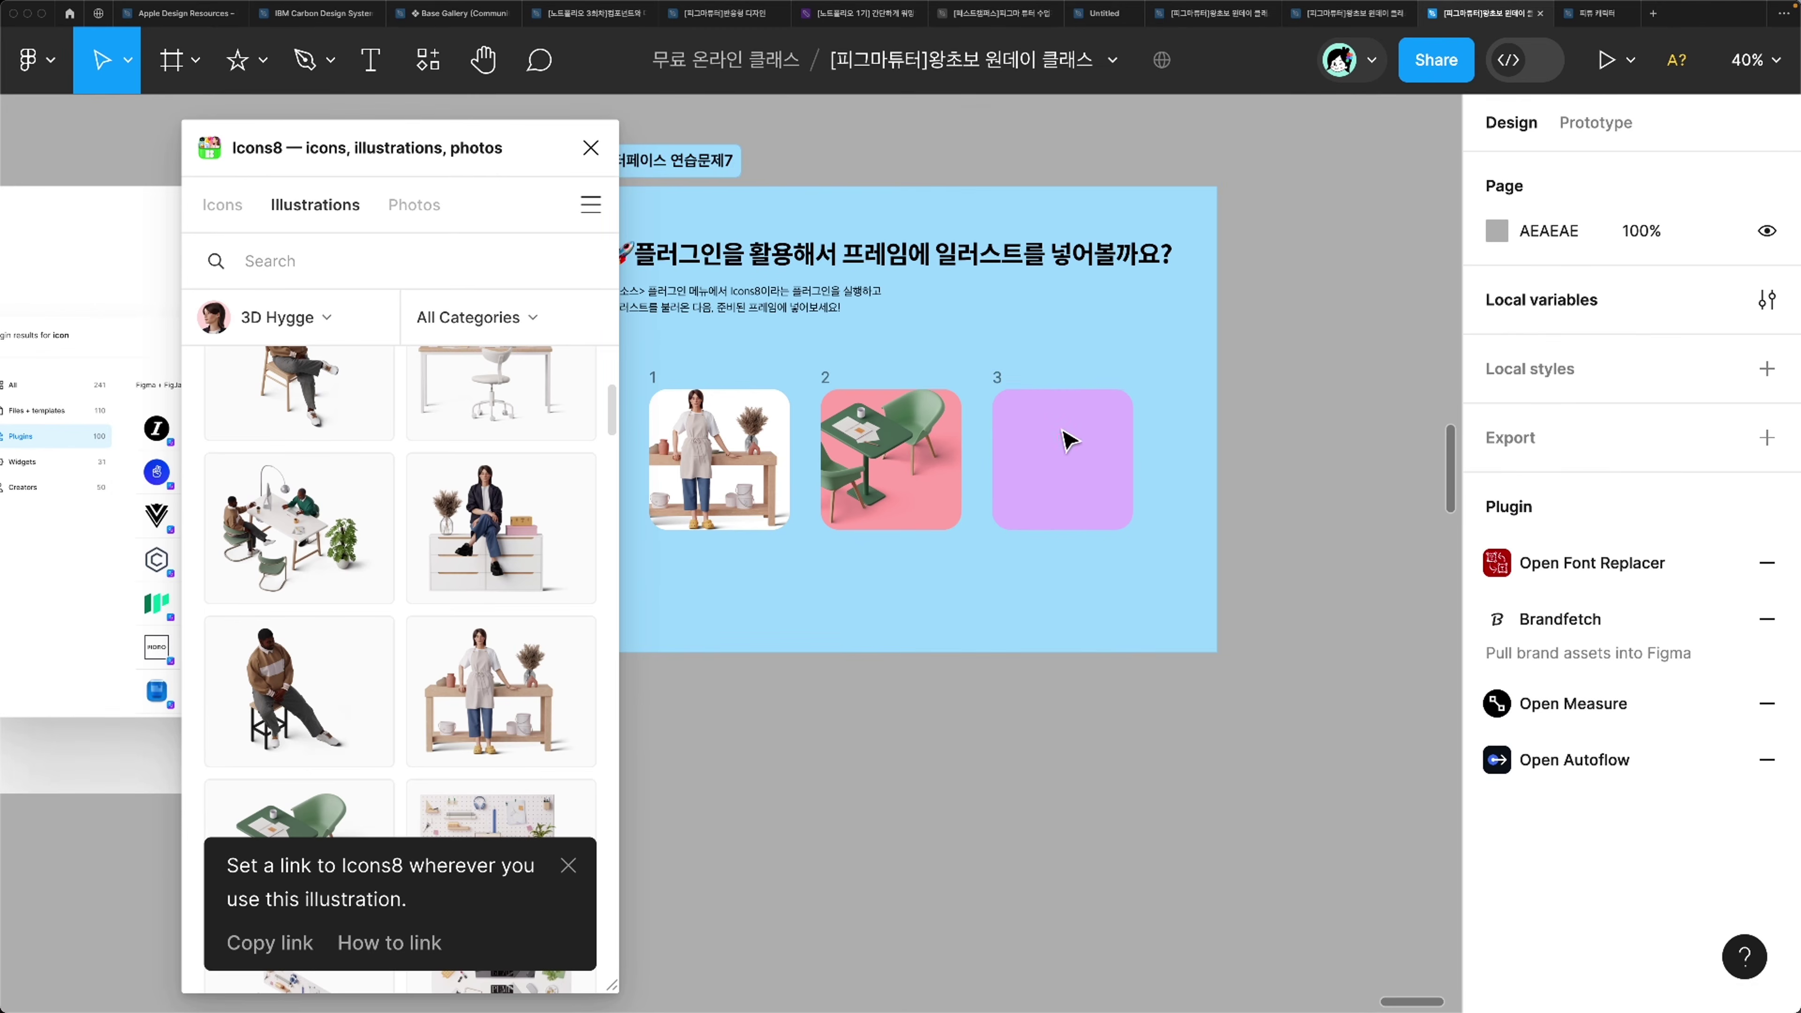
{"action": "left_click", "coordinate": [1083, 452]}
{"action": "scroll", "coordinate": [482, 663], "scroll_direction": "down", "scroll_amount": 3}
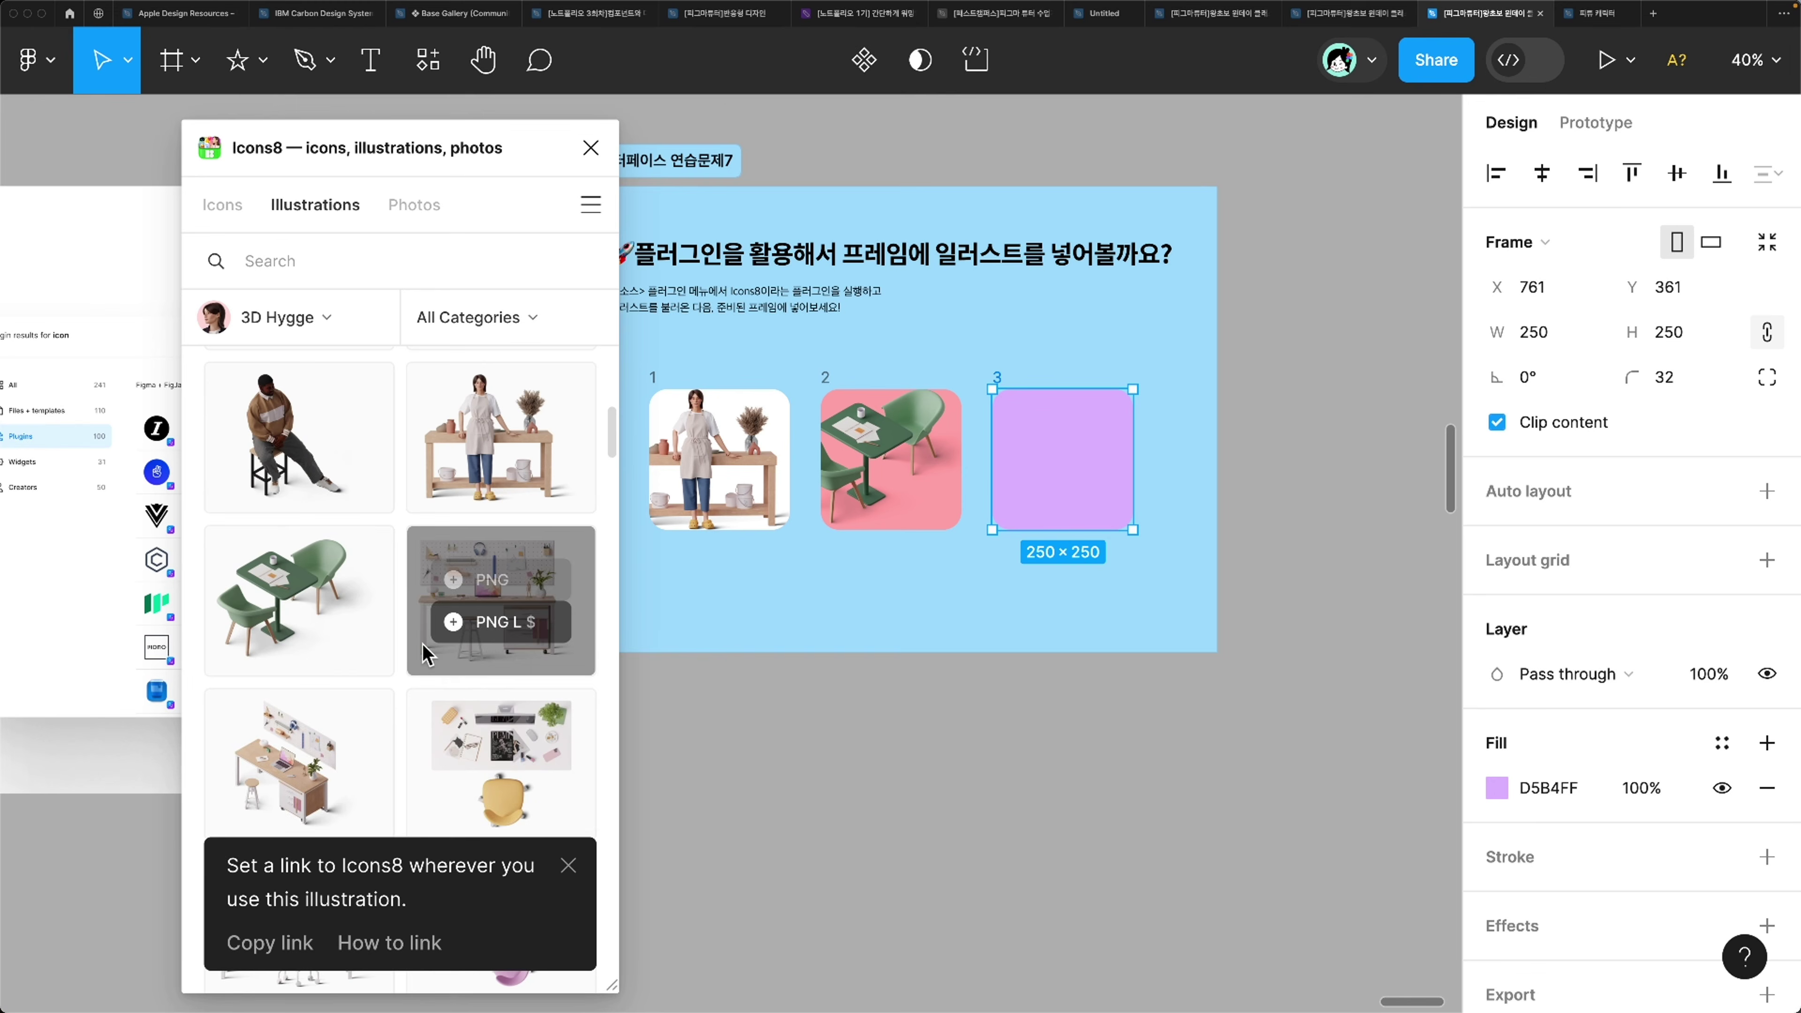
{"action": "mouse_move", "coordinate": [312, 713]}
{"action": "left_click", "coordinate": [294, 742]}
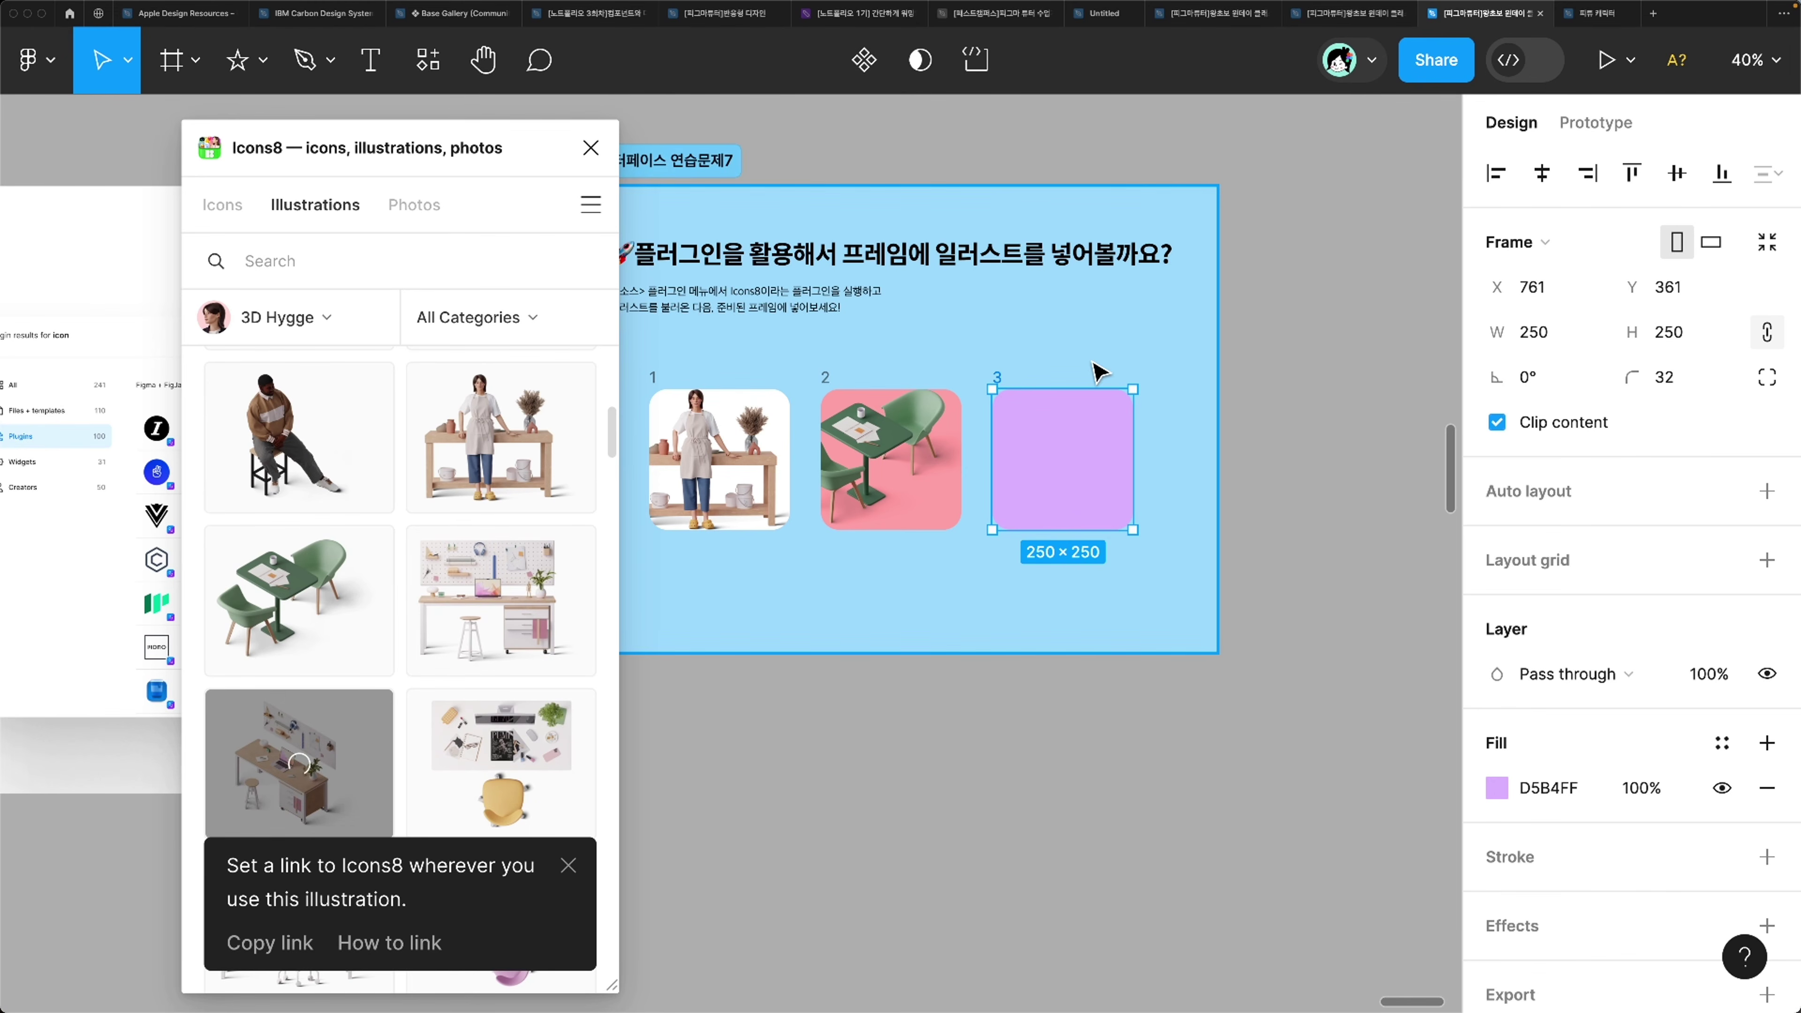
Step: Close the Icons8 plugin and scale the desk illustration in frame 3 to 254 × 250
{"action": "key", "text": "alt"}
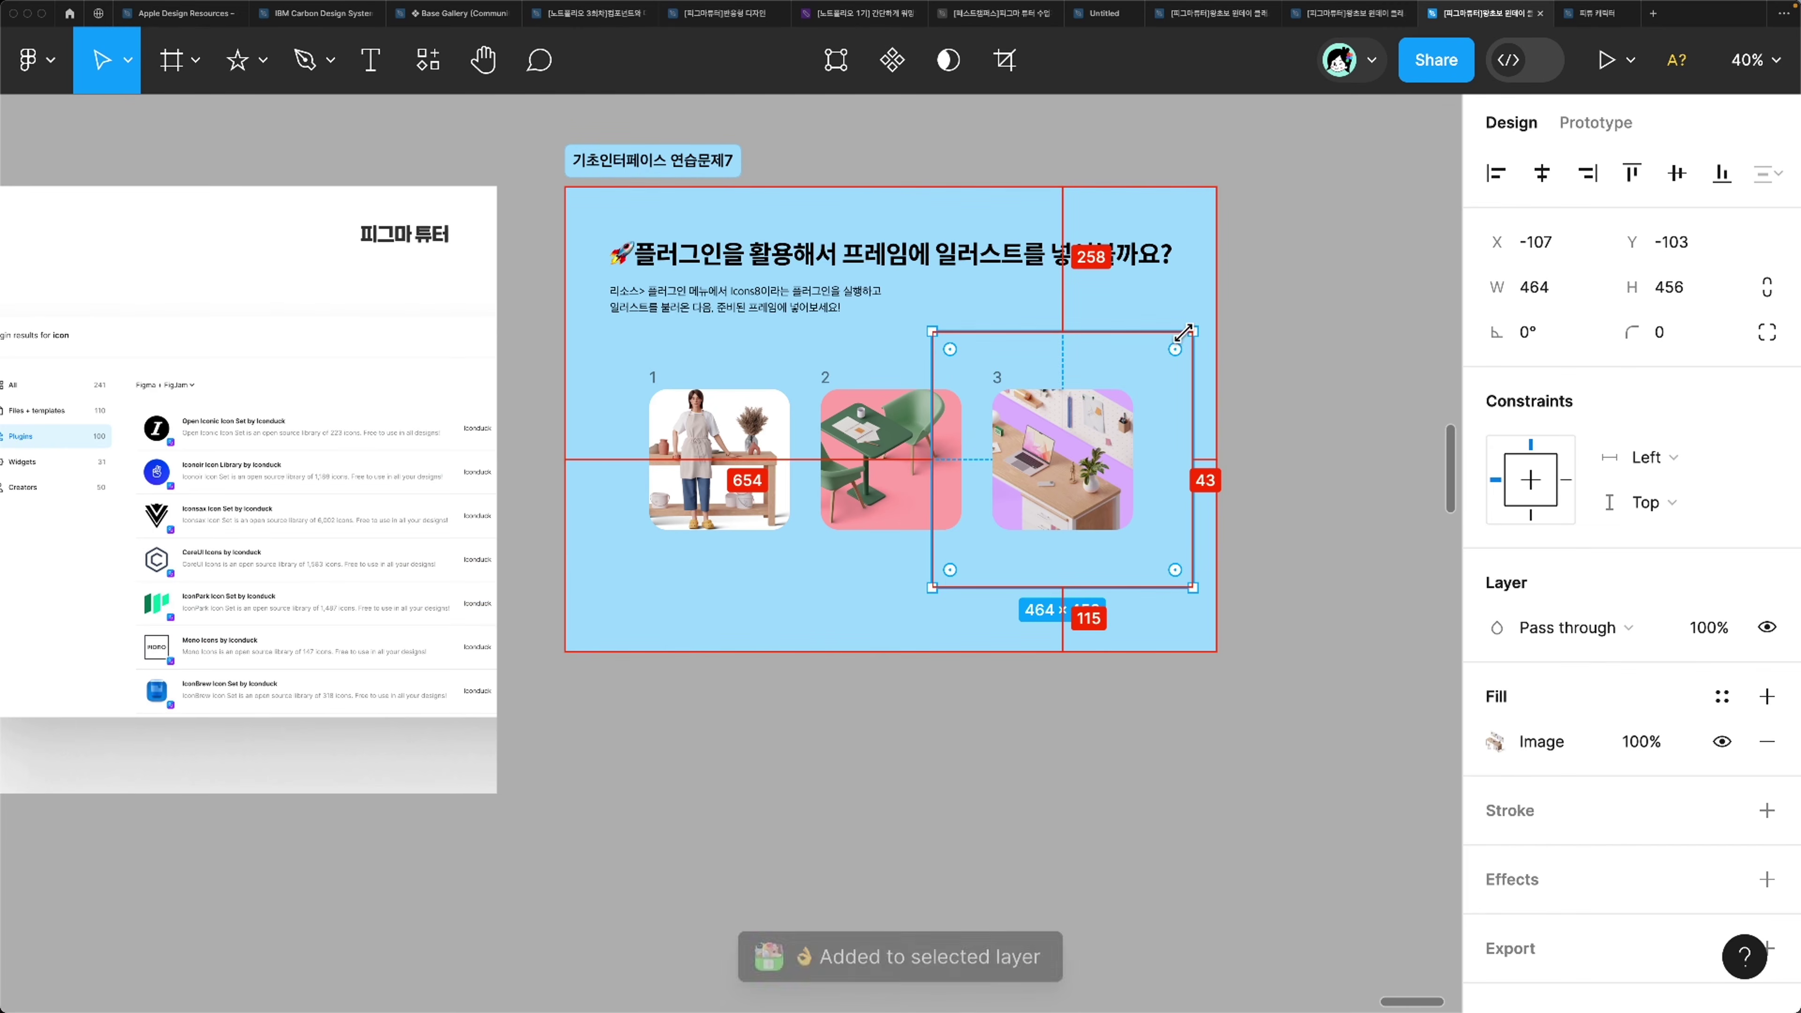
{"action": "left_click_drag", "start_coordinate": [1183, 335], "coordinate": [1113, 390]}
{"action": "left_click", "coordinate": [1202, 327]}
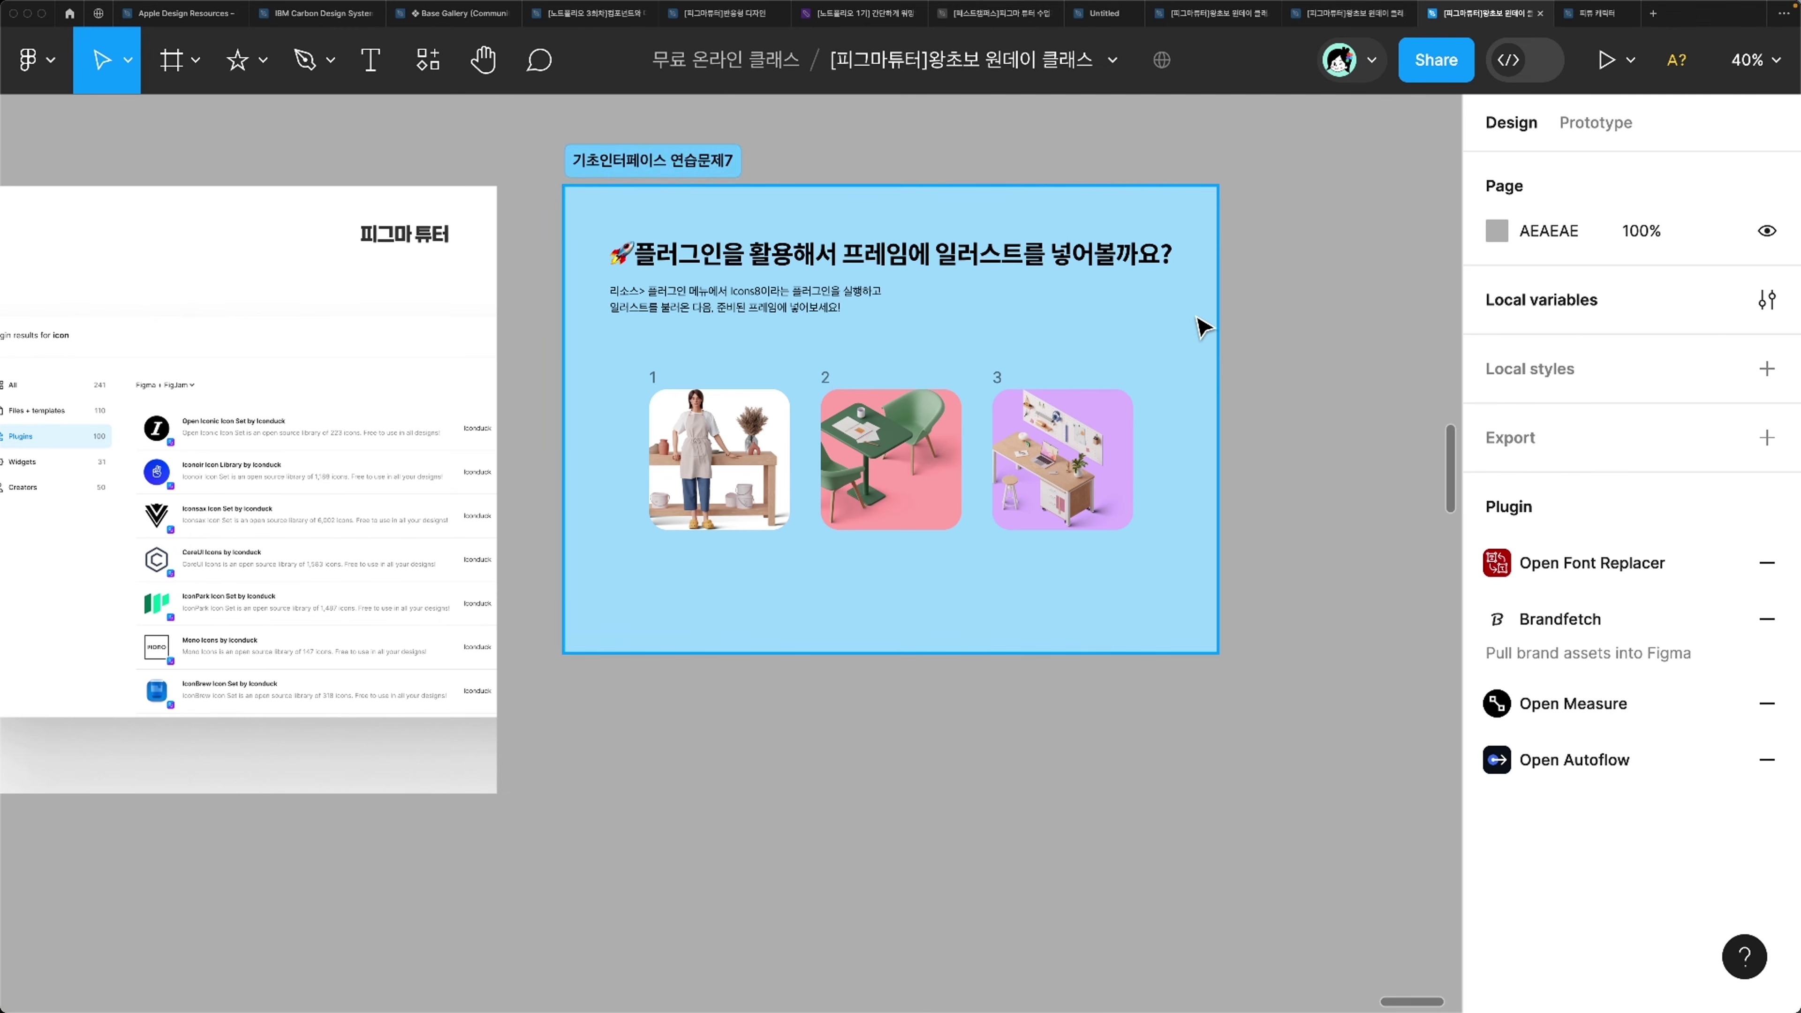
Step: Move the desk illustration horizontally to X 16 within frame 3
{"action": "scroll", "coordinate": [1202, 328], "scroll_direction": "up", "scroll_amount": 2}
{"action": "left_click", "coordinate": [1011, 553]}
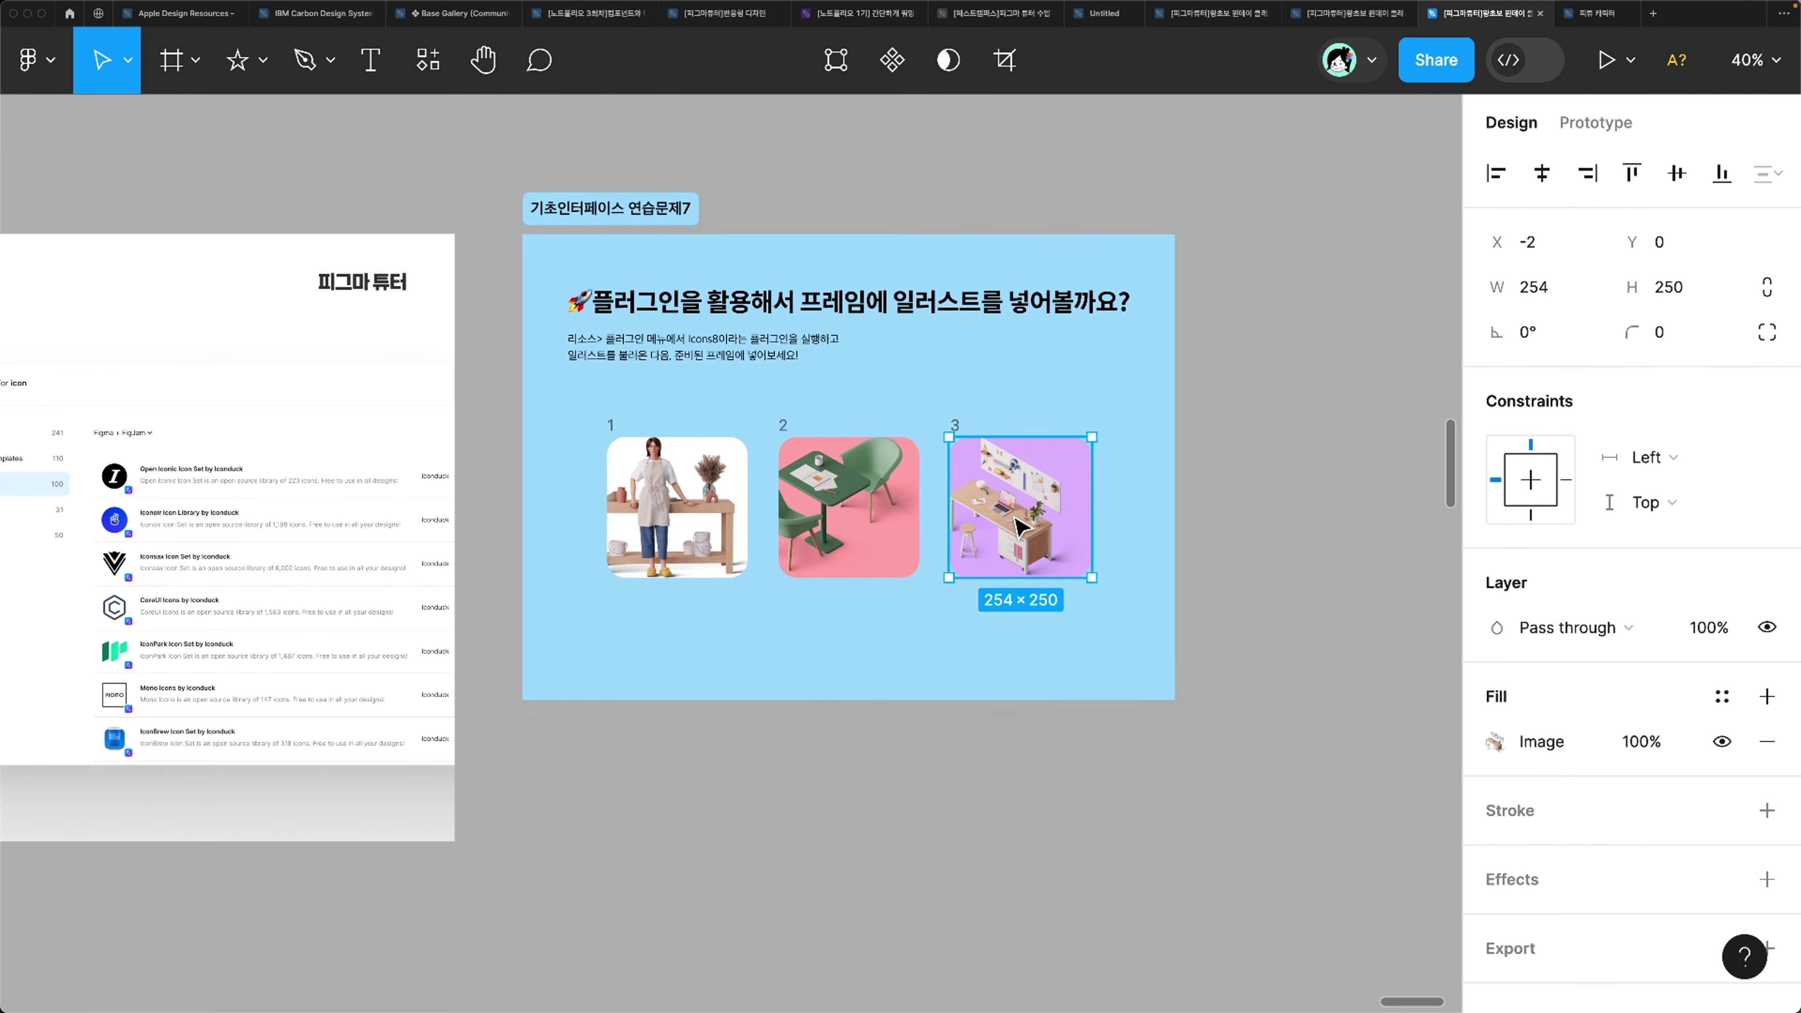
{"action": "left_click_drag", "start_coordinate": [1028, 525], "coordinate": [1028, 525]}
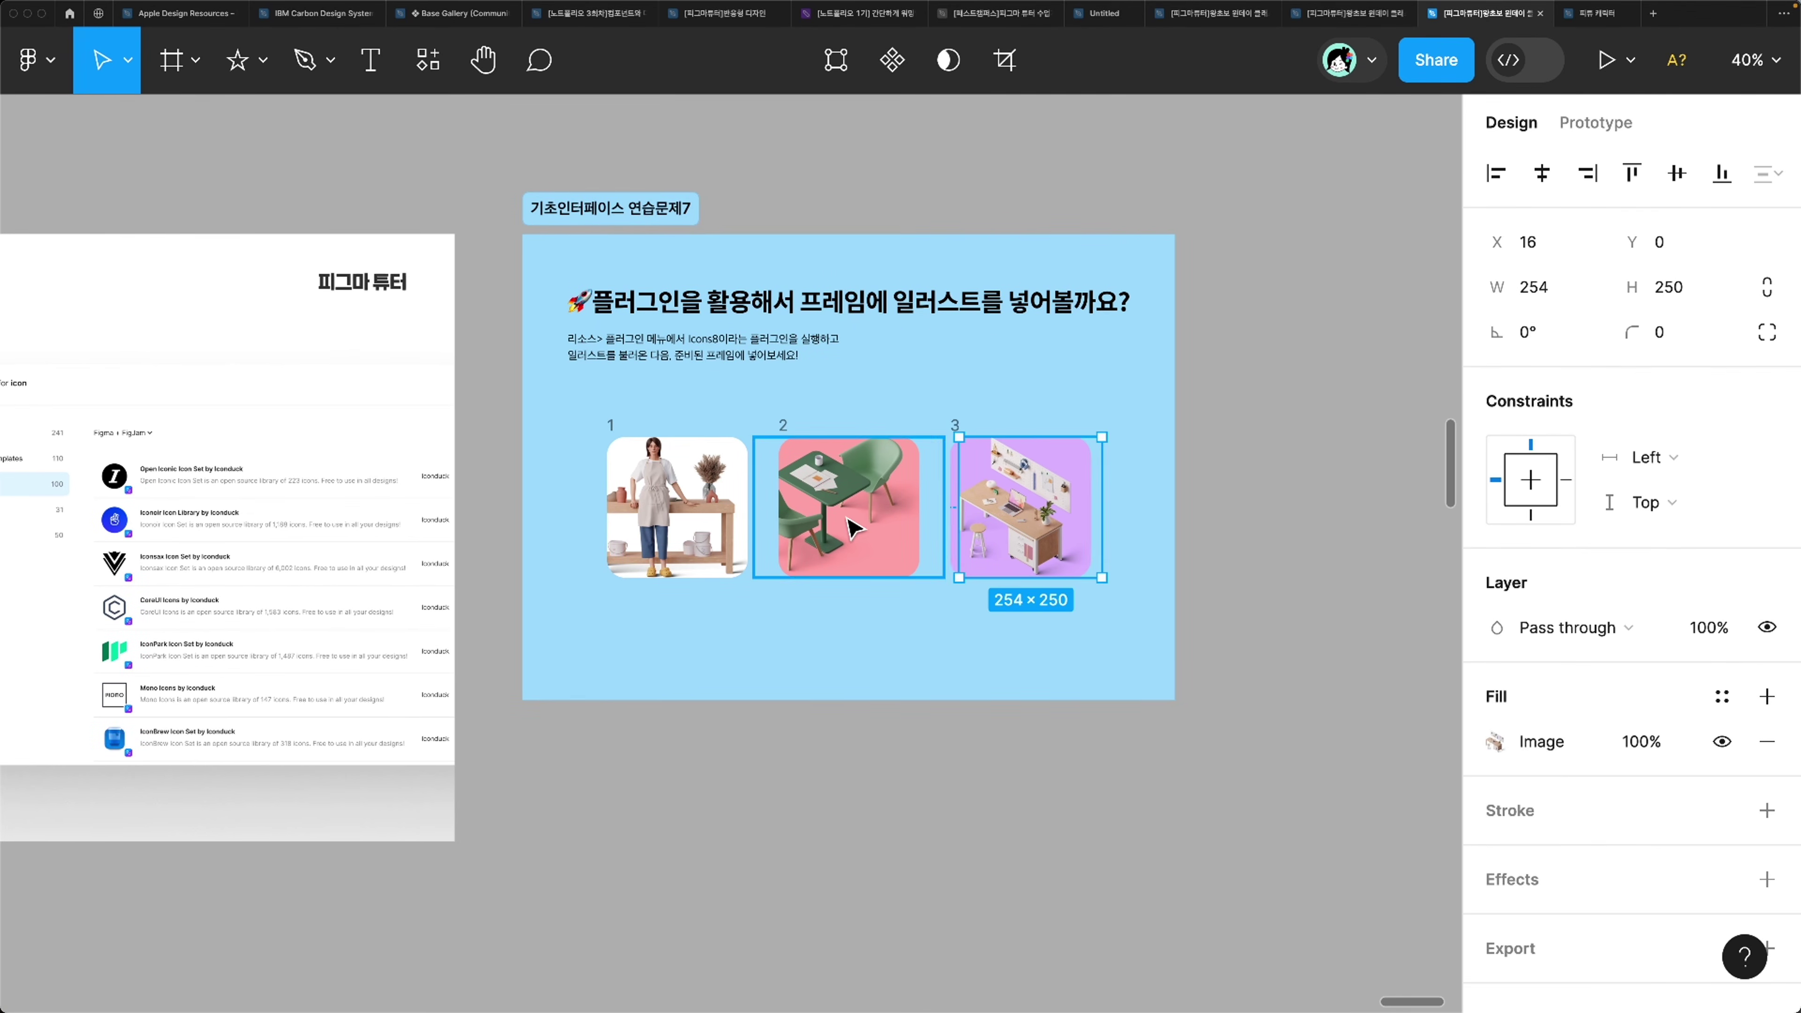
Step: Scale the green table illustration in frame 2 to 262 × 194 and position it at X 19, Y 28
{"action": "left_click", "coordinate": [908, 482]}
{"action": "left_click_drag", "start_coordinate": [943, 437], "coordinate": [878, 507]}
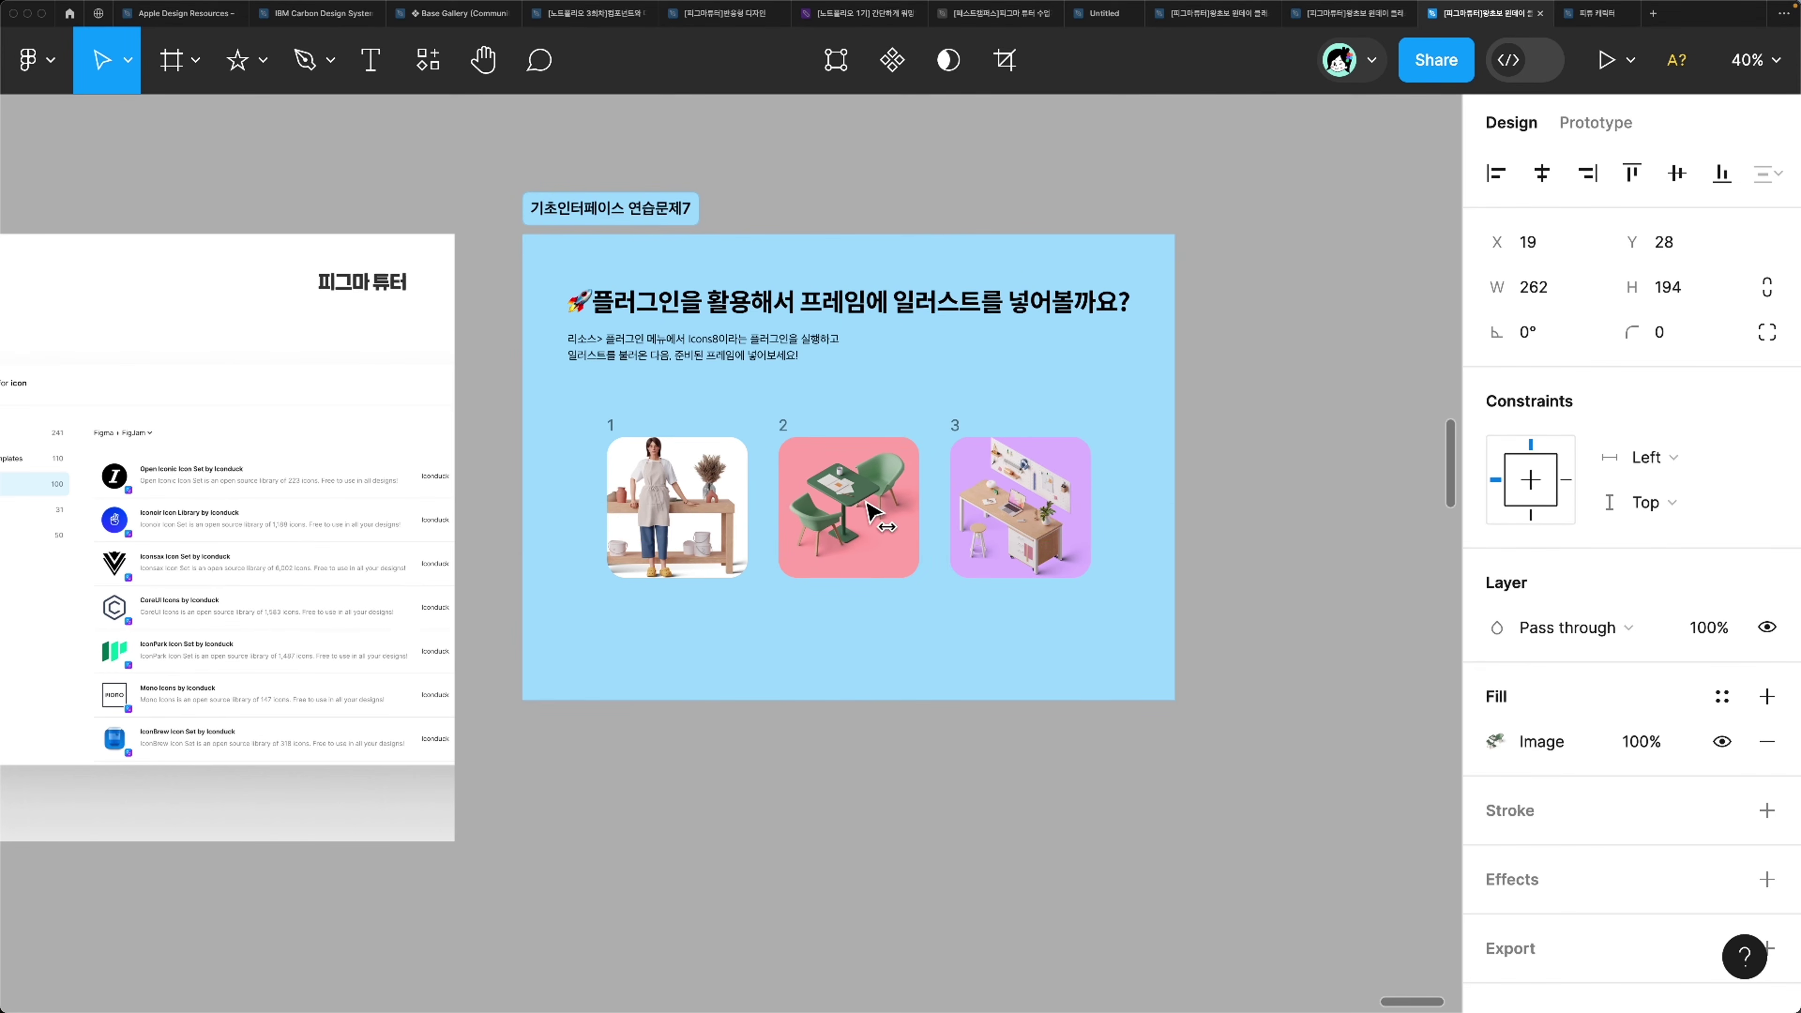
{"action": "left_click", "coordinate": [896, 429]}
Step: Scale the woman illustration in frame 1 down slightly so it sits inside the frame
{"action": "left_click", "coordinate": [596, 557]}
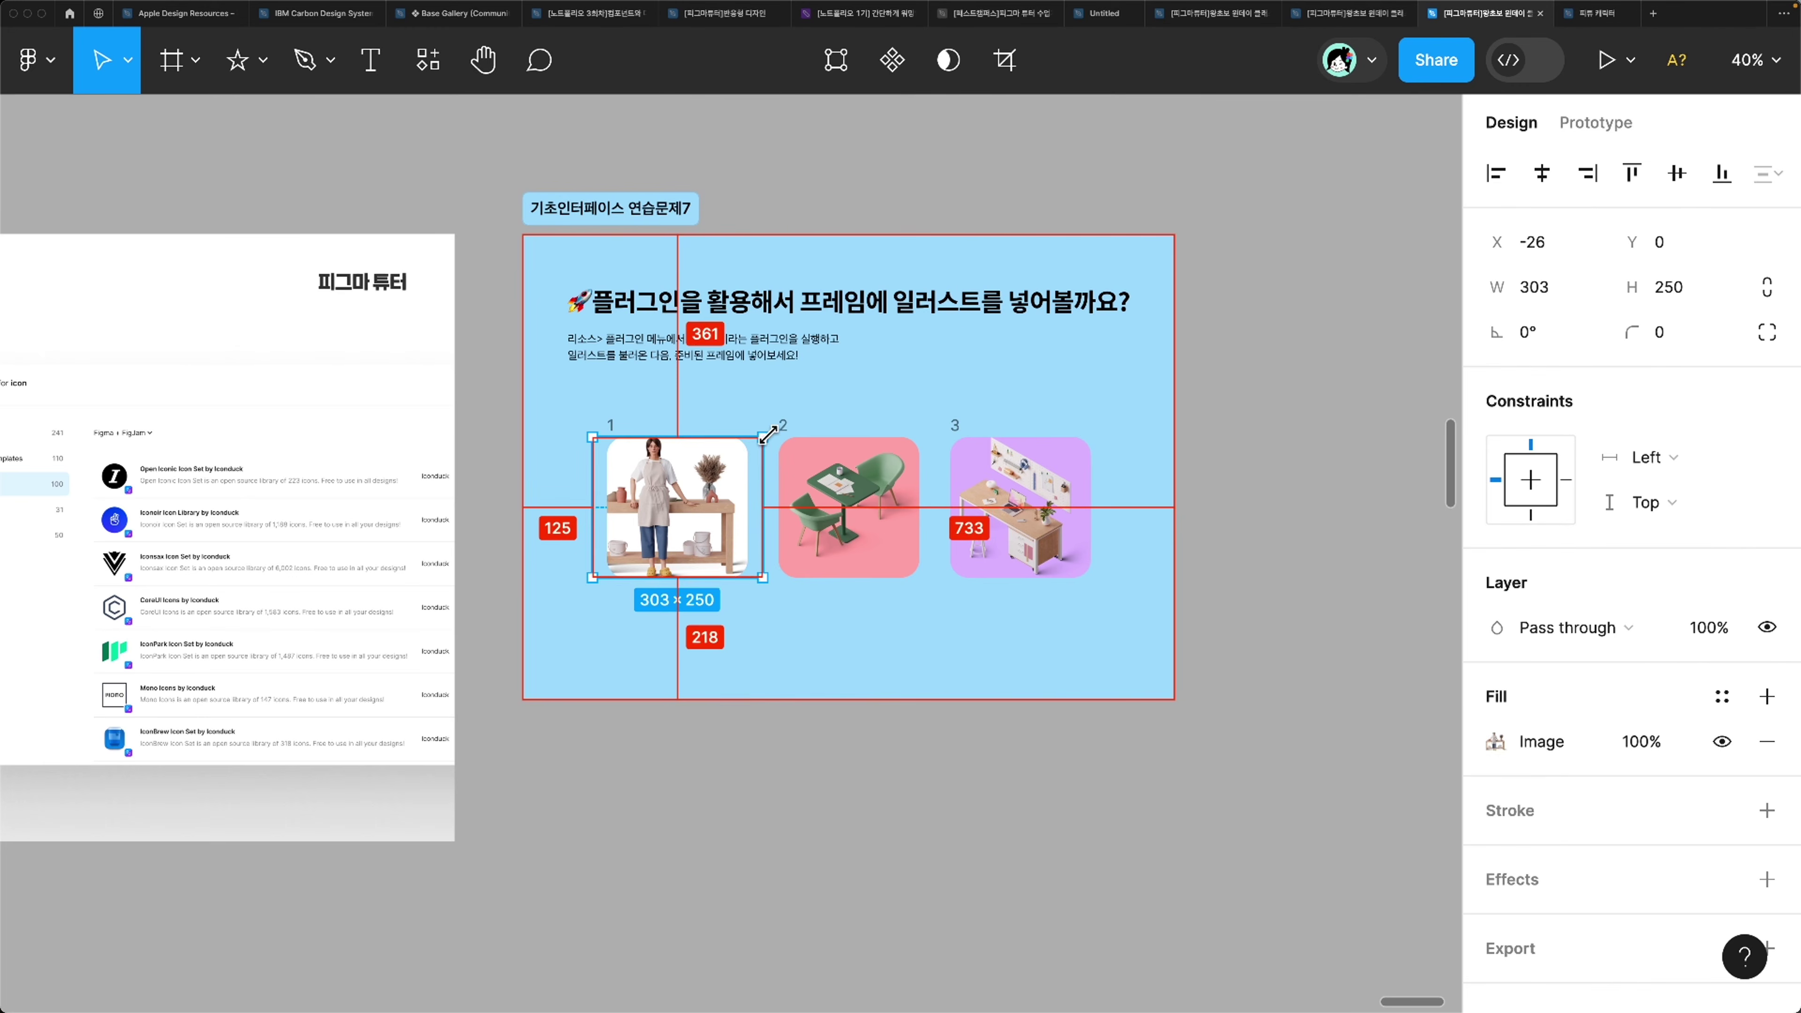
{"action": "left_click_drag", "start_coordinate": [760, 431], "coordinate": [747, 447]}
{"action": "left_click", "coordinate": [744, 361]}
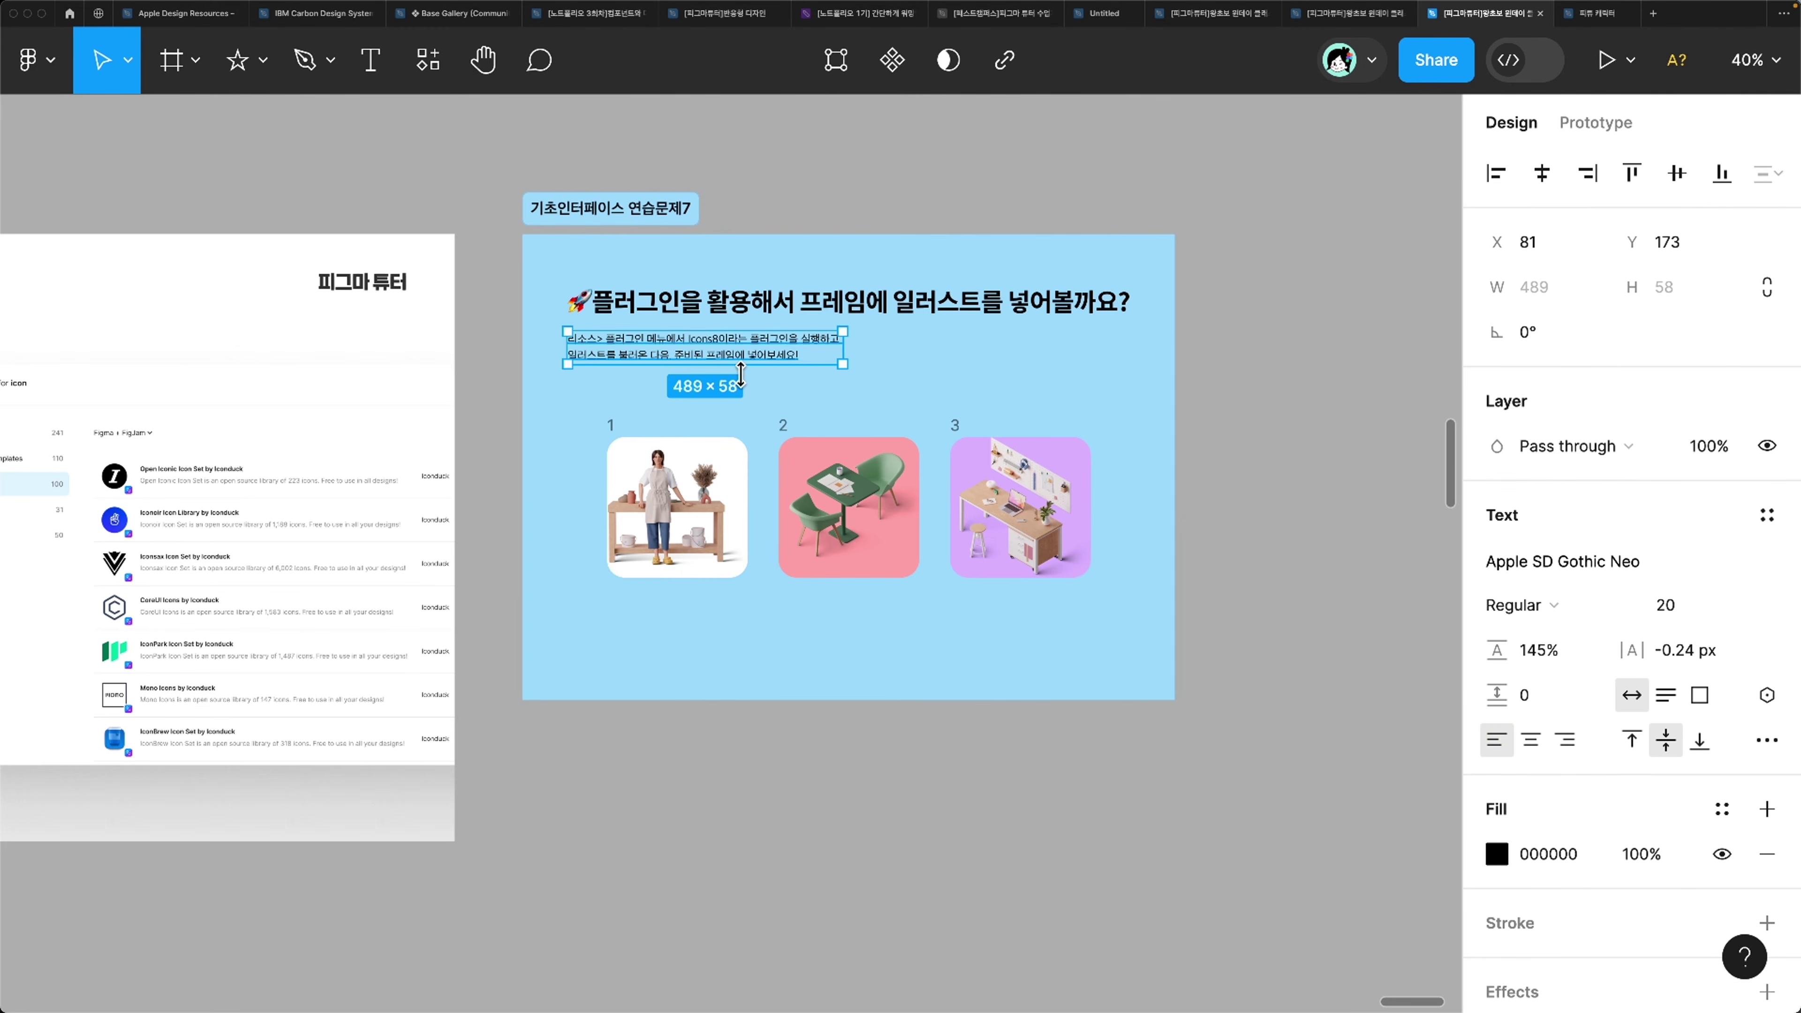
{"action": "scroll", "coordinate": [744, 383], "scroll_direction": "down", "scroll_amount": 1}
{"action": "scroll", "coordinate": [748, 393], "scroll_direction": "up", "scroll_amount": 2}
{"action": "scroll", "coordinate": [748, 394], "scroll_direction": "left", "scroll_amount": 2}
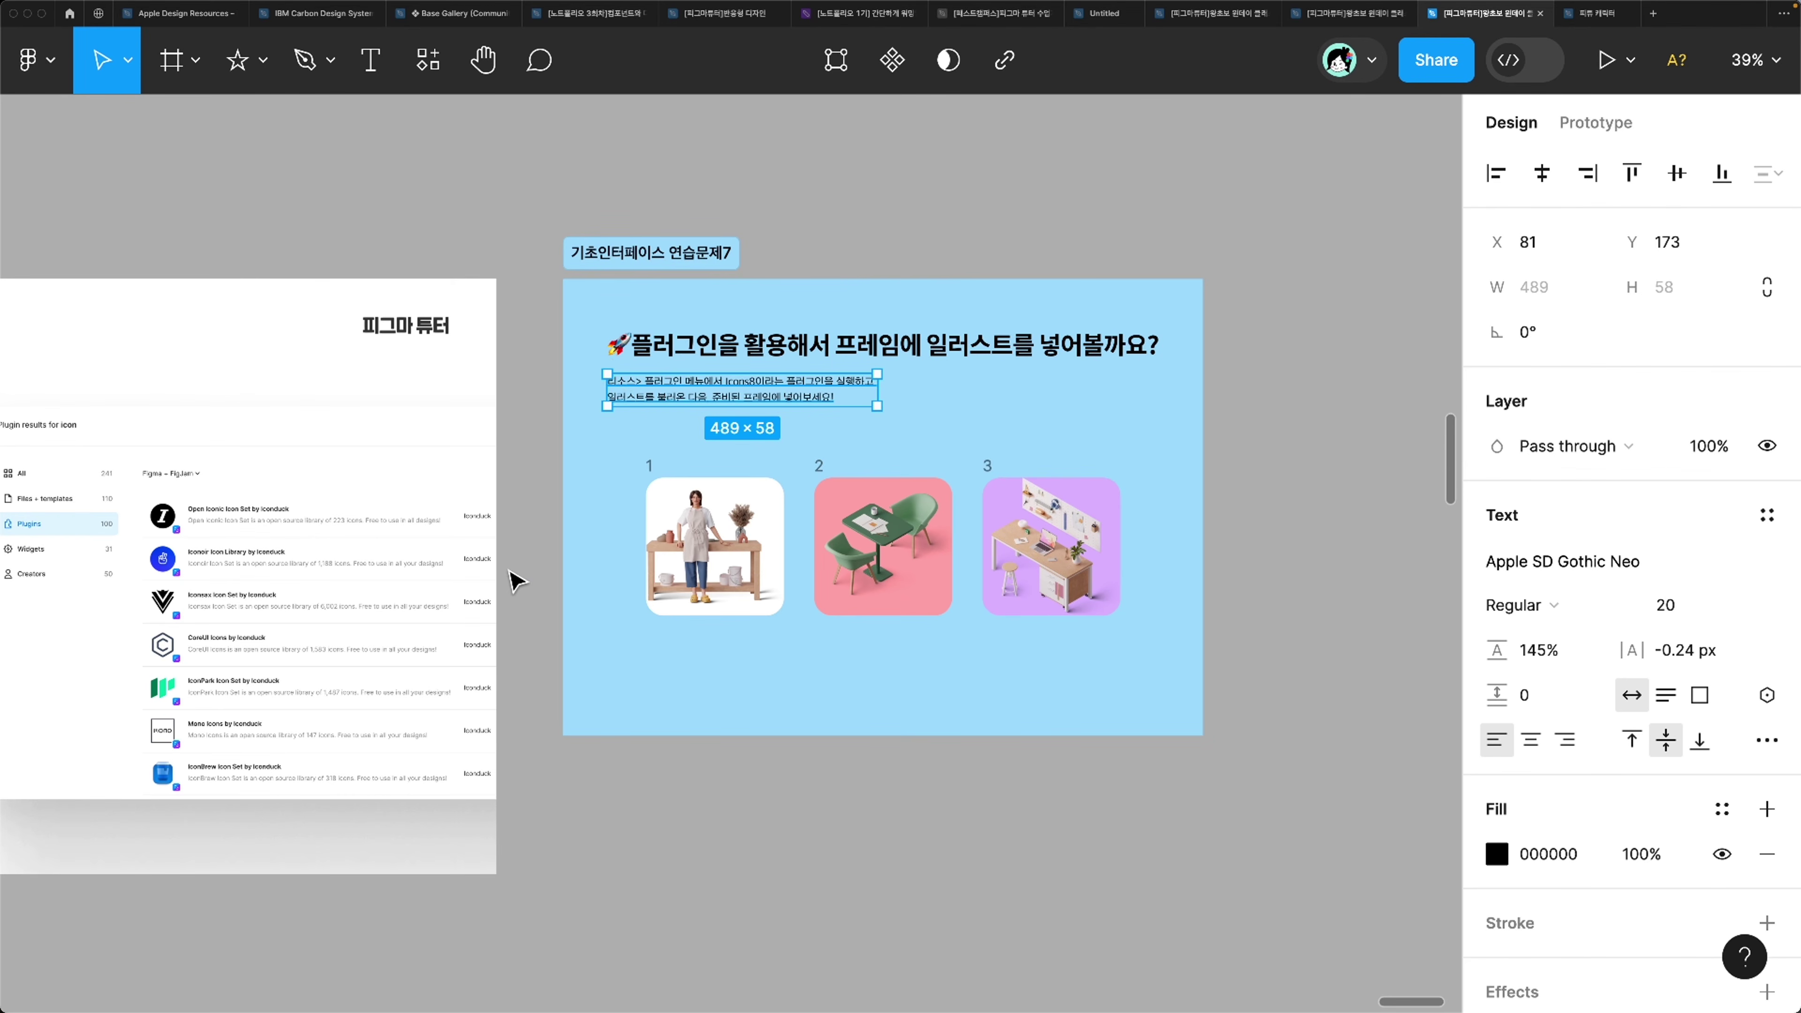
Step: Look over the rows of class slides and practice exercises across the canvas
{"action": "scroll", "coordinate": [516, 582], "scroll_direction": "down", "scroll_amount": 6}
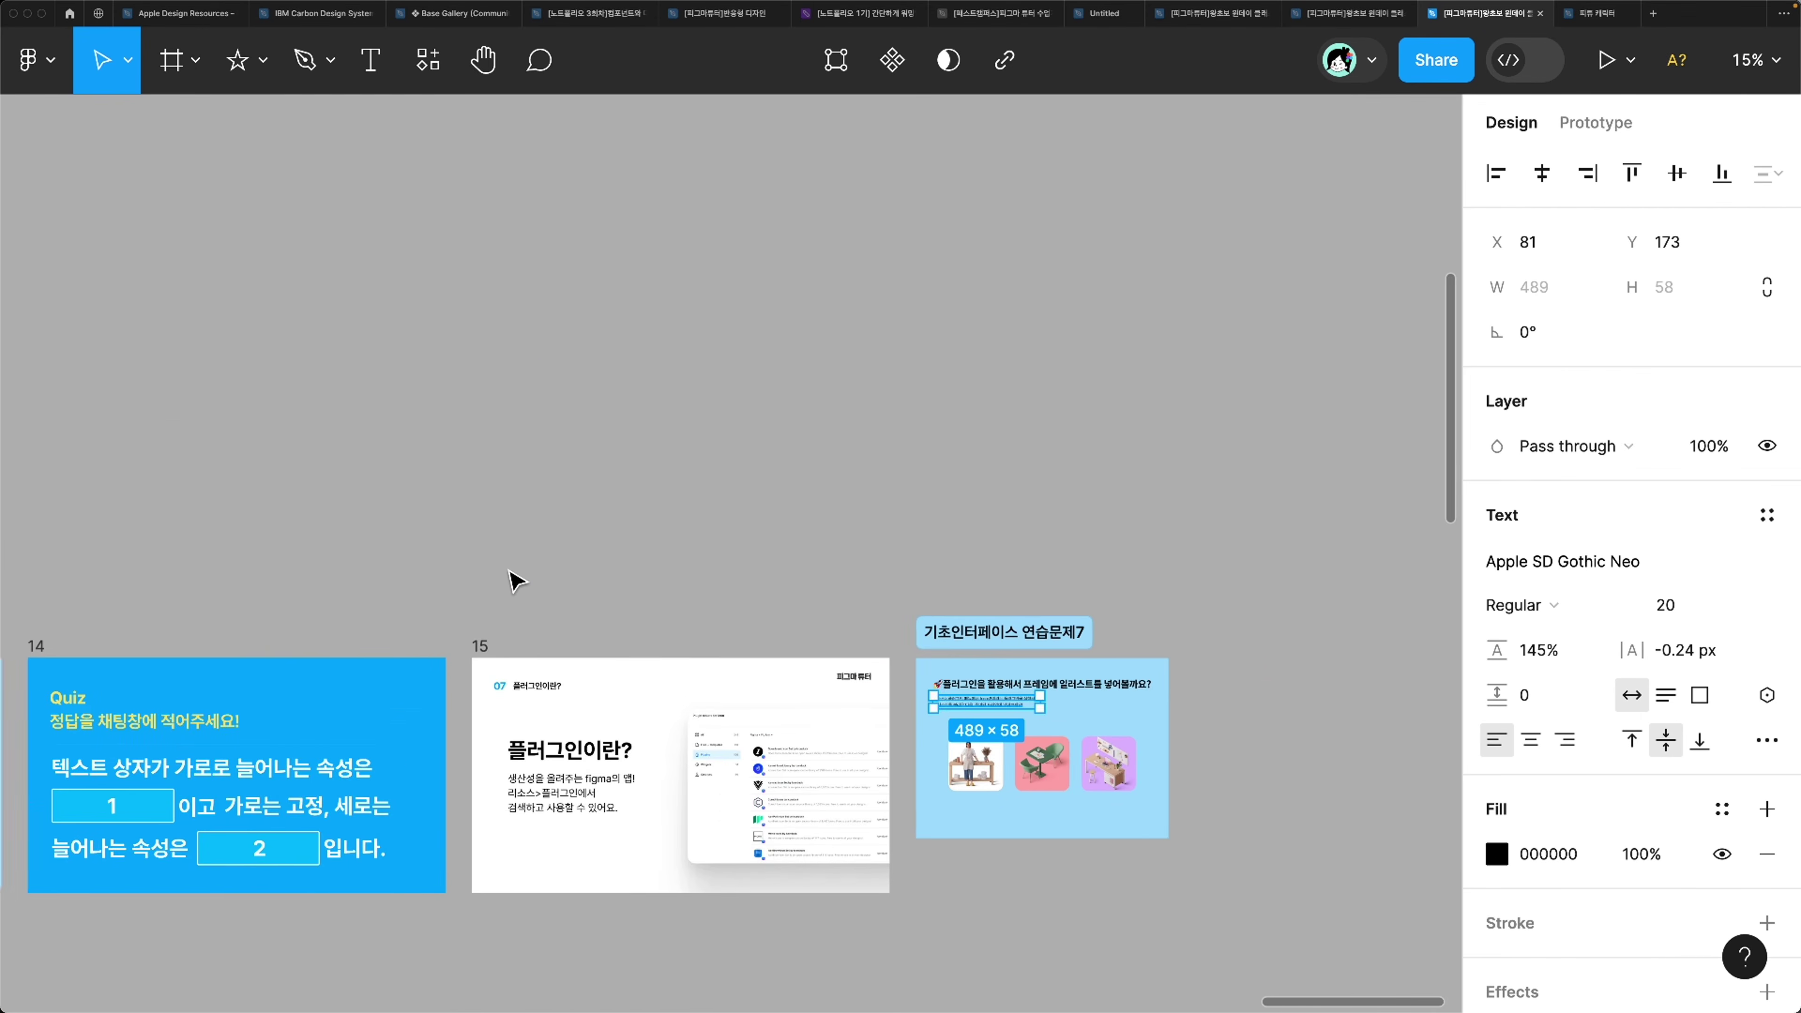
{"action": "scroll", "coordinate": [517, 582], "scroll_direction": "up", "scroll_amount": 4}
{"action": "scroll", "coordinate": [517, 582], "scroll_direction": "right", "scroll_amount": 5}
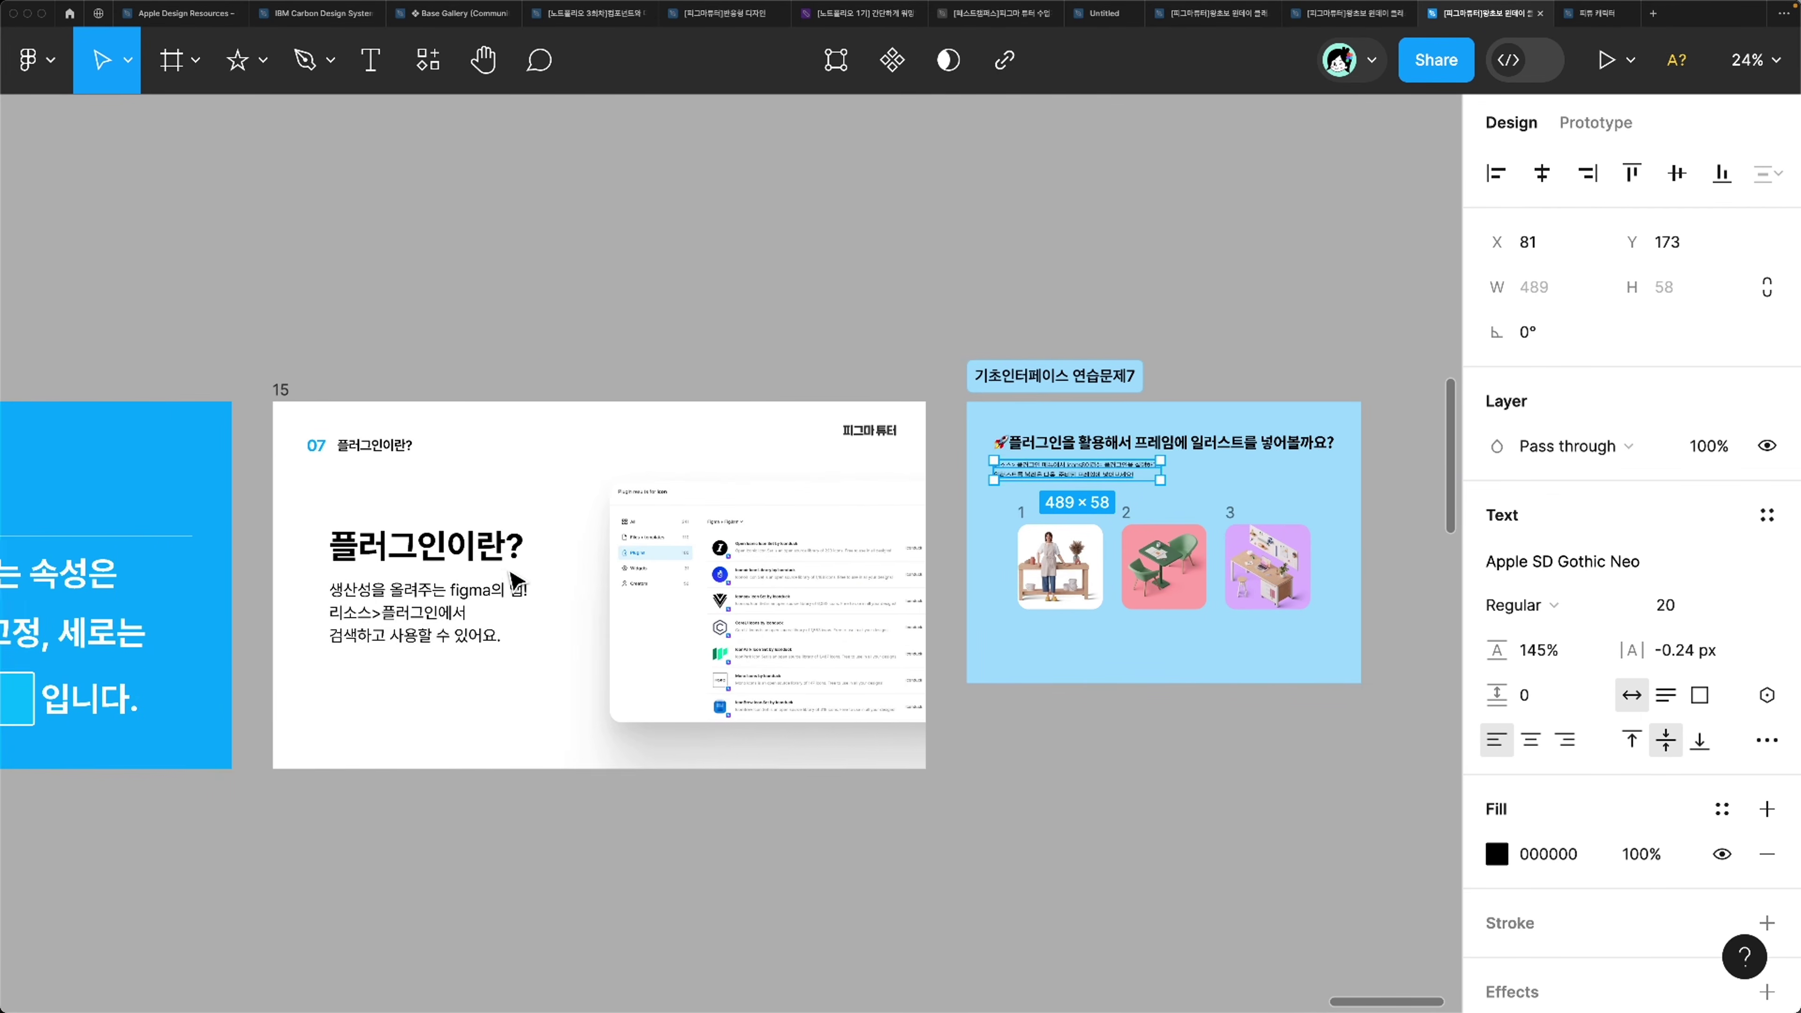
{"action": "scroll", "coordinate": [516, 582], "scroll_direction": "down", "scroll_amount": 8}
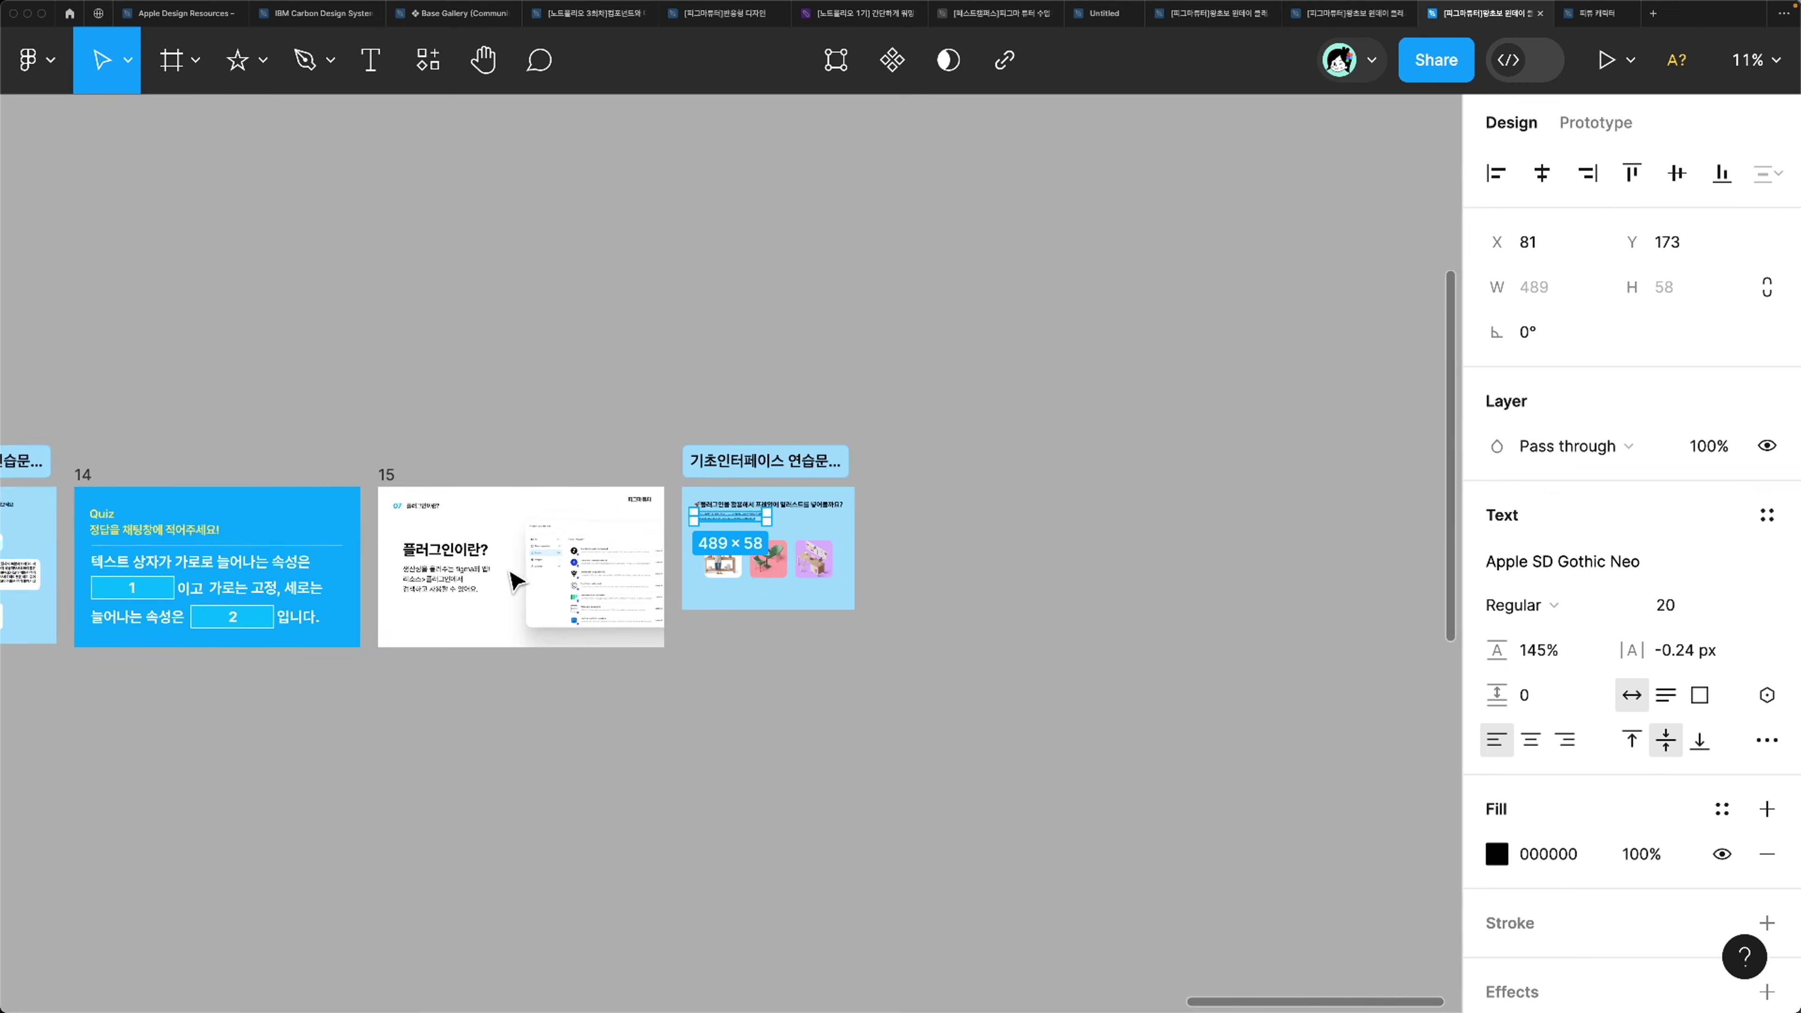
{"action": "scroll", "coordinate": [516, 581], "scroll_direction": "down", "scroll_amount": 10}
{"action": "scroll", "coordinate": [516, 581], "scroll_direction": "left", "scroll_amount": 5}
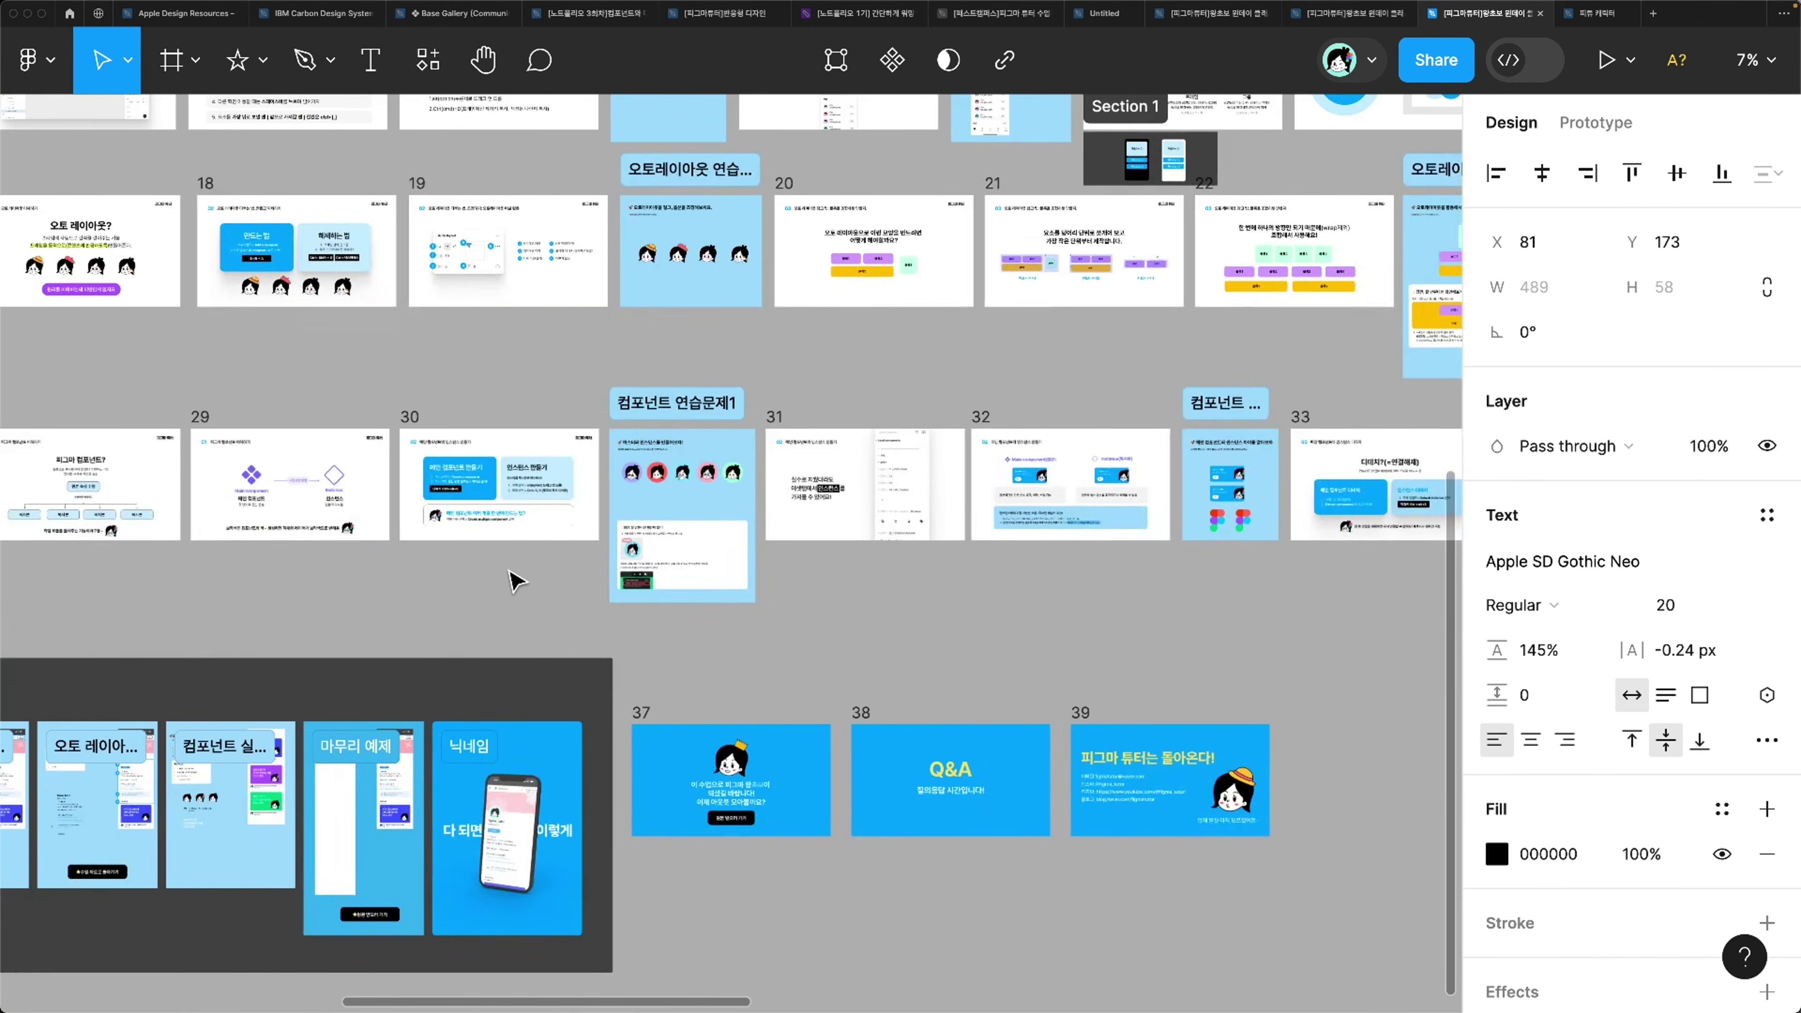
{"action": "scroll", "coordinate": [516, 581], "scroll_direction": "up", "scroll_amount": 10}
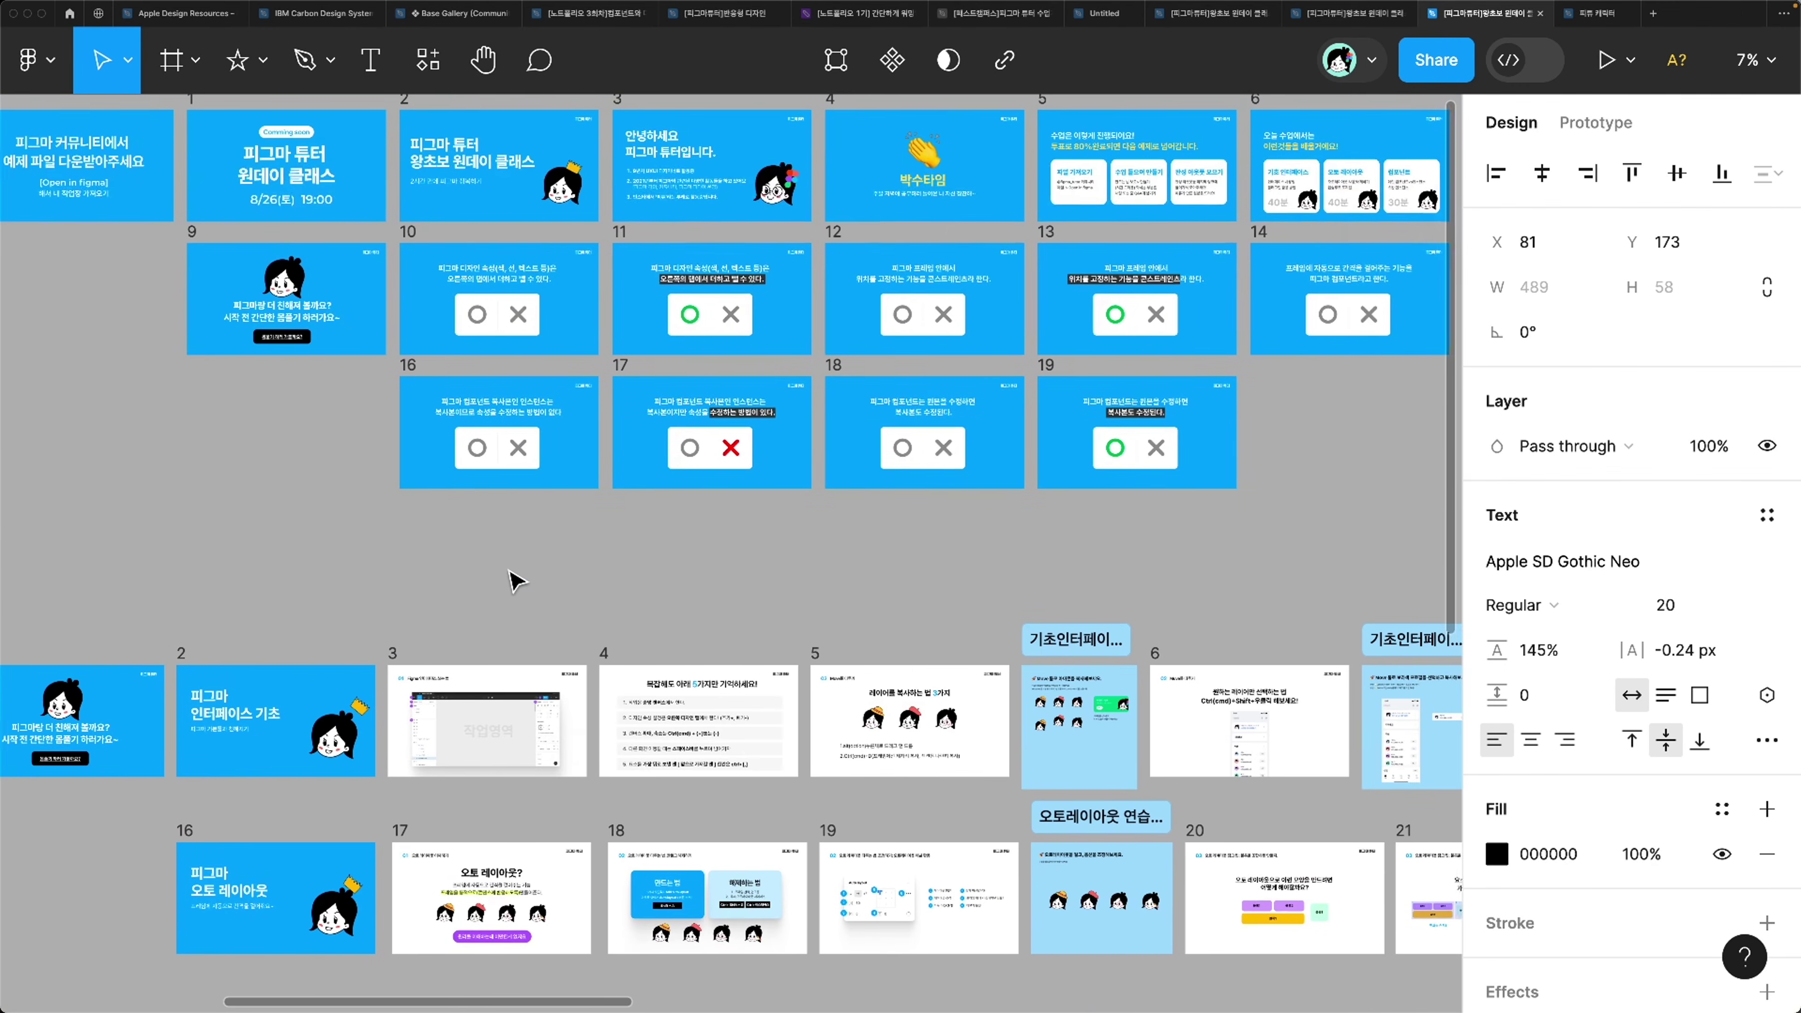
{"action": "scroll", "coordinate": [517, 582], "scroll_direction": "right", "scroll_amount": 5}
{"action": "scroll", "coordinate": [516, 581], "scroll_direction": "right", "scroll_amount": 8}
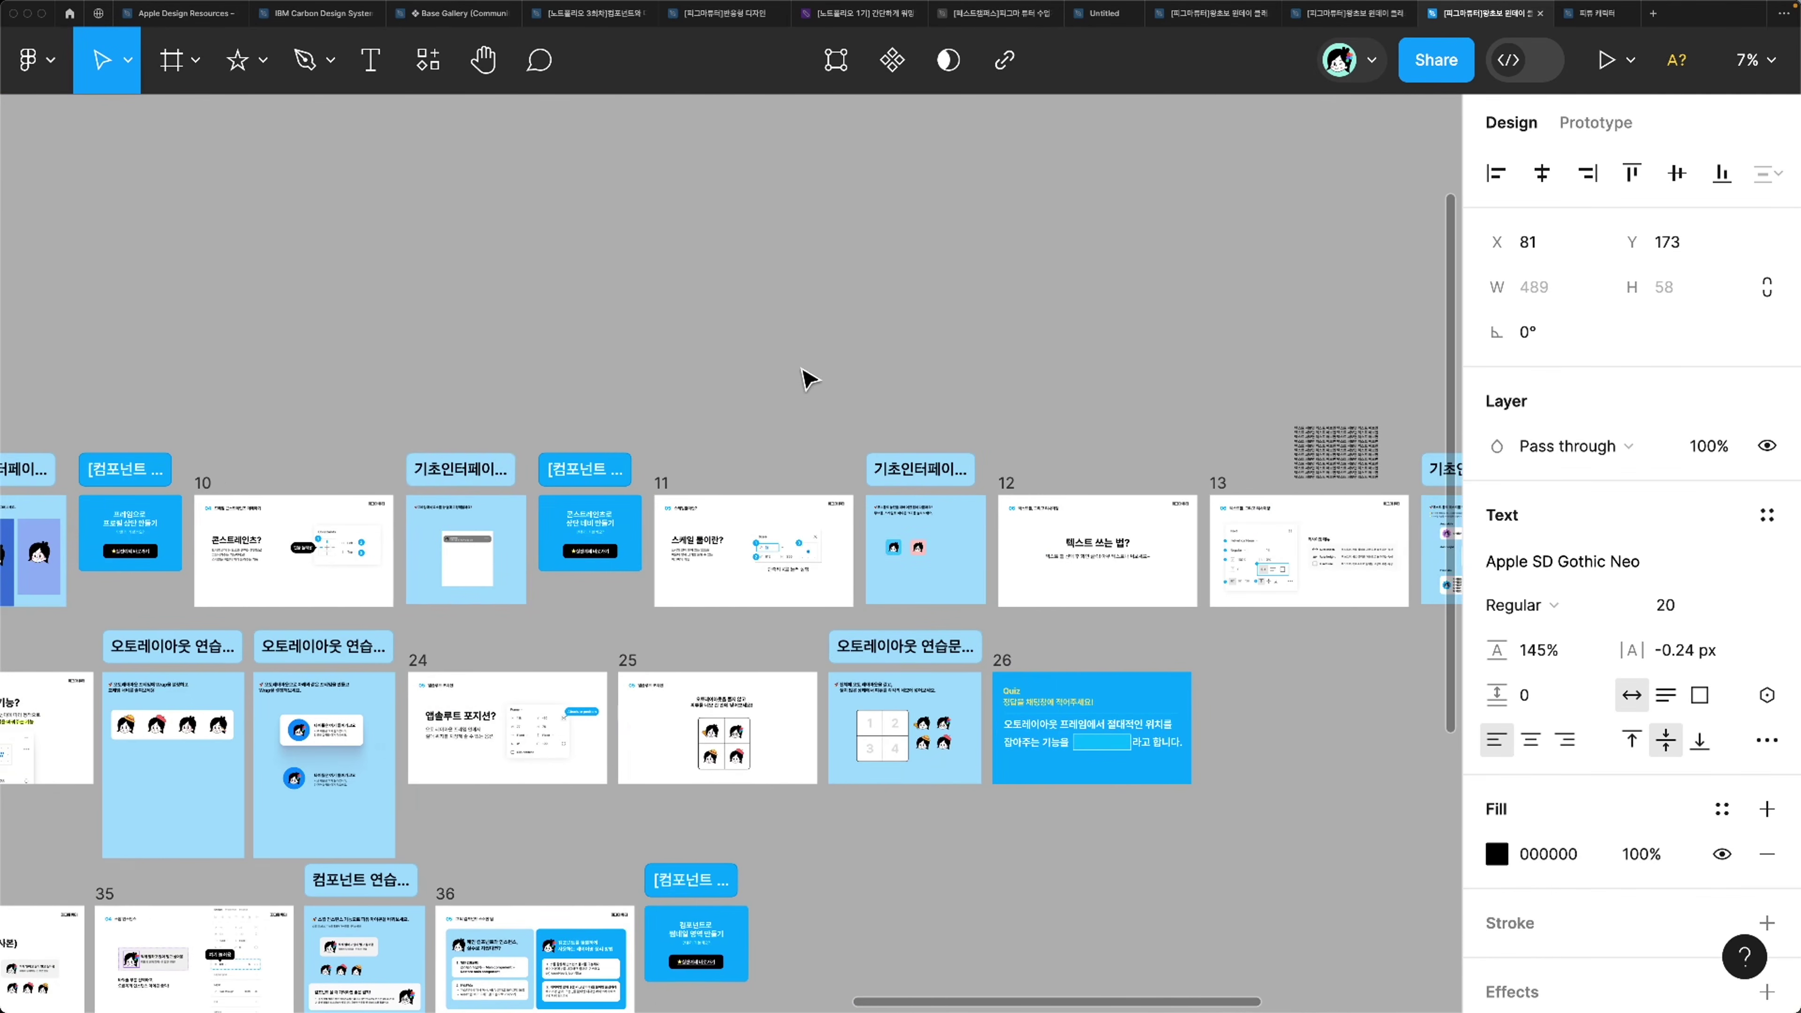
Step: Deselect the instruction text and return to slide 15 and the 기초인터페이스 연습문제7 frame
{"action": "left_click", "coordinate": [804, 373]}
{"action": "scroll", "coordinate": [977, 498], "scroll_direction": "down", "scroll_amount": 2}
{"action": "scroll", "coordinate": [975, 479], "scroll_direction": "up", "scroll_amount": 6}
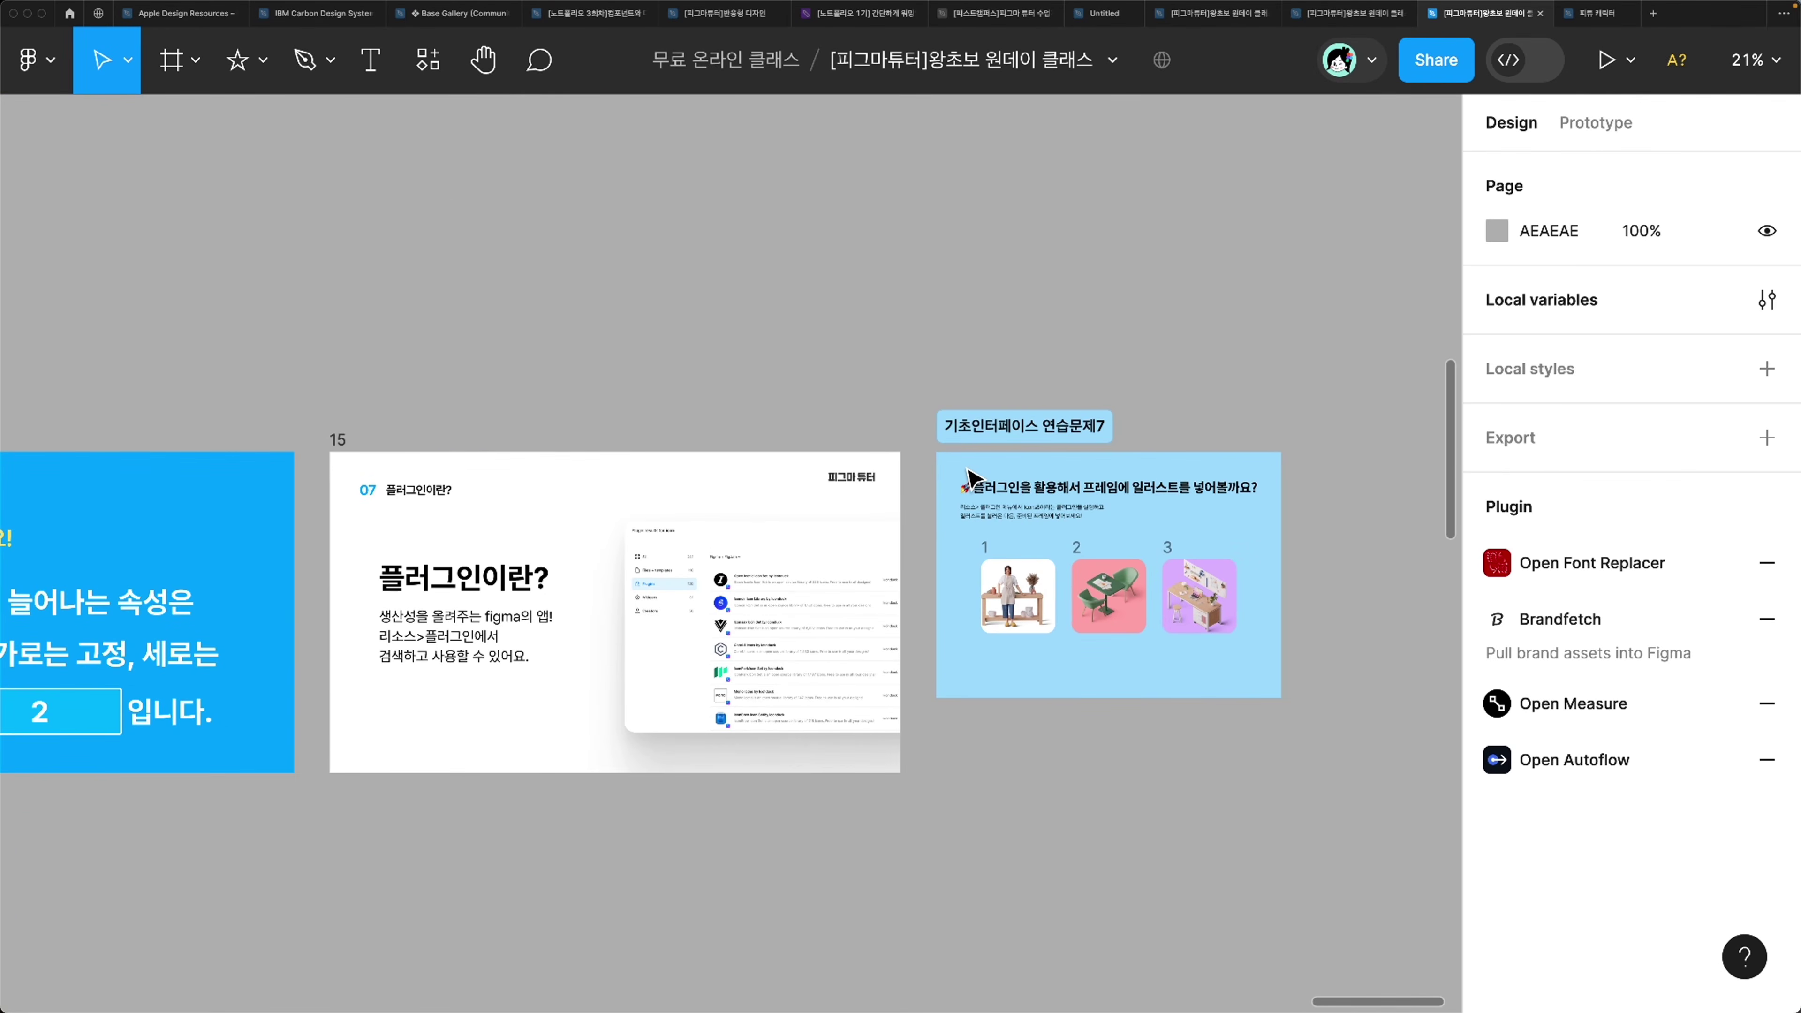
{"action": "scroll", "coordinate": [970, 475], "scroll_direction": "up", "scroll_amount": 3}
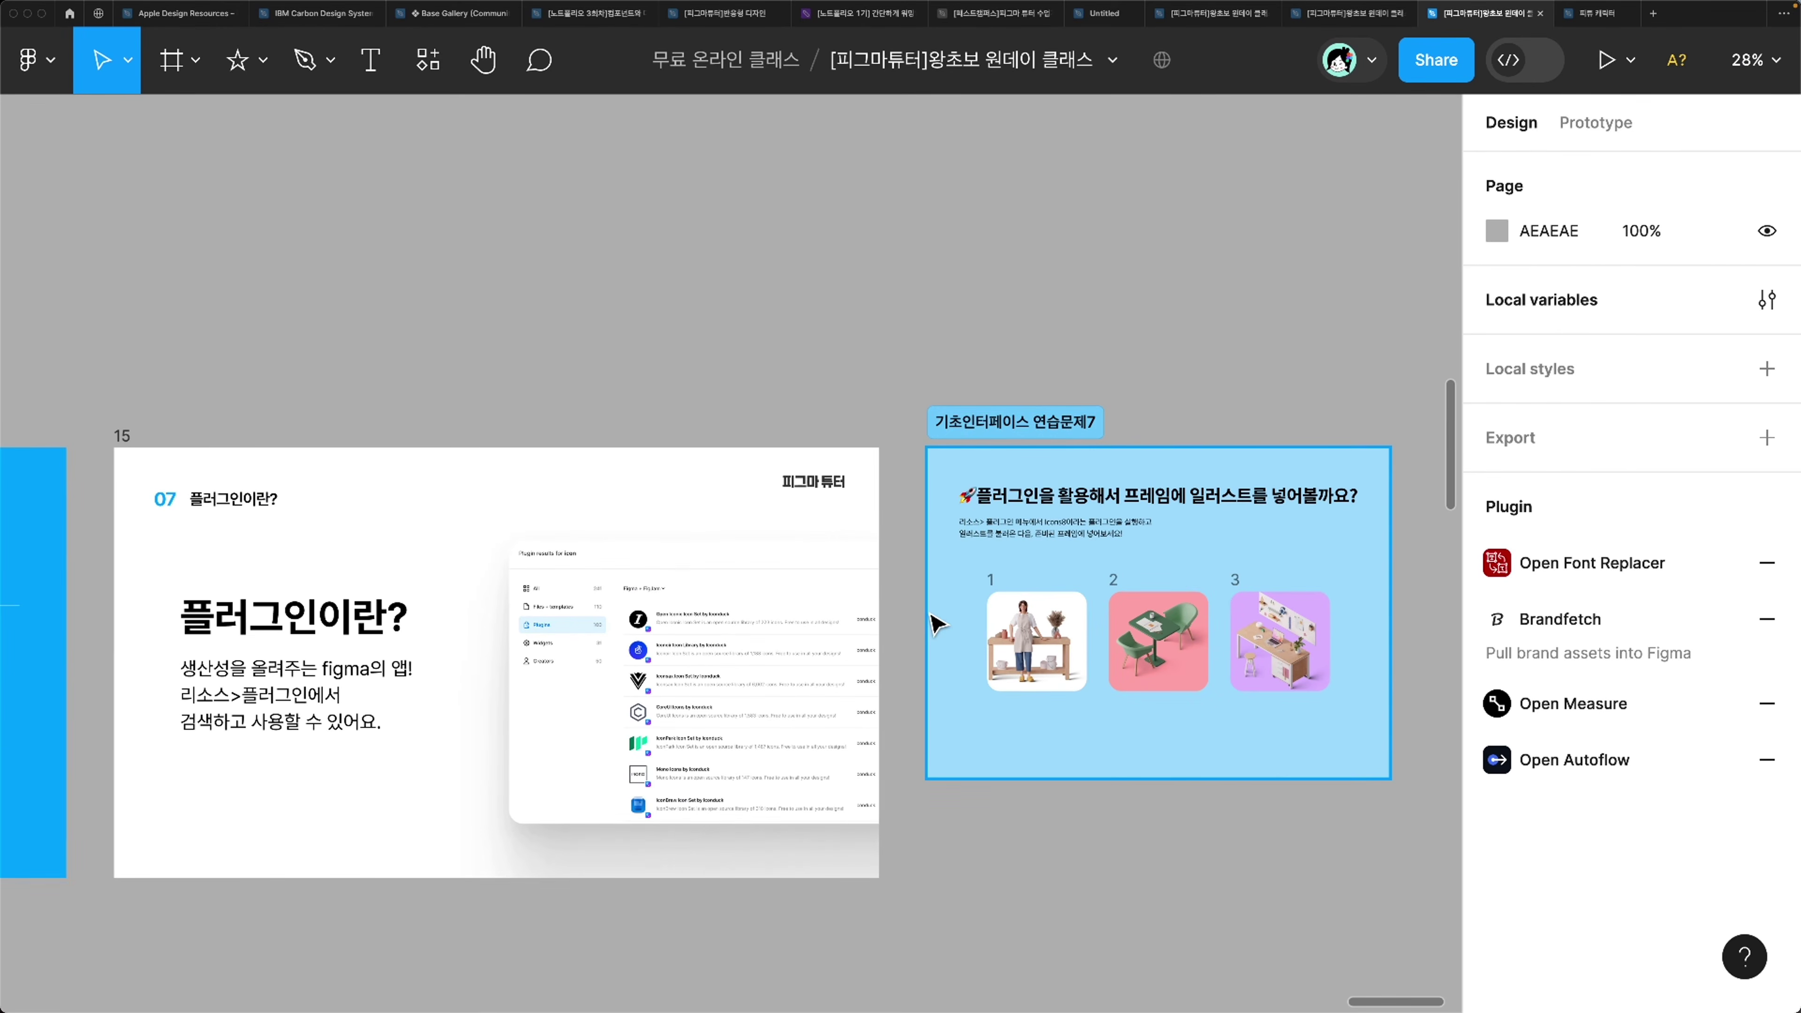